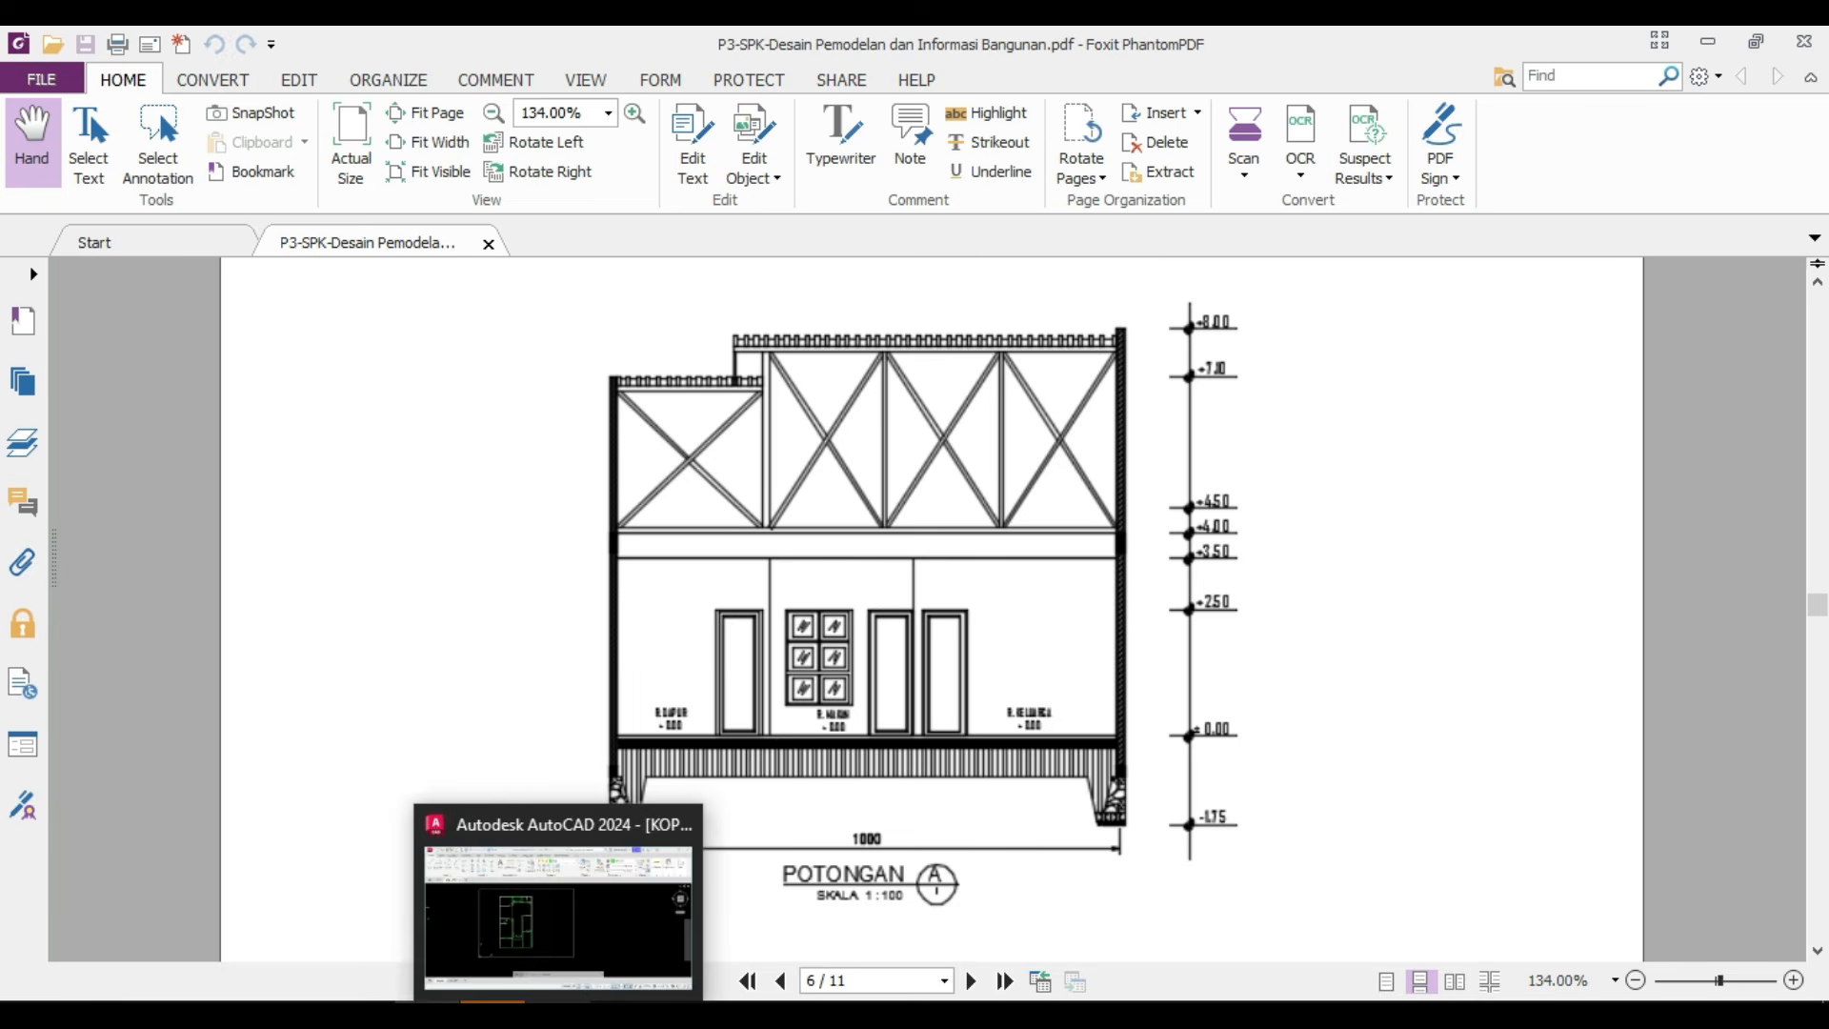
Switch to AutoCAD and examine where the section A cut line crosses the floor plan in the 01 DENAH layout.
click(562, 905)
click(195, 937)
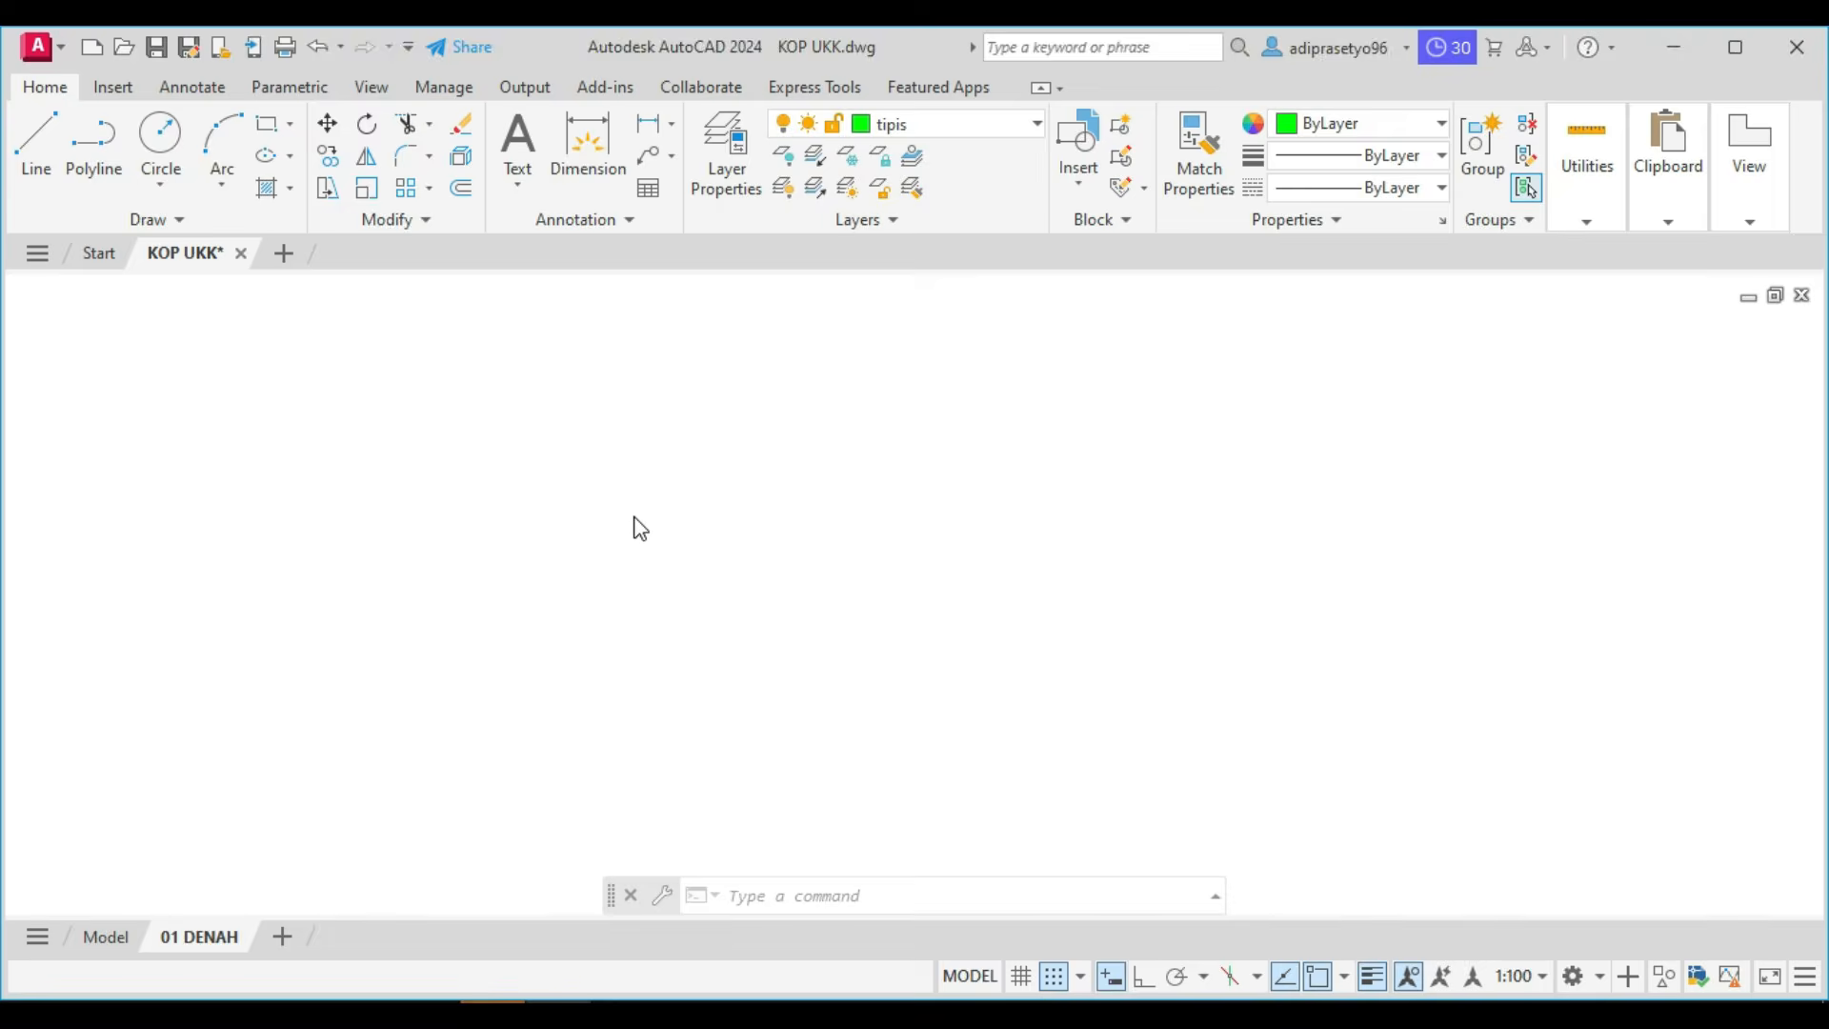
scroll(227, 522, up, 4)
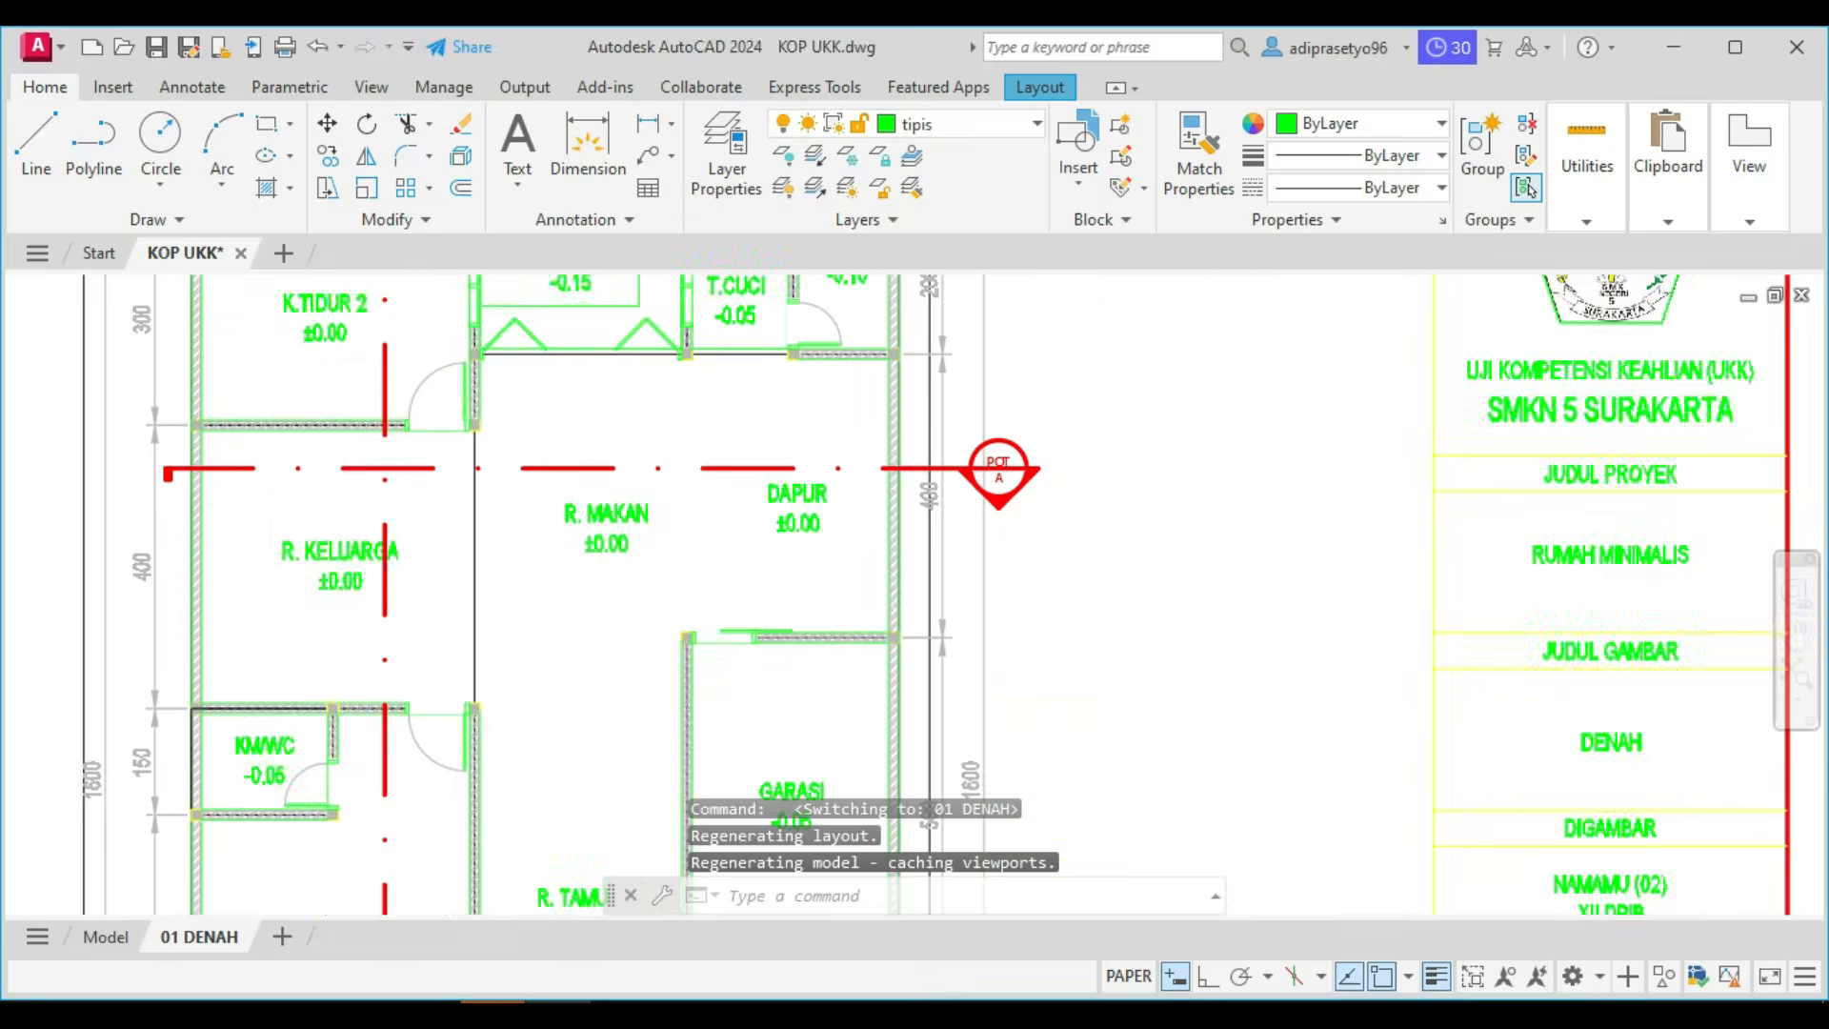
scroll(269, 514, up, 2)
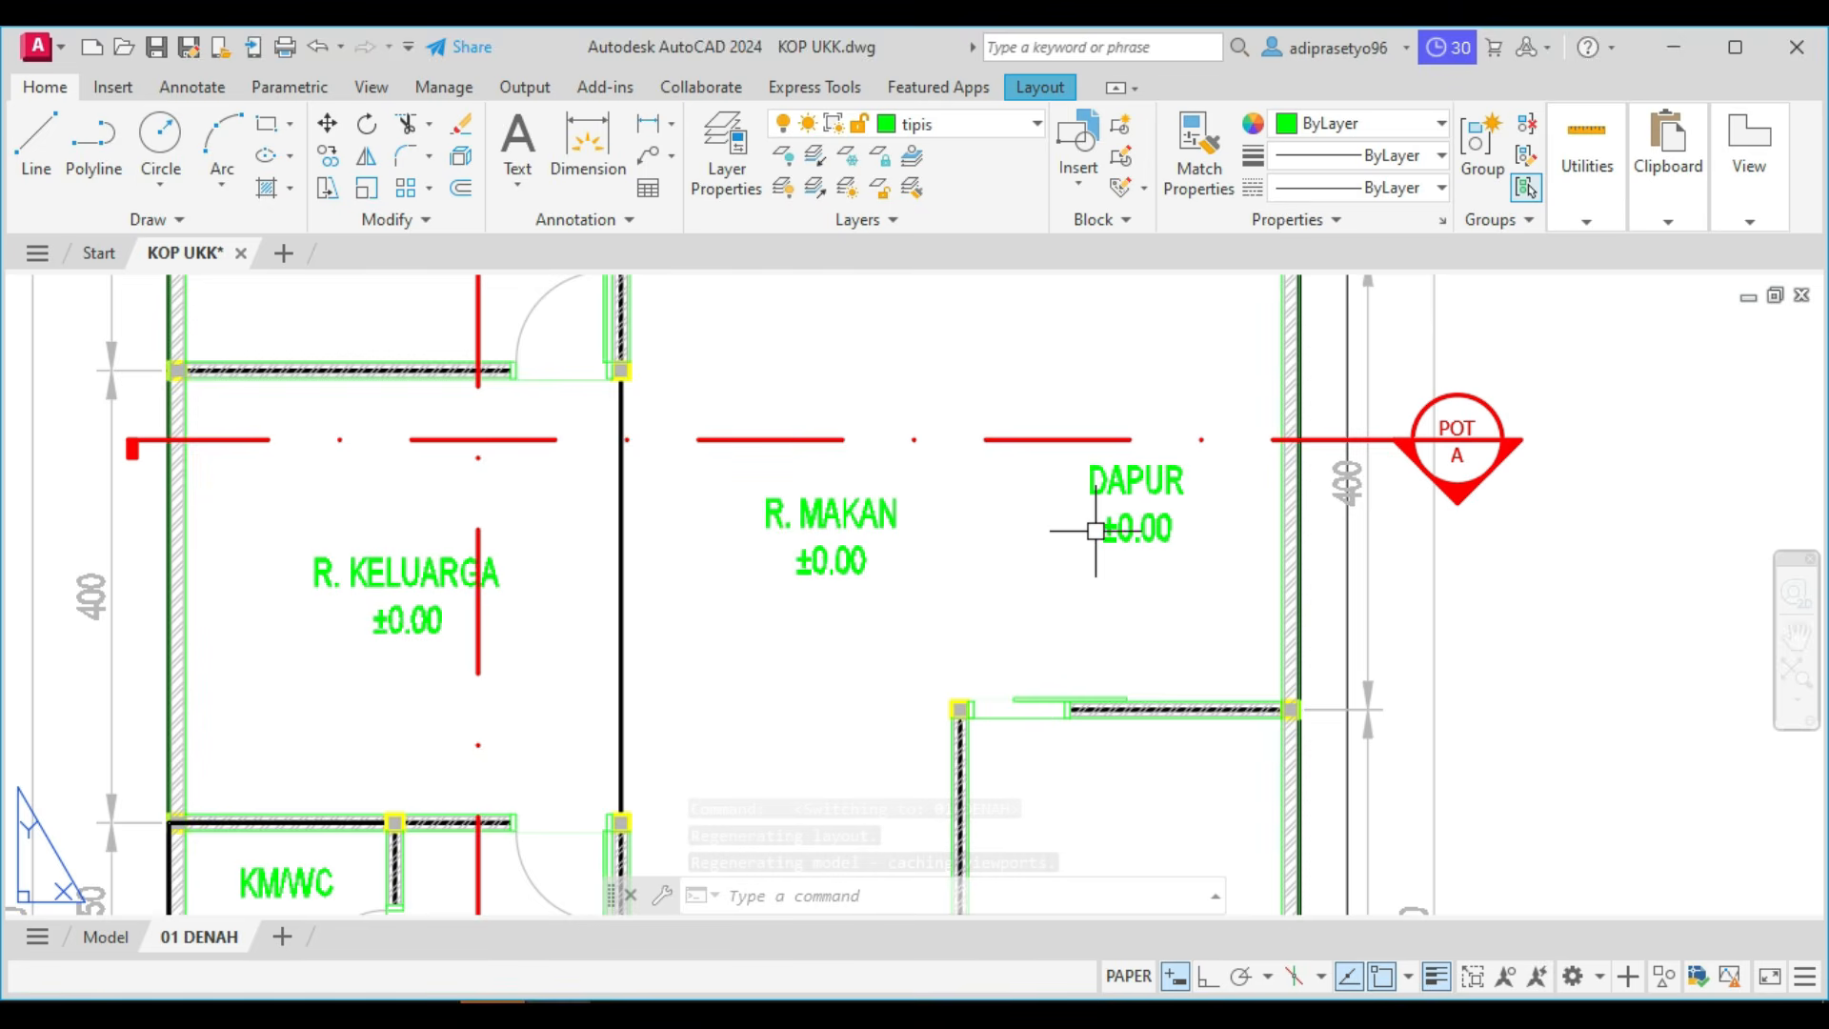
scroll(1095, 531, down, 5)
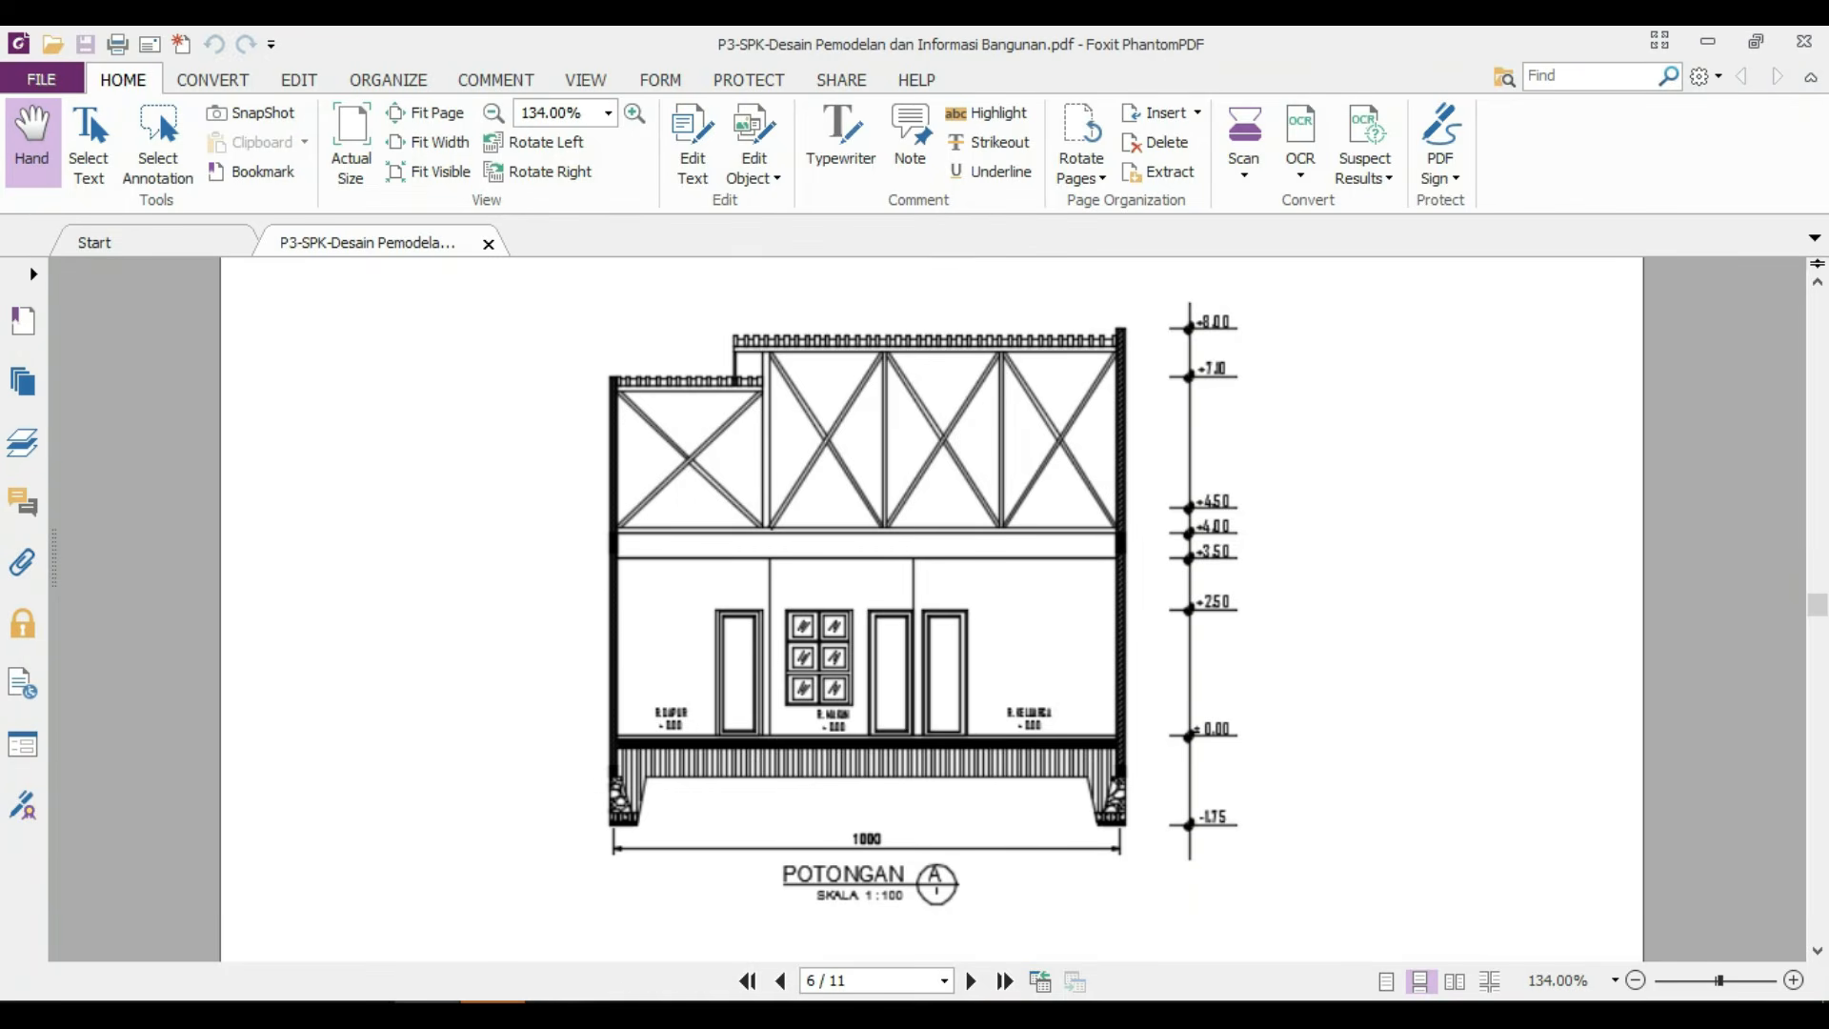
Return to AutoCAD's model space and review the POTONGAN task list above the floor plan.
key(alt+Tab)
click(103, 937)
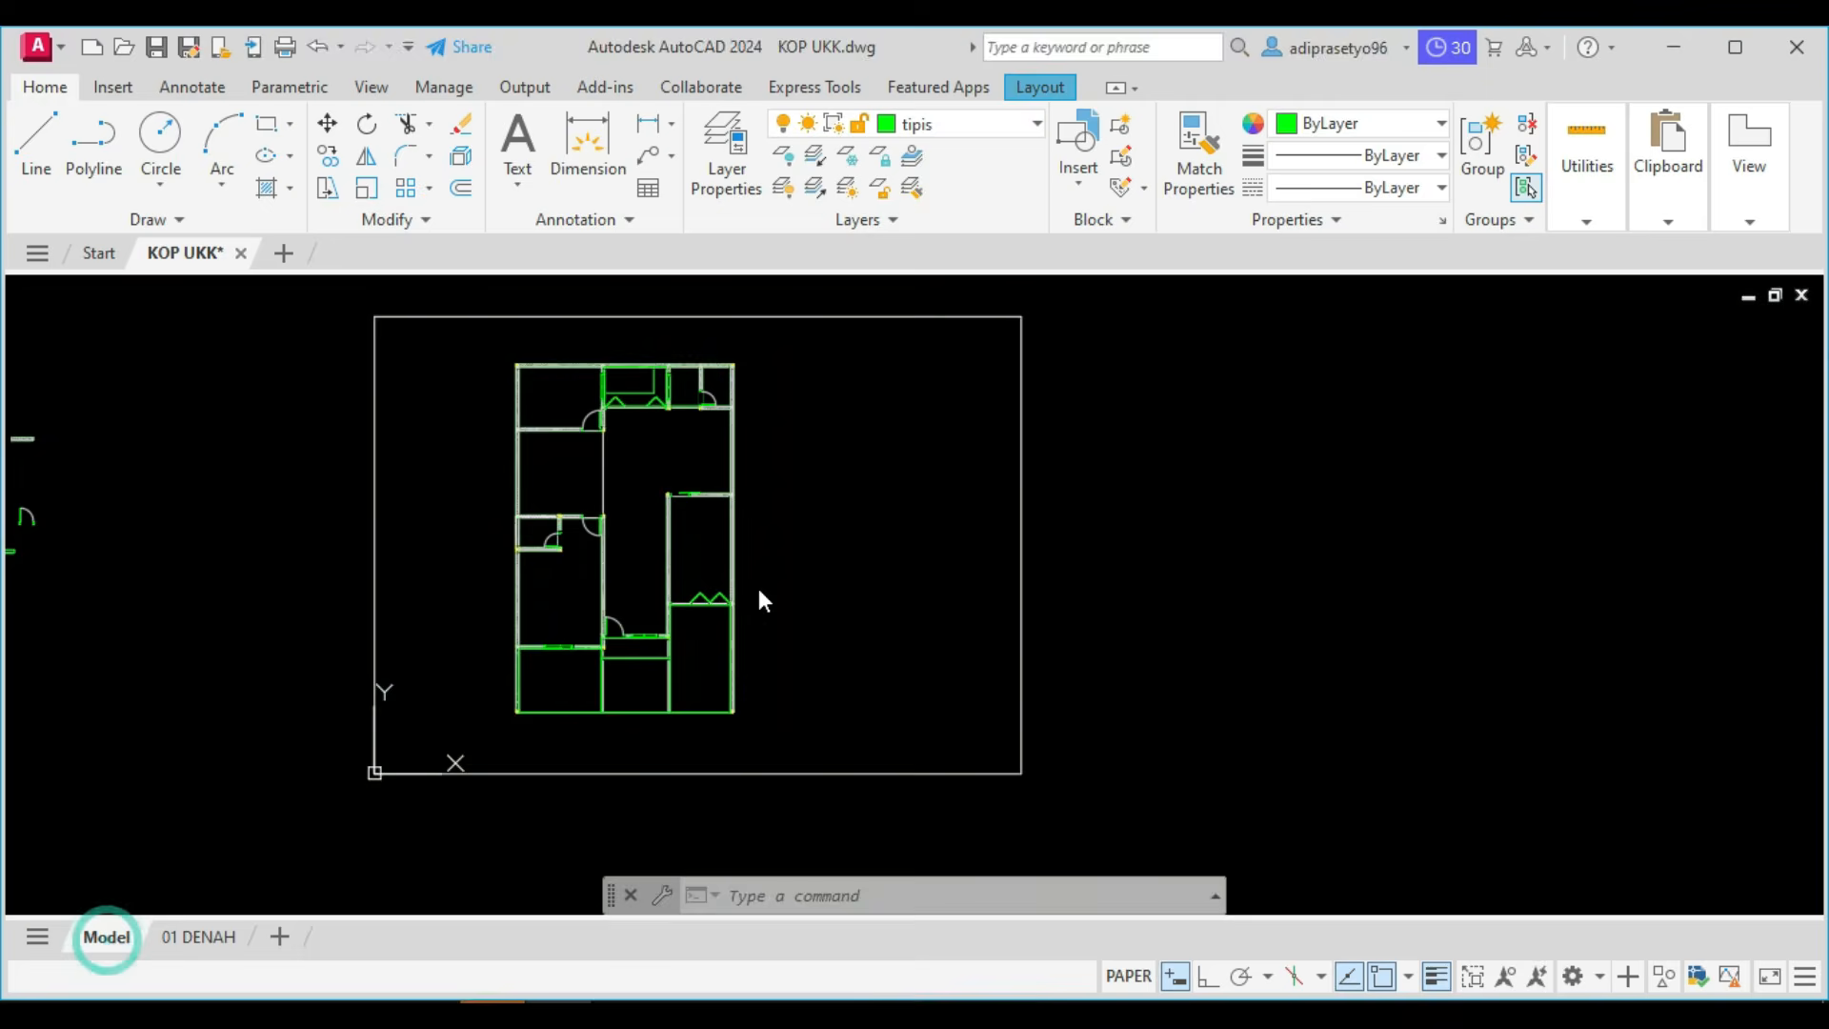
scroll(712, 478, down, 4)
middle_drag(710, 437, 694, 607)
scroll(833, 416, up, 4)
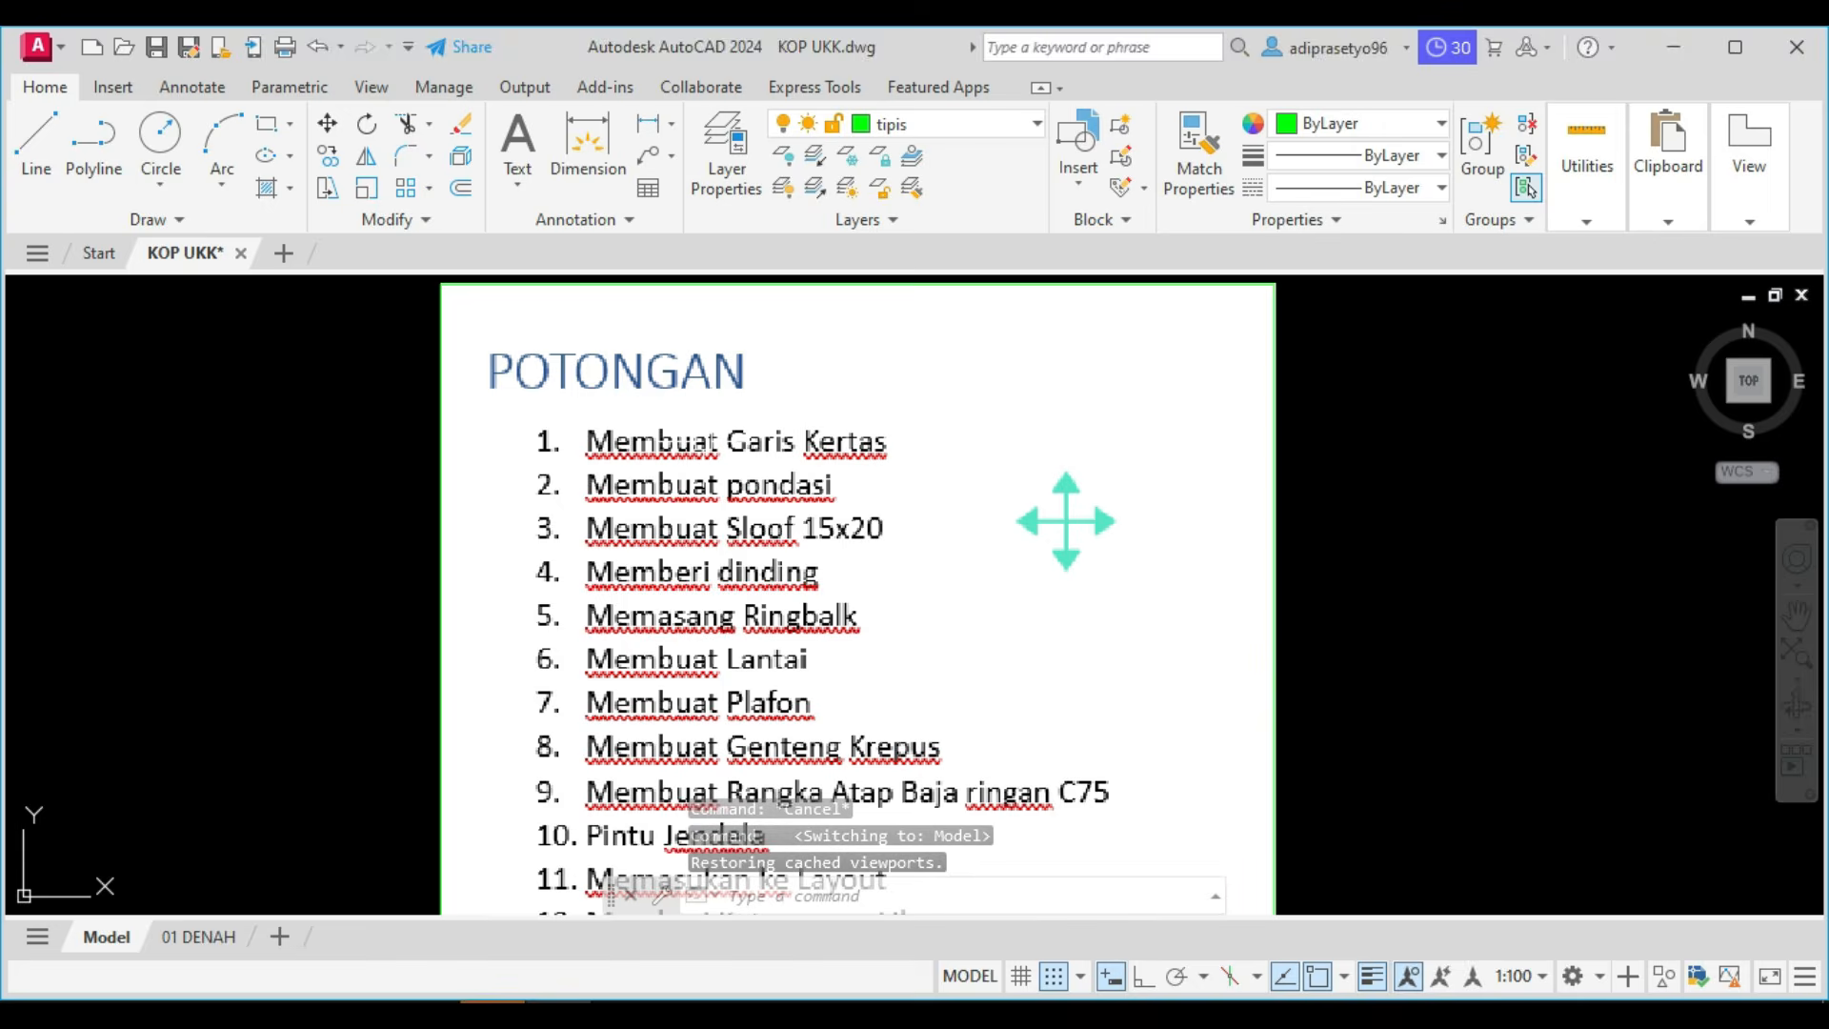
Copy the paper frame around the floor plan directly beside the original, from its upper-left corner to its upper-right corner.
scroll(716, 437, down, 4)
scroll(709, 653, up, 5)
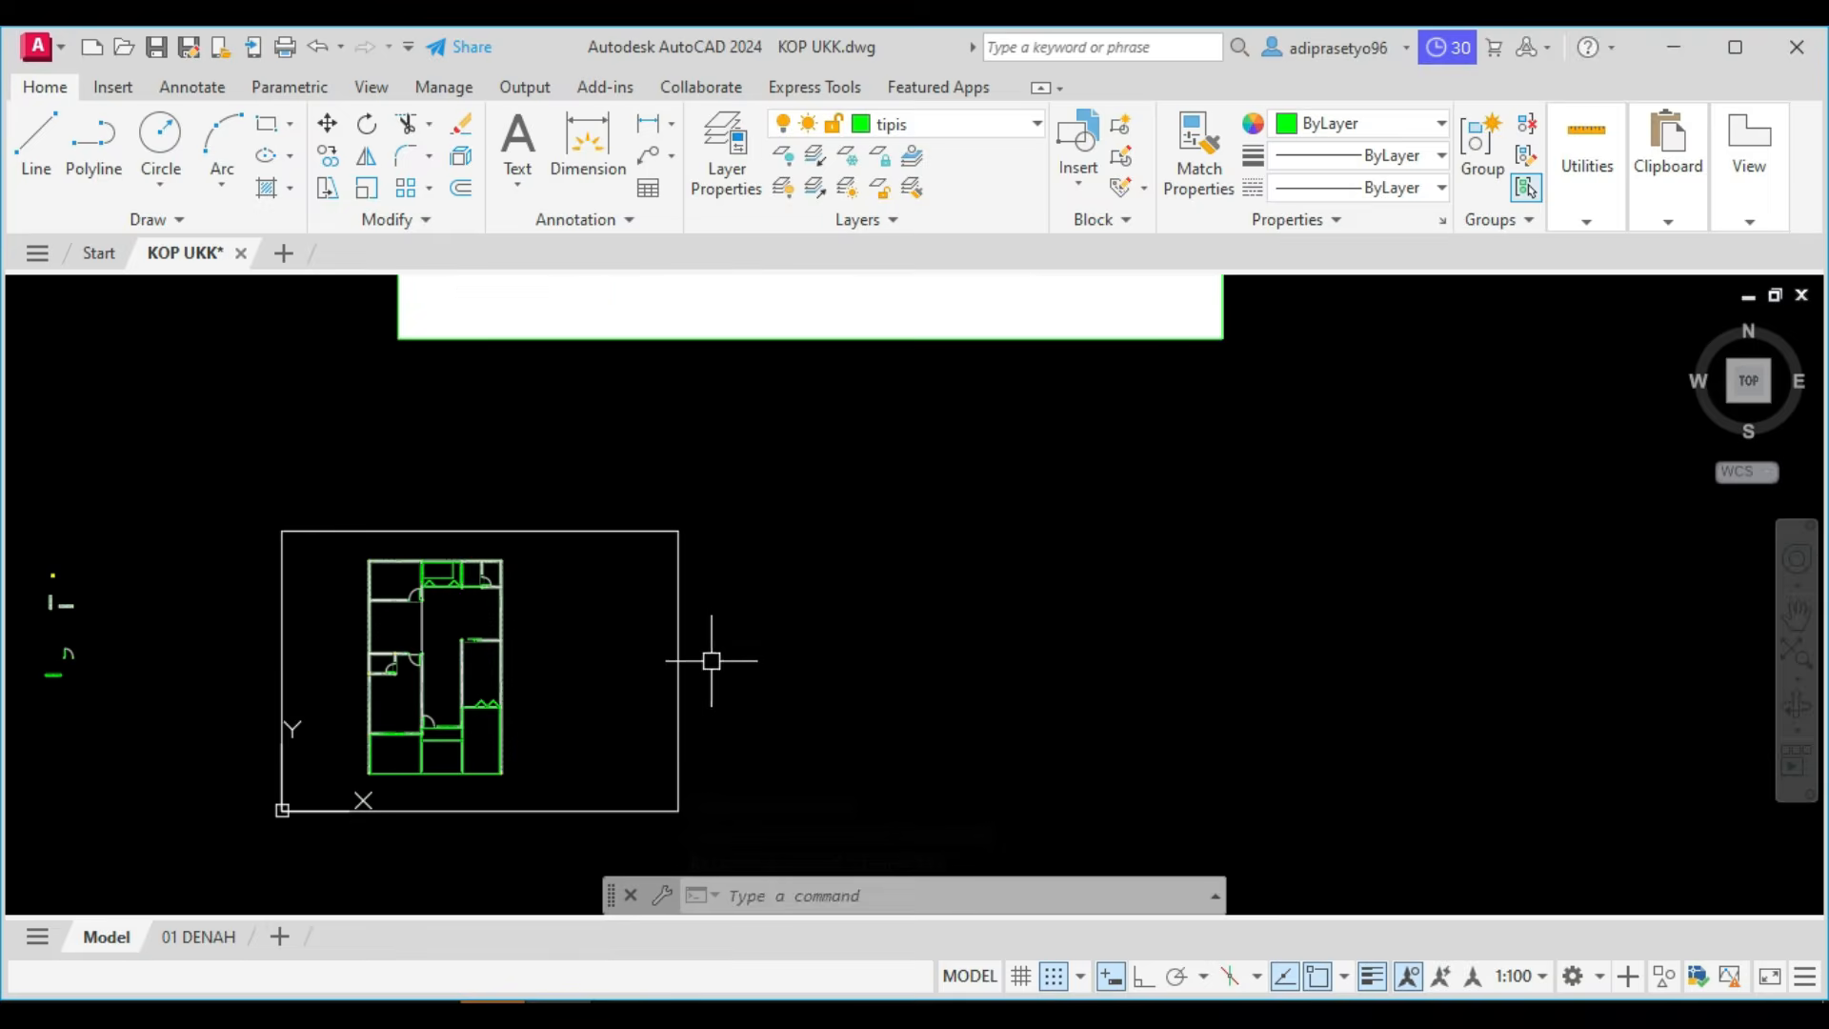
click(709, 655)
click(587, 606)
text(co)
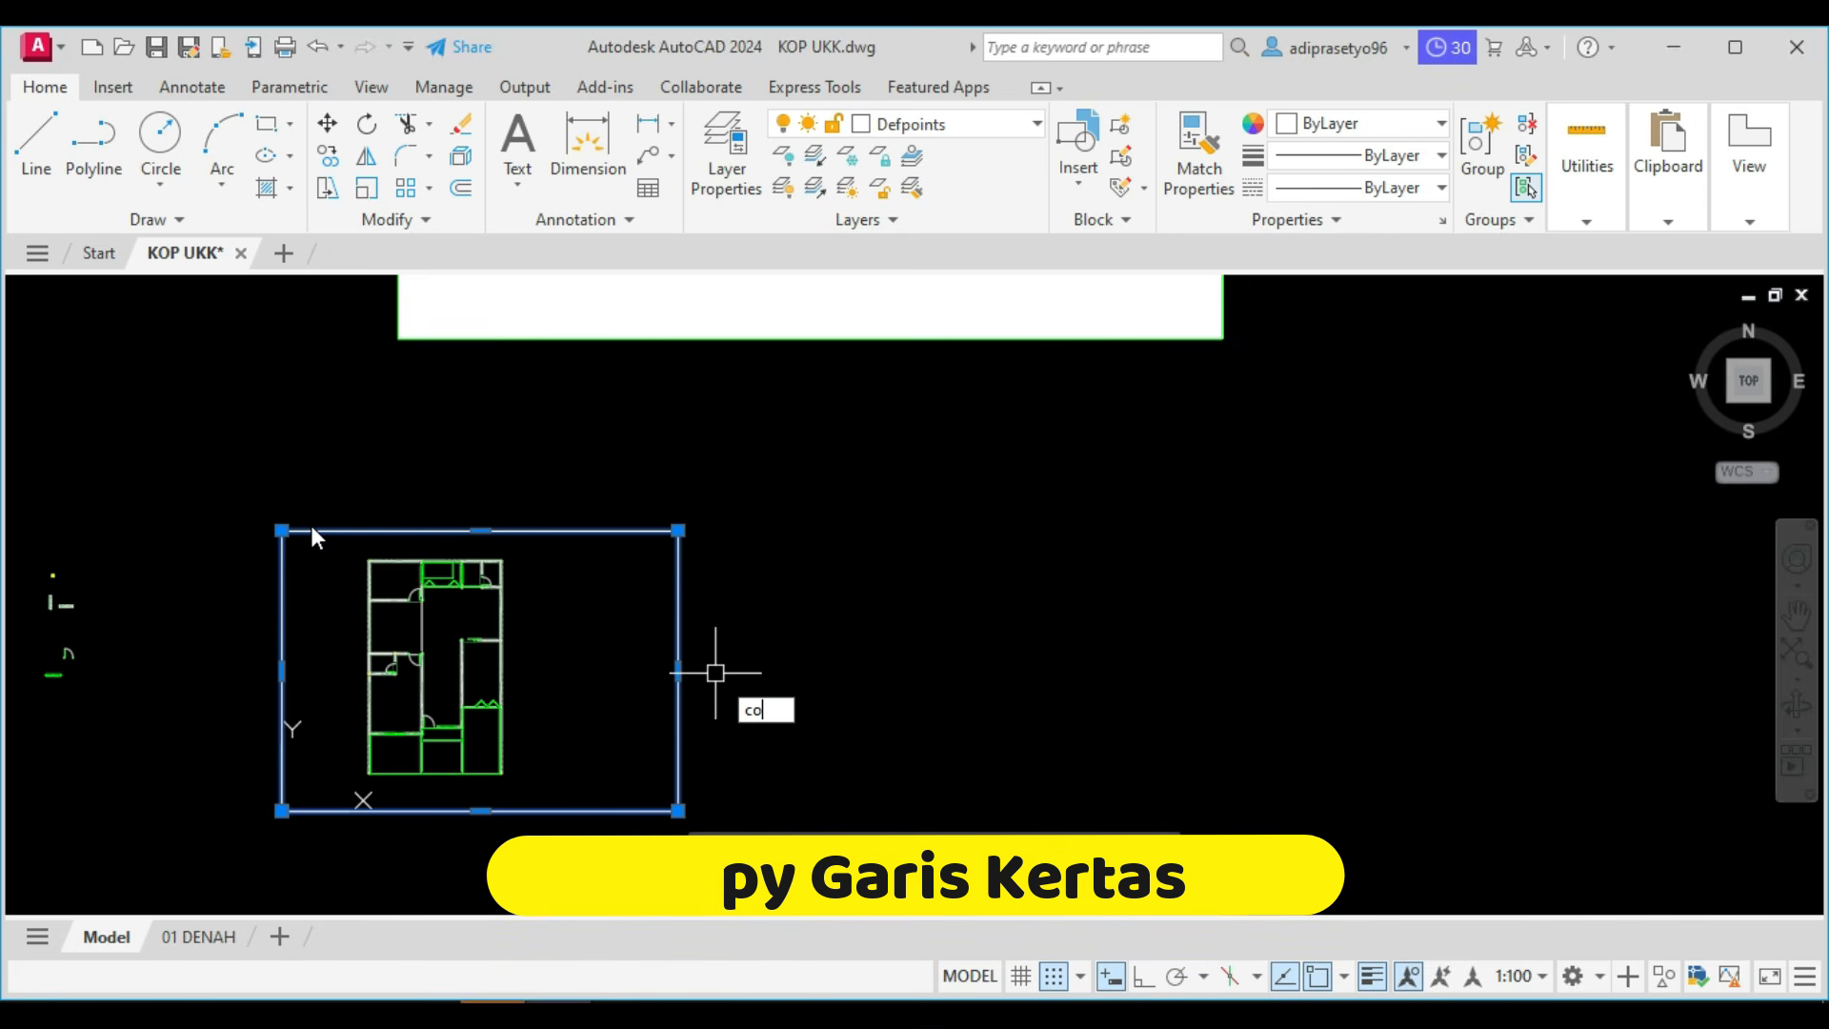
key(Return)
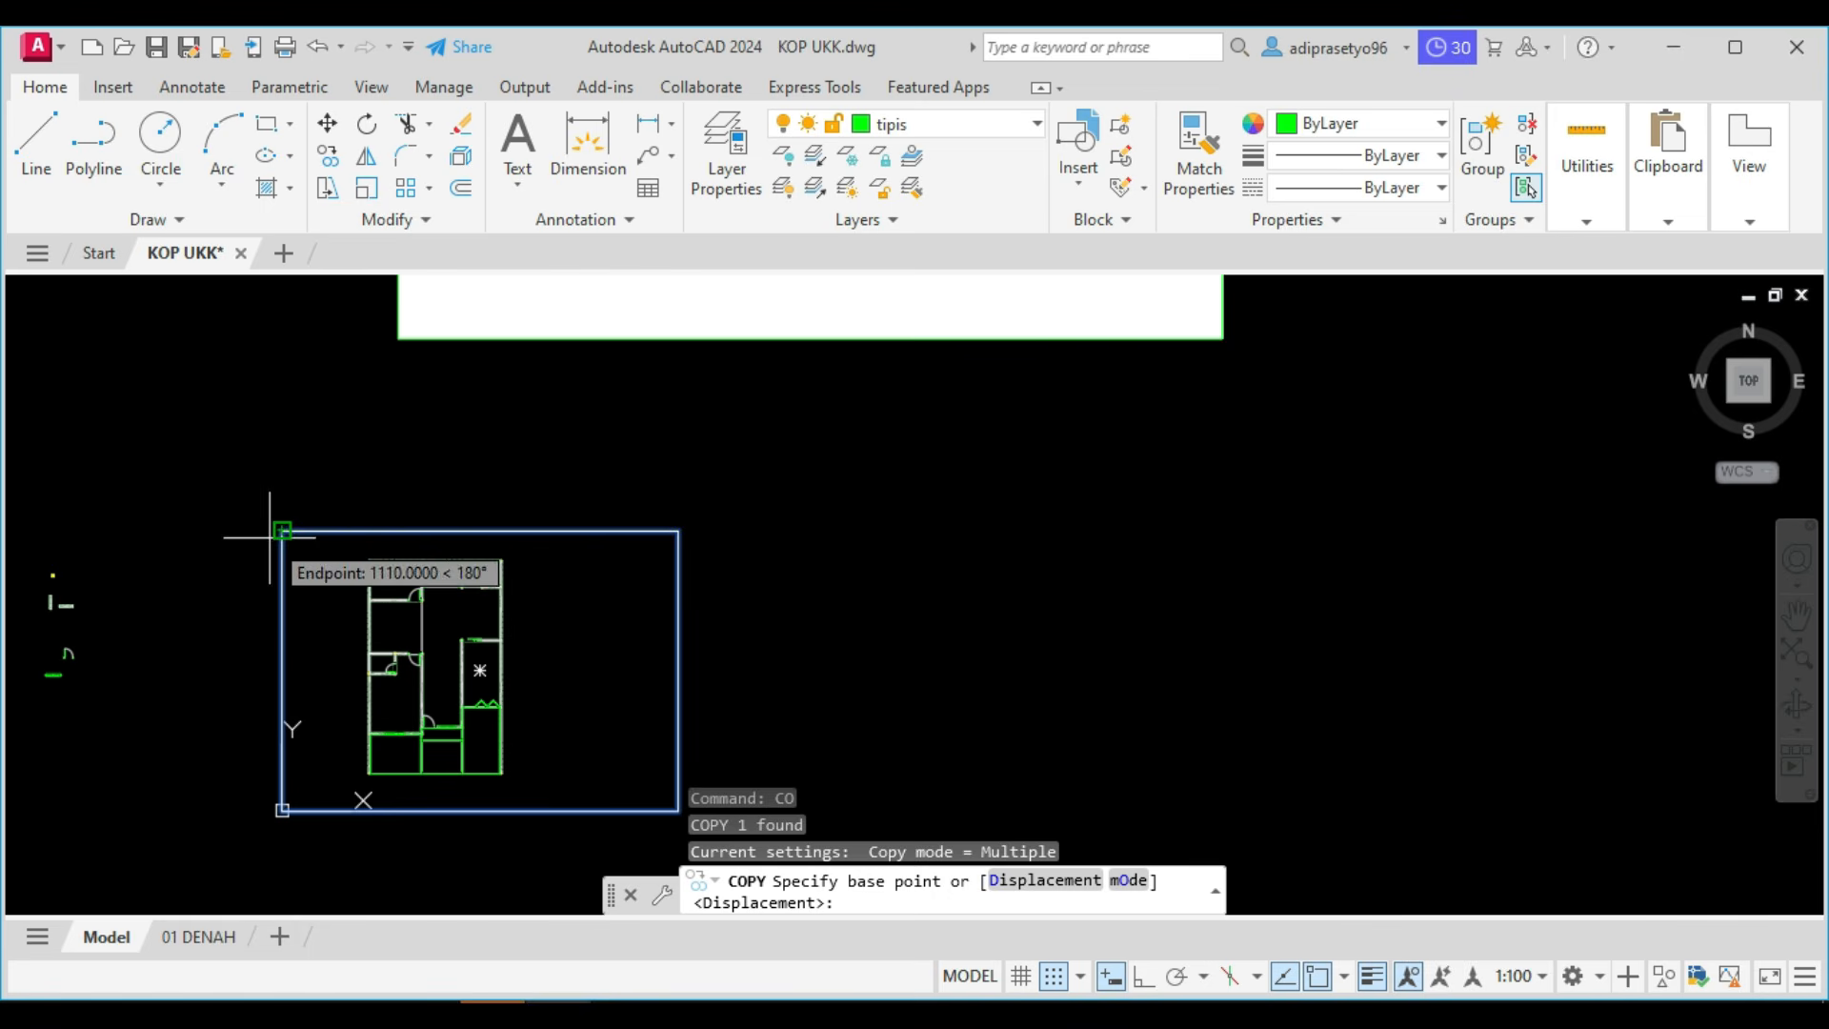
click(282, 530)
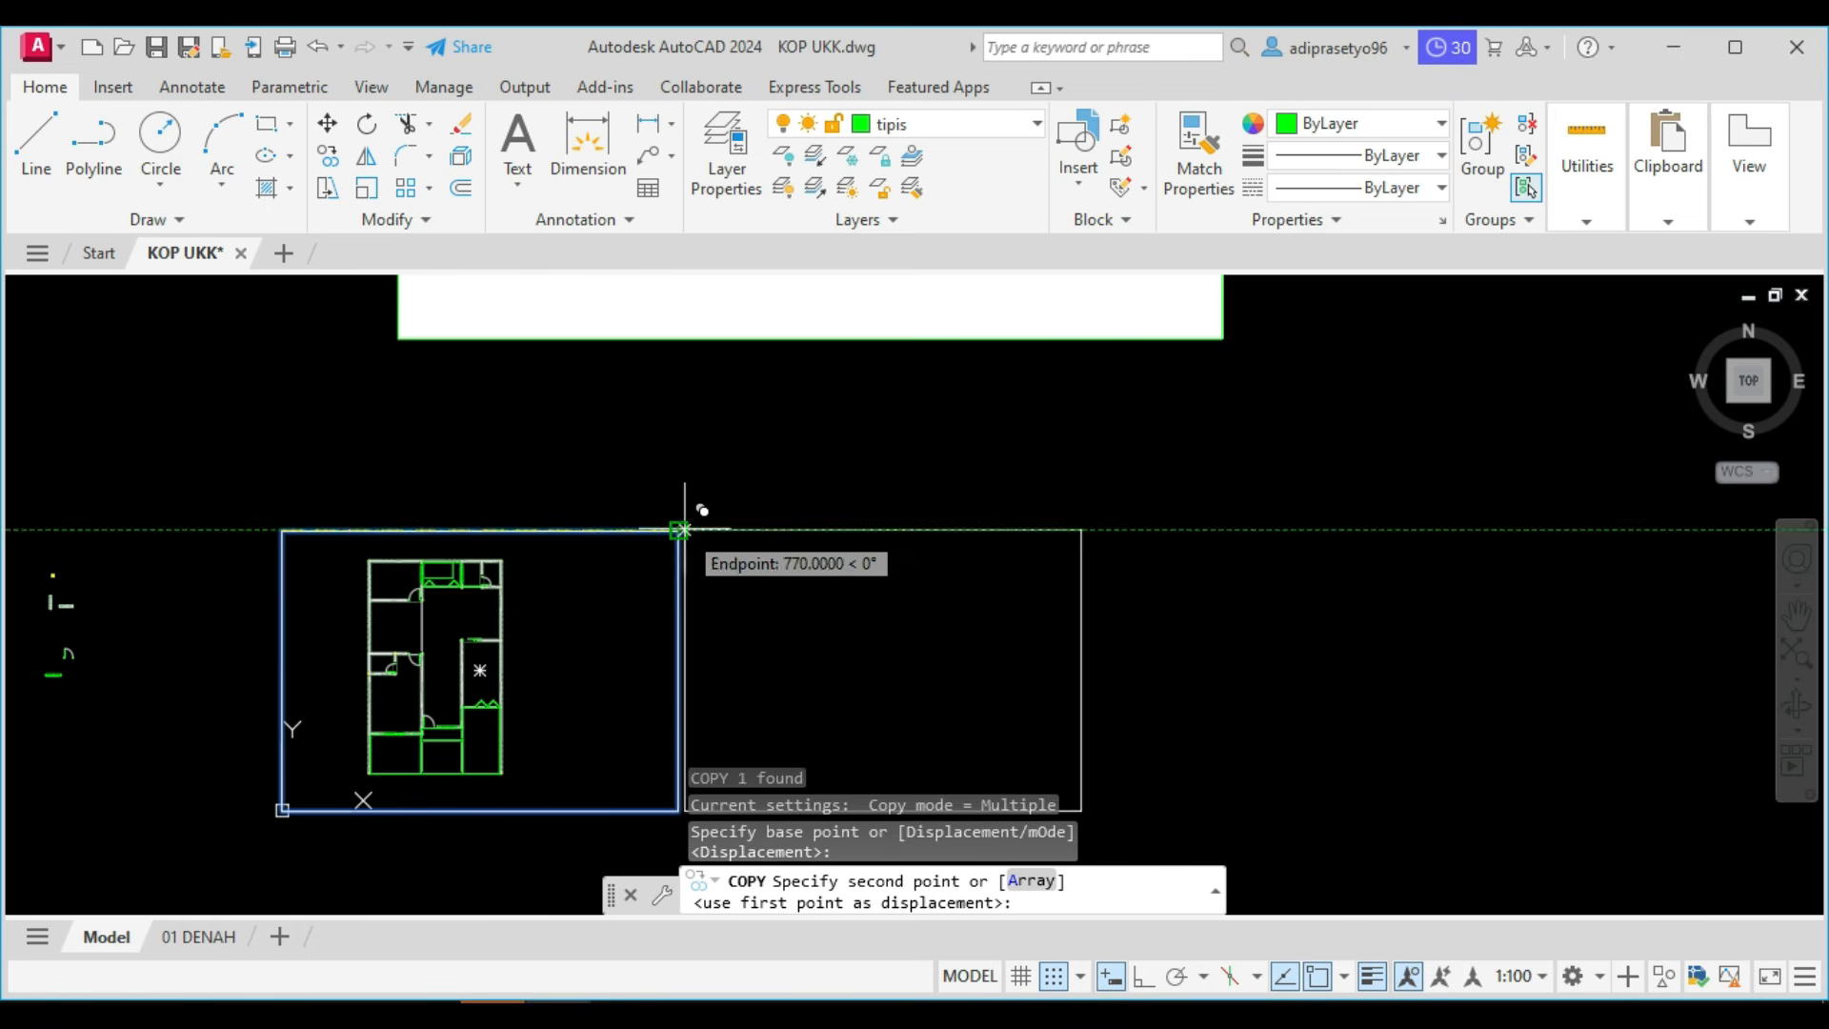
click(682, 529)
key(Escape)
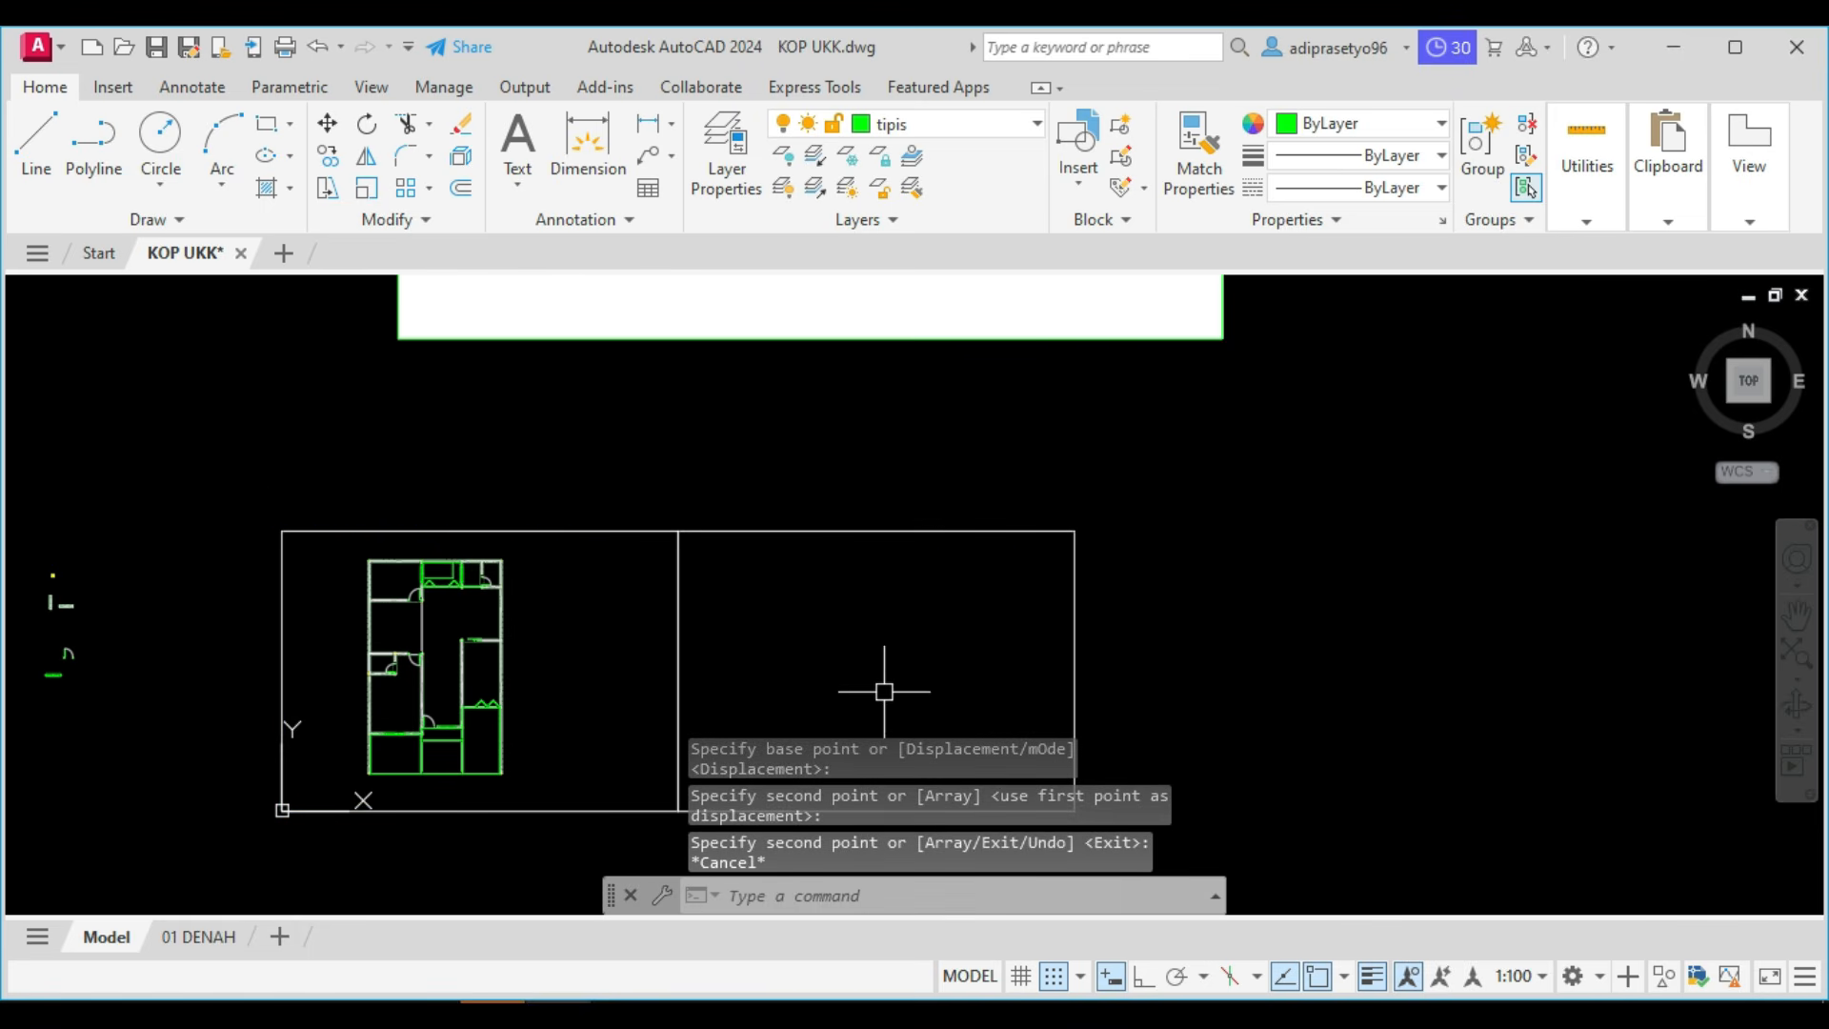
Check the POTONGAN task list for the item that follows the paper frame.
scroll(878, 553, down, 4)
scroll(822, 290, up, 4)
middle_drag(817, 388, 816, 550)
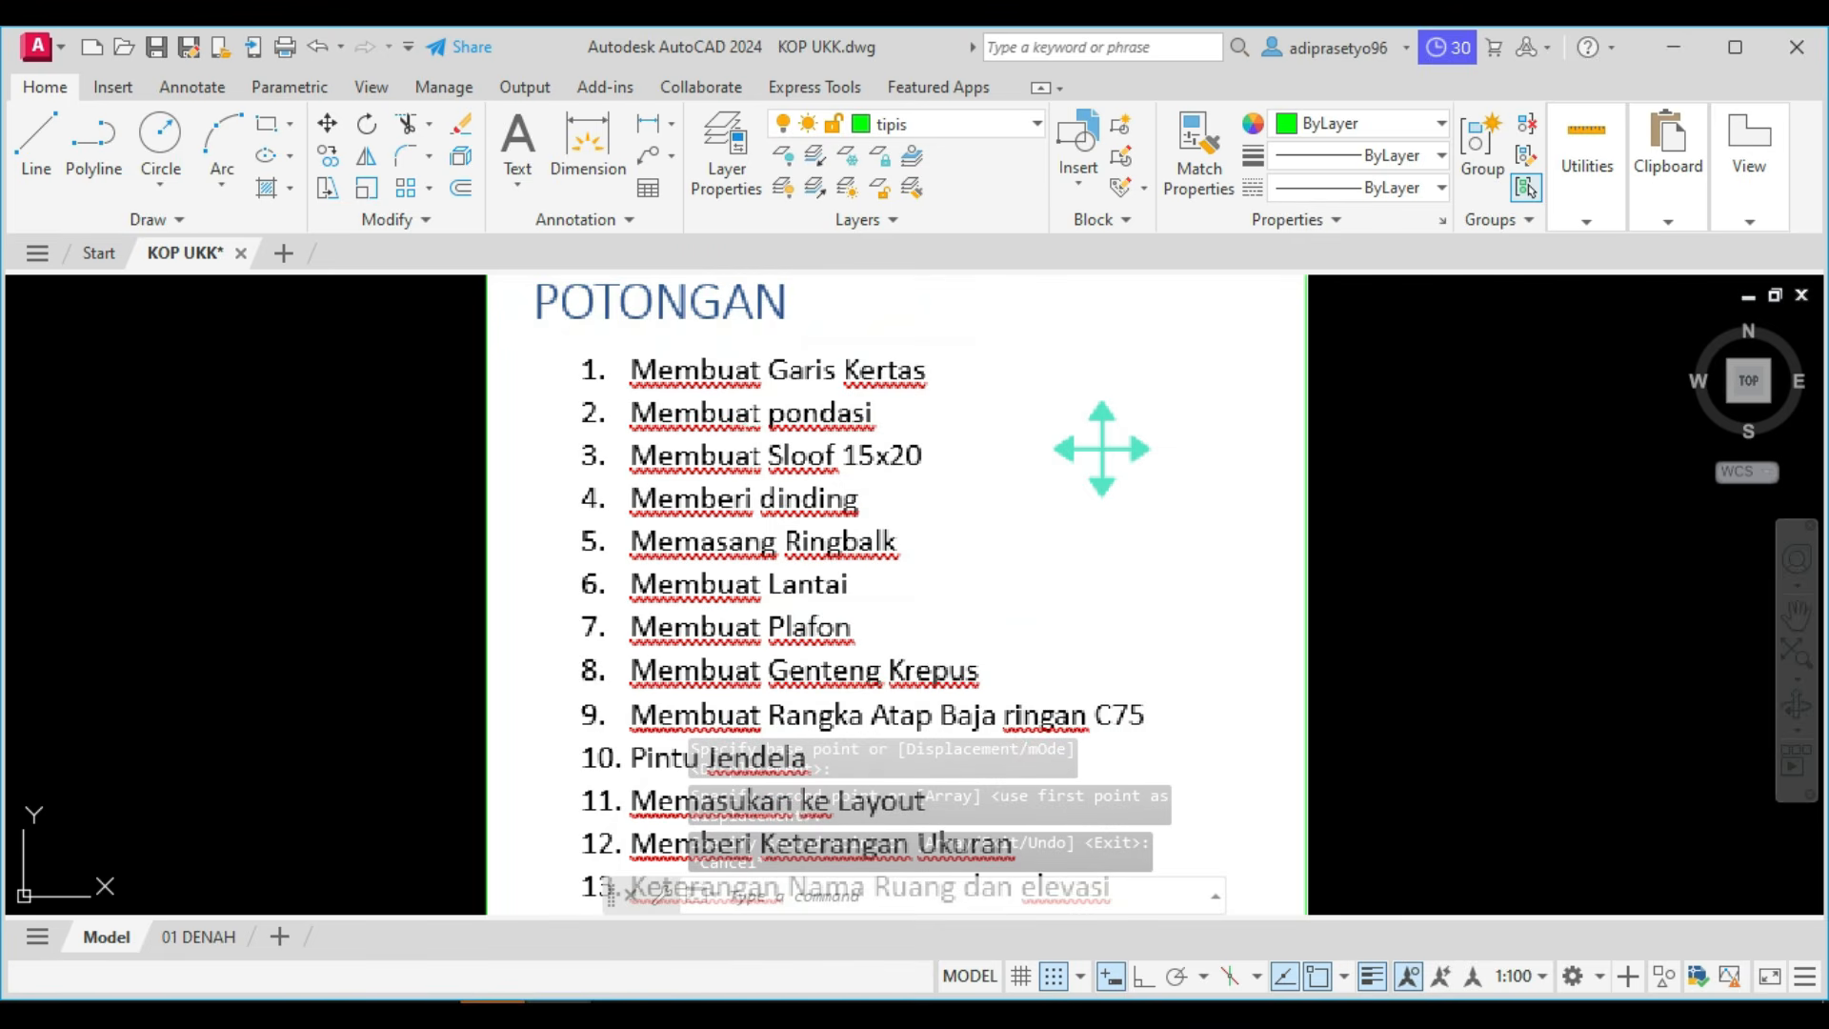
scroll(807, 429, down, 6)
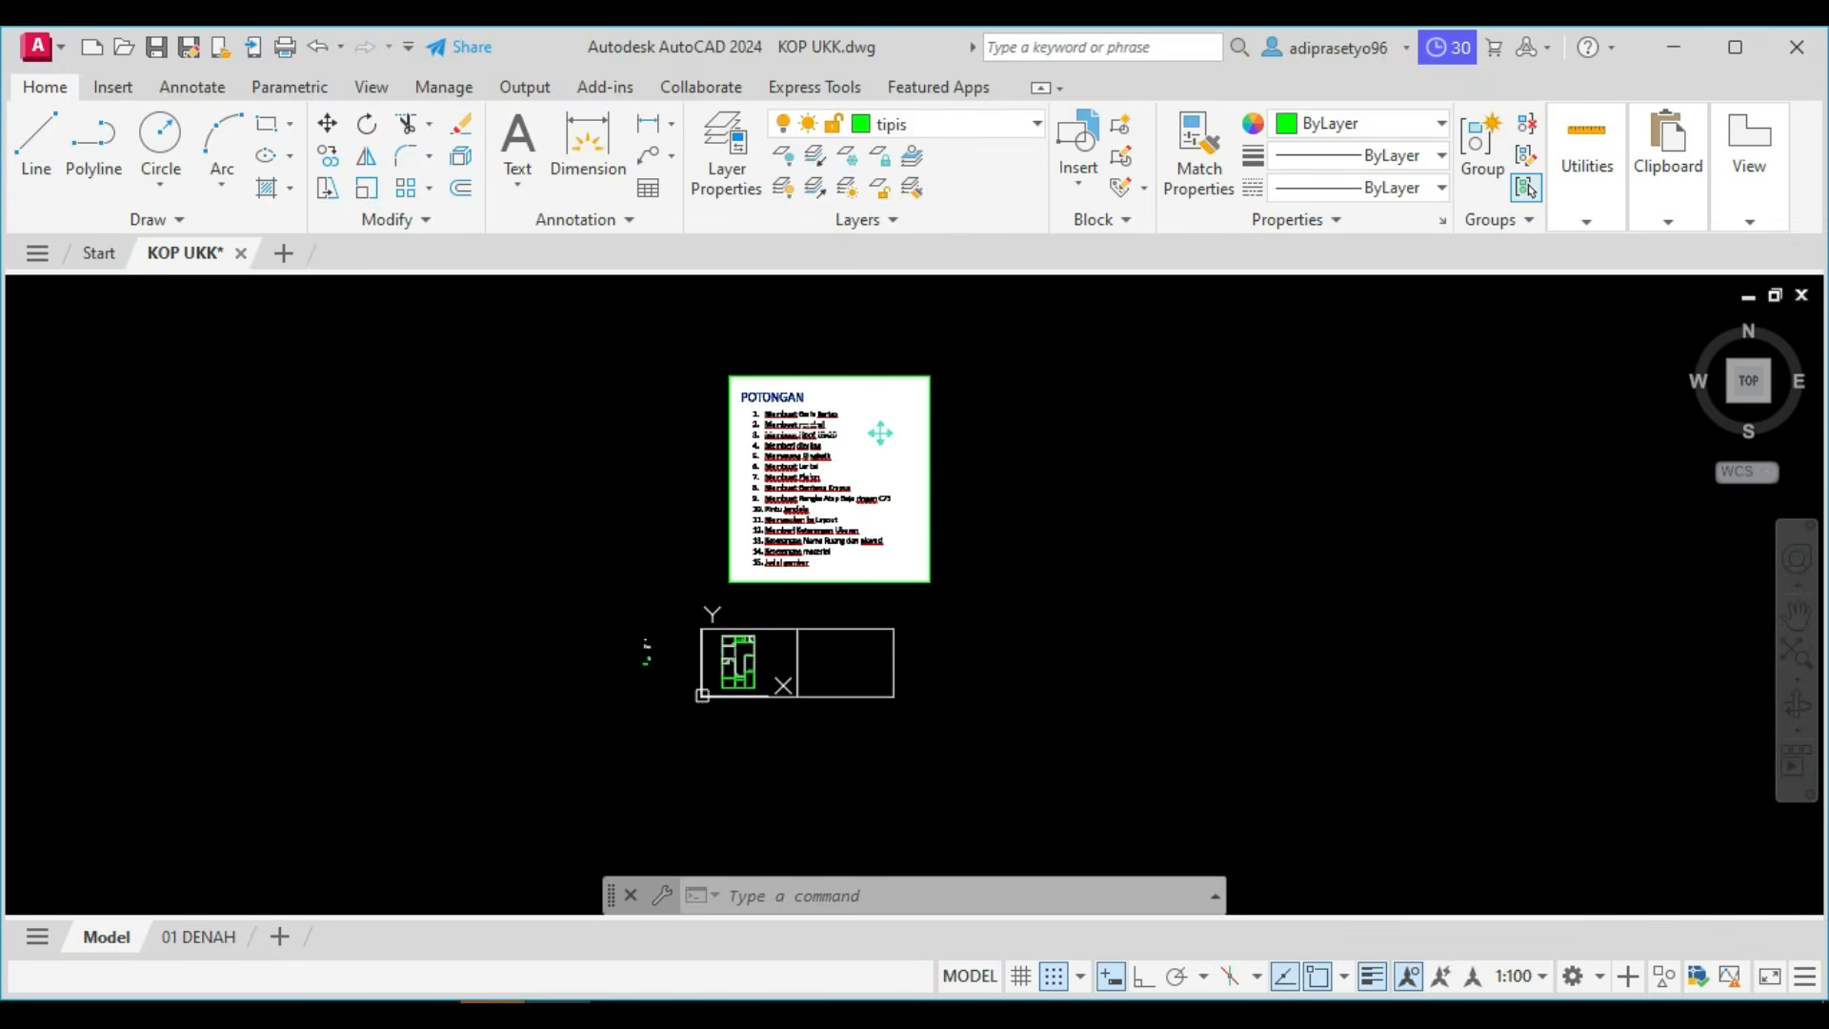
Switch to Foxit PhantomPDF and examine the type 1 and type 2 stone foundation details on page 7.
click(444, 1010)
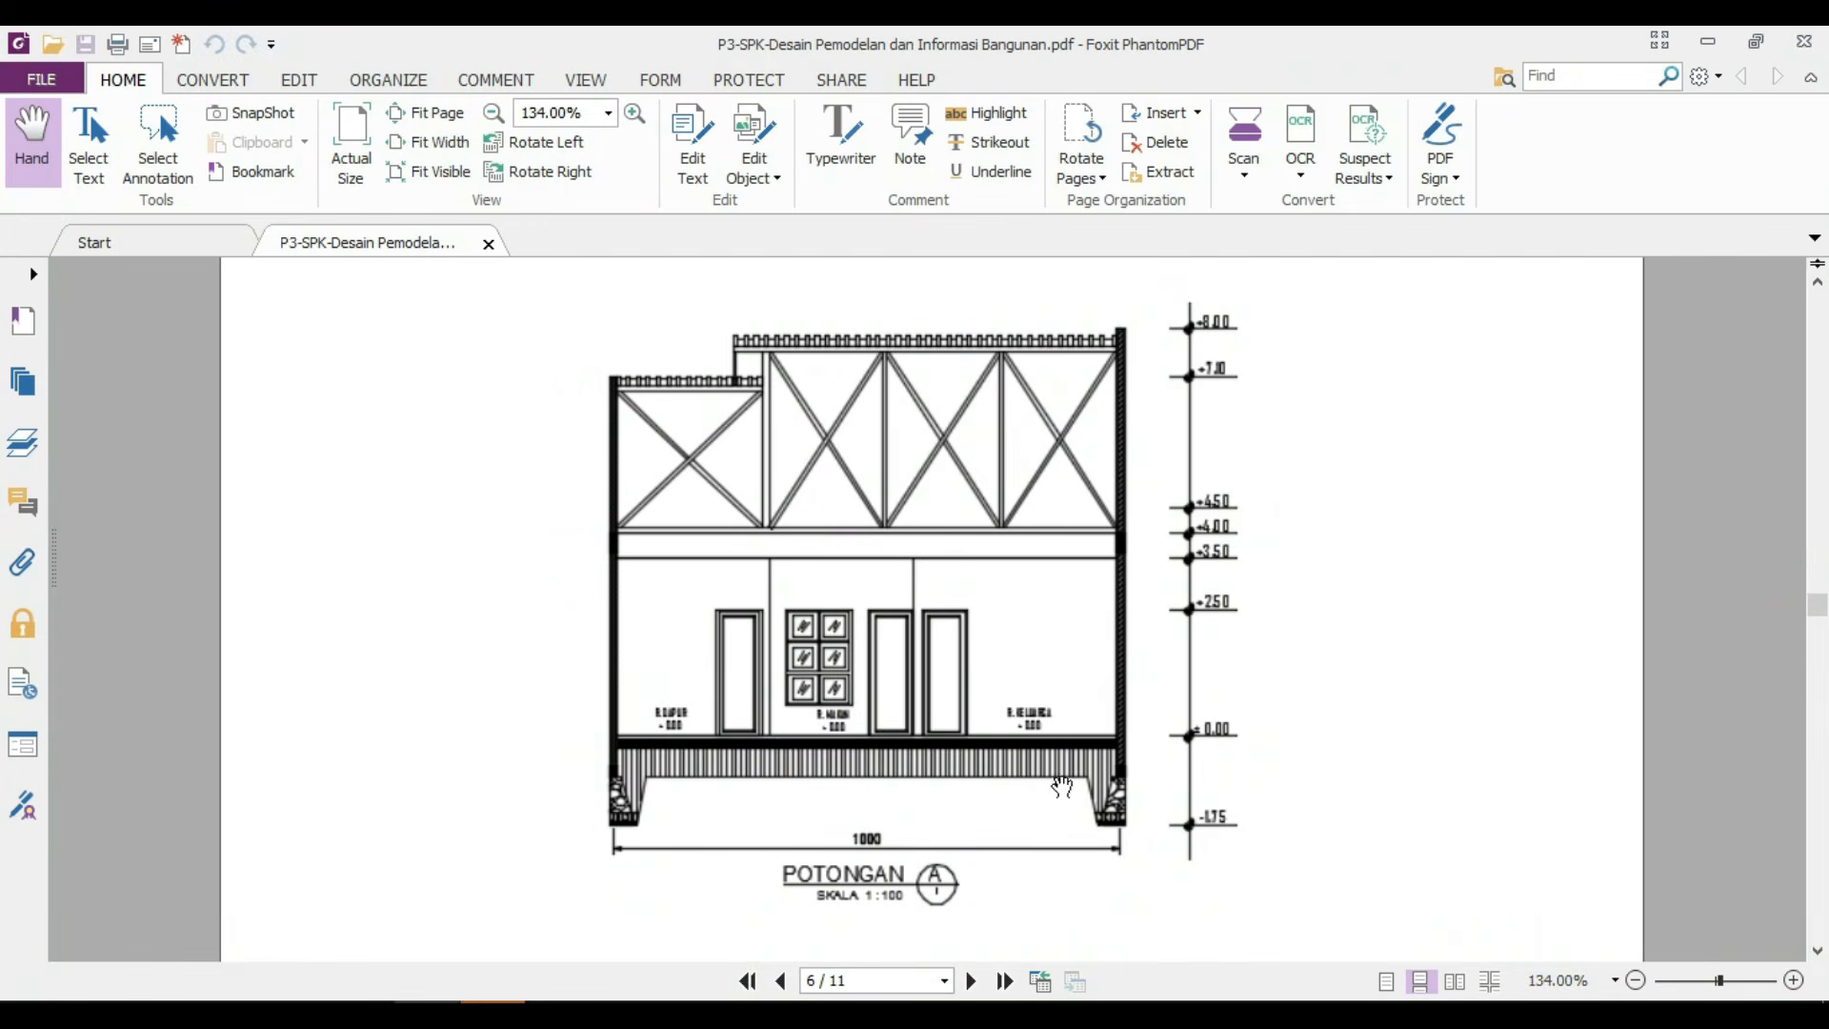
scroll(746, 797, down, 12)
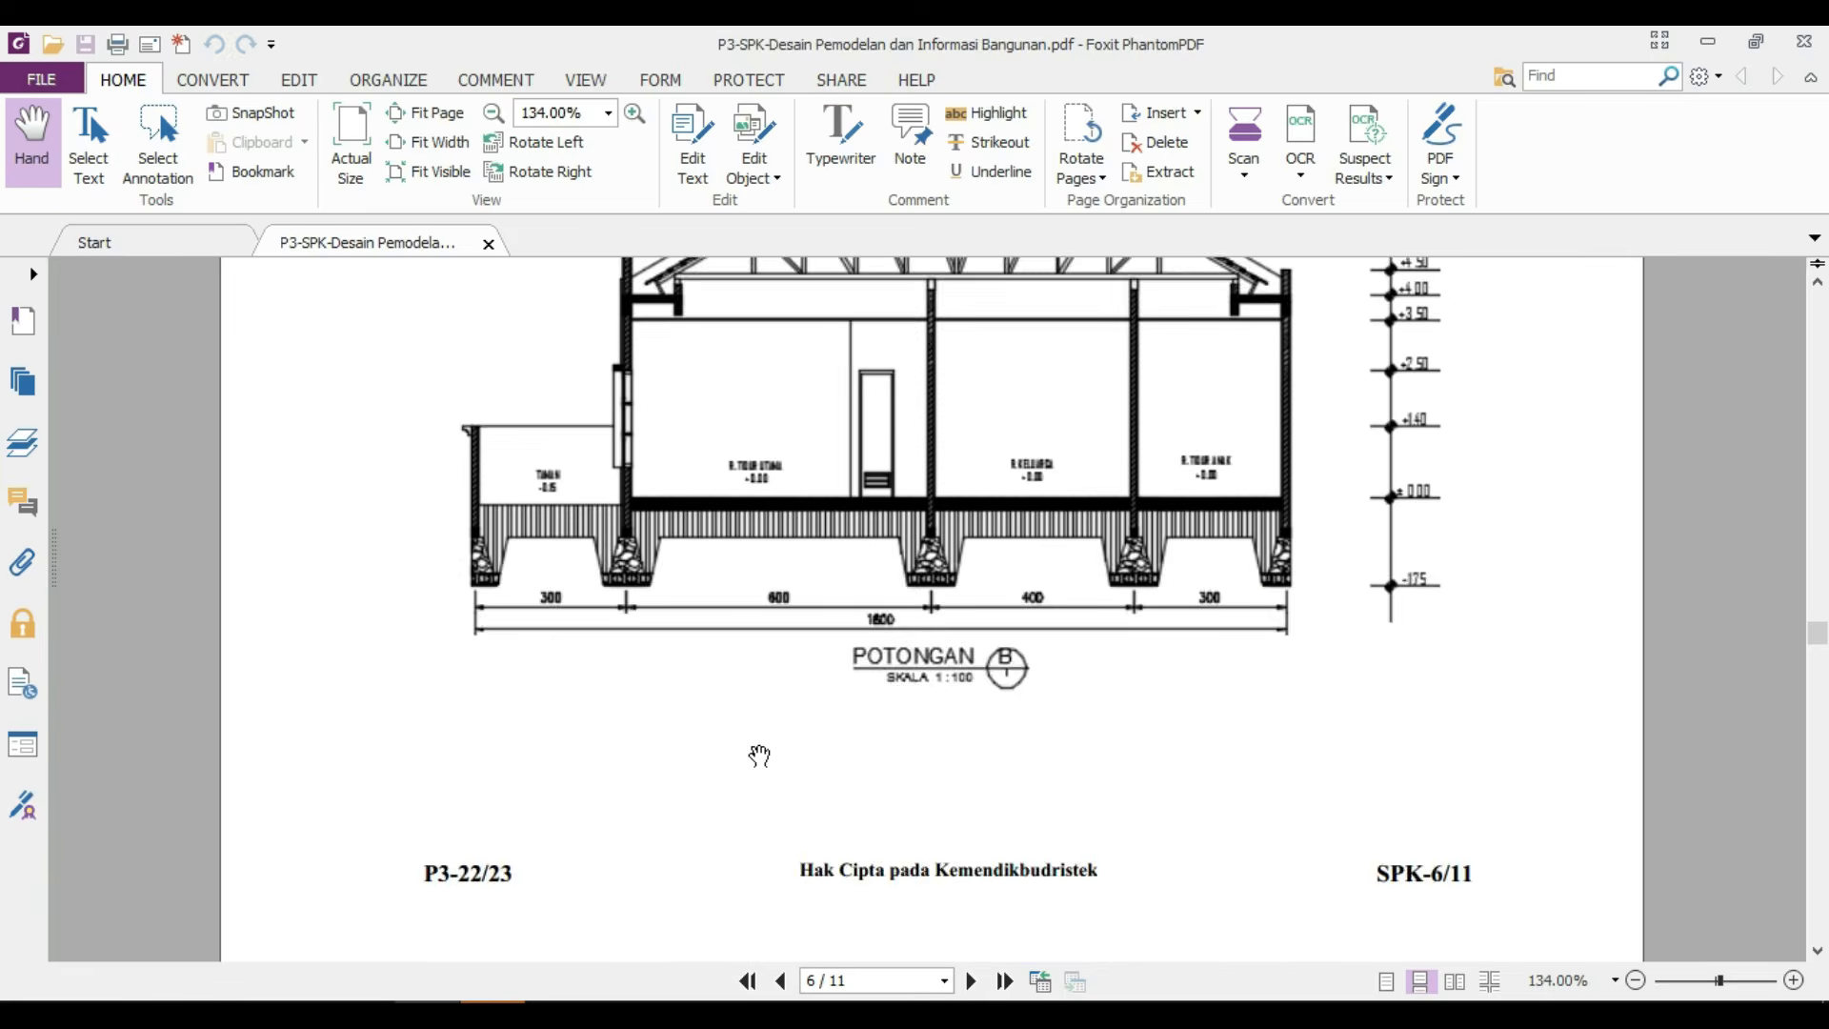
scroll(759, 756, down, 10)
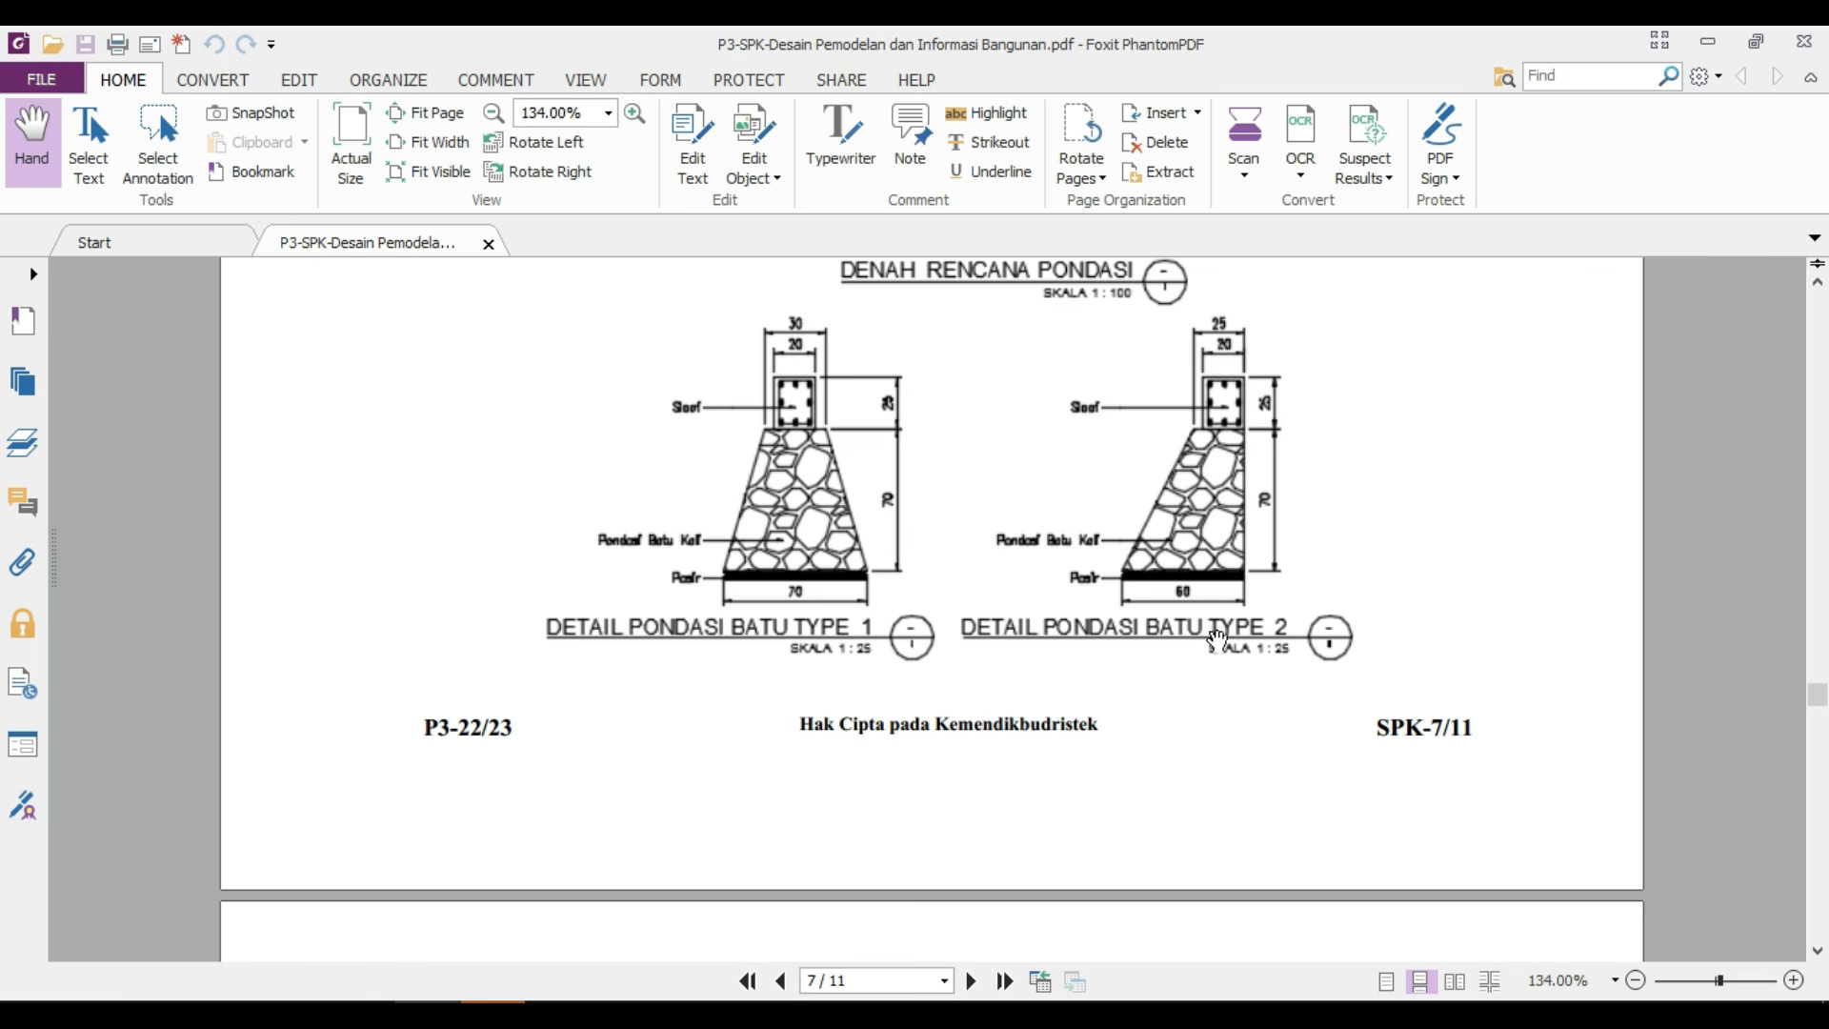
scroll(1102, 590, up, 3)
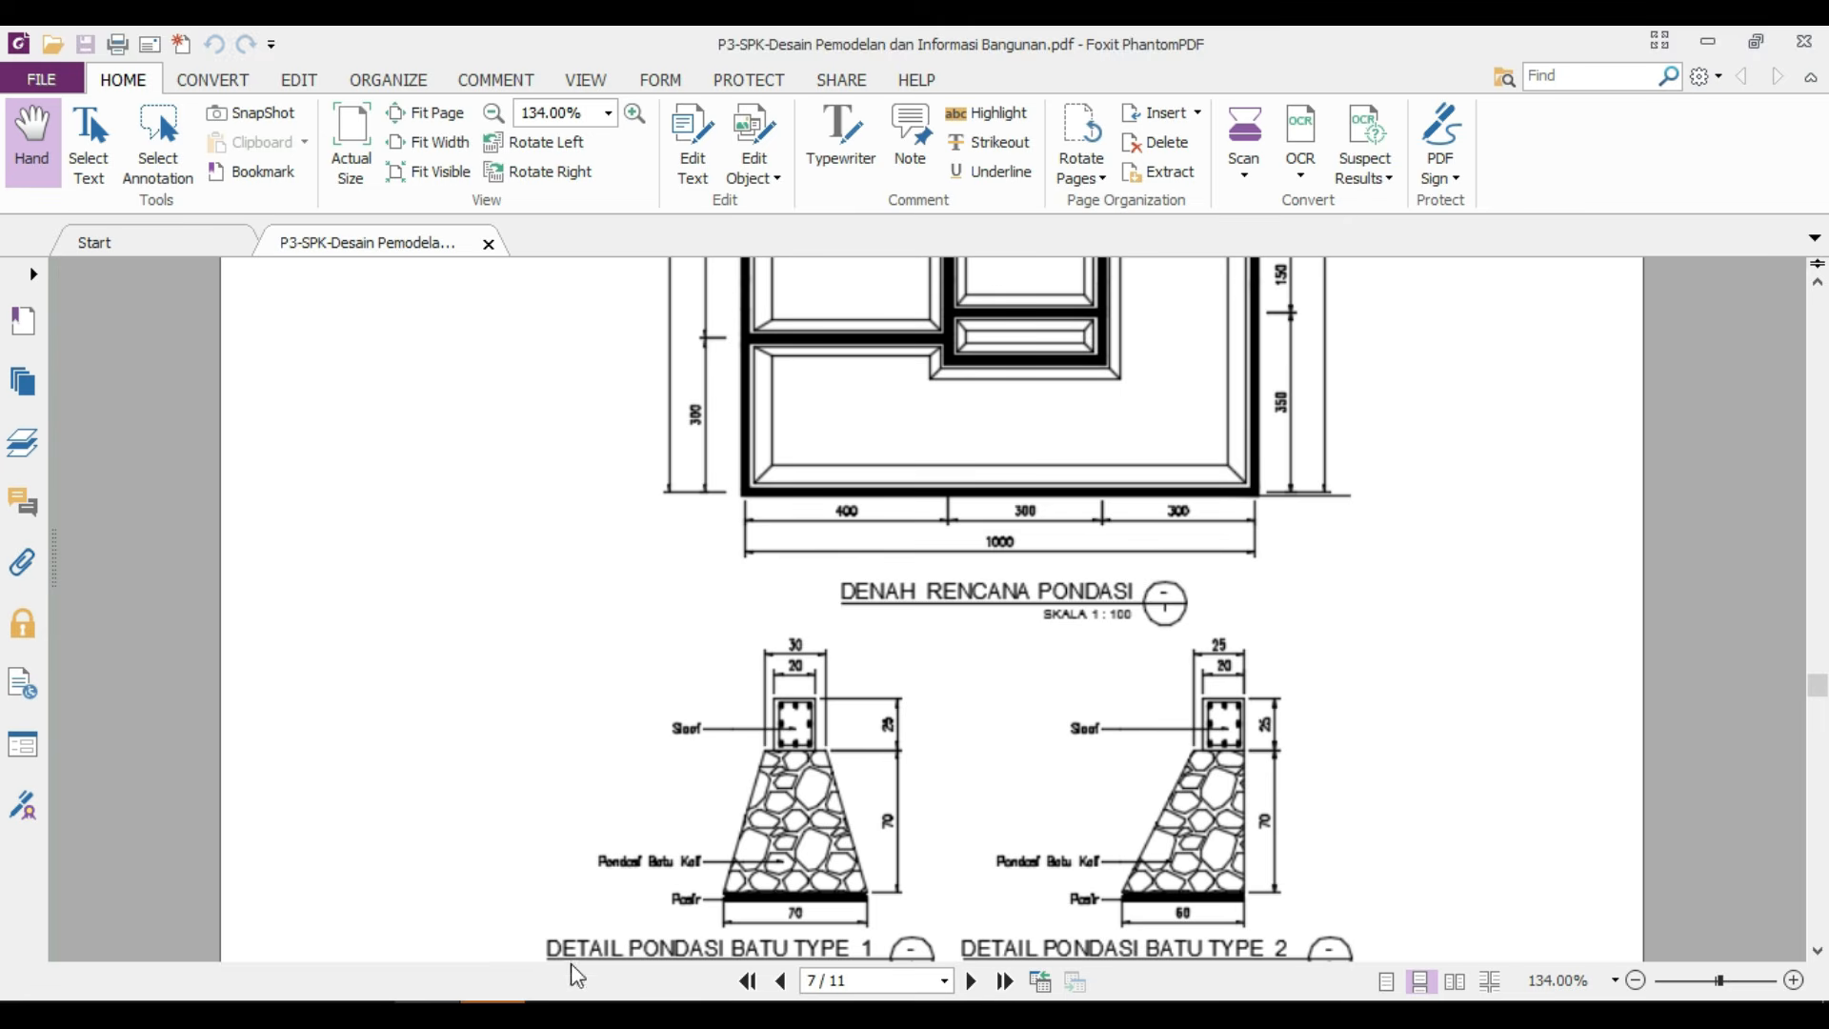
Switch back to AutoCAD and, with Ortho on, draw a horizontal line 300 long inside the copied paper frame.
click(558, 1013)
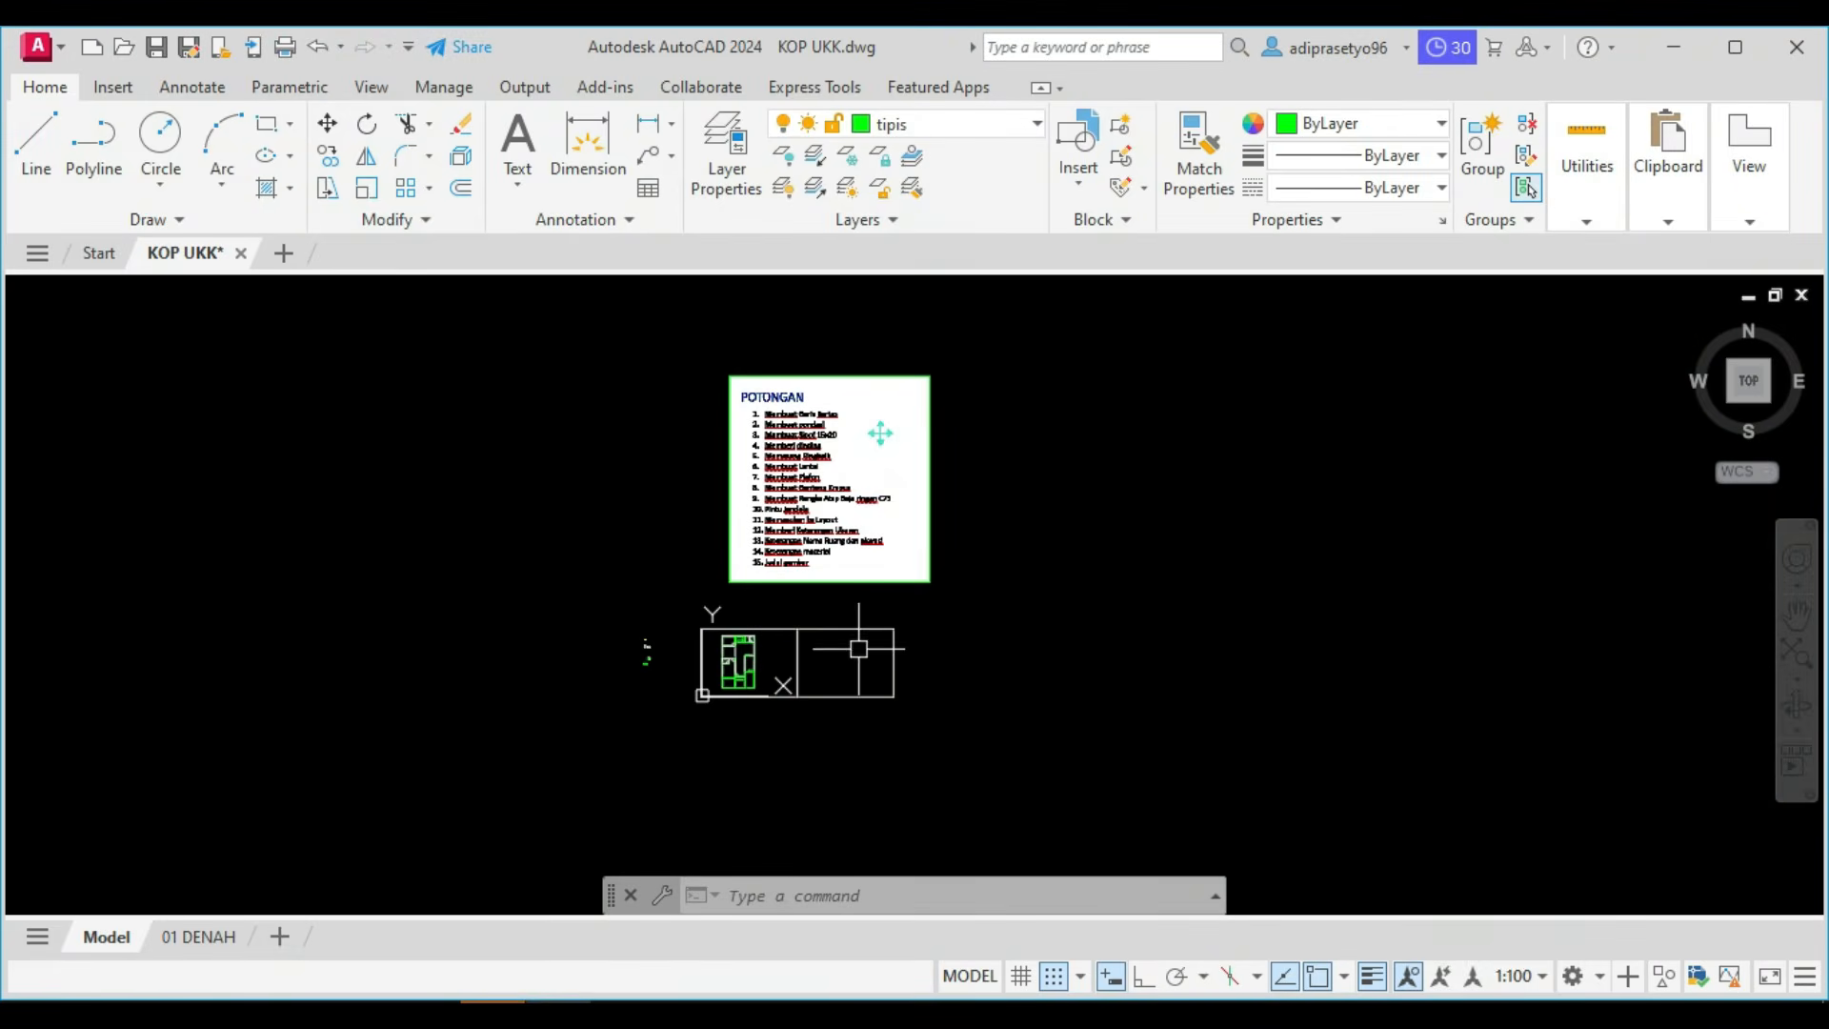
scroll(826, 536, up, 4)
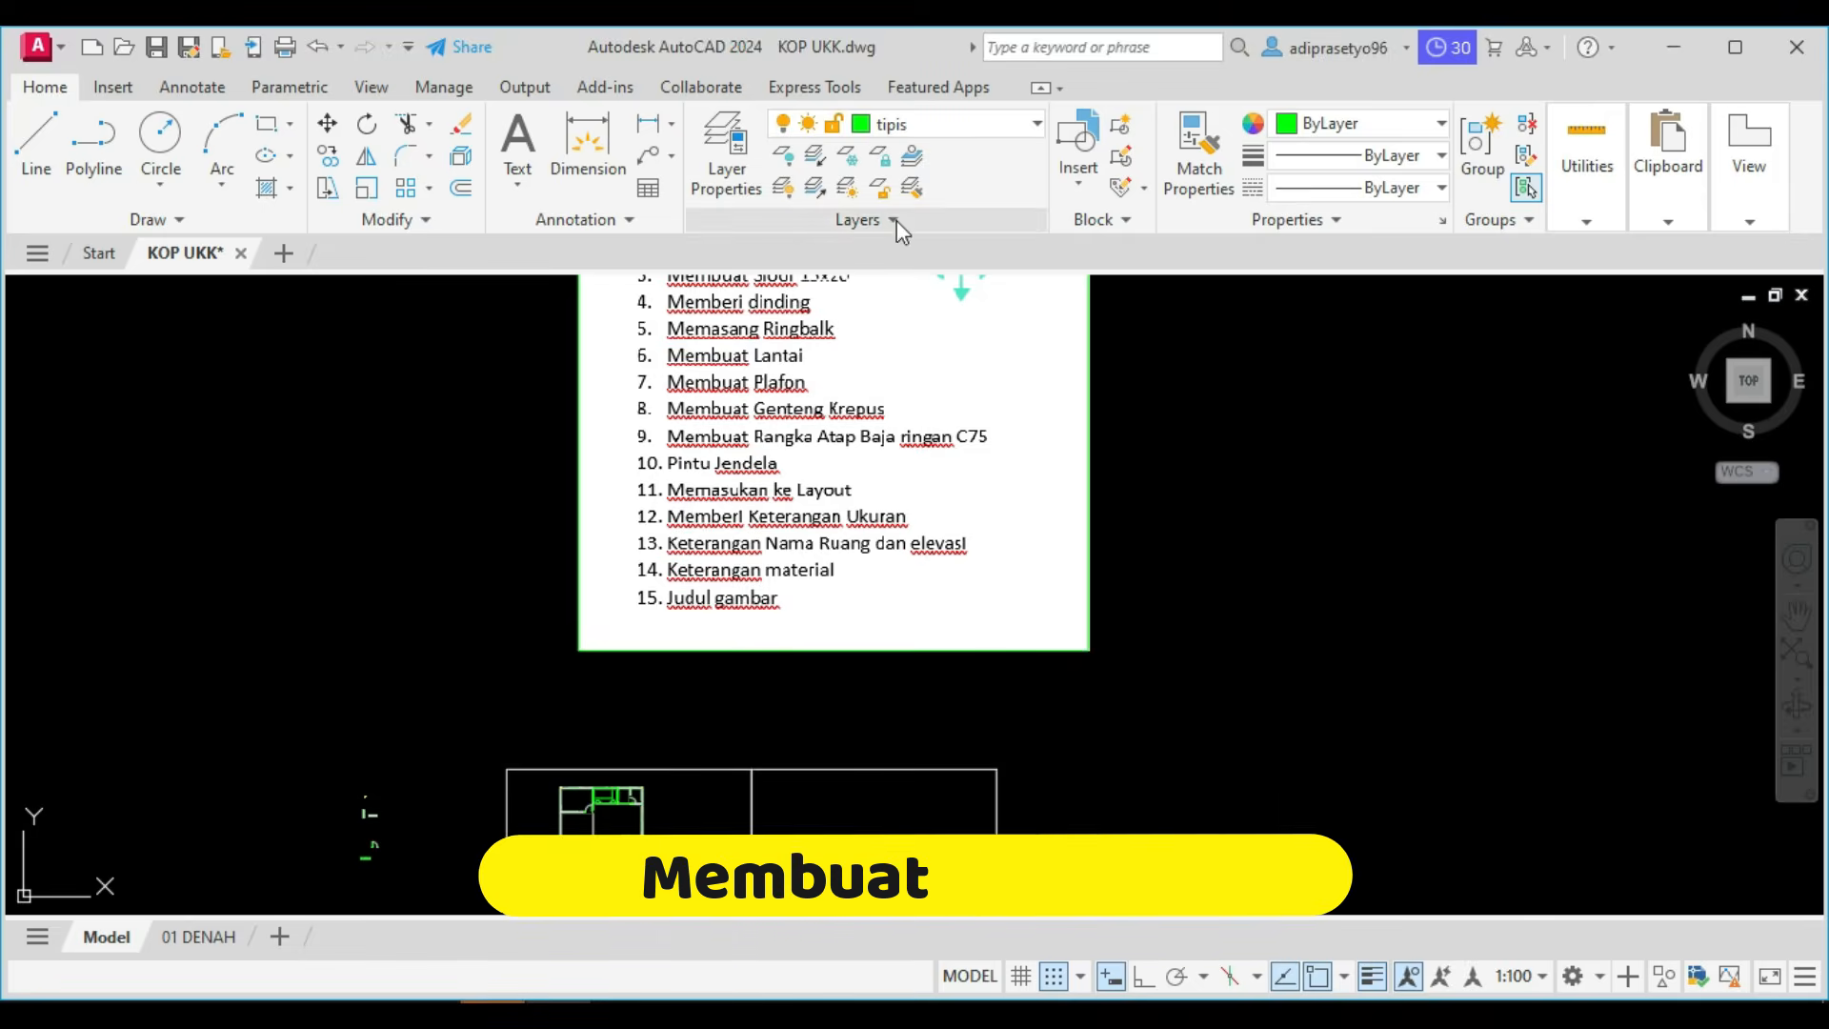
scroll(790, 762, down, 2)
scroll(823, 861, up, 6)
middle_drag(814, 821, 900, 709)
scroll(899, 709, up, 2)
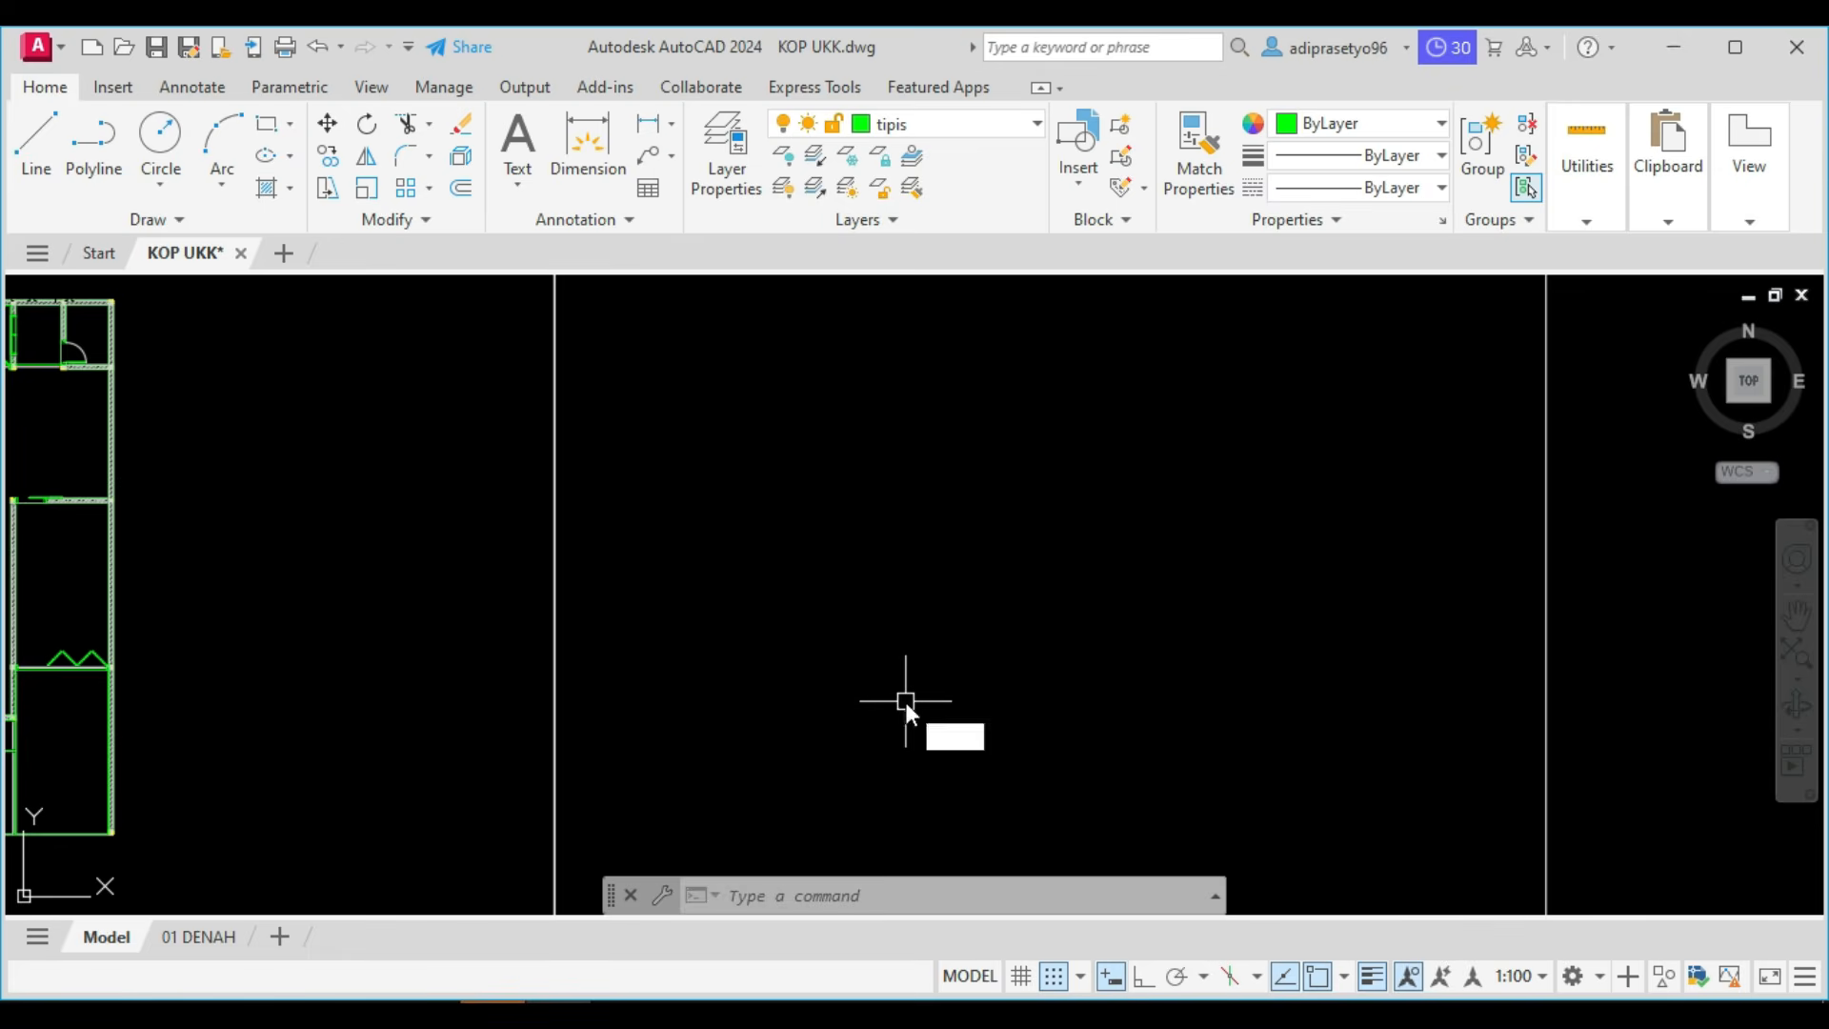
text(l)
key(Return)
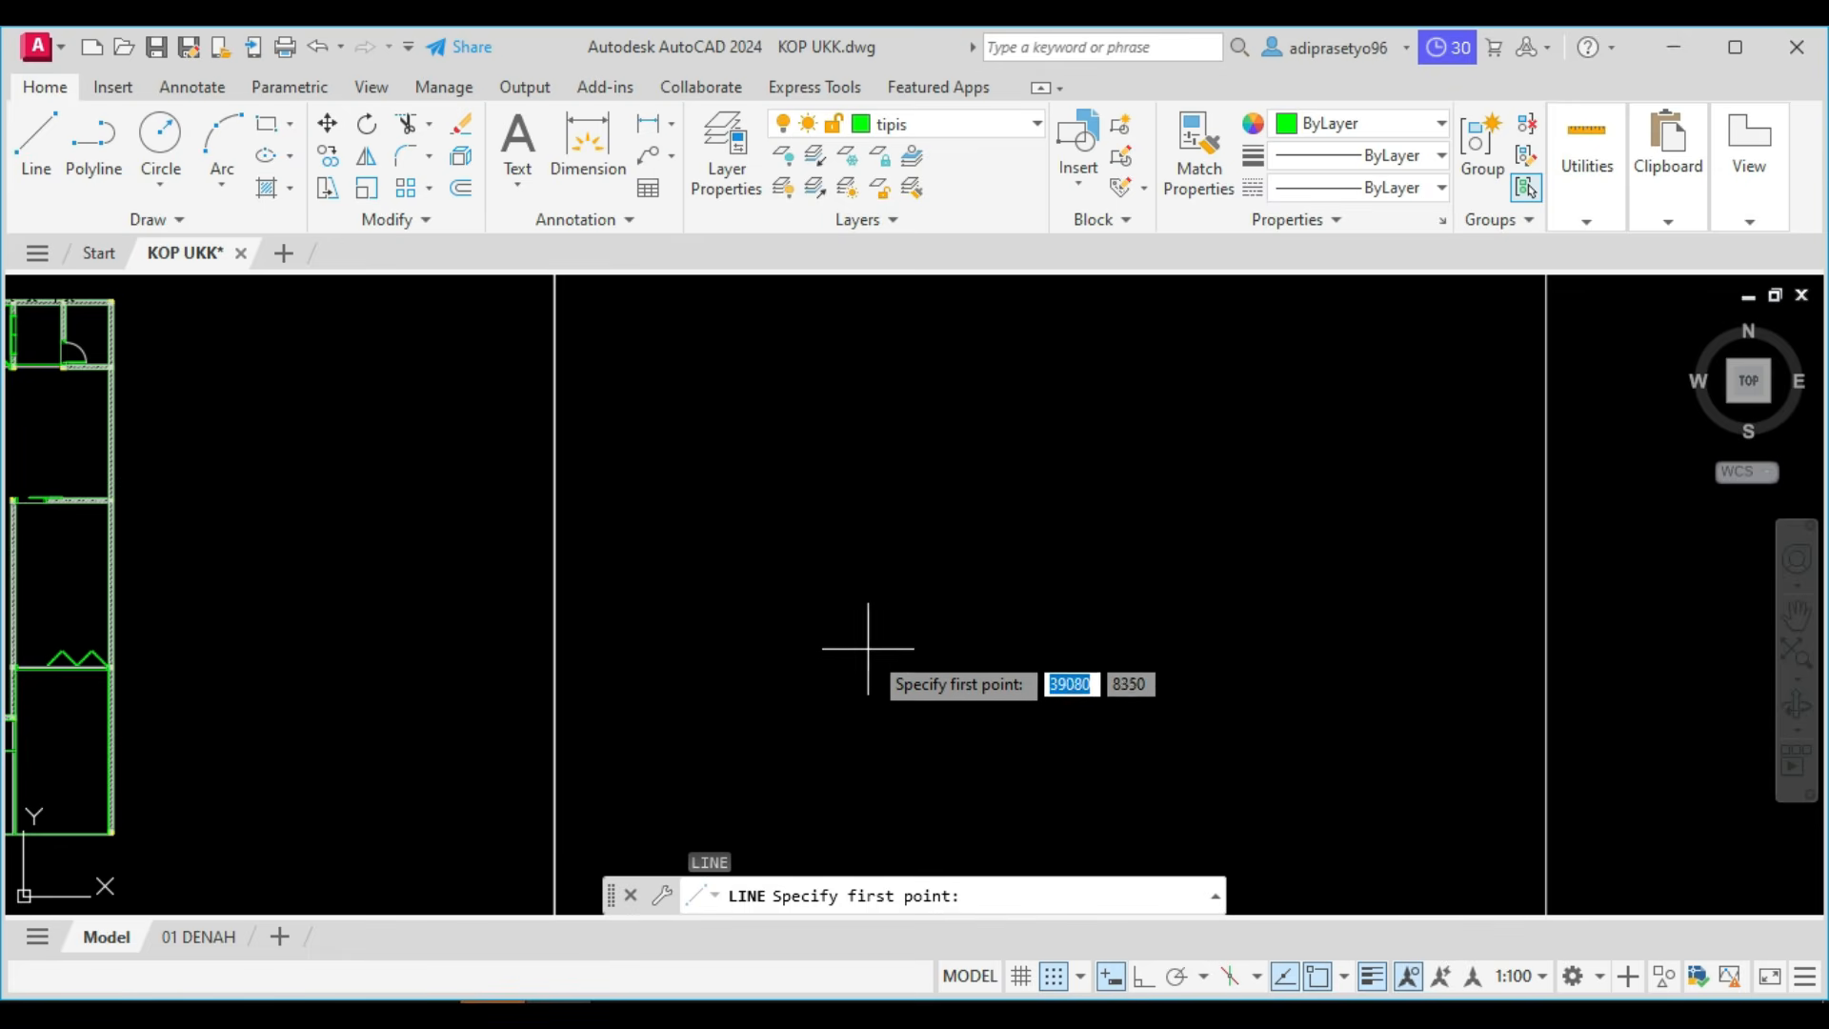
click(746, 636)
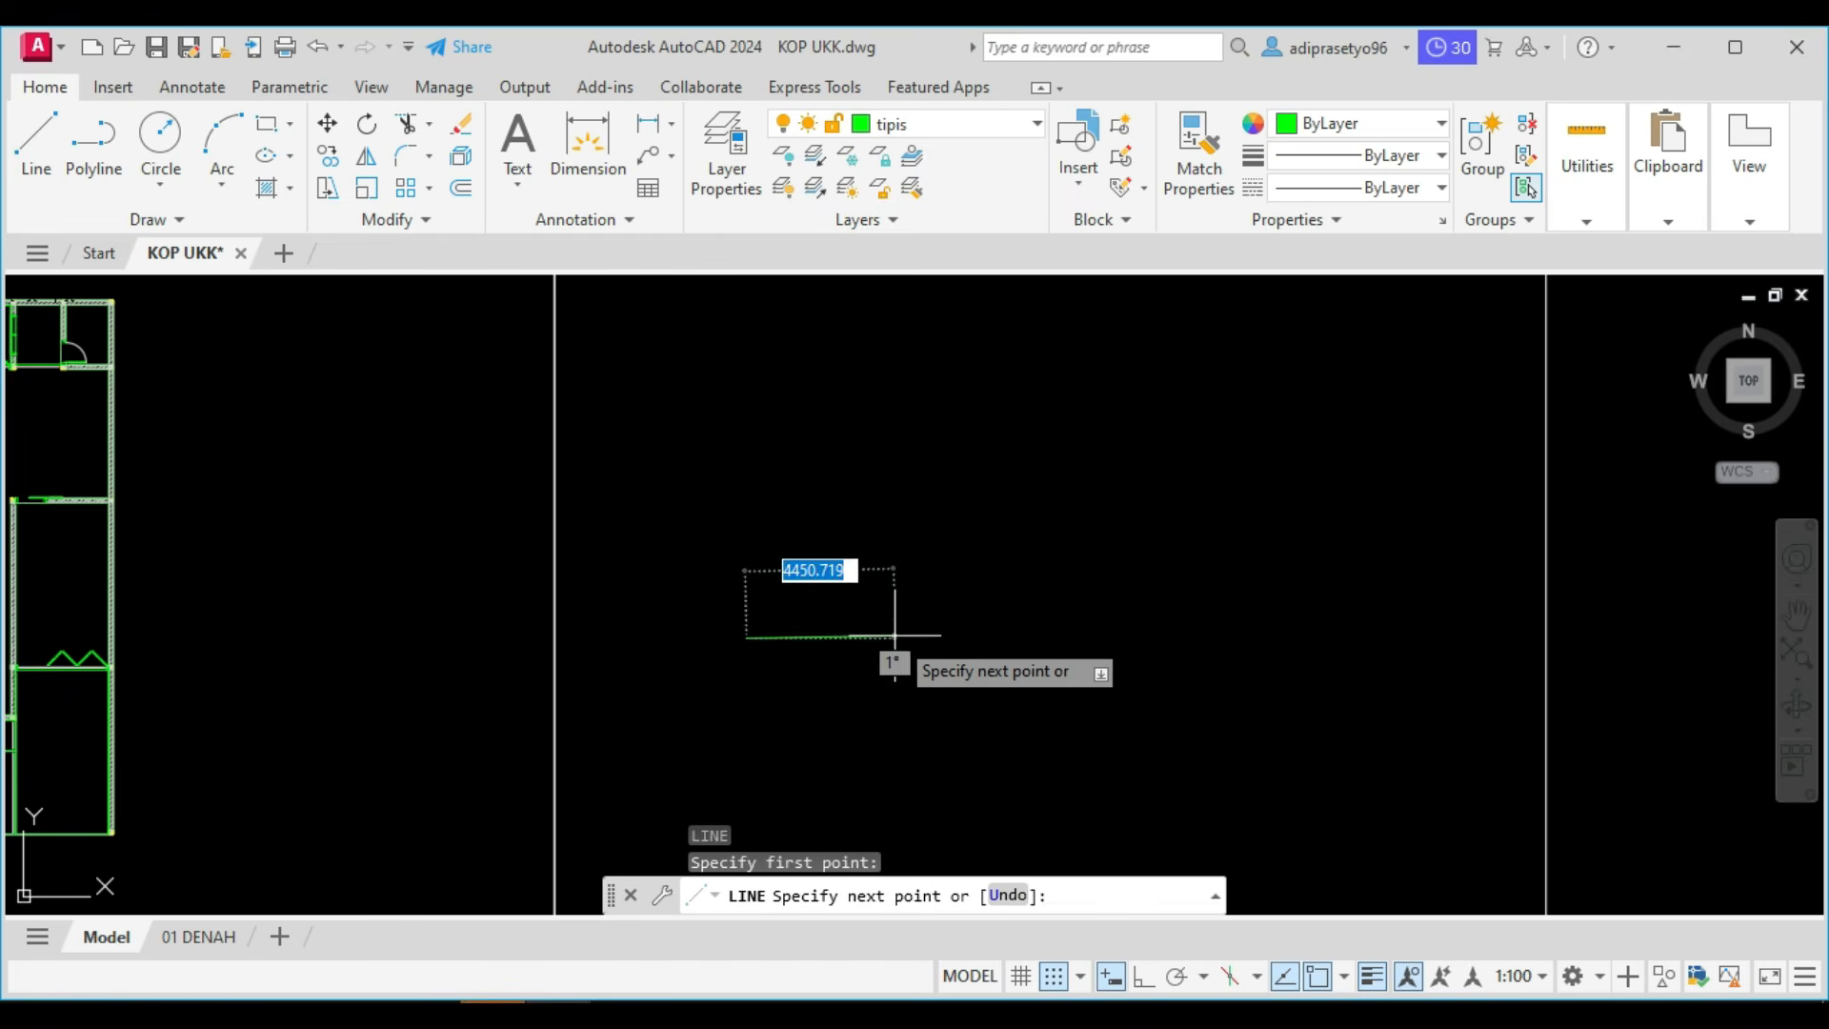
key(F8)
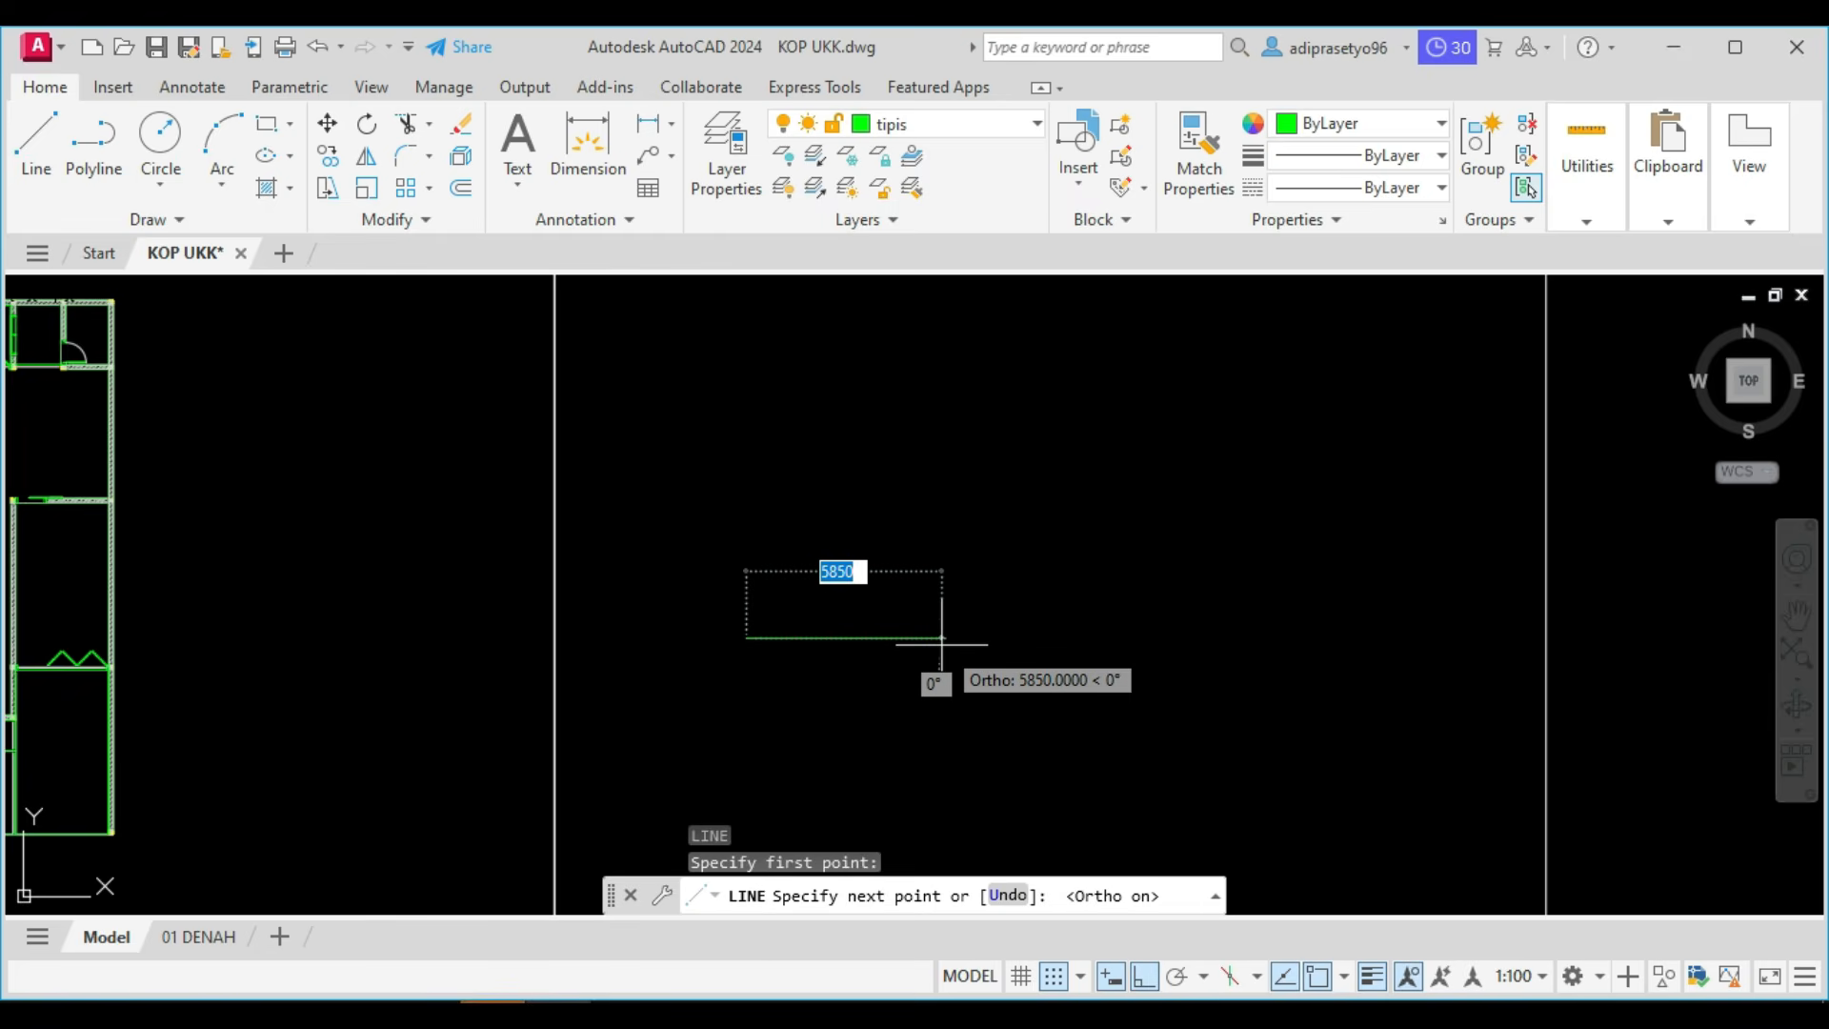
text(5550)
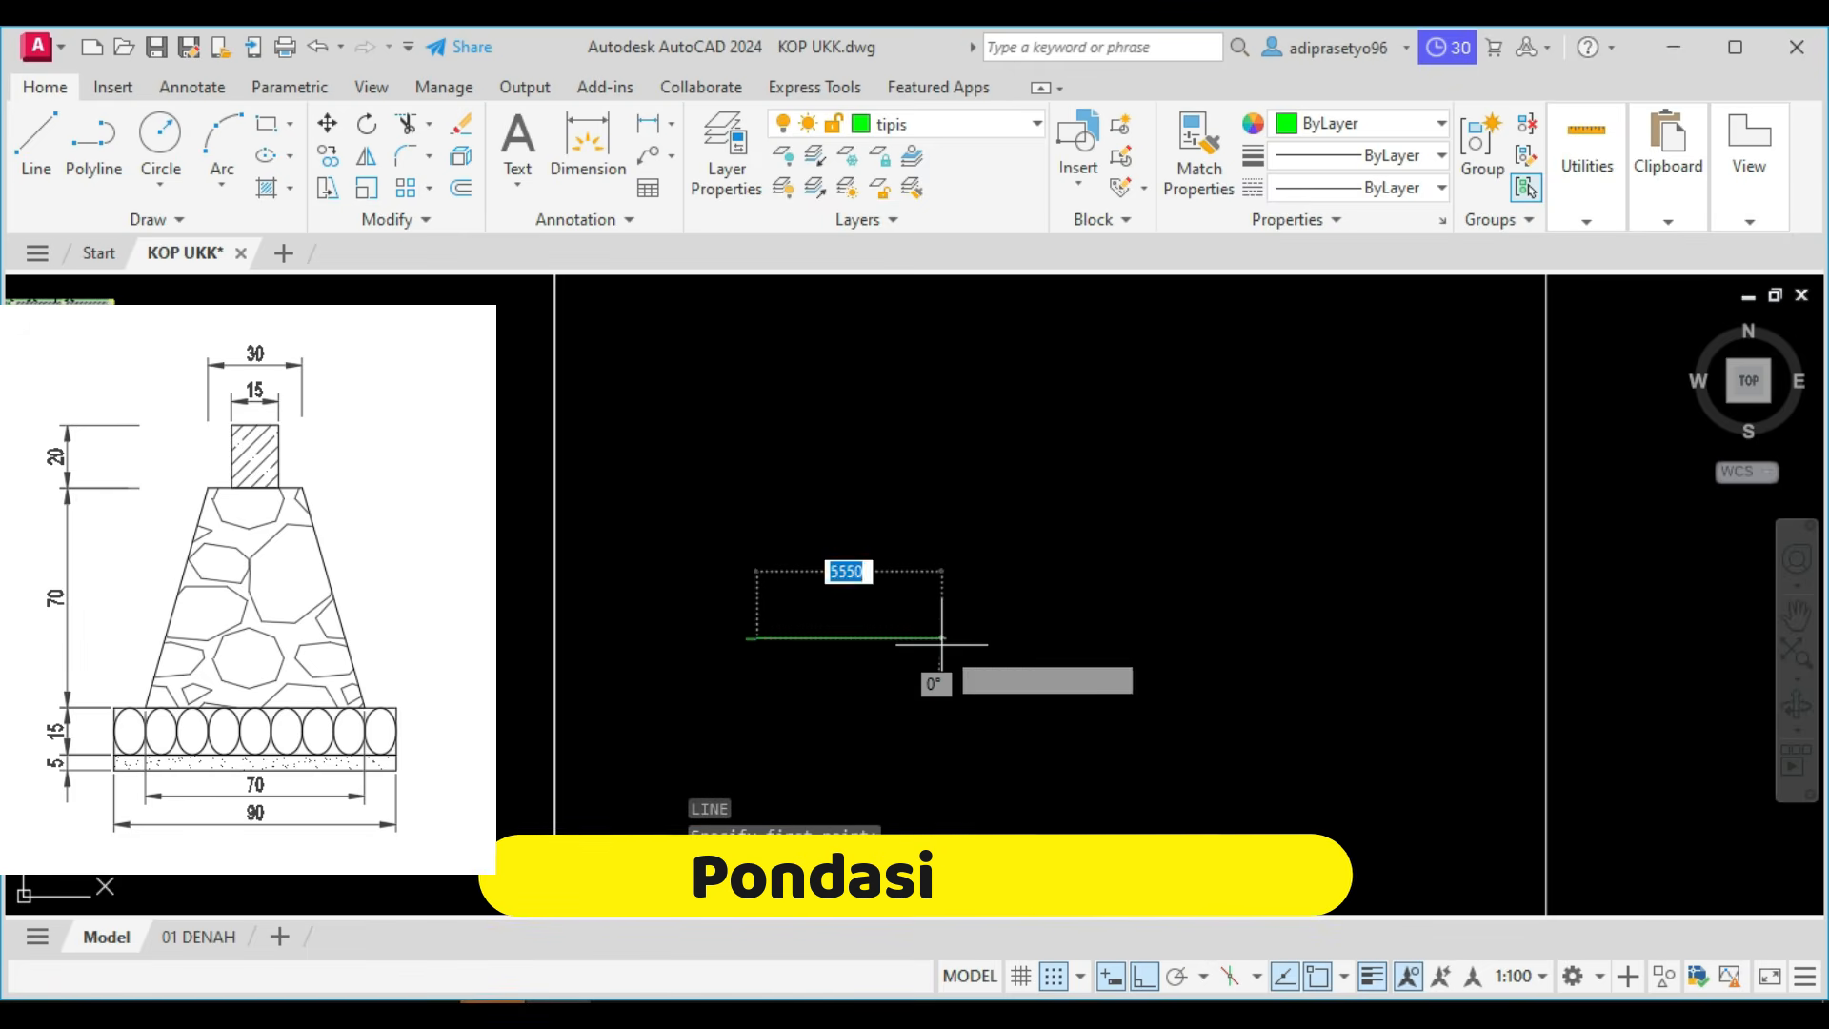
text(300)
key(Return)
key(Return)
Draw the left half of the type 1 foundation from the top line's midpoint: 700 down, 350 left, and up to the line's left end.
scroll(795, 653, up, 6)
scroll(626, 623, up, 2)
middle_drag(626, 619, 638, 612)
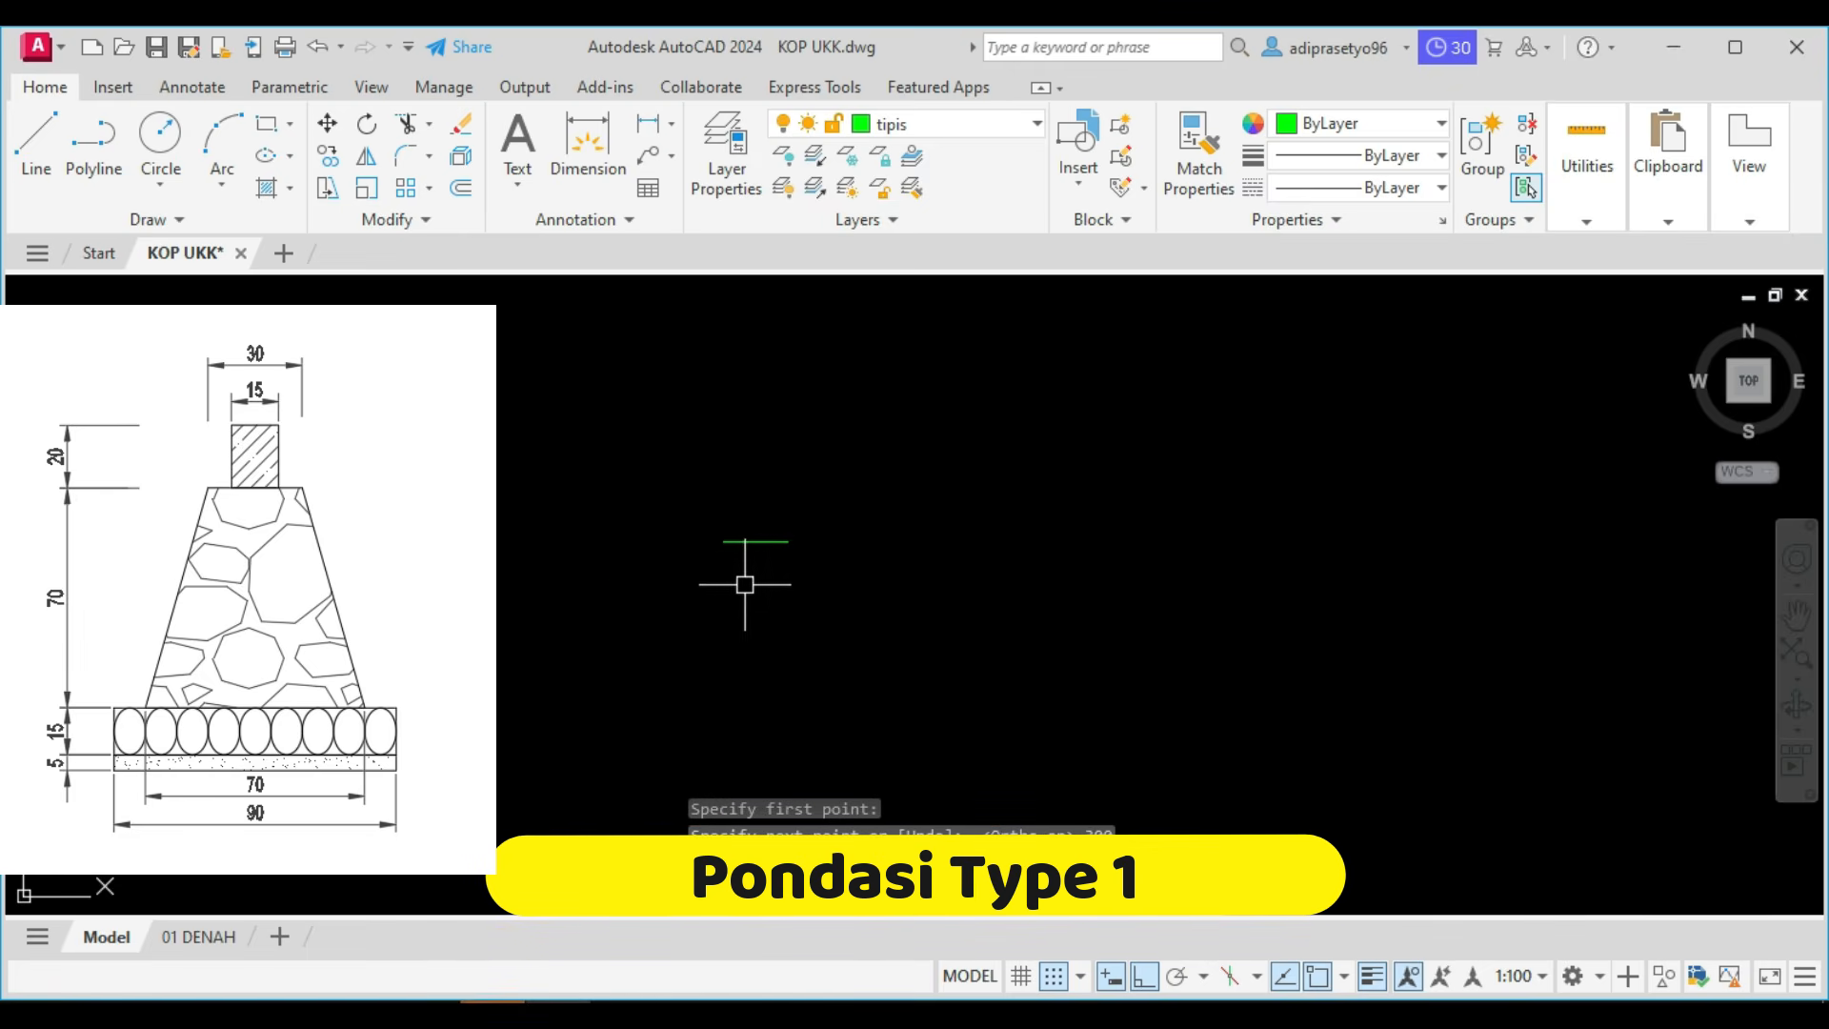
text(l)
key(Return)
click(755, 540)
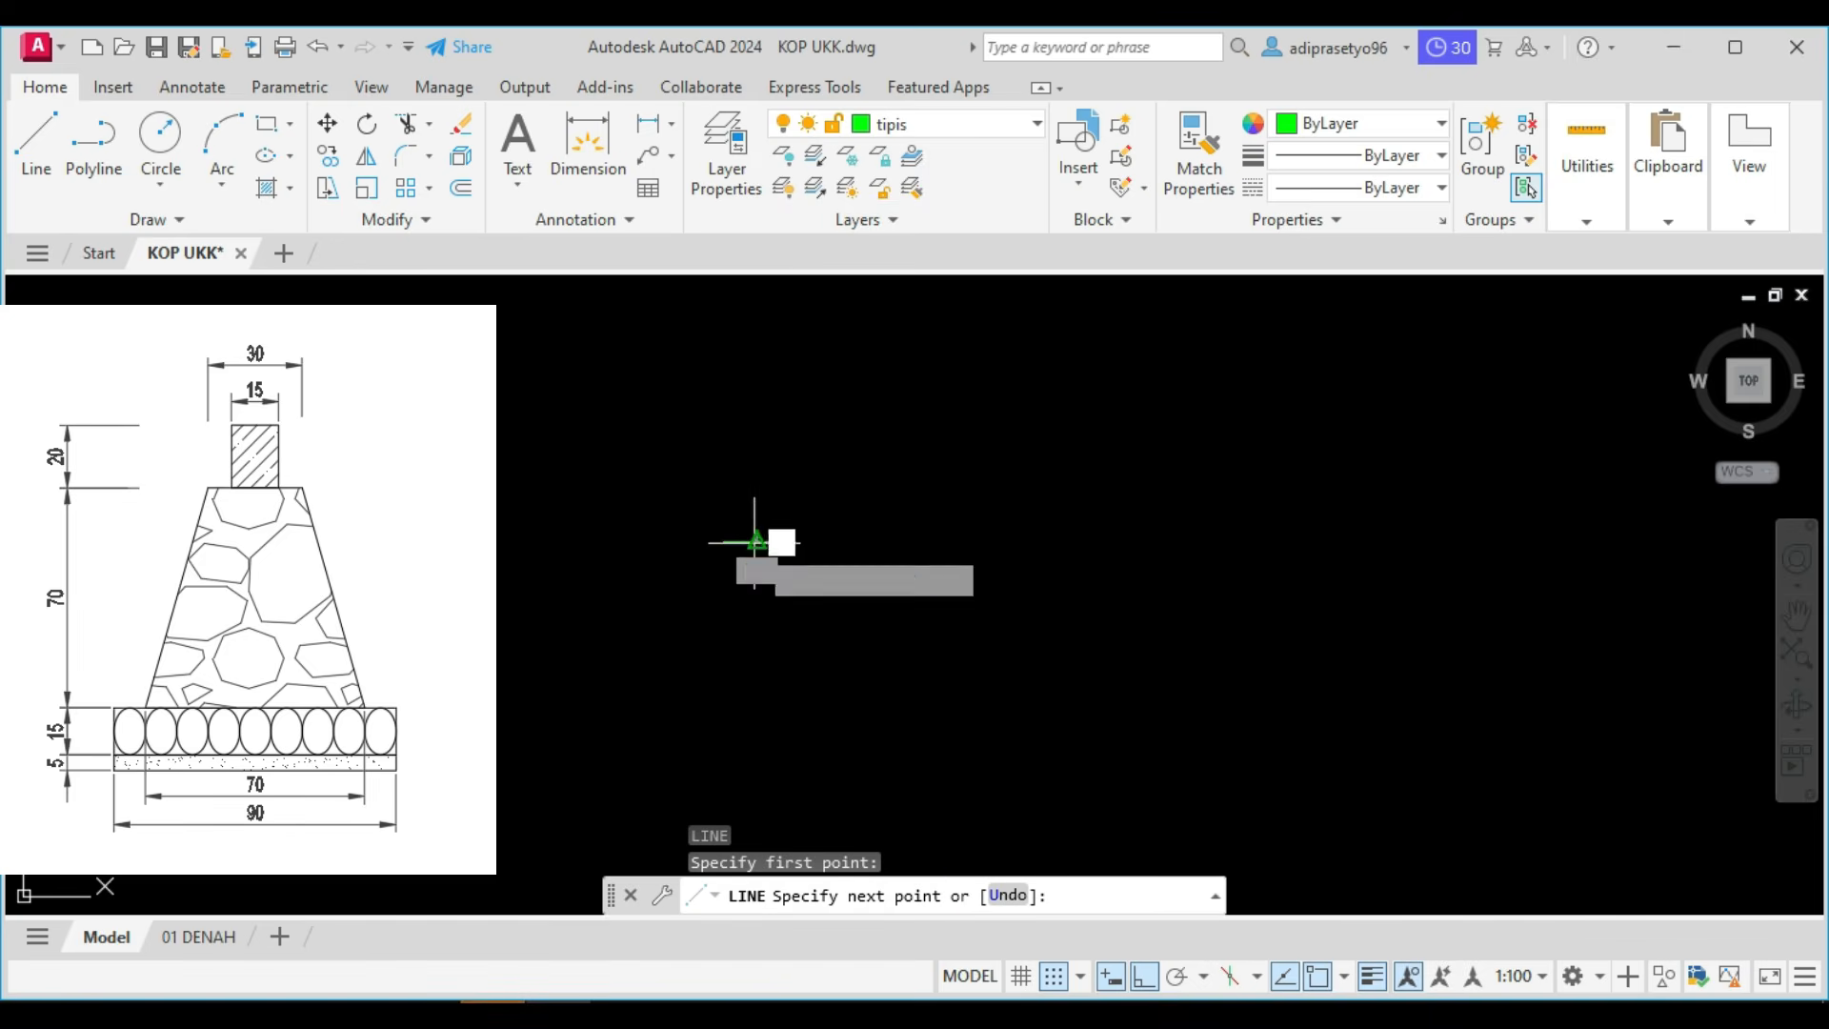
text(7)
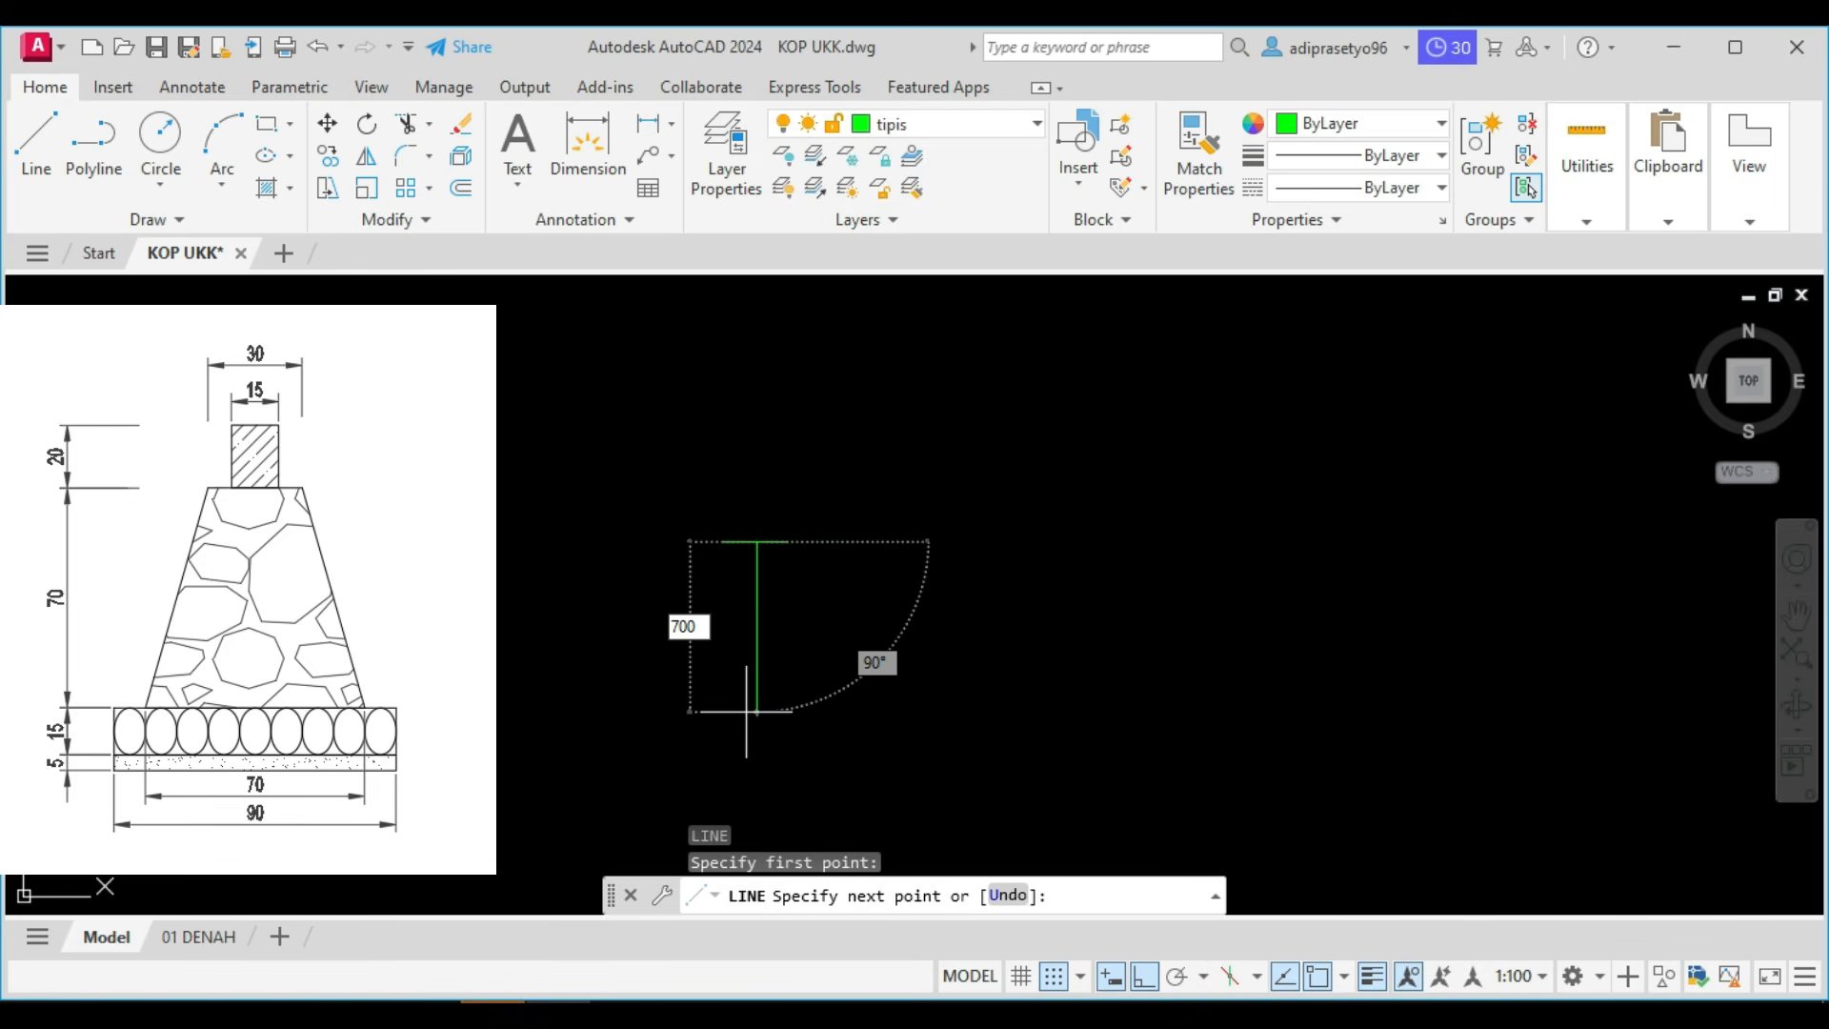
text(00)
key(Return)
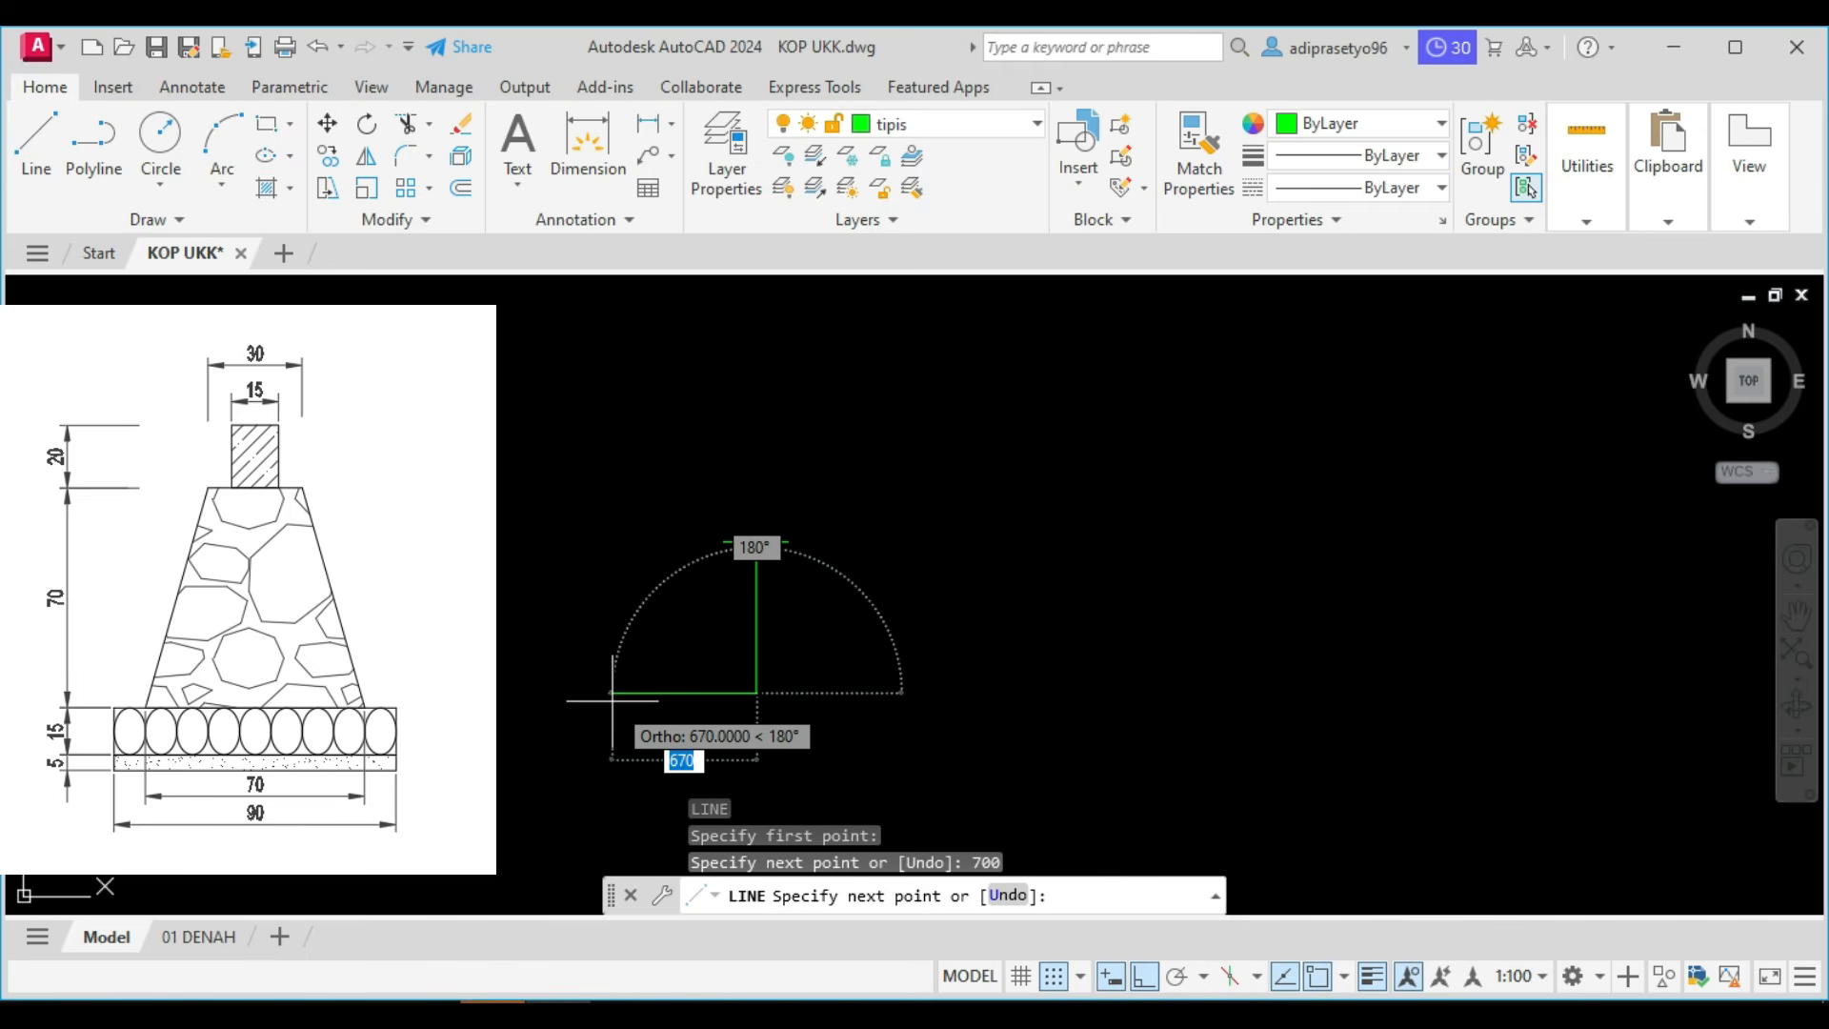
text(350)
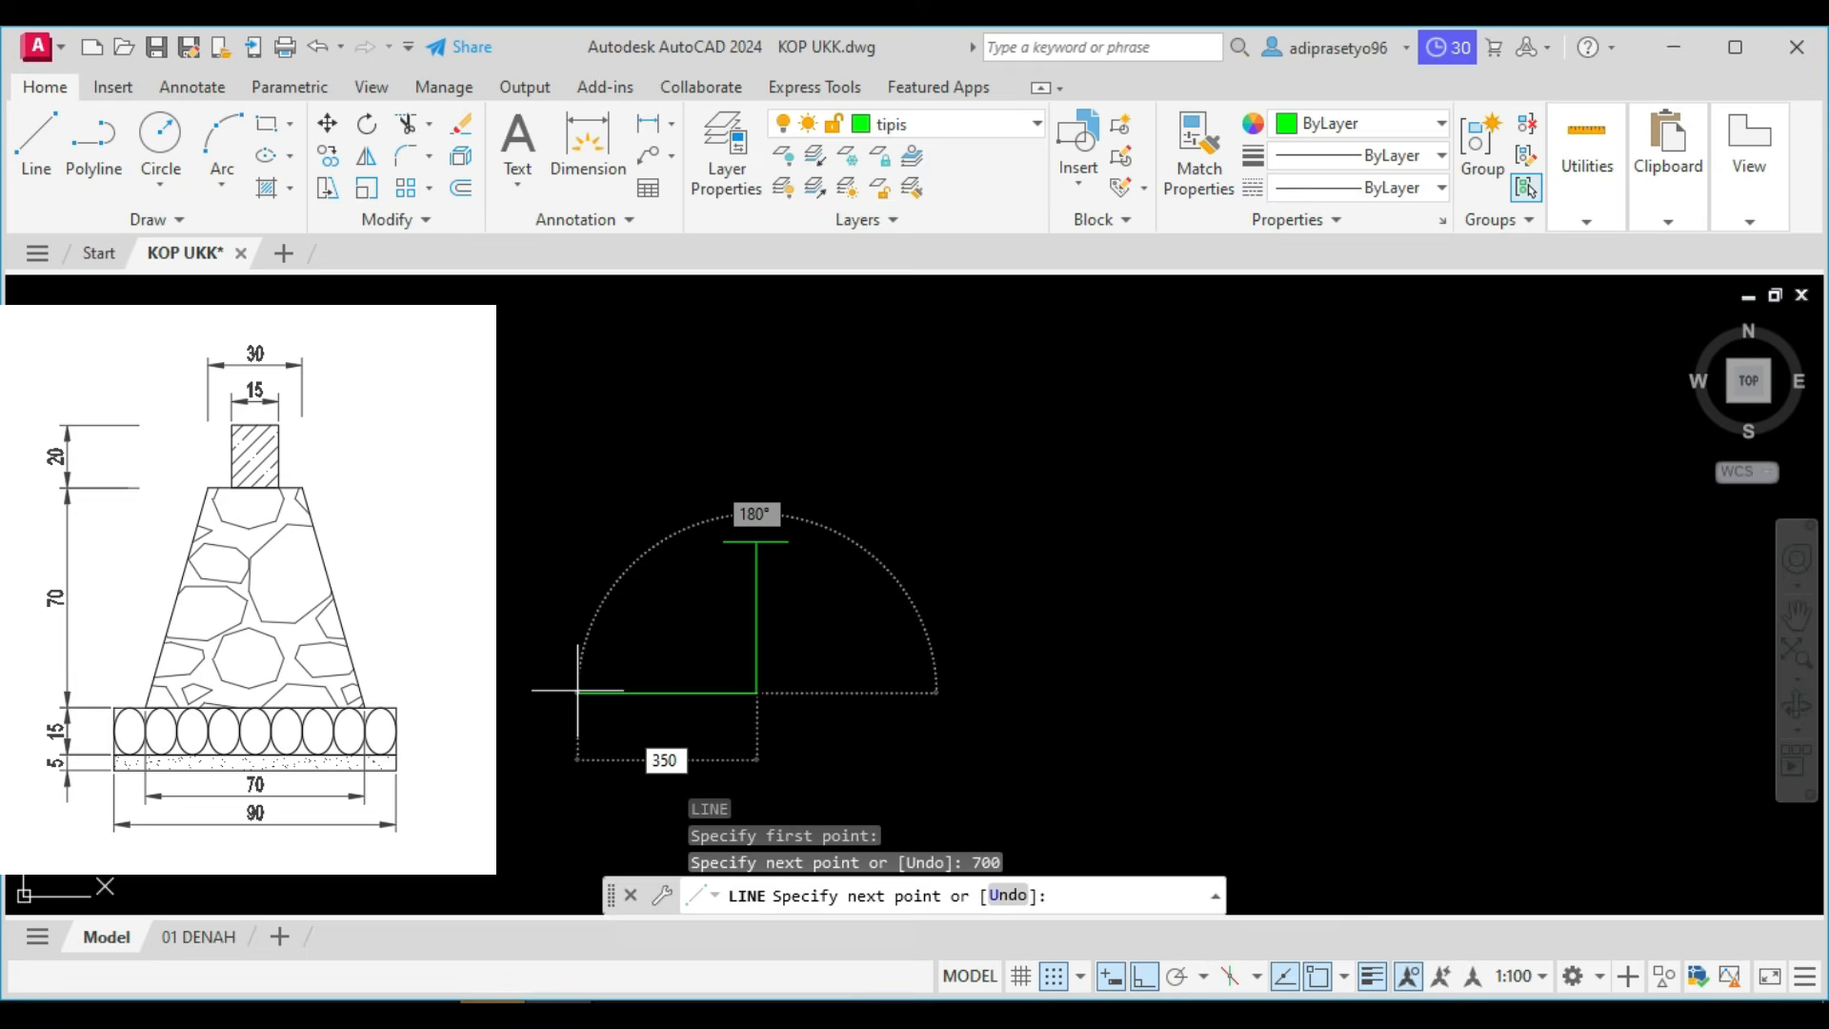
key(Return)
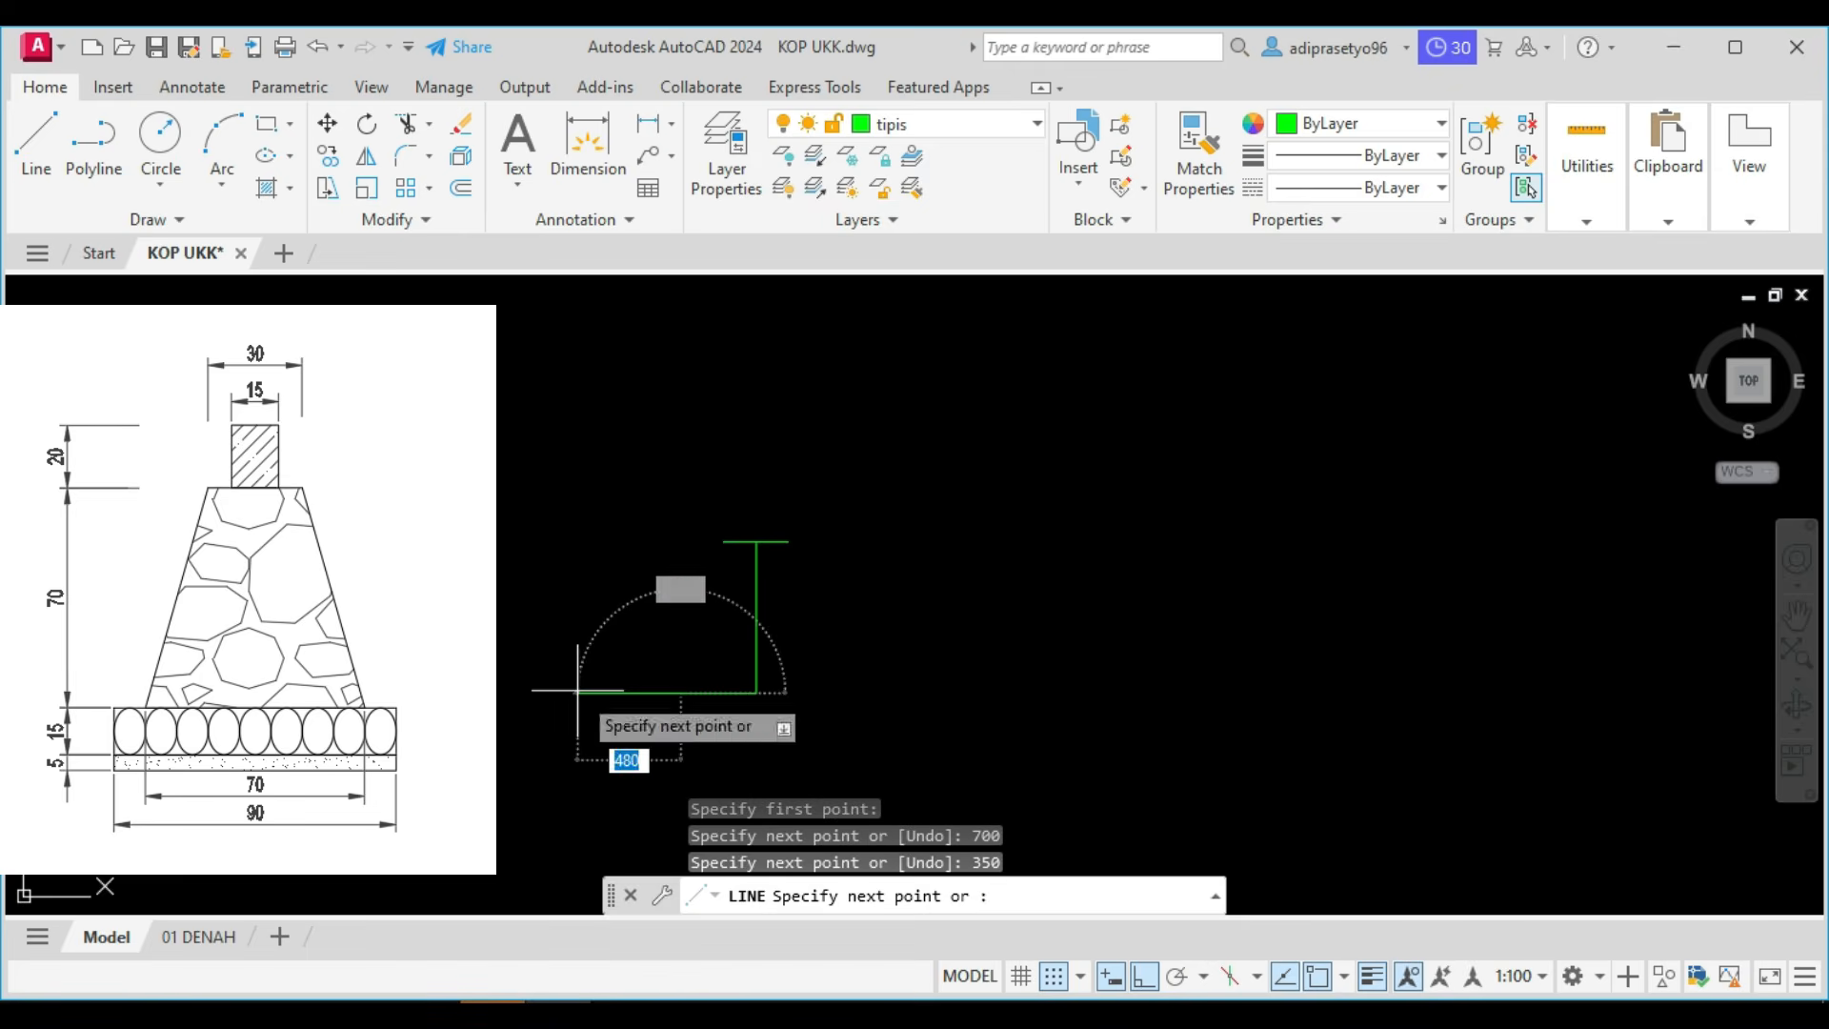
click(726, 531)
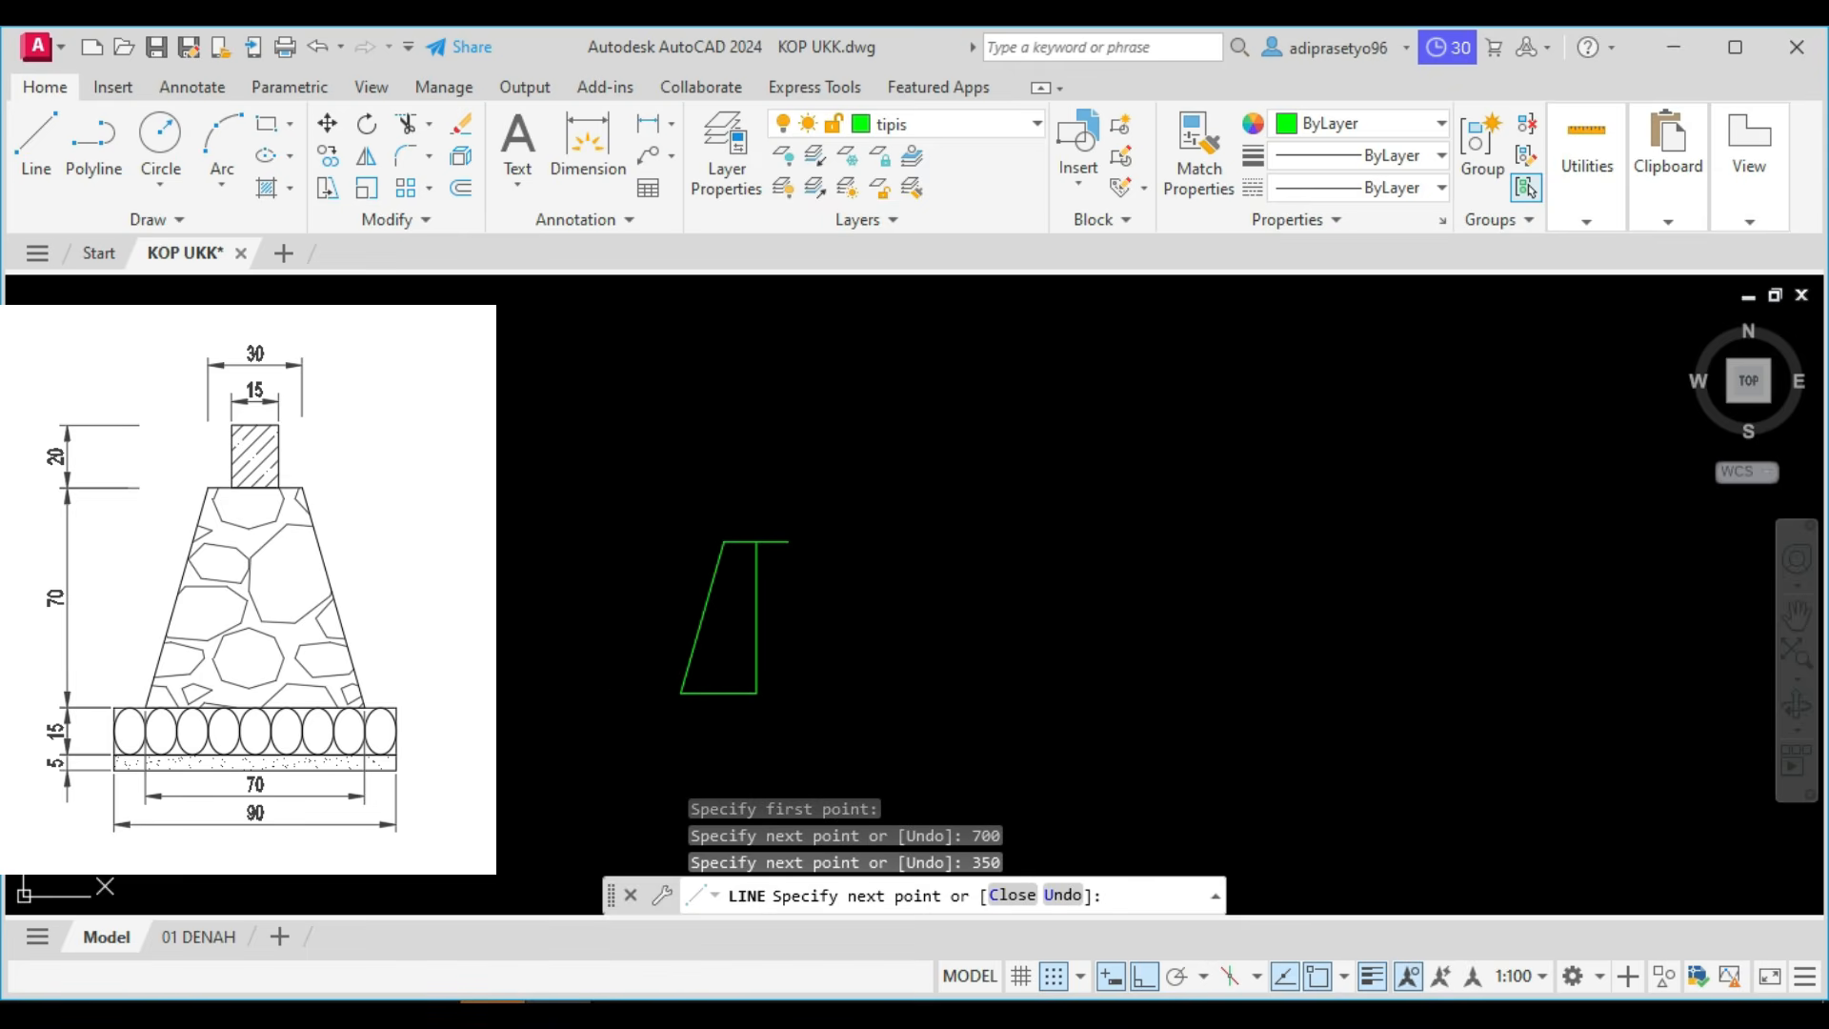
key(Escape)
Mirror the sloped side and the base line about the vertical centre line, keeping the originals.
scroll(725, 652, up, 2)
scroll(725, 736, down, 2)
click(719, 776)
click(629, 608)
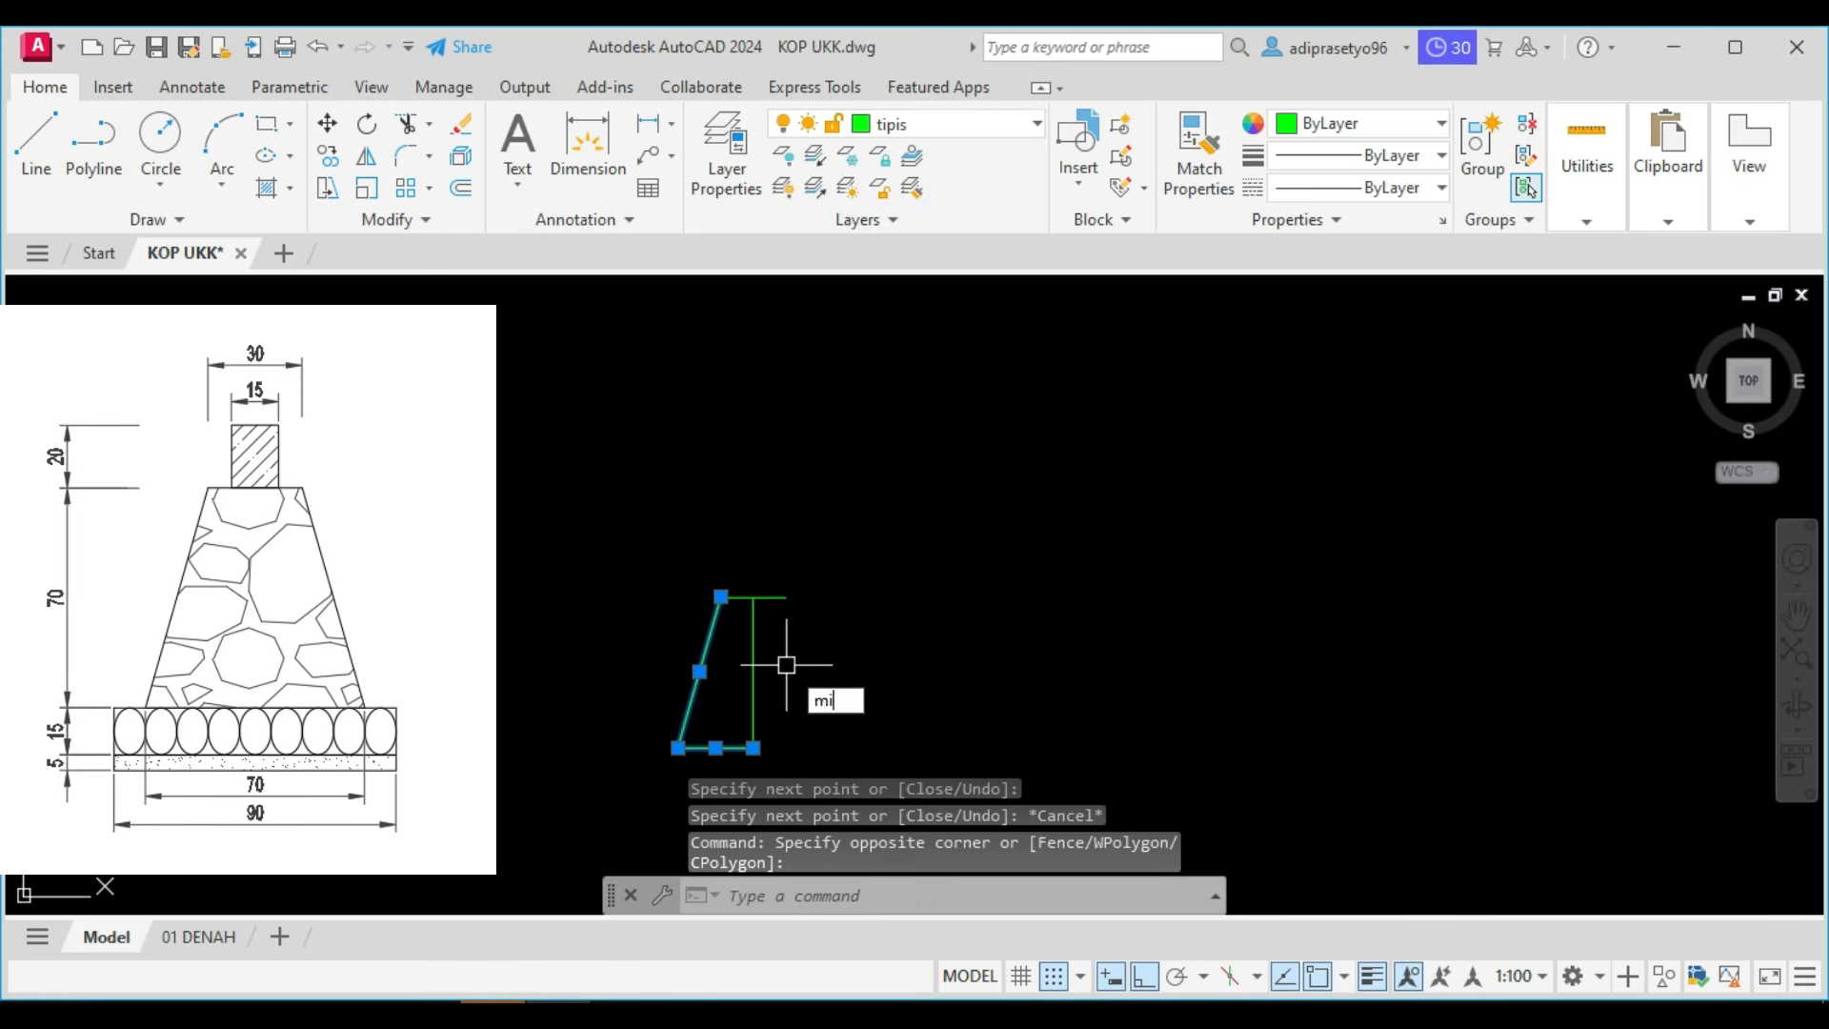
key(Return)
click(754, 597)
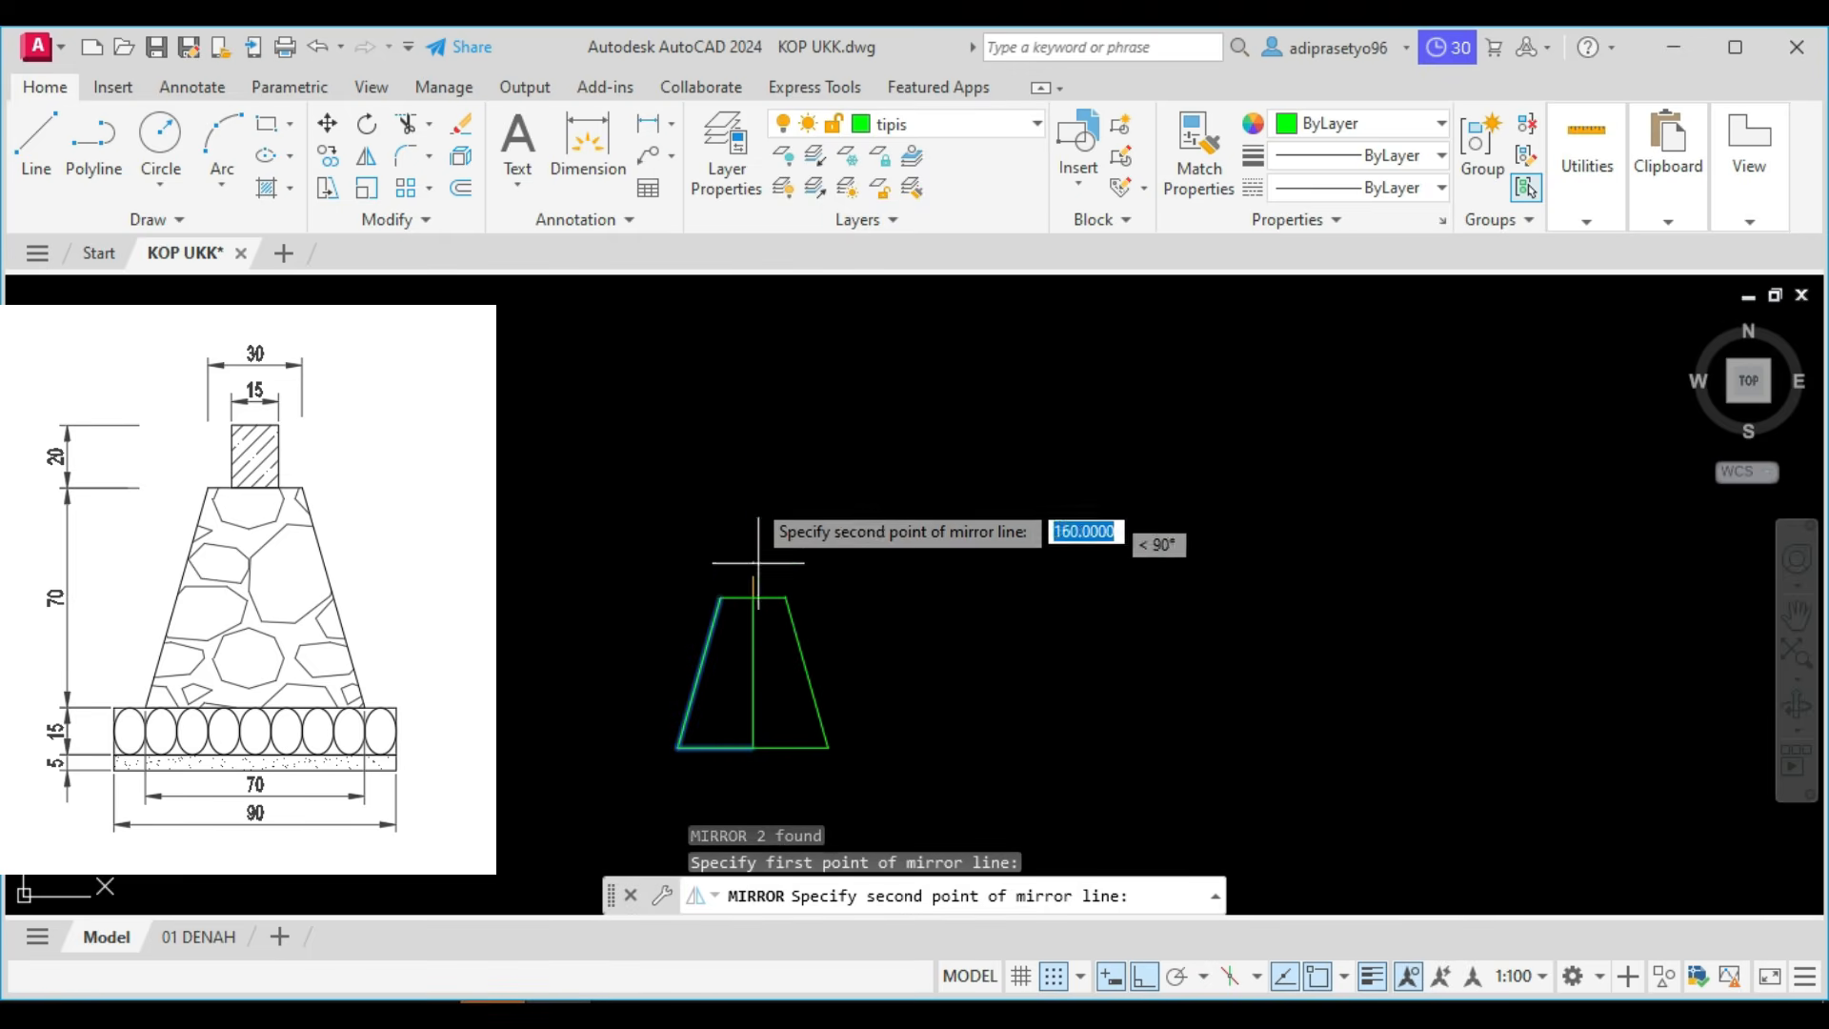
click(753, 497)
key(Return)
Delete the vertical centre line inside the type 1 foundation profile.
click(769, 680)
click(728, 652)
key(Delete)
Draw a horizontal line 250 long, running leftward, beside the type 1 profile as the top of the type 2 foundation.
scroll(784, 584, down, 3)
scroll(800, 534, up, 3)
mouse_move(784, 584)
middle_down()
mouse_move(804, 512)
mouse_move(747, 638)
mouse_move(649, 600)
mouse_move(610, 607)
middle_up()
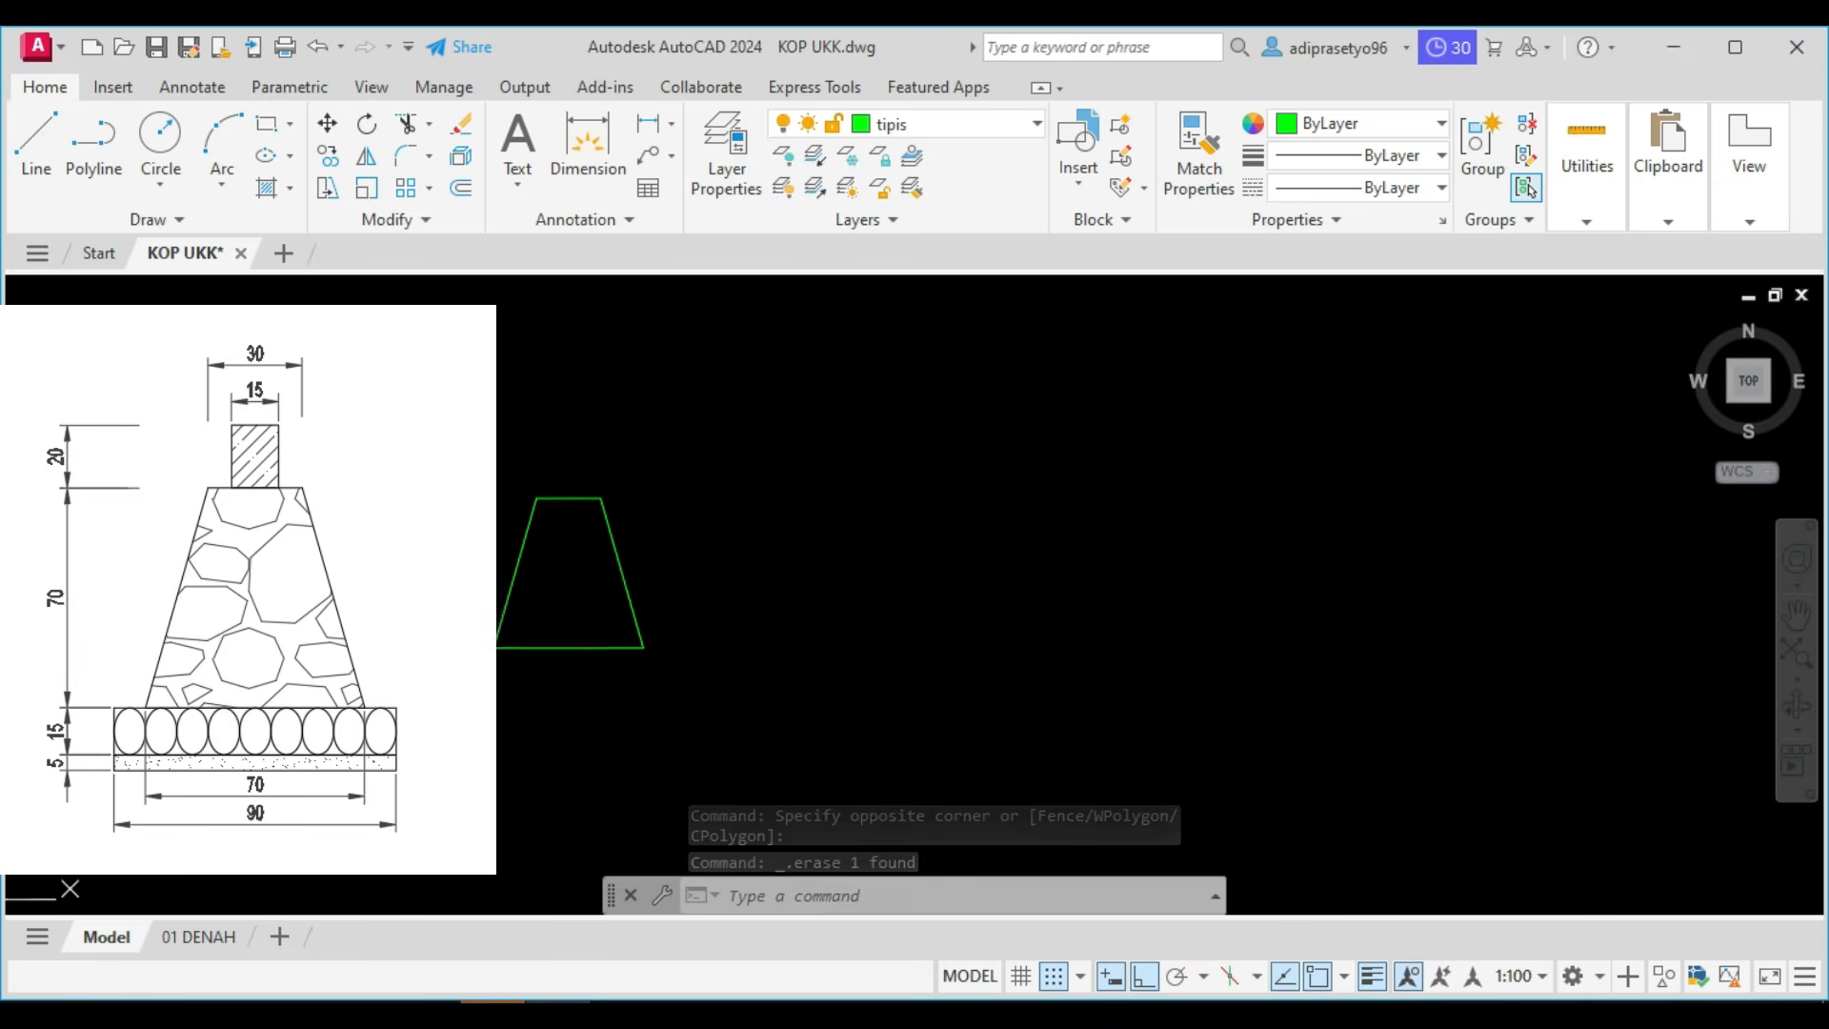
text(l)
key(Return)
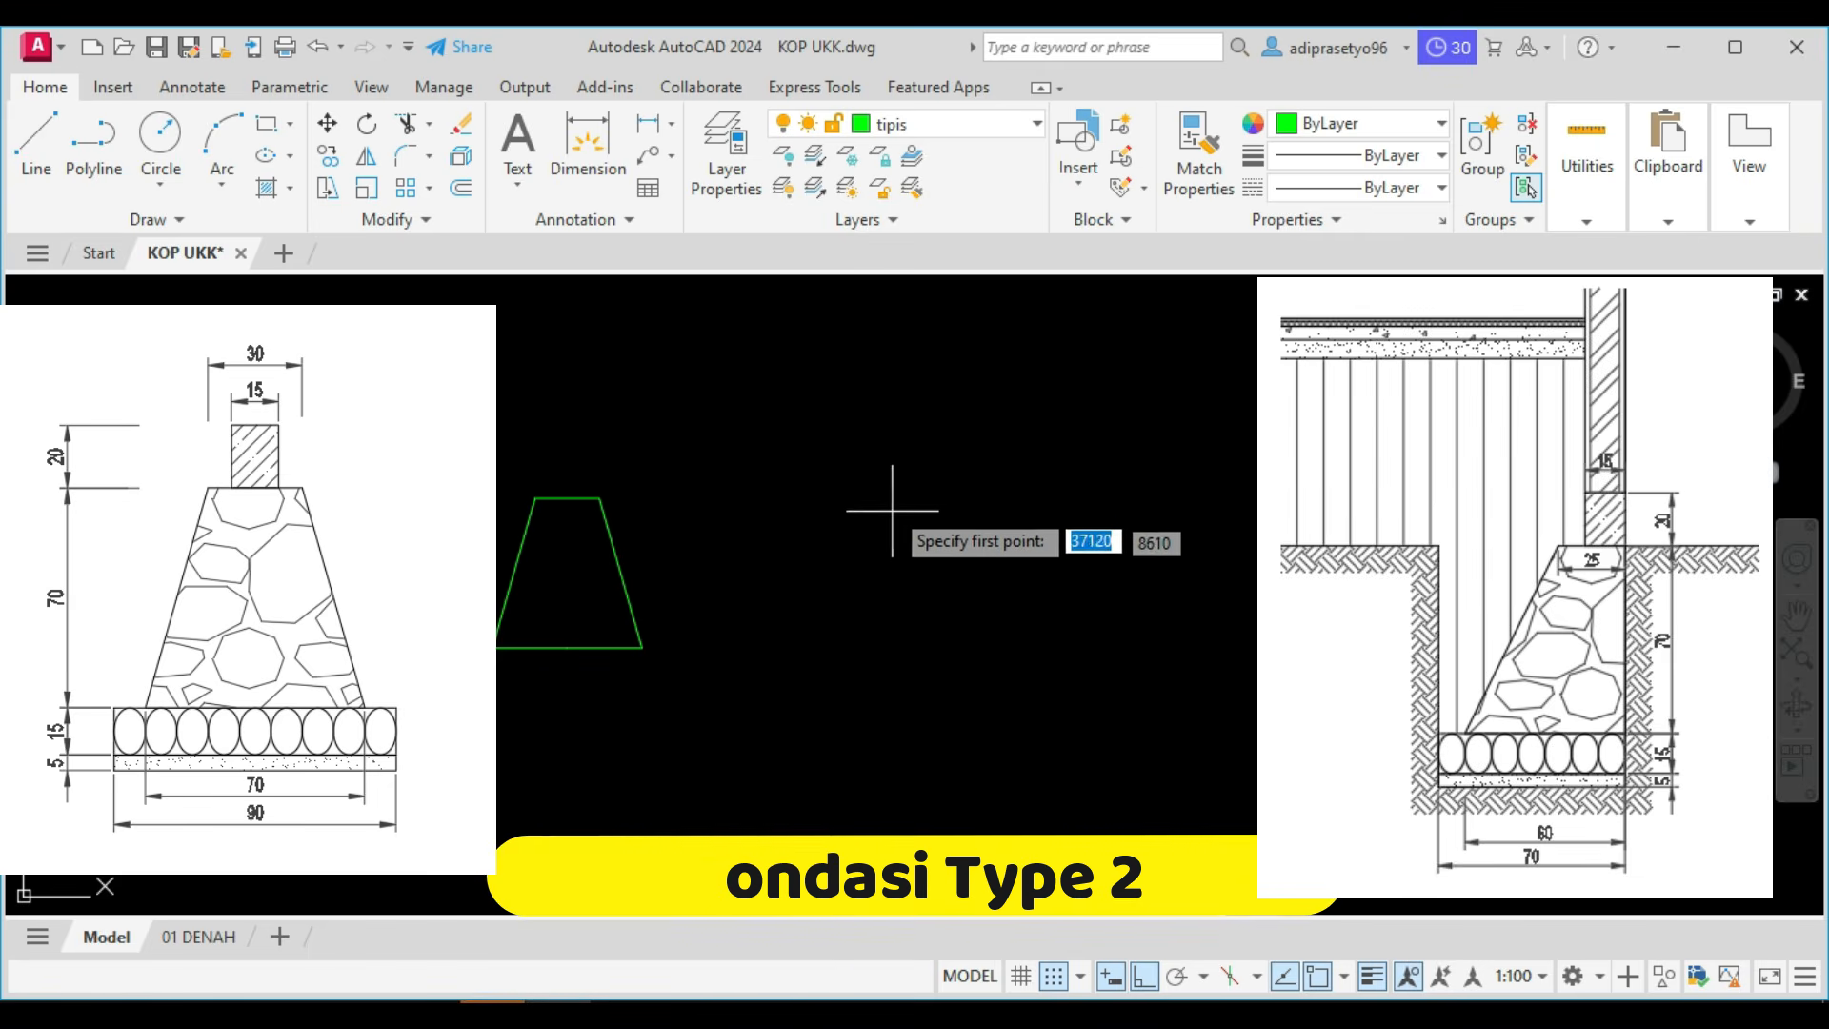
click(916, 495)
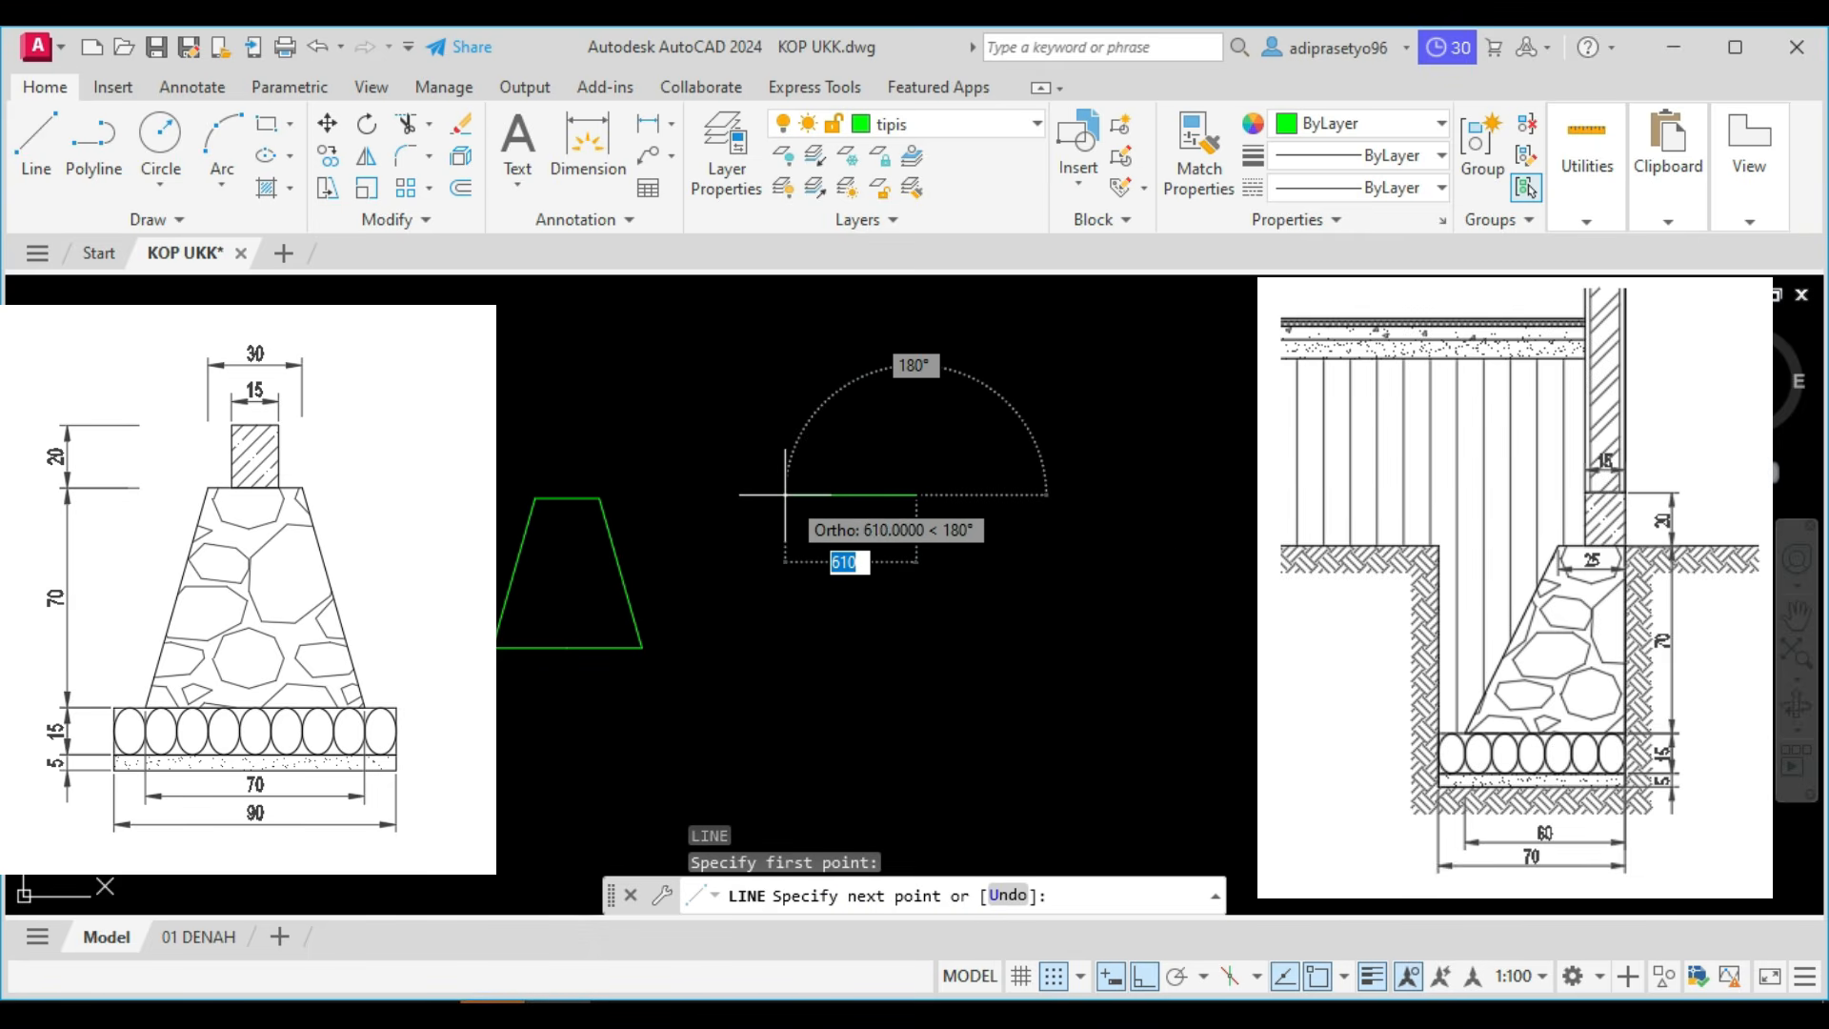
text(250)
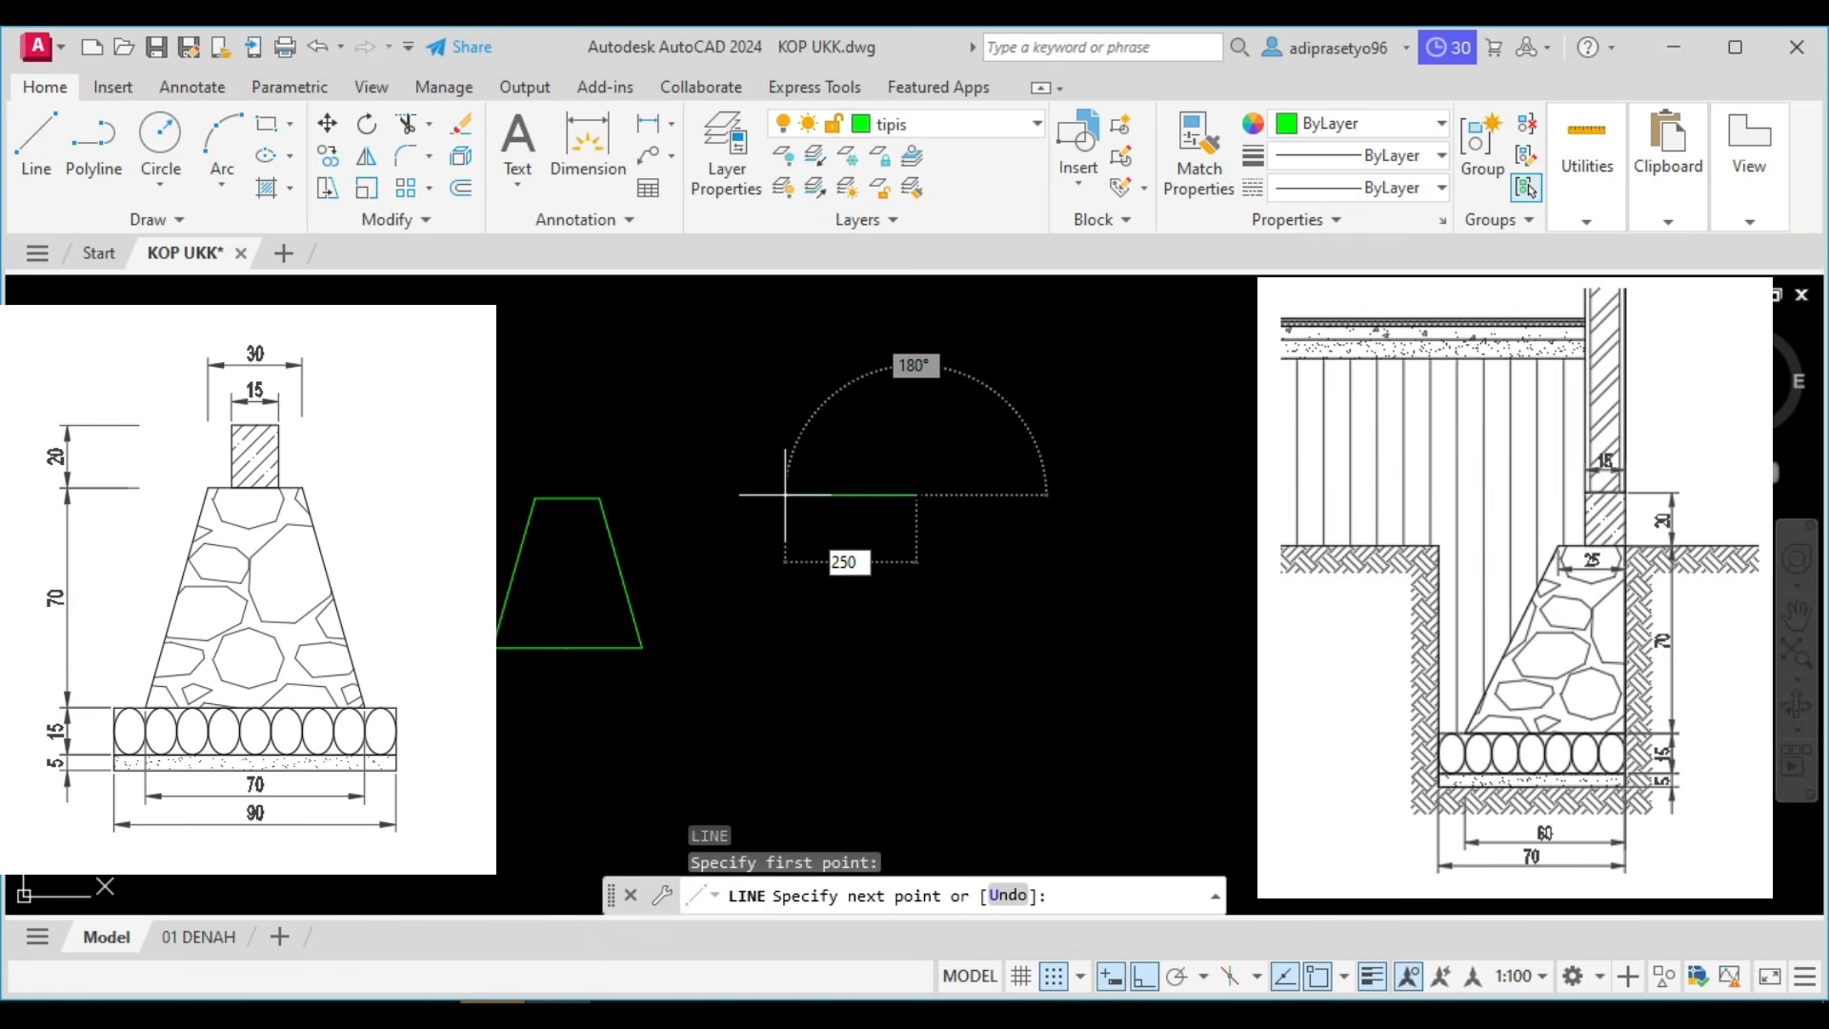
key(Return)
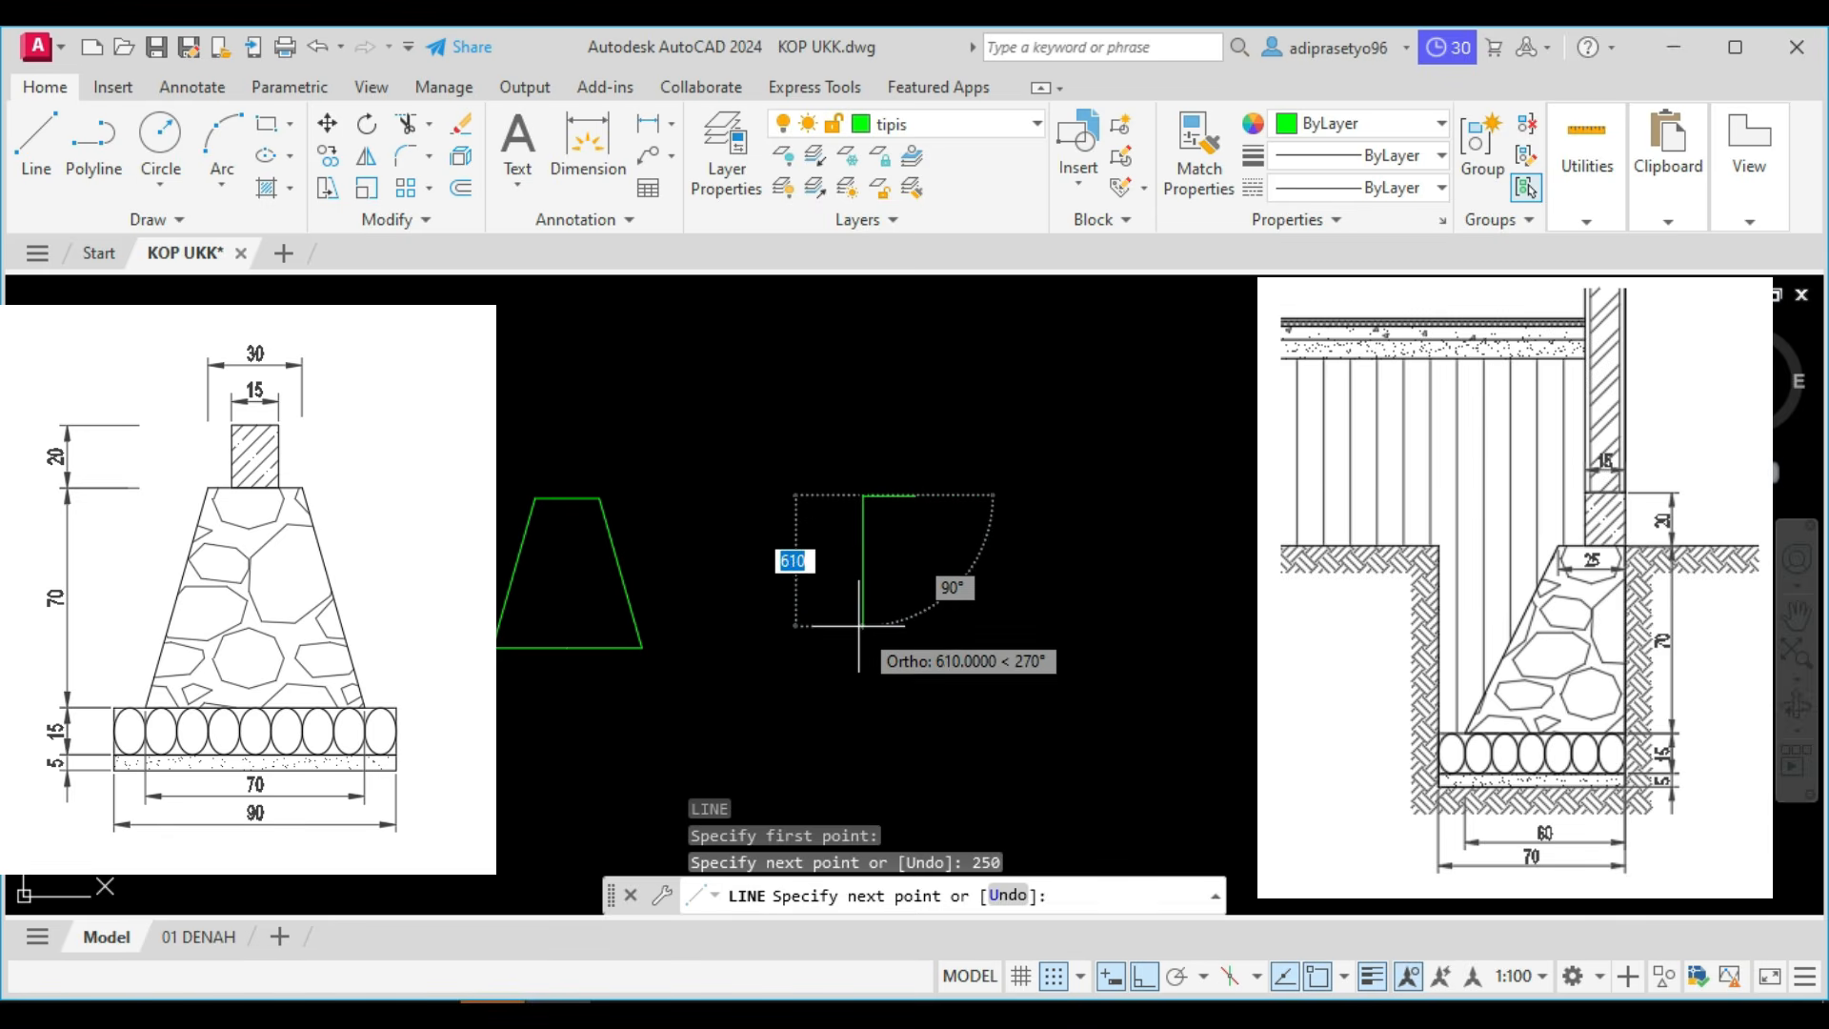
key(Escape)
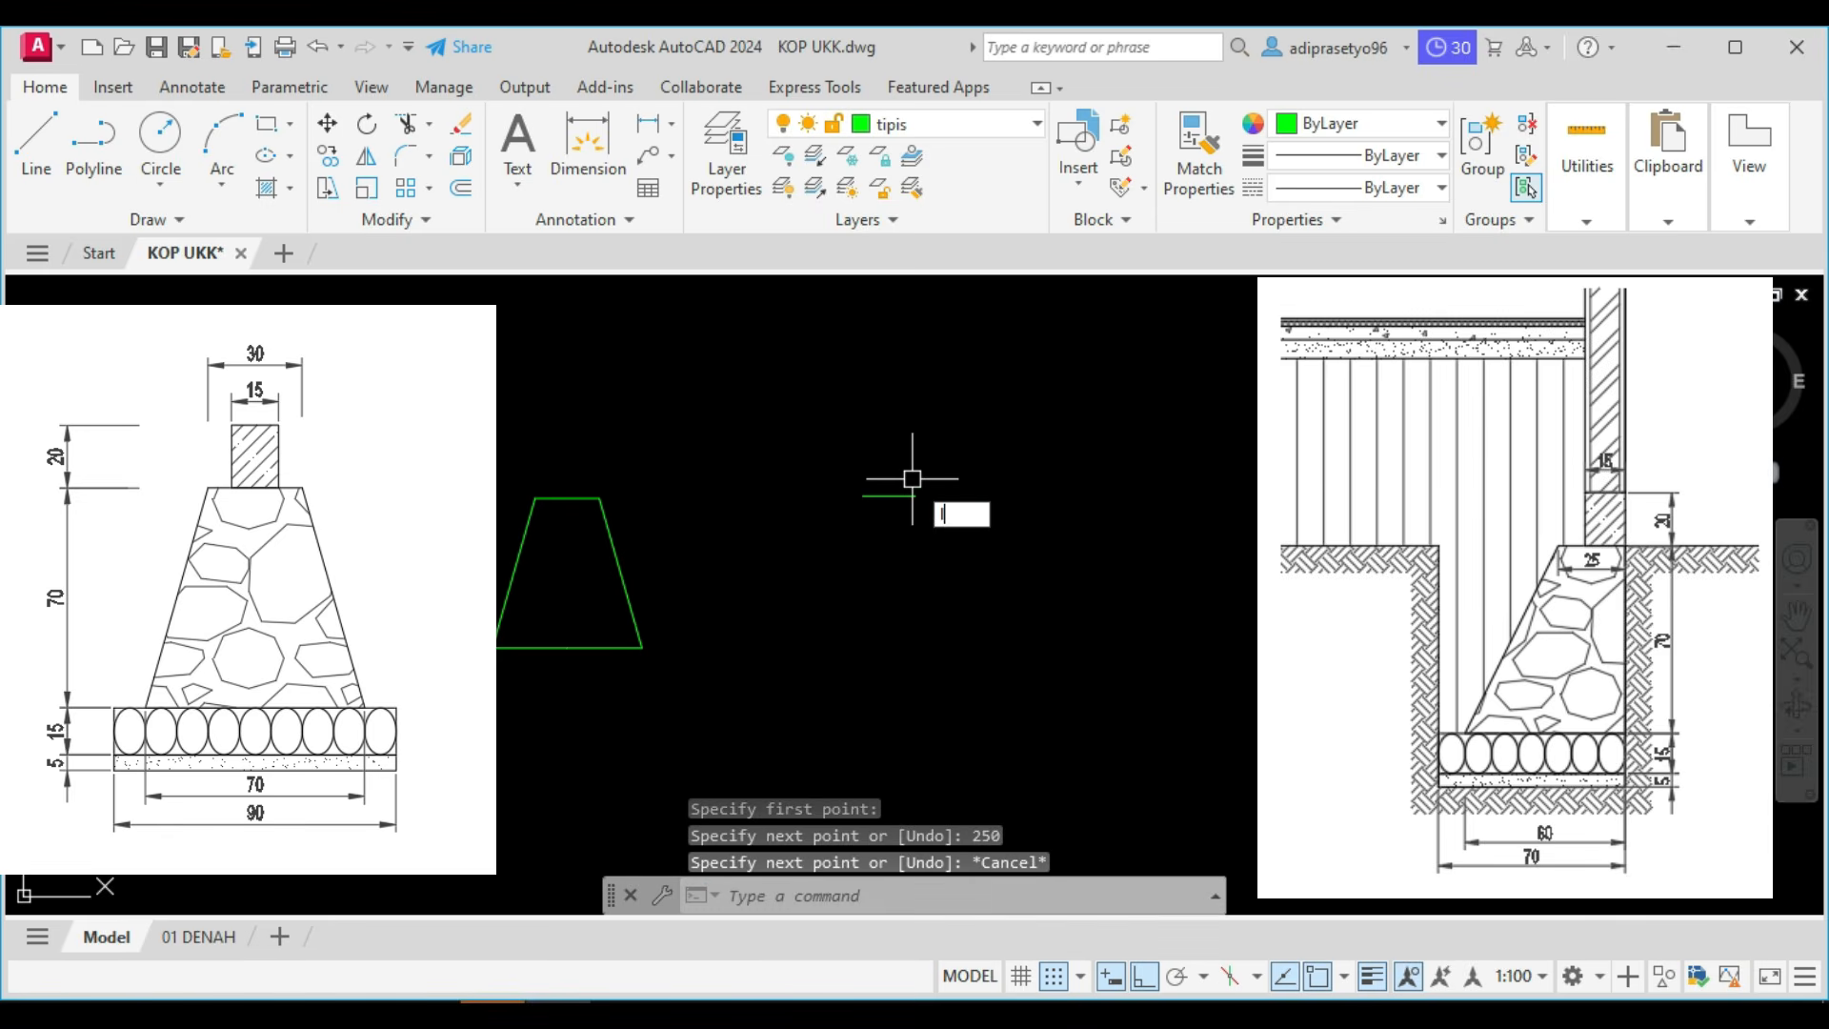
Complete the type 2 foundation outline from the top line's right end: 700 down, 600 left, and up to the line's left end.
text(l)
key(Return)
click(915, 495)
text(700)
key(Return)
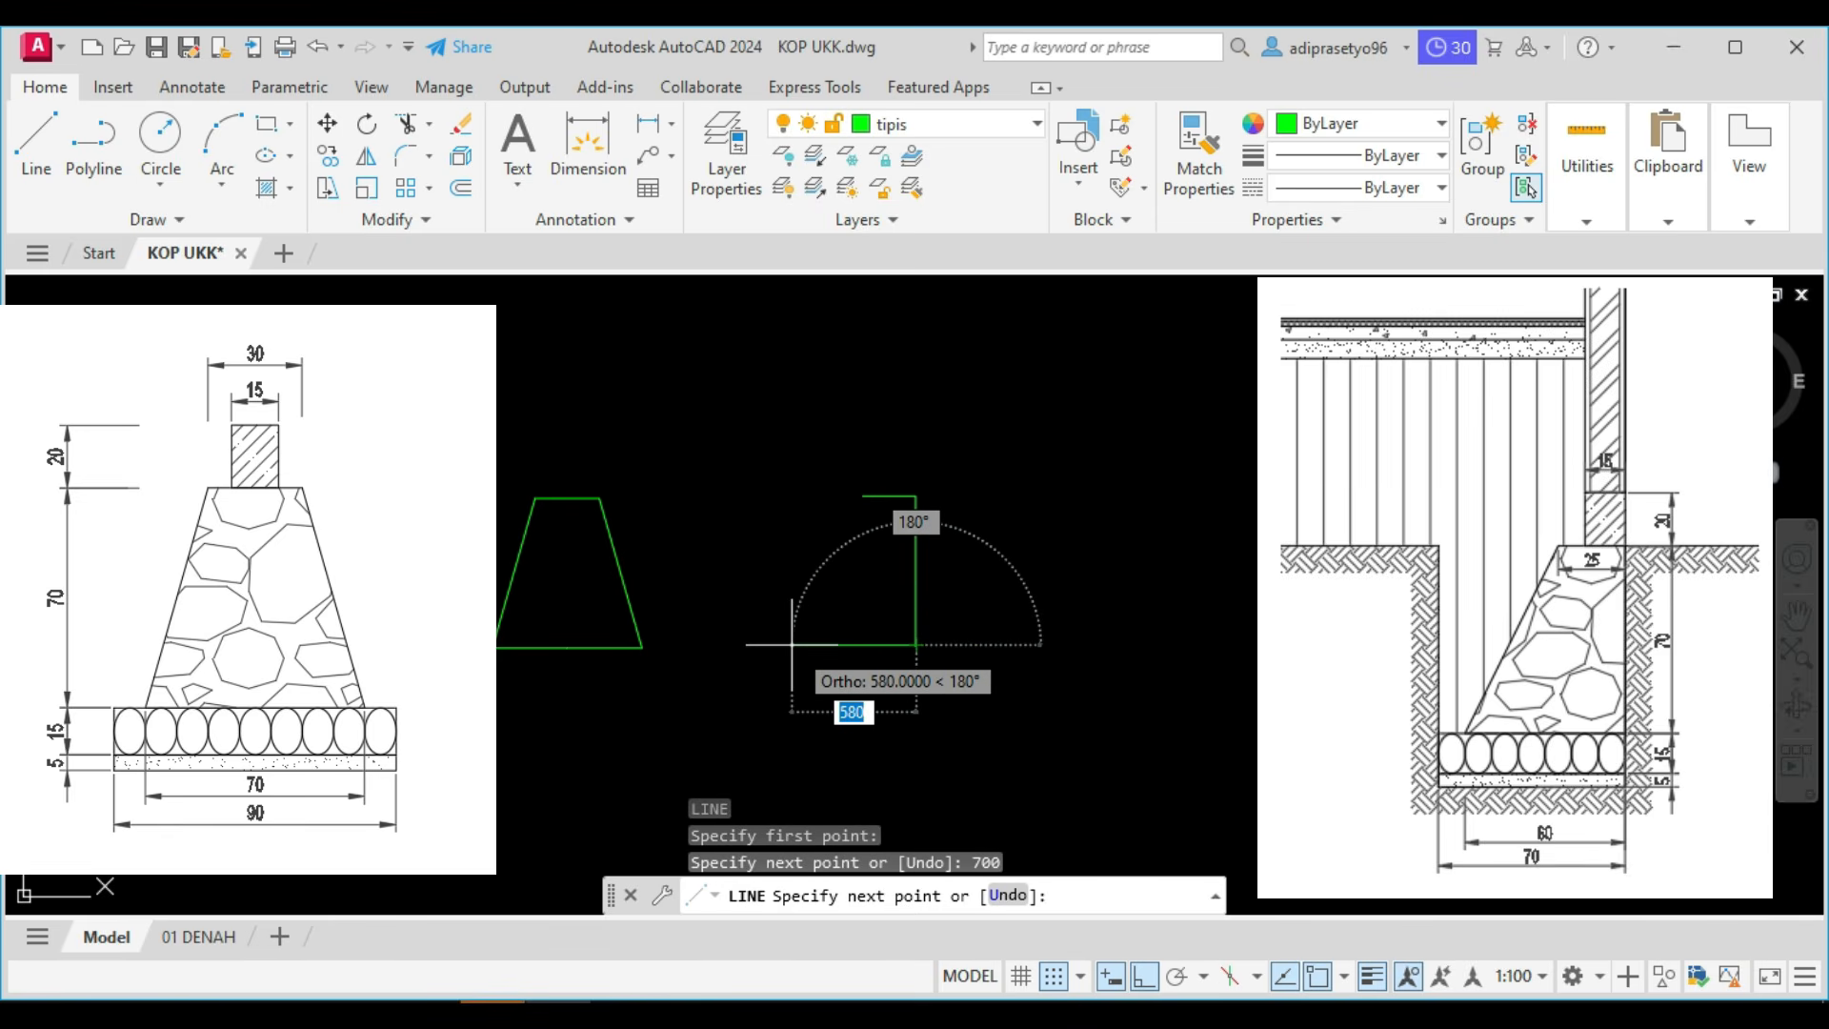
text(6)
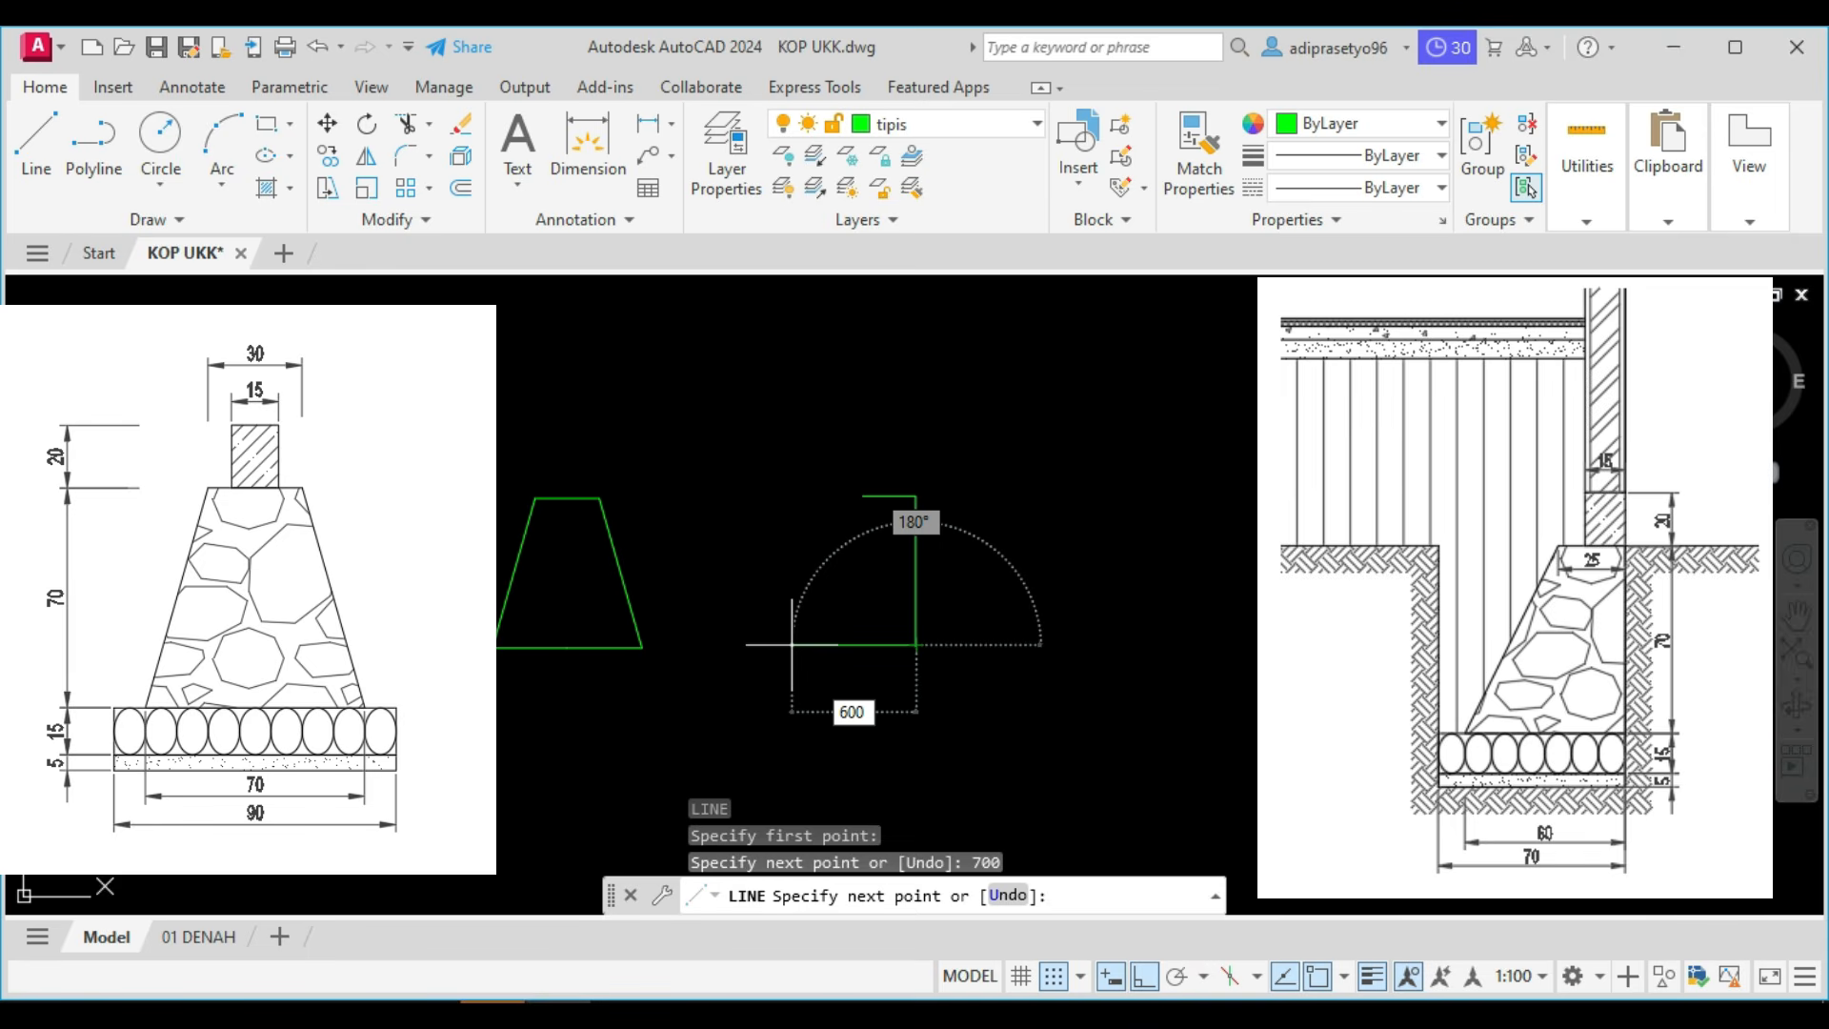
text(00)
key(Return)
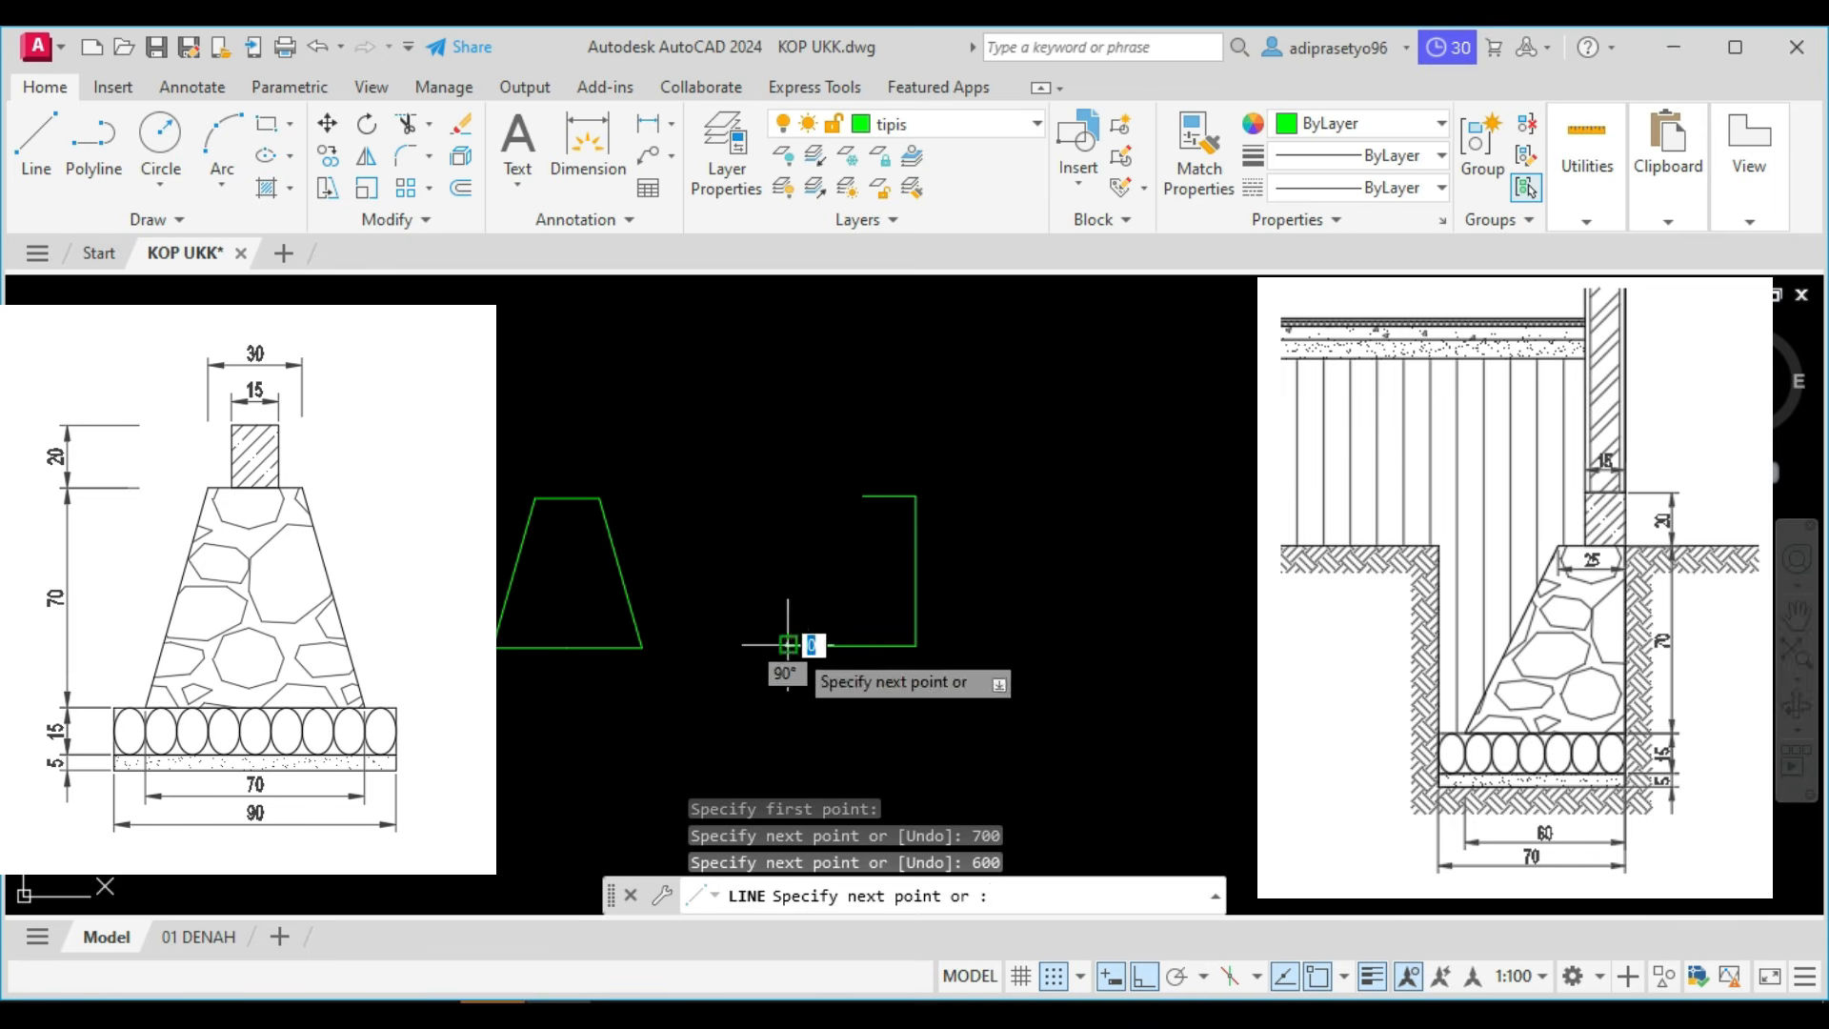
click(863, 495)
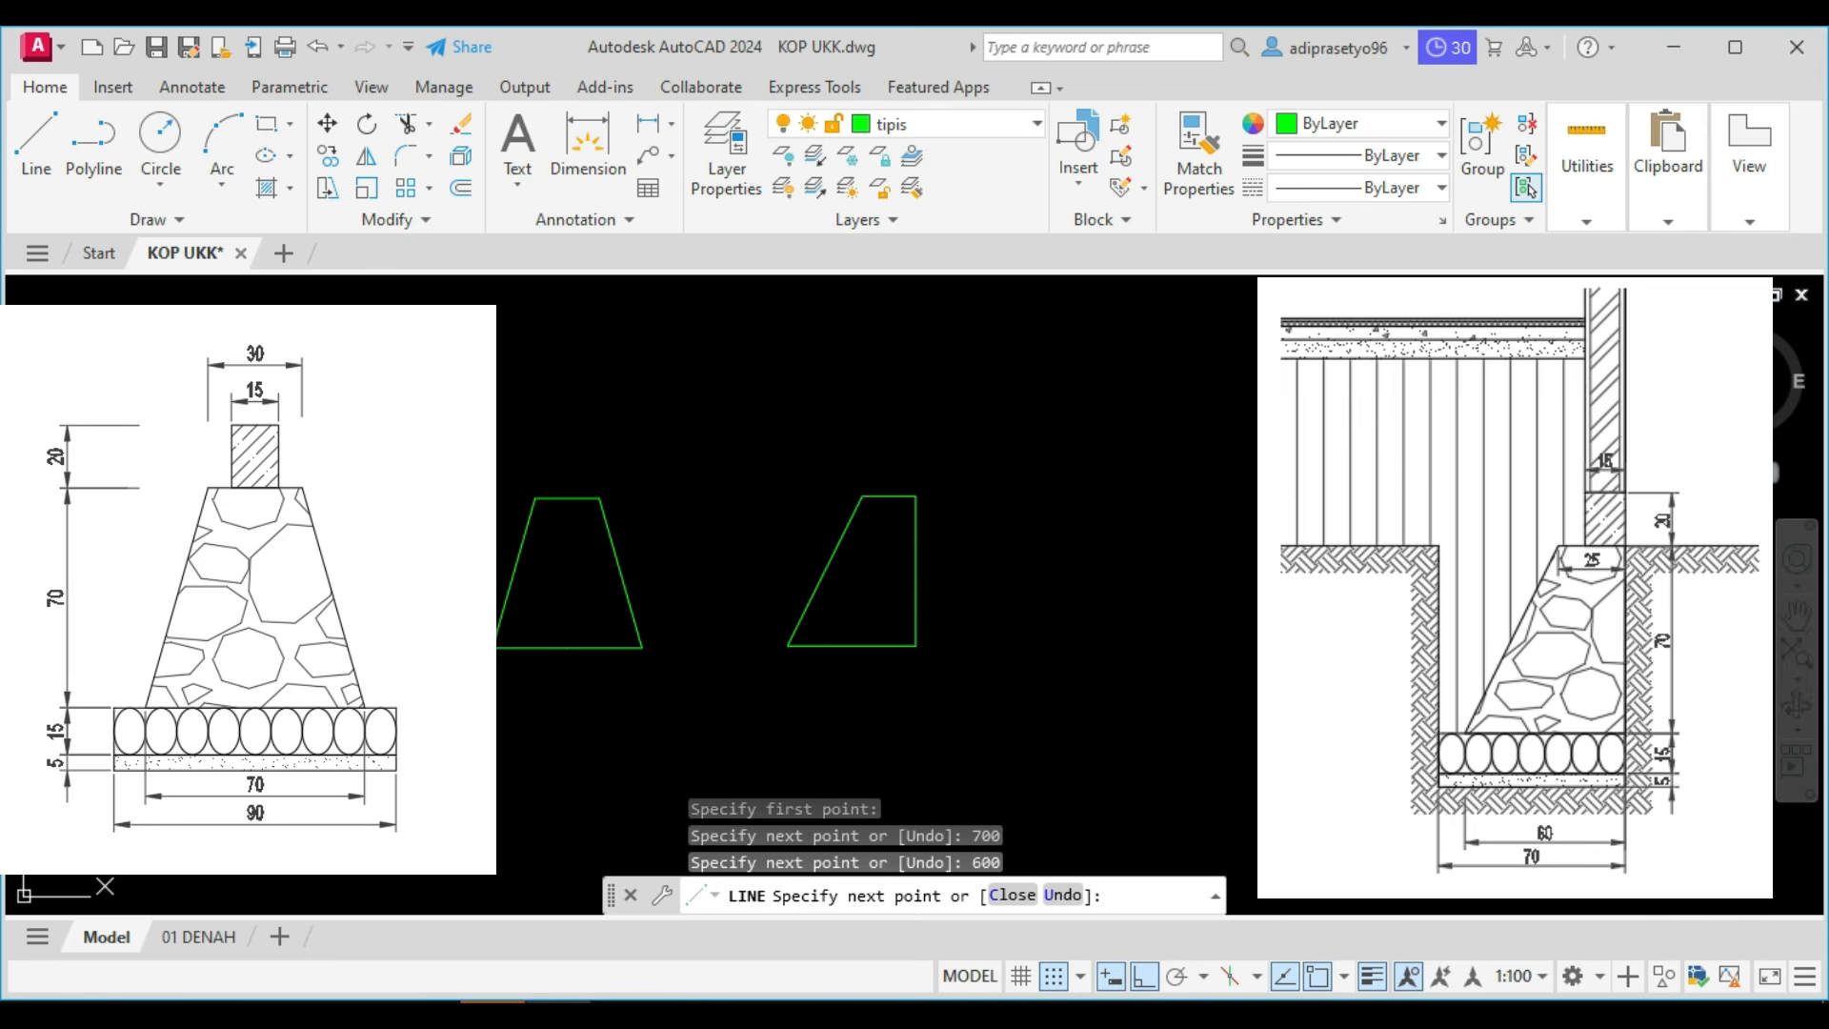
key(Escape)
Draw a rectangle 900 long and 150 wide below the type 1 foundation profile.
middle_drag(712, 626, 809, 543)
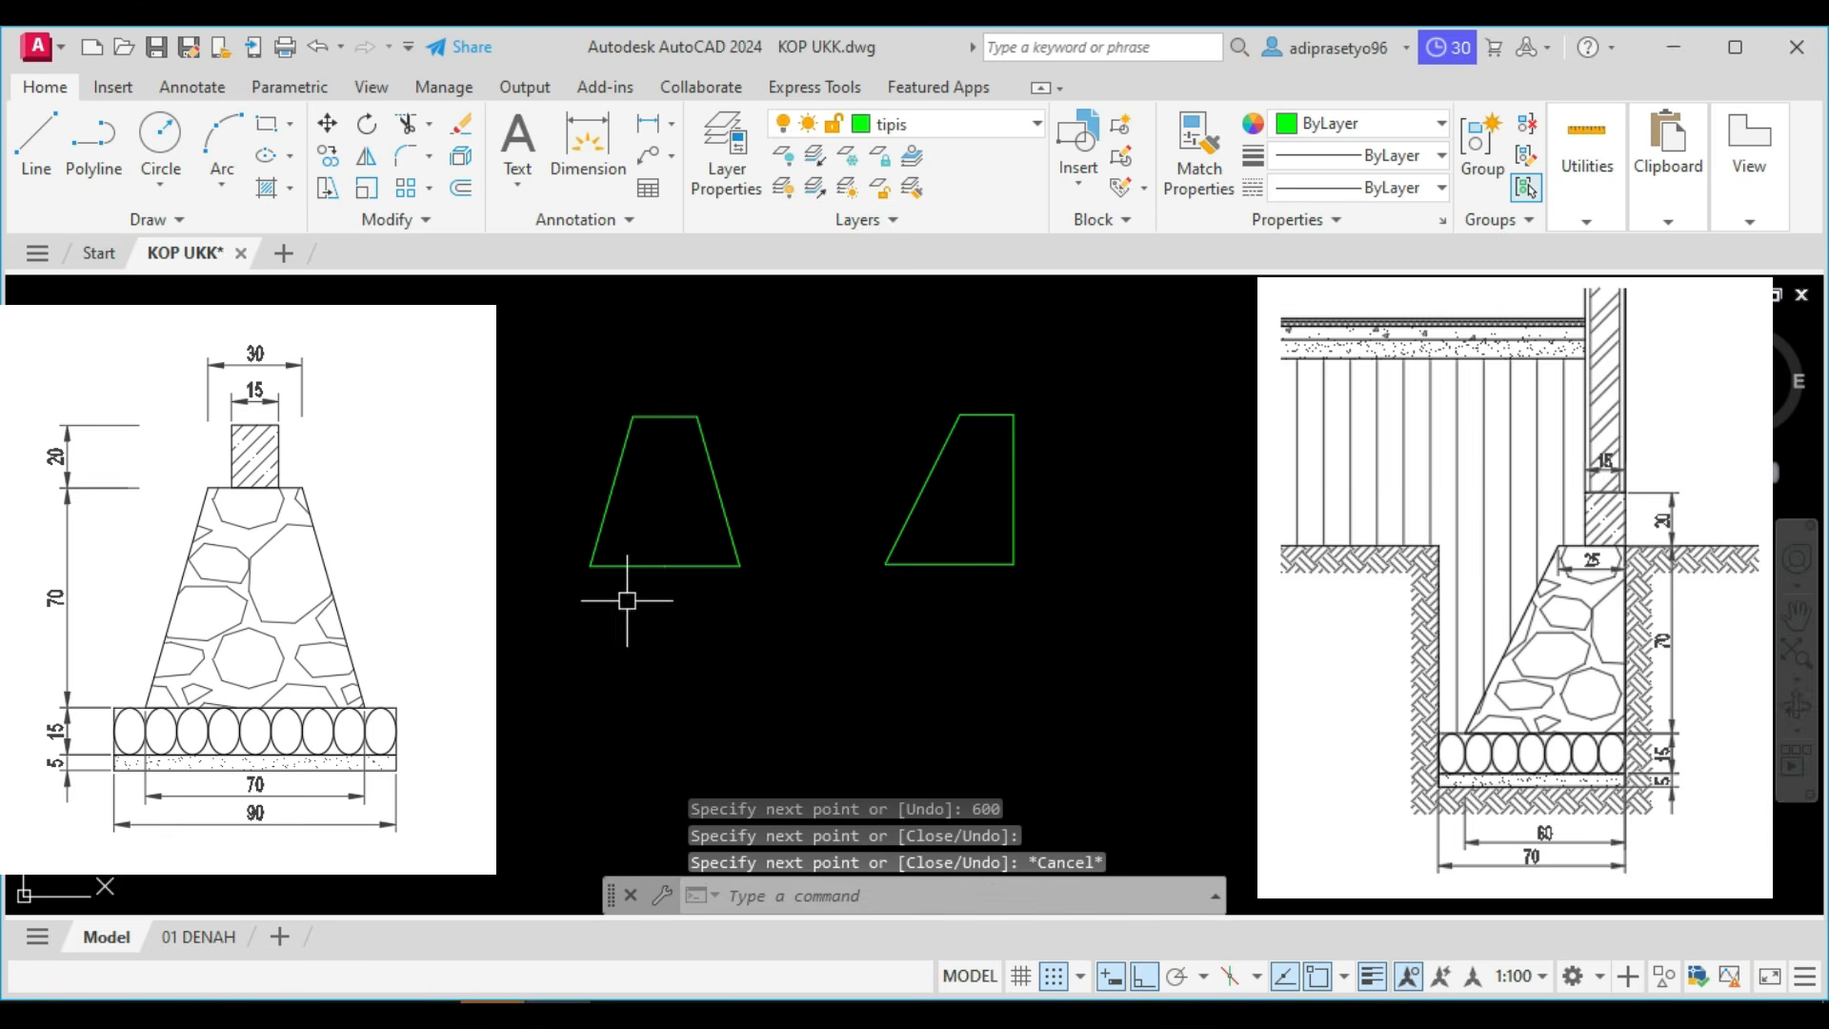
text(rec)
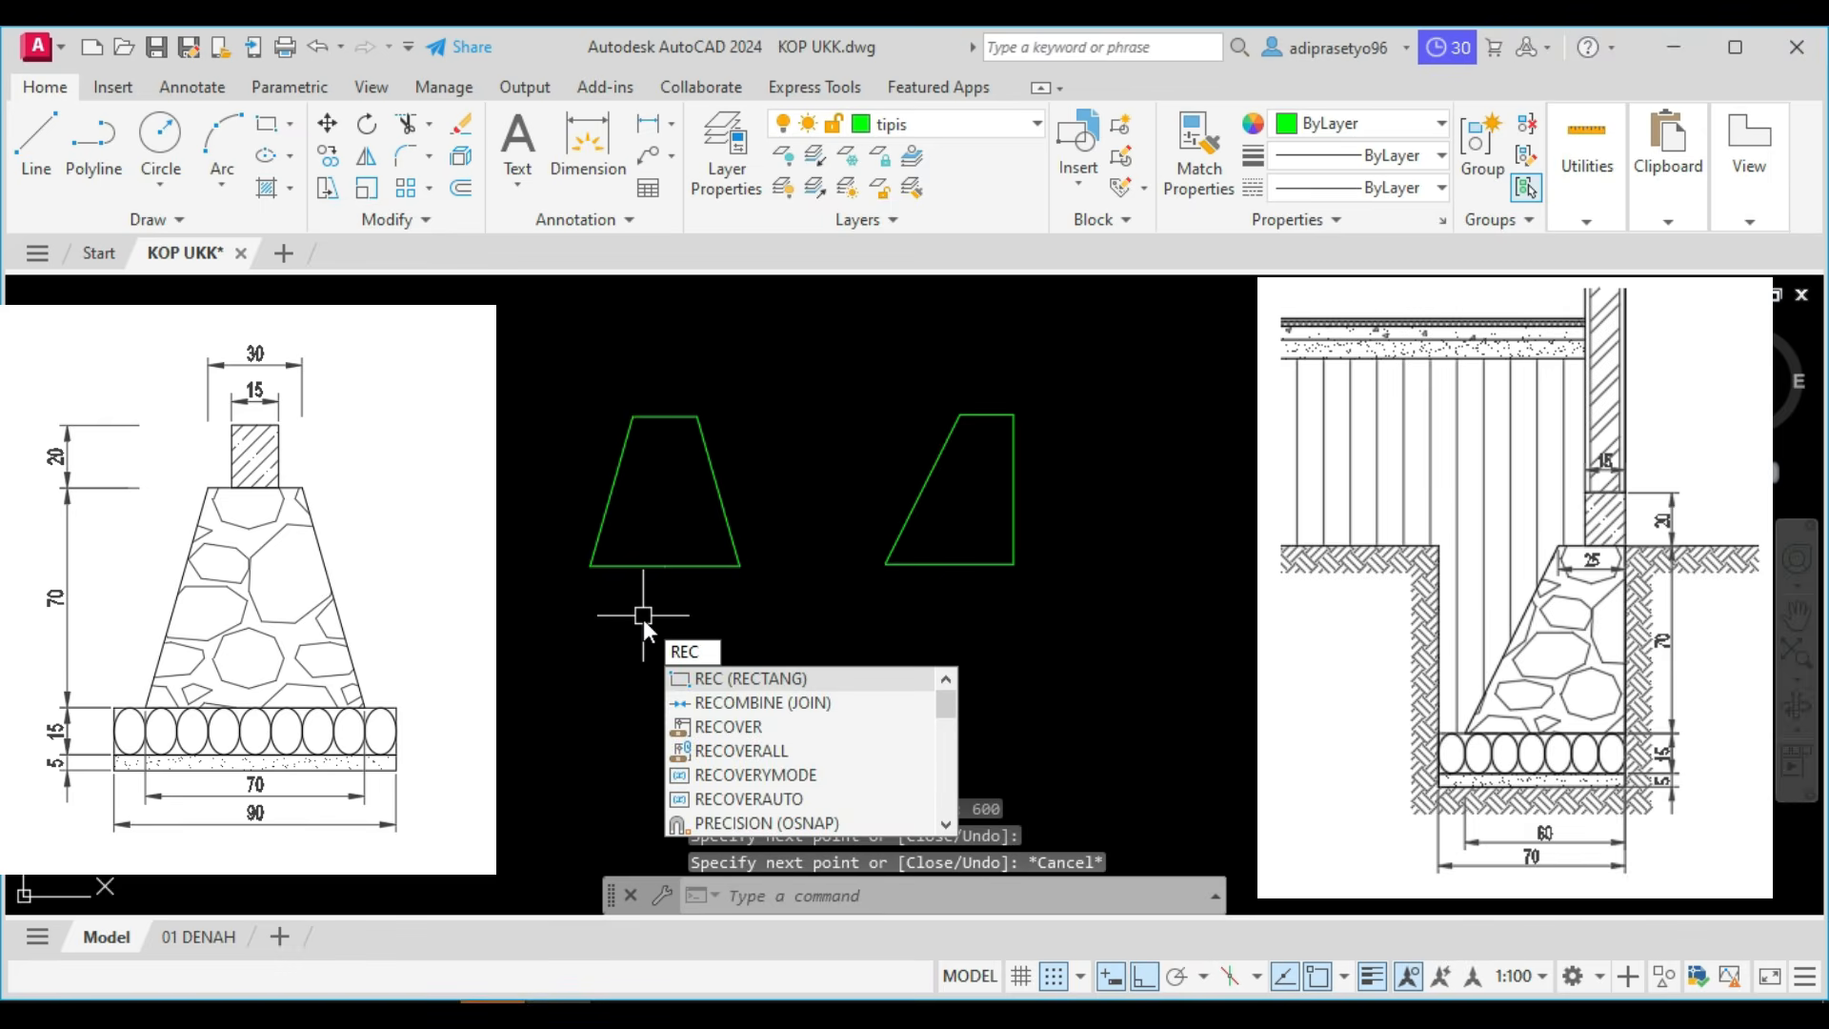
key(Return)
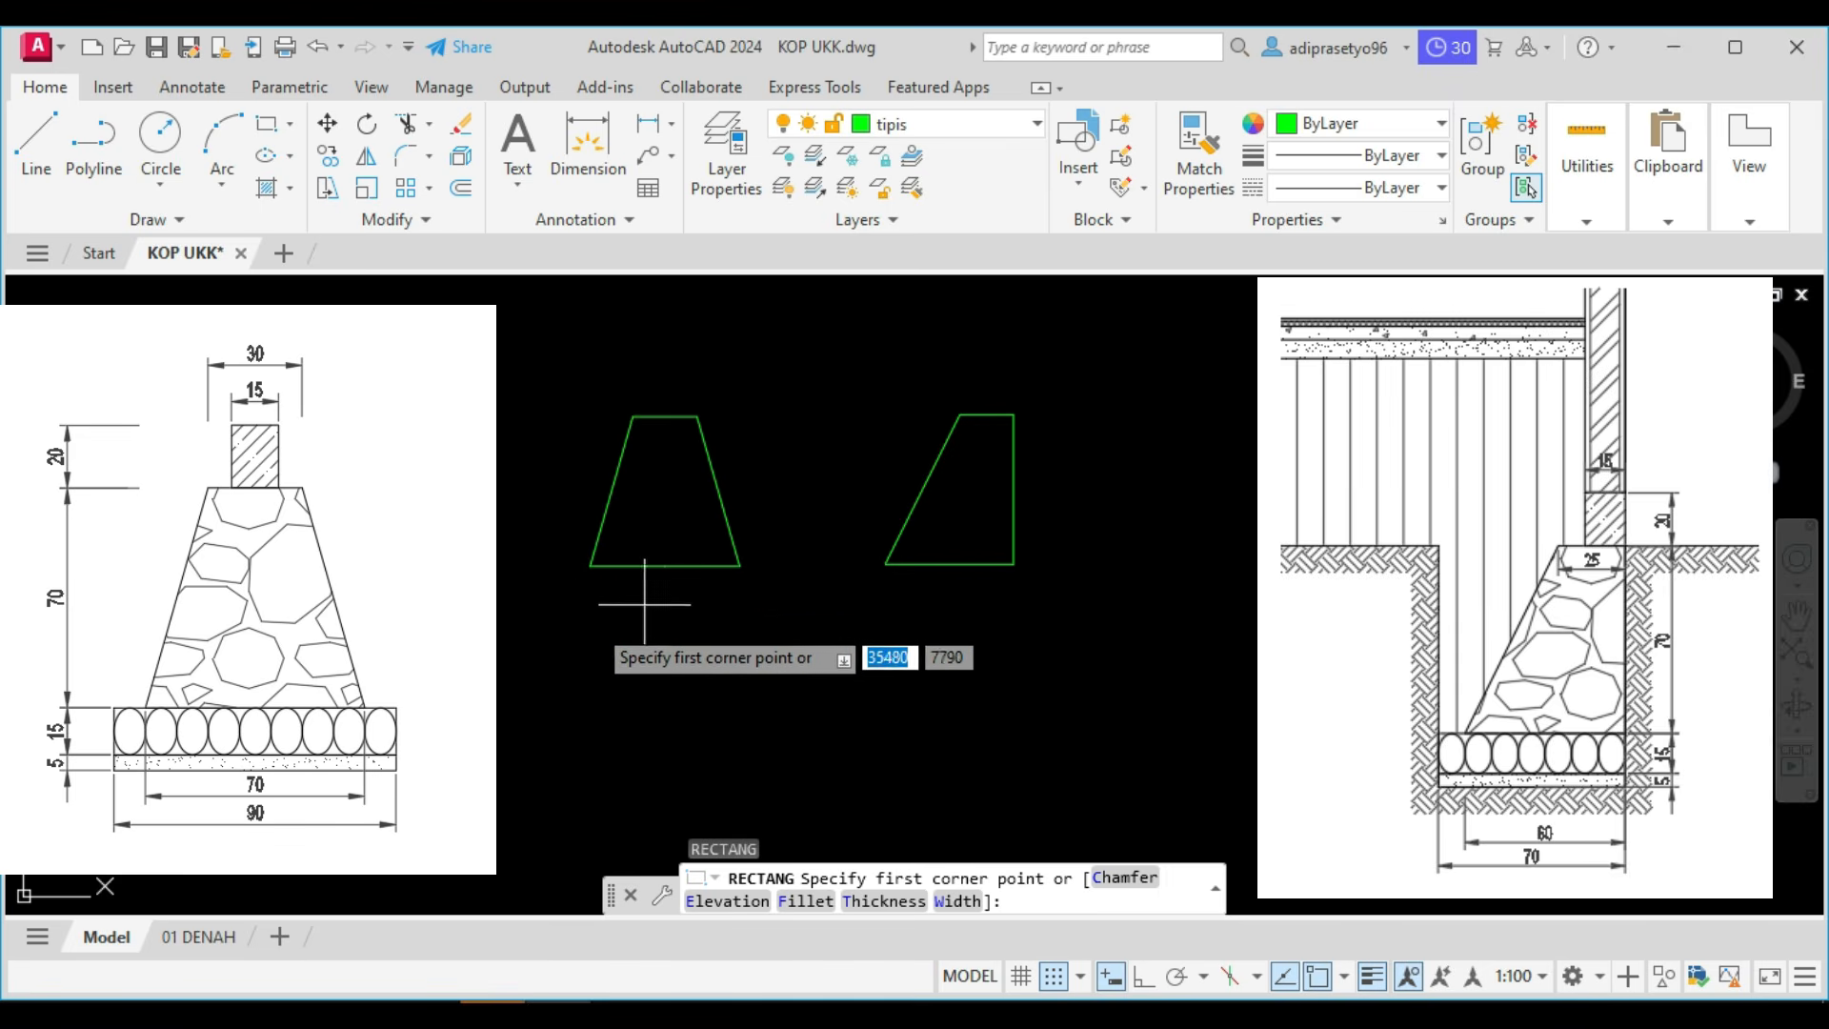
click(525, 651)
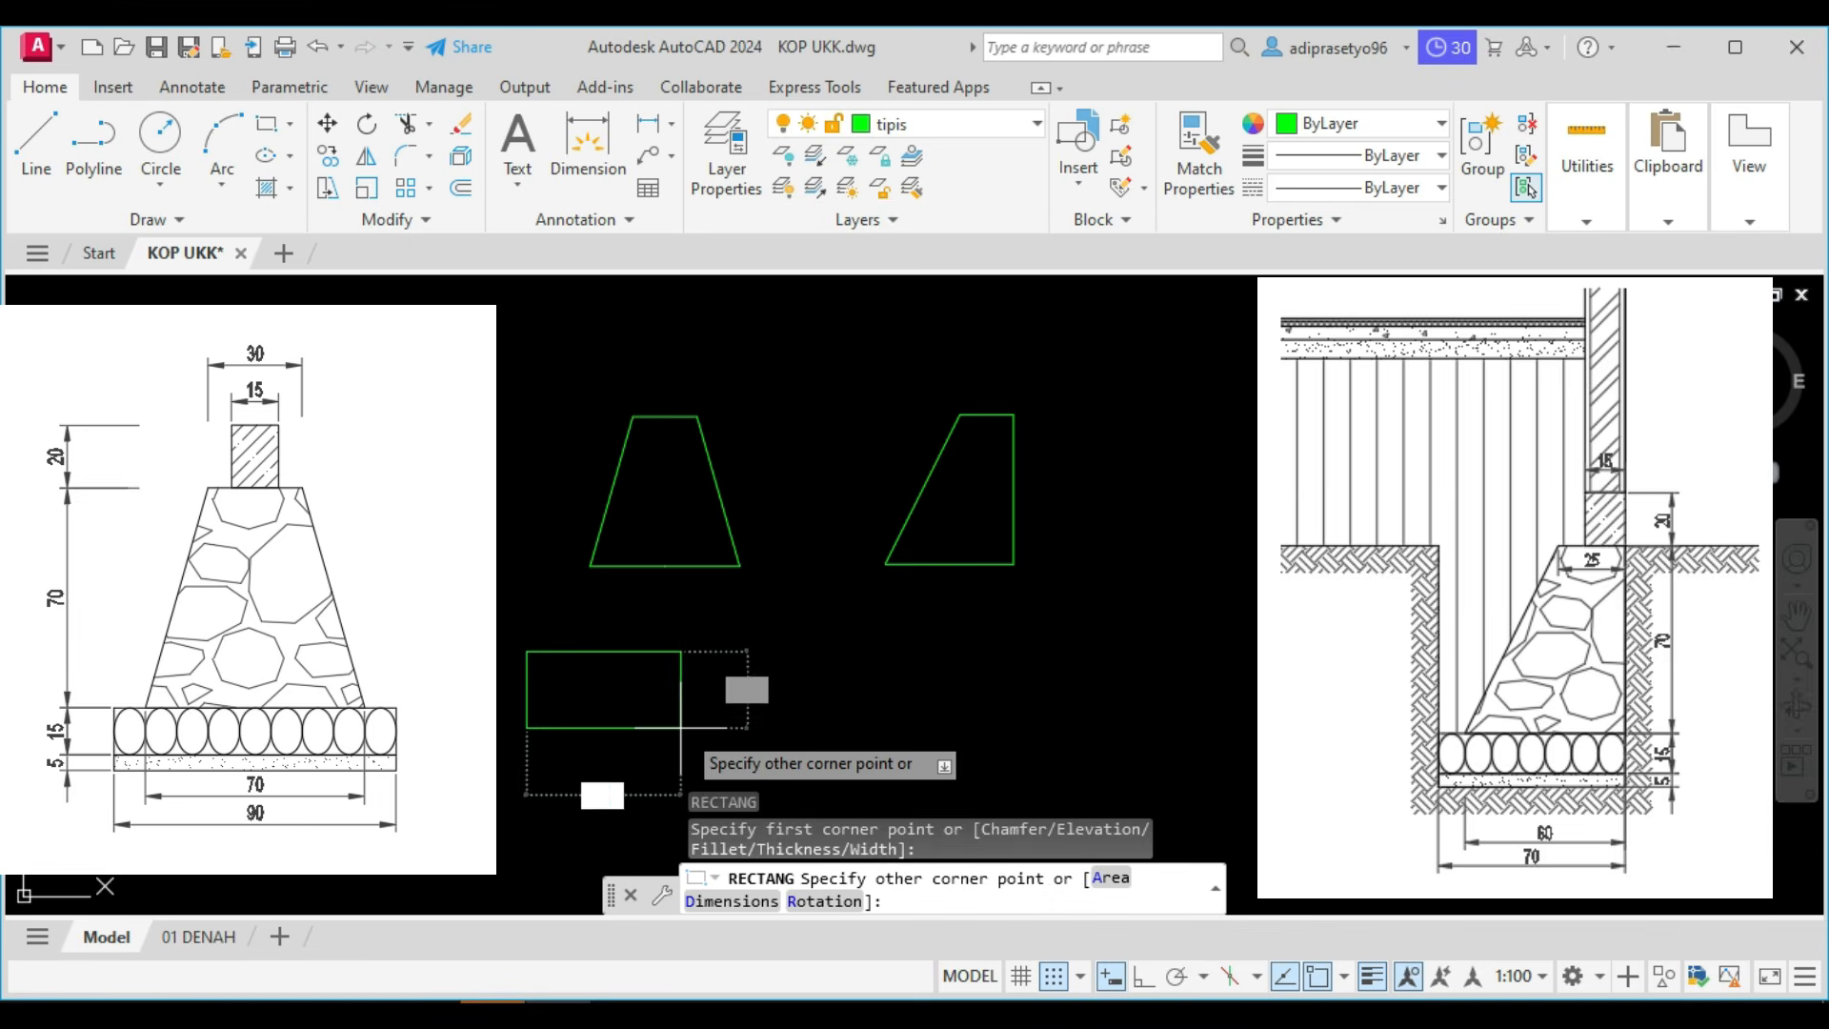
text(d)
key(Return)
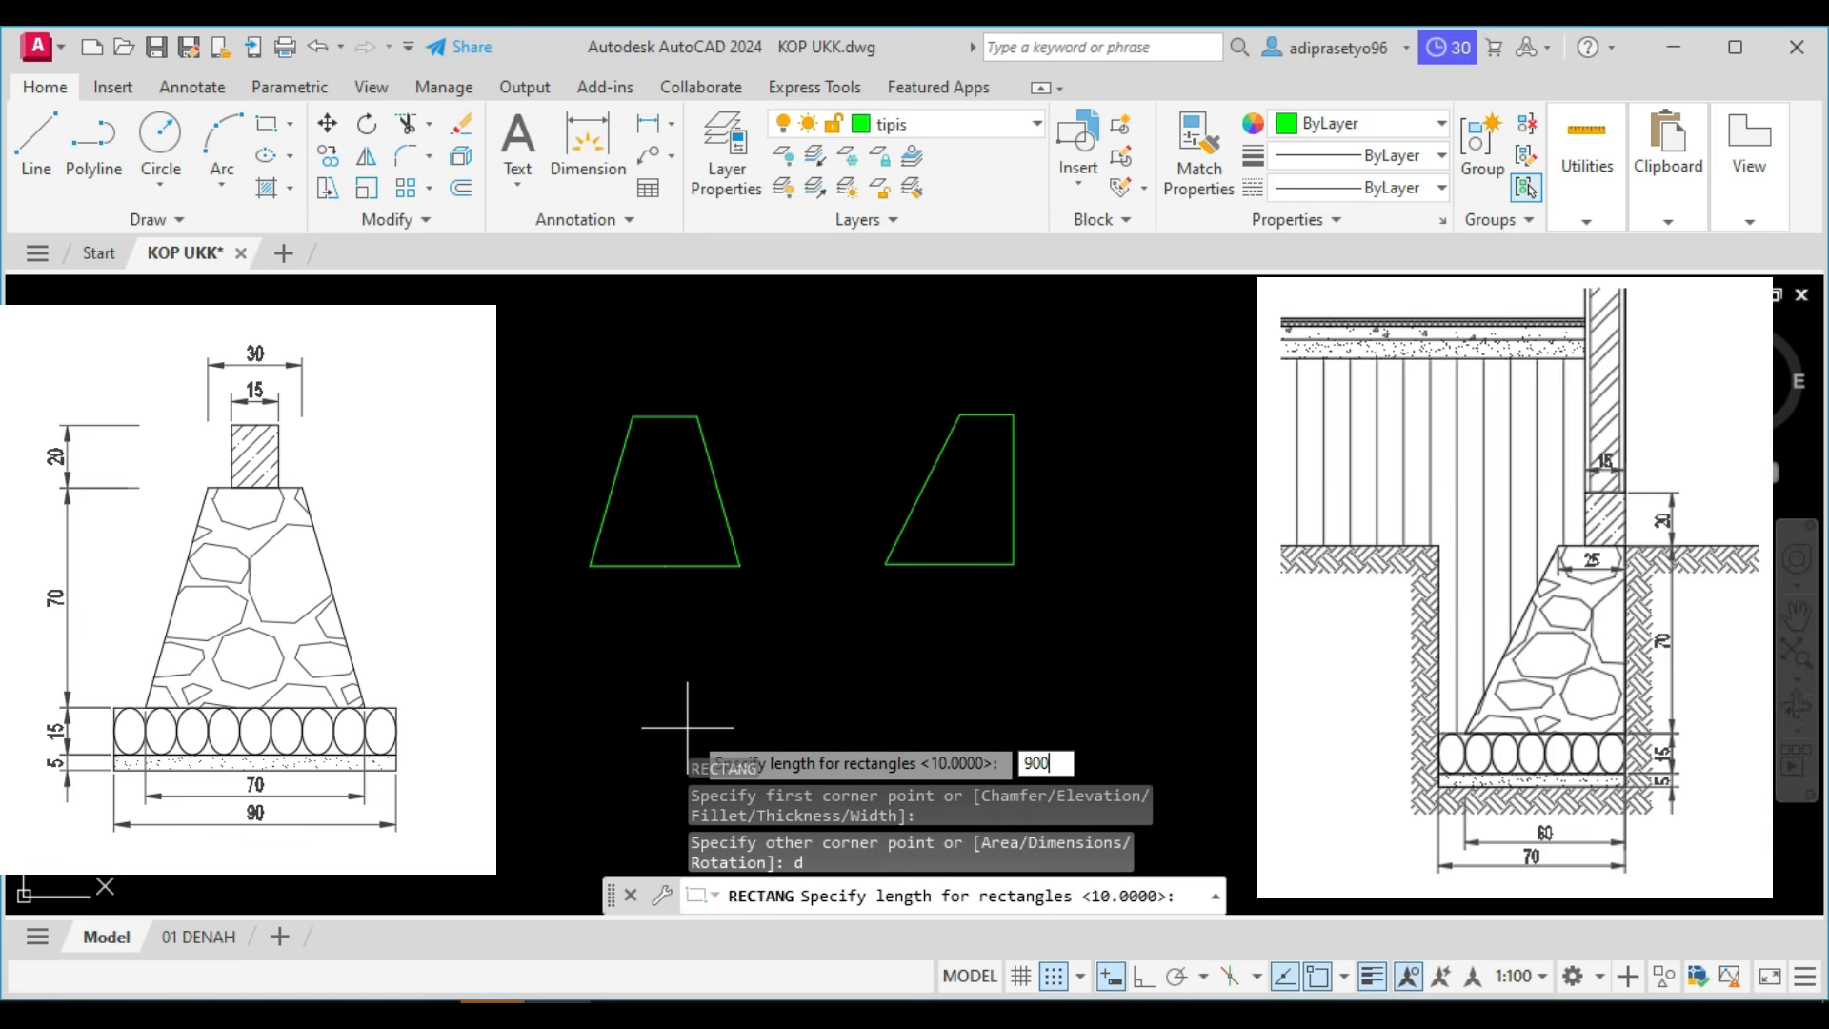
key(Return)
text(1)
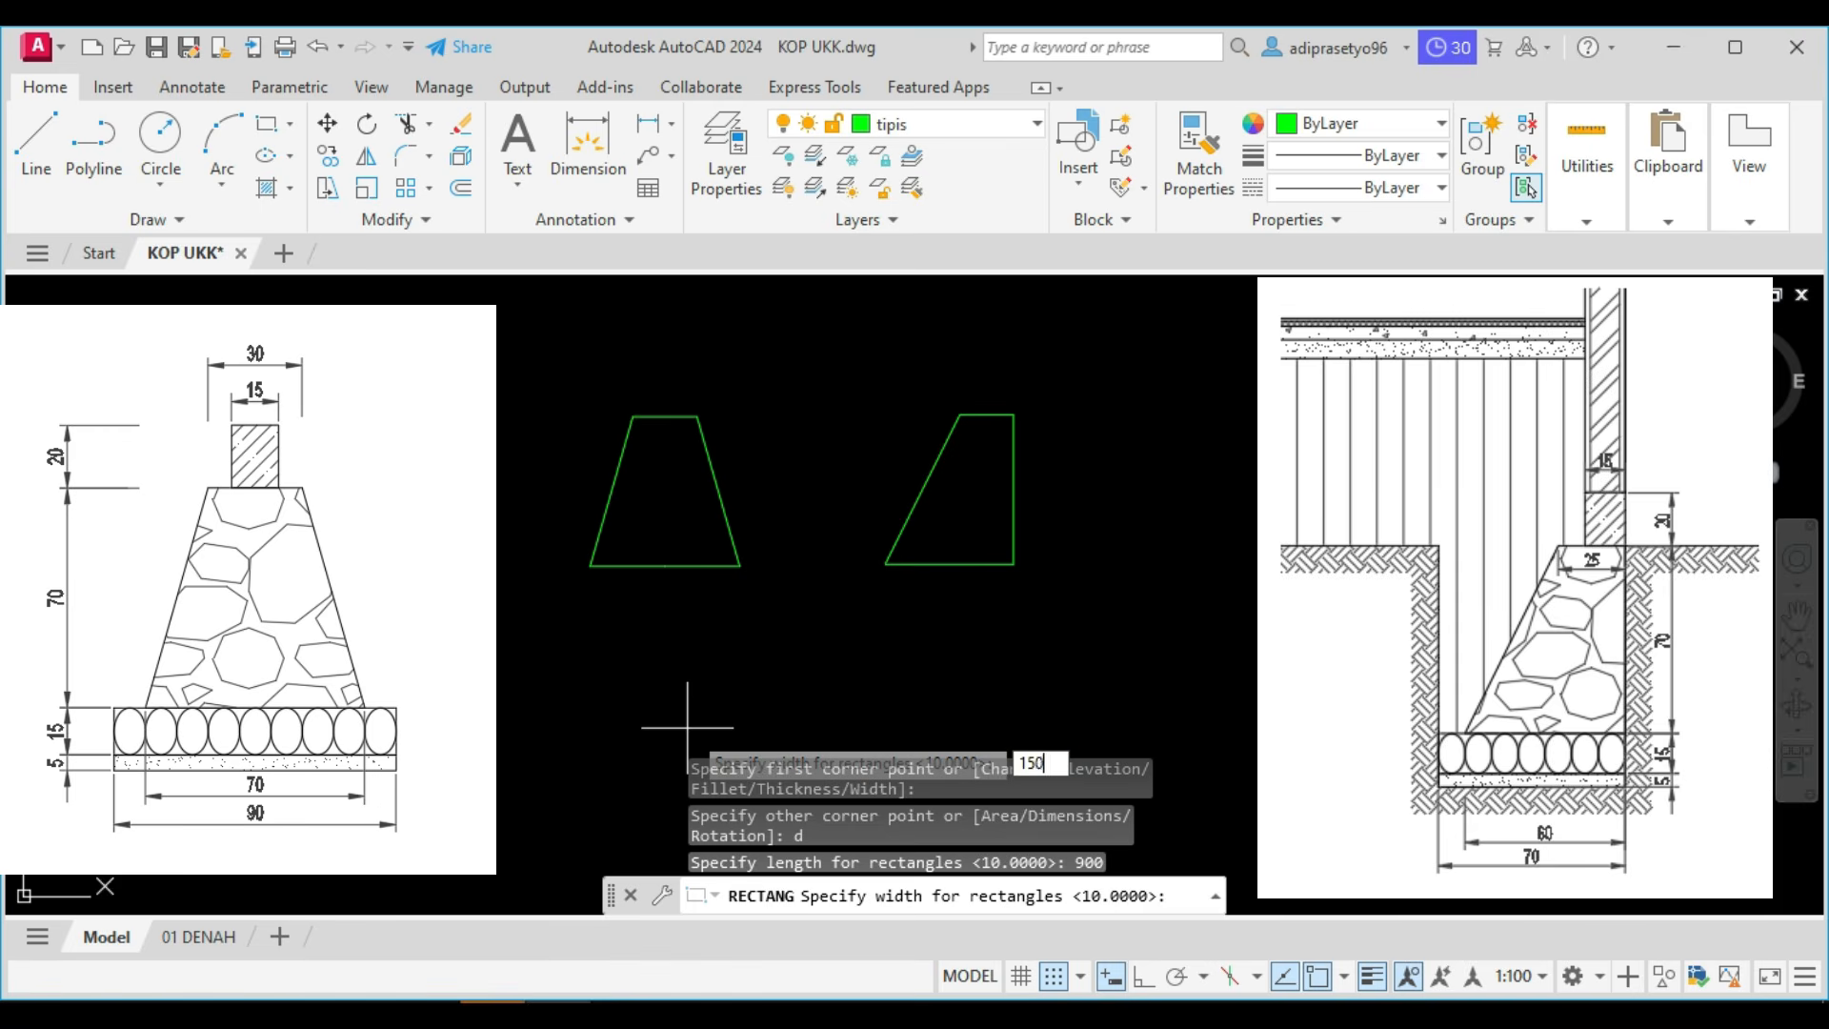
text(50)
key(Return)
click(694, 727)
Move the rectangle by its top midpoint onto the midpoint of the type 1 foundation's base line.
scroll(671, 698, up, 2)
click(795, 643)
click(548, 584)
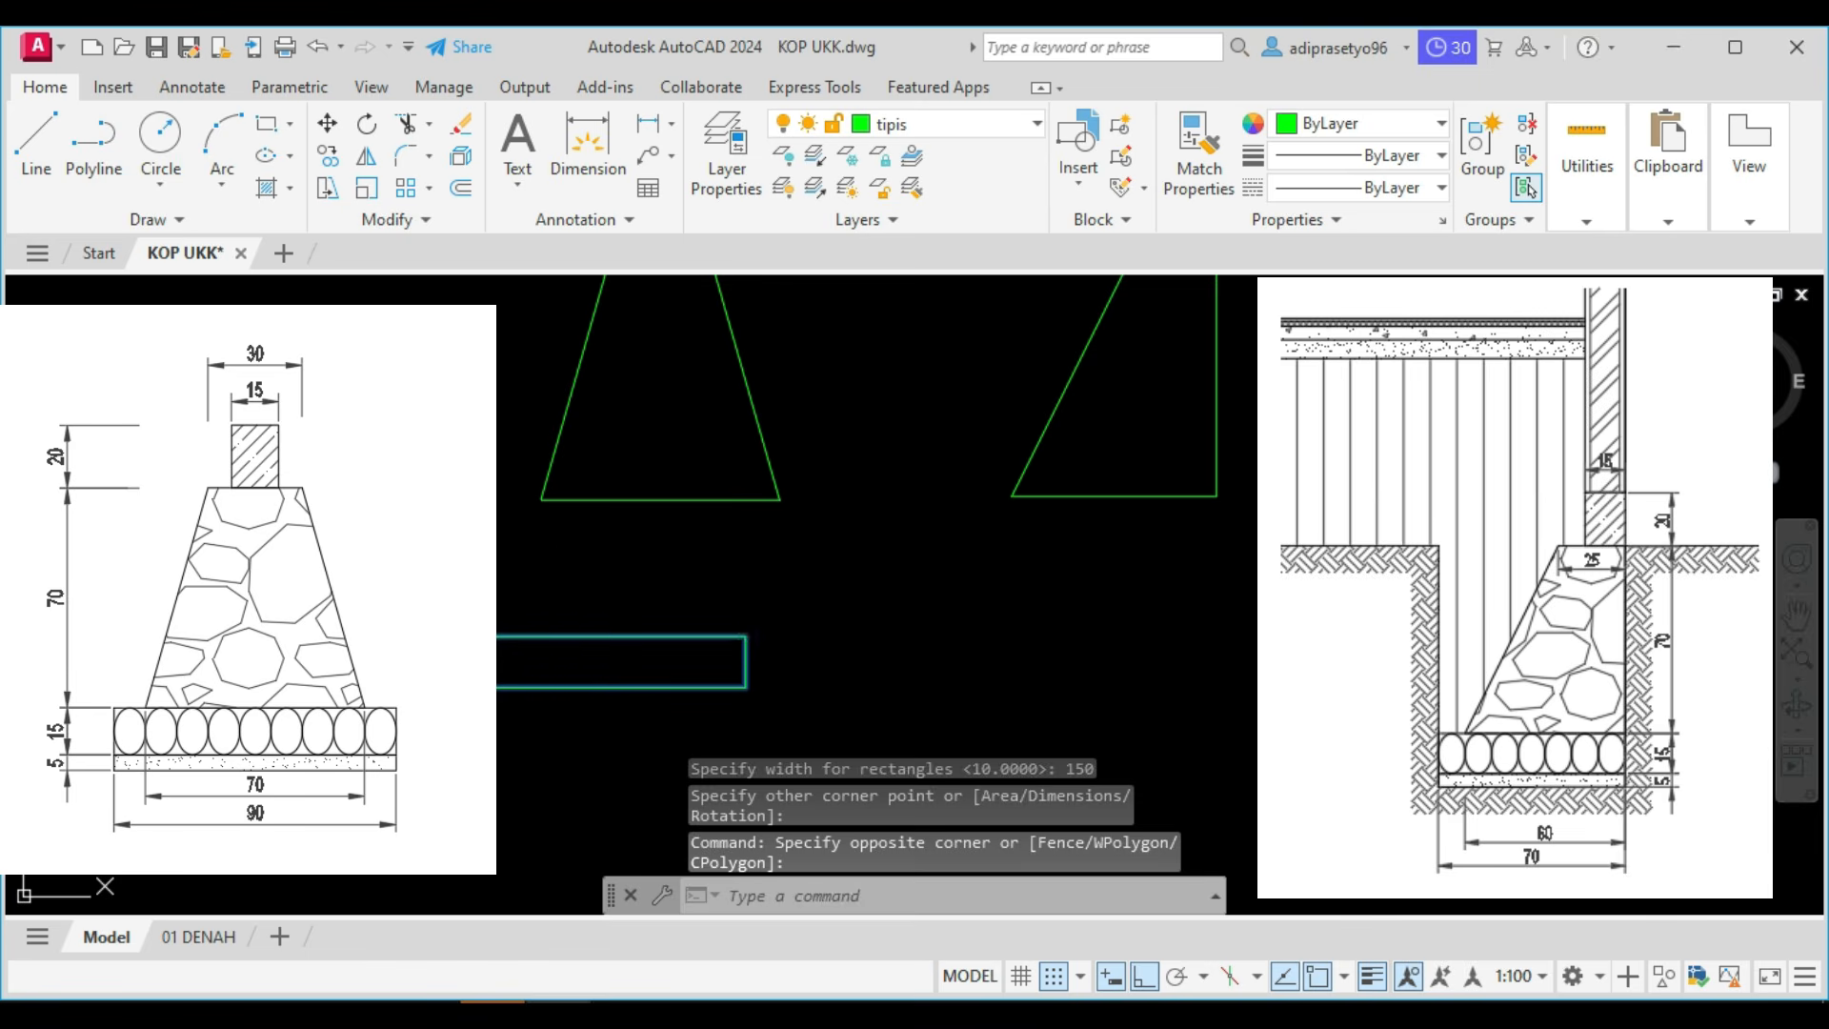
text(m)
key(Return)
scroll(496, 648, up, 2)
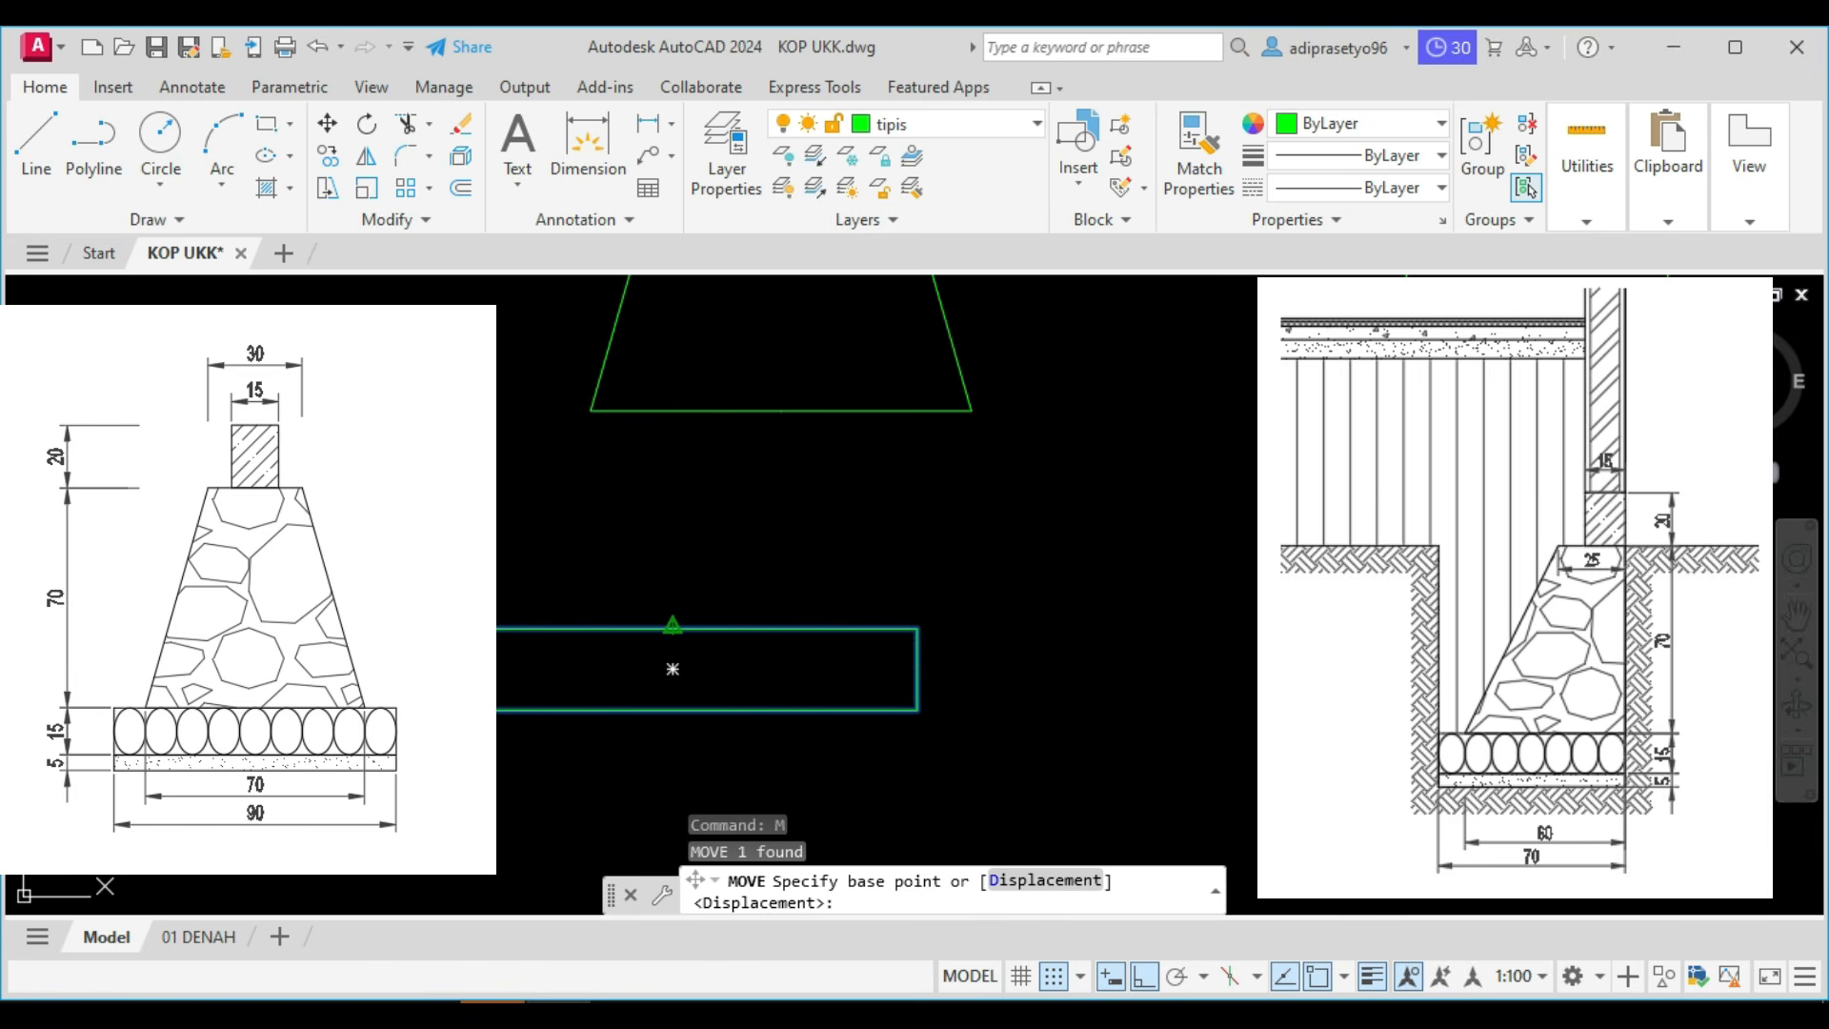
click(672, 669)
click(788, 407)
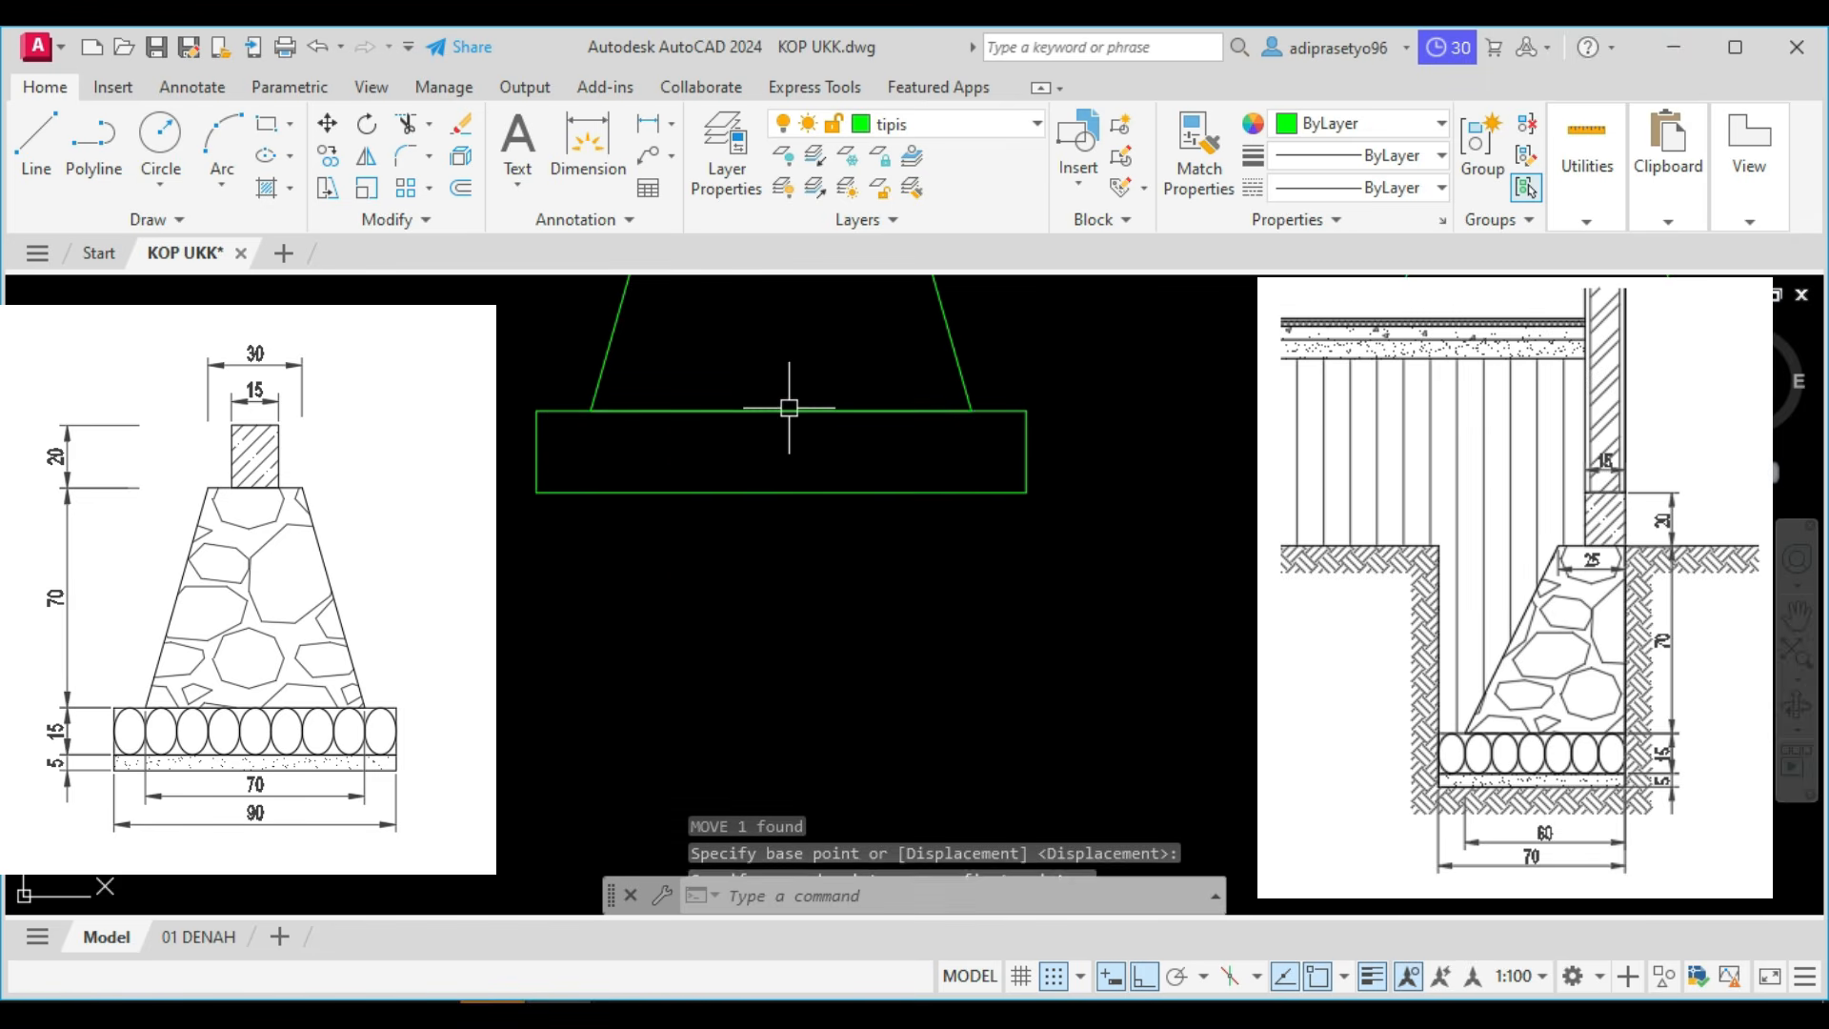
Copy the rectangle directly beneath itself, from its top-left corner to its bottom-left corner.
middle_drag(702, 522, 723, 594)
click(758, 618)
click(689, 520)
key(Return)
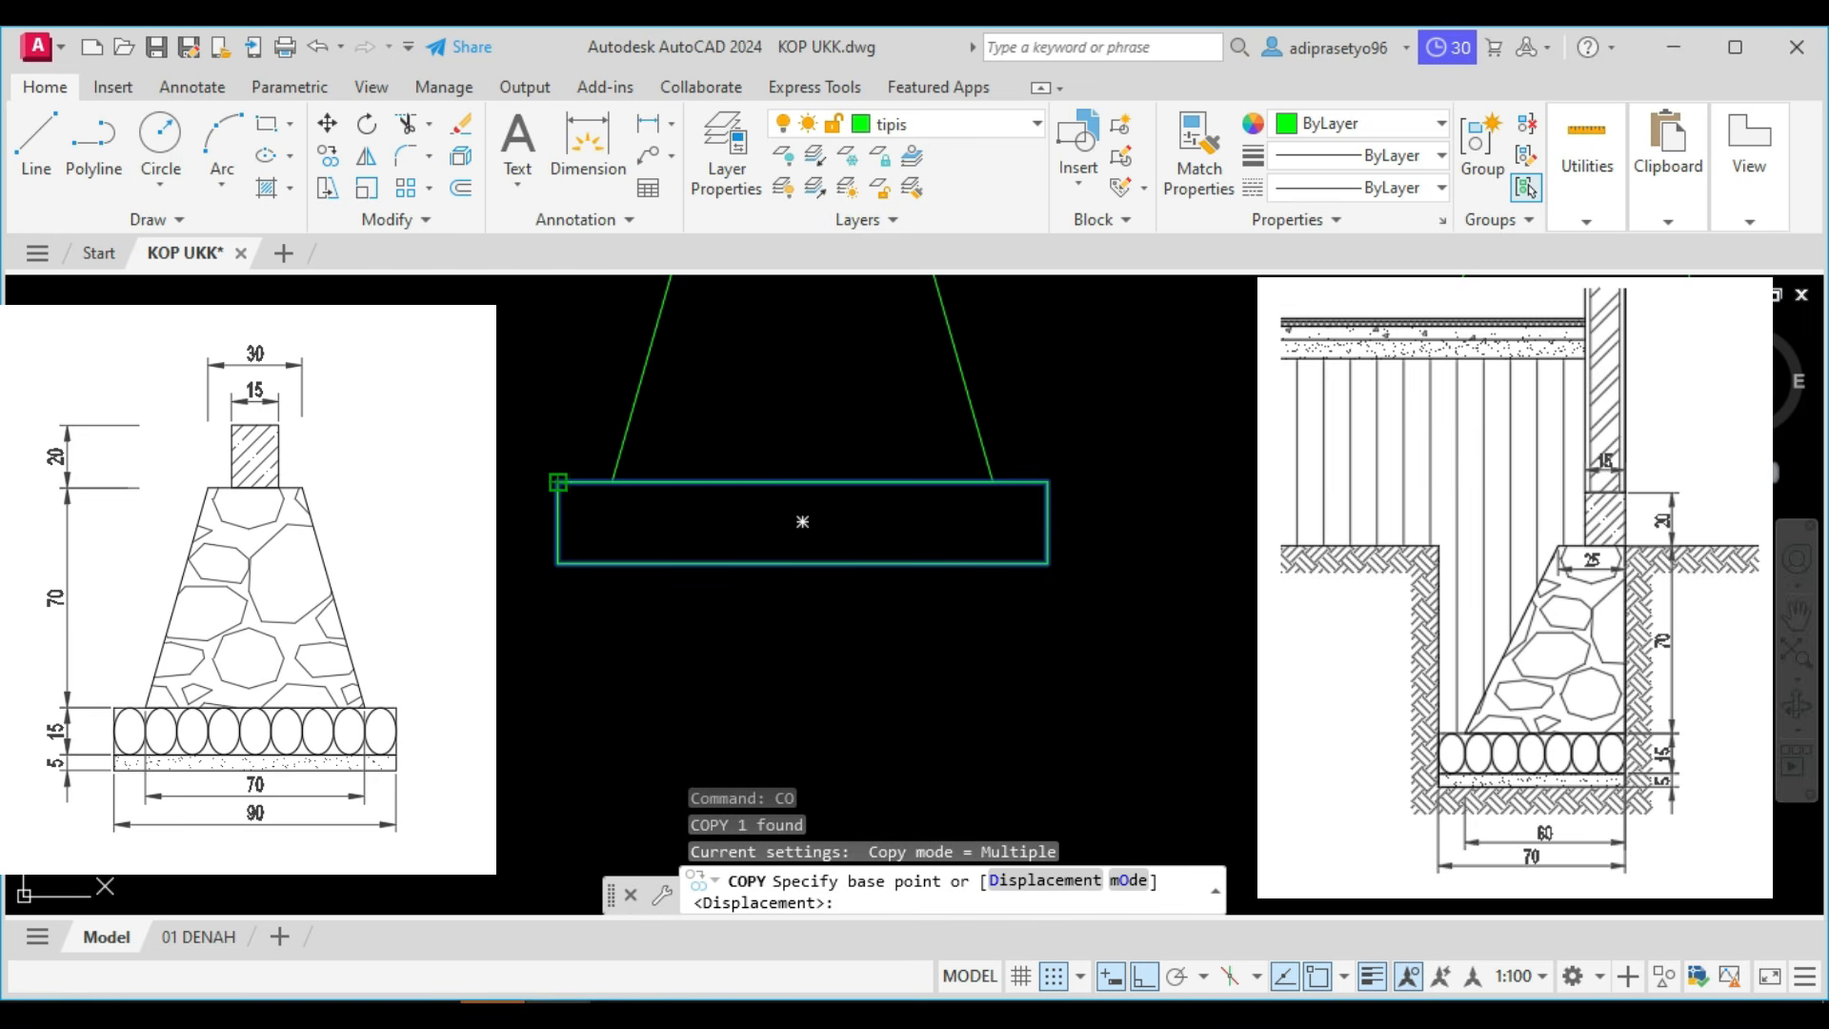
click(558, 482)
click(558, 563)
key(Escape)
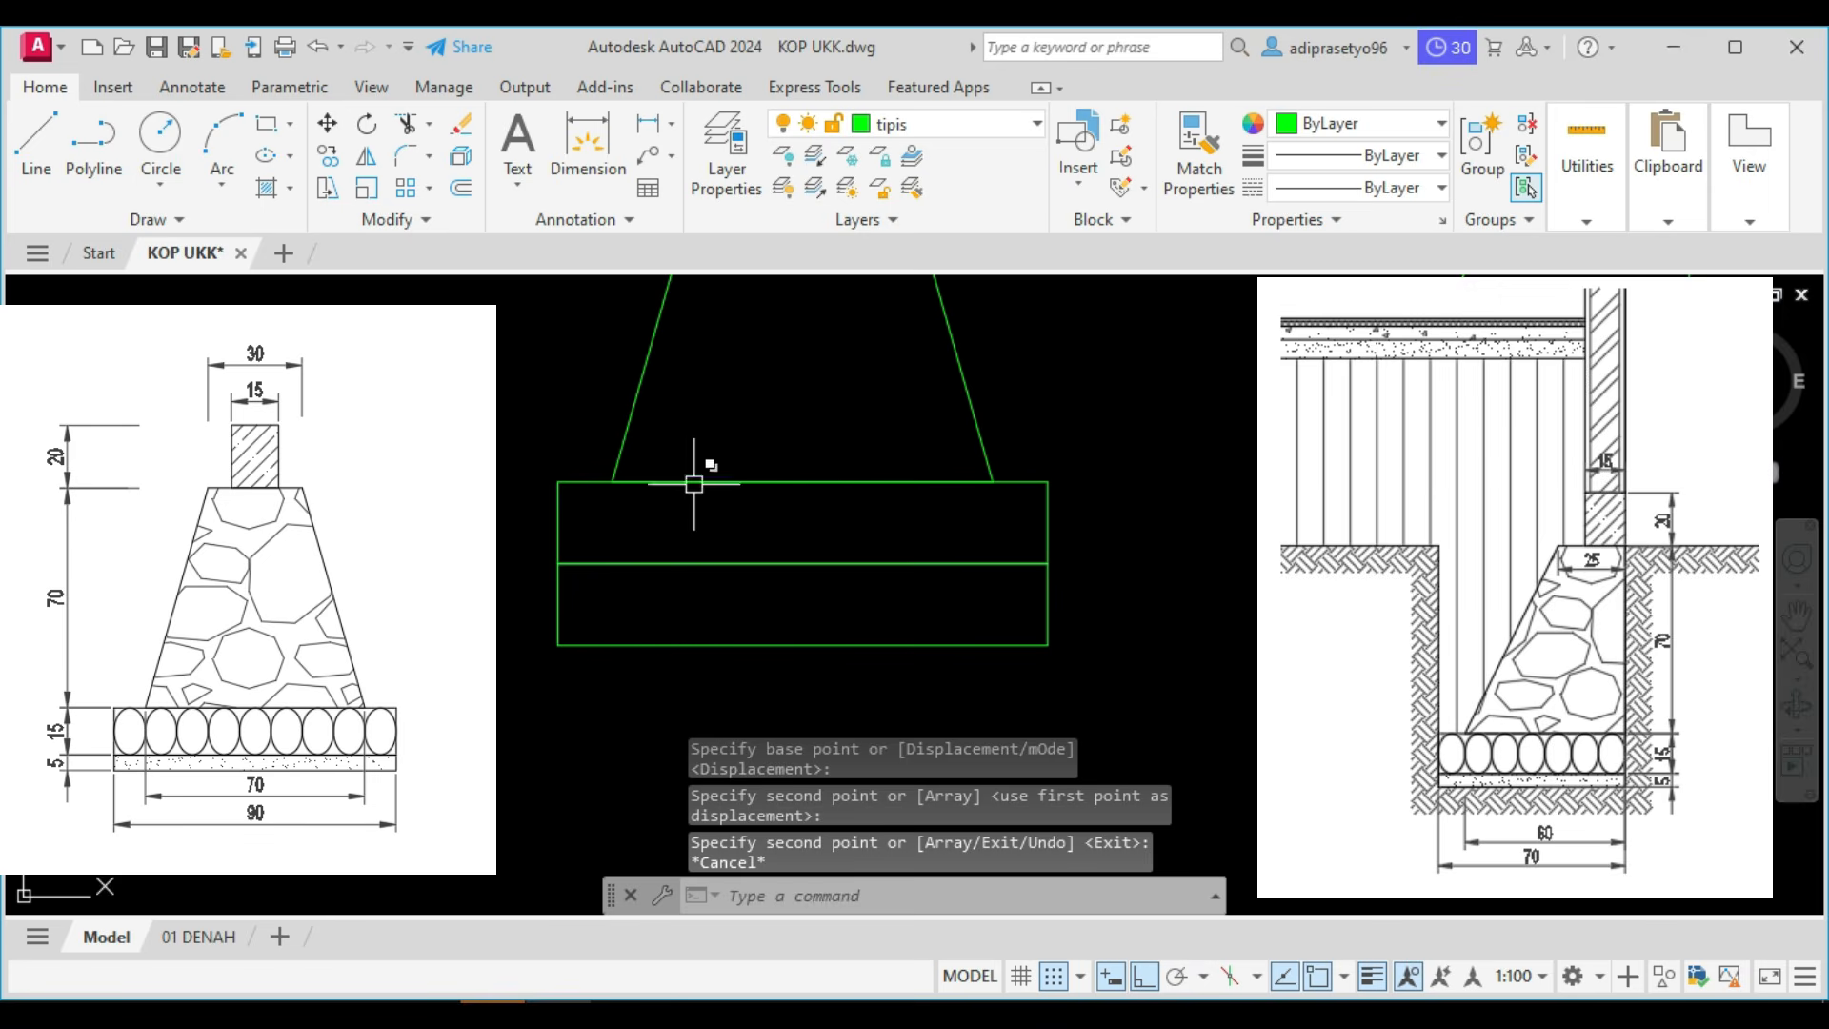
Stretch the lower rectangle's bottom edge upward by 100.
click(720, 659)
click(703, 633)
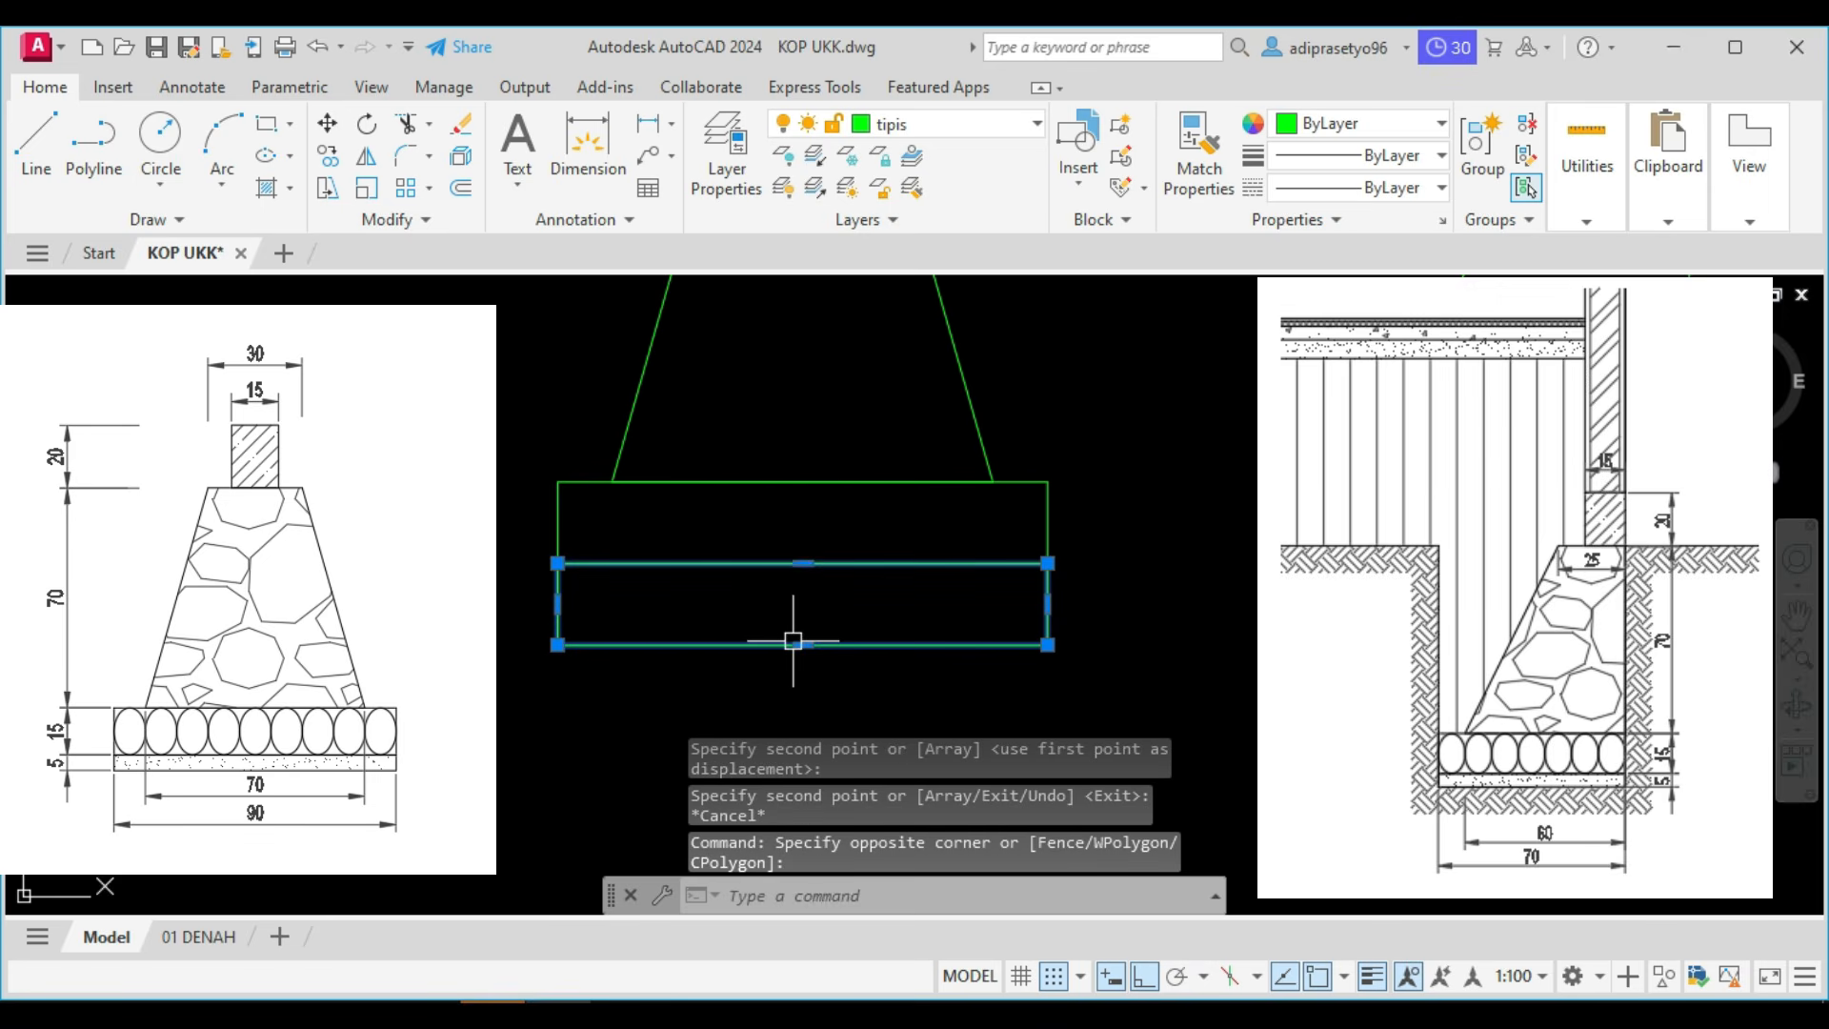
mouse_move(802, 645)
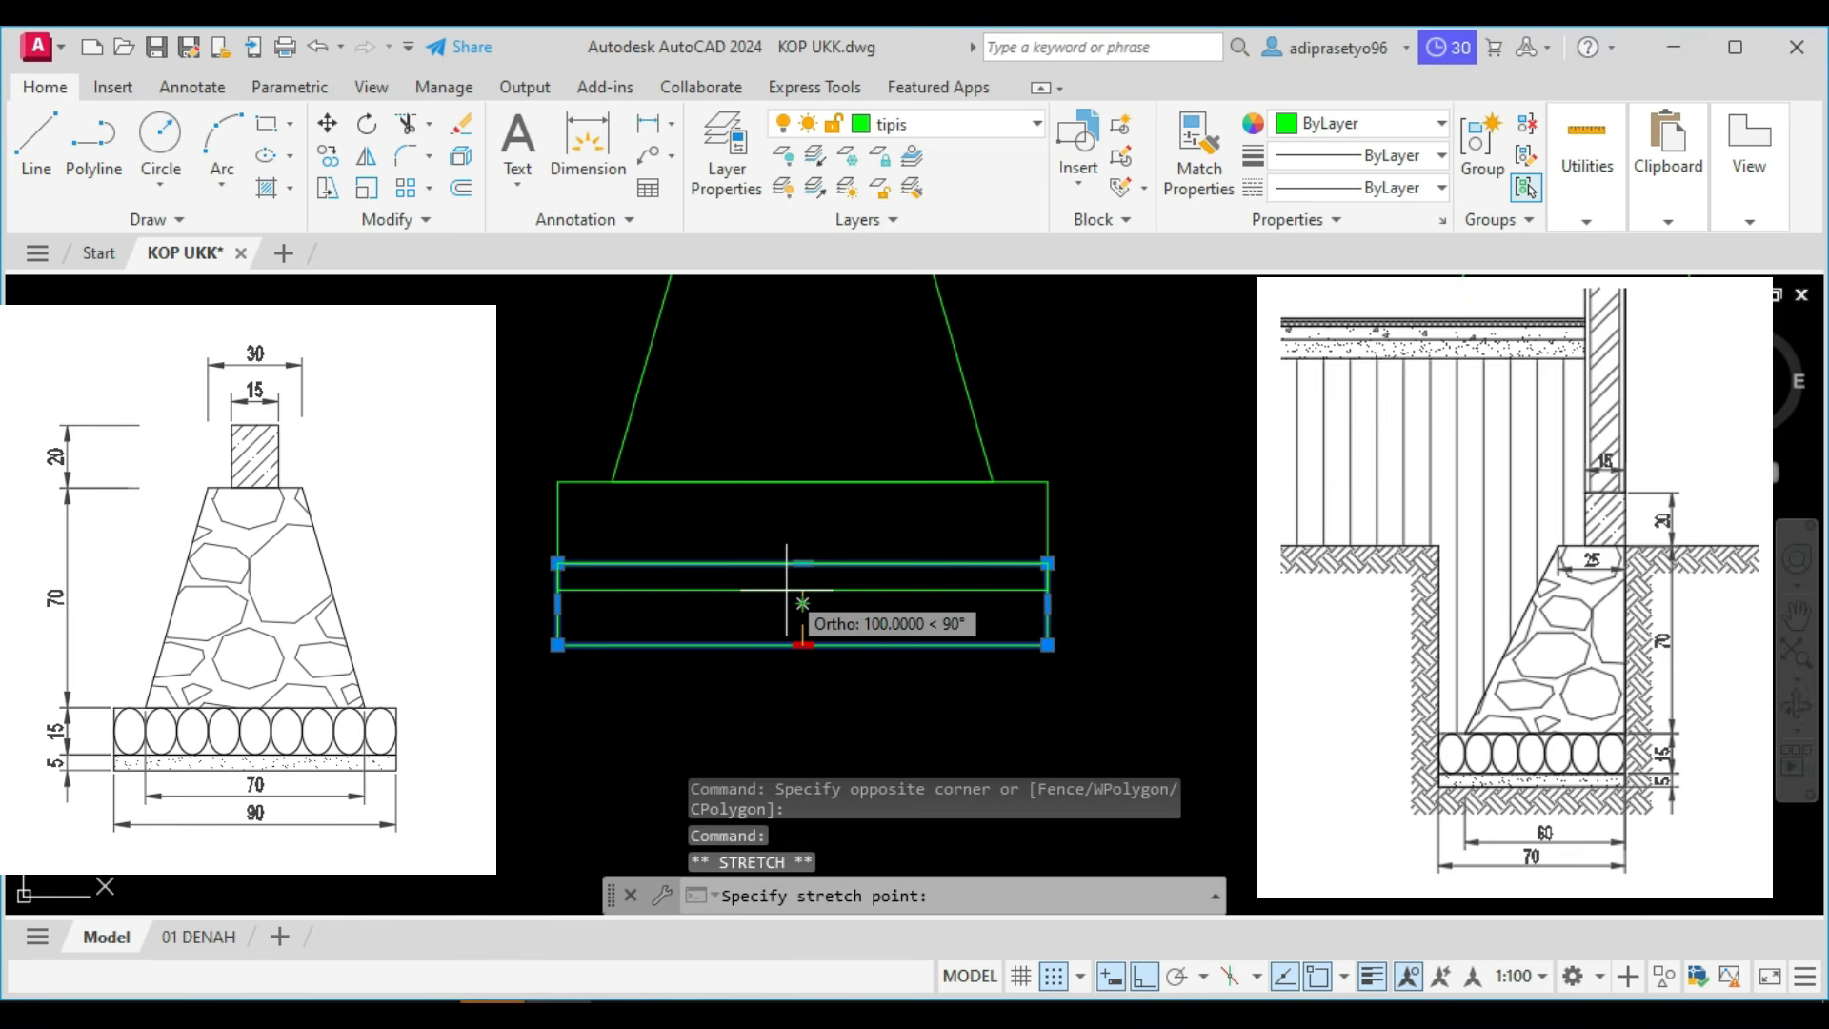
text(10)
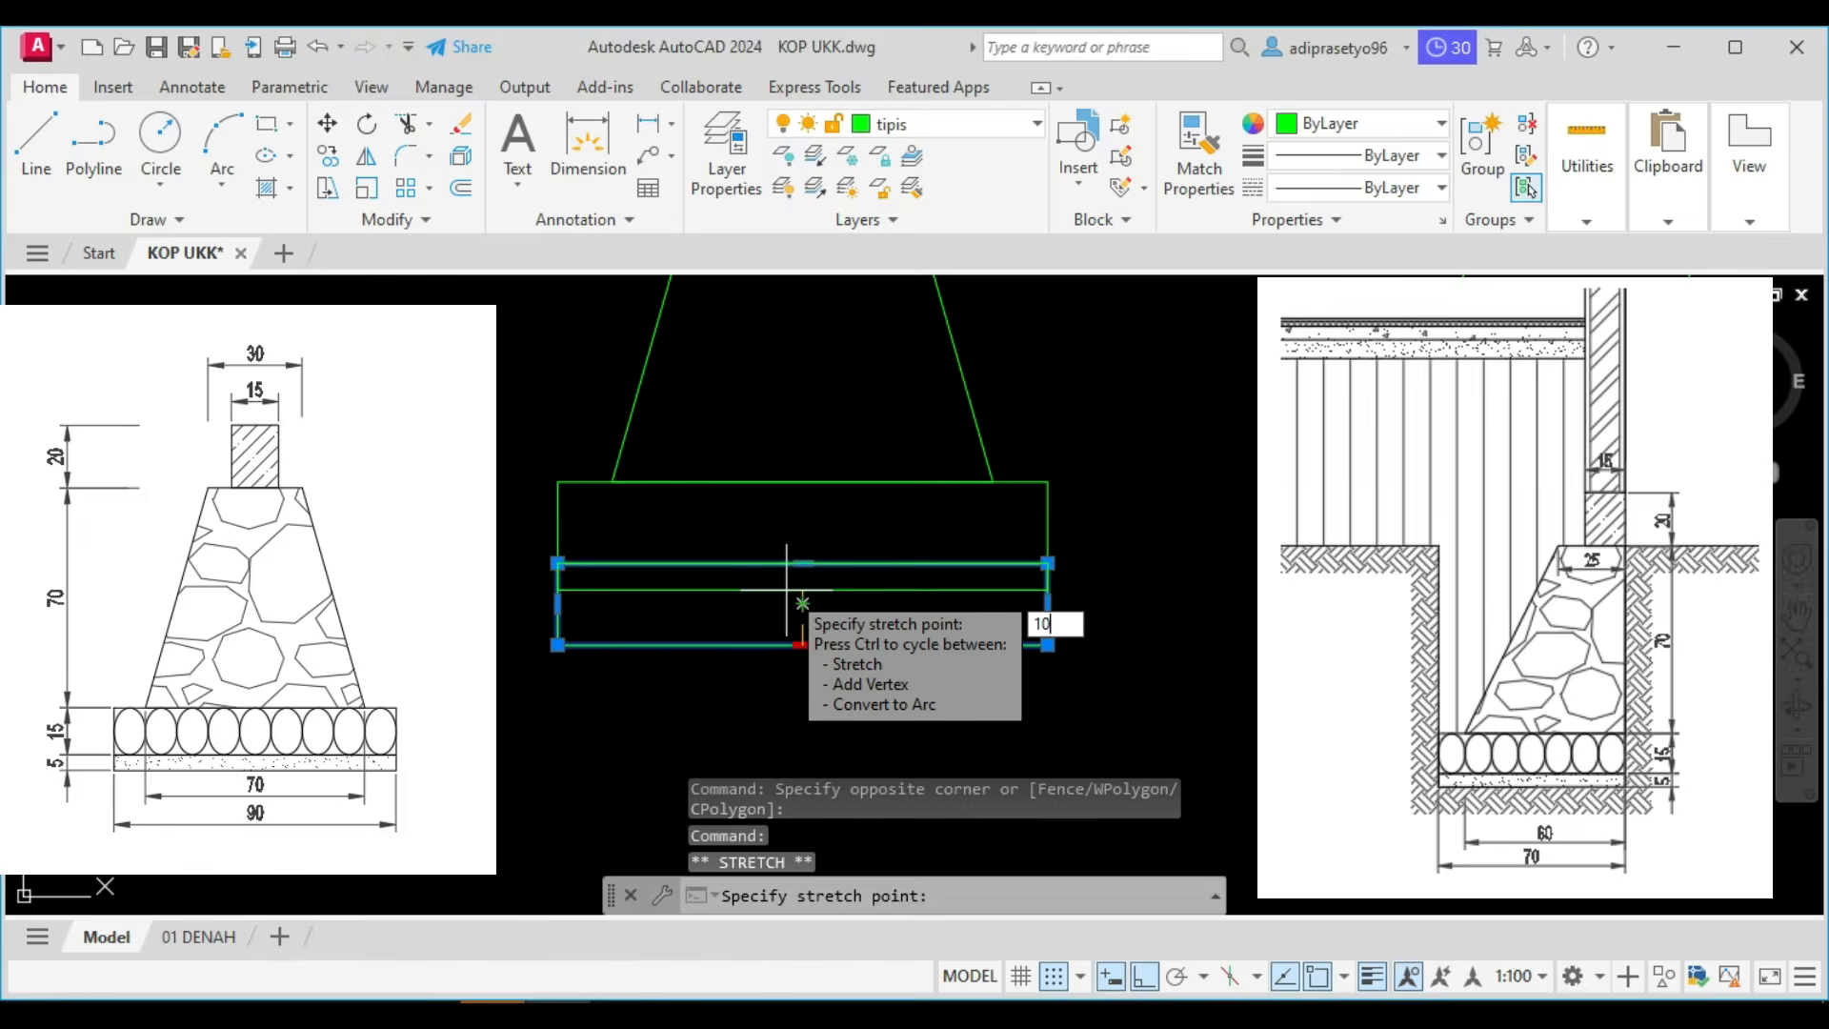
text(0)
key(Return)
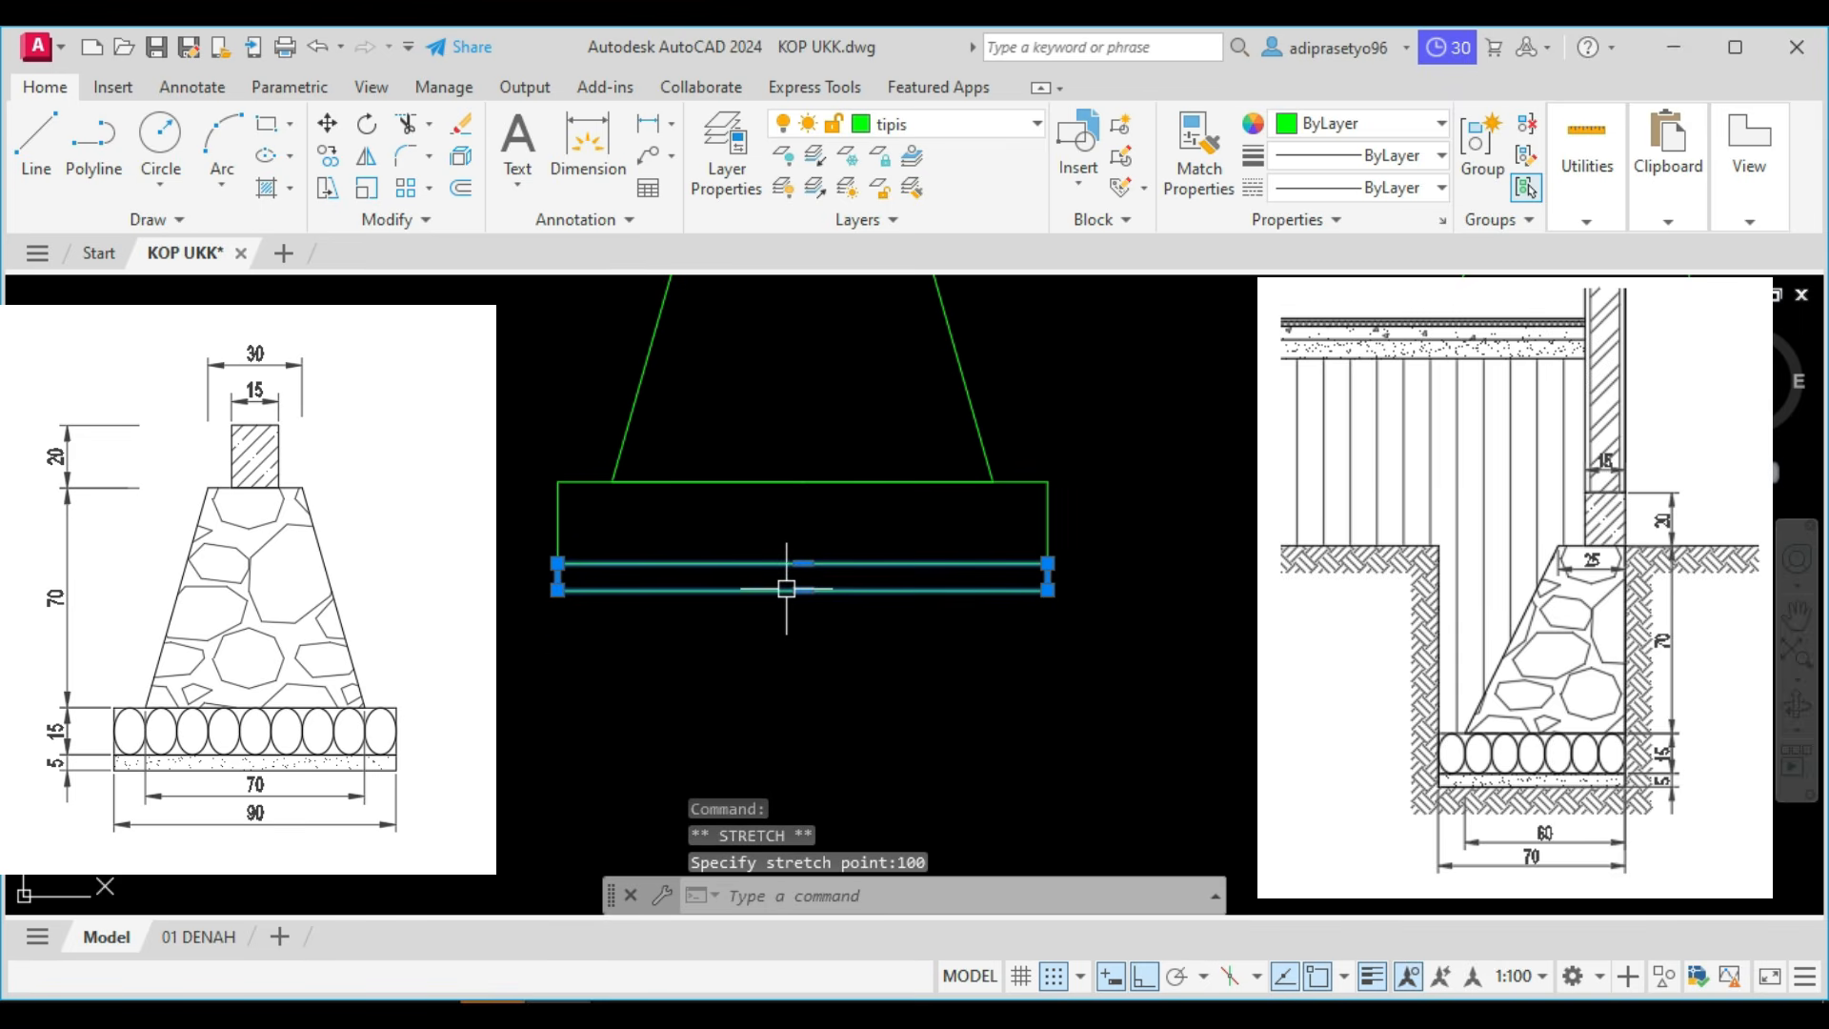
key(Escape)
scroll(825, 581, up, 2)
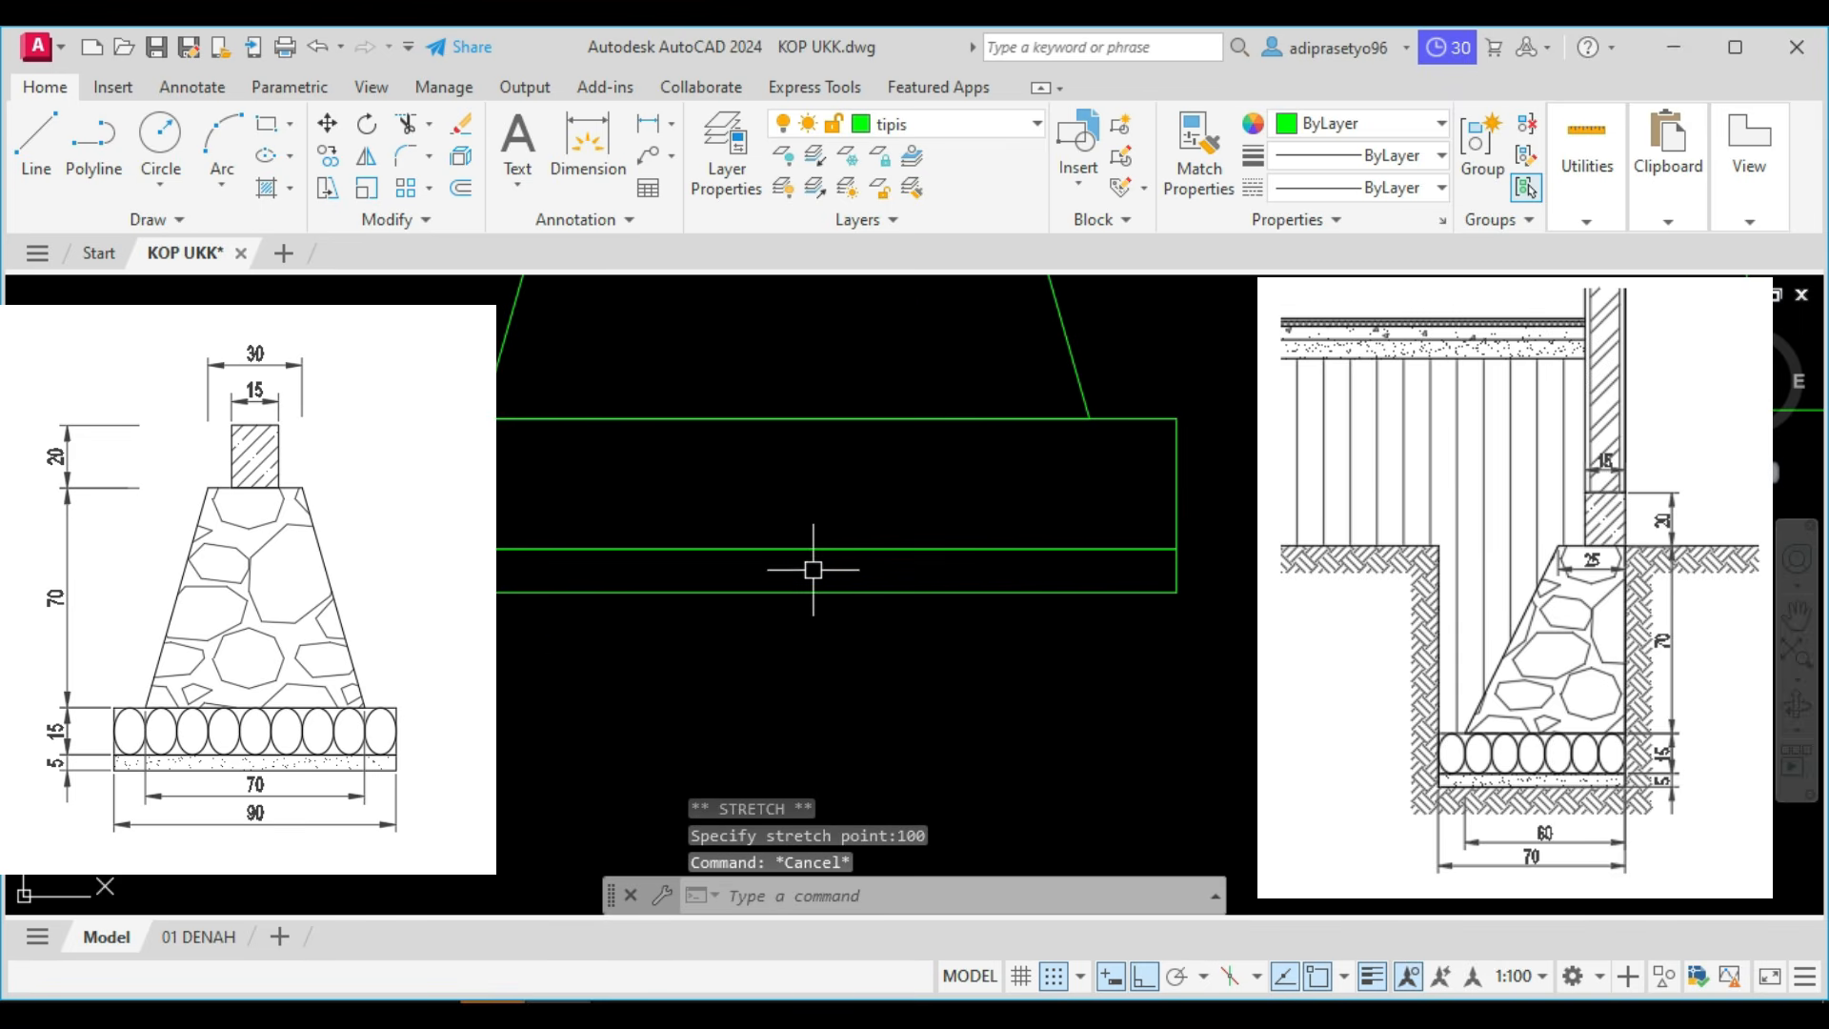
scroll(821, 578, down, 2)
scroll(1006, 617, down, 2)
mouse_move(978, 625)
middle_down()
mouse_move(857, 666)
mouse_move(1039, 623)
middle_up()
click(1112, 684)
key(Escape)
Draw an ellipse with one axis along the upper rectangle's full left edge and a distance of 50 to the other axis.
scroll(895, 571, up, 2)
scroll(869, 586, up, 2)
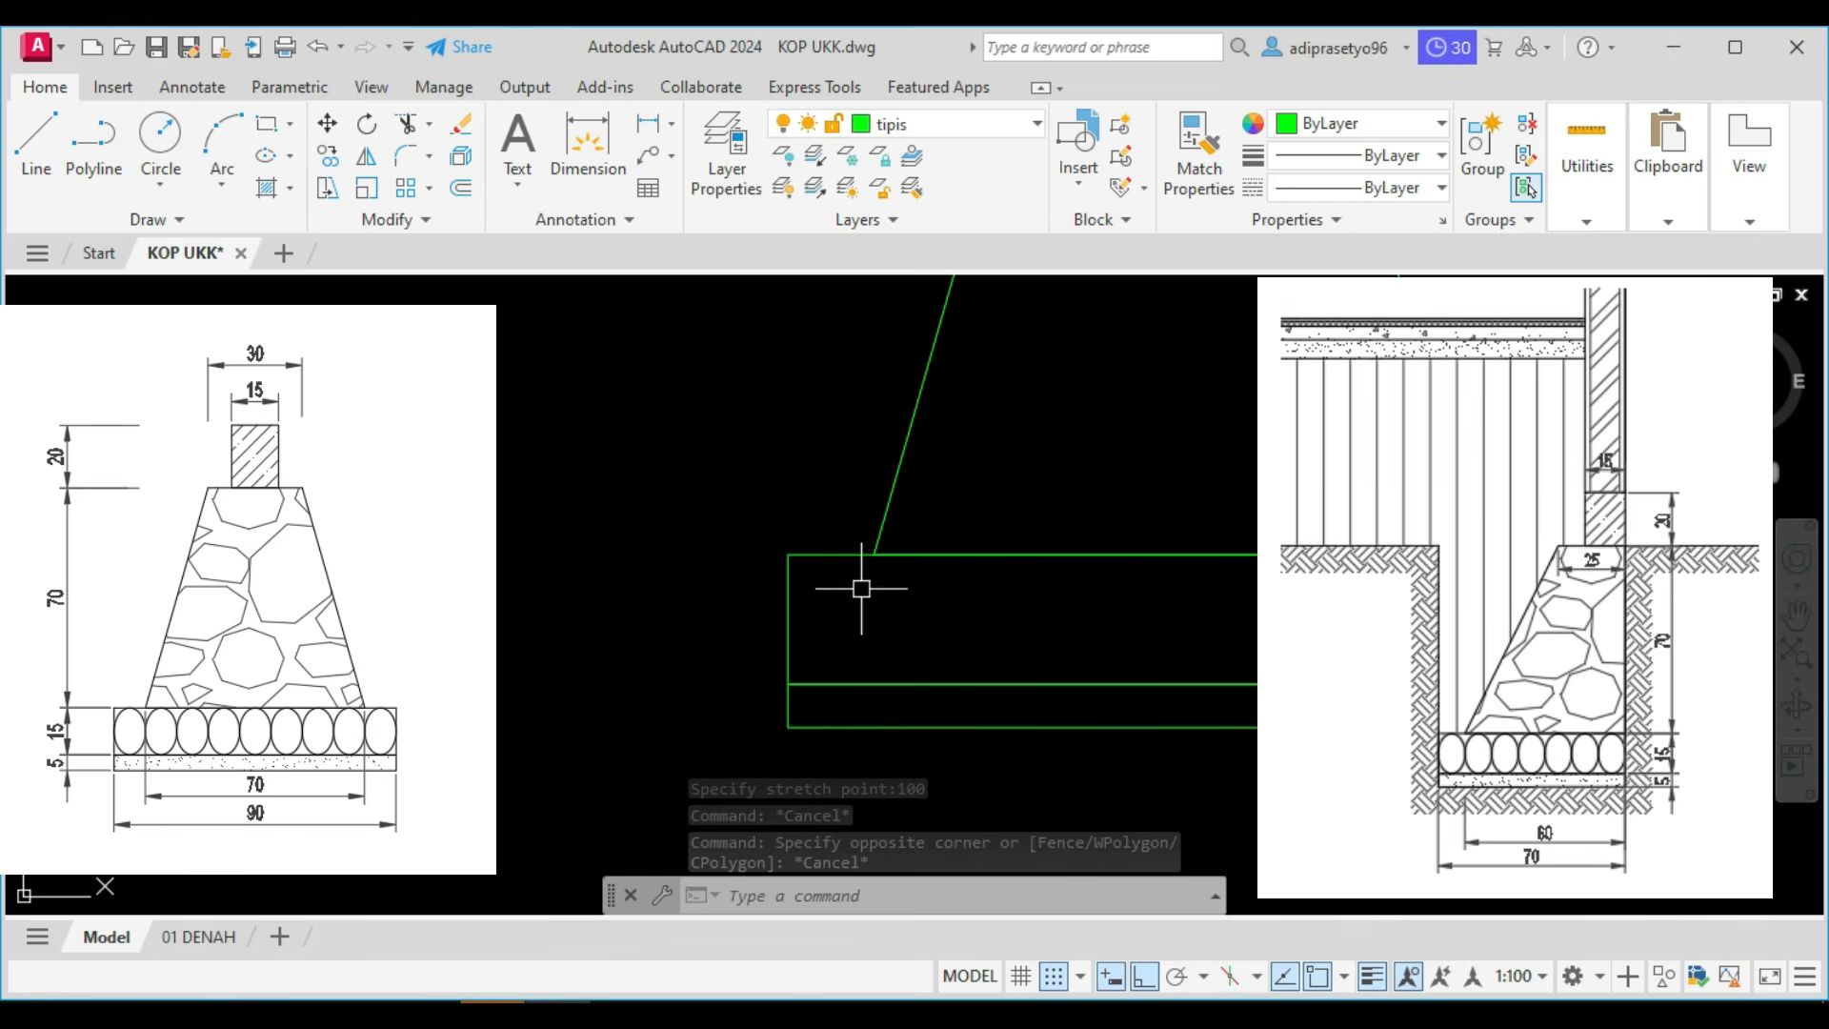
text(l)
key(Return)
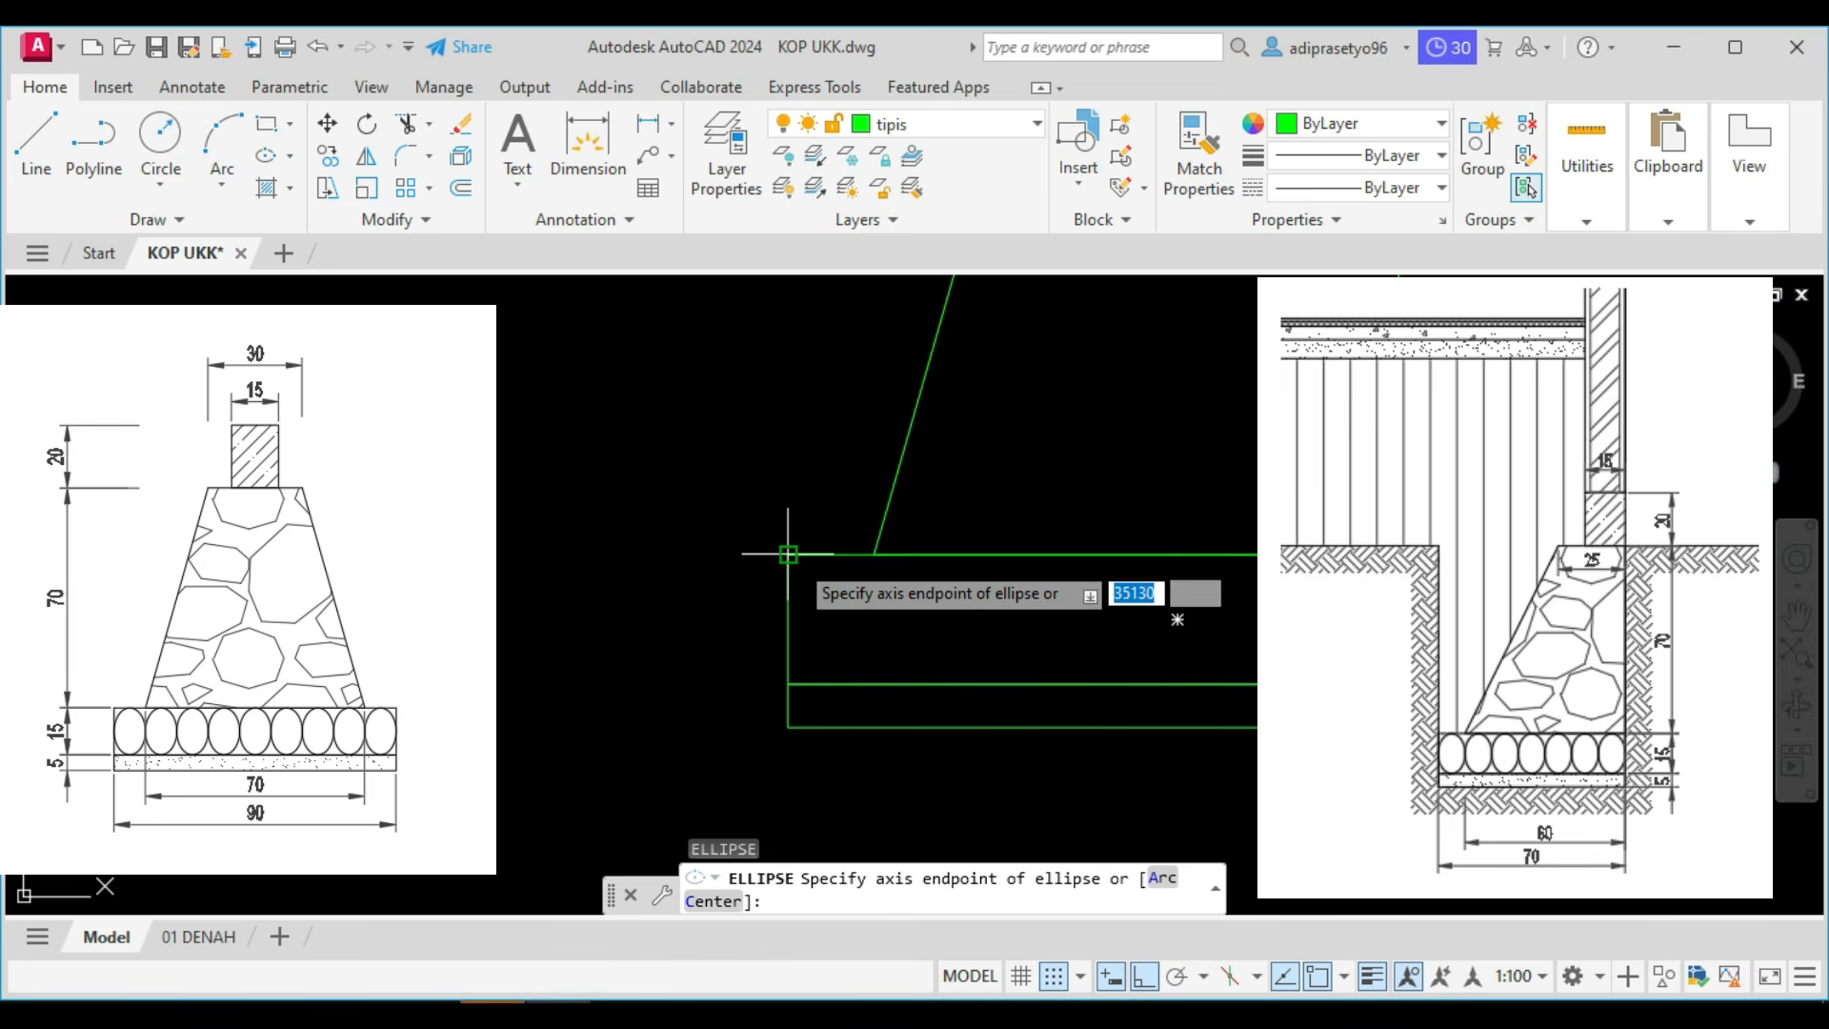
click(788, 553)
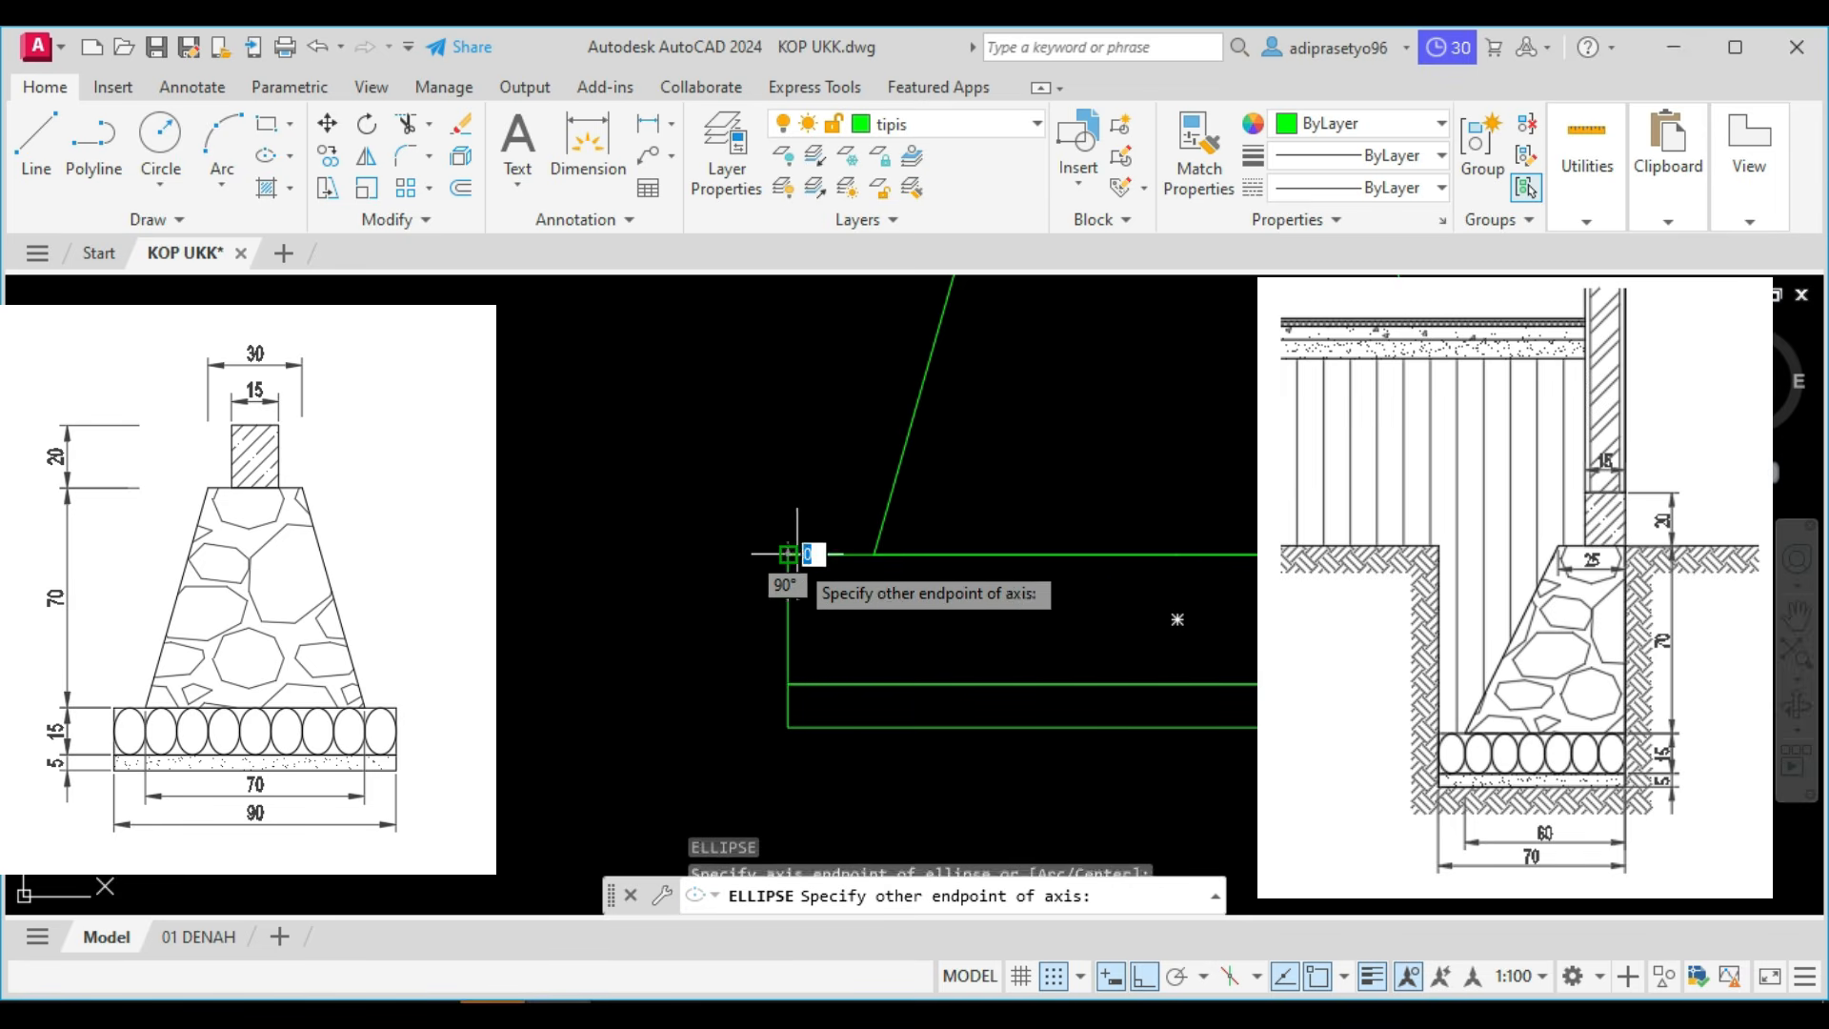
click(788, 683)
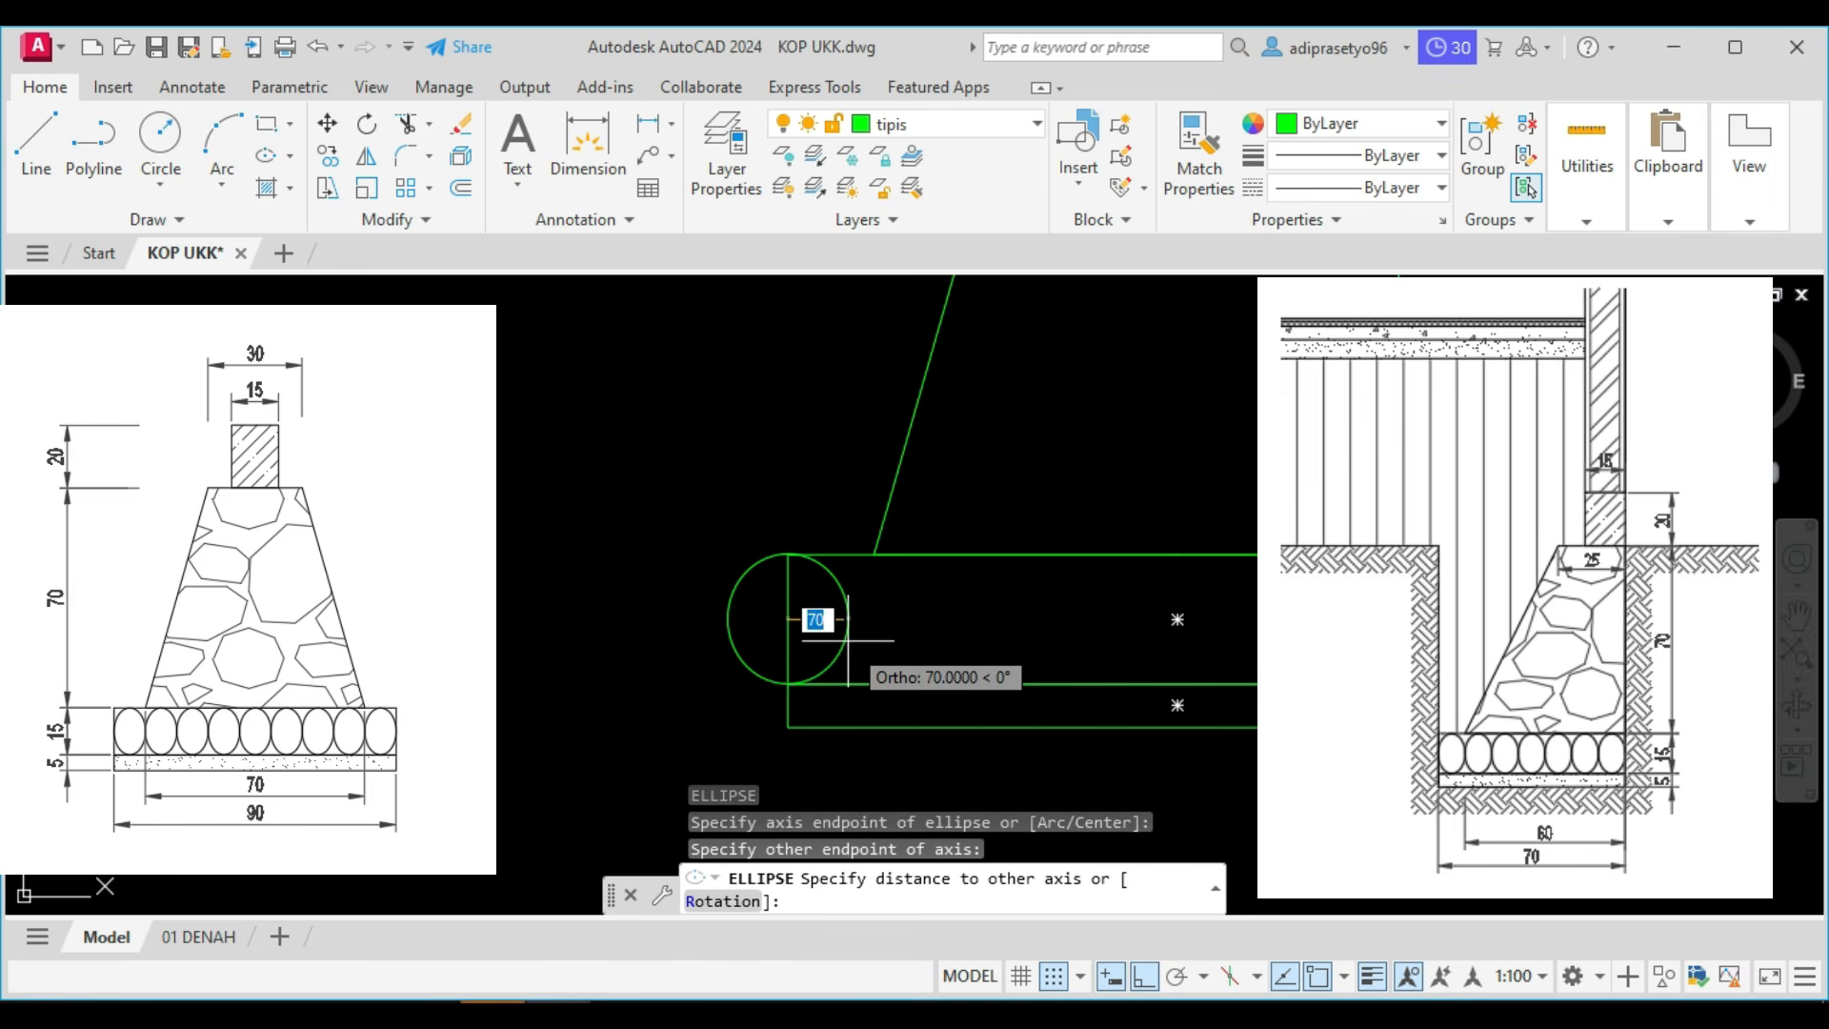
text(50)
key(Return)
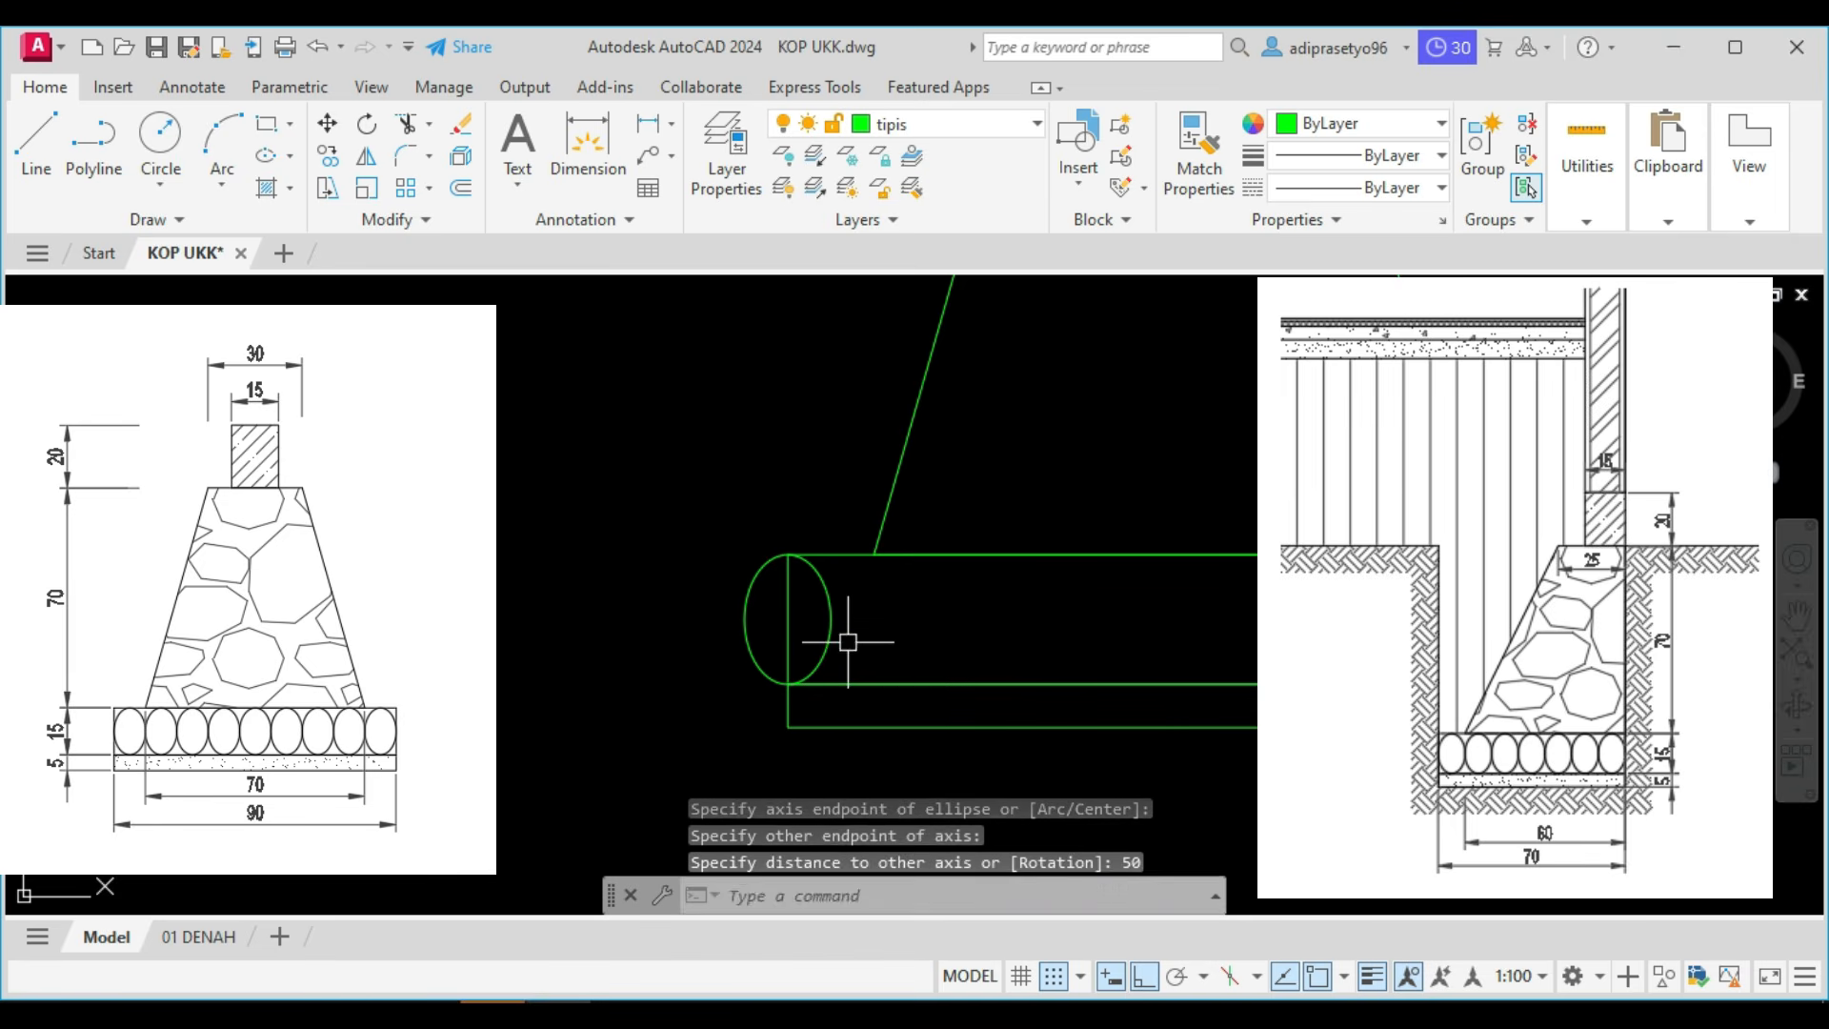
Move the ellipse inside the upper rectangle, placing its left quadrant on the midpoint of the rectangle's left edge.
click(868, 630)
click(809, 617)
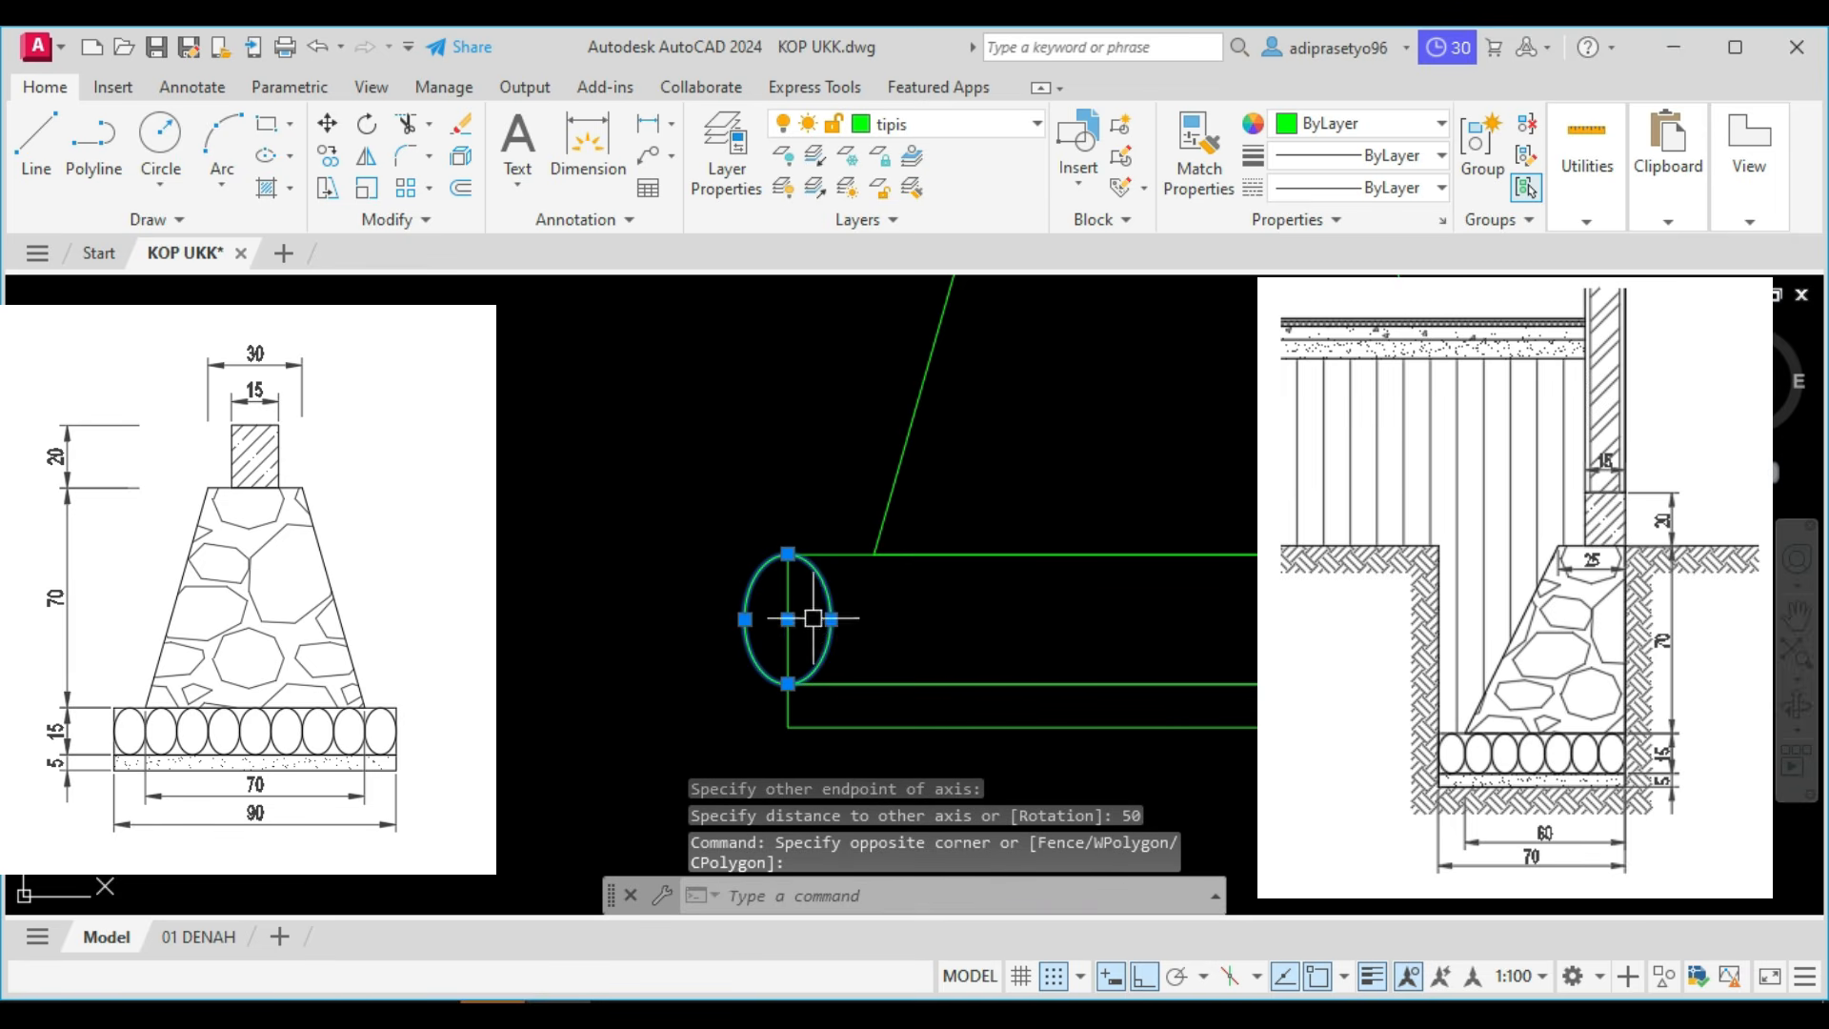
text(M)
key(Return)
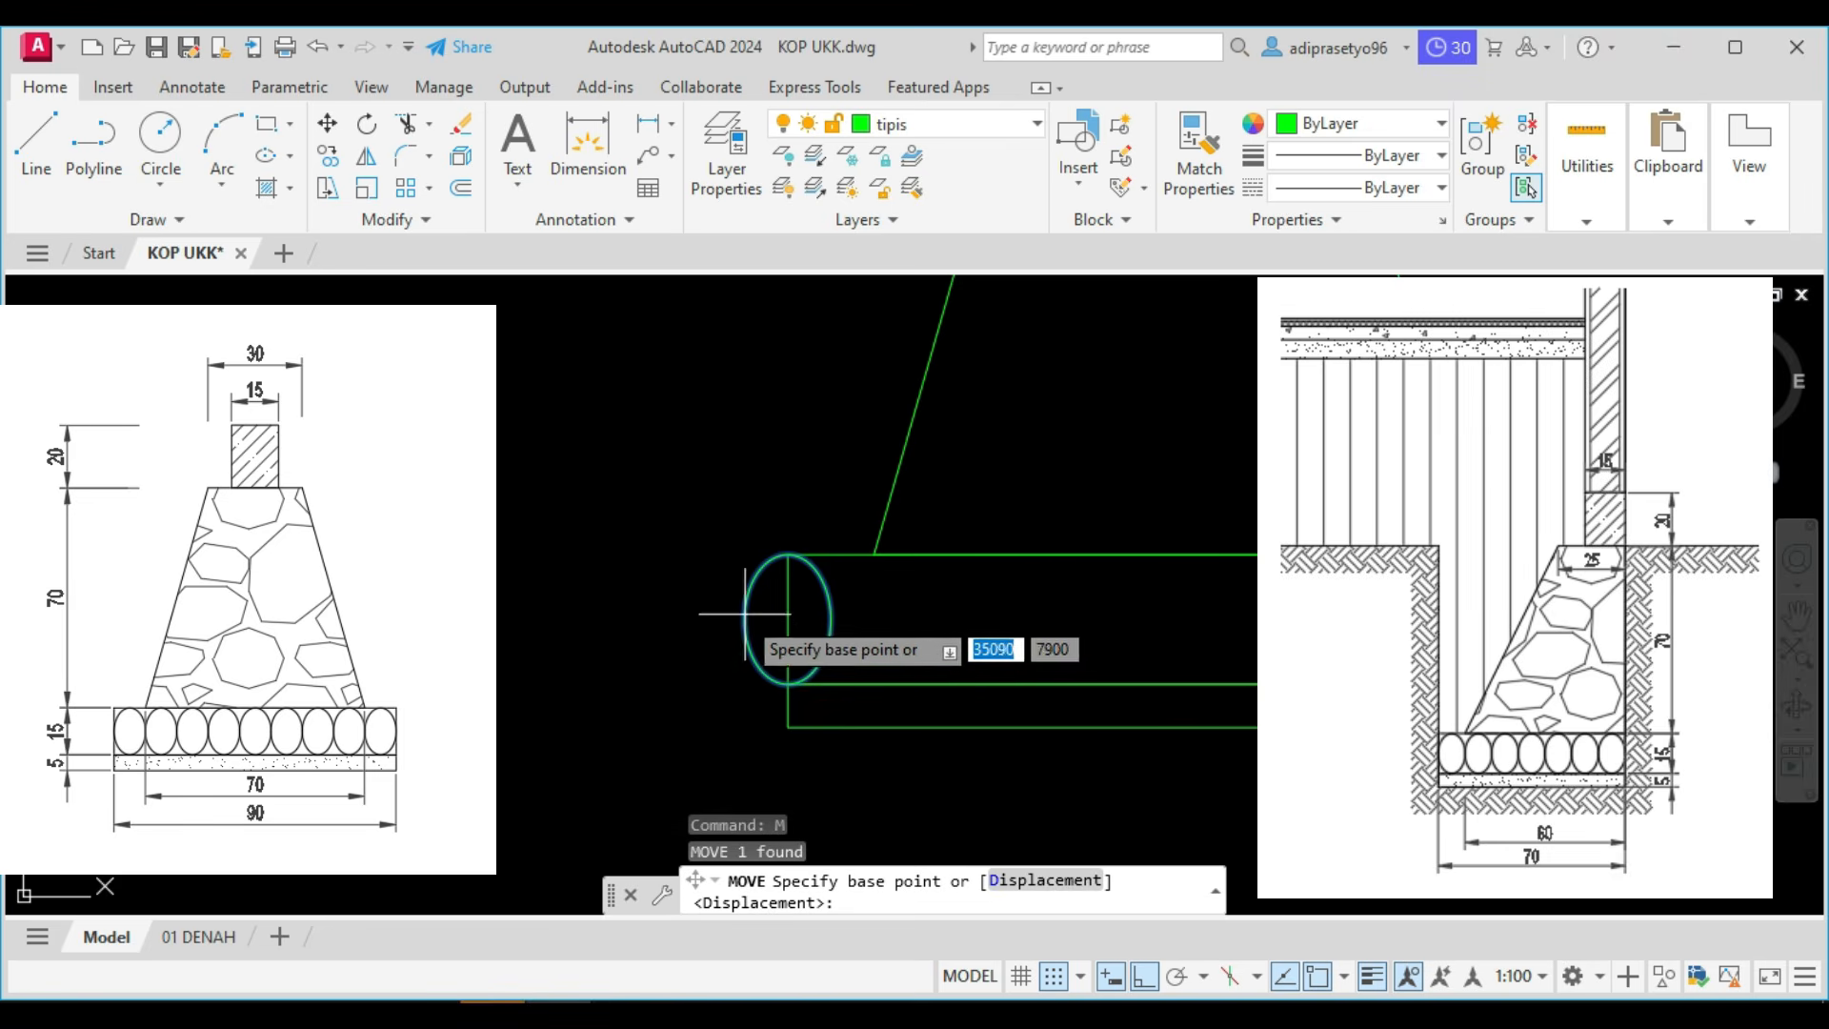
click(787, 619)
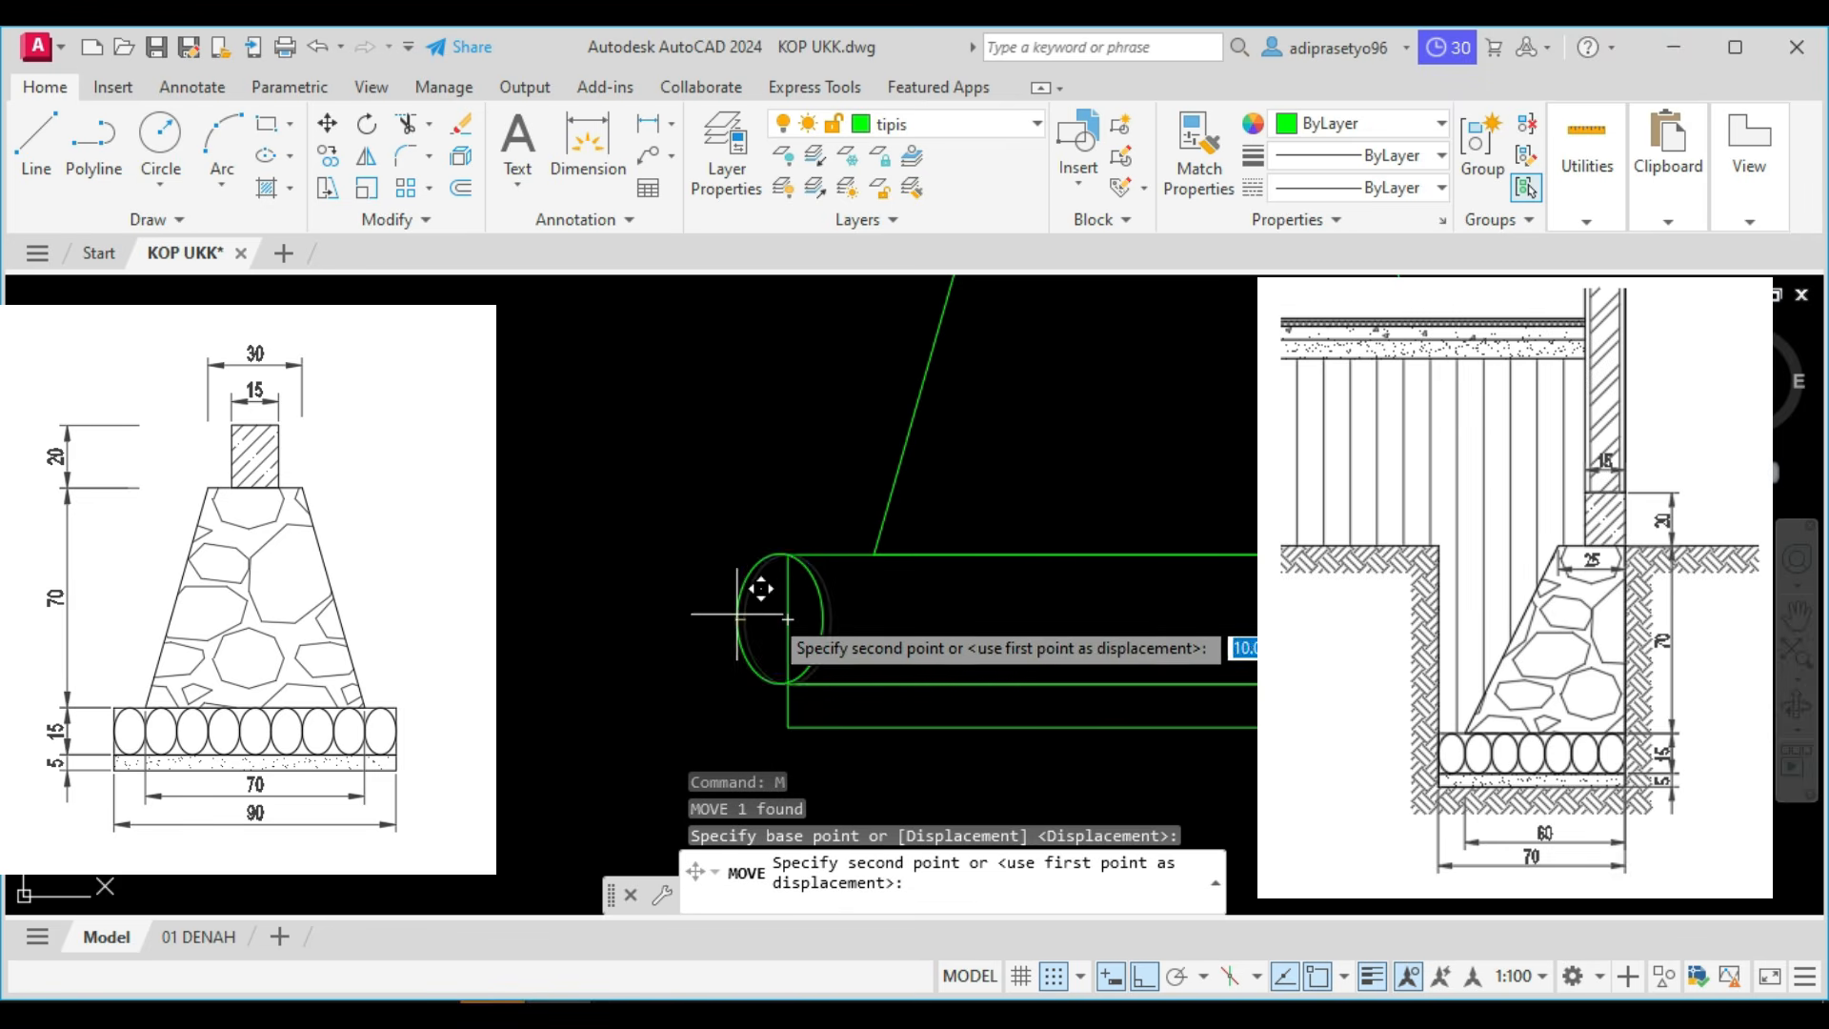
click(788, 619)
Copy the ellipse side by side from its left quadrant along the upper rectangle to form a row of nine ellipses.
click(886, 618)
click(801, 596)
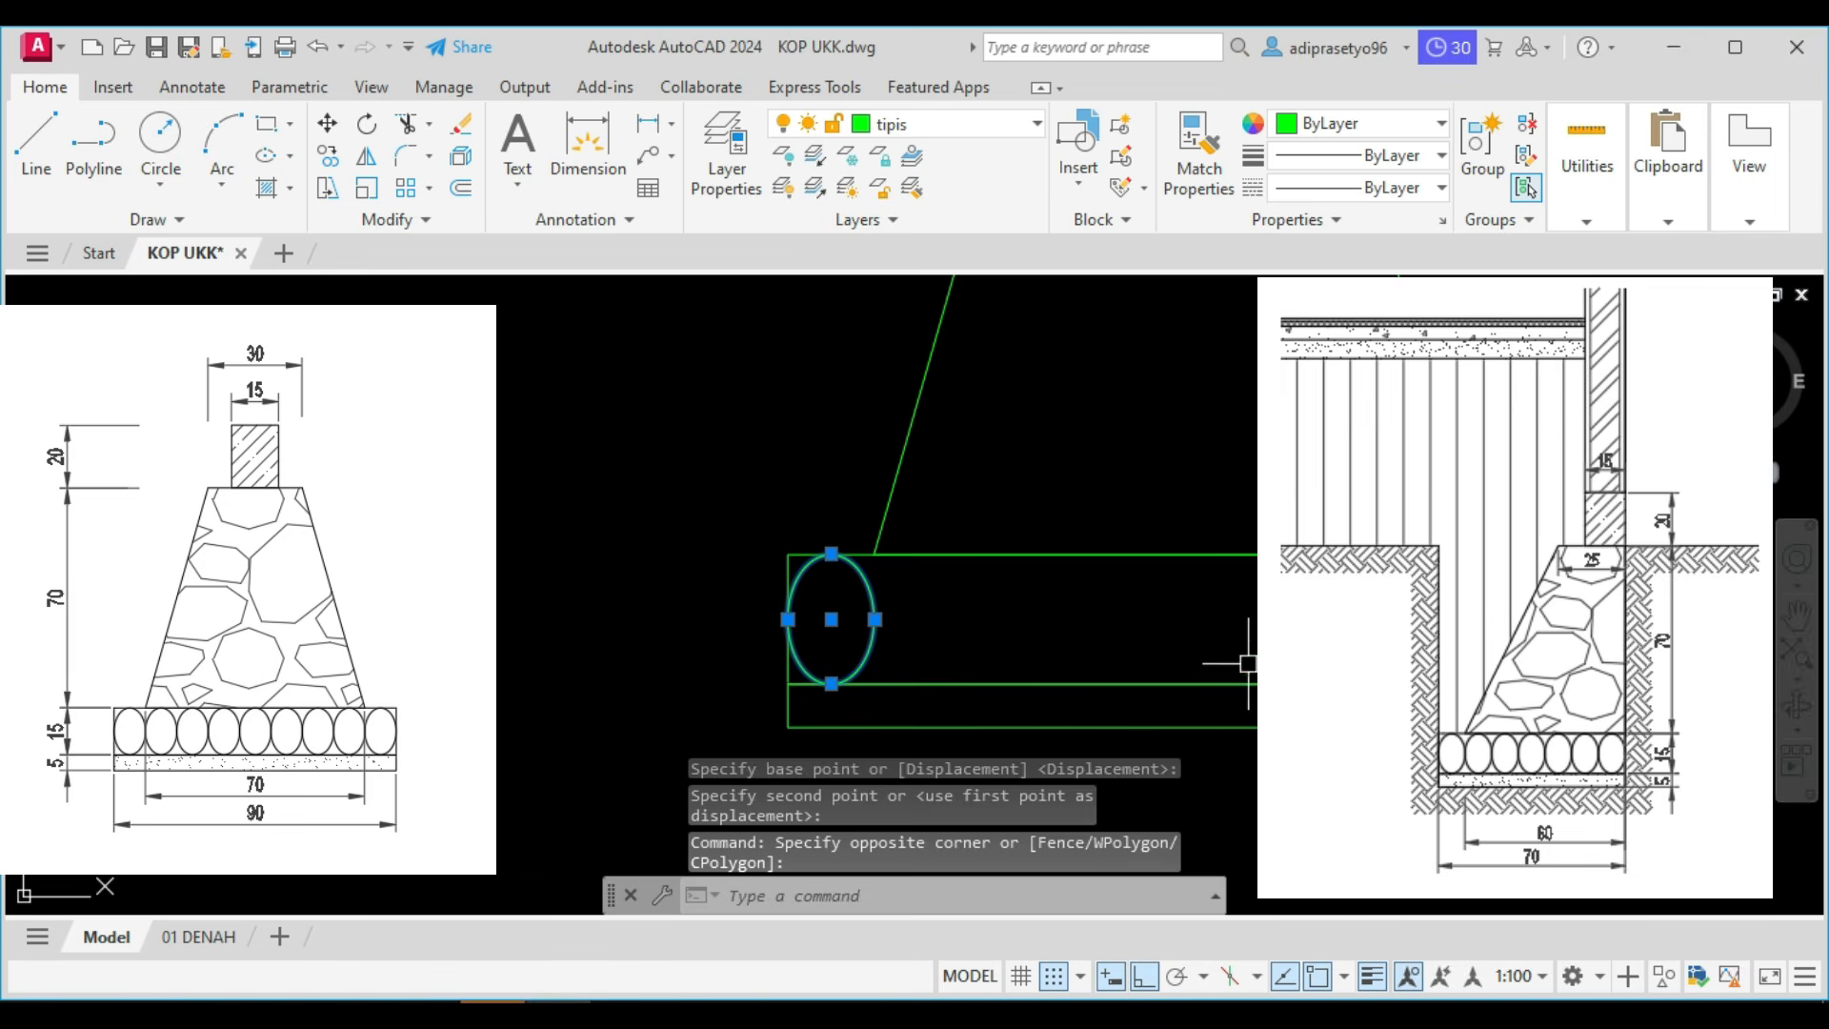
text(CO)
key(Return)
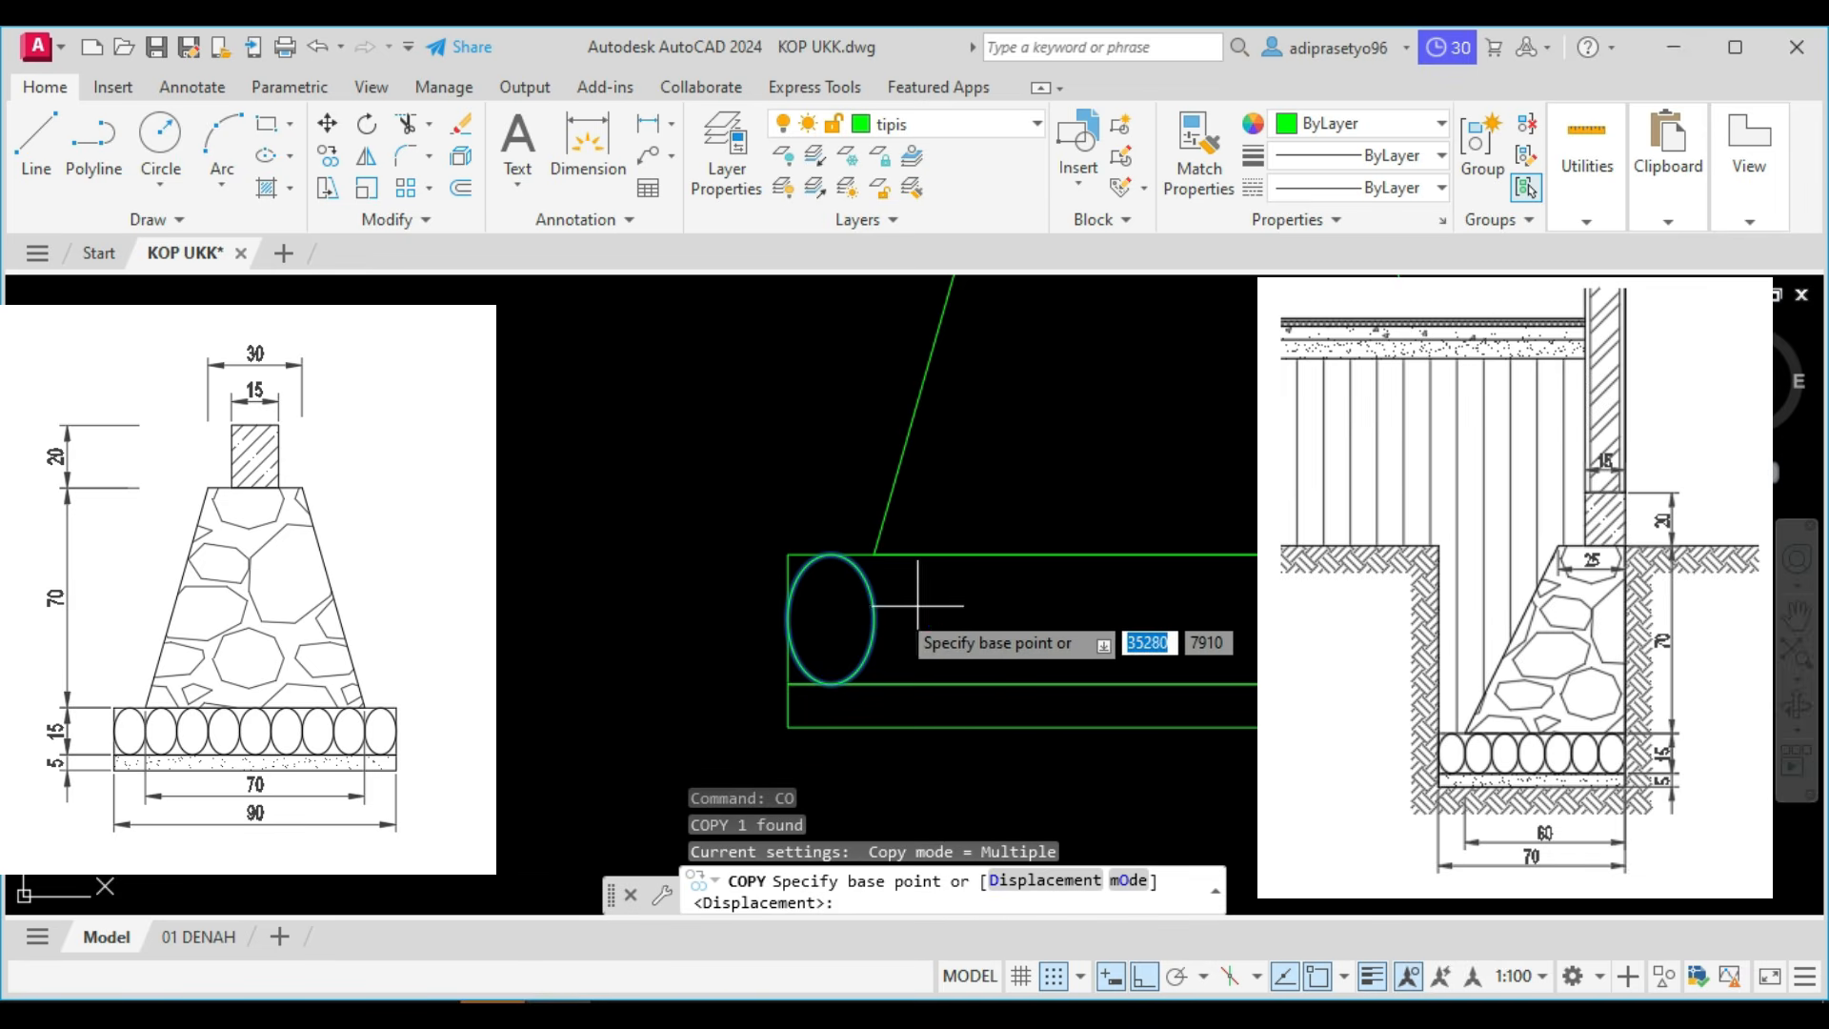
click(788, 619)
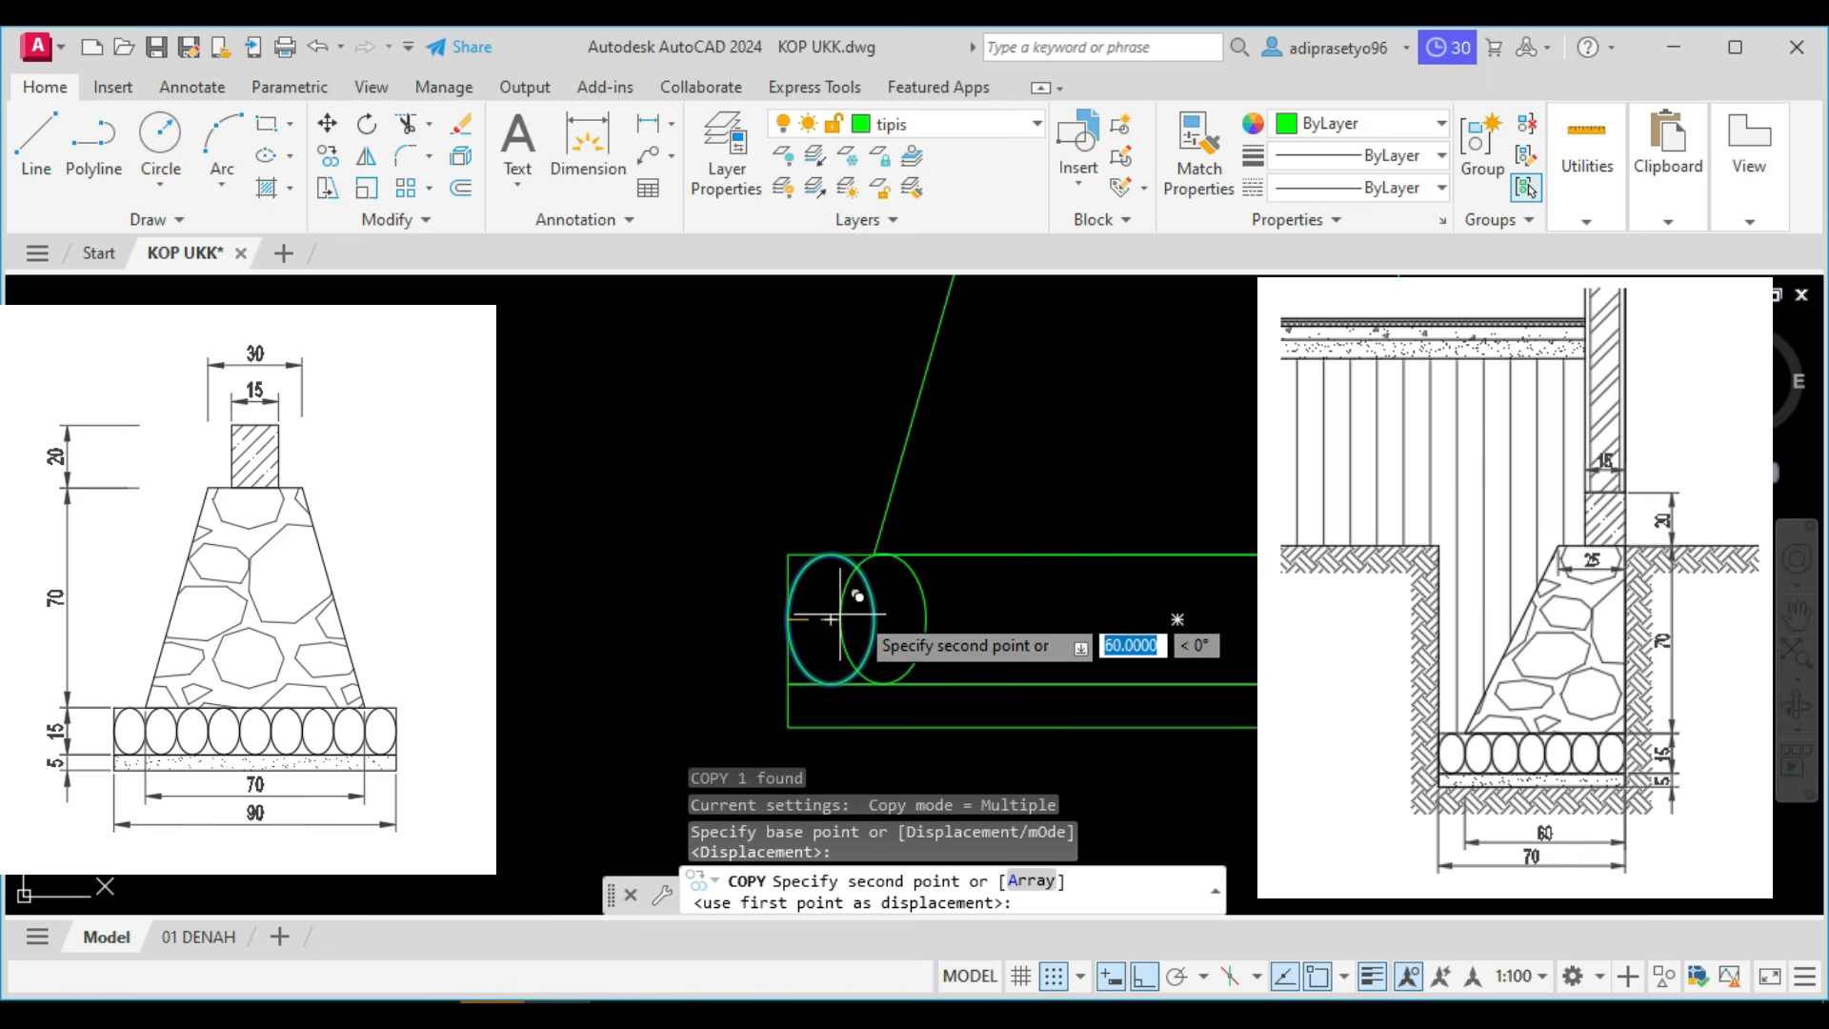
click(867, 609)
click(956, 609)
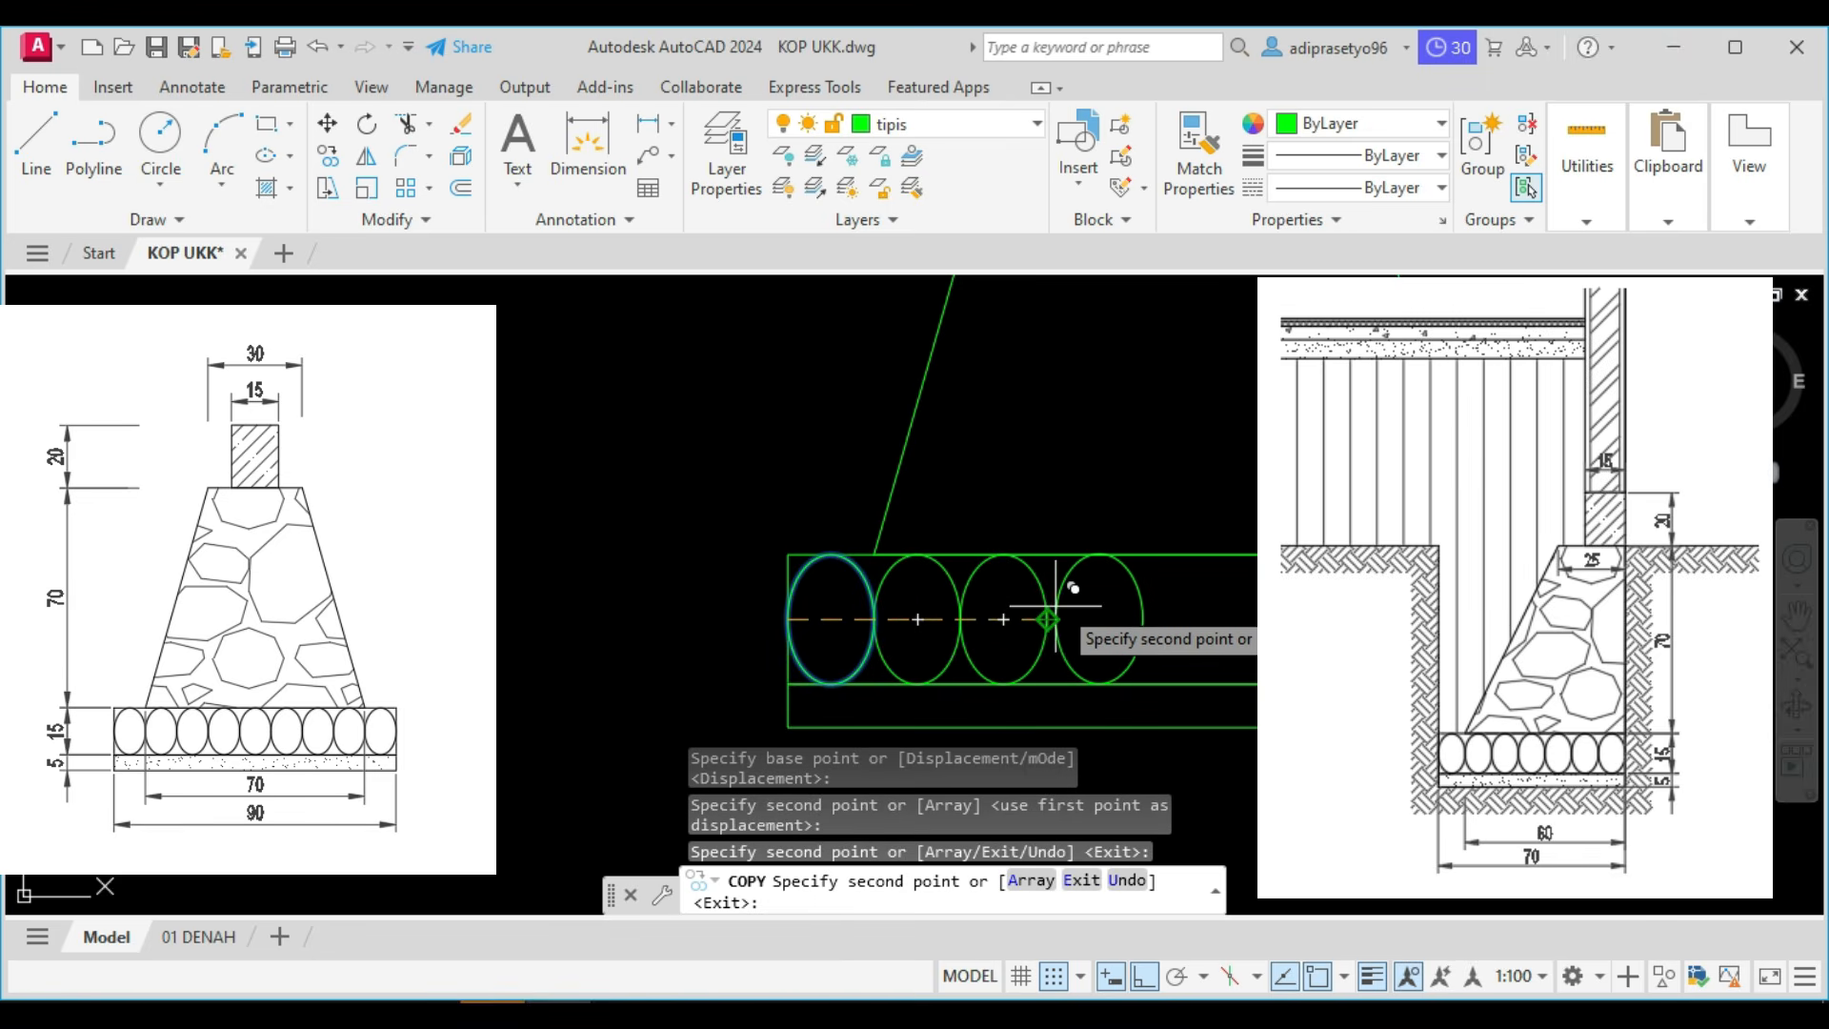
click(1047, 619)
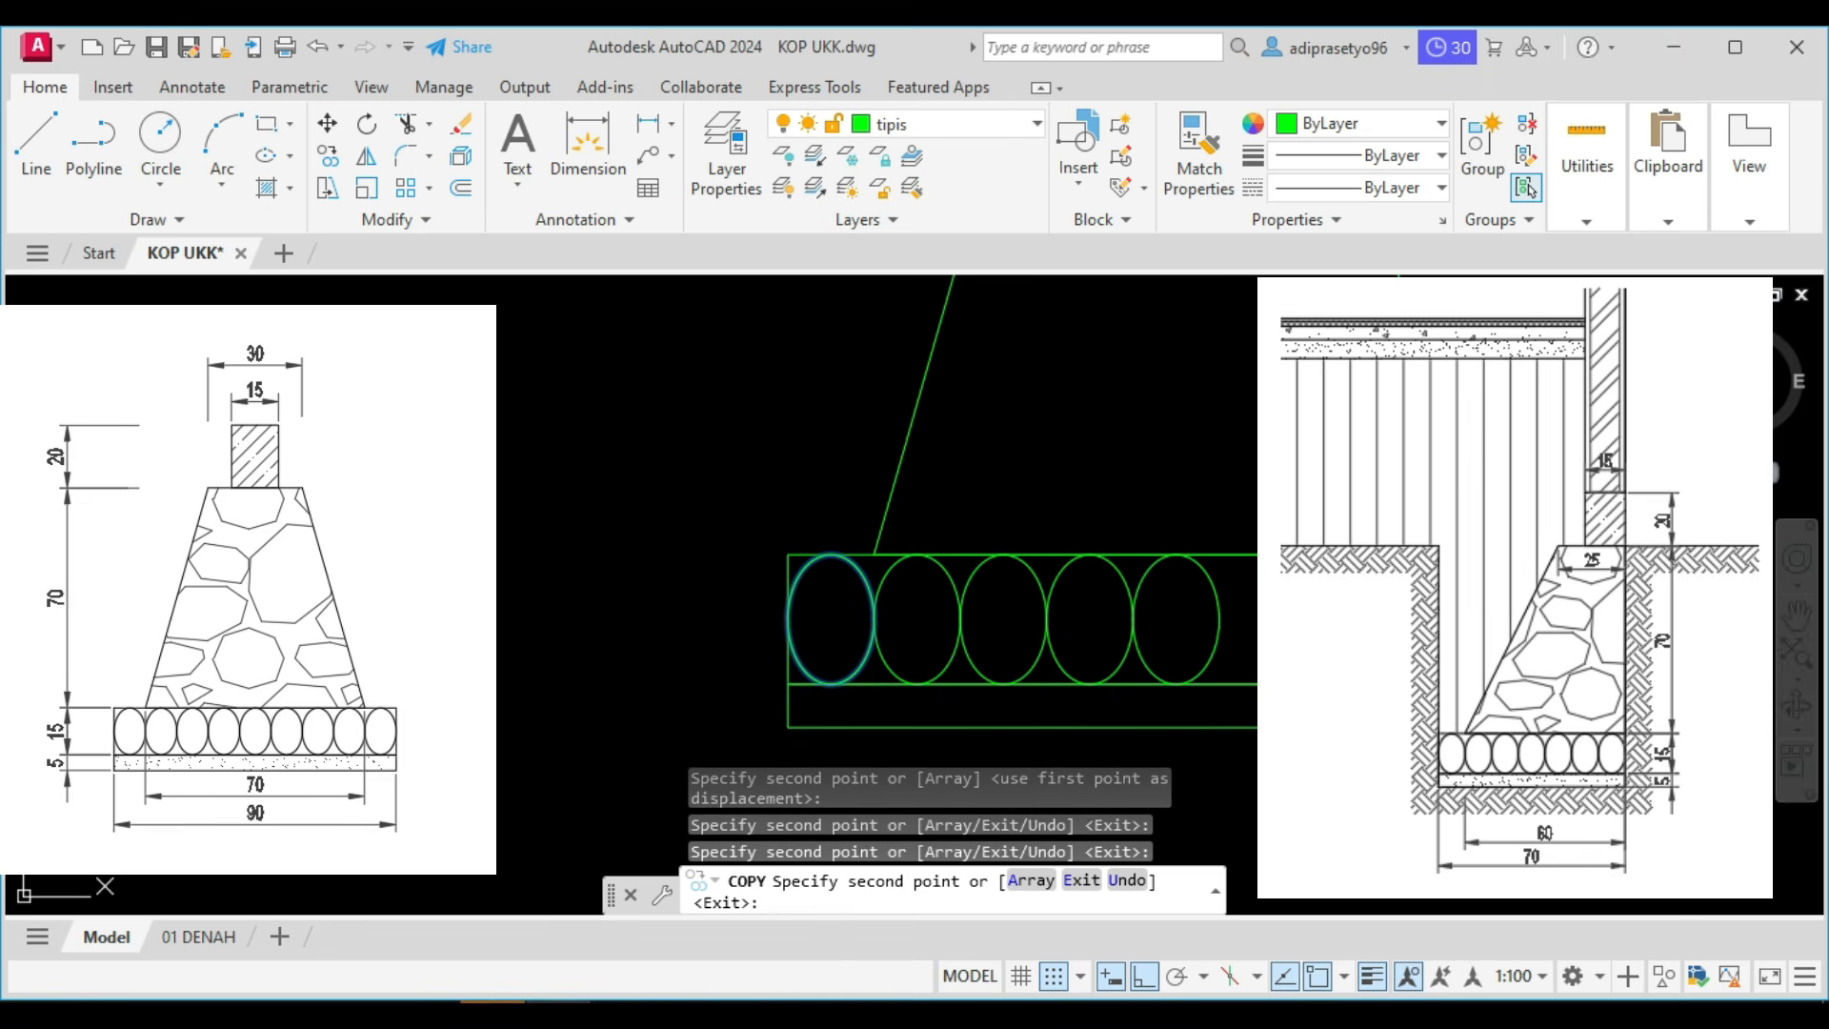
click(1134, 619)
click(1221, 619)
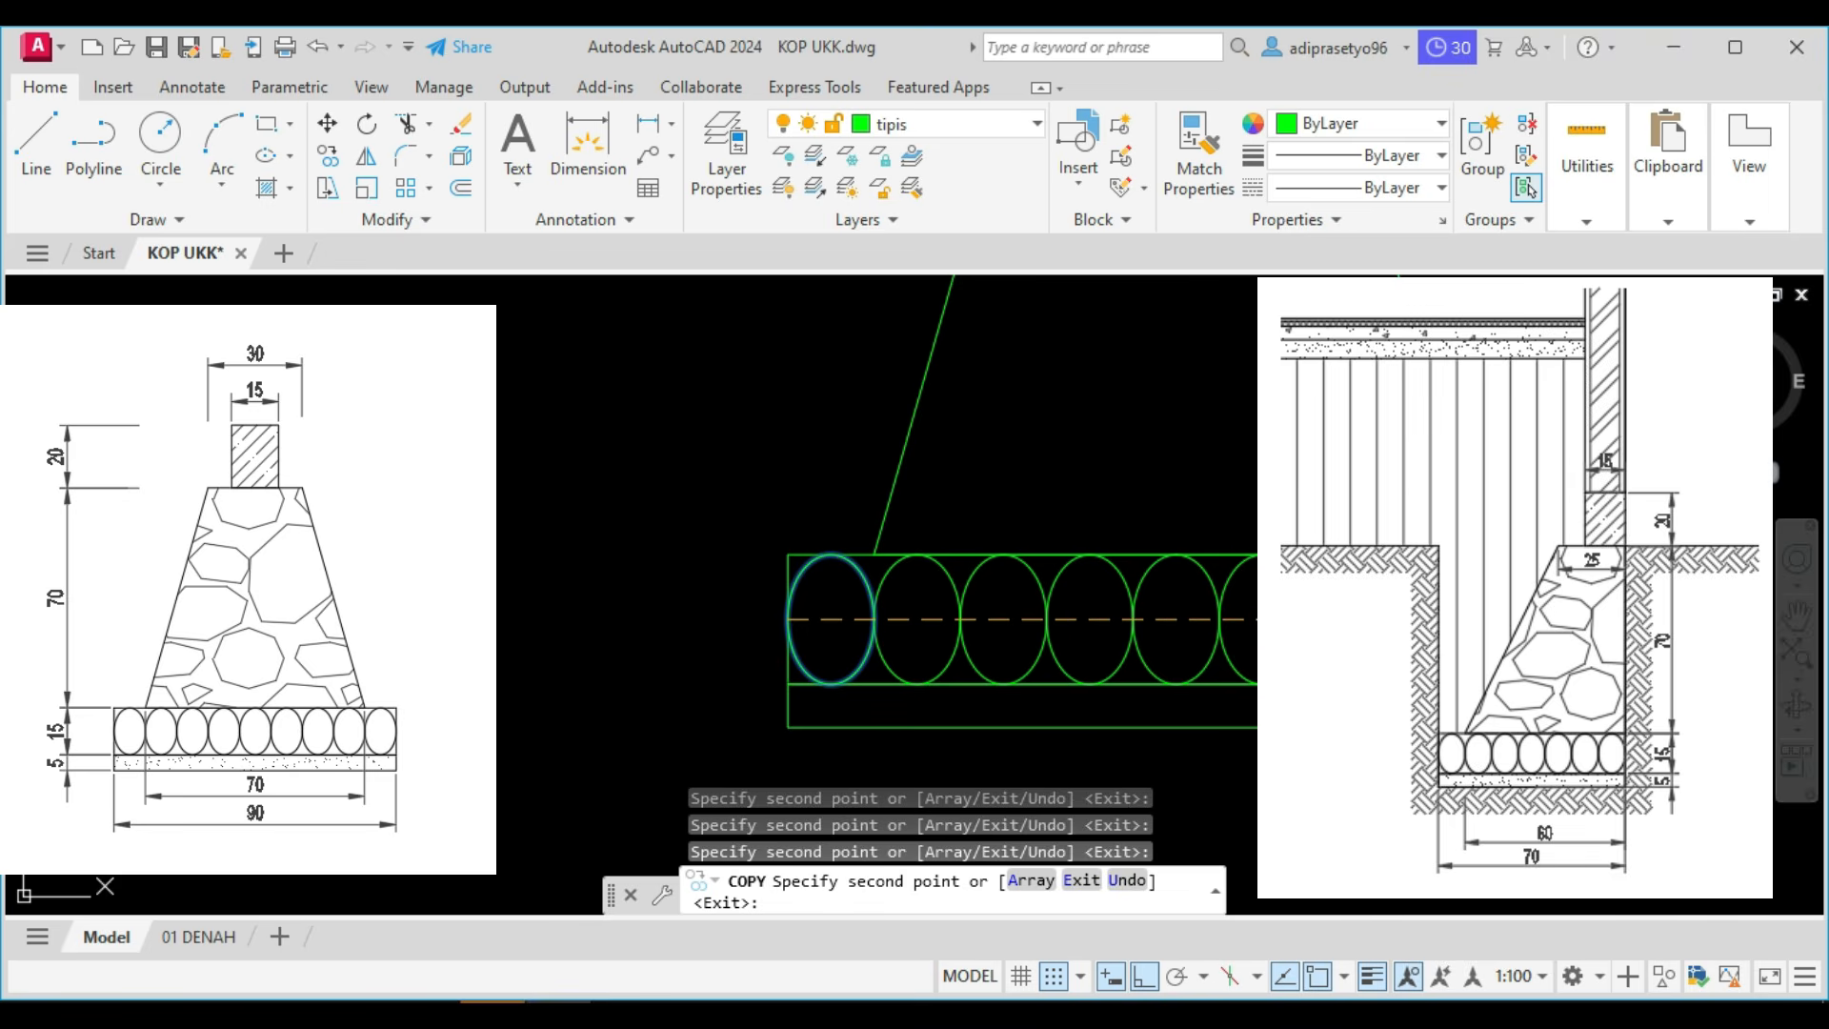
key(Escape)
scroll(961, 608, down, 4)
middle_drag(961, 608, 781, 597)
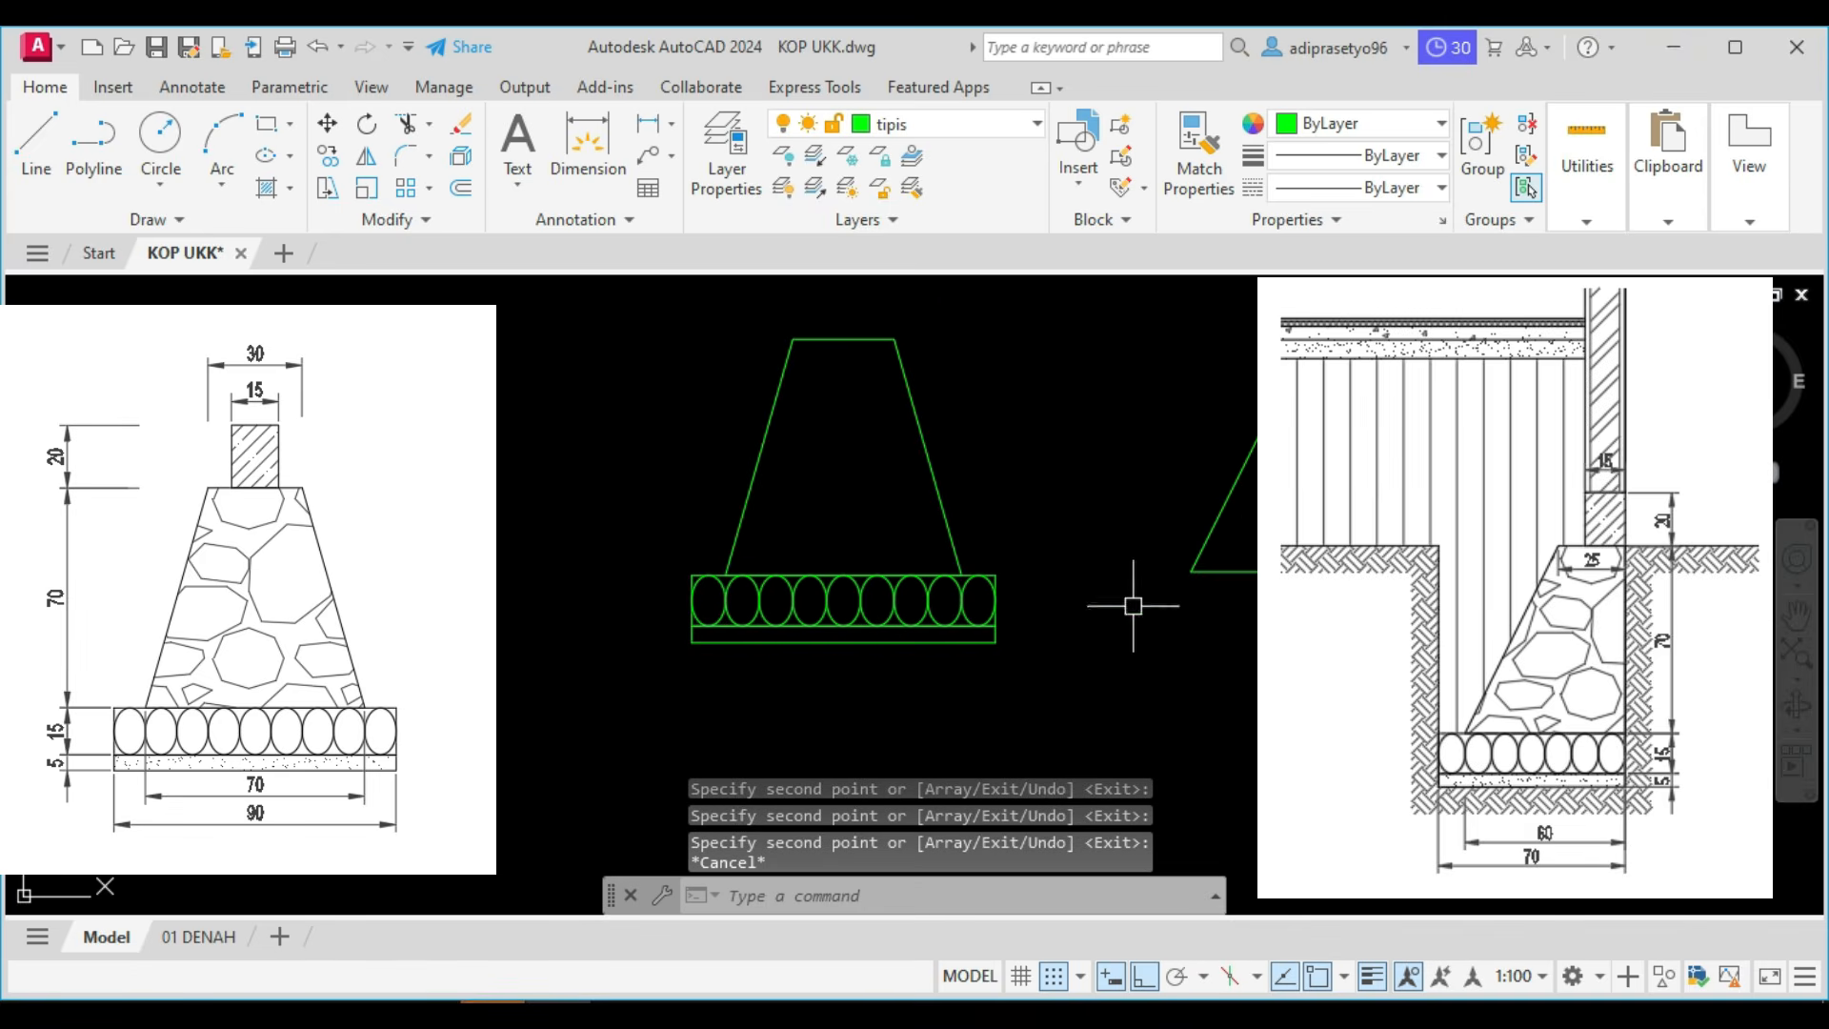
Copy both base-layer rectangles with their ellipses, from their top-right corner to the type 2 foundation's bottom-right corner.
click(1093, 703)
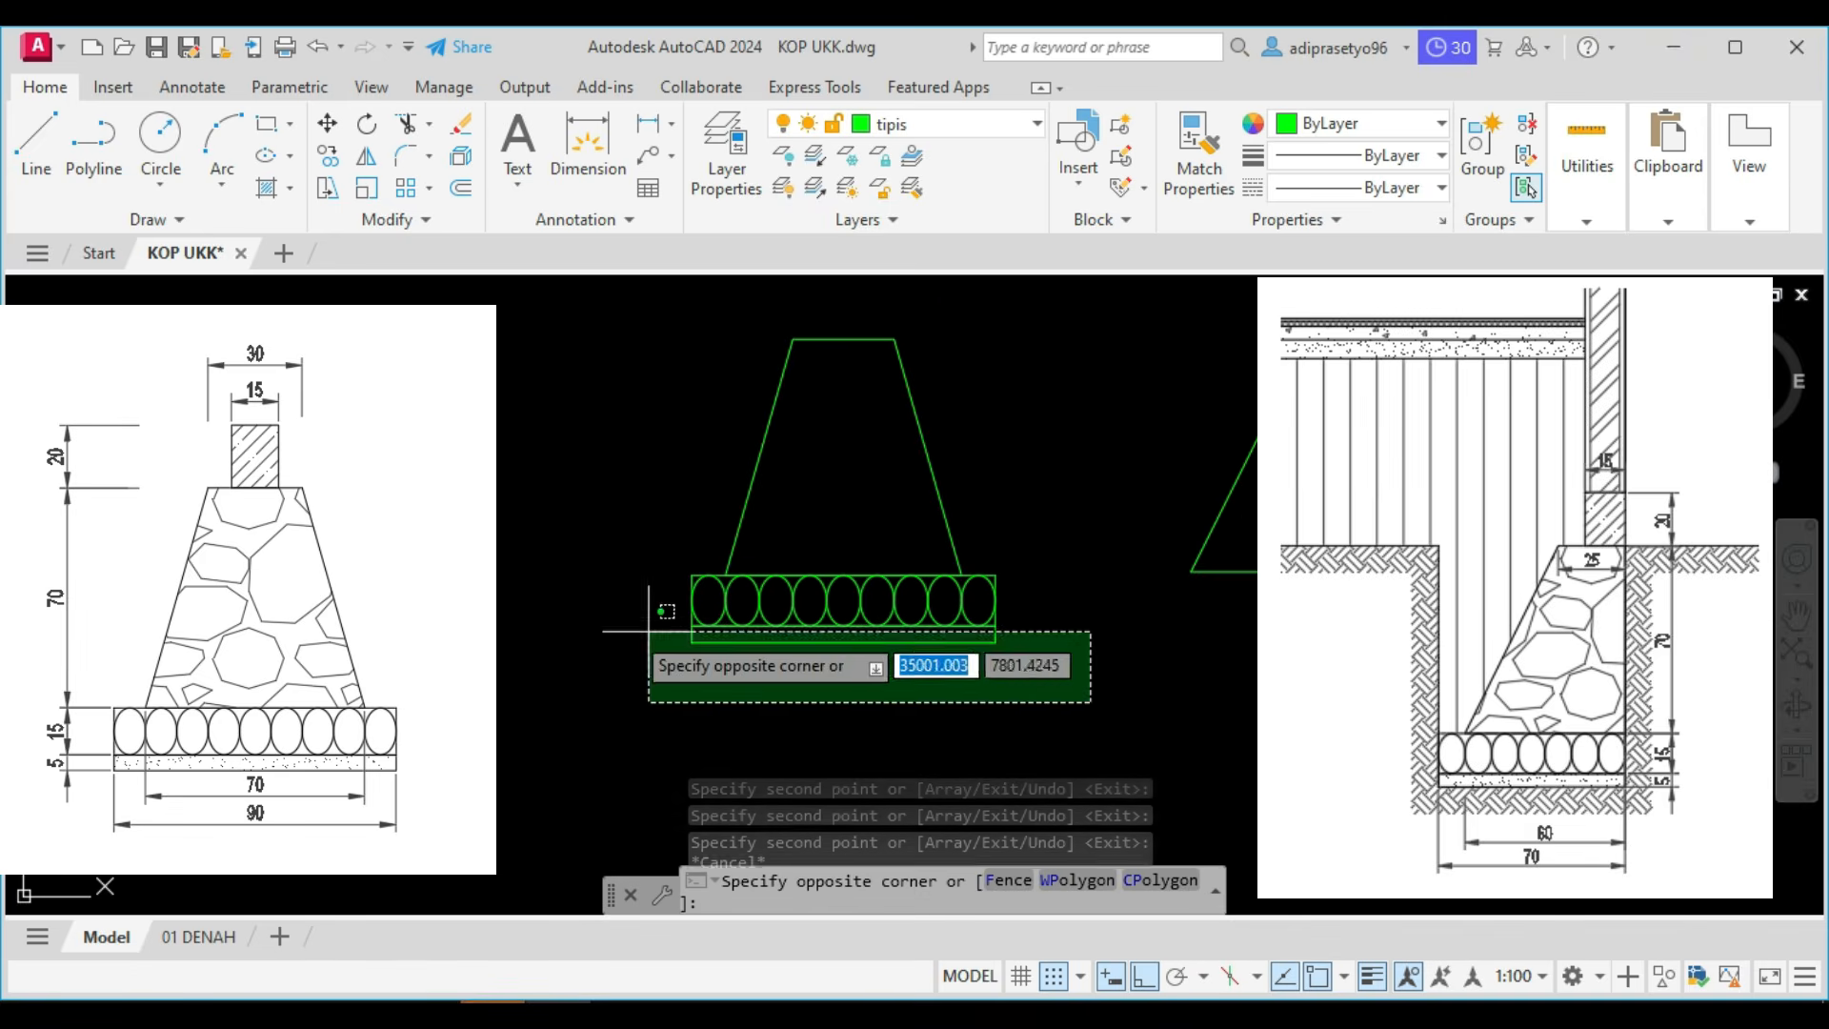
click(572, 593)
text(co)
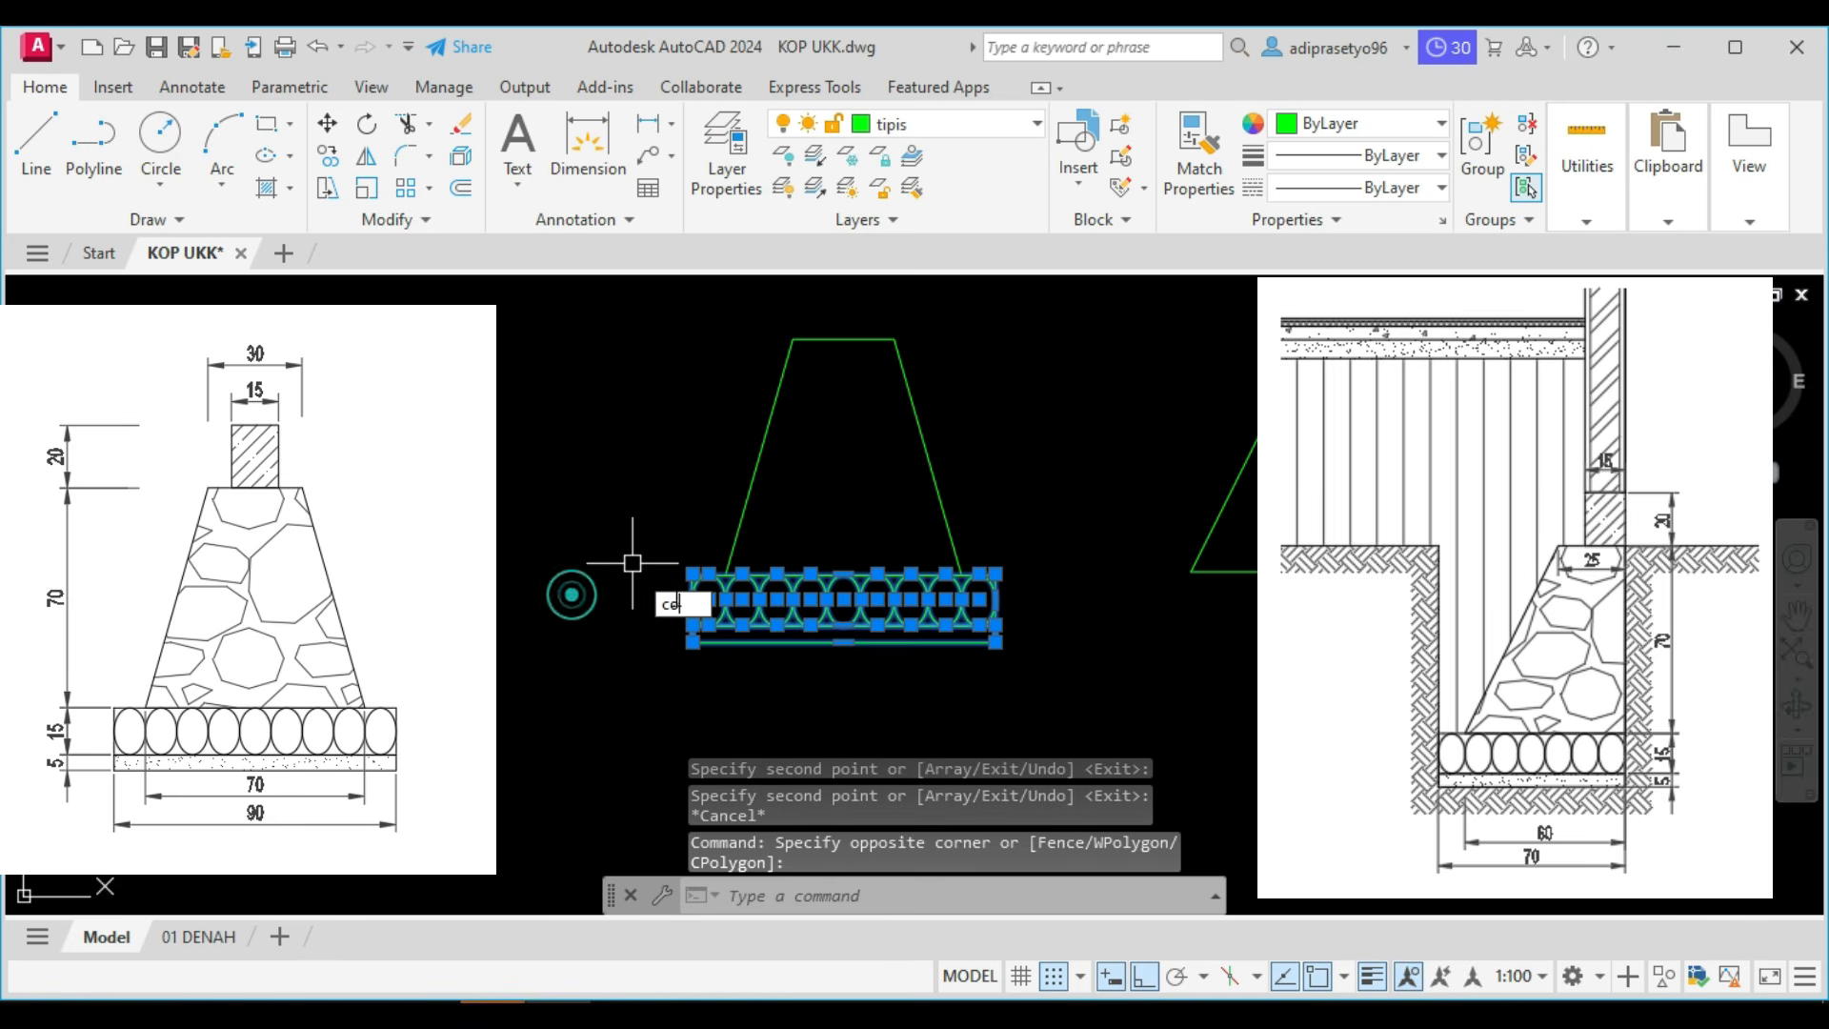
key(Return)
scroll(995, 577, up, 5)
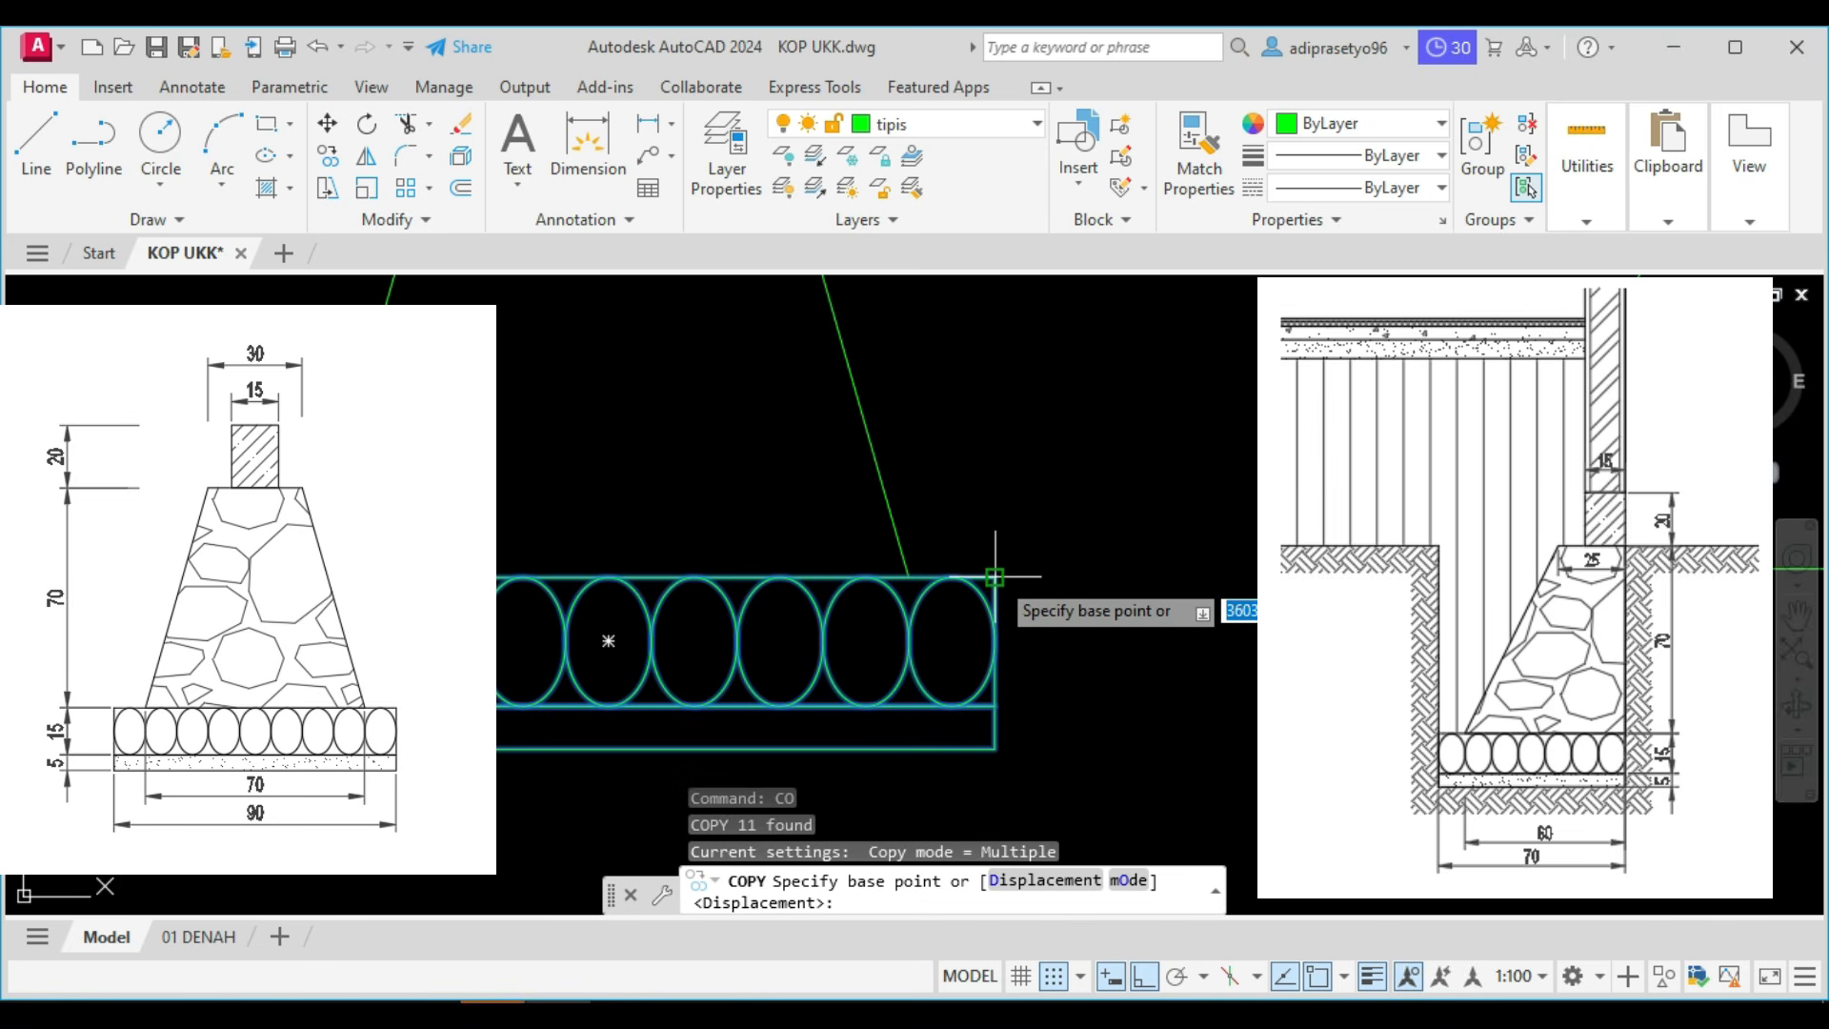
click(995, 576)
scroll(995, 577, down, 3)
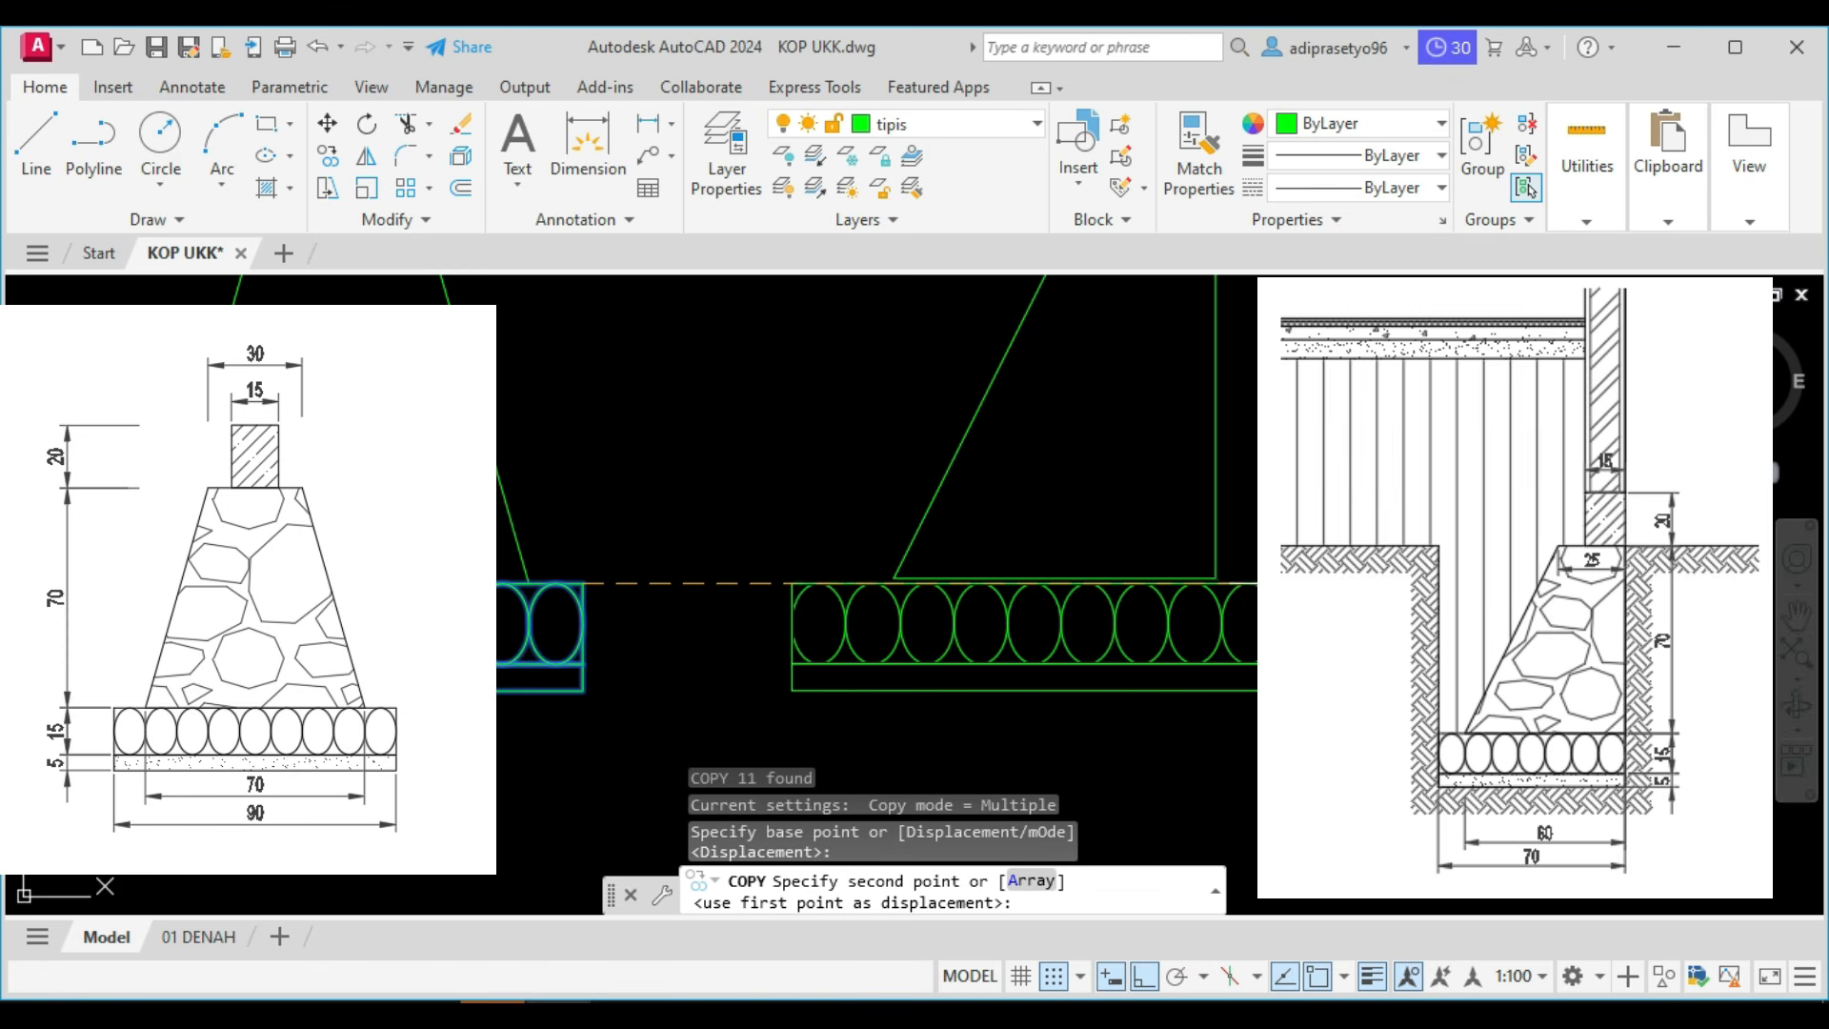
click(1215, 577)
key(Escape)
Delete the two leftmost ellipses from the row beneath the type 2 foundation.
scroll(1008, 629, up, 2)
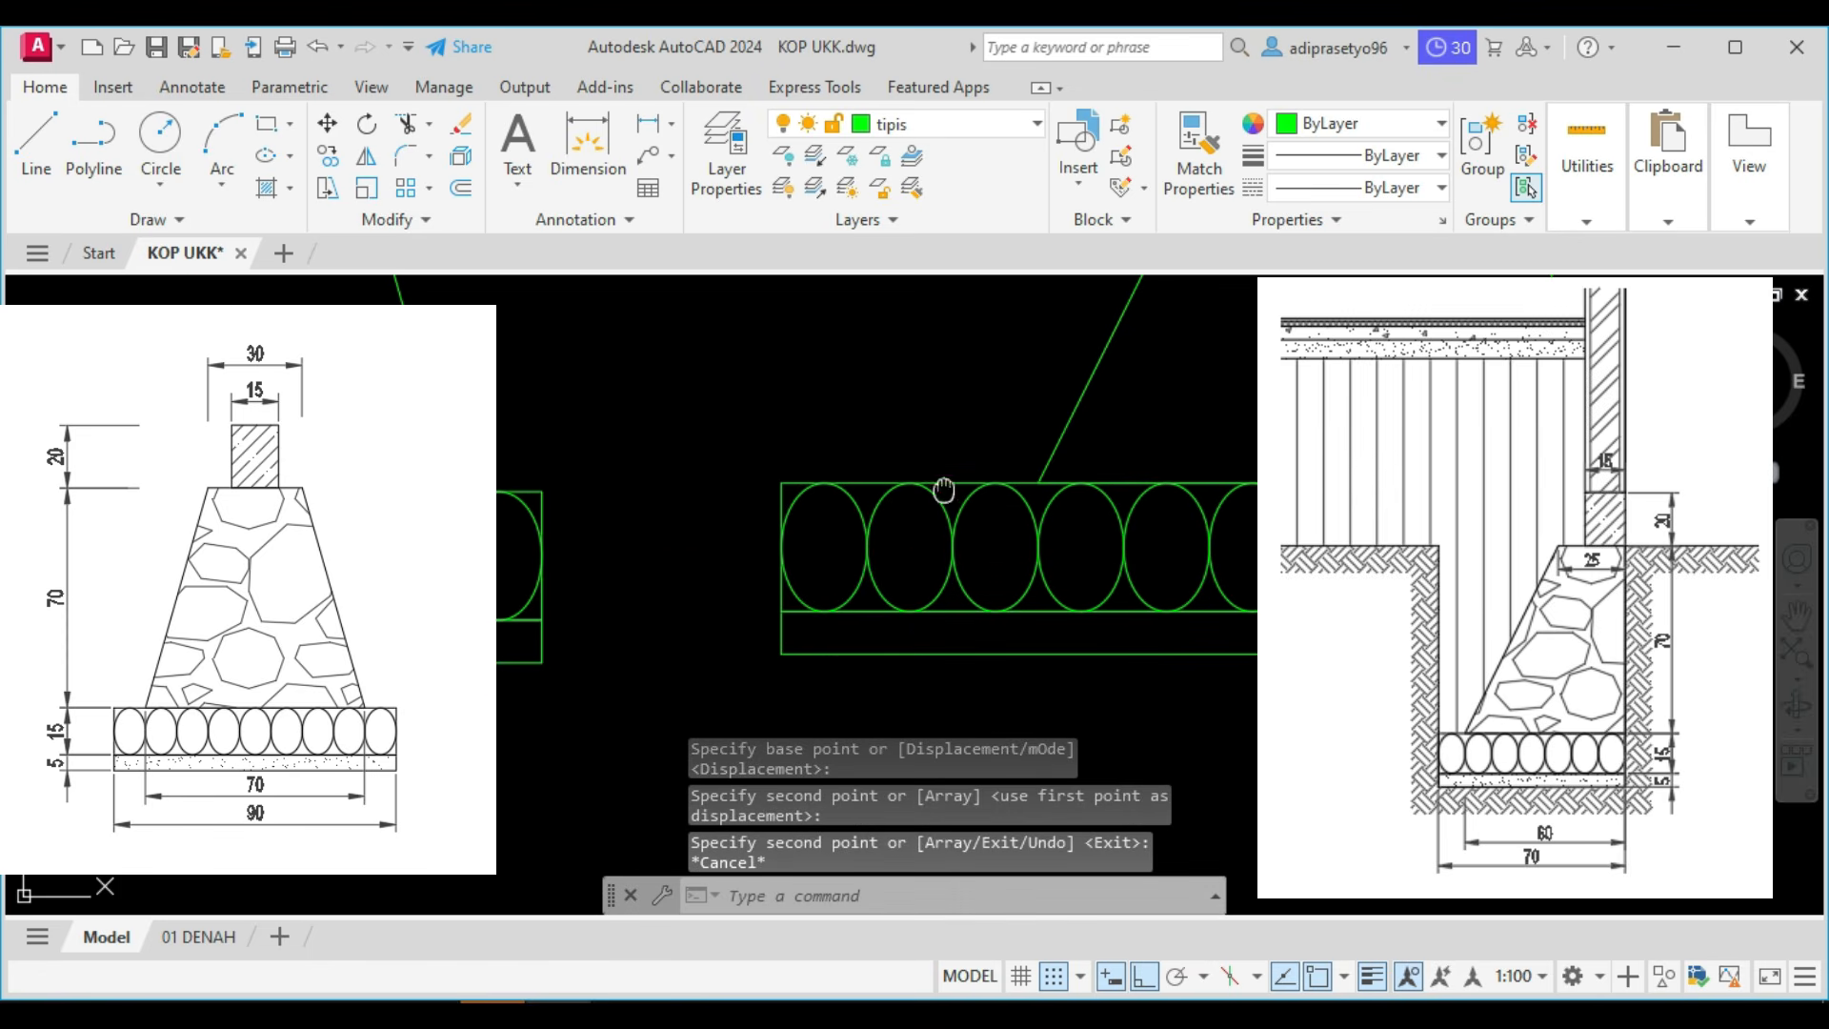
middle_drag(943, 490, 945, 506)
click(884, 564)
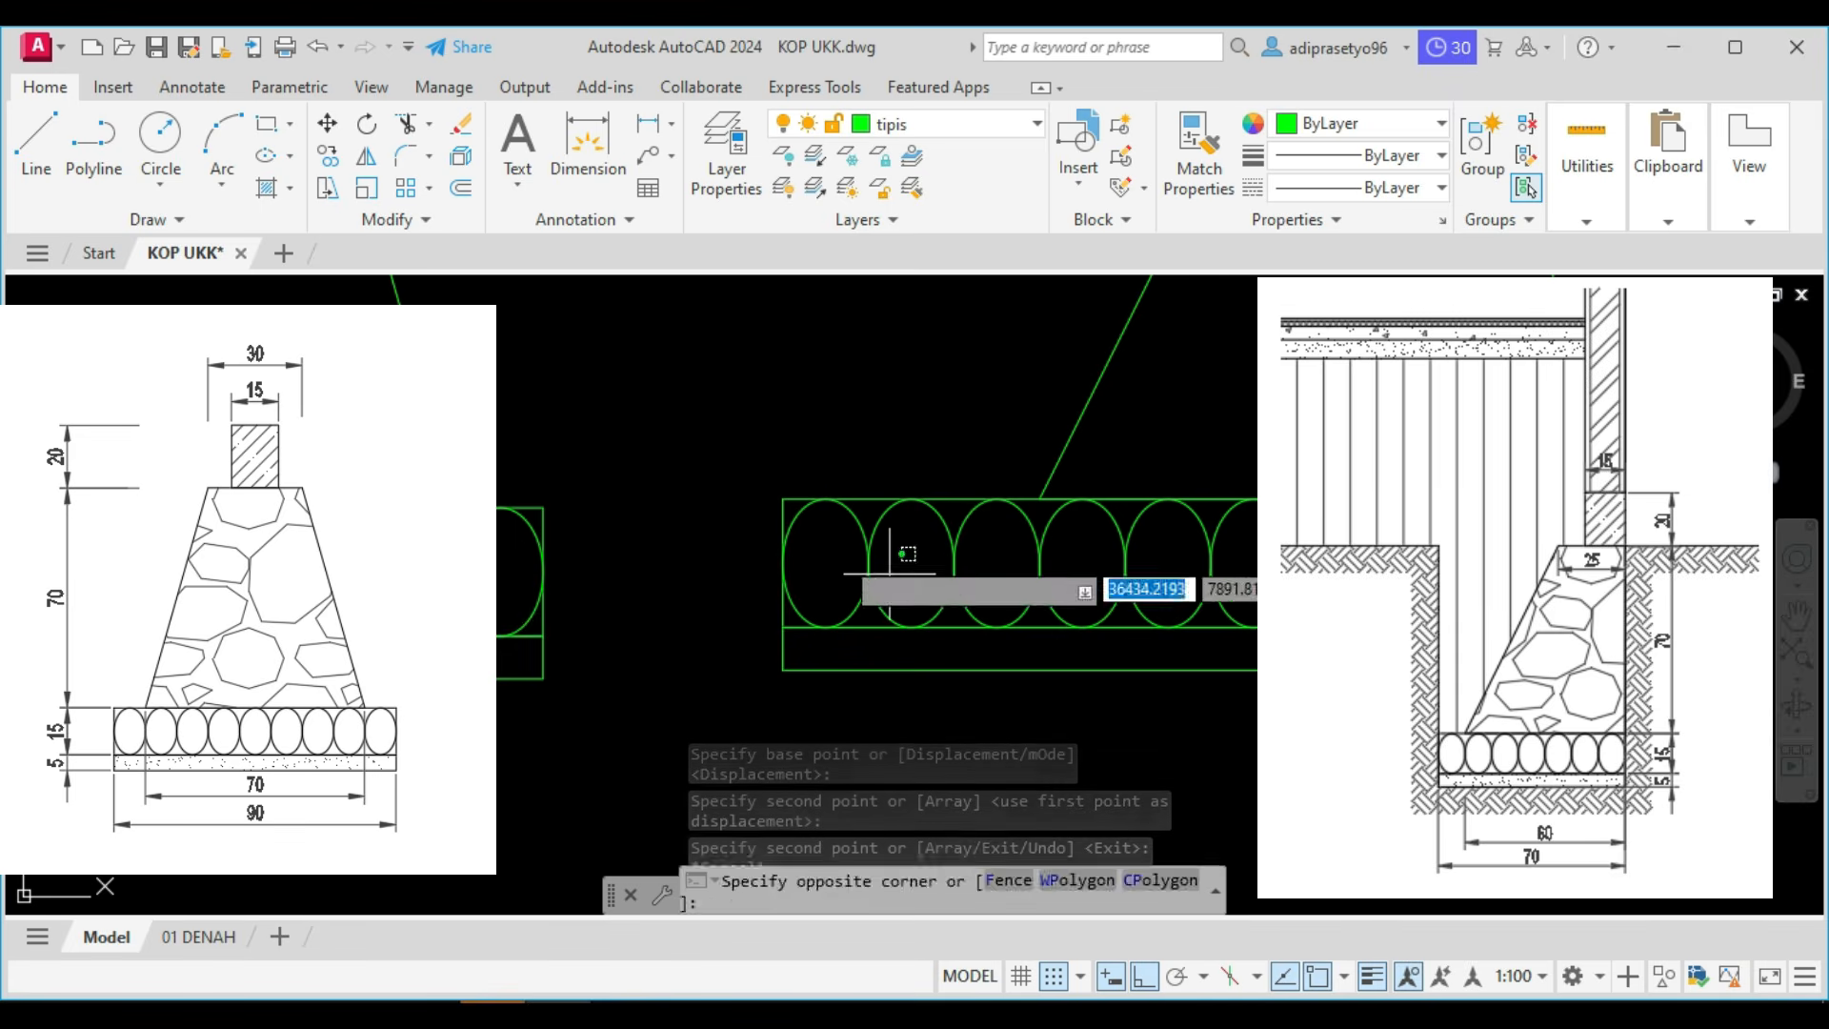
click(831, 547)
key(Delete)
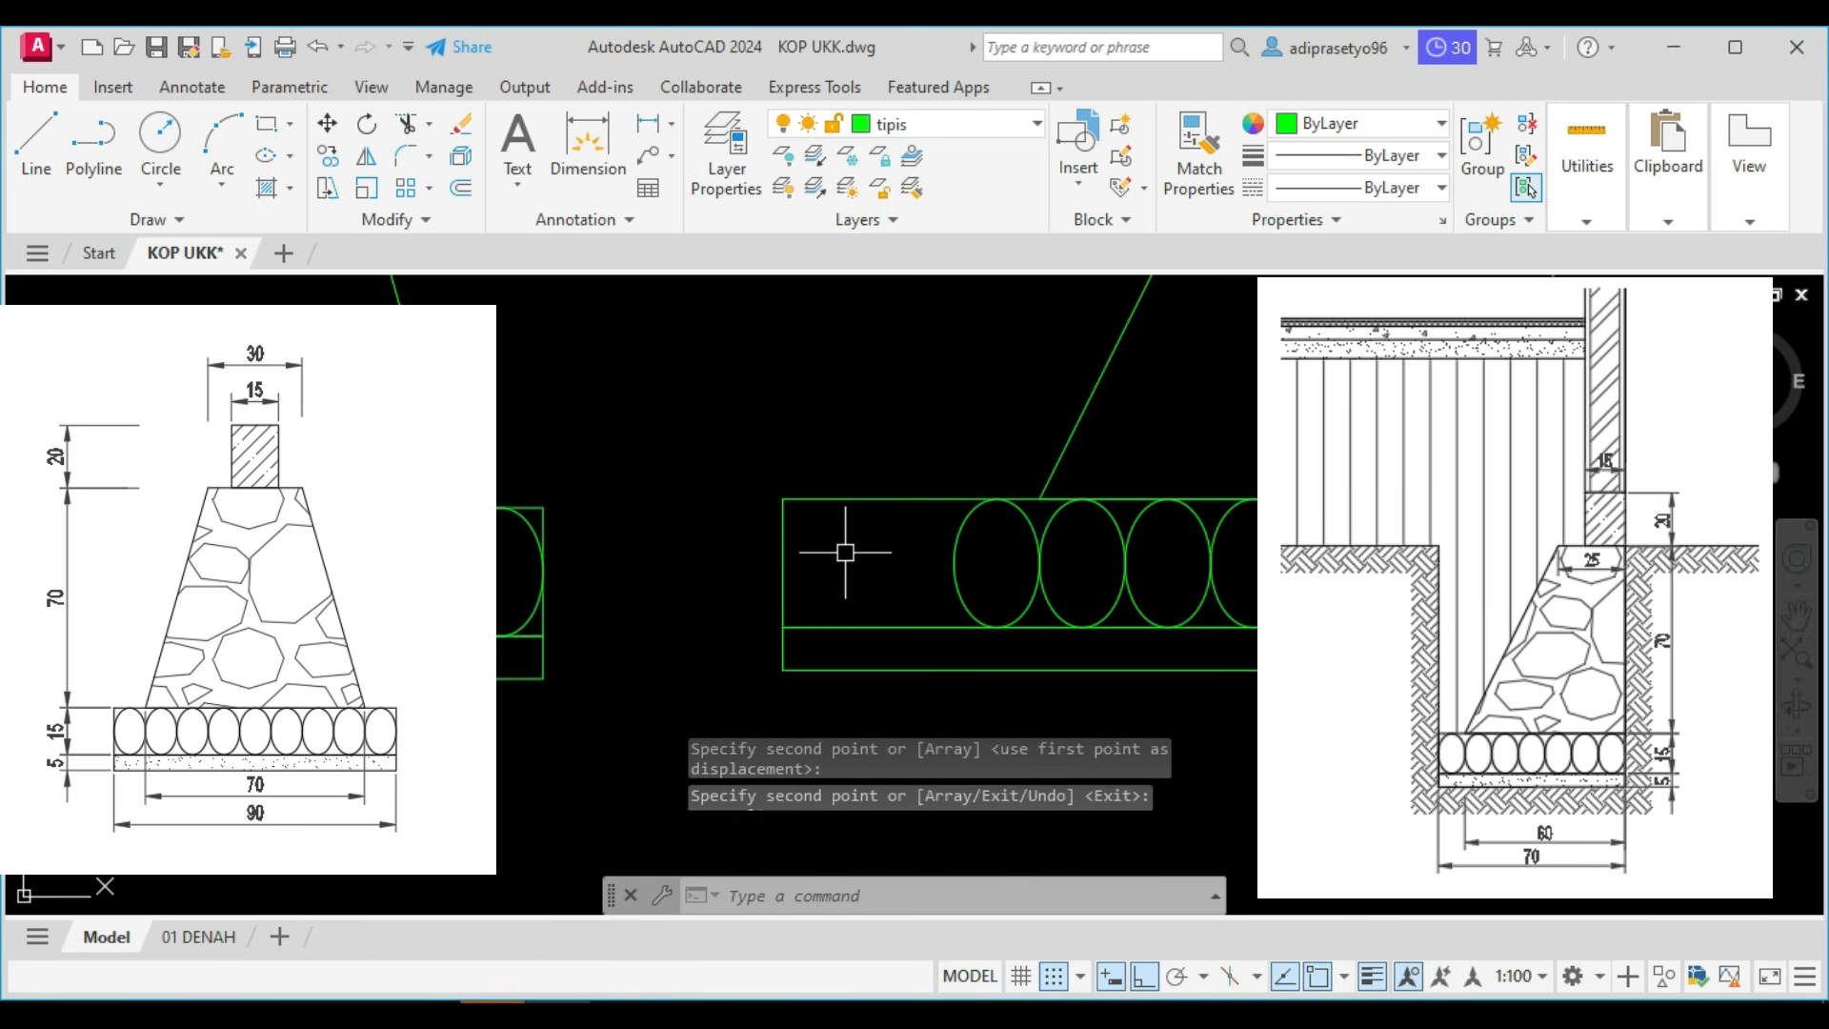
Stretch the left edges of both type 2 base rectangles inward to align with the left quadrant of the first remaining ellipse.
middle_drag(1039, 513, 1045, 529)
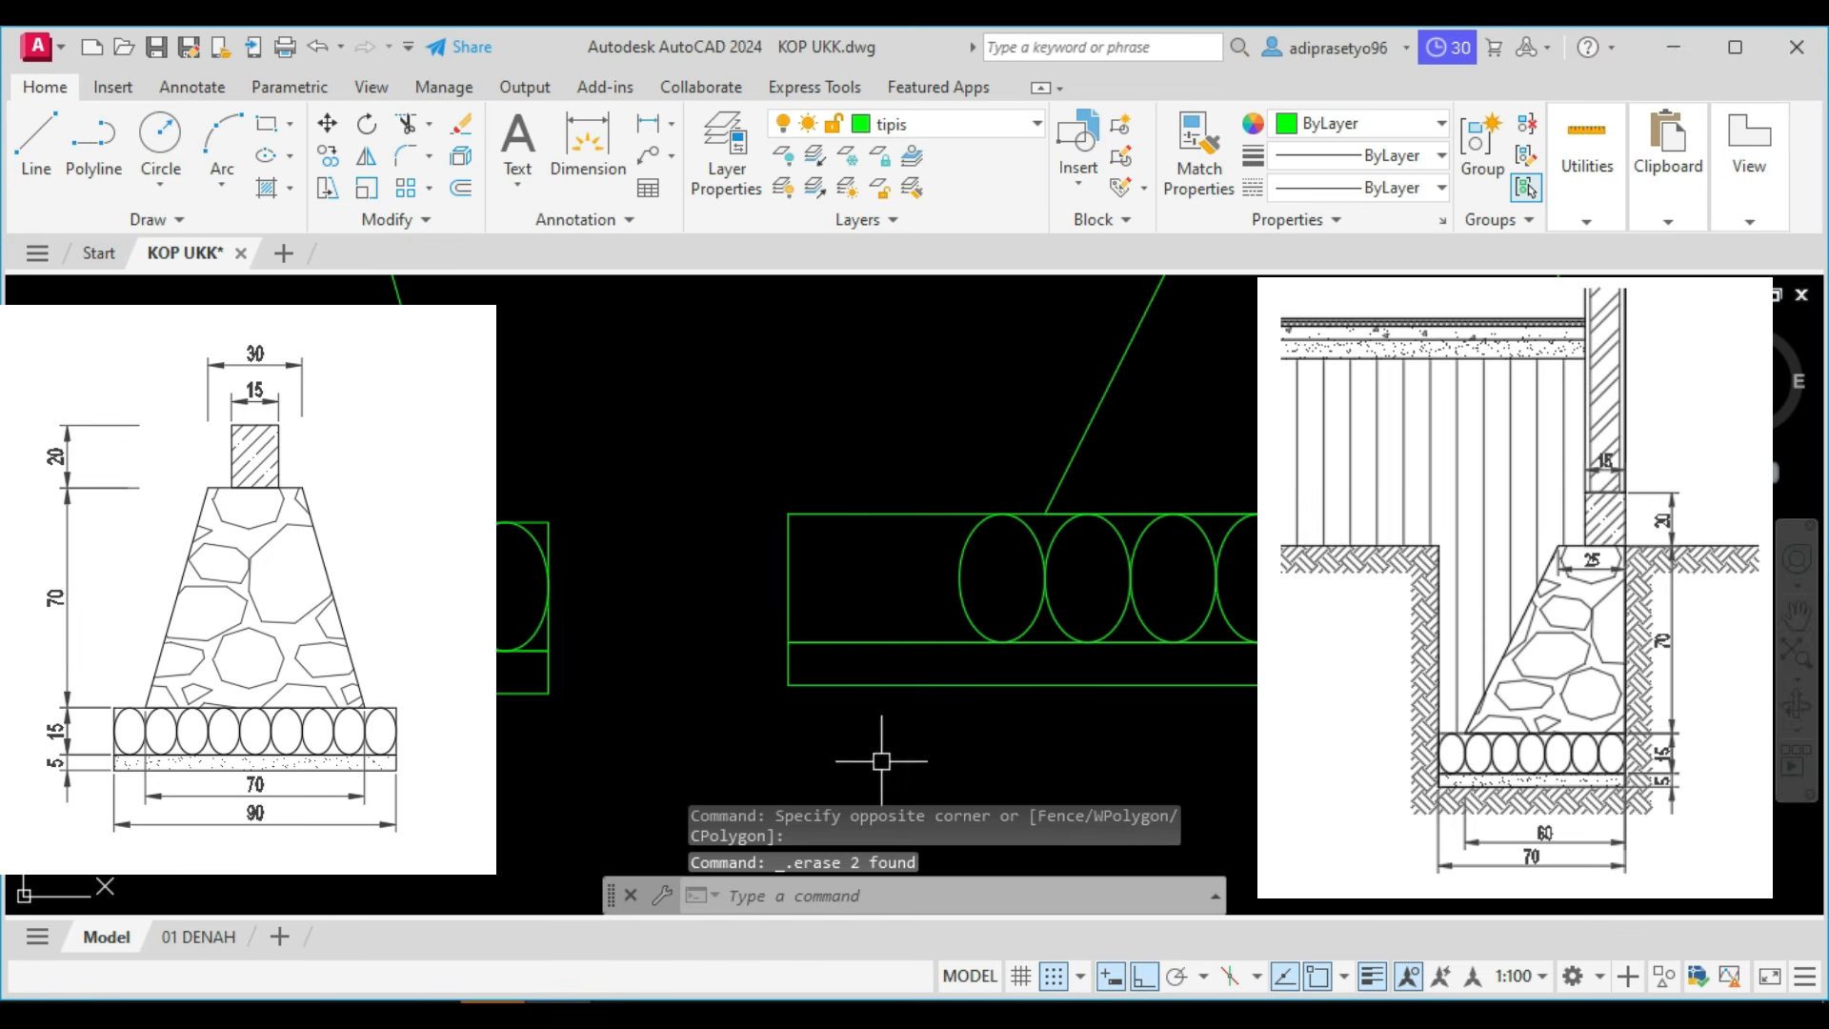
click(831, 679)
click(763, 562)
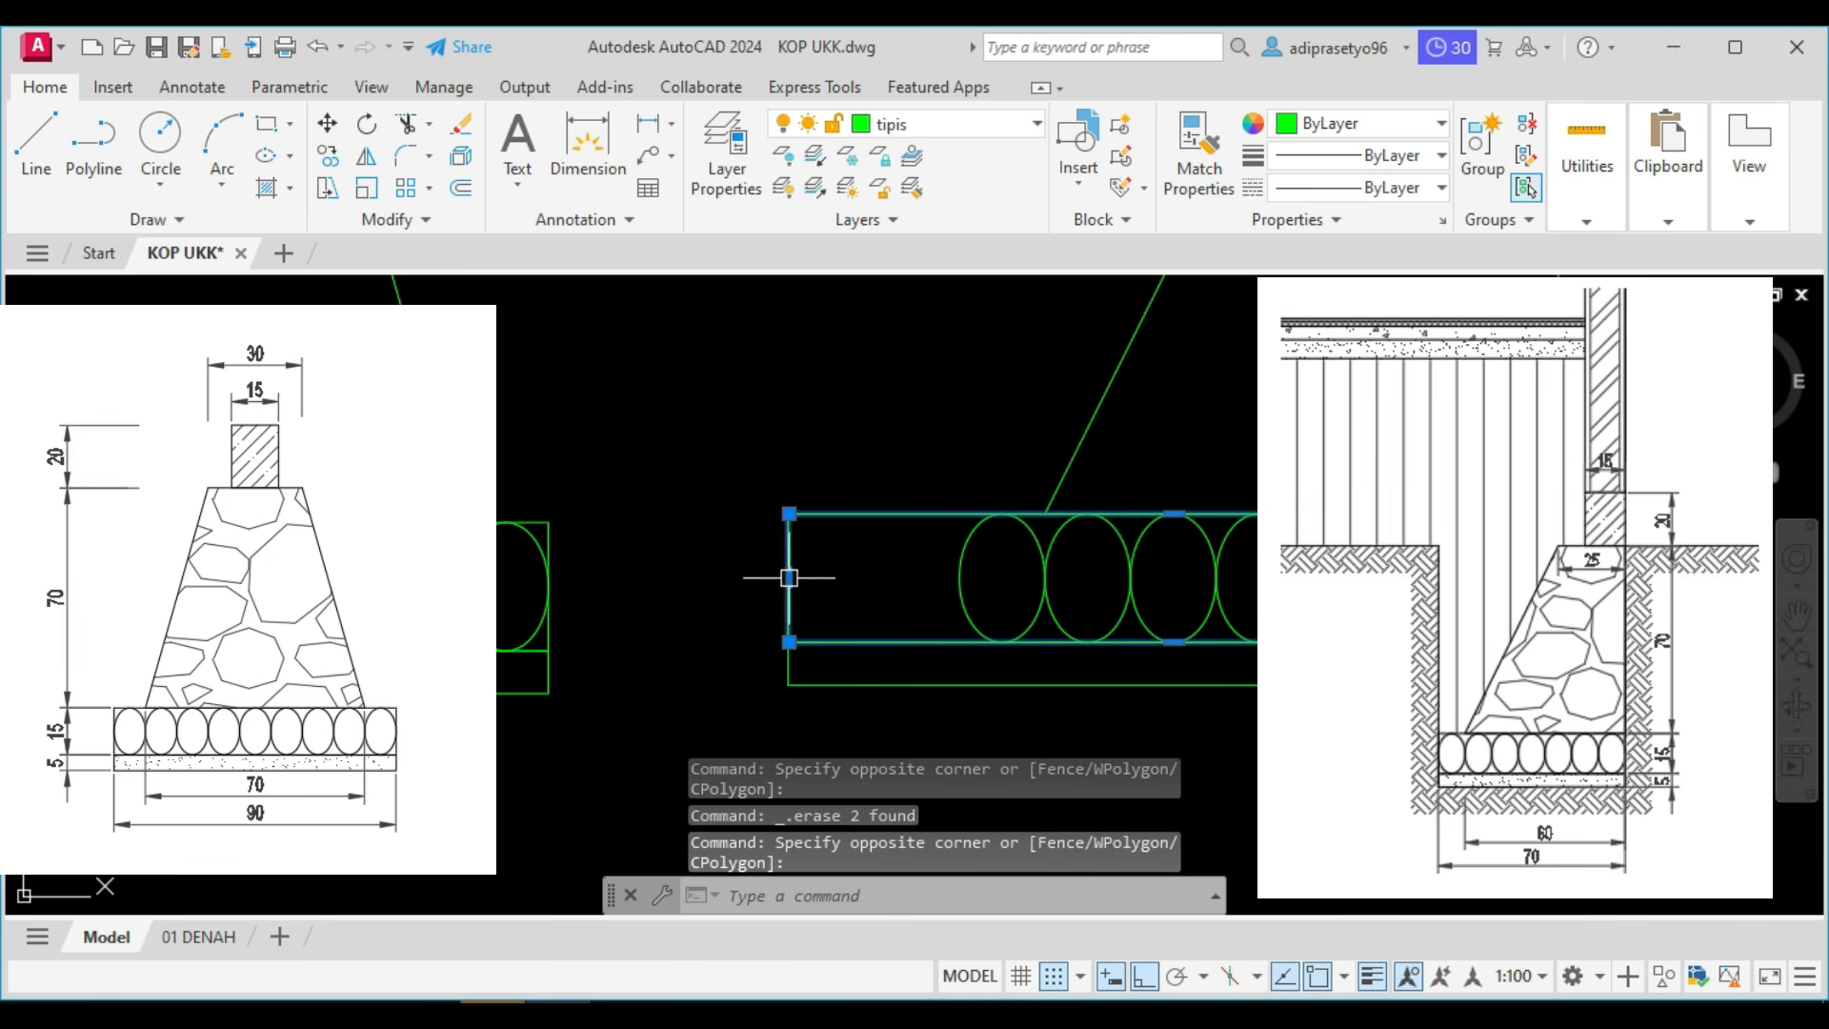
click(788, 577)
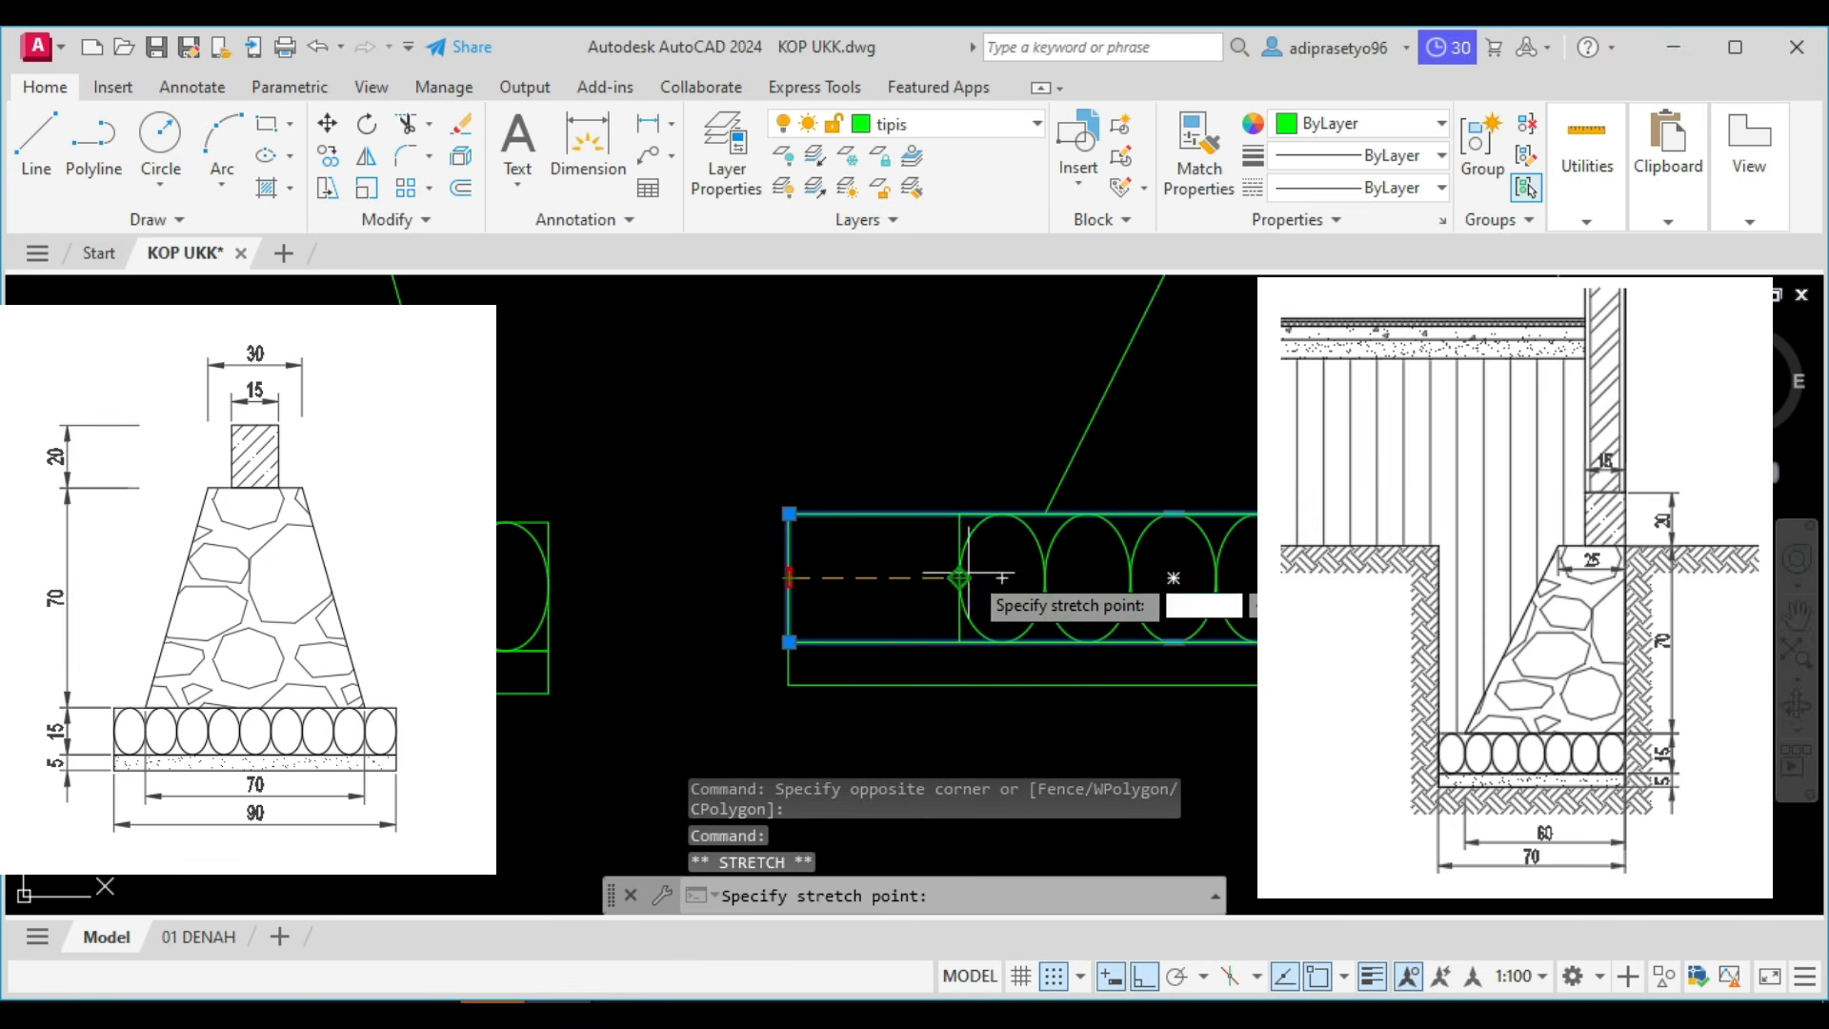
click(959, 577)
click(838, 655)
click(767, 672)
click(789, 664)
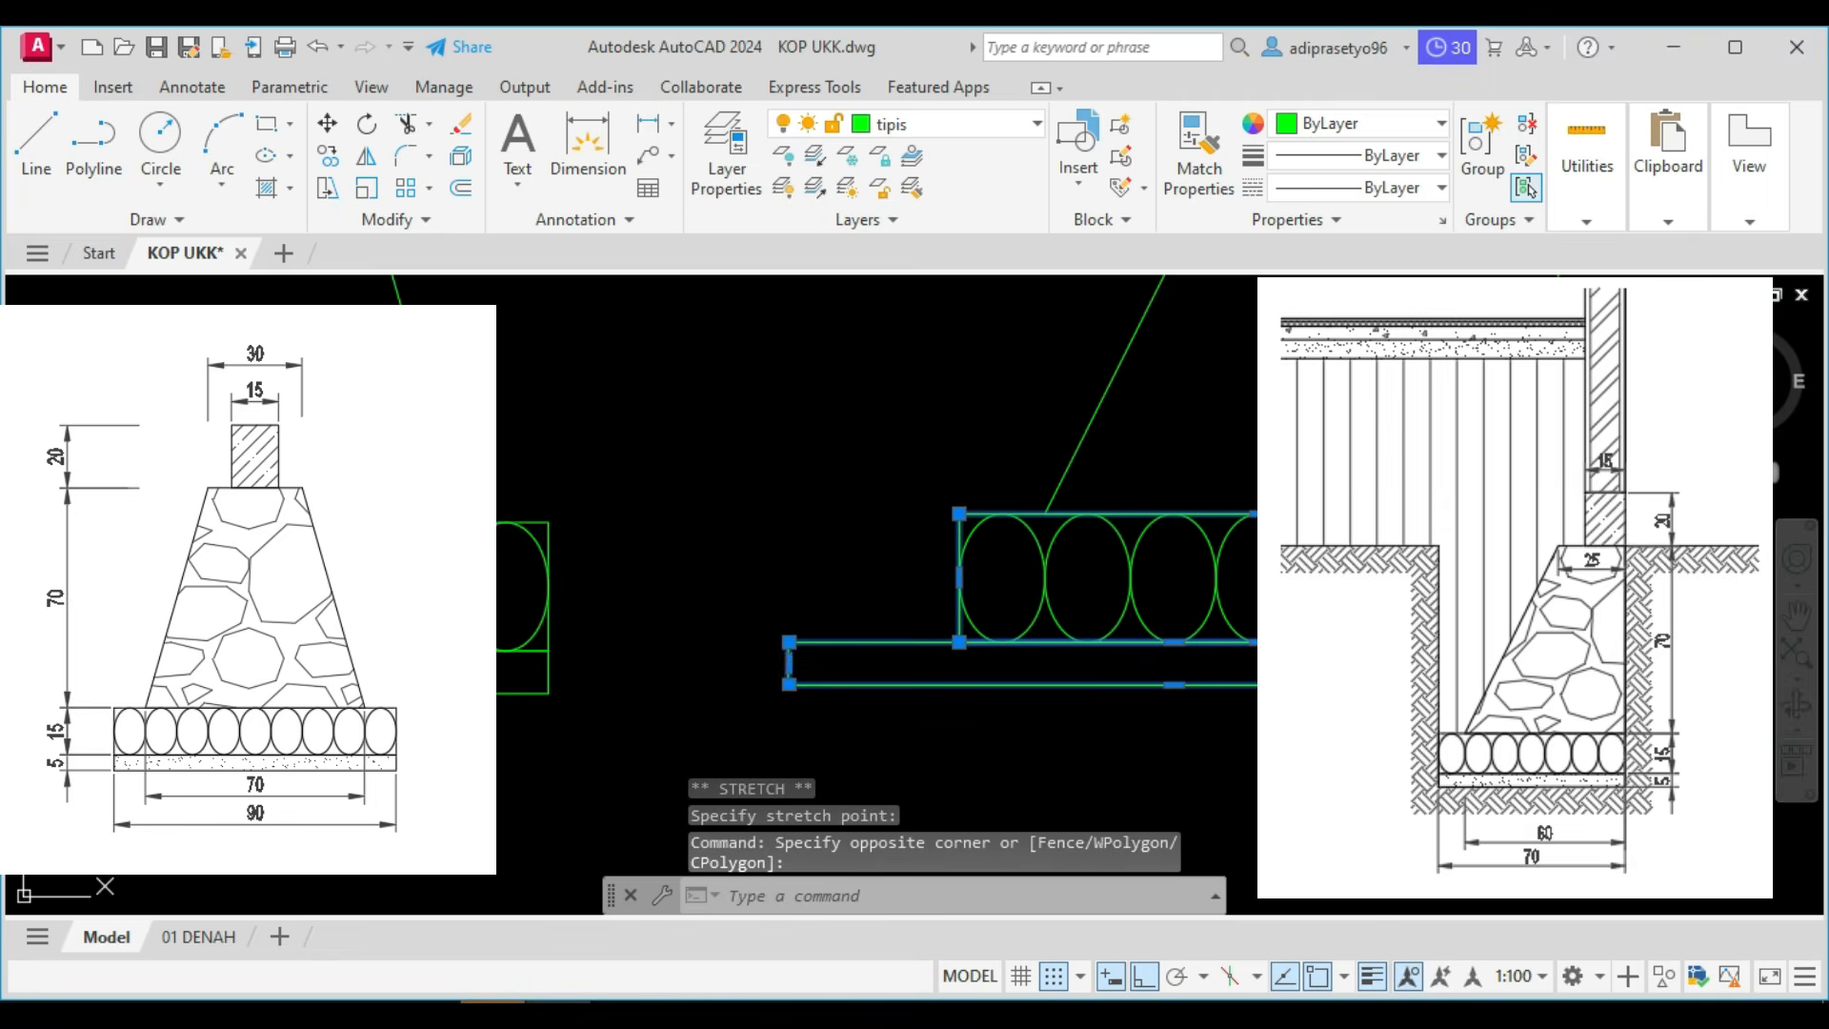
click(959, 664)
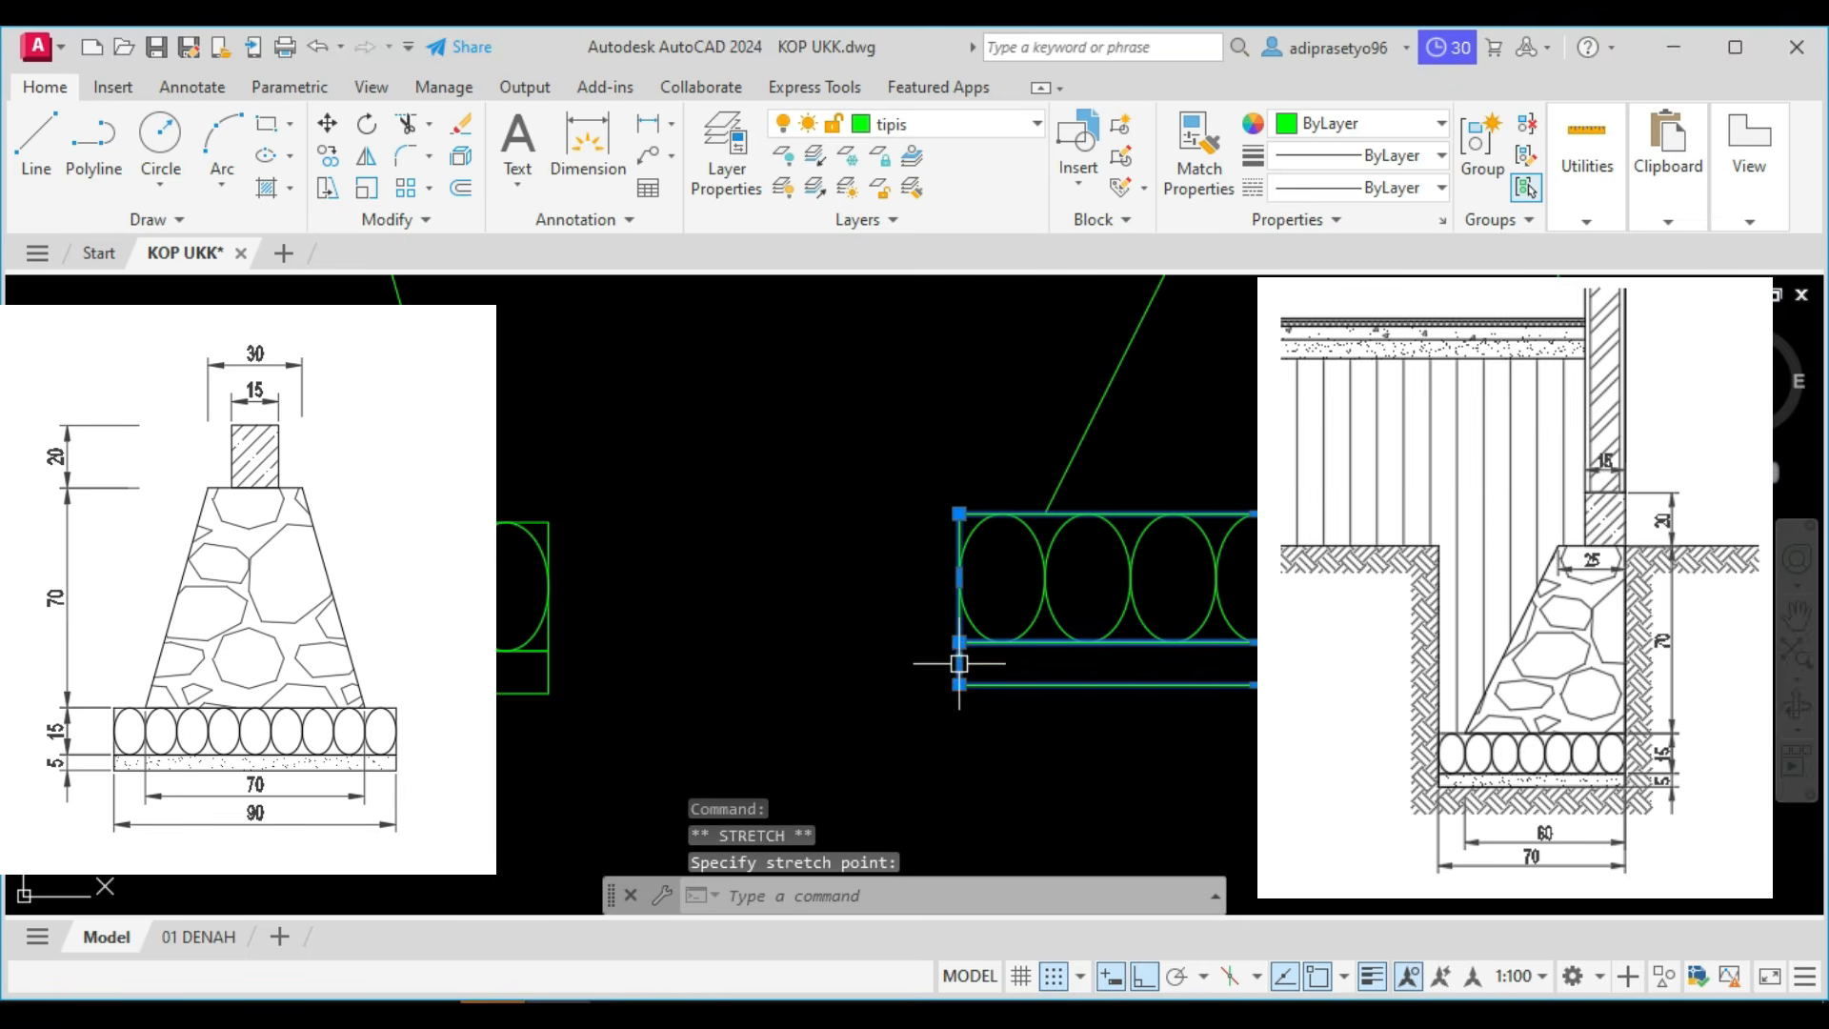
key(Escape)
Look over the finished foundation outlines and the numbered list of section-drawing tasks, including the 15x20 sloof.
scroll(973, 656, down, 2)
middle_drag(1014, 651, 1144, 645)
middle_drag(1125, 464, 1272, 603)
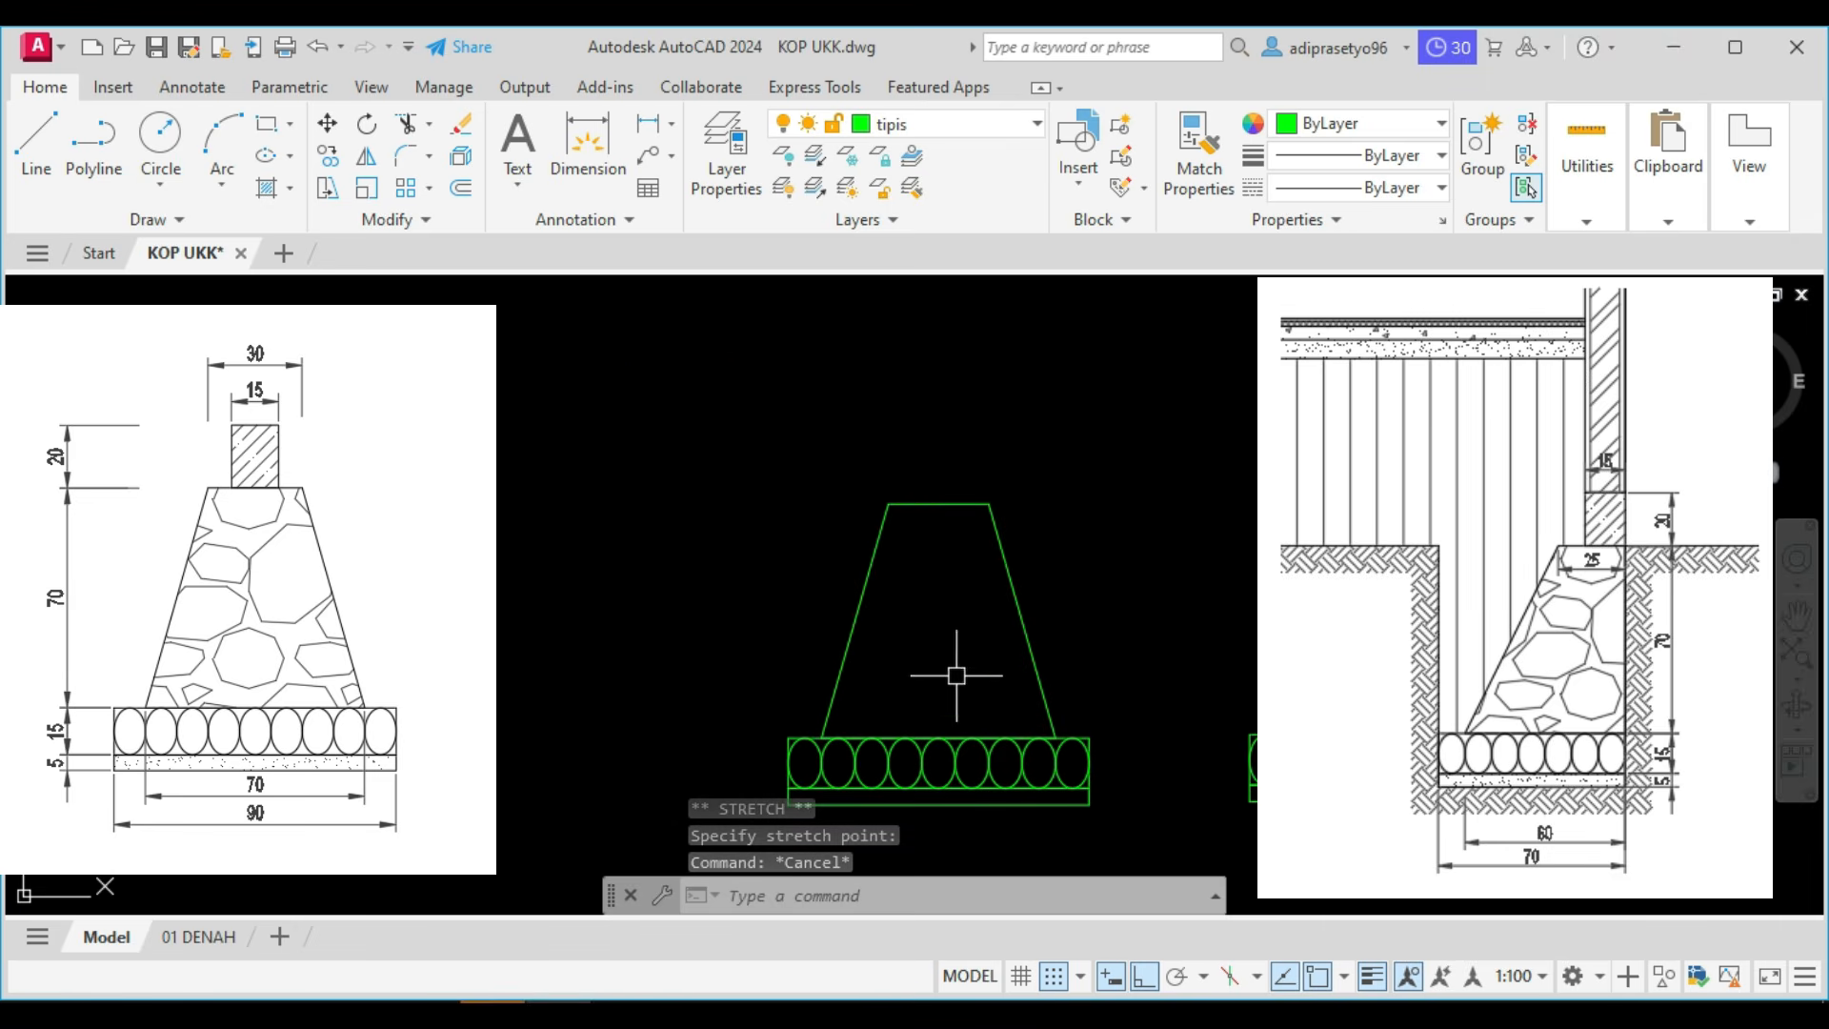
scroll(962, 666, down, 6)
middle_drag(965, 548, 937, 740)
scroll(935, 739, down, 2)
mouse_move(804, 494)
middle_down()
mouse_move(918, 774)
mouse_move(914, 865)
middle_up()
middle_drag(899, 689, 853, 908)
scroll(853, 908, down, 2)
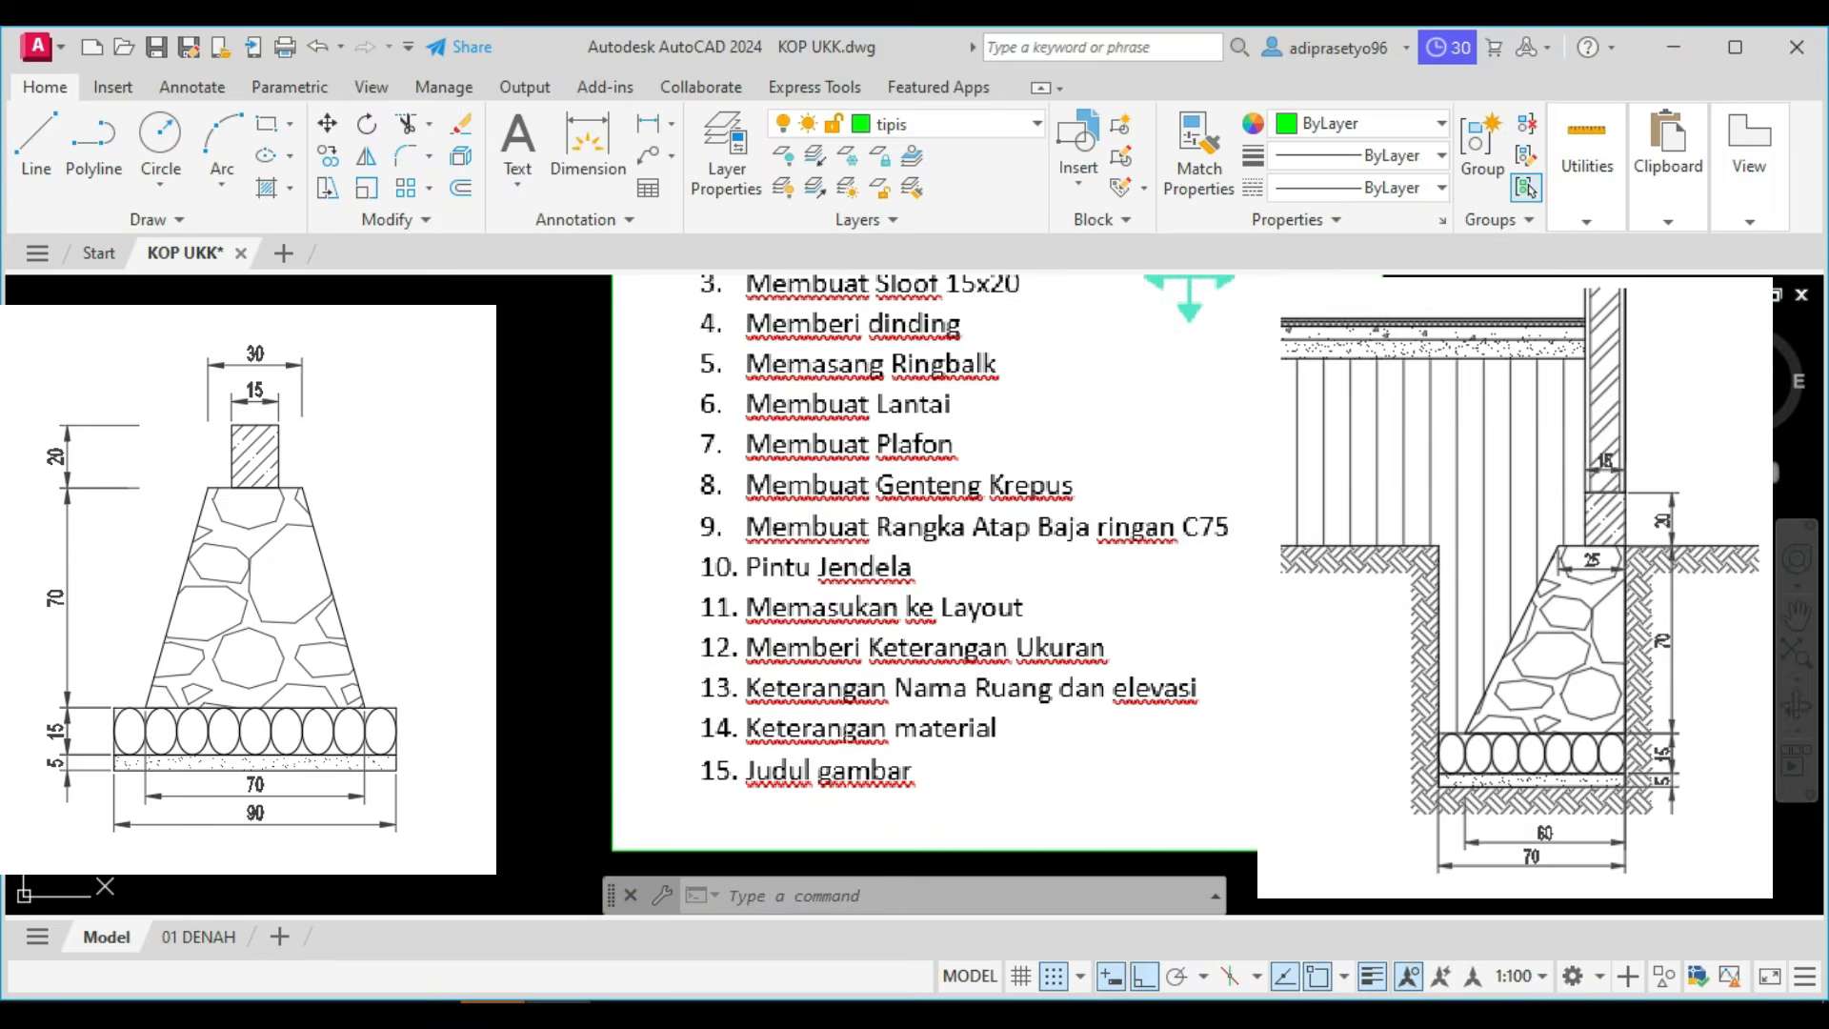
middle_drag(1189, 278, 1212, 389)
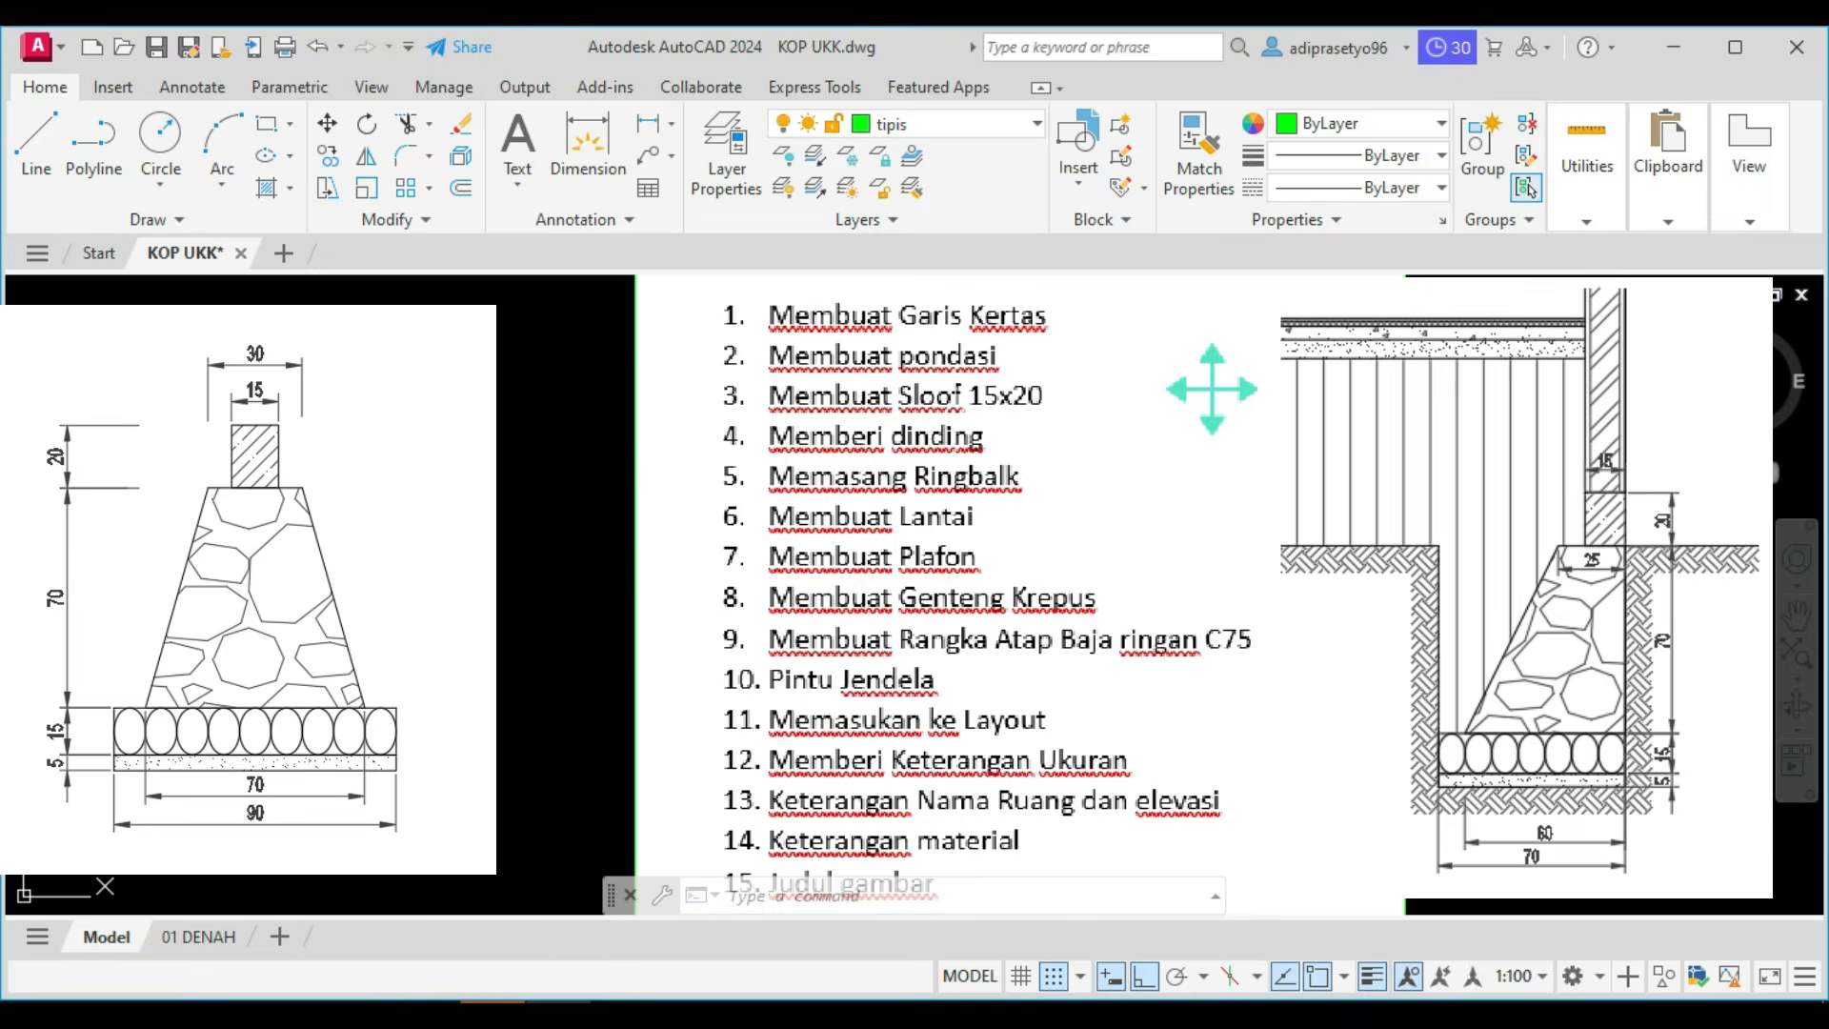
scroll(1012, 459, down, 6)
scroll(1011, 670, up, 6)
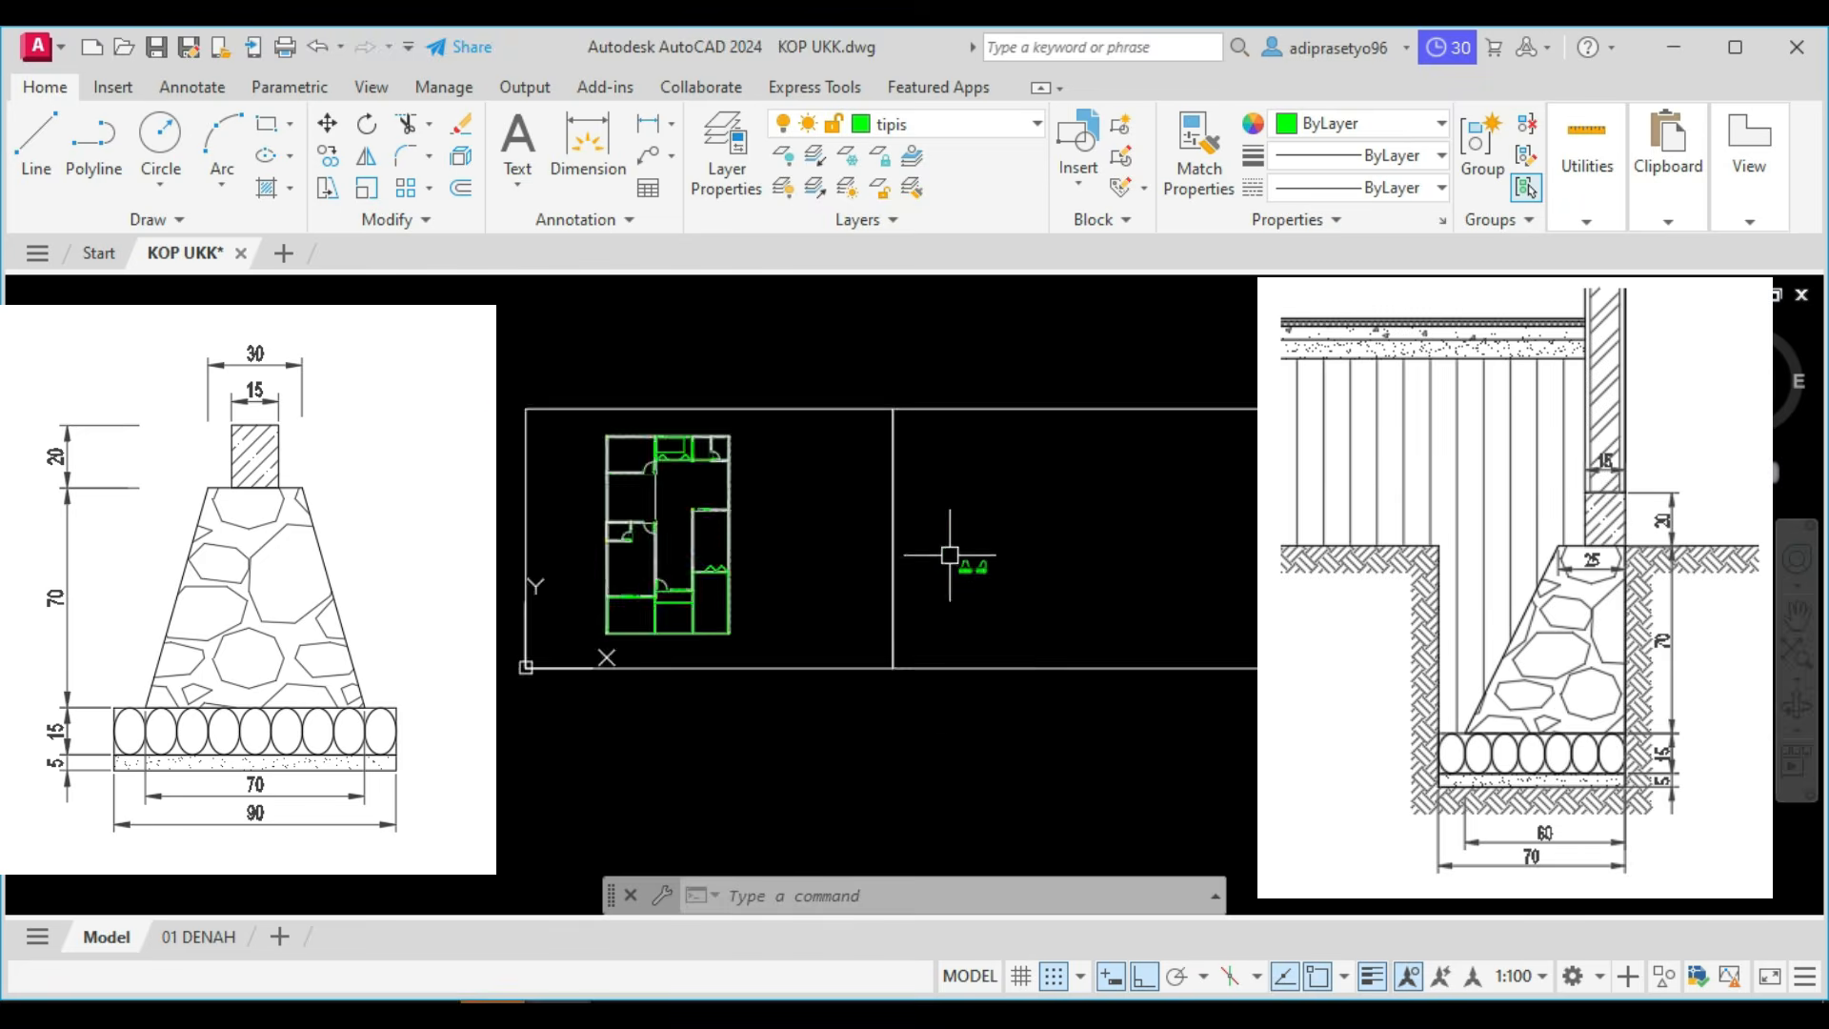
Draw a rectangle for the sloof, 150 long and 200 wide, in the empty area above the two foundations.
scroll(952, 558, up, 10)
scroll(1002, 577, up, 2)
key(Return)
middle_drag(955, 610, 890, 681)
click(1011, 542)
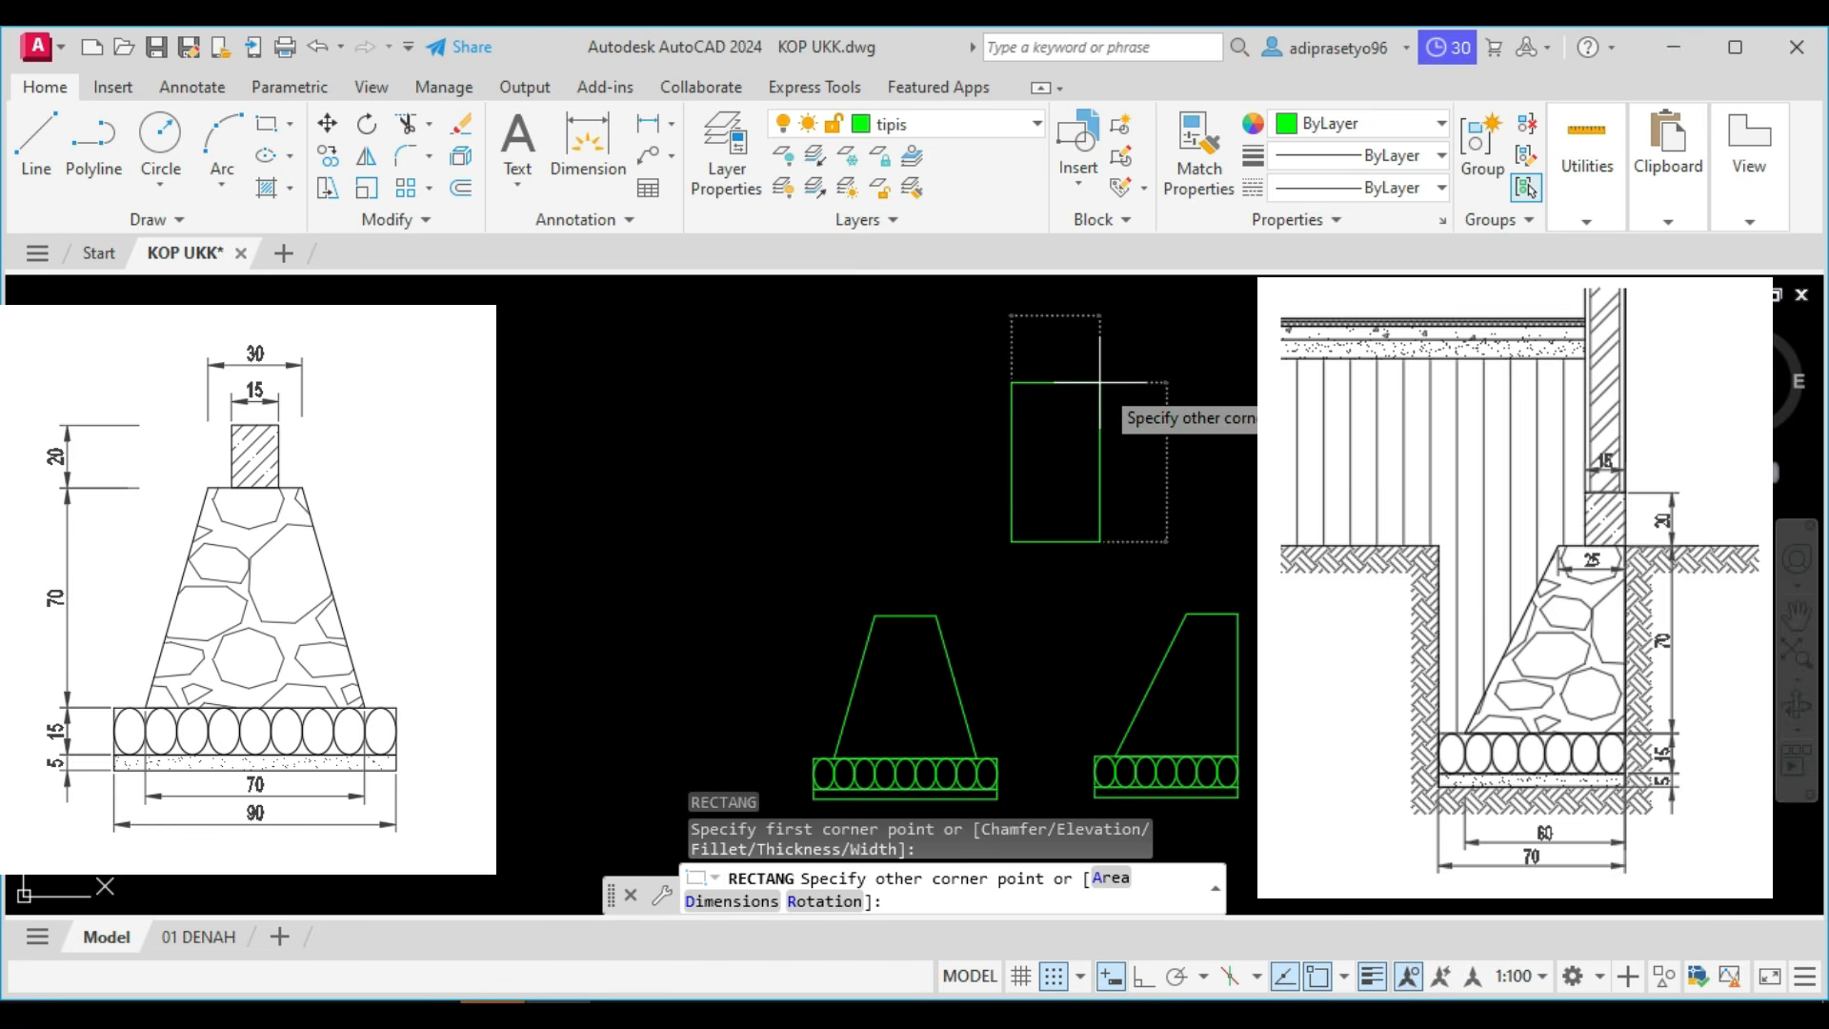
text(d)
key(Return)
text(150)
key(Return)
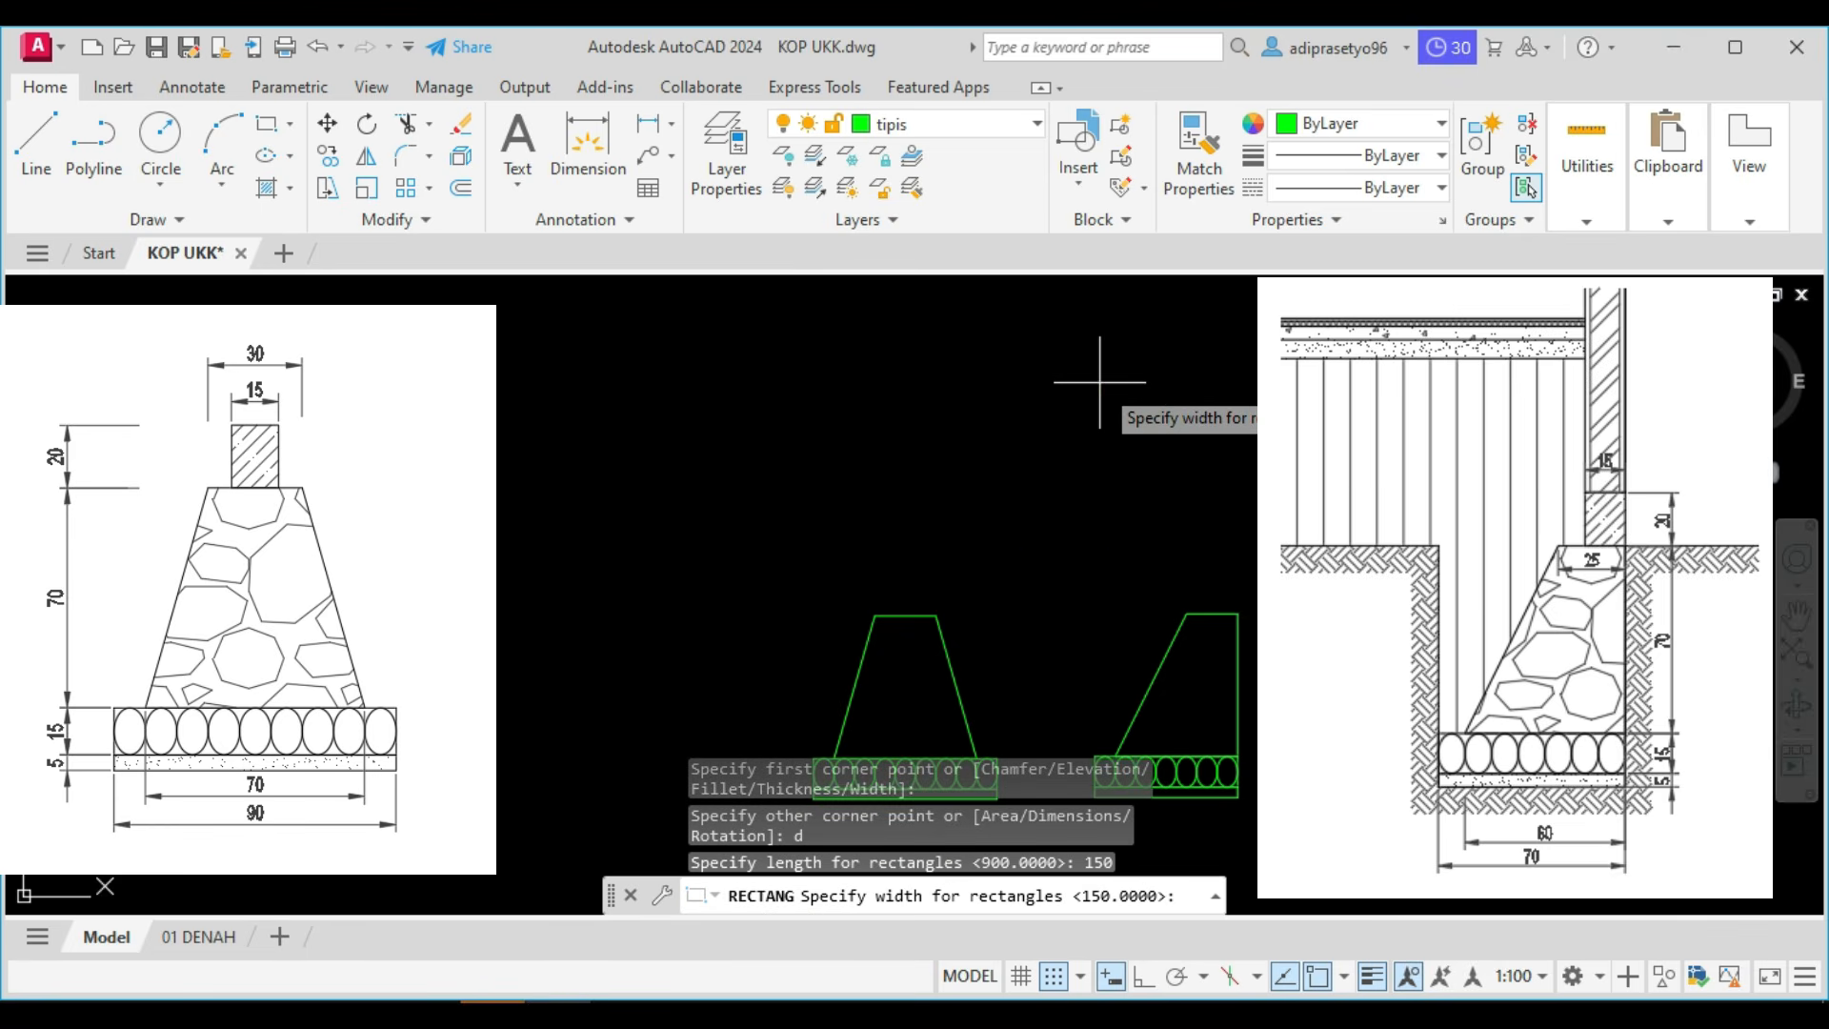
text(200)
key(Return)
click(1100, 384)
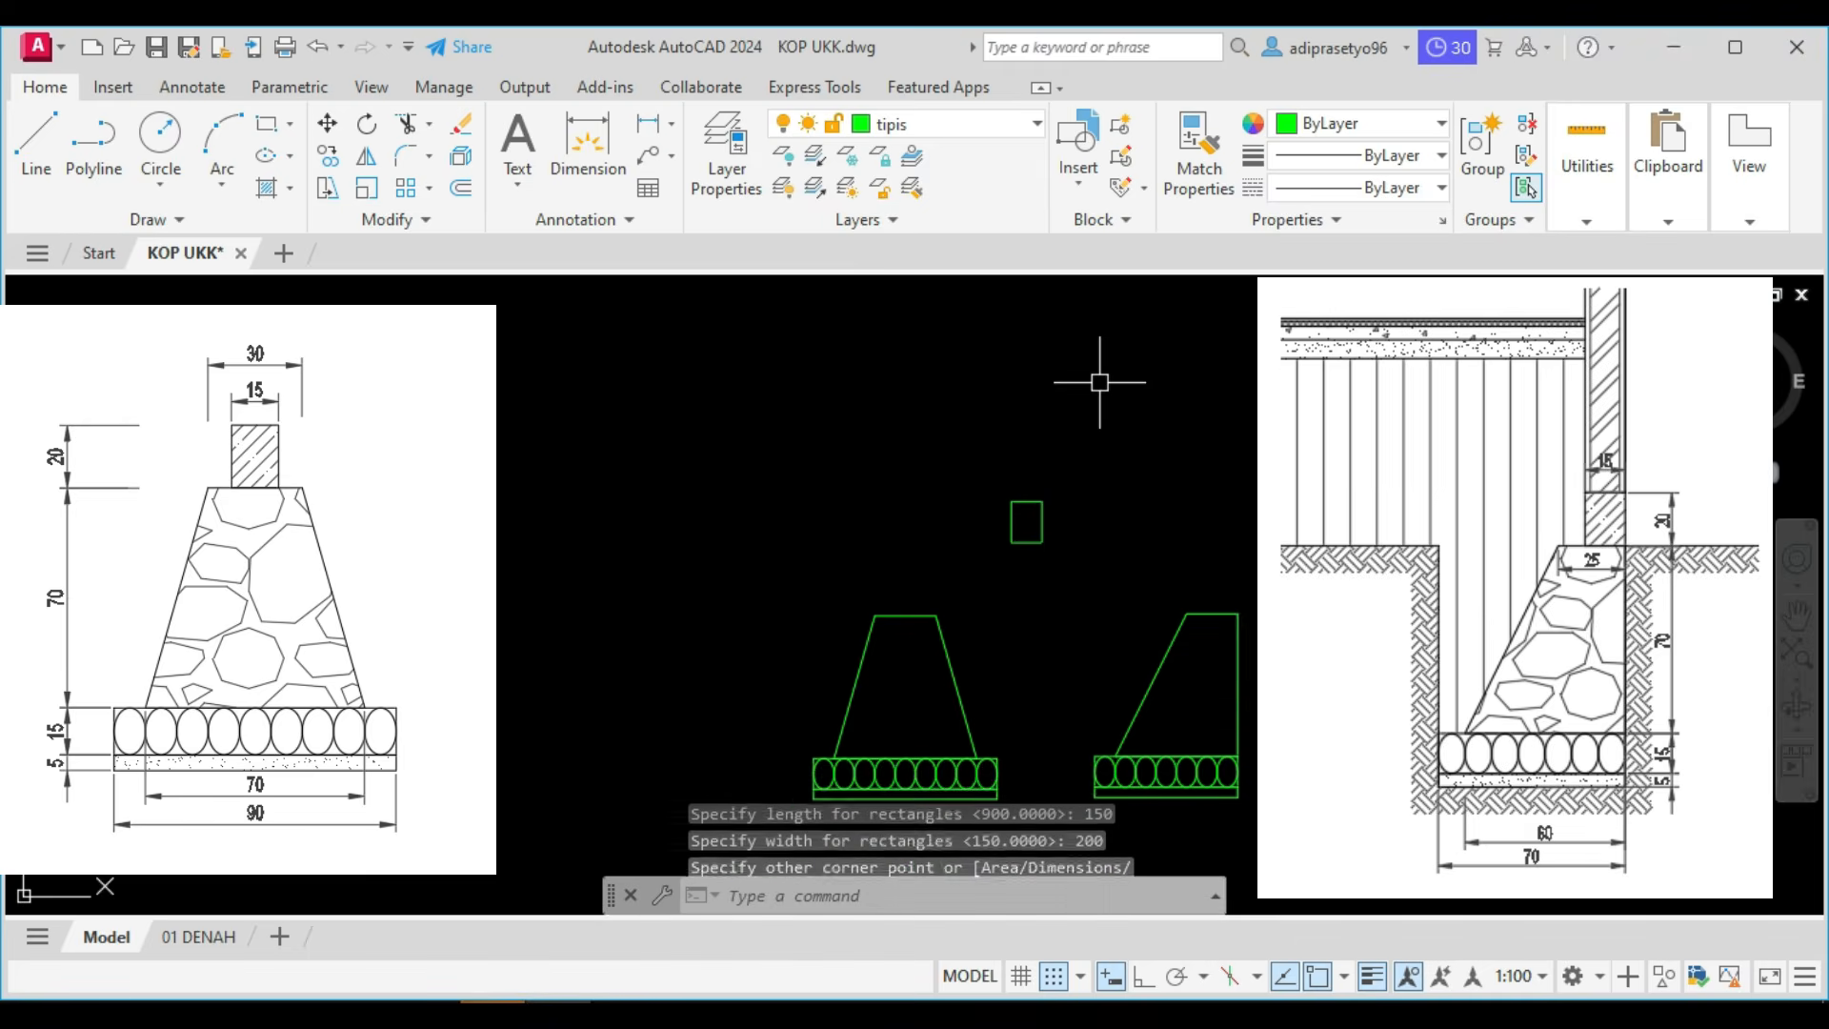
Copy the sloof rectangle from its bottom-edge midpoint to the midpoint of the type 1 foundation's top edge.
scroll(1015, 574, up, 2)
click(1066, 549)
click(974, 471)
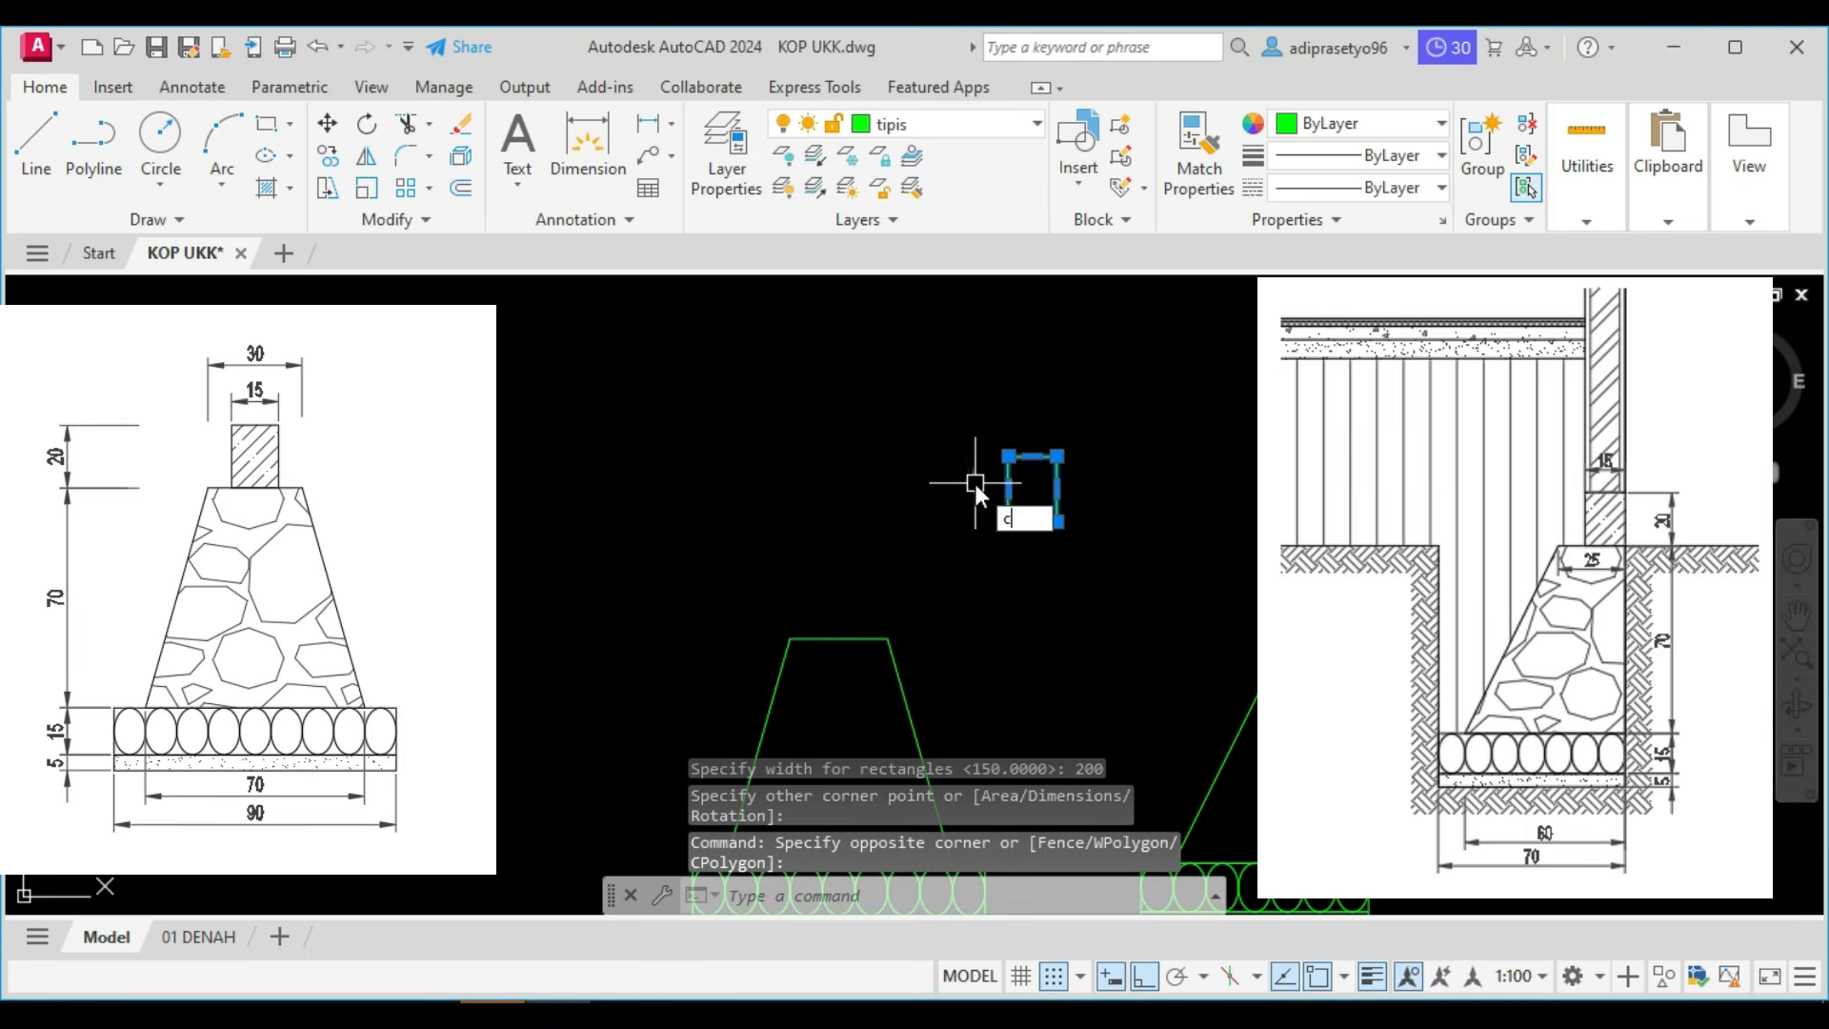
key(Return)
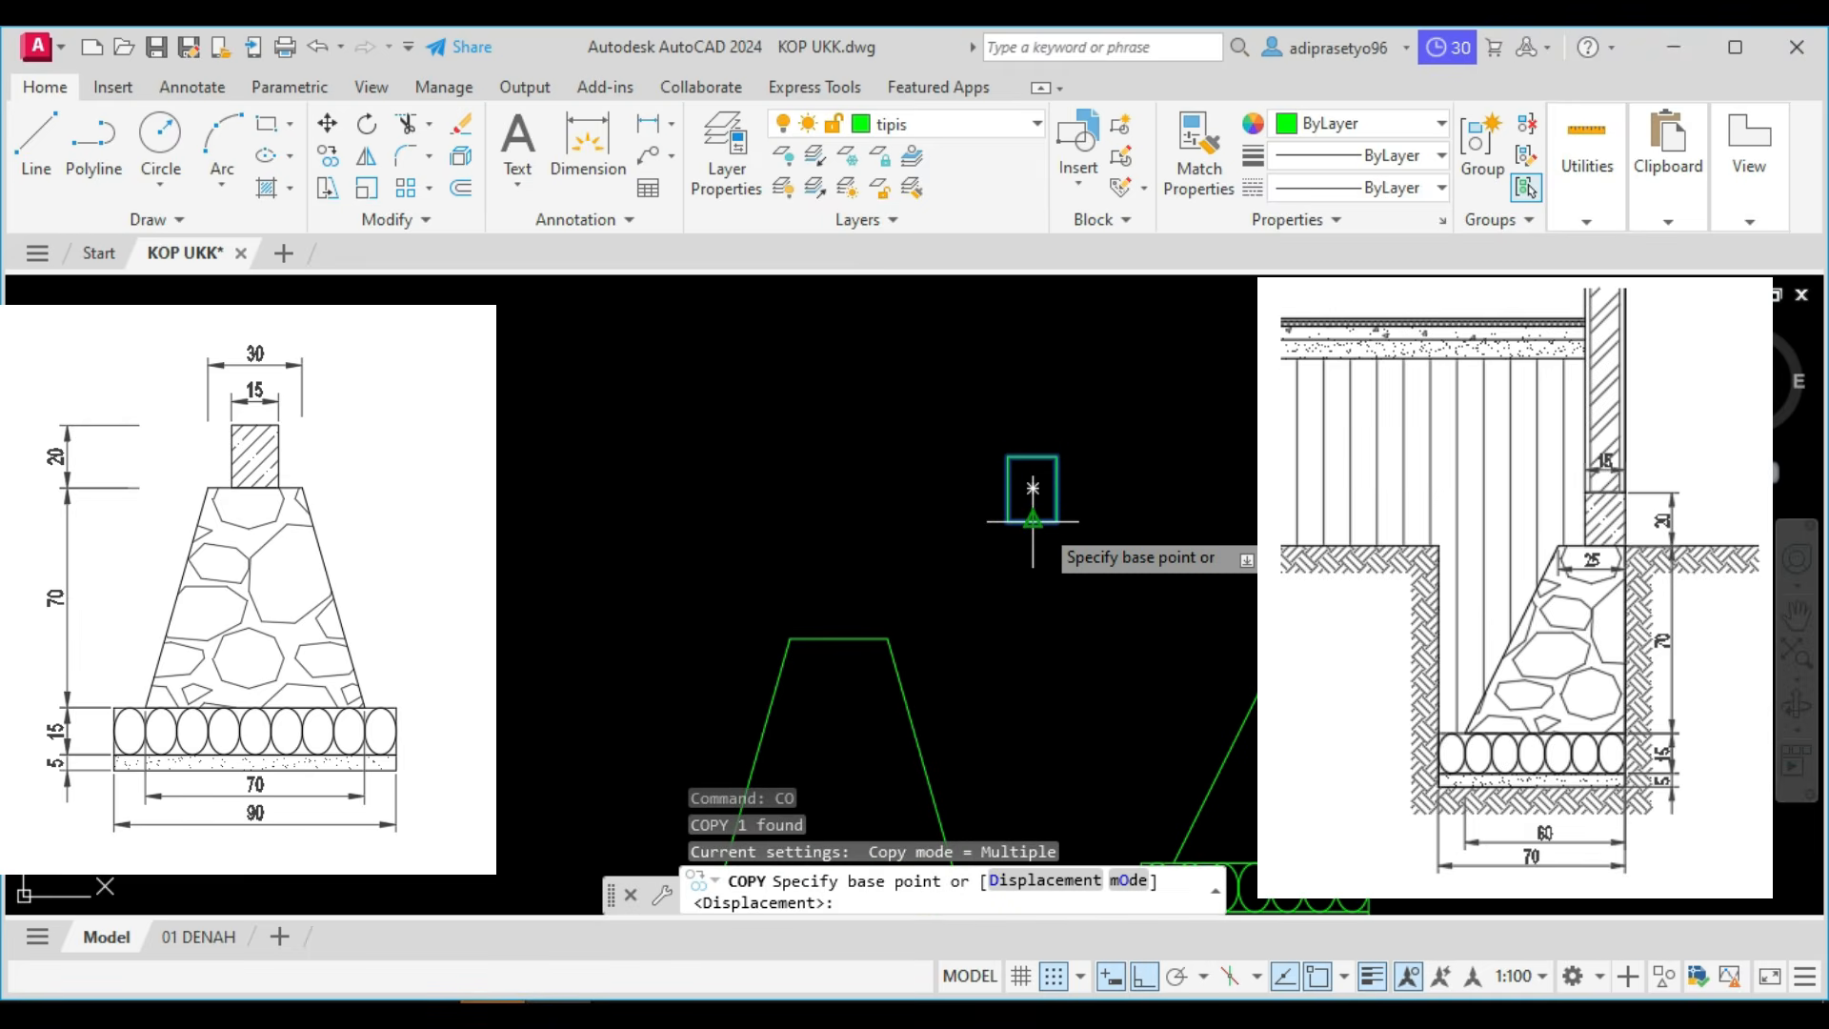
click(1033, 521)
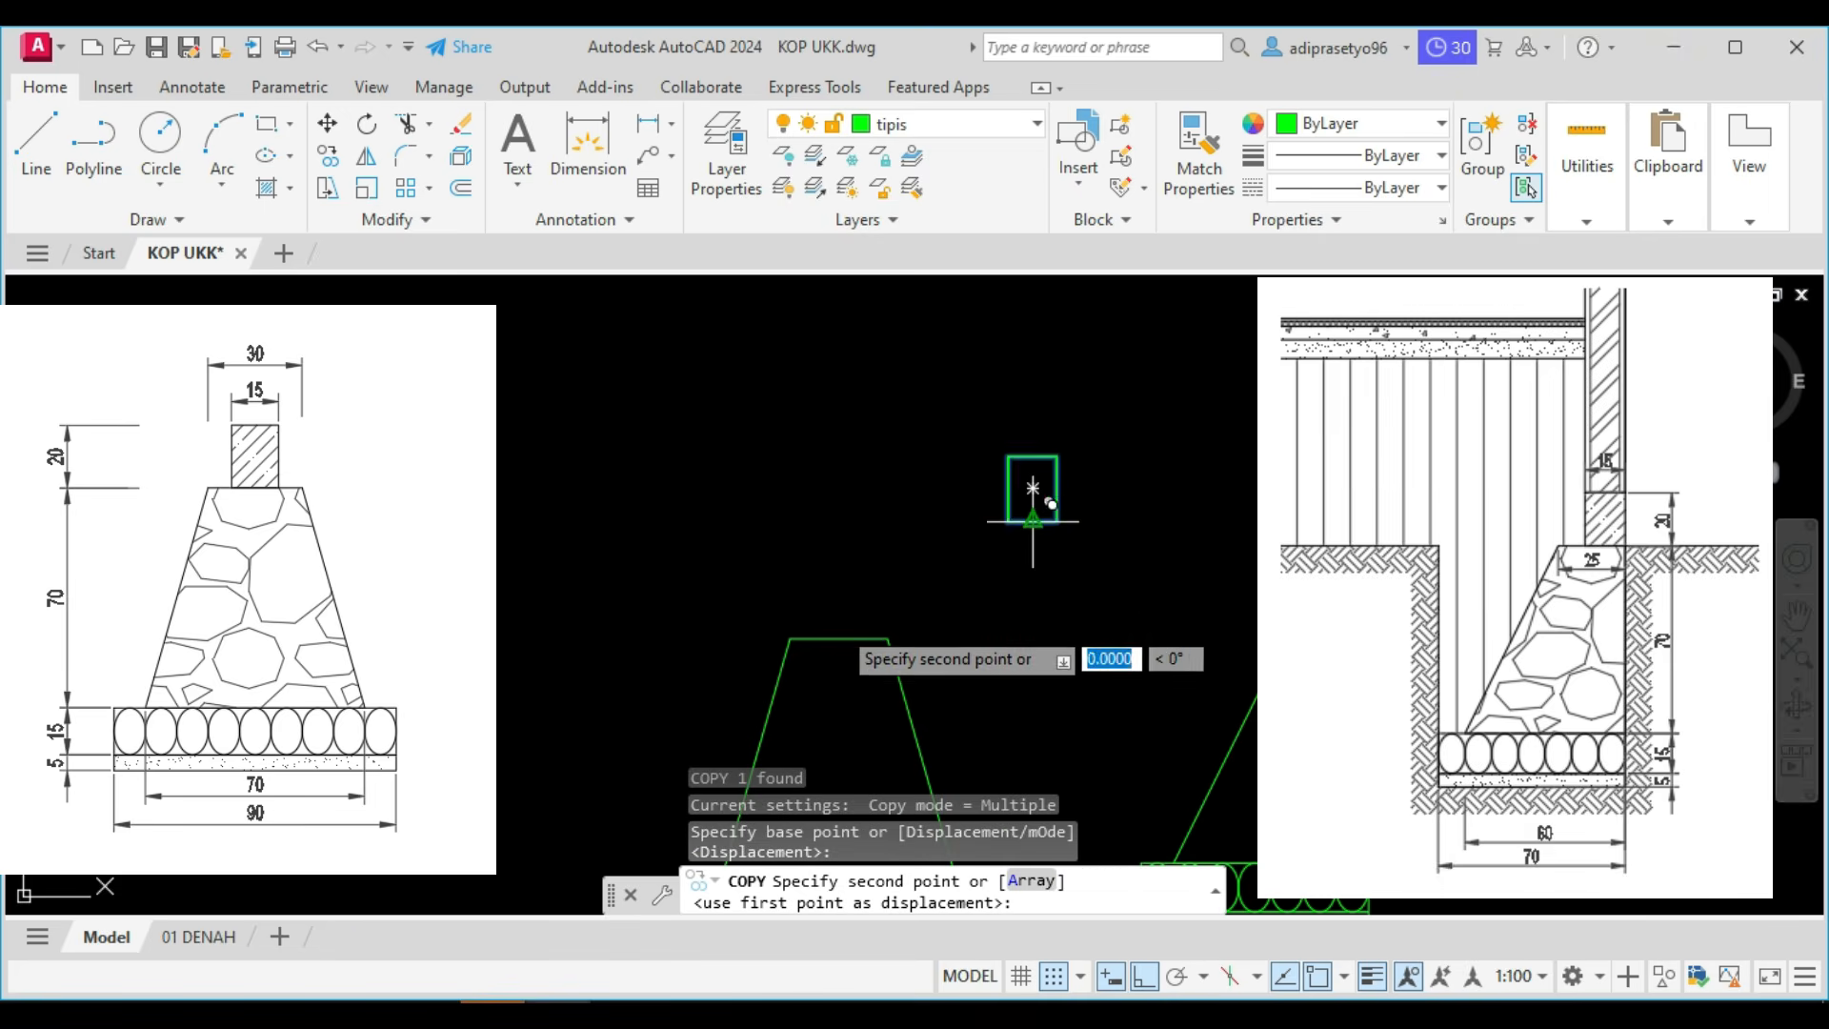
click(842, 630)
key(Escape)
Erase the original sloof rectangle above the foundations.
click(1070, 572)
click(963, 429)
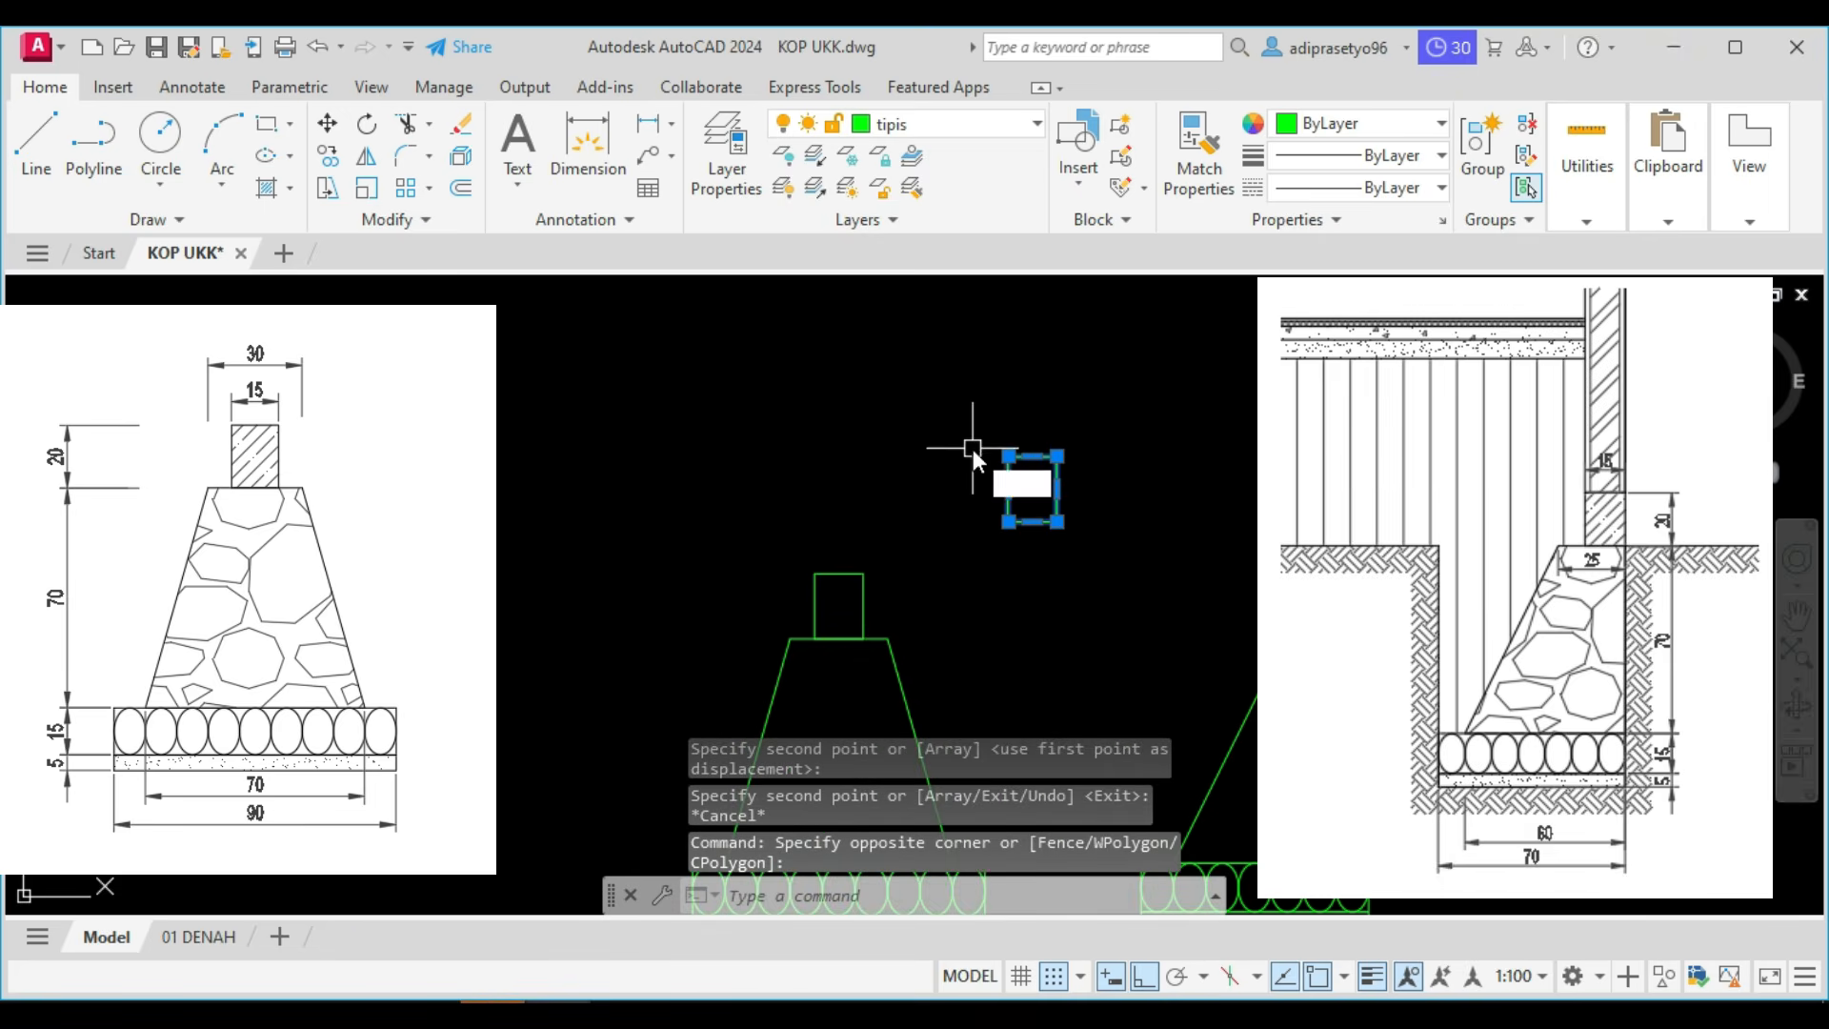
text(e)
key(Return)
mouse_move(979, 457)
middle_down()
mouse_move(1111, 359)
mouse_move(1084, 521)
middle_up()
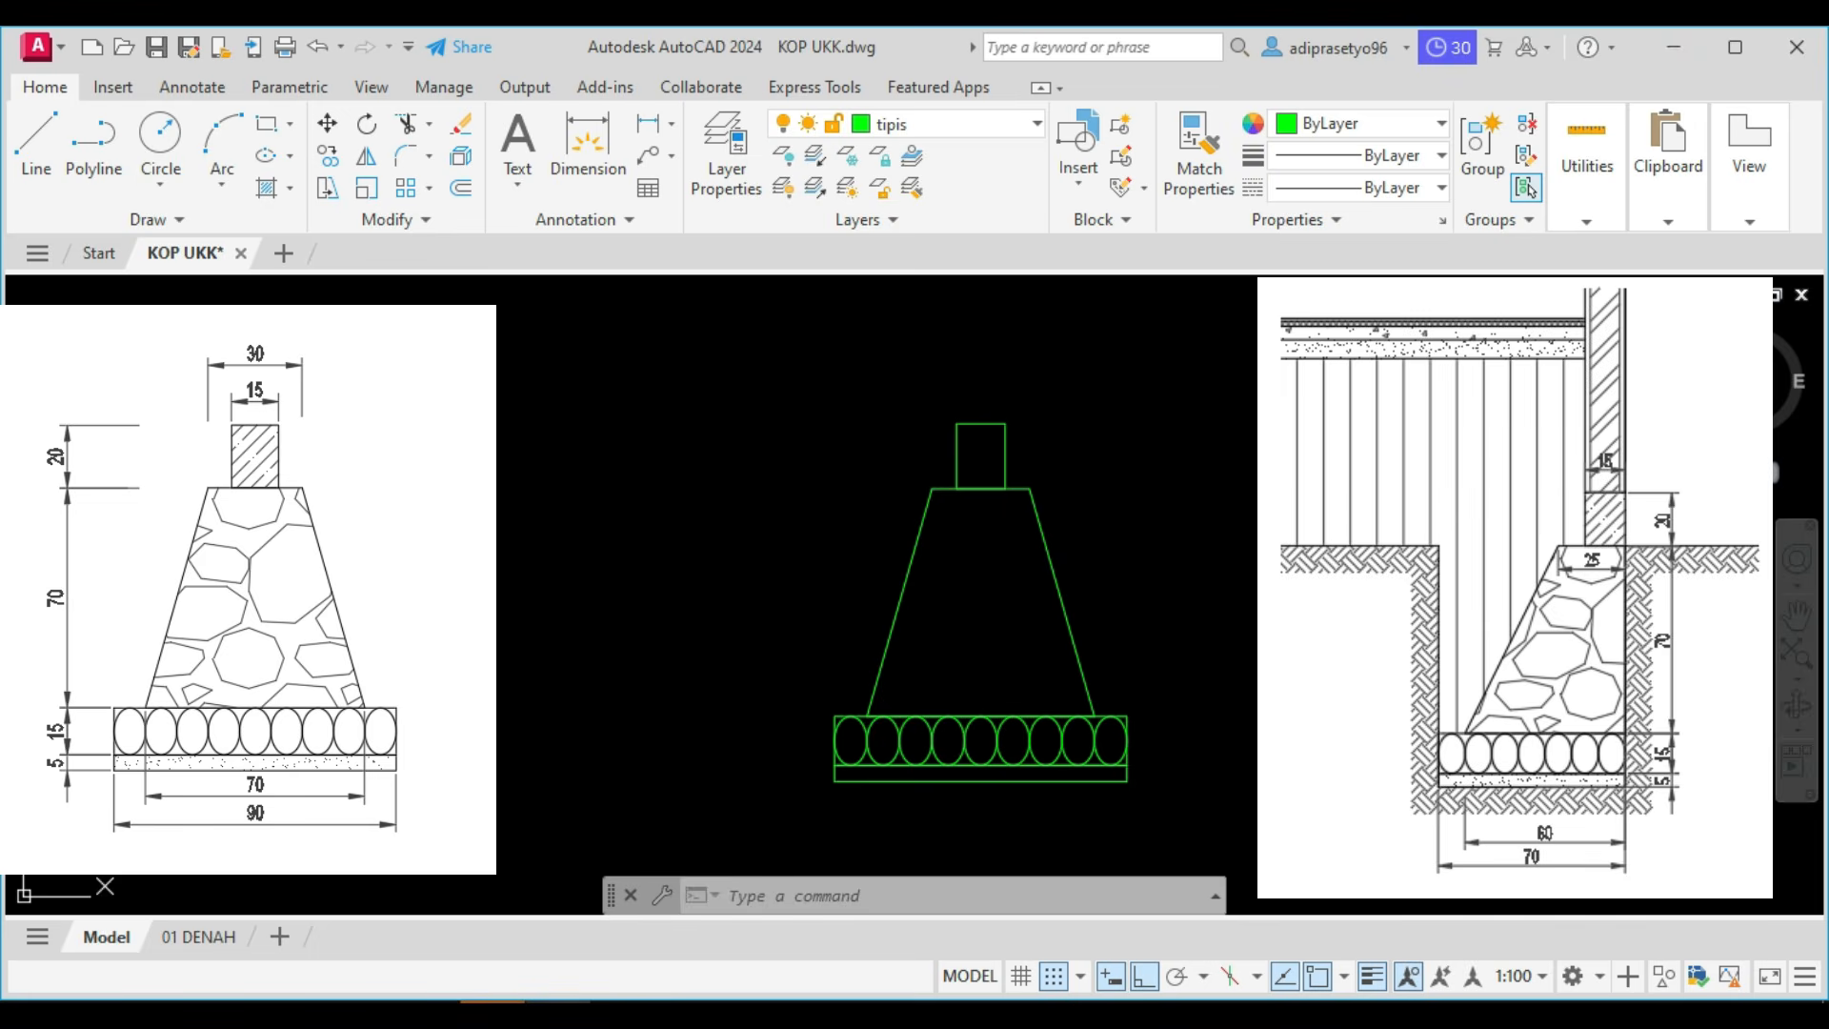
middle_drag(1049, 686, 1064, 683)
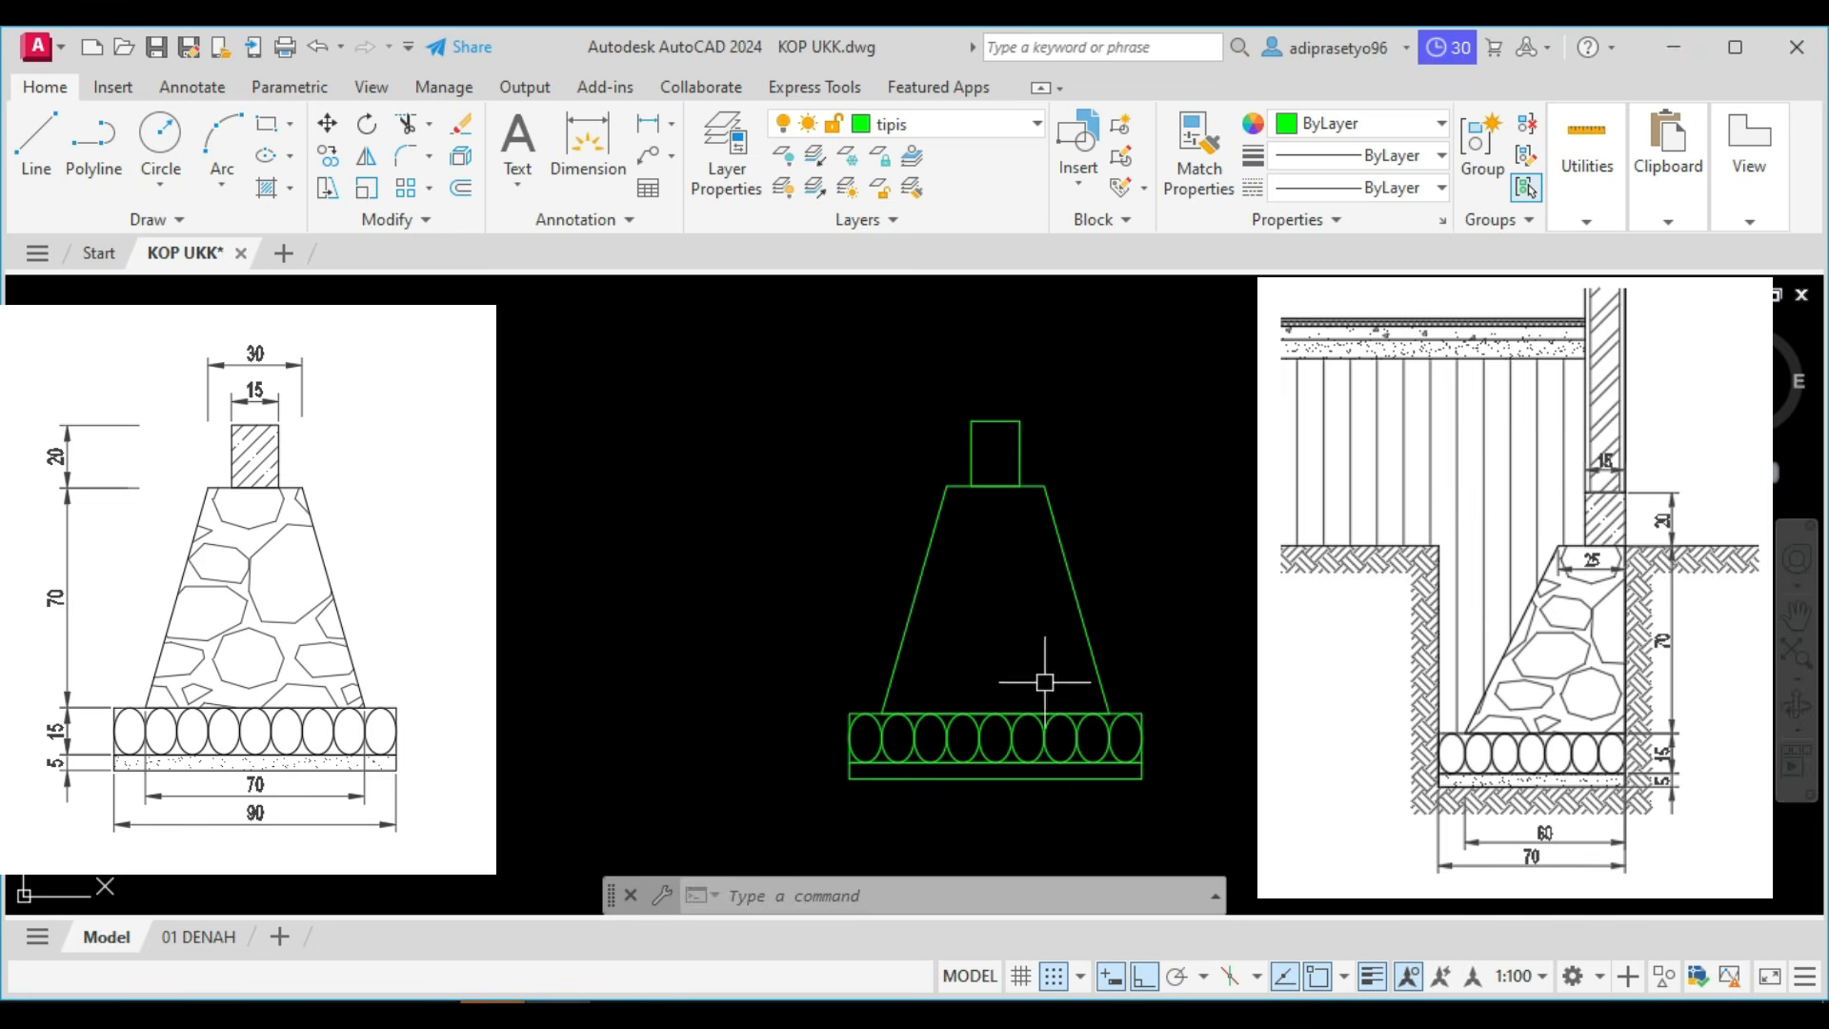
scroll(1020, 692, up, 2)
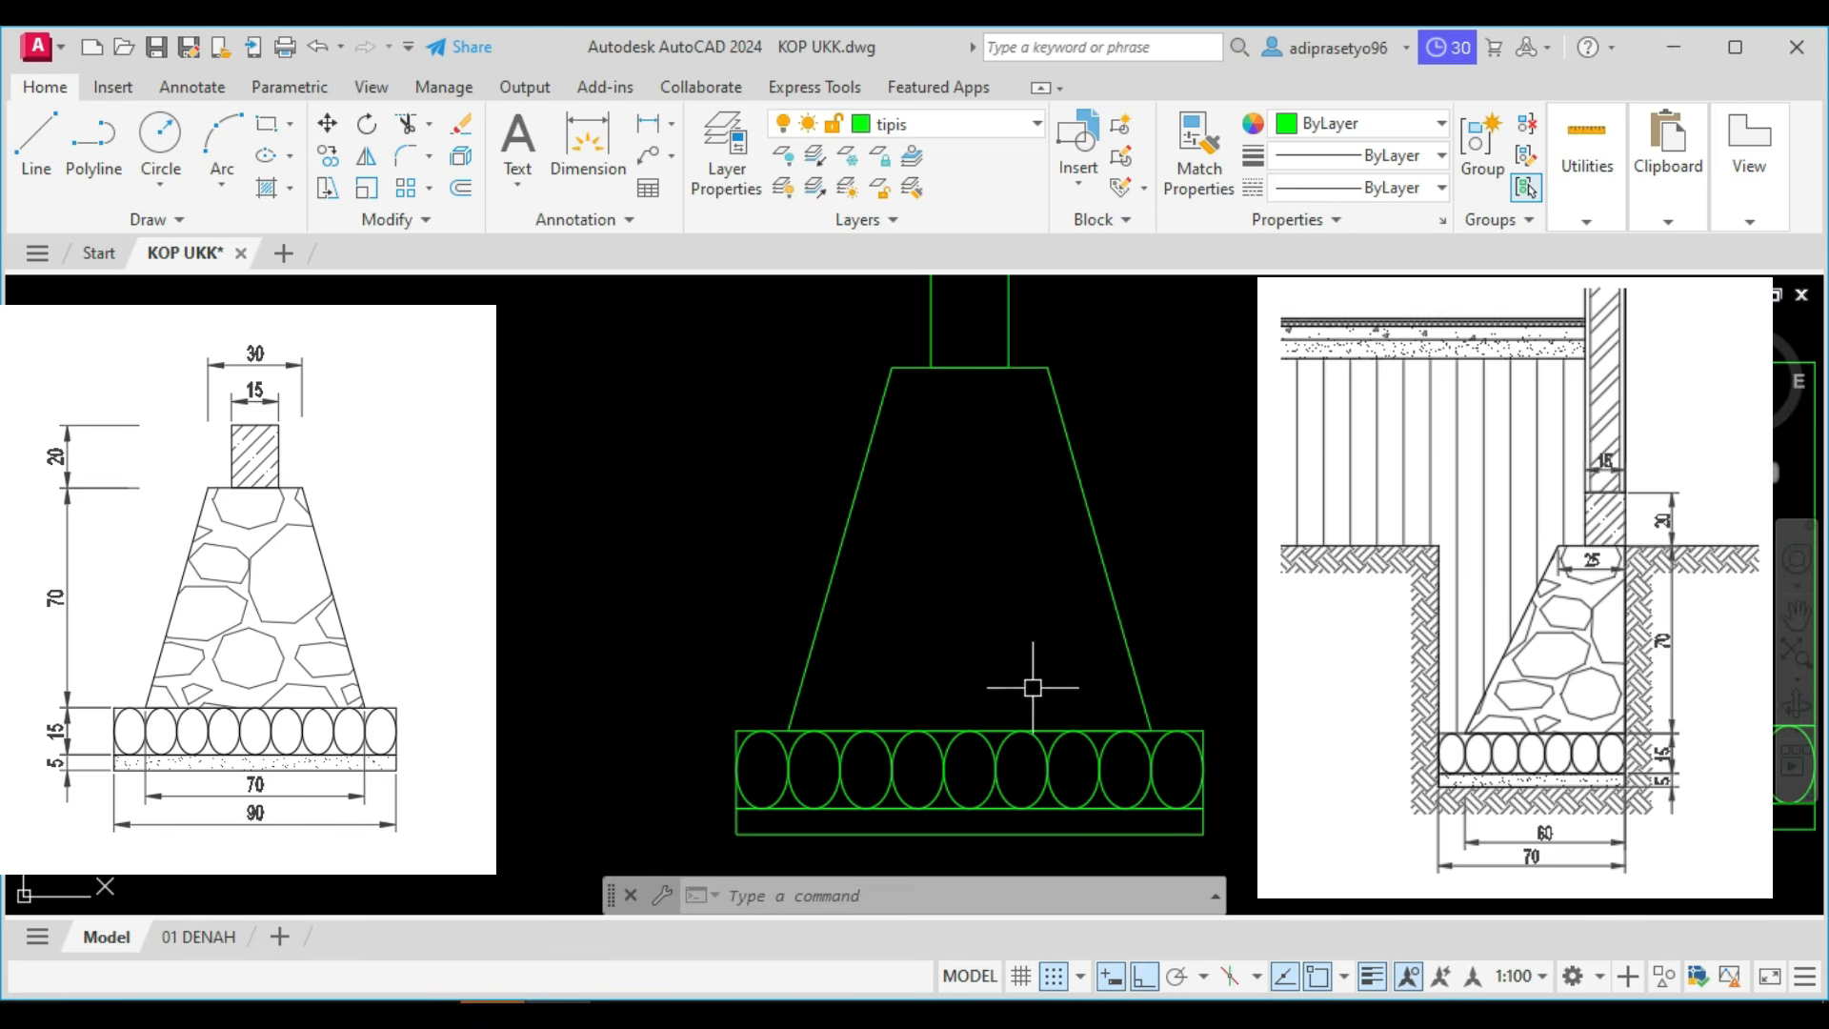
middle_drag(1038, 575, 1052, 663)
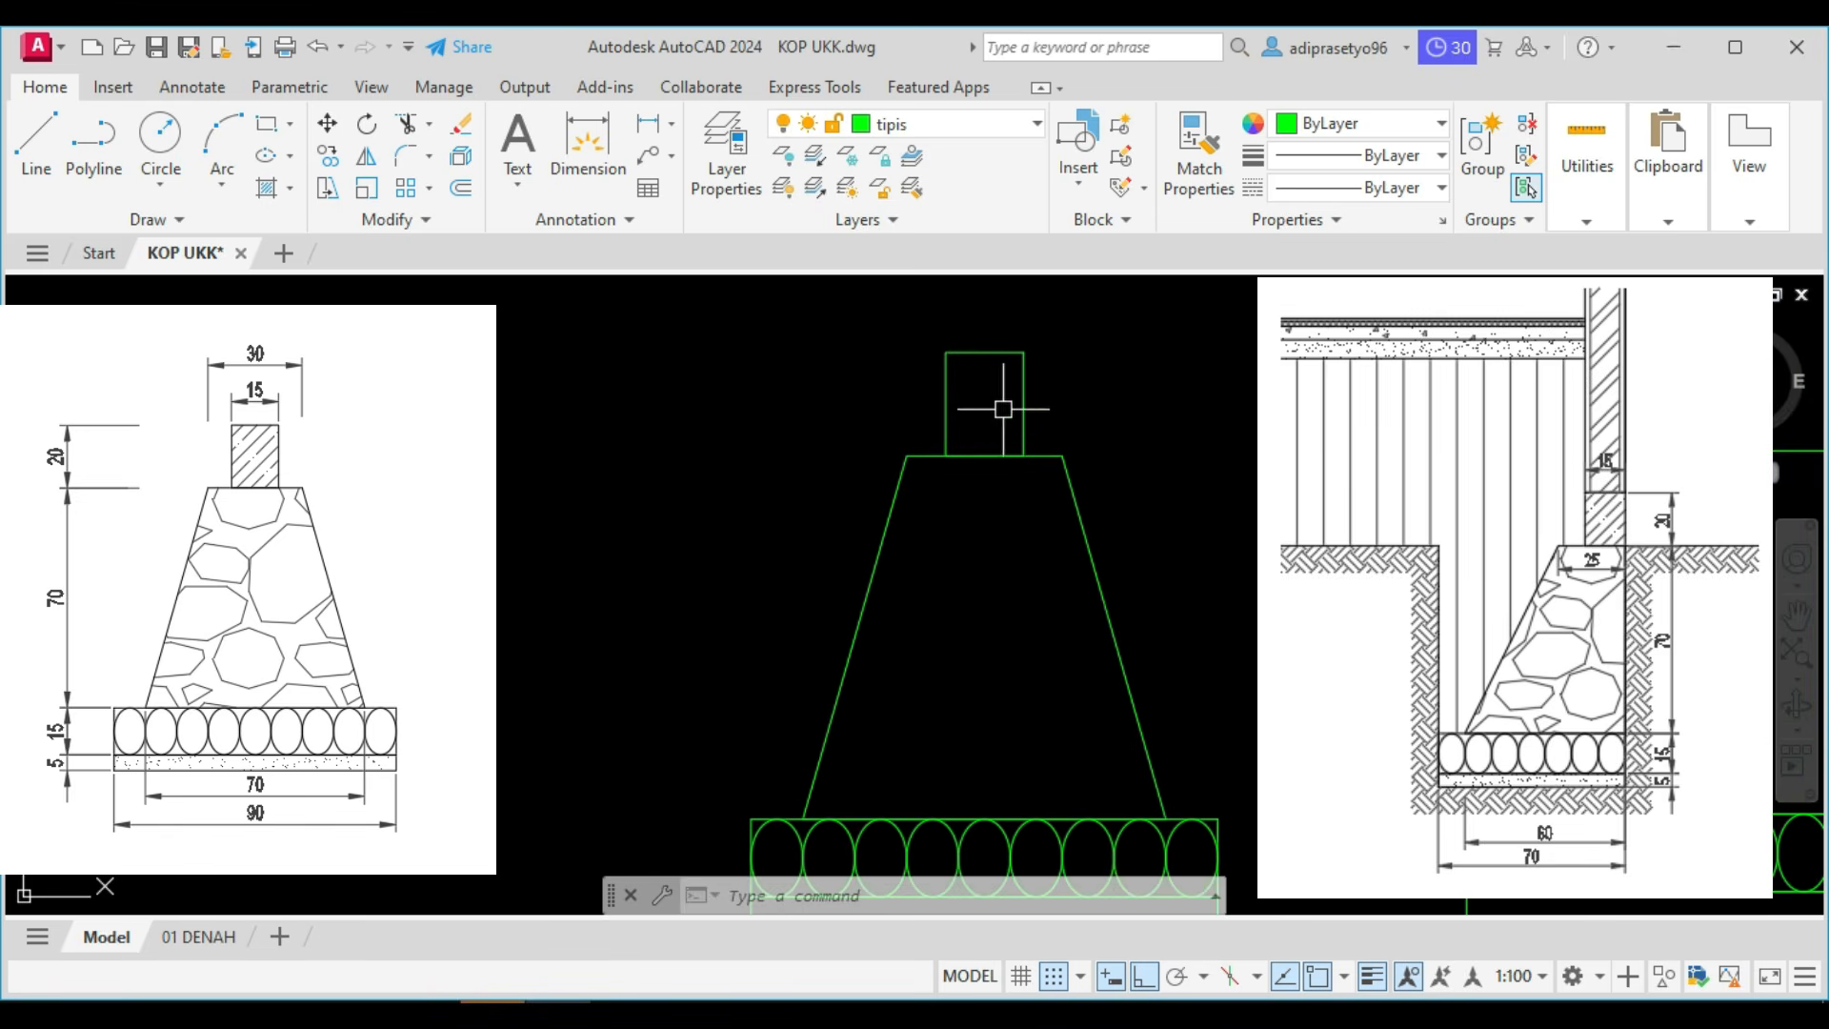
scroll(1023, 589, down, 2)
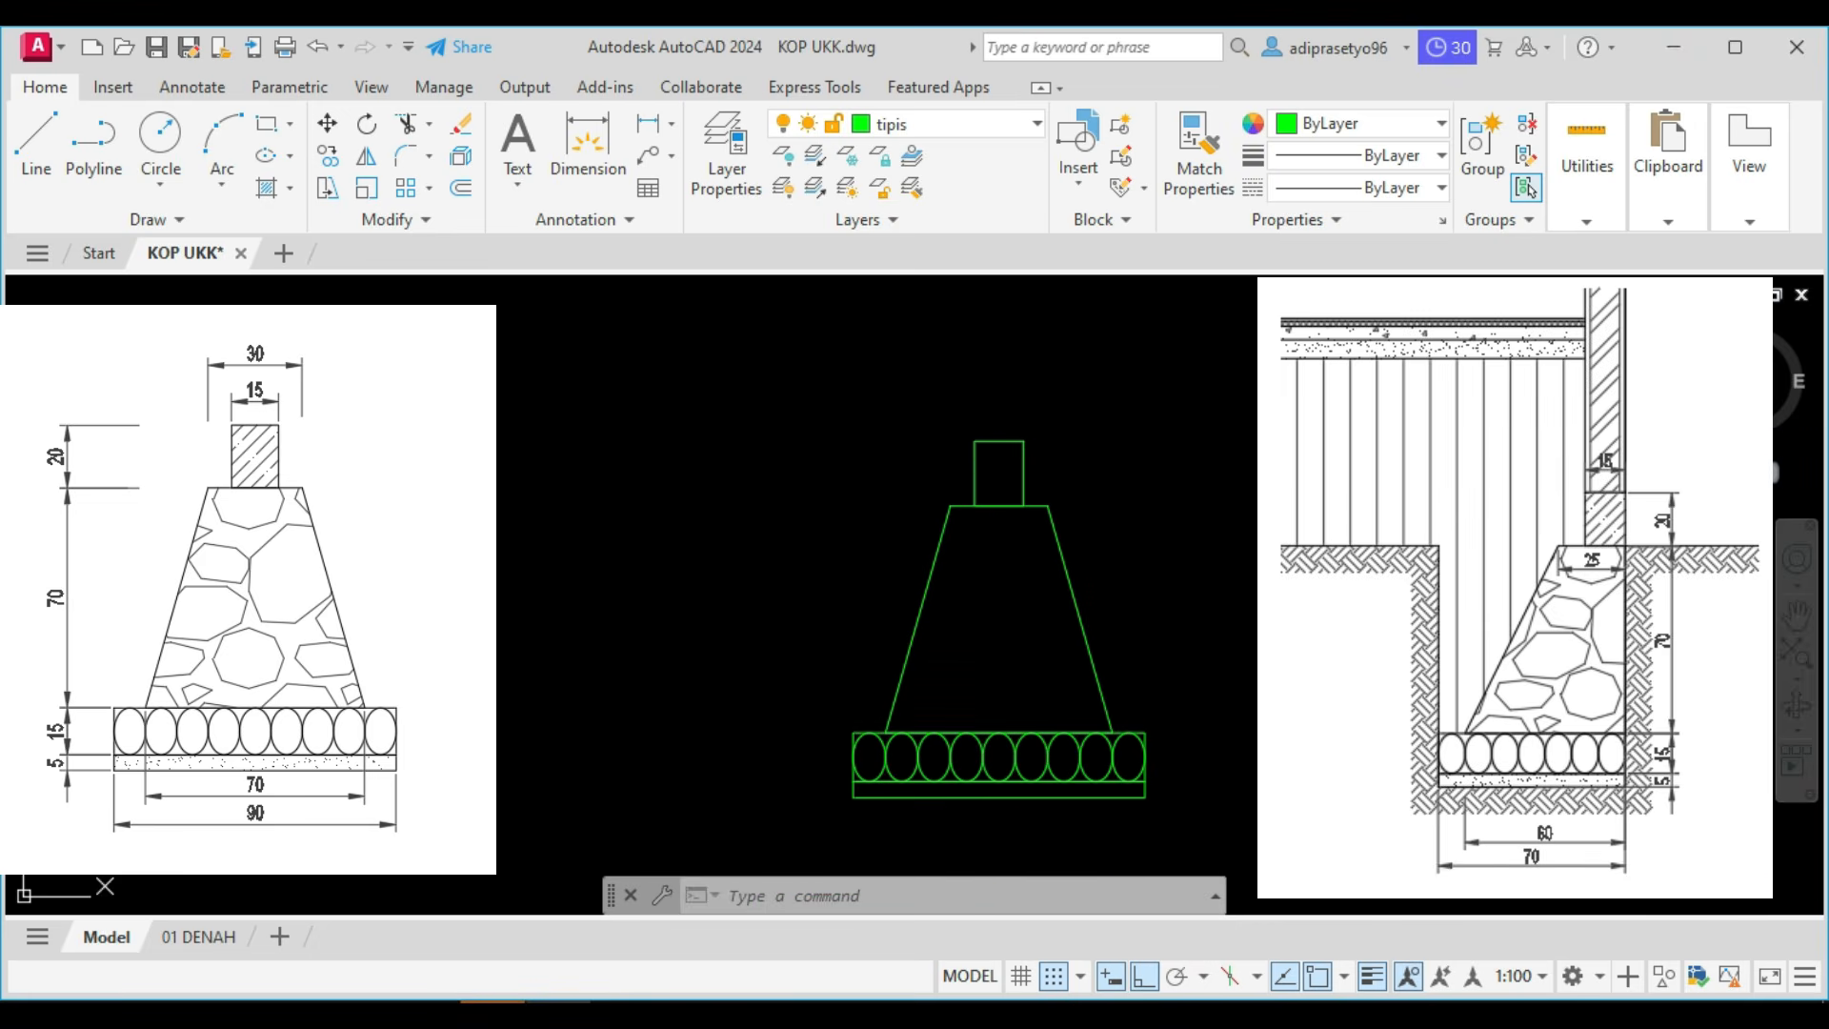
Hatch the sloof rectangle above the type 1 foundation with the ANSI35 pattern.
text(h)
key(Return)
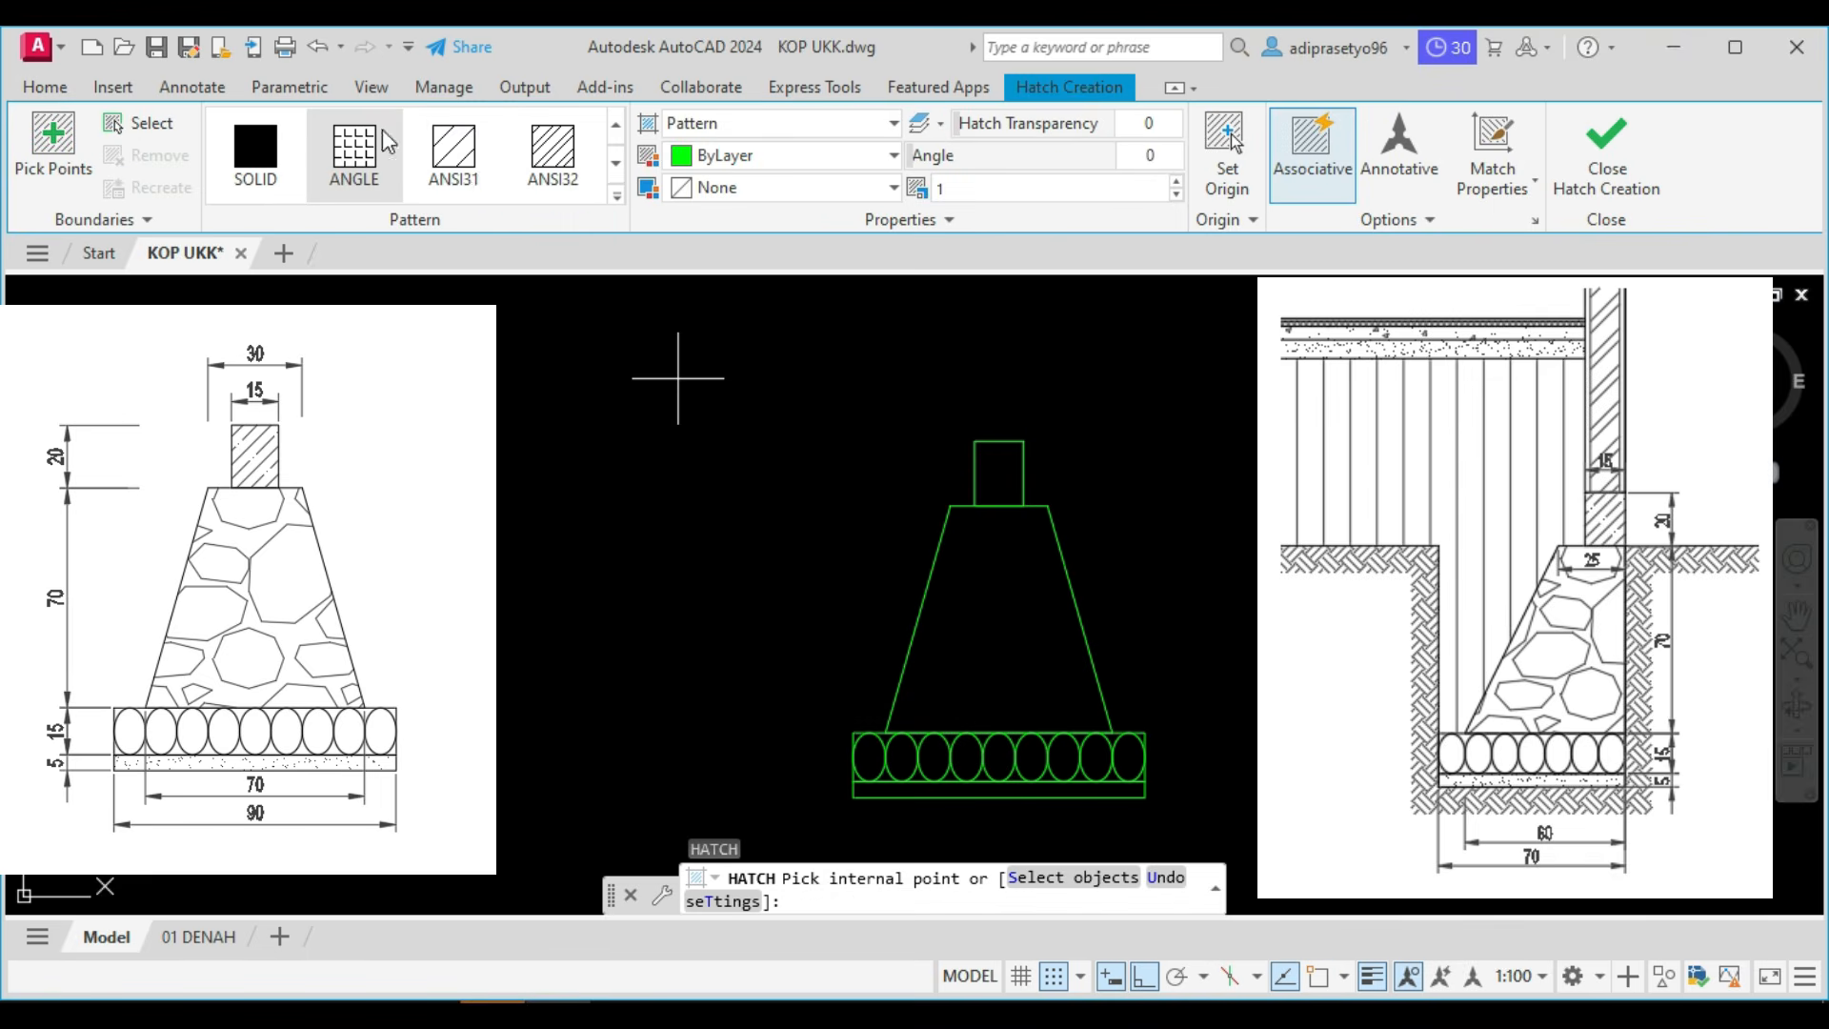
right_click(616, 200)
click(615, 198)
click(616, 198)
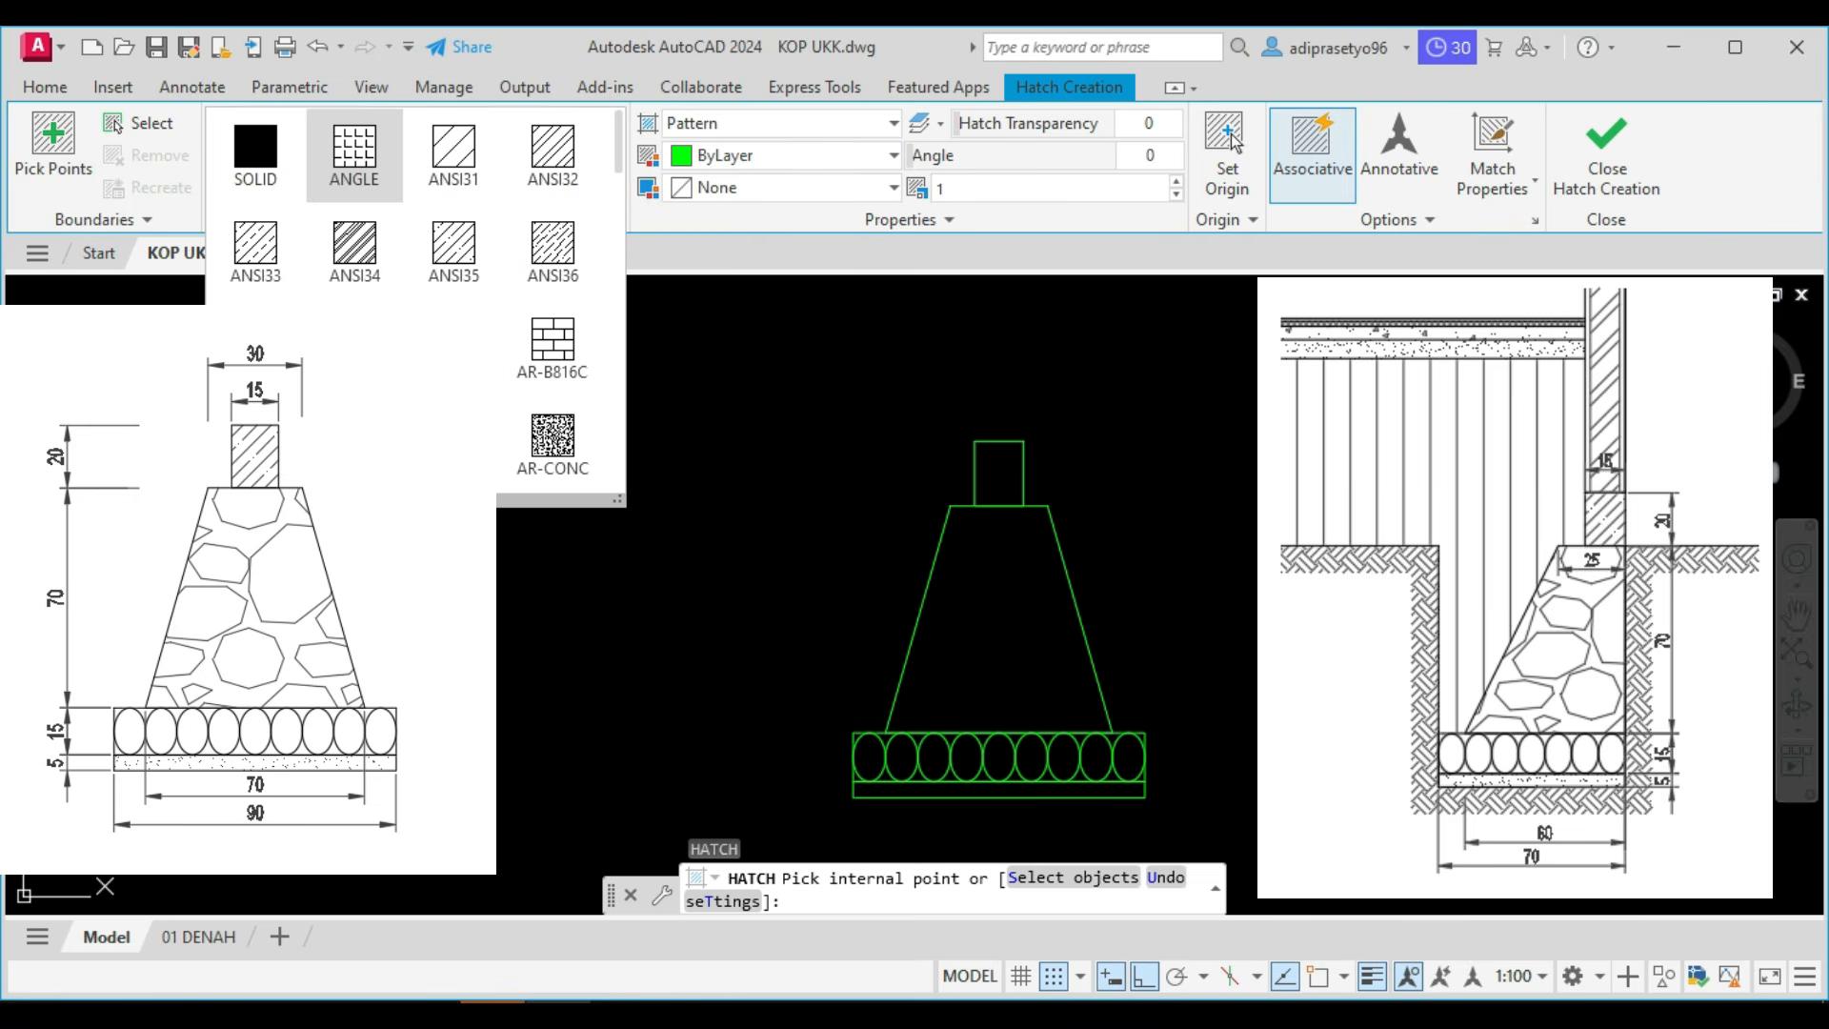
click(453, 250)
scroll(972, 429, up, 4)
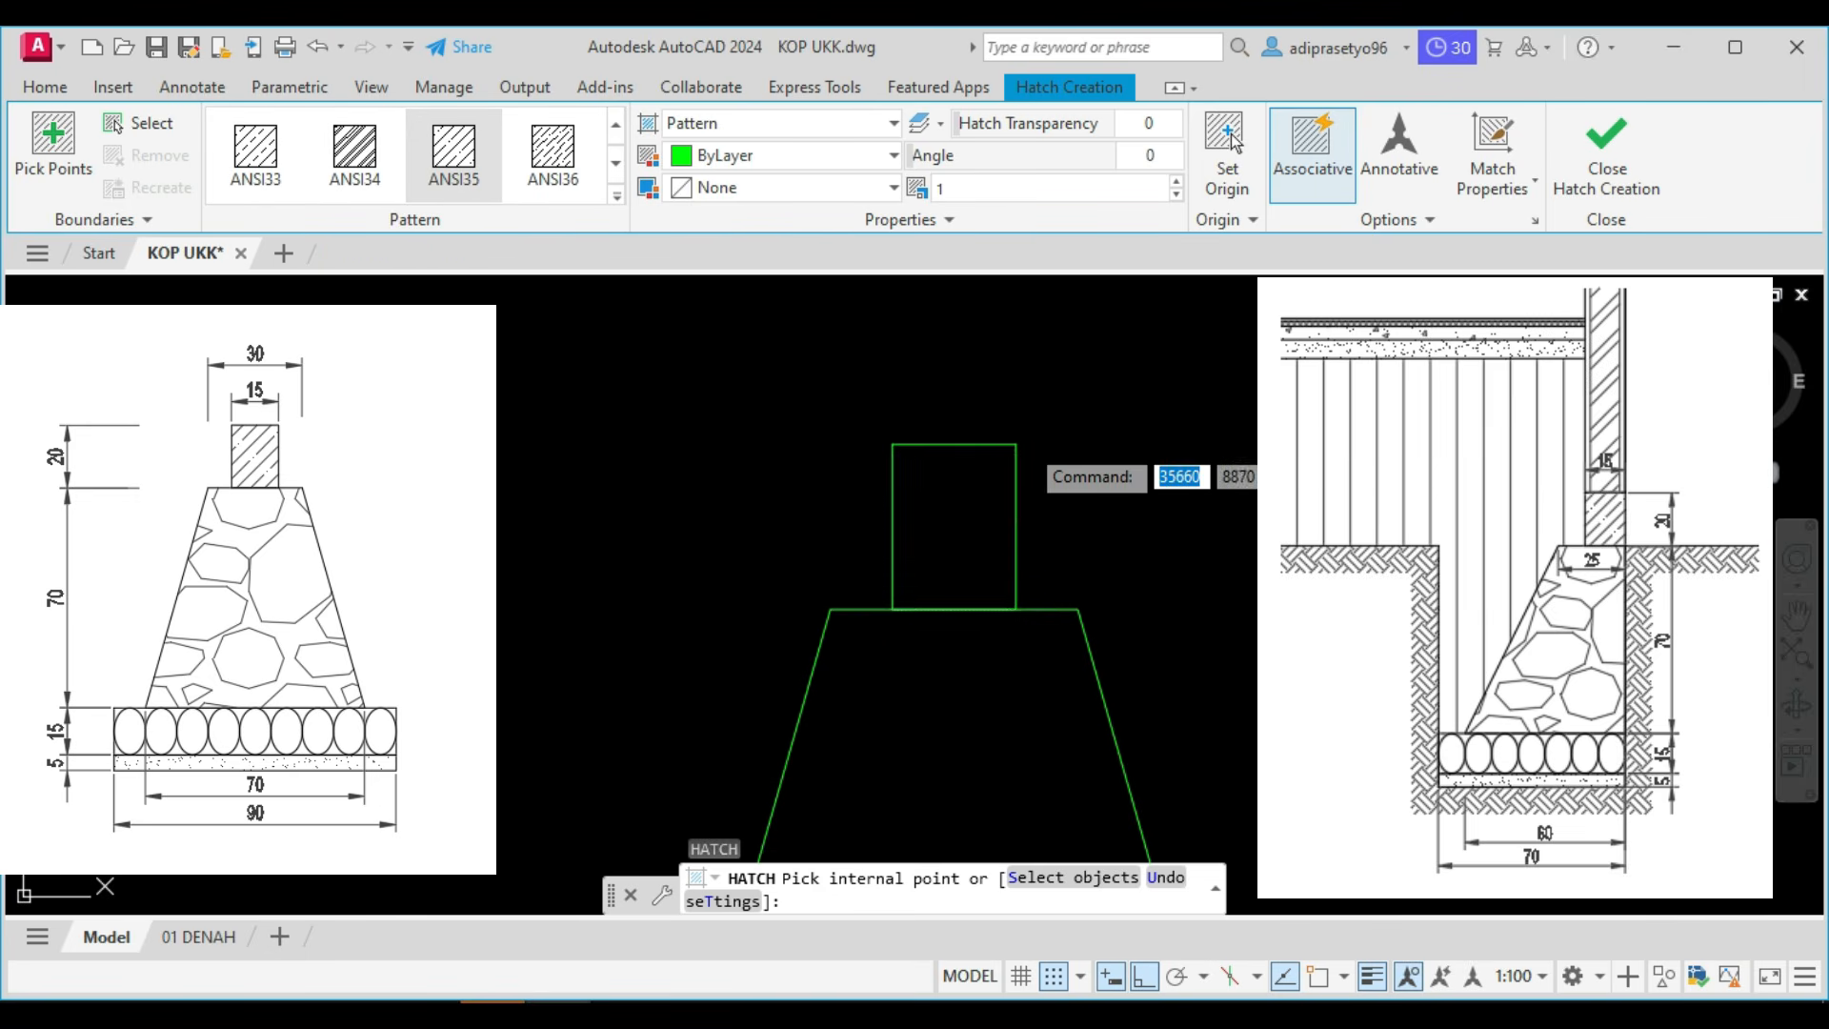
click(962, 515)
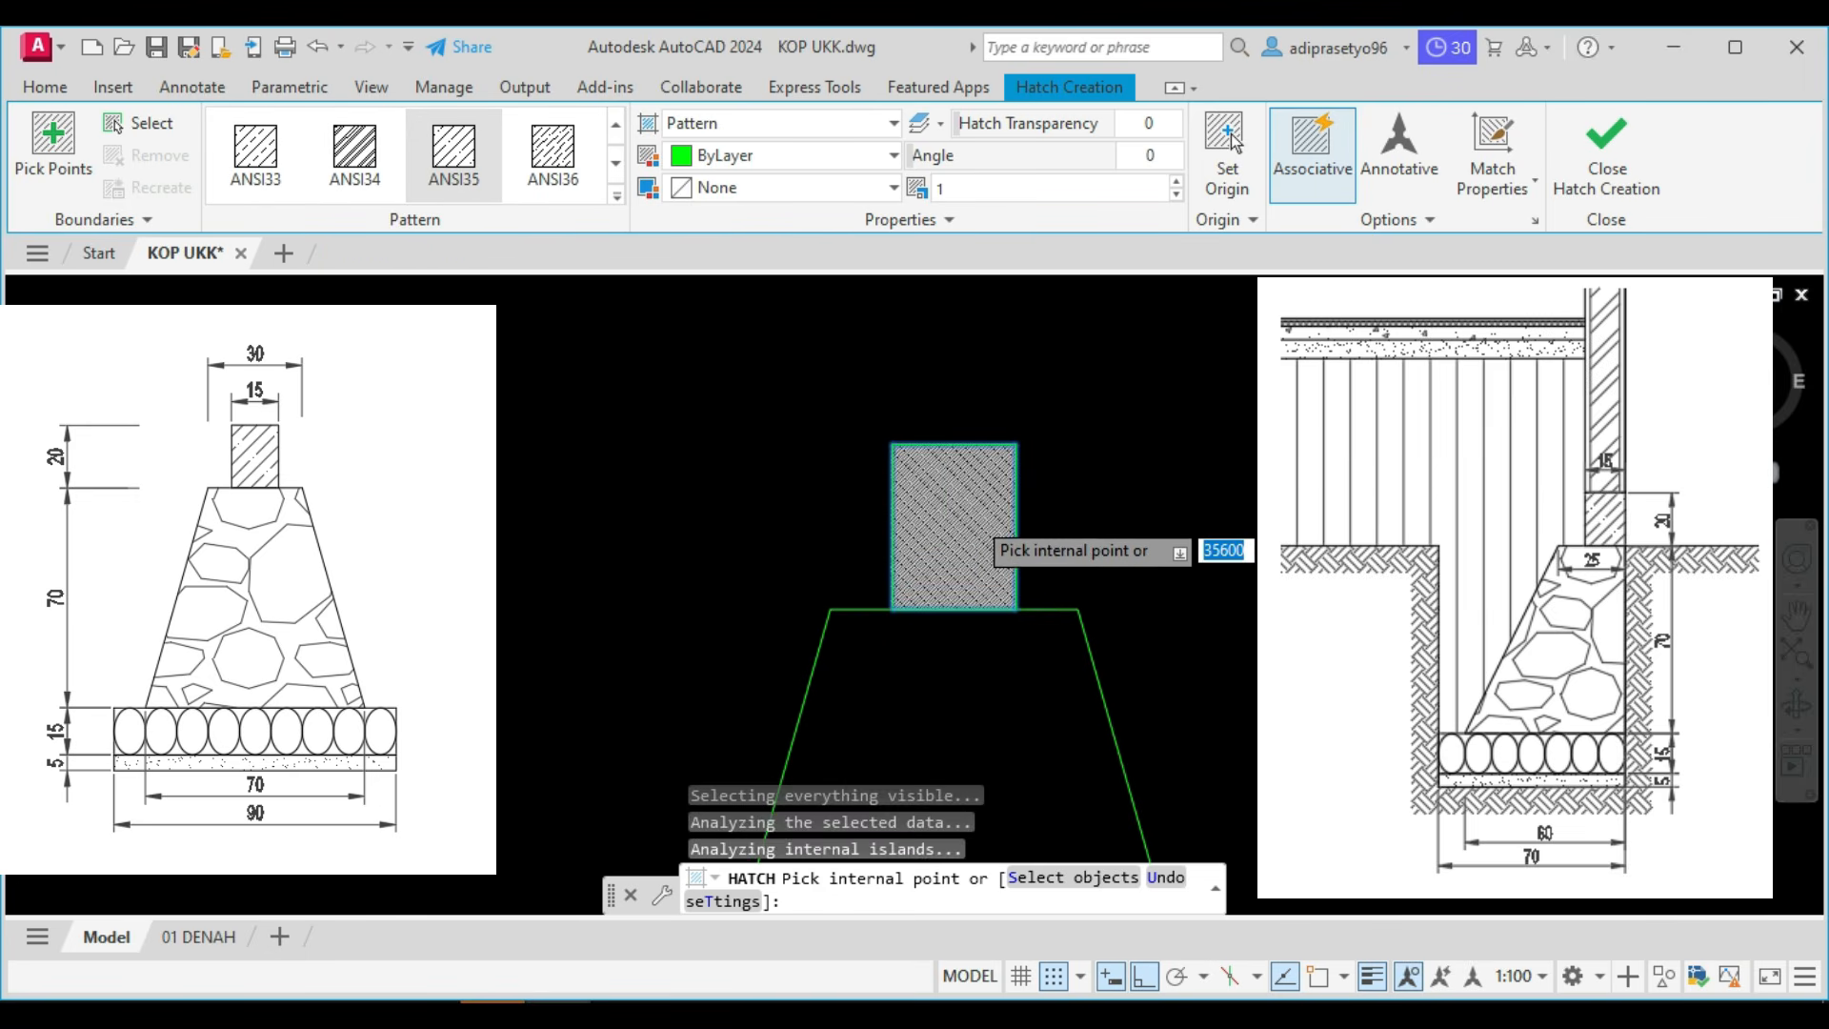
Set the sloof hatch scale to 10 and finish the hatch.
scroll(952, 514, up, 5)
click(976, 193)
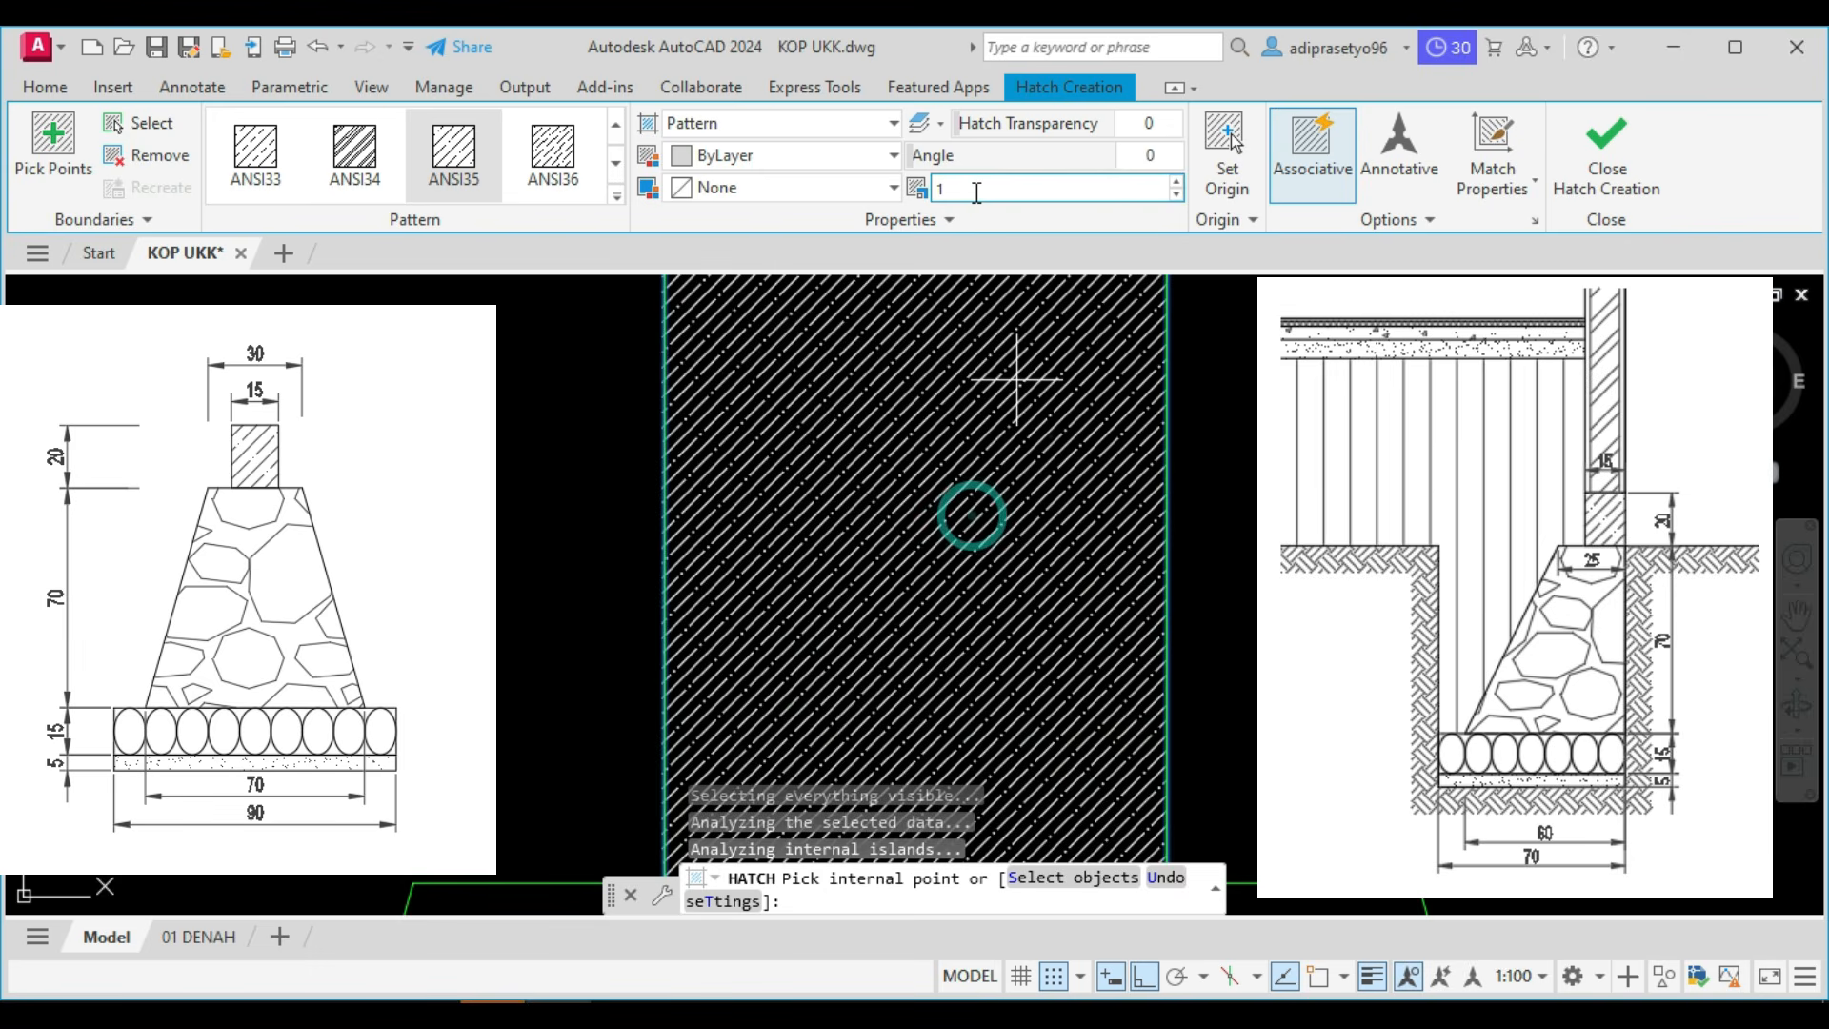
text(0)
key(Return)
scroll(1100, 533, down, 6)
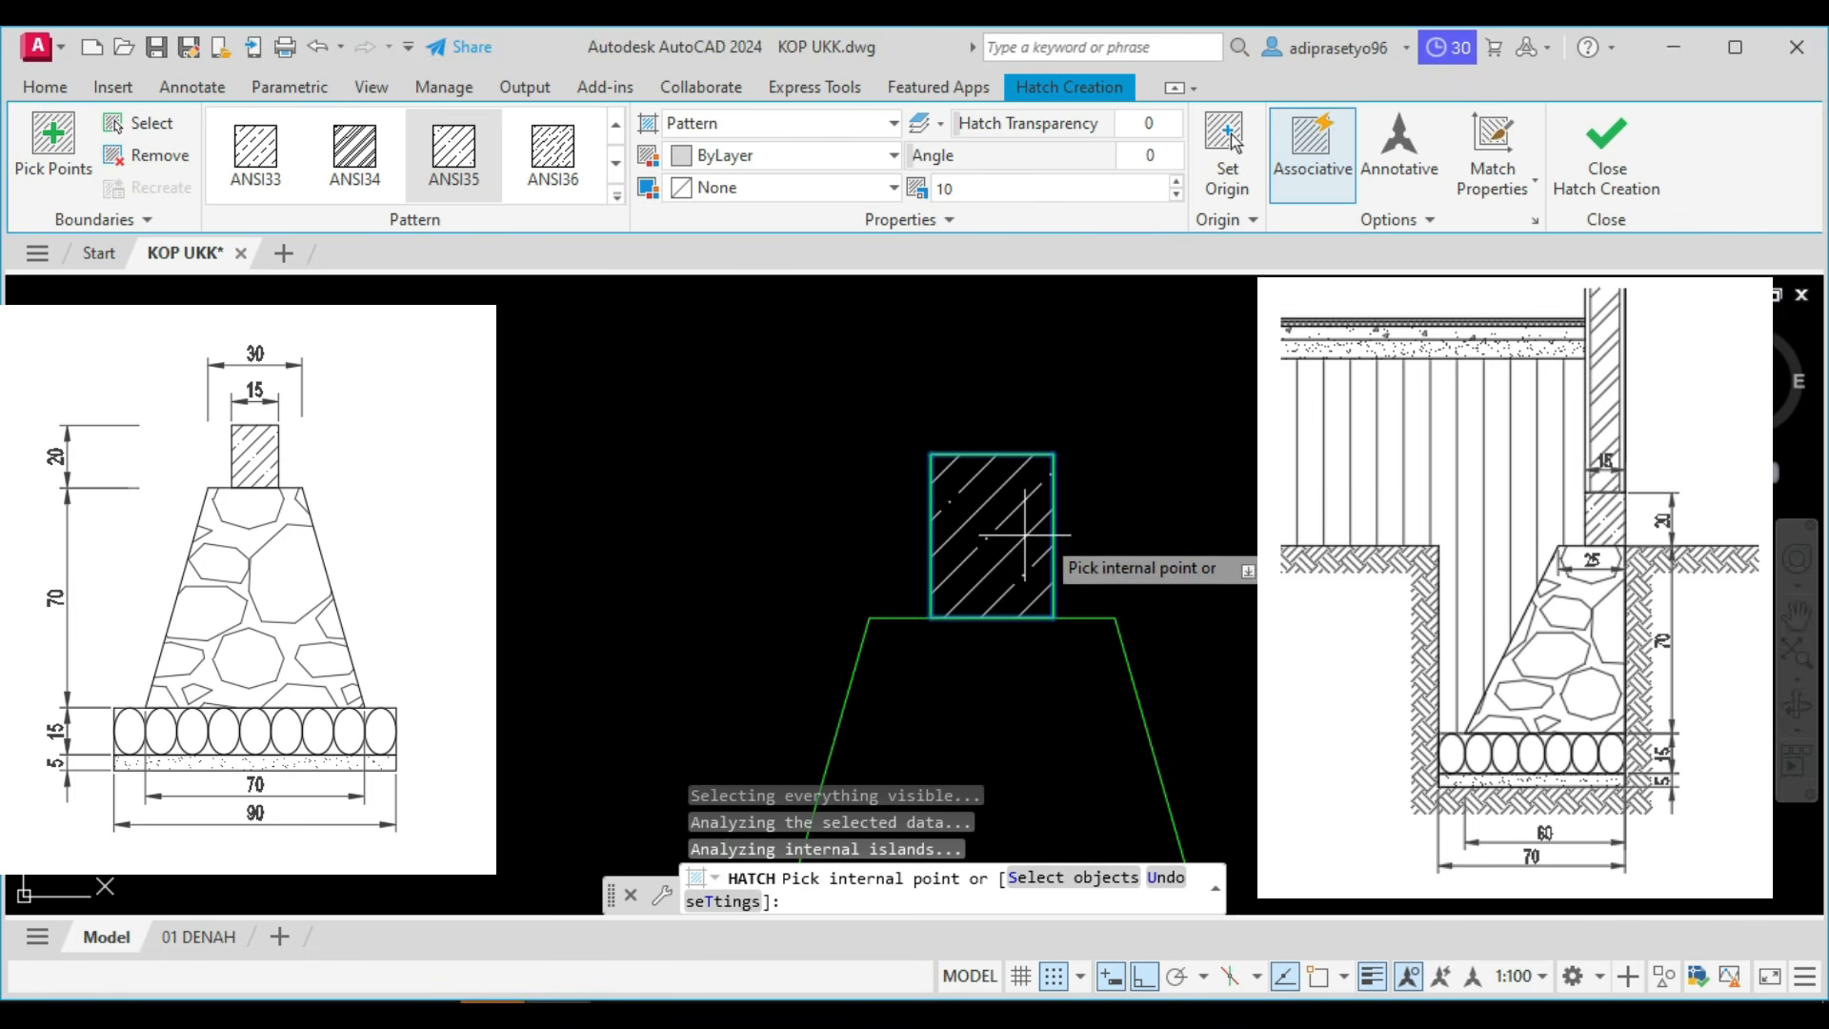
click(974, 187)
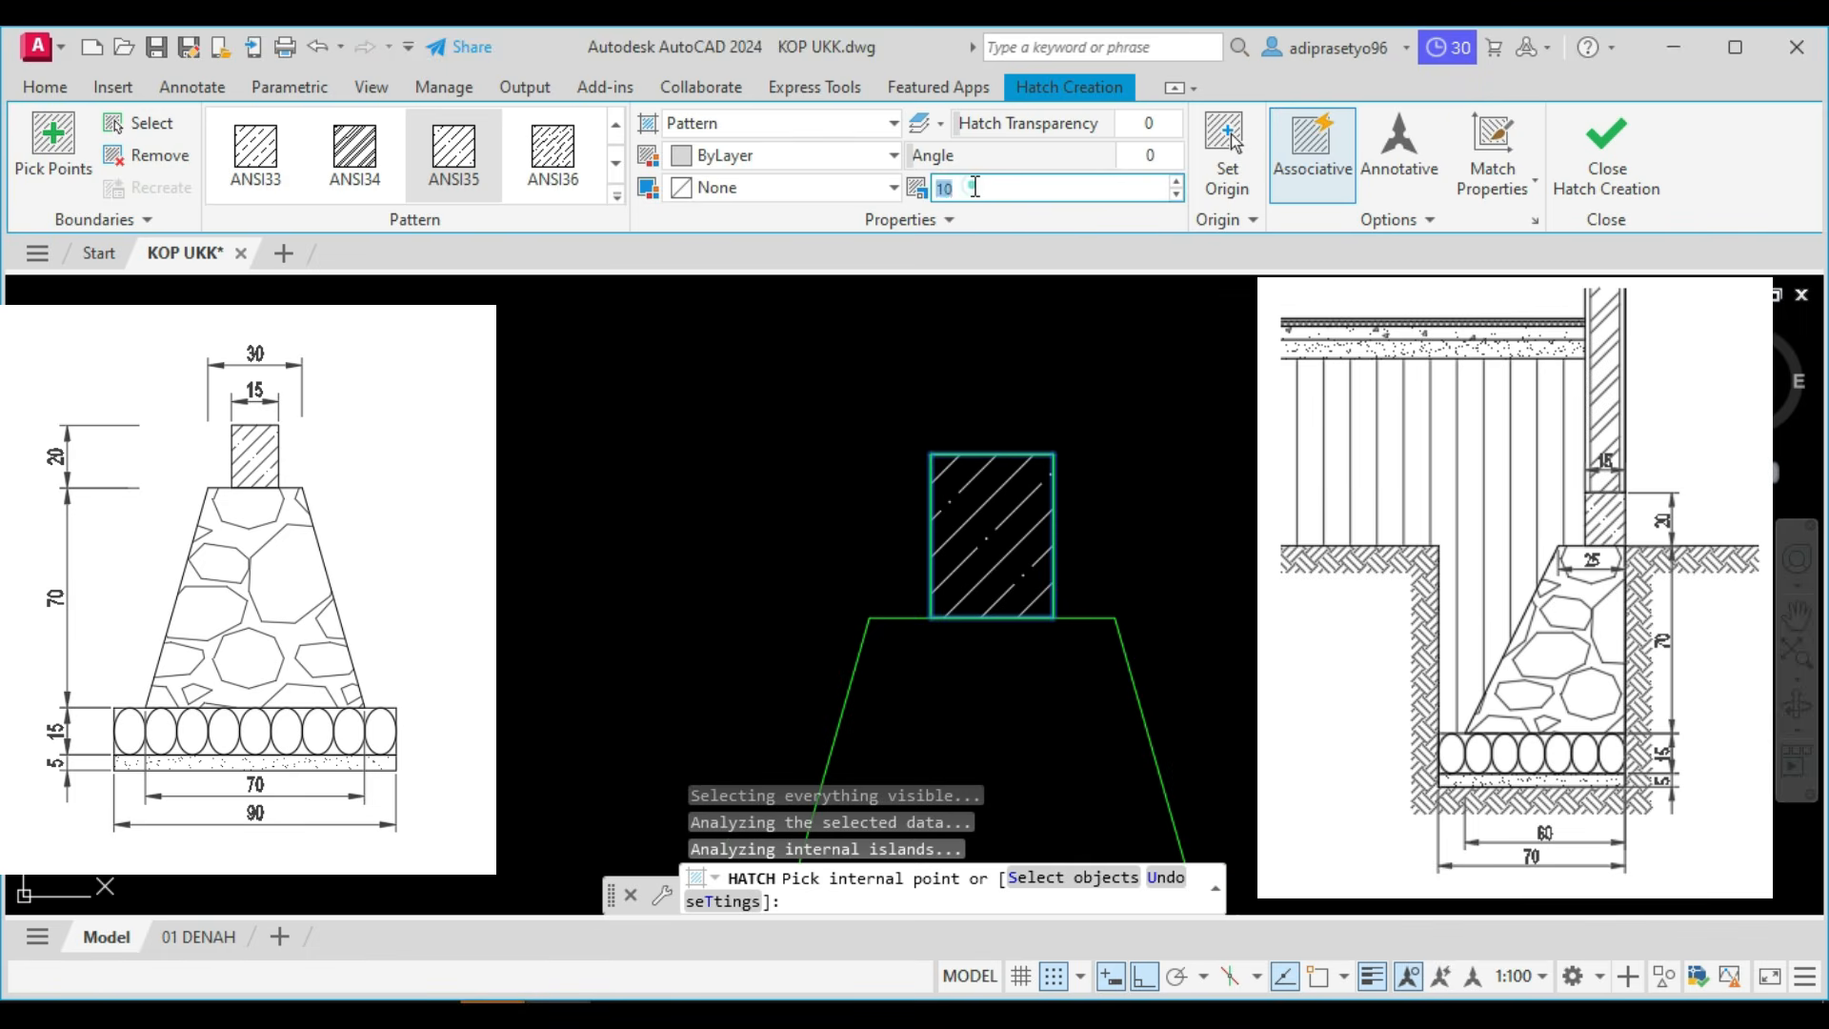
text(5)
click(959, 190)
text(10)
click(1594, 149)
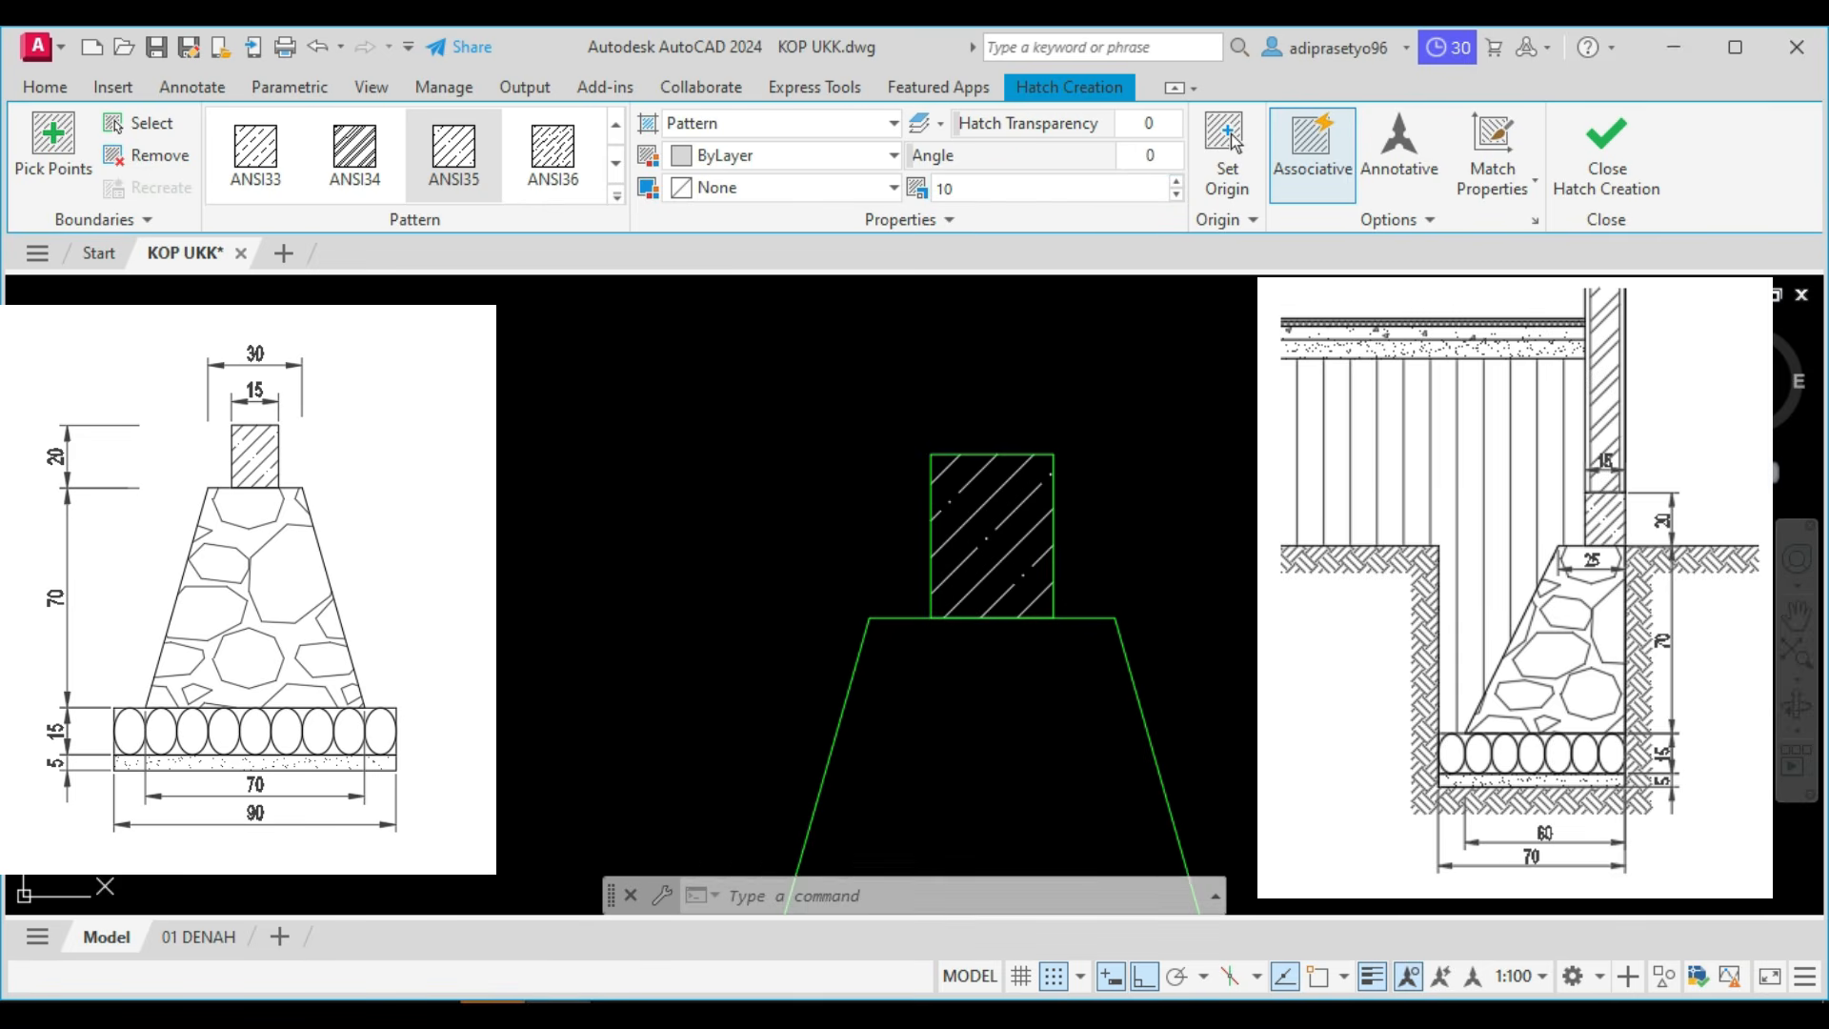
Hatch the trapezoidal body of the type 1 foundation with the GRAVEL pattern.
scroll(1219, 368, down, 4)
scroll(1138, 454, up, 2)
middle_drag(1139, 454, 985, 446)
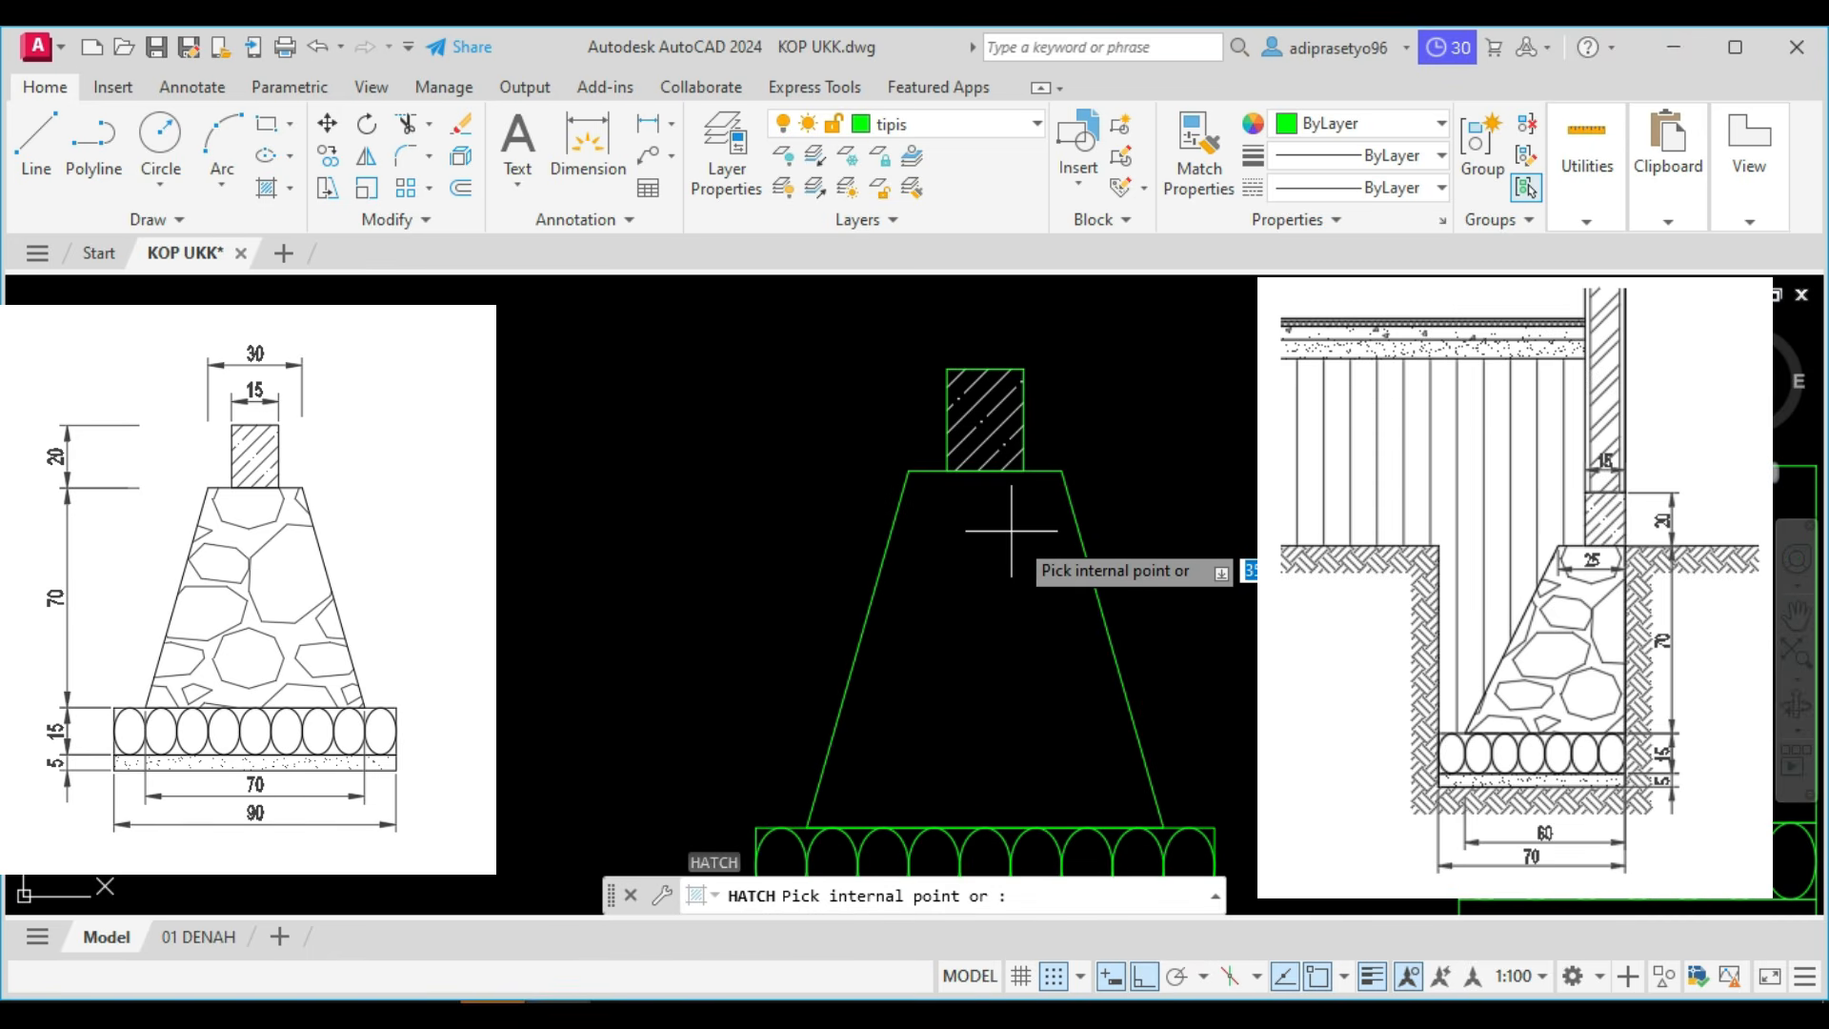
click(943, 505)
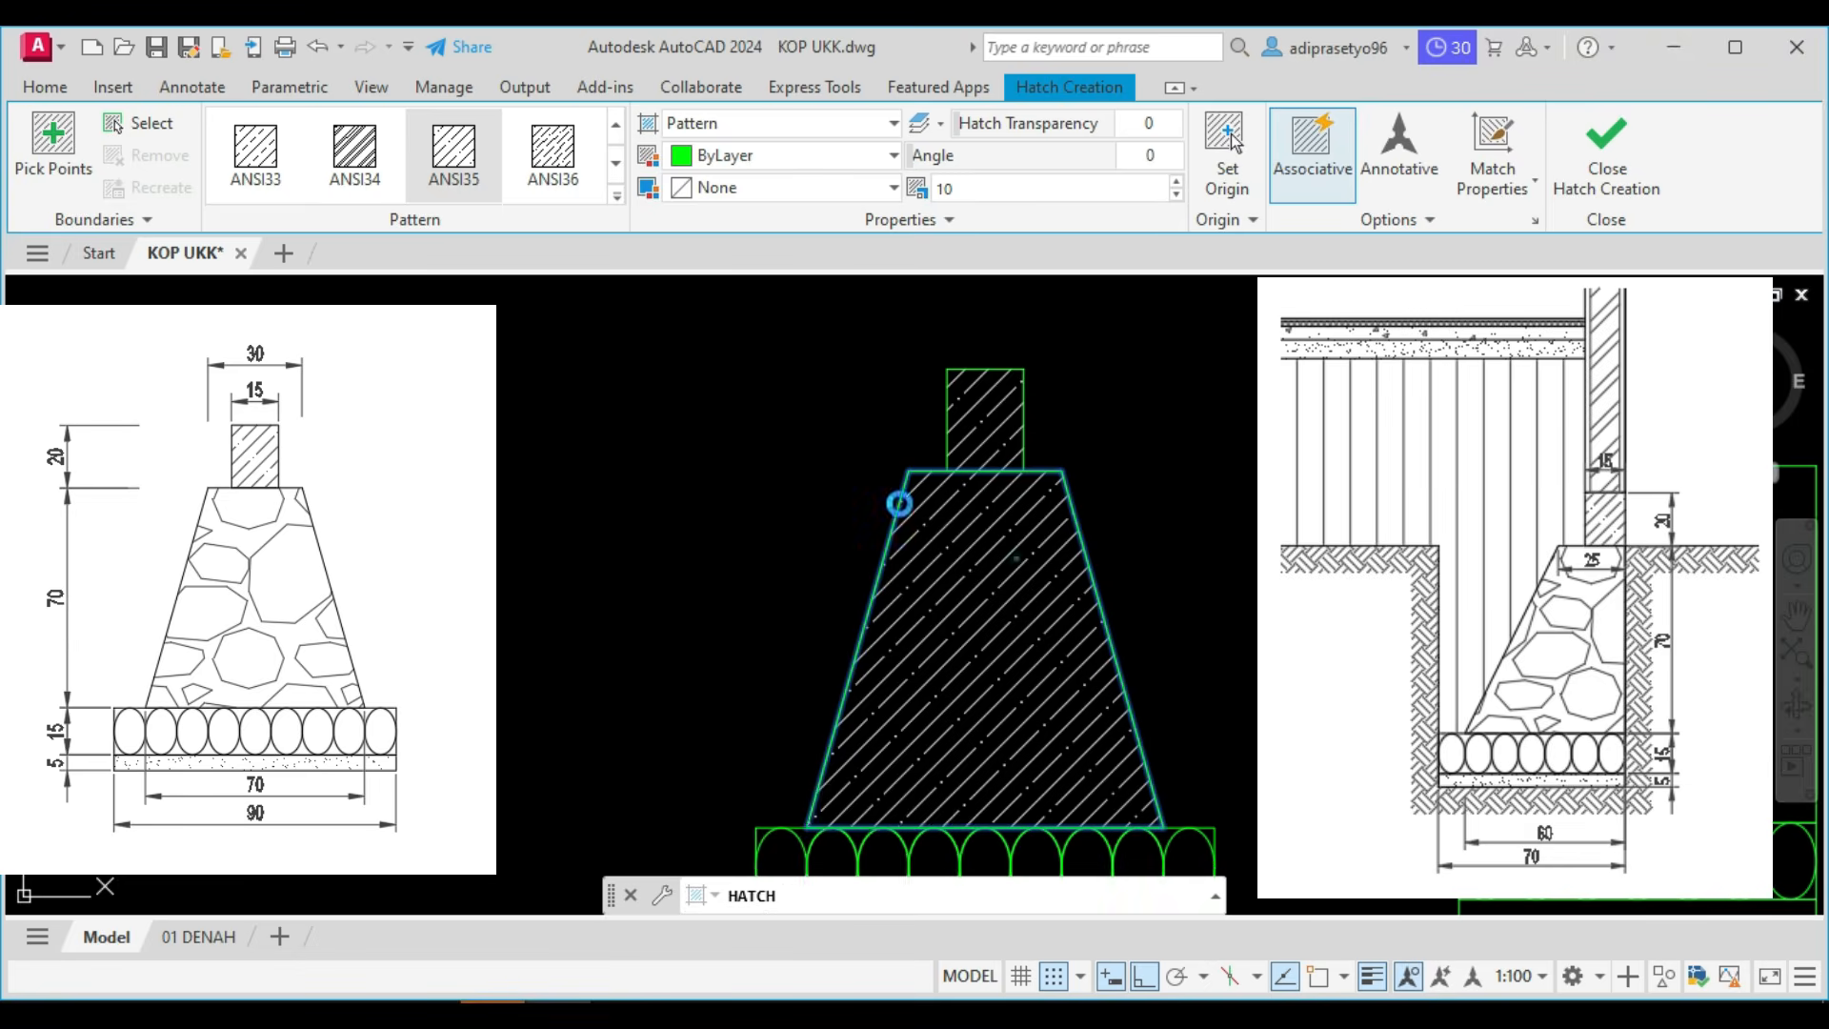
click(615, 200)
scroll(419, 286, down, 5)
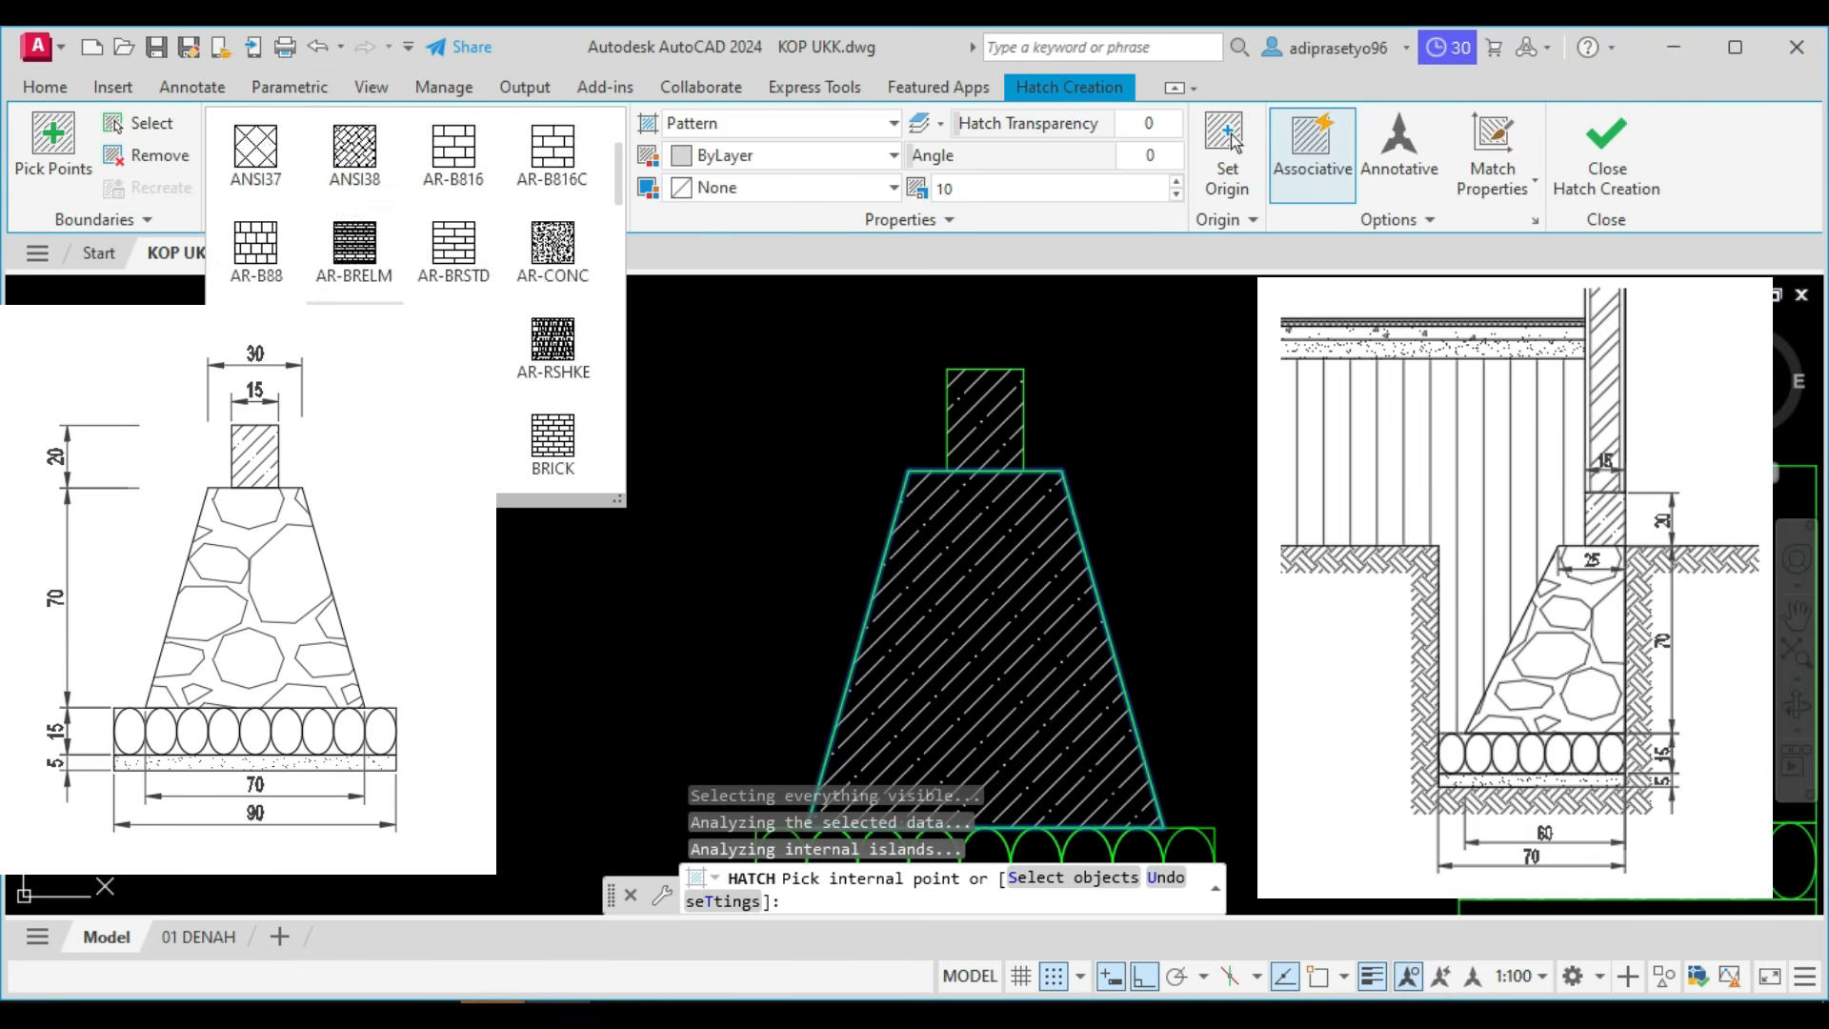
scroll(534, 381, down, 2)
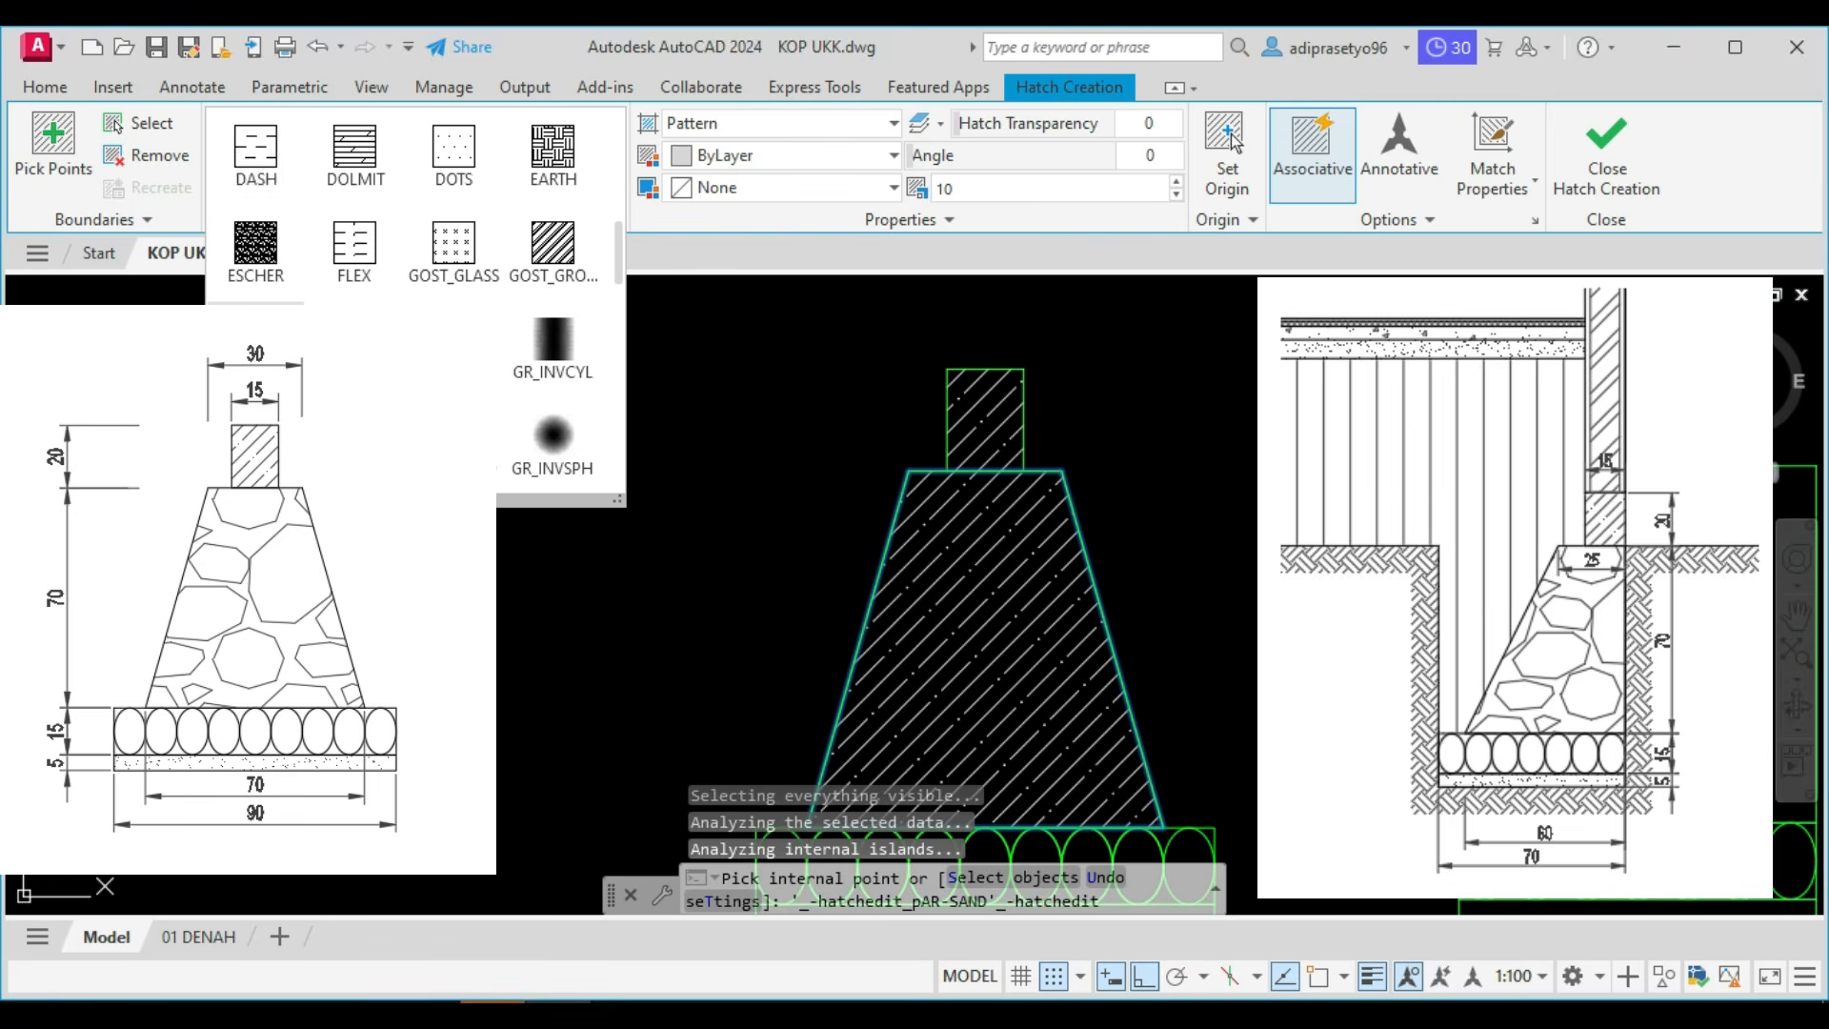
scroll(533, 381, down, 2)
click(255, 345)
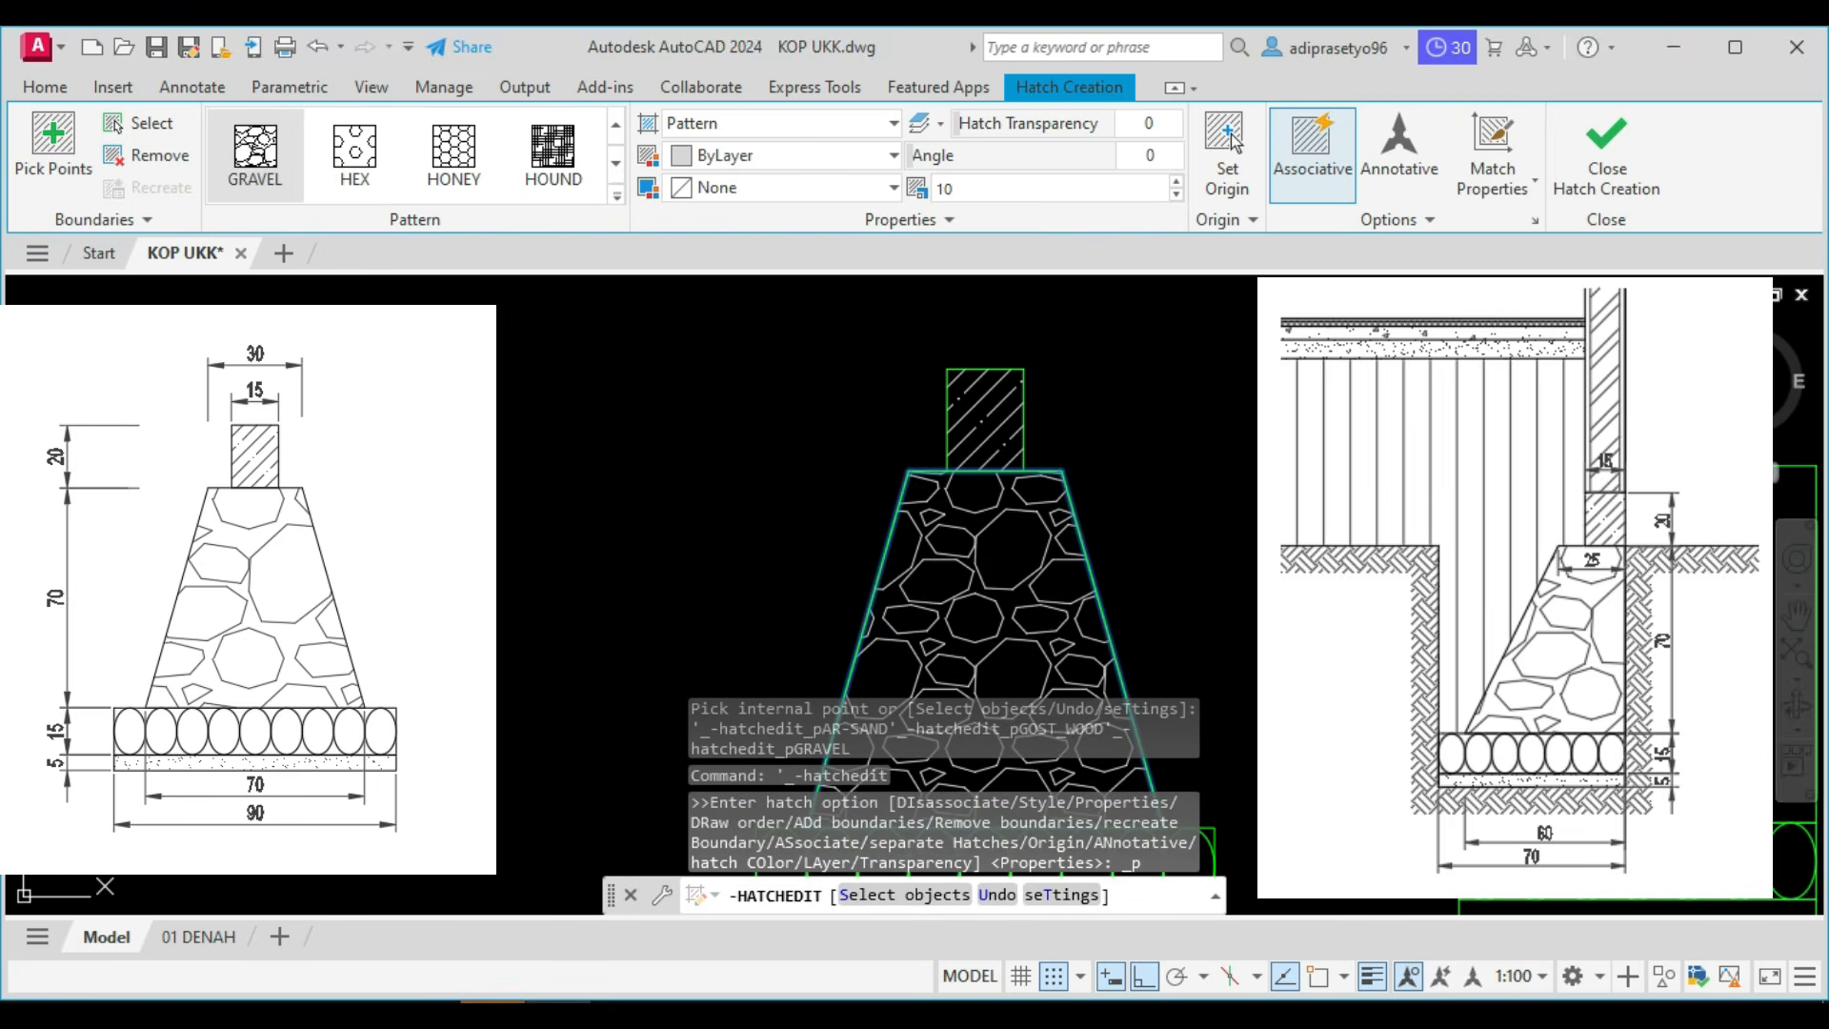
Set the gravel hatch scale to 20 and finish the hatch.
double_click(965, 193)
text(20)
key(Return)
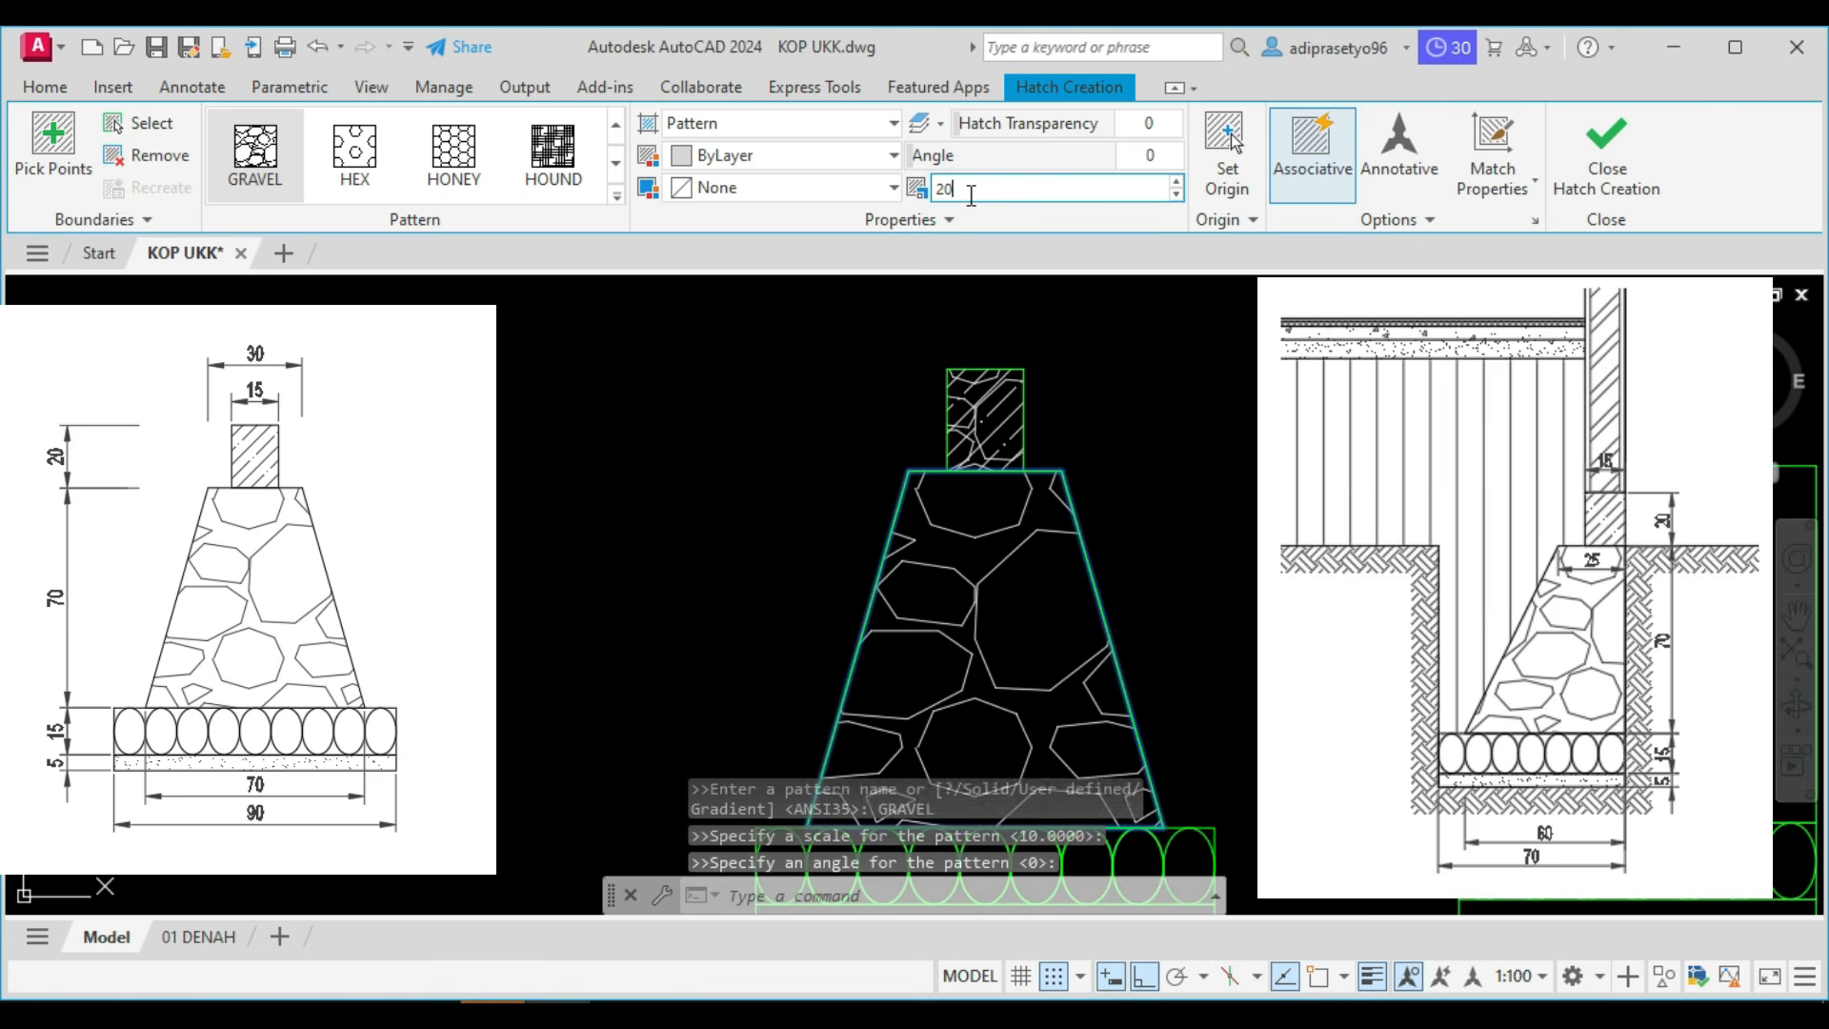
scroll(1179, 364, down, 4)
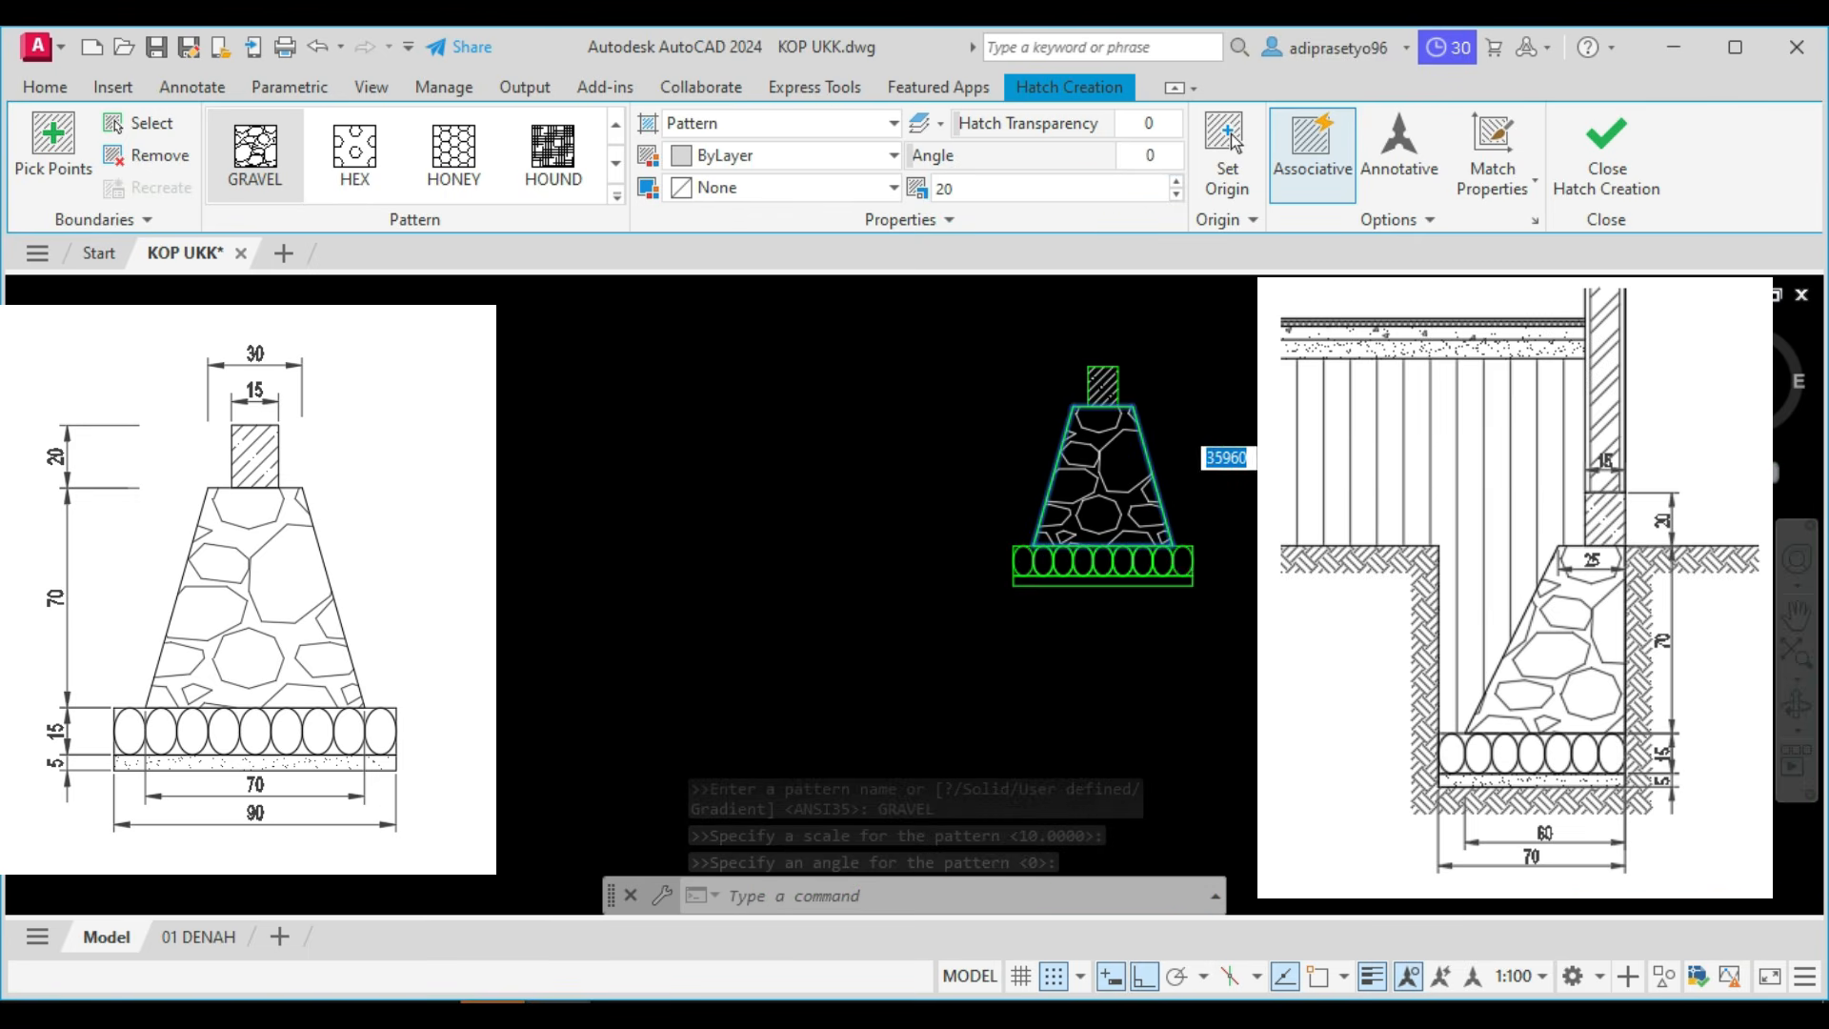
scroll(1148, 547, up, 4)
key(Escape)
Hatch the thin base layer under the type 1 foundation's row of stones with the AR-SAND pattern.
scroll(1048, 562, up, 3)
text(h)
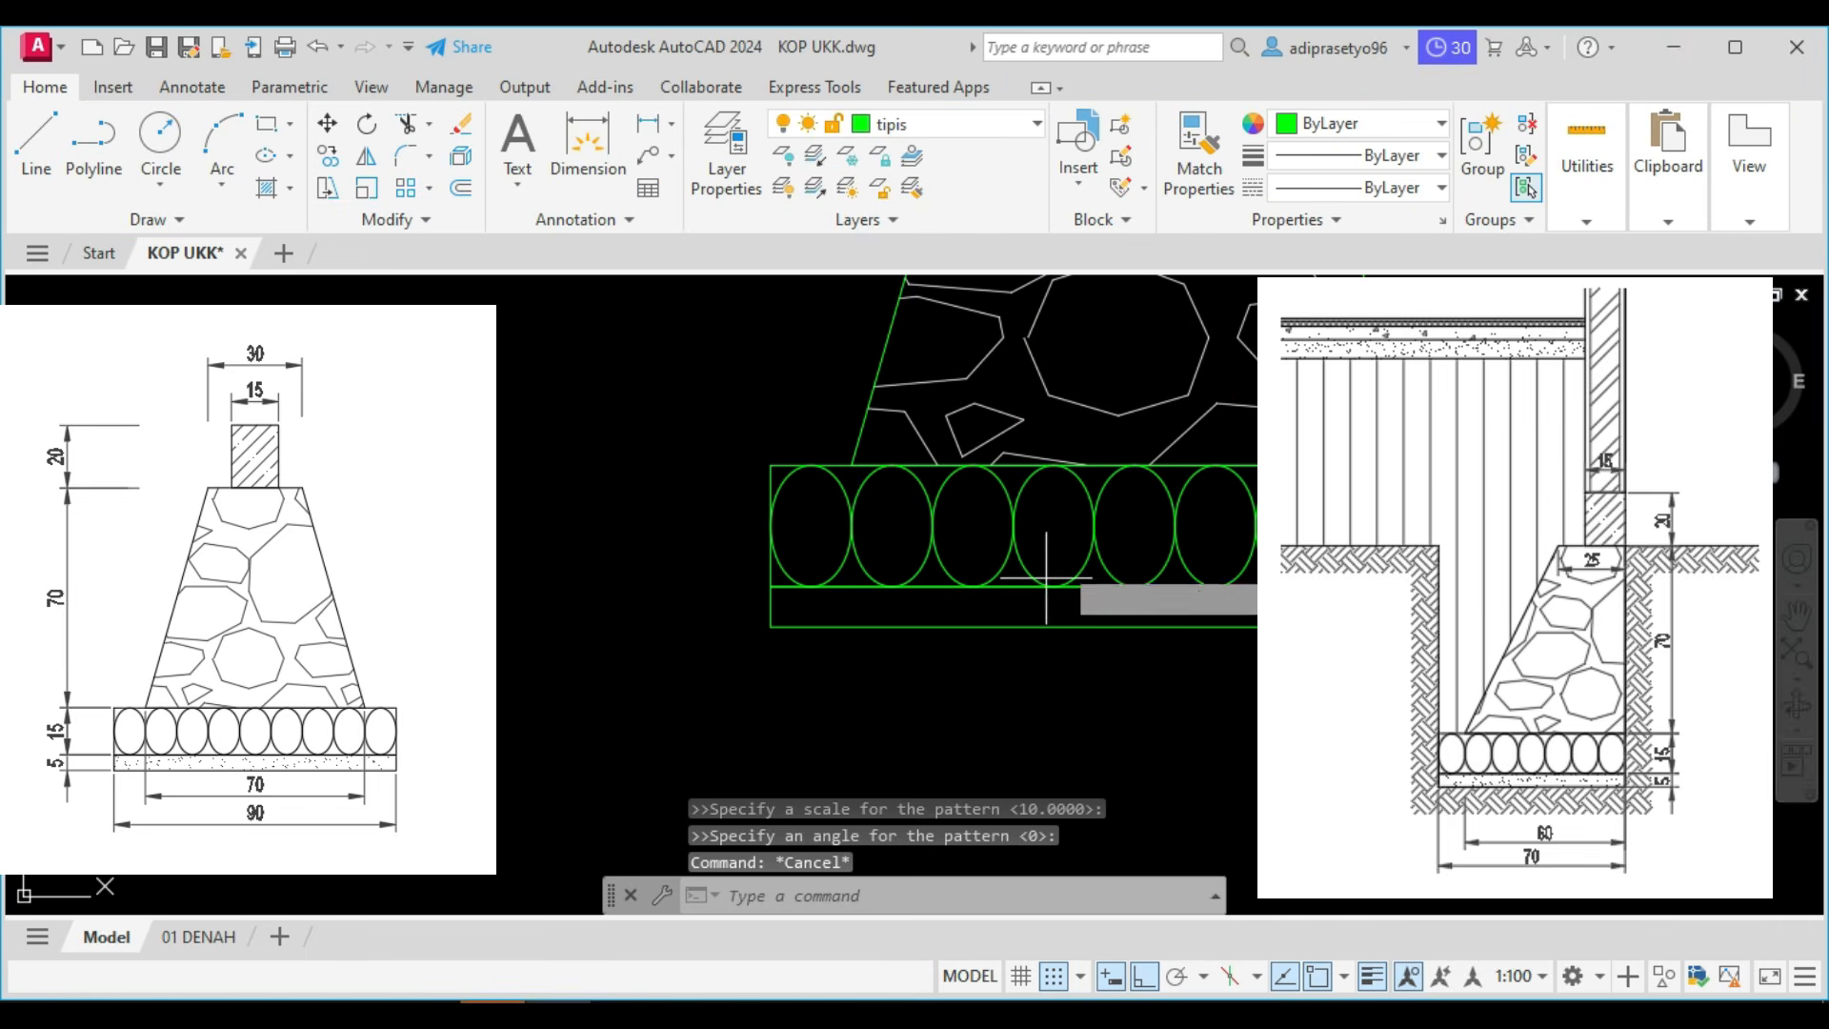
key(Return)
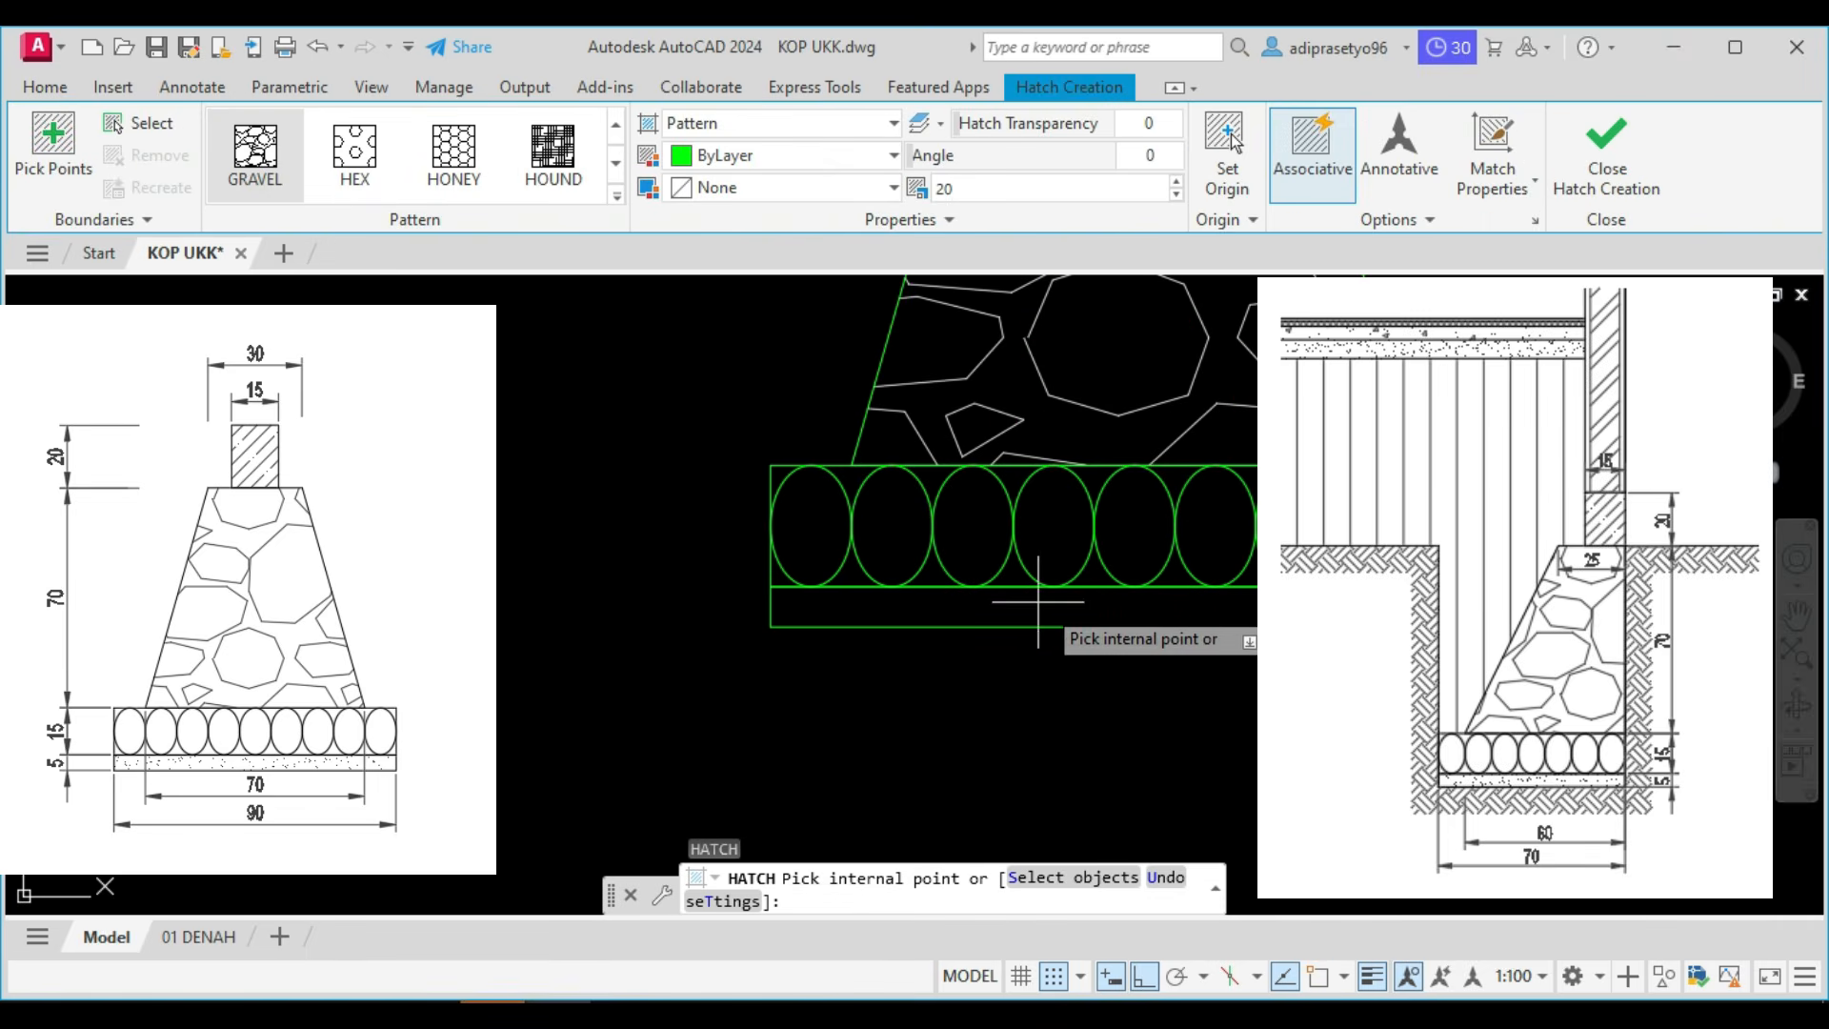
click(1040, 605)
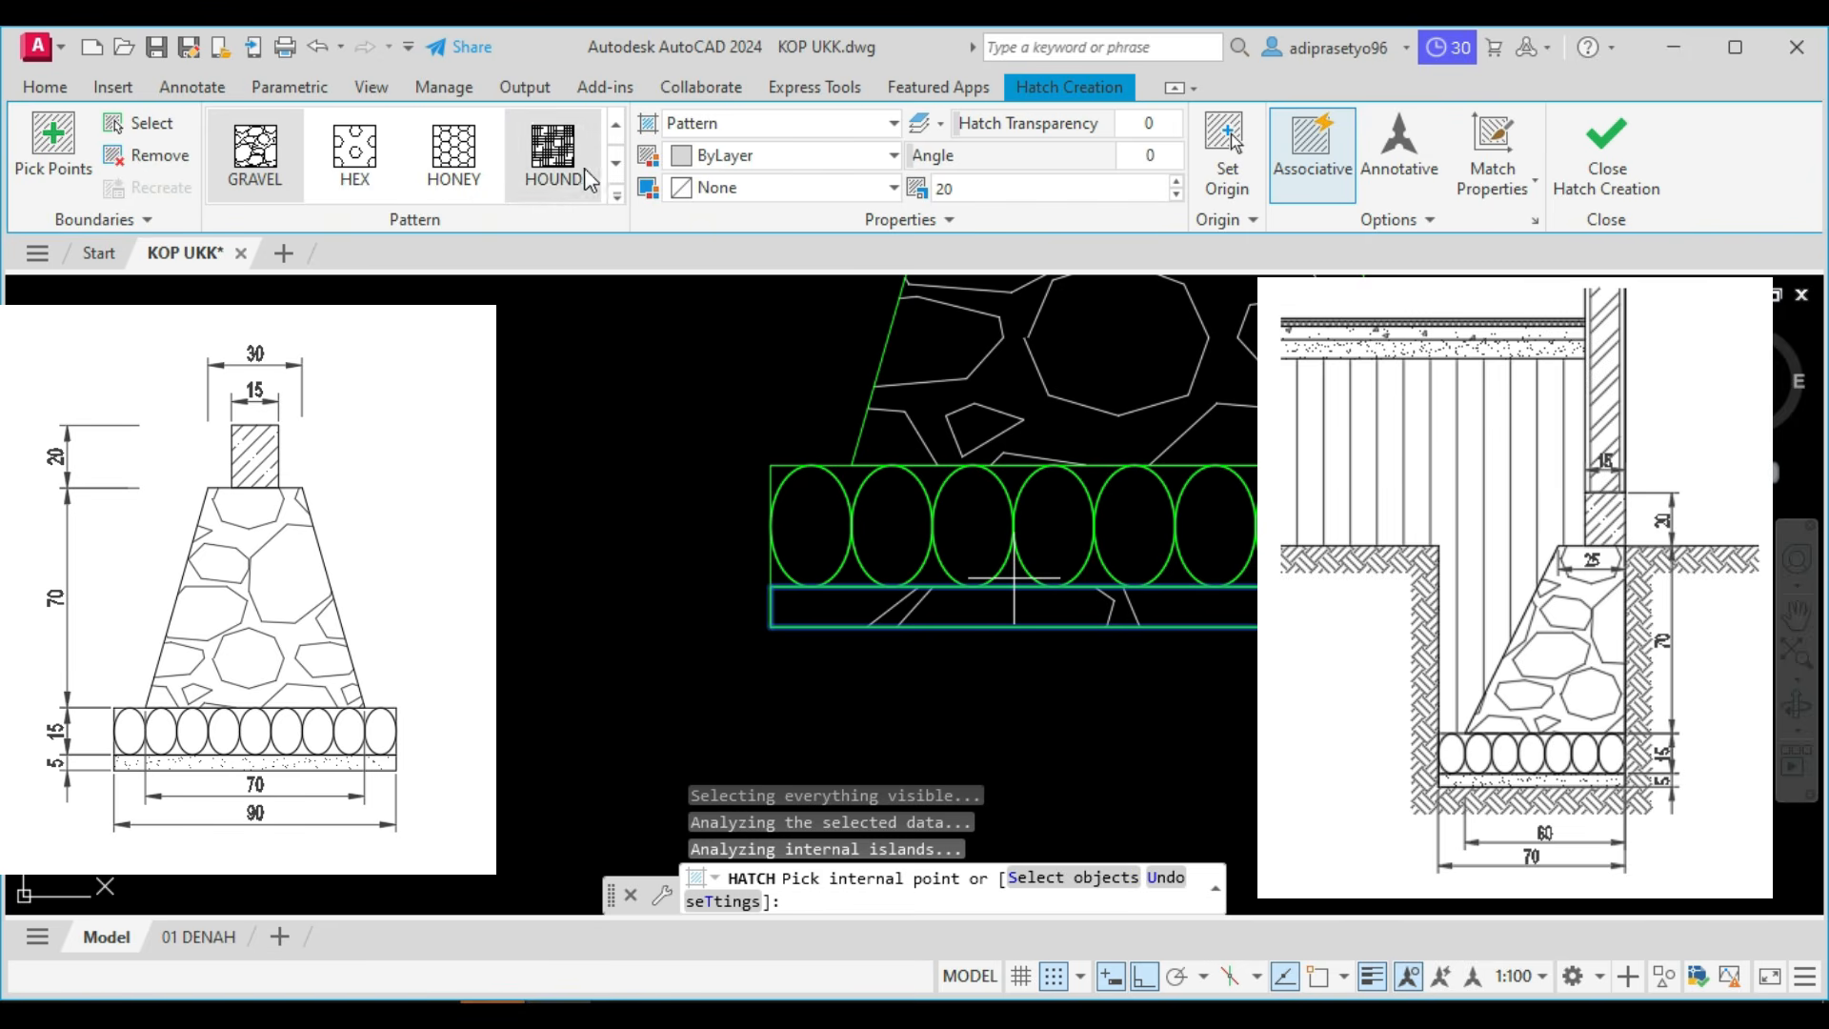
click(617, 193)
scroll(414, 293, down, 1)
scroll(415, 293, up, 4)
scroll(417, 297, up, 1)
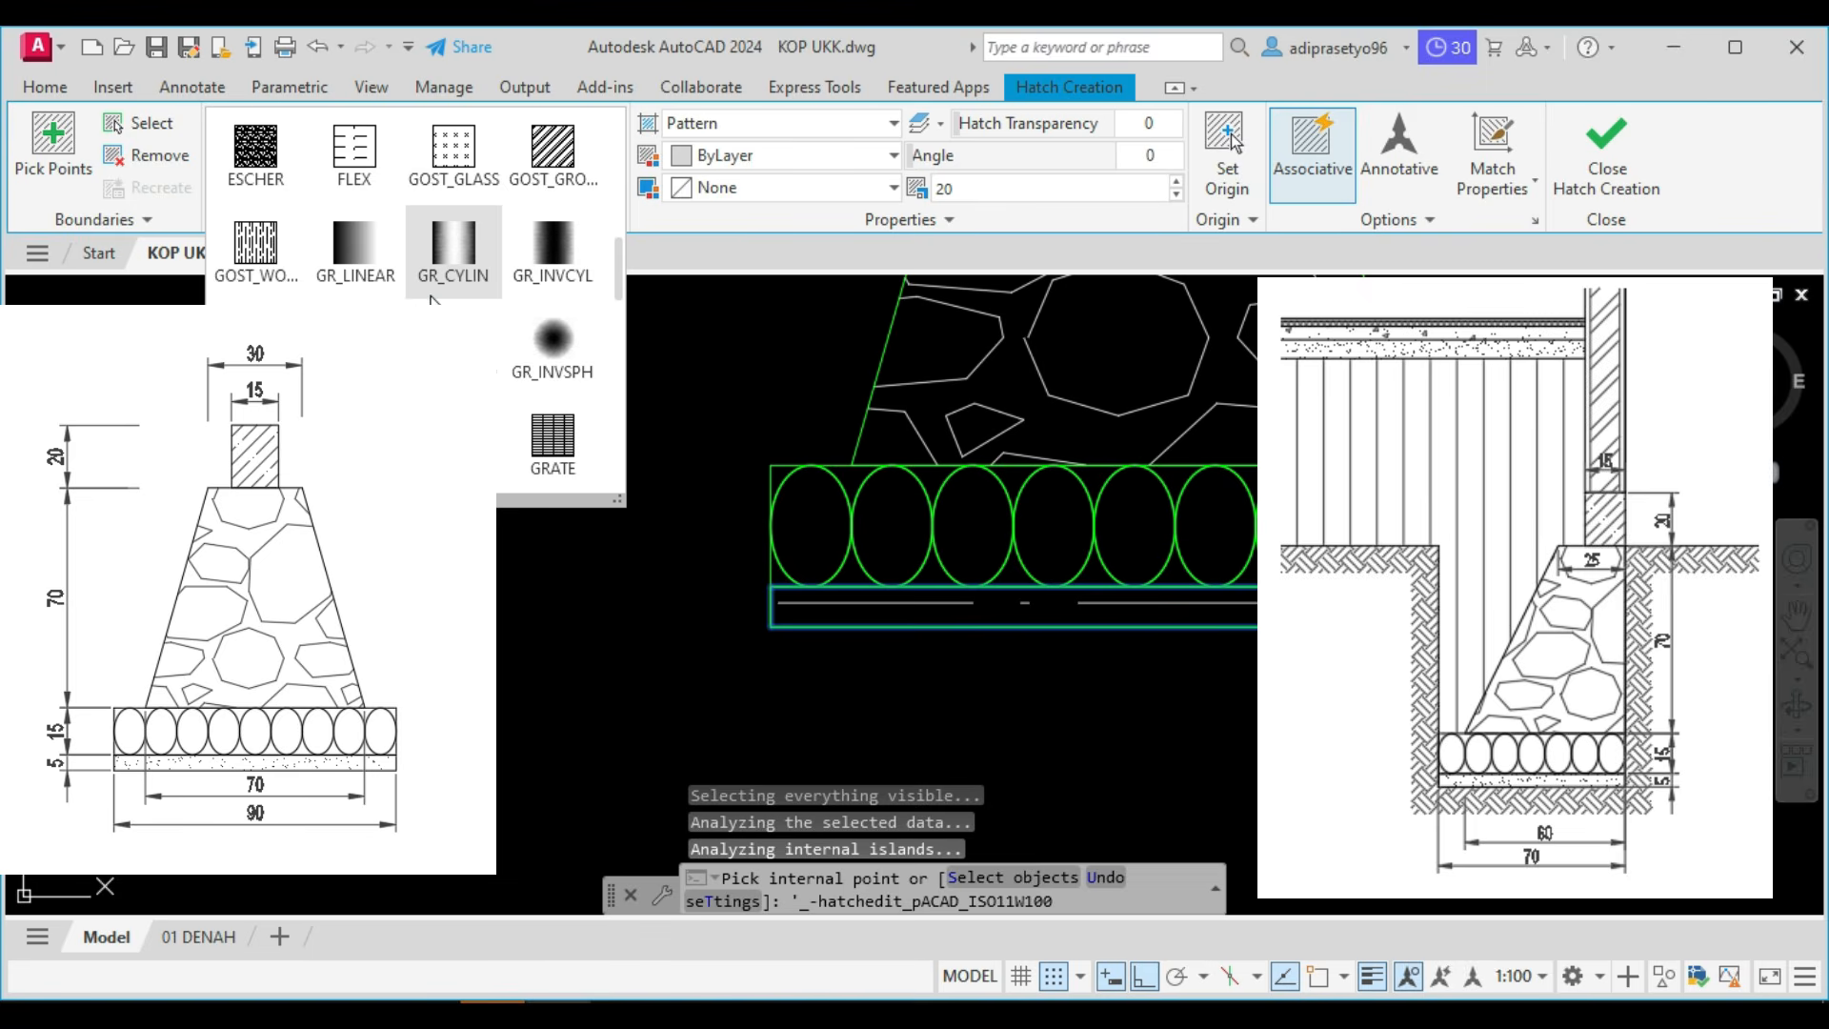
scroll(433, 299, up, 4)
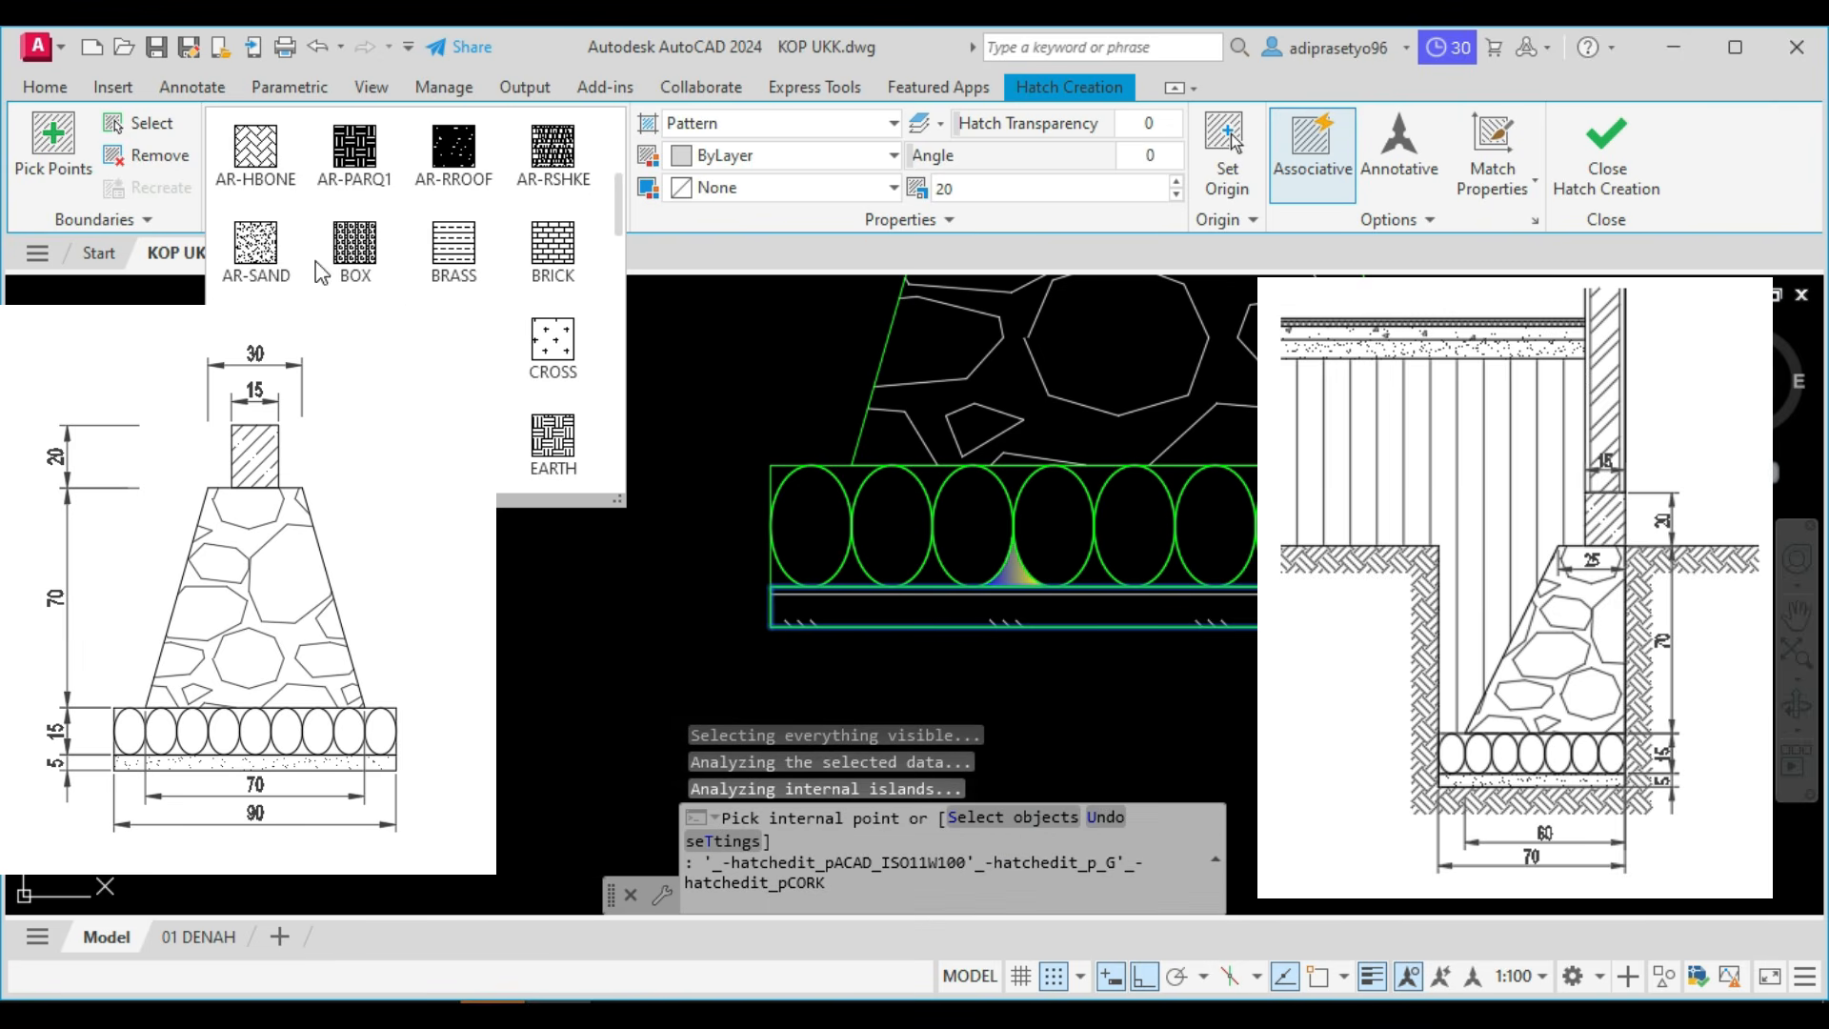
click(255, 246)
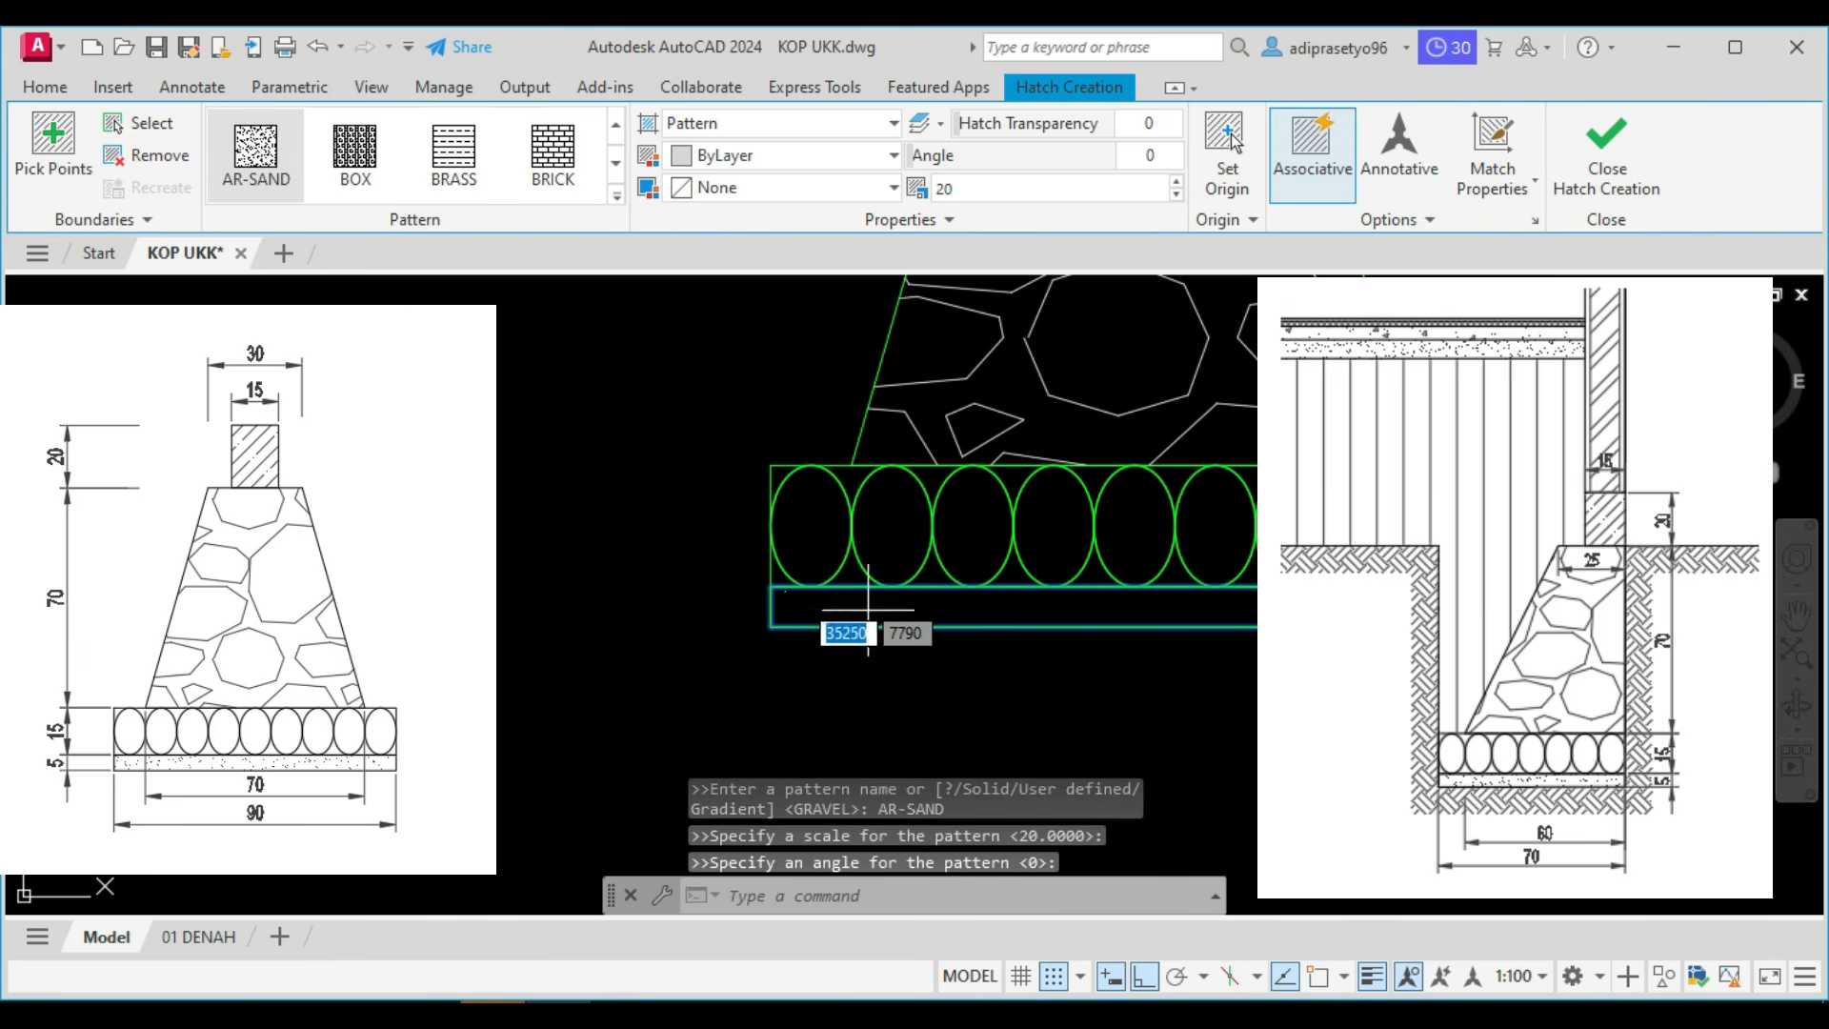
Set the base layer's sand hatch scale to 1 and finish the hatch.
scroll(868, 610, up, 2)
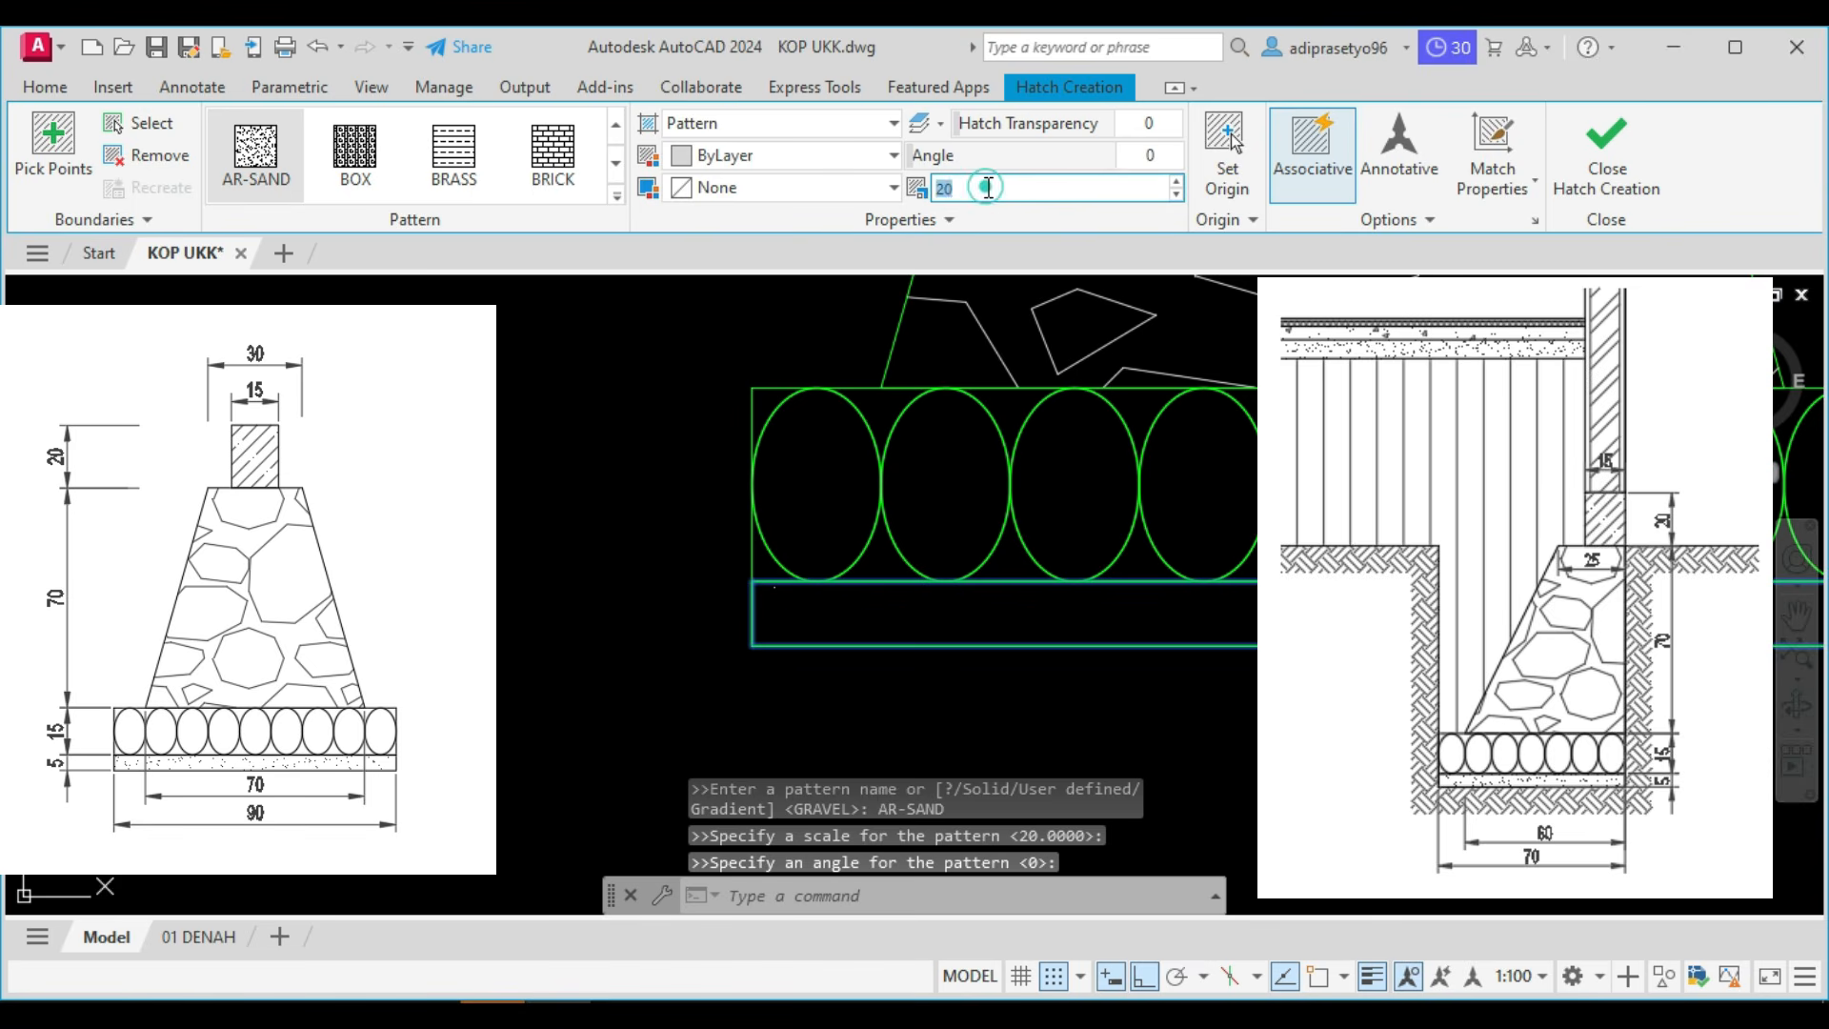
key(Return)
key(Return)
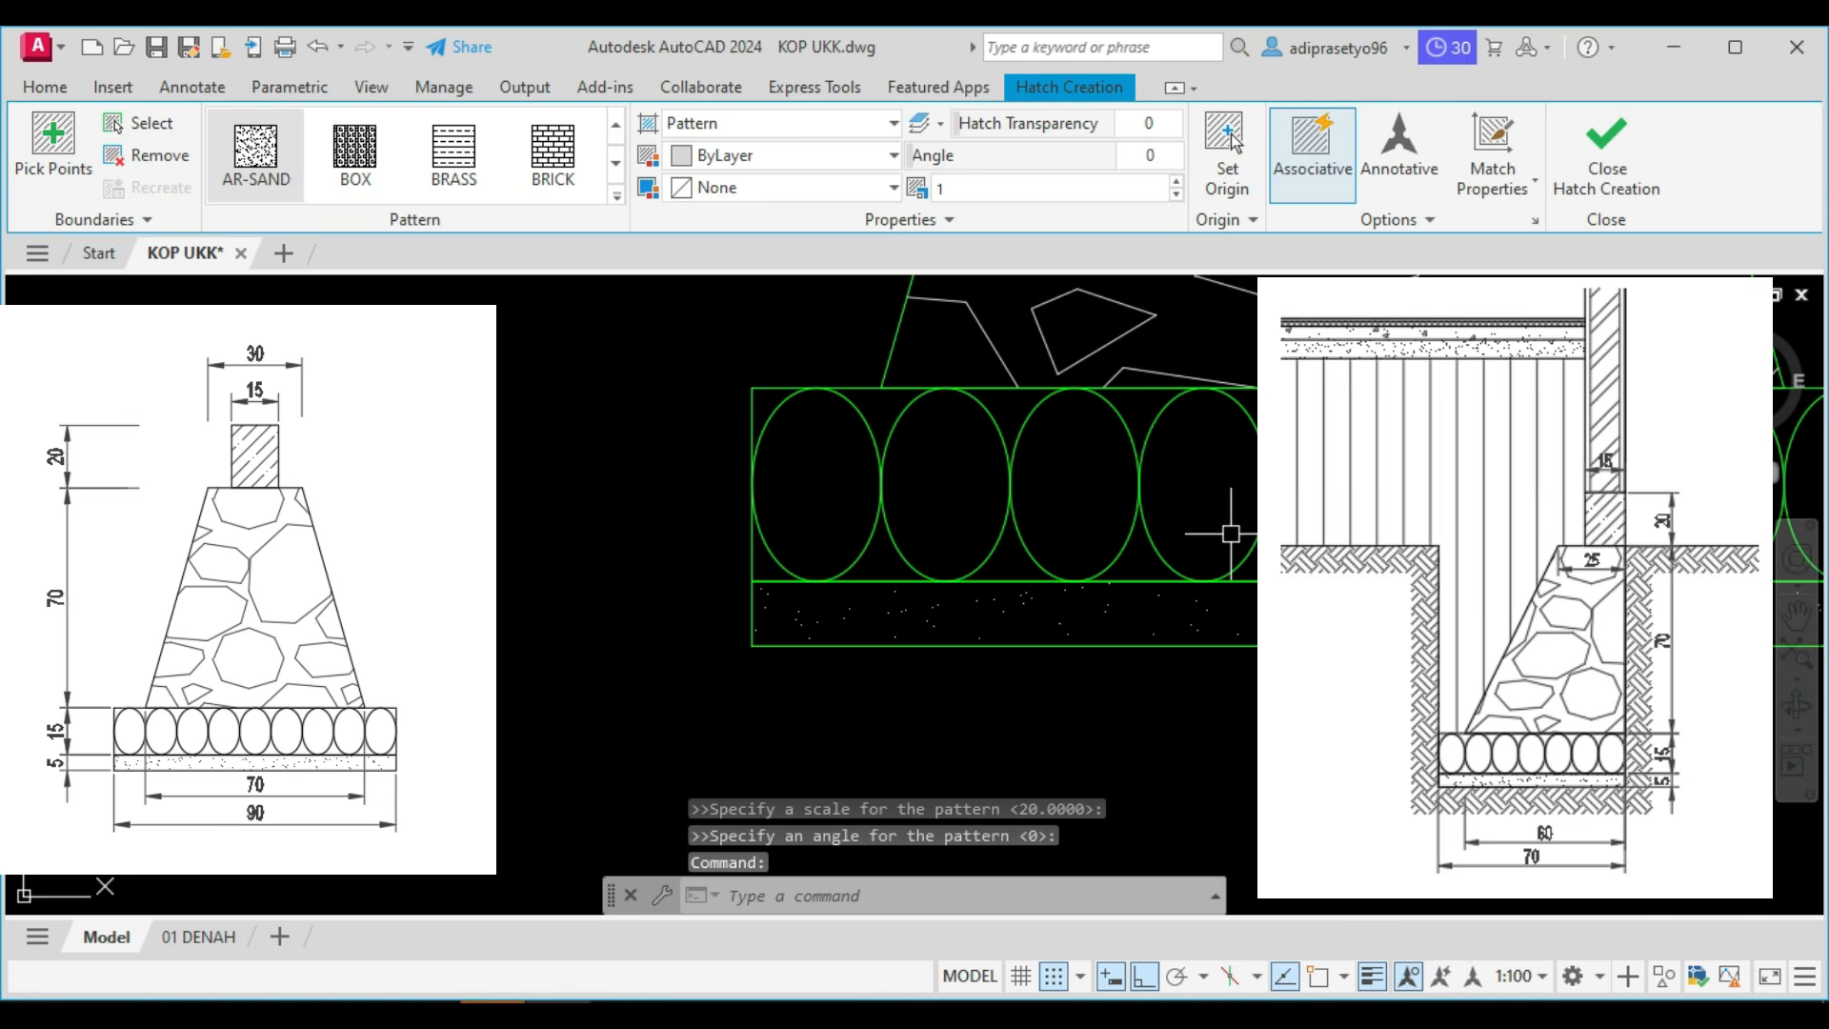
Hatch the sloped body of the type 2 foundation with the AR-SAND pattern at scale 1.
scroll(1071, 686, down, 6)
middle_drag(993, 641, 842, 661)
middle_drag(1028, 511, 898, 512)
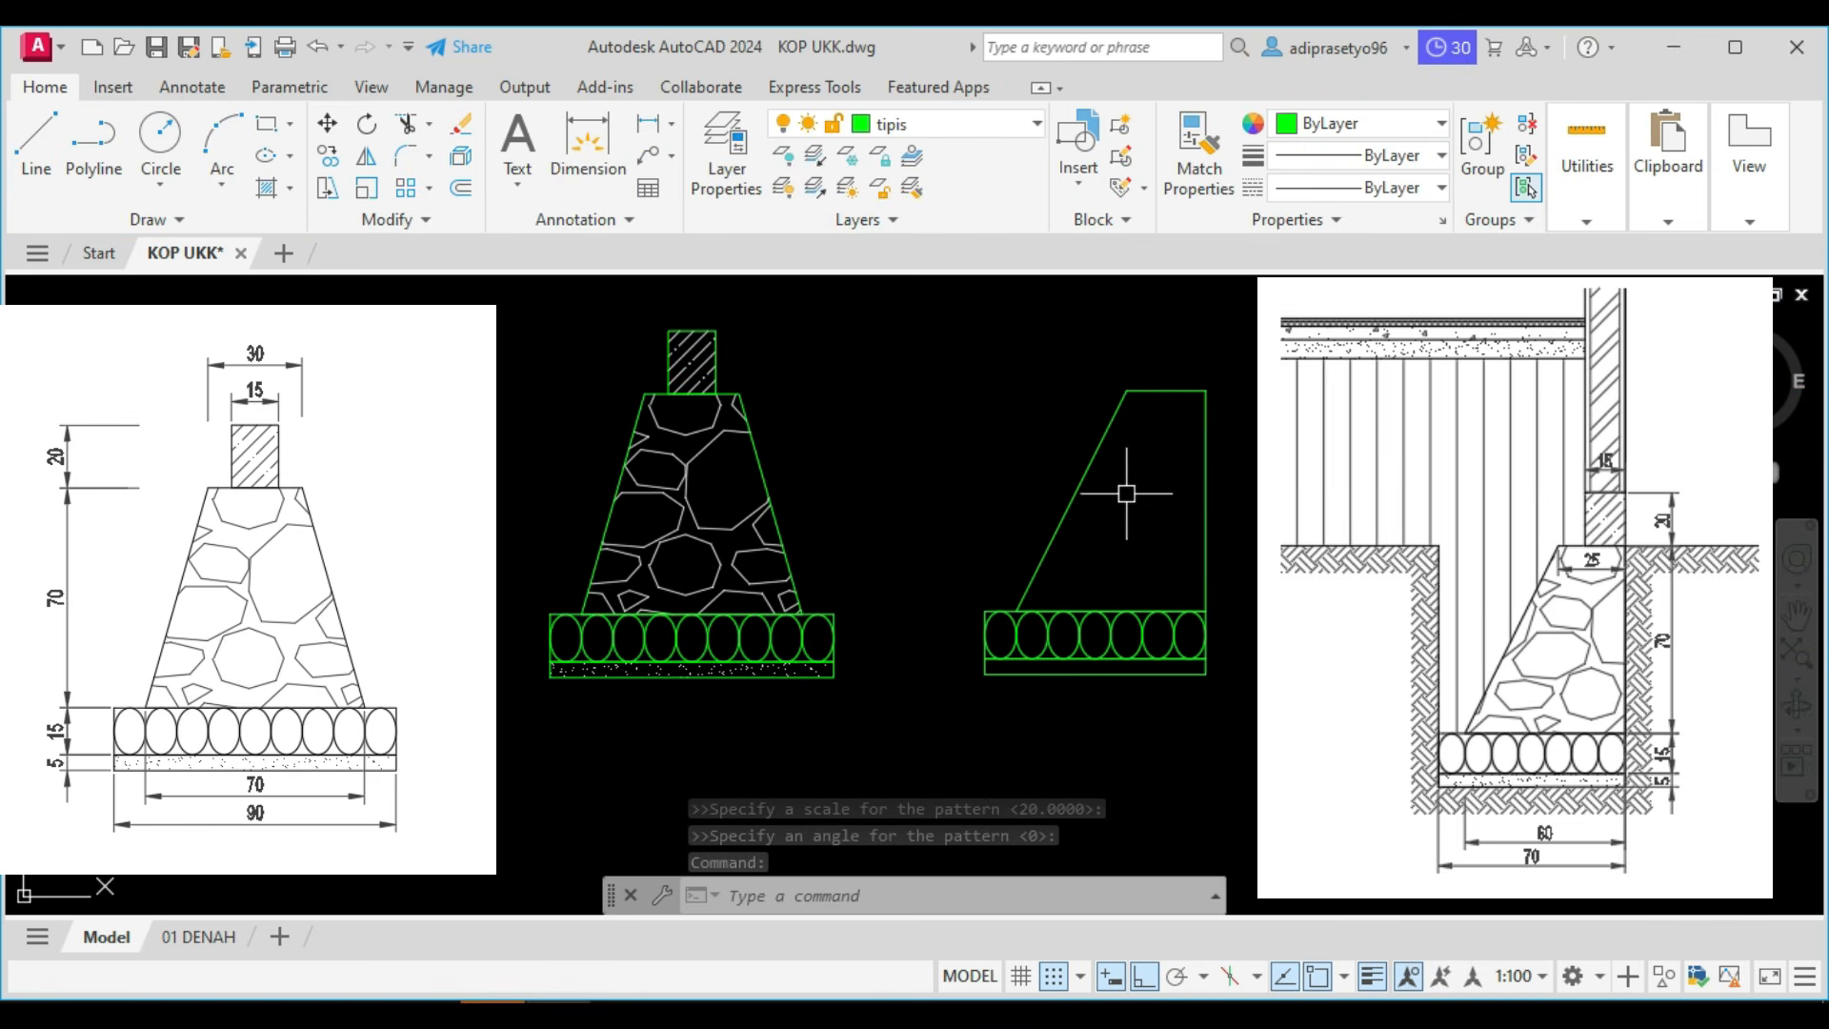
text(h)
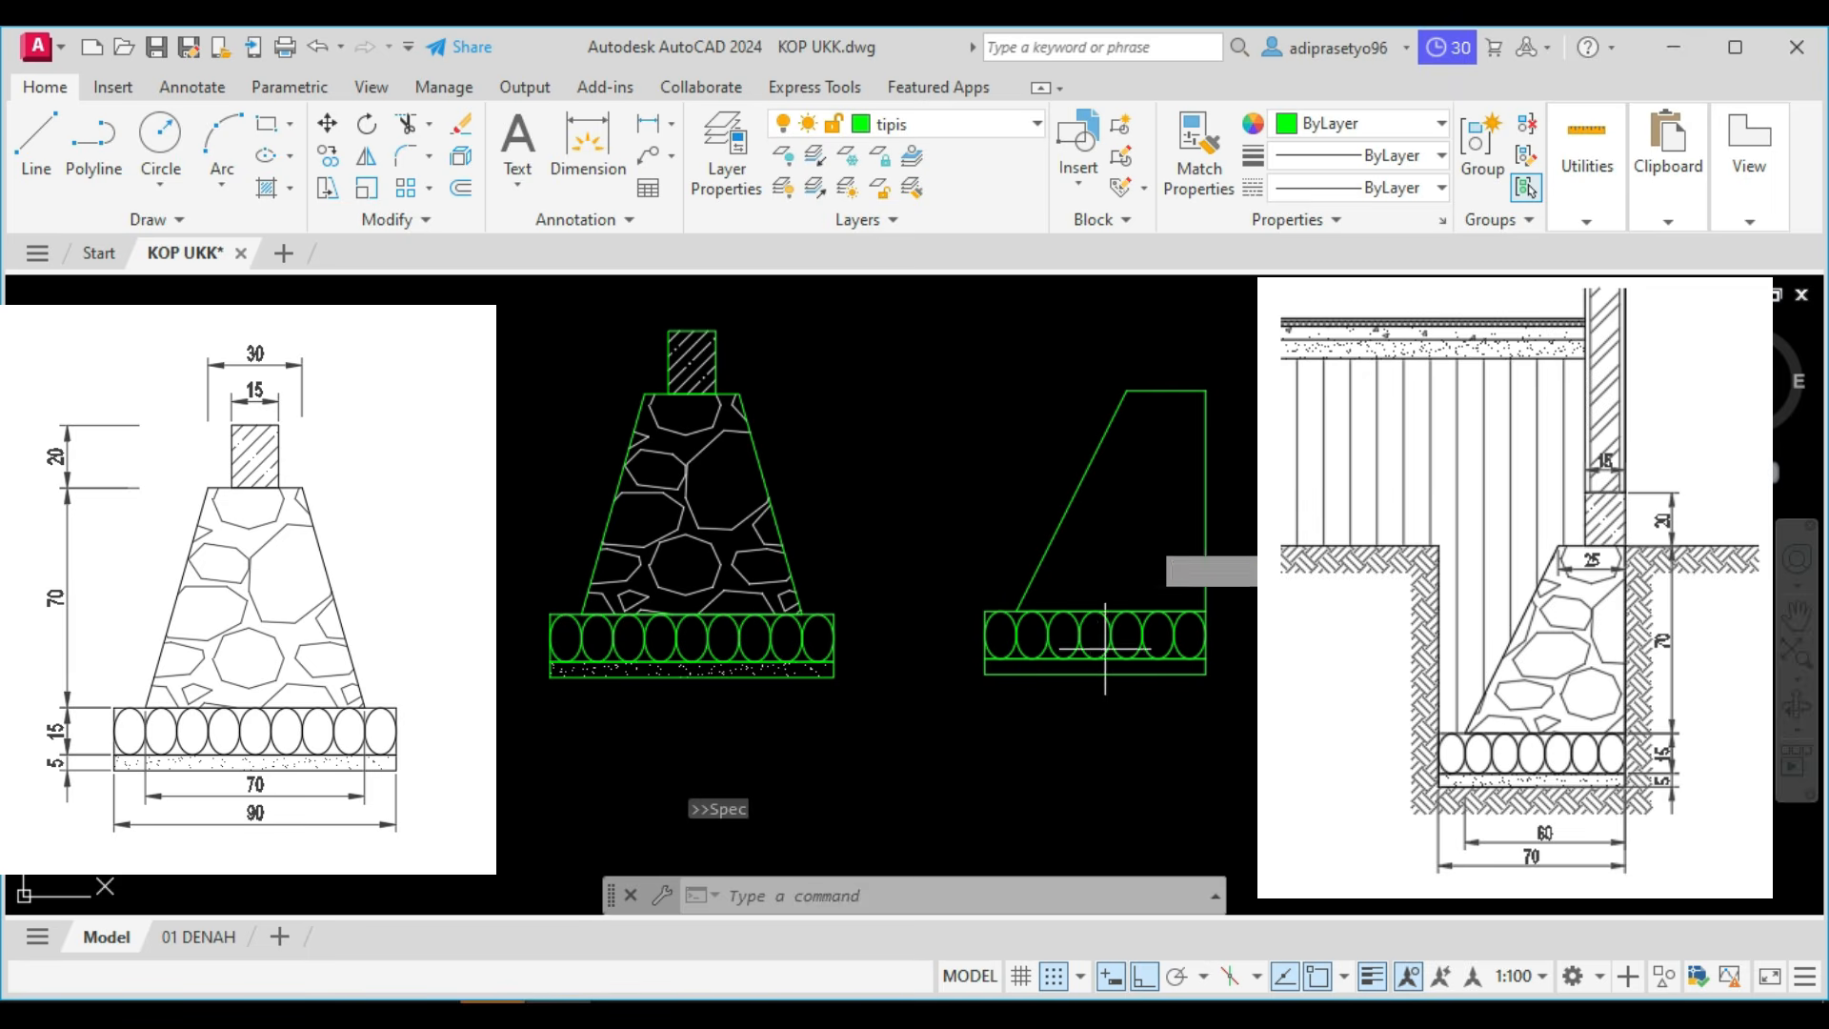
key(Return)
click(1150, 512)
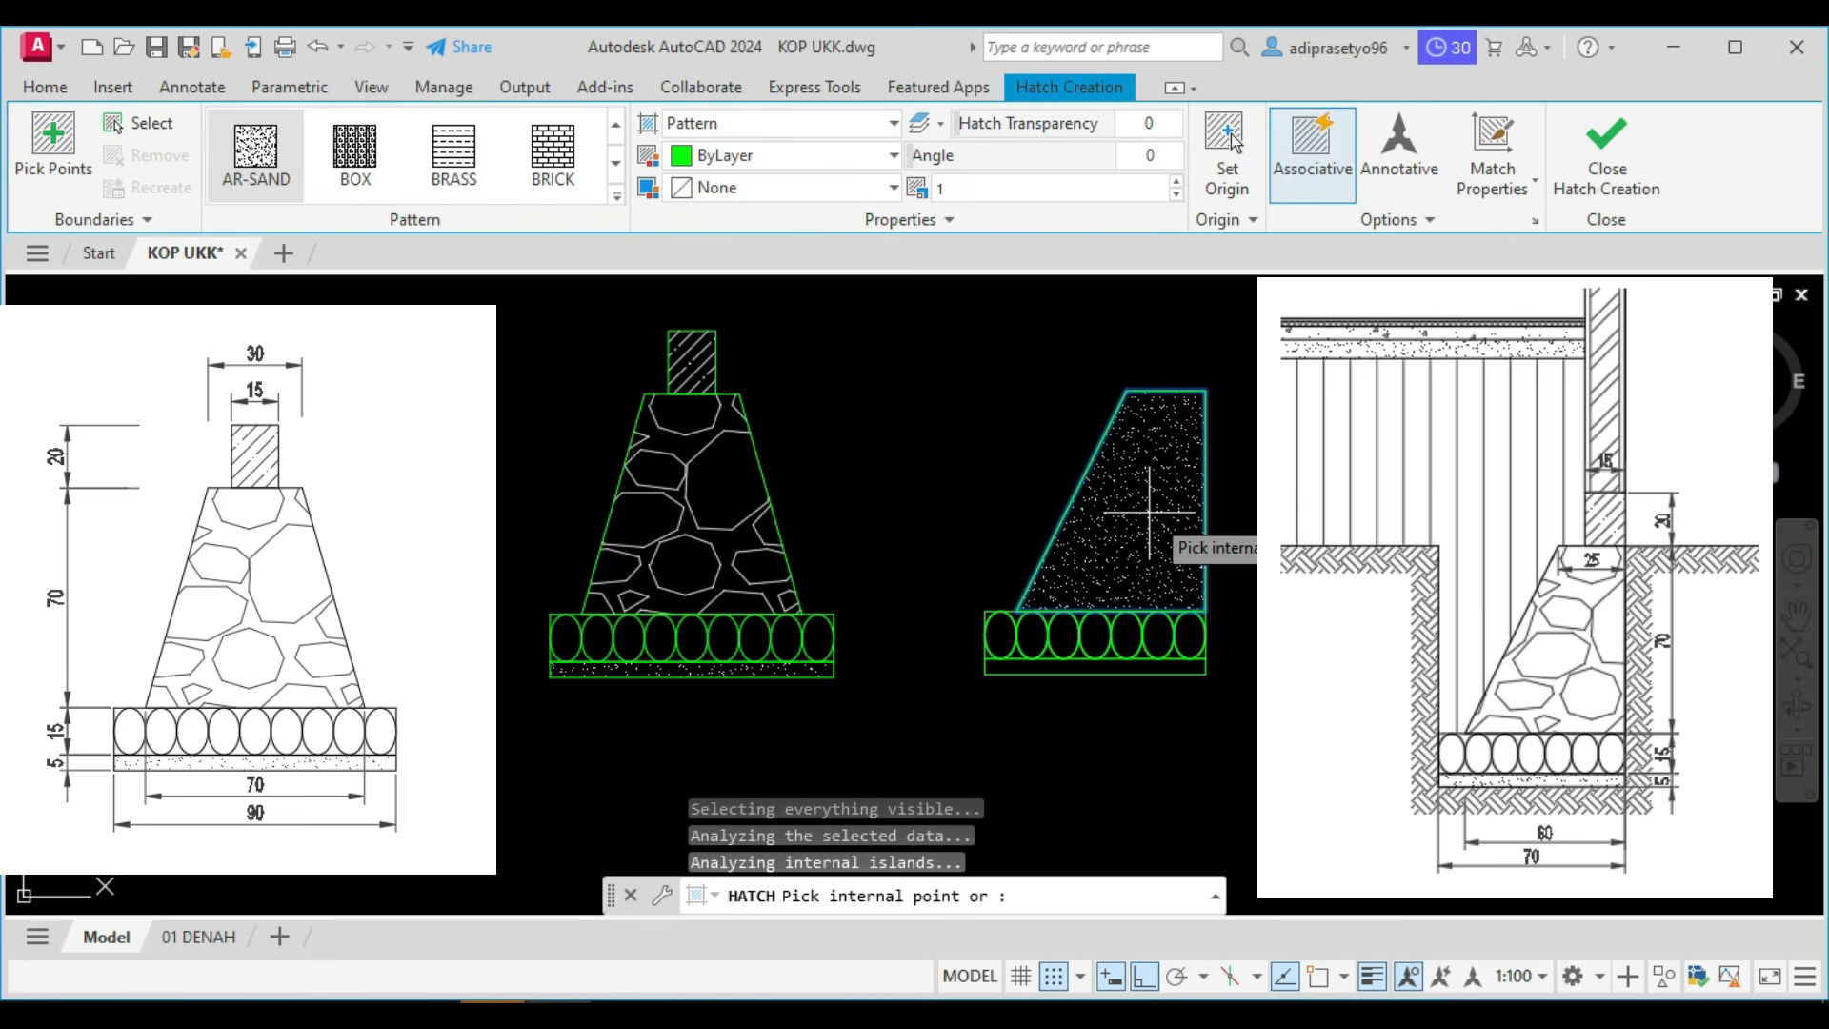
key(Return)
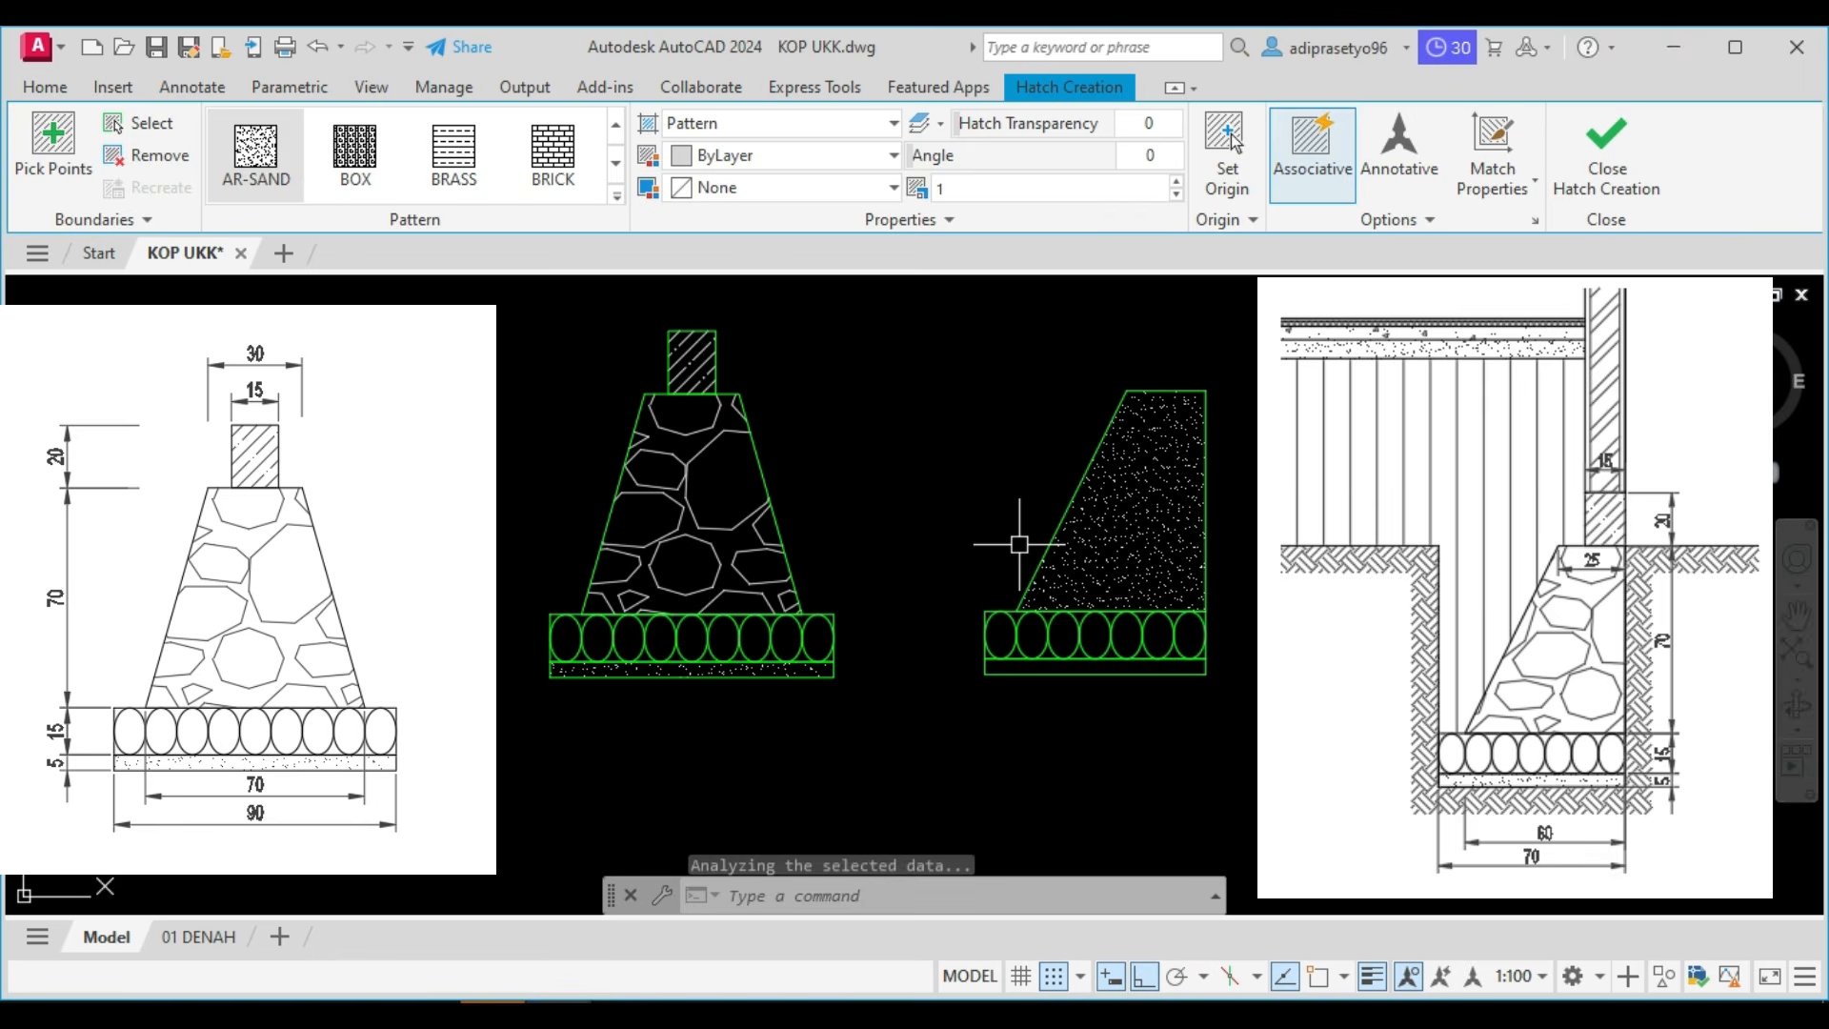
key(Escape)
Hatch the thin base layer of the type 2 foundation with AR-SAND at scale 1.
key(Return)
scroll(1091, 634, up, 2)
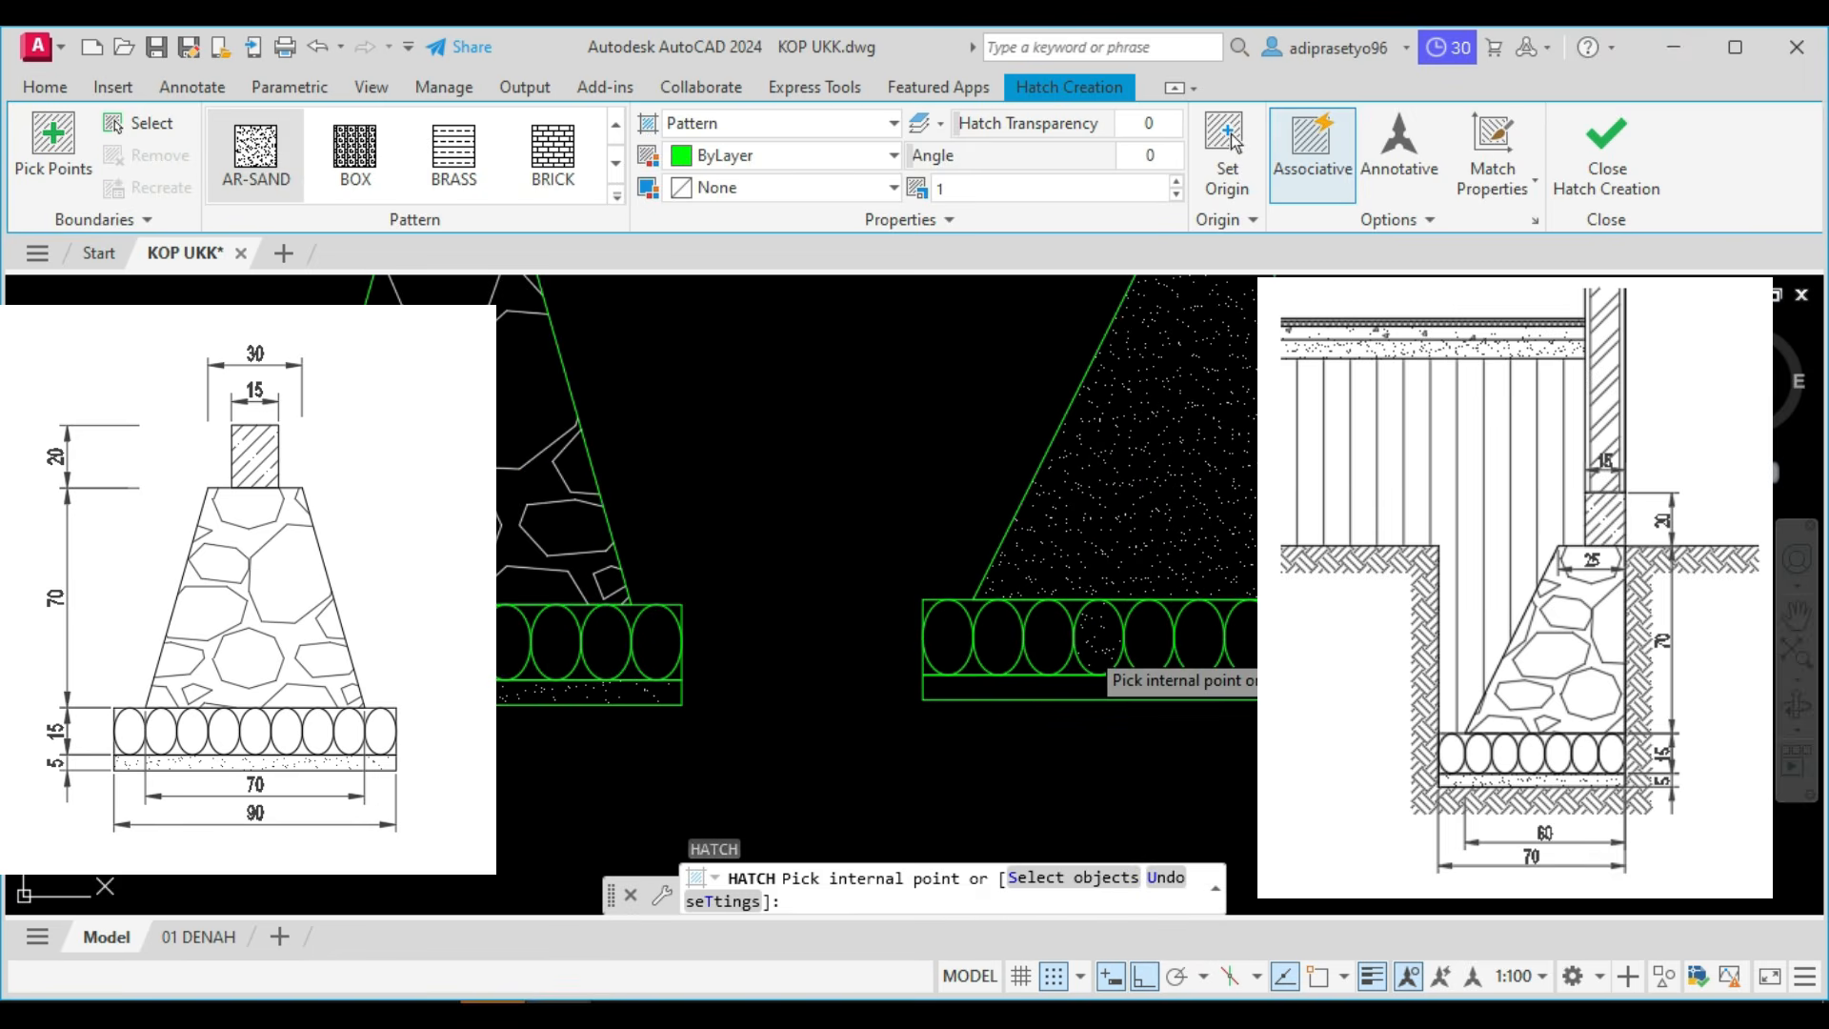
click(1074, 684)
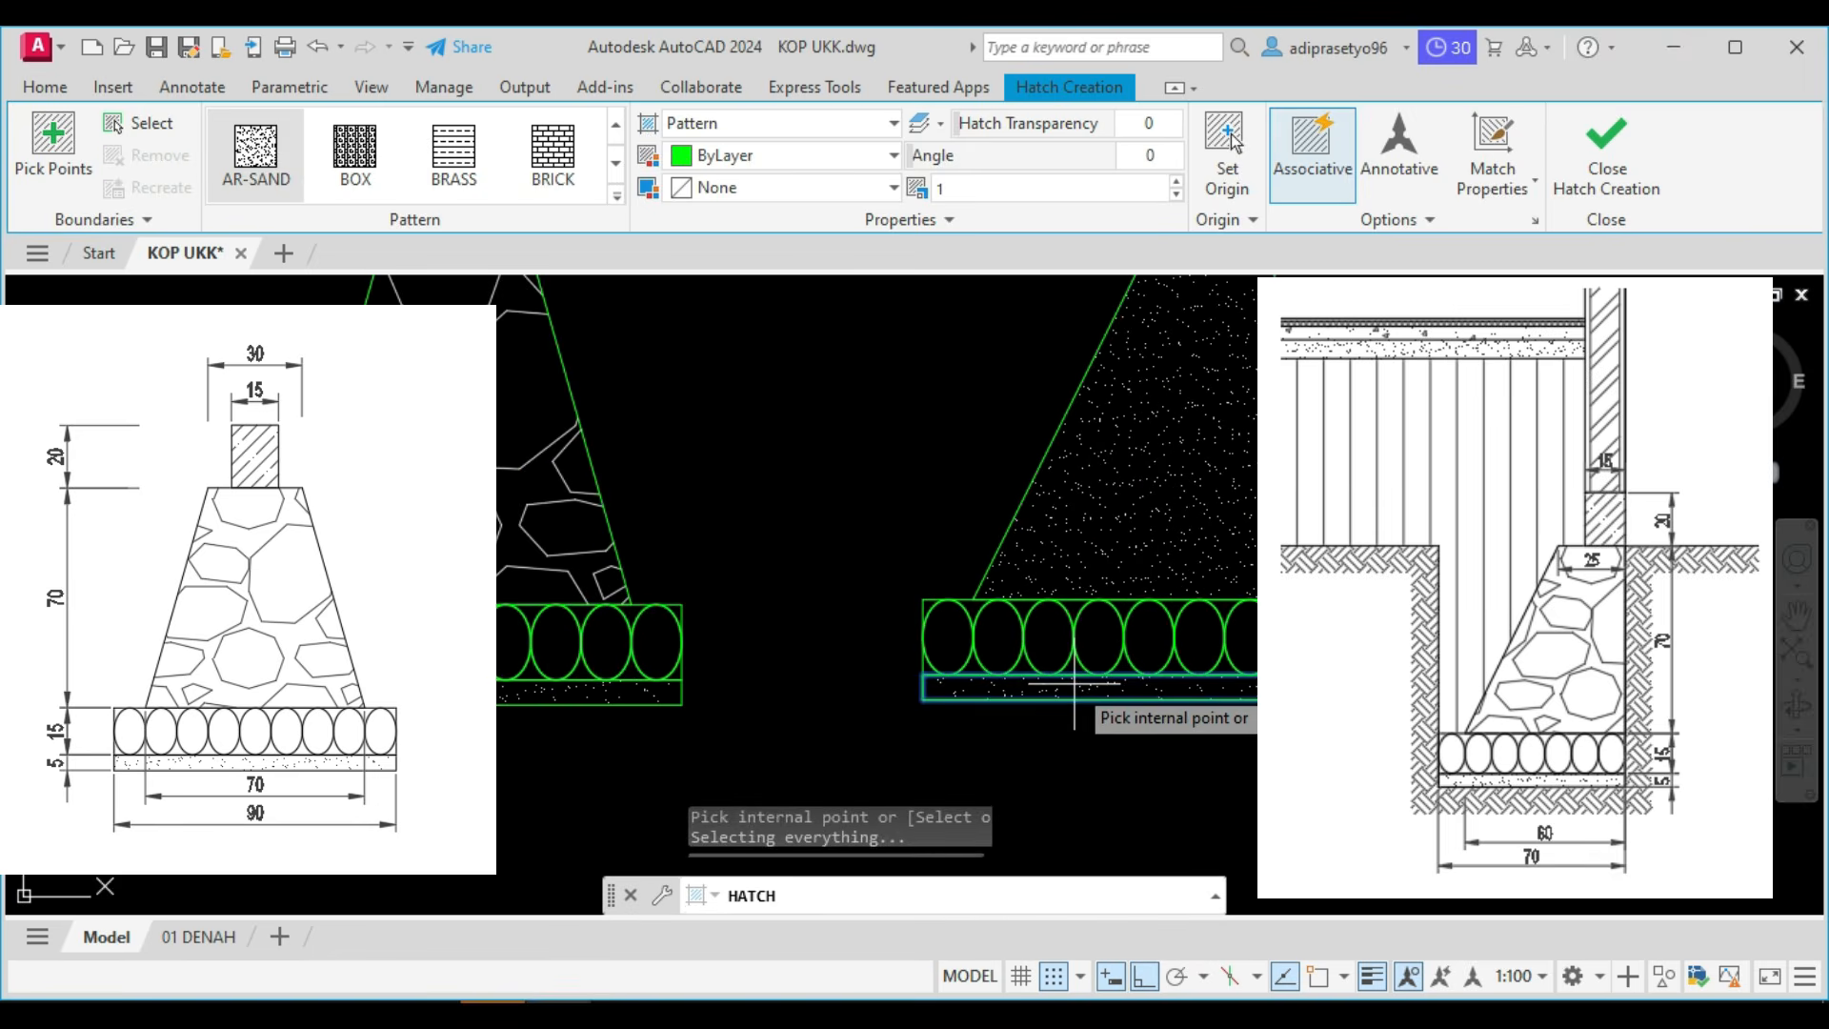
key(Return)
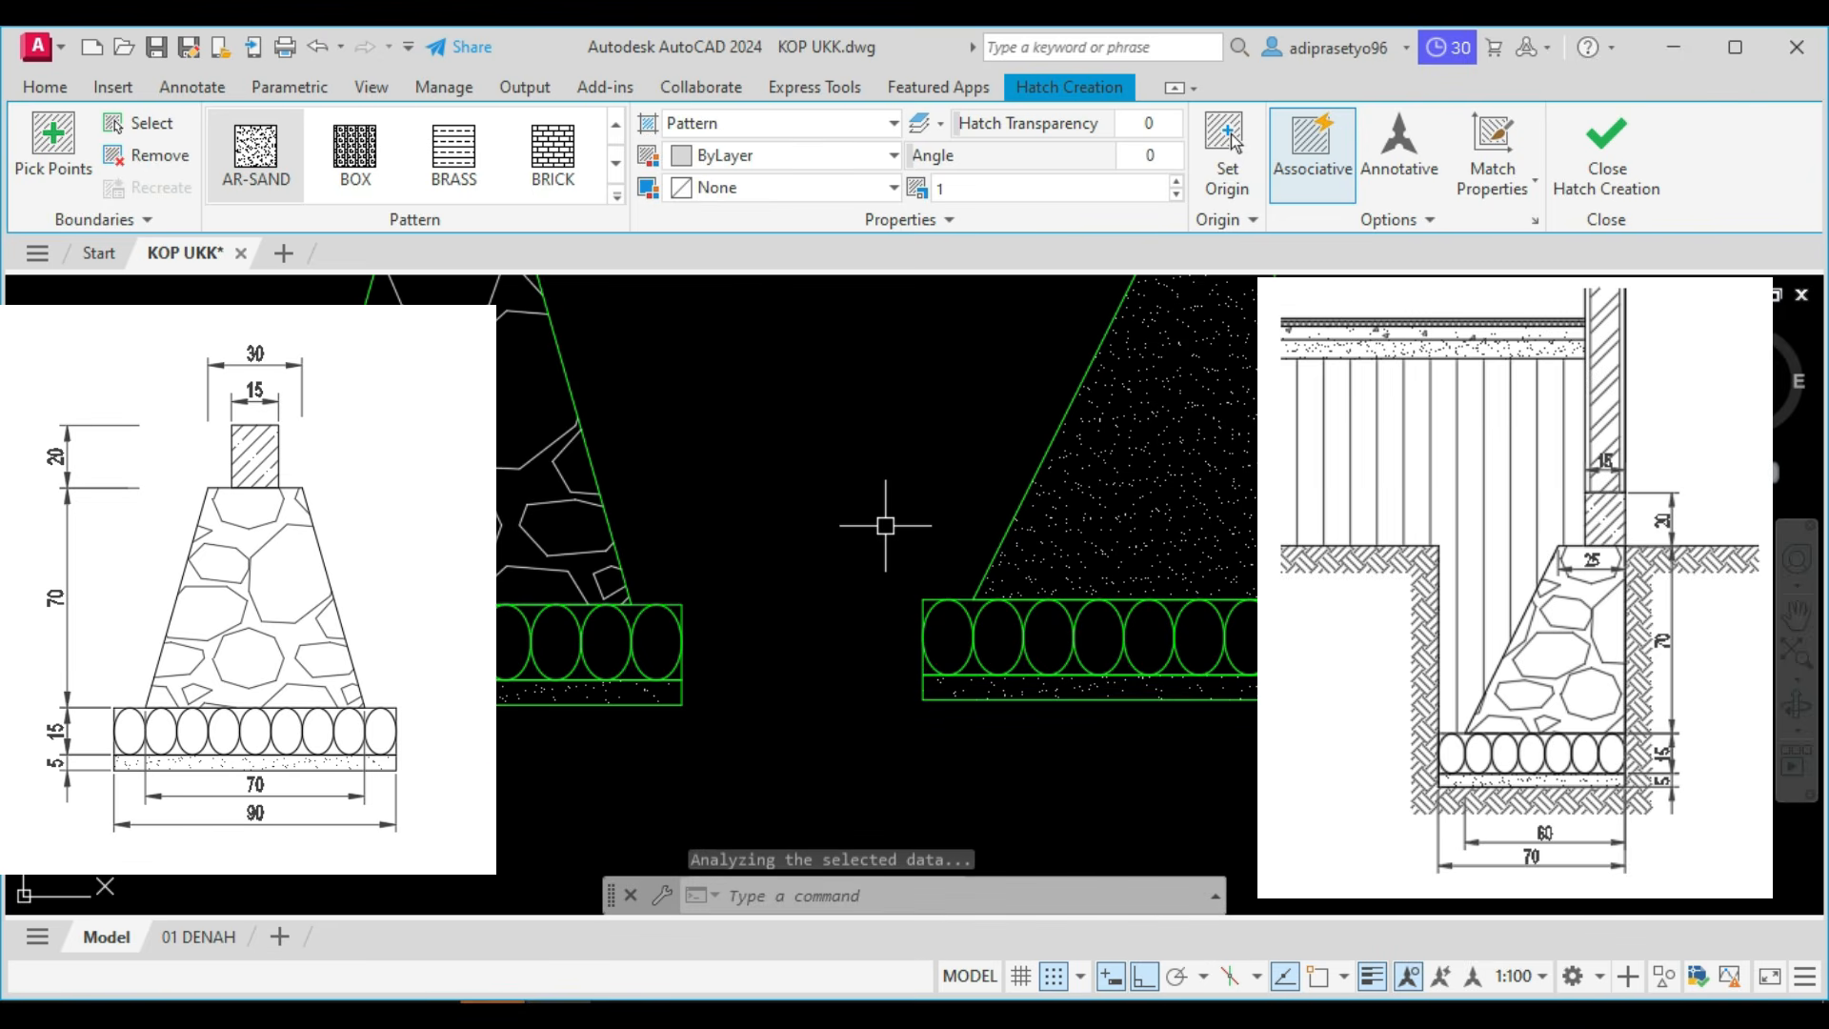
key(Escape)
Match the type 2 foundation's body hatch to the gravel hatch of the type 1 foundation.
scroll(1046, 575, down, 2)
text(ma)
key(Escape)
text(ma)
key(Return)
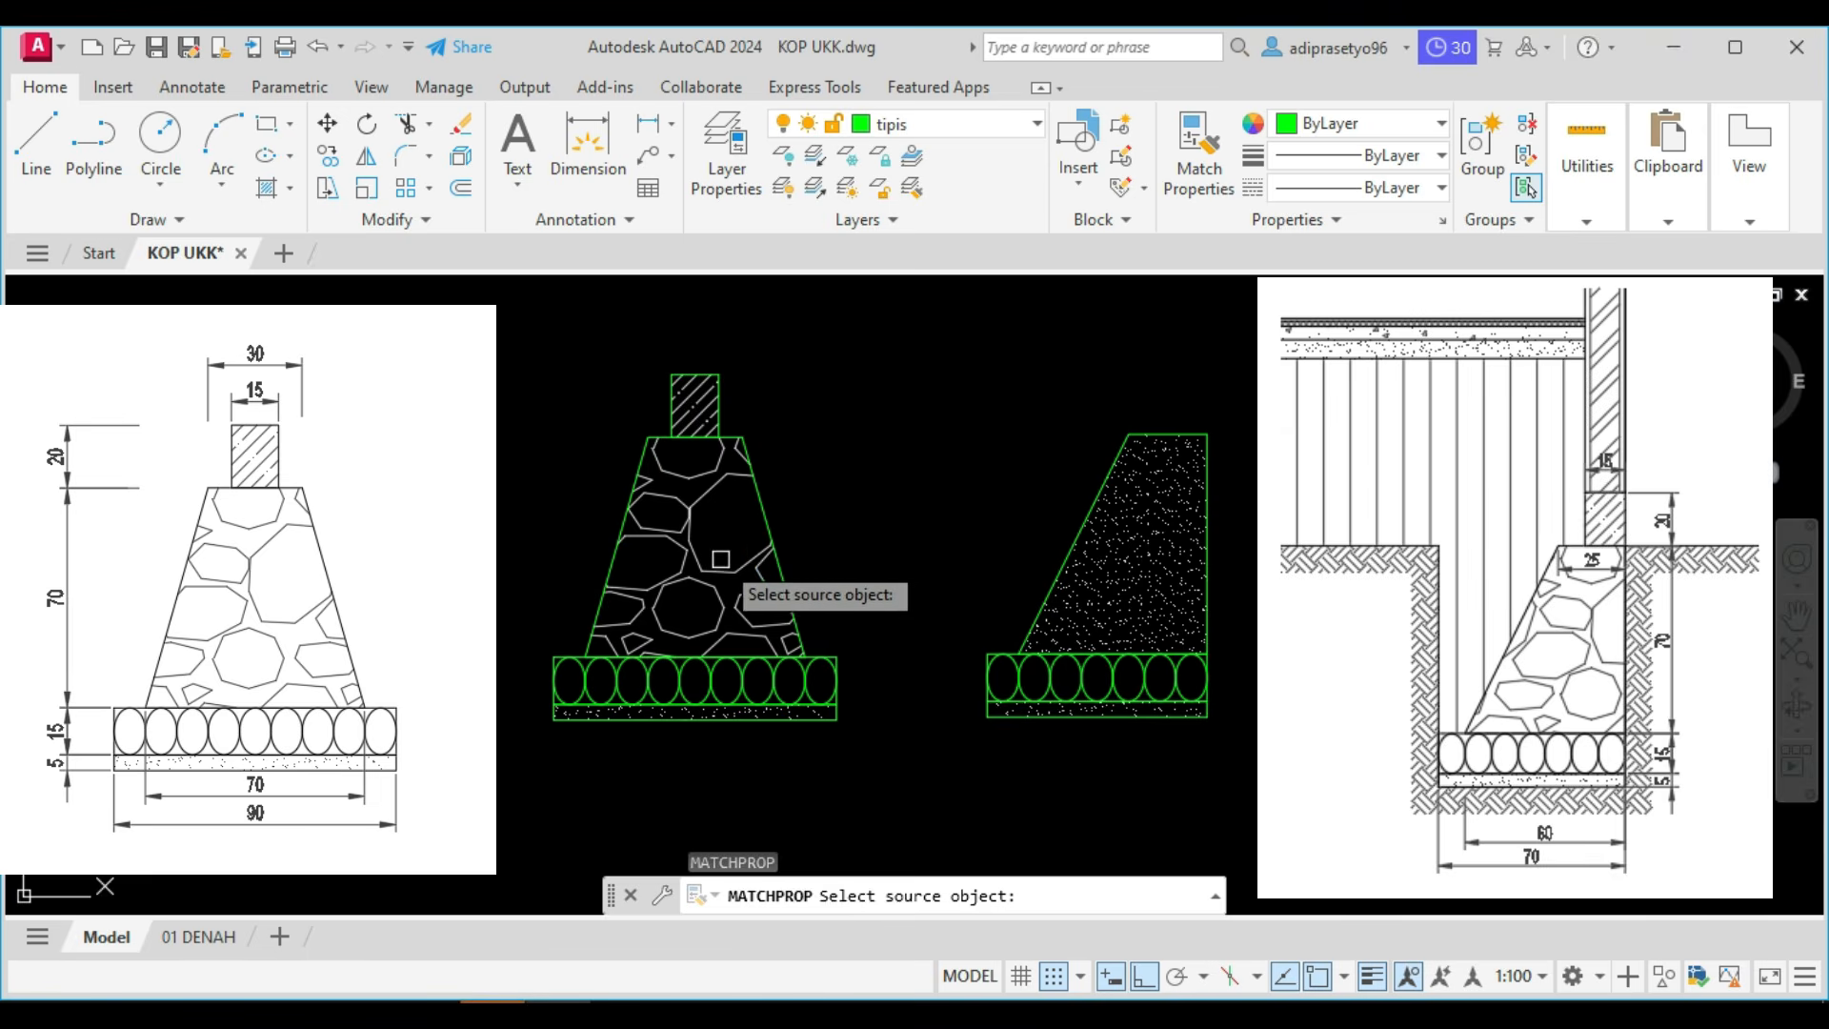
click(732, 603)
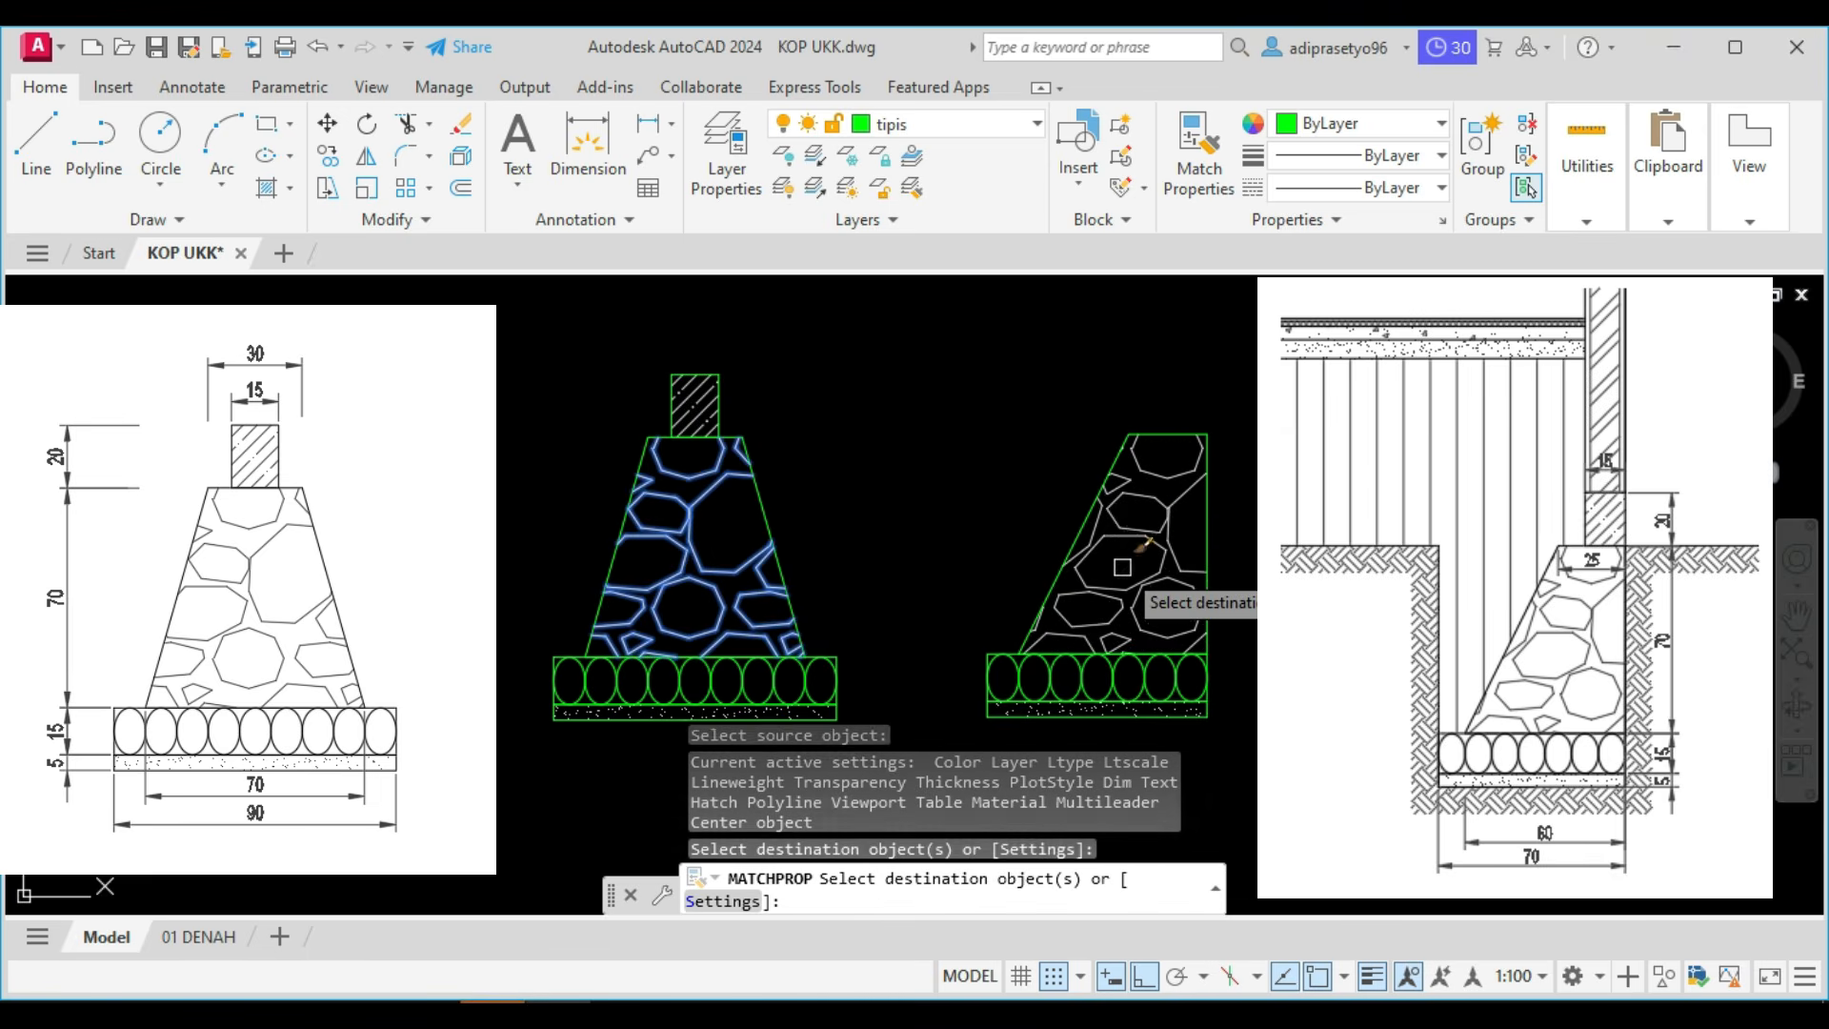
key(Escape)
Copy the hatched sloof from the type 1 foundation onto the top of the type 2 foundation, aligned with its vertical outer edge.
scroll(1121, 567, down, 2)
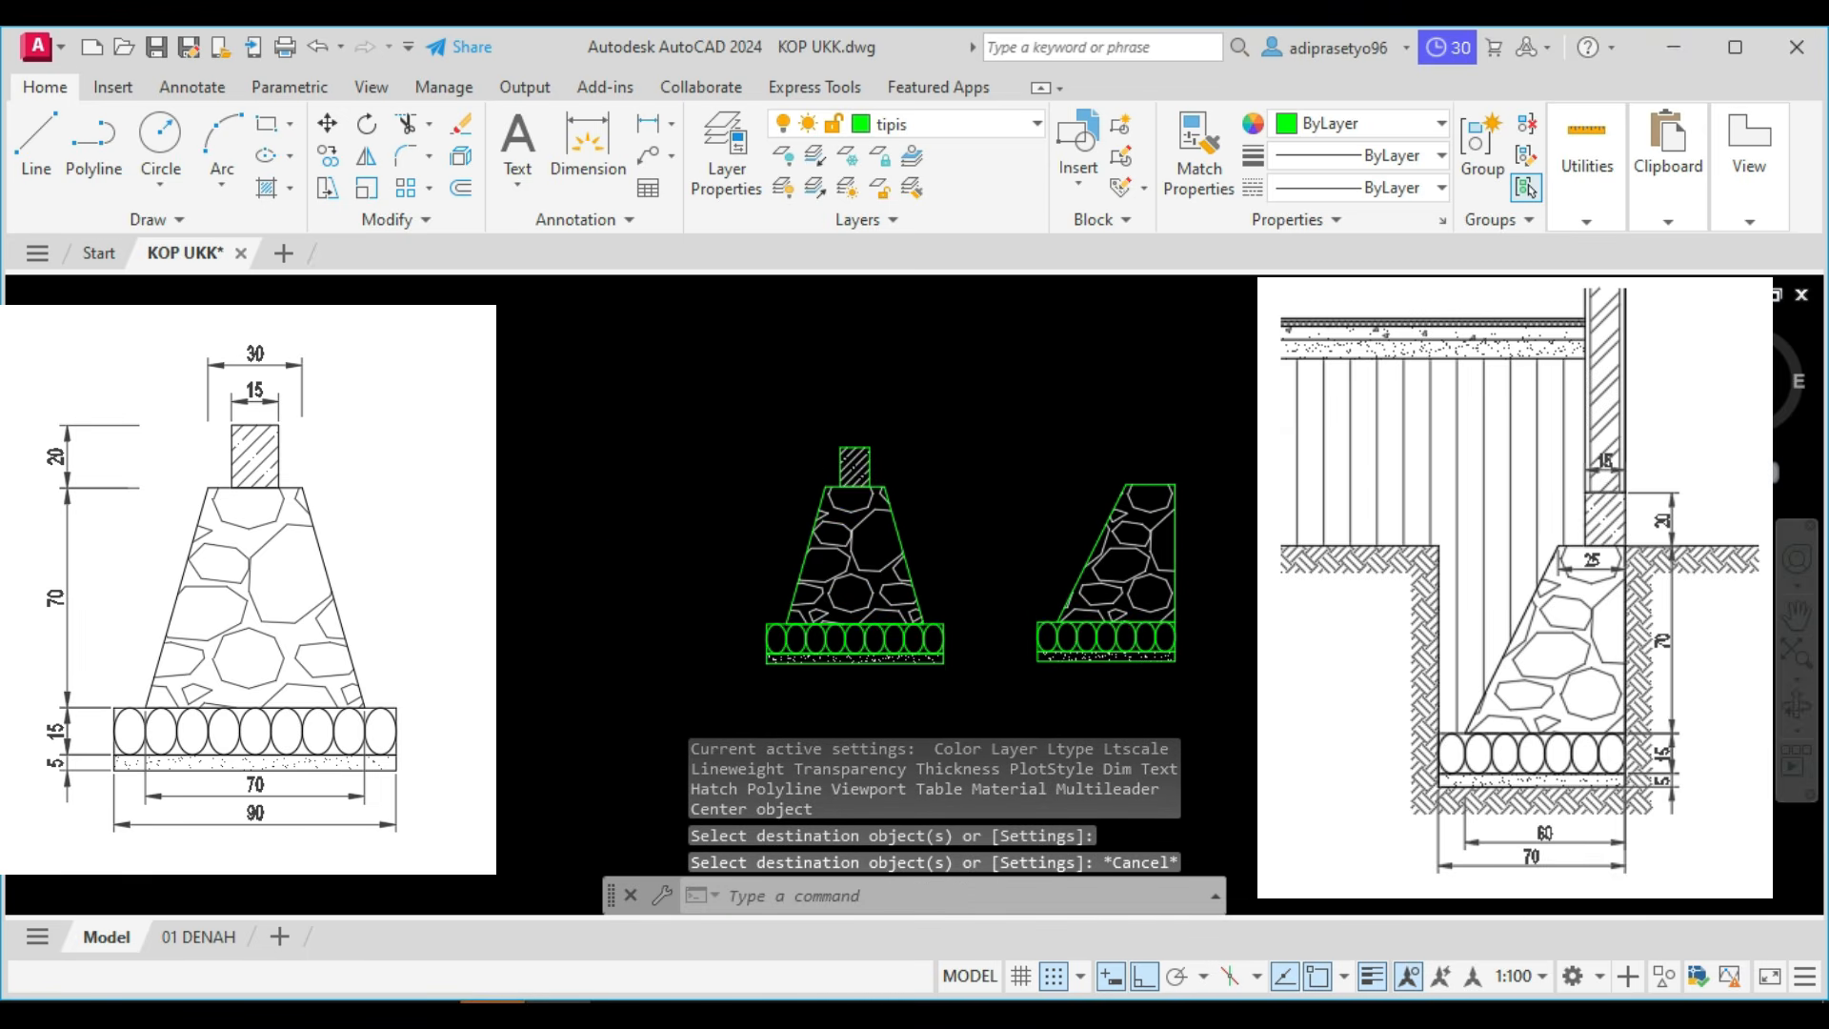
scroll(829, 420, up, 3)
click(819, 427)
click(983, 626)
text(co)
key(Return)
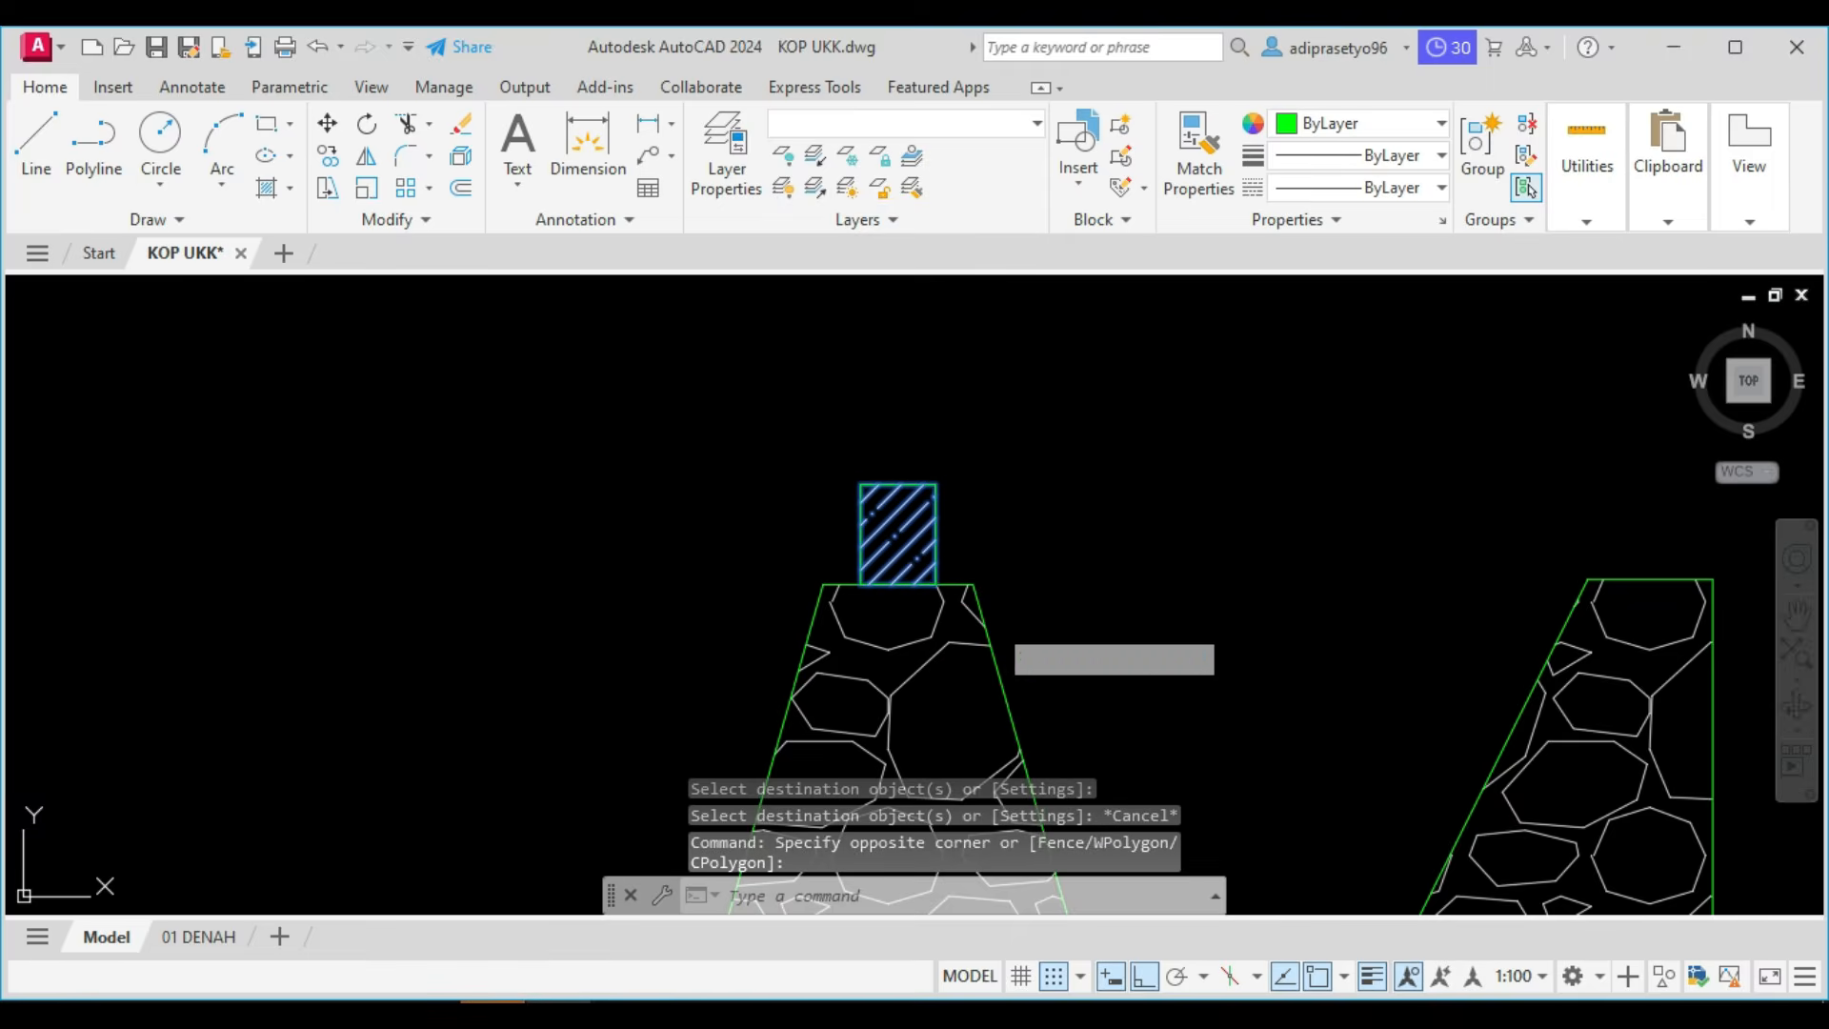
click(937, 584)
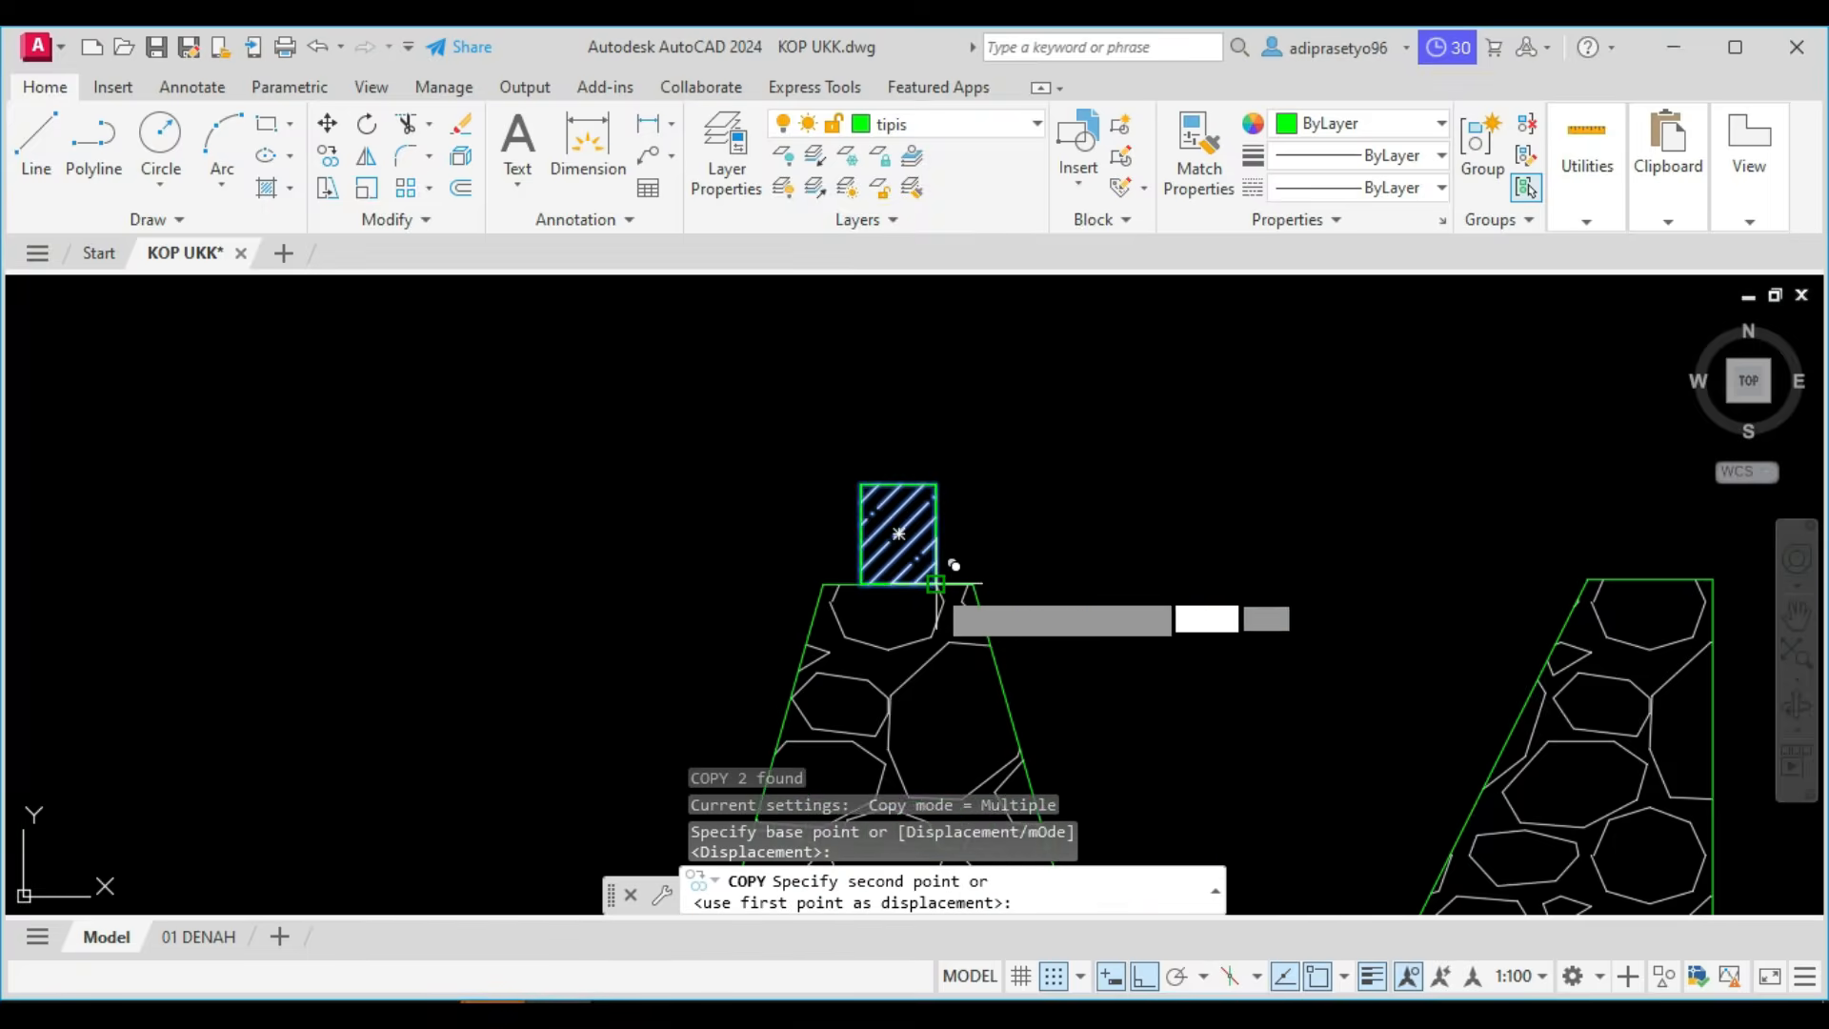
scroll(938, 583, down, 2)
scroll(1371, 538, up, 3)
click(1511, 562)
scroll(1476, 563, down, 4)
key(Escape)
scroll(1257, 575, down, 3)
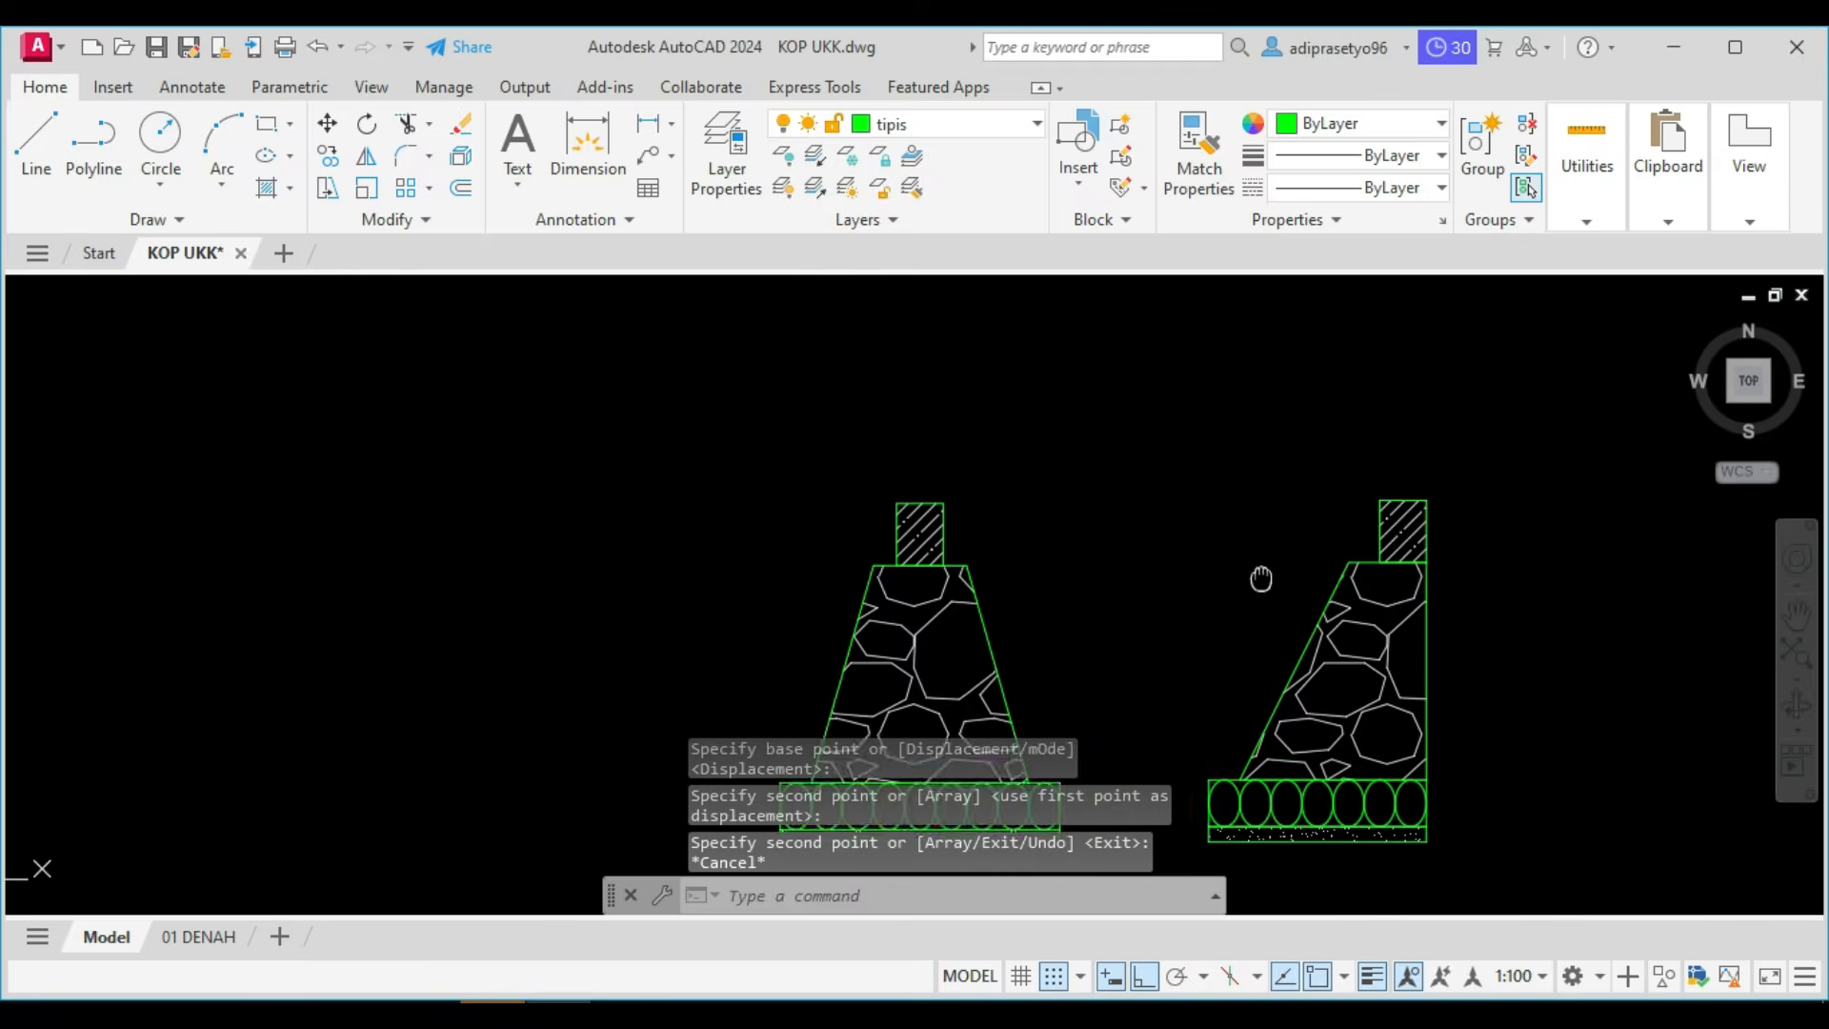
Switch to the reference PDF in Foxit PhantomPDF and examine the Potongan A section, including its overall width and foundation positions.
scroll(1028, 485, down, 6)
middle_drag(951, 617, 862, 637)
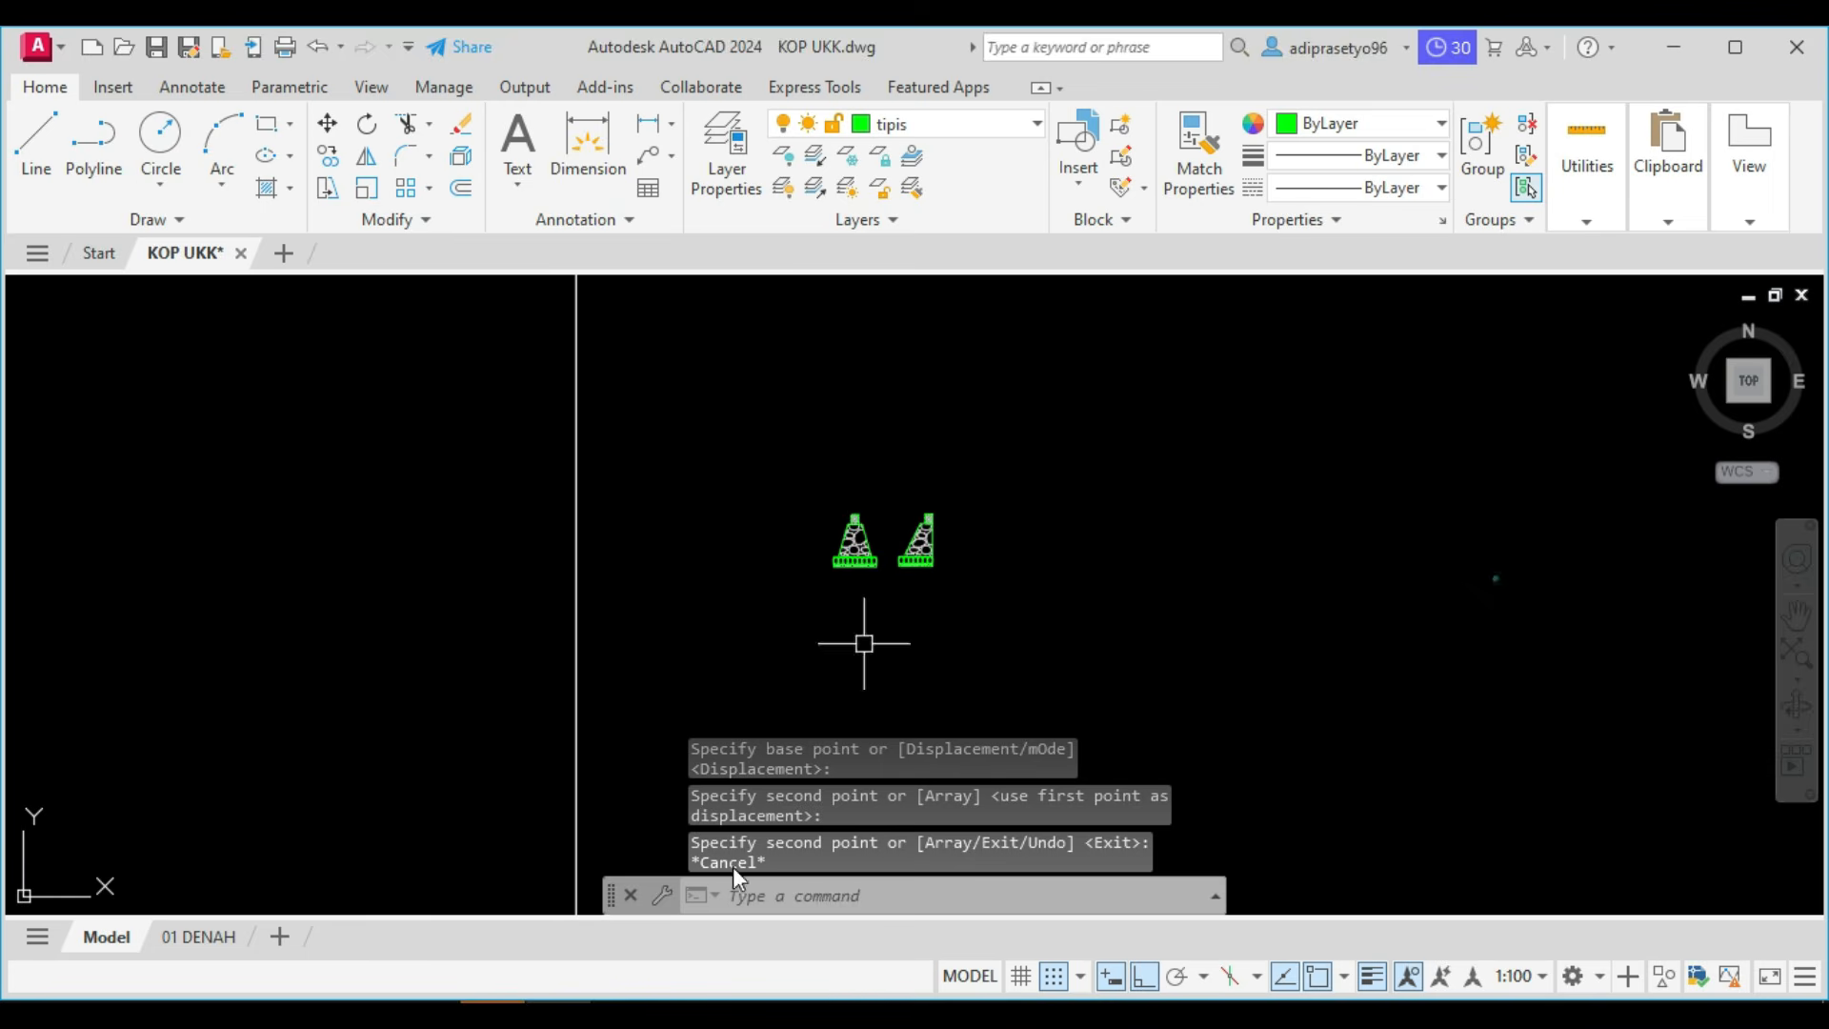
click(428, 1002)
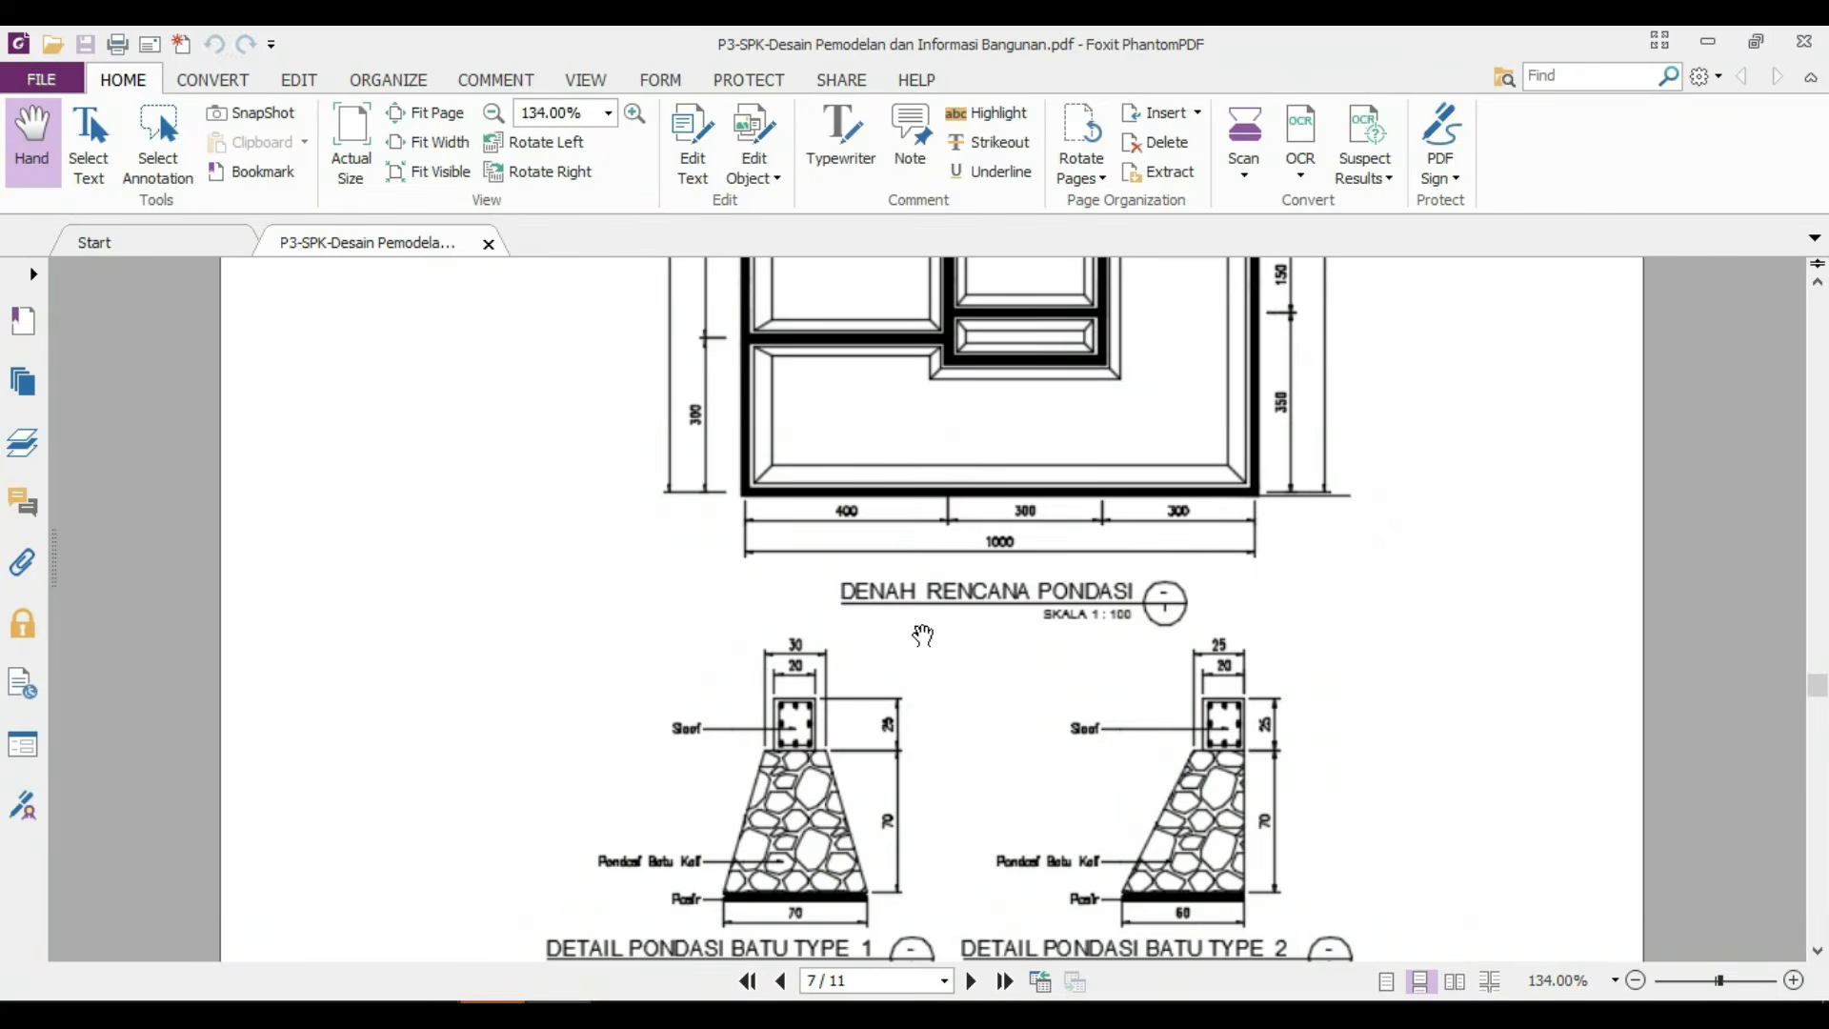
scroll(922, 635, up, 5)
scroll(1017, 546, down, 3)
scroll(1017, 546, down, 5)
scroll(1010, 695, up, 5)
scroll(1022, 669, up, 12)
scroll(1021, 669, up, 15)
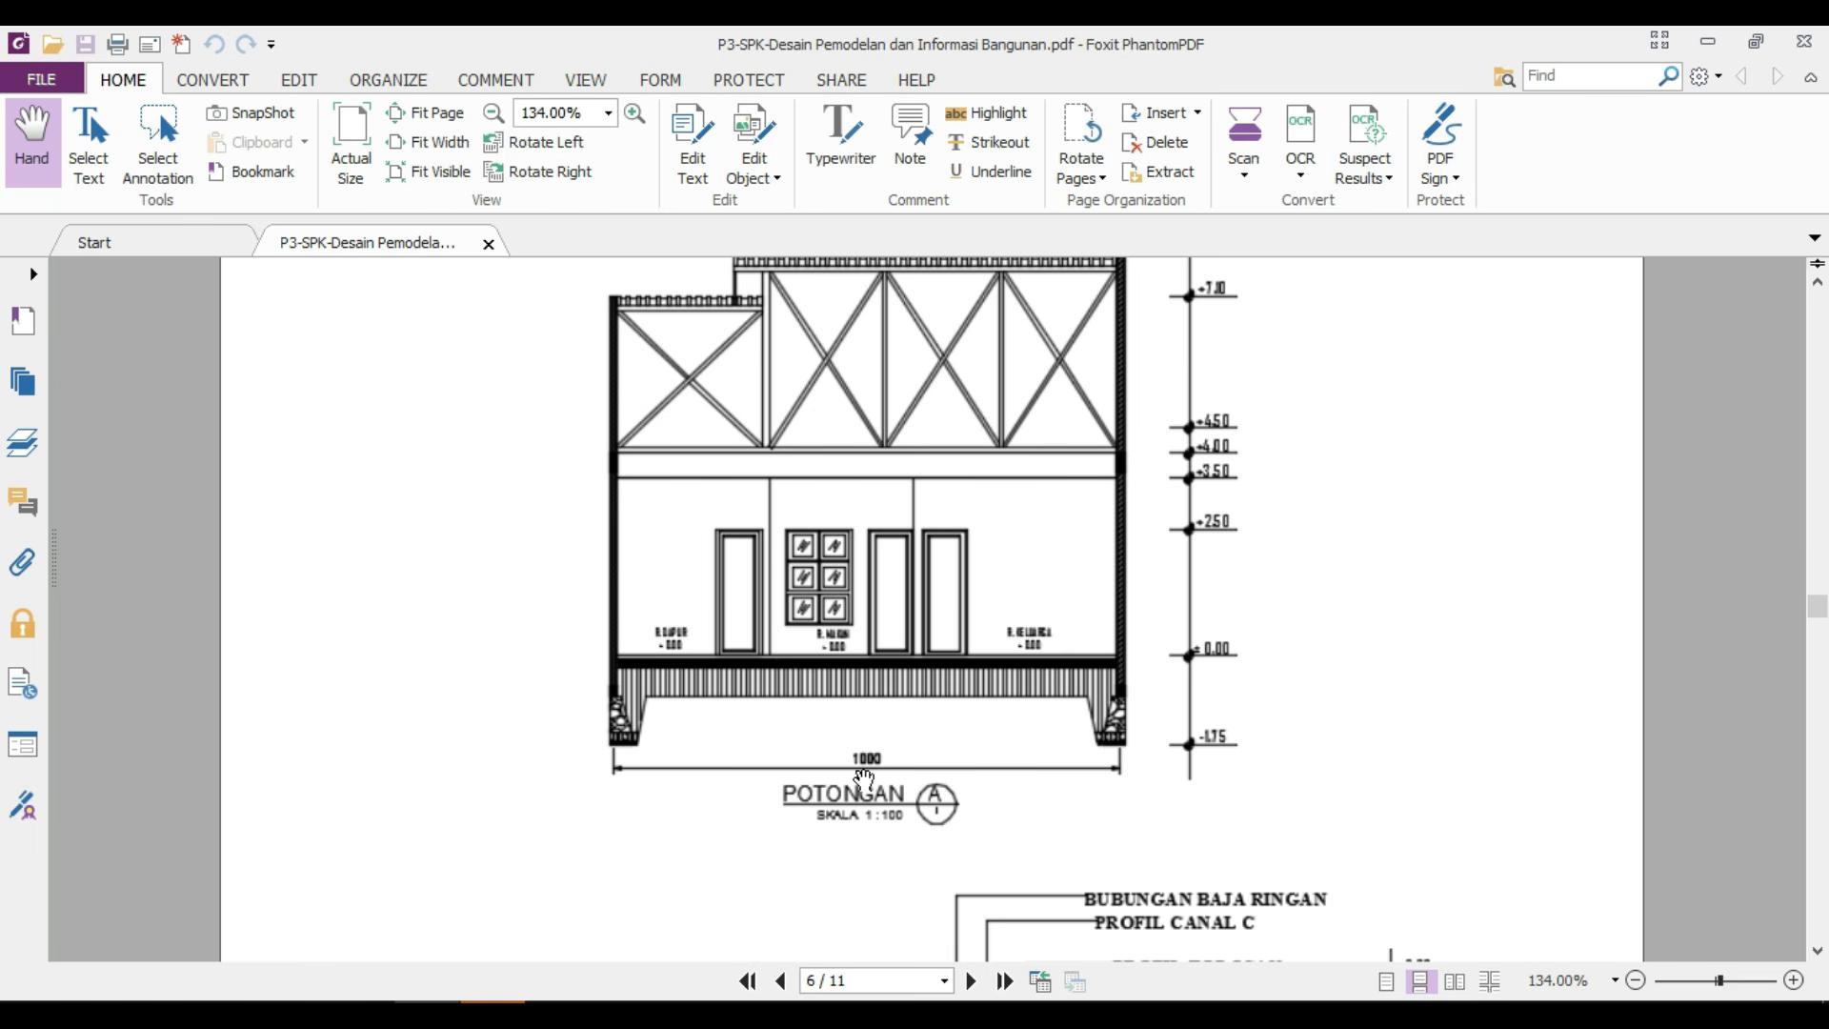
Return to AutoCAD and move the complete type 2 foundation with its sloof horizontally to the right, well clear of the type 1 foundation.
click(558, 1014)
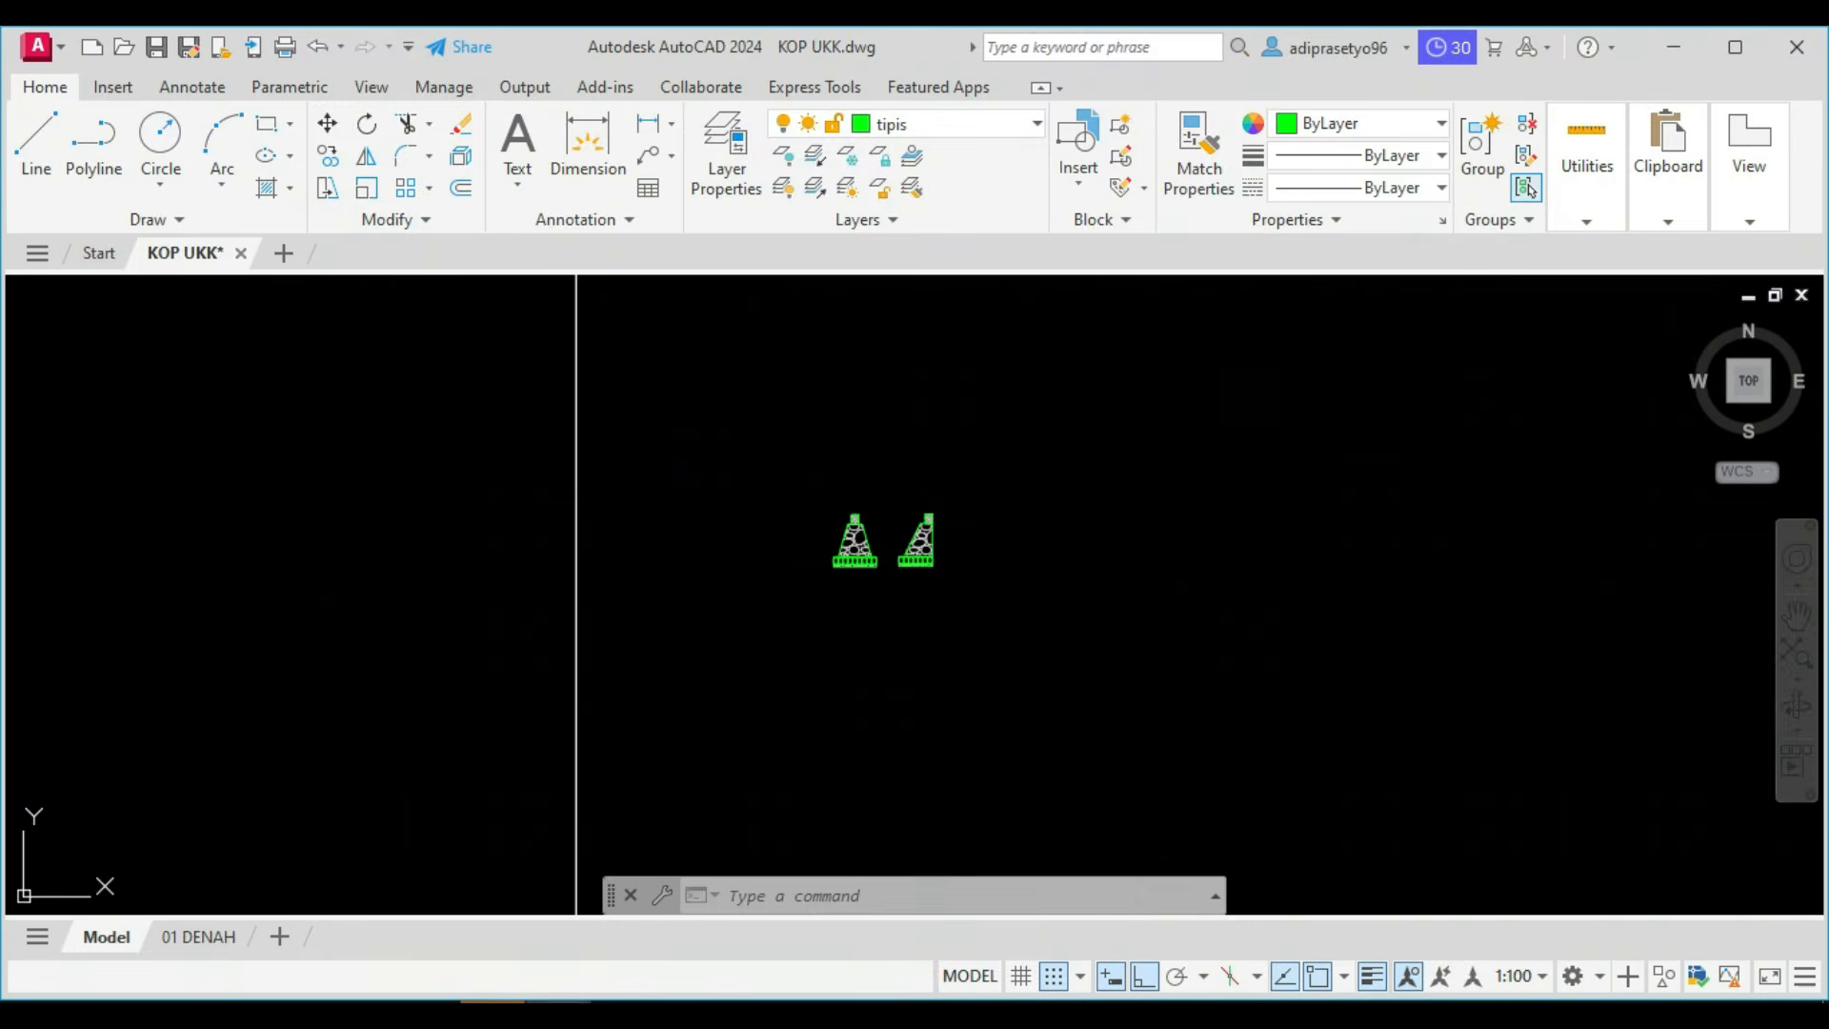
scroll(916, 515, up, 3)
click(845, 481)
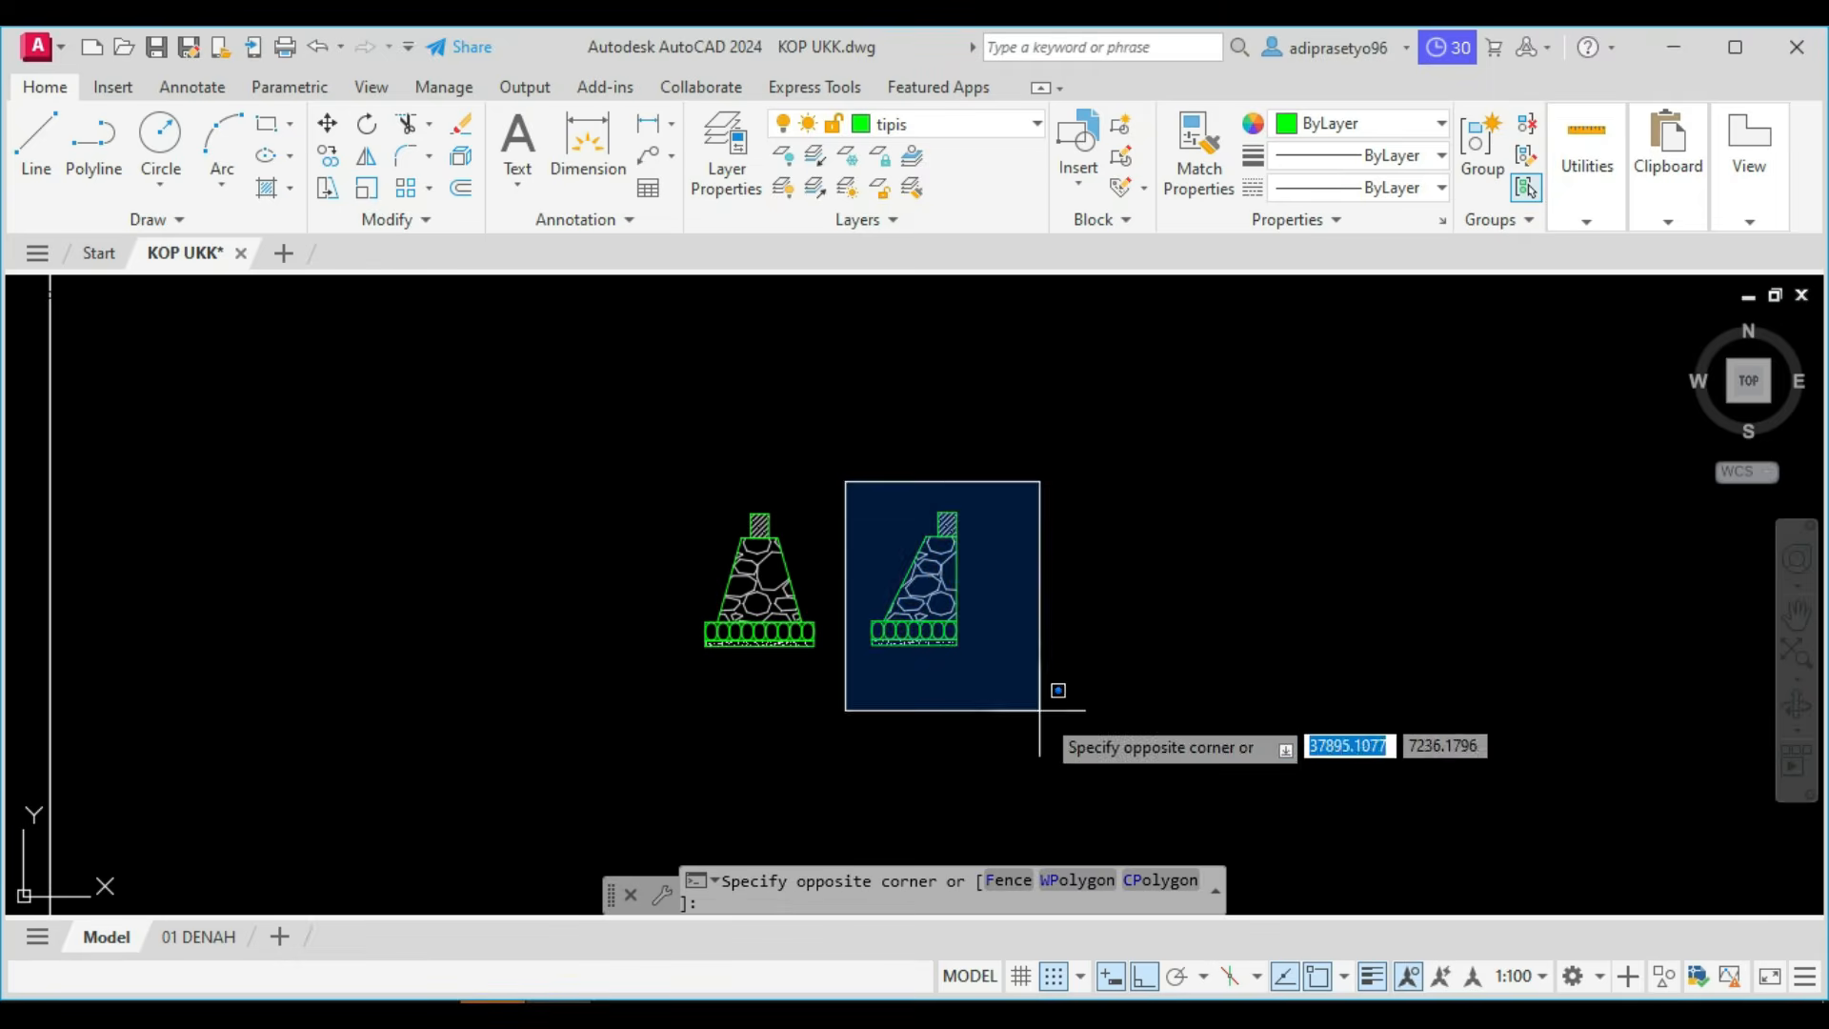
click(1041, 710)
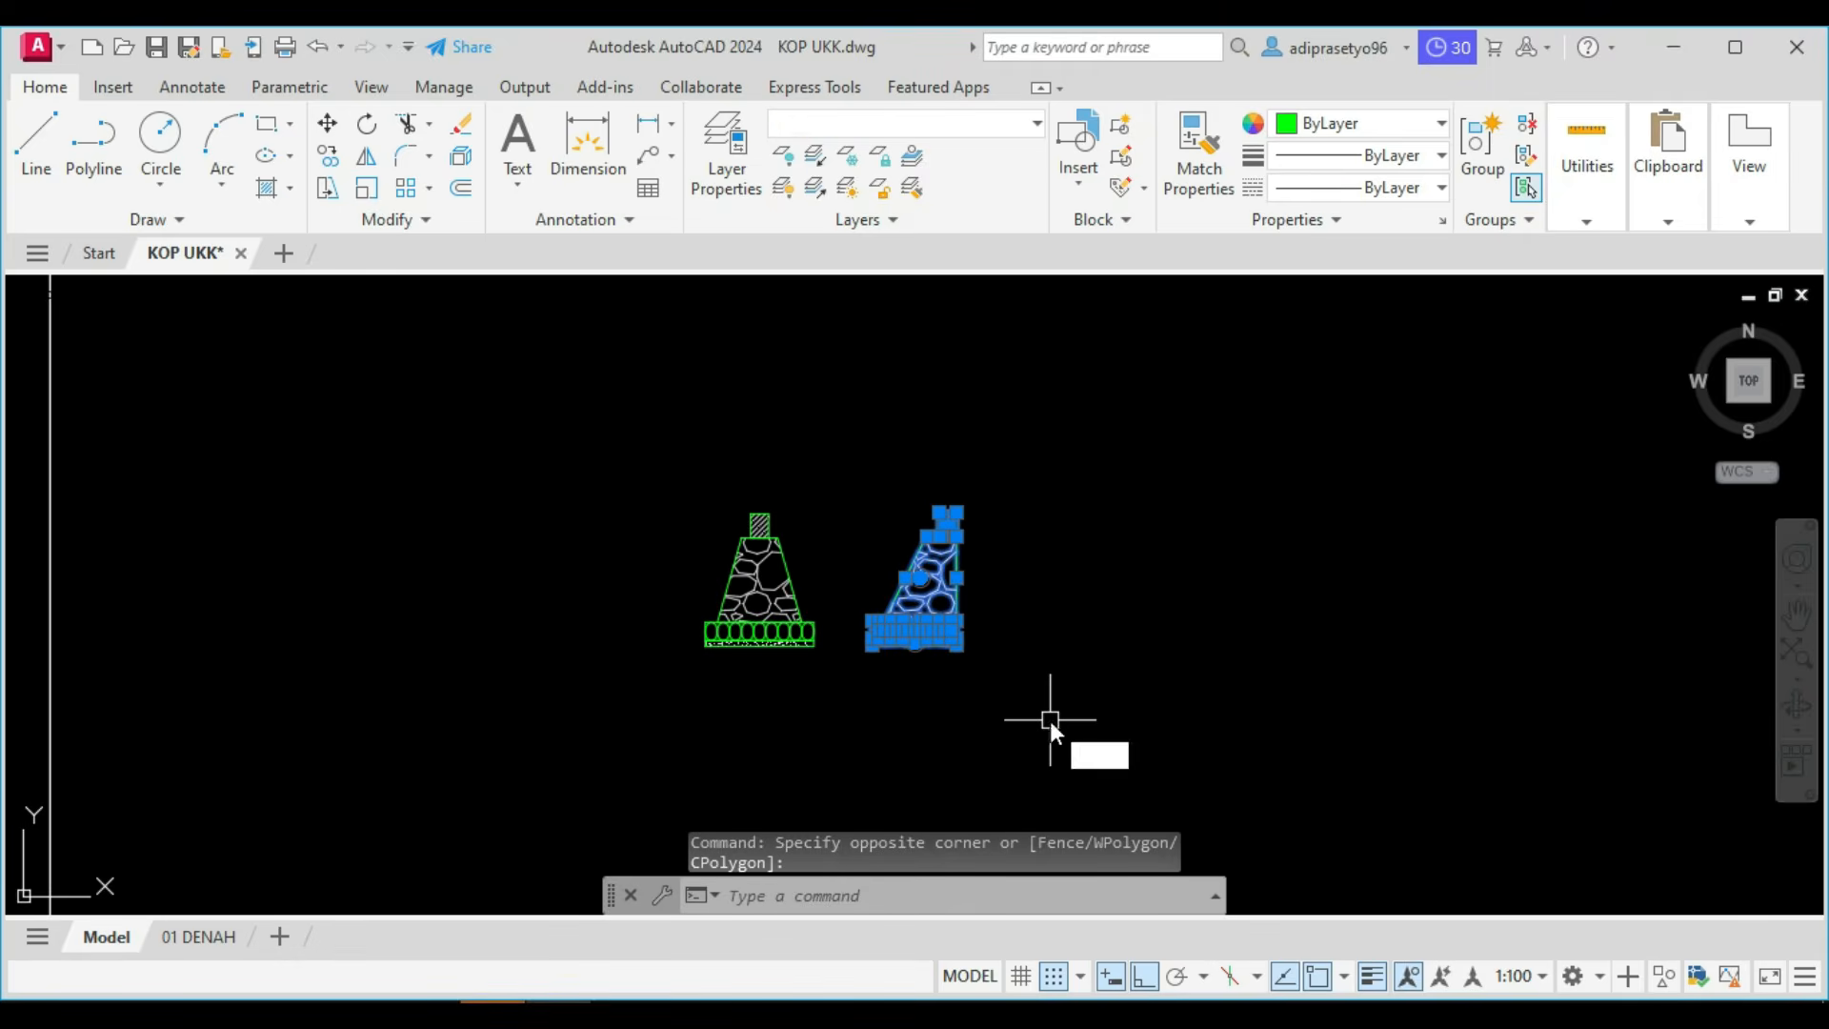
text(m)
key(Return)
click(1034, 691)
scroll(1067, 694, down, 4)
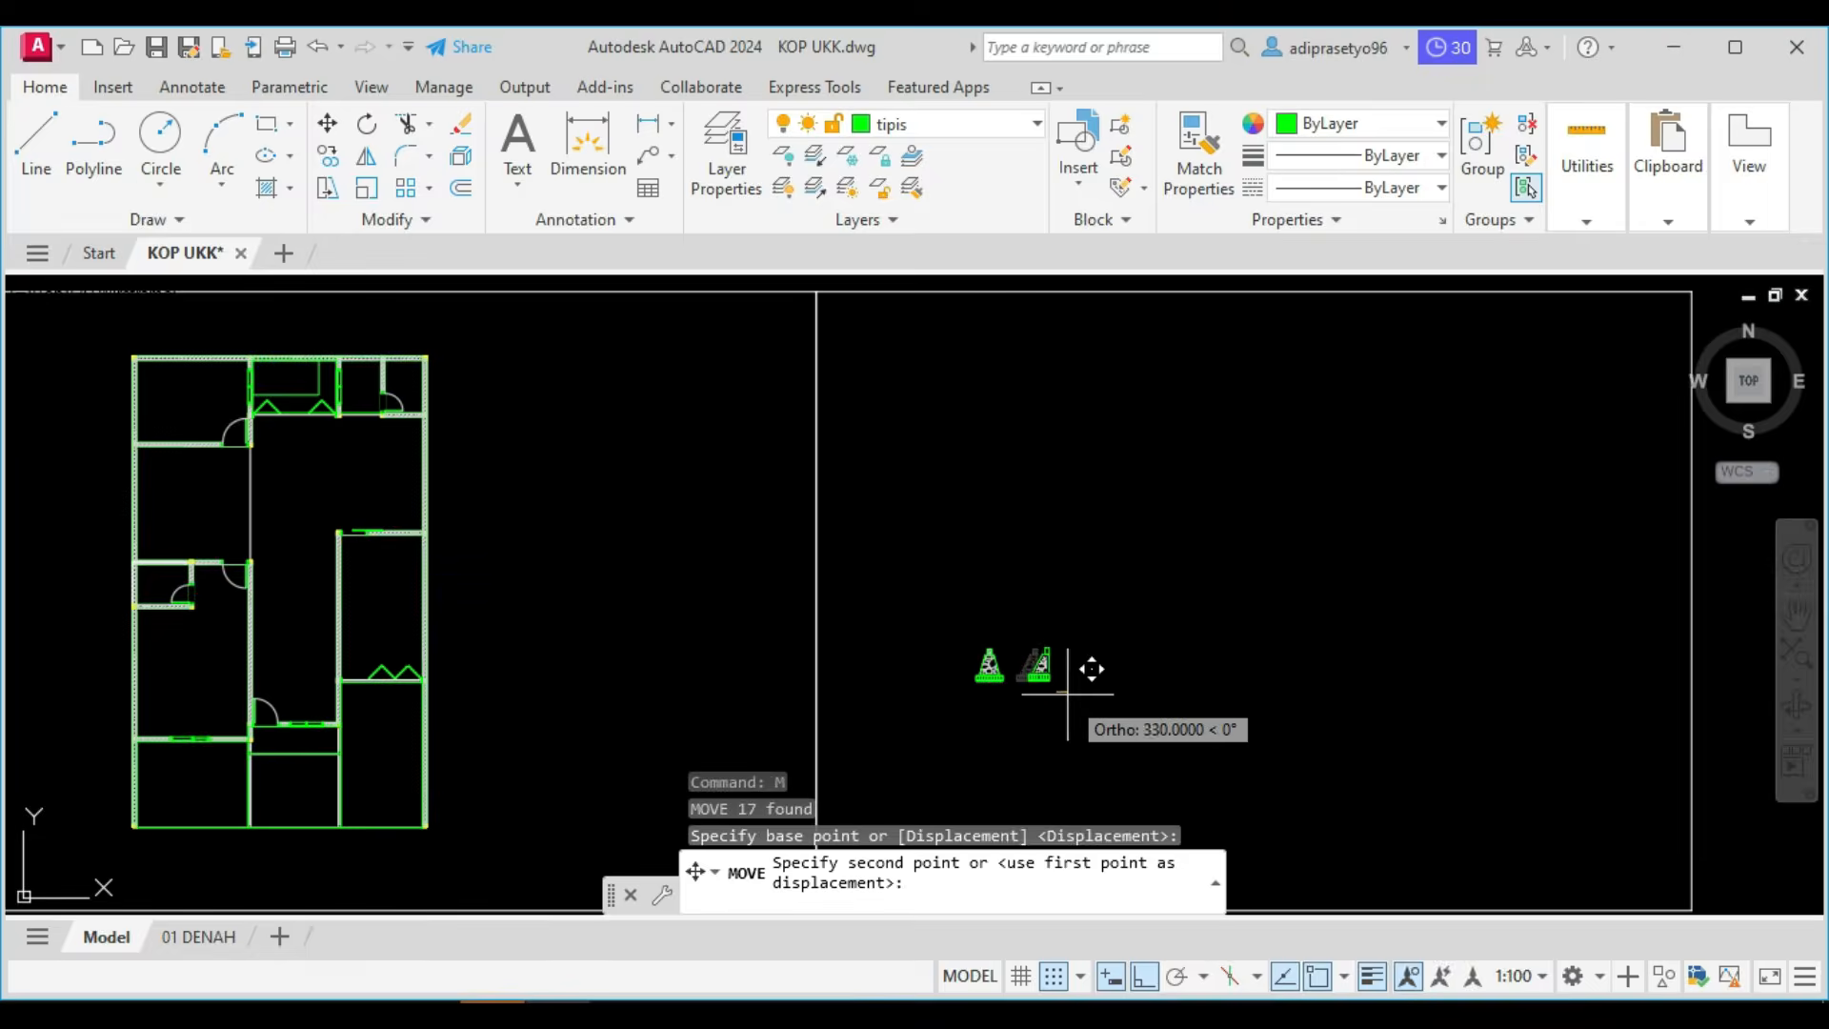
scroll(1074, 694, down, 2)
key(Escape)
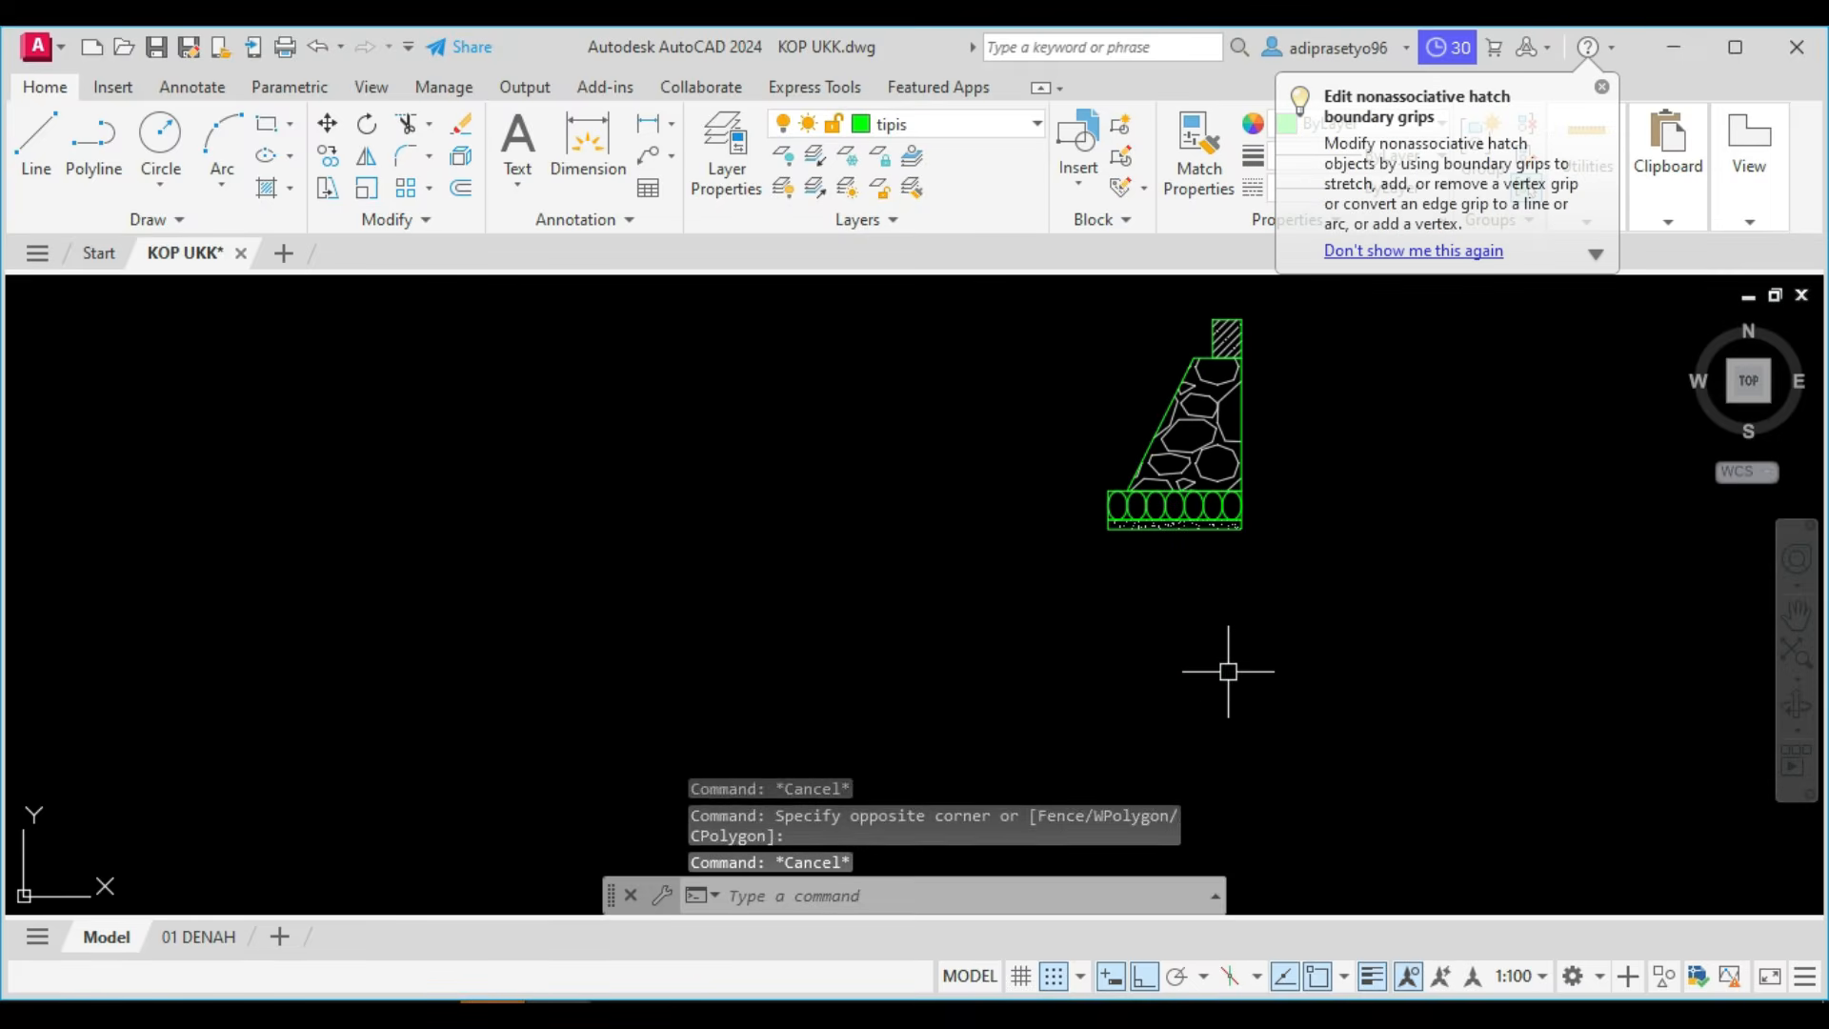
Draw a 10000 horizontal reference line leftward from the outer top corner of the type 2 foundation's sloof.
text(l)
key(Return)
scroll(1229, 671, down, 4)
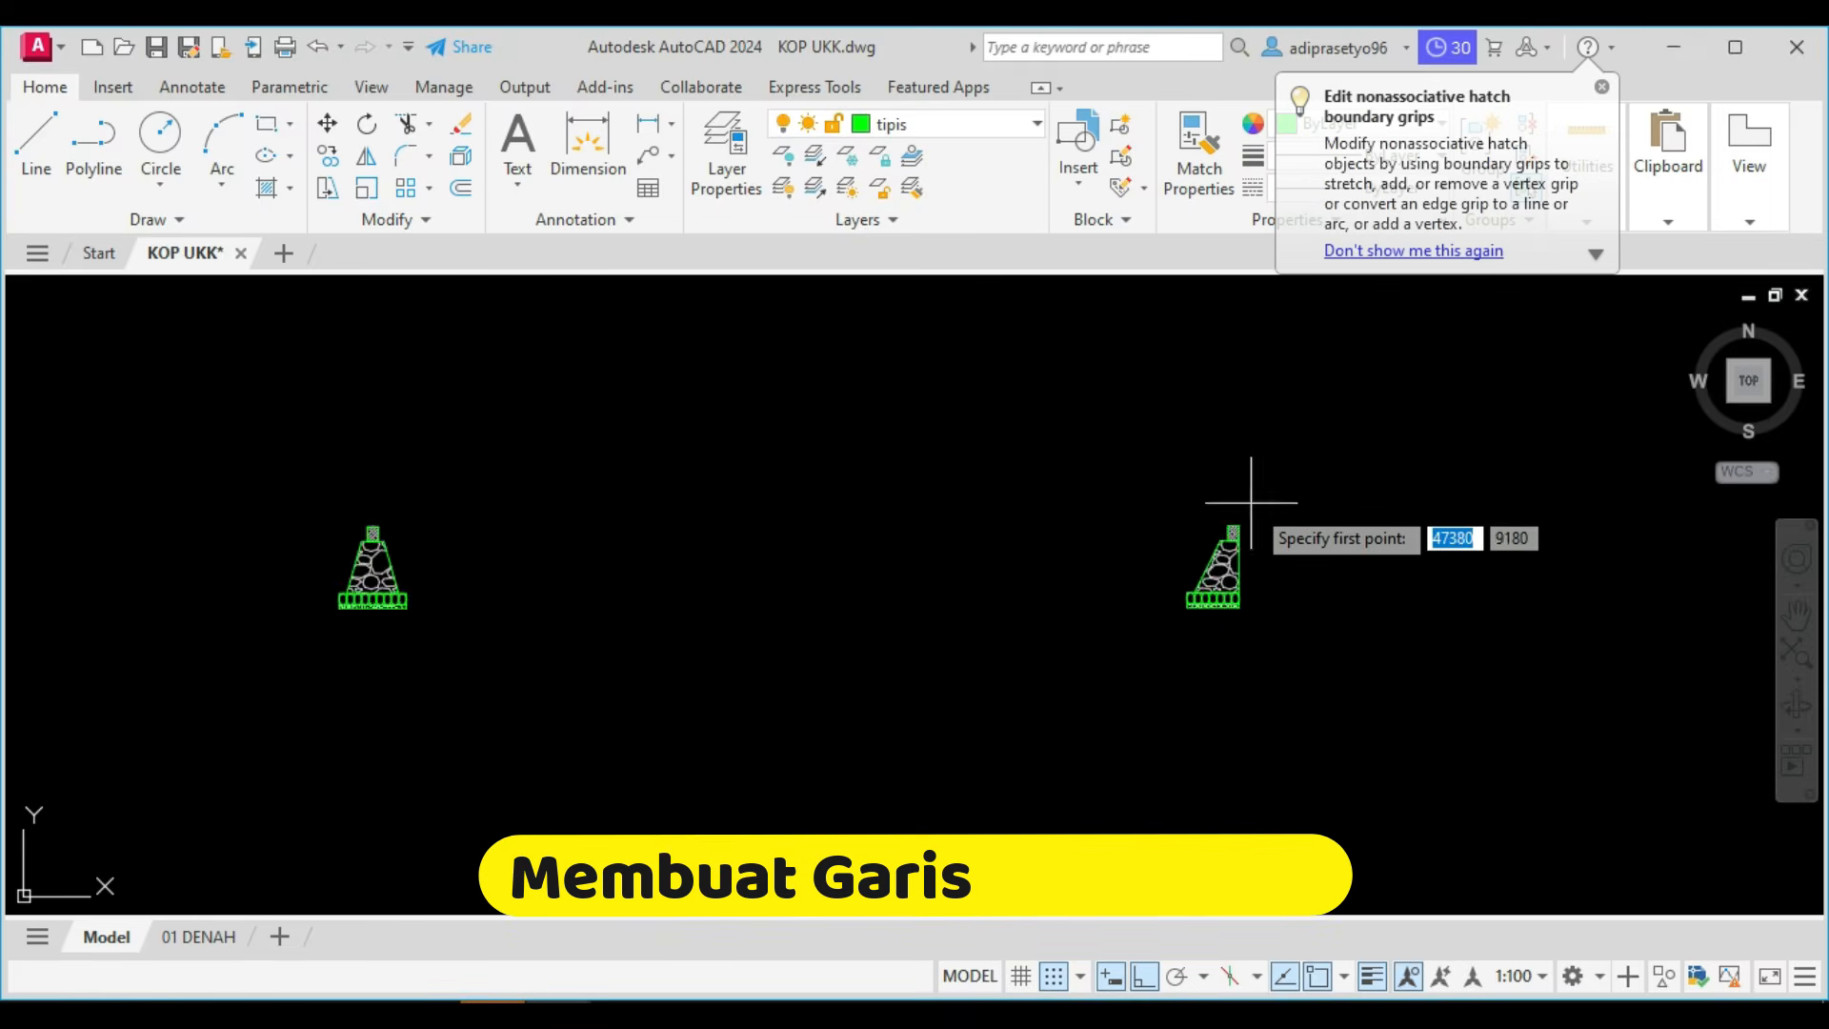
scroll(1242, 513, up, 8)
click(1183, 570)
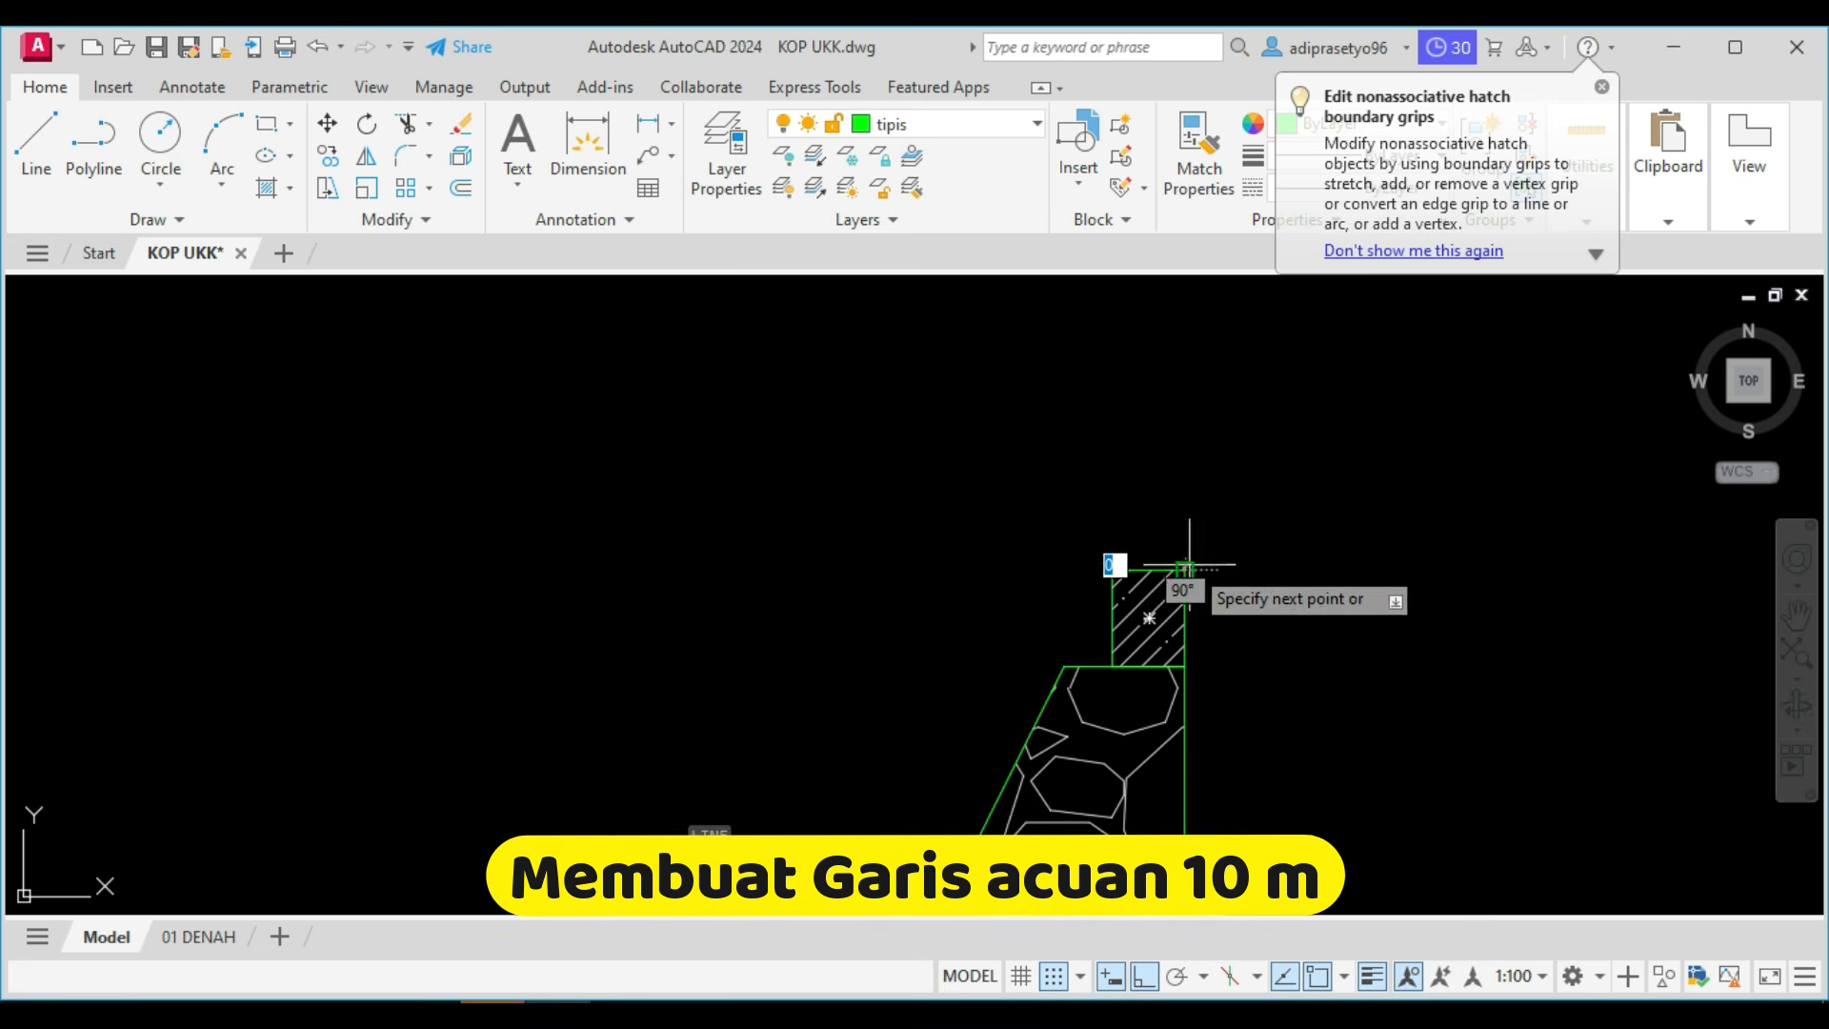
scroll(1184, 571, down, 6)
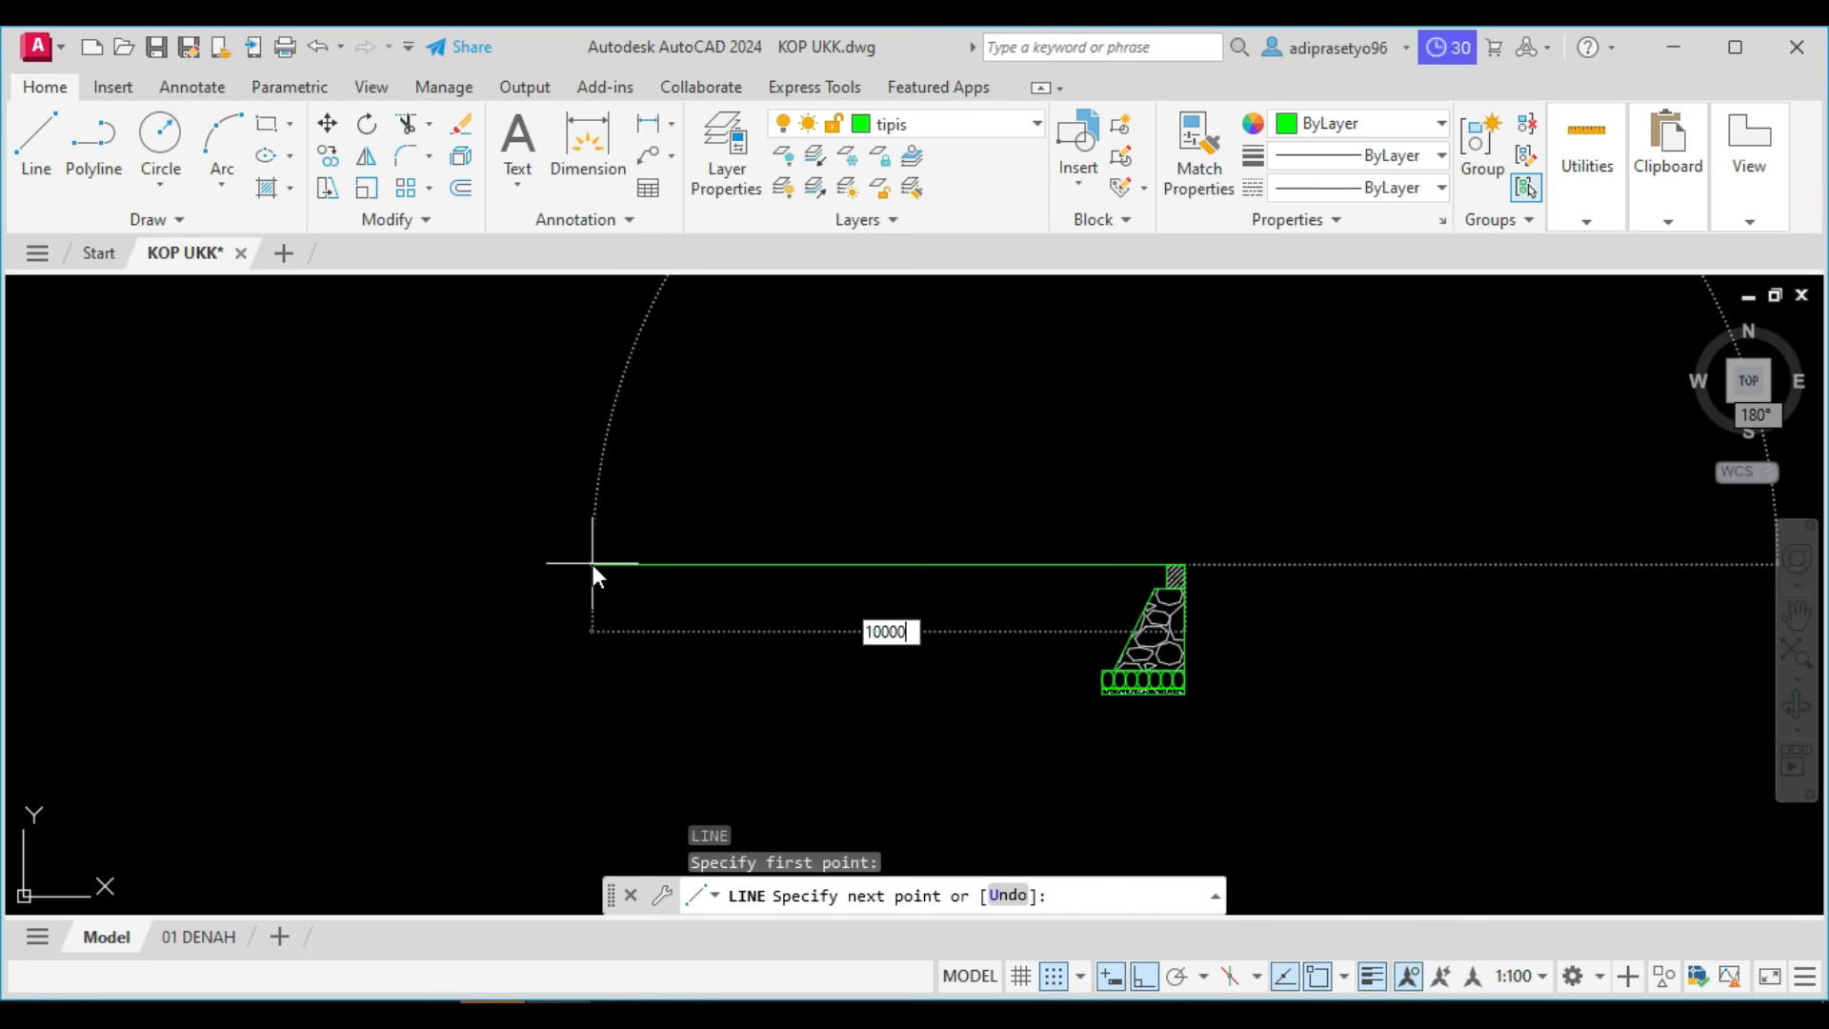
key(Return)
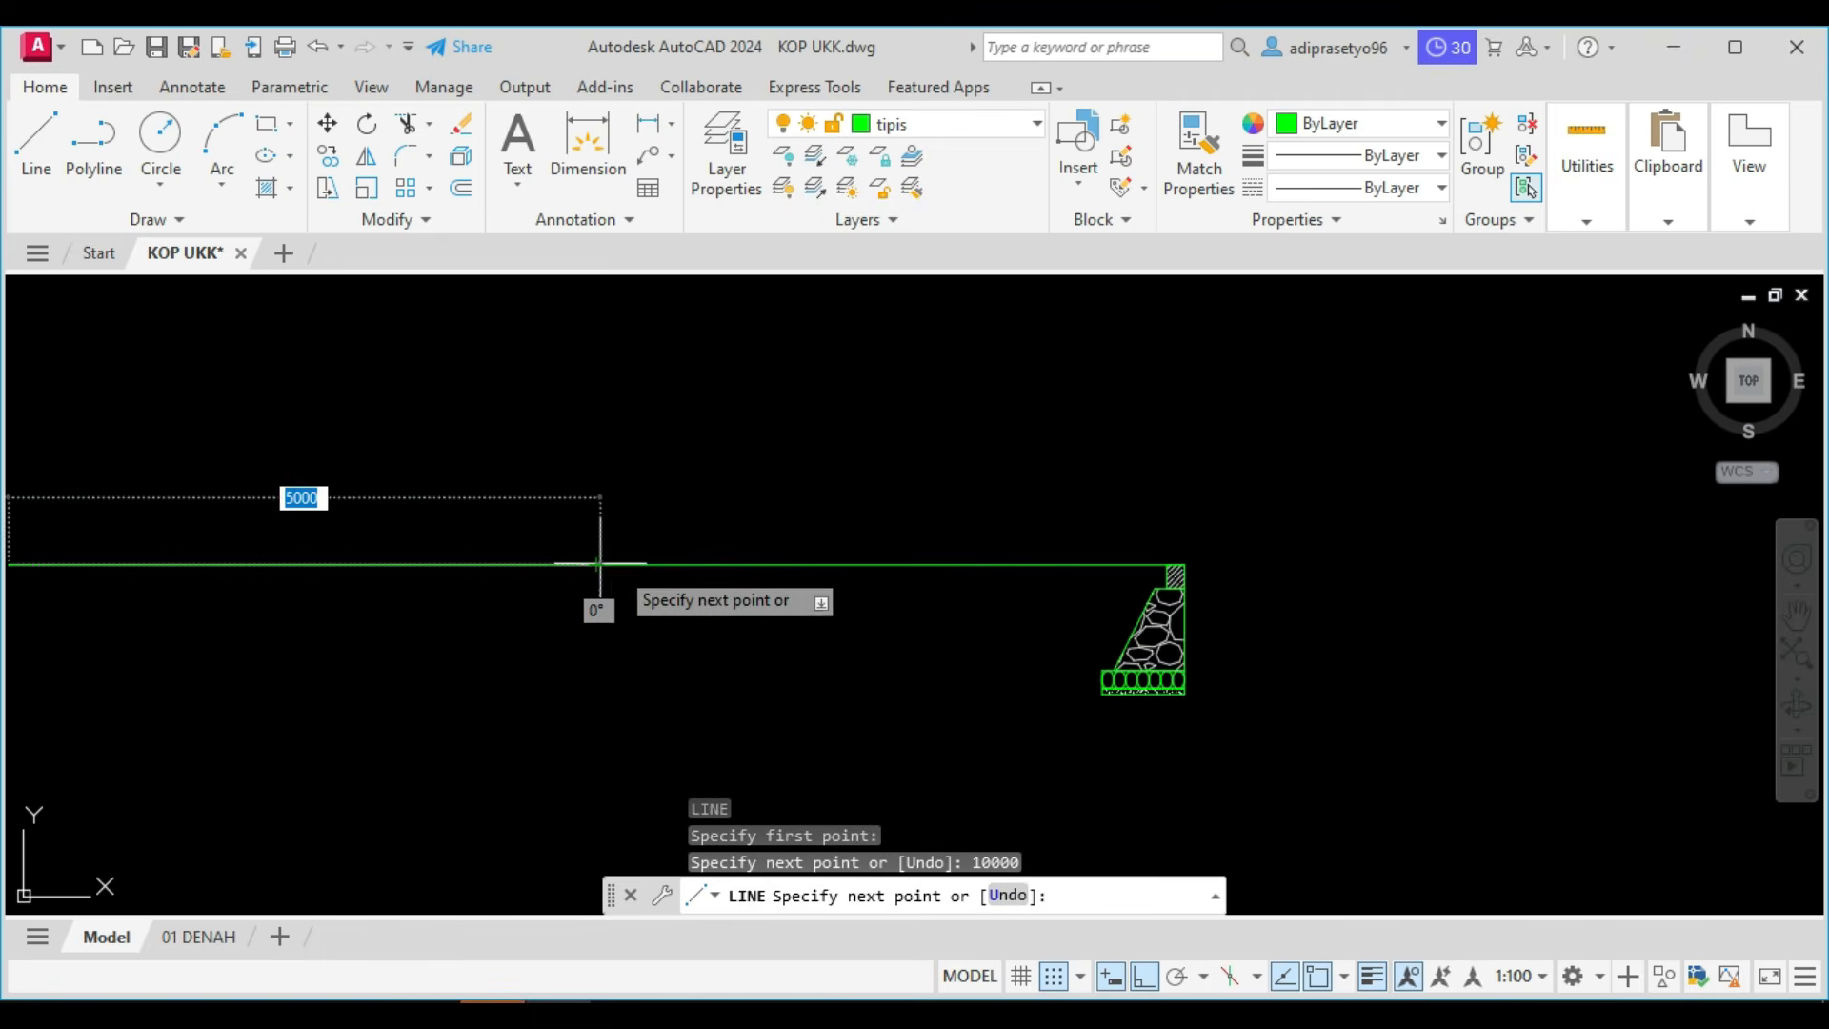
scroll(597, 564, down, 4)
key(Escape)
Mirror the type 2 foundation and sloof about a vertical axis through the reference line's midpoint, keeping the original.
scroll(768, 545, up, 2)
click(695, 509)
click(803, 675)
text(mi)
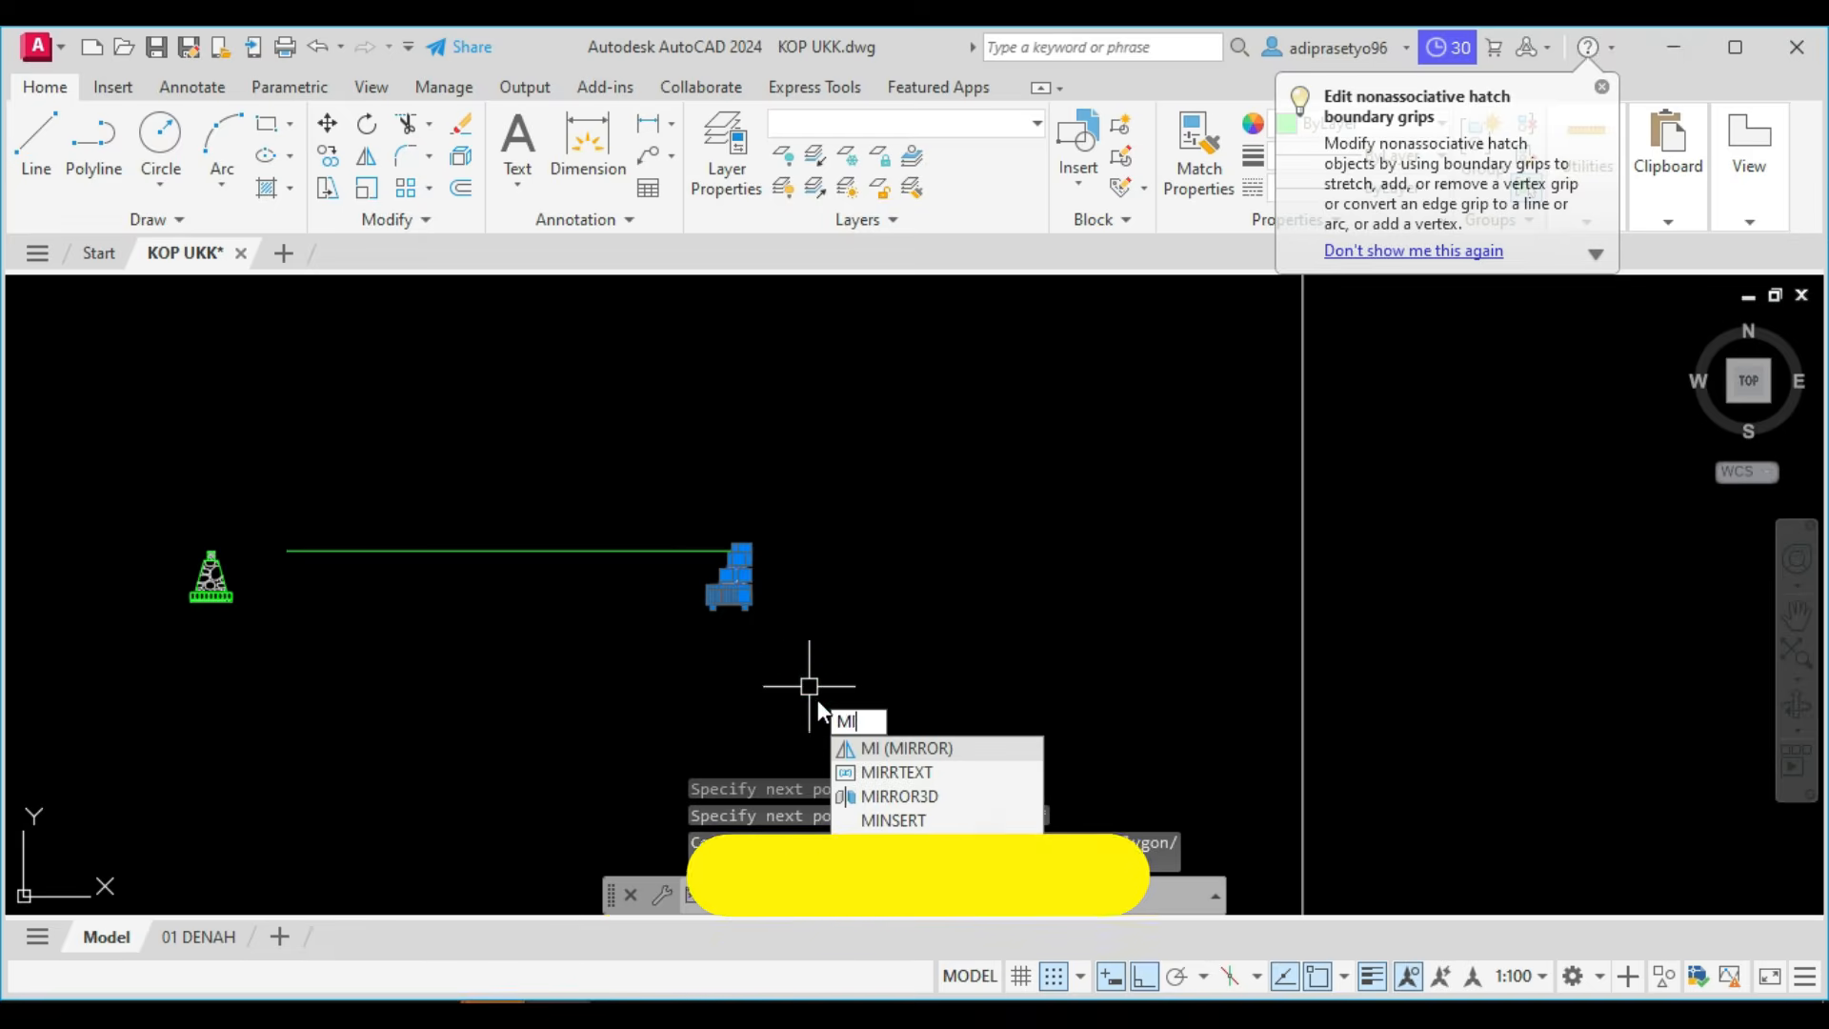
key(Return)
click(516, 548)
click(518, 467)
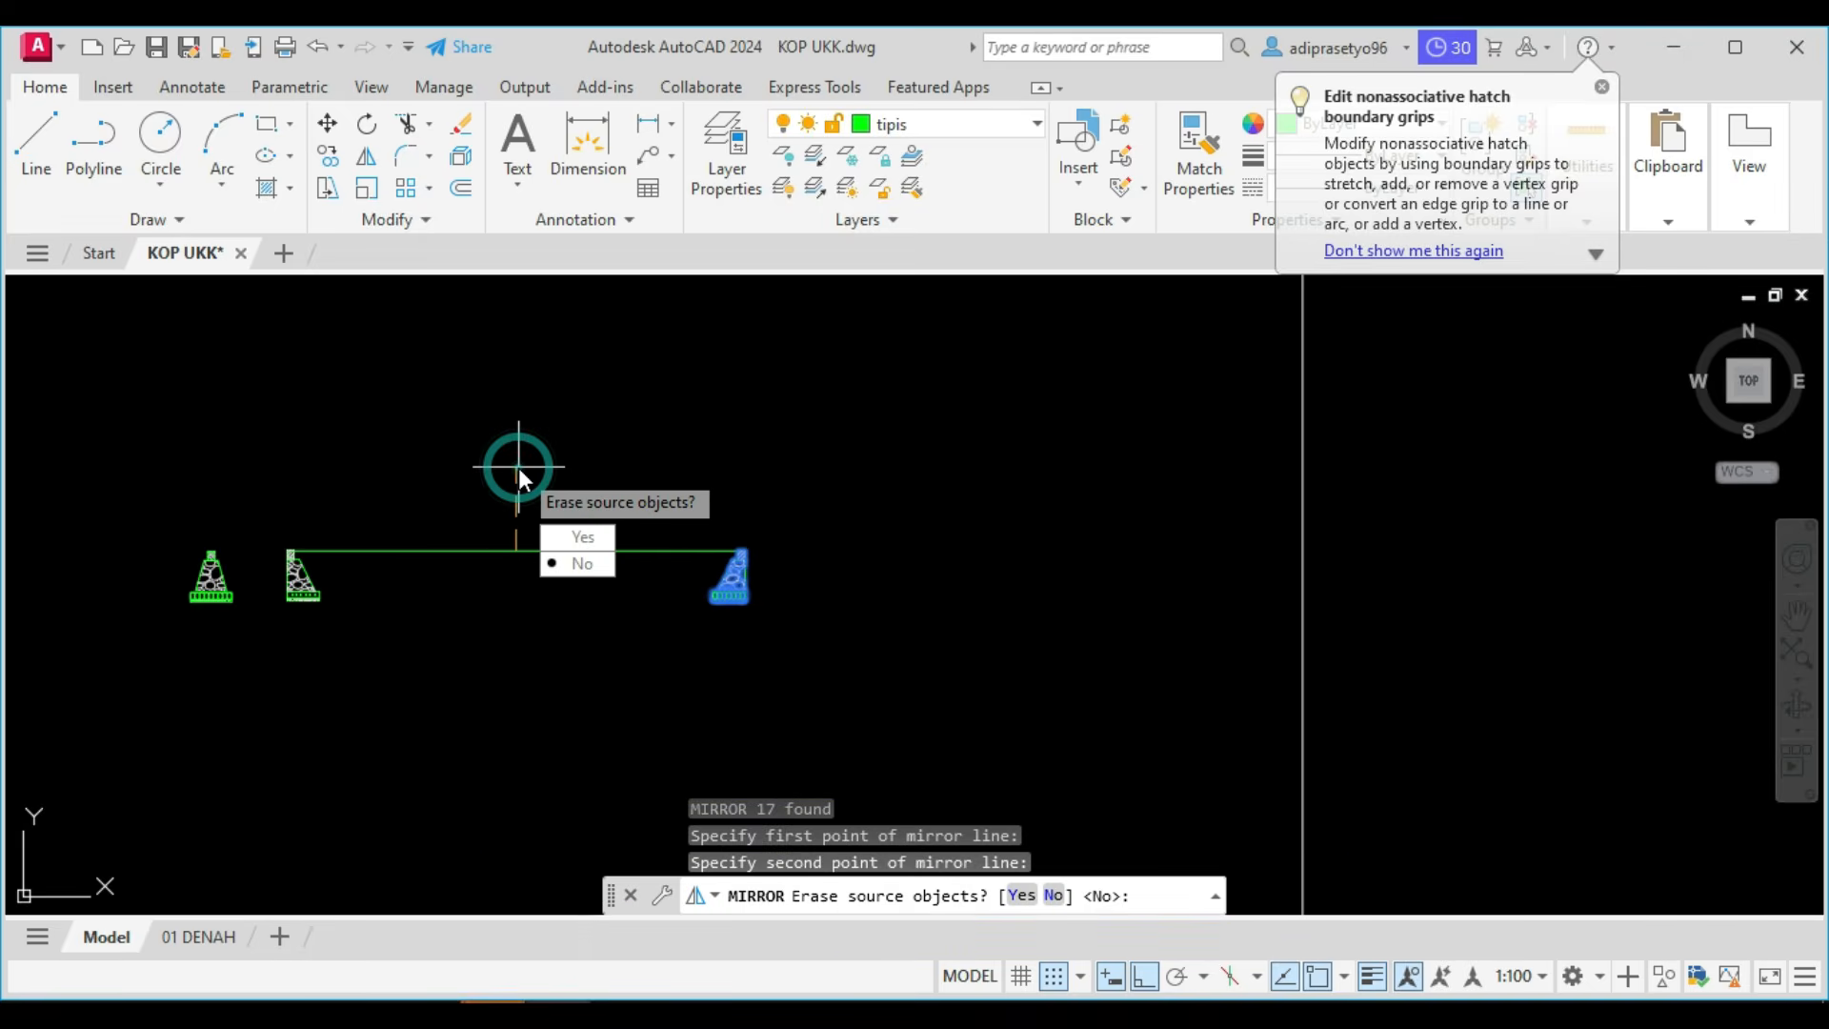
key(Return)
scroll(257, 531, up, 5)
scroll(414, 546, down, 4)
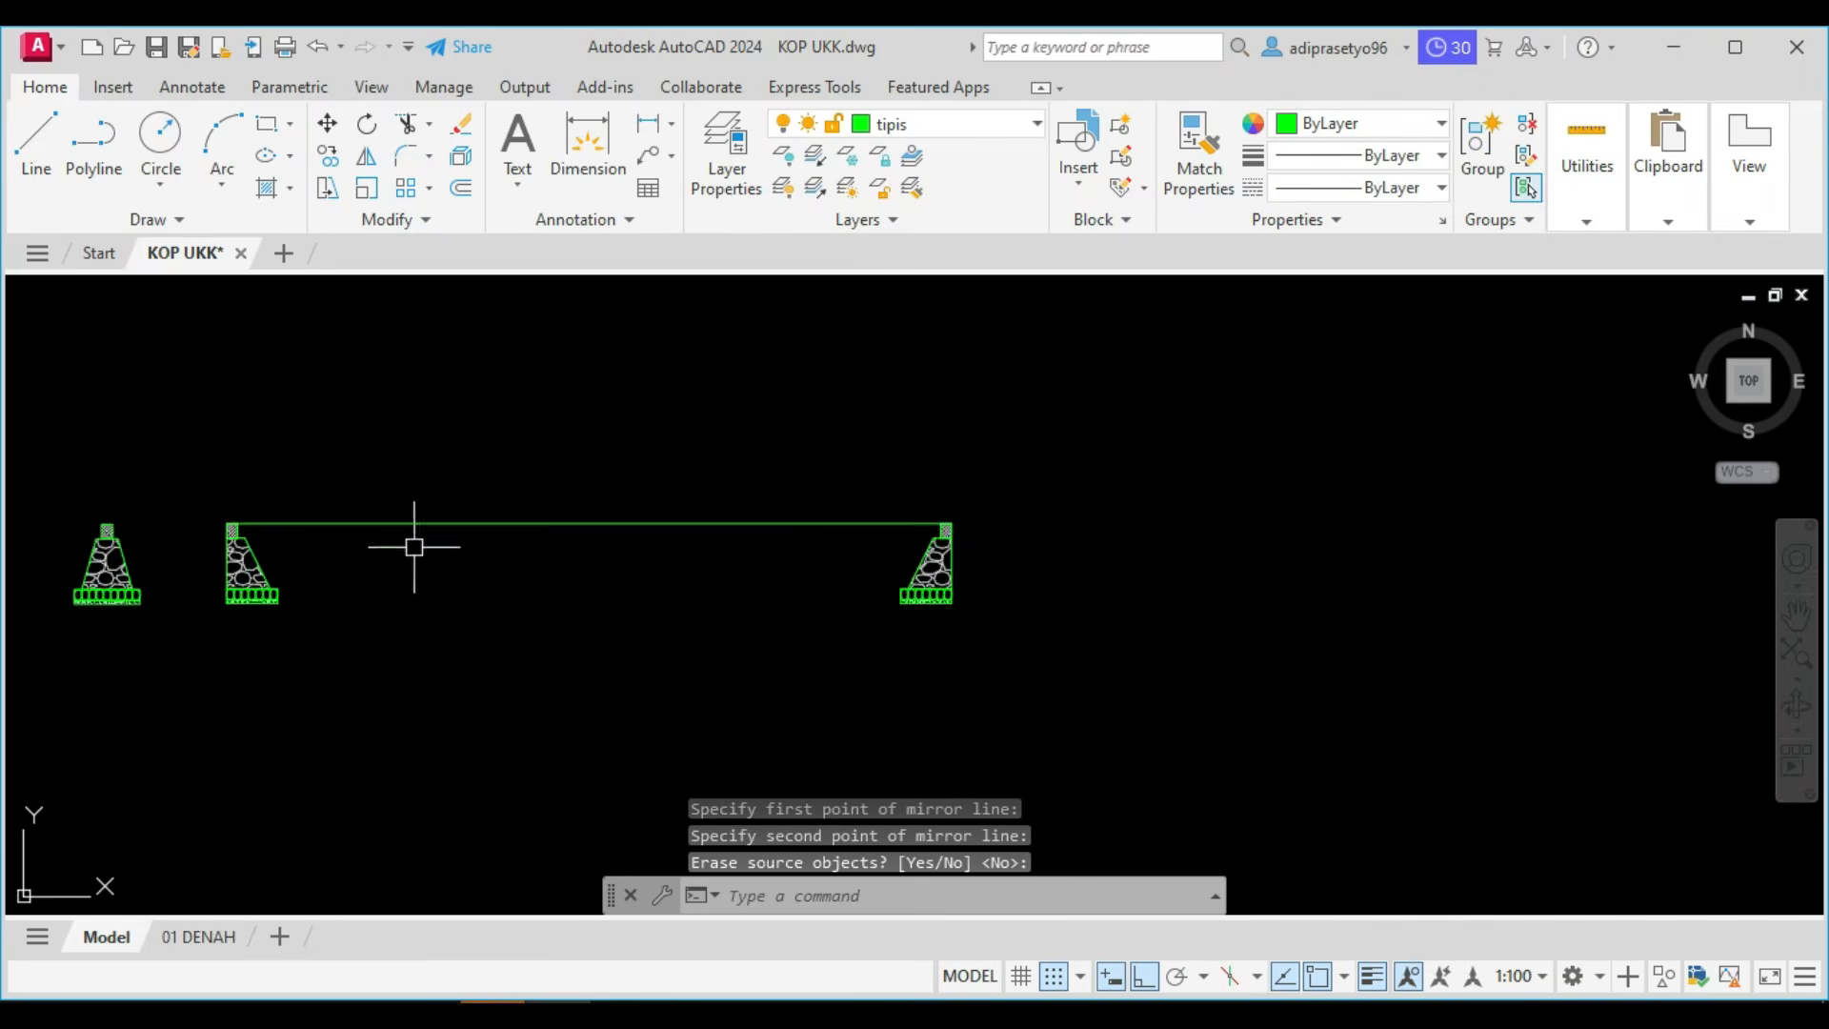
Start a polyline at the left foundation's outer top corner, trace down and along its base, and go up to the sloof's underside level.
middle_drag(609, 583, 951, 523)
middle_drag(775, 539, 840, 544)
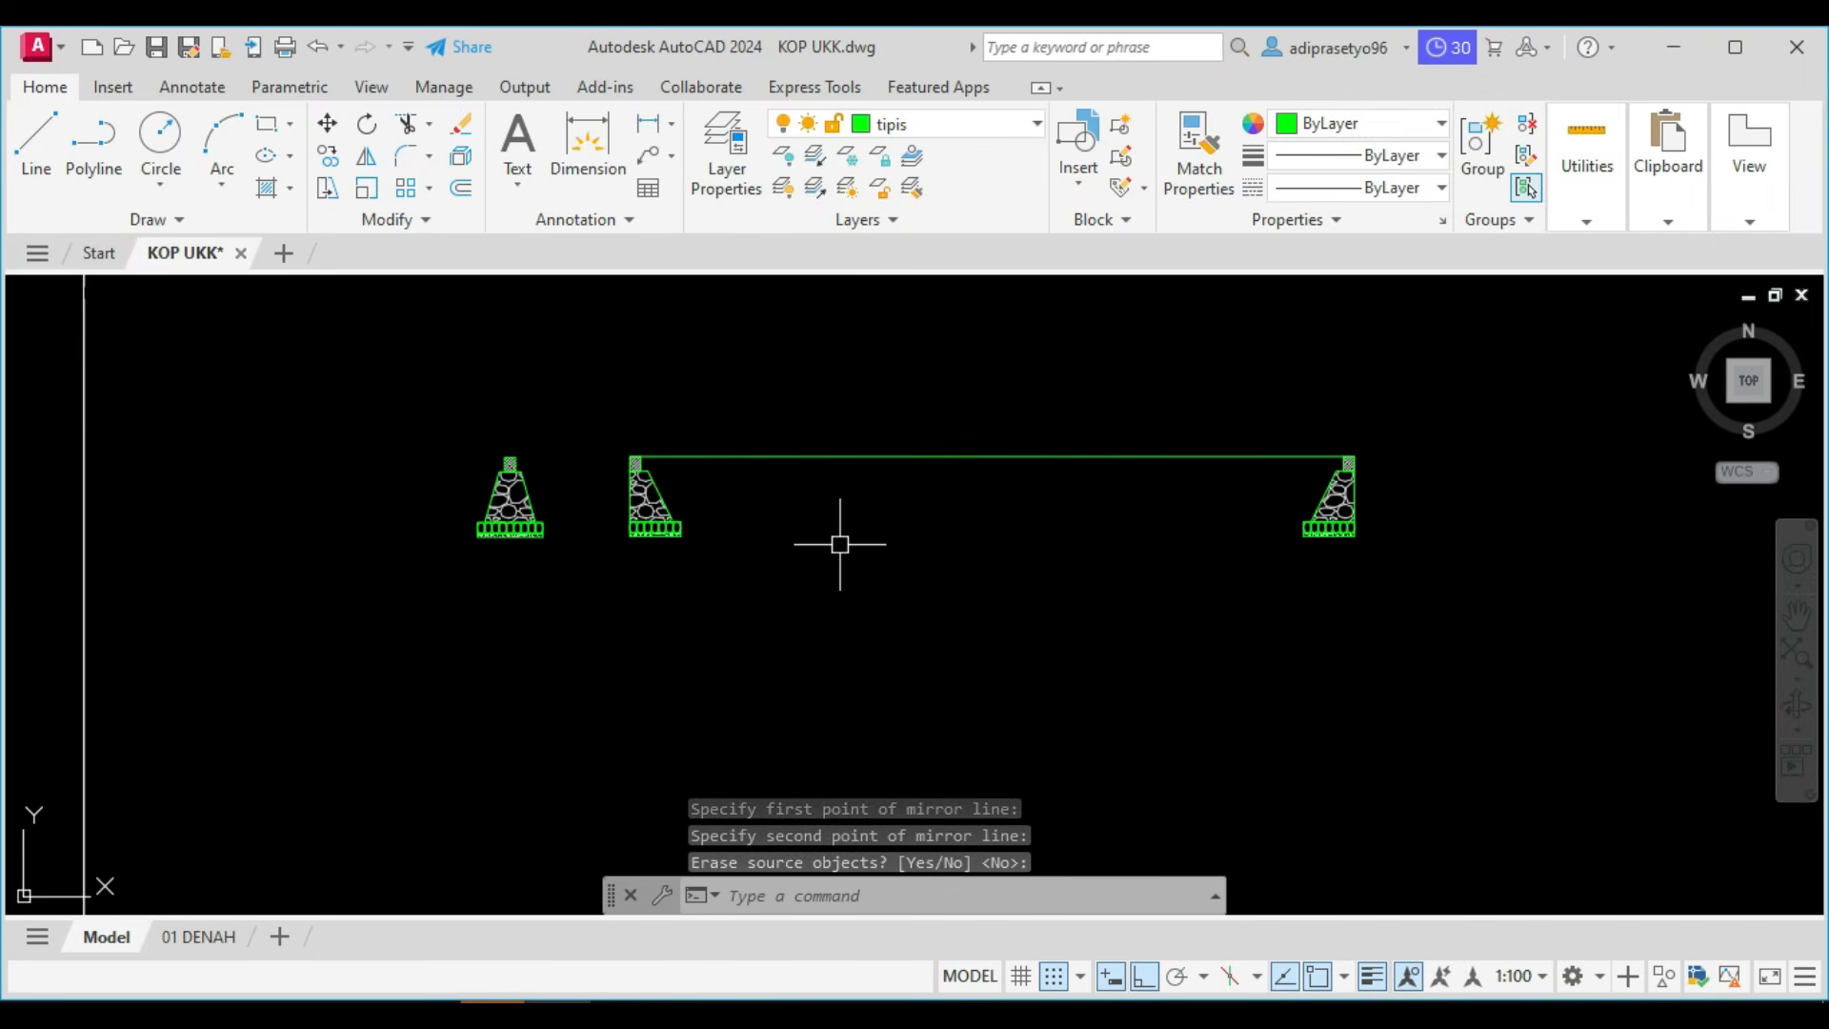
scroll(694, 524, up, 4)
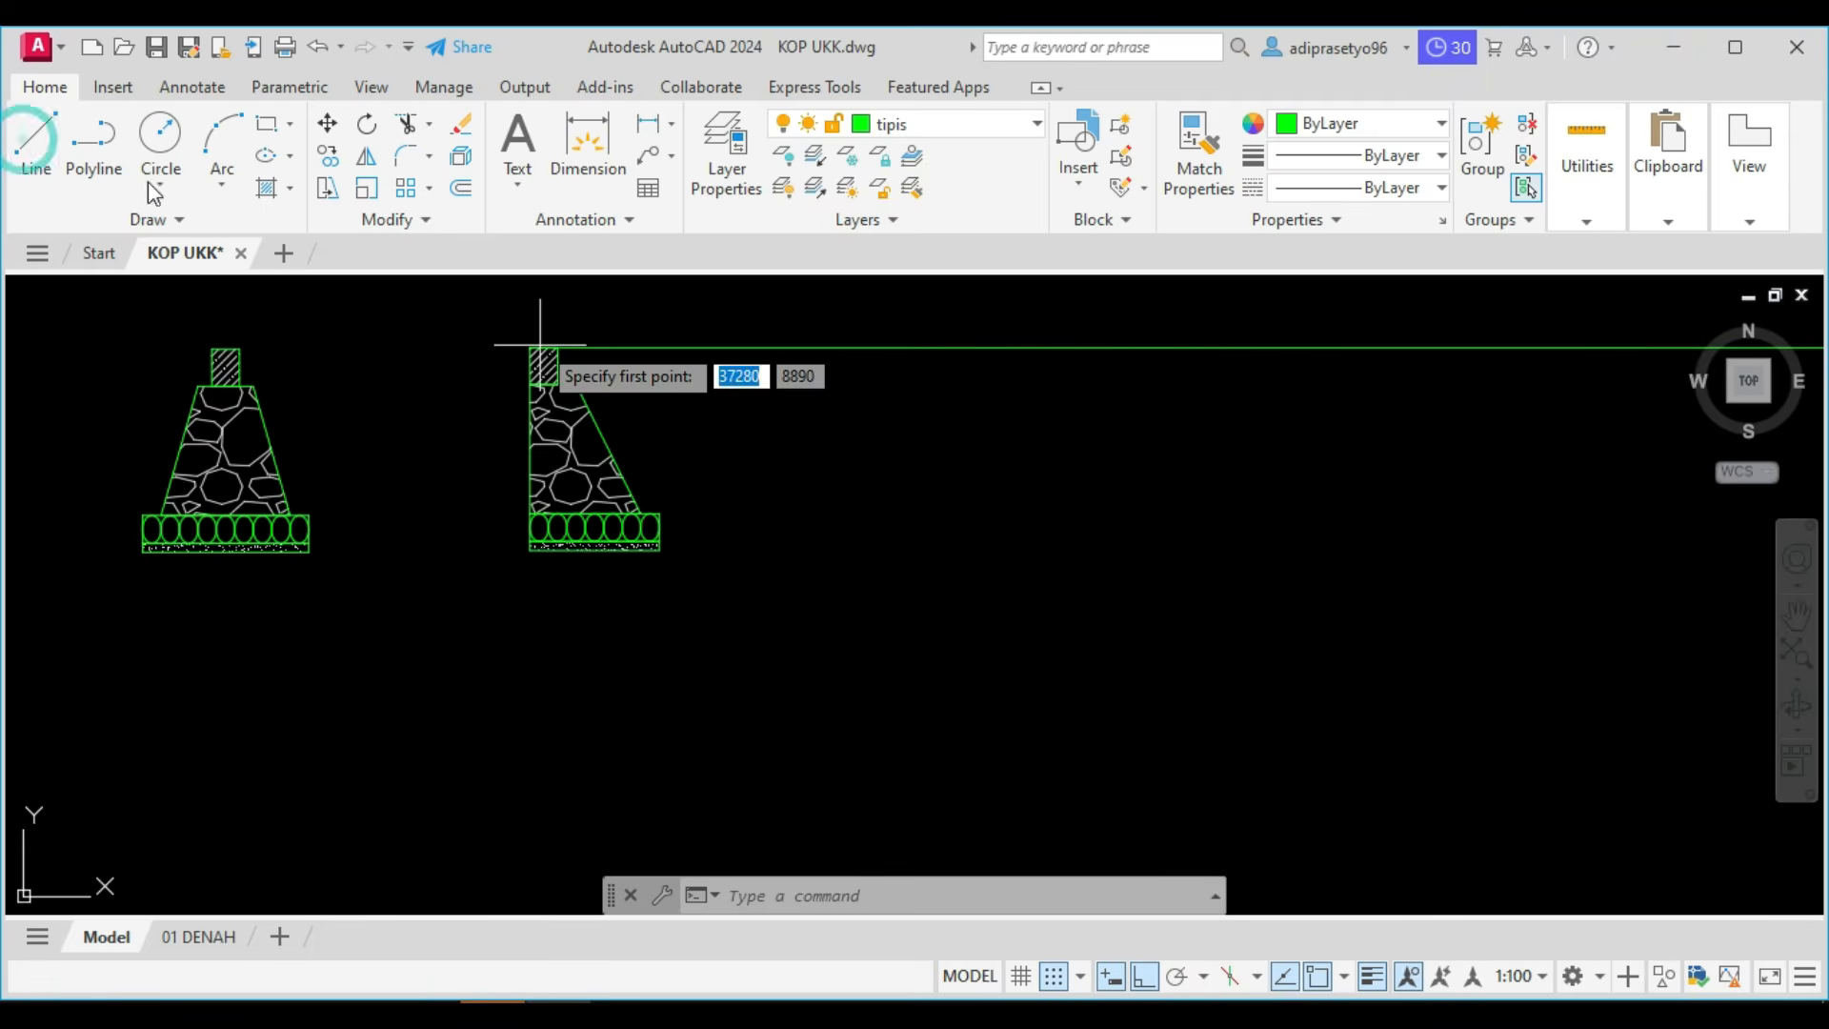
click(101, 143)
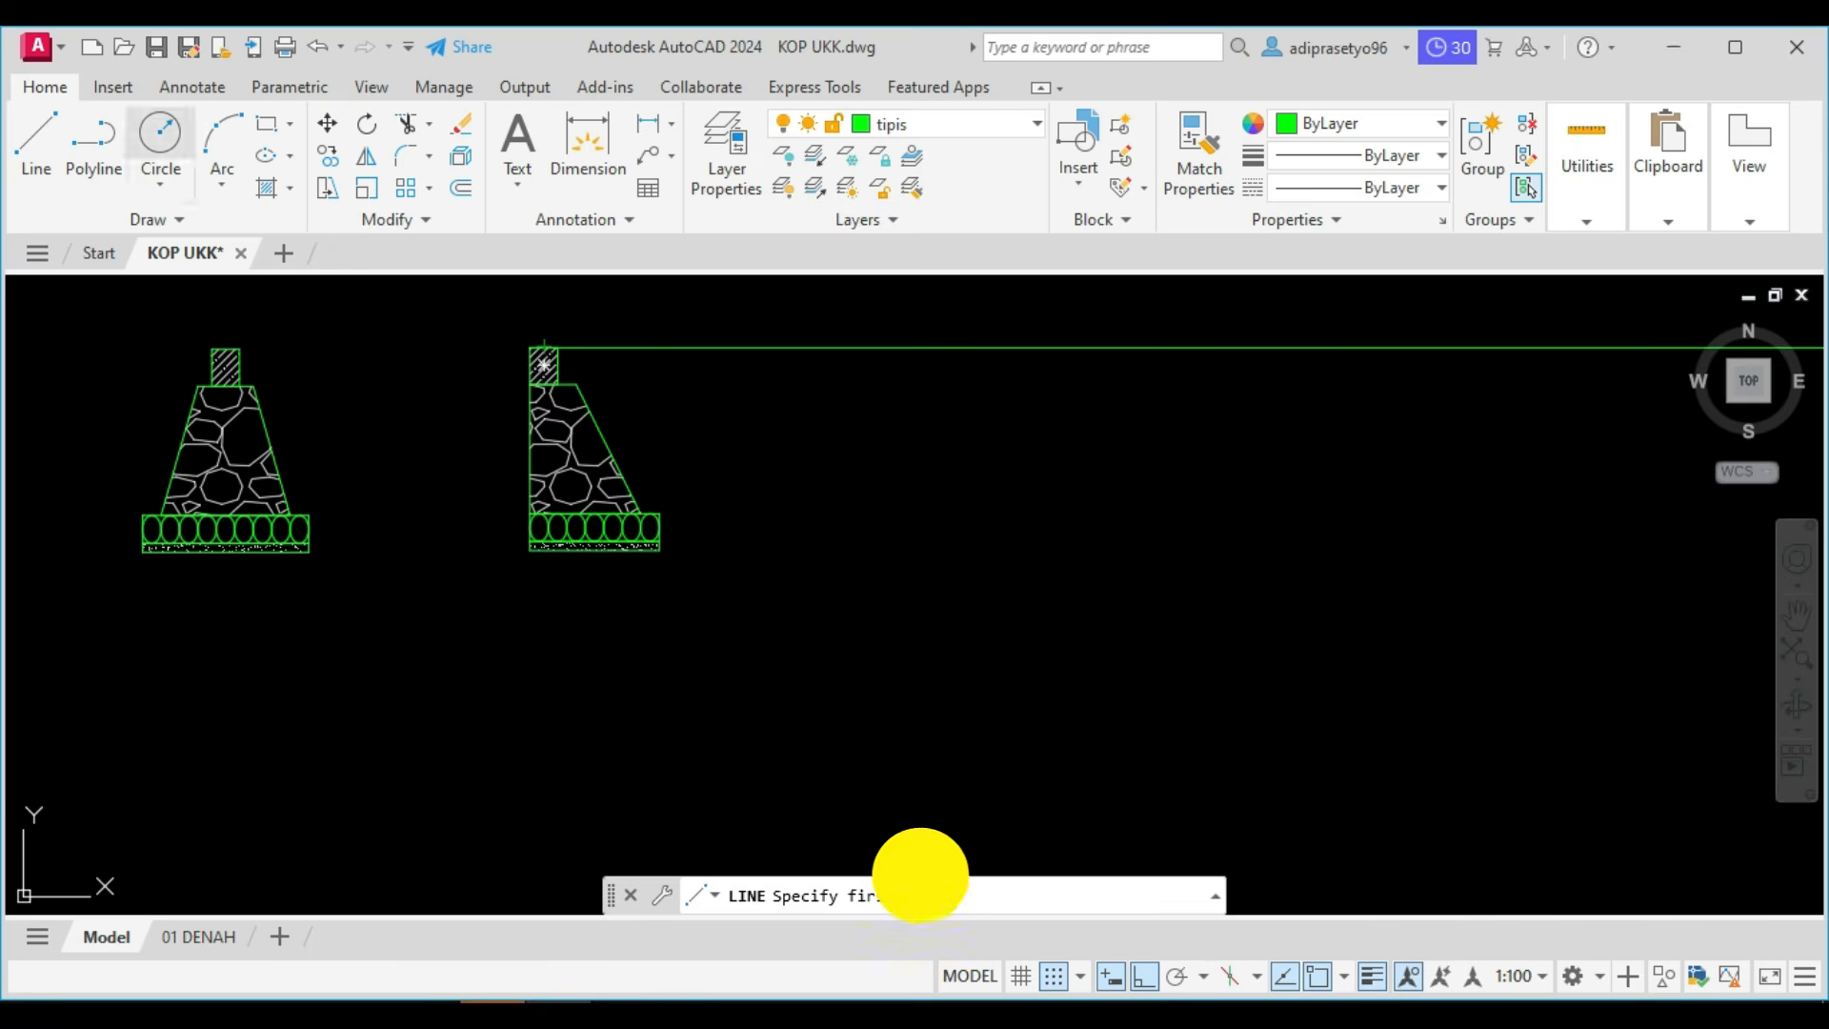
scroll(525, 395, up, 2)
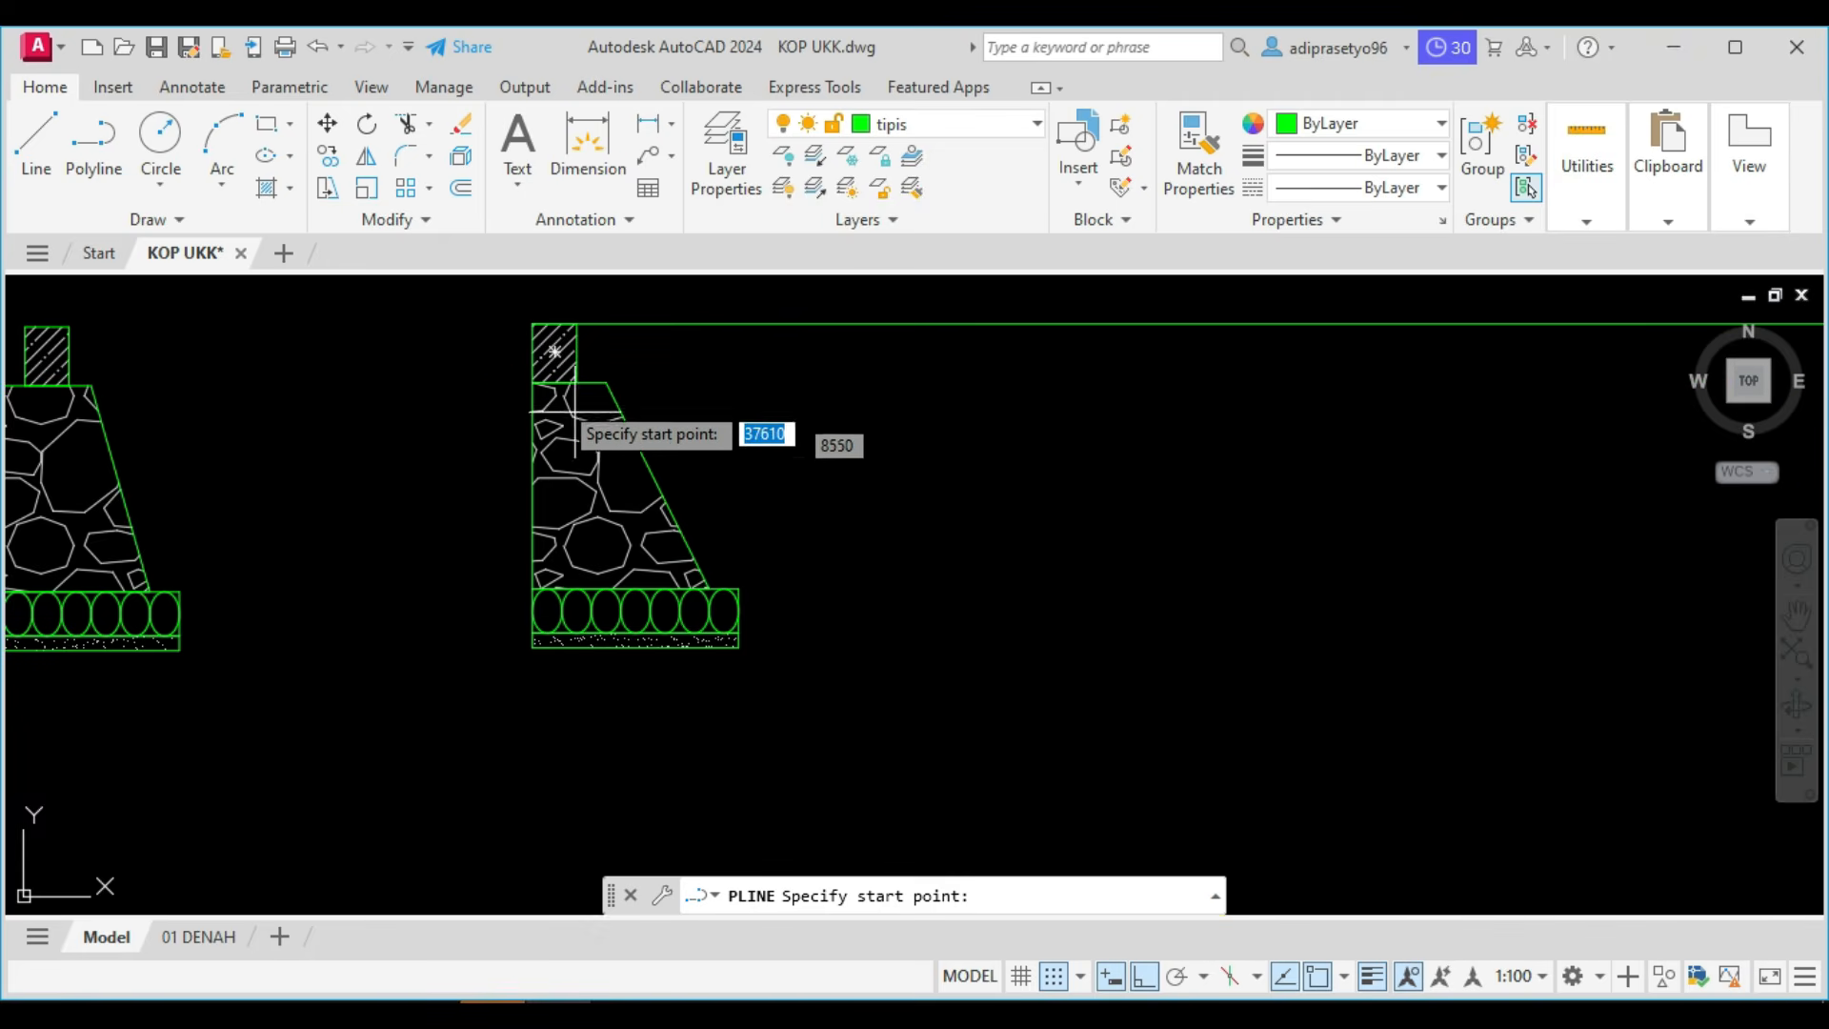
click(534, 381)
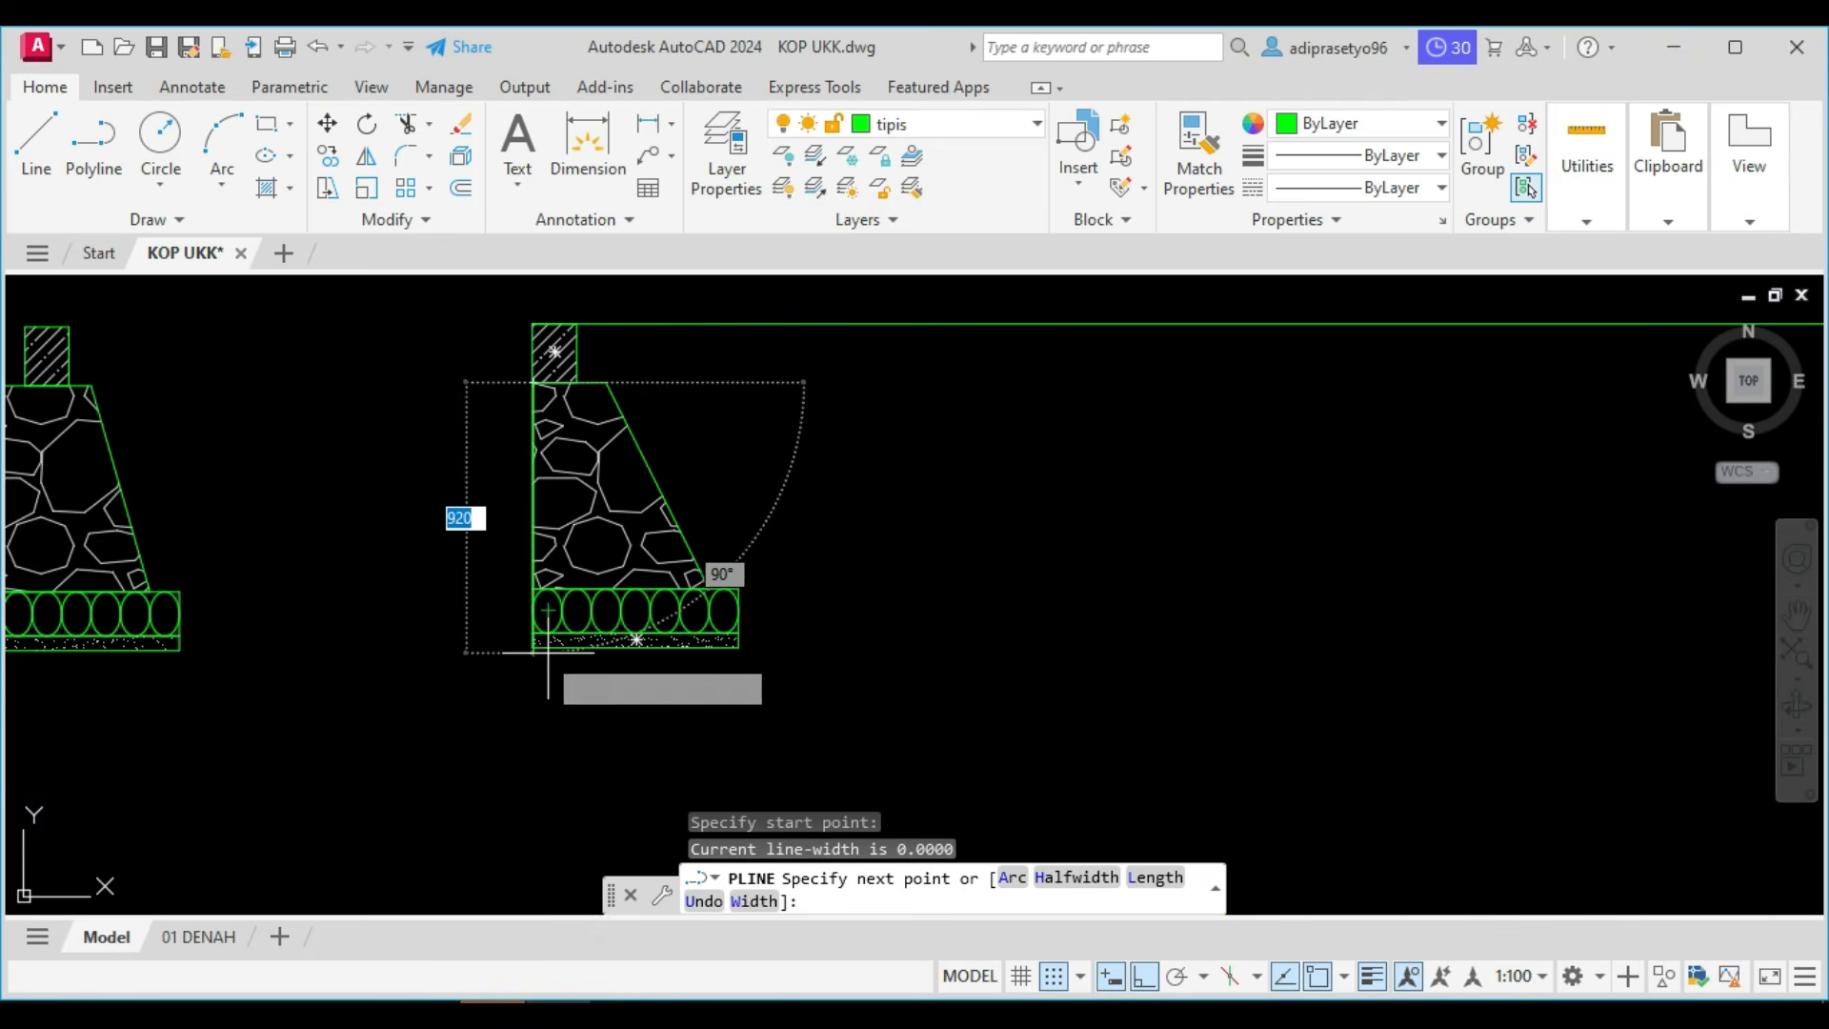
click(534, 647)
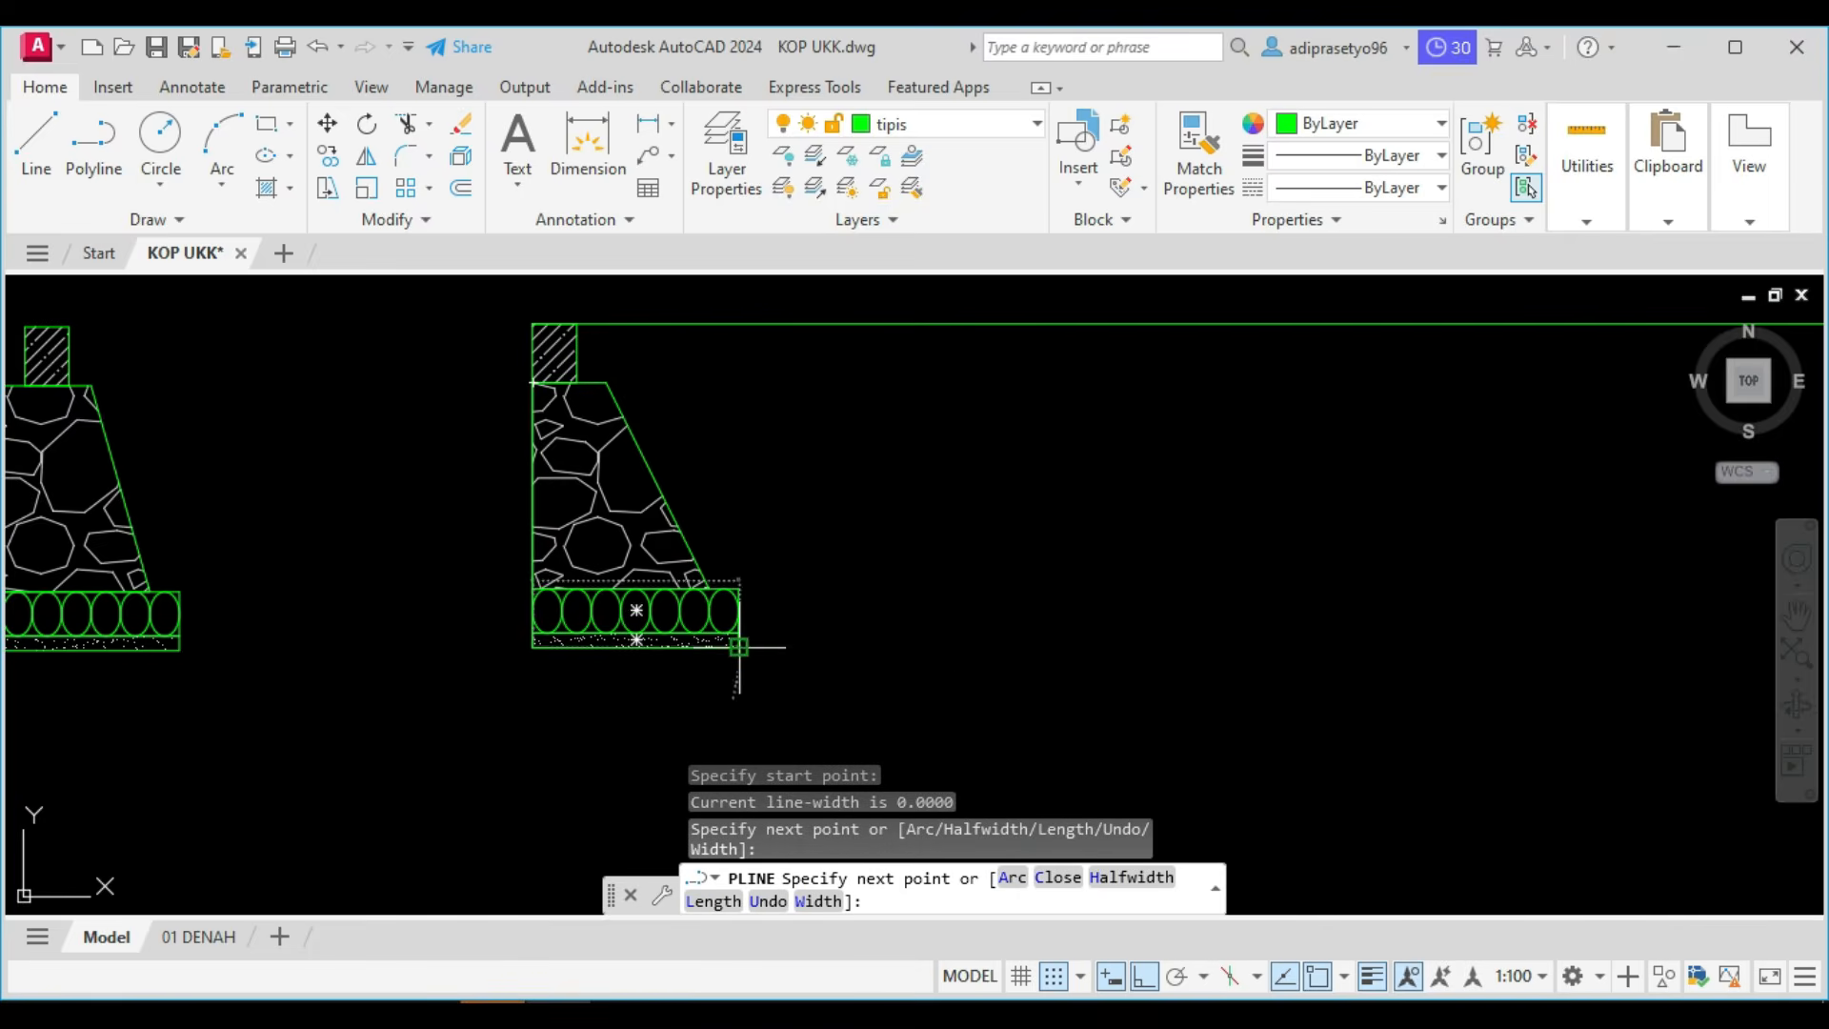
click(738, 647)
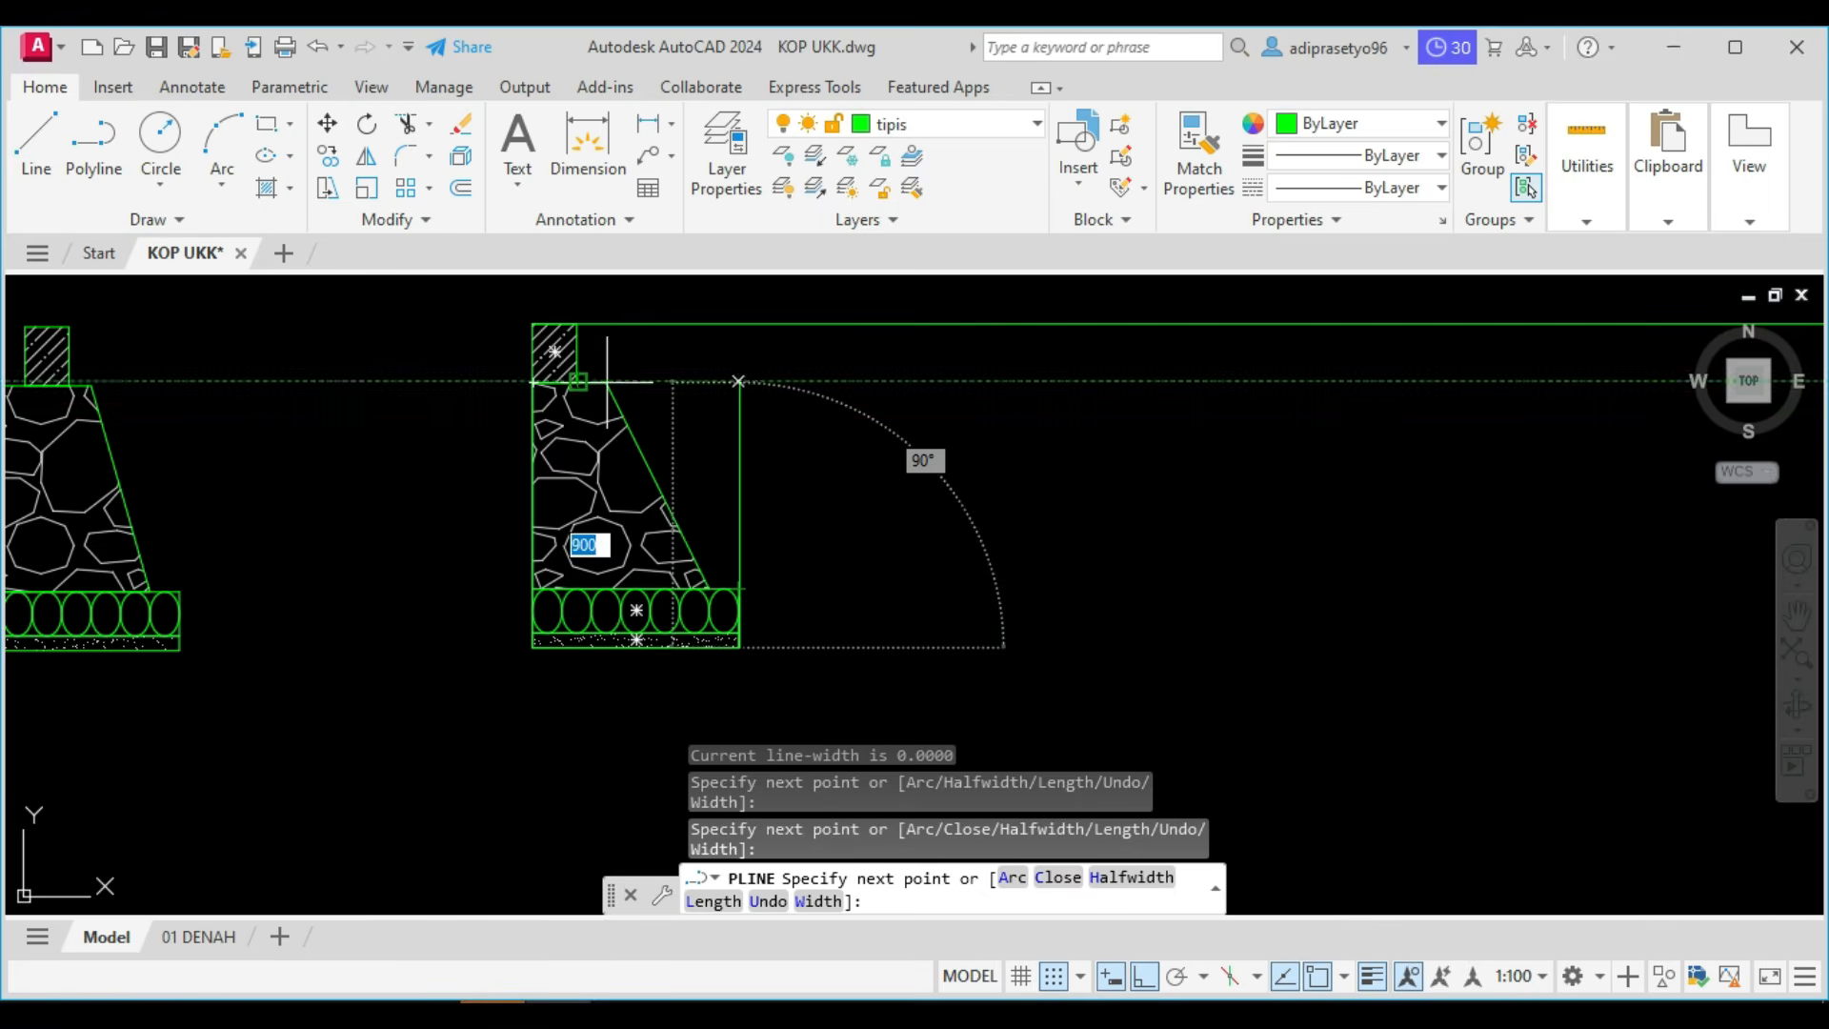
click(738, 381)
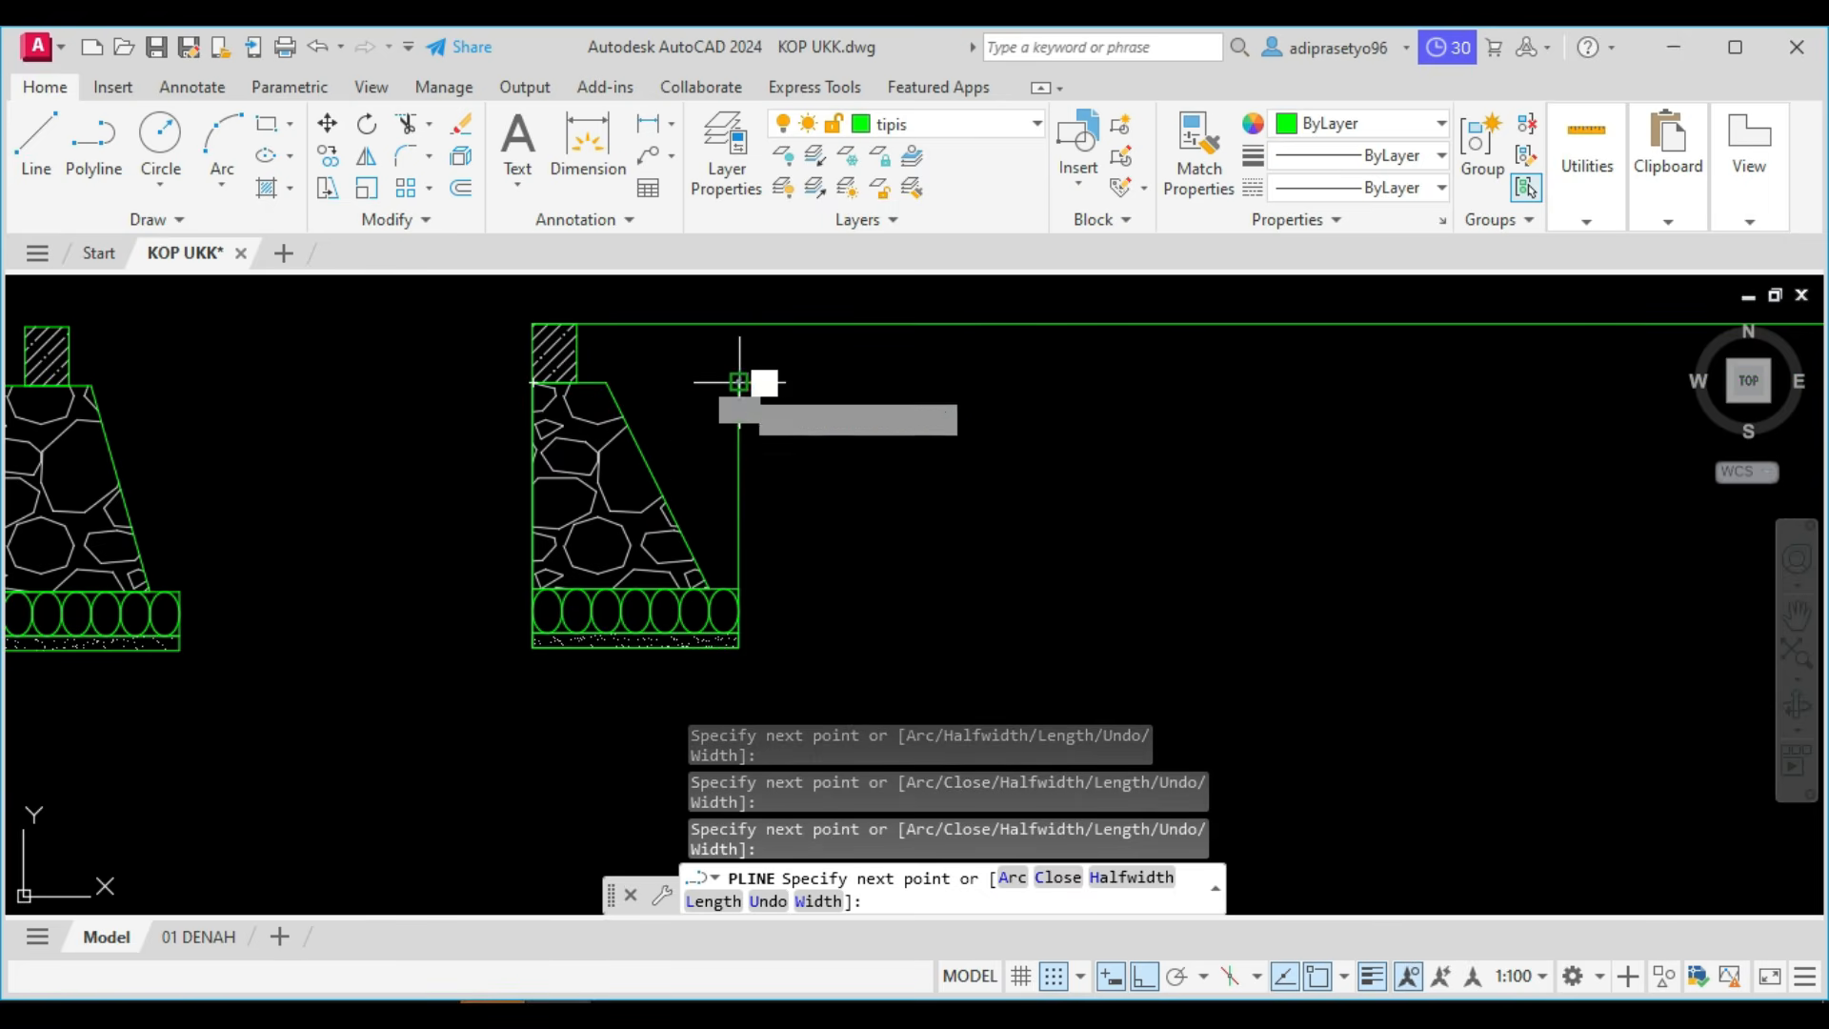
Continue the polyline horizontally to above the right foundation's inner base corner, down to the base's underside and along it to the outer corner.
scroll(991, 404, down, 5)
scroll(1065, 417, down, 2)
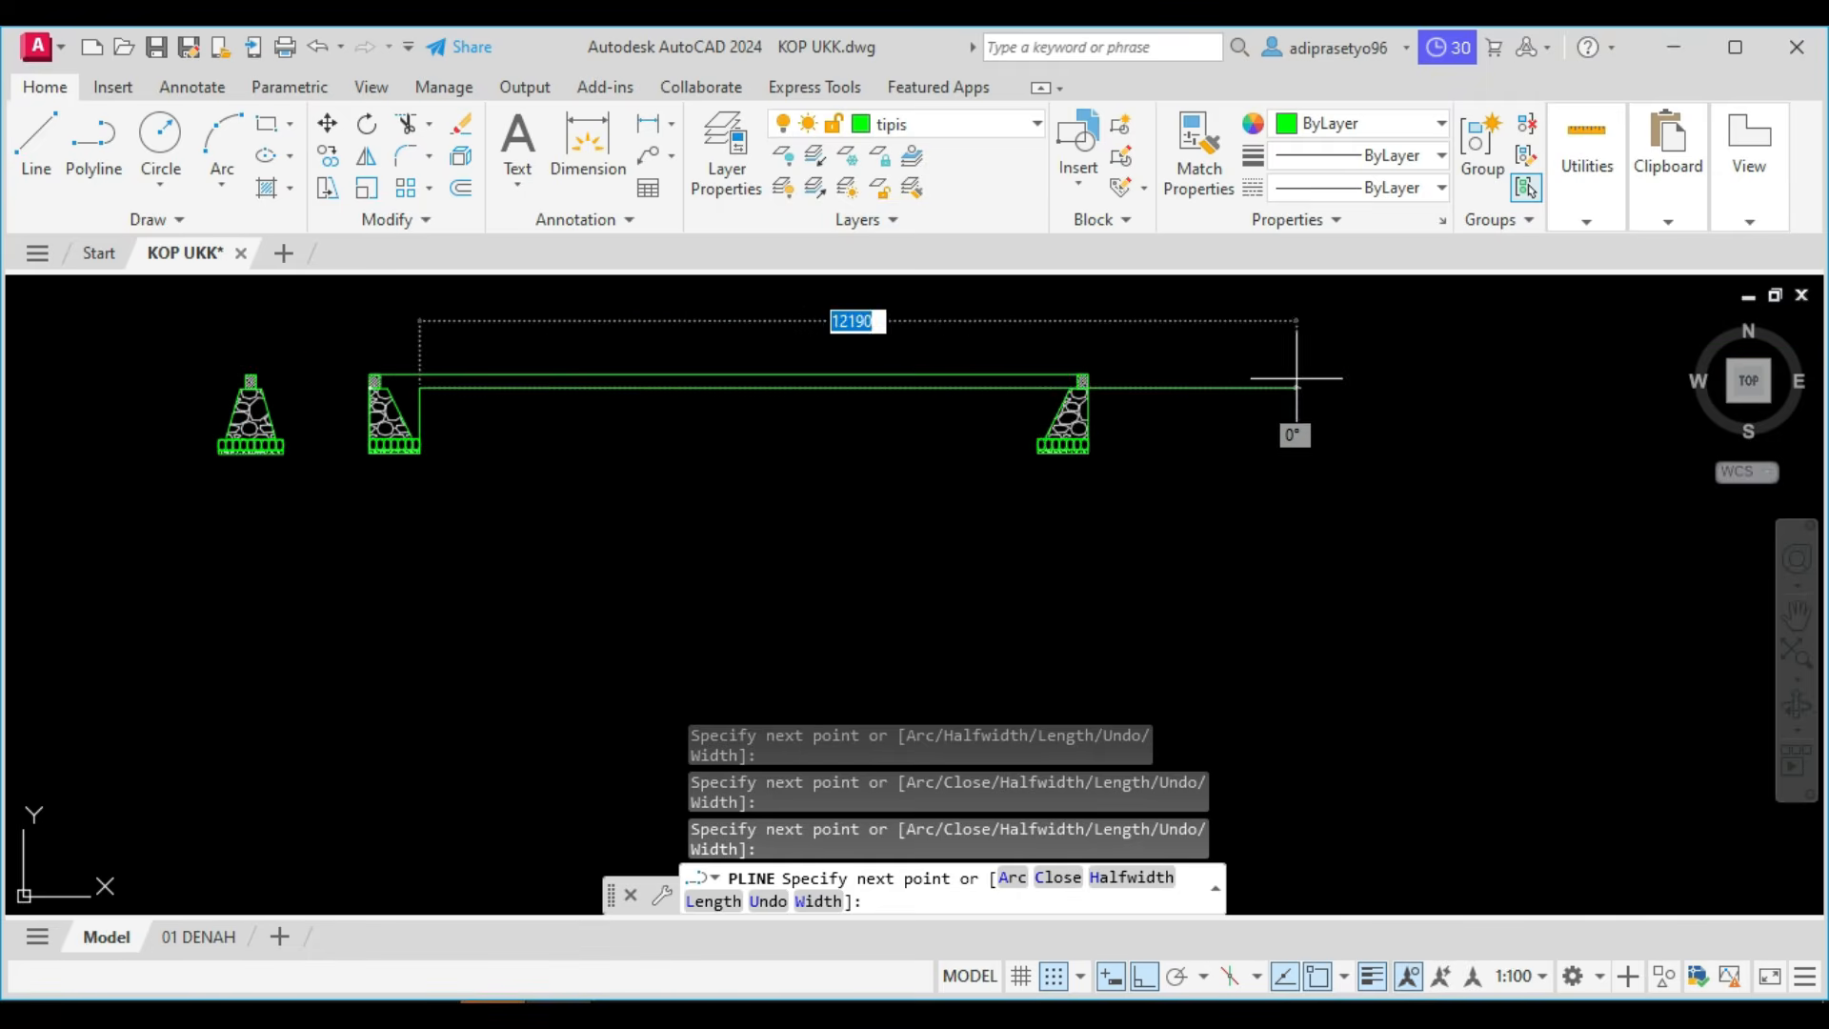
scroll(1042, 421, up, 8)
middle_drag(1093, 524, 1017, 346)
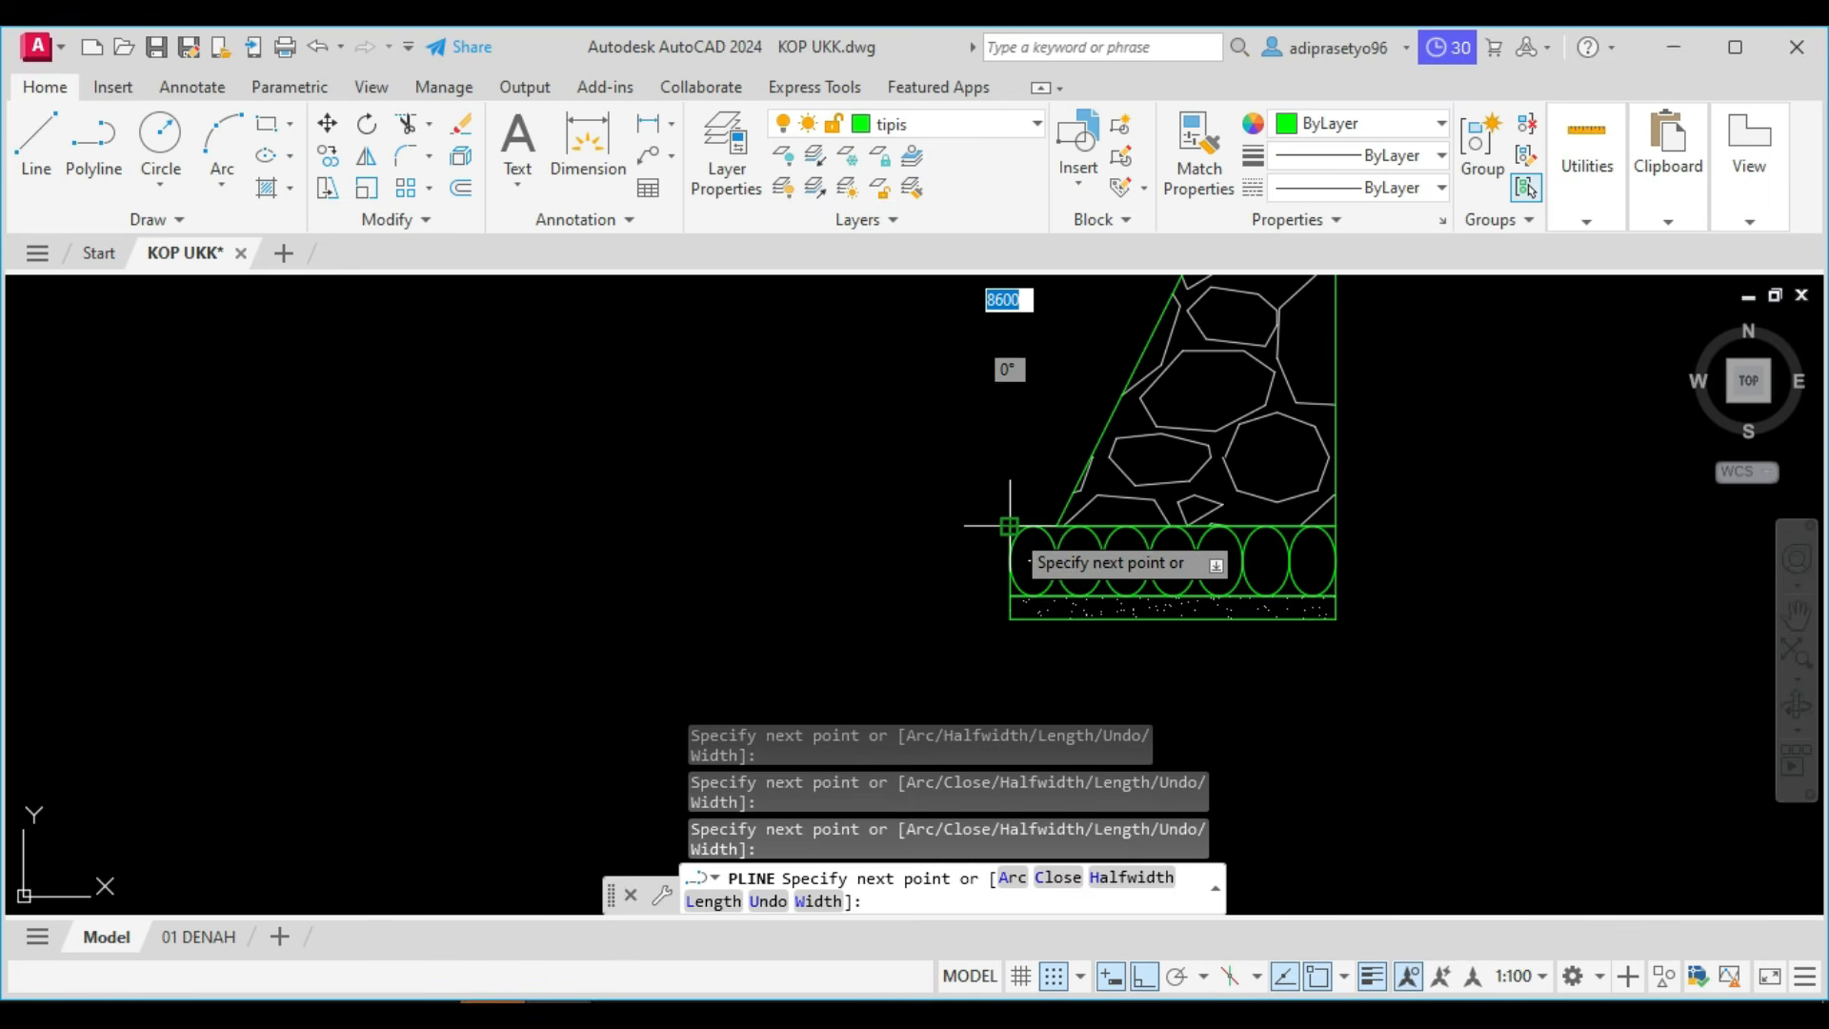
scroll(1010, 524, down, 2)
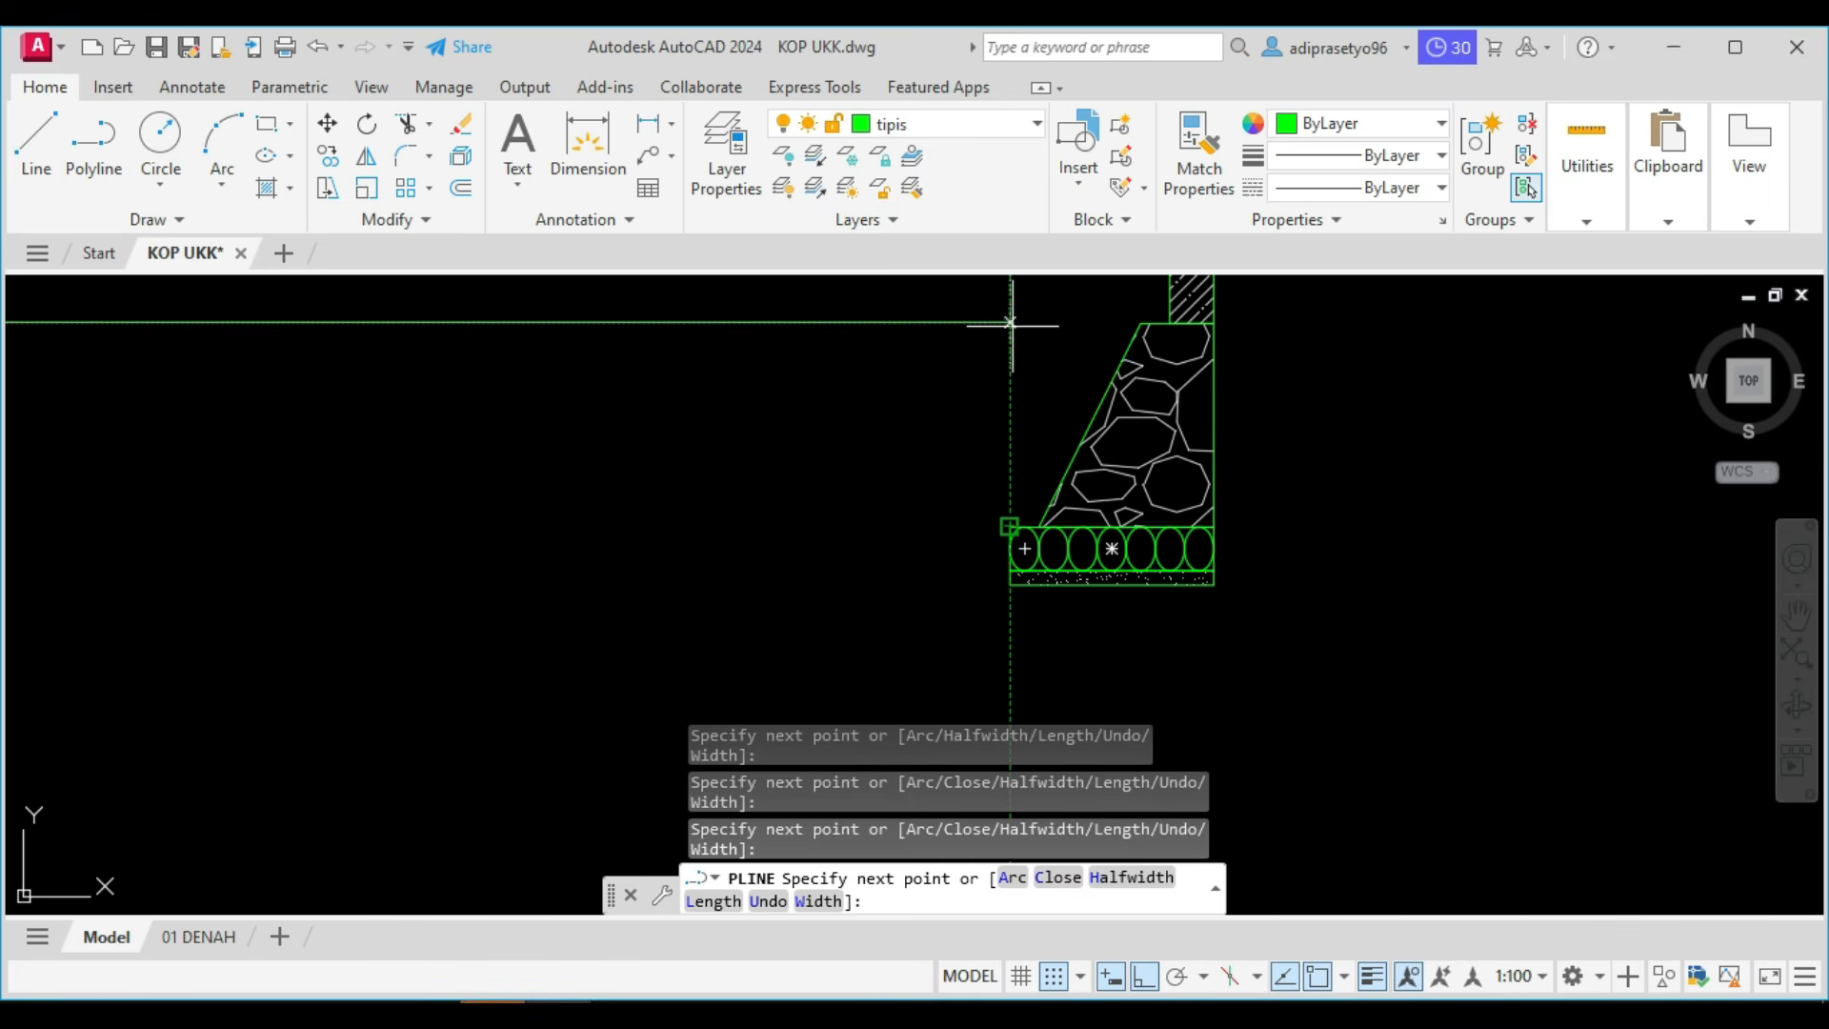
click(1011, 324)
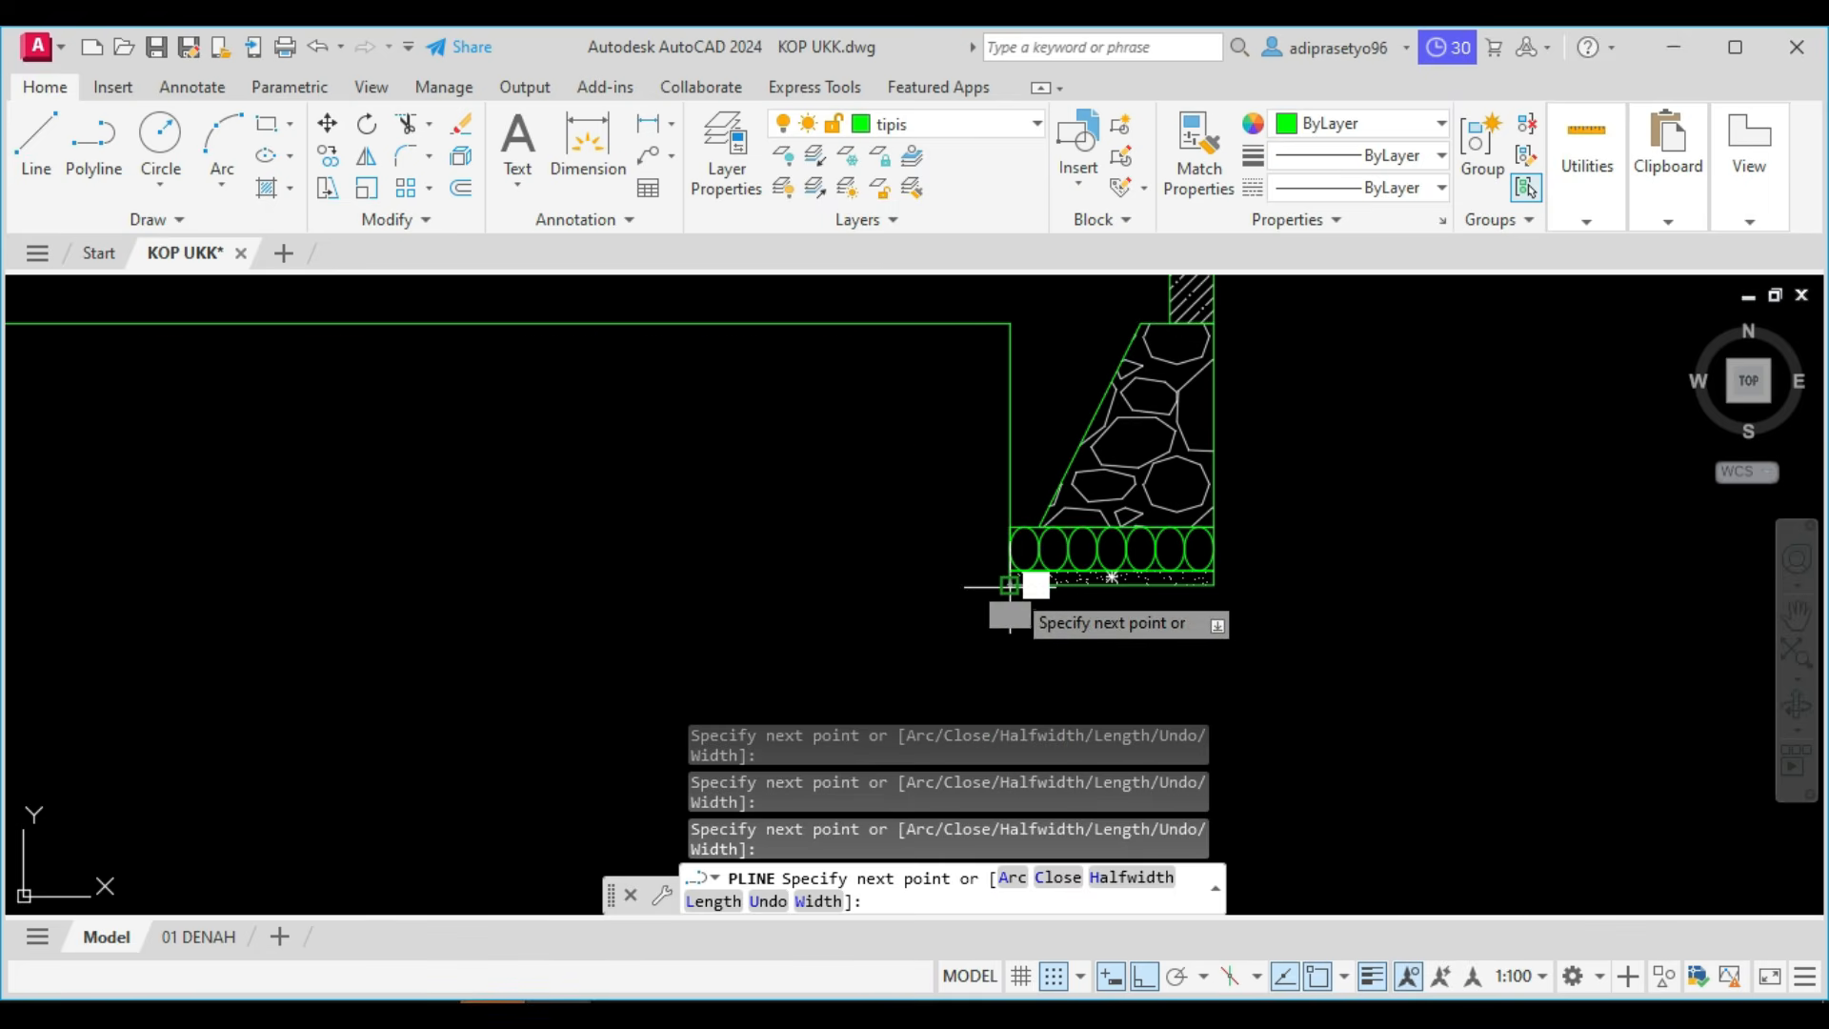
click(1009, 585)
click(1214, 585)
middle_drag(1213, 585, 1061, 695)
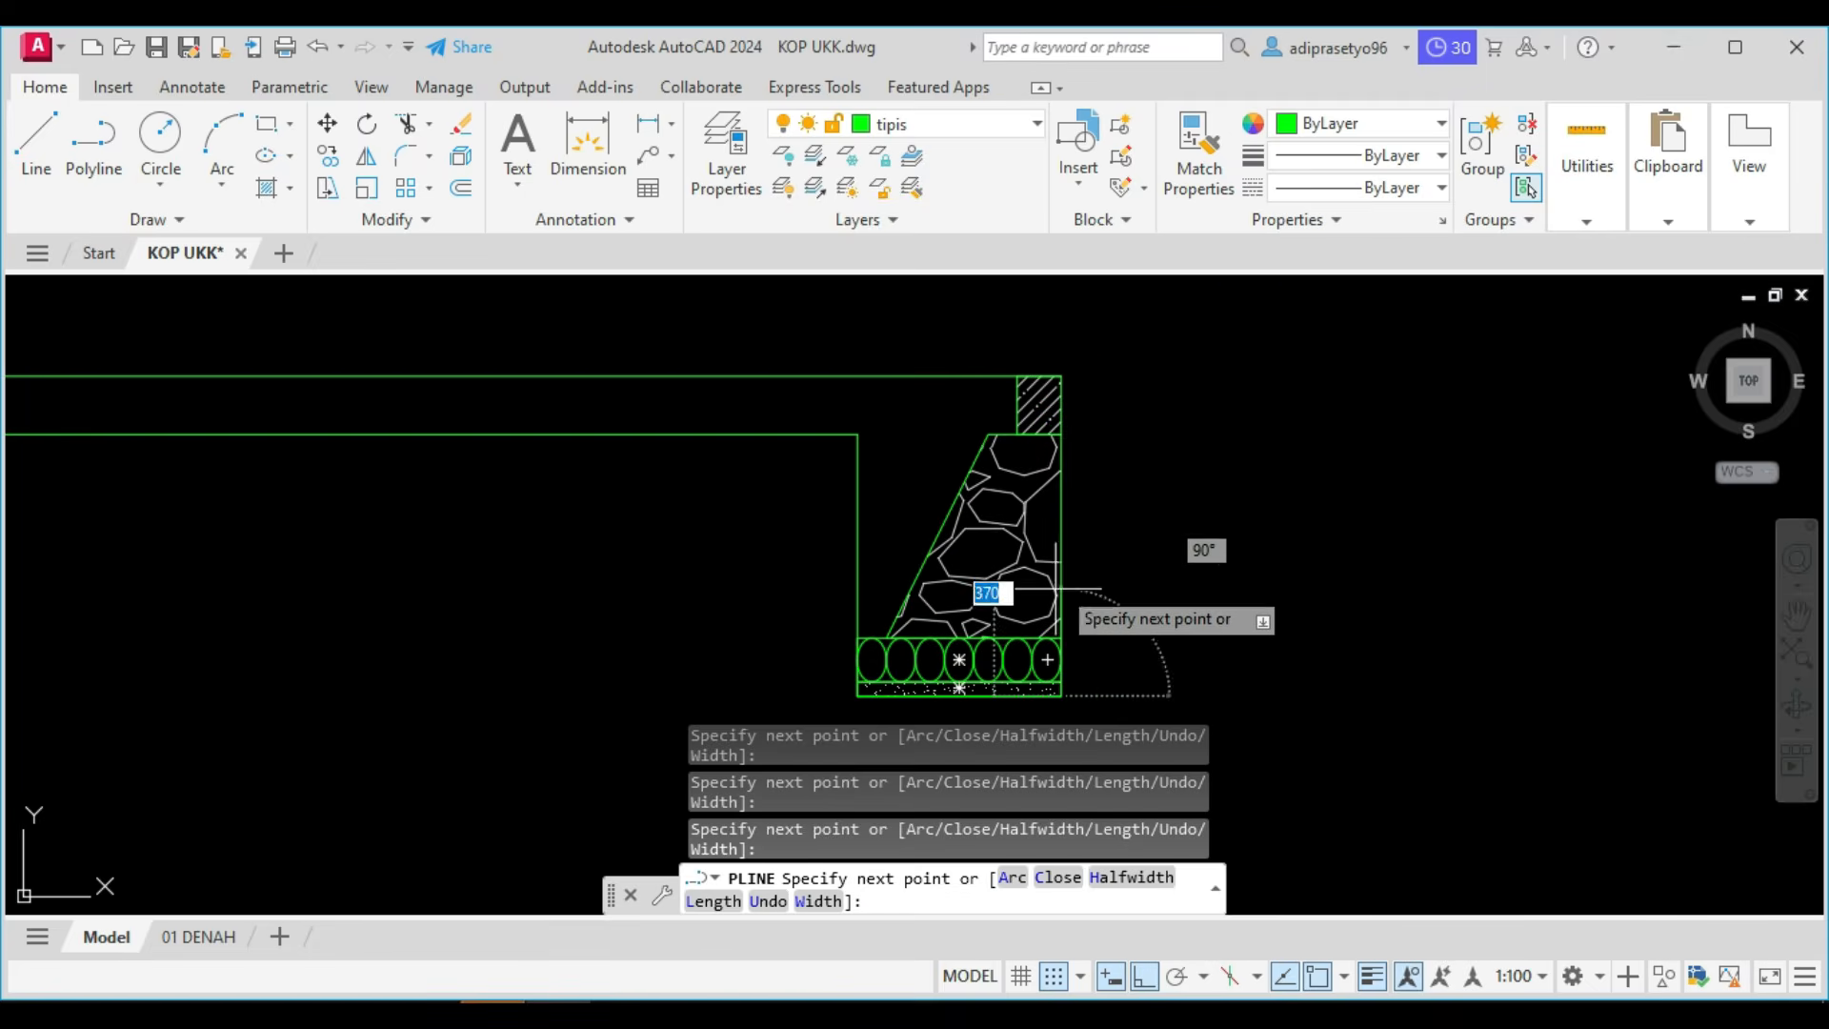
Run the polyline up the right foundation's outer face to the sloof's underside, extend it 500 outward to the right, and end it.
click(1060, 433)
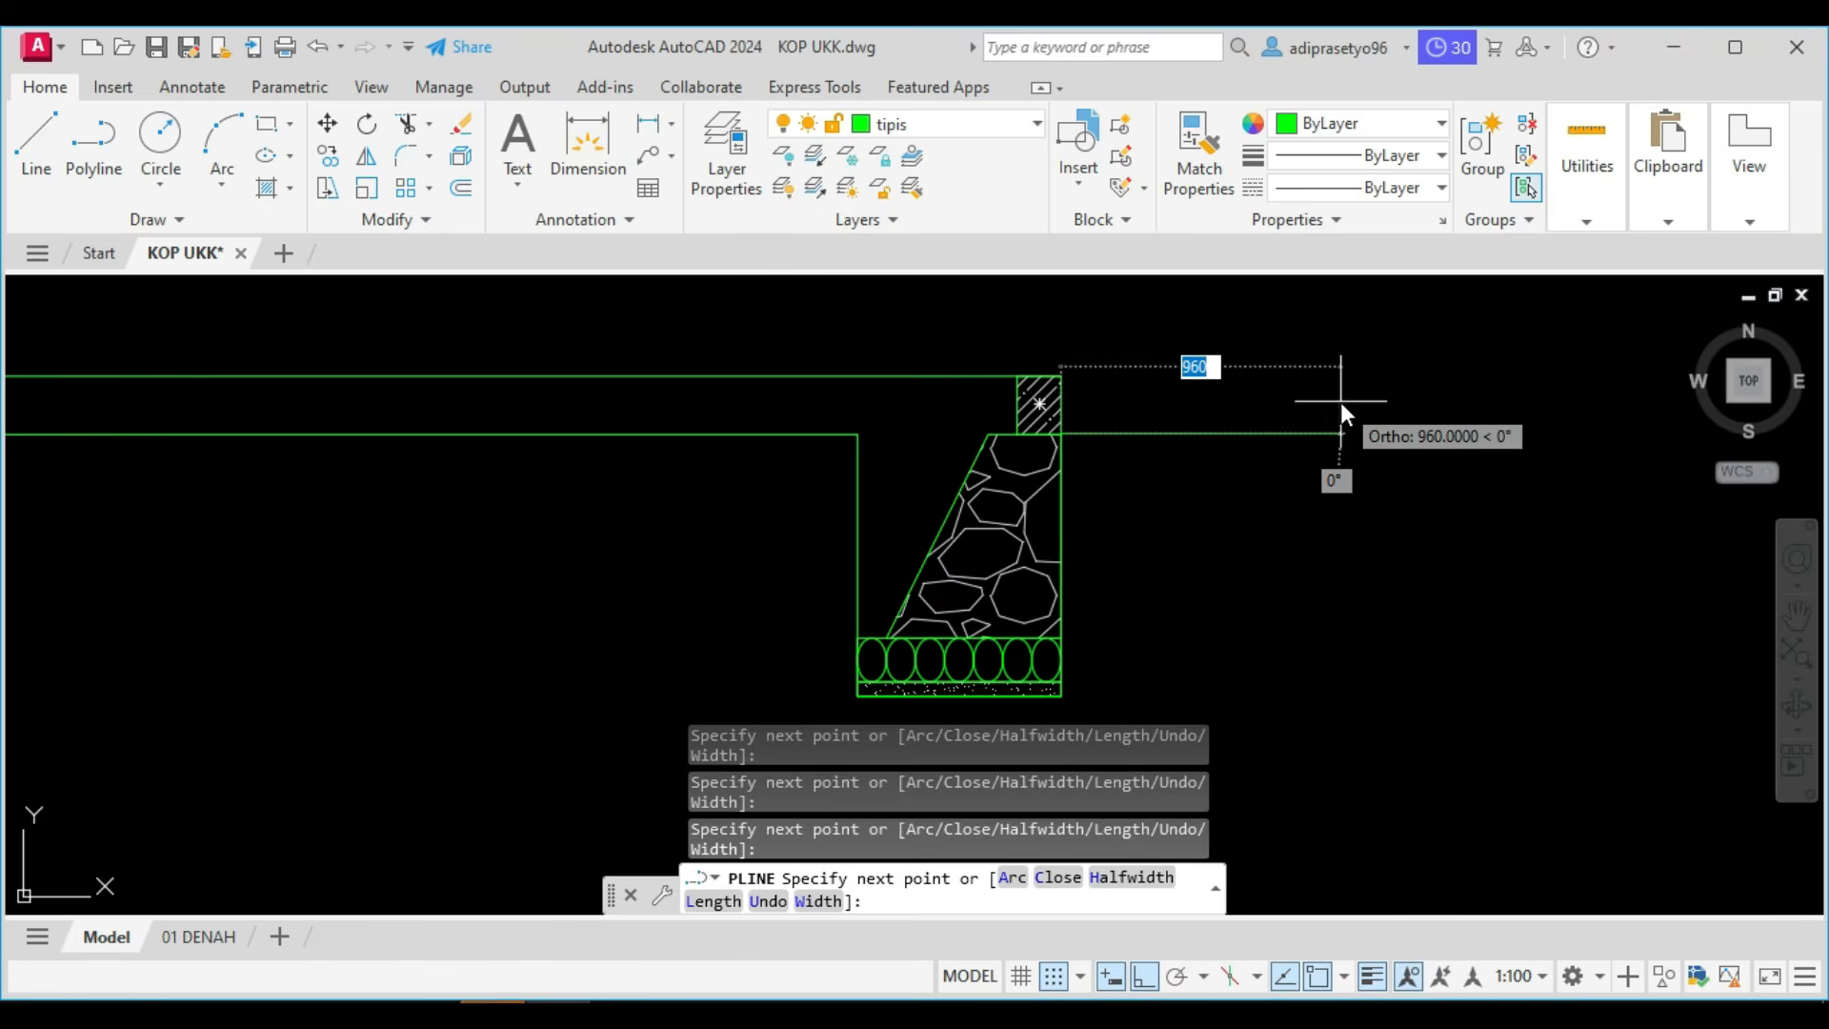
text(500)
key(Return)
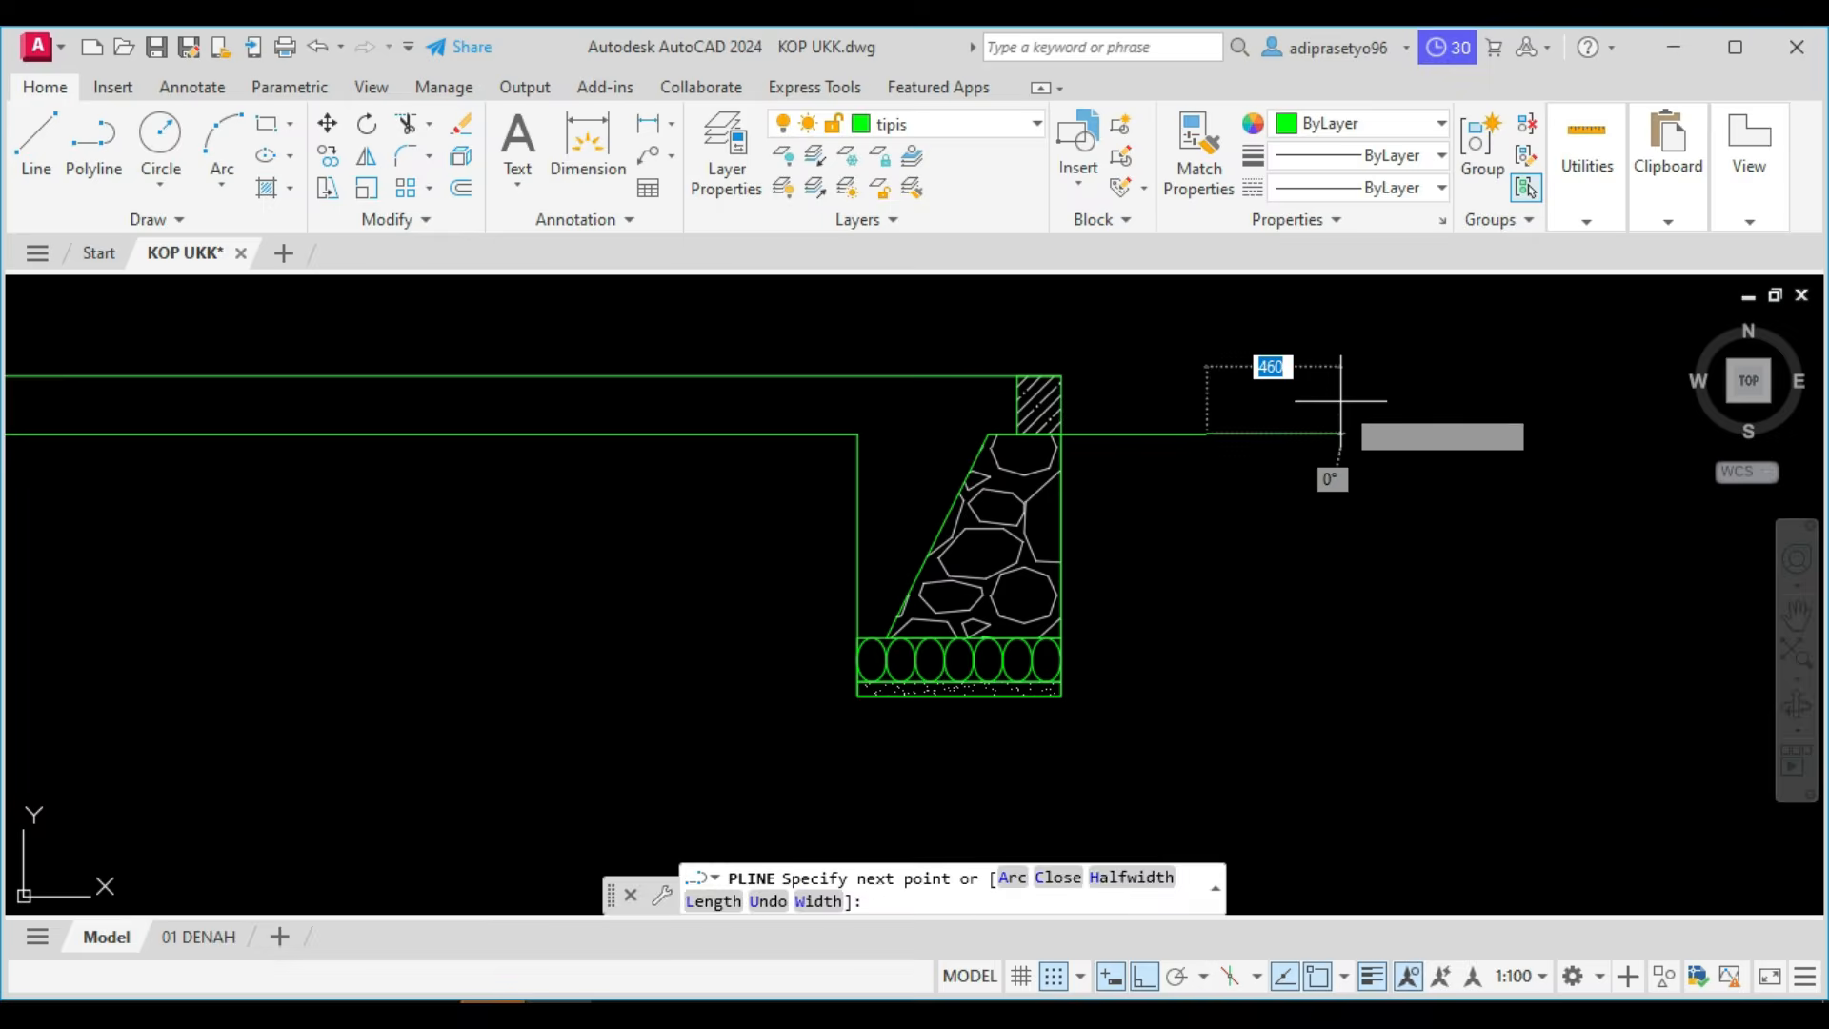
key(Escape)
scroll(1295, 429, down, 4)
middle_drag(305, 498, 984, 459)
scroll(788, 405, up, 2)
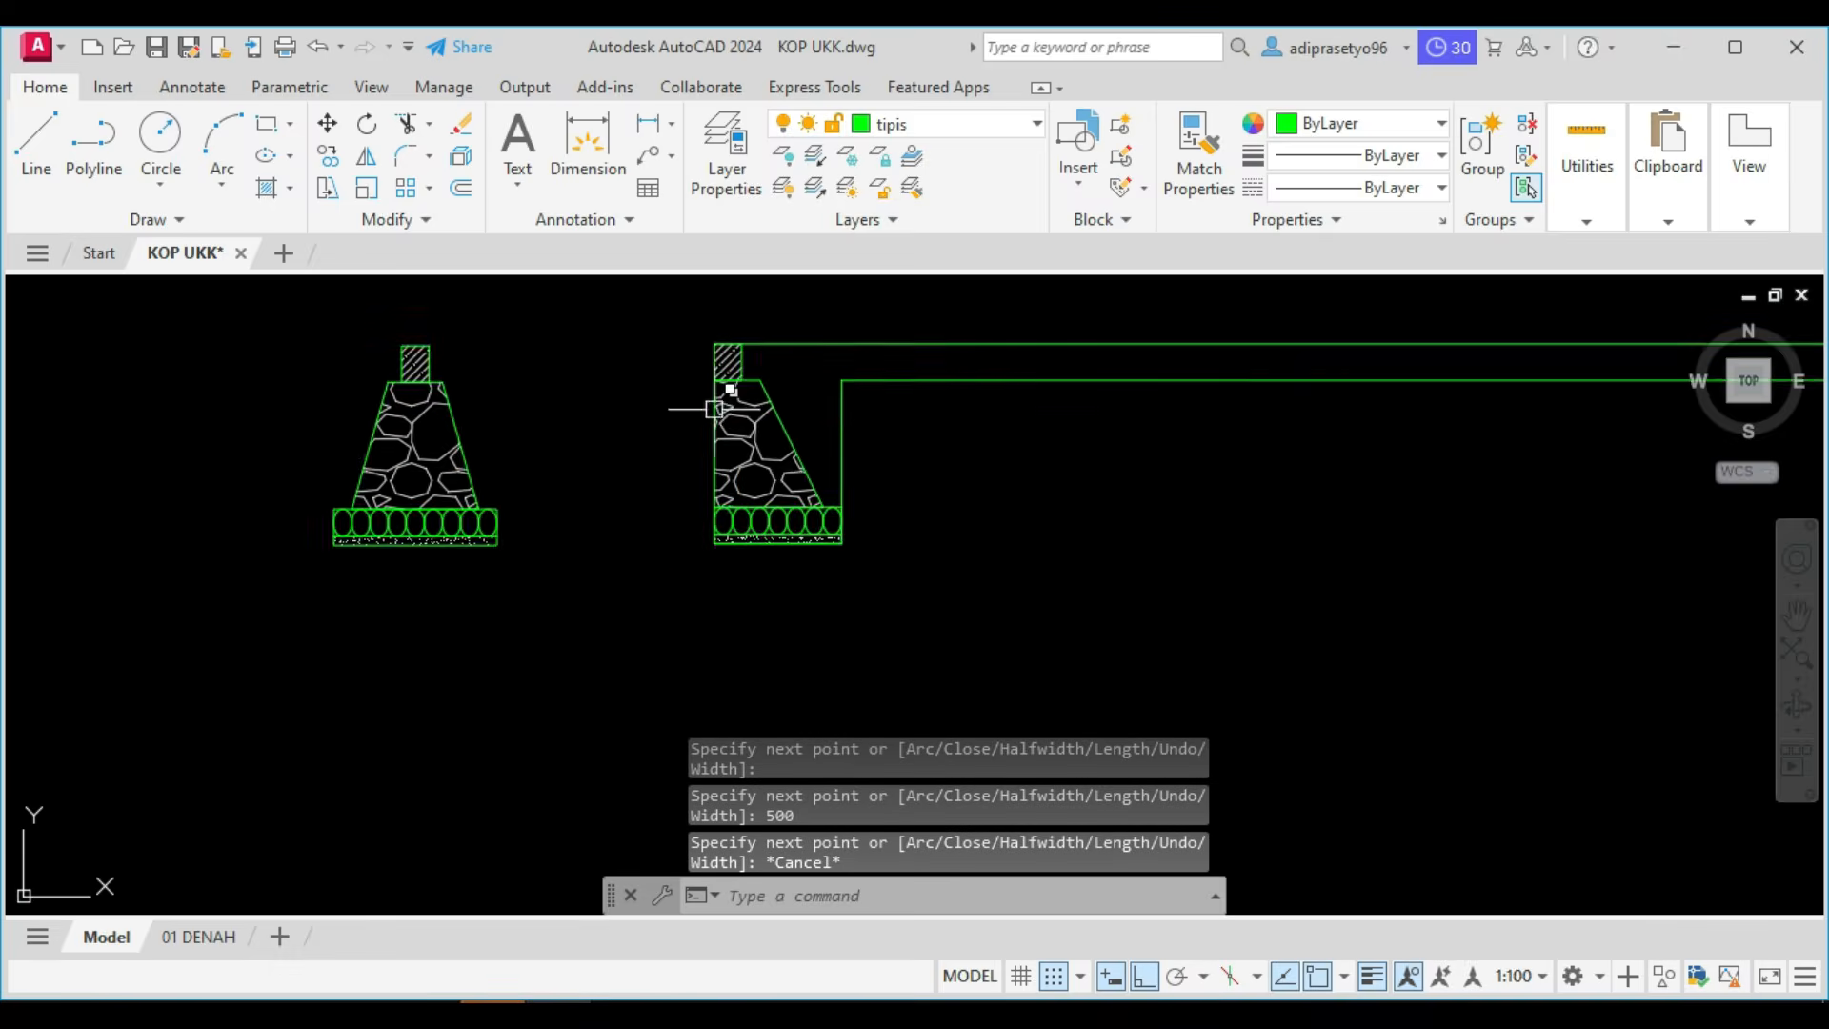
Draw a 500 horizontal line outward from the left foundation's outer edge at the sloof's underside level.
middle_drag(719, 404, 946, 424)
text(l)
key(Return)
scroll(946, 422, up, 3)
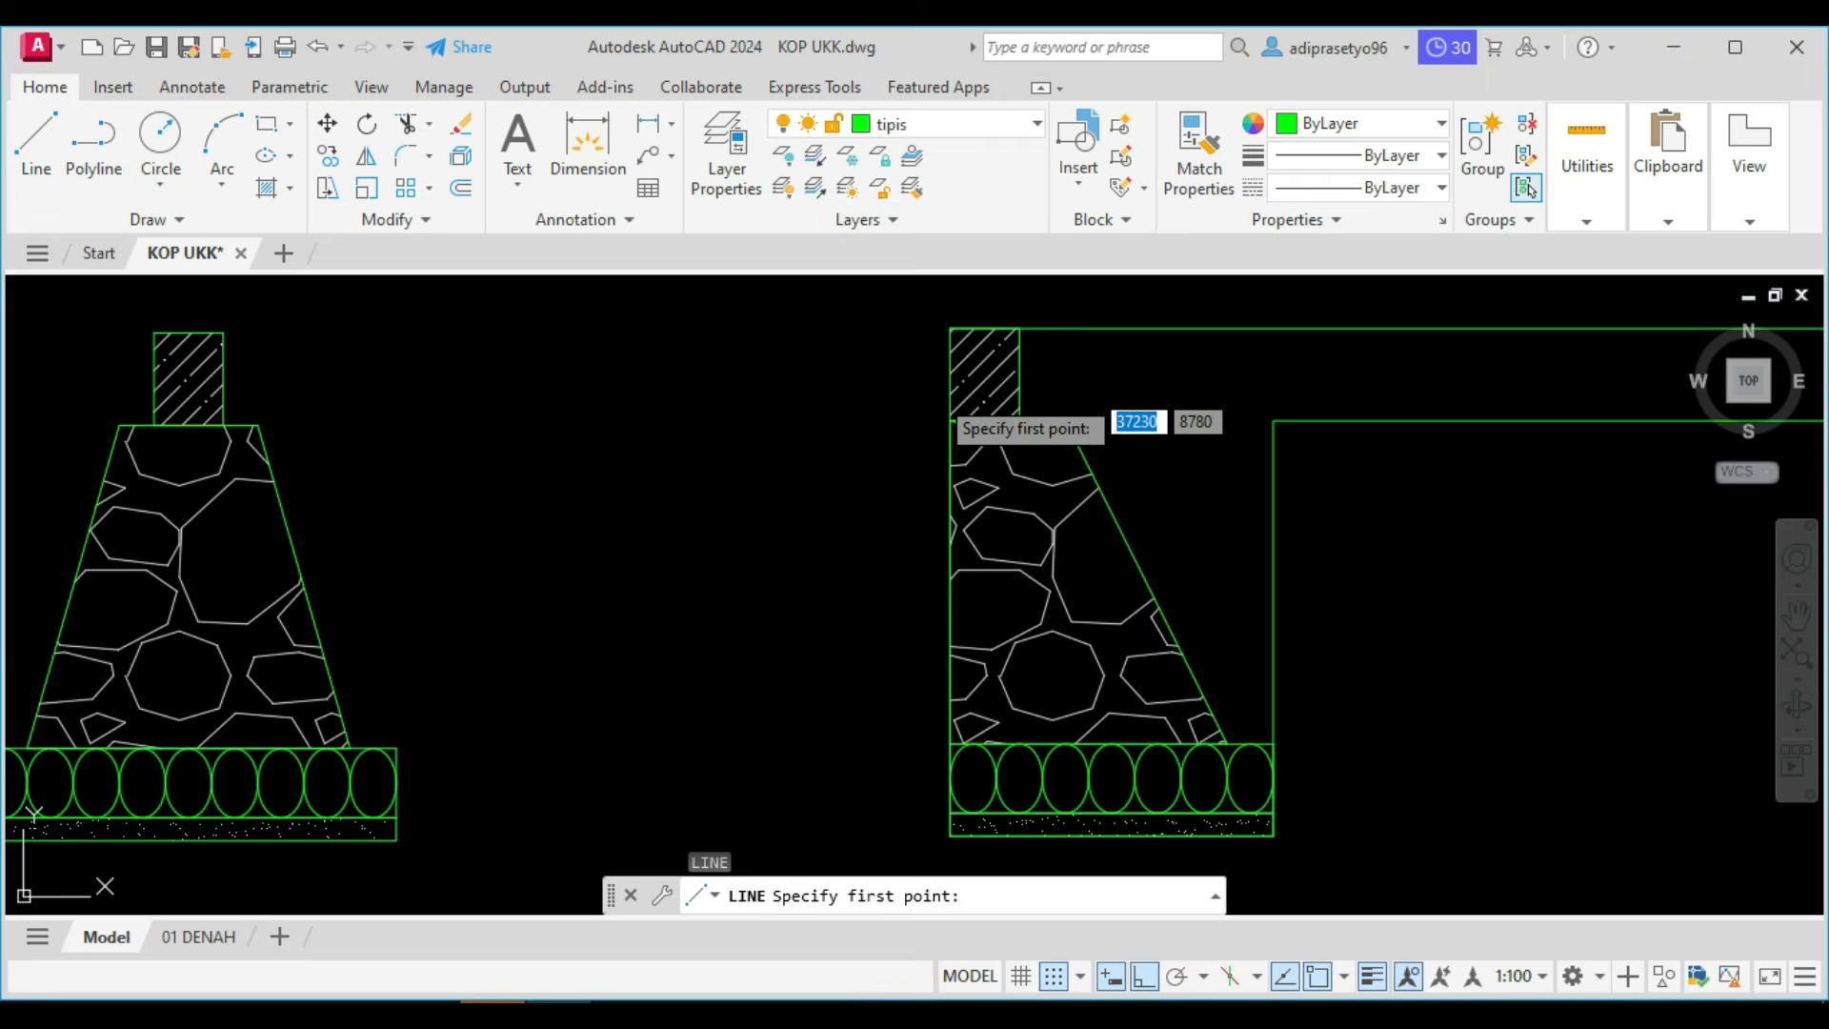
click(950, 421)
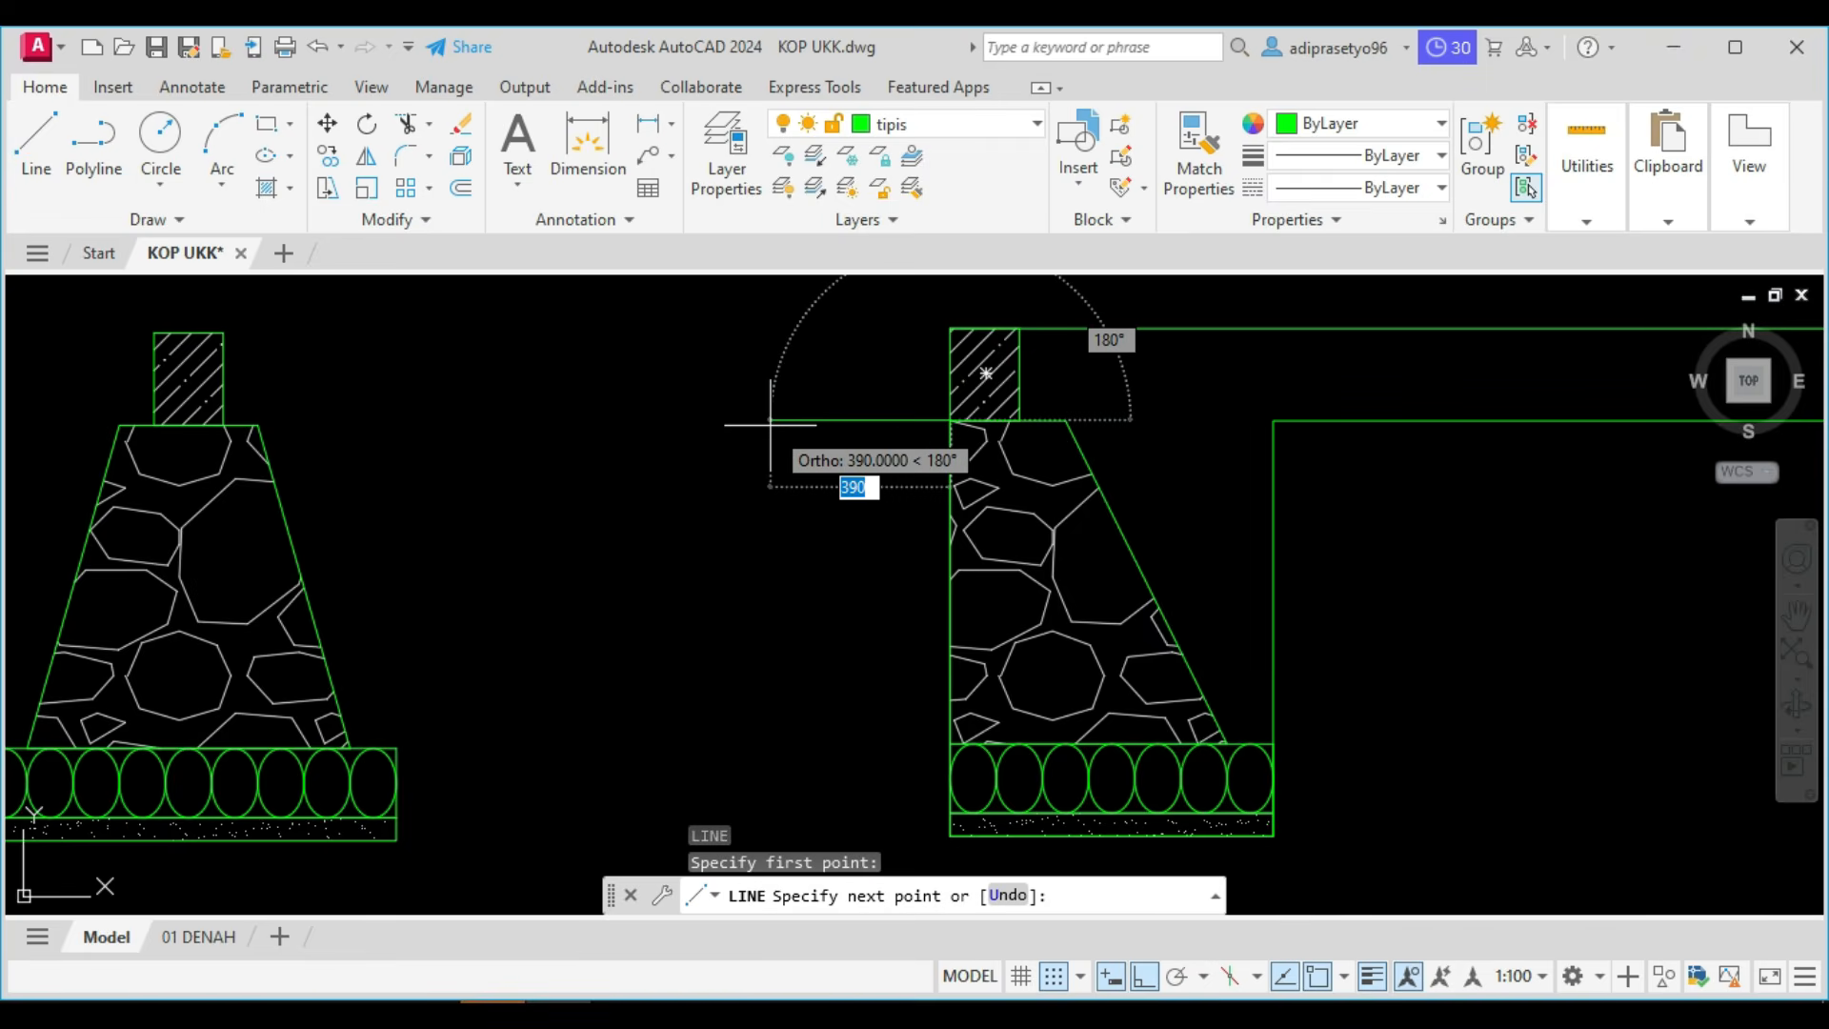
text(500)
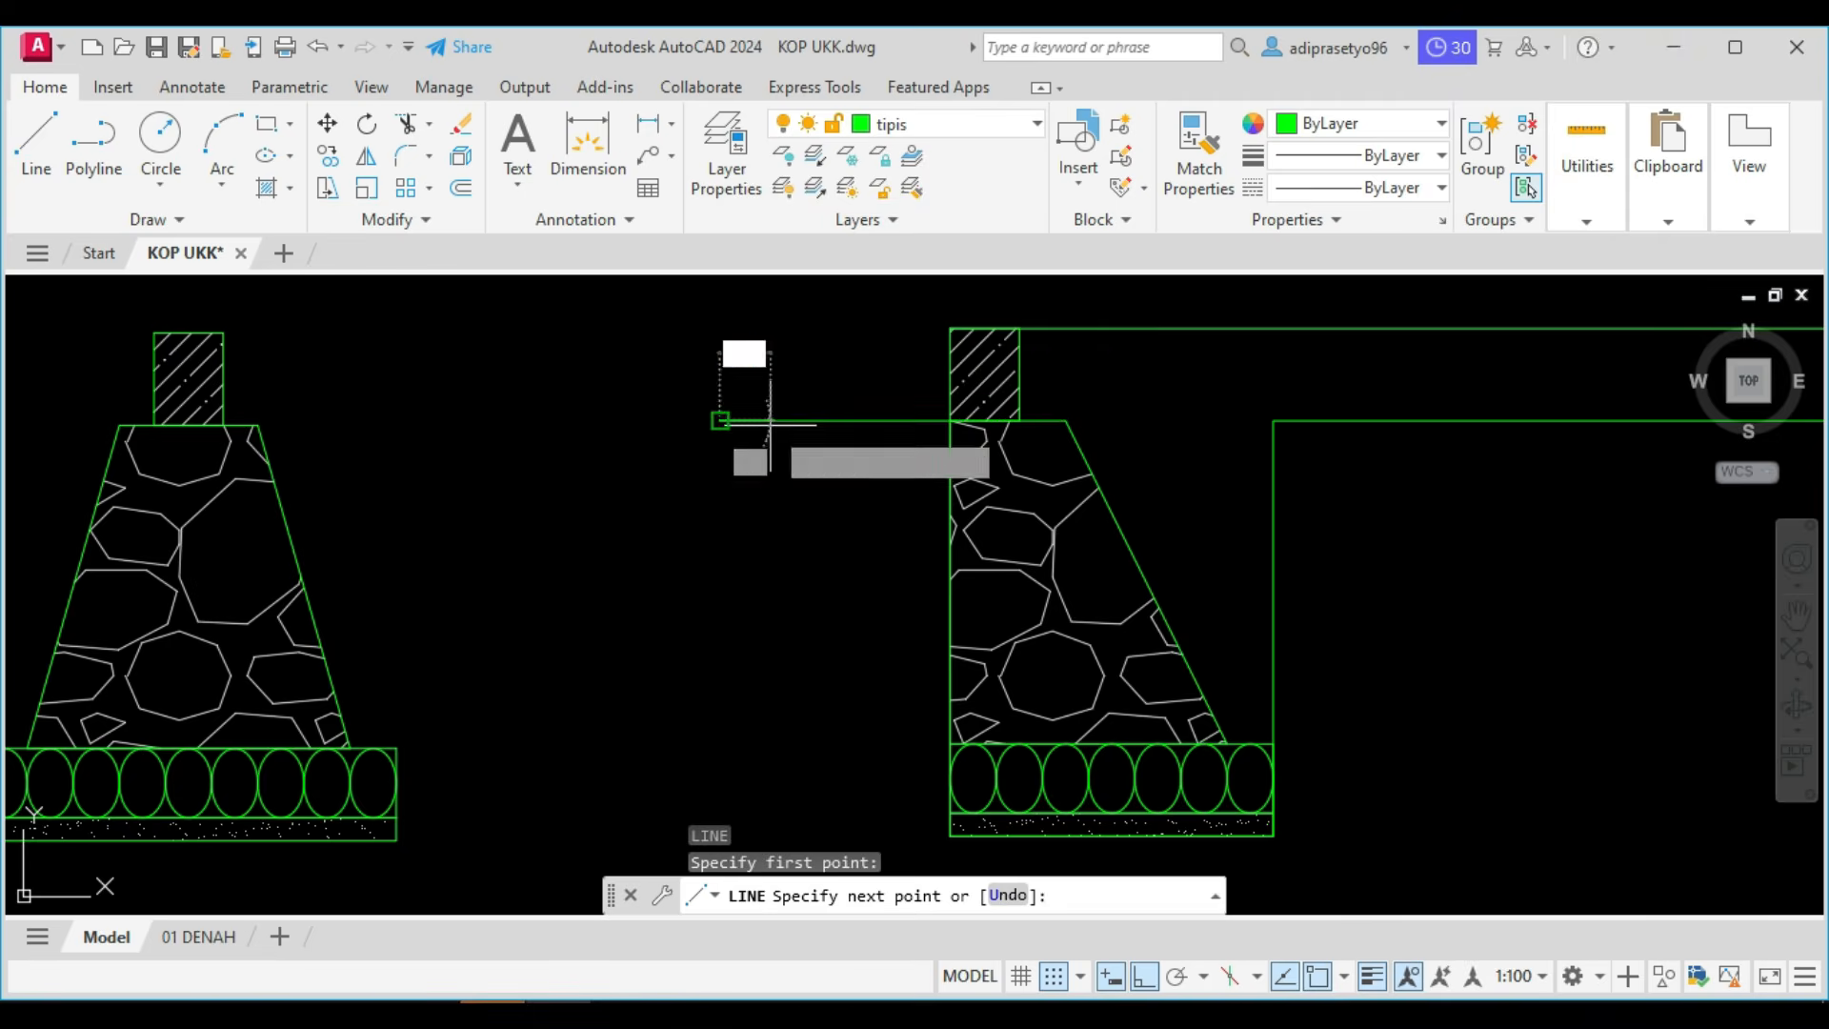
key(Return)
key(Escape)
Move the excavation polyline and the left ground line extension to the layer "sedang".
scroll(1050, 450, down, 3)
middle_drag(1295, 413, 1071, 408)
click(1122, 436)
click(1032, 388)
click(705, 448)
click(612, 383)
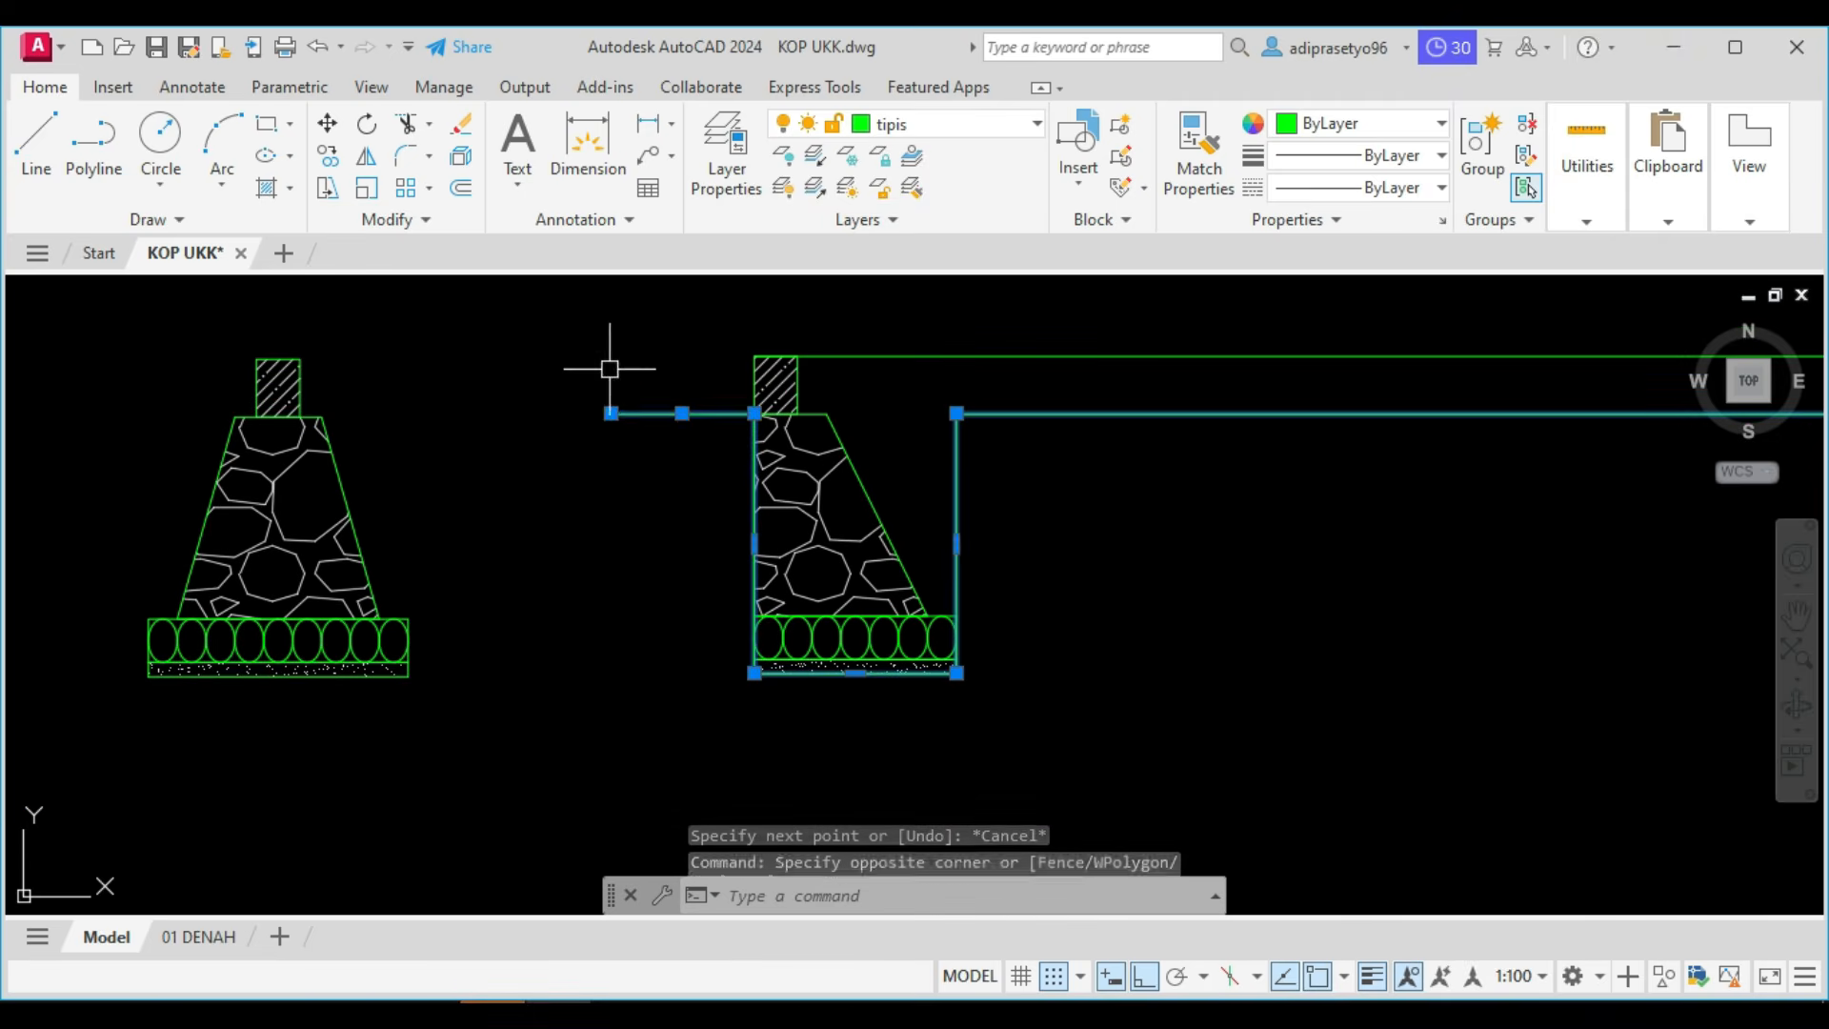
scroll(1000, 396, down, 3)
middle_drag(1397, 244, 969, 406)
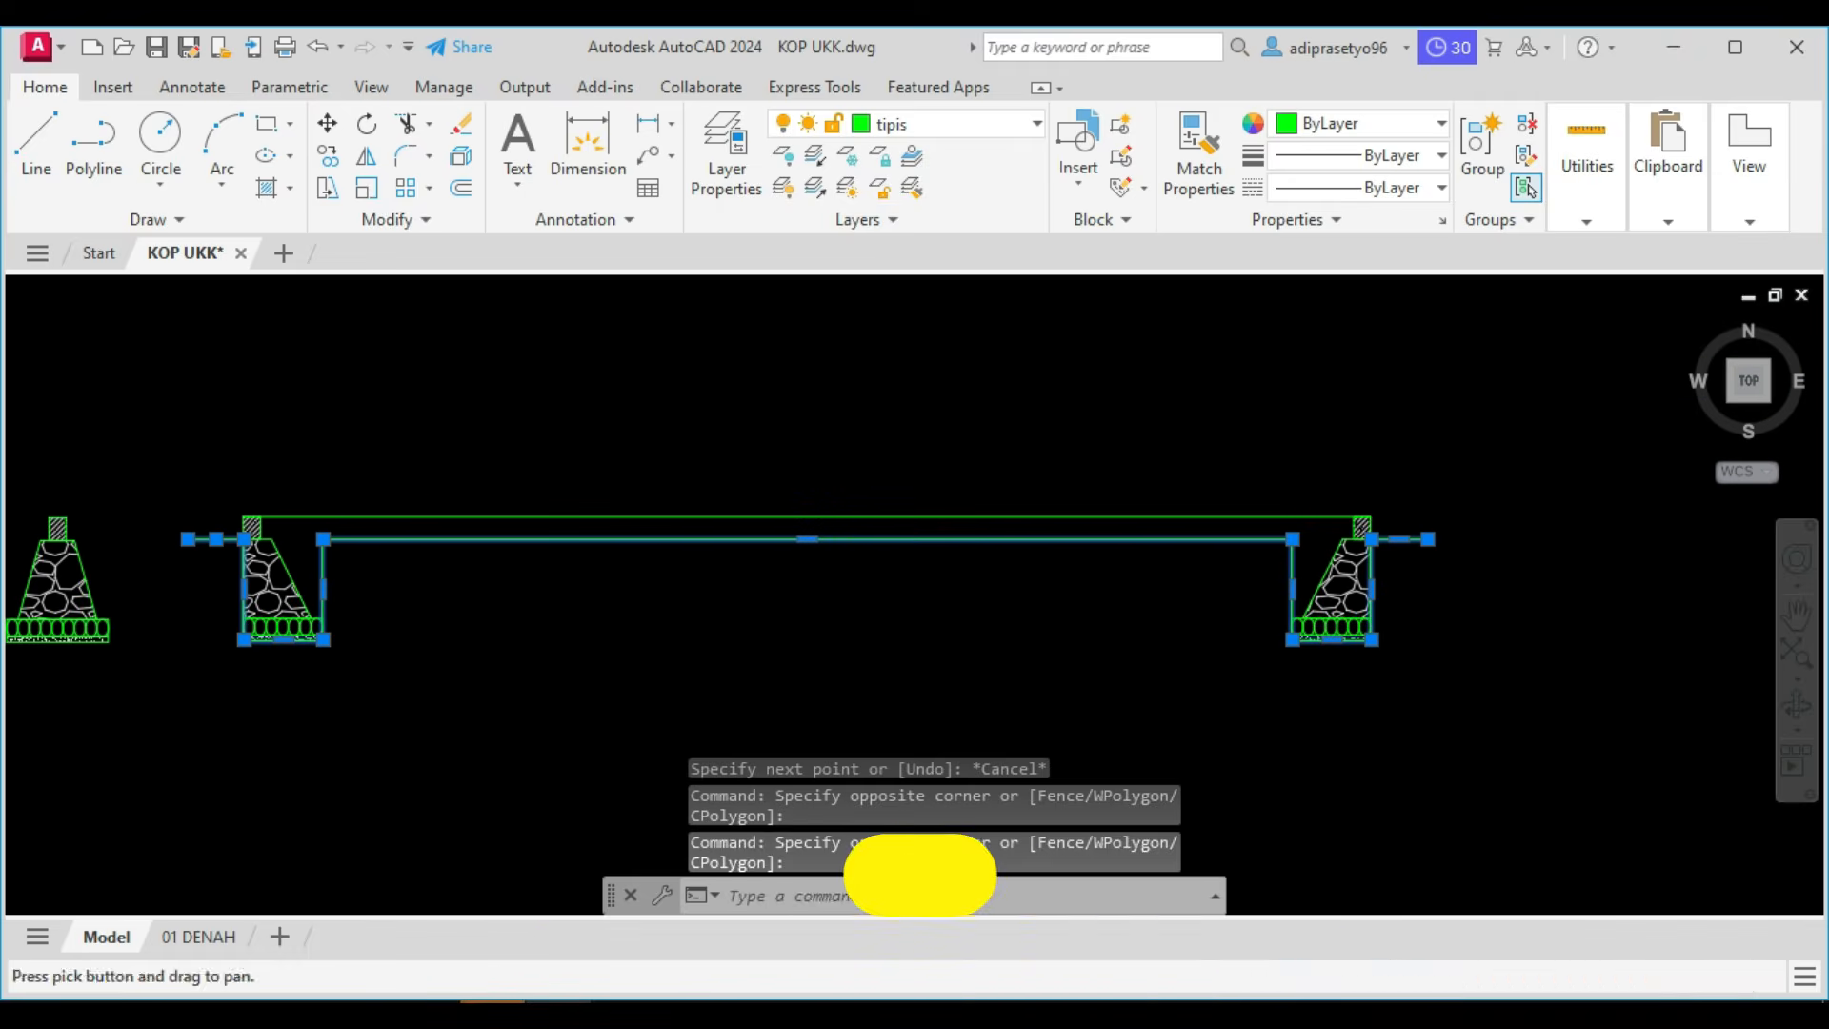
click(988, 125)
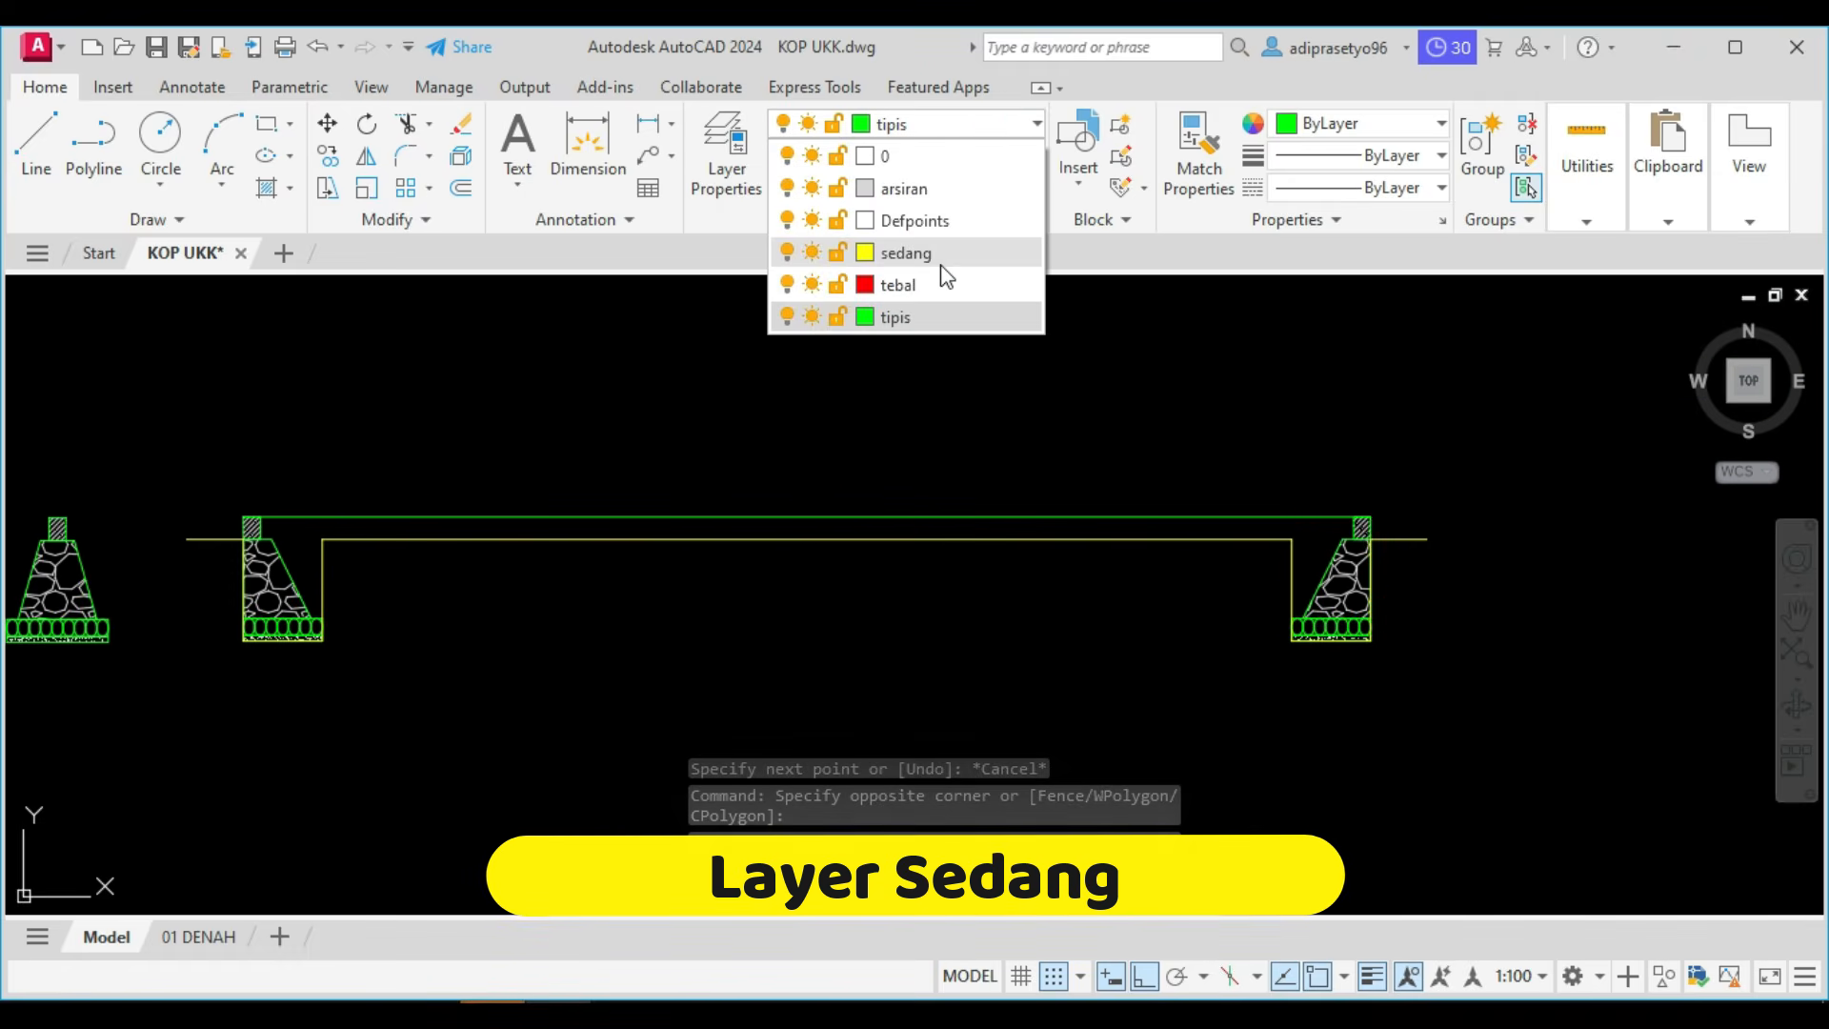
click(941, 252)
key(Escape)
Offset the excavation polyline 100 outward, below the soil line and around both foundation pits.
mouse_move(518, 600)
middle_down()
mouse_move(796, 523)
mouse_move(770, 493)
middle_up()
middle_drag(920, 447, 869, 453)
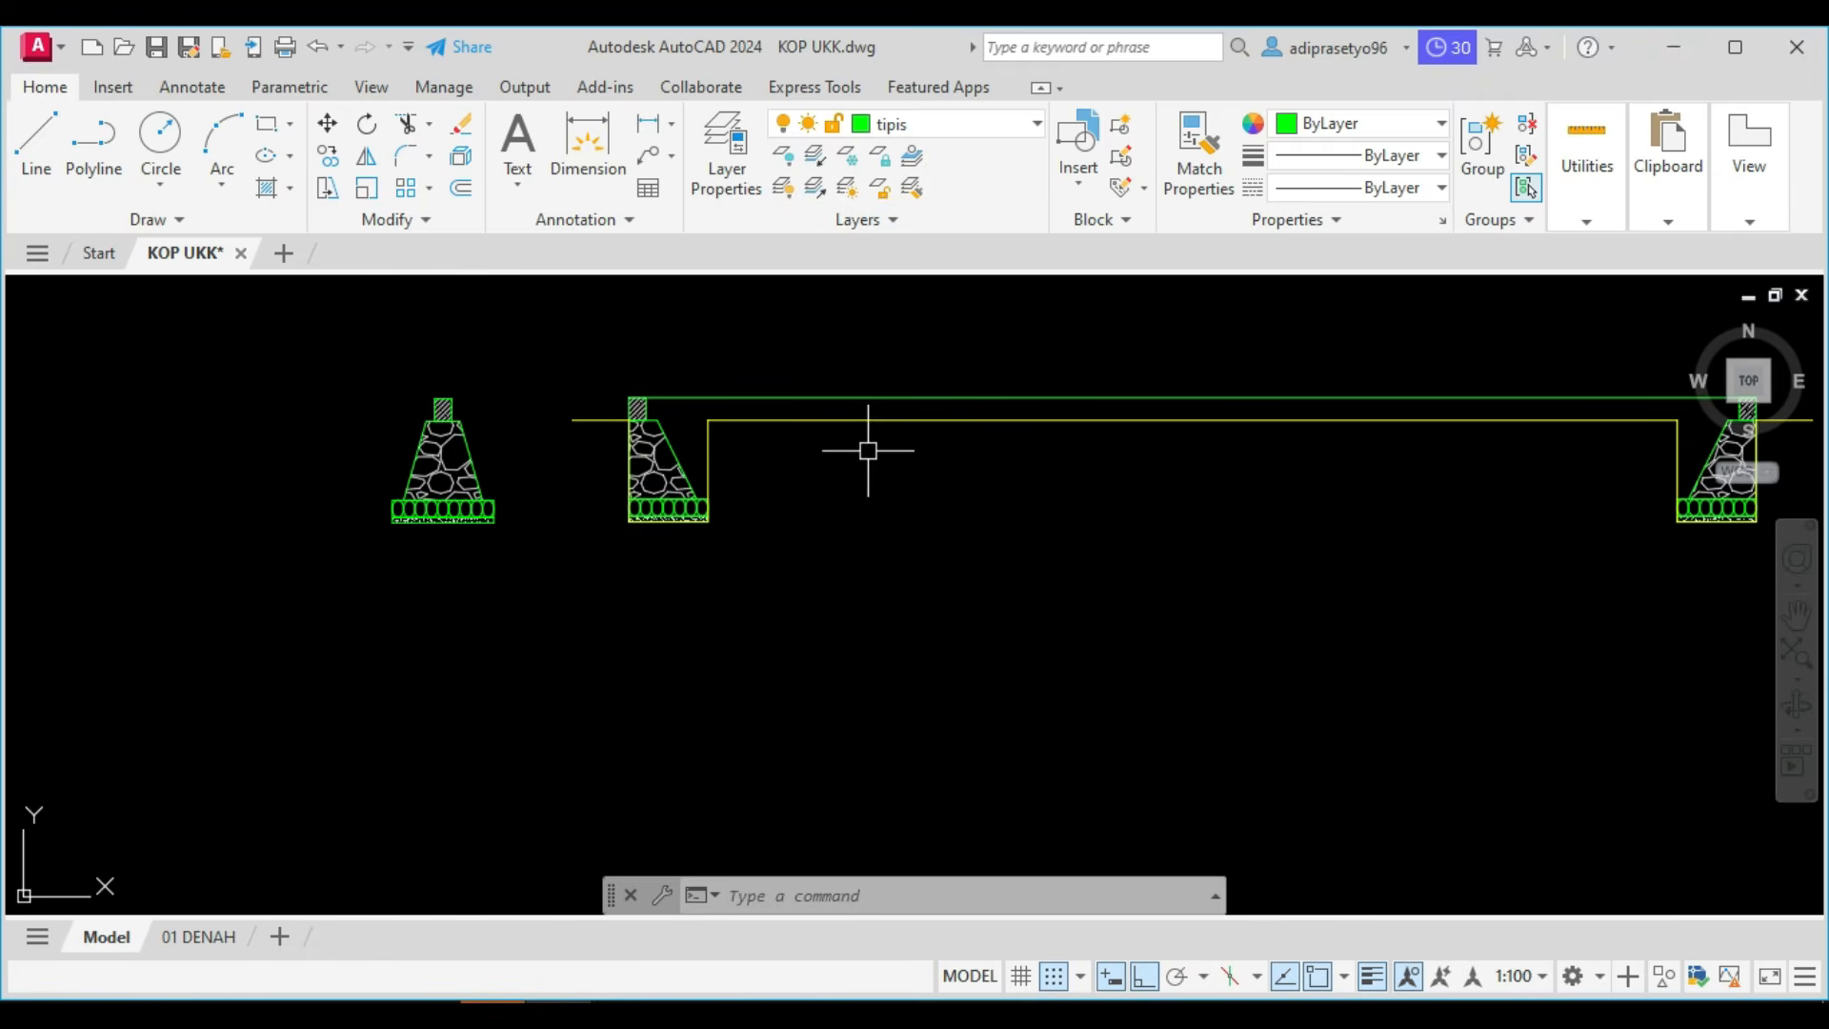
key(Return)
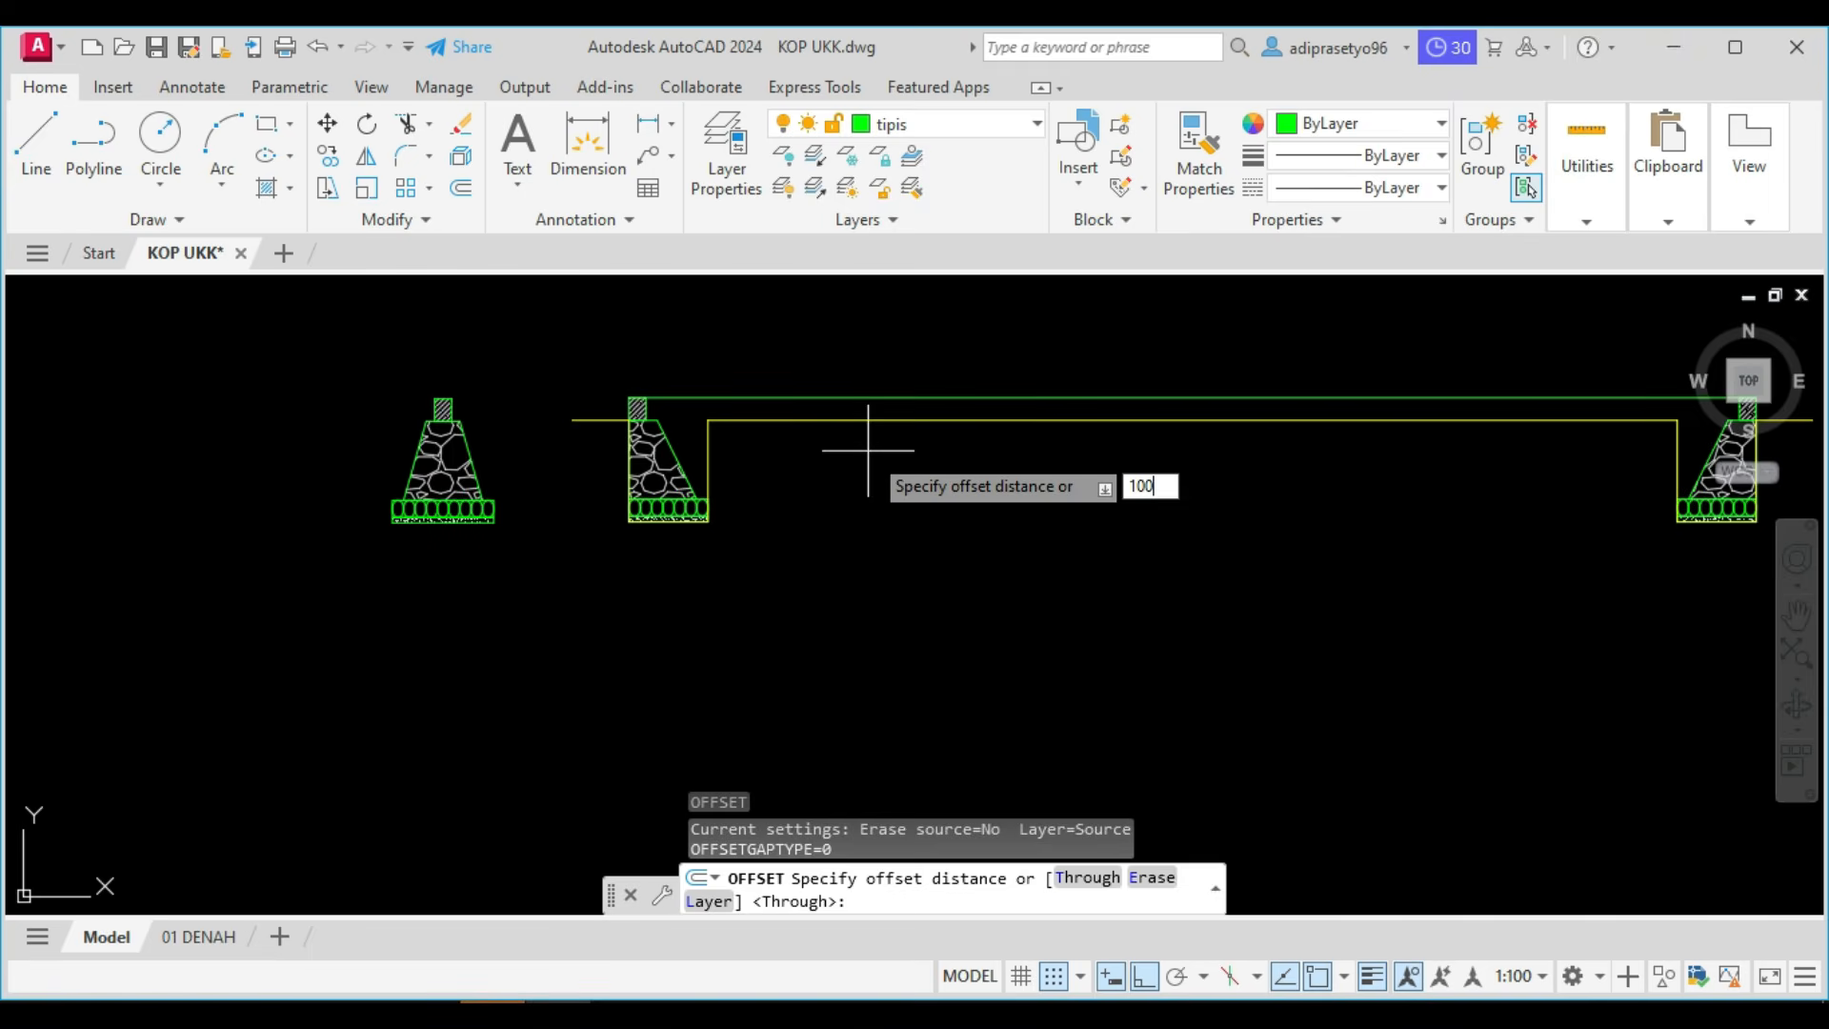
key(Return)
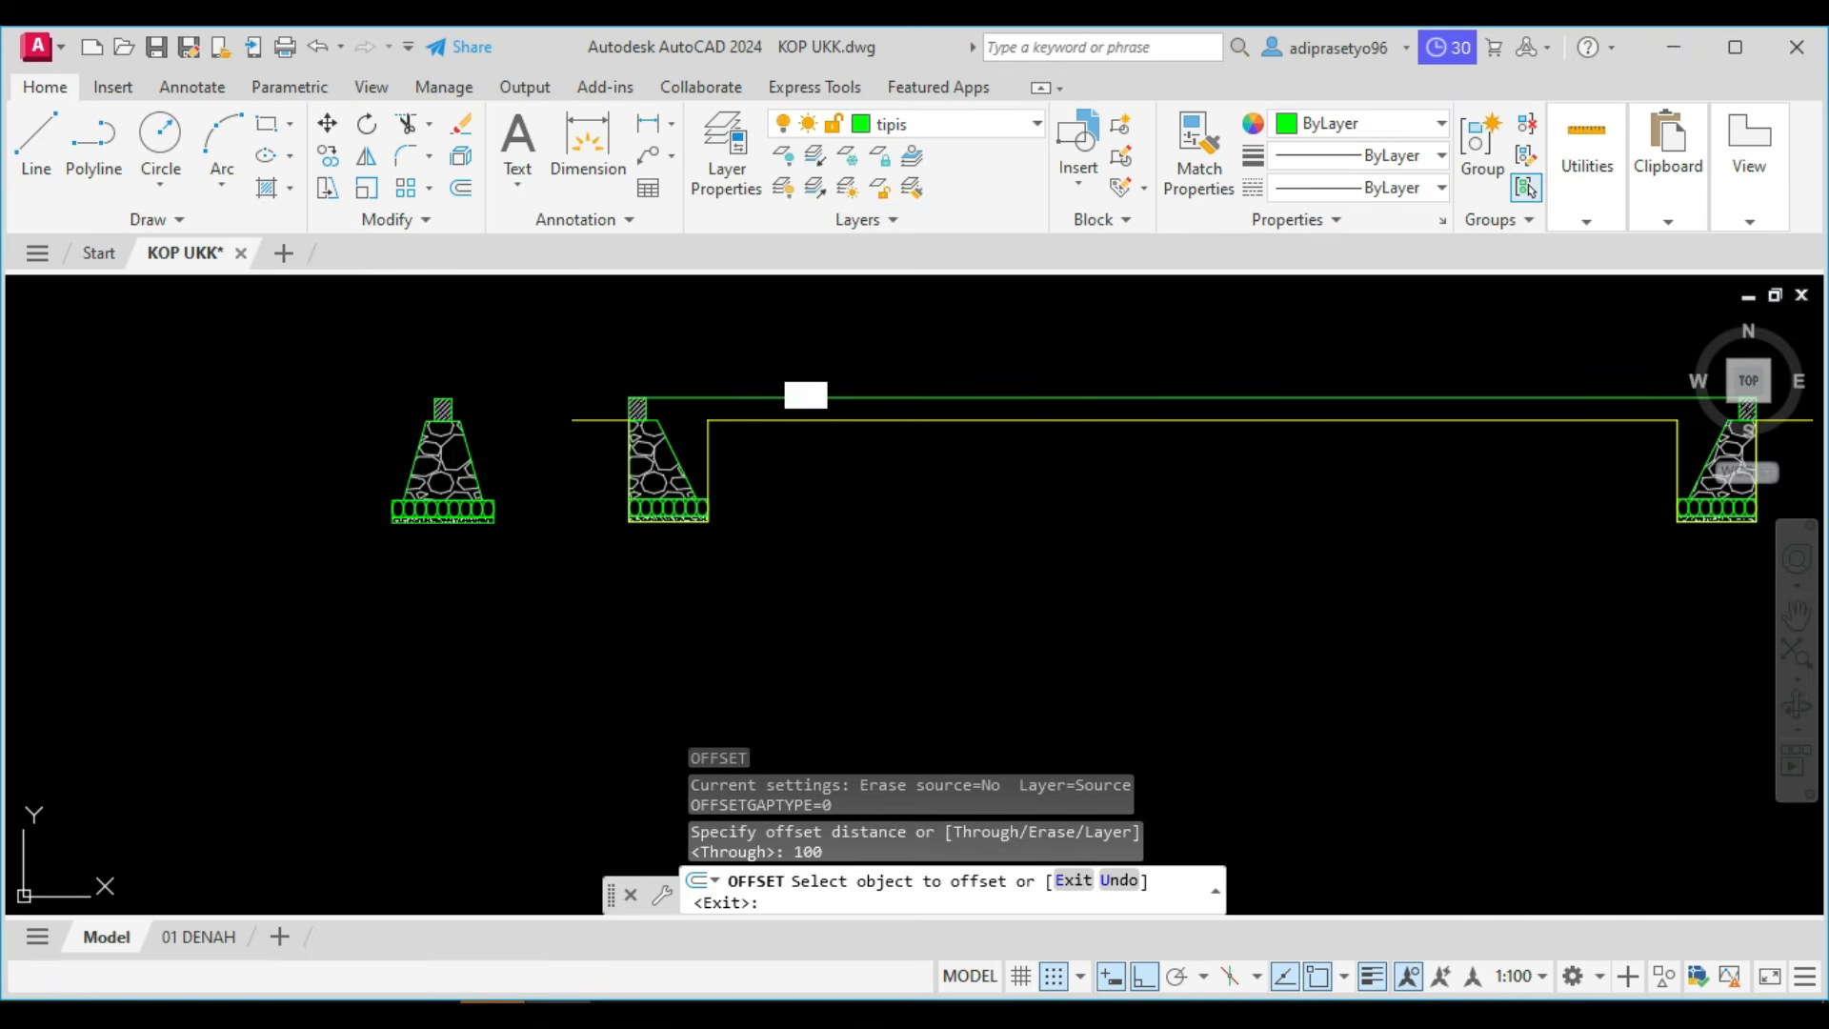
click(805, 420)
click(806, 488)
middle_drag(1066, 521, 1135, 498)
key(Escape)
Offset the short ground line beside the left foundation 100 downward.
scroll(641, 391, up, 5)
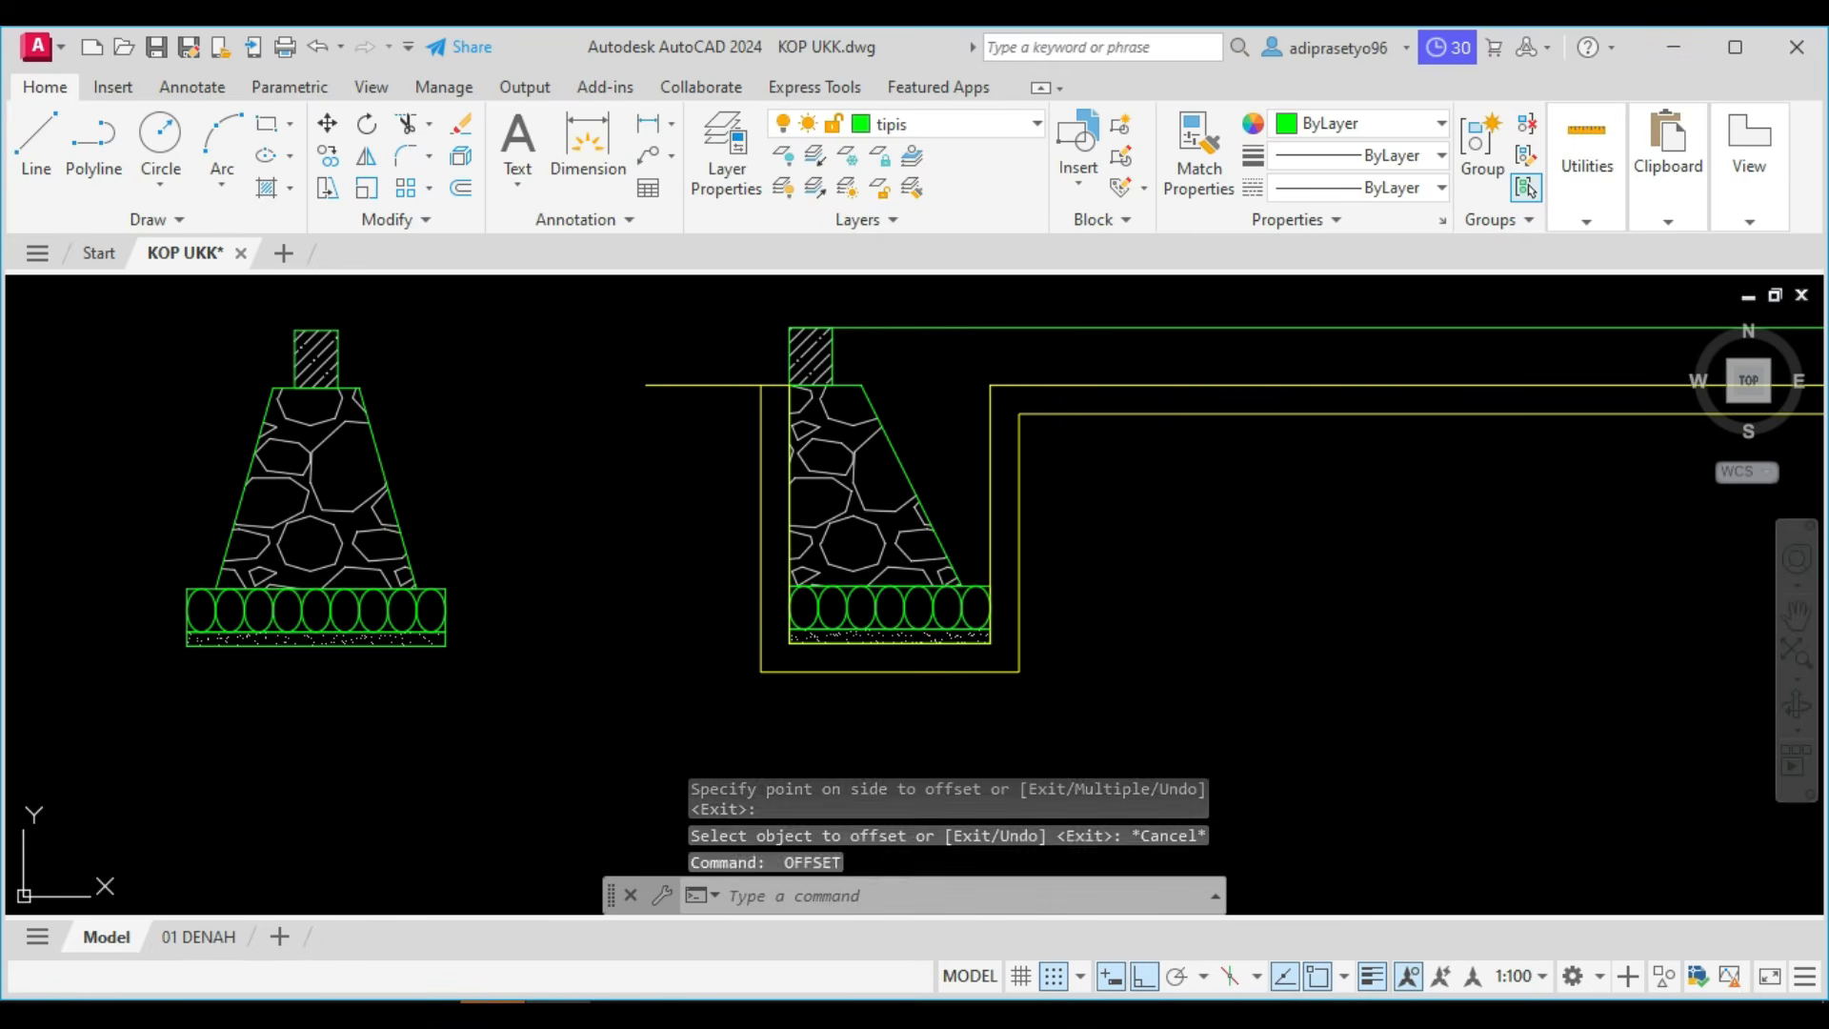
key(Return)
click(675, 385)
click(677, 419)
key(Escape)
Trim the crossing offset lines at the left foundation so they meet in a clean corner.
scroll(747, 408, up, 6)
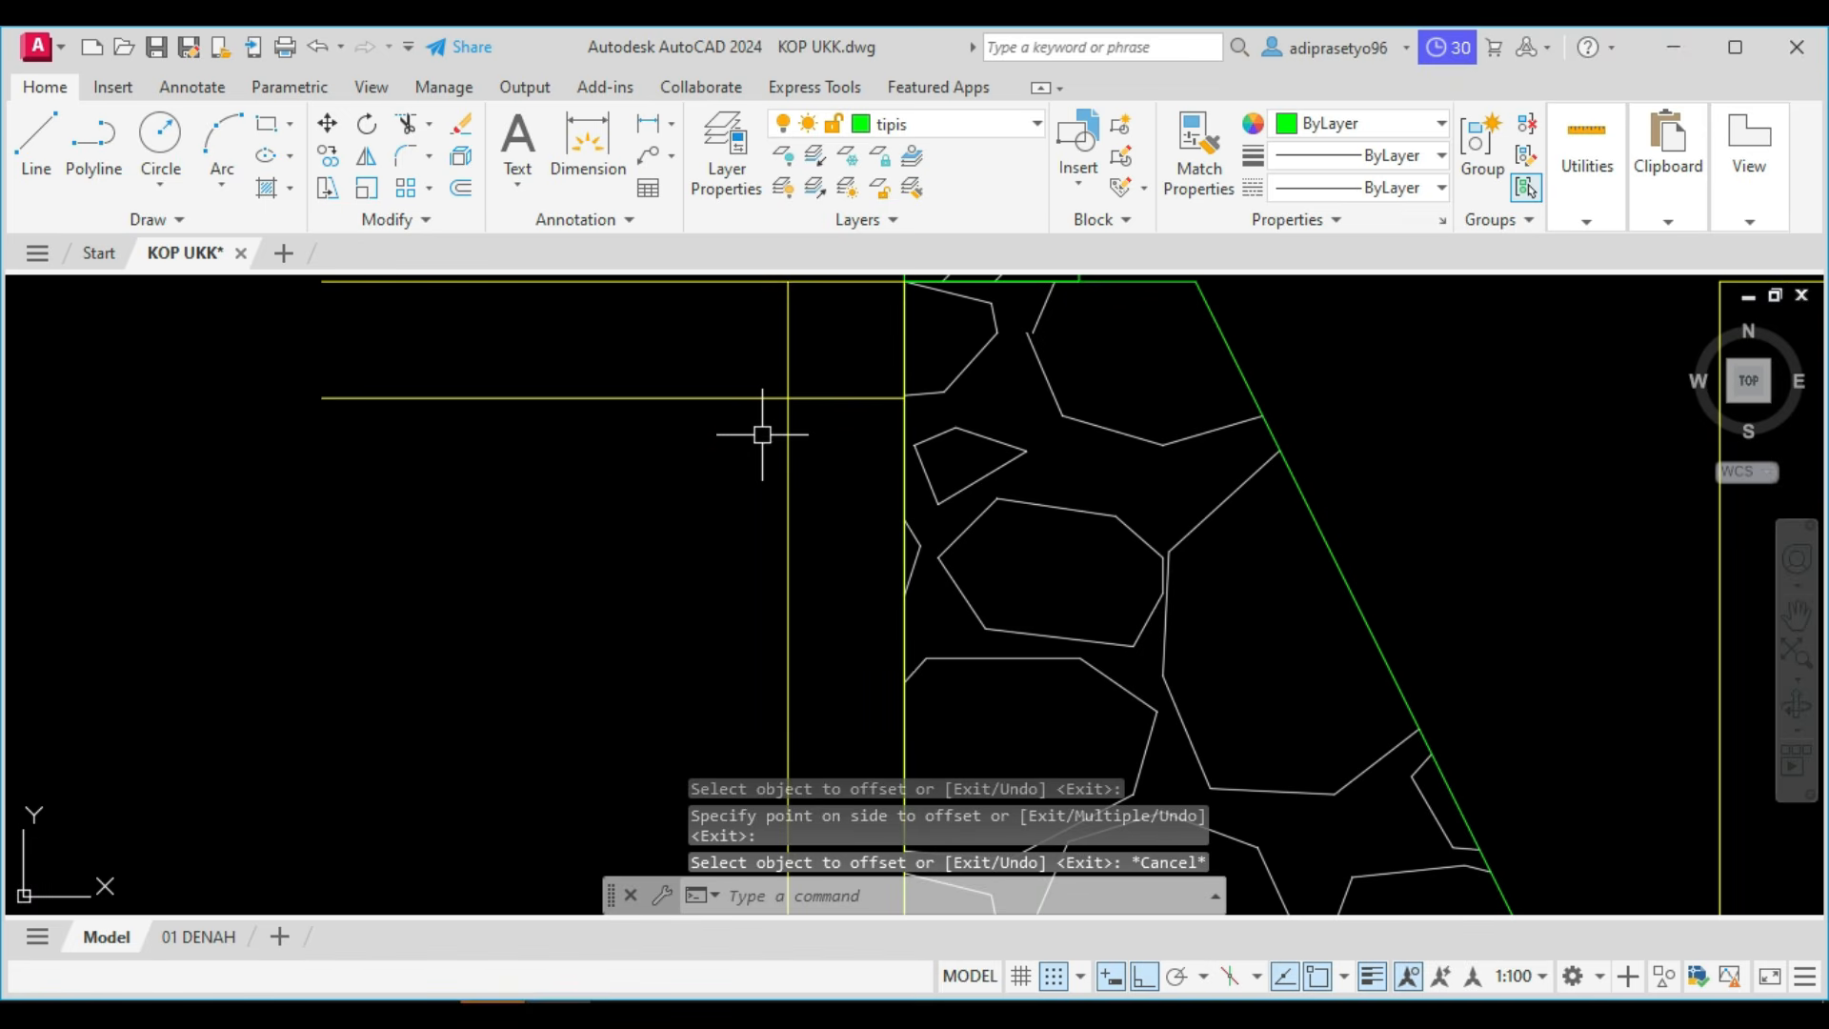
text(tr)
key(Return)
drag(816, 408, 771, 354)
scroll(772, 353, down, 5)
key(Escape)
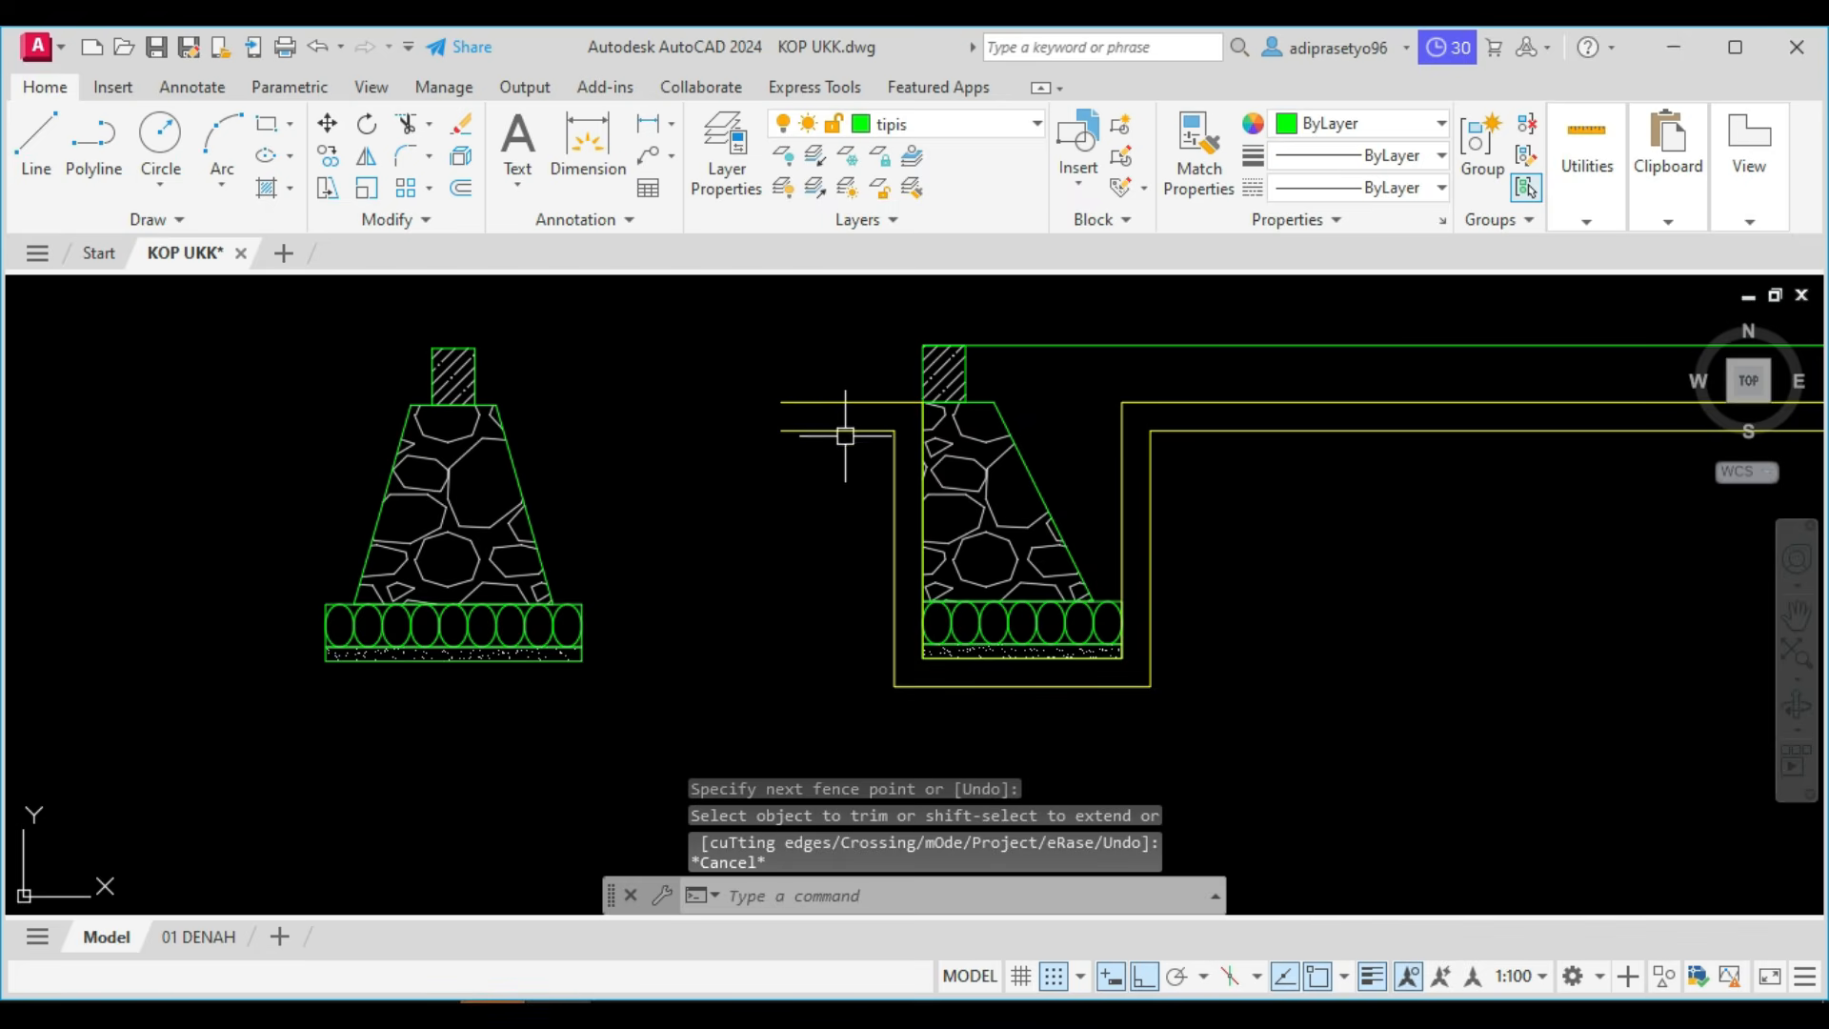
Close the left end of the soil band with a vertical line between the two ground lines.
text(l)
key(Return)
click(784, 403)
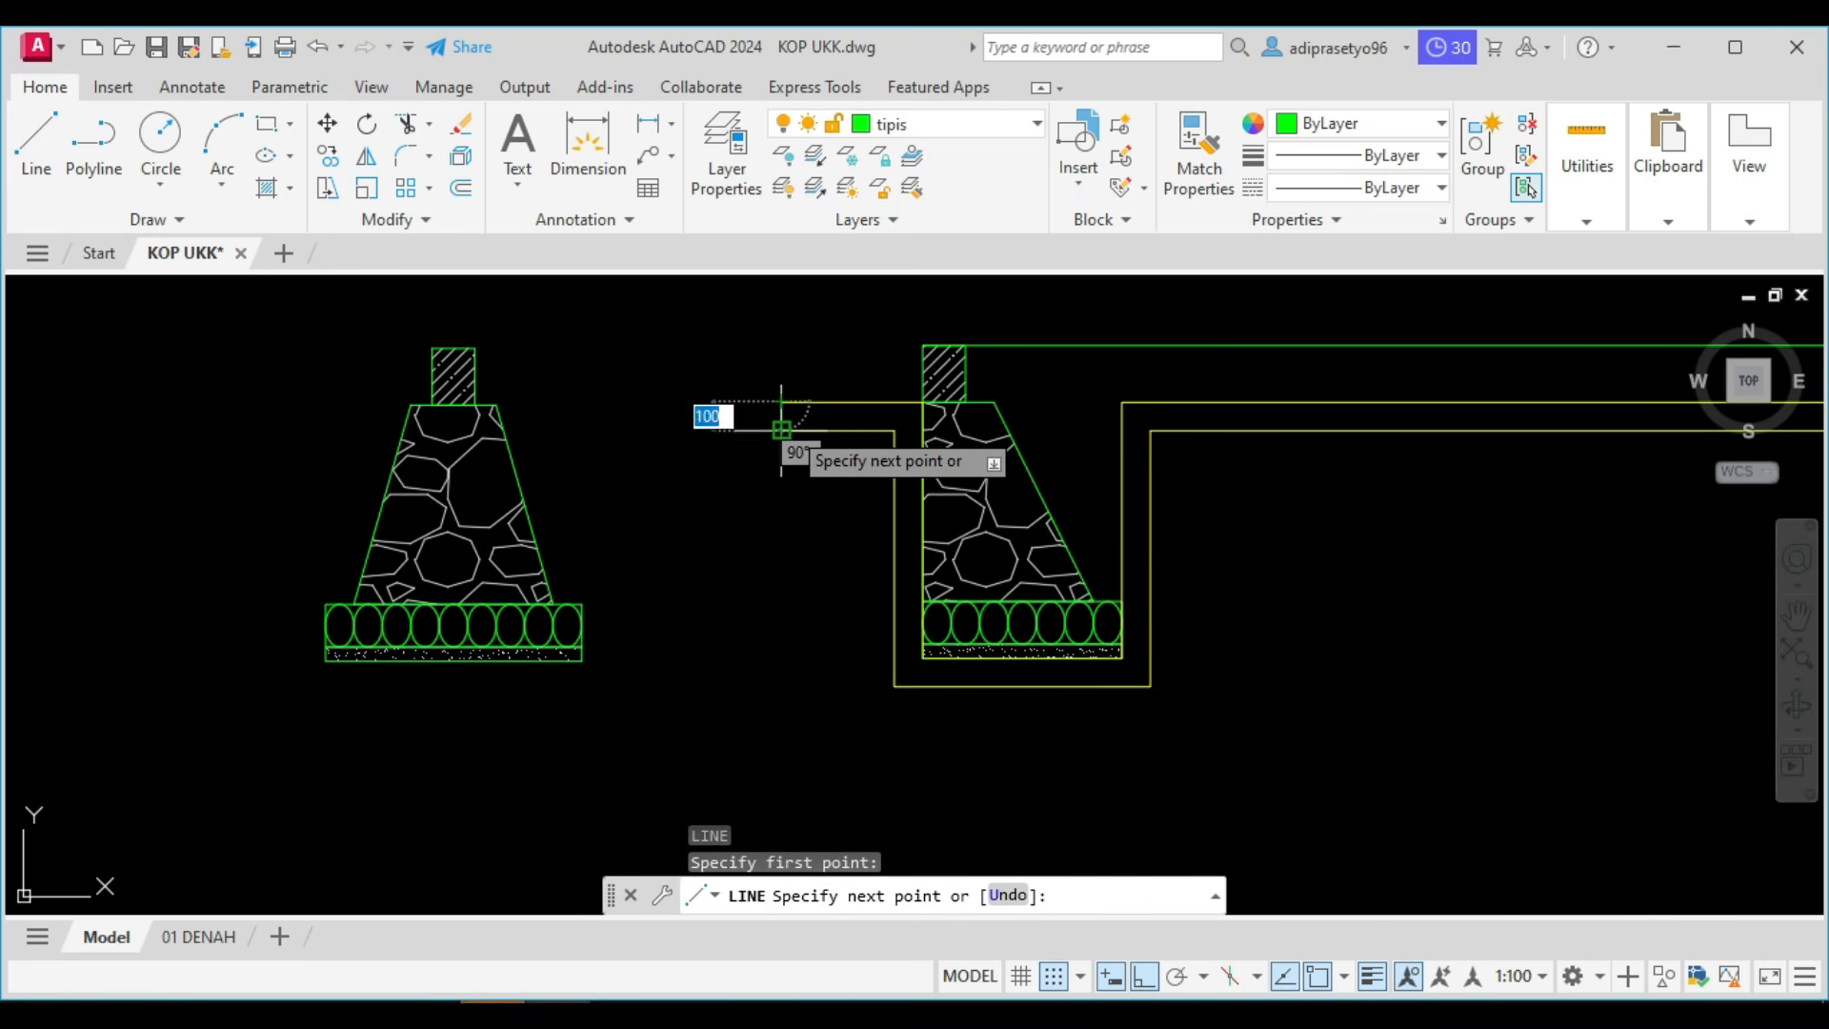
click(782, 429)
key(Escape)
Close the right end of the soil band with a vertical line between the ground line and its offset.
scroll(798, 435, down, 5)
middle_drag(1087, 489, 658, 478)
middle_drag(1253, 392, 1093, 397)
scroll(1420, 432, up, 5)
key(Return)
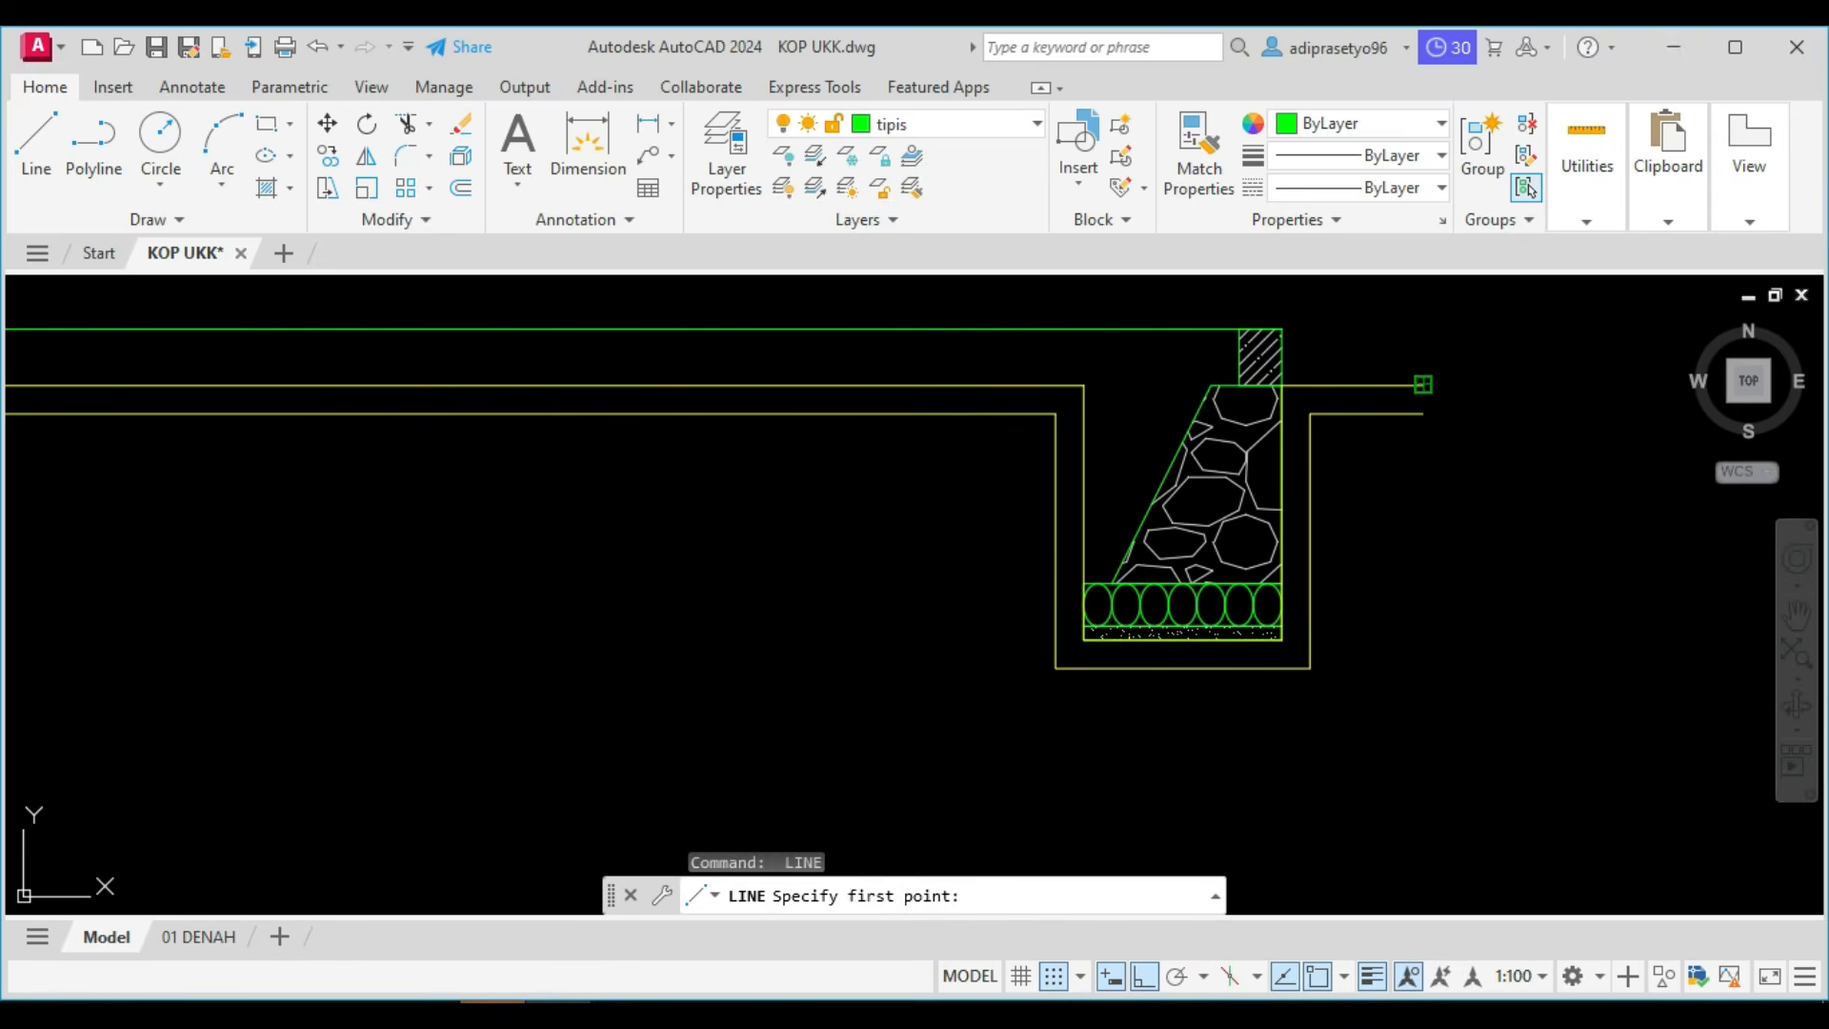
click(1422, 386)
click(1422, 414)
key(Escape)
Hatch the soil band between the excavation line and its offset with the EARTH pattern.
scroll(1397, 408, down, 6)
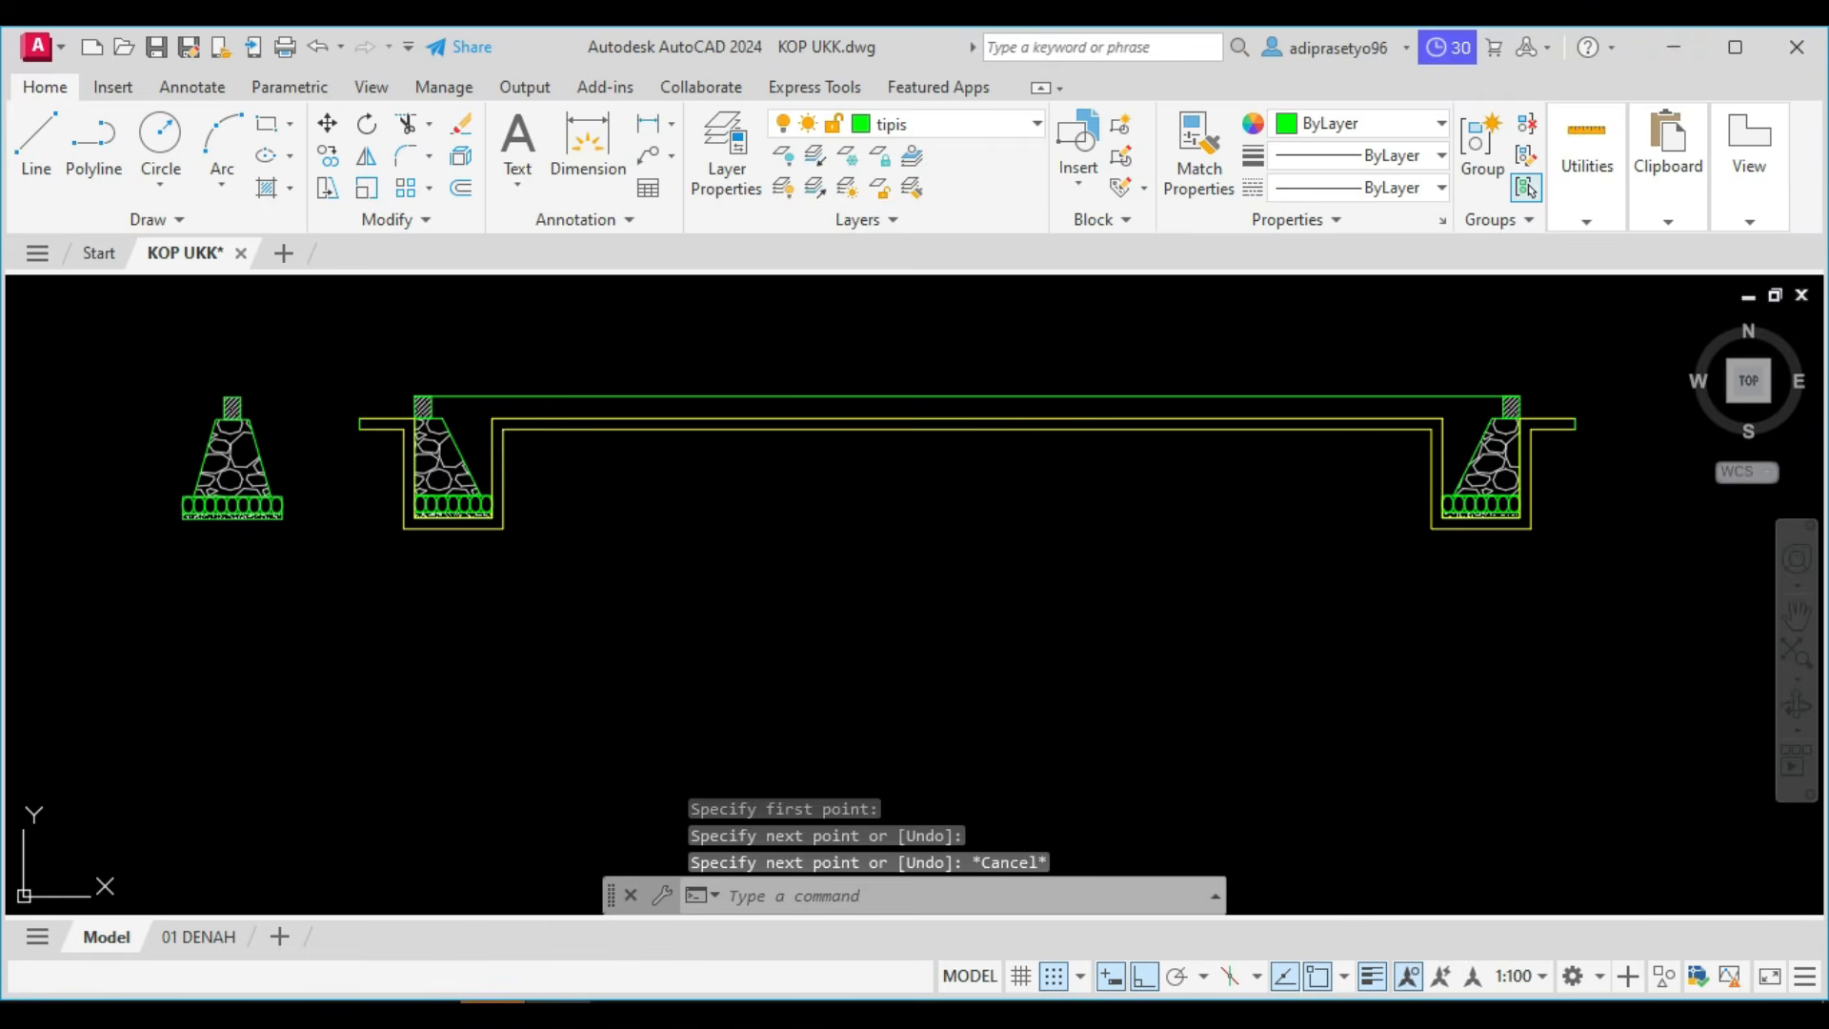
text(h)
key(Return)
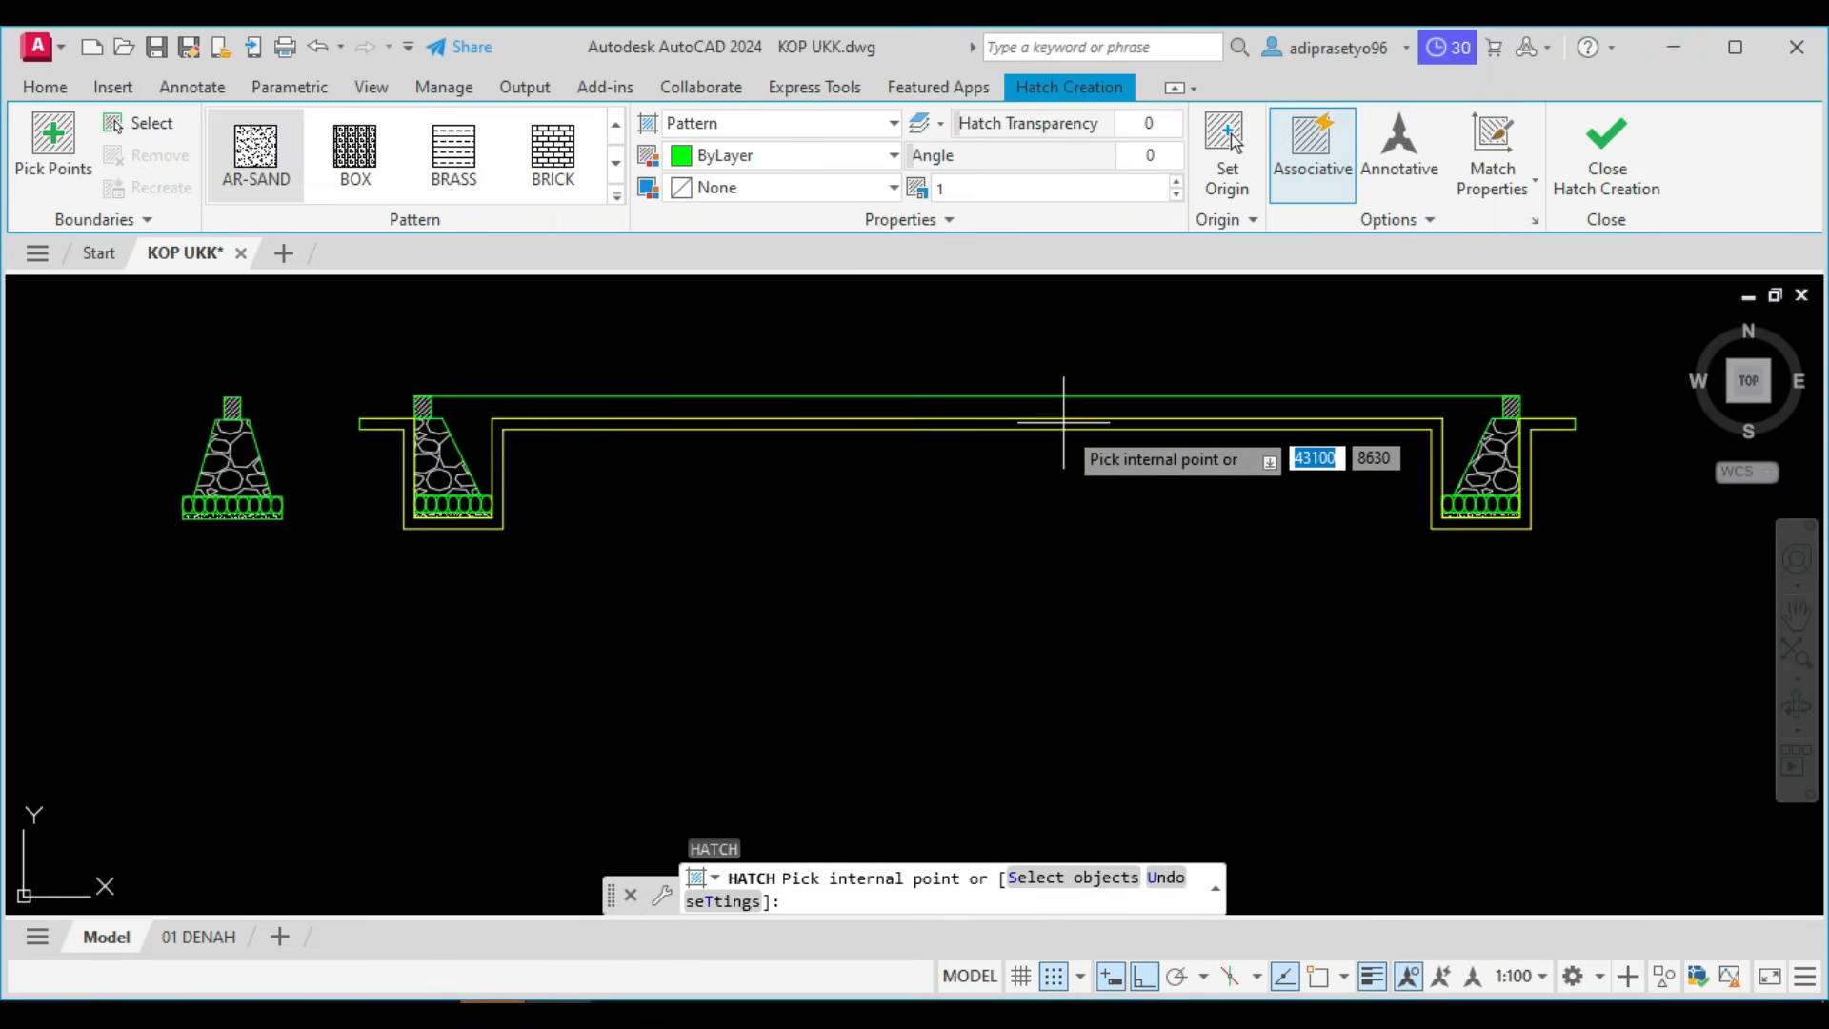
click(1059, 424)
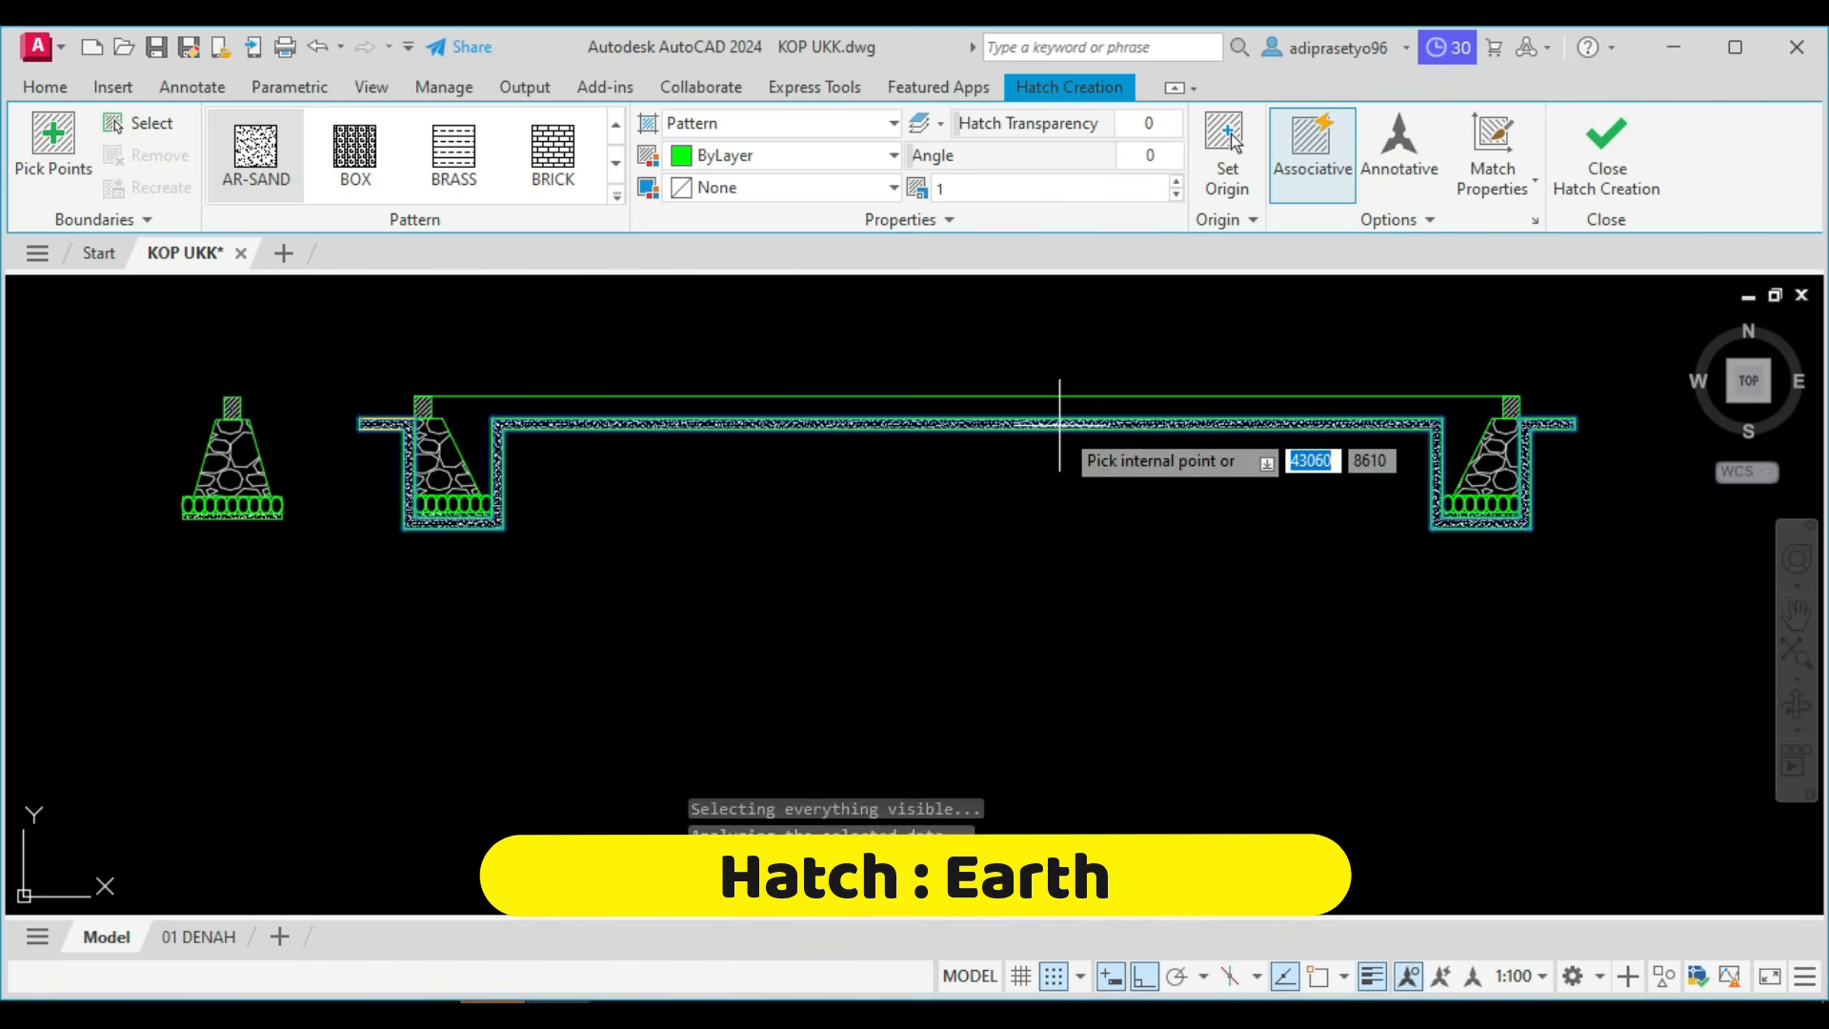
click(616, 195)
scroll(552, 267, down, 2)
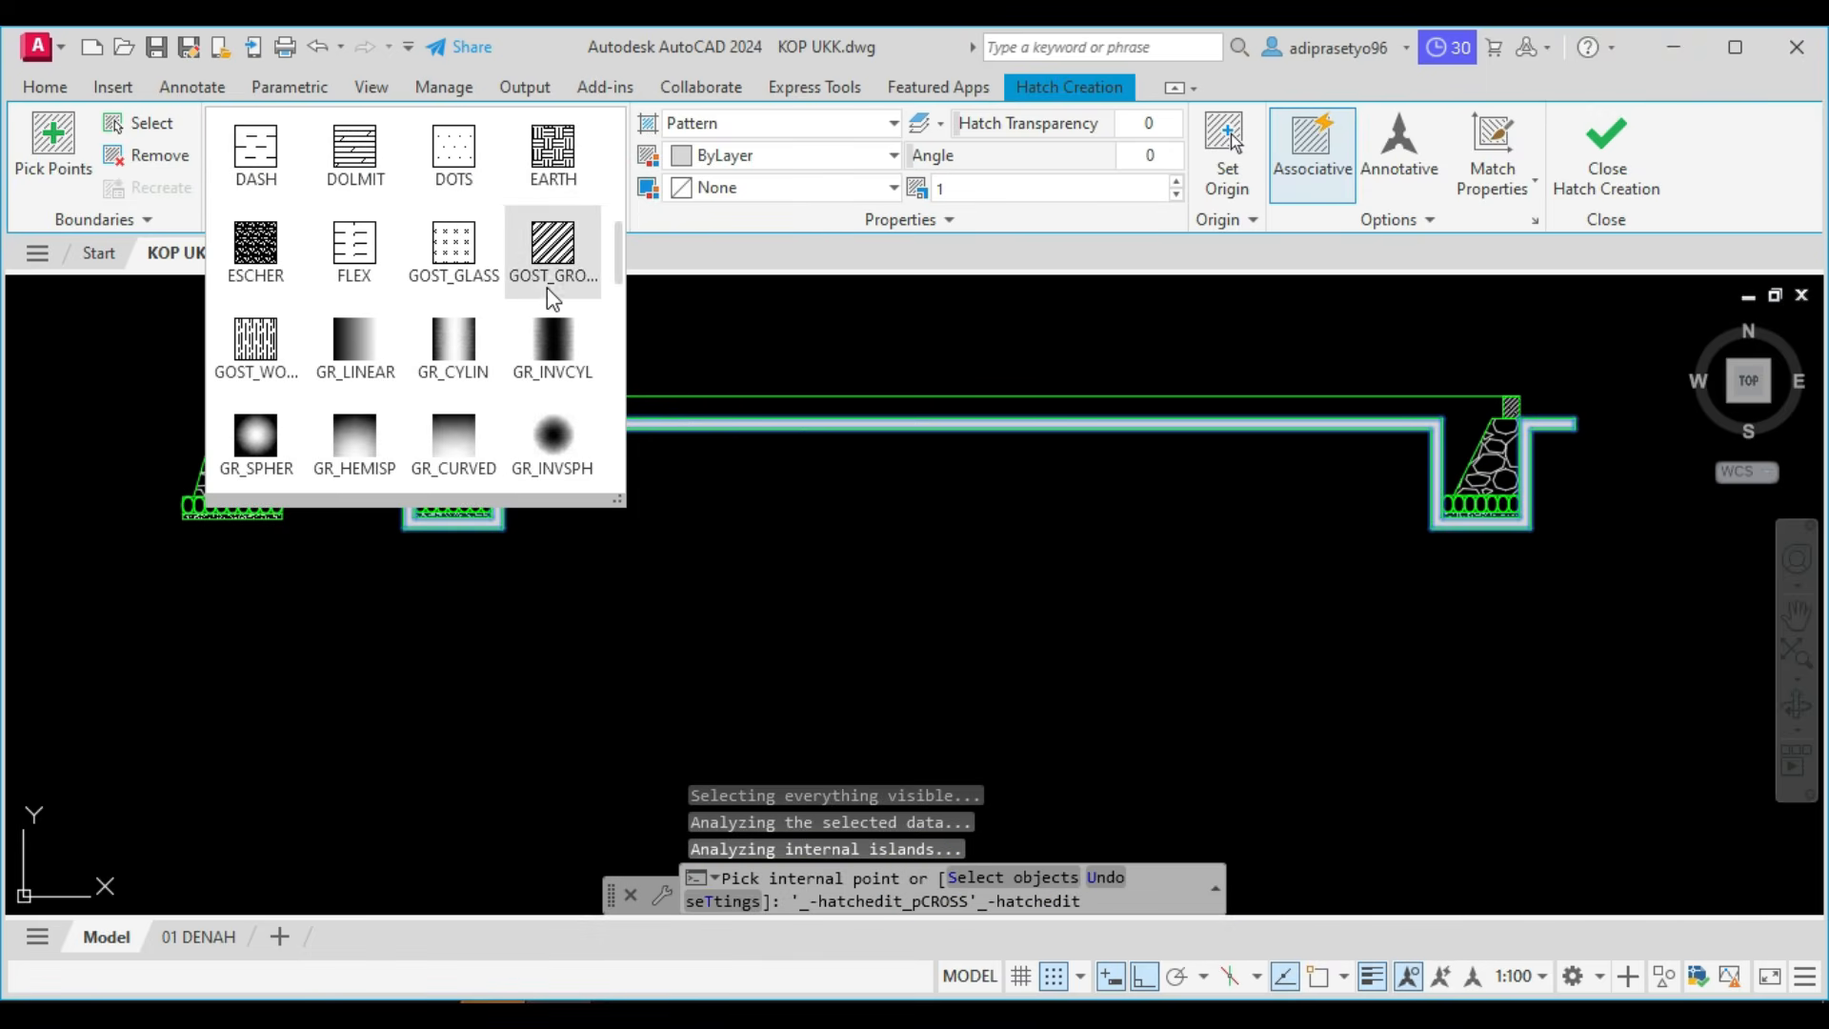
click(547, 155)
Set the earth hatch's scale to 10 and its angle to 45.
scroll(763, 458, up, 2)
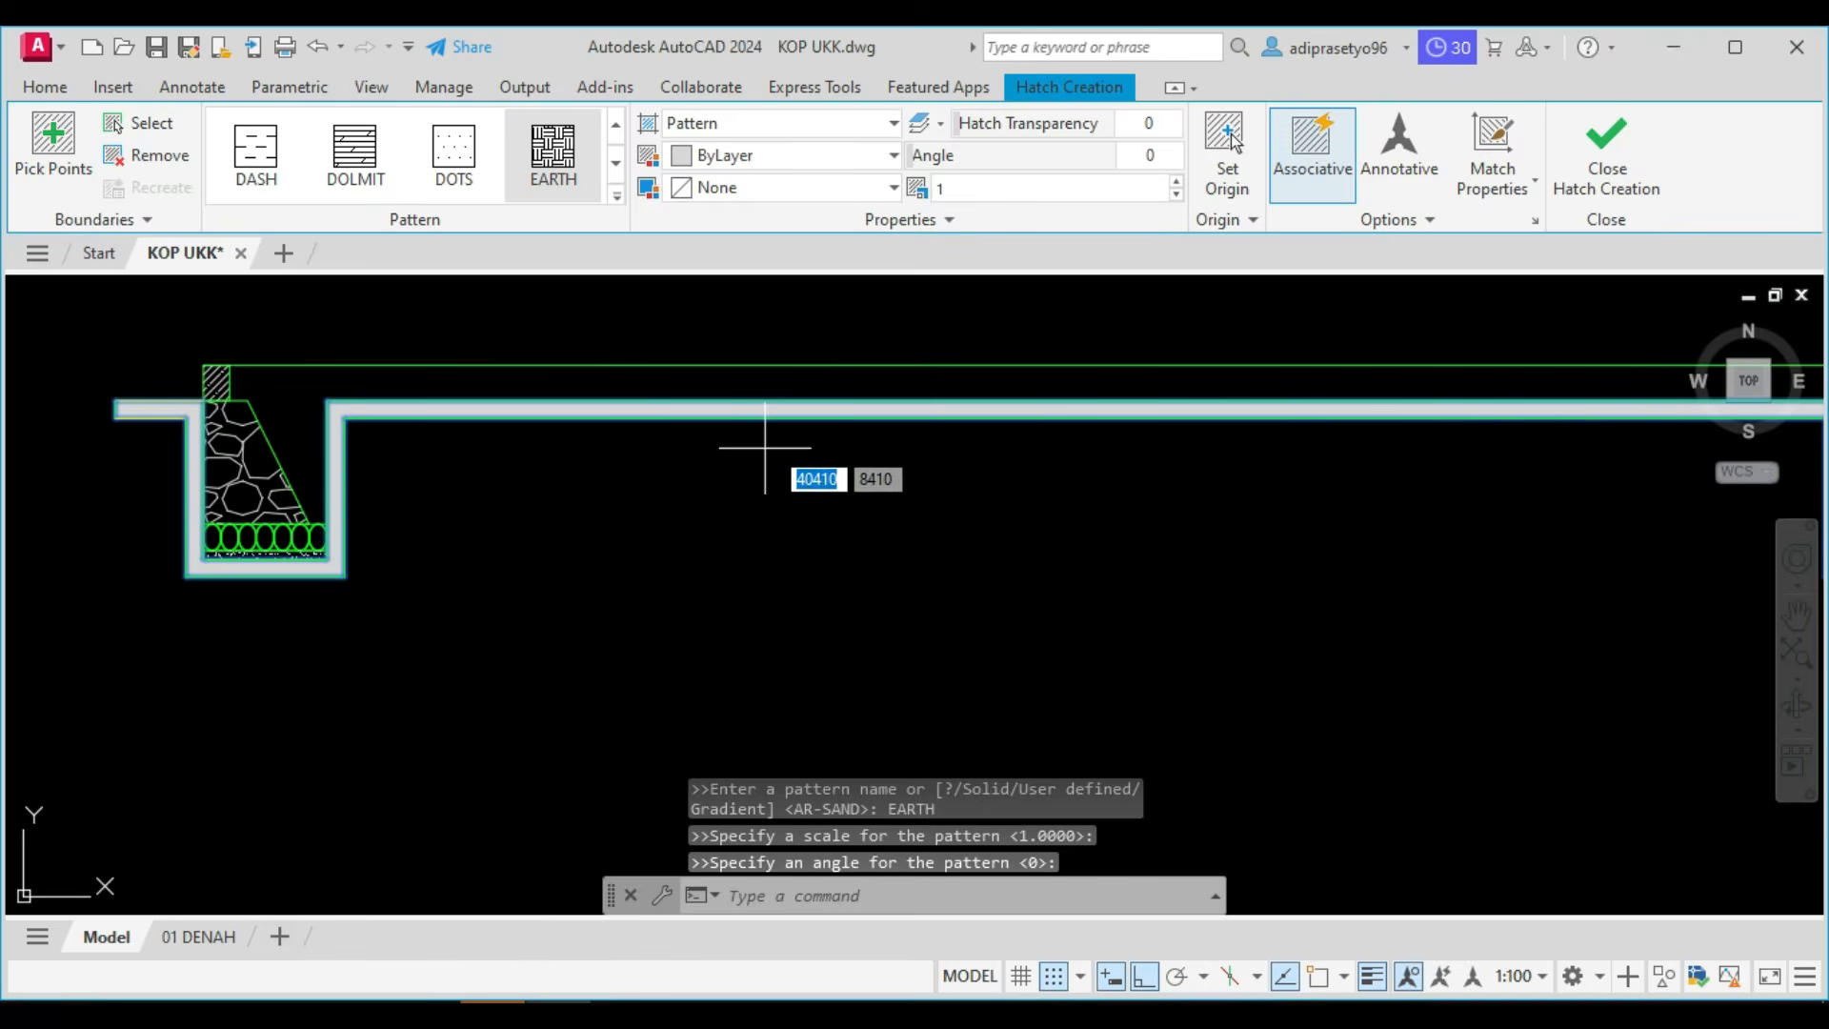
scroll(818, 418, up, 4)
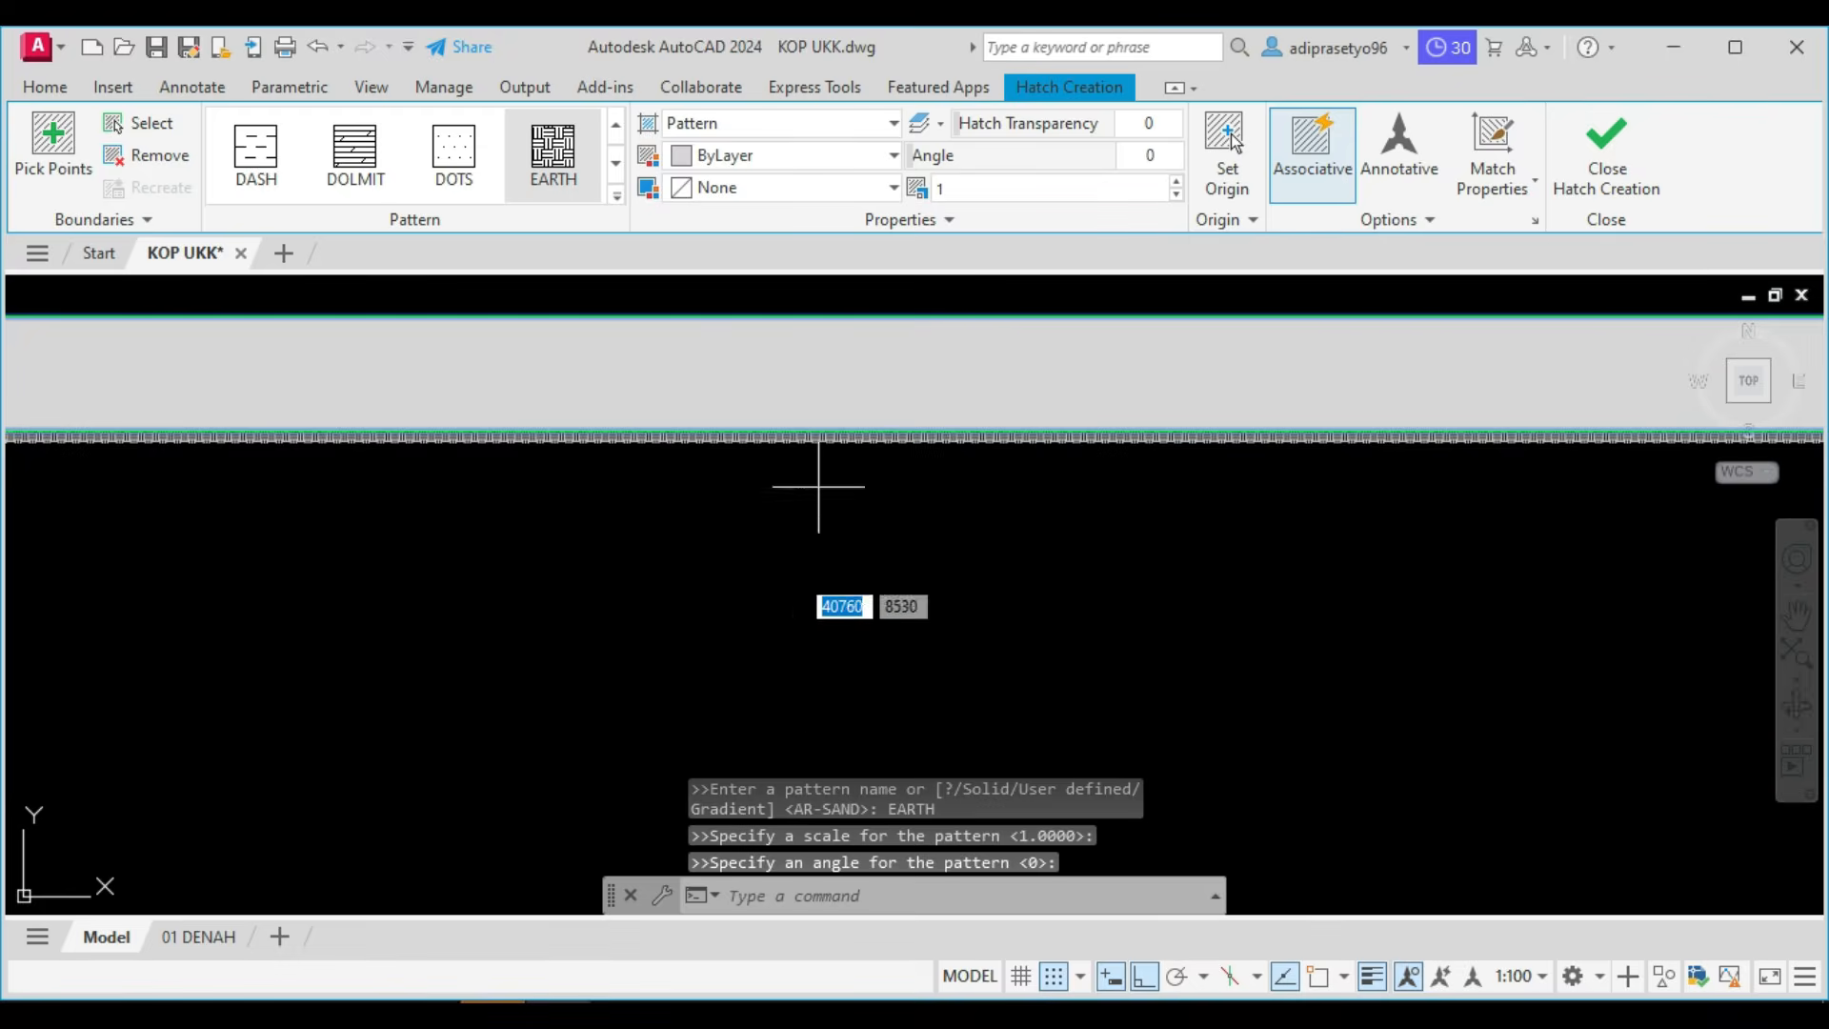
text(10)
key(Return)
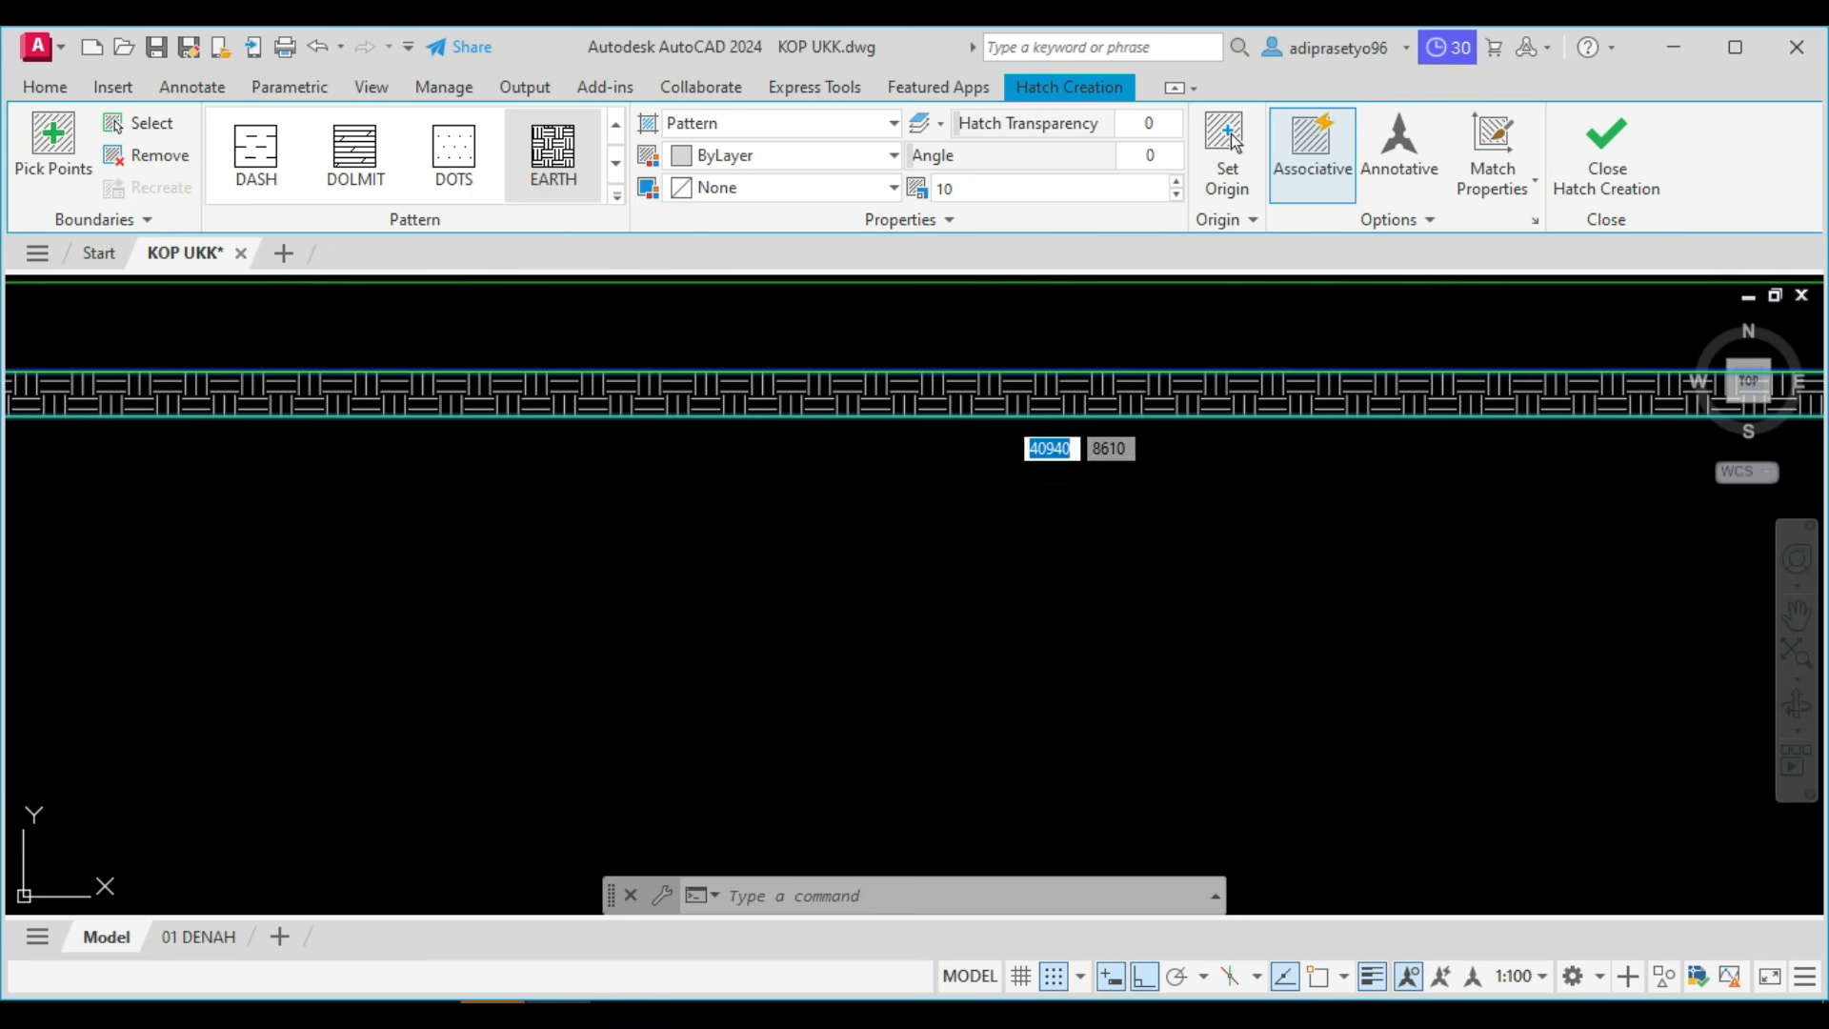
click(1152, 162)
text(45)
key(Return)
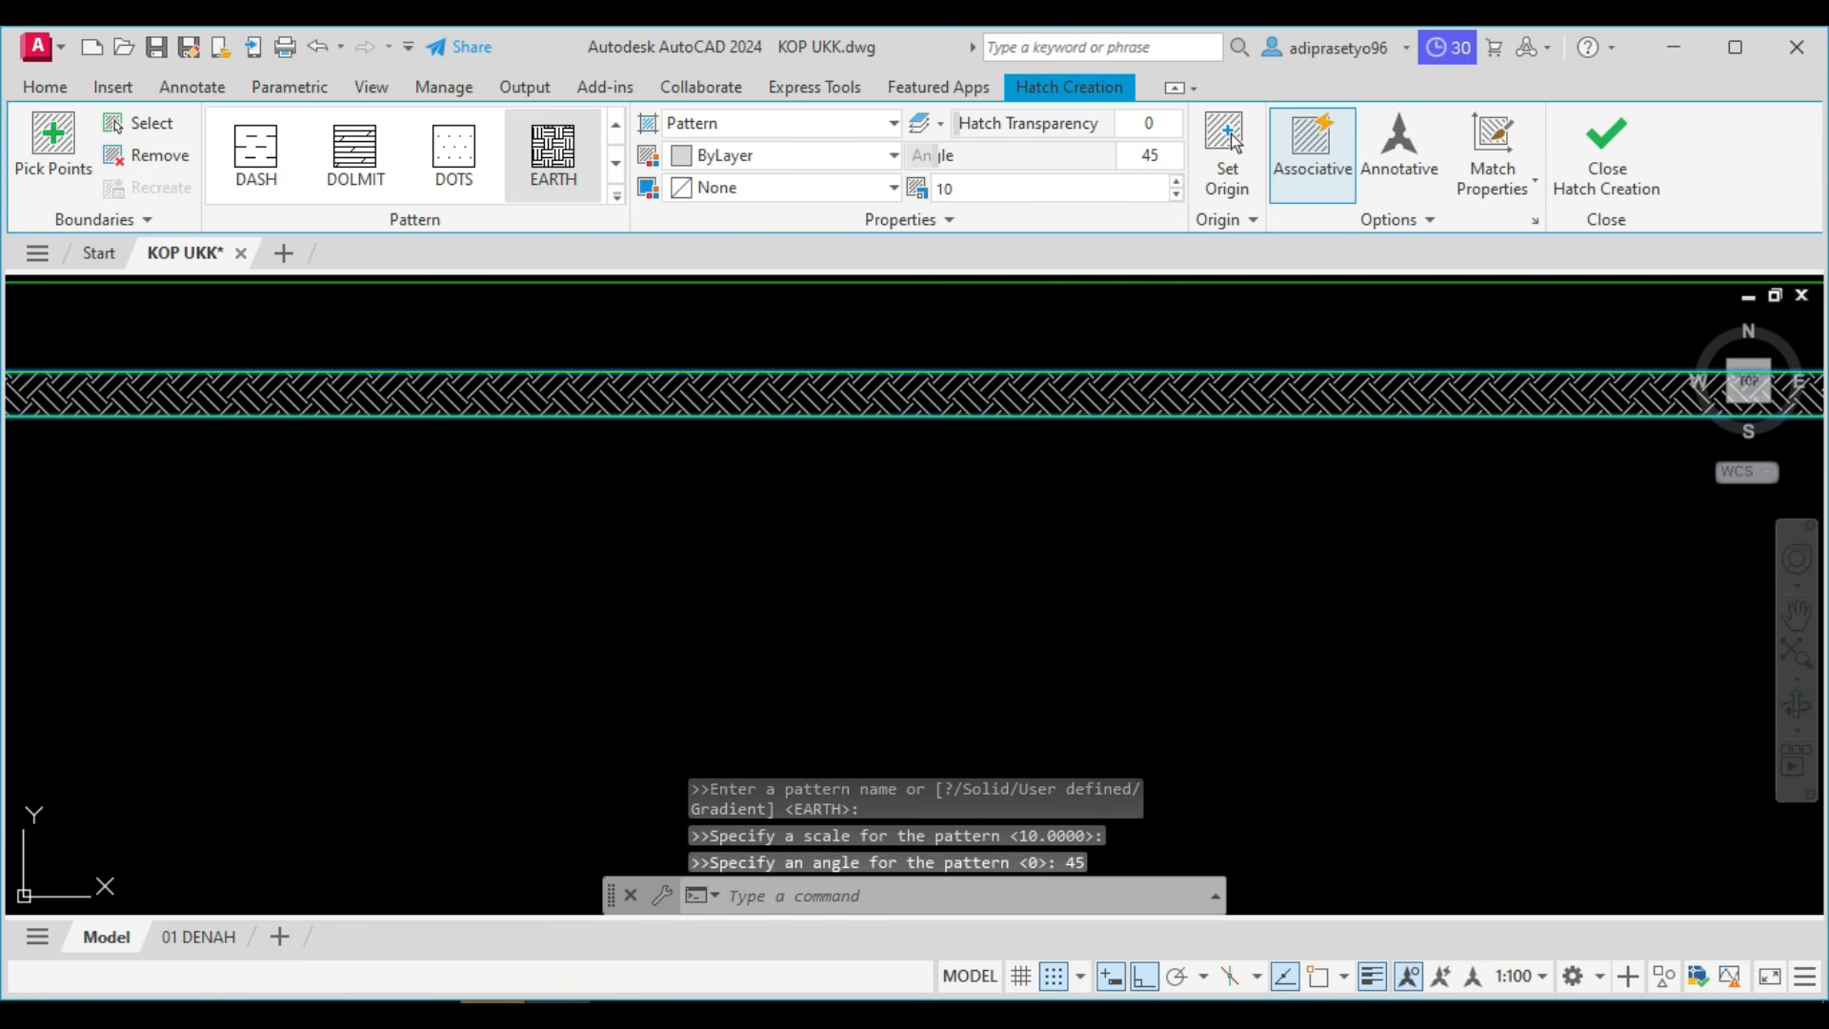
Erase the lower boundary line and the closing end line of the earth hatch's left extension.
scroll(699, 531, up, 5)
scroll(950, 393, up, 5)
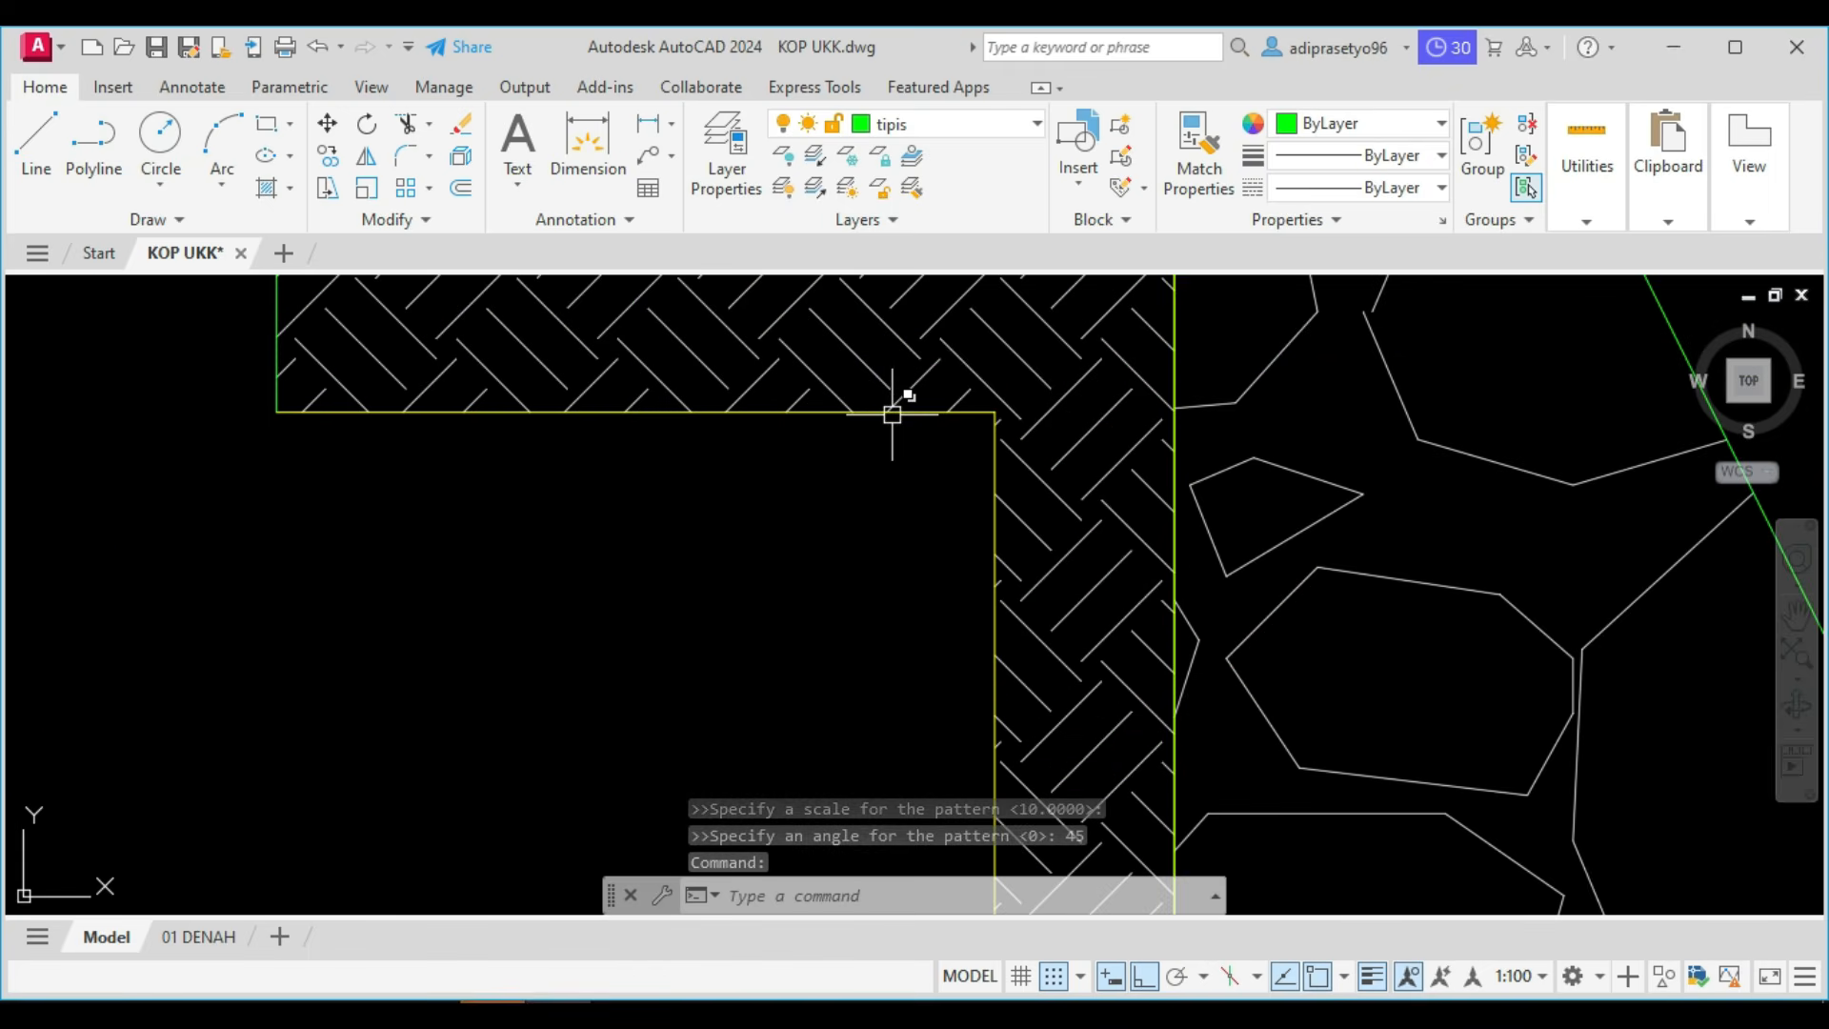
click(892, 414)
key(Delete)
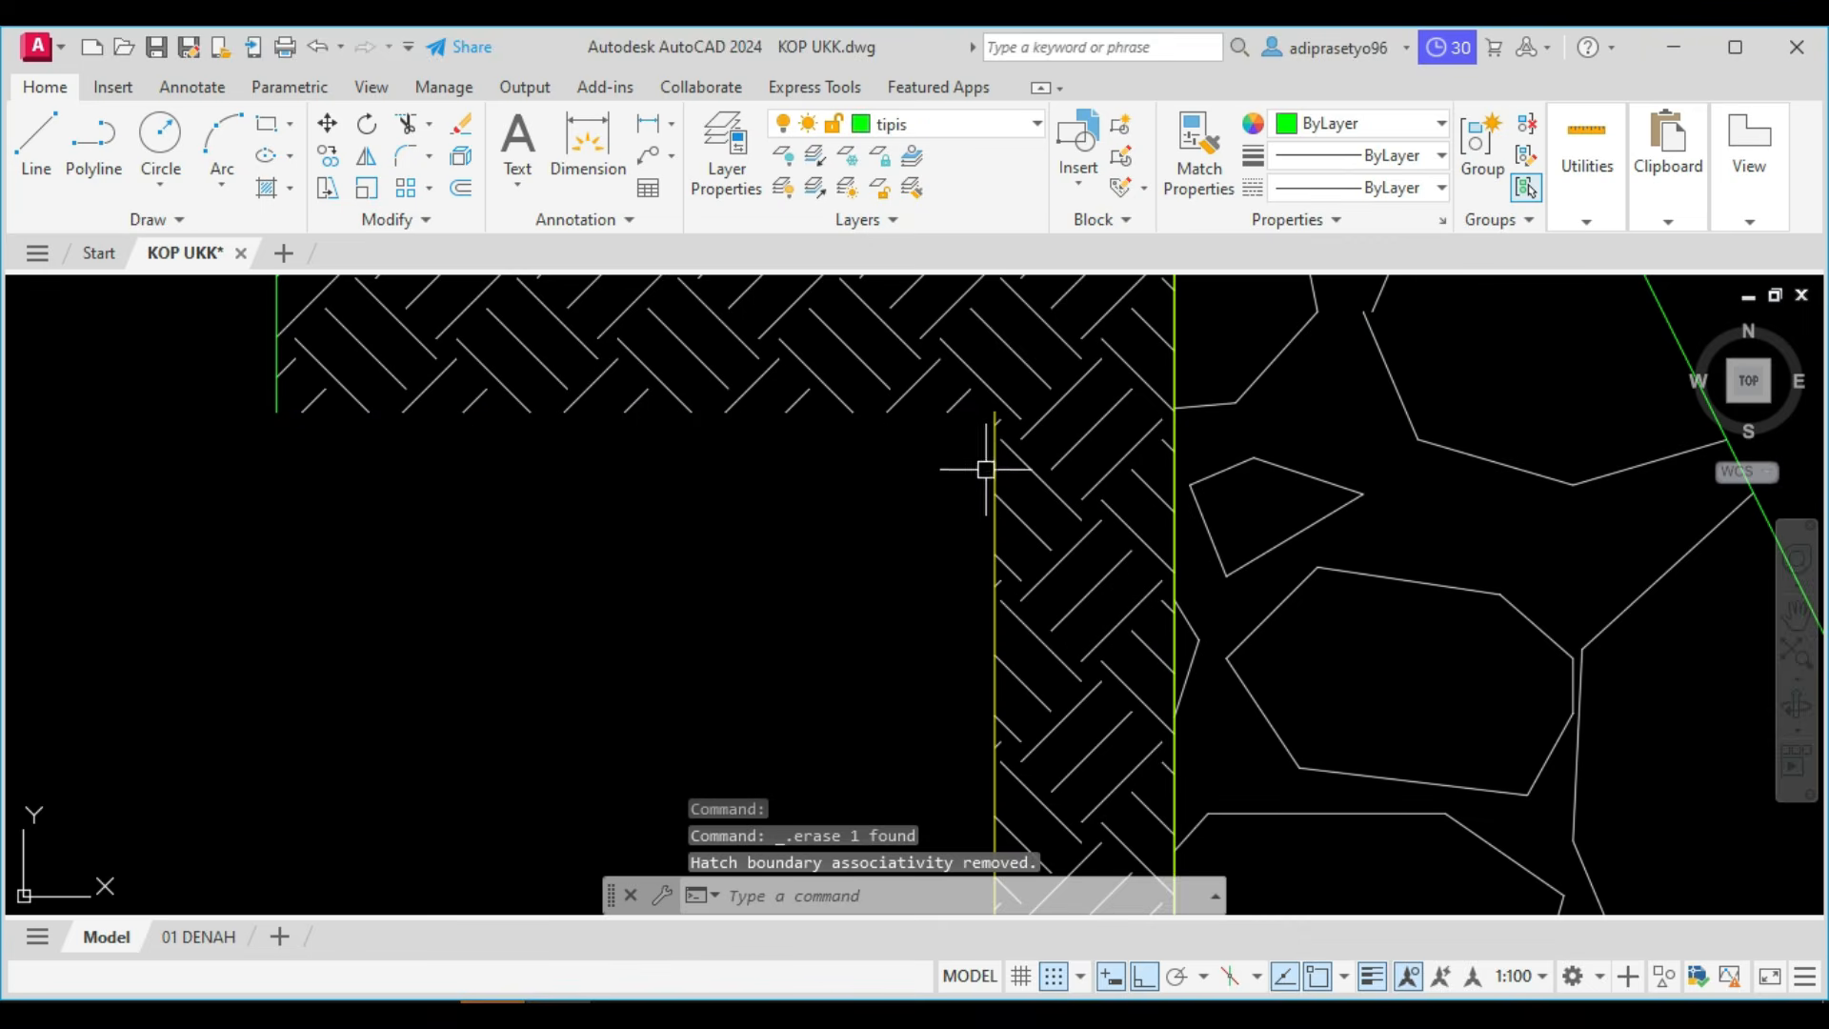
scroll(980, 476, down, 5)
click(788, 381)
click(859, 541)
key(Delete)
Erase the closing line at the right end of the earth hatch.
scroll(859, 541, down, 9)
scroll(1363, 515, up, 8)
click(1207, 506)
click(1295, 658)
key(Delete)
Review the work list and examine the hatched walls in the floor plan.
middle_drag(1253, 596, 1445, 452)
middle_drag(886, 518, 1167, 466)
scroll(1167, 466, down, 5)
middle_drag(923, 518, 1156, 539)
scroll(590, 657, down, 6)
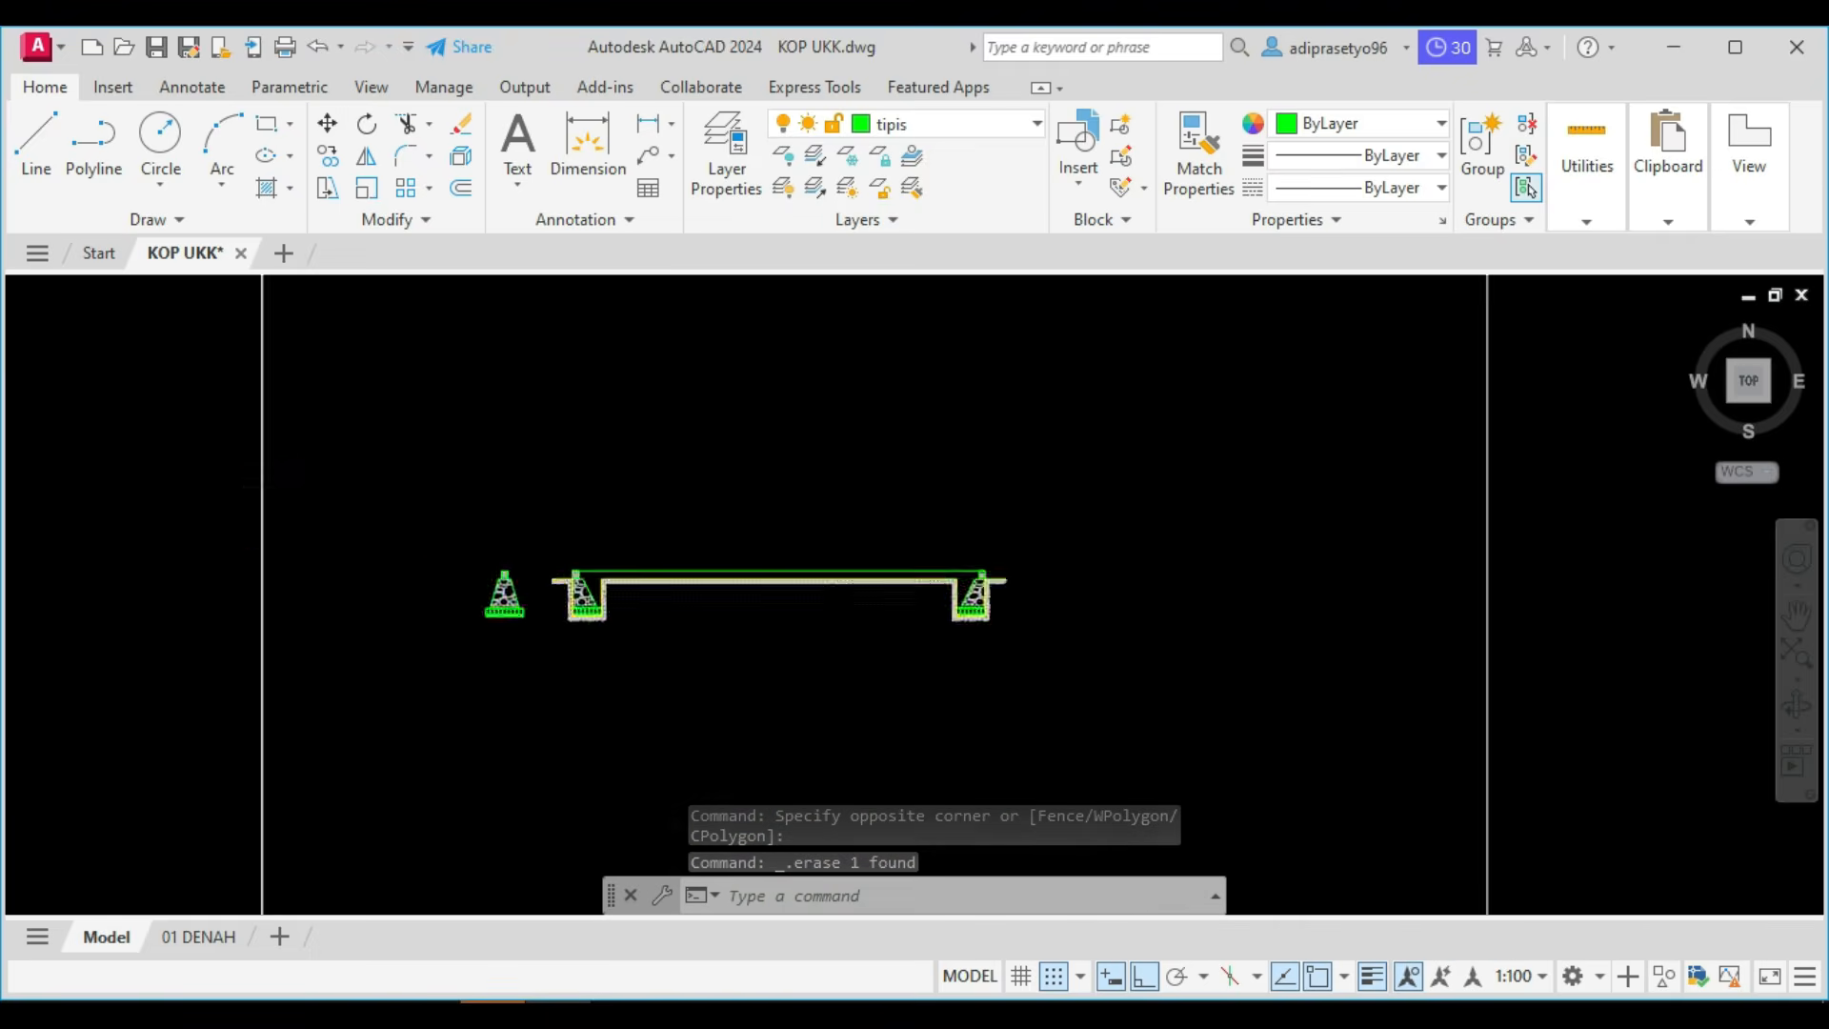
middle_drag(553, 276, 728, 496)
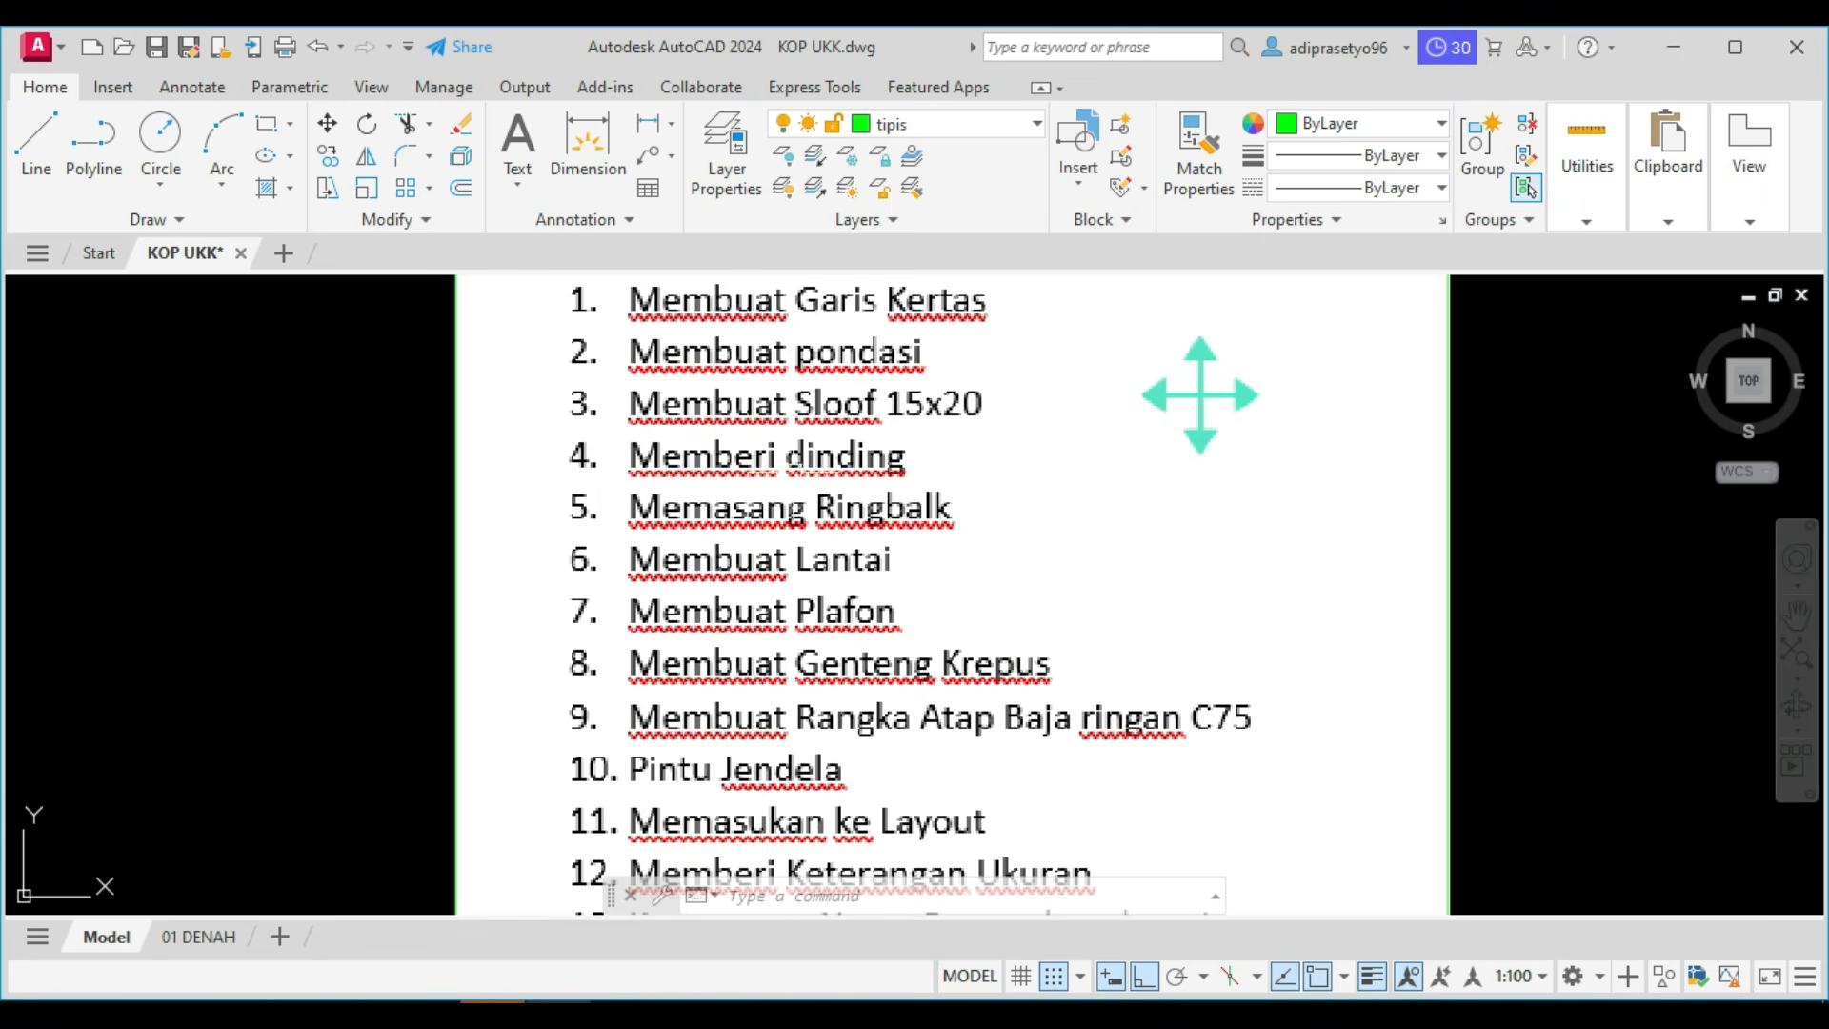
scroll(716, 515, down, 5)
scroll(667, 609, up, 4)
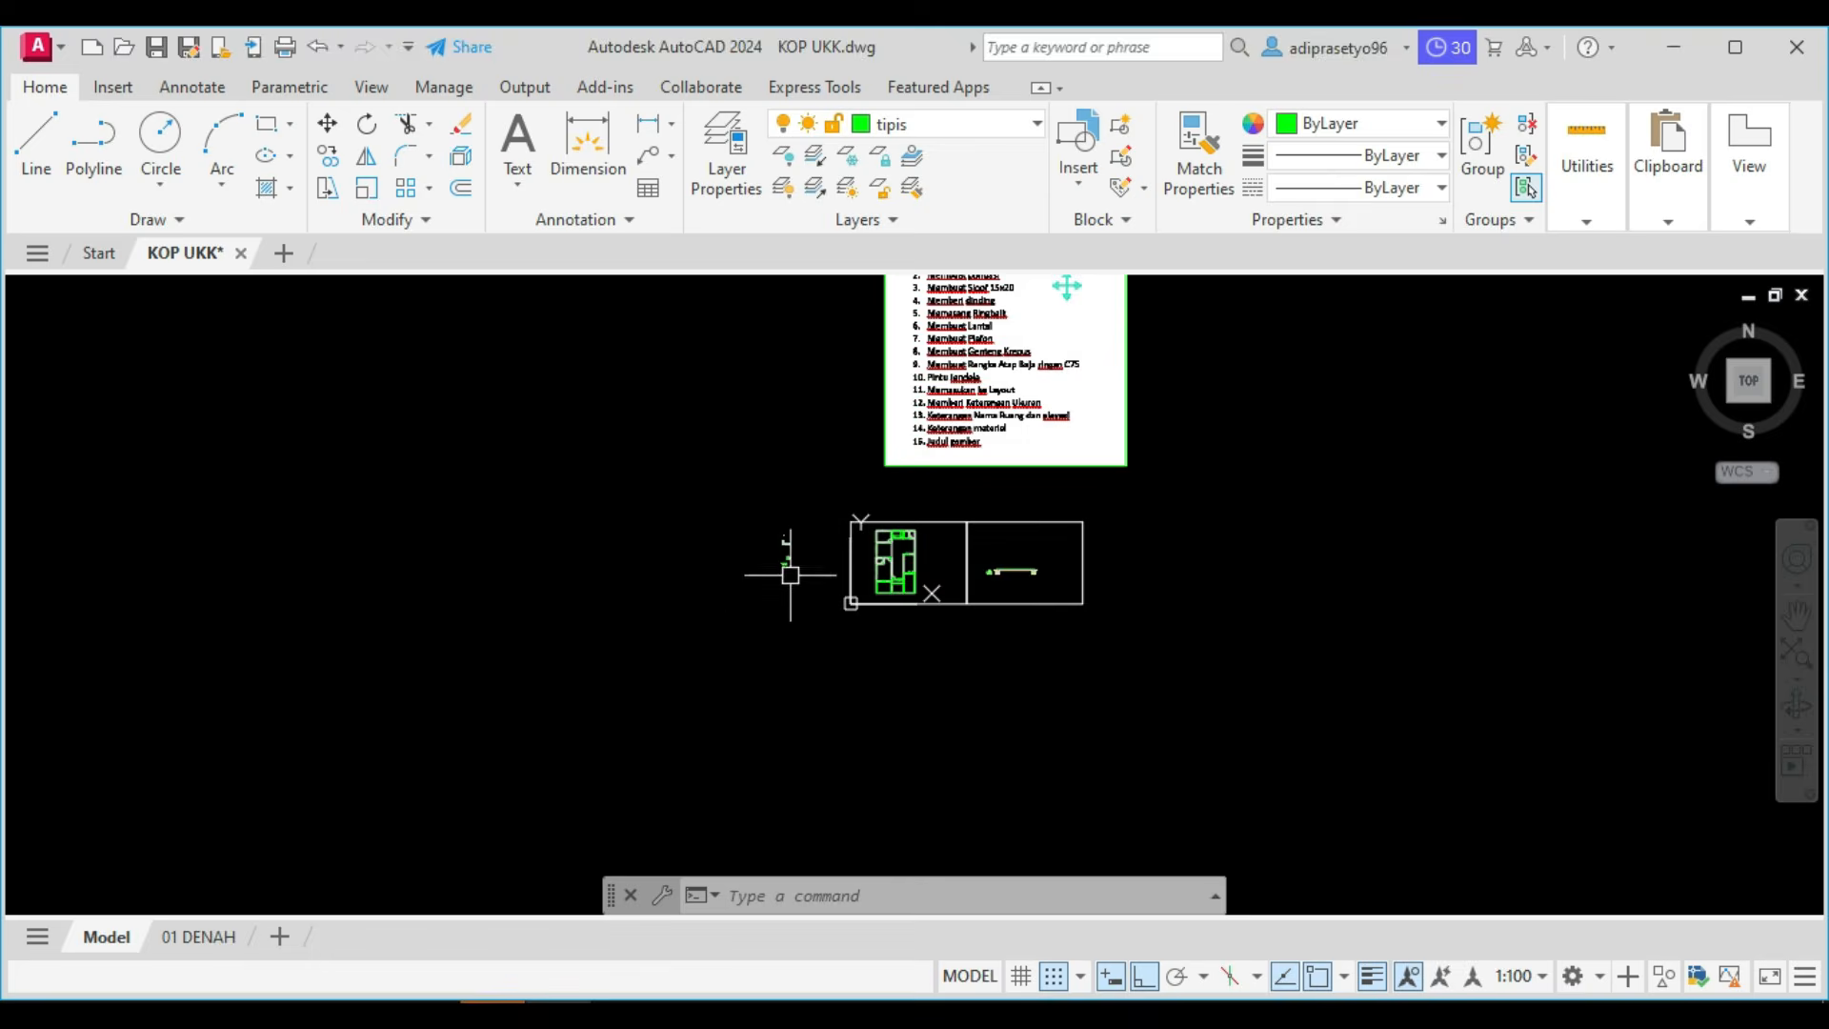
scroll(953, 551, up, 5)
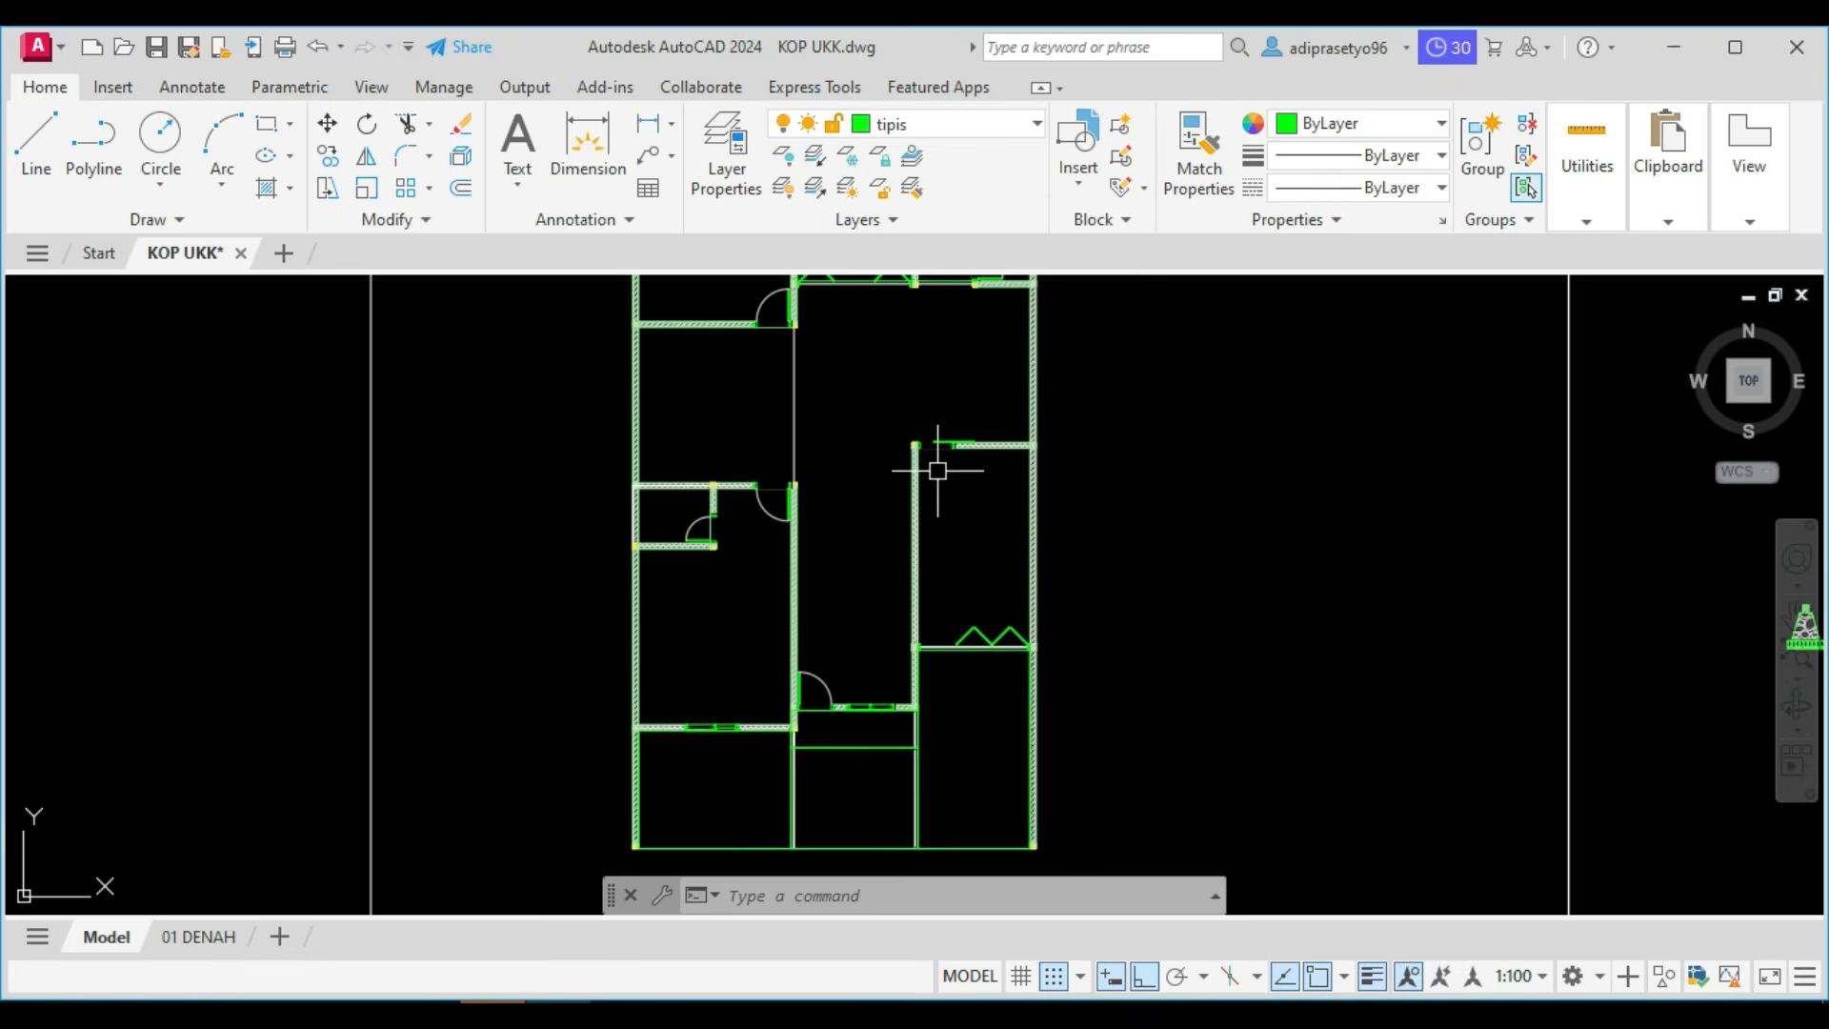
scroll(1062, 393, up, 4)
scroll(961, 464, up, 6)
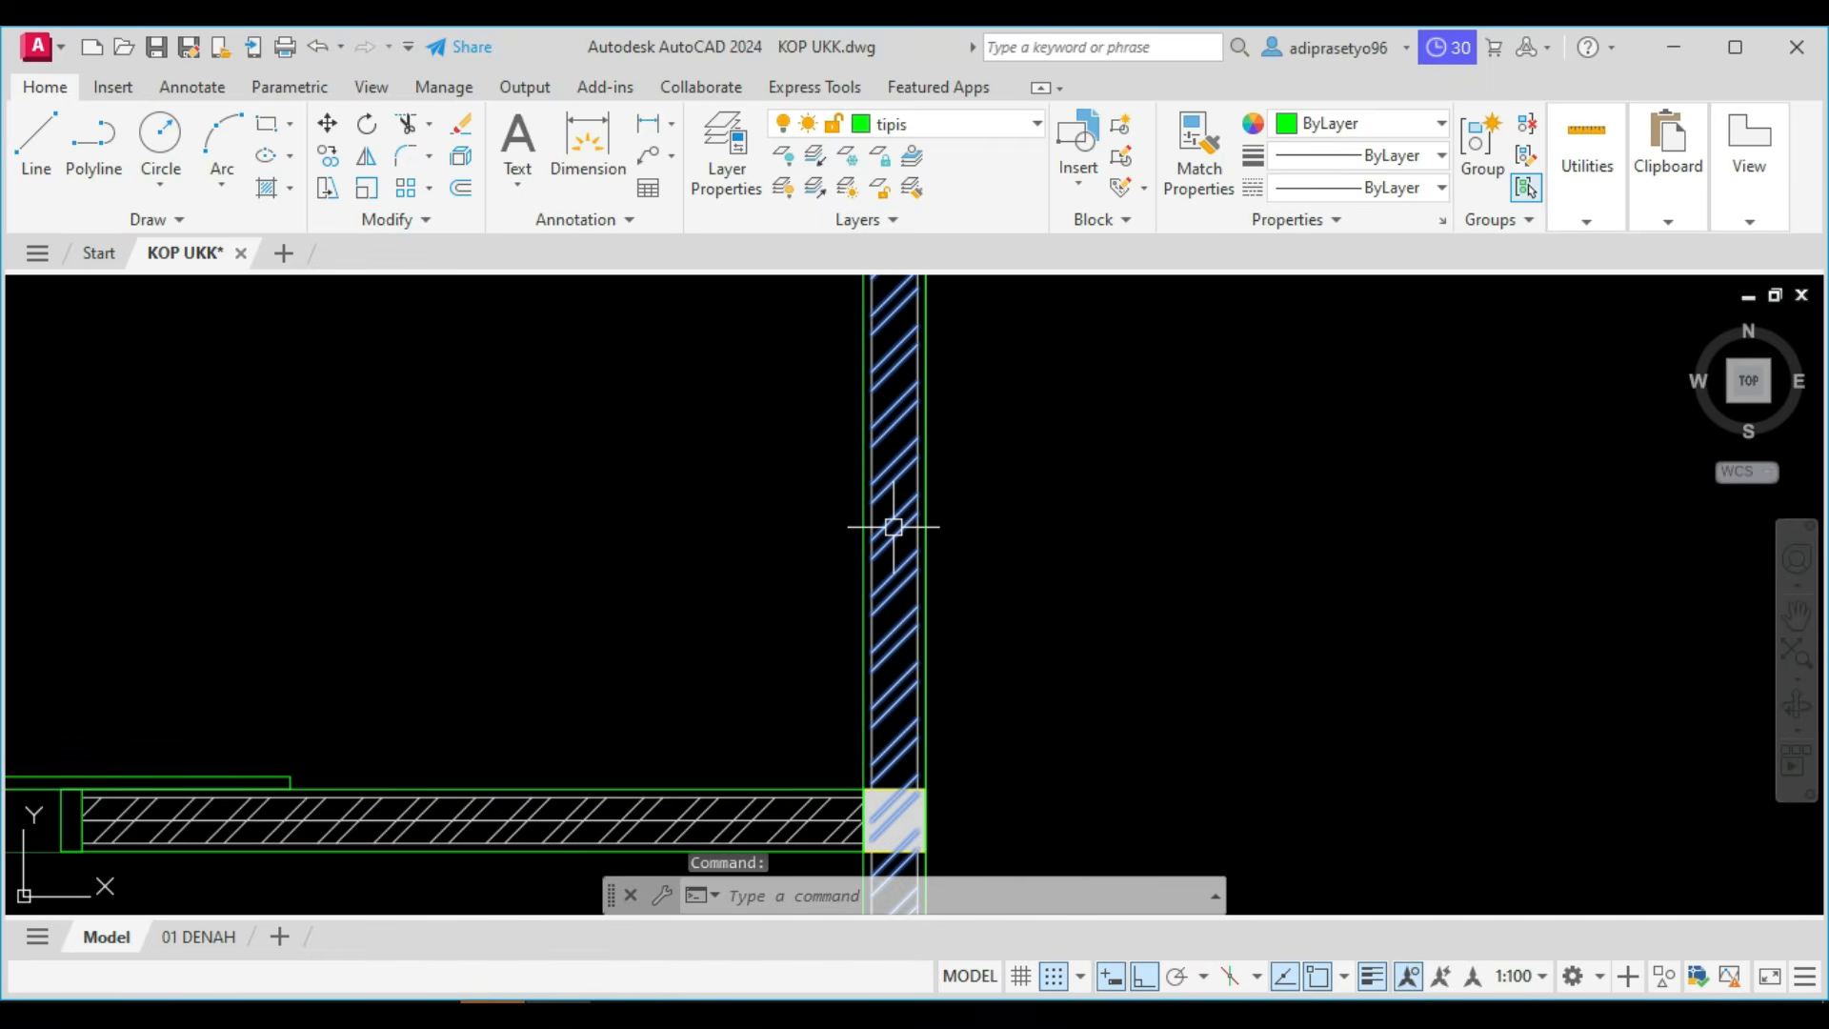
click(895, 523)
scroll(891, 528, down, 7)
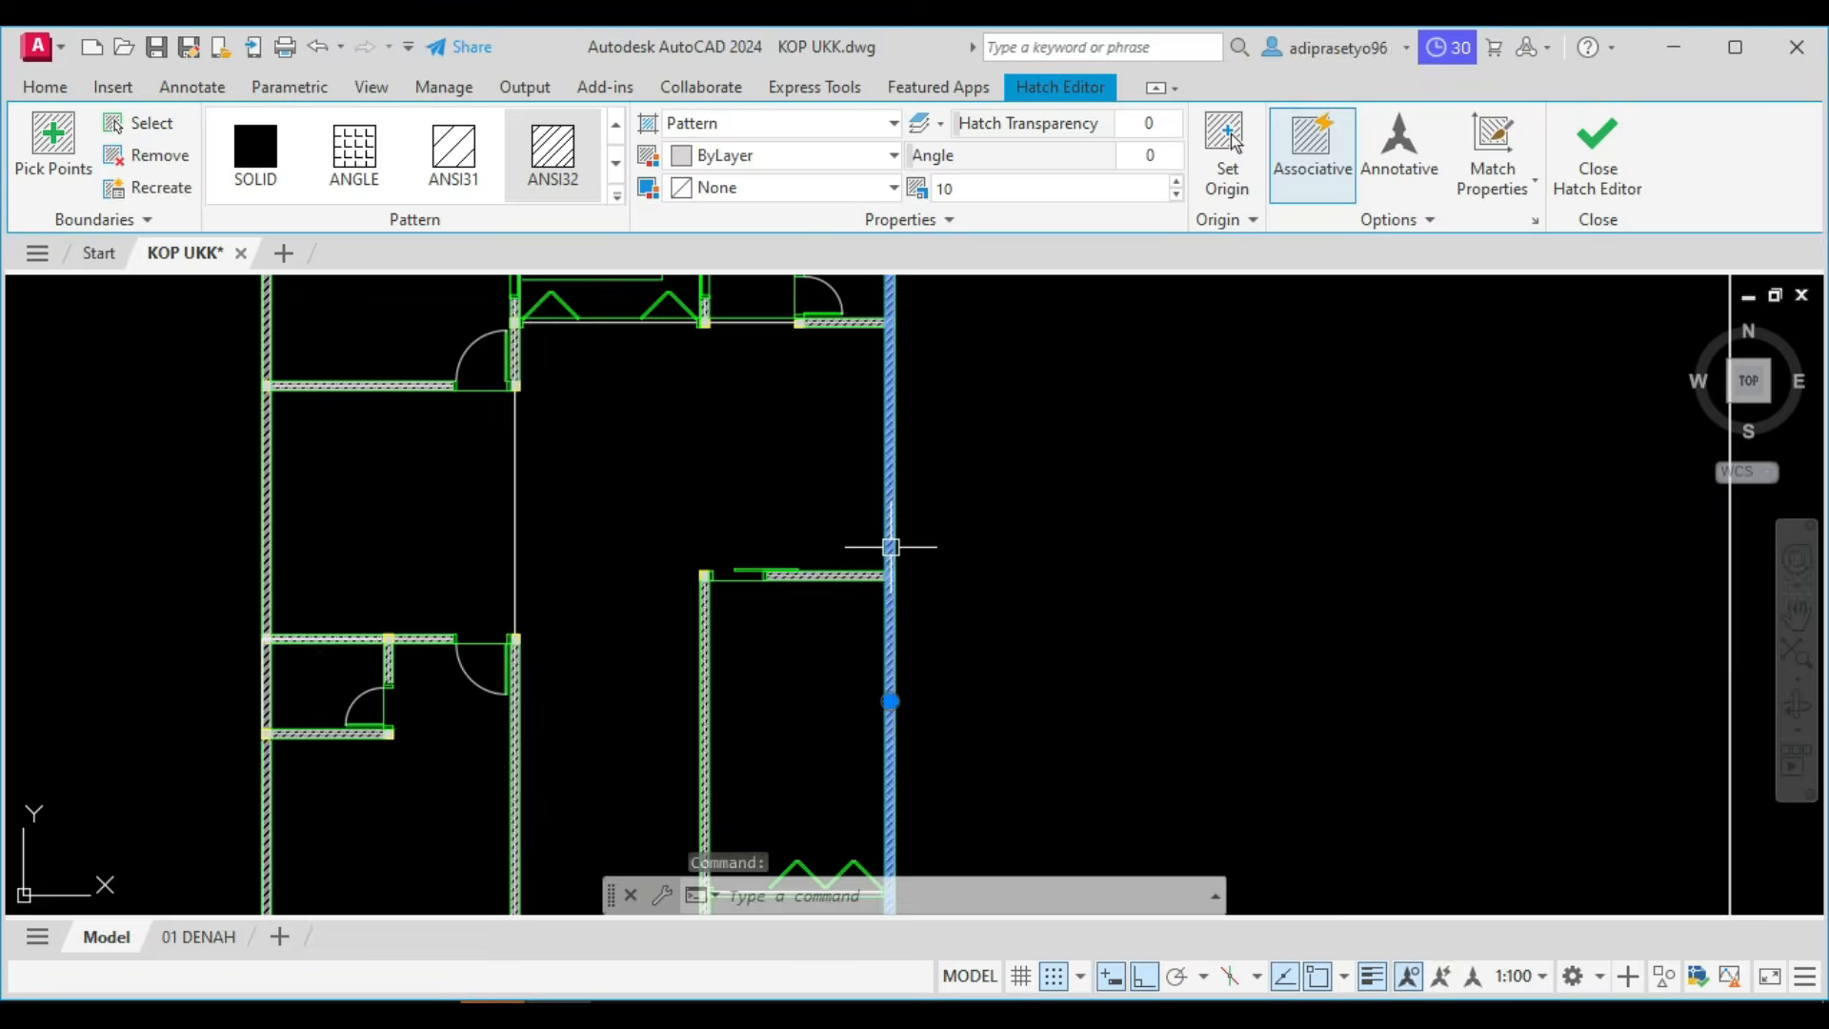
key(Escape)
middle_drag(861, 581, 947, 657)
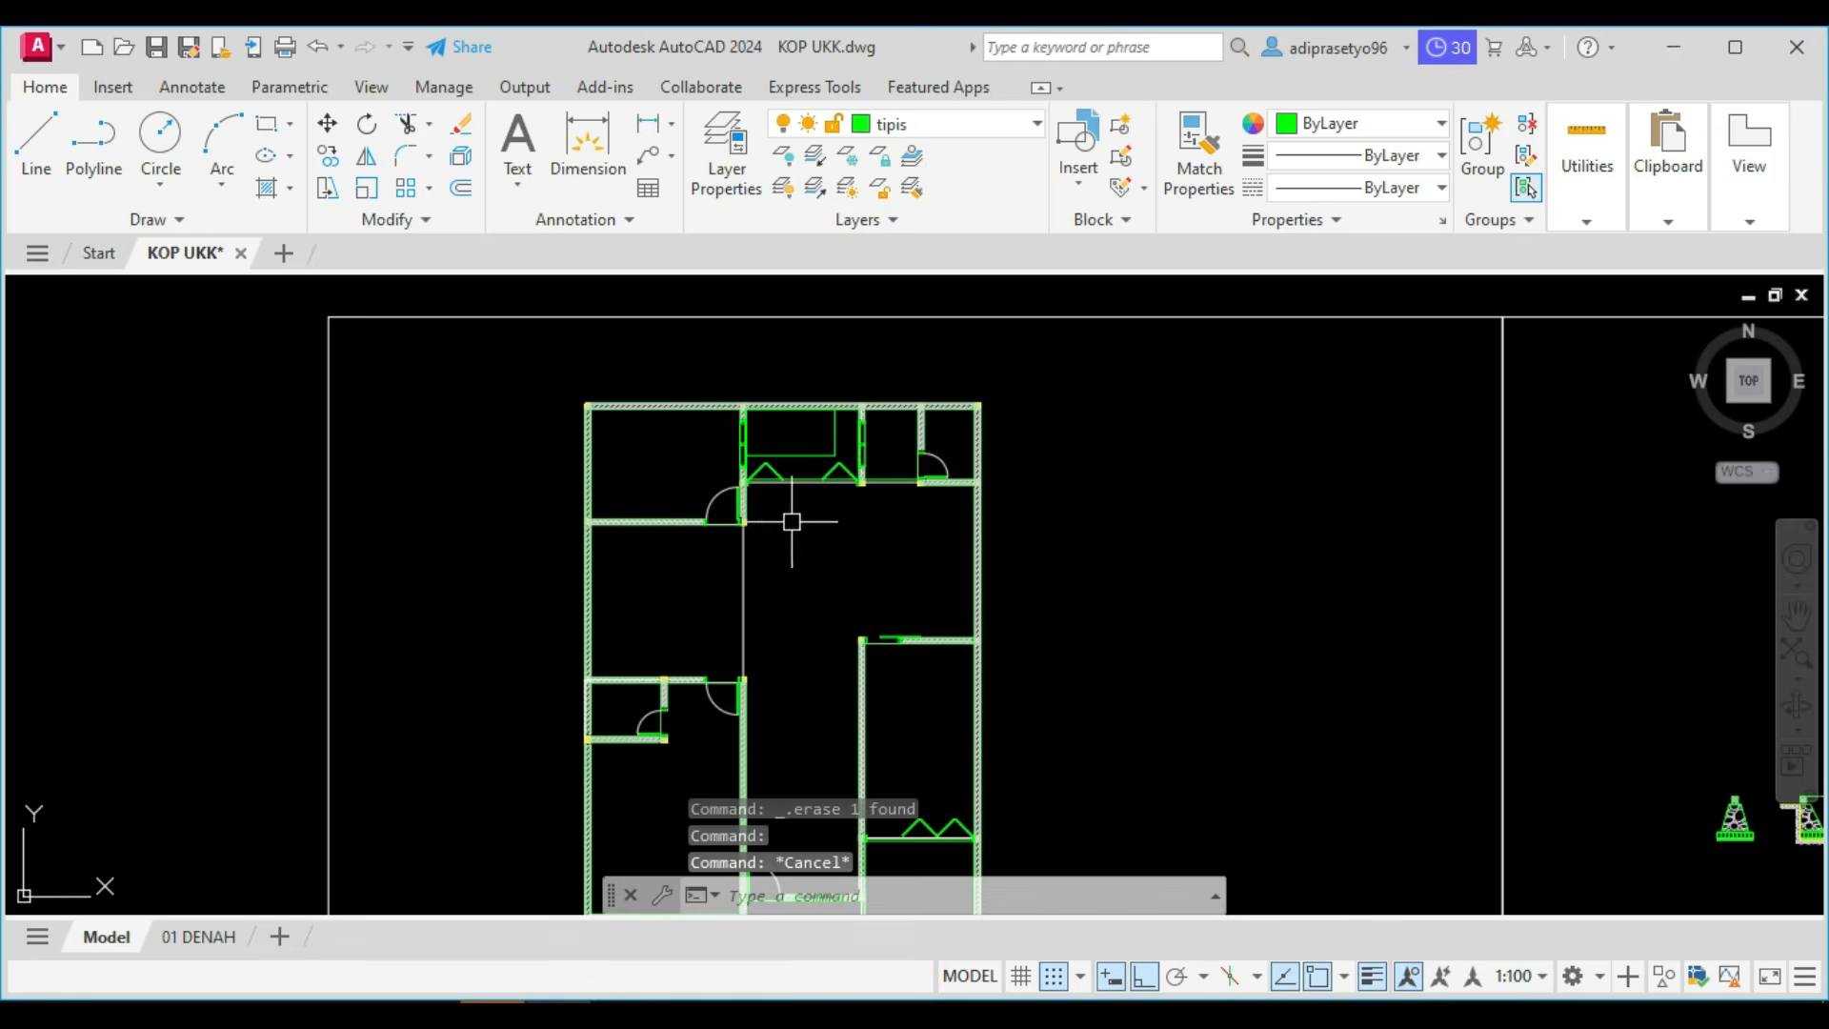
Copy the hatched wall beside the upper-right bathroom door from the floor plan onto the top of the section's left foundation.
scroll(952, 457, up, 10)
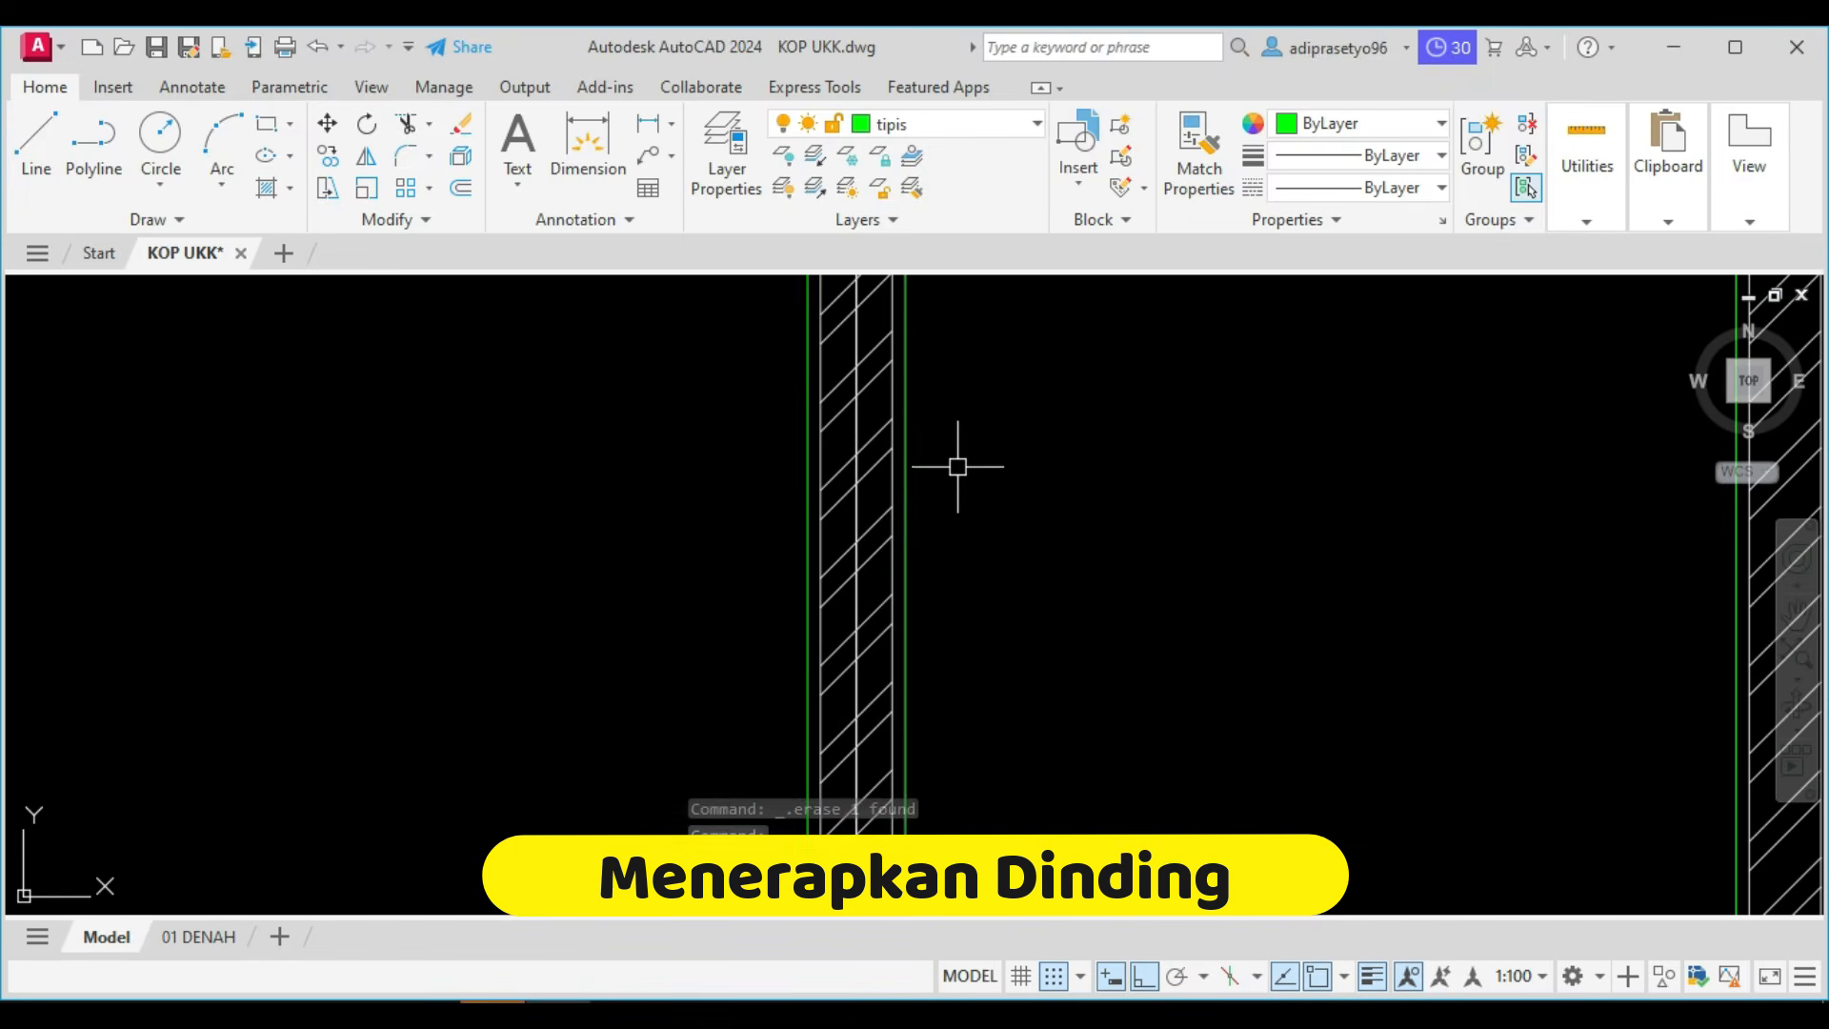
click(944, 543)
click(881, 479)
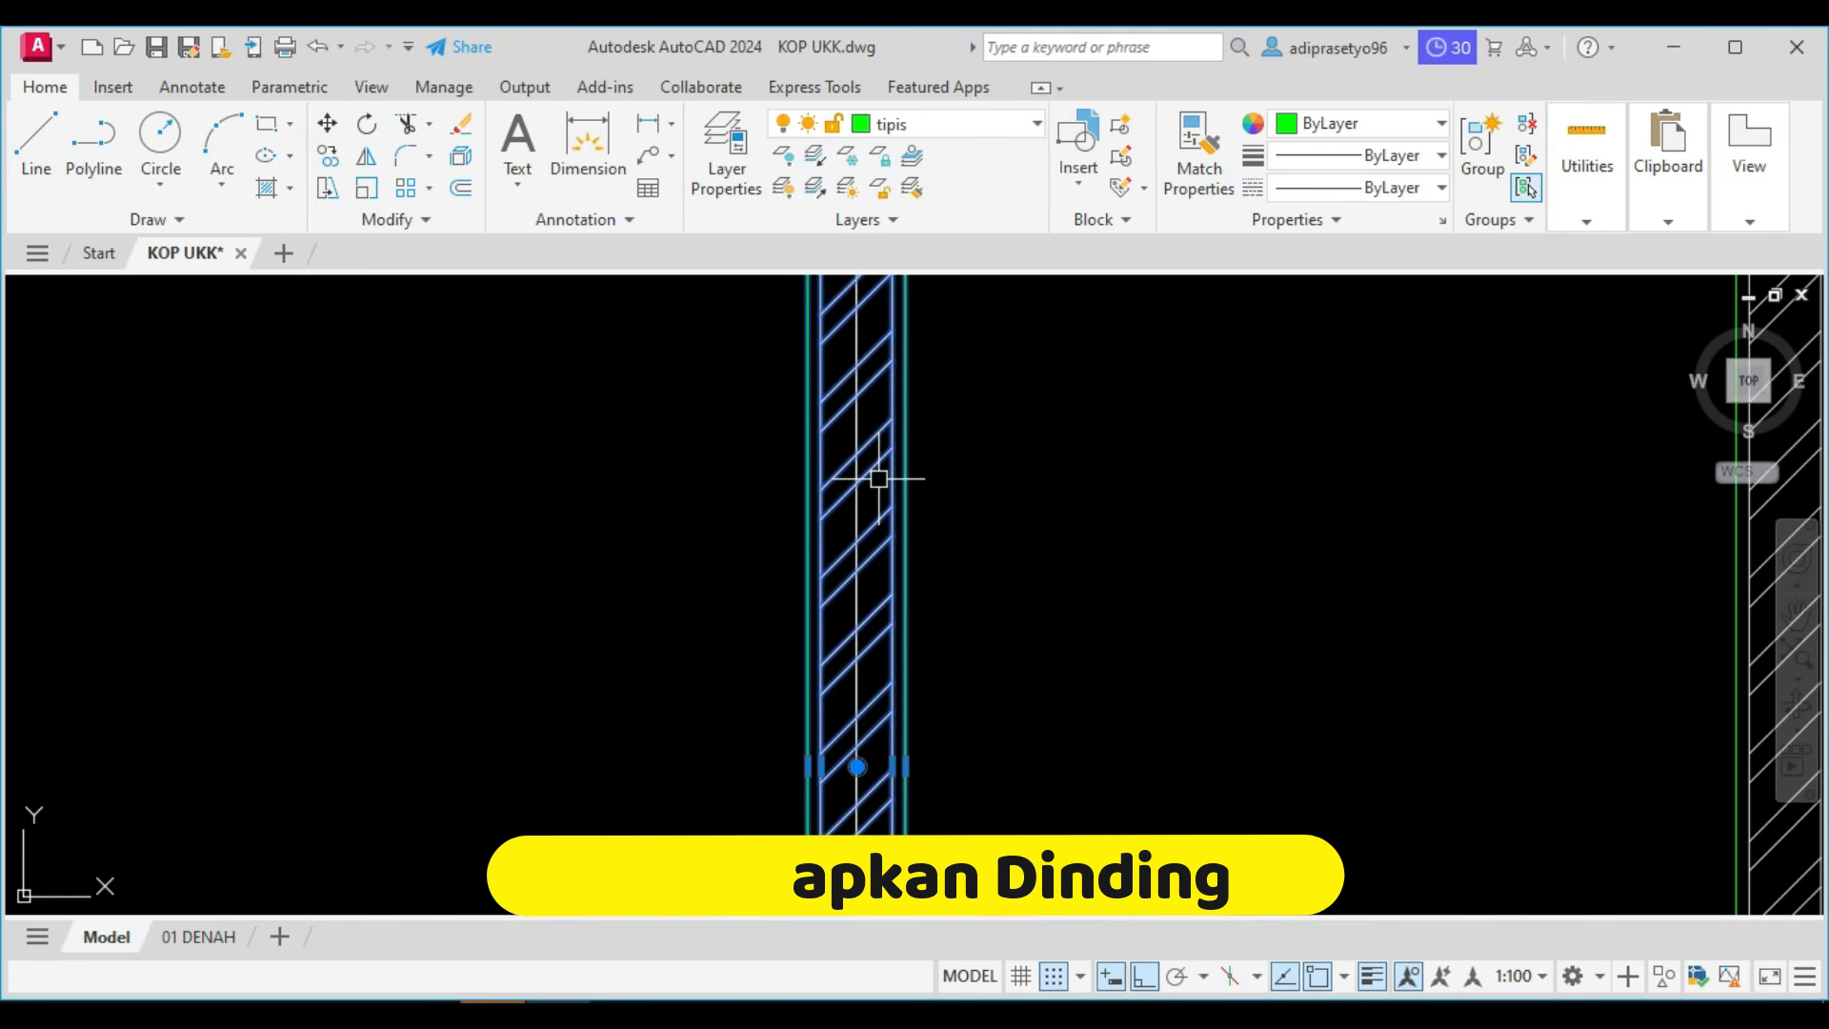
scroll(886, 481, down, 6)
text(co)
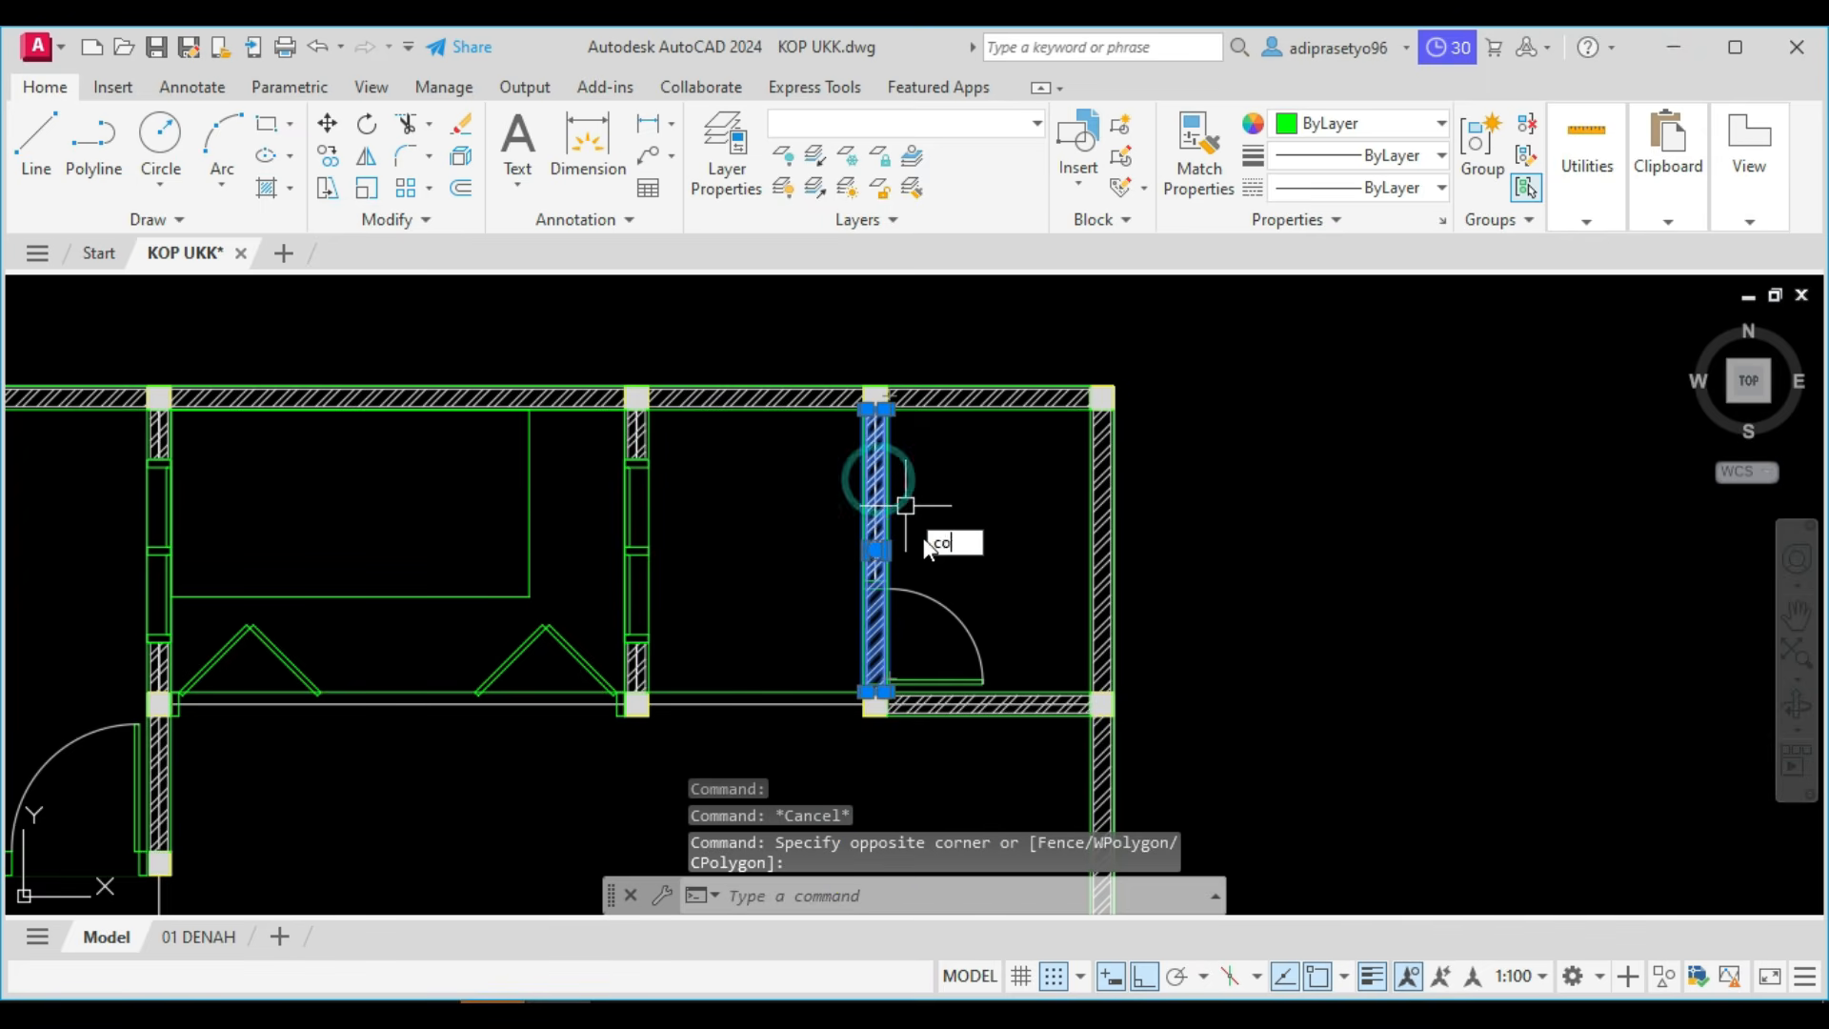
key(Return)
scroll(875, 700, up, 8)
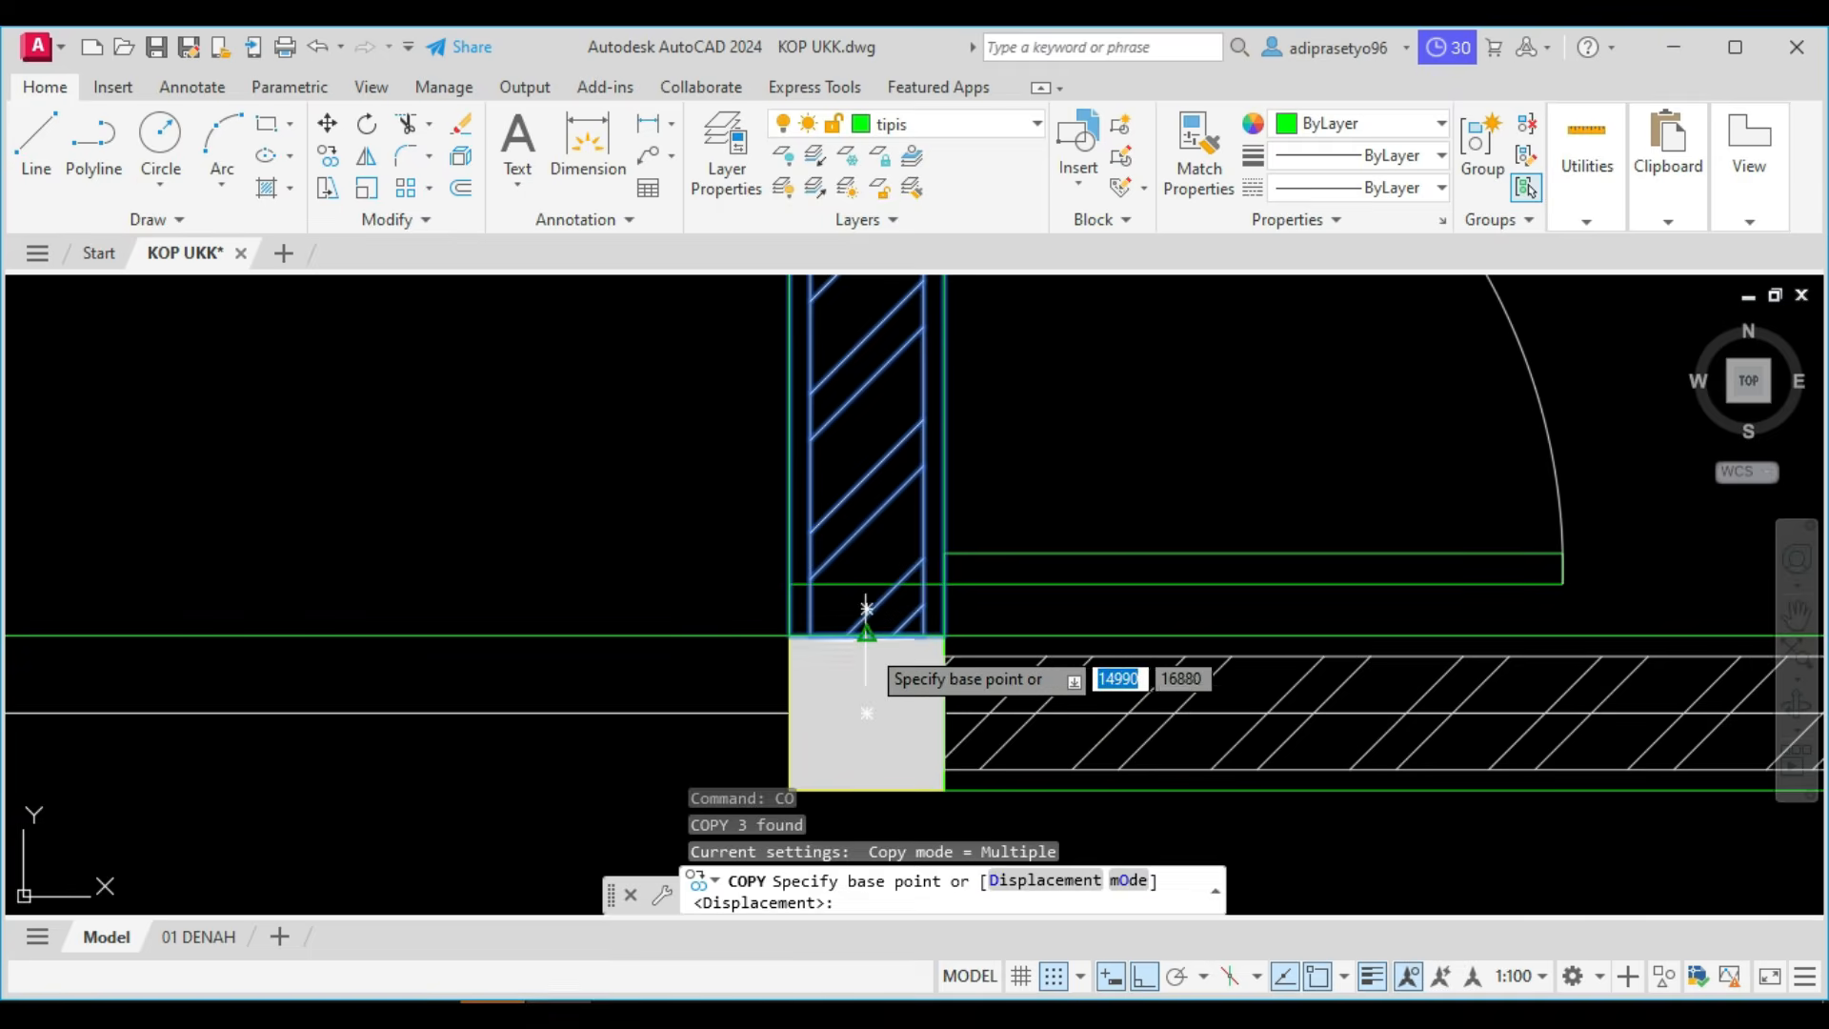
click(876, 695)
scroll(865, 610, down, 8)
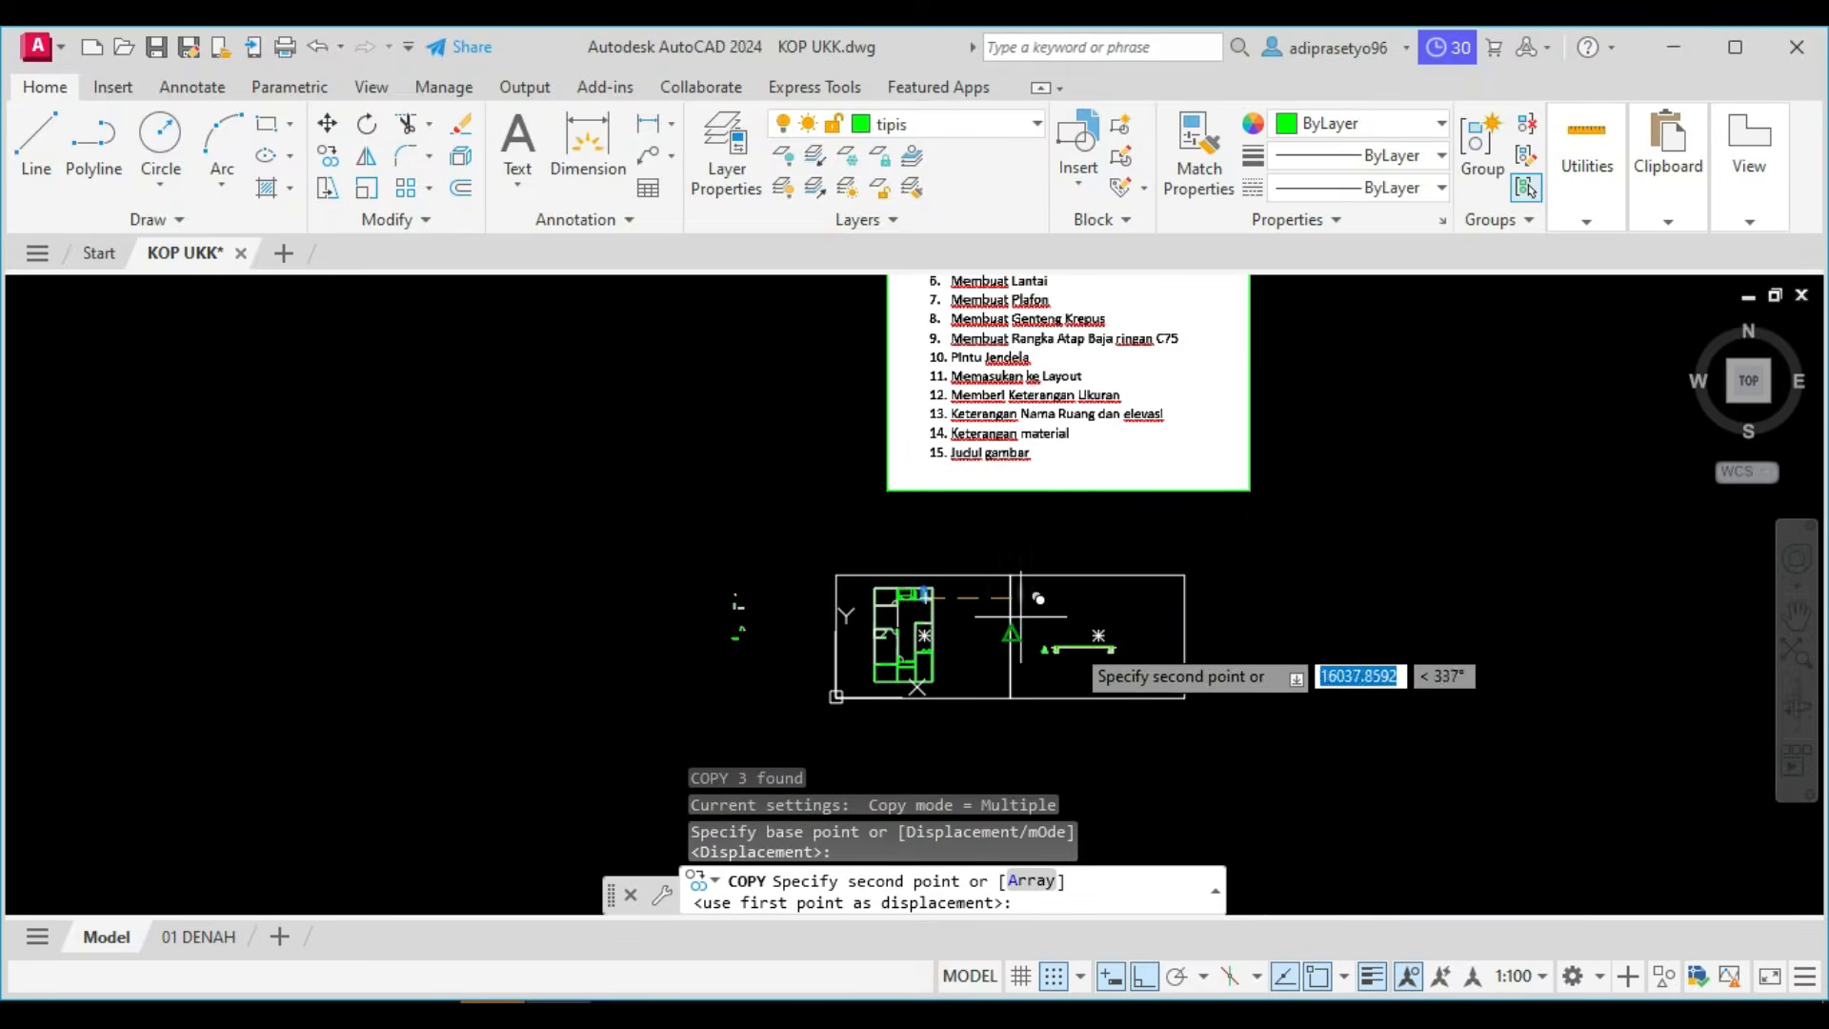
scroll(1049, 656, up, 6)
click(1285, 625)
scroll(1285, 625, down, 9)
middle_drag(1339, 621, 1014, 593)
scroll(1292, 569, up, 4)
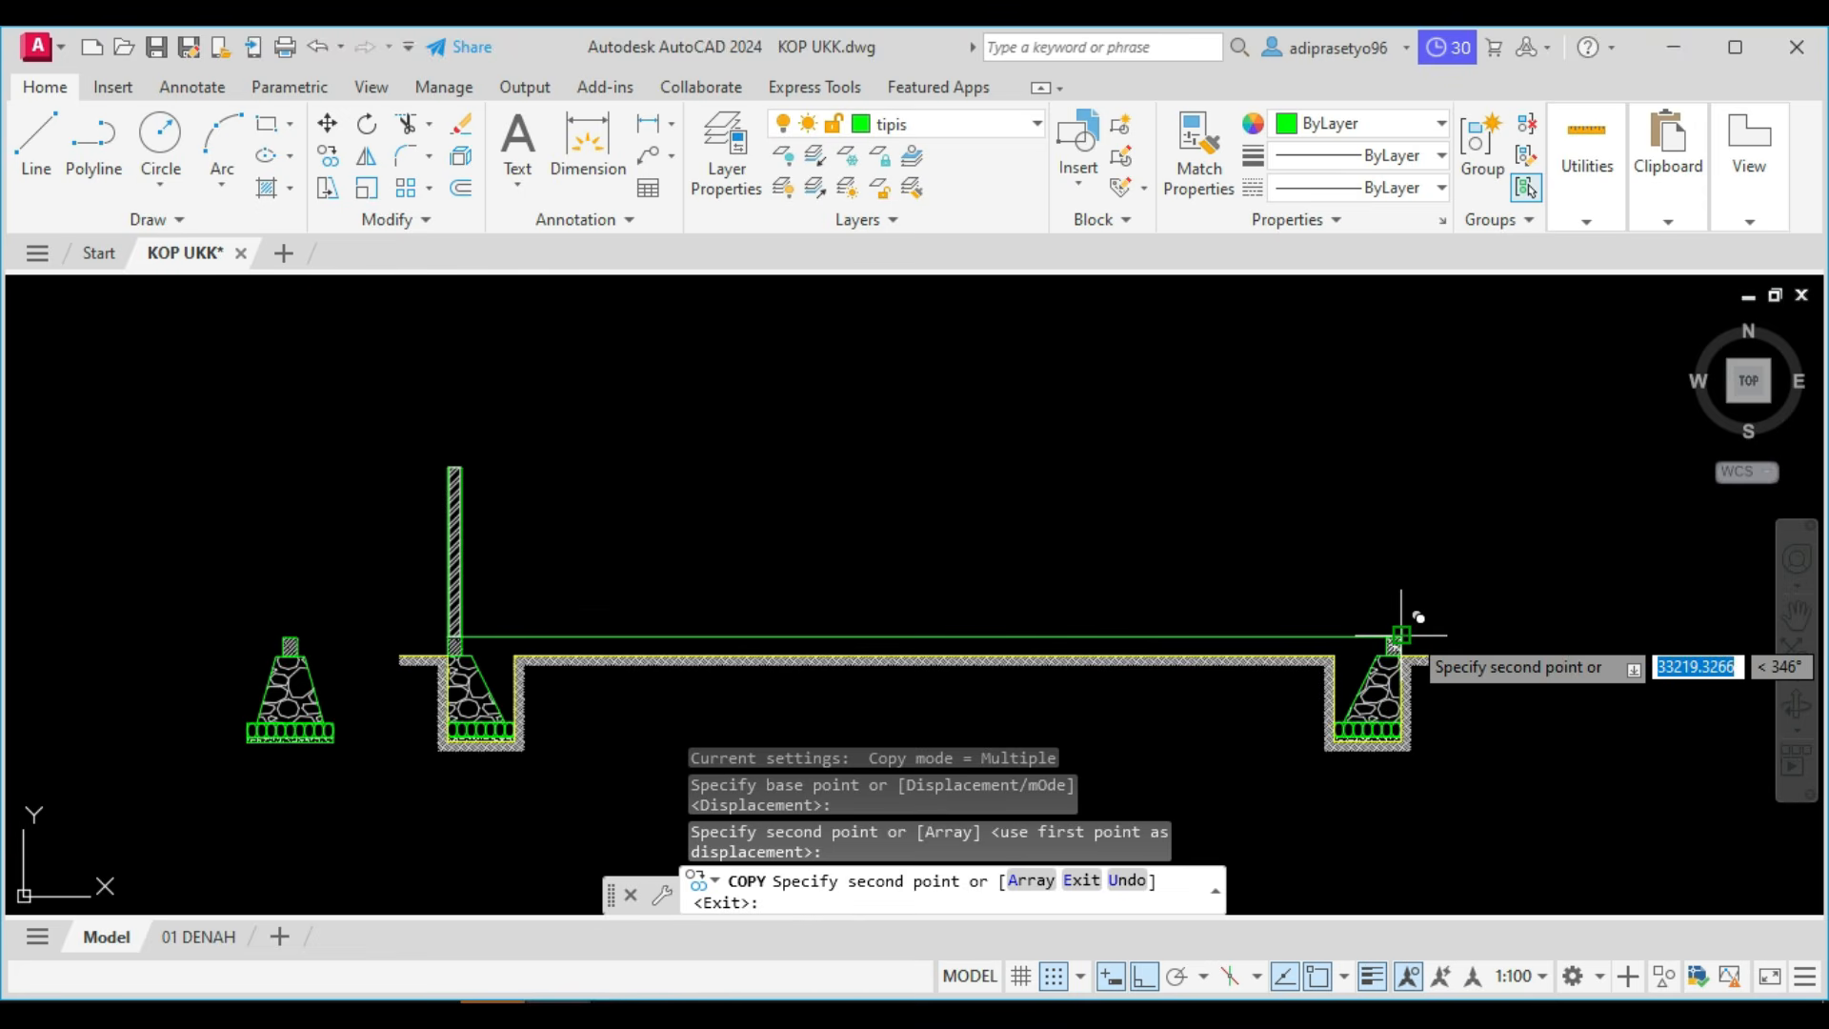
key(Escape)
scroll(836, 596, down, 5)
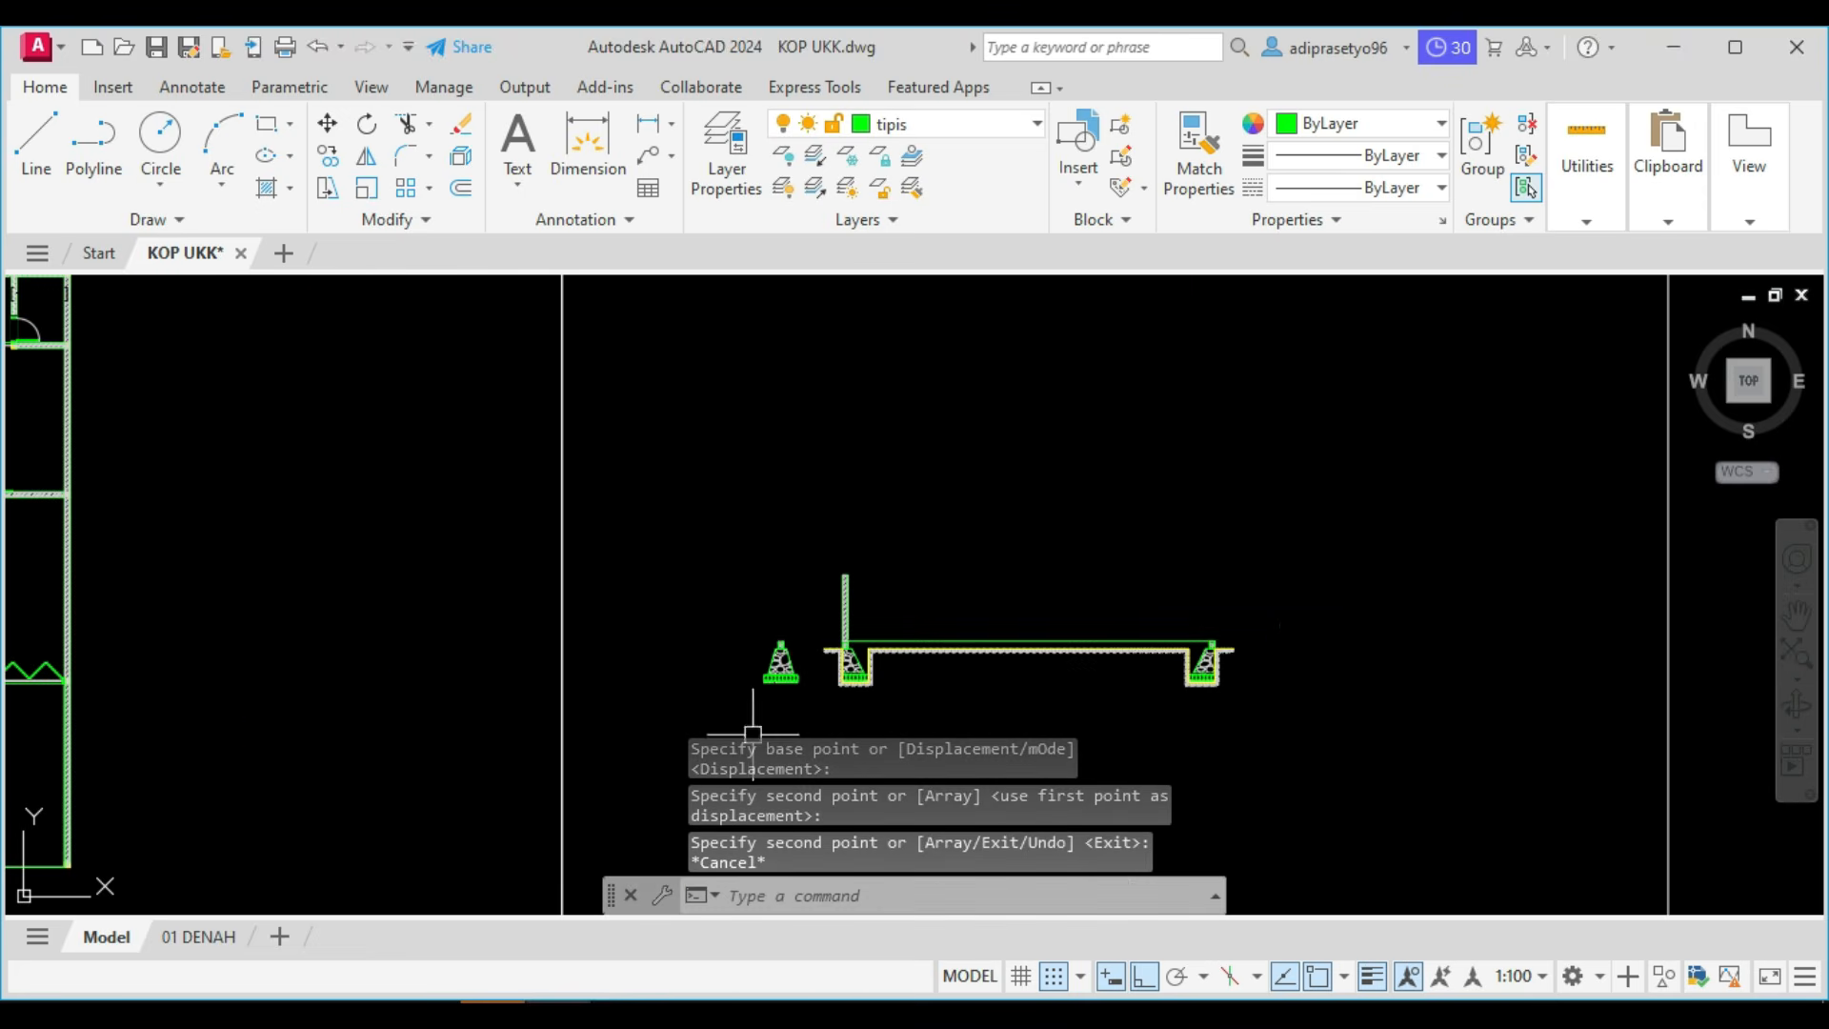
Check the elevation marks of Potongan A in the PDF reference in Foxit PhantomPDF, and return to the AutoCAD drawing.
click(428, 1015)
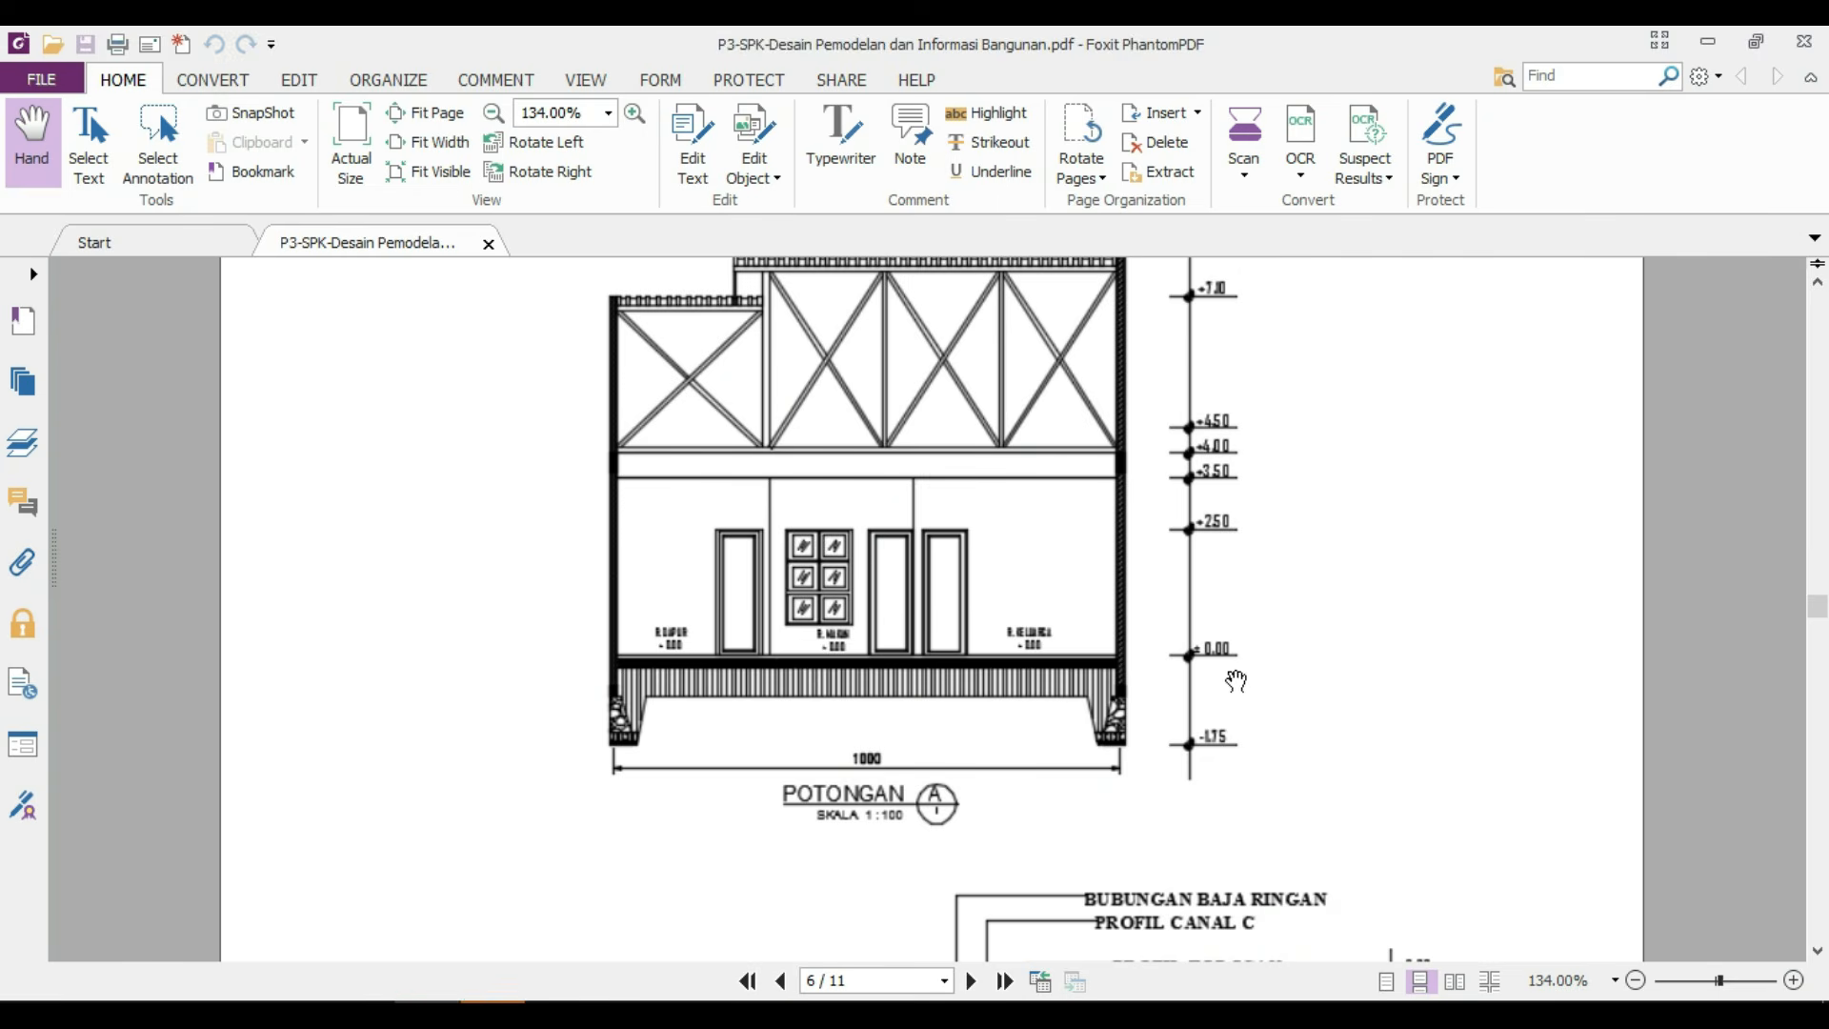
drag(1262, 581, 1267, 672)
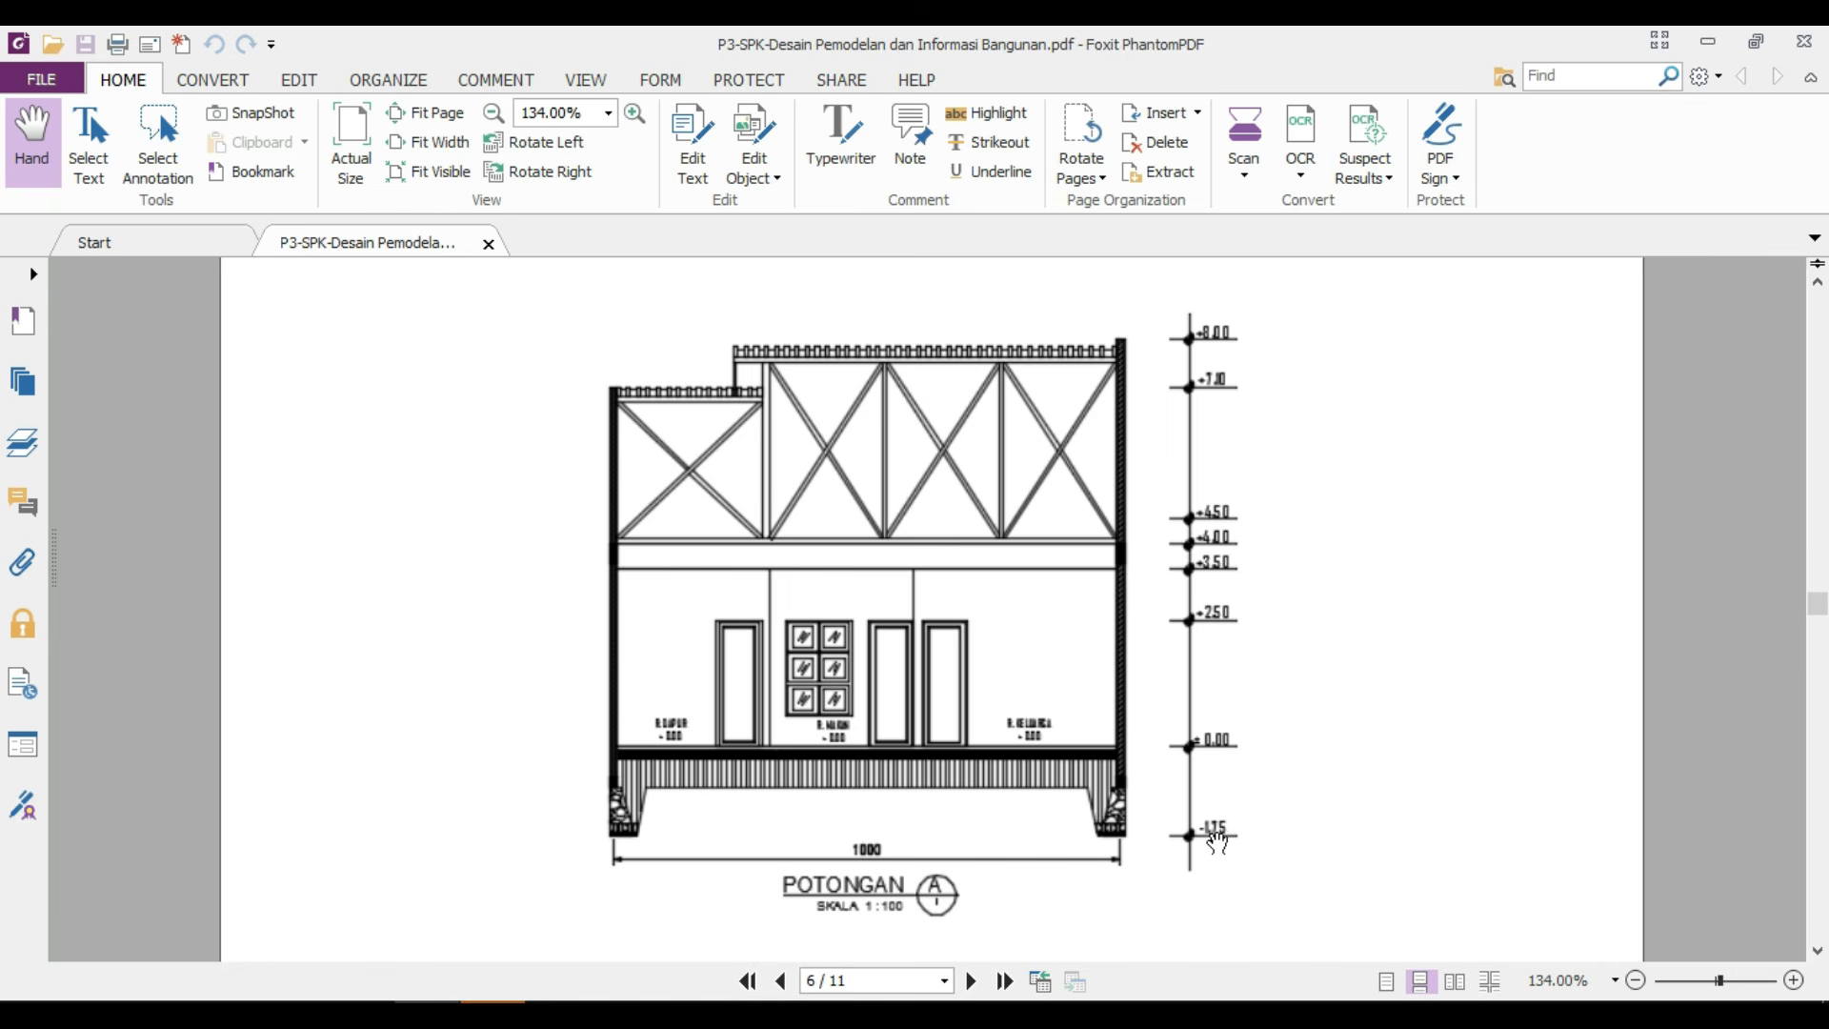
key(alt+Tab)
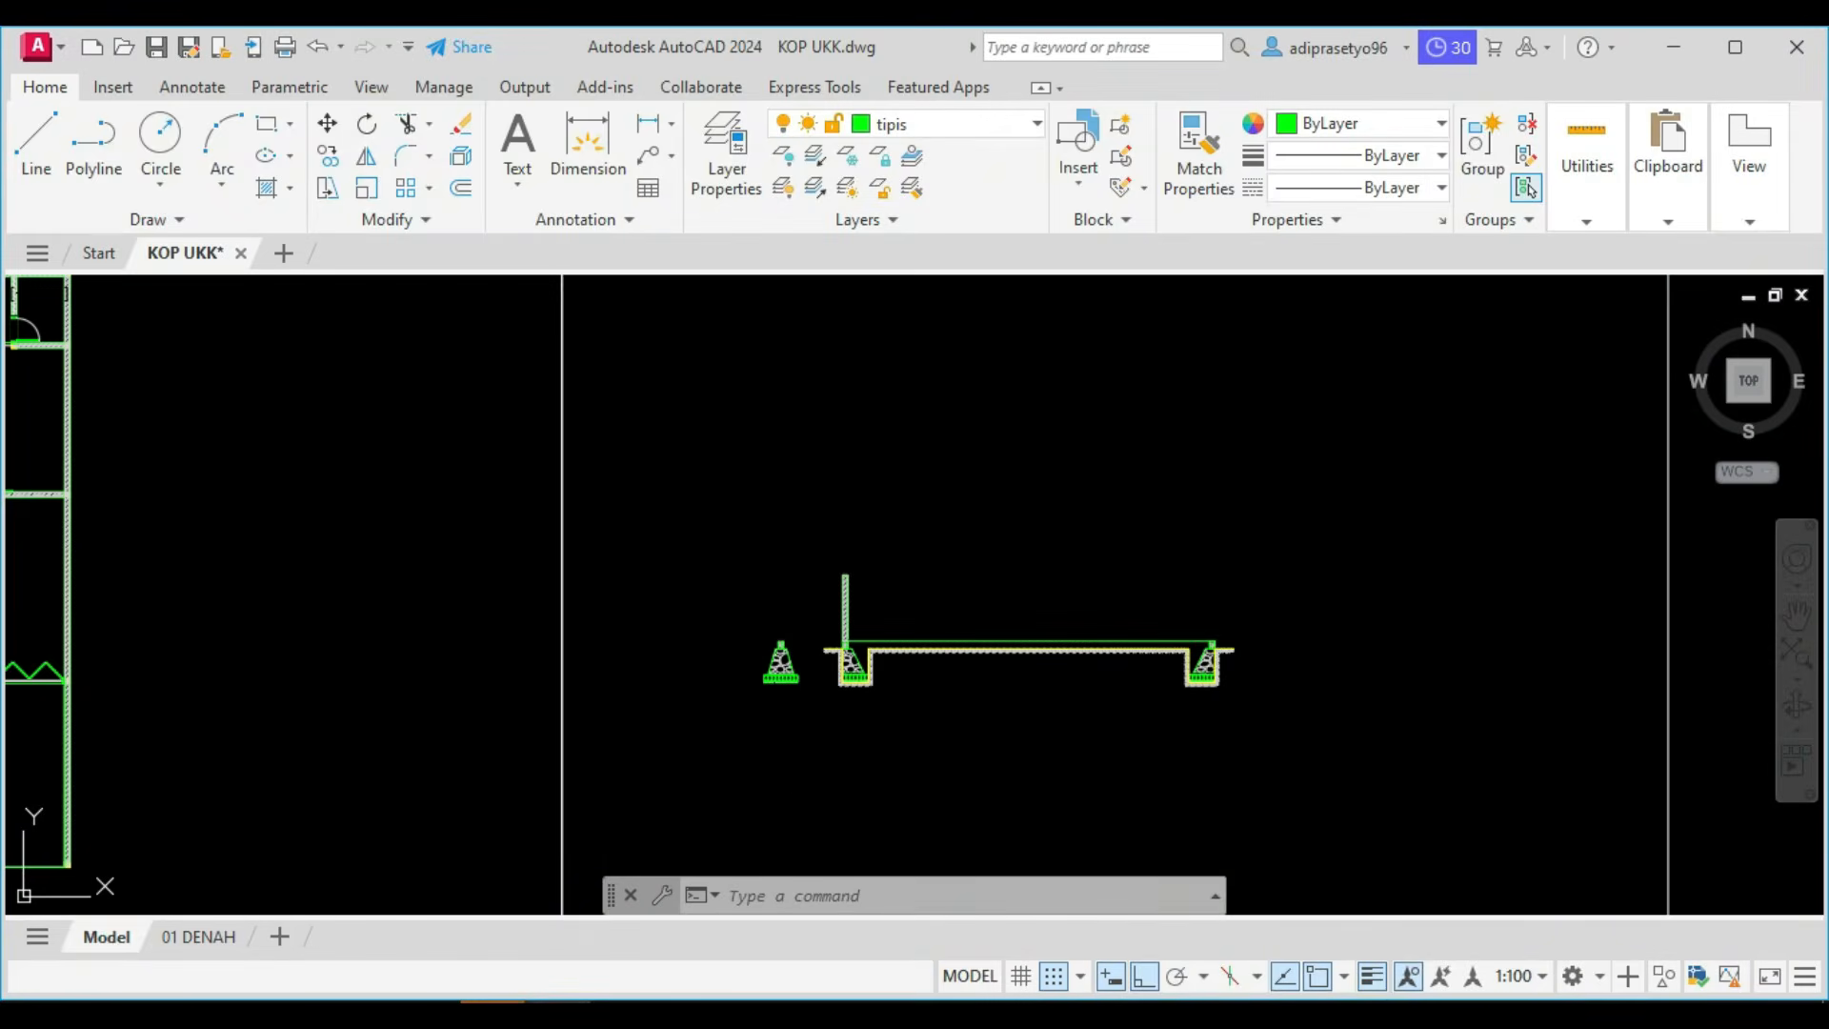
Draw a line 1750 mm up from the left foundation's outer bottom corner, continuing about 2200 mm horizontally outward to mark elevation 0.00.
scroll(1184, 674, up, 6)
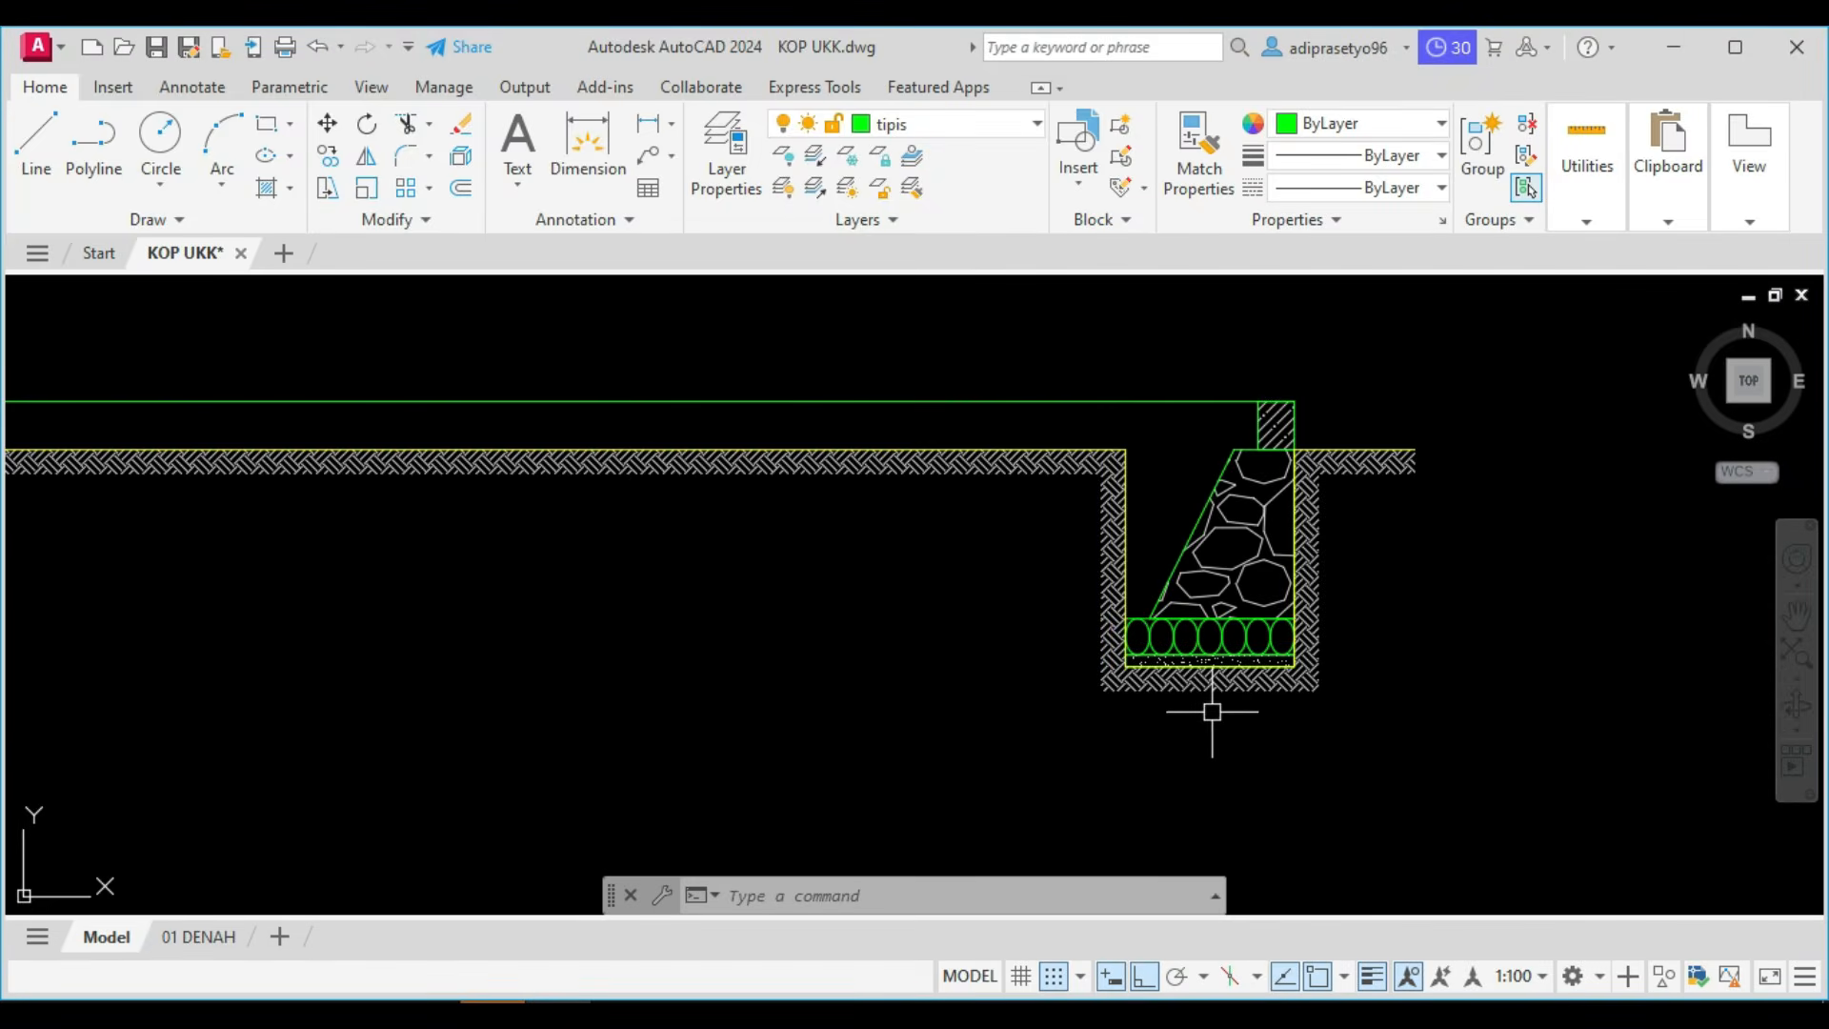
key(Return)
scroll(1192, 632, down, 5)
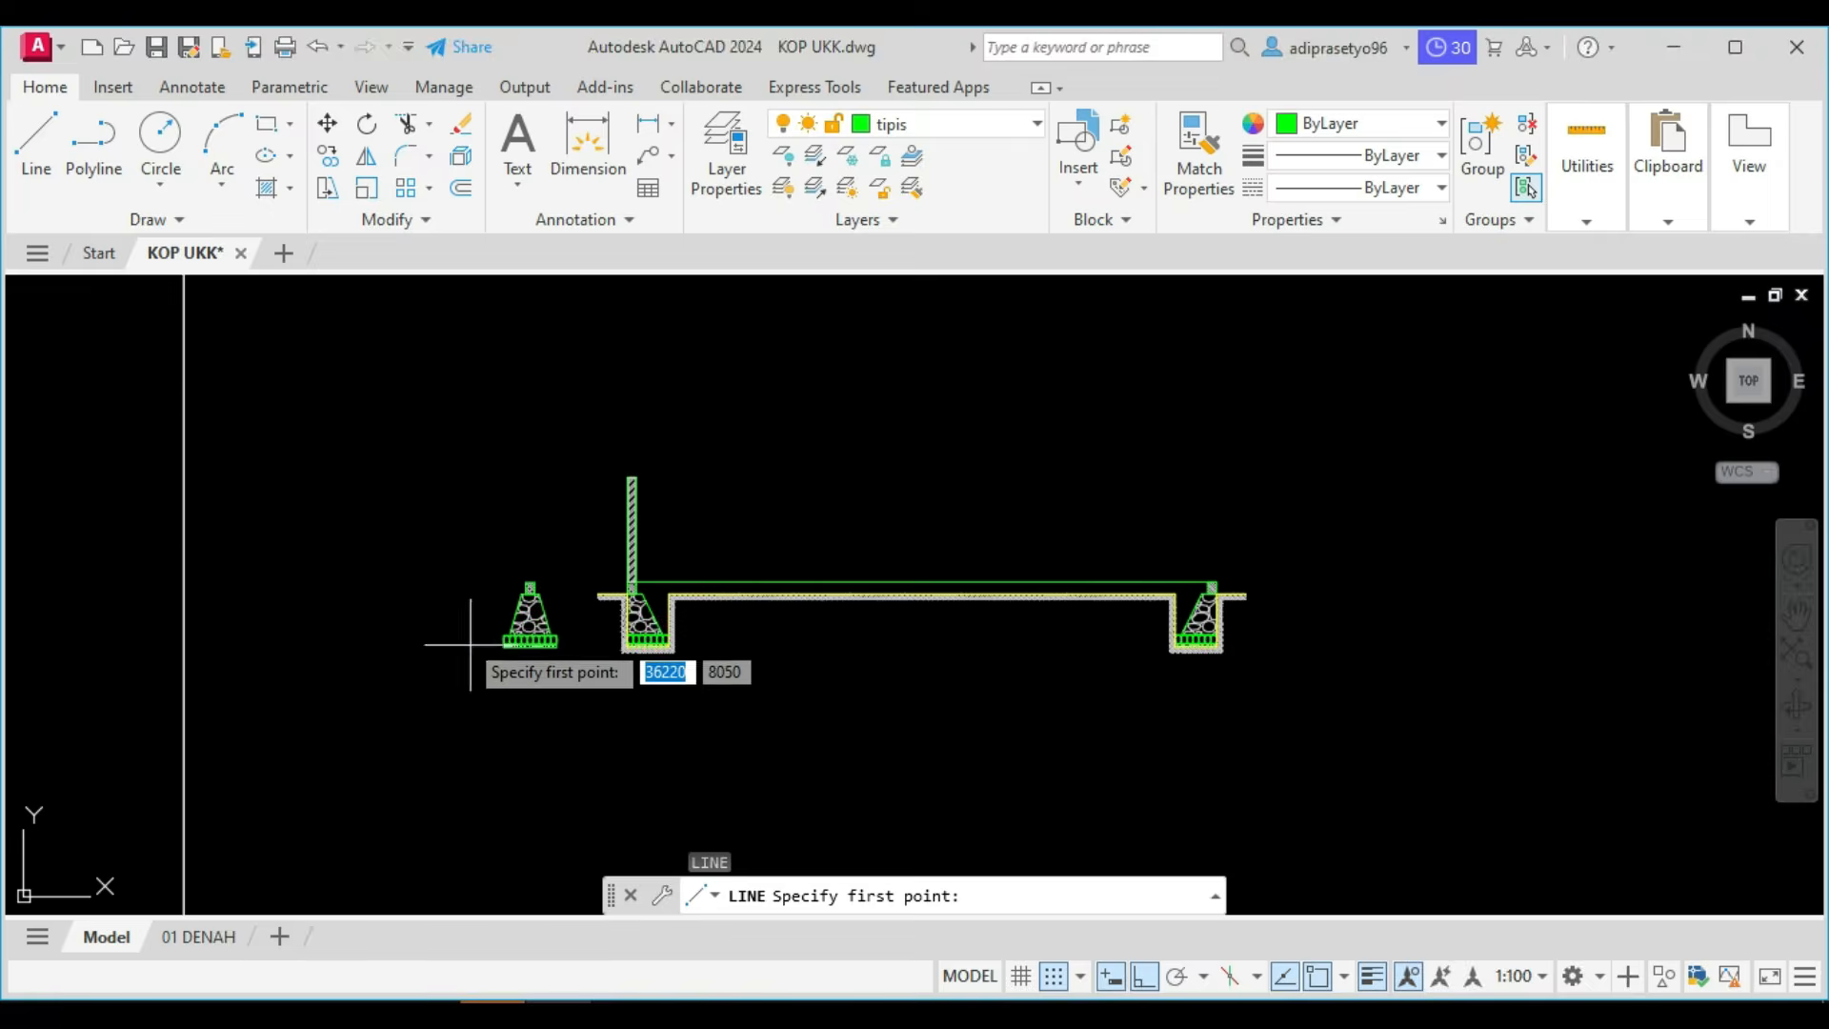
scroll(490, 628, up, 5)
scroll(970, 700, up, 4)
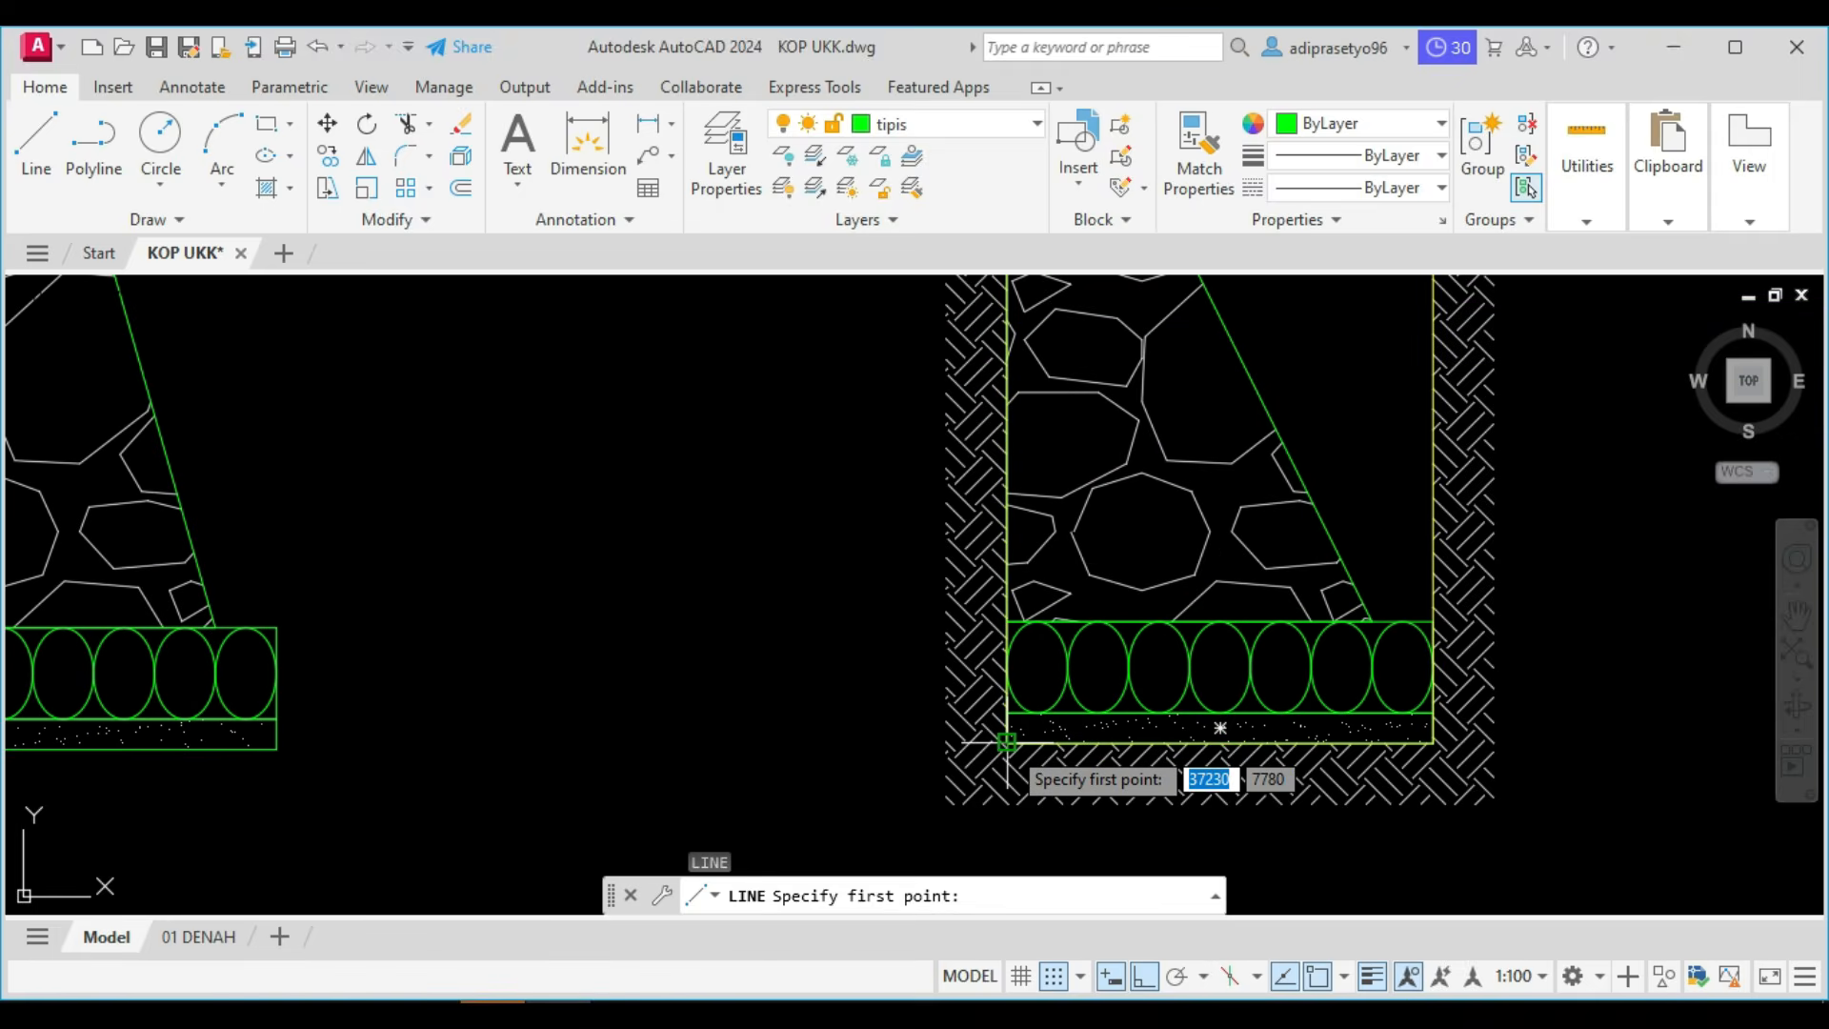
click(1008, 741)
scroll(1008, 741, down, 4)
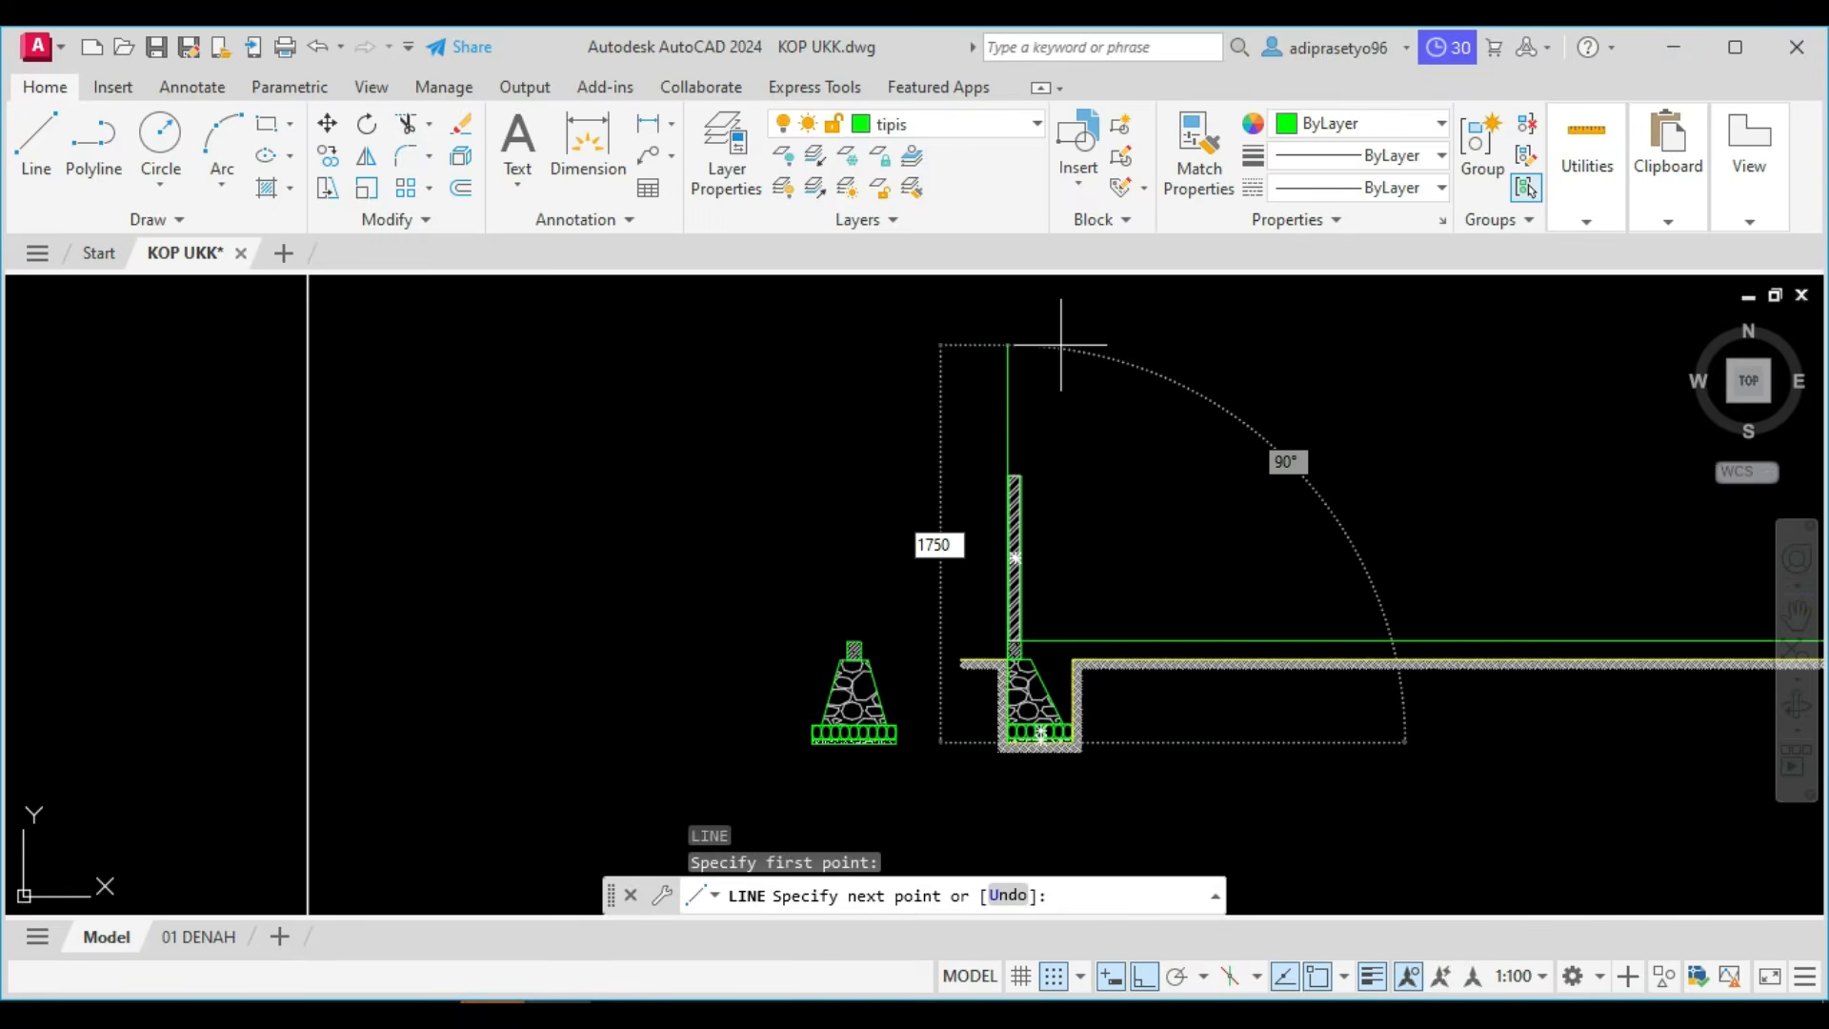
key(Return)
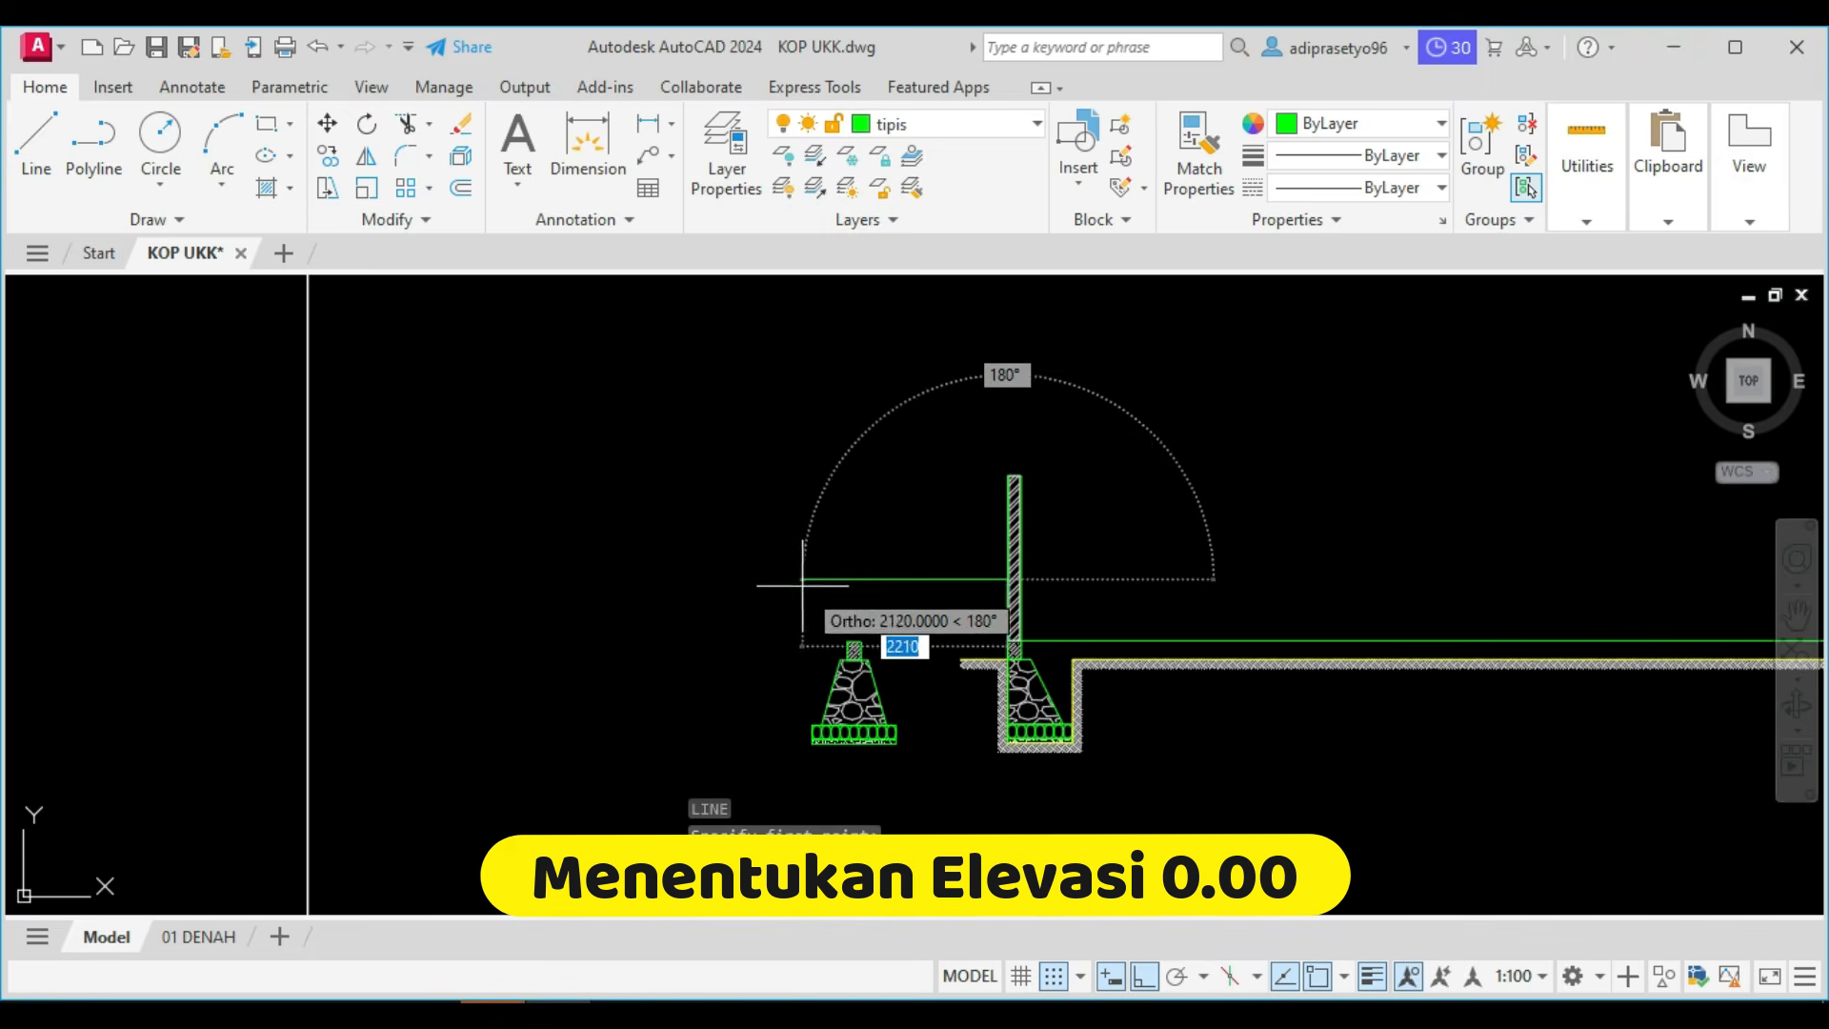
scroll(915, 577, up, 5)
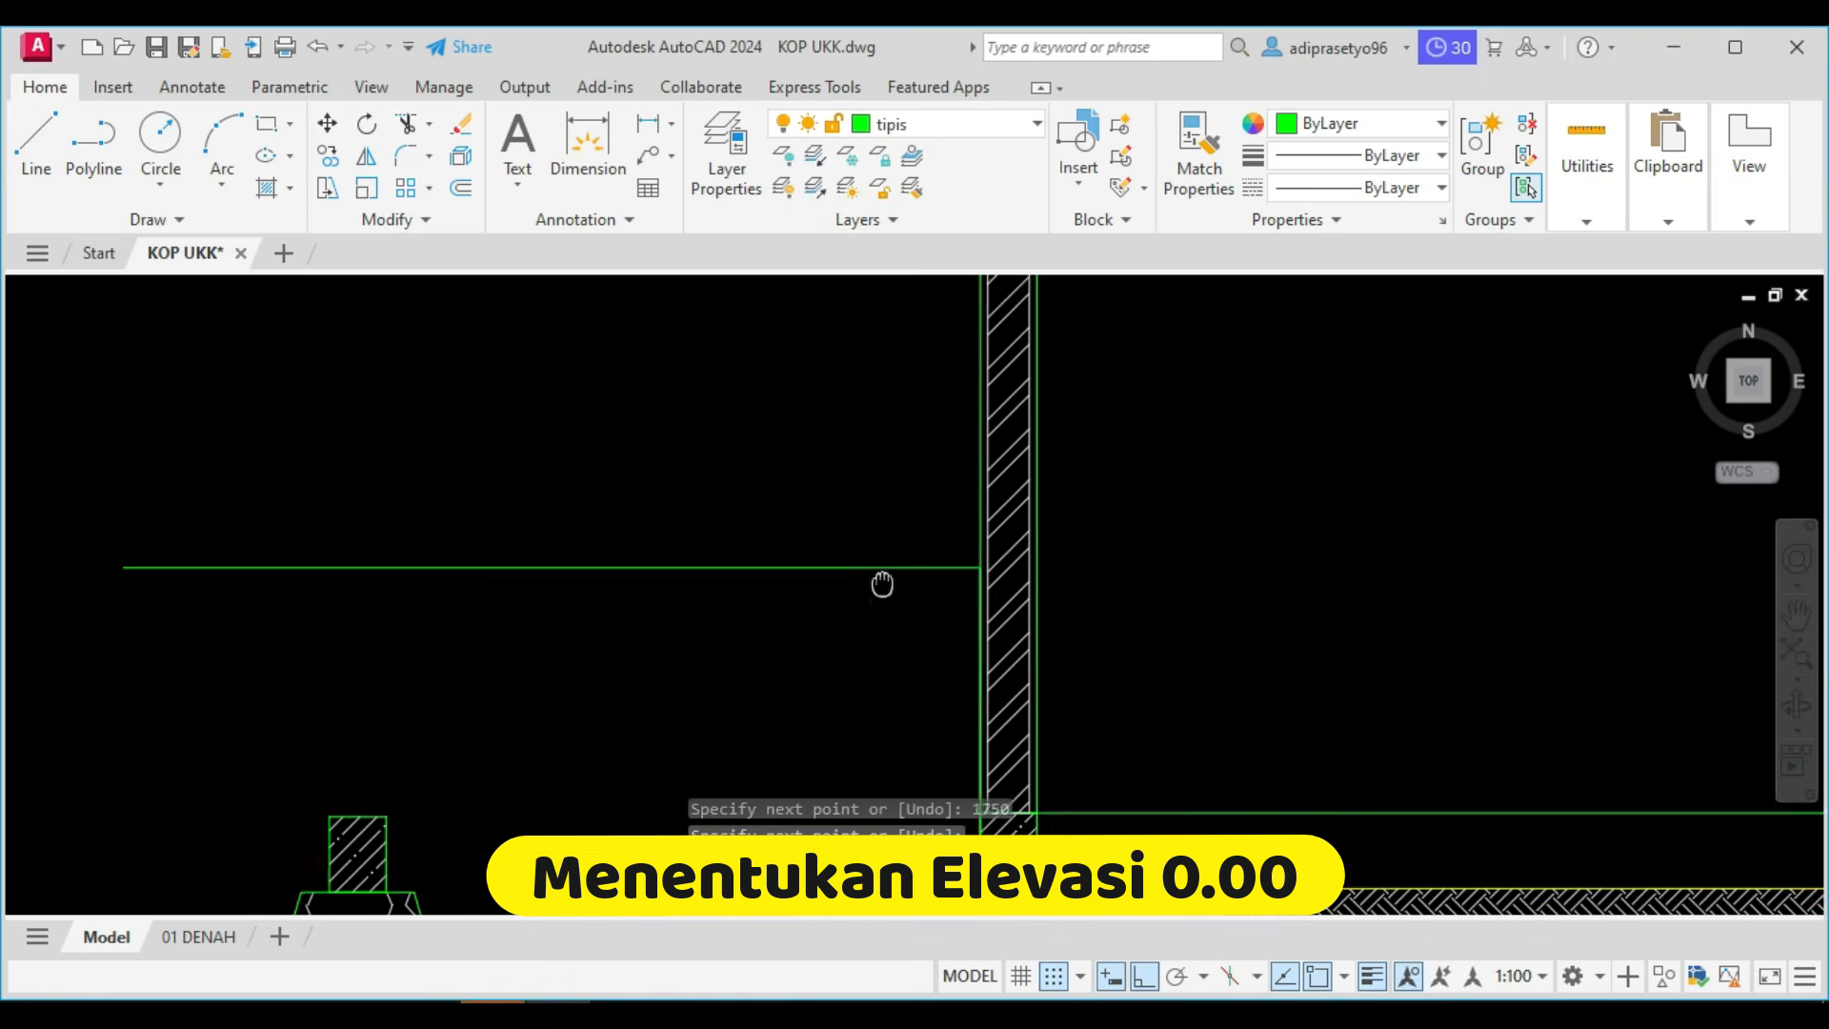
key(Escape)
Move the long horizontal line from the top of the foundation beams 650 mm up to the elevation 0.00 mark.
scroll(984, 543, down, 3)
middle_drag(1080, 636, 962, 619)
scroll(962, 627, up, 2)
click(962, 639)
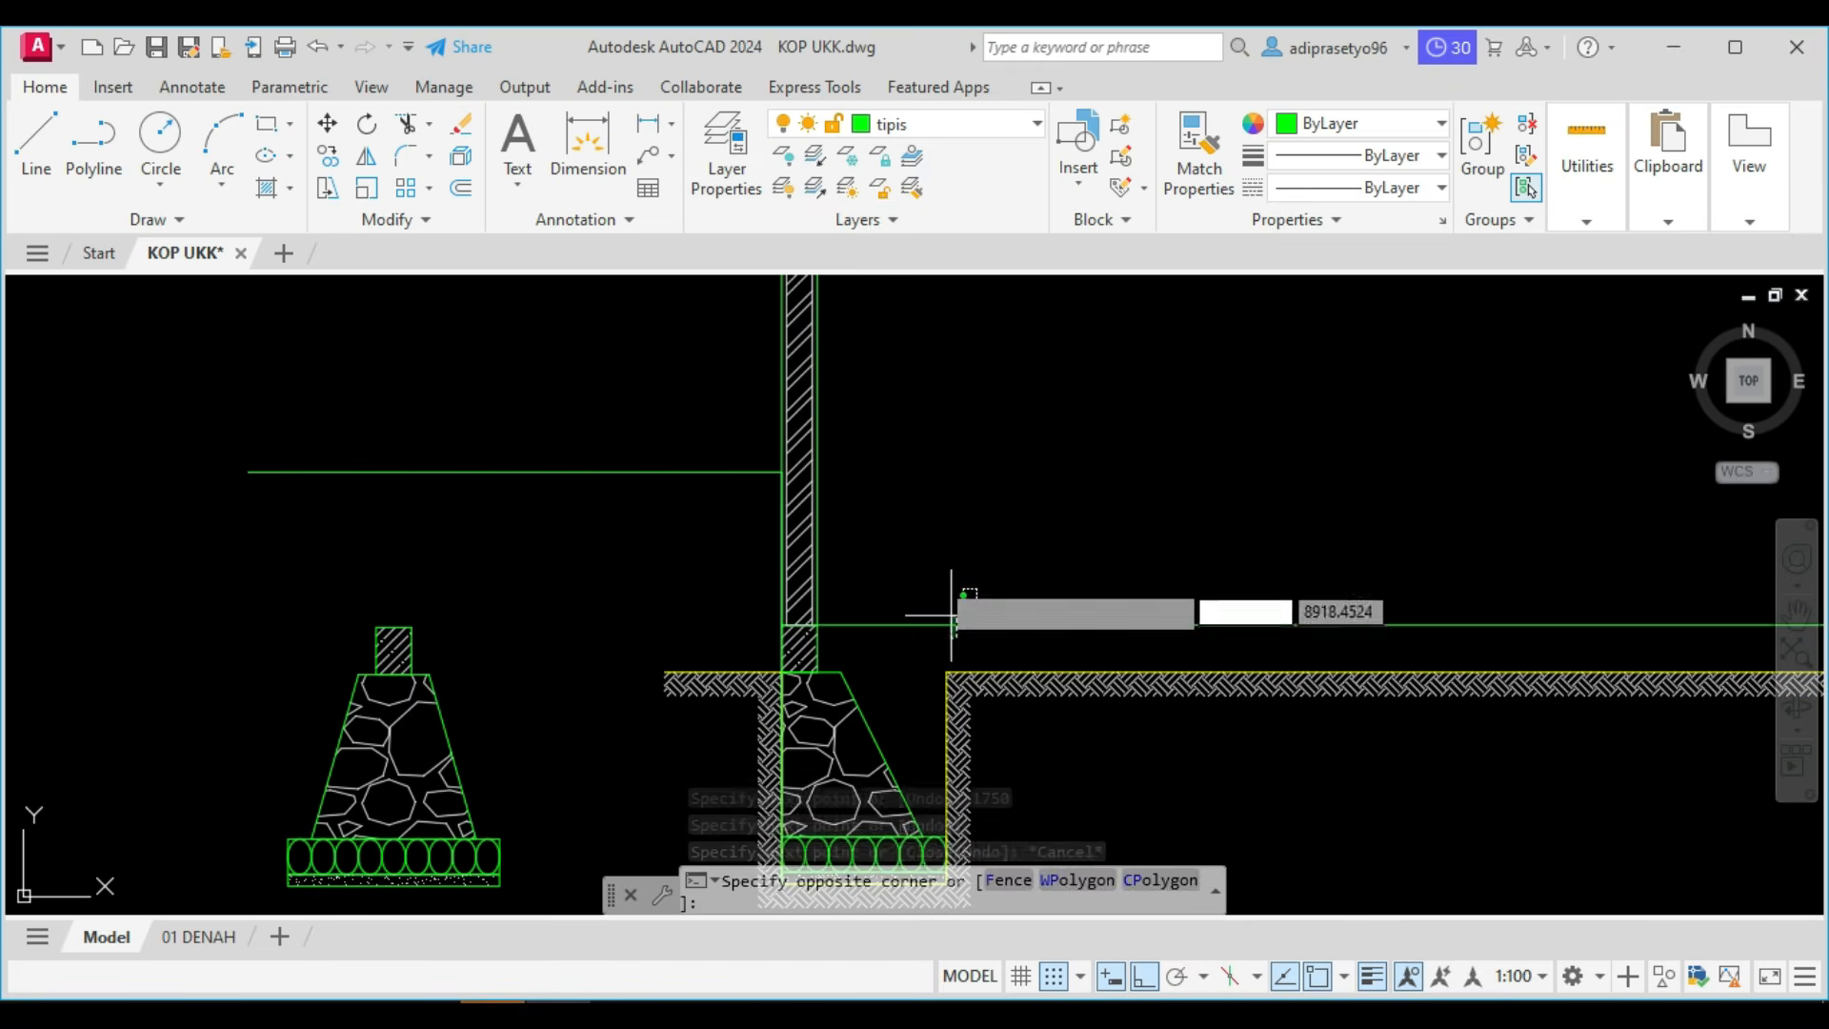
click(941, 592)
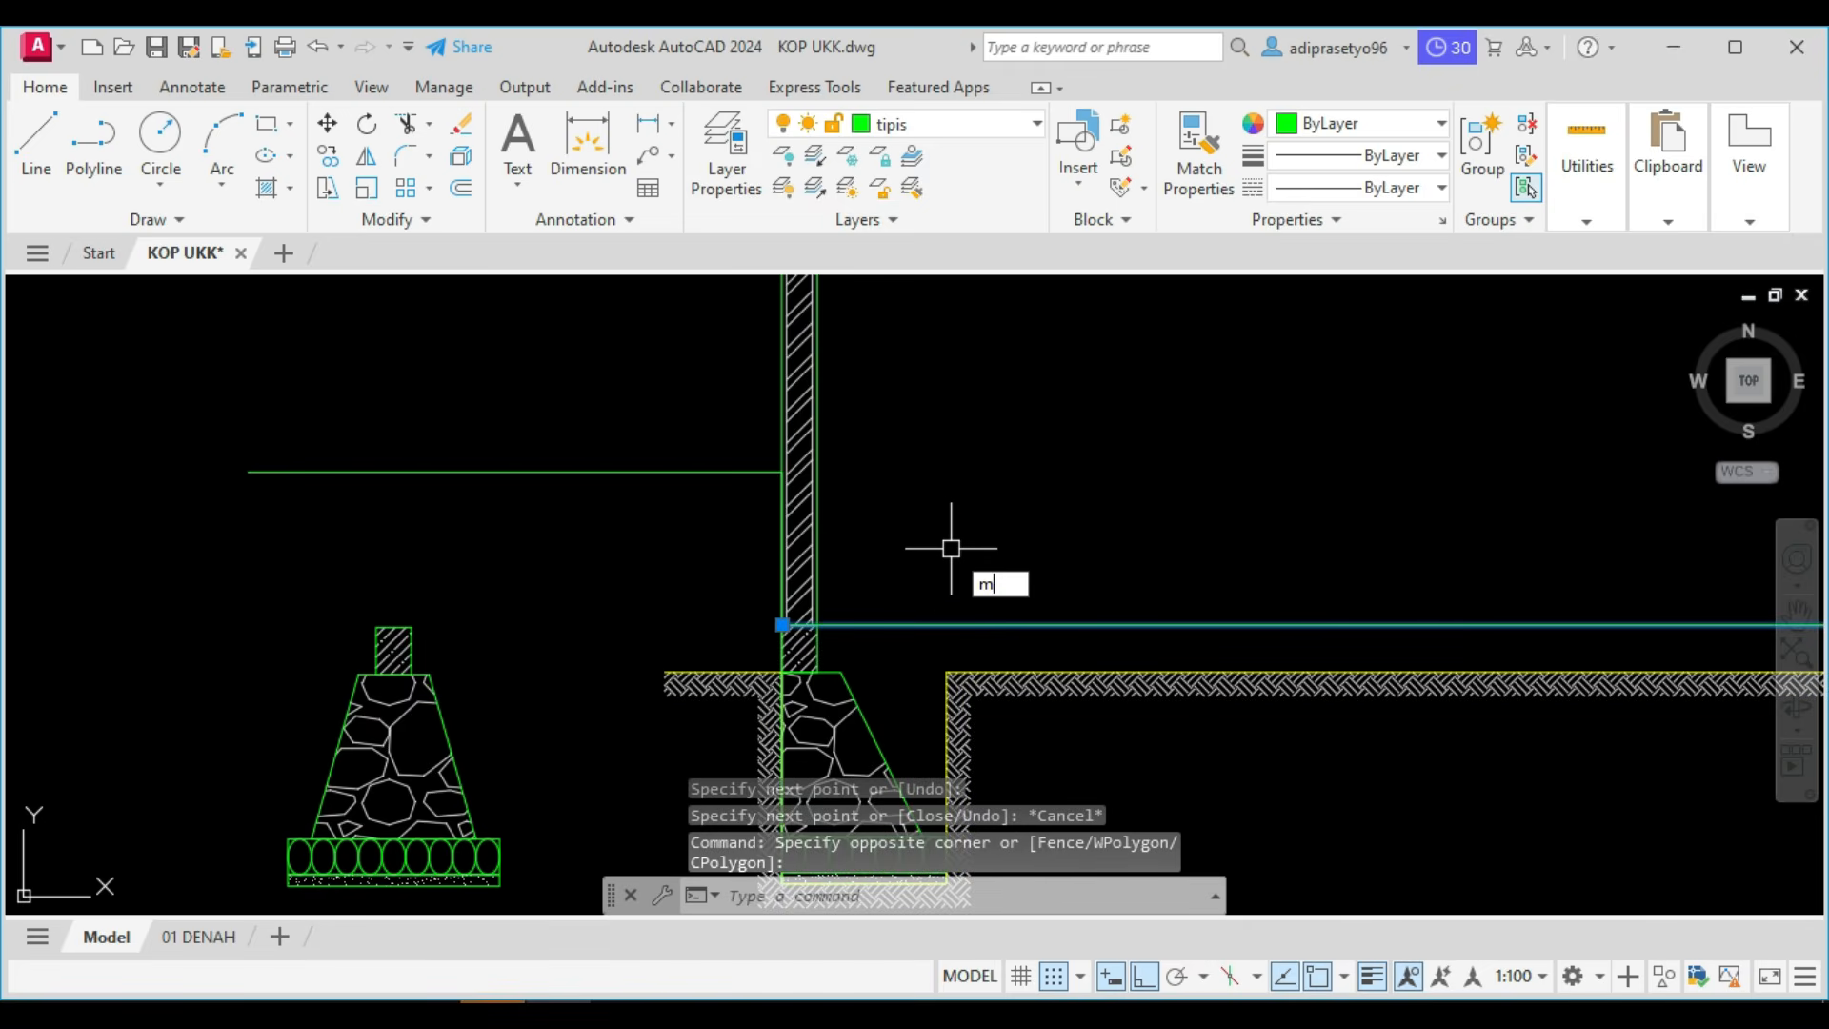
key(Return)
scroll(772, 629, up, 4)
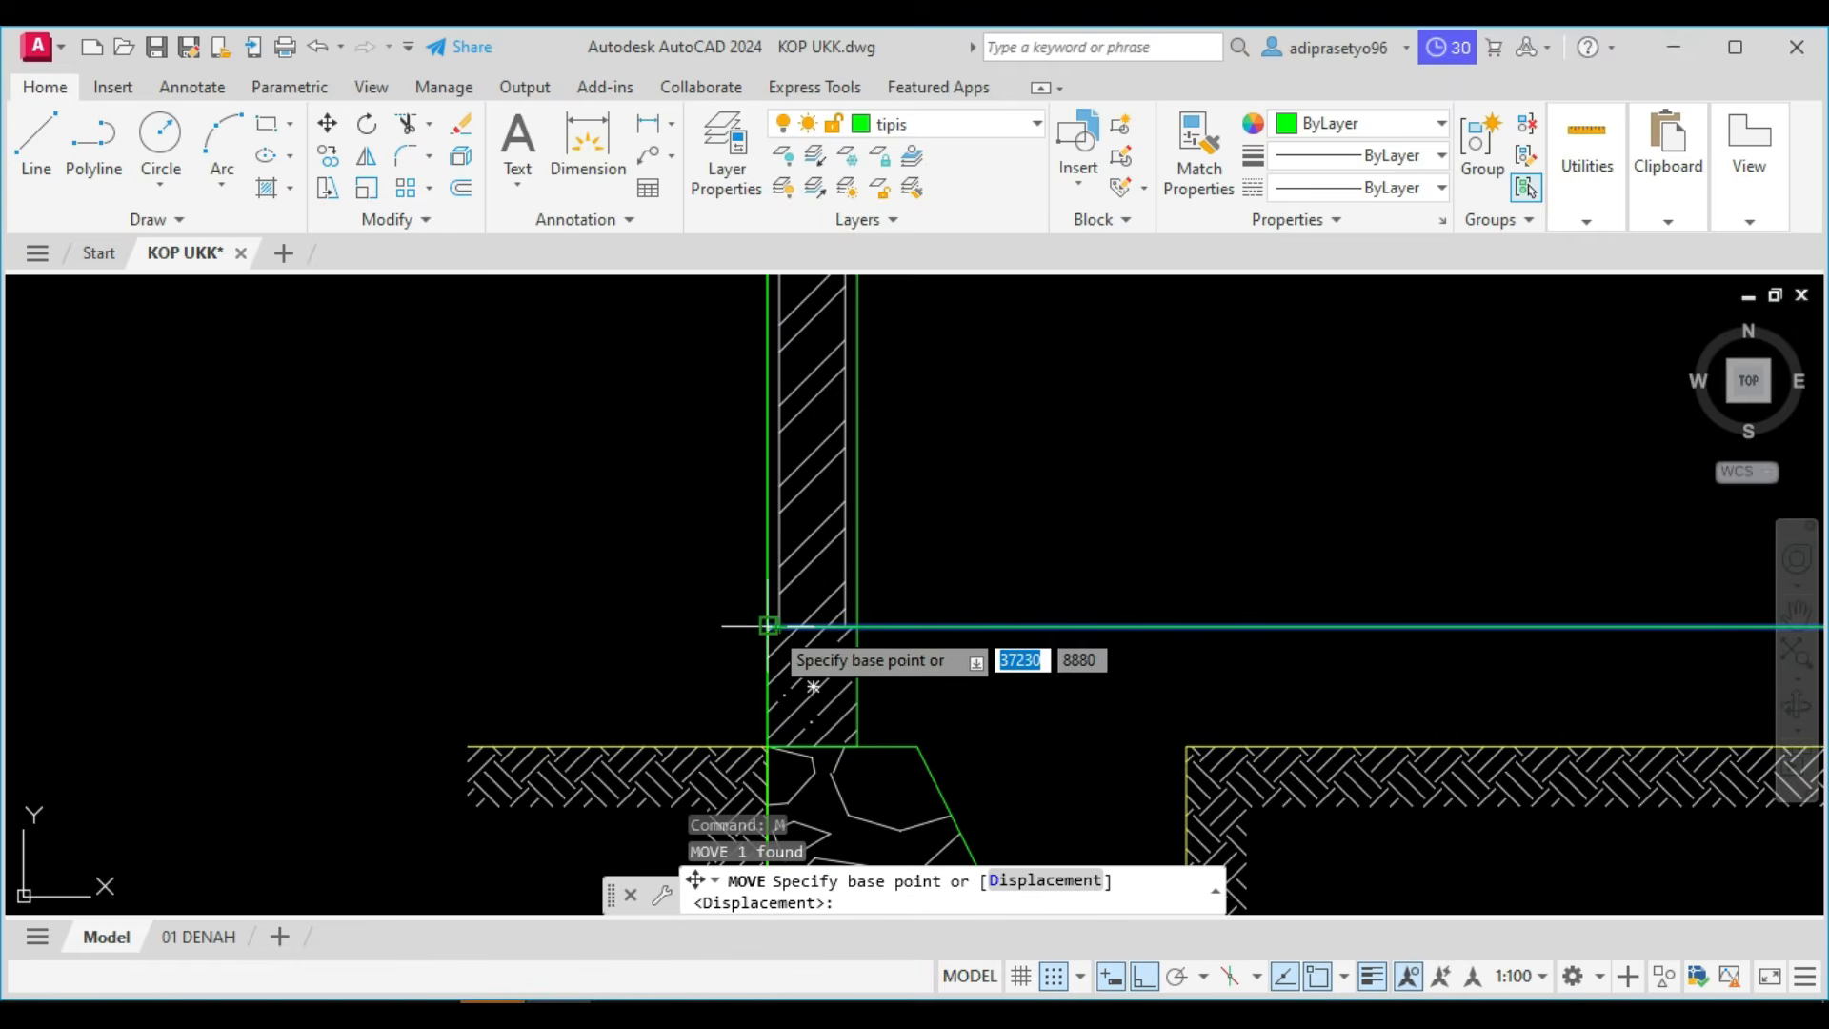
click(769, 626)
scroll(791, 581, down, 4)
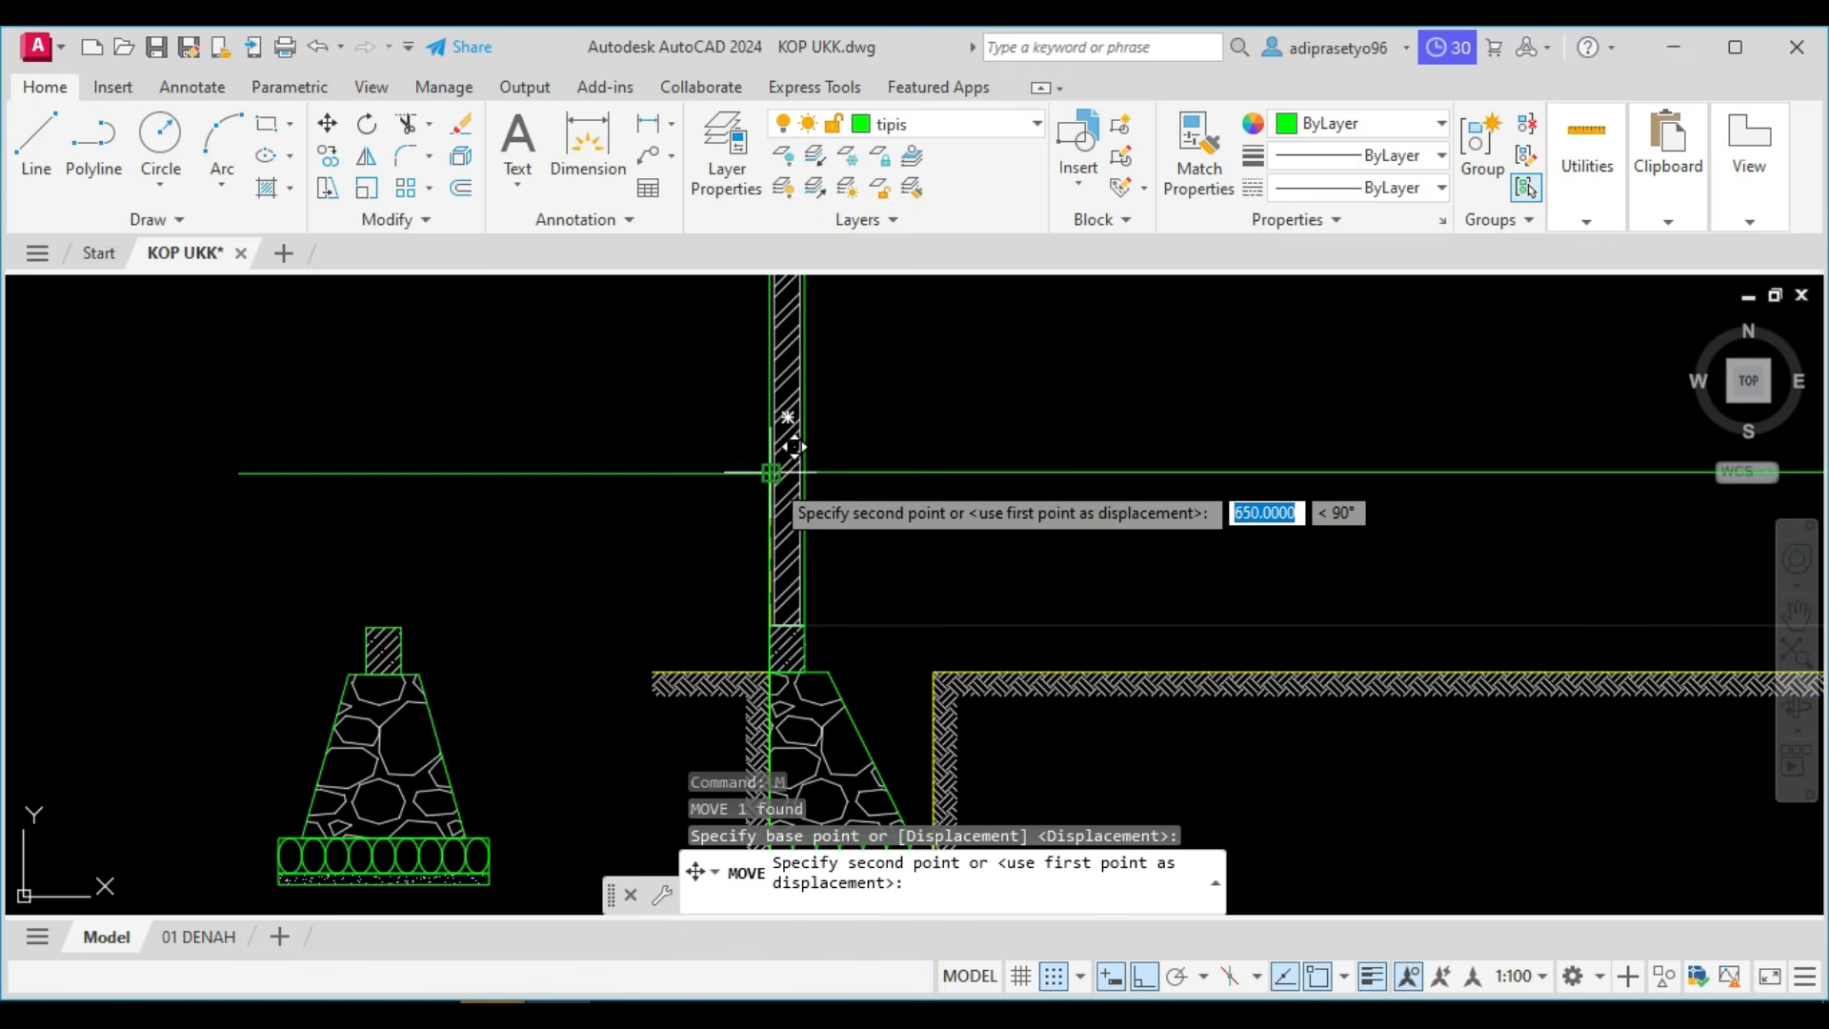
key(Escape)
scroll(775, 477, down, 3)
middle_drag(824, 505, 818, 525)
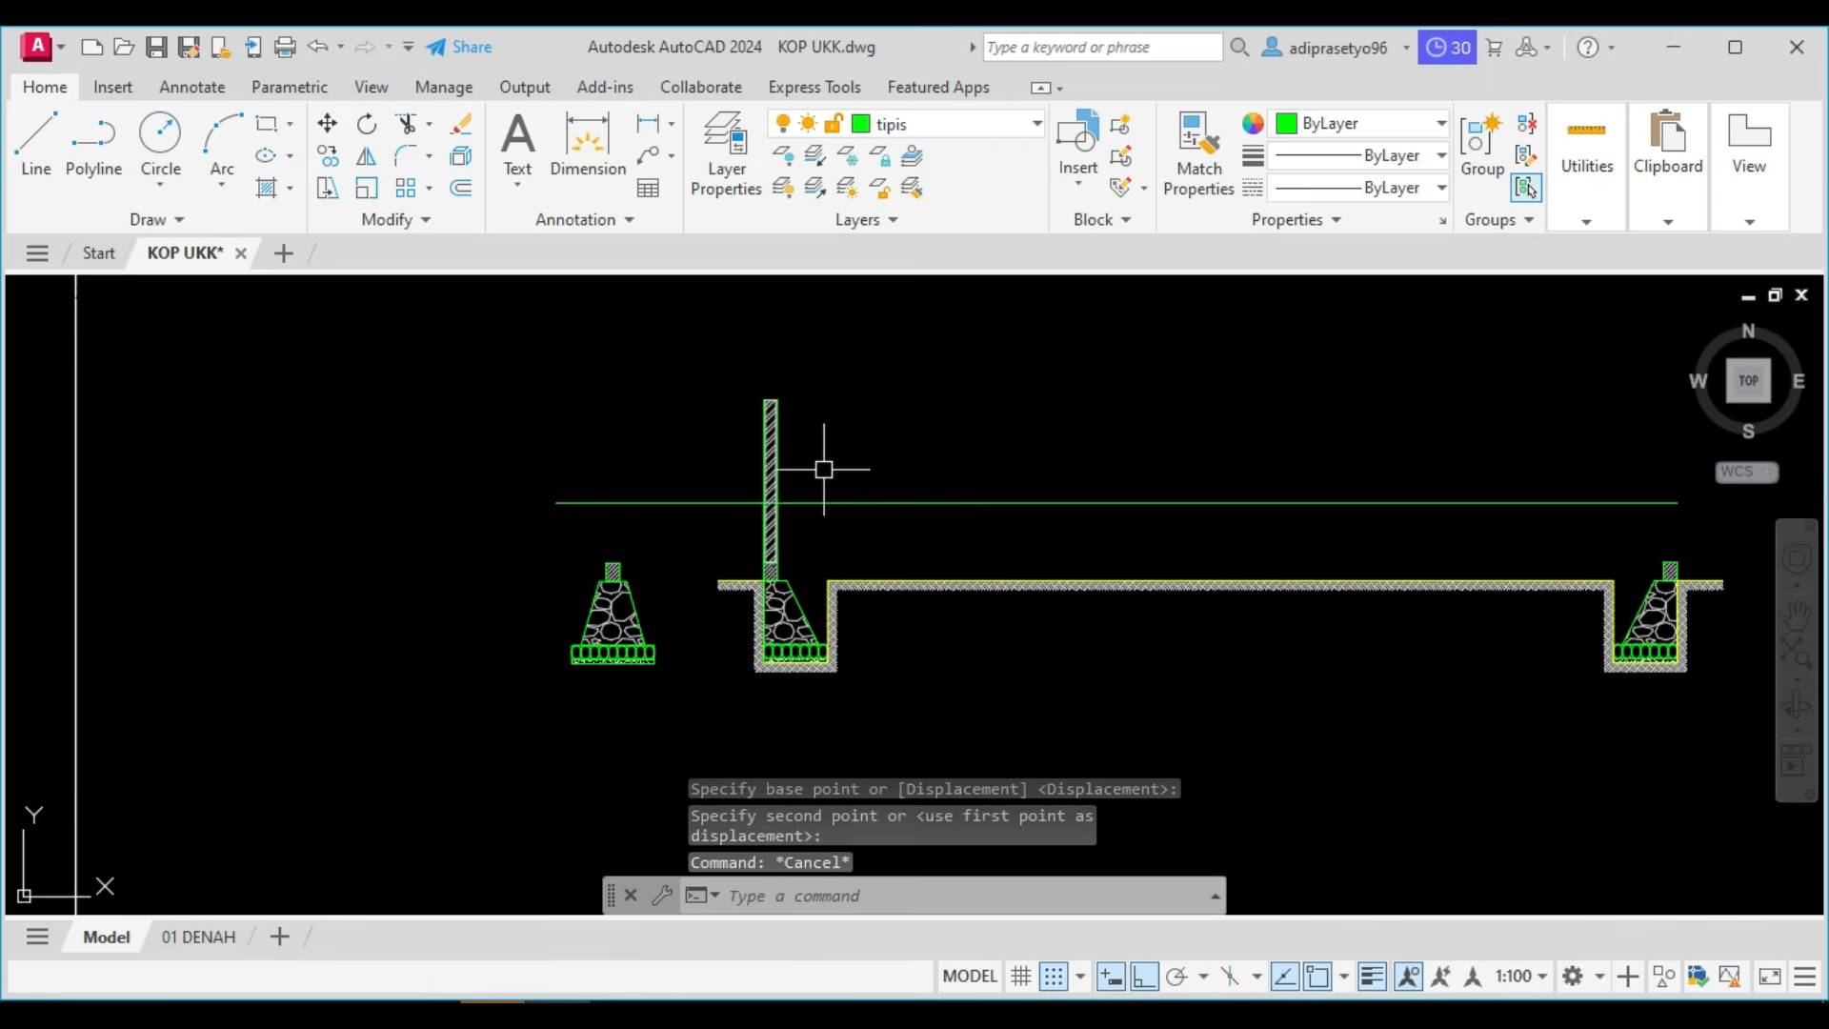
Copy the long elevation 0.00 line 8000 mm straight up for the upper roof height.
scroll(843, 441, down, 4)
middle_drag(840, 460, 738, 607)
scroll(896, 582, up, 2)
scroll(895, 582, up, 2)
click(862, 674)
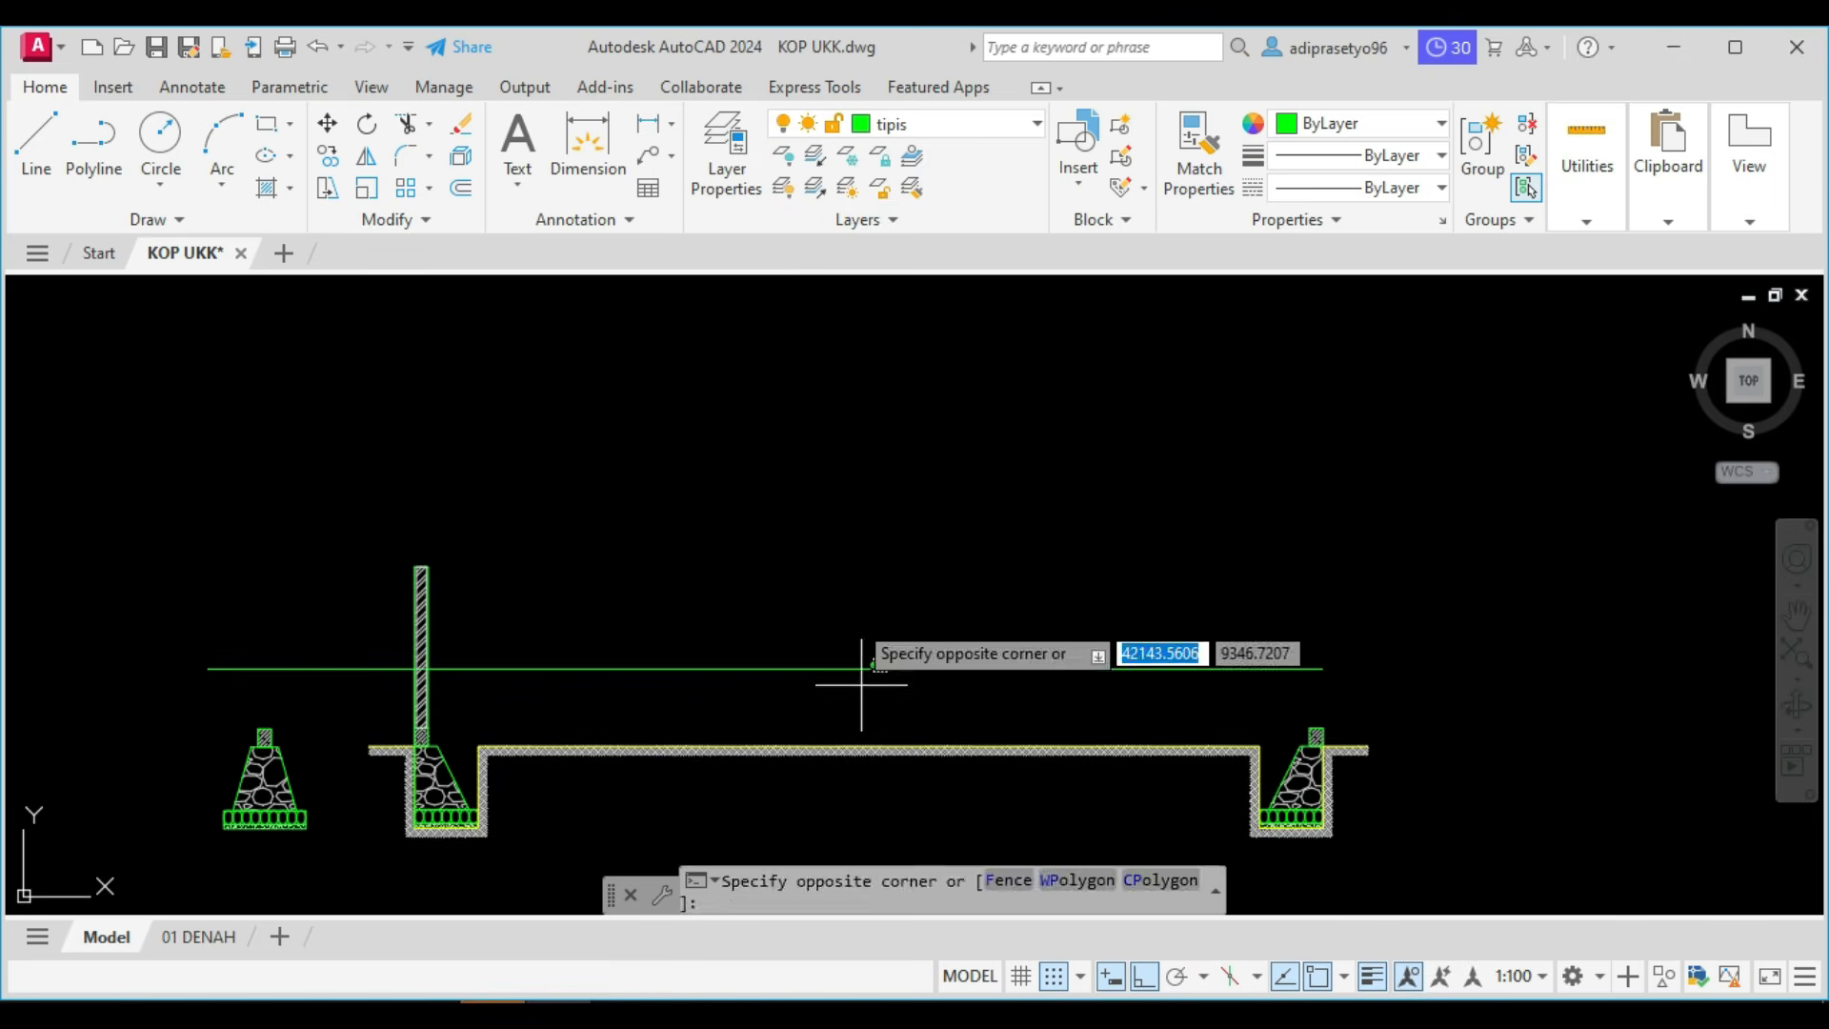
click(852, 611)
text(co)
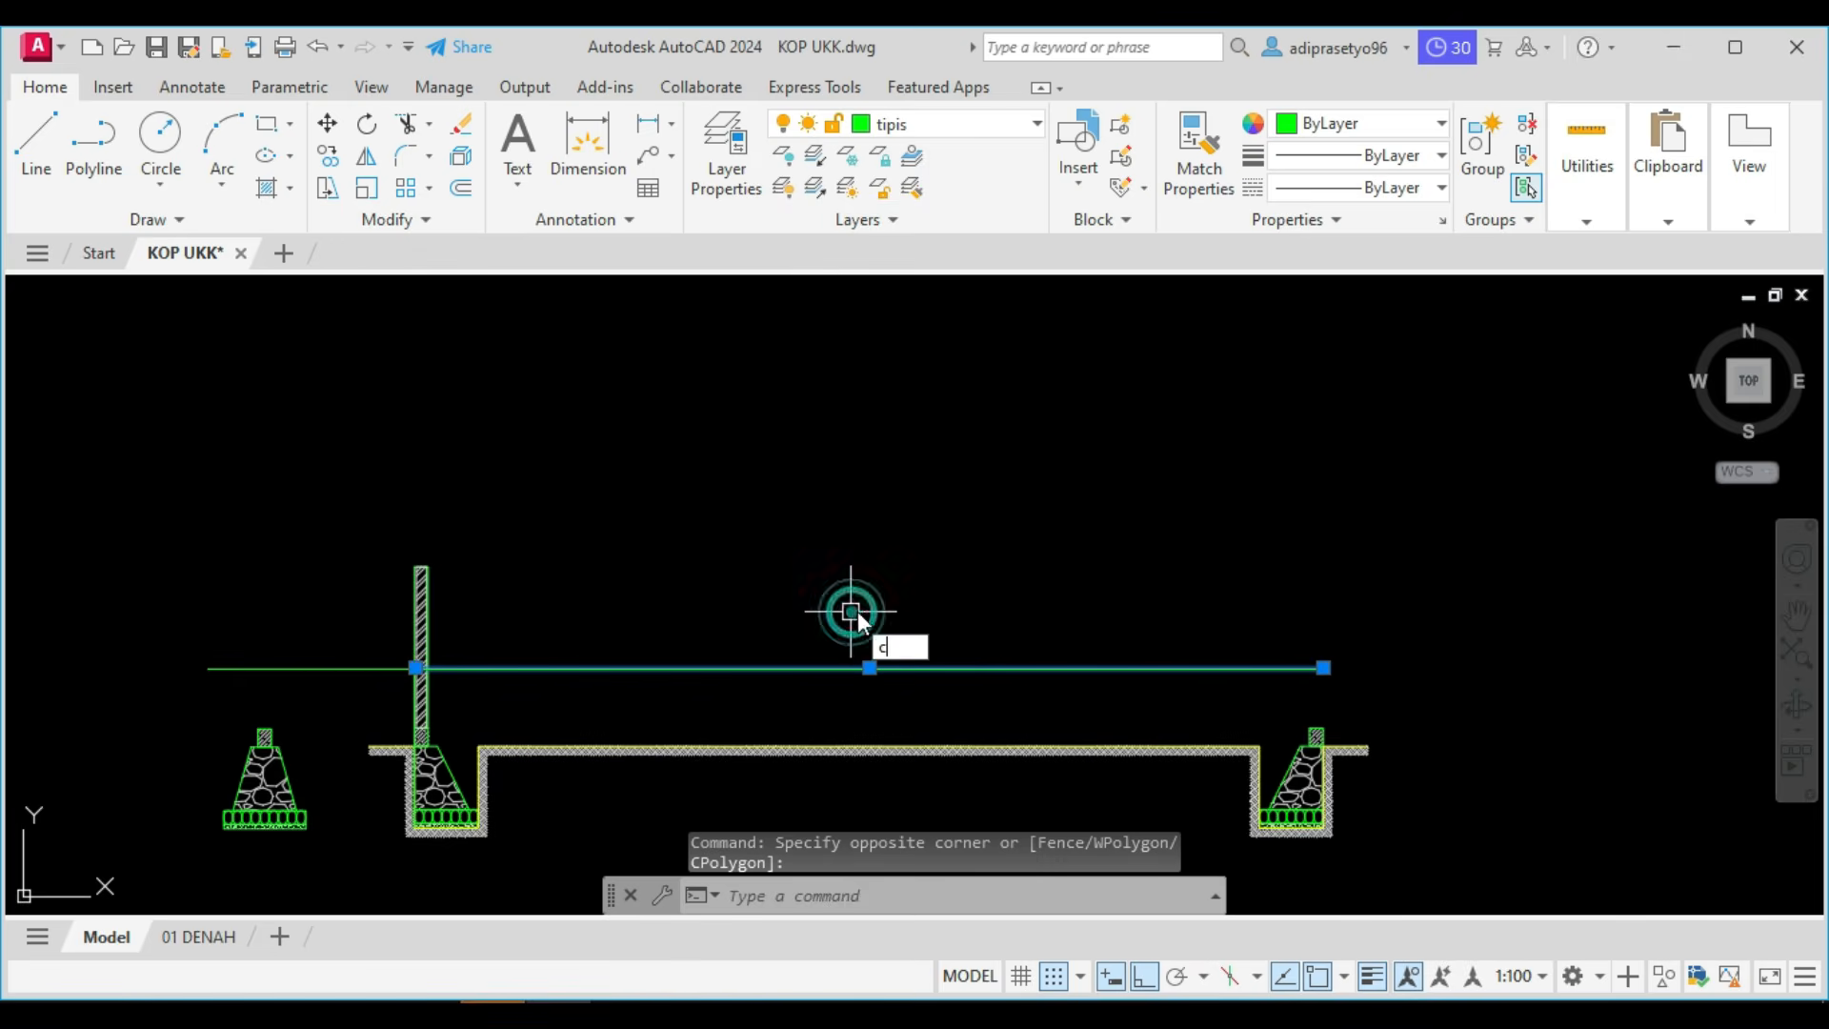
key(Return)
click(858, 609)
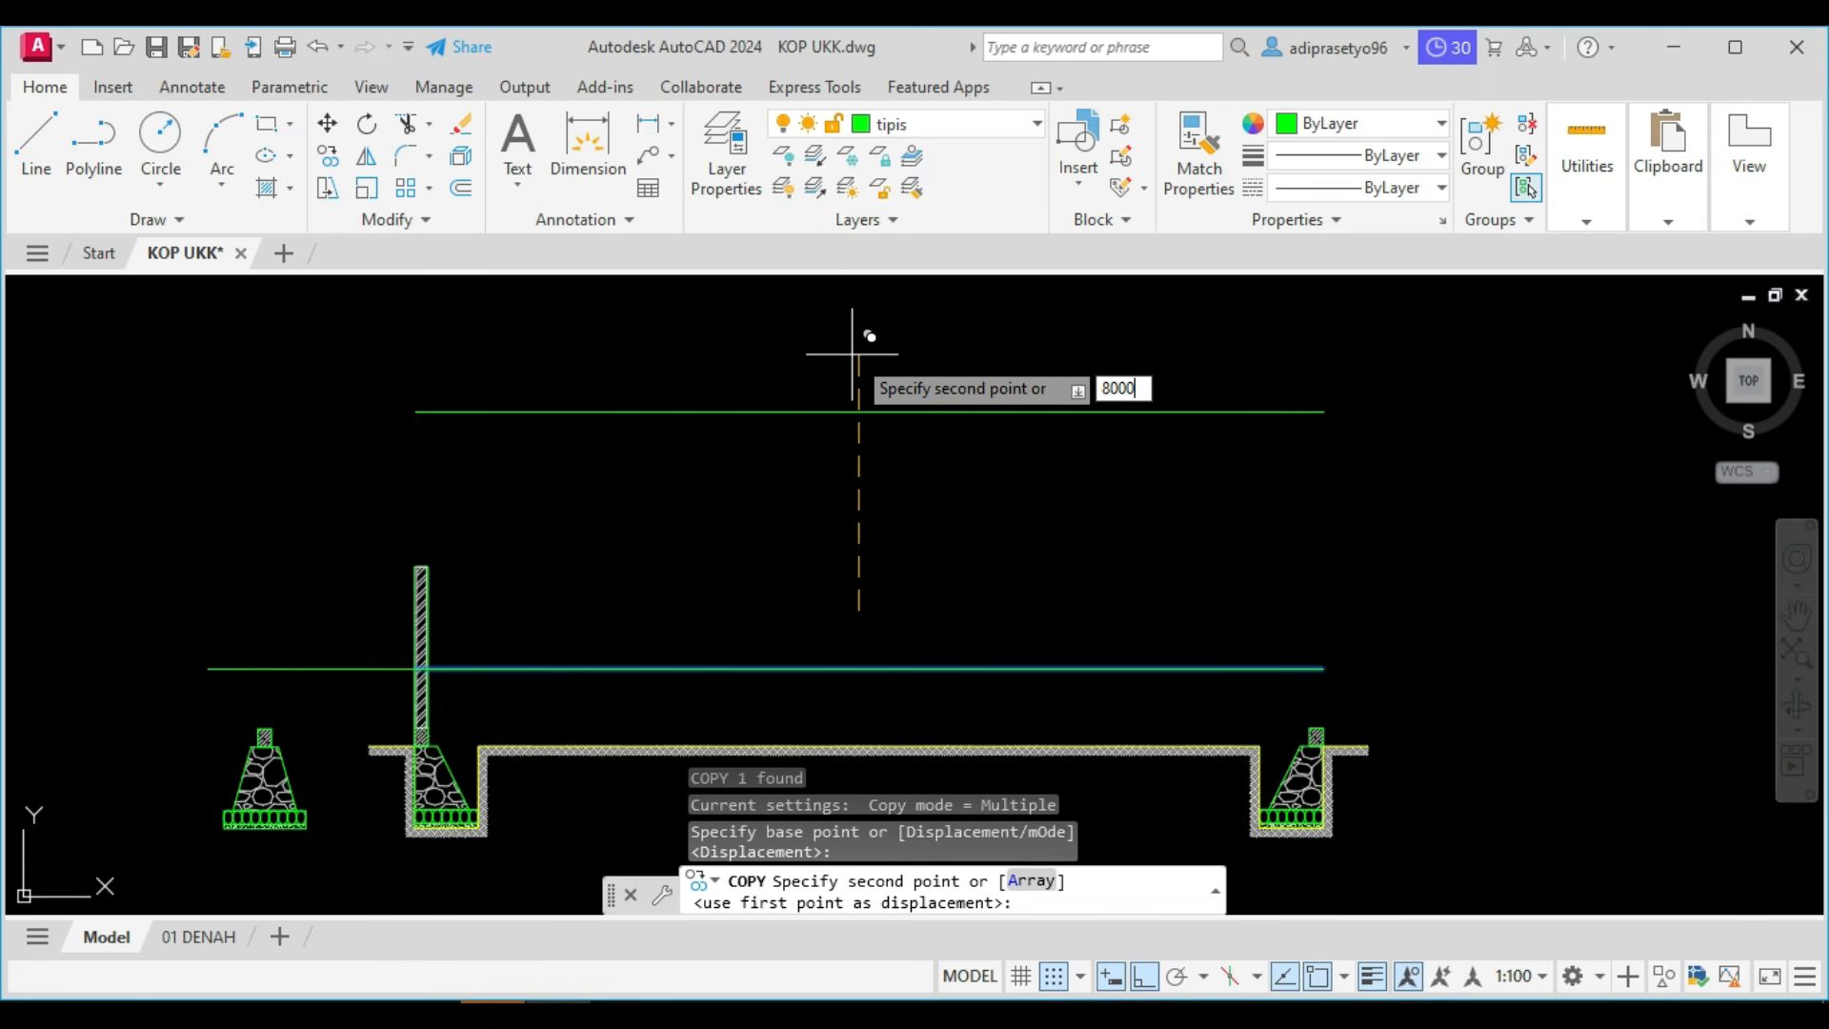
key(Return)
Place a second copy of the 0.00 line 7100 mm above it for the lower roof height.
scroll(803, 469, down, 2)
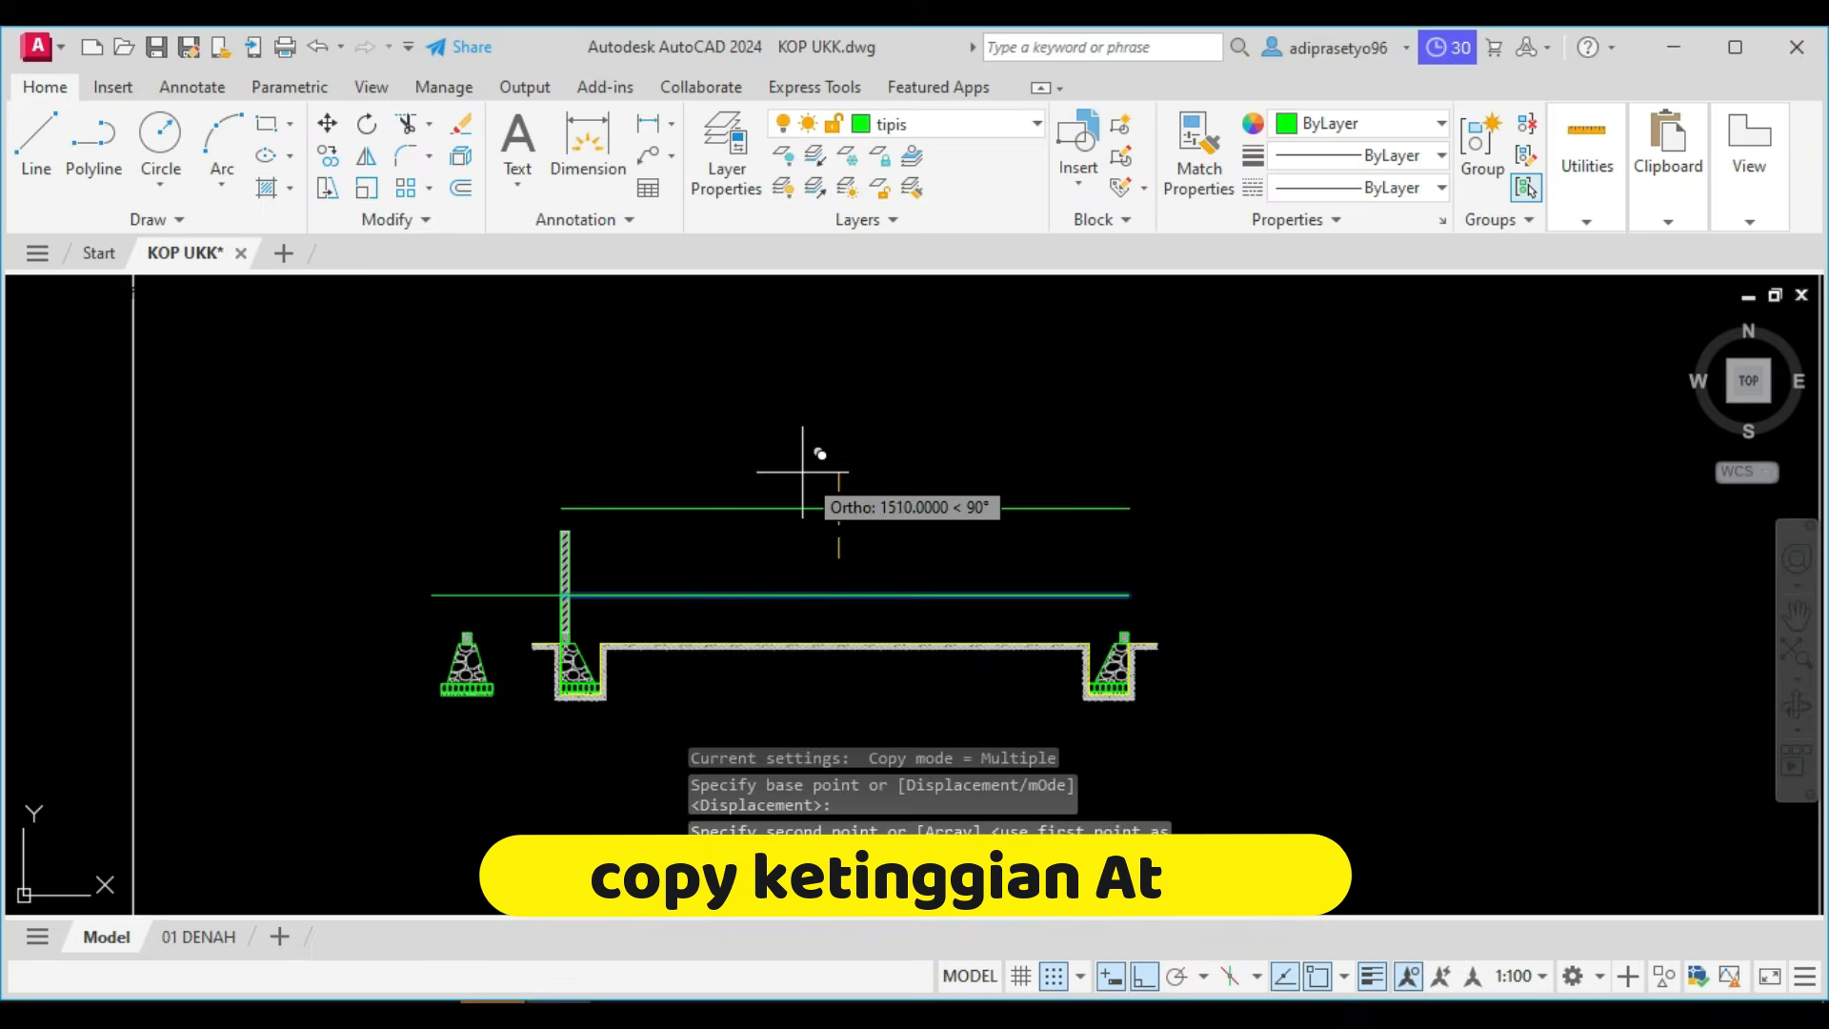
middle_drag(802, 478, 815, 501)
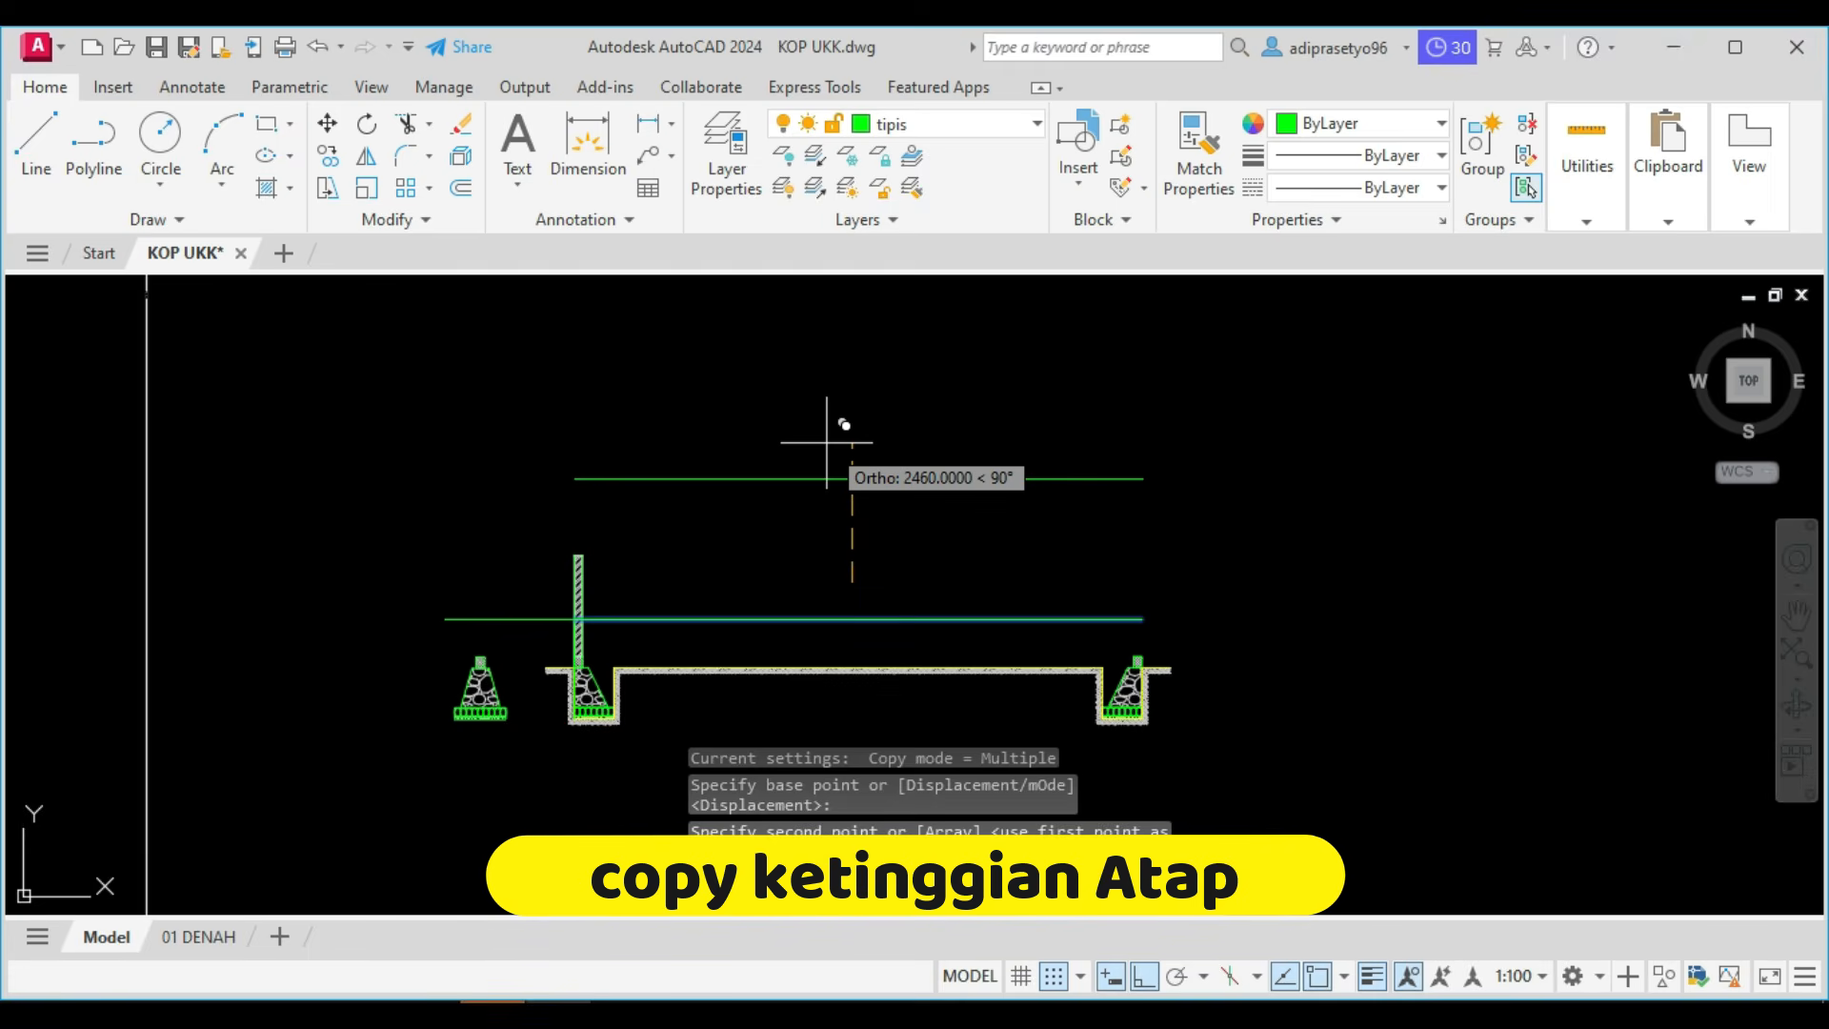
text(71)
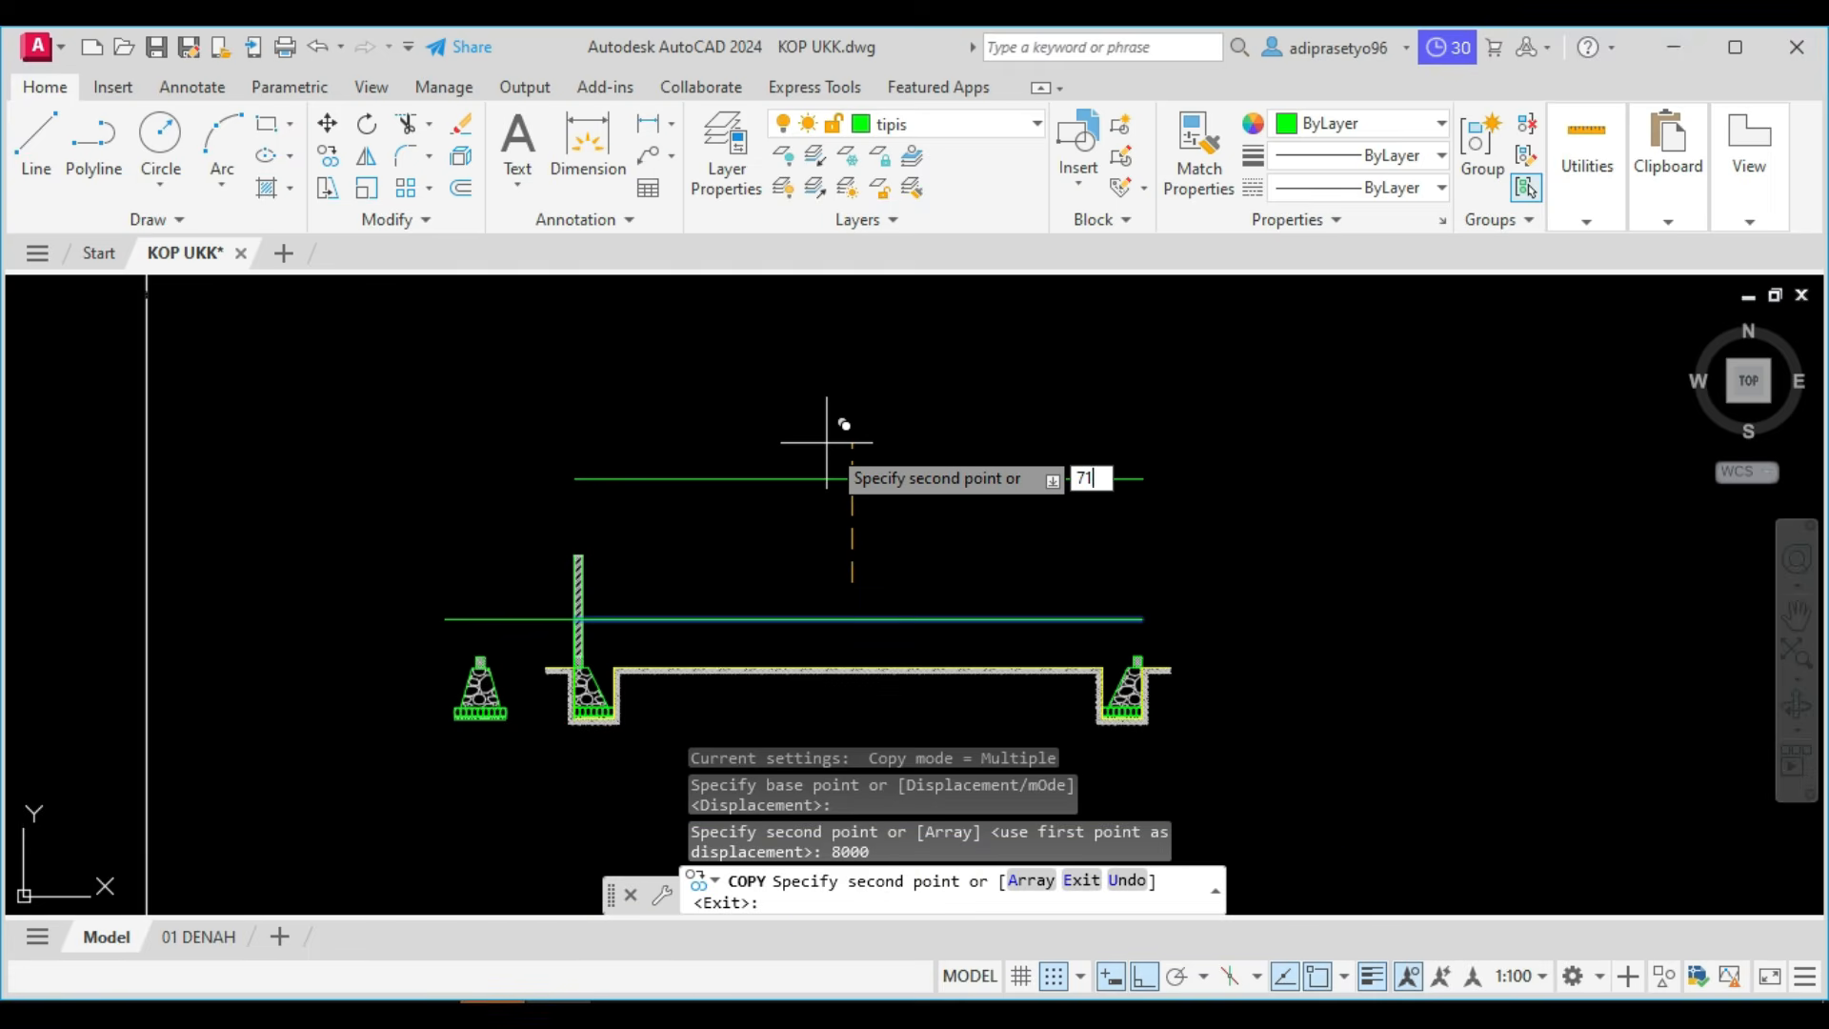
key(Return)
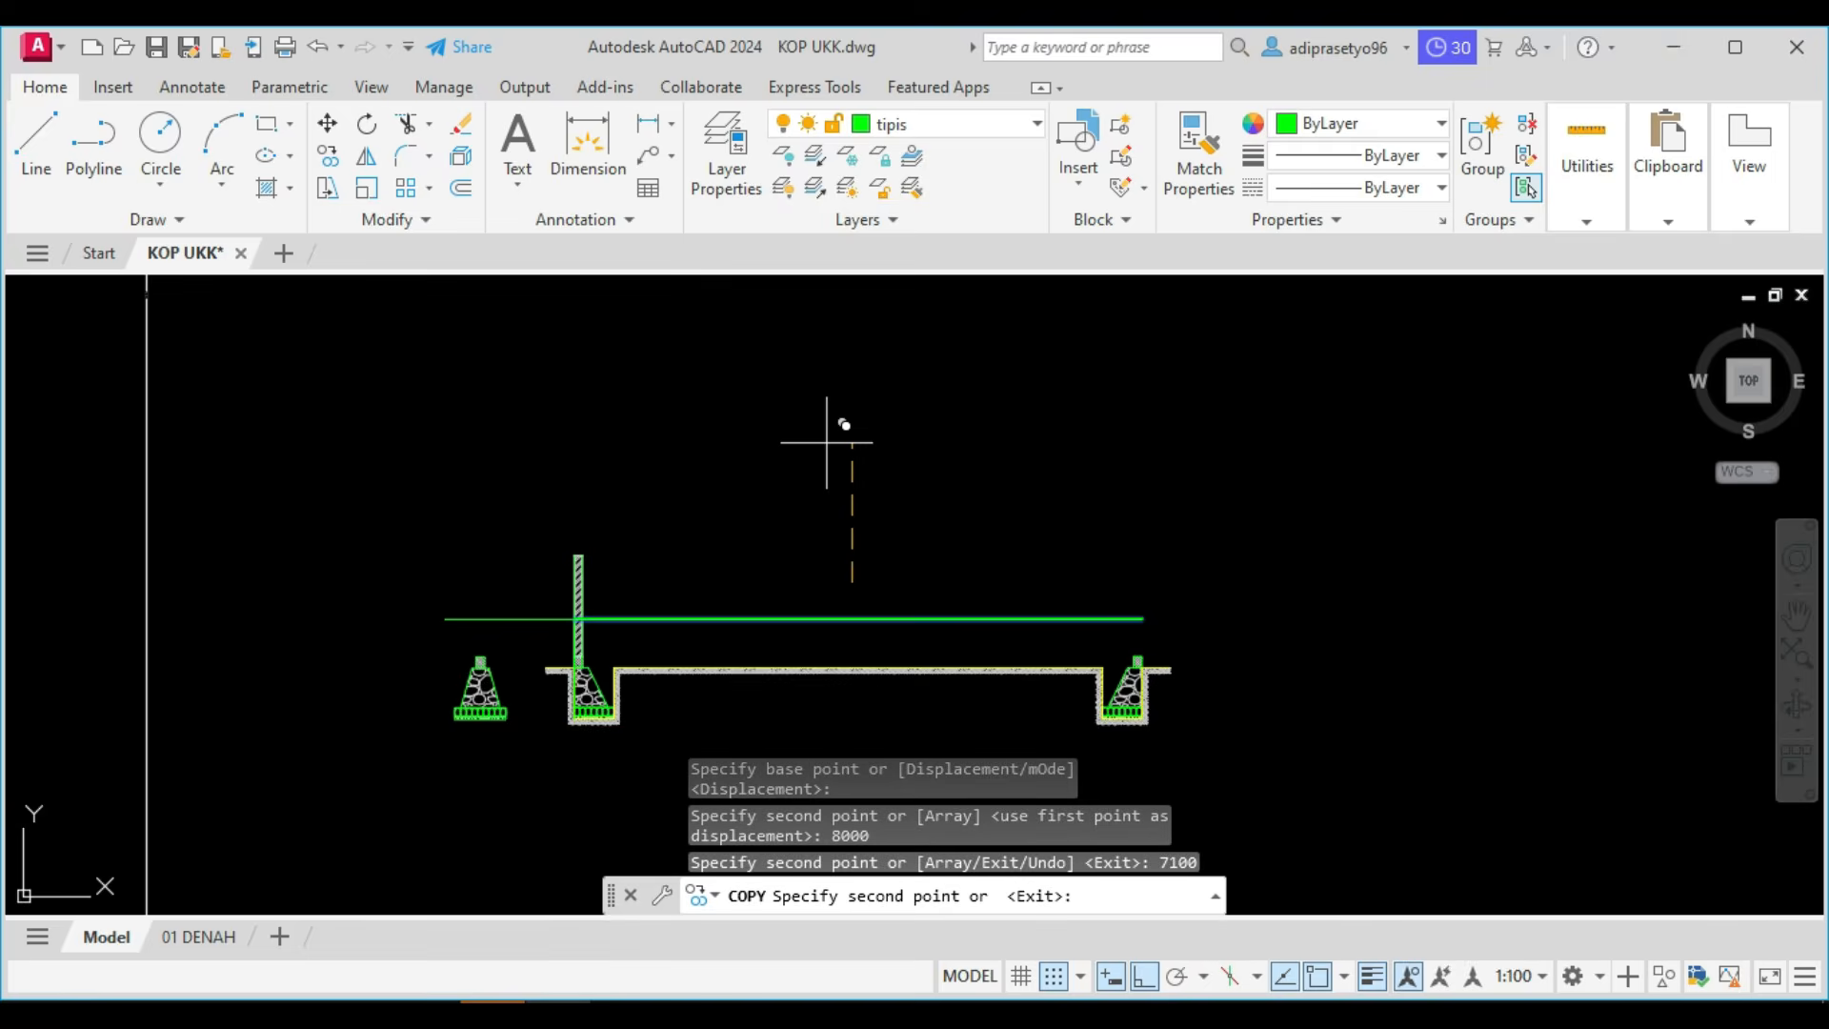
scroll(836, 420, down, 4)
middle_drag(816, 509, 789, 597)
key(Escape)
scroll(735, 494, up, 4)
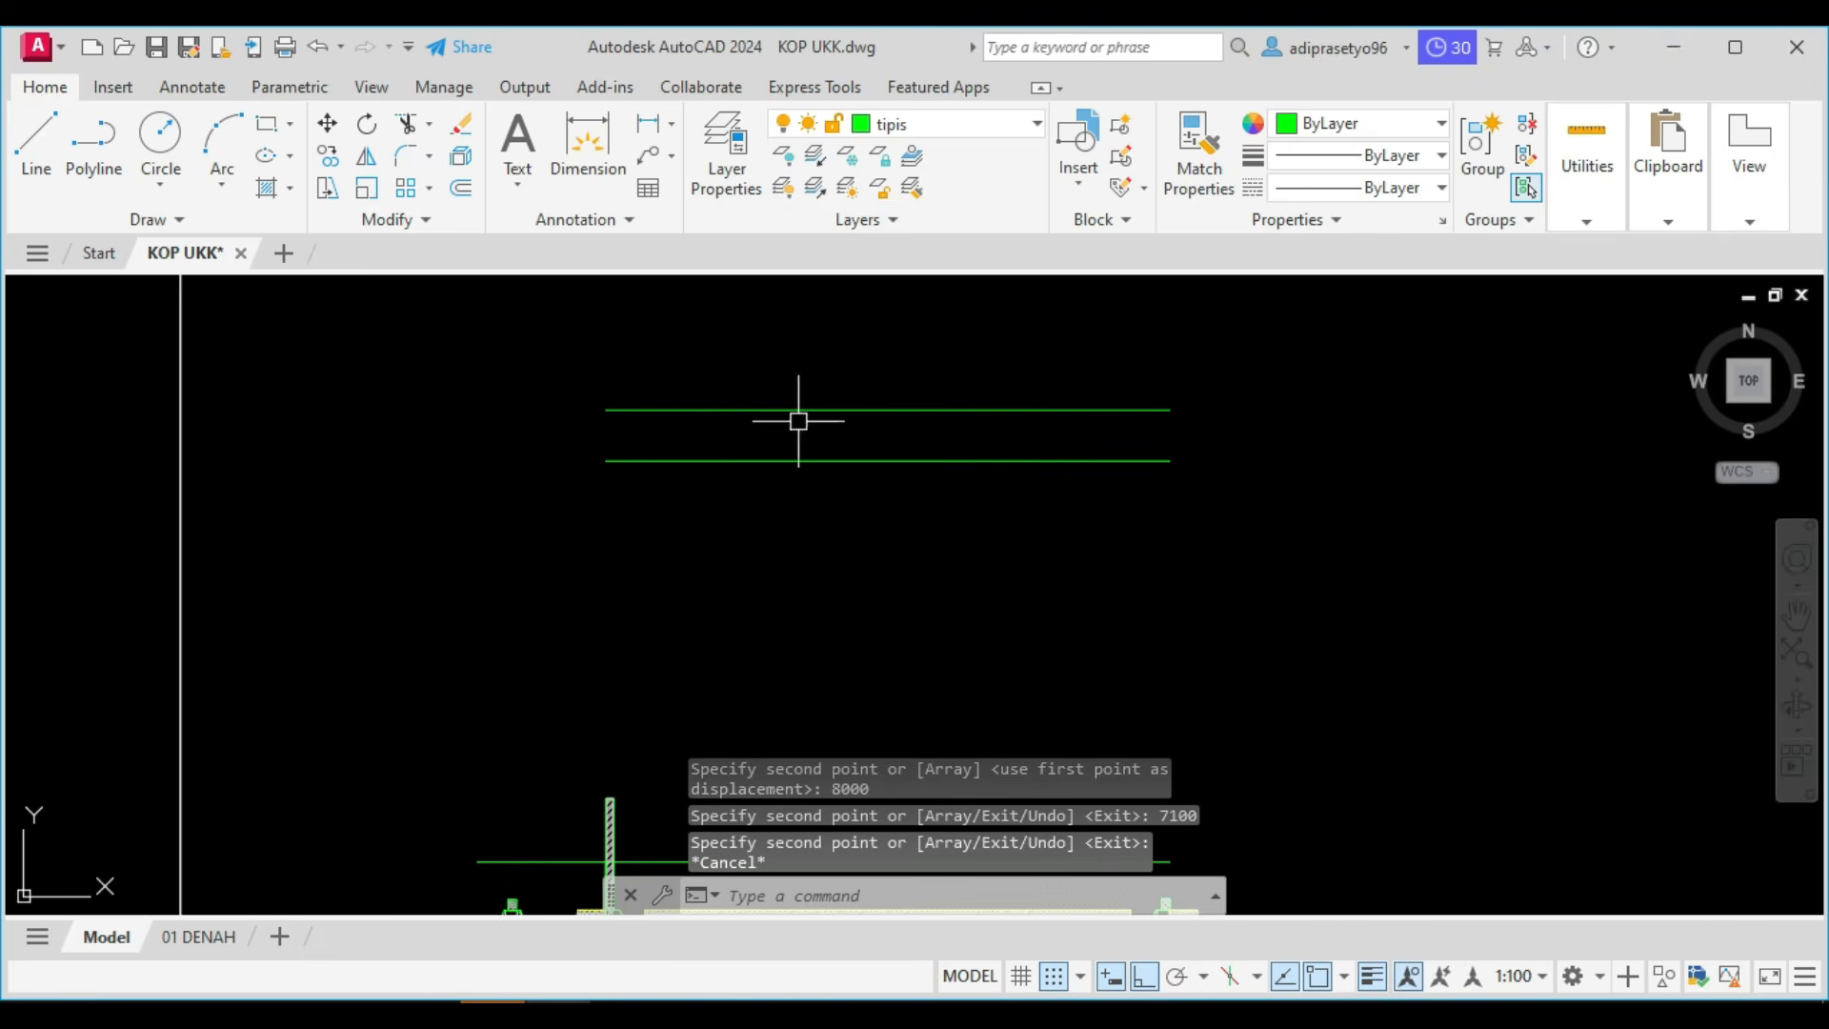
scroll(812, 457, down, 5)
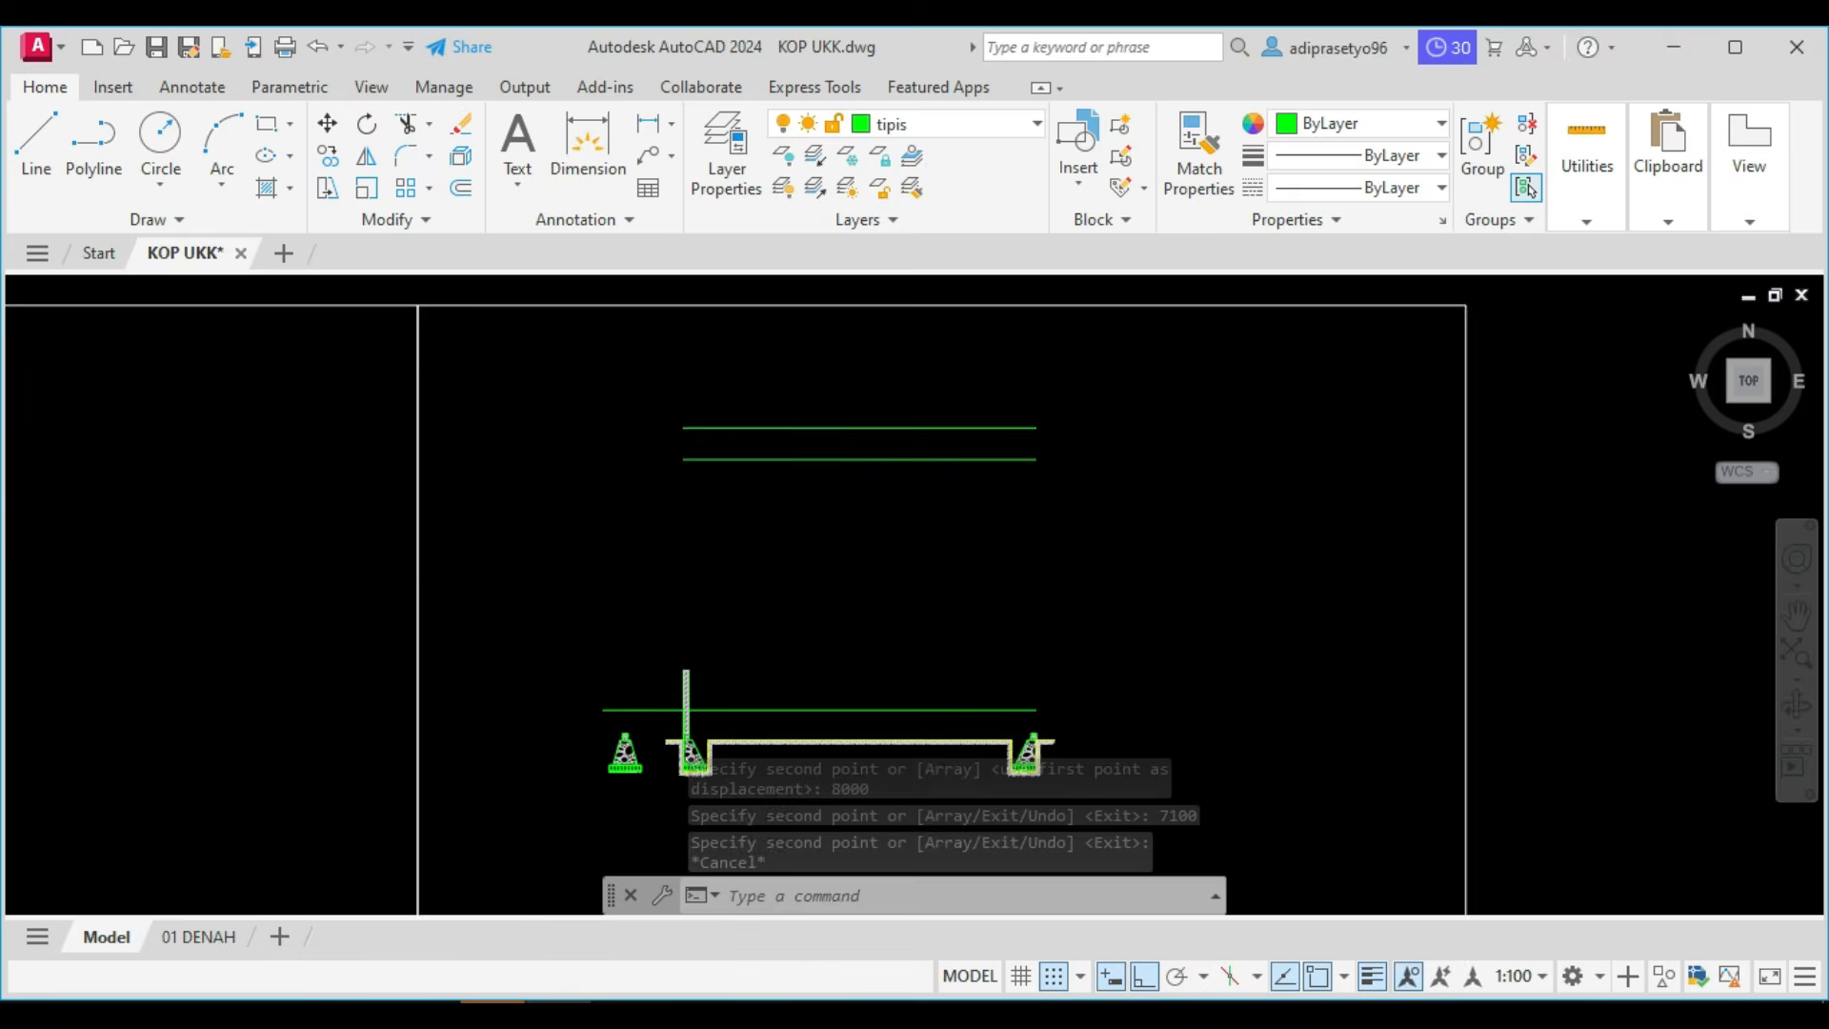
Copy the hatched wall from the left foundation onto the right foundation, aligned by its outer lower corner with the foundation beam's top.
scroll(753, 554, up, 5)
click(813, 537)
click(711, 490)
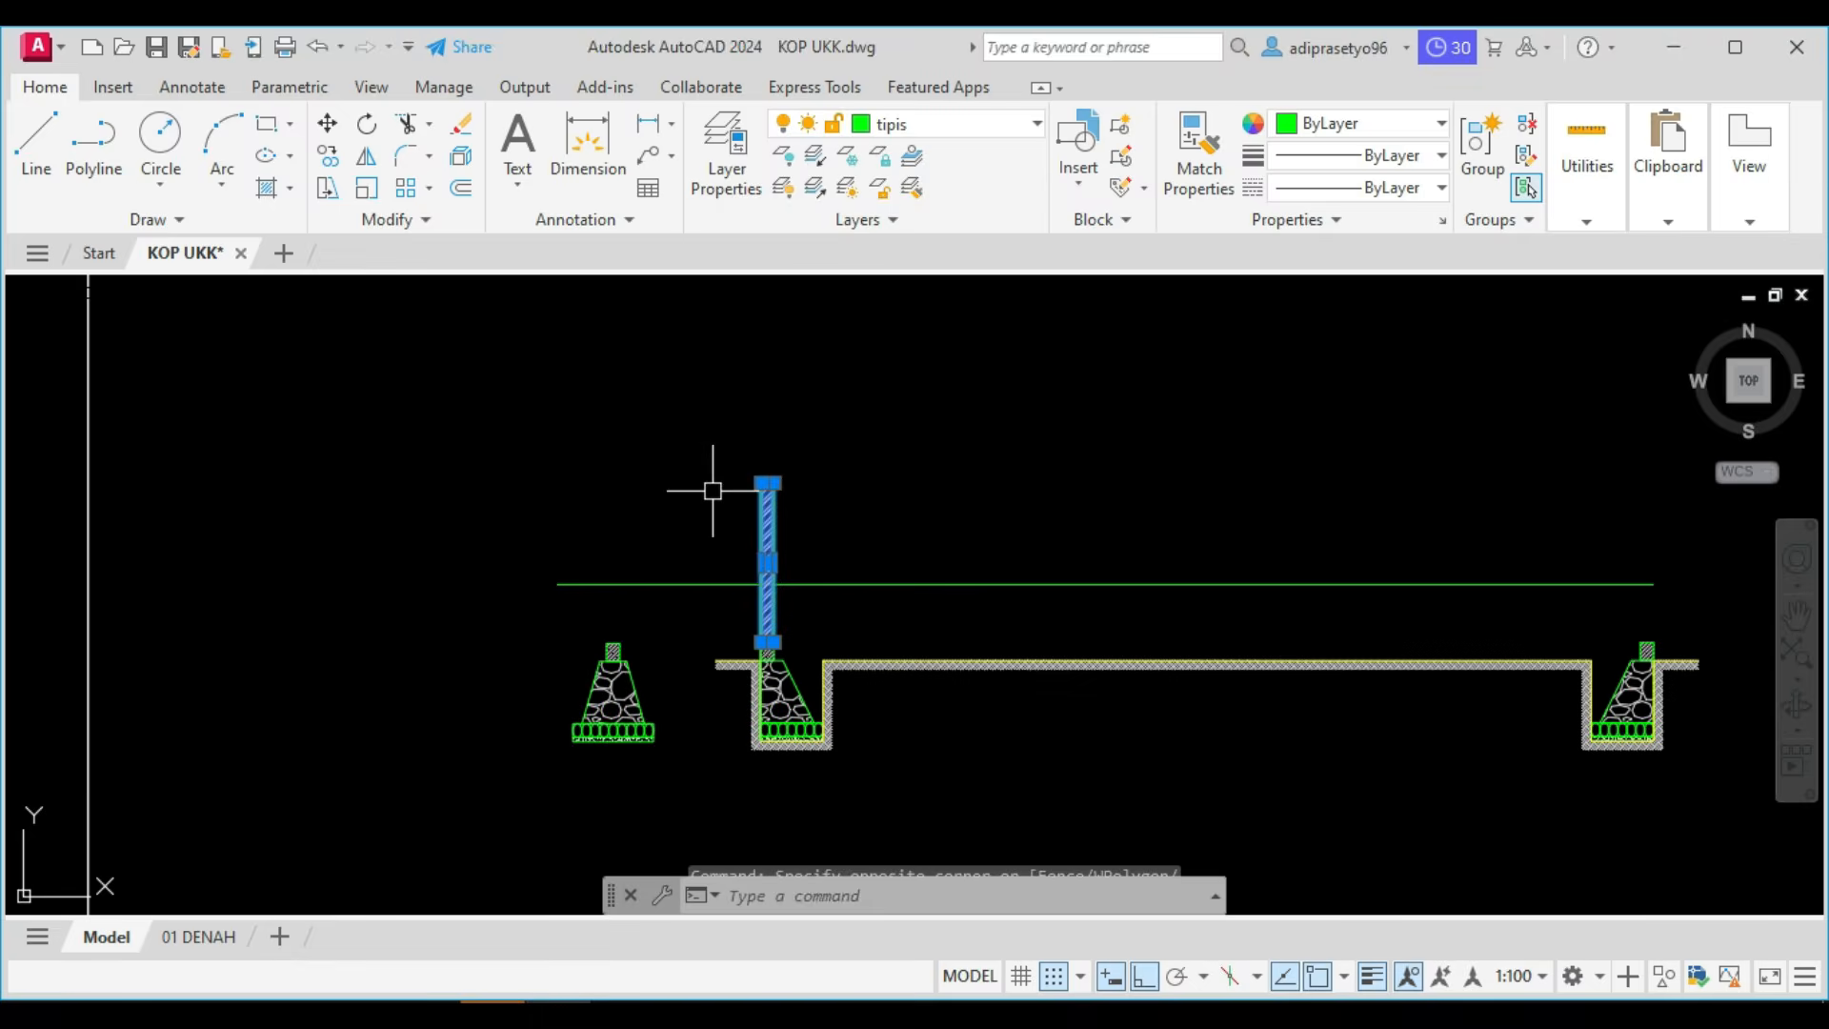
scroll(746, 488, up, 4)
scroll(872, 518, down, 2)
text(co)
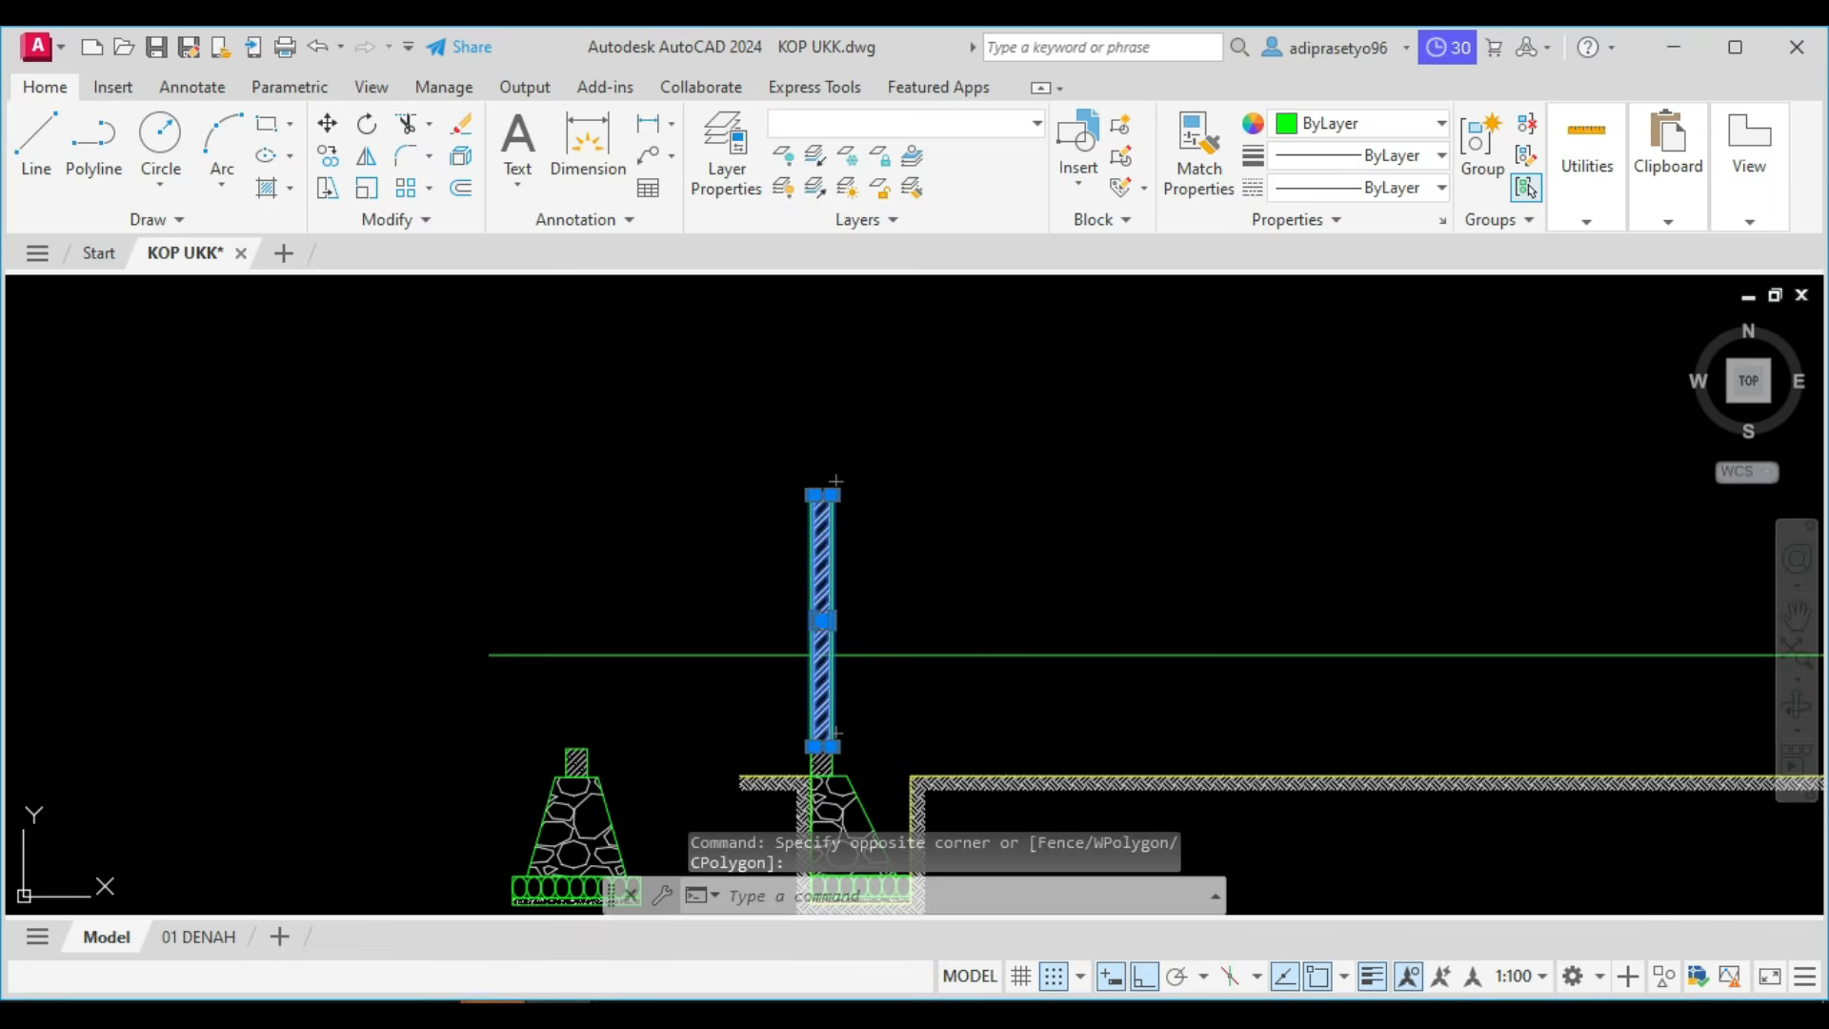
key(Return)
scroll(844, 751, up, 2)
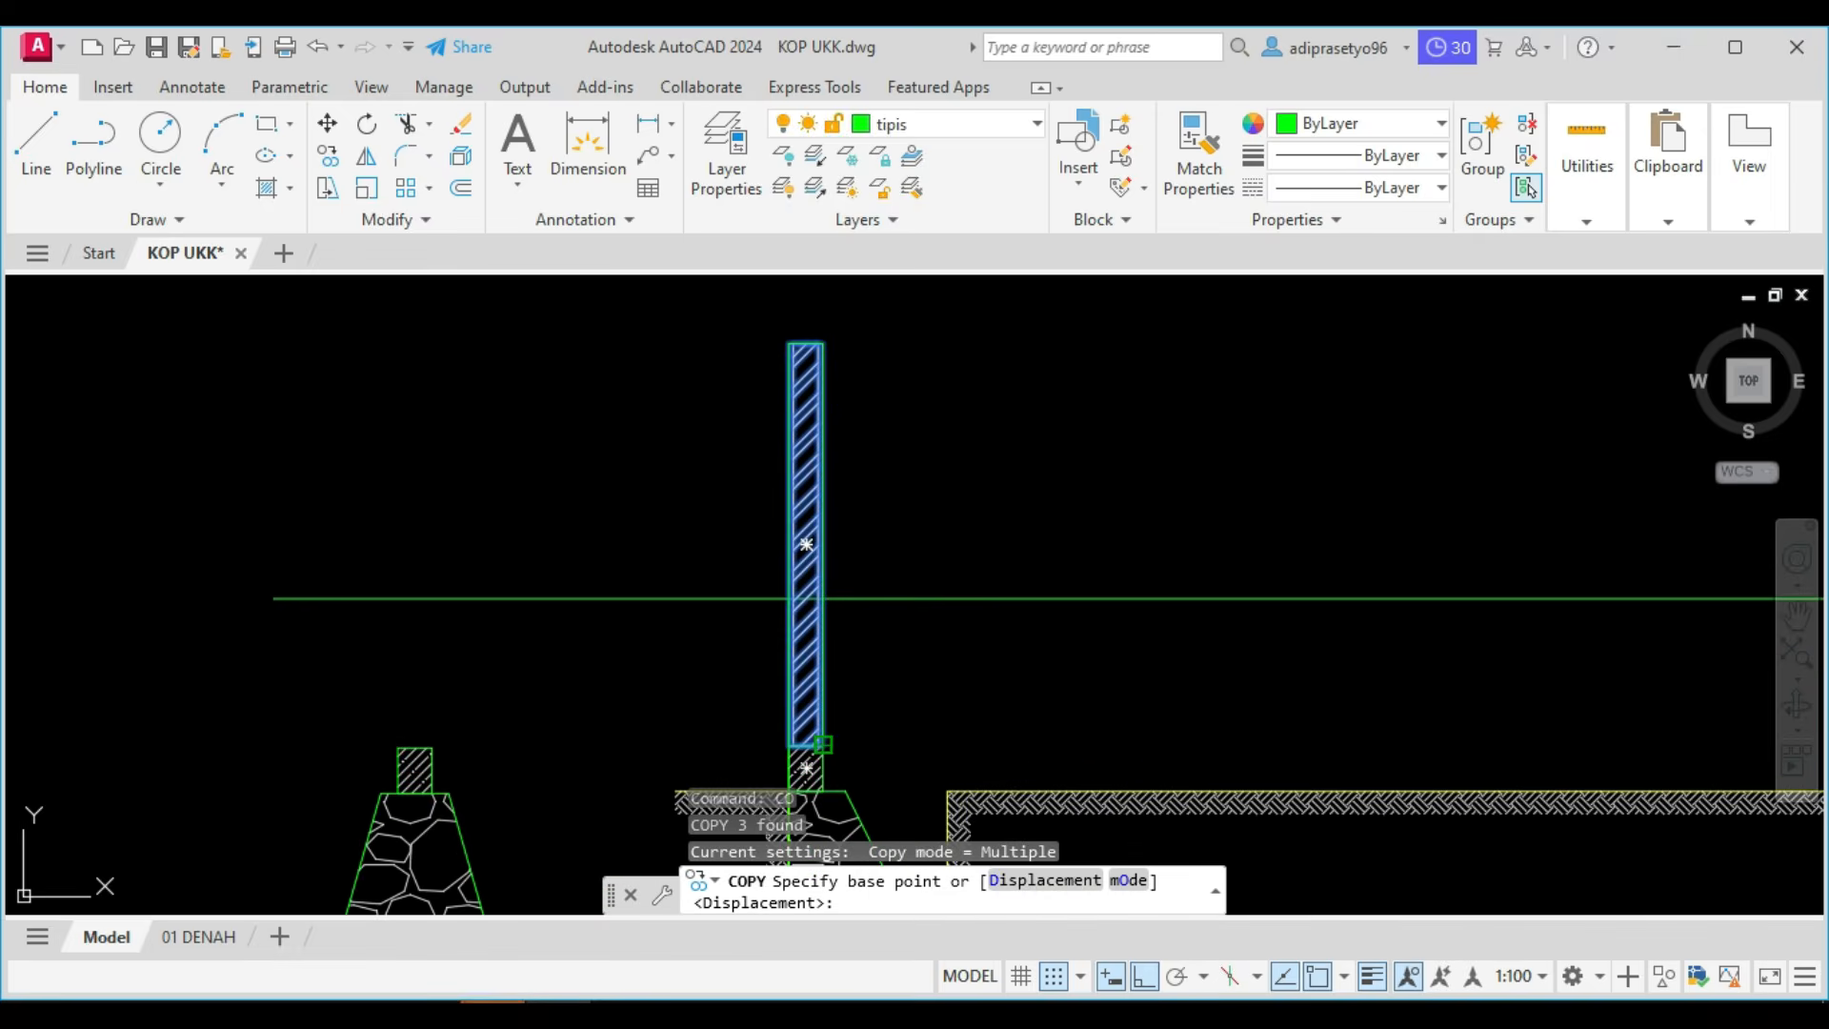
click(823, 746)
scroll(853, 729, down, 3)
middle_drag(1409, 694, 971, 625)
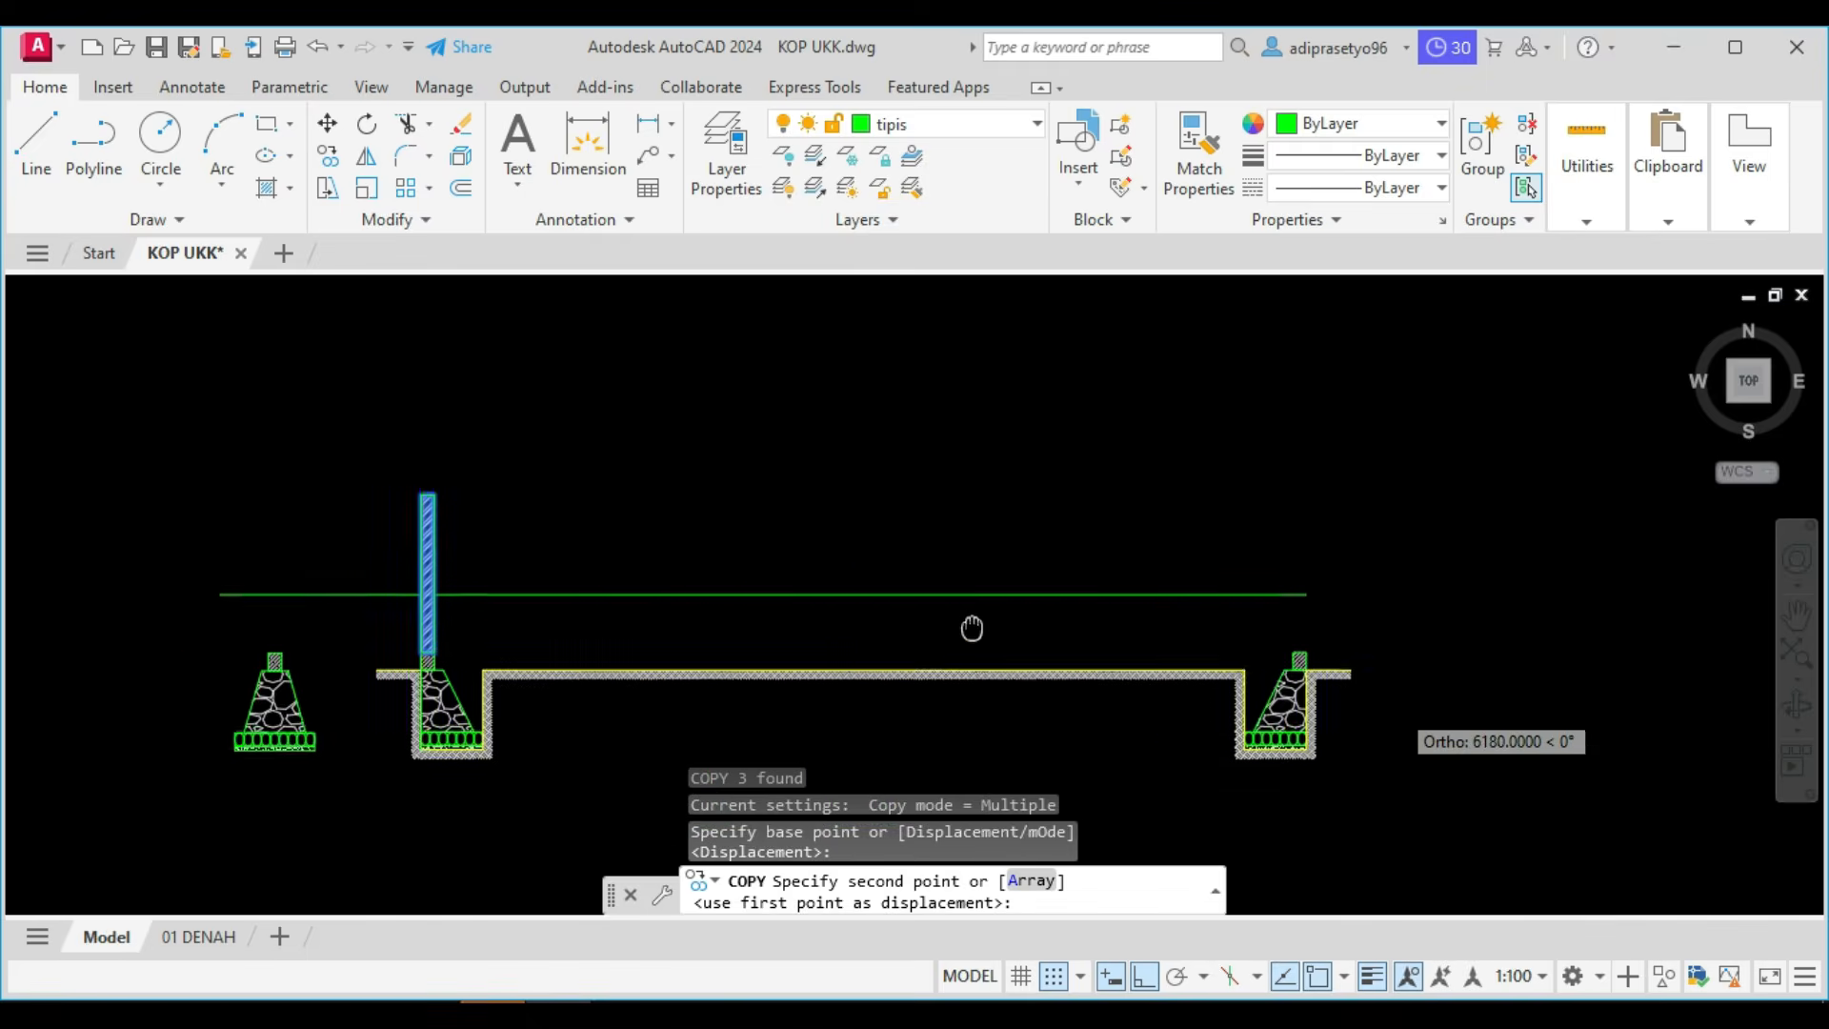
scroll(1420, 666, up, 2)
scroll(1162, 612, up, 1)
click(1060, 592)
key(Escape)
Stretch the top of the right outer wall and its hatch straight up to the upper roof line.
click(1071, 523)
click(919, 457)
scroll(897, 451, down, 2)
middle_drag(898, 451, 905, 841)
click(999, 527)
scroll(998, 524, down, 5)
middle_drag(984, 496, 948, 678)
scroll(992, 475, up, 4)
scroll(943, 481, up, 6)
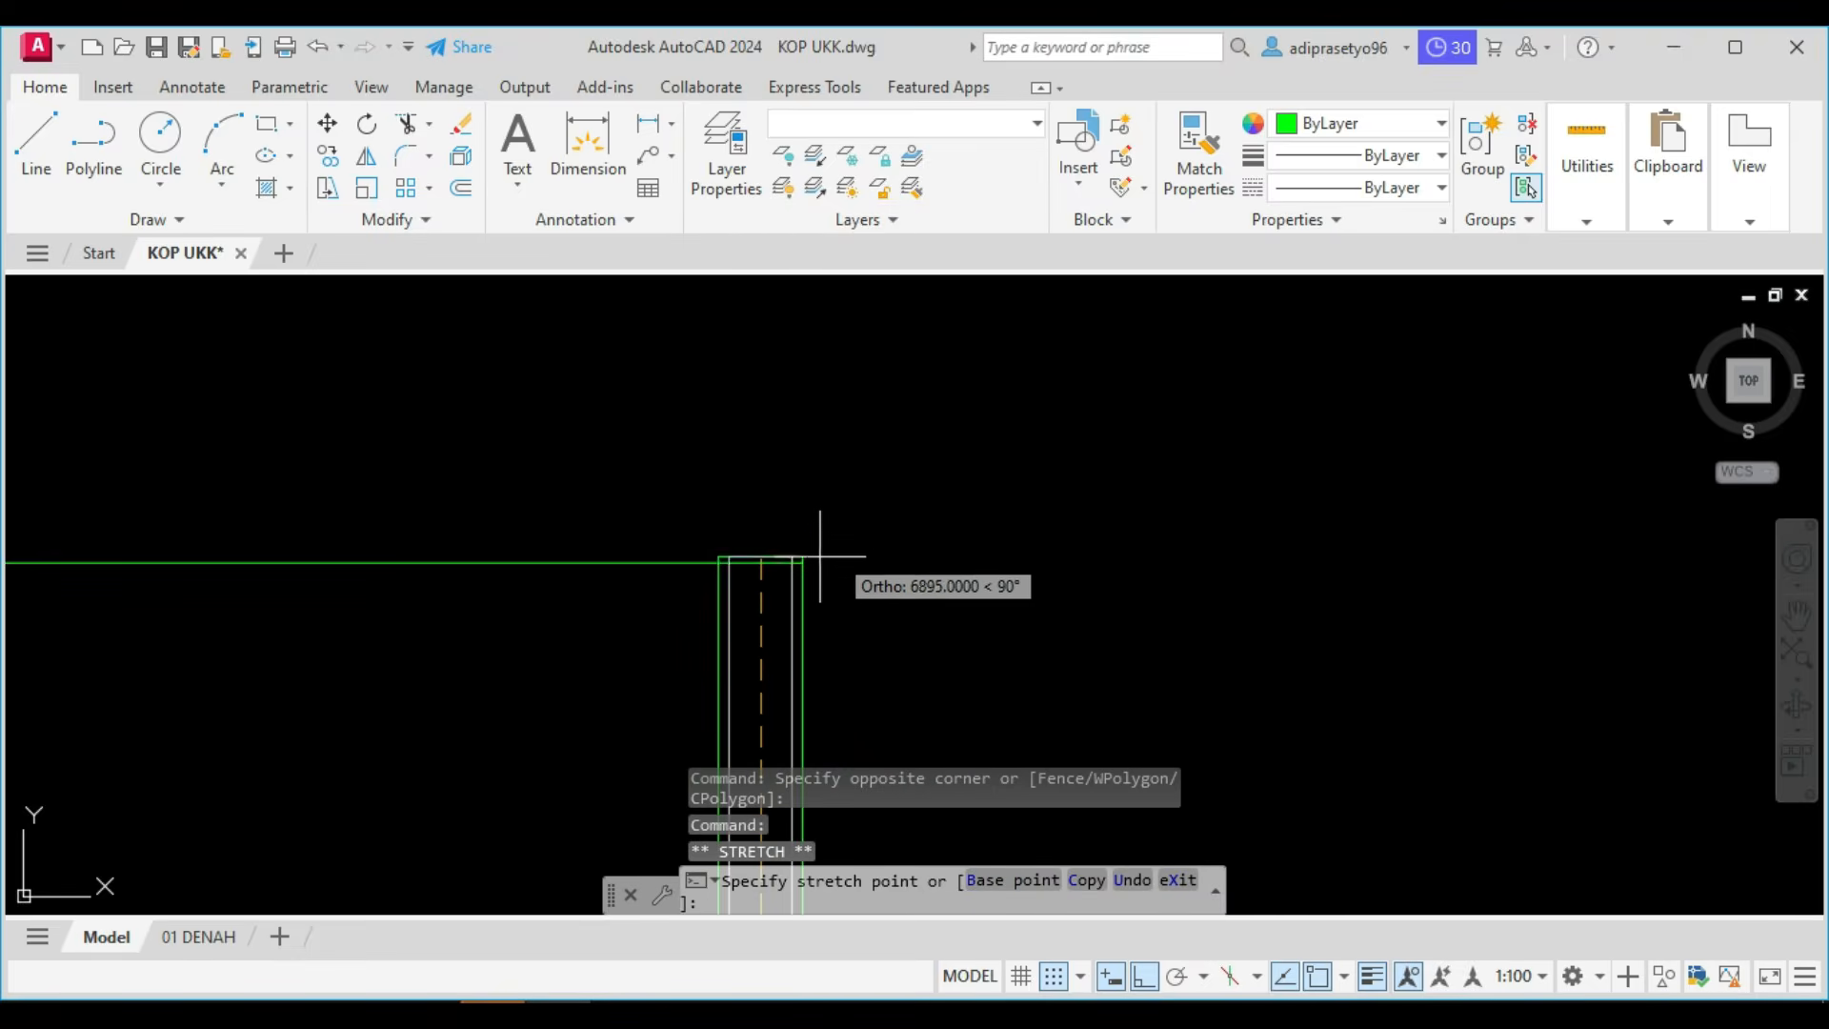
key(Escape)
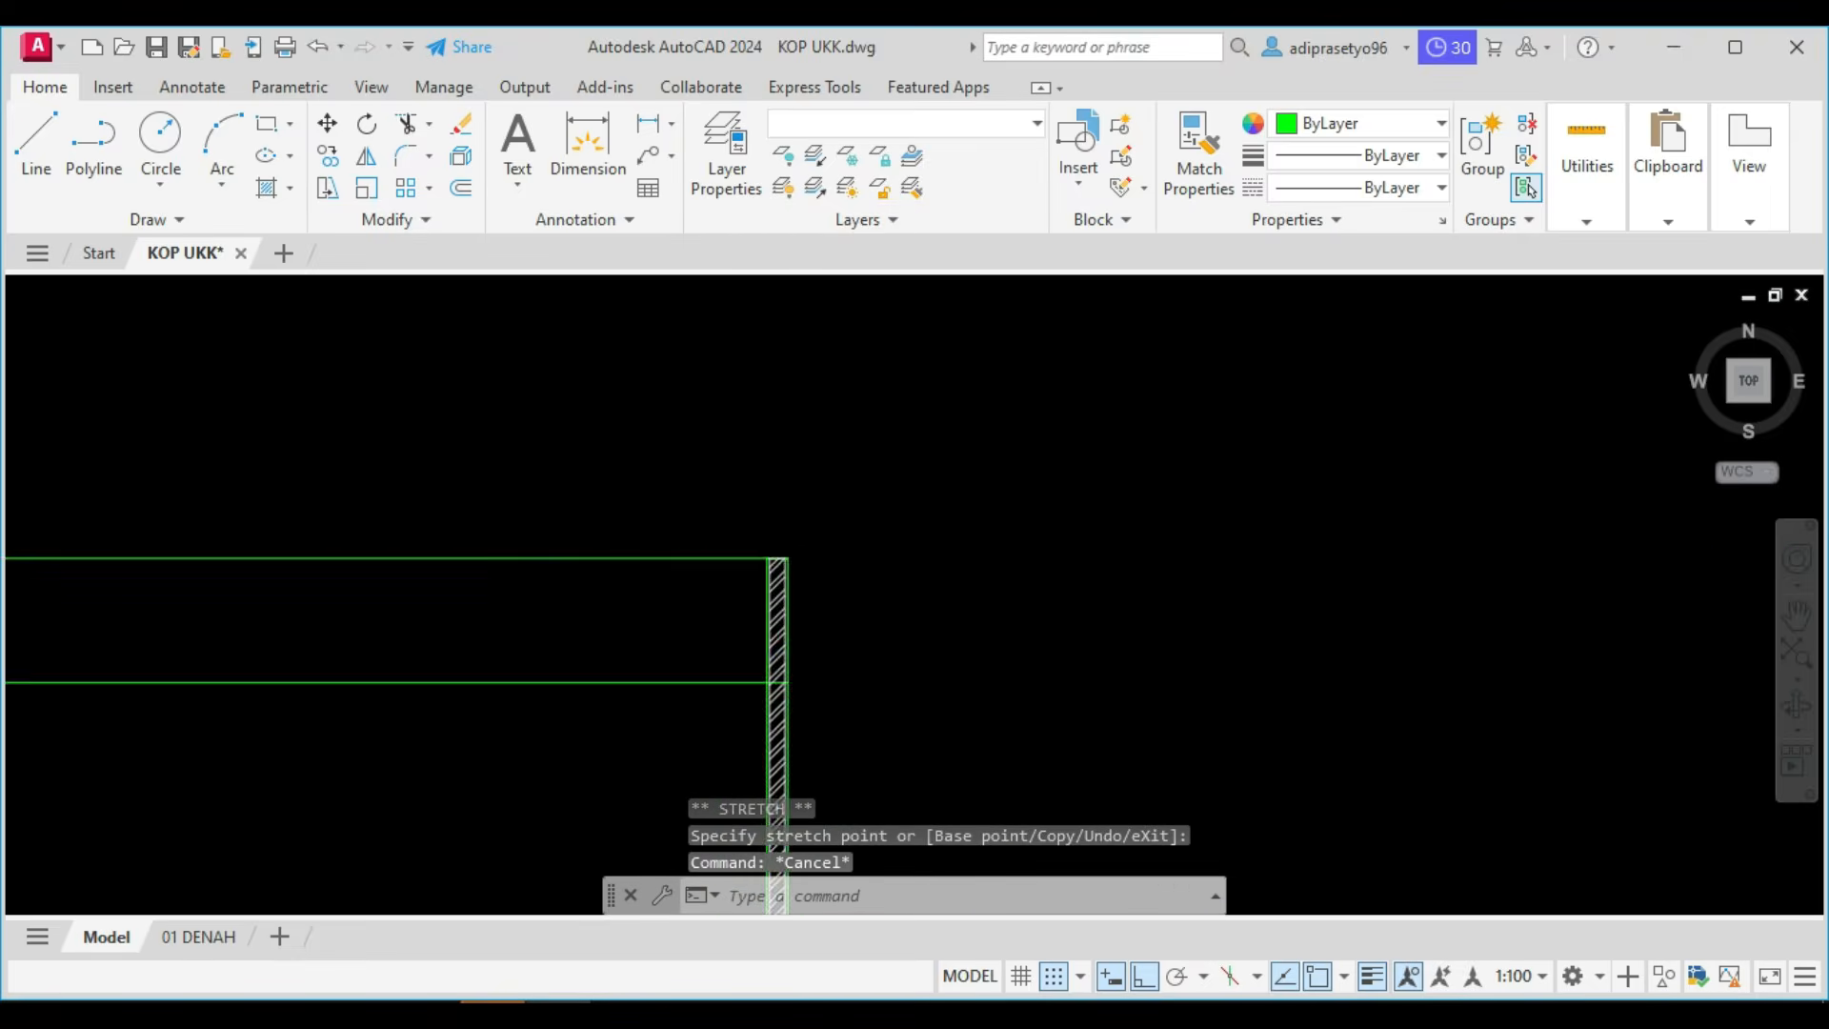
Try to stretch the top of the left wall to the left end of the lower roof line.
scroll(988, 486, down, 5)
scroll(768, 692, up, 4)
click(781, 710)
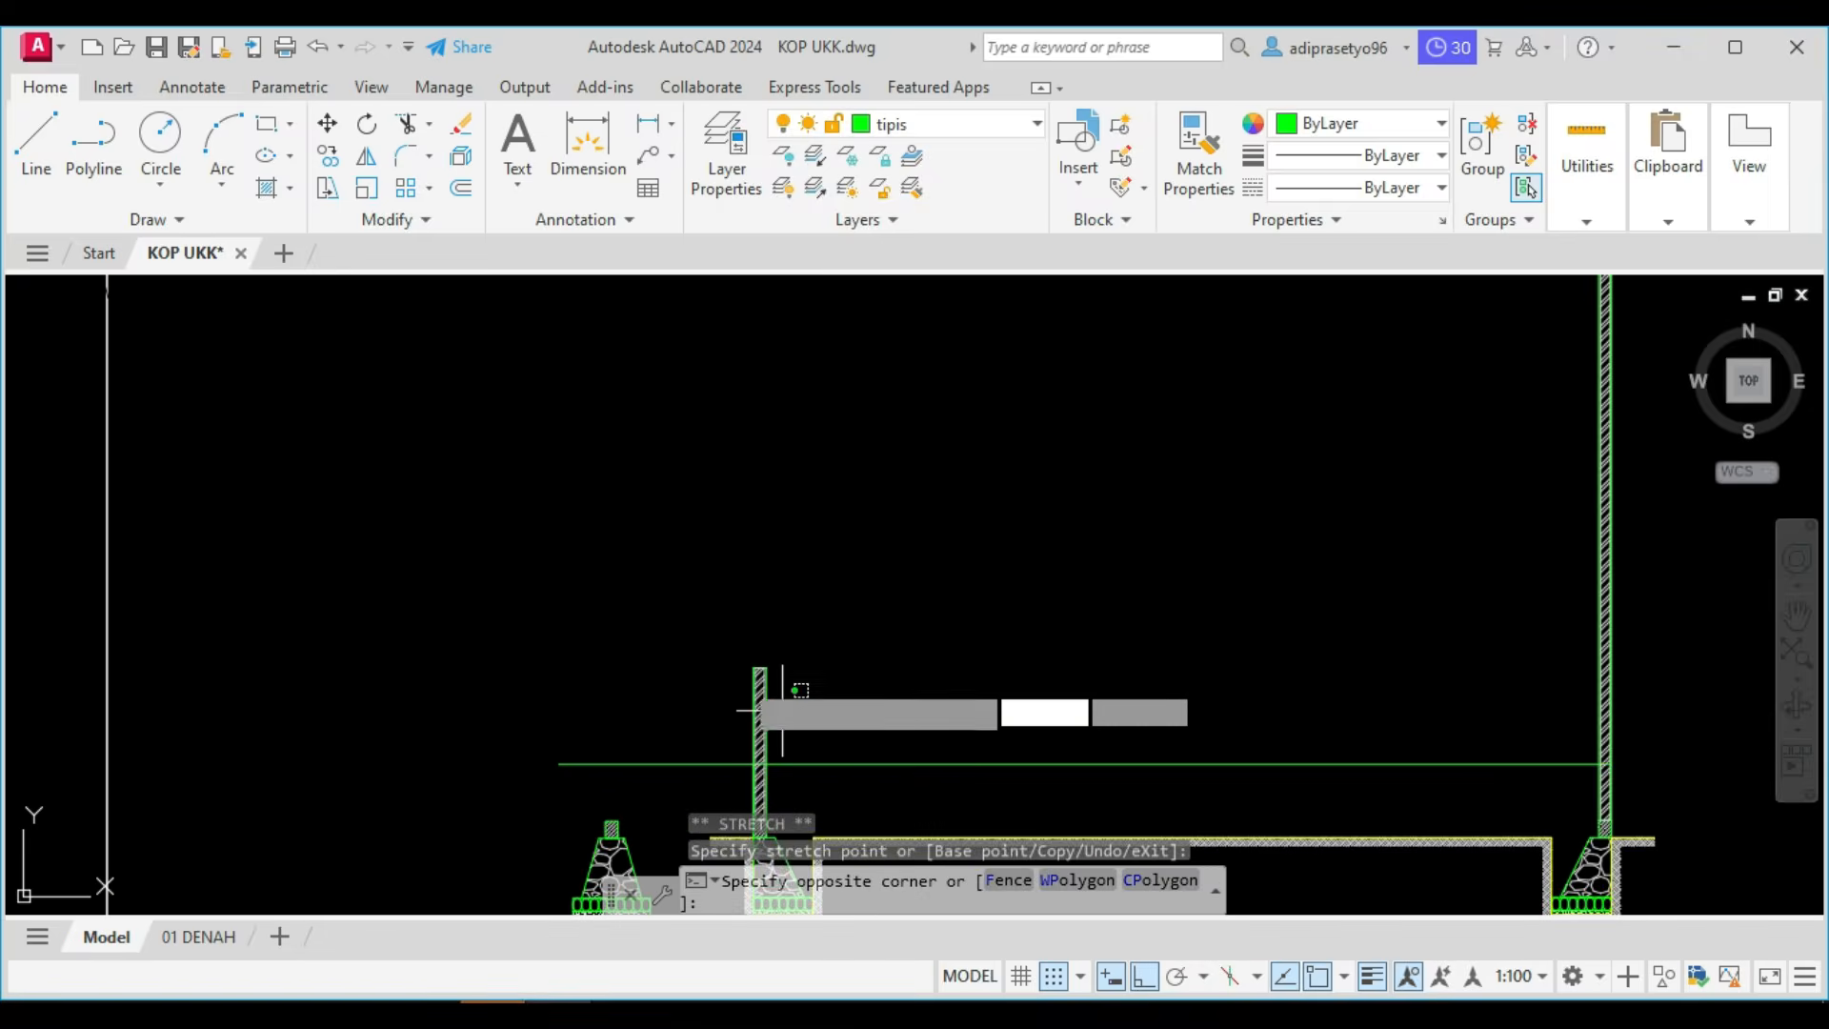
click(747, 693)
scroll(743, 669, up, 5)
scroll(831, 644, up, 5)
click(846, 669)
scroll(845, 665, down, 10)
scroll(844, 645, up, 4)
scroll(851, 506, up, 4)
middle_drag(829, 360, 792, 714)
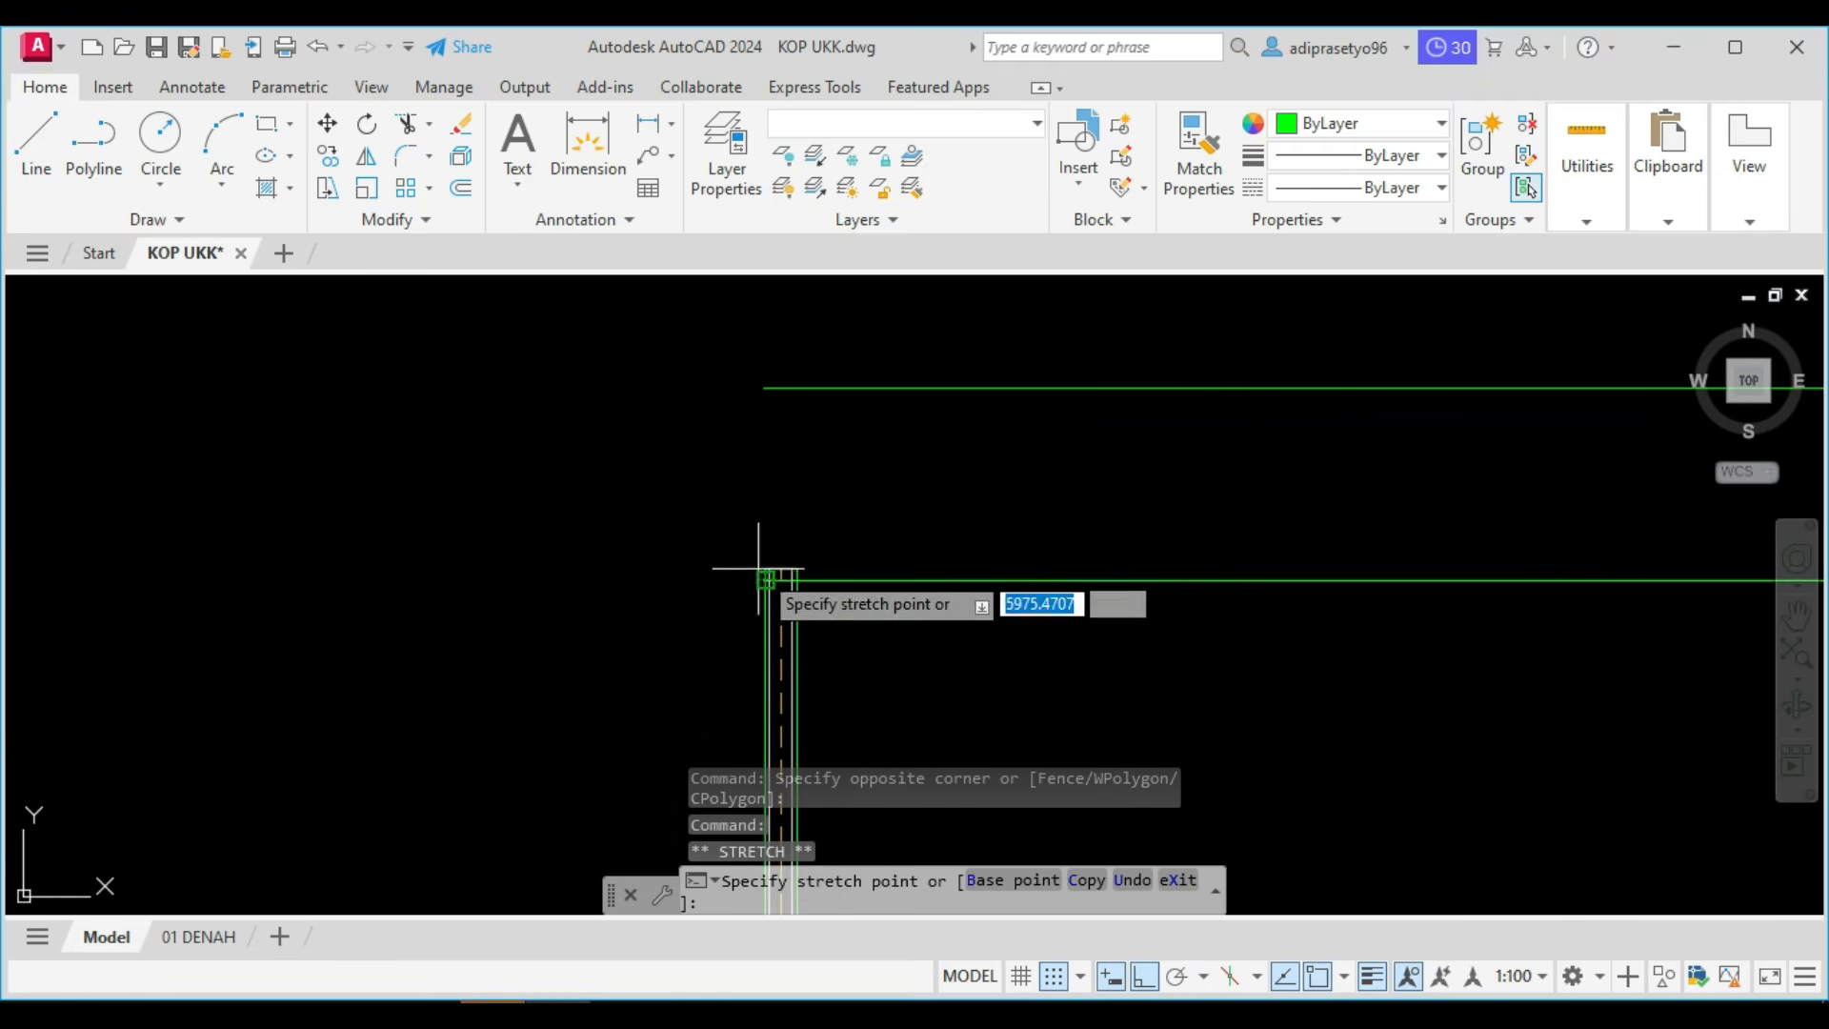
click(773, 577)
mouse_move(776, 578)
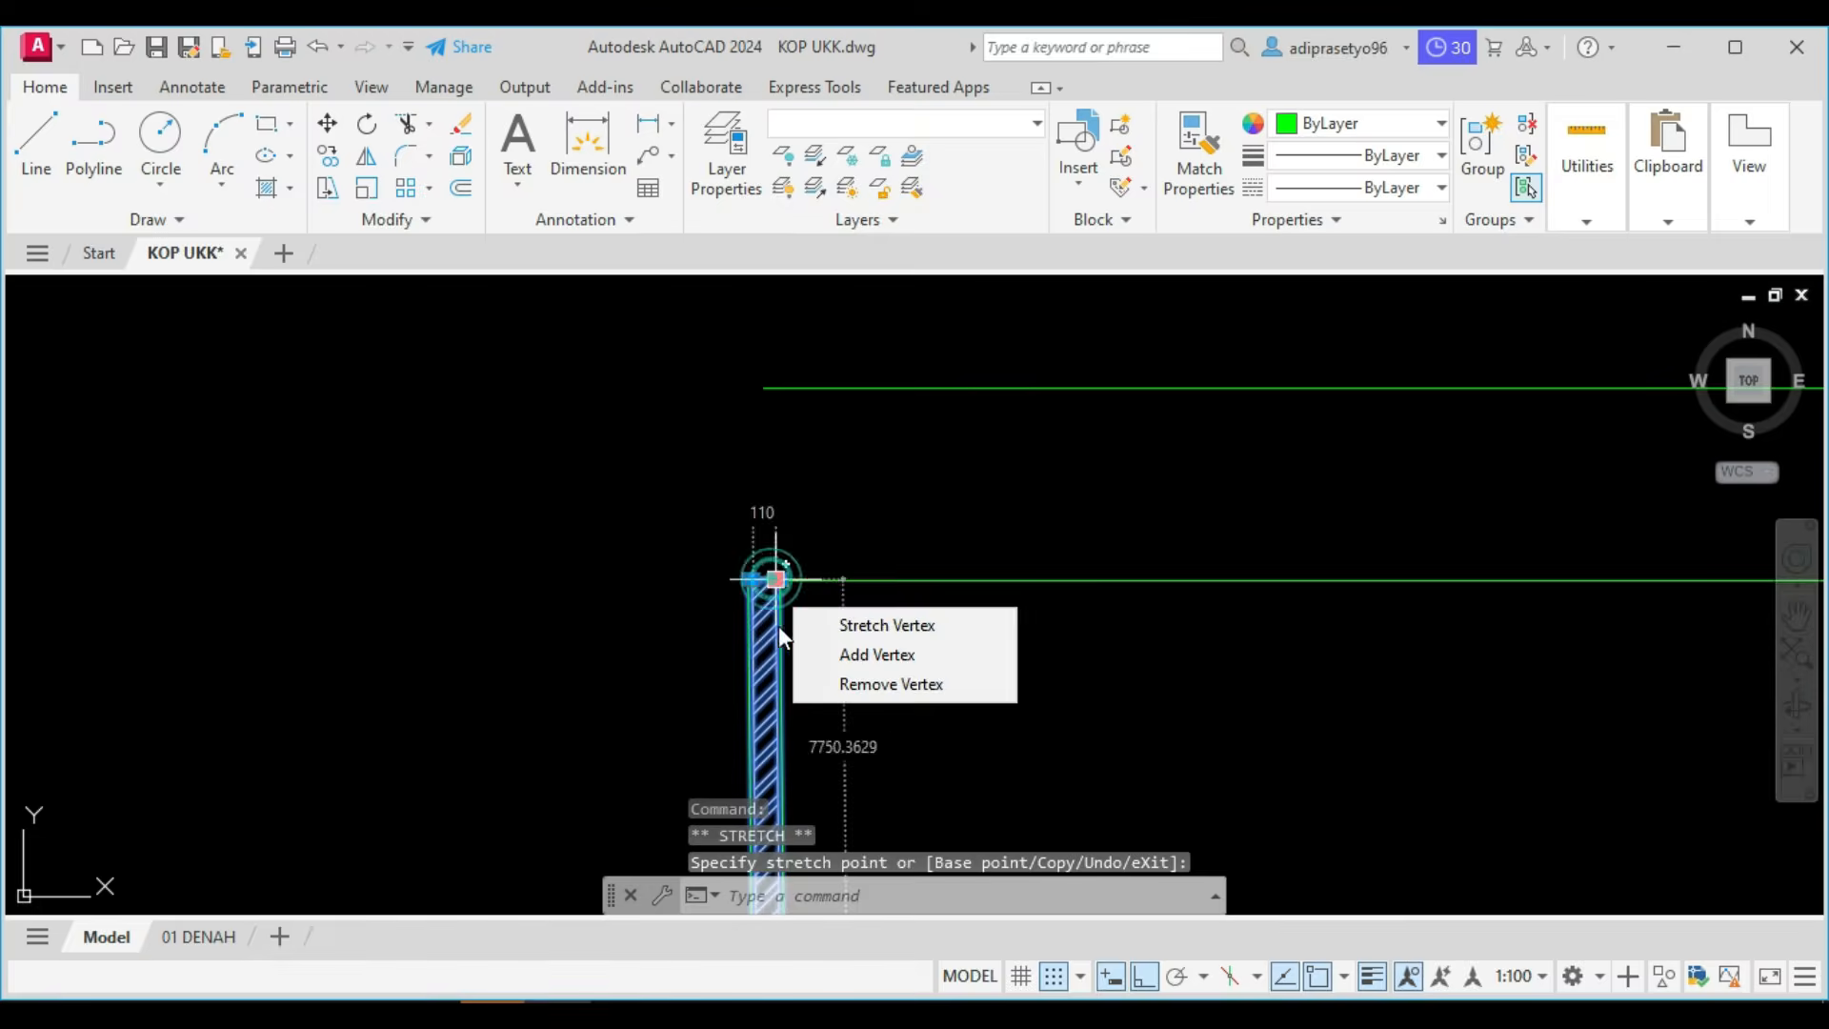
key(ctrl+z)
Stretch the left wall and its hatch by the midpoint of the top edge straight up to the lower roof line.
scroll(805, 603, down, 5)
click(890, 682)
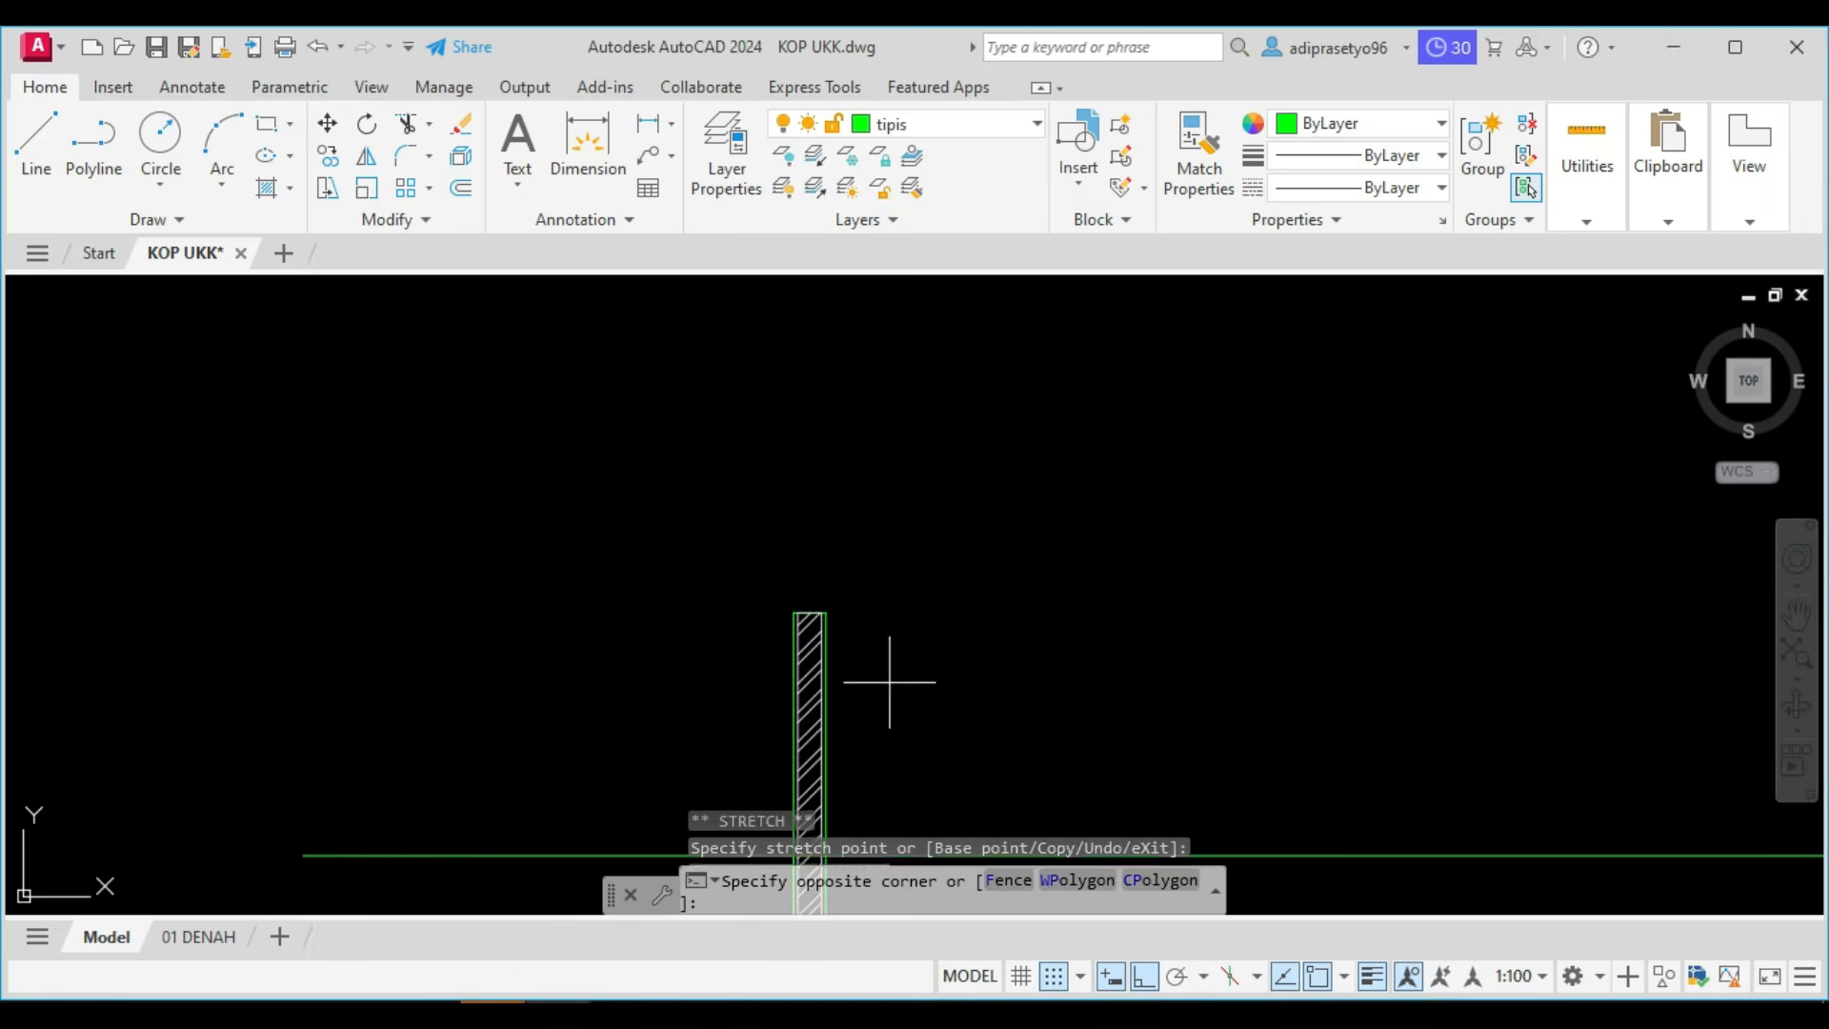
click(762, 580)
click(810, 613)
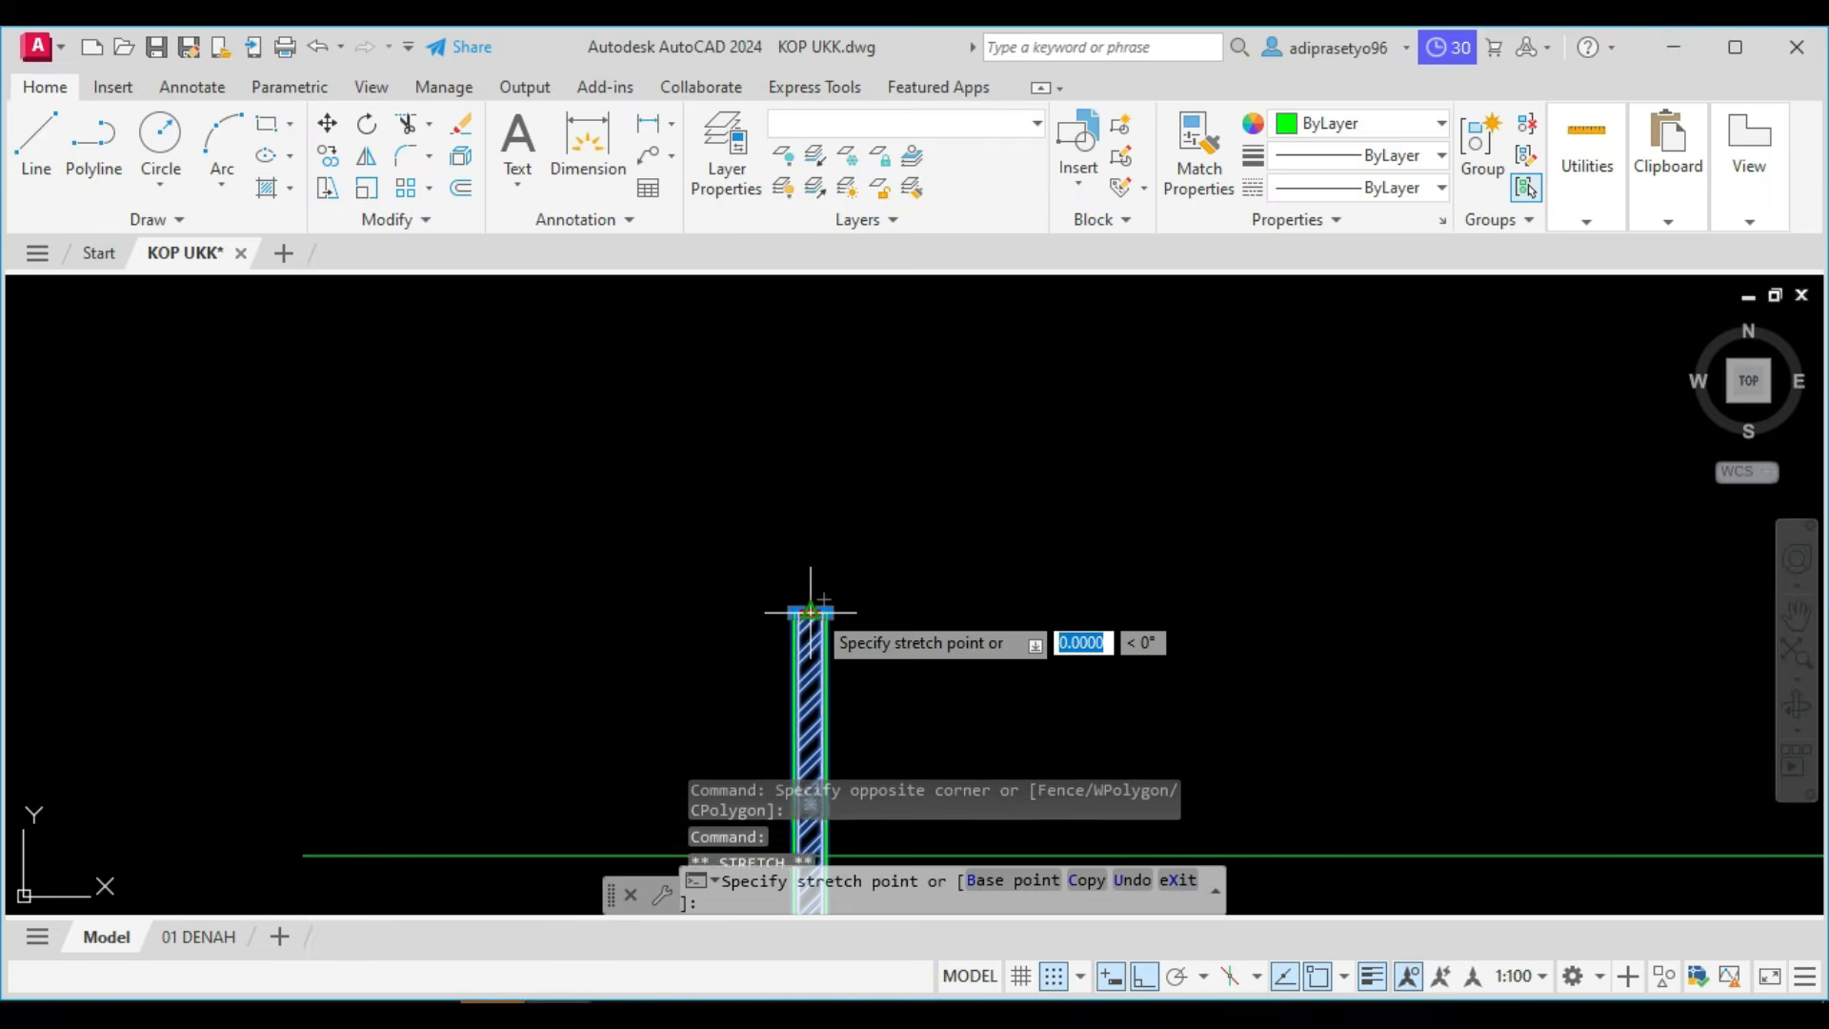
scroll(810, 613, down, 8)
scroll(828, 498, up, 8)
middle_drag(682, 387, 657, 555)
scroll(640, 544, up, 5)
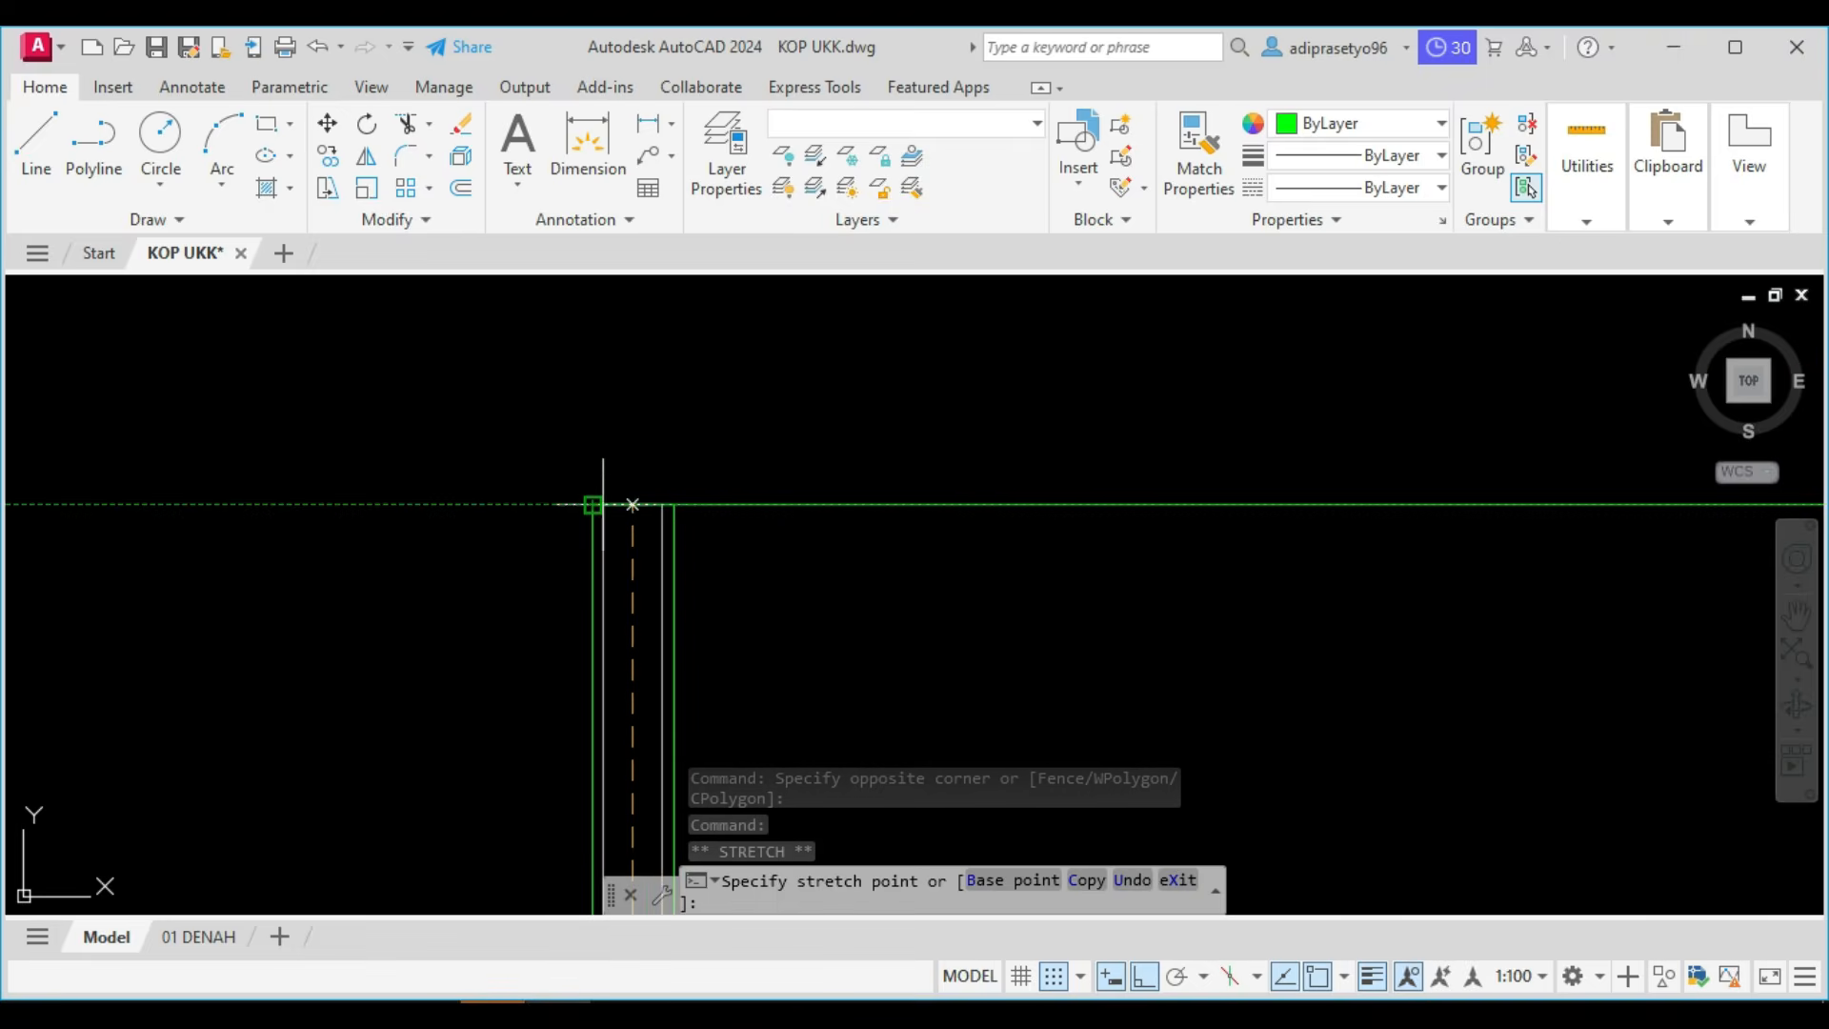
click(629, 505)
scroll(642, 510, down, 5)
key(Escape)
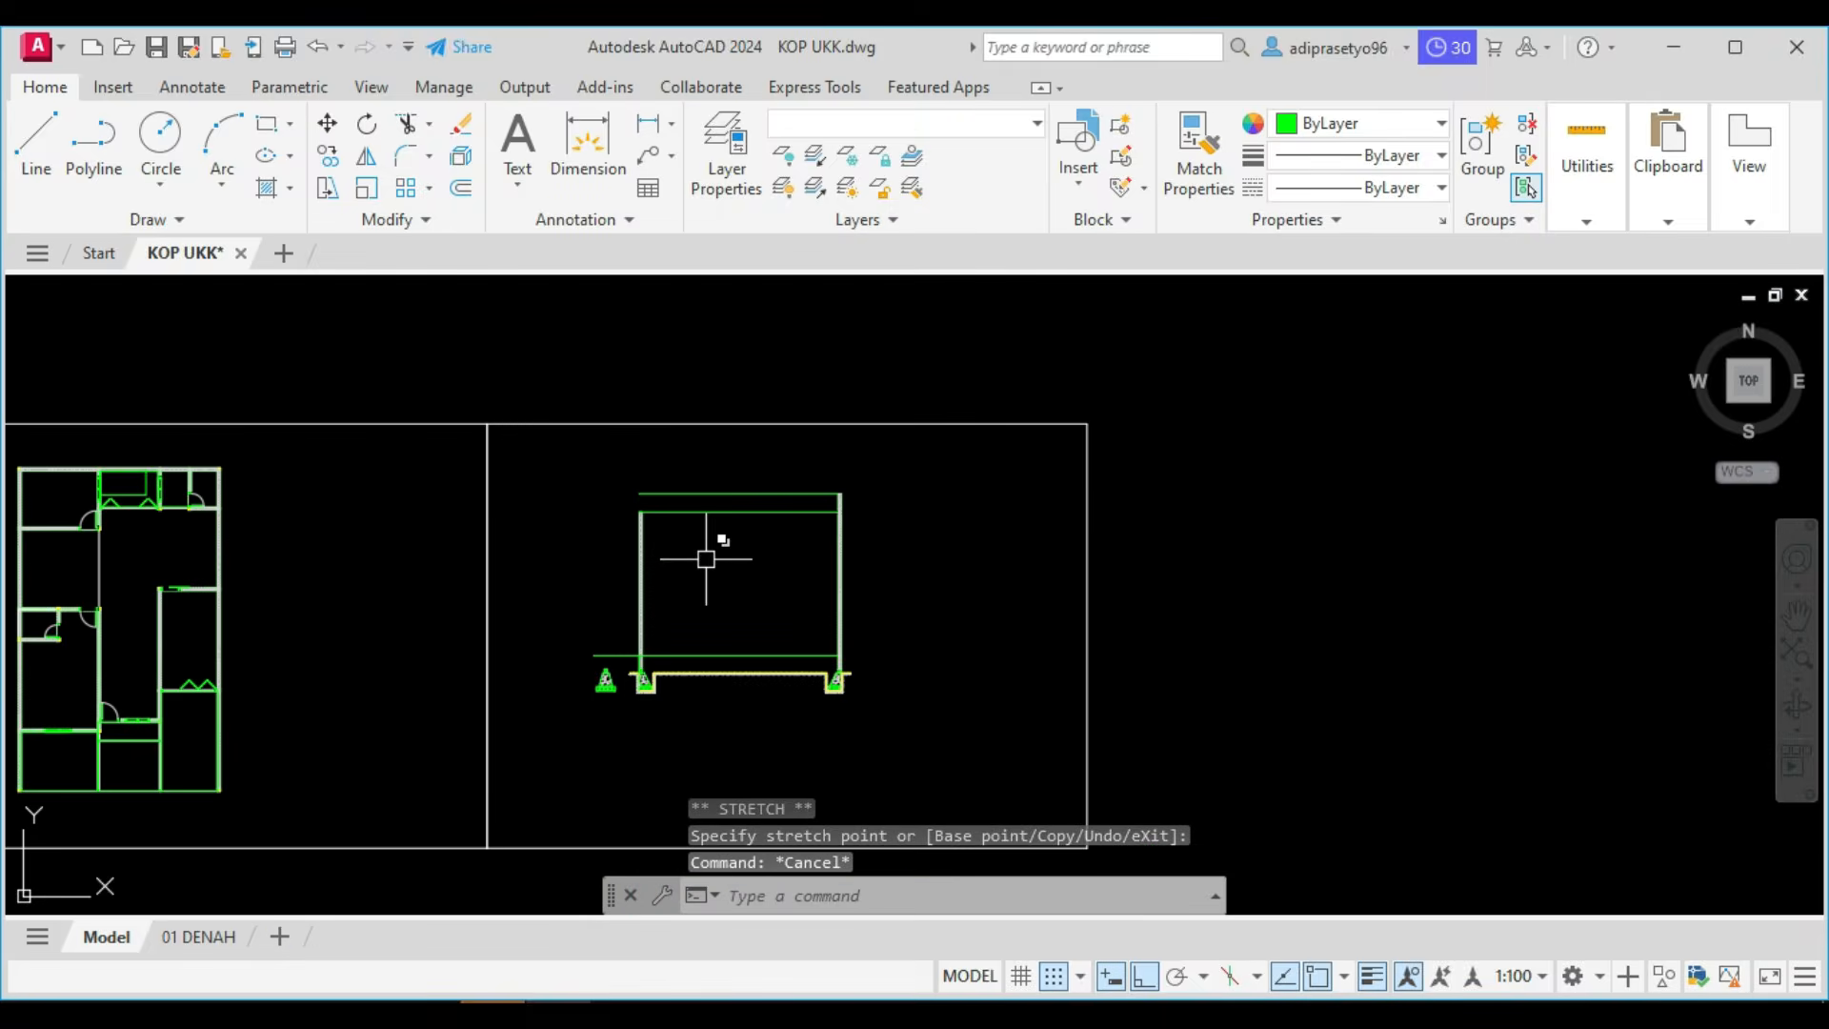
Check the POTONGAN work list above the drawing sheets for the task that follows the walls.
scroll(735, 541, up, 5)
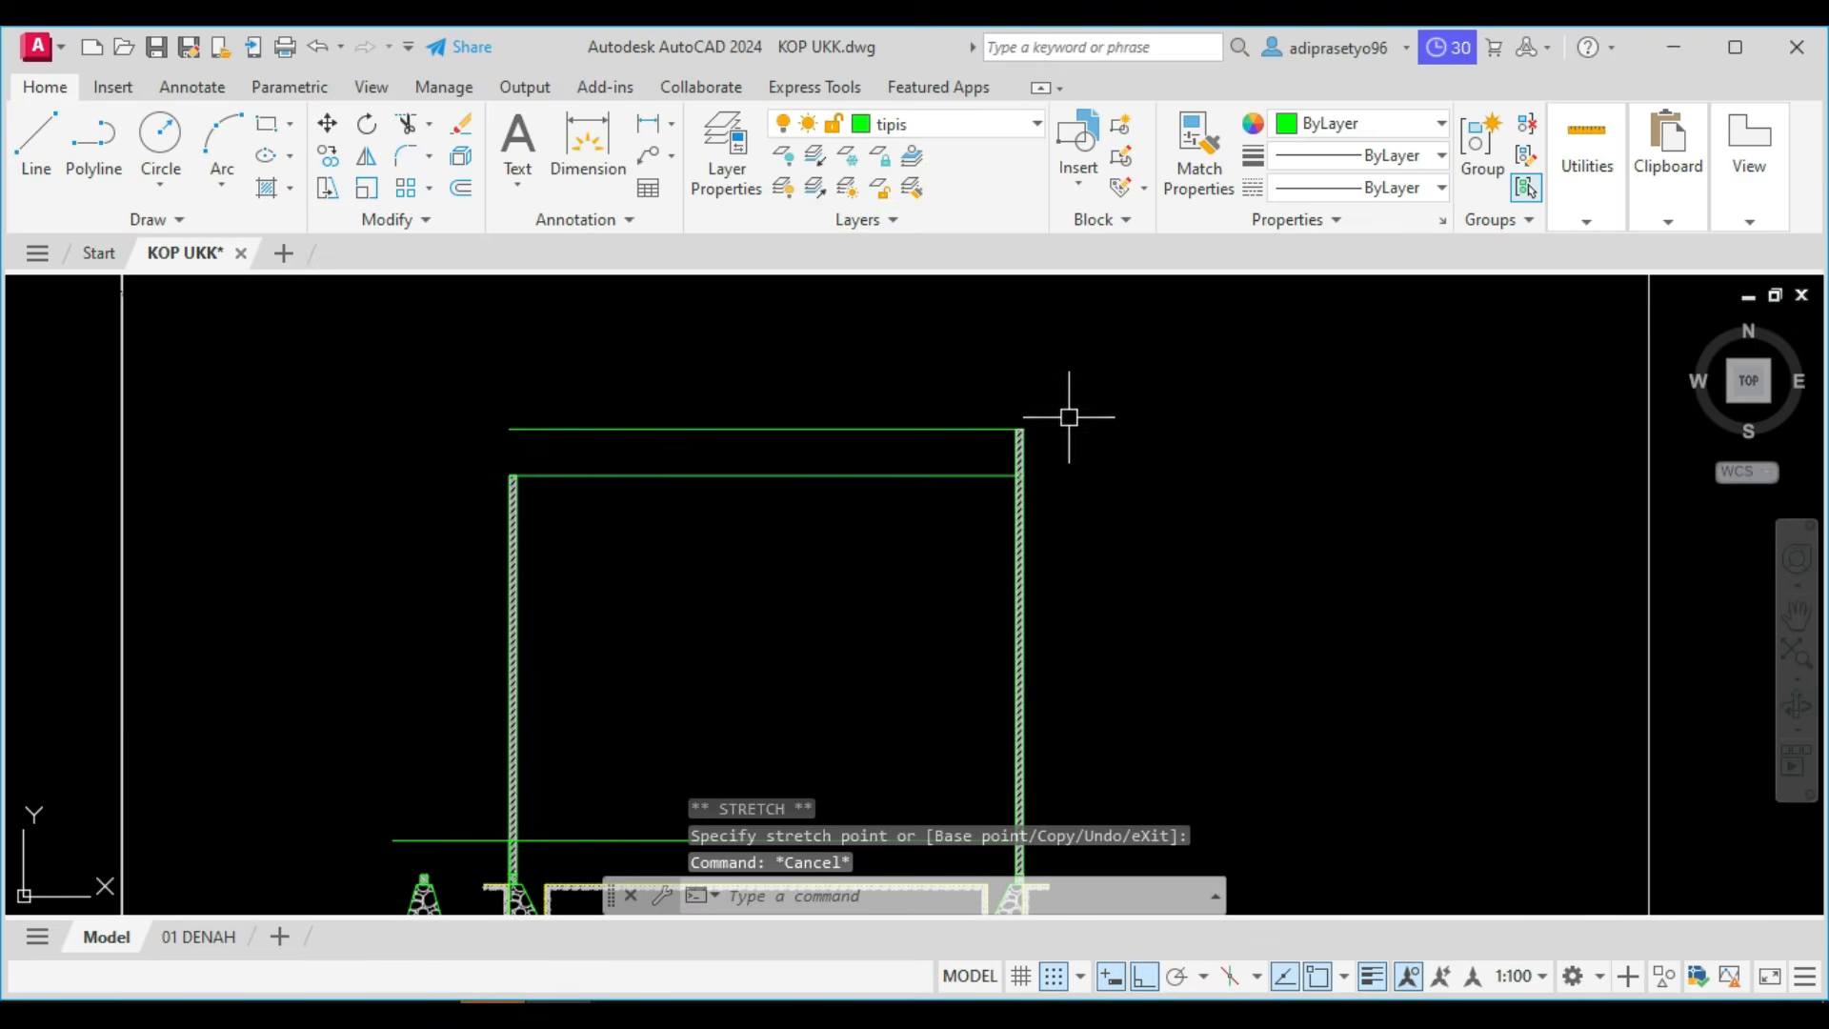
mouse_move(880, 587)
middle_down()
mouse_move(972, 502)
mouse_move(1004, 779)
mouse_move(922, 633)
mouse_move(982, 851)
middle_up()
scroll(909, 515, down, 3)
scroll(999, 751, down, 4)
middle_drag(980, 560, 989, 766)
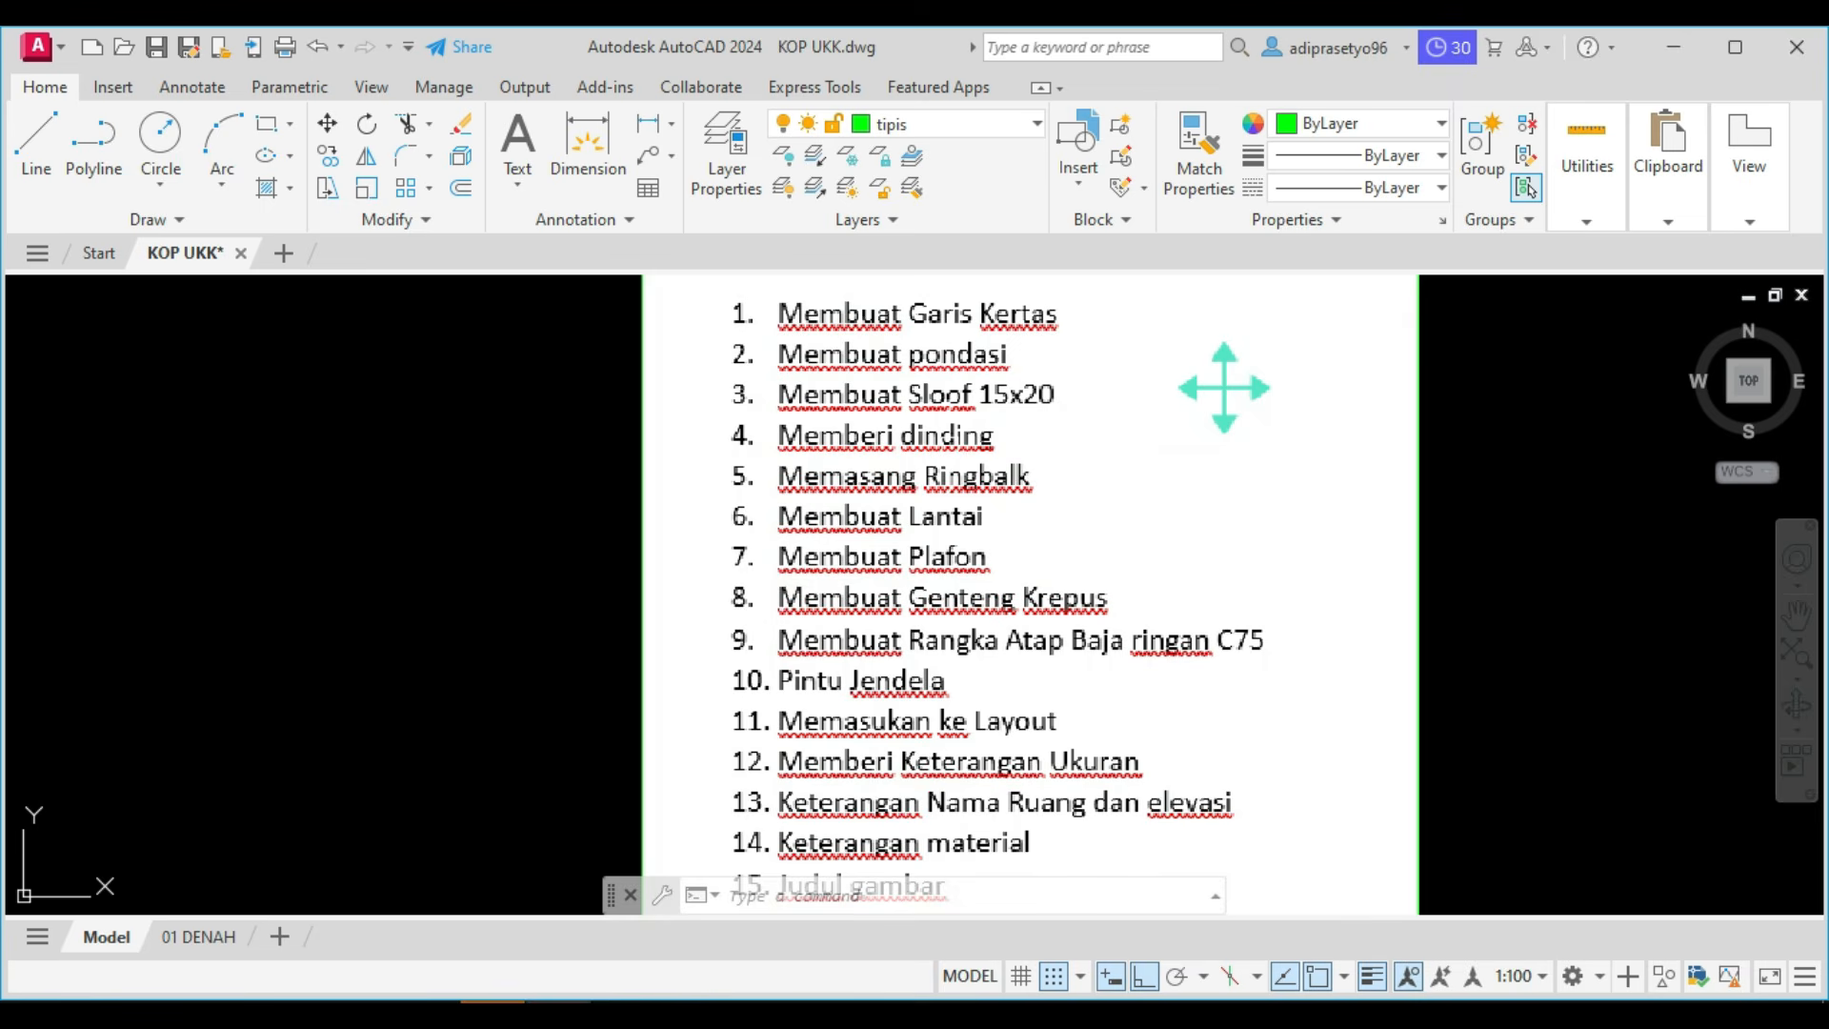
scroll(1057, 430, down, 3)
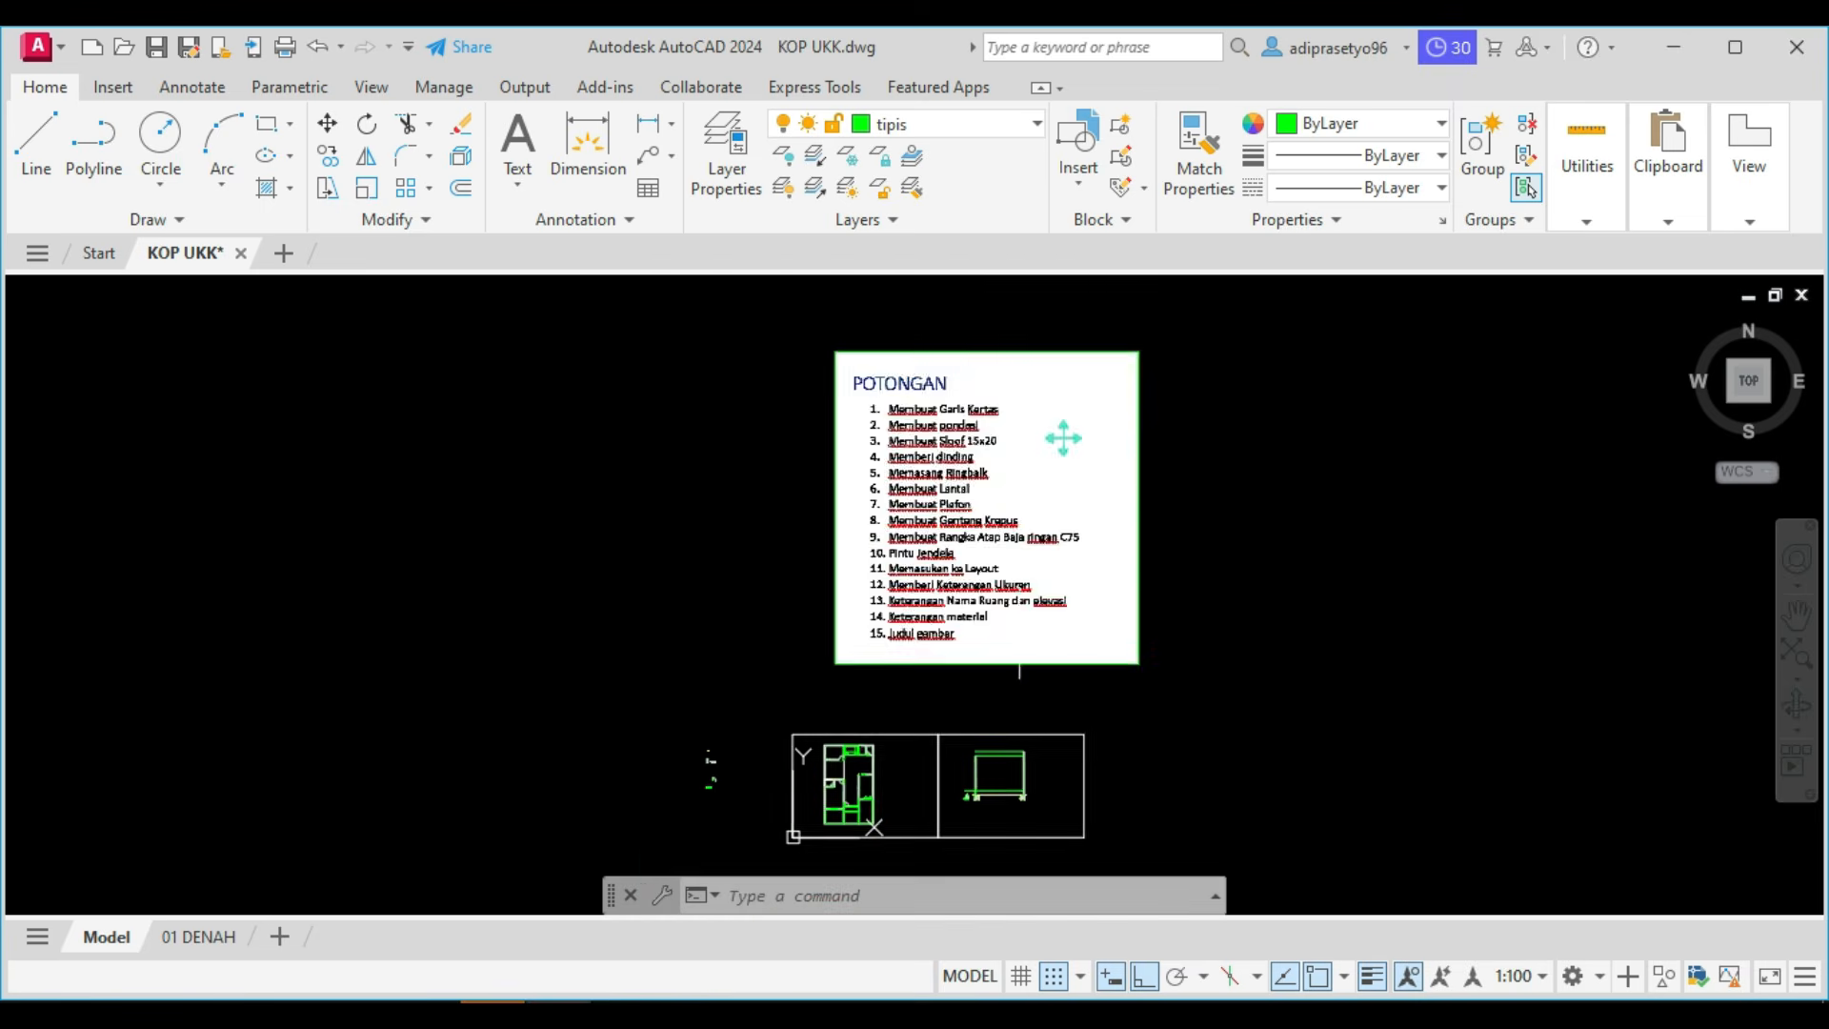
middle_drag(1057, 571, 1029, 438)
Start copying the foundation beam and its hatch from under the left wall, and switch to Foxit PhantomPDF to check the Potongan A levels.
scroll(927, 678, up, 3)
scroll(967, 583, up, 3)
scroll(967, 583, up, 3)
middle_drag(991, 600, 858, 593)
scroll(821, 587, up, 5)
click(742, 434)
click(878, 608)
text(co)
key(Return)
scroll(951, 548, down, 5)
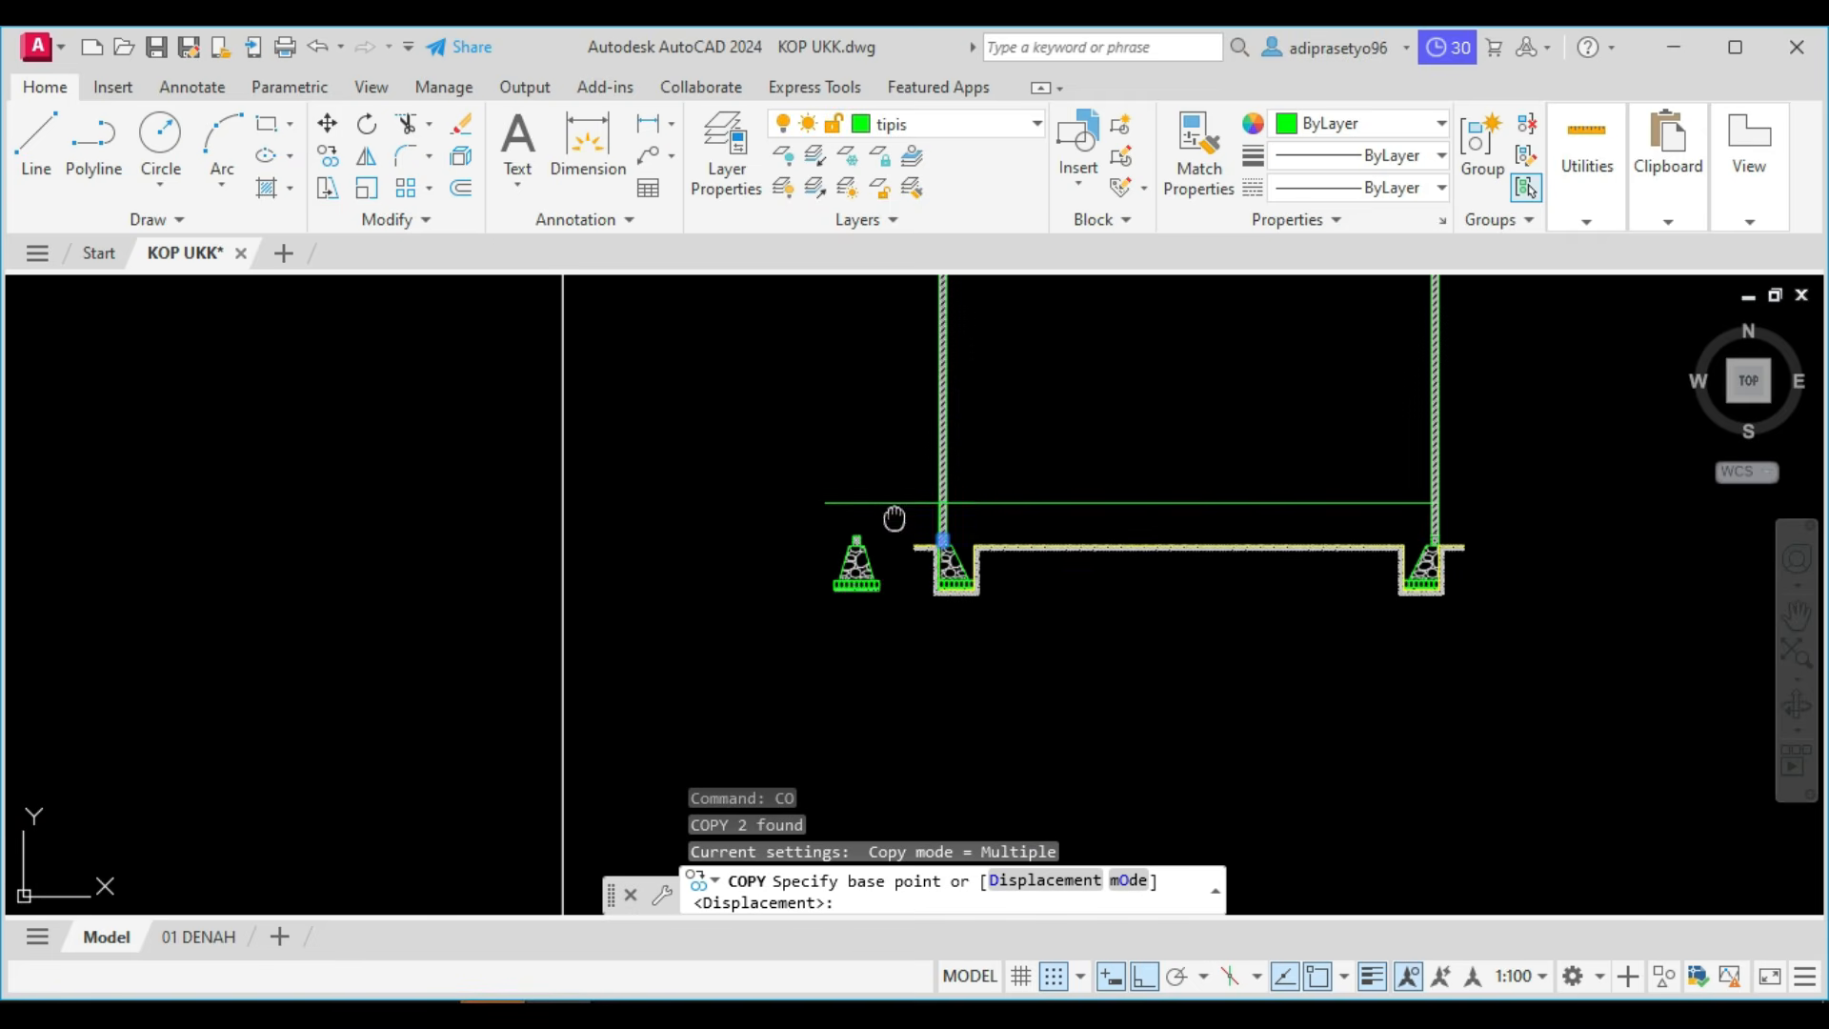
middle_drag(889, 518, 893, 616)
click(495, 1014)
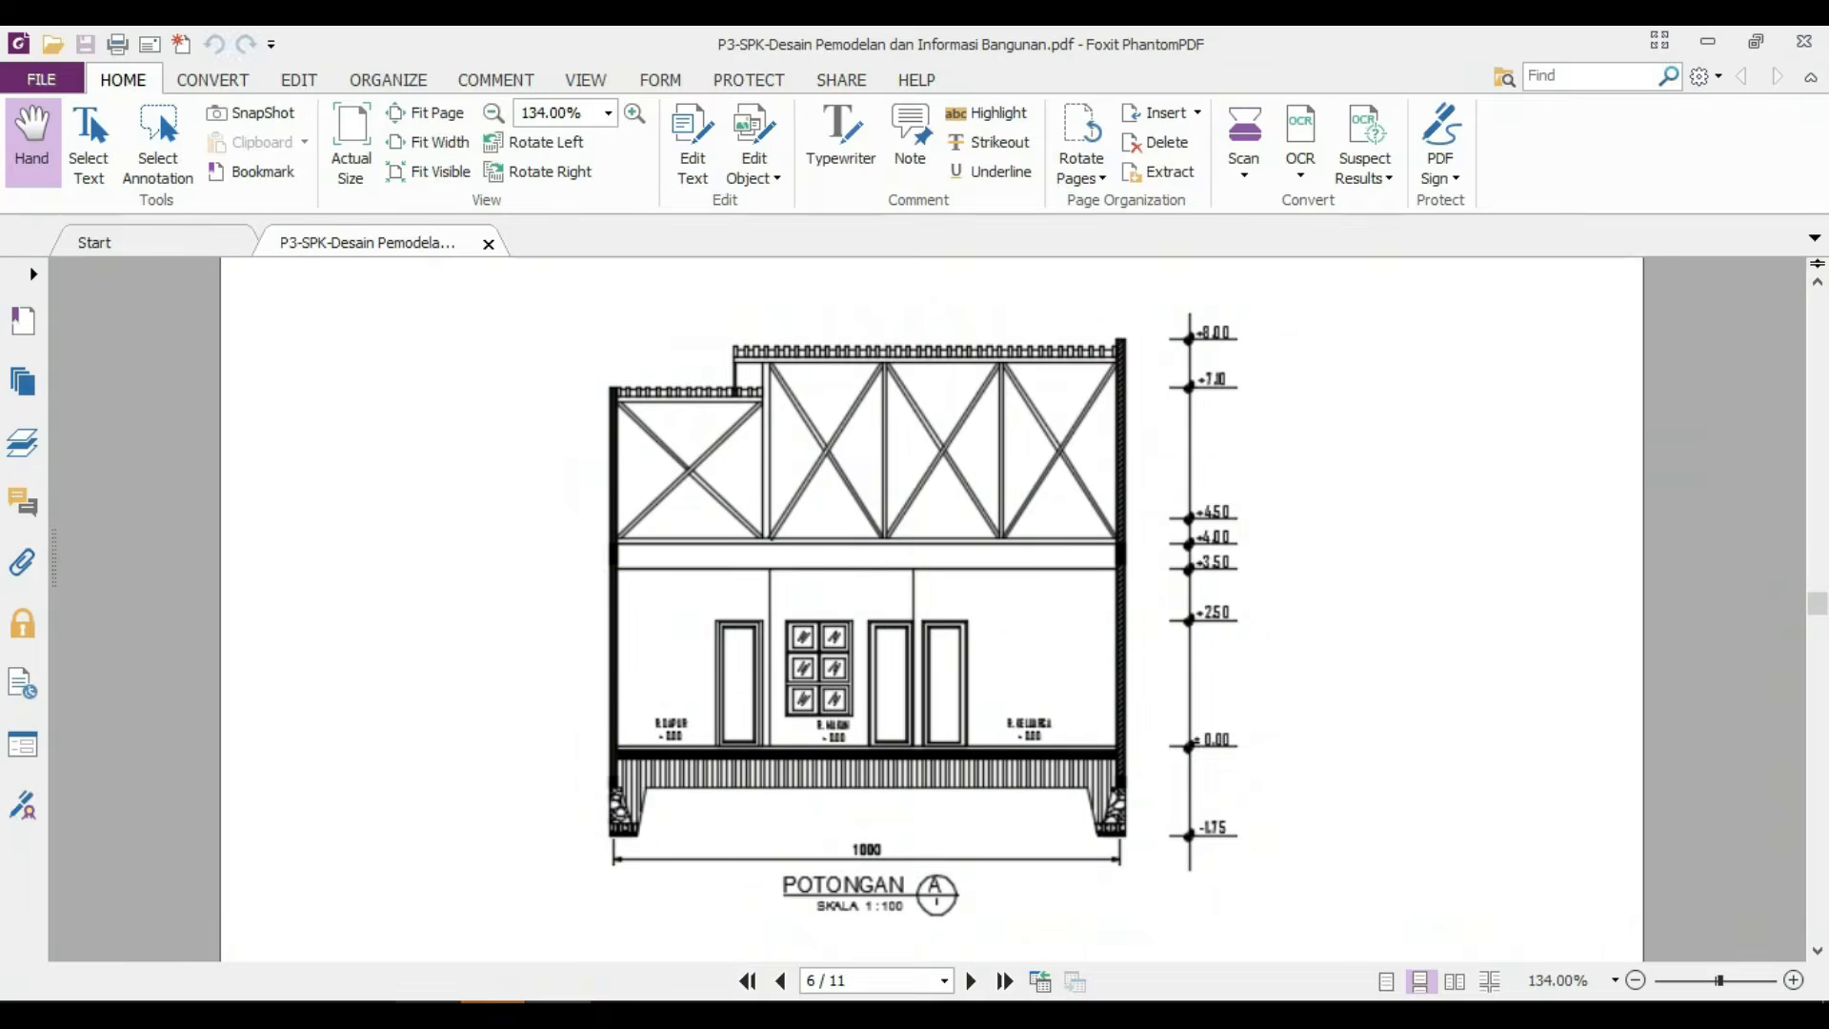
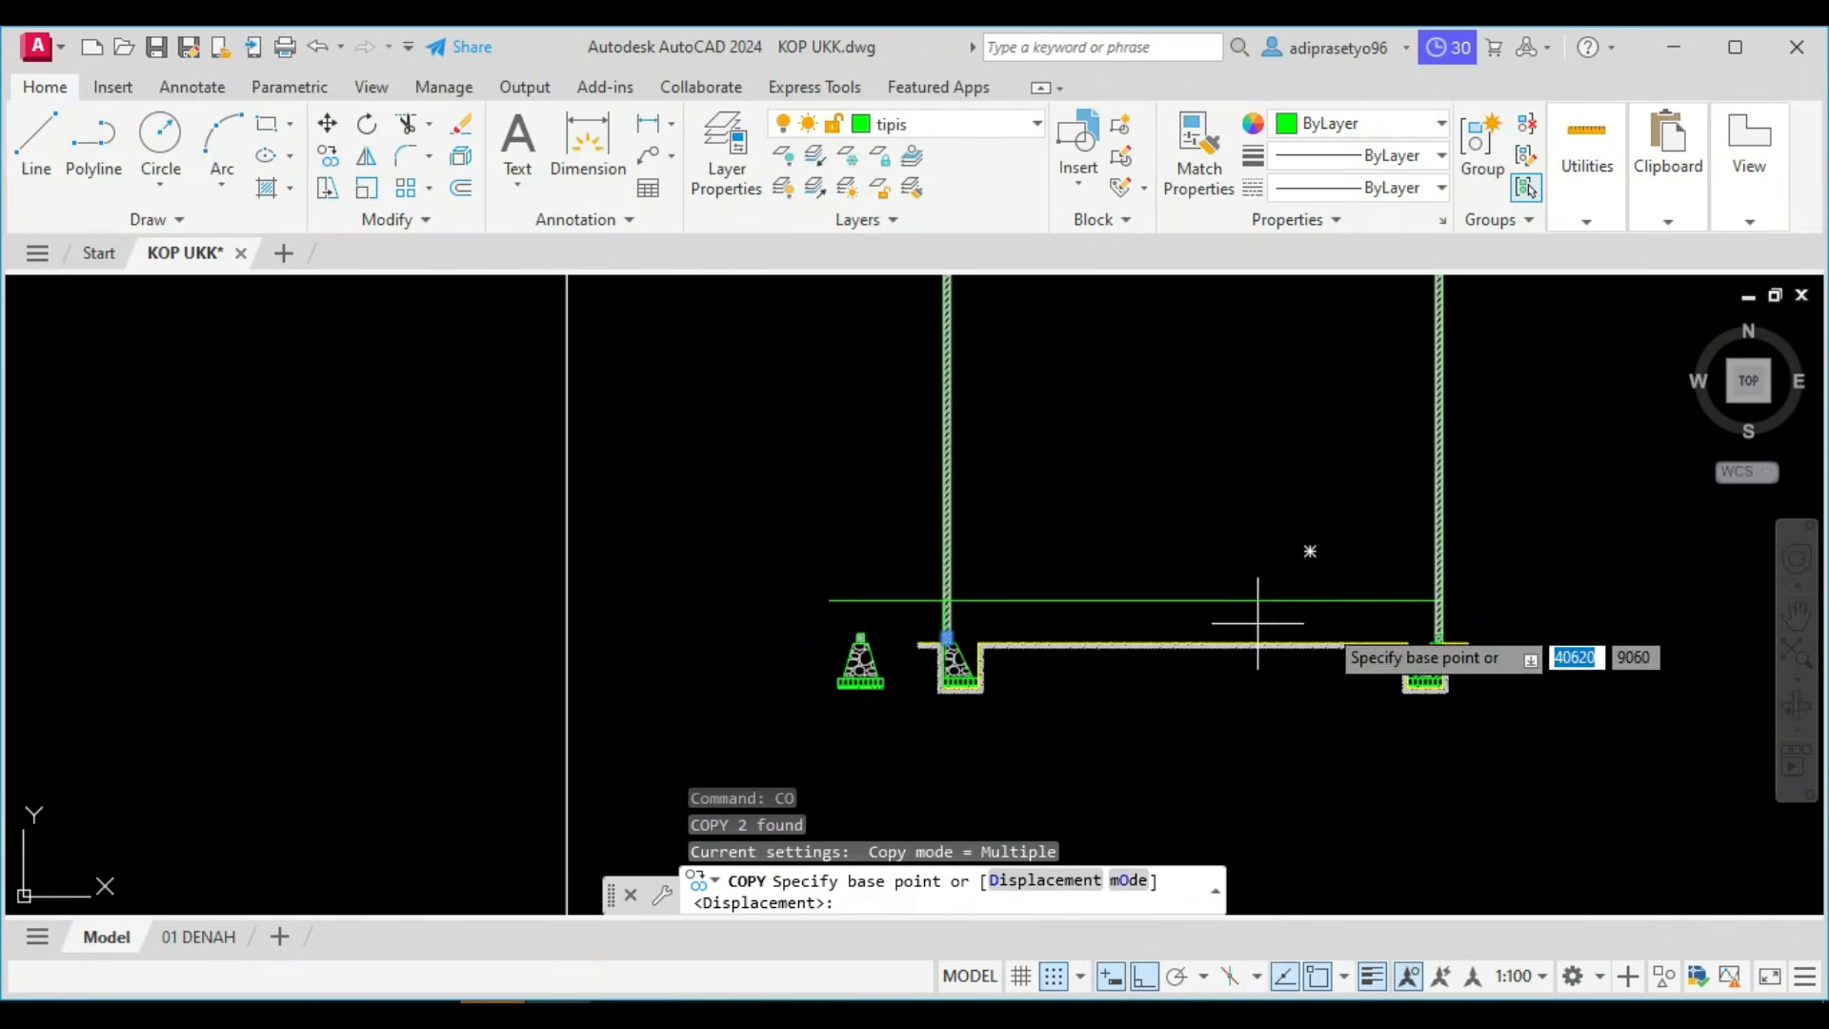
Copy the foundation beams and hatches under both walls straight up, so their tops meet the floor line.
key(Escape)
scroll(845, 641, up, 3)
scroll(614, 583, up, 2)
click(543, 461)
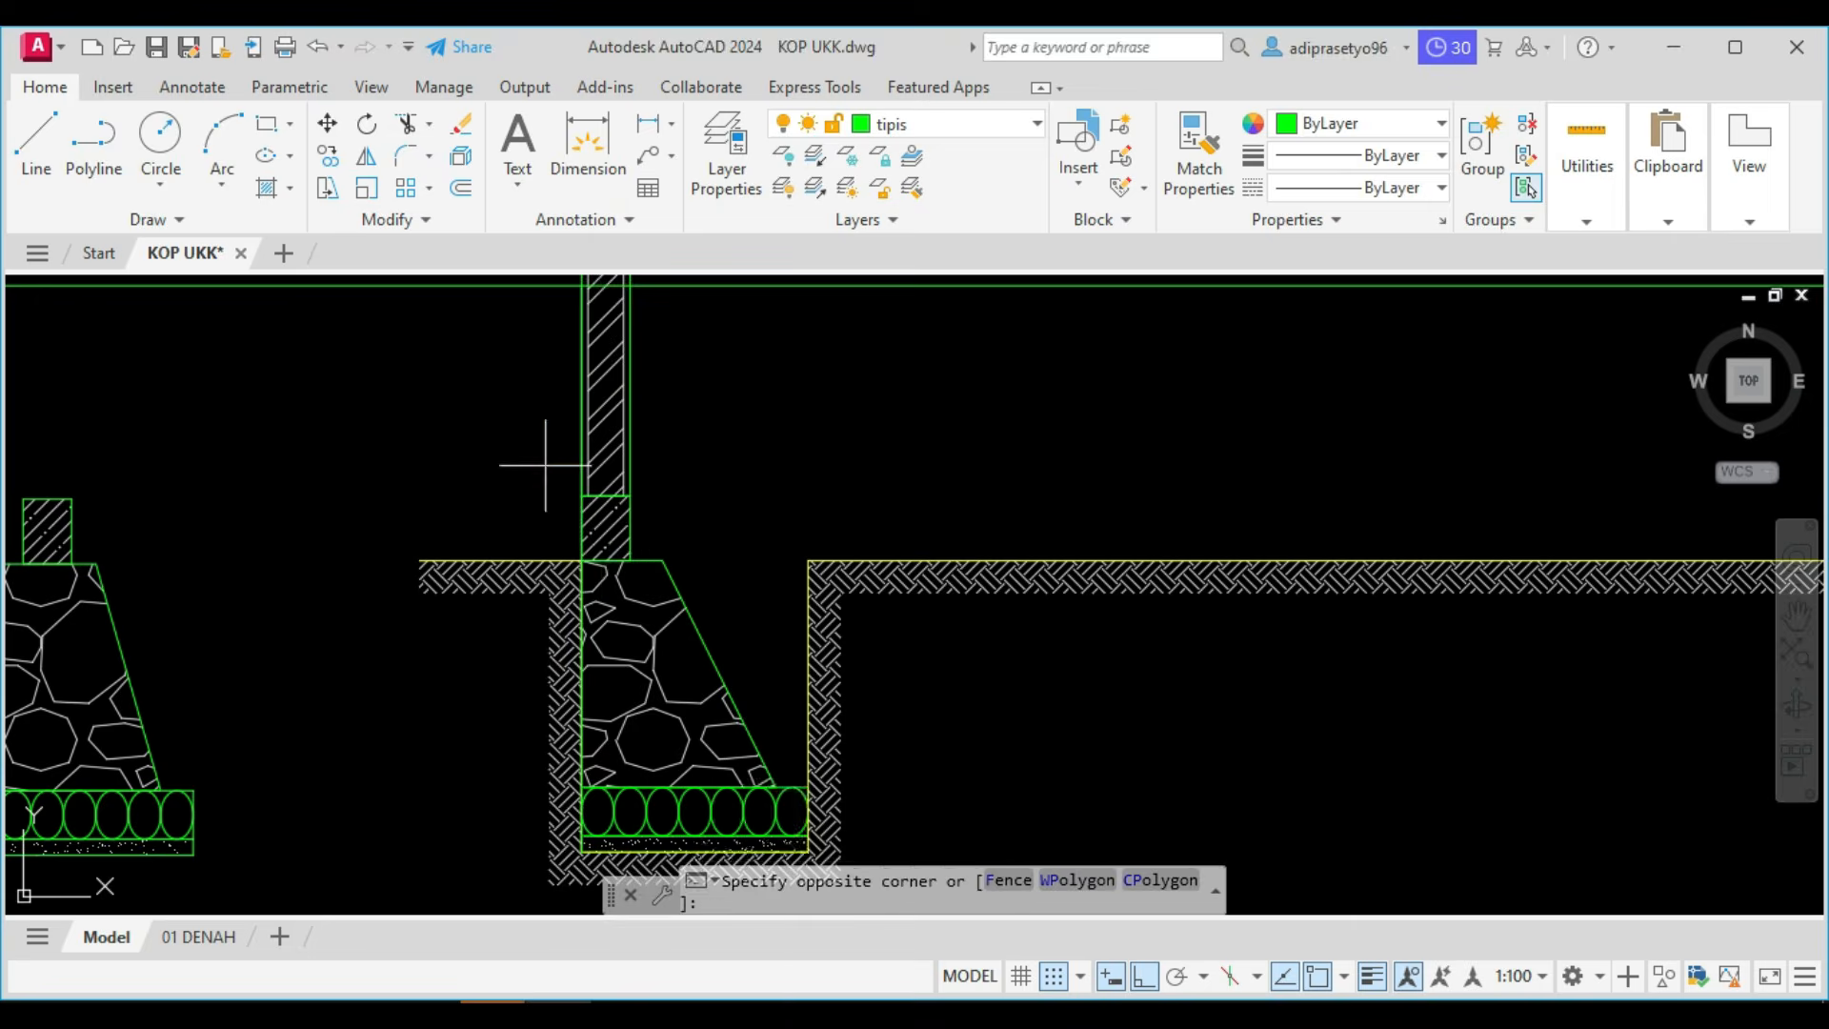
click(640, 599)
scroll(639, 599, down, 3)
middle_drag(1233, 592, 428, 552)
scroll(1055, 505, up, 4)
click(1068, 523)
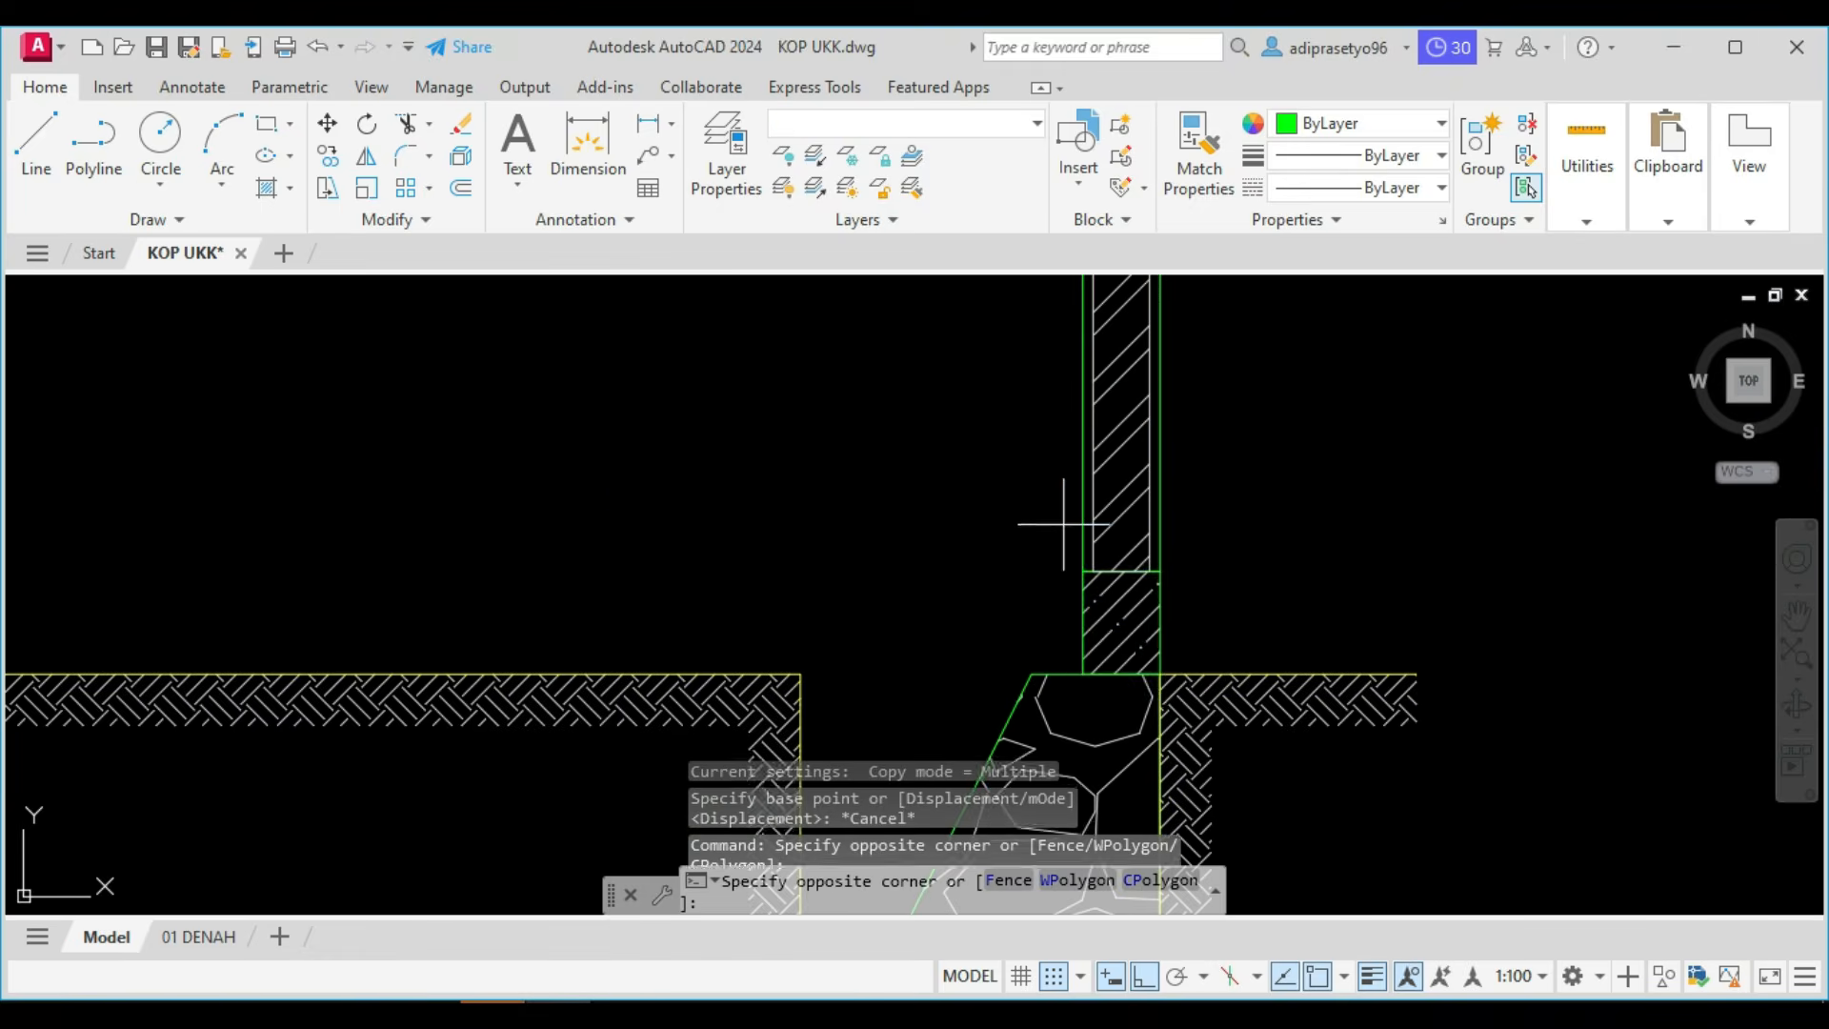
click(1204, 727)
scroll(1191, 714, down, 4)
key(Return)
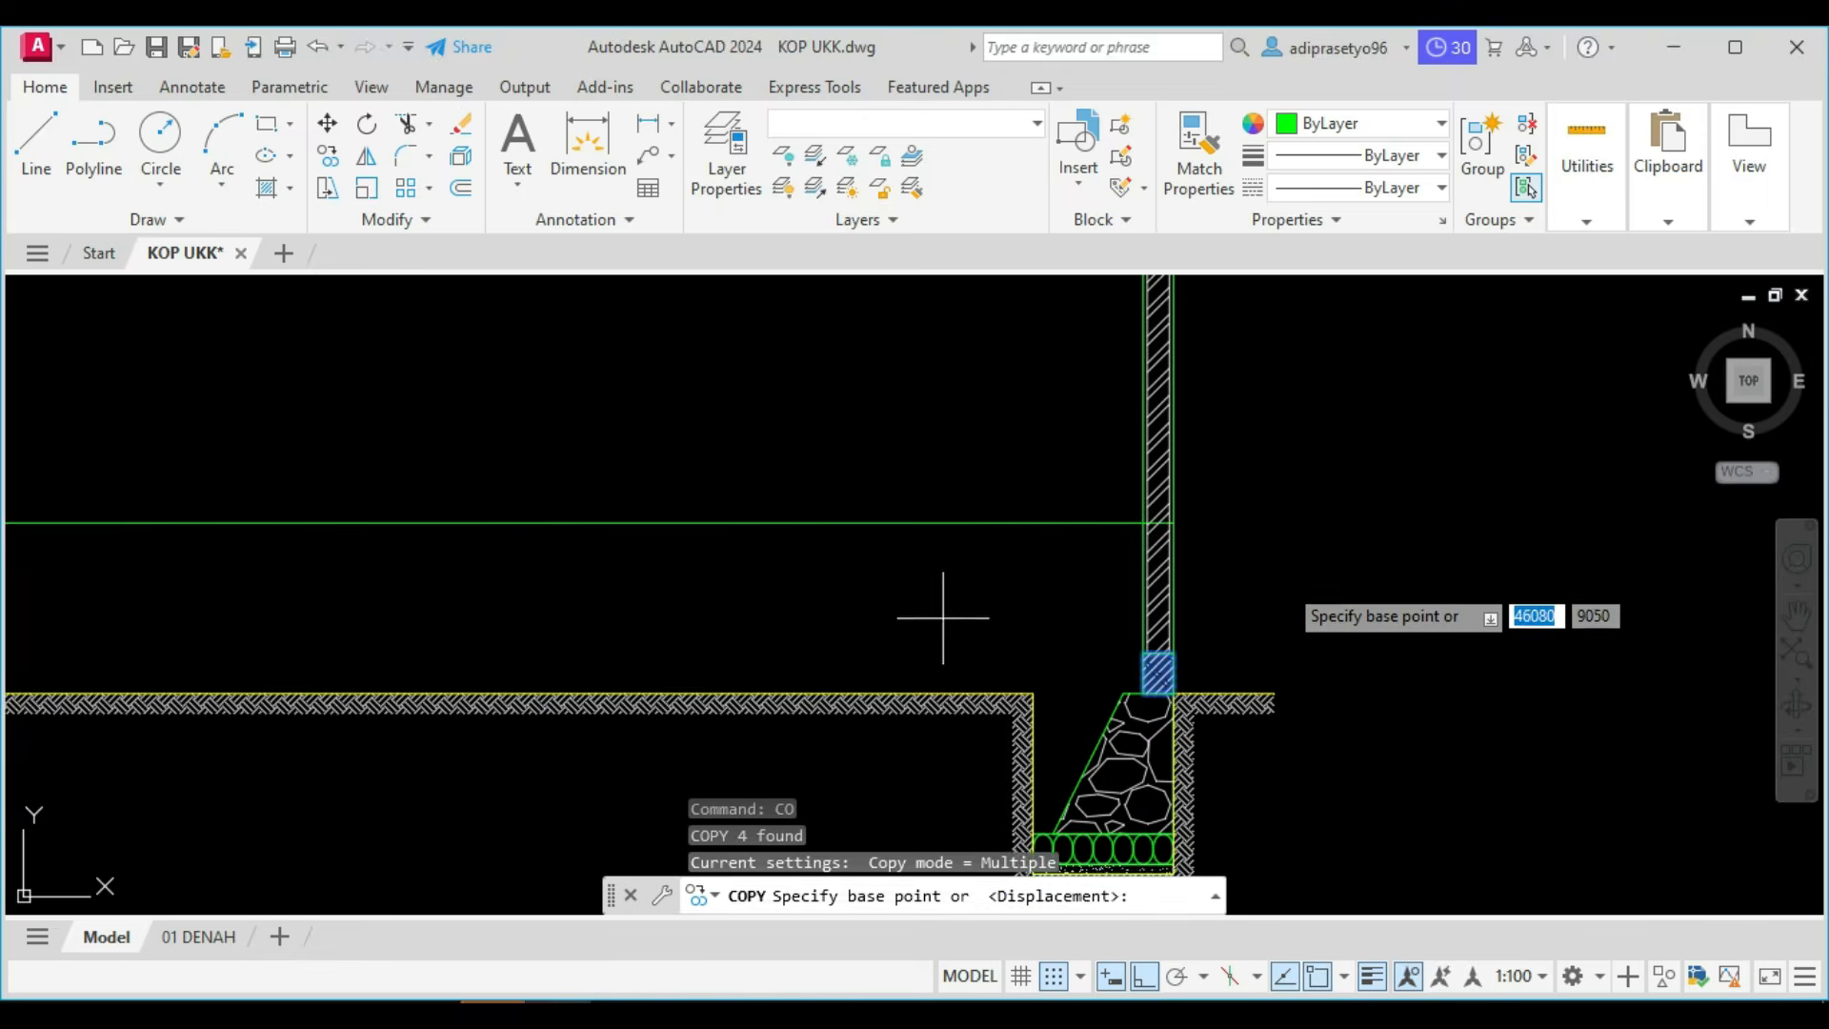
scroll(1294, 614, down, 3)
scroll(1293, 614, up, 4)
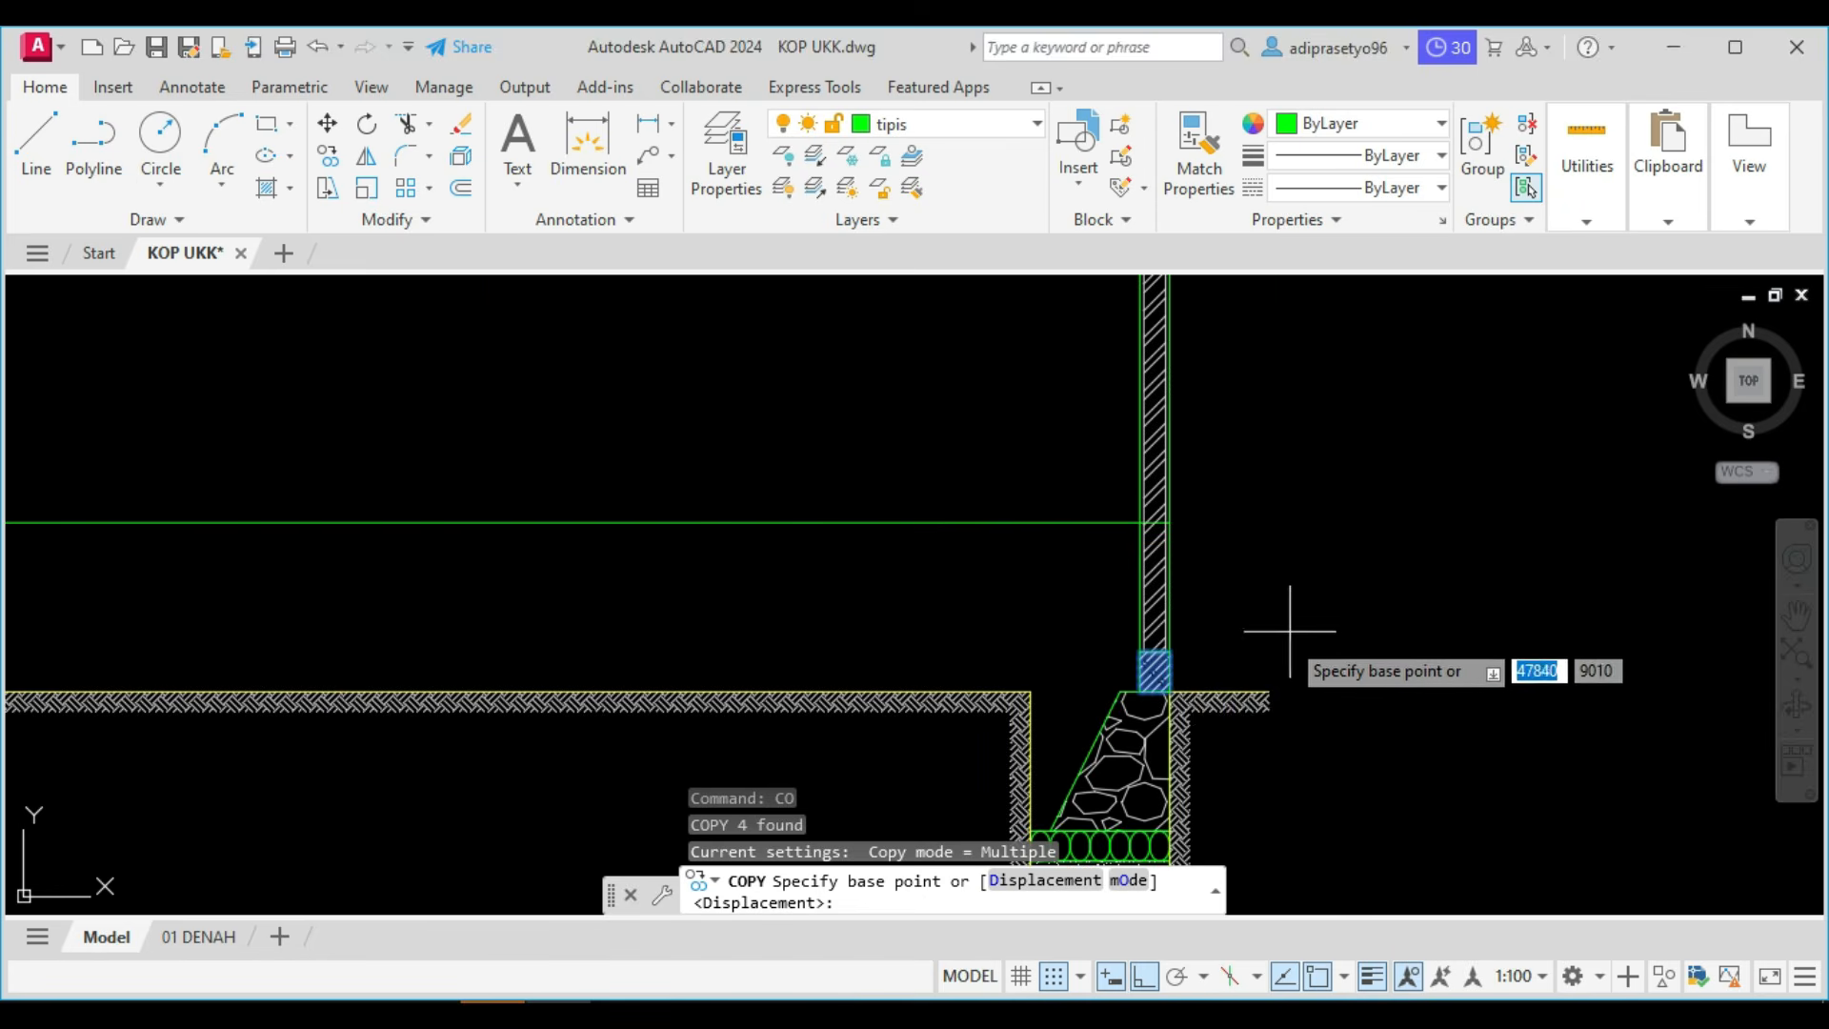
scroll(1167, 681, up, 2)
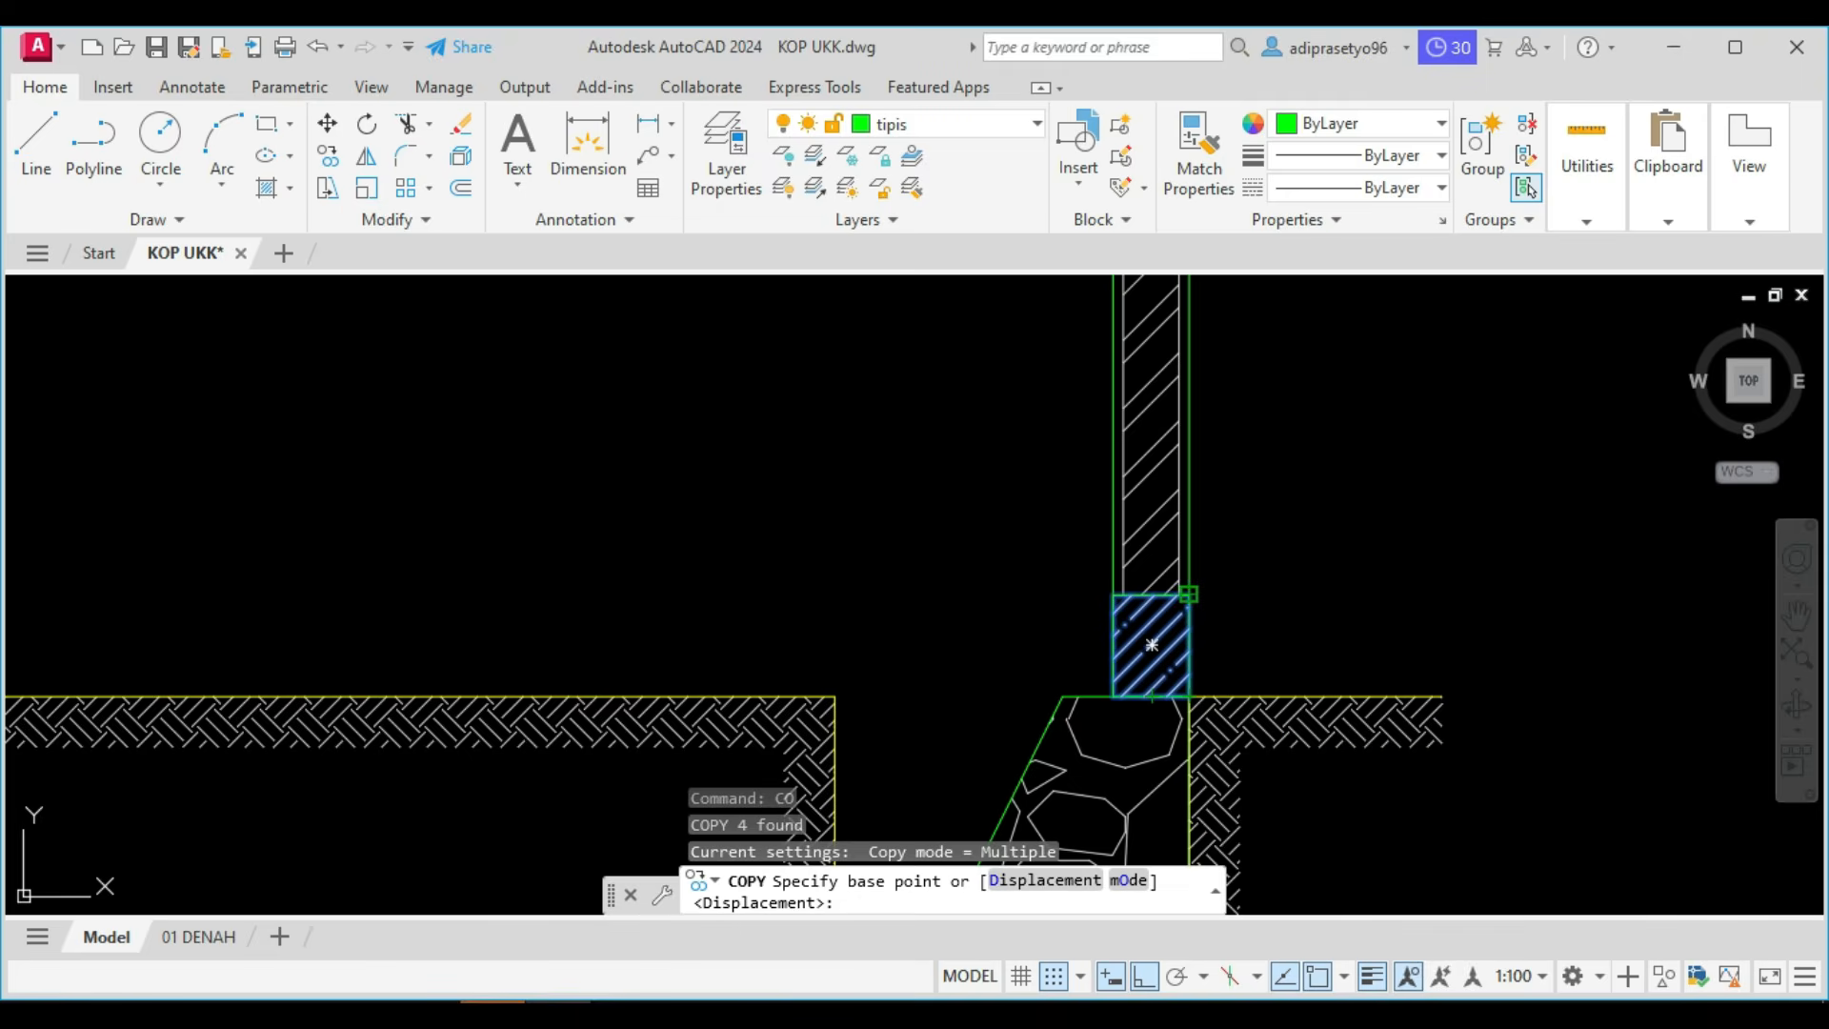
click(1189, 598)
scroll(1188, 599, down, 3)
scroll(1193, 505, up, 3)
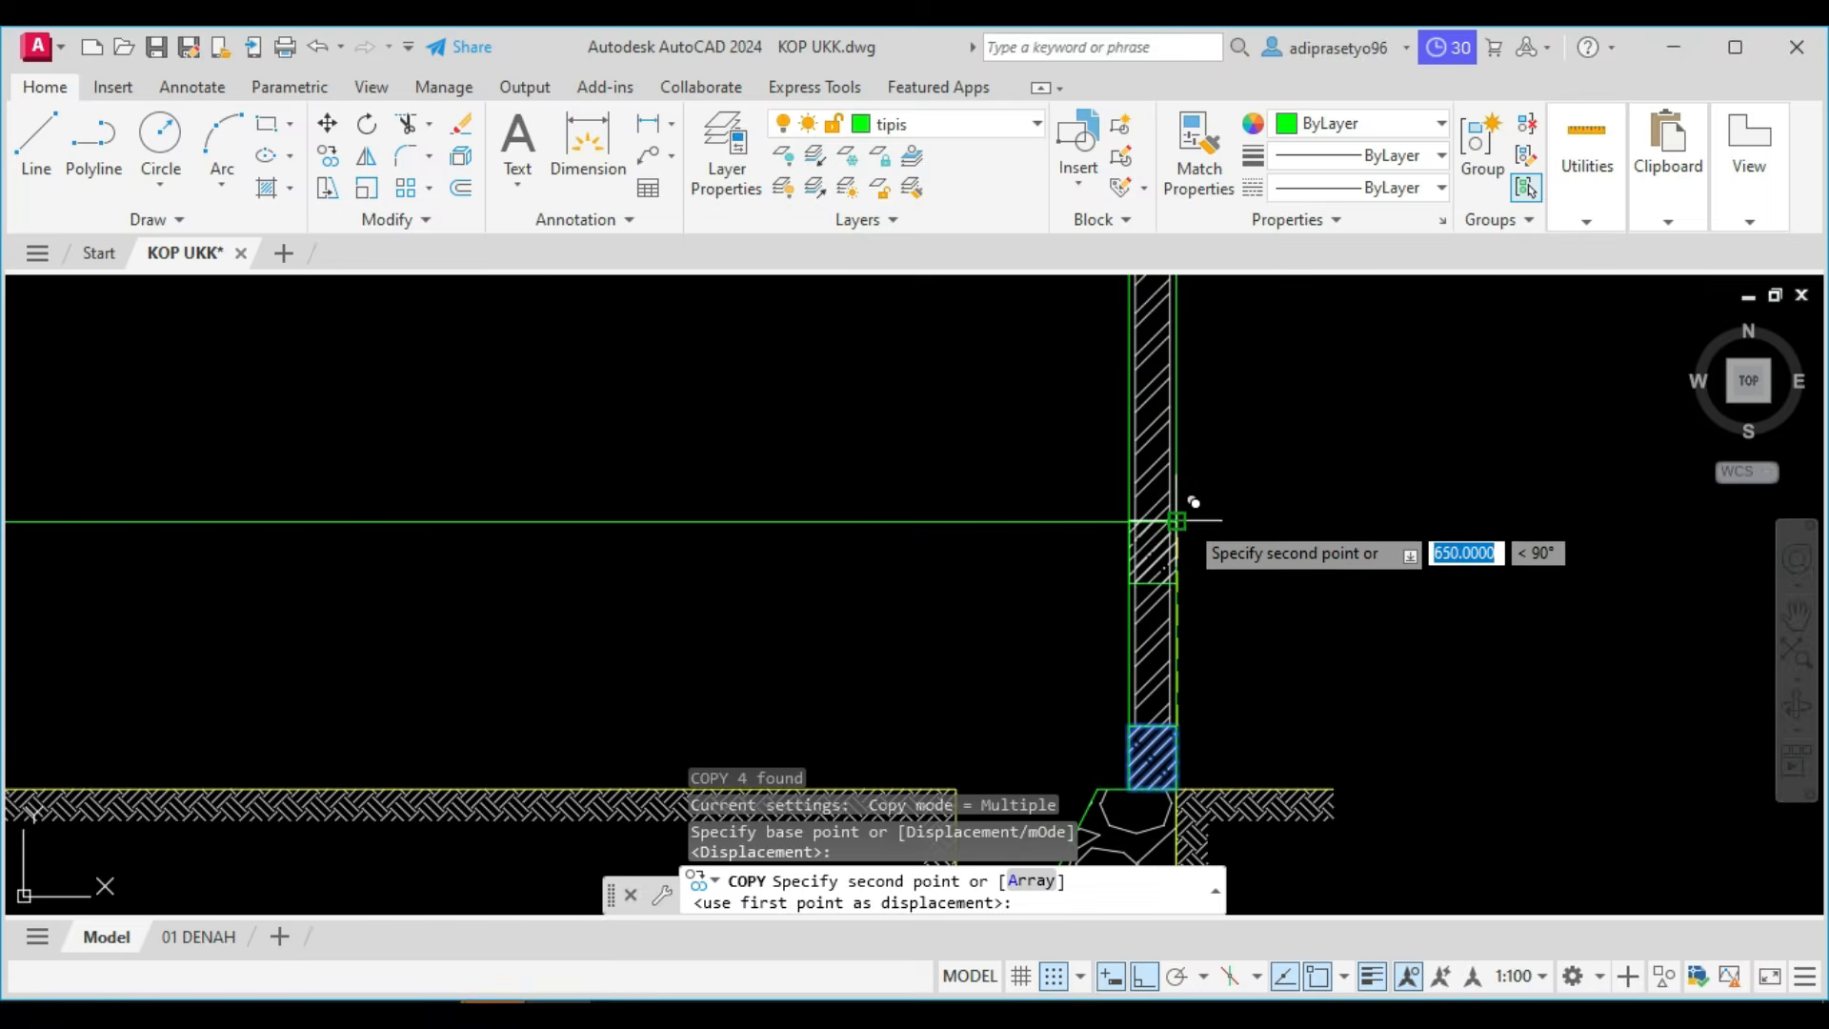
click(1178, 520)
scroll(1181, 520, down, 3)
key(Escape)
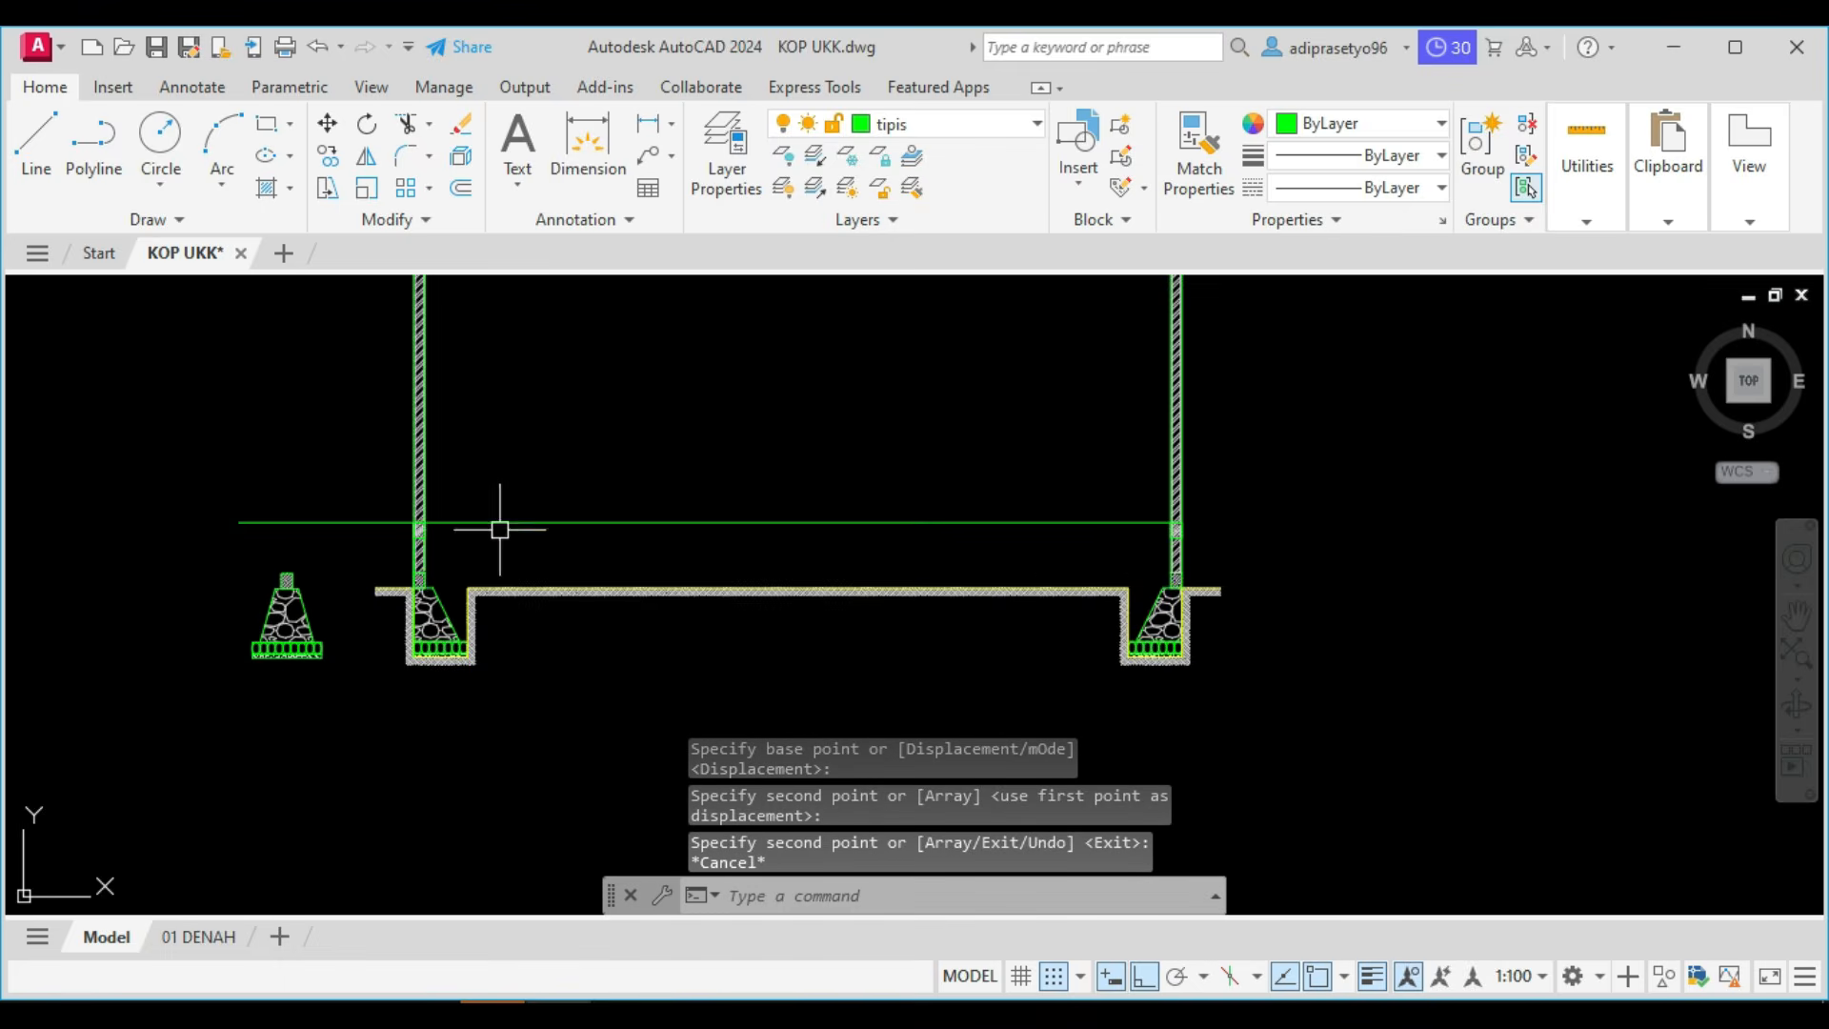
Move the copied beams and hatches on both walls 4000 straight up from the floor line.
scroll(498, 523, up, 3)
click(265, 485)
click(391, 583)
scroll(438, 575, down, 4)
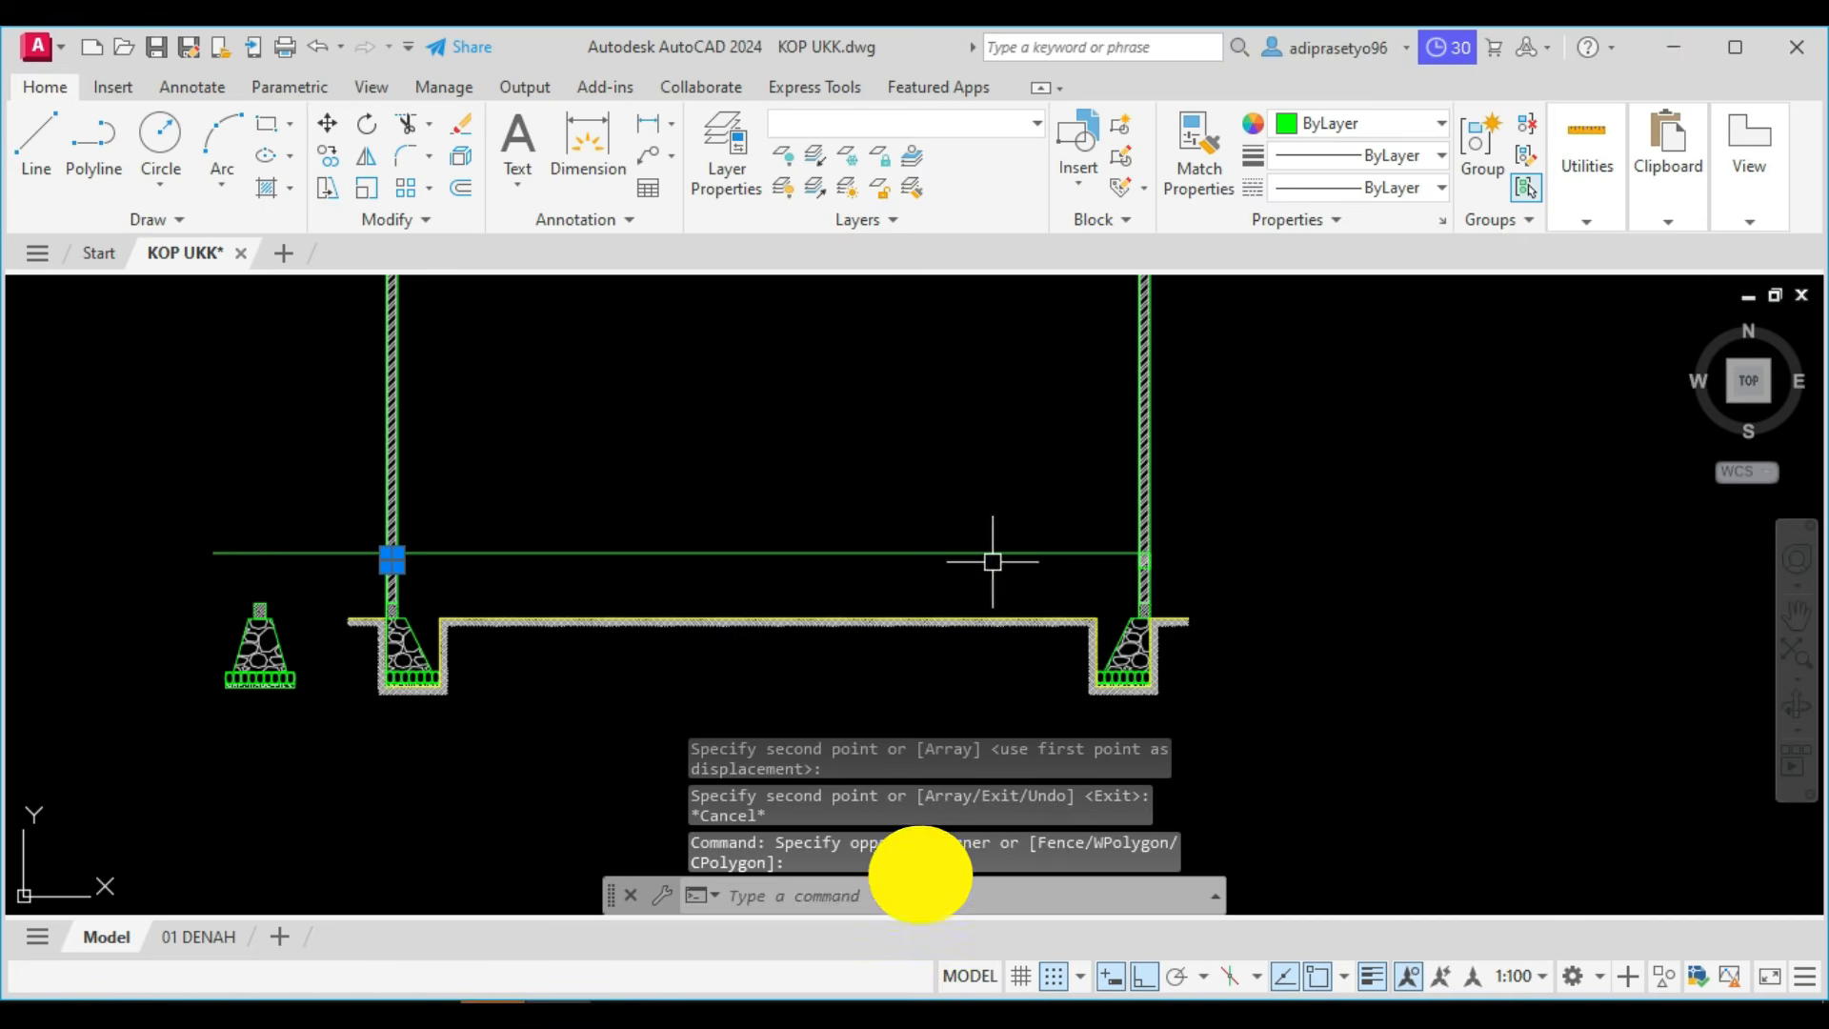
click(1089, 523)
click(1204, 592)
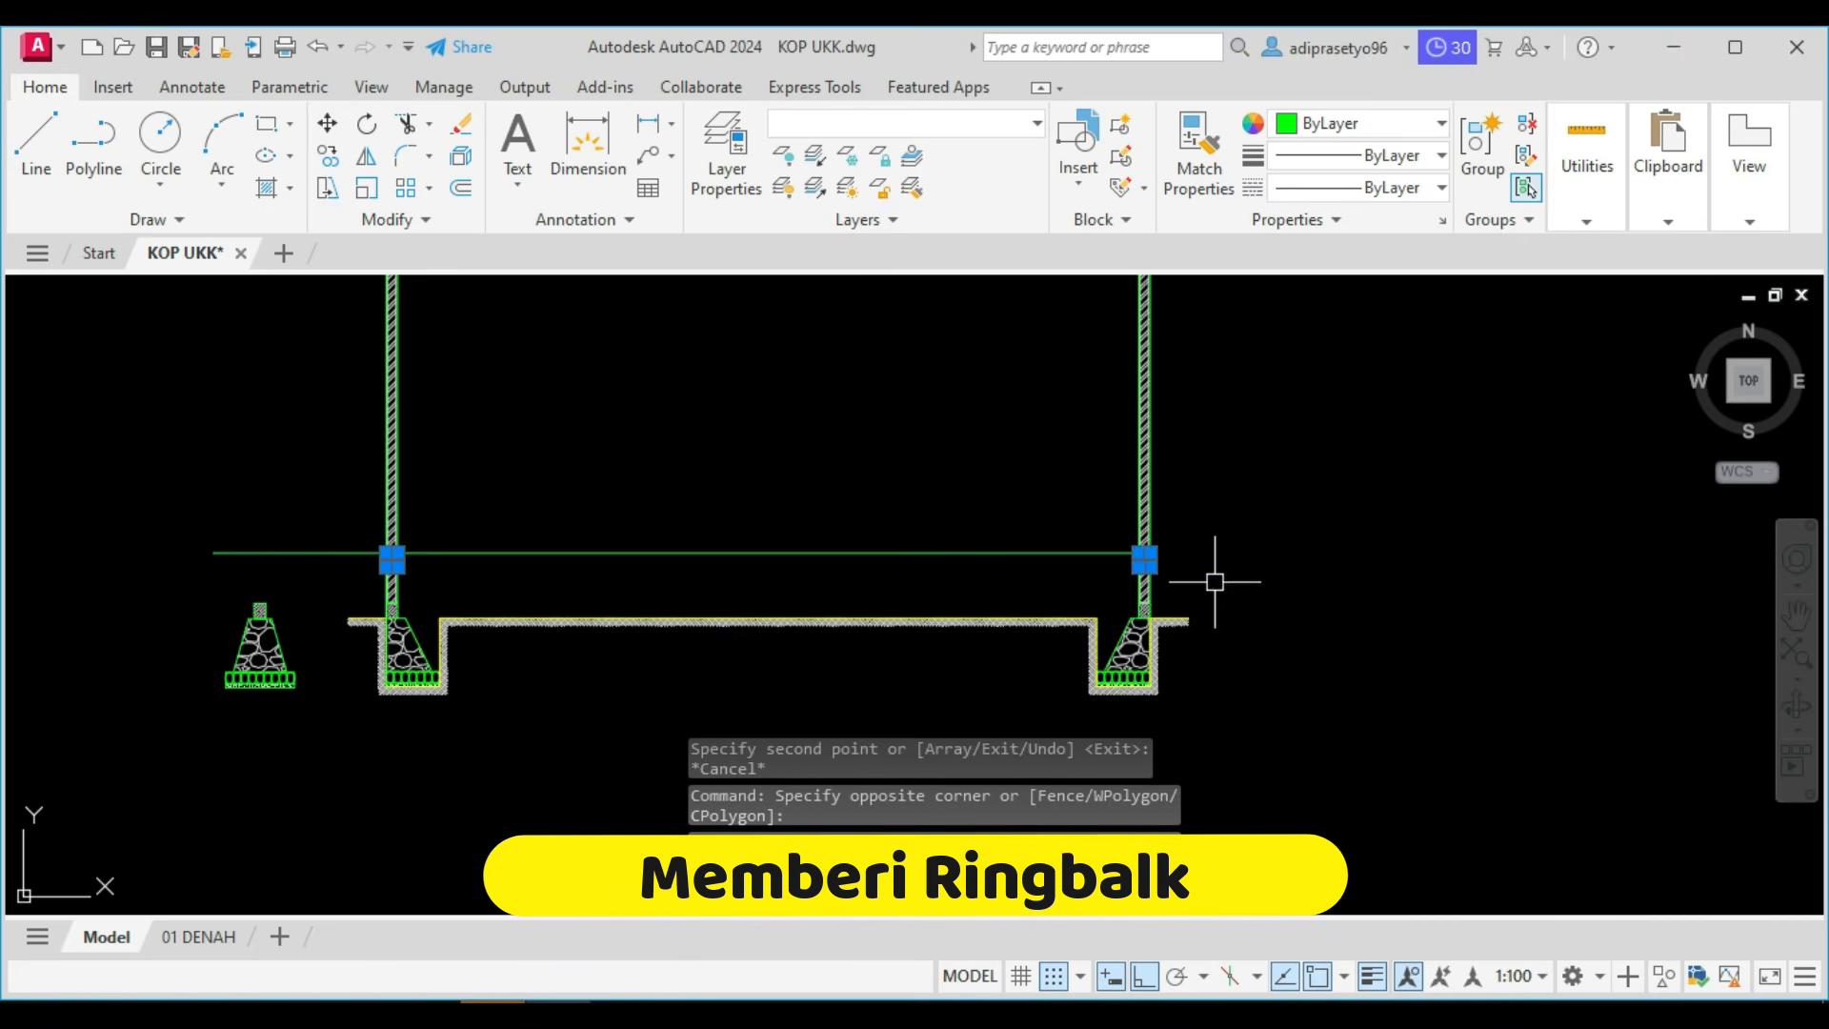
text(M)
key(Return)
click(1291, 566)
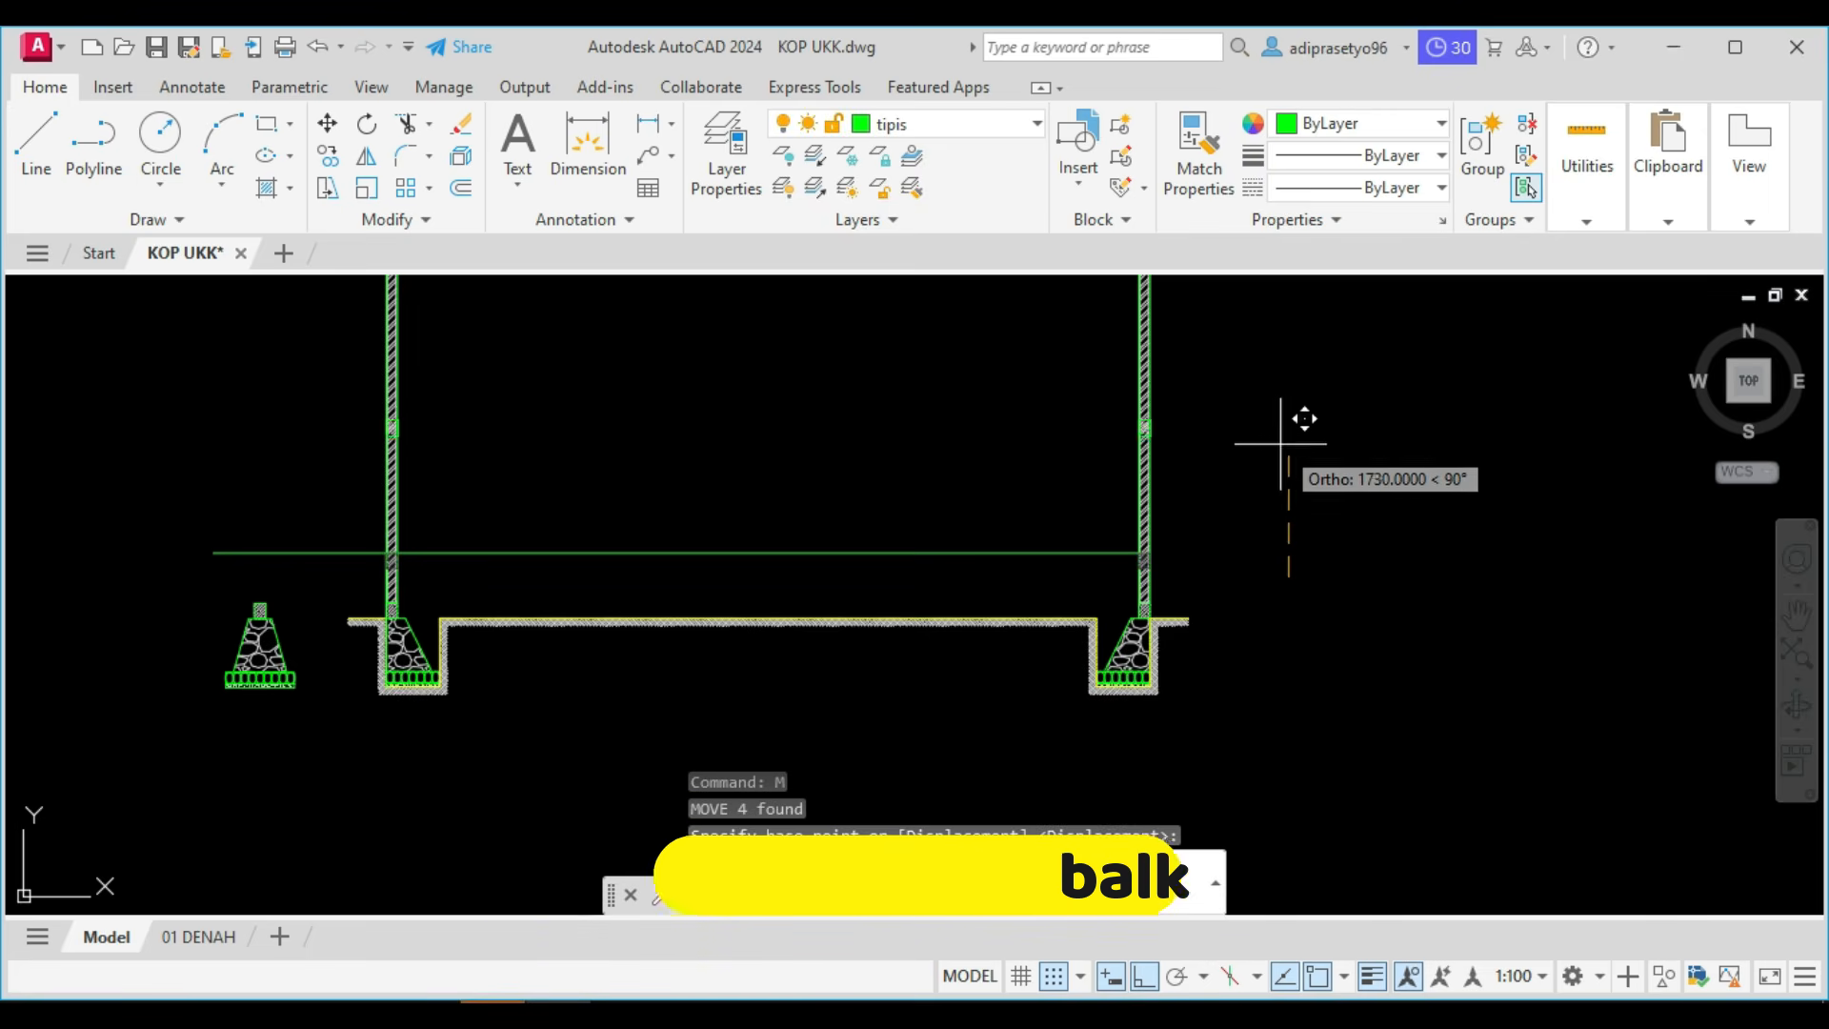
text(4000)
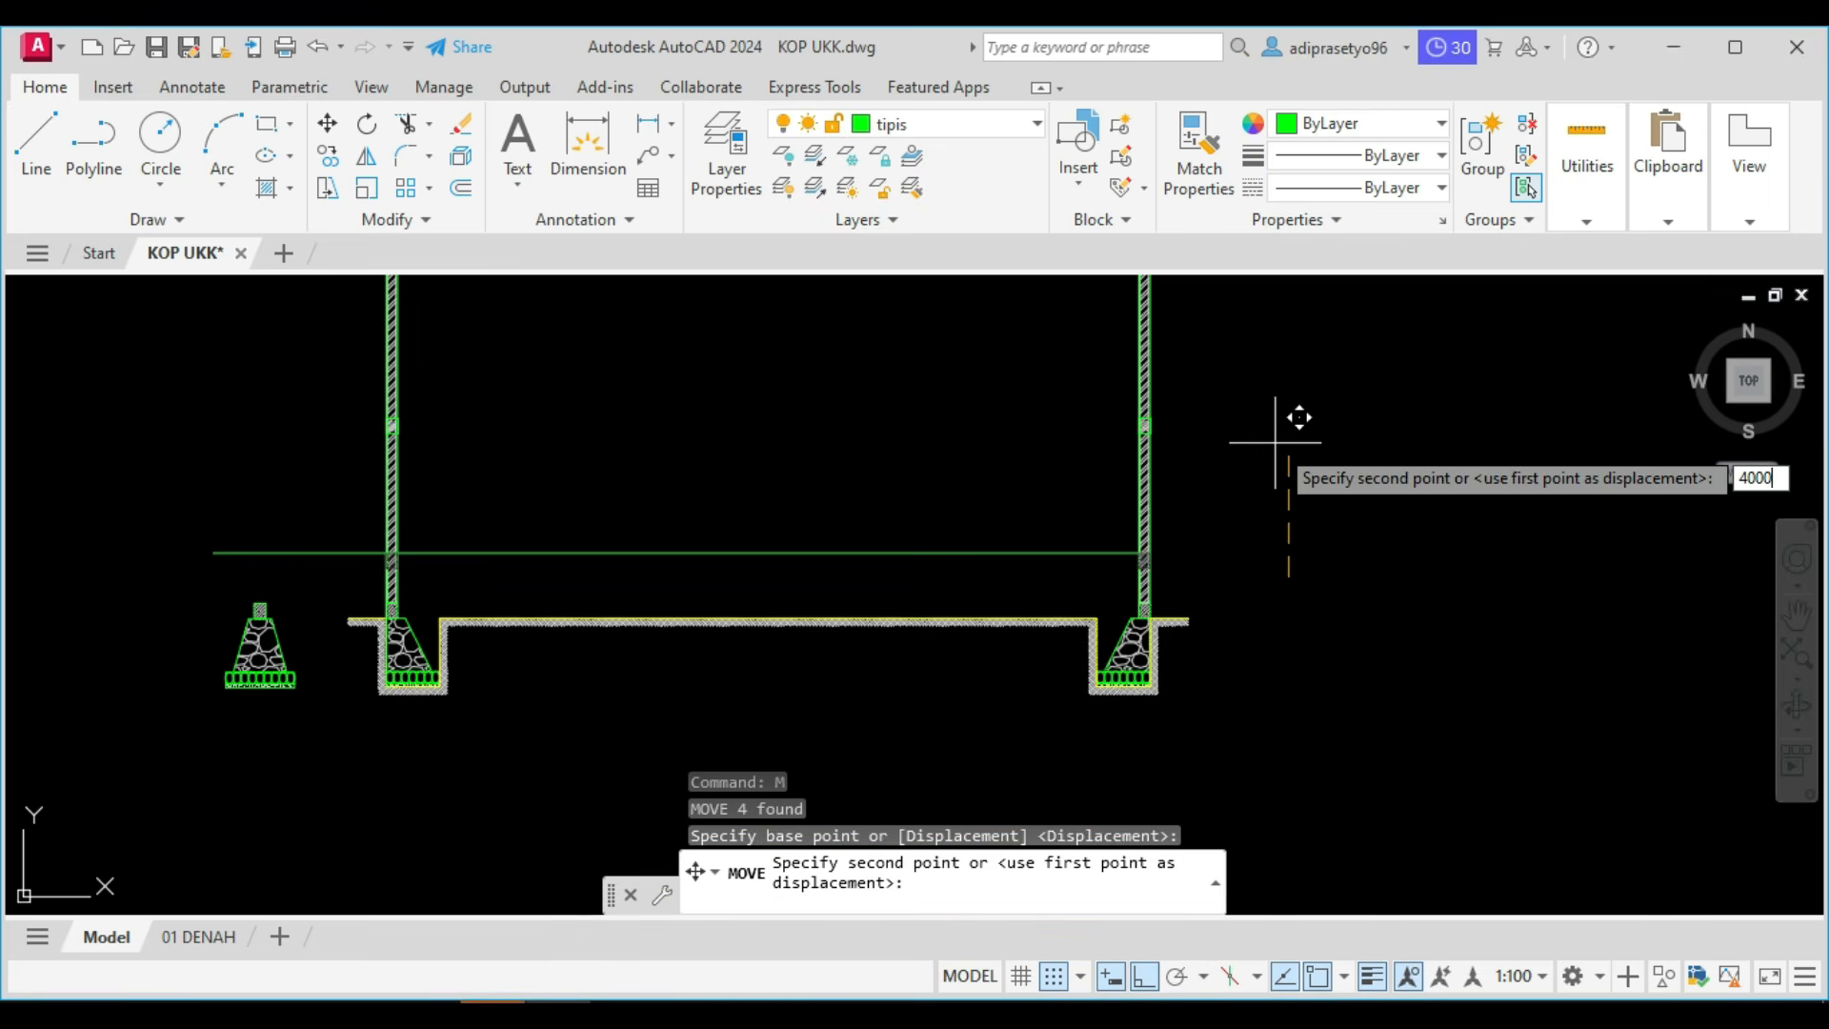
key(Return)
key(Escape)
Inspect the raised ring beams on both walls and their position below the roof lines.
scroll(1274, 442, down, 4)
middle_drag(1231, 426, 1191, 583)
scroll(1174, 526, up, 6)
scroll(1207, 547, up, 6)
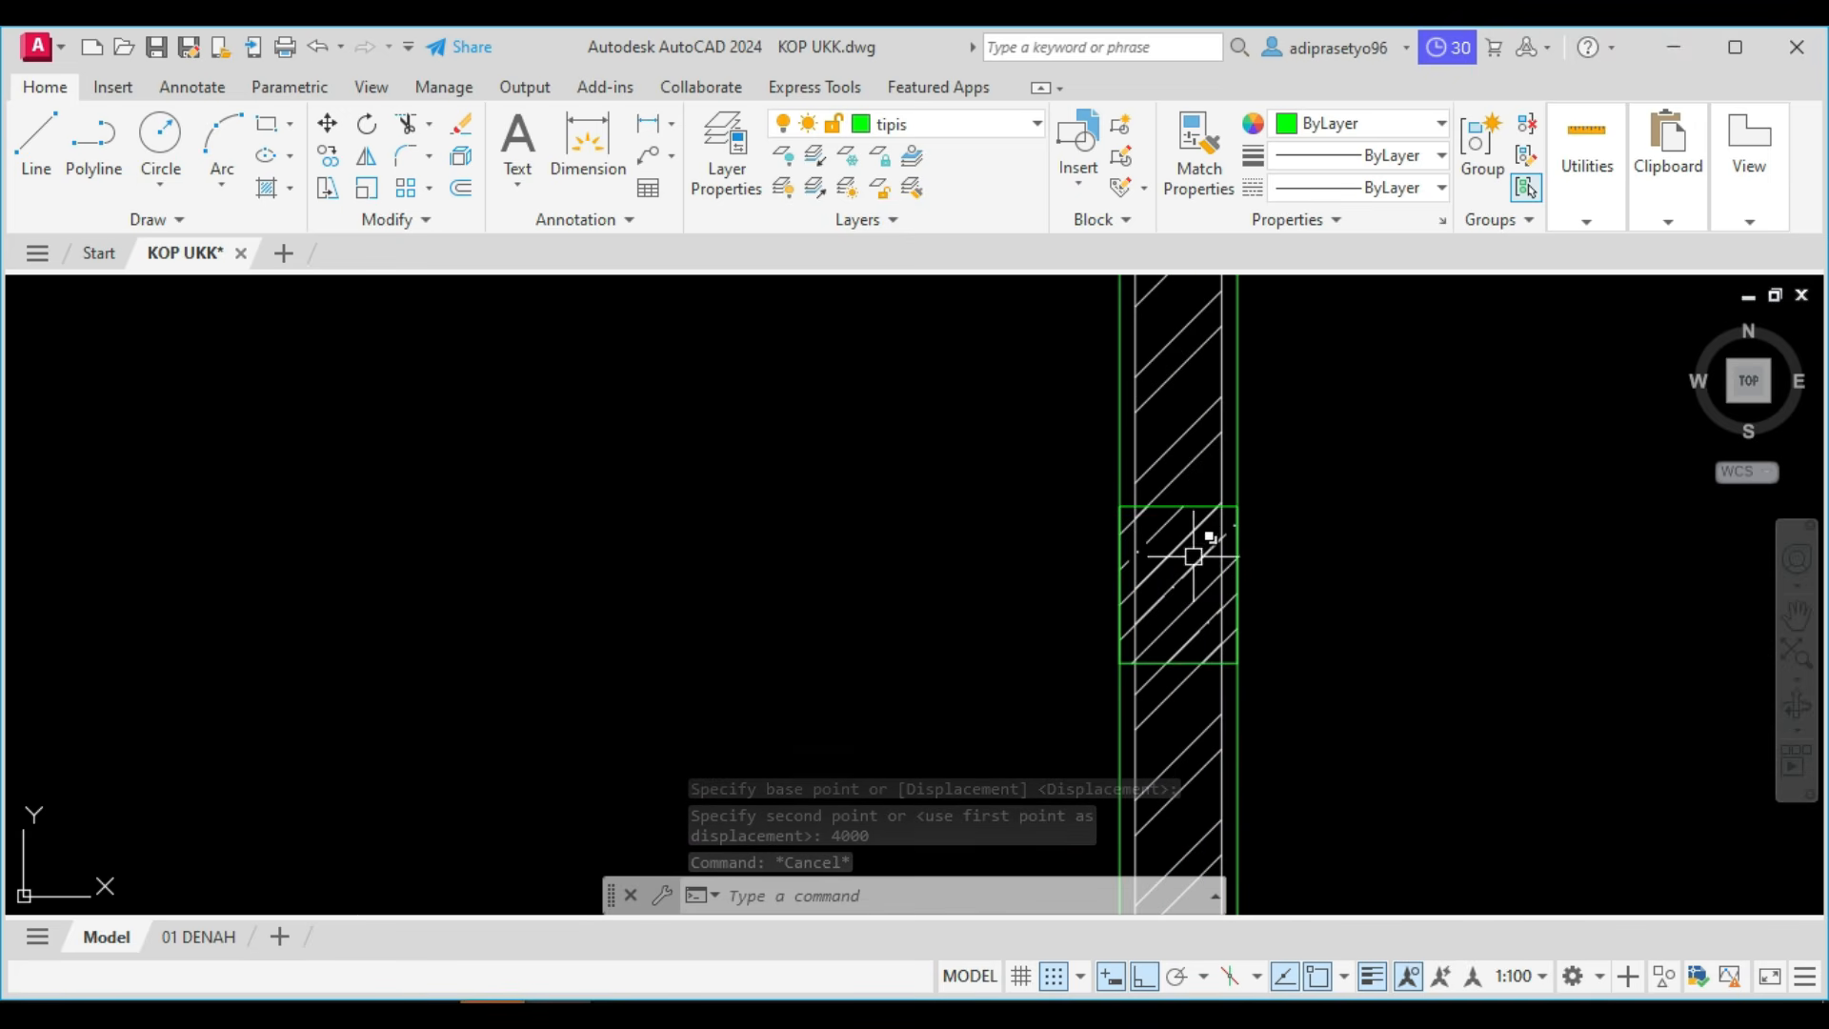
scroll(1216, 530, down, 6)
middle_drag(853, 567, 1304, 562)
middle_drag(1067, 648, 1114, 454)
scroll(918, 666, up, 5)
scroll(1135, 672, down, 2)
scroll(1135, 673, down, 7)
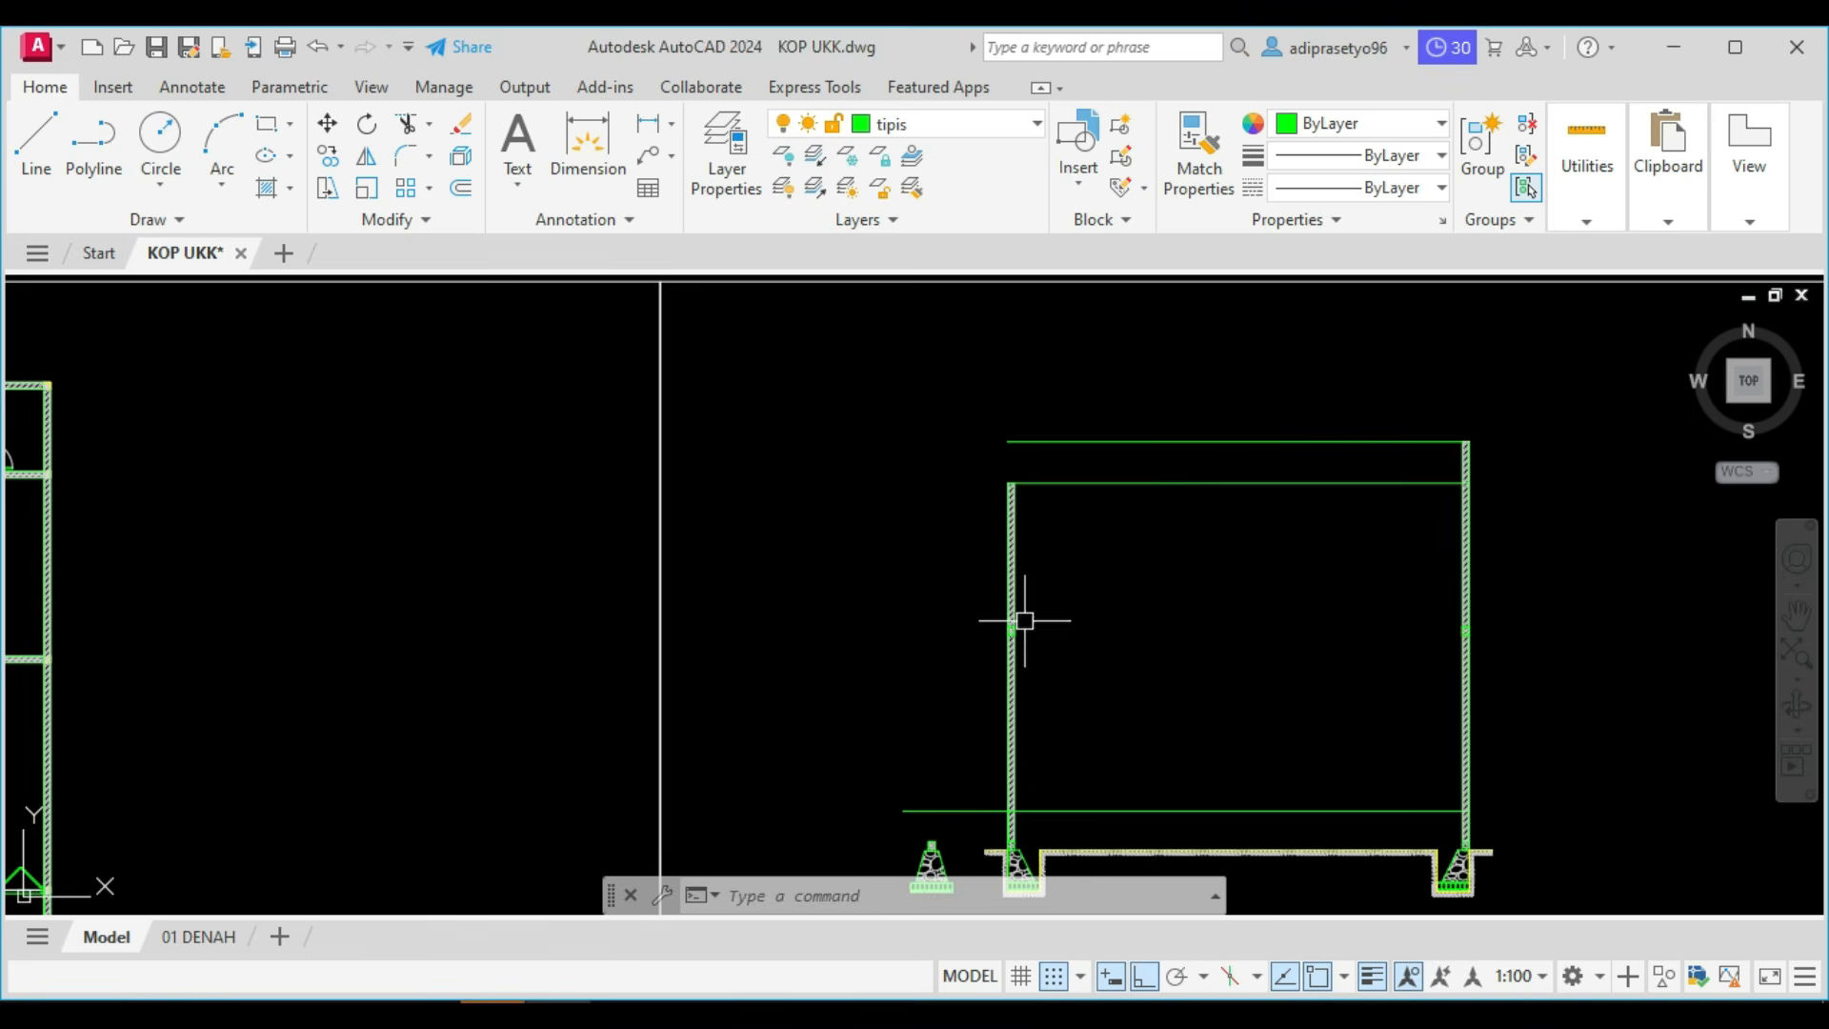
Copy the left wall's ring beam and hatch 3000 straight up to the wall's top.
scroll(1024, 620, up, 5)
click(934, 640)
click(1074, 753)
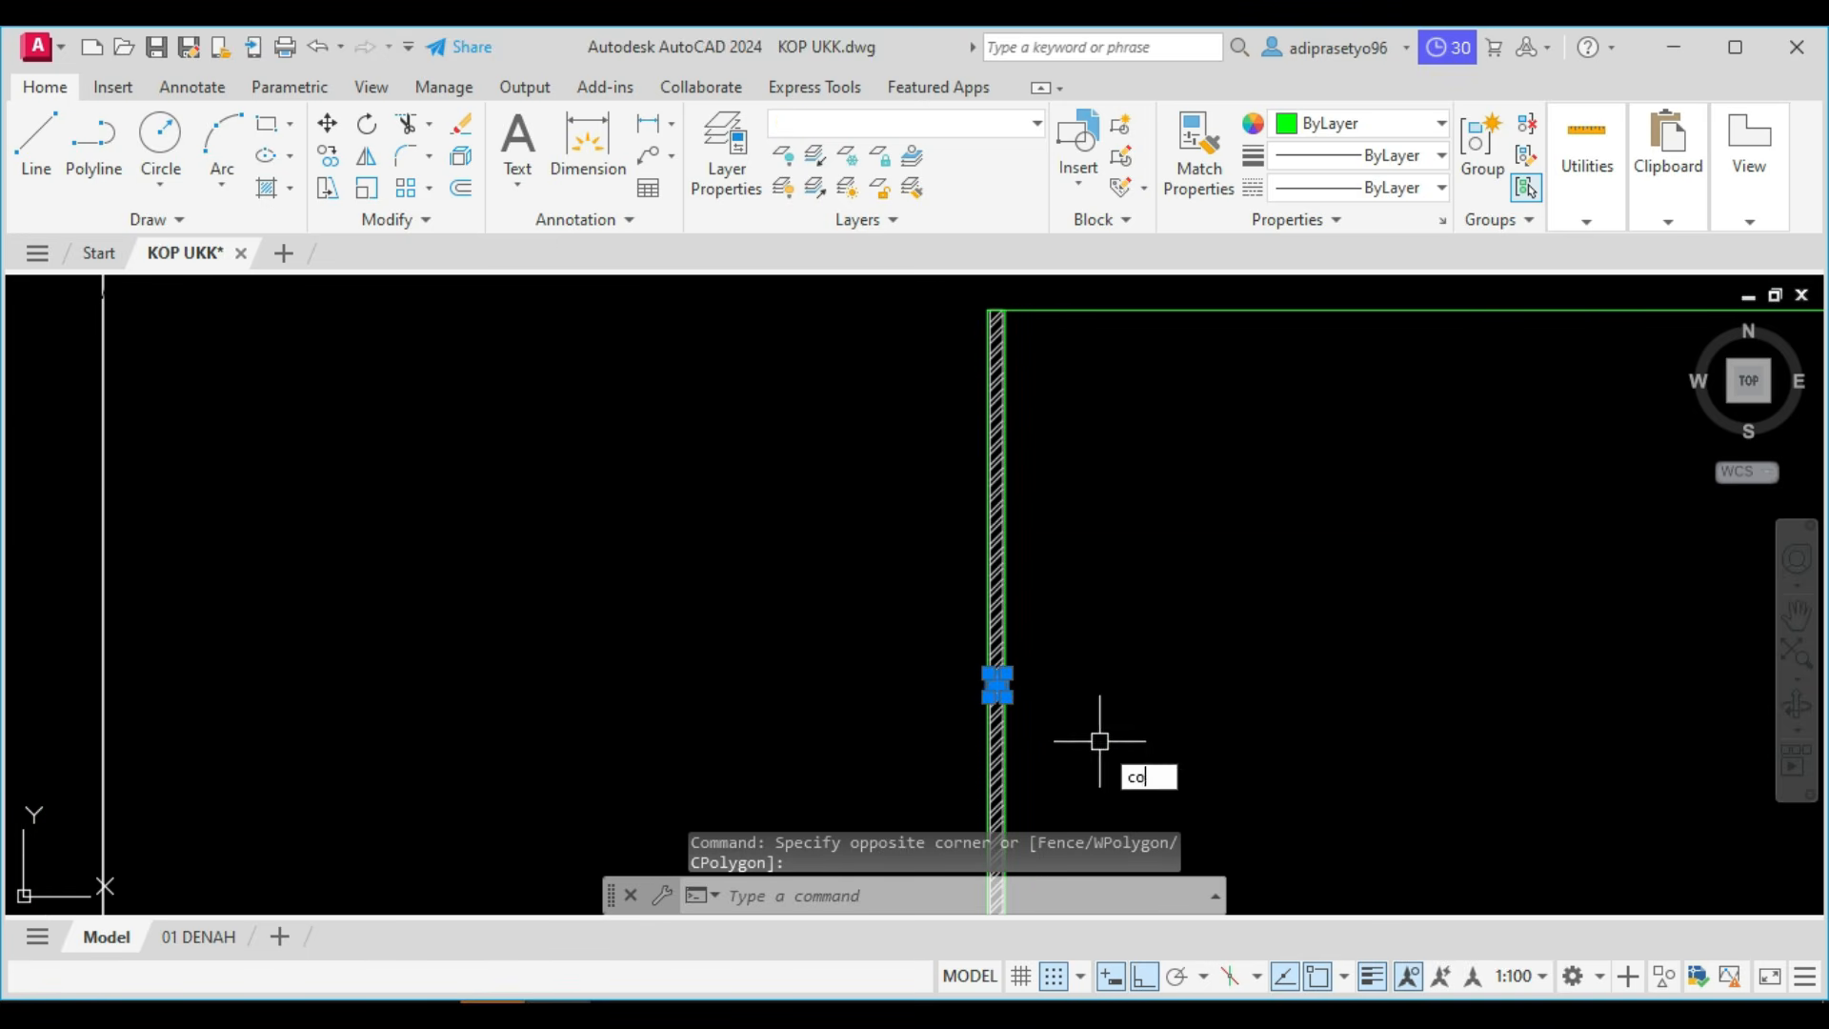
text(co)
key(Return)
click(1131, 702)
text(3000)
key(Return)
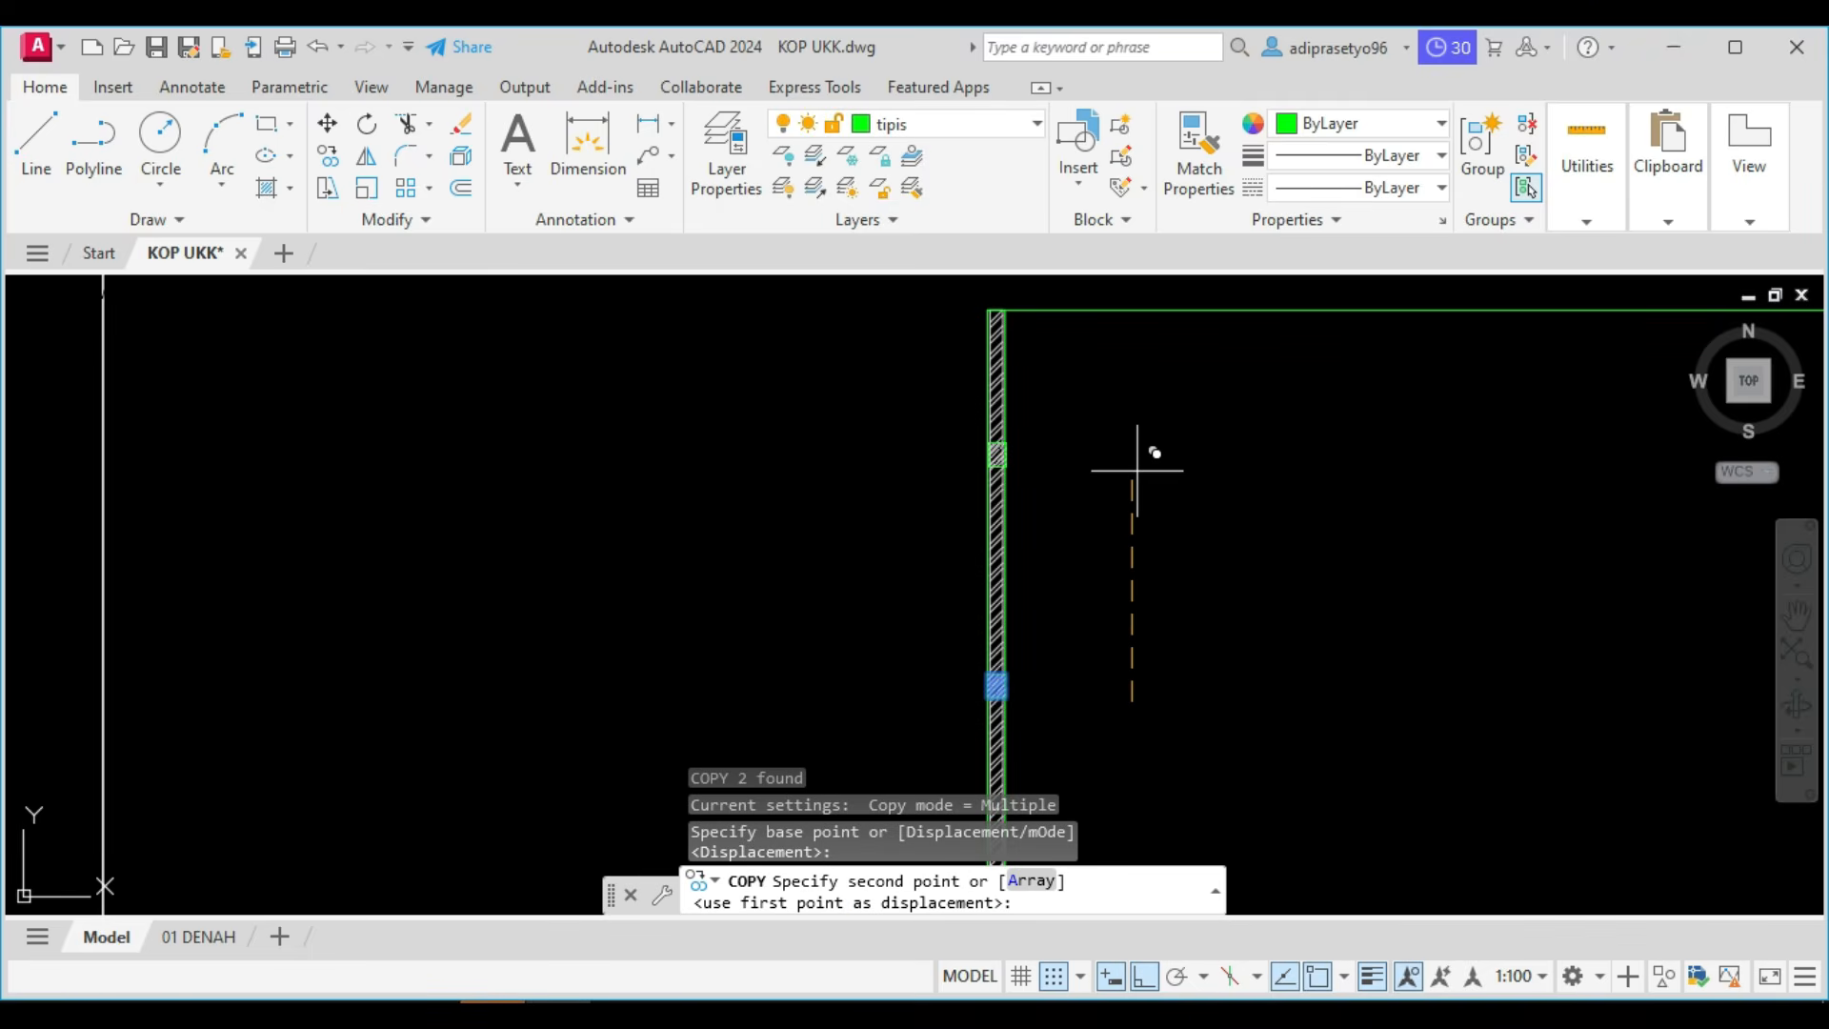
key(Escape)
Copy the right wall's ring beam and hatch 4000 straight up to the wall's top.
scroll(1094, 323, up, 2)
scroll(1086, 343, down, 5)
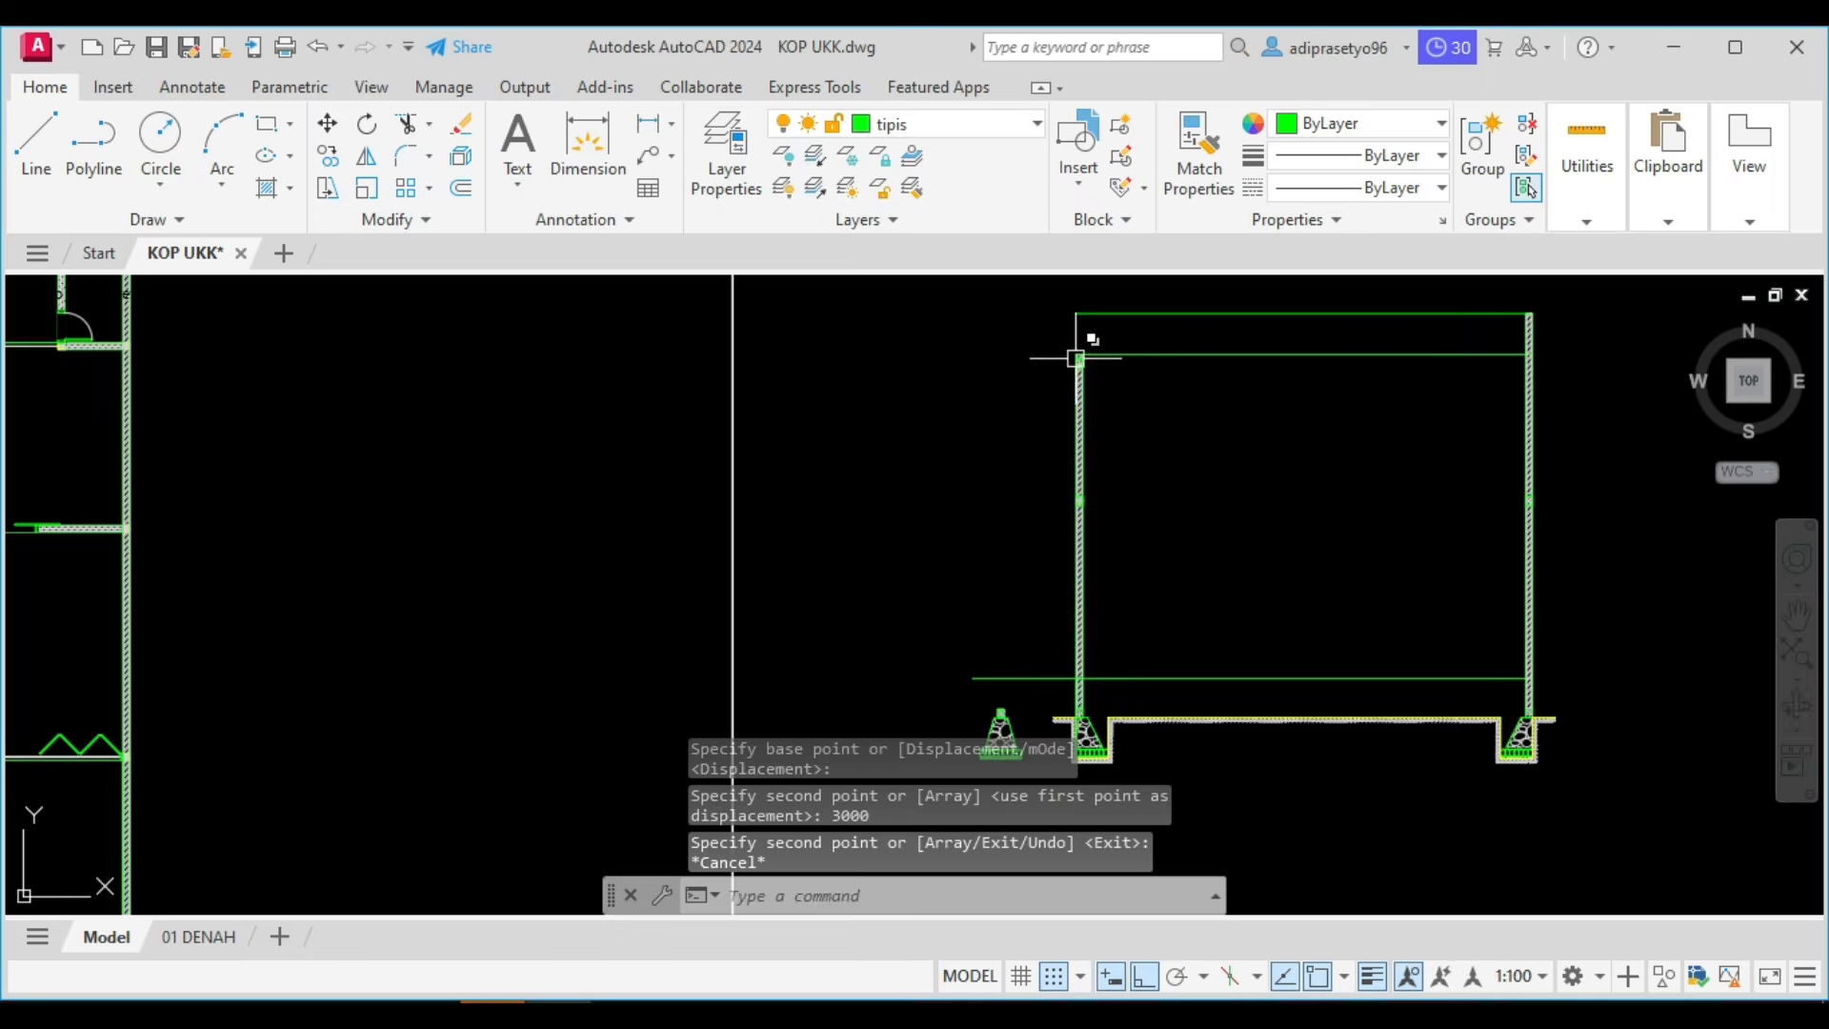
scroll(1183, 386, up, 5)
middle_drag(1120, 456, 986, 315)
click(910, 598)
click(1041, 702)
text(co)
key(Return)
click(1094, 590)
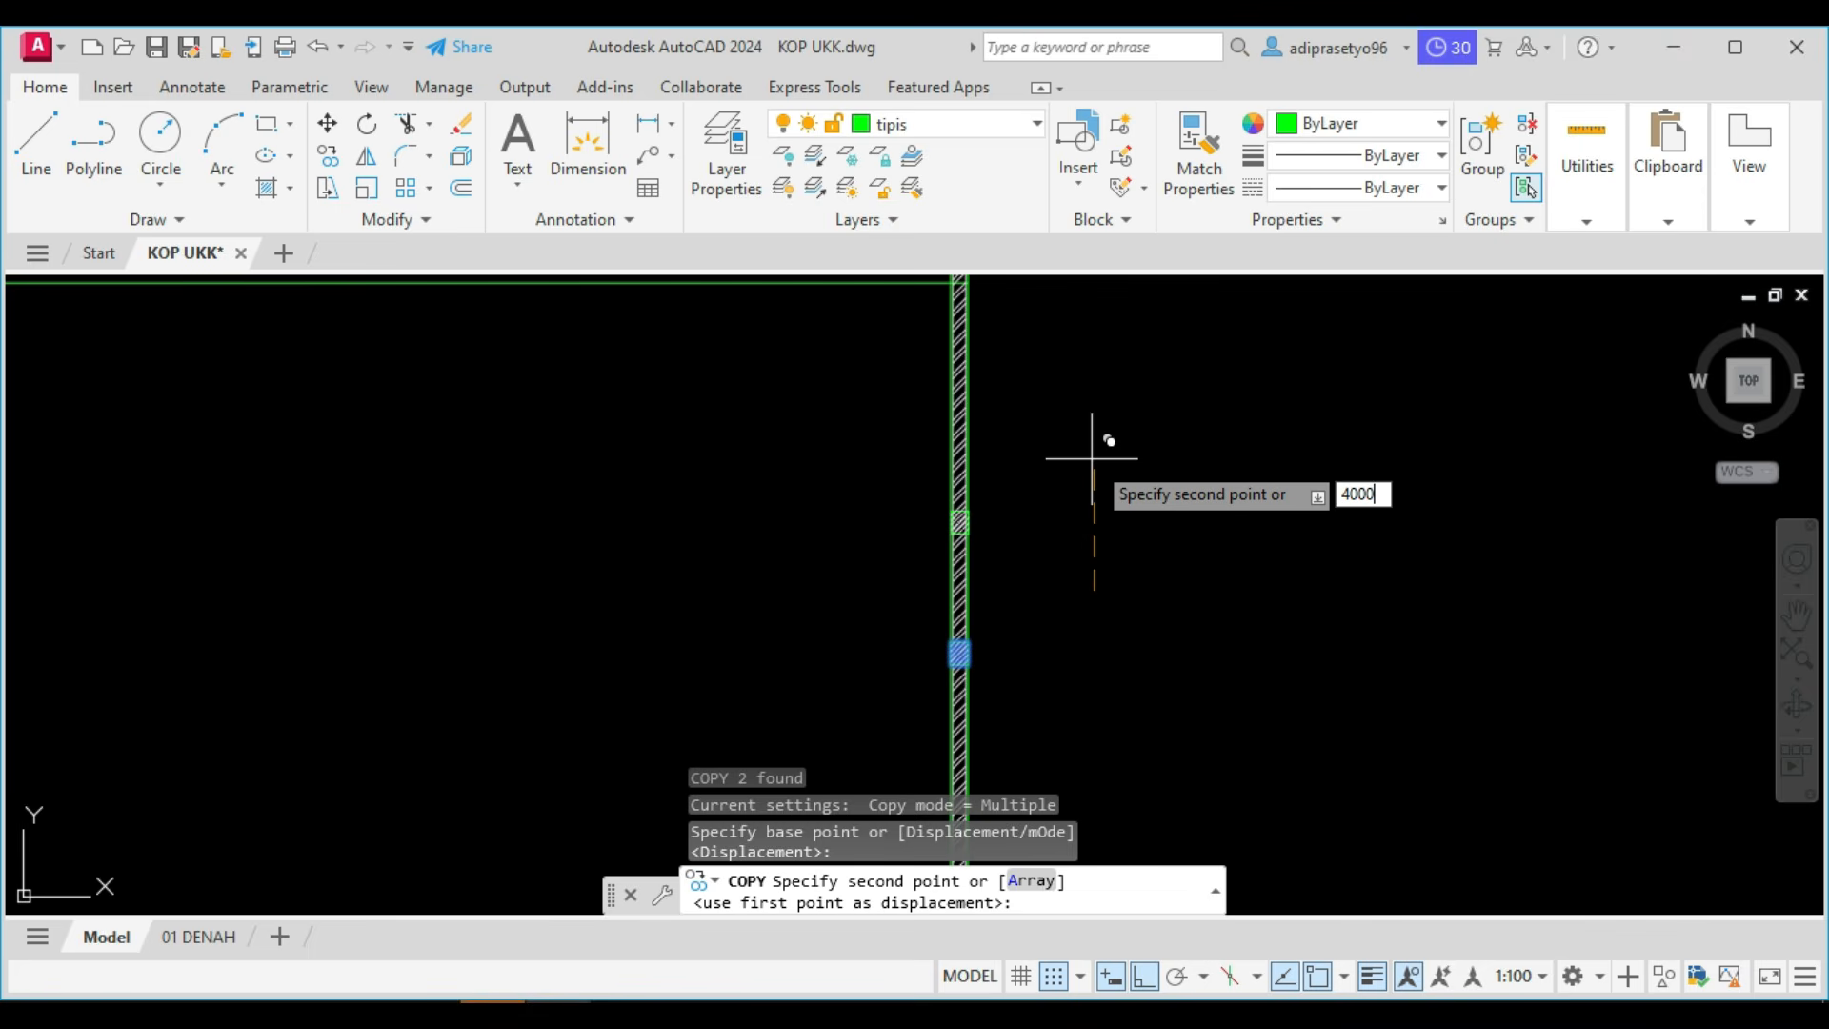
key(Return)
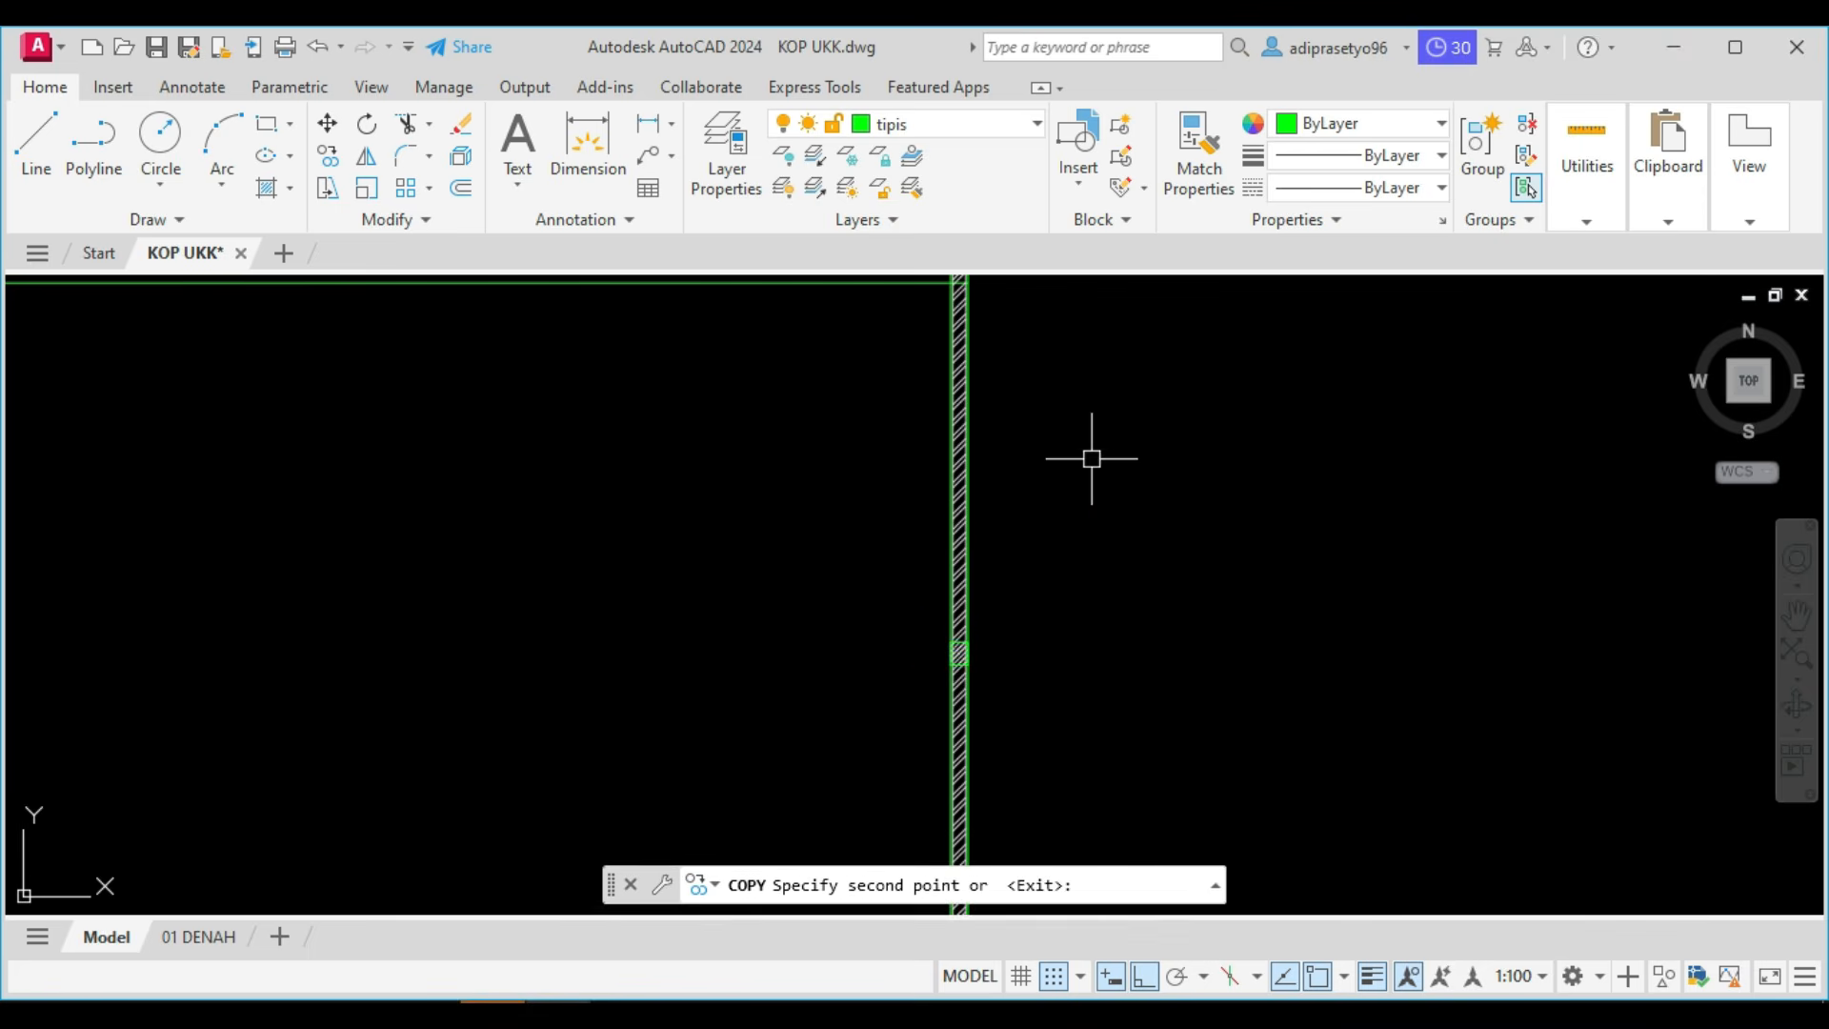
key(Escape)
Check the POTONGAN work list above the drawing sheets for the task that follows the ring beams.
scroll(1094, 461, down, 3)
scroll(1051, 473, up, 6)
scroll(1052, 473, down, 2)
middle_drag(821, 488, 1015, 440)
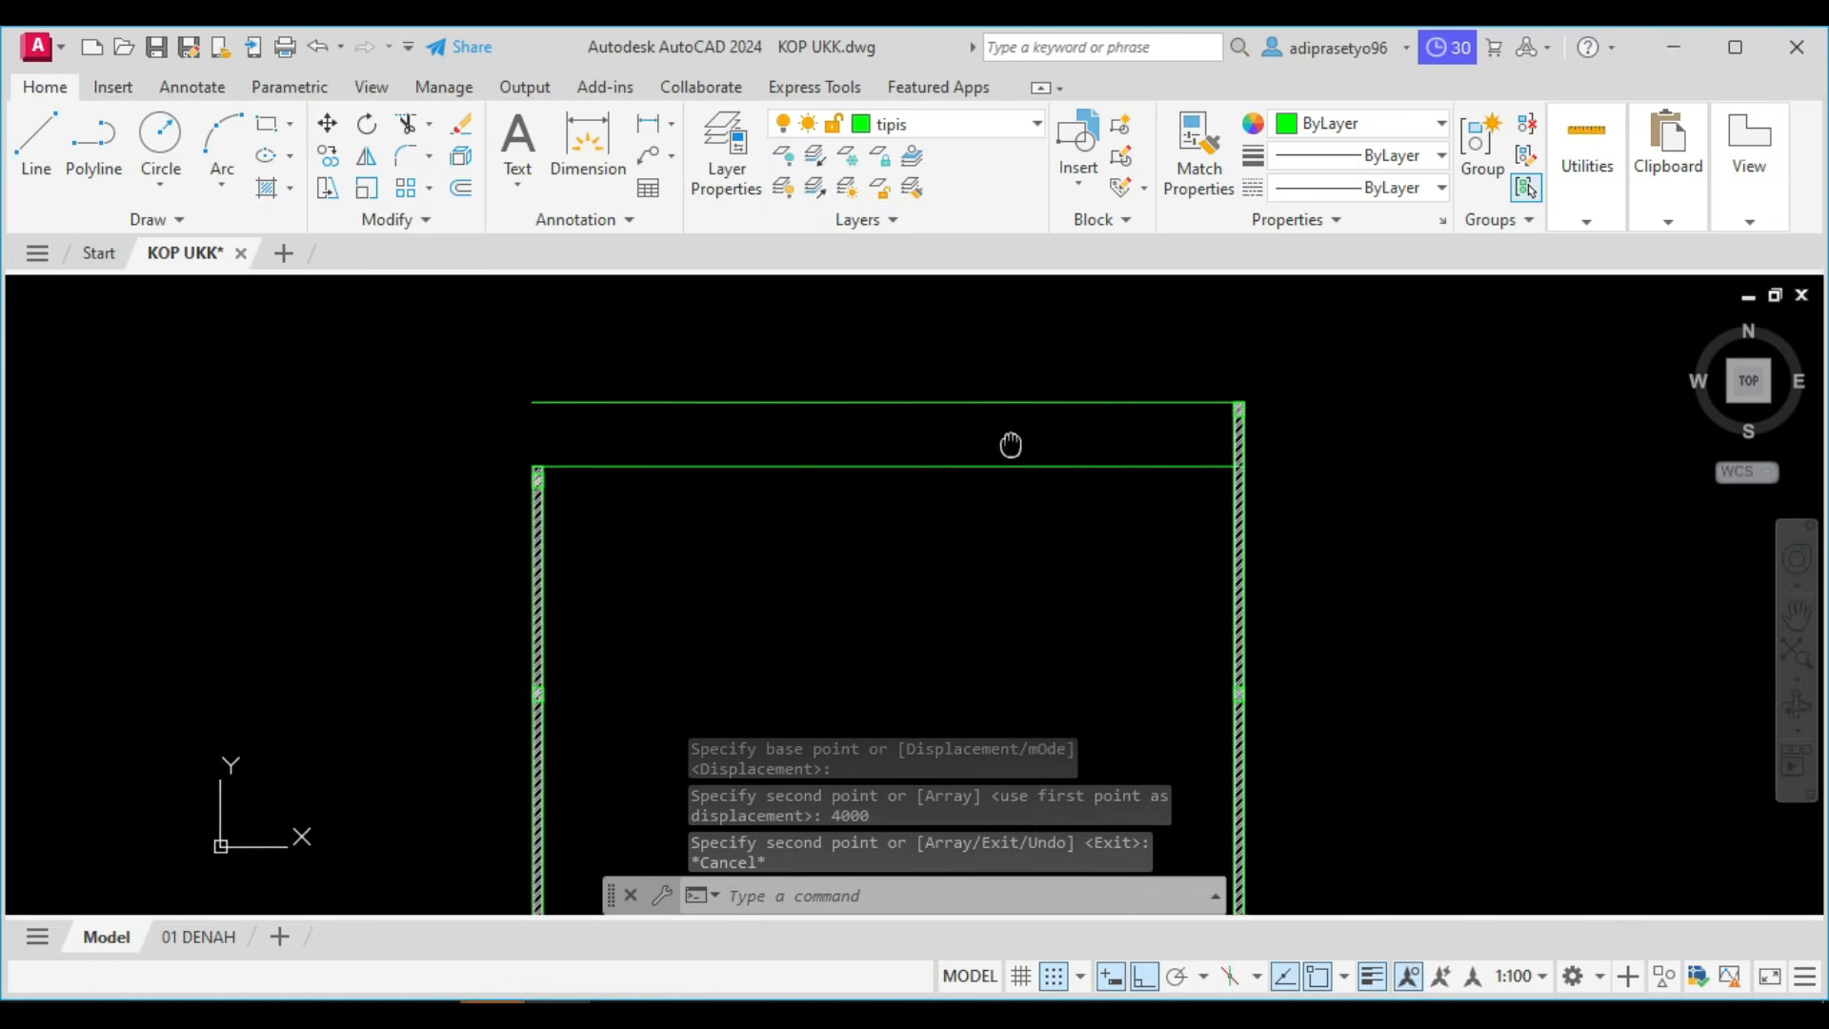
scroll(1010, 591, down, 4)
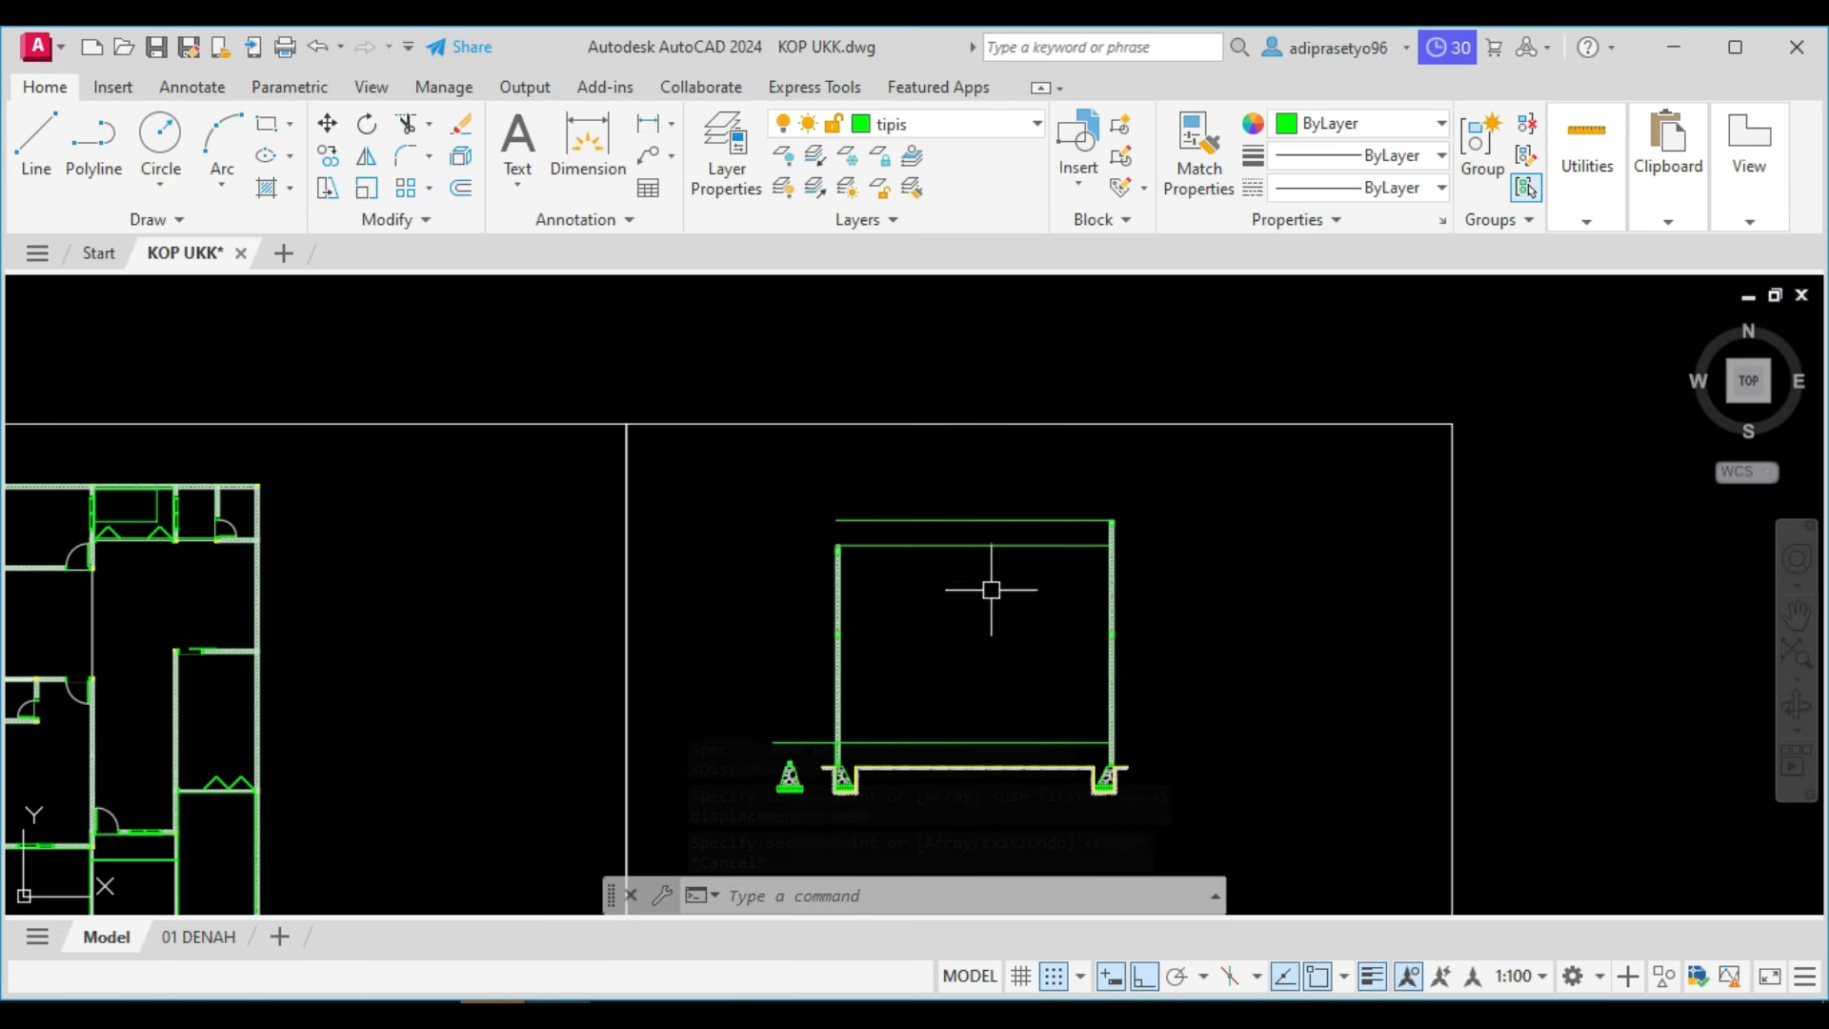
middle_drag(848, 563, 1011, 887)
scroll(946, 603, down, 6)
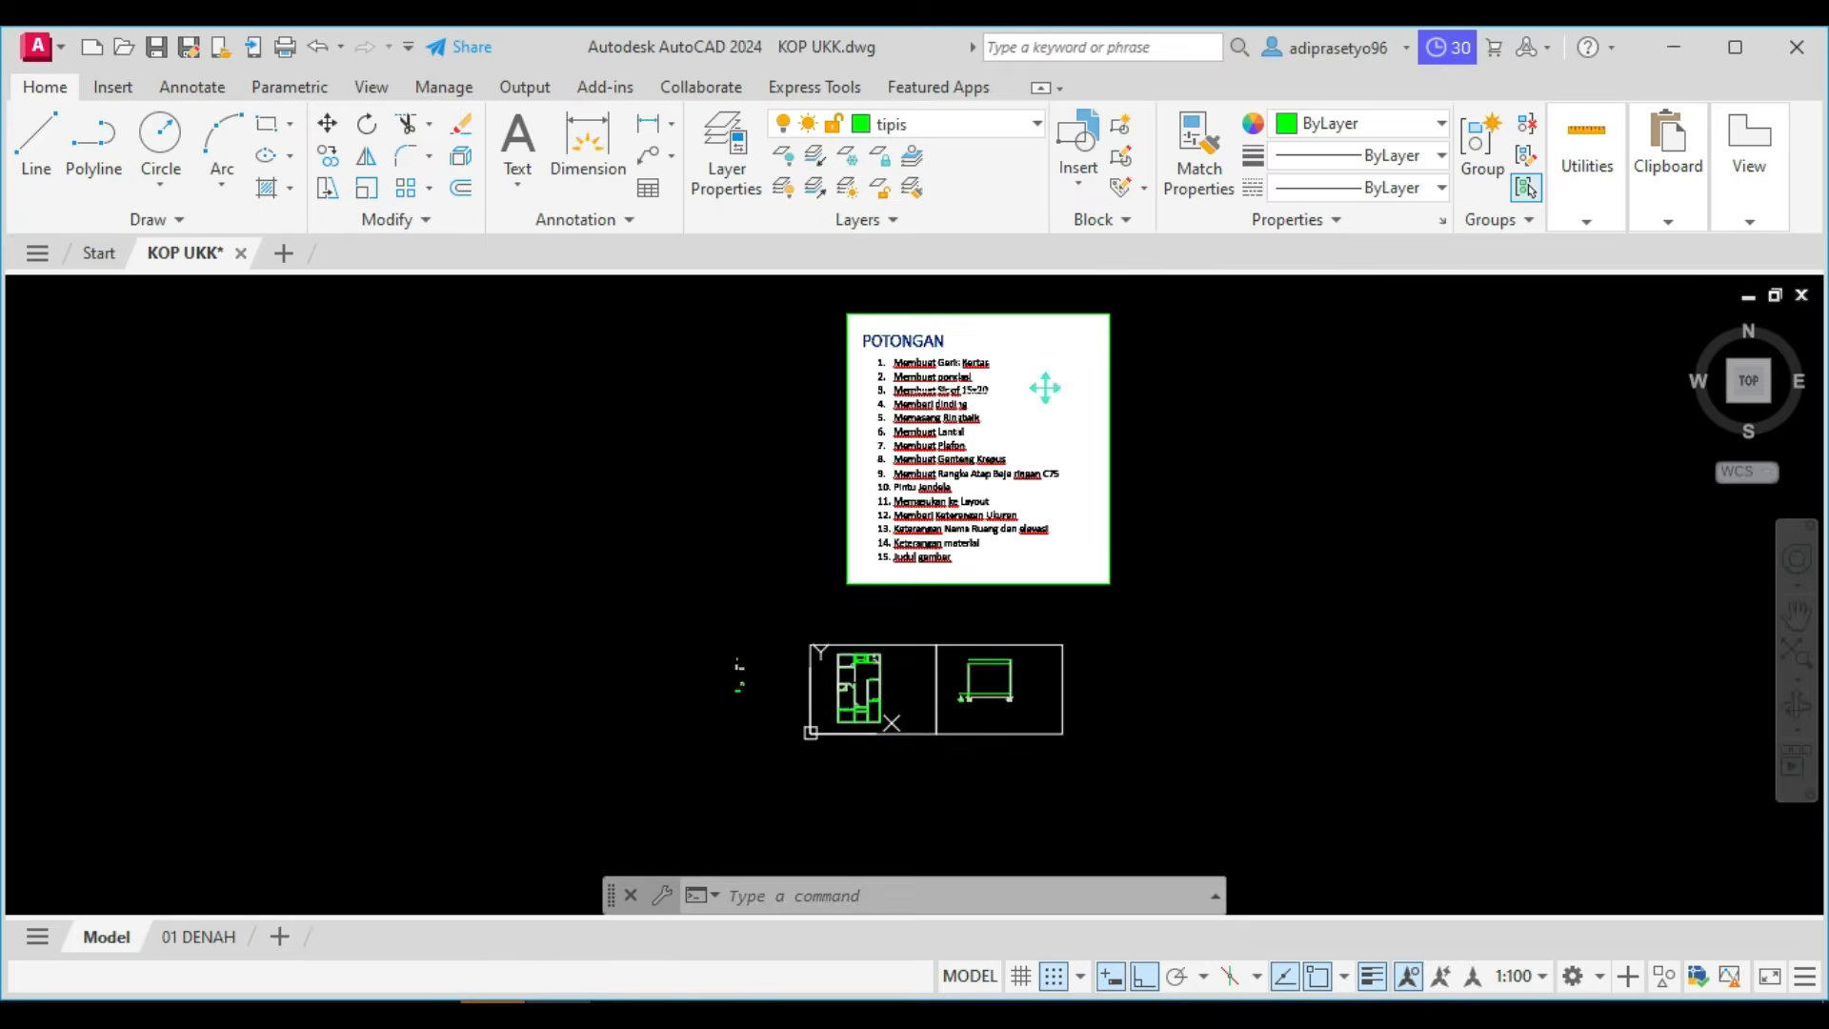
scroll(961, 383, up, 8)
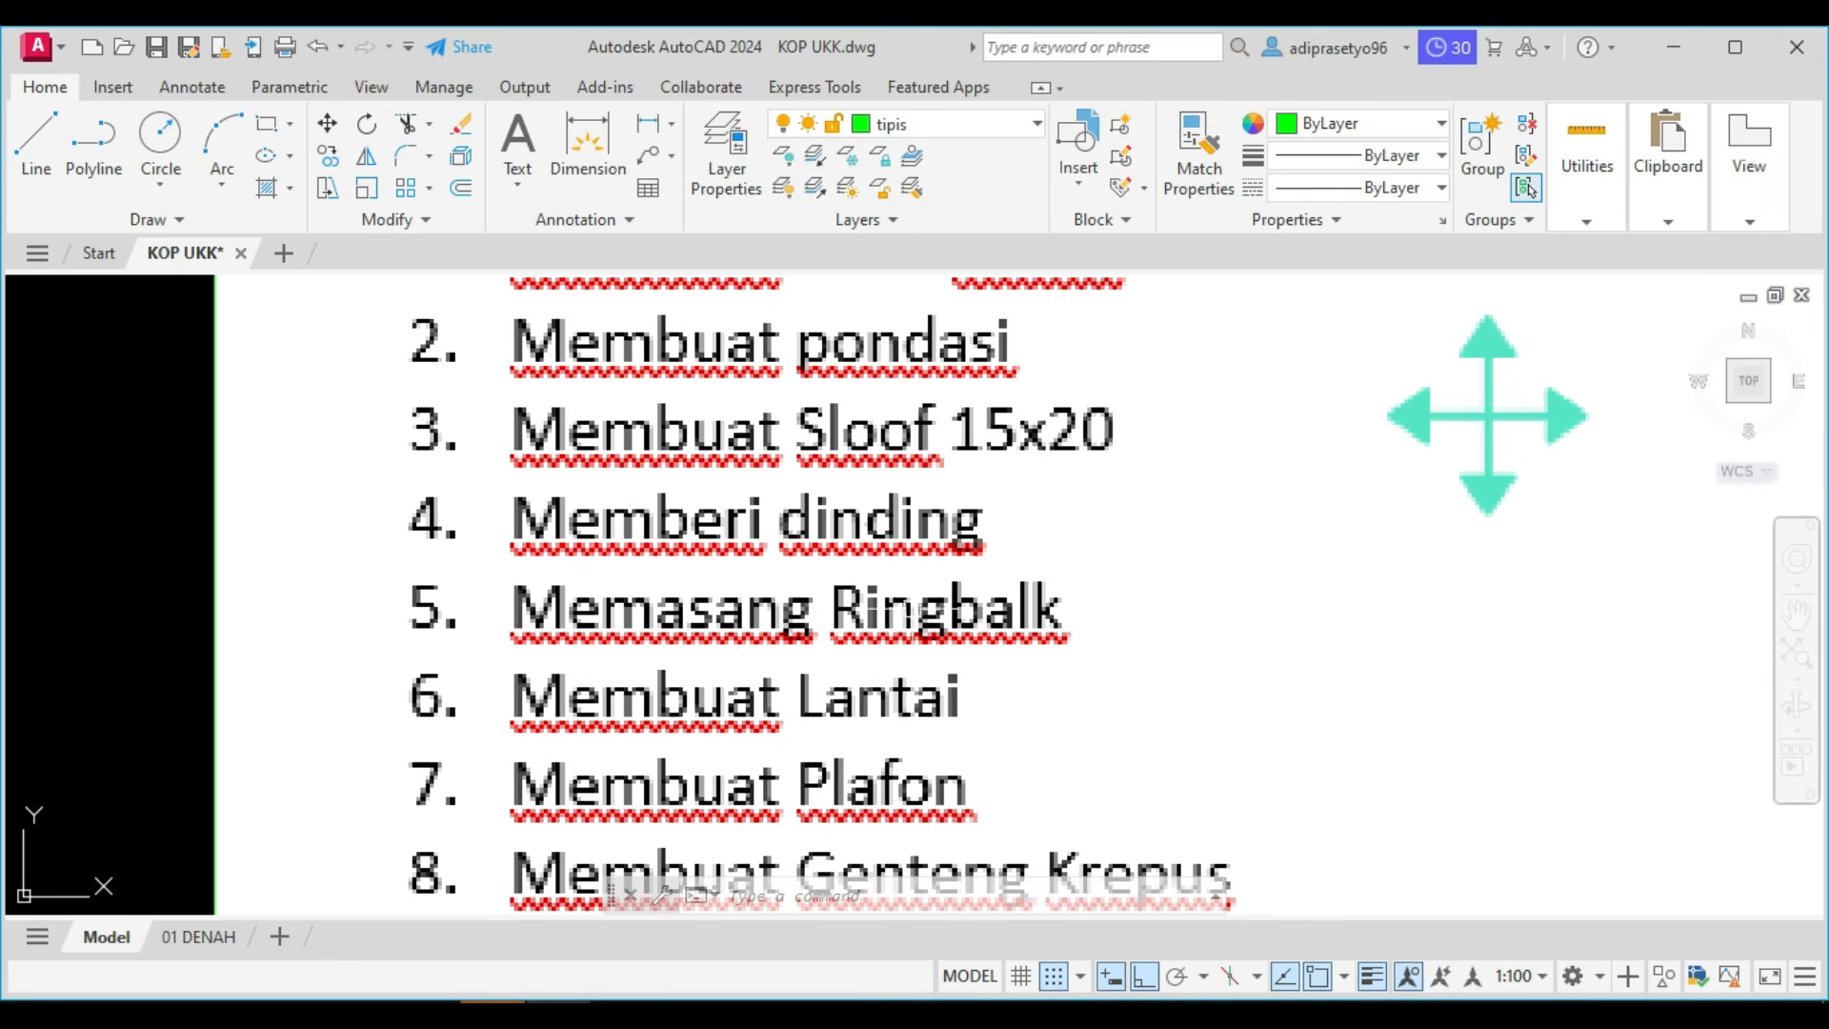
scroll(1054, 547, down, 6)
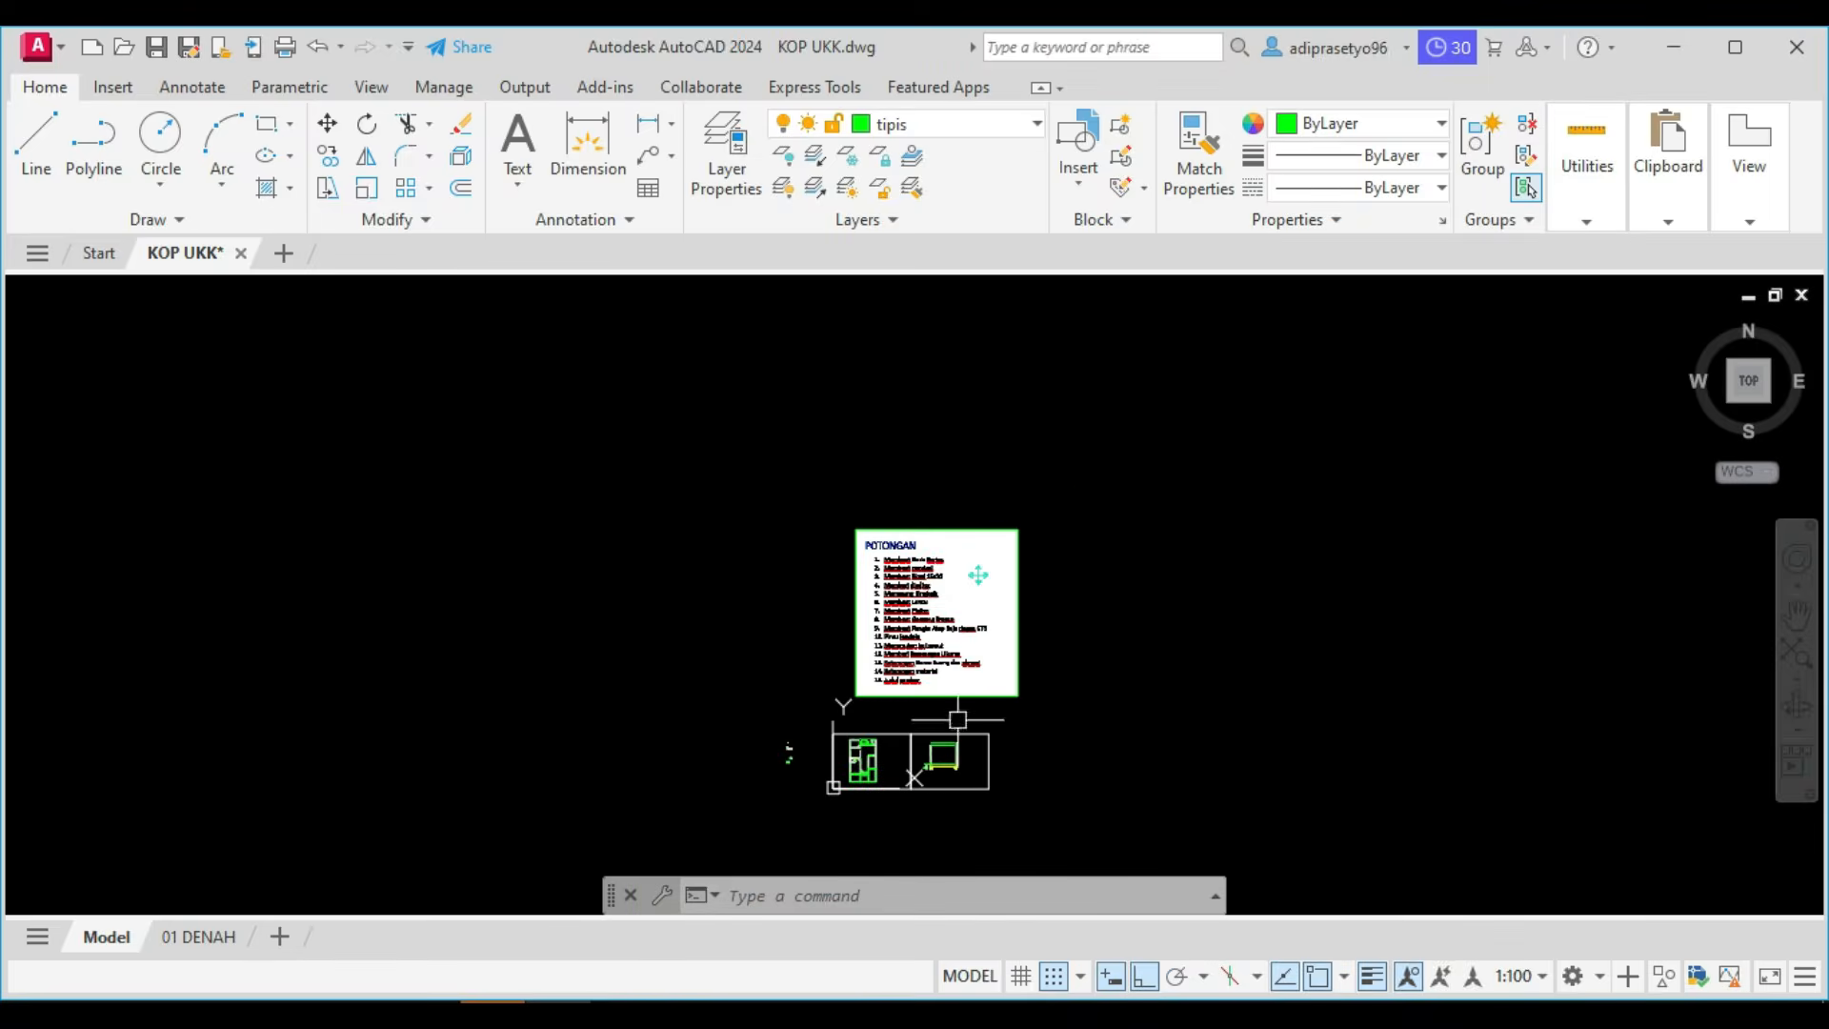
Erase the leftover floor-level line outside the left wall and the short vertical line along that wall's outer edge.
scroll(921, 803, up, 7)
scroll(921, 803, up, 2)
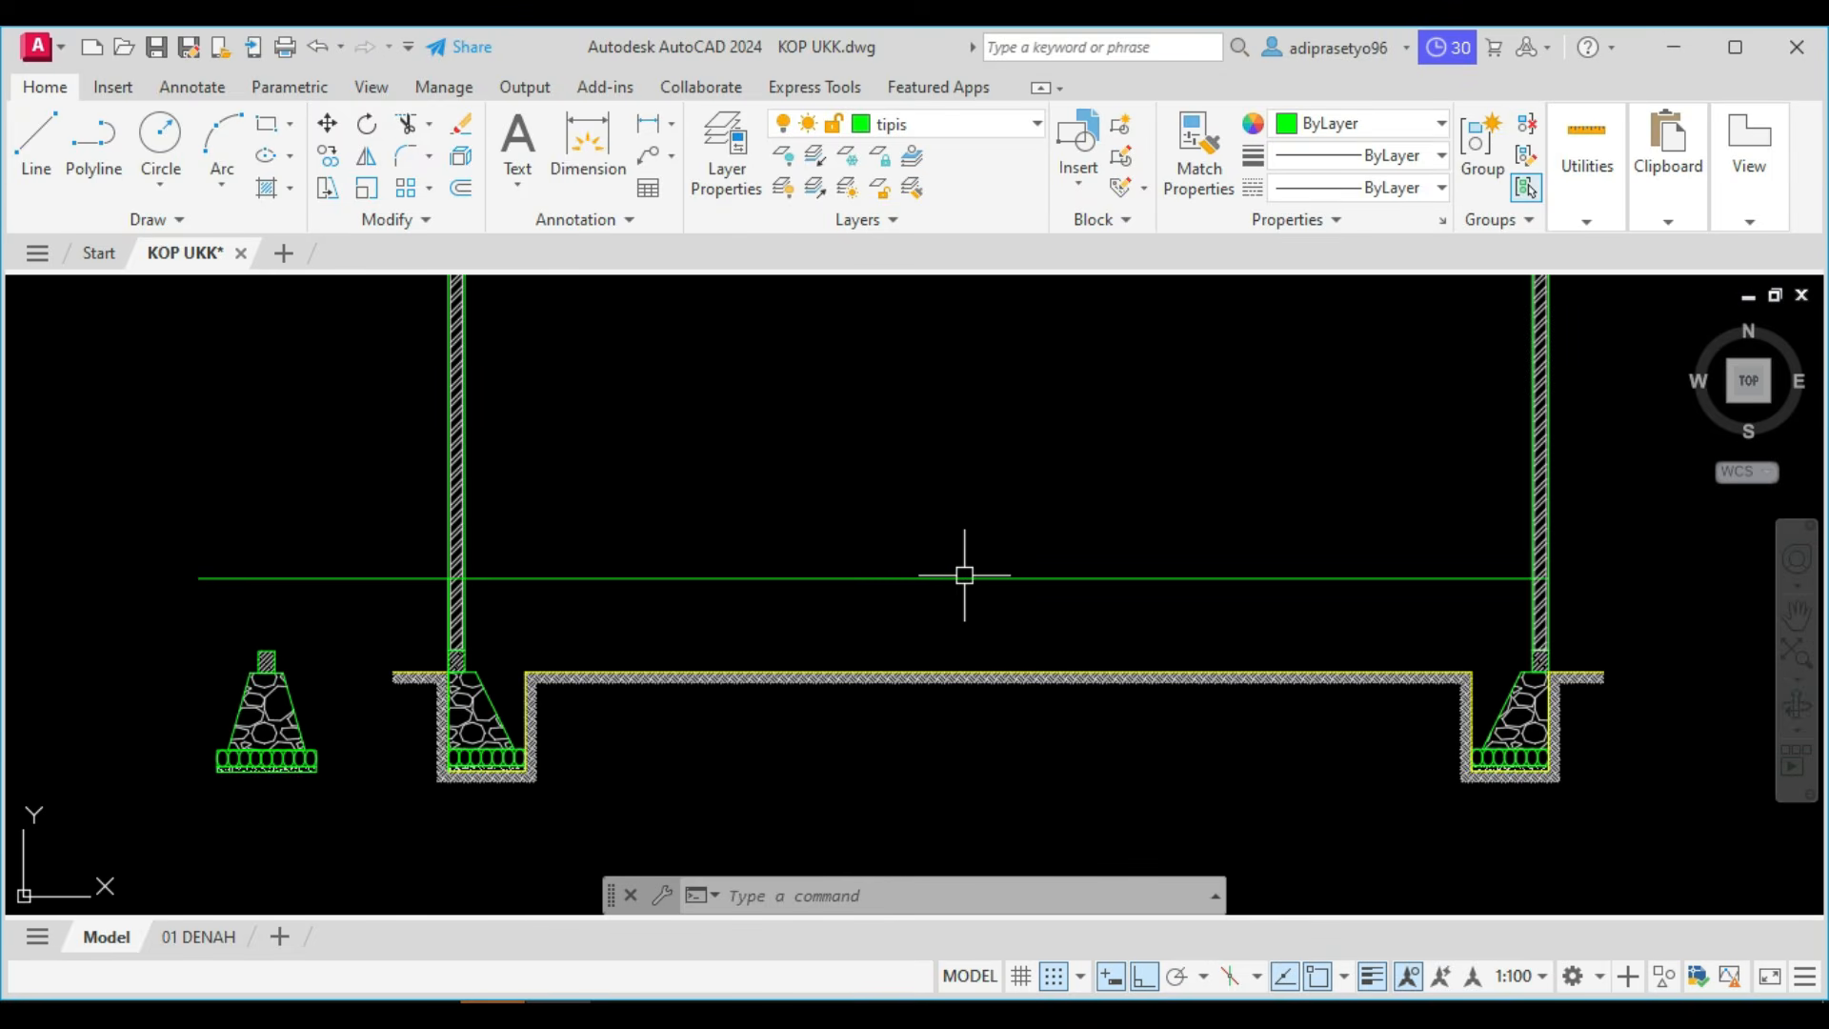
click(400, 610)
click(348, 505)
text(E)
key(Return)
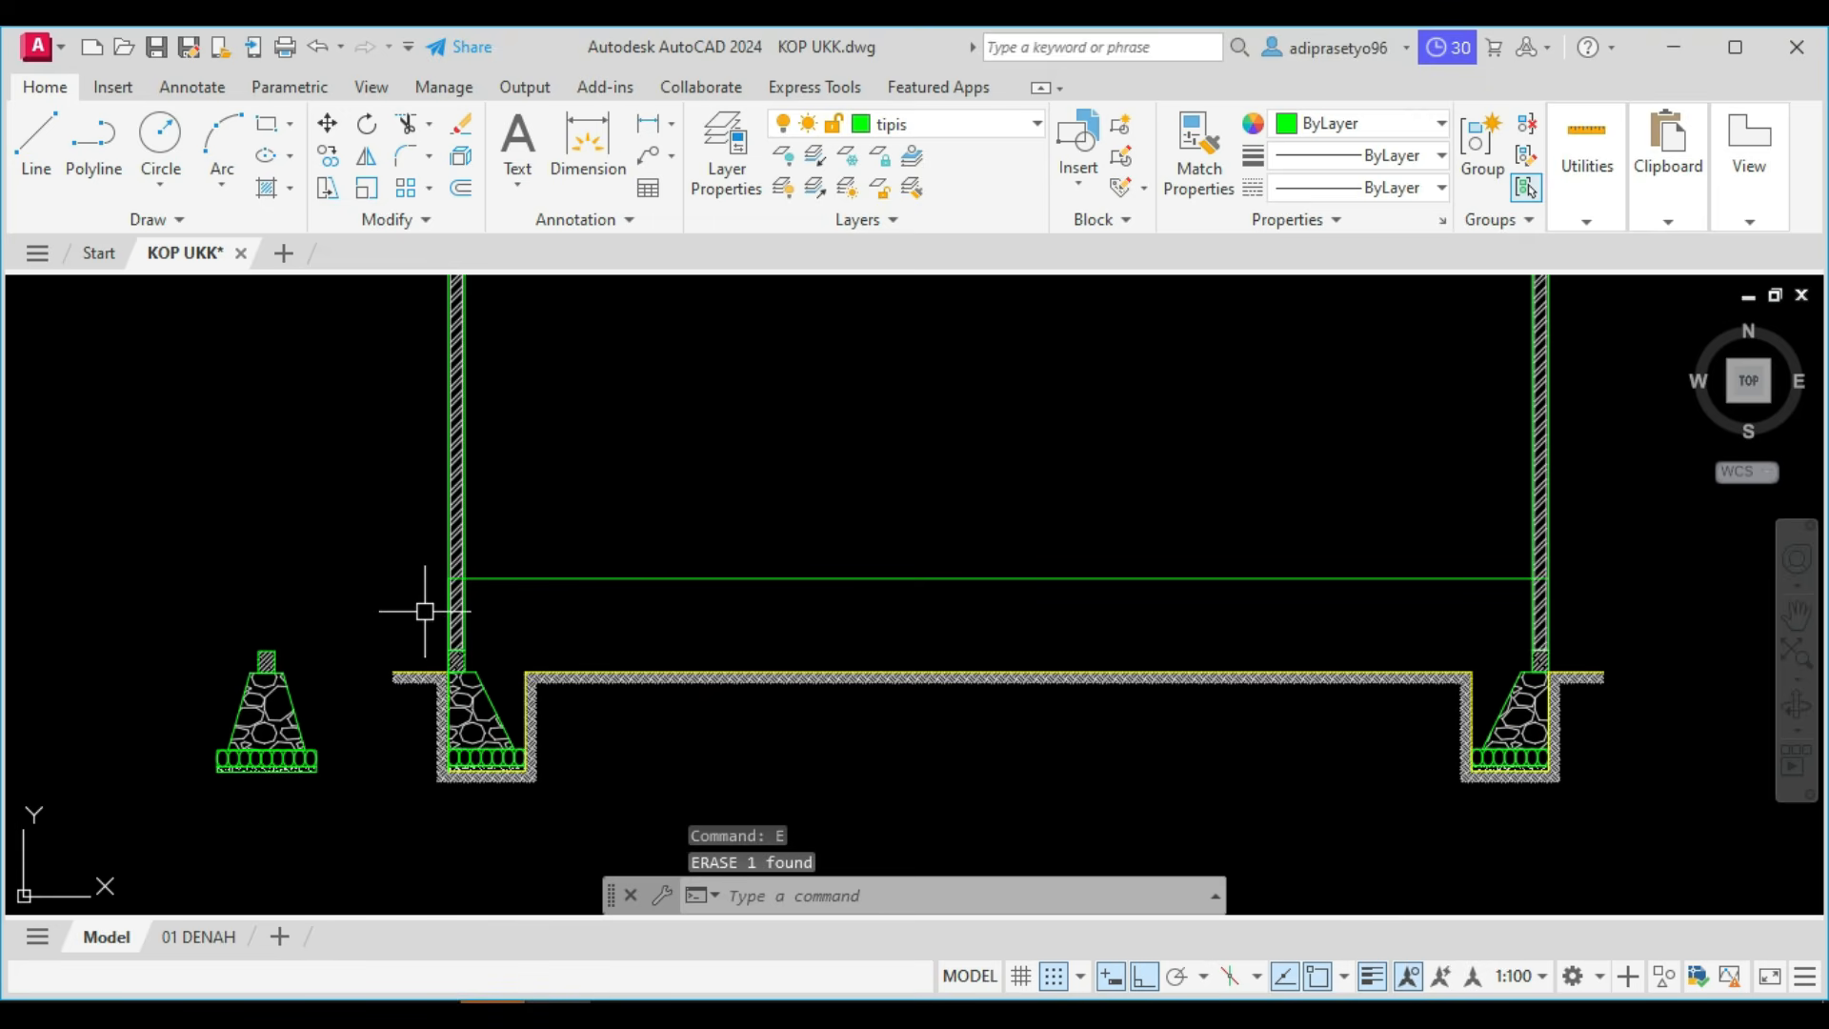
scroll(436, 619, up, 4)
click(461, 640)
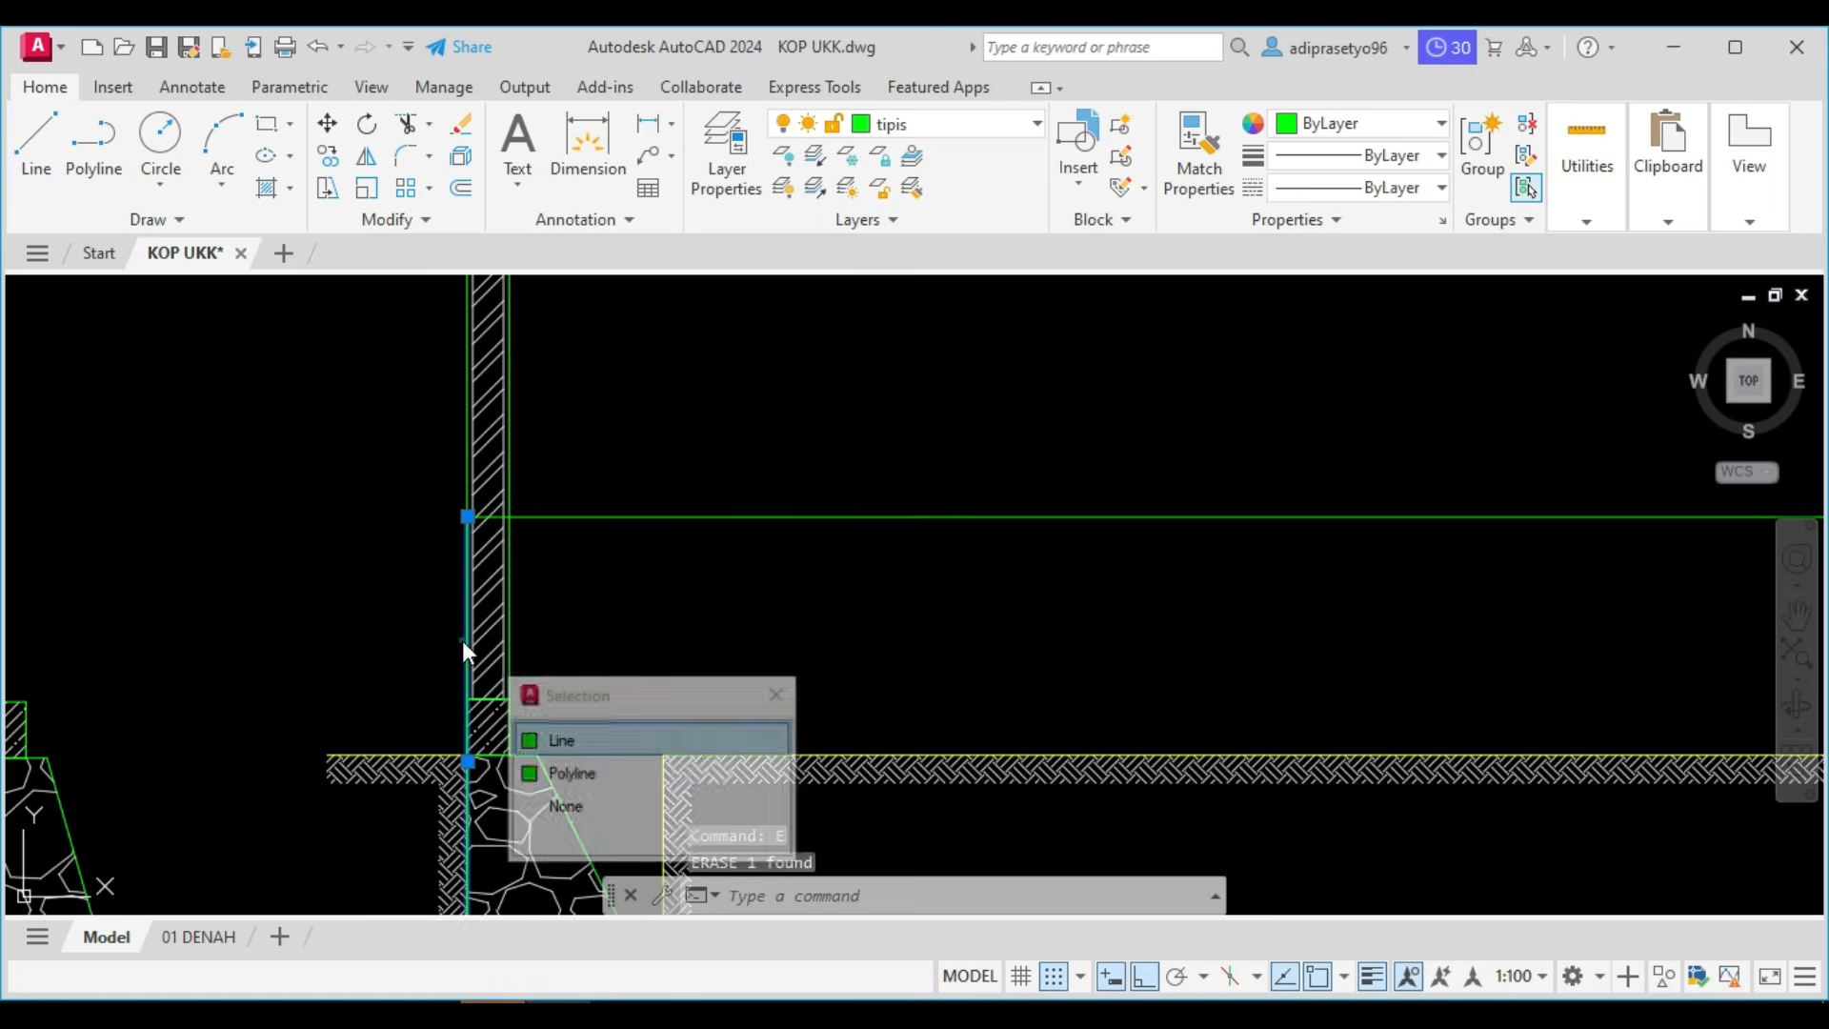
click(571, 740)
scroll(706, 633, down, 5)
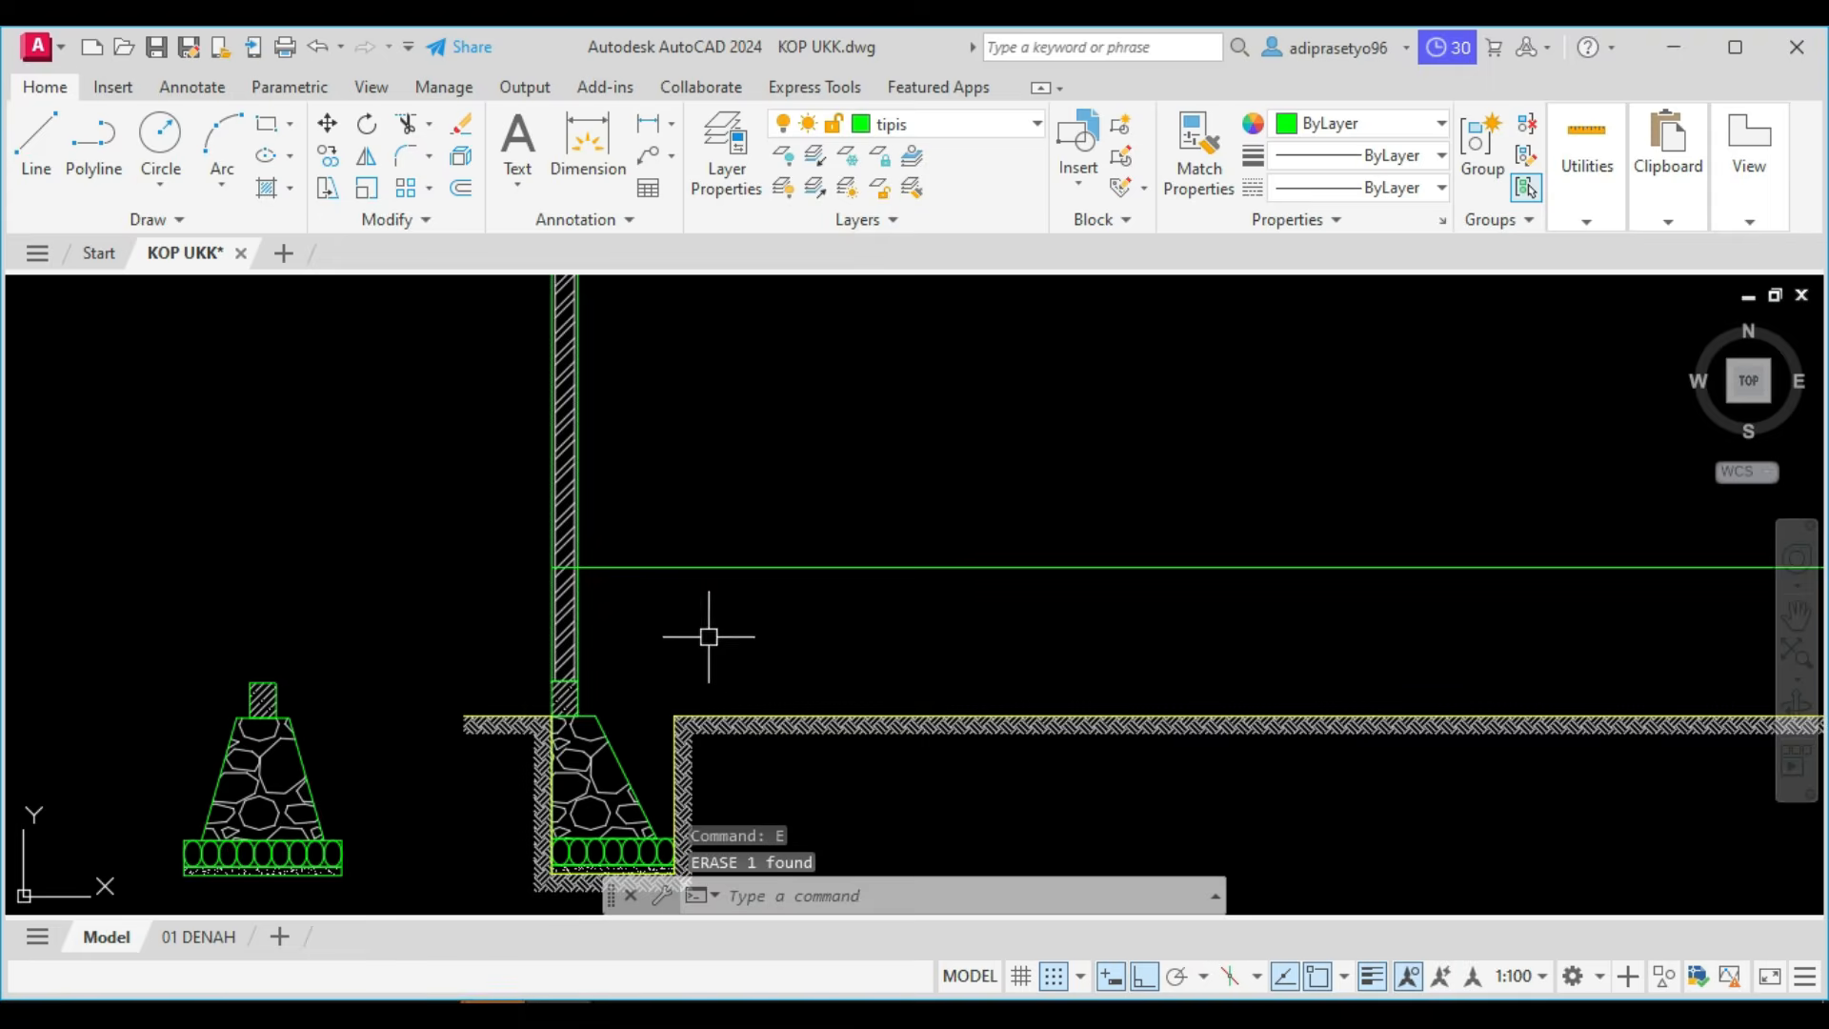
Check the floor in the Potongan A drawing in Foxit PhantomPDF, and return to AutoCAD.
scroll(619, 795, down, 2)
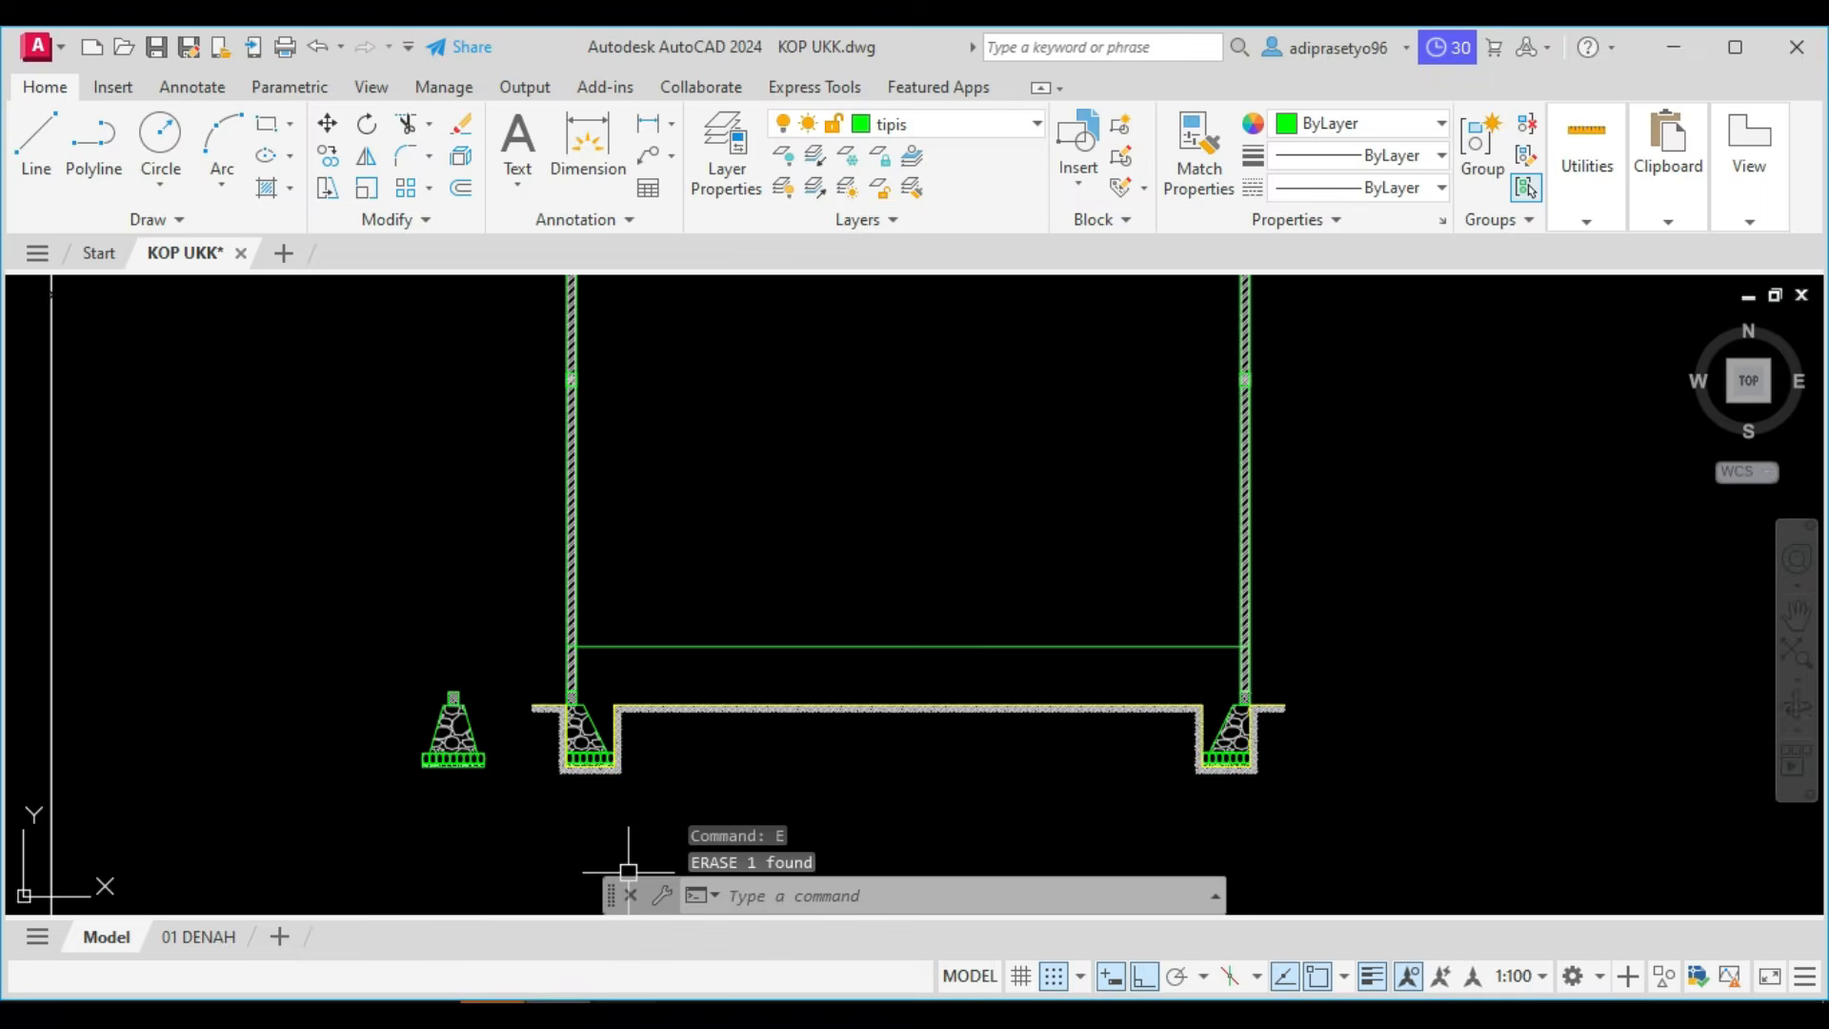
click(558, 1014)
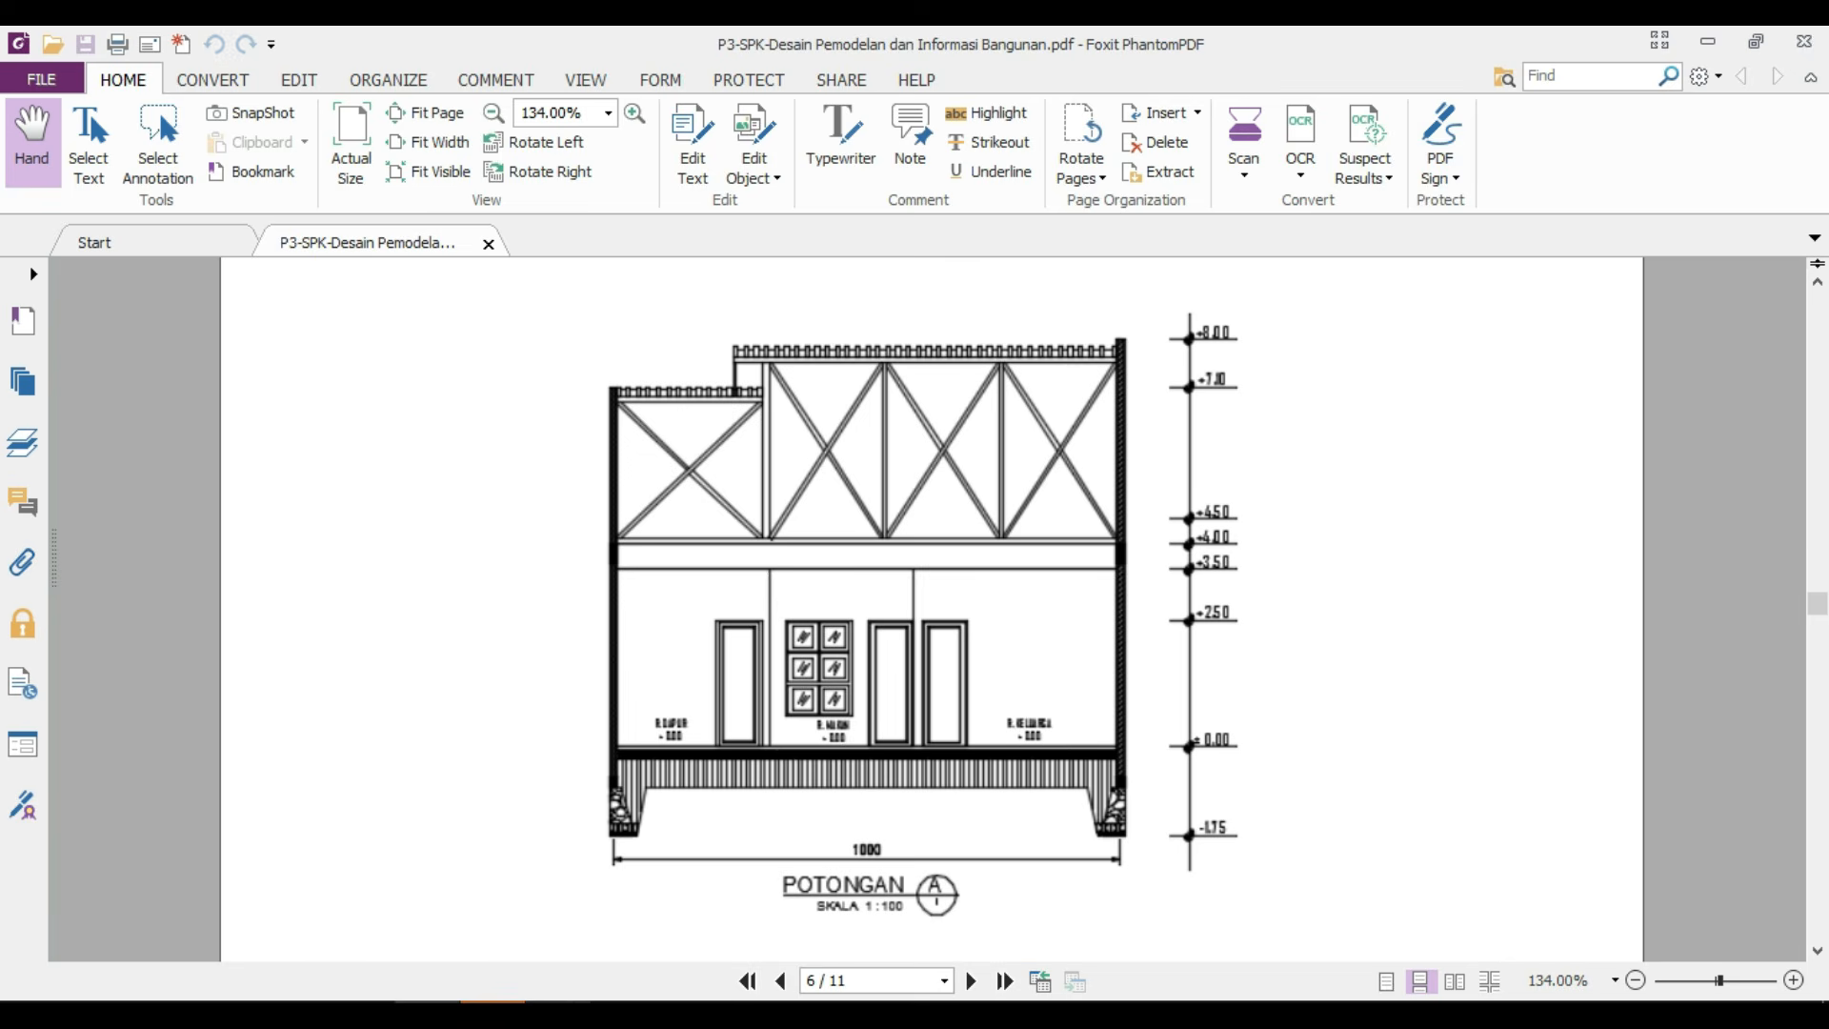
click(562, 1015)
Shorten the floor line at both ends so it runs only between the inner faces of the two walls.
scroll(924, 695, up, 4)
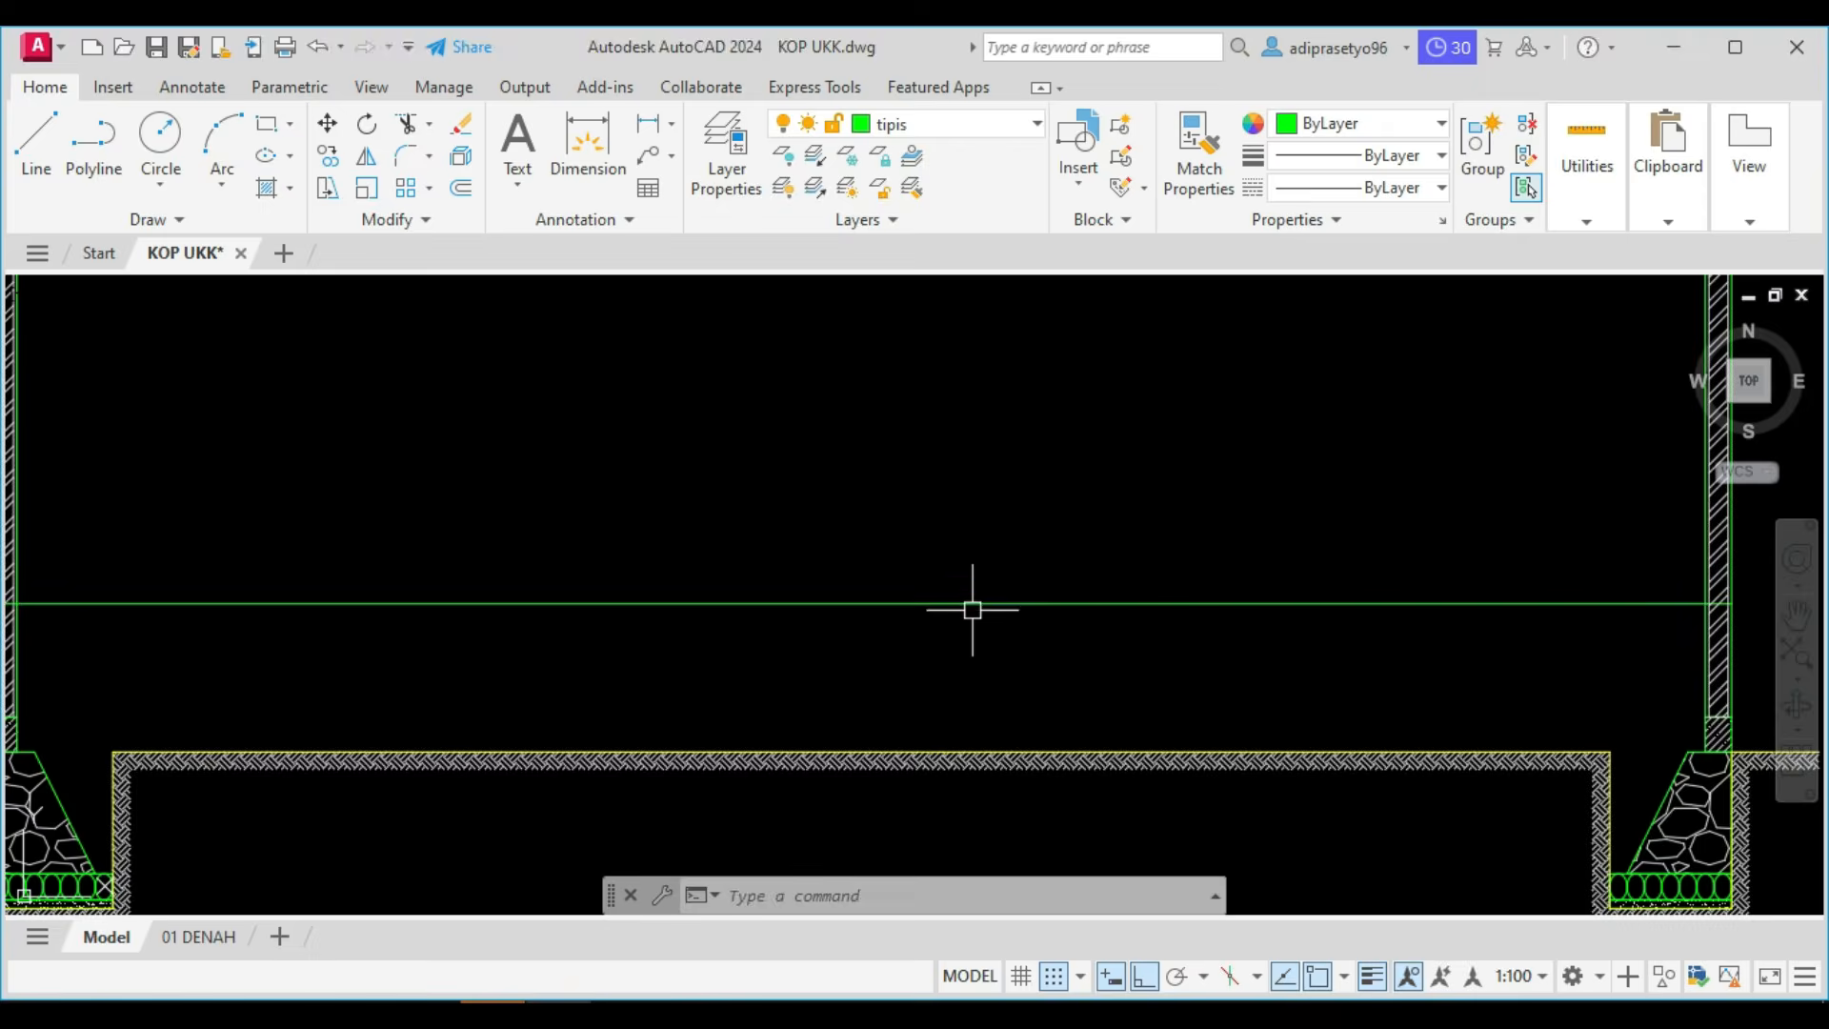
scroll(976, 562, down, 2)
click(918, 583)
click(318, 575)
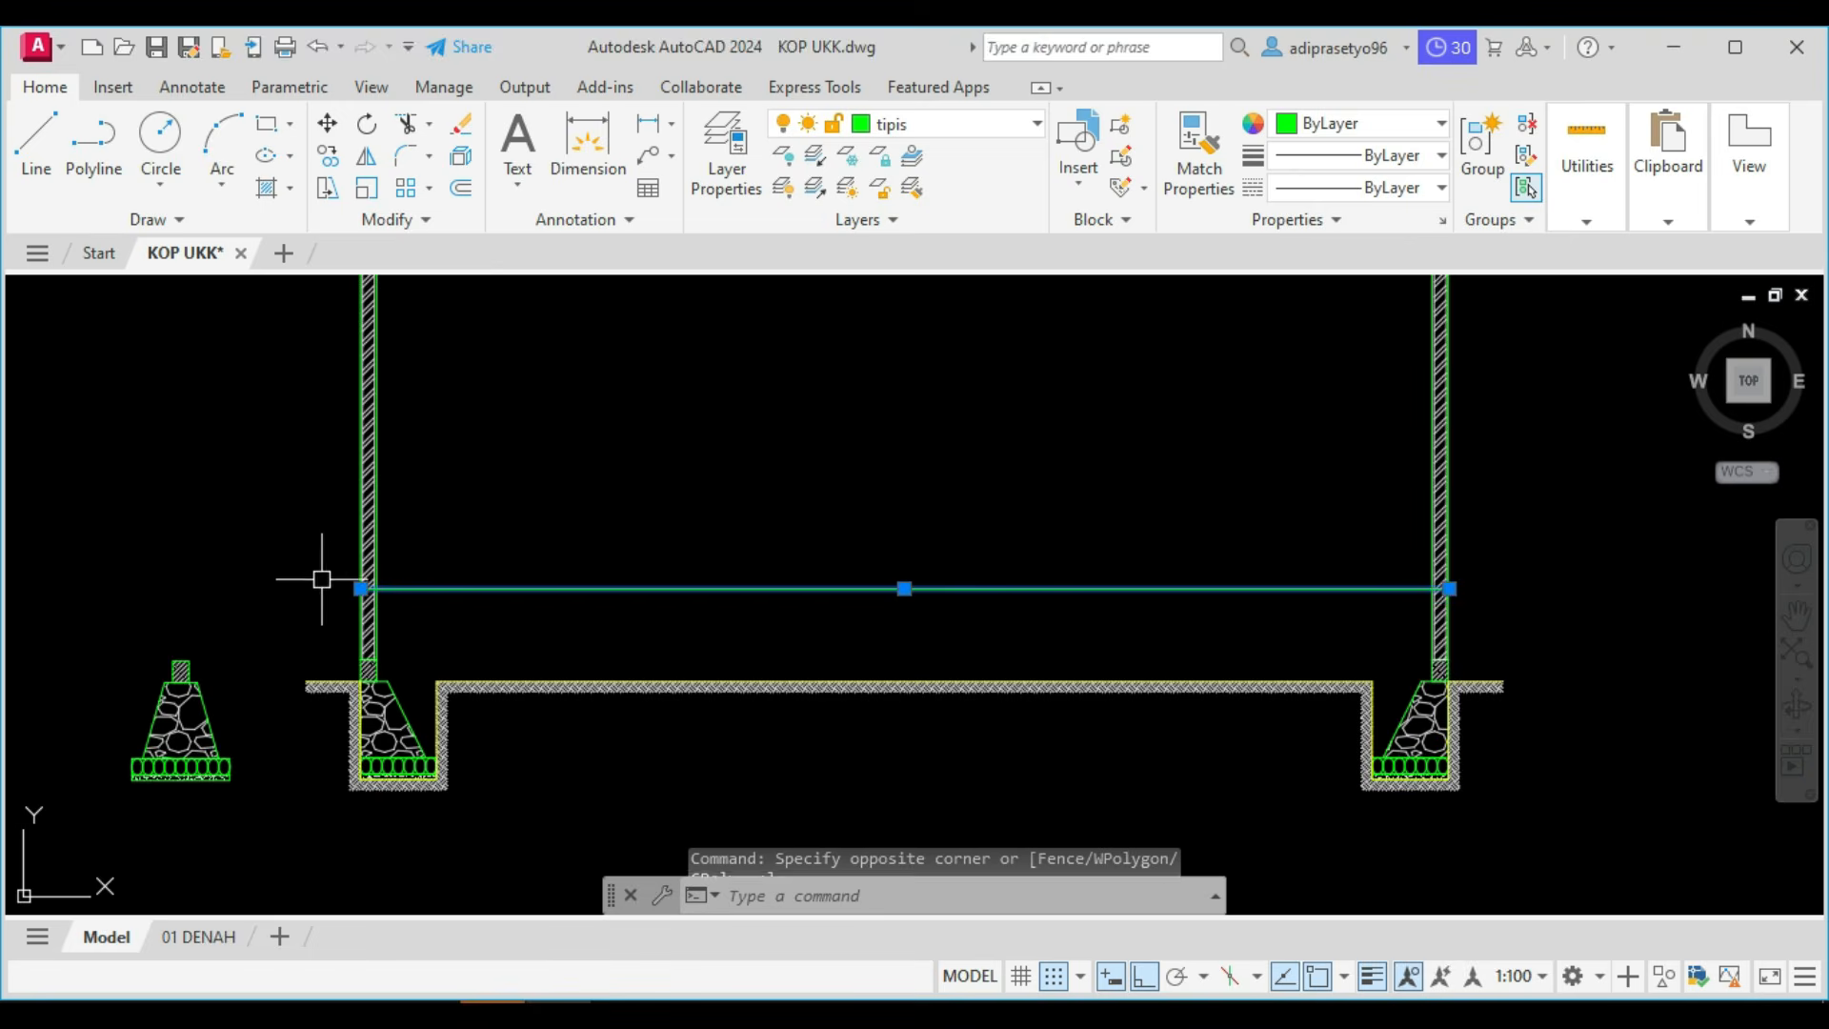
scroll(329, 575, up, 4)
scroll(381, 571, up, 3)
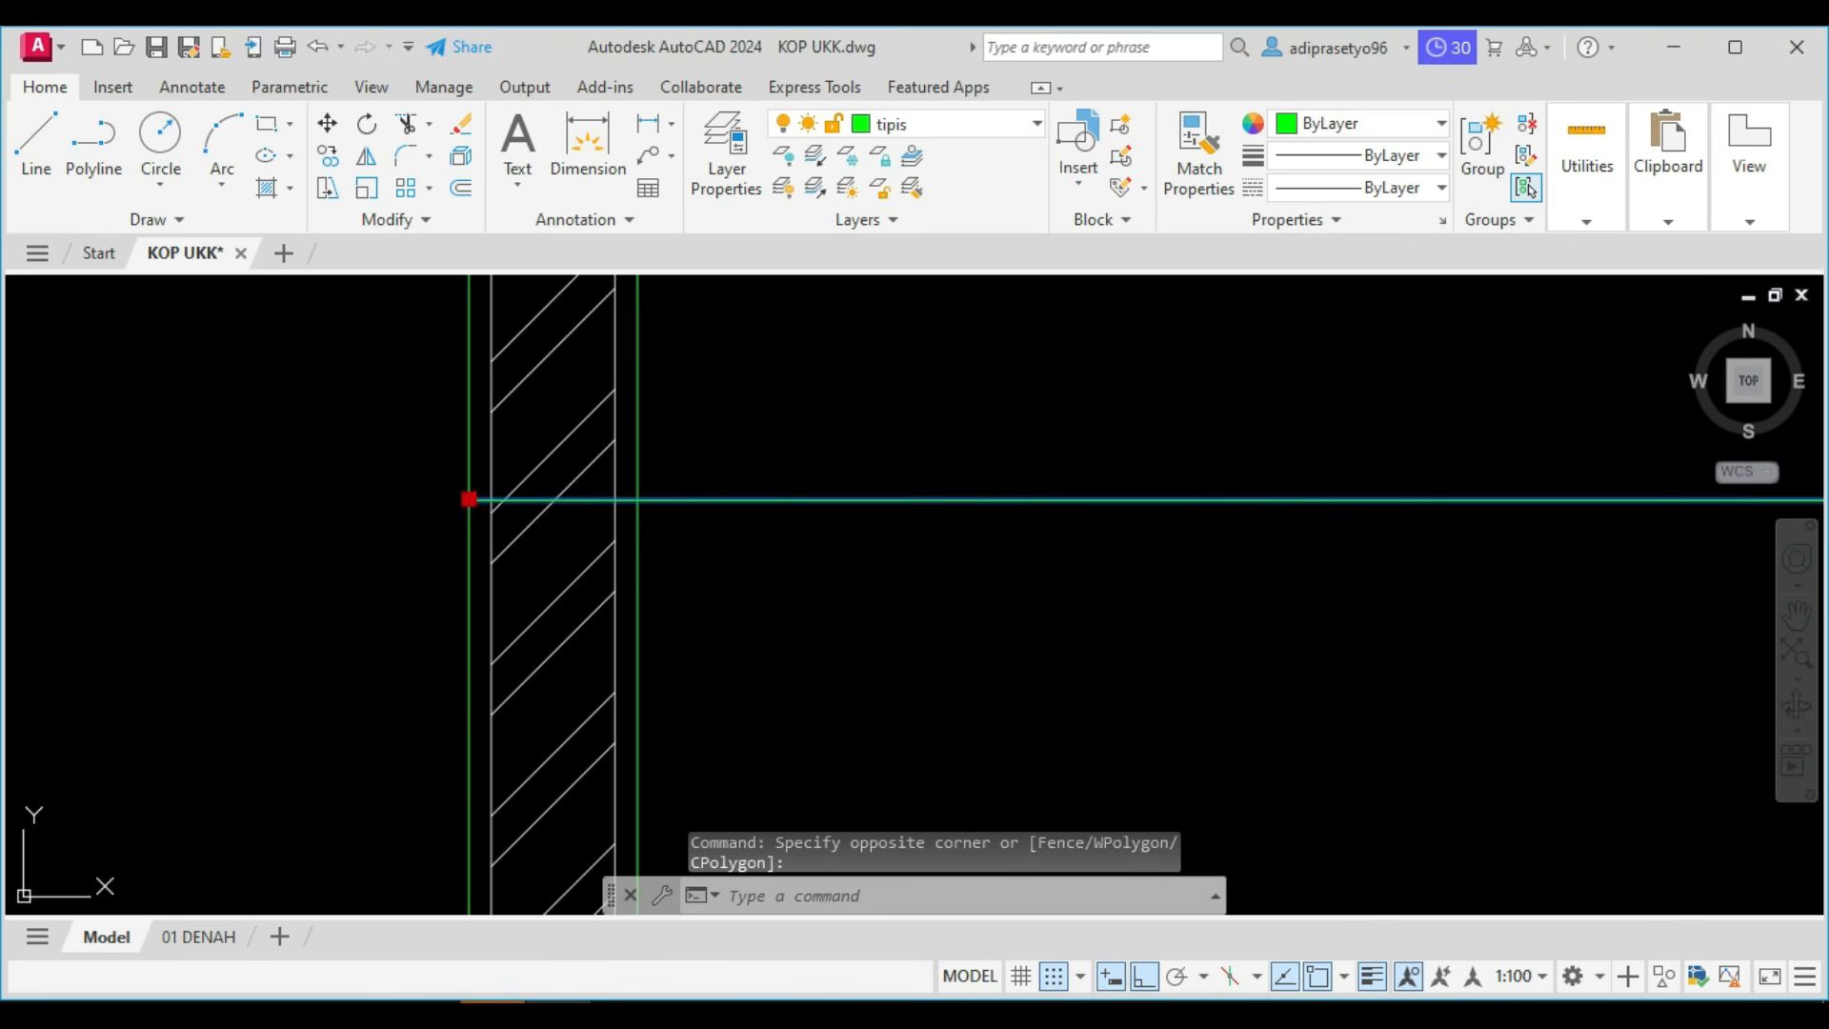
click(468, 499)
scroll(651, 500, down, 3)
scroll(664, 508, down, 3)
middle_drag(817, 527, 461, 575)
scroll(954, 566, up, 3)
scroll(1037, 548, up, 2)
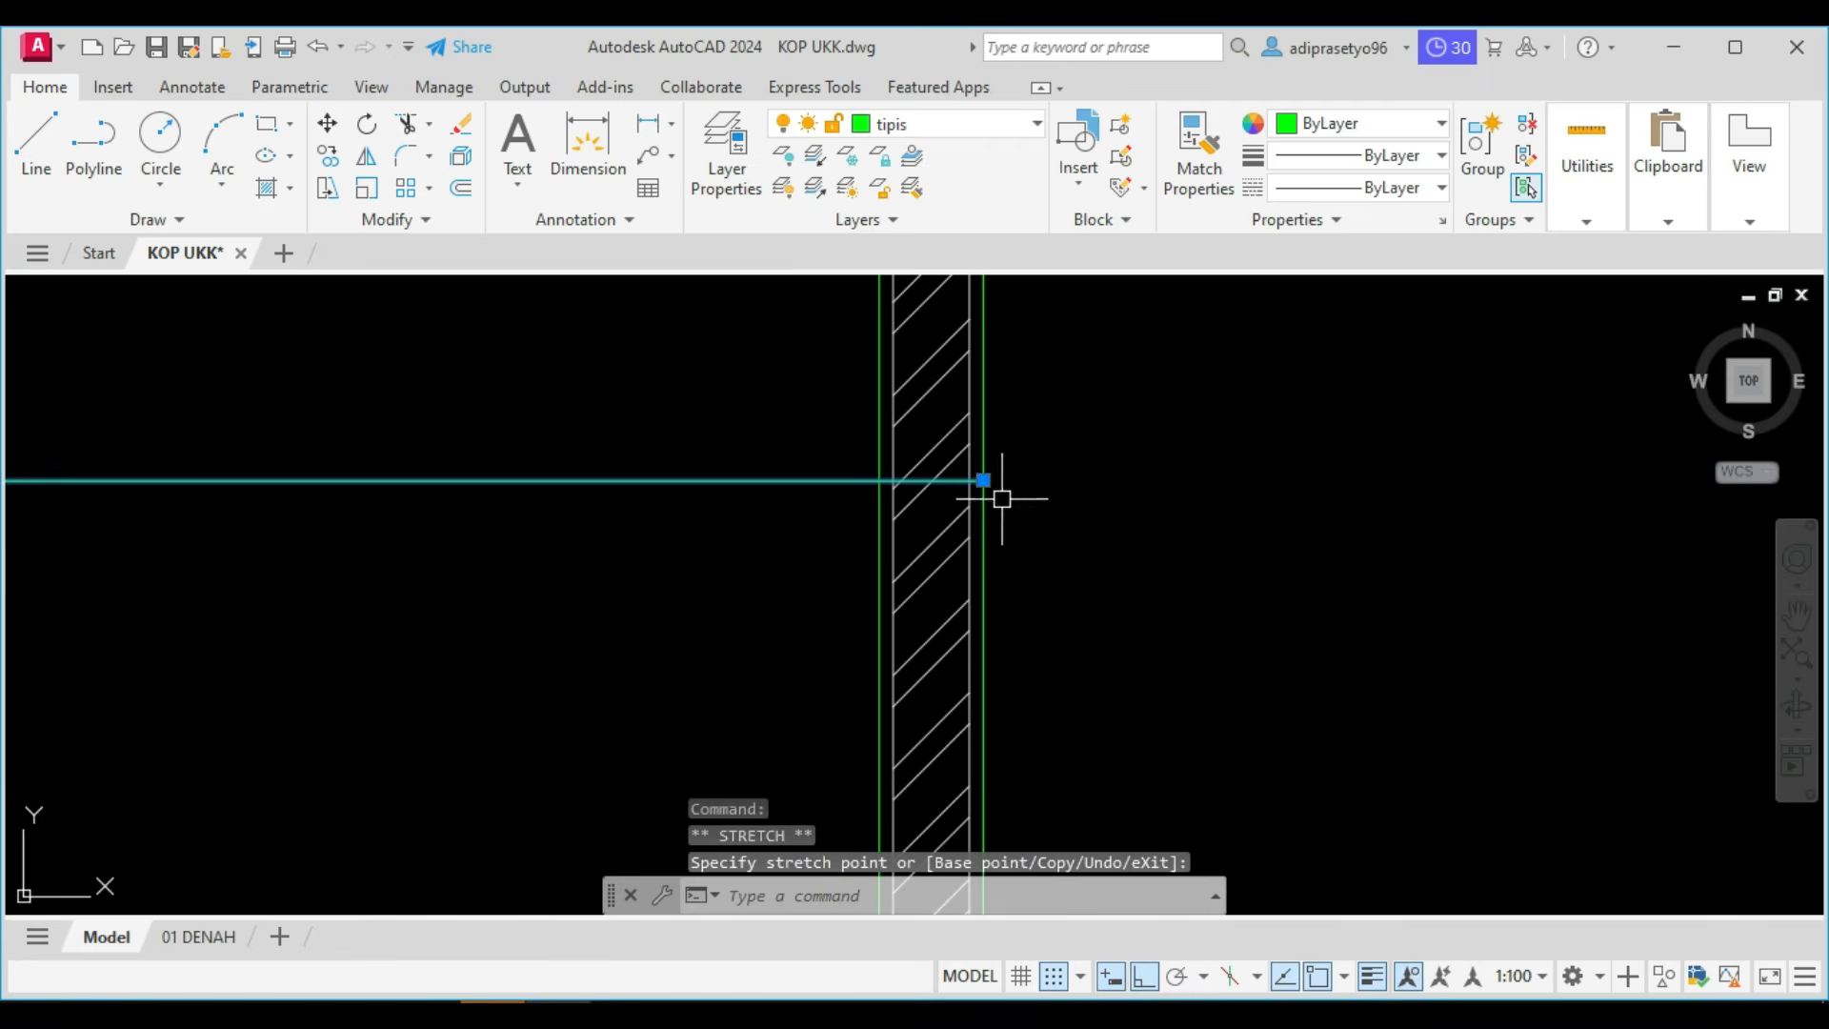
click(983, 481)
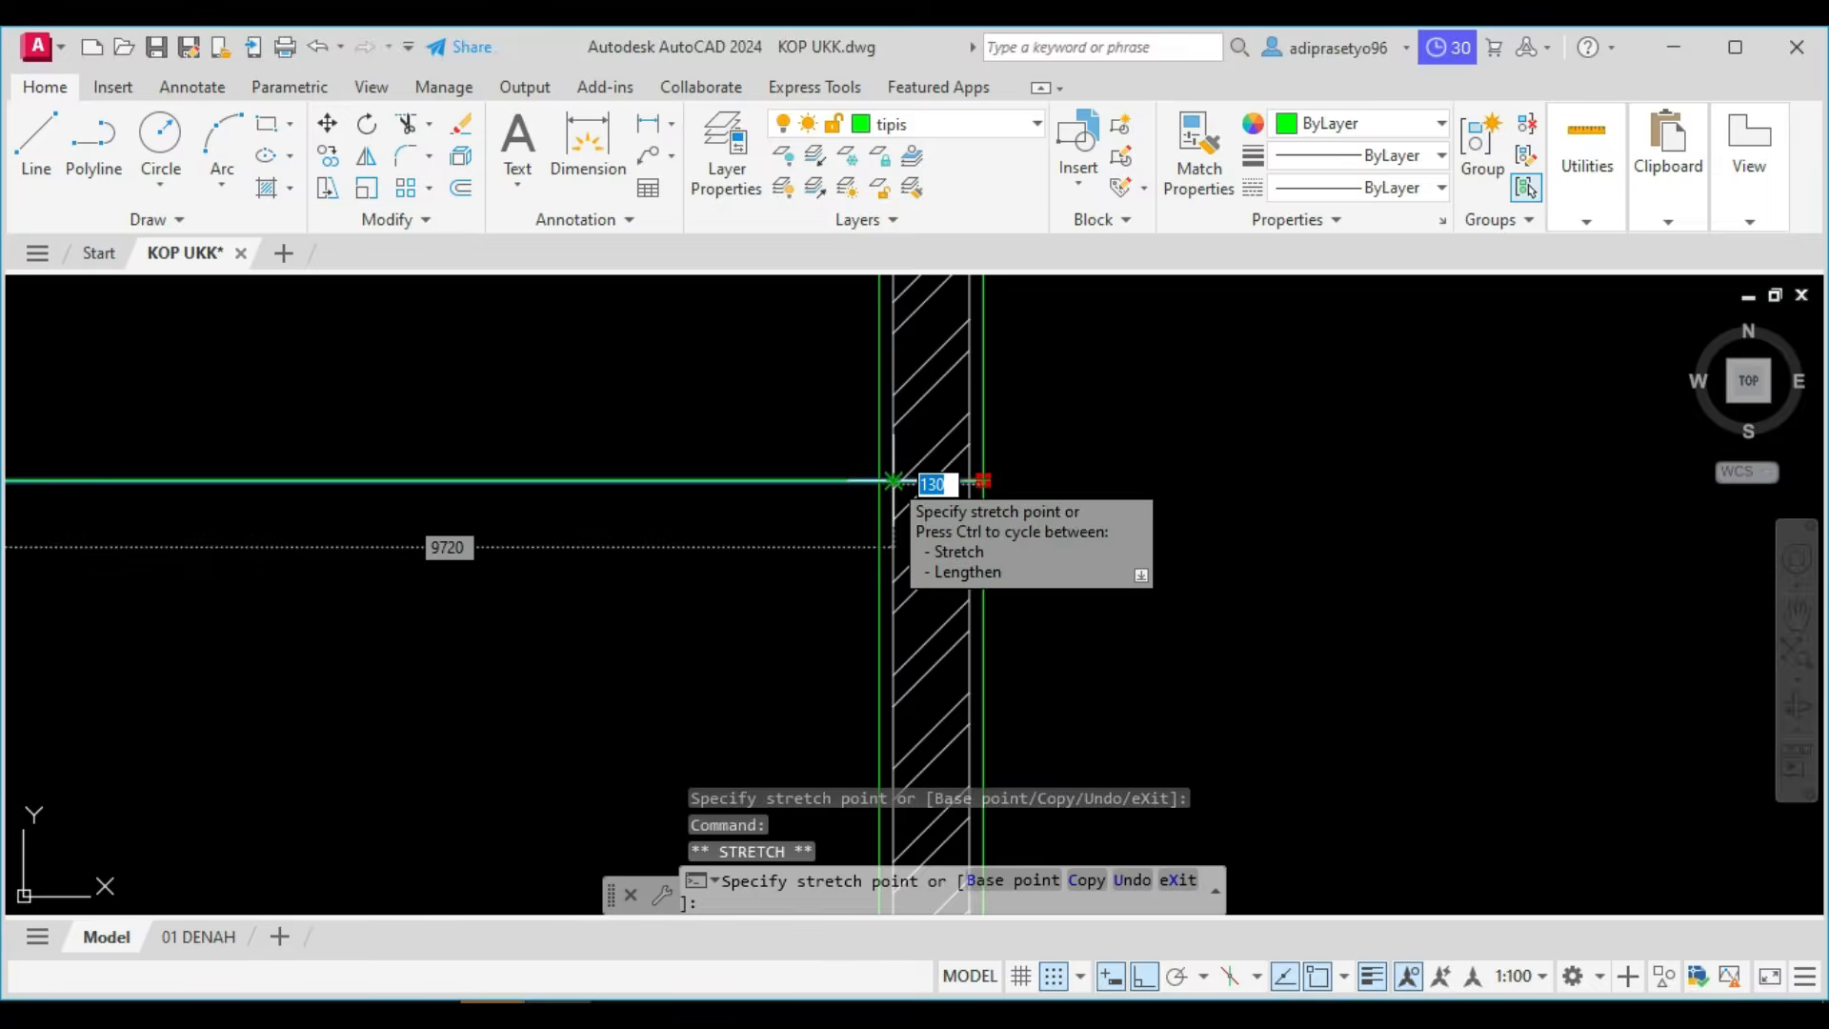
click(880, 481)
scroll(666, 567, down, 3)
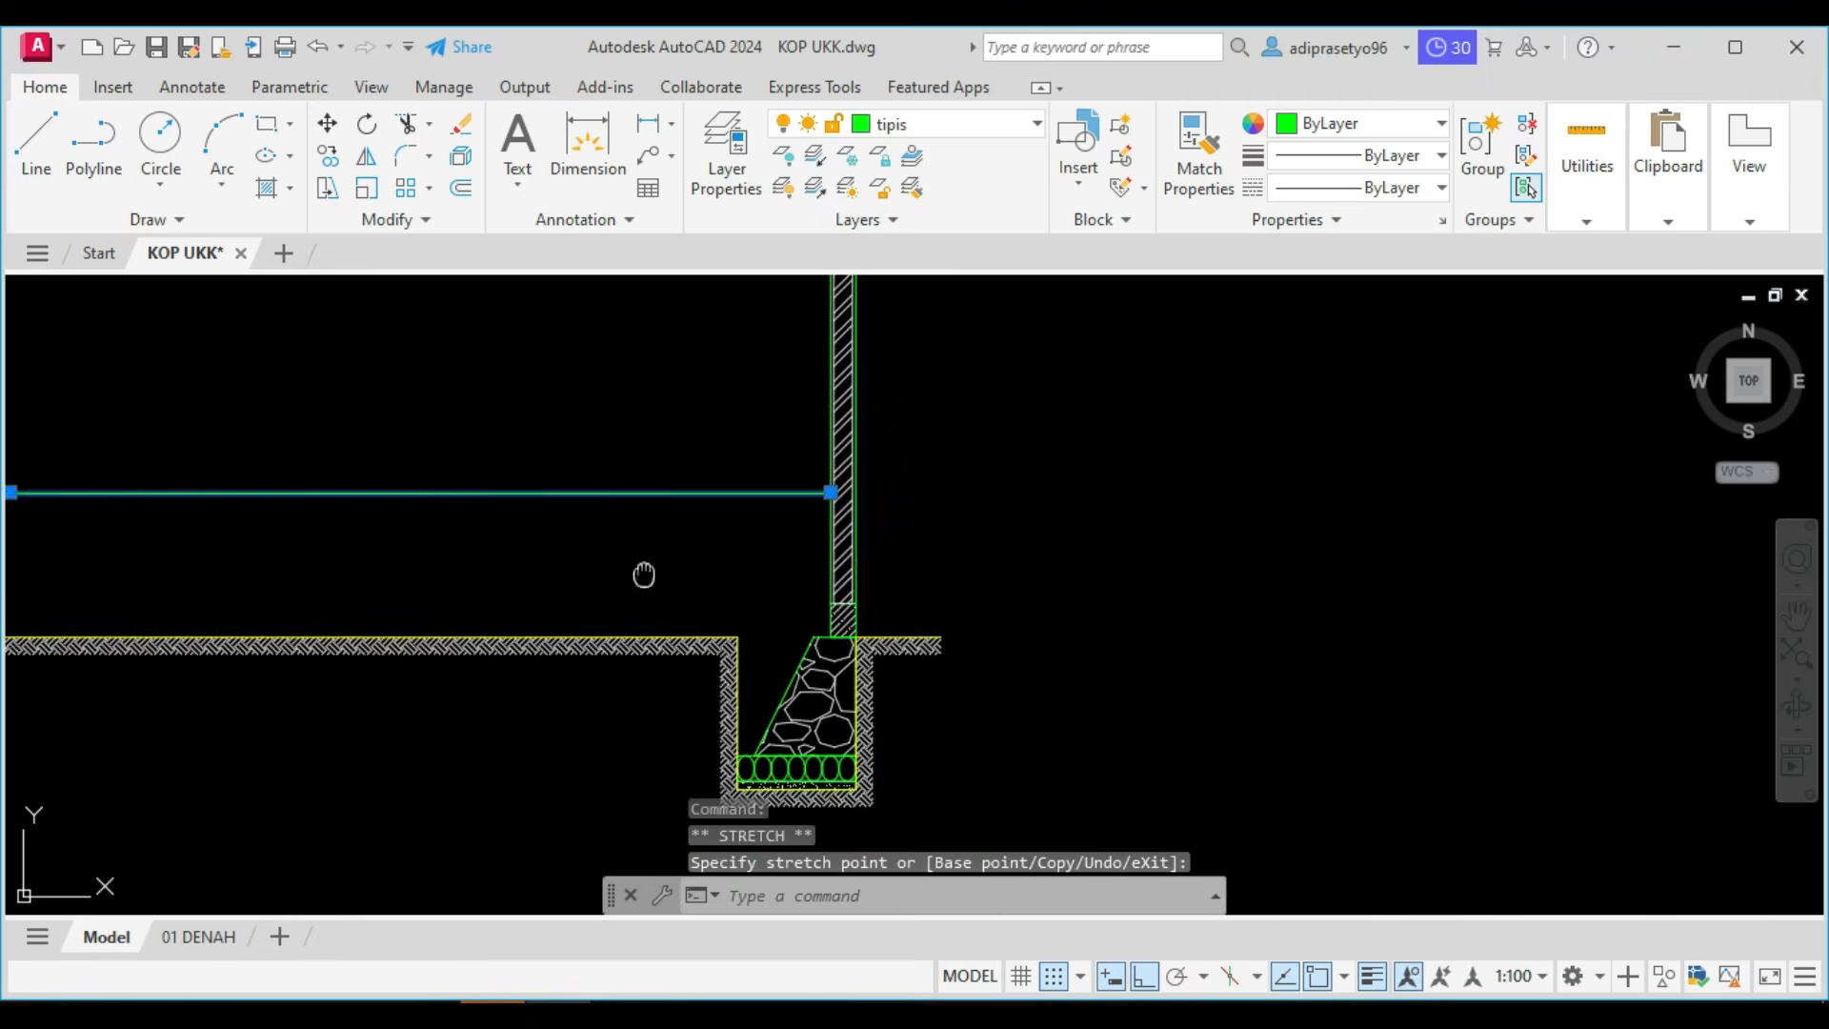
Offset the floor line 10 downward to start the layers of the floor.
middle_drag(641, 571, 1025, 590)
text(o)
key(Return)
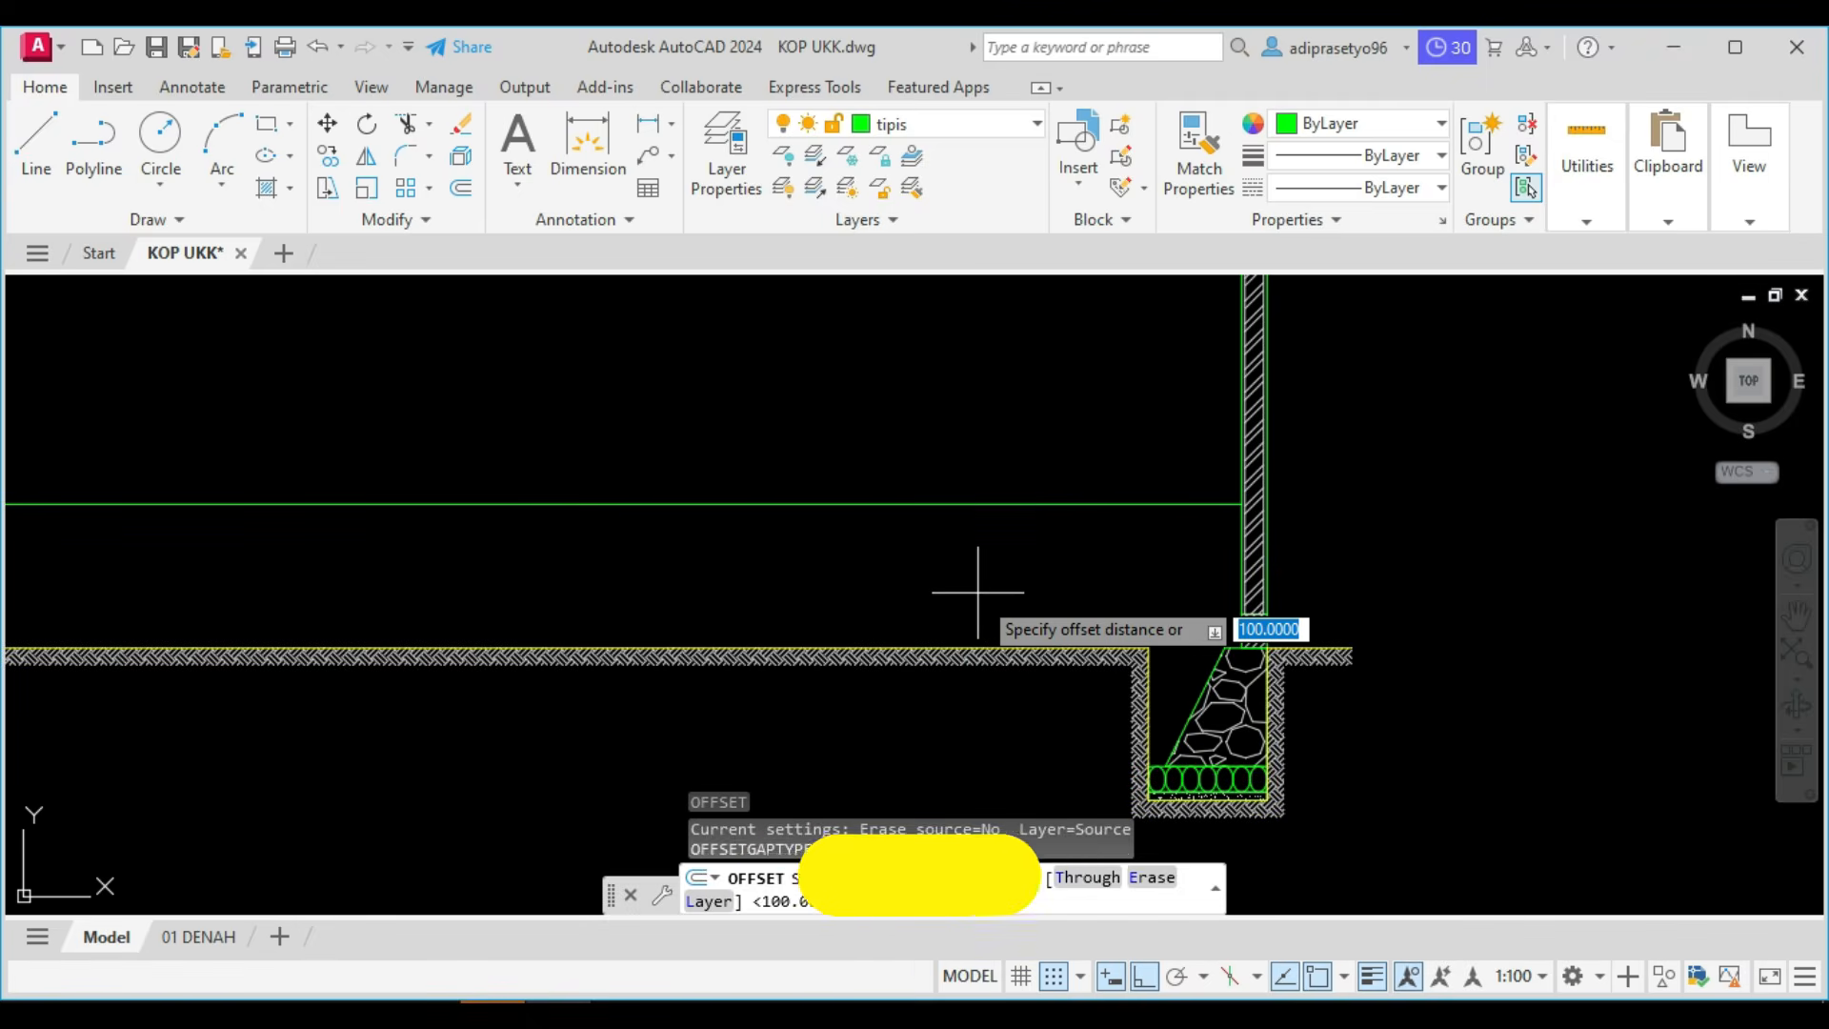
text(10)
key(Return)
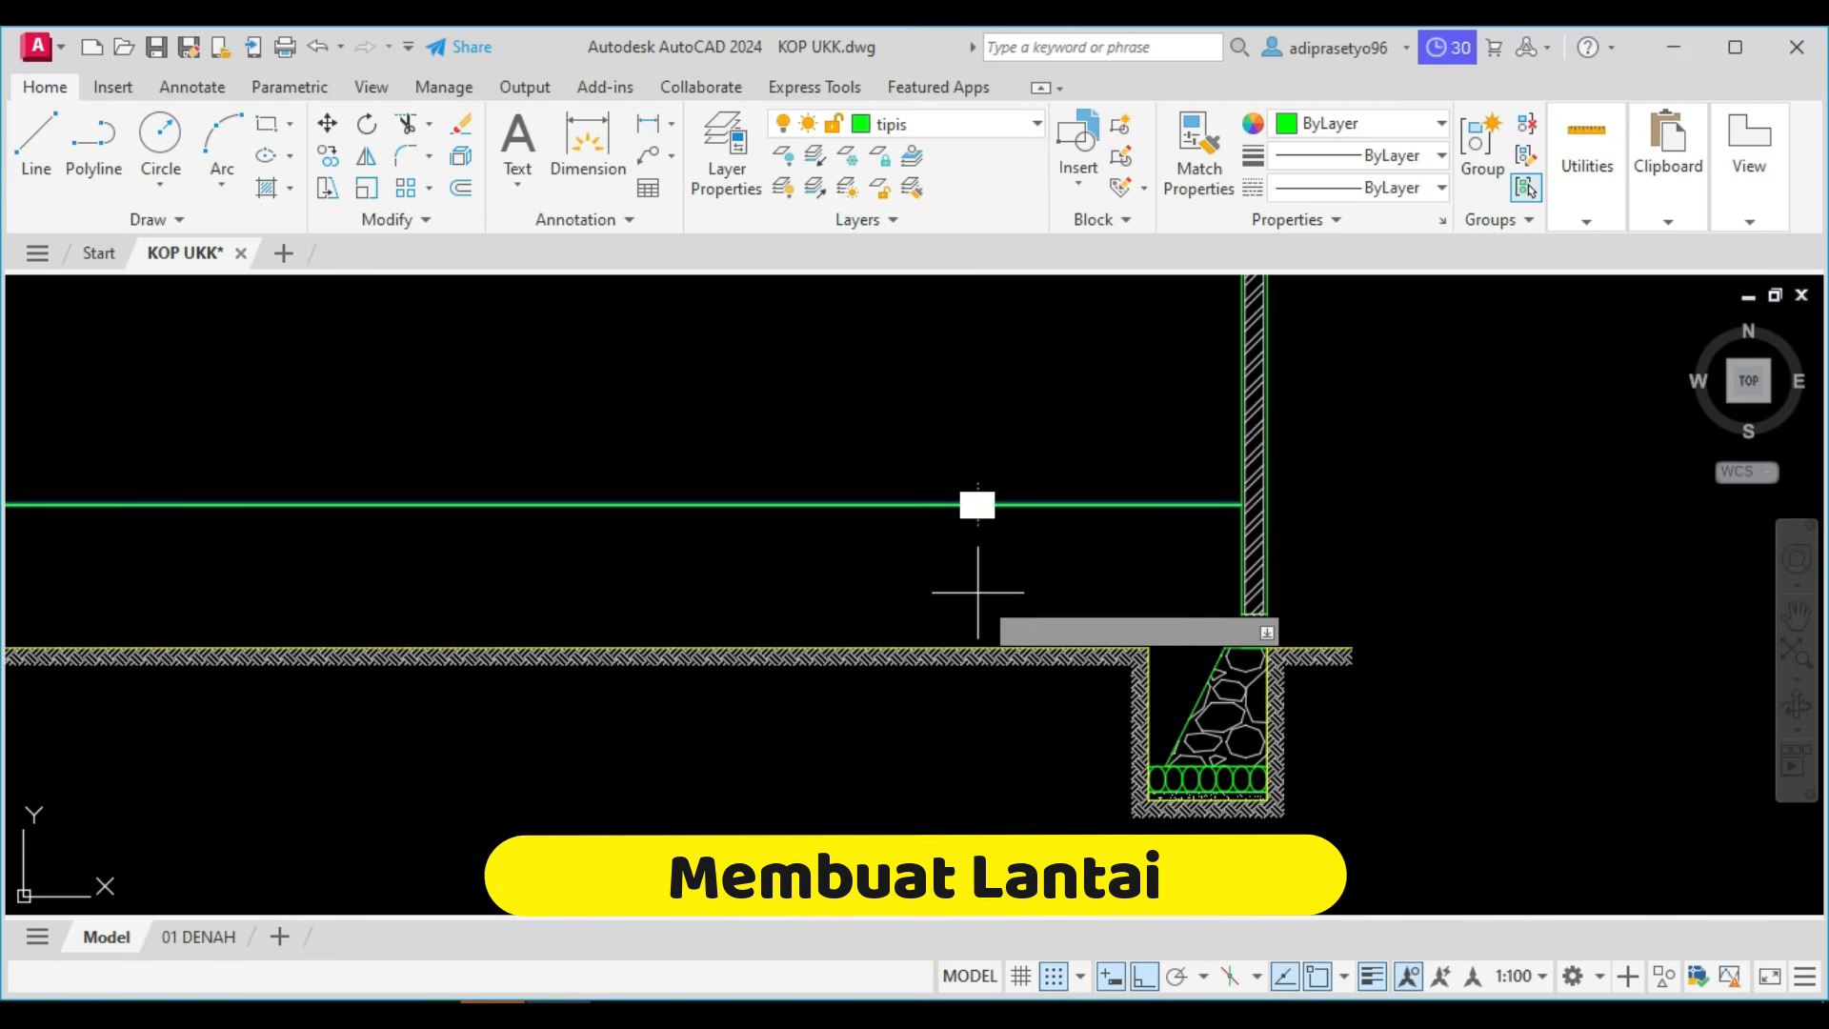
click(978, 503)
scroll(962, 495, up, 2)
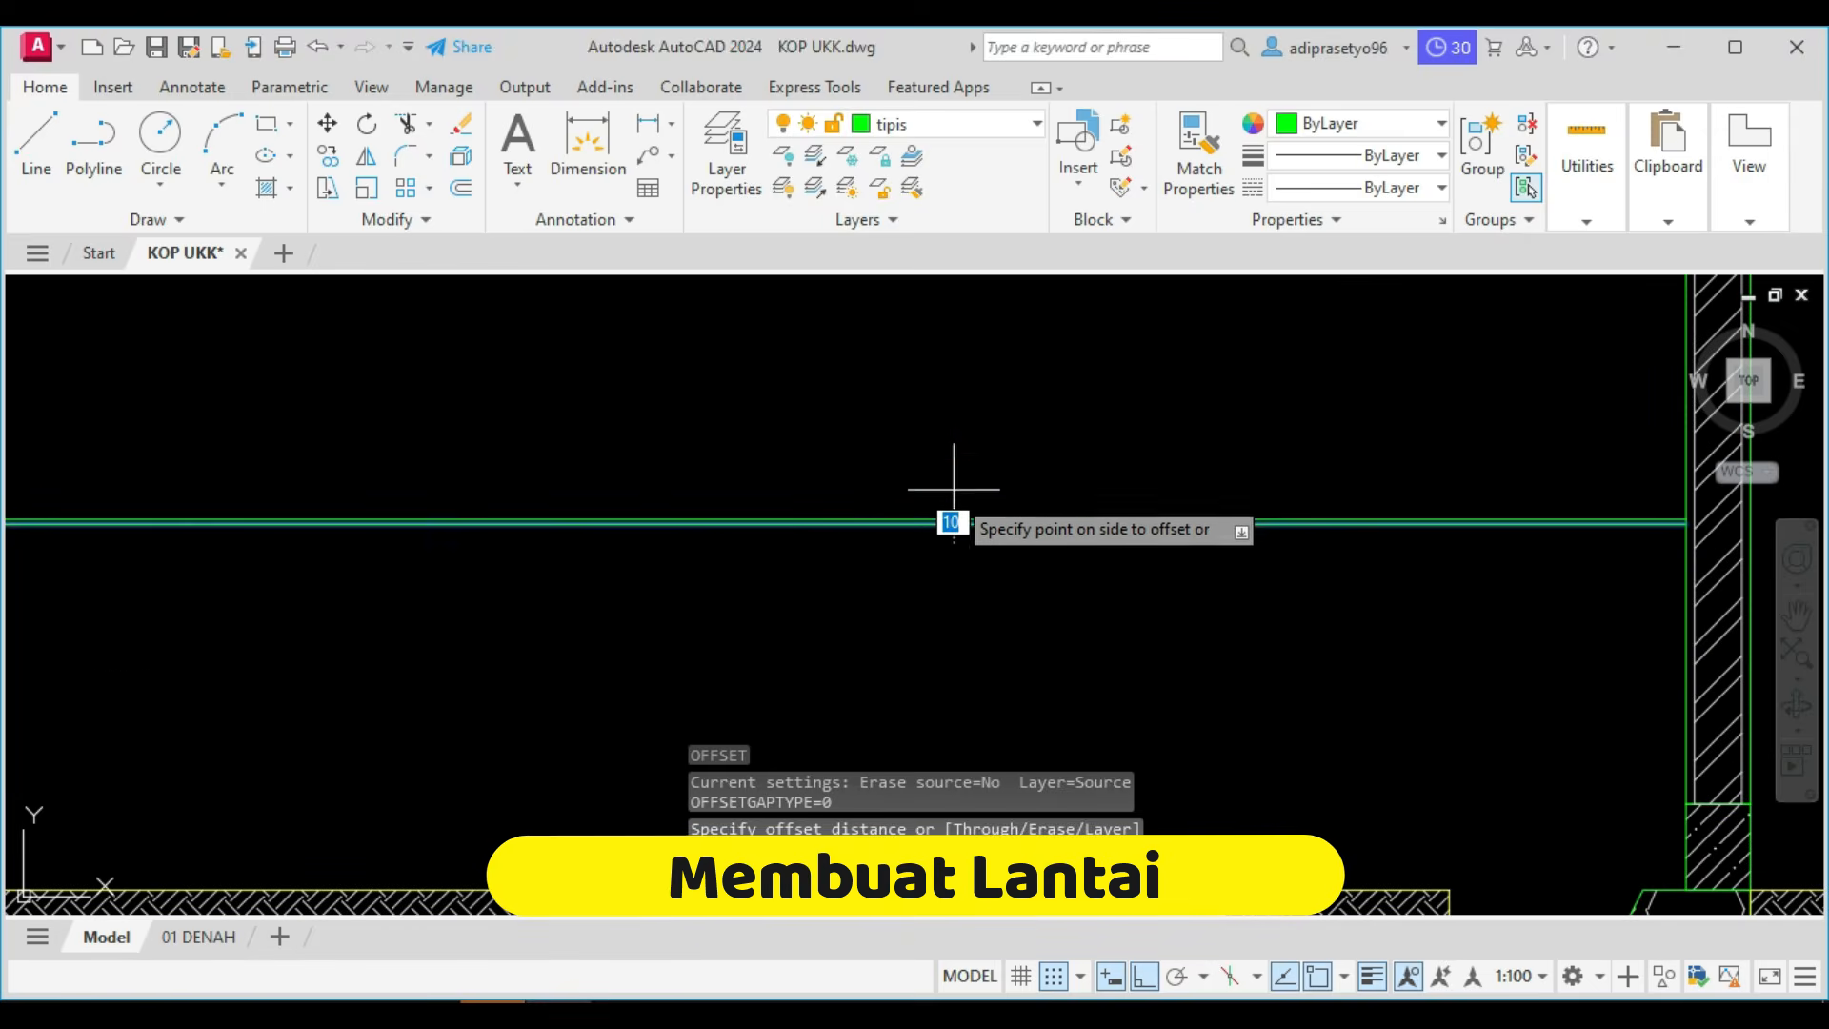
click(954, 582)
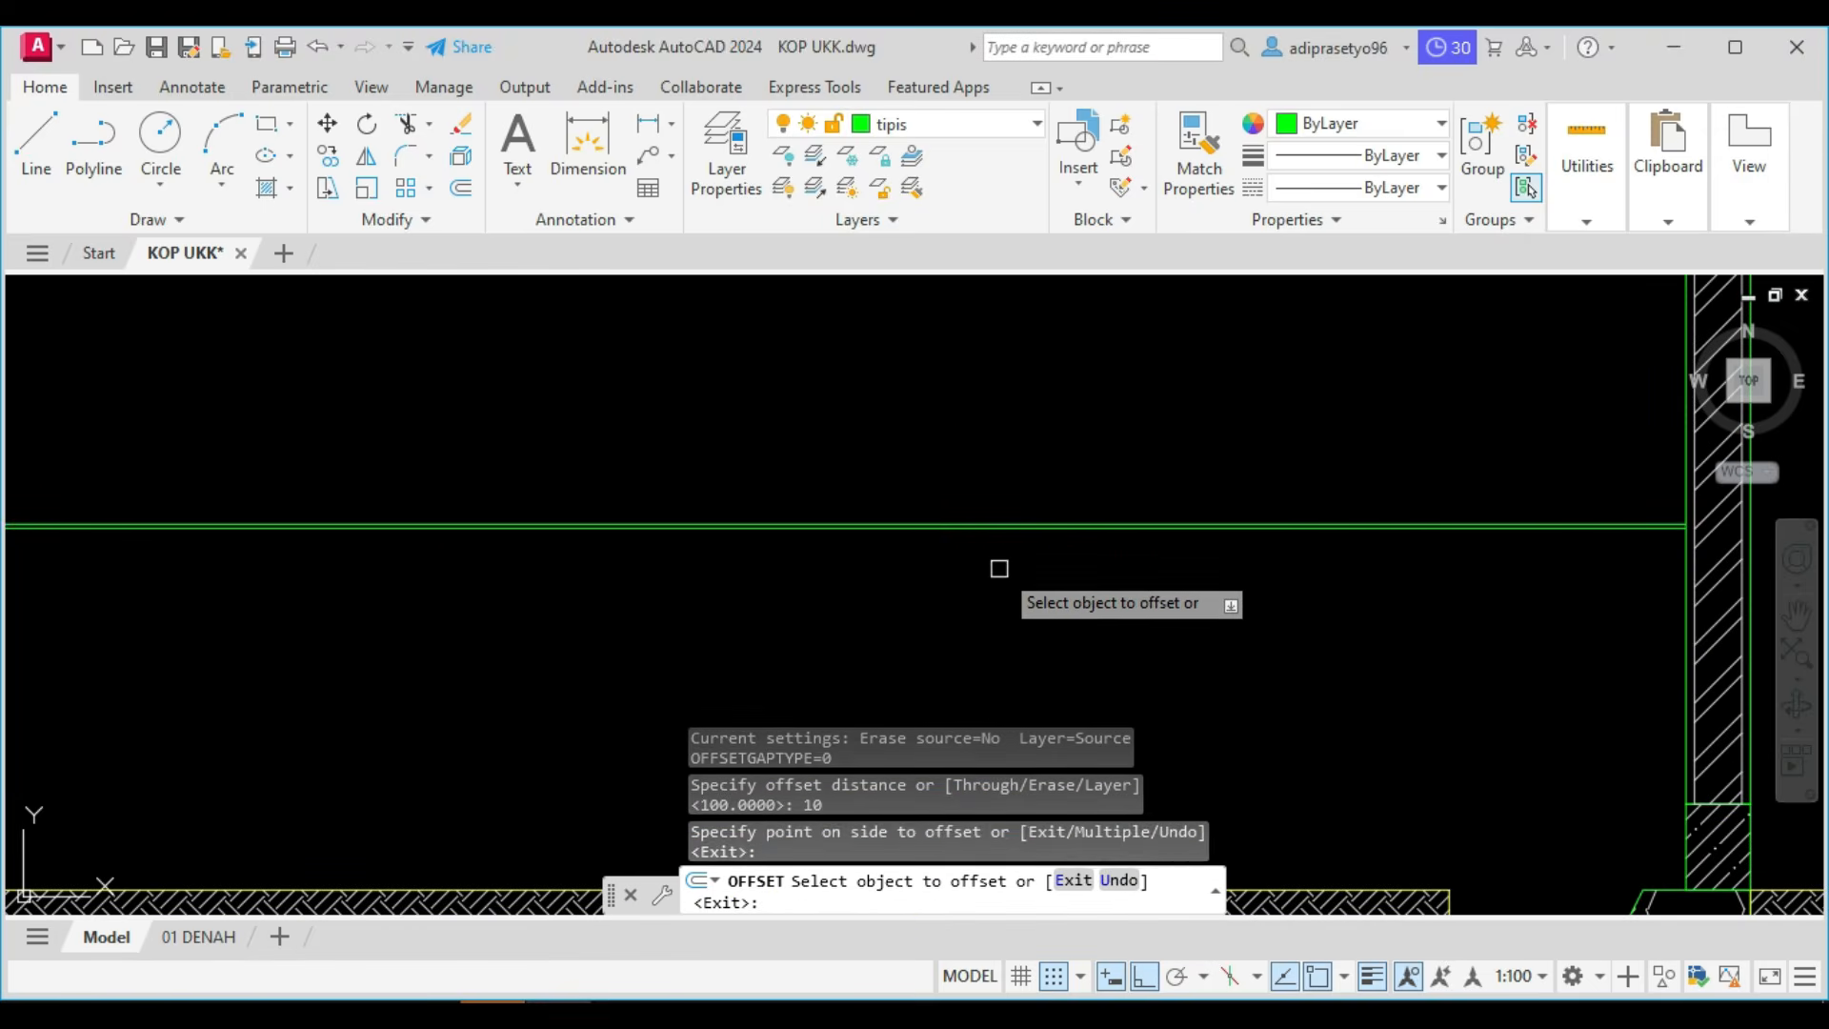
key(Escape)
Offset the lower of the two floor lines 20 downward to add a second floor layer.
scroll(1009, 534, up, 3)
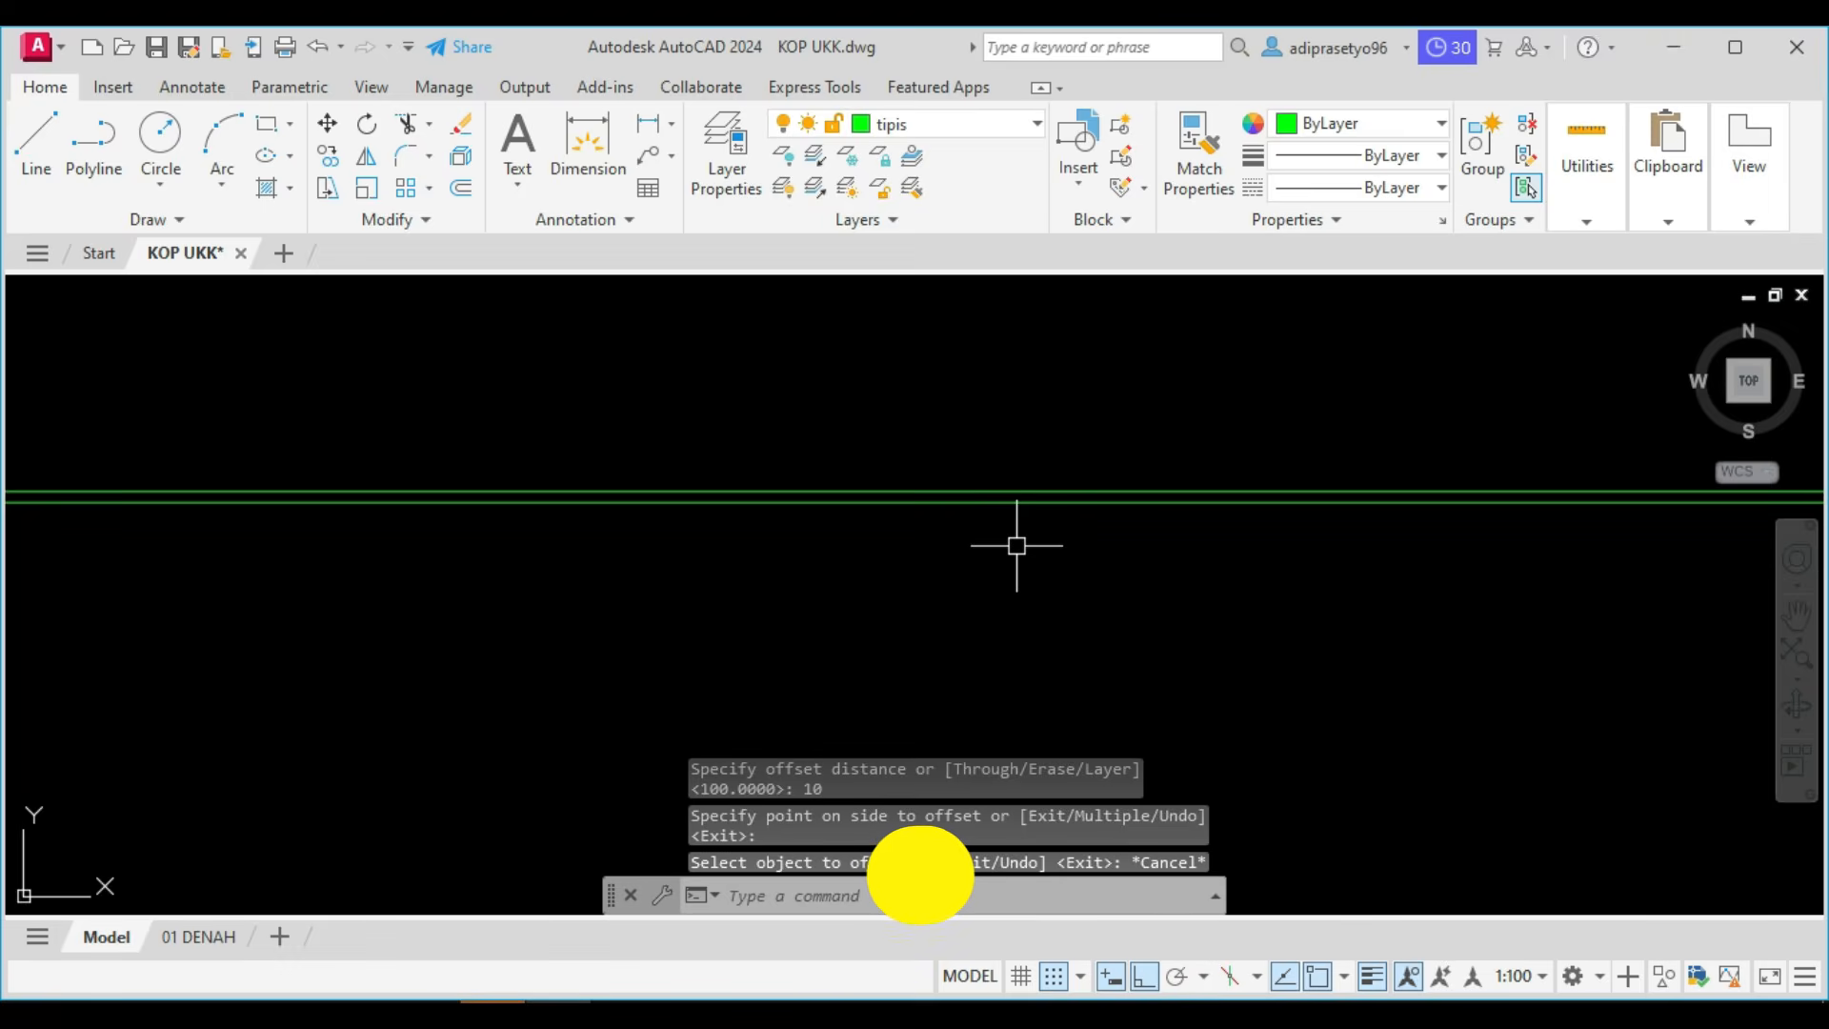
key(Return)
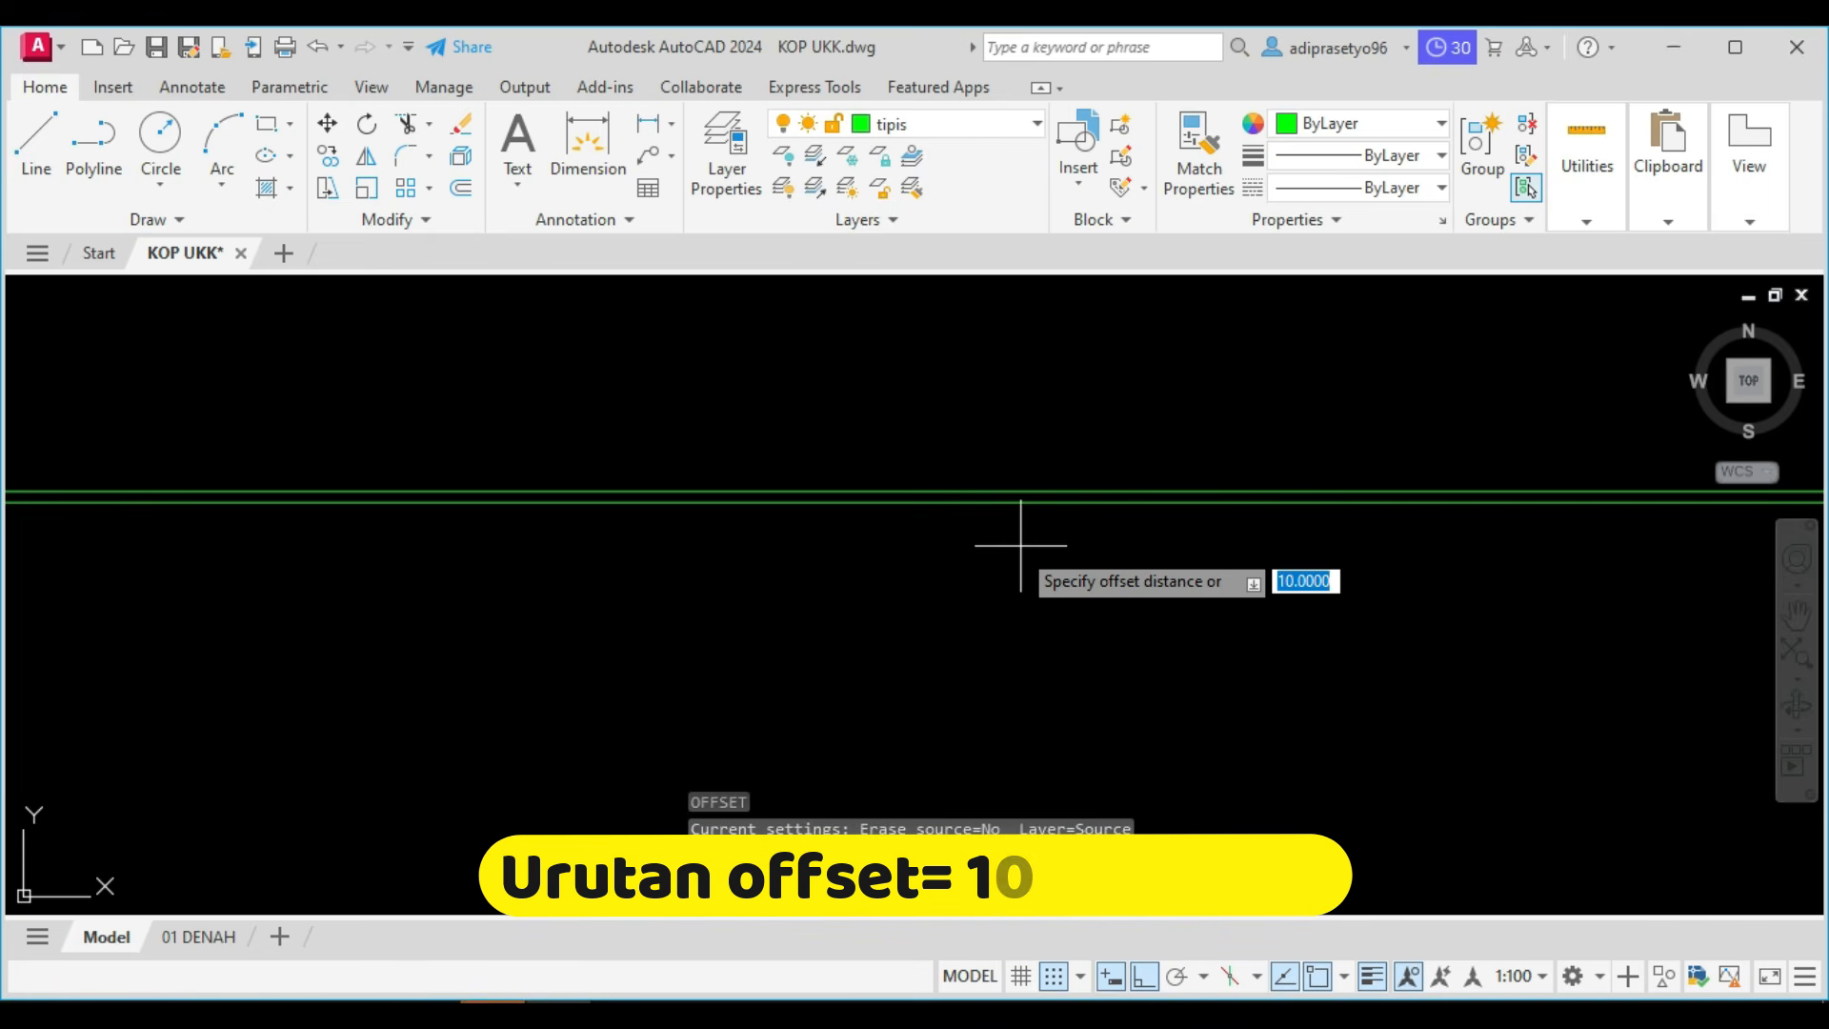
text(20)
key(Return)
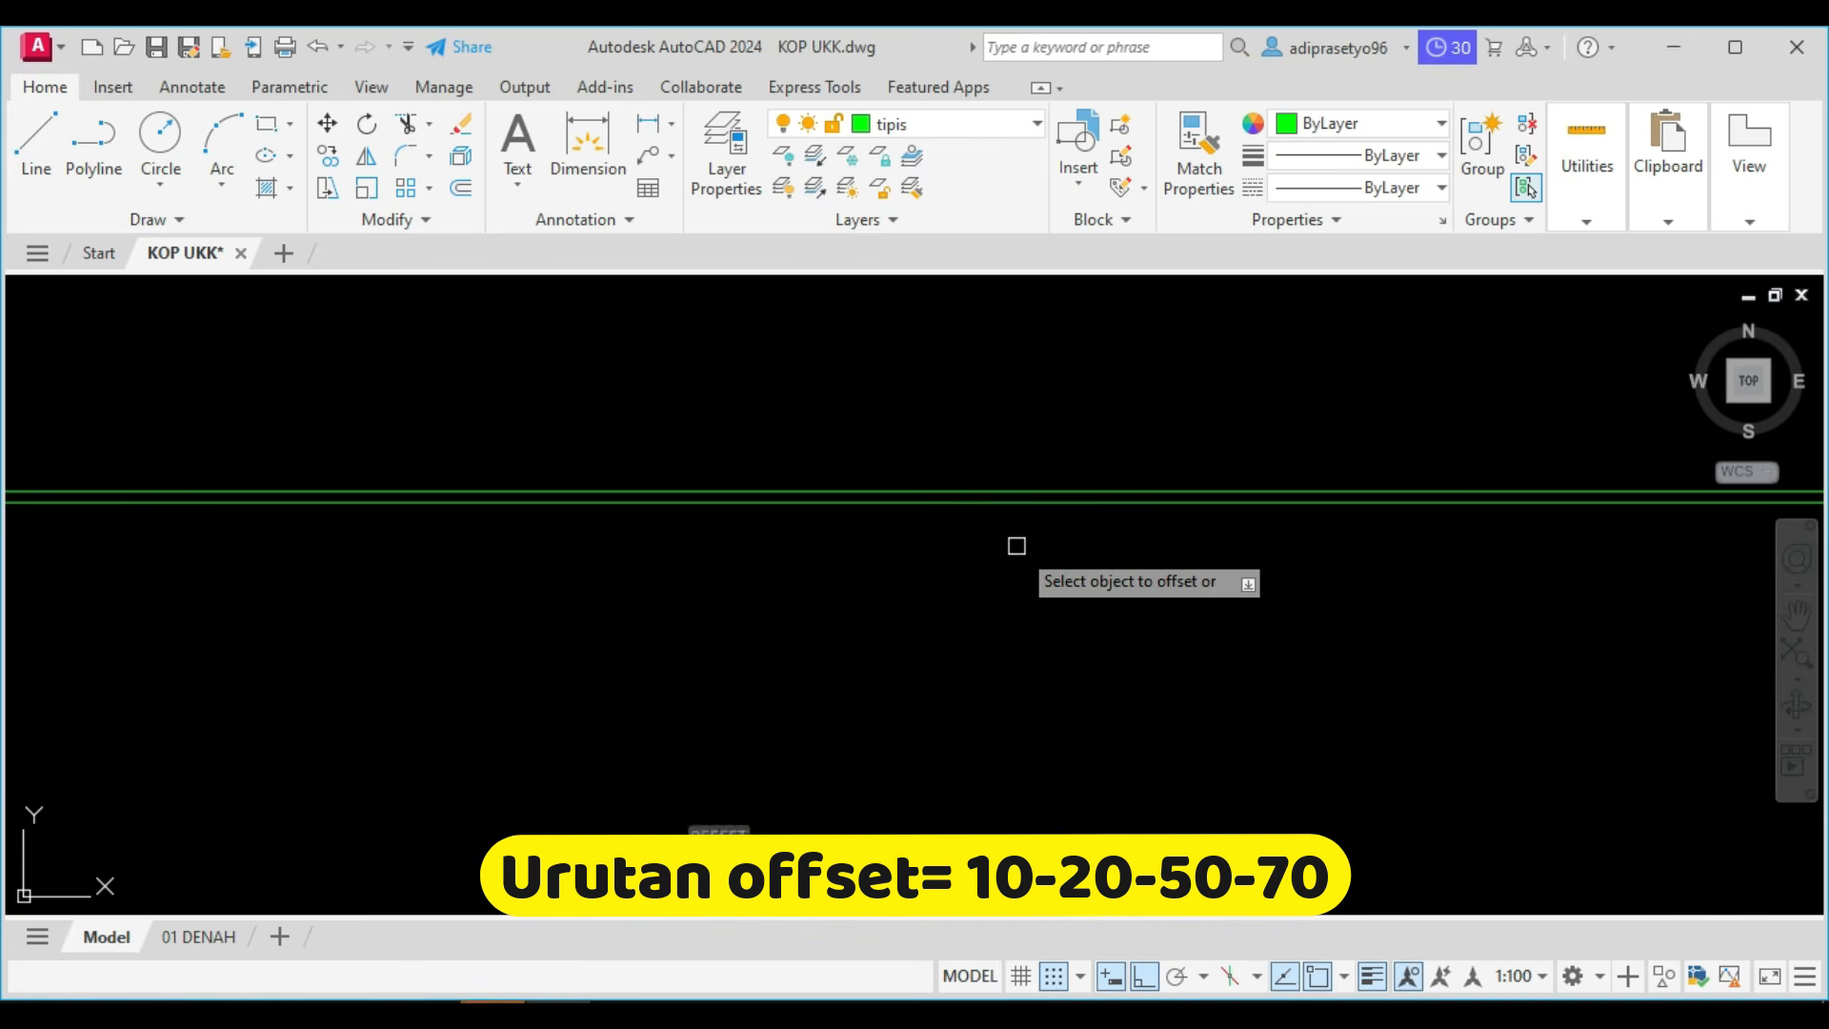
click(988, 503)
click(979, 584)
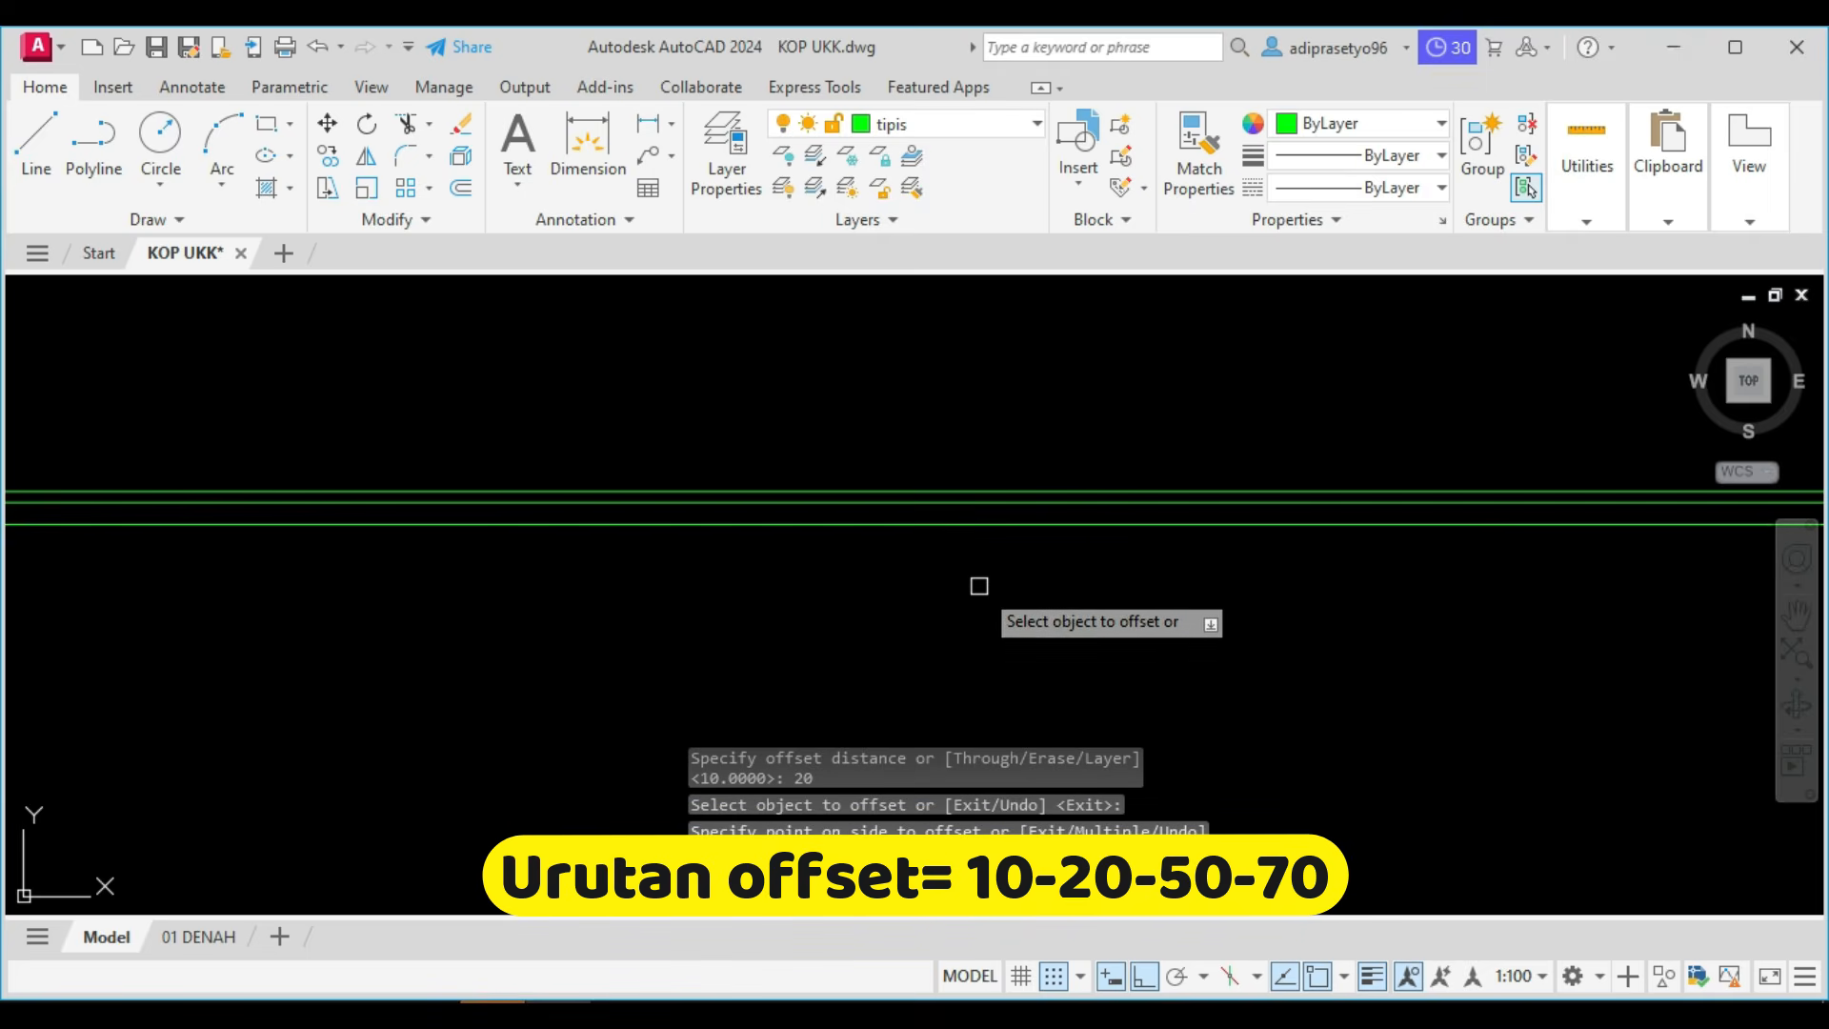
key(Return)
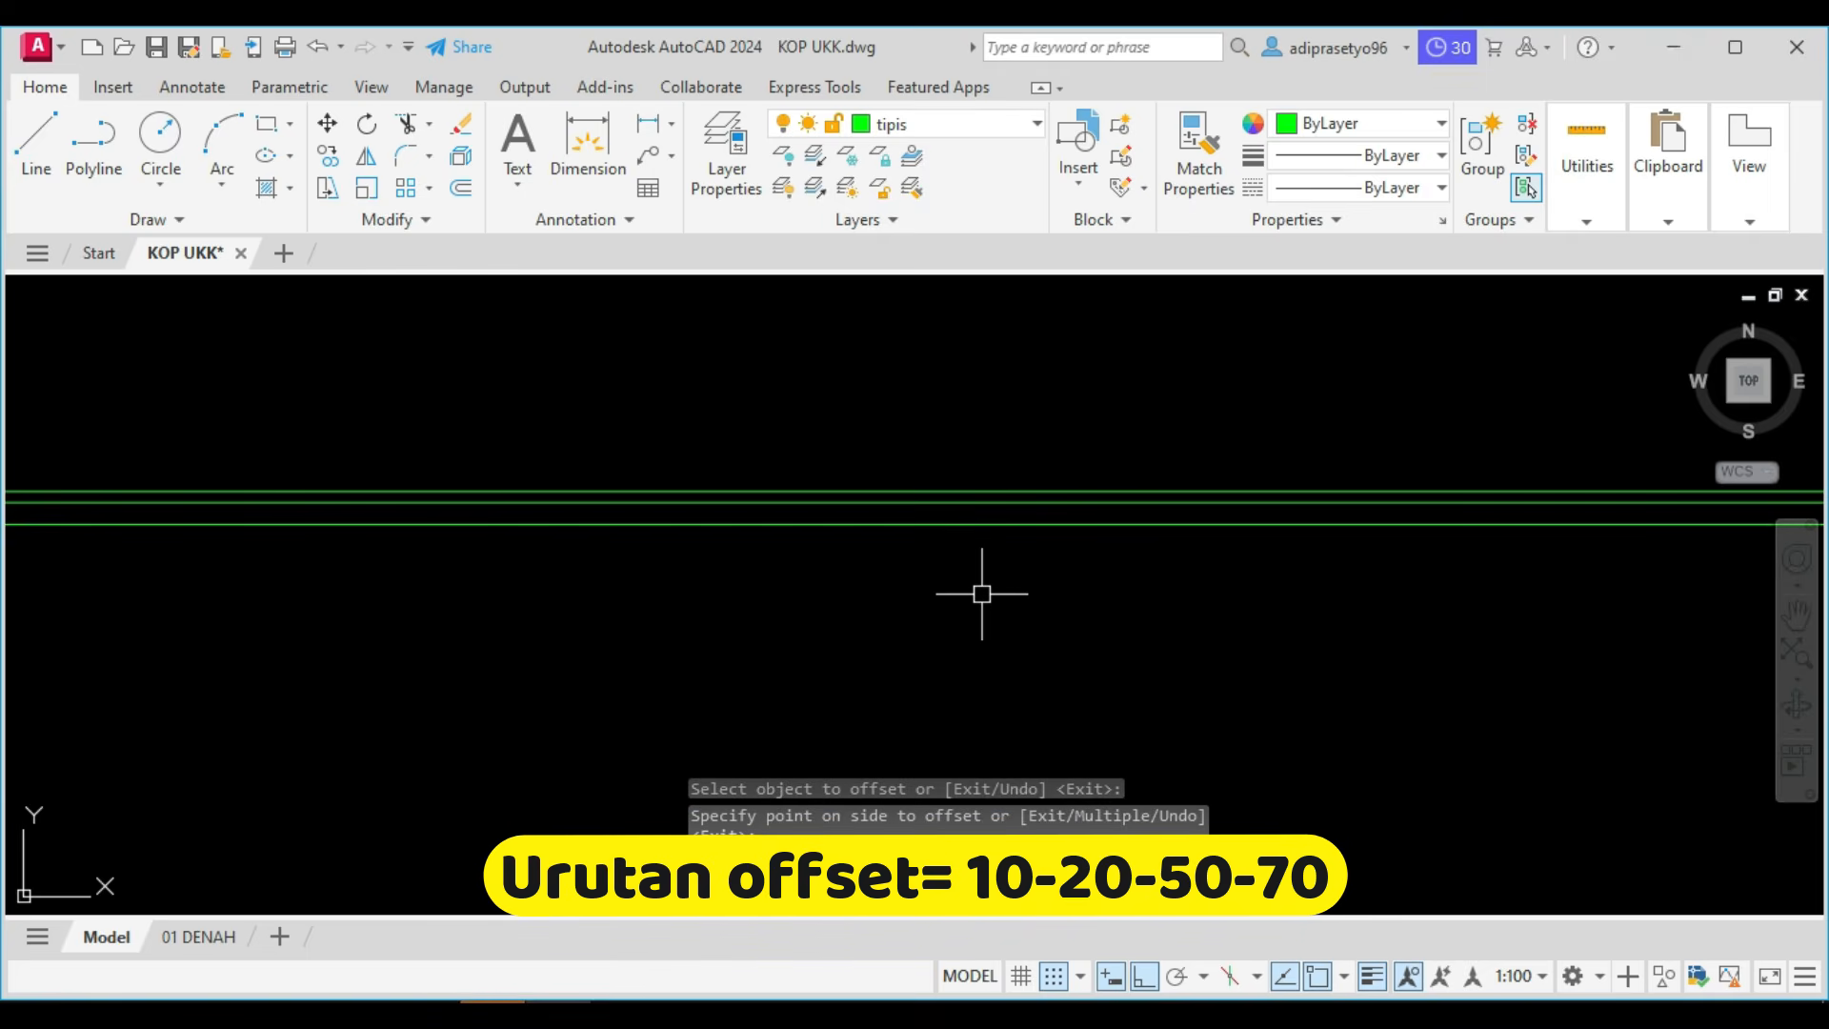
Offset the lowest floor line 50 downward to add the third floor layer.
text(o)
key(Return)
text(50)
key(Return)
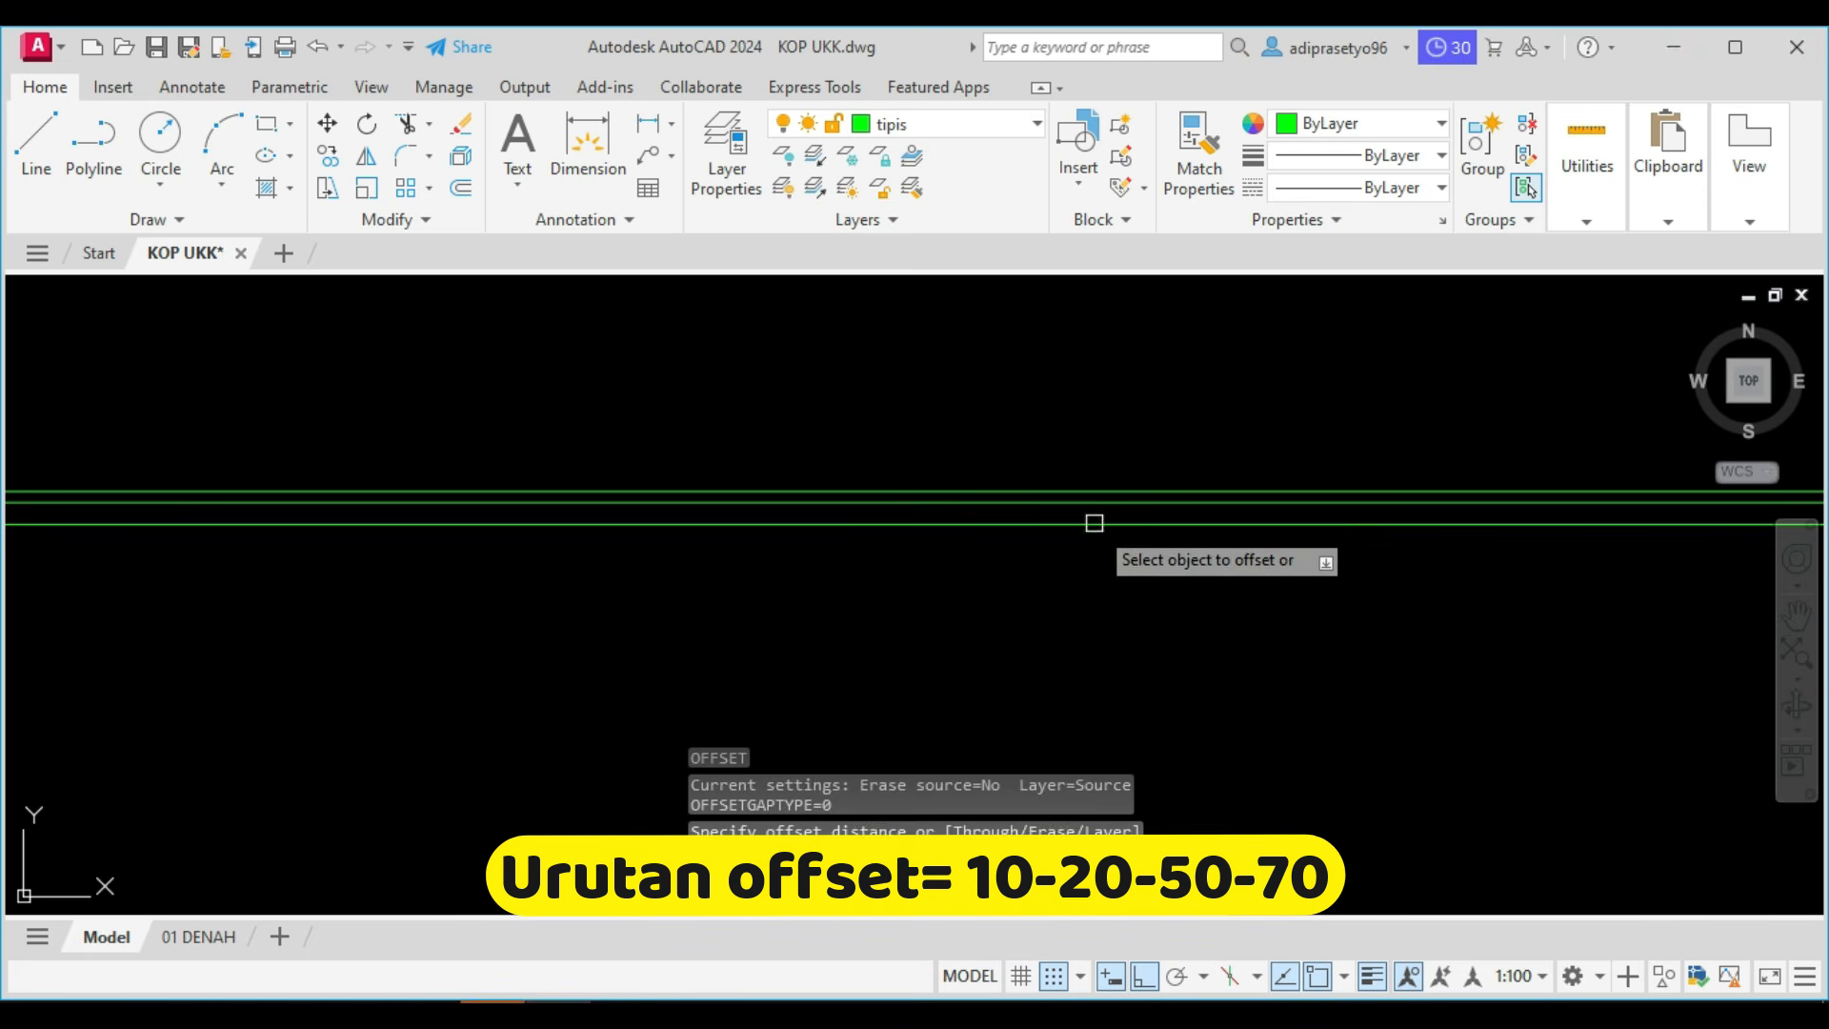
click(1094, 523)
click(1084, 597)
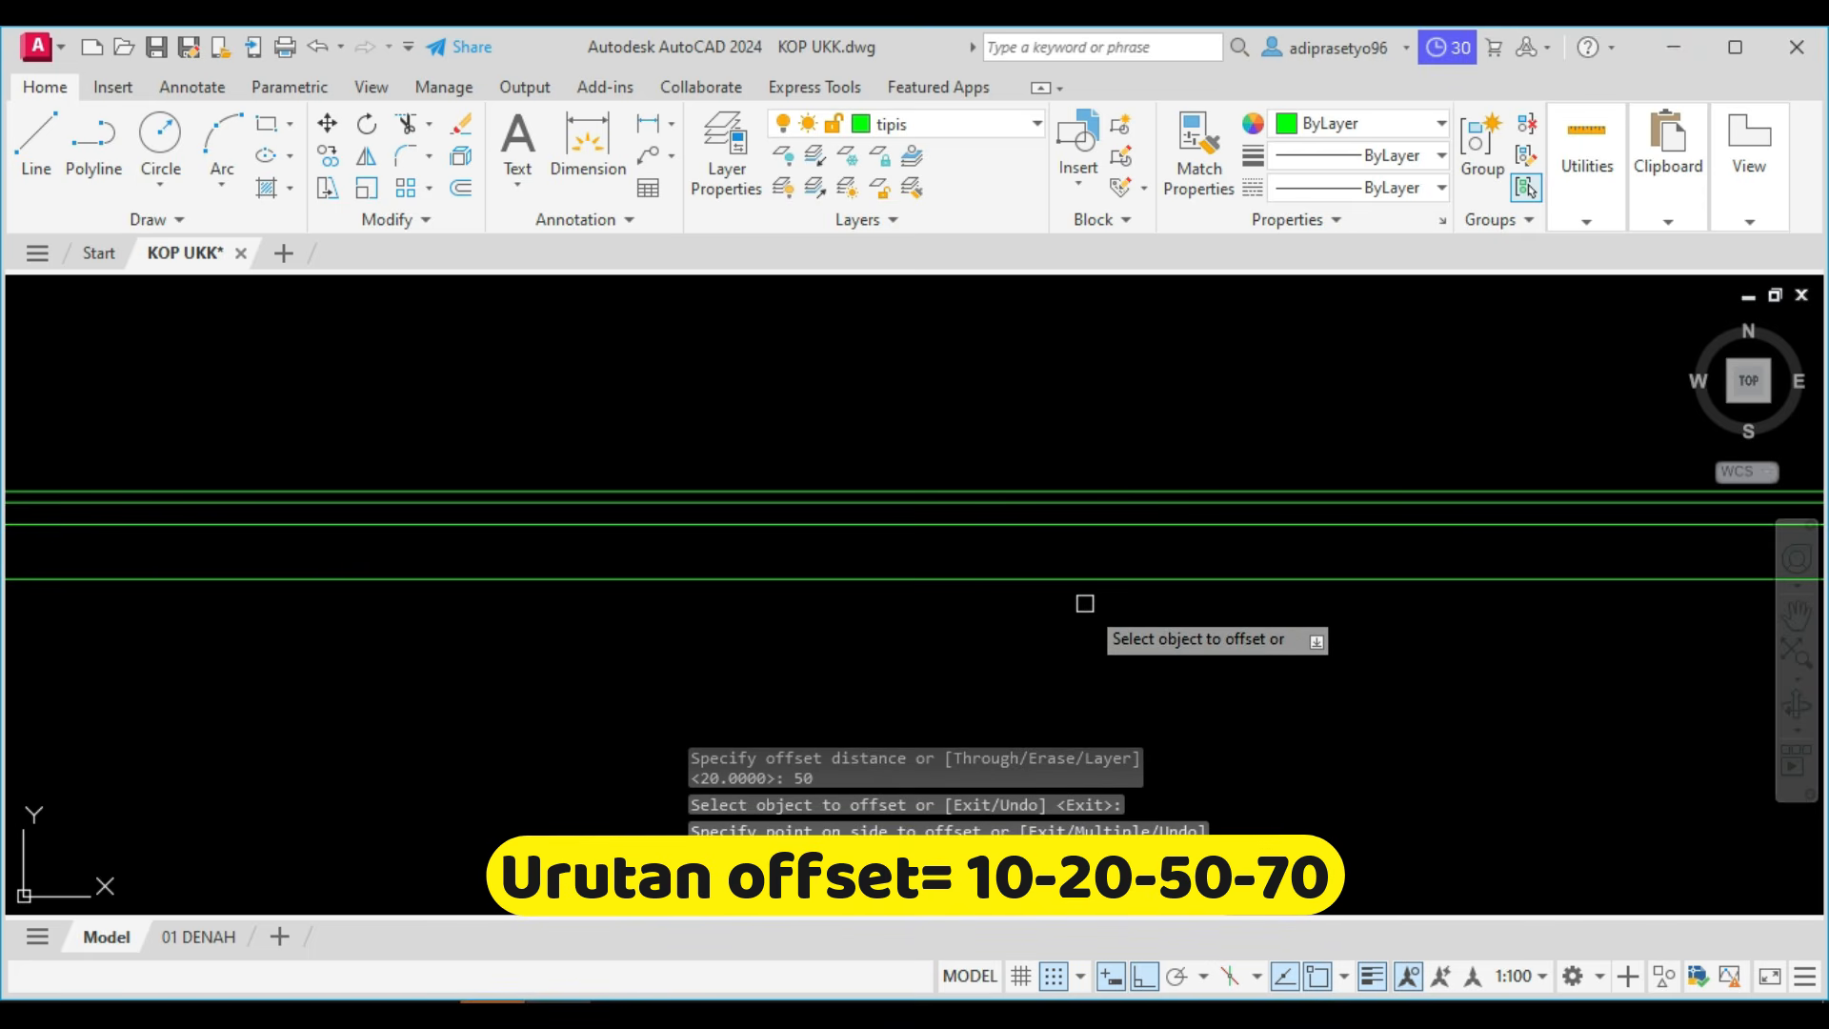
key(Return)
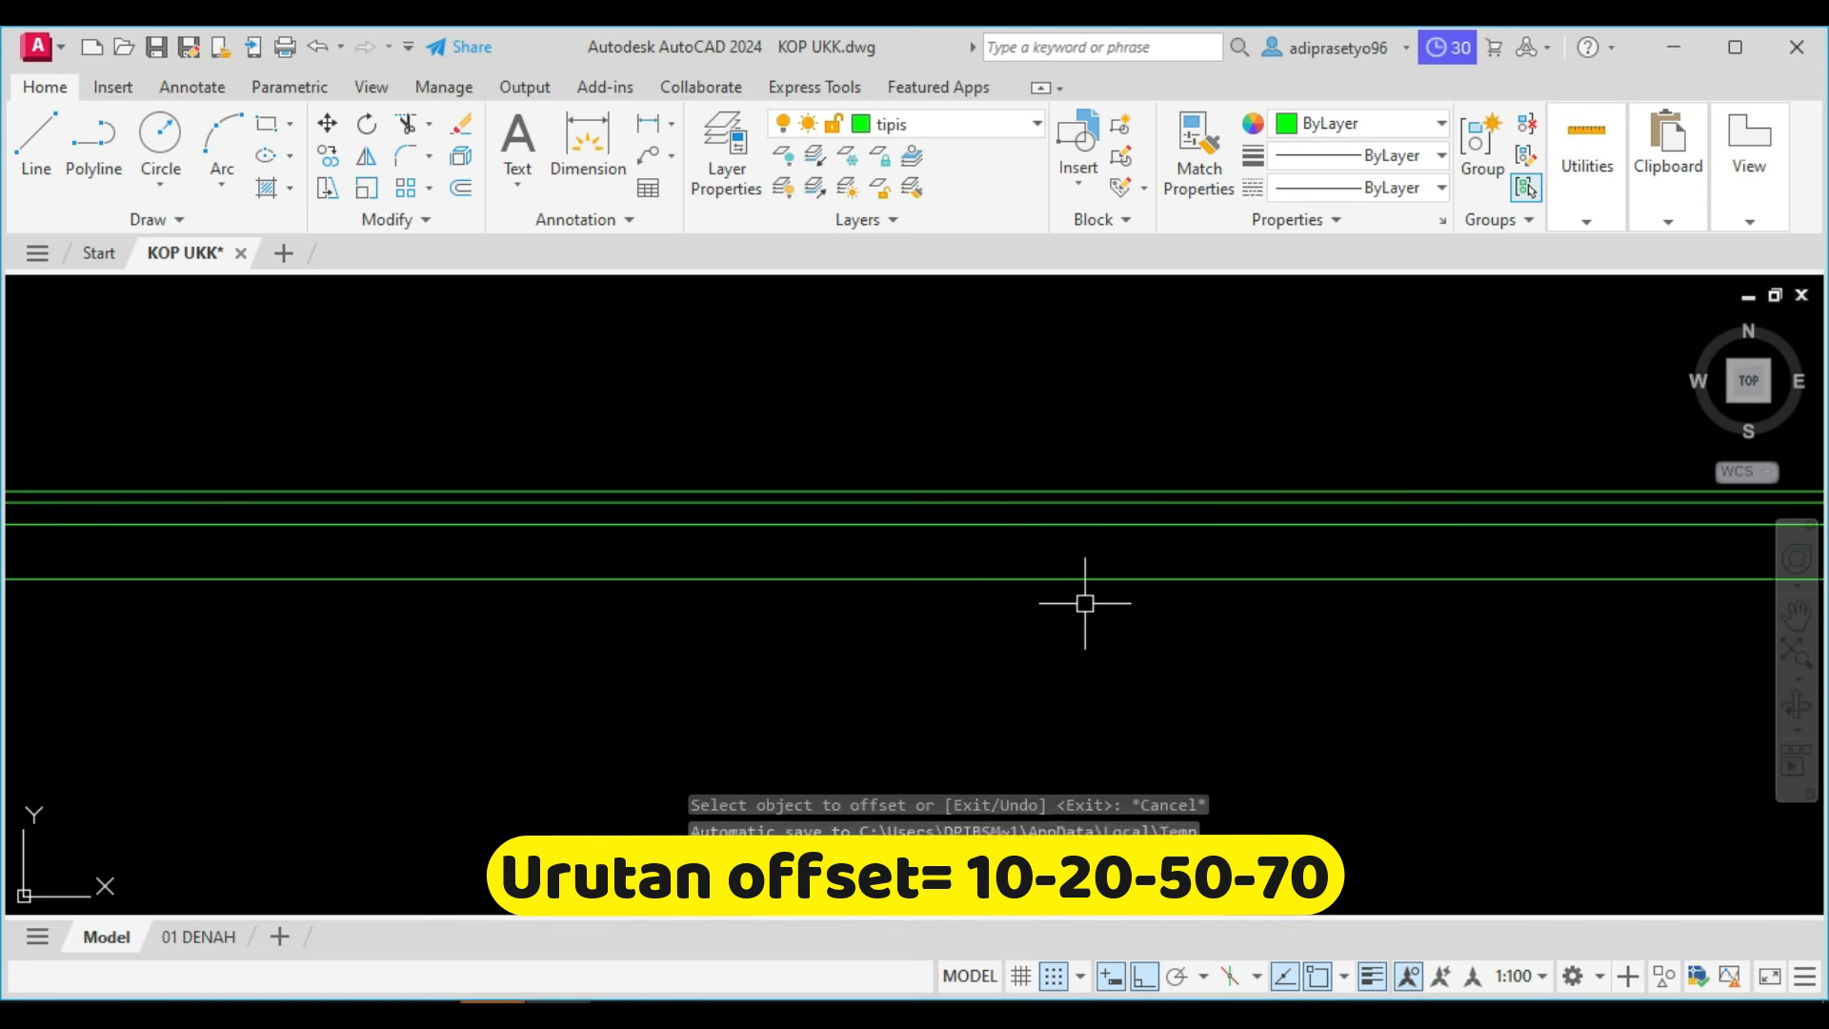
Offset the lowest floor line 70 downward to add the bottom floor layer.
key(Return)
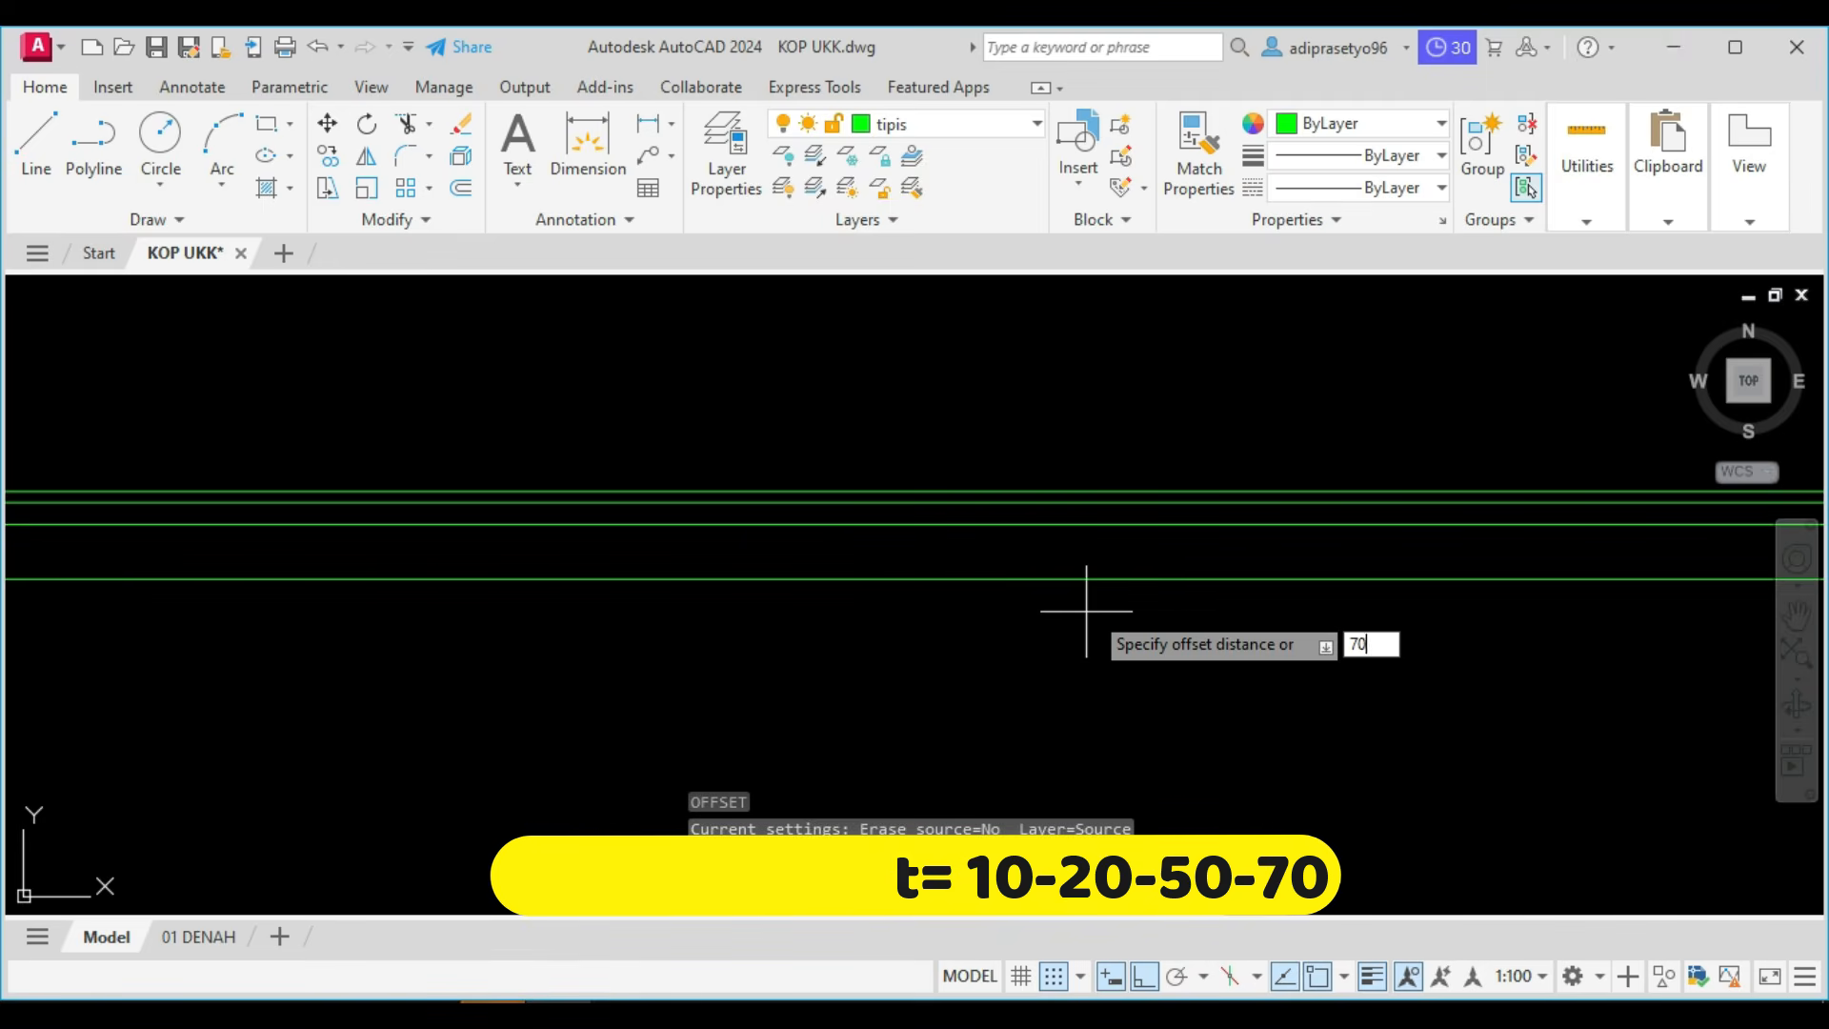
text(70)
key(Return)
click(1116, 578)
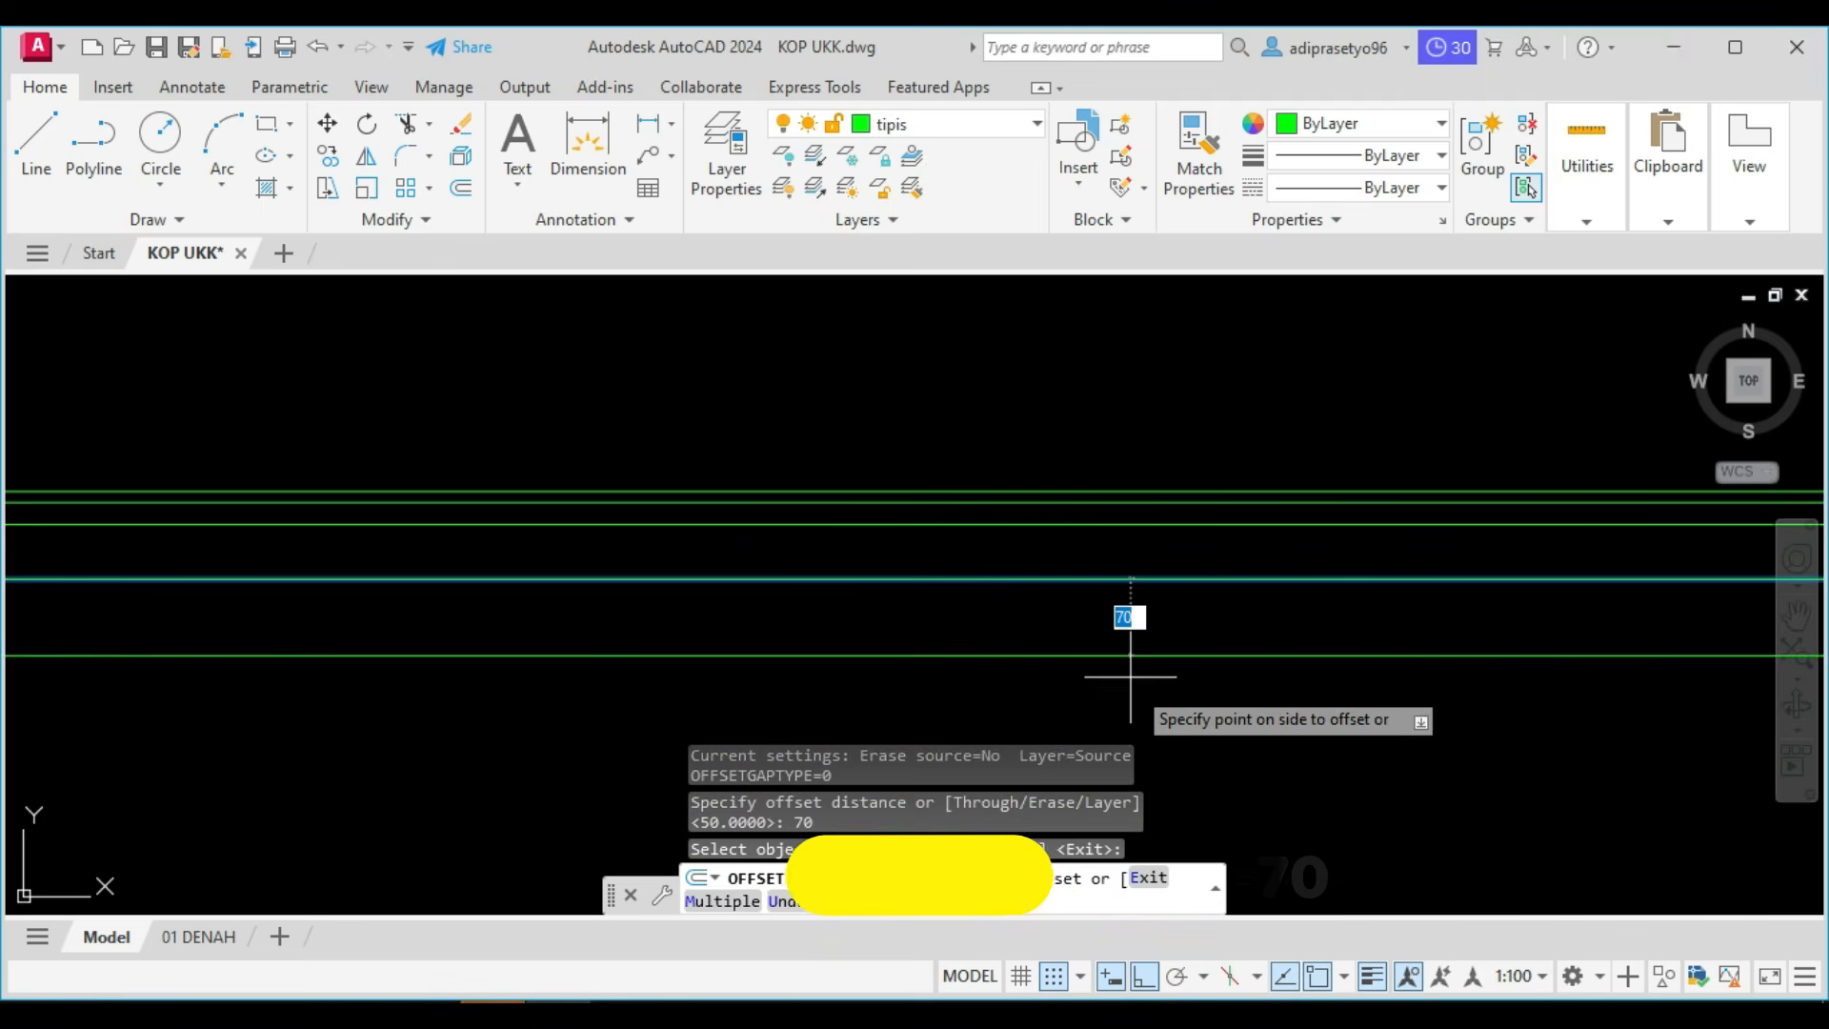
click(1131, 676)
scroll(1171, 661, down, 5)
key(Escape)
Hatch the fill area between the lowest floor line and the ground line with the user-defined line pattern.
scroll(495, 695, up, 2)
middle_drag(496, 695, 786, 616)
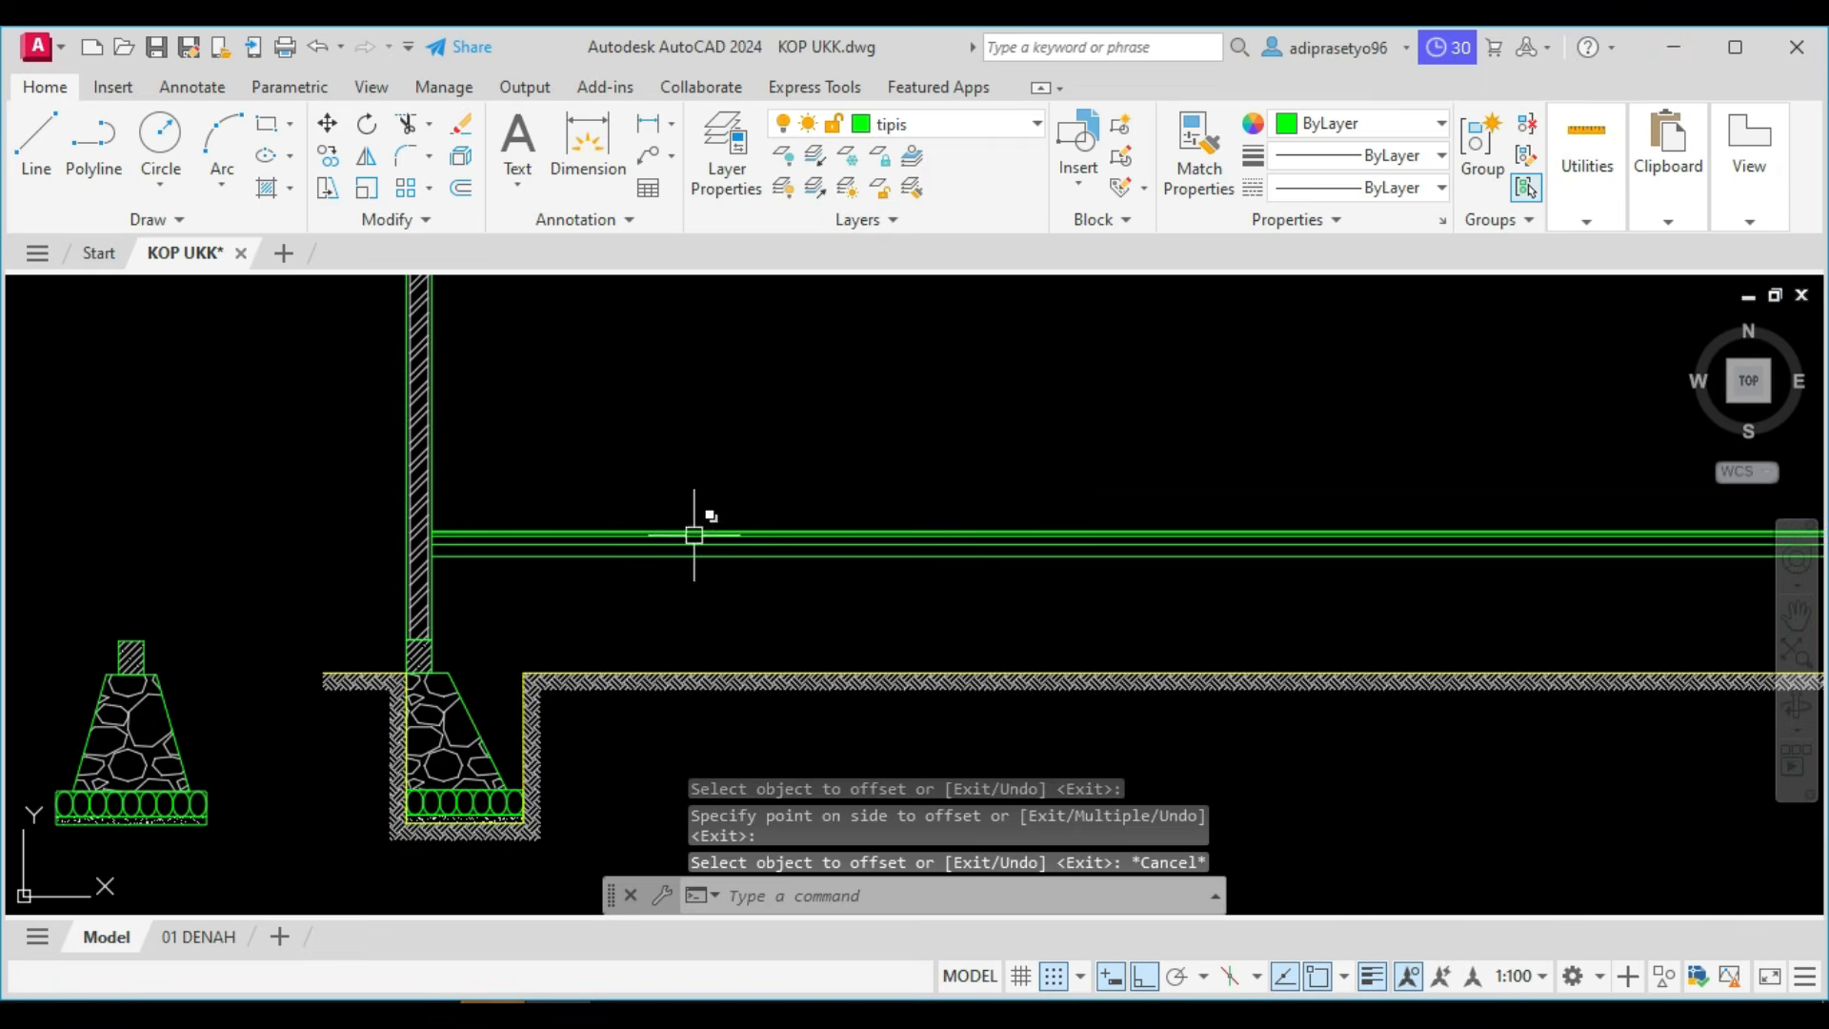
scroll(694, 567, up, 2)
scroll(681, 596, down, 4)
mouse_move(674, 613)
middle_down()
mouse_move(708, 622)
mouse_move(715, 654)
middle_up()
scroll(696, 648, up, 3)
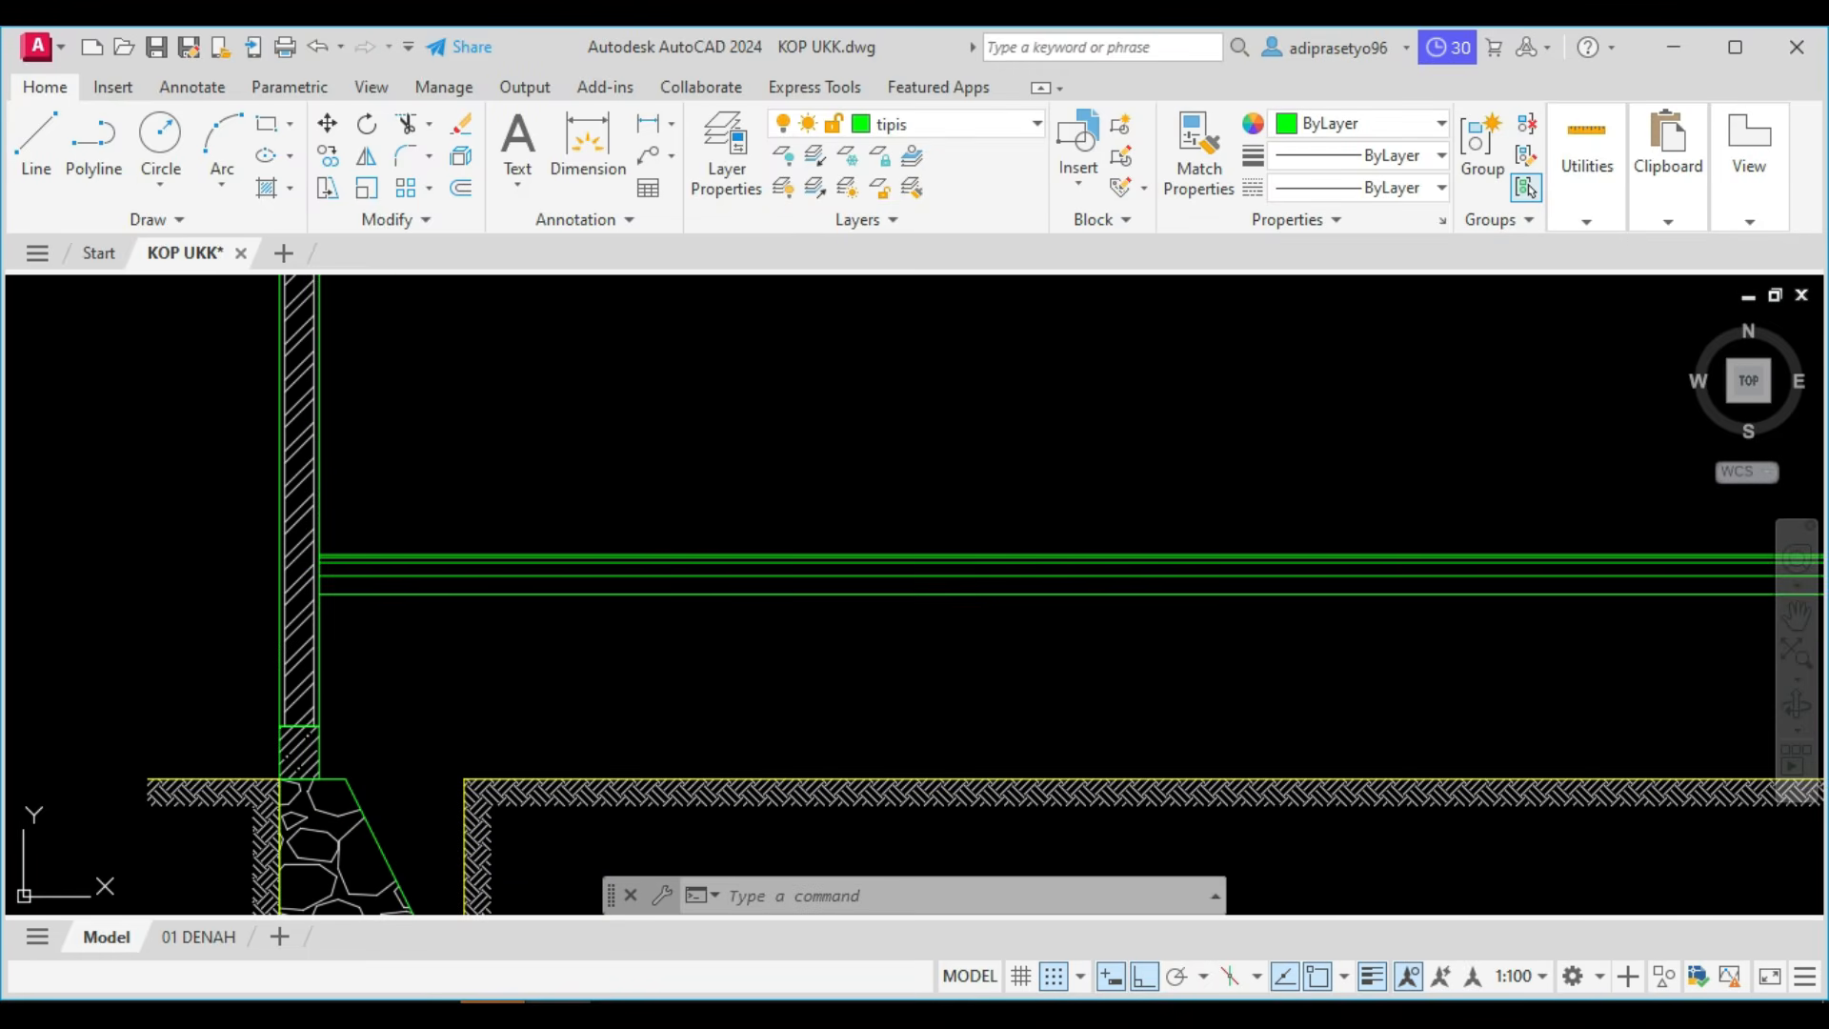
text(h)
key(Return)
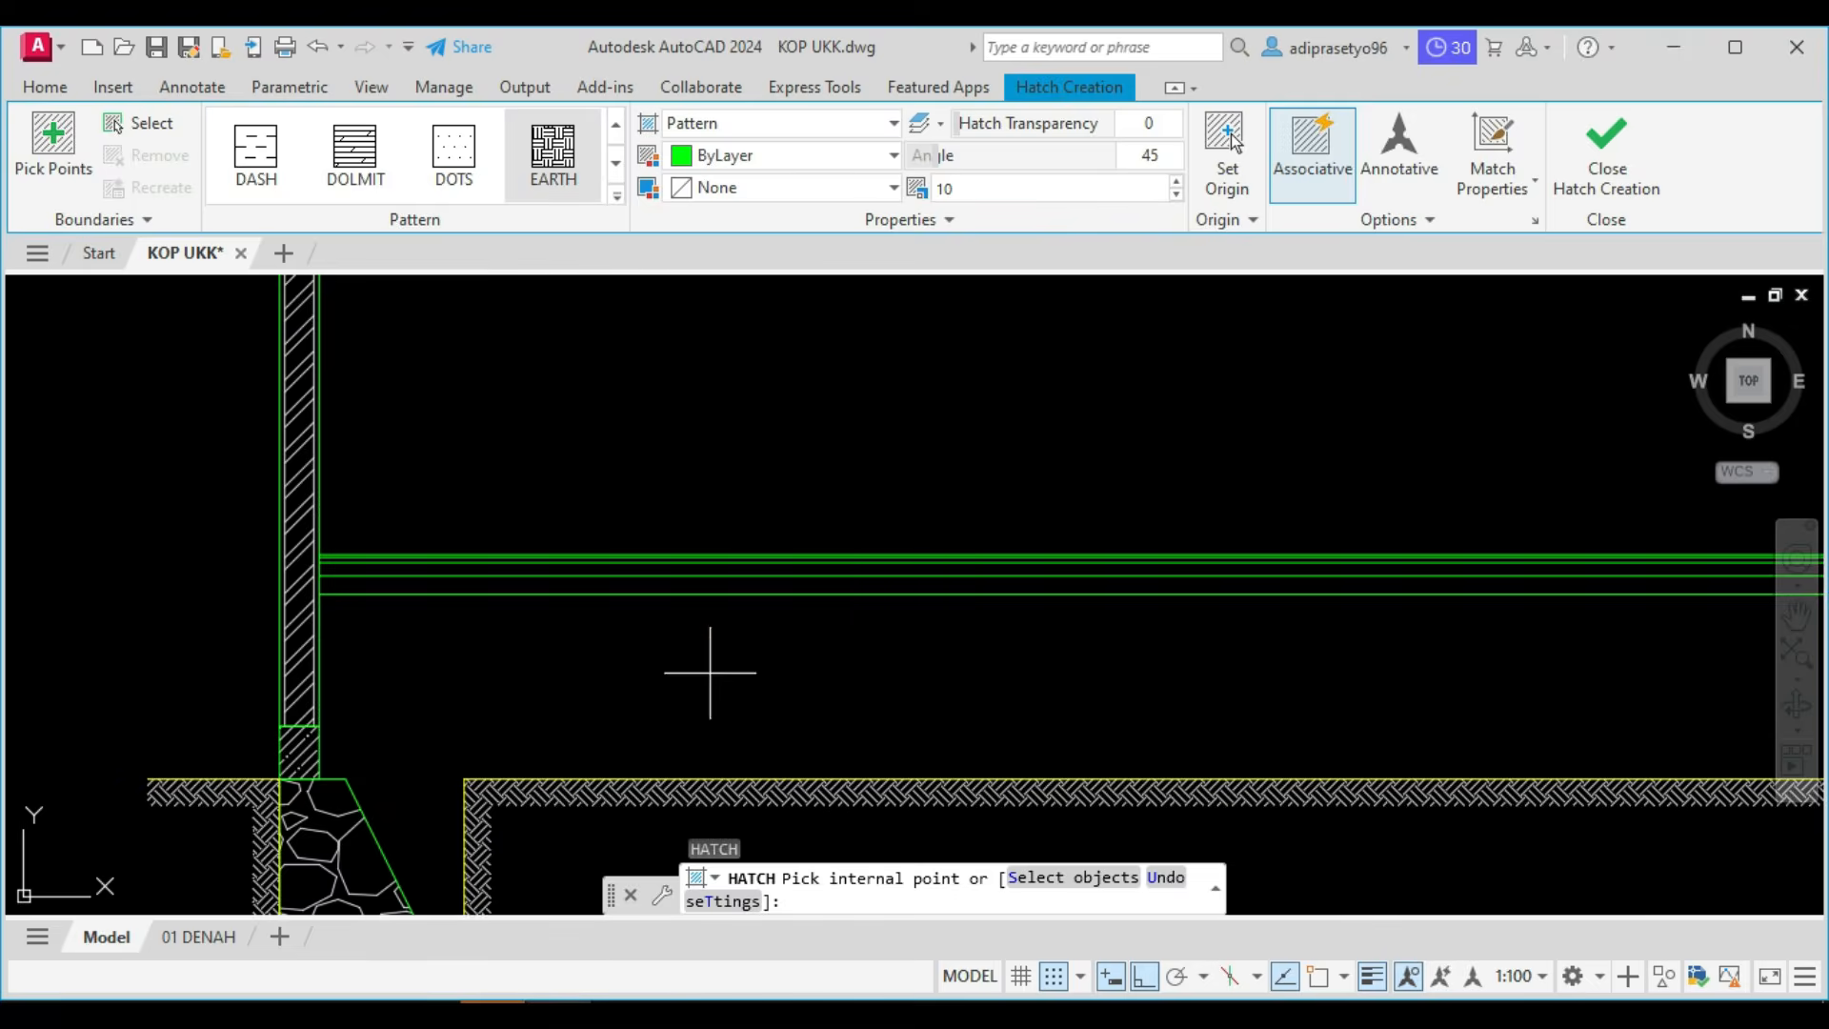
scroll(709, 673, down, 2)
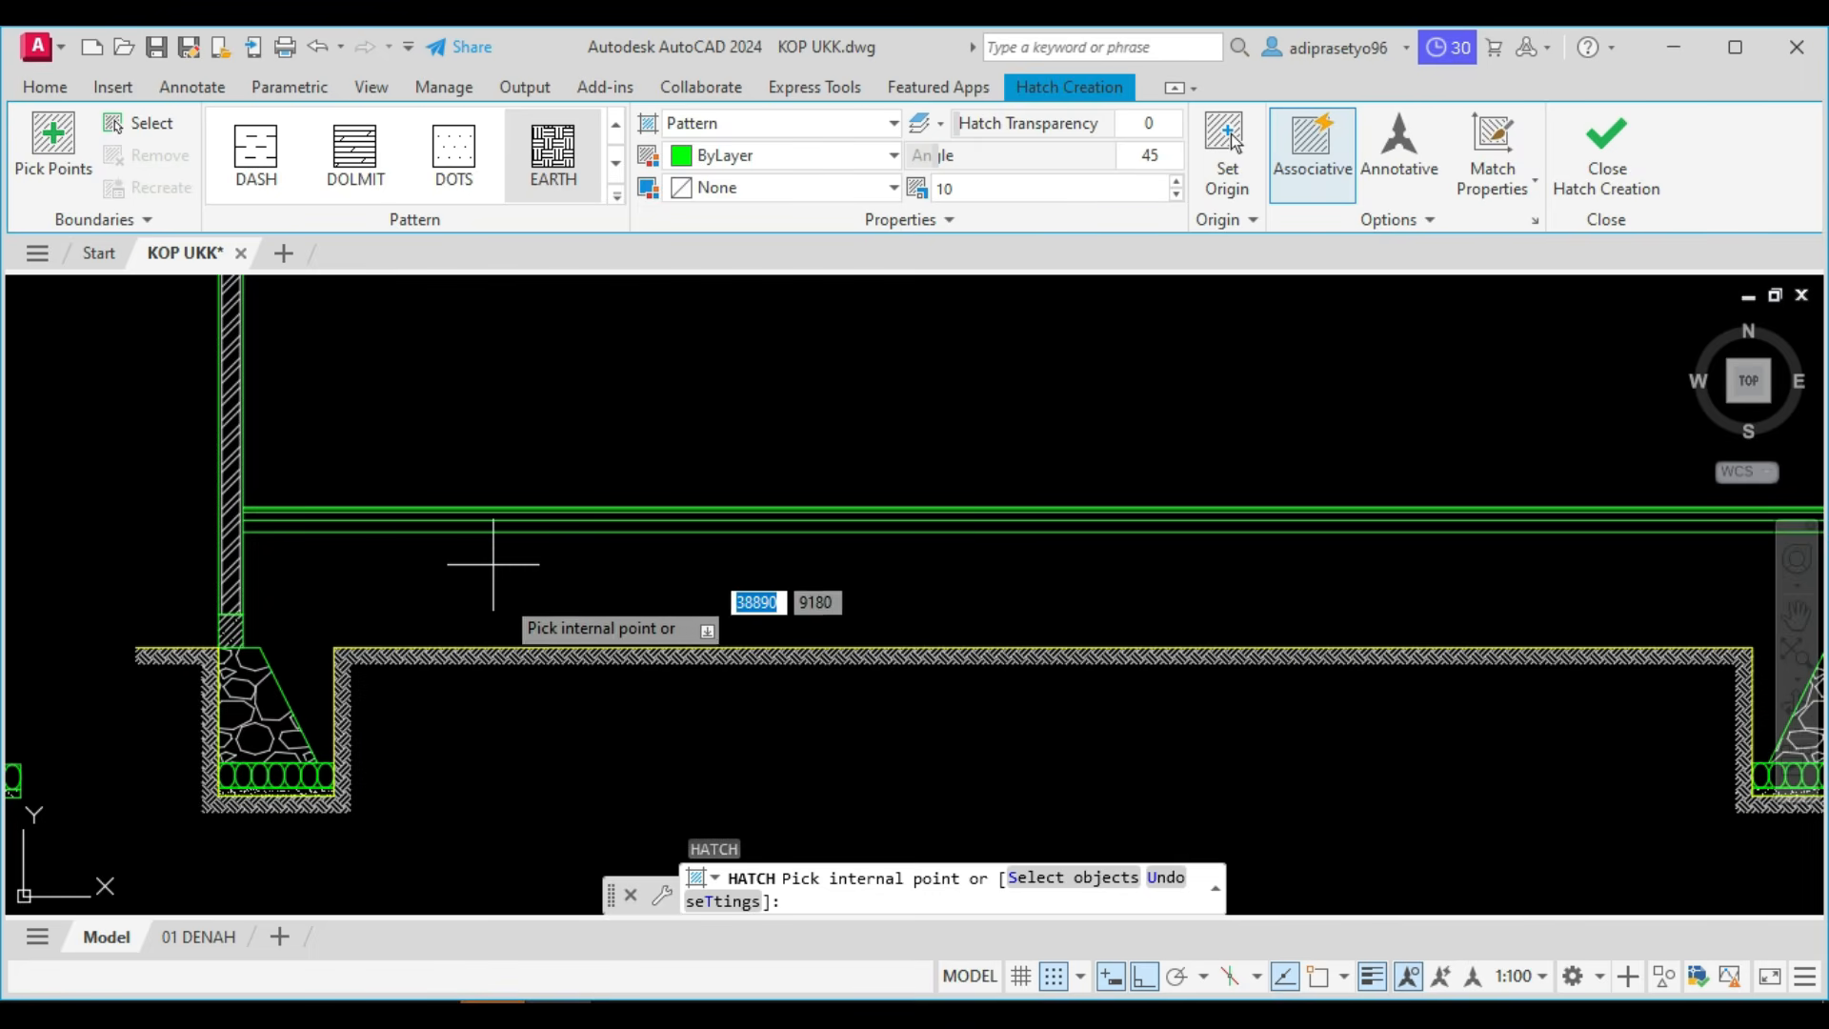
click(616, 189)
scroll(471, 331, down, 5)
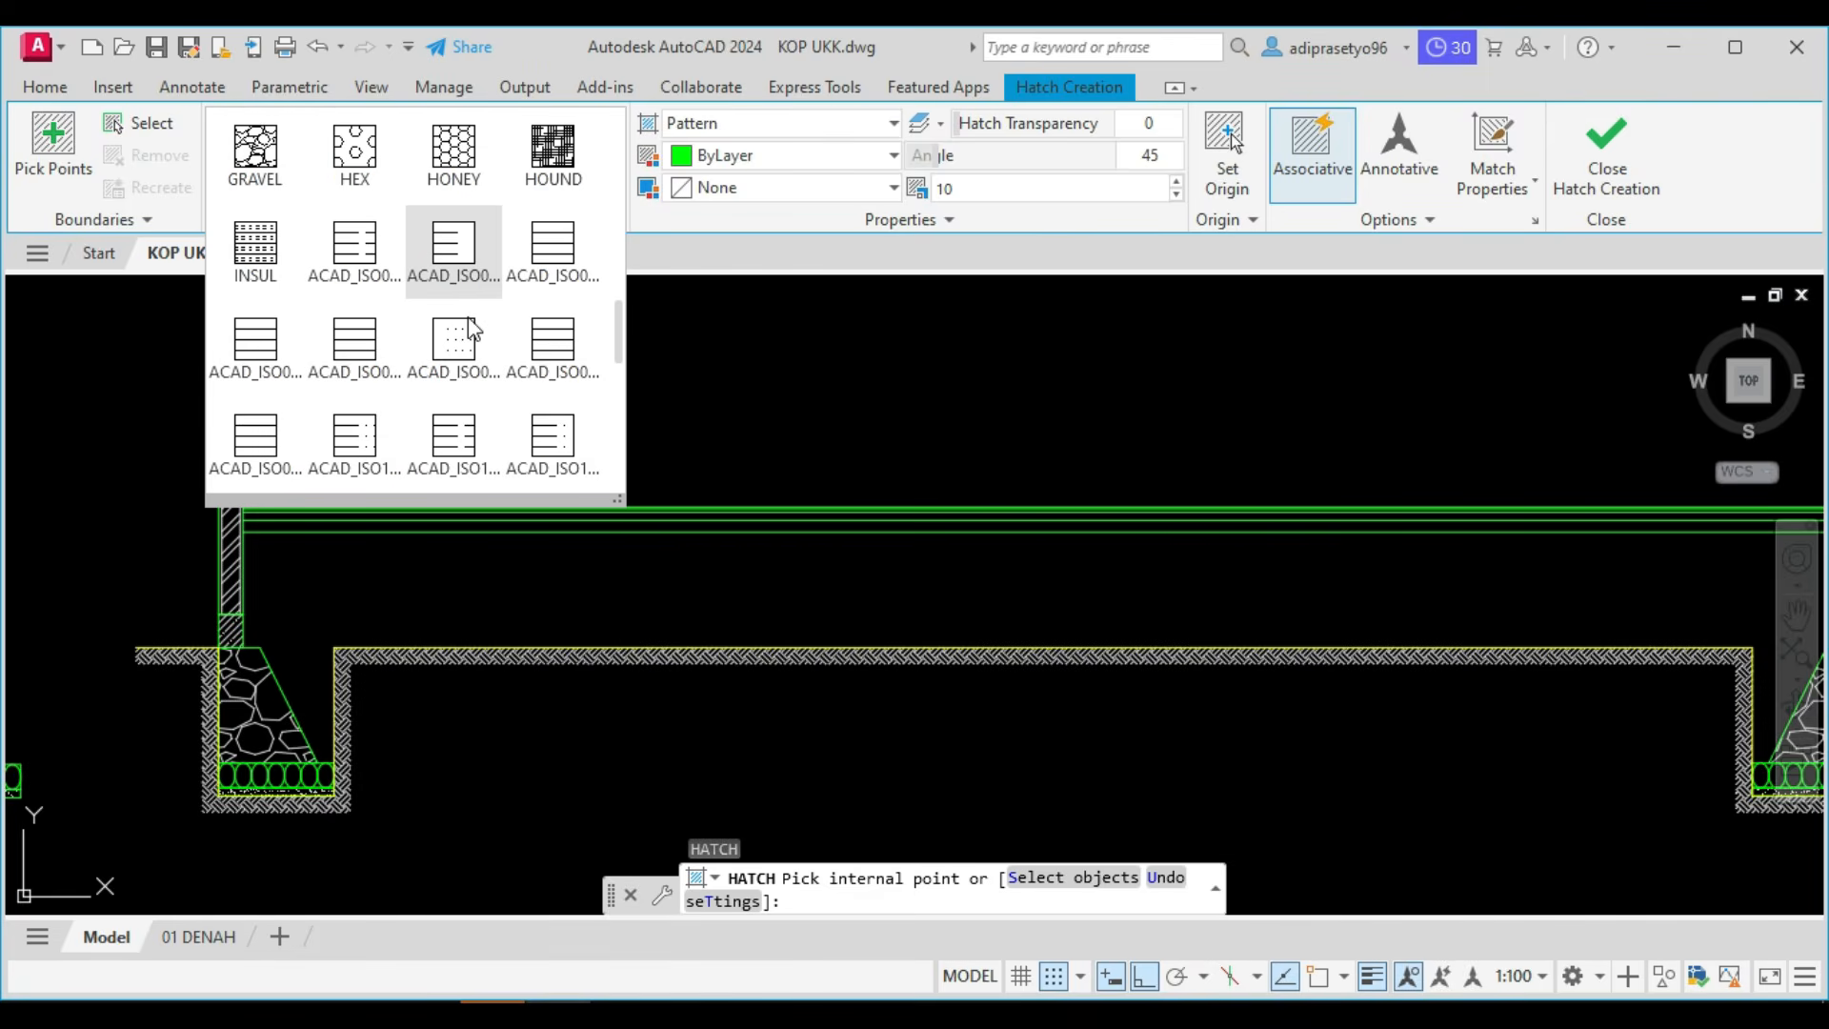
scroll(335, 379, down, 8)
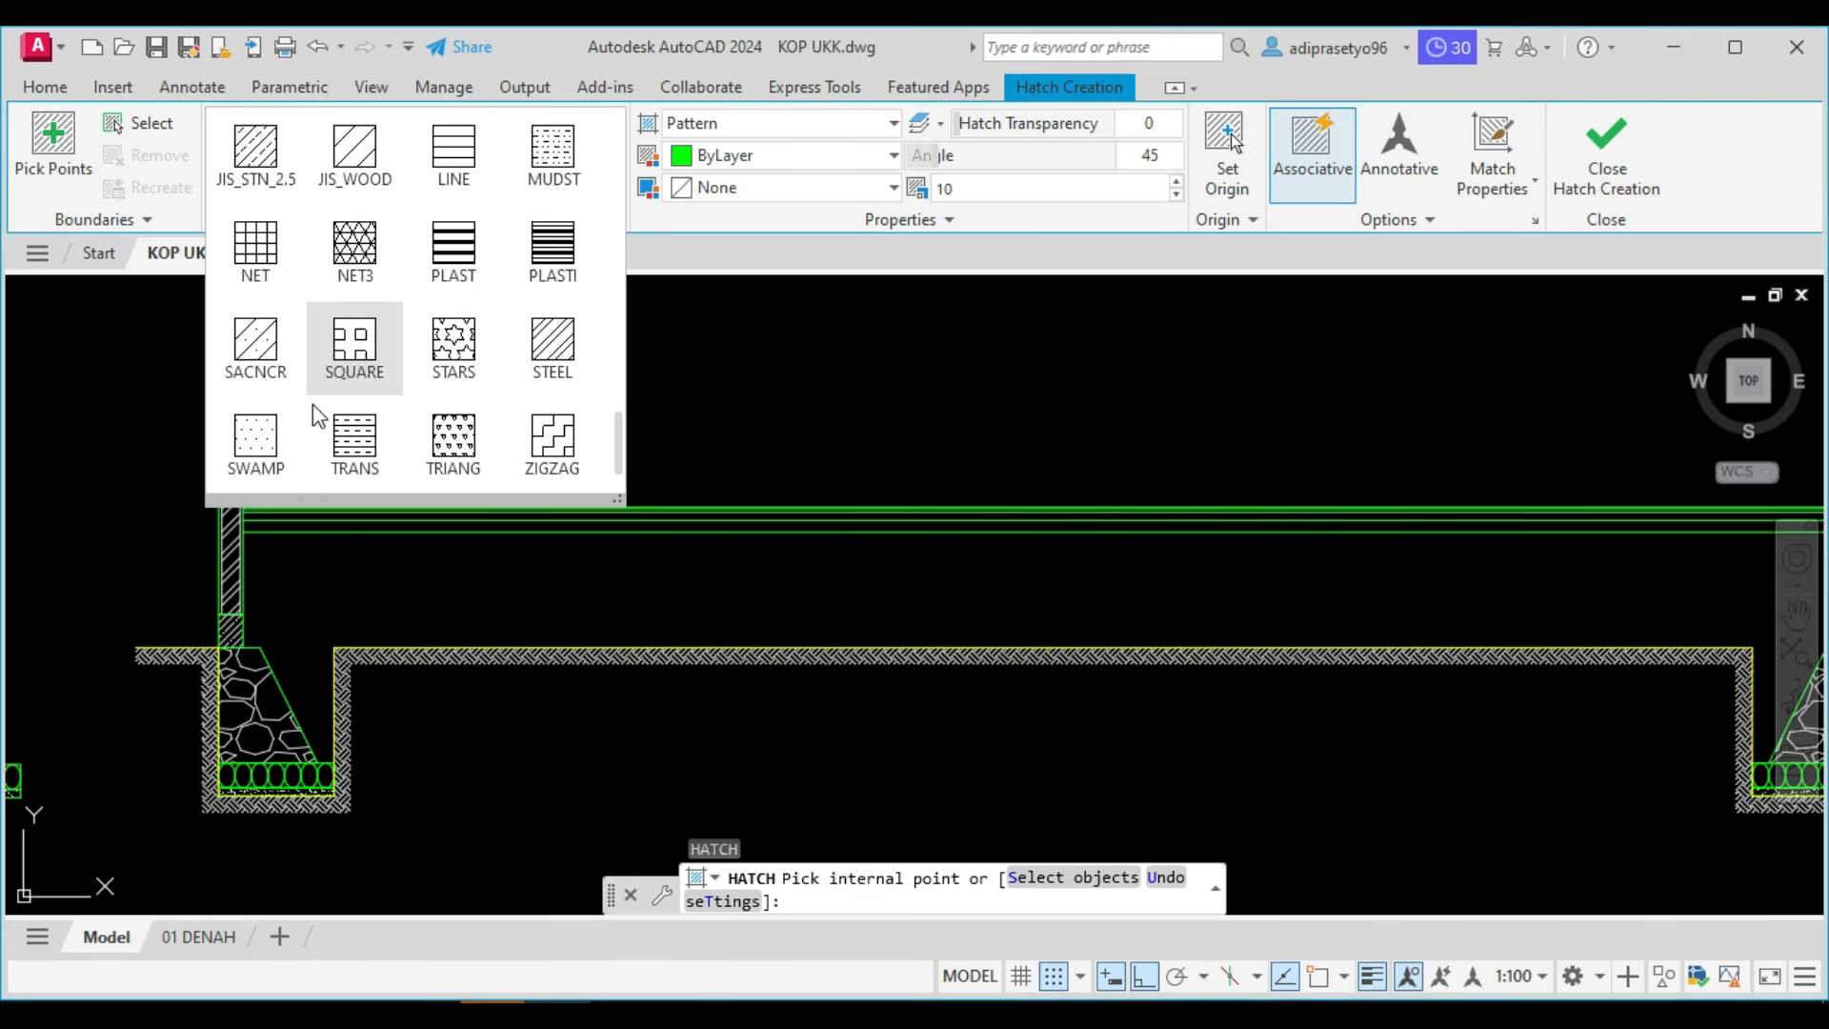
click(270, 445)
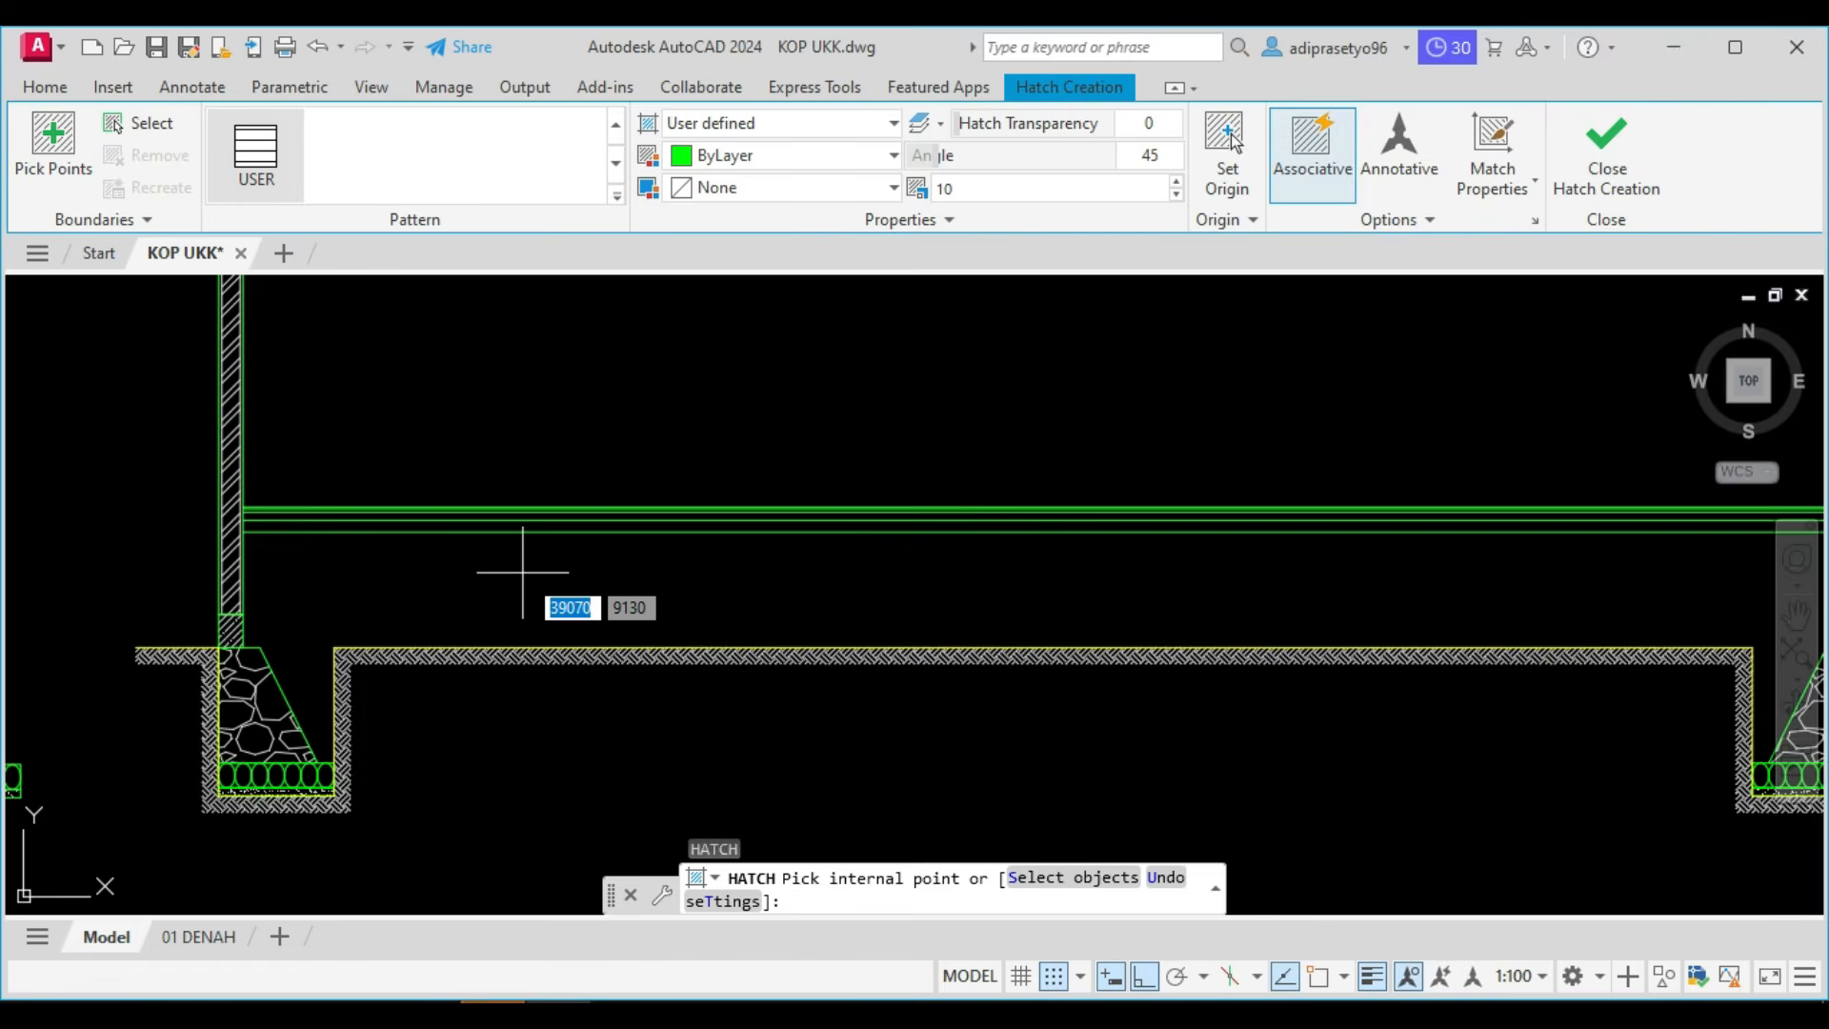
click(522, 572)
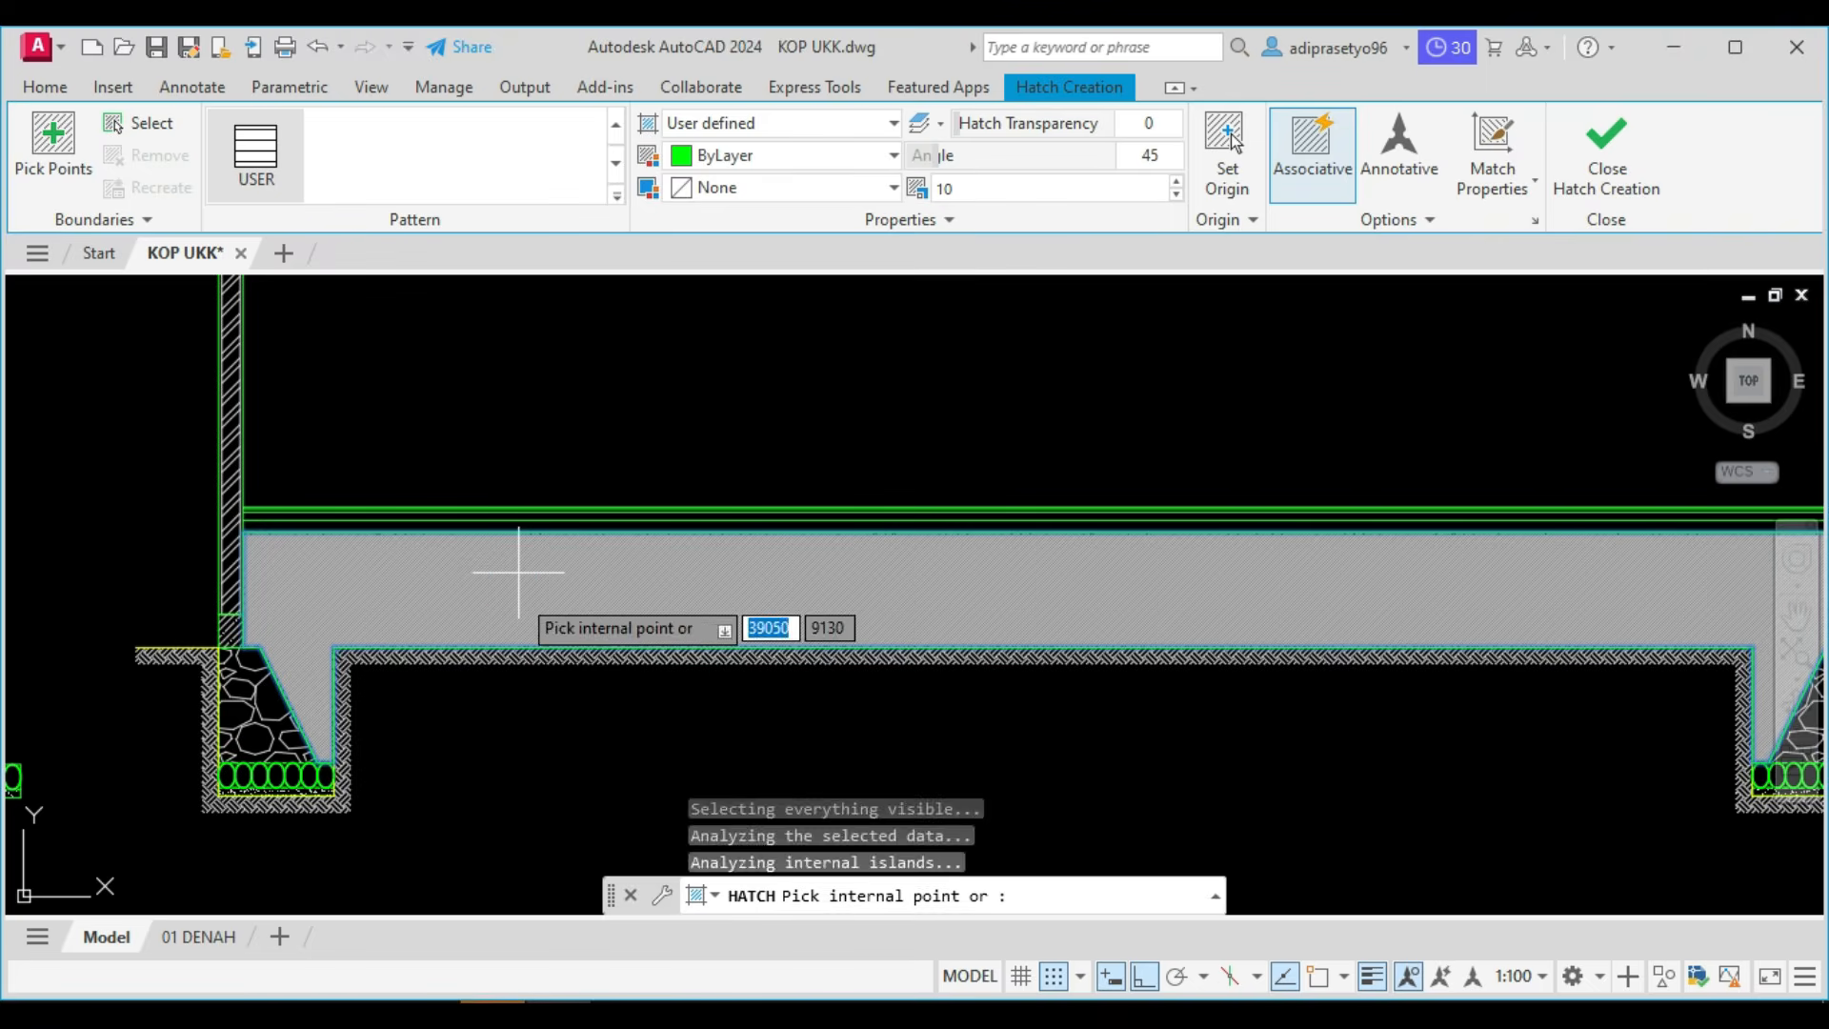
Set the fill hatch's angle to 90 and its spacing to 100, and finish the hatch.
double_click(1148, 156)
text(0)
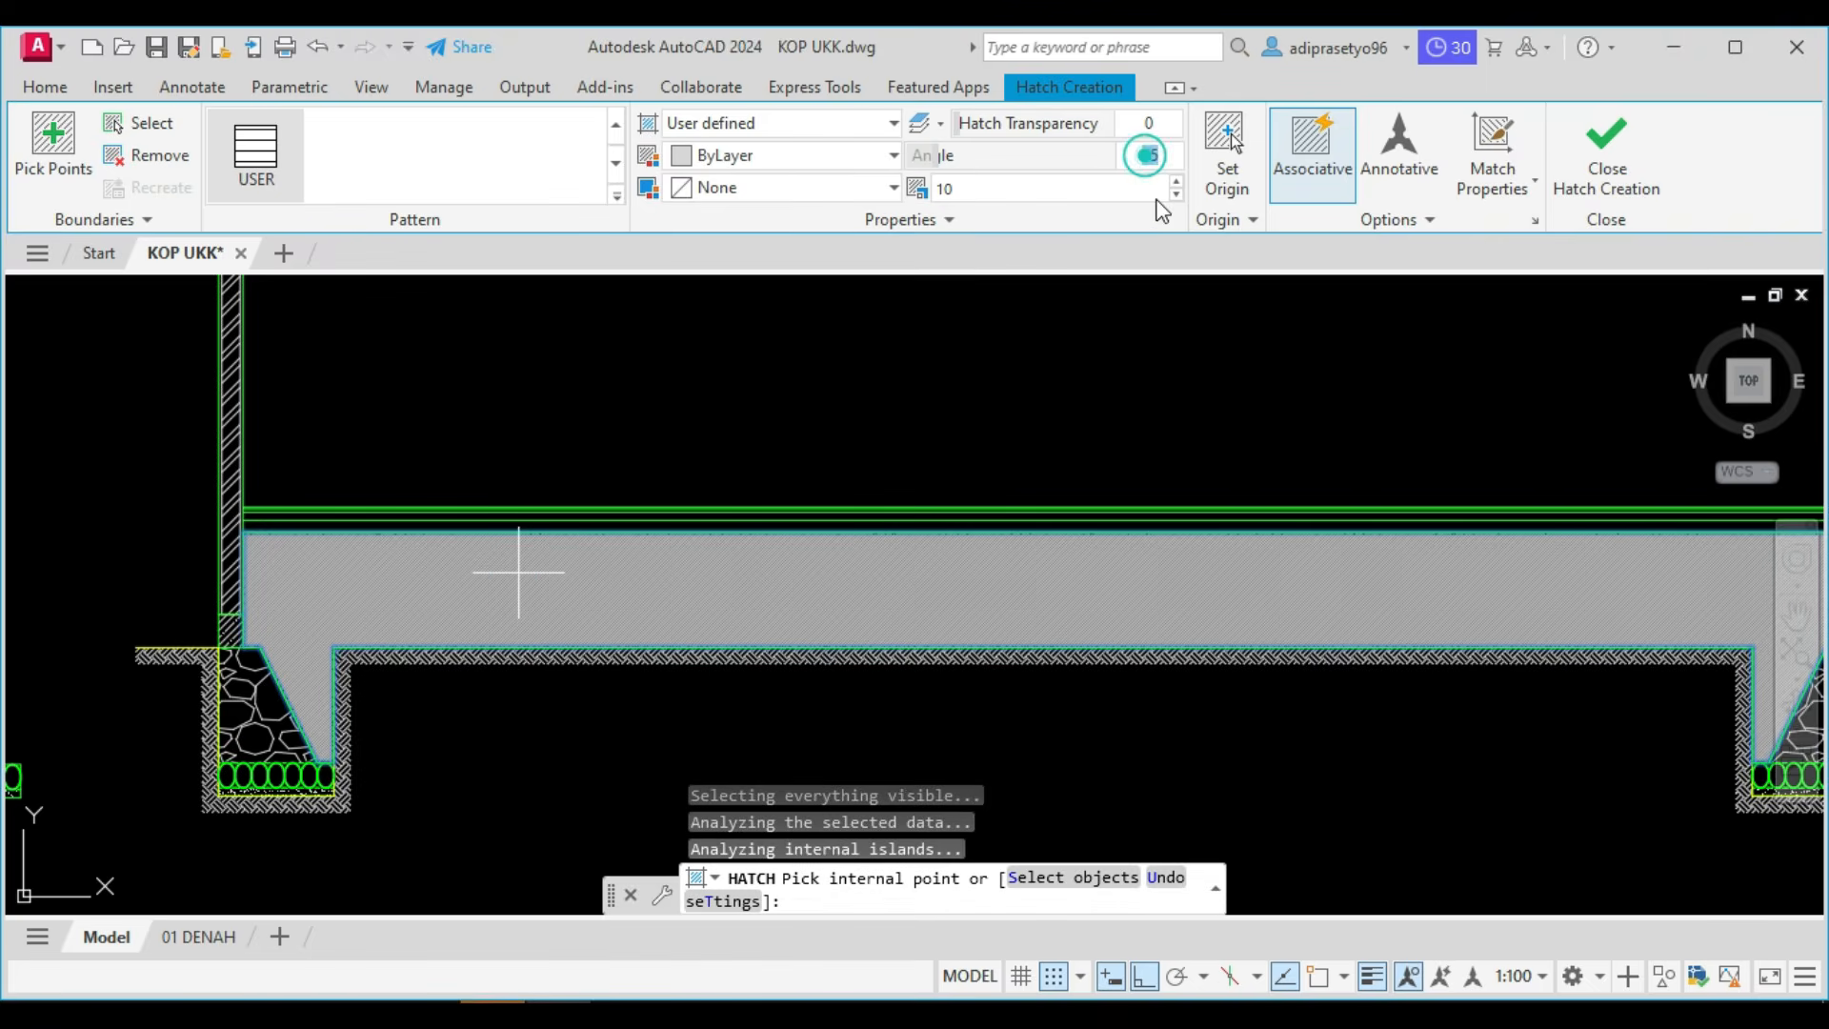
key(Return)
click(1159, 157)
key(Return)
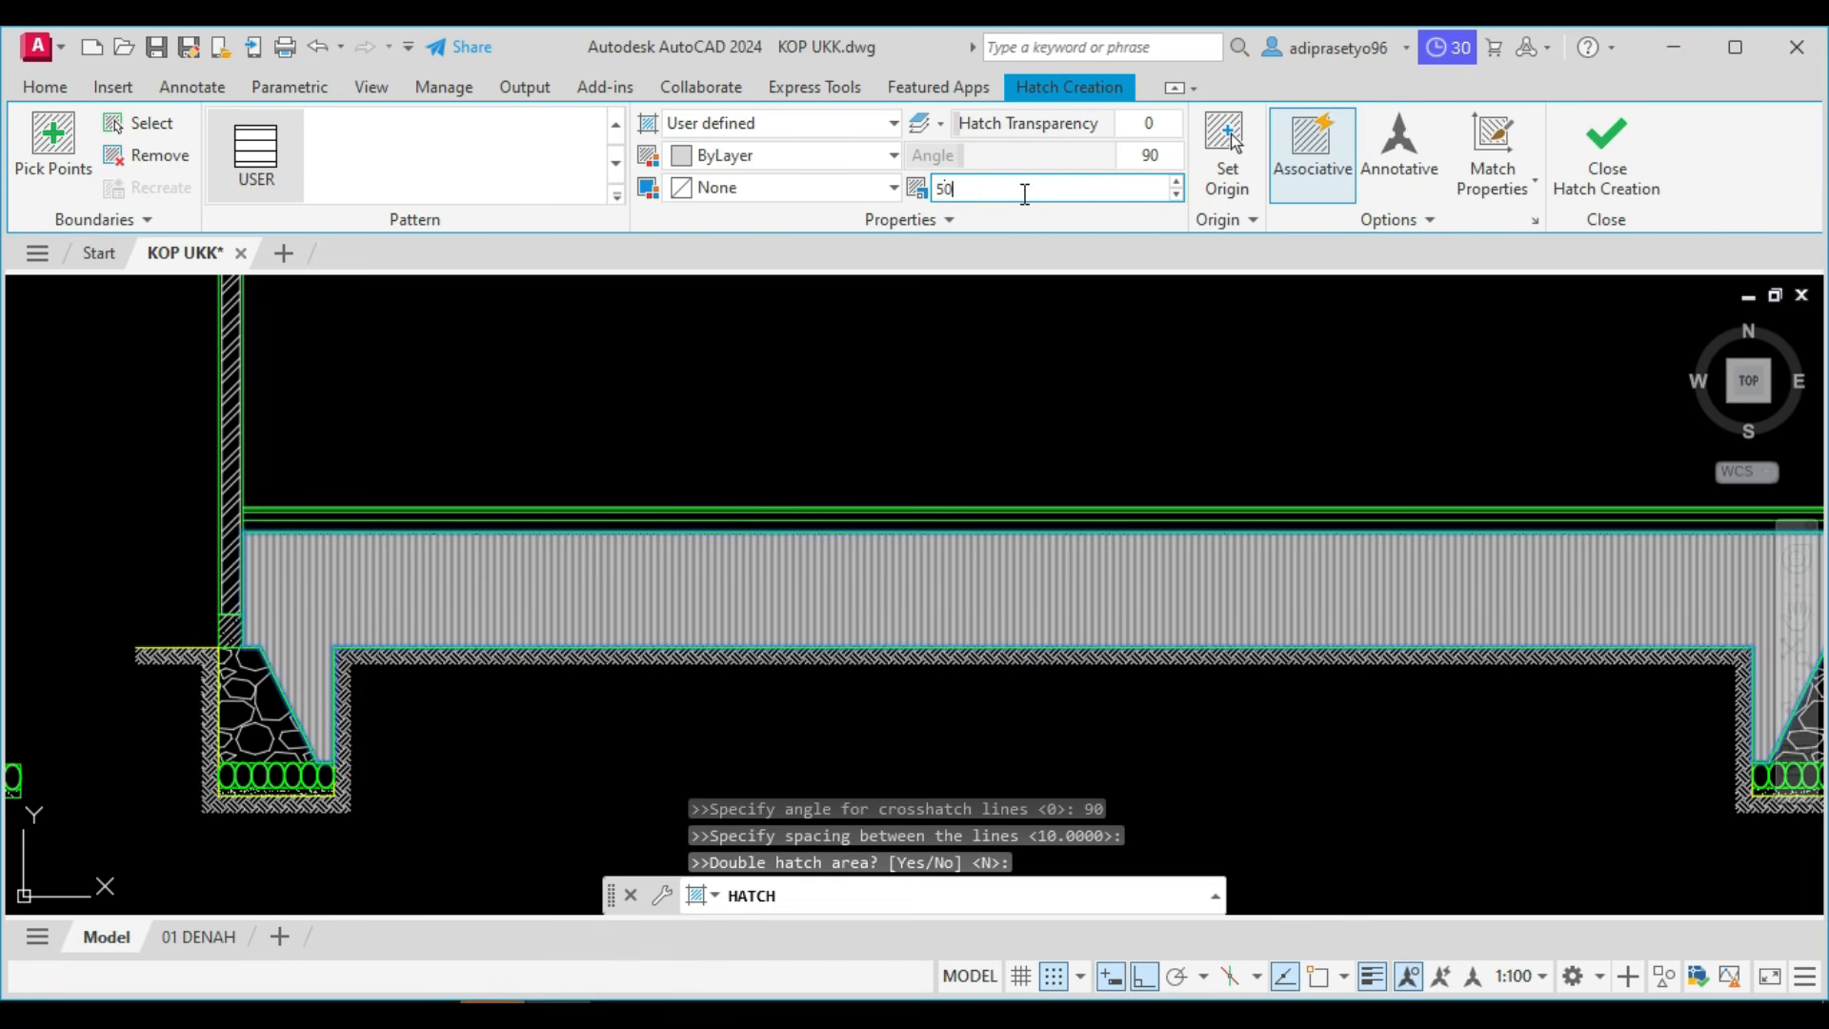
key(Return)
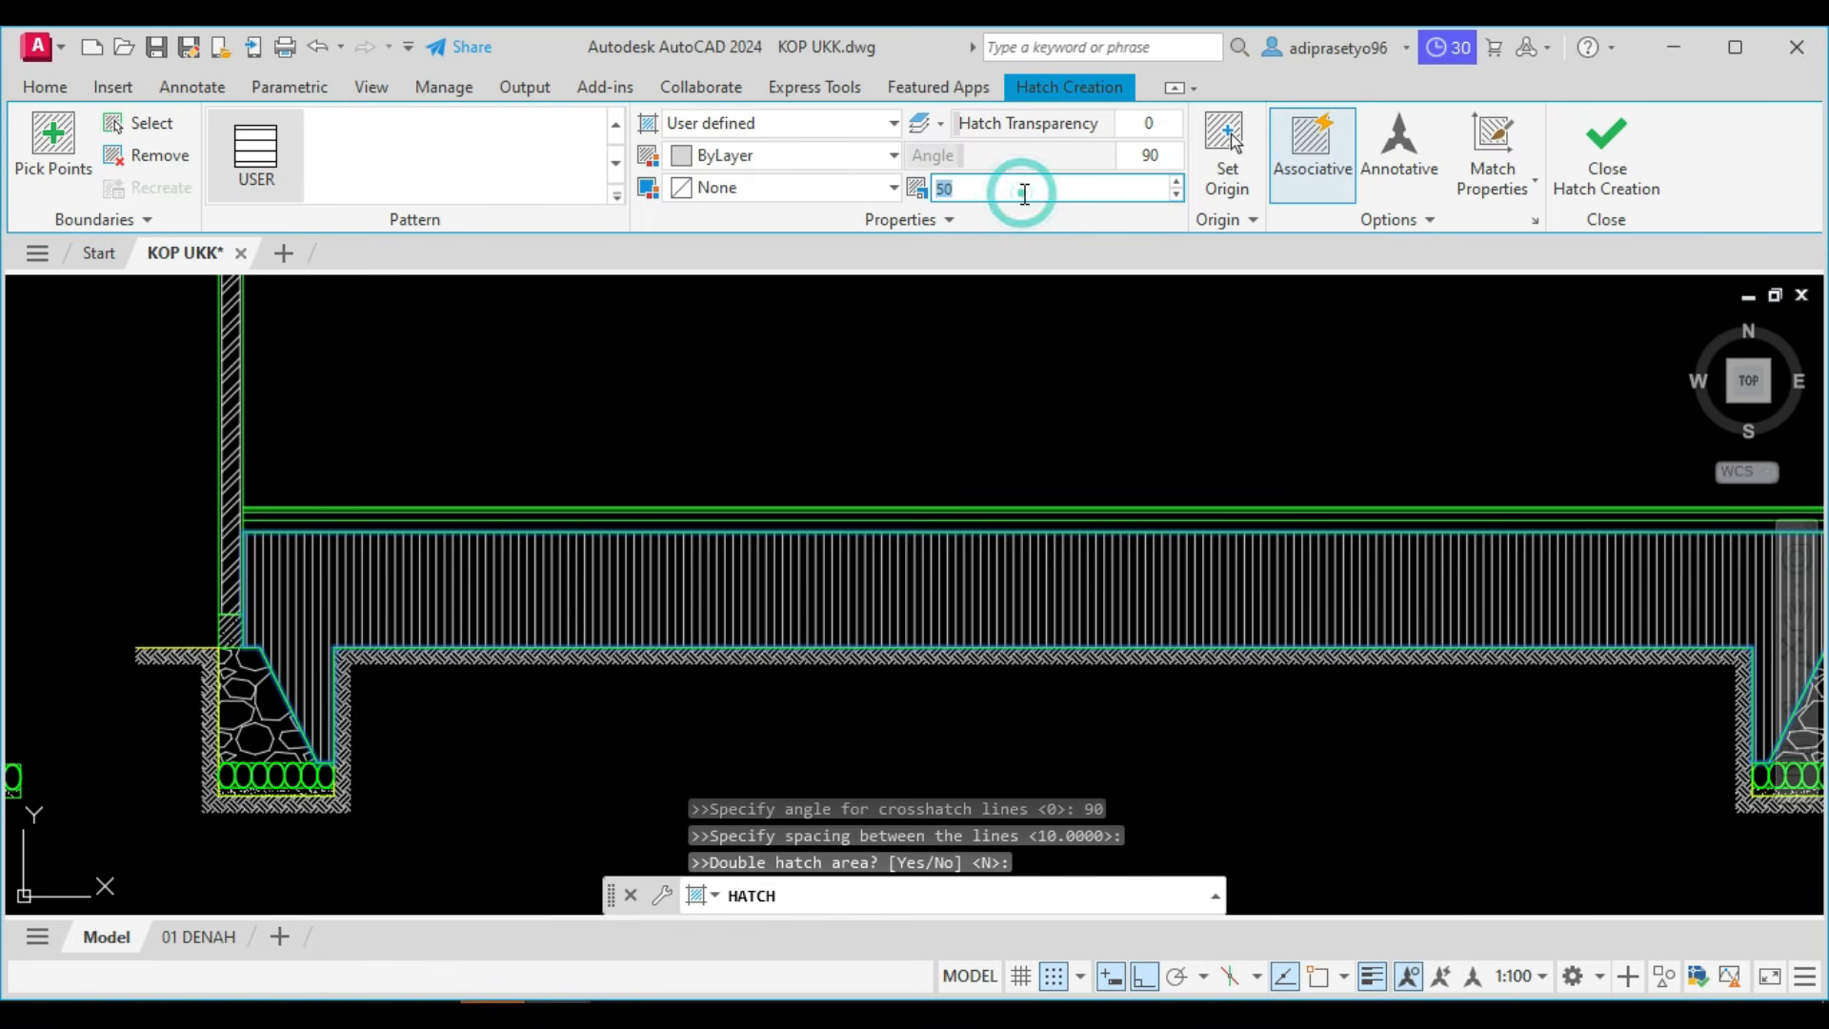
key(Return)
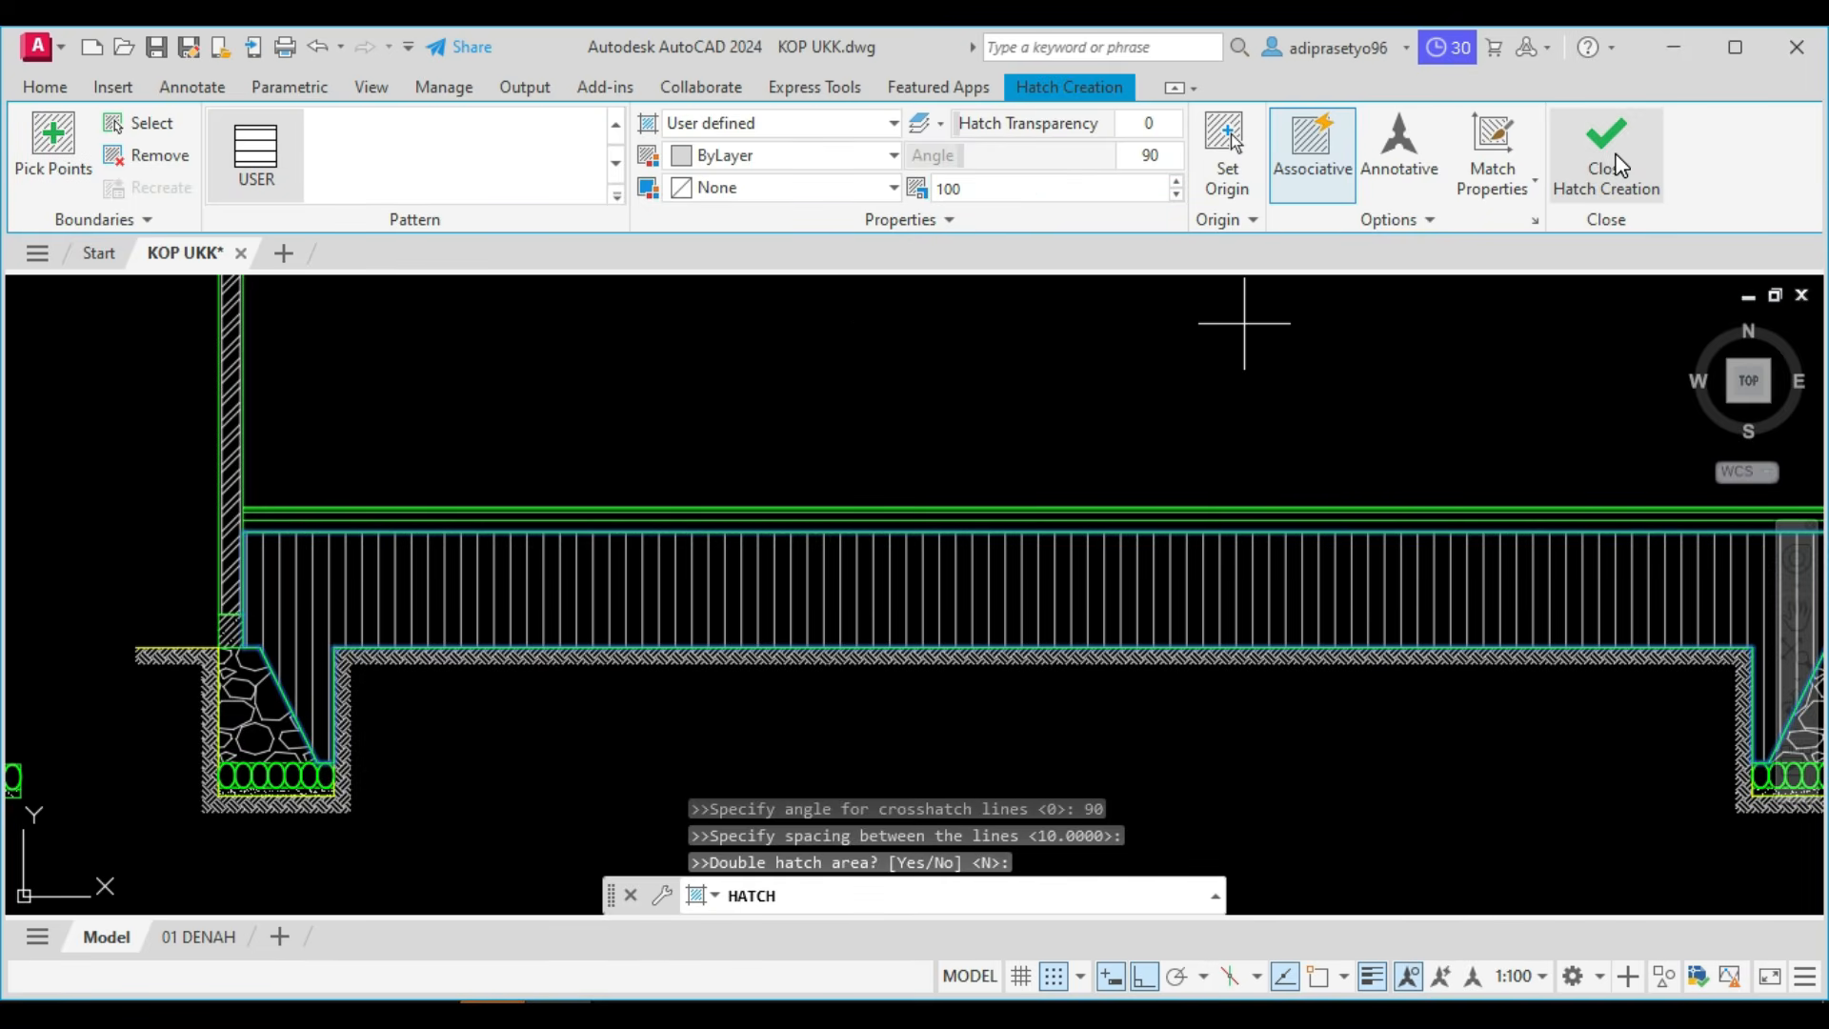
click(1617, 160)
Hatch the 70-thick bottom floor layer between the two walls with the AR-SAND pattern.
scroll(469, 605, up, 5)
mouse_move(470, 605)
middle_down()
mouse_move(492, 580)
mouse_move(826, 758)
middle_up()
scroll(315, 607, up, 4)
scroll(307, 563, down, 2)
scroll(306, 563, down, 3)
text(h)
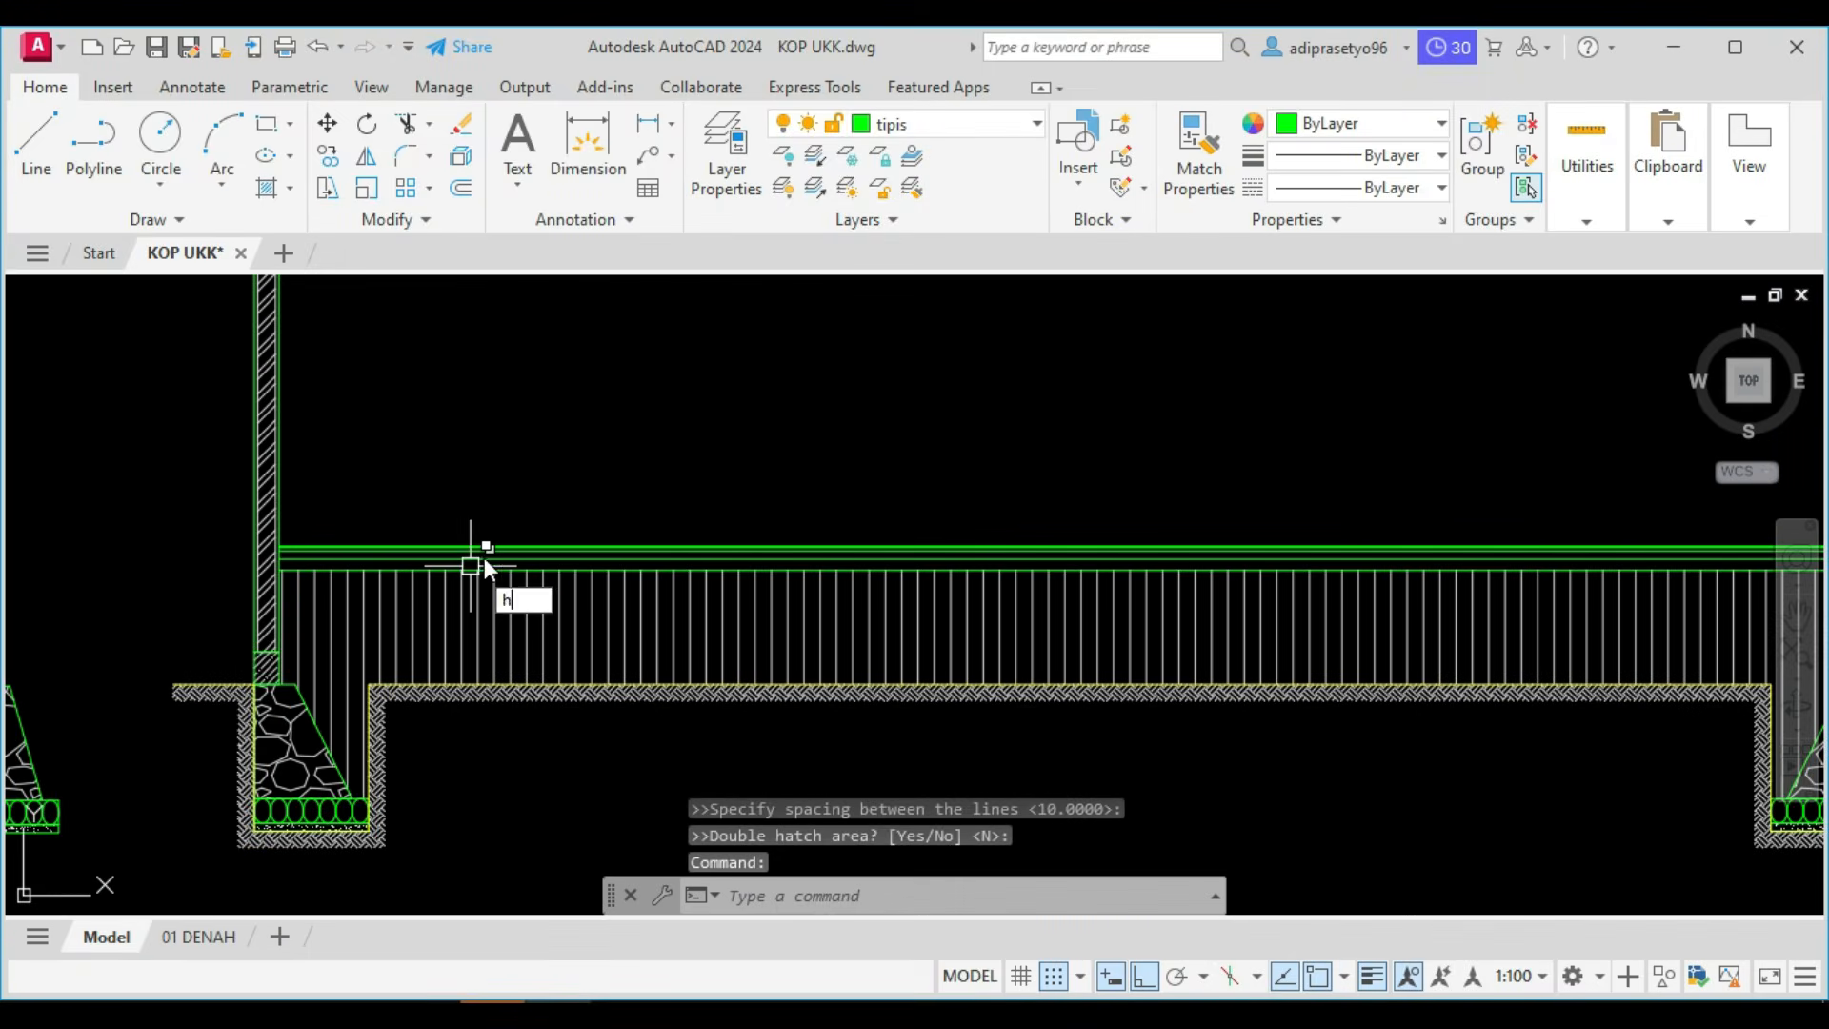
key(Return)
middle_drag(1120, 564, 929, 560)
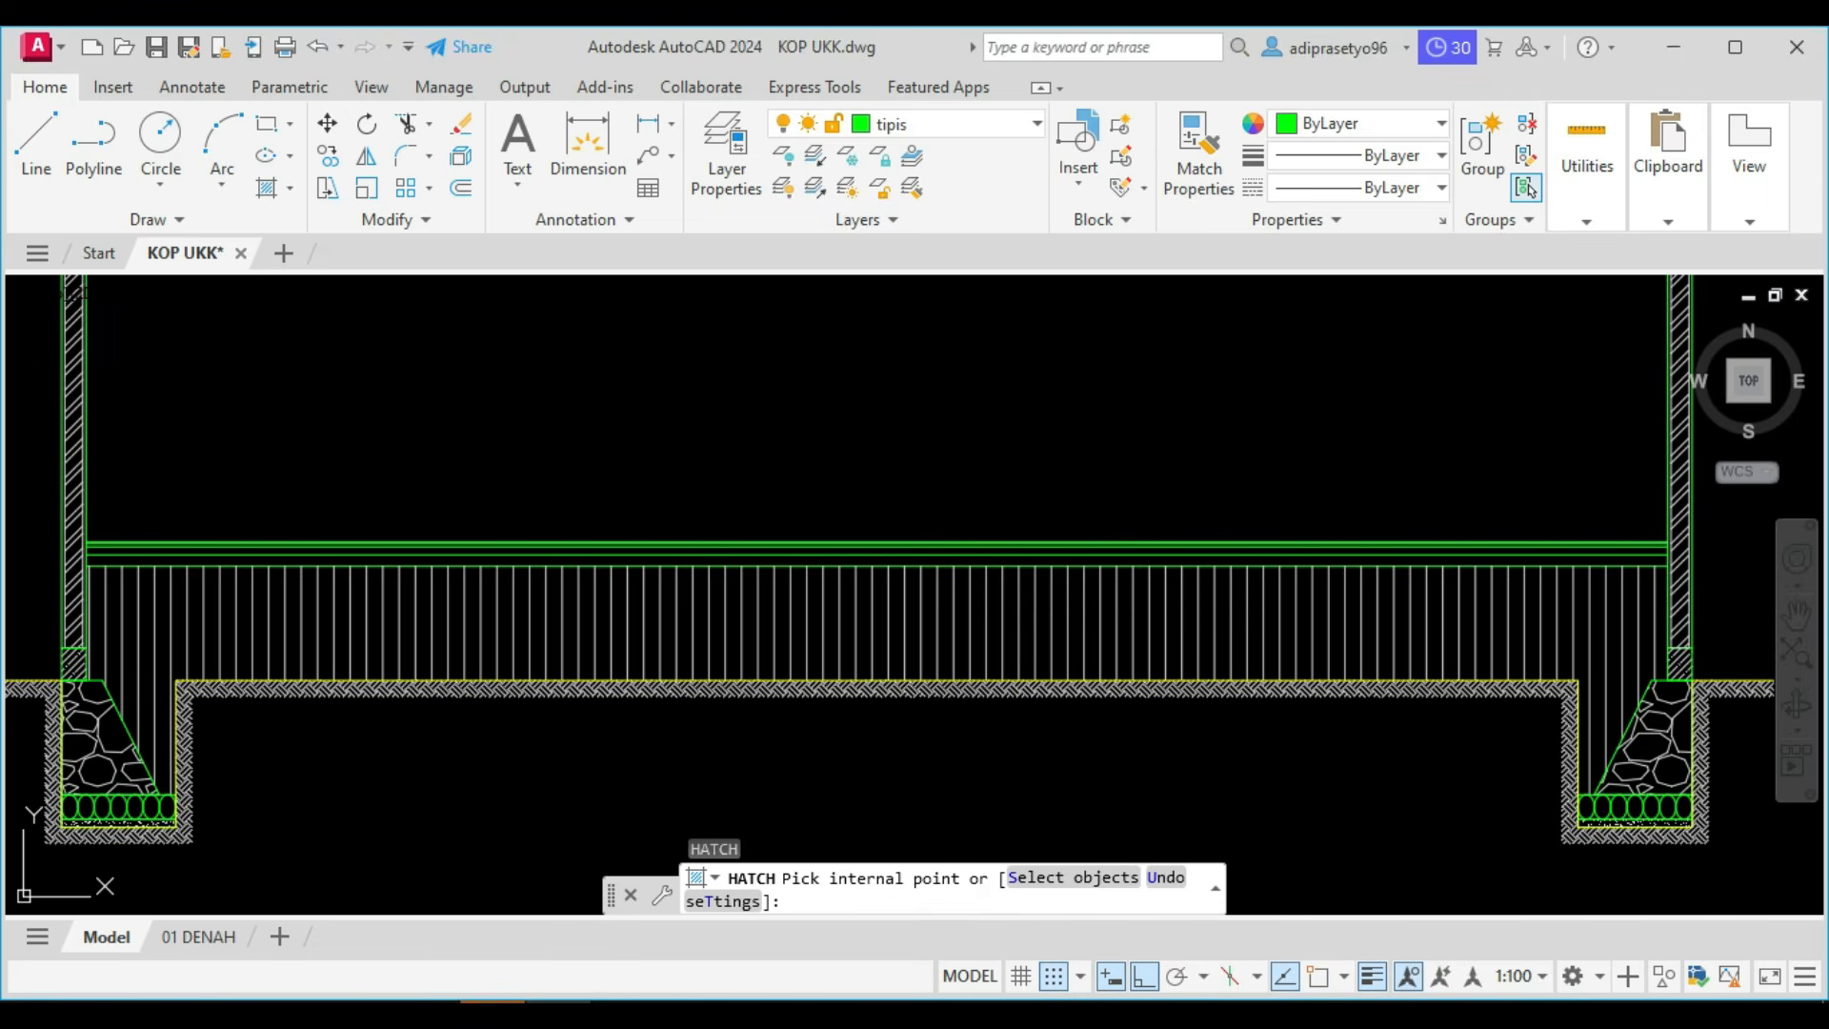
click(939, 562)
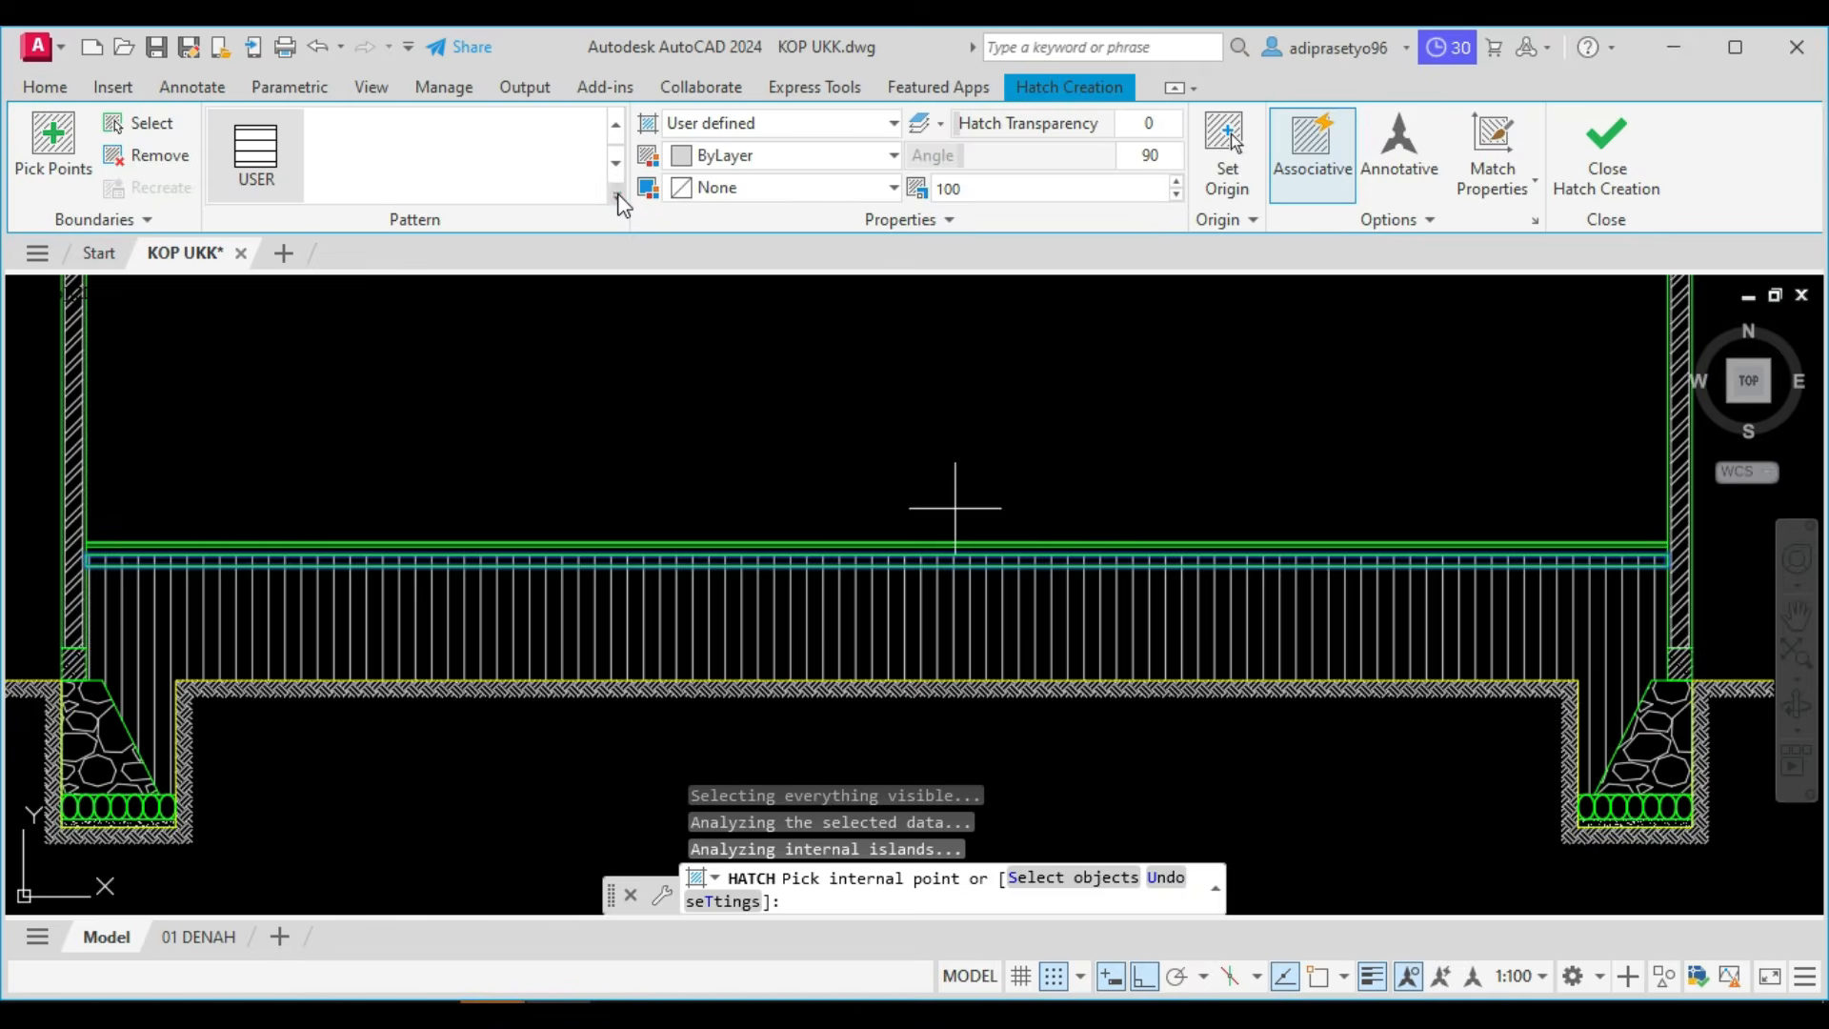
scroll(400, 286, up, 5)
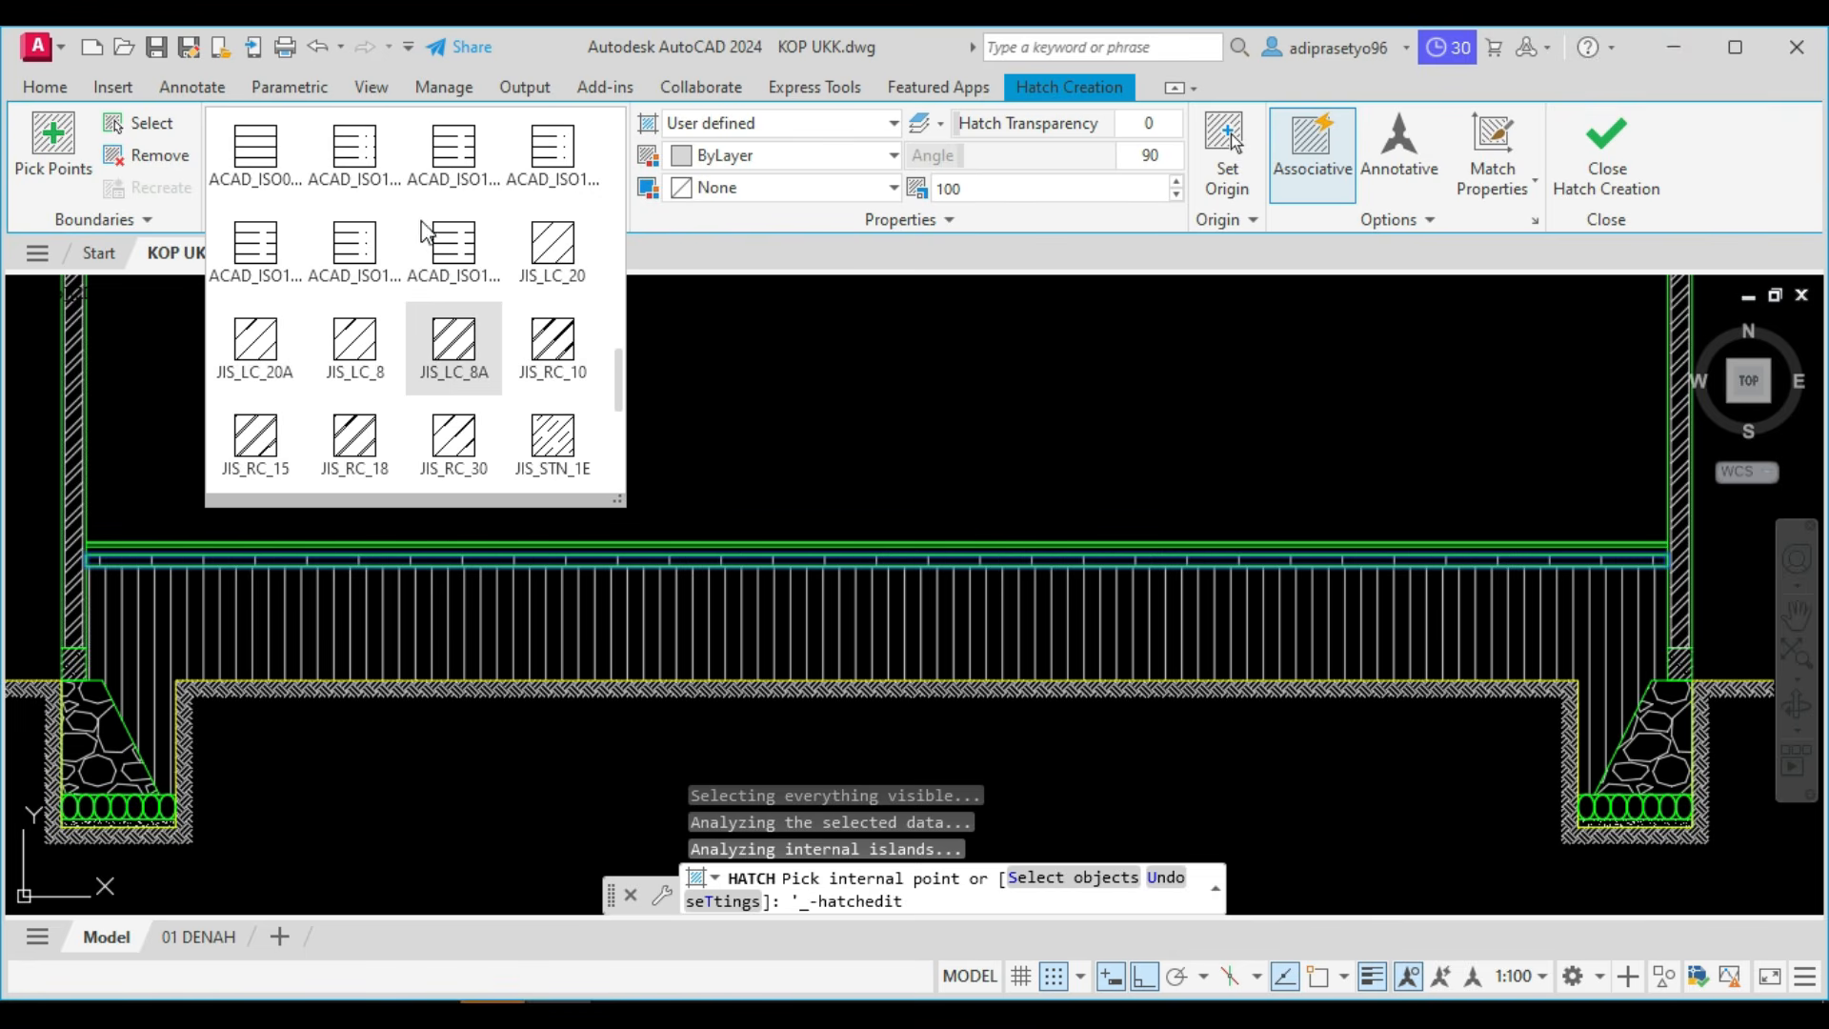
scroll(388, 245, up, 8)
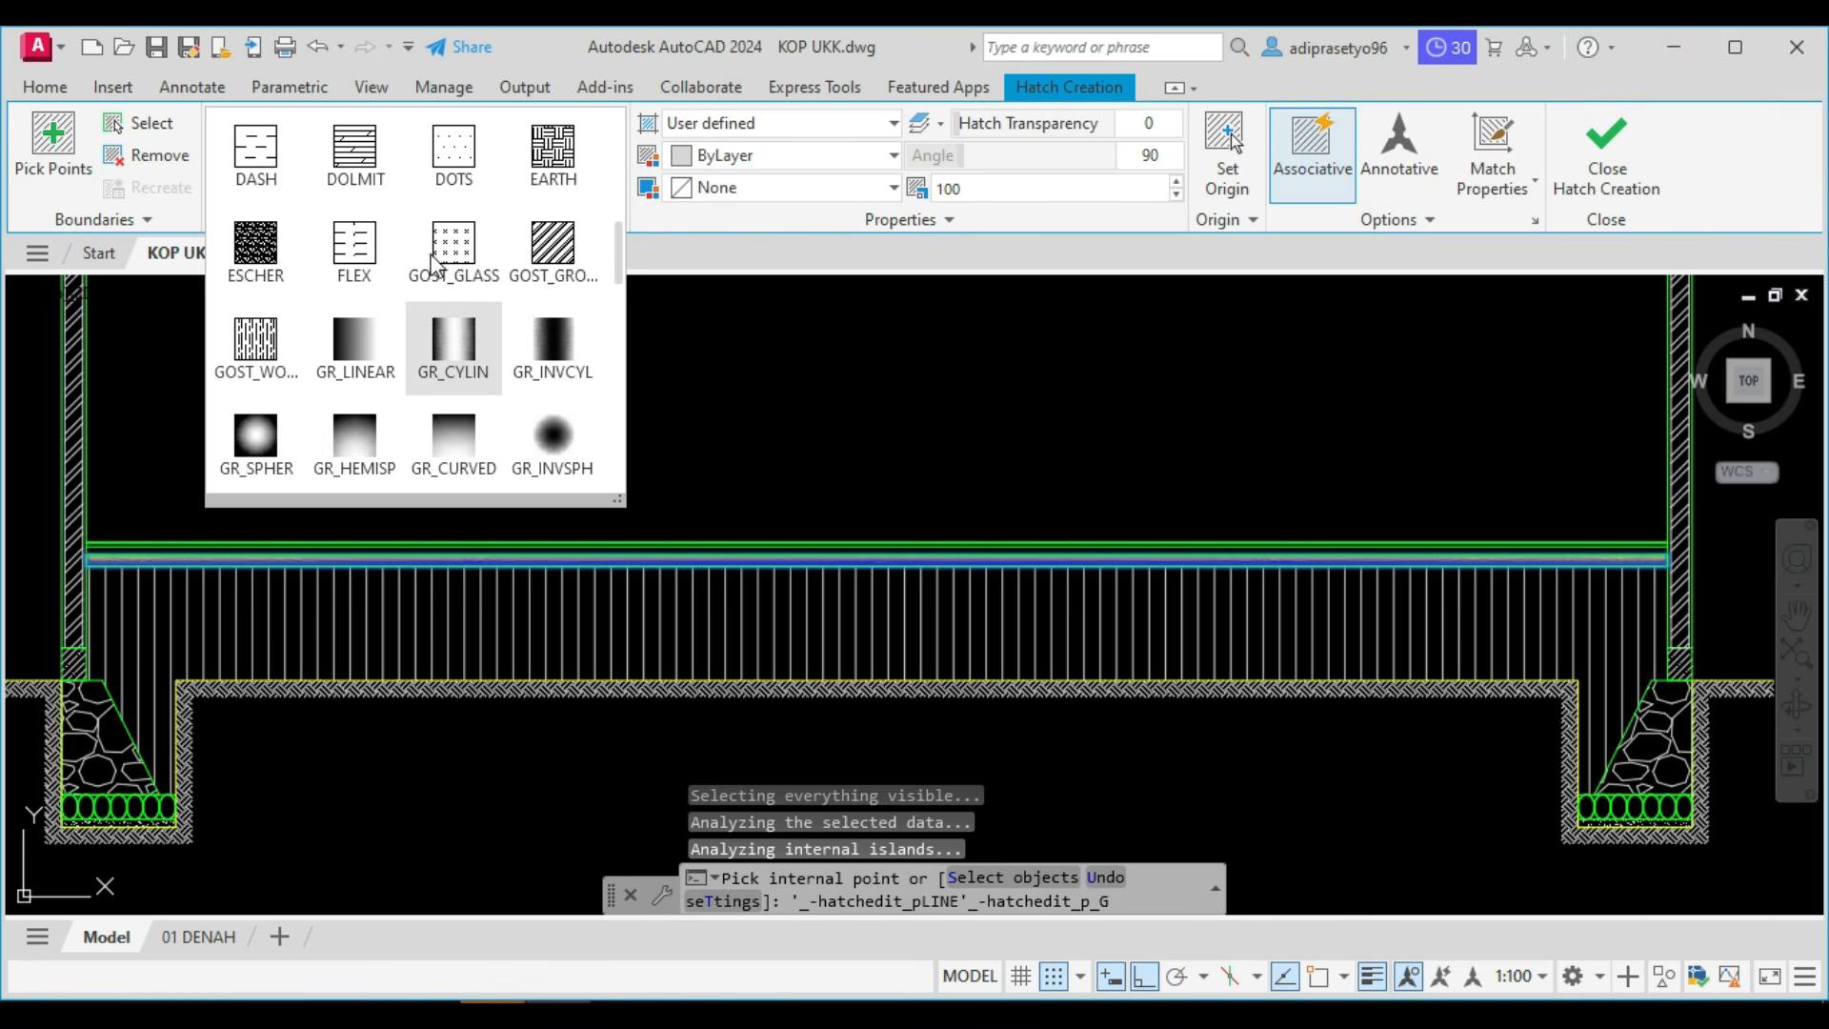
scroll(449, 277, up, 2)
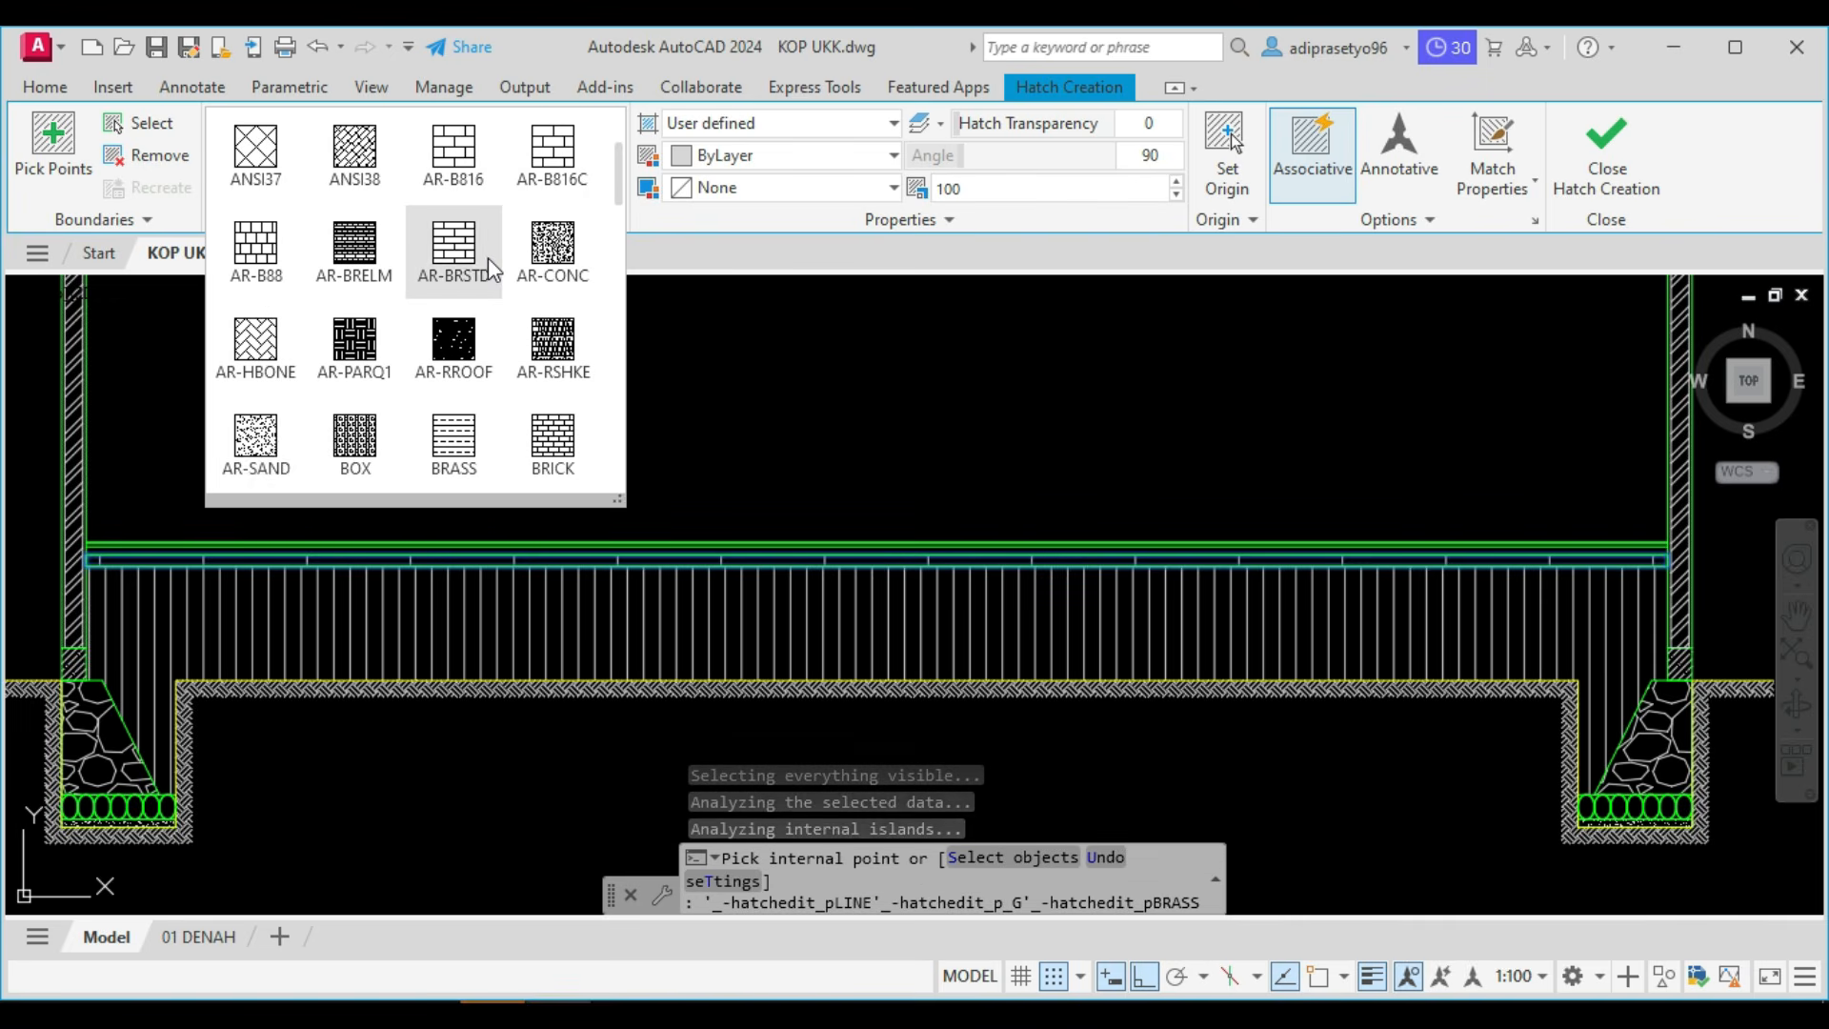
click(255, 436)
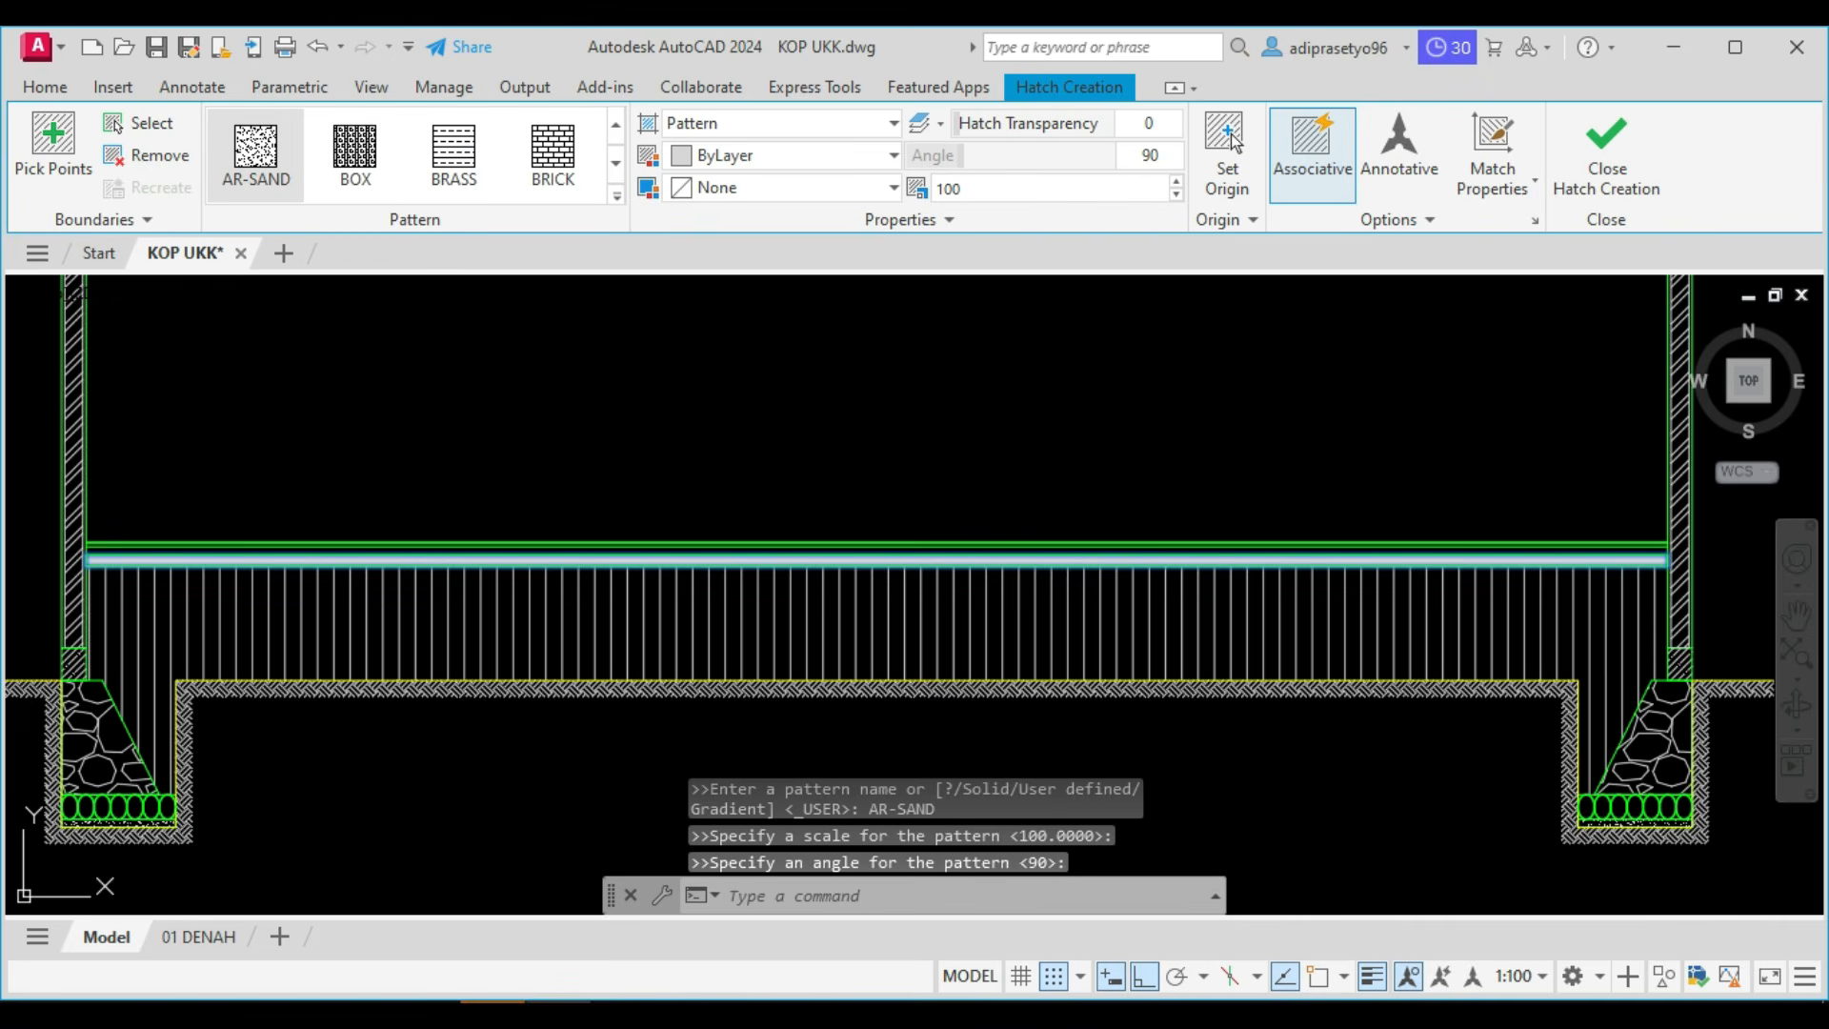
Set the sand layer hatch's angle to 0 and its scale to 1, and finish the hatch.
click(1155, 157)
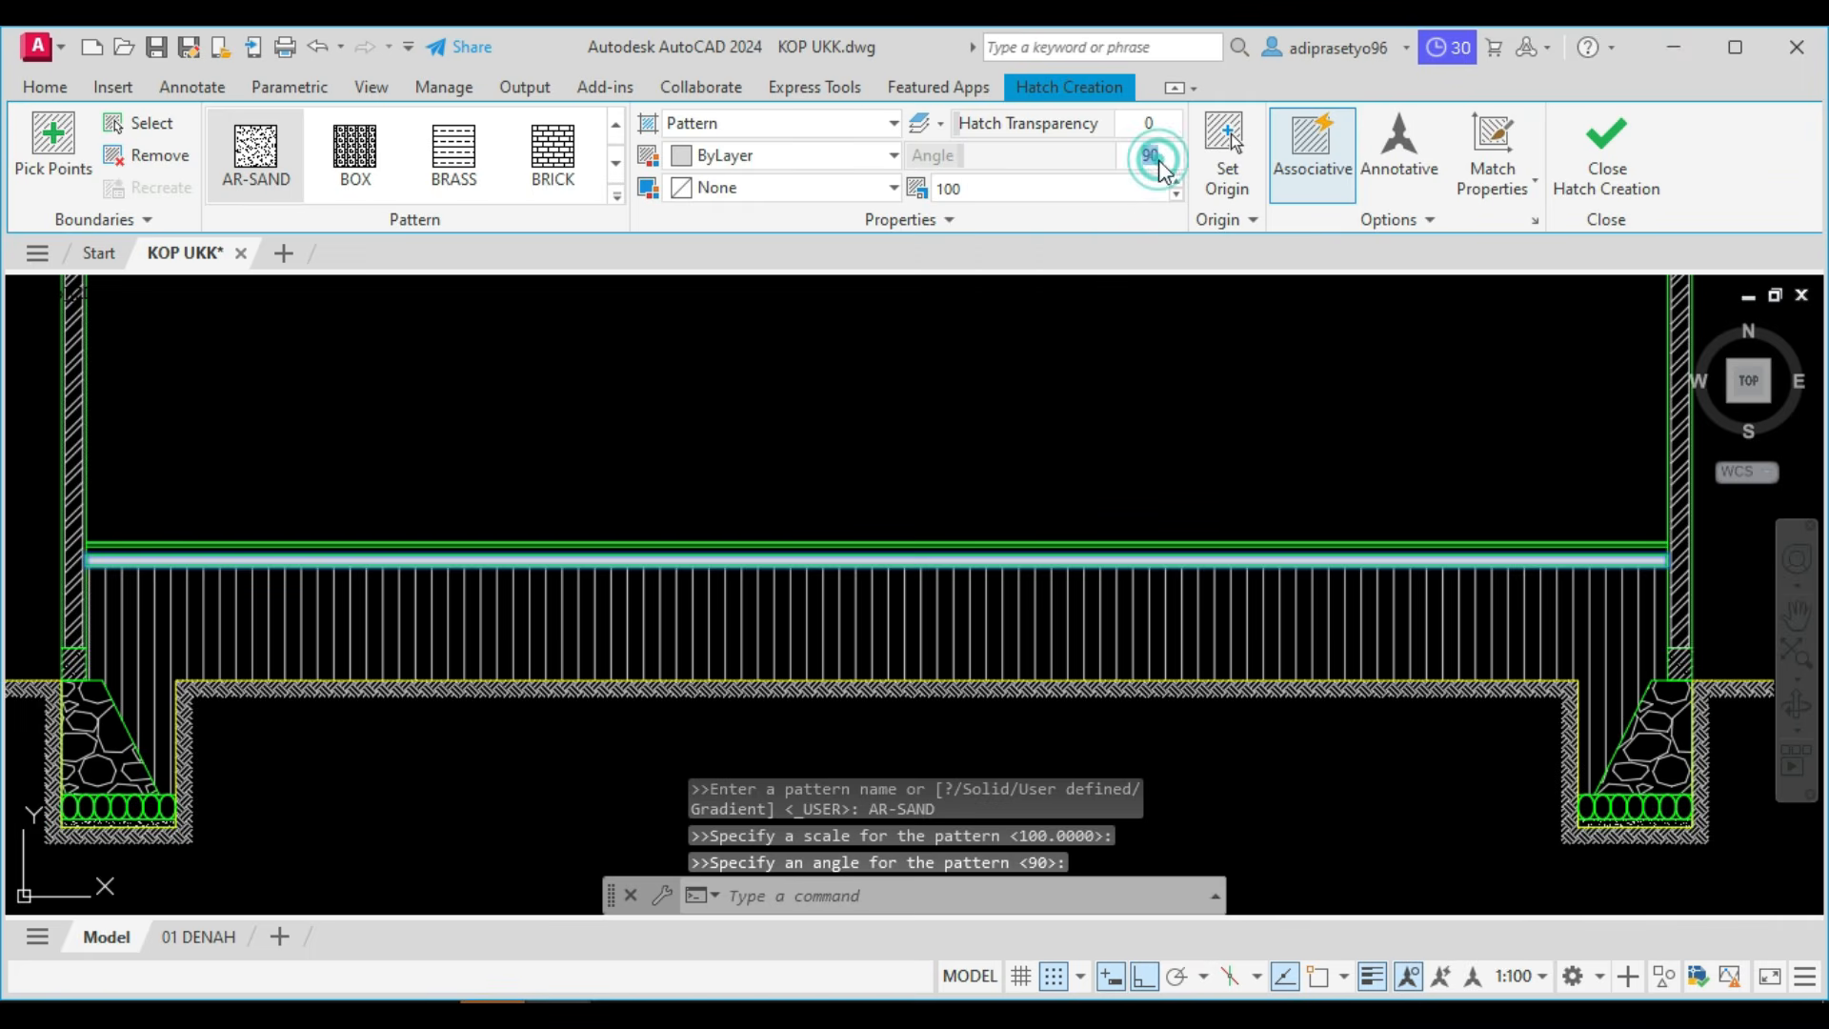
text(0)
key(Return)
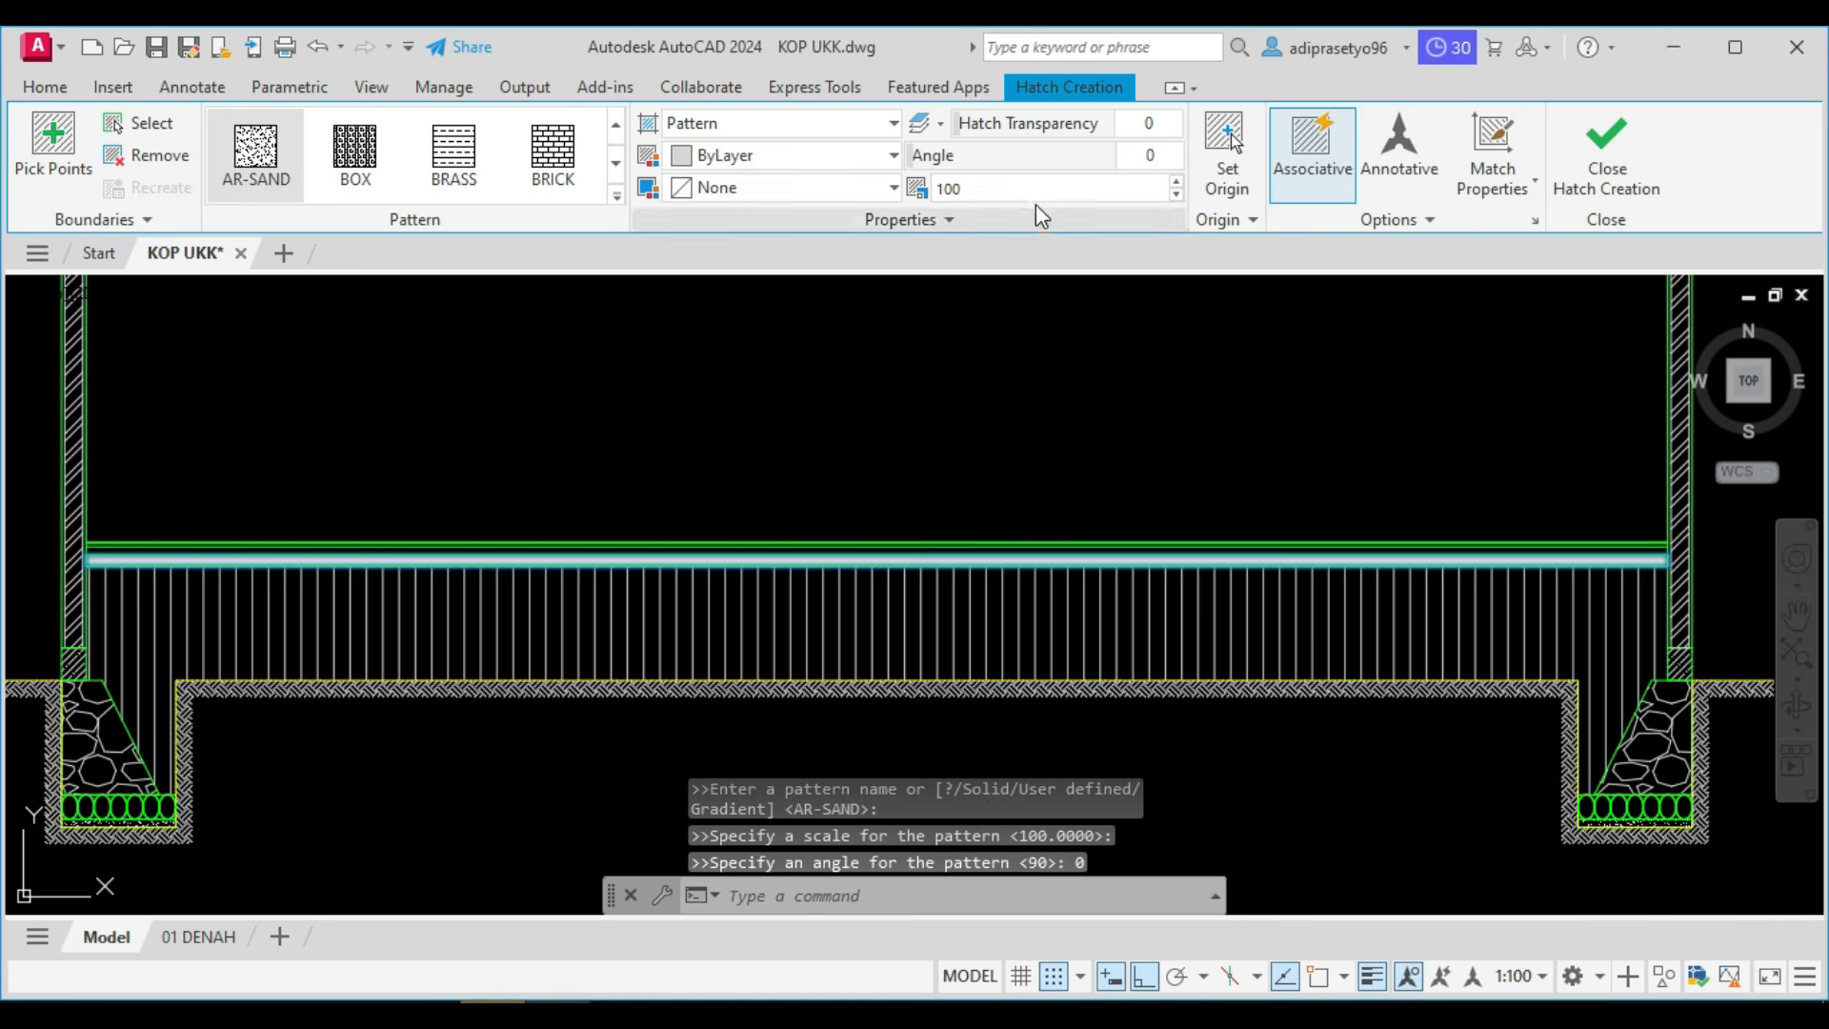
click(1020, 193)
text(1)
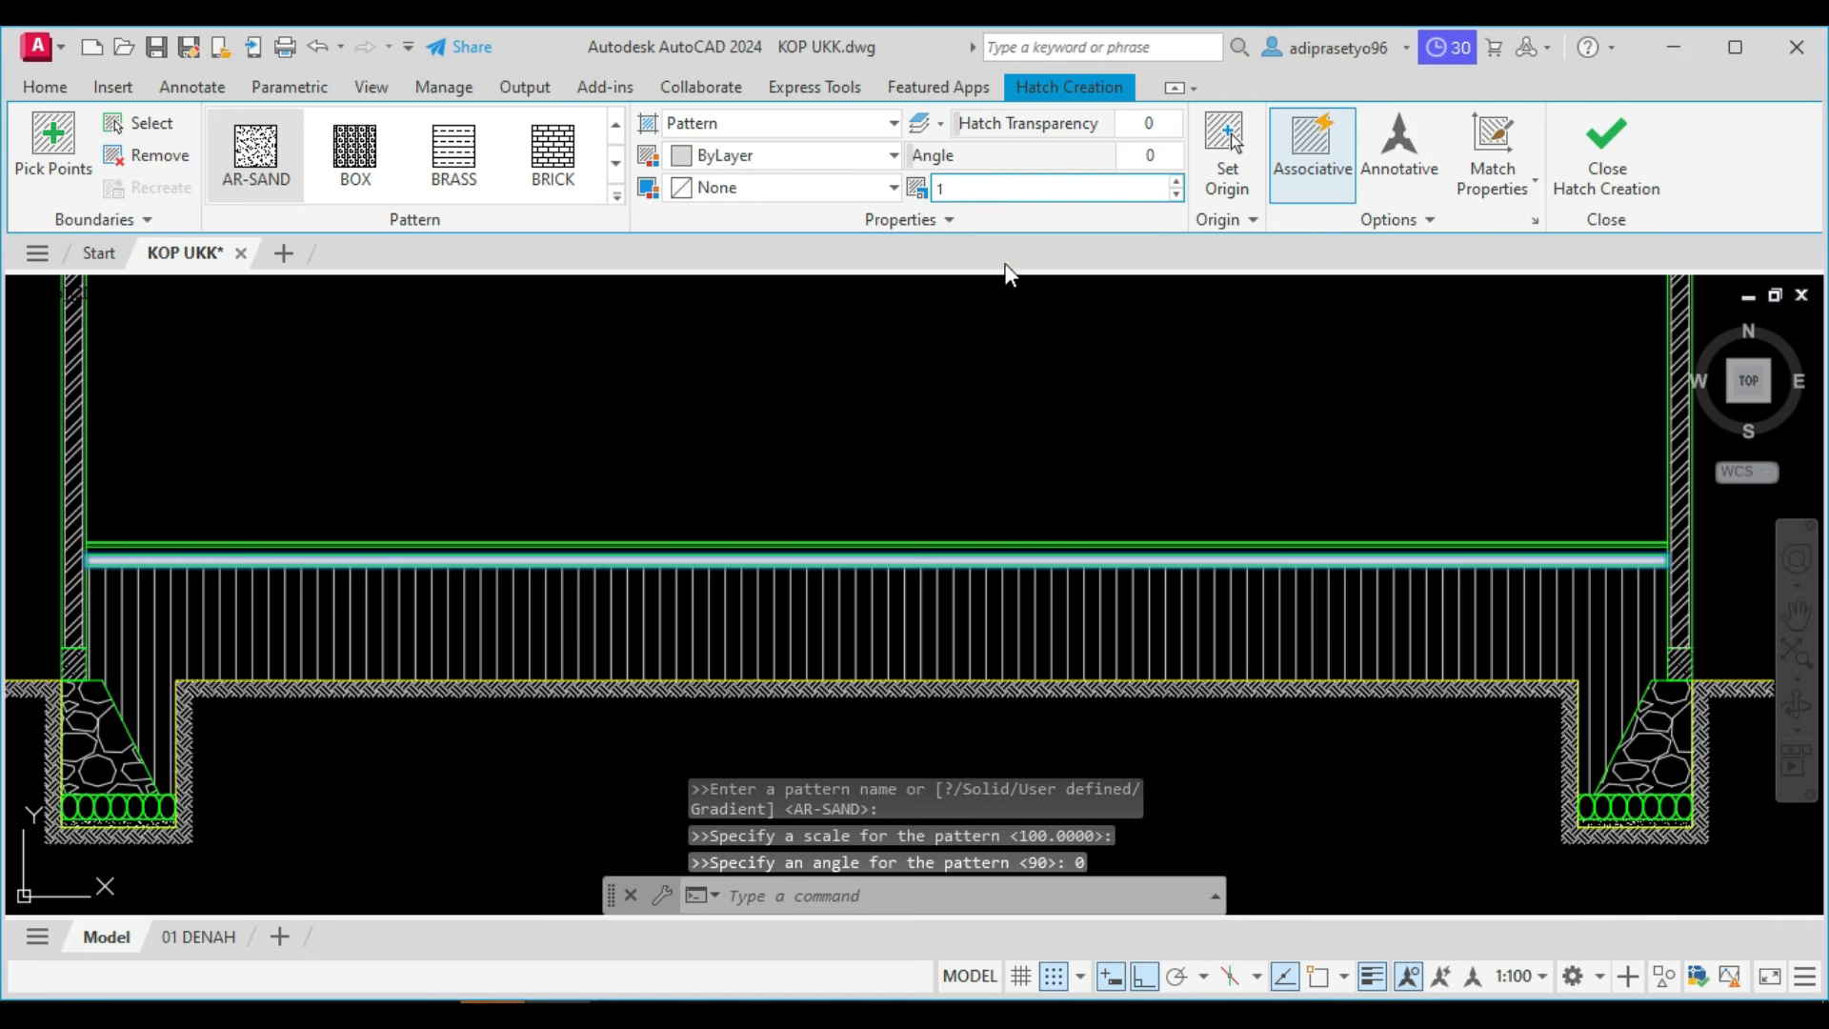
click(1626, 192)
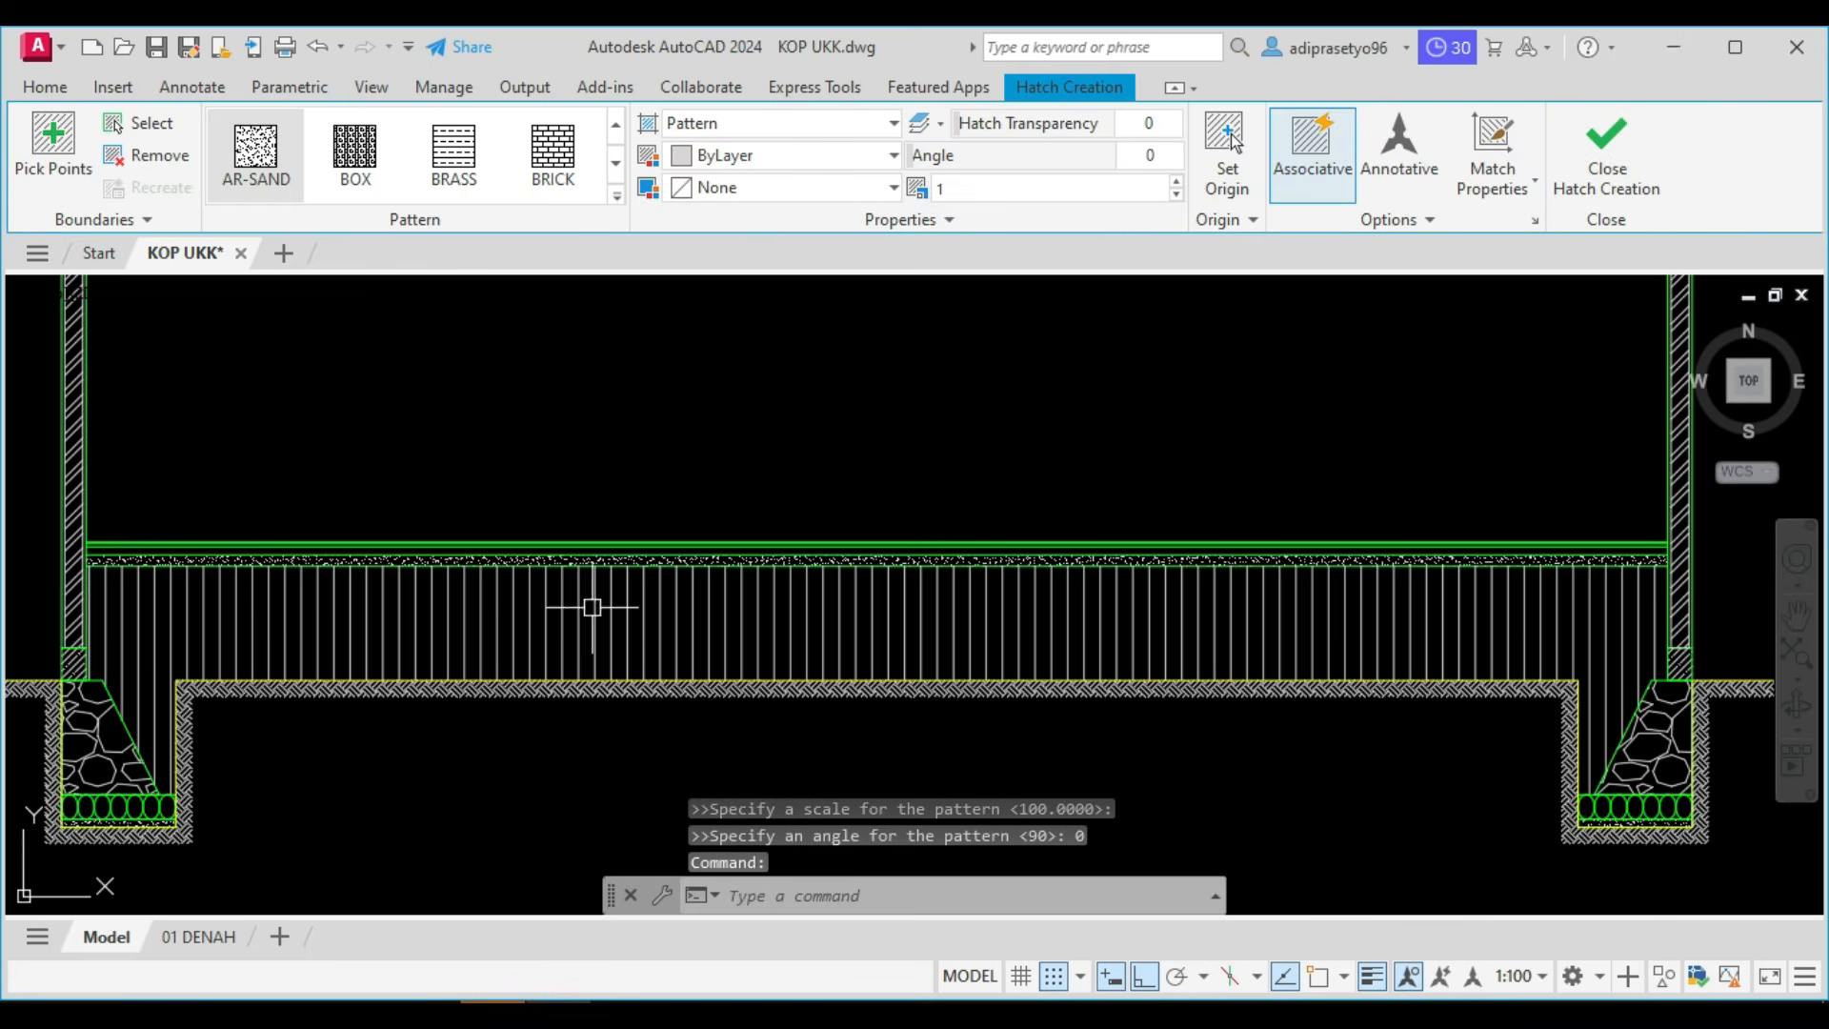
Hatch the floor layer directly above the sand with the AR-CONC pattern at scale 1.
scroll(315, 622, up, 5)
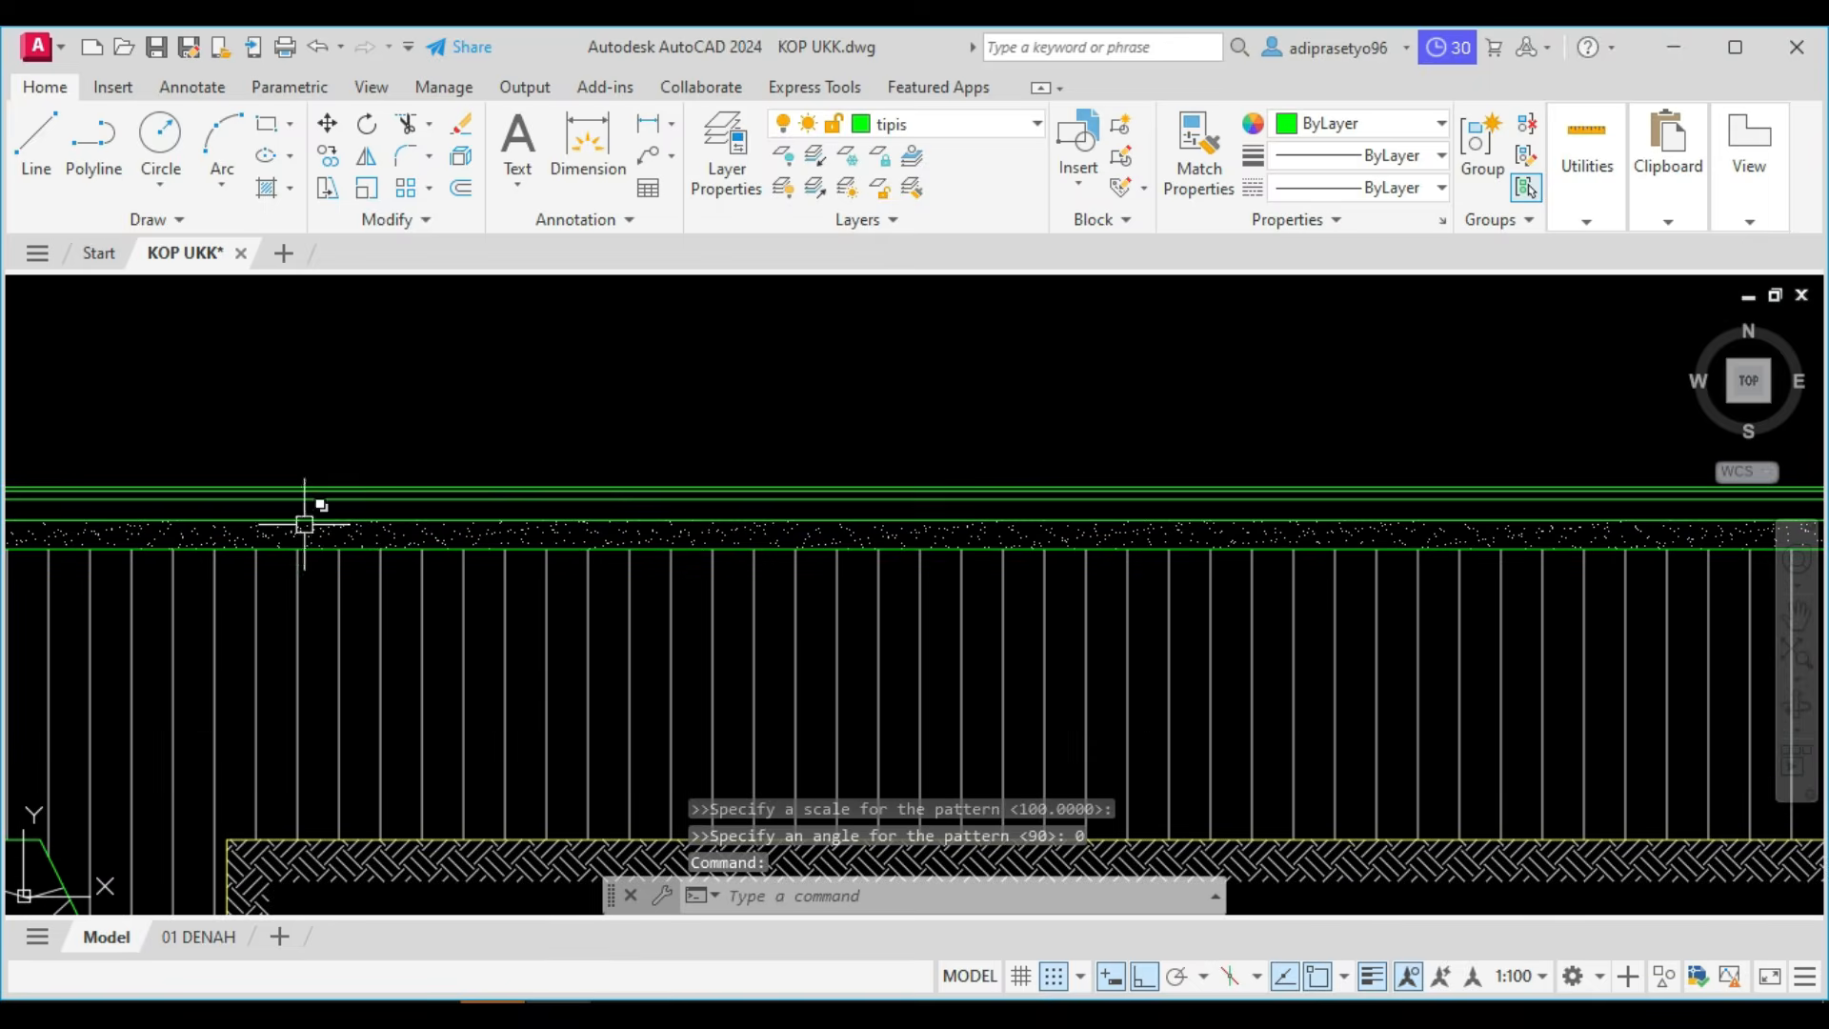
scroll(304, 524, down, 2)
text(h)
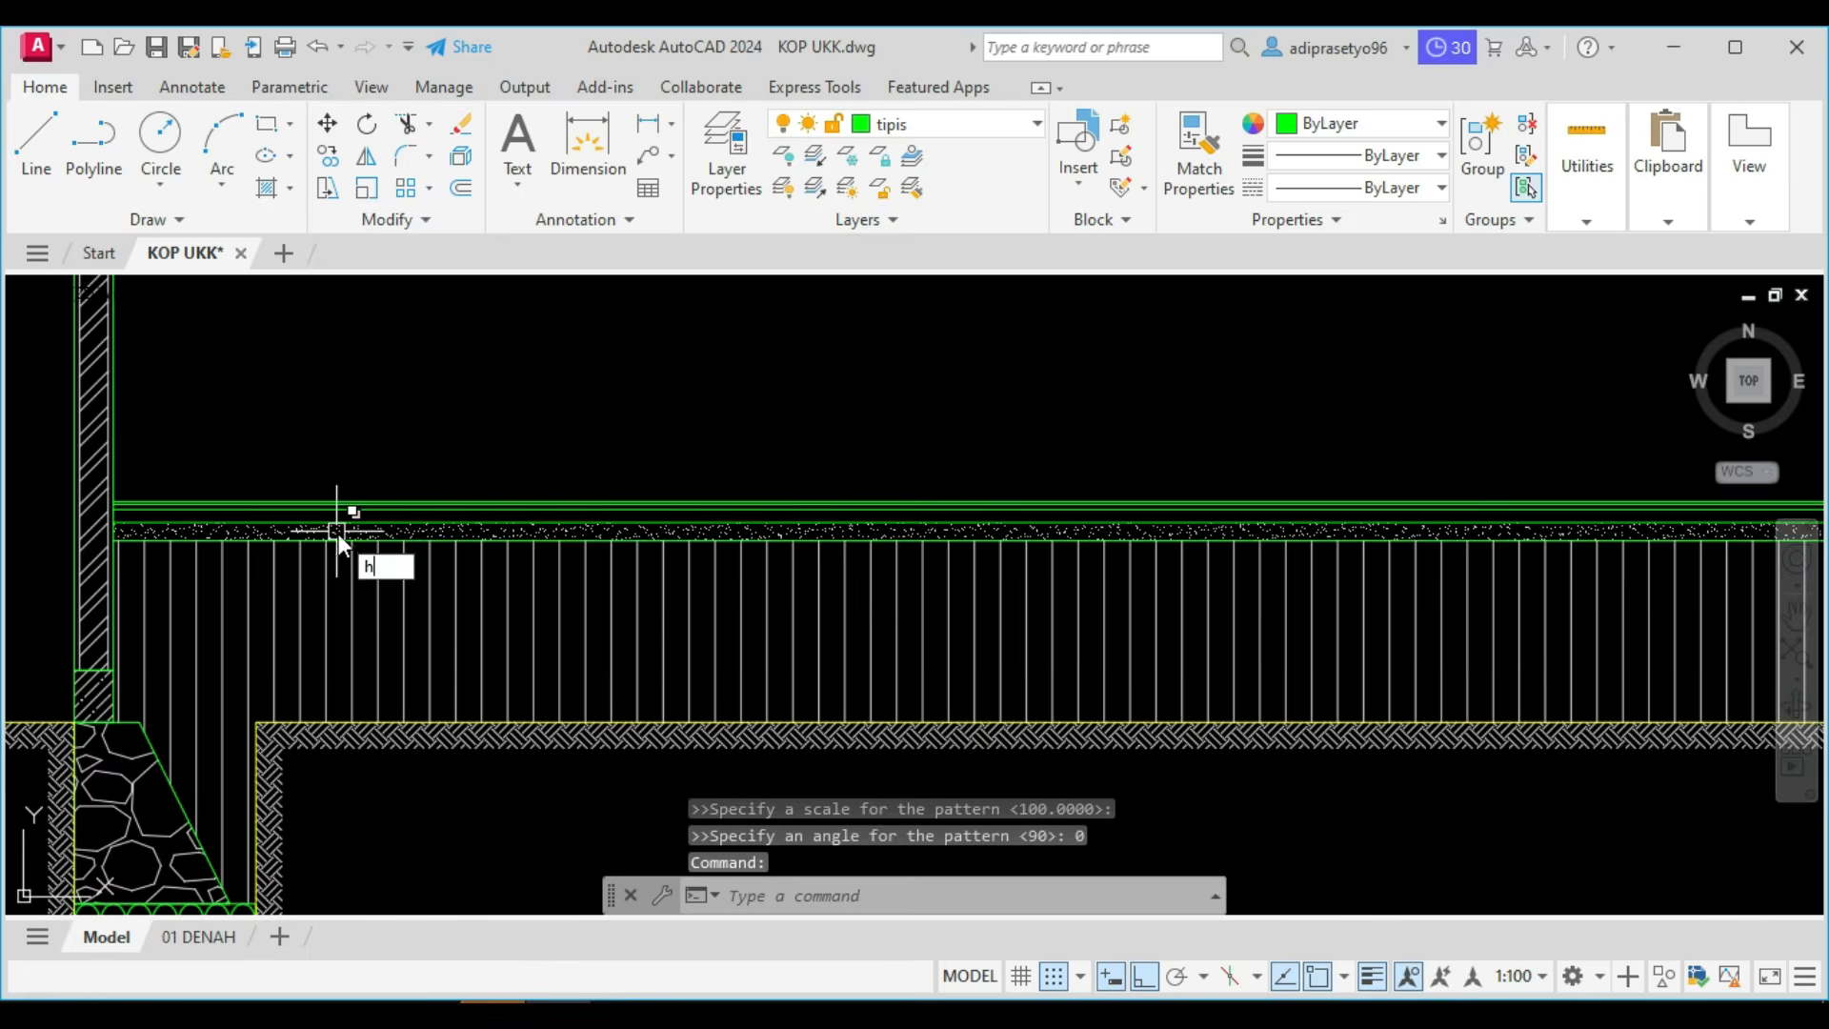
key(Return)
scroll(373, 514, down, 2)
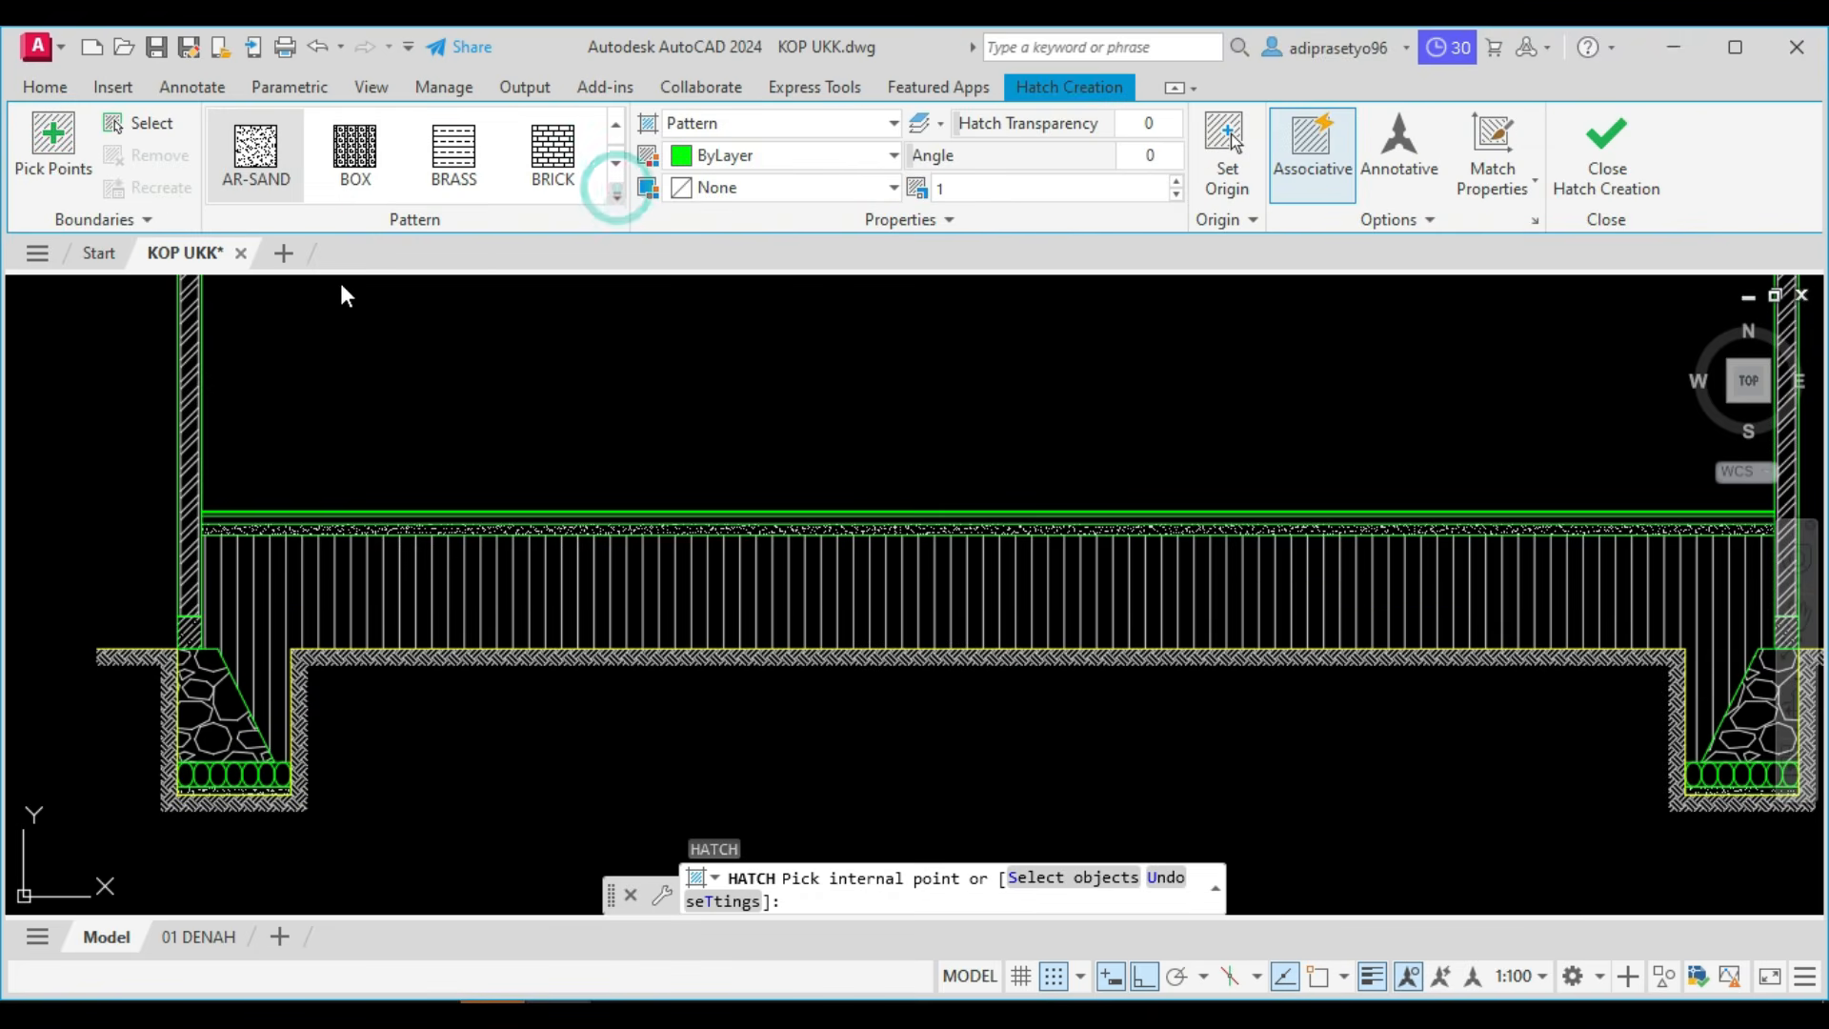
click(617, 189)
scroll(322, 297, up, 2)
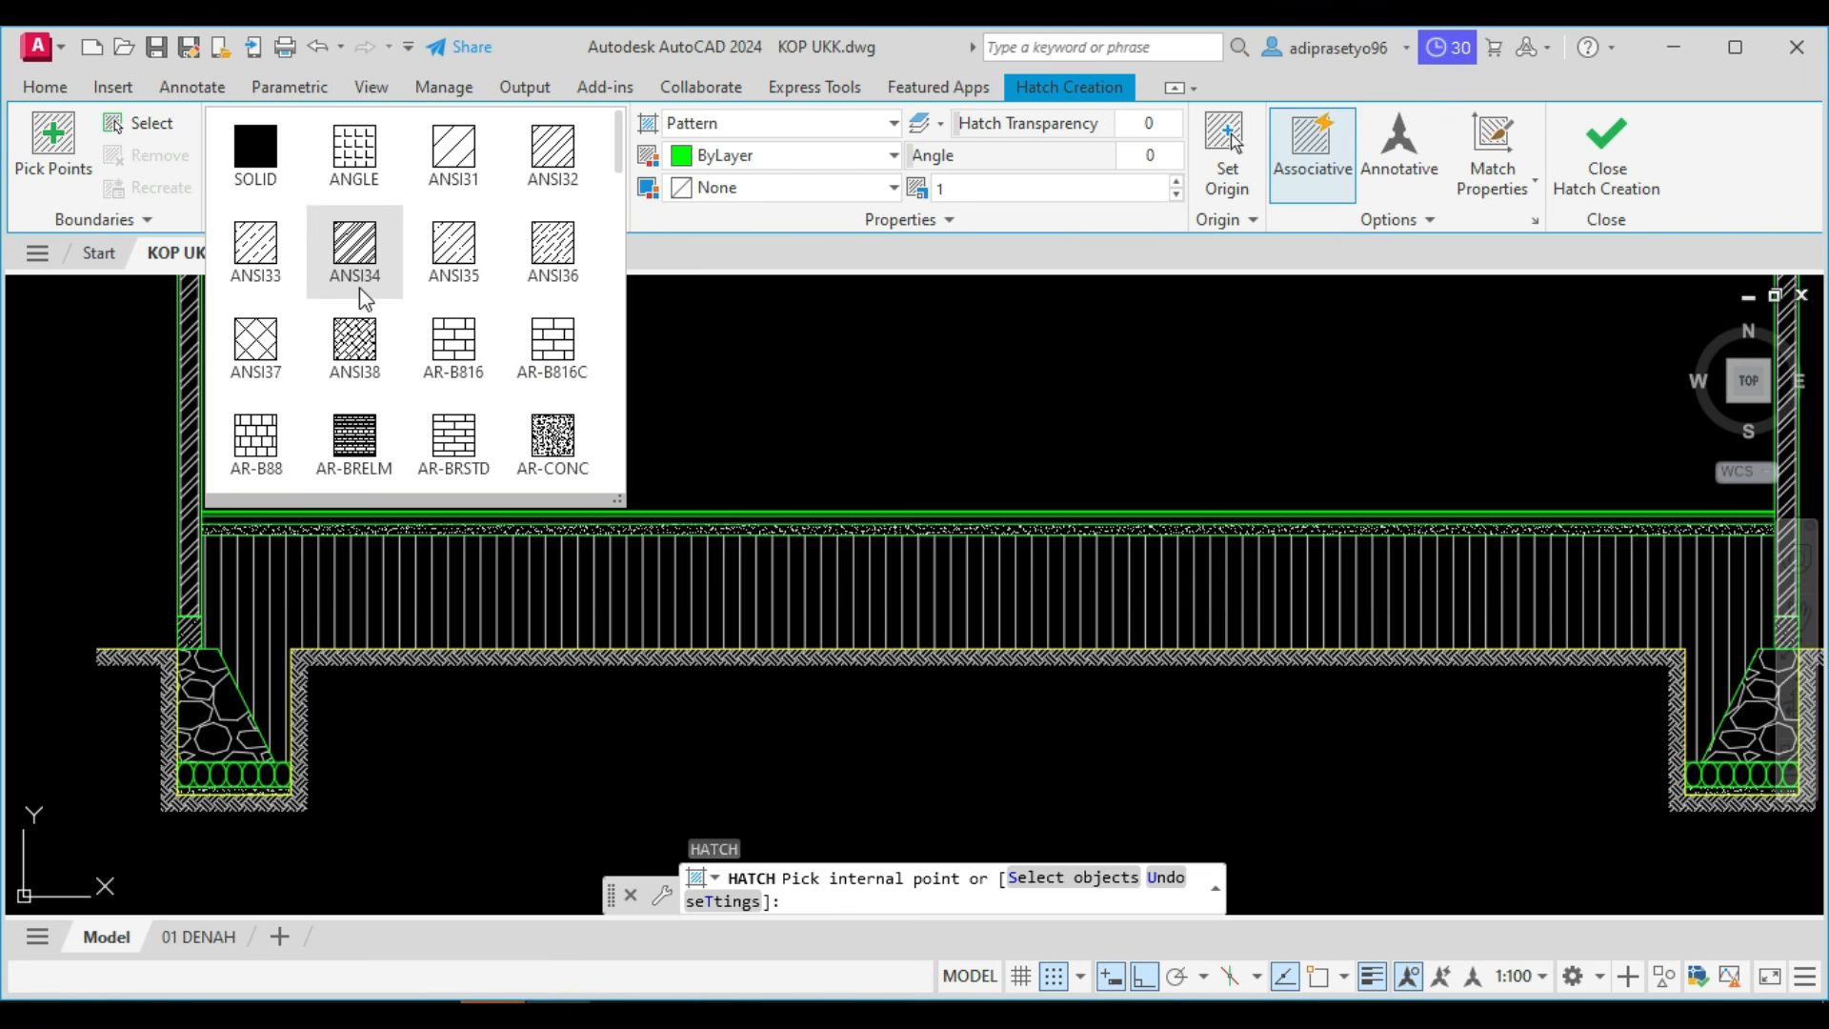
scroll(365, 300, down, 2)
click(566, 250)
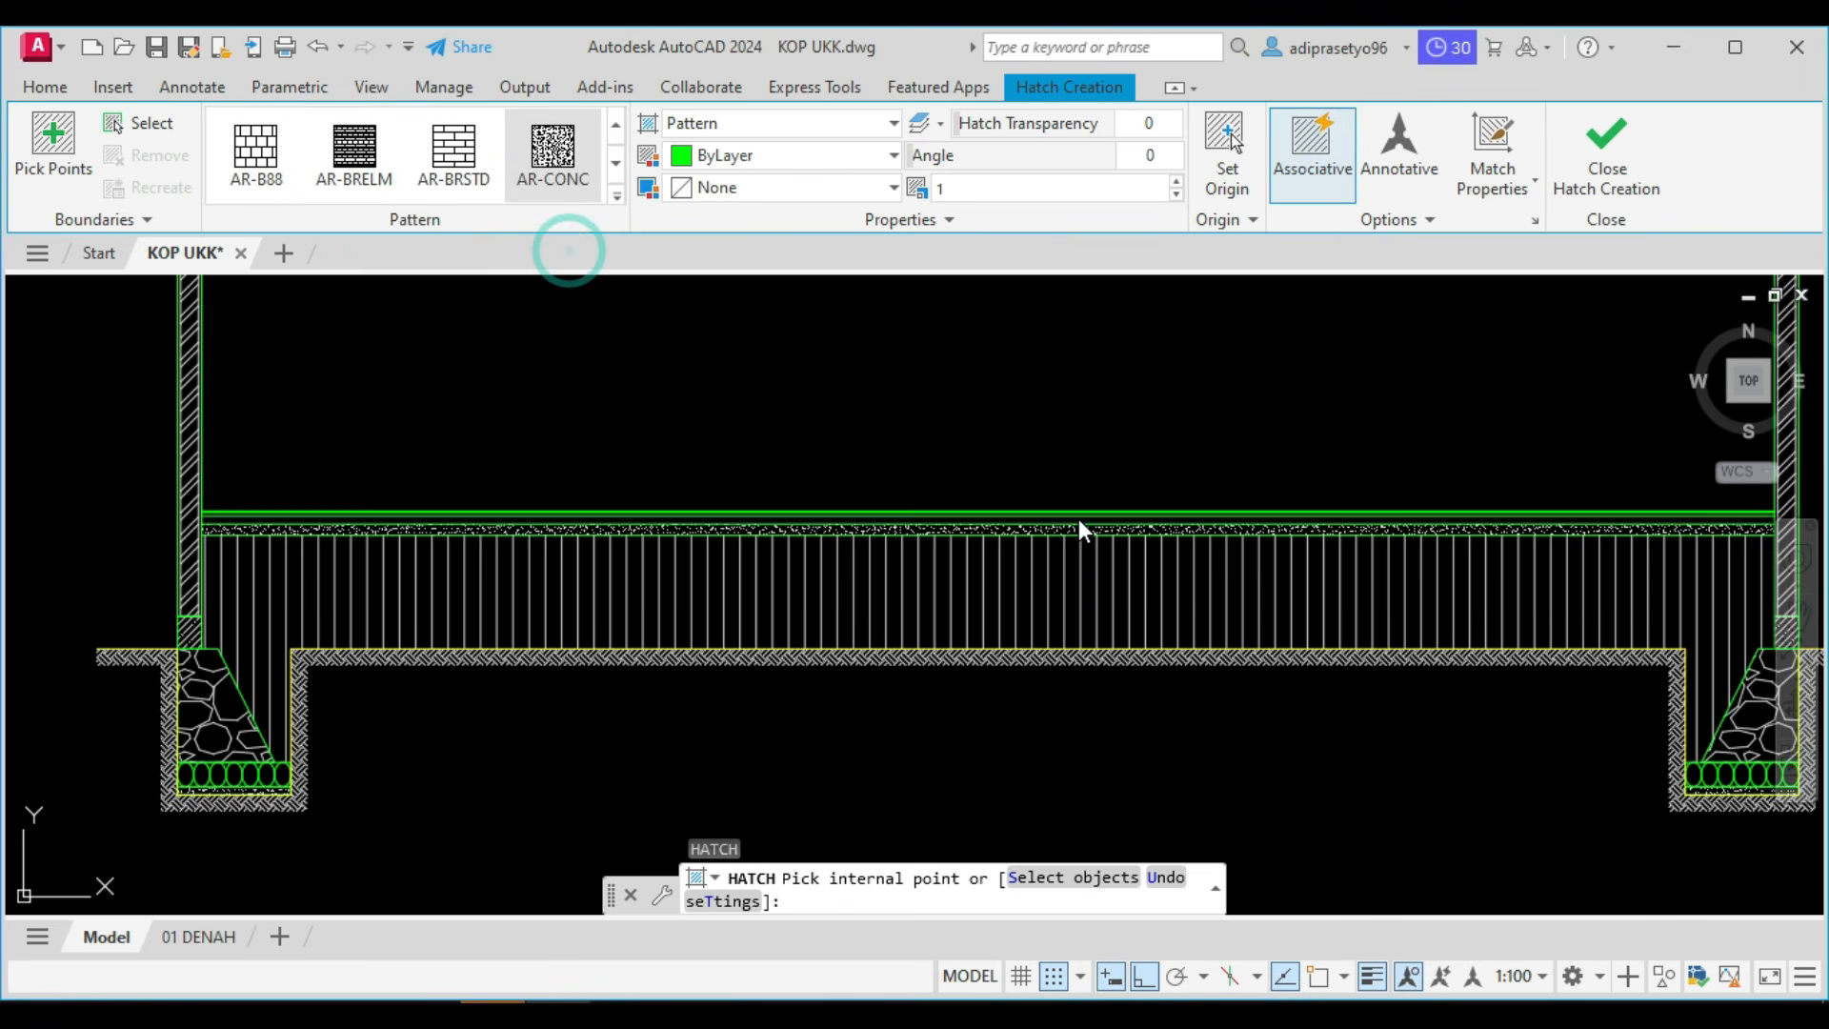
middle_drag(1078, 518, 983, 514)
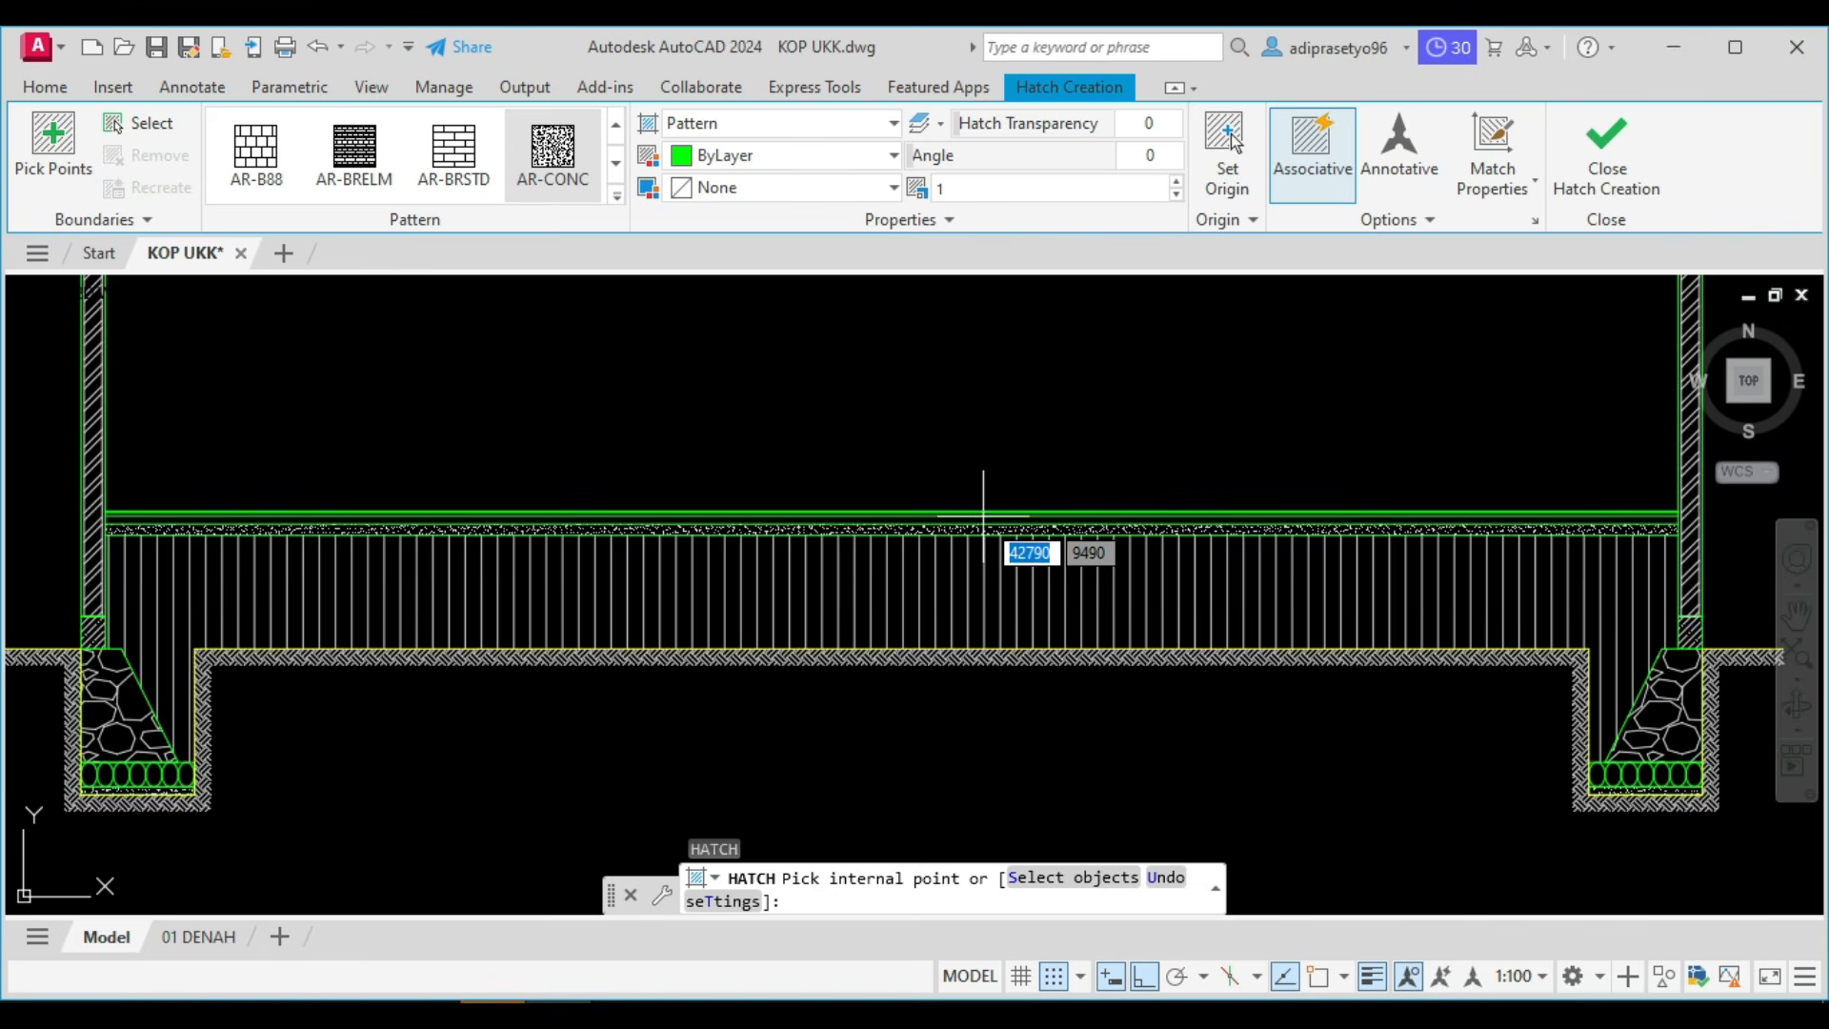
click(982, 519)
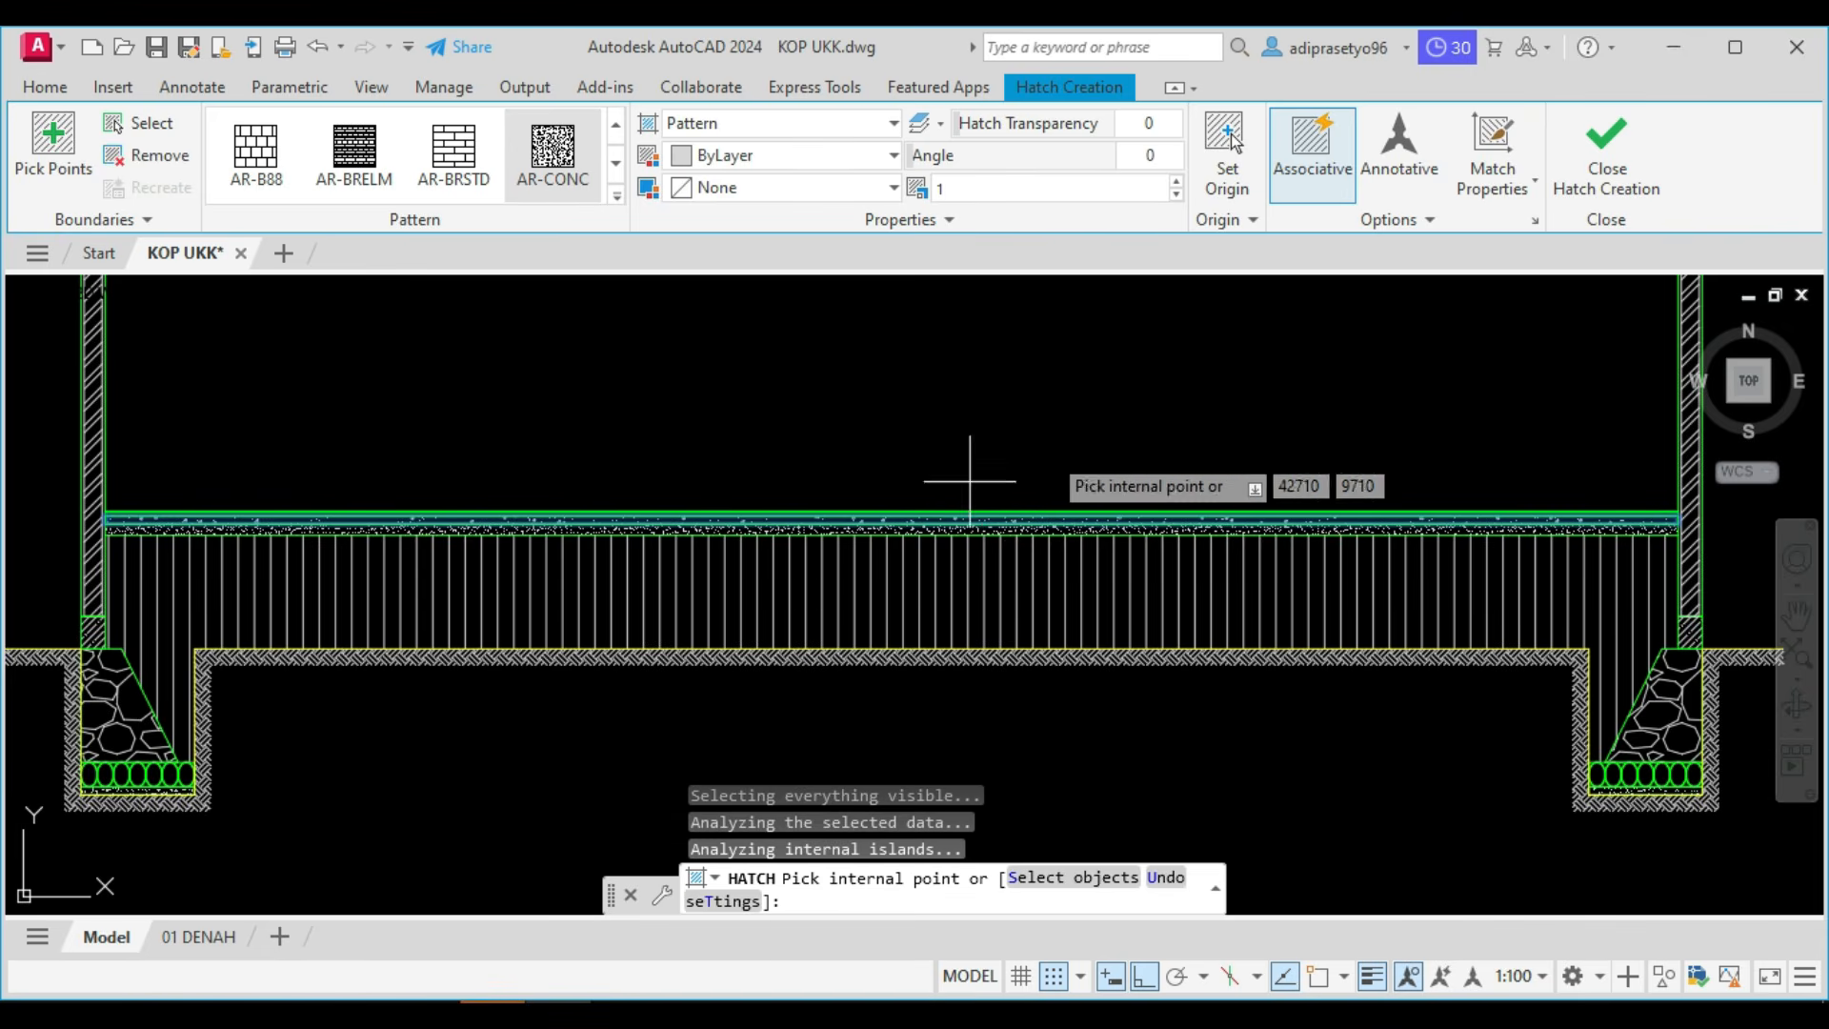
key(Escape)
Hatch the thin floor layer directly above the concrete layer with the ANSI37 pattern.
scroll(1028, 521, up, 6)
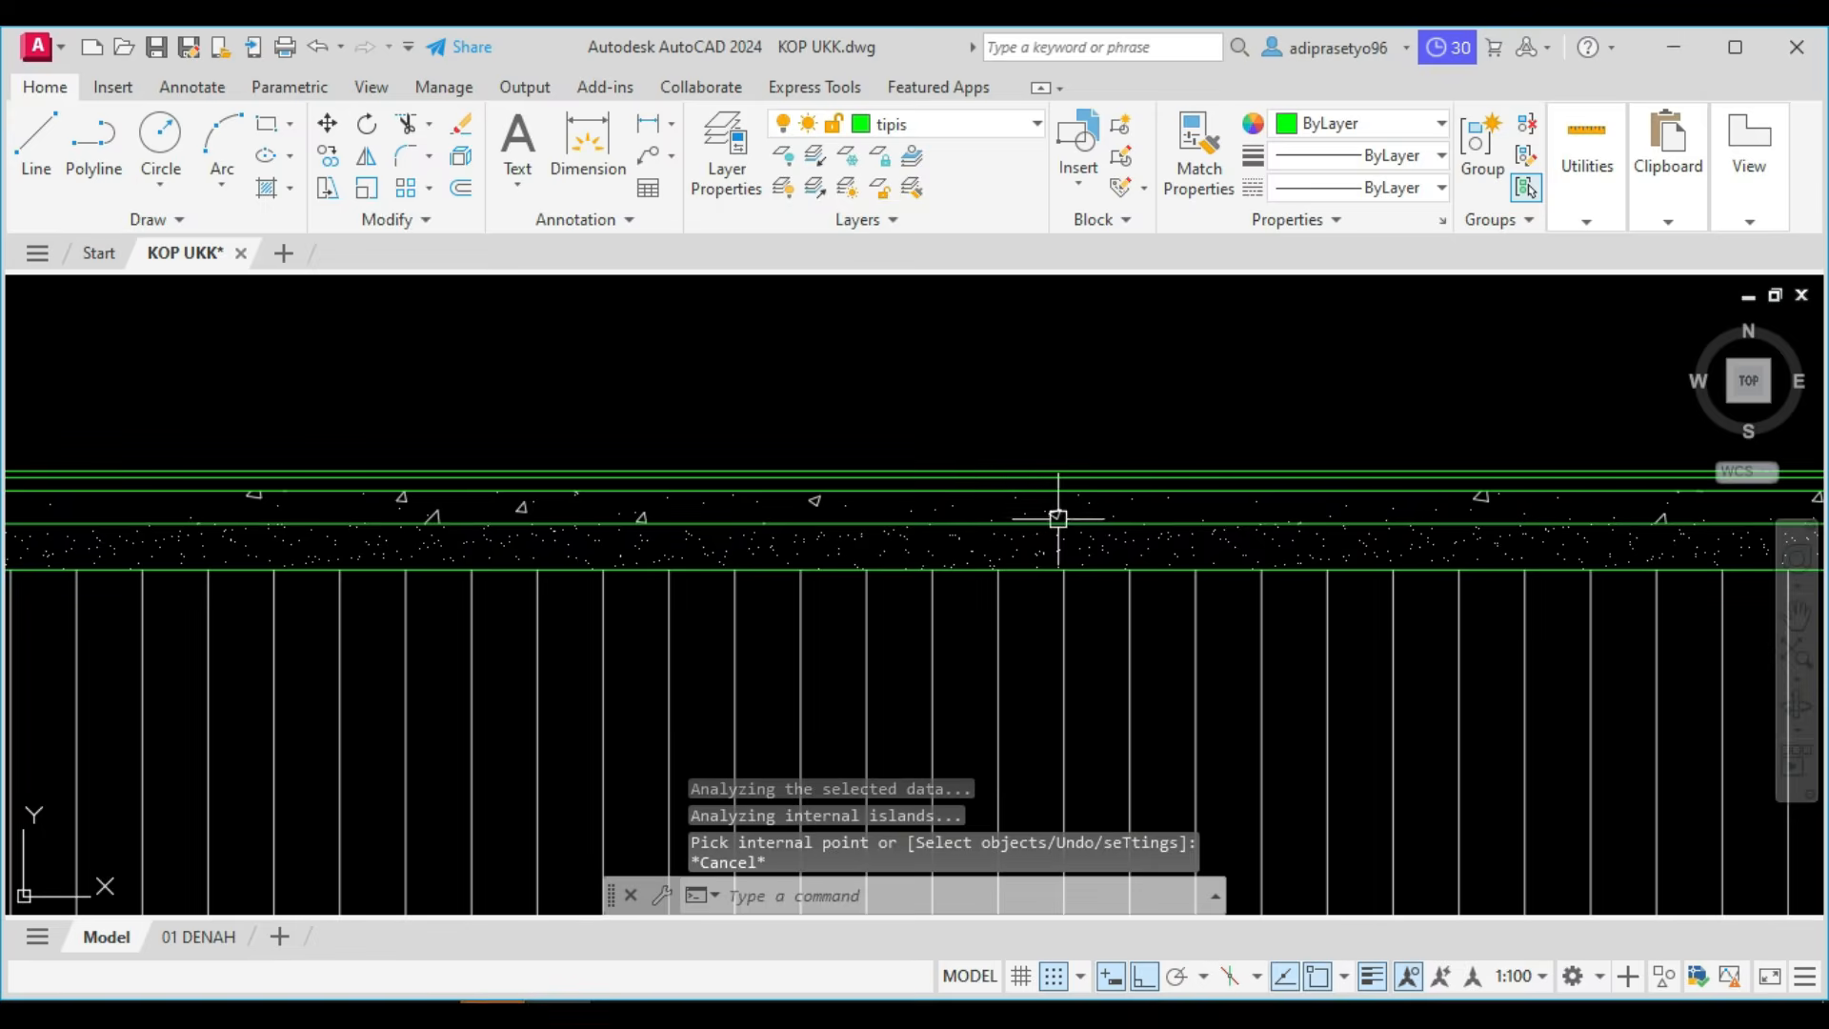
scroll(1050, 490, down, 2)
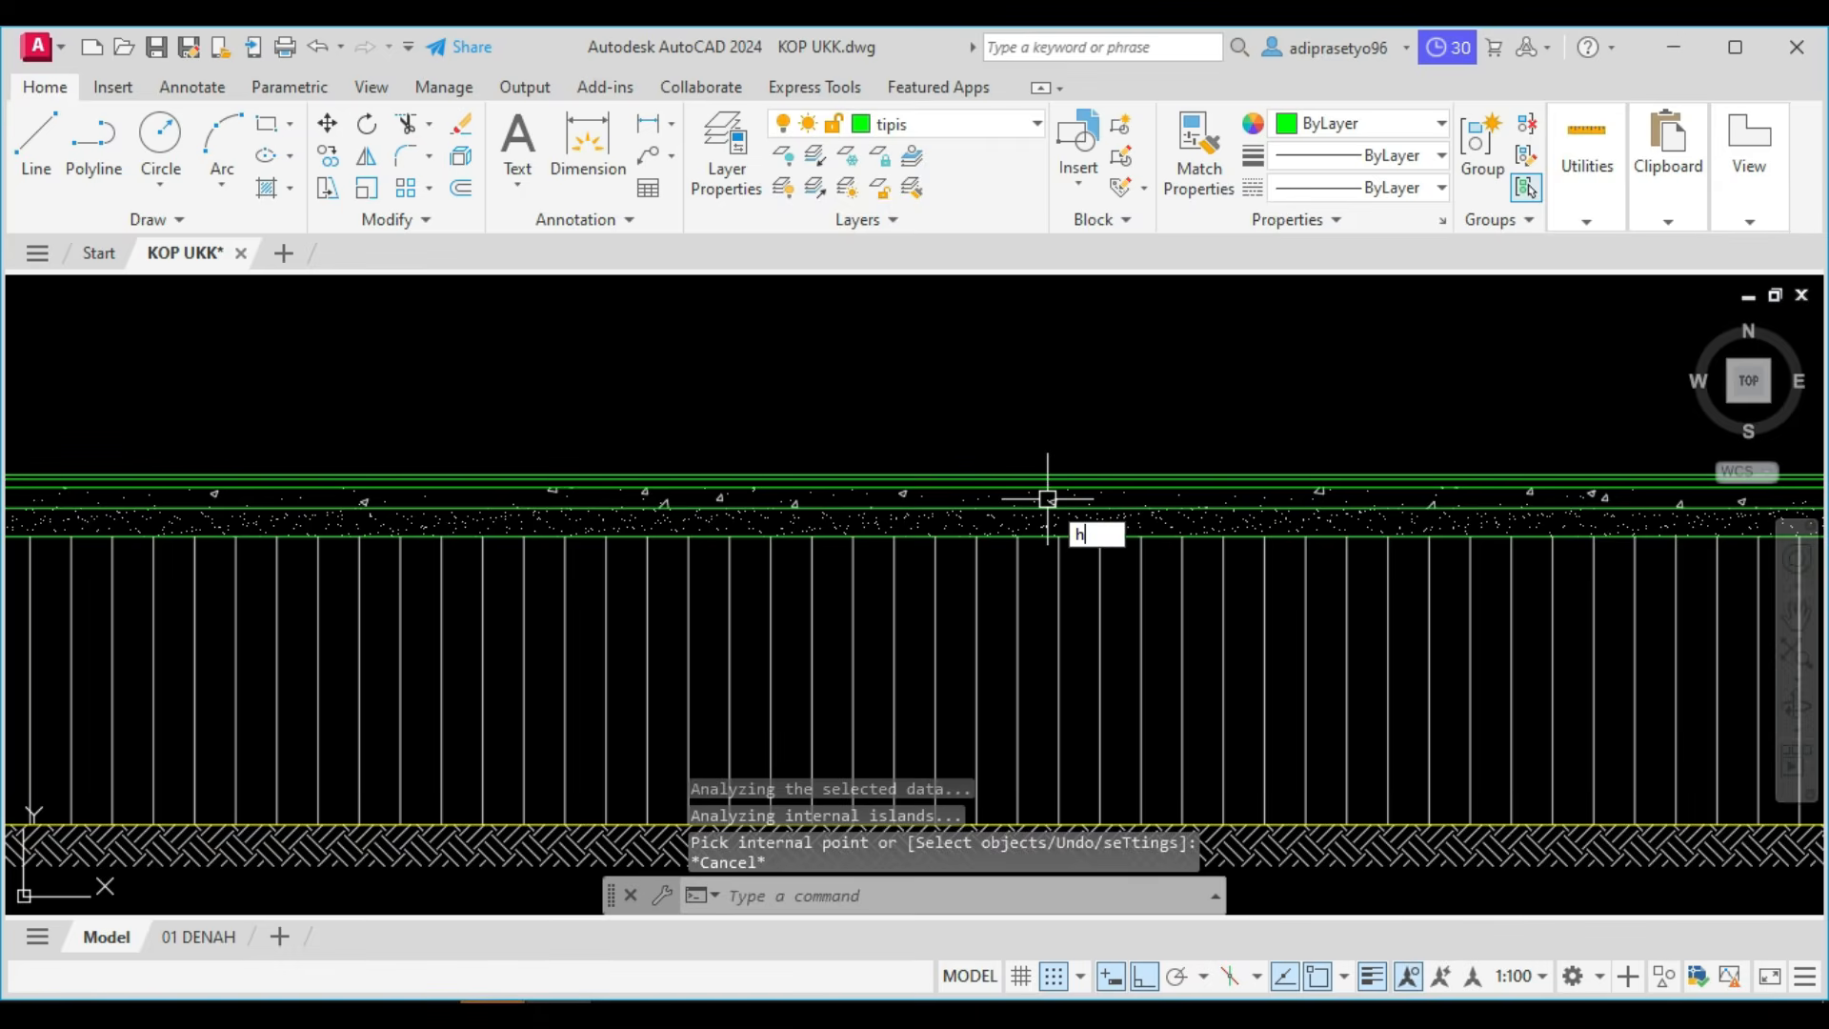
key(Return)
scroll(1050, 495, down, 2)
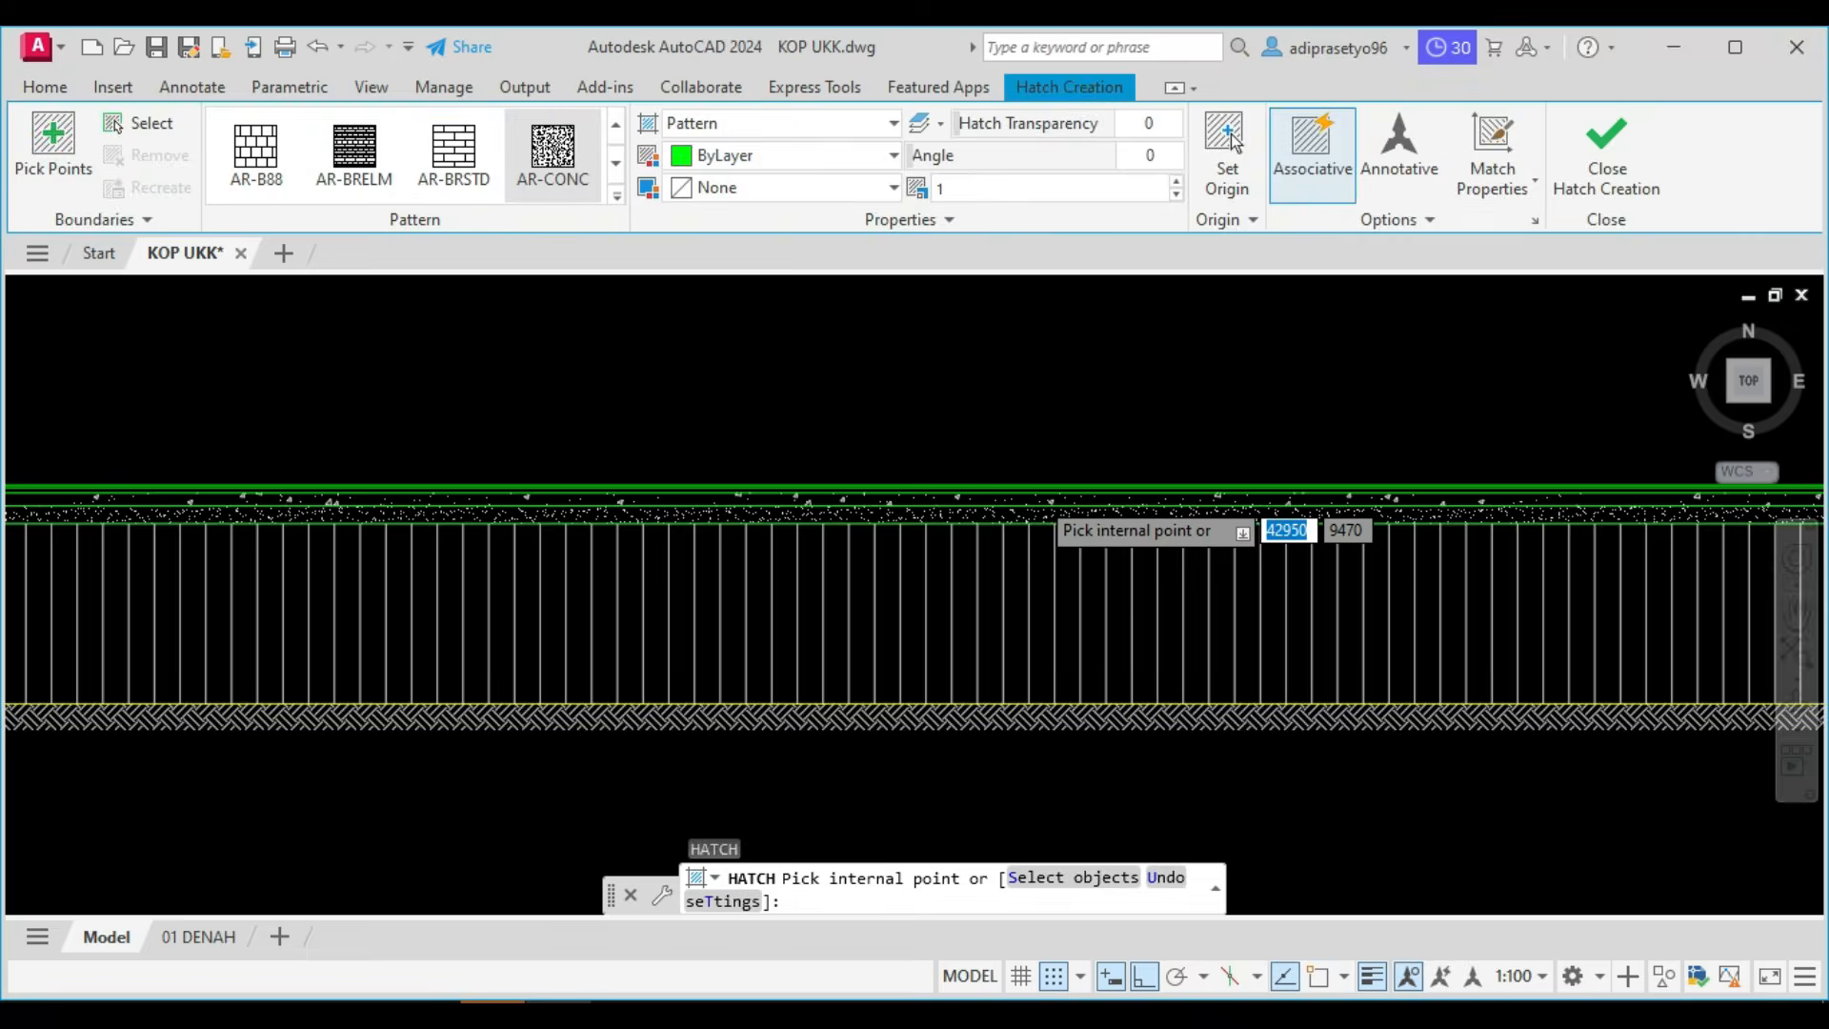
scroll(960, 487, down, 2)
scroll(959, 487, up, 2)
middle_drag(967, 518, 833, 526)
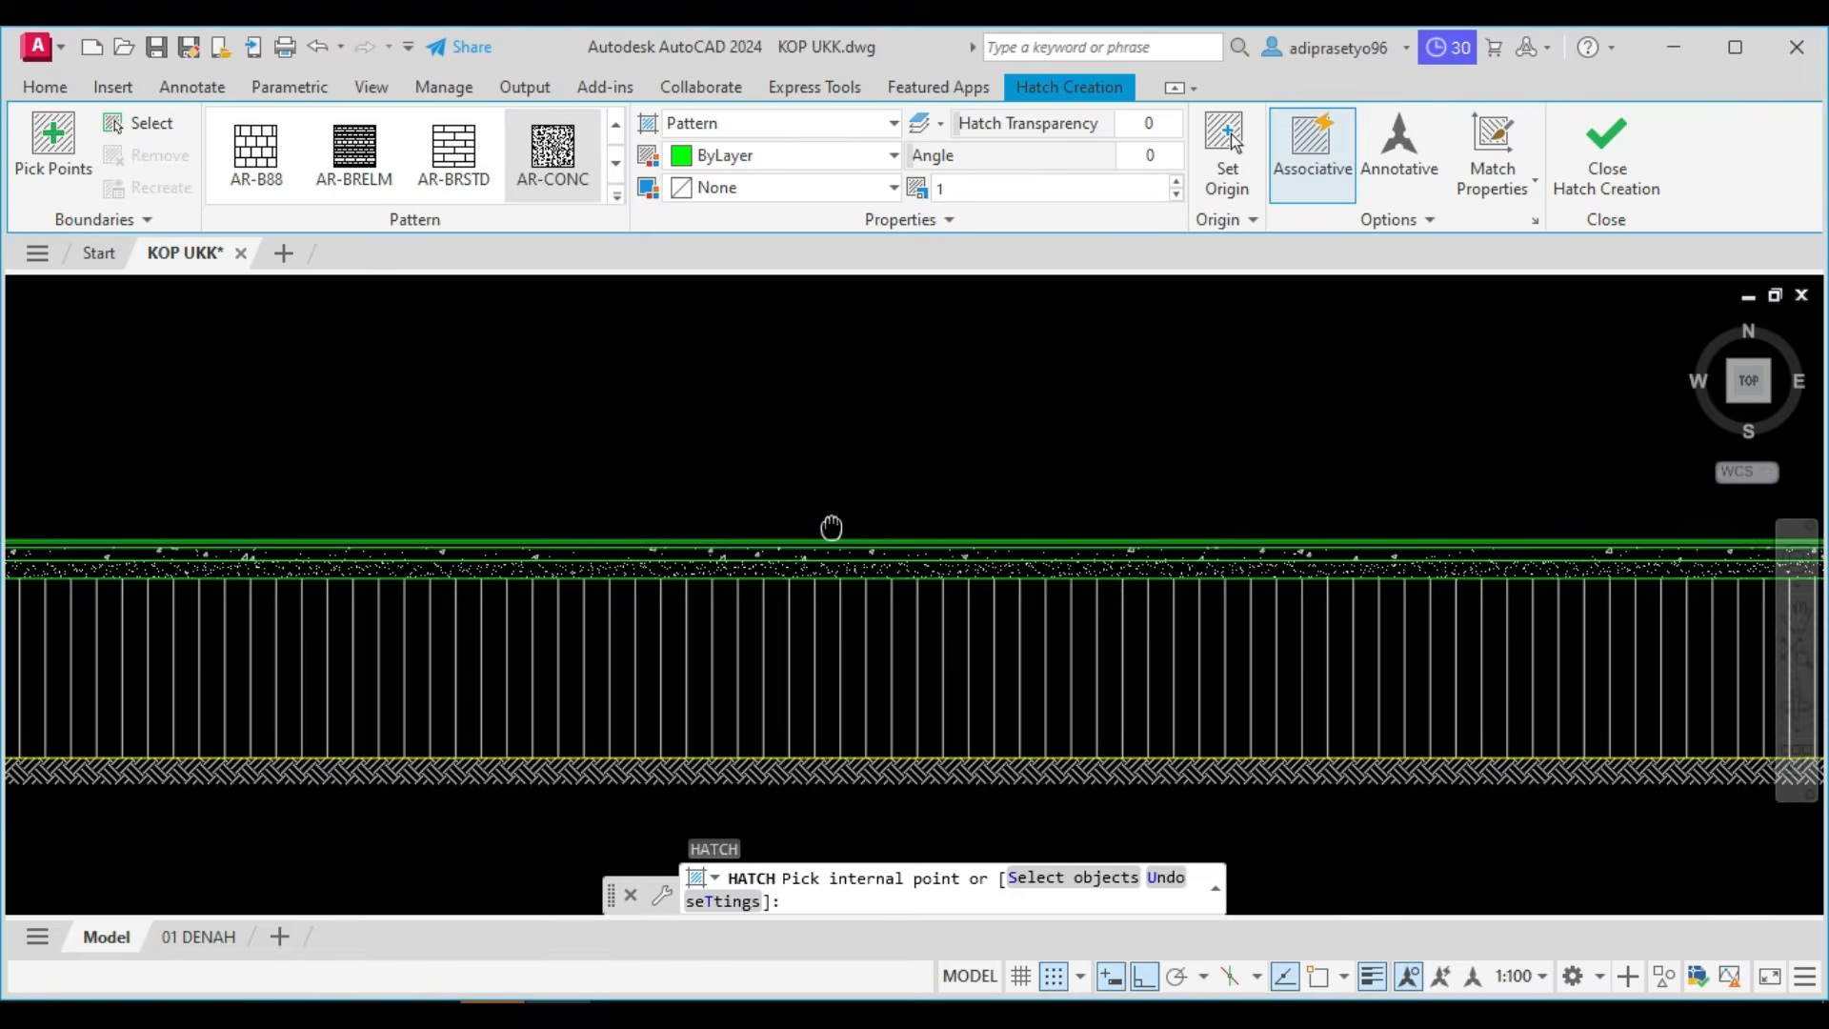
scroll(832, 526, down, 2)
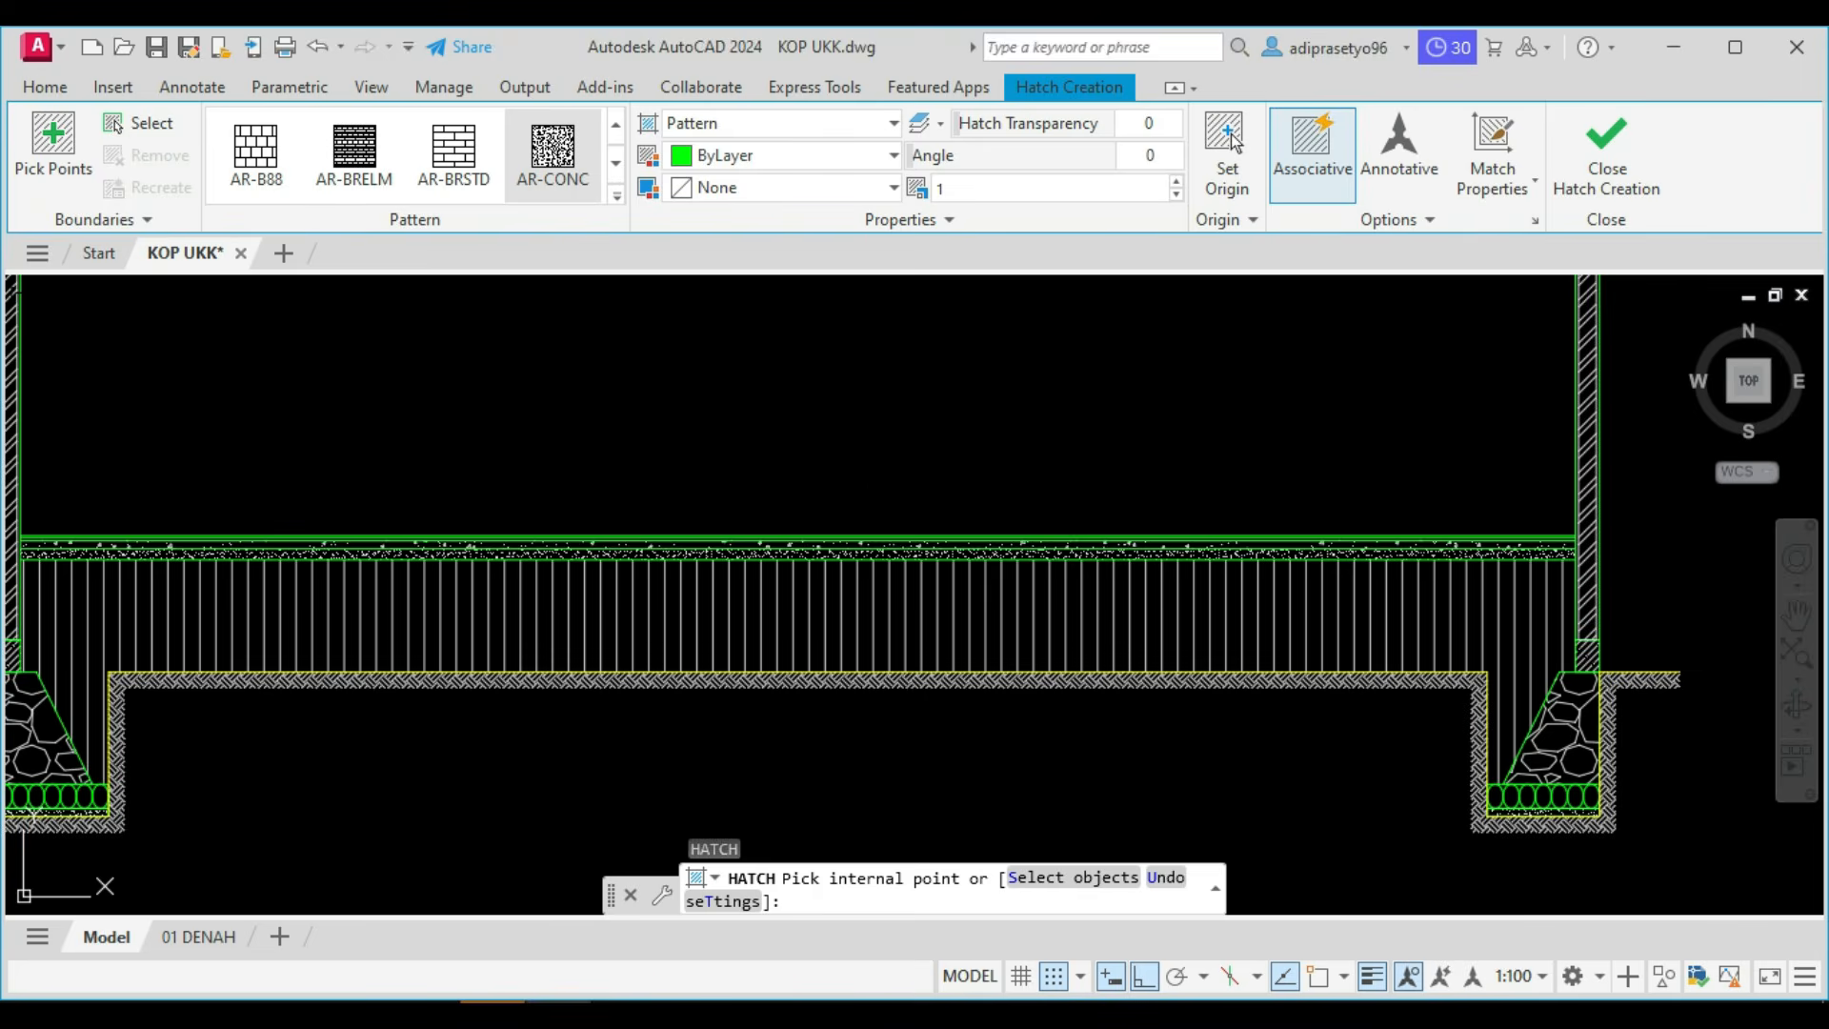
click(872, 538)
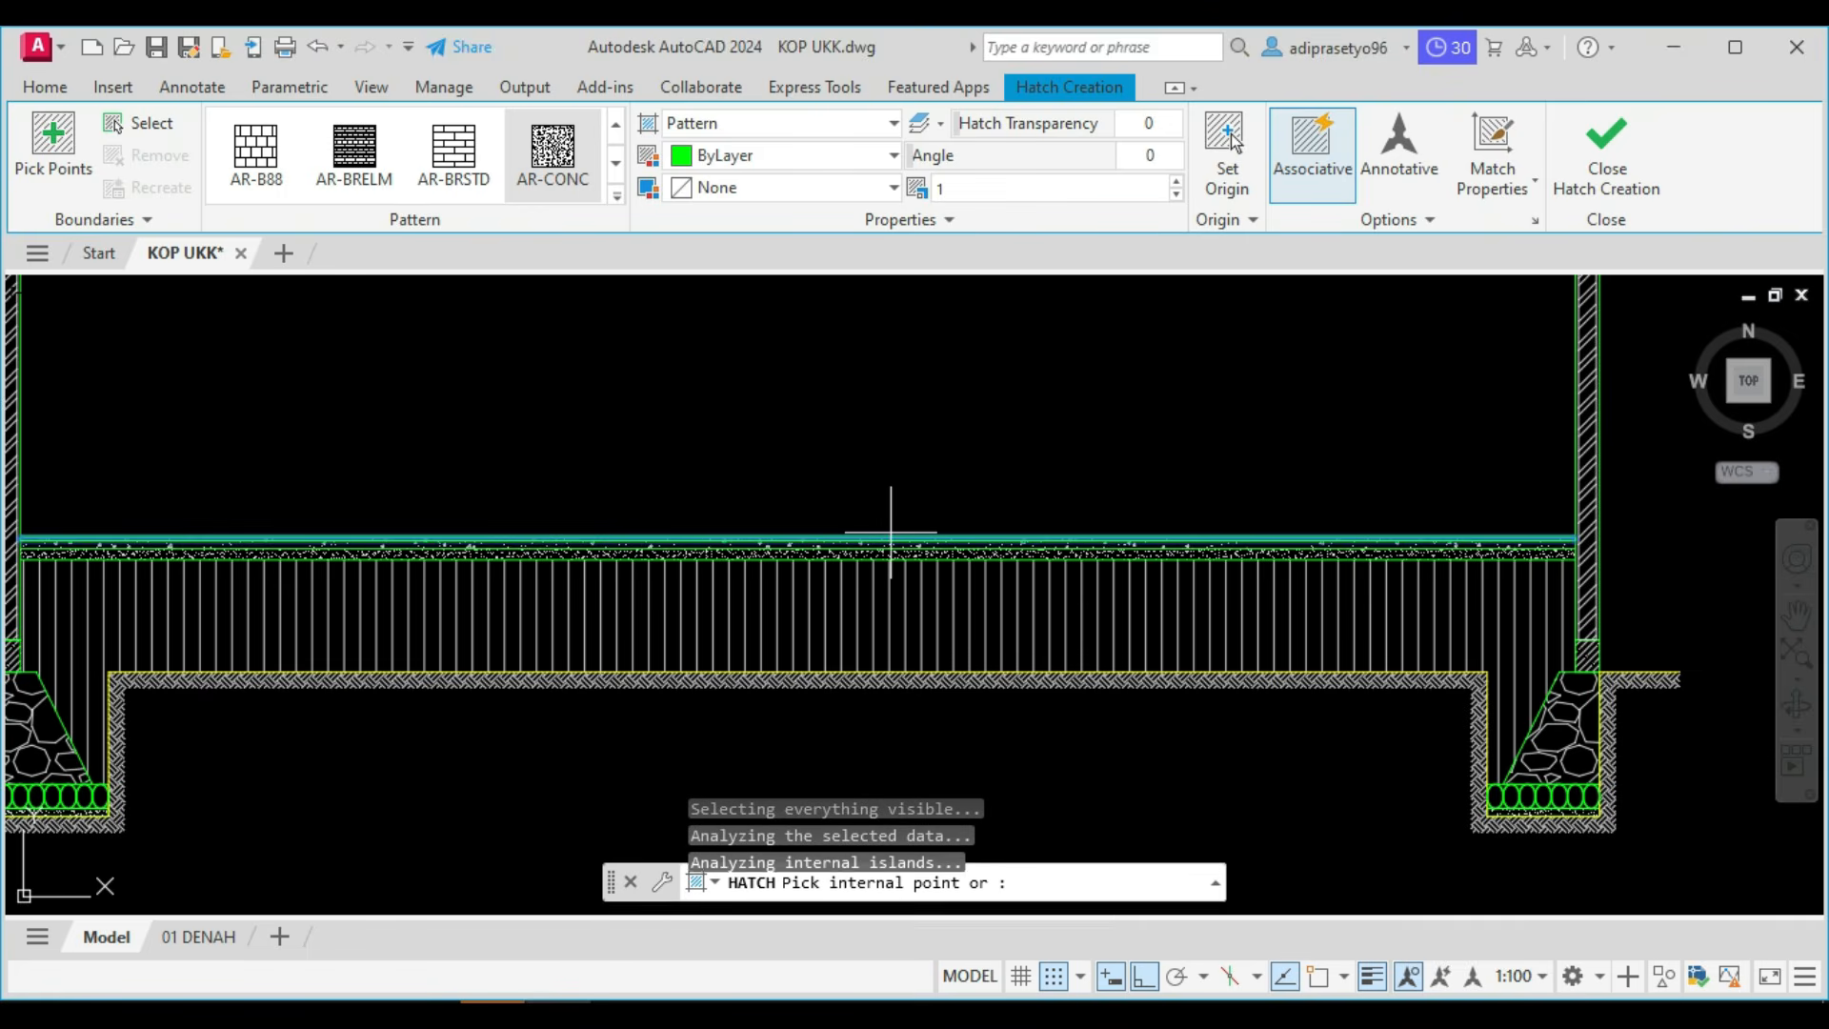
click(597, 197)
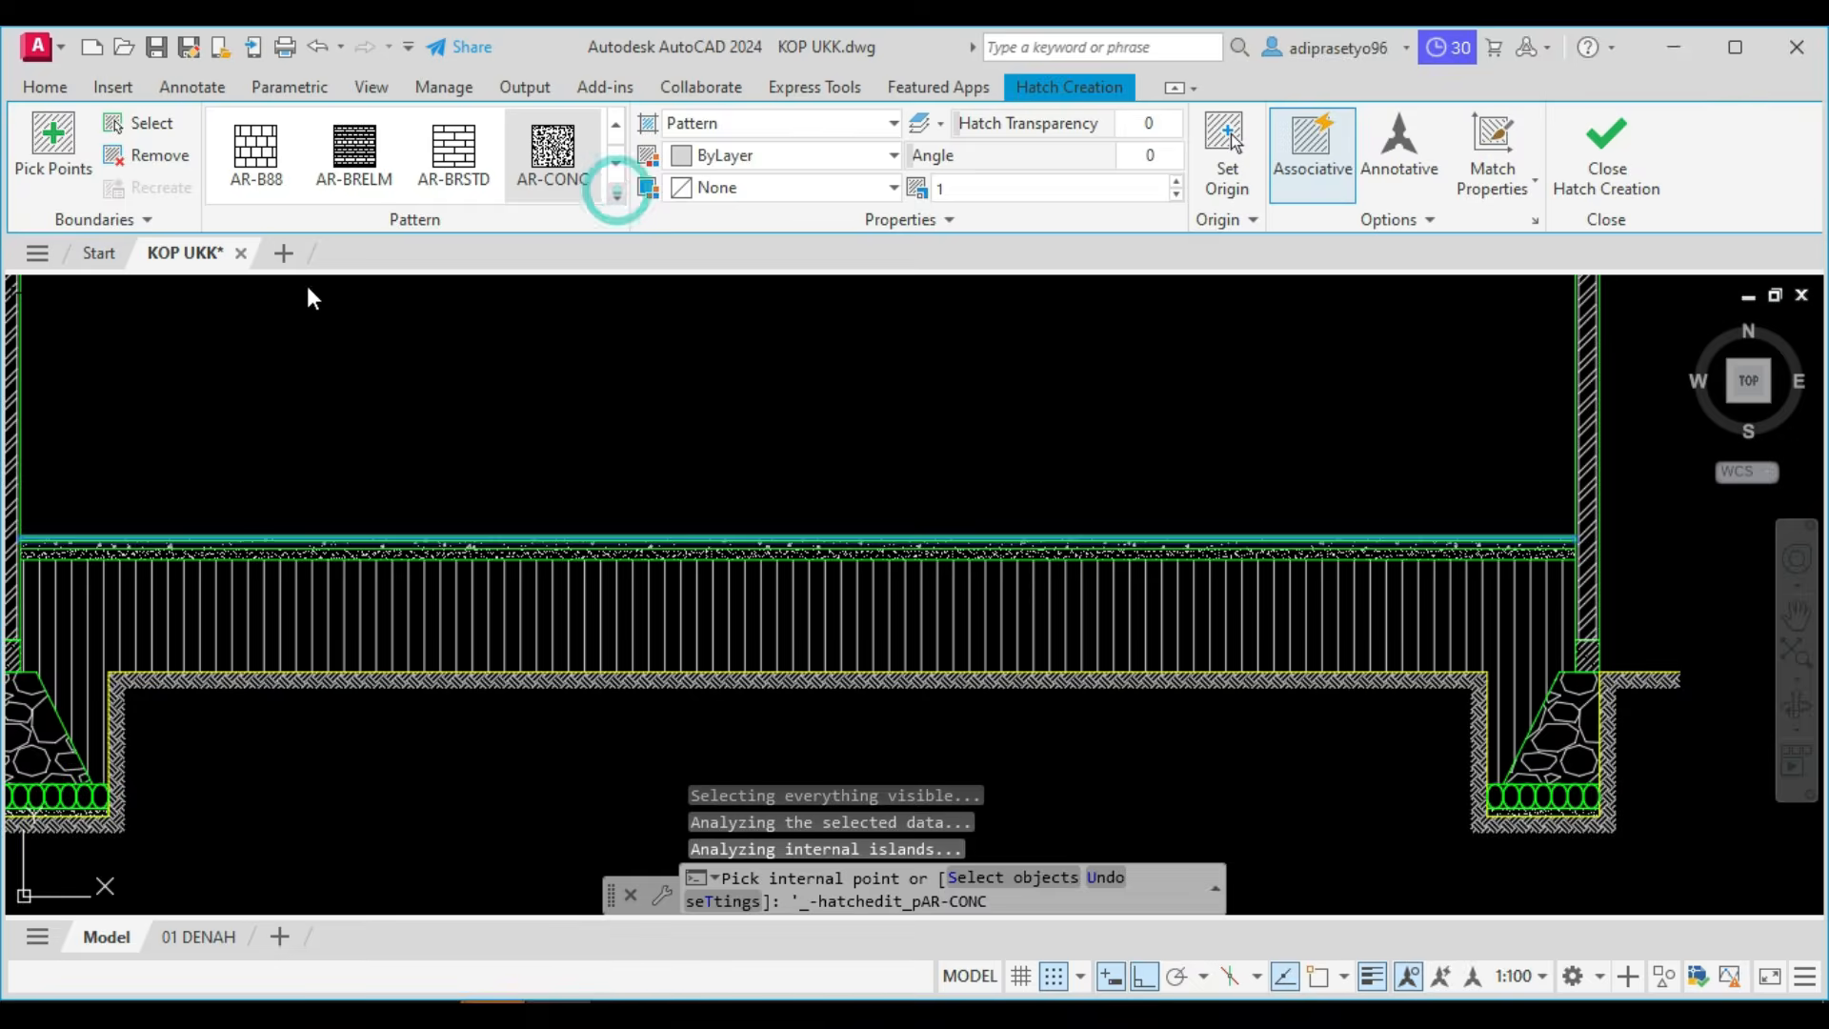
click(256, 244)
scroll(433, 343, up, 2)
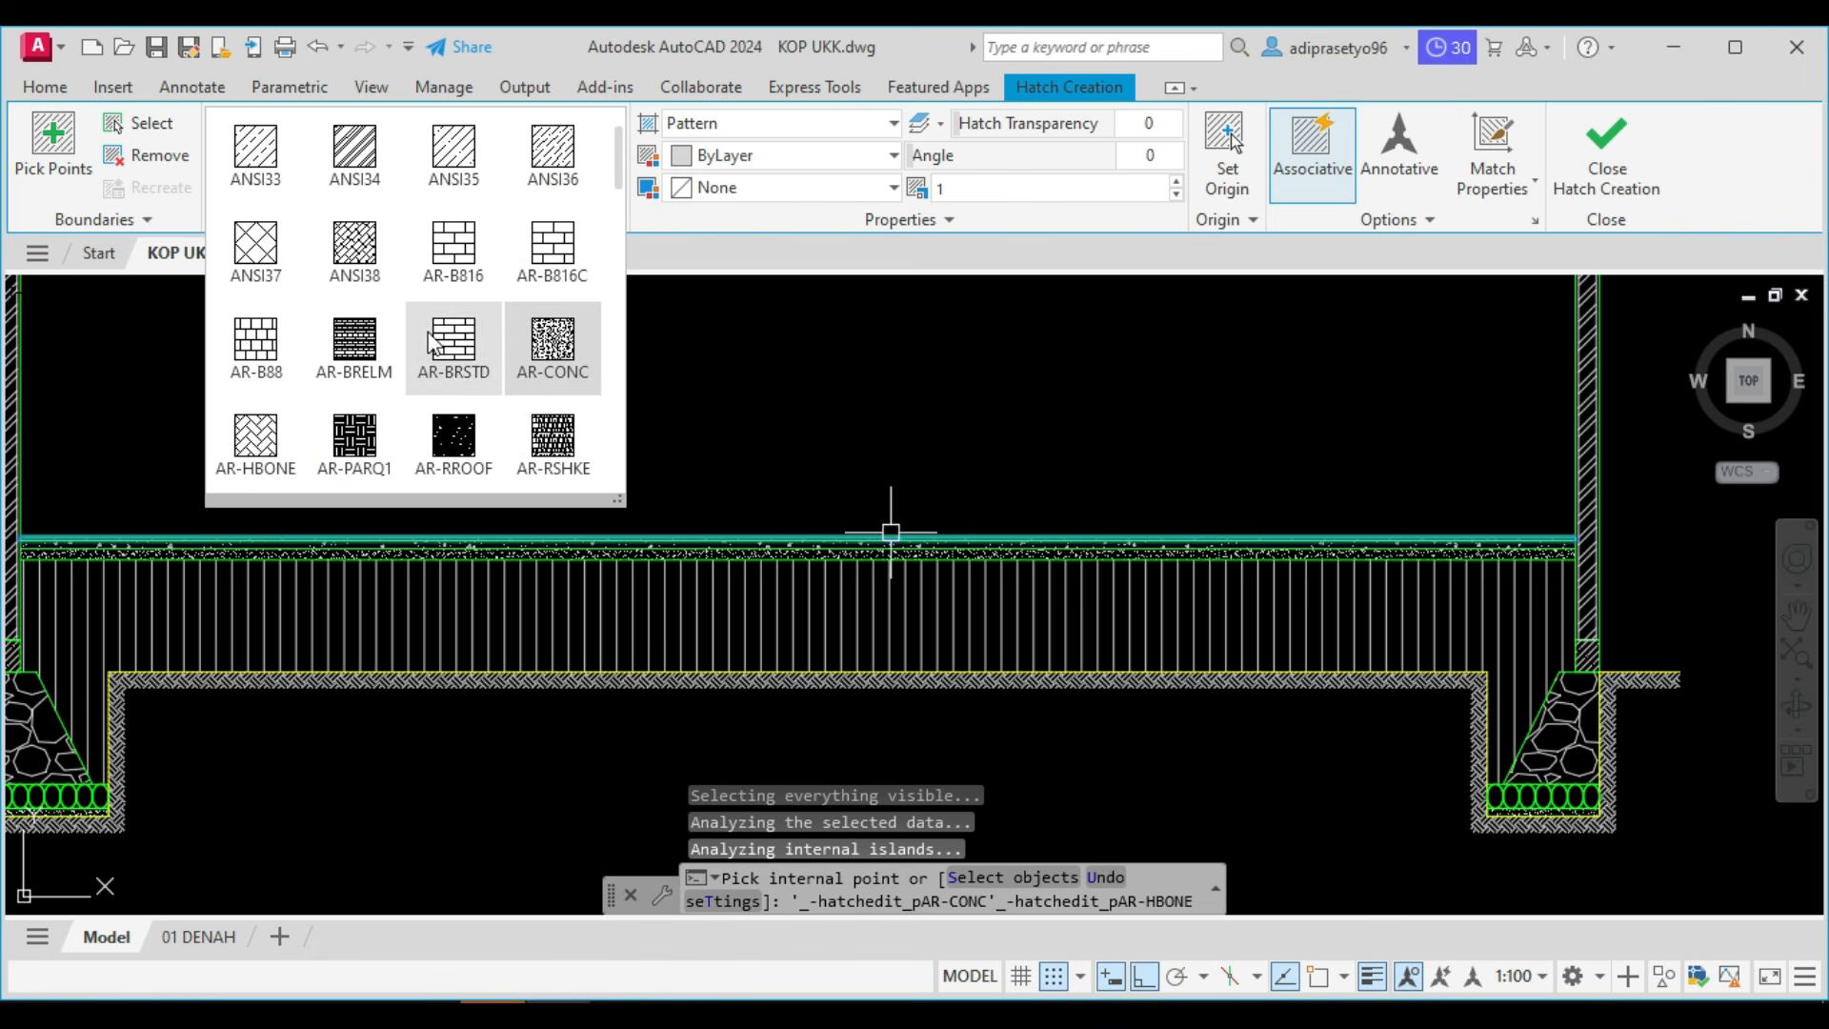
click(434, 345)
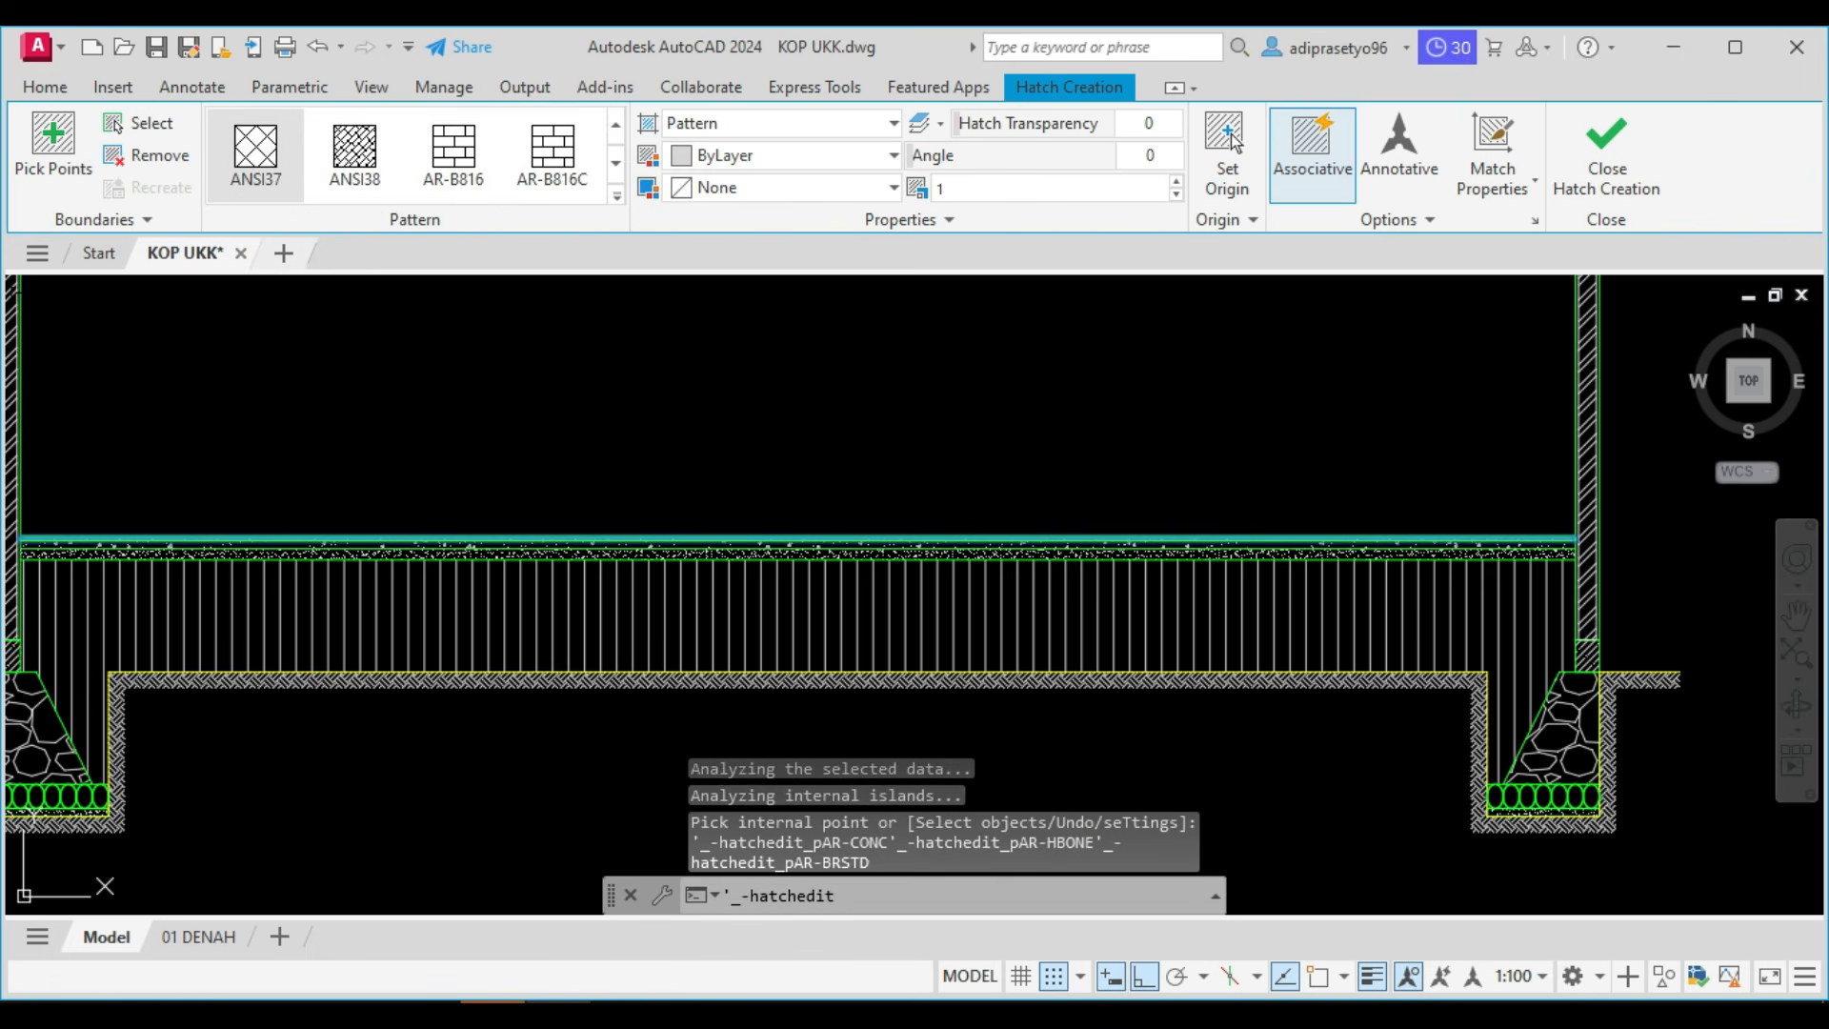
scroll(947, 529, up, 3)
scroll(947, 529, up, 5)
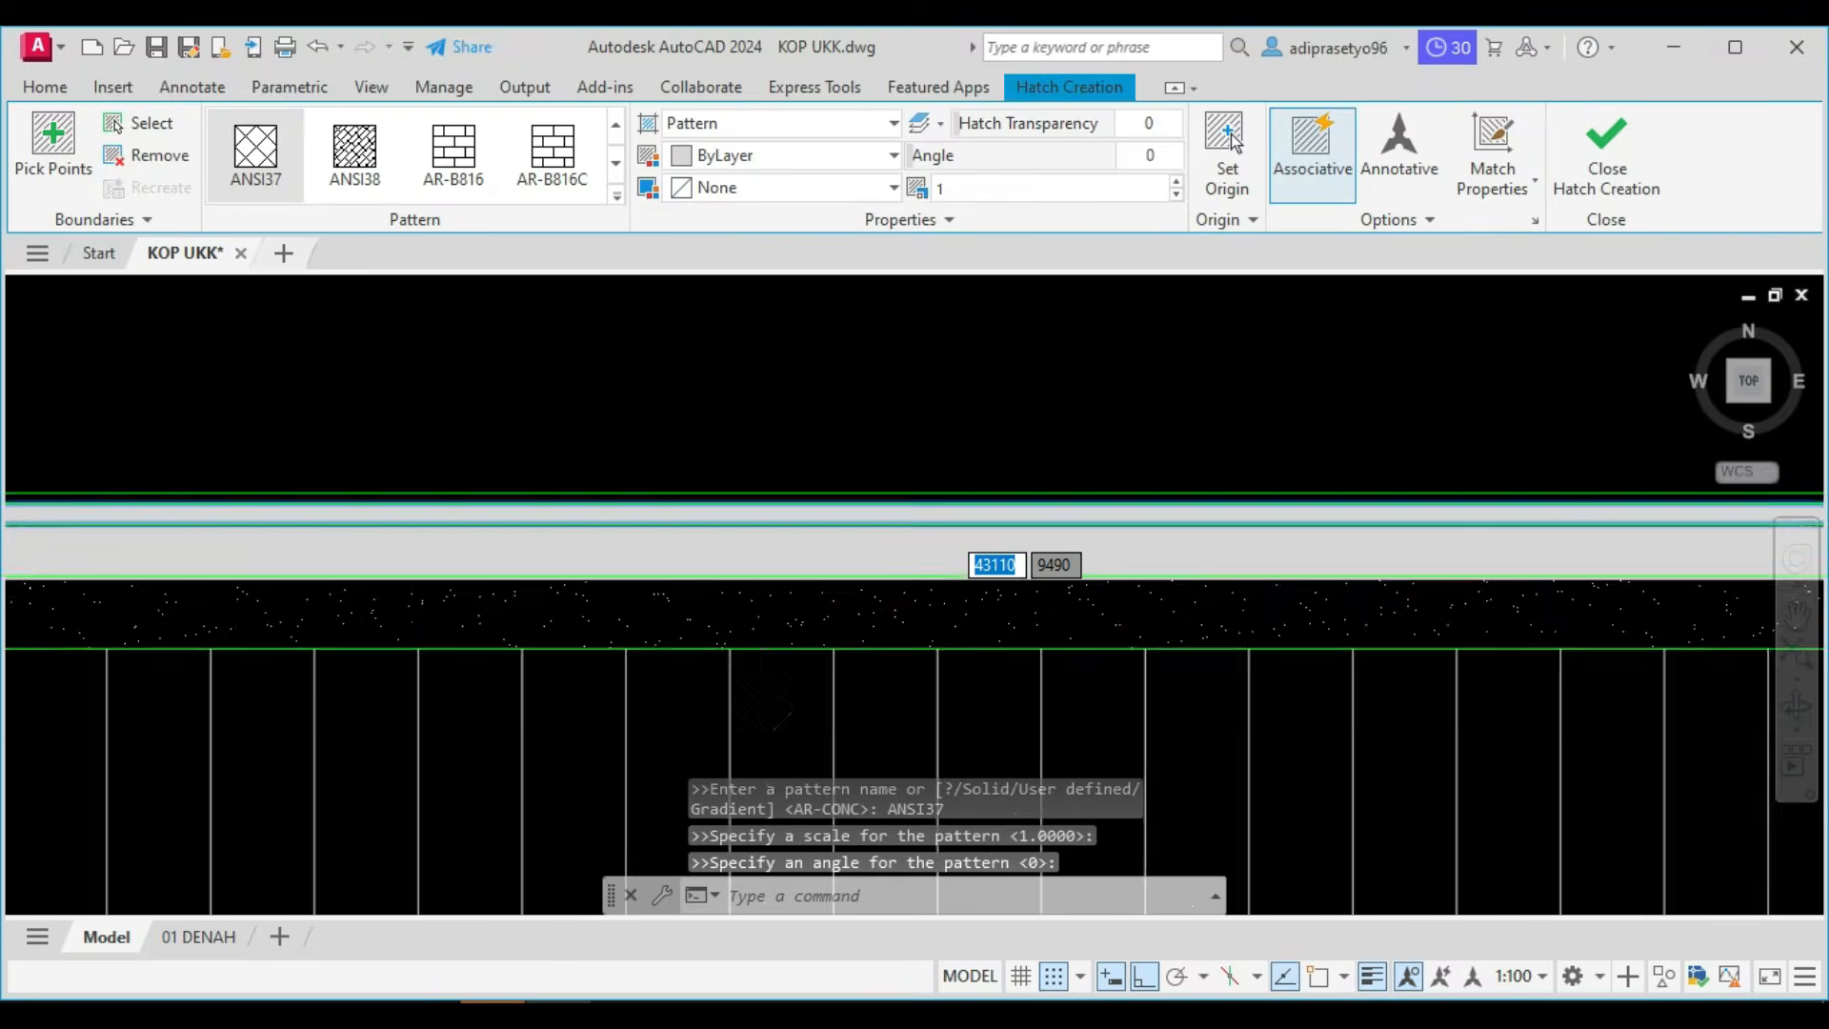
Set the ANSI37 hatch's scale to 5 and finish the hatch.
click(979, 188)
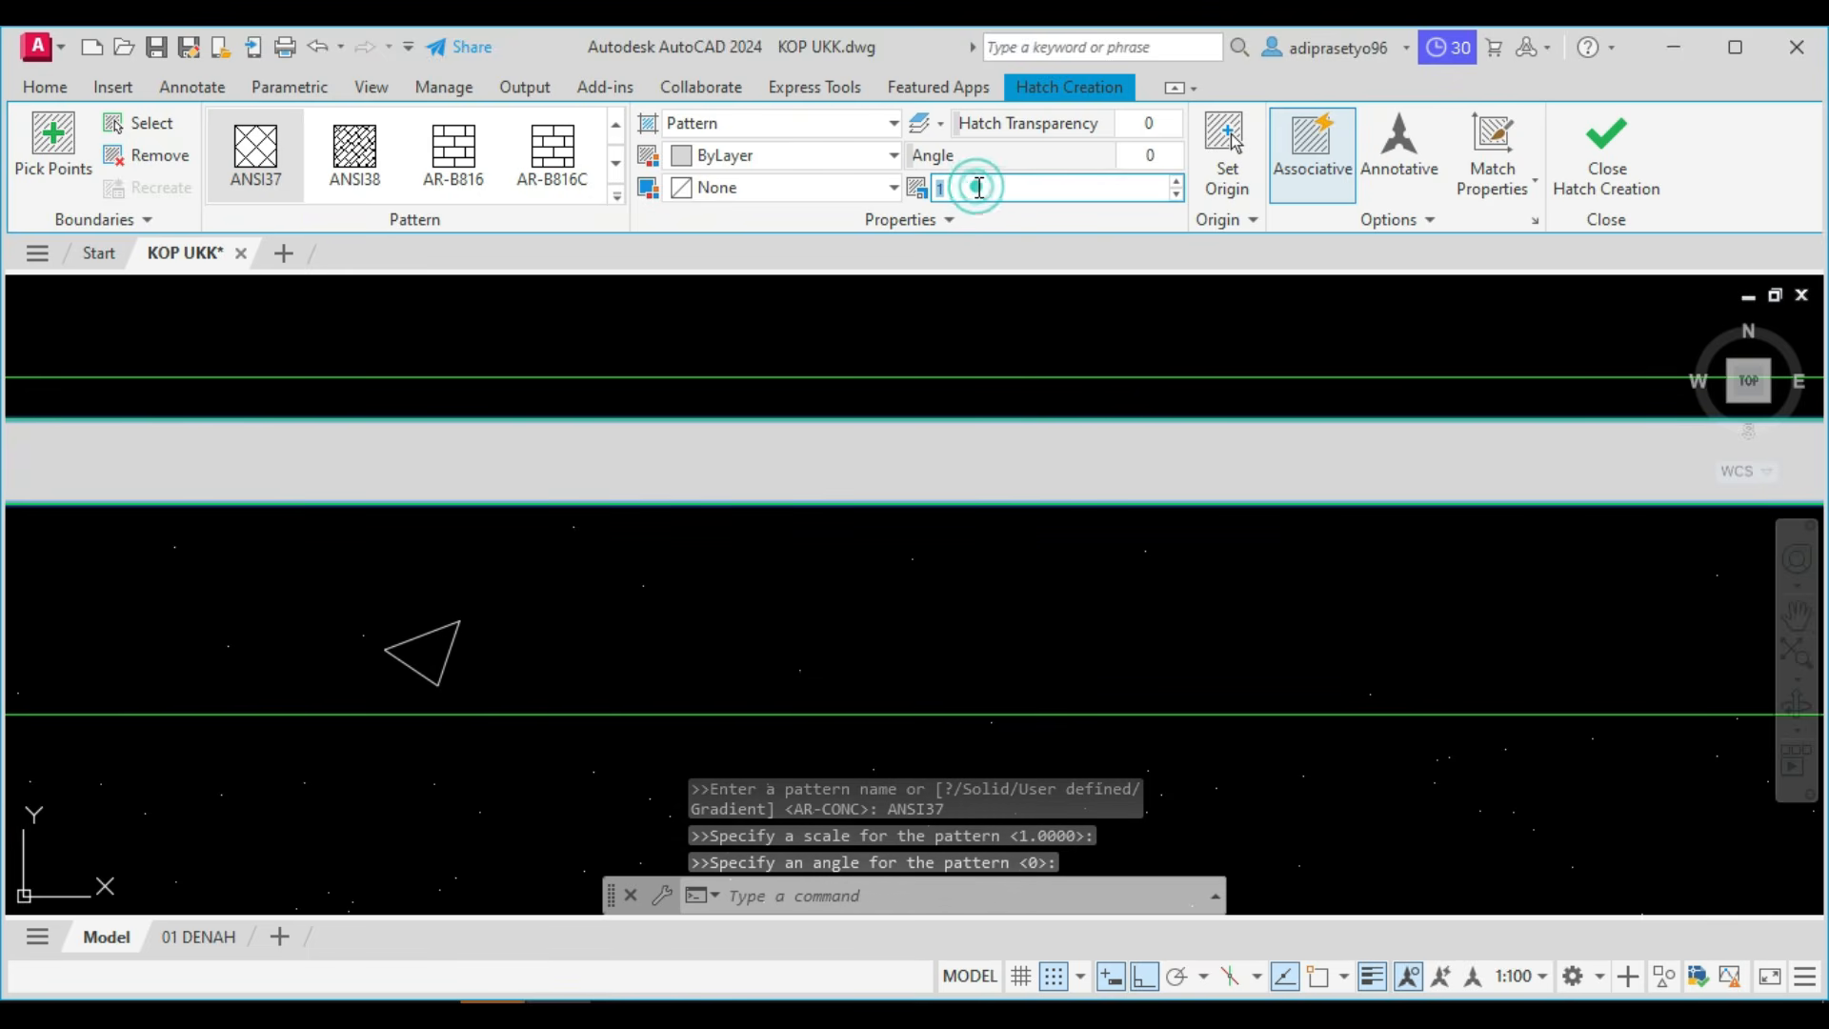
text(10)
key(Return)
click(997, 182)
text(5)
key(Return)
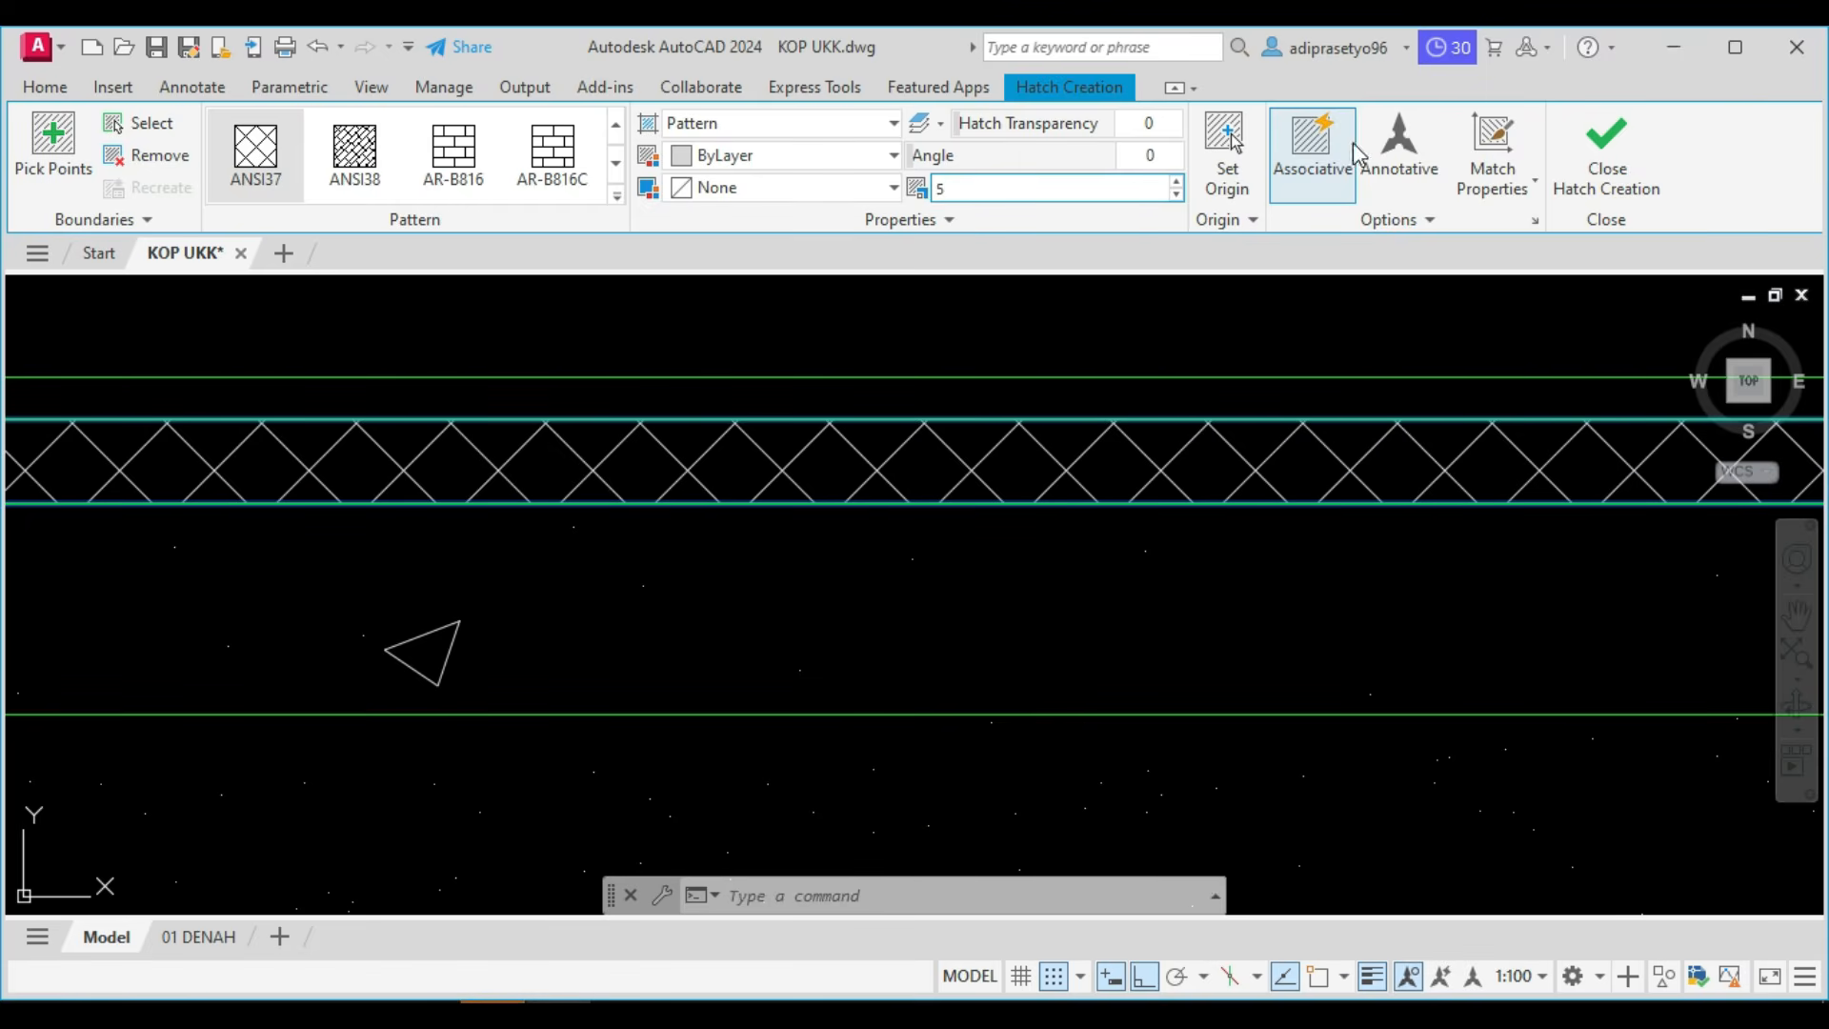
click(1620, 176)
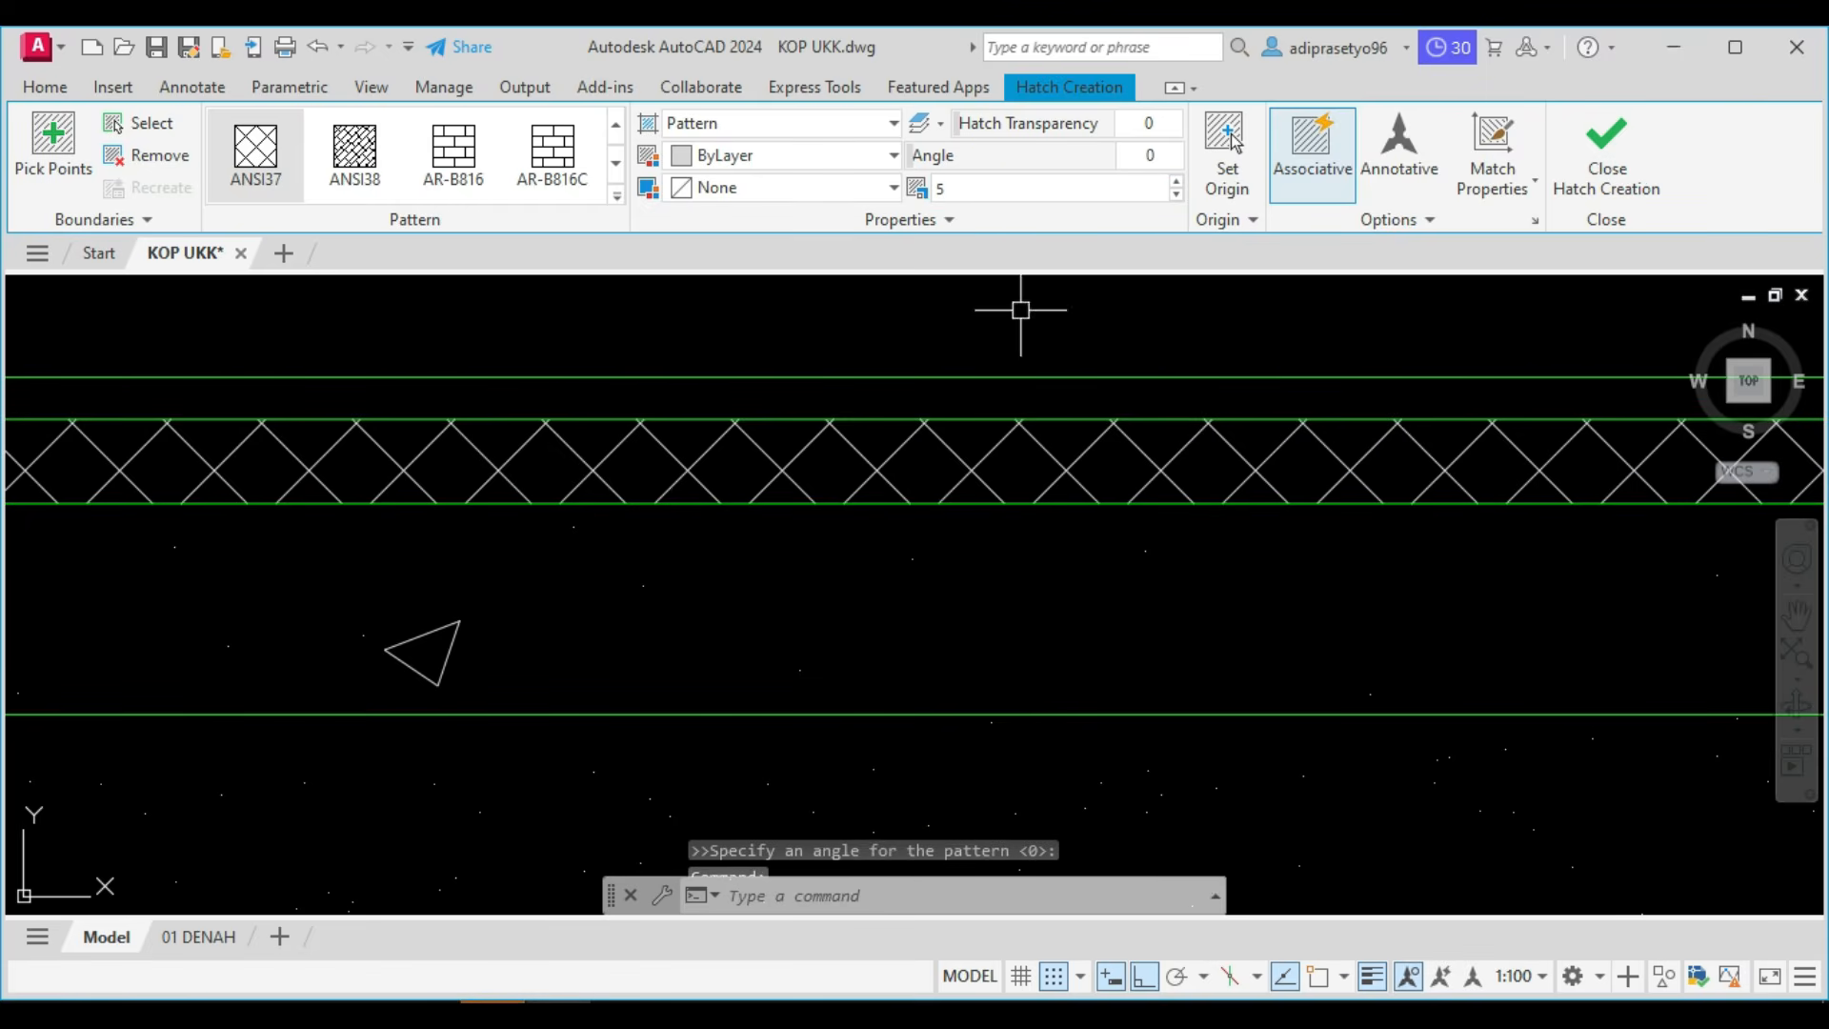
Check the POTONGAN task list in the drawing, and look up the Potongan A section in the Foxit PhantomPDF reference.
scroll(1266, 482, down, 1)
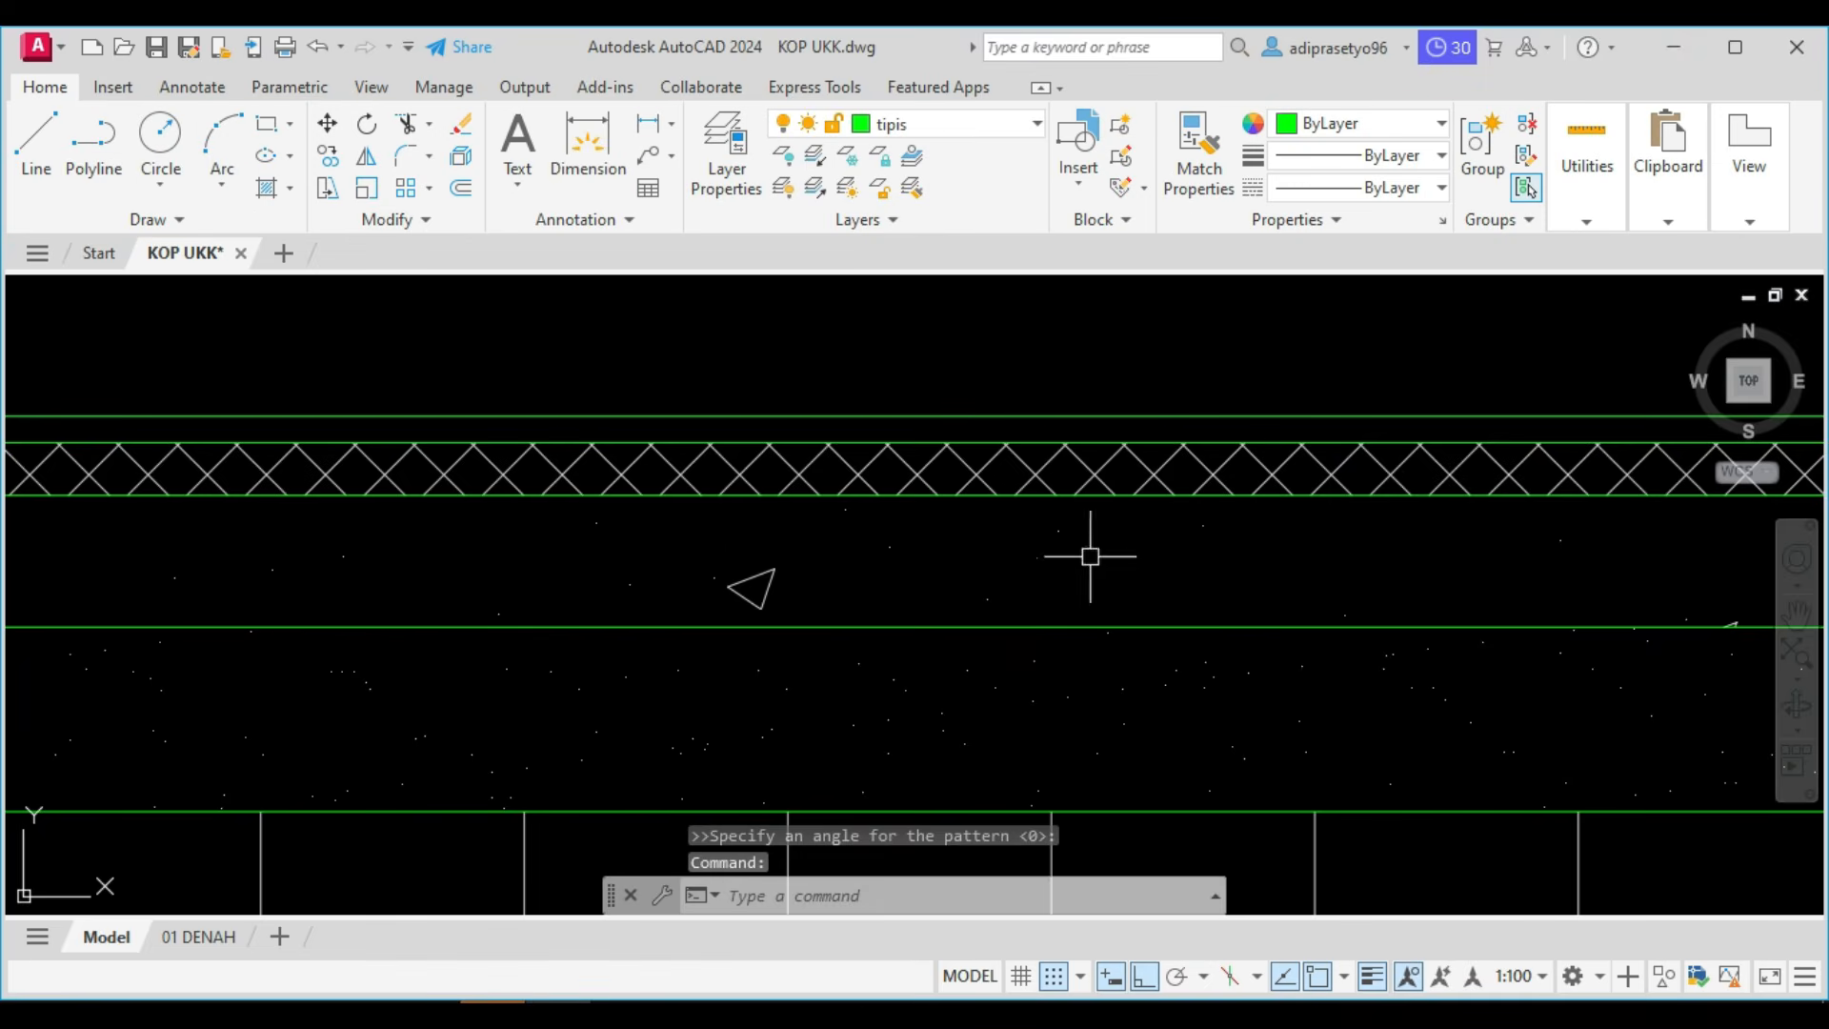
scroll(726, 595, down, 3)
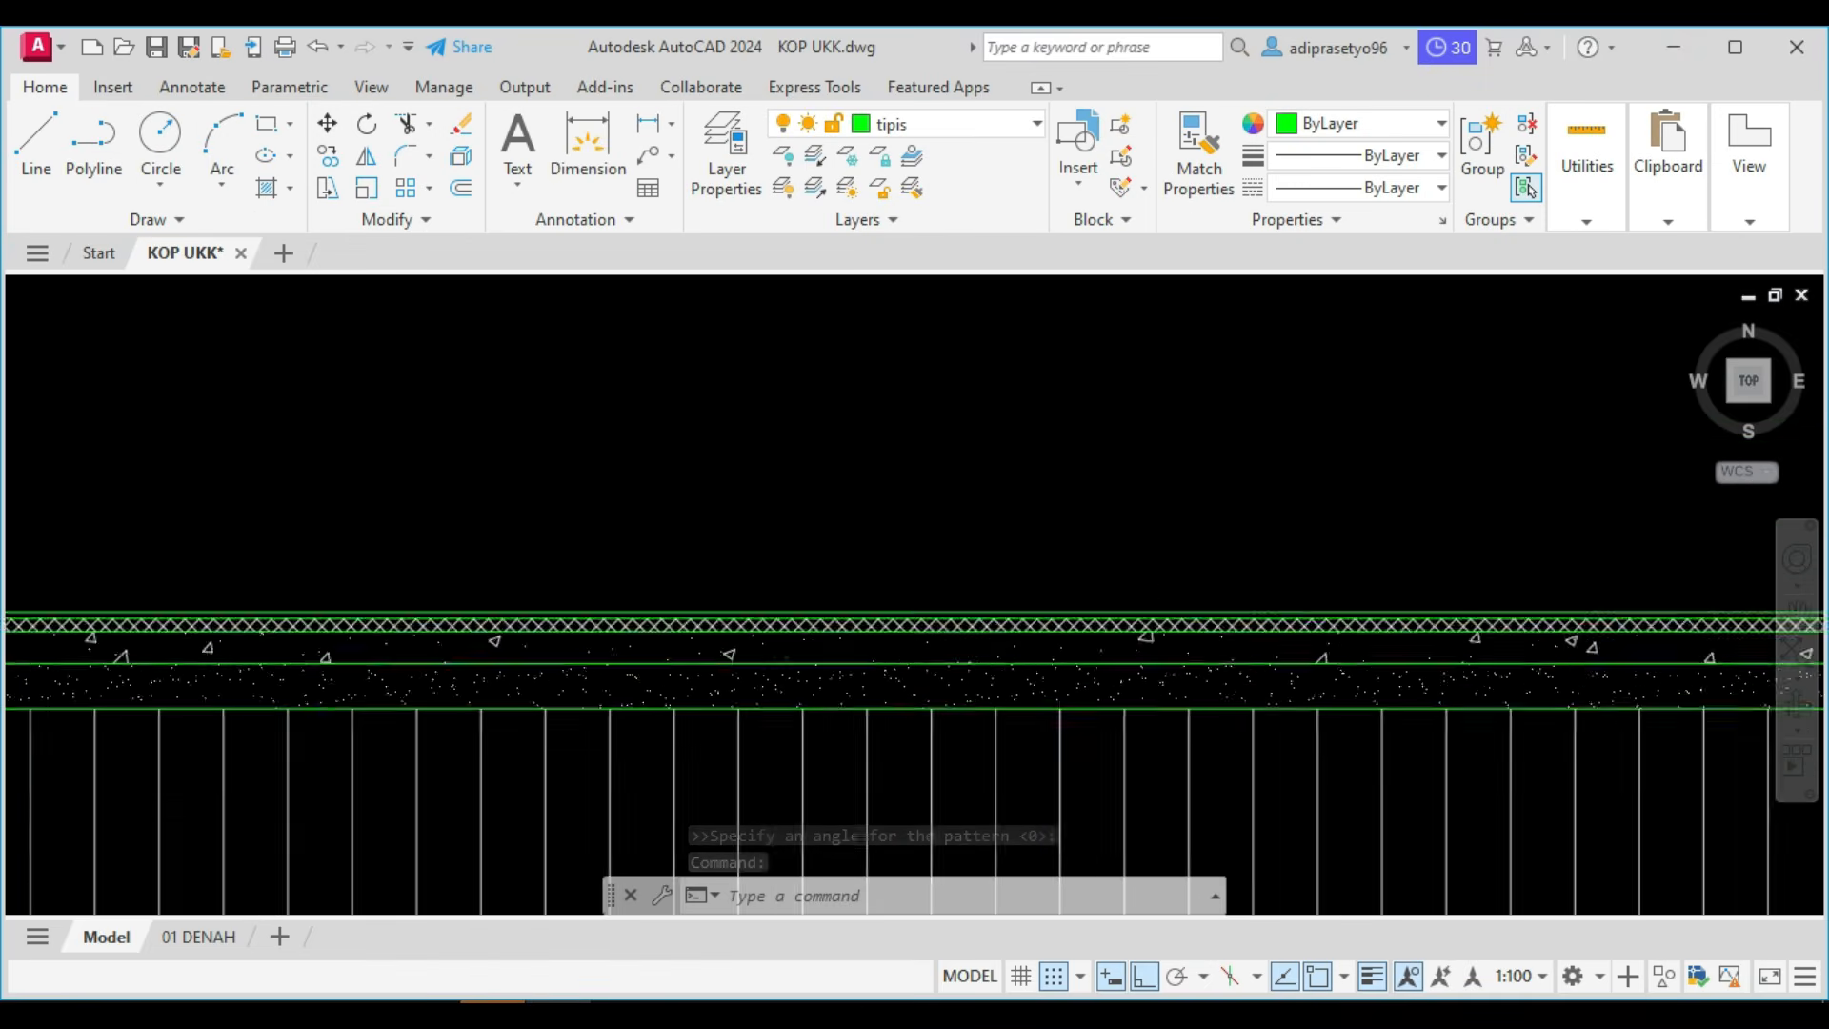
middle_drag(586, 708, 746, 672)
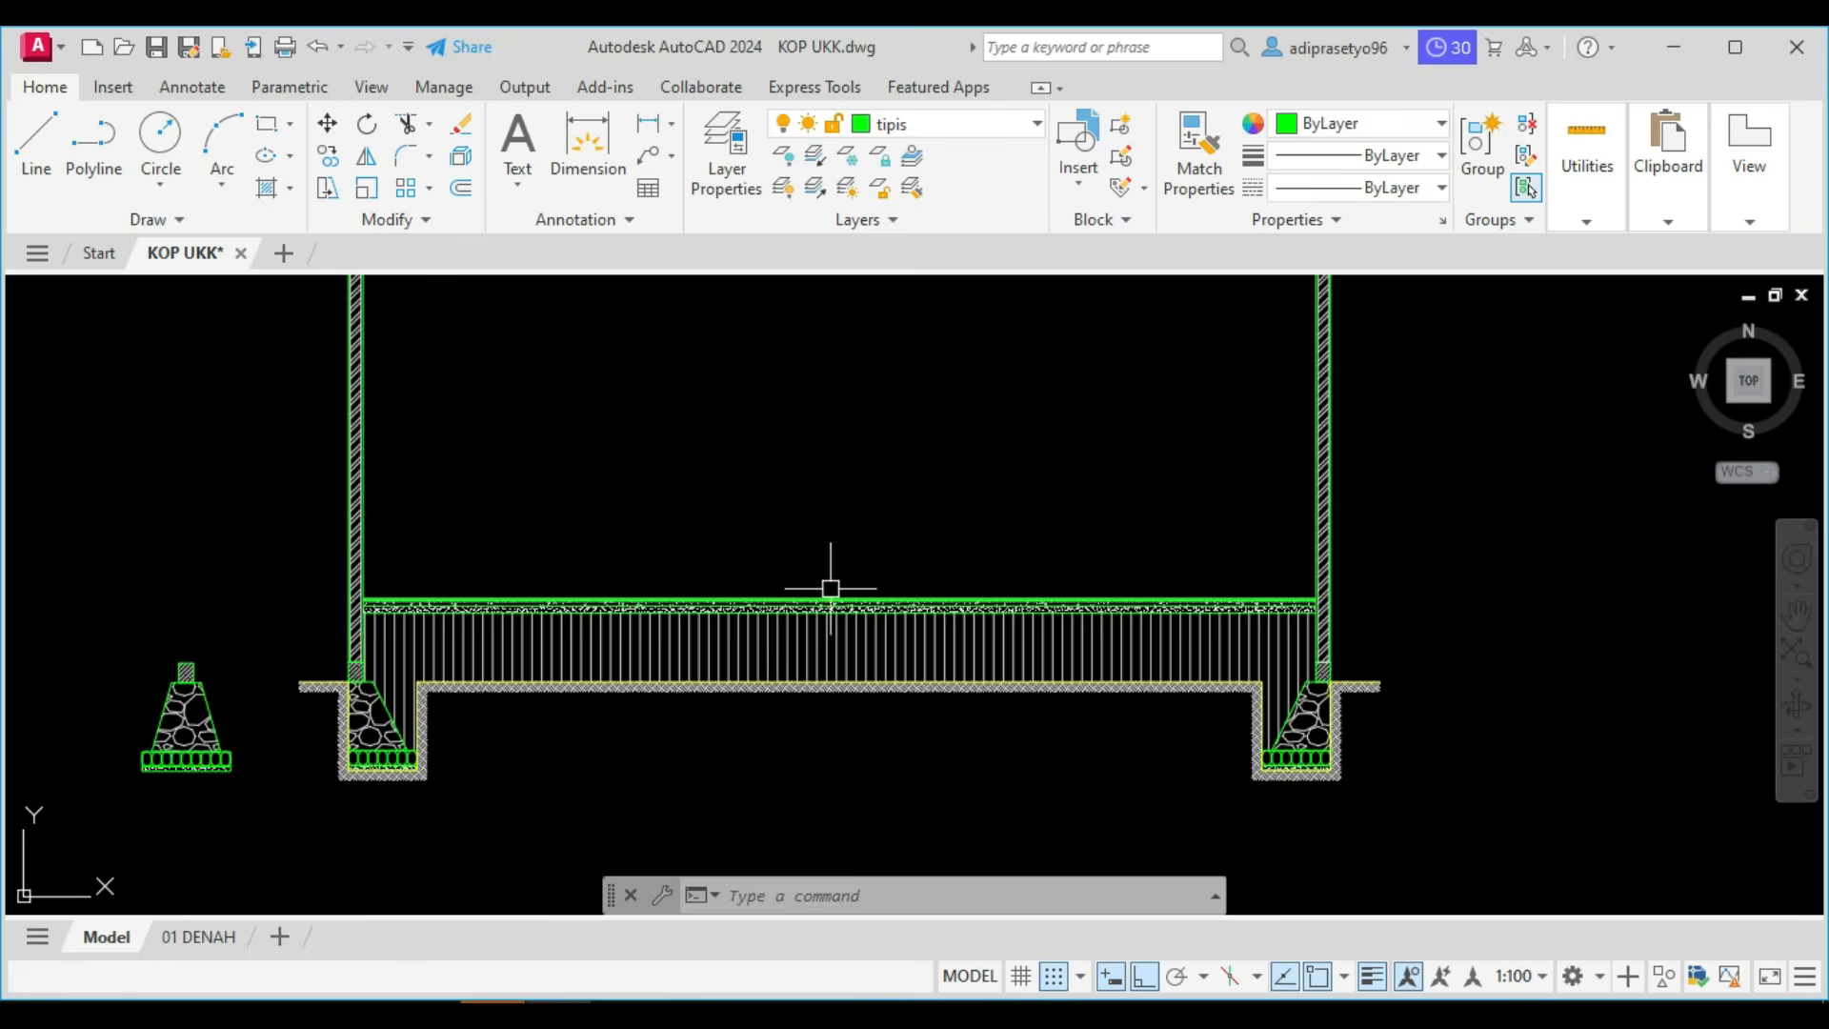
scroll(706, 511, down, 4)
scroll(868, 679, down, 8)
middle_drag(821, 534, 832, 646)
scroll(838, 482, up, 4)
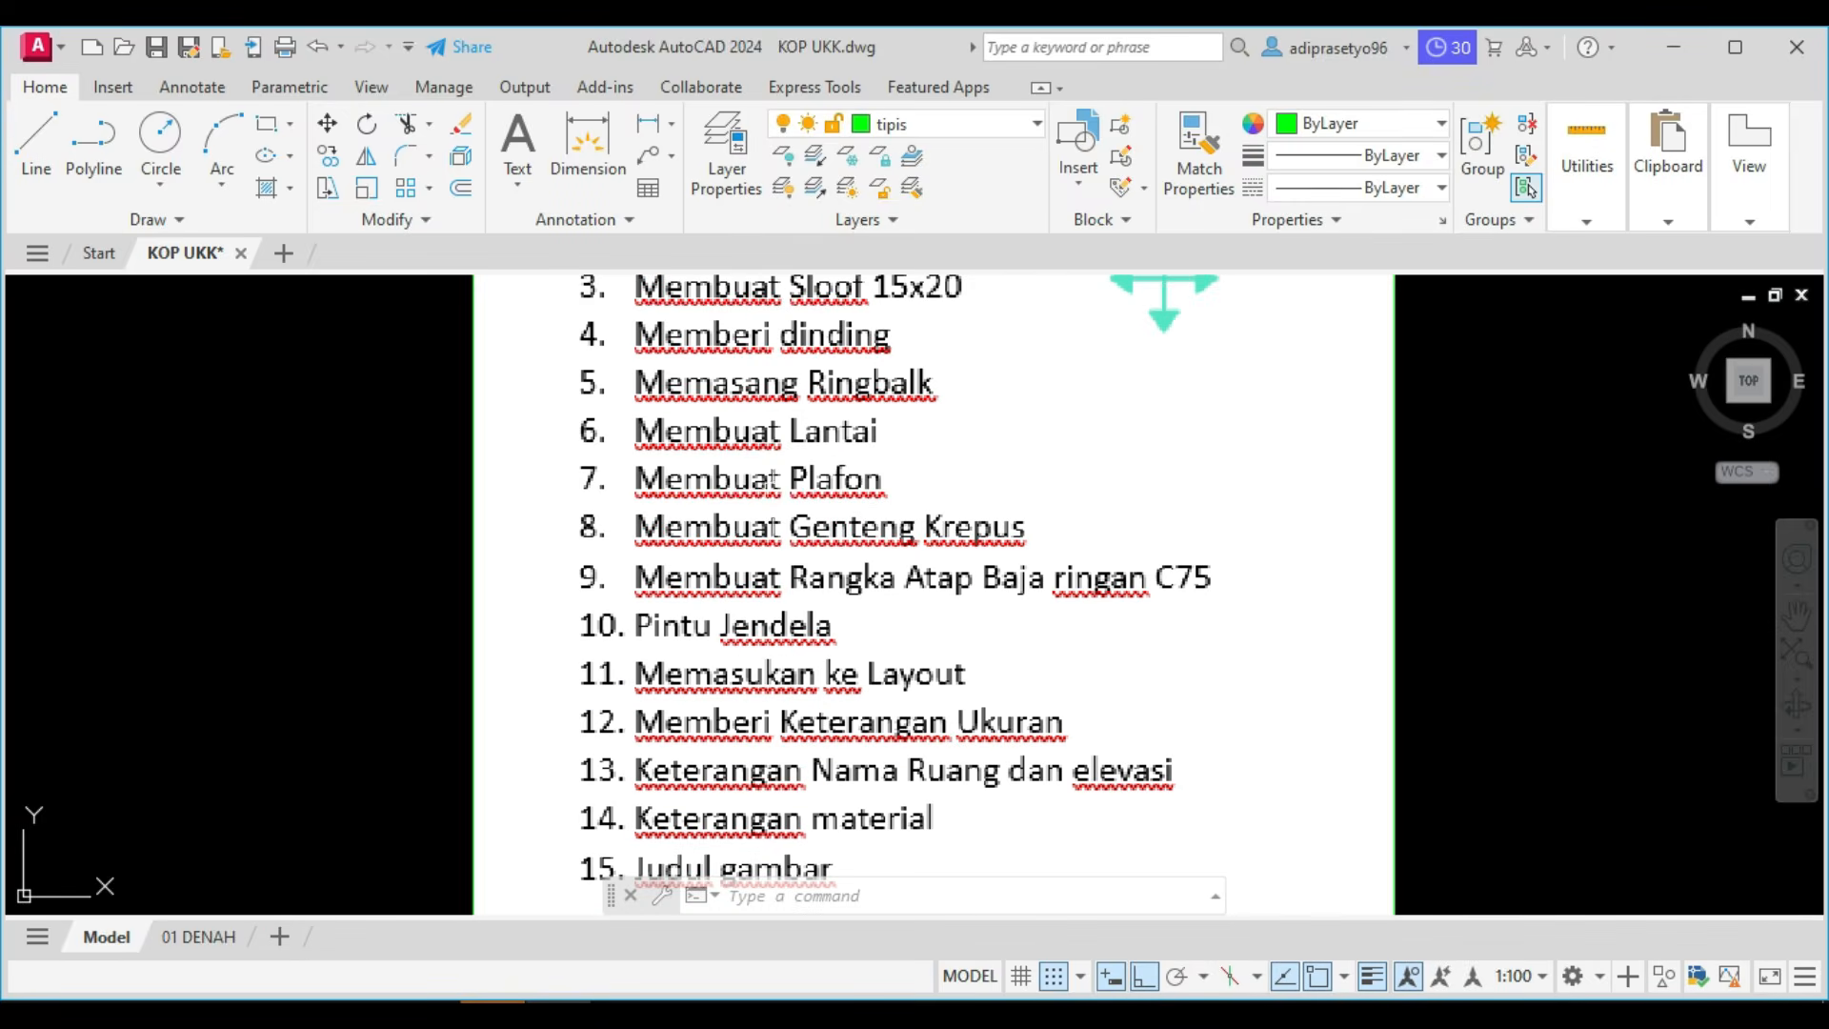
scroll(778, 624, down, 2)
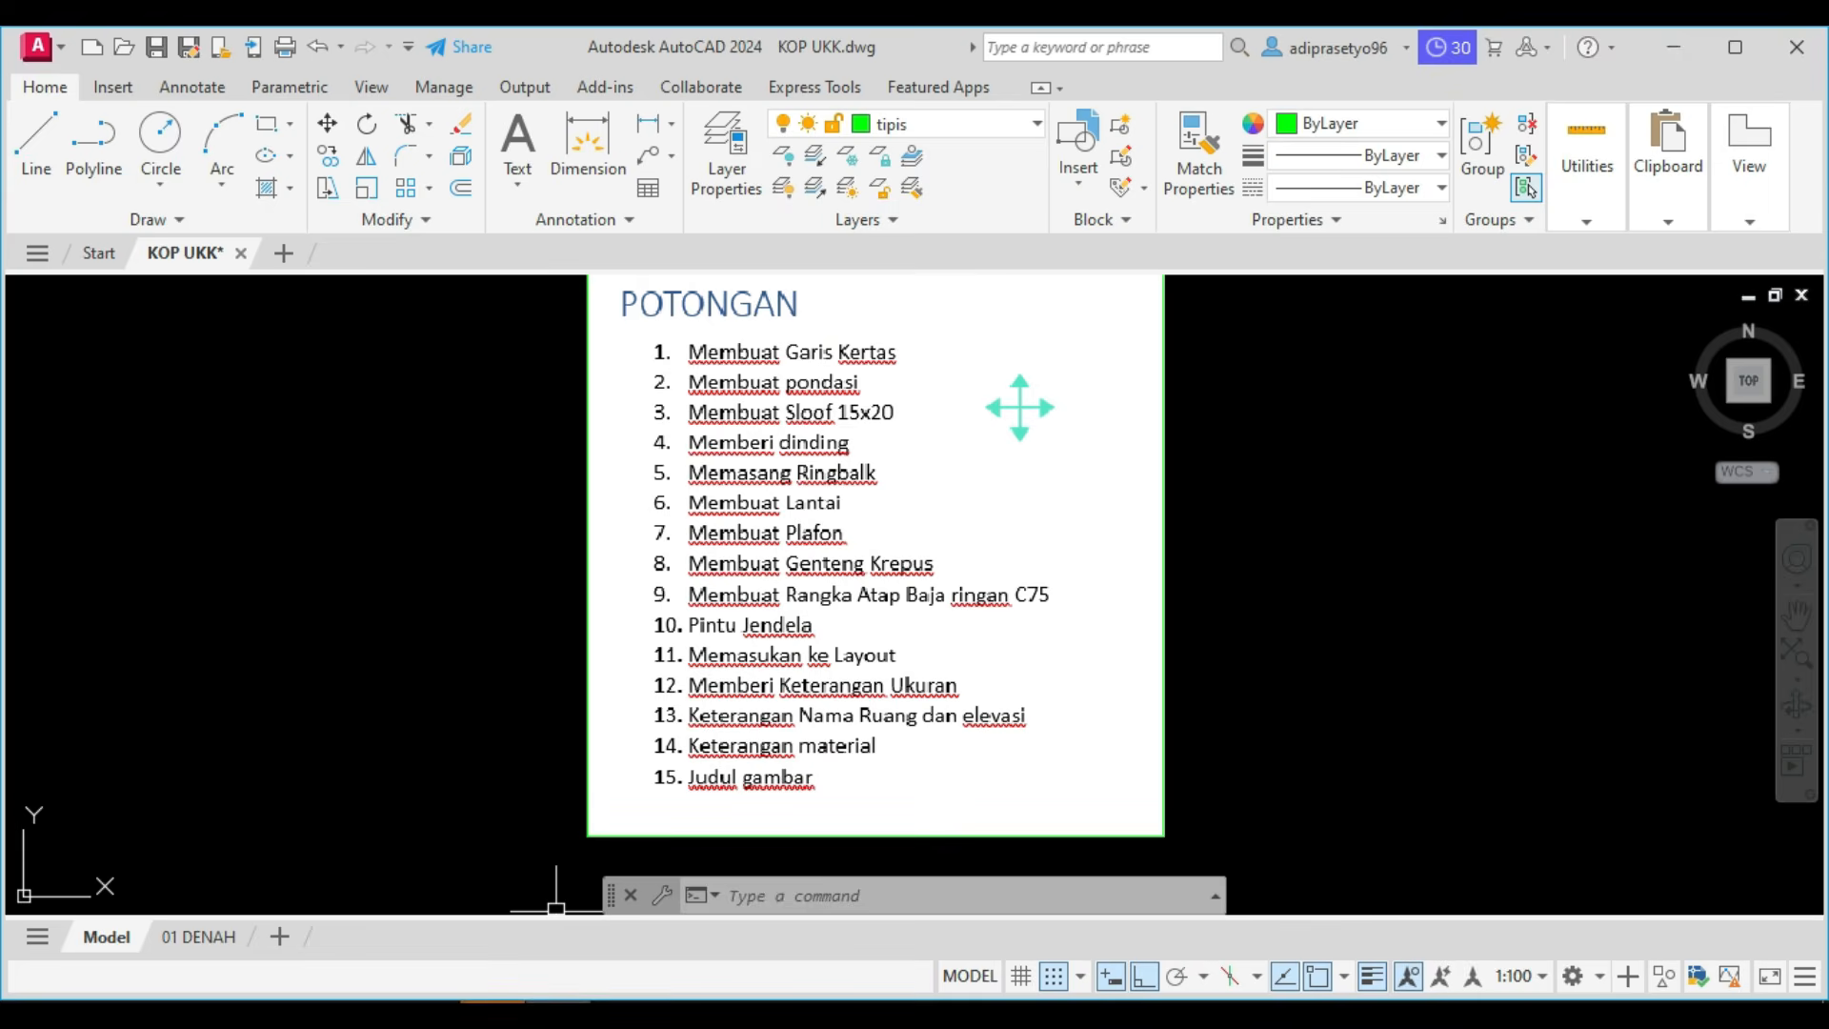
click(492, 1000)
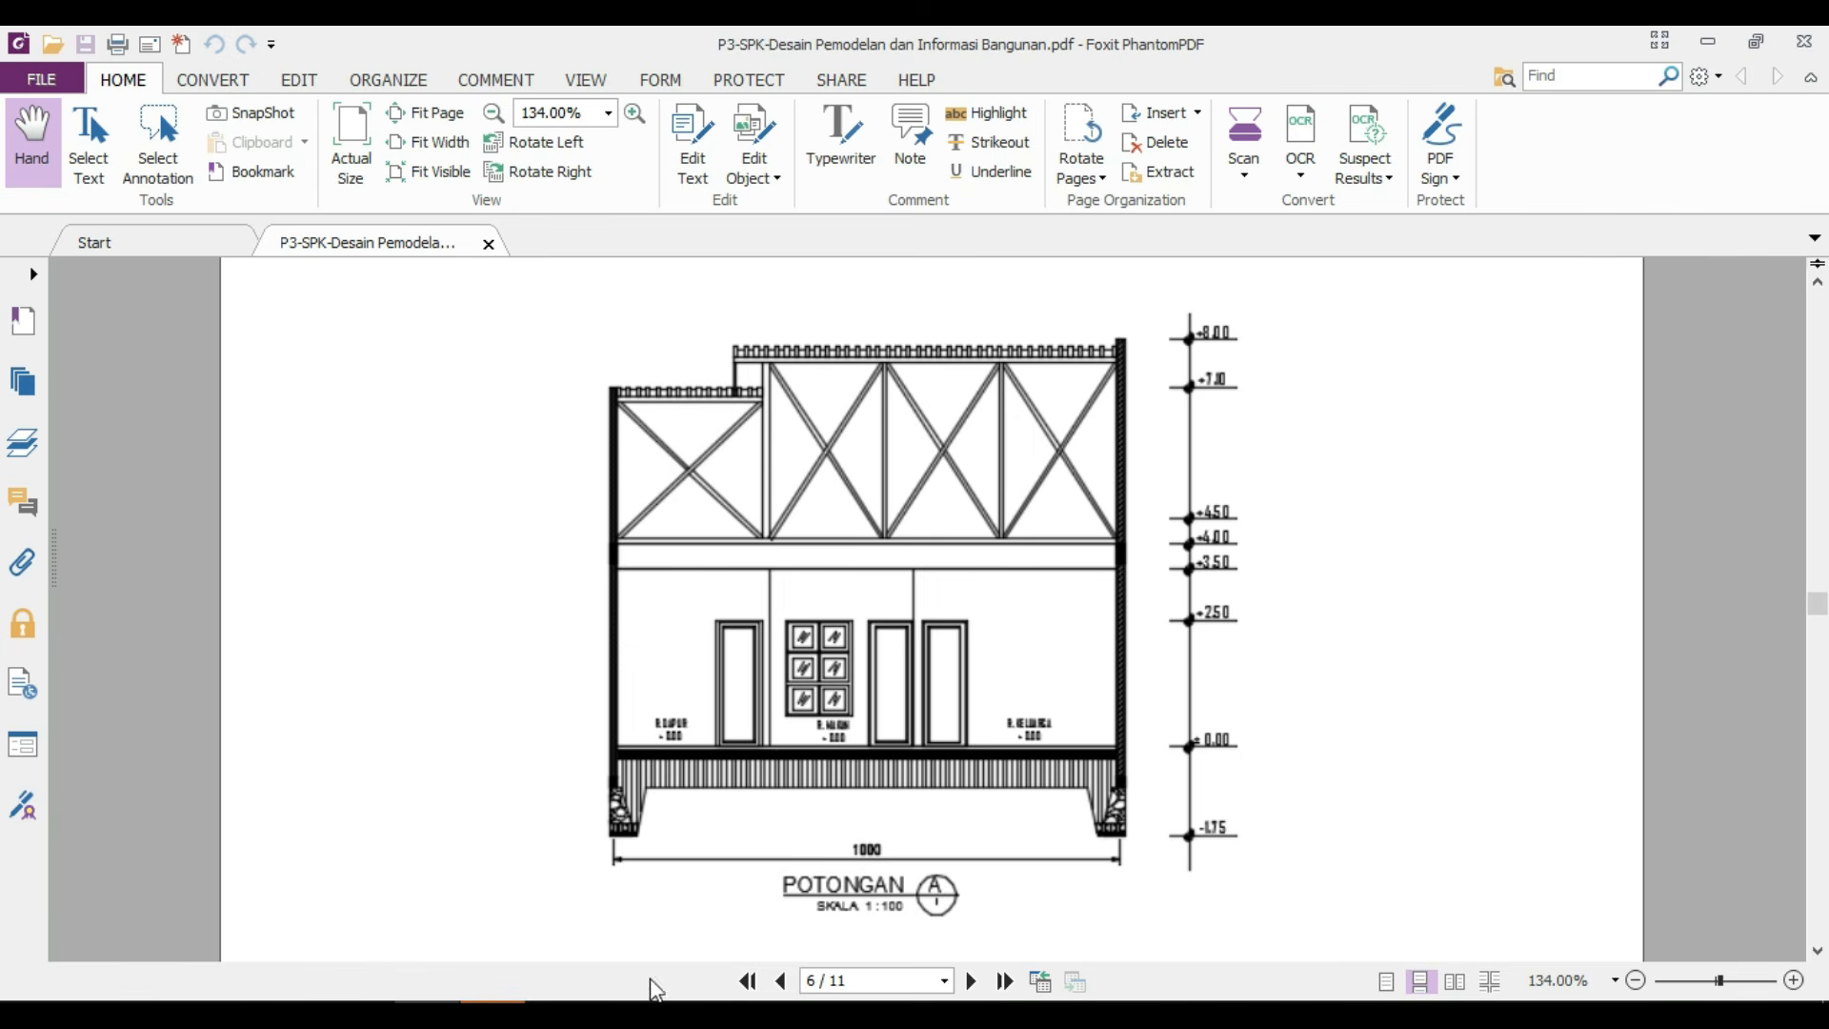
key(alt+Tab)
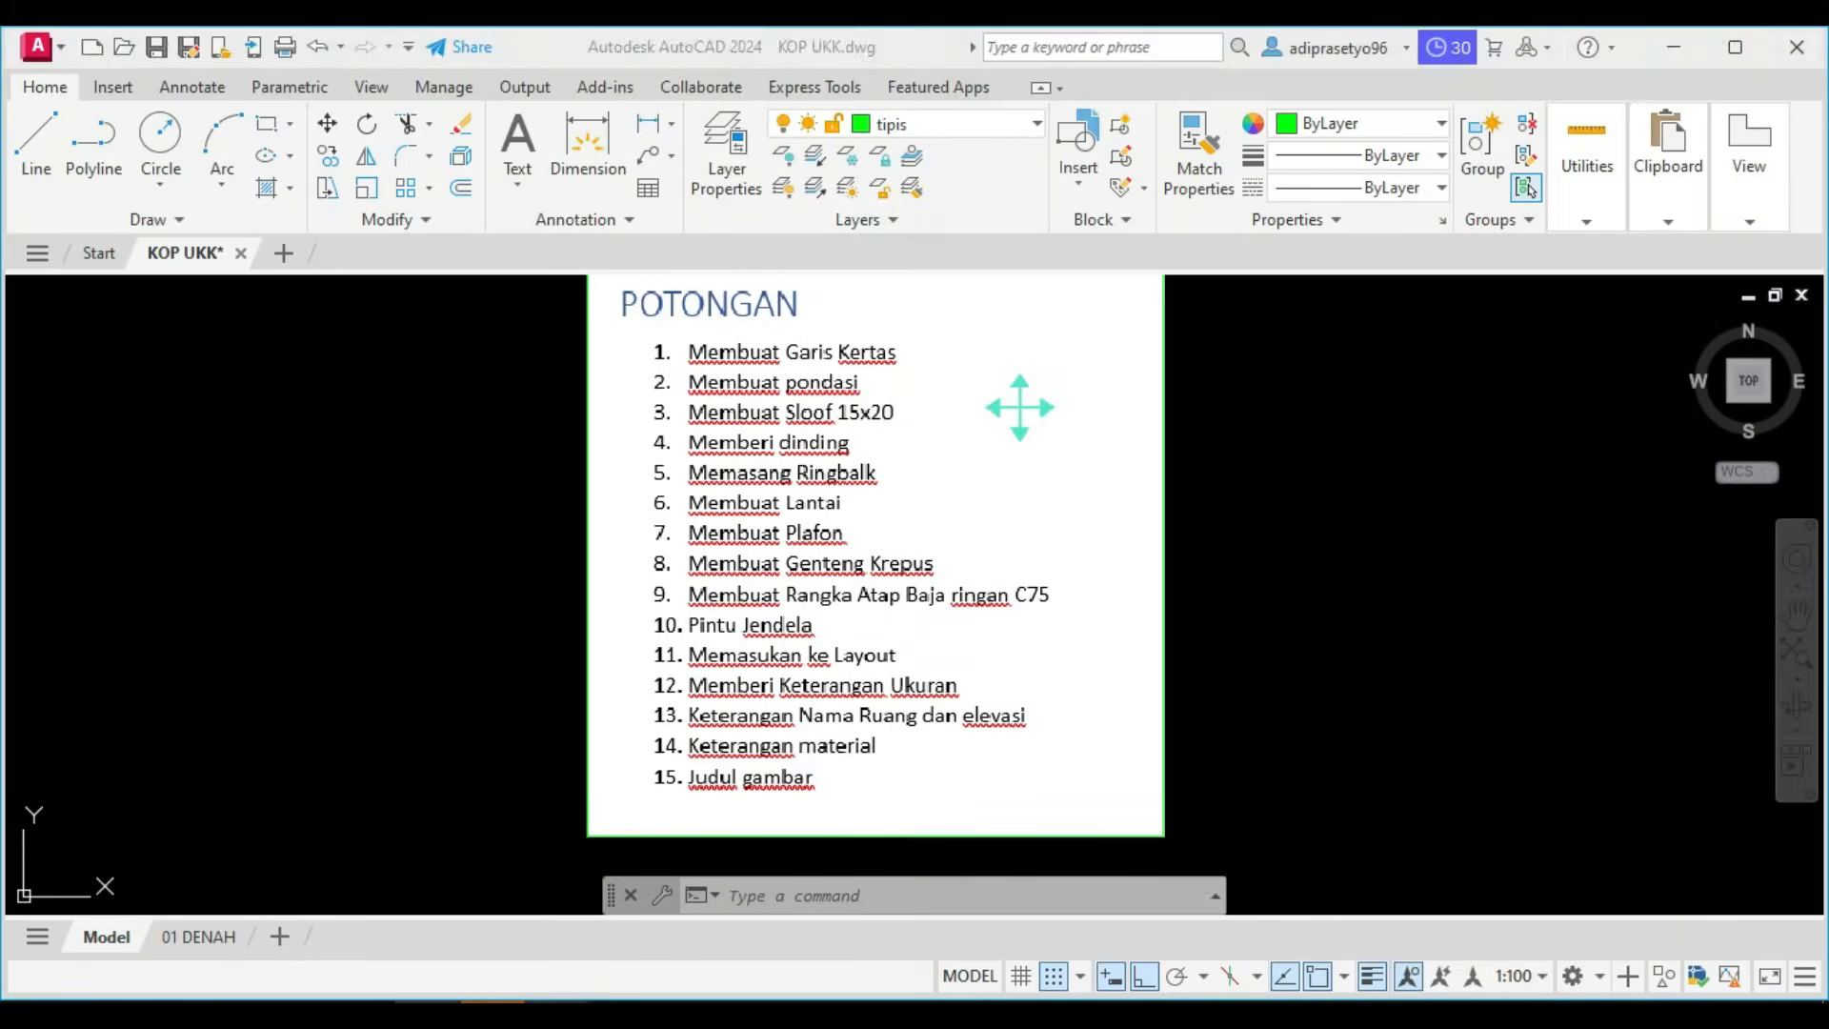
Copy the topmost floor line 3500 straight up to place the ceiling line.
scroll(902, 721, down, 3)
middle_drag(902, 721, 896, 555)
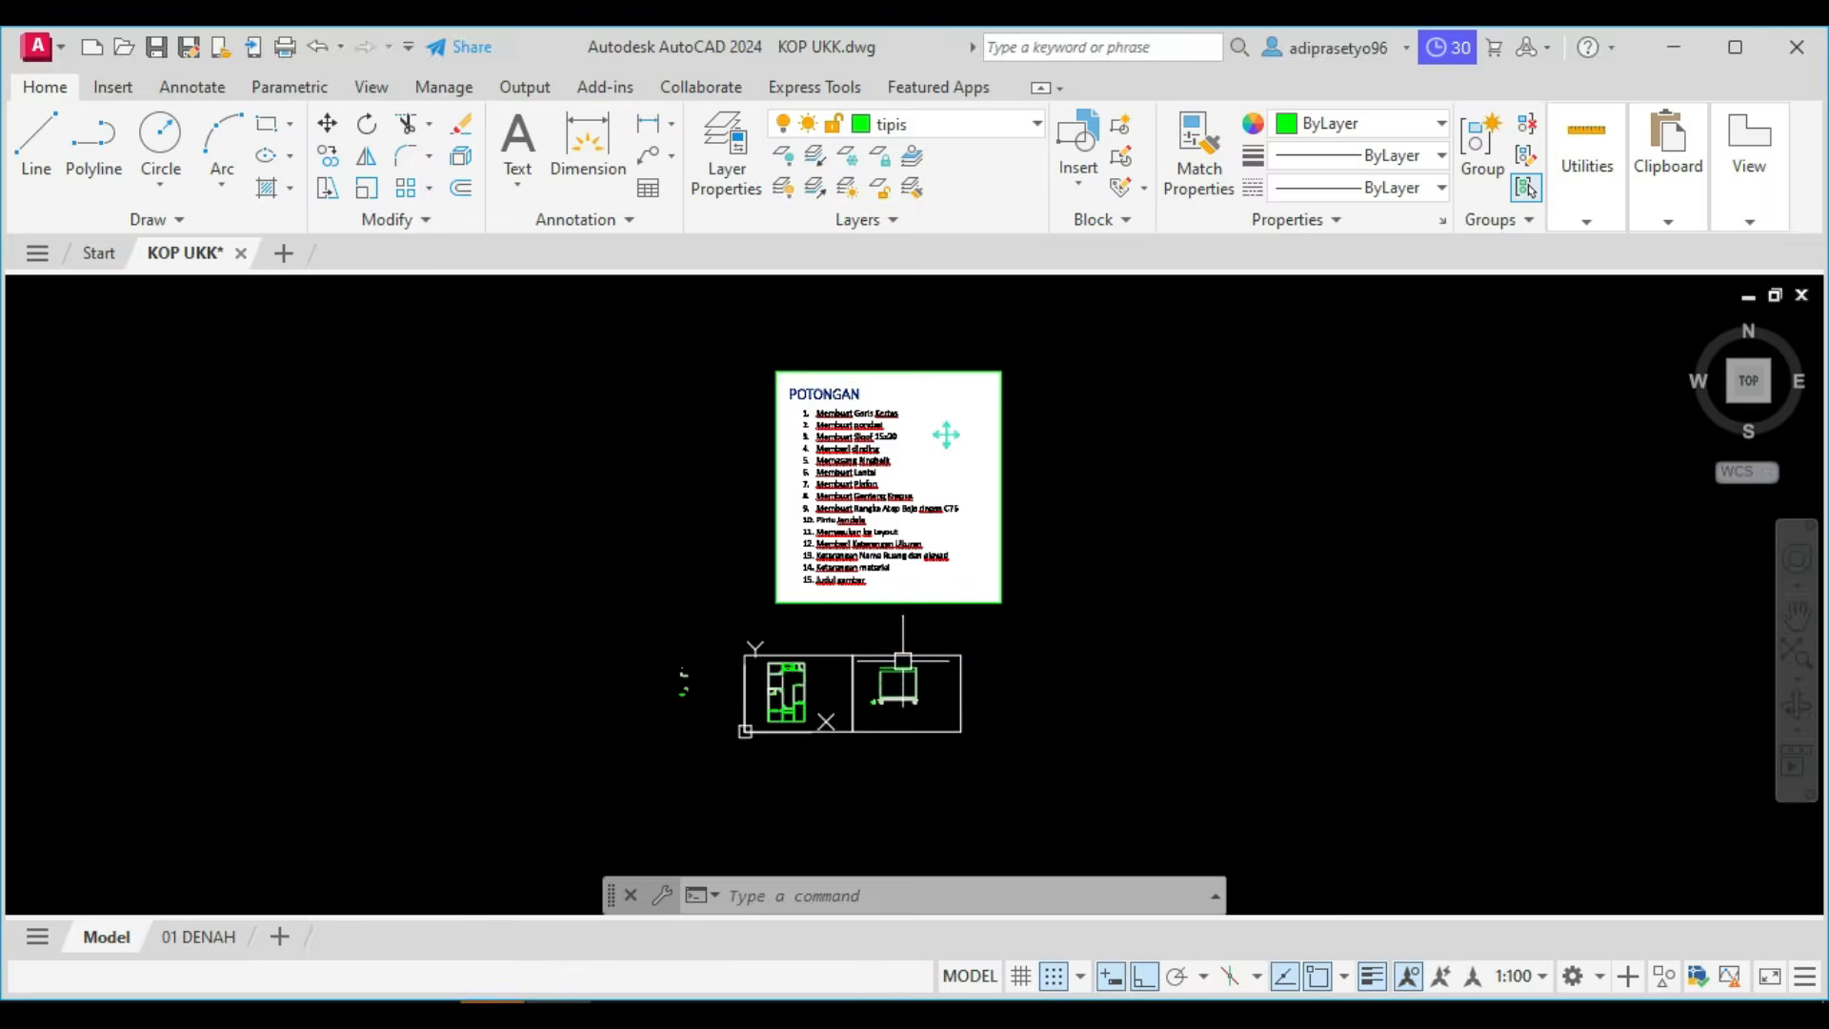
scroll(909, 673, up, 5)
scroll(872, 727, up, 5)
middle_drag(858, 792, 864, 604)
scroll(819, 664, up, 6)
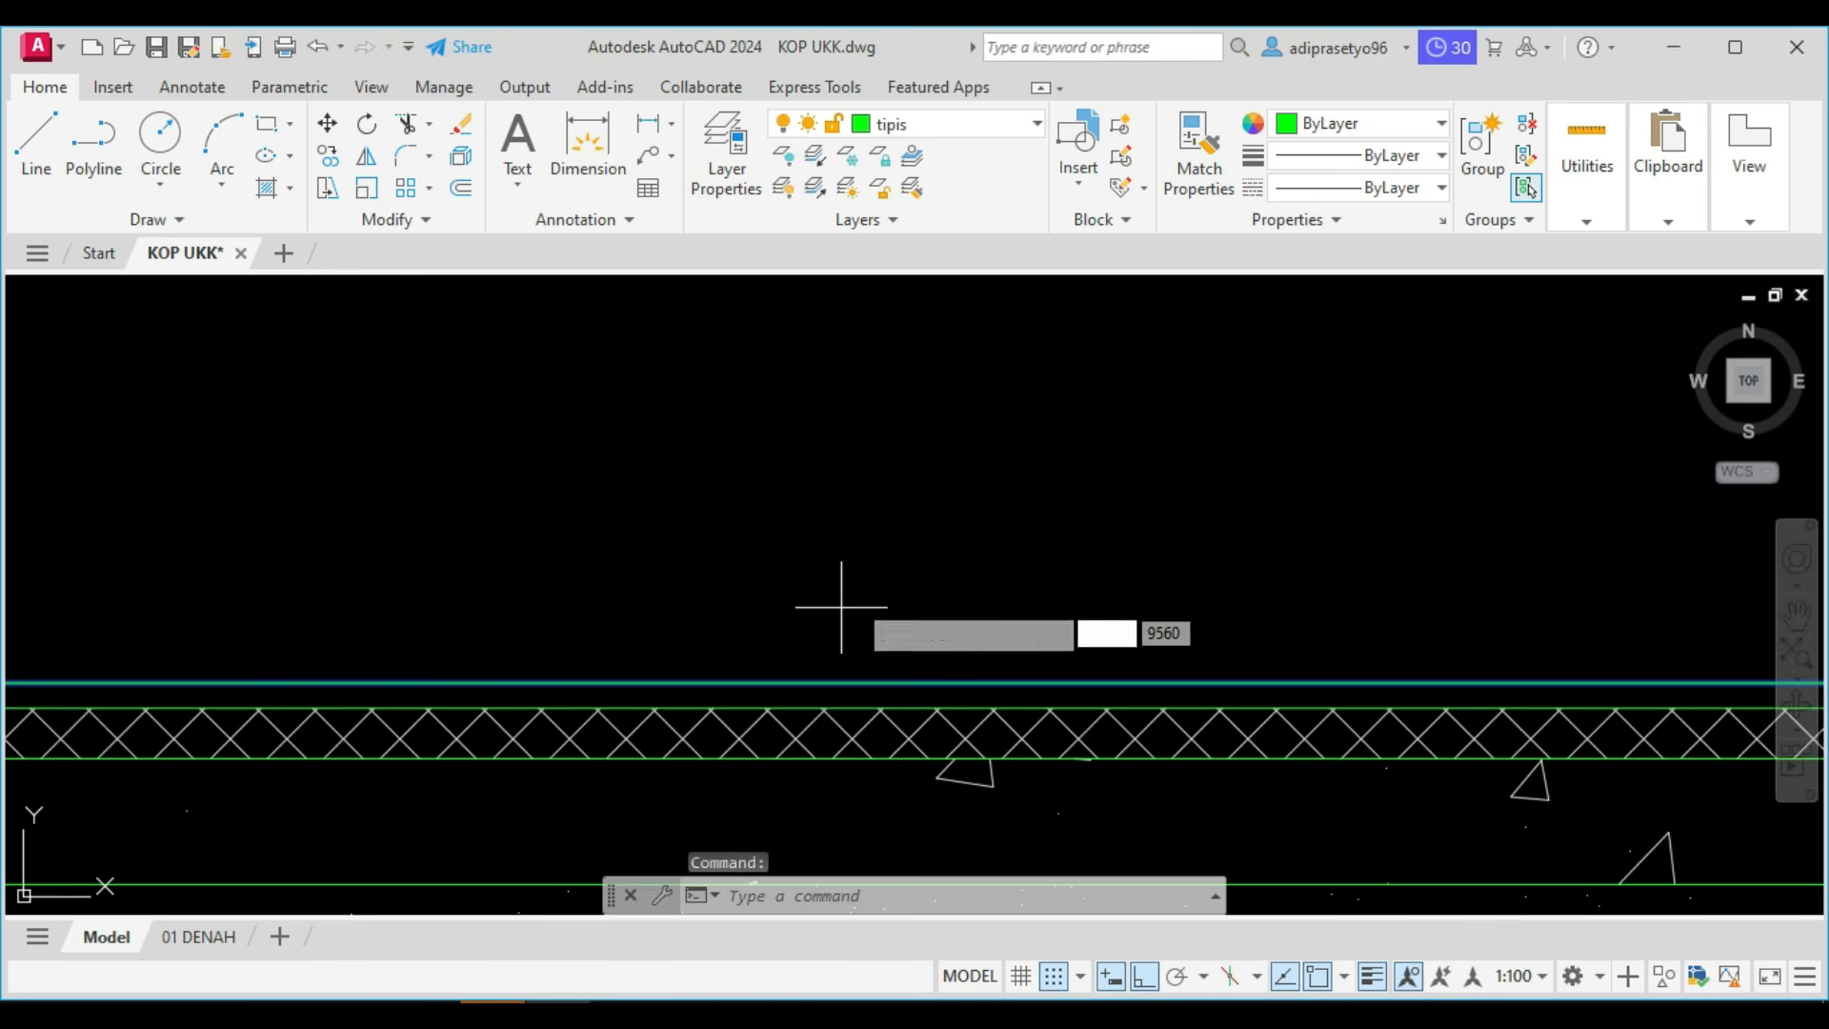
key(Return)
text(3500)
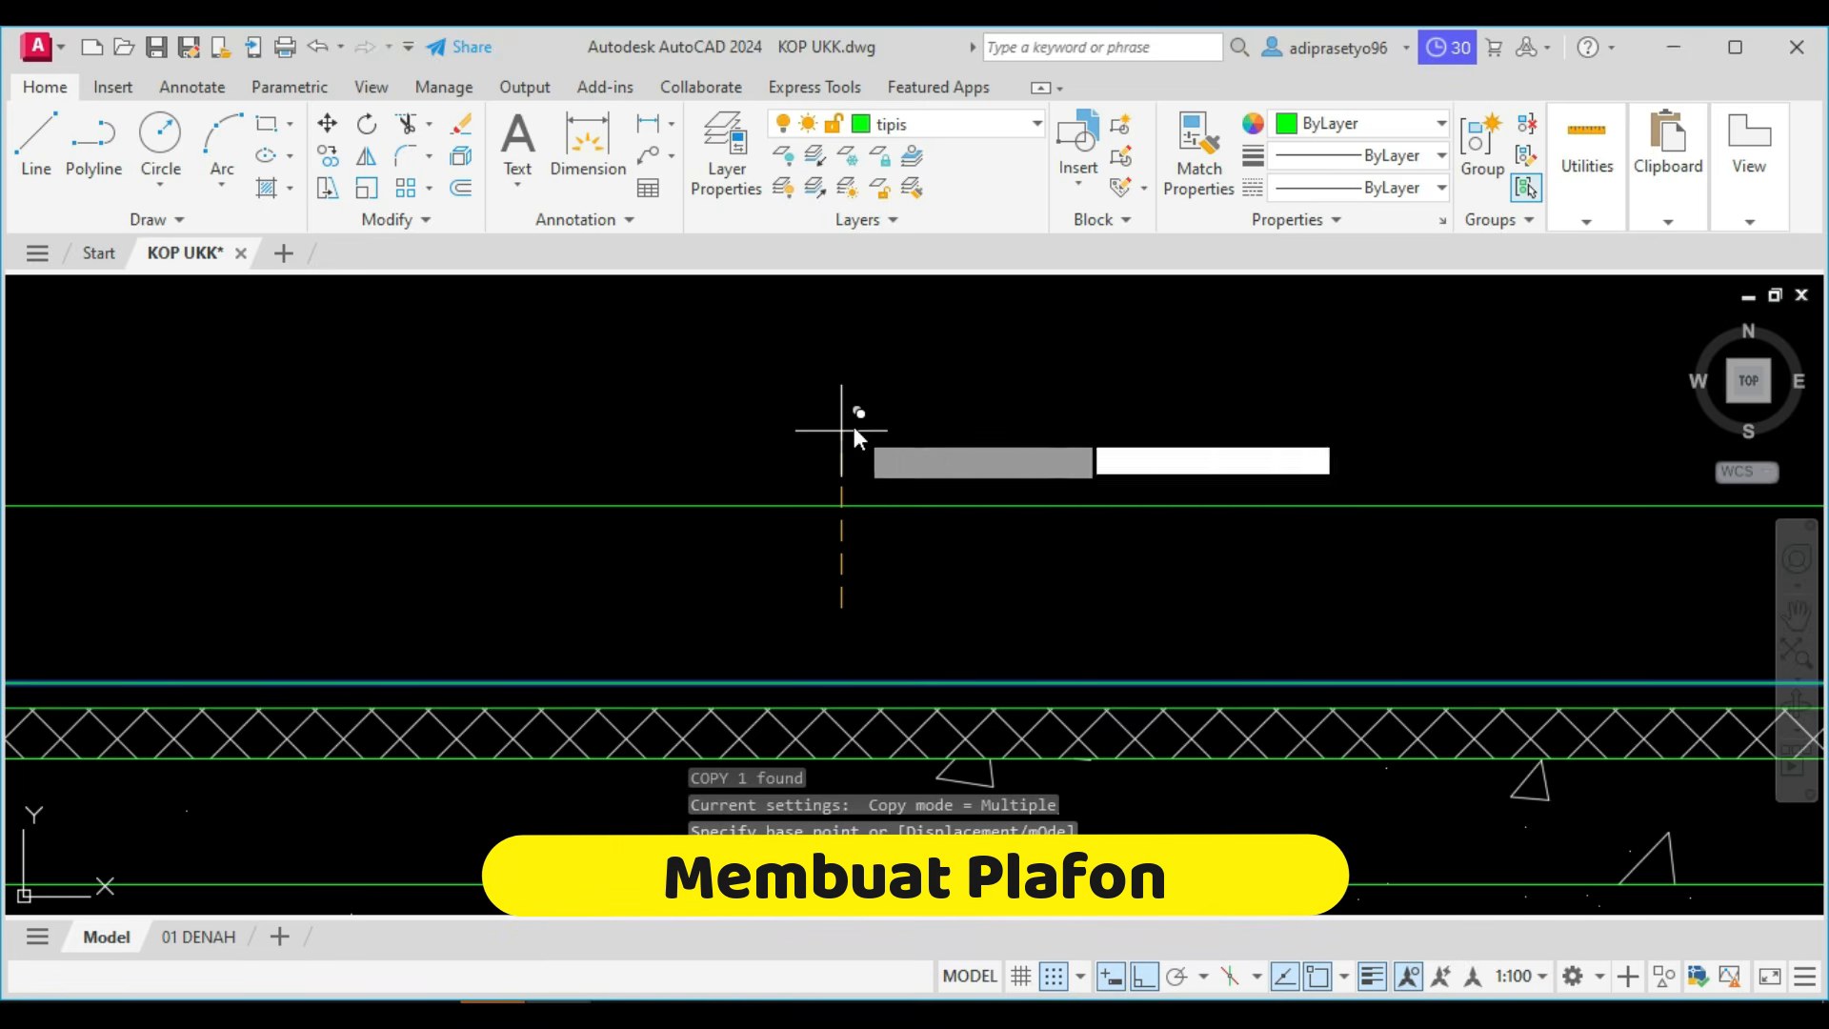
key(Return)
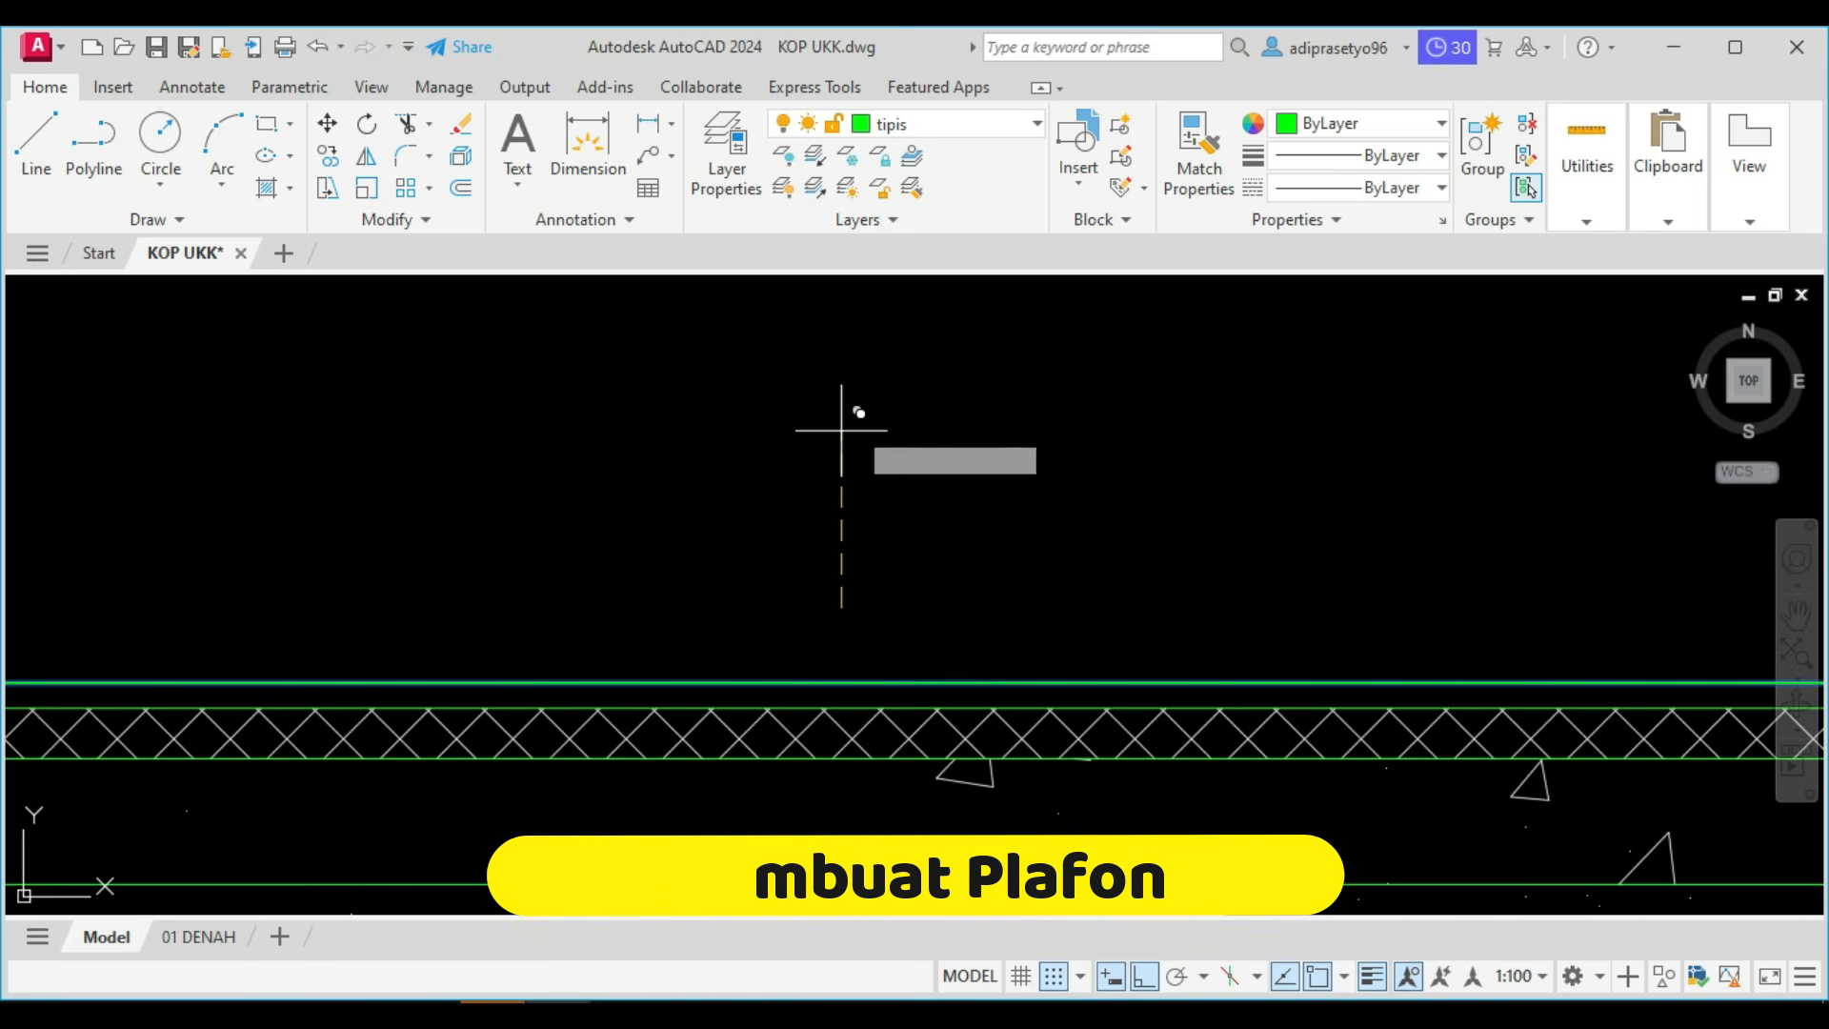
Finish the ceiling line copy and examine the section and the POTONGAN task list in the drawing.
scroll(843, 428, down, 5)
middle_drag(845, 431, 817, 567)
key(Escape)
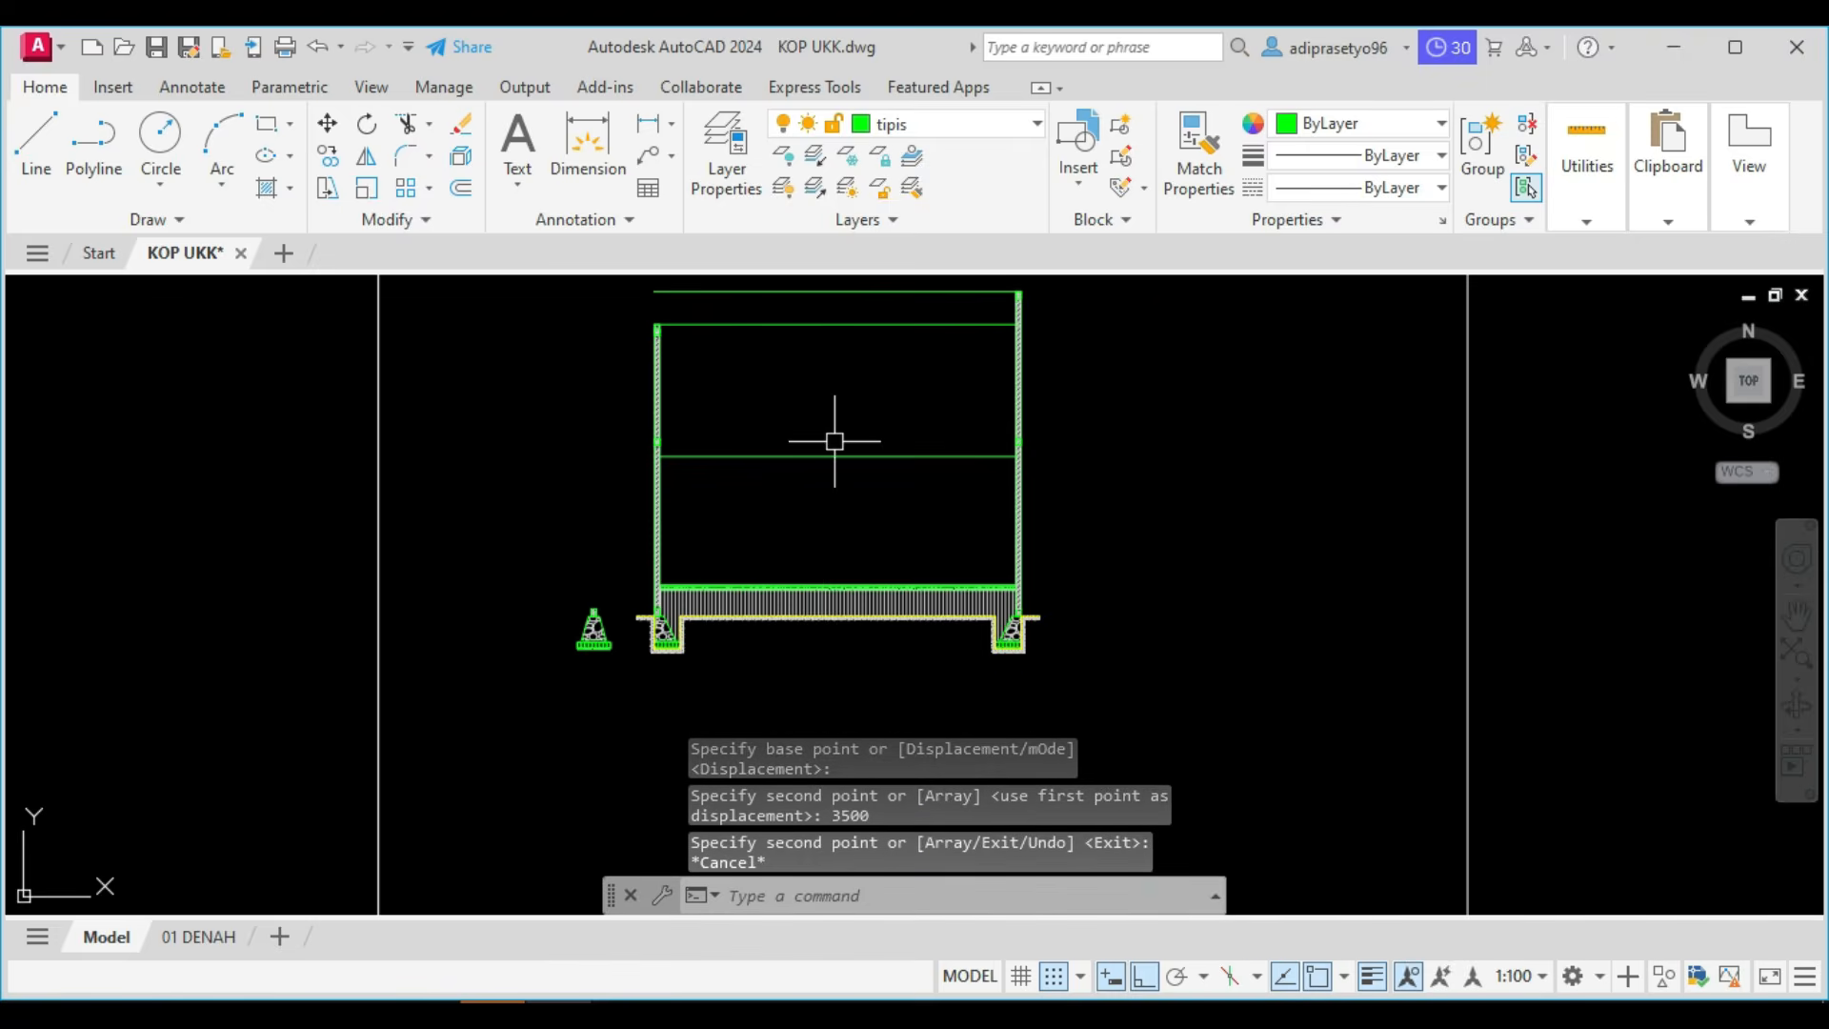
scroll(835, 458, up, 2)
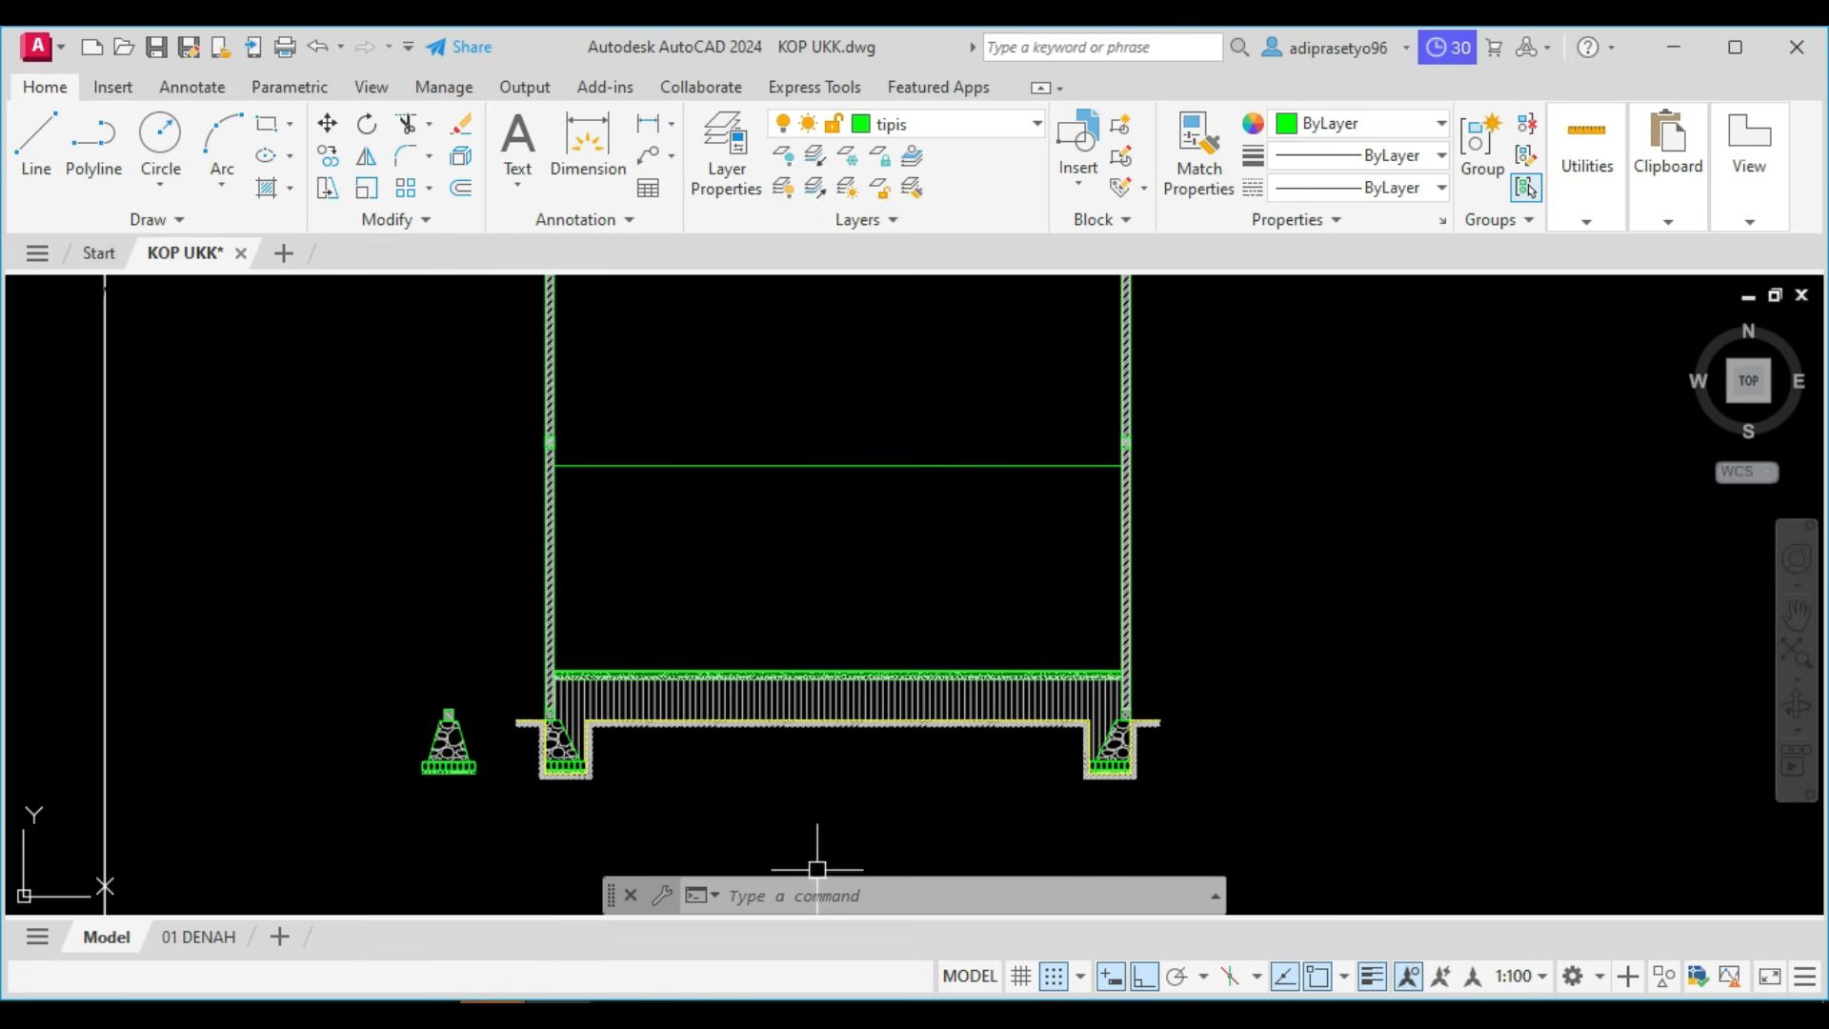
scroll(801, 673, down, 8)
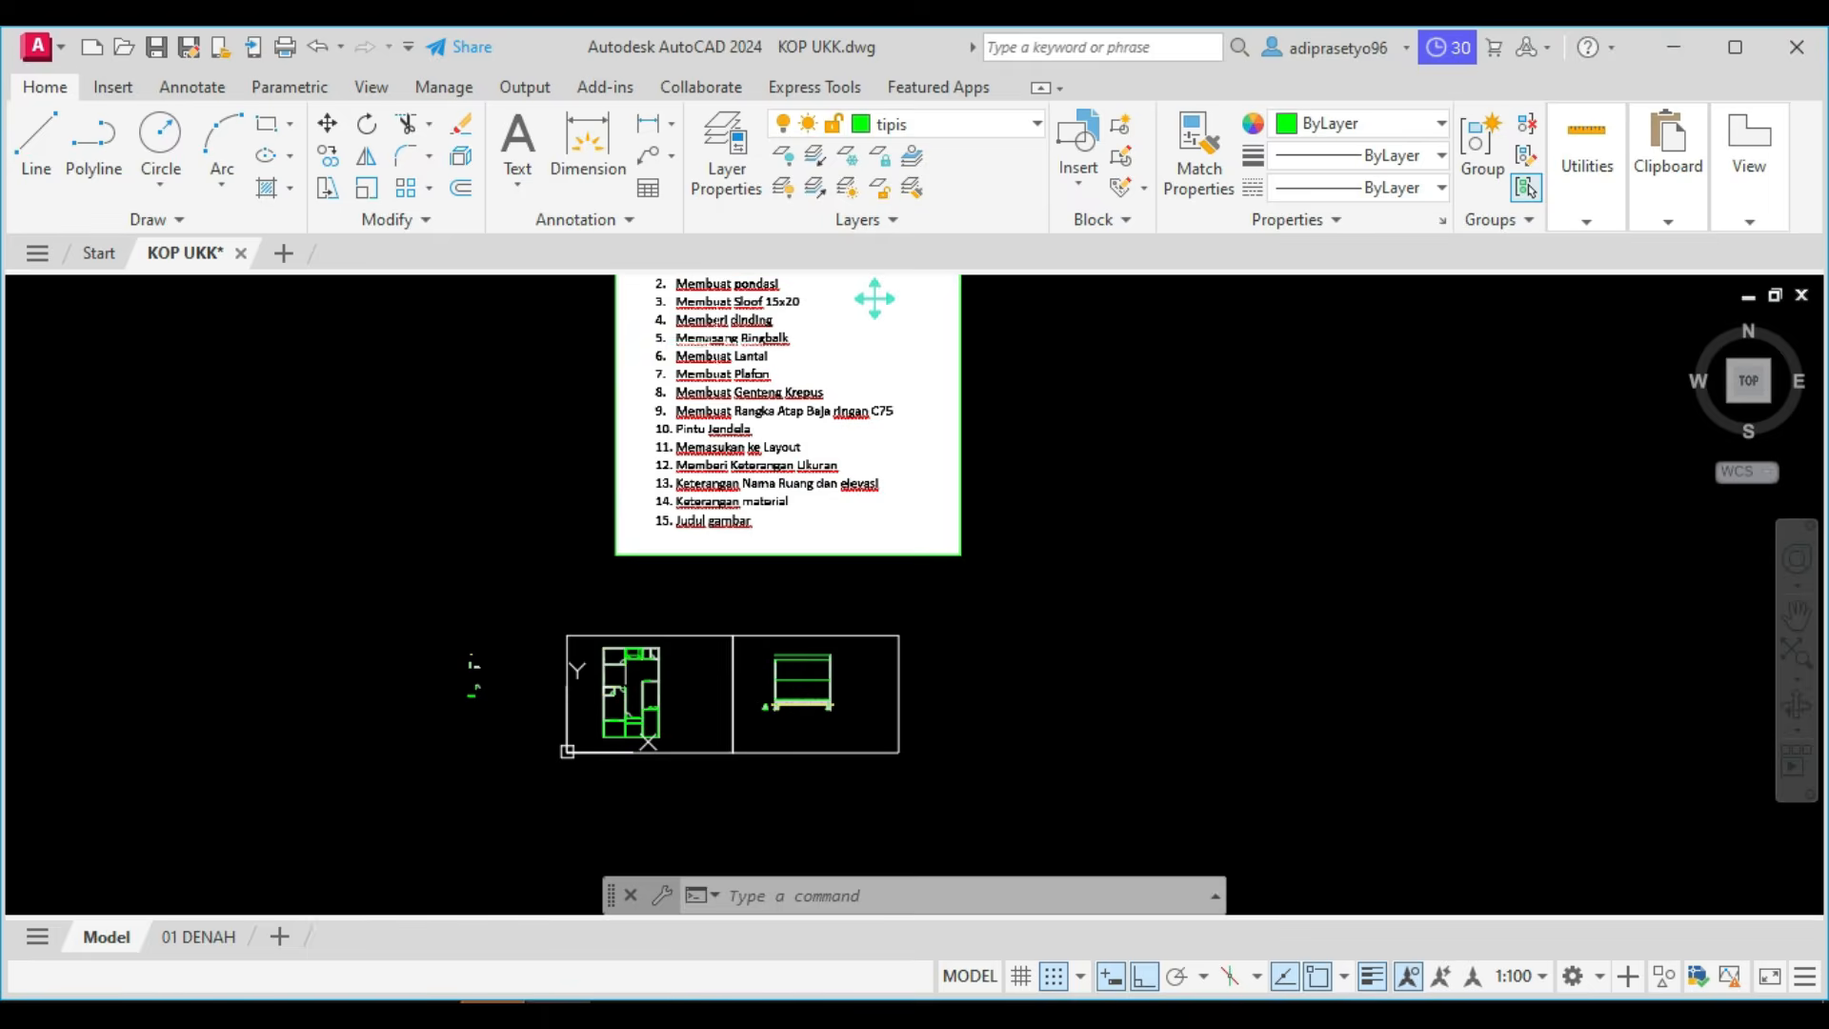
scroll(720, 343, up, 4)
middle_drag(1113, 276, 1137, 306)
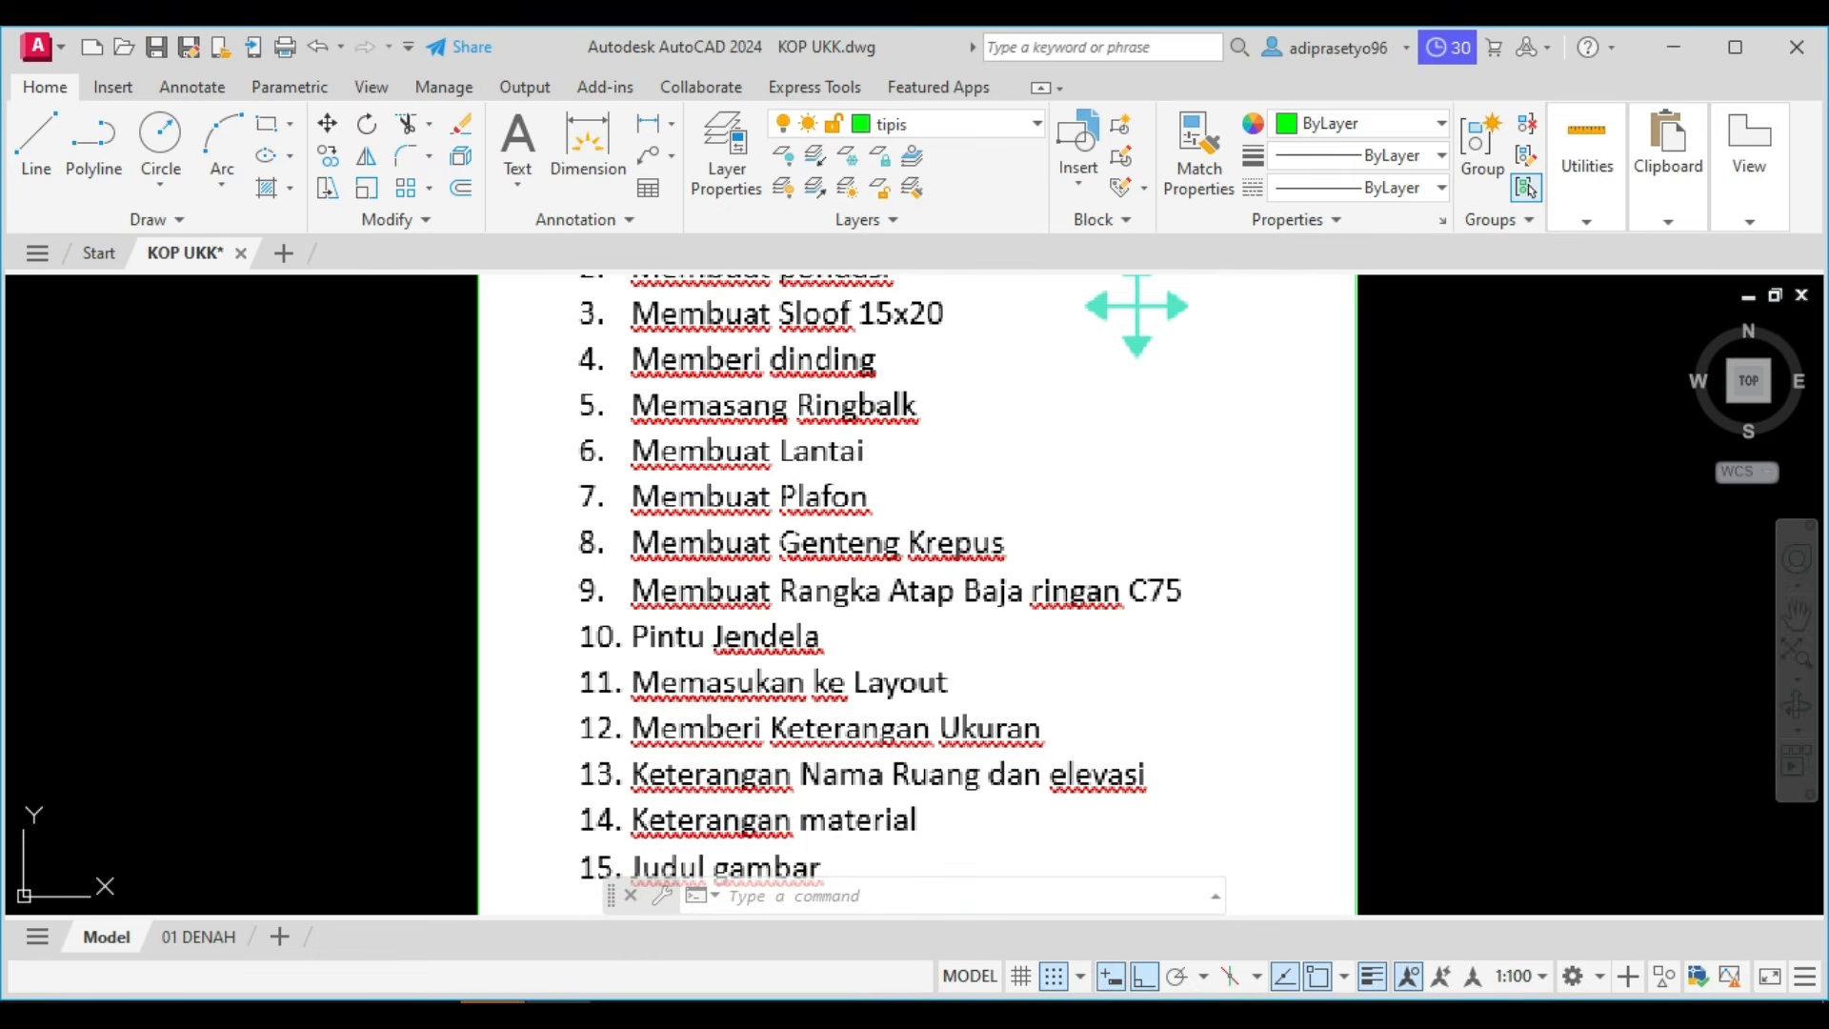
scroll(1136, 307, down, 6)
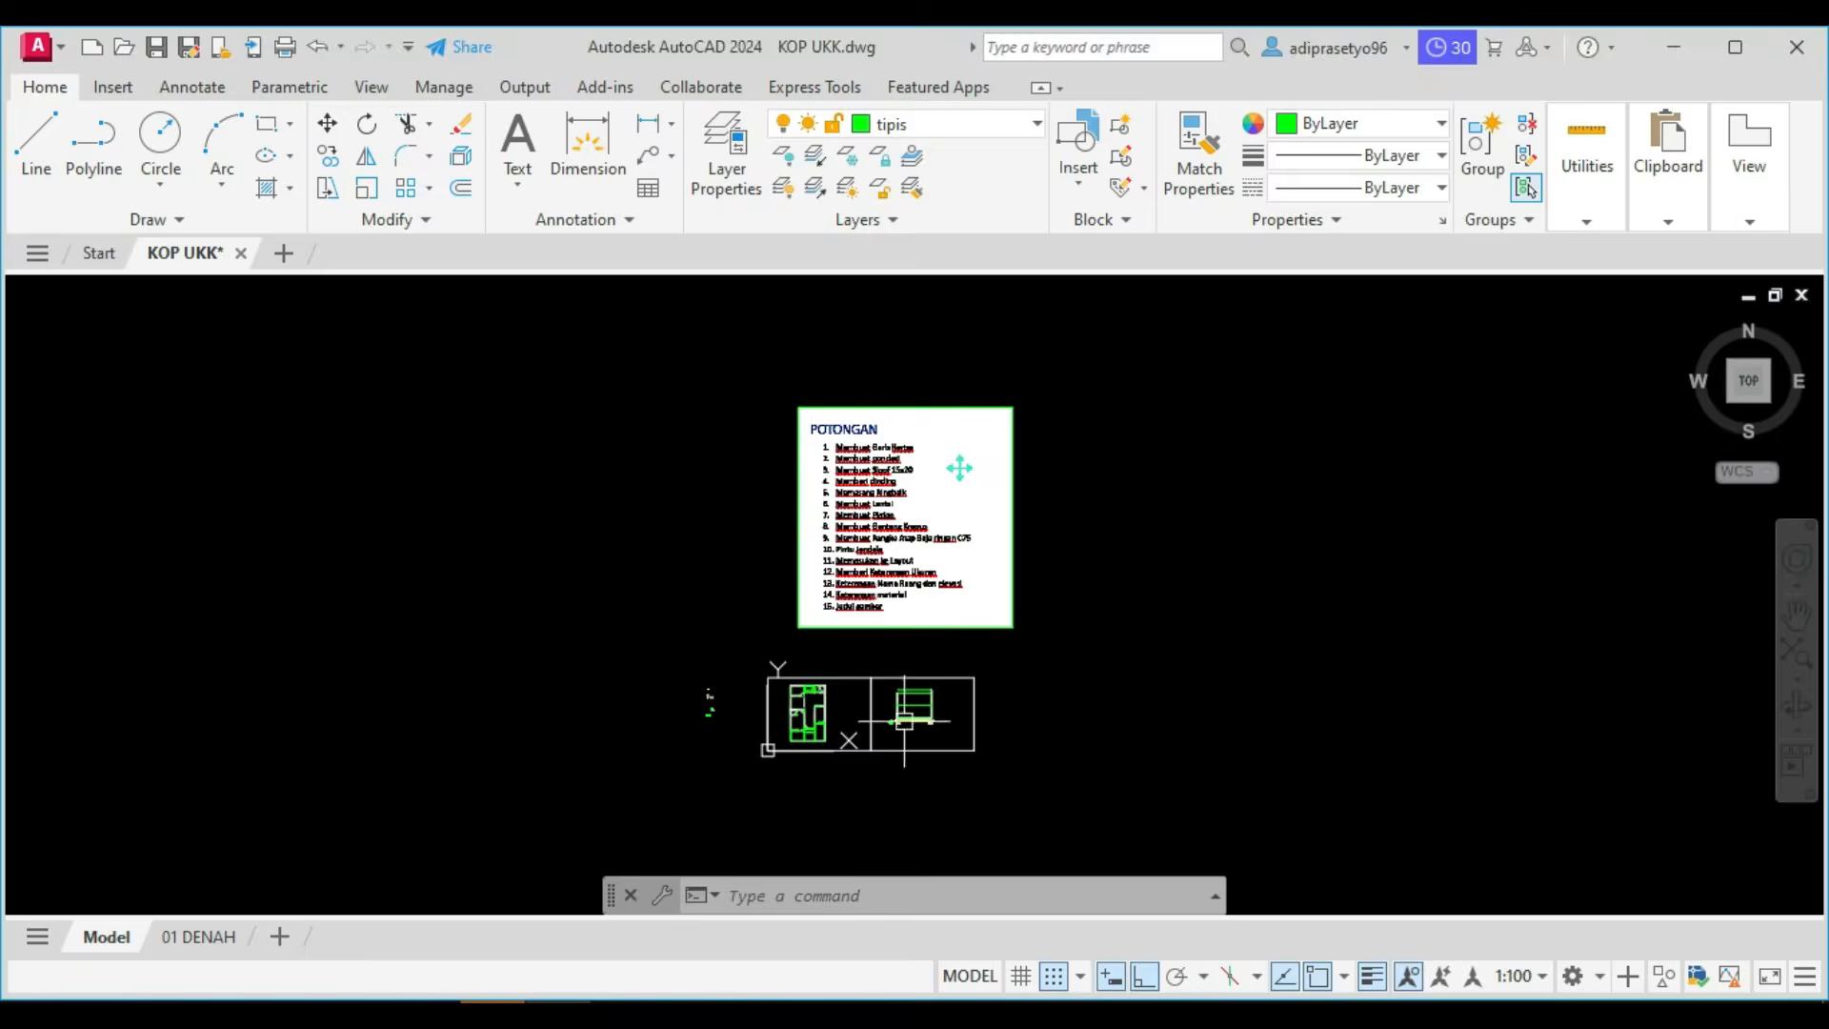
scroll(903, 721, up, 4)
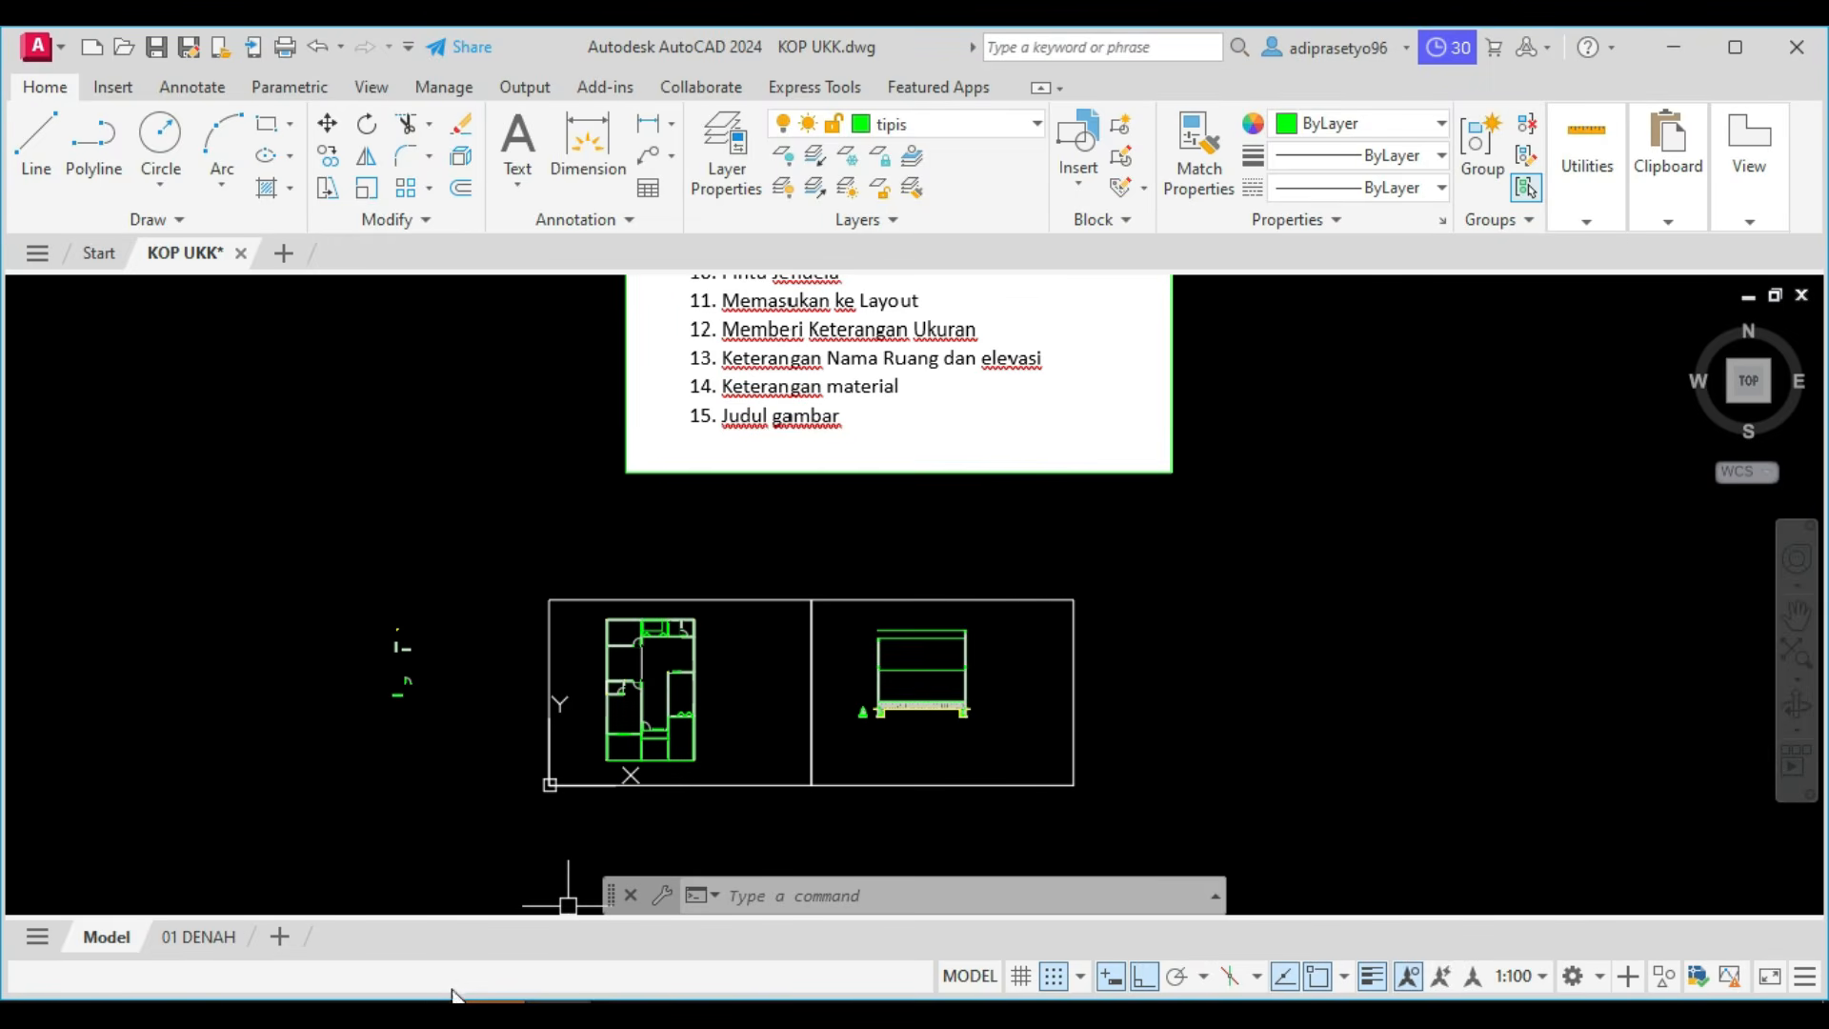
Look up the room divisions of Potongan A in the Foxit PhantomPDF reference, and return to the AutoCAD drawing.
mouse_move(492, 1014)
click(424, 895)
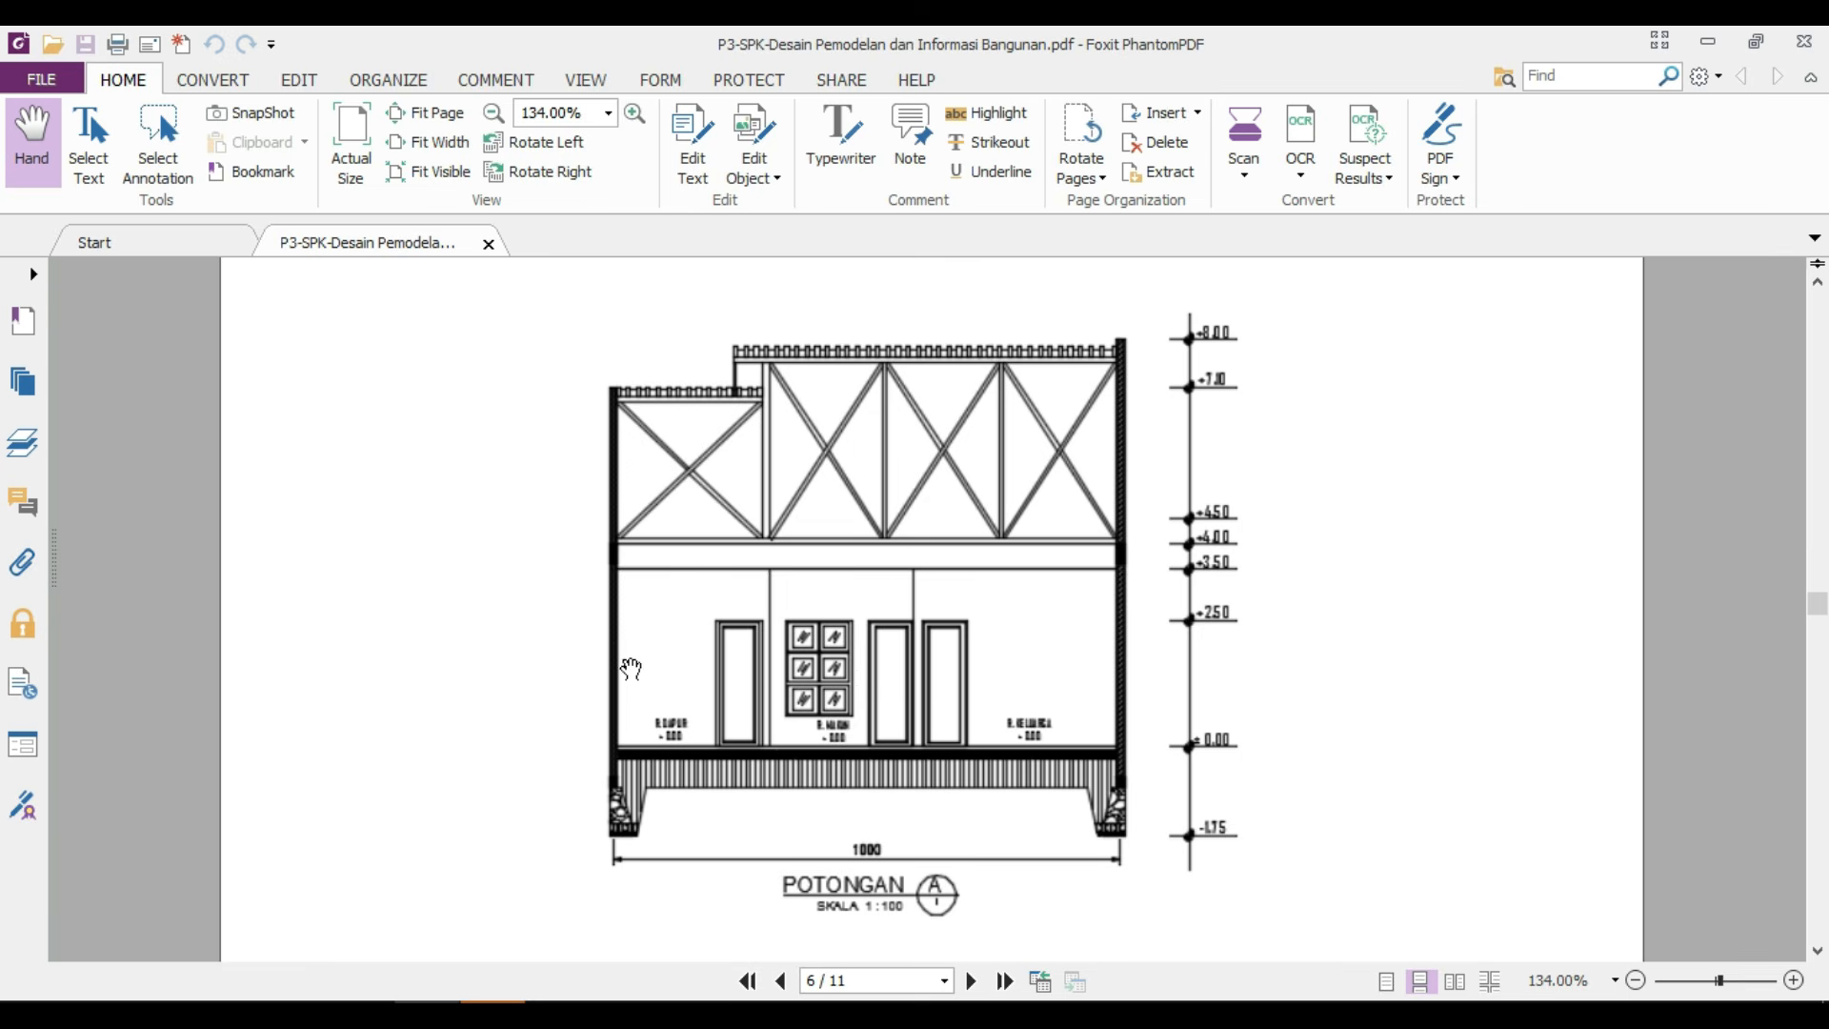
mouse_move(558, 1014)
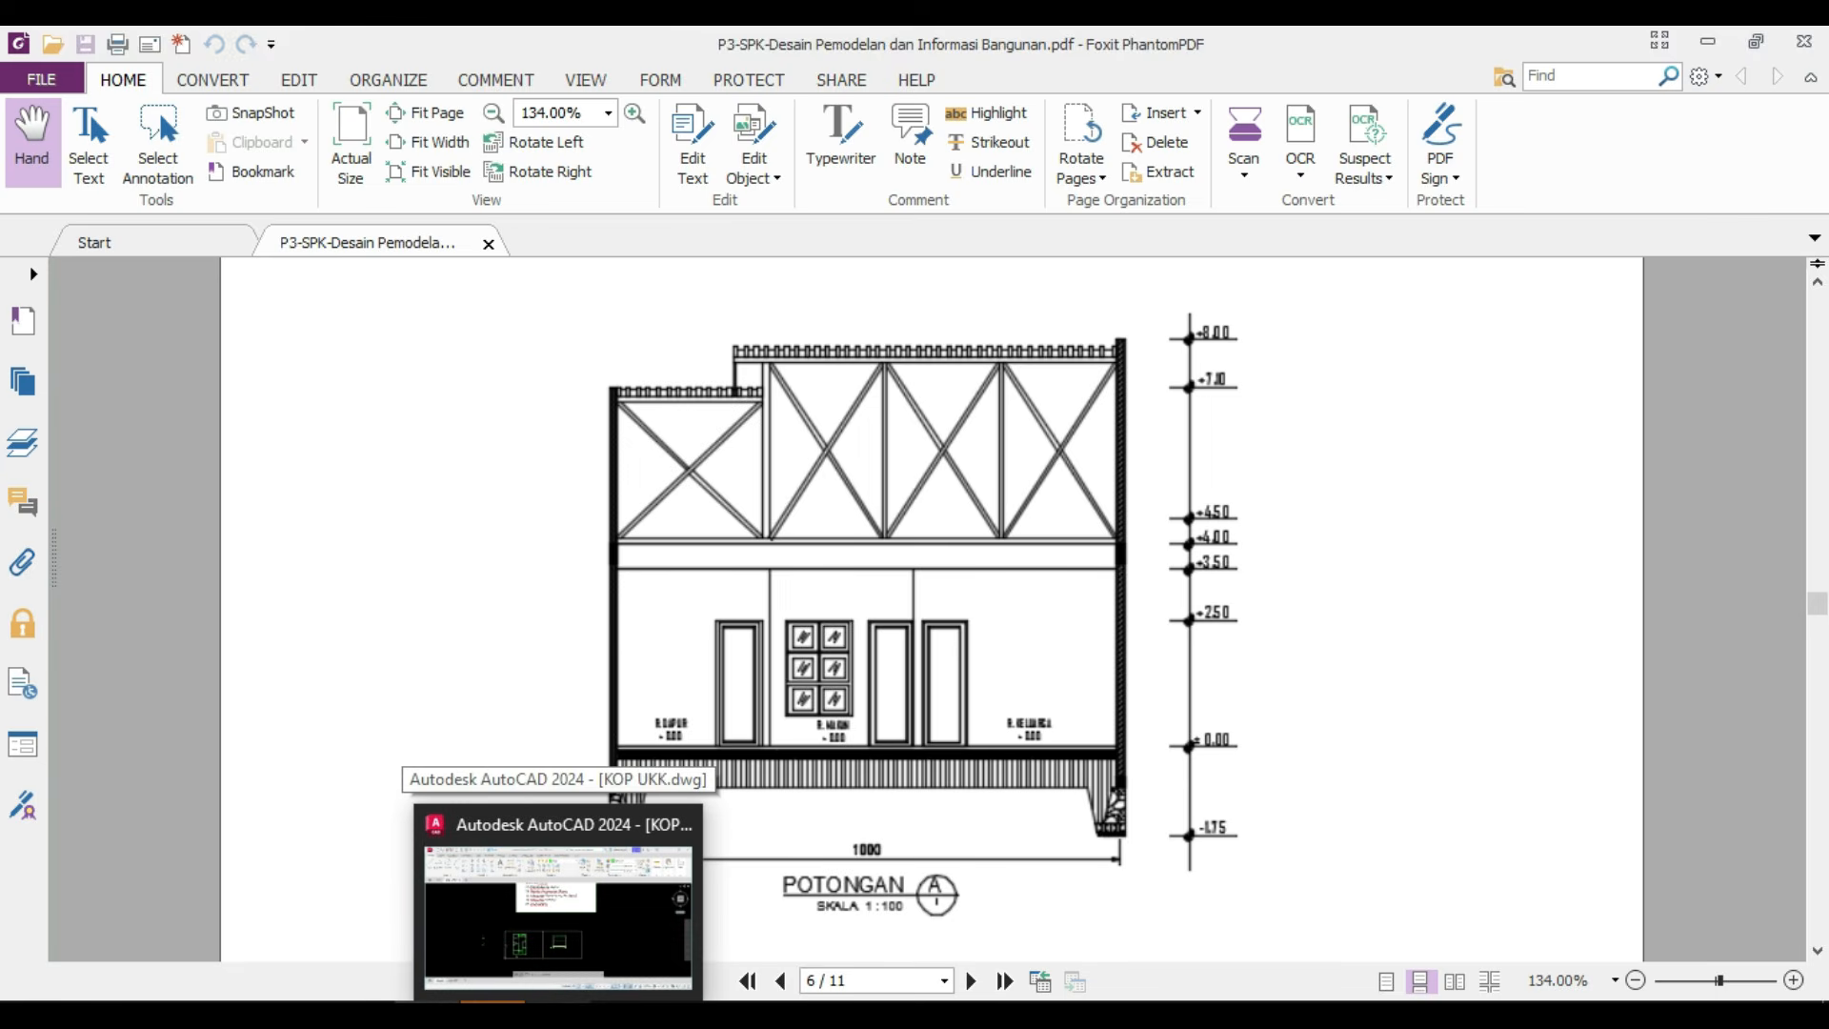
click(558, 905)
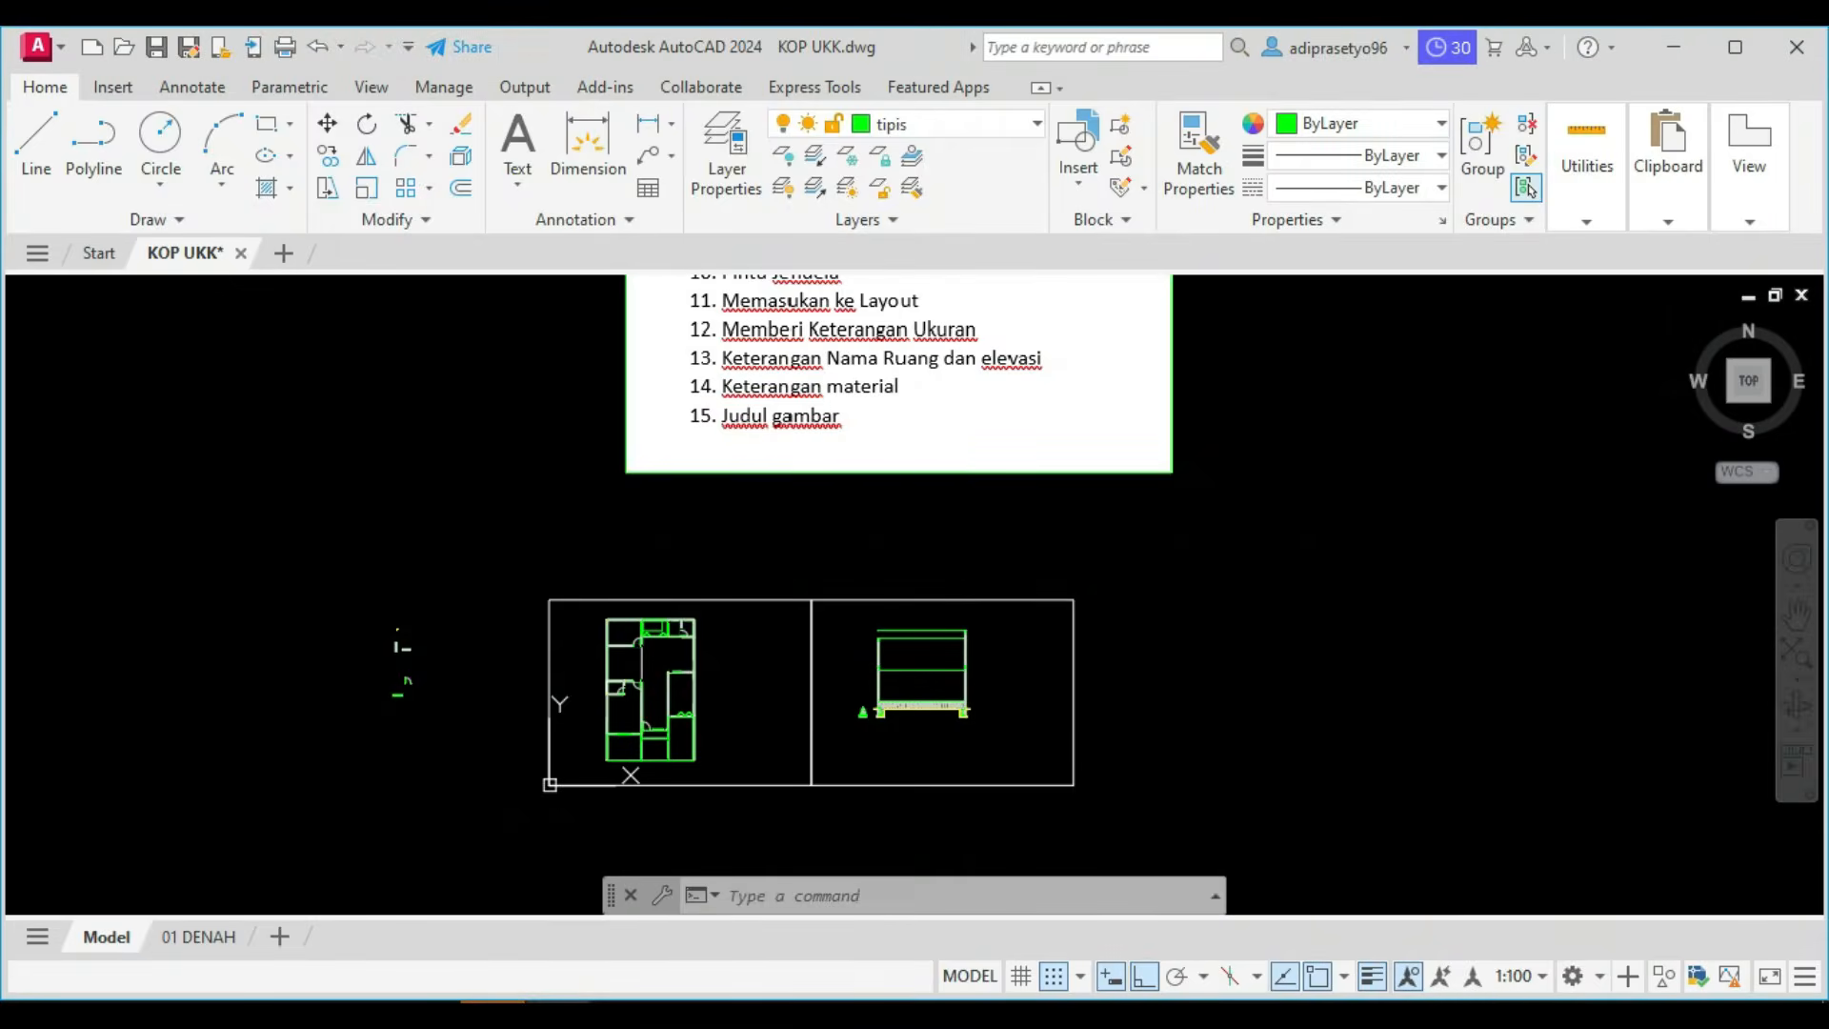
Draw a vertical line about 17600 long straight up from the outer face of the left wall, starting at the top of its sloof.
scroll(965, 680, up, 5)
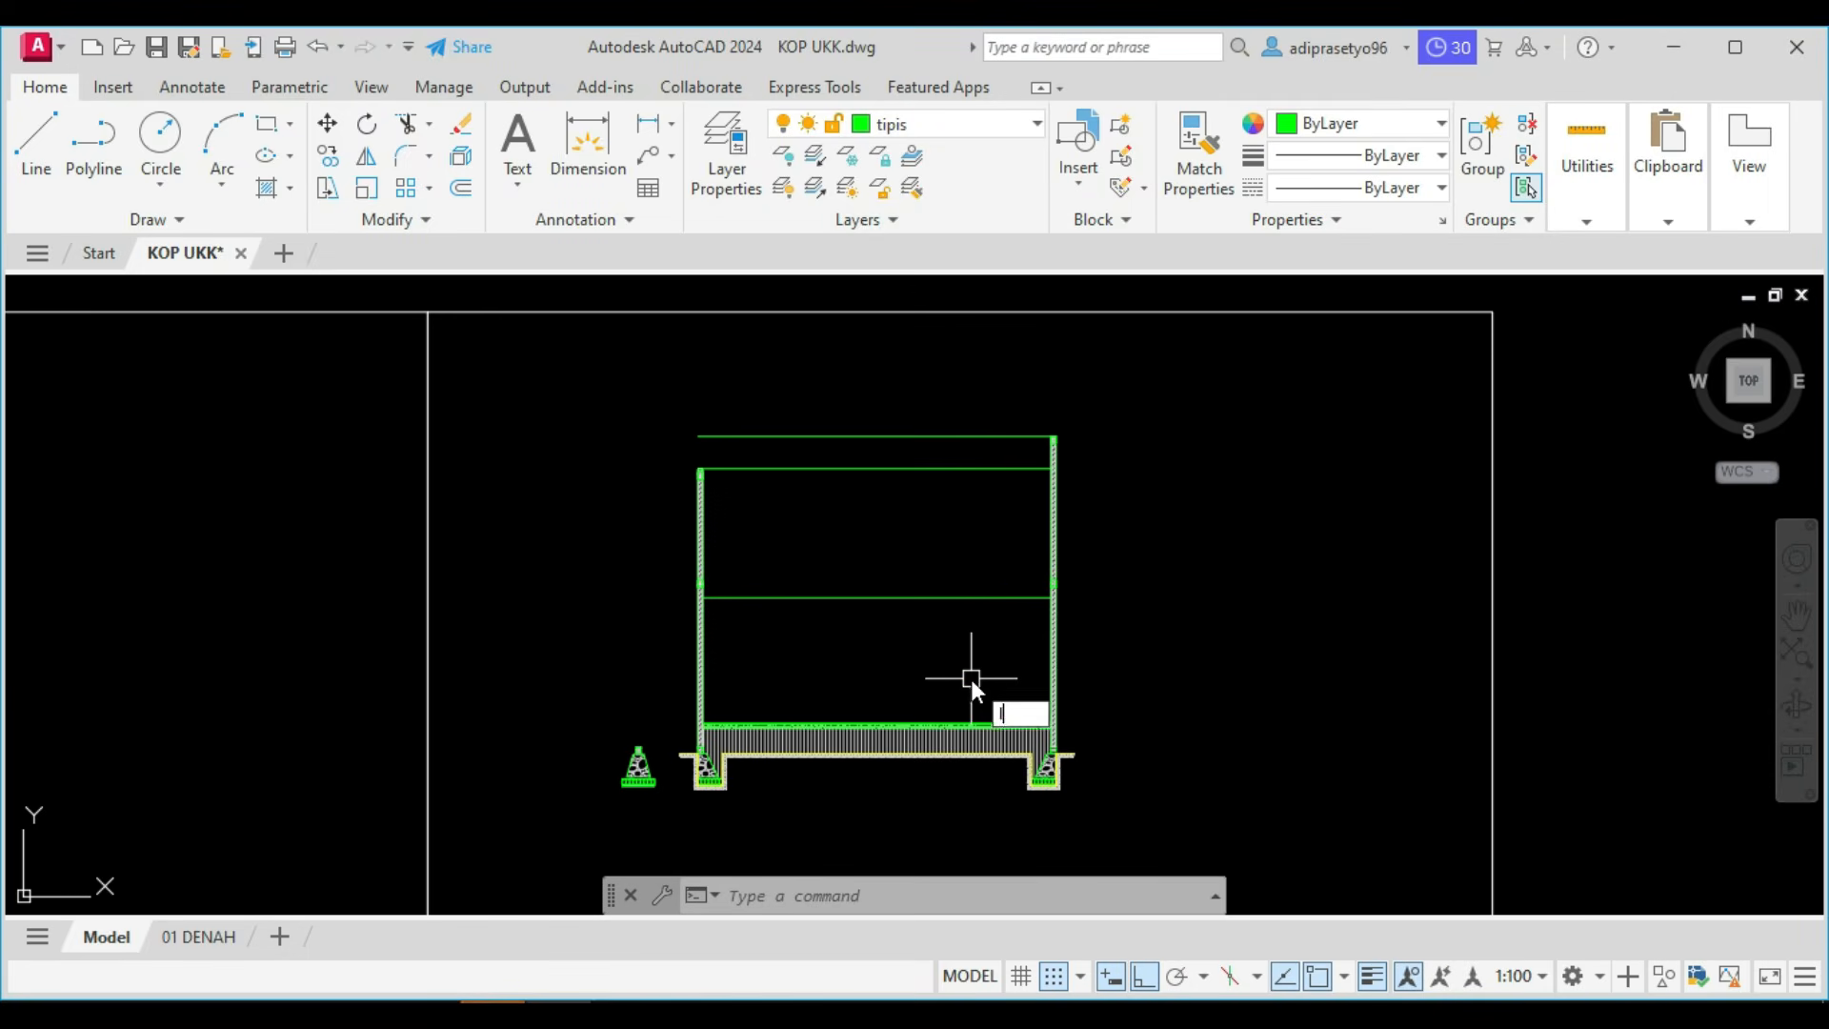
key(Return)
scroll(704, 753, up, 4)
scroll(692, 744, up, 5)
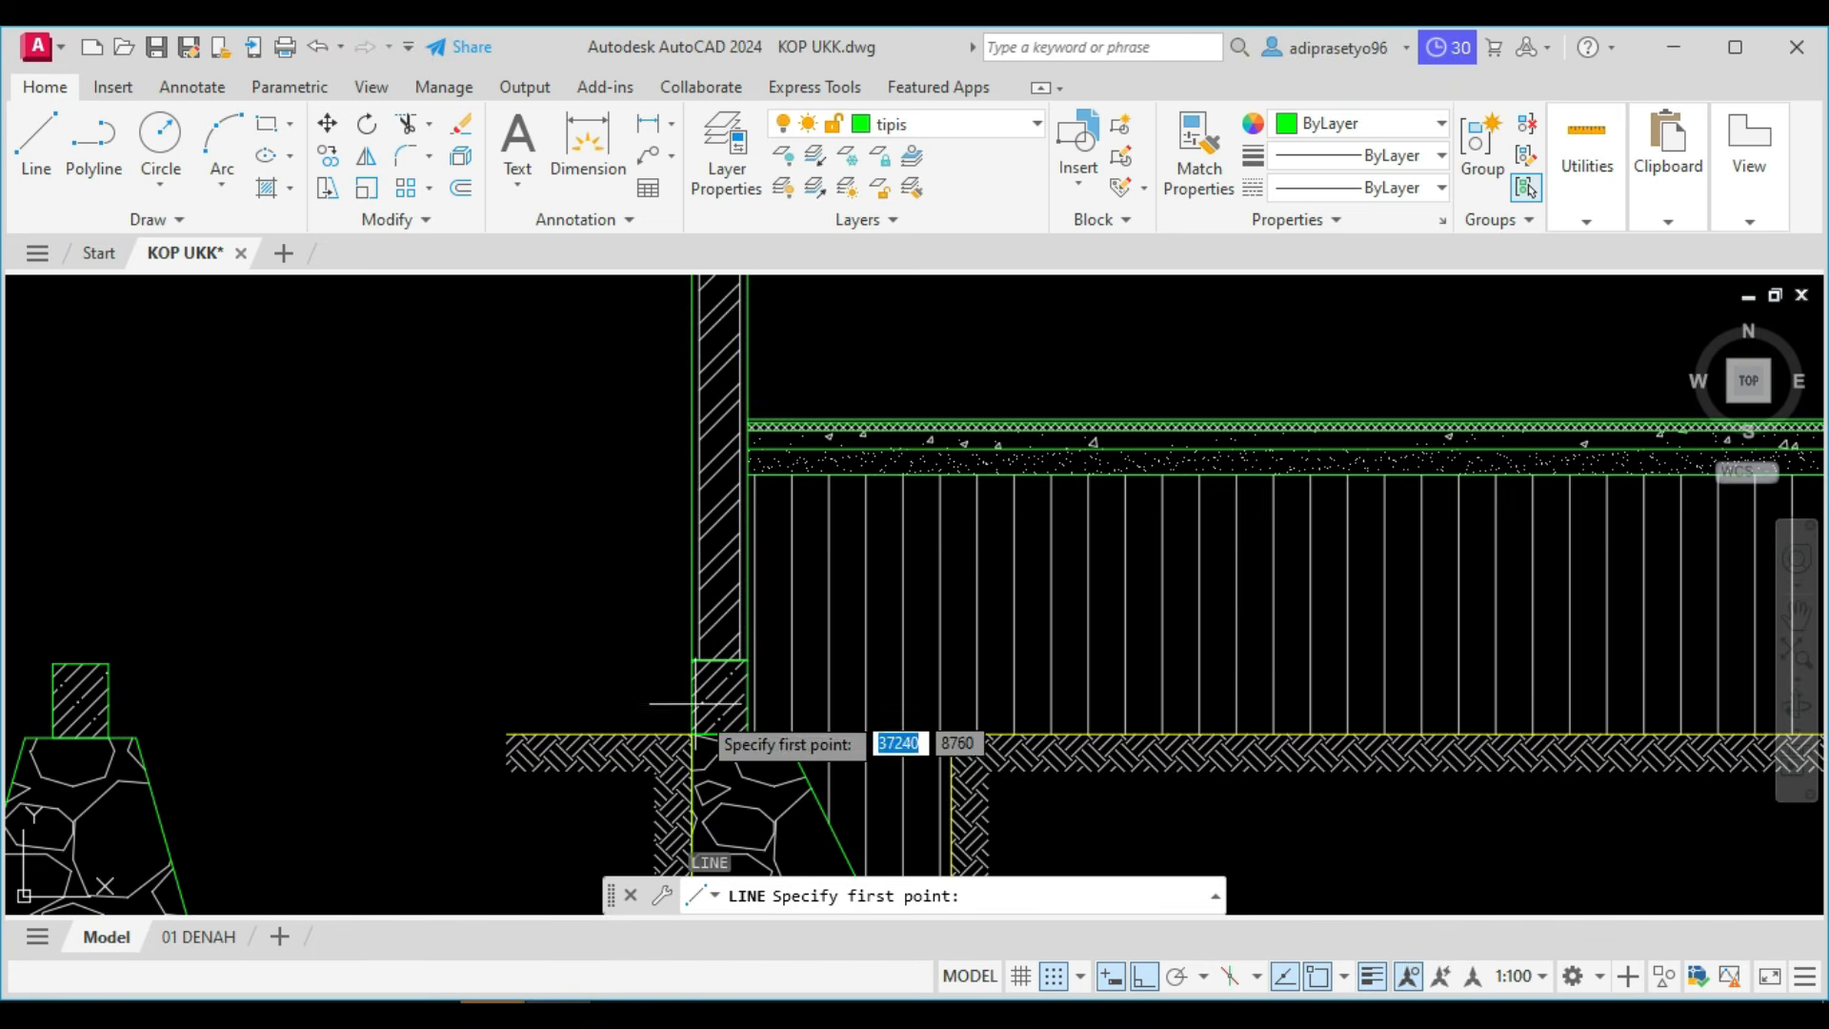
scroll(743, 390, up, 4)
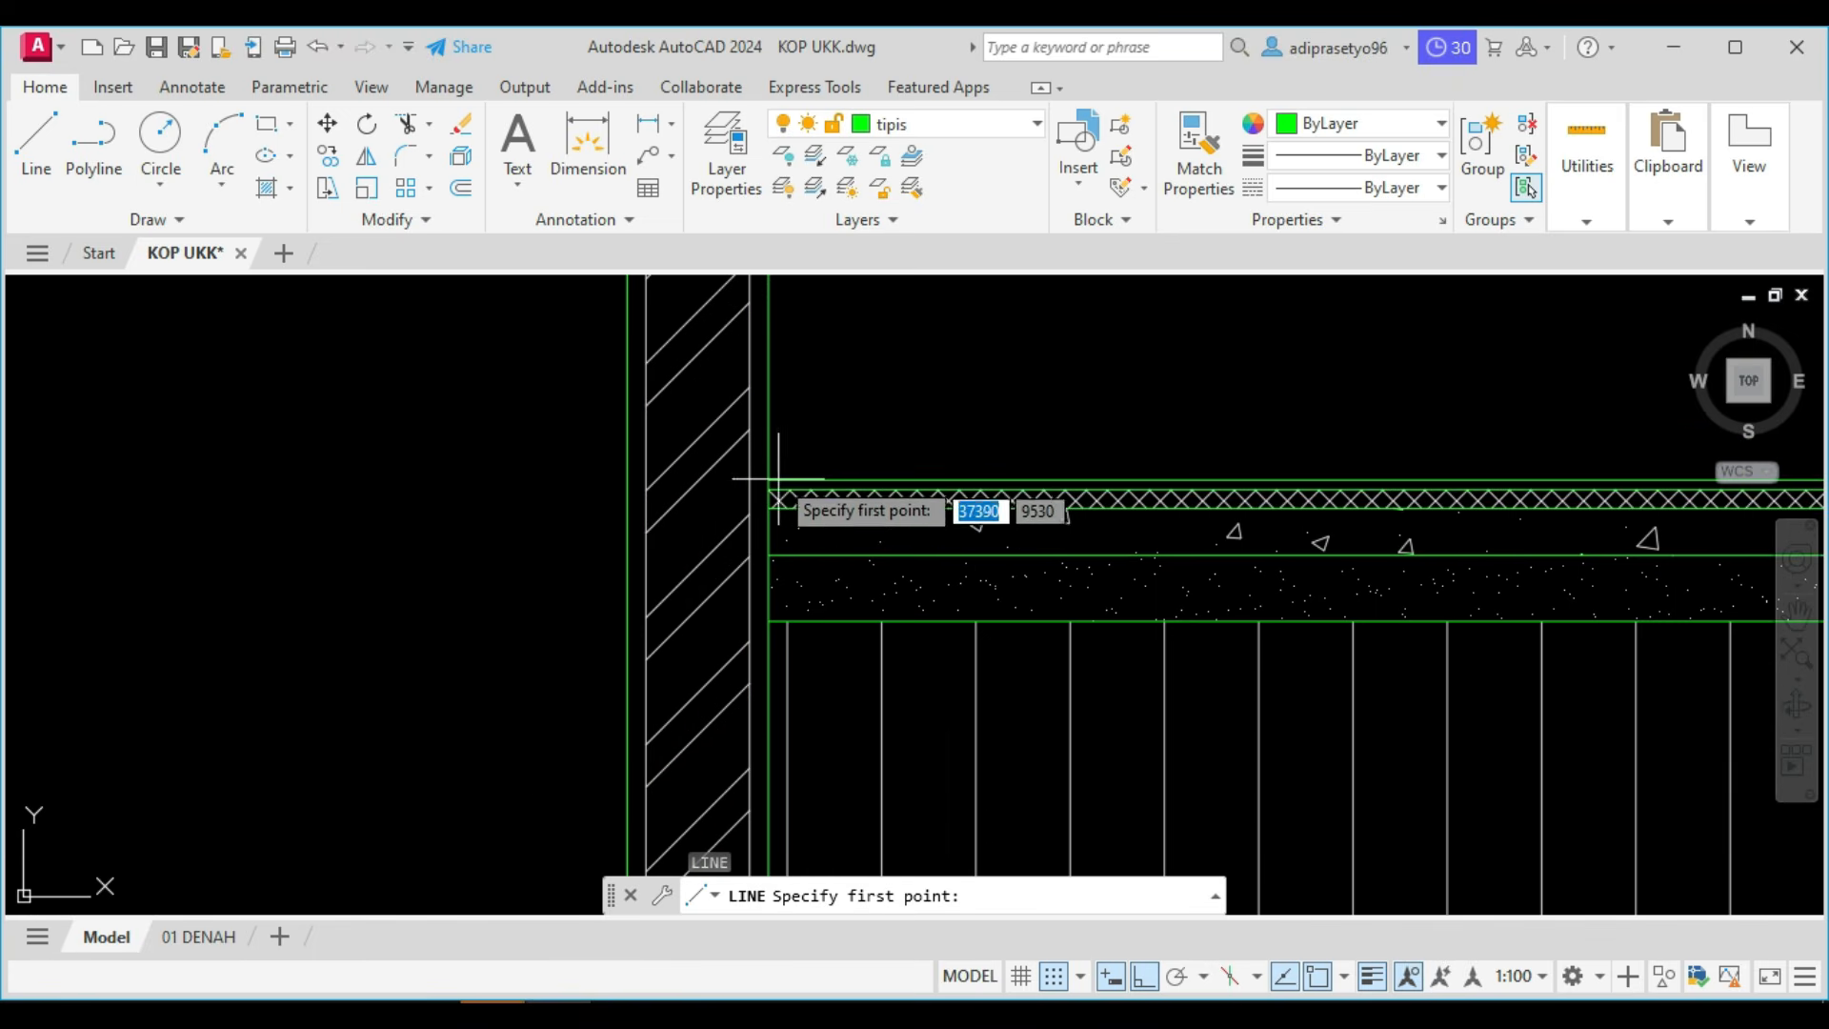
scroll(648, 533, down, 3)
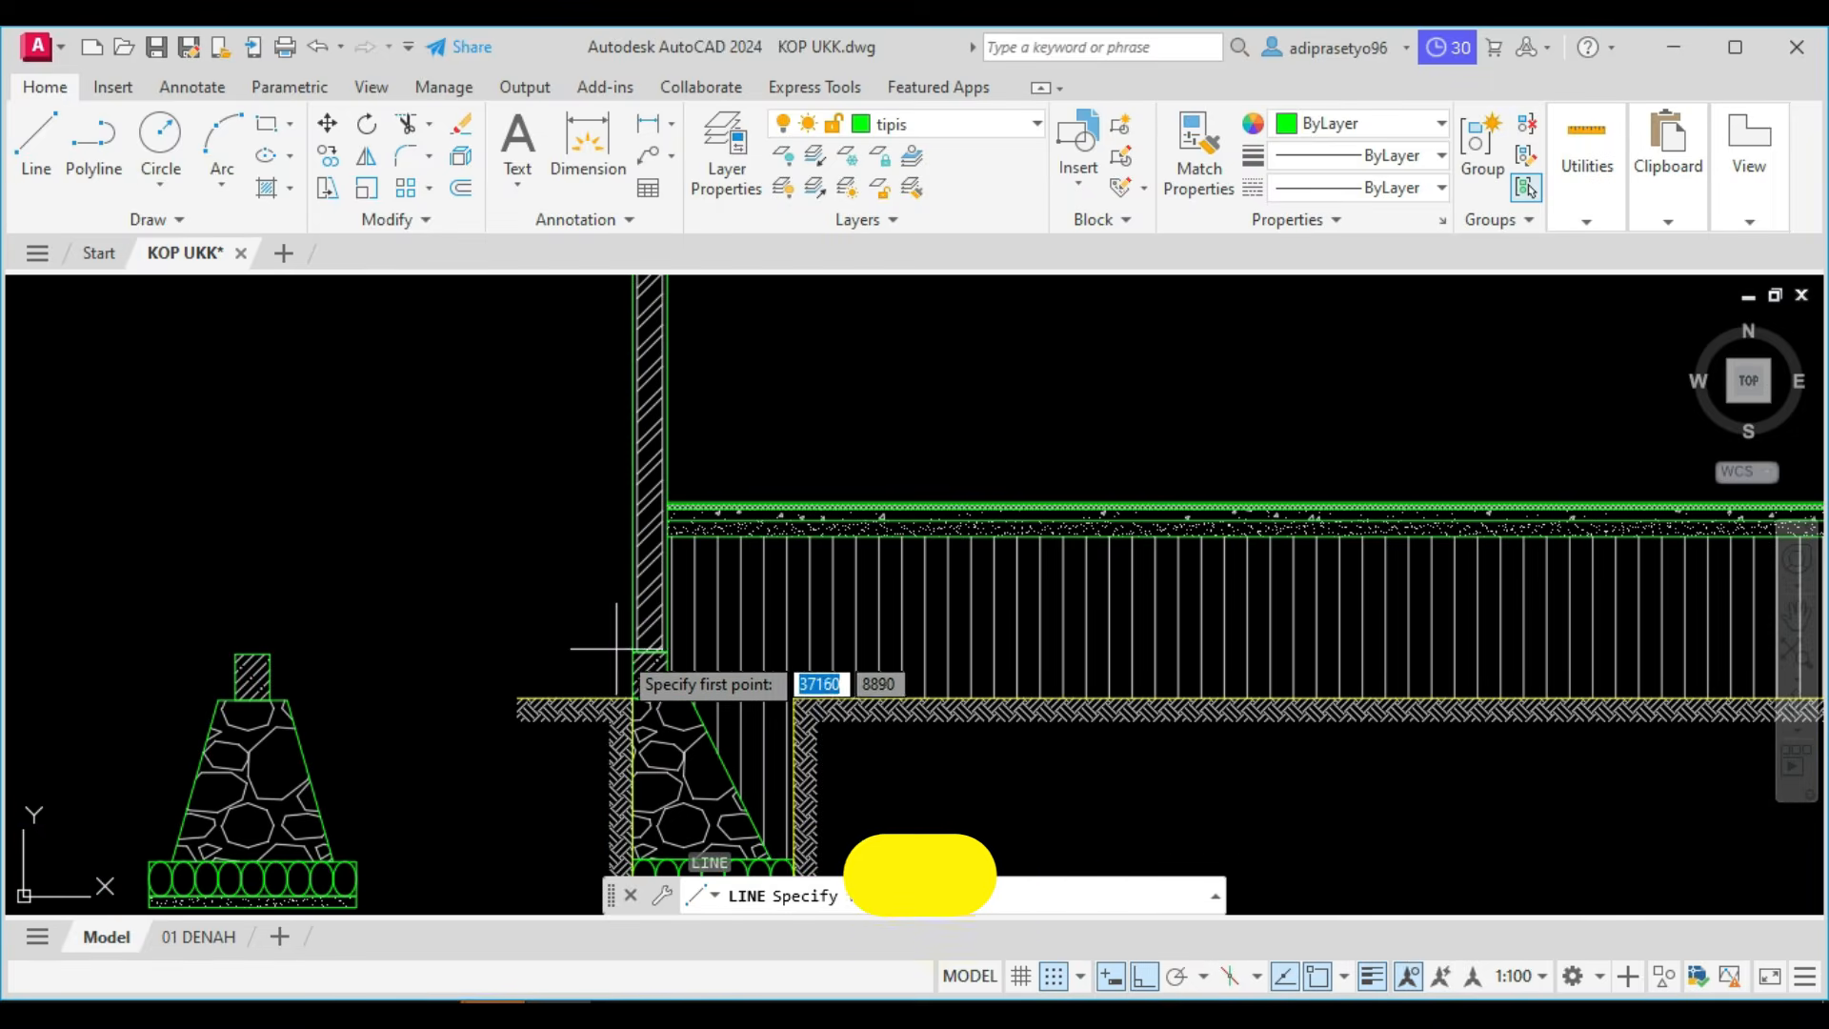
click(630, 655)
scroll(624, 667, down, 8)
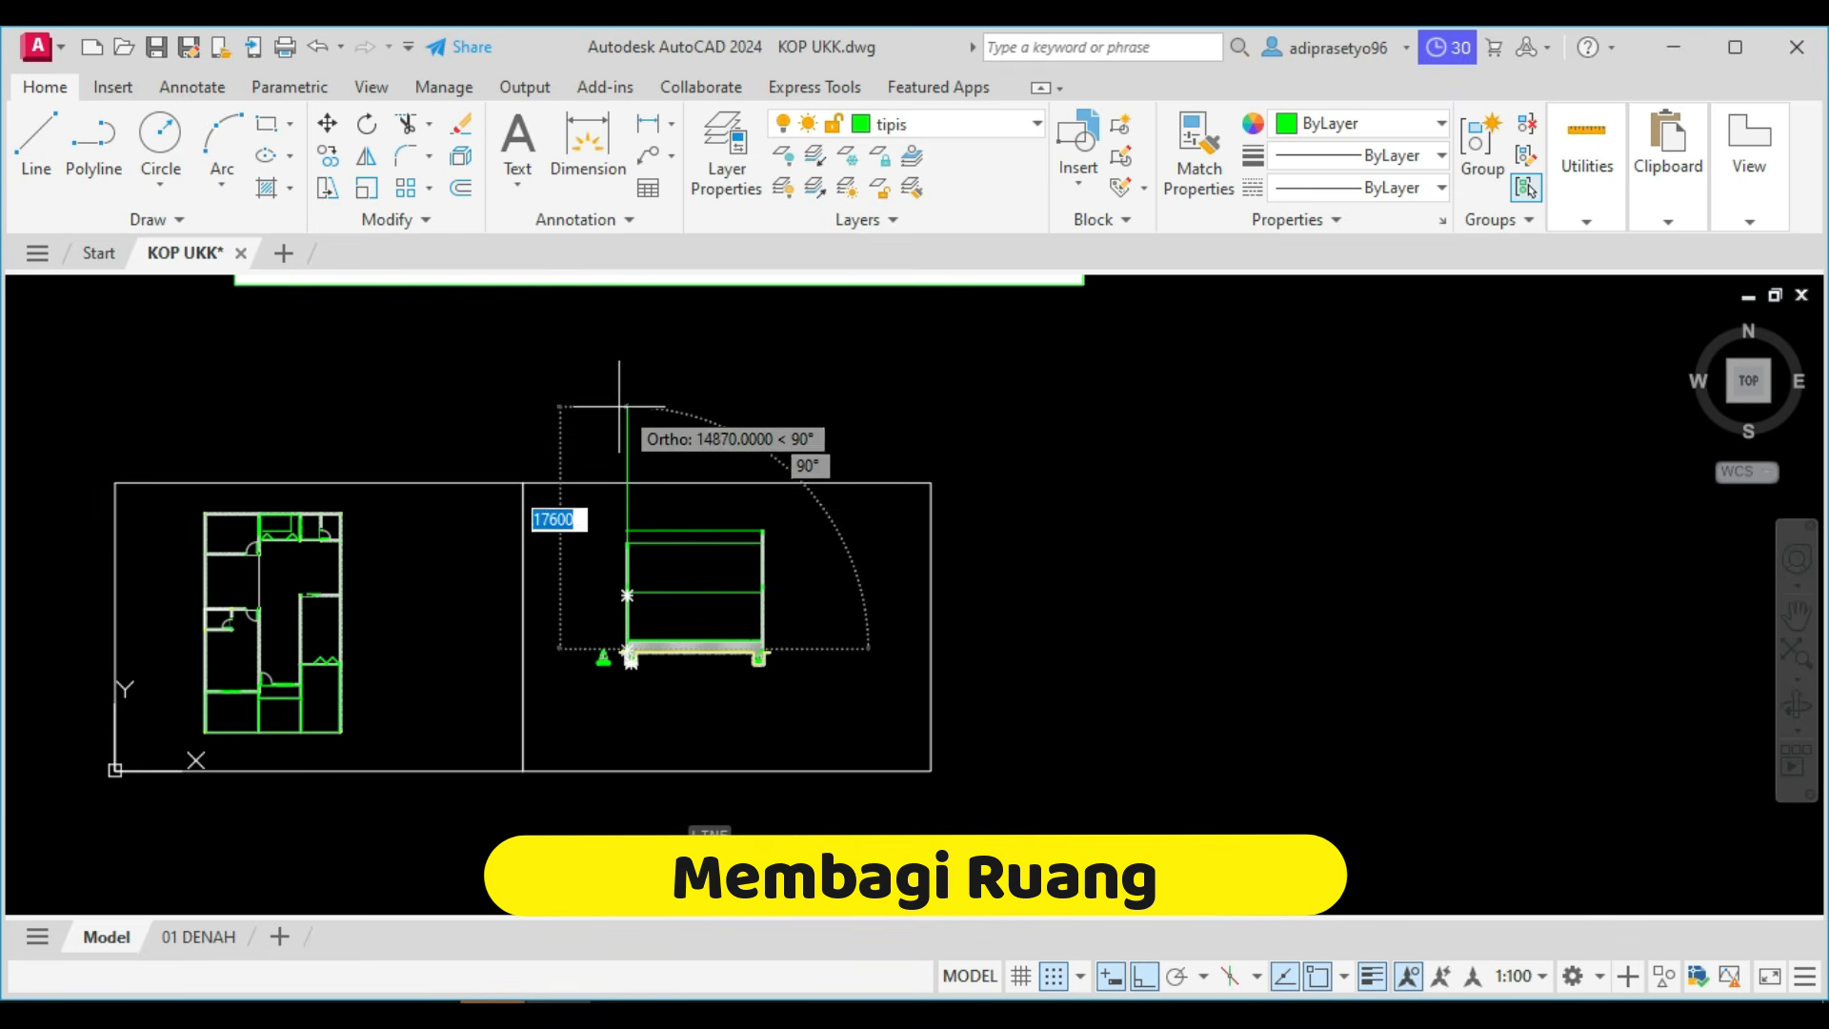
click(624, 362)
key(Escape)
Copy the vertical line horizontally toward the right wall at distances of 3000, 6000 and 10000.
click(663, 429)
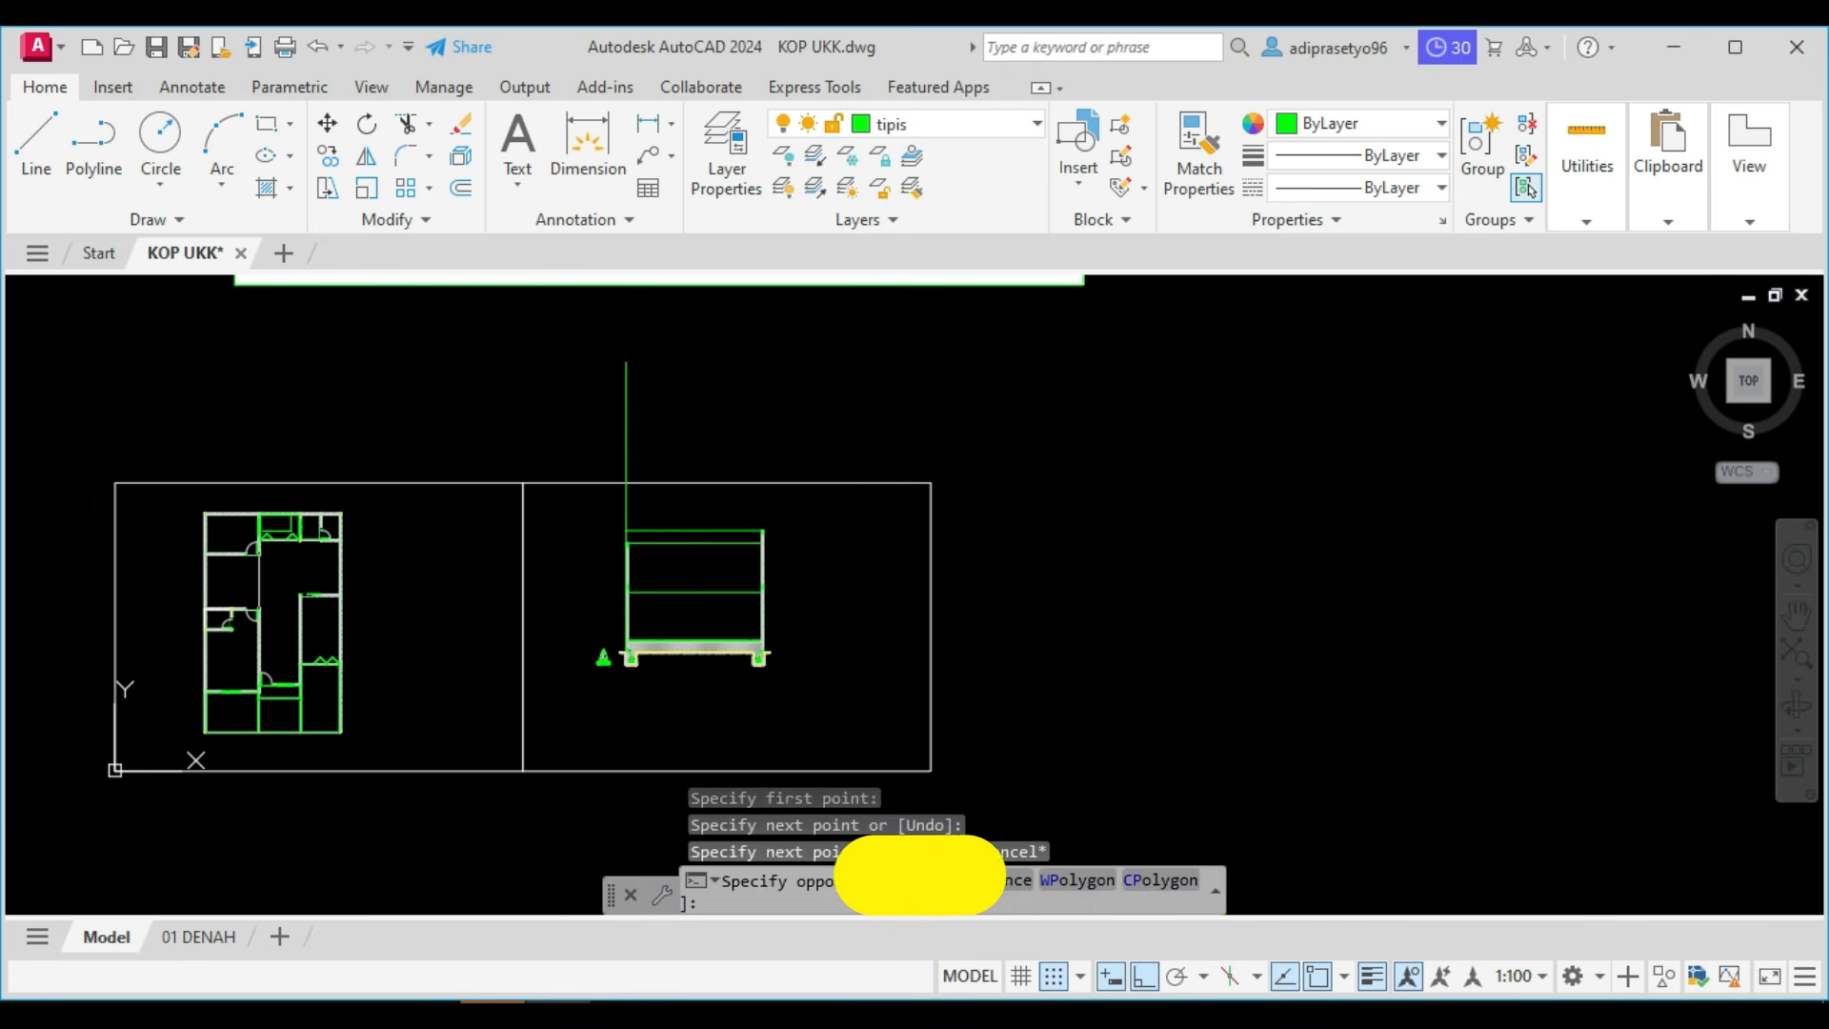
click(562, 391)
text(co)
key(Return)
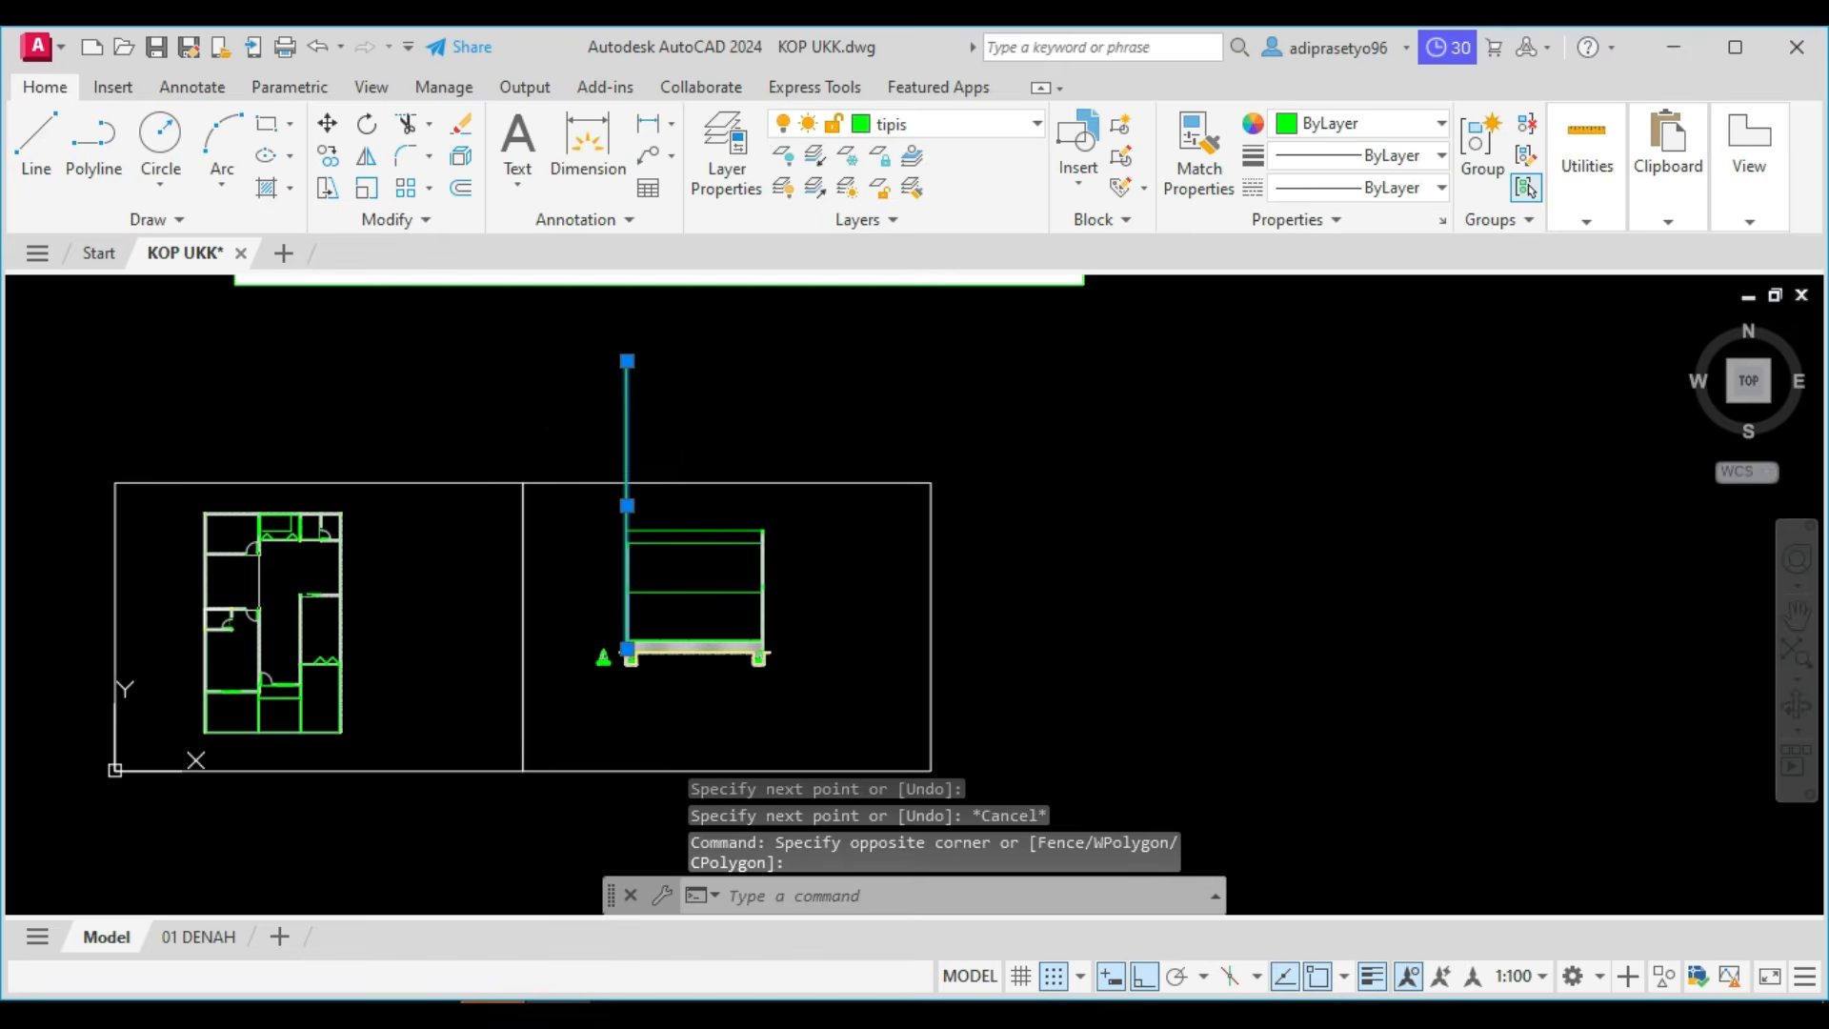
click(840, 385)
text(3000)
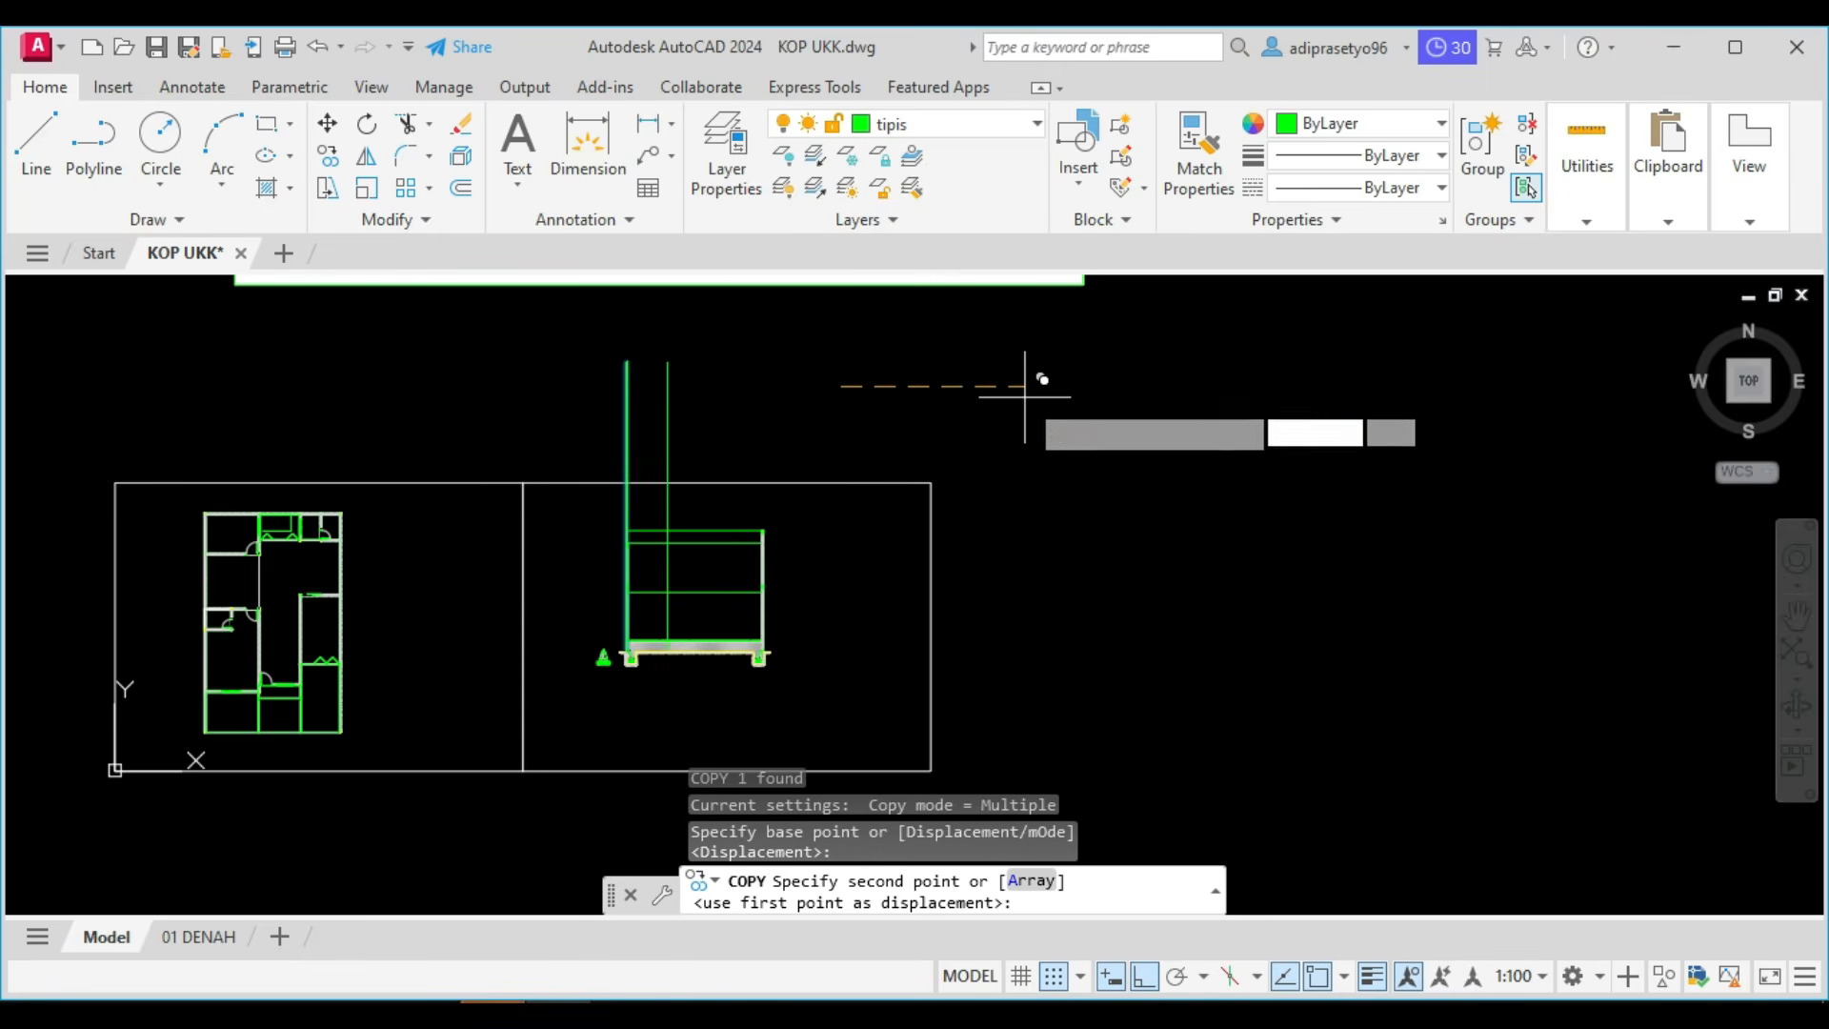
key(Return)
text(6000)
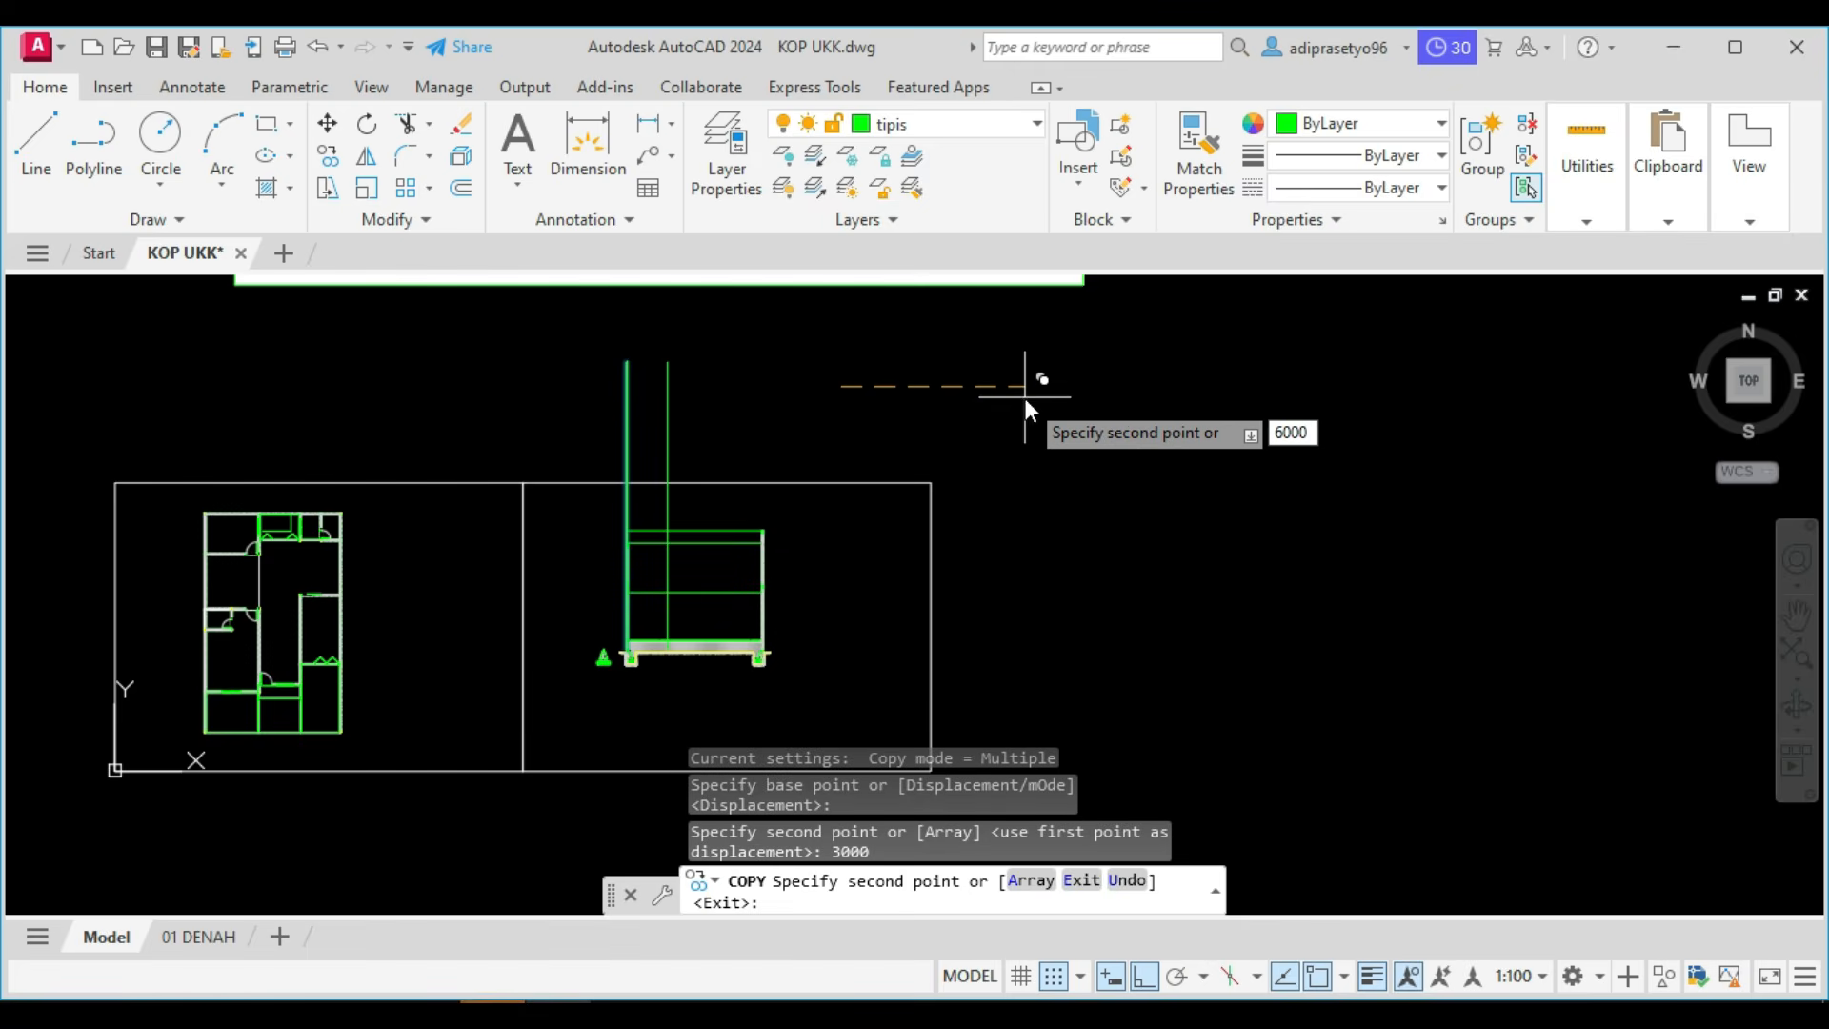
key(Return)
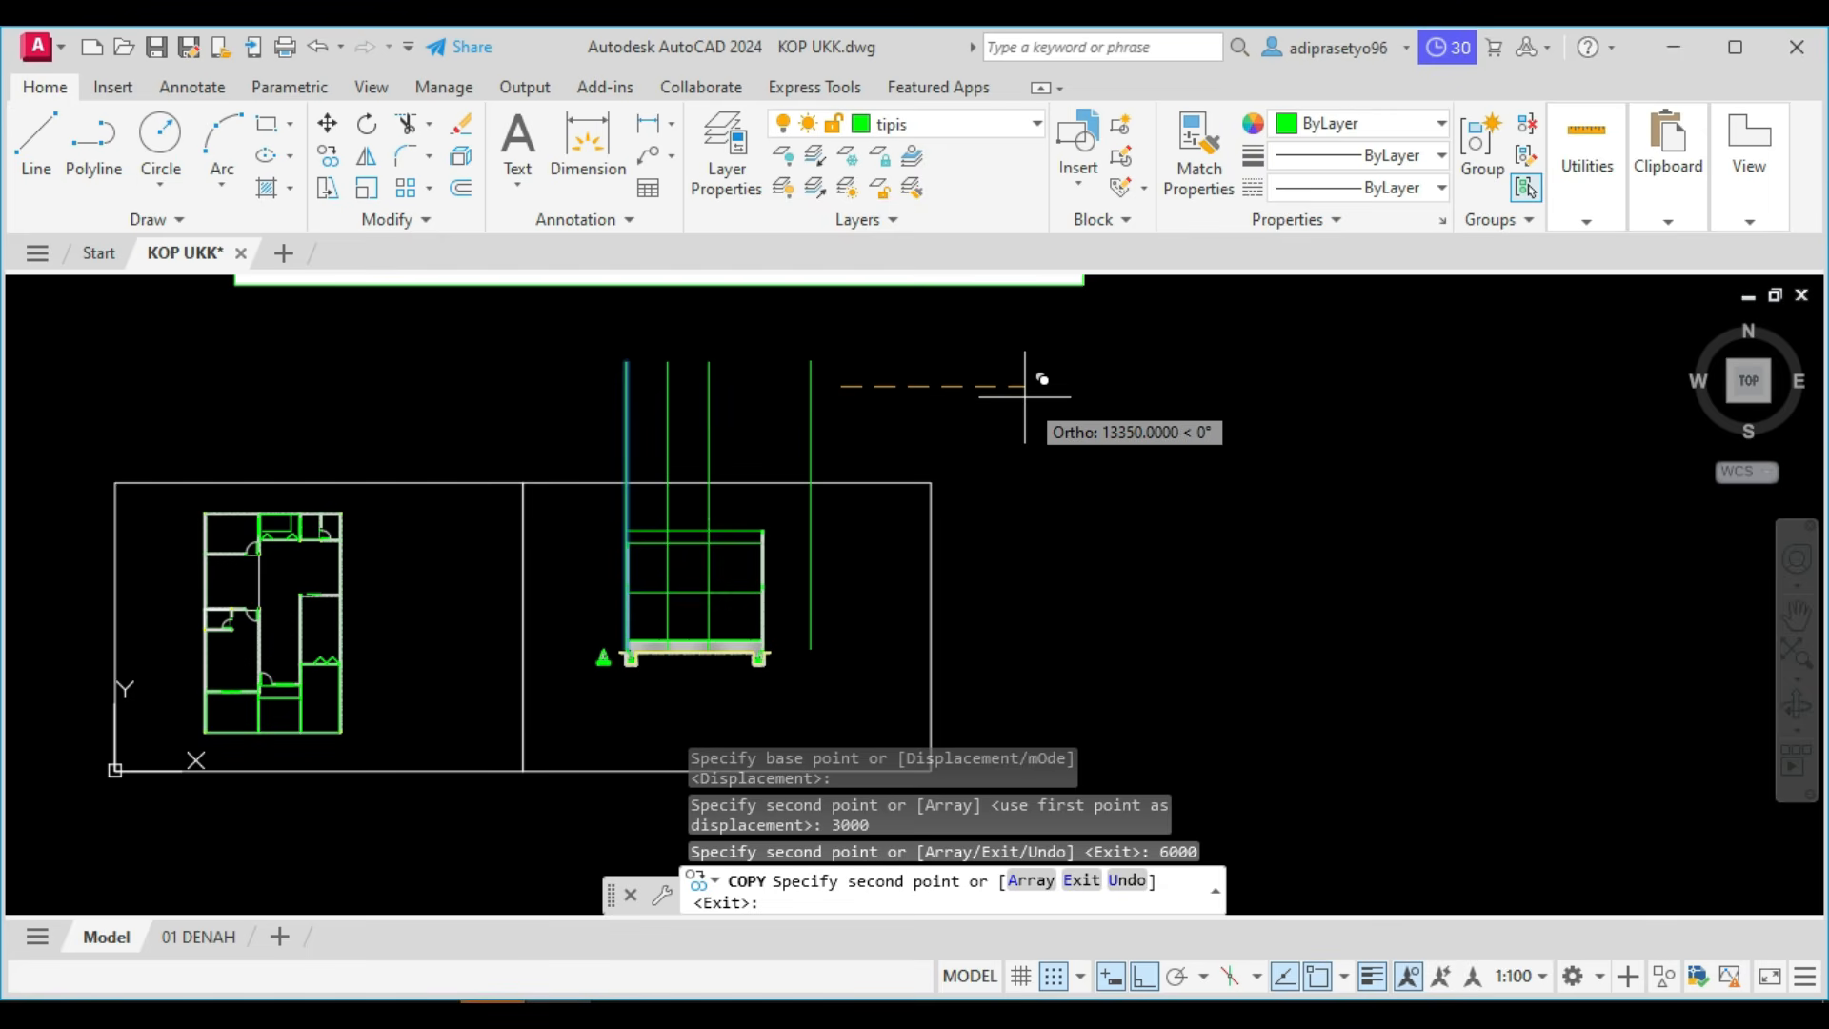
text(4)
key(BackSpace)
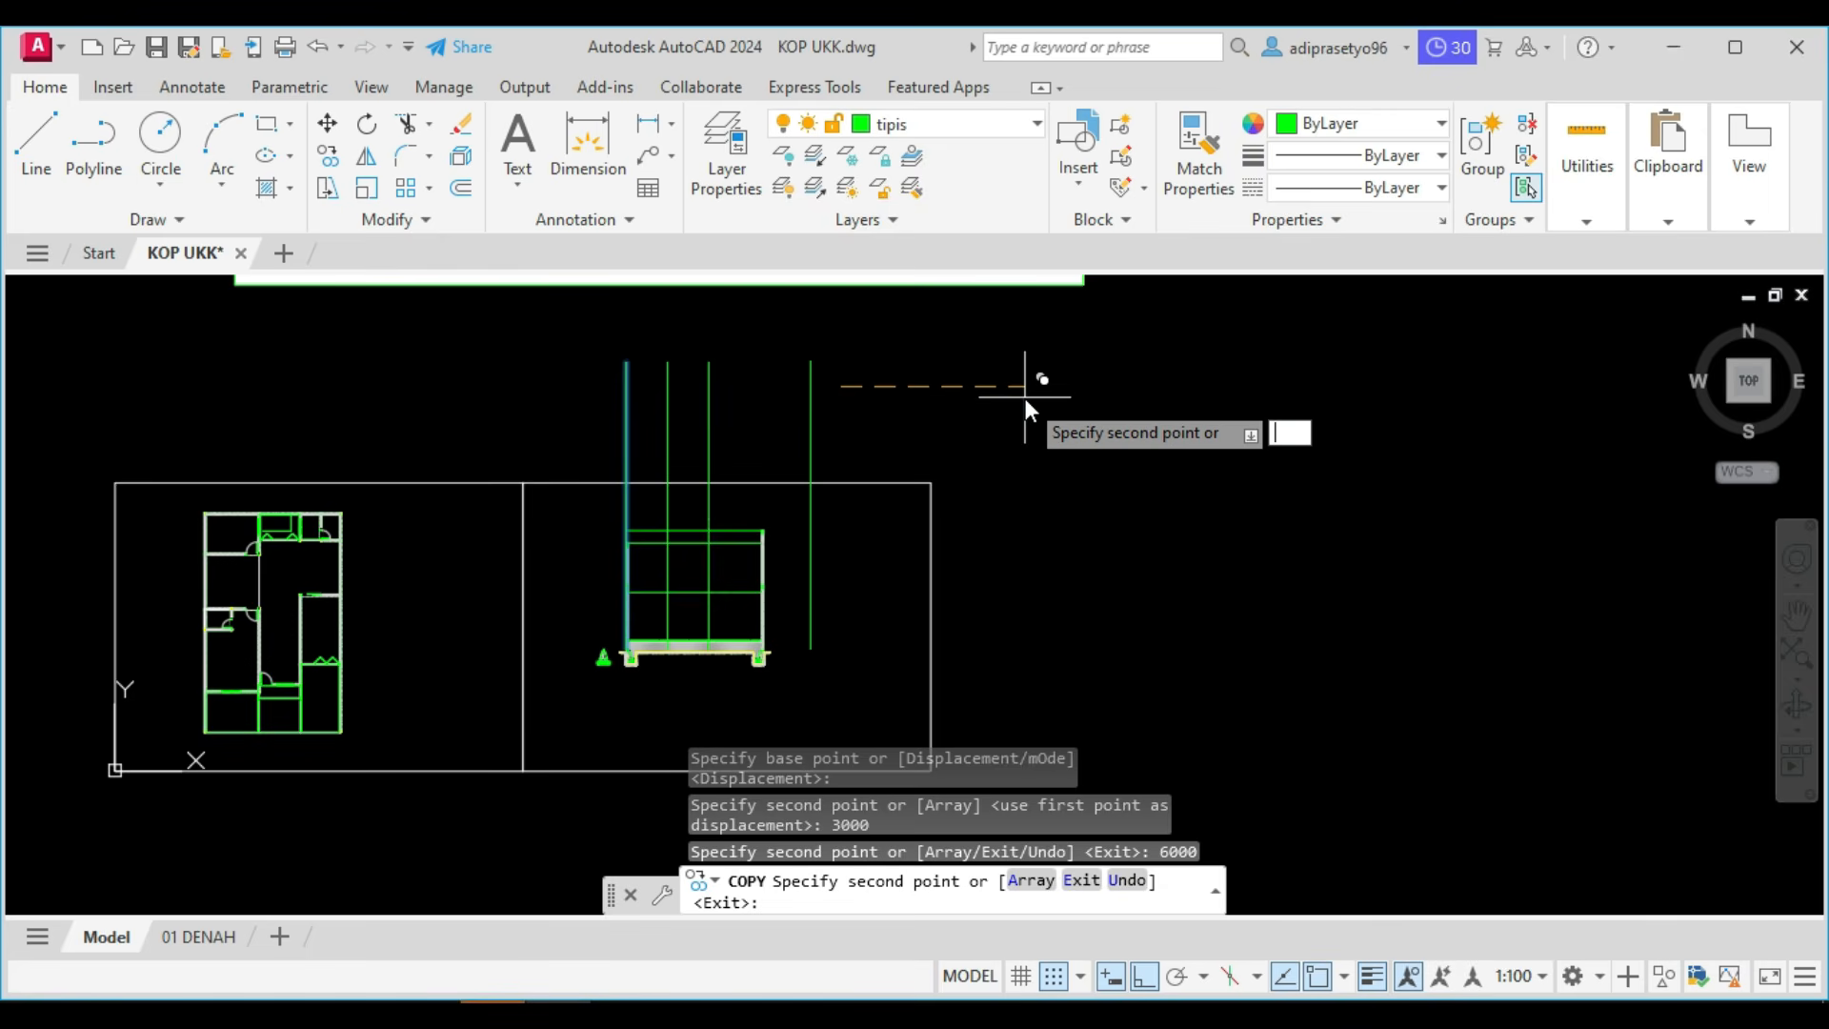
text(10000)
key(Return)
key(Escape)
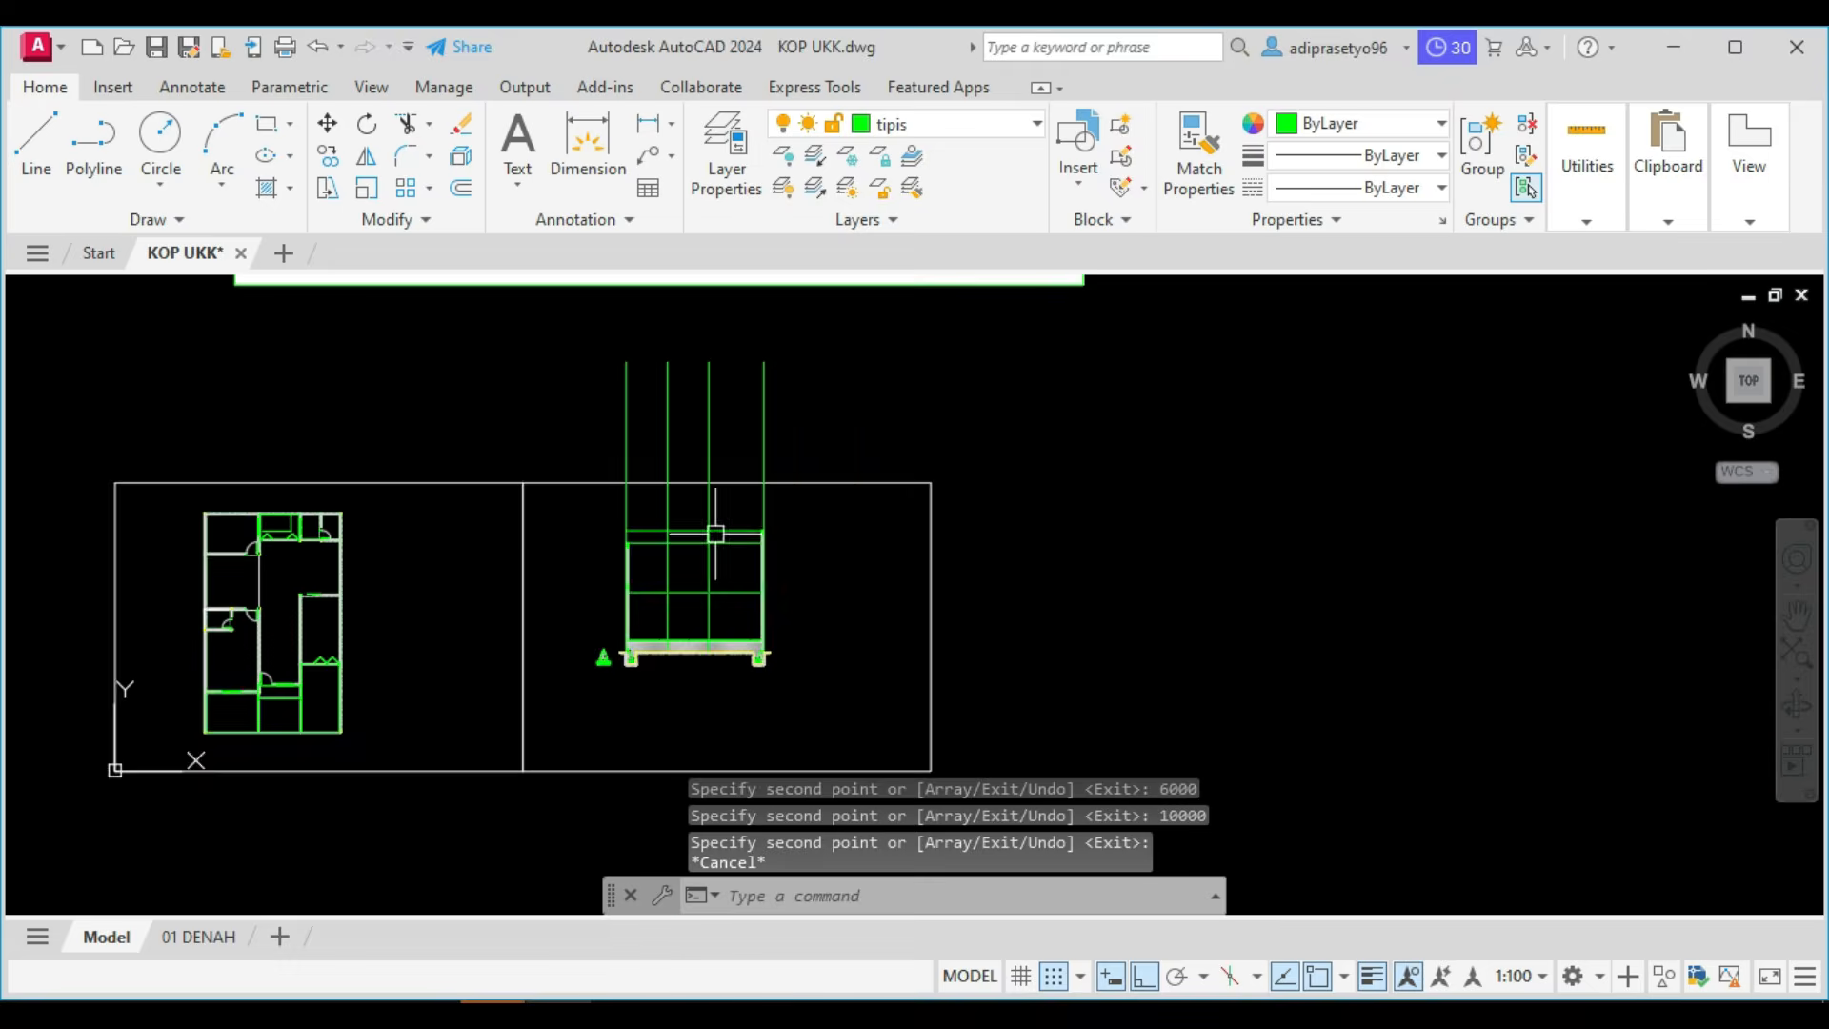
Examine where the copied vertical lines meet the right wall, the floor and the roof-level lines.
scroll(718, 533, up, 5)
scroll(900, 486, up, 6)
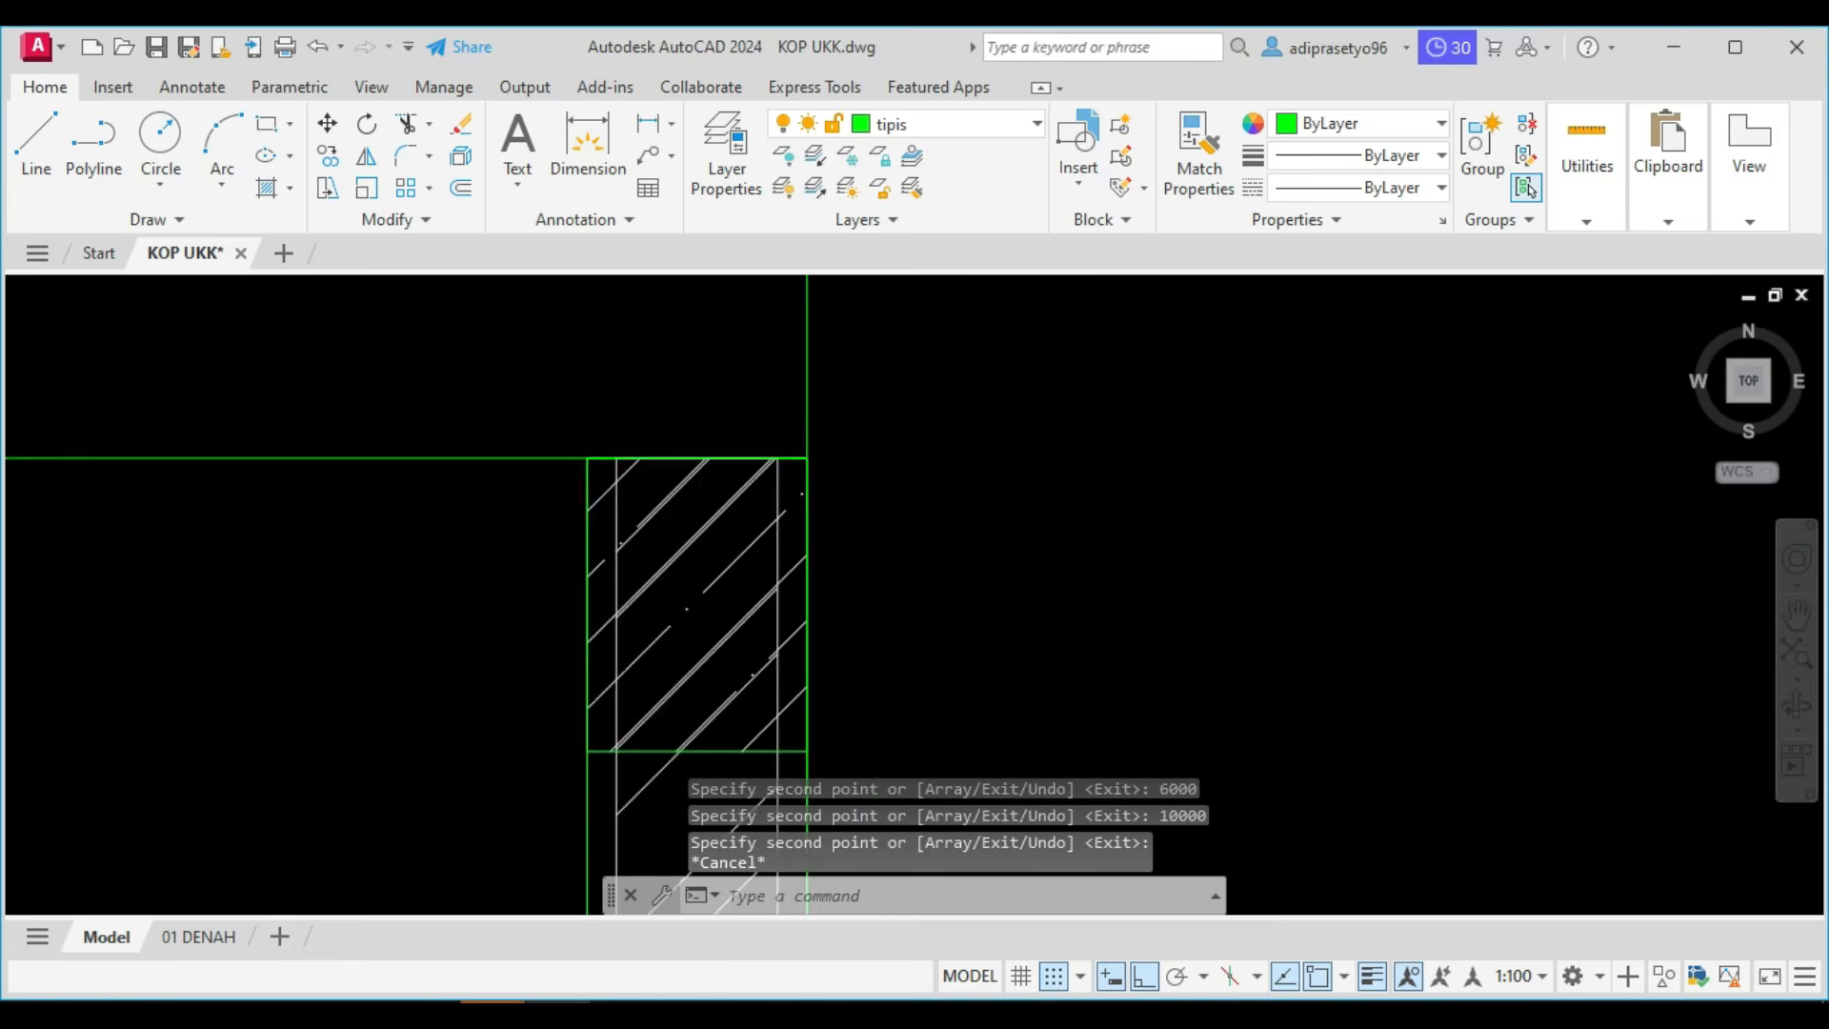
scroll(886, 481, down, 9)
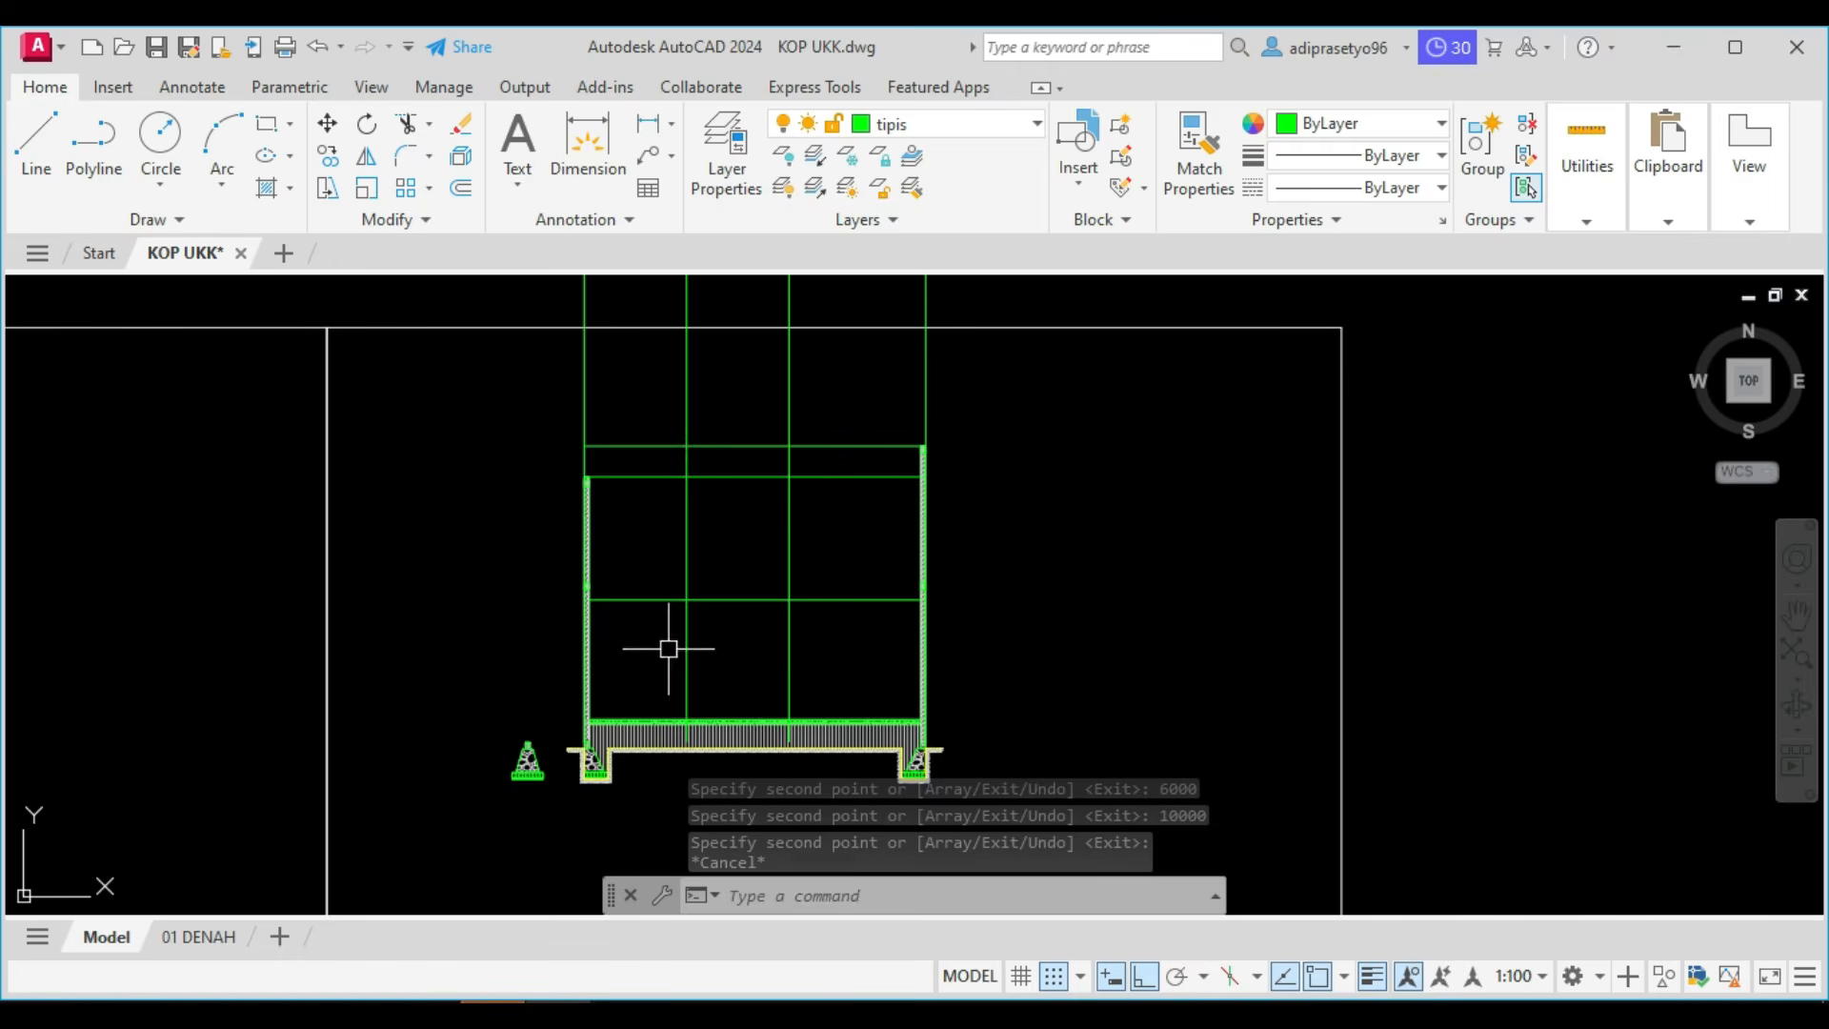
scroll(727, 610, up, 4)
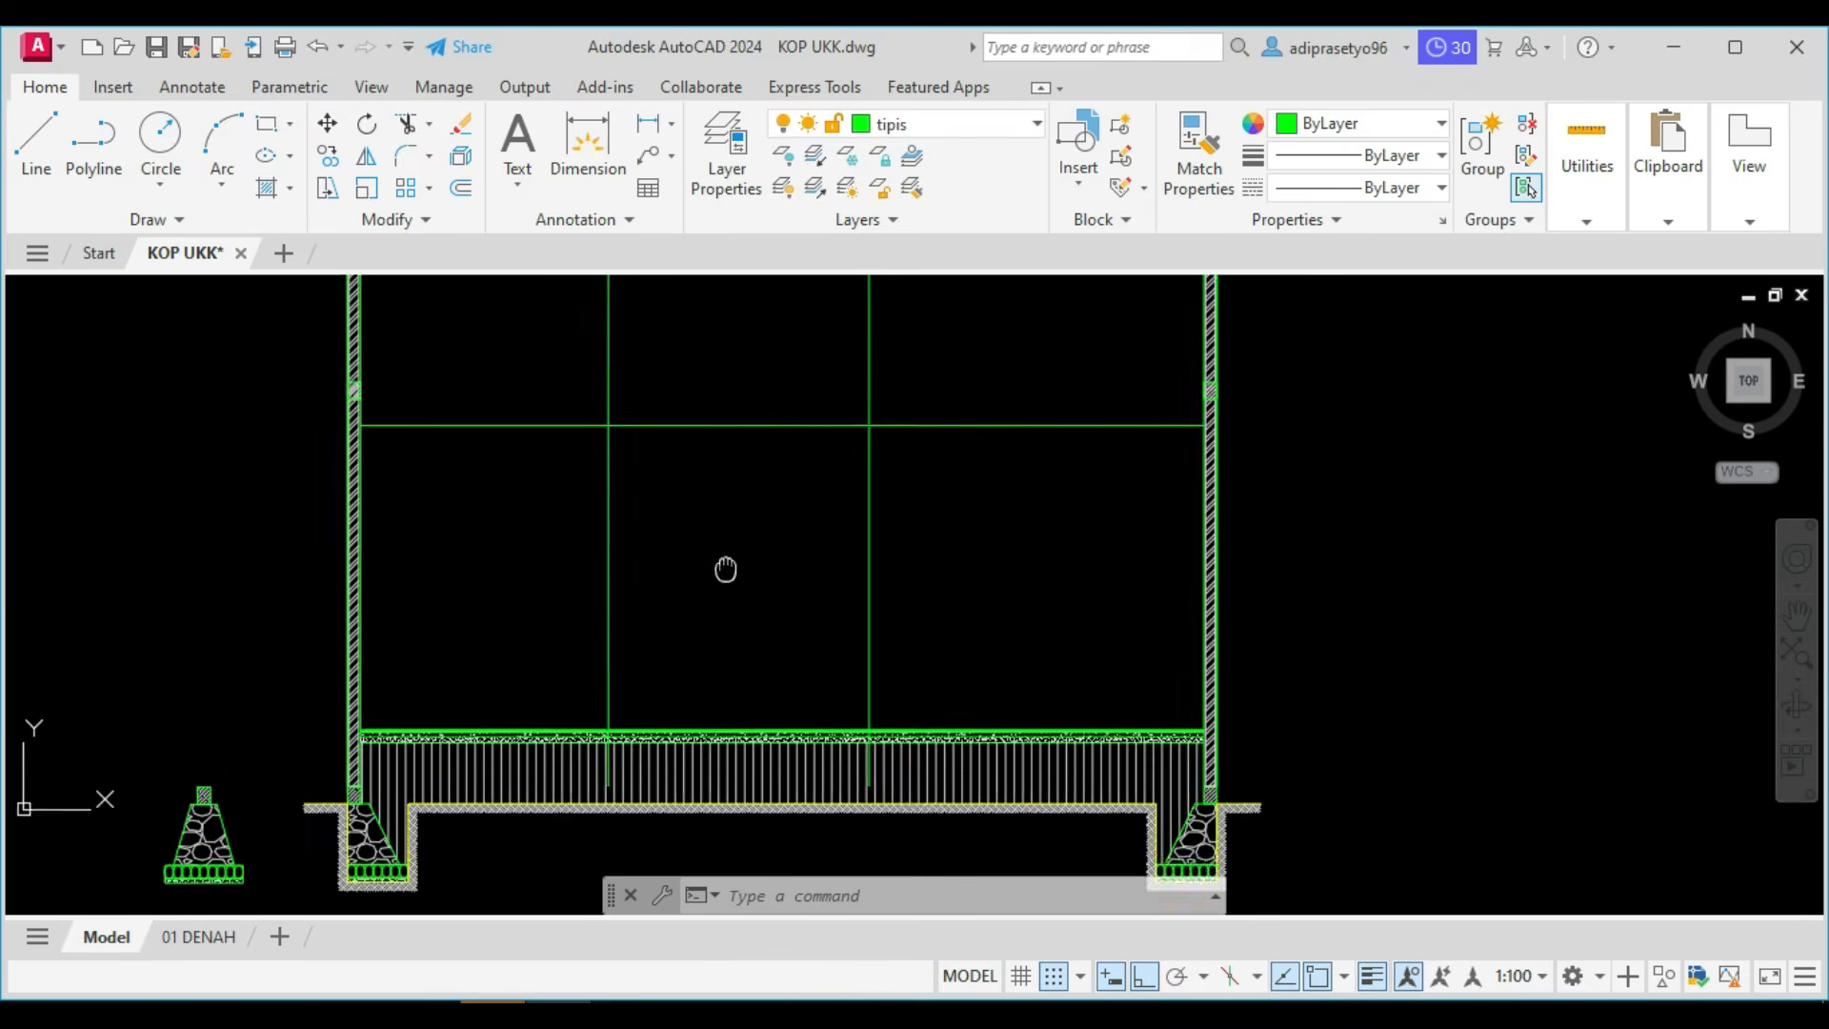
scroll(717, 717, down, 4)
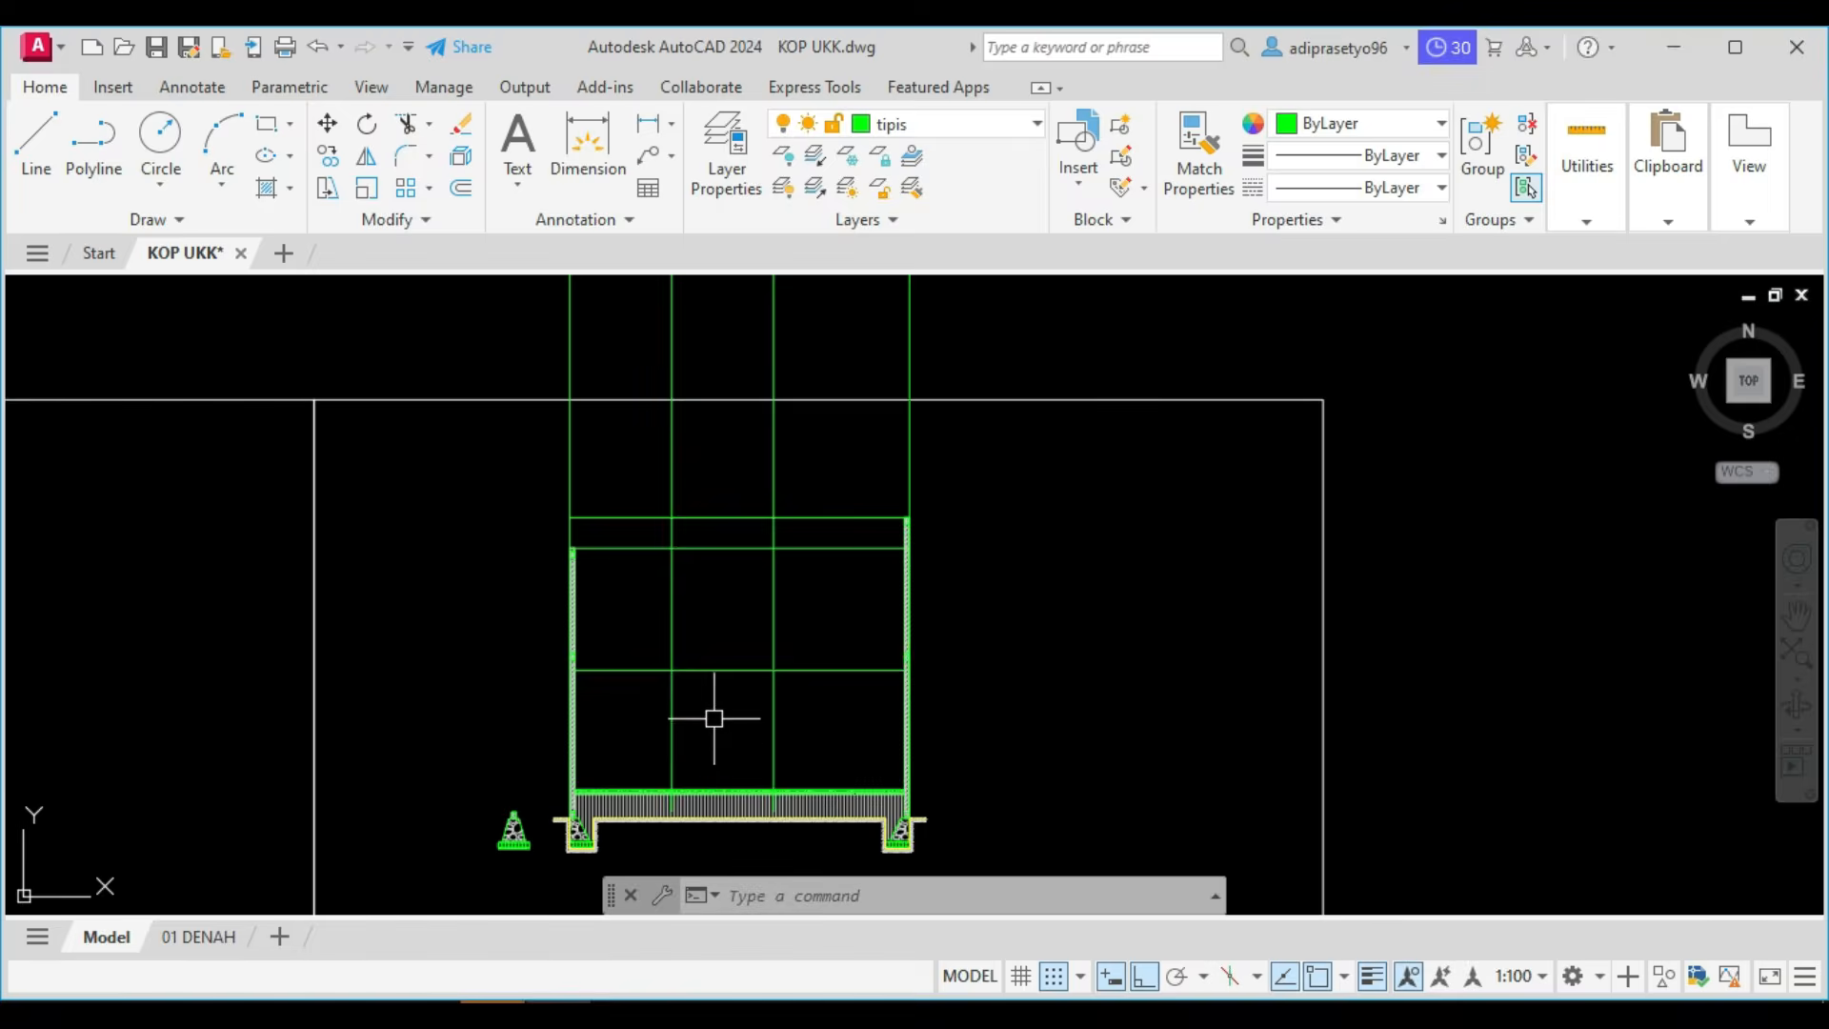
middle_drag(738, 690, 730, 715)
scroll(794, 607, up, 4)
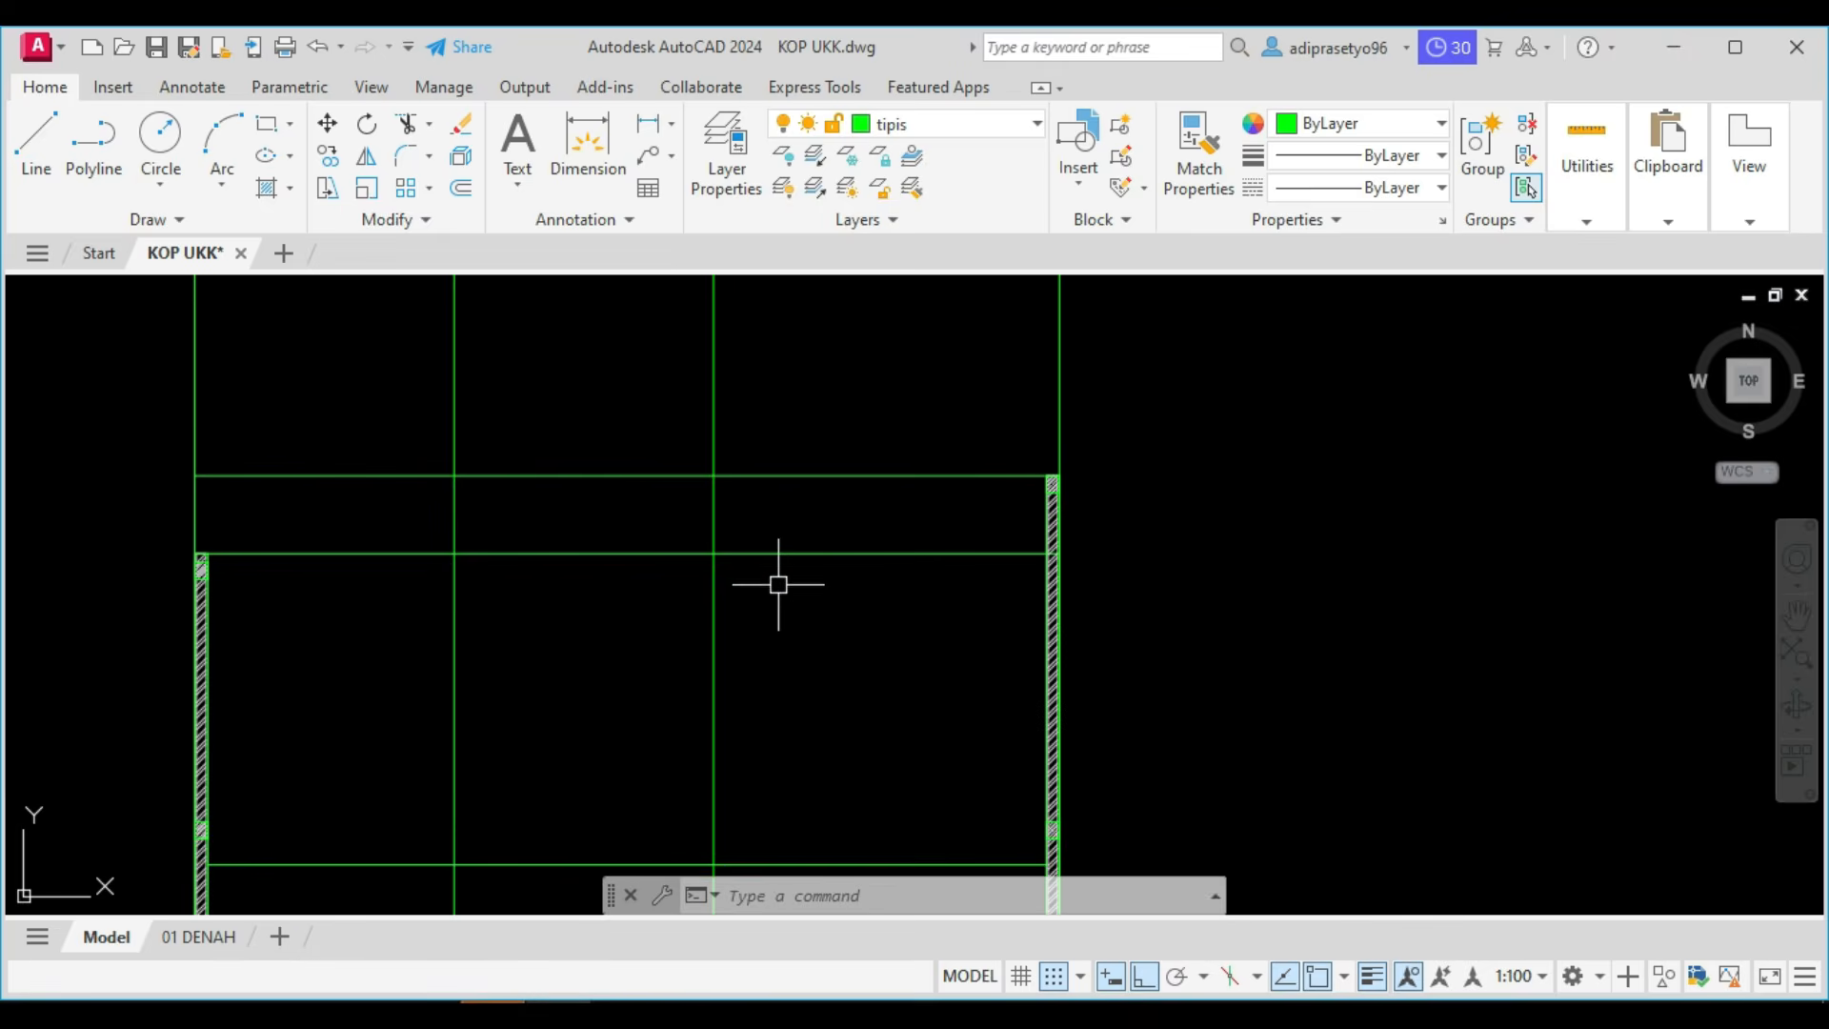
click(777, 557)
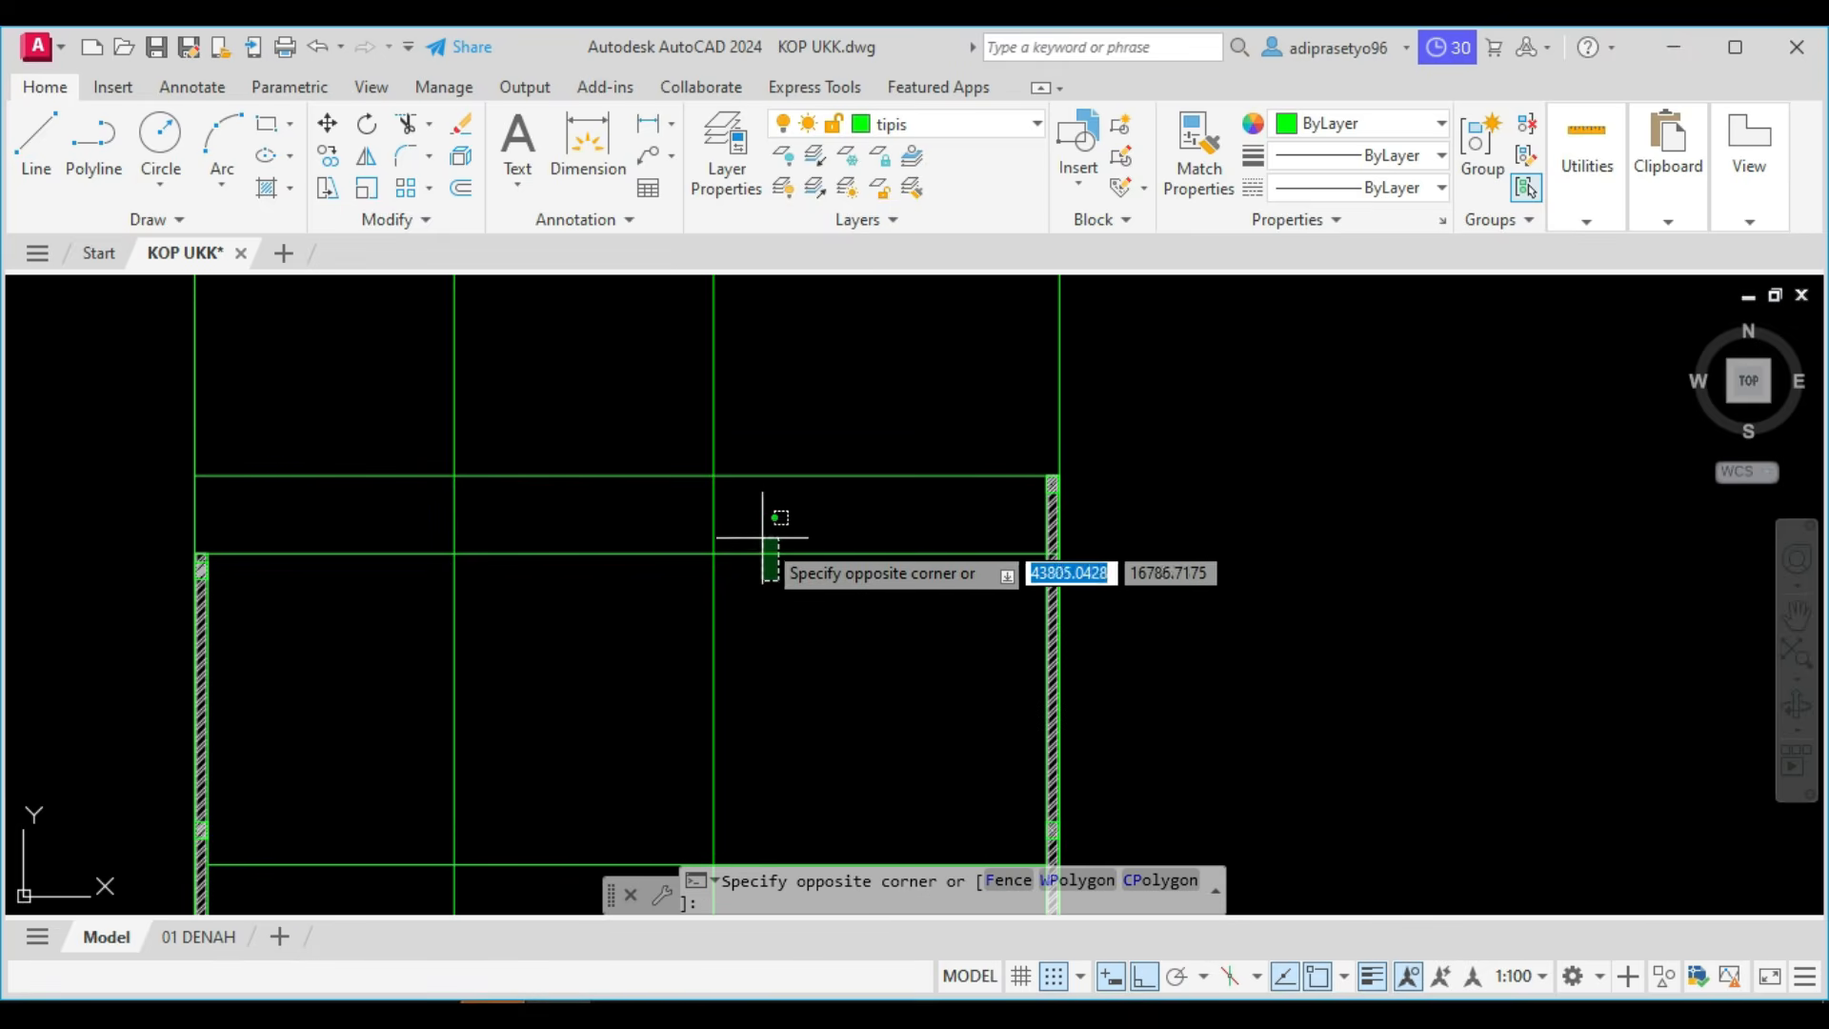
click(762, 627)
key(Escape)
Trim off the parts of all four vertical lines above the section's topmost horizontal line, using that line as the cutting edge.
click(753, 407)
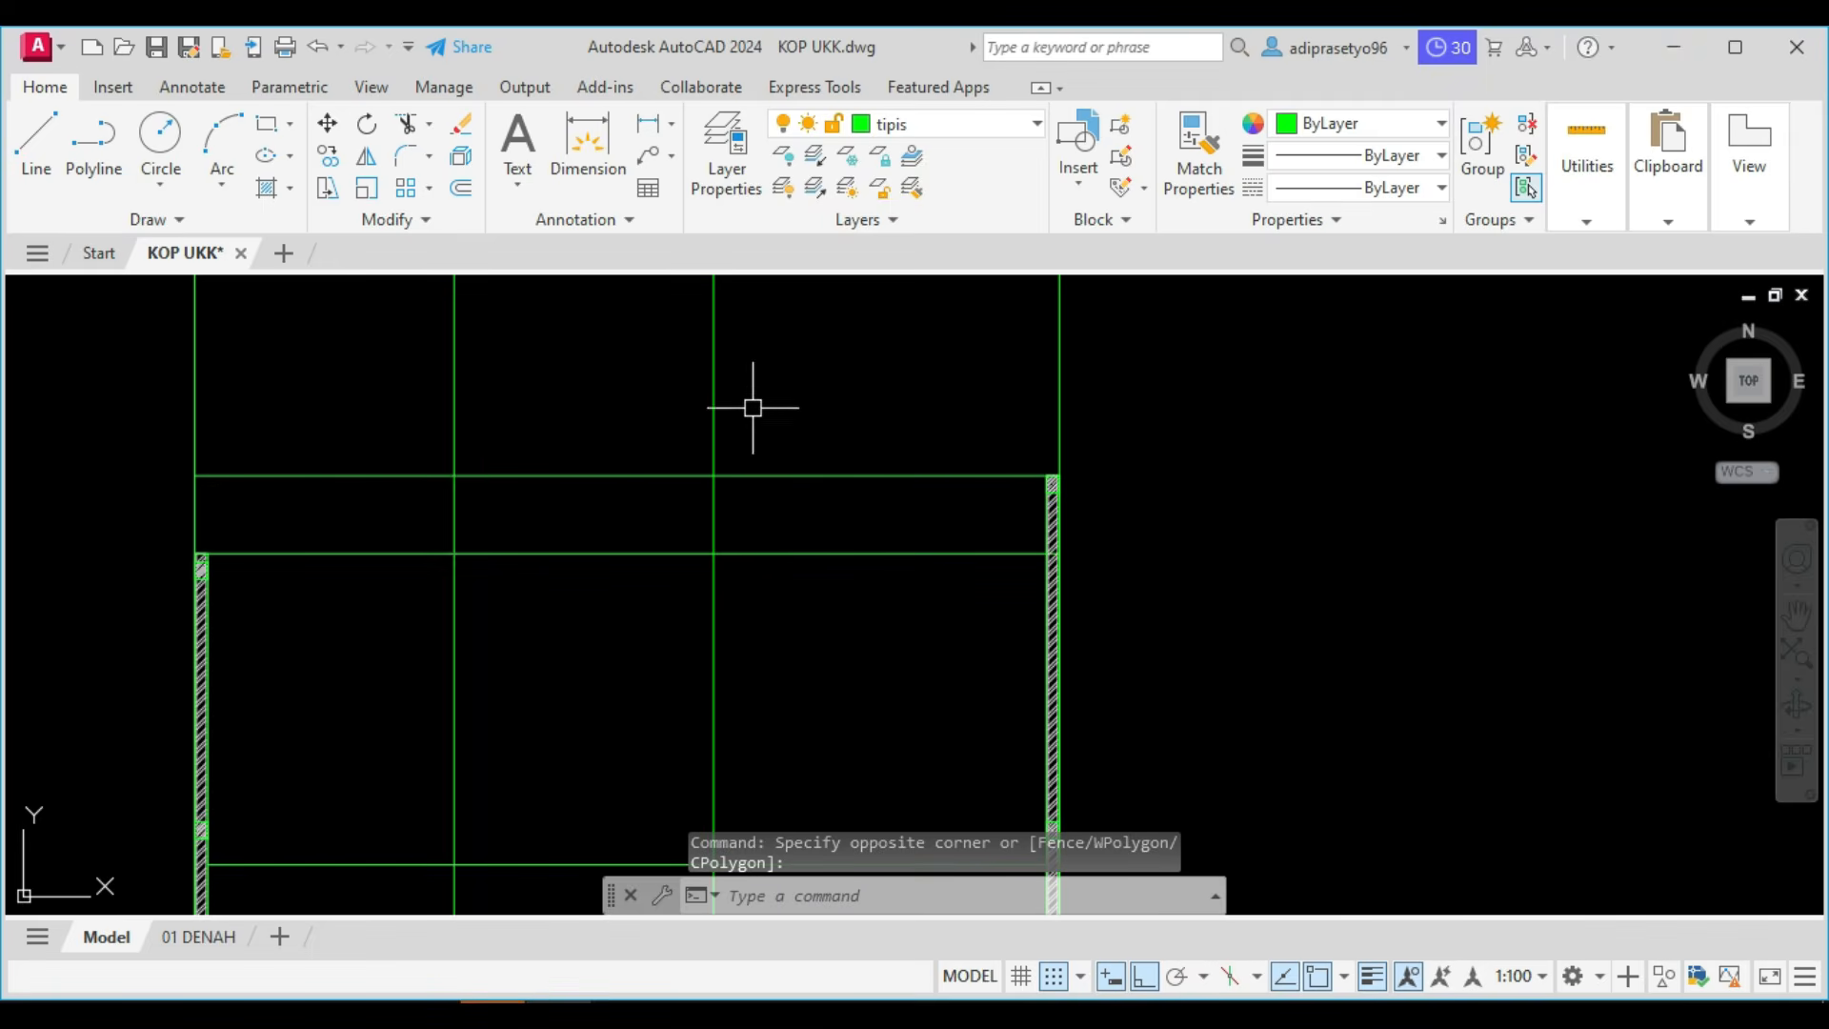
click(788, 518)
click(754, 423)
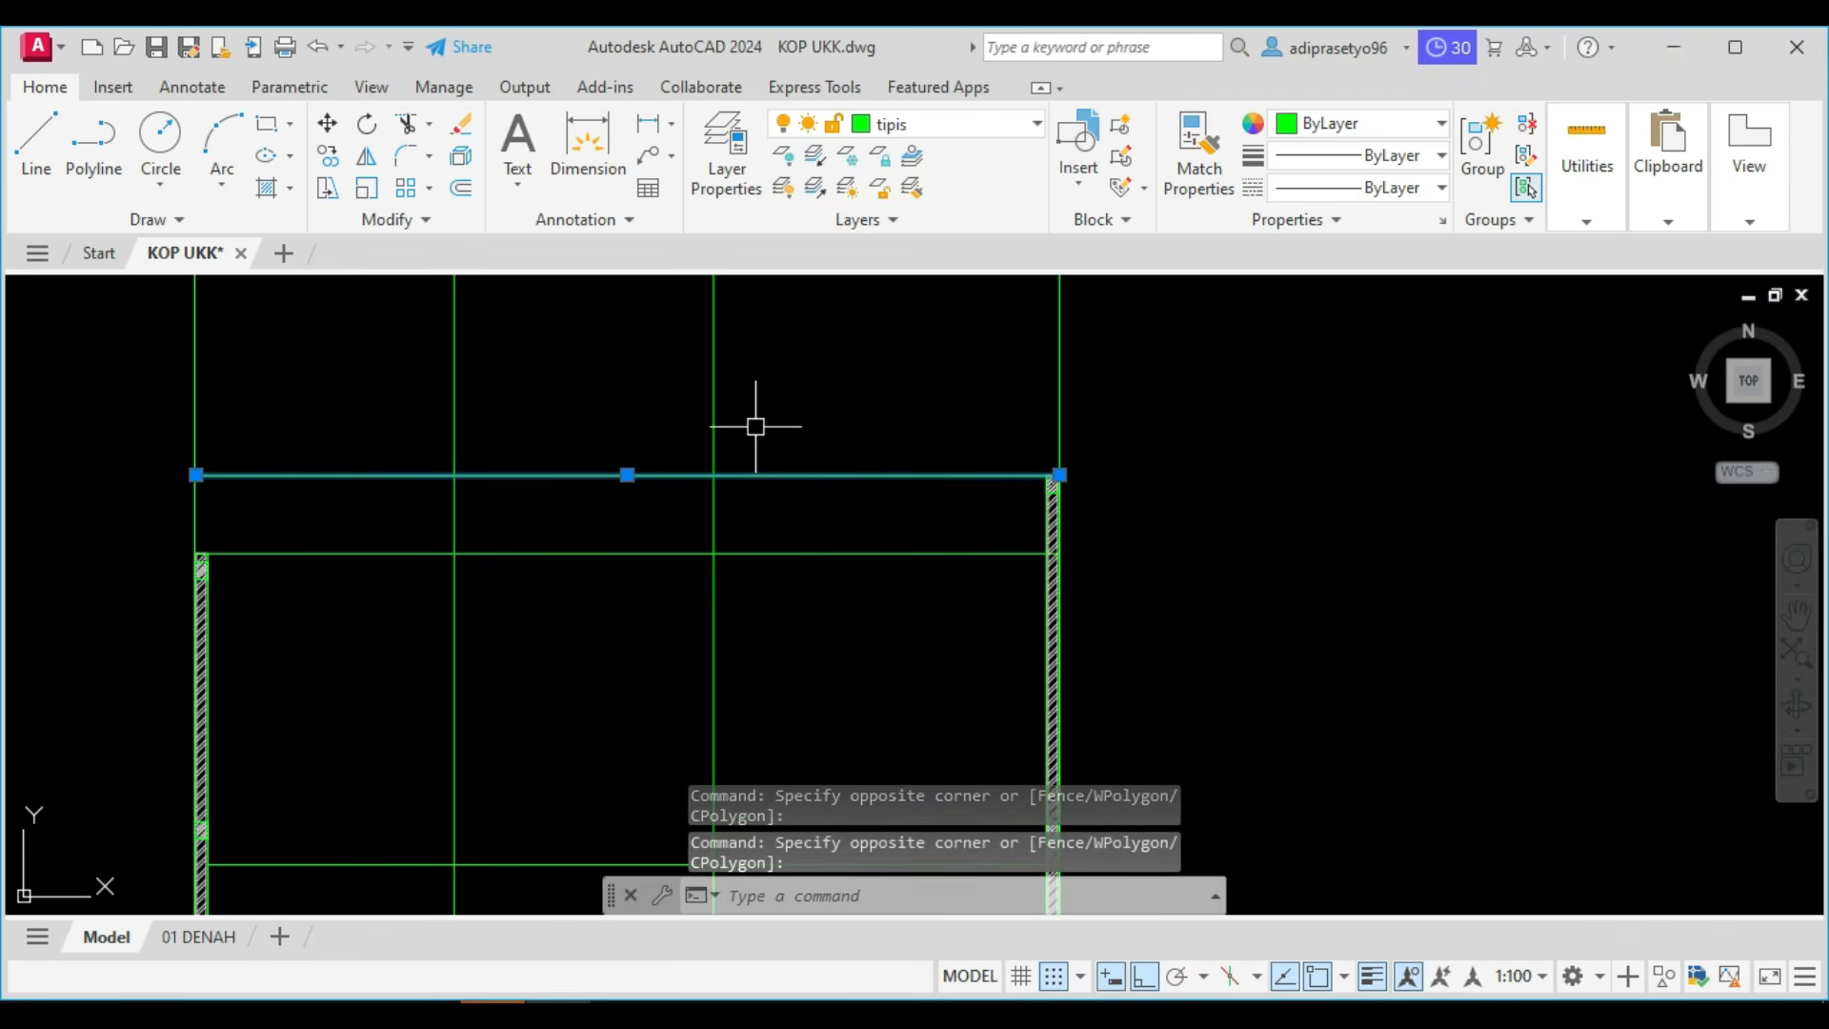
scroll(754, 443, down, 4)
key(Return)
scroll(764, 499, down, 4)
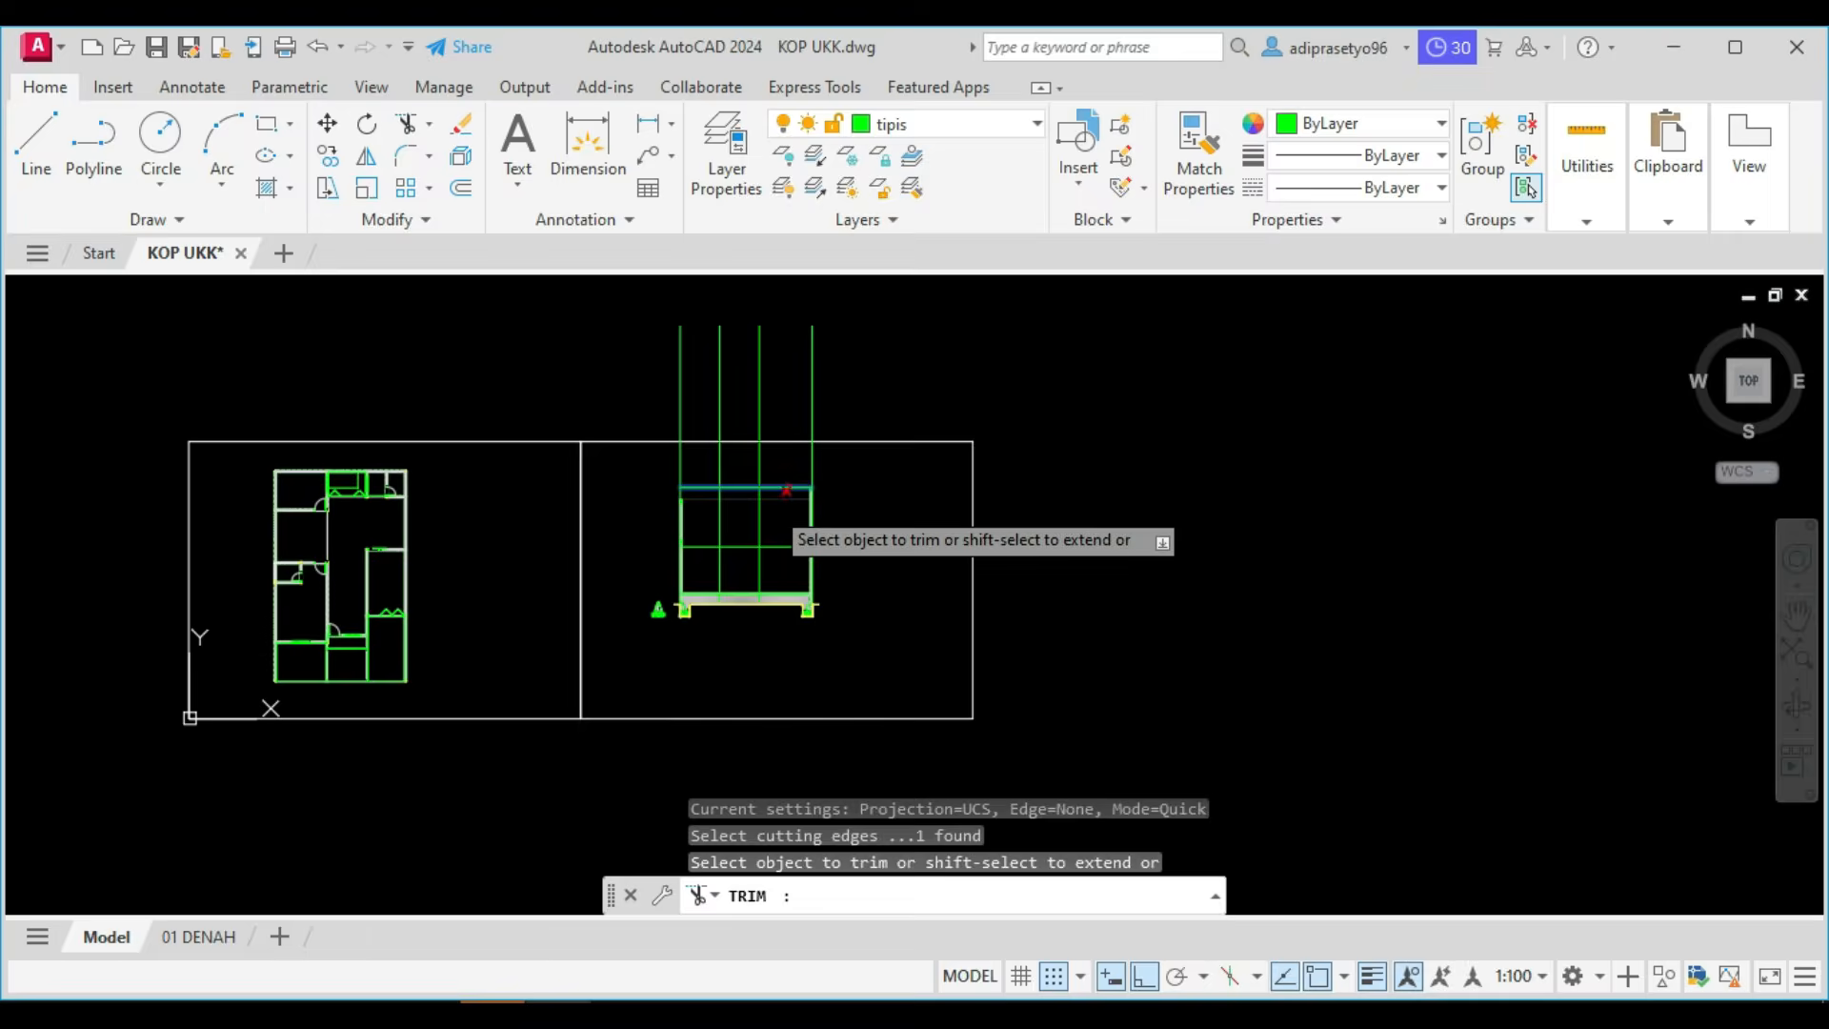
scroll(816, 470, up, 4)
click(830, 476)
click(429, 431)
key(Return)
key(Escape)
Try to stretch the lower end of the right interior dividing line up from the fill layer toward the floor.
scroll(390, 566, up, 2)
scroll(632, 667, up, 2)
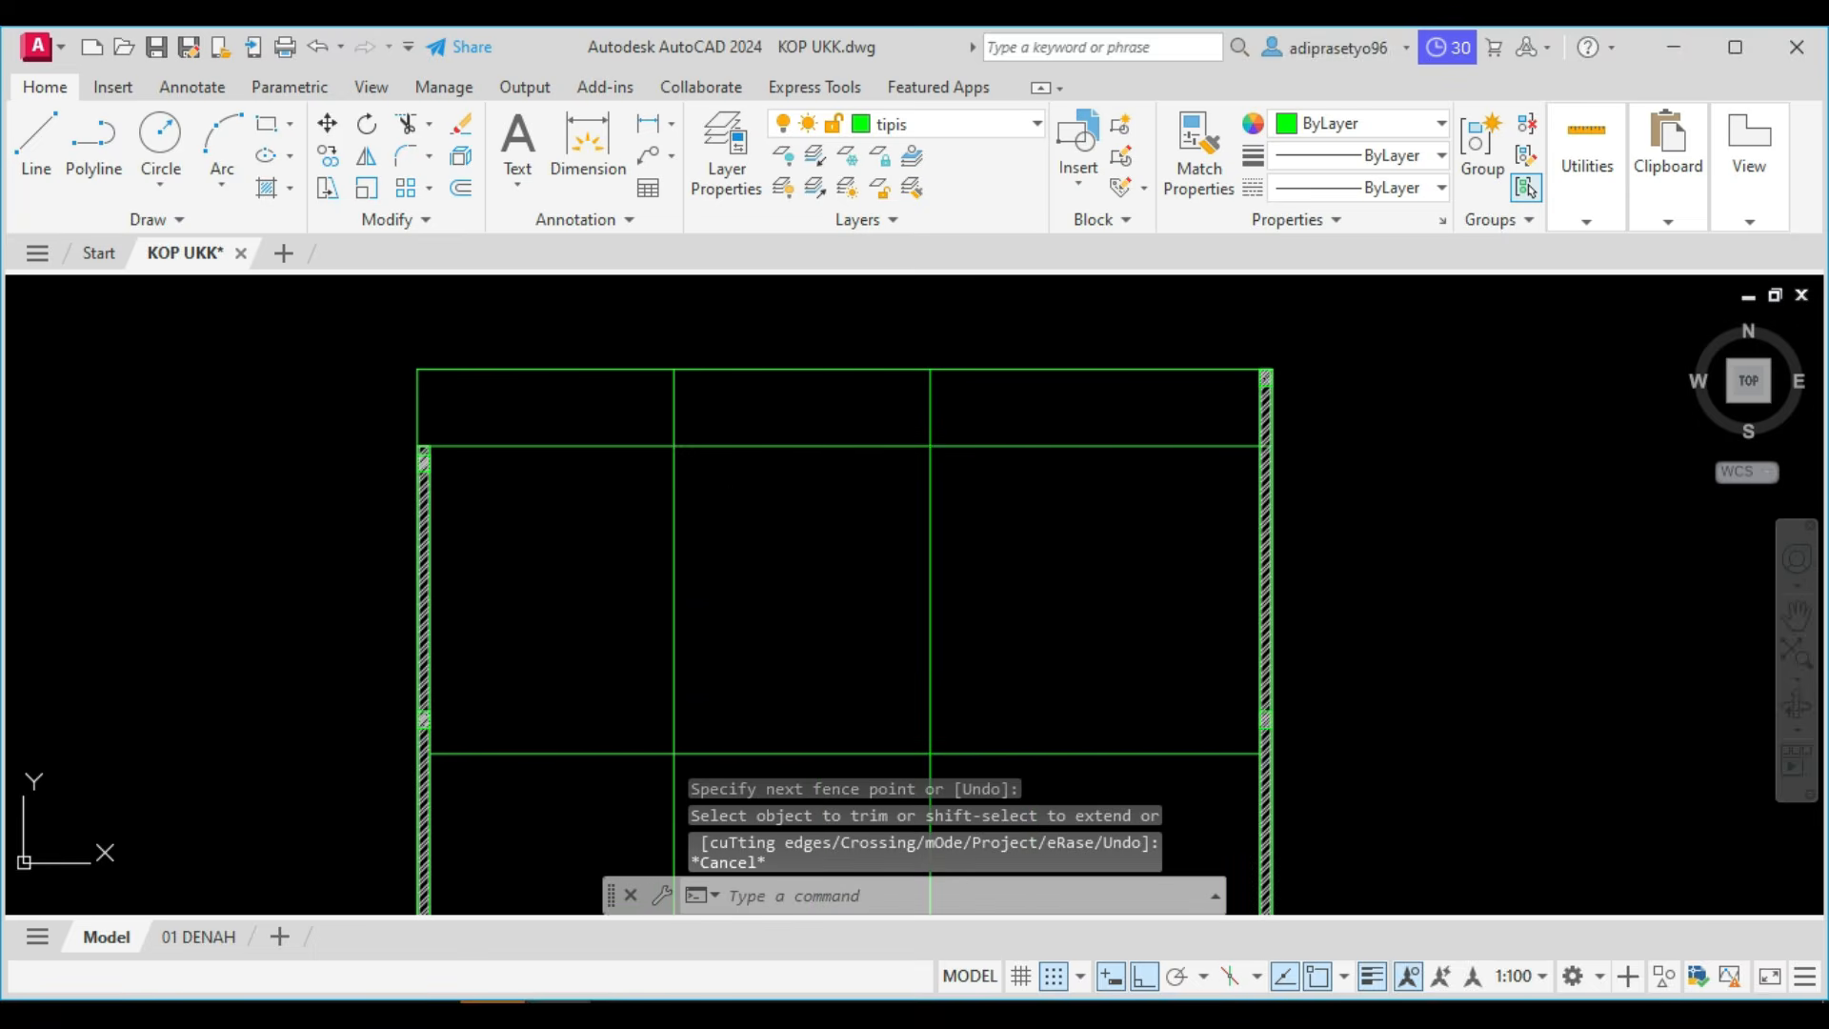
scroll(757, 560, down, 6)
scroll(793, 644, up, 10)
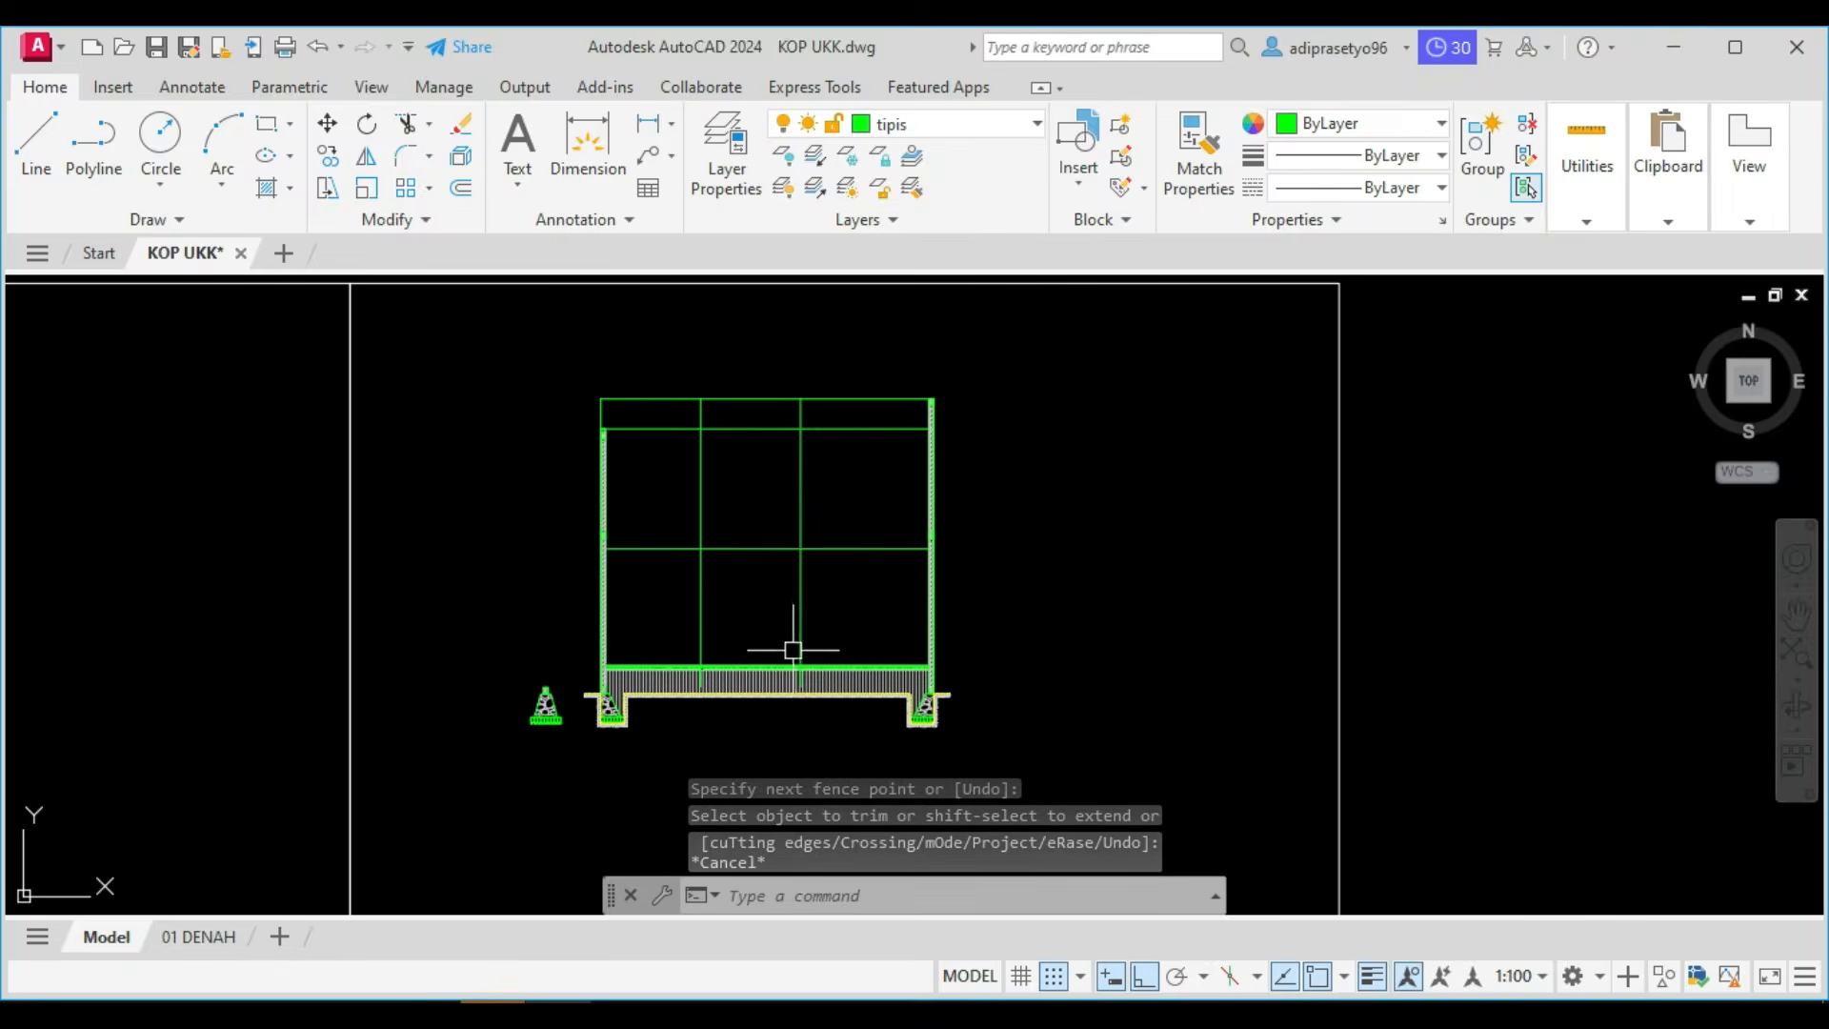
click(812, 552)
click(787, 511)
scroll(789, 748, up, 3)
middle_drag(789, 748, 787, 620)
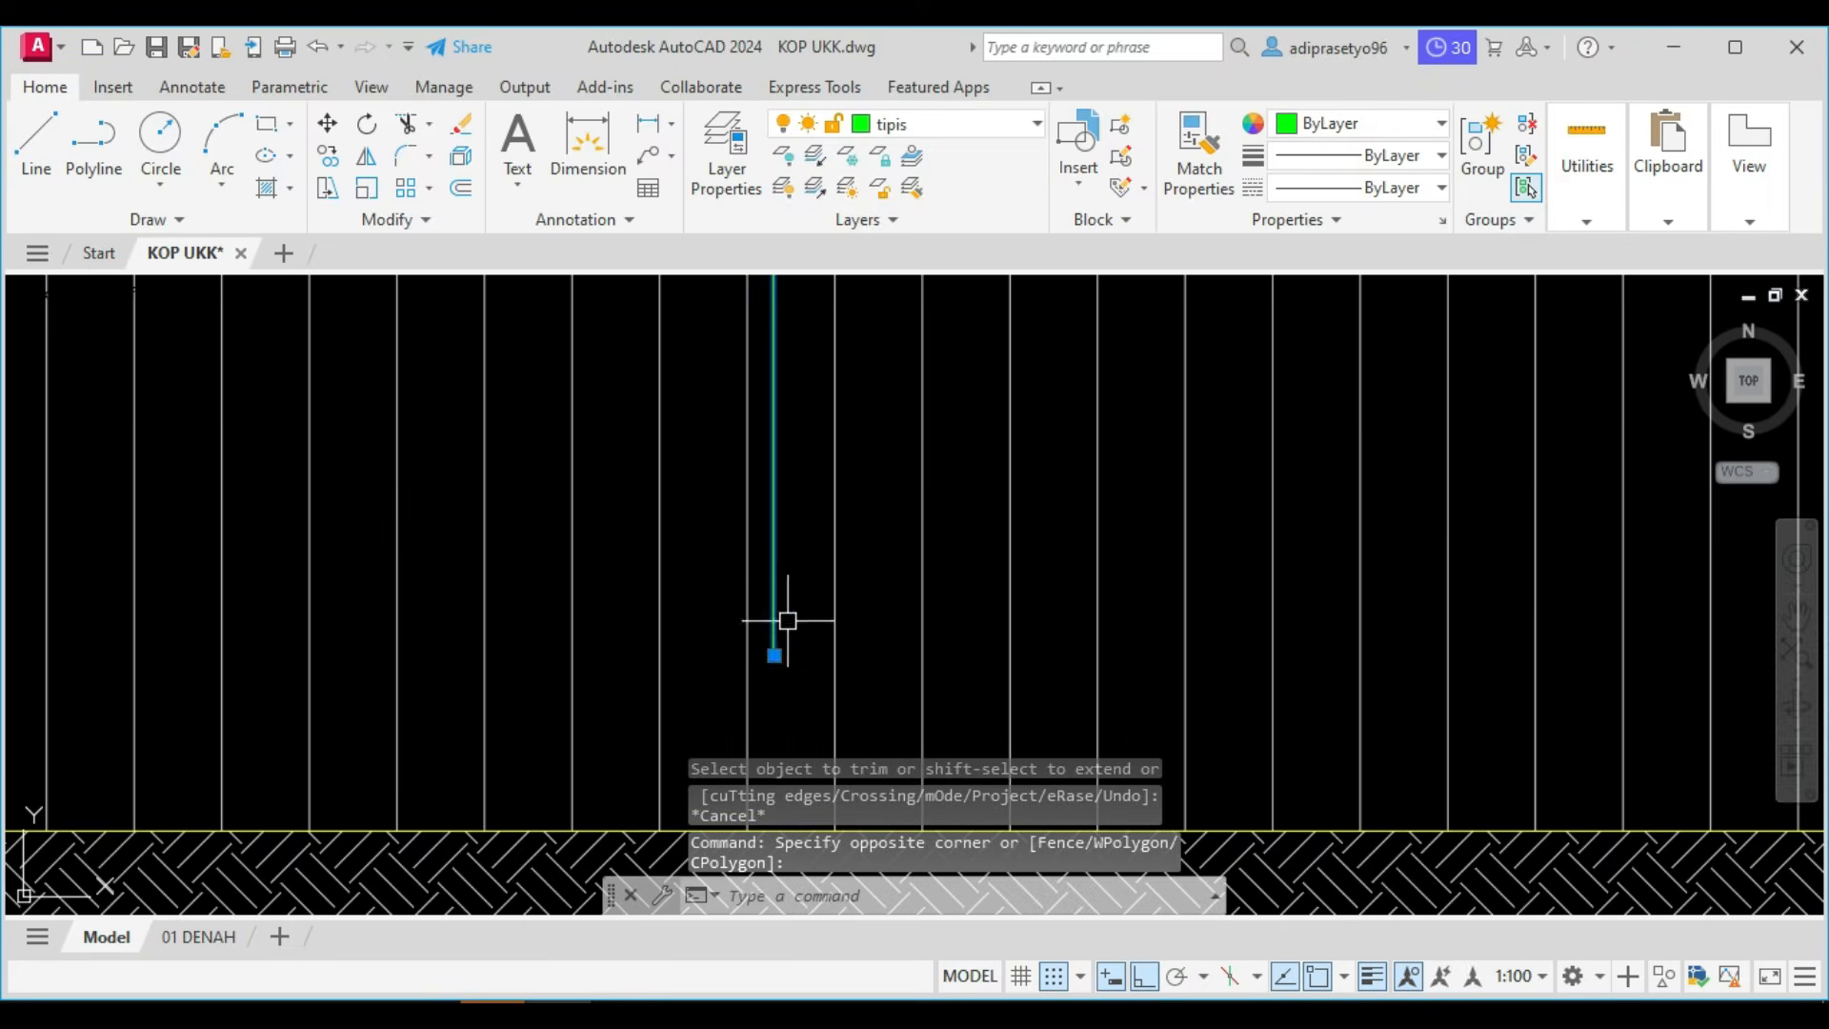
click(774, 656)
scroll(774, 655, down, 2)
key(Escape)
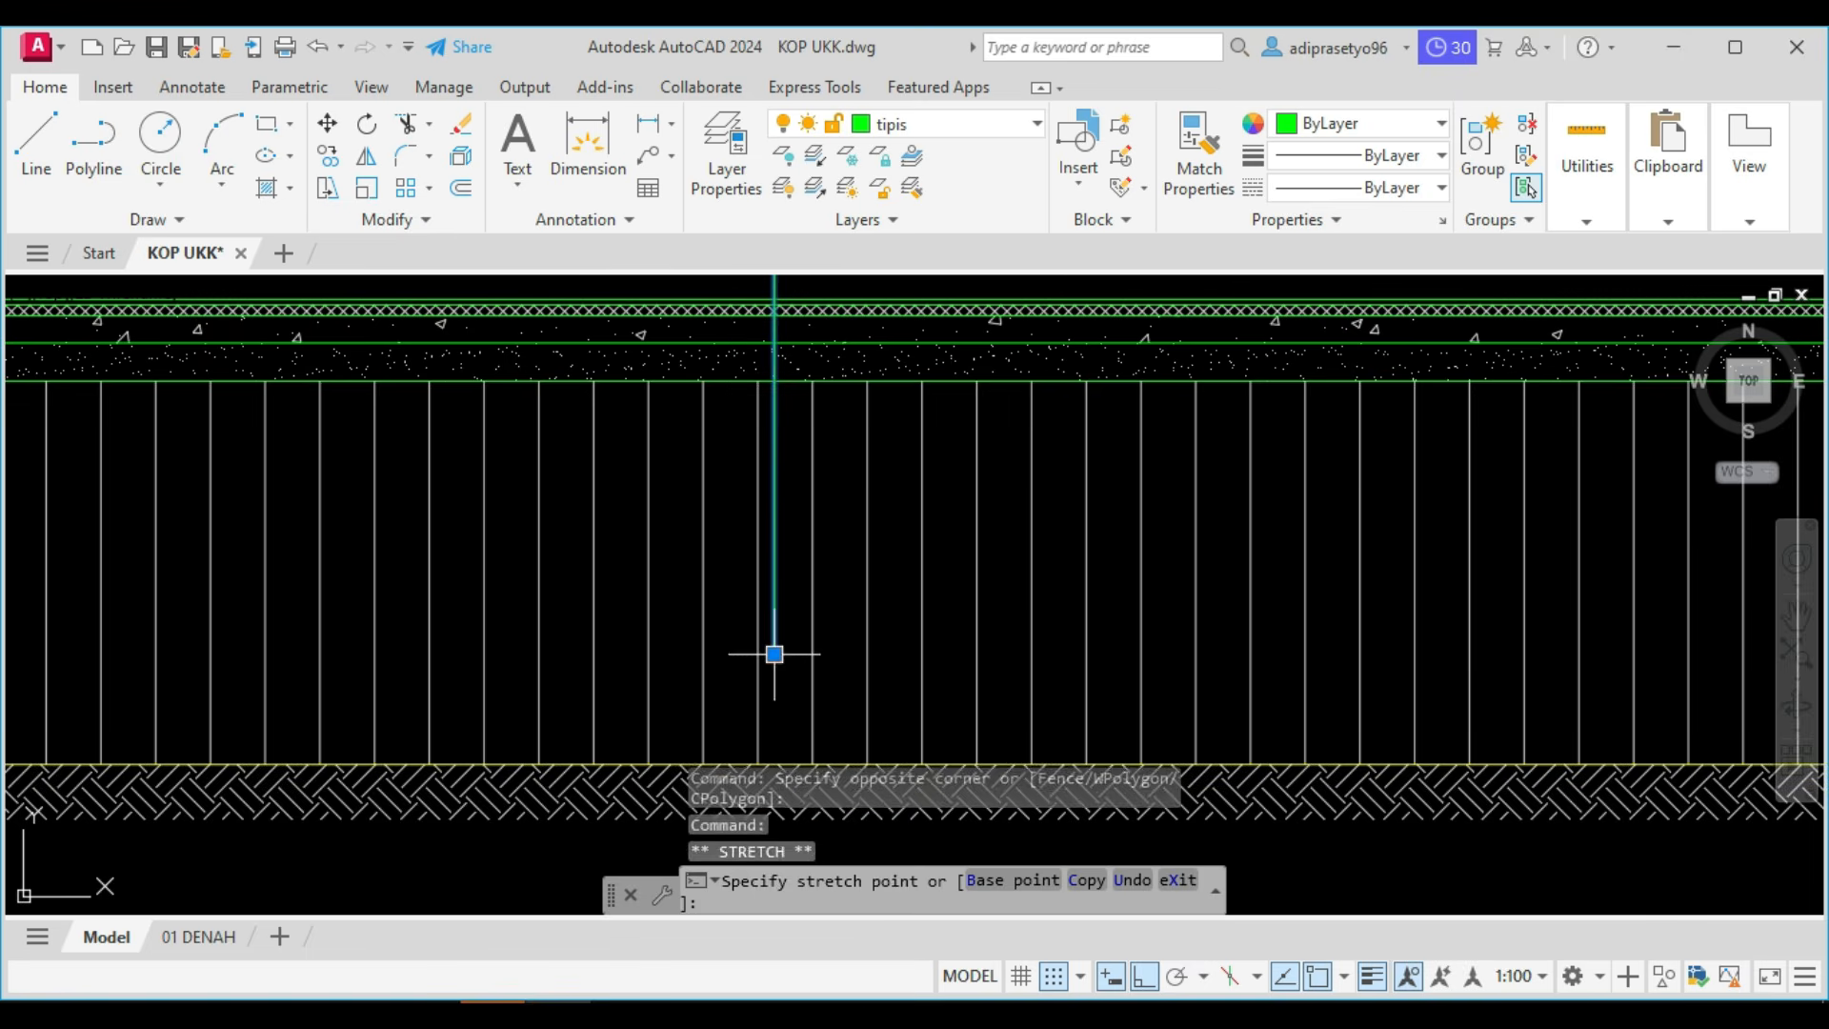
middle_drag(798, 336, 846, 538)
key(Escape)
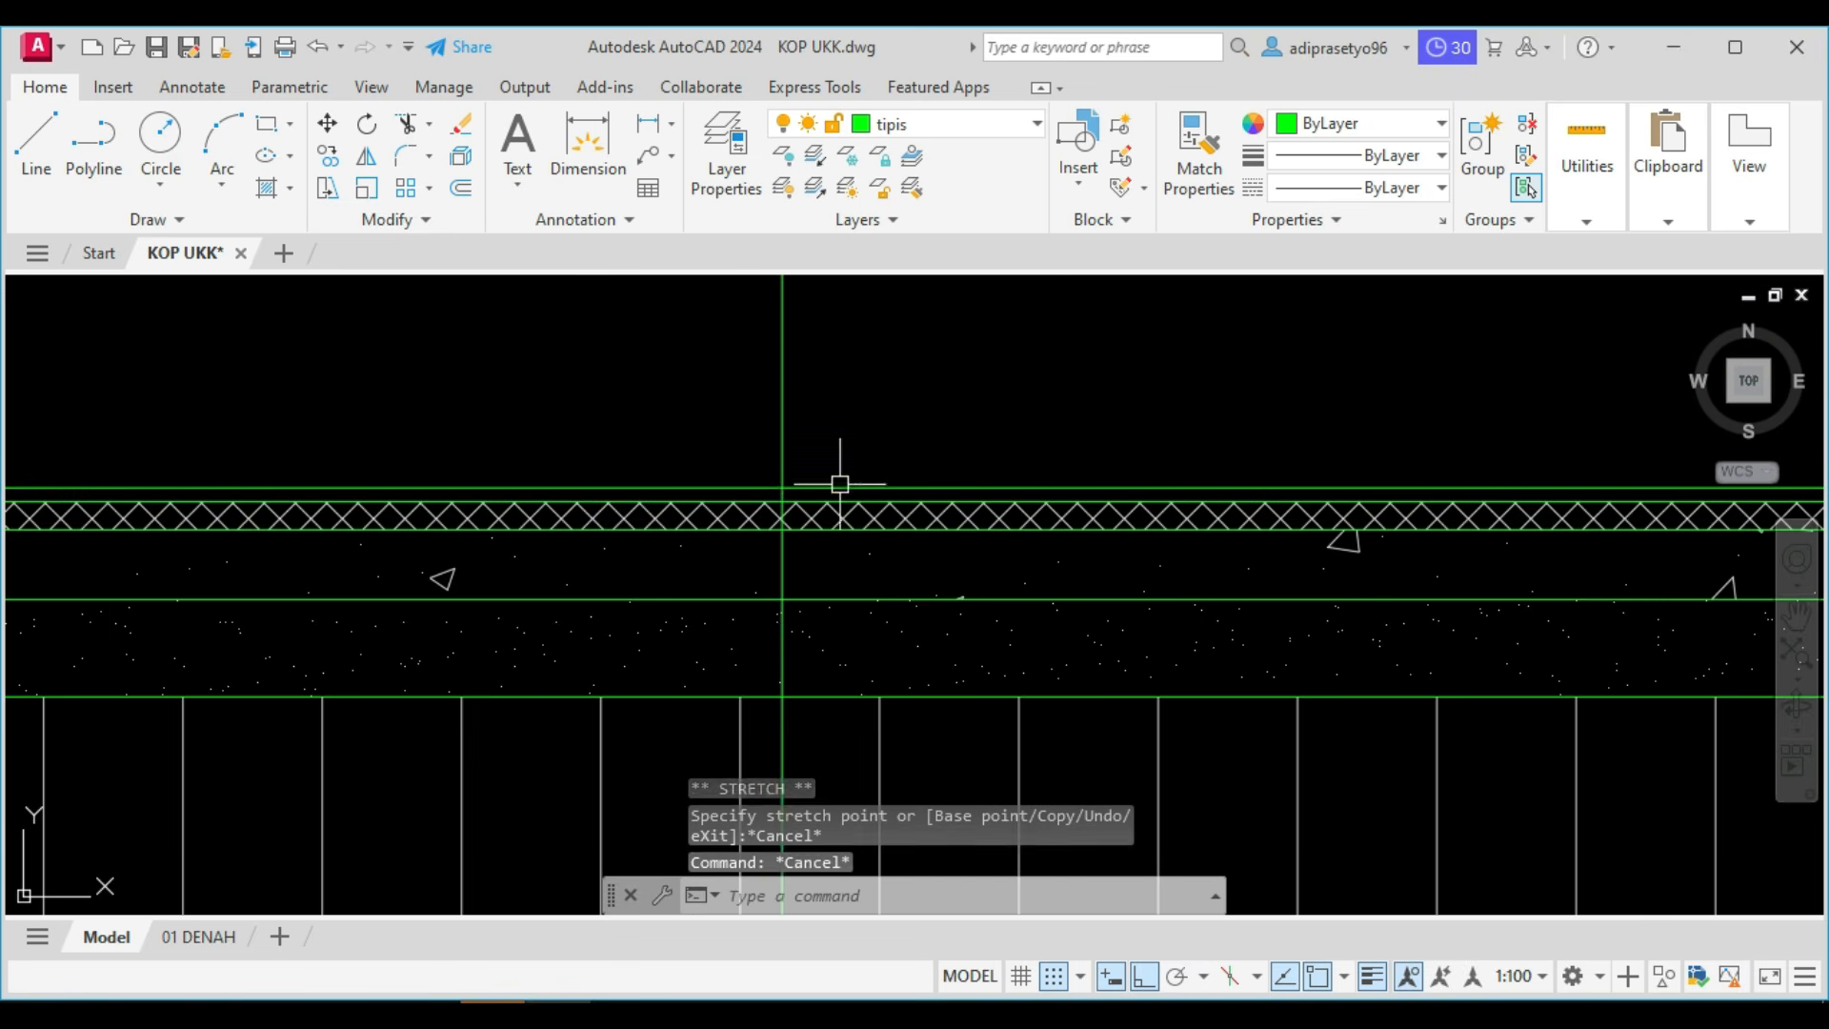
Trim off the parts of the vertical dividing lines below the floor's topmost line, using that floor line as the cutting edge.
scroll(840, 484, up, 3)
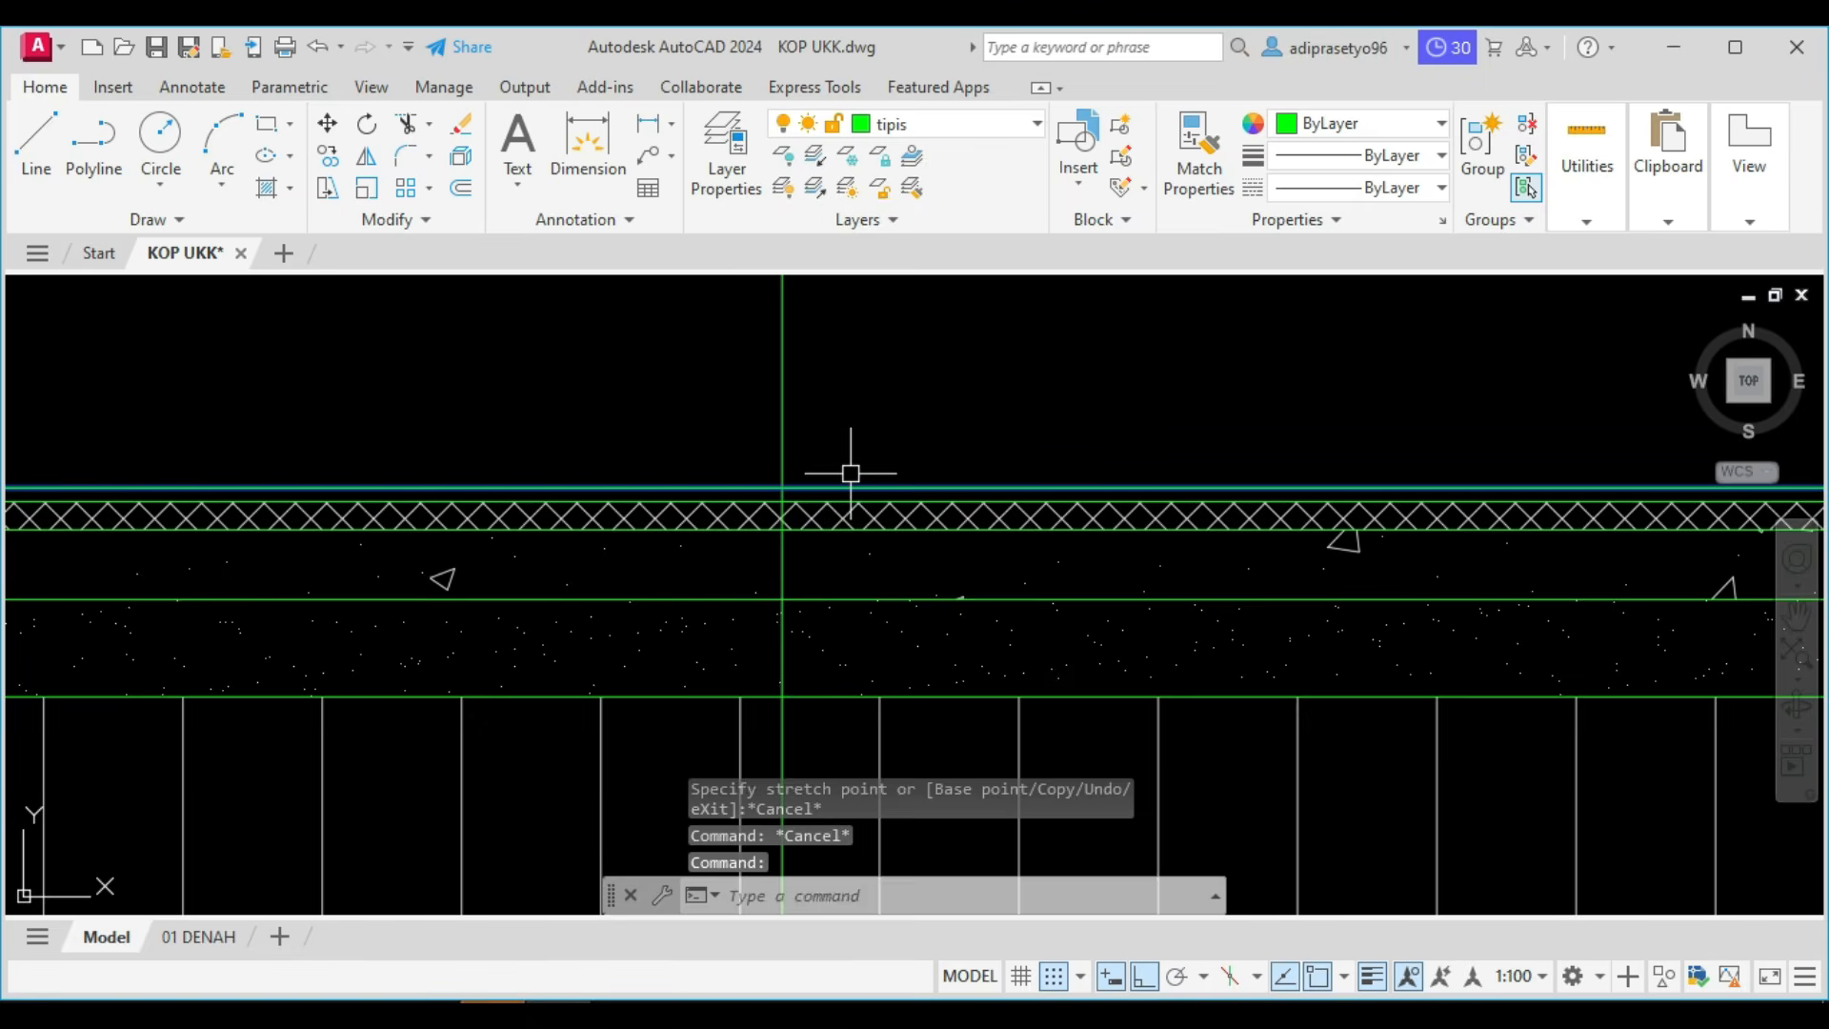
text(tr)
key(space)
middle_drag(803, 568, 809, 323)
click(793, 549)
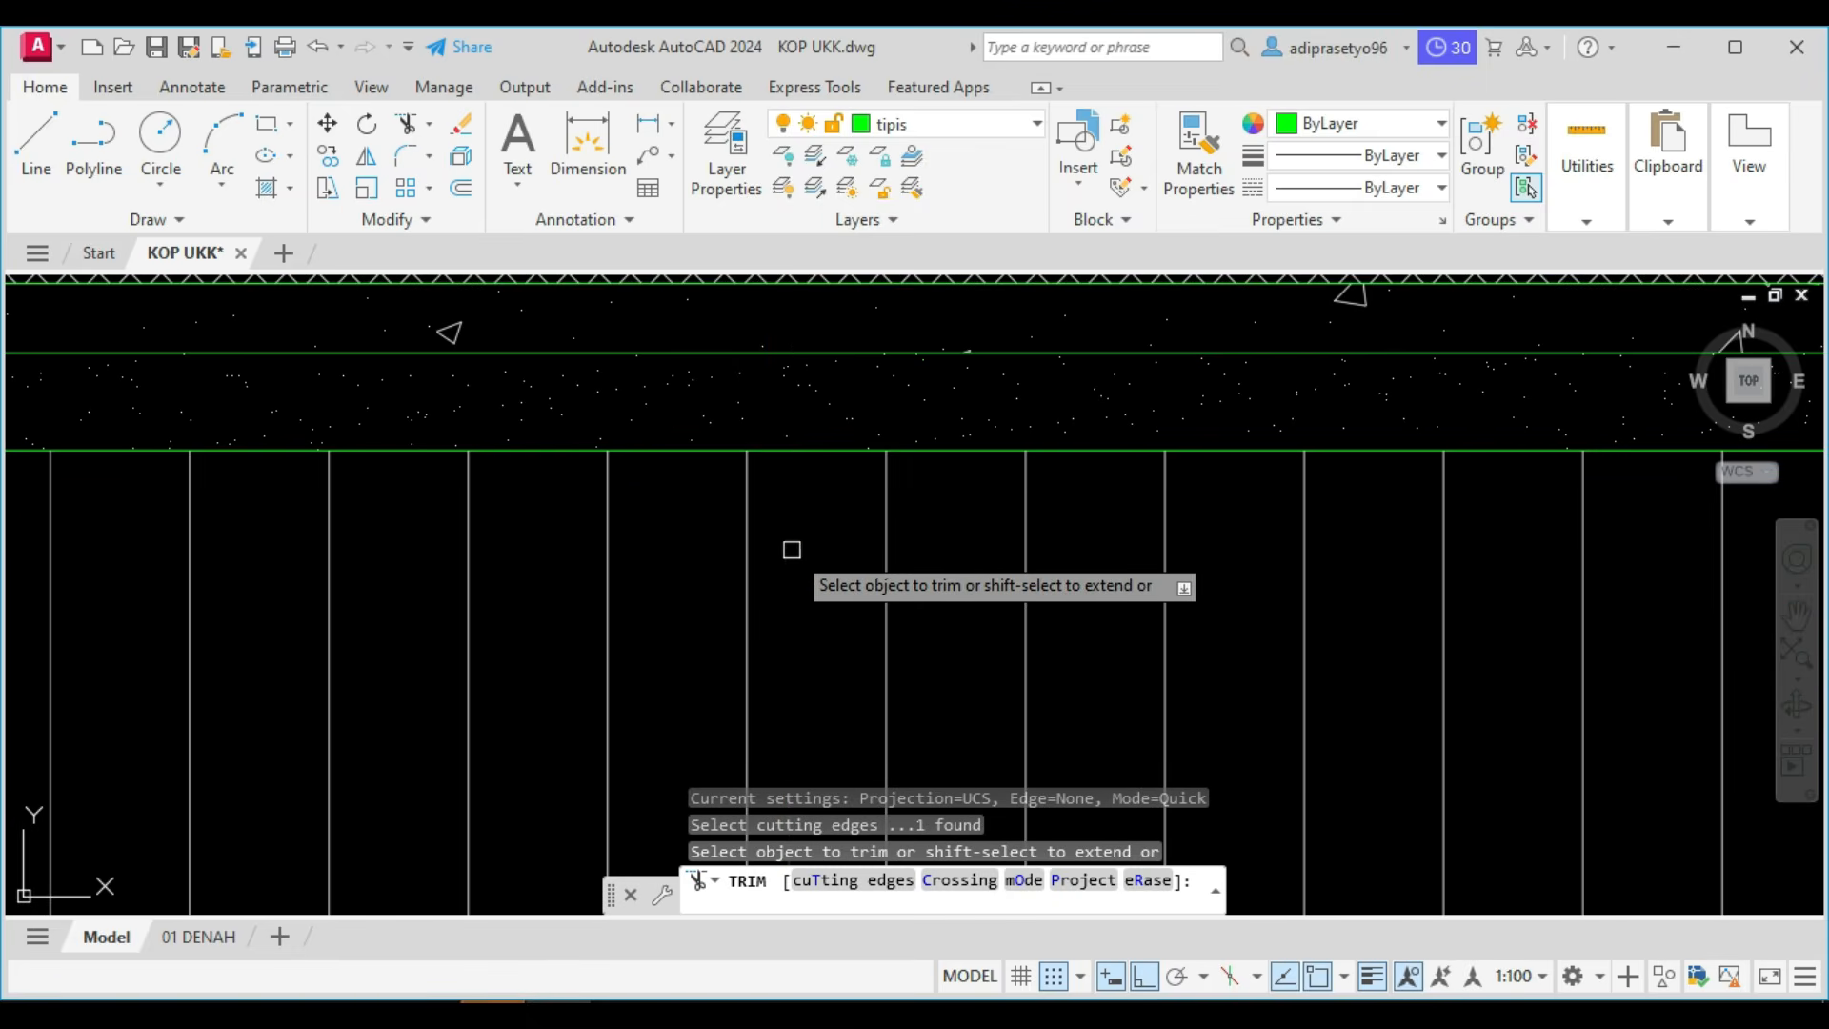
scroll(791, 550, down, 2)
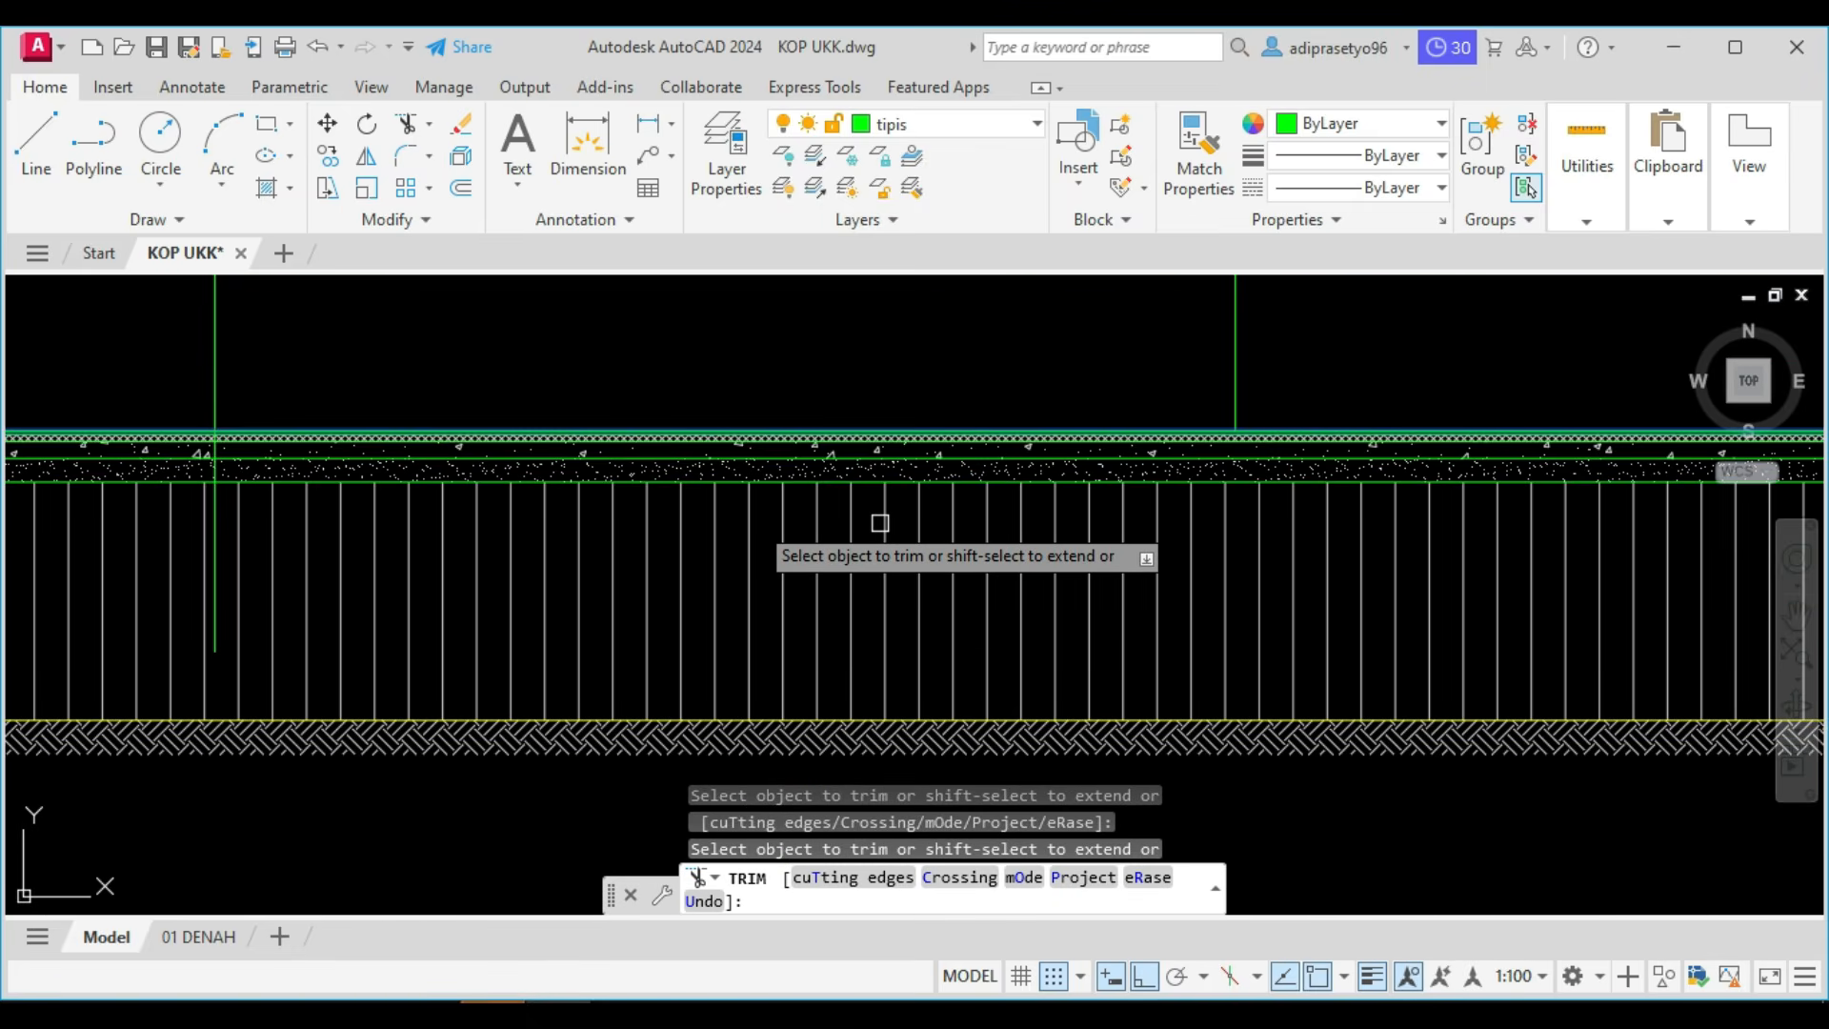
middle_drag(155, 523, 635, 519)
scroll(712, 497, up, 2)
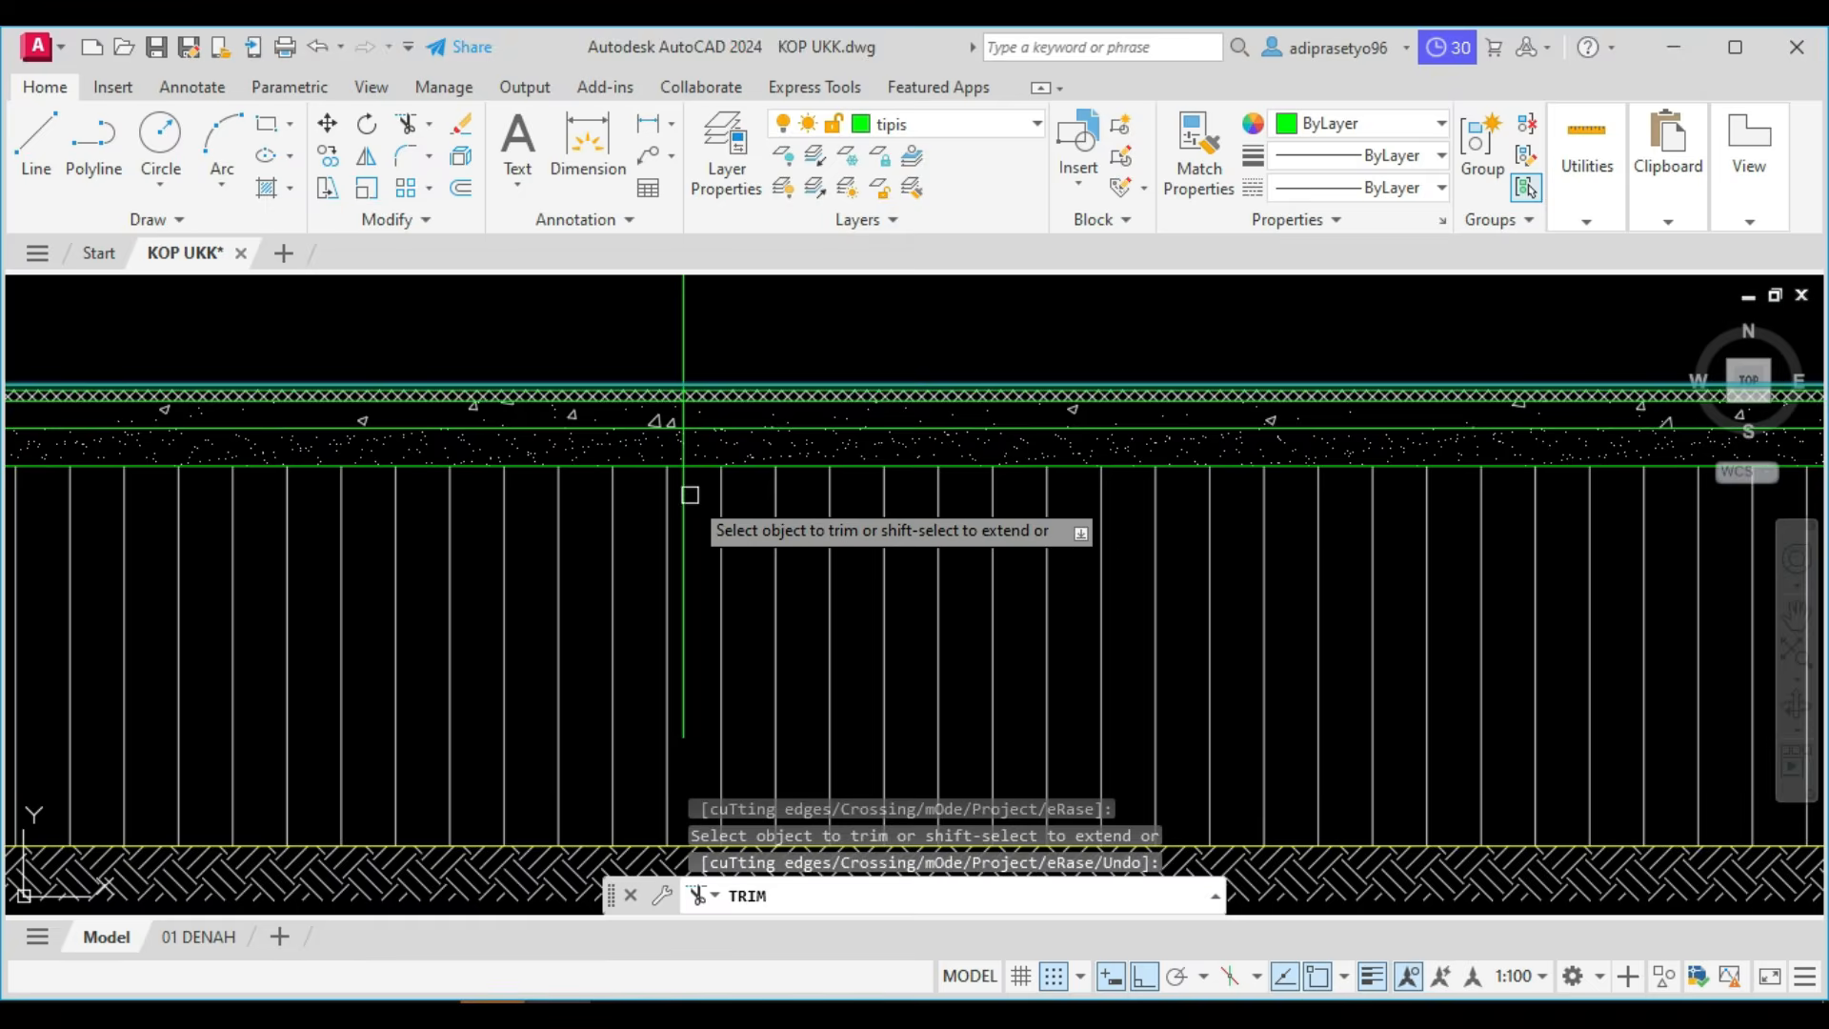
click(690, 494)
scroll(685, 495, down, 4)
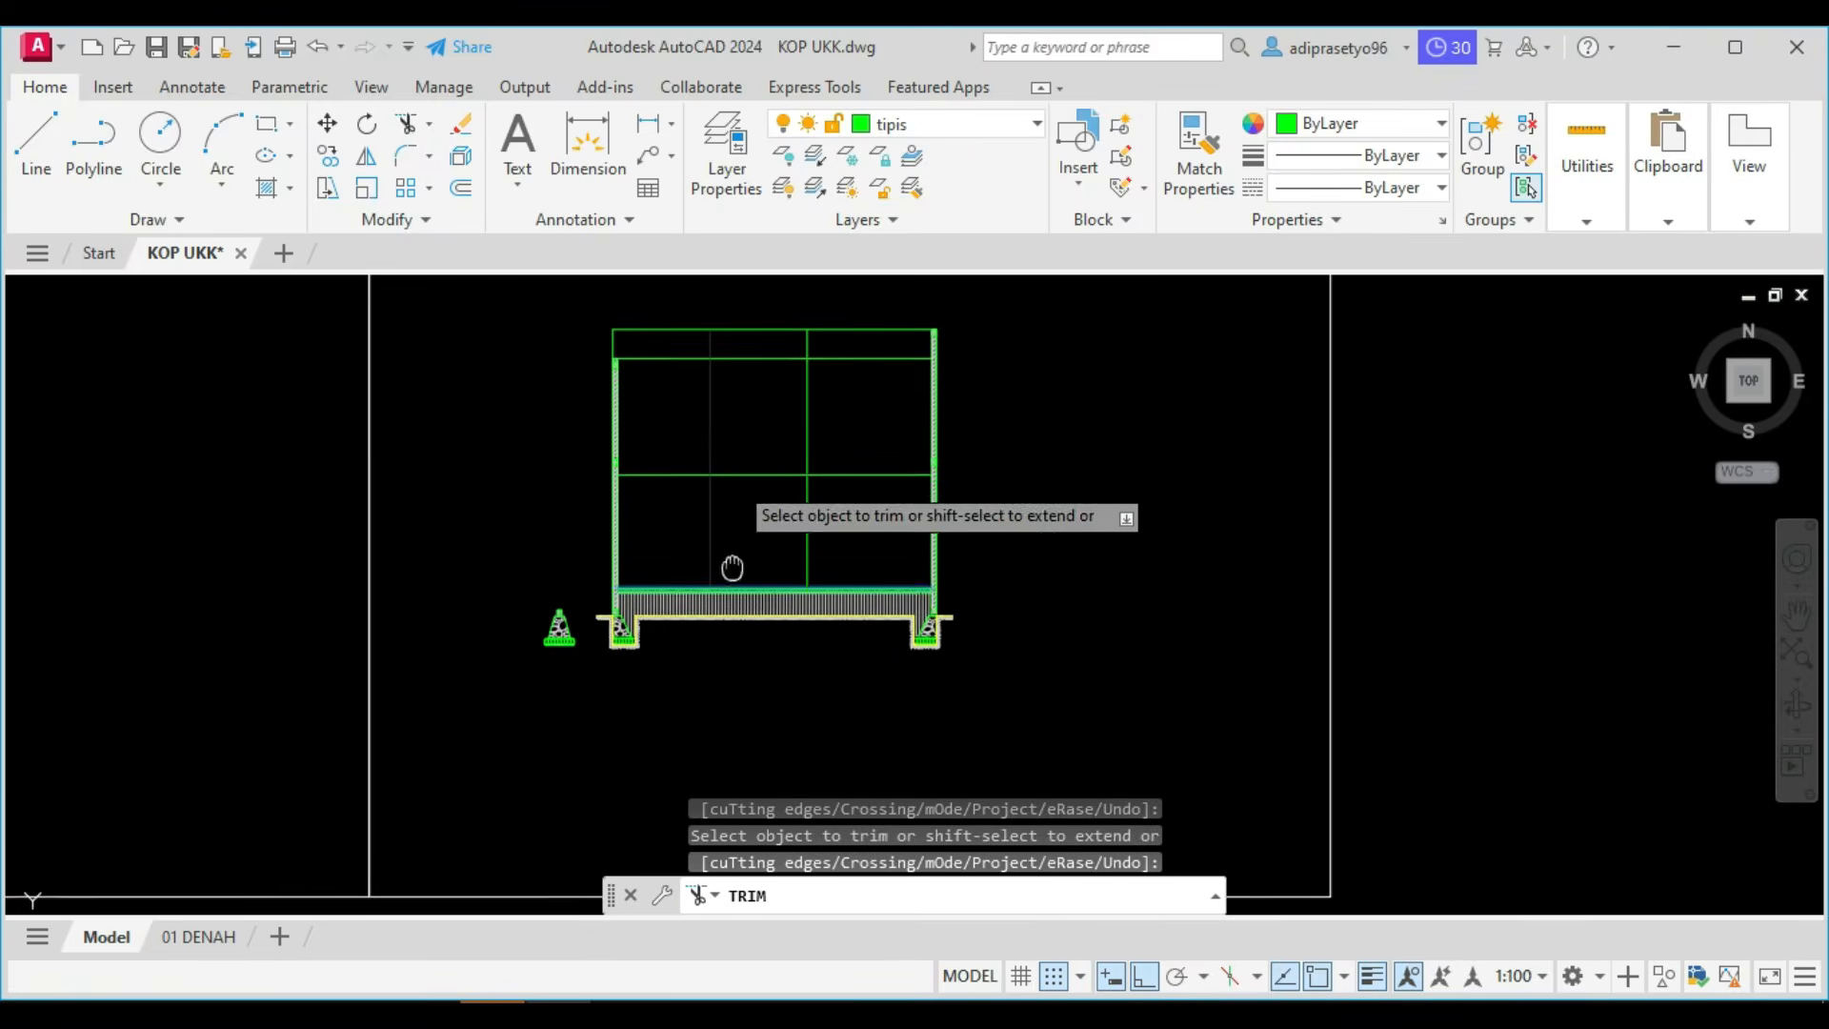
key(Escape)
Check the numbered work list above the drawing and the roof of Potongan A in the Foxit PhantomPDF reference.
scroll(820, 496, up, 2)
middle_drag(843, 528, 892, 867)
scroll(806, 515, down, 5)
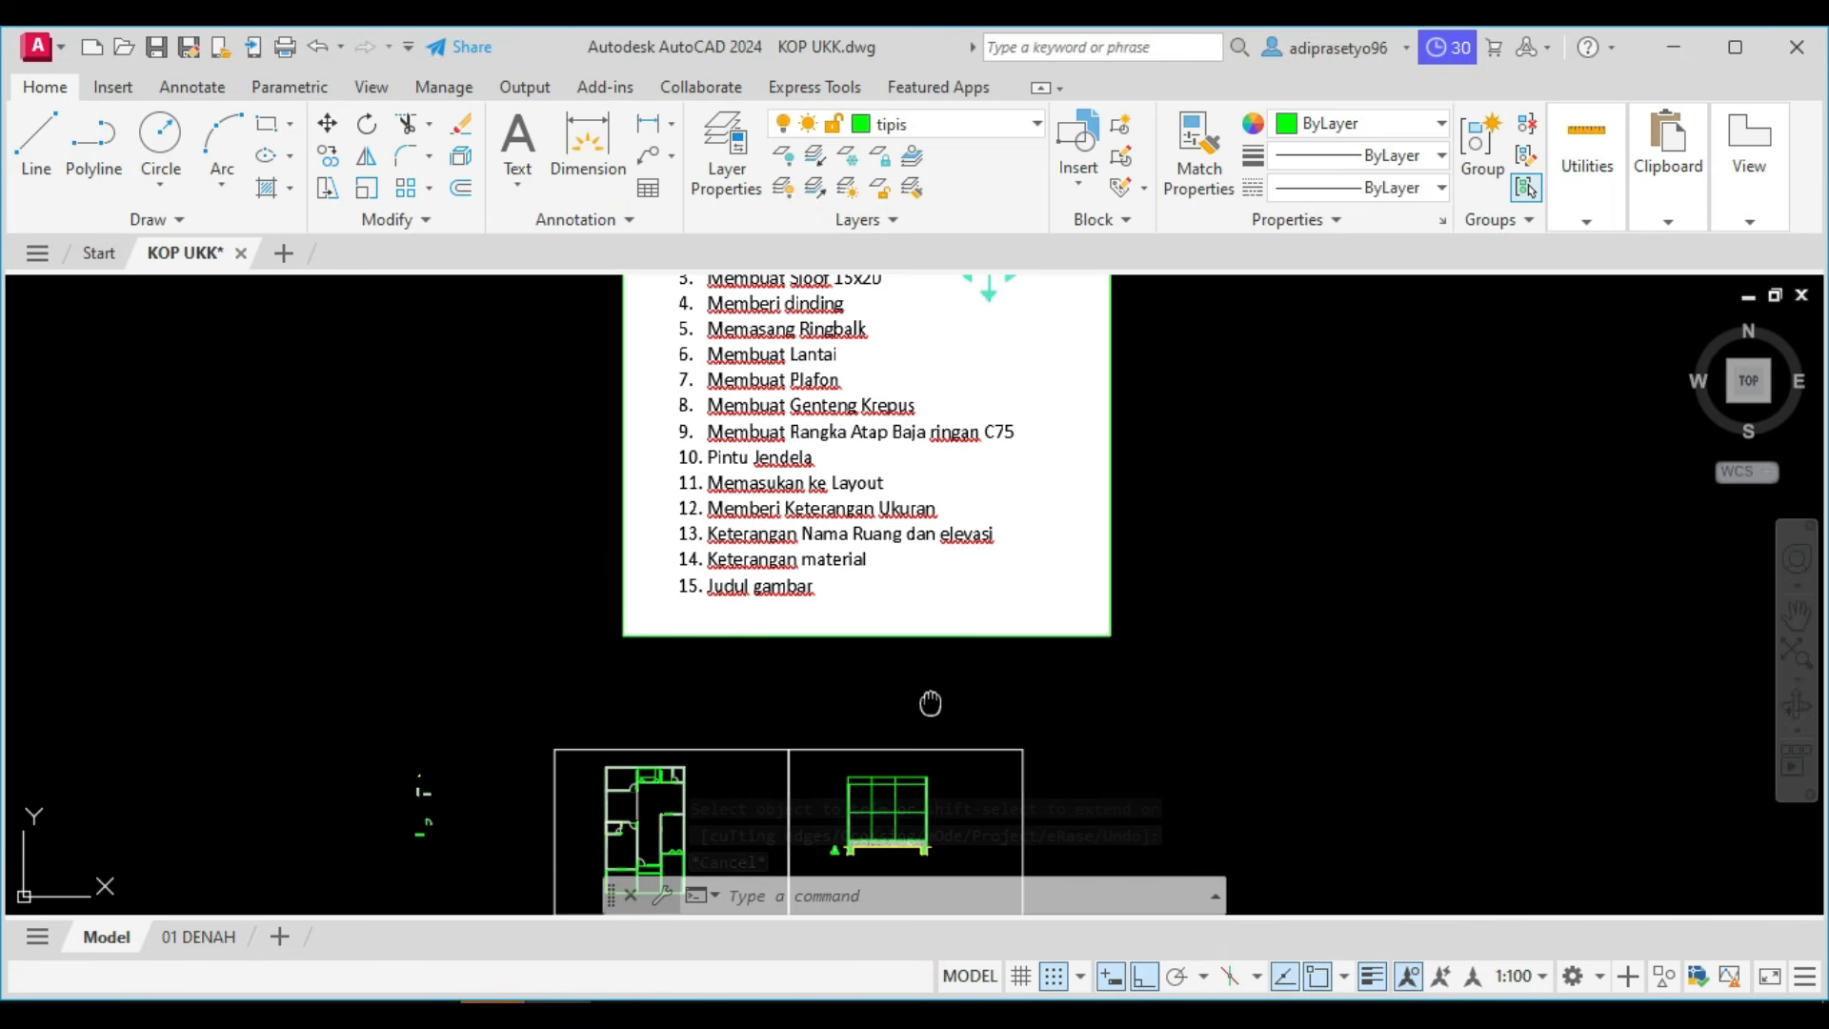
middle_drag(930, 702, 946, 527)
scroll(882, 656, up, 4)
click(483, 997)
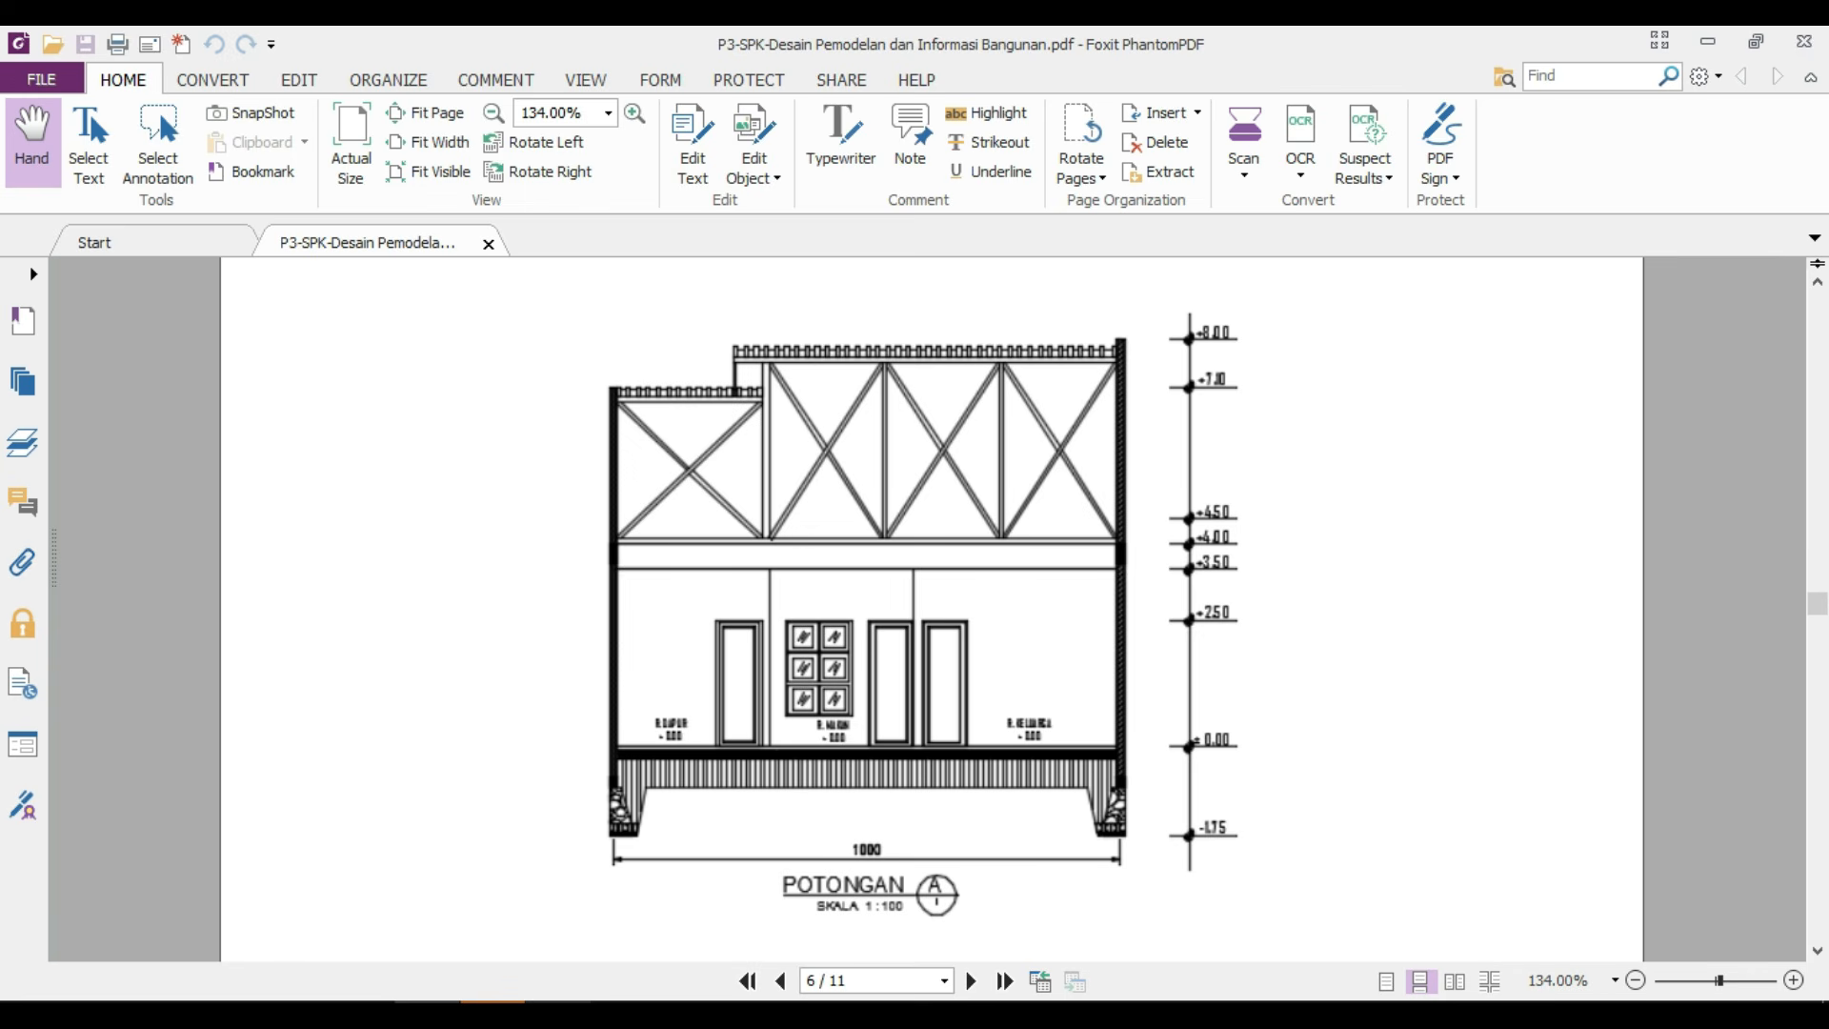
click(558, 1004)
Move the section's topmost horizontal roof line straight down by 100.
scroll(959, 564, up, 8)
scroll(912, 701, up, 2)
middle_drag(916, 695, 1029, 577)
click(1130, 558)
click(1003, 393)
middle_drag(918, 425, 1071, 440)
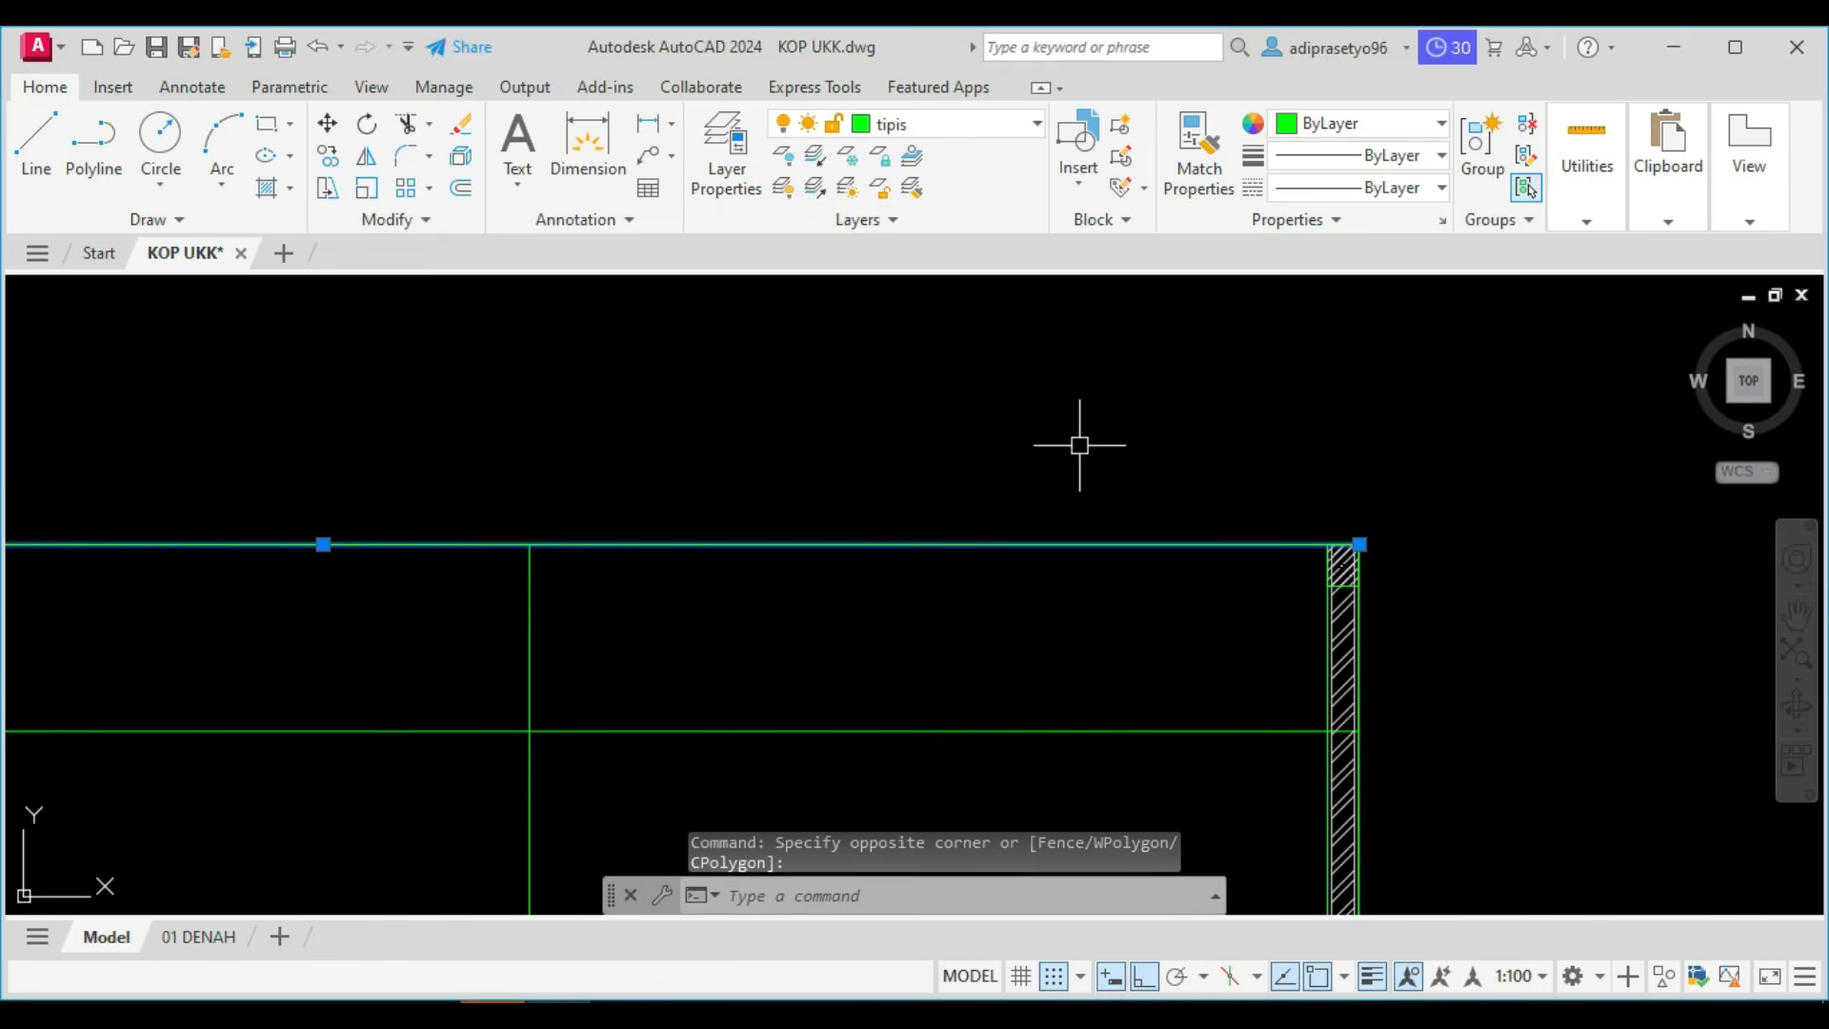
text(m)
key(Return)
click(1085, 398)
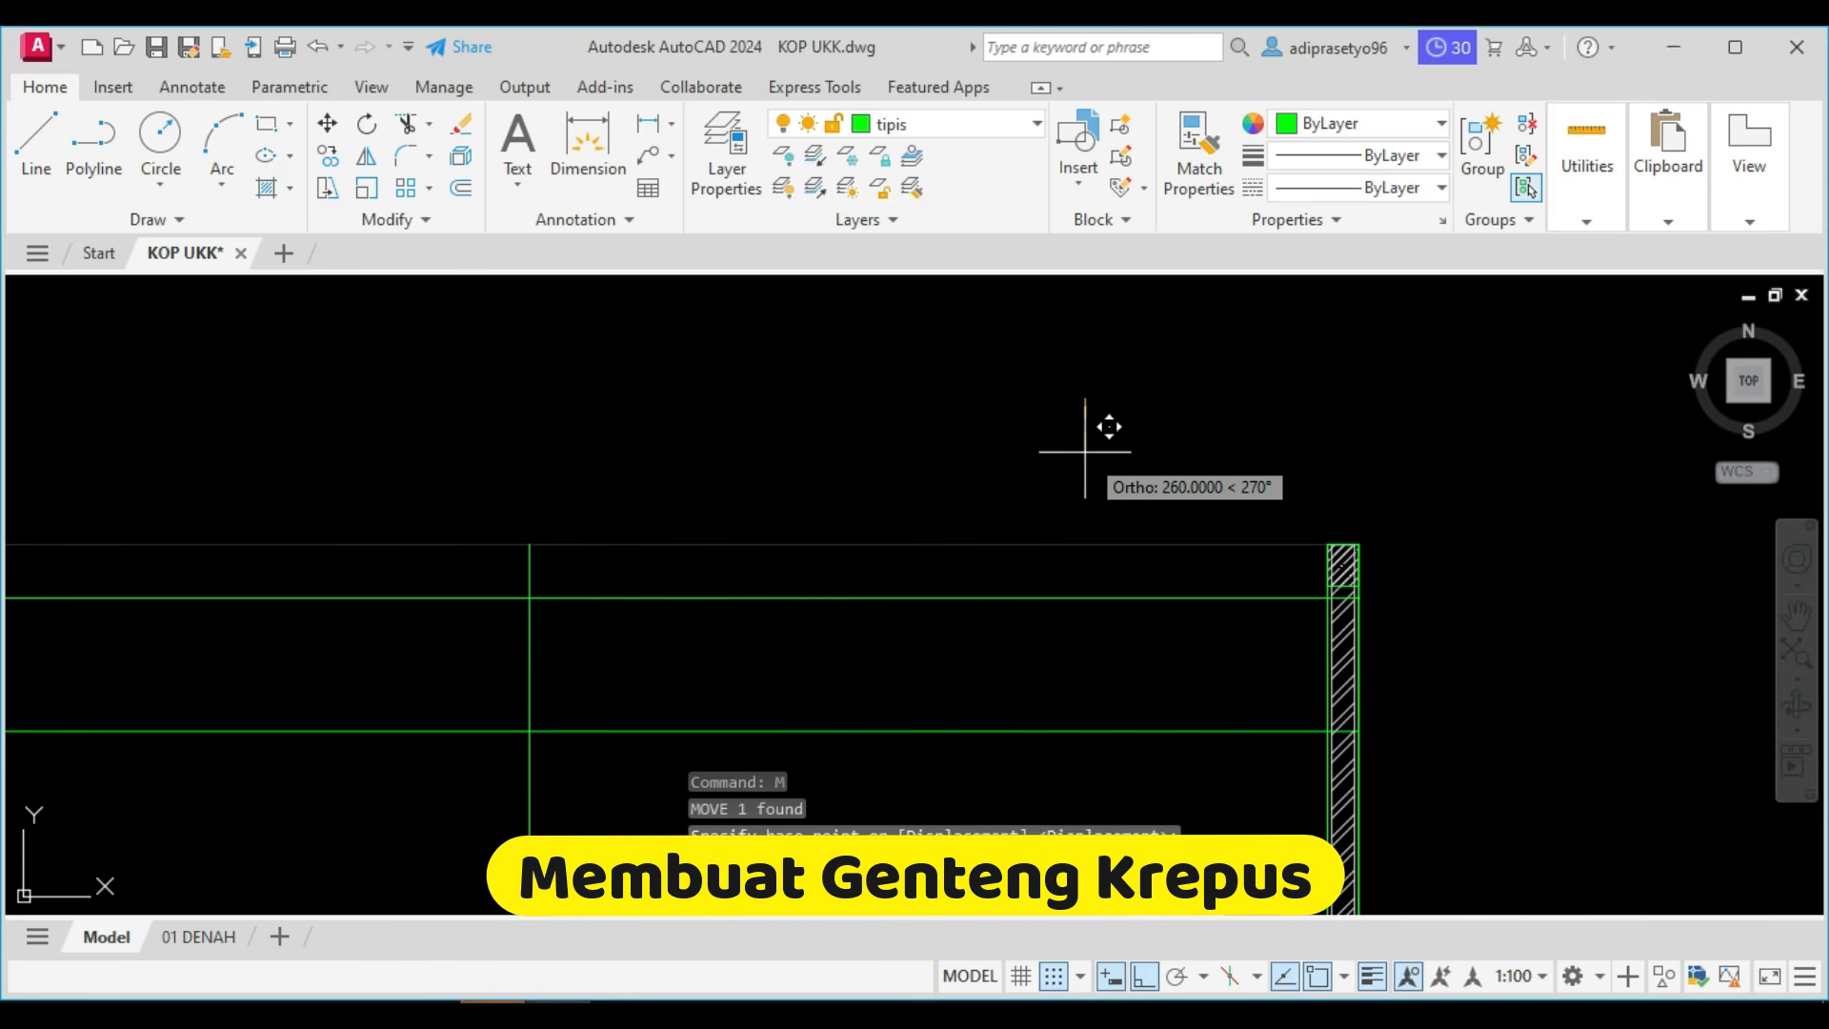
text(100)
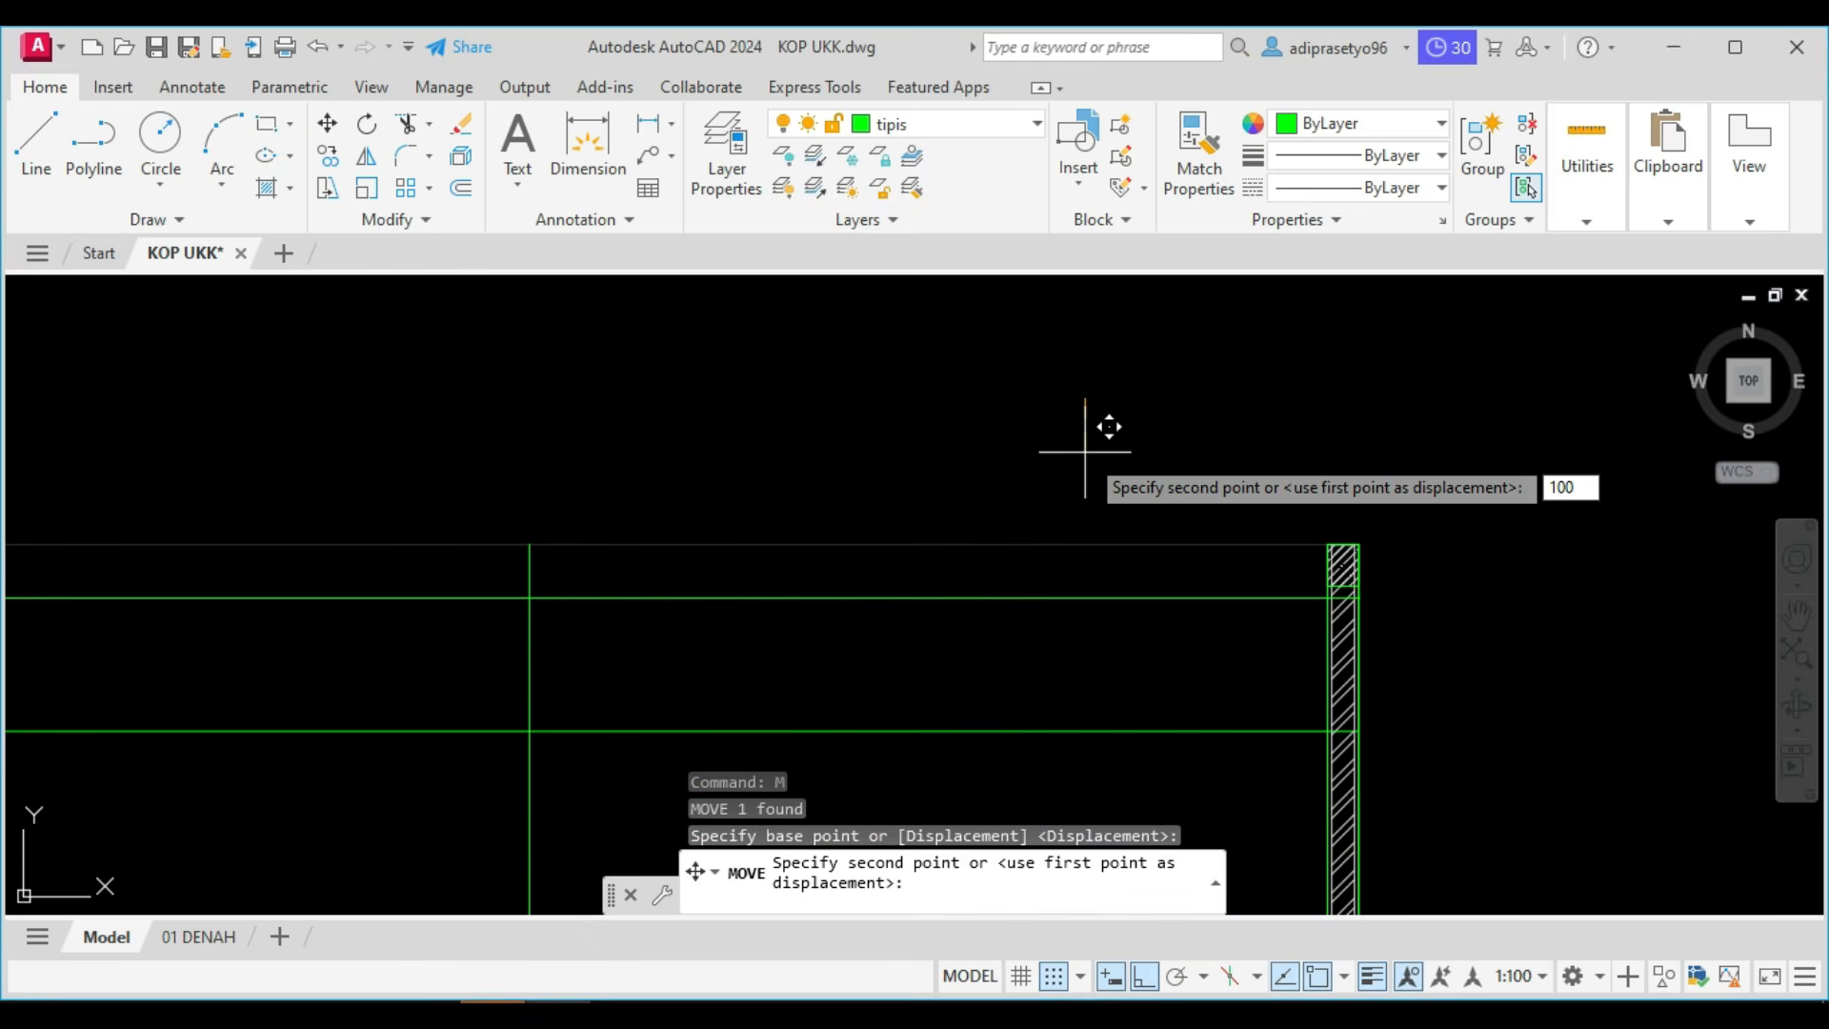
key(Return)
key(Escape)
Offset the lowered top roof line downward by 50.
scroll(931, 511, down, 2)
middle_drag(931, 510, 1349, 510)
scroll(1020, 571, up, 2)
middle_drag(1020, 572, 520, 584)
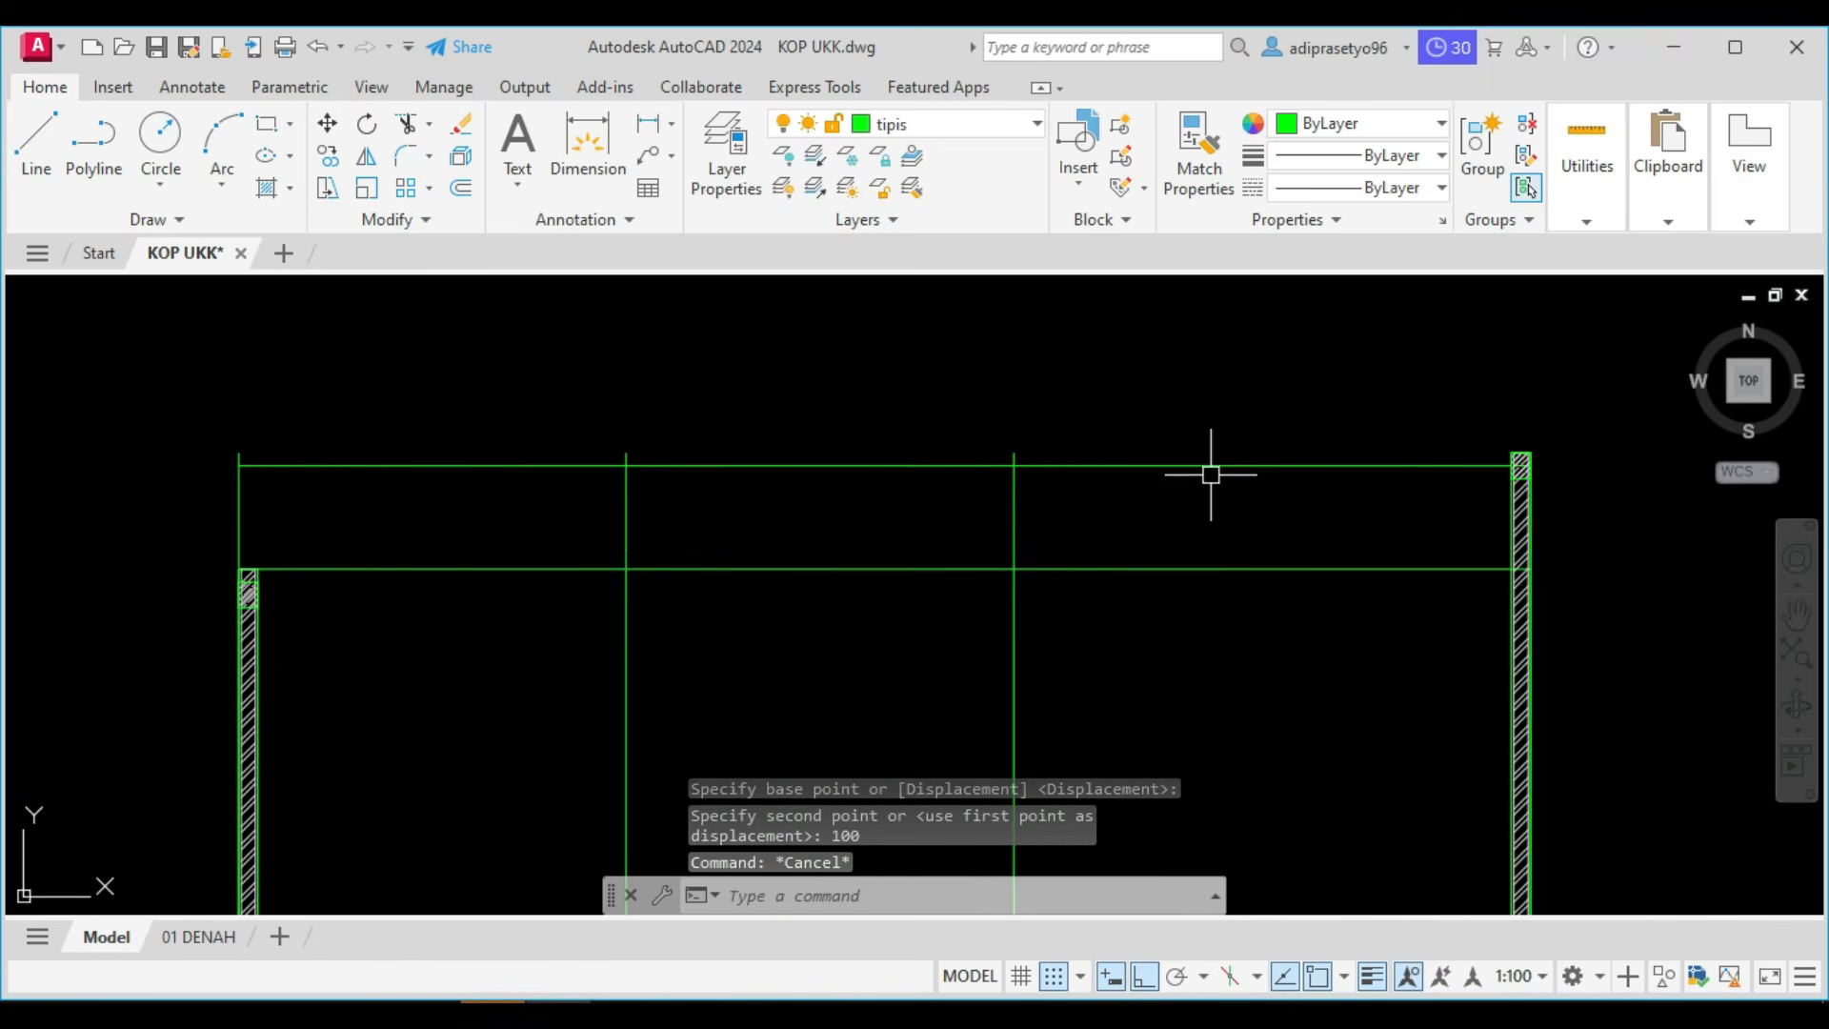
click(921, 466)
key(Escape)
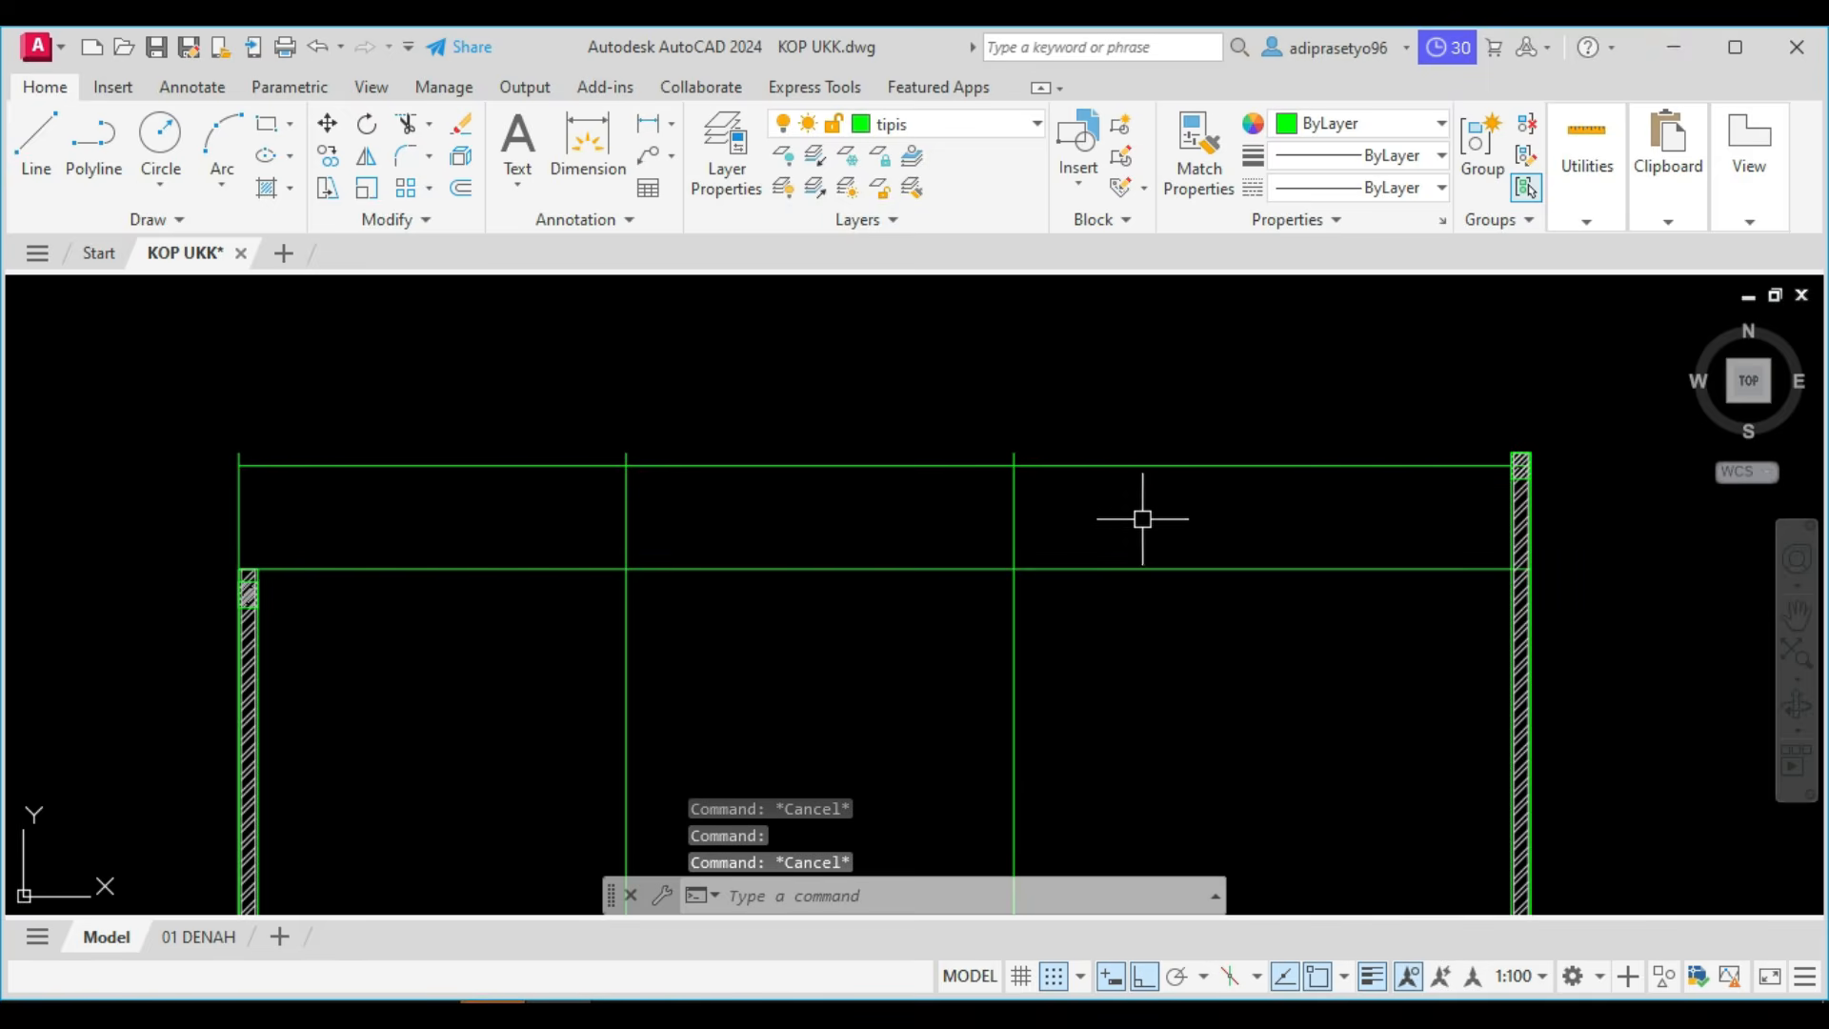
text(o)
key(Return)
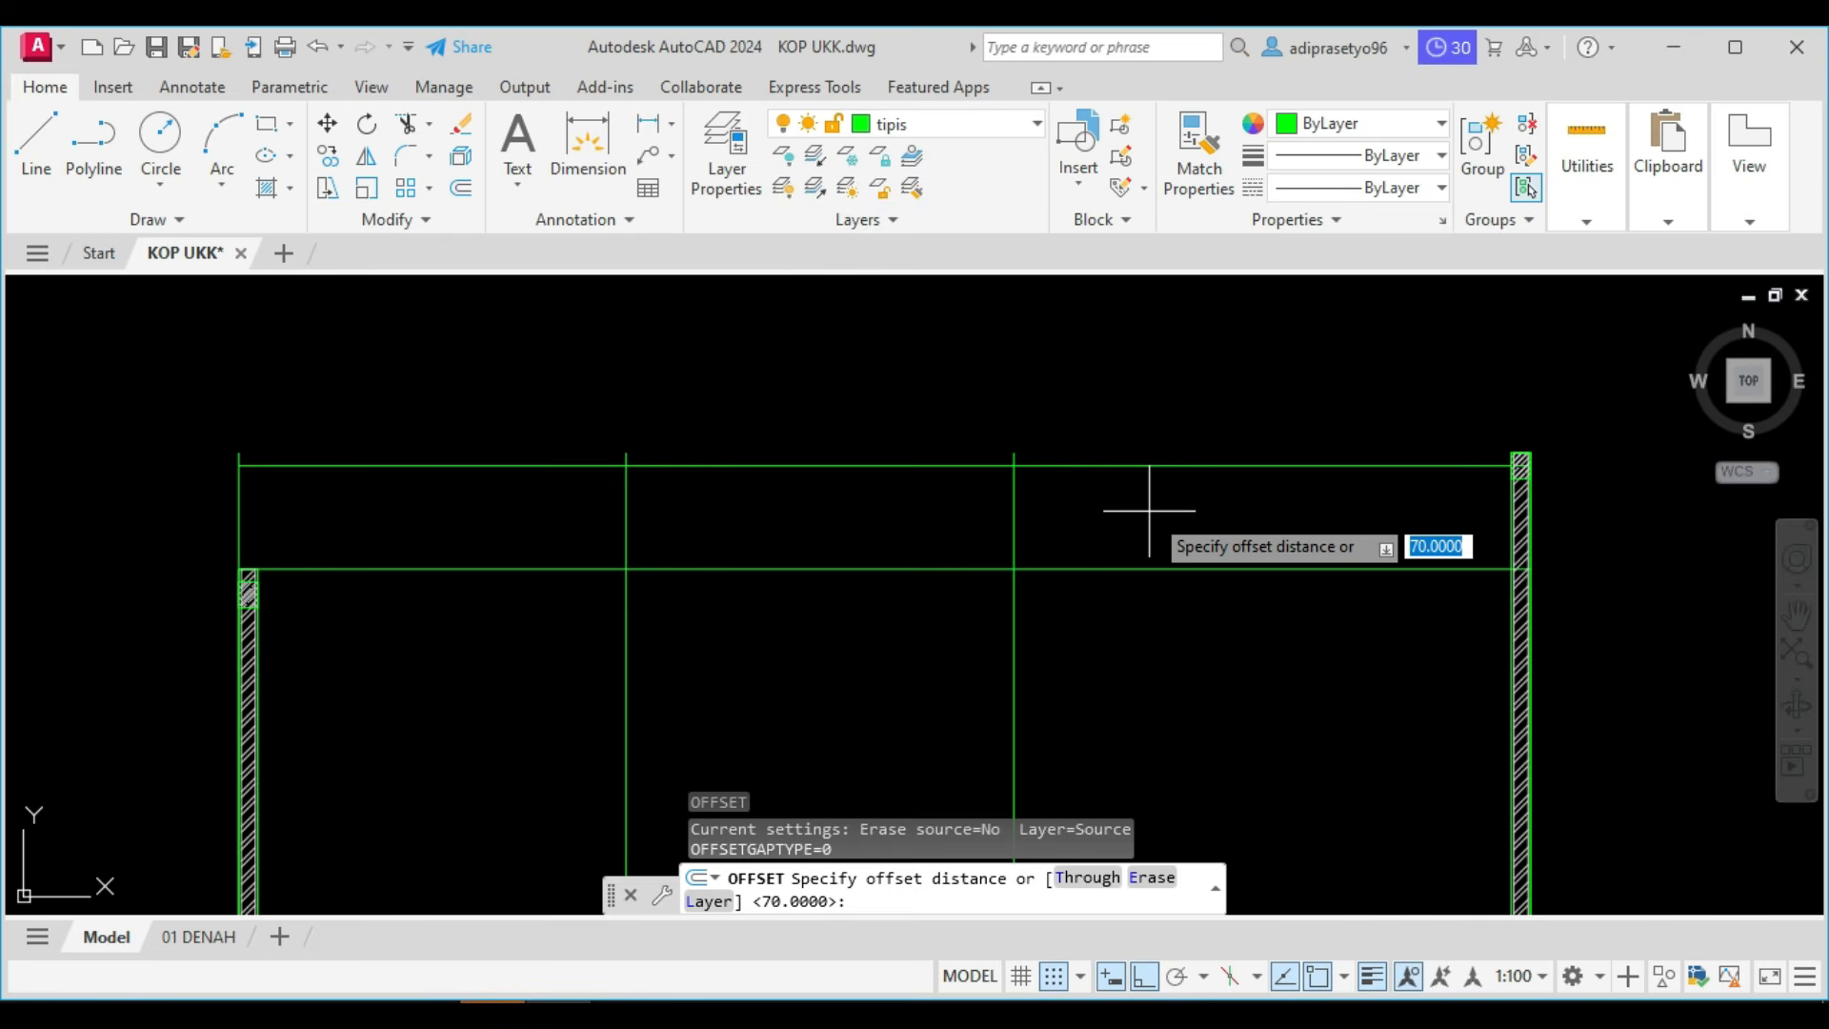
text(50)
key(Return)
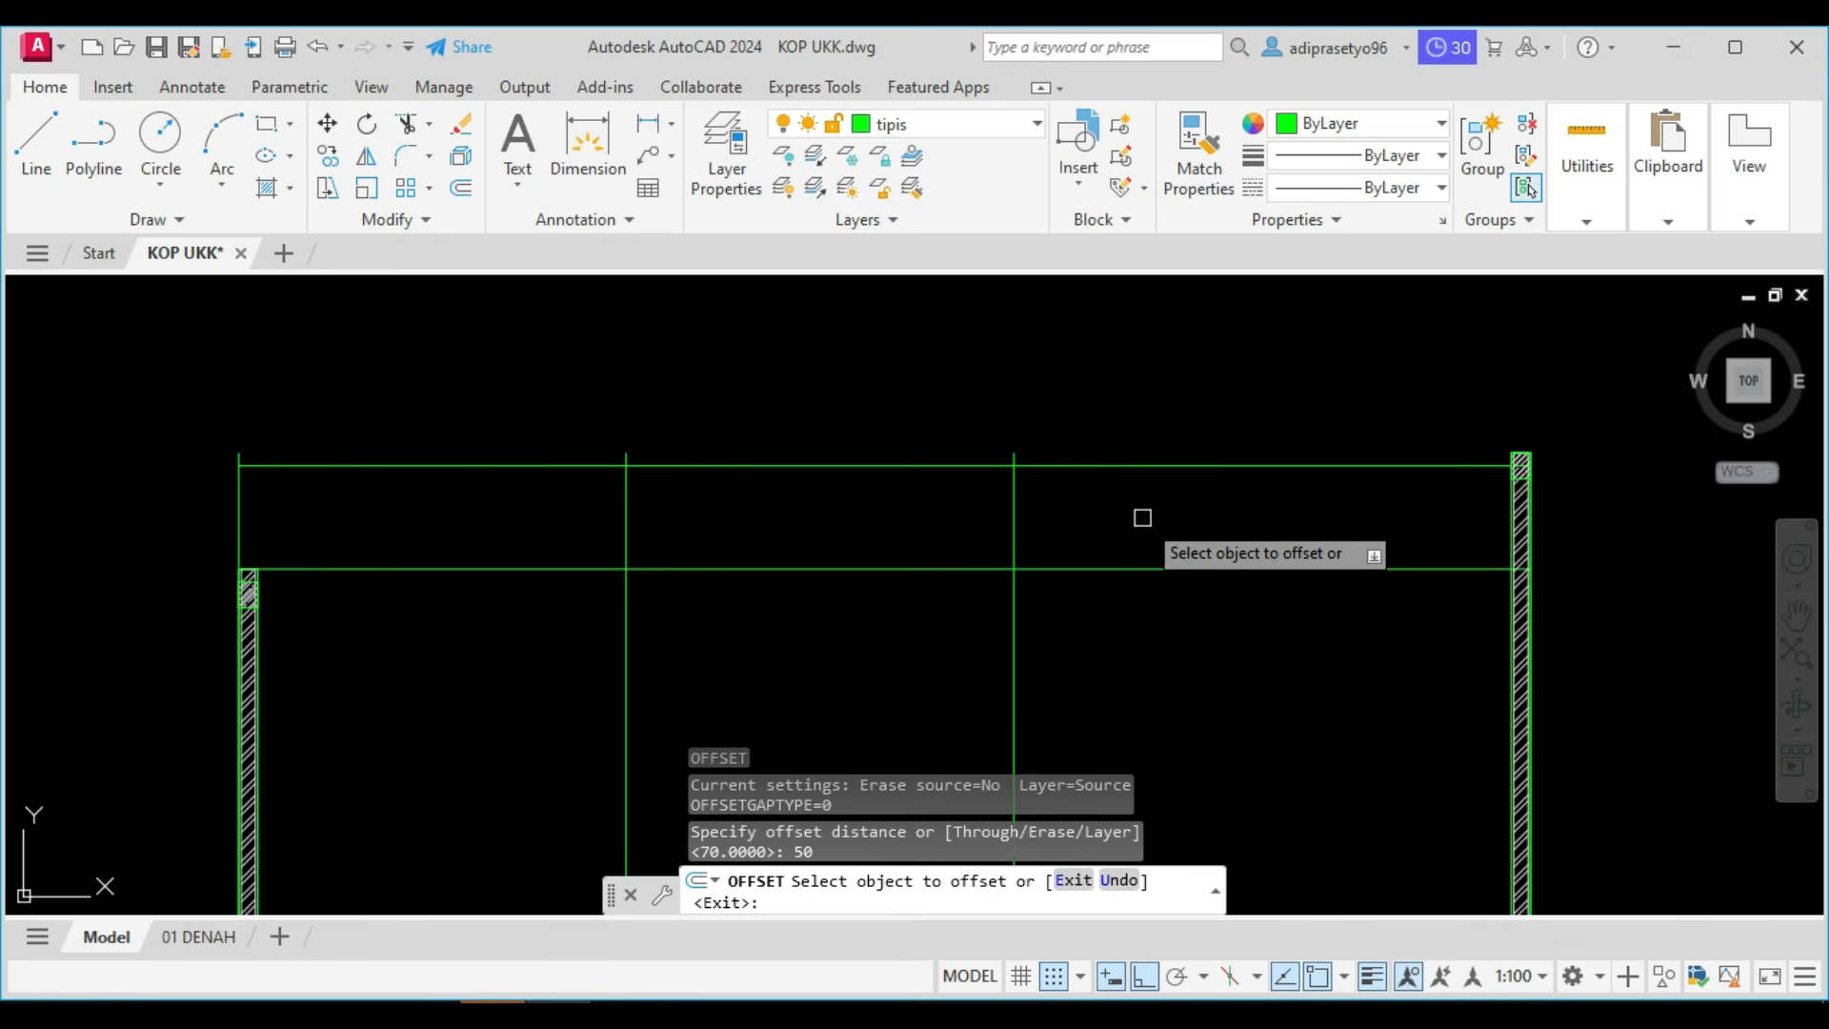
click(1166, 466)
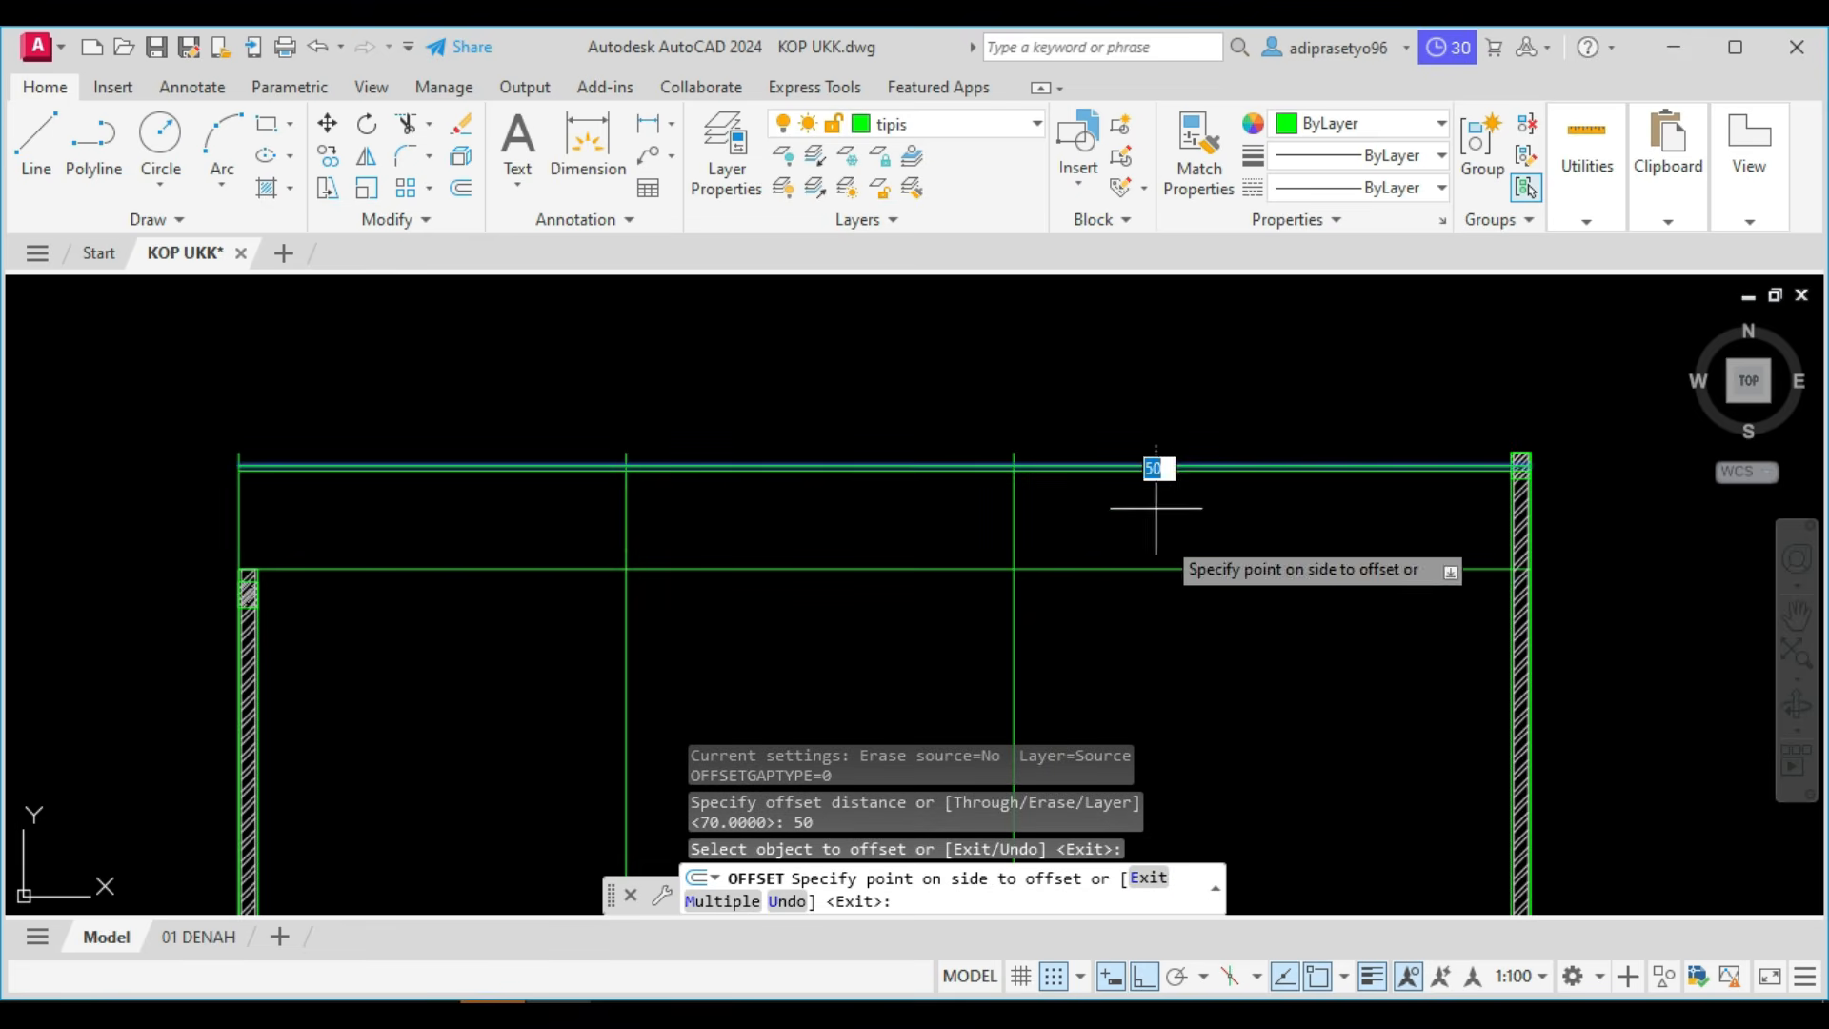
click(1166, 536)
scroll(1181, 504, up, 4)
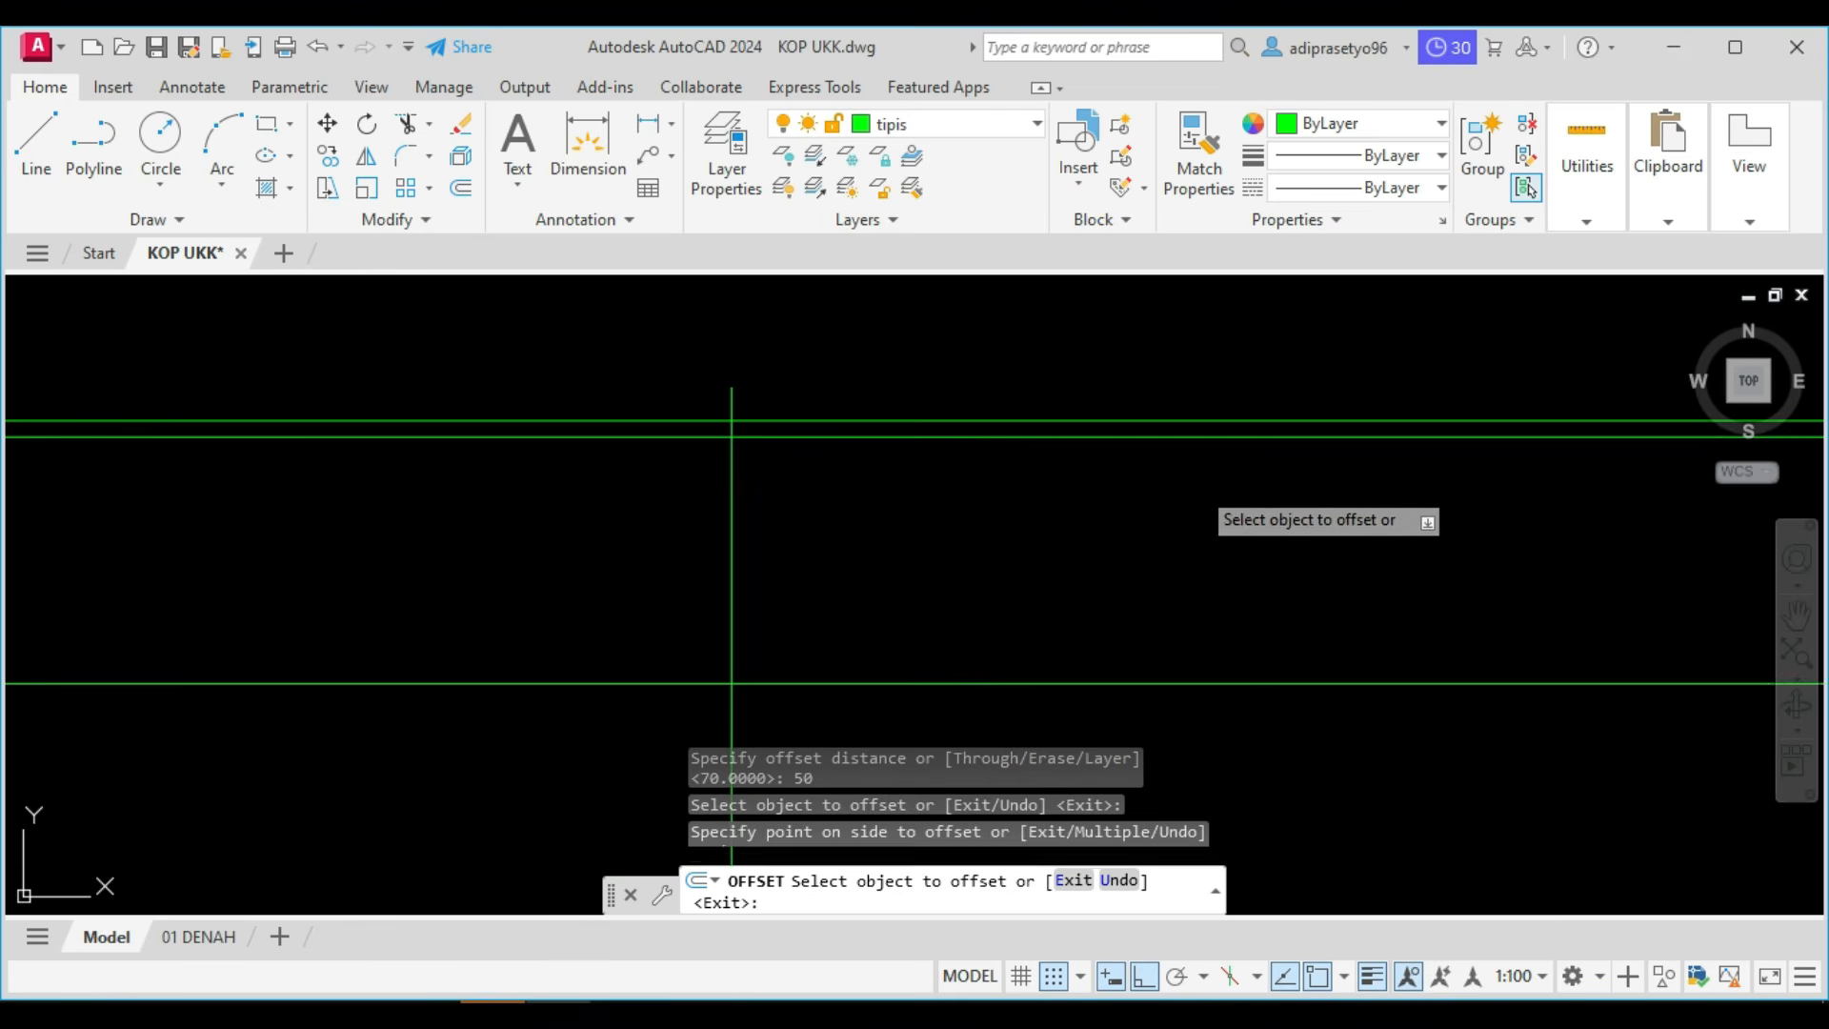
key(Escape)
Offset the lower of the two closely spaced top roof lines downward by 150.
key(Return)
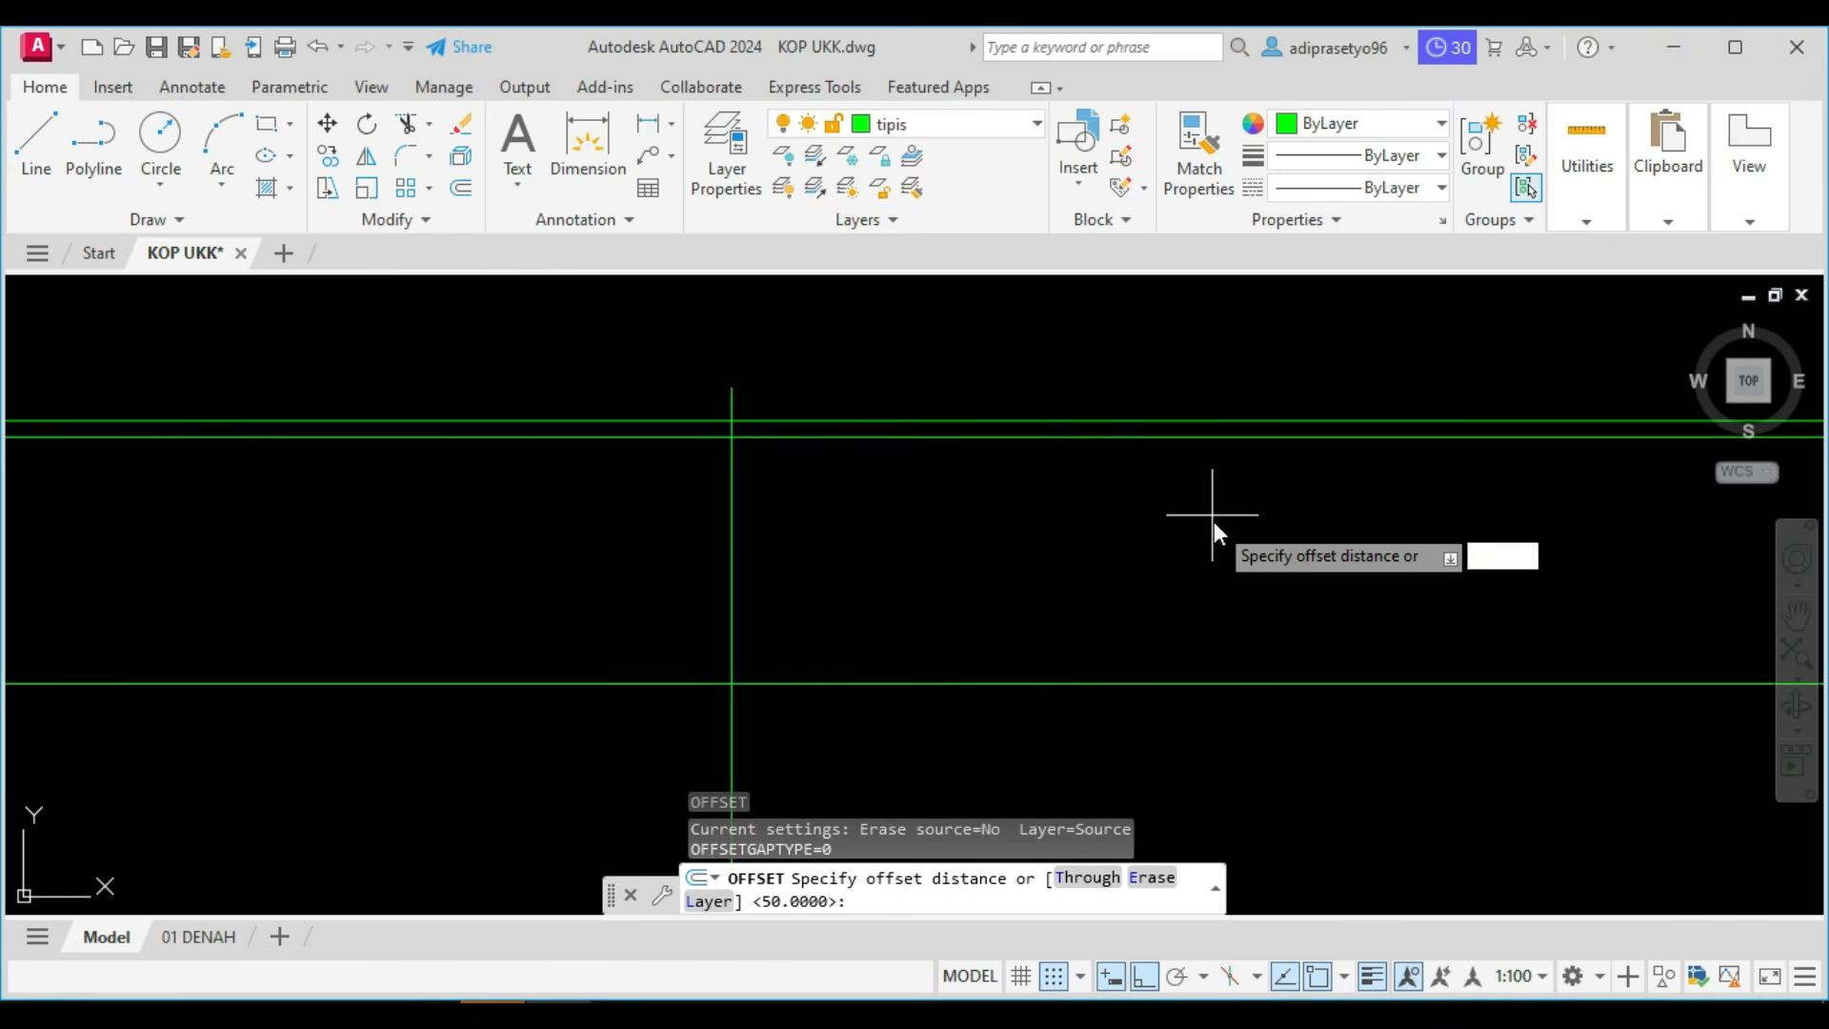
key(Return)
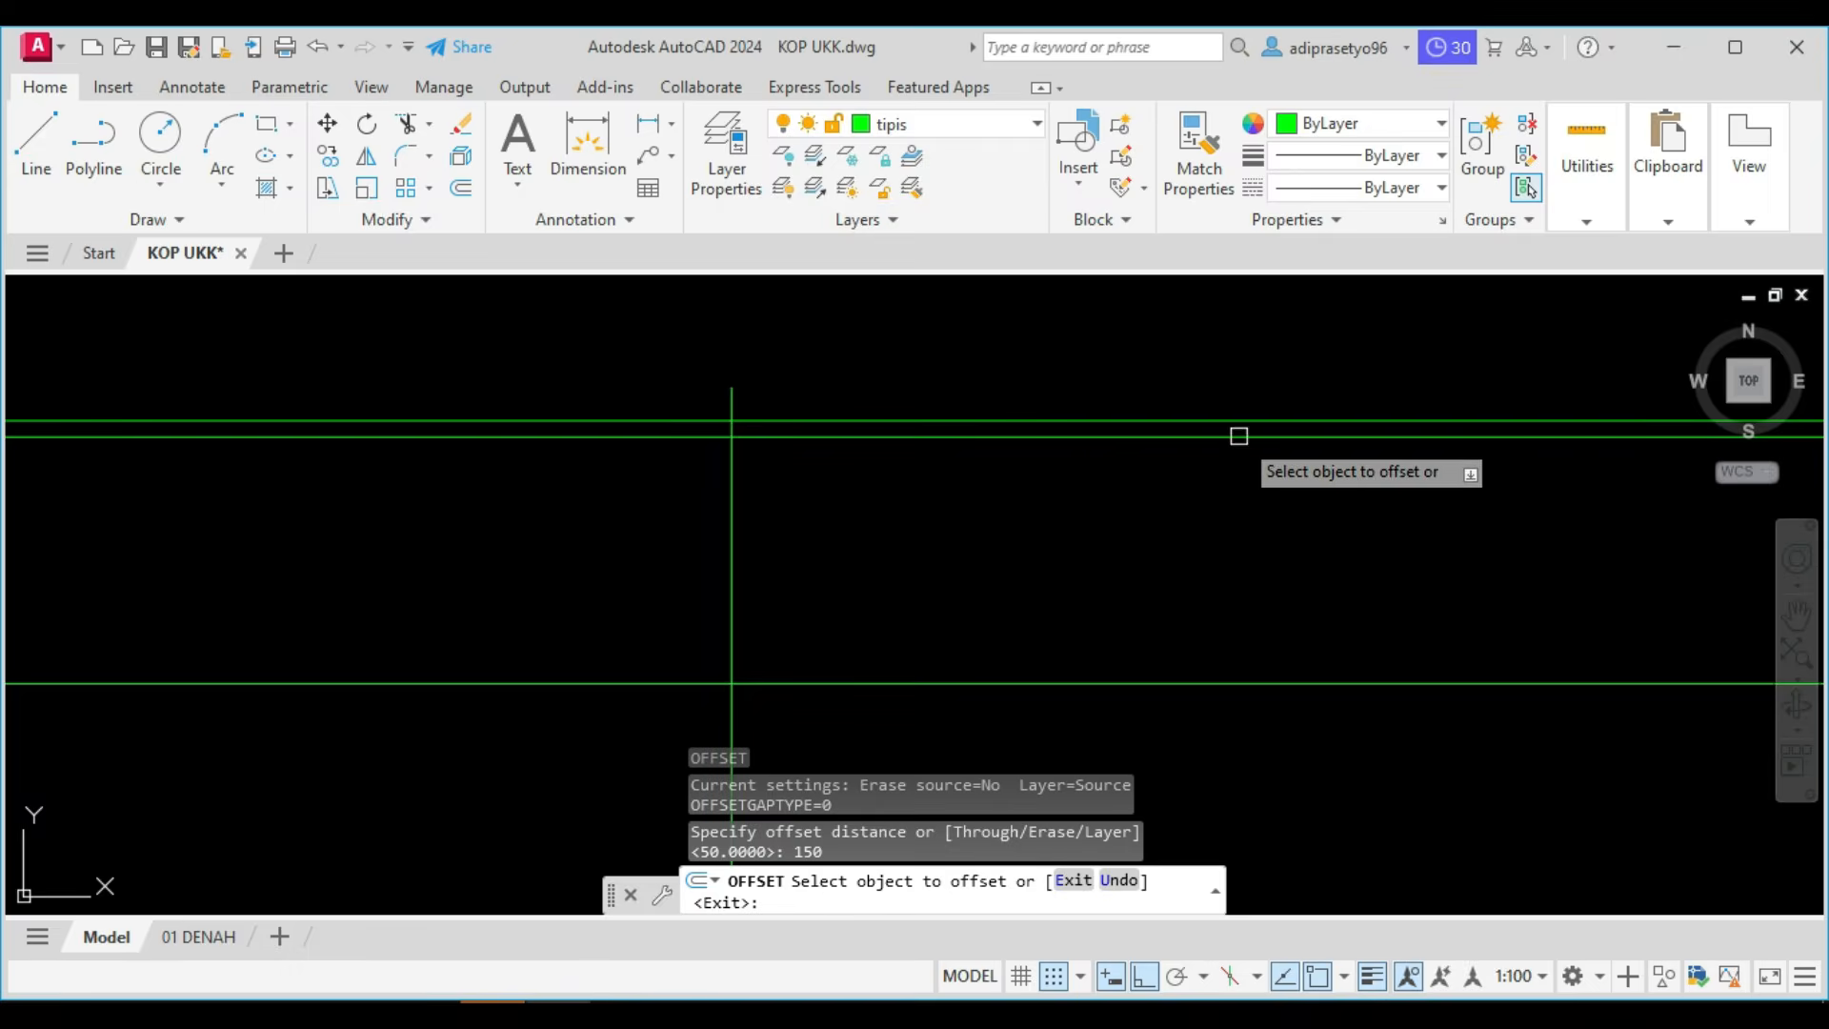
click(1226, 436)
click(1226, 485)
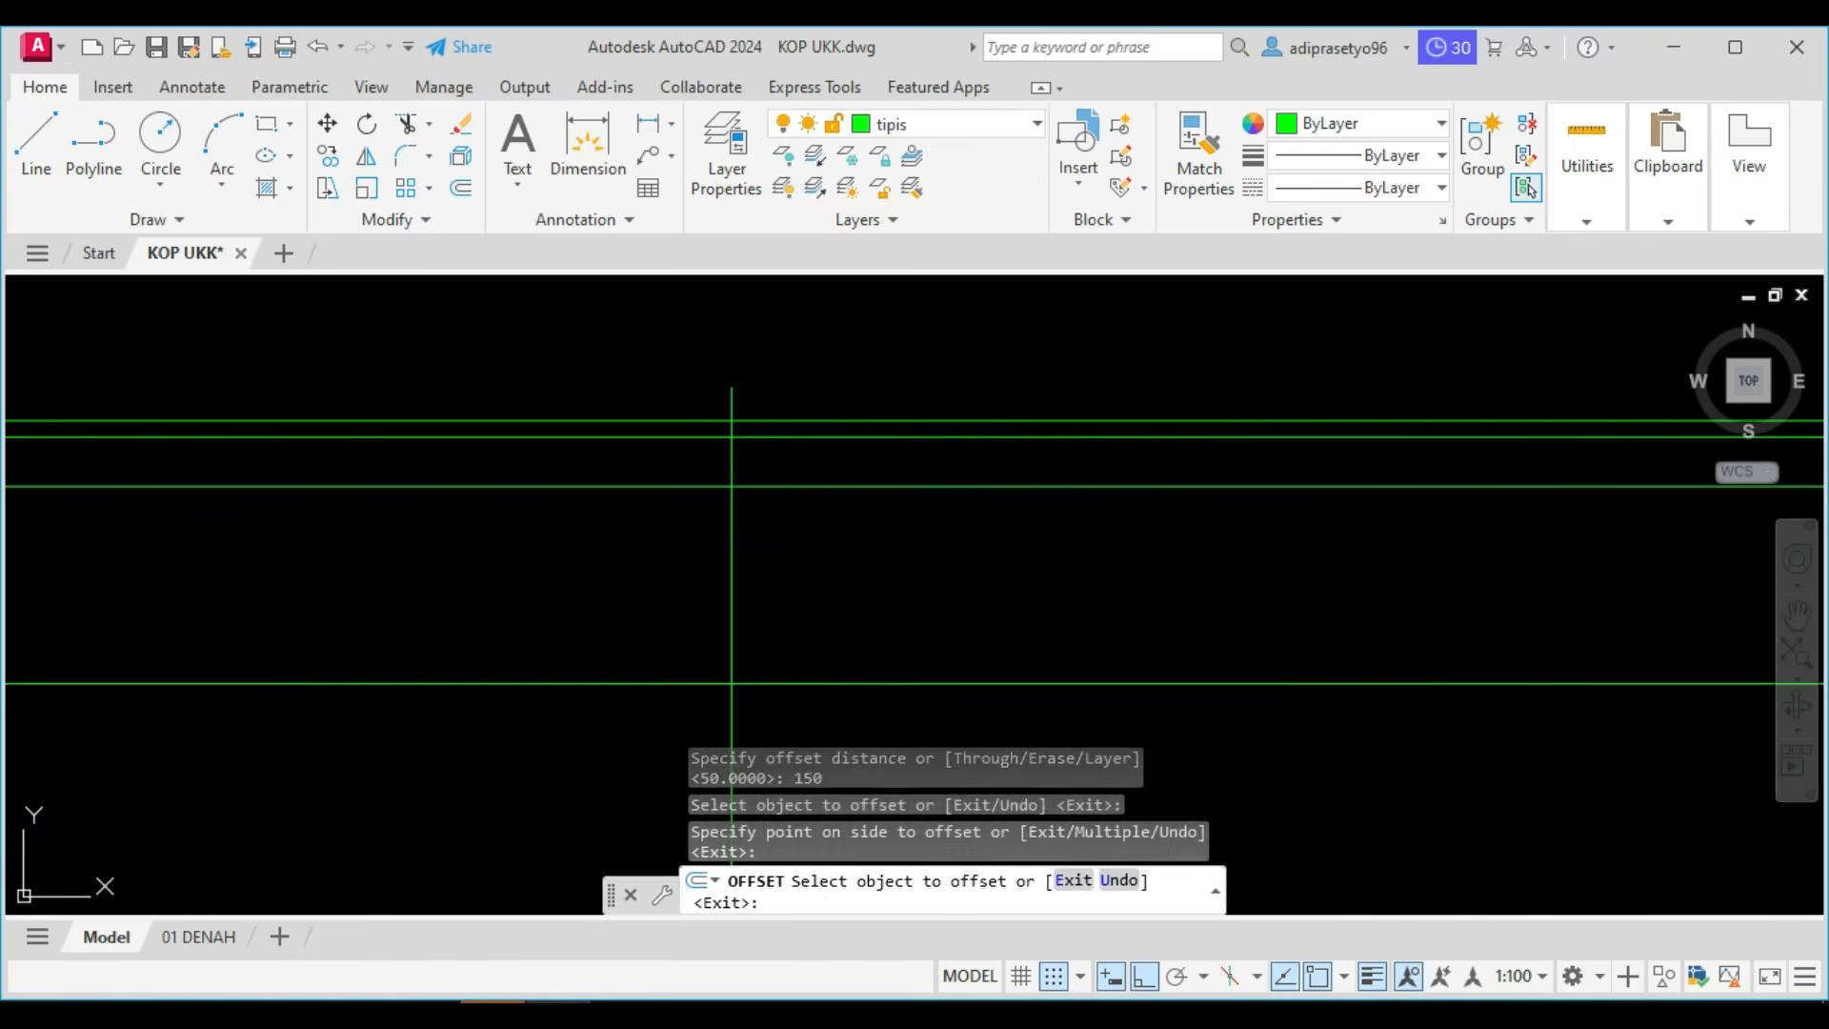
key(Escape)
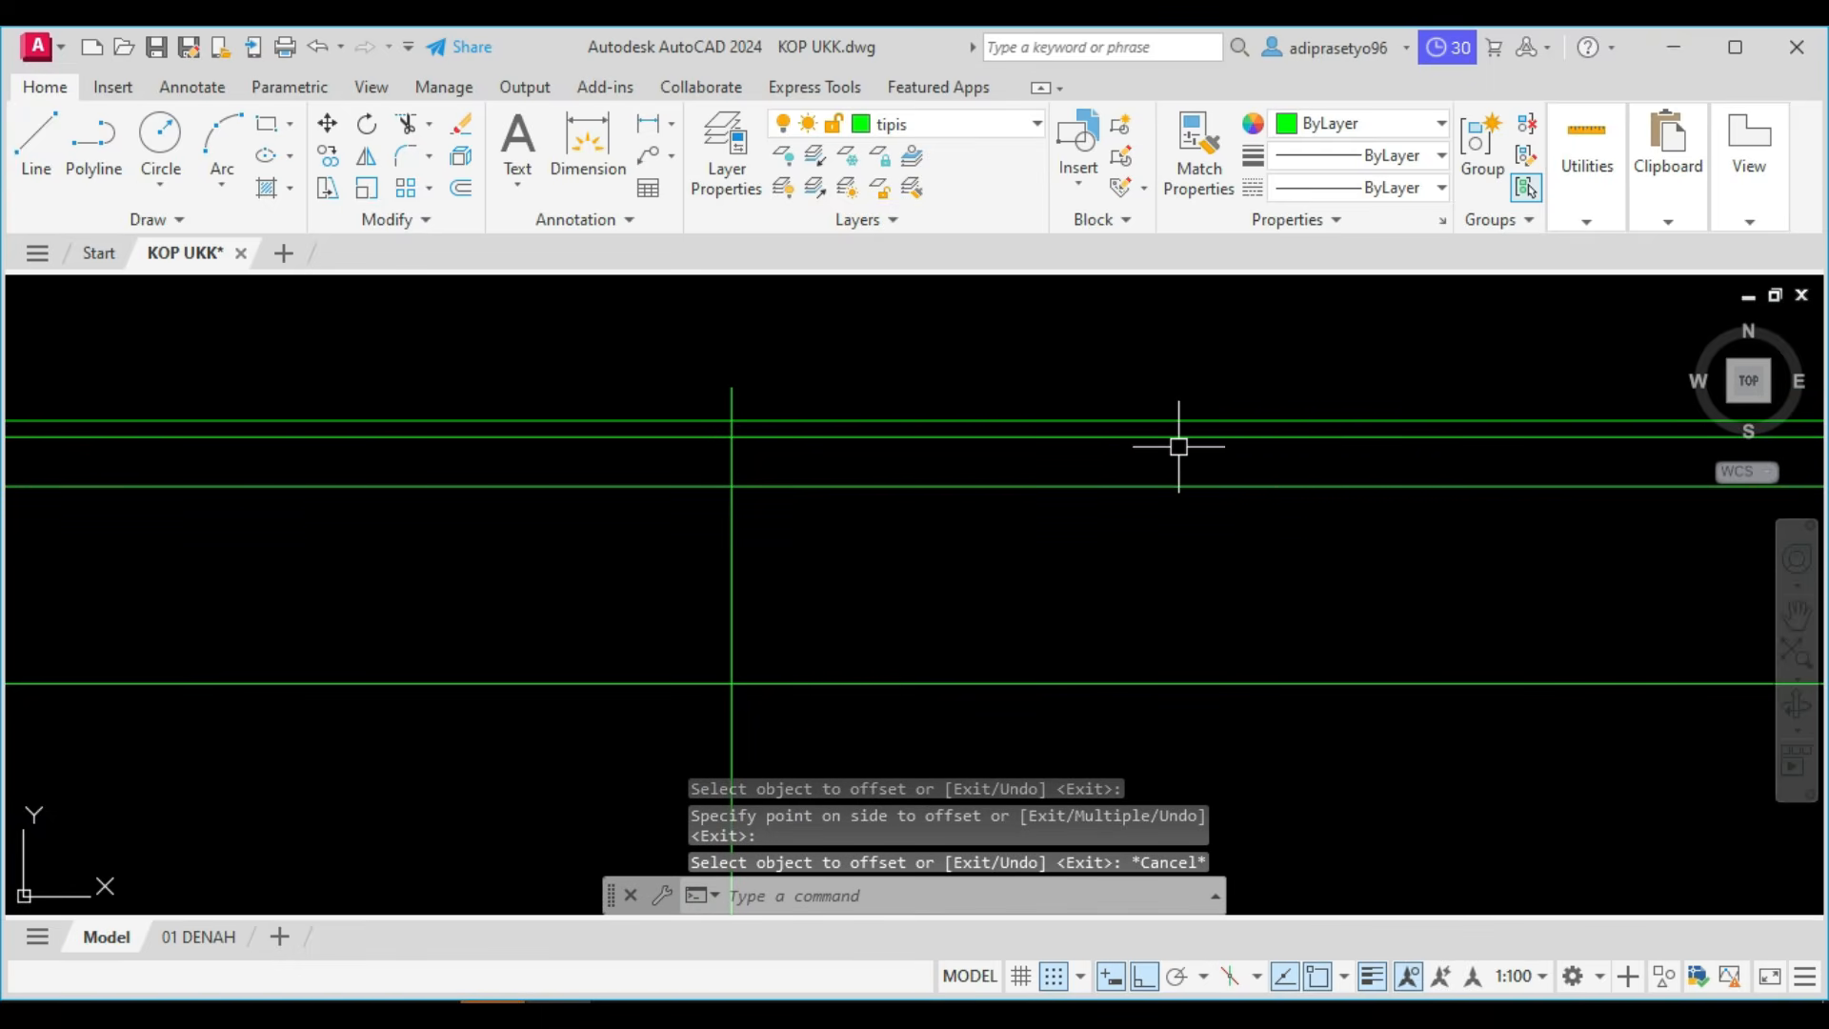
Shorten the lower roof-level line by stretching its right end back to the left interior dividing line.
scroll(1172, 473, down, 3)
middle_drag(986, 543, 1173, 524)
scroll(846, 531, up, 1)
scroll(779, 529, up, 2)
scroll(1024, 517, down, 2)
middle_drag(1039, 521, 793, 525)
click(1299, 513)
click(1039, 446)
scroll(1067, 477, down, 4)
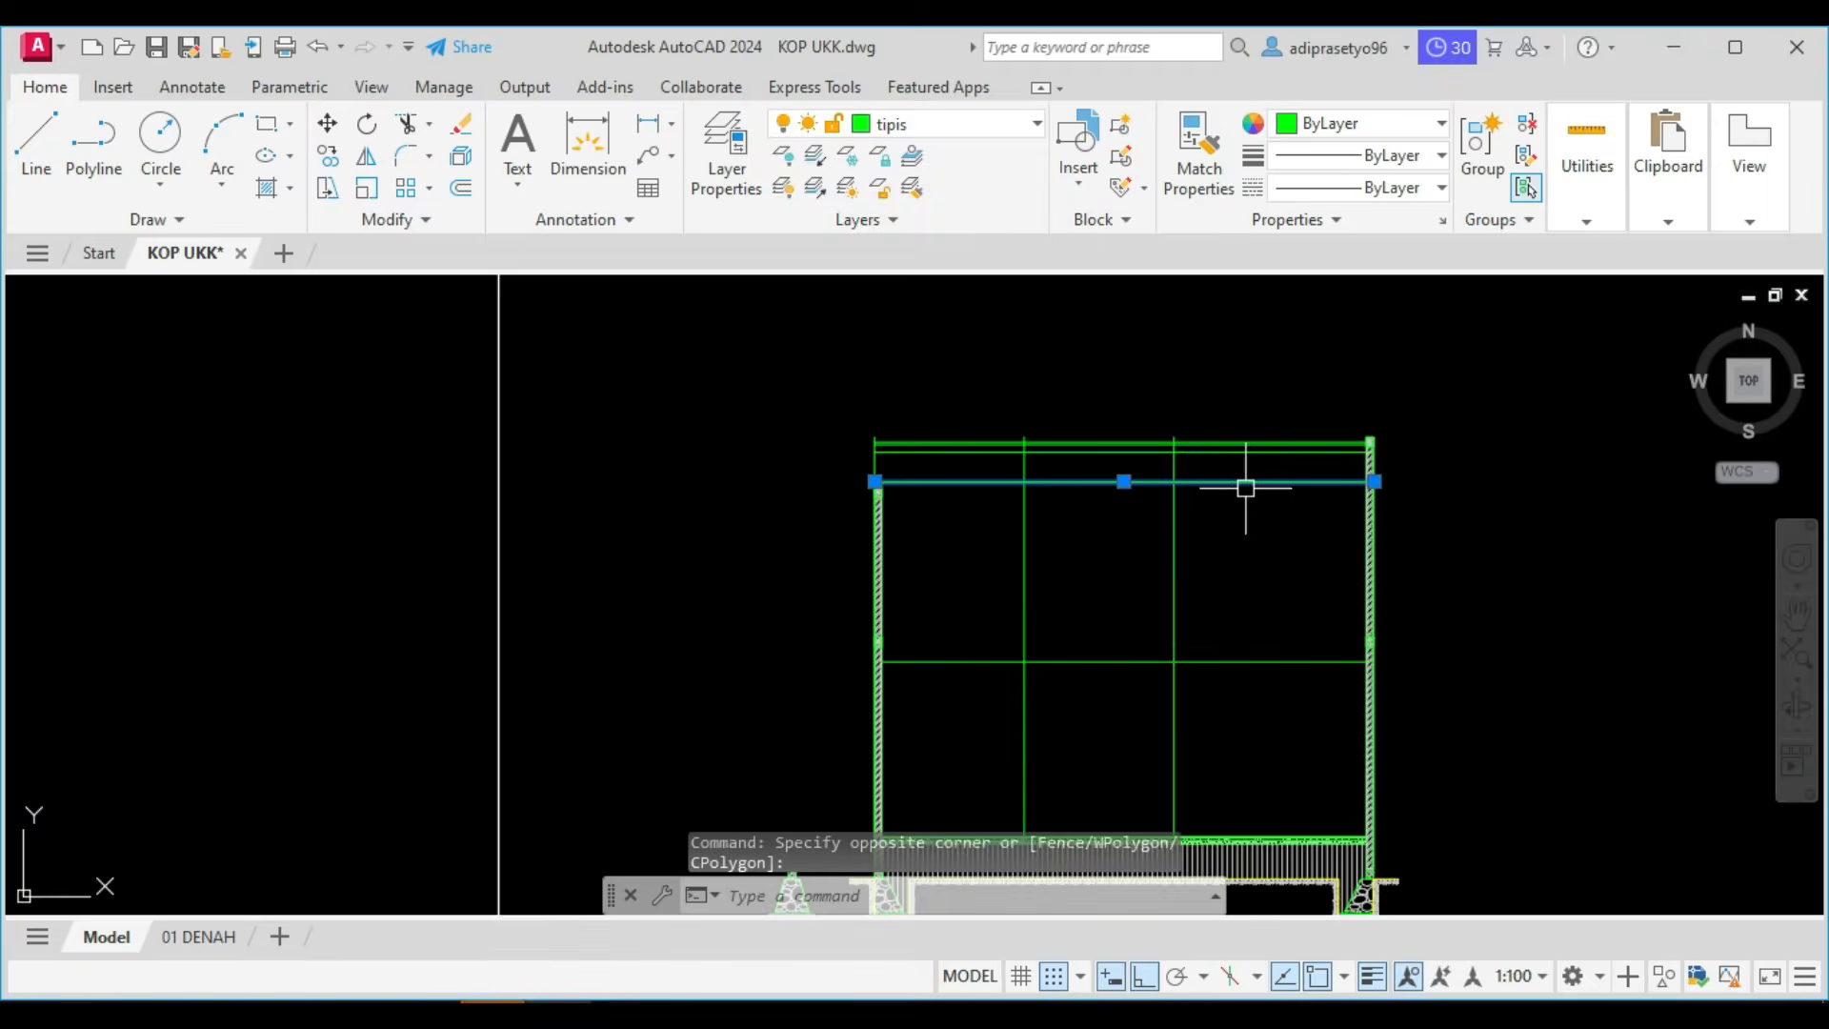
scroll(1290, 486, up, 2)
click(1426, 477)
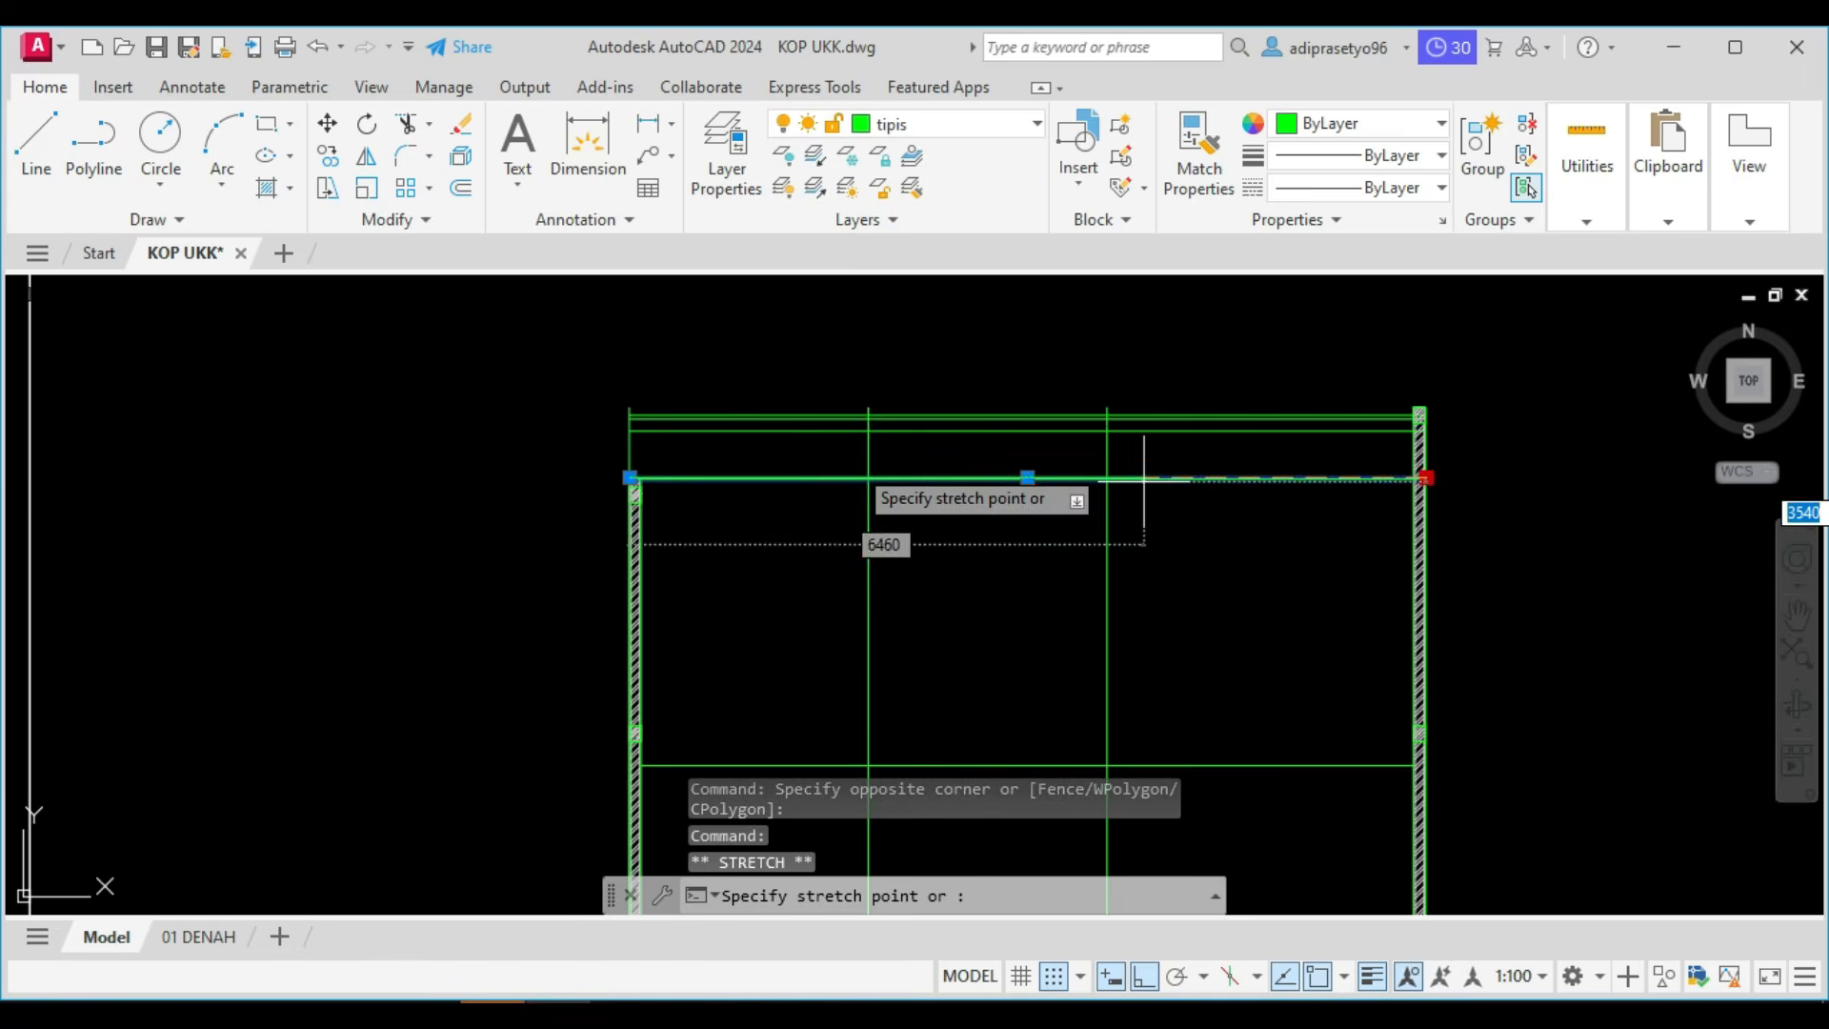
scroll(857, 495, up, 5)
click(895, 525)
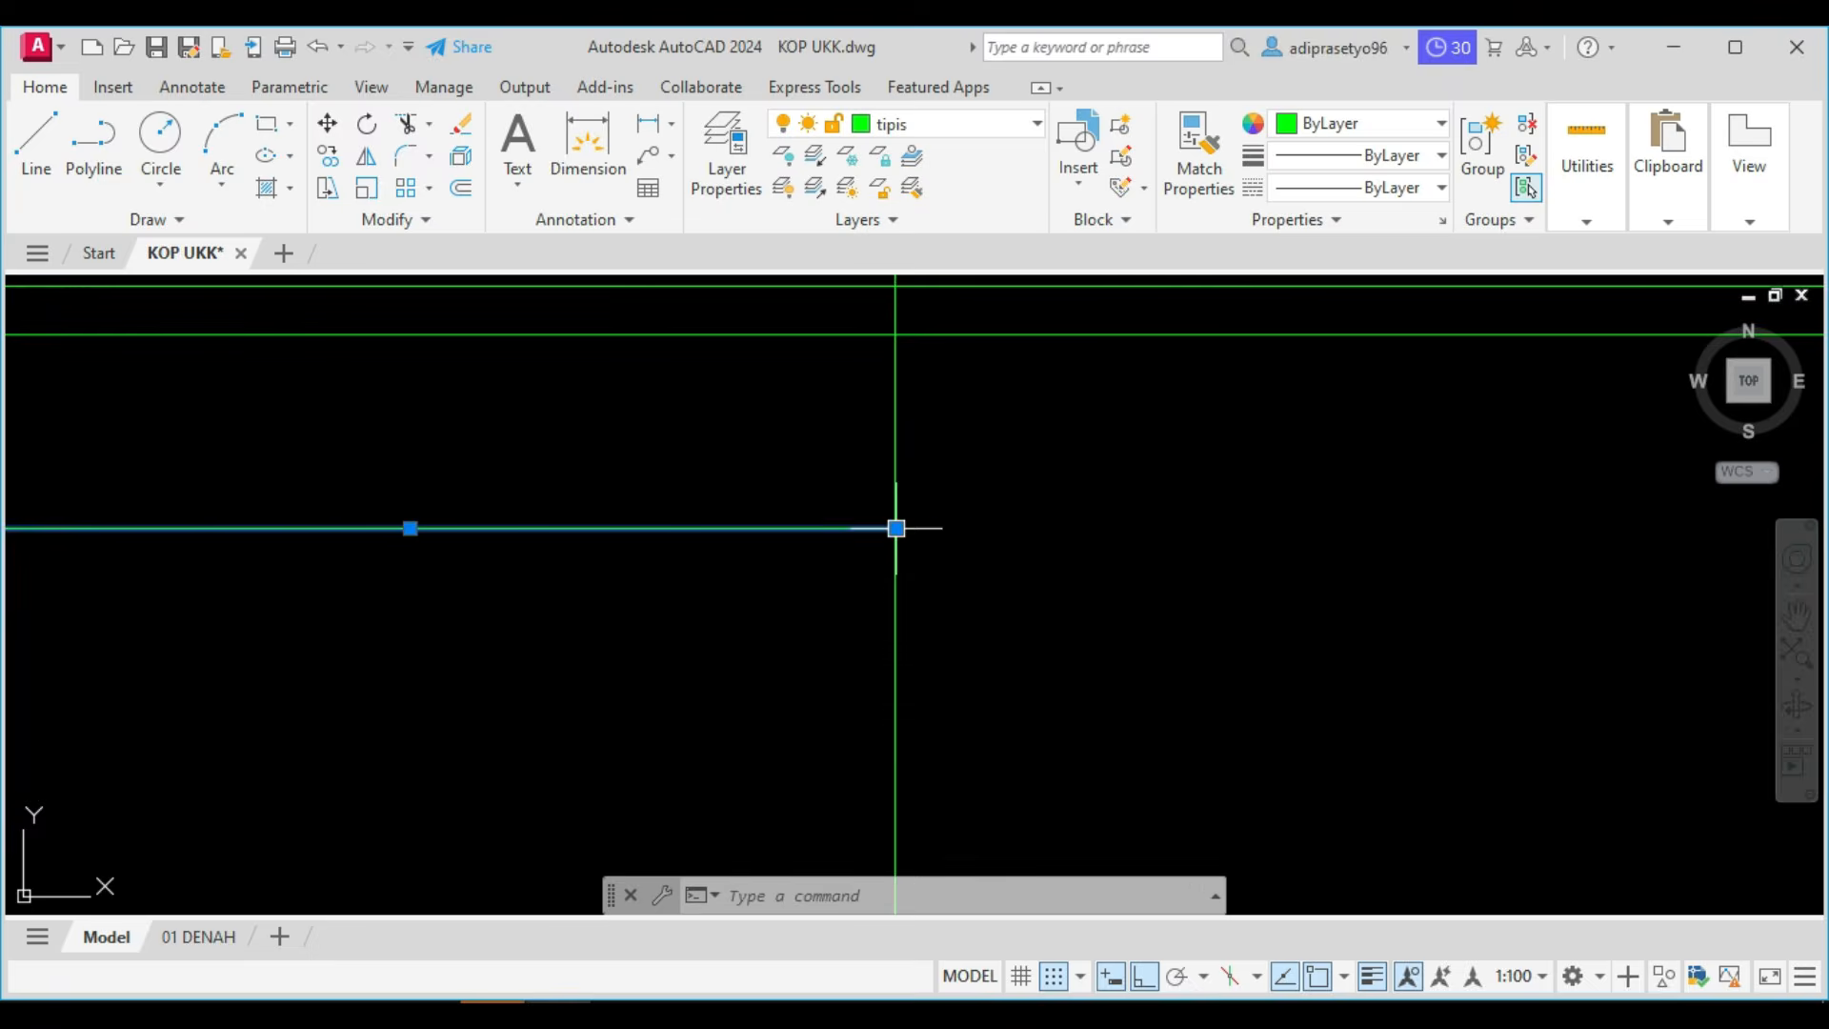
scroll(894, 526, down, 5)
middle_drag(776, 530, 807, 534)
key(Escape)
Move the shortened lower roof line above the left room straight down by 100.
click(801, 539)
click(750, 474)
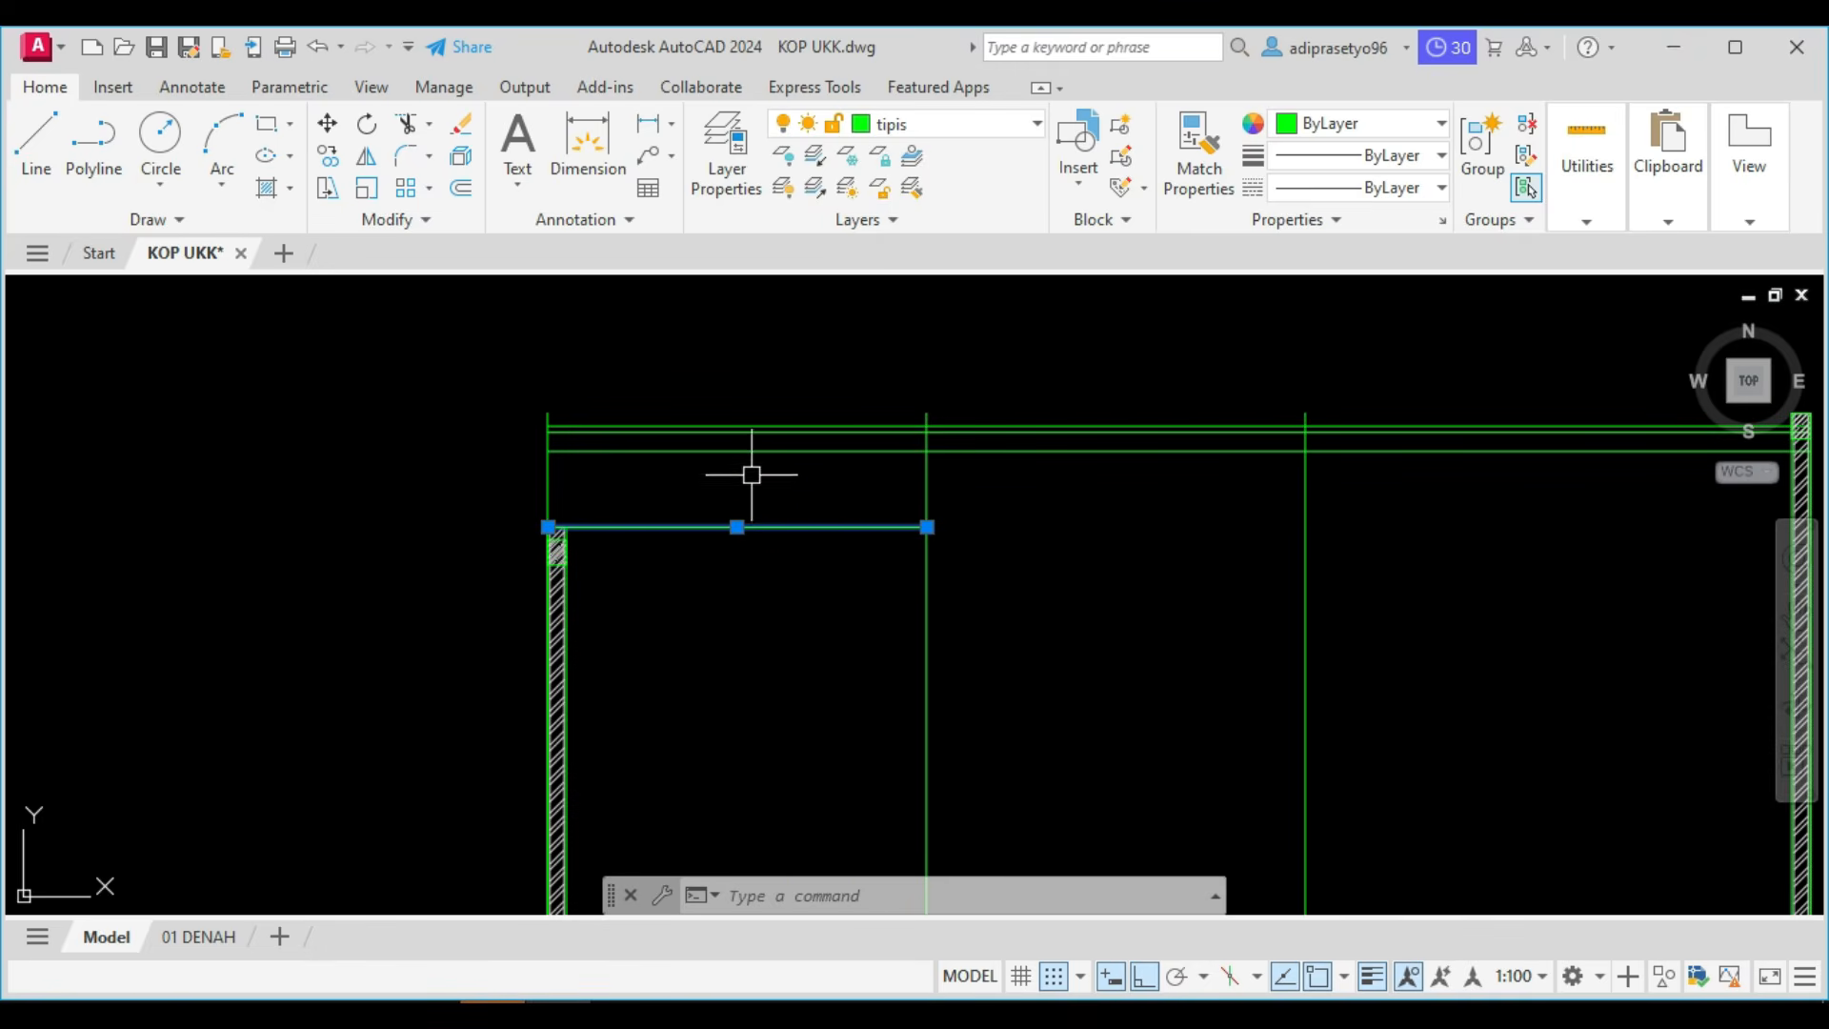
text(m)
key(Return)
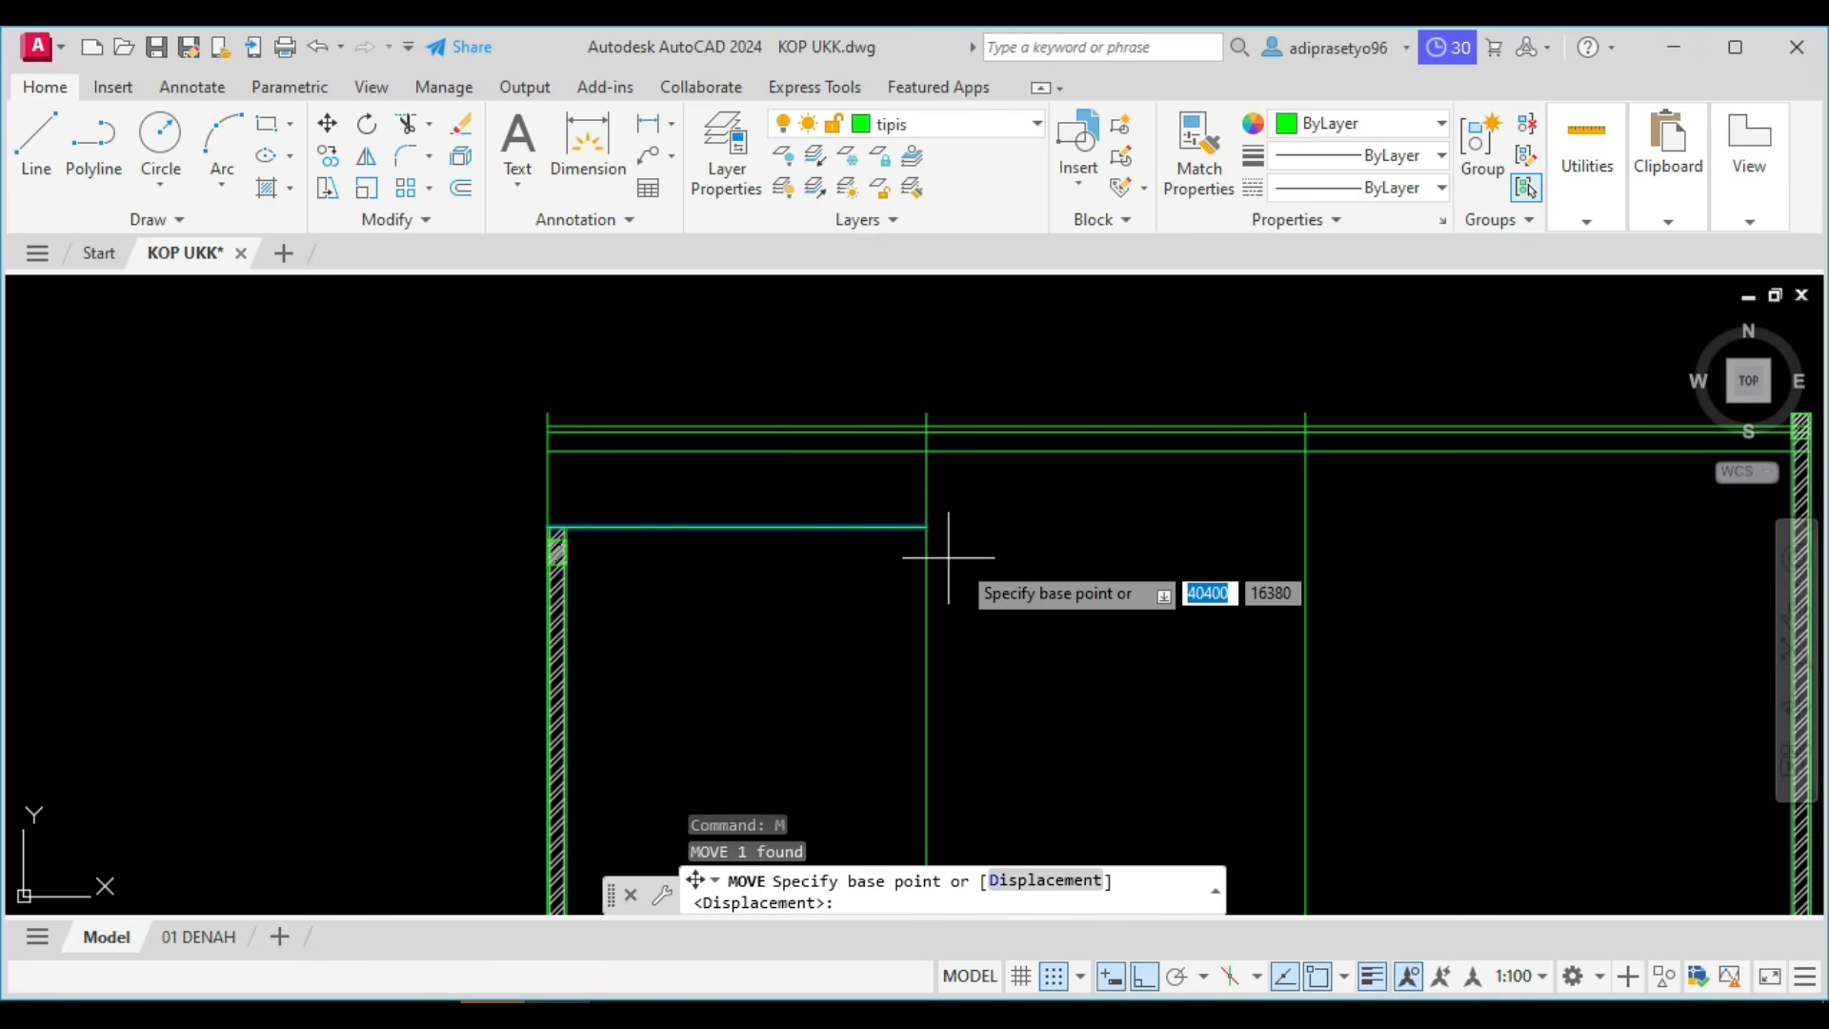
click(1008, 527)
text(100)
key(Return)
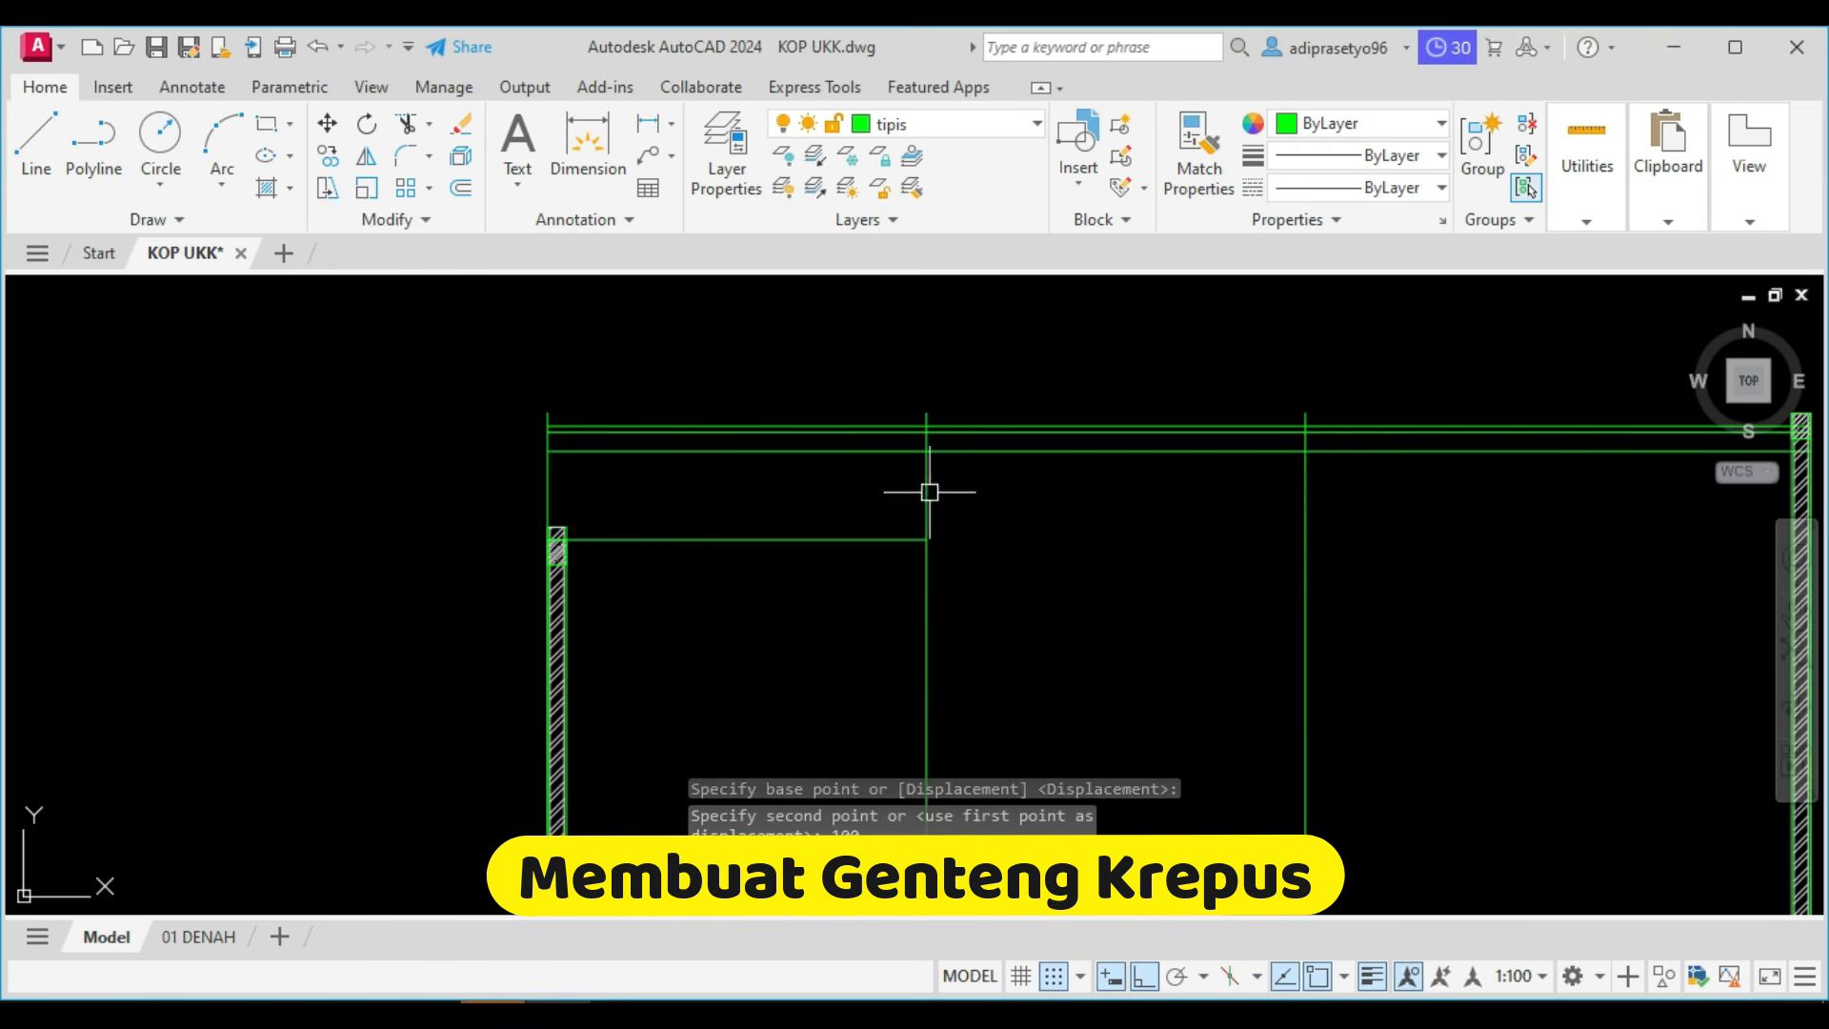
Offset the lower roof line above the left room downward by 50.
scroll(845, 571, up, 2)
key(Escape)
text(o)
key(Return)
text(50)
key(Return)
click(848, 541)
click(836, 615)
key(Escape)
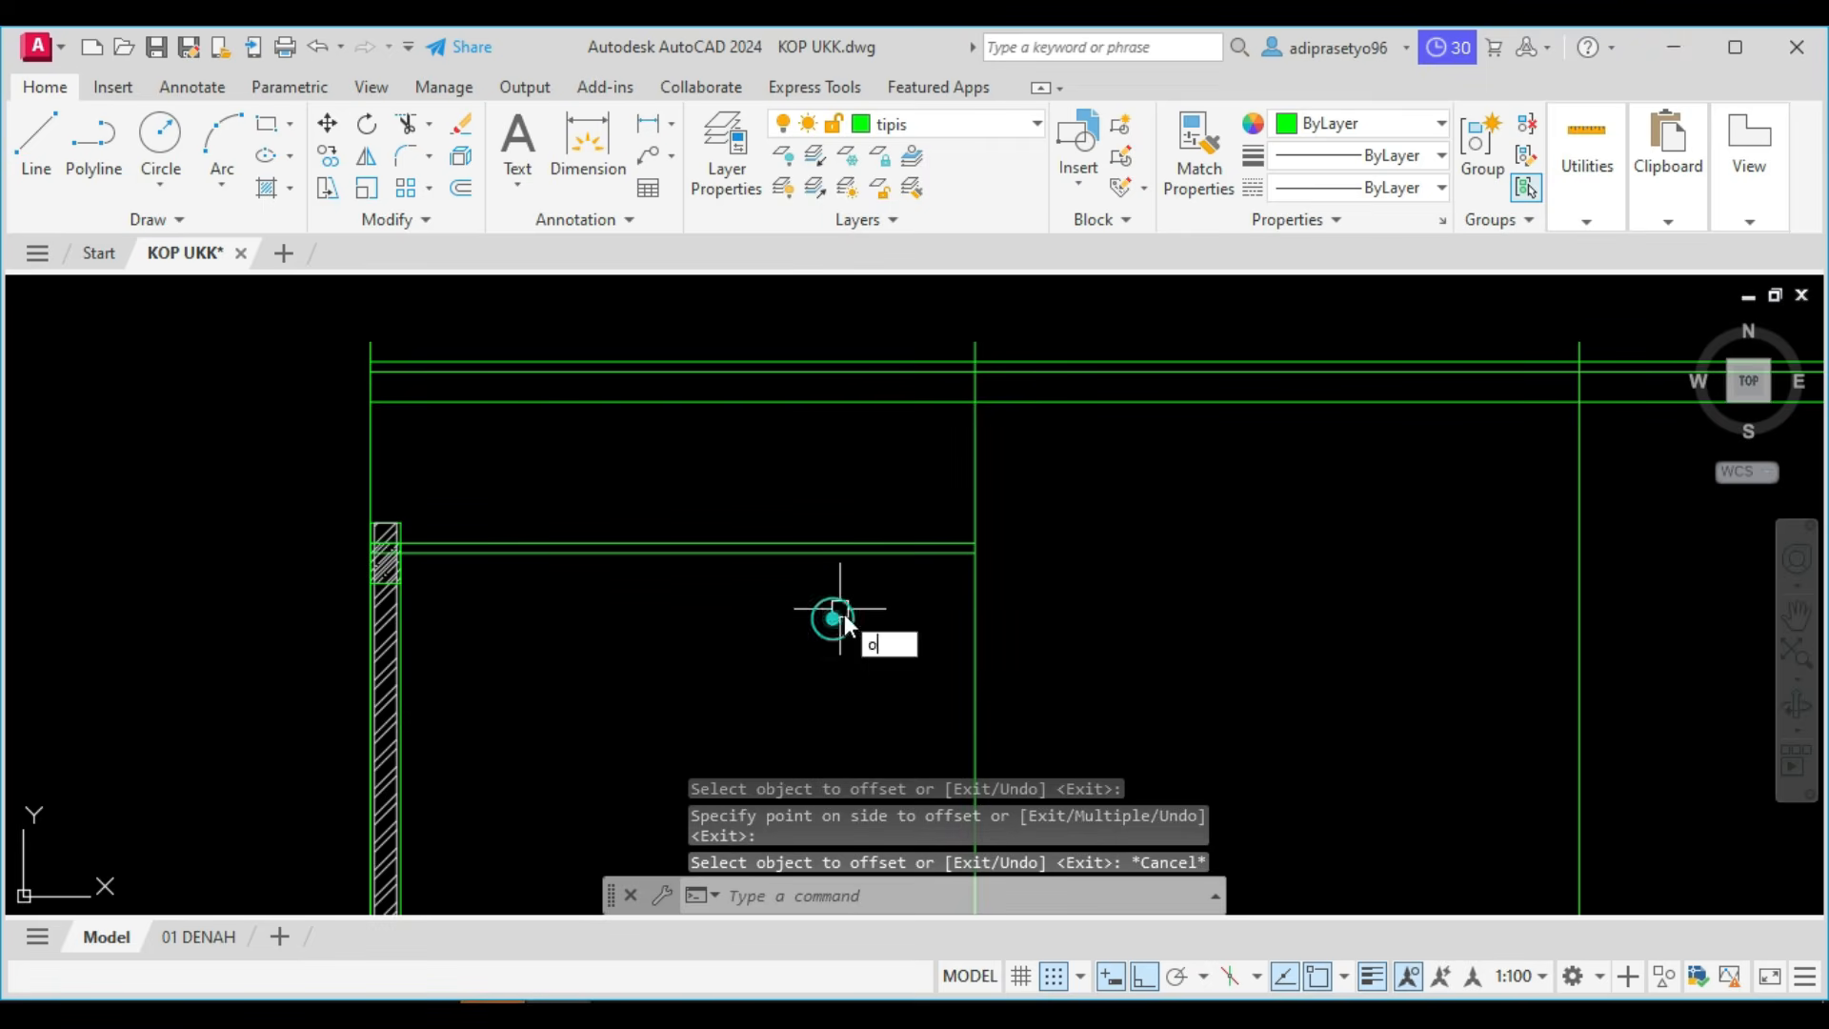
Offset the second line of the lower left roof downward by 150.
key(Return)
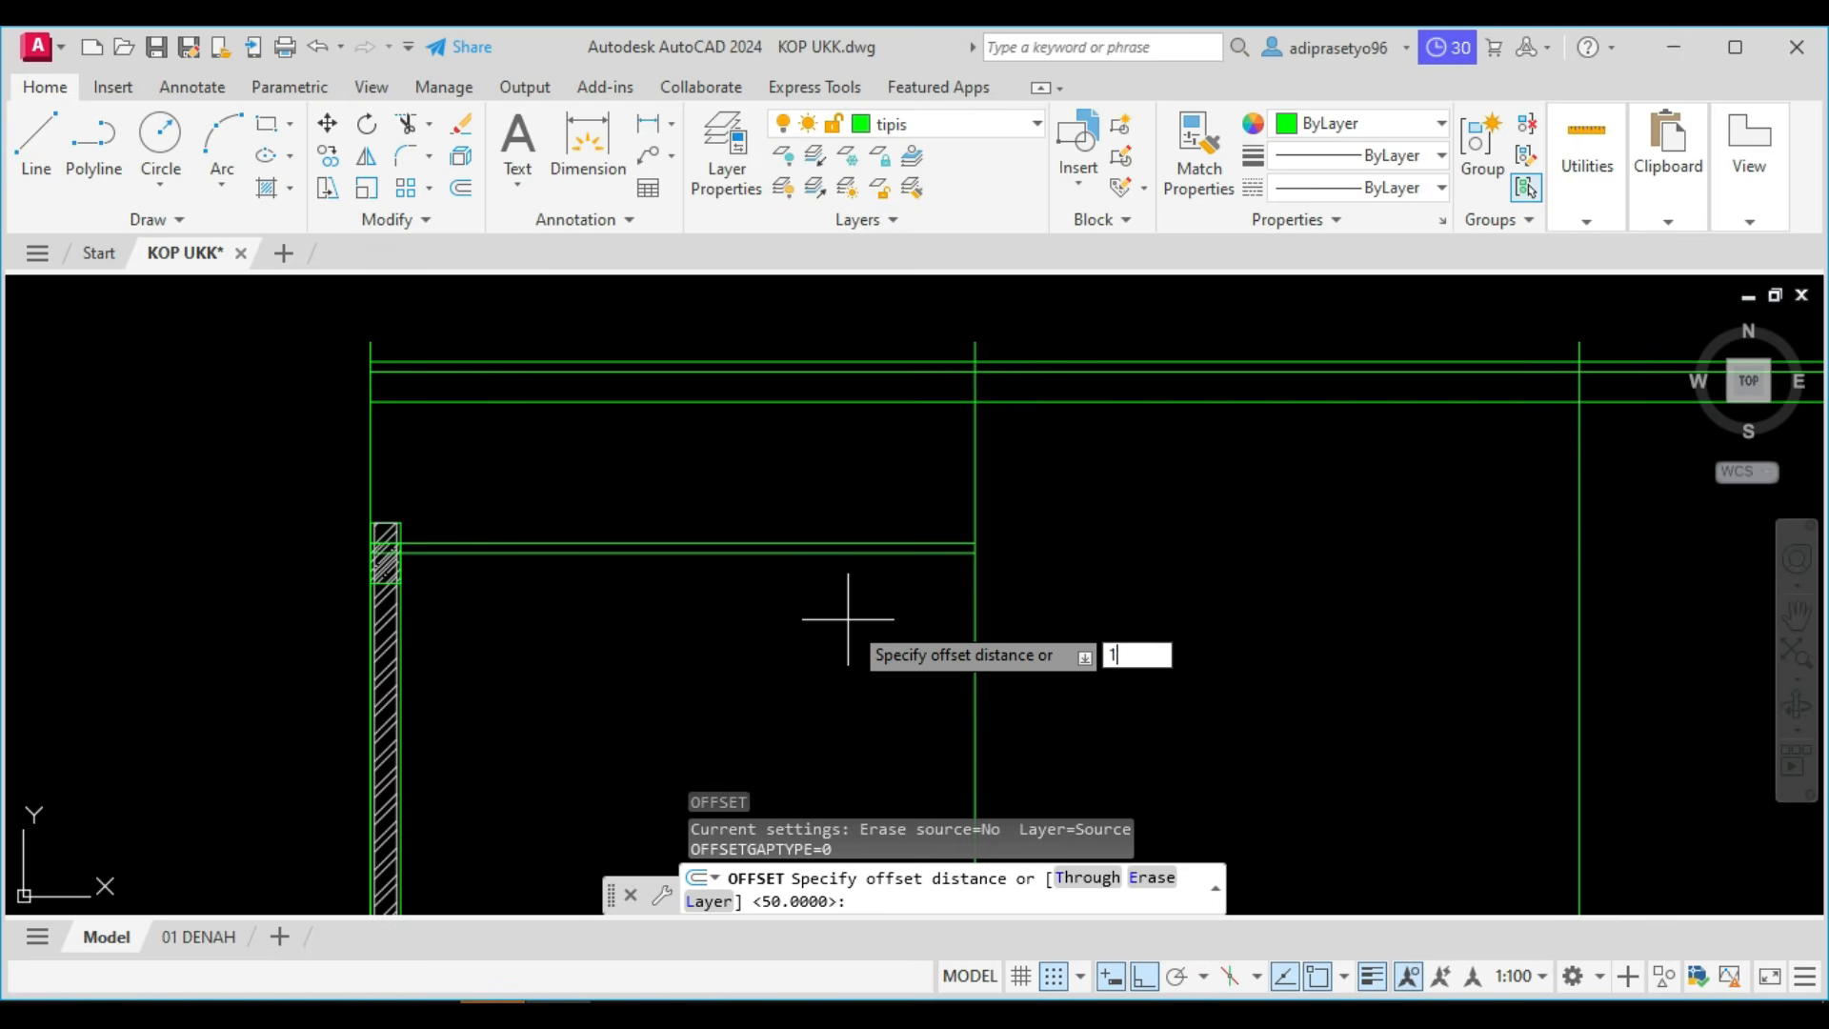
key(Return)
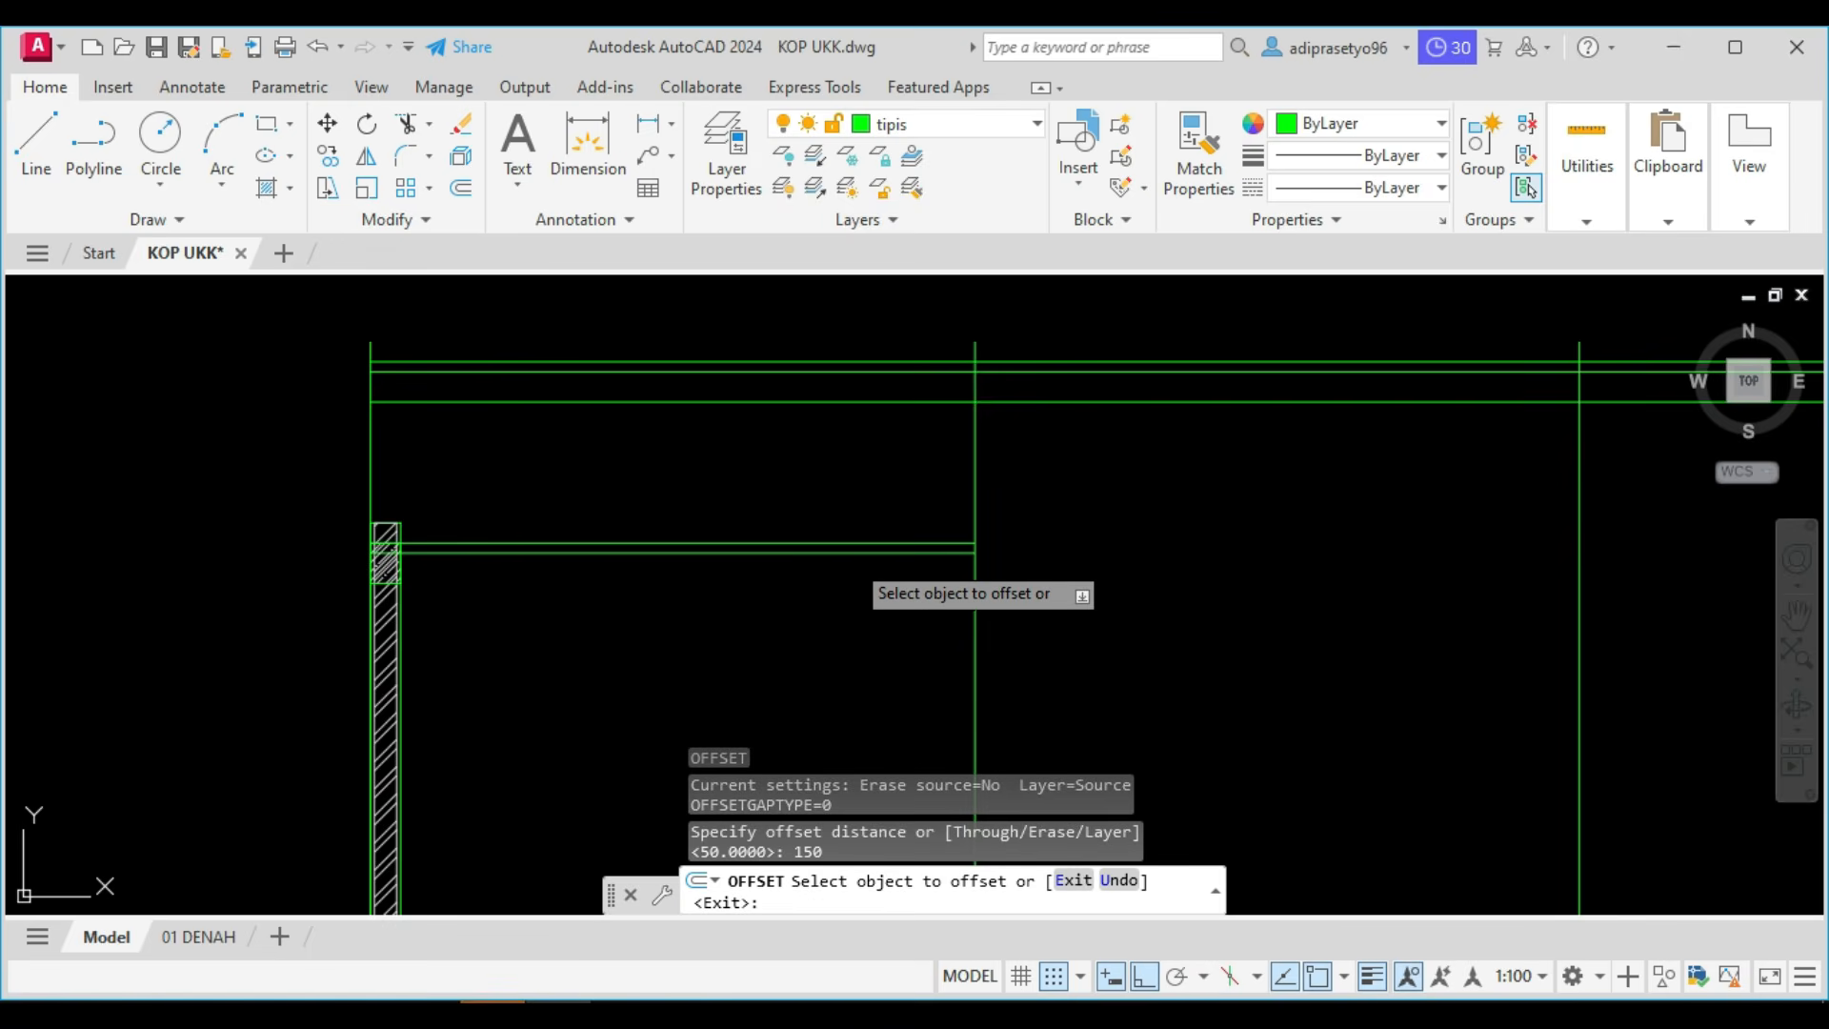
click(846, 550)
click(848, 619)
key(Escape)
Compare the drawn upper and lower roof lines with the stepped roof edge of Potongan A in the Foxit PhantomPDF reference.
scroll(1069, 425, down, 2)
middle_drag(1282, 425, 932, 435)
middle_drag(1175, 445, 1173, 508)
mouse_move(1102, 571)
middle_down()
mouse_move(1230, 608)
mouse_move(1181, 555)
middle_up()
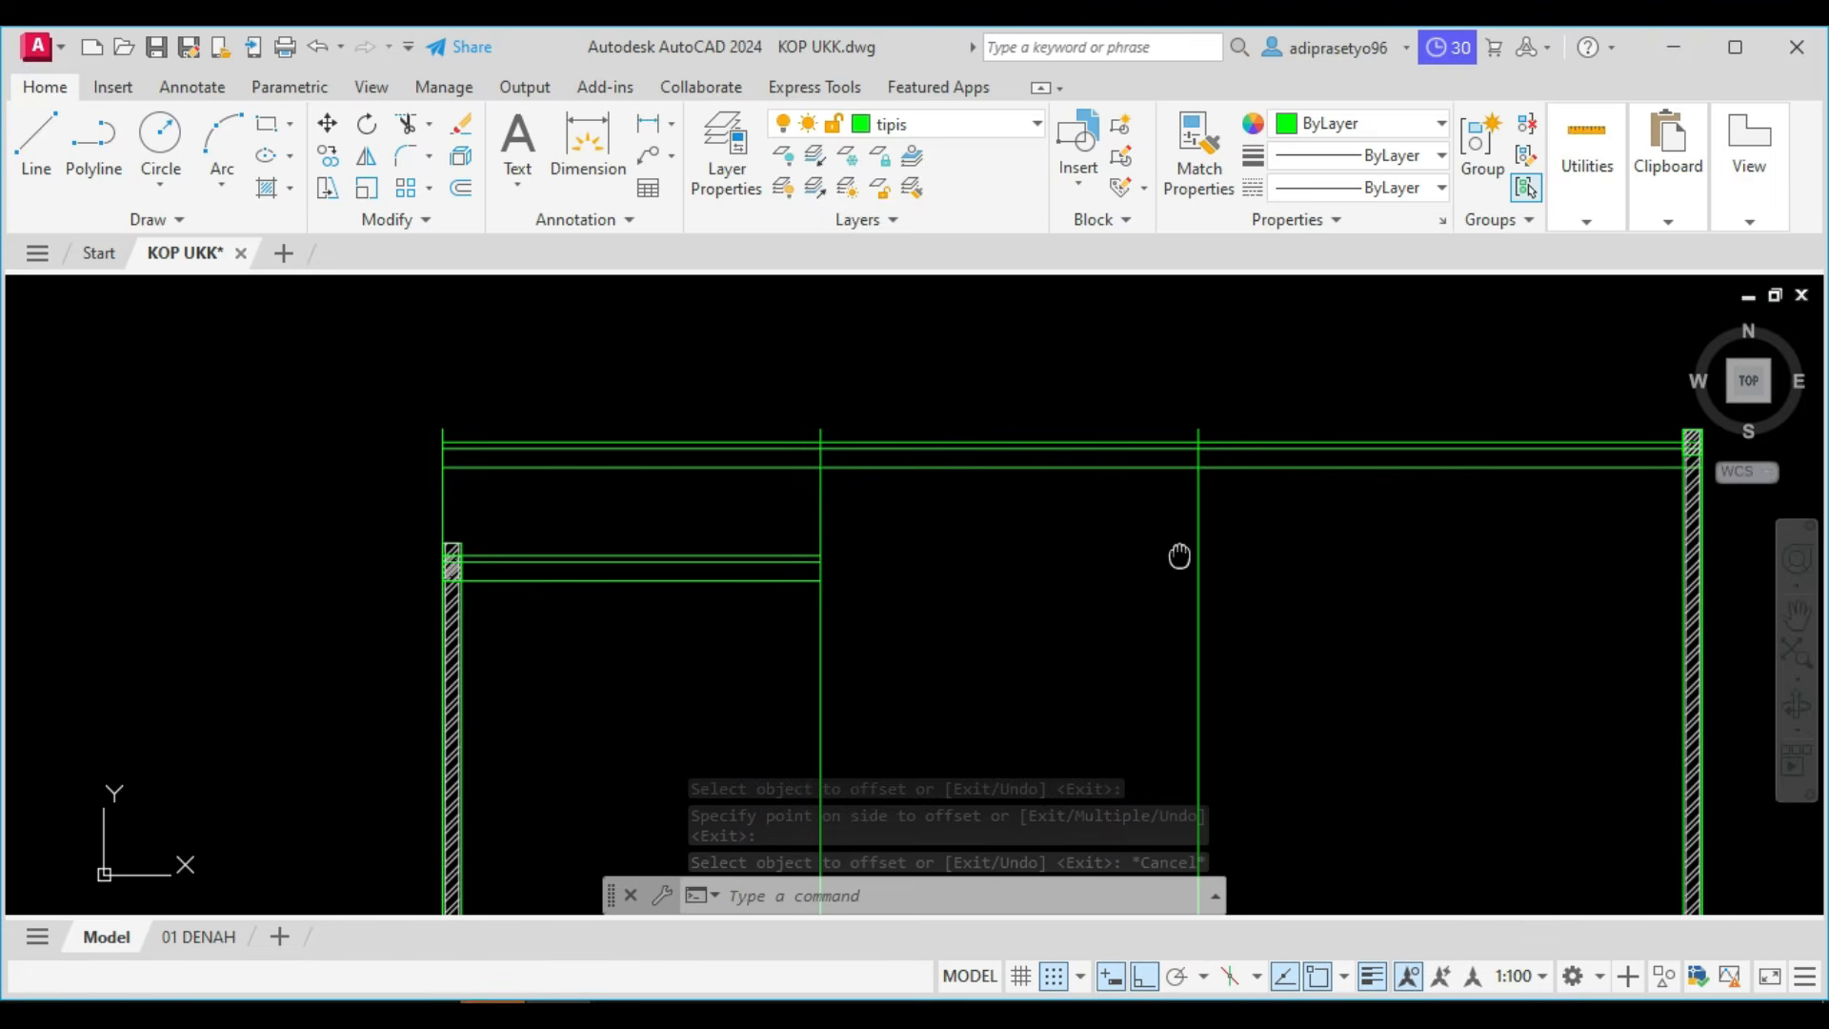
scroll(767, 478, up, 2)
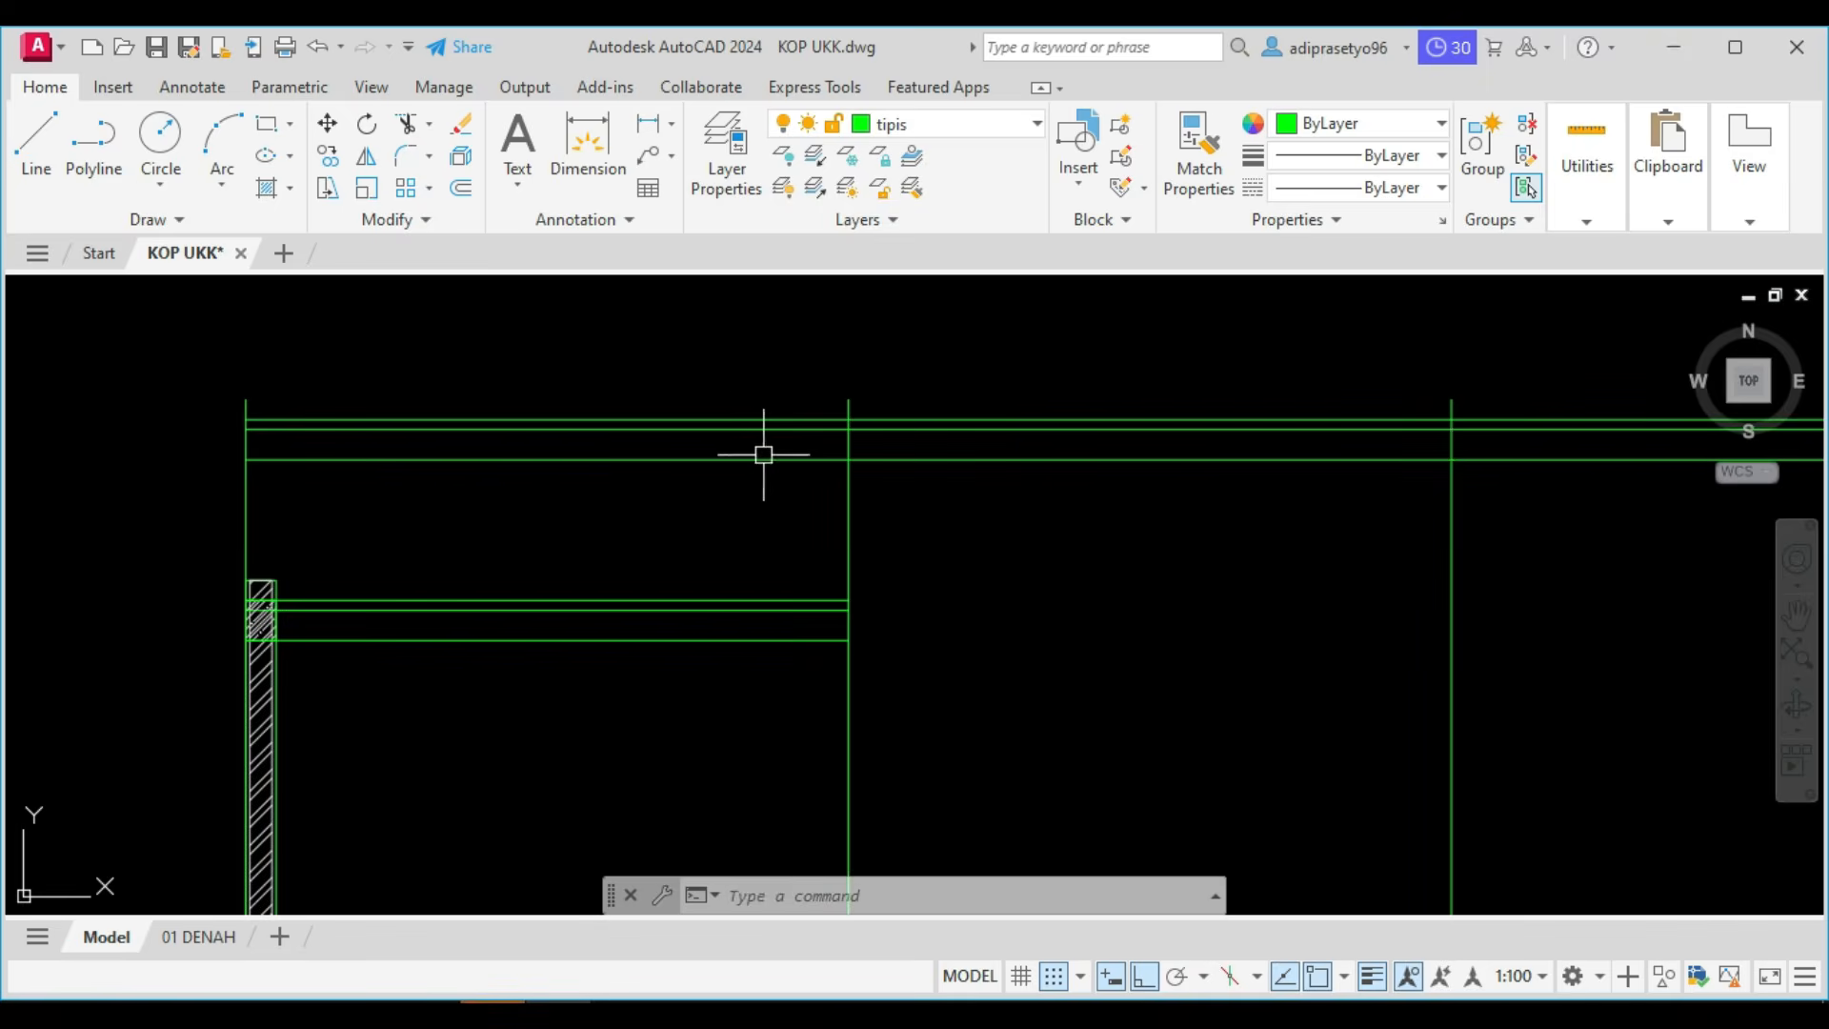
click(440, 1015)
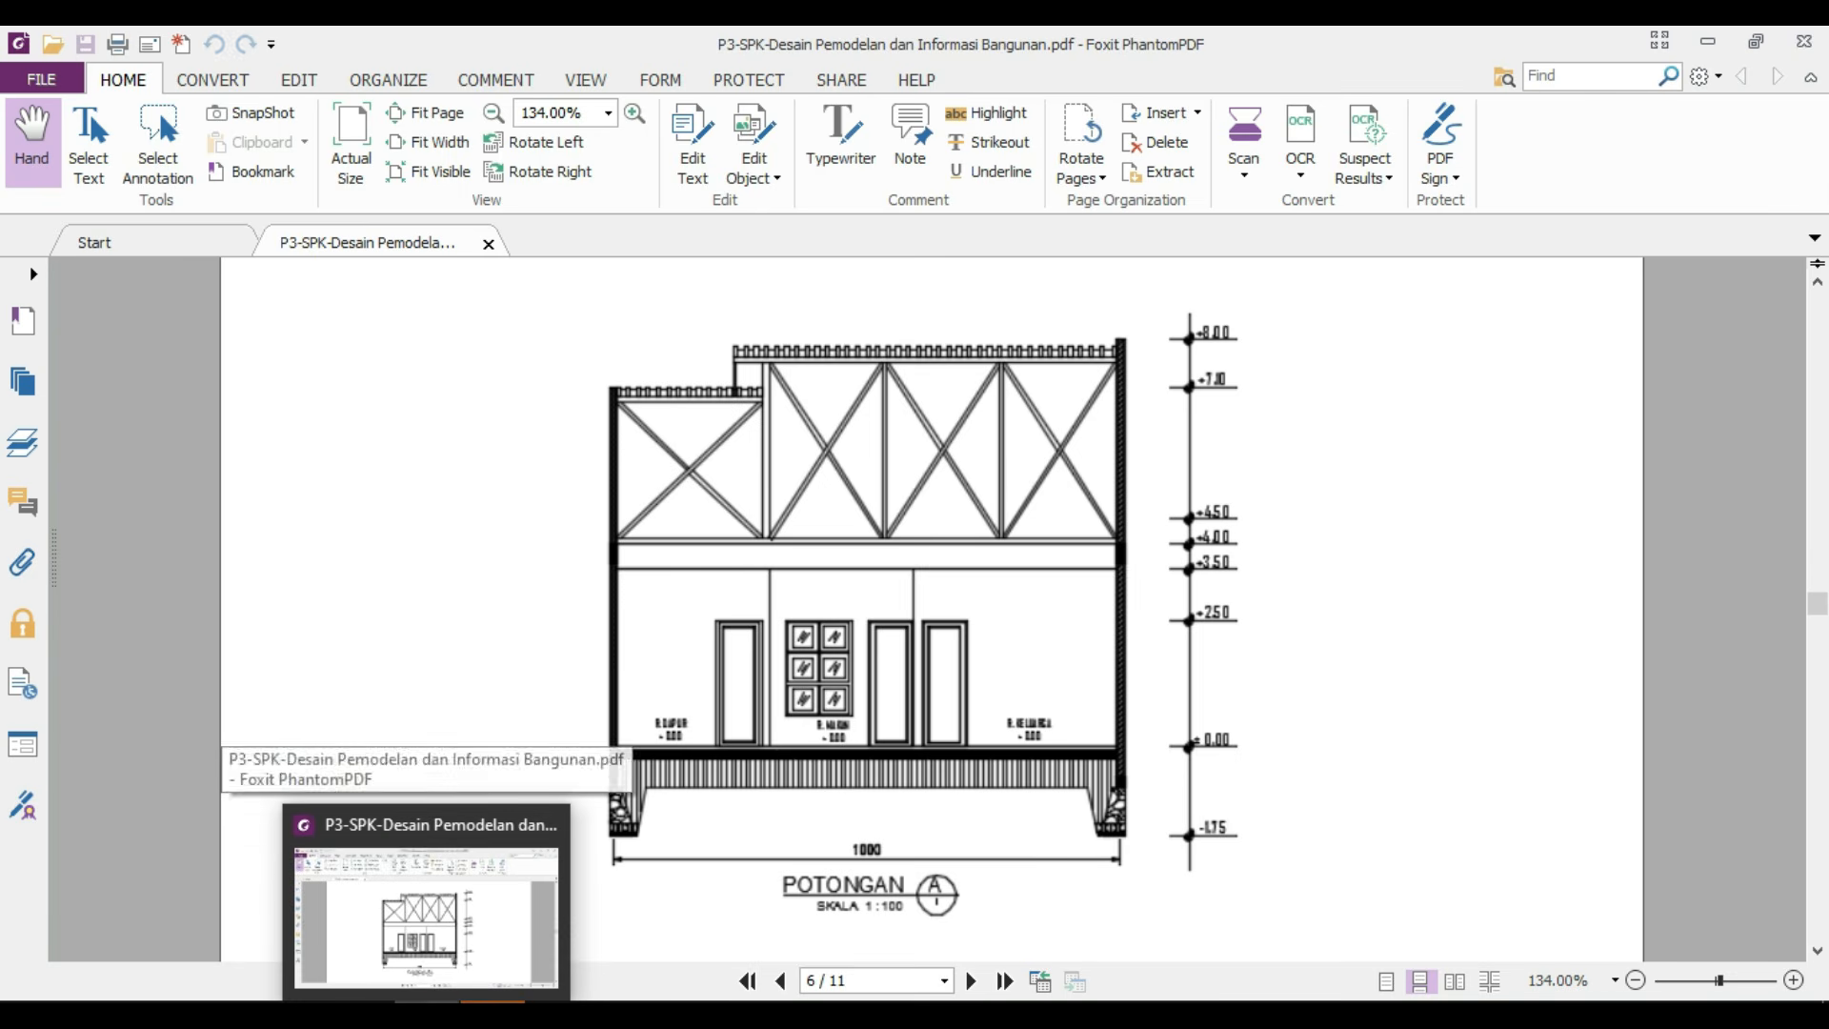
click(442, 1015)
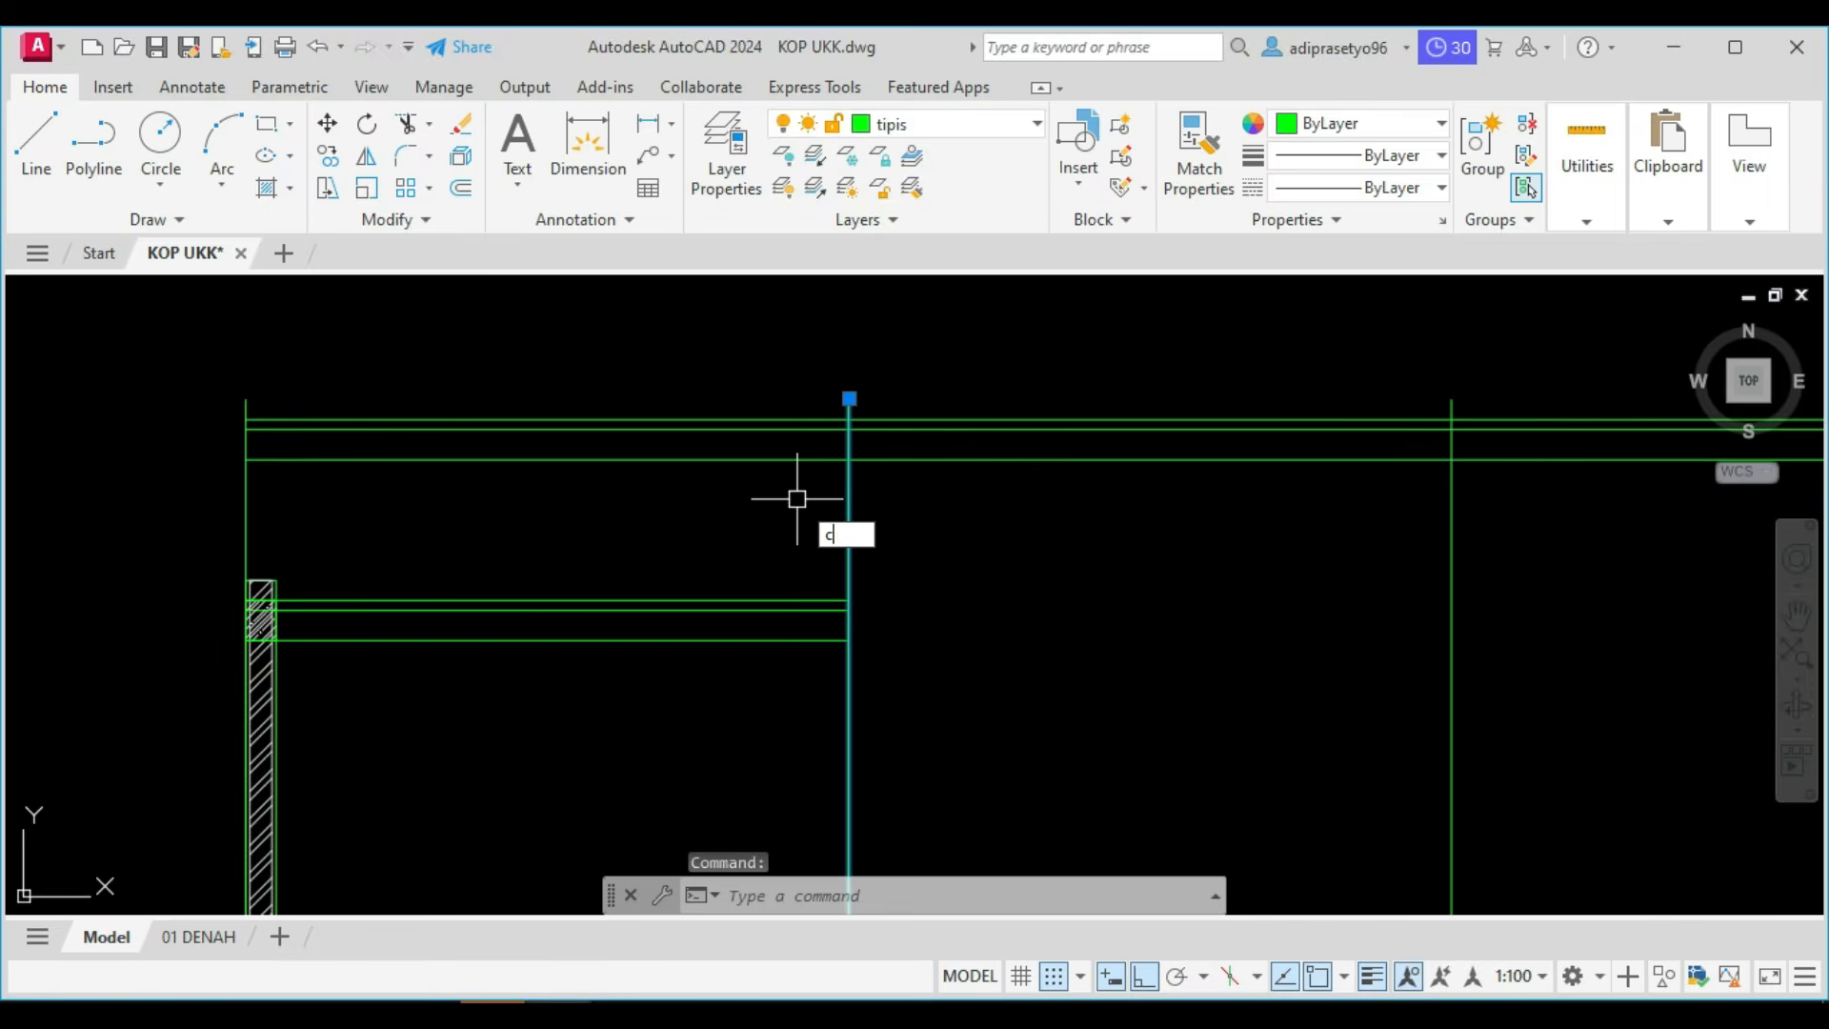
Copy the vertical line at the lower roof's right end 500 to the left.
key(Return)
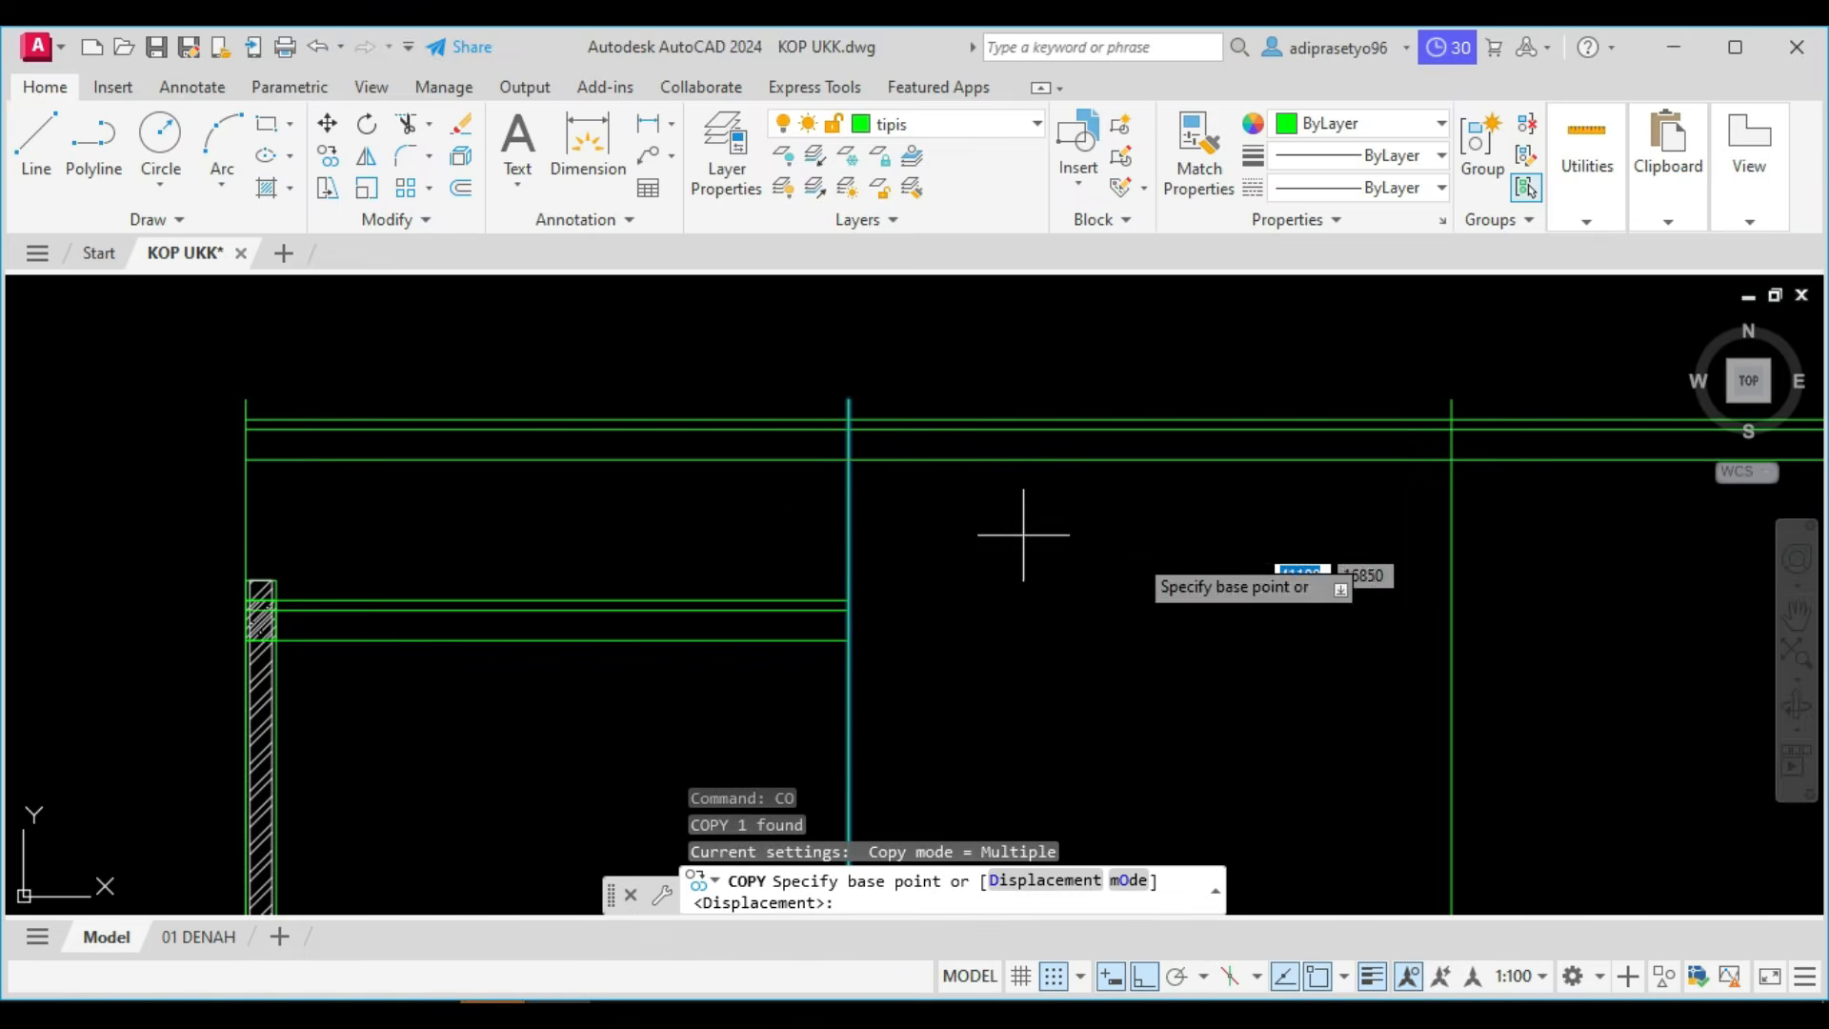
click(1083, 544)
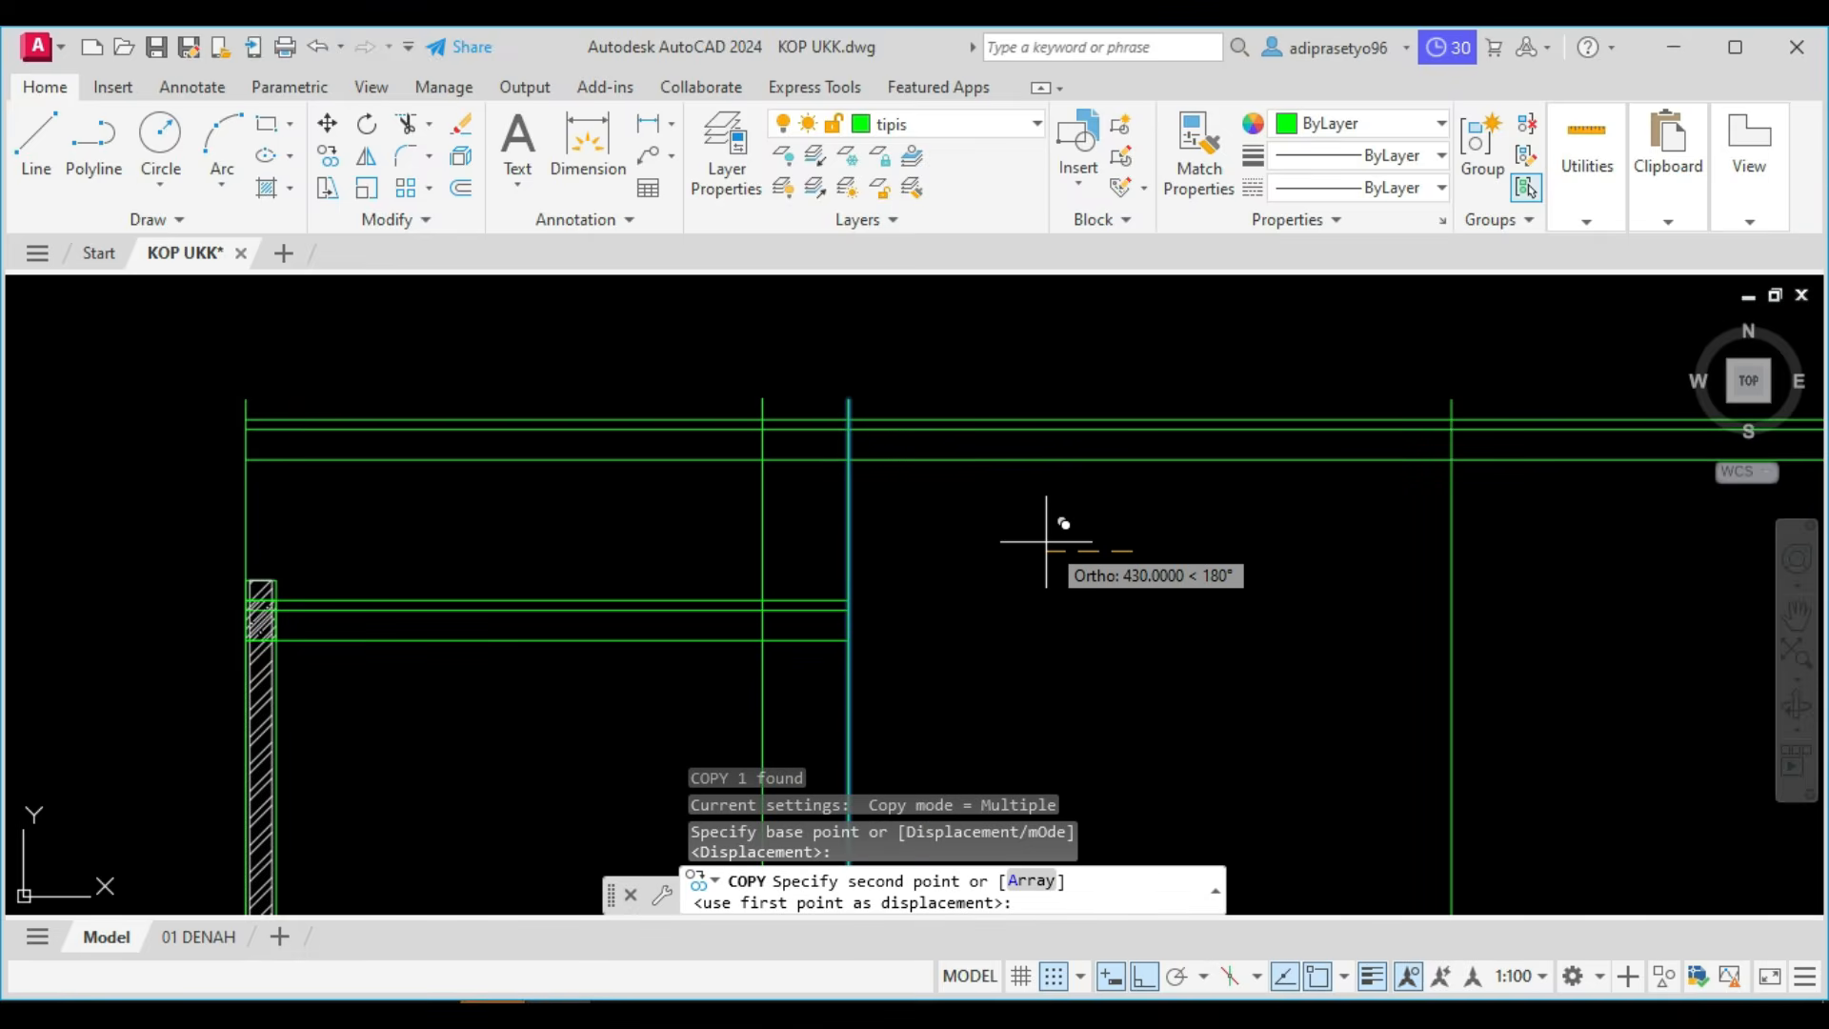
key(Return)
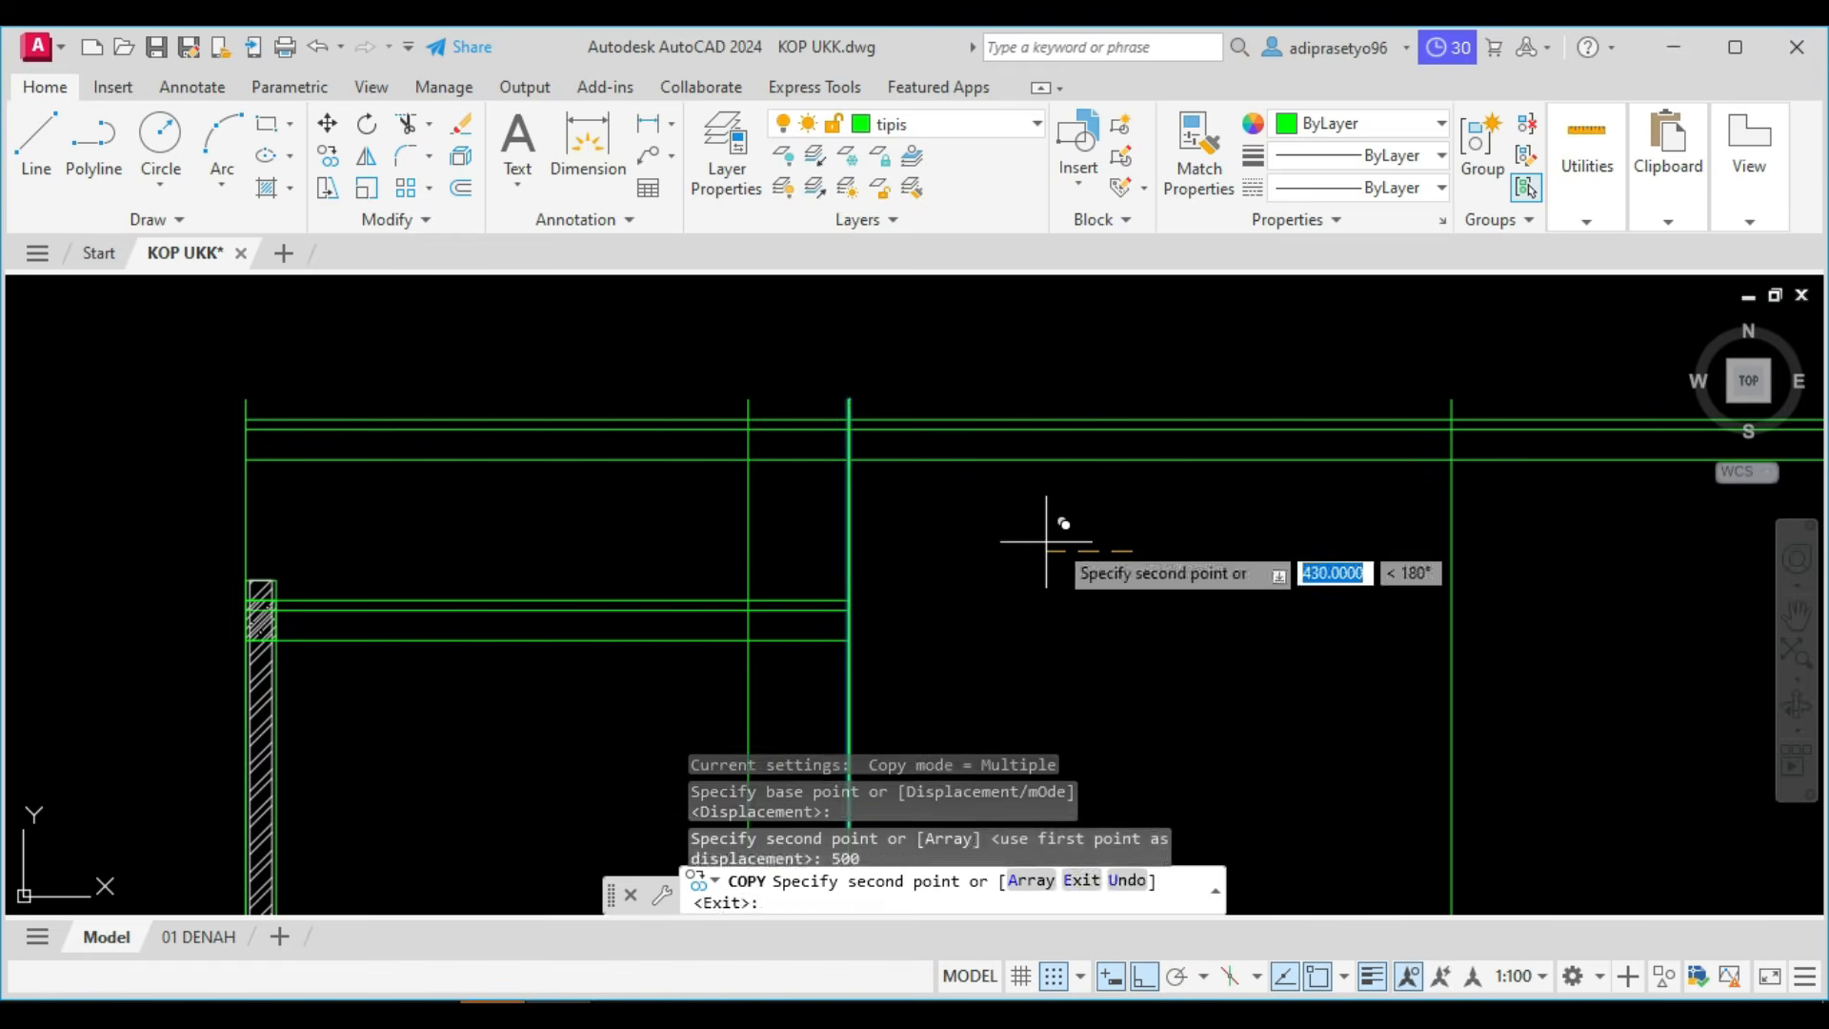
key(Escape)
Trim the three upper roof lines where they extend to the left beyond the copied vertical line.
scroll(802, 586, up, 2)
click(802, 586)
click(587, 545)
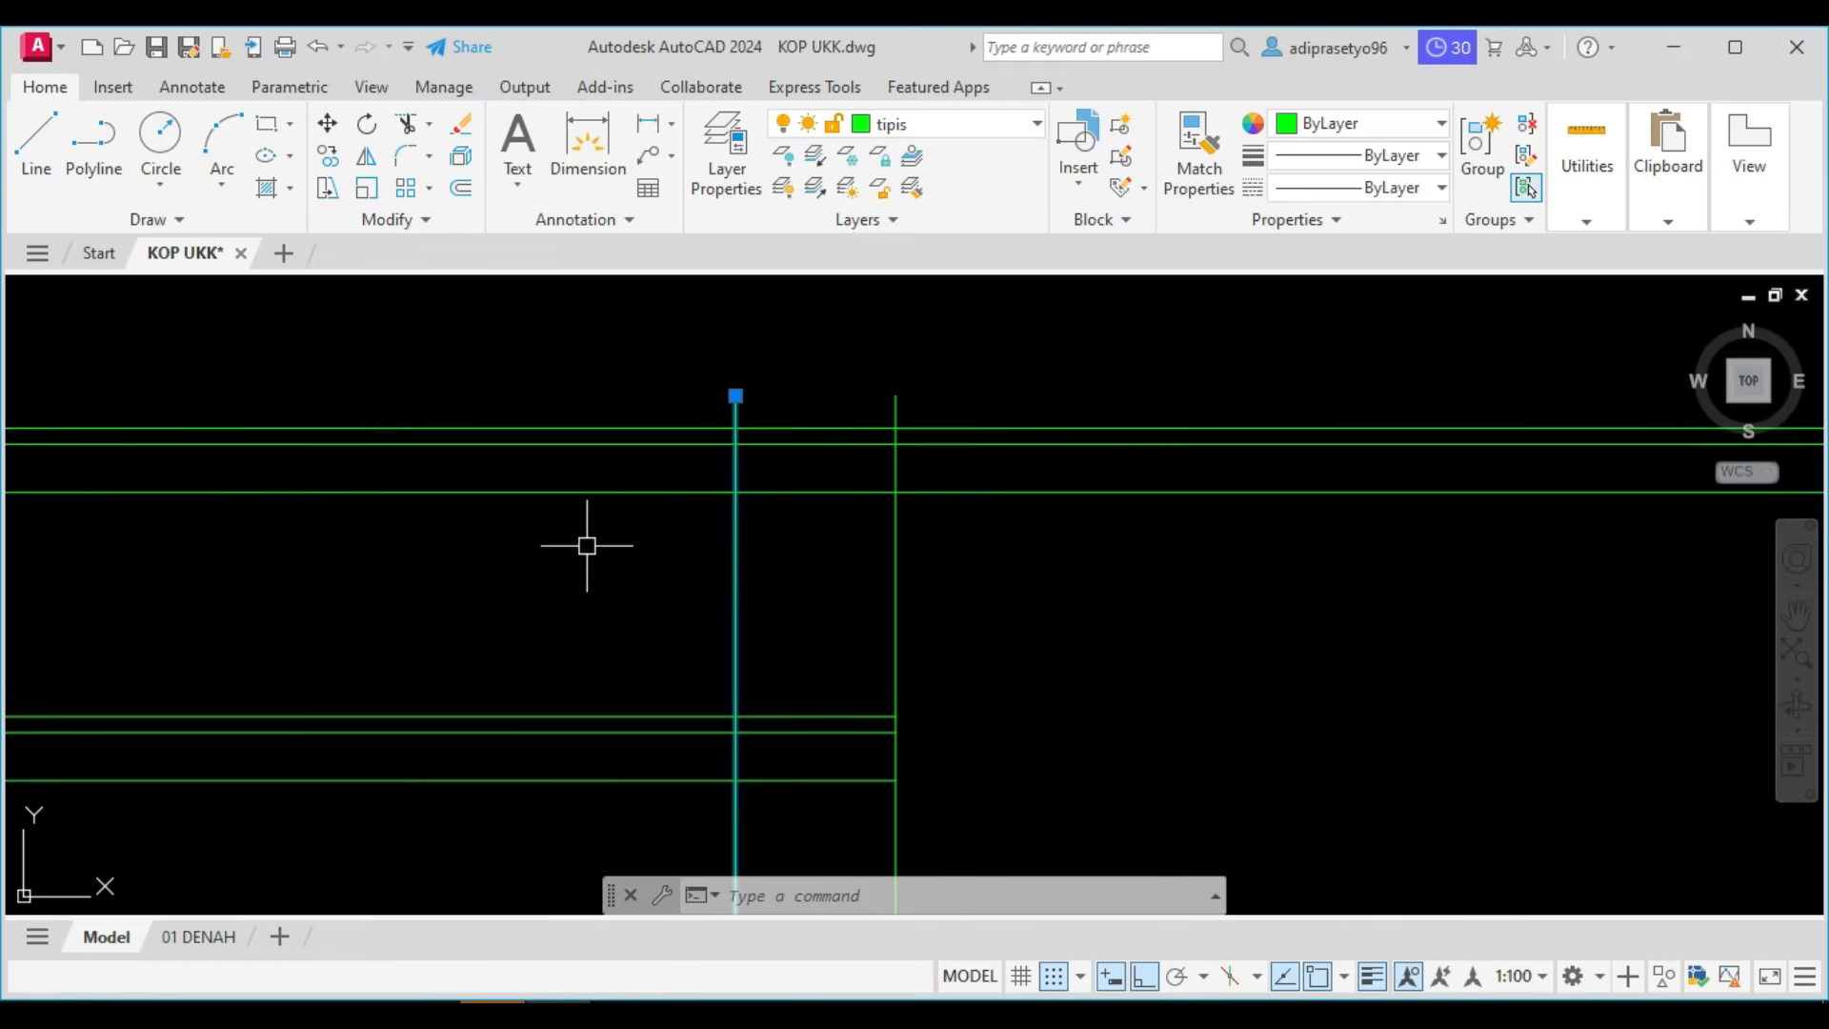
text(tr)
key(Return)
scroll(725, 543, down, 2)
click(612, 559)
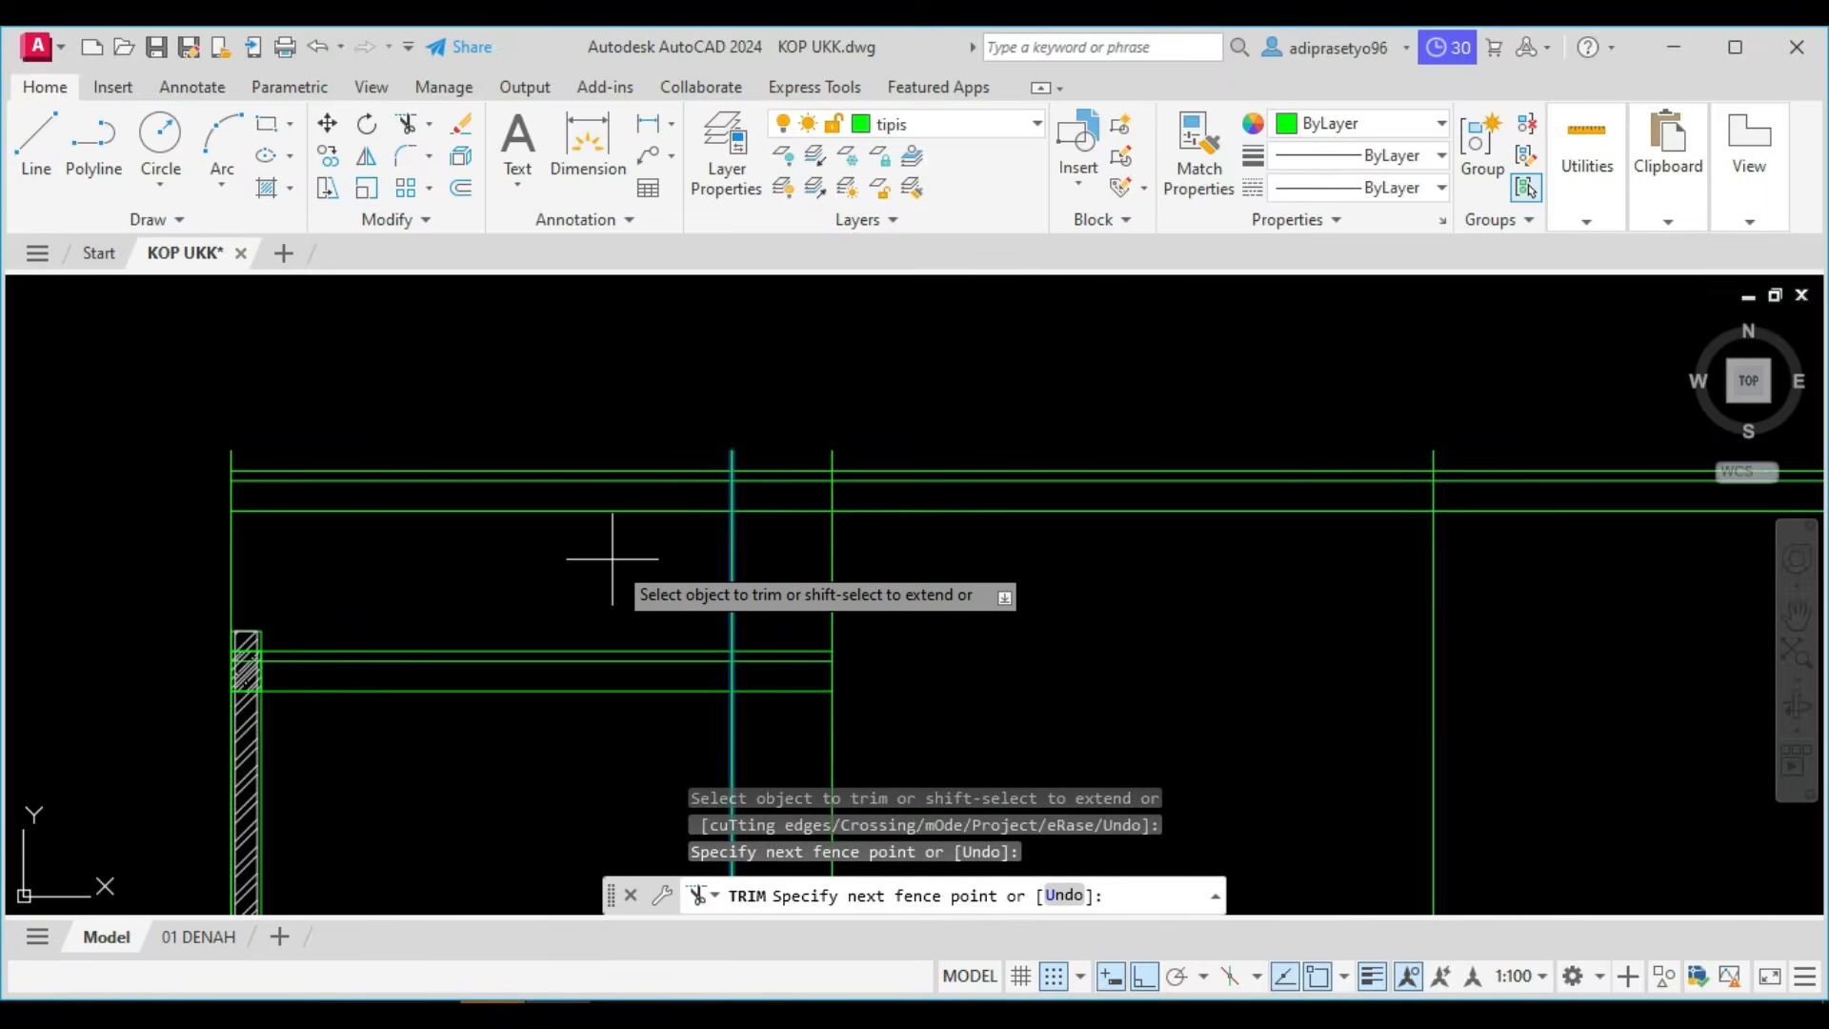
click(527, 352)
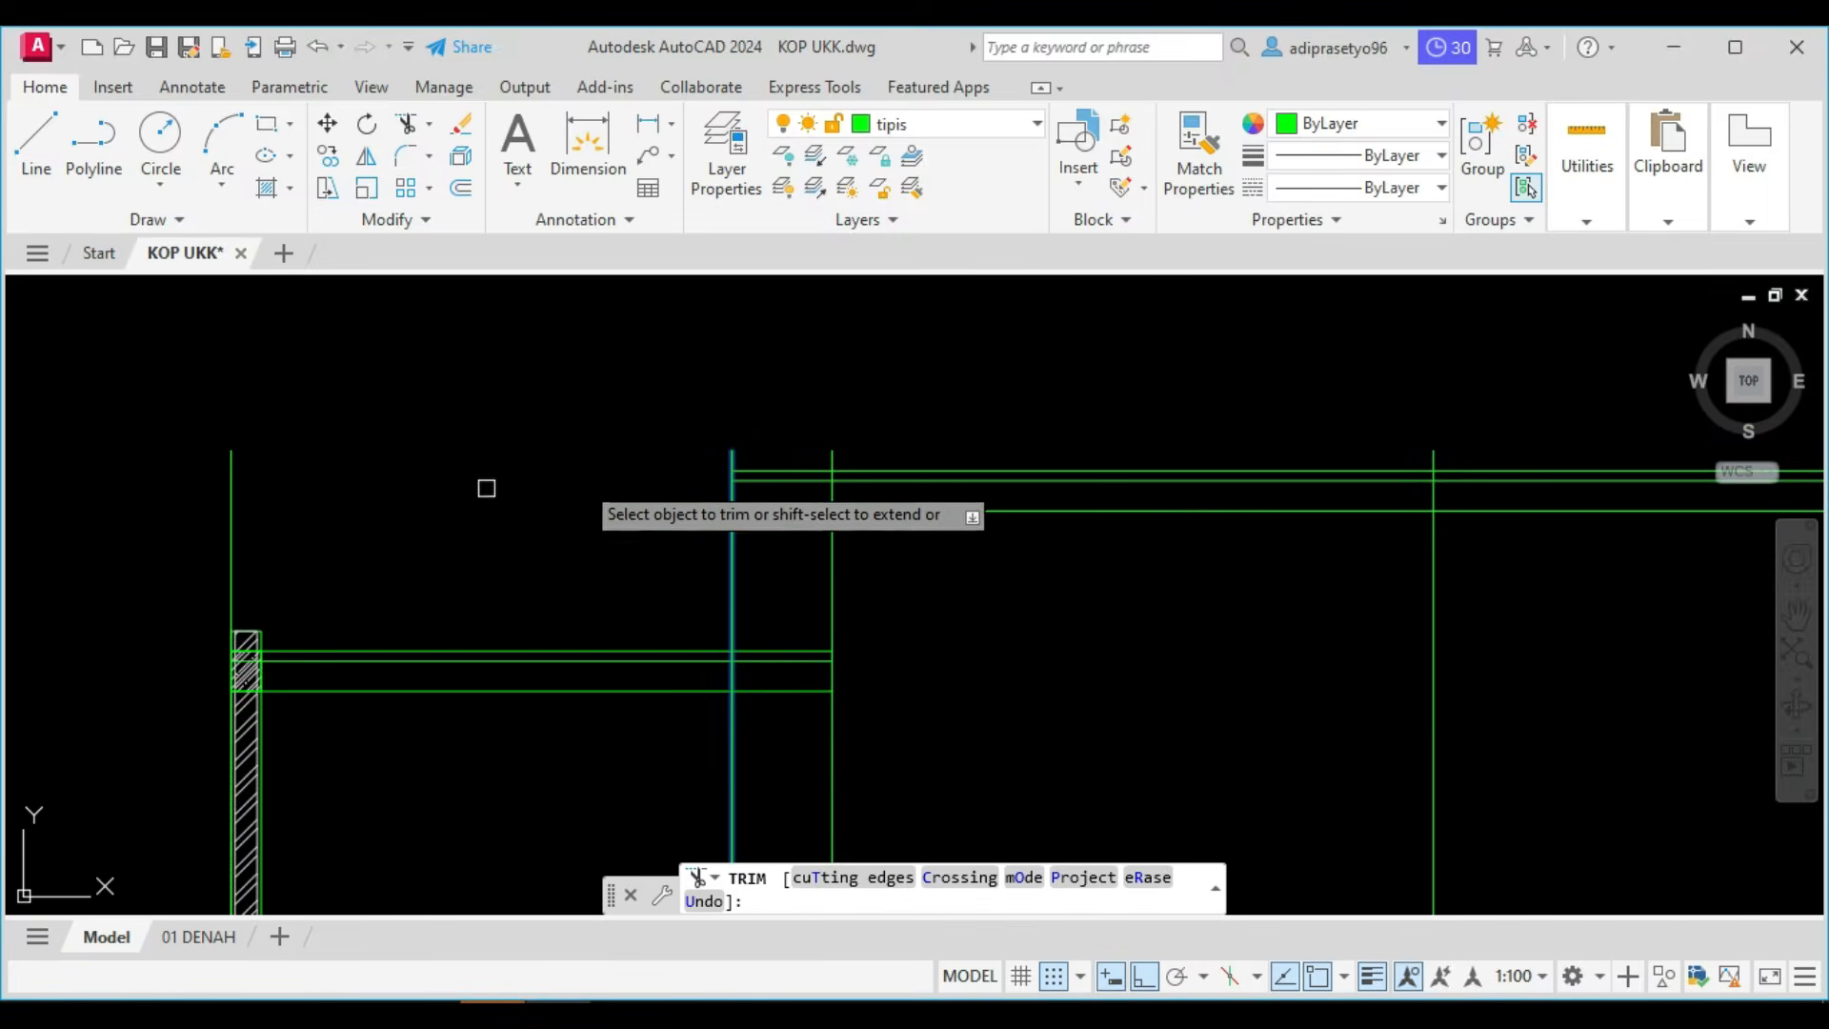
key(Return)
click(752, 549)
click(673, 541)
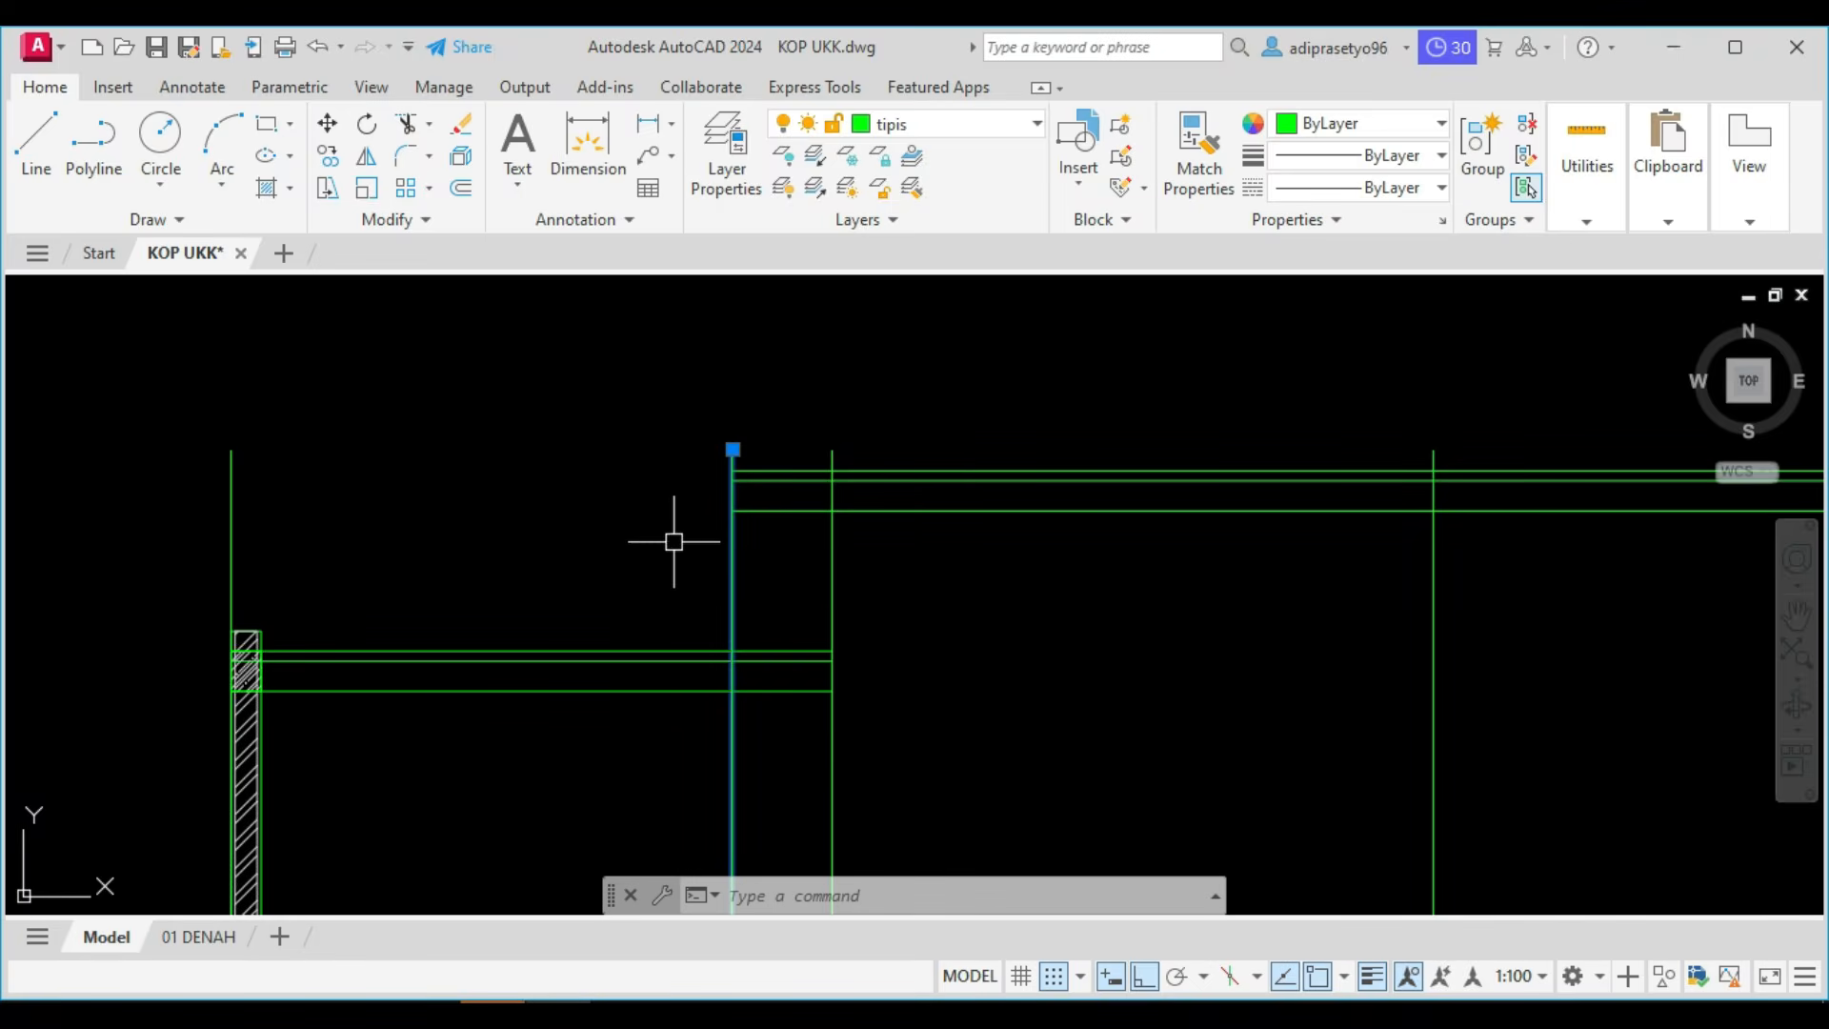
key(Escape)
Trim the copied vertical line below the top line of the lower left roof.
scroll(758, 644, up, 4)
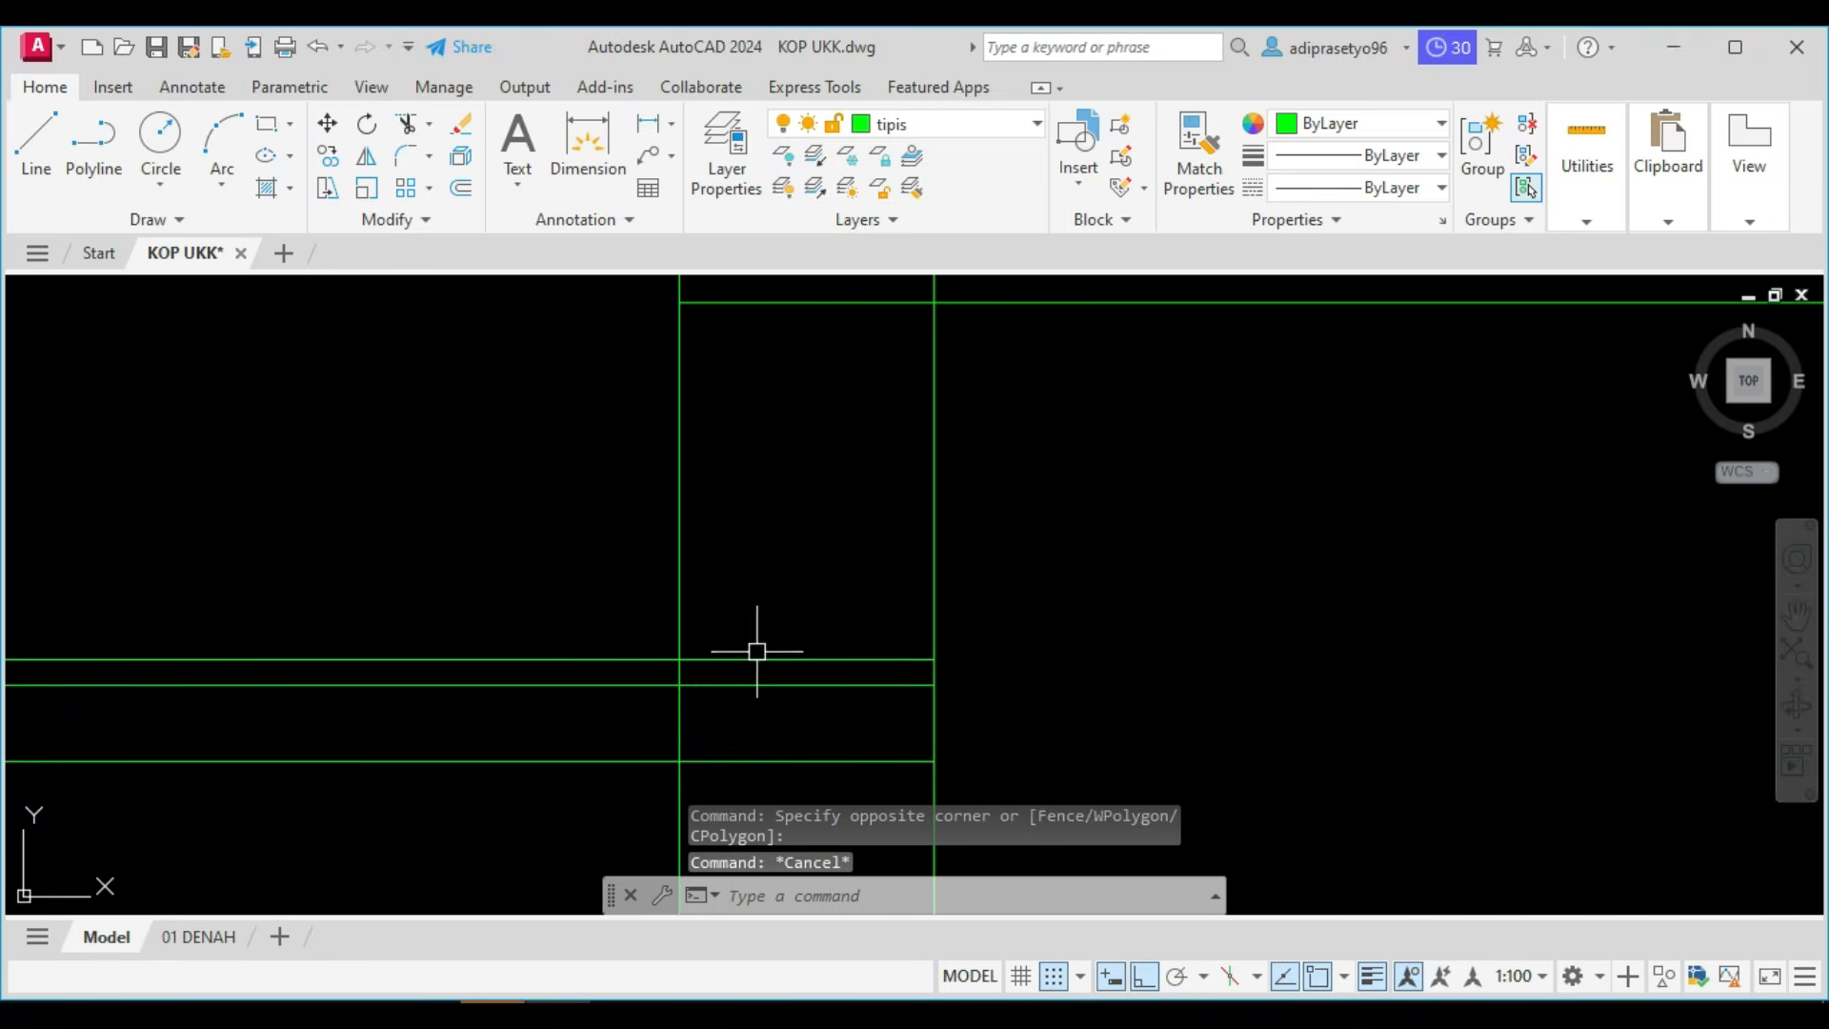
click(750, 657)
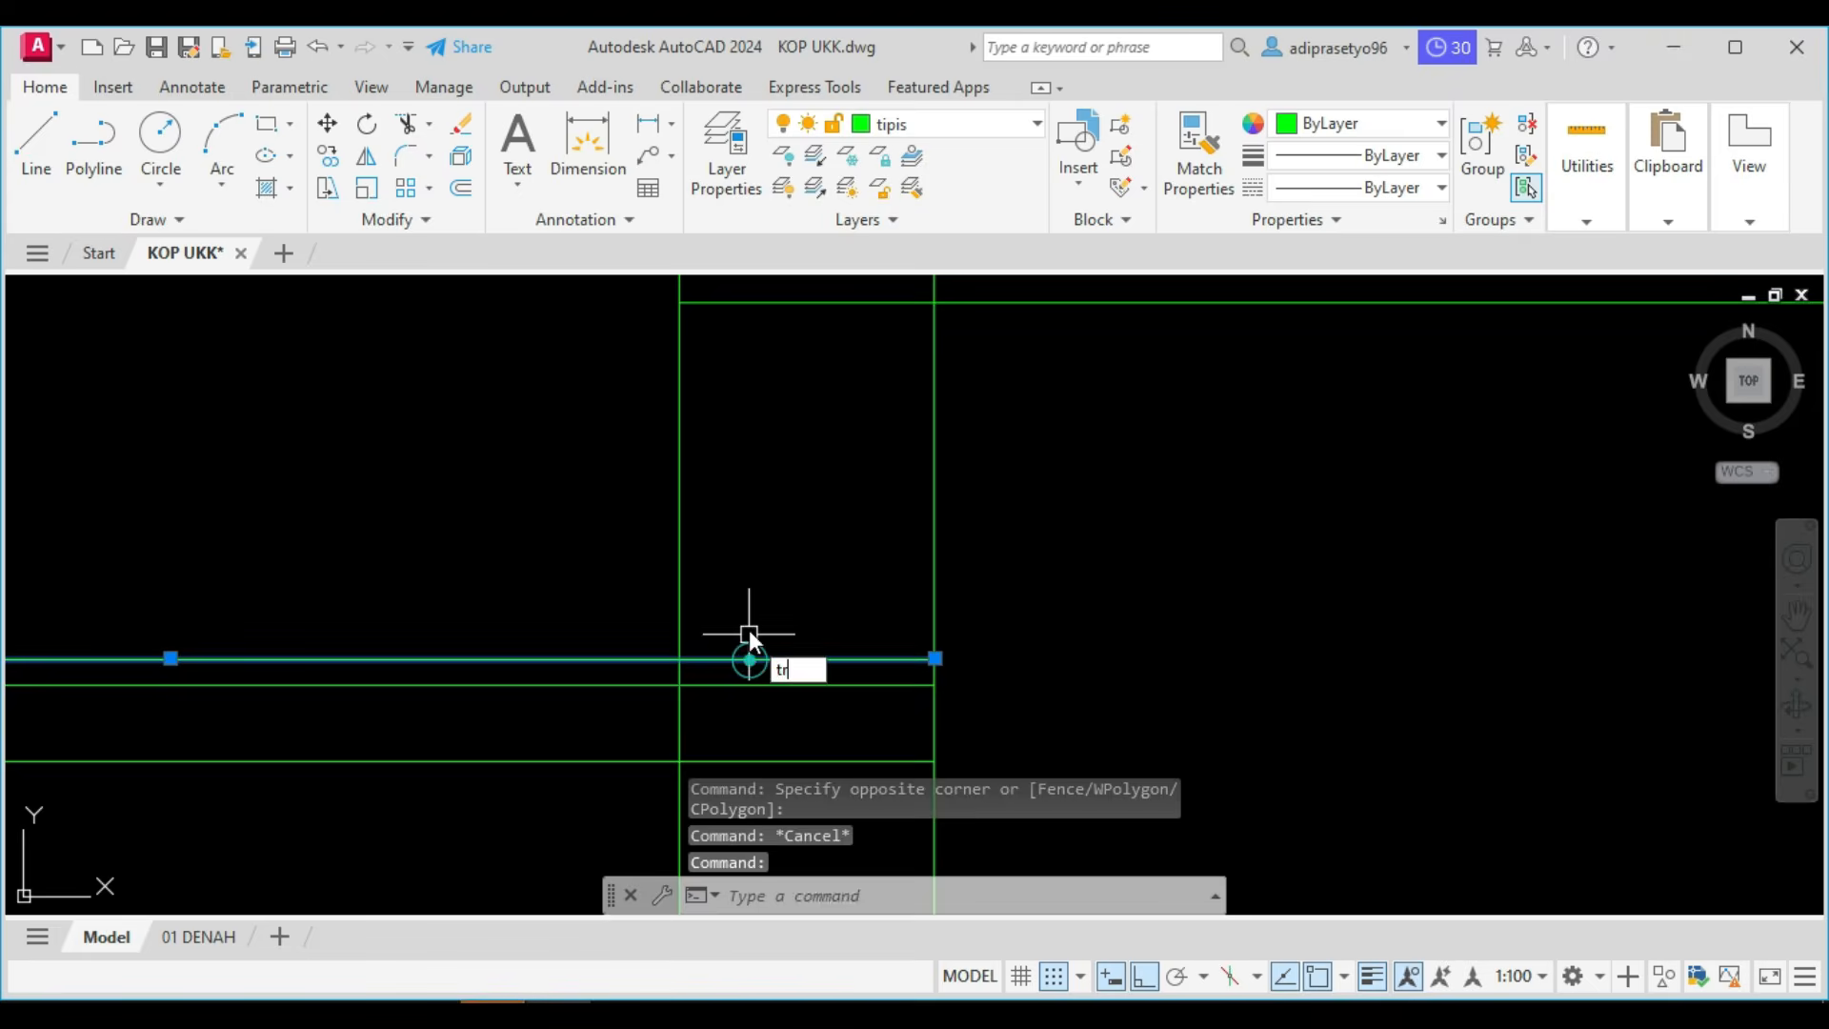
text(tr)
key(Return)
scroll(747, 632, down, 3)
click(751, 739)
key(Return)
key(Escape)
scroll(735, 437, up, 4)
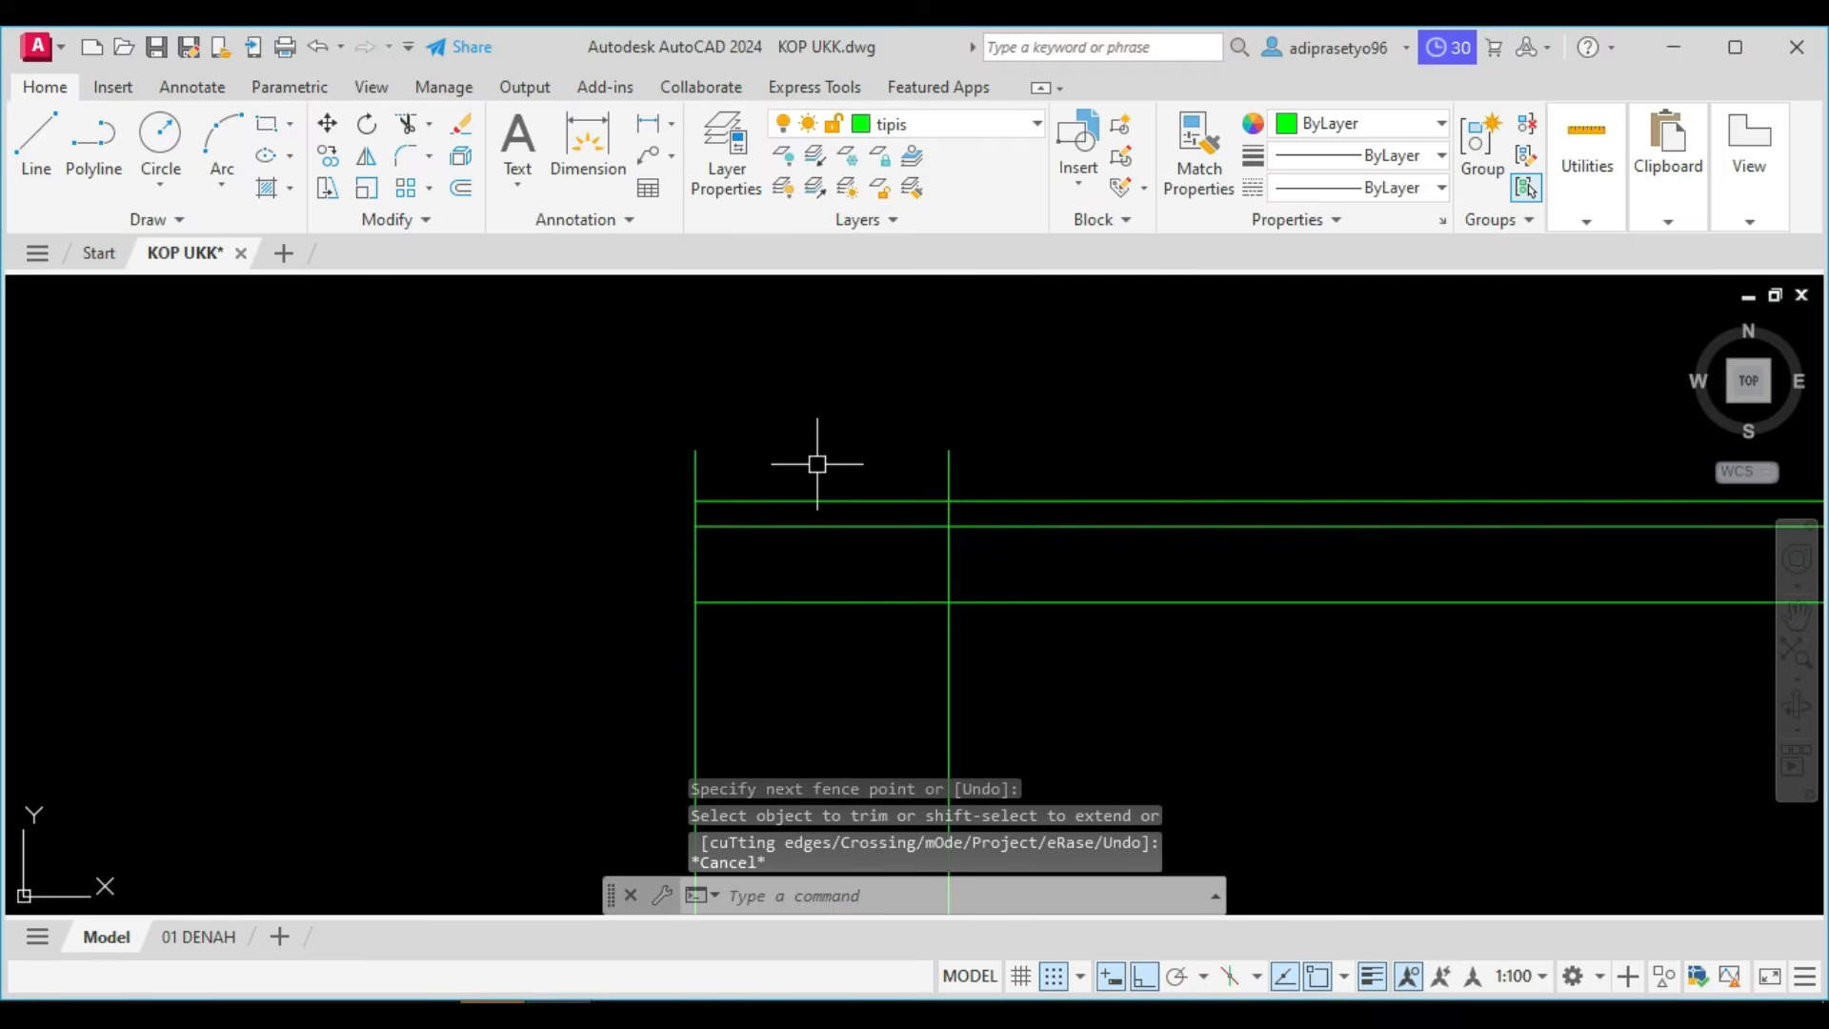
Trim the stub of the copied vertical line that projects above the upper roof's top line.
text(tr)
key(Return)
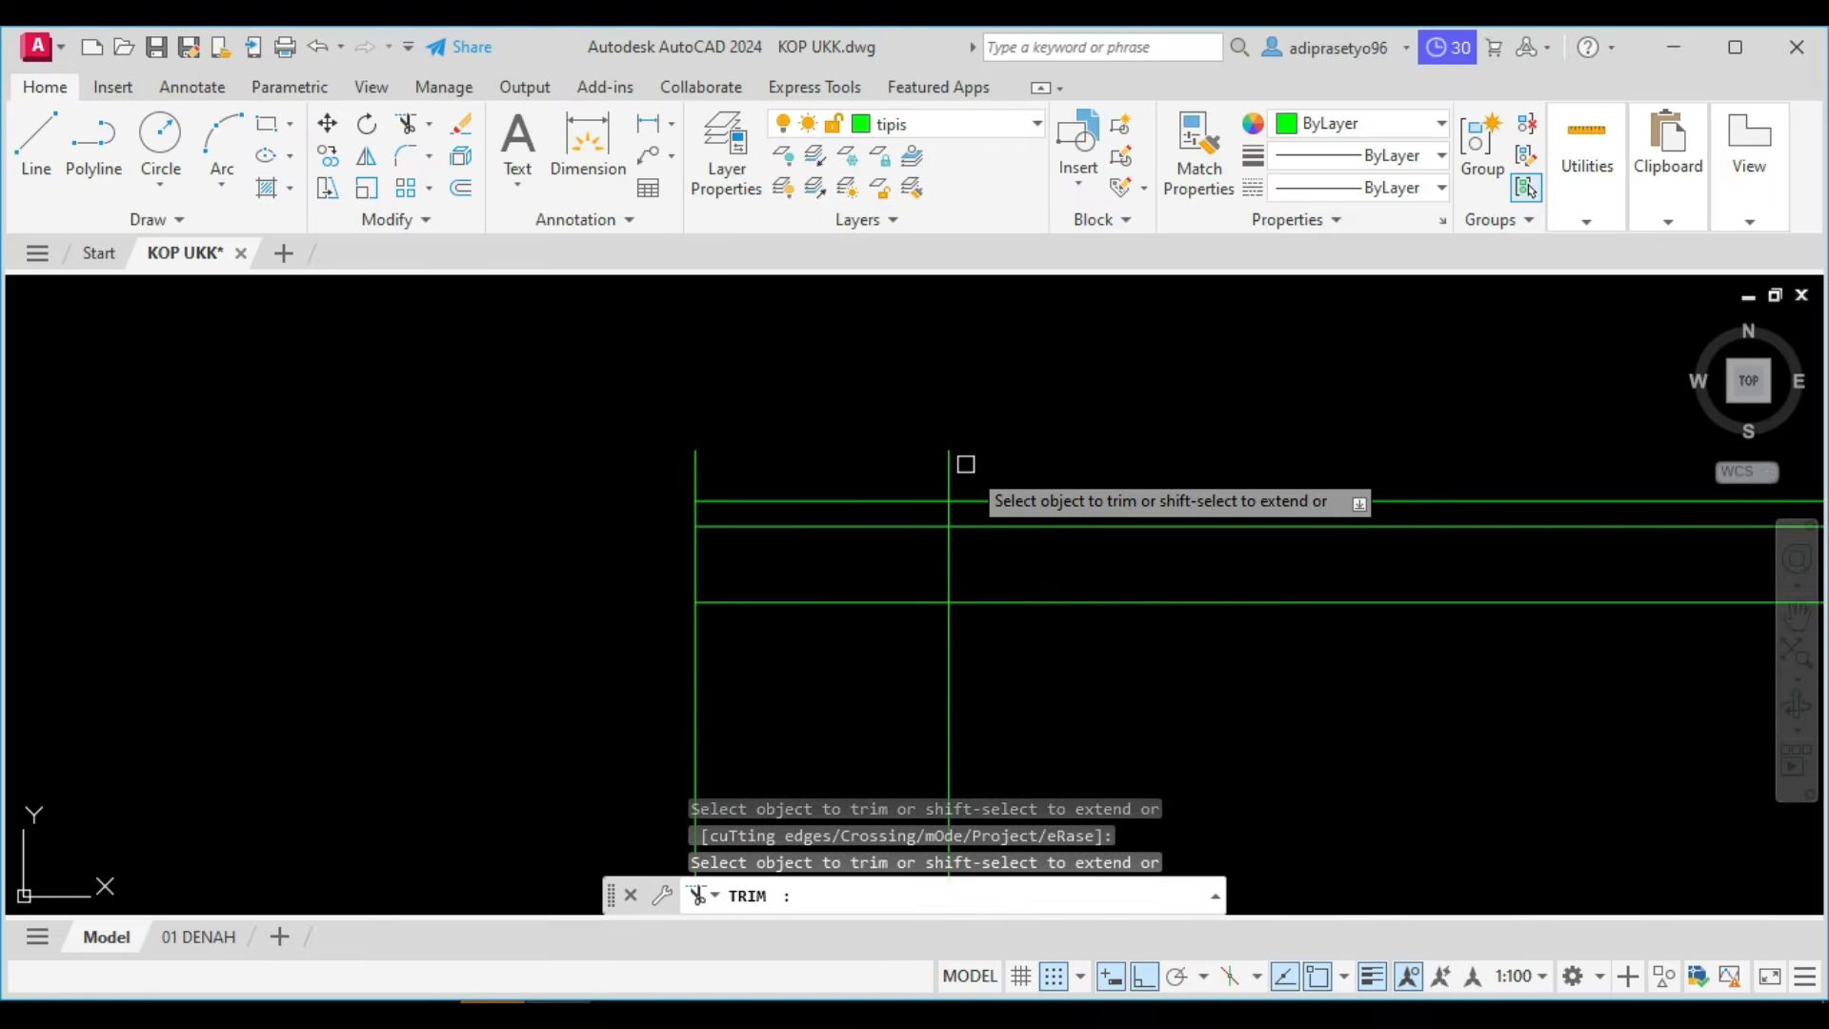
click(756, 477)
key(Return)
scroll(674, 441, down, 2)
key(Escape)
Try to shorten the vertical line at the lower roof's right end down to the lower roof's top line.
click(866, 612)
click(800, 563)
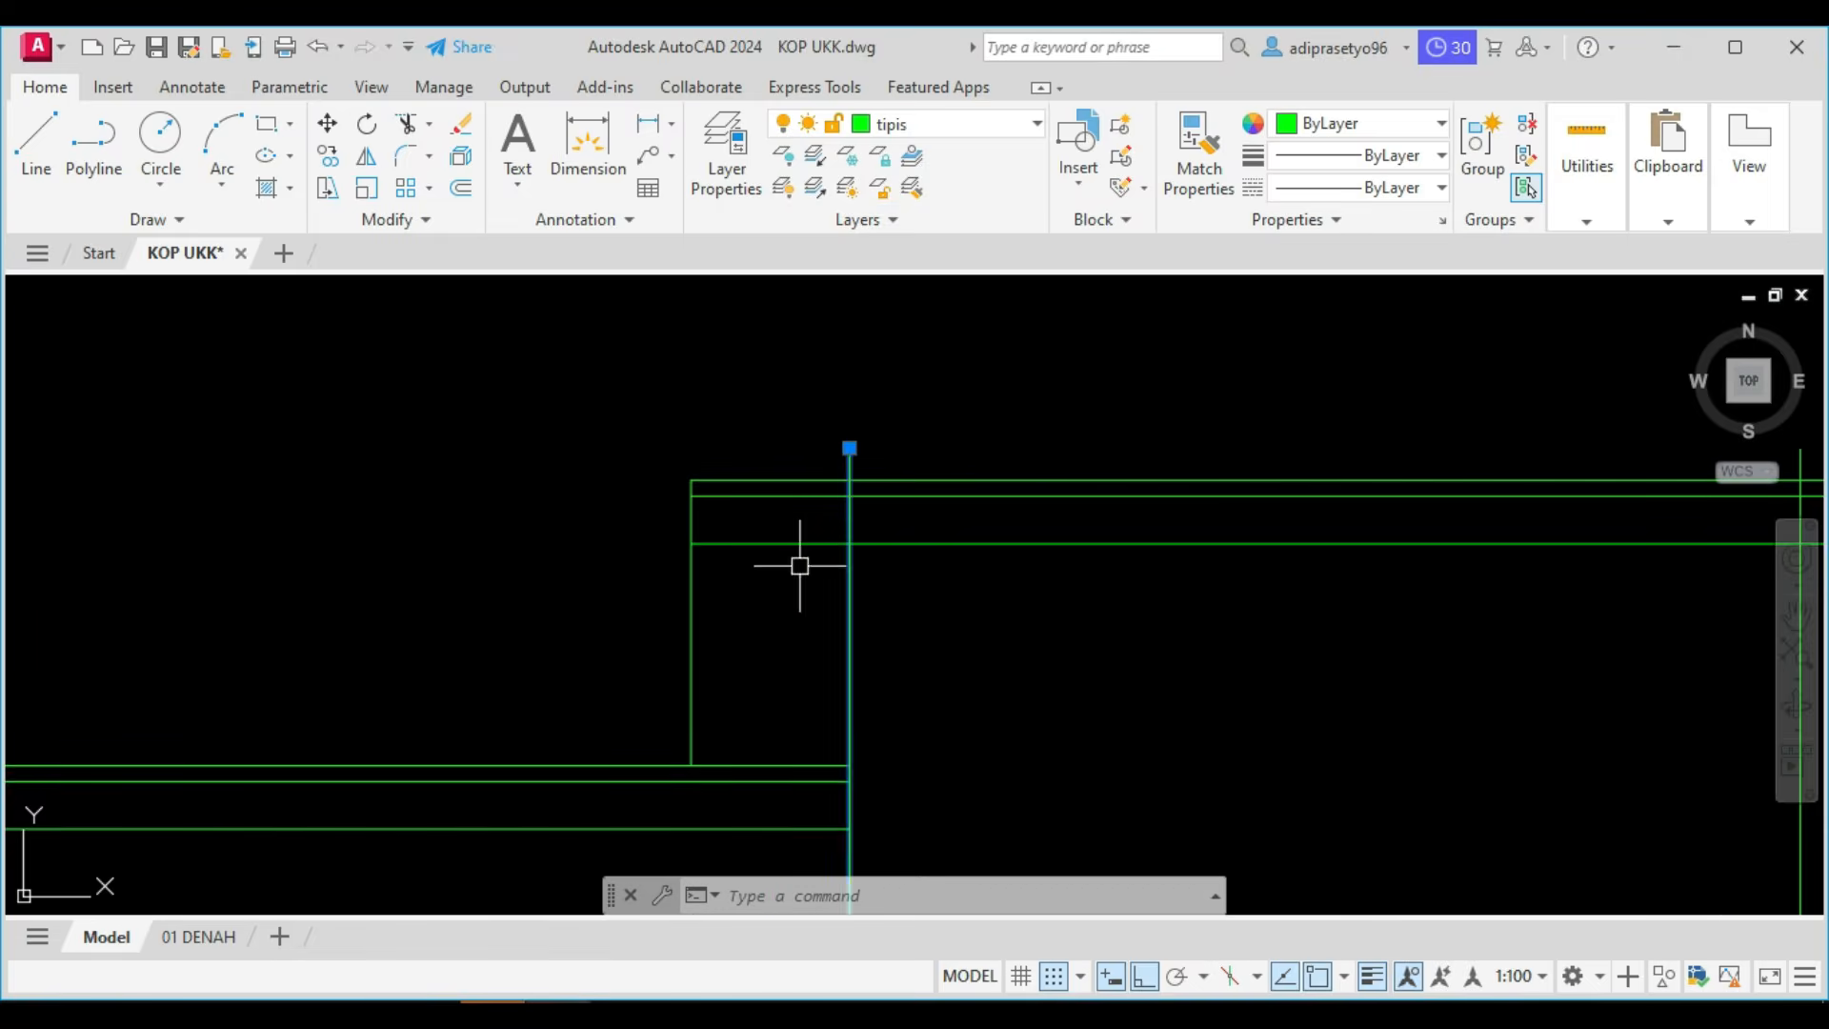
middle_drag(801, 563, 722, 503)
click(770, 388)
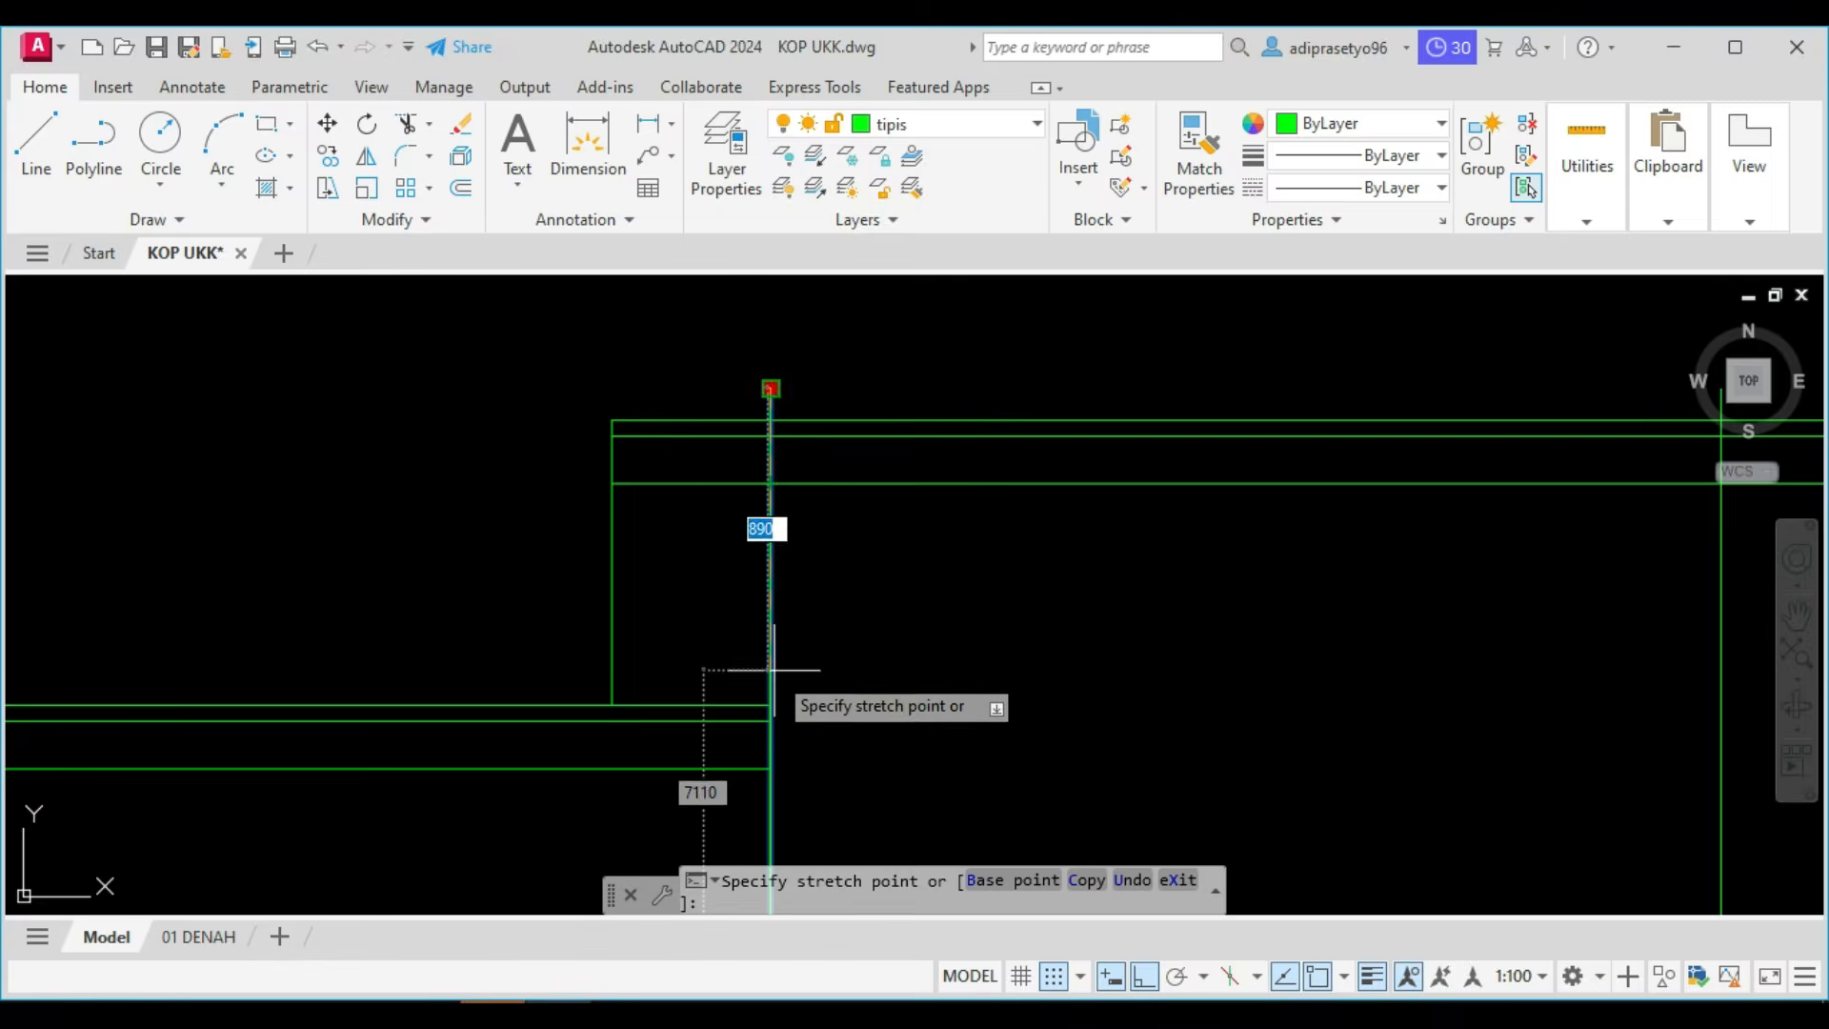
click(770, 705)
key(Escape)
scroll(797, 662, down, 2)
scroll(797, 662, down, 3)
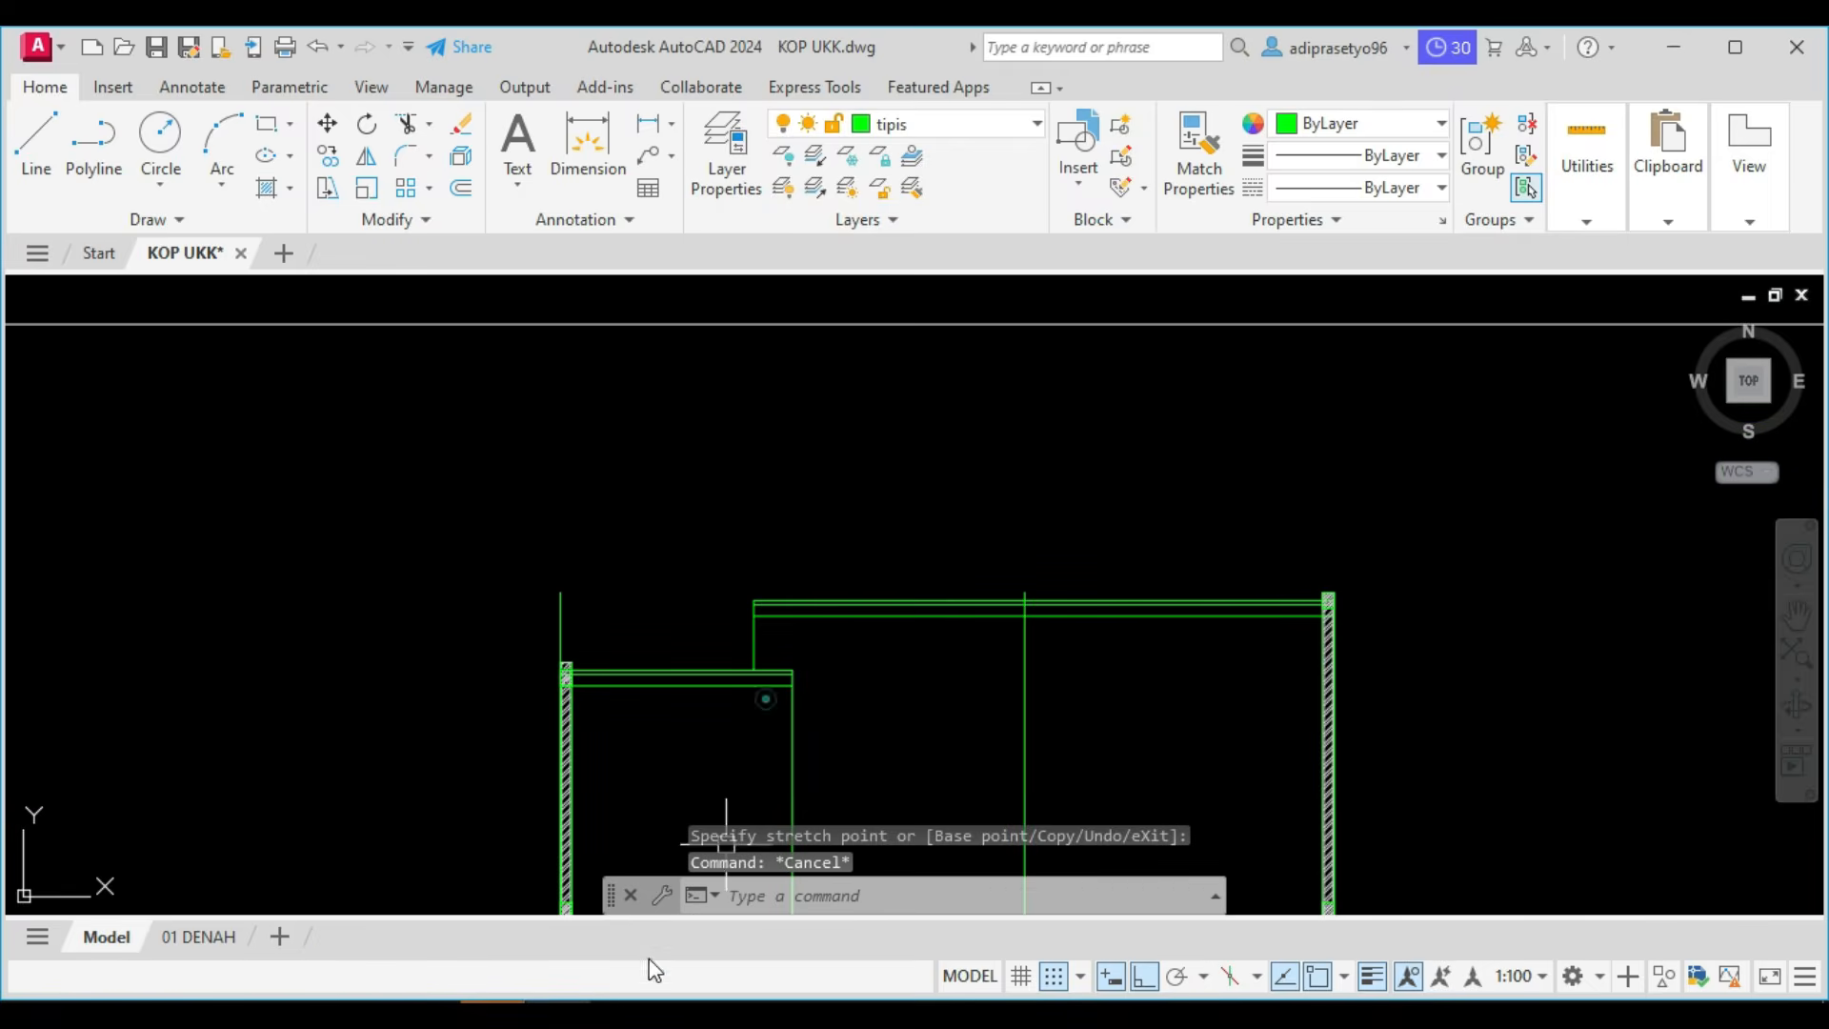
Check Potongan A in the Foxit PhantomPDF reference and undo the last shortening of the vertical line.
click(419, 1021)
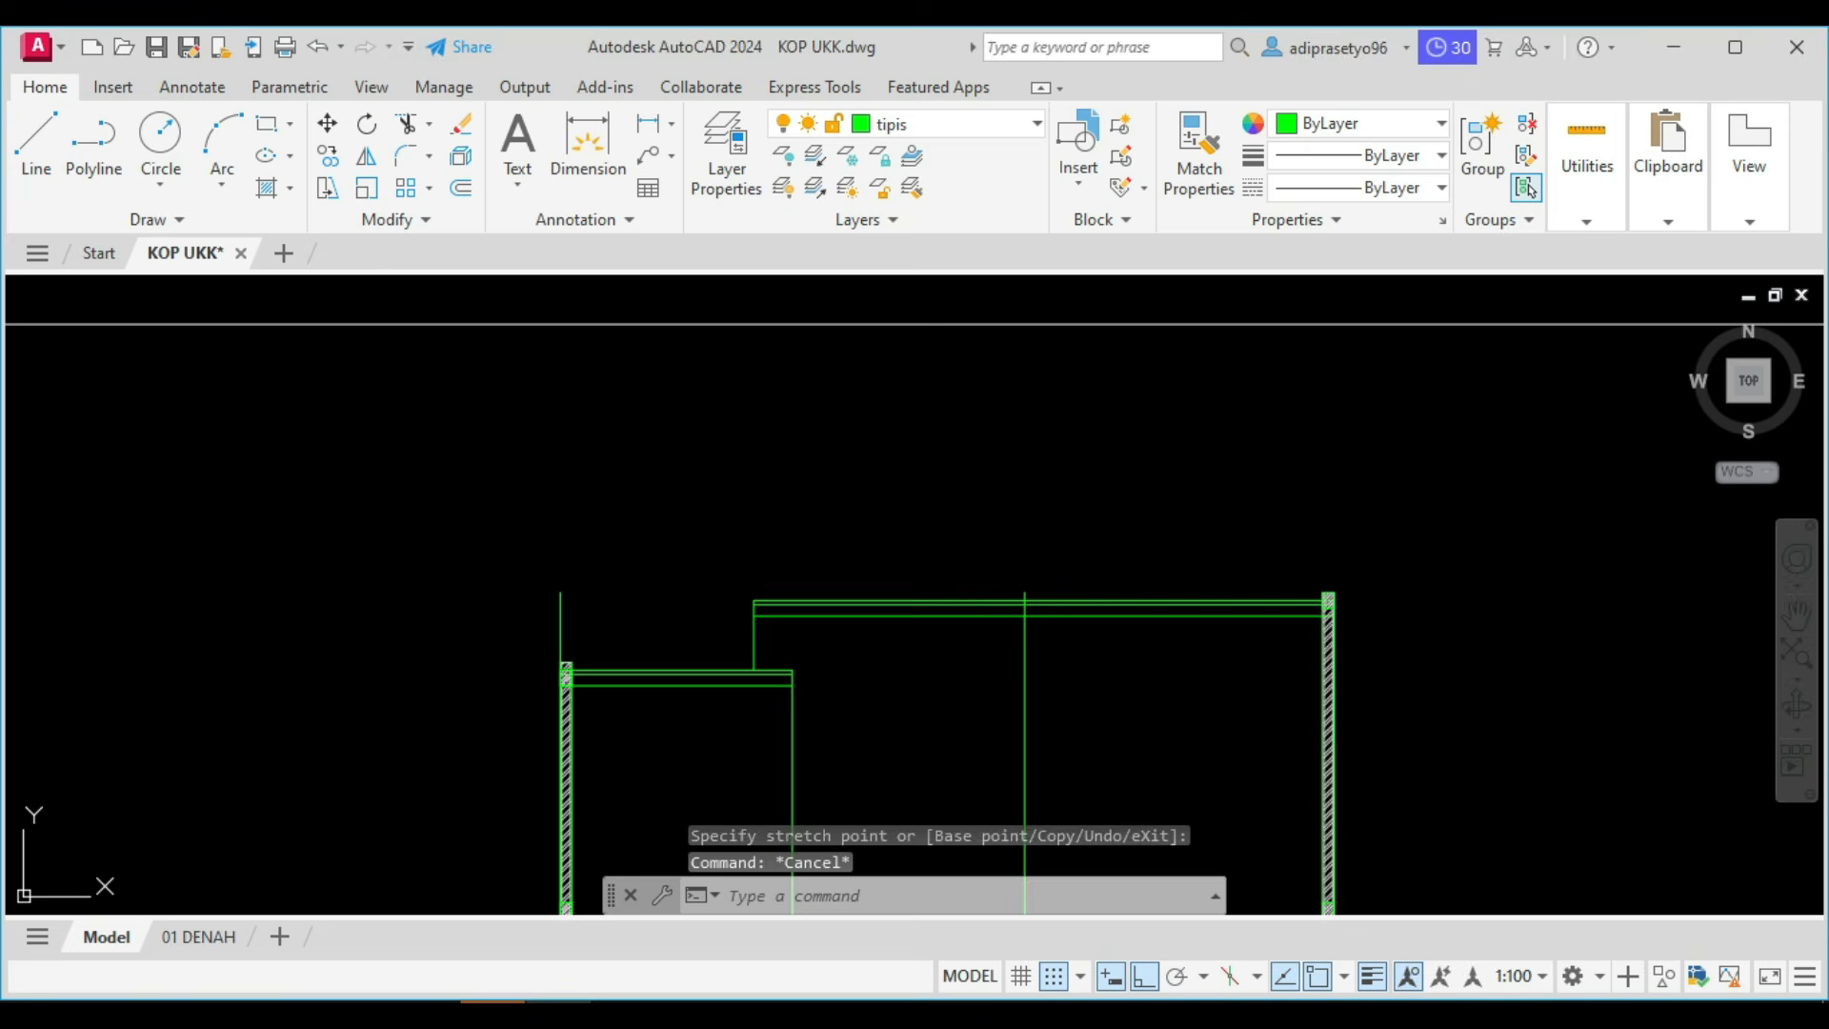
key(ctrl+z)
key(ctrl+z)
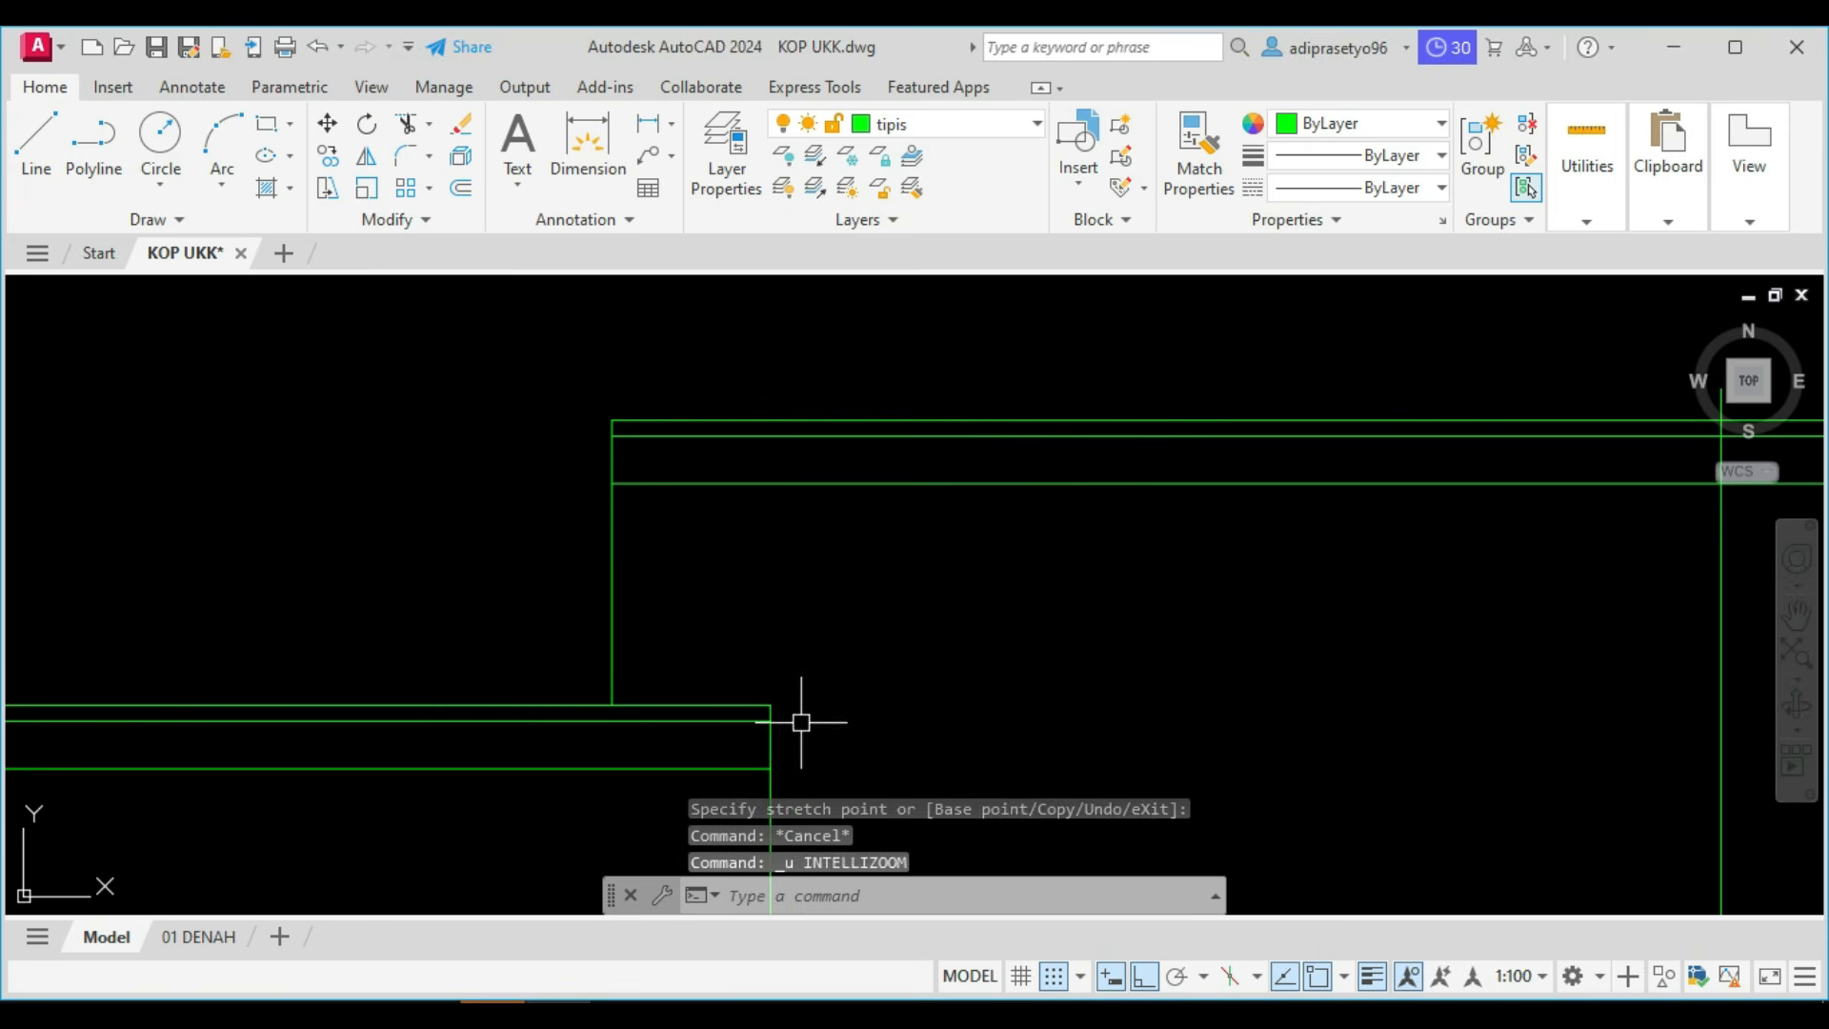
Shorten the vertical line at the lower roof's right end so its top meets the lowest upper roof line.
click(781, 606)
click(741, 531)
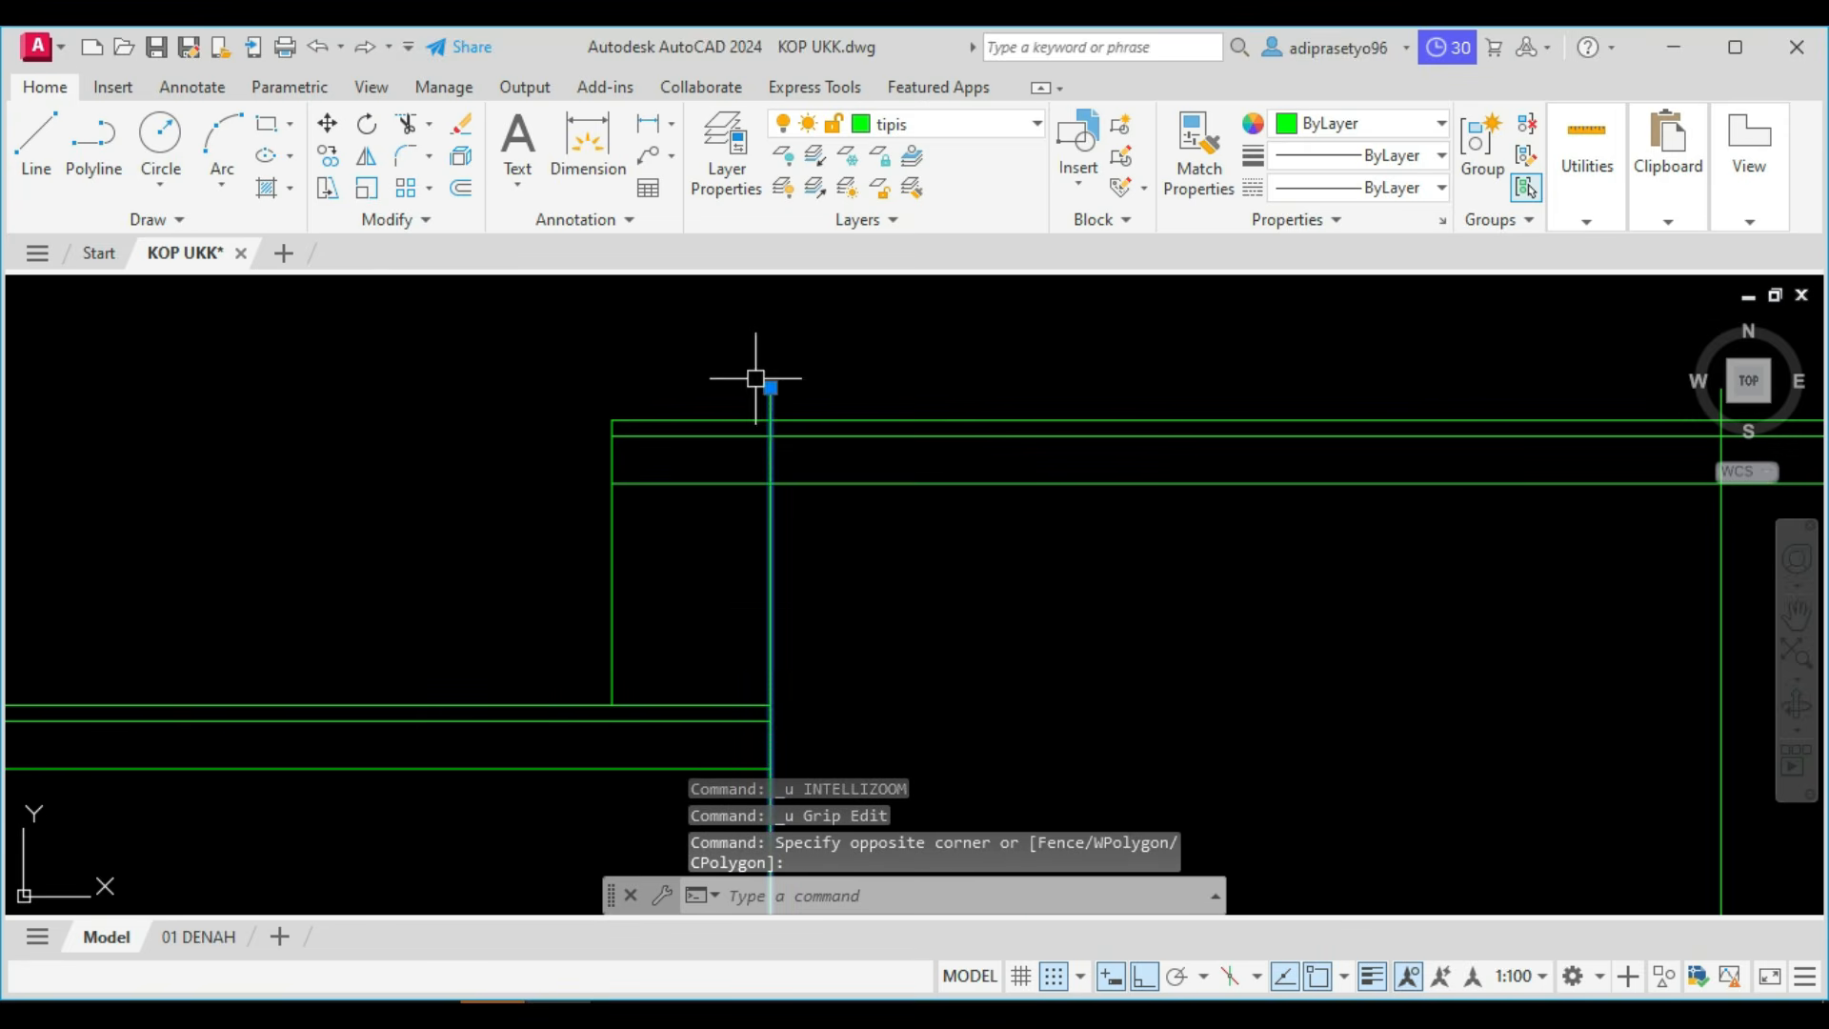
click(770, 387)
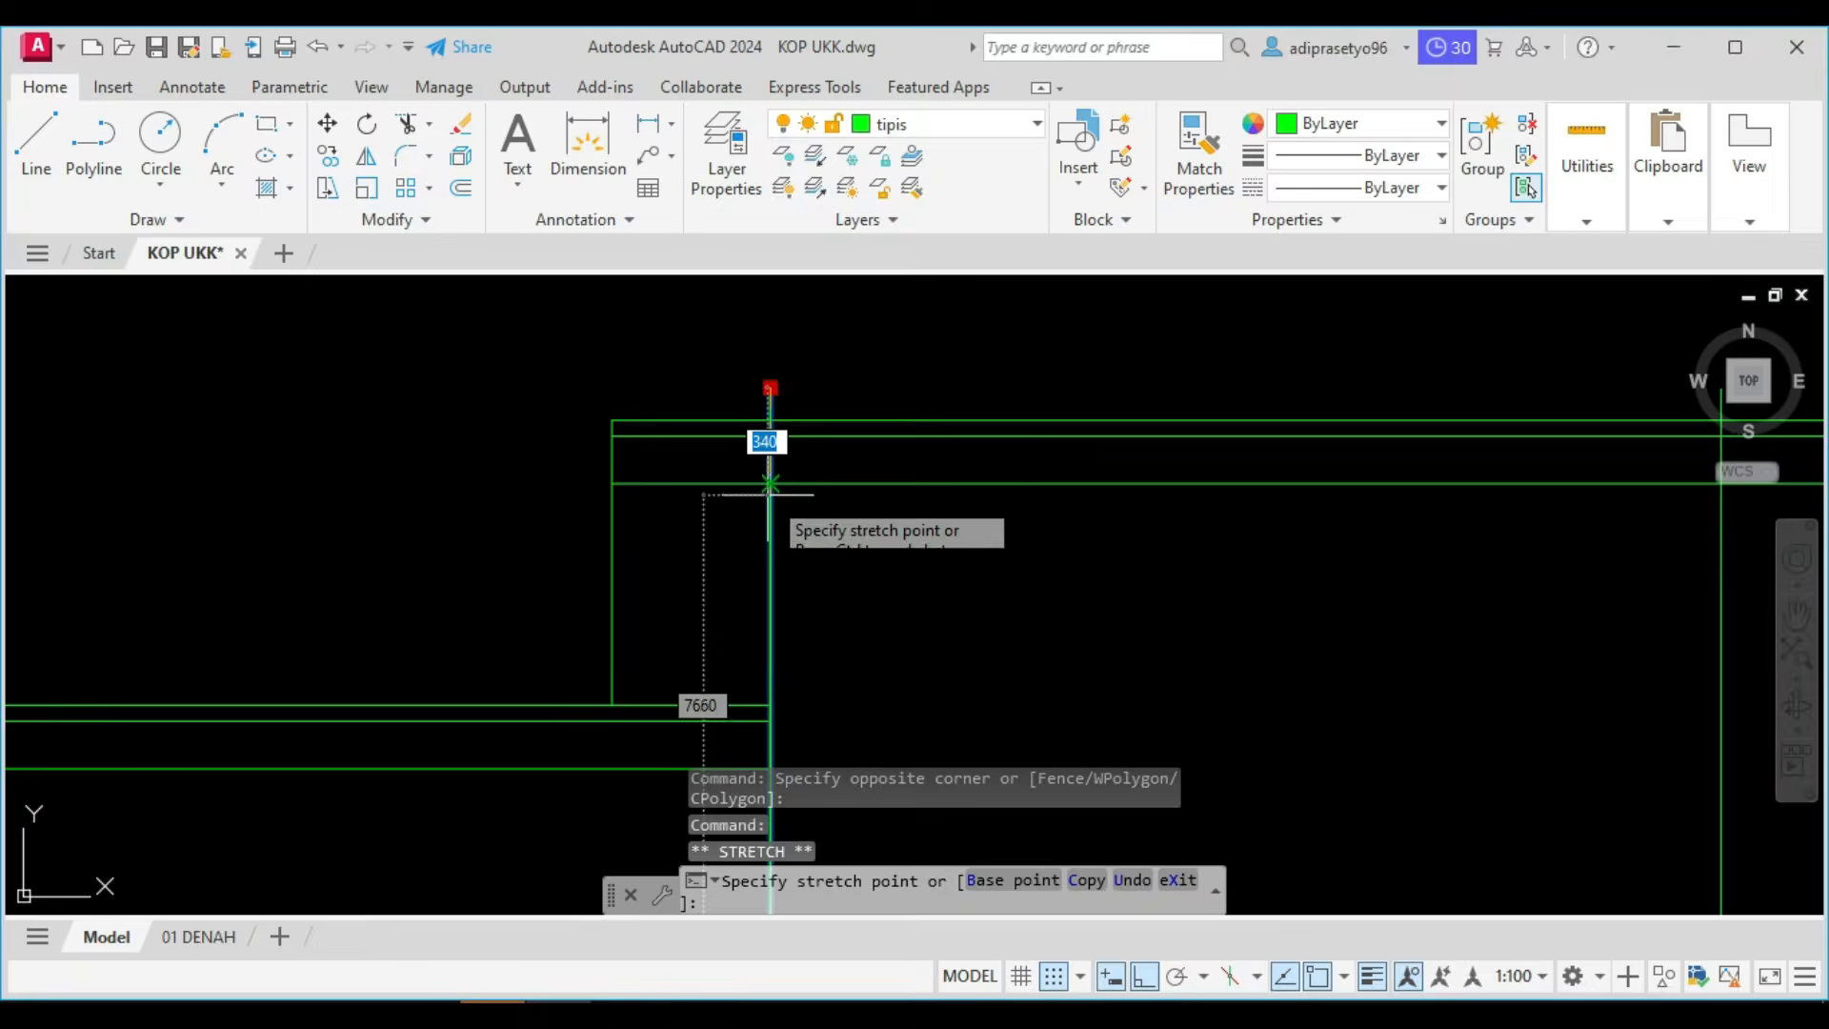
click(771, 483)
key(Escape)
scroll(762, 482, down, 5)
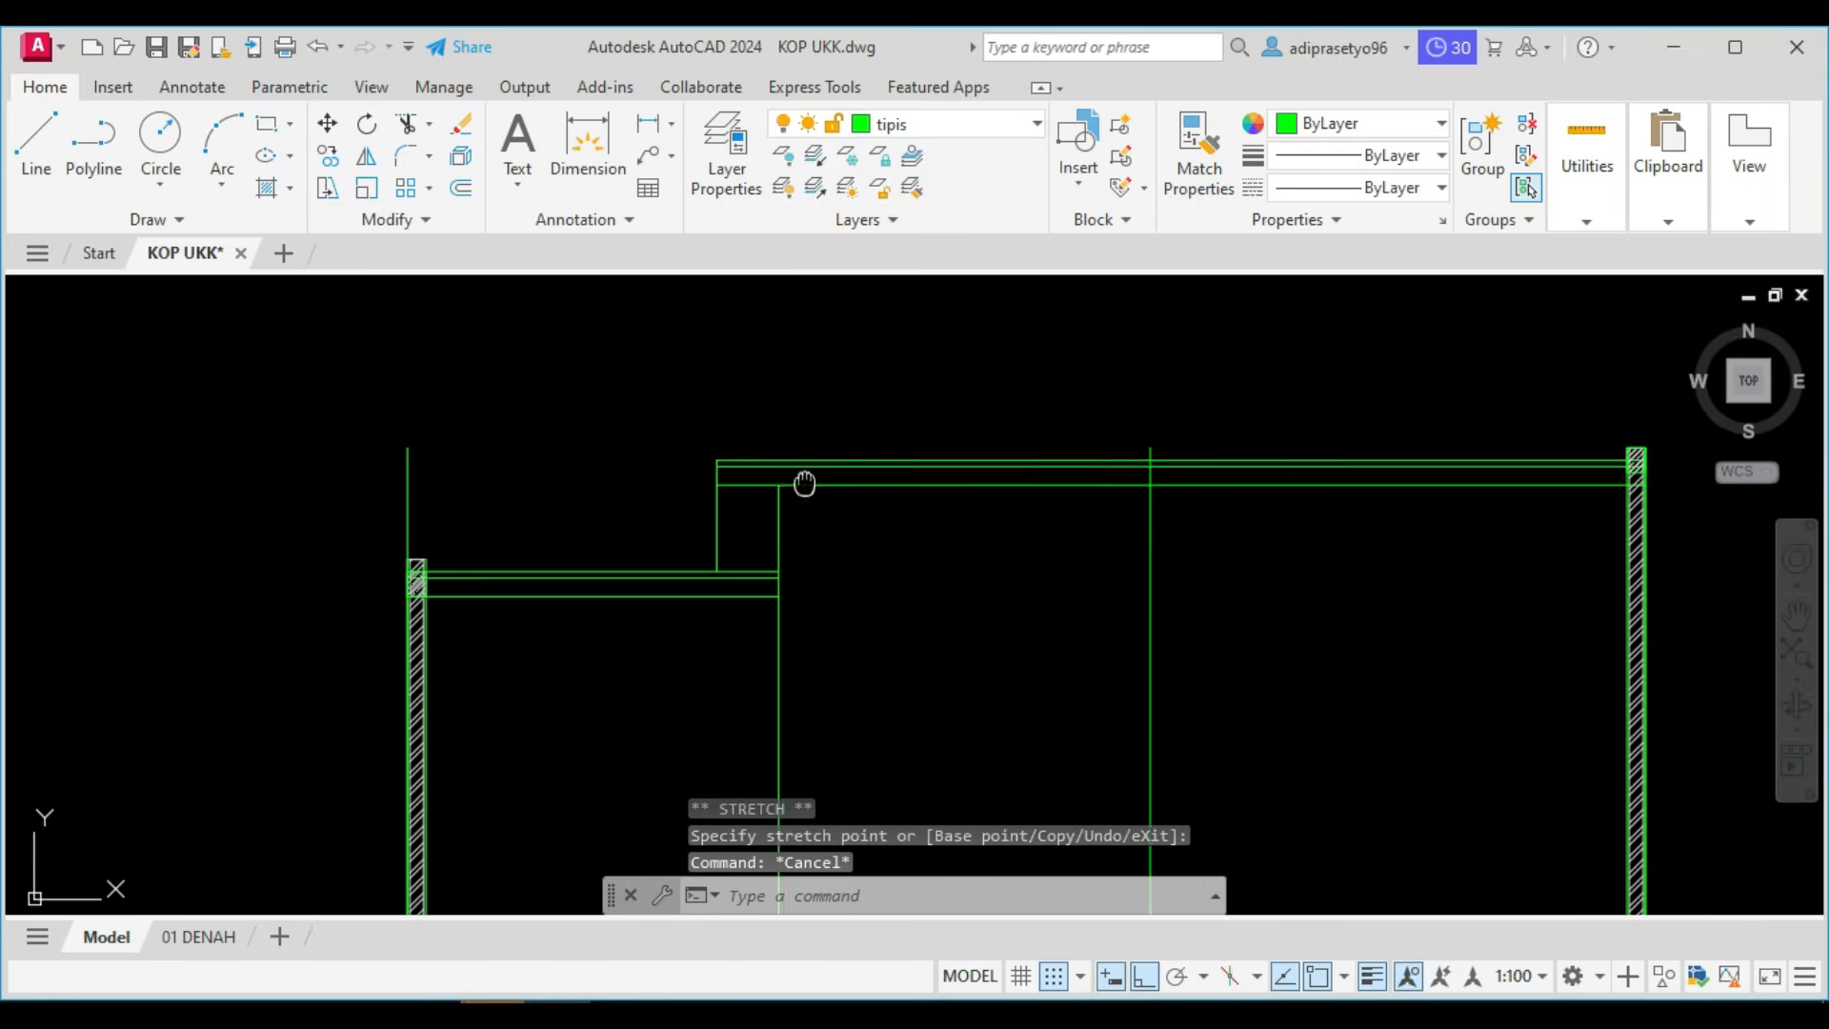
Pull the left ends of the three lower roof lines back to the inner face of the left wall.
scroll(879, 515, up, 4)
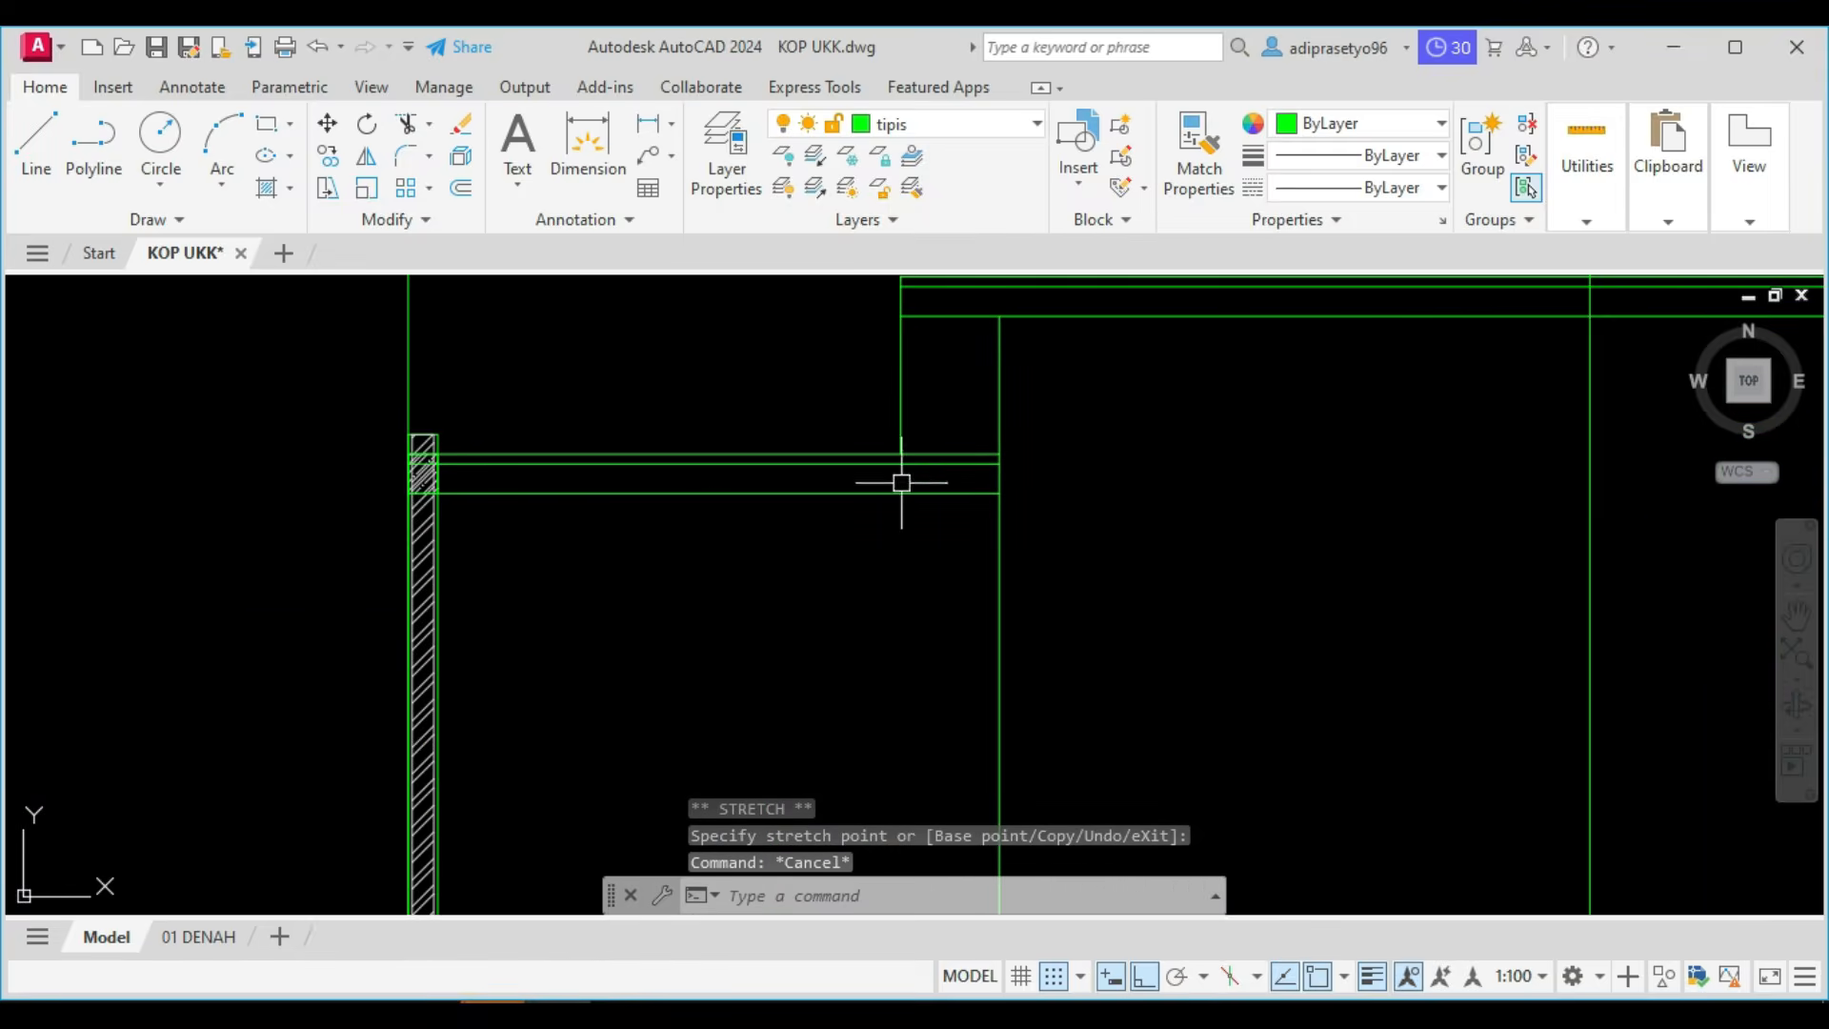
scroll(420, 461, up, 3)
click(620, 513)
click(500, 365)
scroll(408, 421, up, 4)
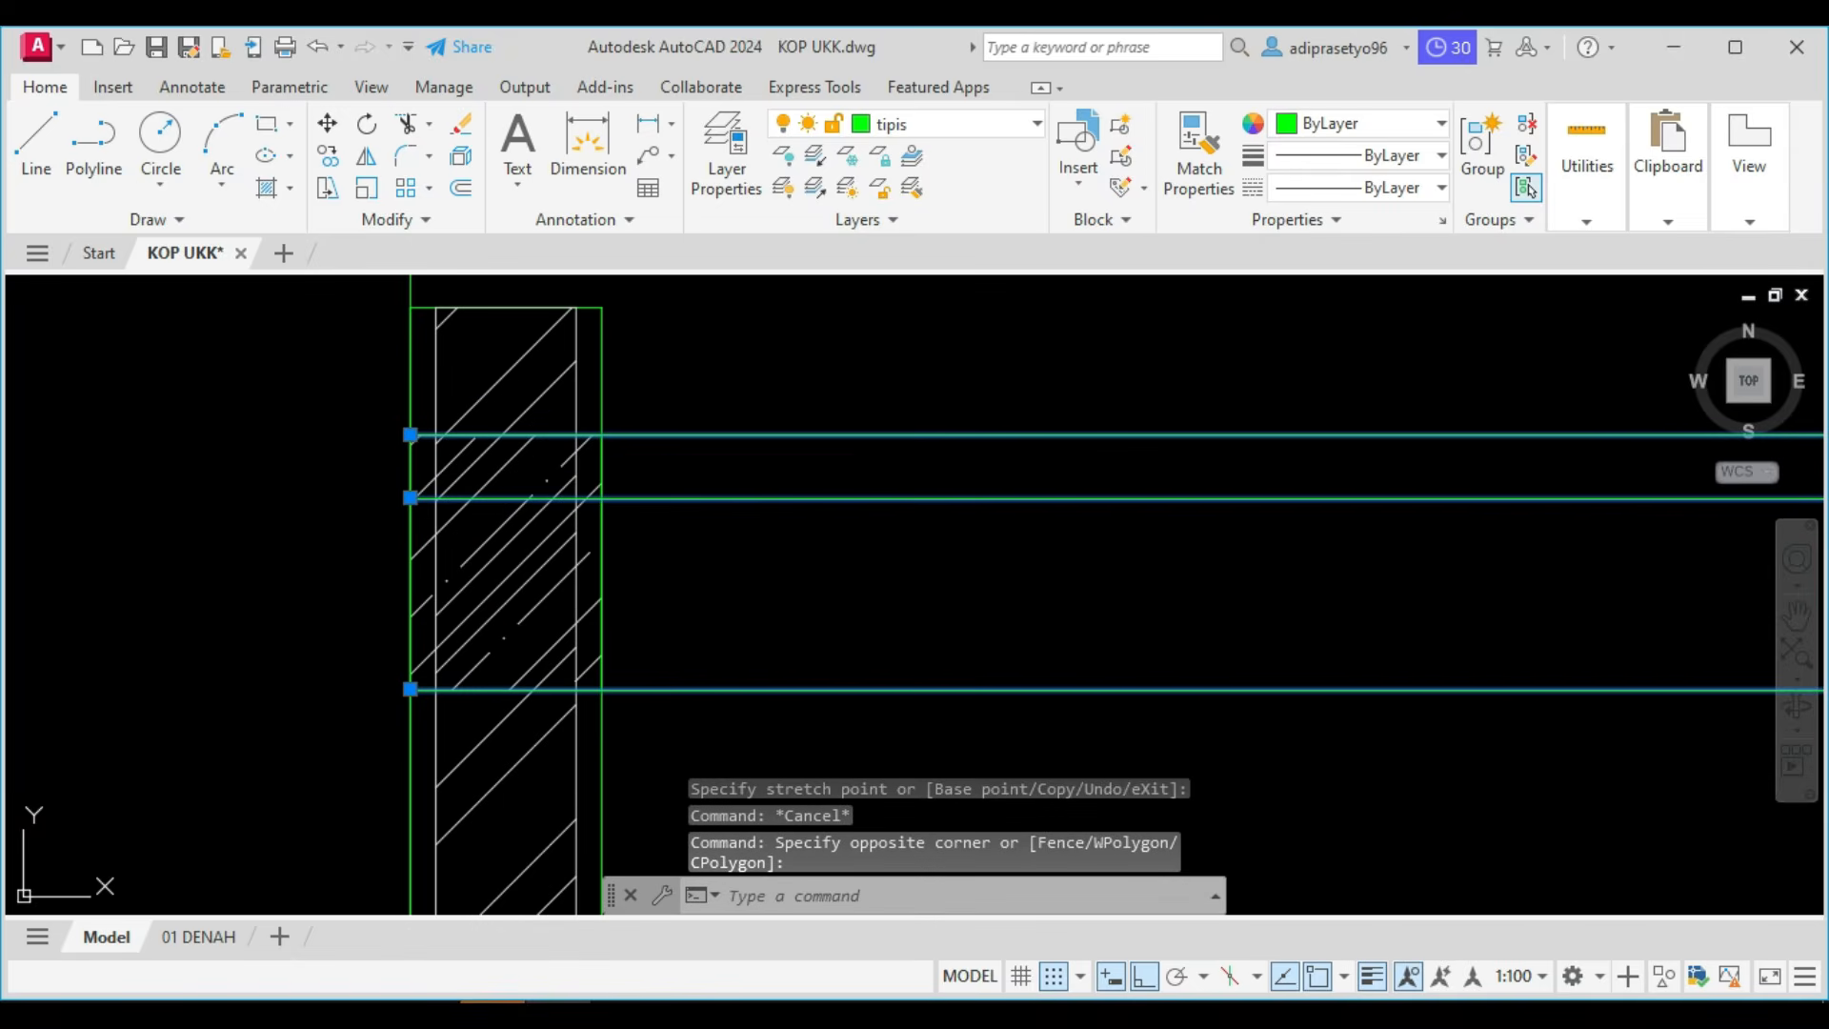
click(409, 434)
click(602, 434)
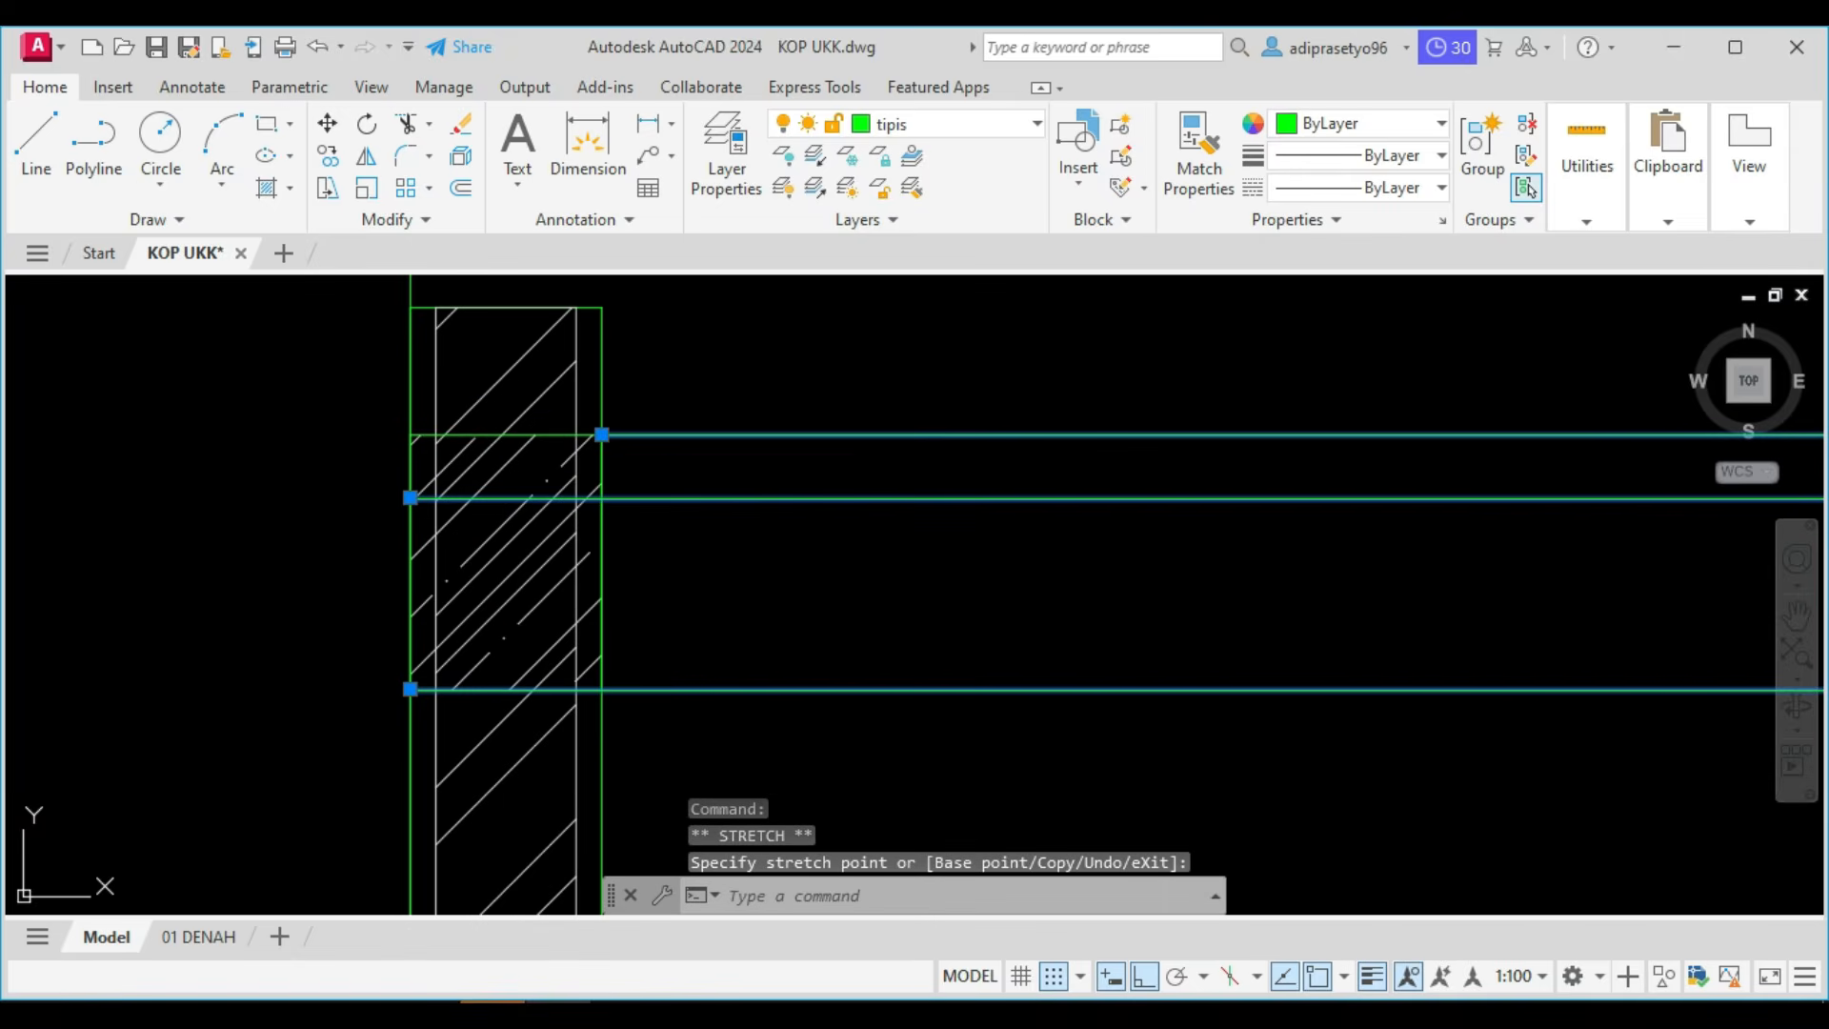
click(410, 497)
click(600, 498)
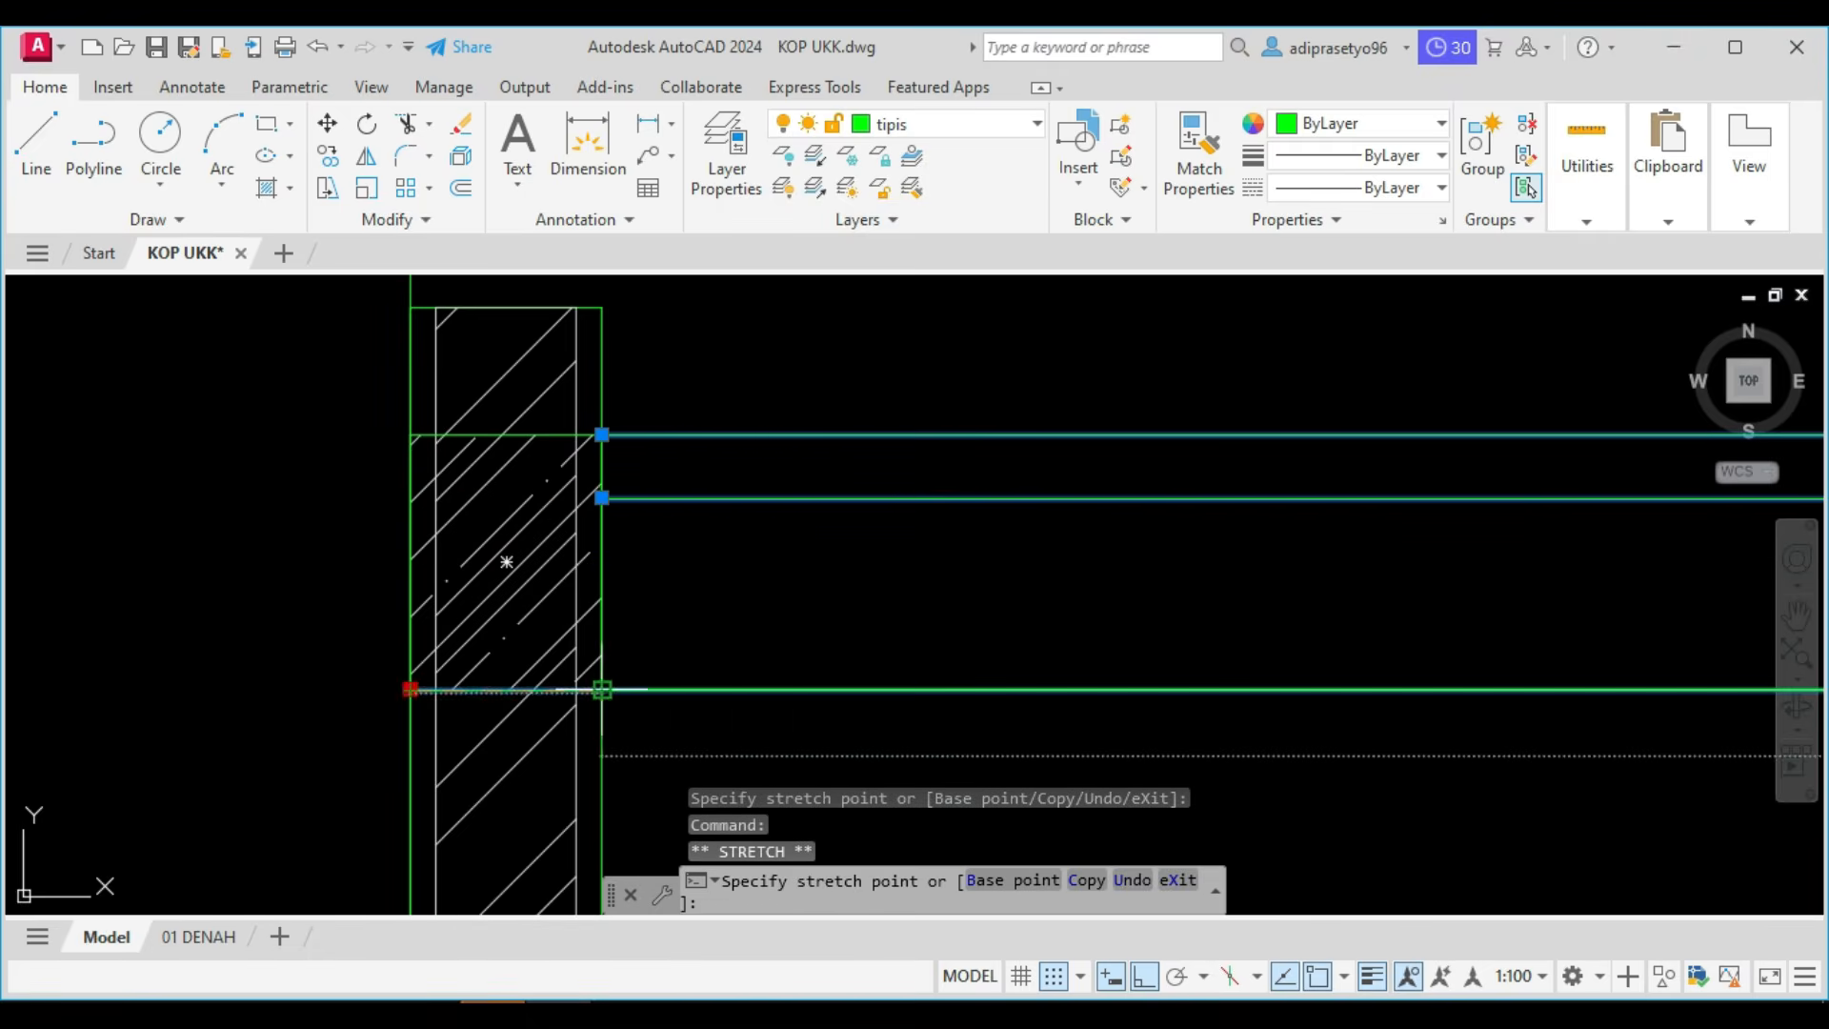
key(Escape)
scroll(592, 489, down, 3)
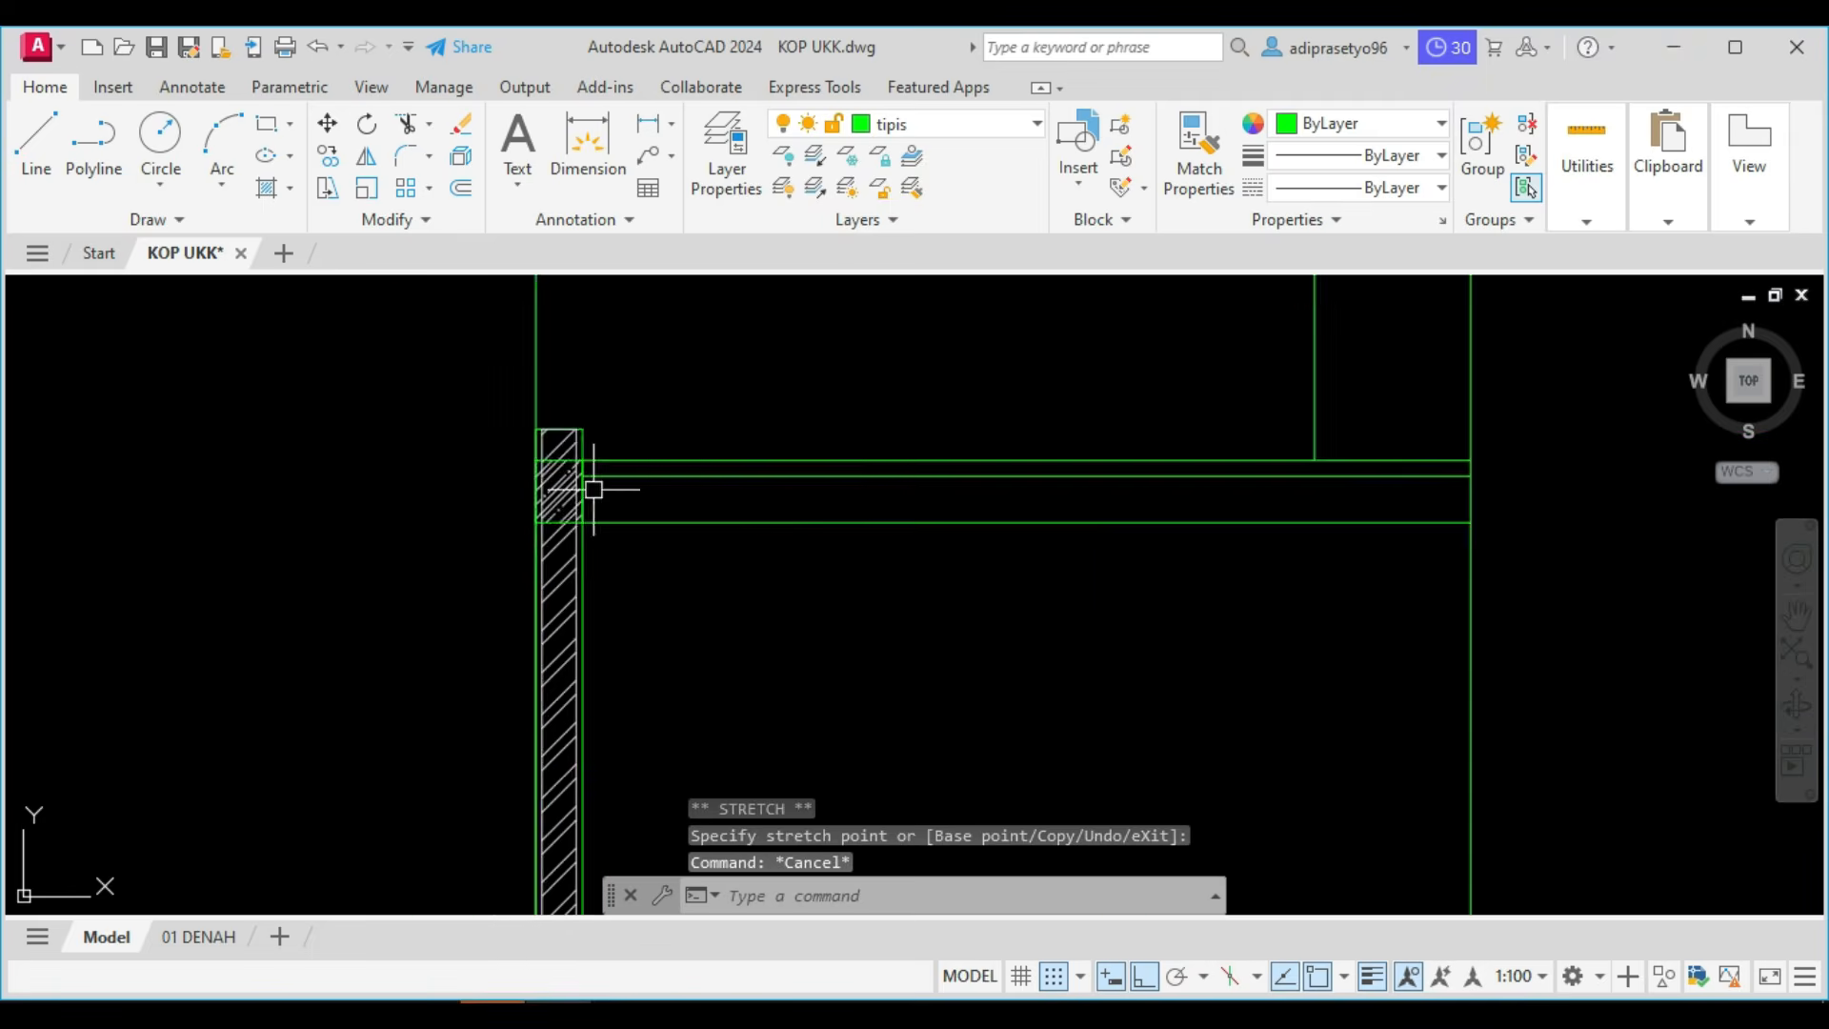
Pull the right ends of the three upper roof lines back to the inner face of the right wall.
mouse_move(838, 499)
middle_down()
mouse_move(652, 595)
mouse_move(492, 598)
middle_up()
middle_drag(984, 568, 434, 600)
scroll(1236, 457, up, 2)
middle_drag(1567, 425, 1127, 555)
click(1138, 615)
click(1082, 400)
scroll(1290, 497, up, 3)
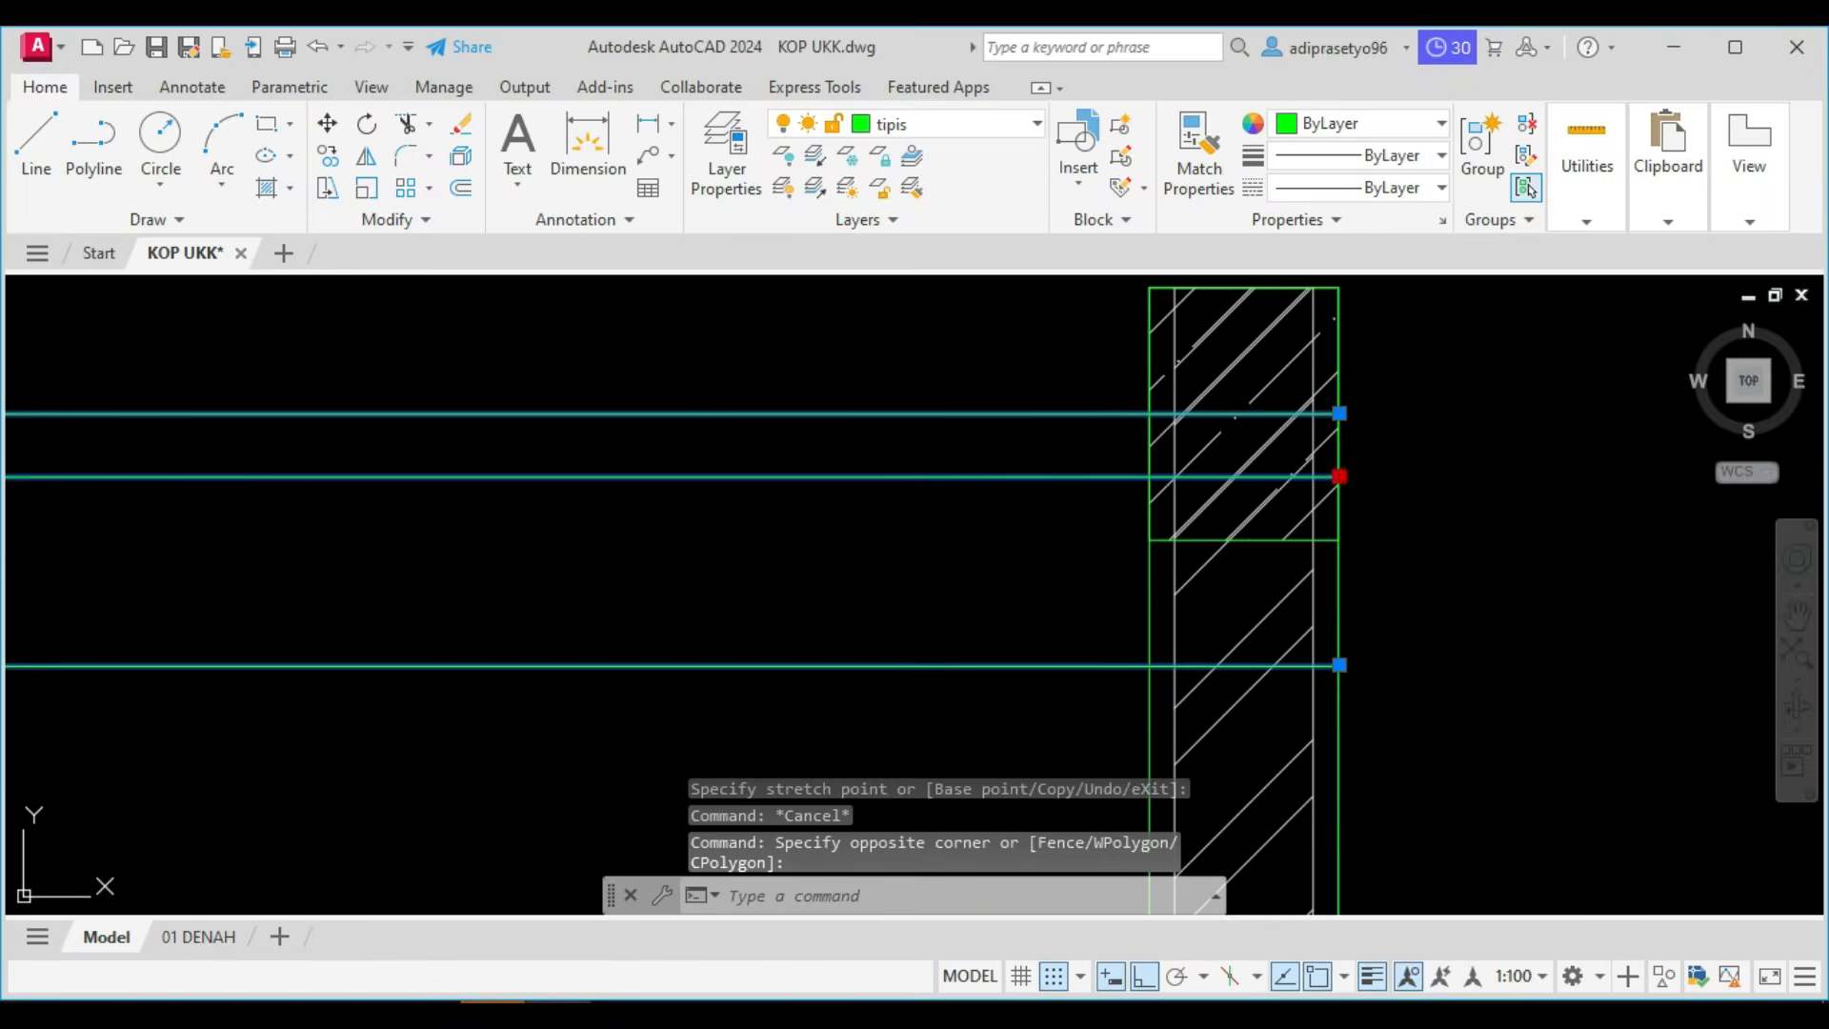
click(1148, 476)
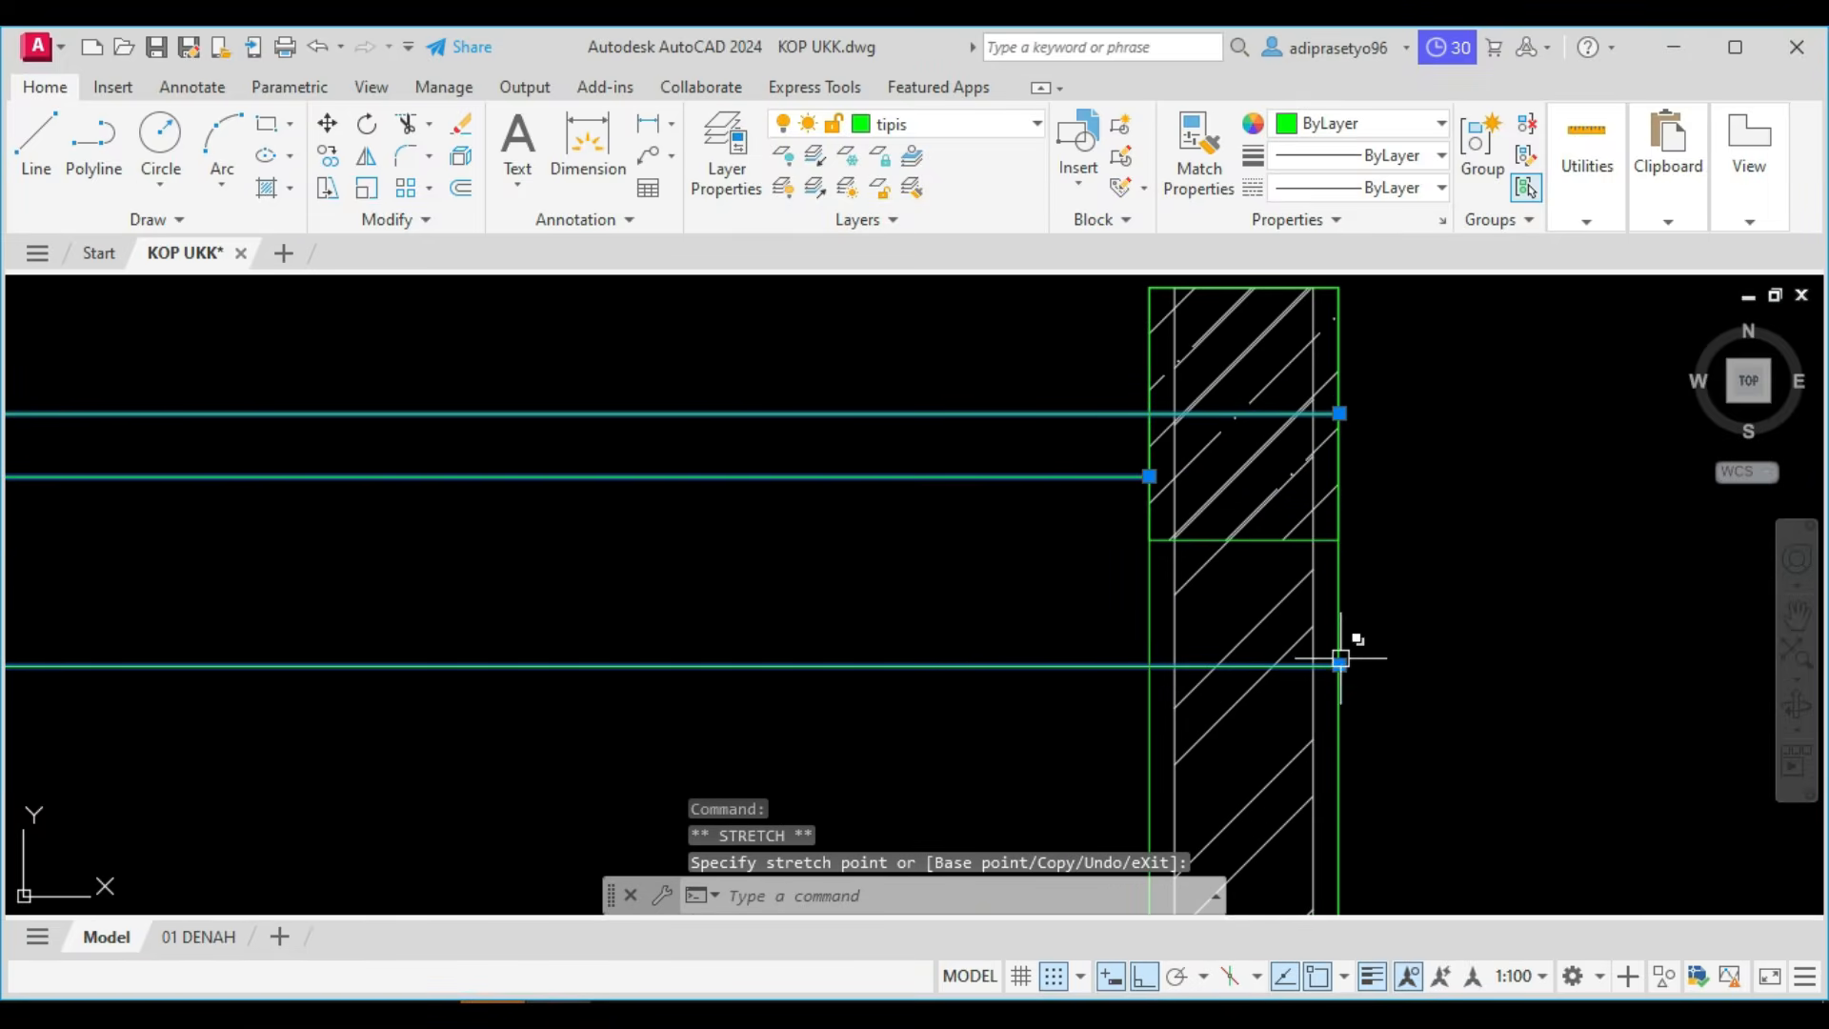
click(1339, 664)
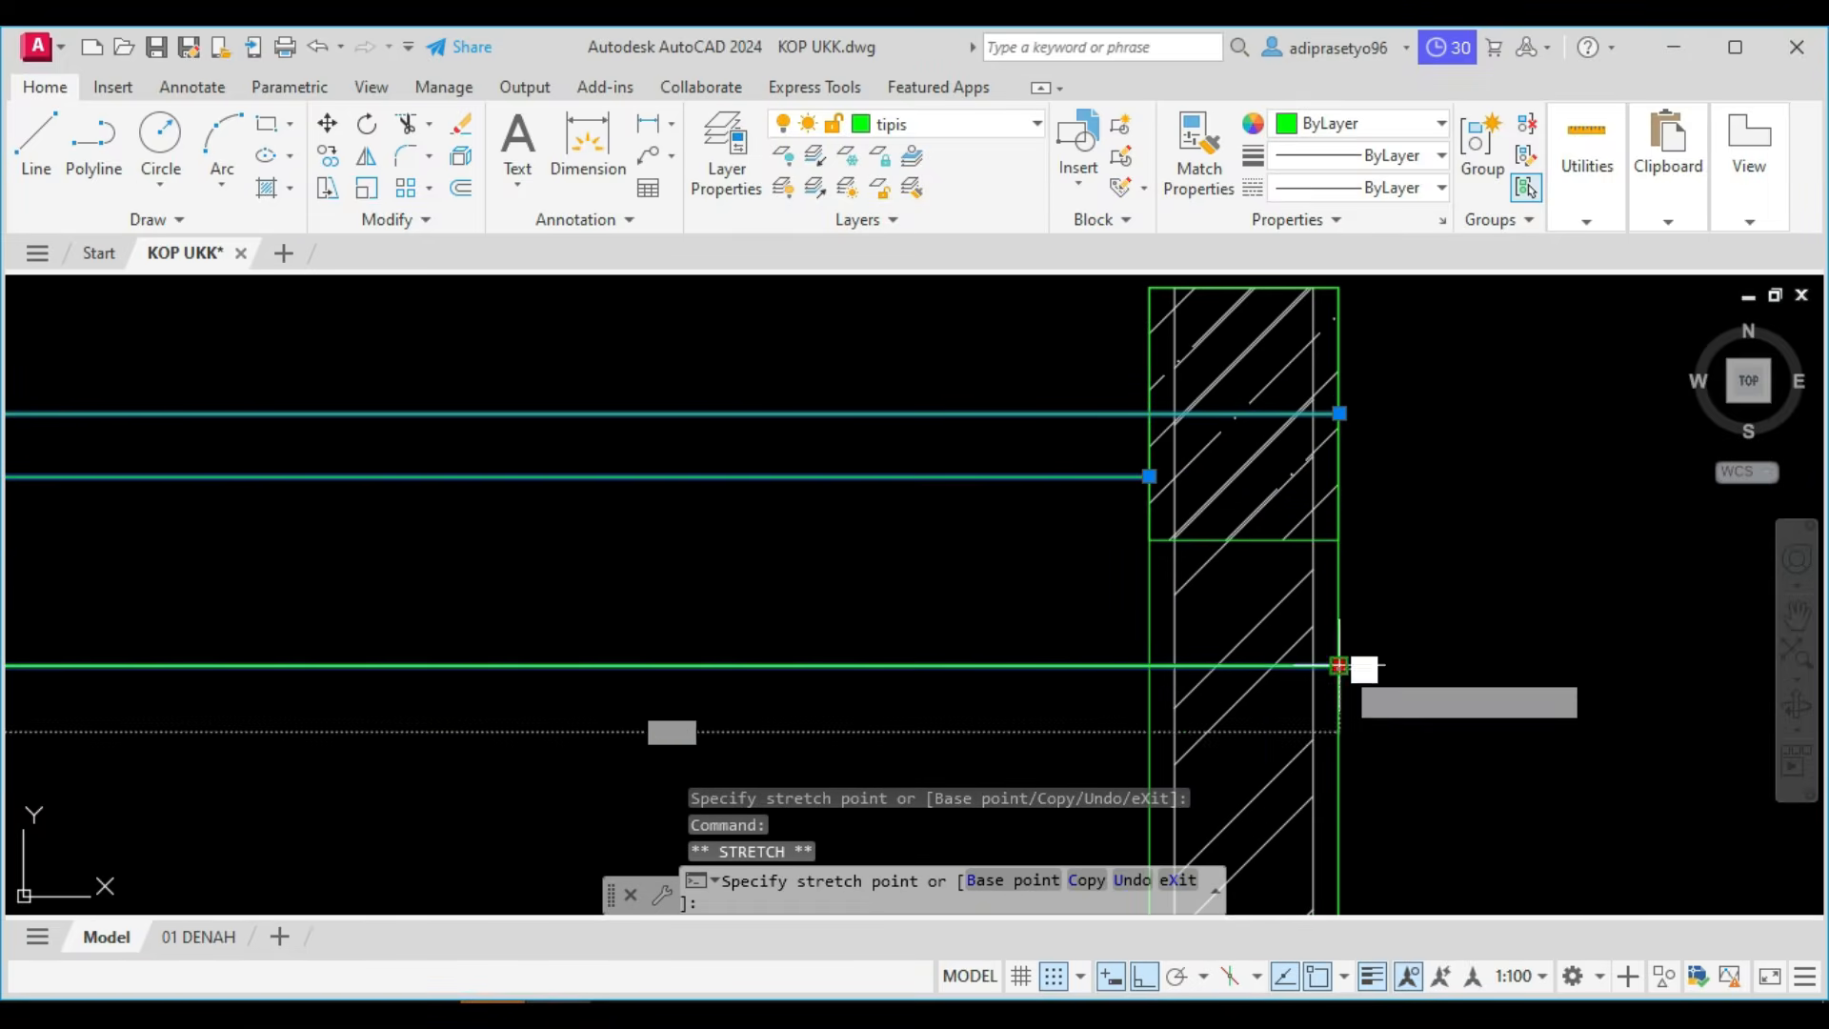
click(1149, 664)
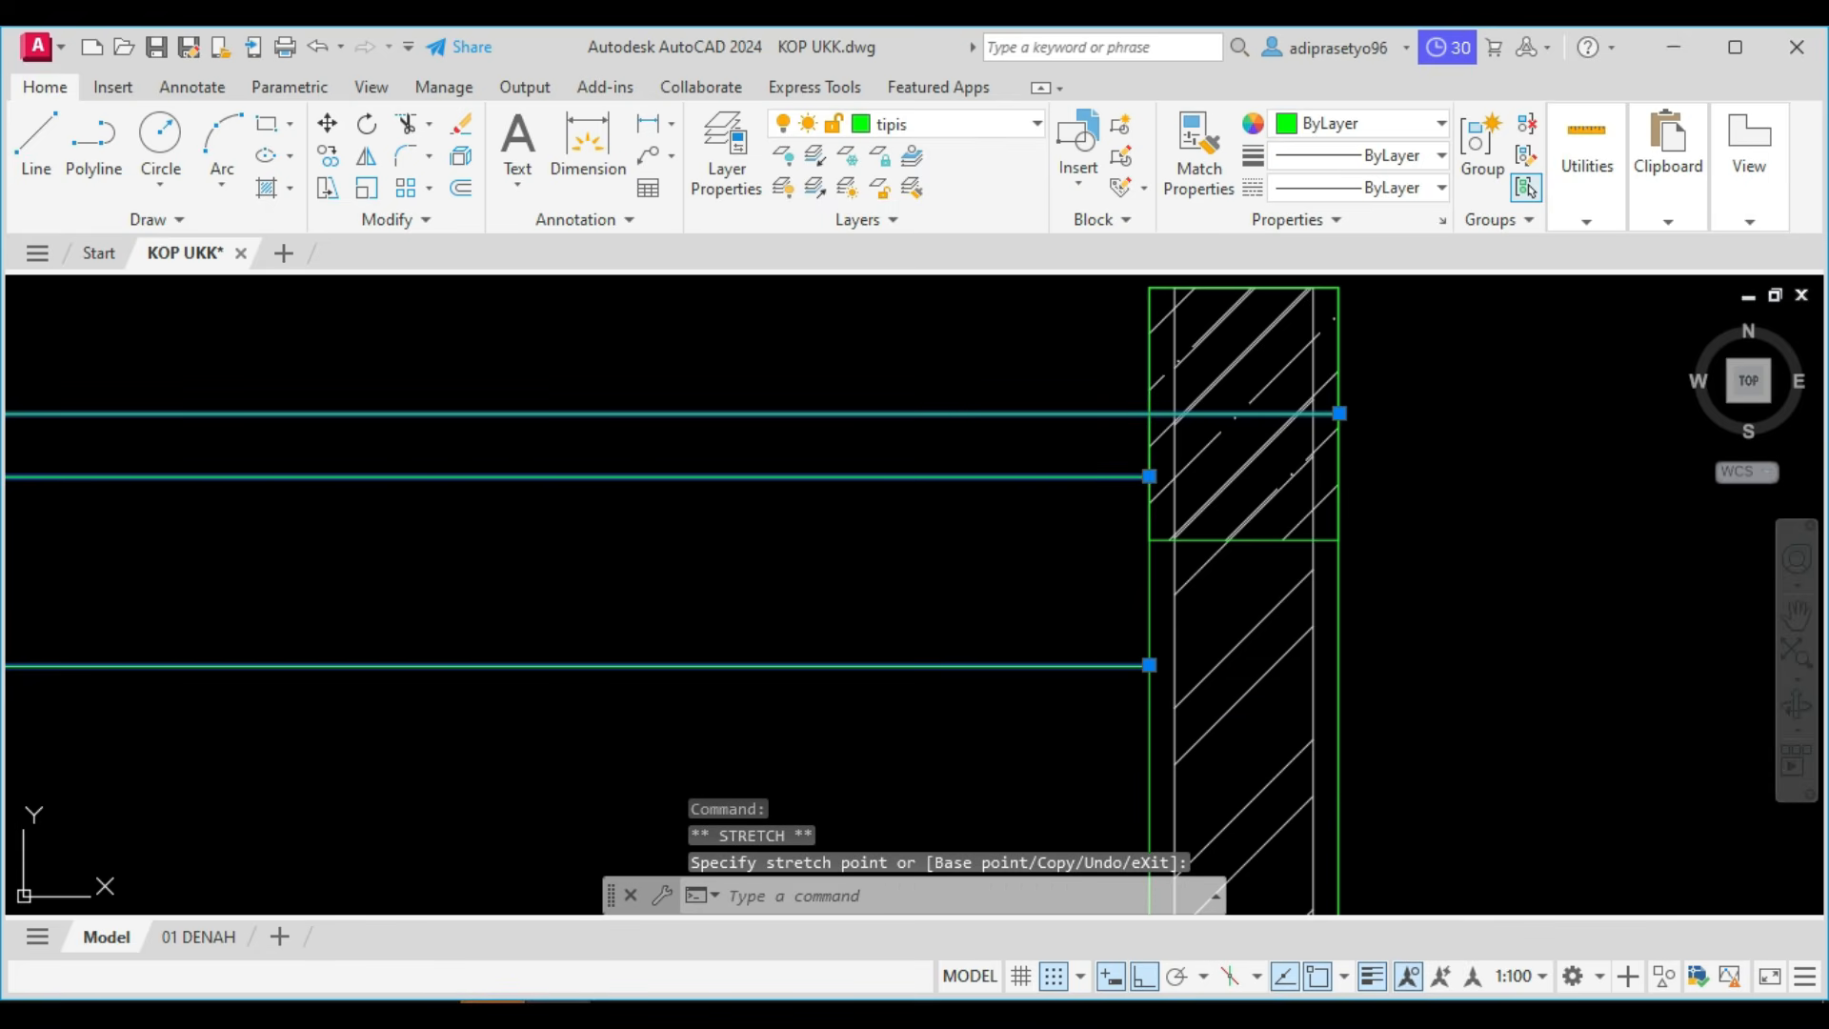
click(1339, 413)
click(1149, 413)
key(Escape)
scroll(1122, 493, down, 6)
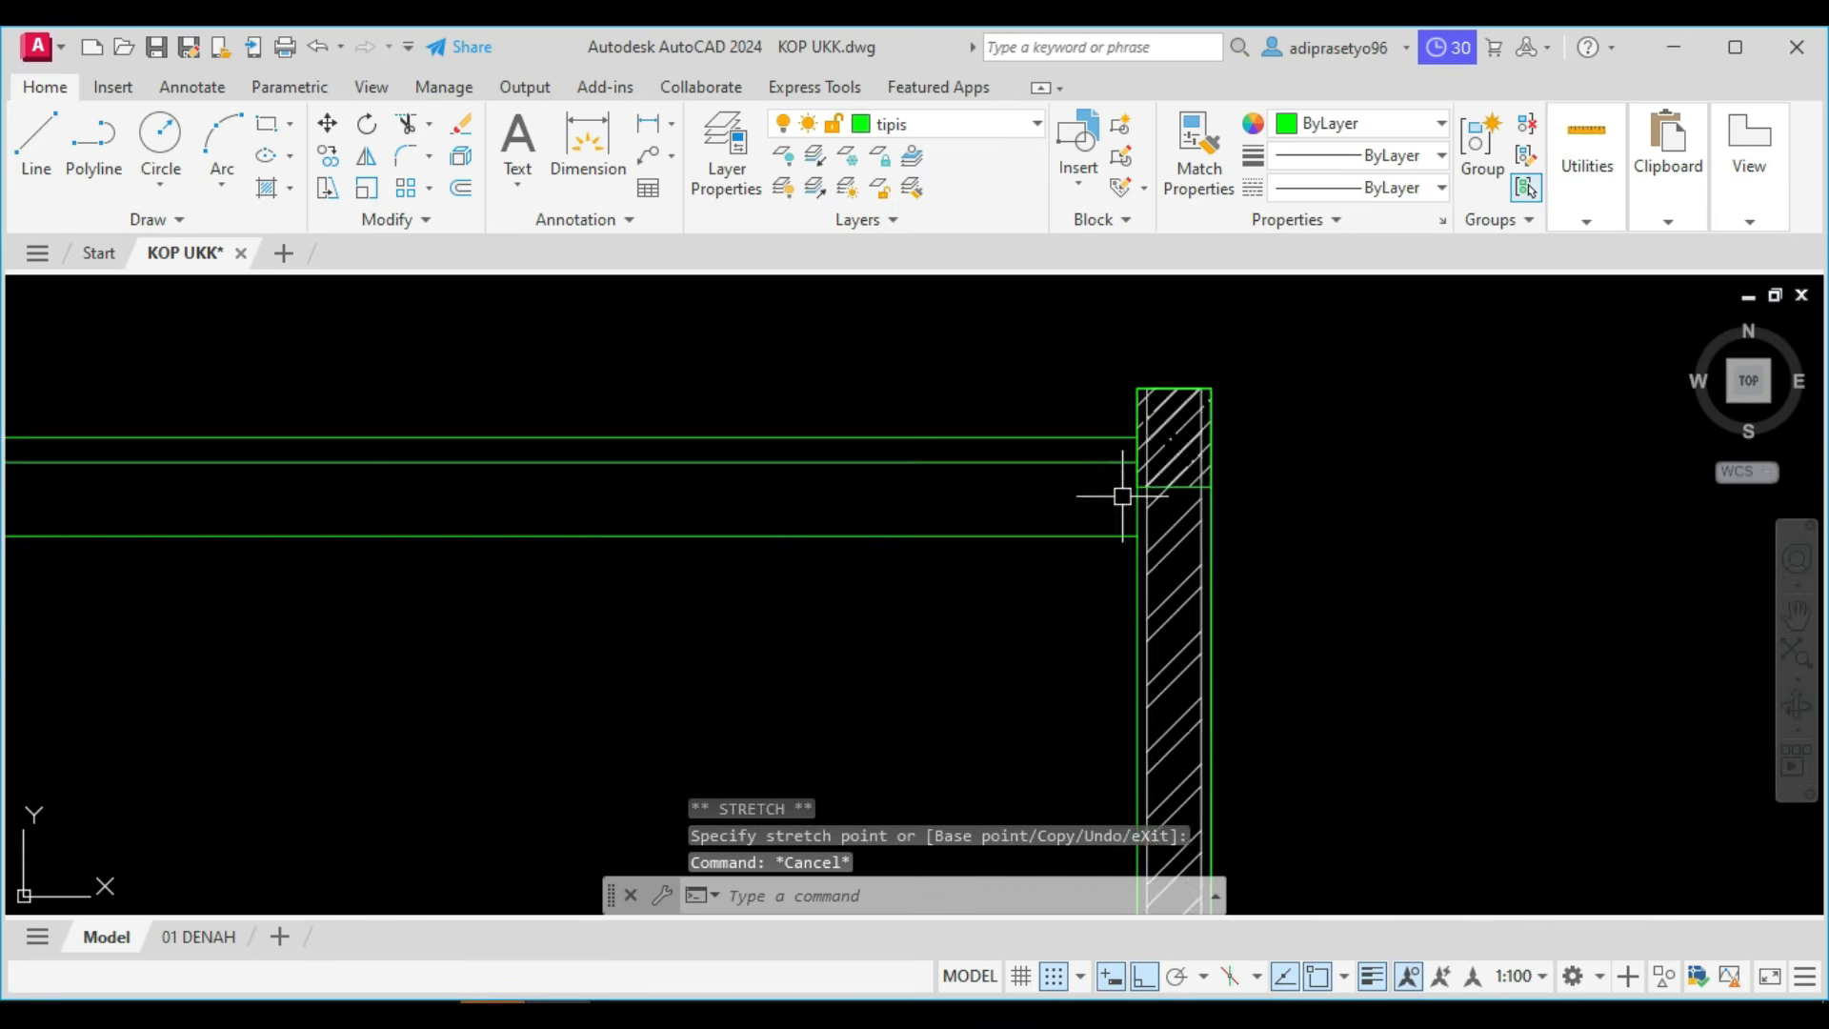
Review the POTONGAN work checklist above the drawing sheets, and check the roof tiles of Potongan A in the Foxit PhantomPDF reference.
middle_drag(1073, 527, 1583, 495)
scroll(1500, 482, down, 4)
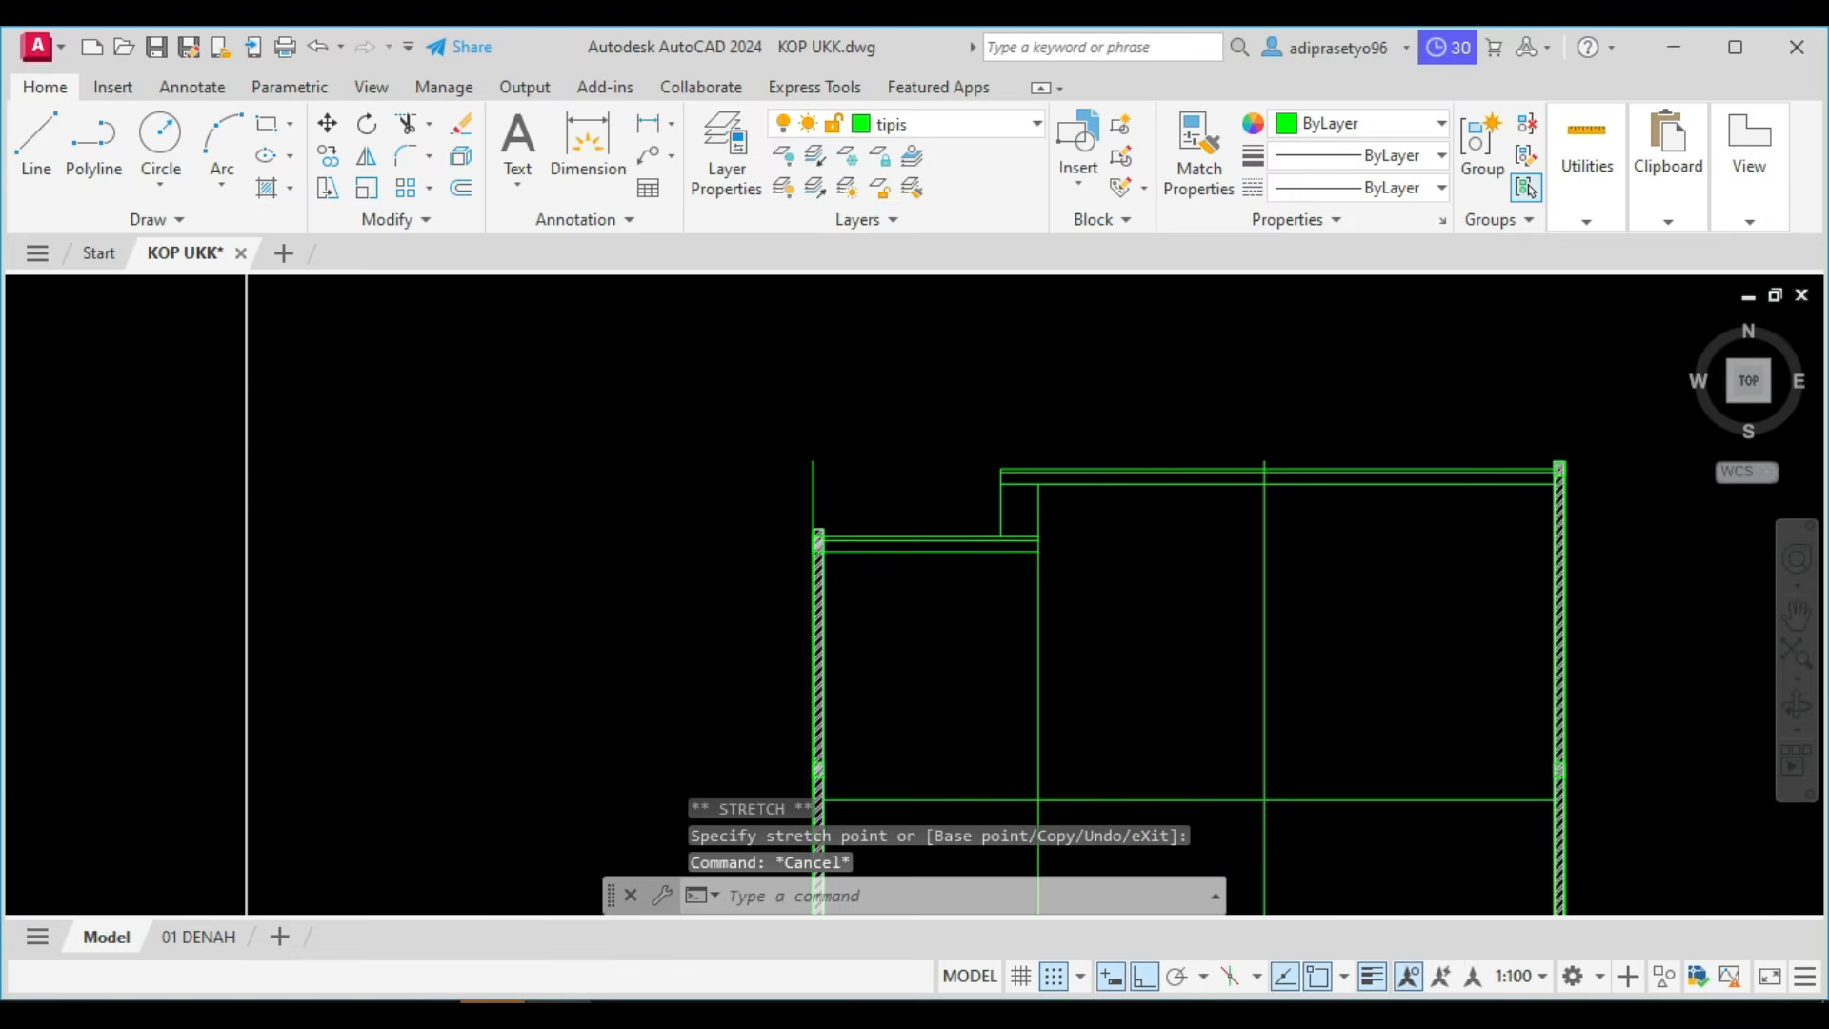
scroll(1190, 619, down, 5)
middle_drag(1071, 471, 1072, 747)
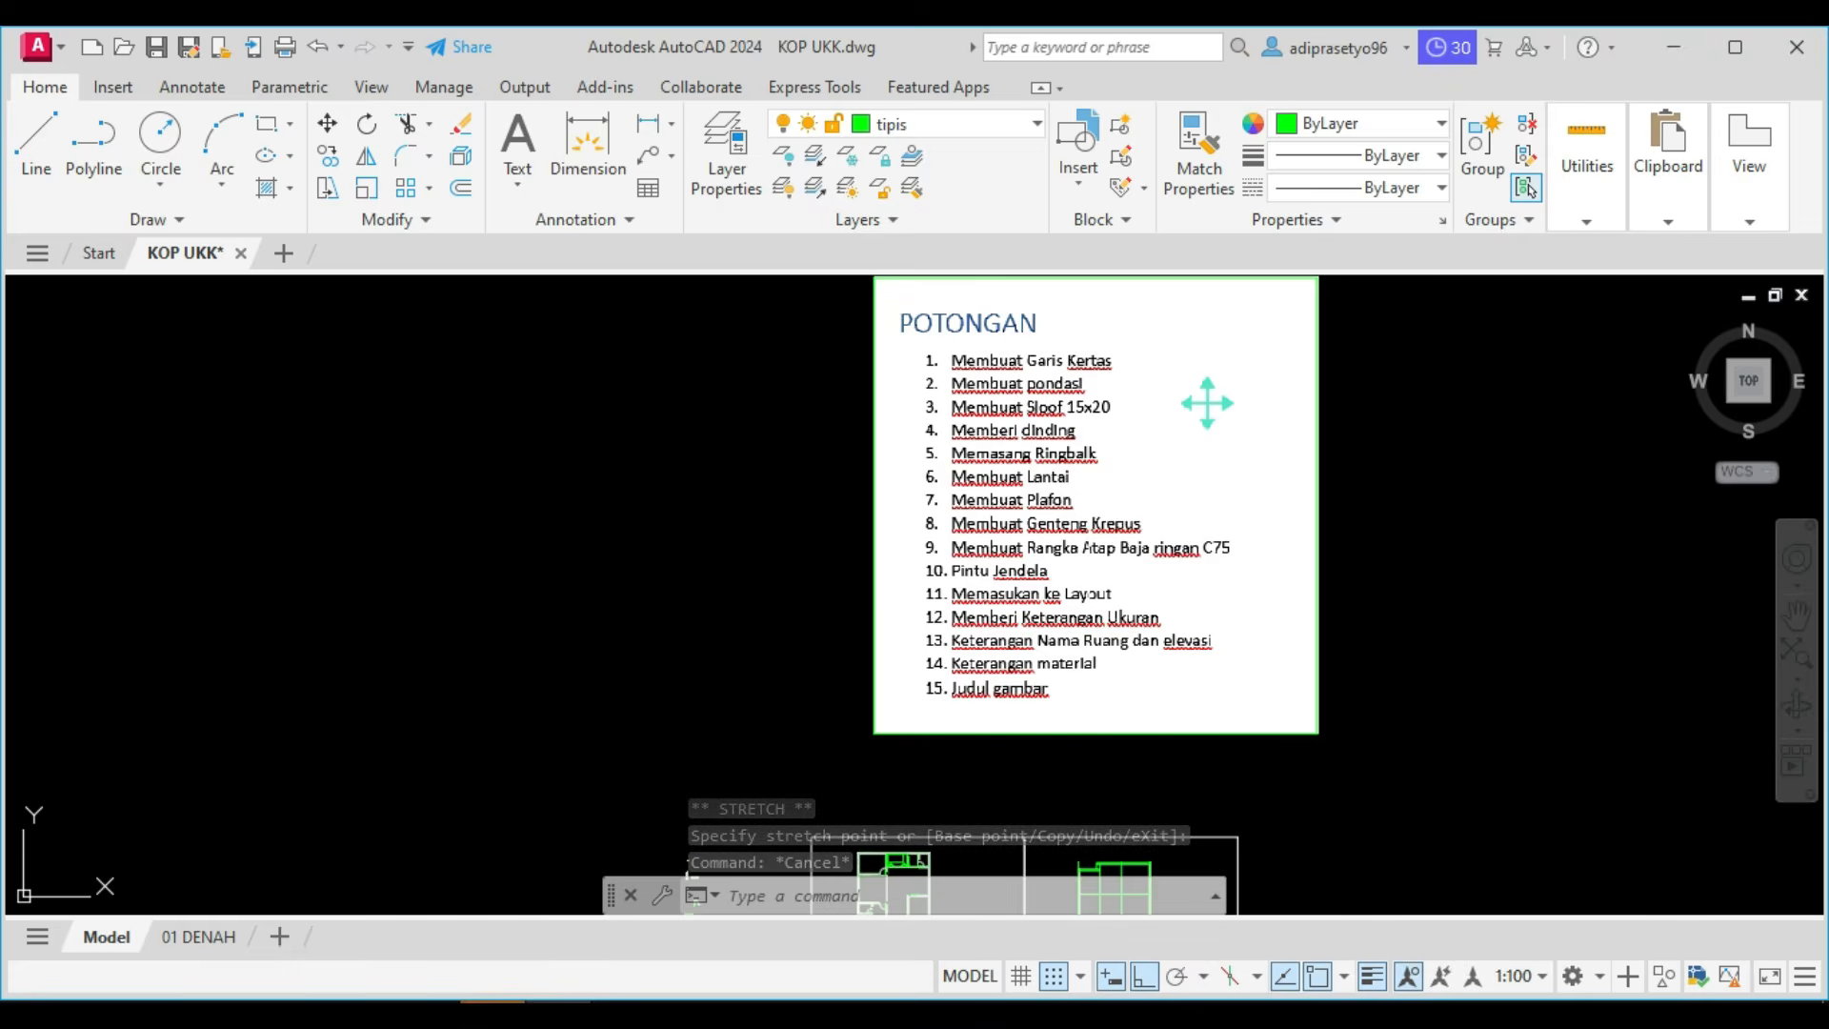
scroll(1091, 566, up, 4)
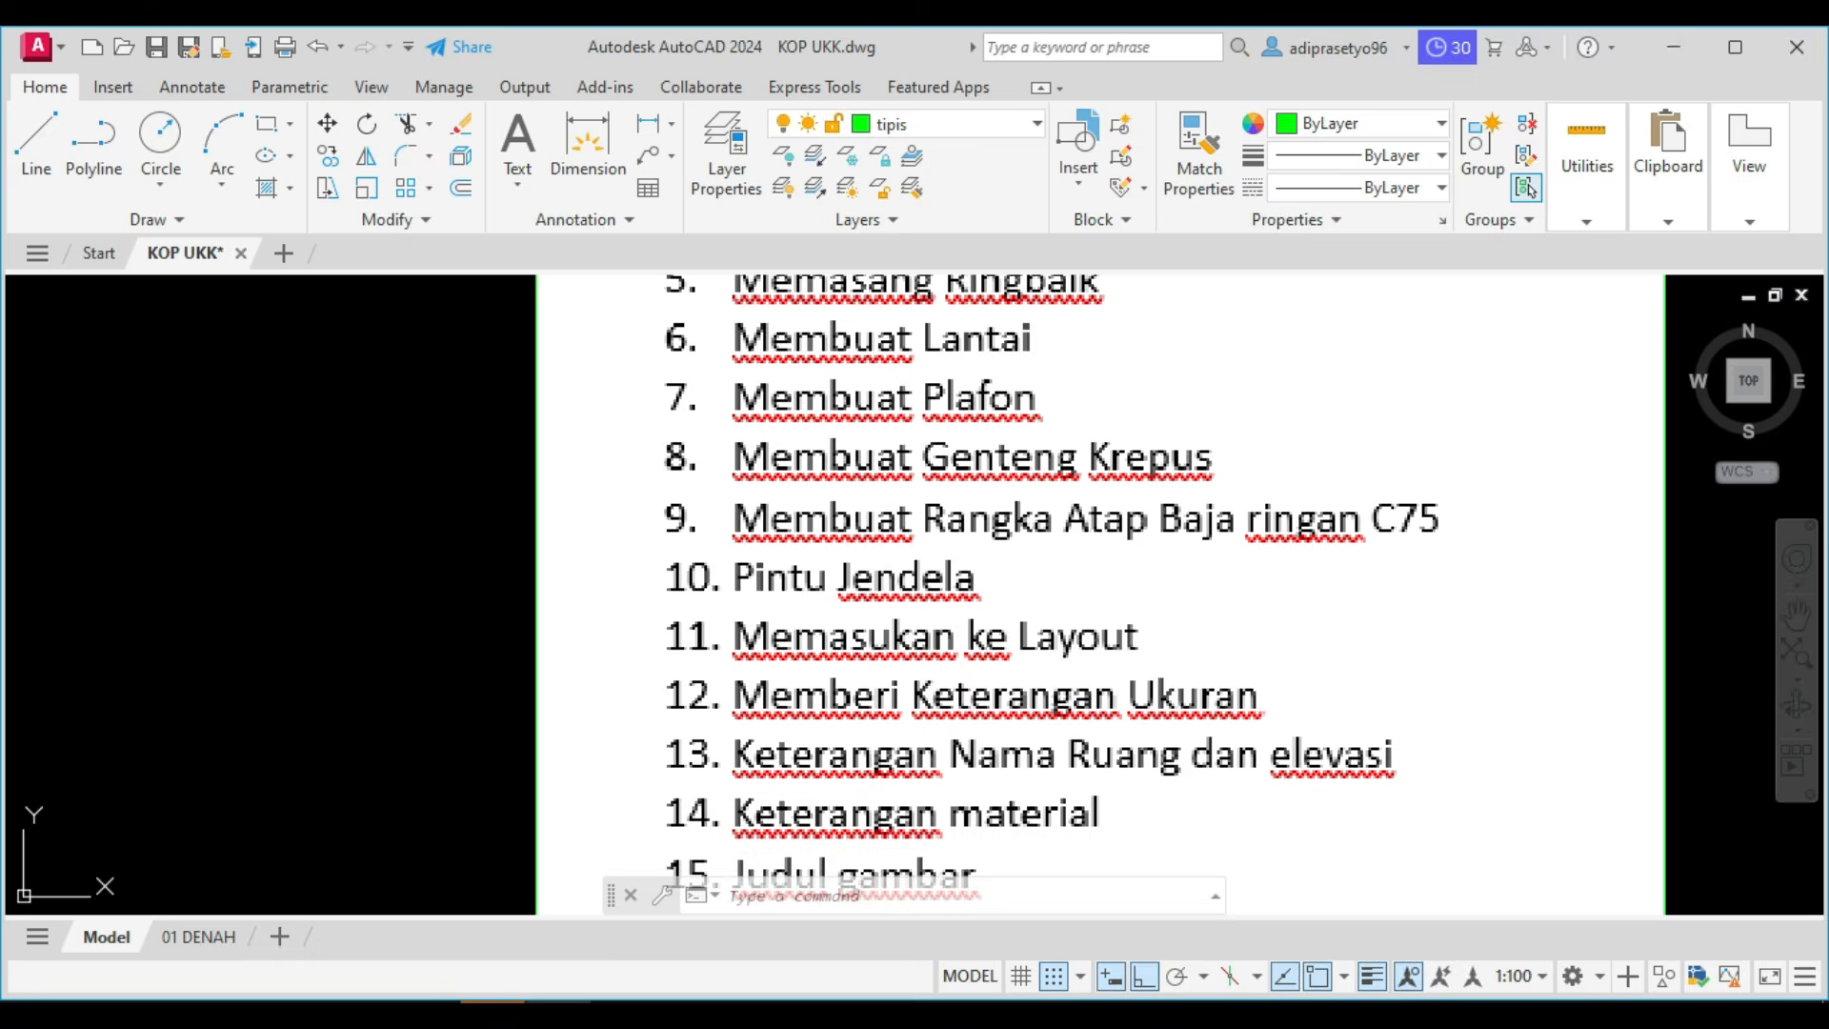
scroll(1269, 305, down, 5)
middle_drag(1163, 461, 1094, 339)
scroll(1026, 657, up, 3)
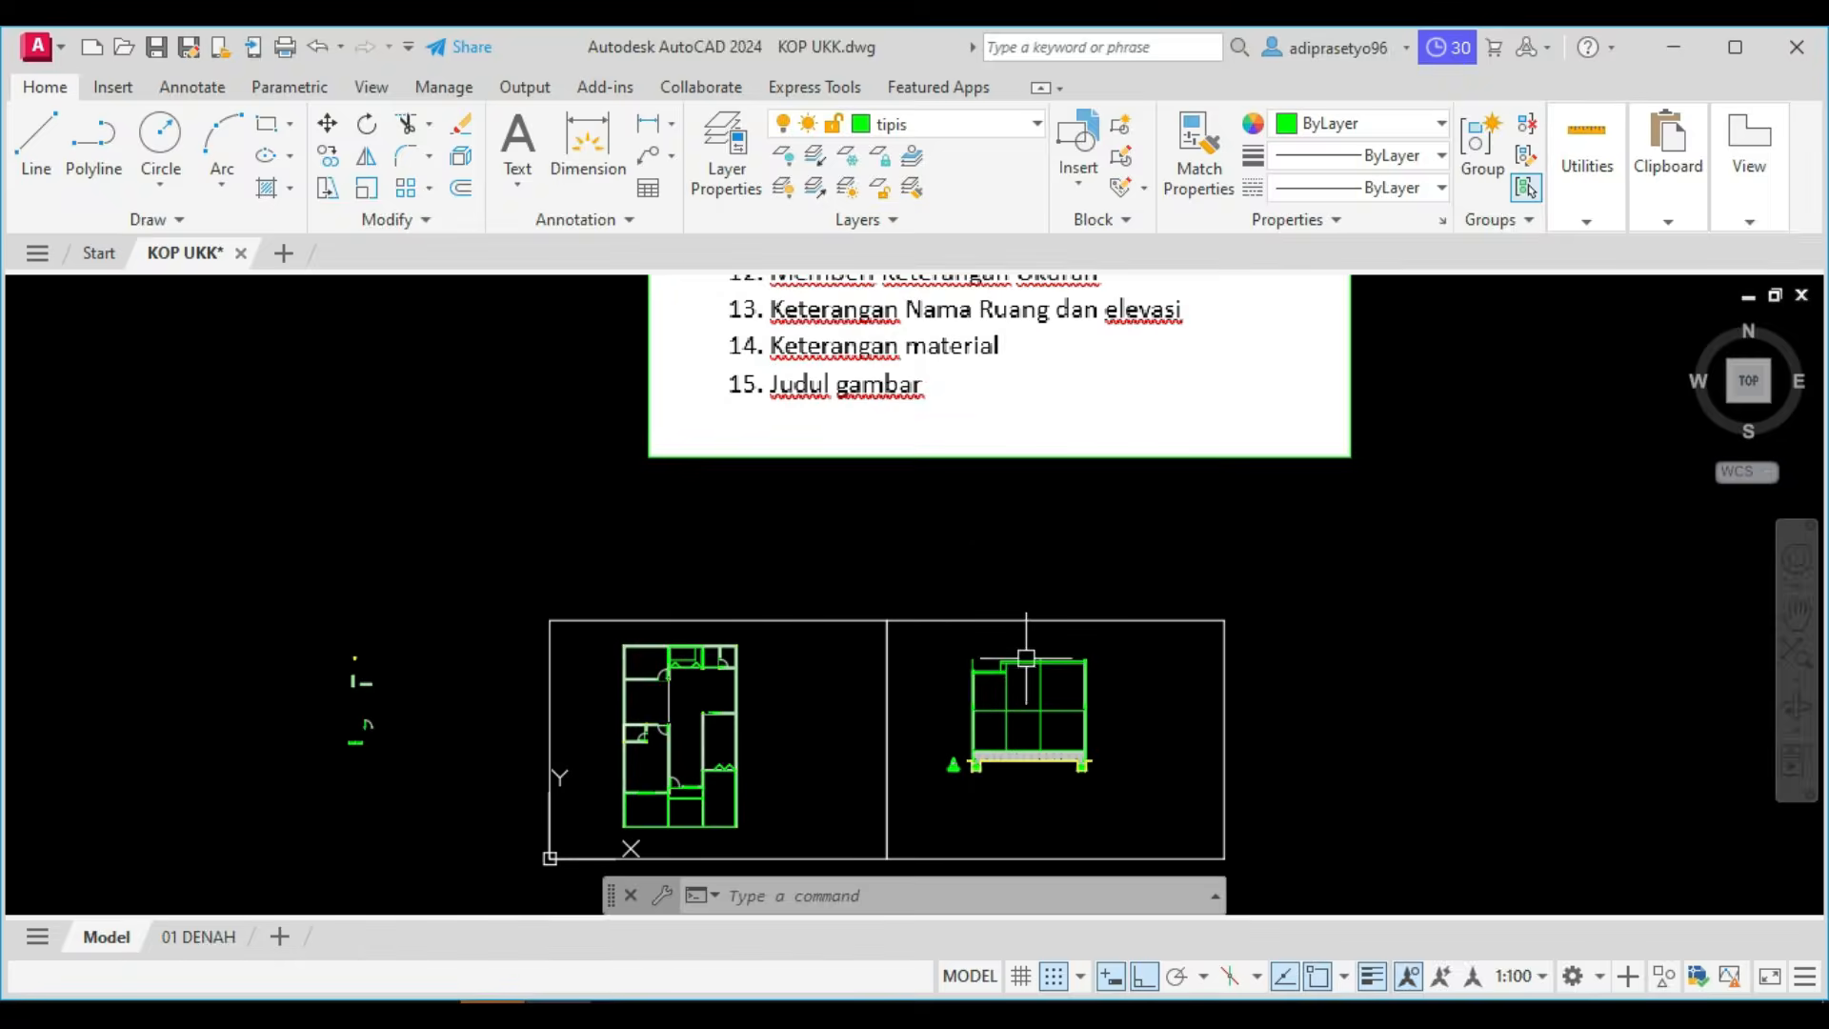
scroll(1026, 658, up, 6)
mouse_move(568, 1017)
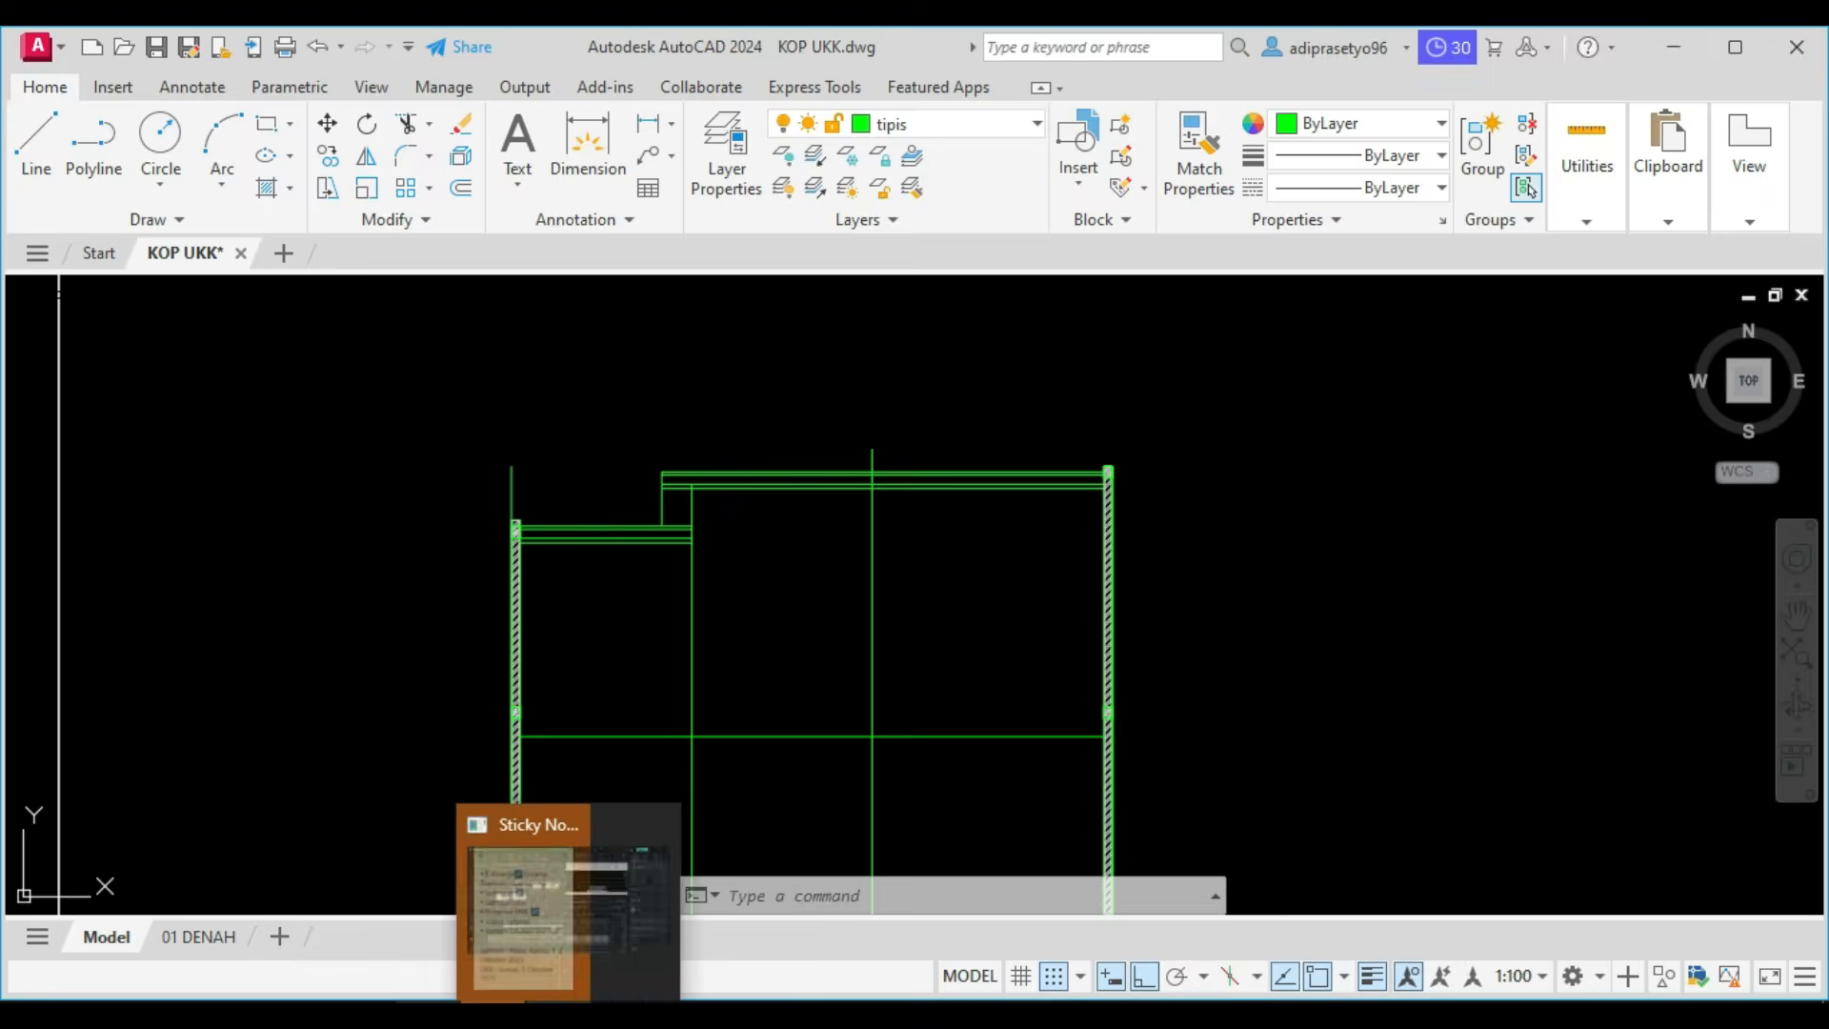
click(492, 1018)
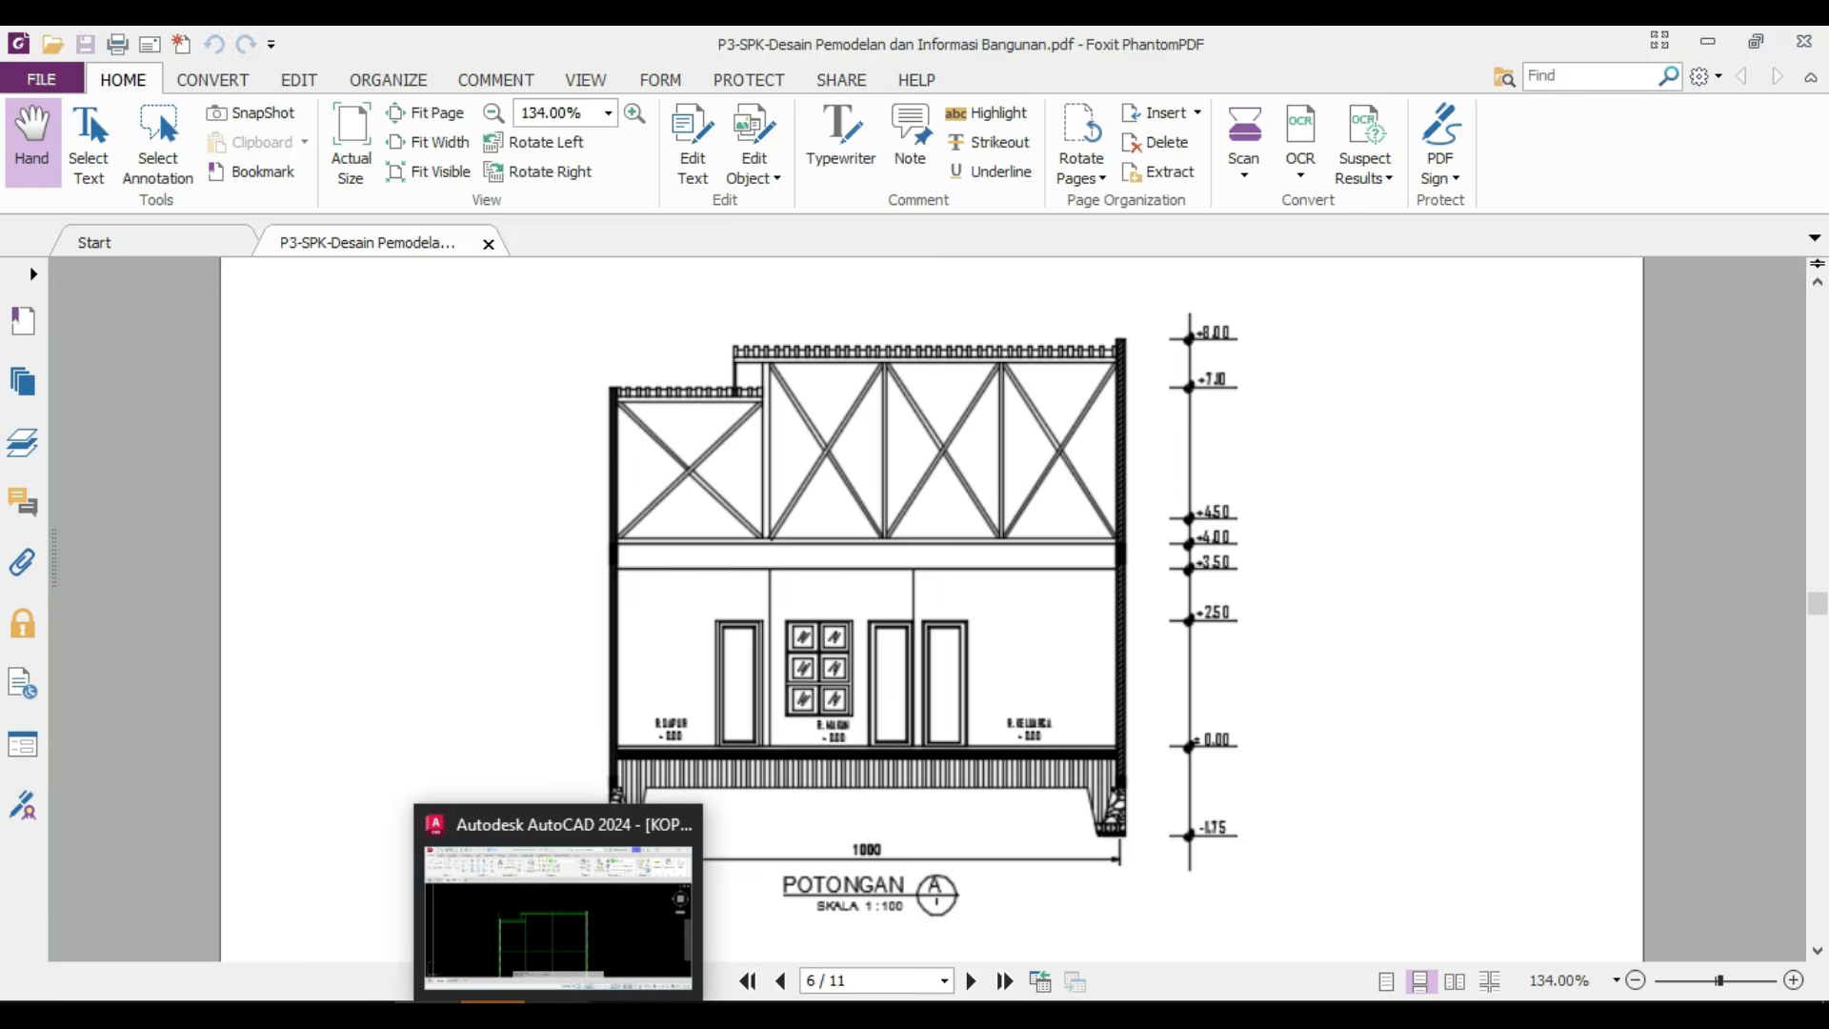
Switch to AutoCAD and copy the horizontal line spanning between the two outer walls 500 upward.
click(558, 1017)
scroll(786, 754, up, 2)
click(785, 754)
click(755, 674)
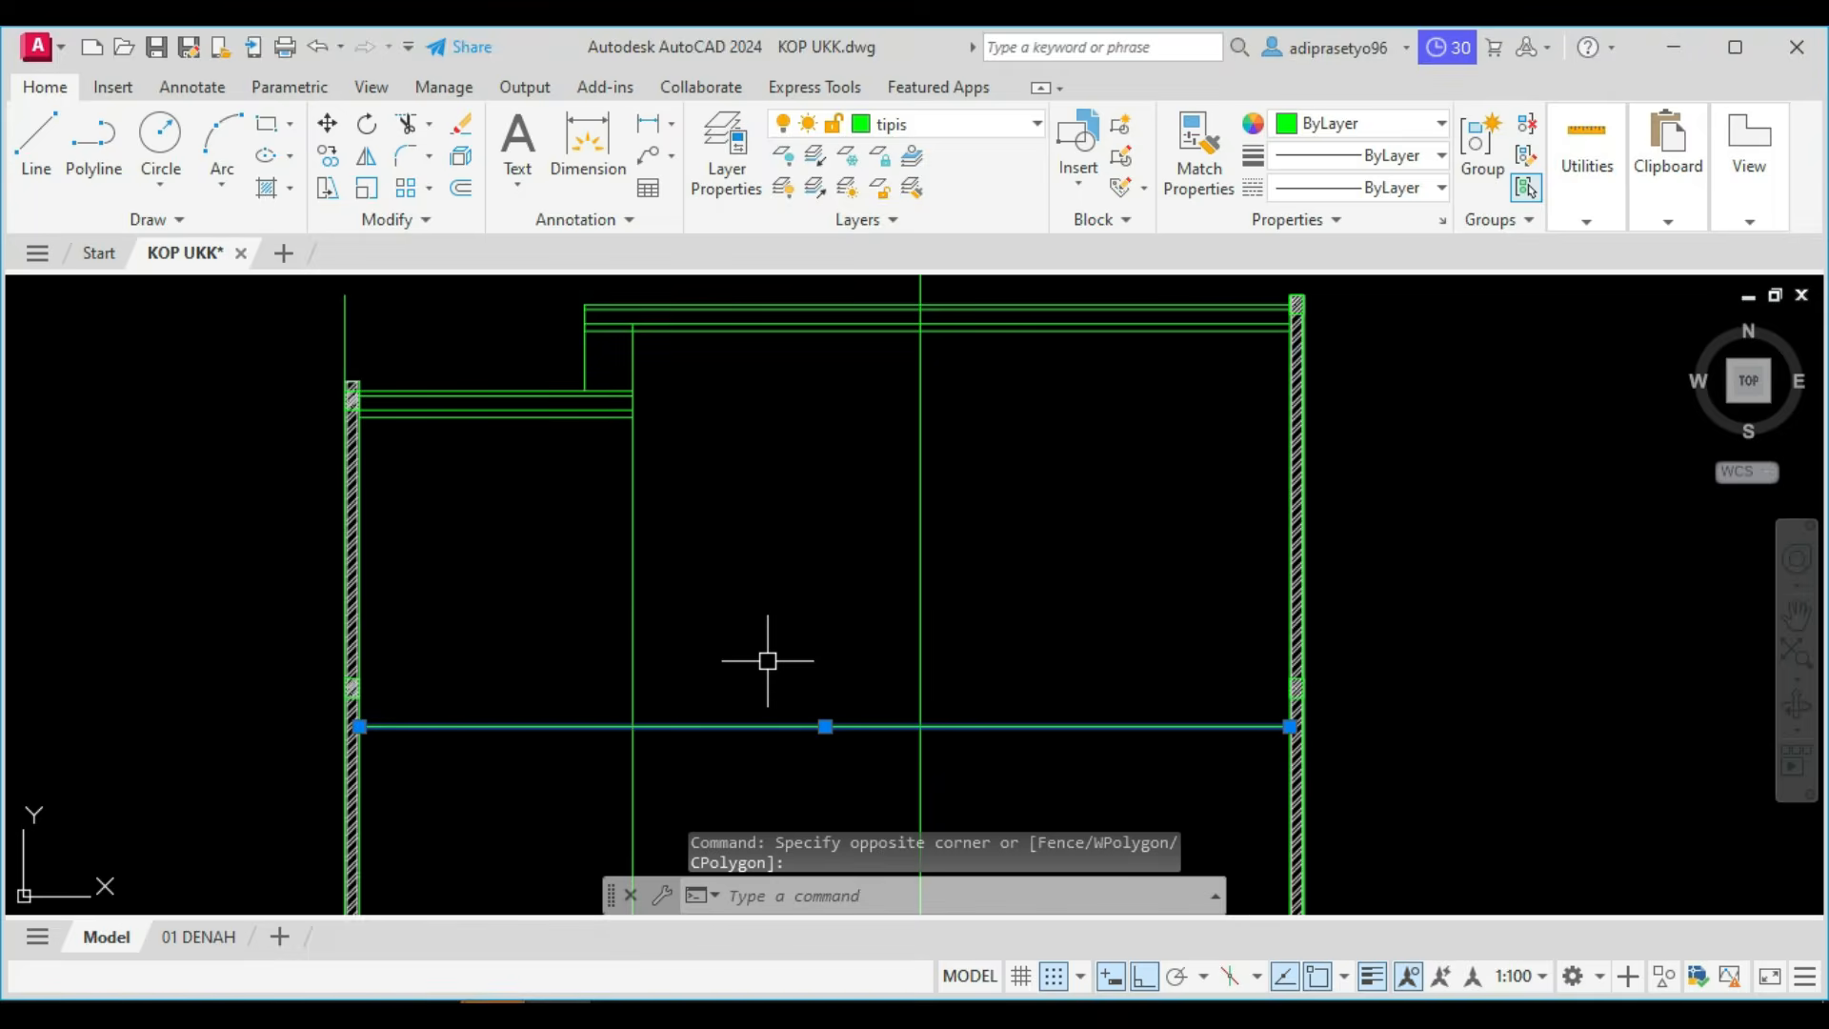
text(co)
key(space)
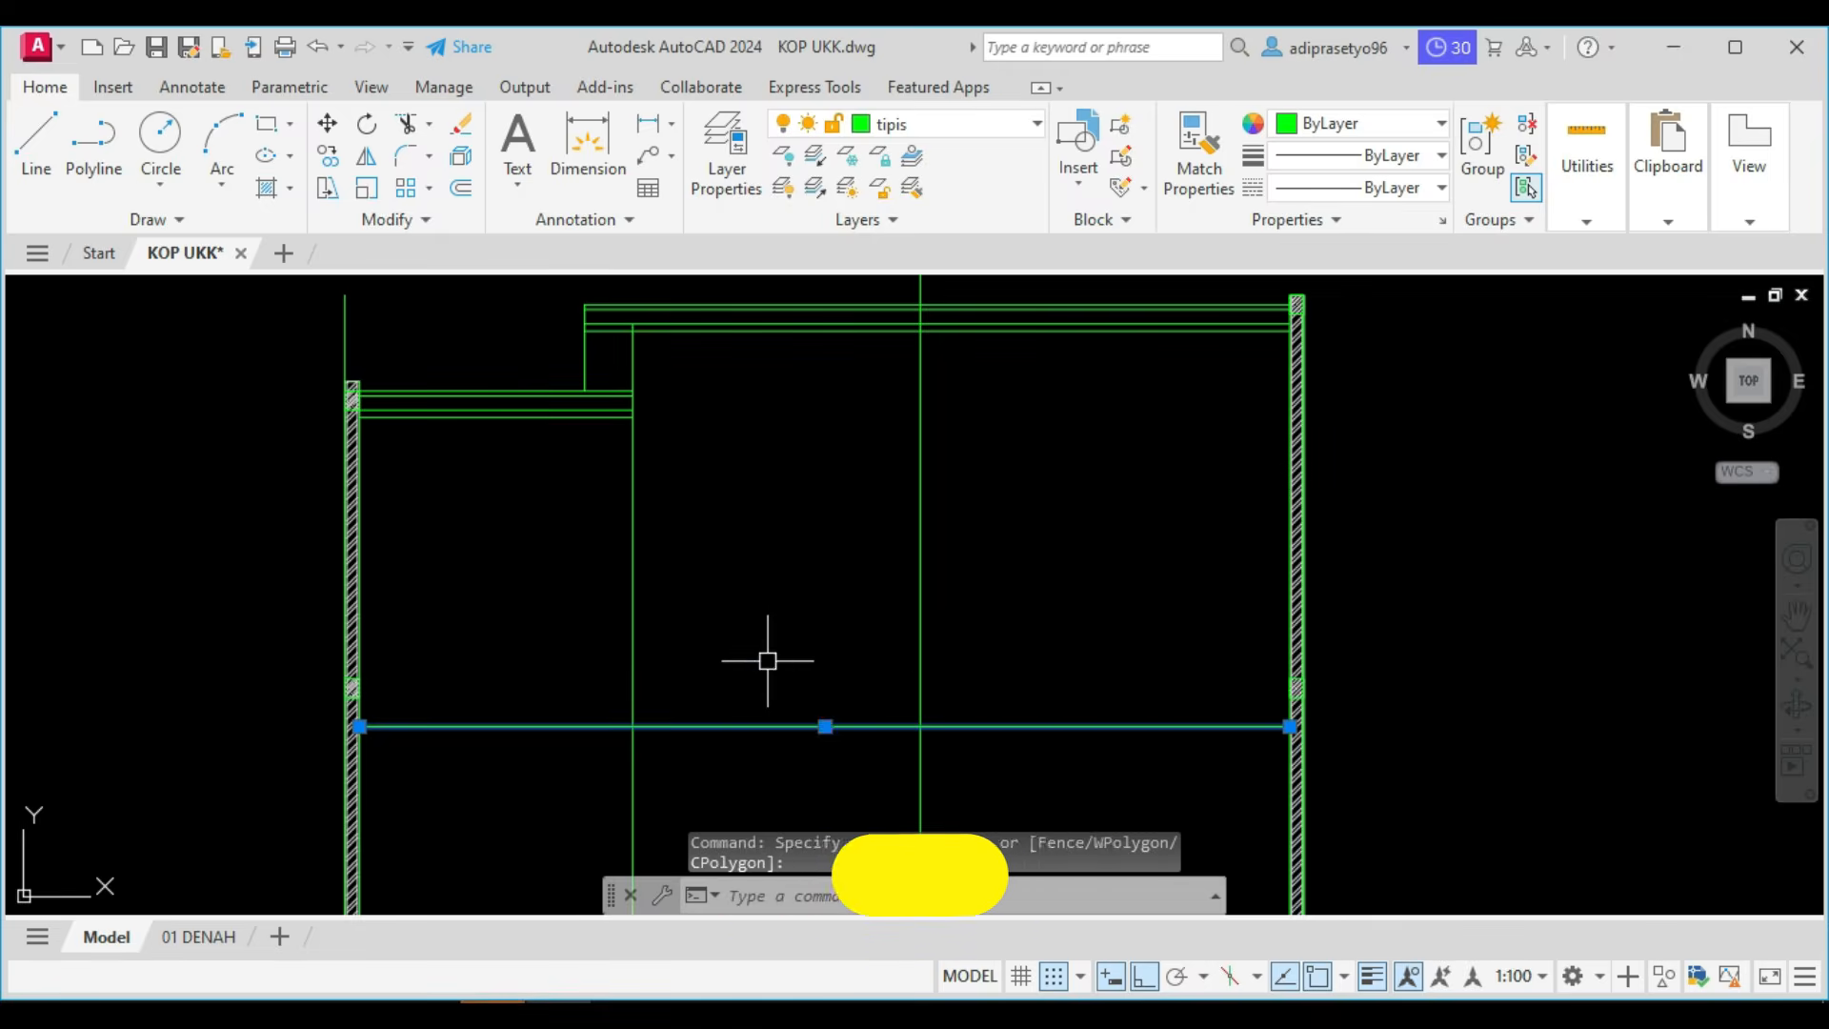
click(772, 650)
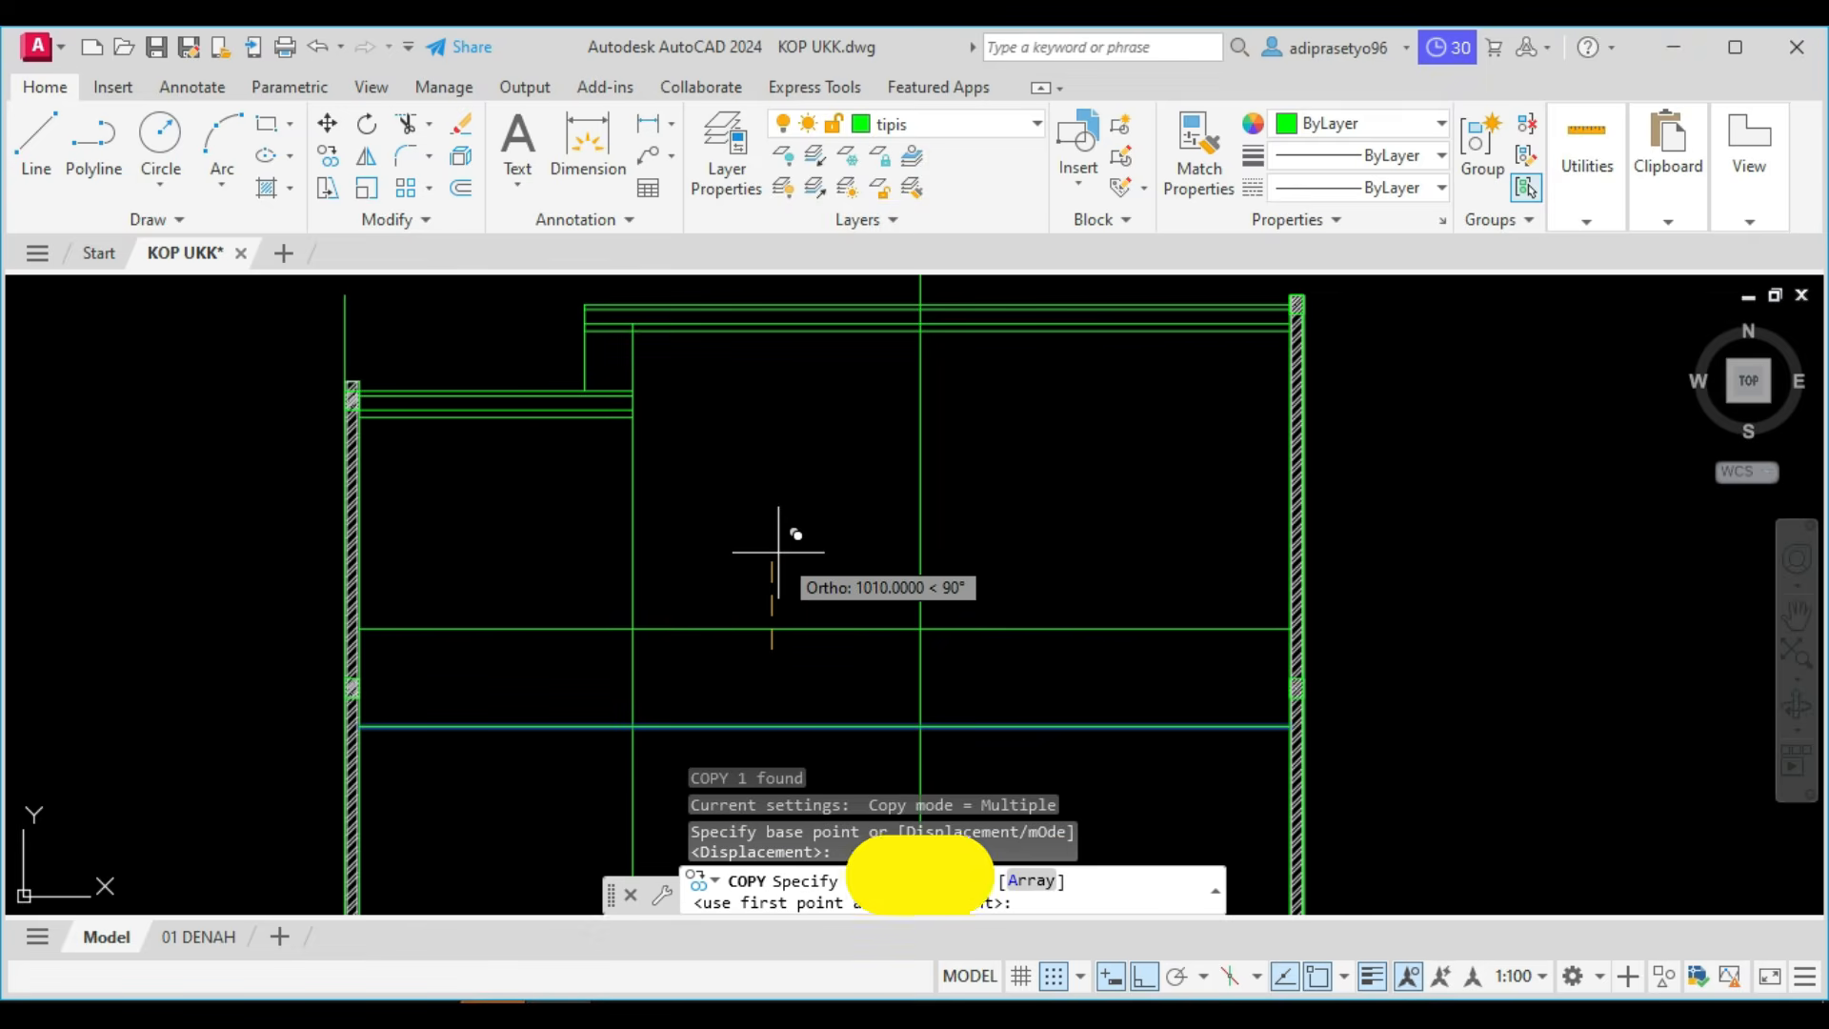
text(500)
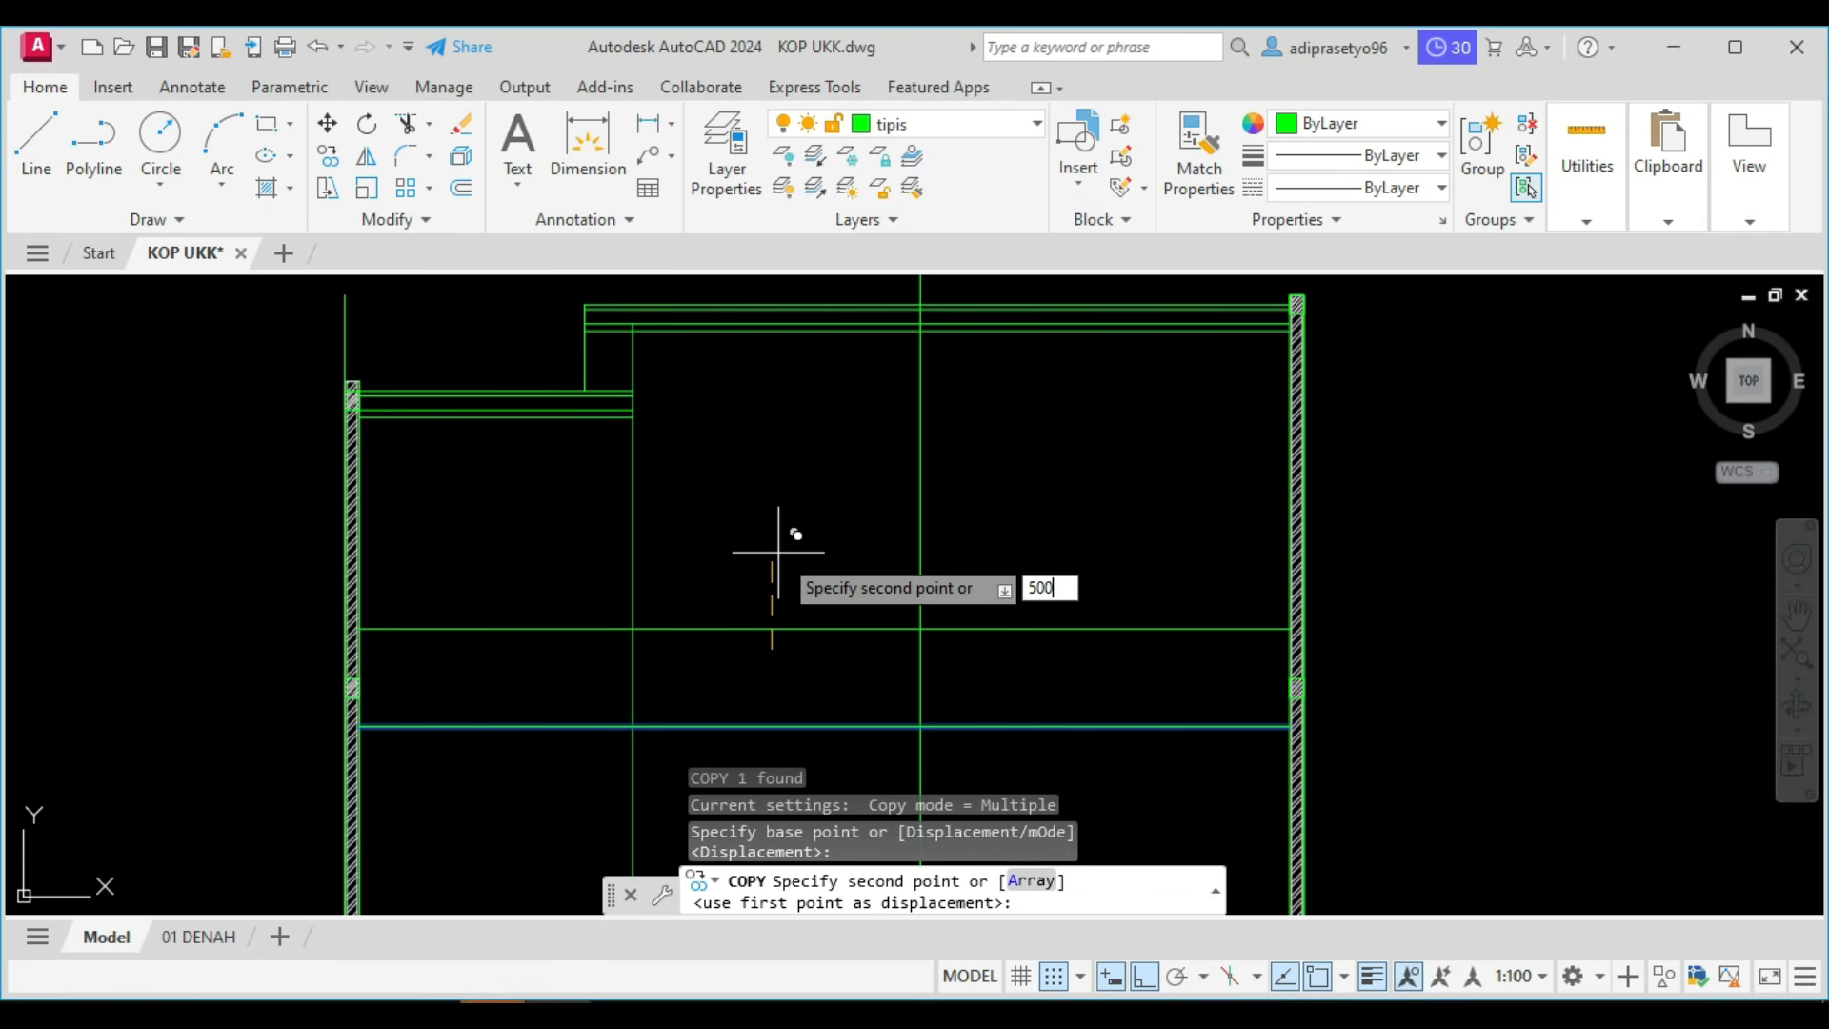
key(Return)
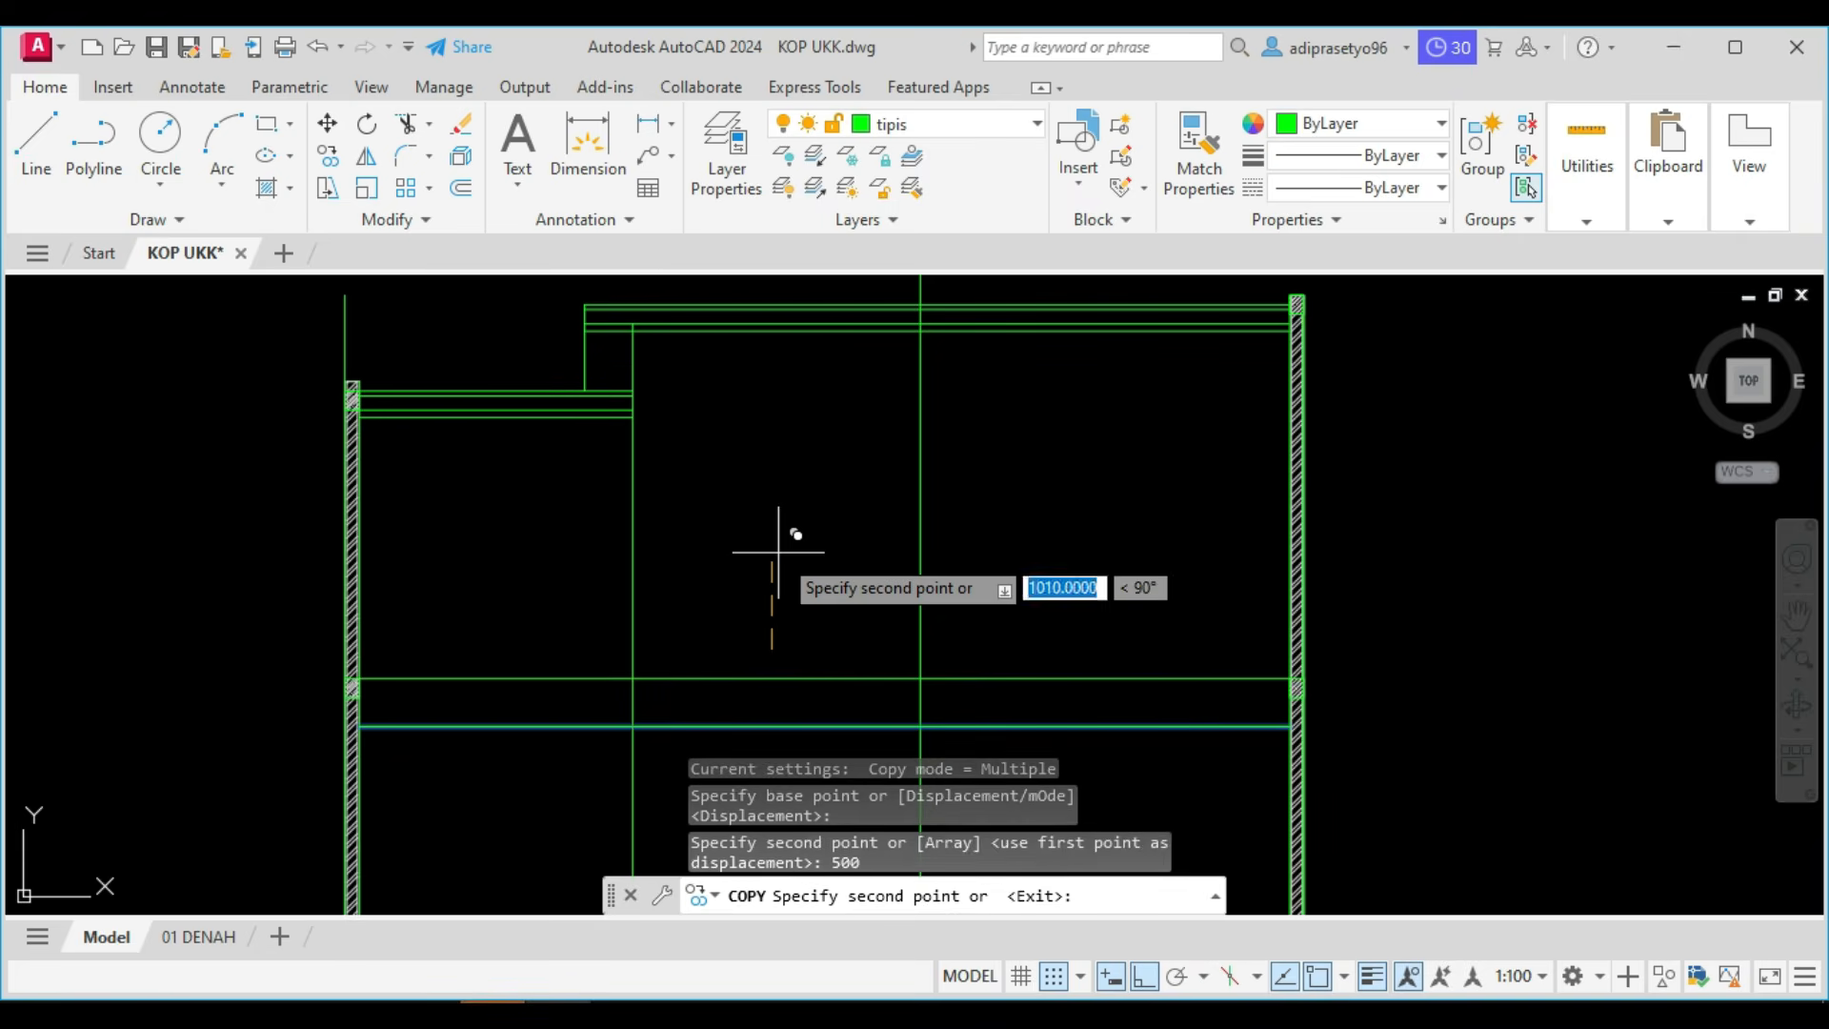
key(Escape)
Check Potongan A in the Foxit PhantomPDF reference, and in AutoCAD lower the middle vertical line's top end to the lower of the two horizontal lines.
key(alt+Tab)
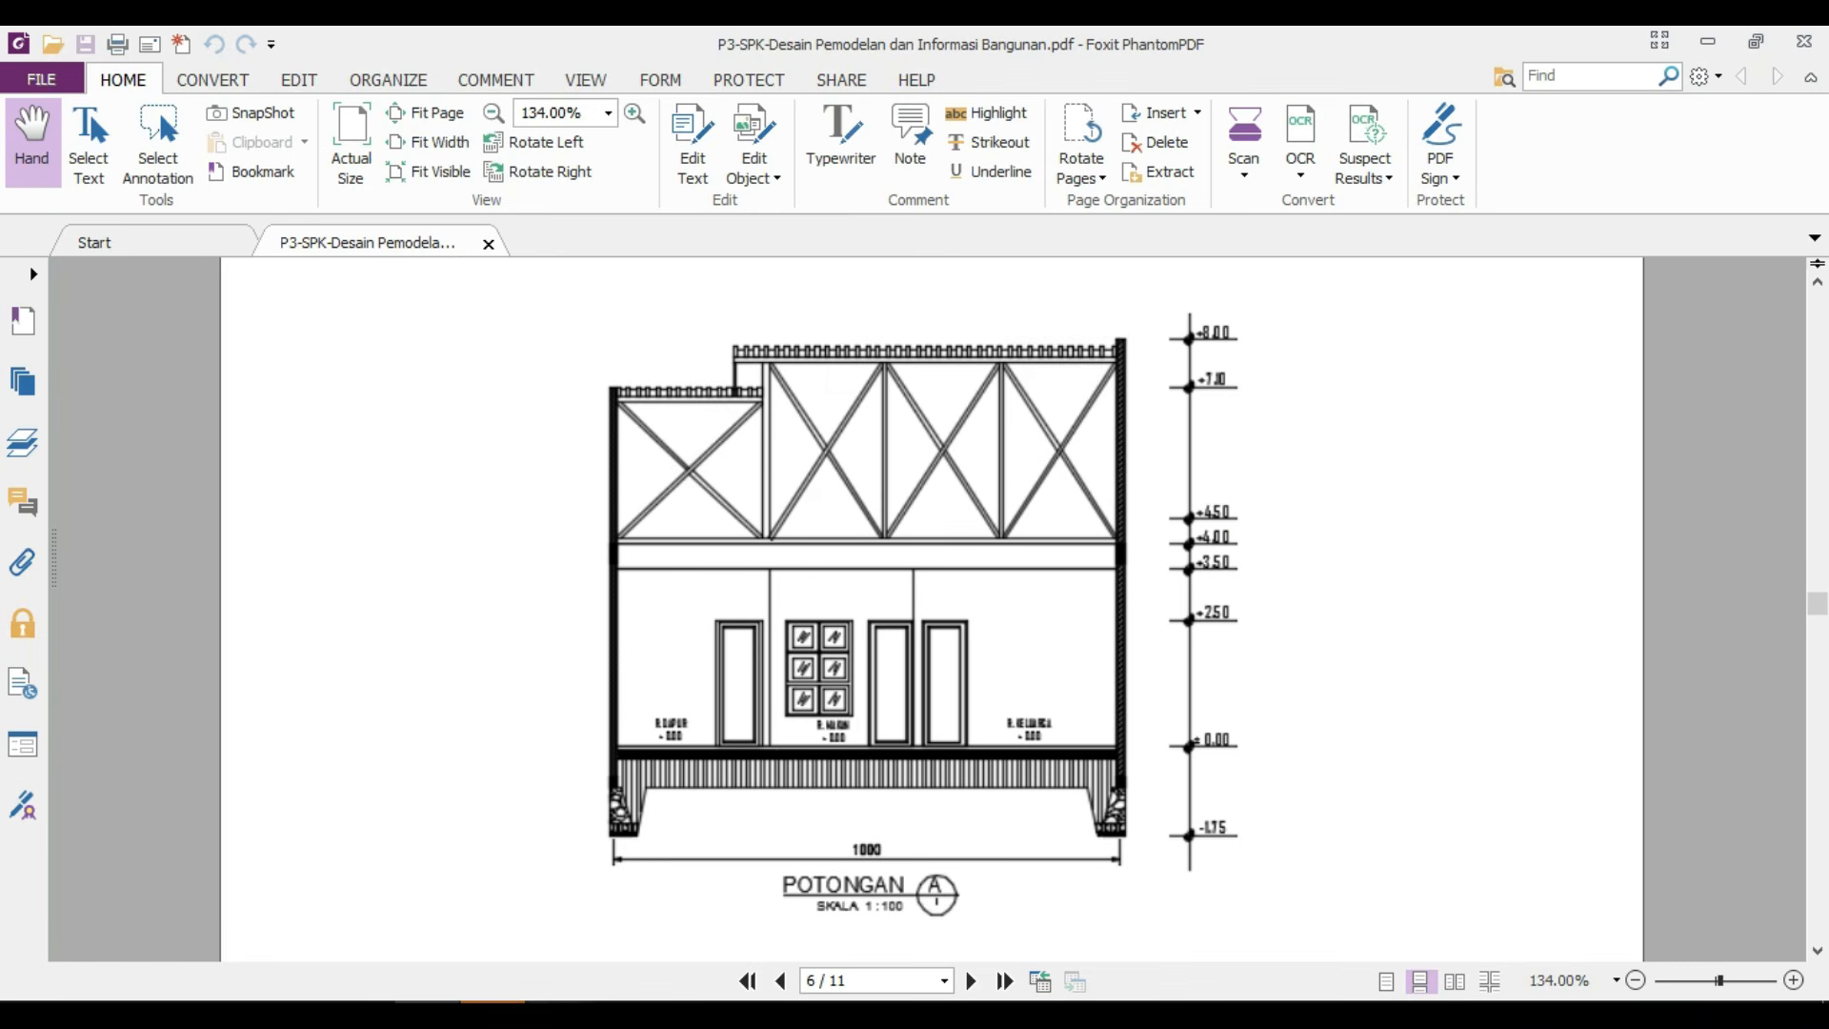
mouse_move(427, 1009)
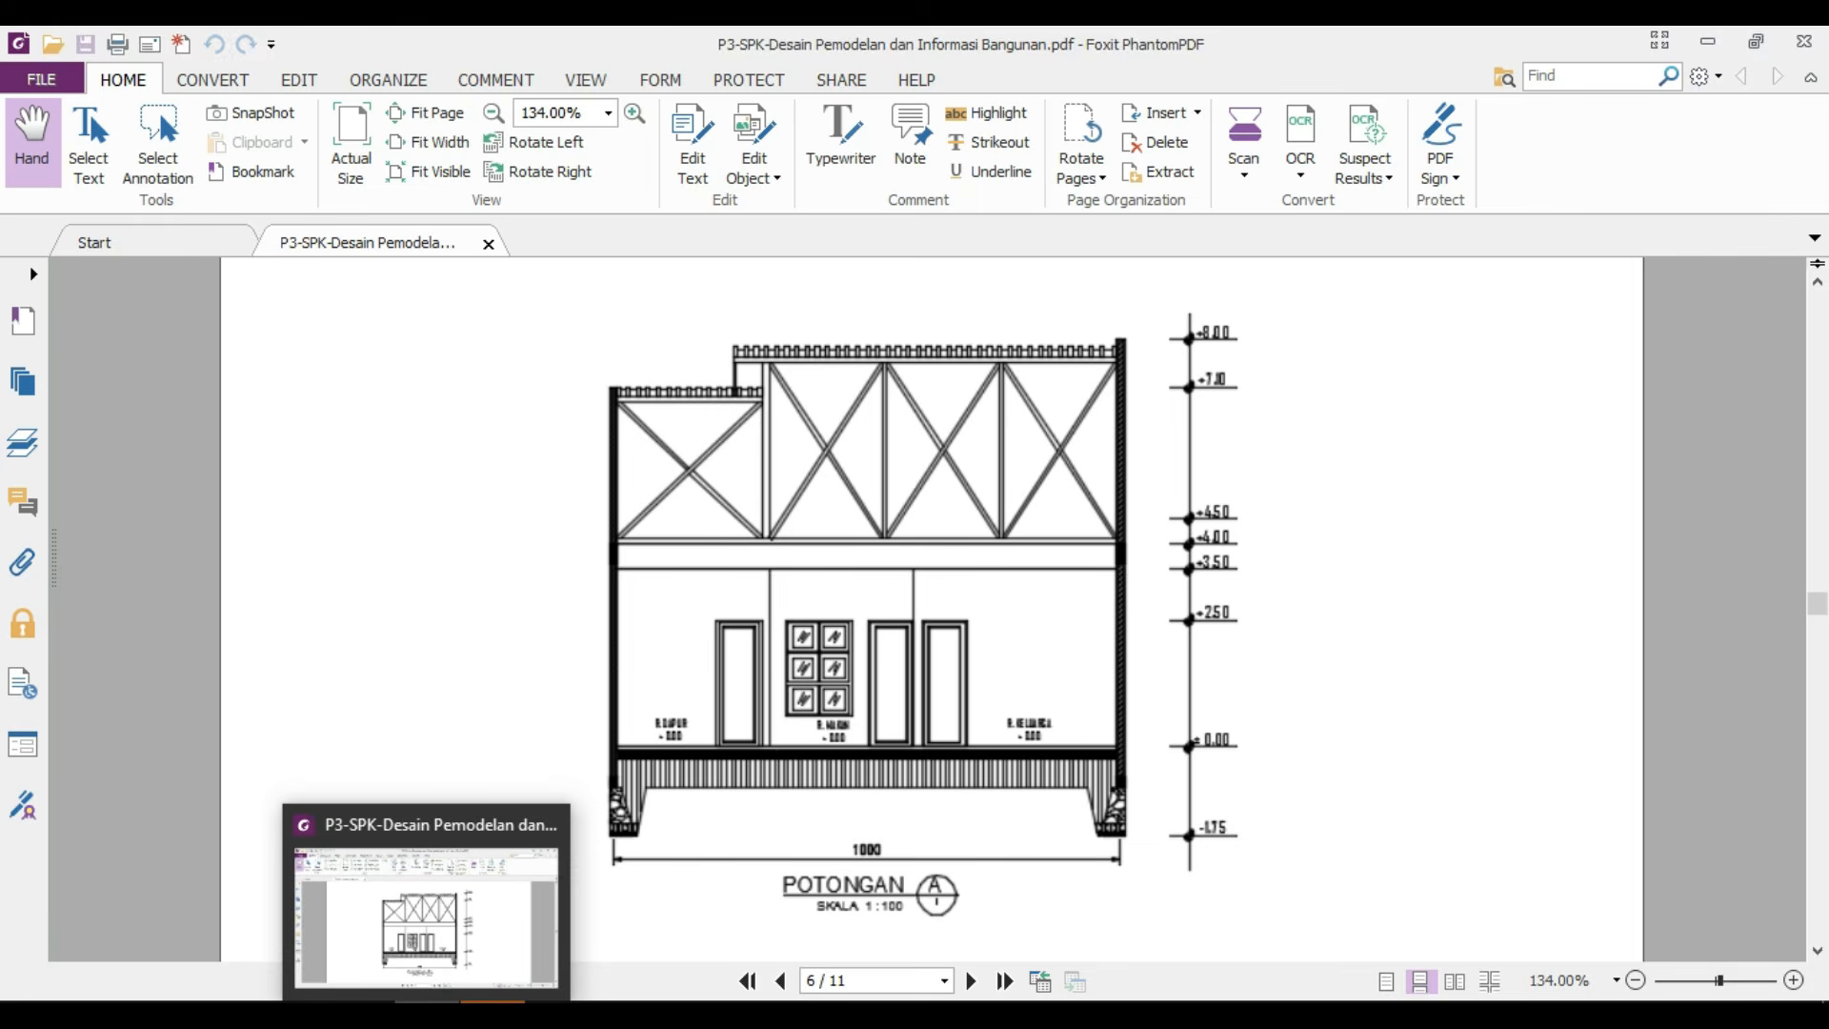
click(548, 1011)
scroll(845, 624, down, 4)
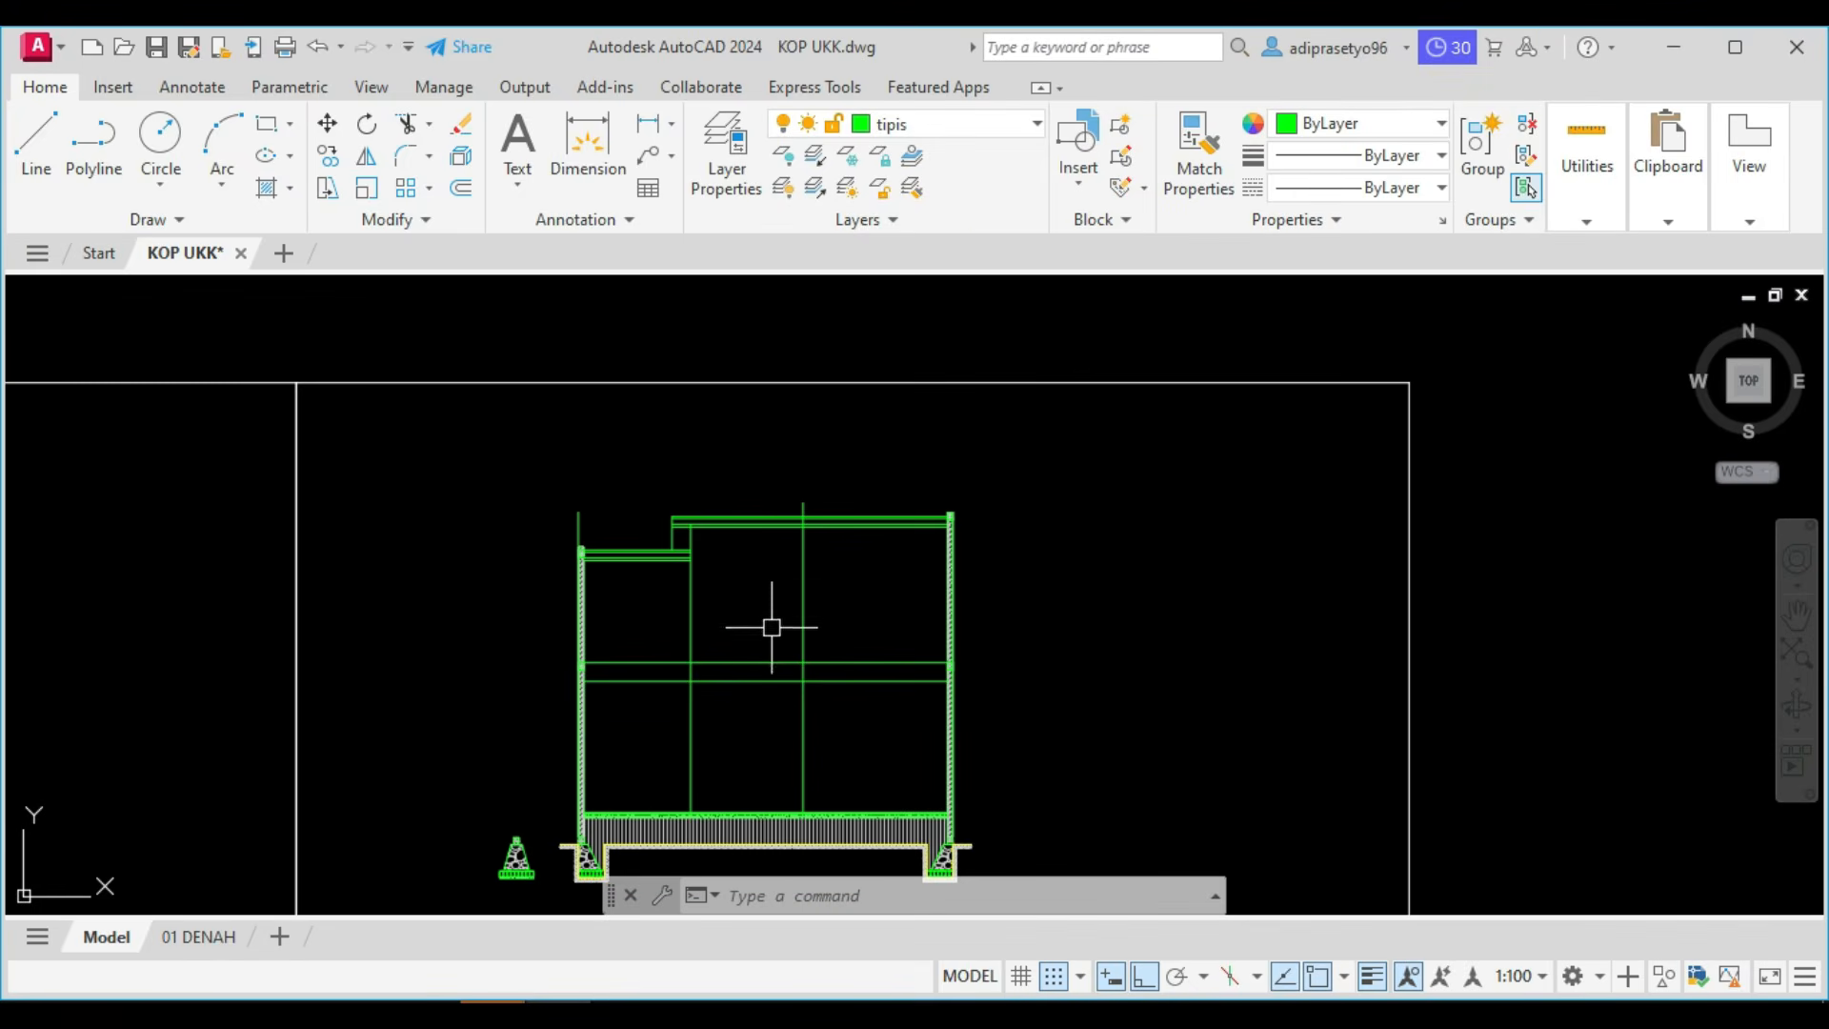
scroll(771, 627, up, 2)
click(862, 645)
click(774, 602)
click(810, 436)
scroll(802, 757, up, 2)
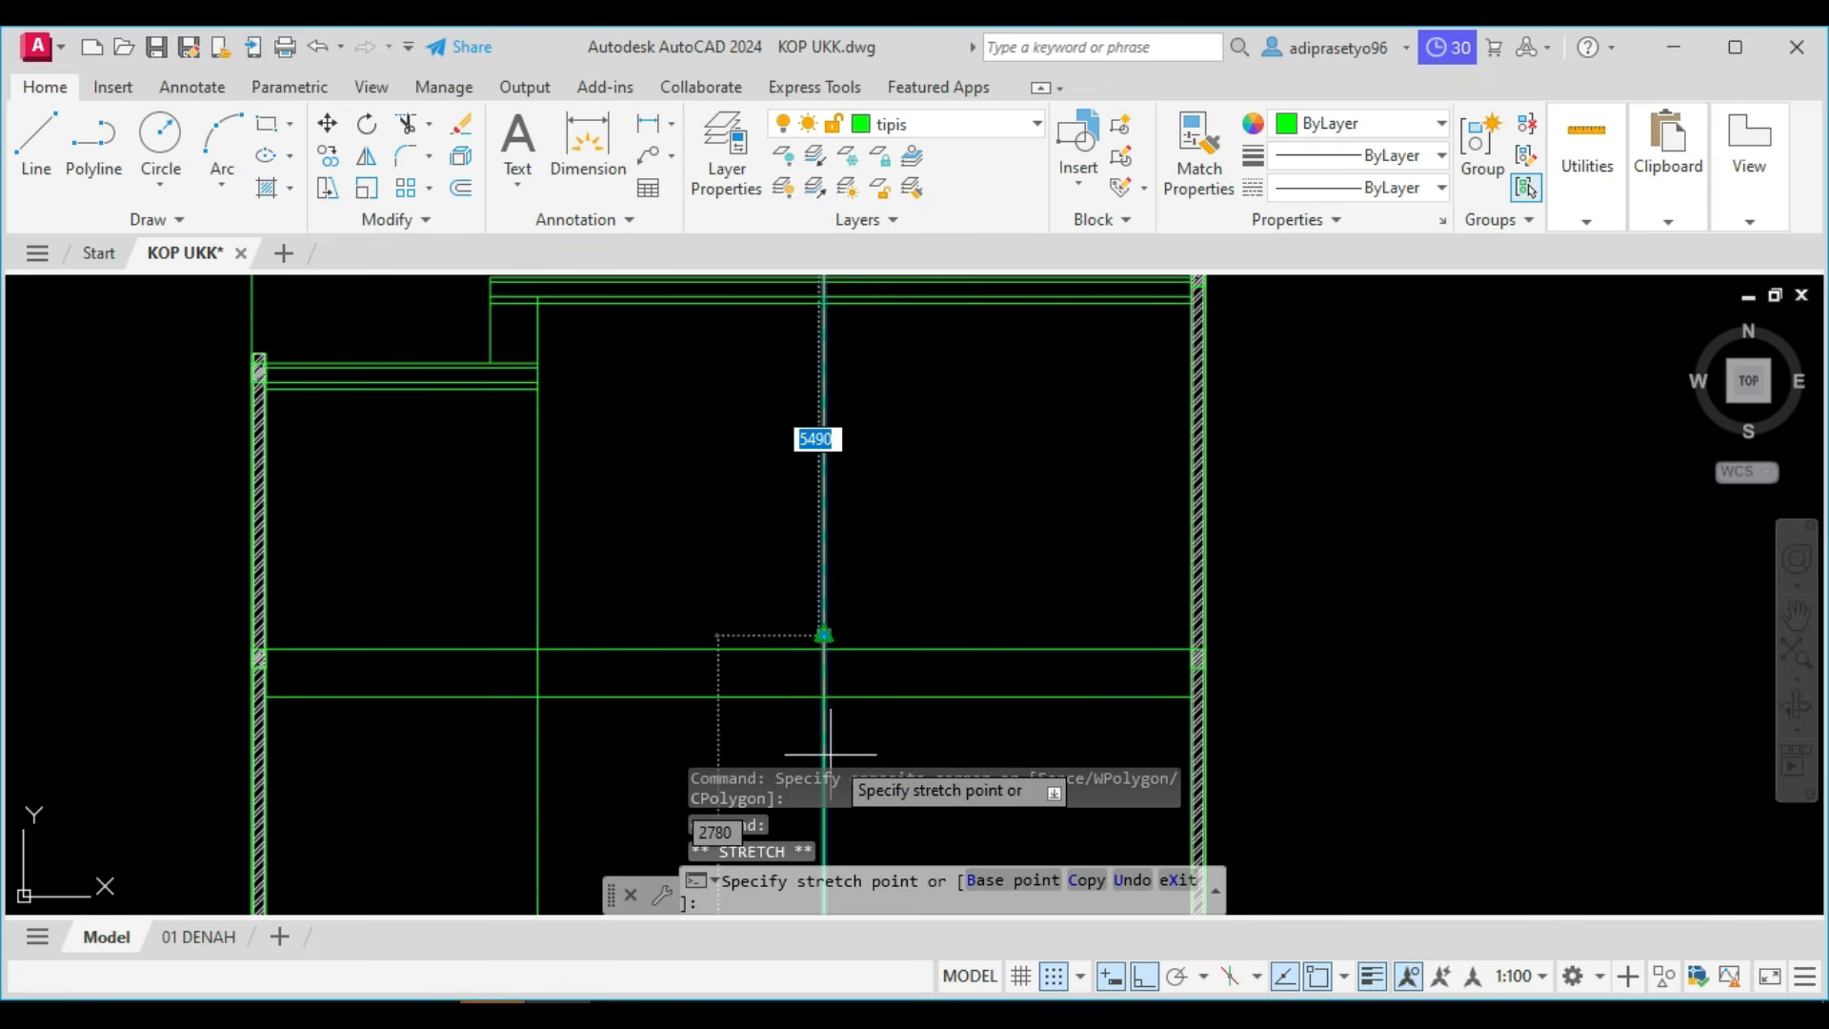
click(824, 697)
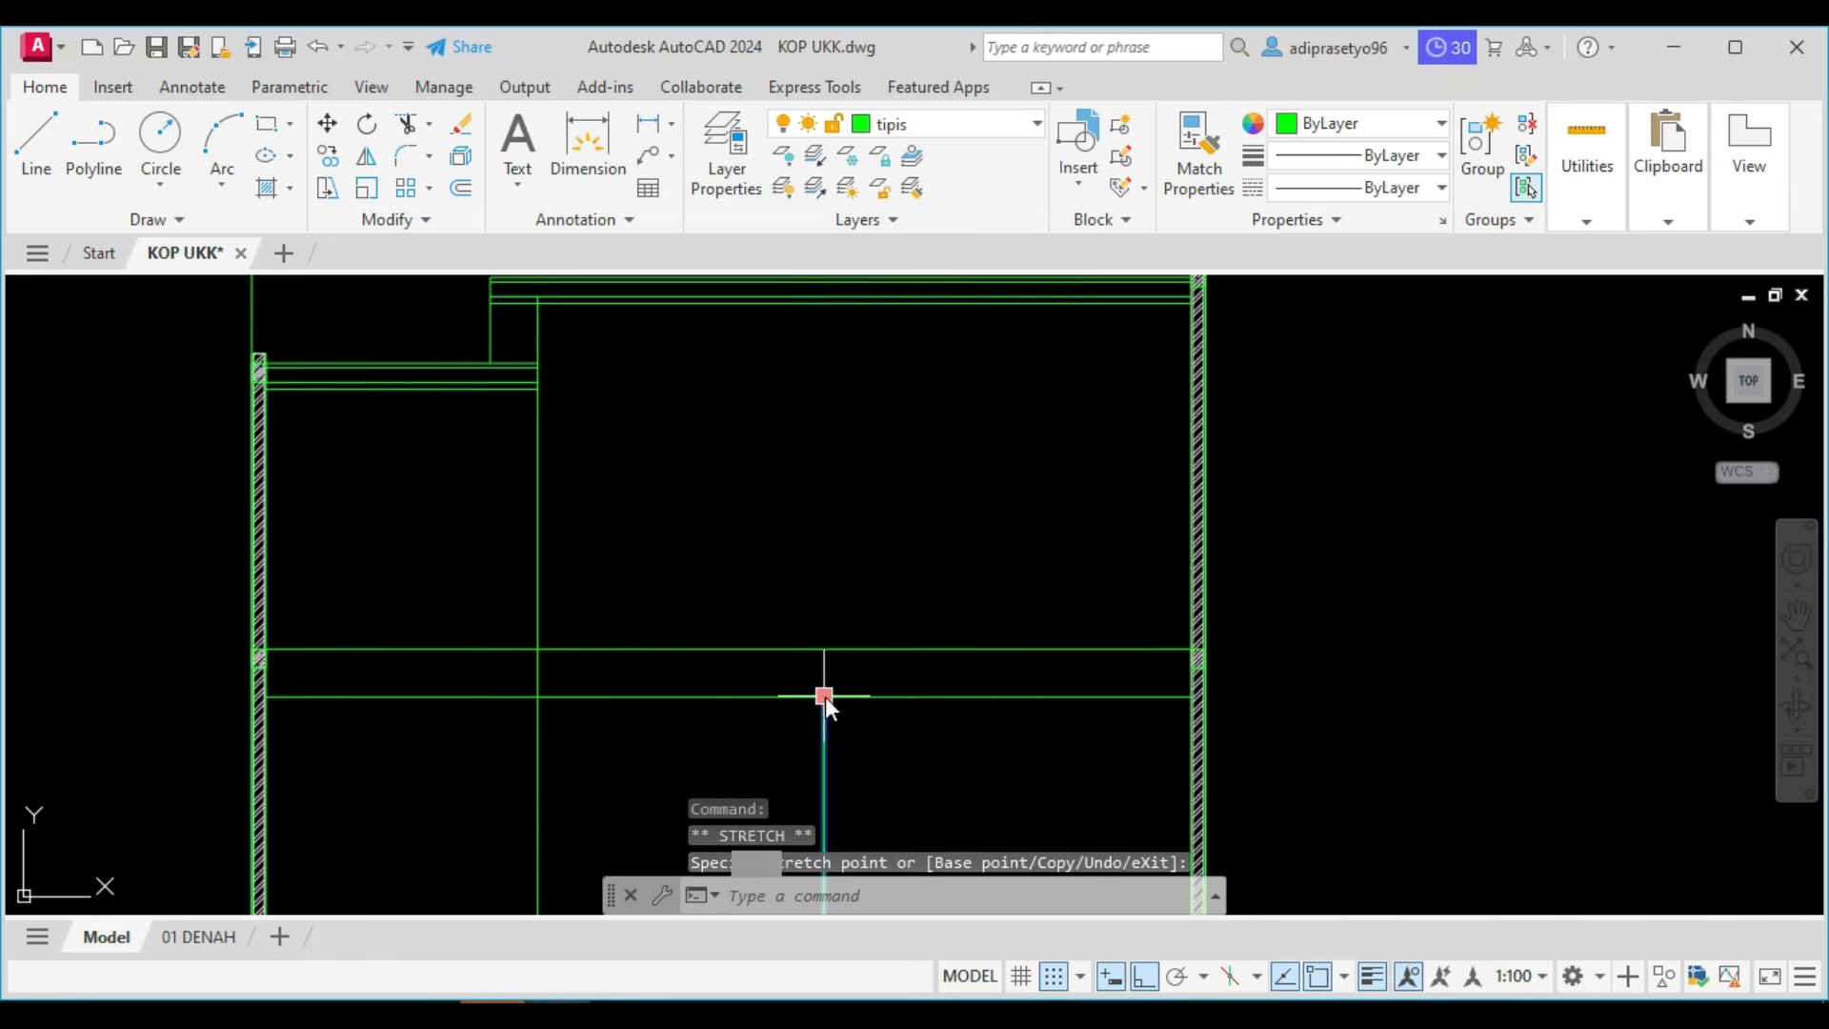
scroll(825, 703, down, 2)
key(Escape)
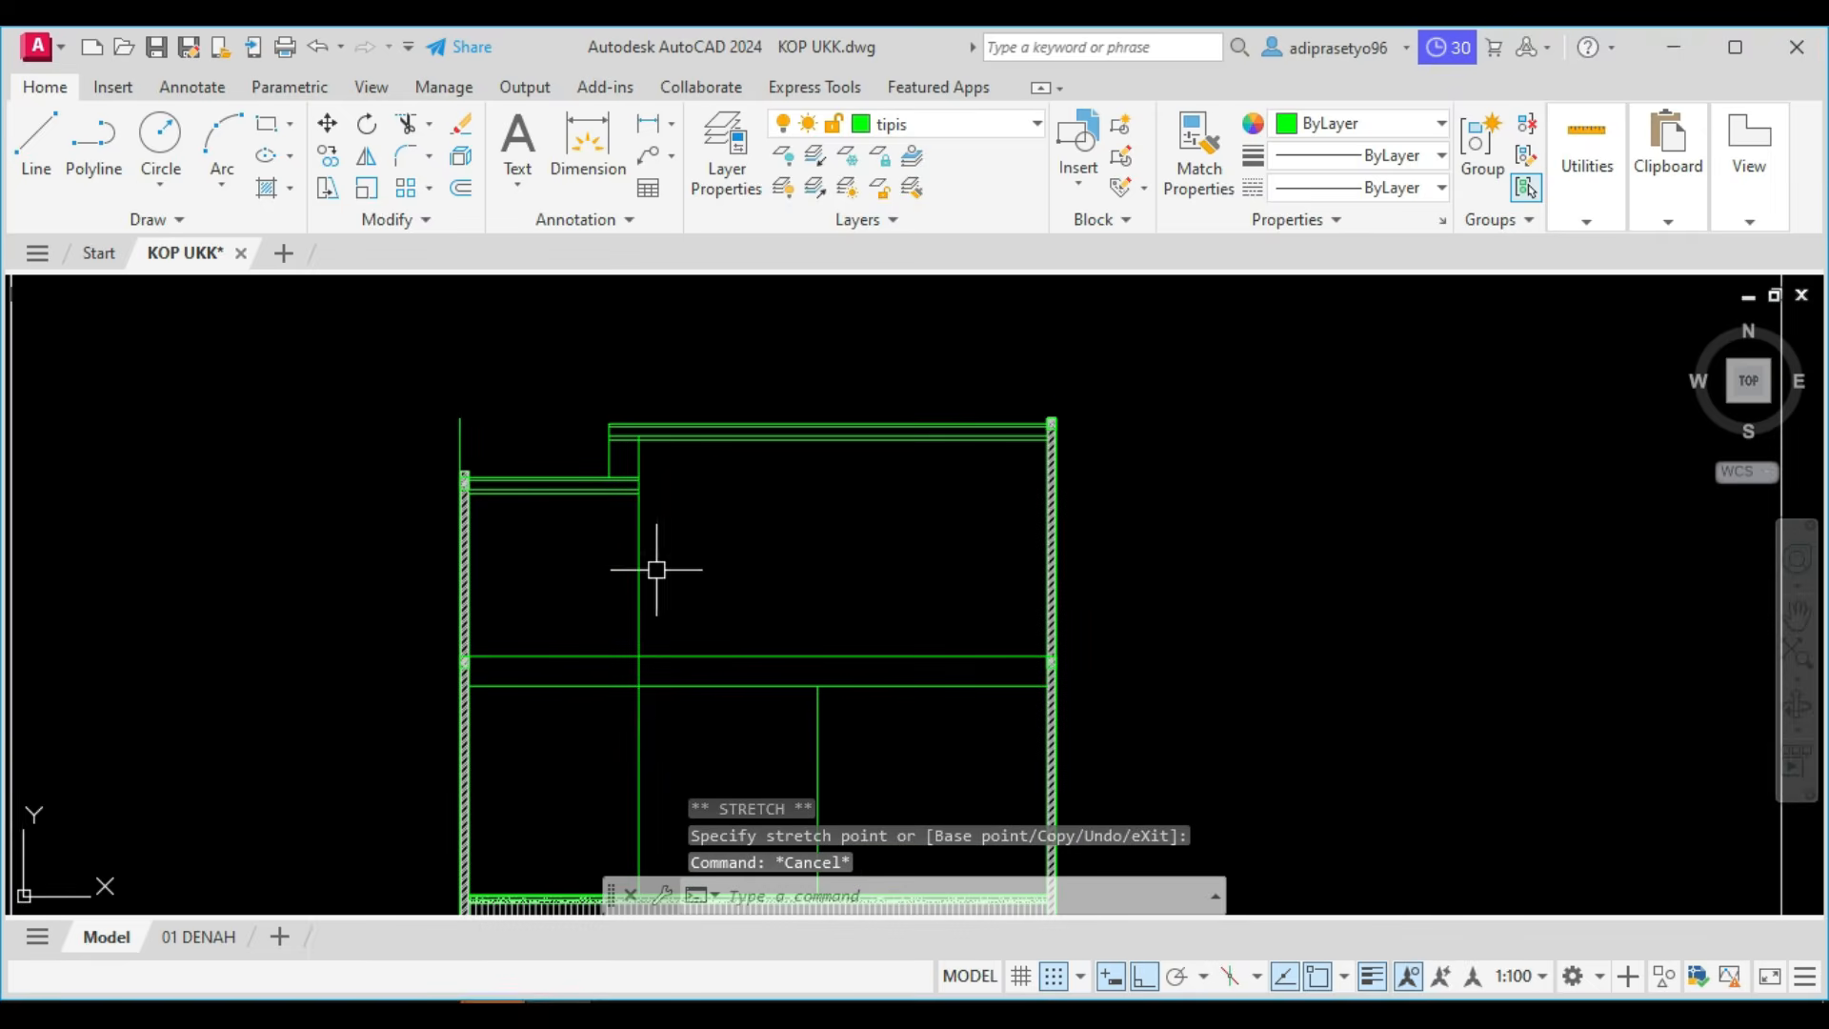
Draw a line over the left interior vertical line, from its top end under the upper roof down to the upper horizontal line.
scroll(657, 570, up, 2)
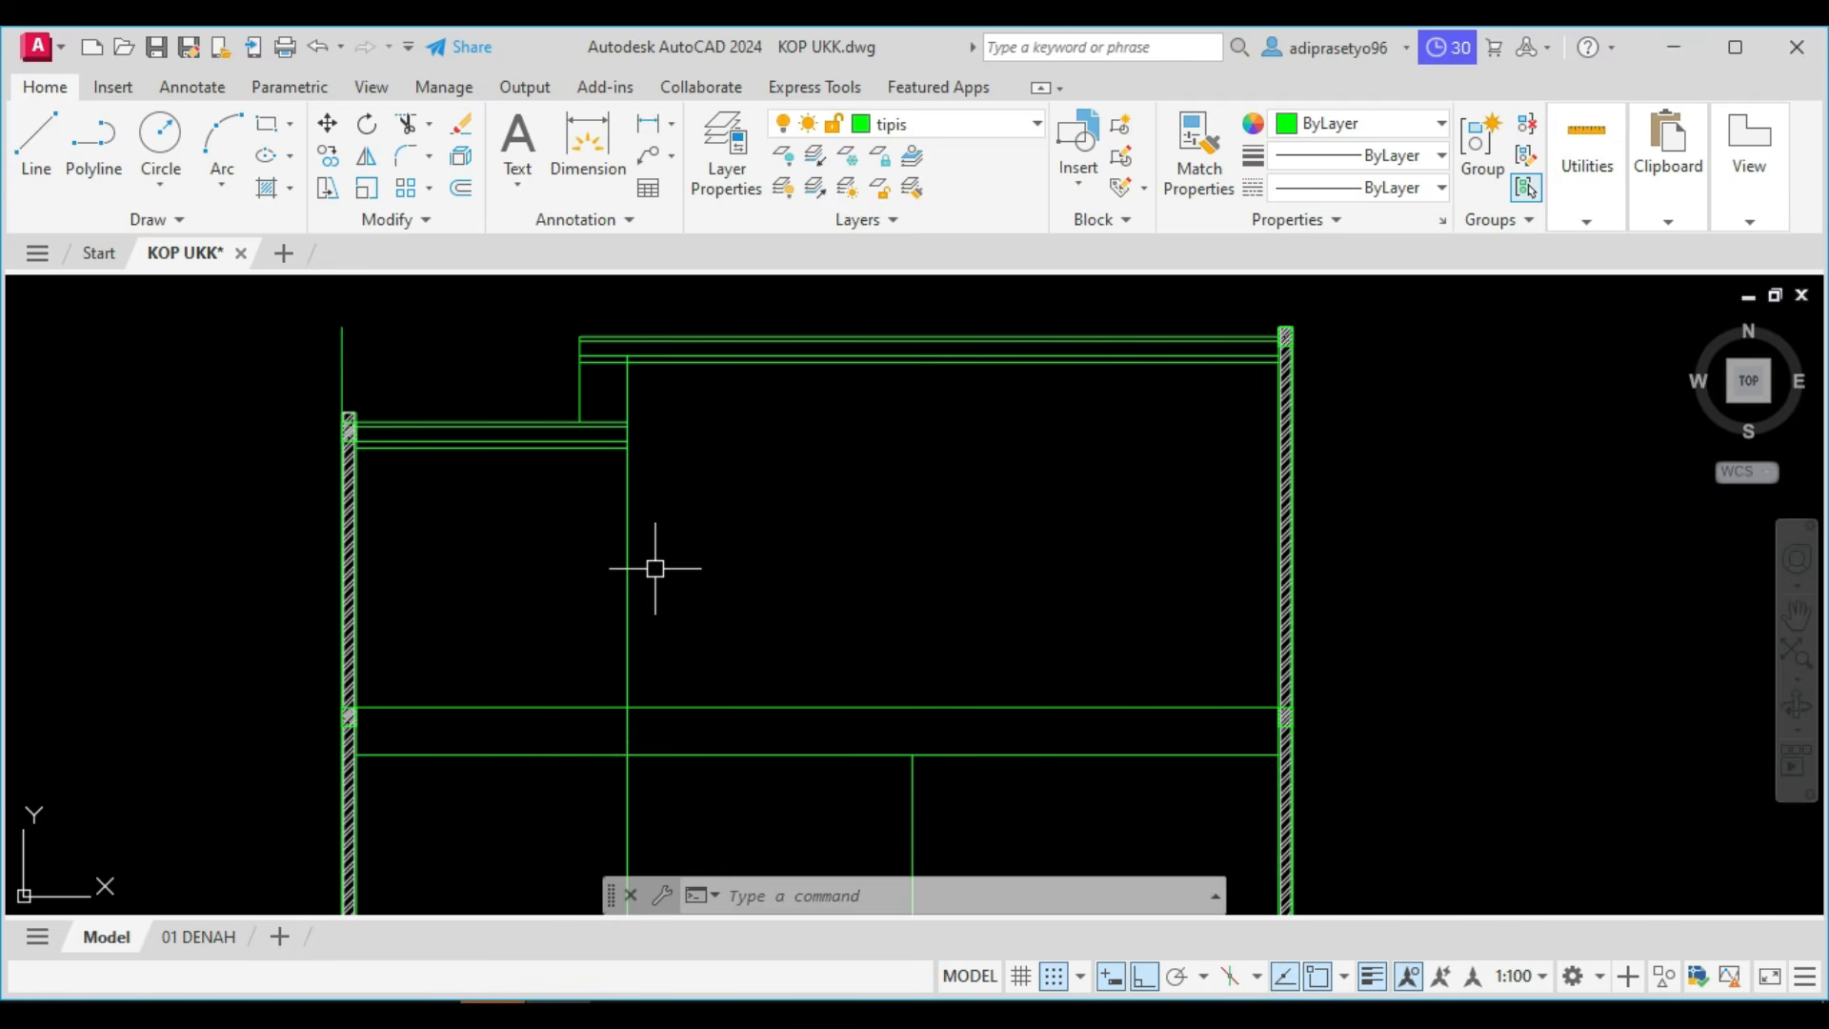
scroll(644, 574, down, 2)
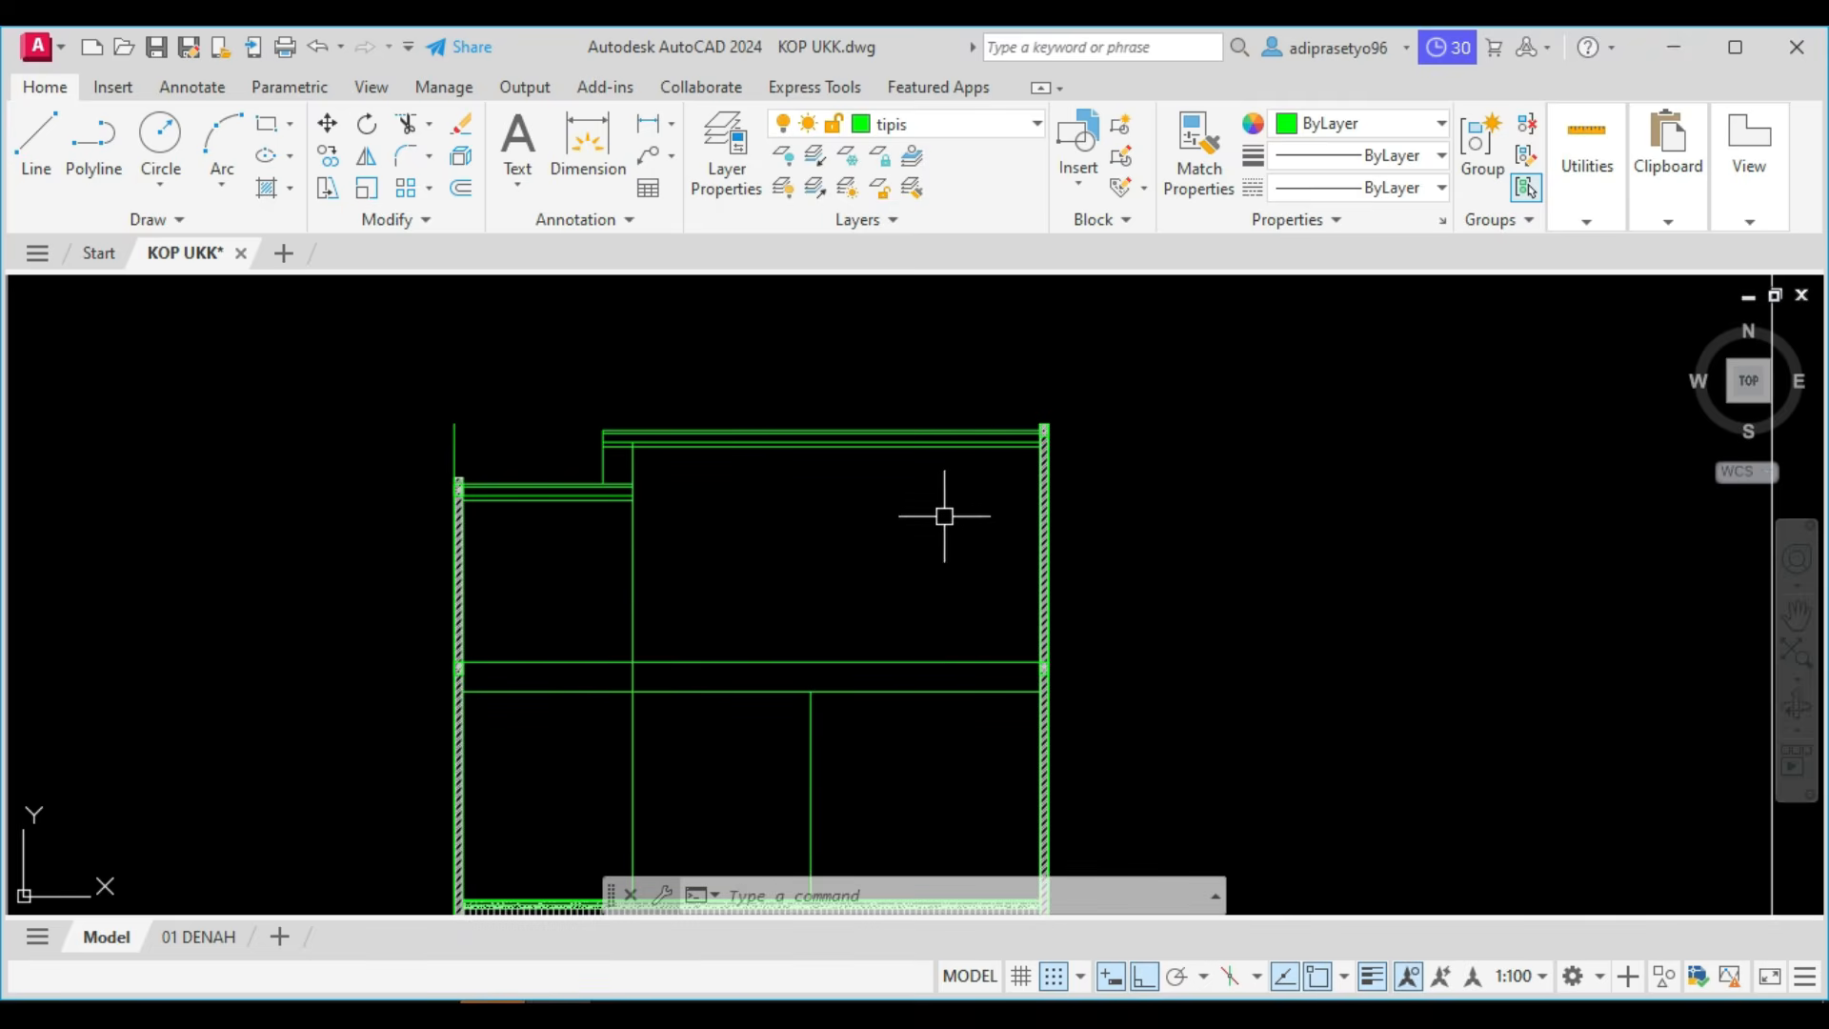
scroll(674, 580, up, 2)
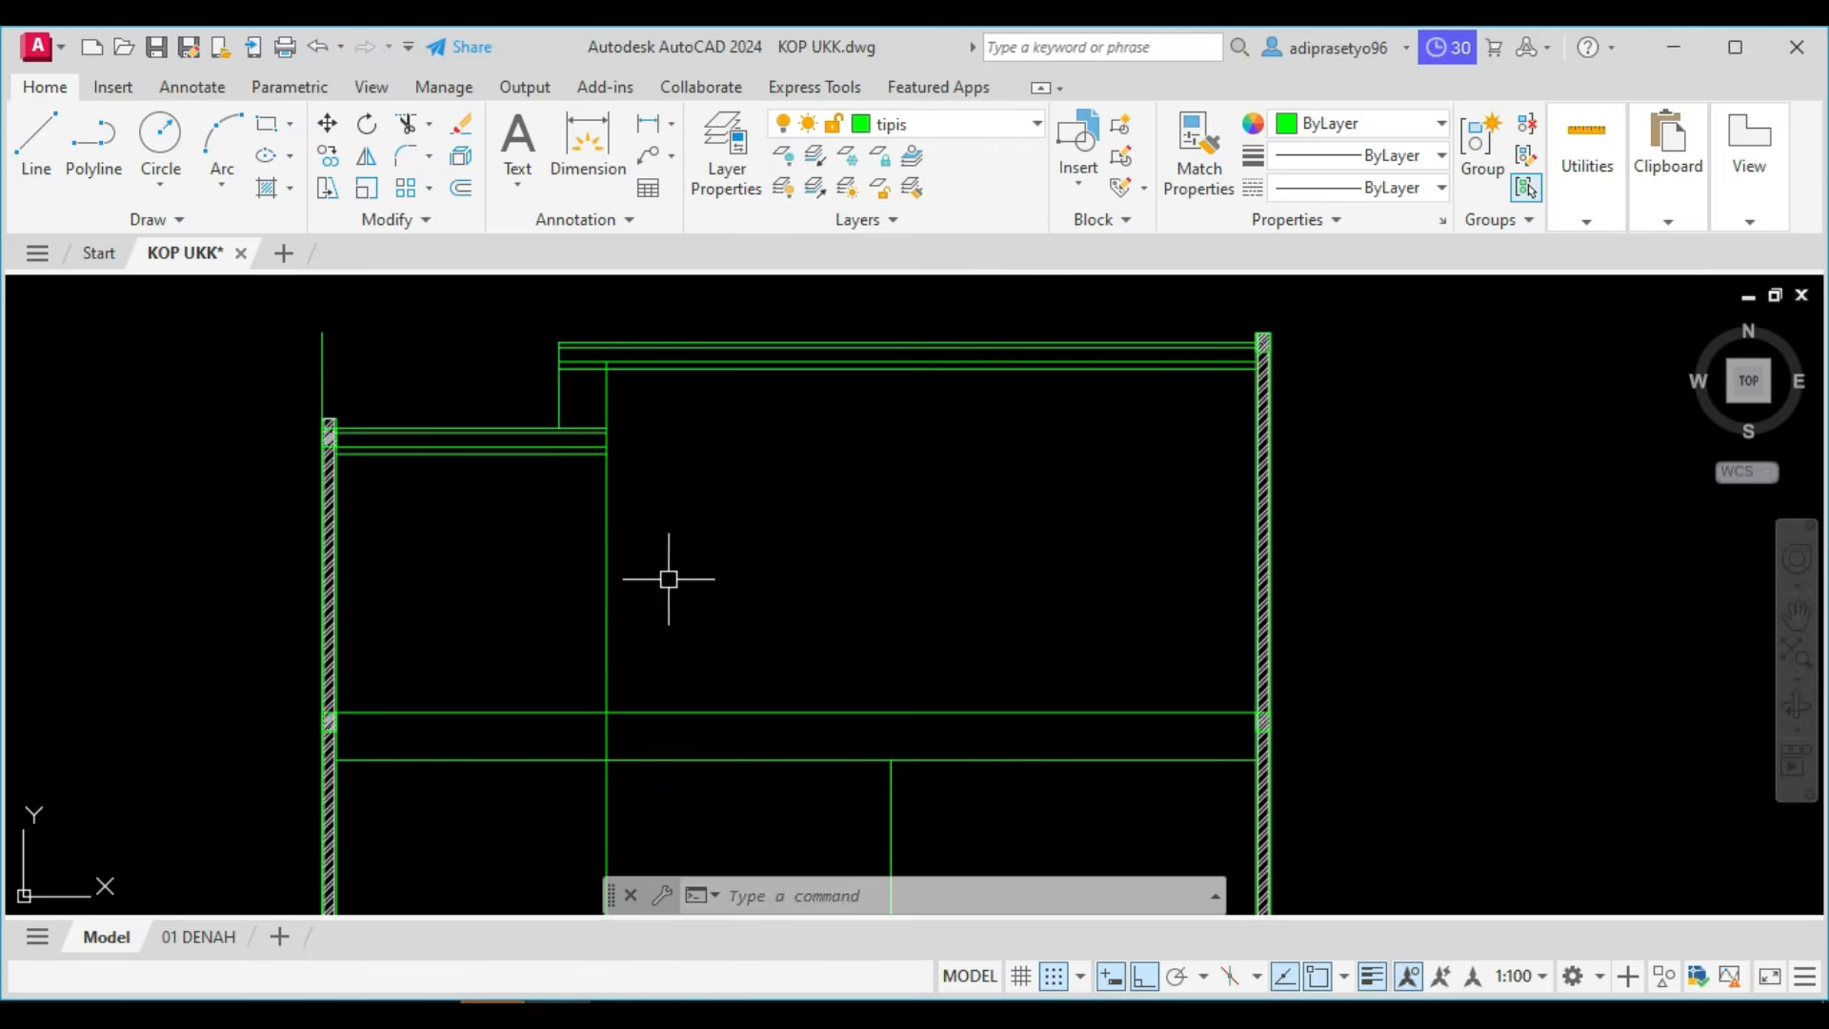
click(641, 584)
key(Escape)
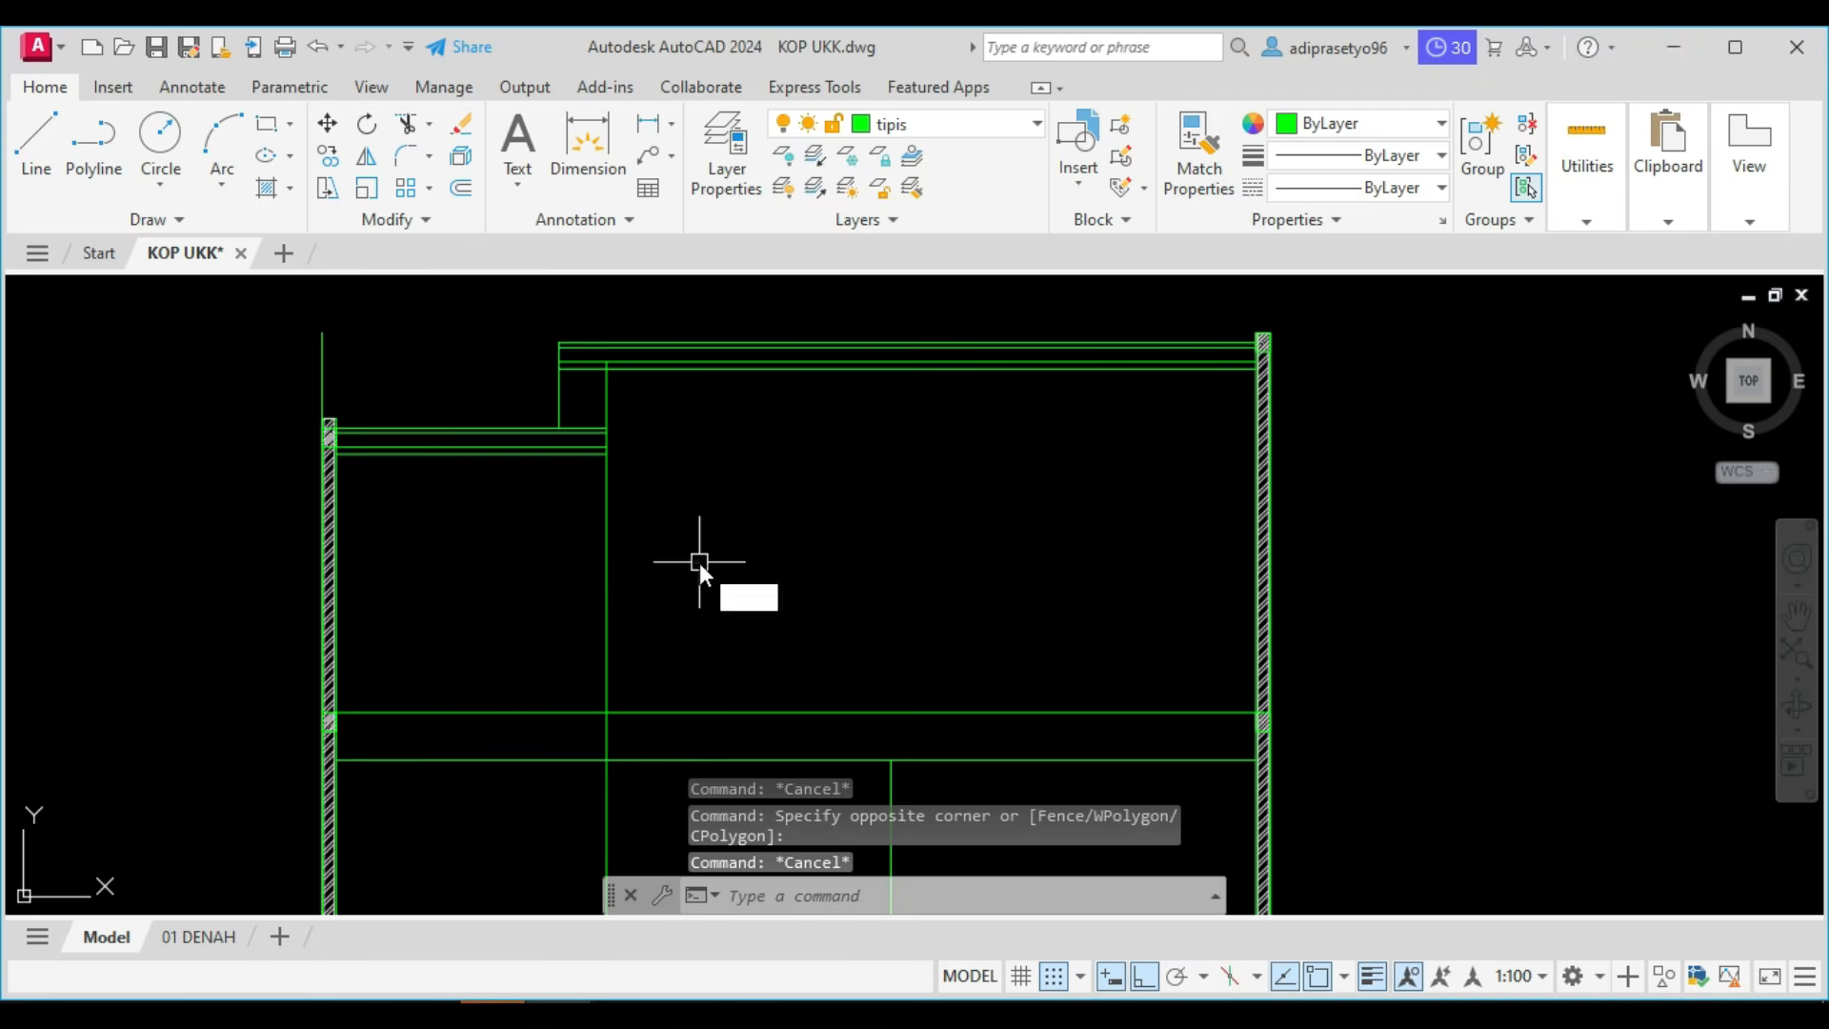
text(l)
key(Return)
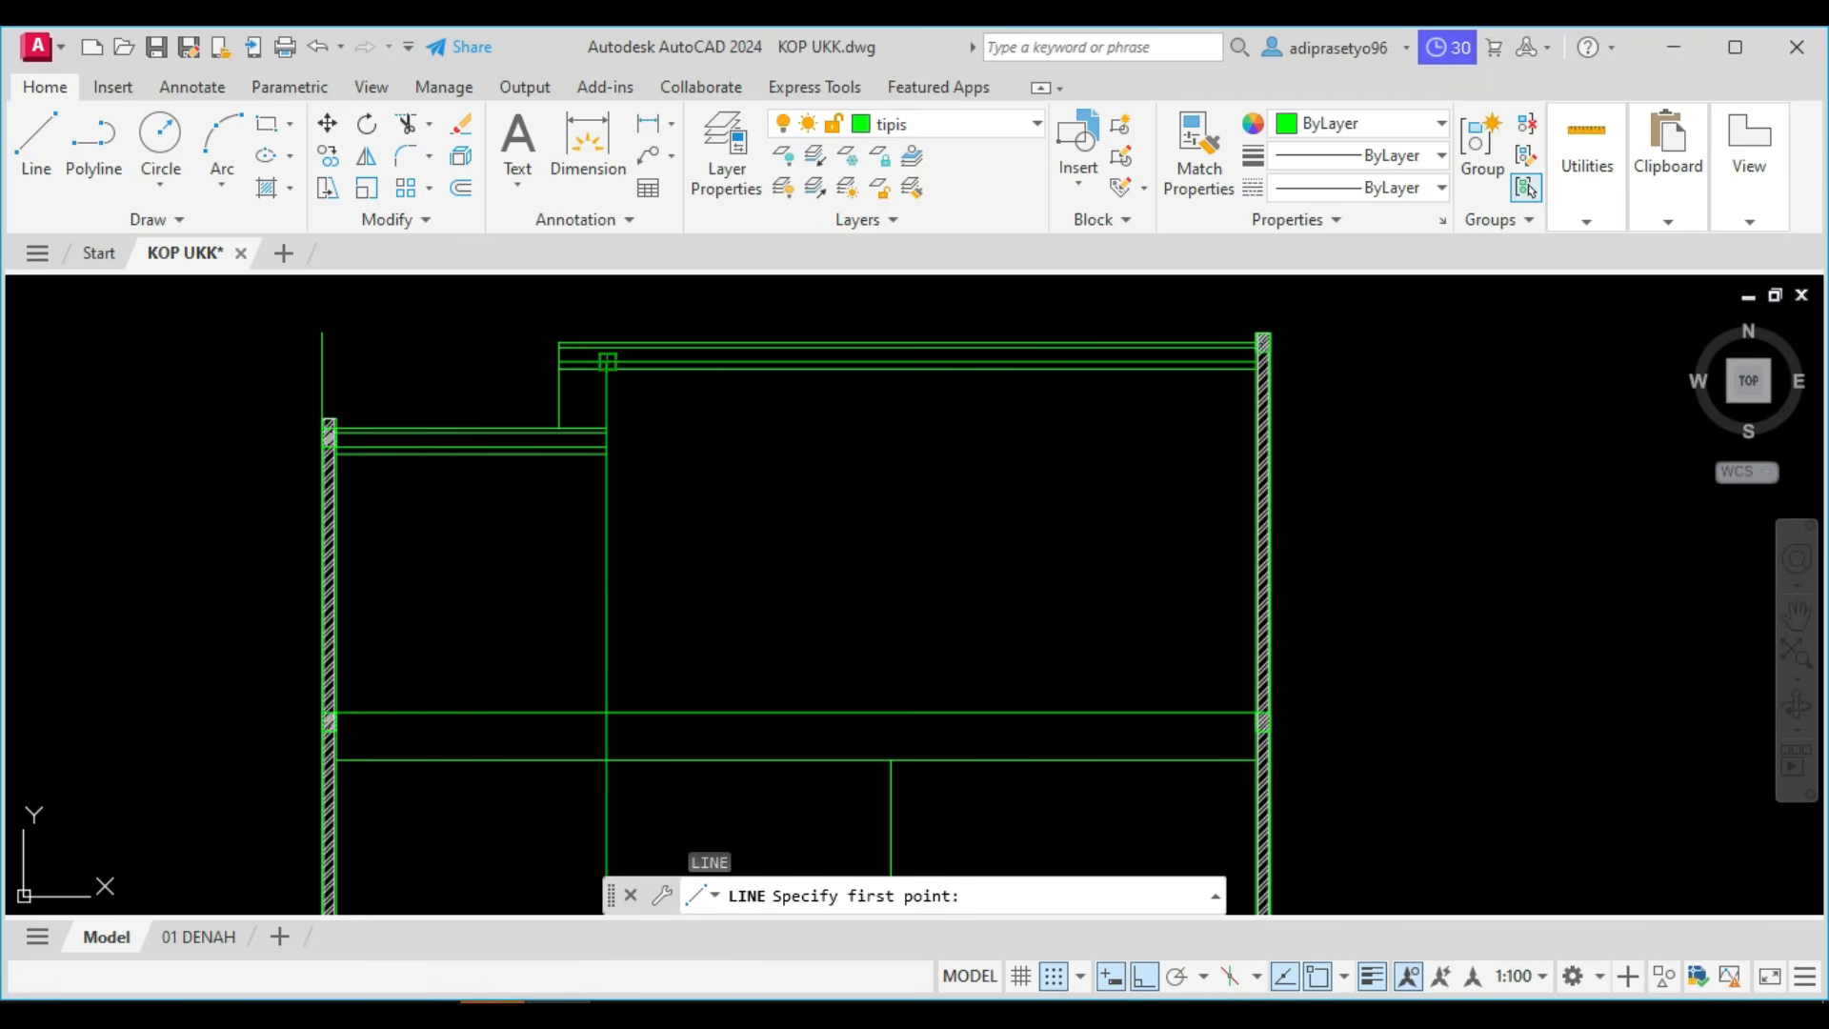
click(607, 363)
click(610, 721)
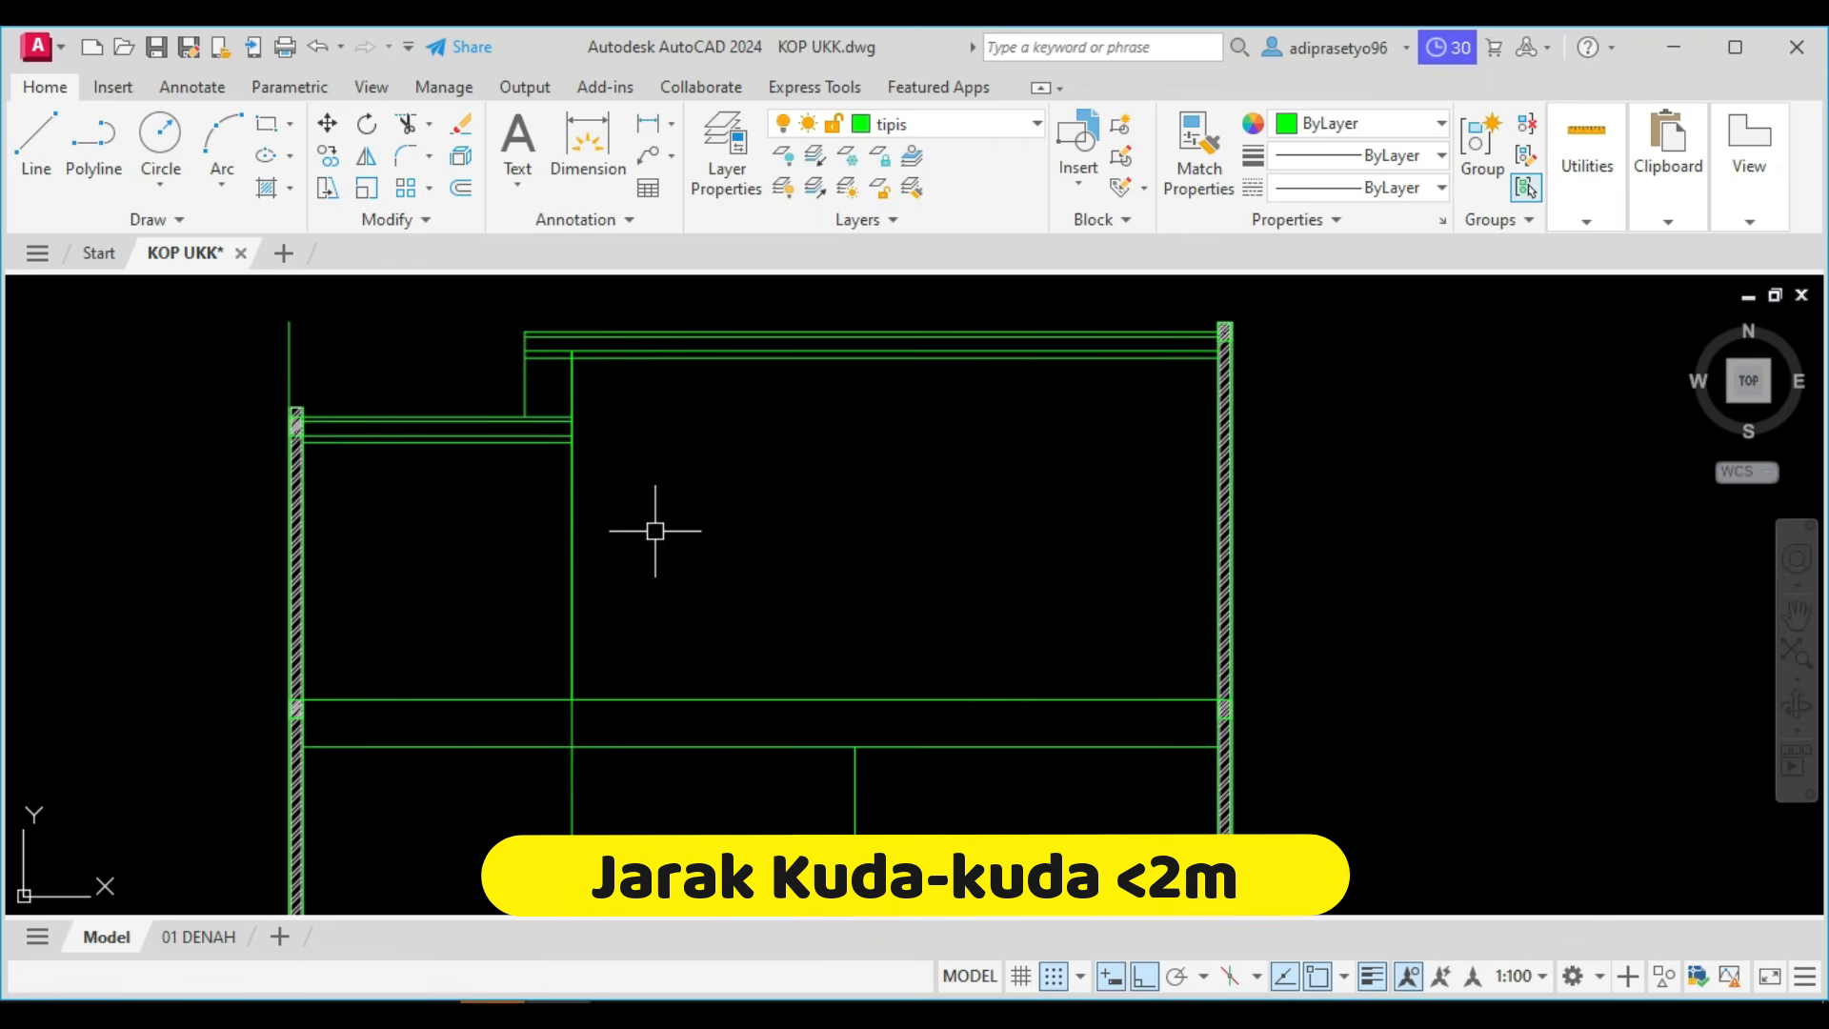
click(578, 515)
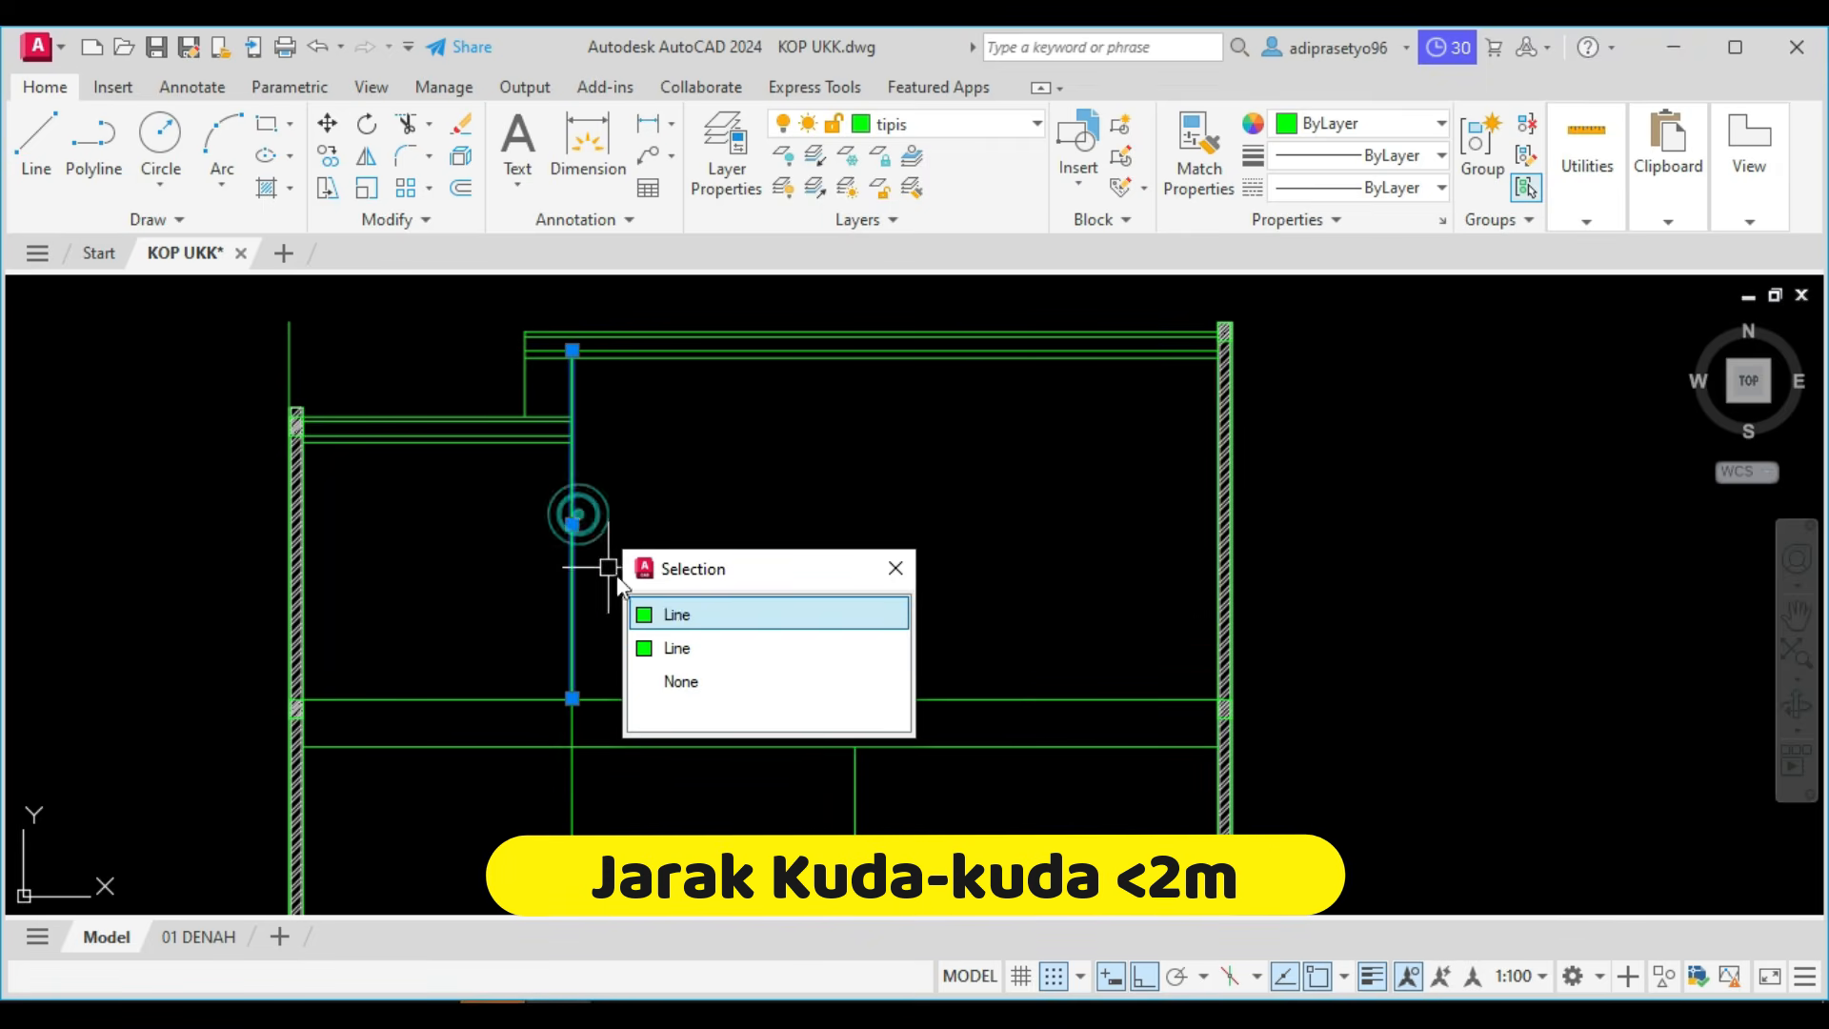
click(668, 609)
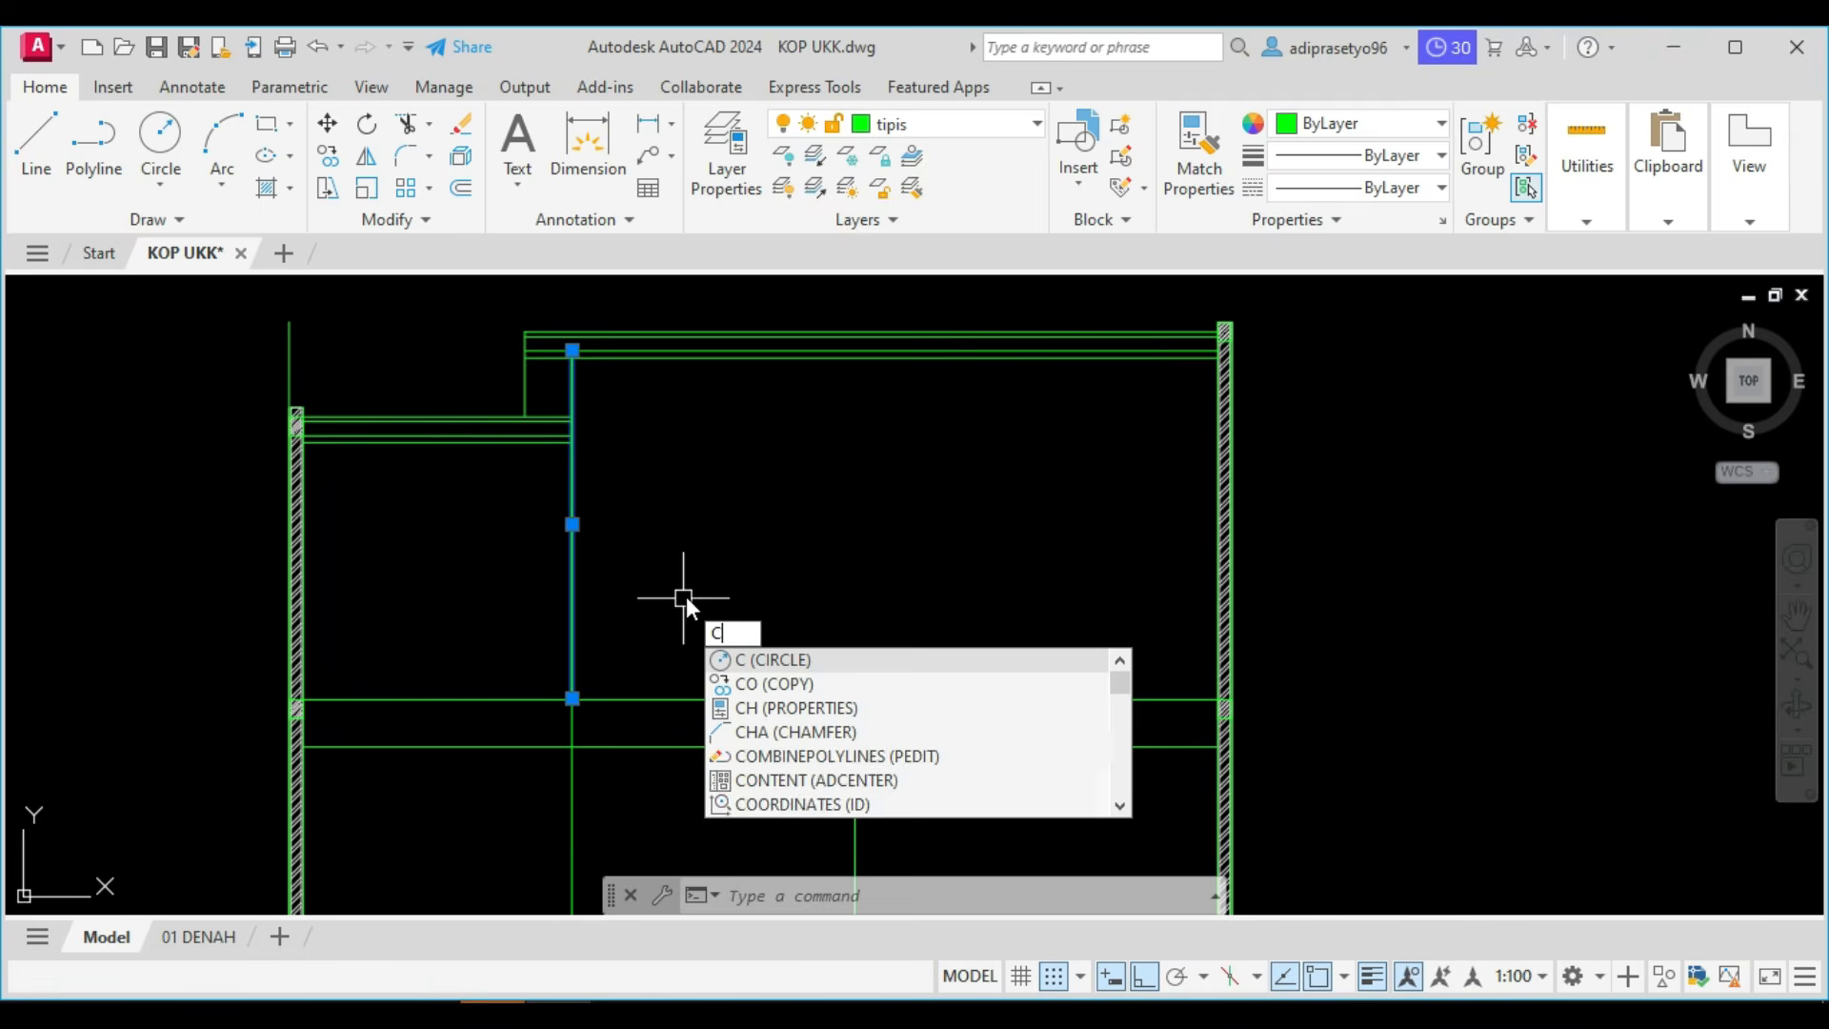
key(Escape)
key(Escape)
Offset the short vertical line beneath the upper roof 75 to the right to form a truss post.
text(o)
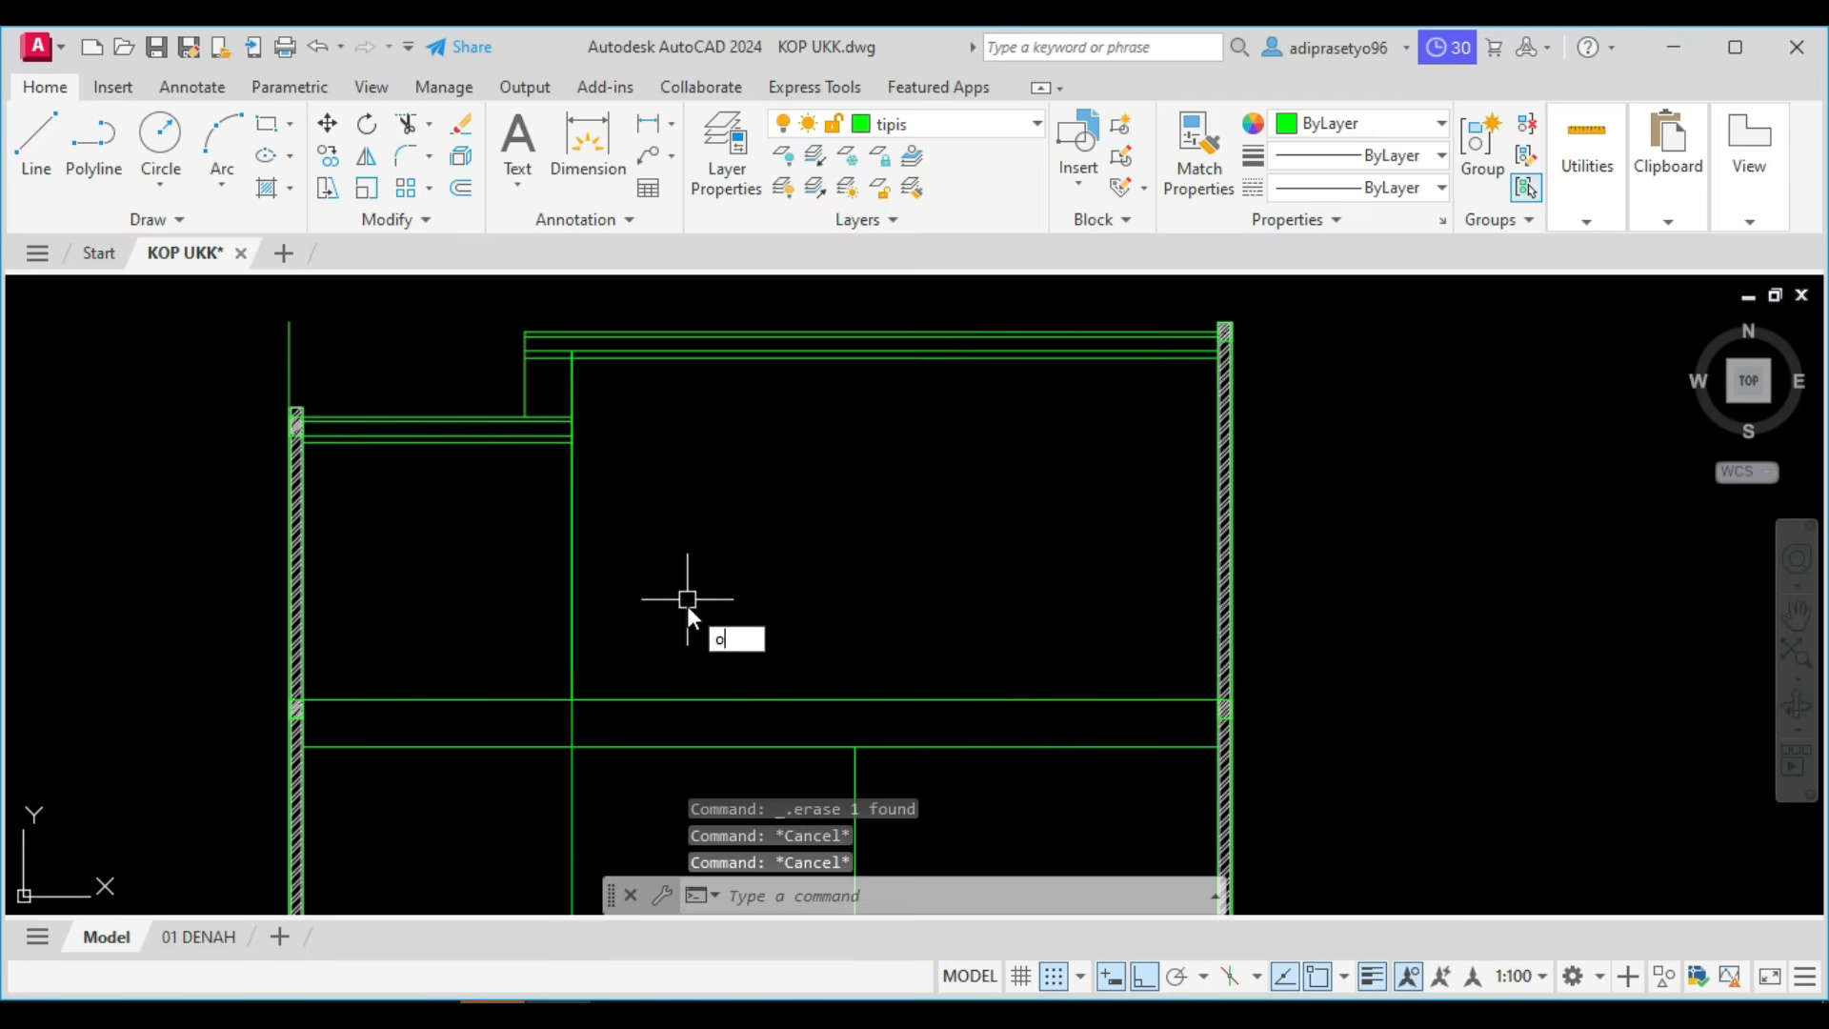
key(Return)
key(Return)
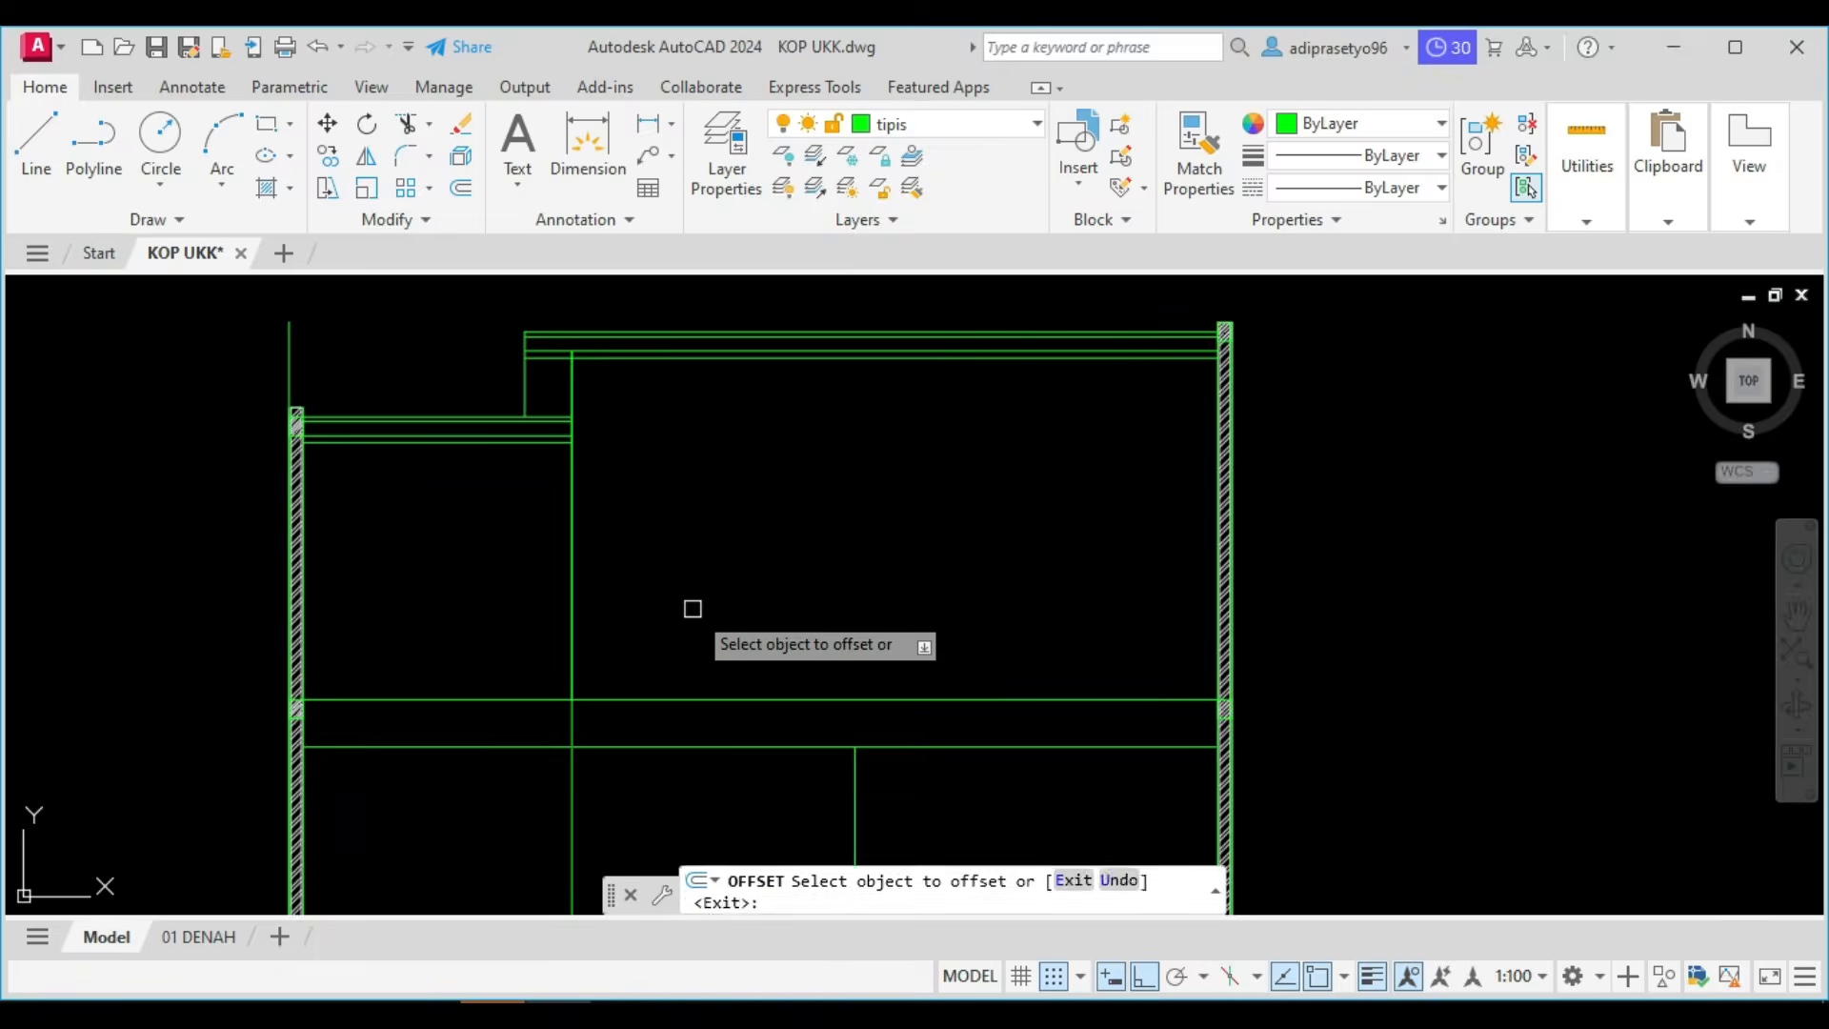
click(576, 575)
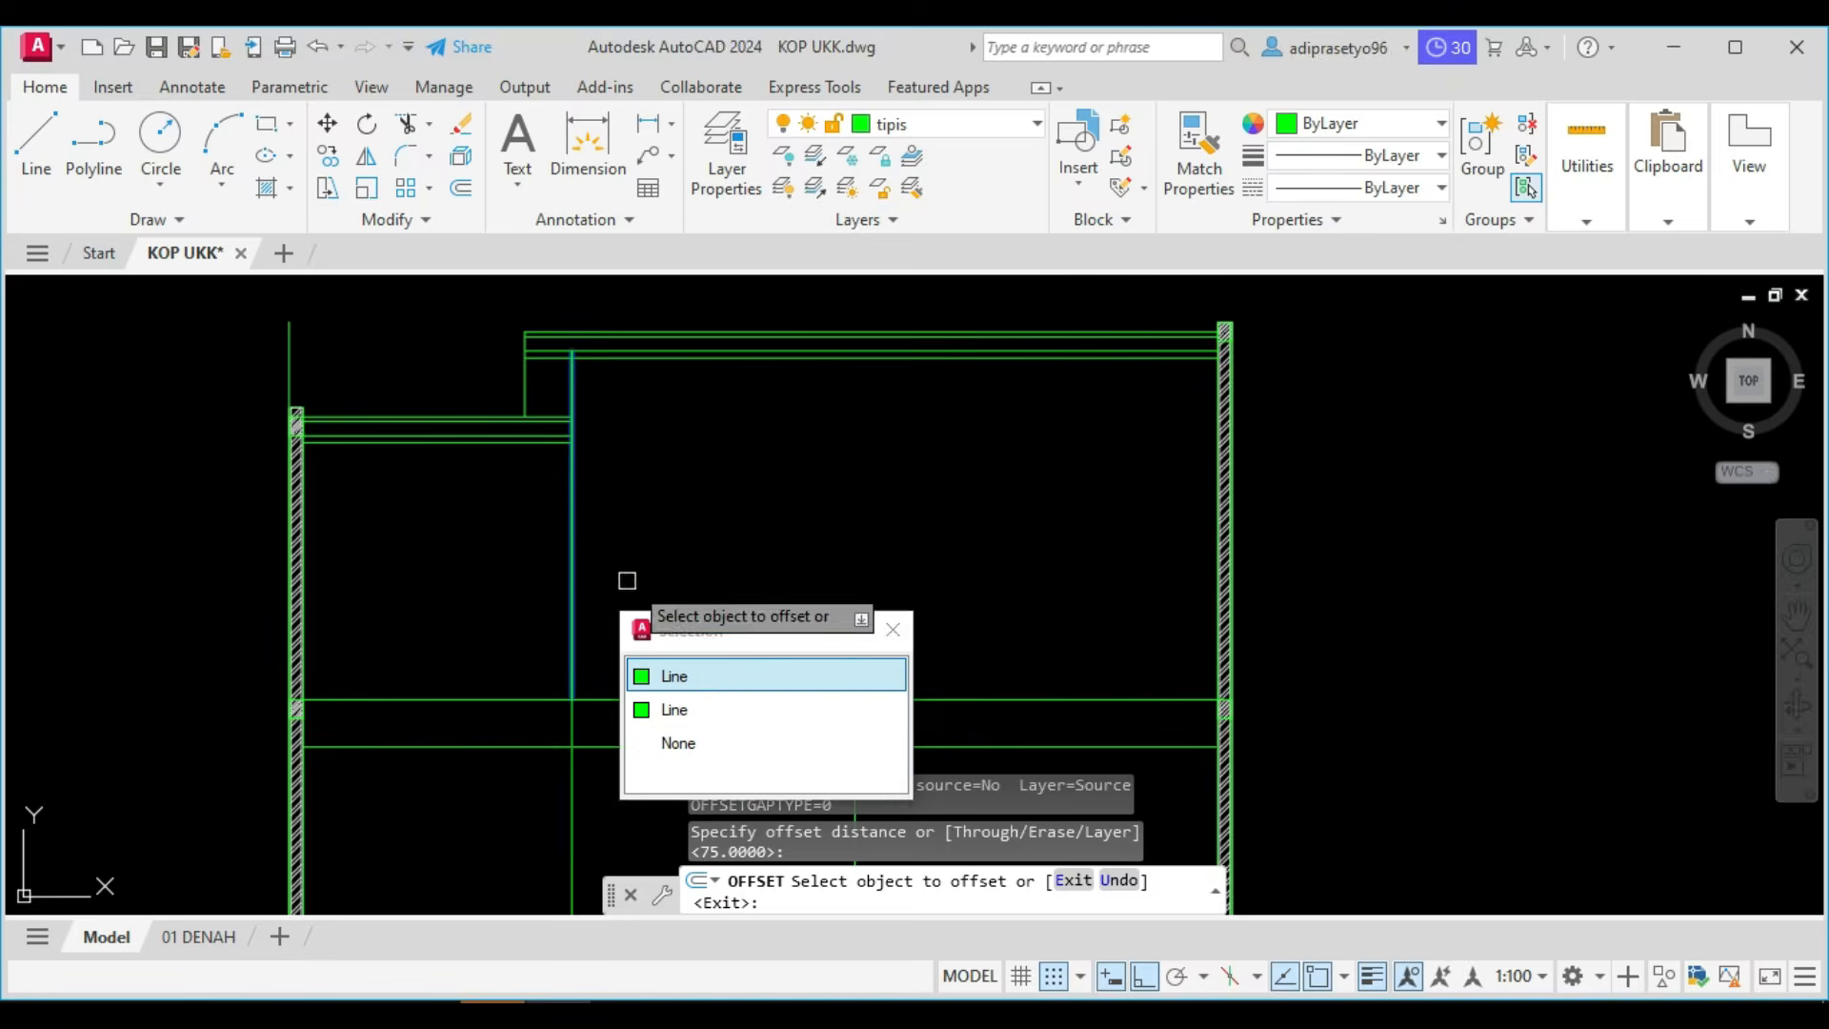
click(678, 677)
click(714, 608)
key(Escape)
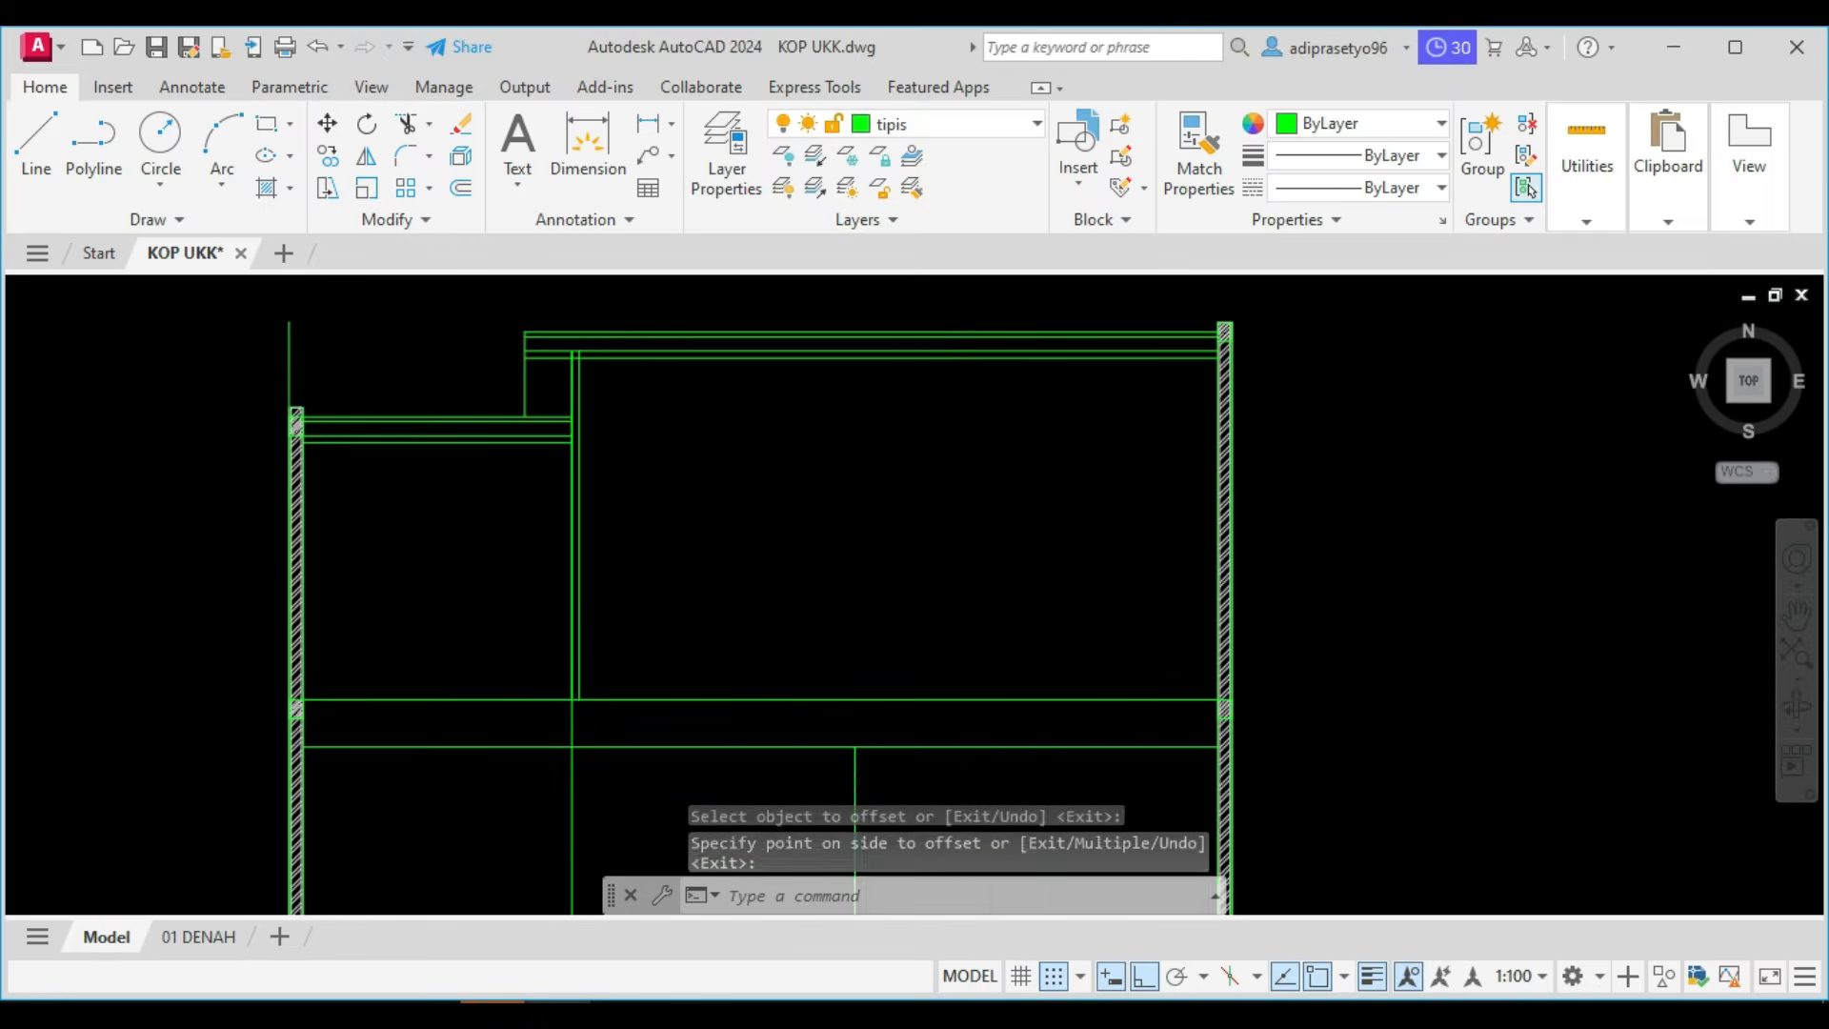
Copy both lines of the truss post horizontally to the right at distances of 1750 and 3500.
scroll(529, 620, up, 5)
click(545, 633)
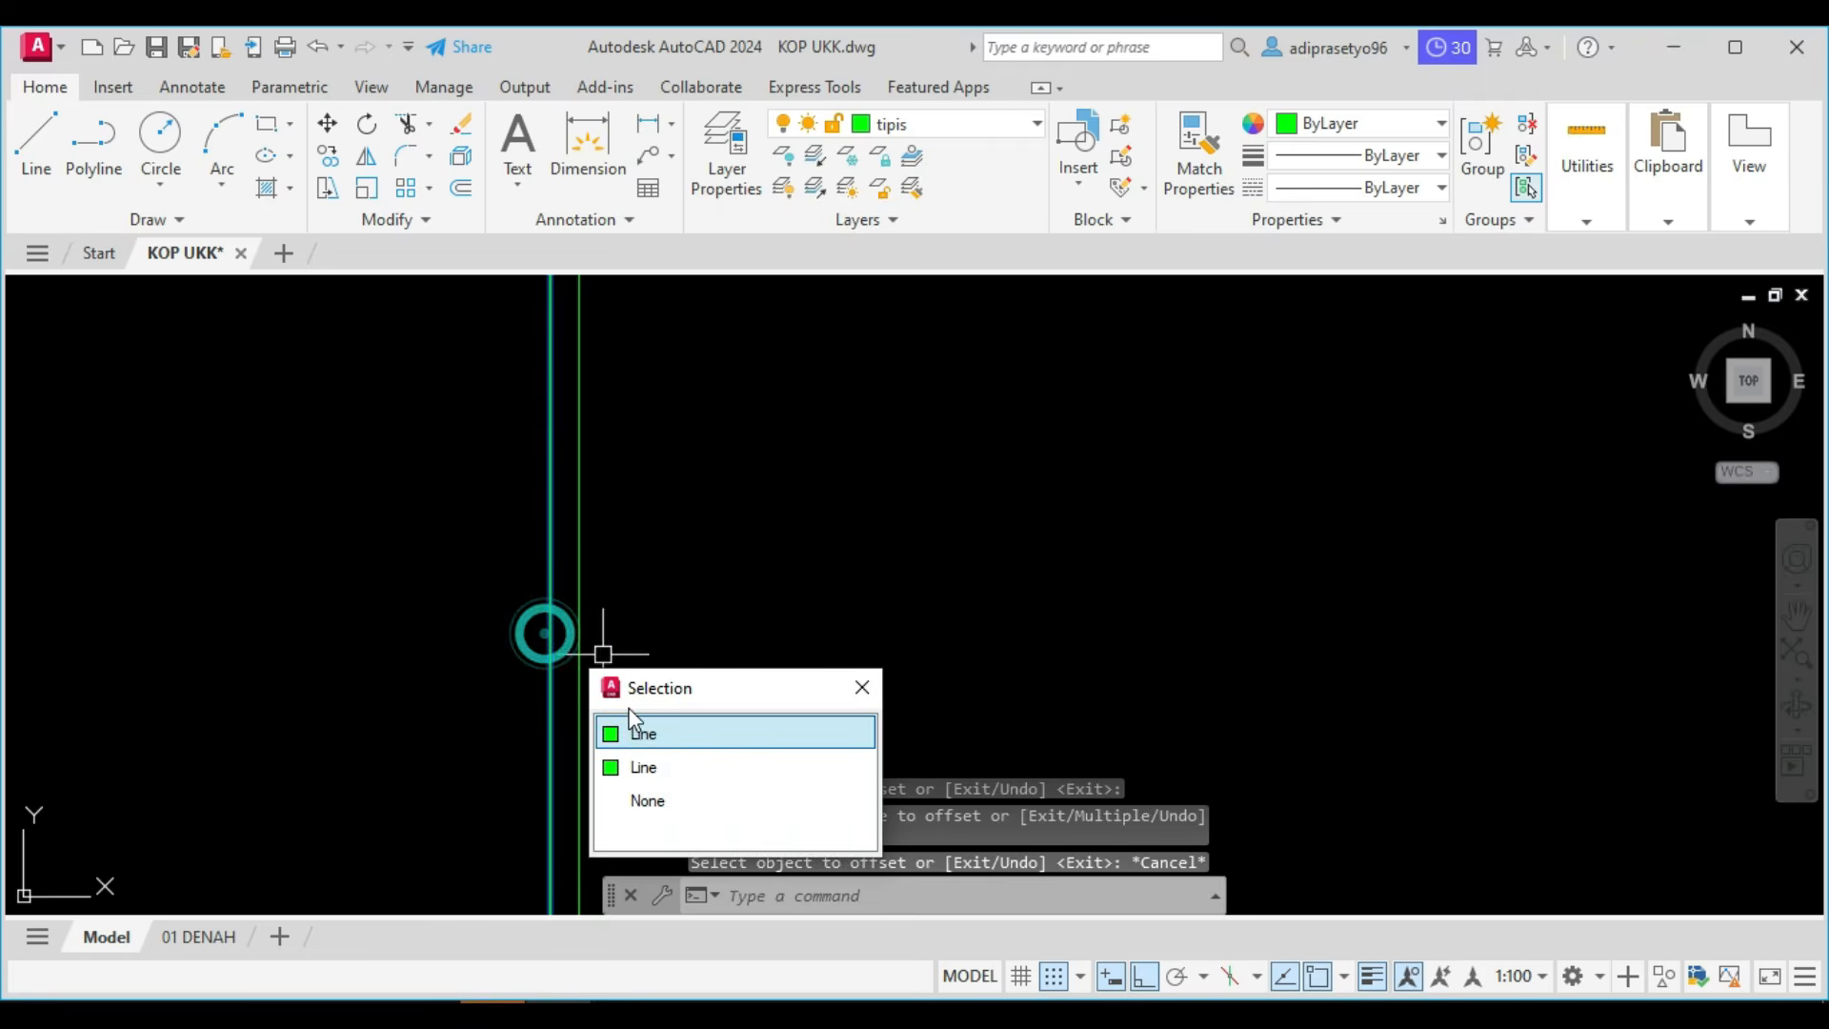
click(640, 735)
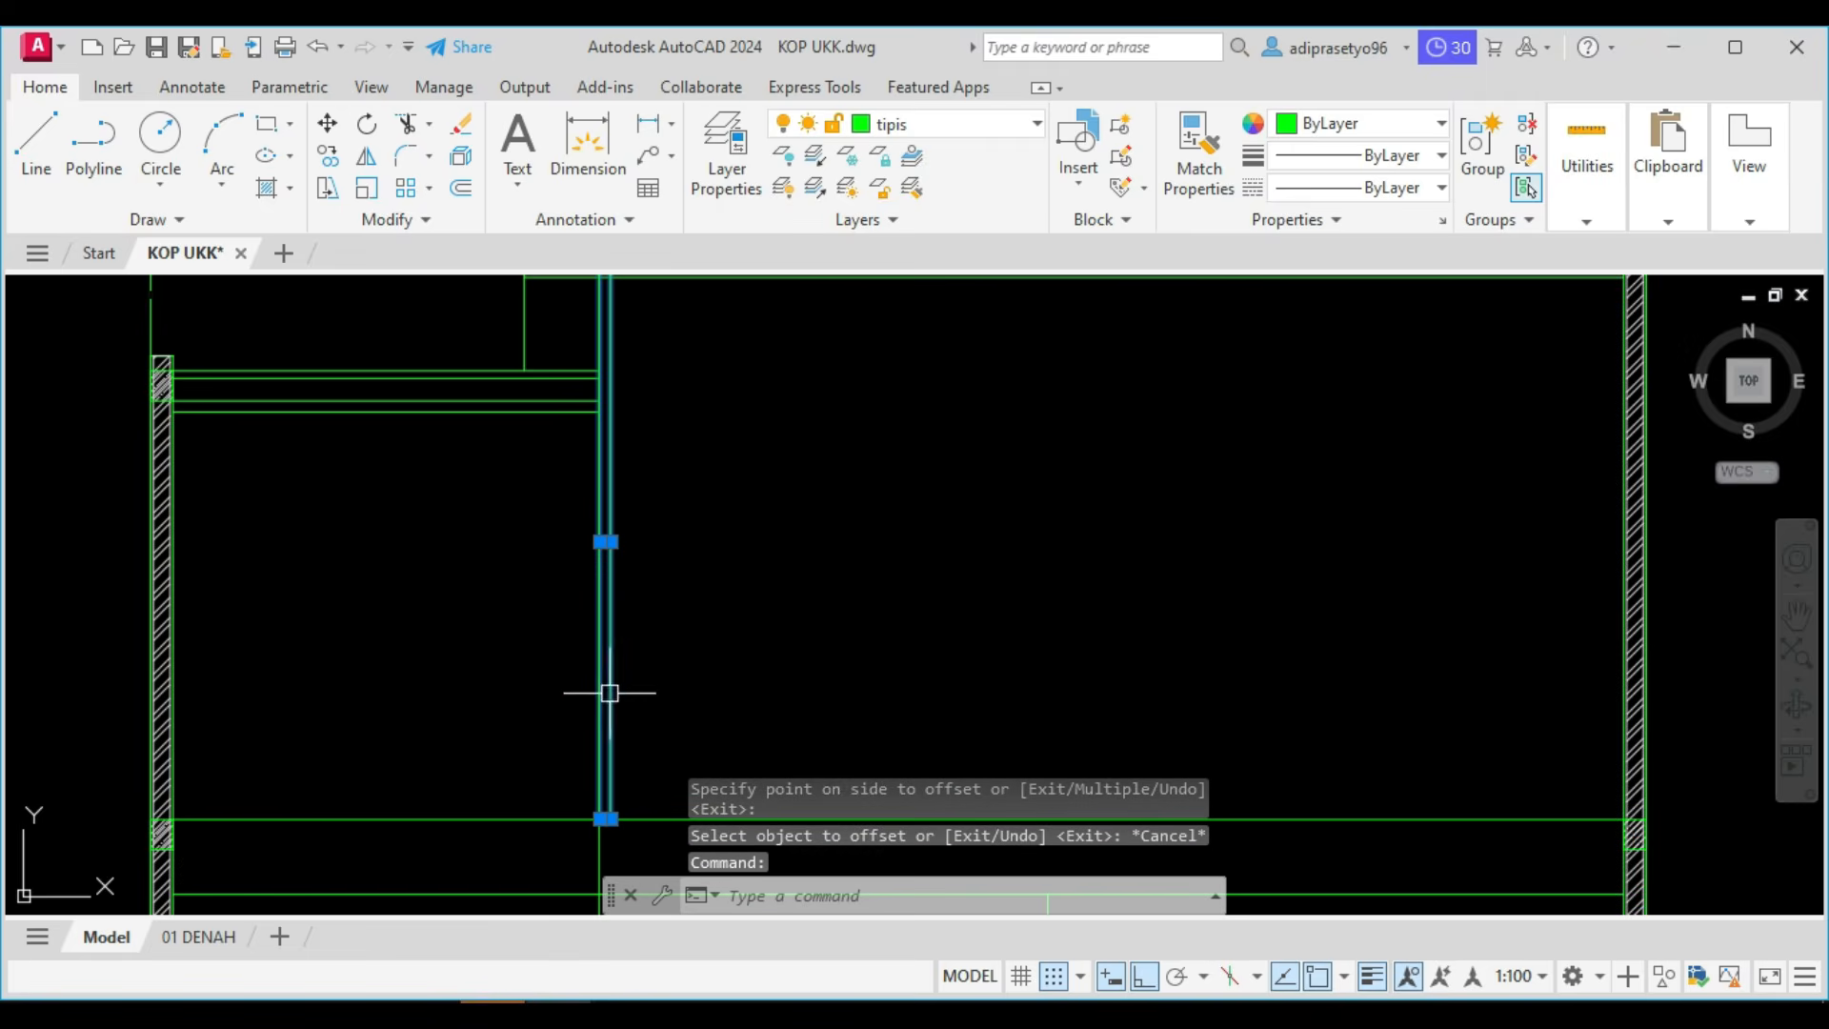
text(co)
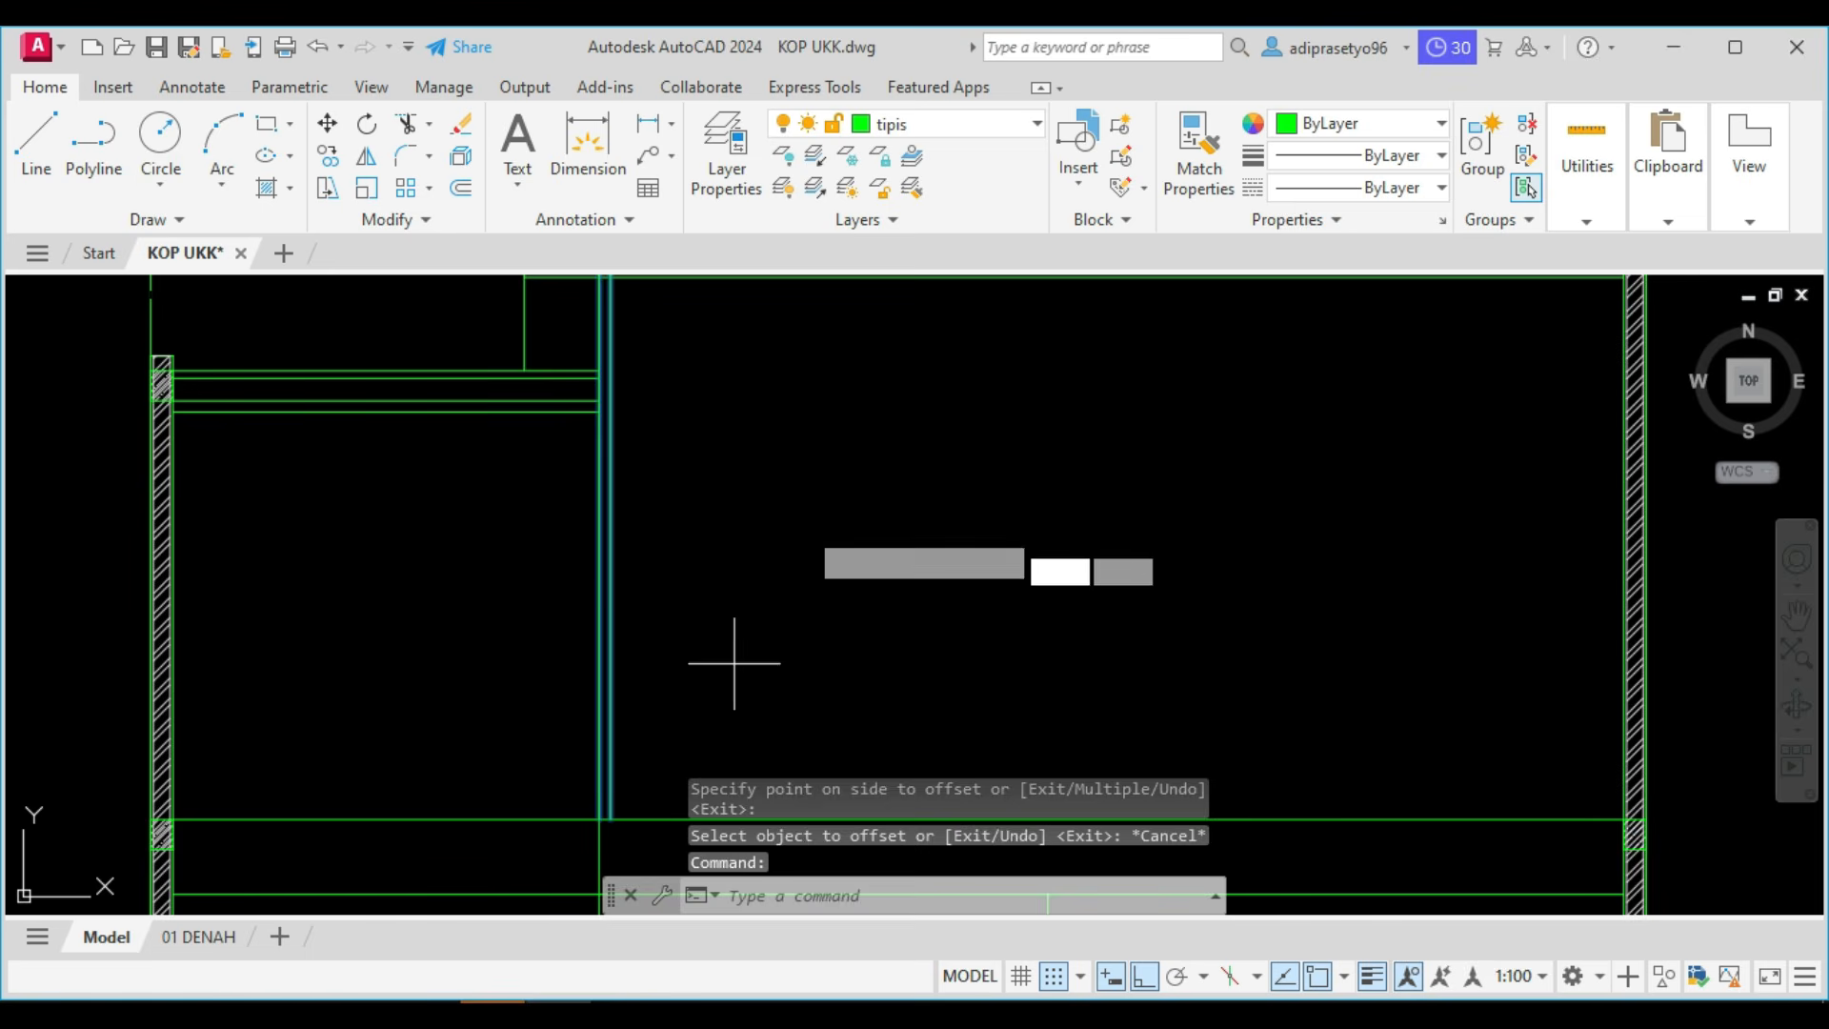
key(Return)
click(804, 524)
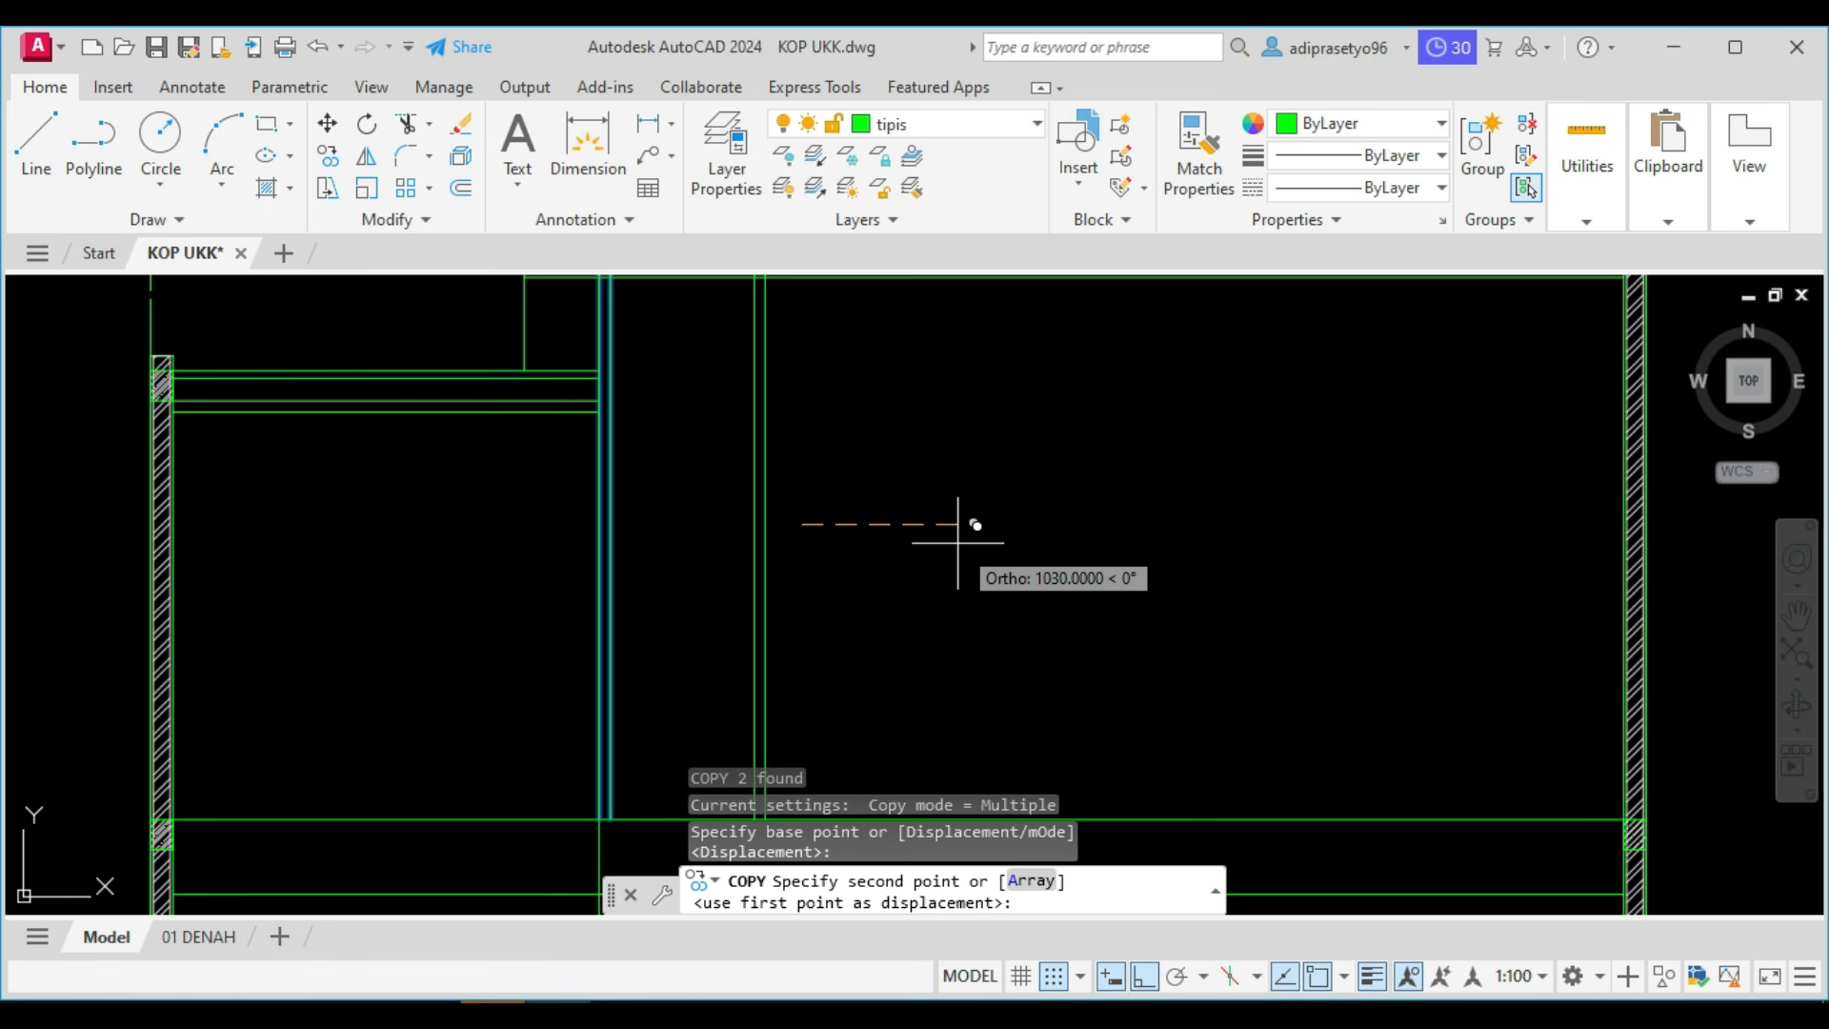
text(1)
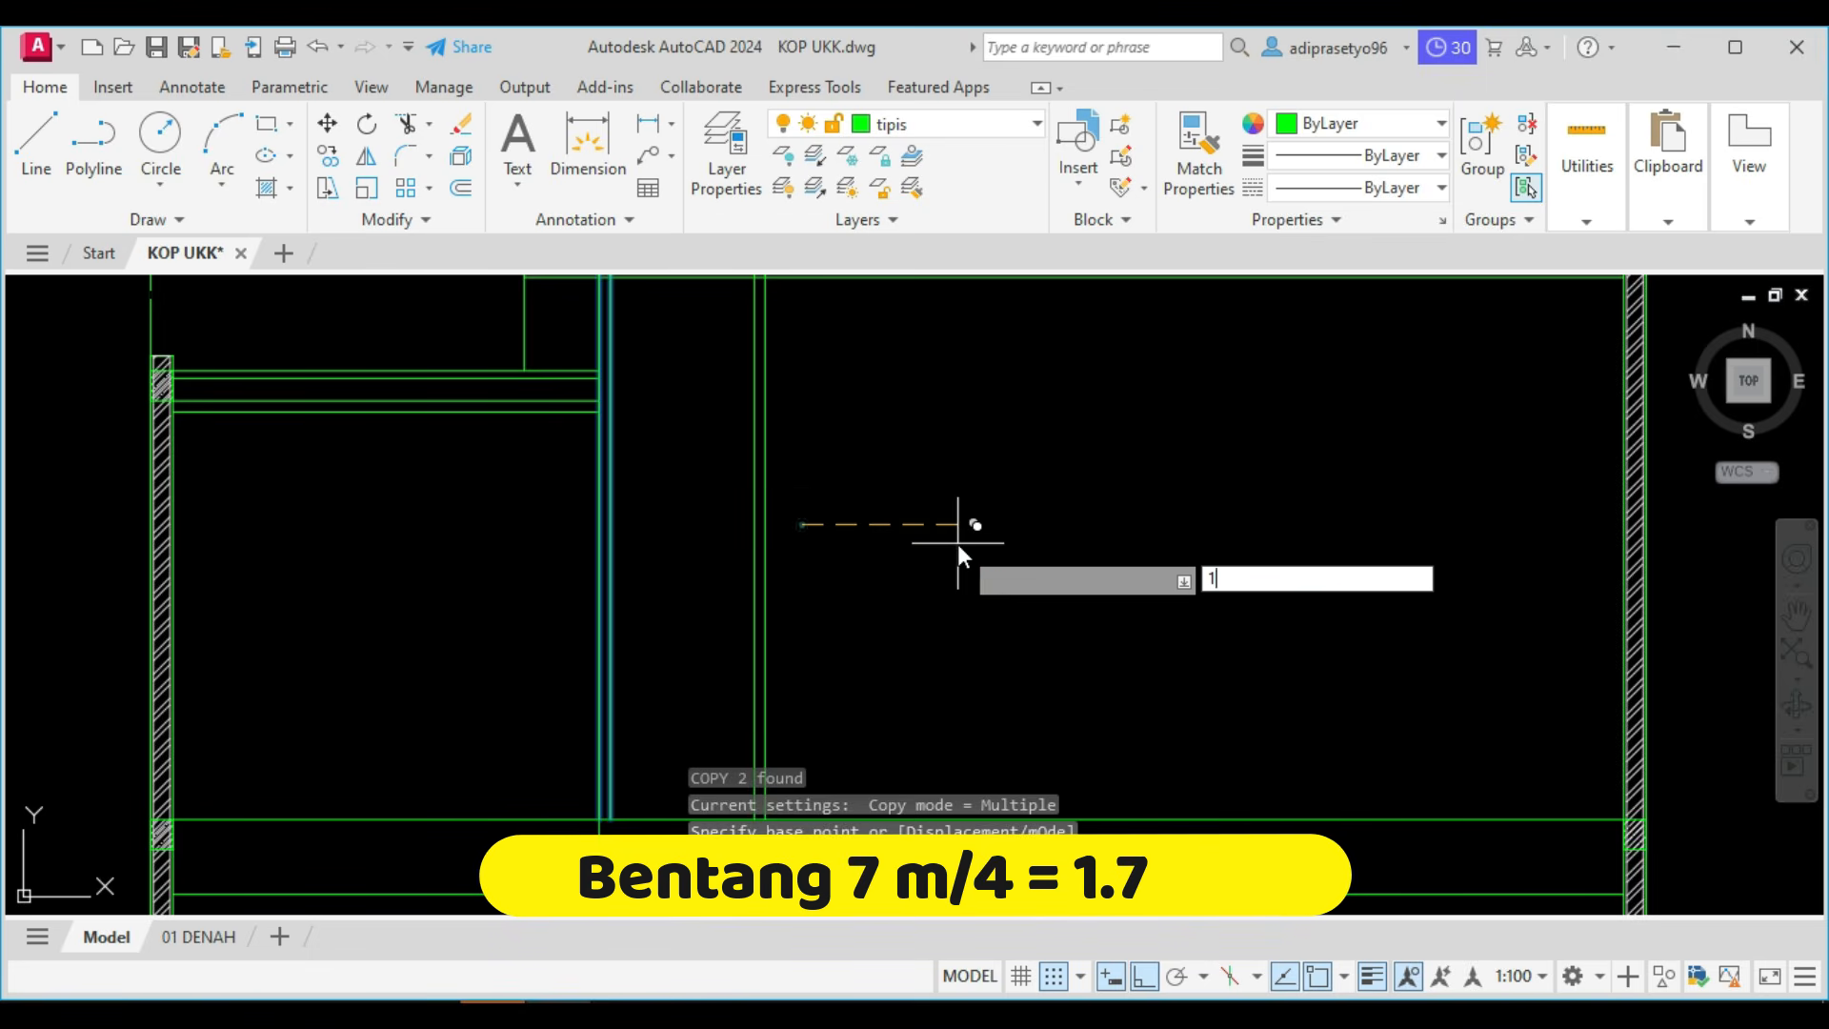
text(750)
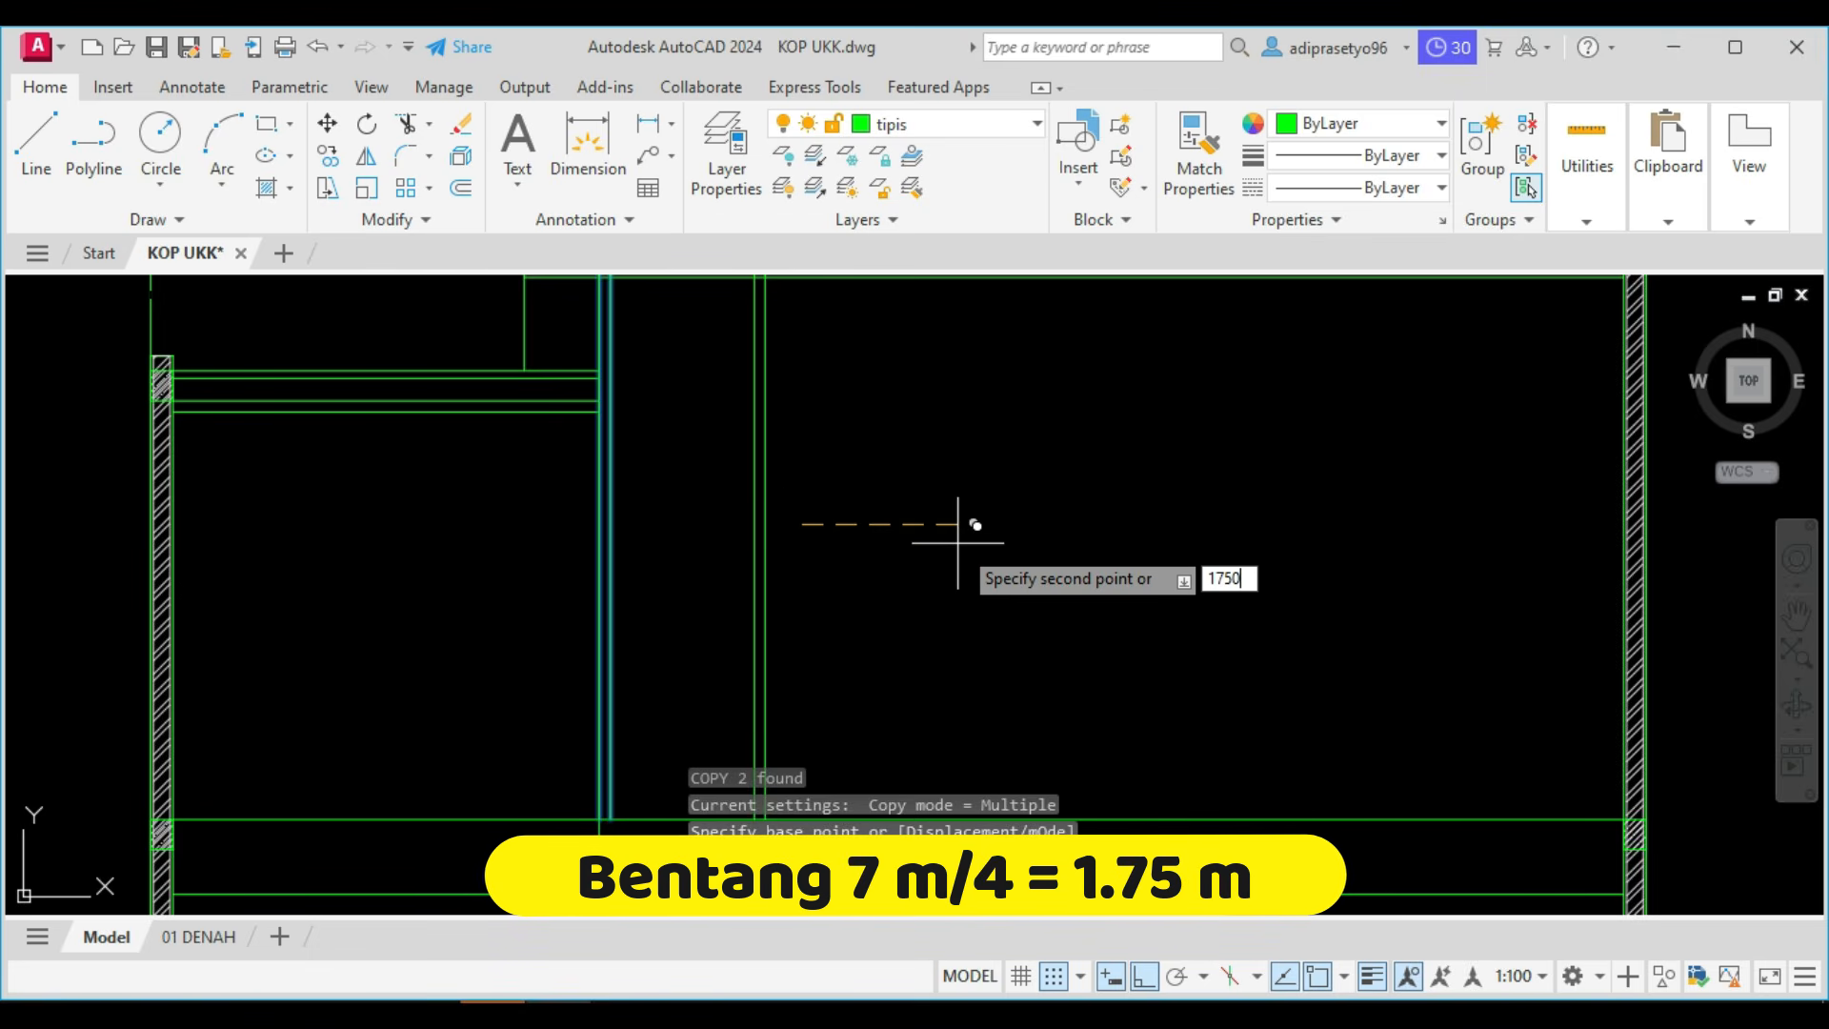
key(Return)
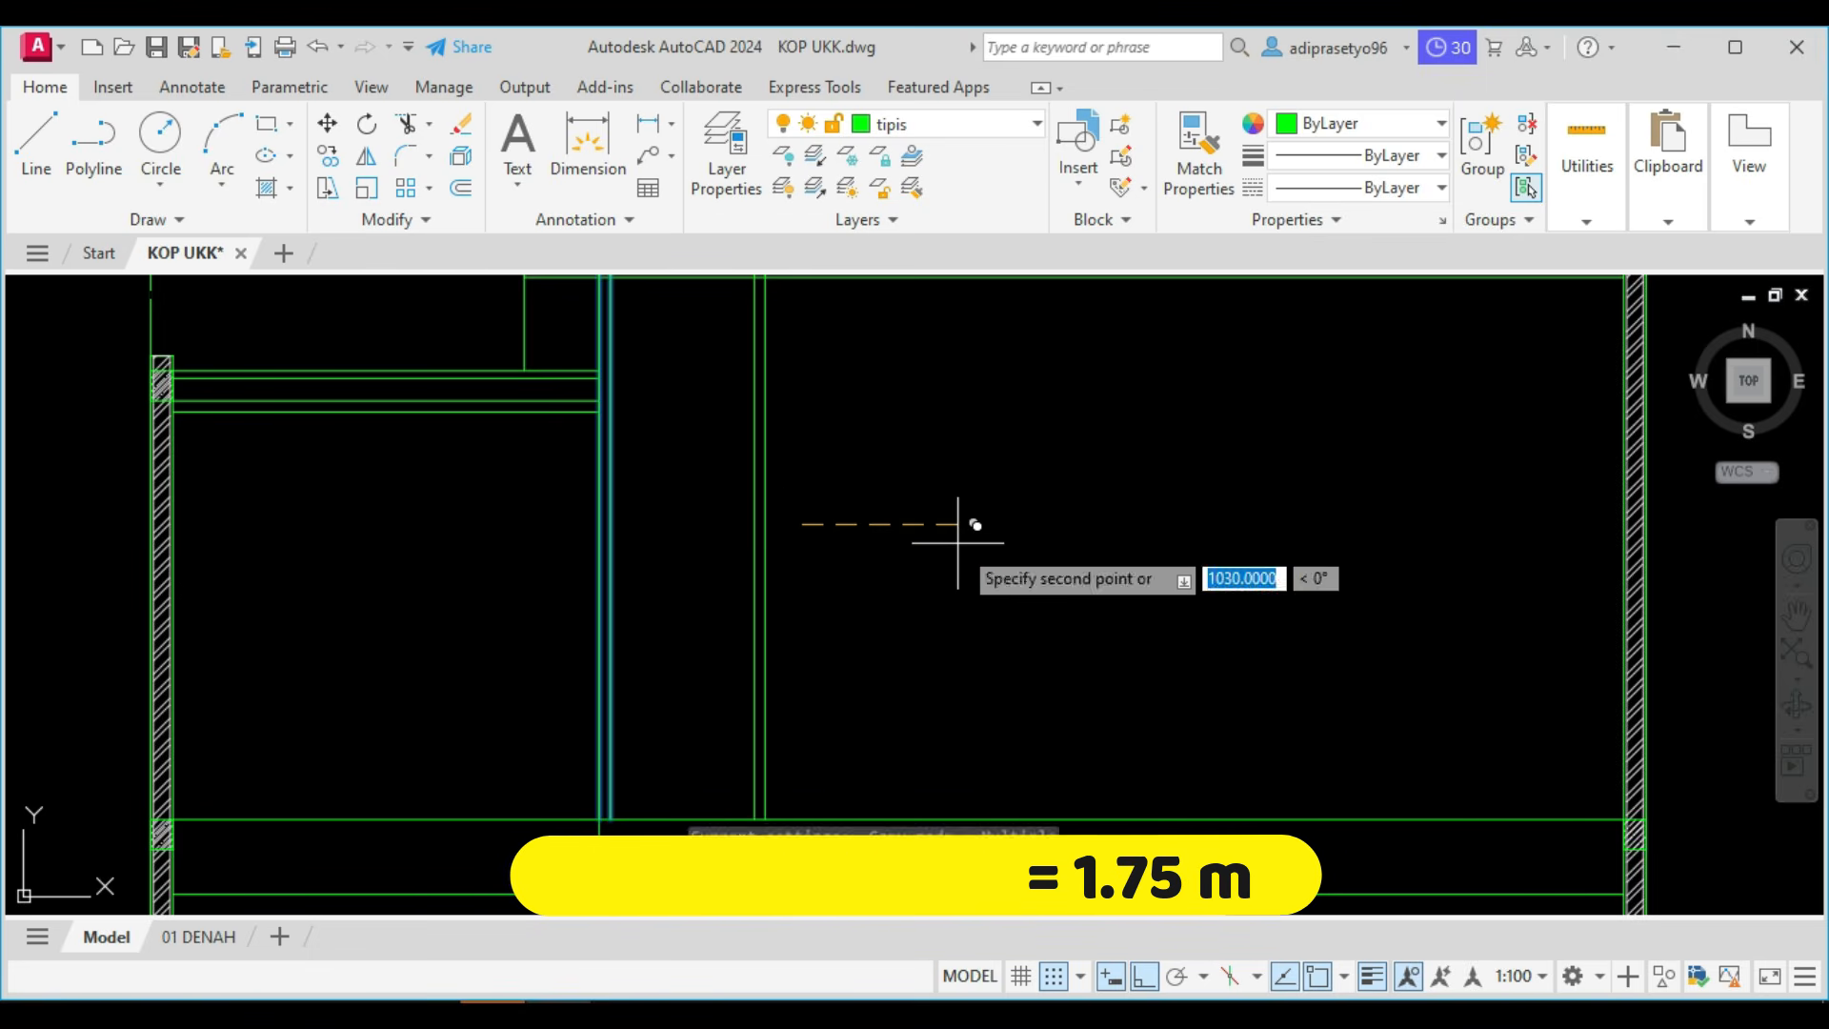
scroll(963, 543, down, 4)
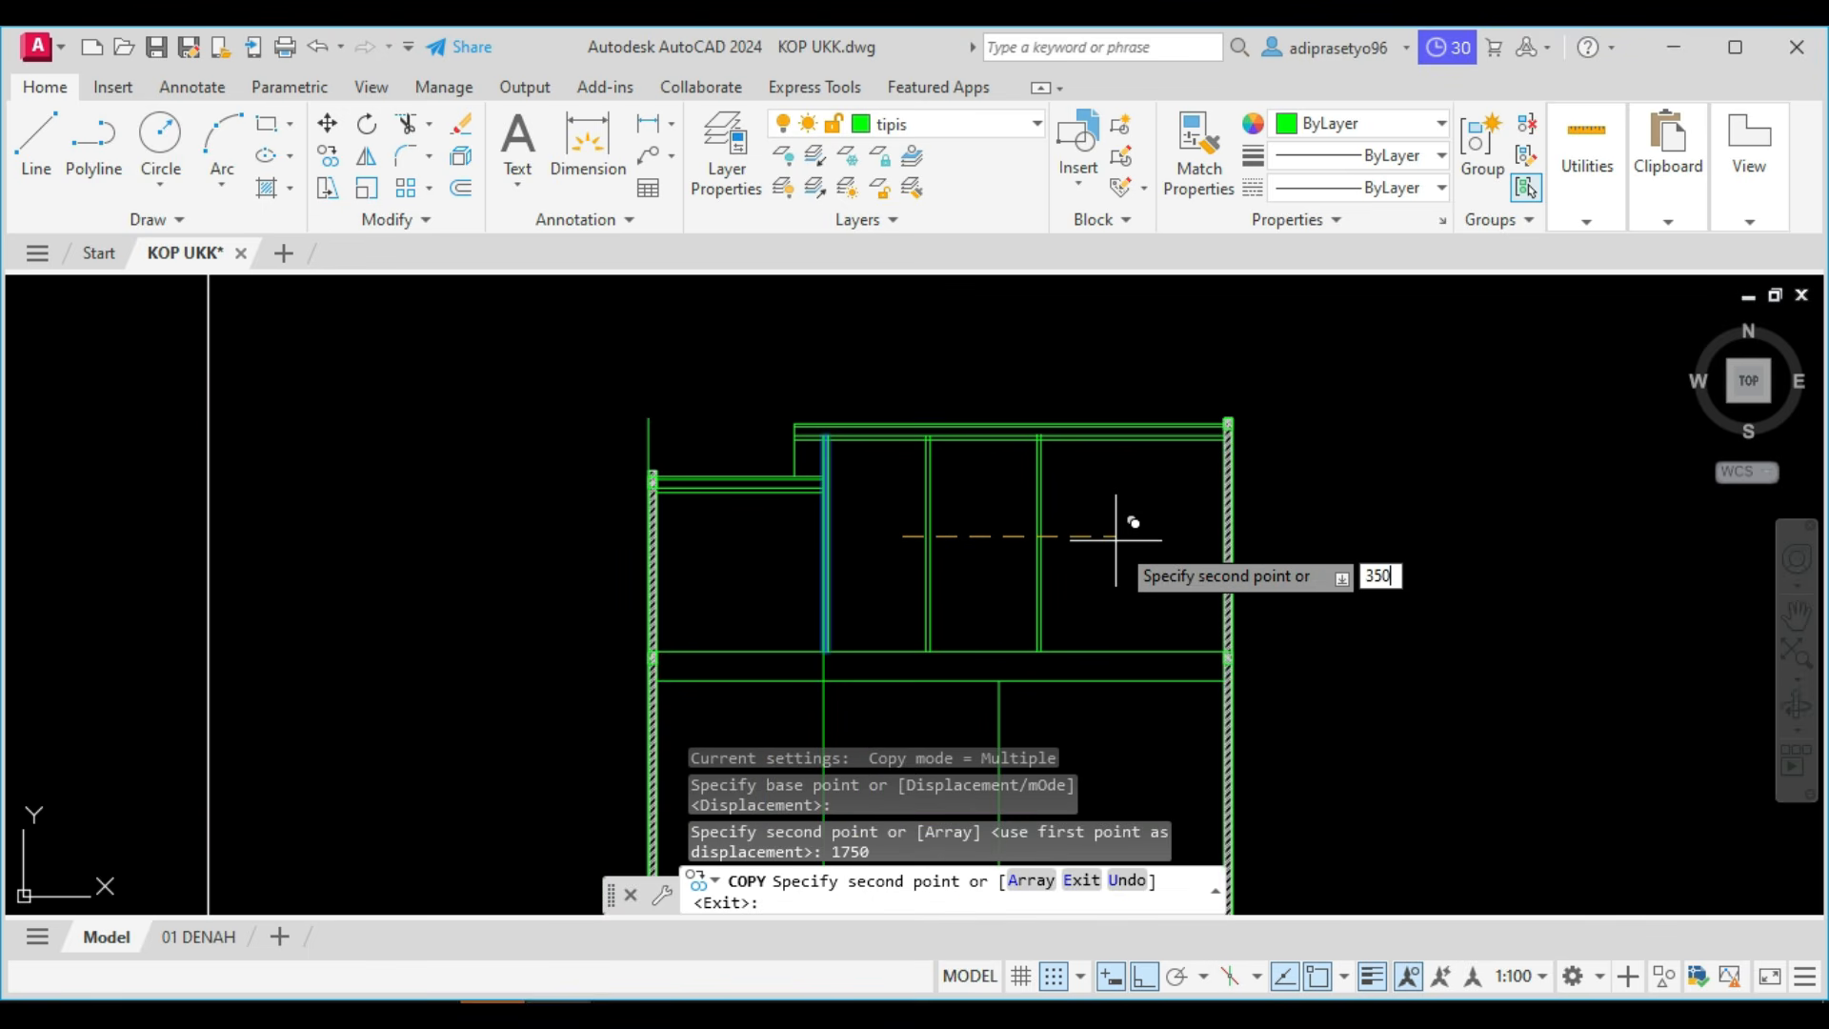
key(Return)
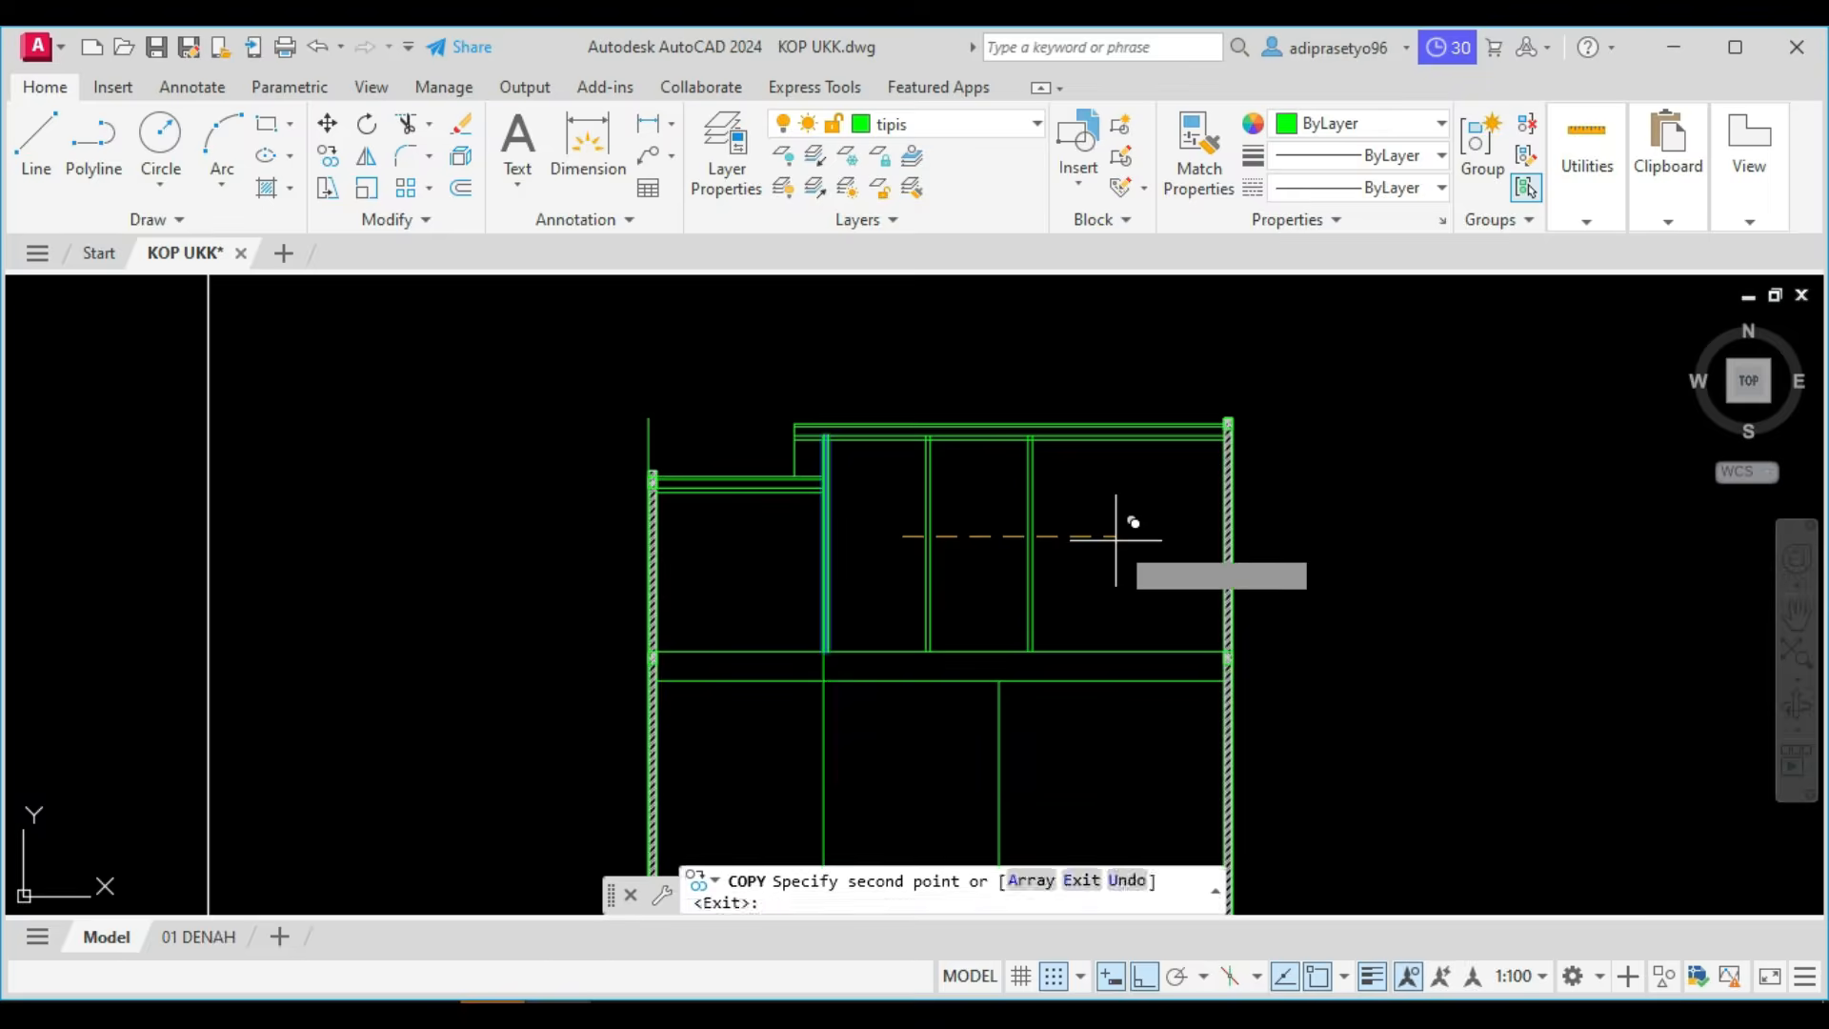
key(Escape)
Copy the rightmost truss post beneath the upper roof 1750 horizontally to the right.
scroll(985, 585, up, 2)
click(1212, 545)
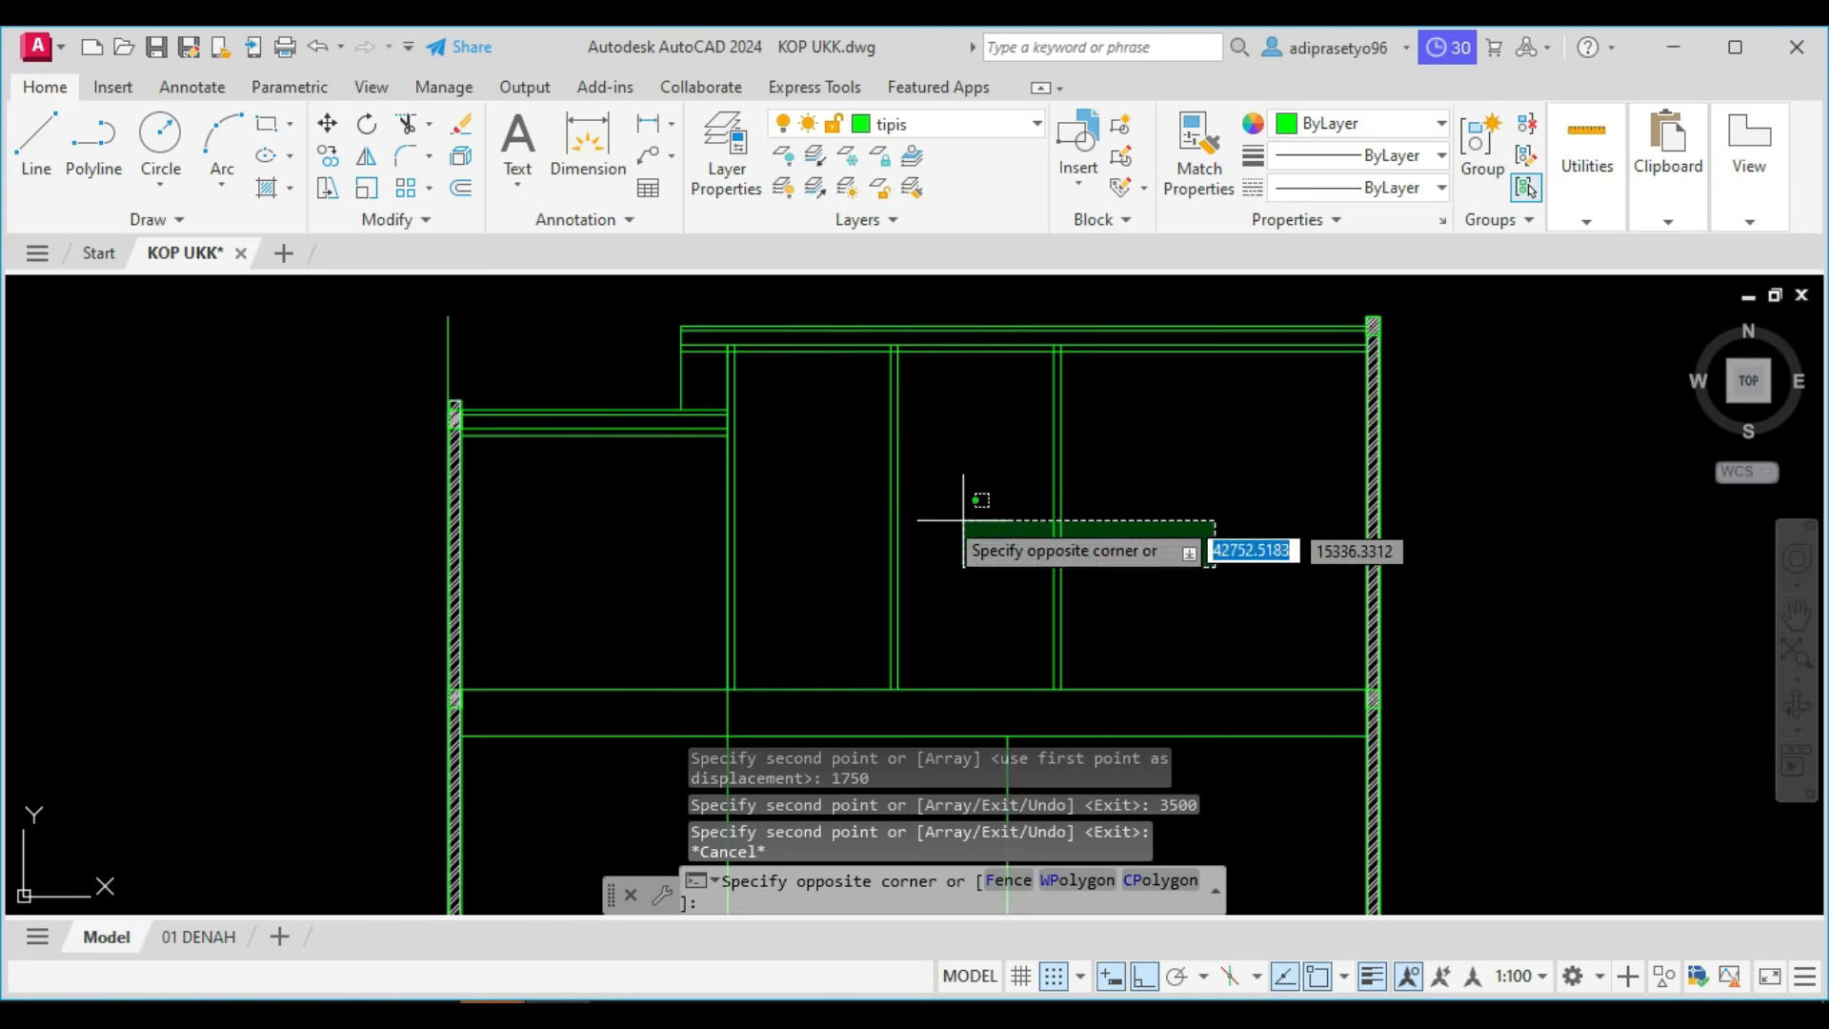
click(957, 519)
scroll(1014, 542, down, 2)
text(co)
key(Return)
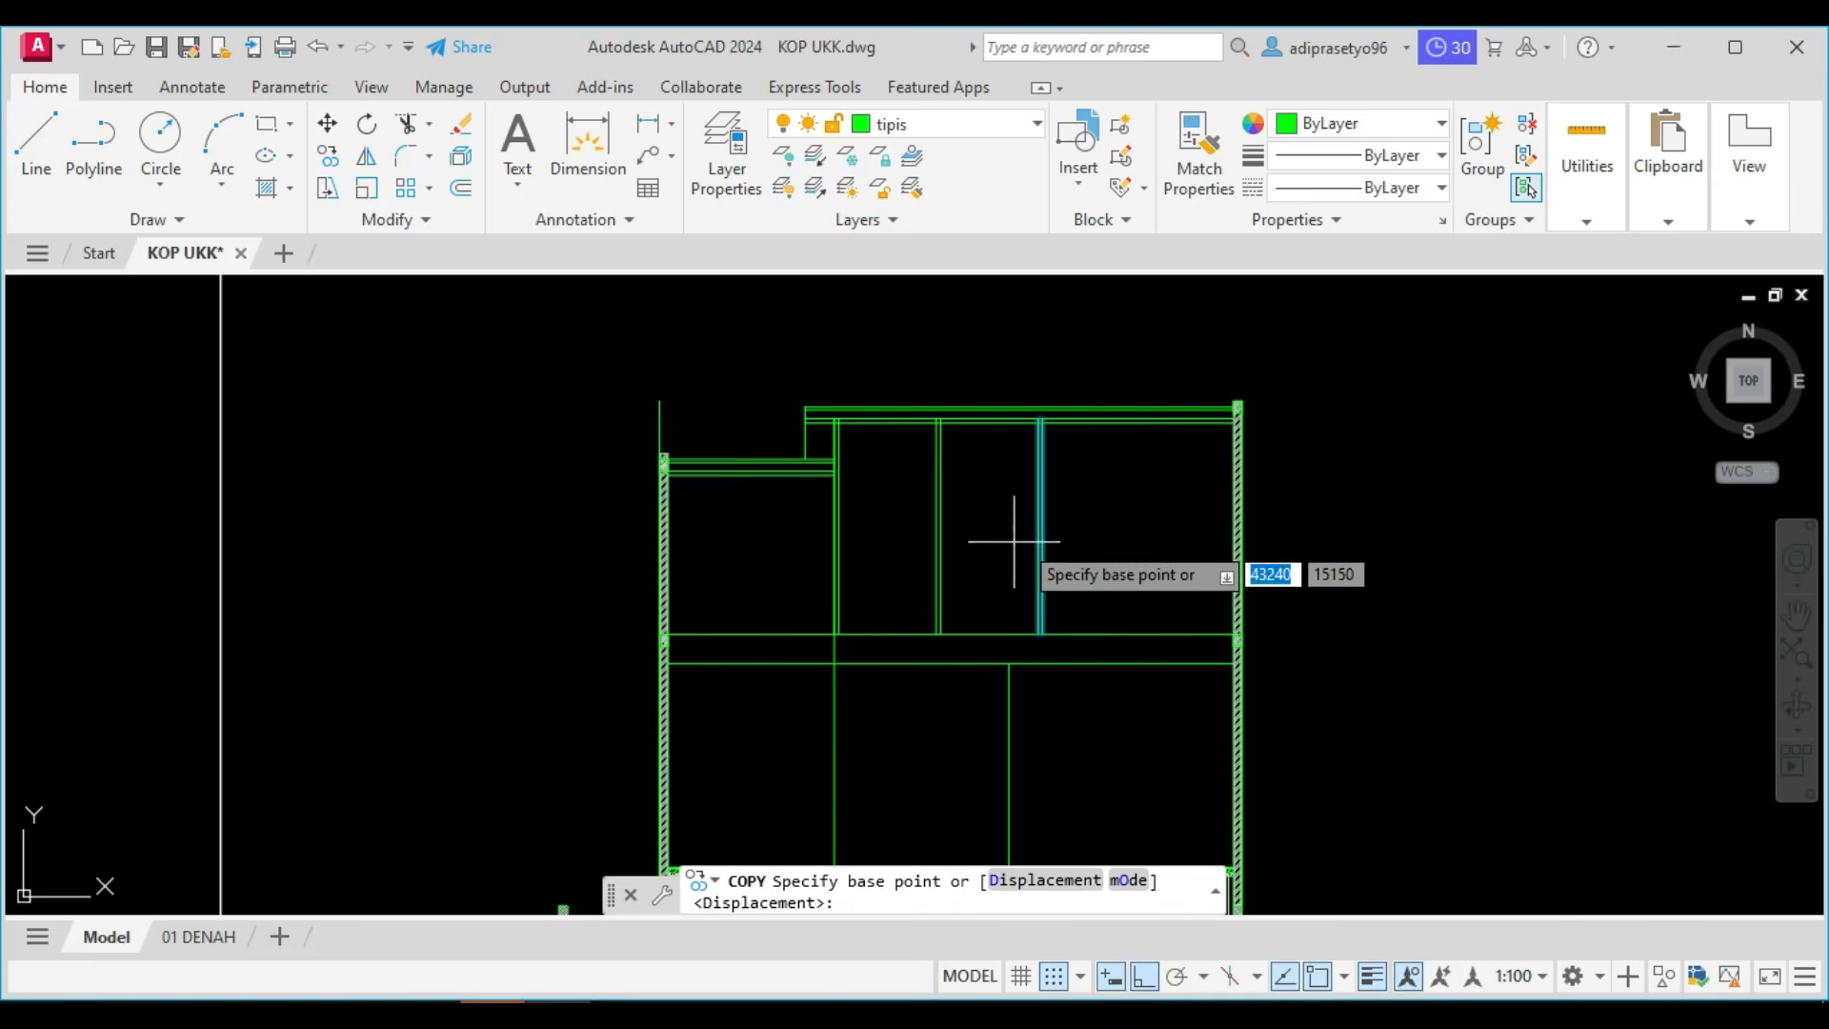
click(1034, 355)
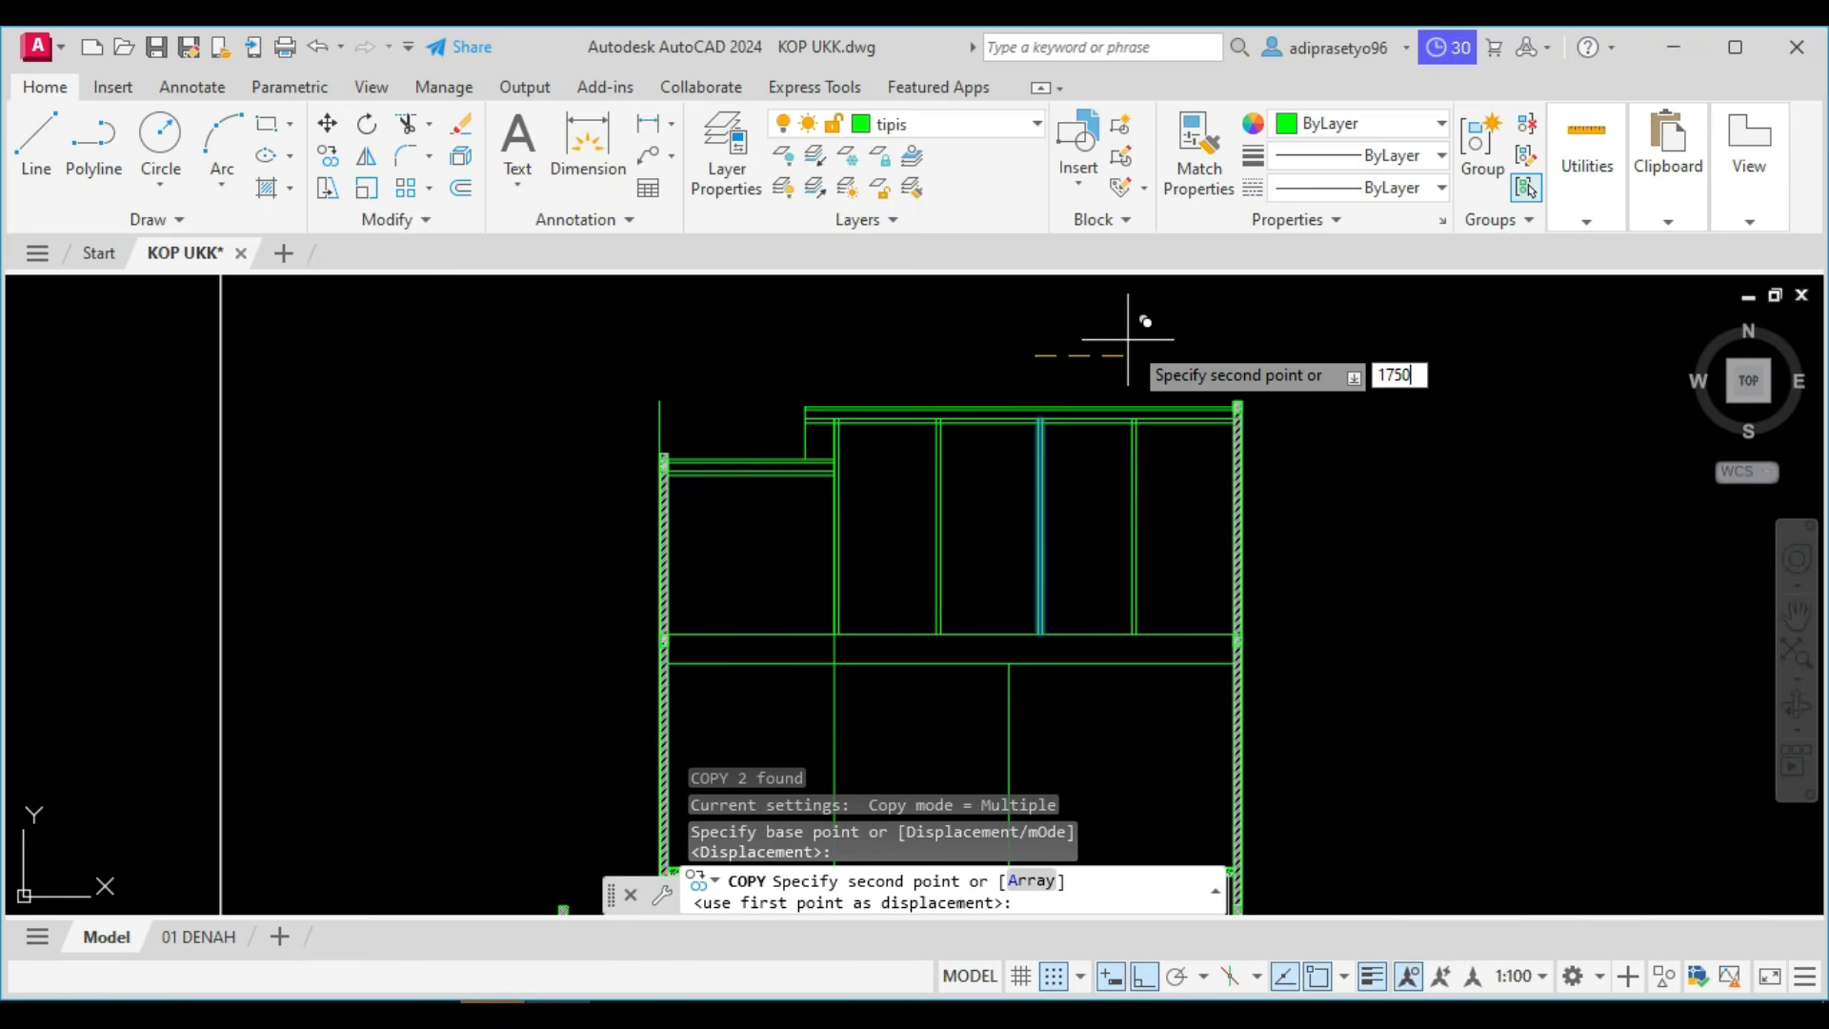
key(Return)
key(Escape)
scroll(910, 569, down, 2)
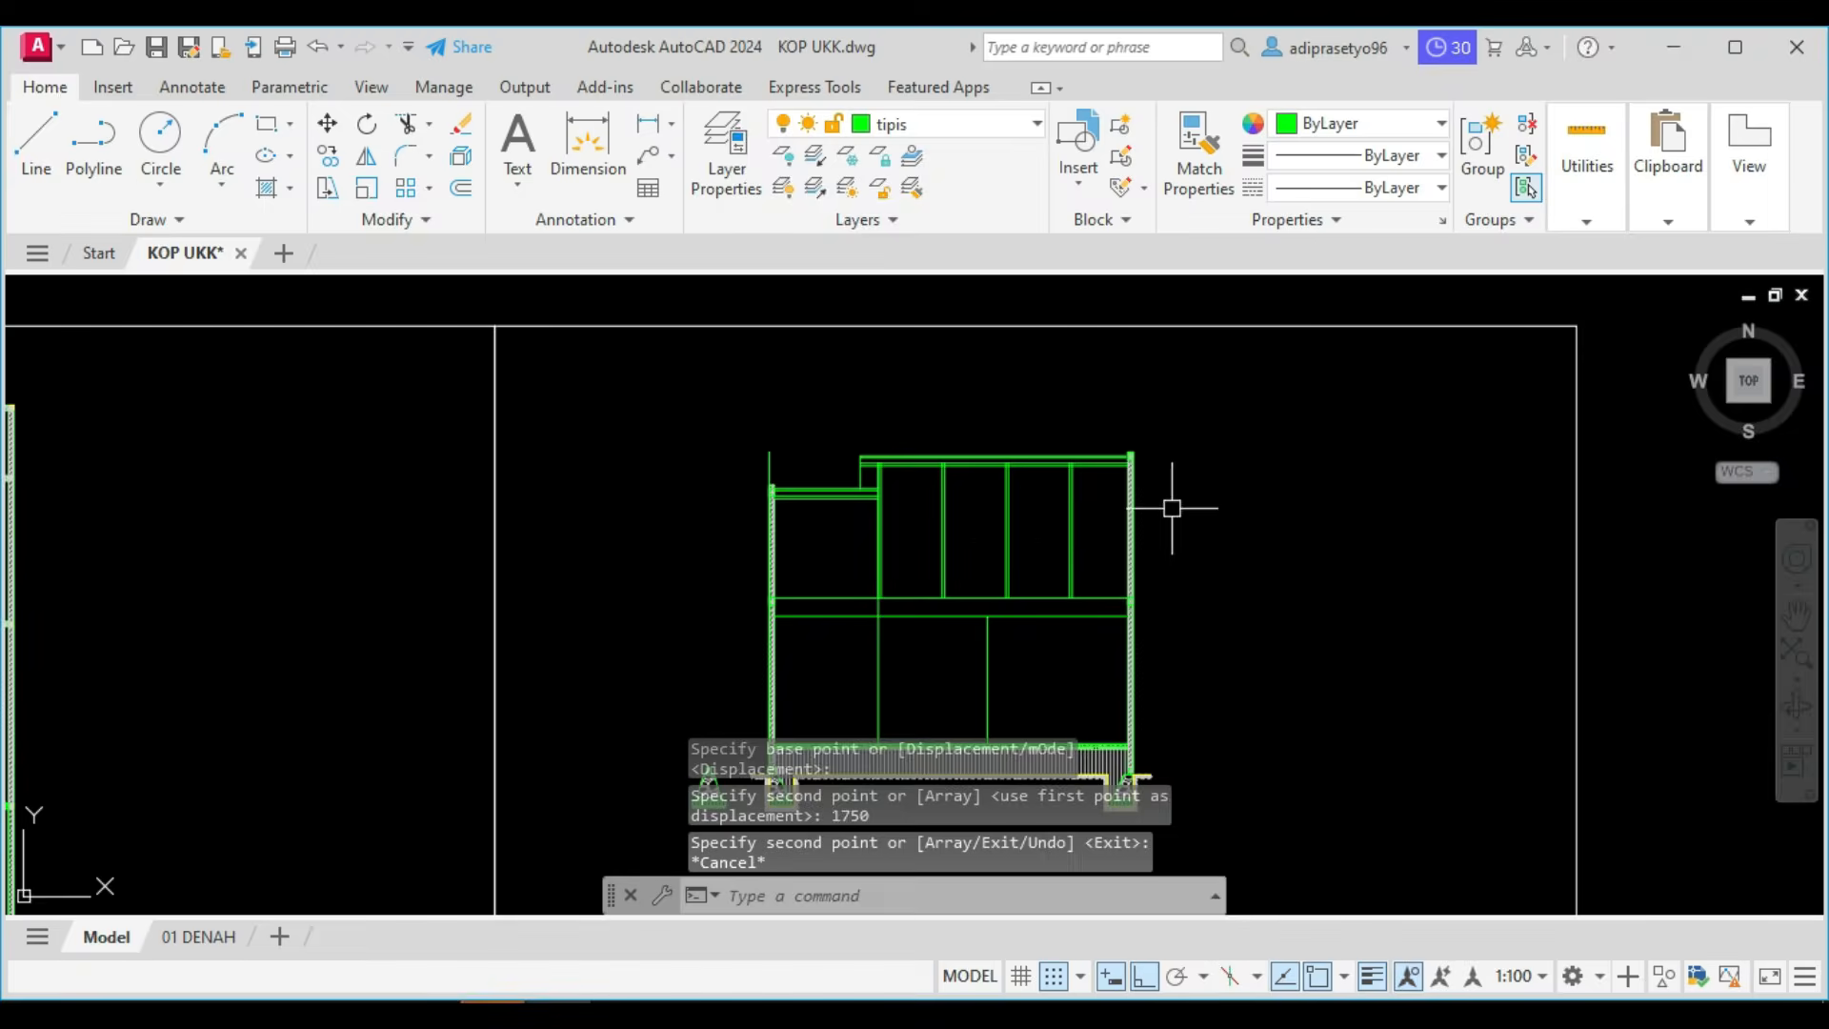
Draw a vertical line from the midpoint of the lower roof's underside down to the upper horizontal line.
scroll(821, 577, up, 4)
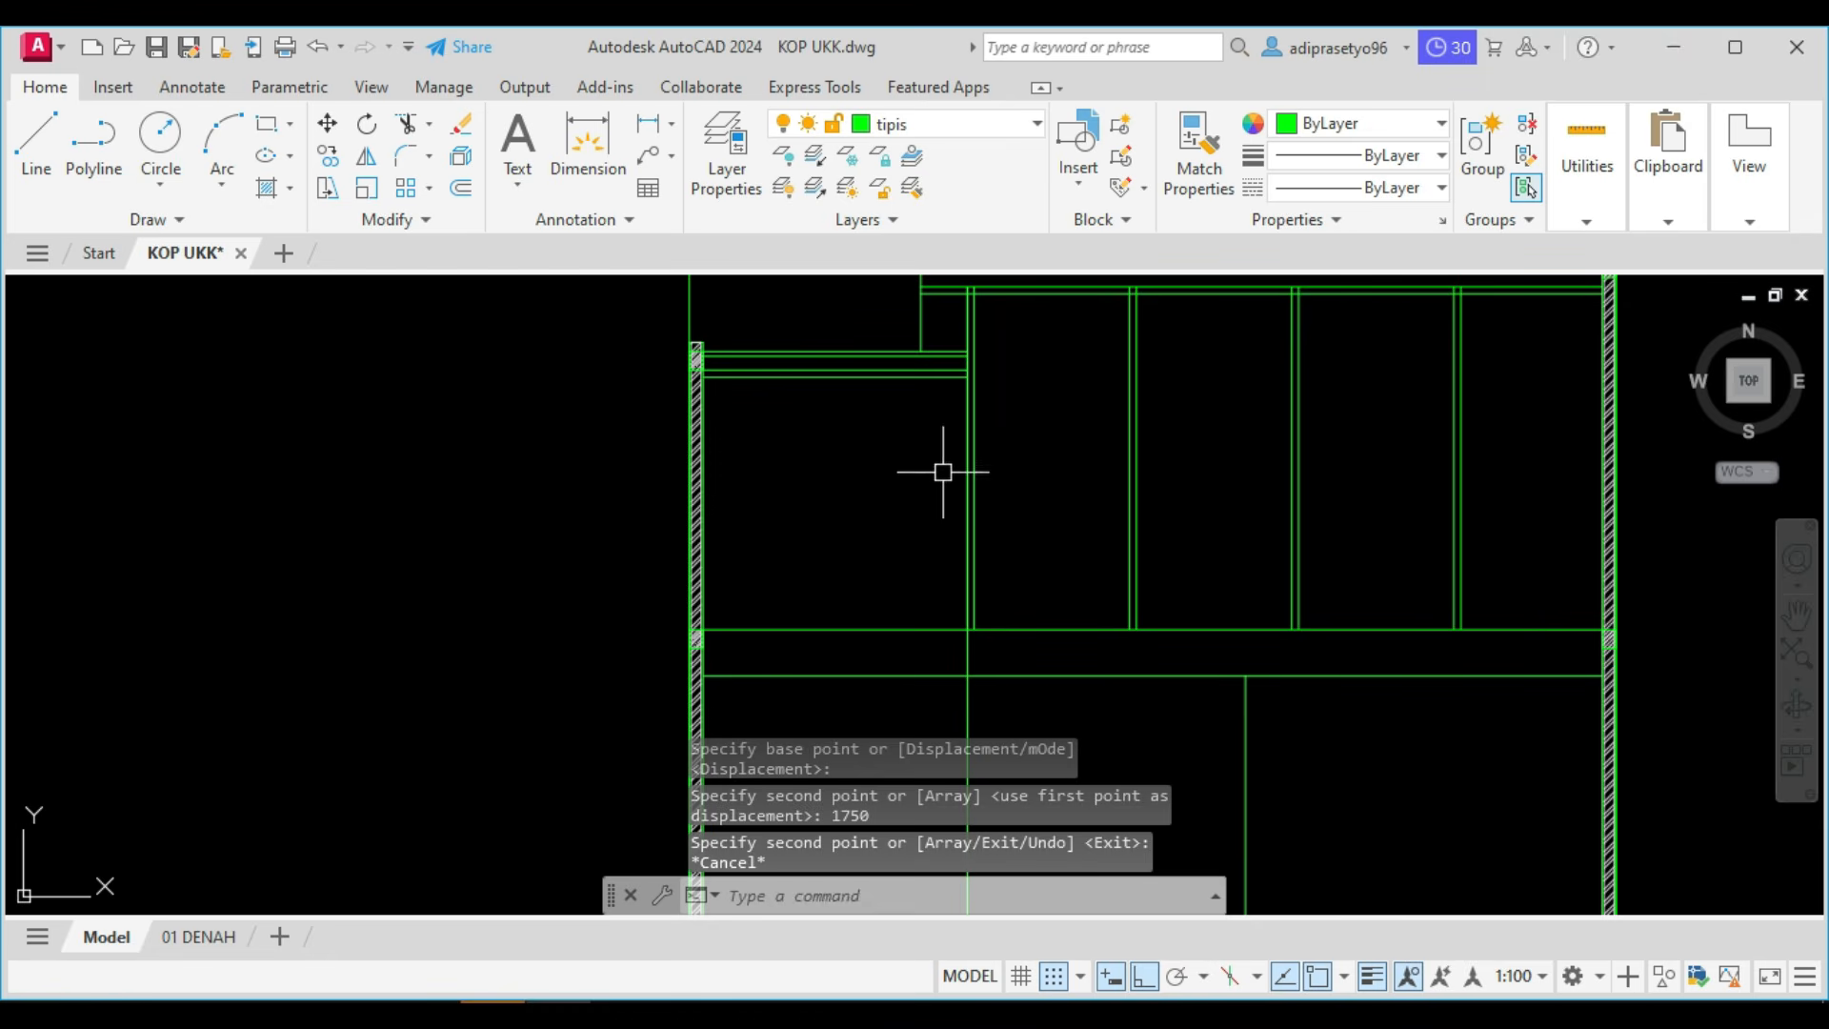
text(l)
key(Return)
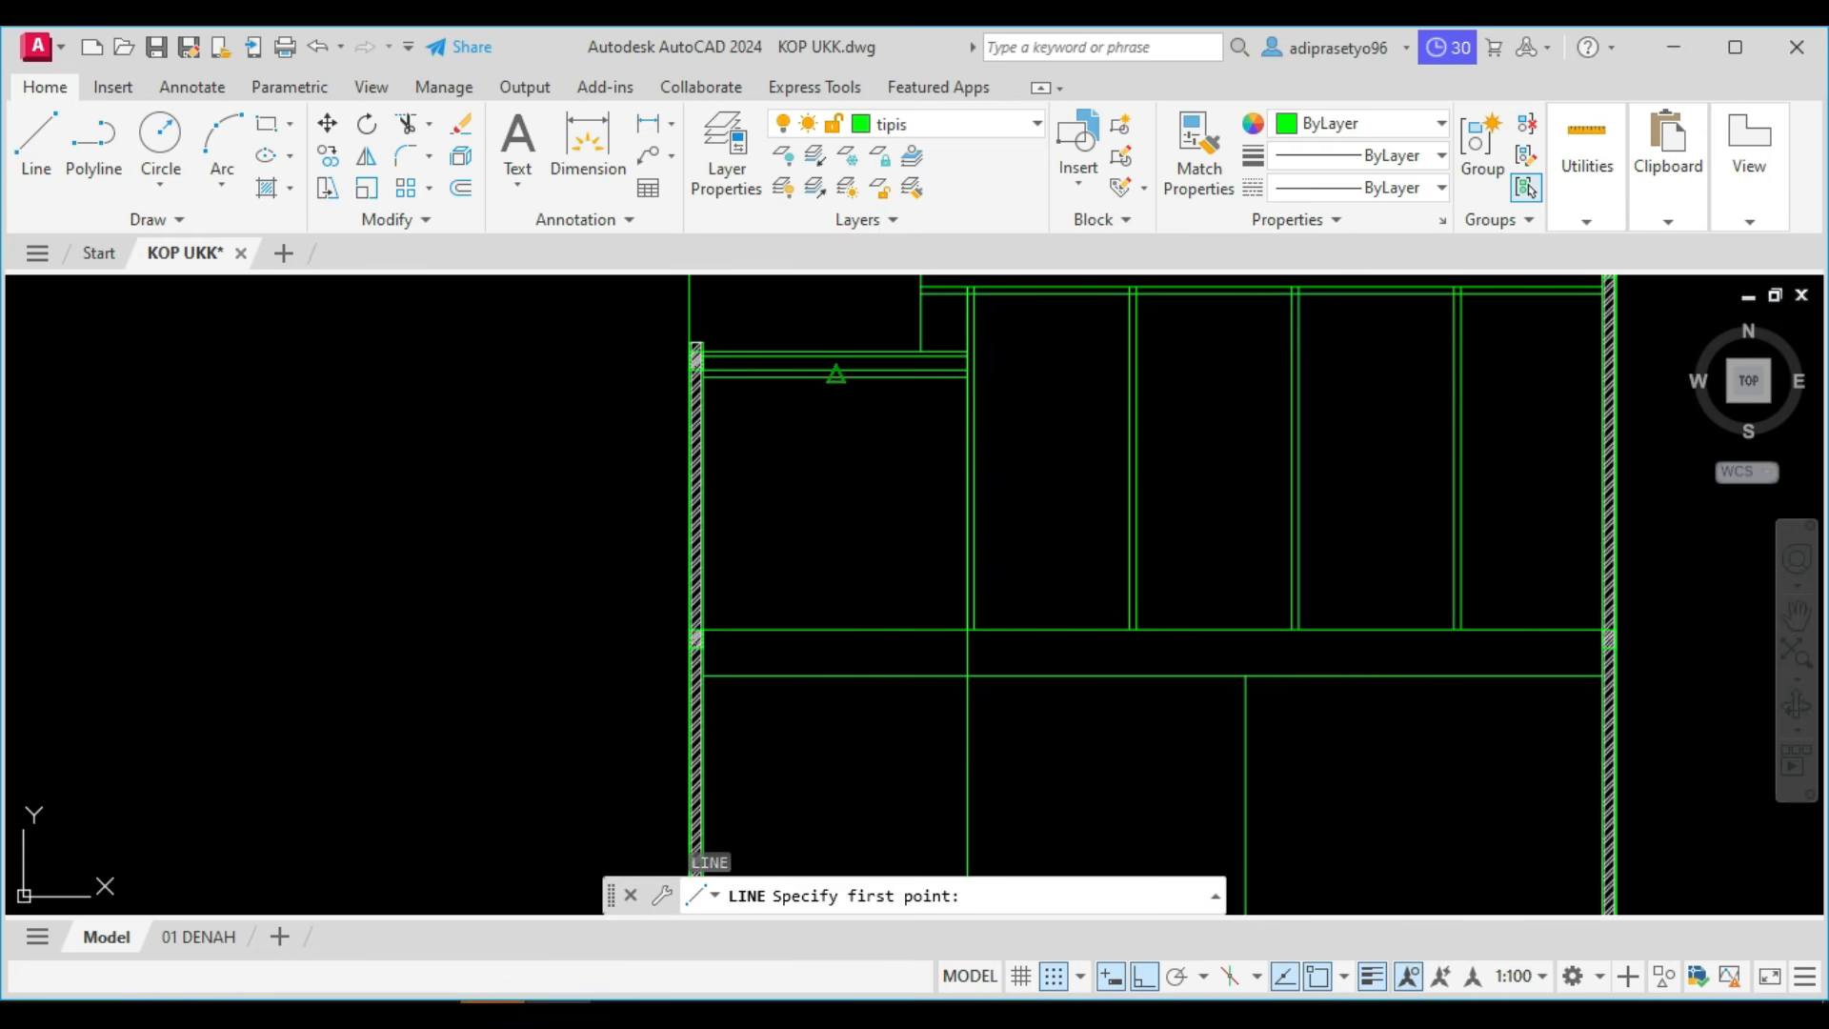
click(836, 374)
click(876, 626)
key(Escape)
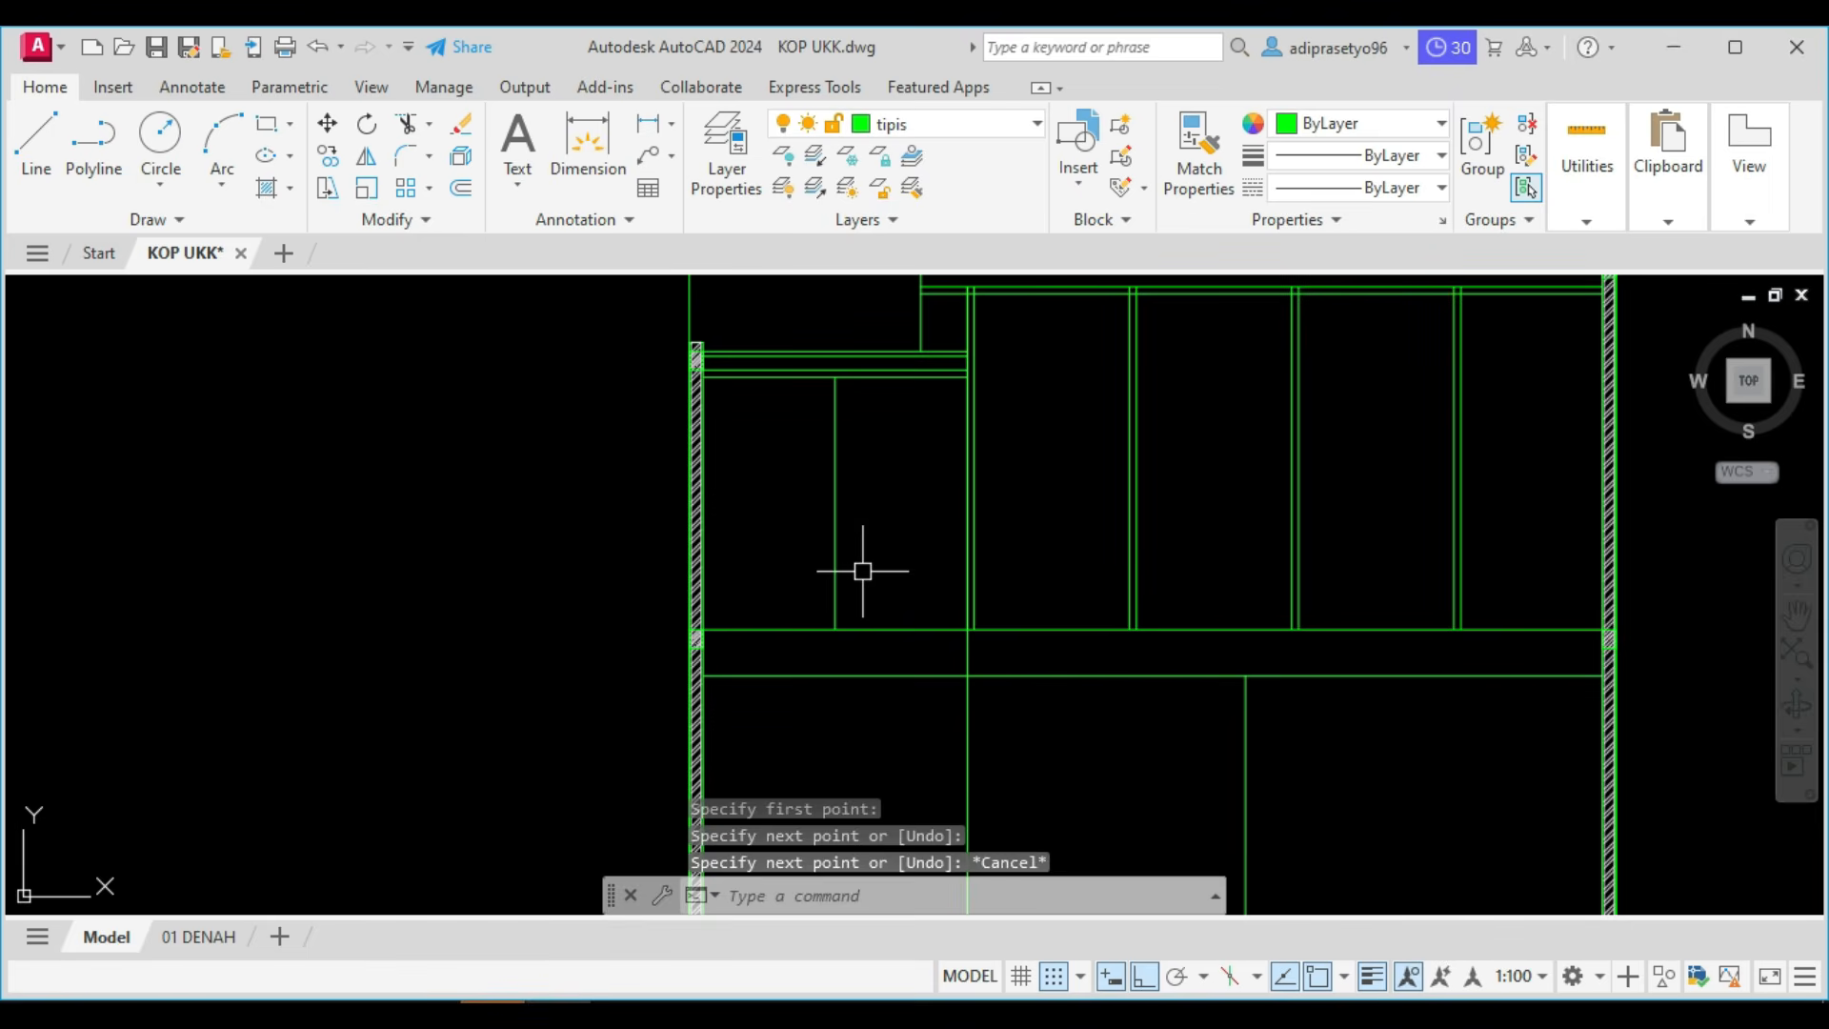
Offset the new vertical line beneath the lower roof 75 to the right to form a truss post.
text(o)
key(Return)
key(Return)
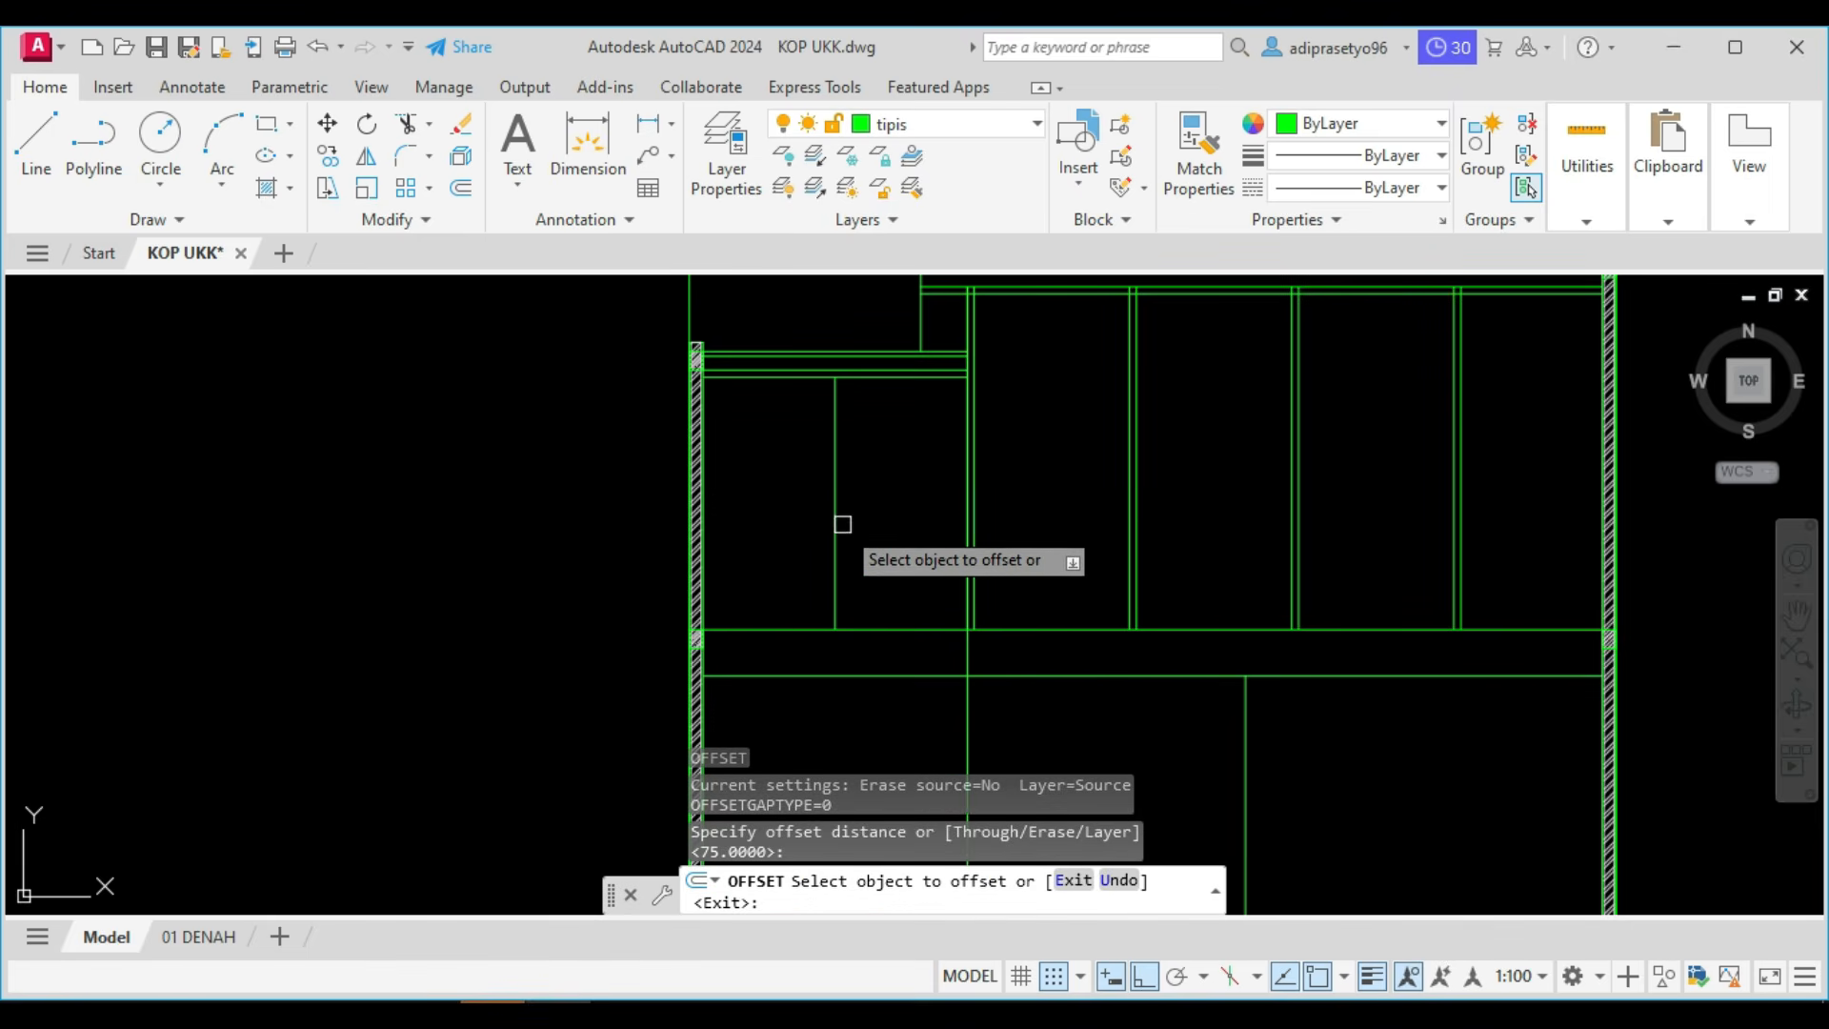
click(838, 497)
click(877, 518)
key(Escape)
scroll(877, 518, down, 5)
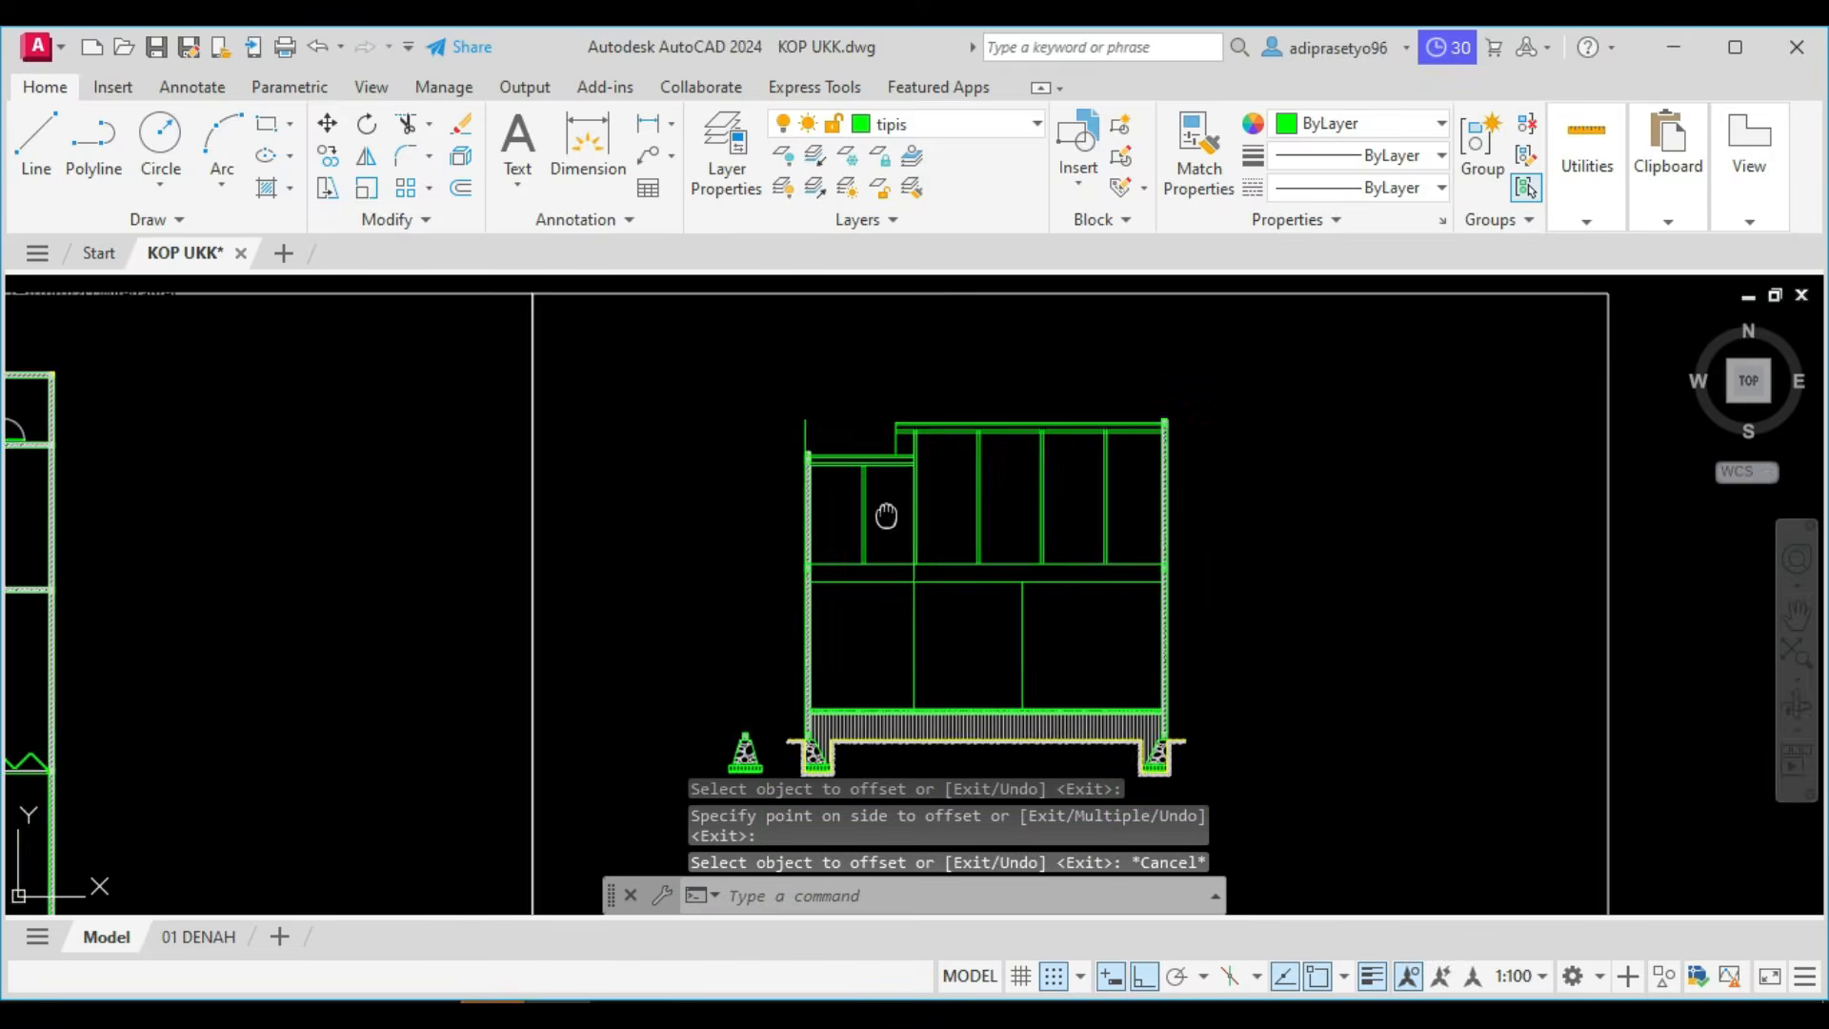
Lower the top end of the left interior vertical line to the lower of the two horizontal lines.
scroll(1201, 635, up, 2)
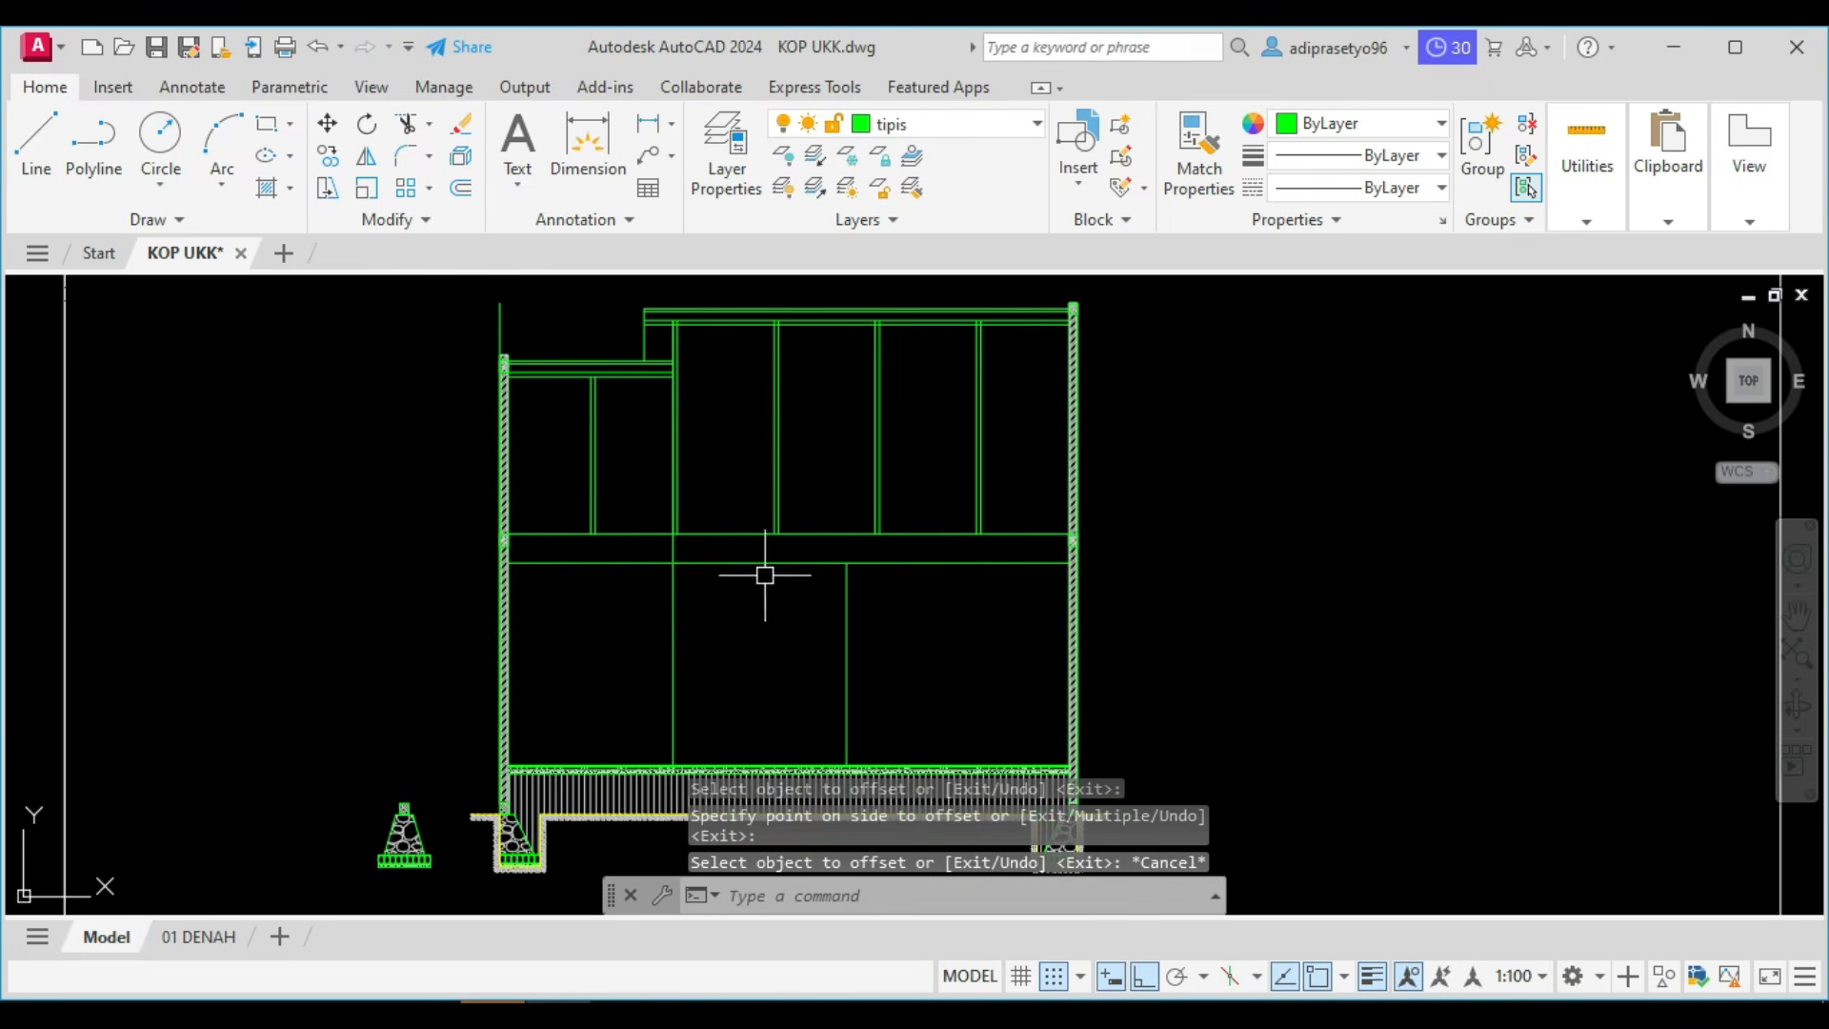
middle_drag(765, 575, 885, 575)
scroll(804, 552, up, 2)
click(776, 518)
click(748, 560)
scroll(748, 559, down, 3)
scroll(814, 457, up, 5)
click(805, 381)
scroll(807, 406, down, 2)
middle_drag(791, 484, 763, 287)
middle_drag(769, 662, 746, 441)
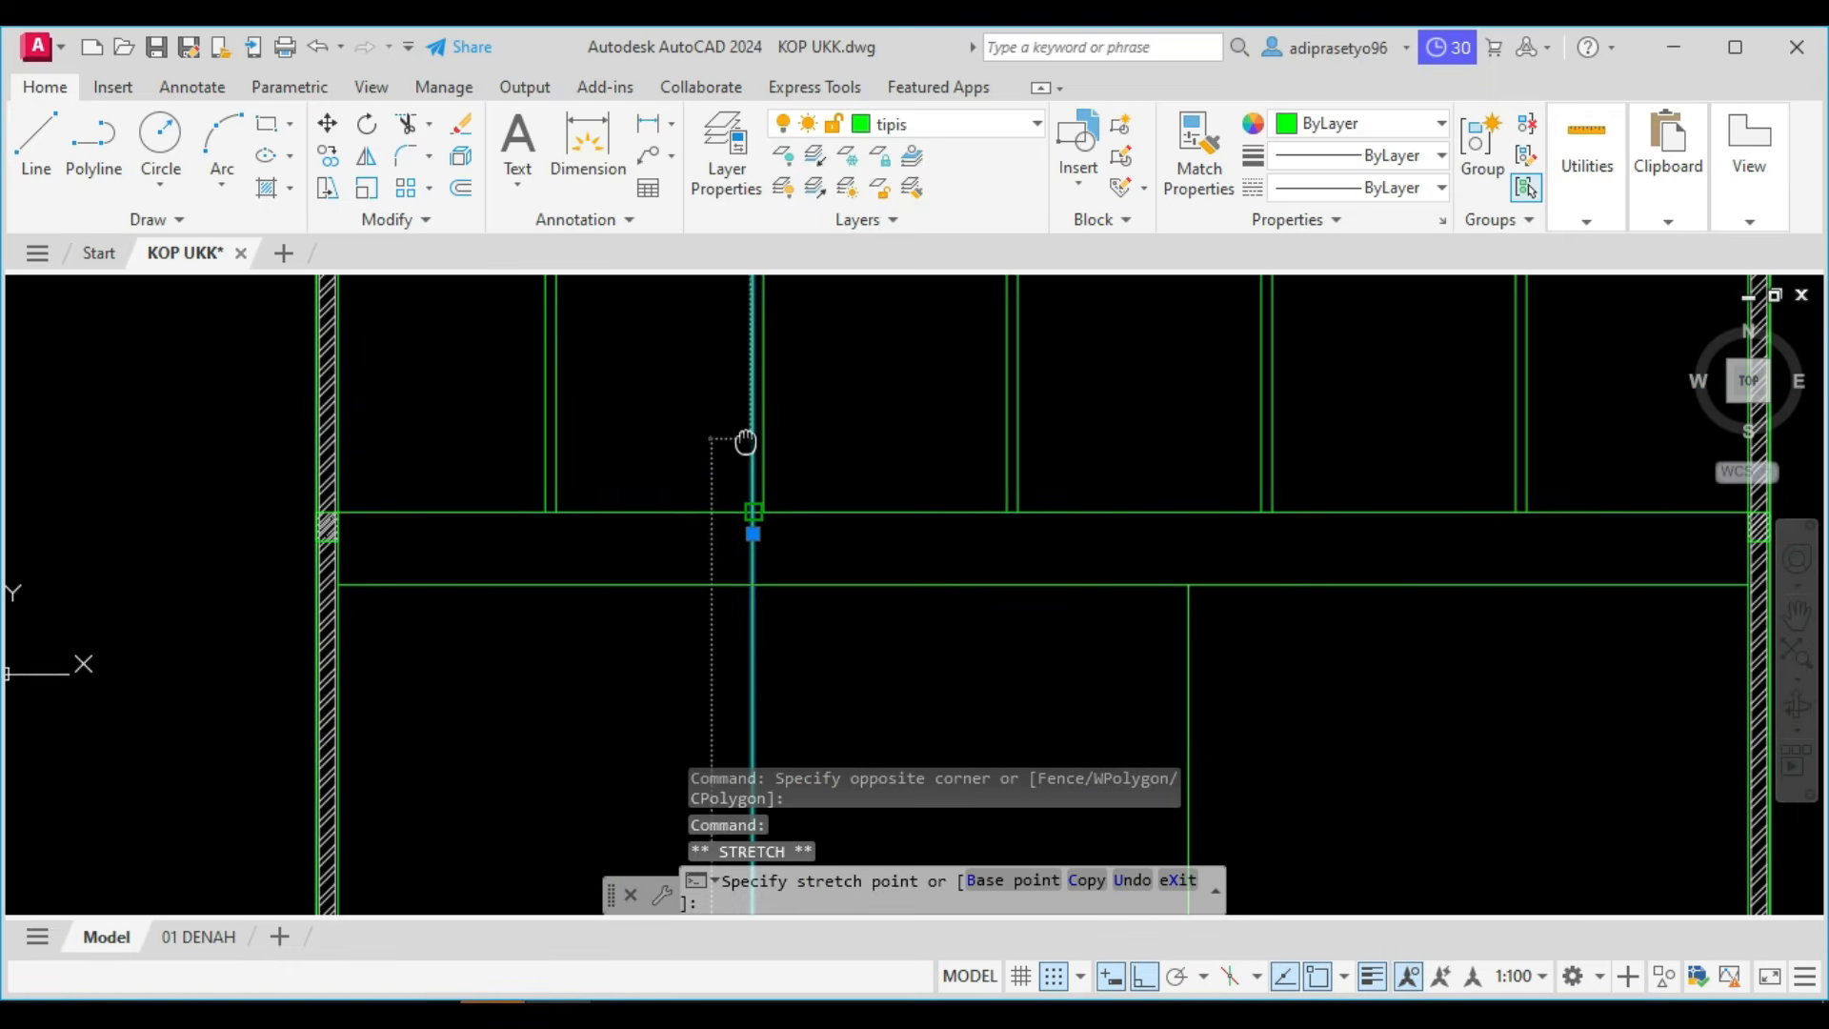
key(Escape)
scroll(839, 590, down, 6)
middle_drag(839, 591, 893, 645)
scroll(884, 630, up, 3)
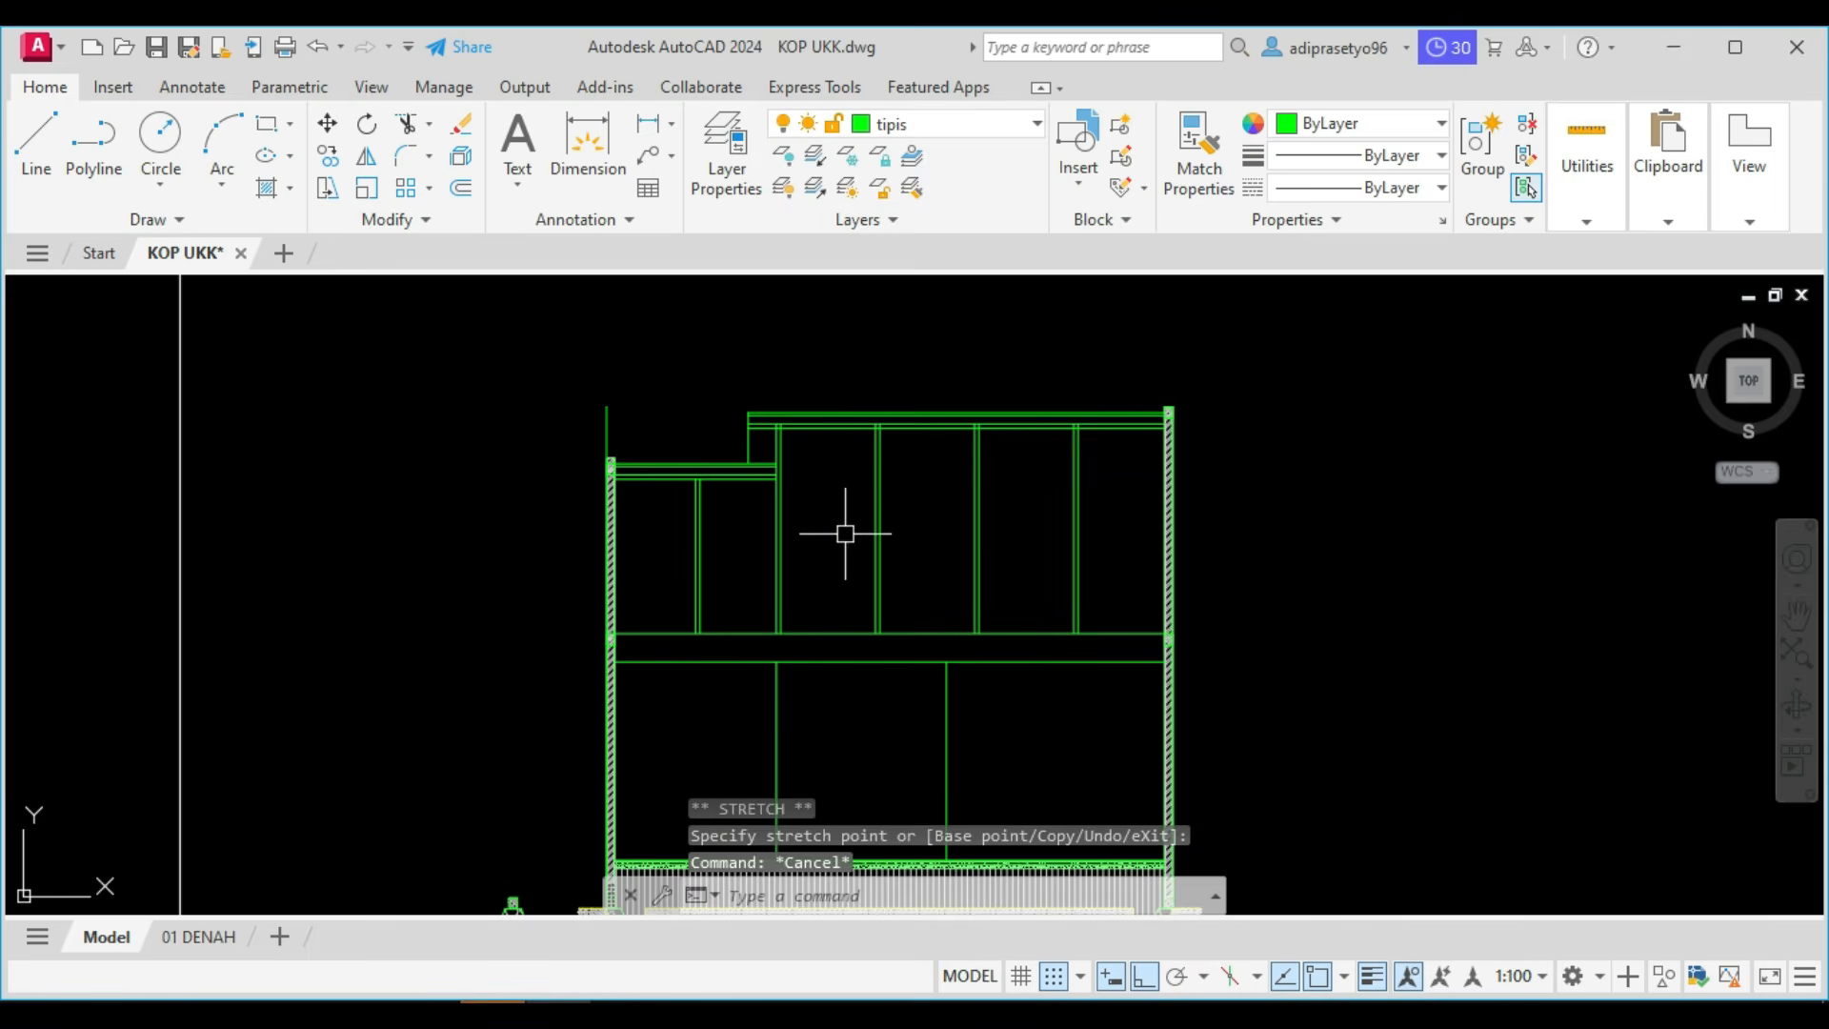
Draw a diagonal brace in the first bay beneath the upper roof, from its upper-left corner to its lower-right corner.
text(l)
key(Return)
scroll(852, 424, up, 4)
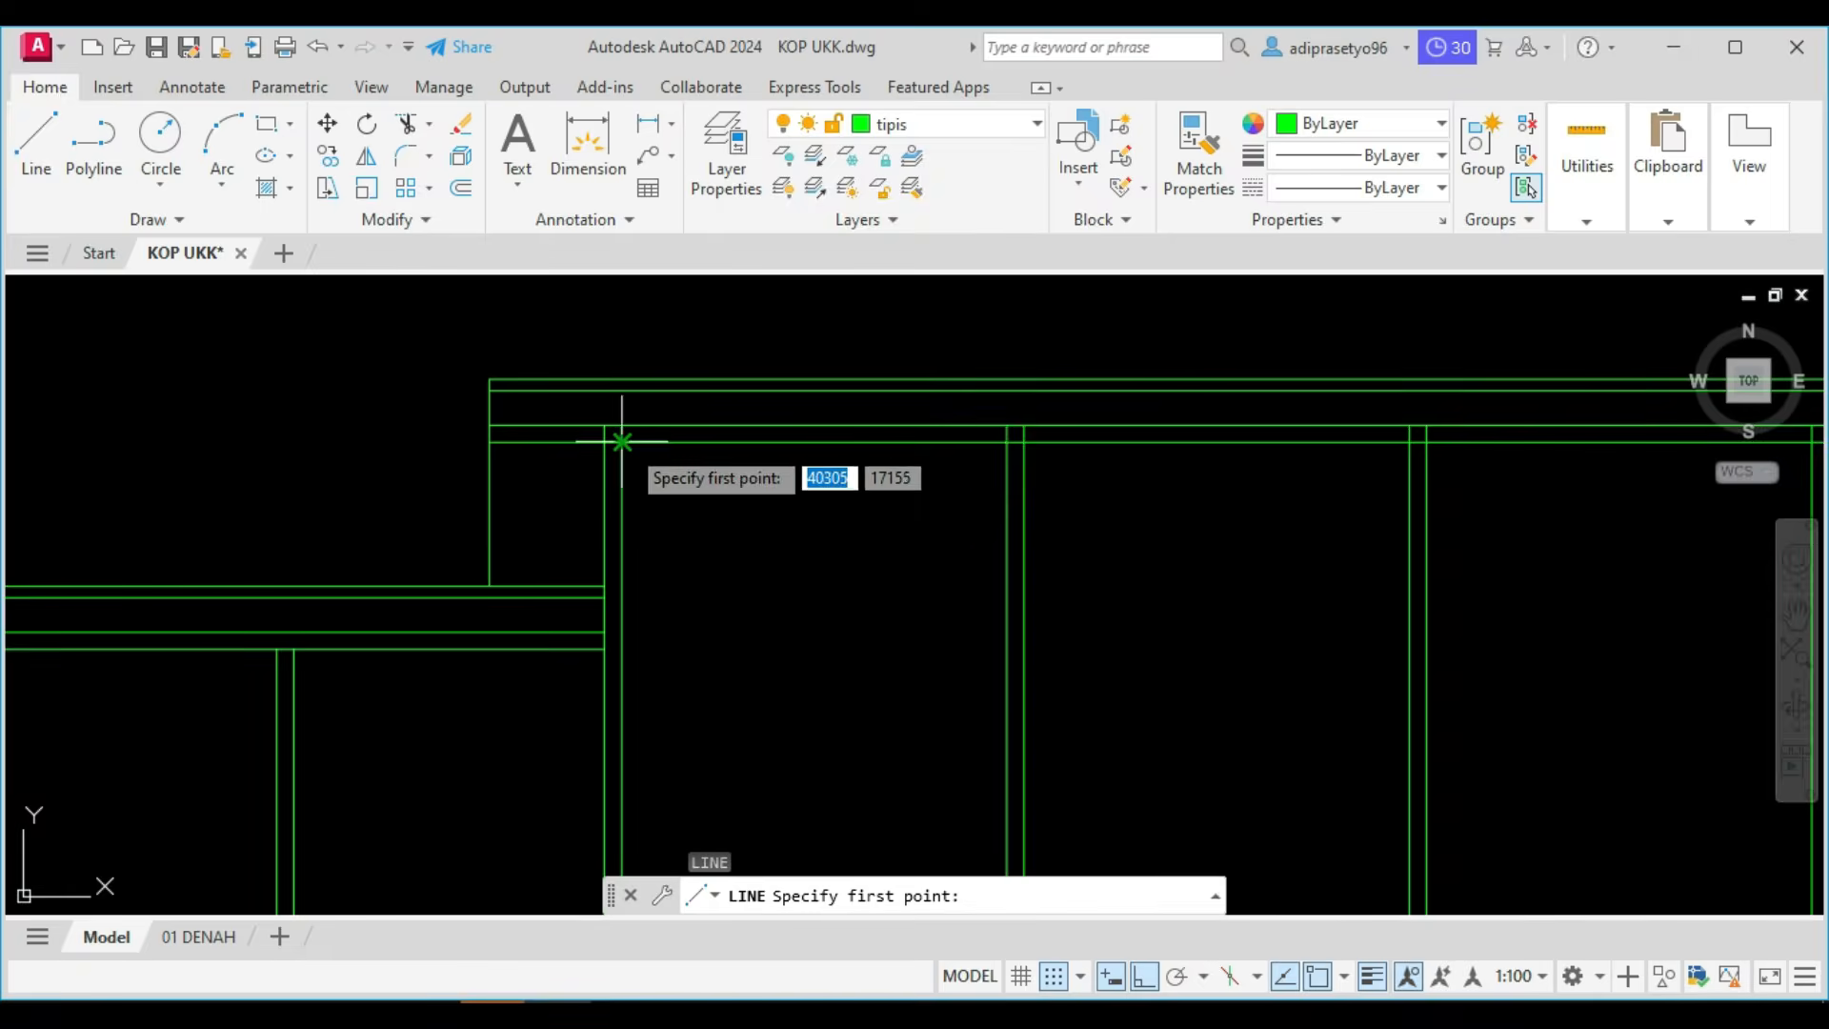
click(622, 441)
scroll(624, 495, down, 5)
scroll(714, 542, up, 7)
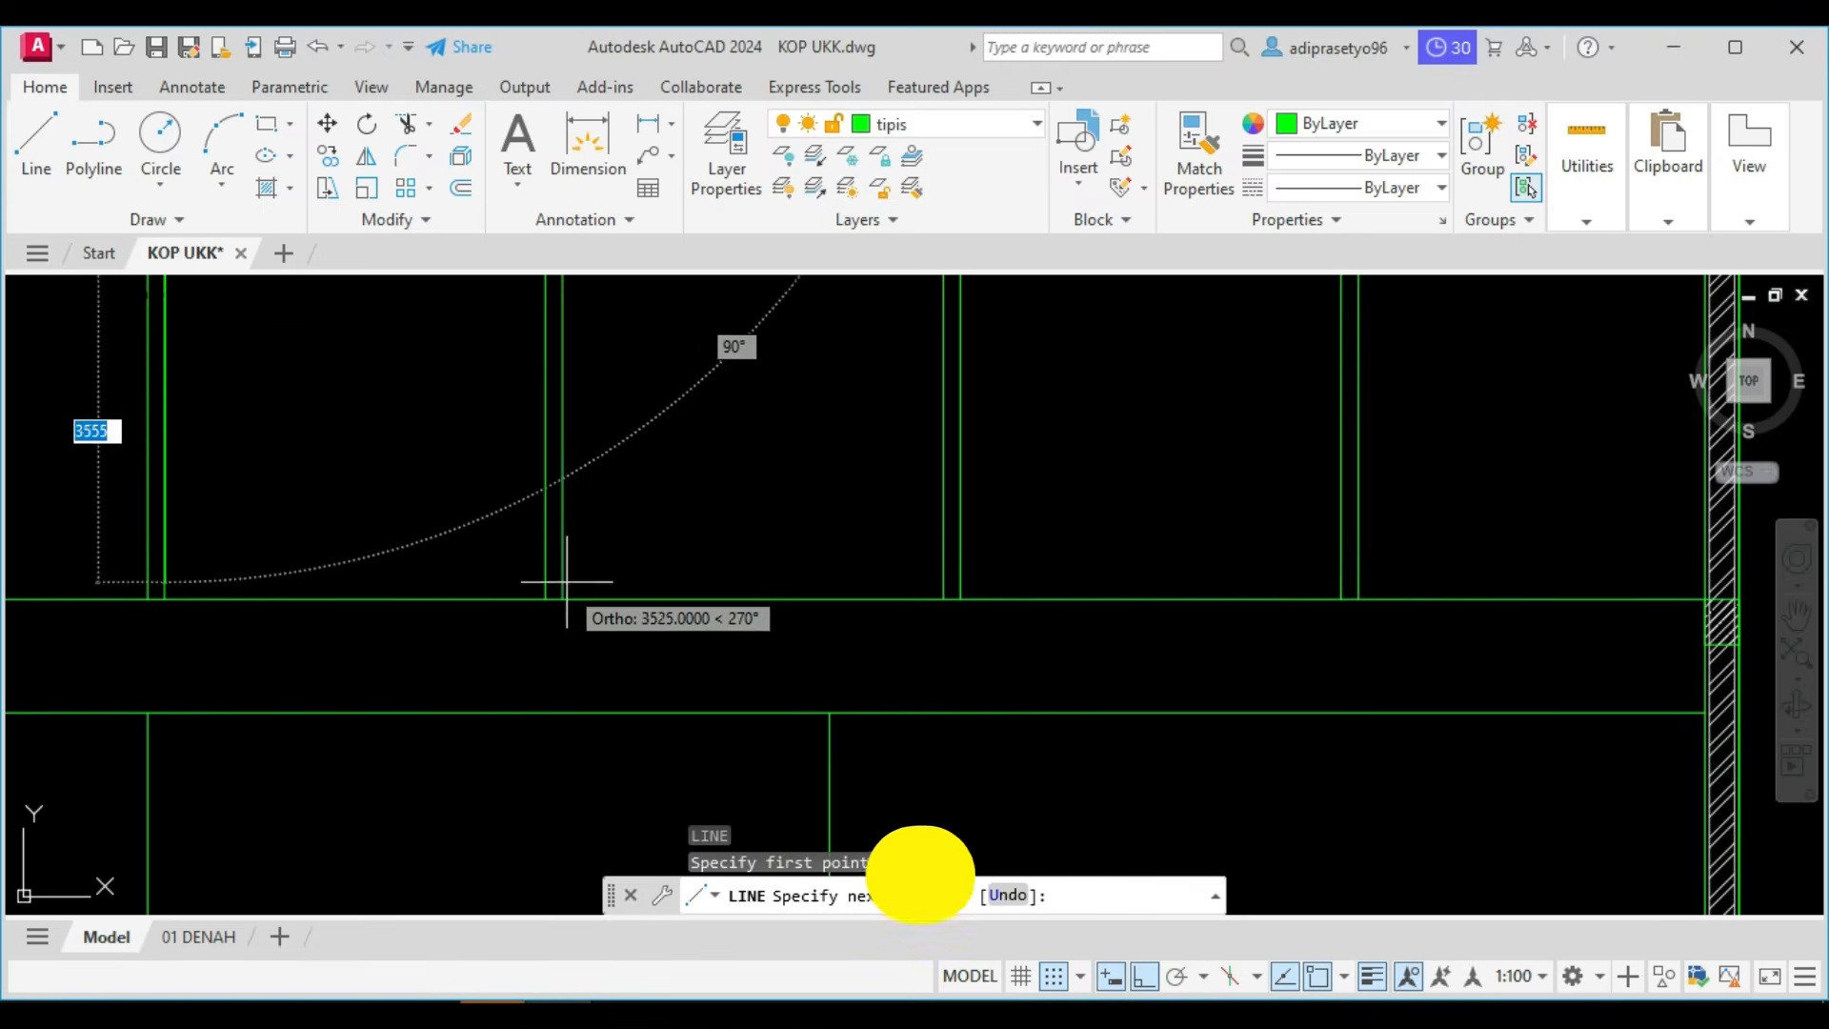
click(545, 597)
scroll(546, 581, down, 4)
middle_drag(549, 564, 786, 610)
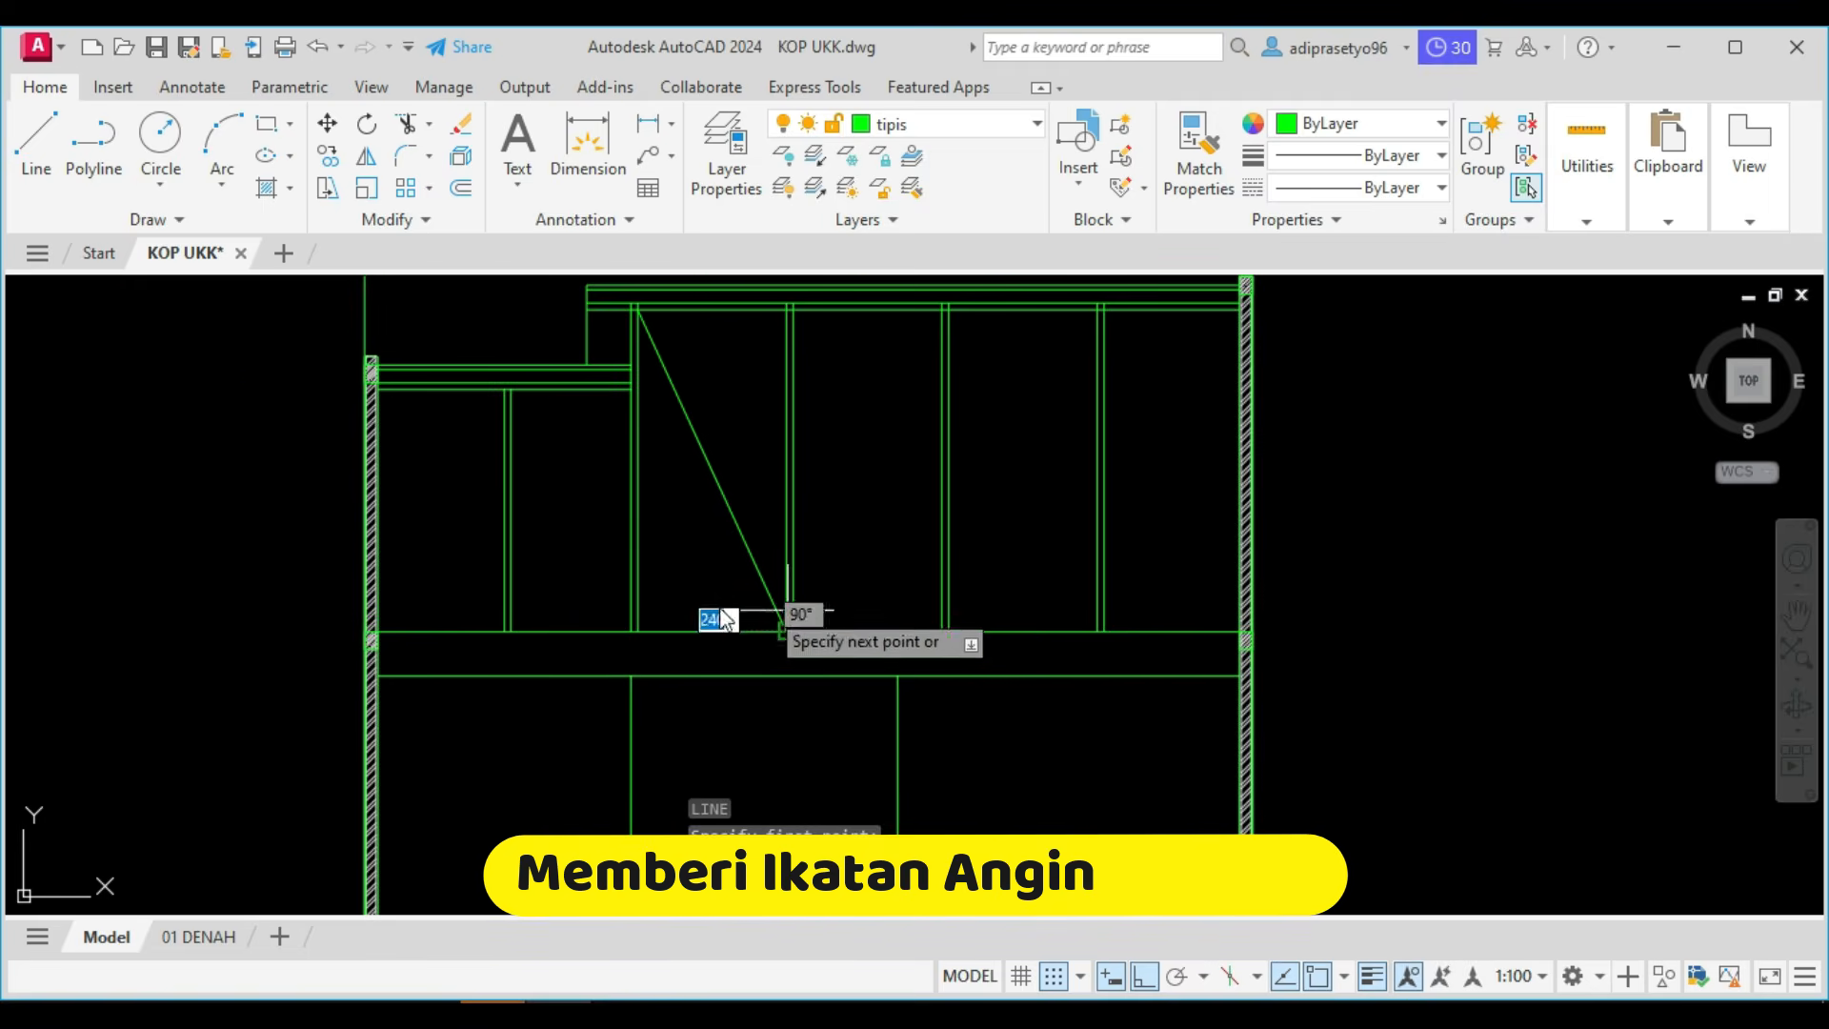
Draw the opposite diagonal in the same bay, from its lower-left corner to its upper-right corner, completing the cross brace.
key(Return)
key(Return)
click(639, 628)
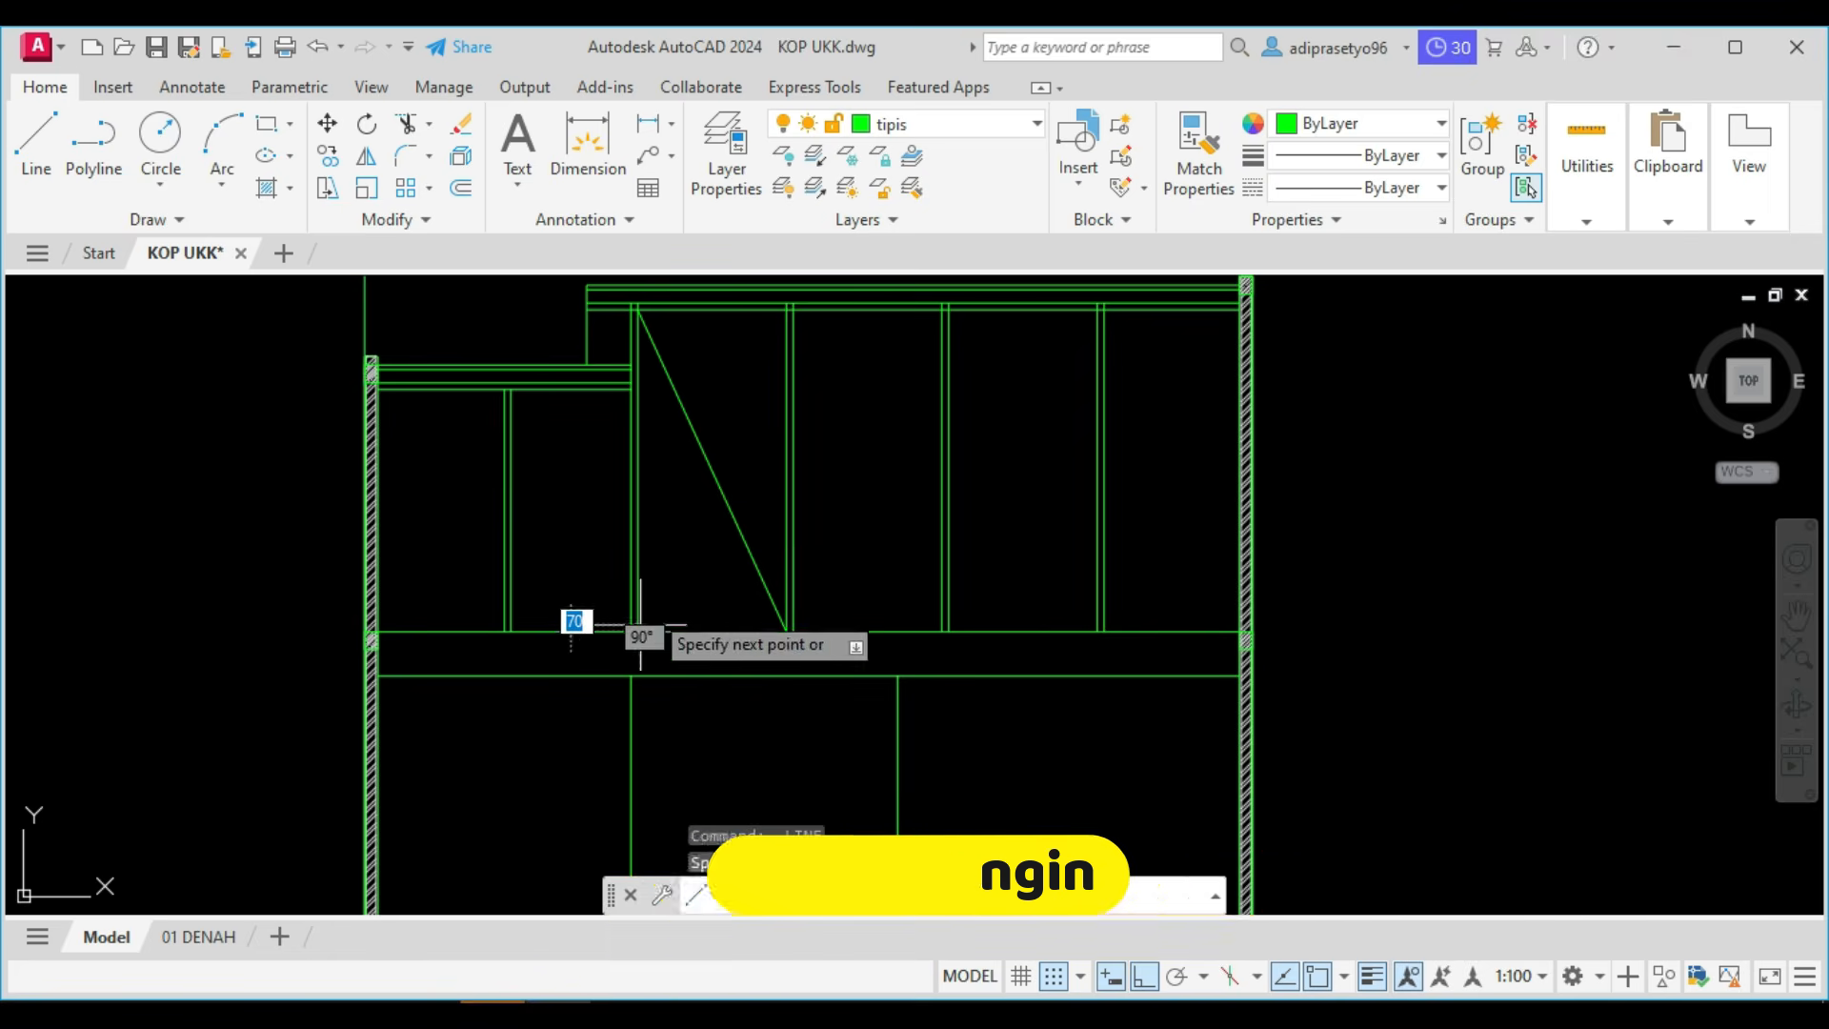
scroll(640, 625, down, 4)
scroll(752, 533, up, 6)
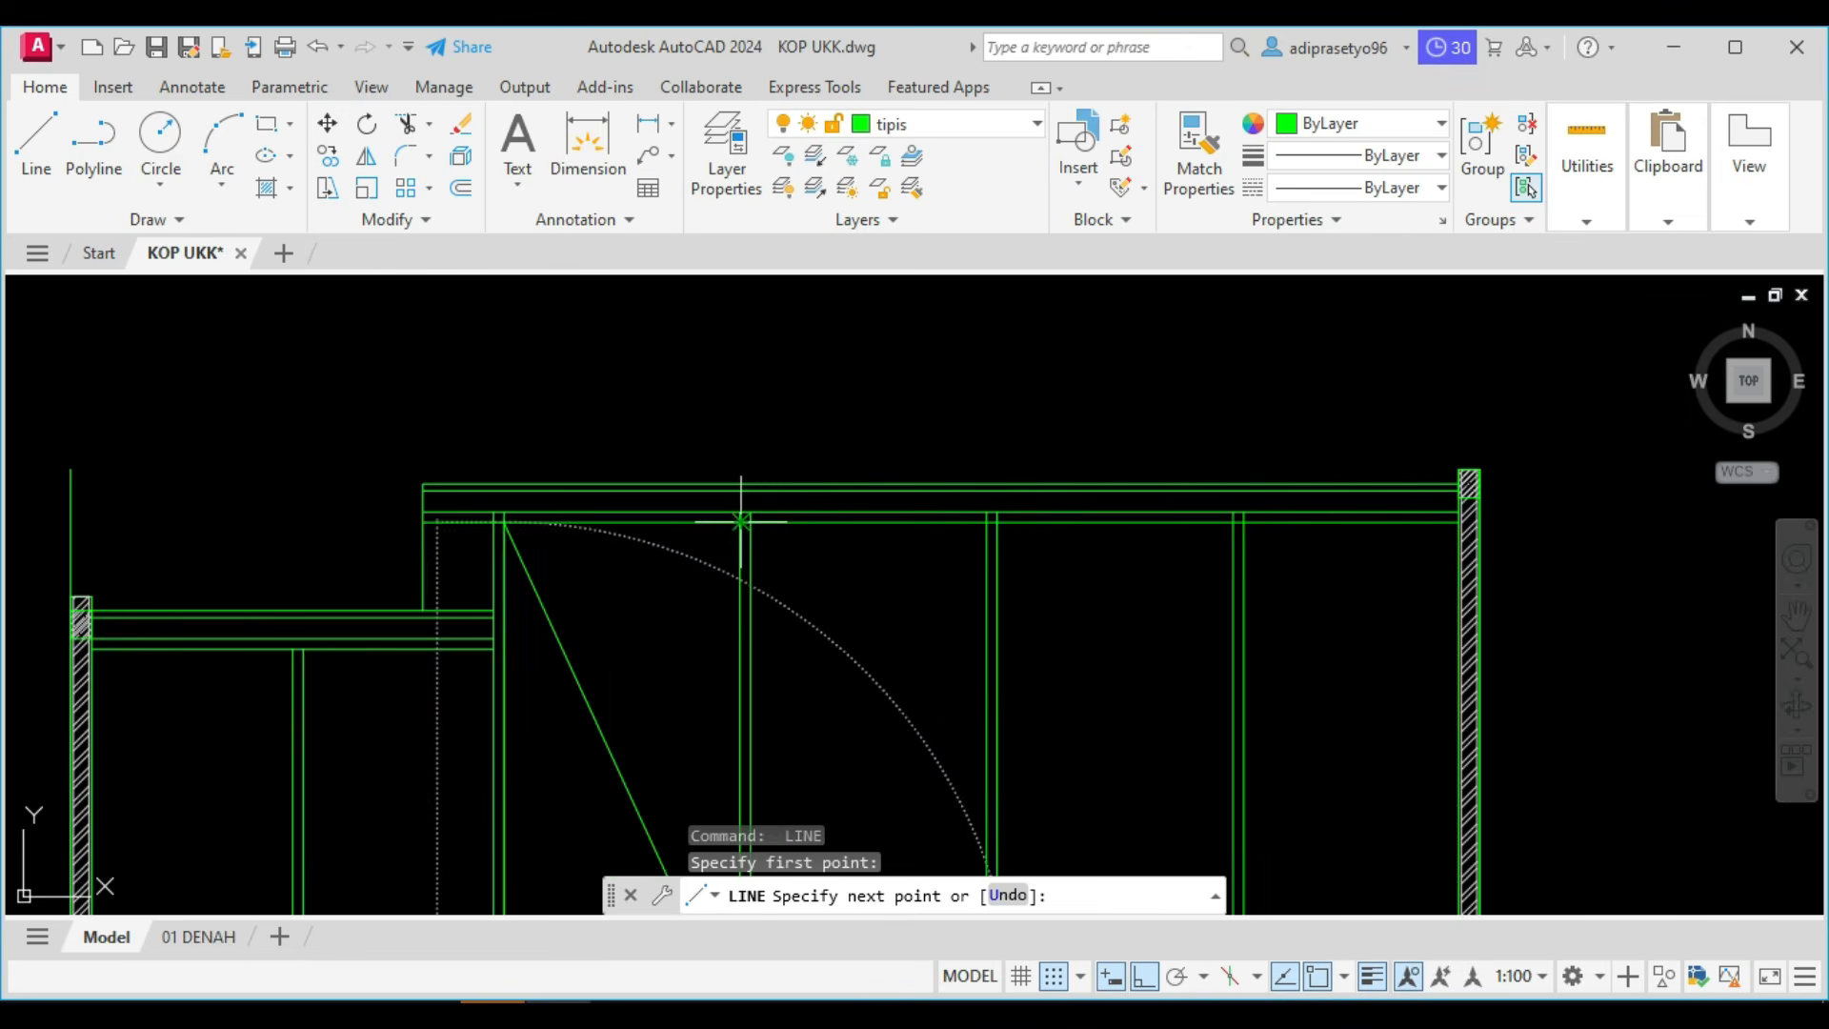
click(741, 522)
key(Escape)
Copy both brace diagonals from their upper-left corner into the three remaining bays beneath the upper roof.
scroll(695, 600, down, 3)
scroll(743, 556, up, 4)
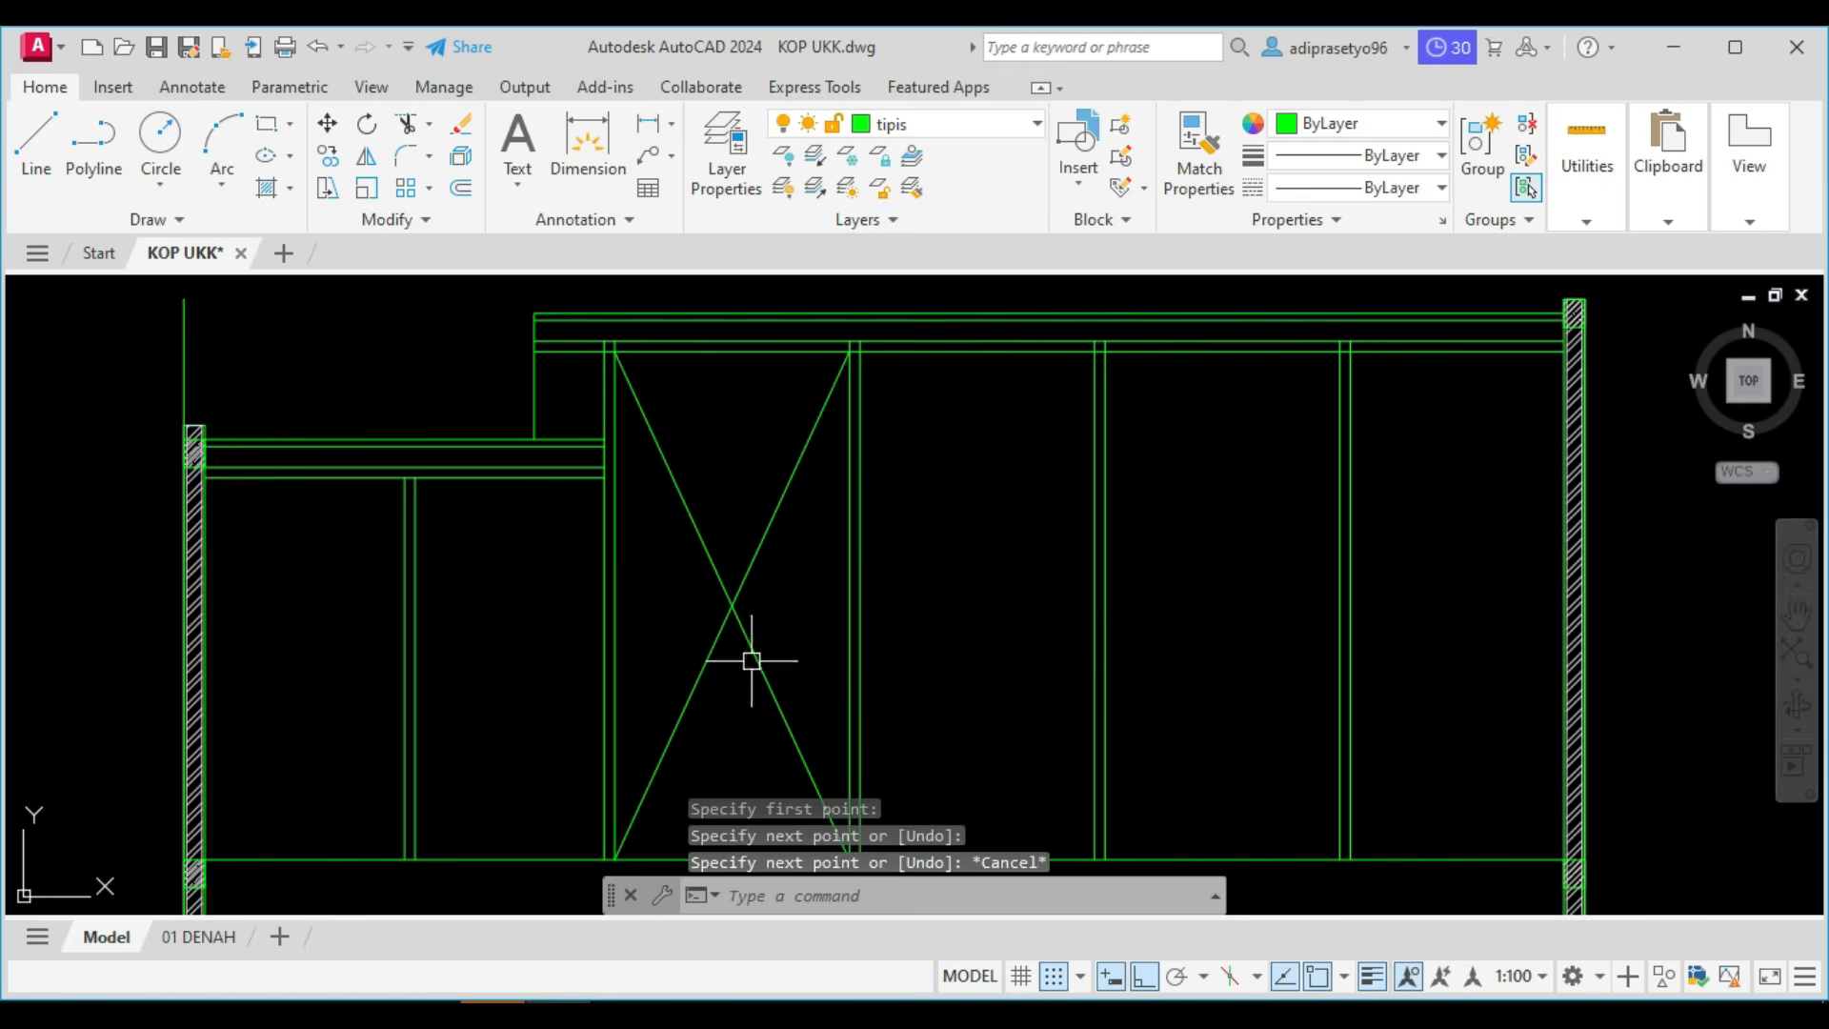
click(751, 659)
click(688, 594)
text(c)
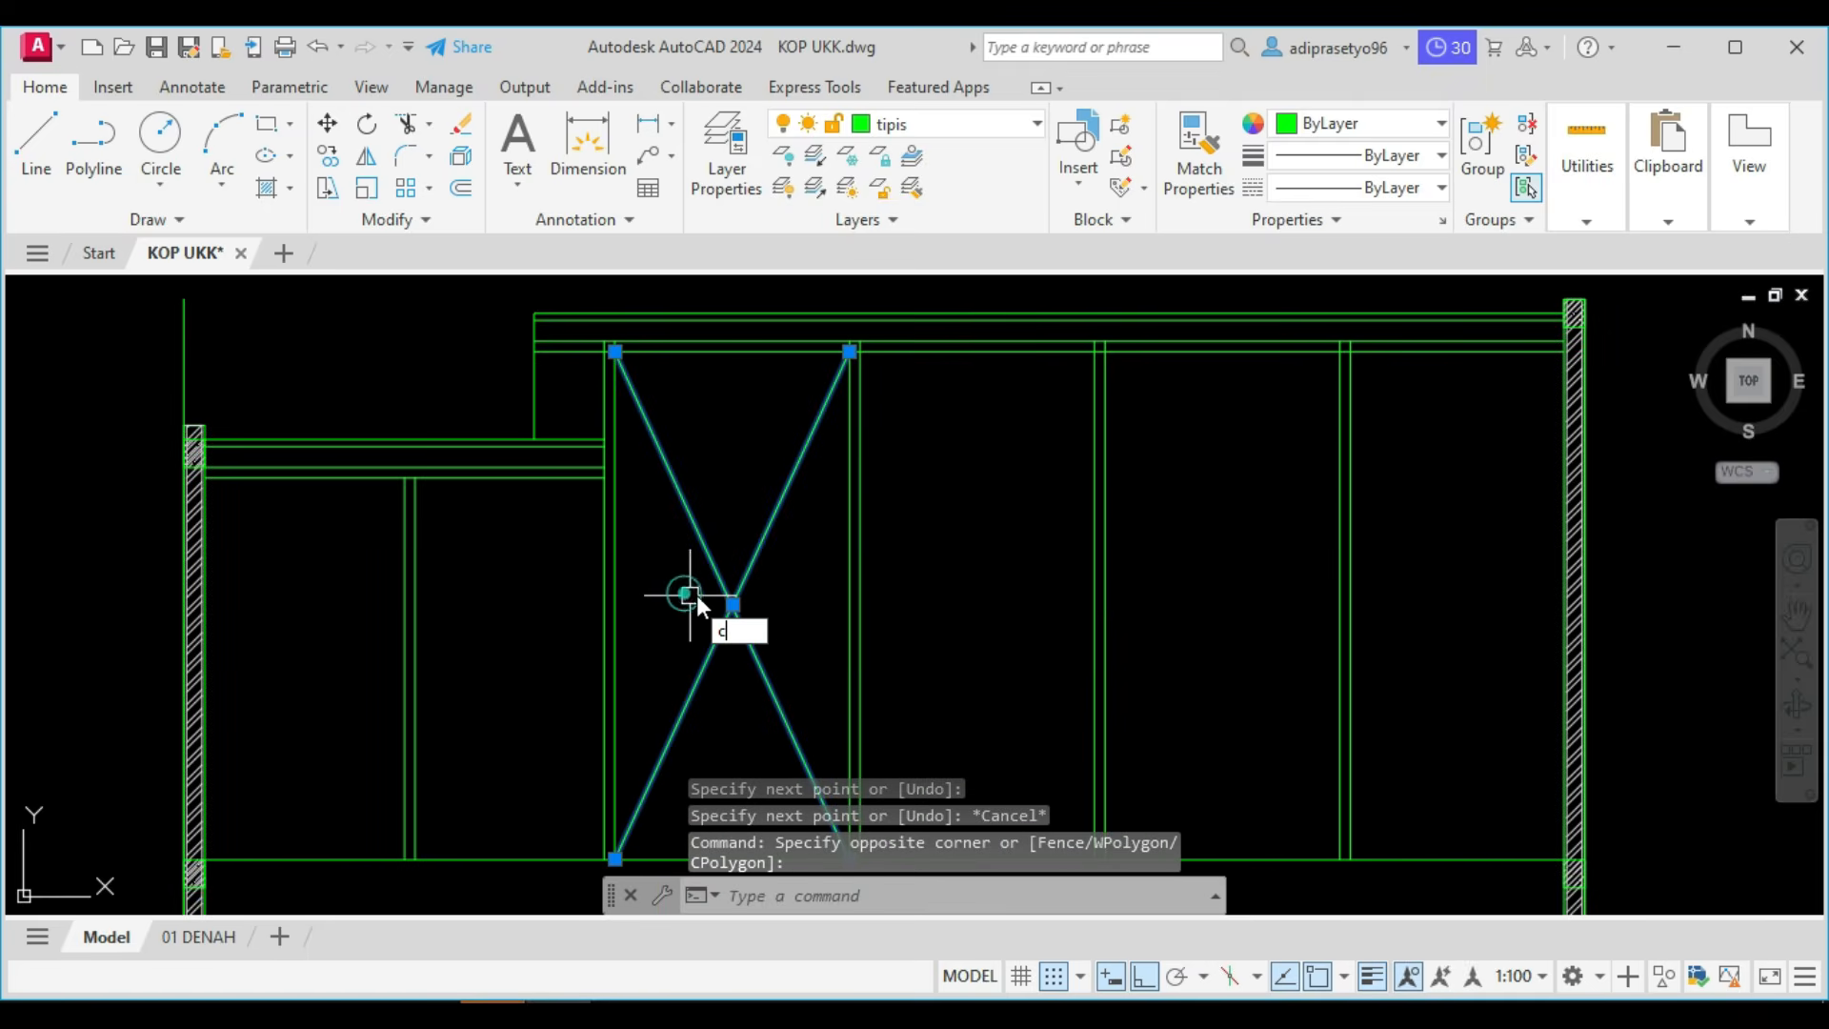
text(o)
key(Return)
scroll(688, 581, up, 4)
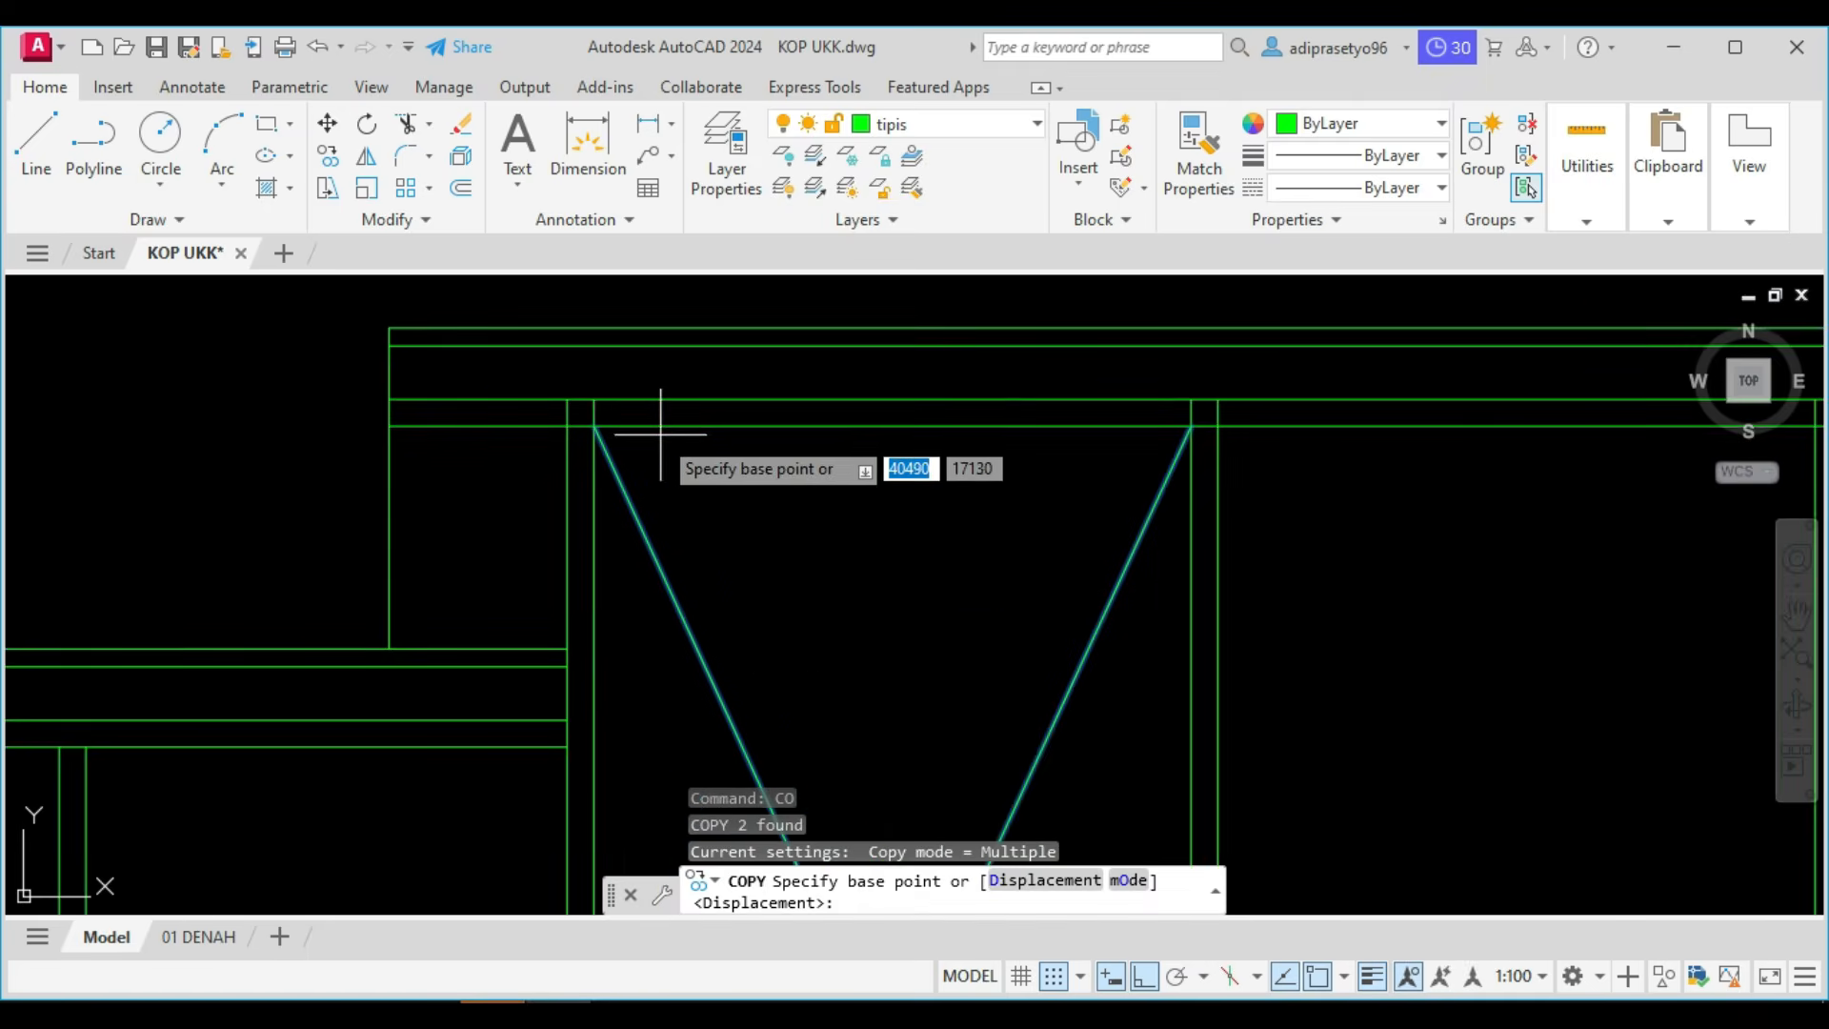
click(594, 427)
middle_drag(1028, 434, 741, 456)
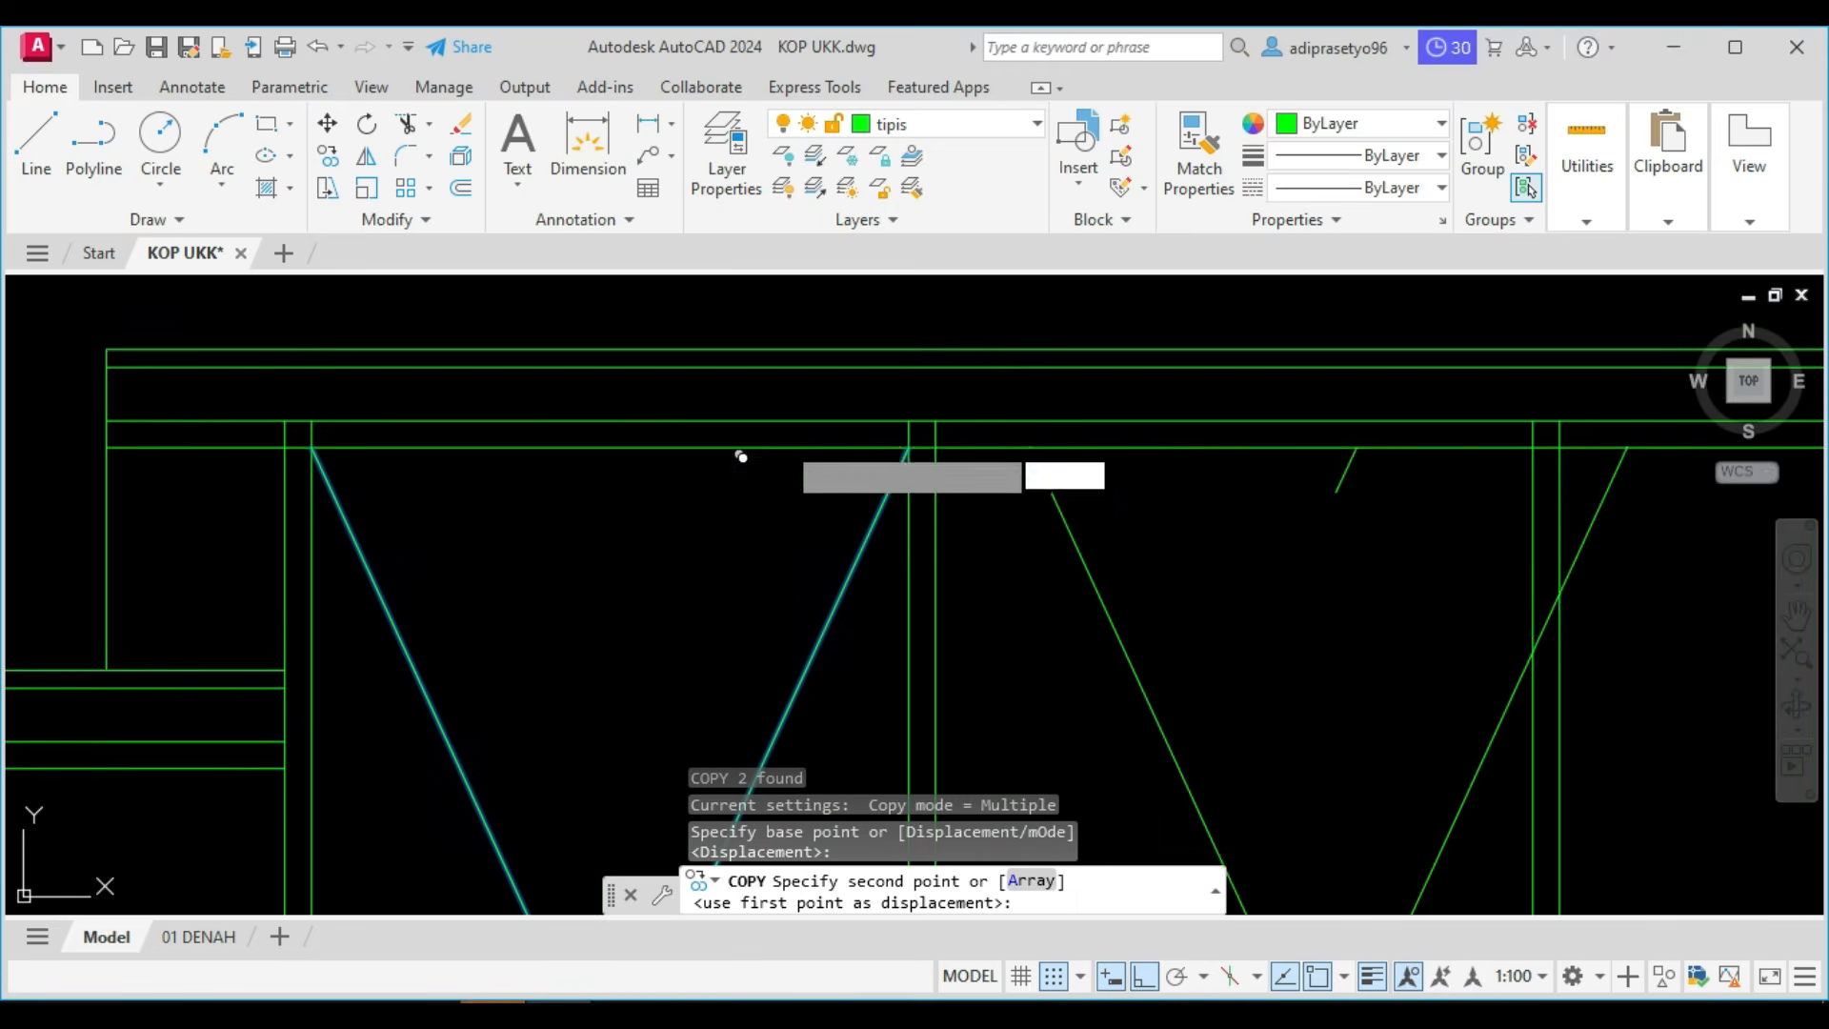
click(935, 446)
middle_drag(1204, 466, 797, 465)
click(1150, 446)
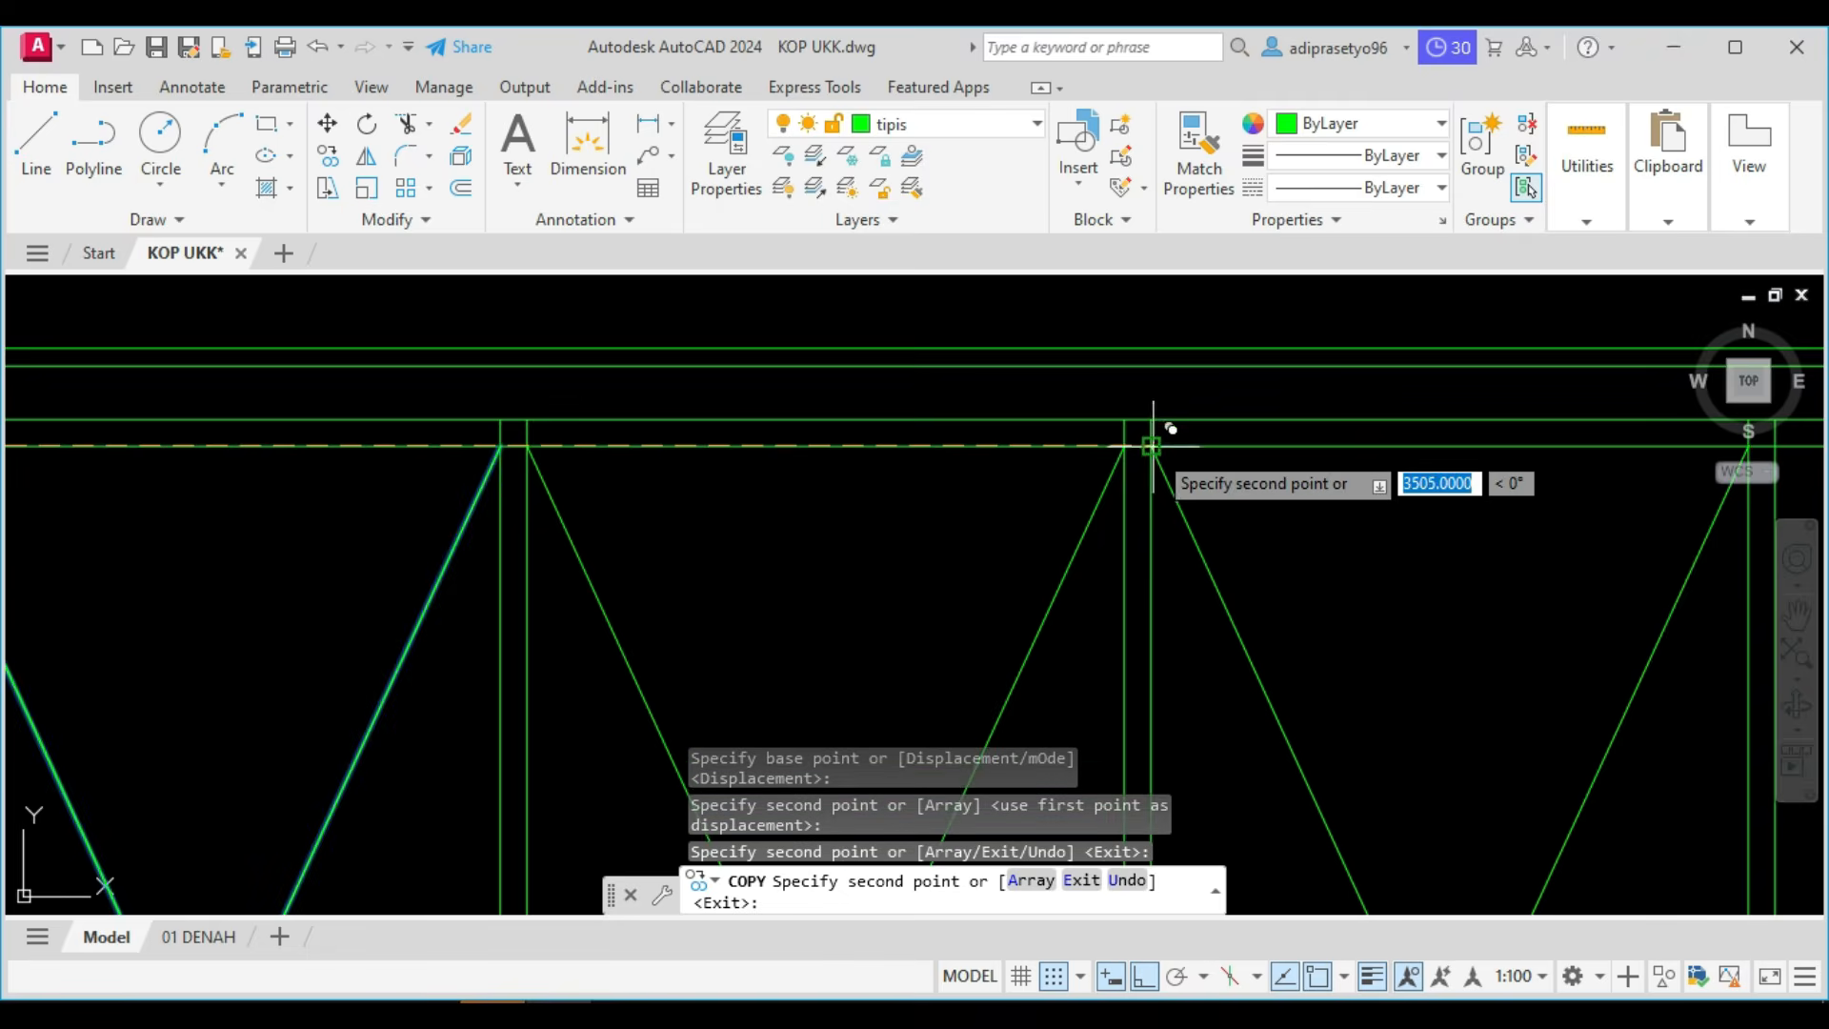
scroll(1190, 448, down, 7)
scroll(1184, 437, up, 6)
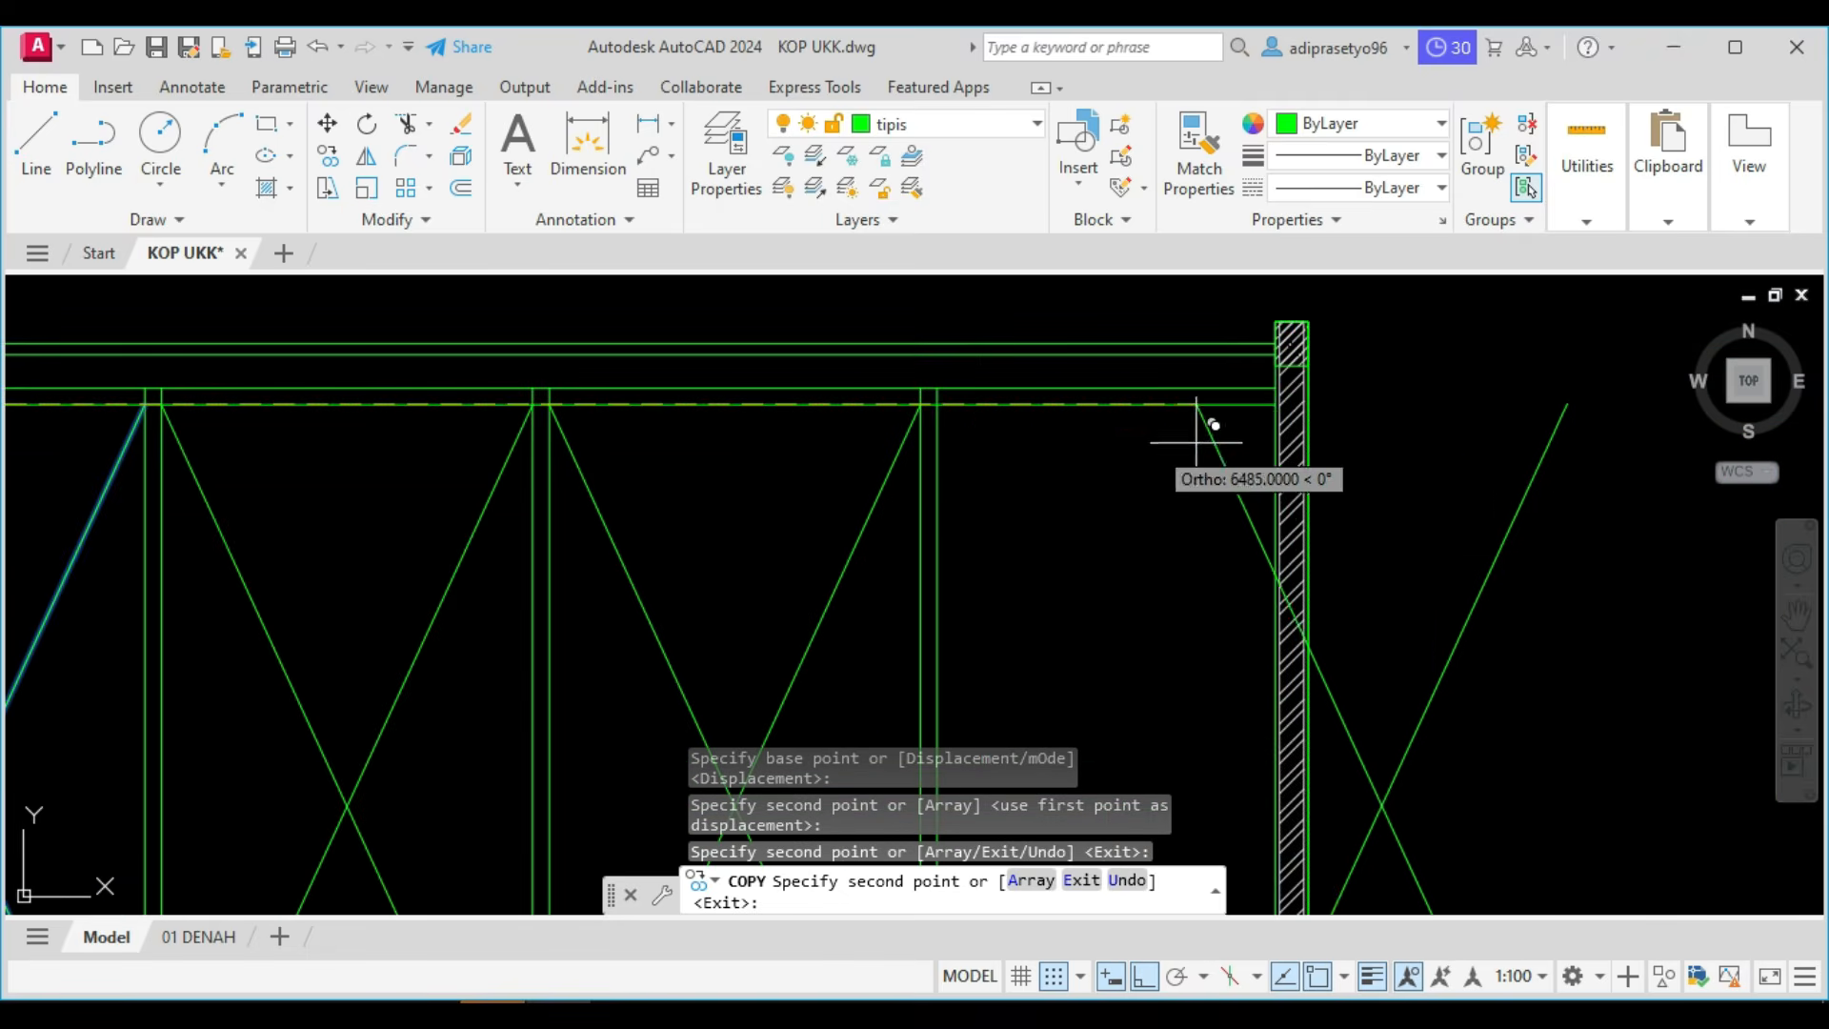
click(943, 405)
scroll(943, 405, down, 4)
key(Escape)
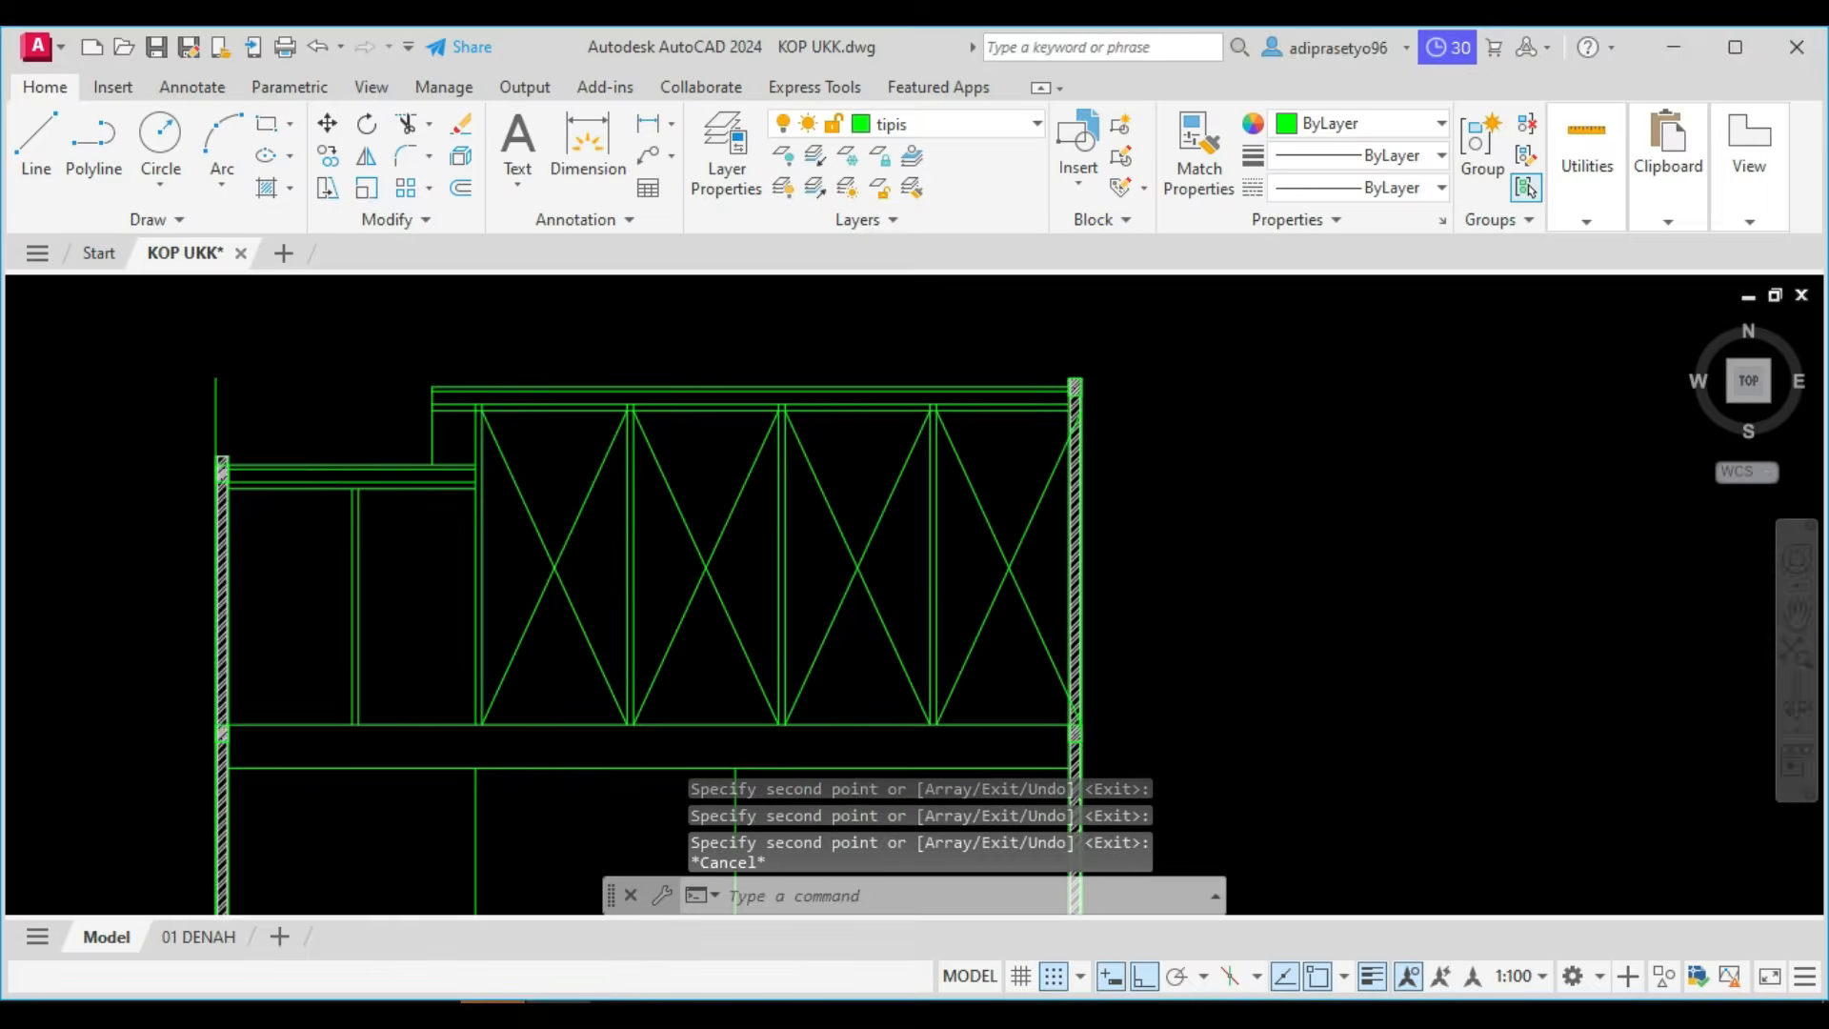
Stretch the right ends of both diagonals in the last bay back to the inner face of the right wall.
scroll(1081, 409, up, 6)
scroll(1098, 374, down, 4)
click(1012, 684)
click(963, 518)
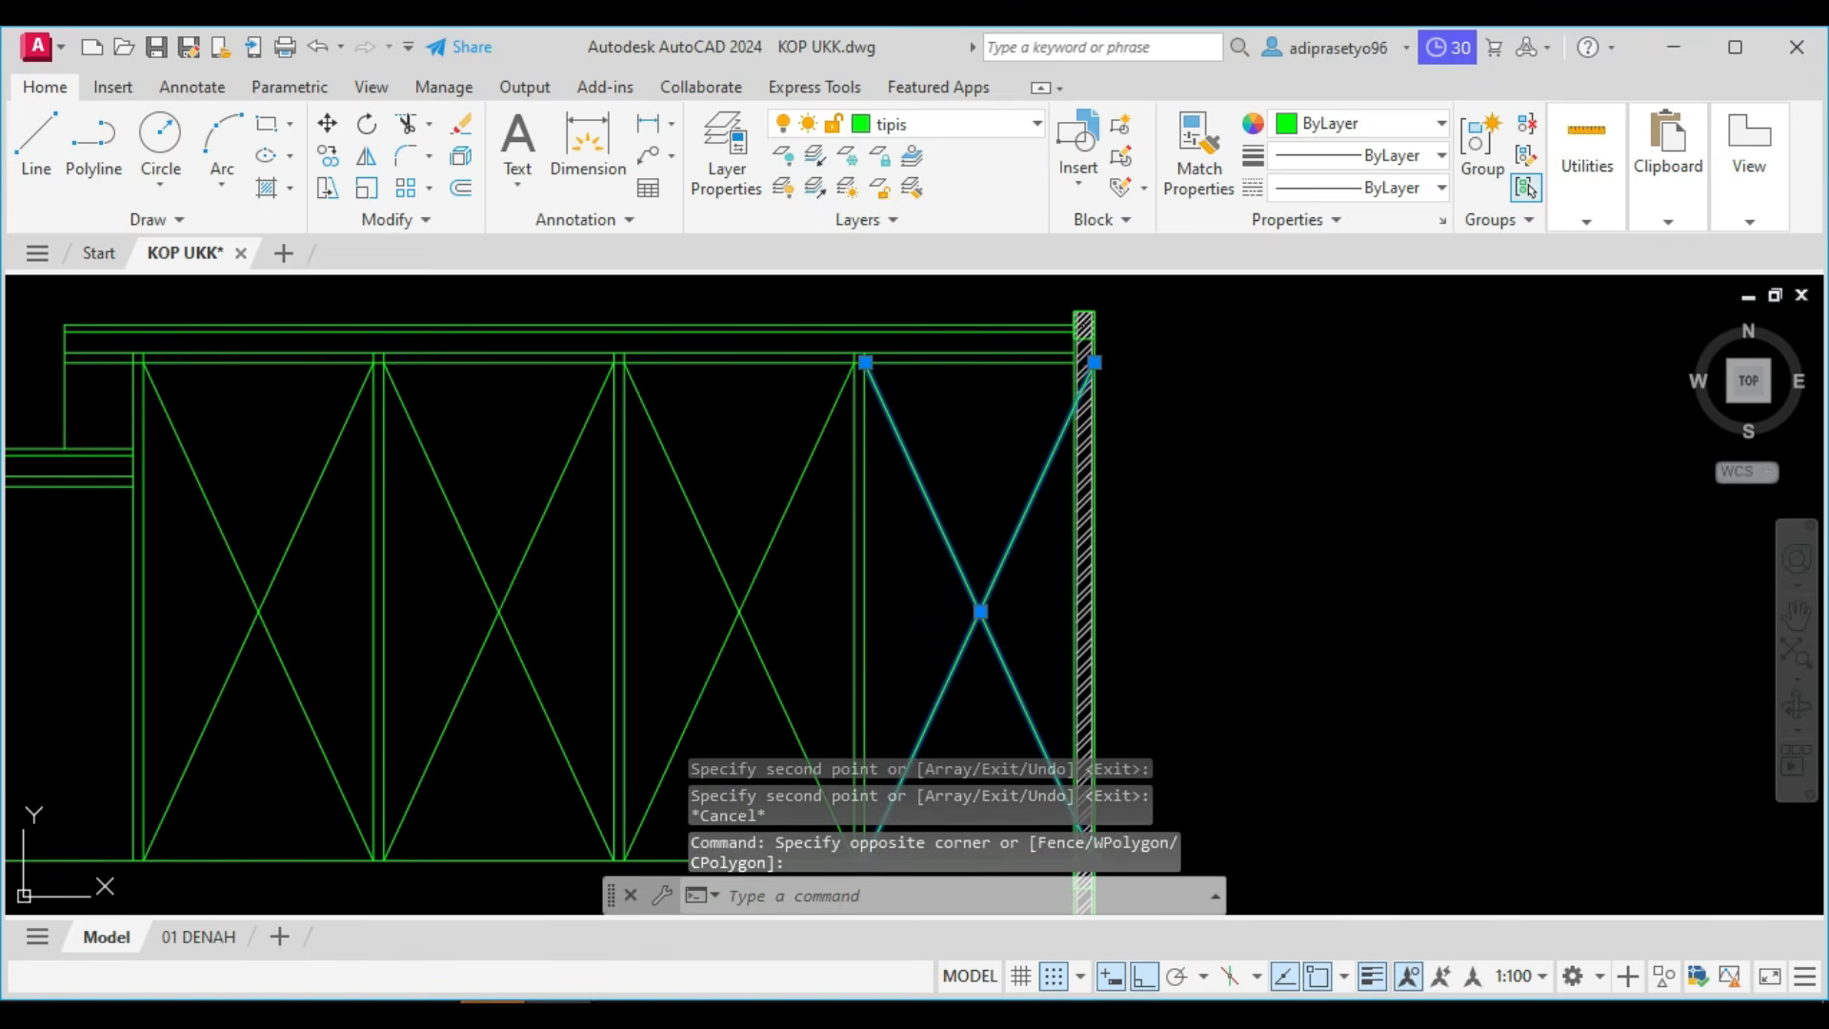
click(1094, 362)
middle_drag(1092, 523, 1071, 329)
click(1081, 665)
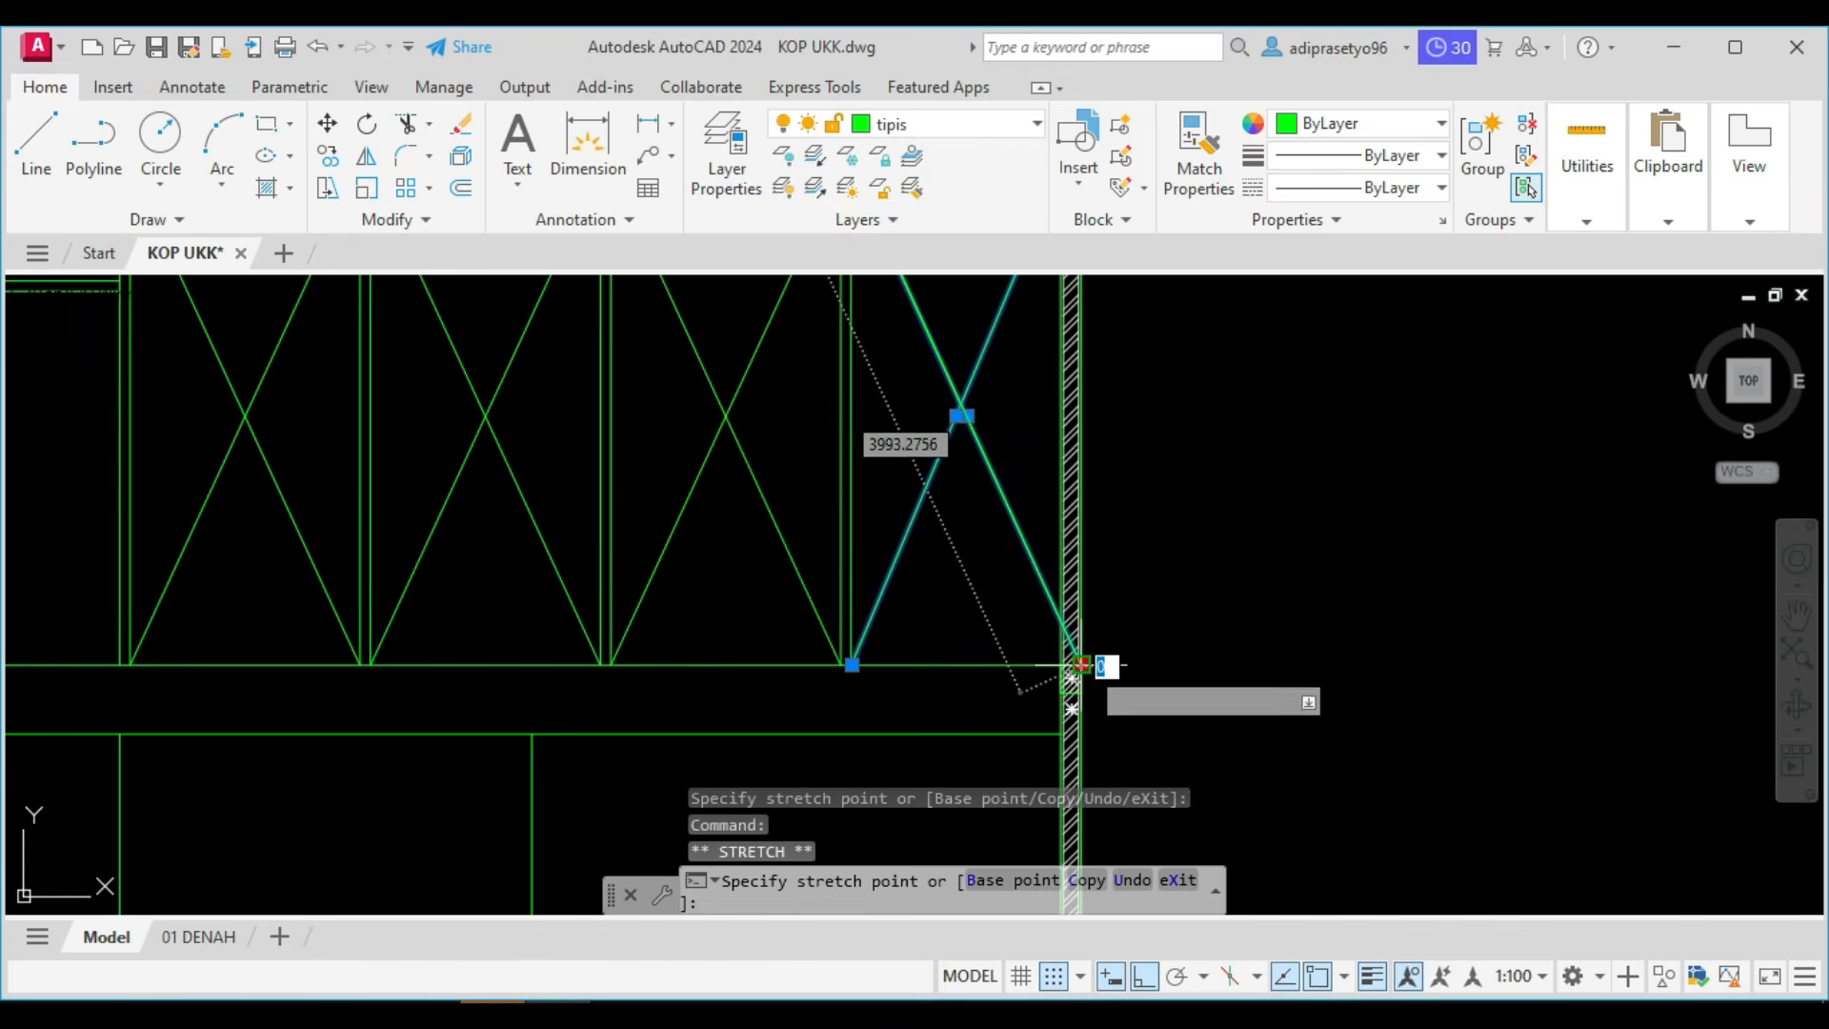
click(1061, 665)
scroll(1061, 664, down, 6)
middle_drag(945, 652, 1153, 579)
key(Escape)
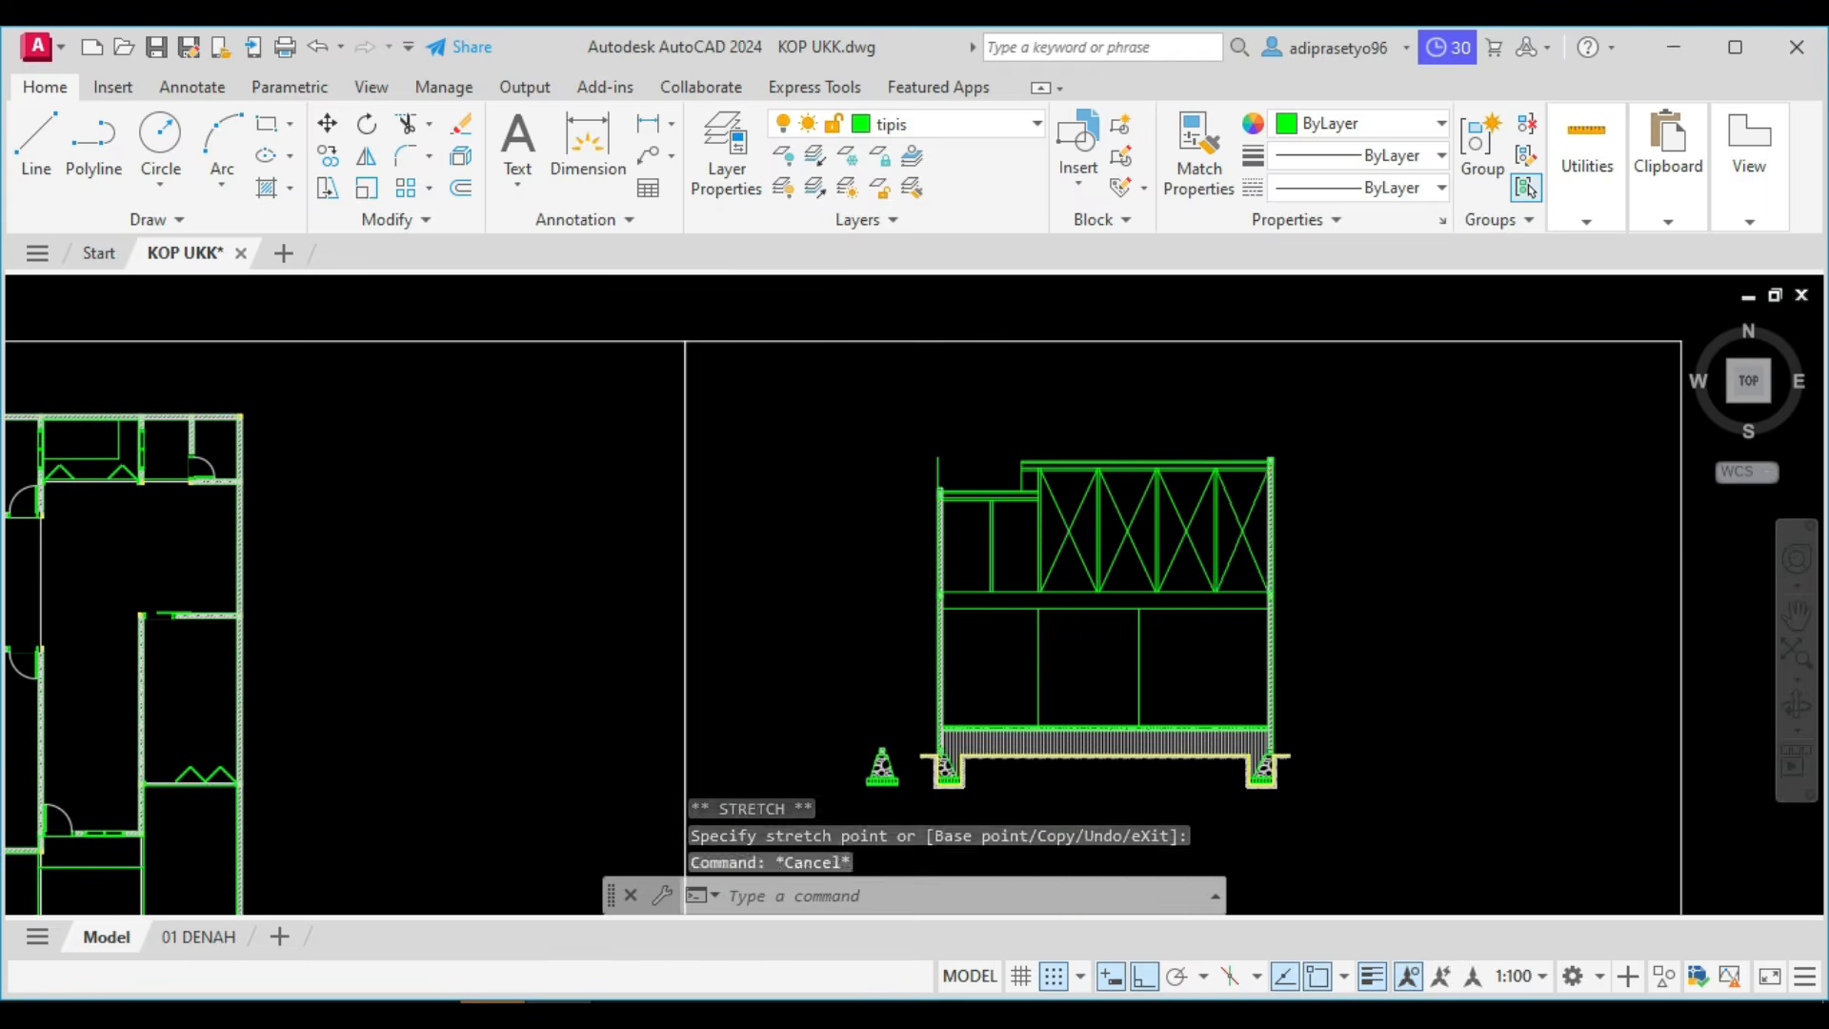
Draw crossing diagonal braces in the right bay beneath the lower roof, between the middle post and the tall post.
scroll(1007, 560, up, 4)
key(Return)
scroll(1005, 591, up, 3)
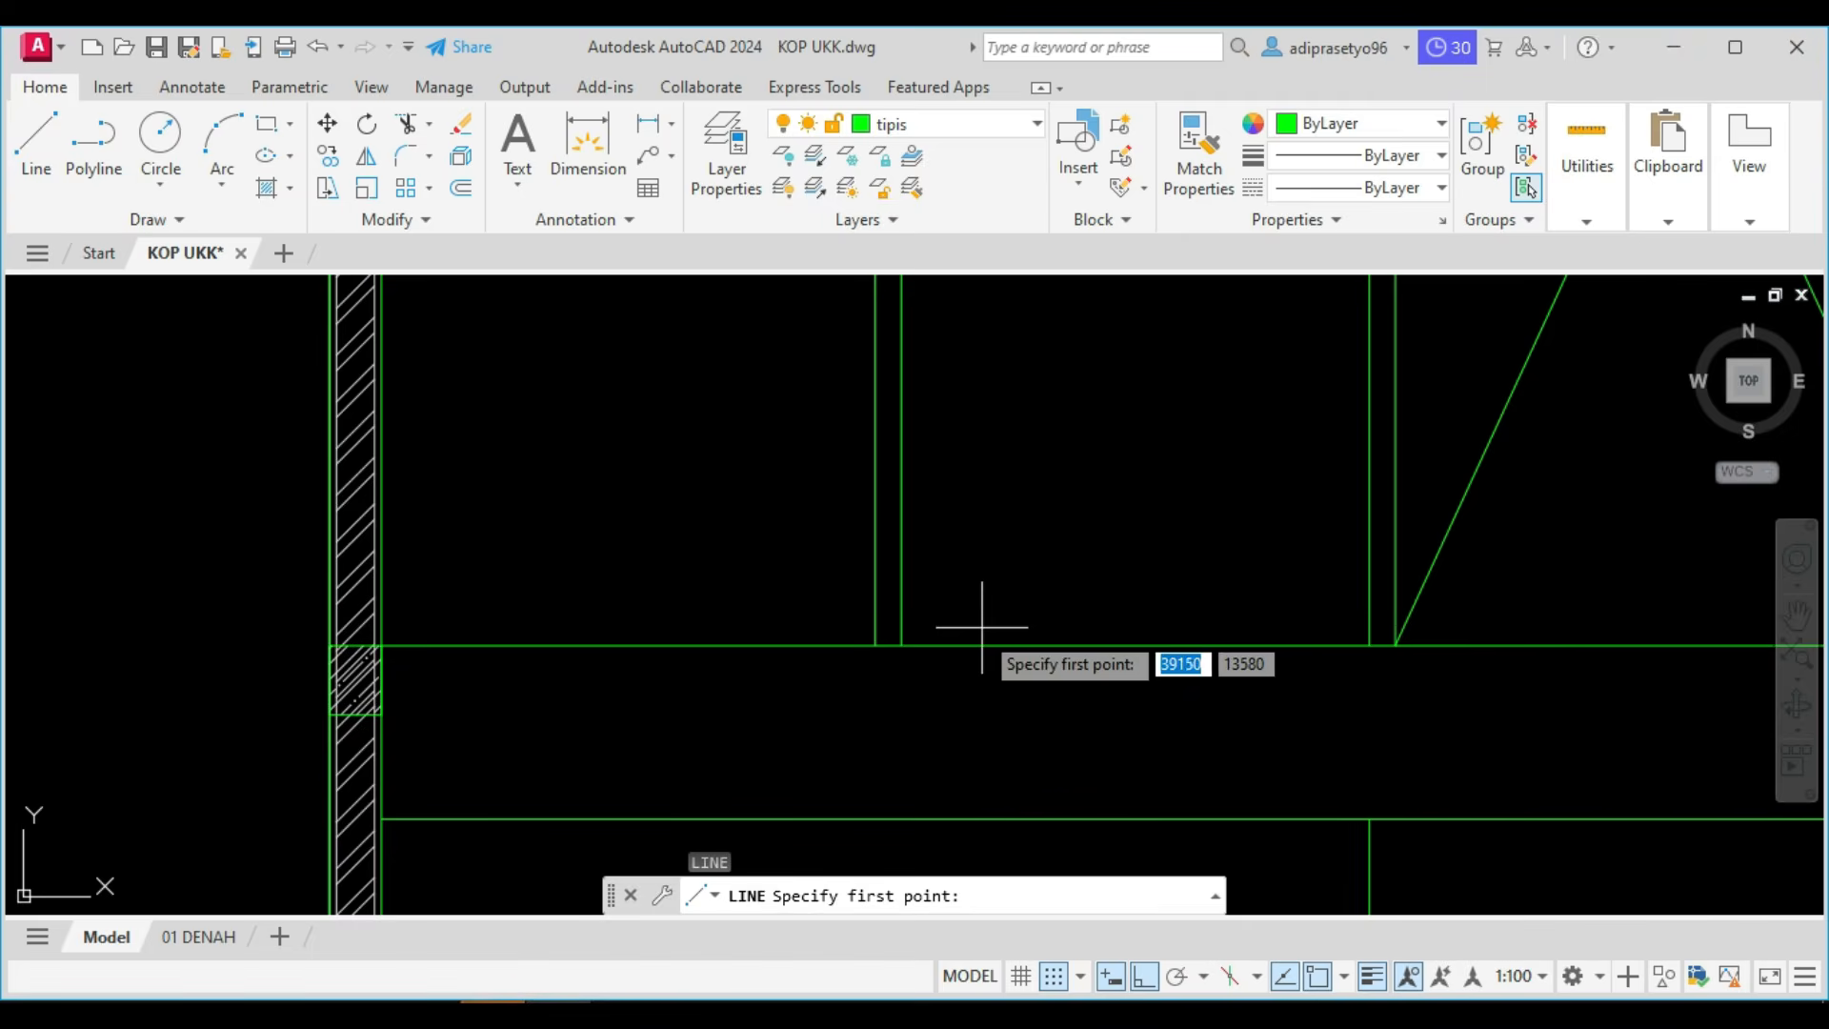
click(908, 645)
scroll(963, 571, down, 5)
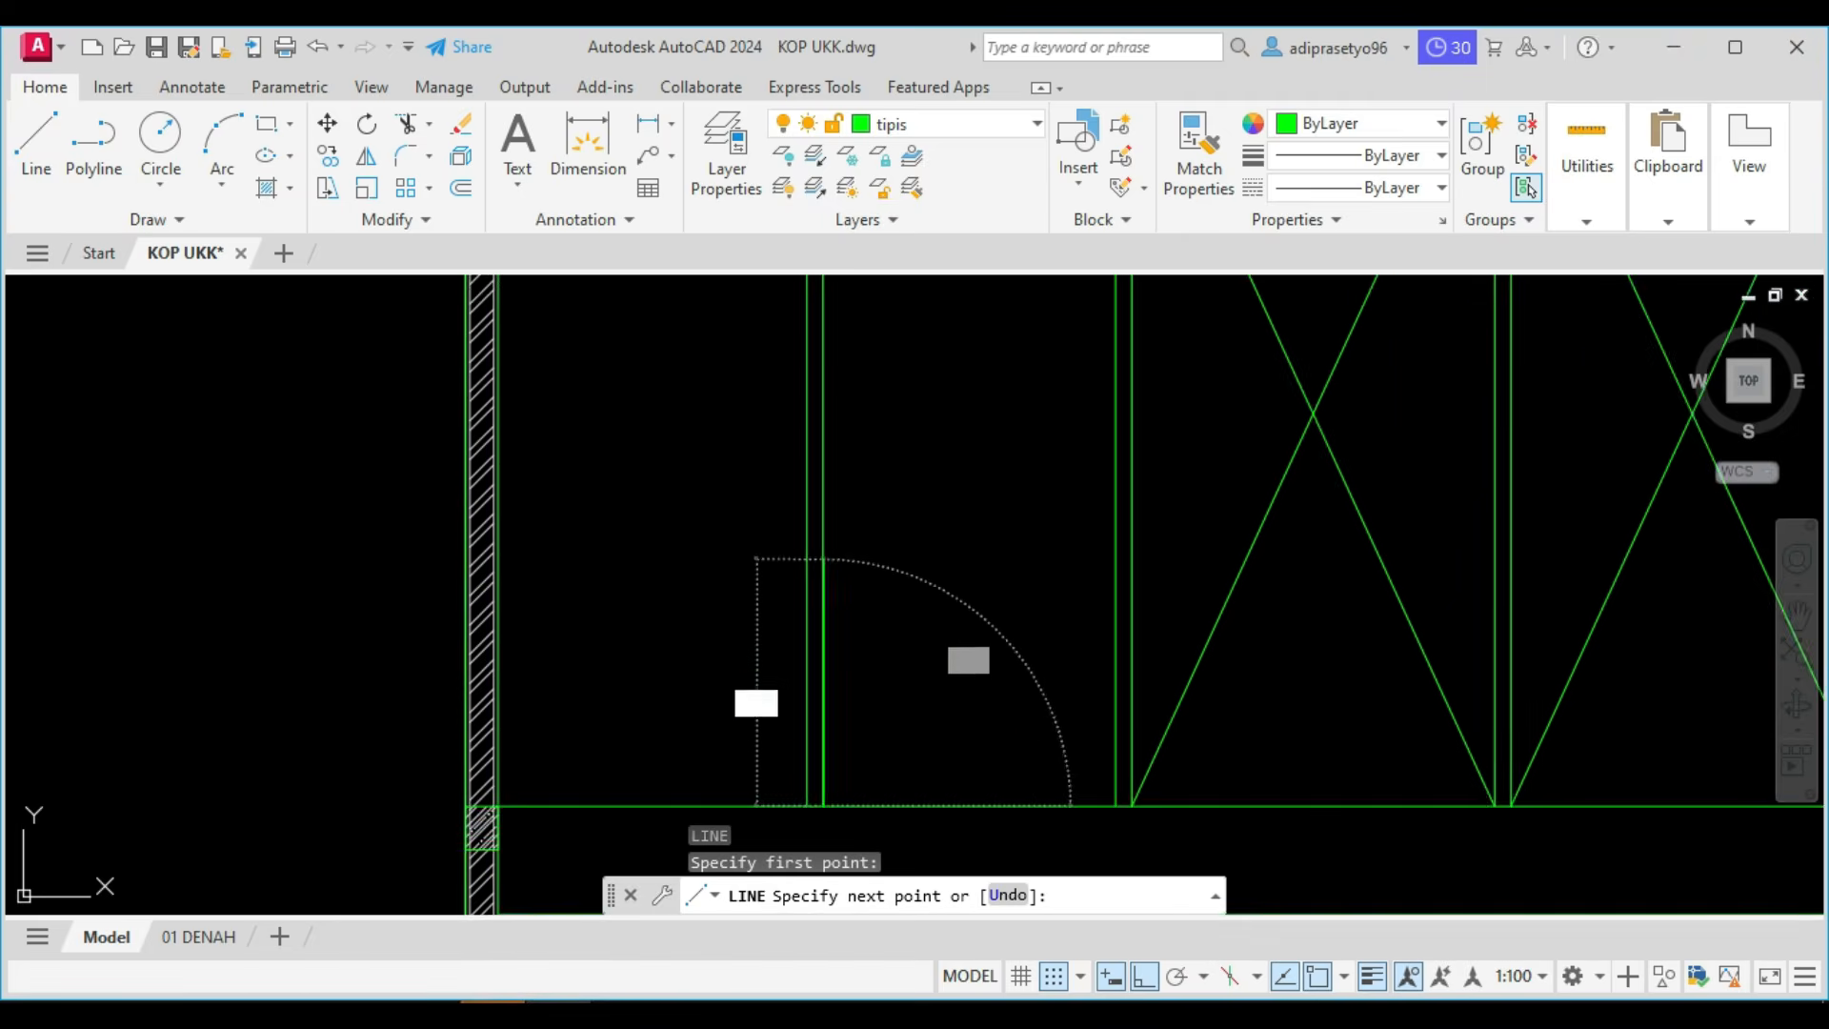
click(1038, 444)
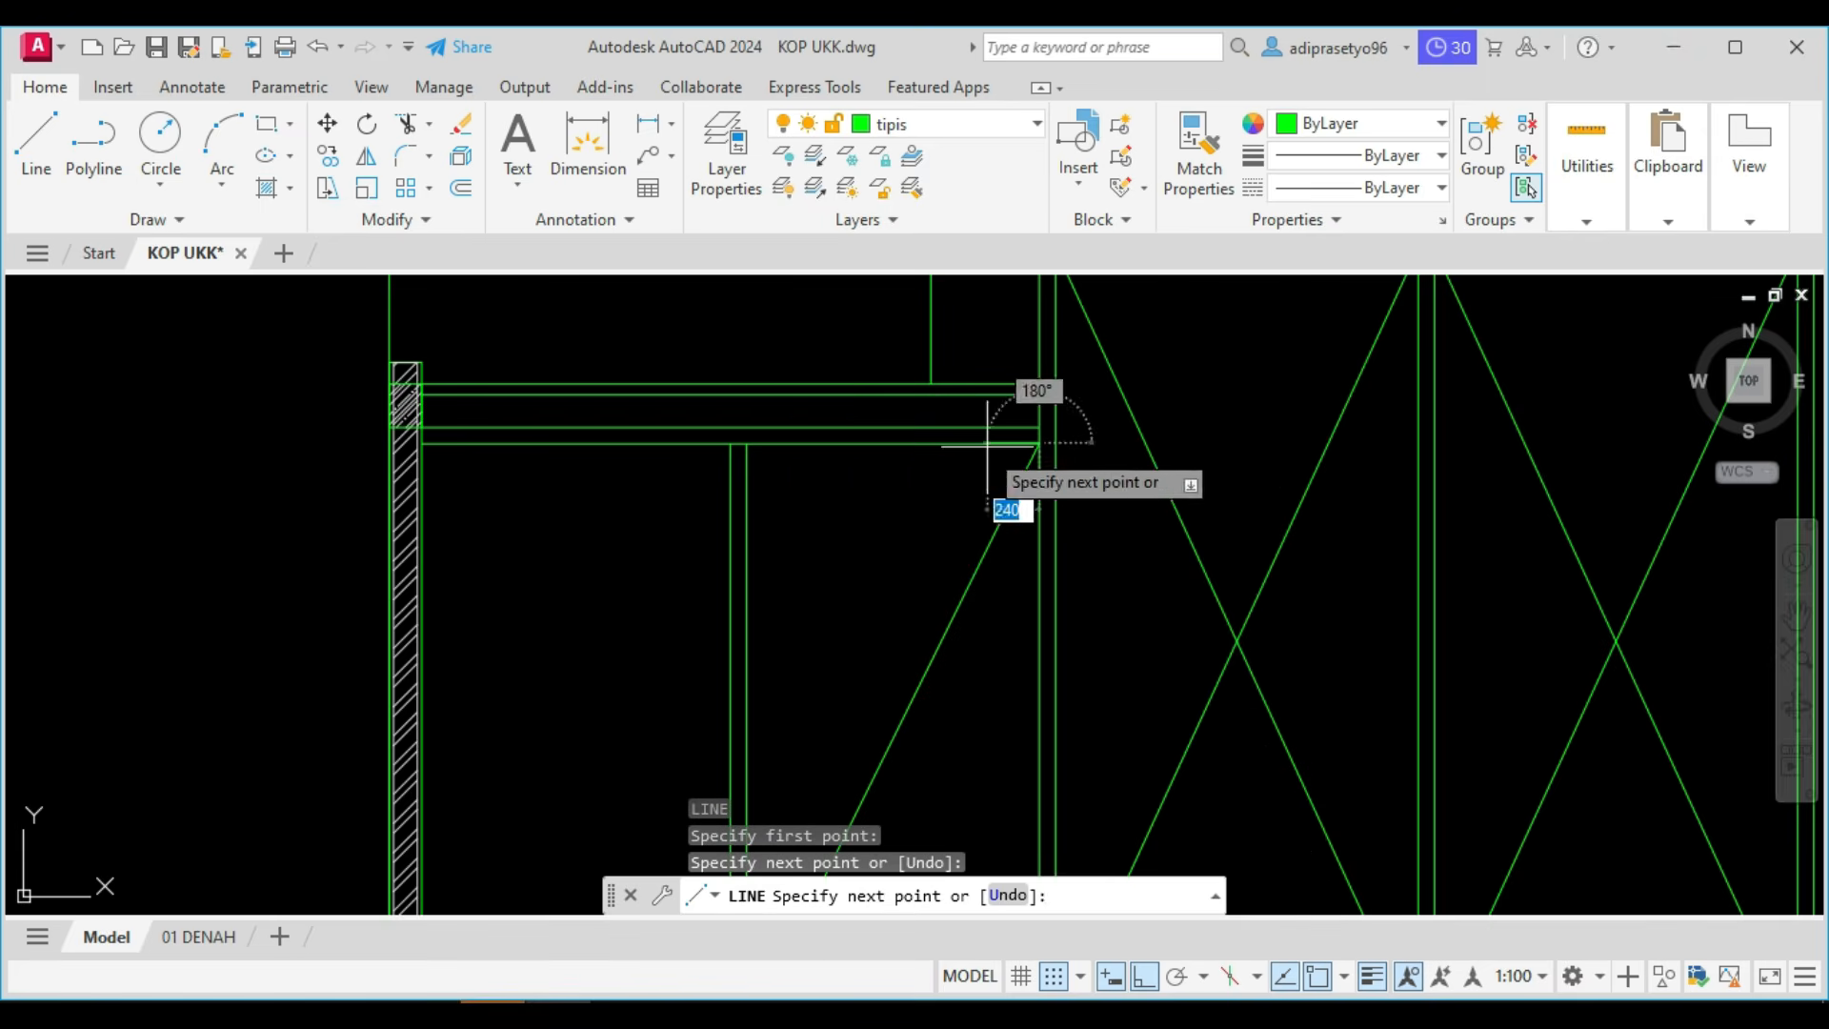
click(734, 444)
scroll(752, 464, down, 3)
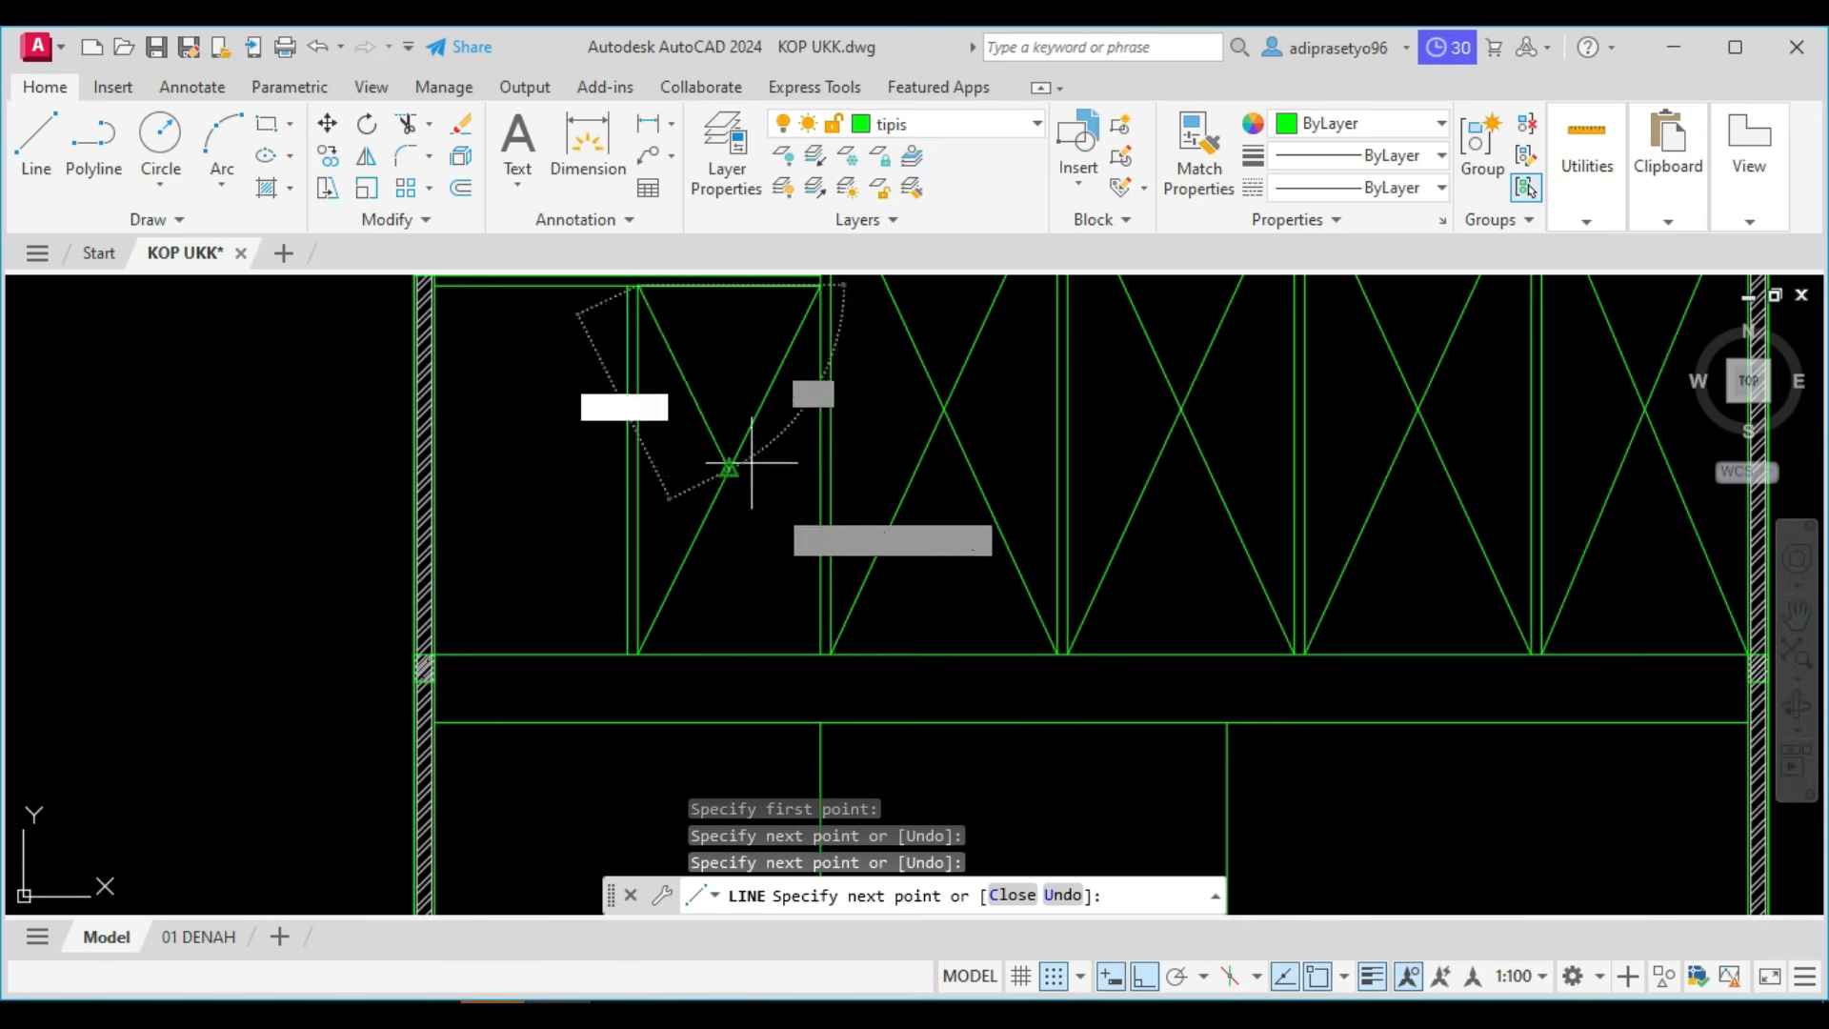
click(812, 654)
Continue the line to form crossing diagonal braces in the left bay beneath the lower roof, between the left wall and the post.
middle_drag(519, 381, 633, 589)
click(536, 470)
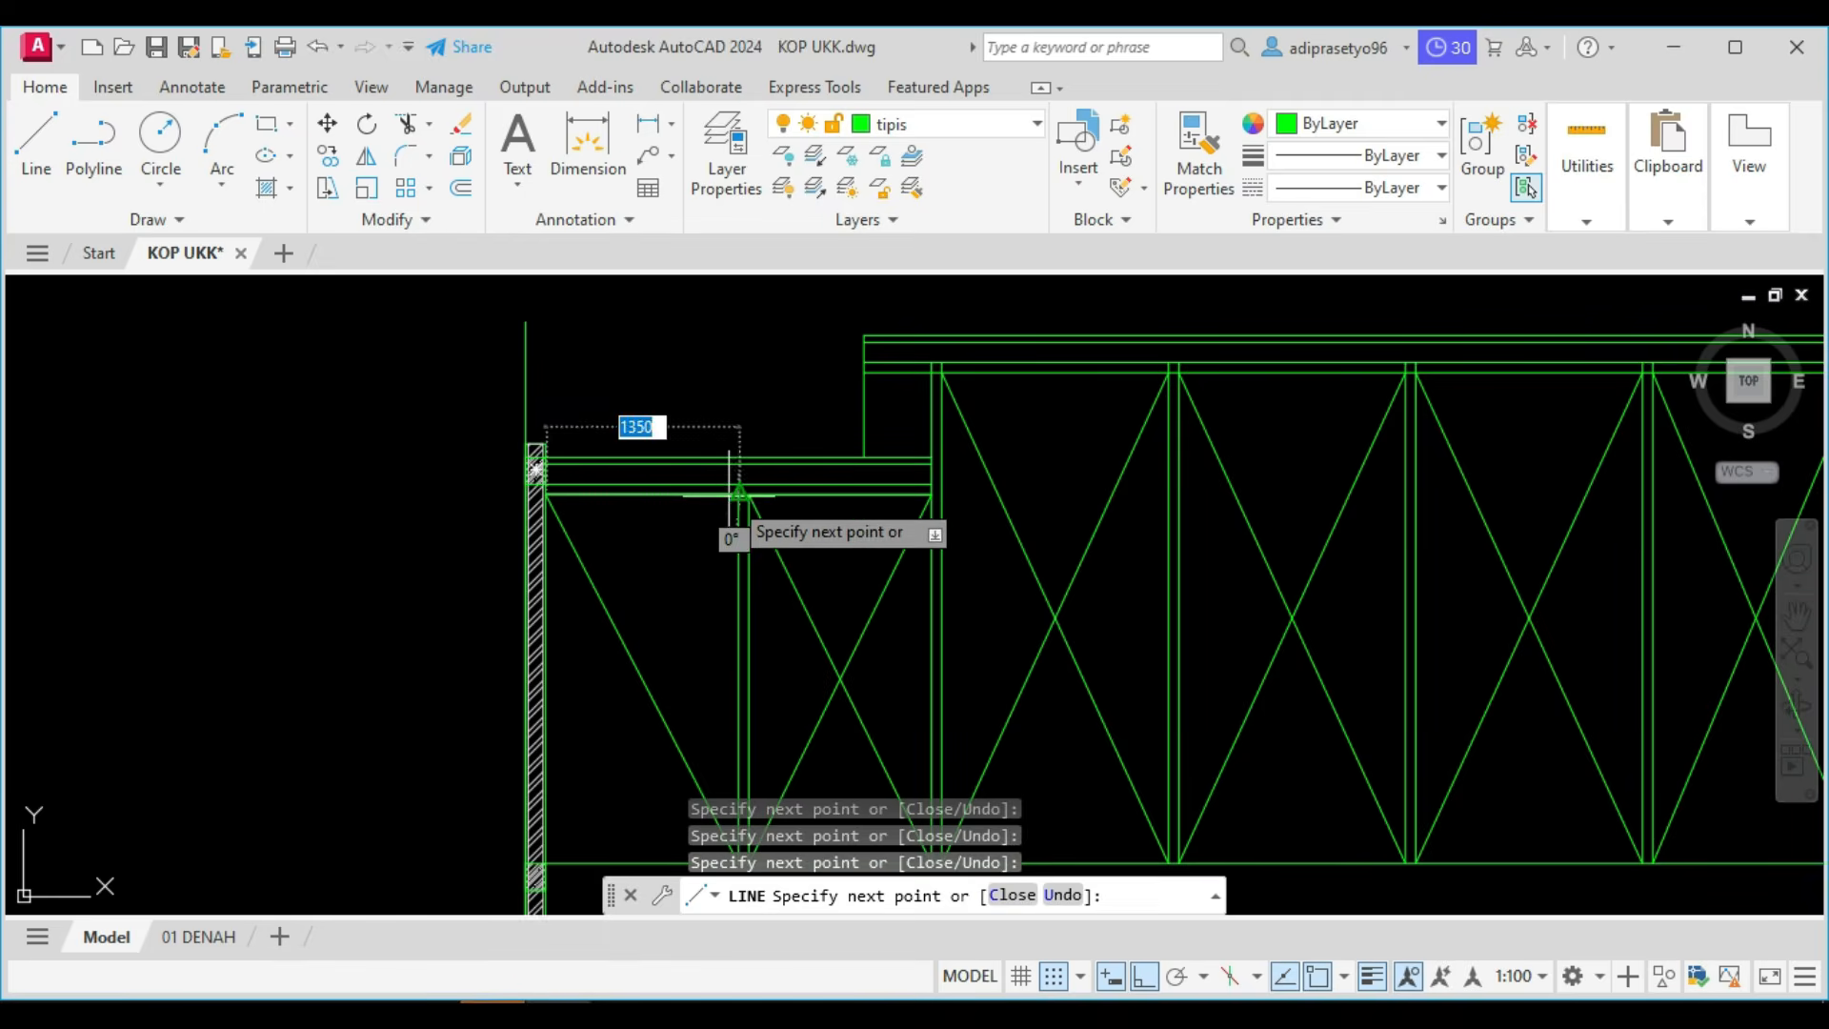
middle_drag(646, 575, 779, 429)
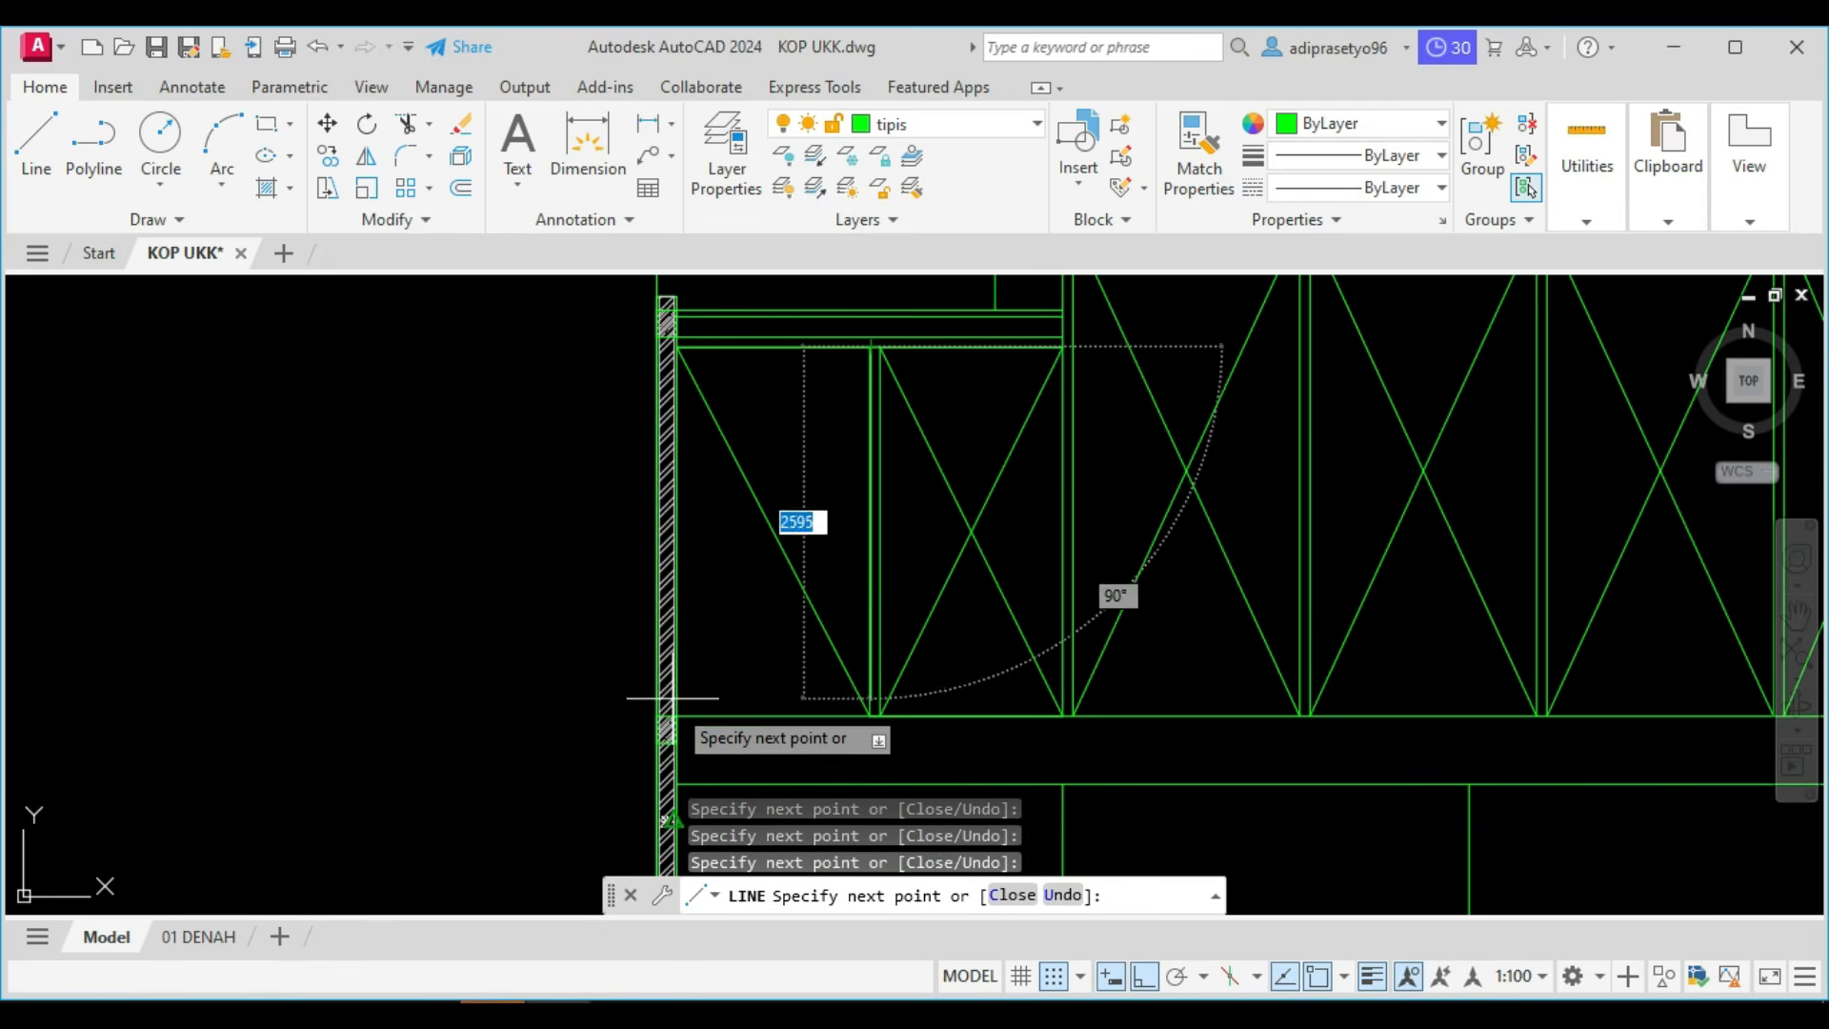
scroll(671, 724, up, 3)
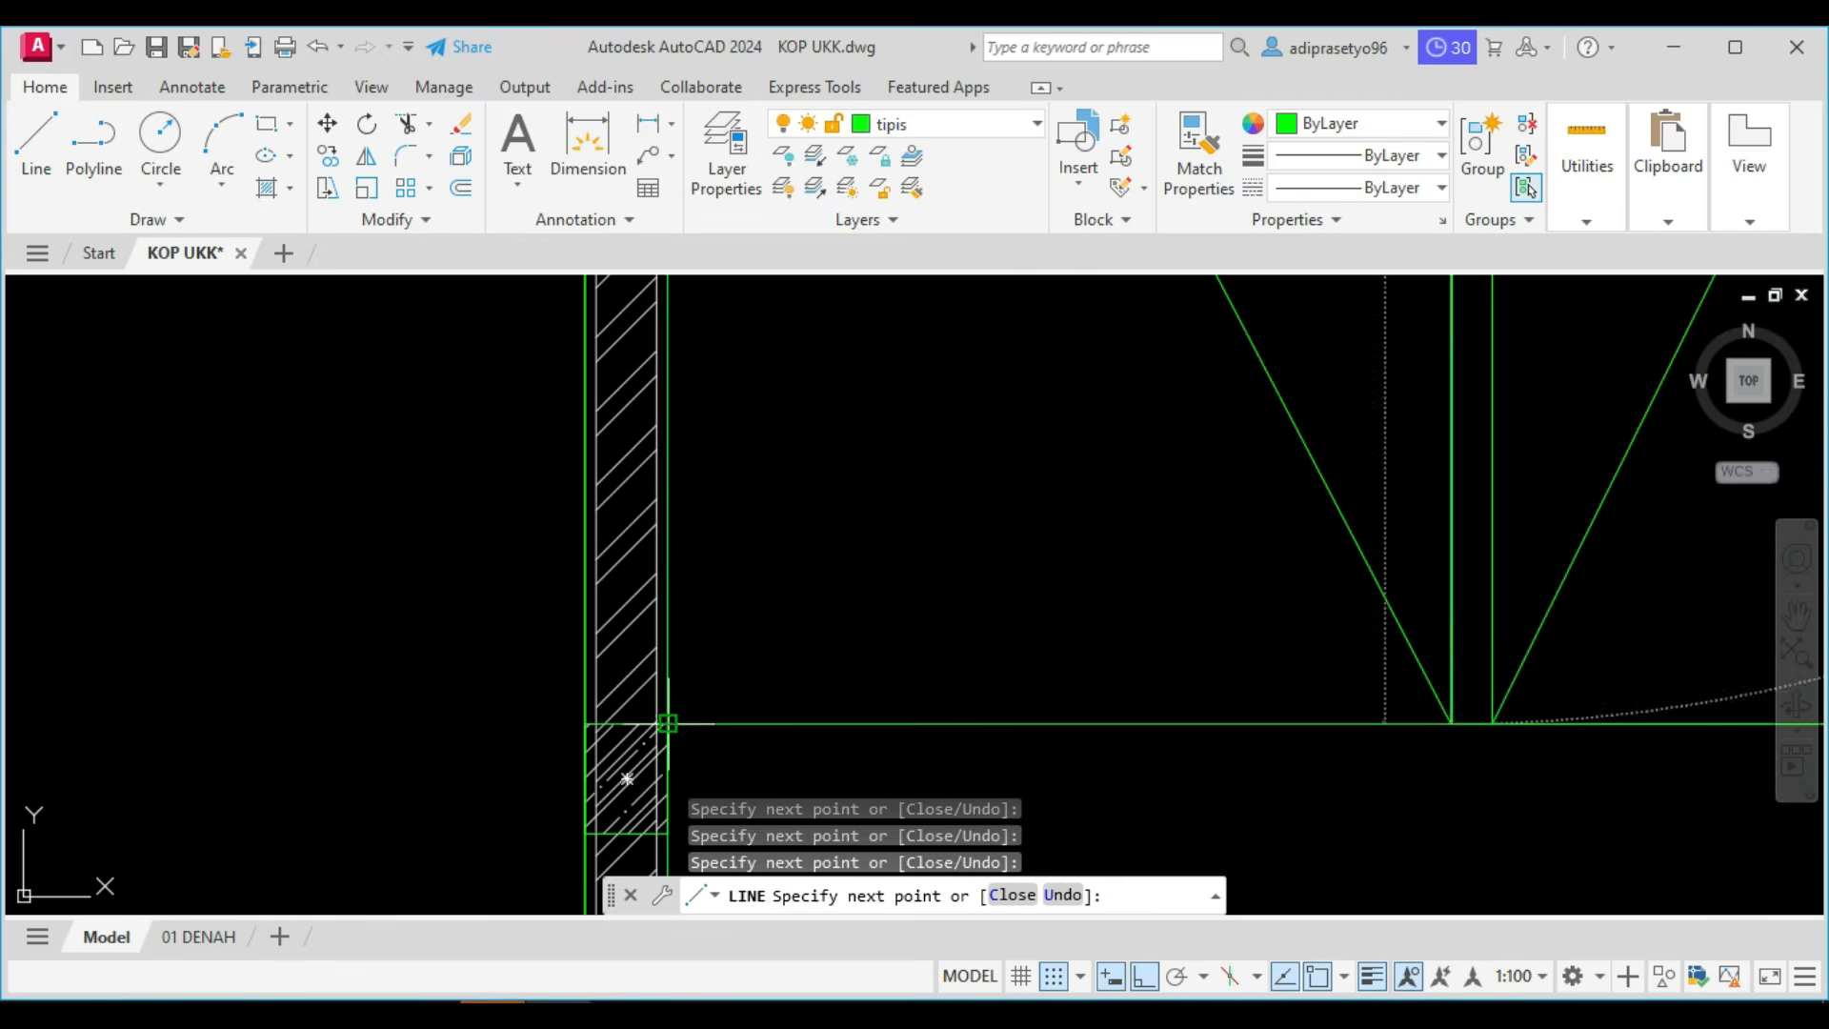
key(Escape)
scroll(682, 697, down, 6)
scroll(829, 716, up, 2)
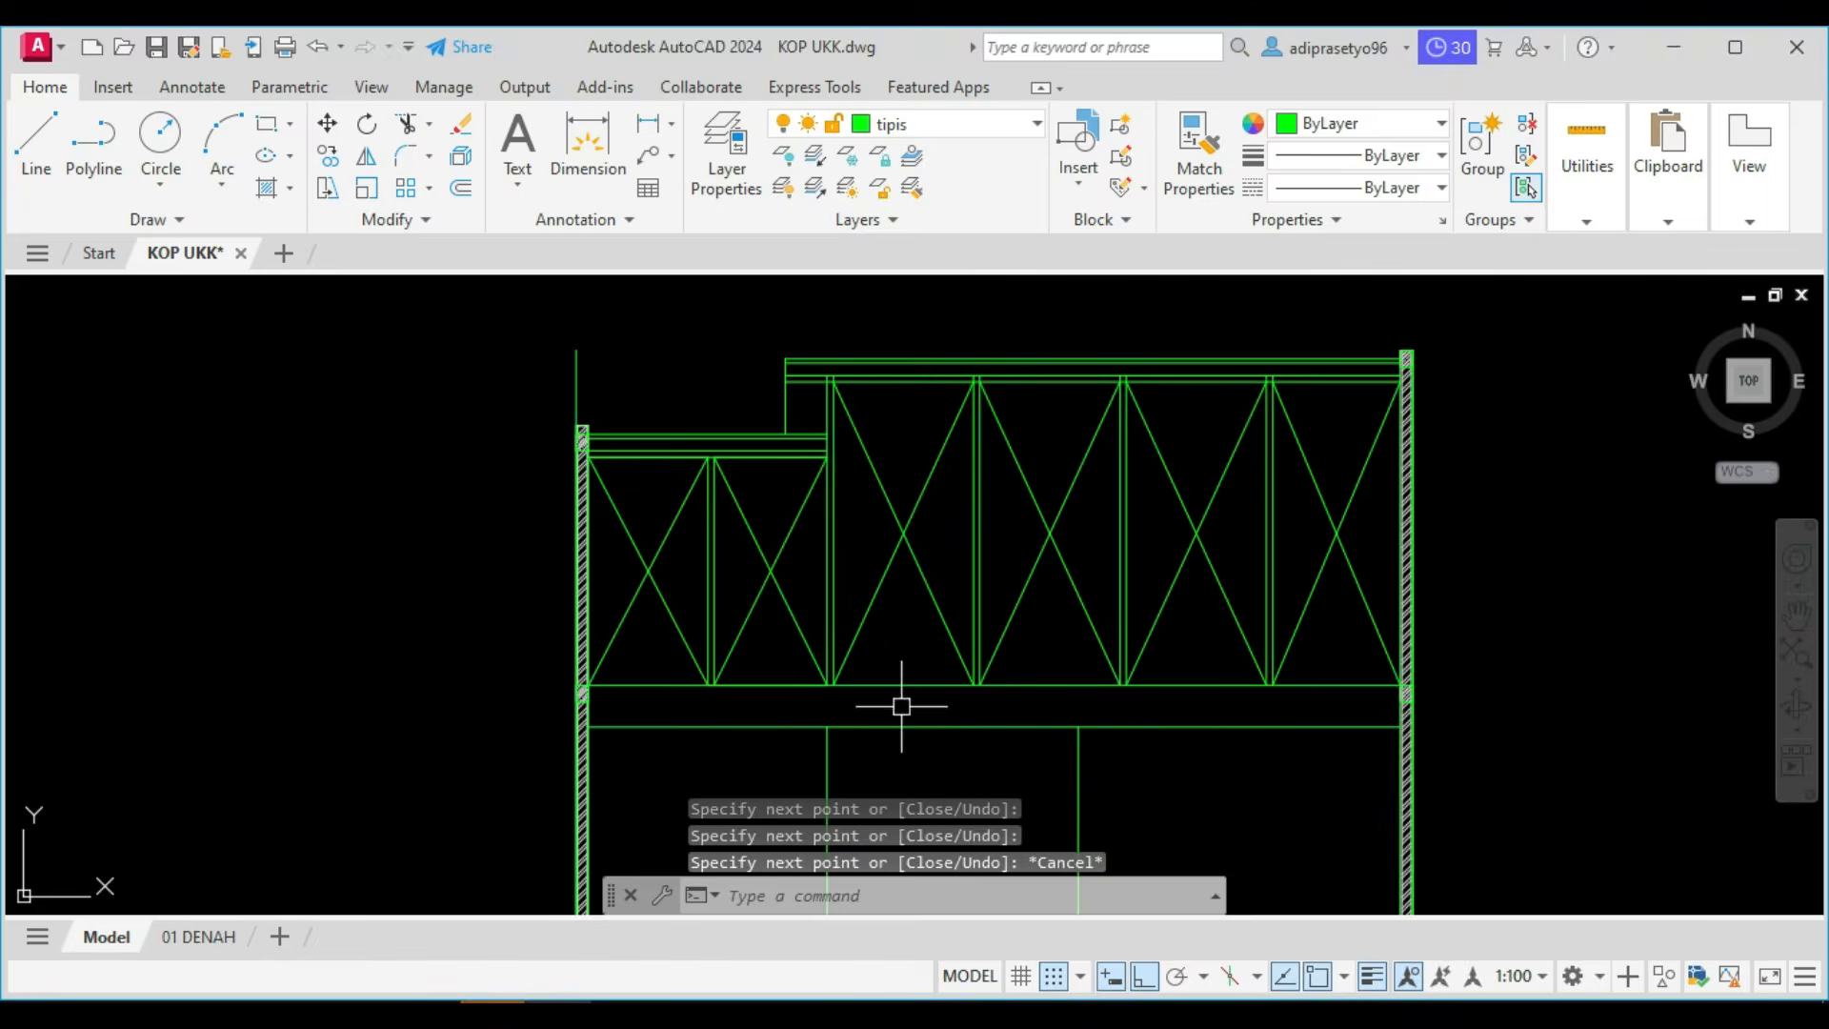
Offset the horizontal line at the foot of the truss posts downward at the current offset distance to form the bottom chord.
scroll(945, 687, up, 4)
text(o)
key(Return)
key(Return)
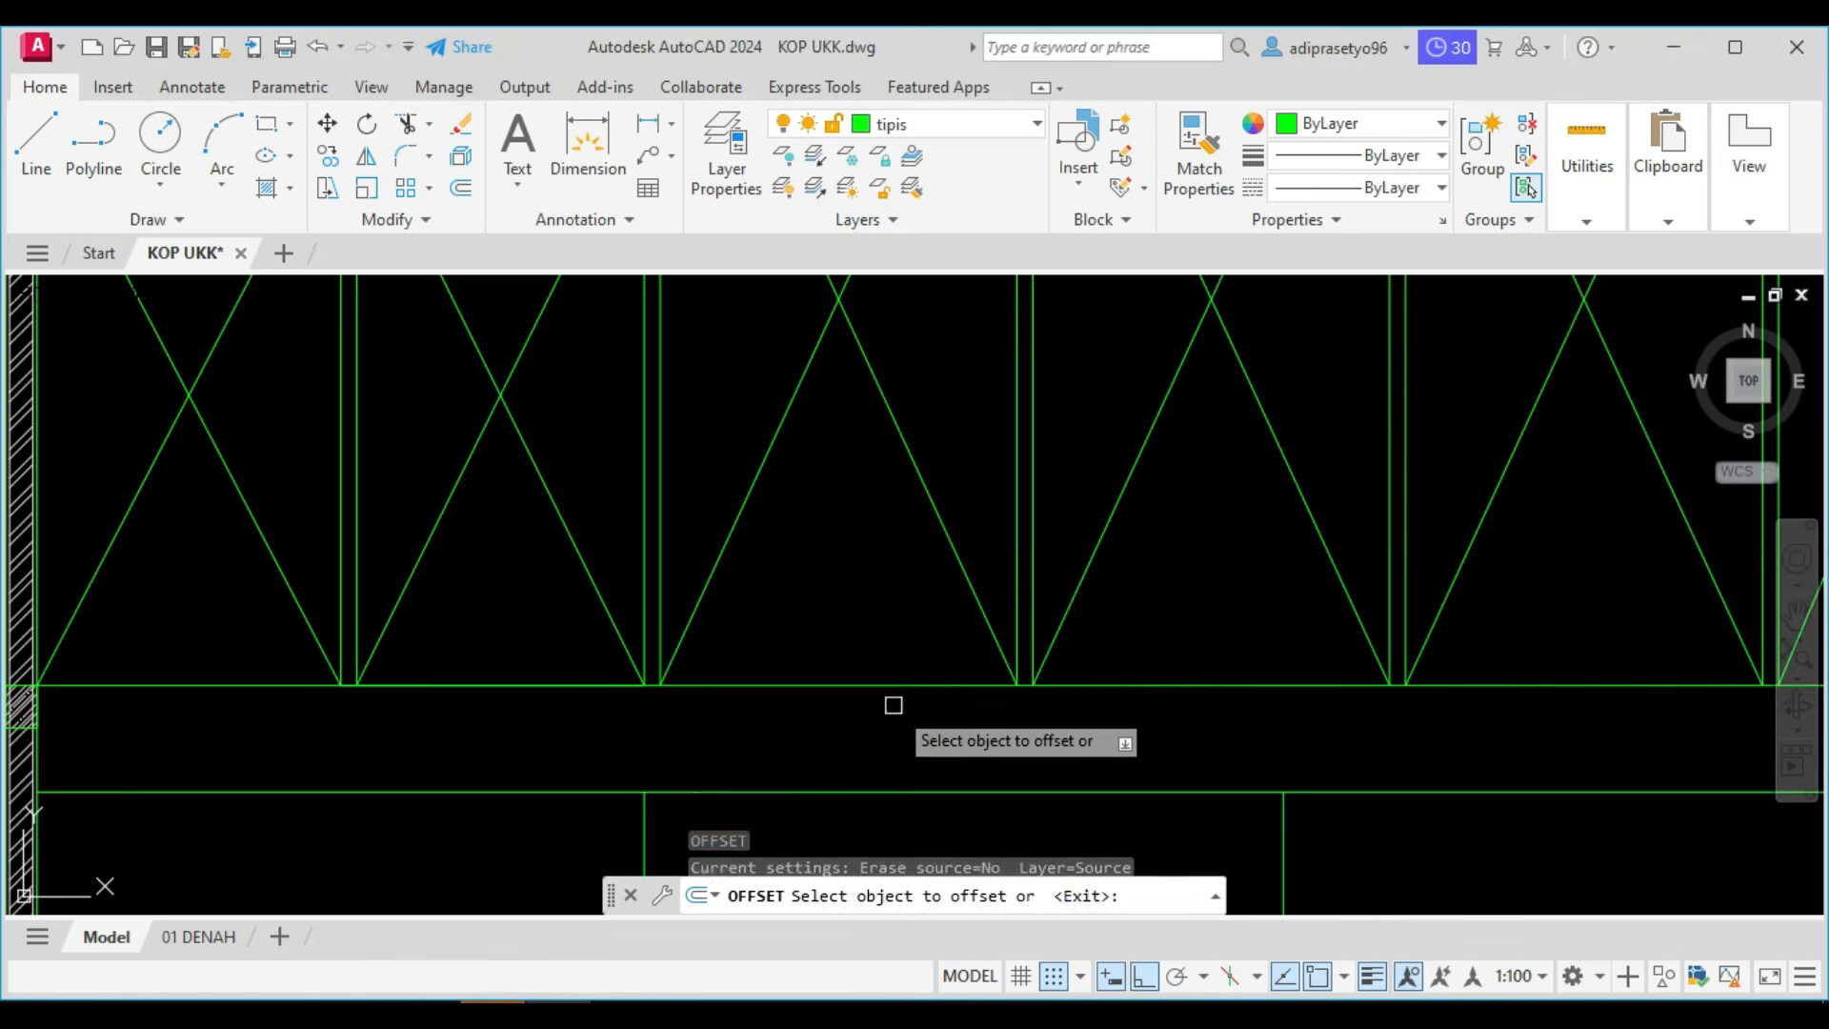
click(903, 680)
click(890, 718)
key(Escape)
scroll(888, 719, down, 4)
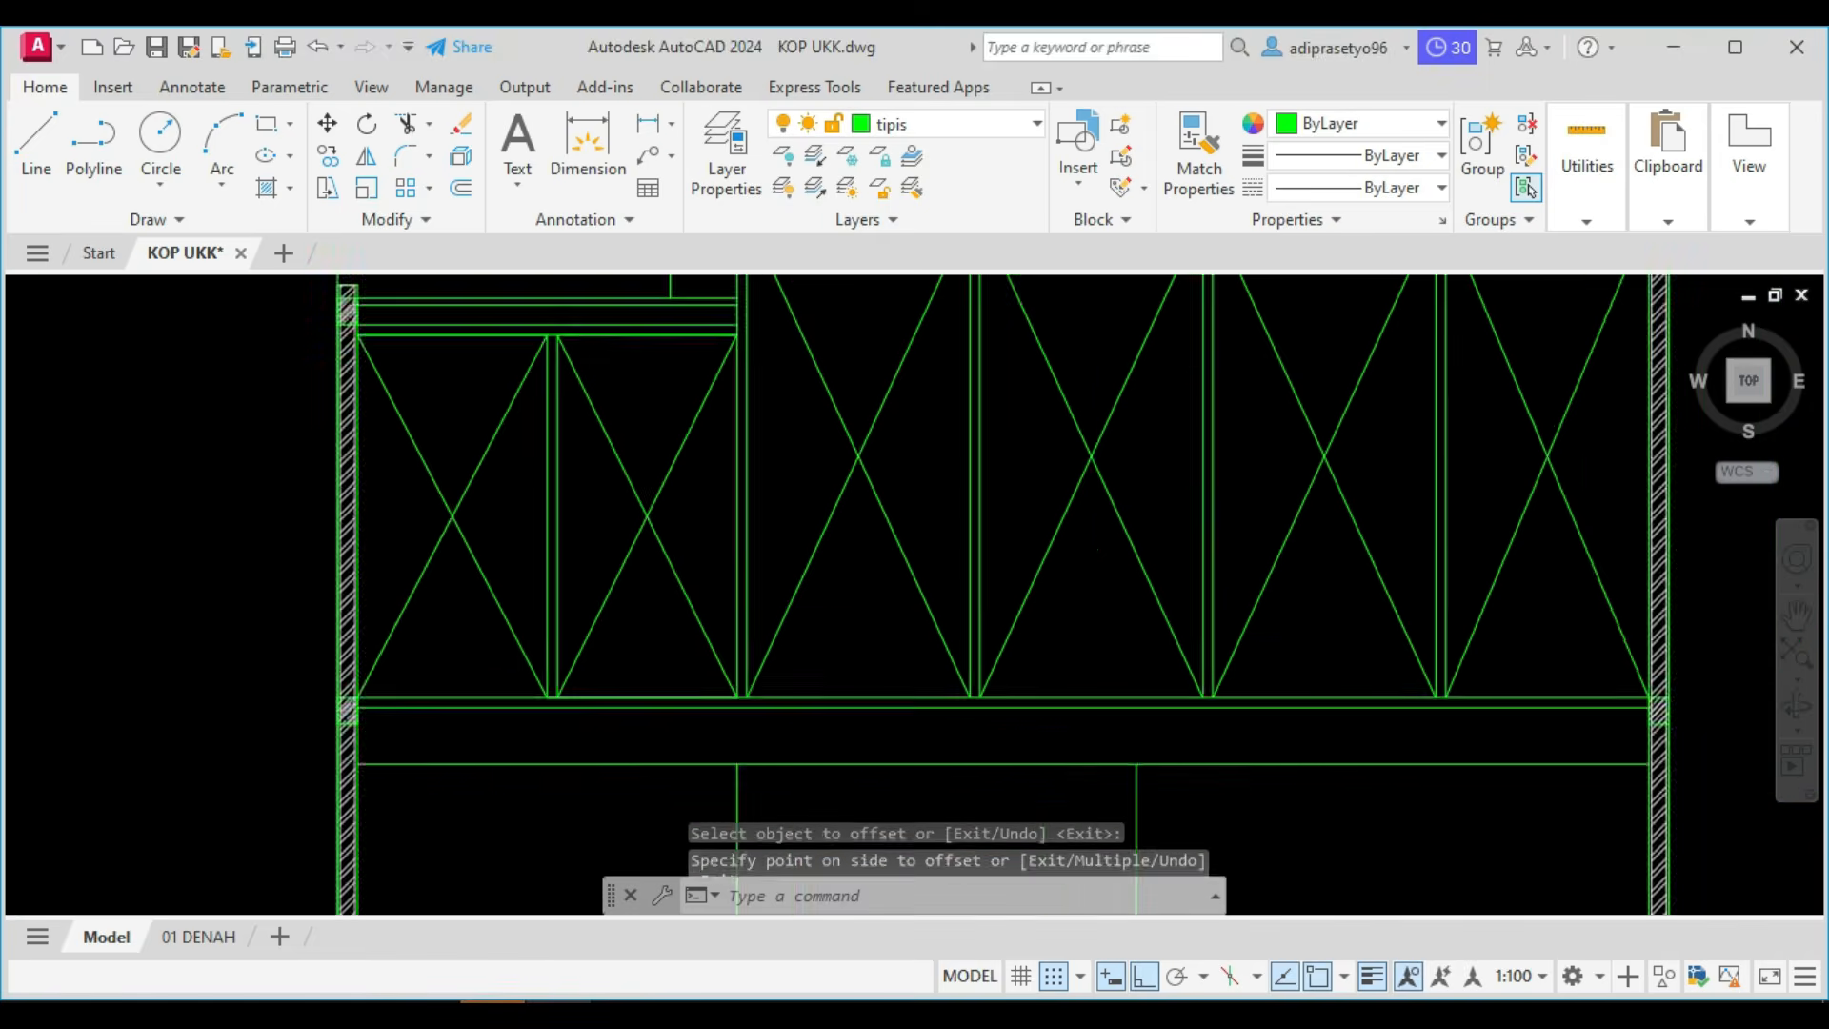
scroll(645, 725, up, 4)
scroll(550, 694, up, 1)
scroll(559, 684, down, 2)
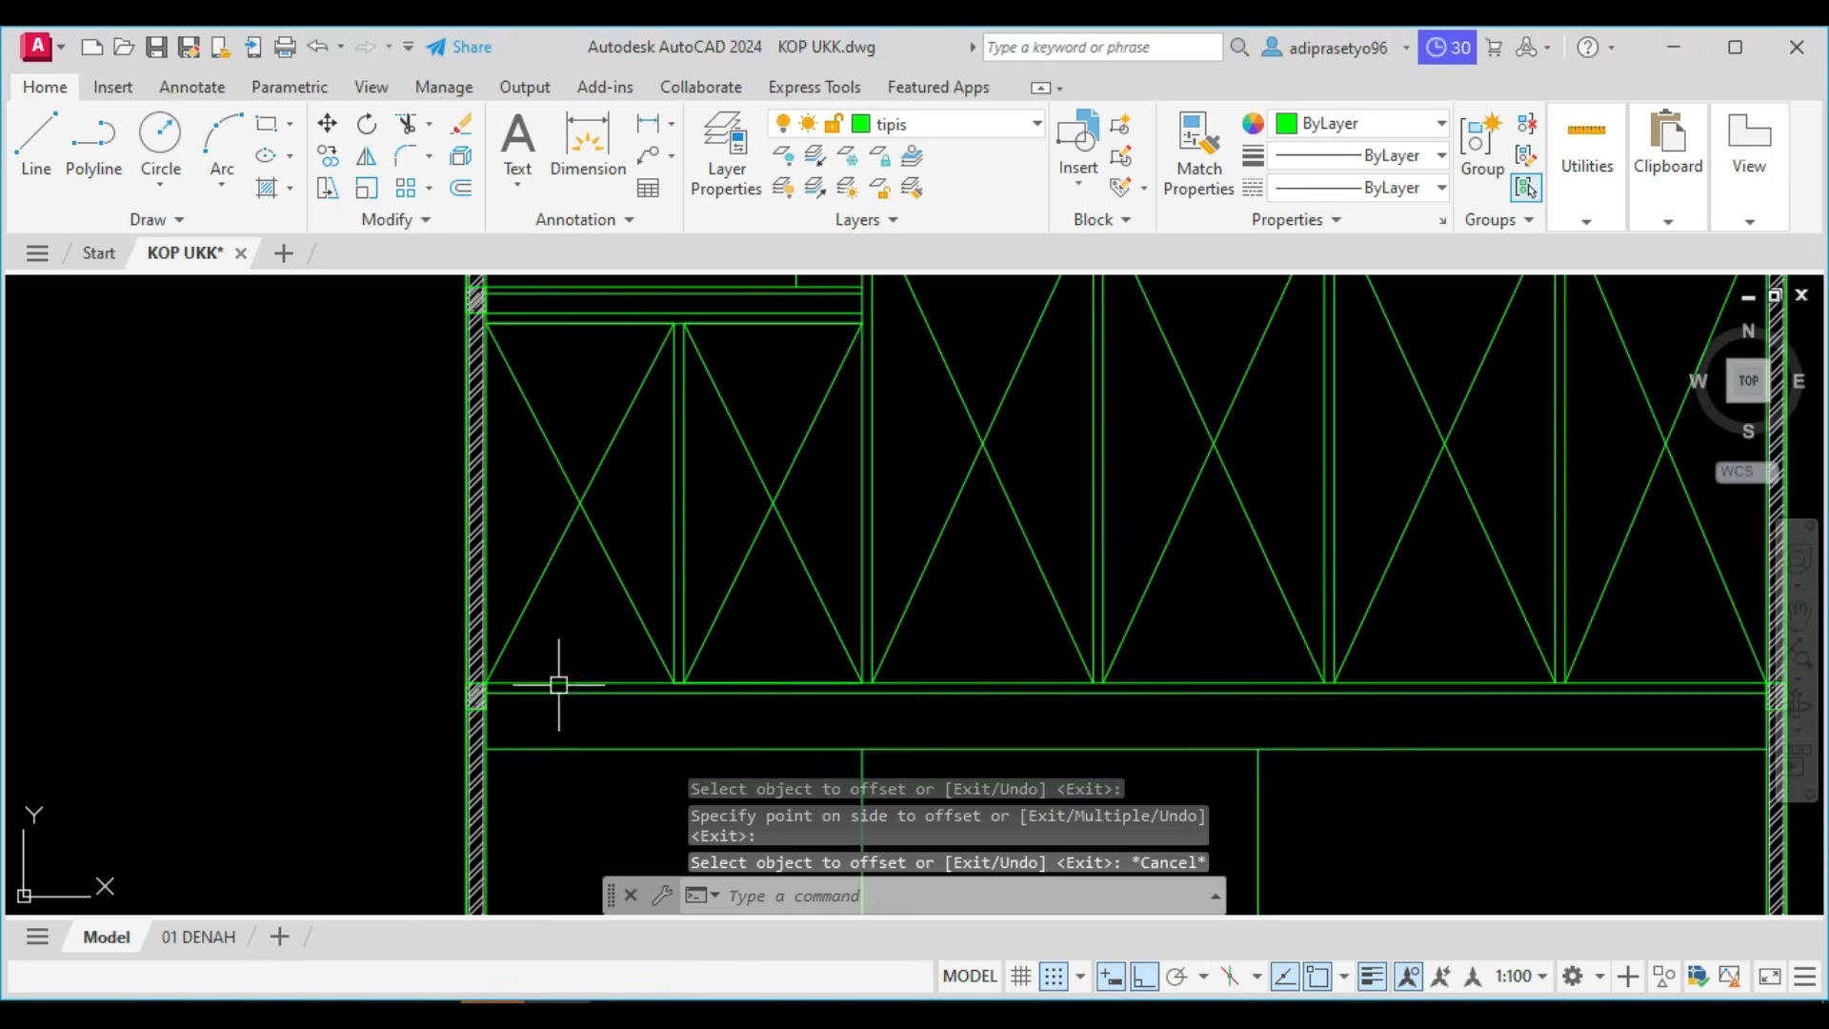
middle_drag(1212, 733, 1095, 695)
scroll(1094, 694, up, 1)
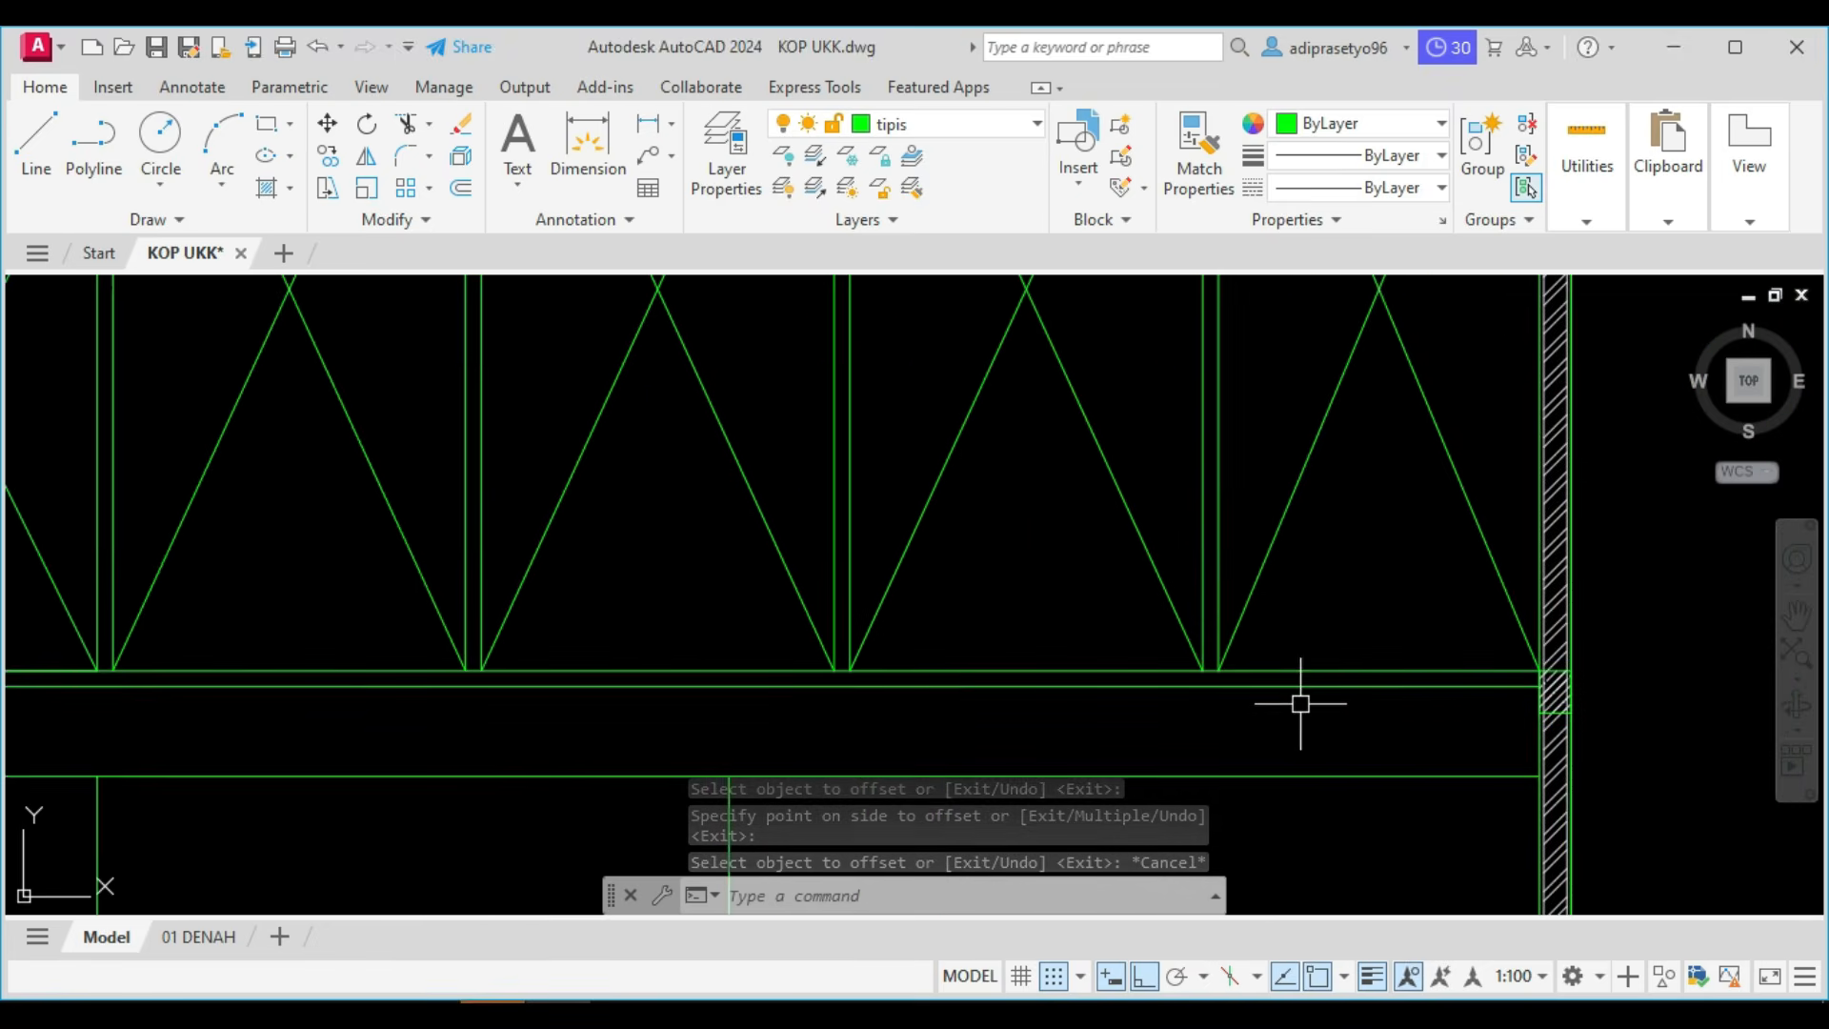
click(1381, 722)
key(Escape)
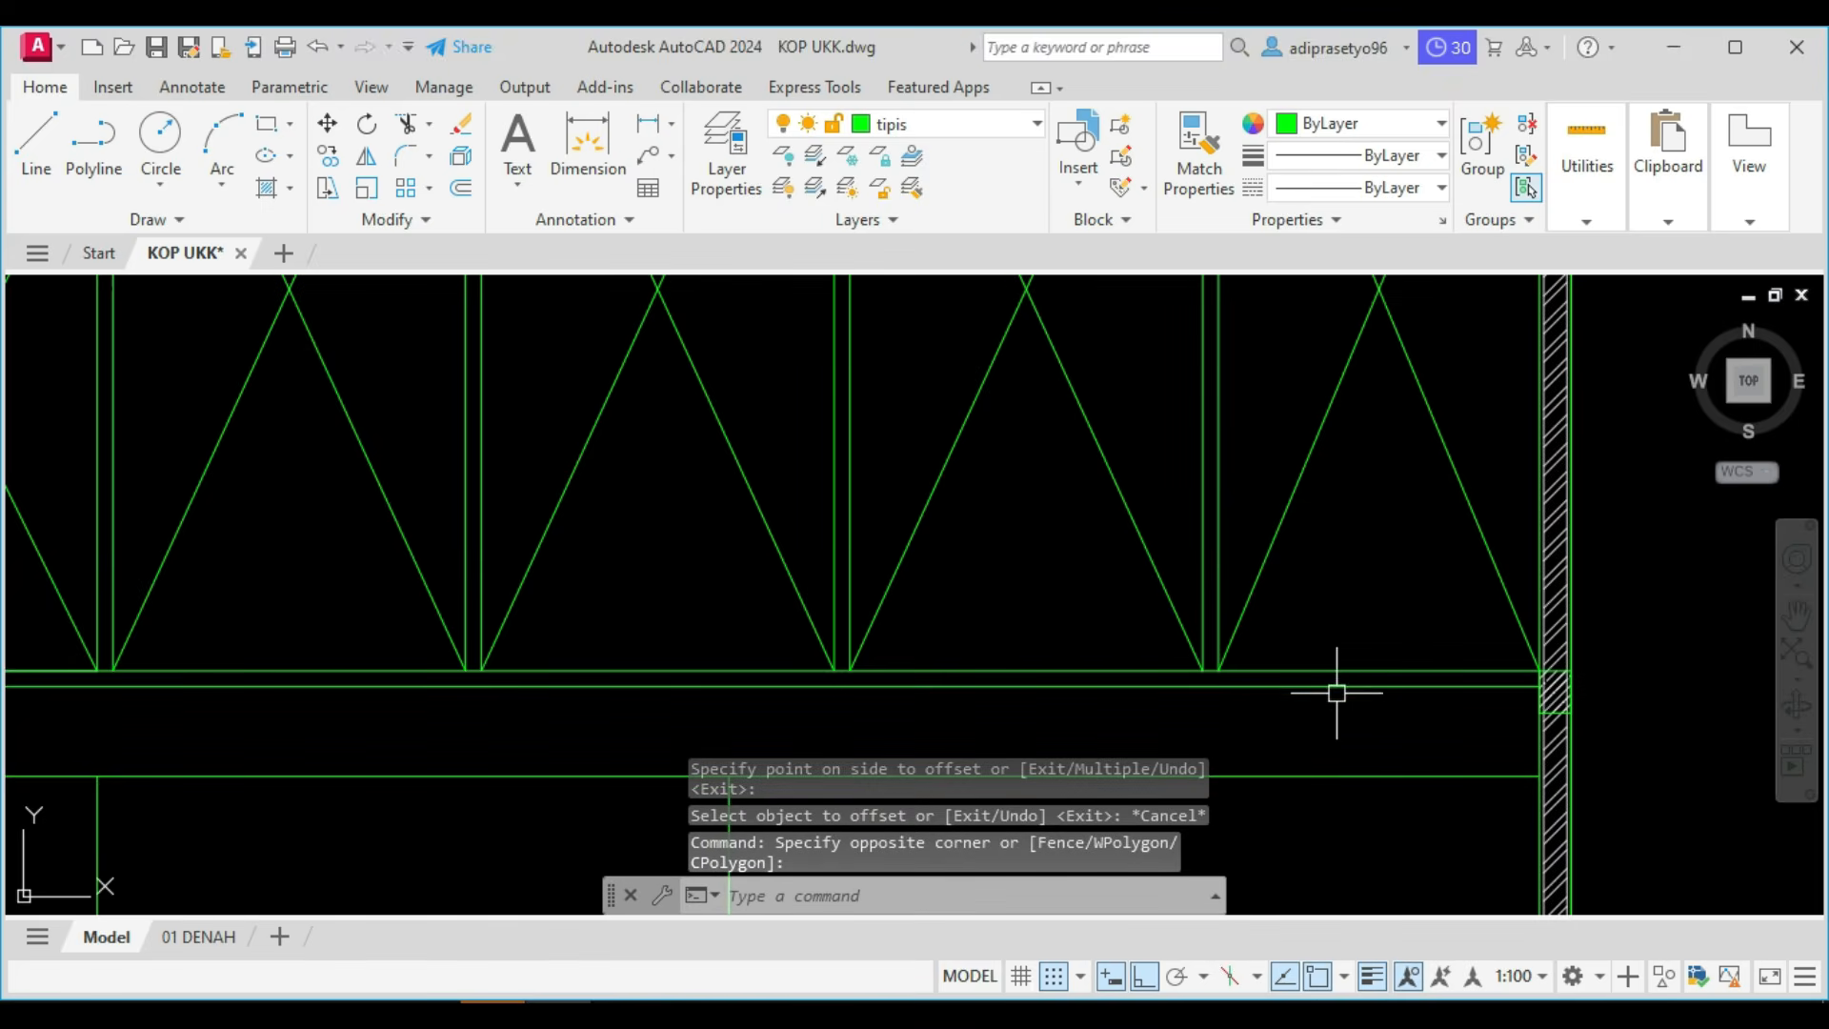
Check the list of drawing tasks beside the section, and switch to Foxit PhantomPDF to view the Potongan A reference.
scroll(1335, 705, down, 4)
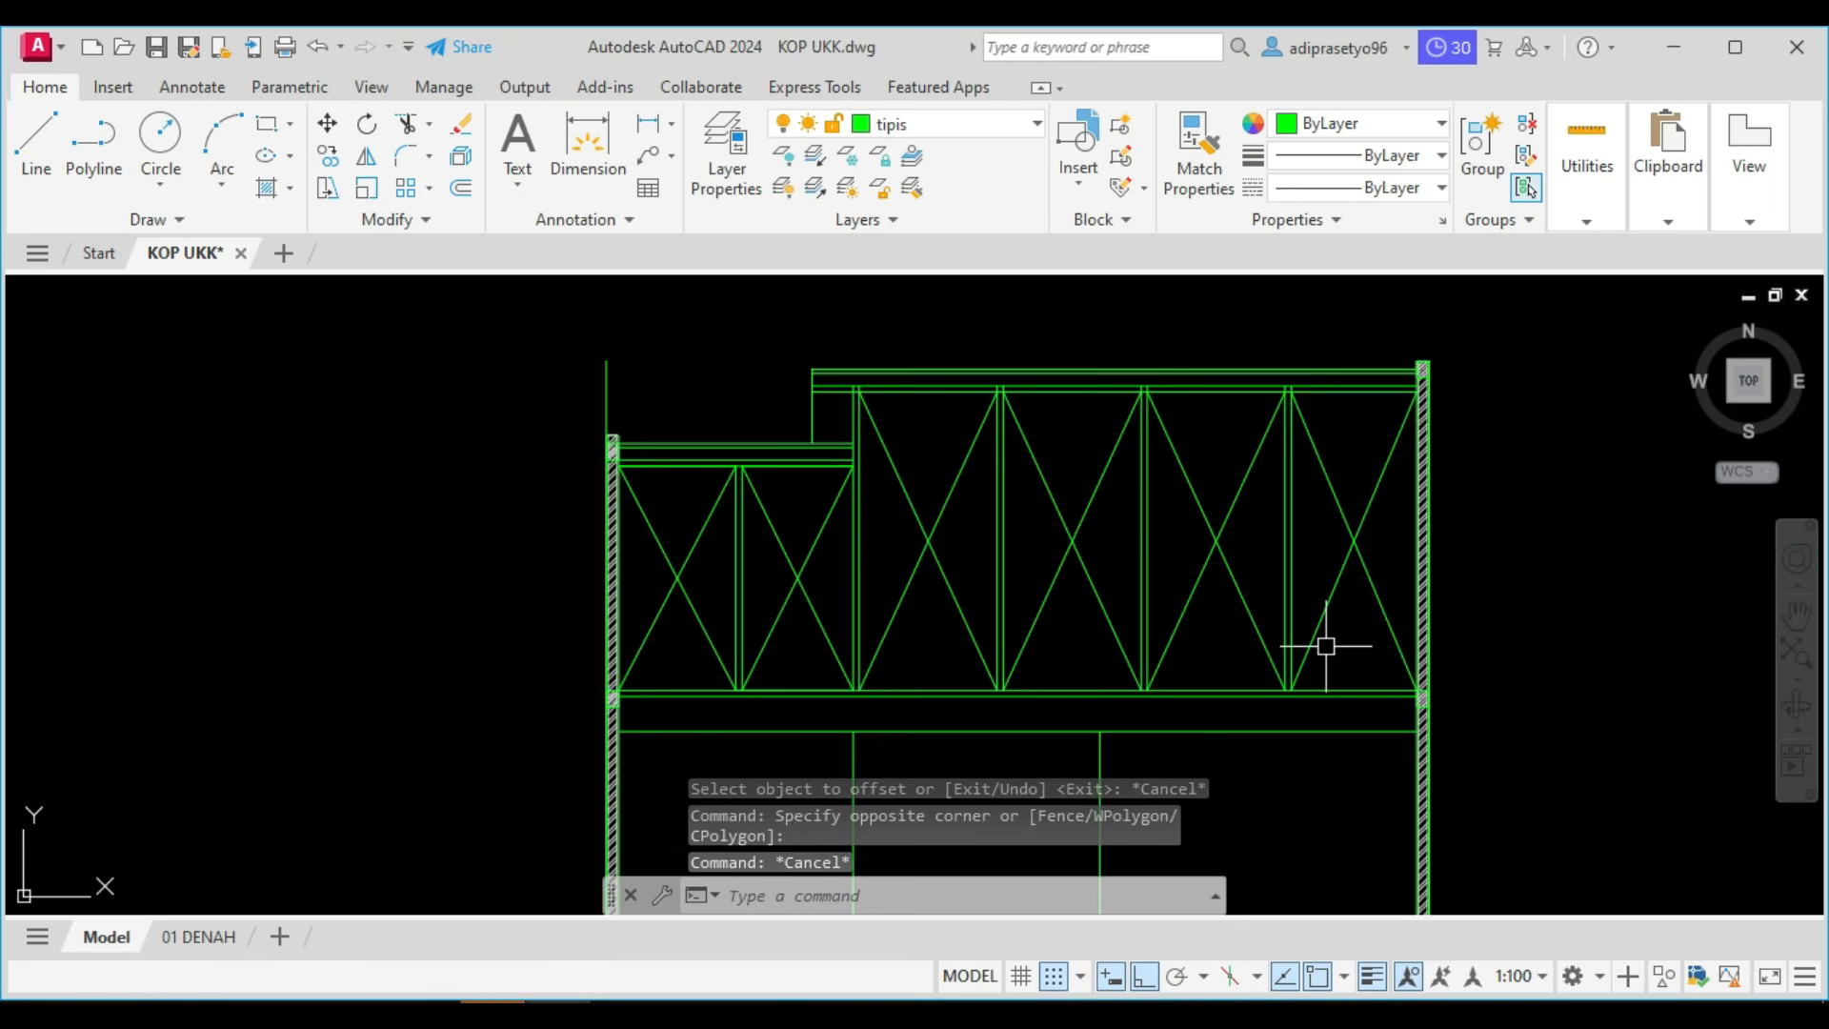
scroll(1071, 549, down, 4)
scroll(1071, 549, down, 5)
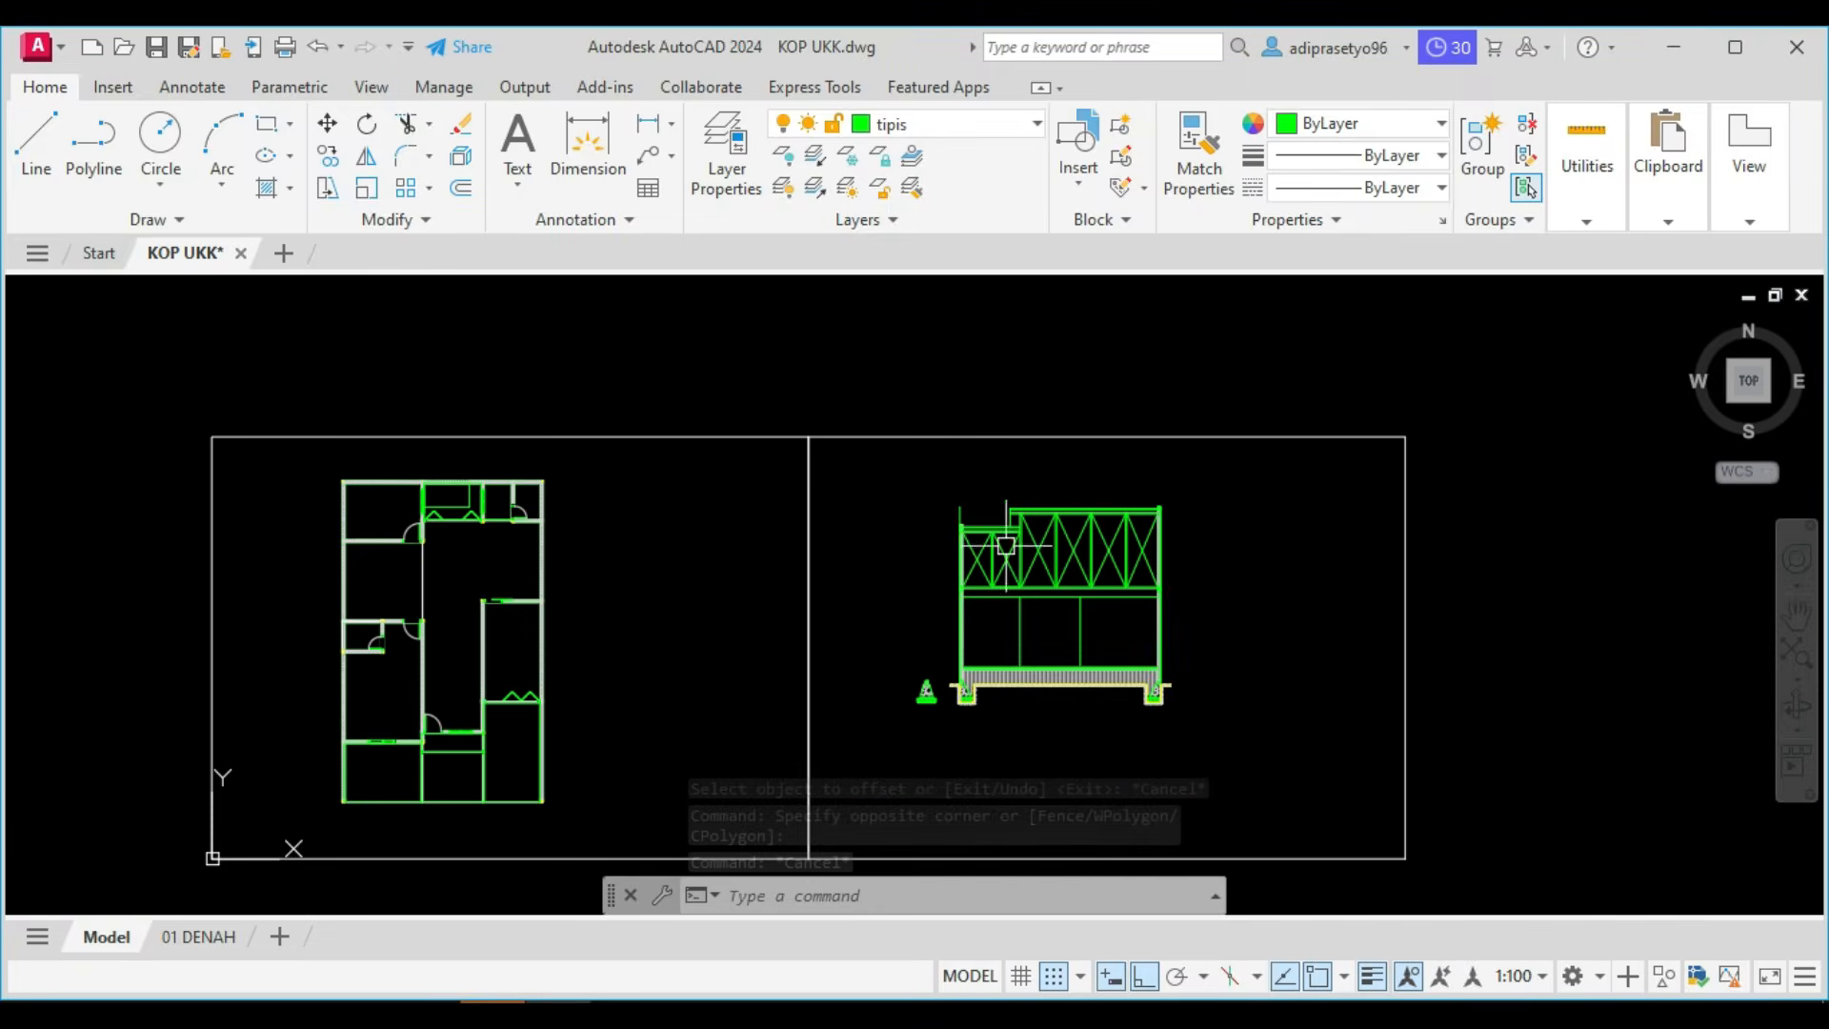
scroll(1066, 327, up, 7)
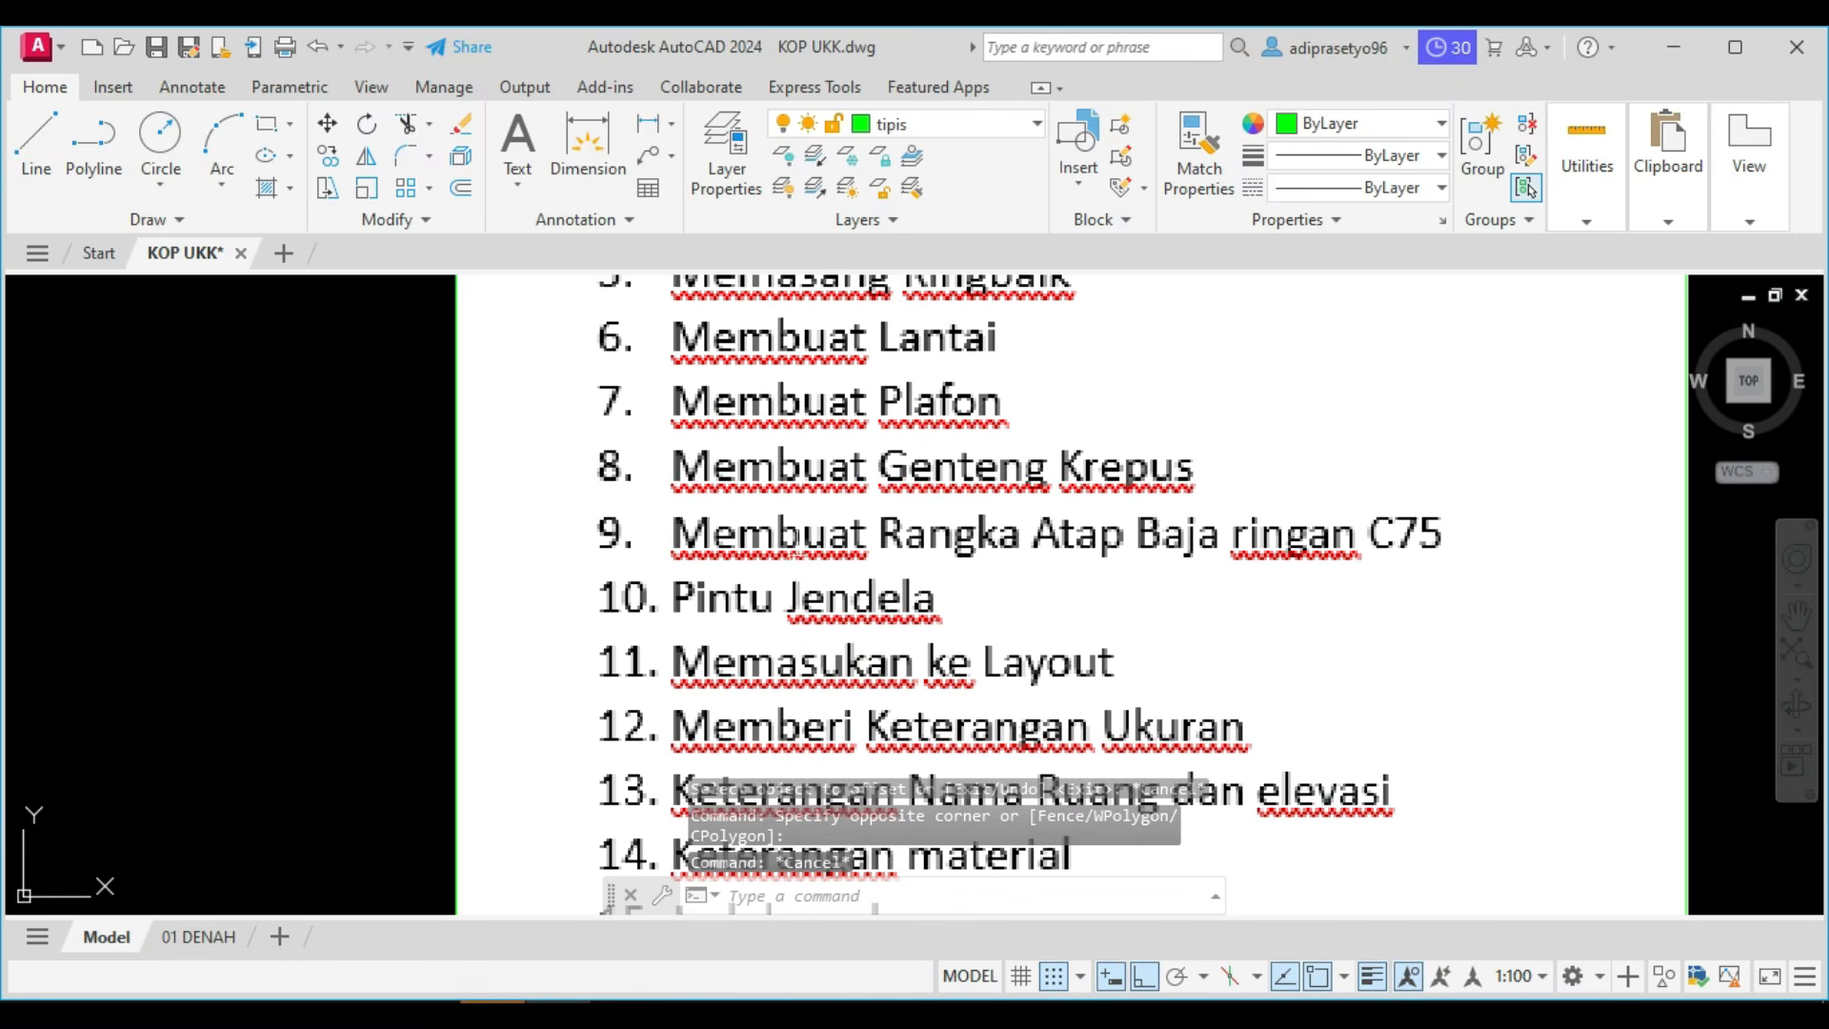
scroll(860, 565, down, 8)
scroll(894, 694, up, 8)
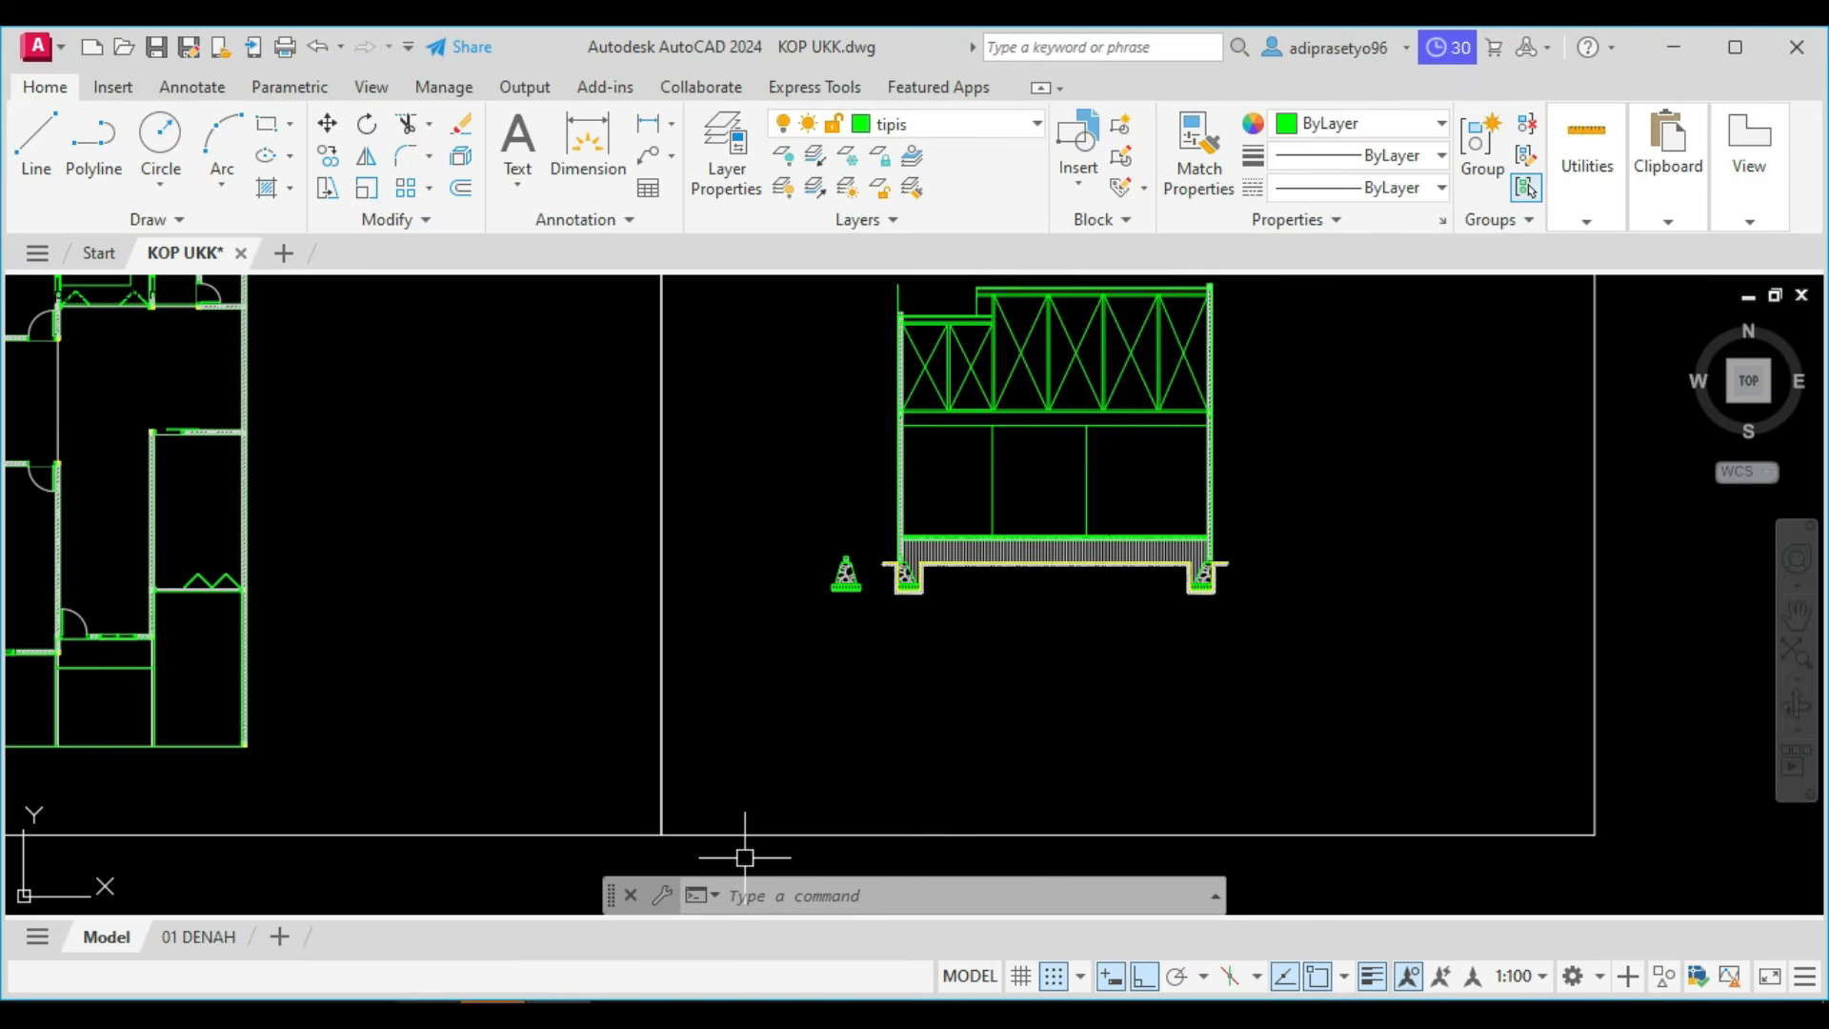
key(alt+Tab)
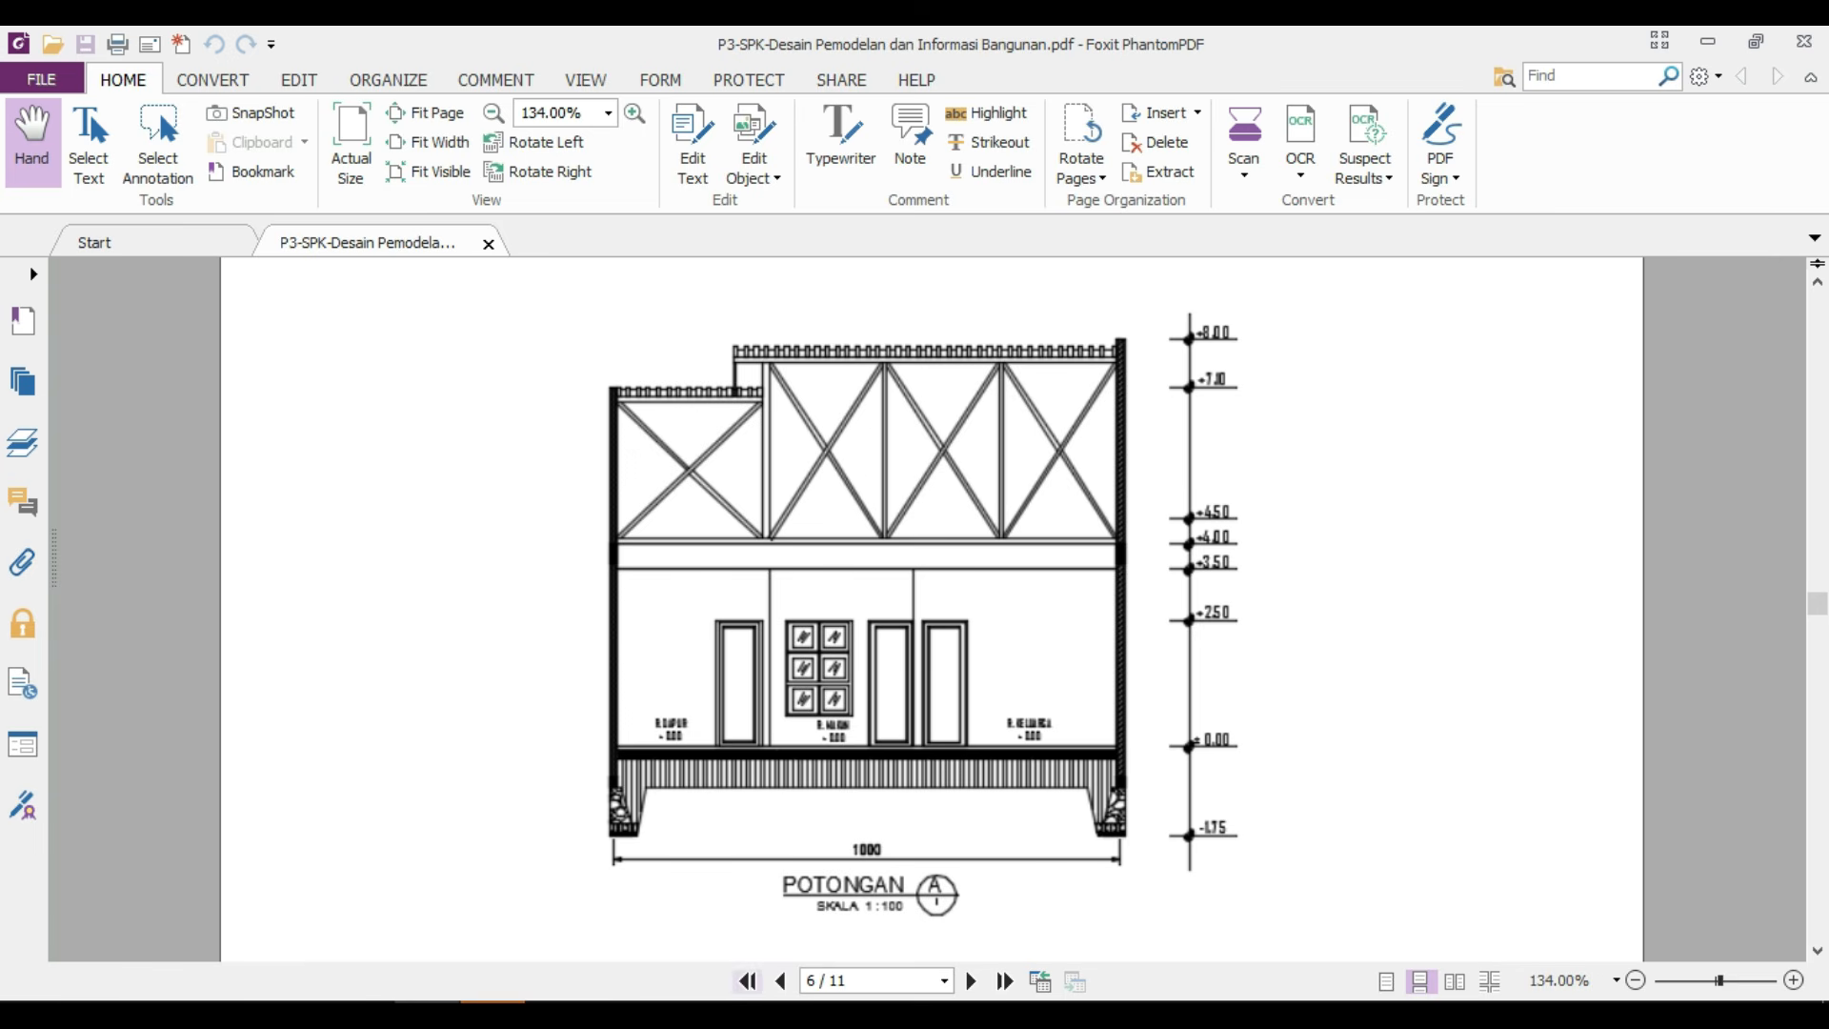
Compare the Potongan A reference in Foxit PhantomPDF with the section drawing, and return to AutoCAD.
mouse_move(491, 1000)
click(572, 914)
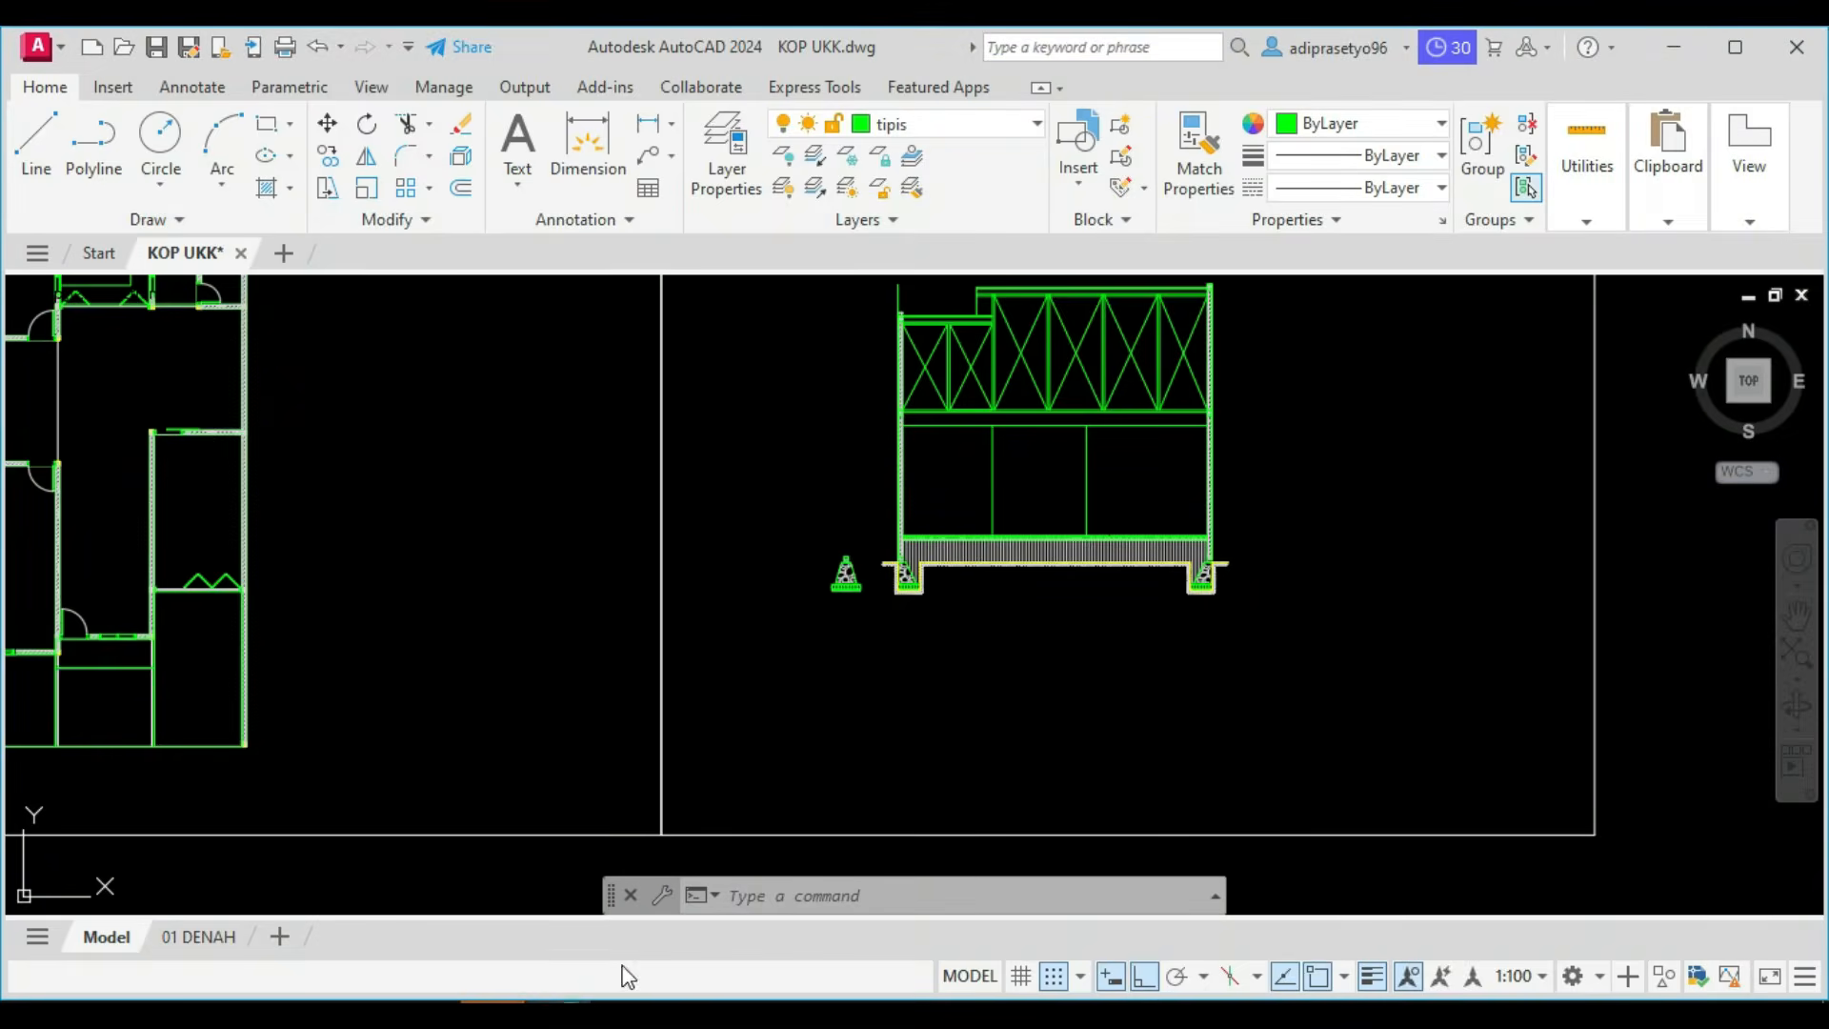
key(alt+Tab)
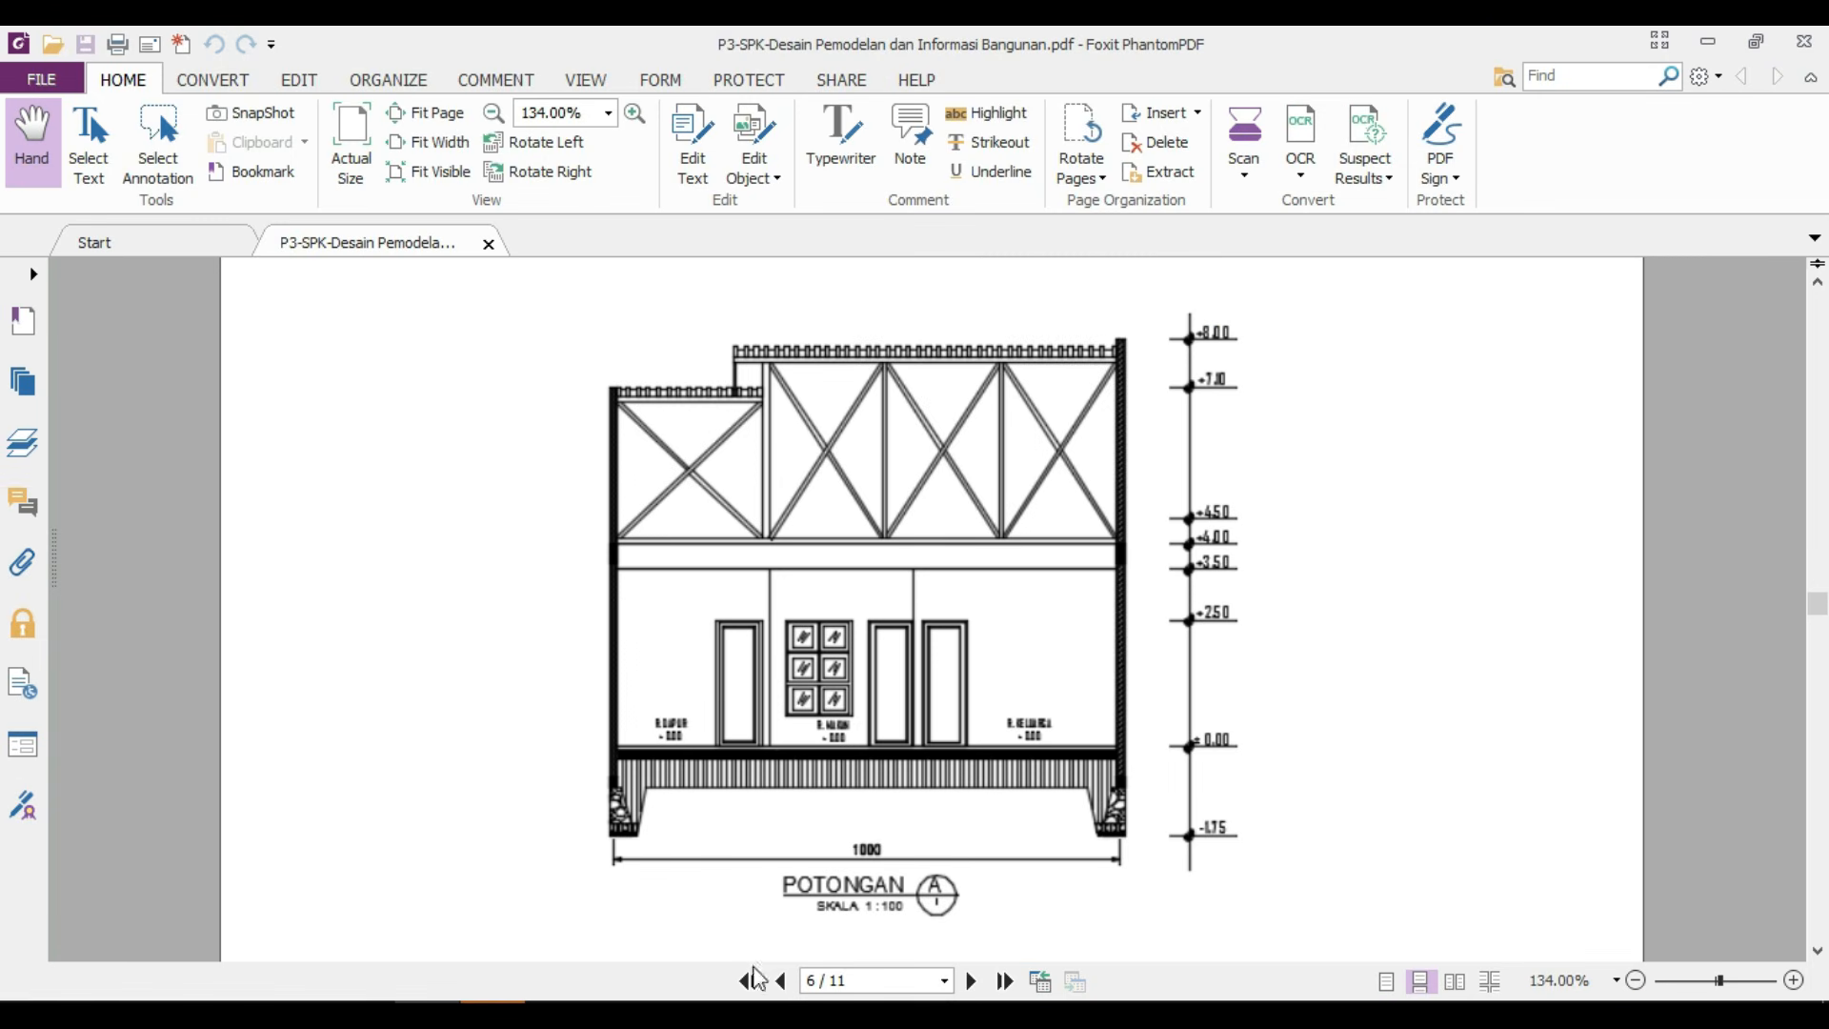
key(alt+Tab)
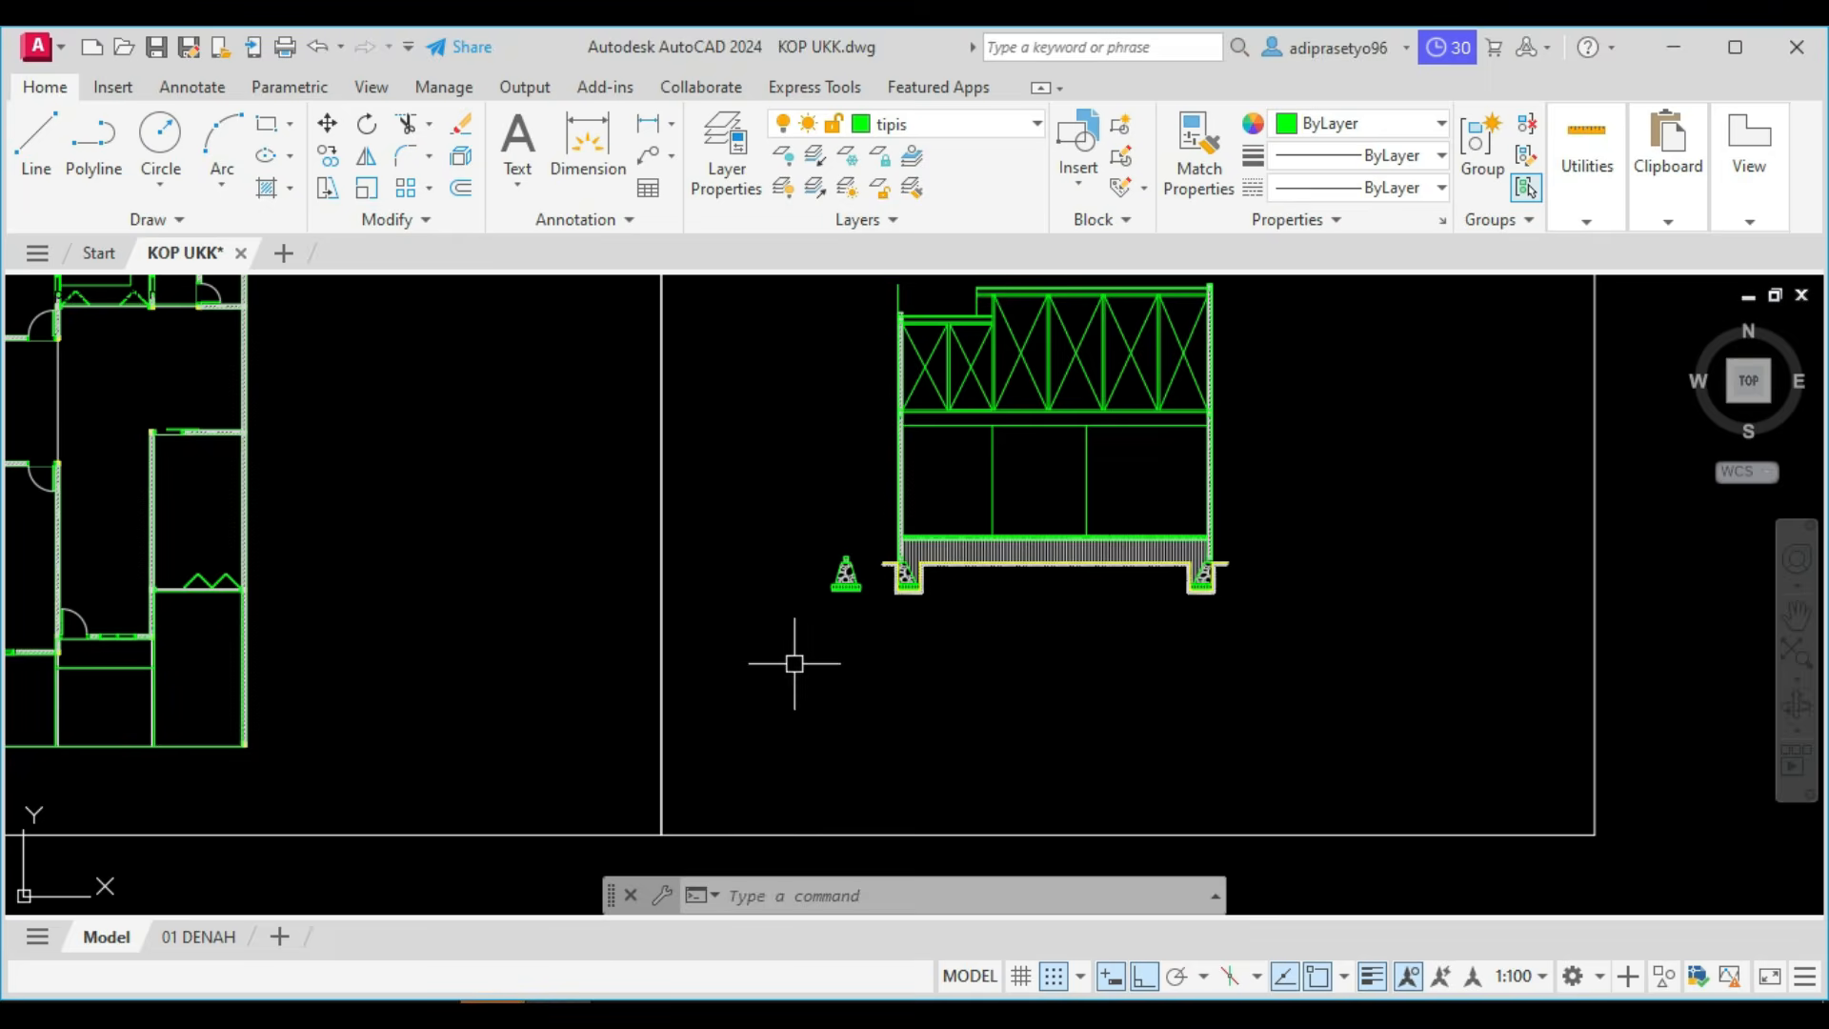
Draw a 900 by 2500 door rectangle standing on the floor, with its lower right corner at the foot of the left partition line.
scroll(1010, 505, up, 4)
text(rec)
key(Return)
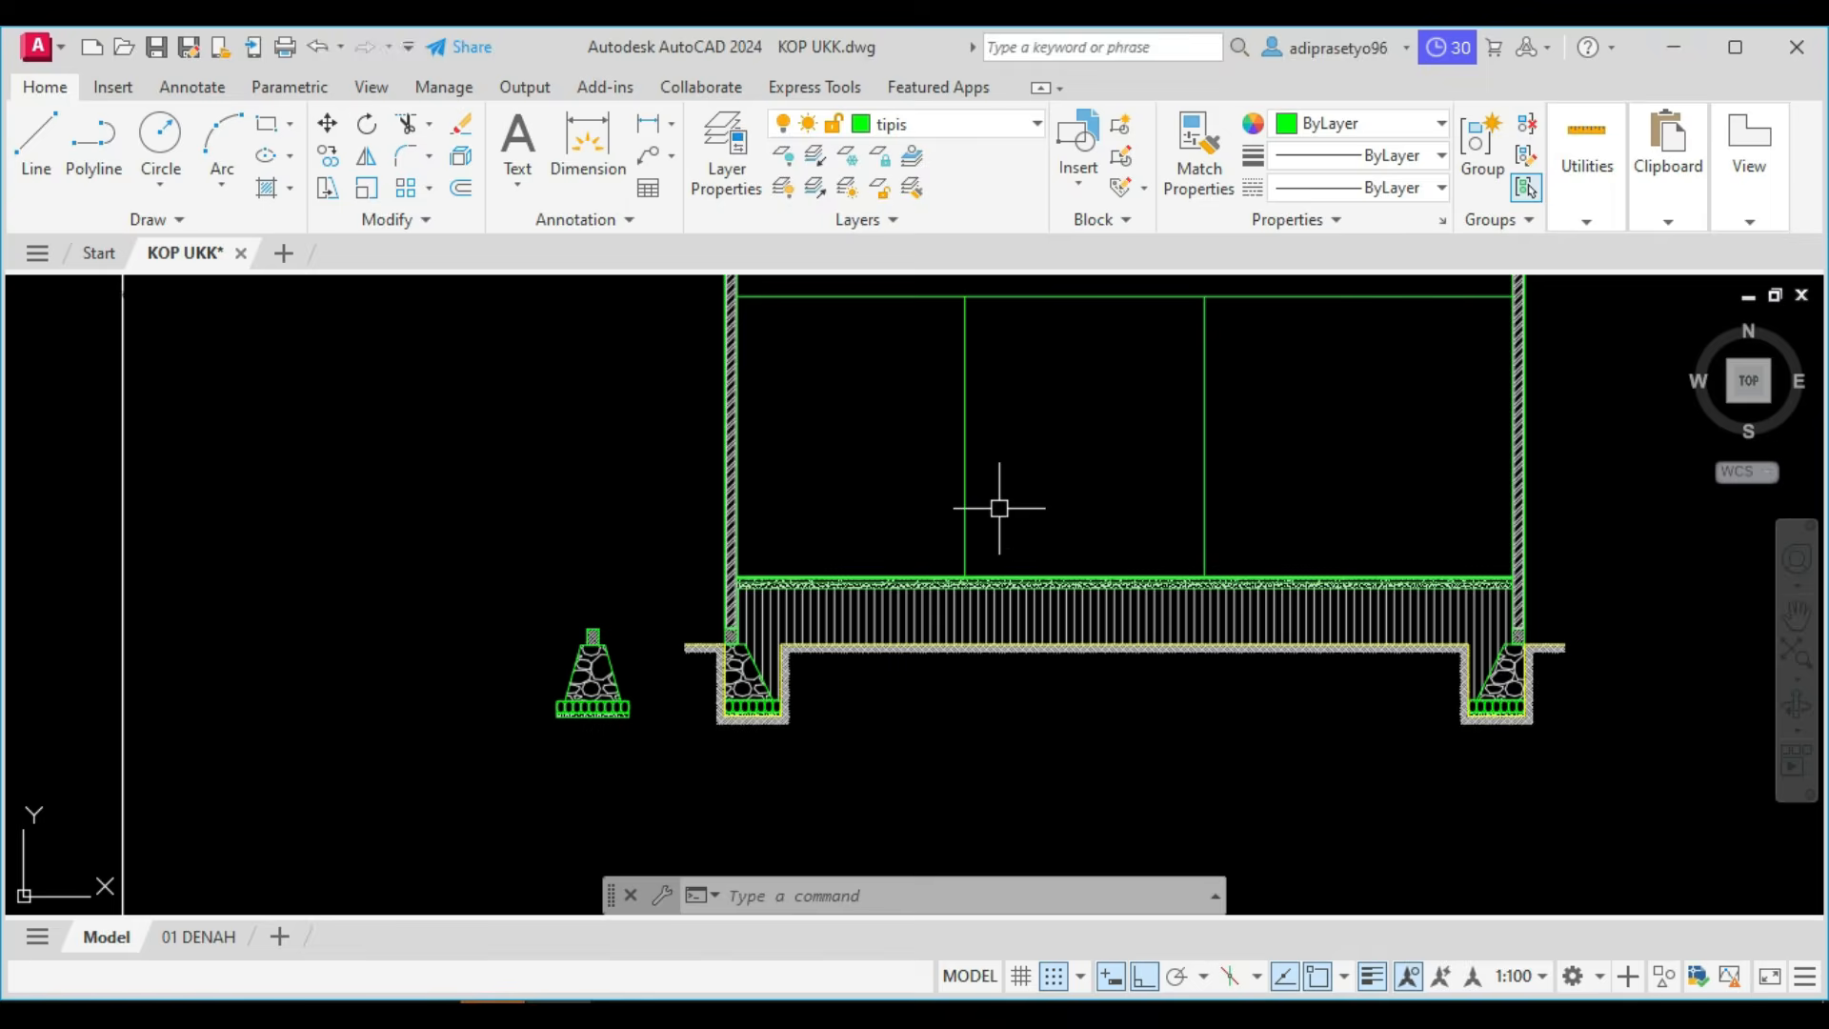
scroll(1036, 615, up, 4)
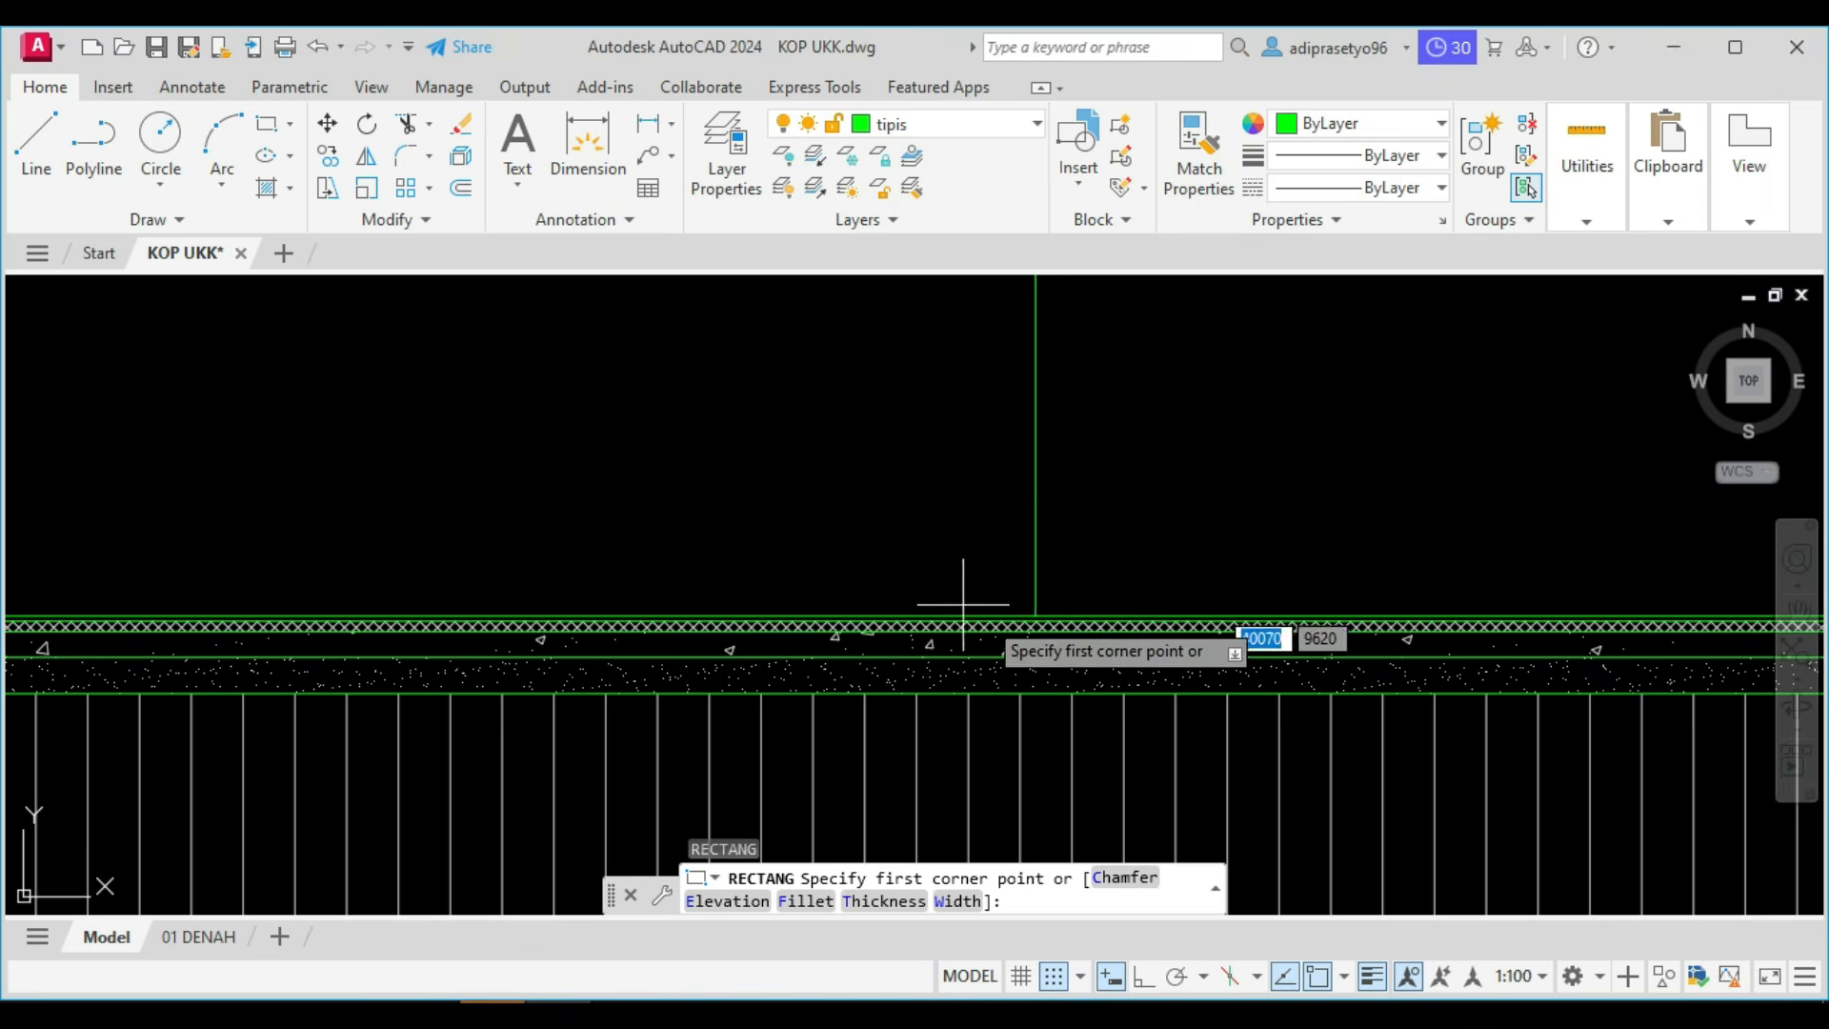
click(1034, 619)
scroll(913, 461, down, 3)
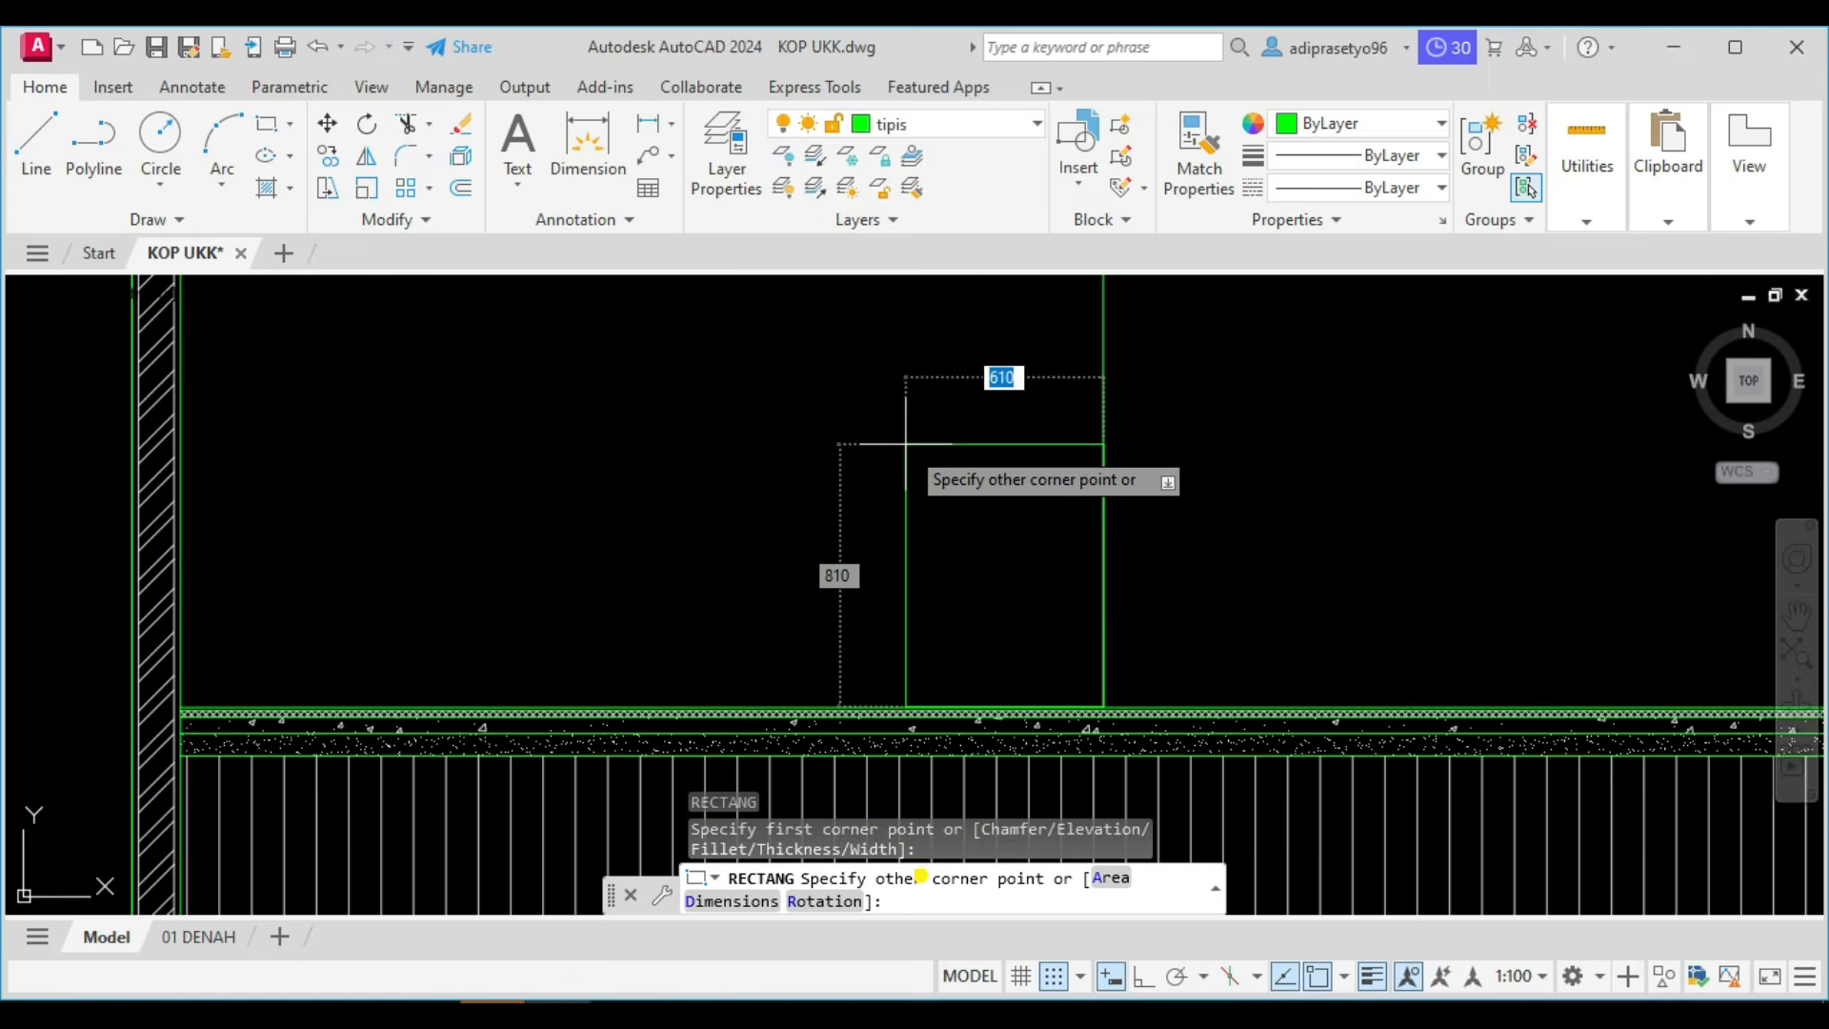
text(d)
key(Return)
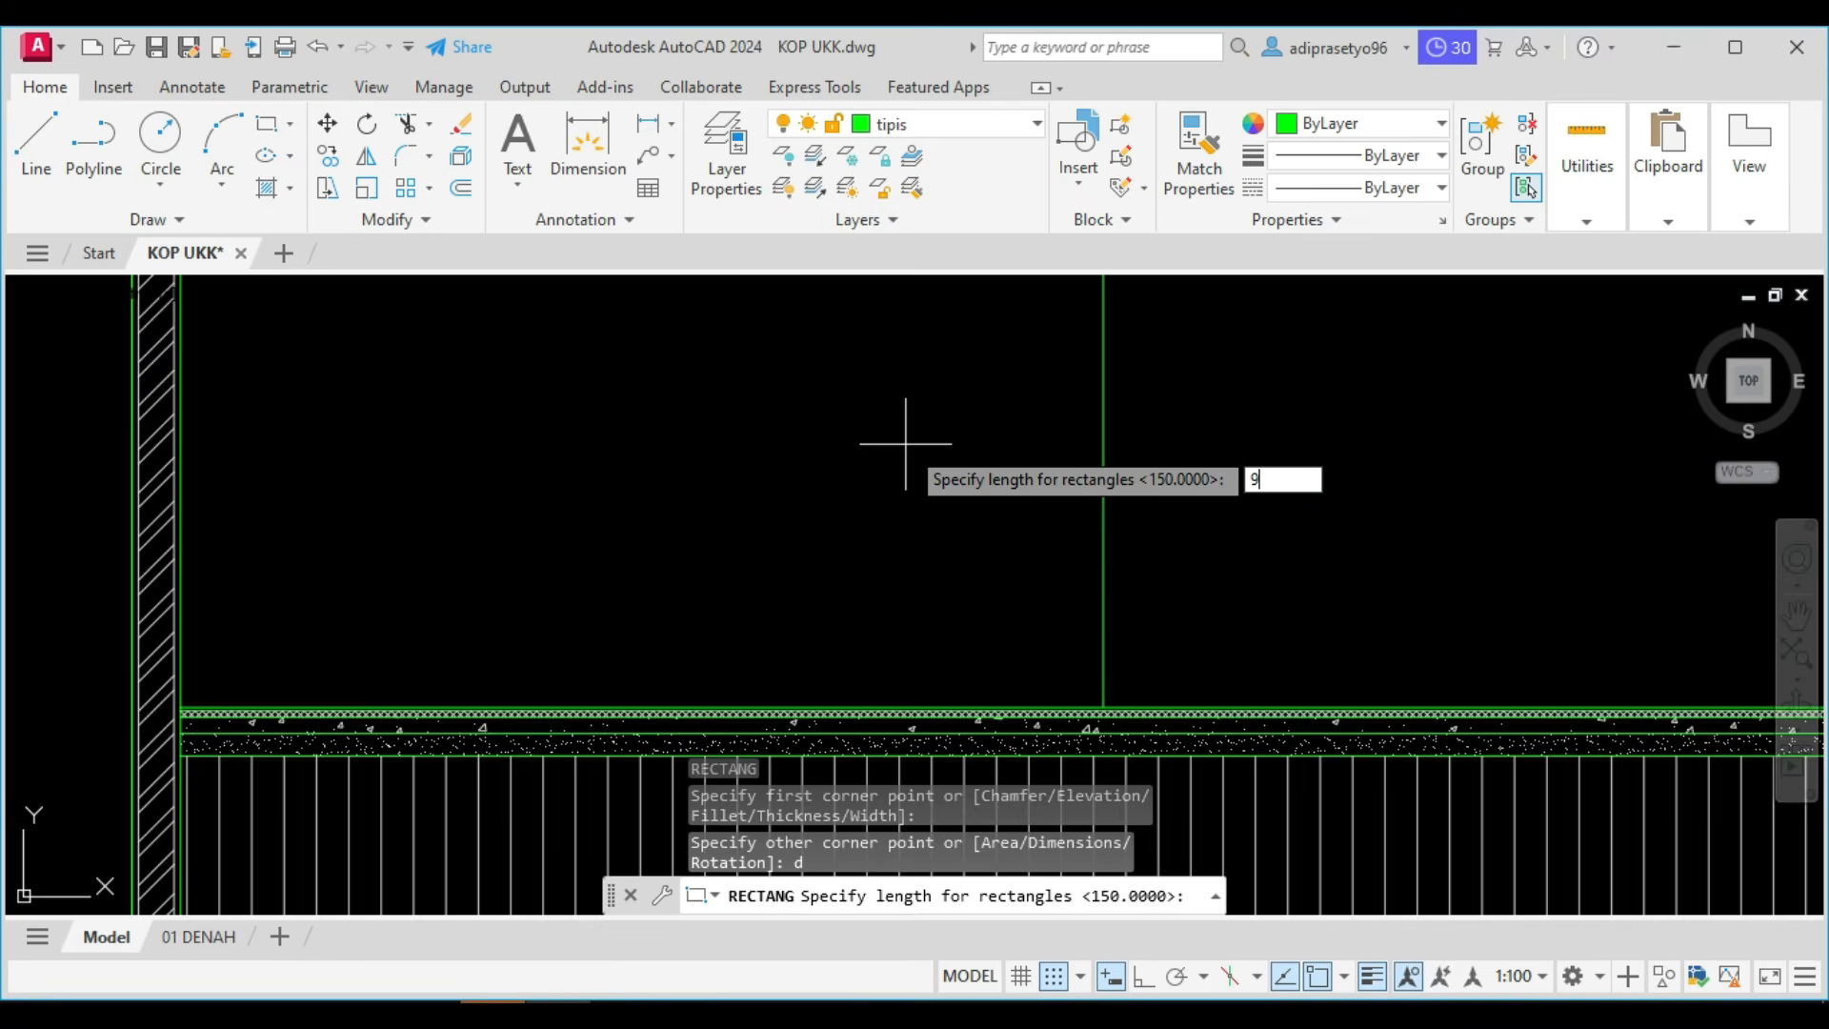
key(Return)
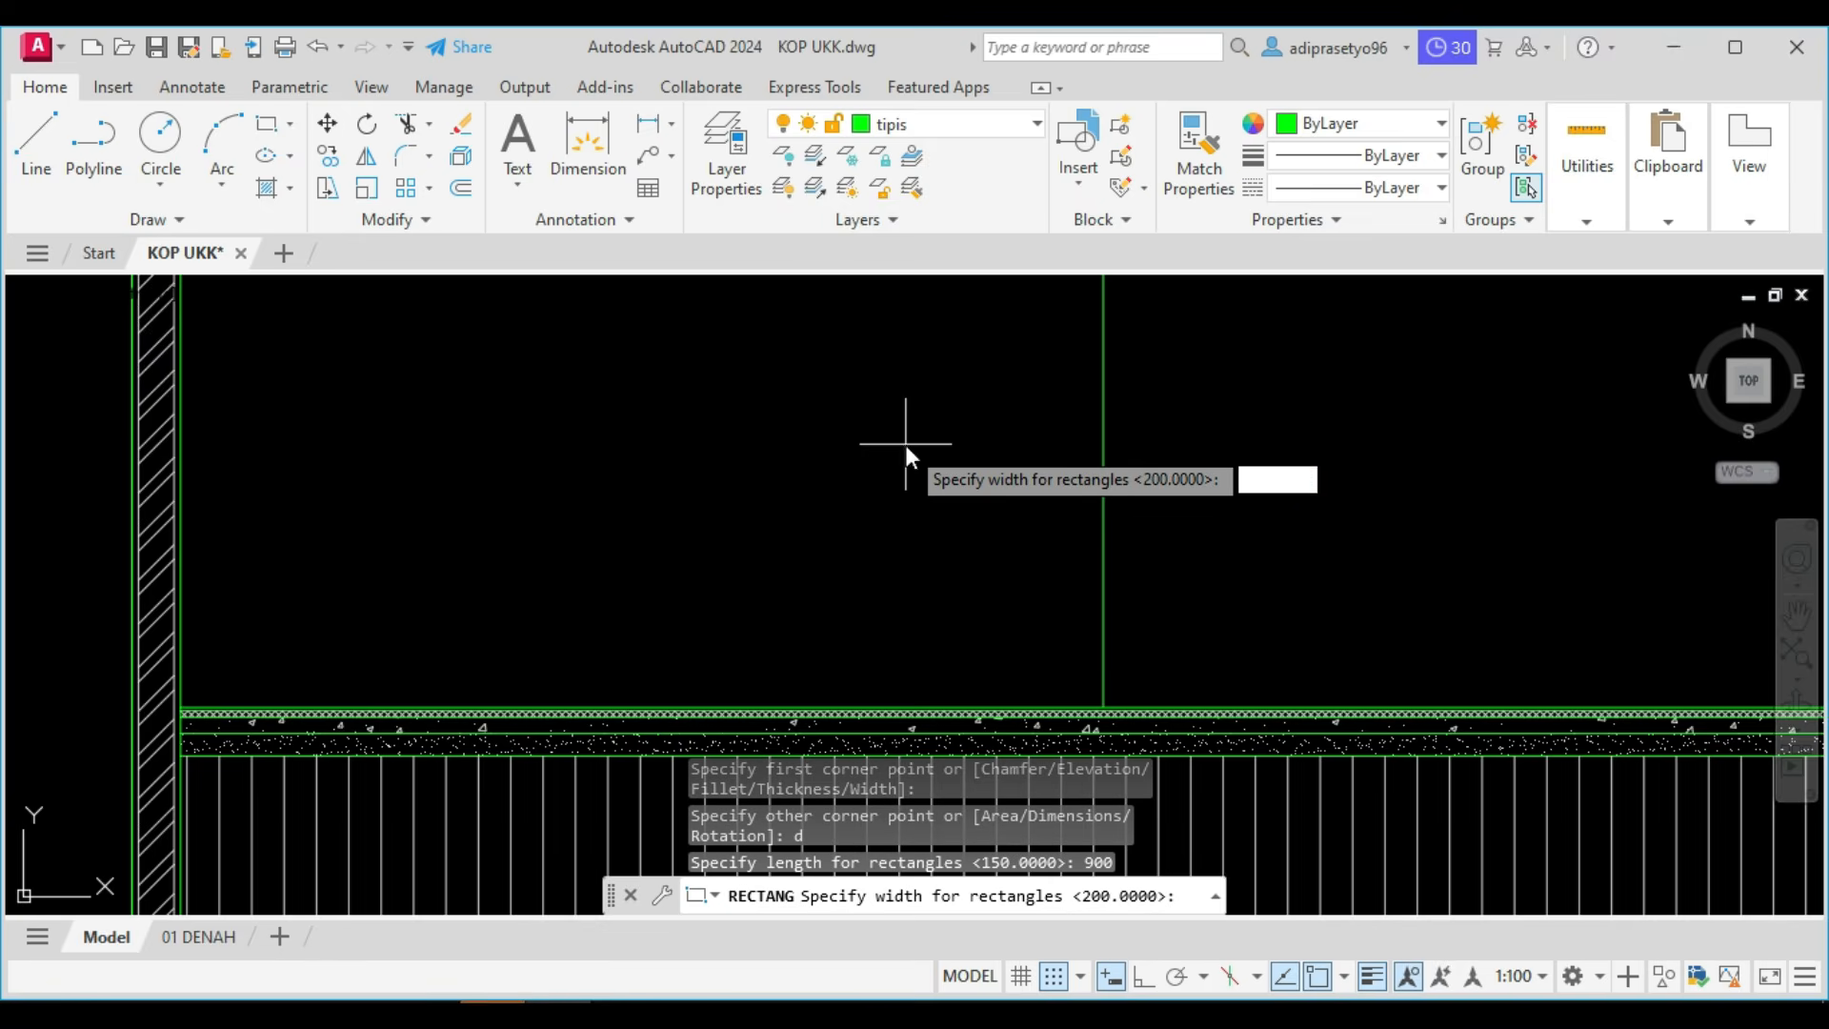
key(Return)
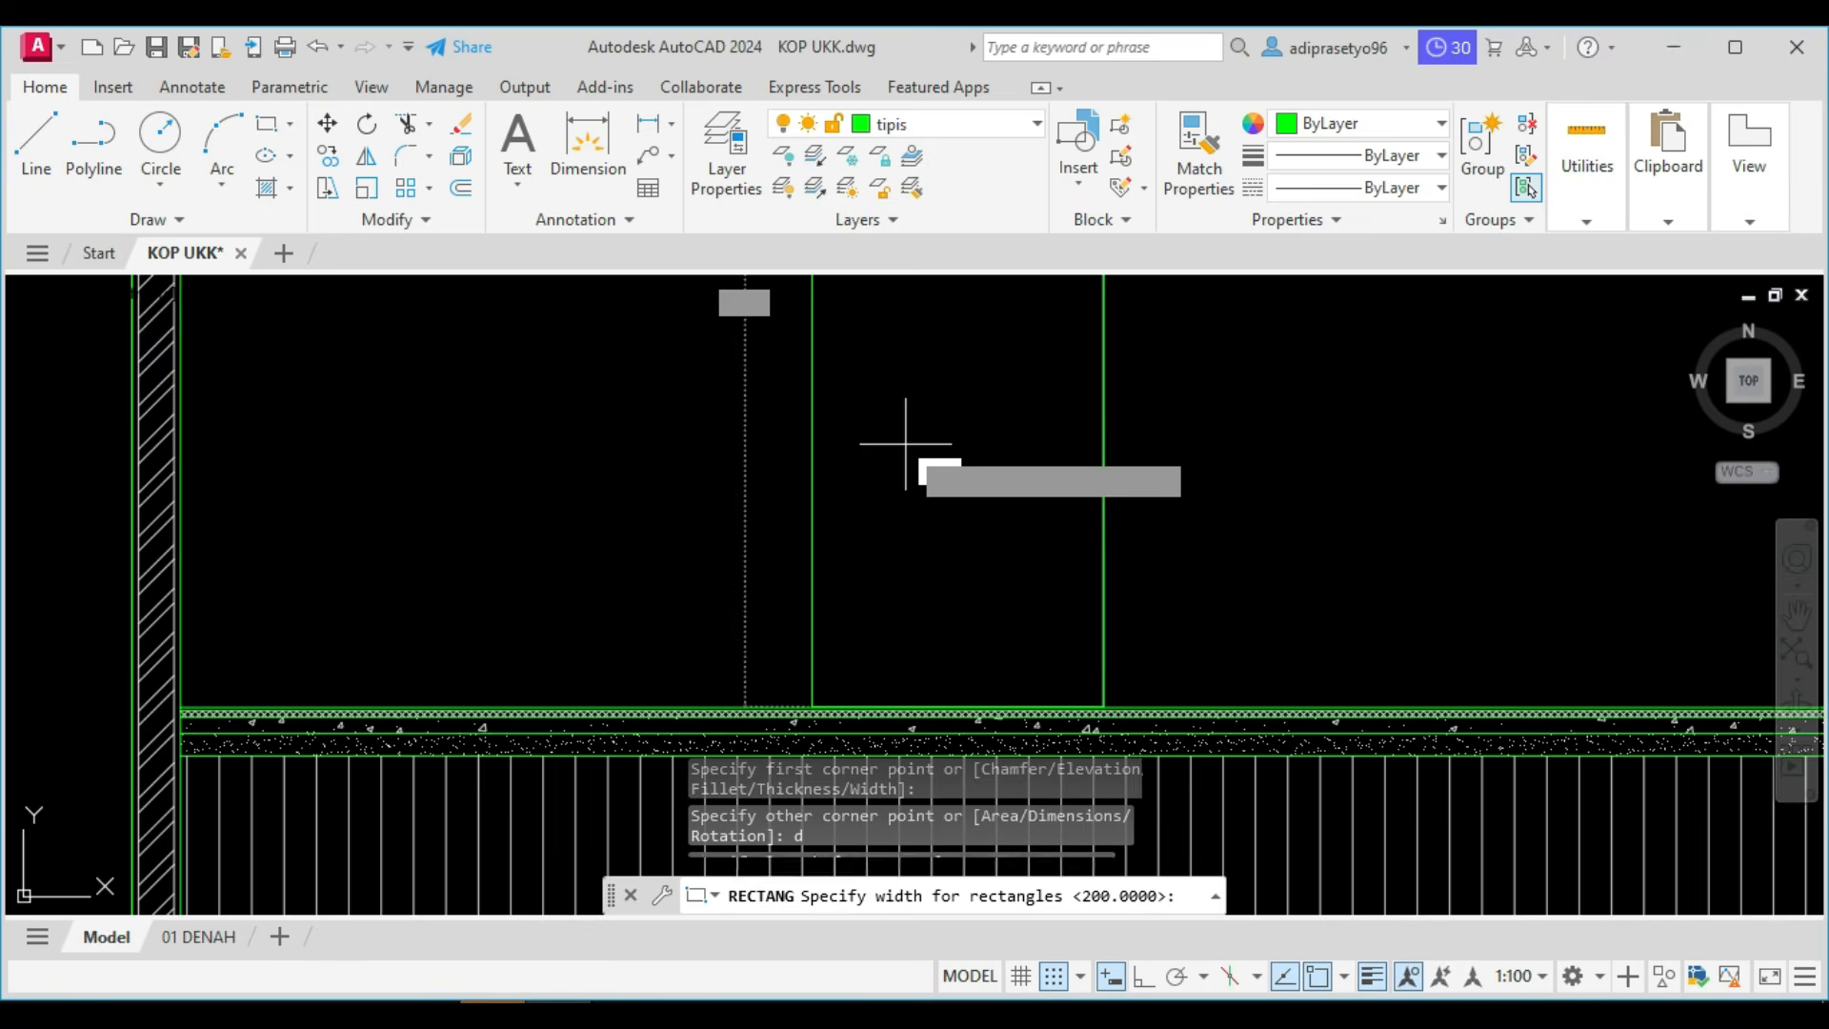
scroll(905, 443, down, 5)
middle_drag(898, 436, 897, 497)
scroll(890, 444, up, 4)
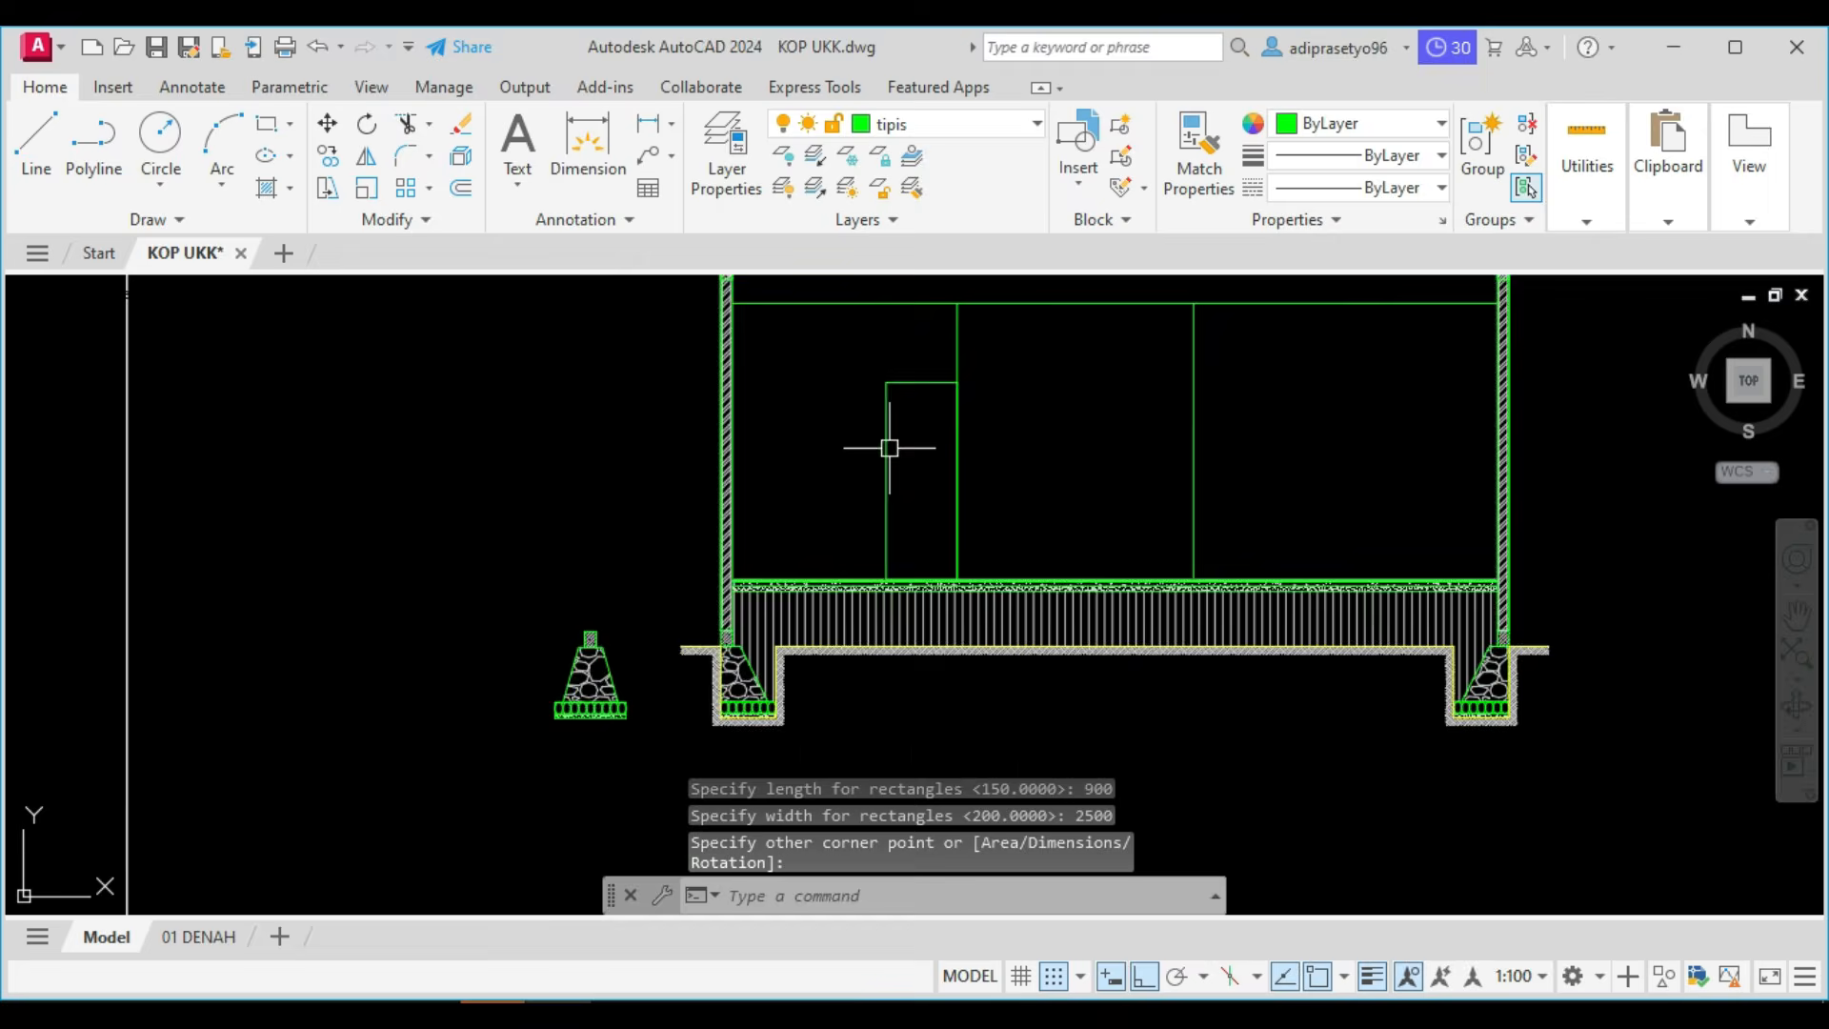
Offset the door rectangle 50 inward to form the frame.
key(Return)
text(50)
key(Return)
click(889, 448)
click(943, 457)
key(Escape)
Stretch the bottom edge of the inner frame rectangle down to the base of the outer door rectangle.
scroll(918, 644, up, 8)
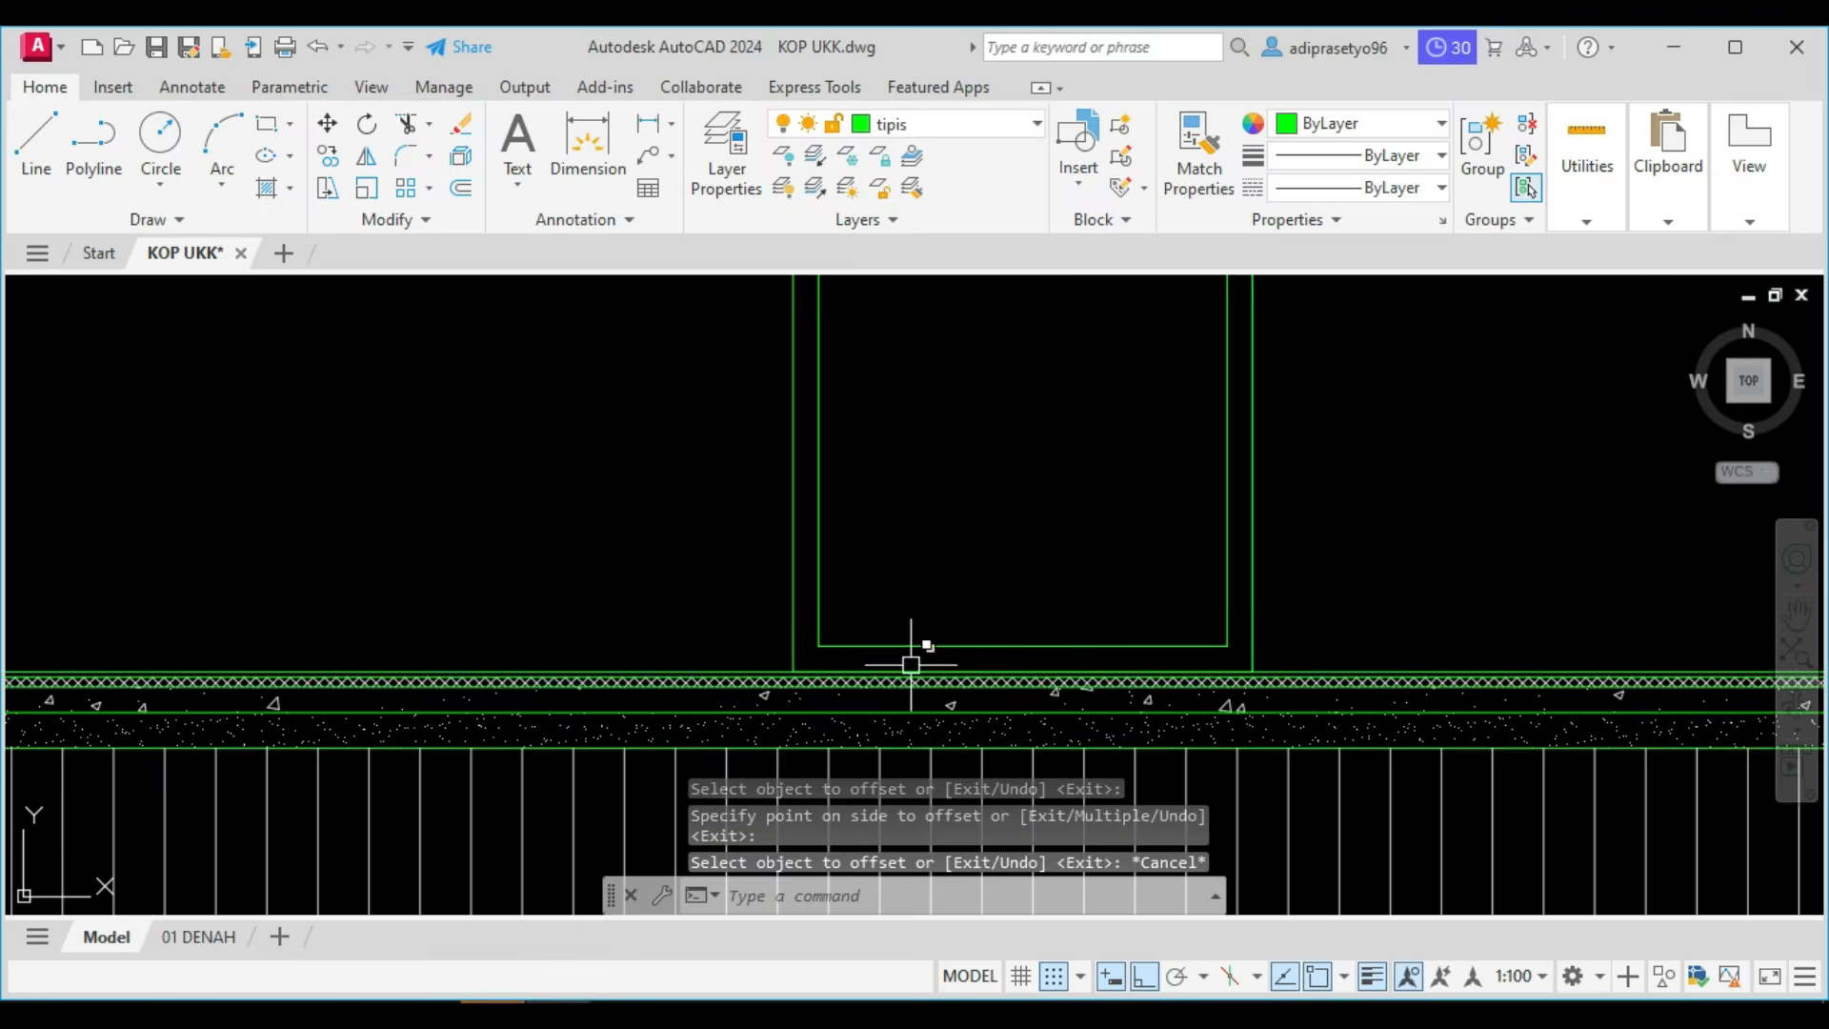
click(931, 577)
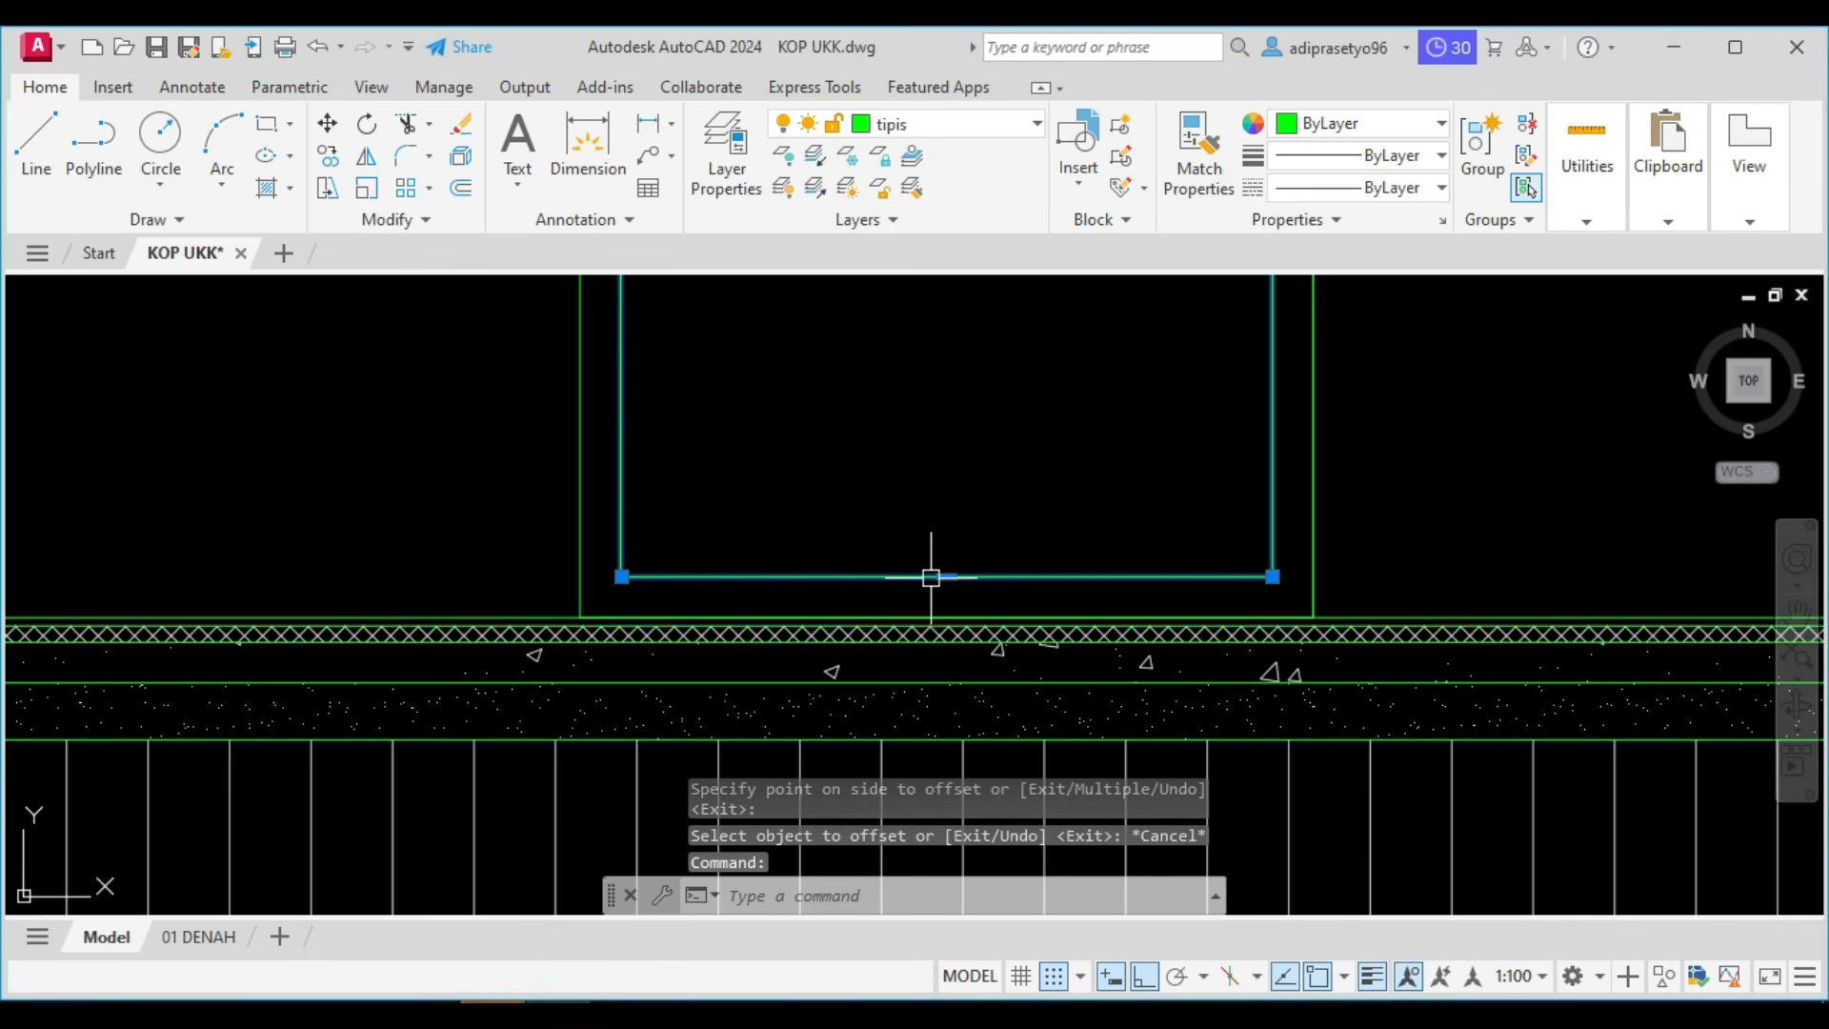
click(947, 576)
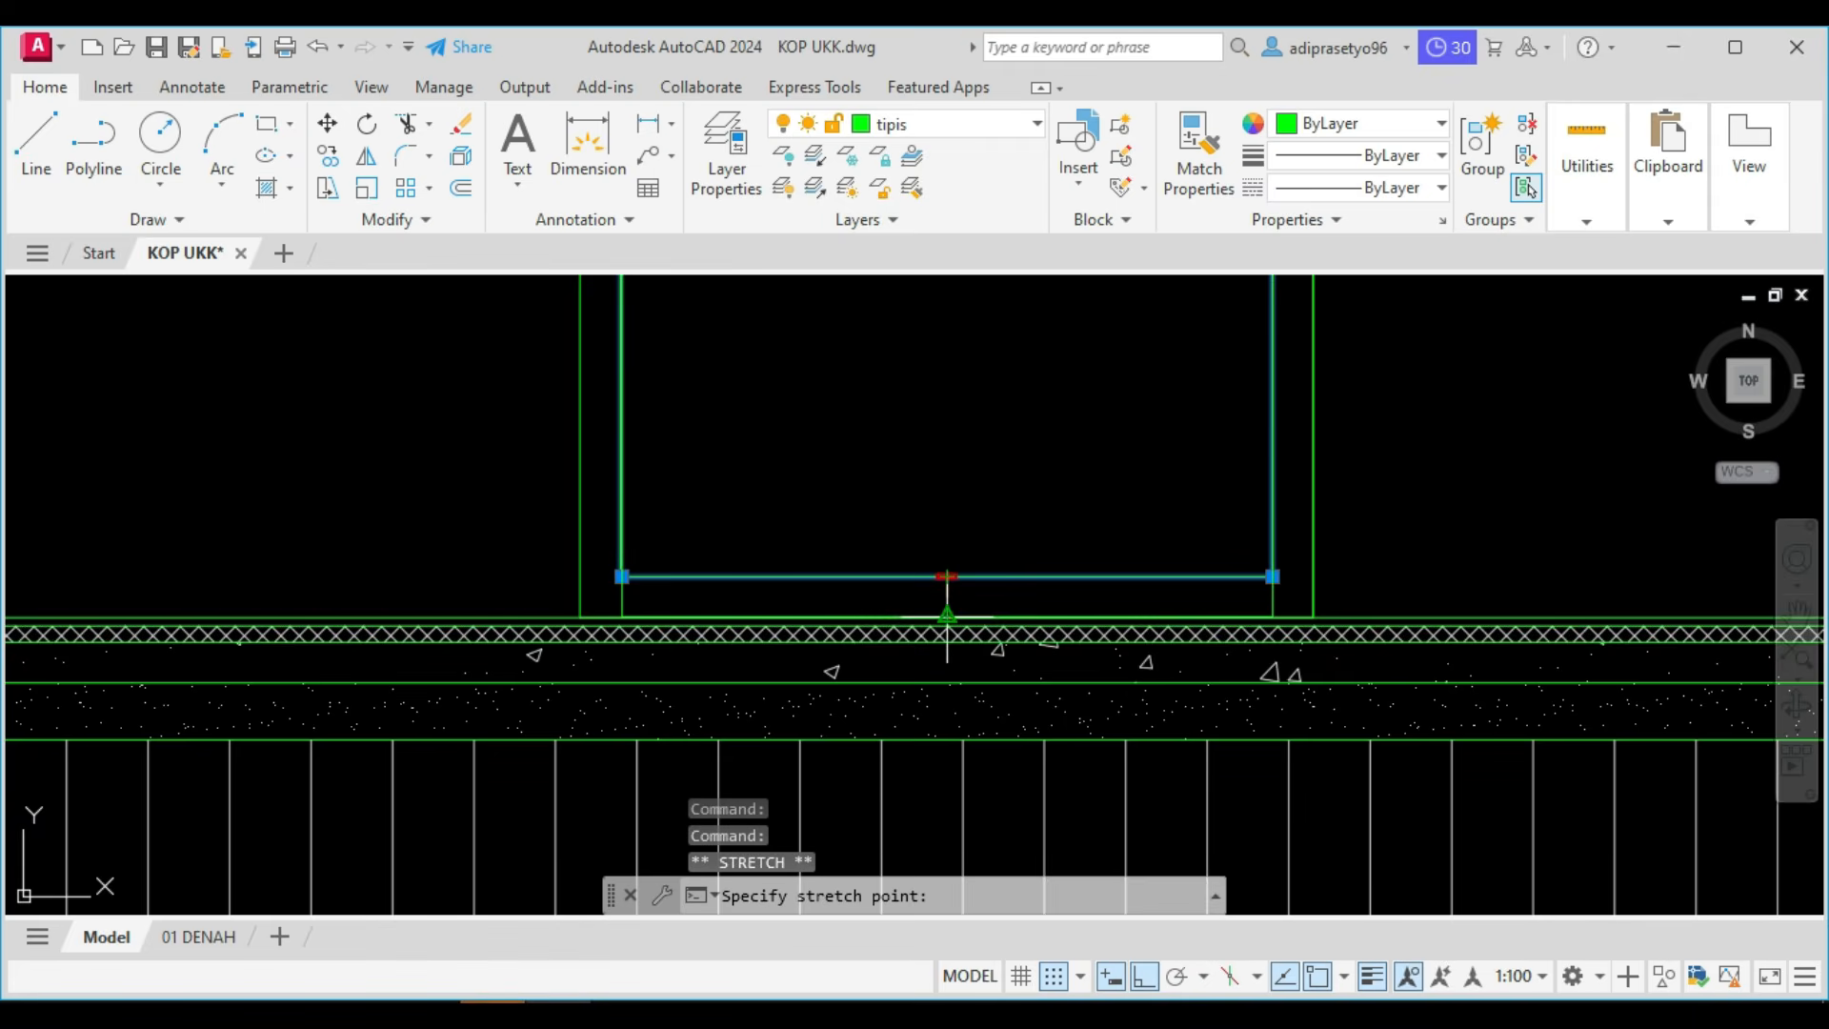
scroll(947, 624, down, 4)
scroll(947, 498, down, 4)
key(Escape)
Offset the inner frame rectangle 100 inward to form the door's inner panel.
scroll(947, 478, up, 4)
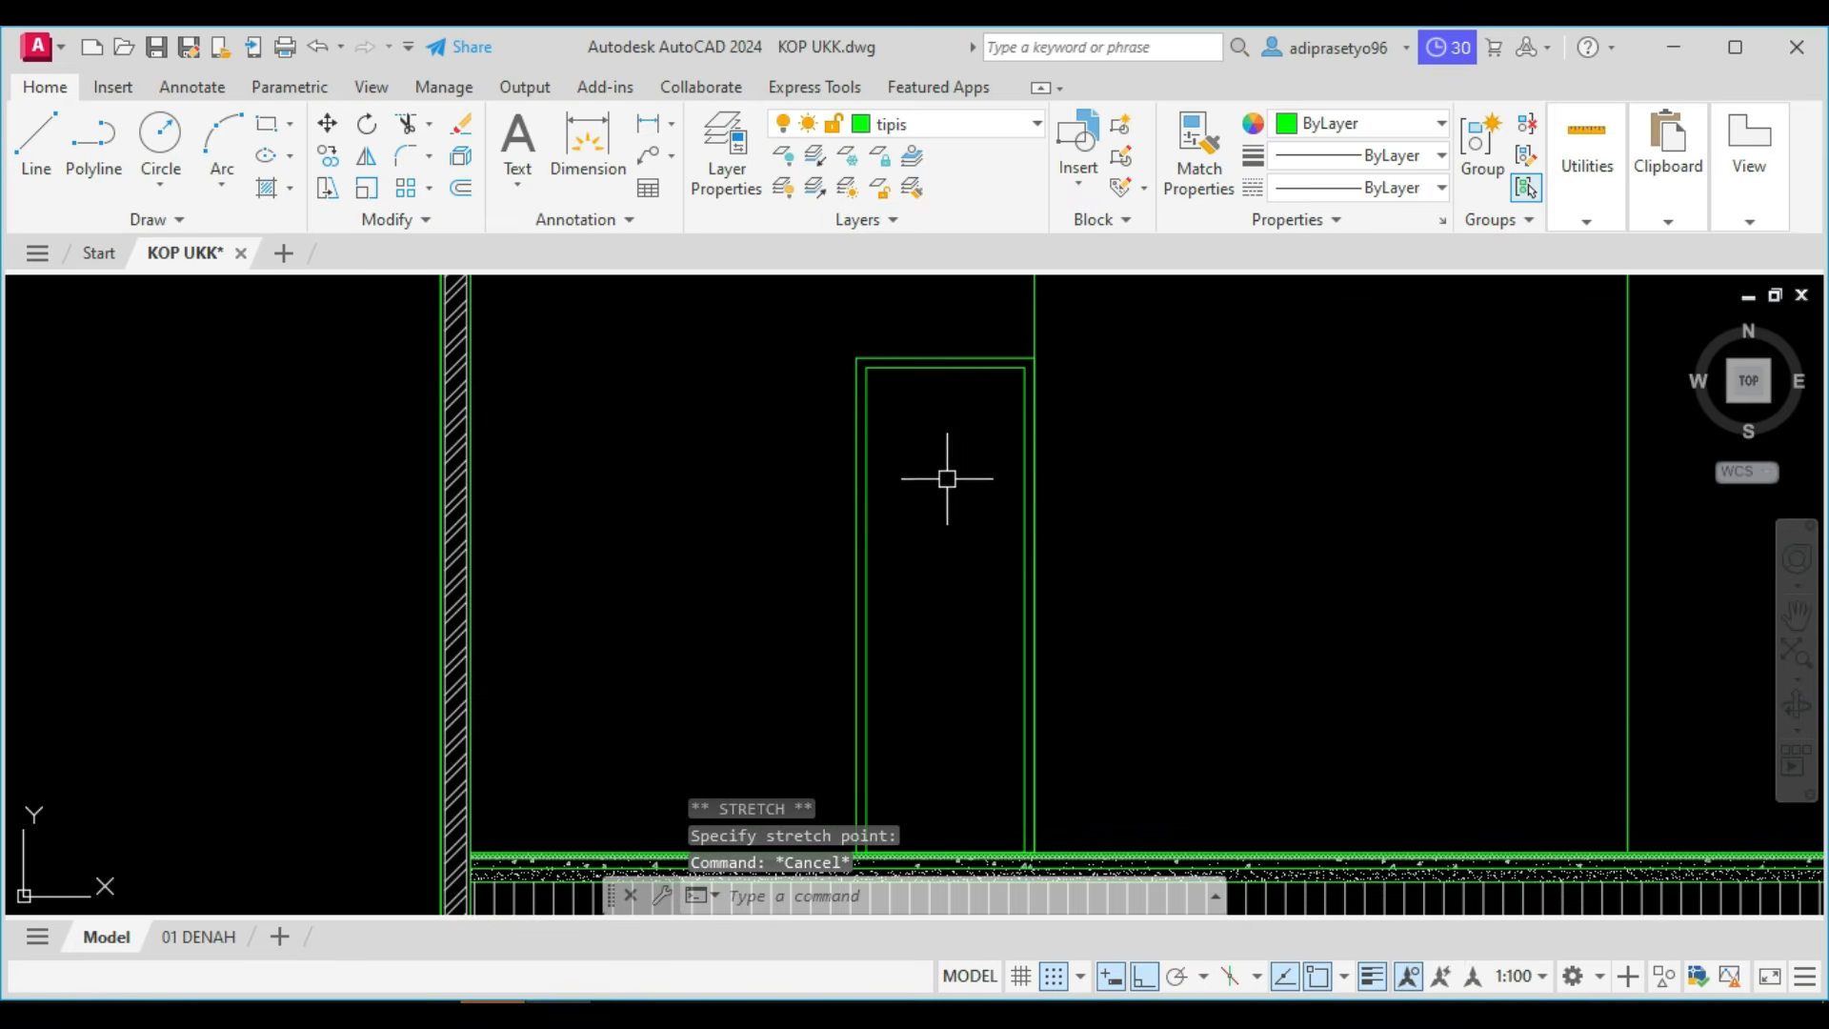
key(Return)
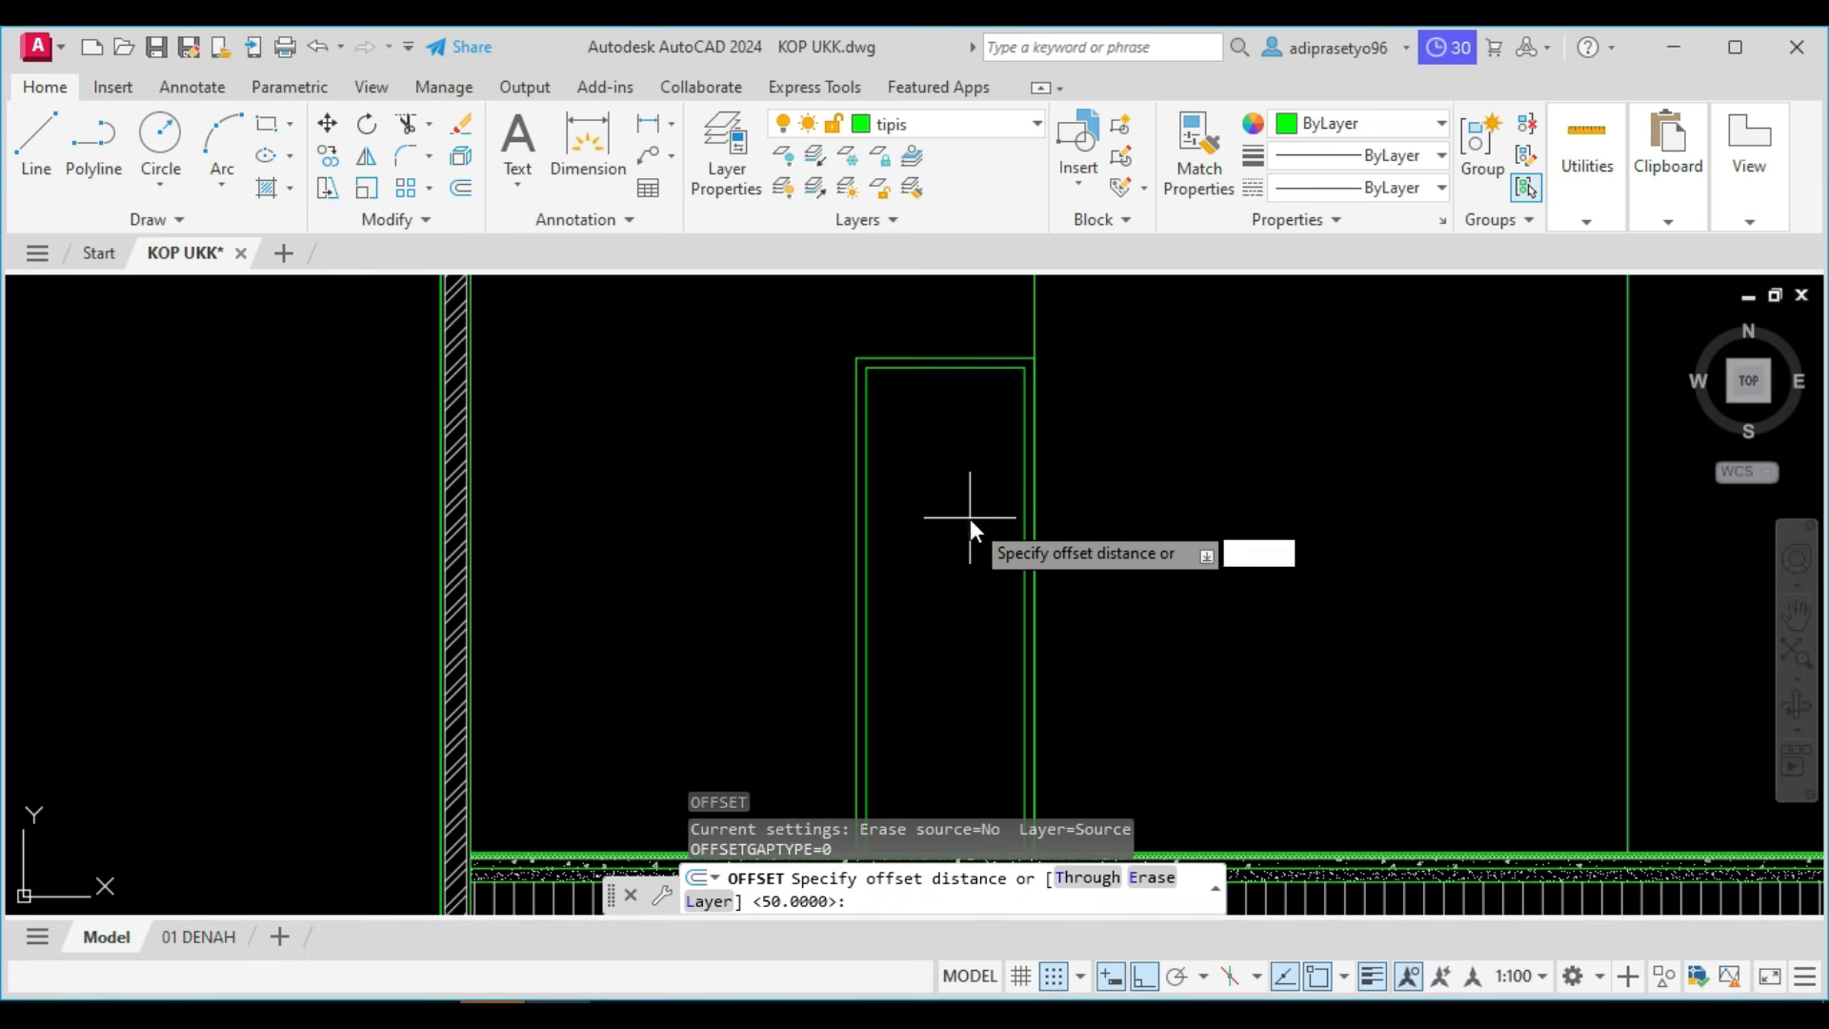
key(Return)
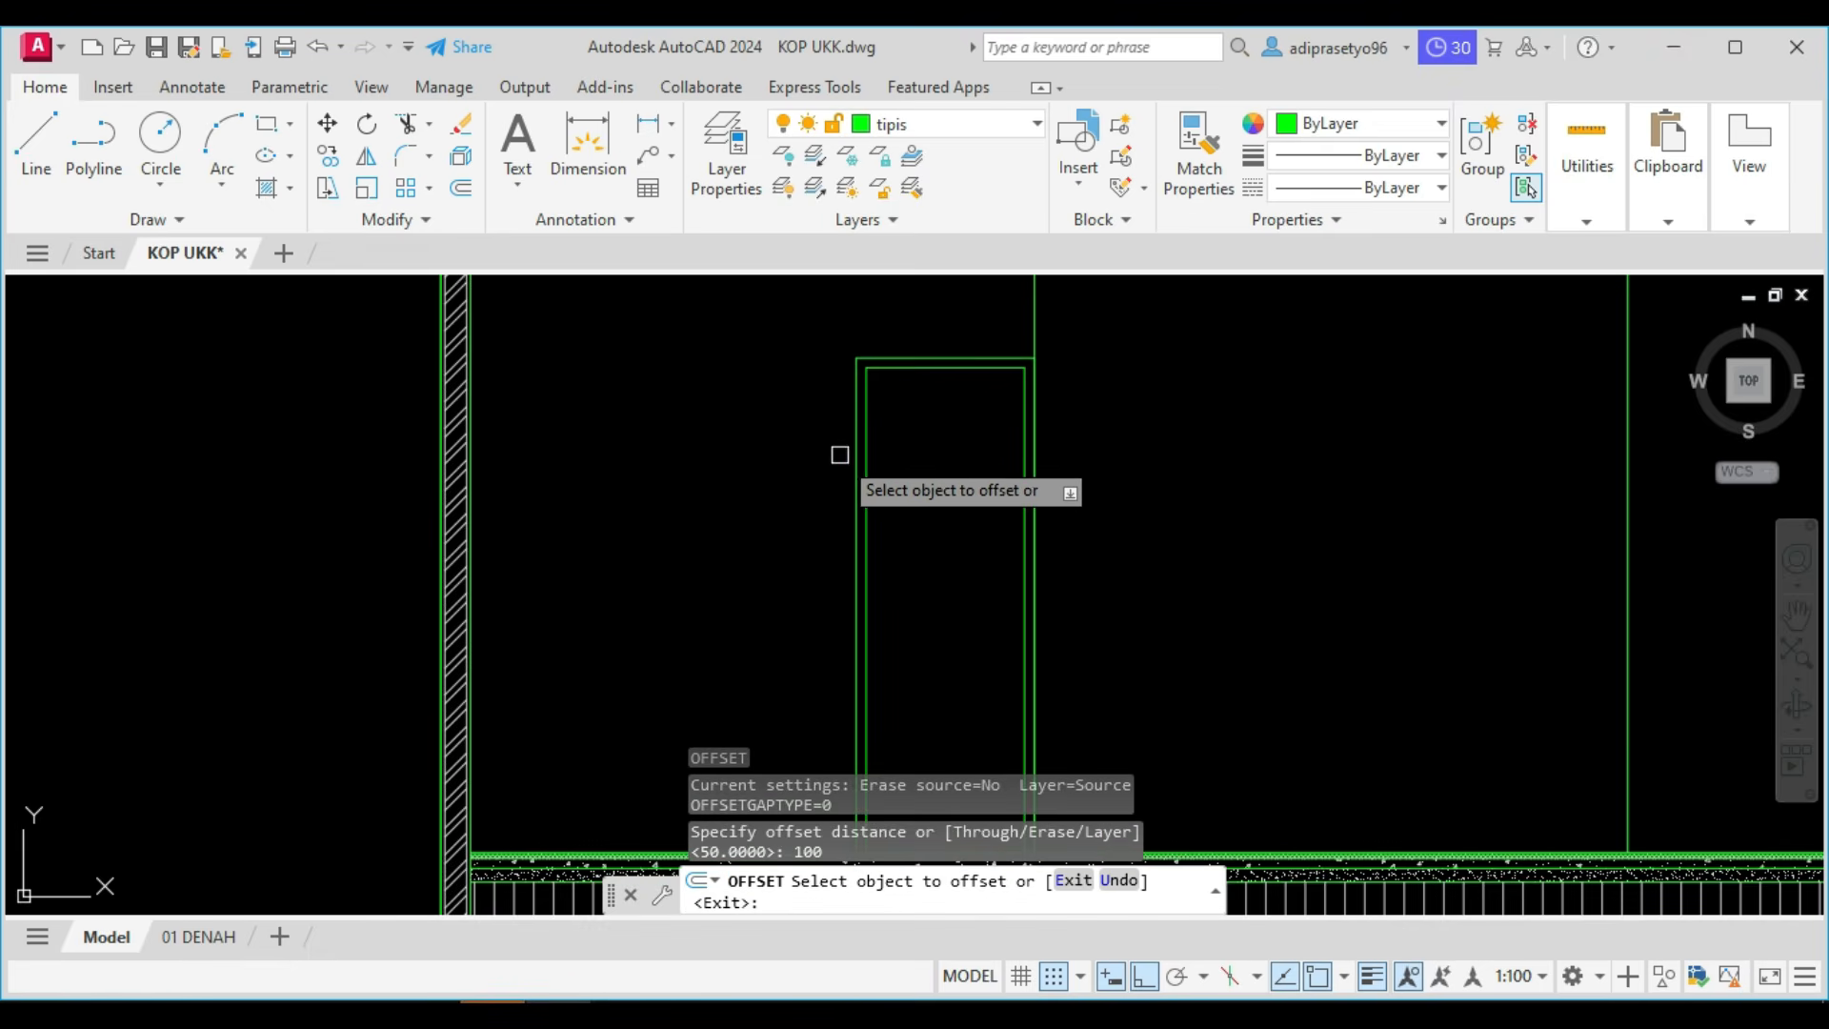
click(866, 471)
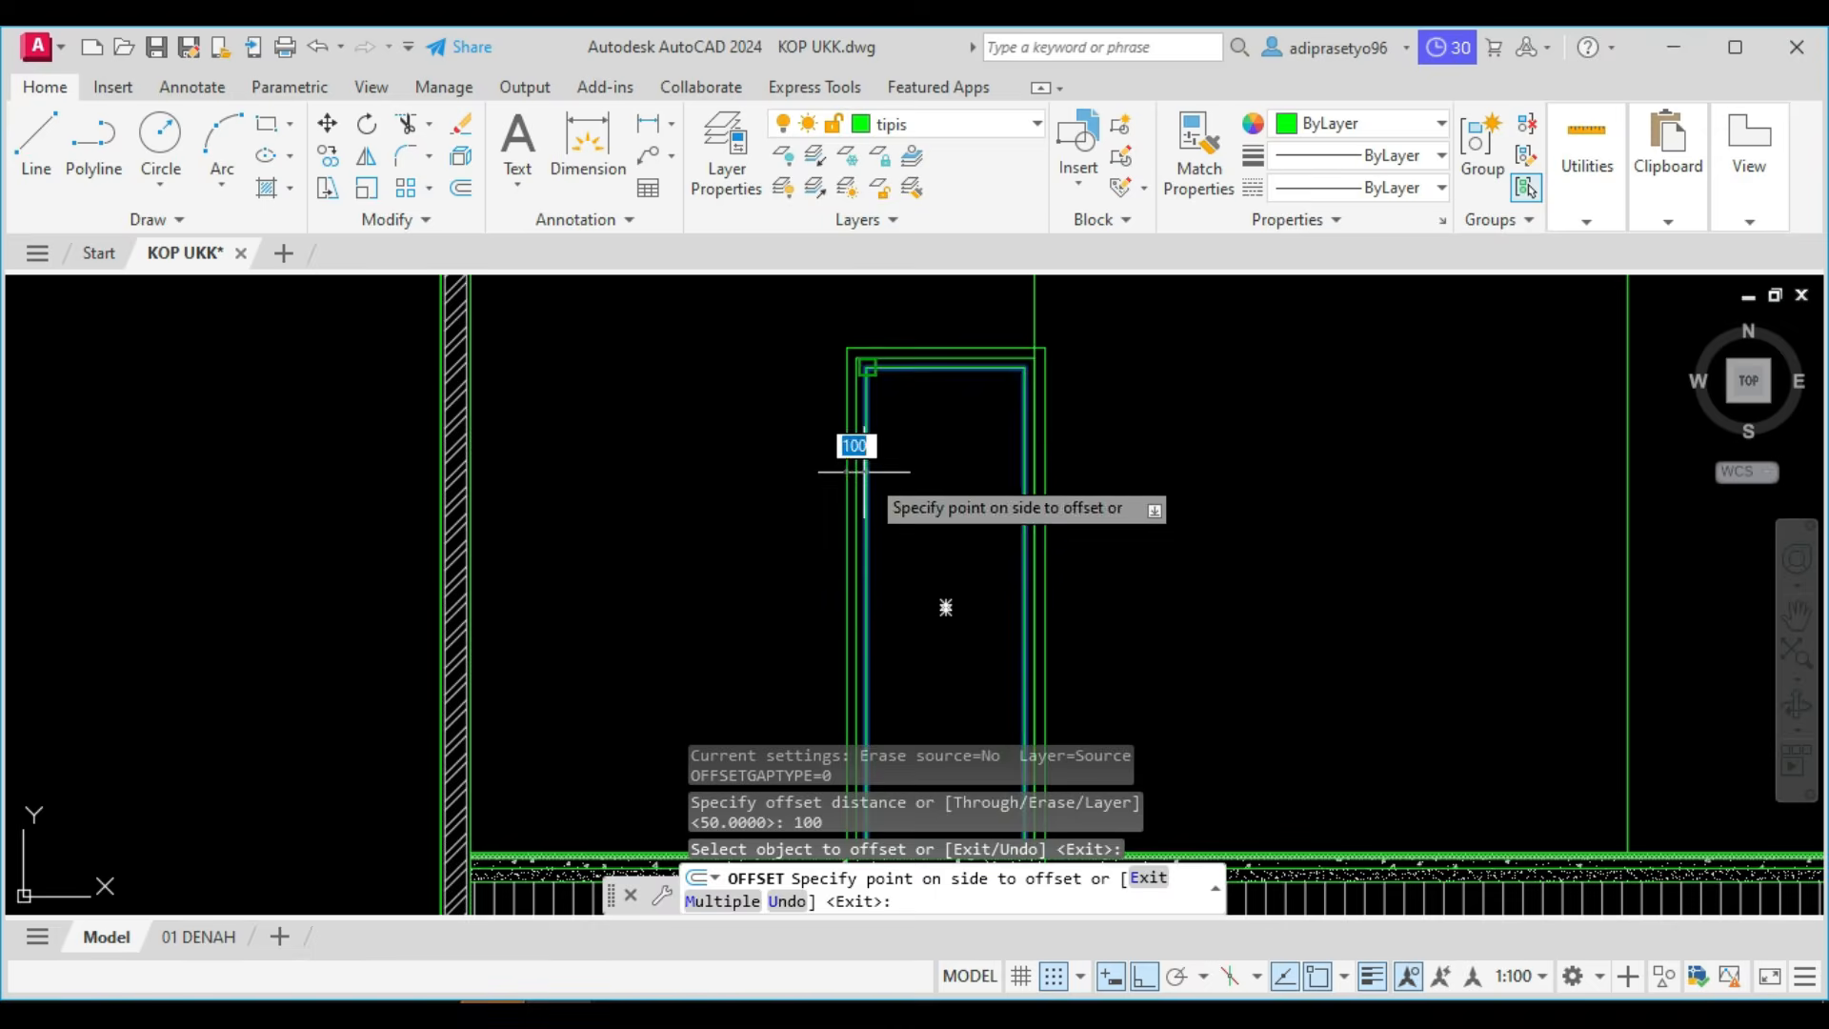
click(911, 488)
scroll(911, 488, down, 2)
middle_drag(875, 430, 854, 361)
scroll(922, 714, up, 3)
key(Escape)
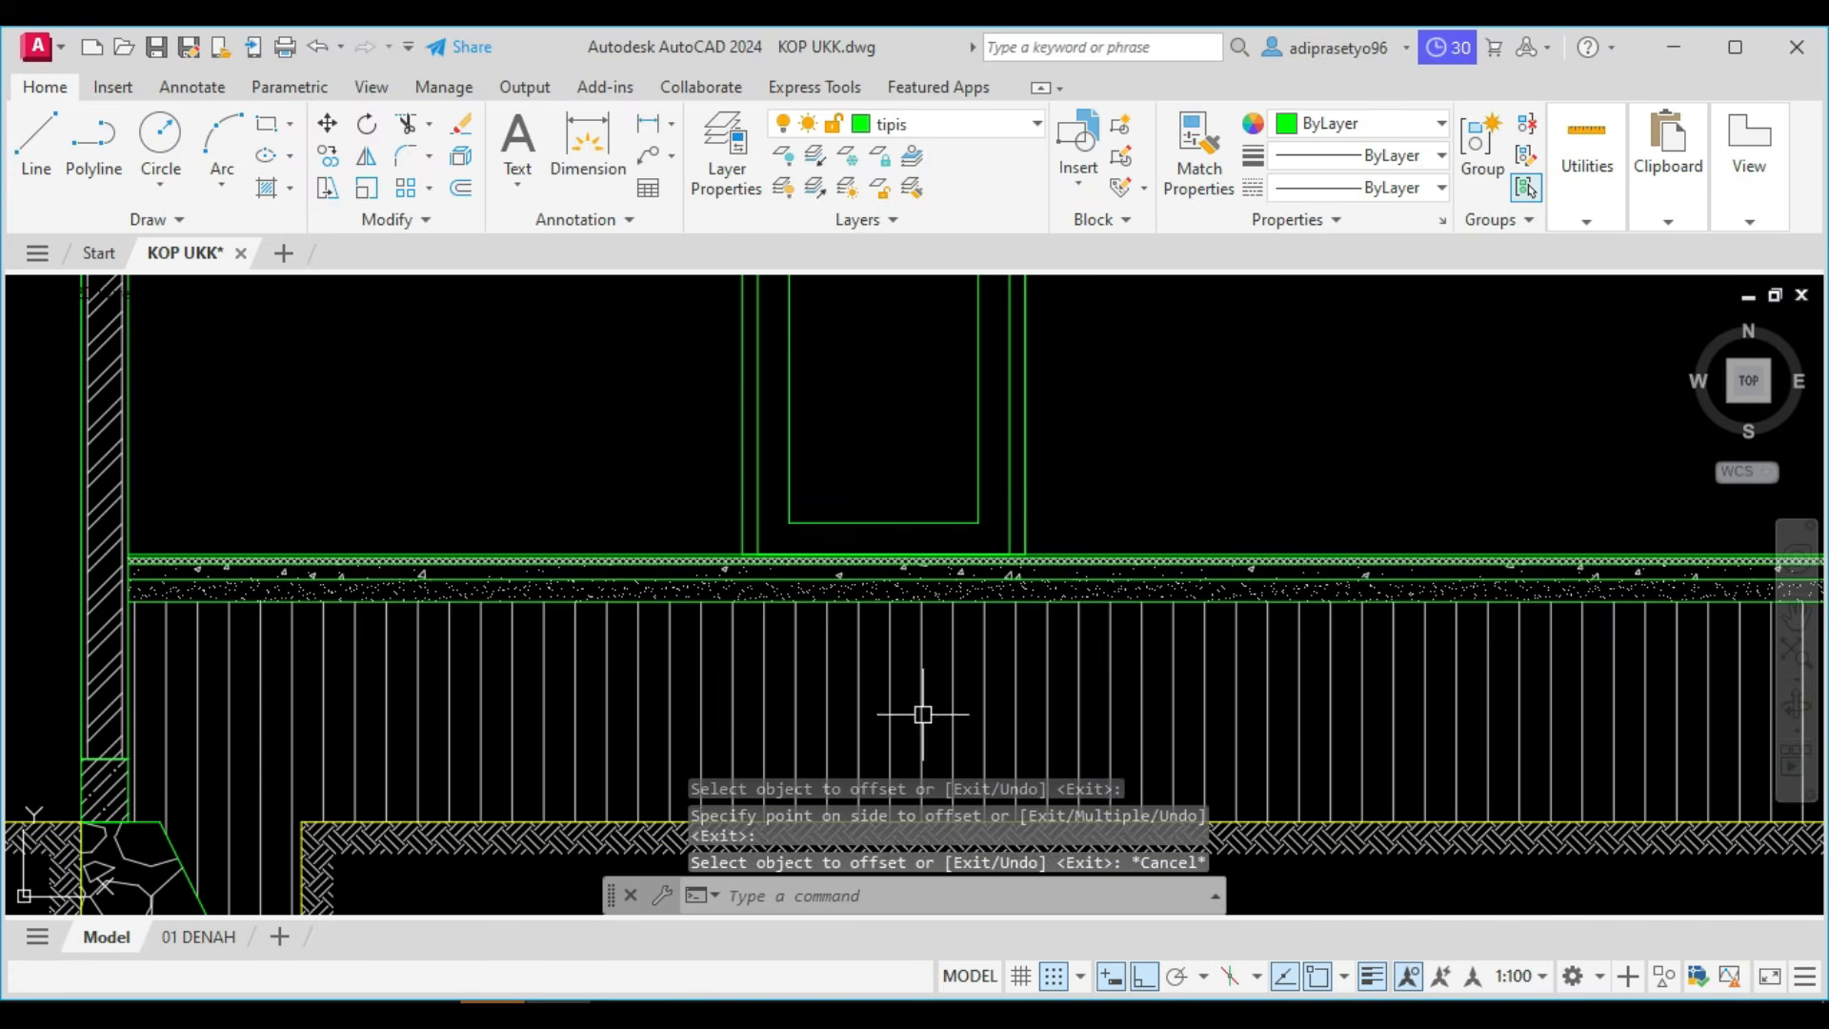
Stretch the bottom edge of the door's innermost rectangle upward by 100.
click(914, 520)
click(888, 520)
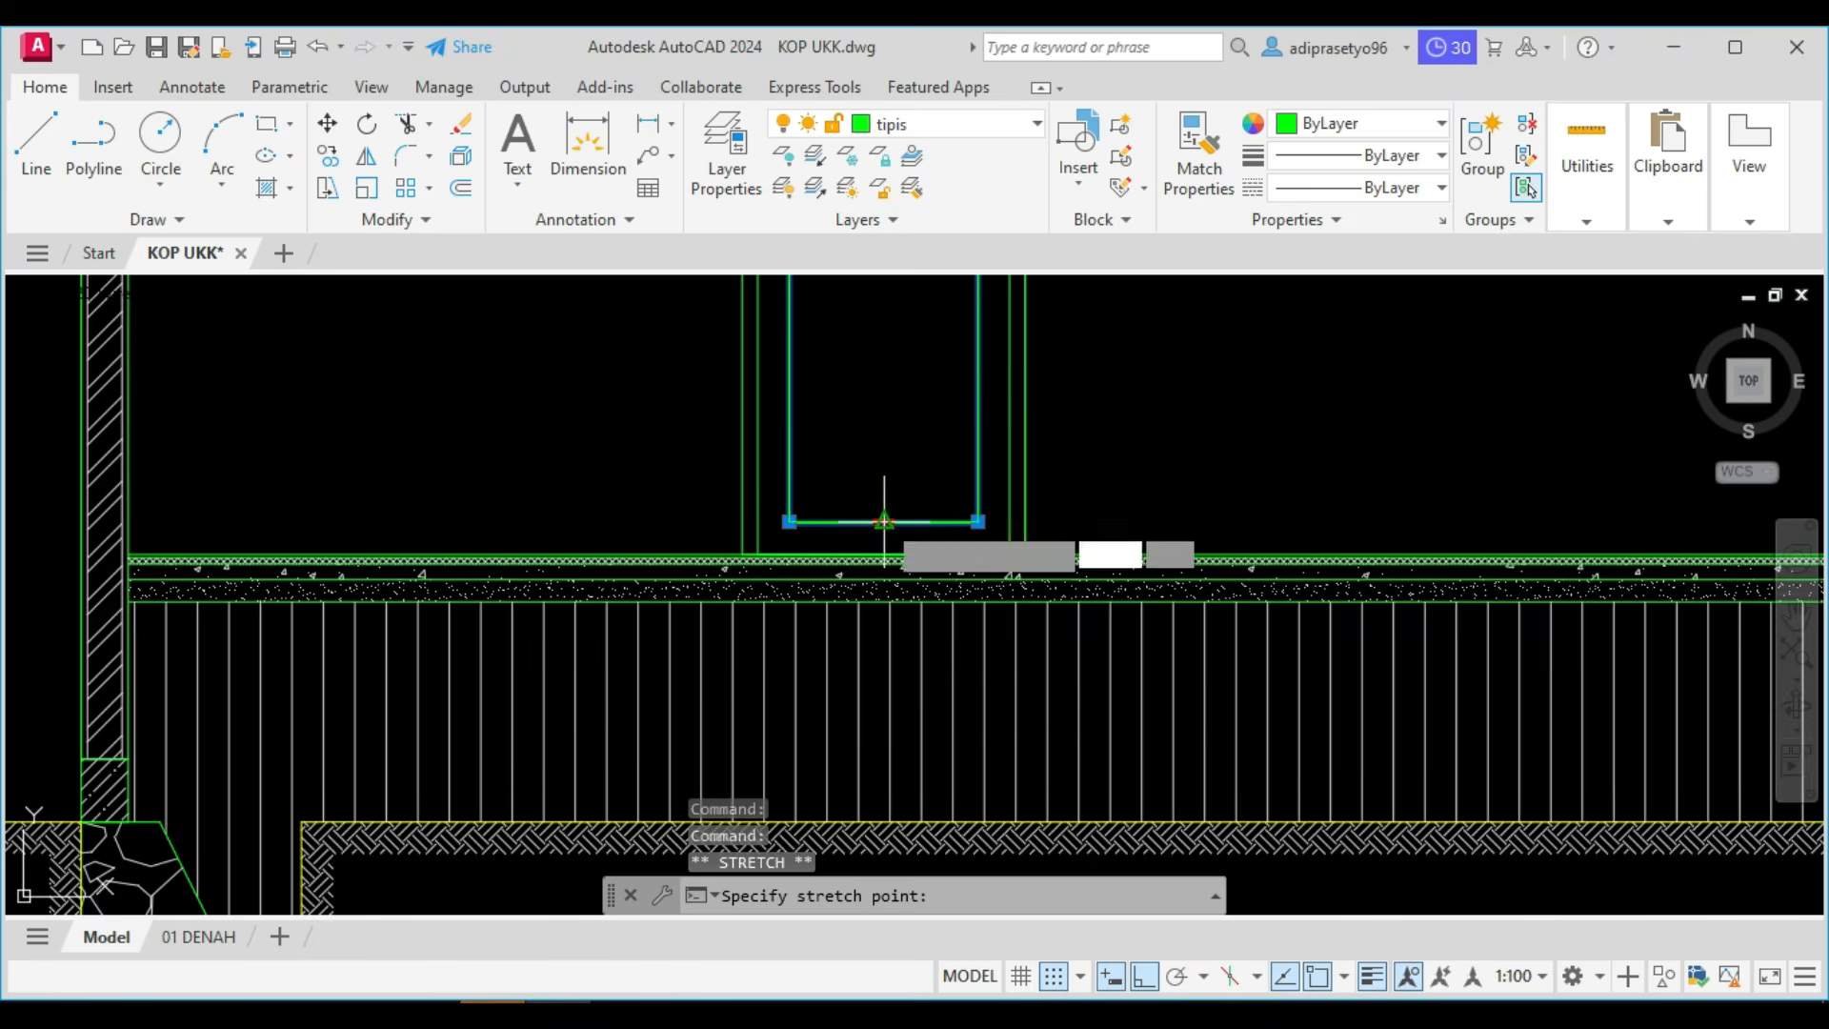
text(100)
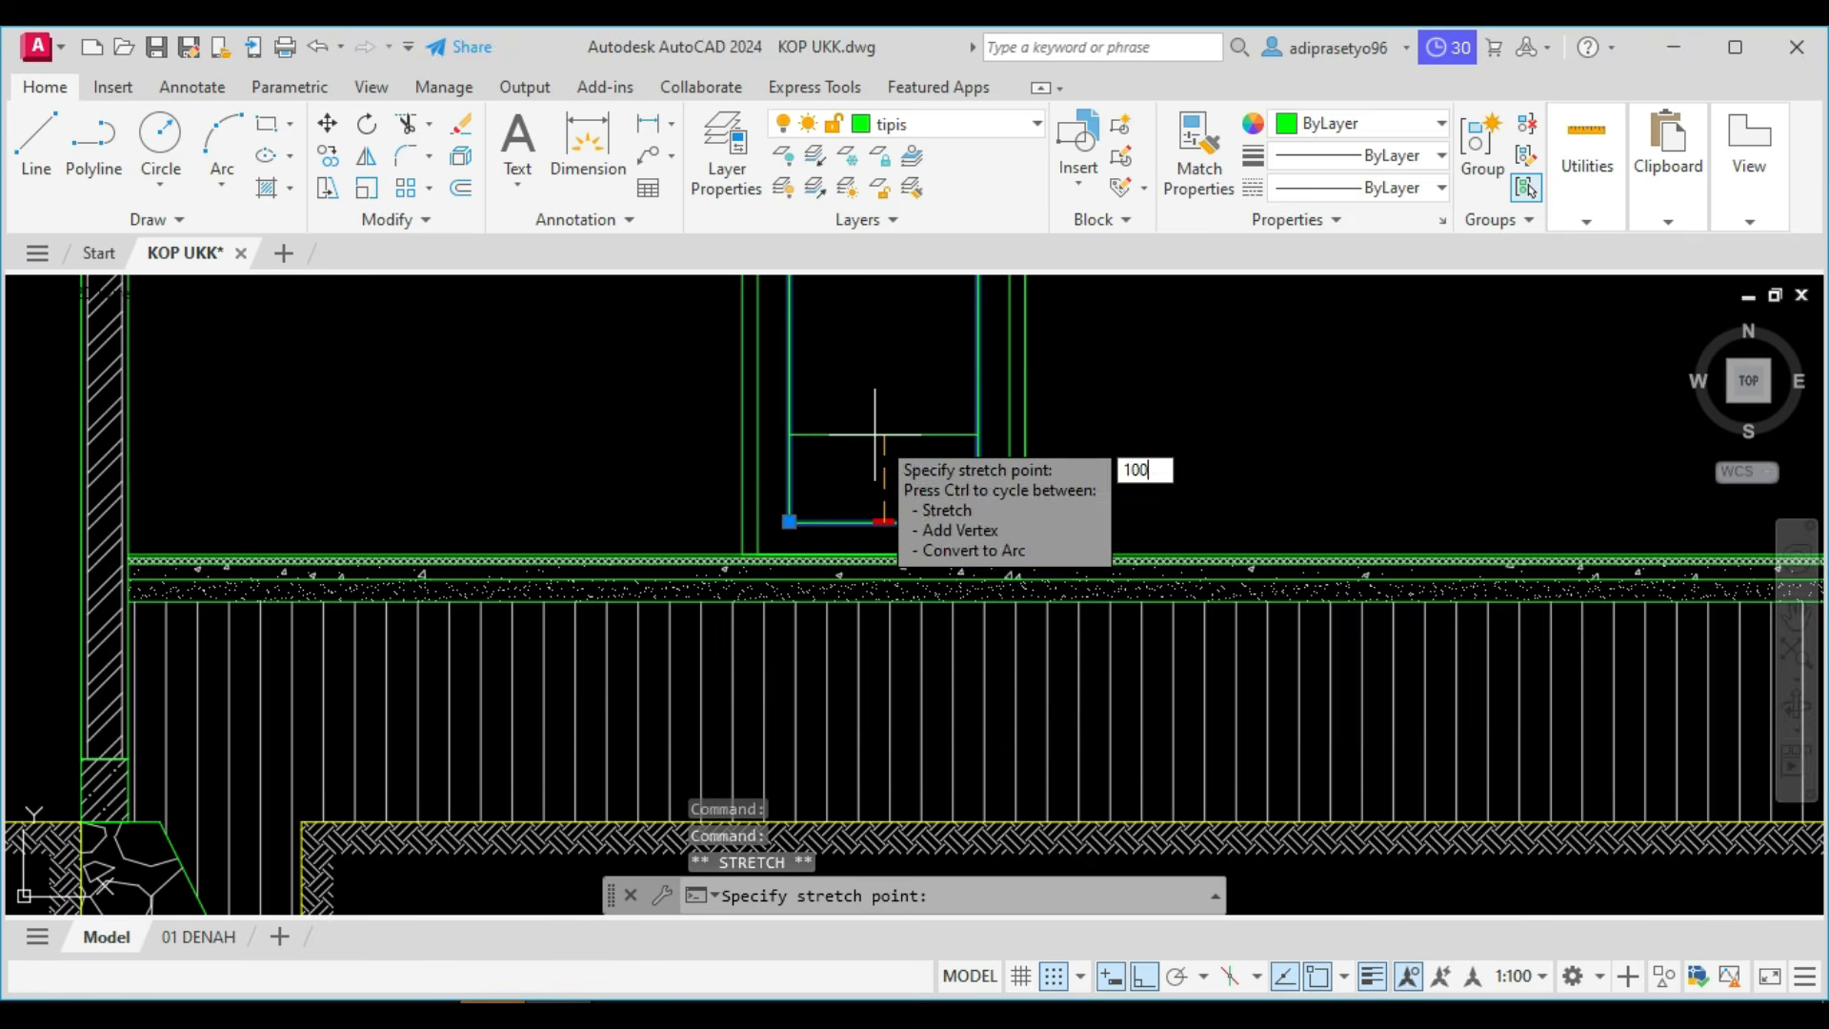
key(Return)
key(Escape)
scroll(908, 460, down, 4)
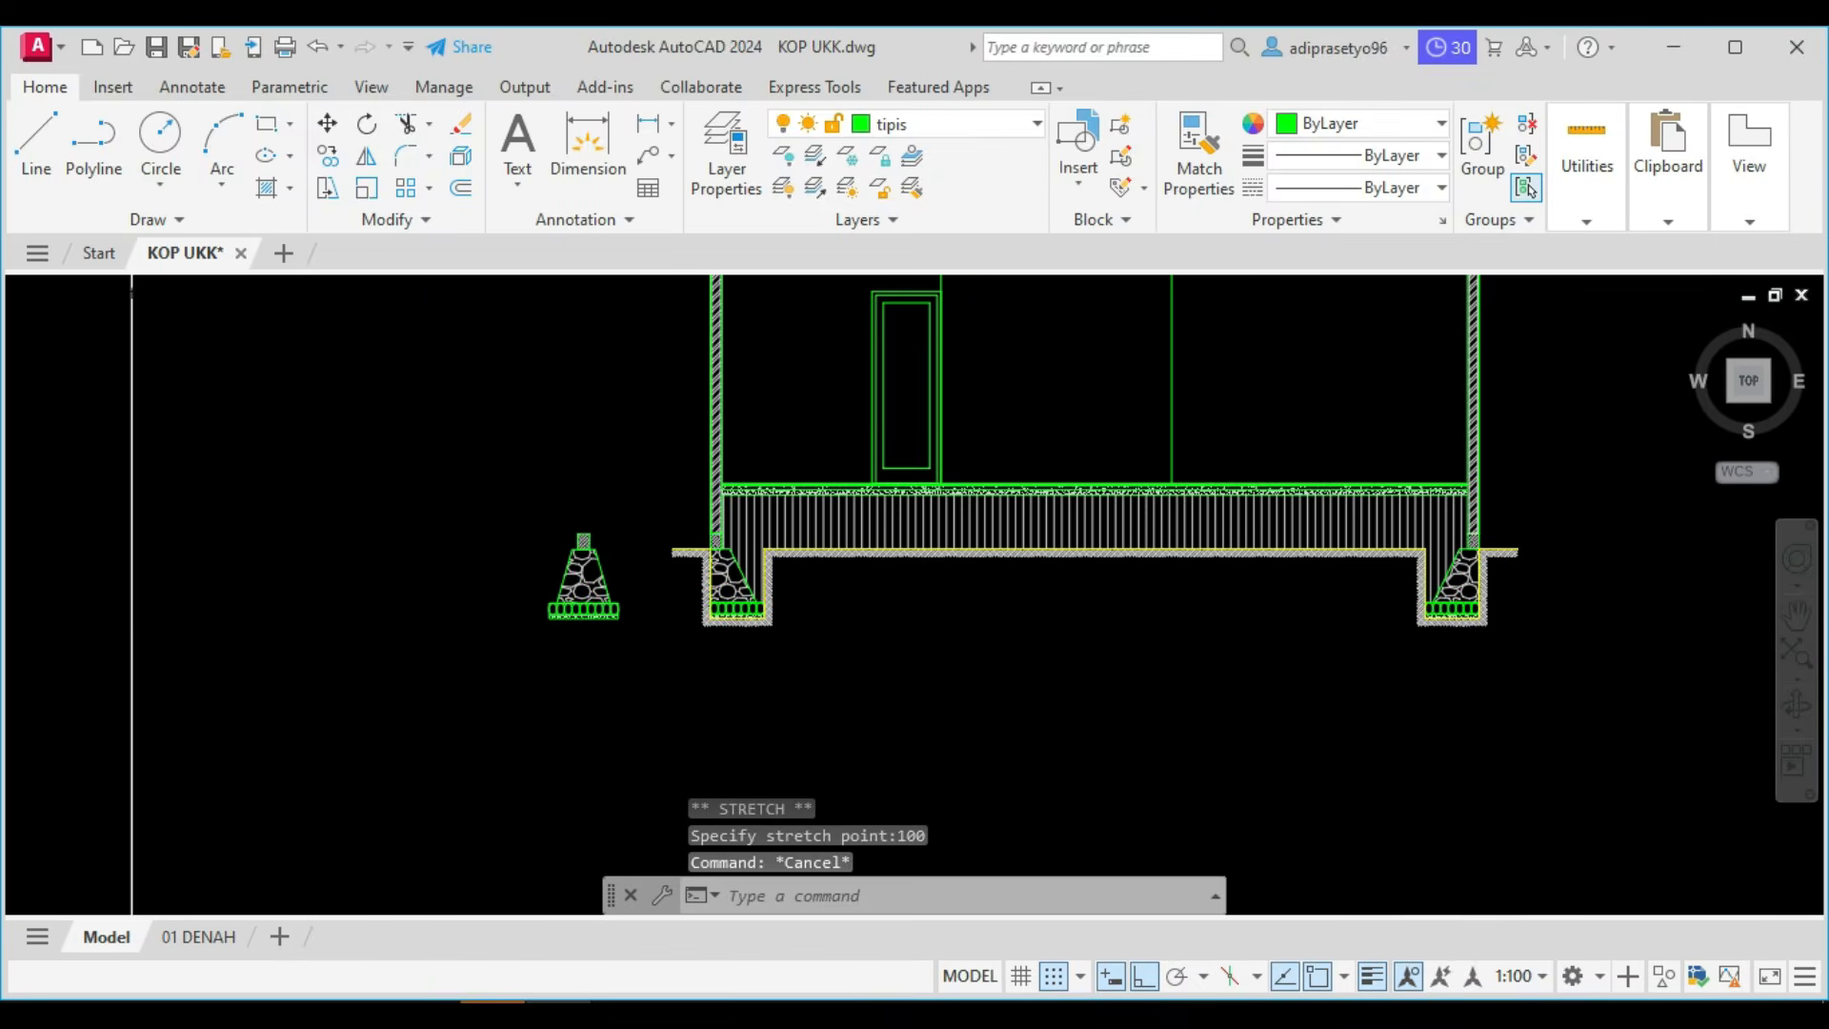
Copy the complete door from its lower right corner to the foot of the right partition line.
scroll(882, 408, up, 2)
click(898, 407)
click(784, 375)
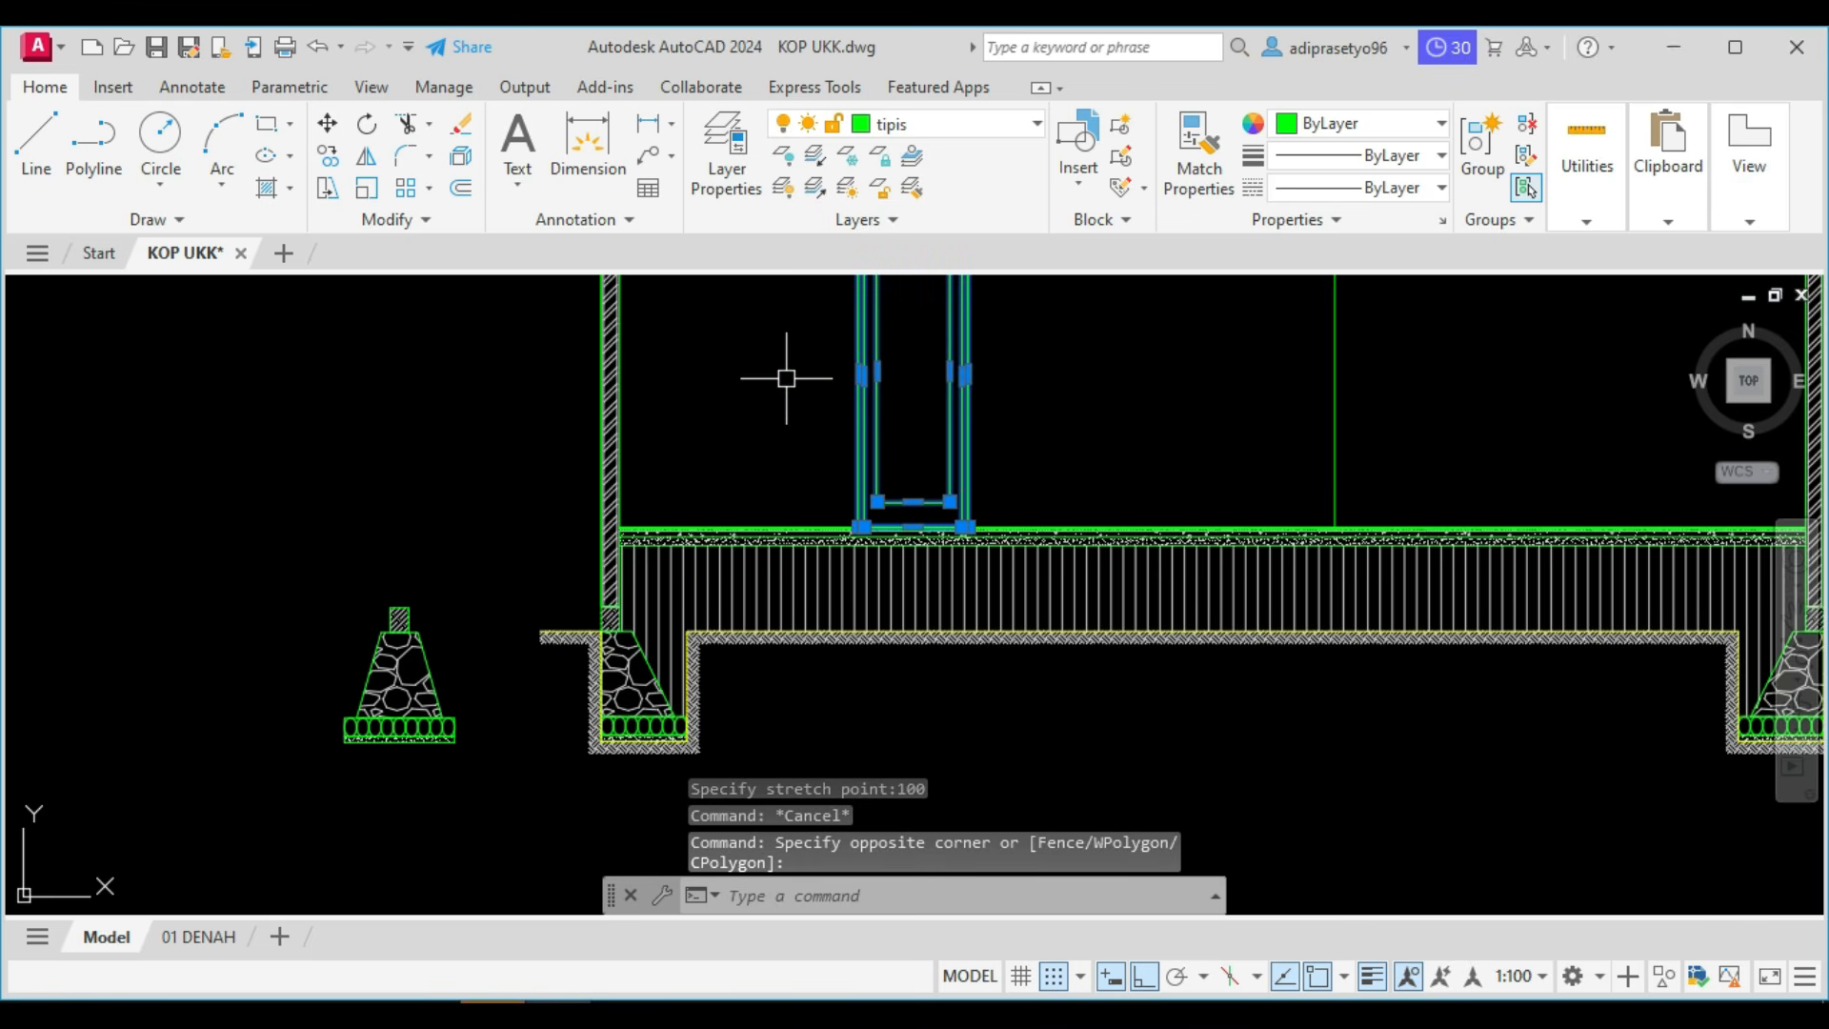
key(Return)
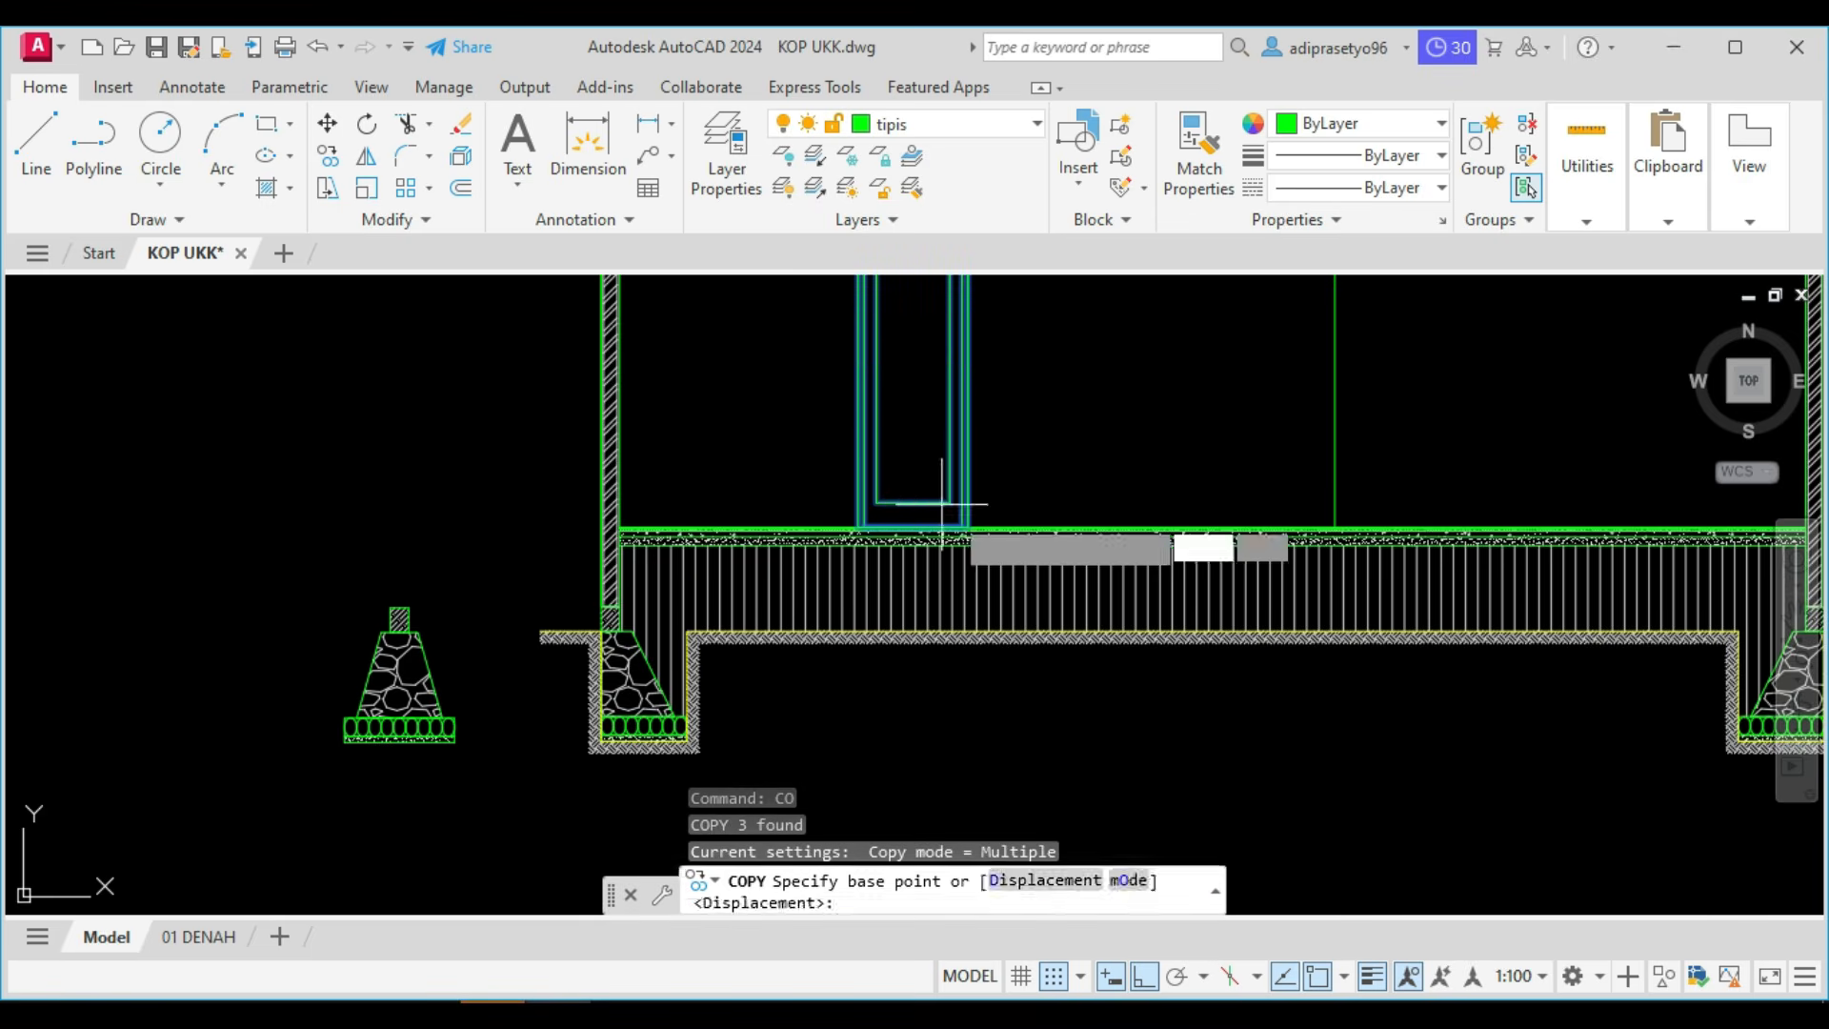
scroll(981, 526, up, 5)
click(985, 525)
scroll(1102, 470, down, 3)
scroll(1380, 498, up, 4)
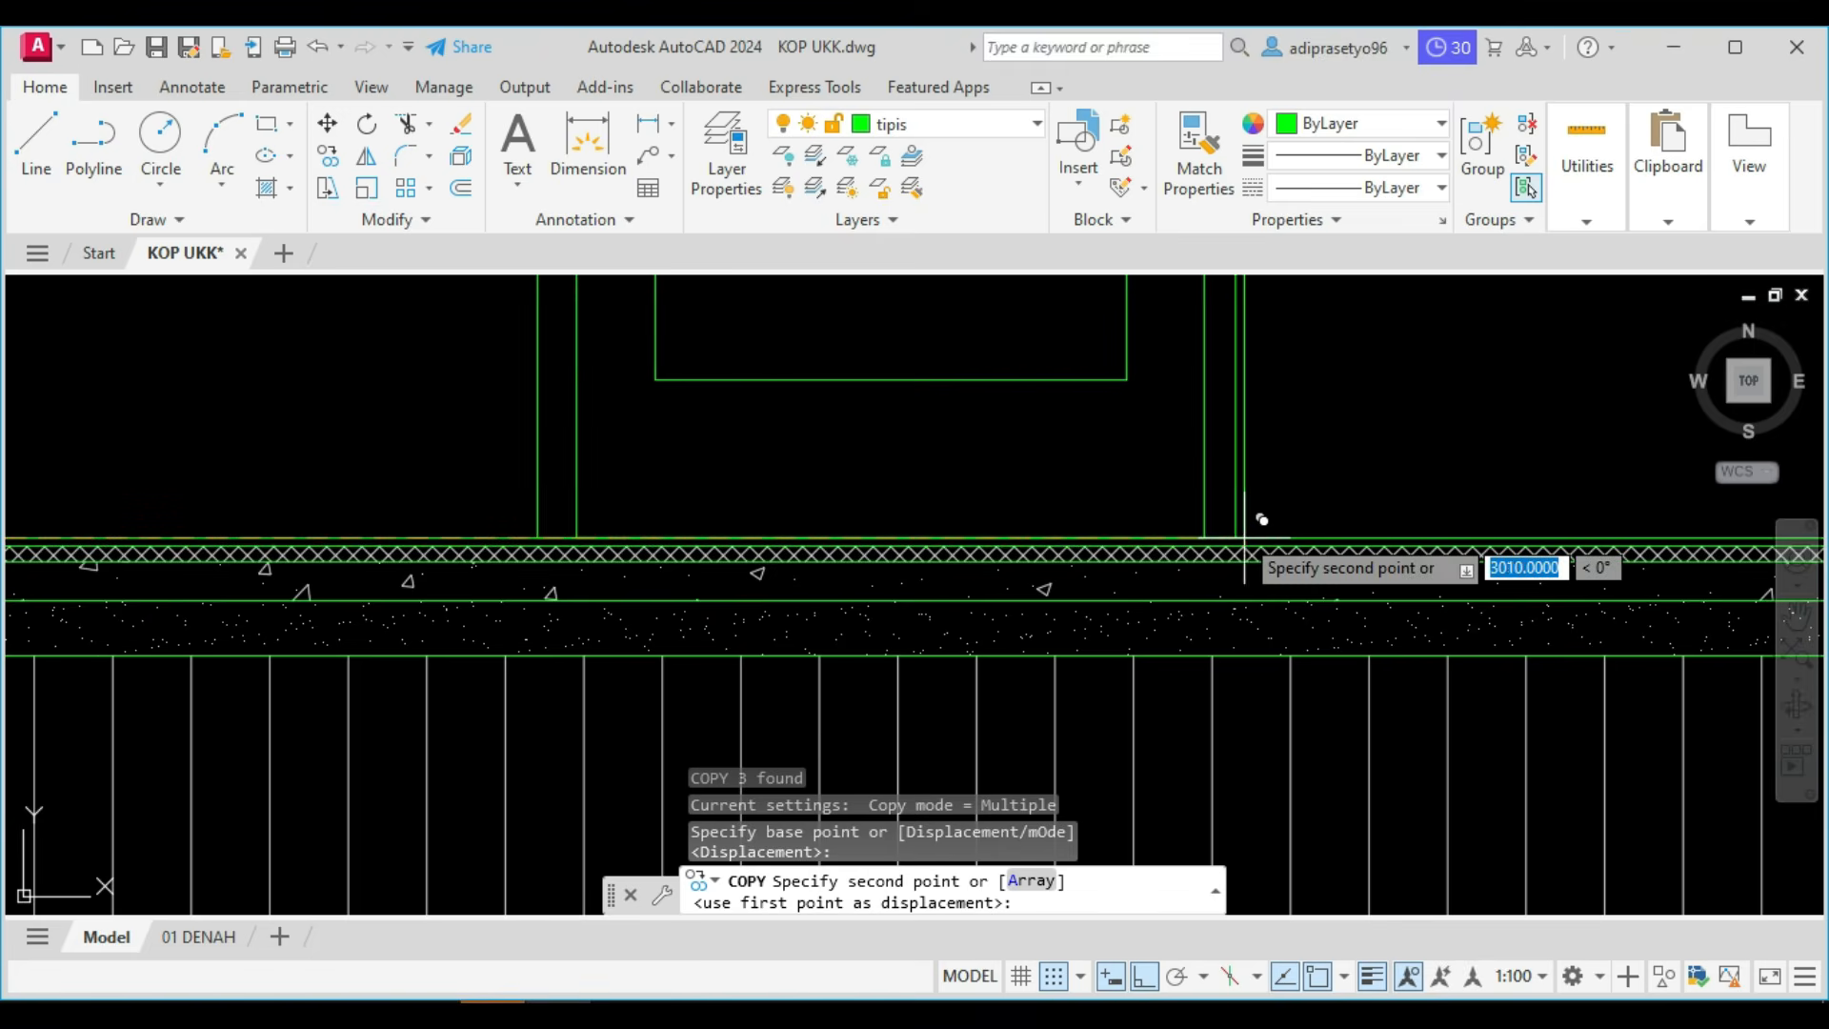
click(1240, 530)
scroll(1238, 533, down, 5)
scroll(1239, 533, down, 6)
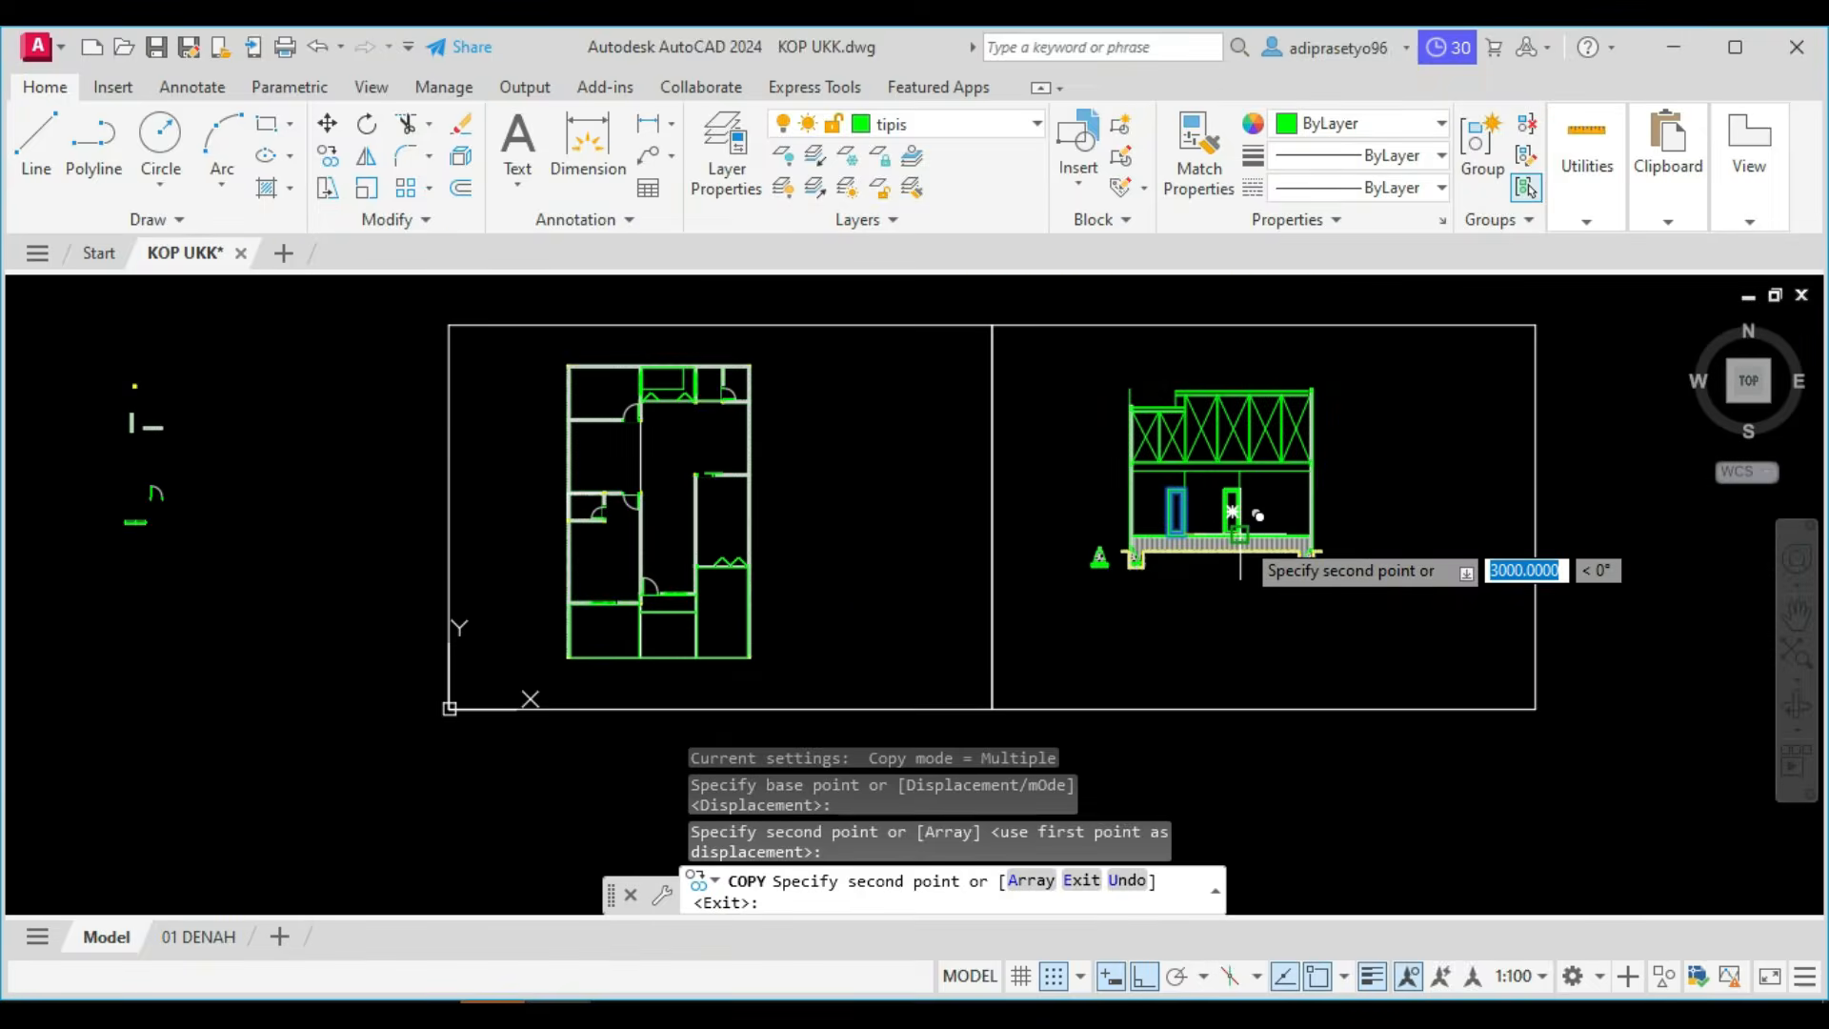
key(Return)
Check the door positions in the Potongan A reference in Foxit PhantomPDF, and switch back to AutoCAD.
scroll(1241, 531, down, 6)
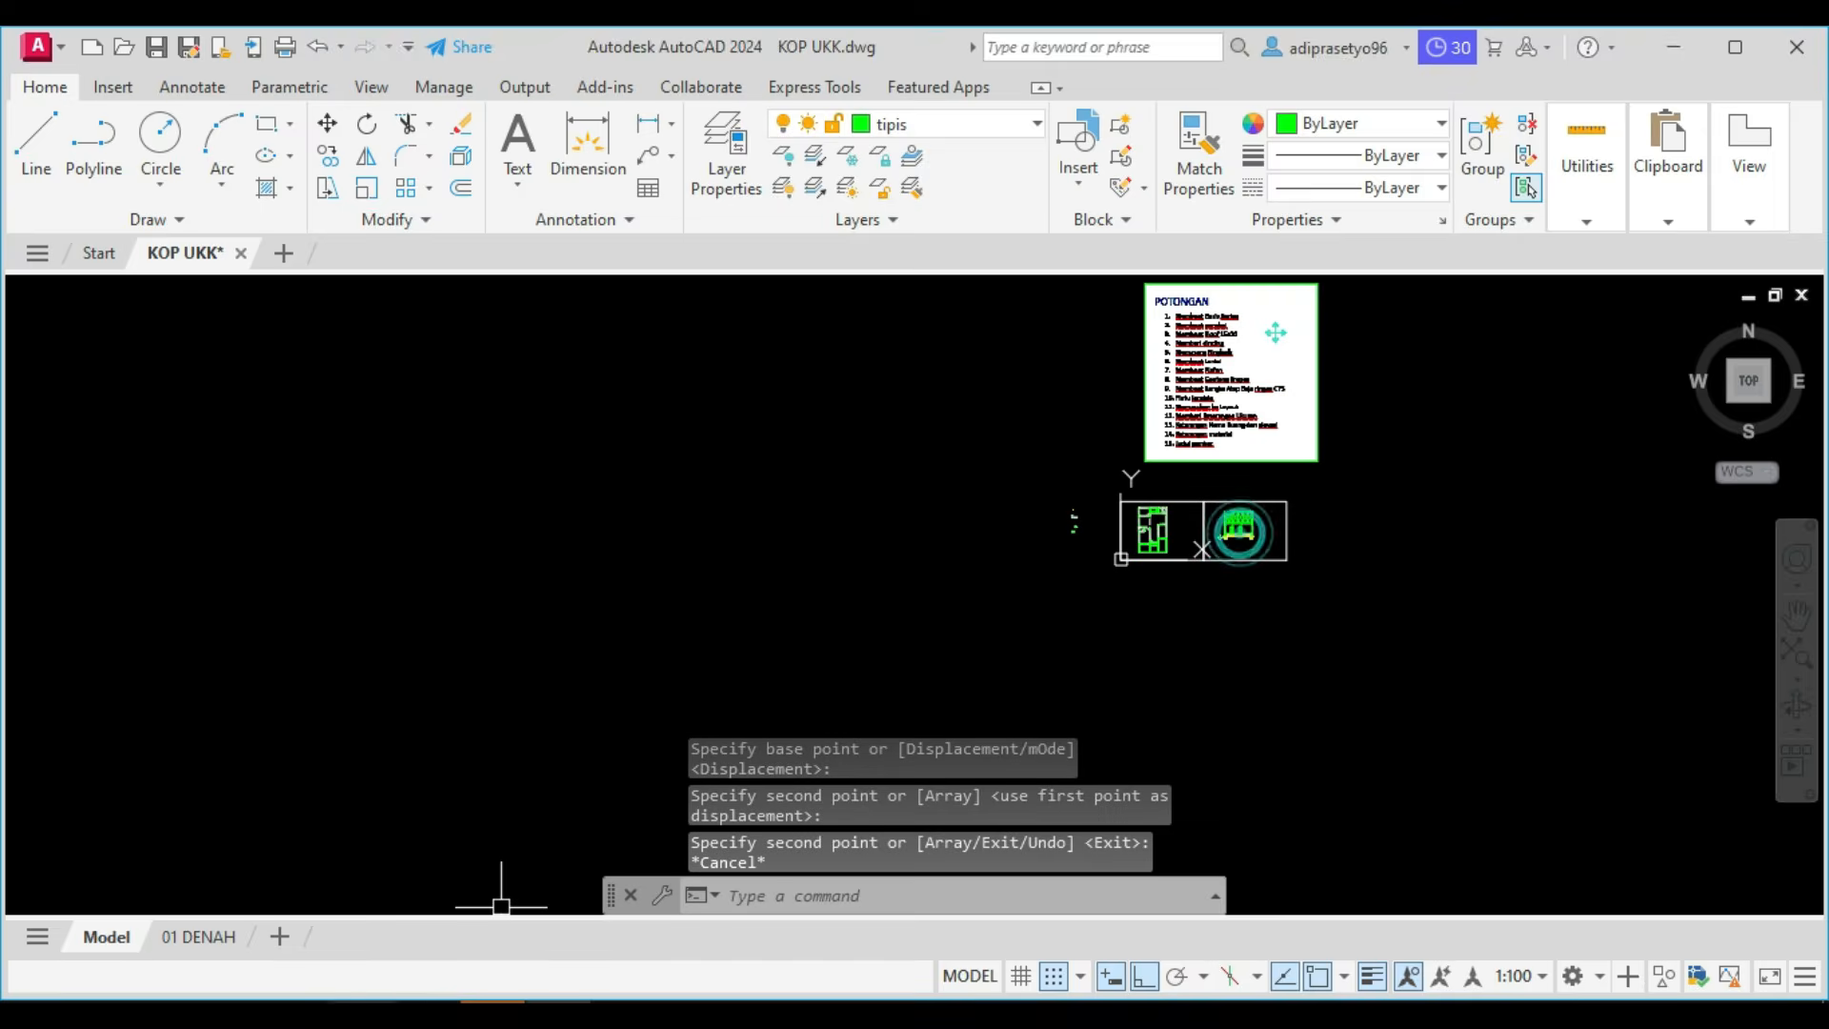
click(417, 1014)
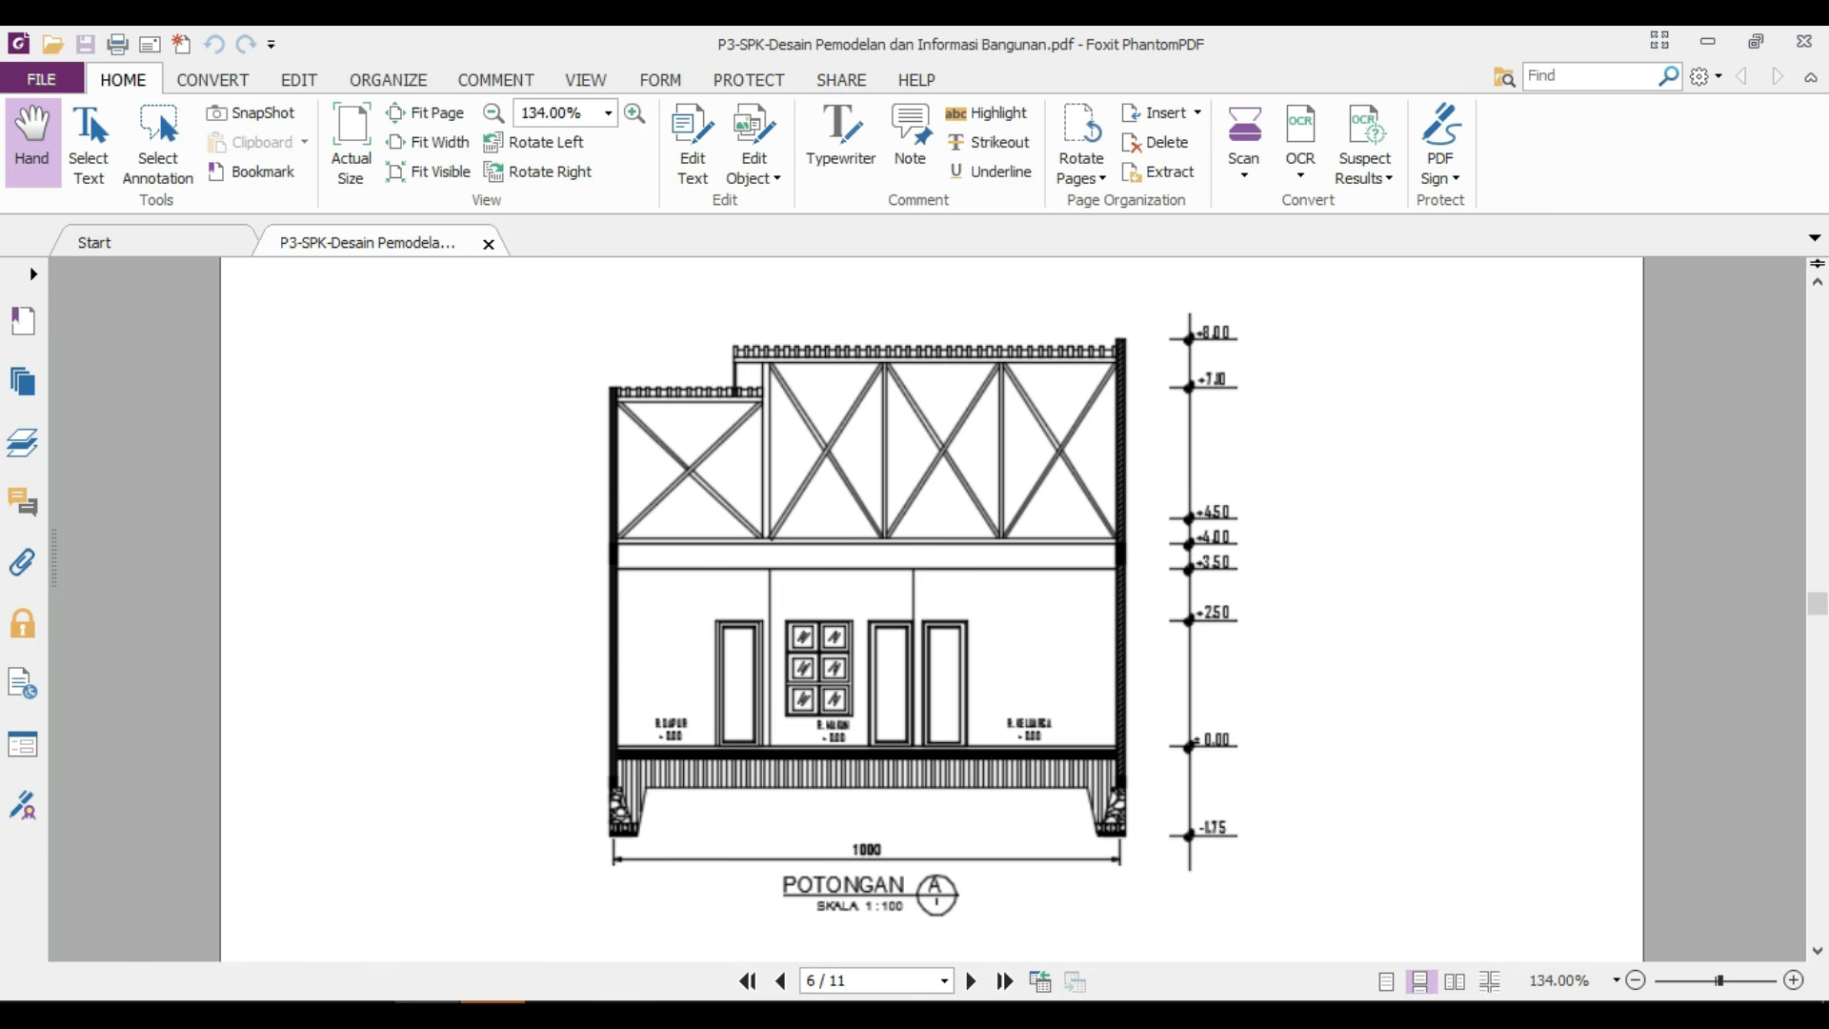
click(557, 1014)
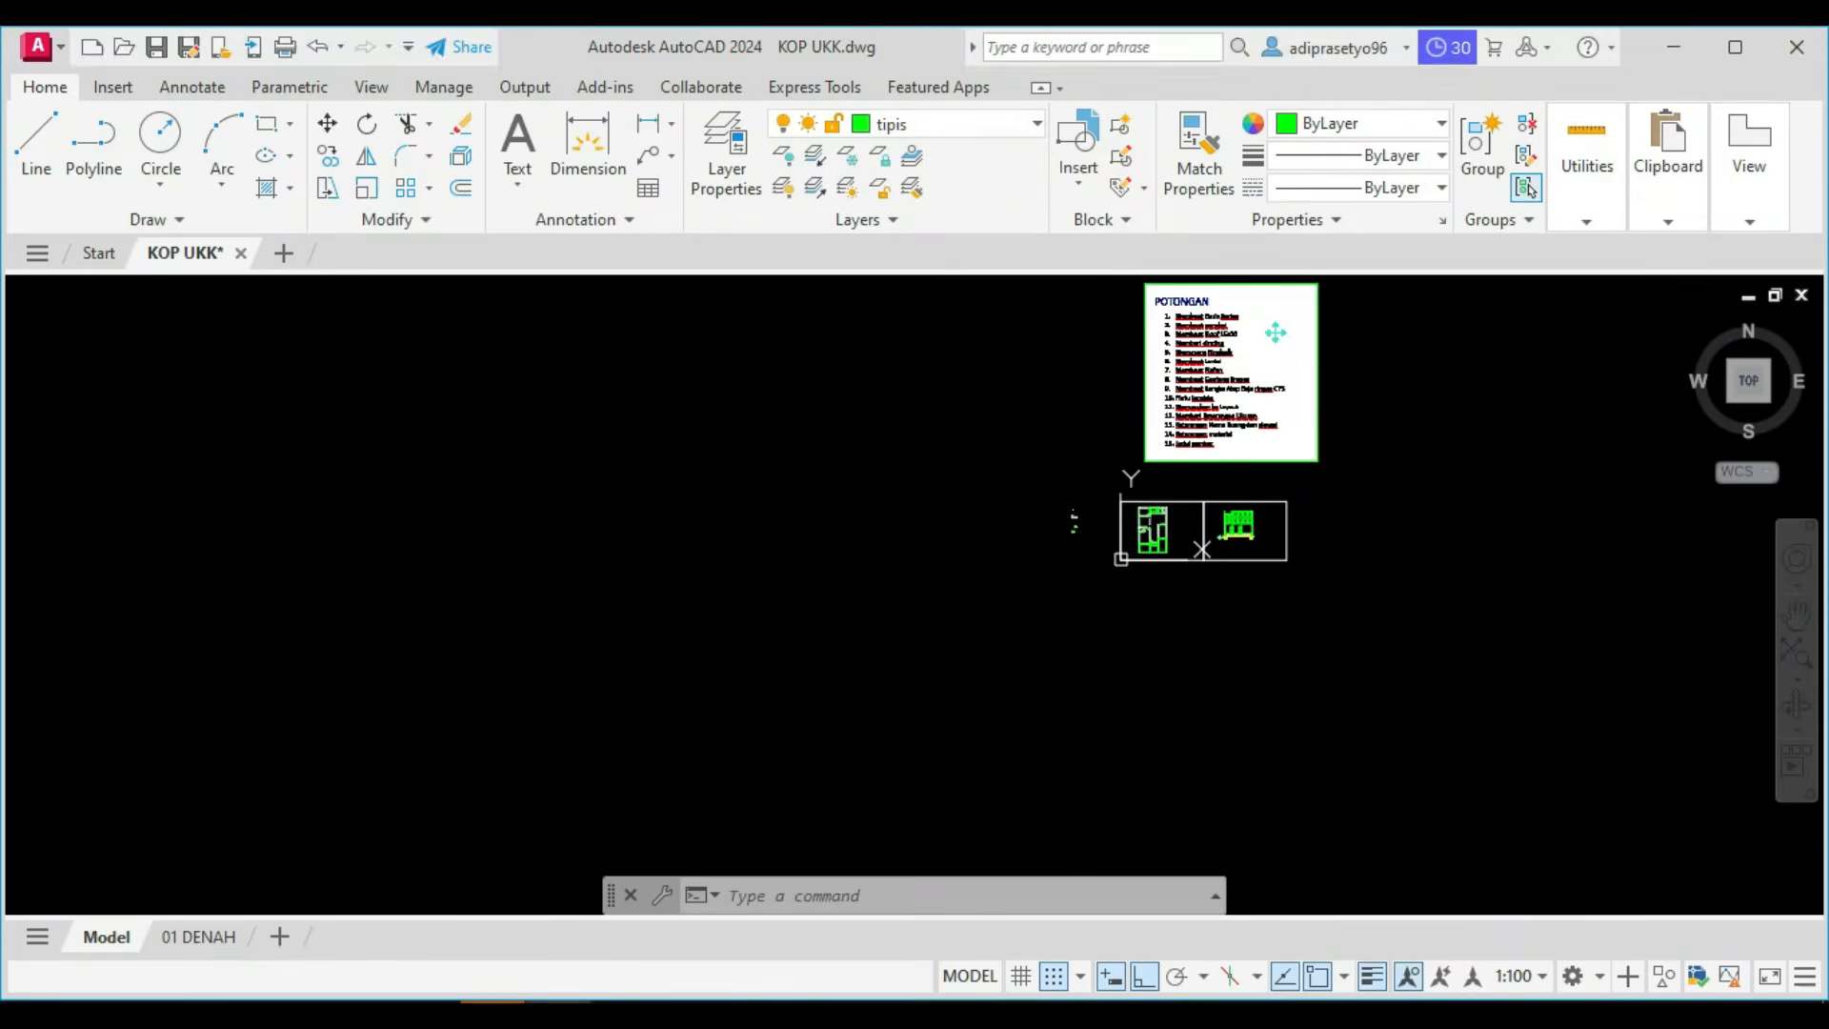
Move the left door 150 to the left, away from the left partition line.
scroll(1229, 535, up, 8)
scroll(1270, 577, up, 8)
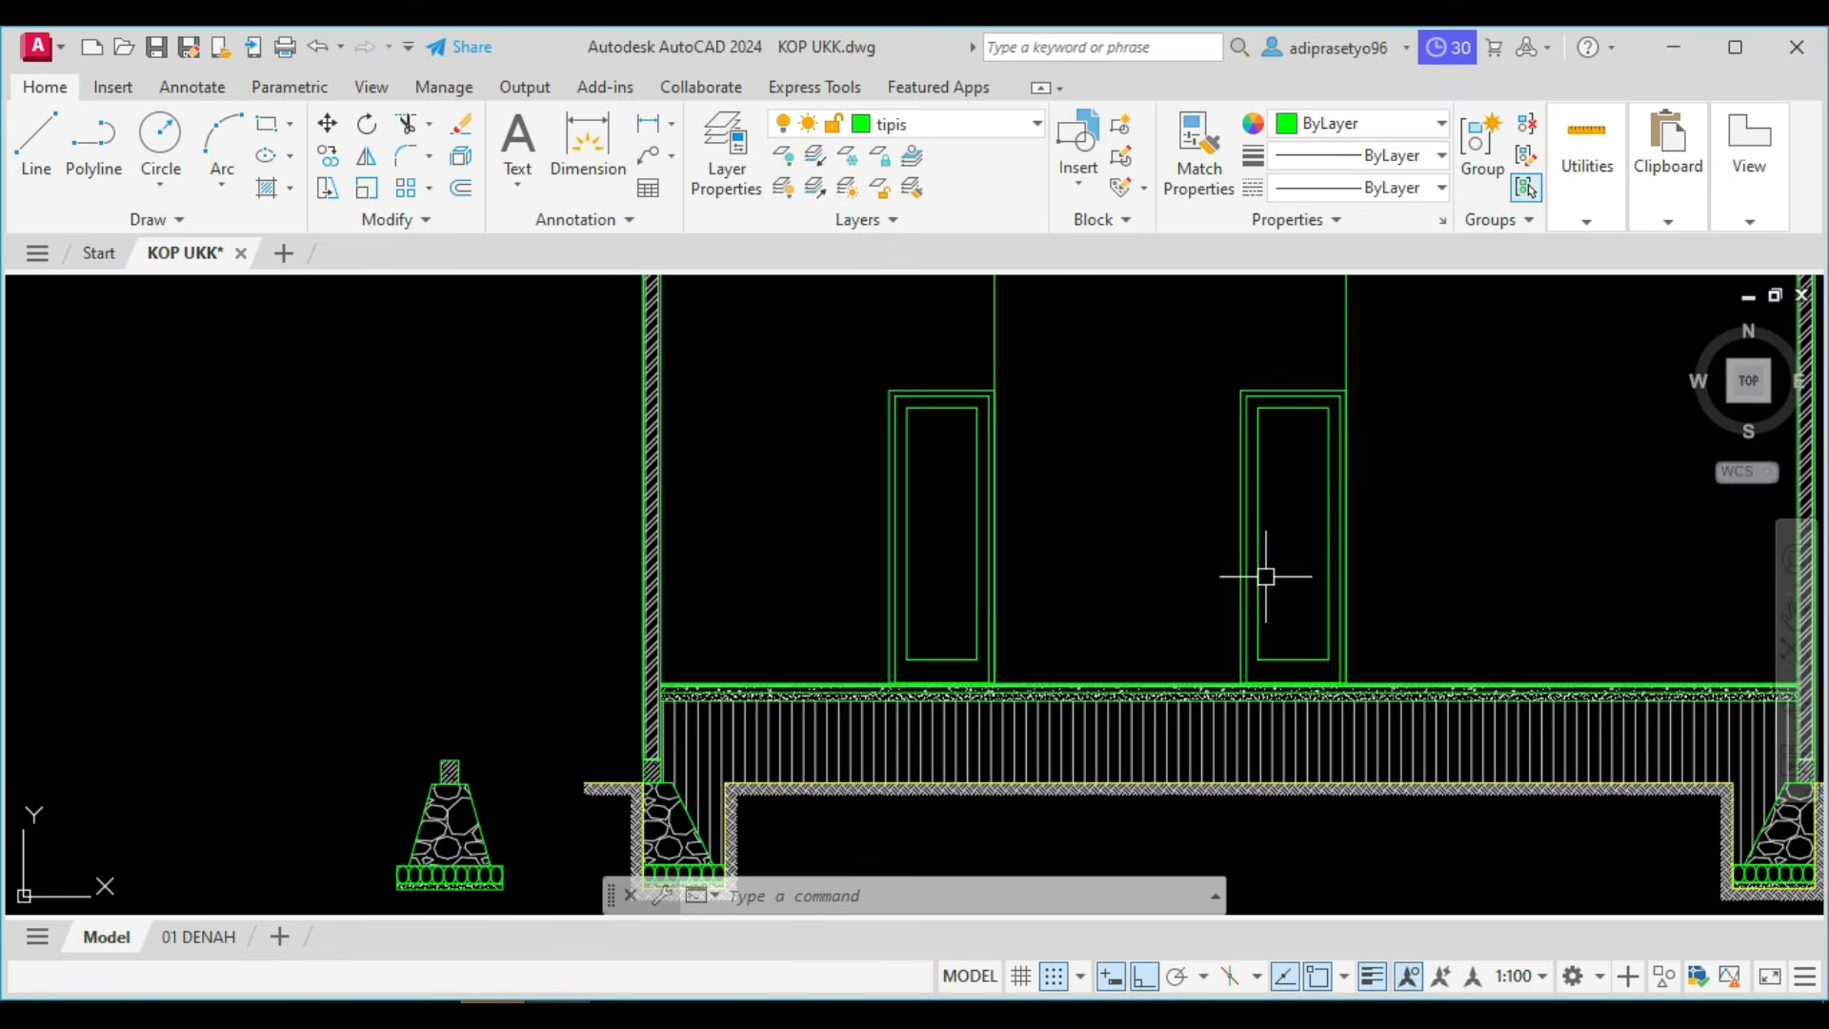
click(918, 479)
click(839, 450)
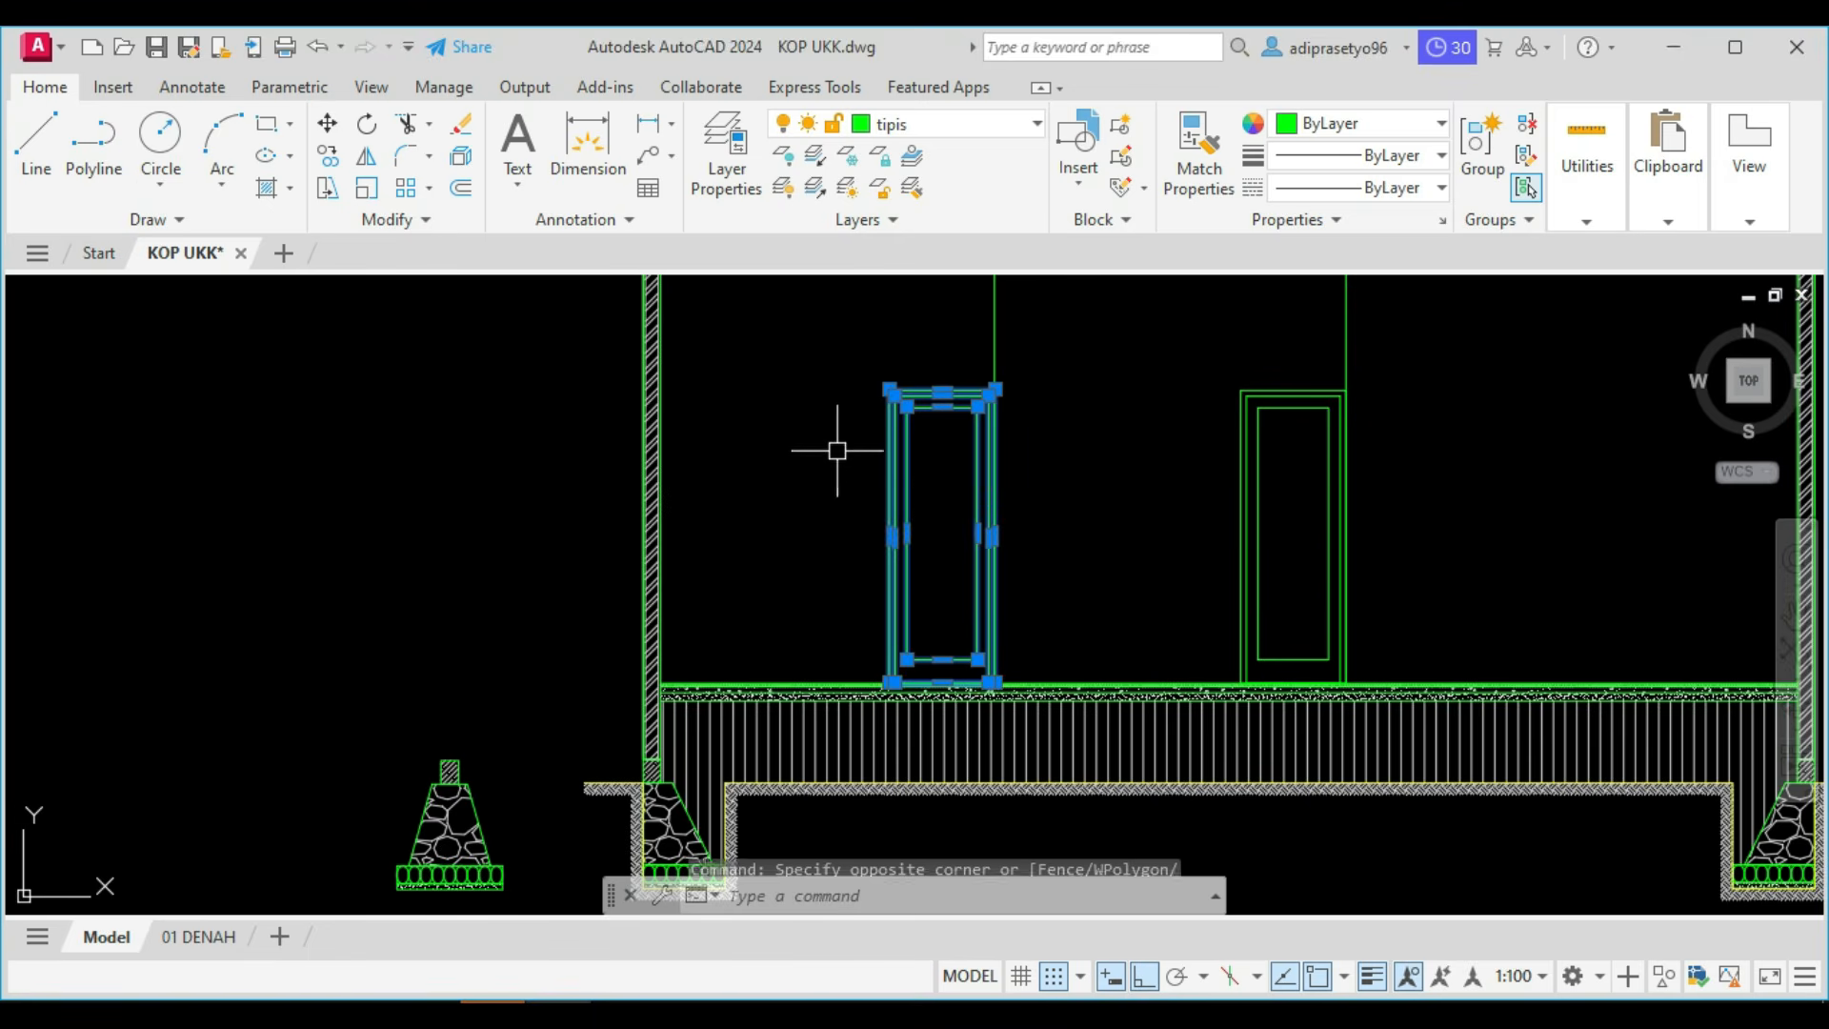
text(m)
key(Return)
click(1112, 362)
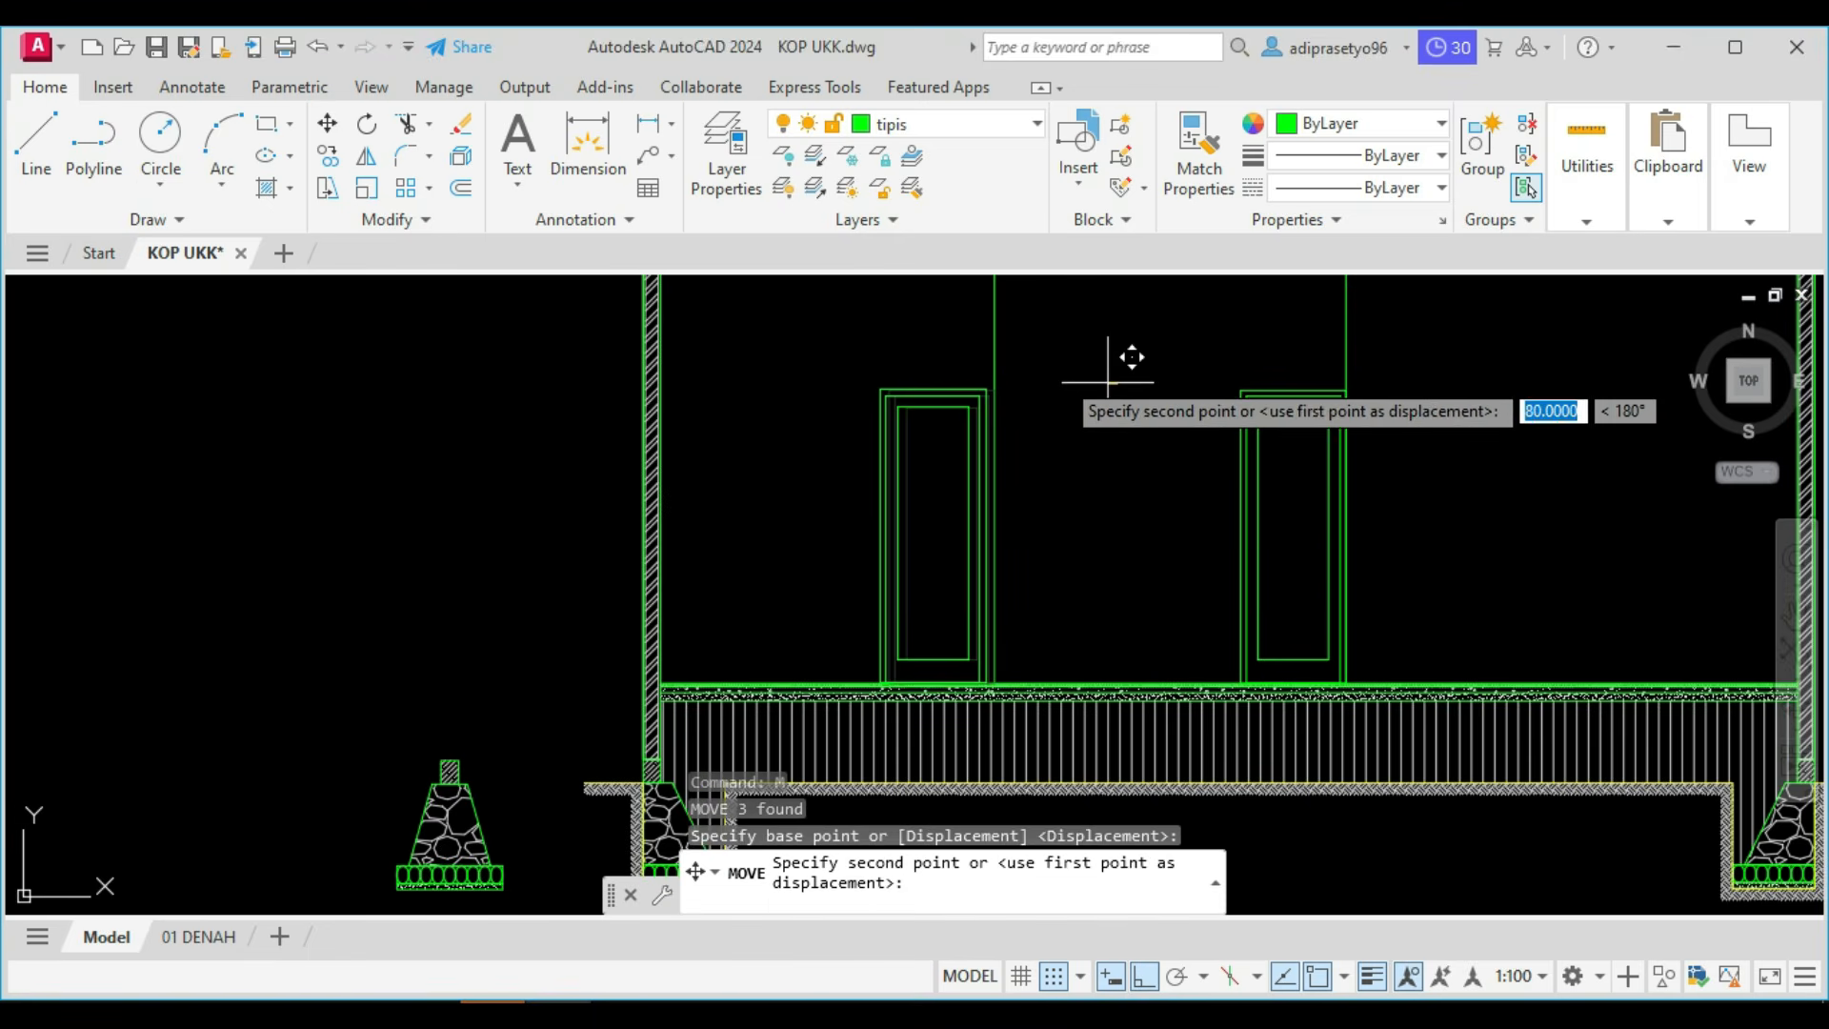
text(150)
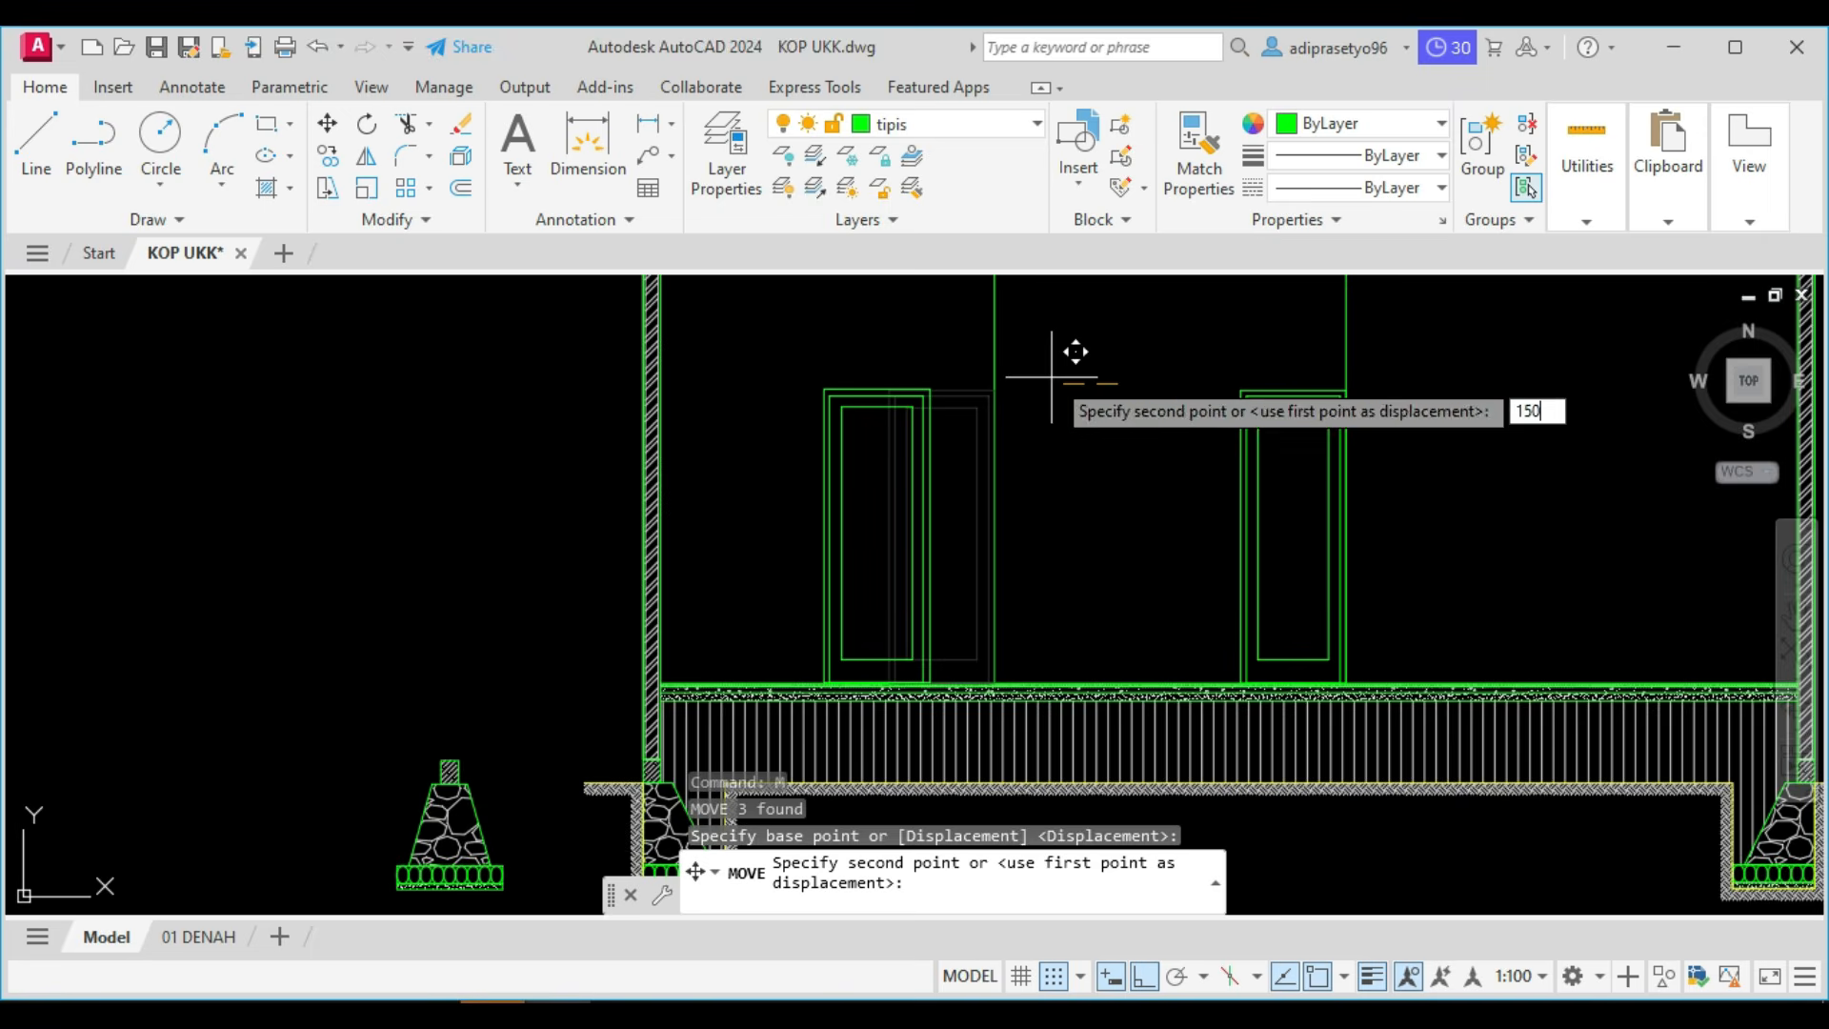
key(Return)
key(Escape)
Copy the door beside the right partition line so the copy stands directly against the line's right side.
middle_drag(1163, 454, 1016, 463)
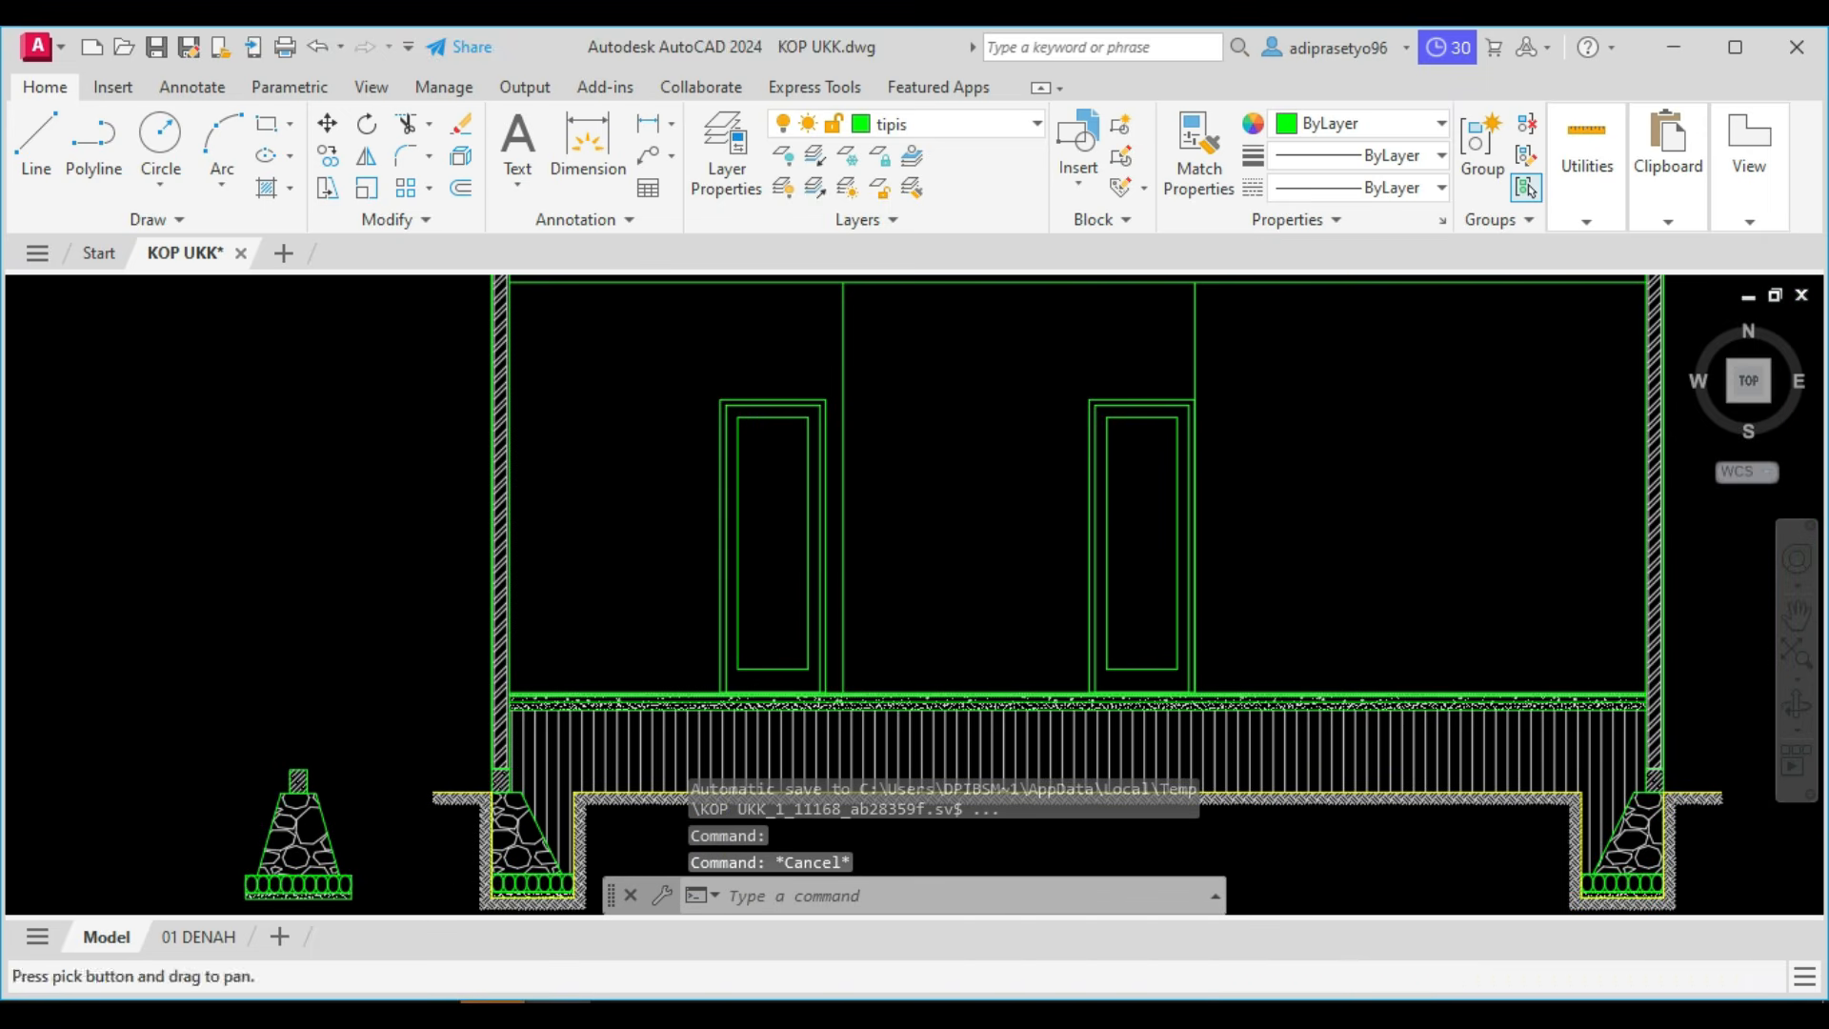
click(1146, 459)
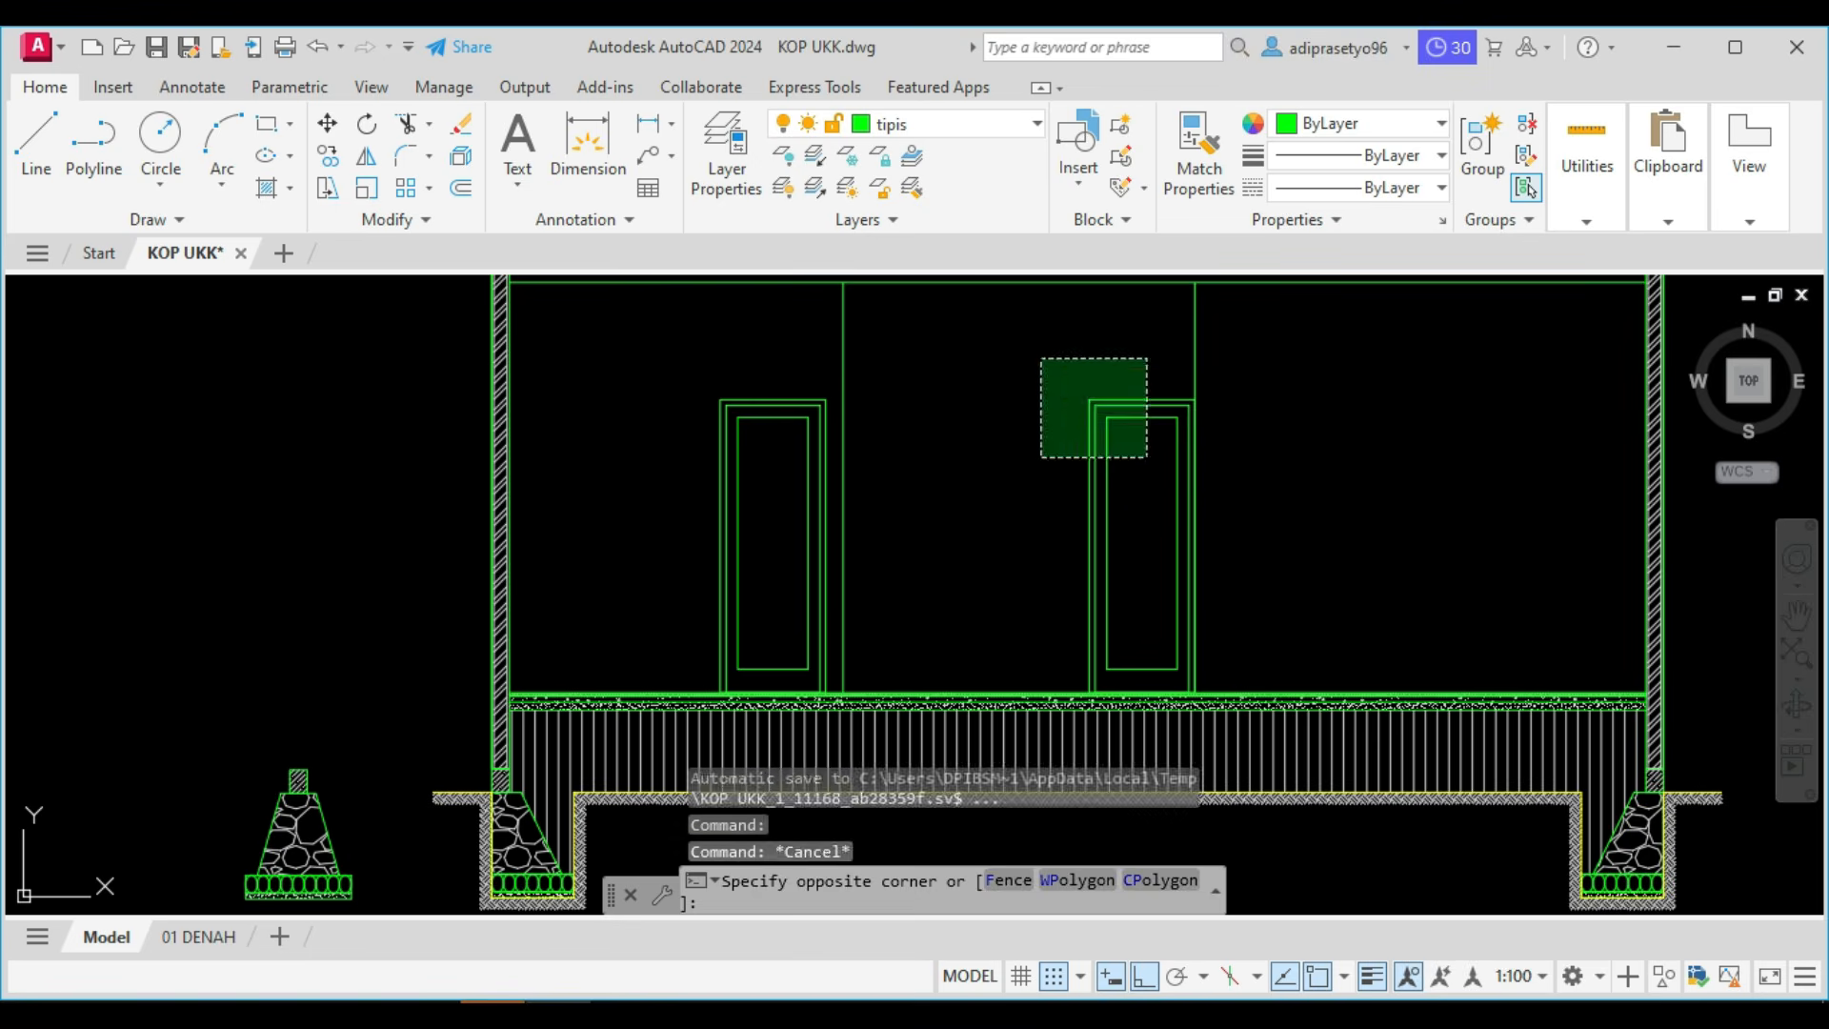
click(1051, 385)
text(CO)
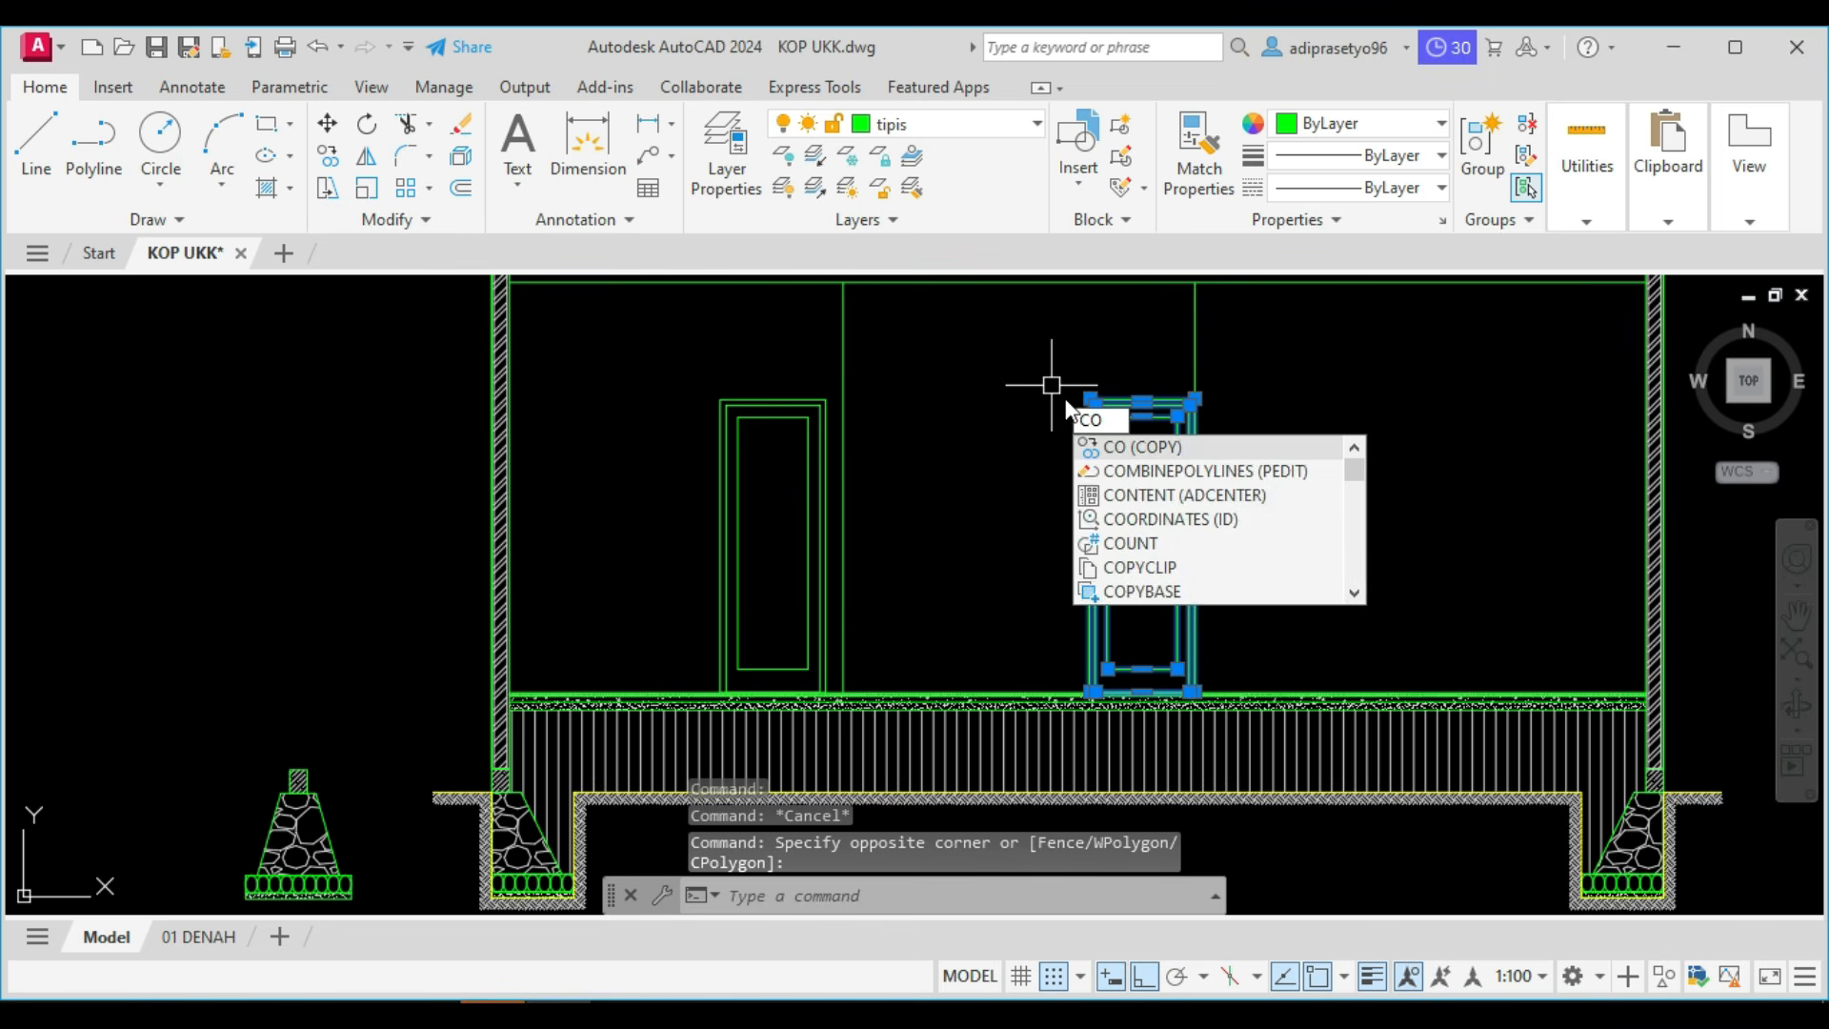
key(Return)
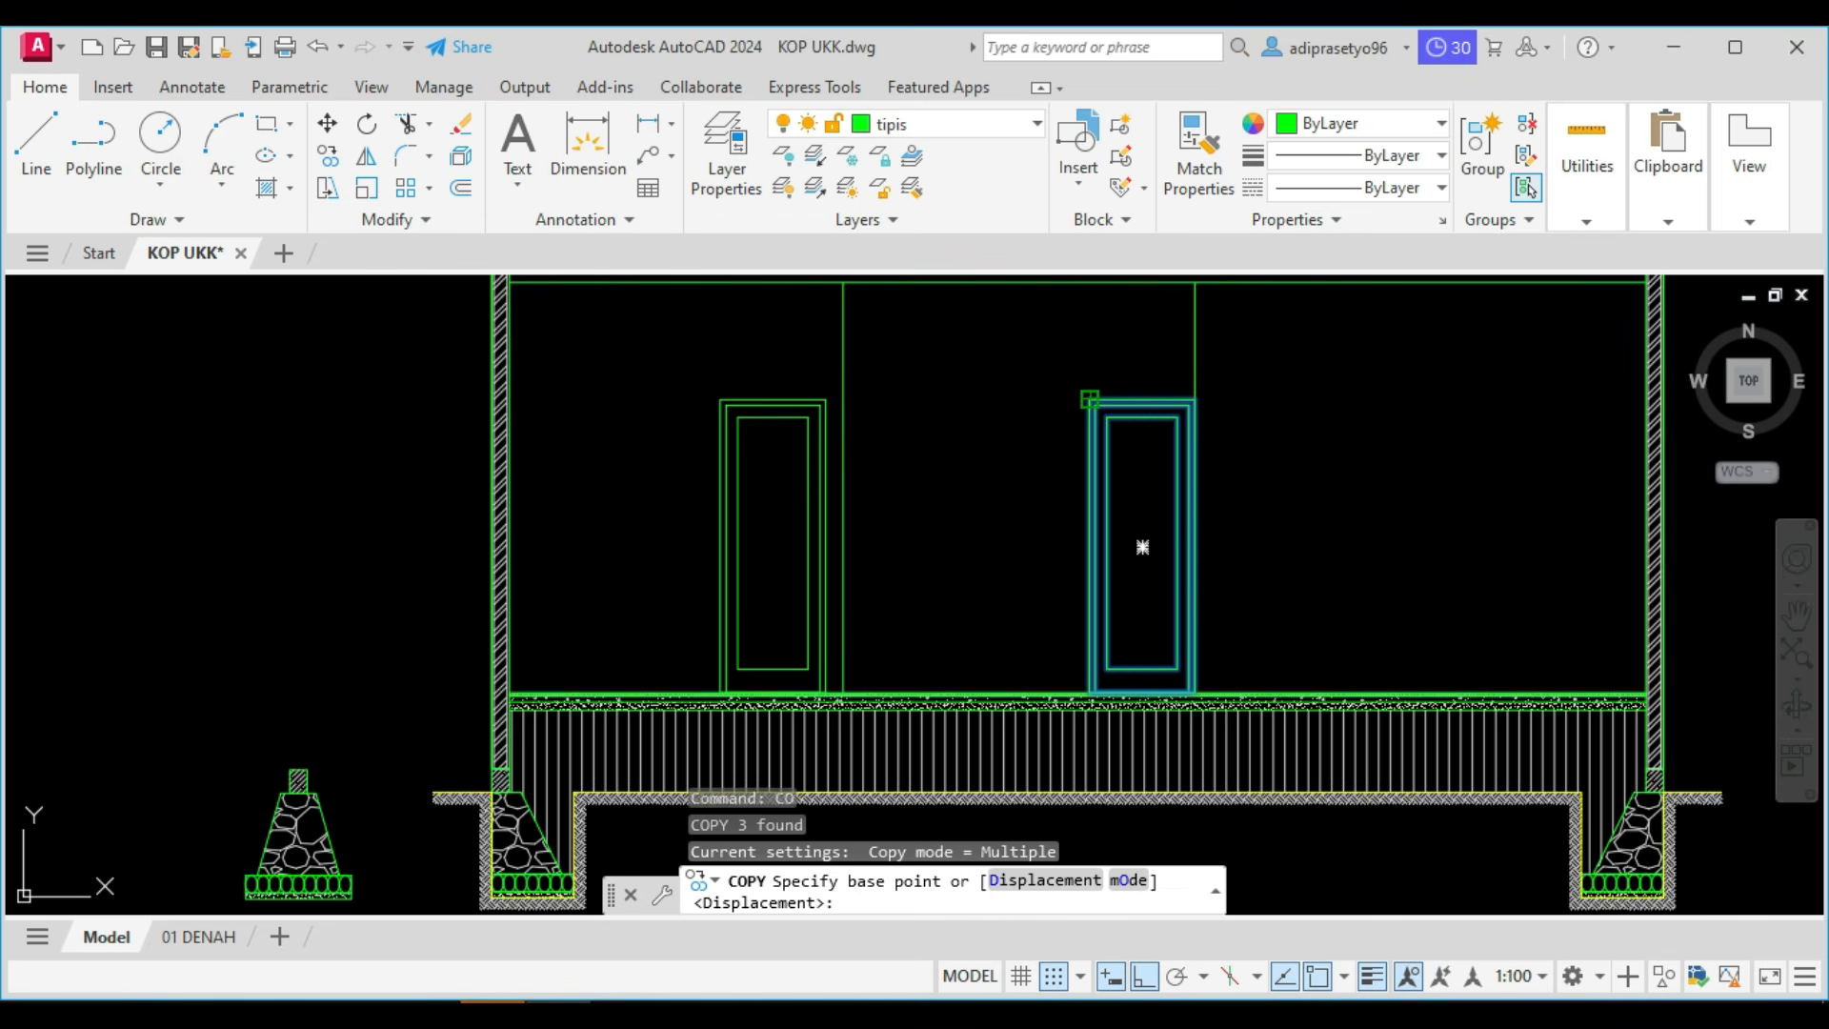
click(1142, 547)
click(1206, 377)
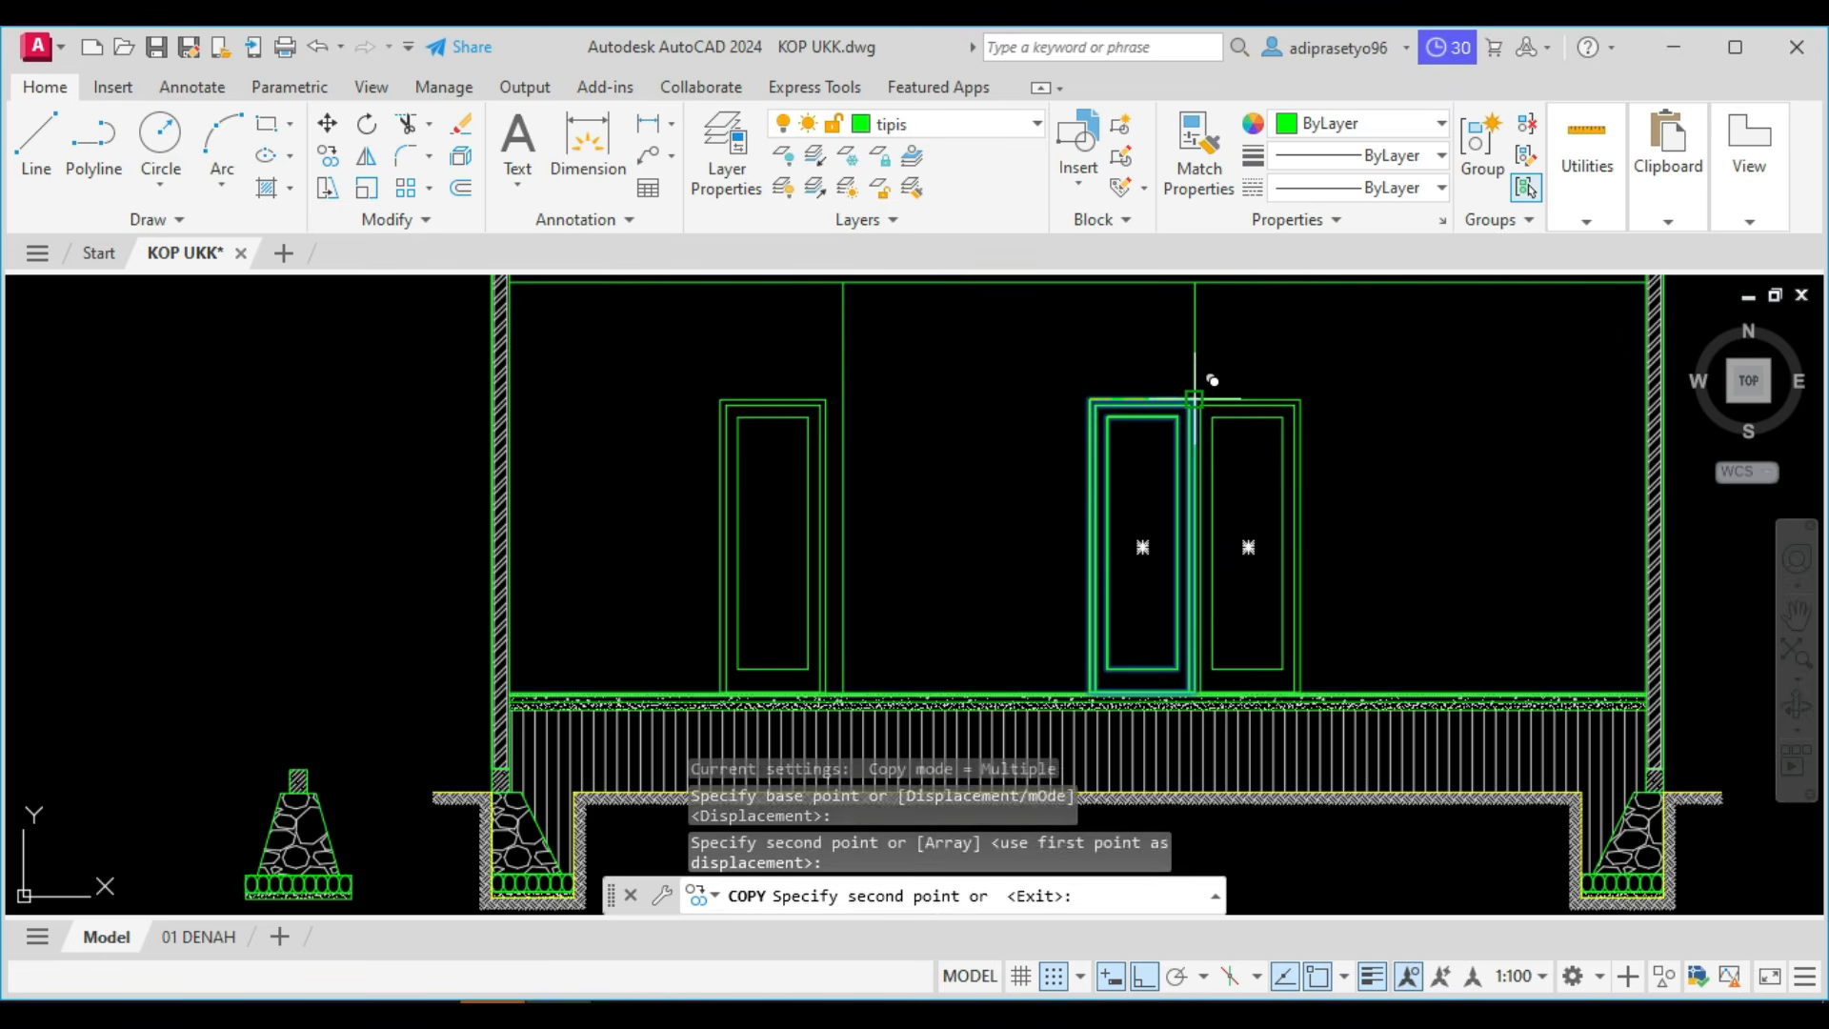
key(Return)
Move the copied door 150 to the right, away from the right partition line.
click(1327, 483)
click(1227, 365)
text(M)
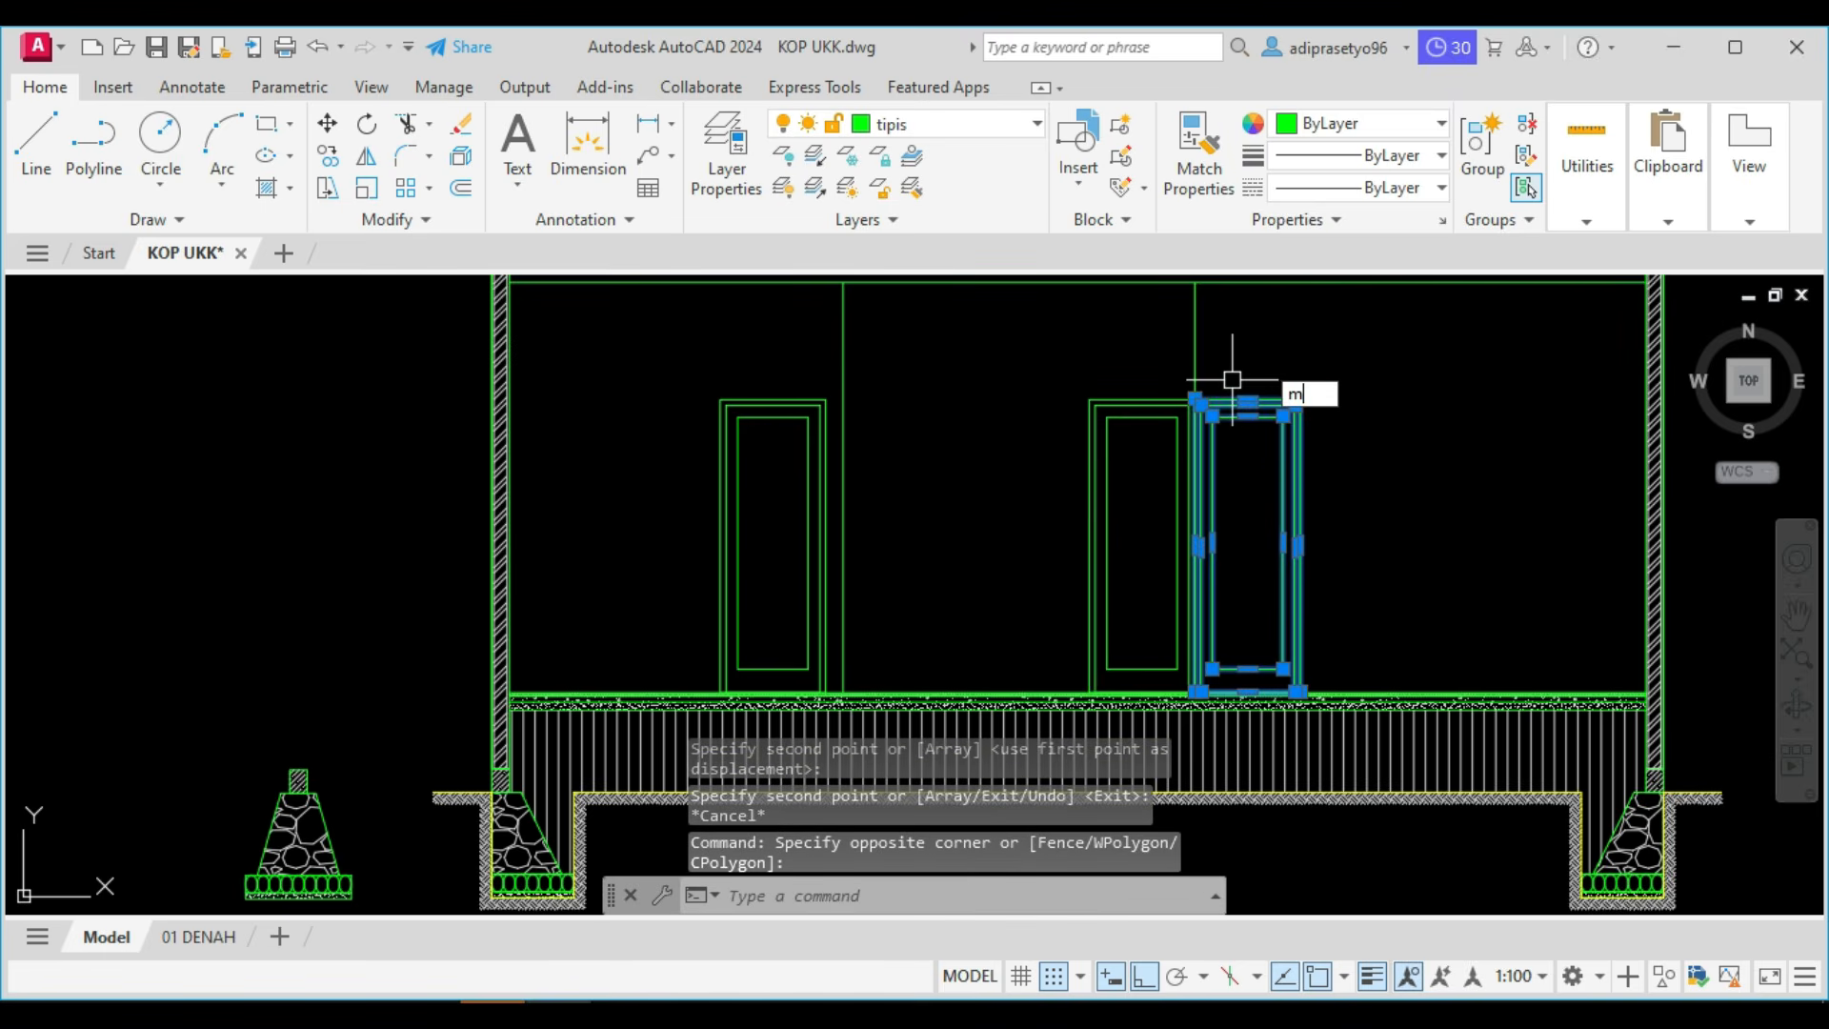
key(Return)
click(1277, 345)
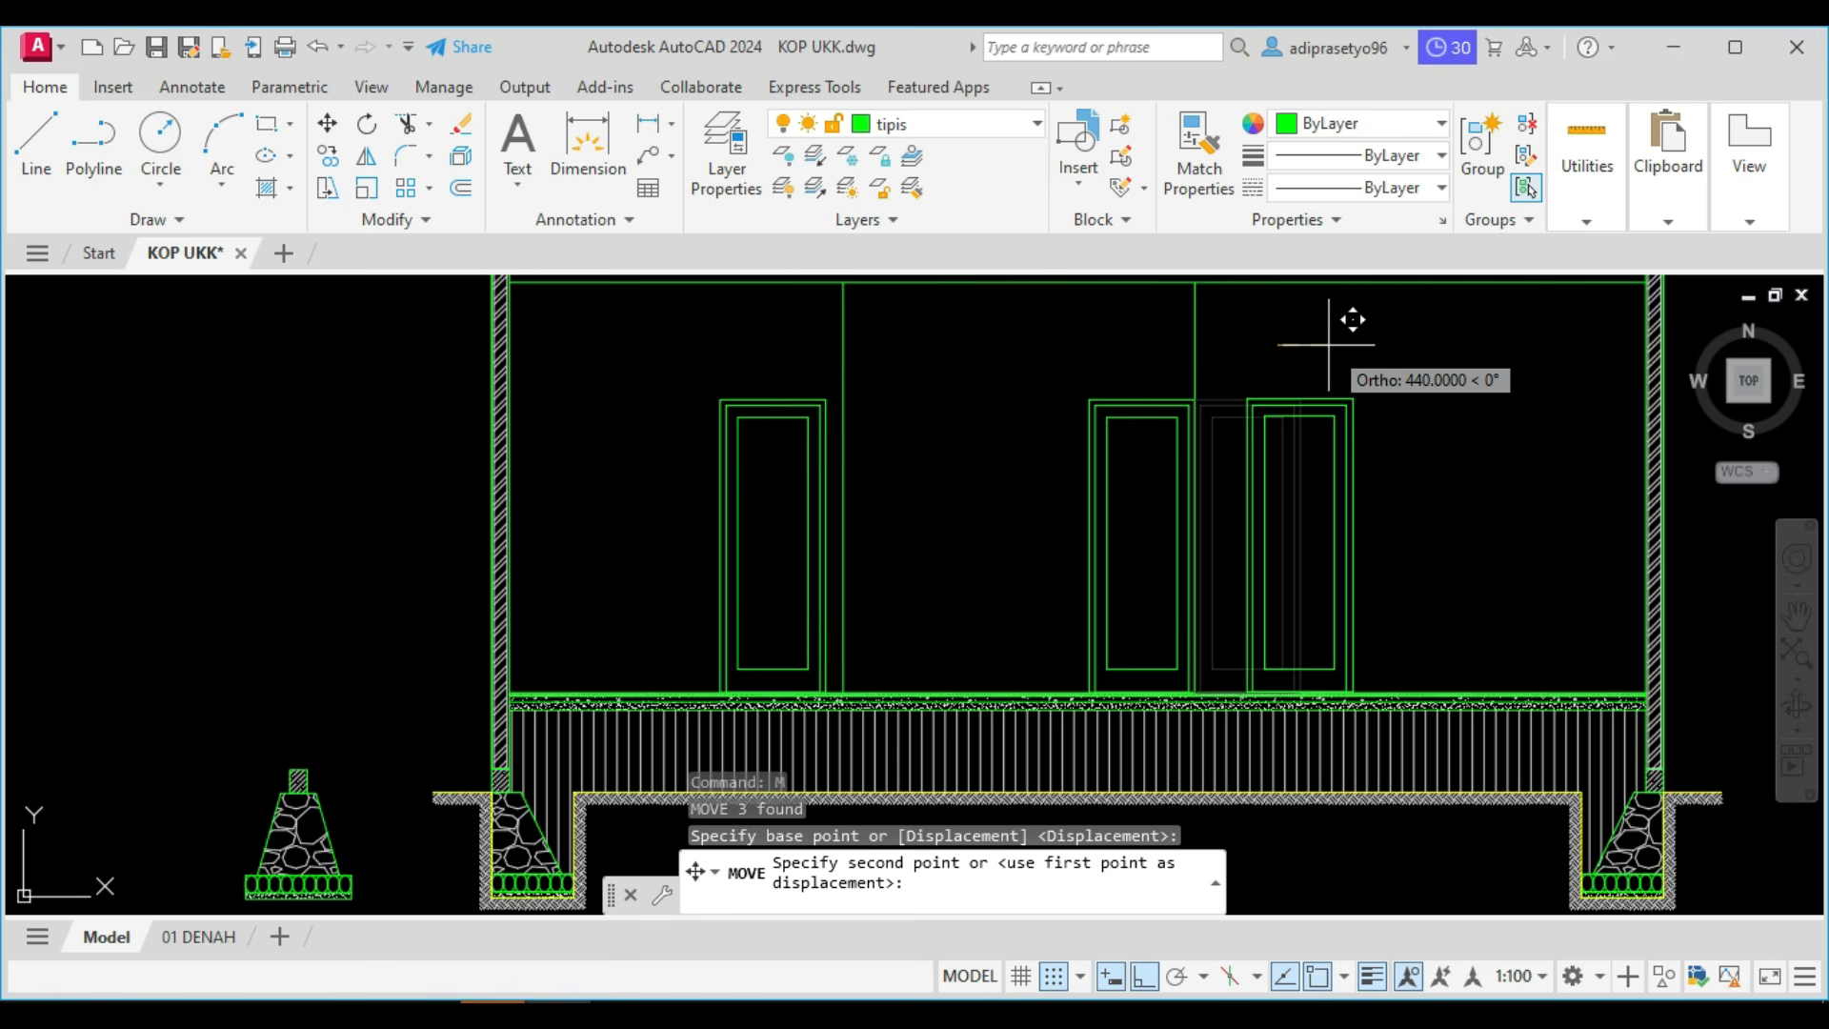
text(15)
key(Return)
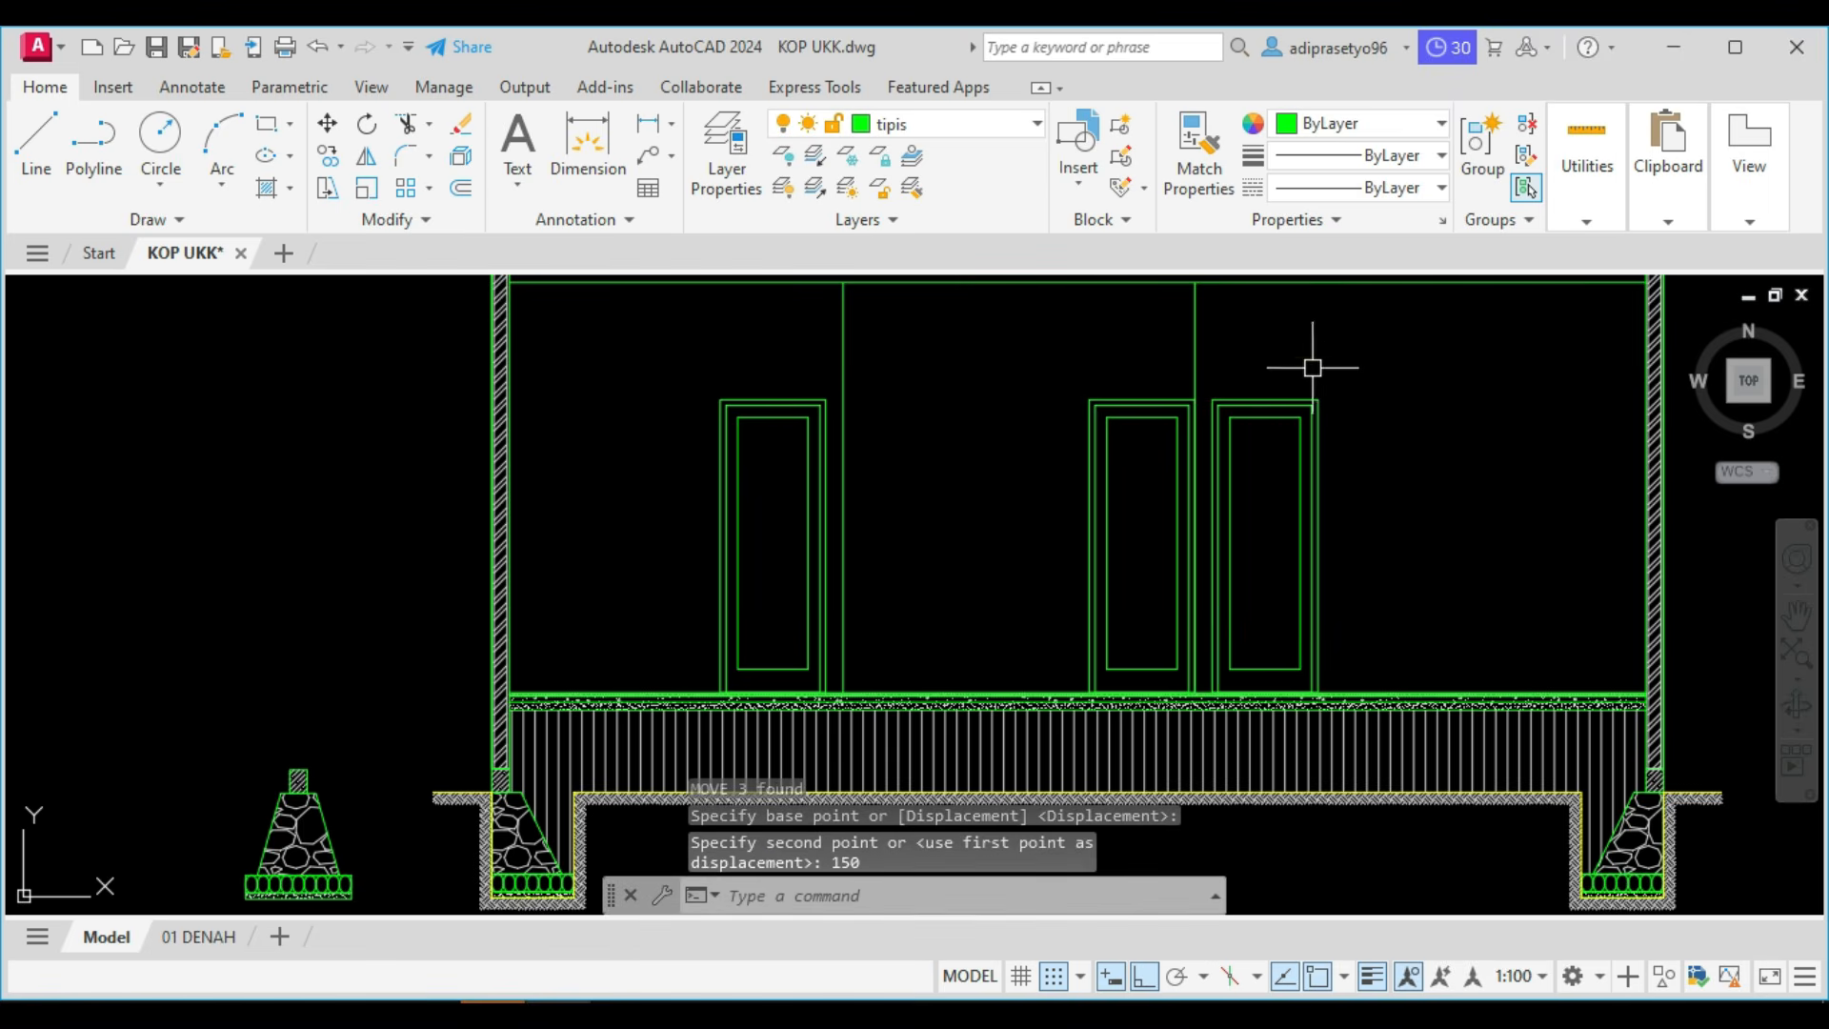
Check the window between the doors in the Potongan A reference in Foxit PhantomPDF, and switch back to AutoCAD.
scroll(1300, 429, down, 4)
scroll(1143, 552, up, 2)
scroll(1123, 600, down, 6)
click(428, 1014)
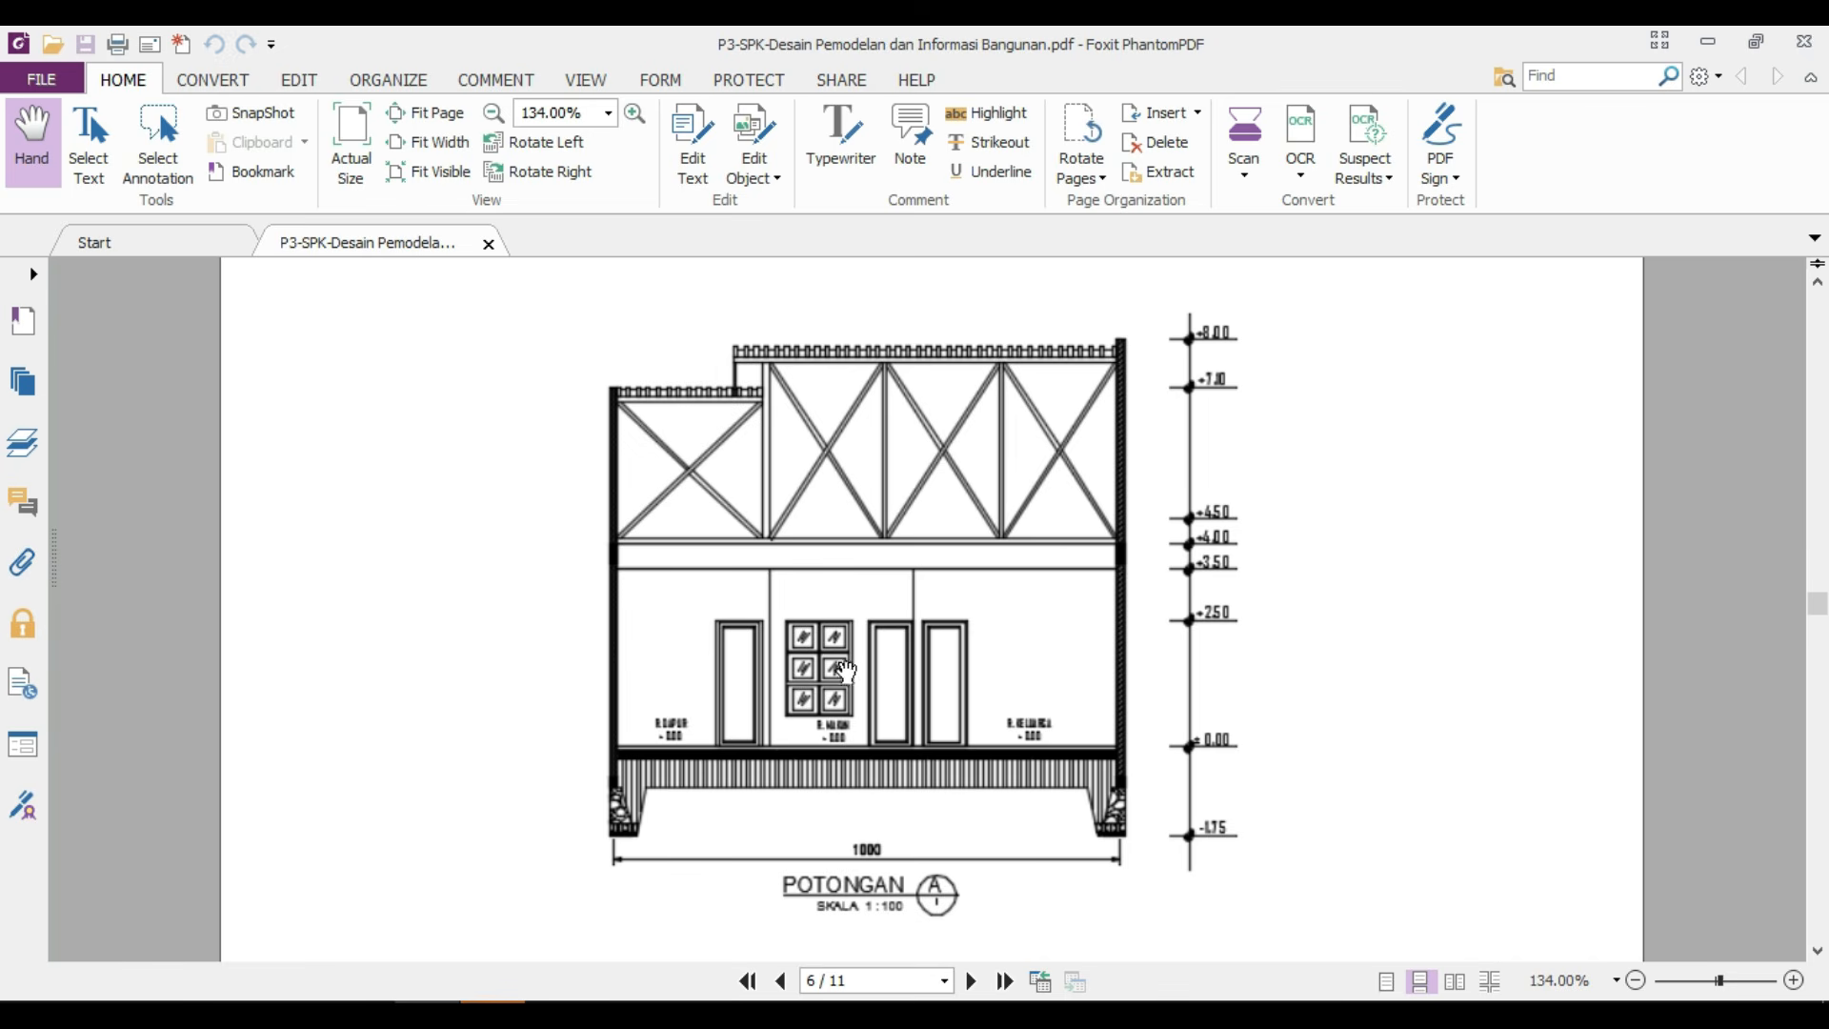
mouse_move(491, 1012)
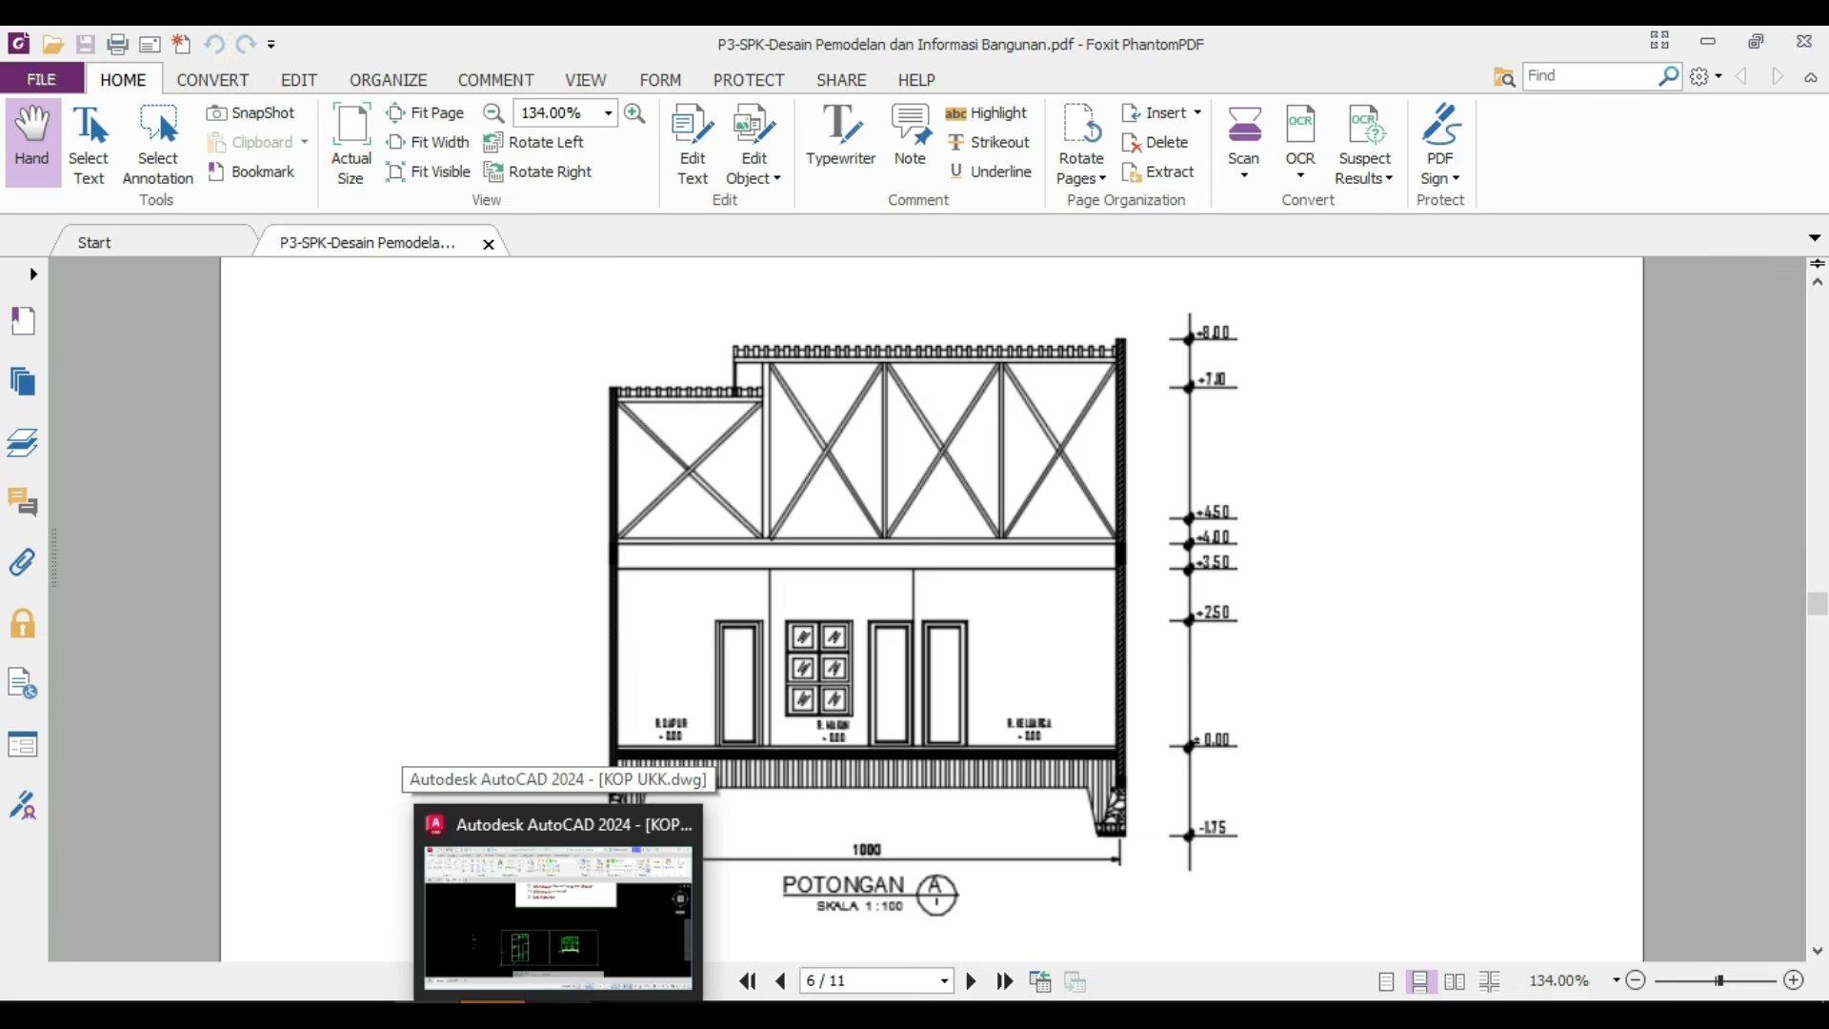
click(558, 901)
Draw a 500 by 500 rectangle for the first window pane between the two partition lines.
scroll(999, 732, up, 10)
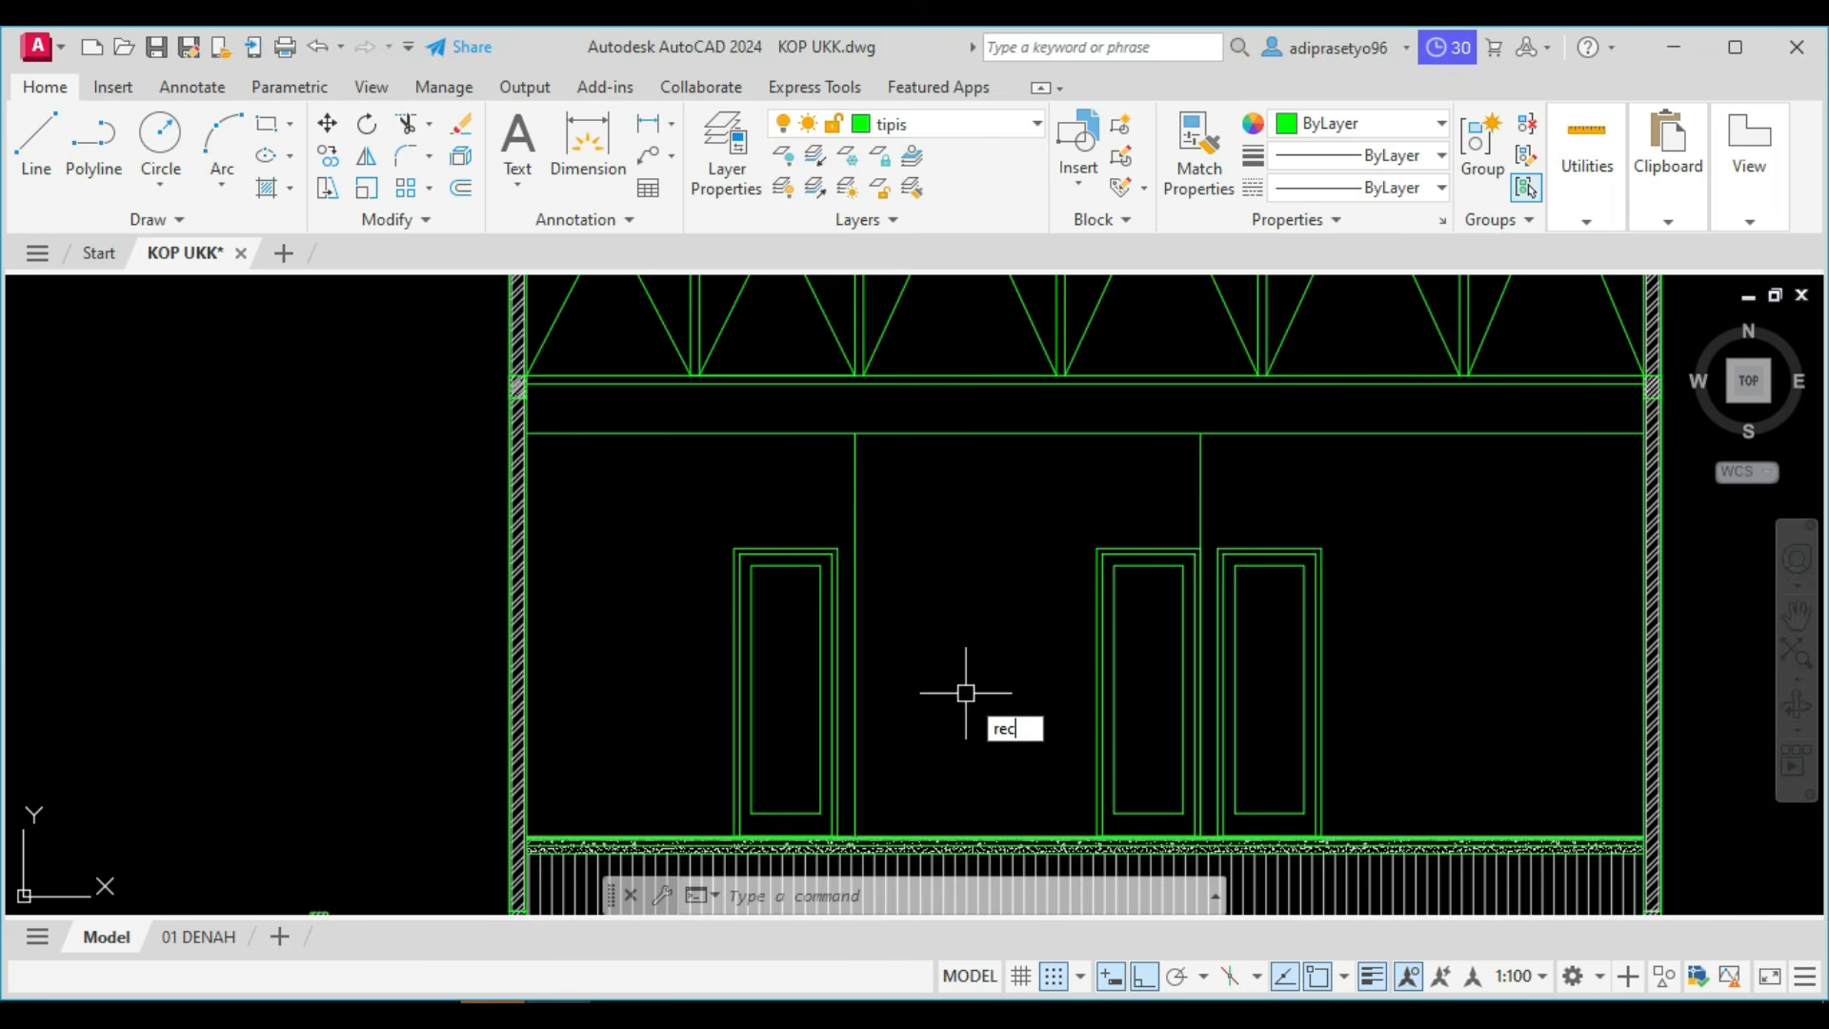
key(Return)
middle_drag(965, 692, 1055, 689)
scroll(1093, 689, down, 4)
middle_drag(657, 637, 915, 612)
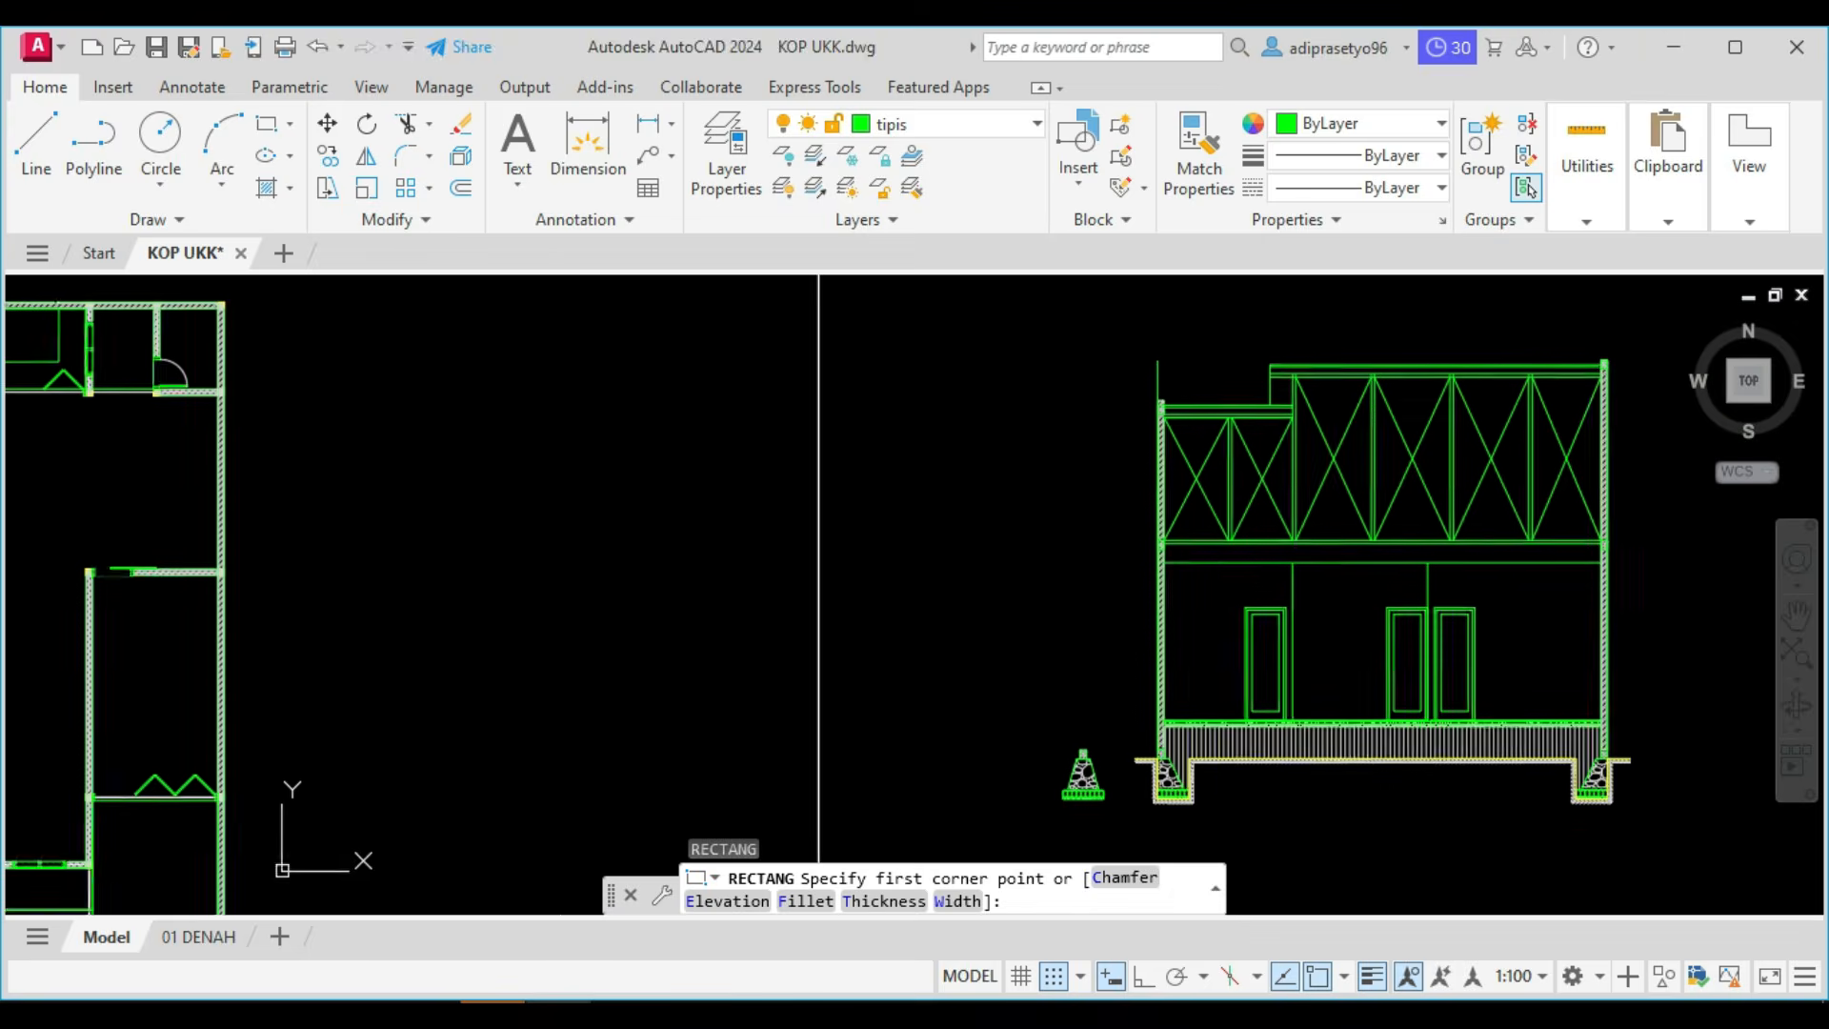
scroll(947, 592, up, 2)
middle_drag(1061, 543, 787, 545)
scroll(1378, 666, up, 4)
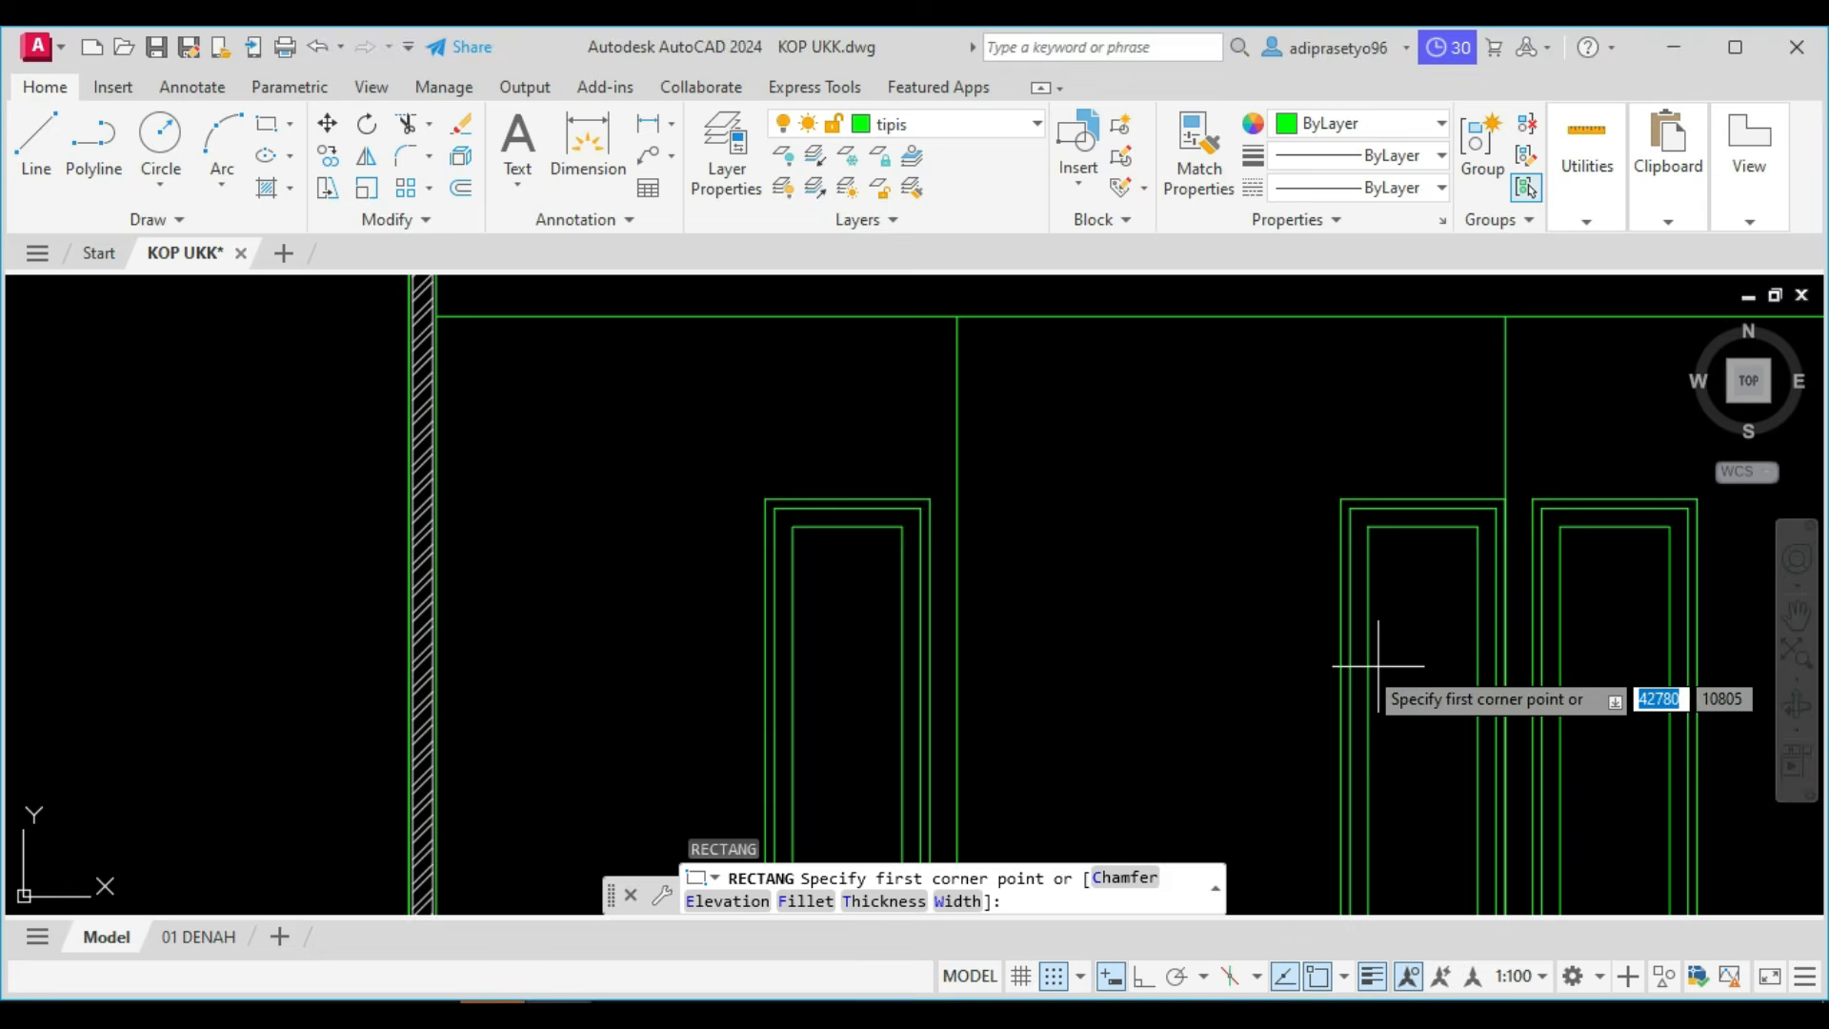
click(1059, 520)
text(d)
key(Return)
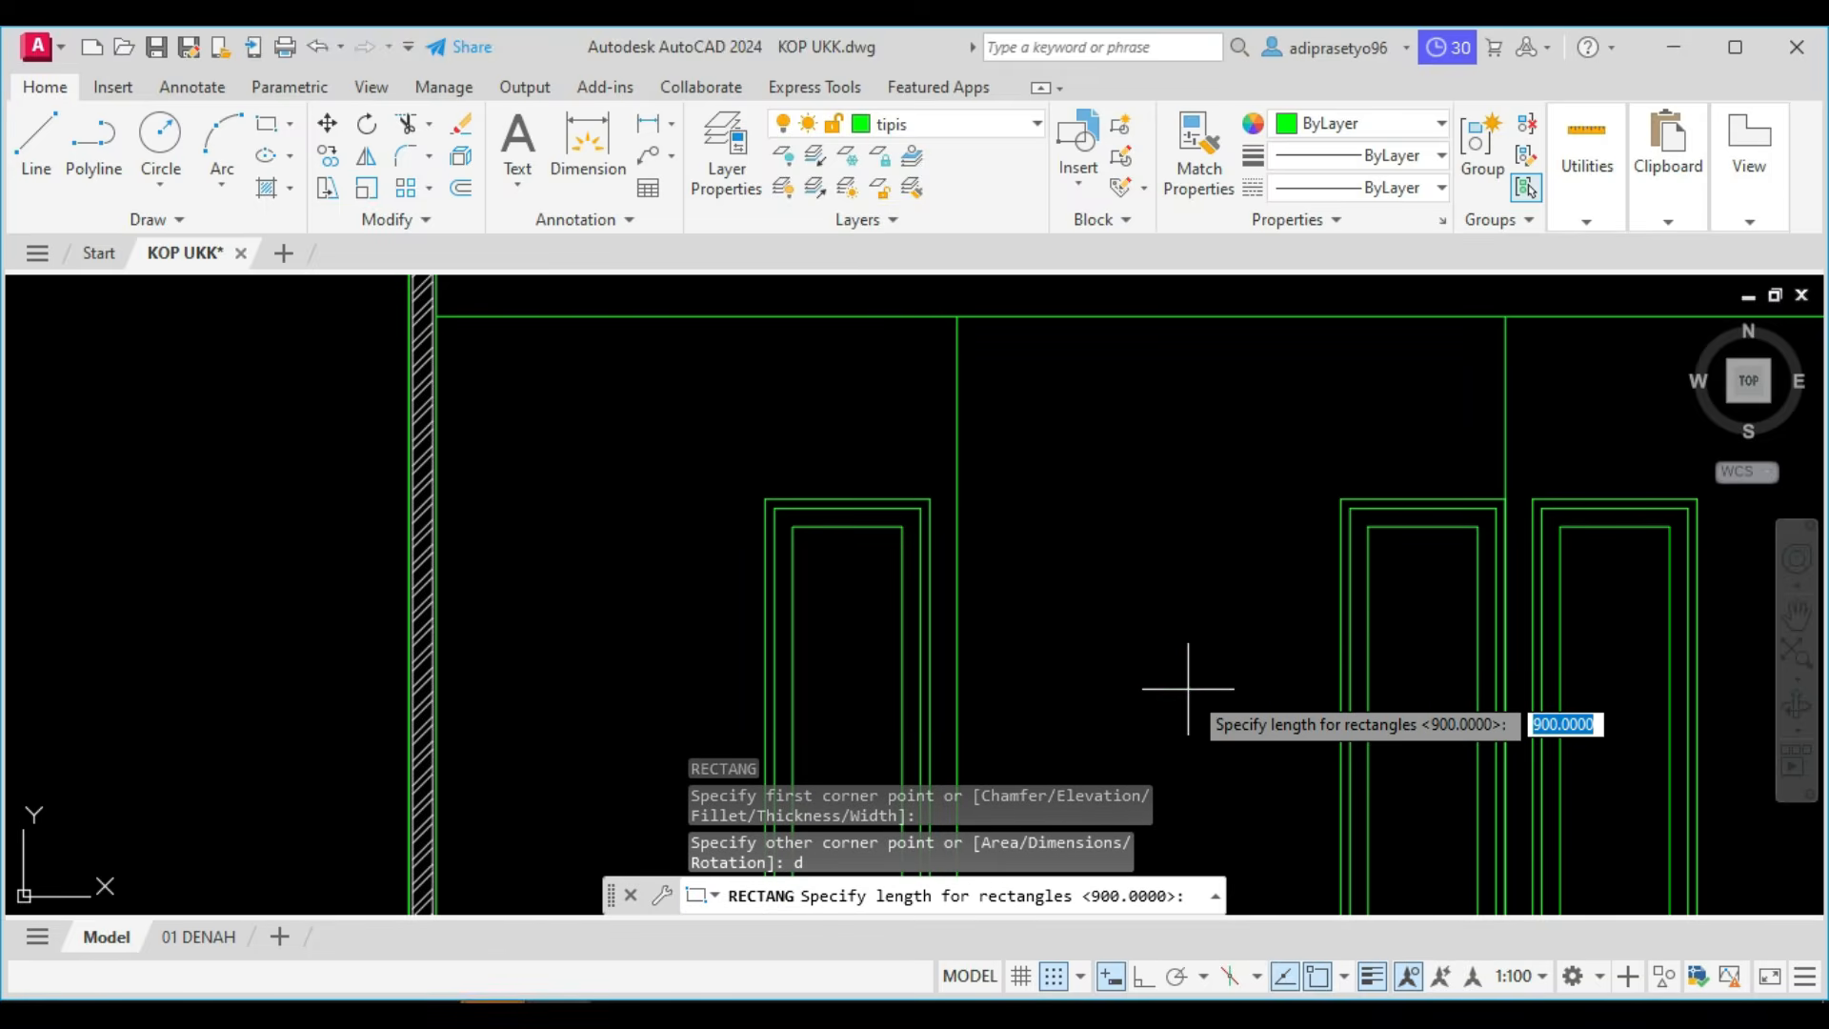
key(Return)
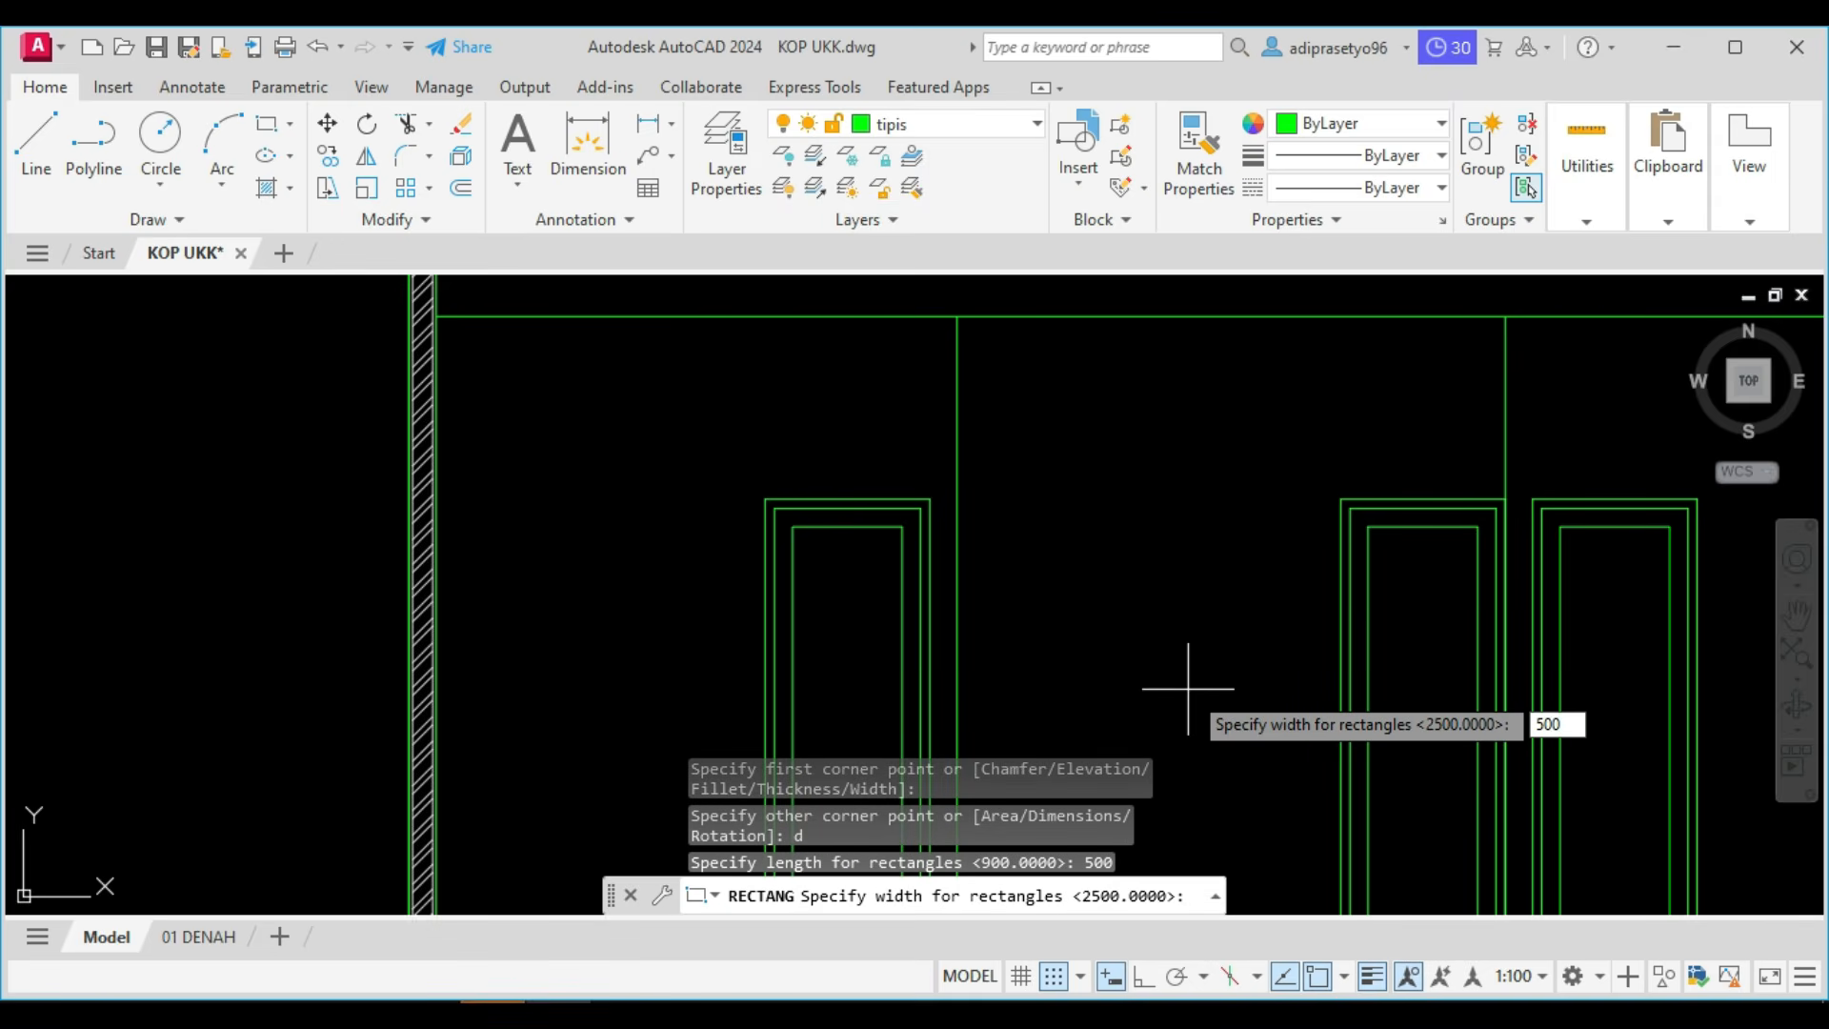
text(500)
key(Return)
click(1188, 686)
click(1153, 651)
click(1095, 569)
text(co)
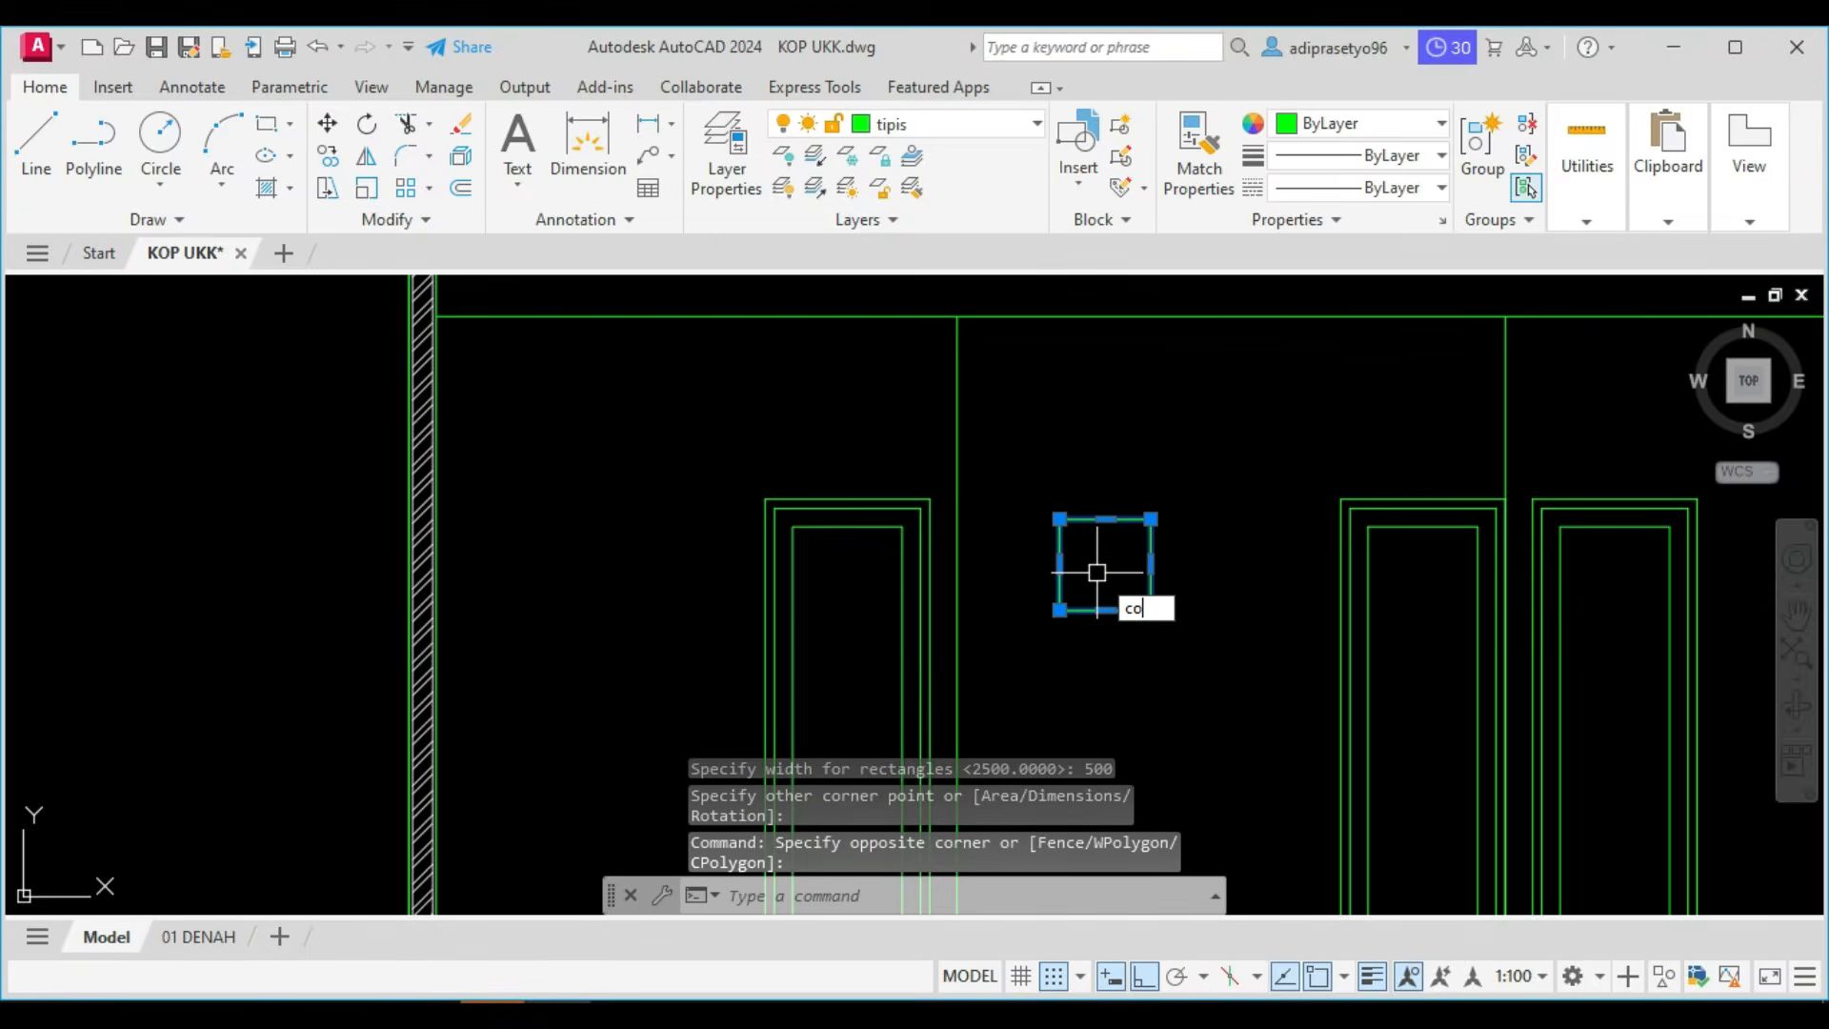
key(Return)
key(Escape)
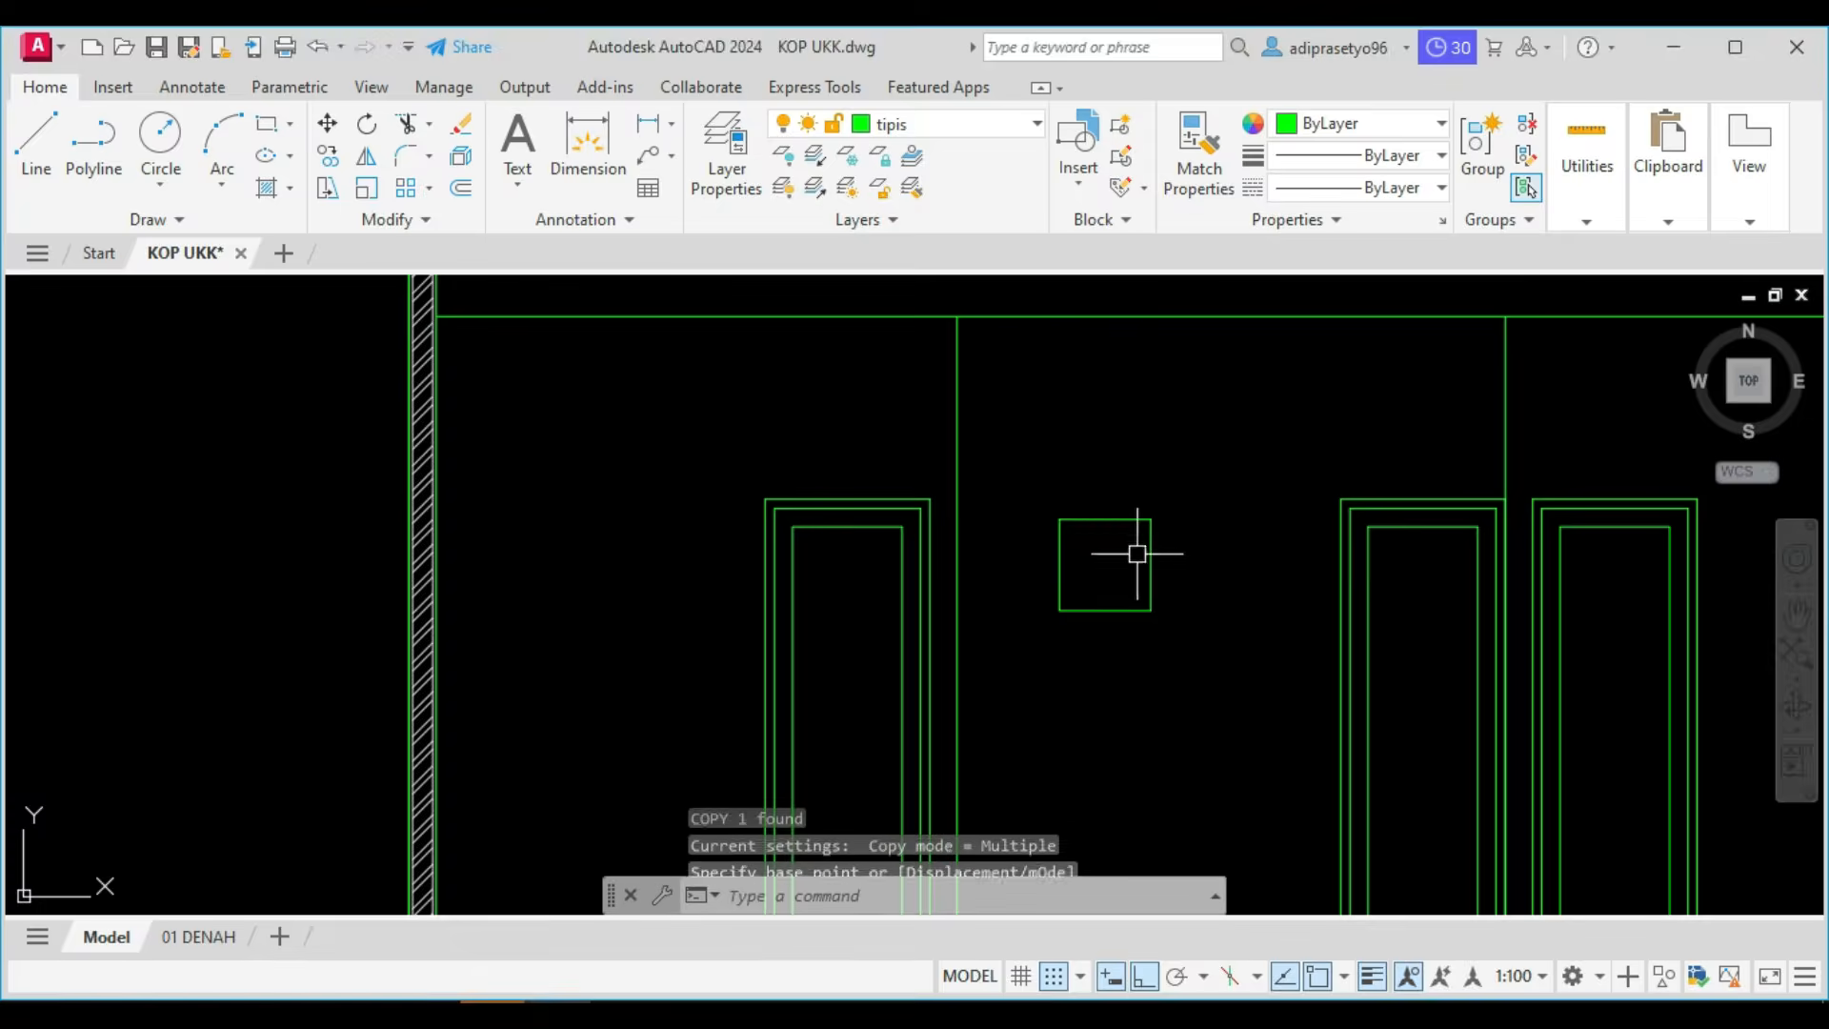
key(Escape)
Copy the square window pane from its upper left corner to its upper right corner.
click(1141, 568)
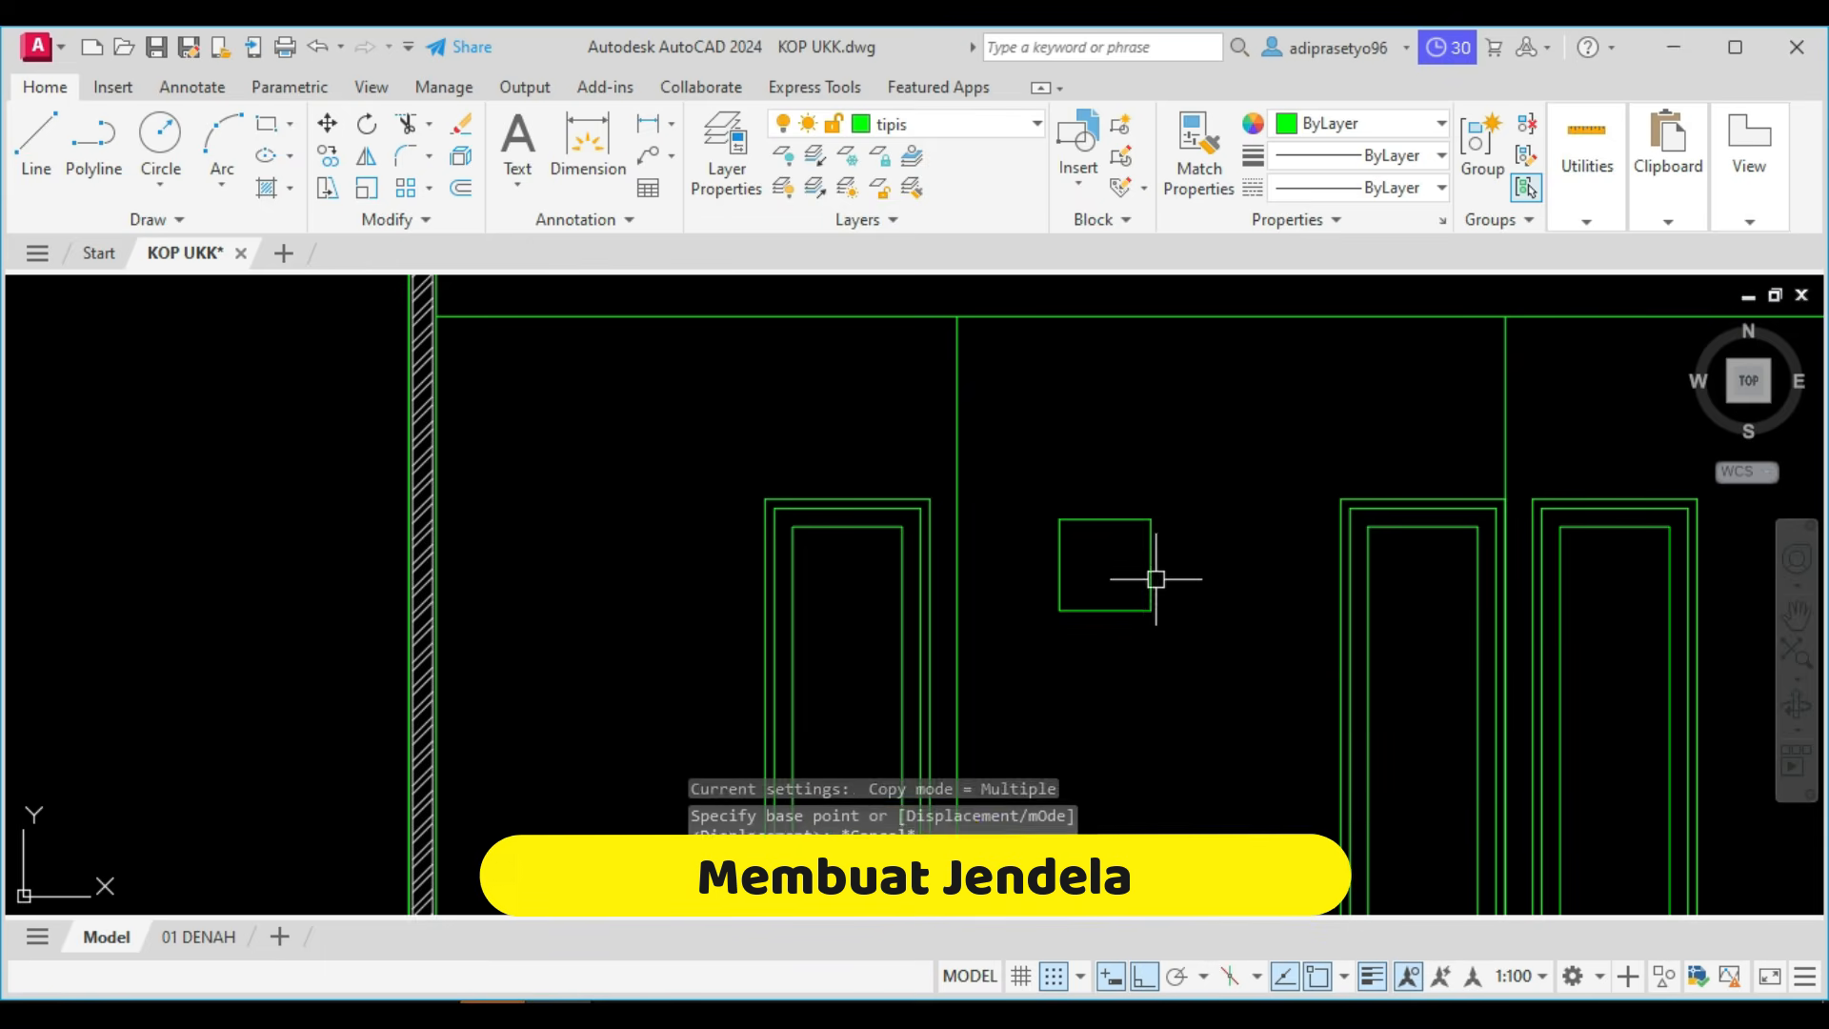
text(co)
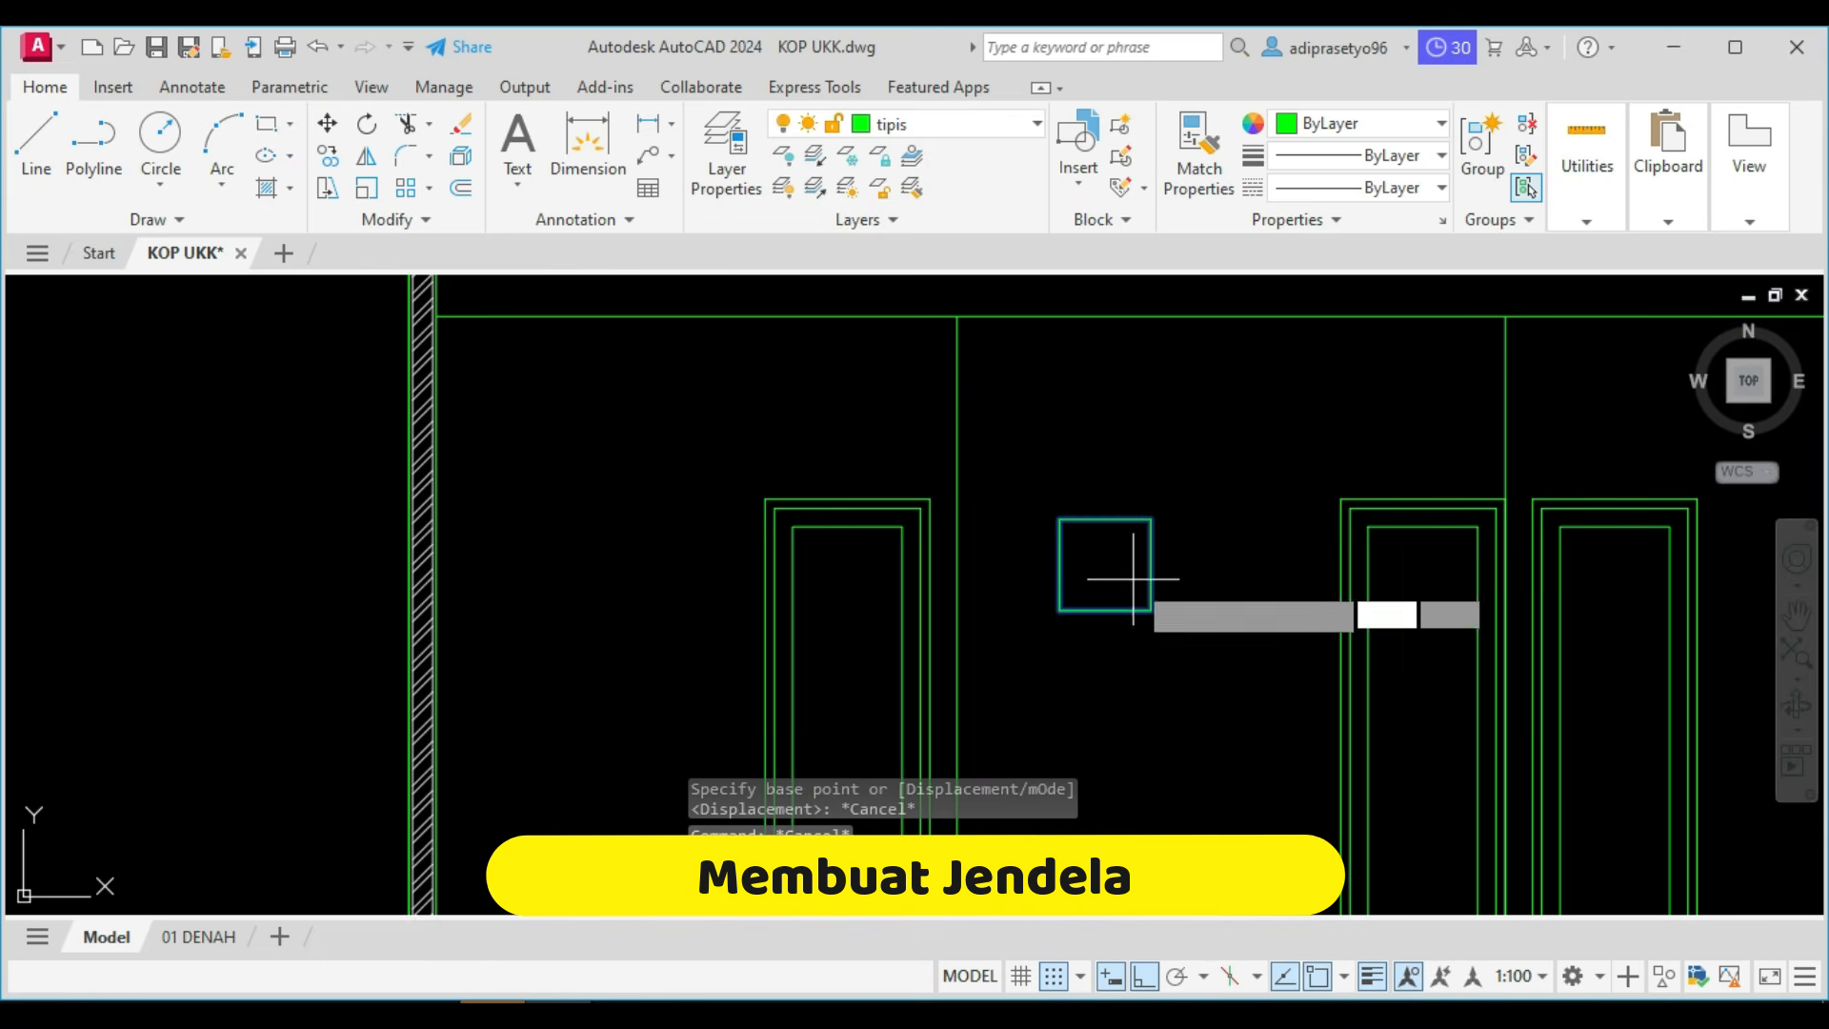
key(Return)
click(1059, 519)
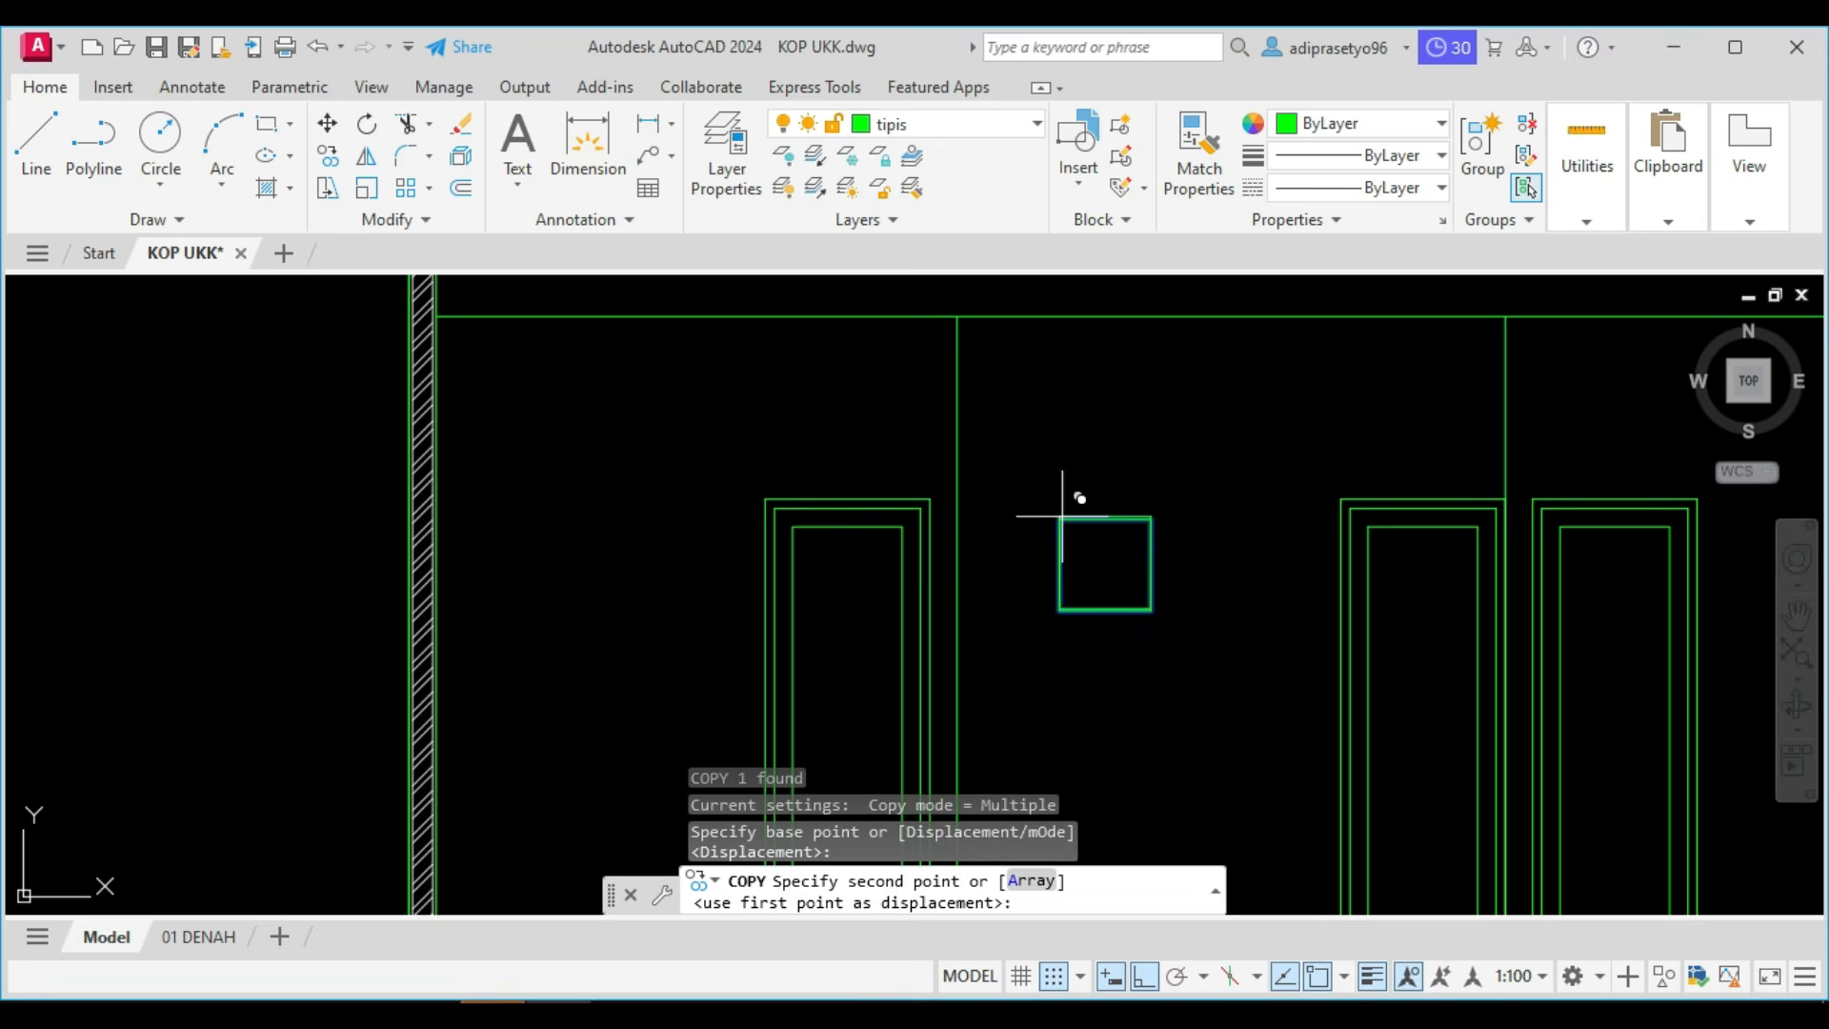
click(1151, 519)
key(Escape)
Move the copied pane 50 to the right, away from the first pane.
click(1188, 538)
click(1179, 487)
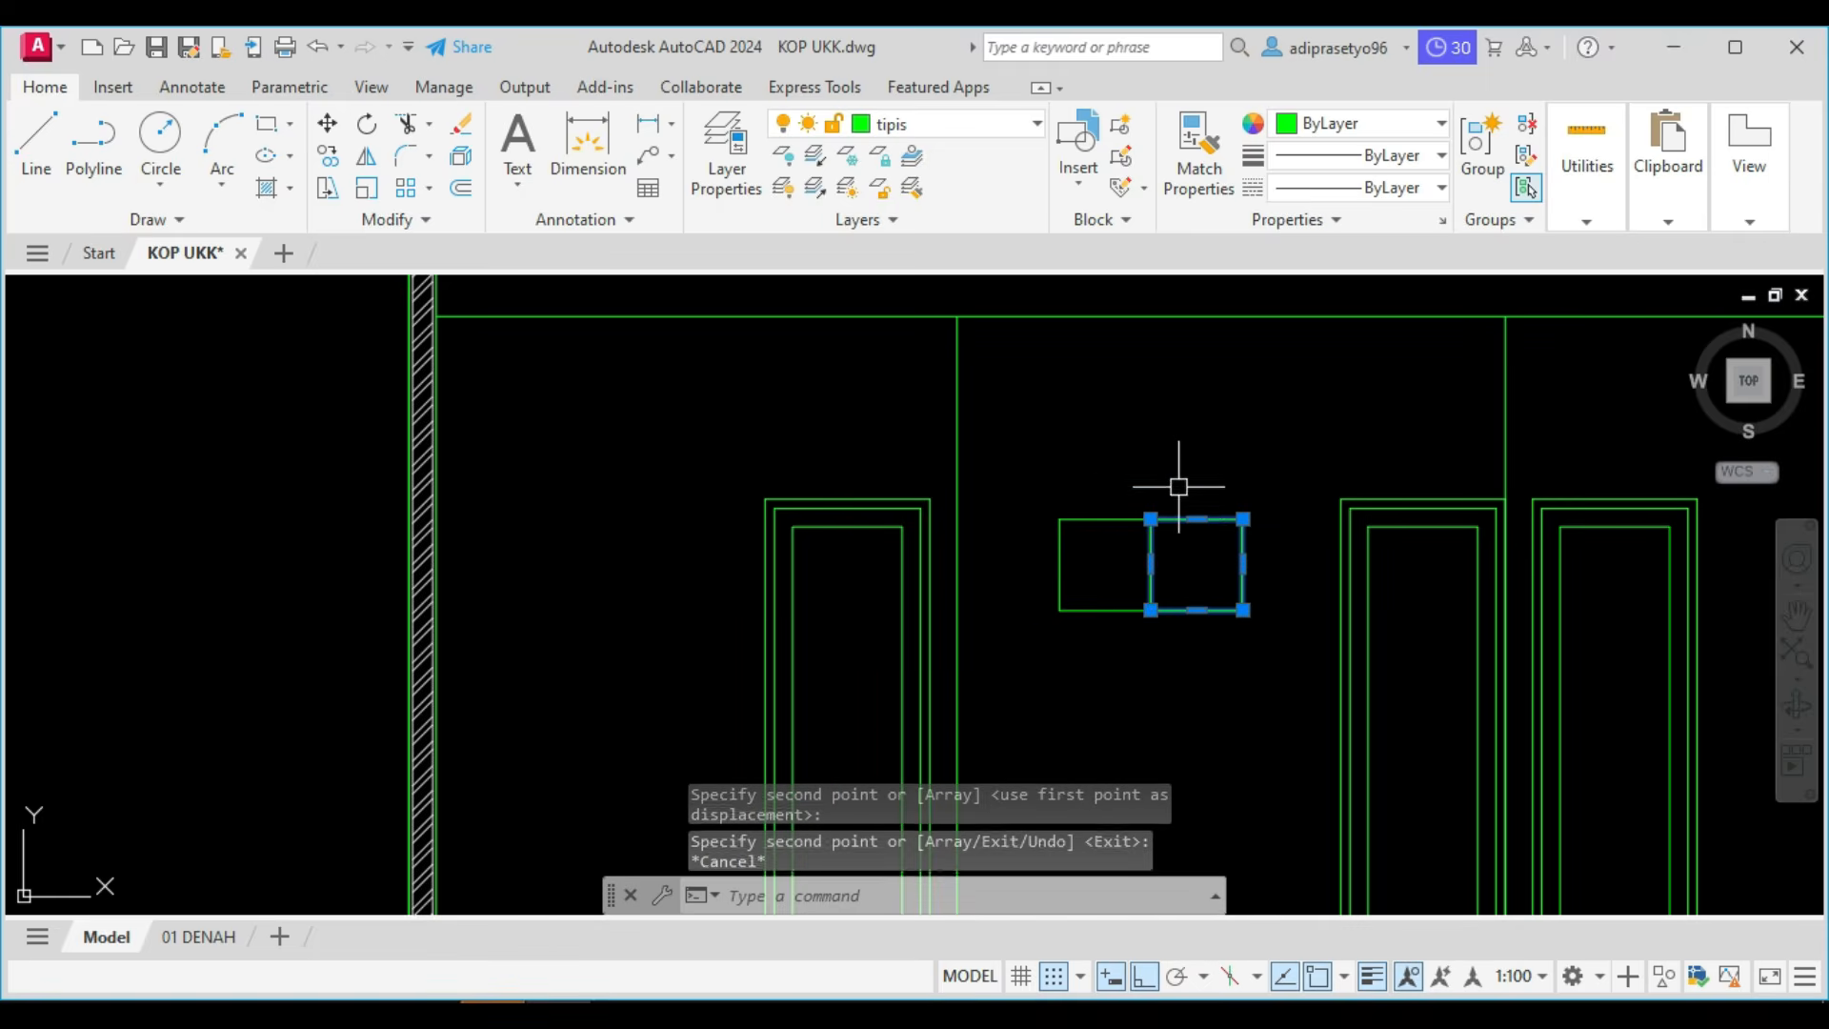
text(m)
key(Return)
click(1129, 462)
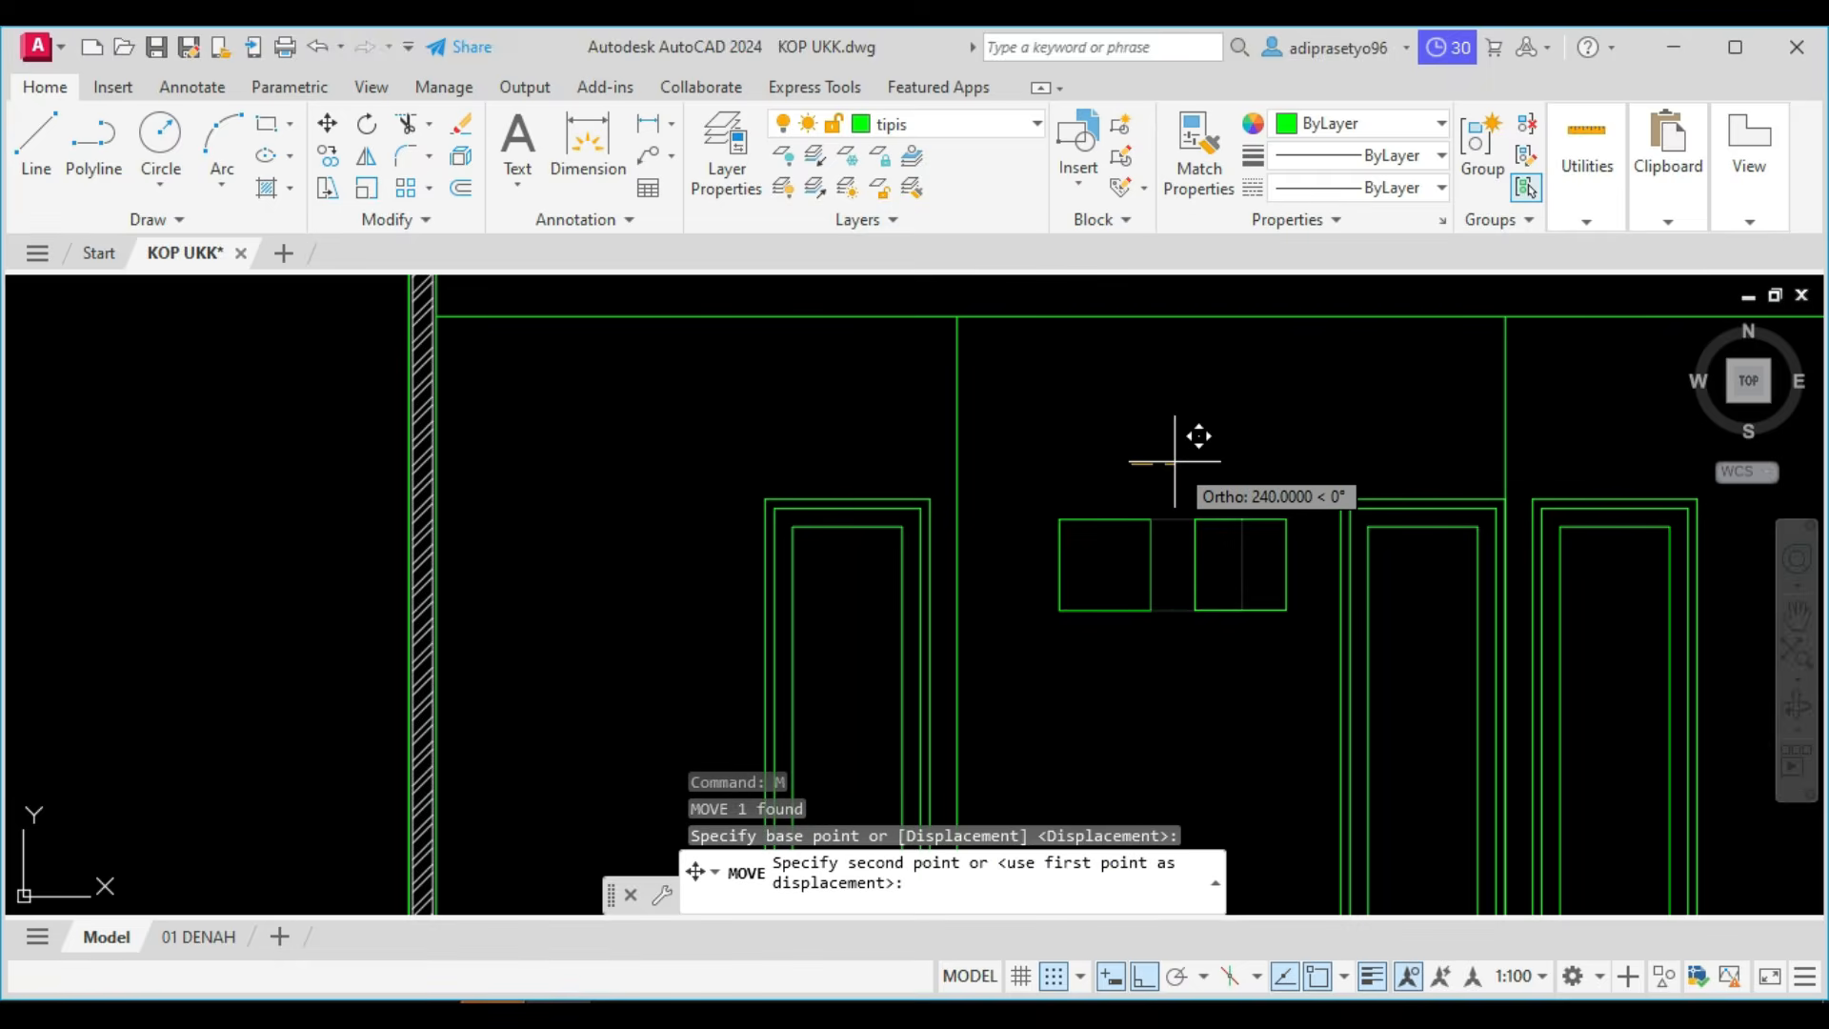
text(50)
key(Return)
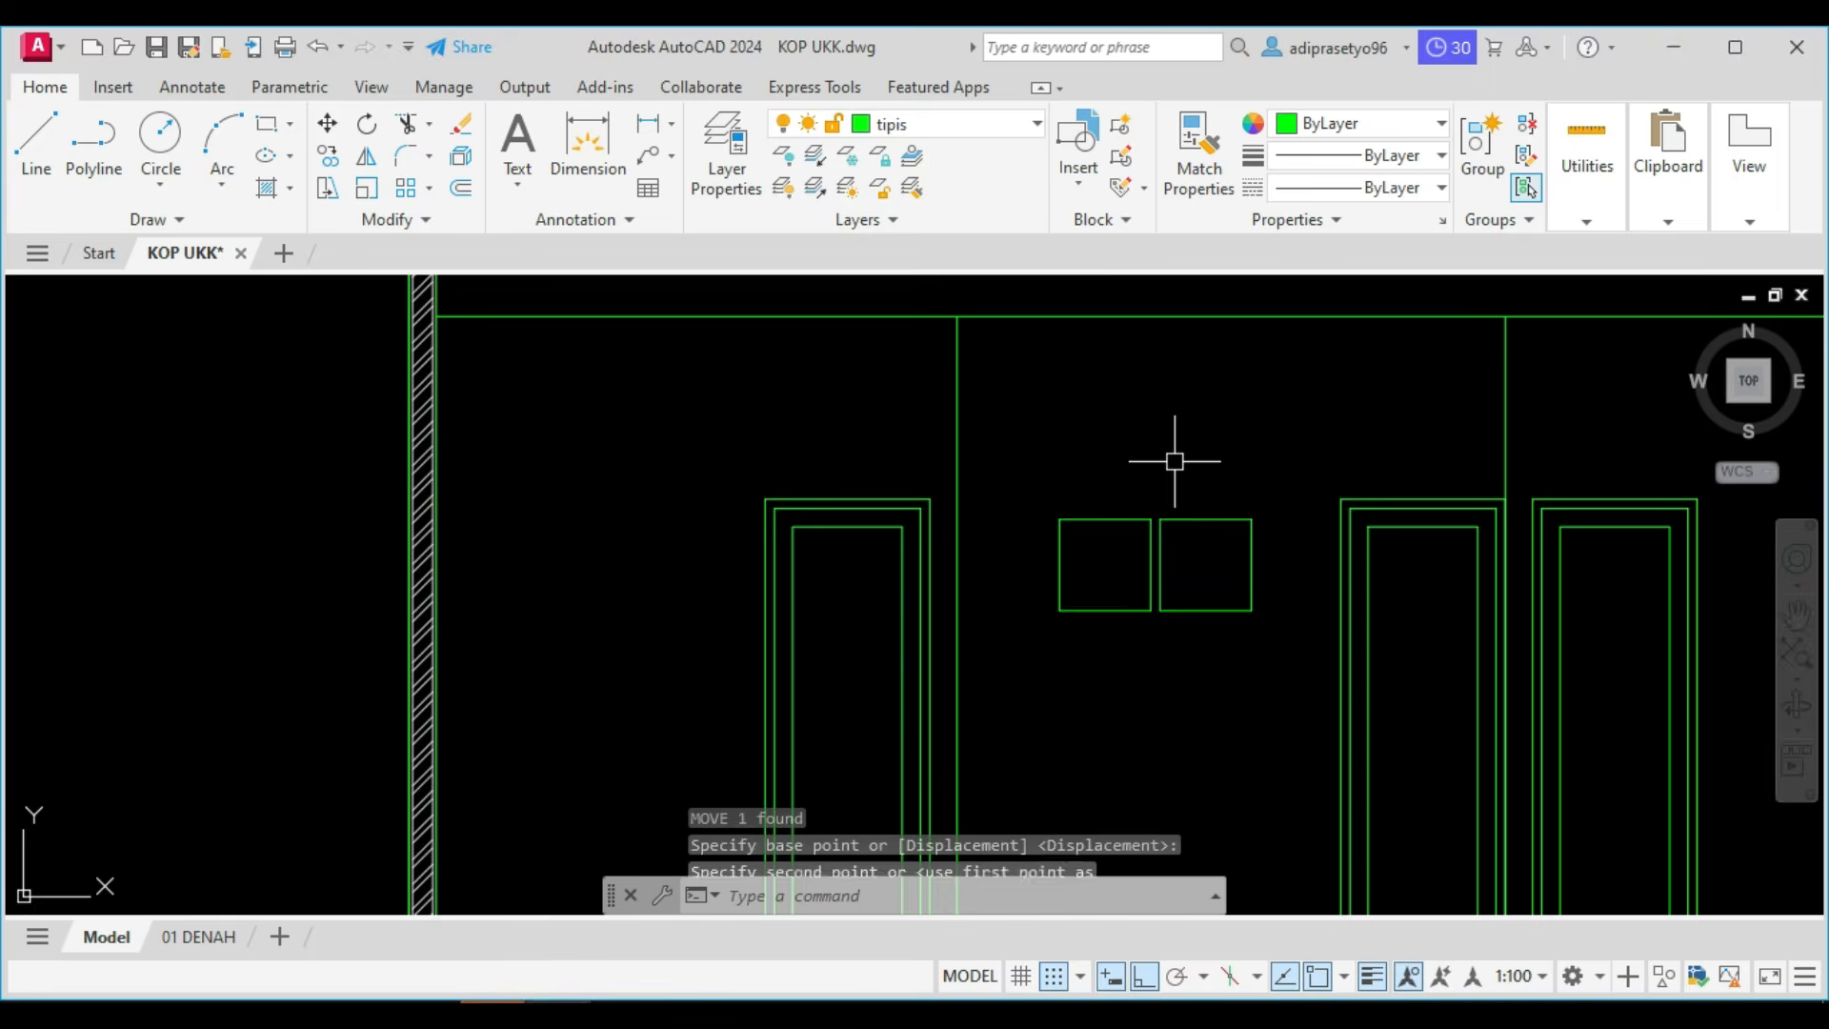
key(Escape)
Copy both window panes 550 straight down to form the second row.
scroll(1258, 657, up, 4)
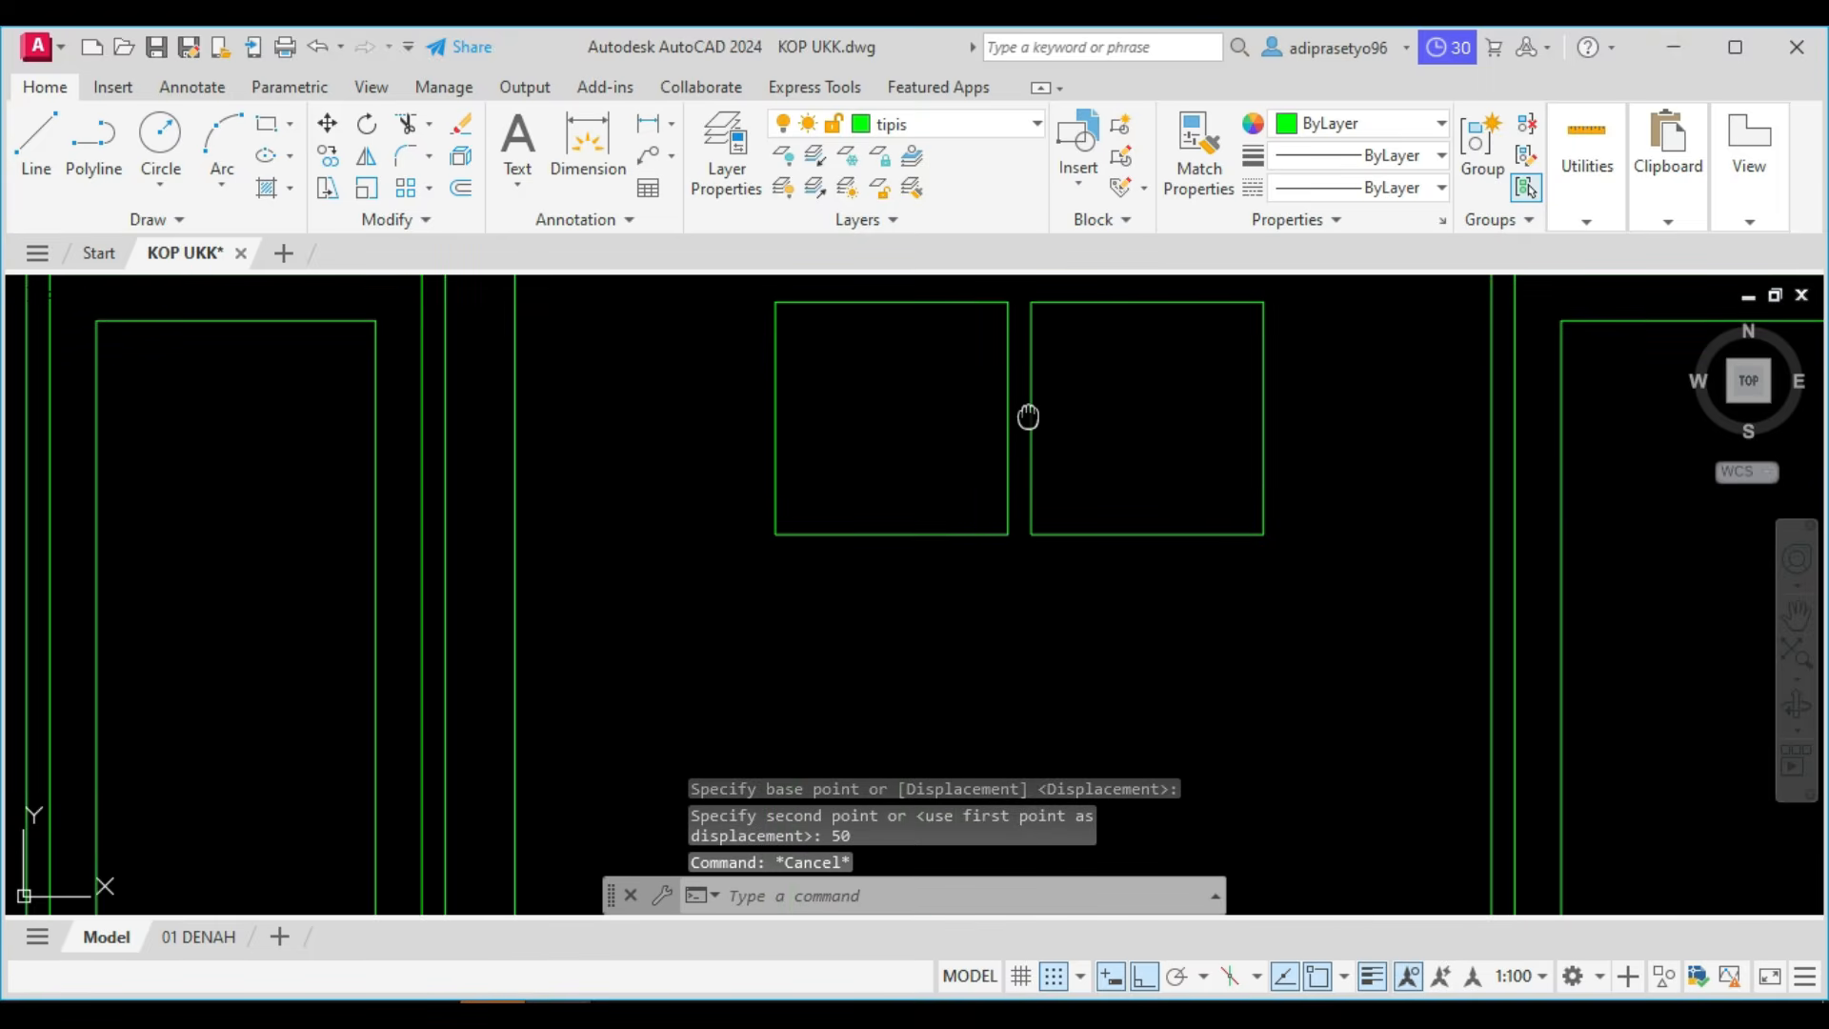
middle_drag(1027, 417, 1024, 472)
click(1112, 491)
click(878, 429)
text(co)
key(Return)
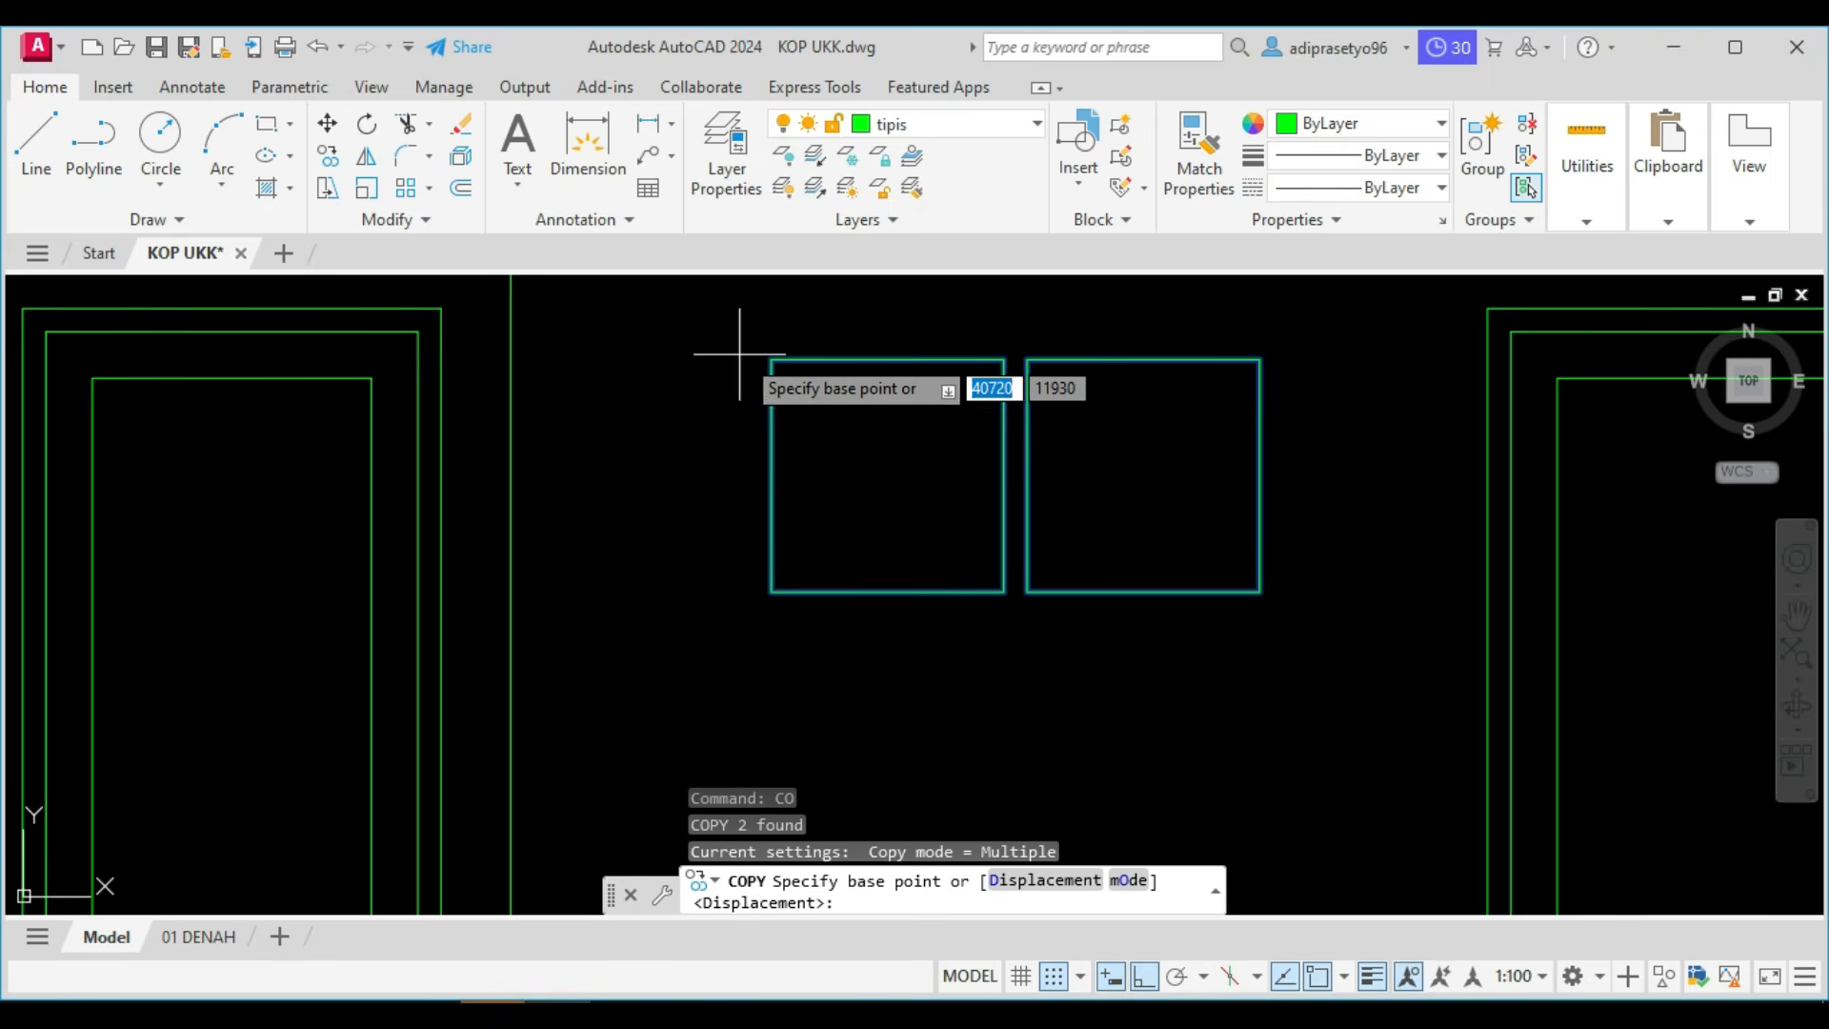
click(772, 360)
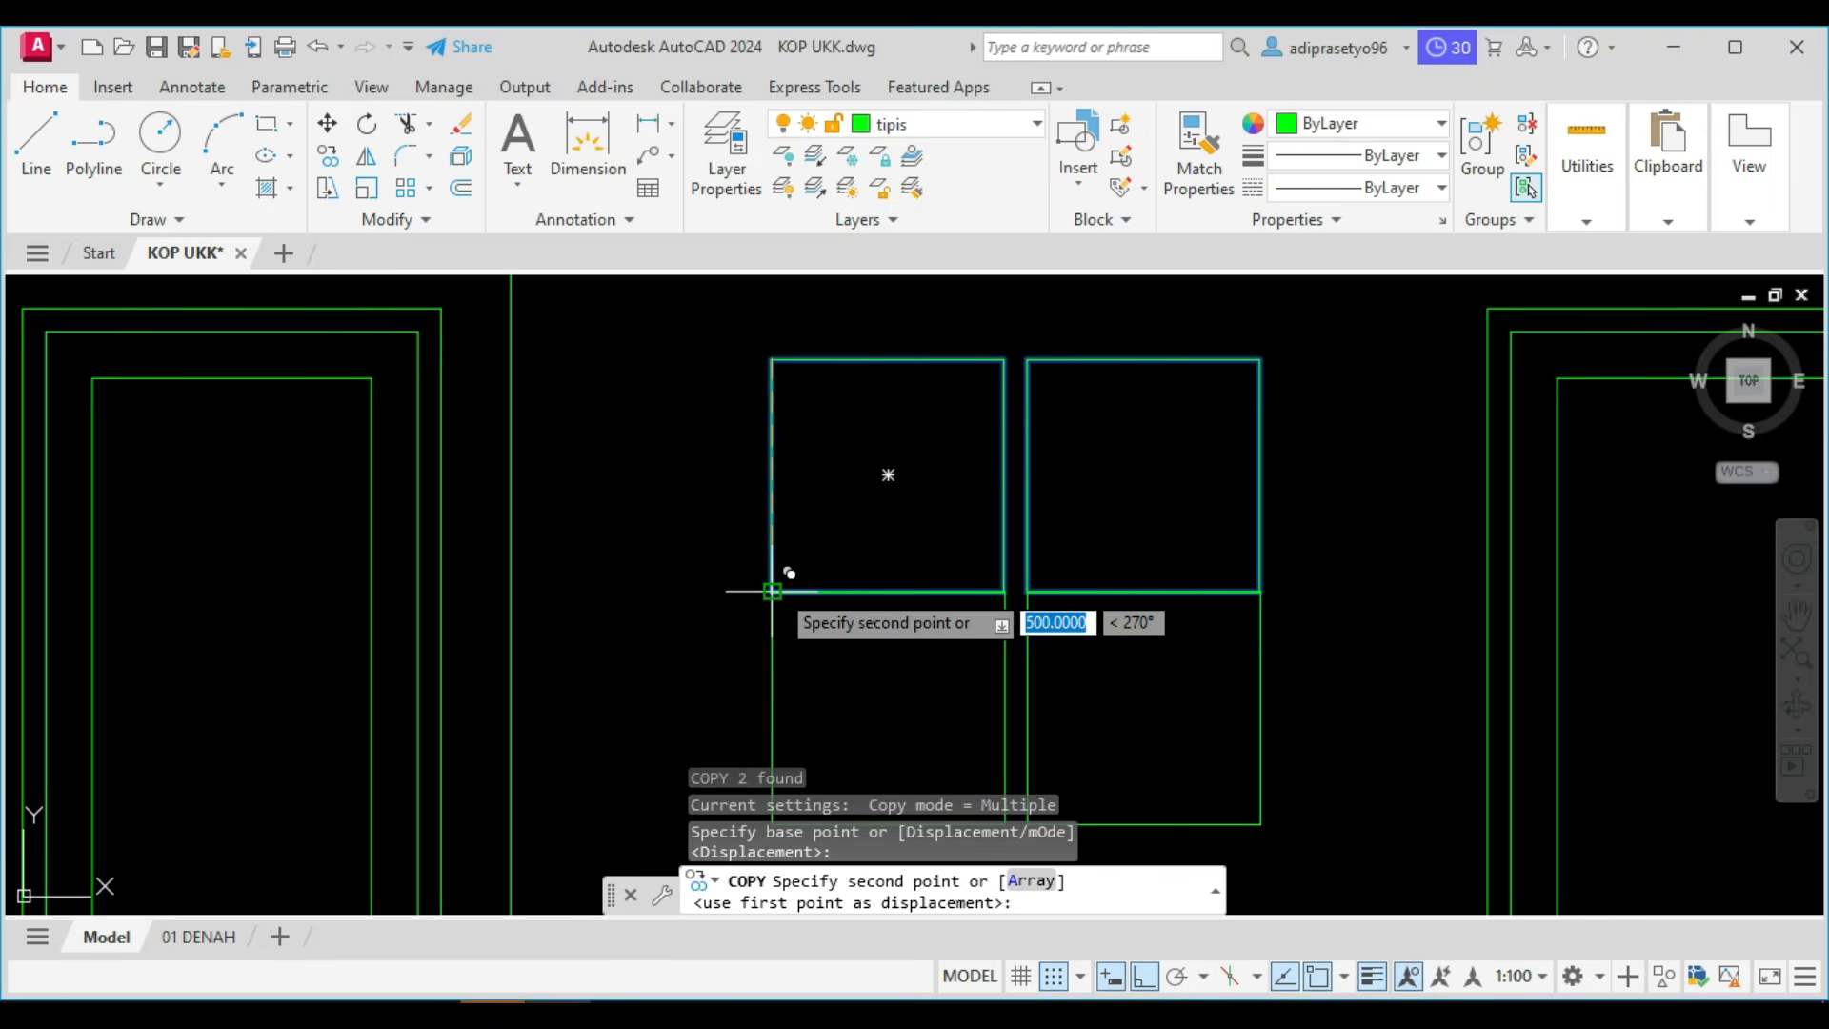
text(550)
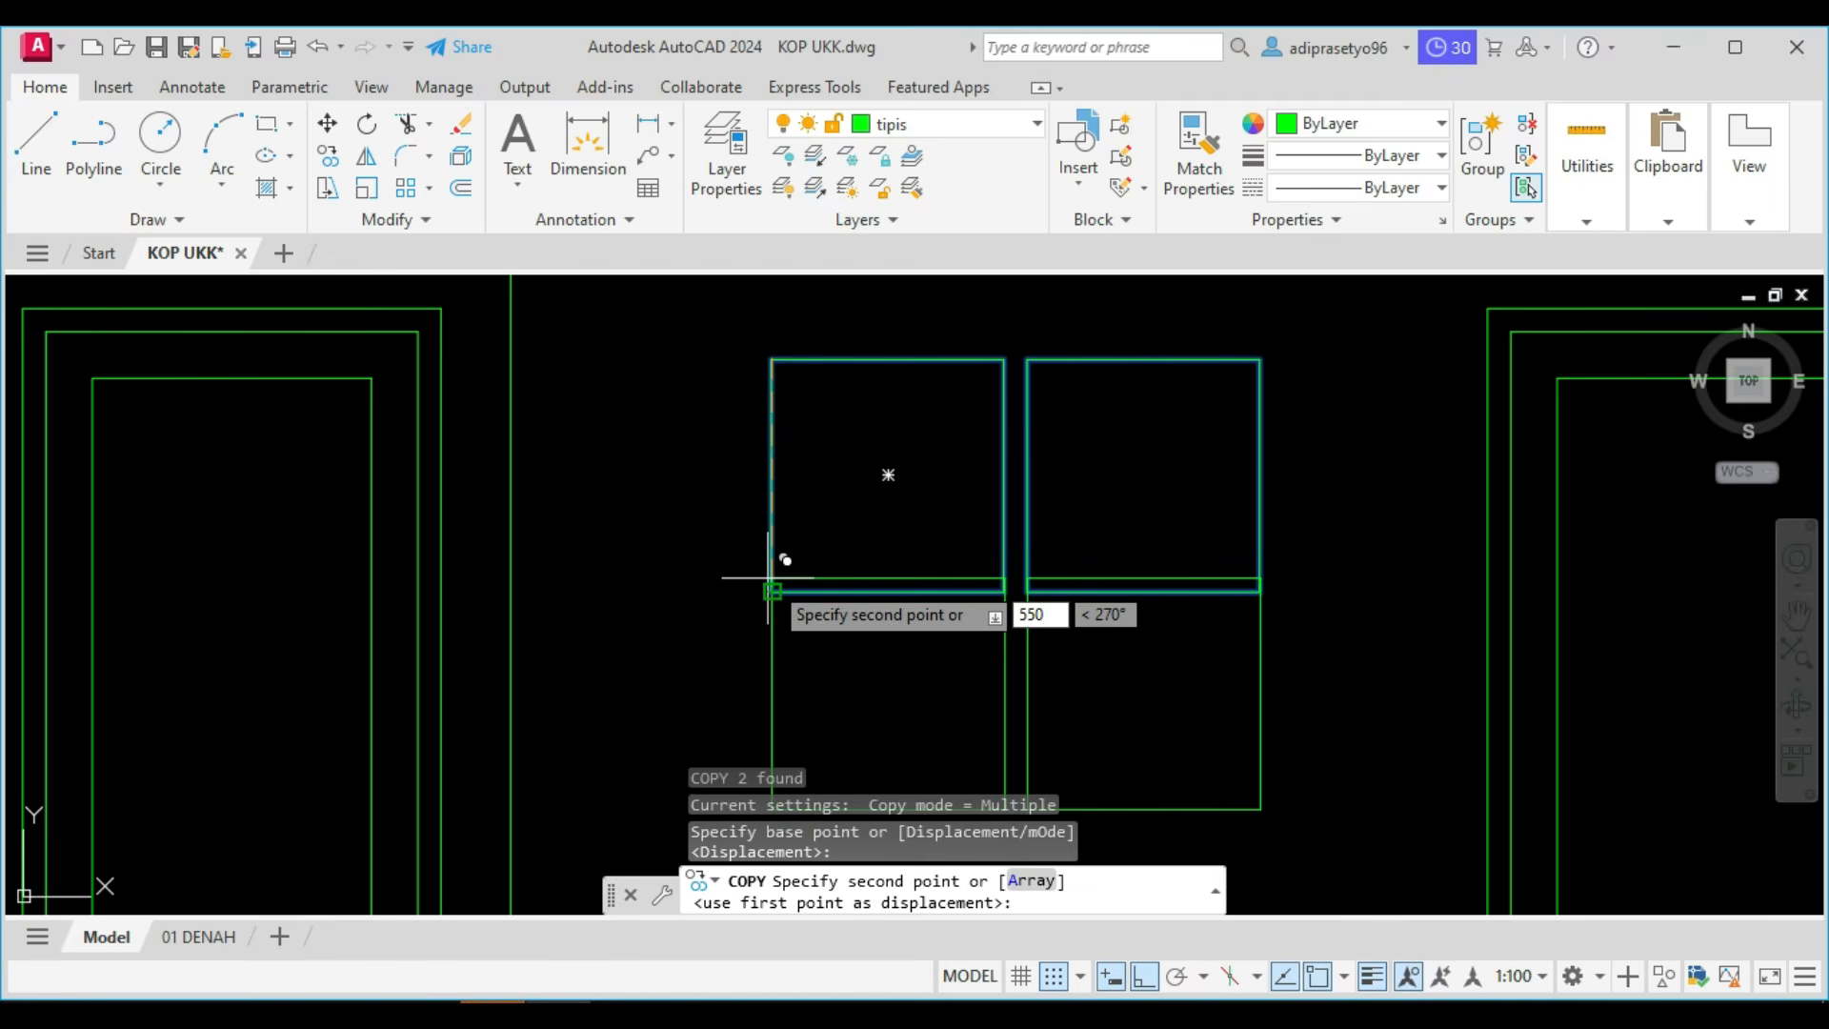
key(Return)
key(Escape)
Copy the second row of panes downward as a third row, using the lower left corners of the first and second rows as reference points.
scroll(847, 585, down, 2)
click(999, 645)
click(820, 641)
middle_drag(820, 641, 807, 524)
text(c)
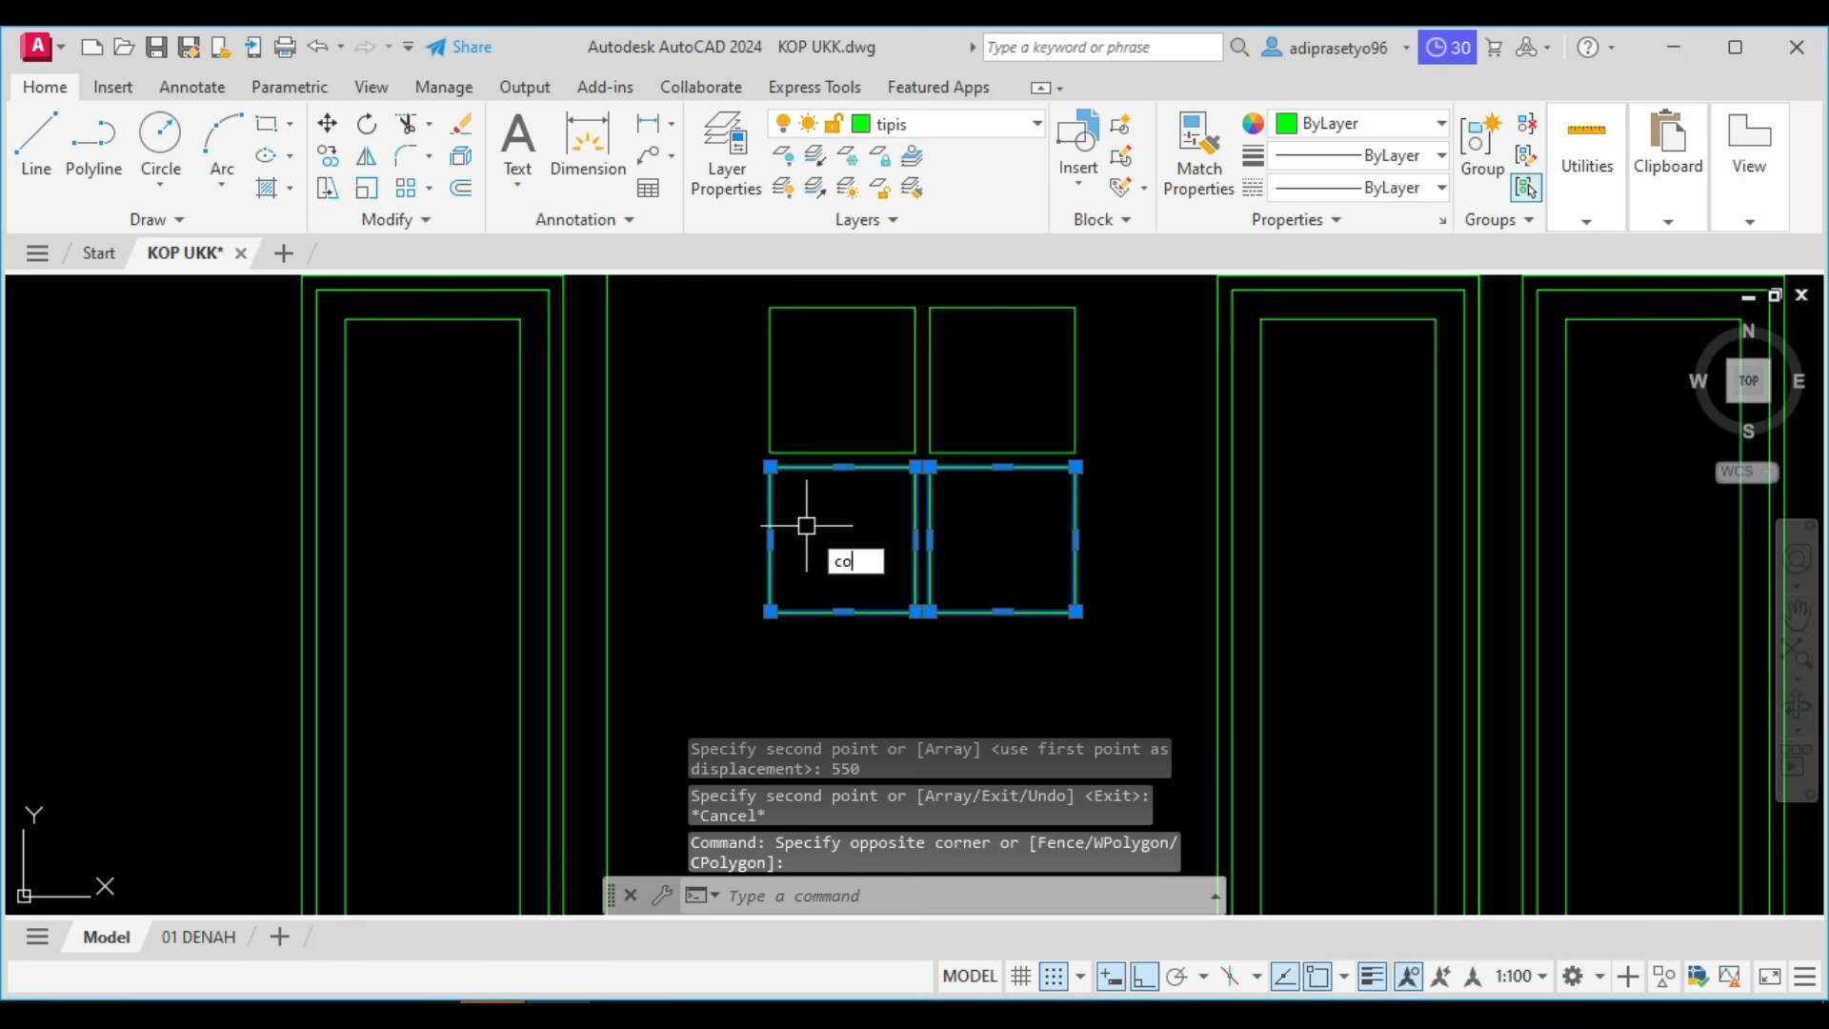
text(o)
key(Return)
click(769, 460)
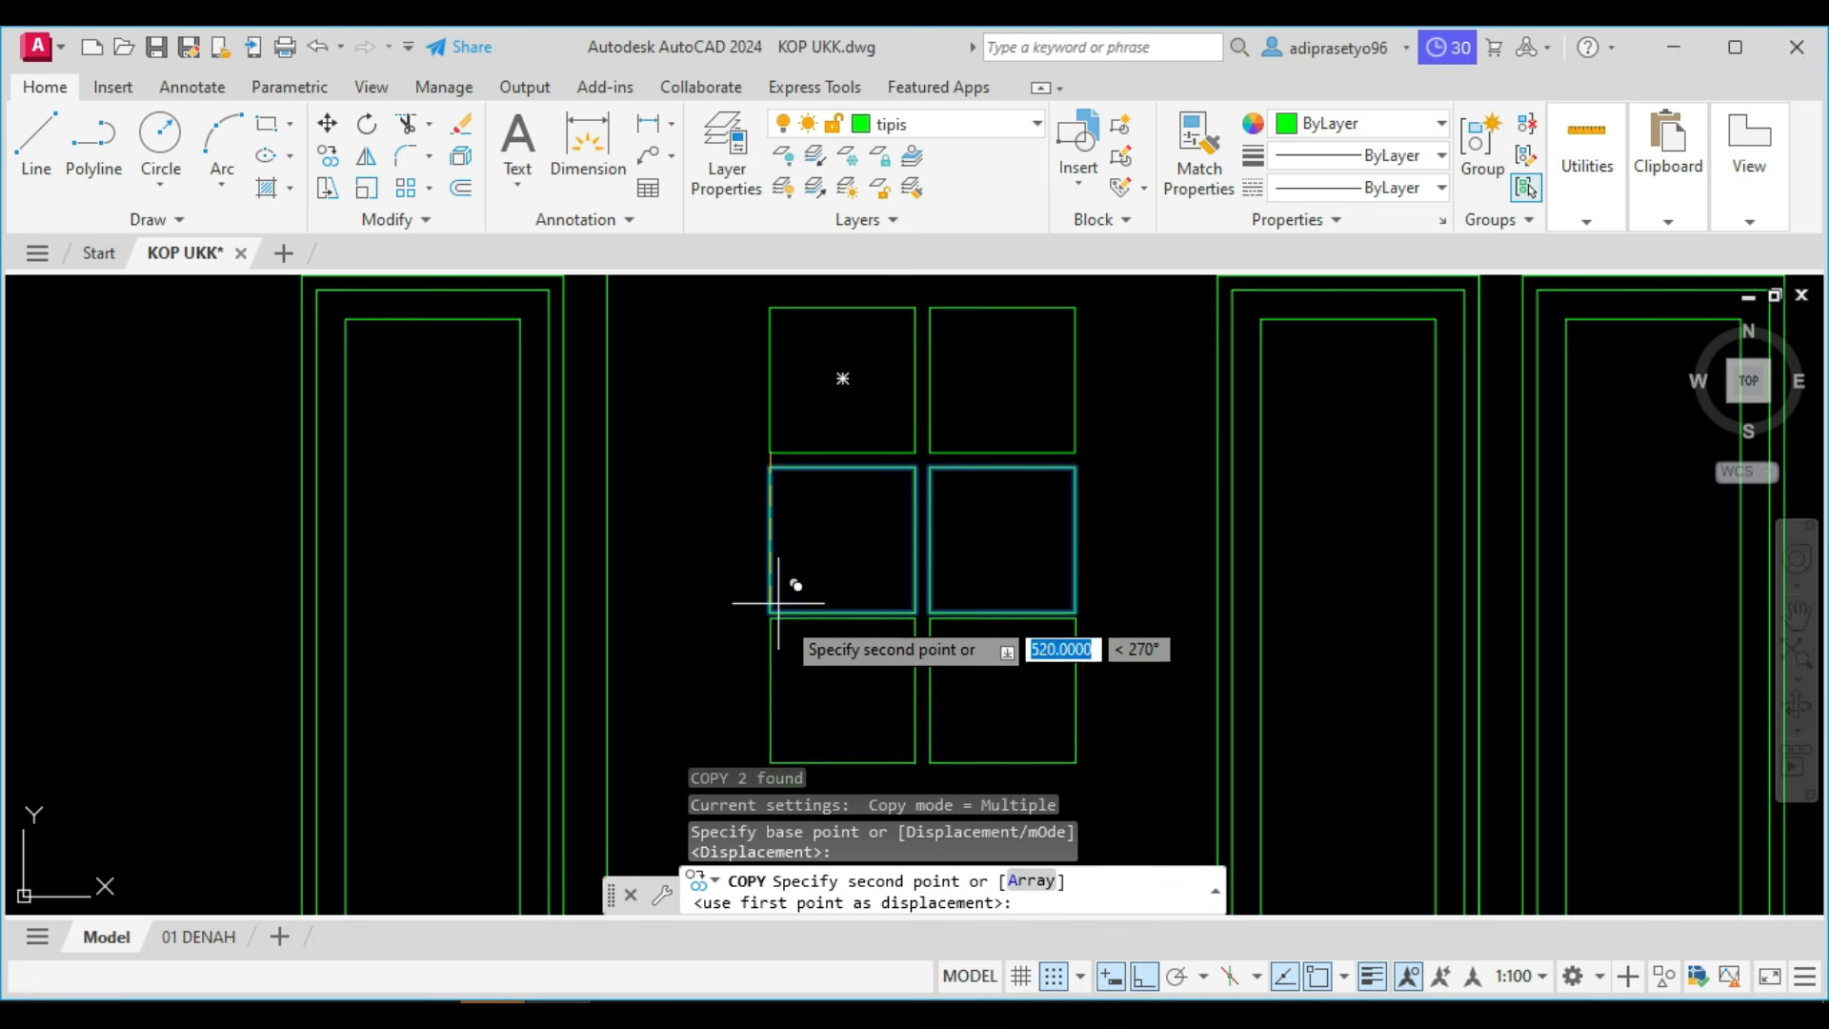
click(780, 609)
scroll(780, 603, down, 5)
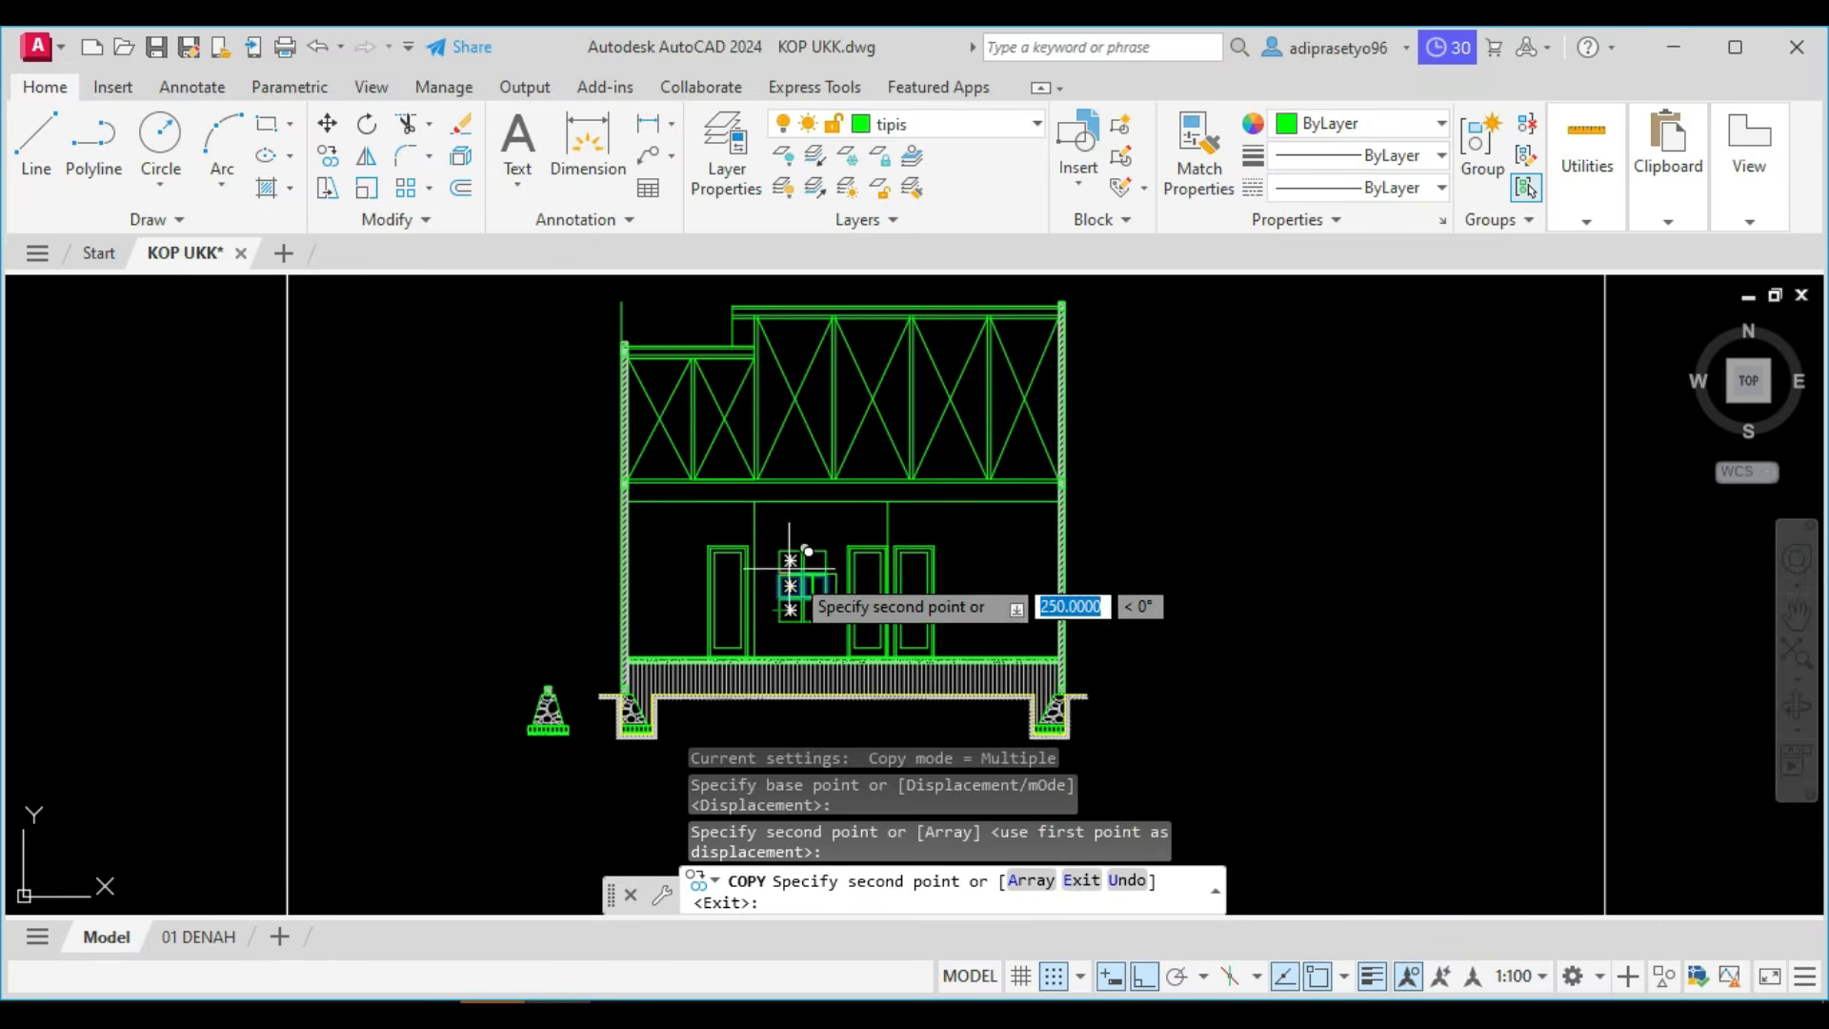
key(Escape)
Draw a rectangle around all six panes, from the upper left pane's outer corner to the lower right pane's outer corner.
scroll(809, 624, up, 4)
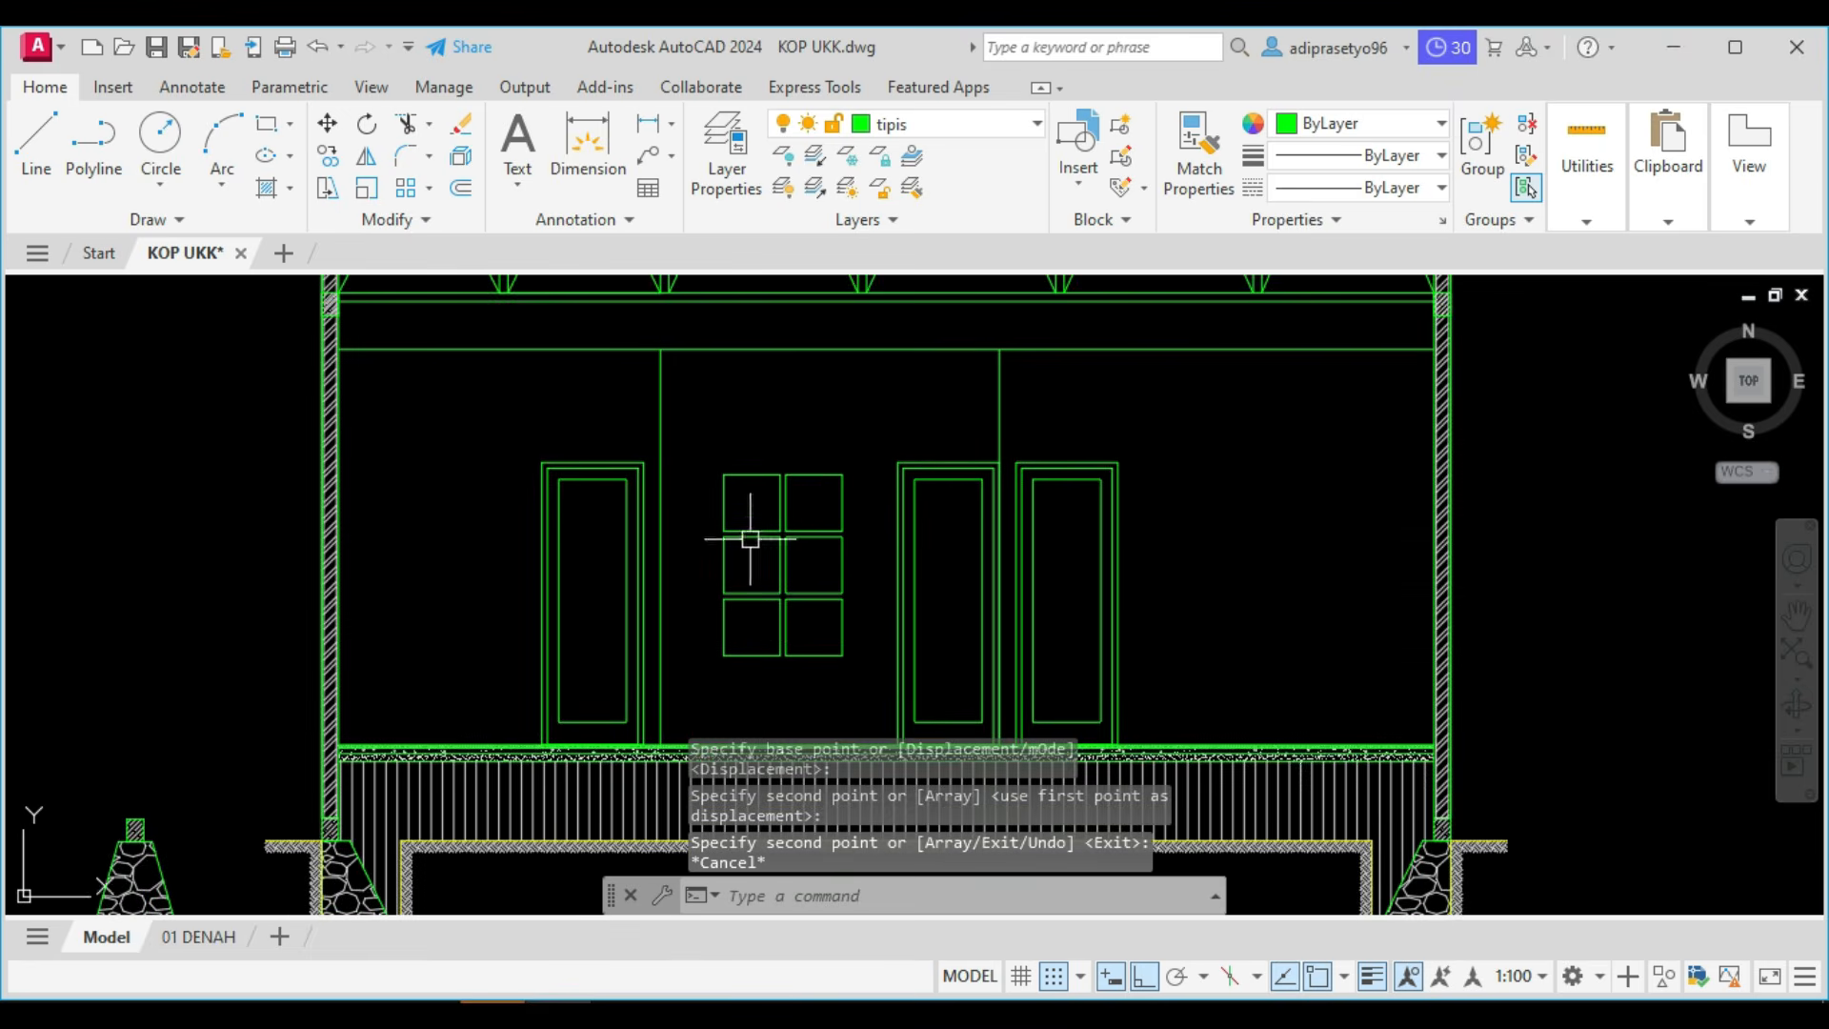
scroll(749, 539, up, 4)
text(rec)
key(Return)
click(682, 383)
middle_drag(876, 622, 862, 607)
key(Escape)
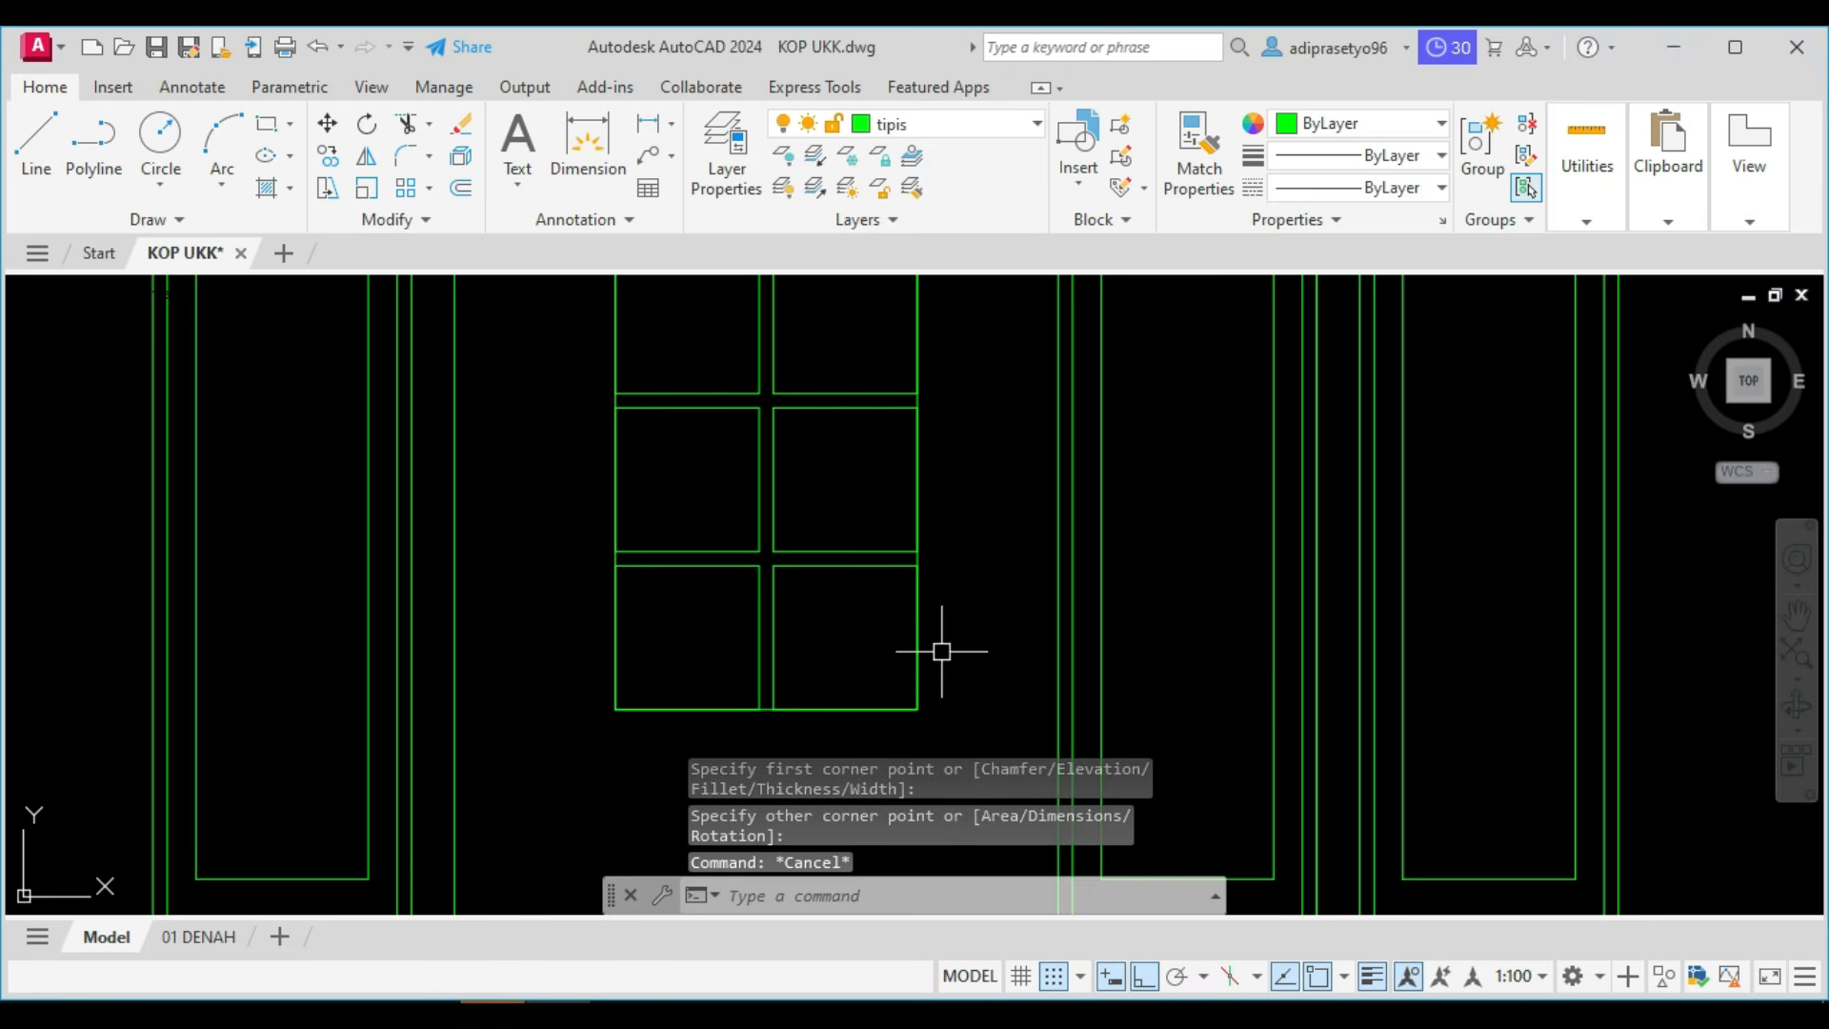
Offset the rectangle enclosing the panes outward by 50 to form the window frame.
text(o)
key(Return)
text(50)
key(Return)
scroll(929, 600, up, 5)
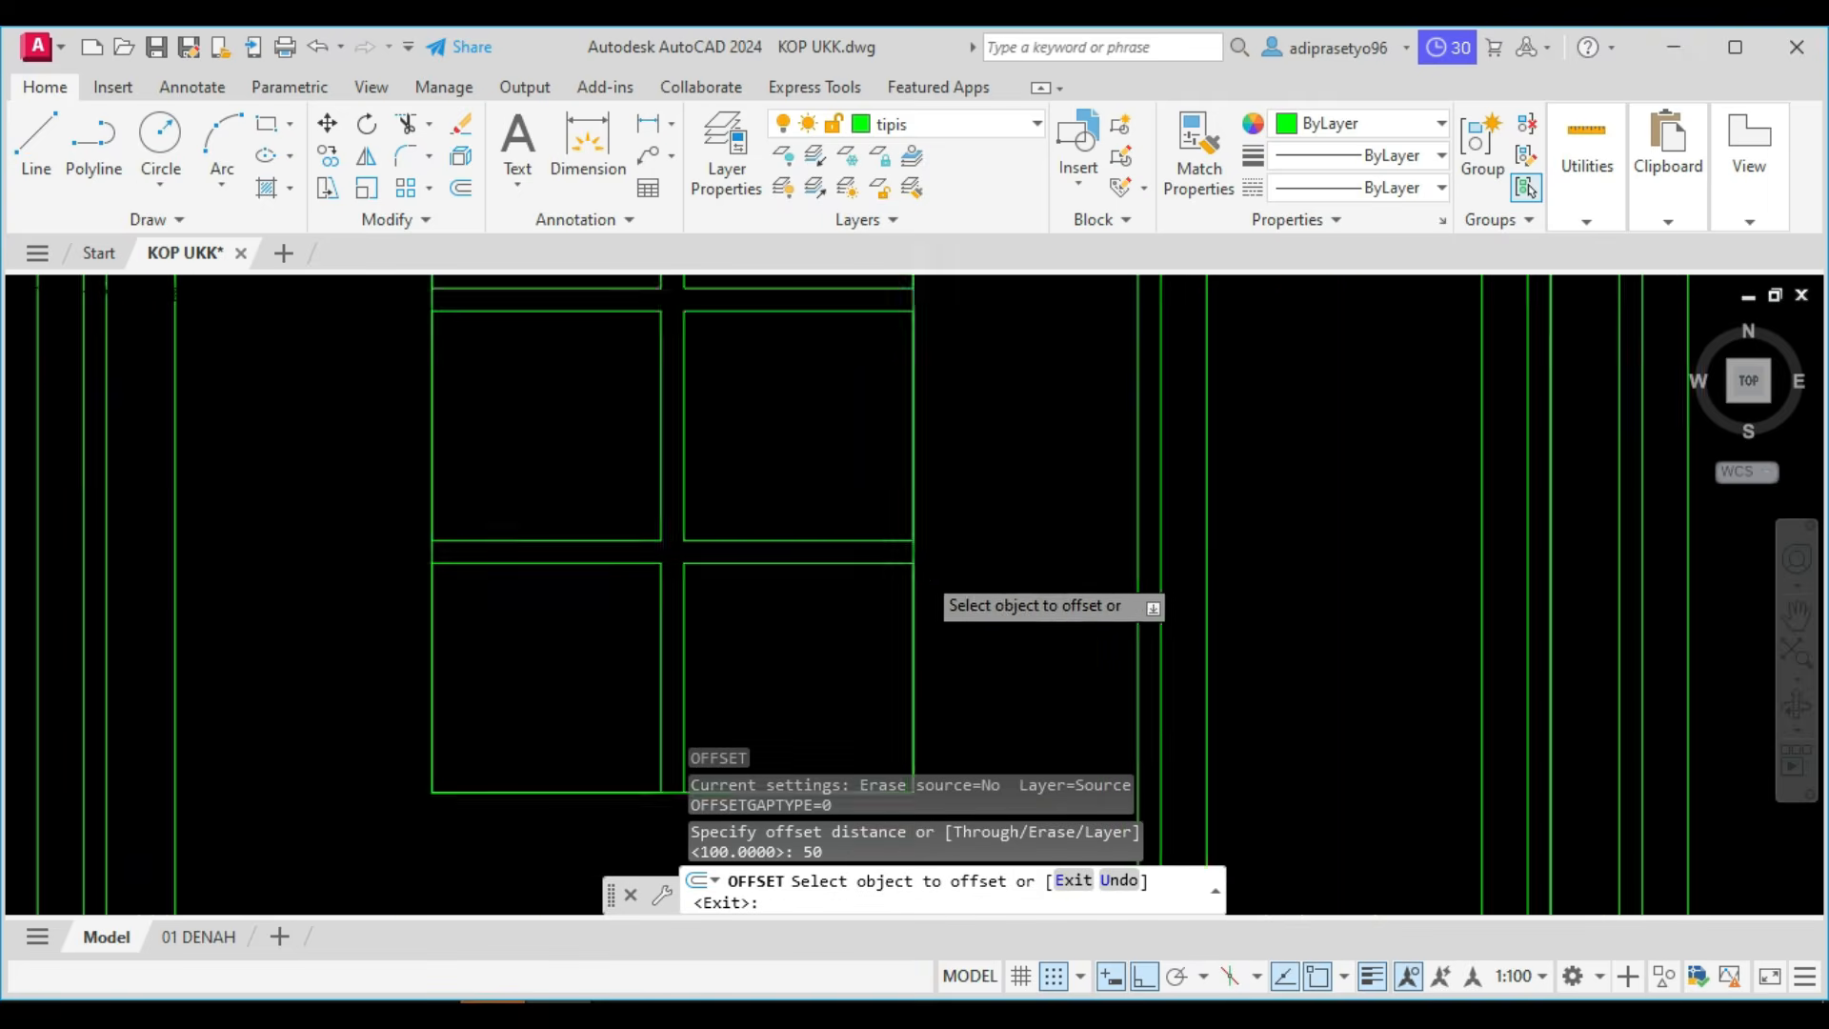
click(907, 547)
click(1000, 556)
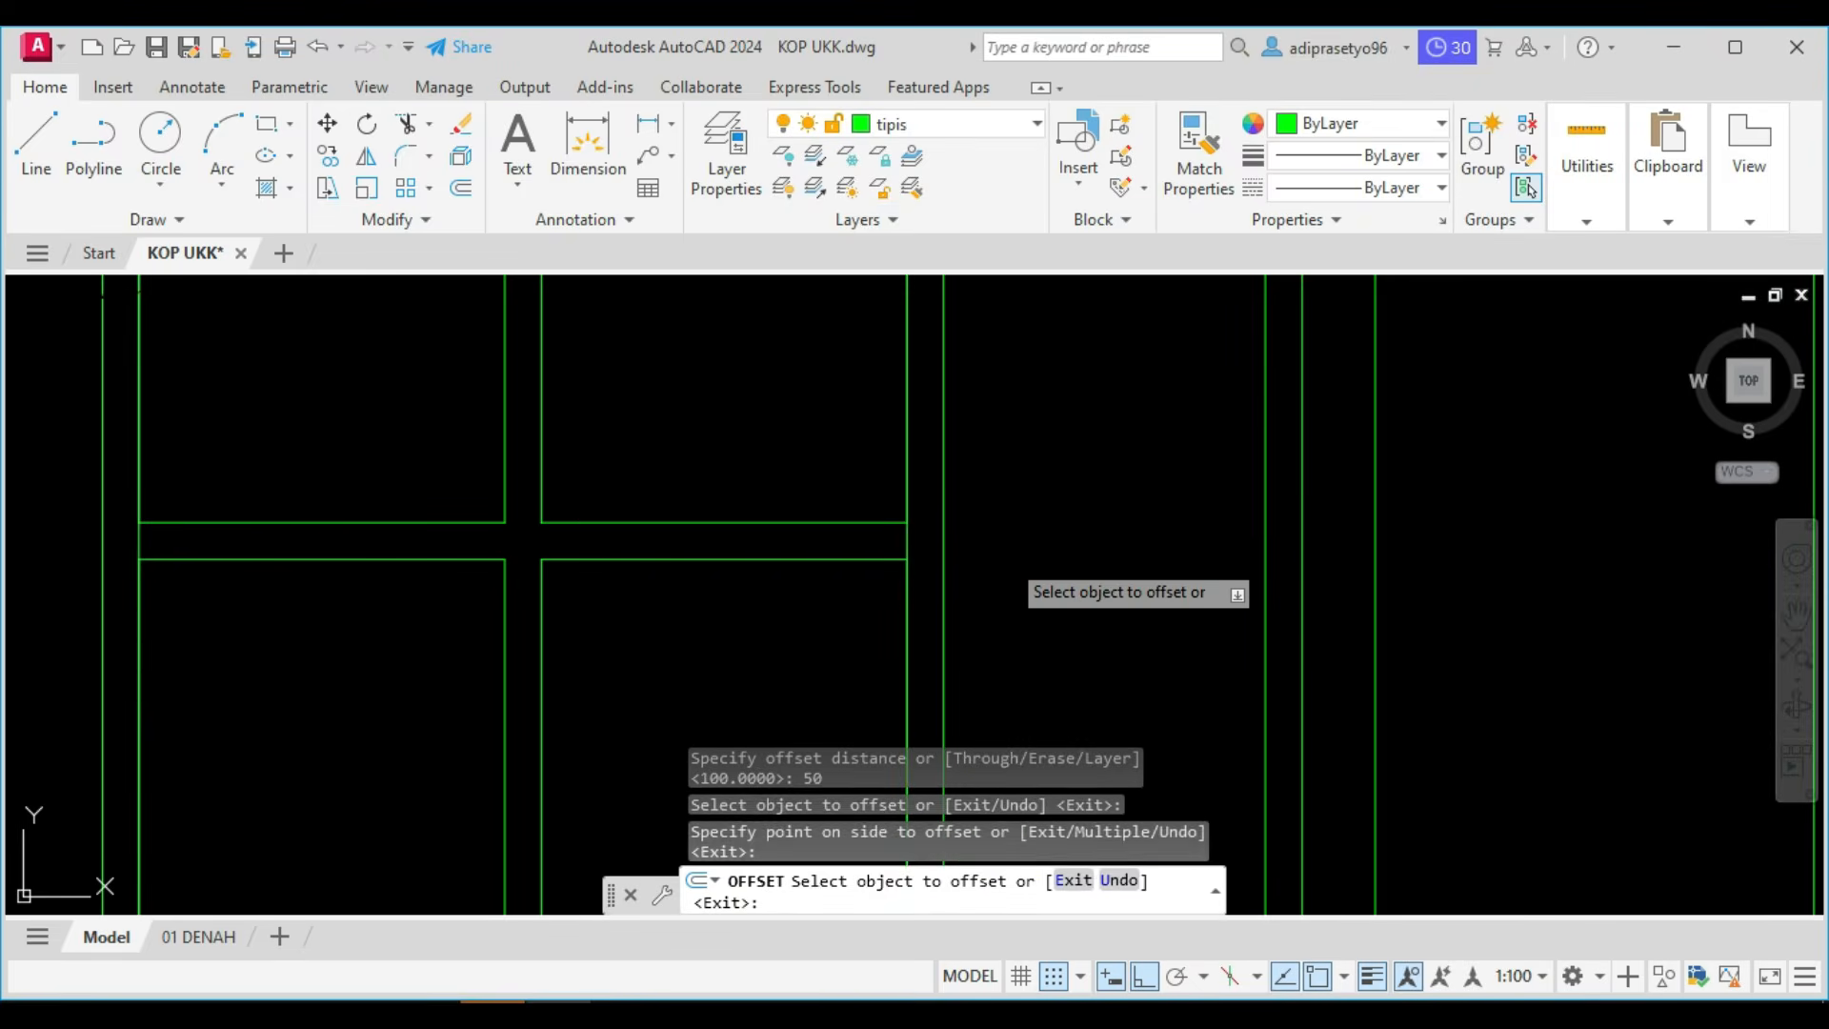
key(Escape)
Erase the original enclosing rectangle that runs along the panes' outer edges.
click(906, 558)
key(e)
key(Return)
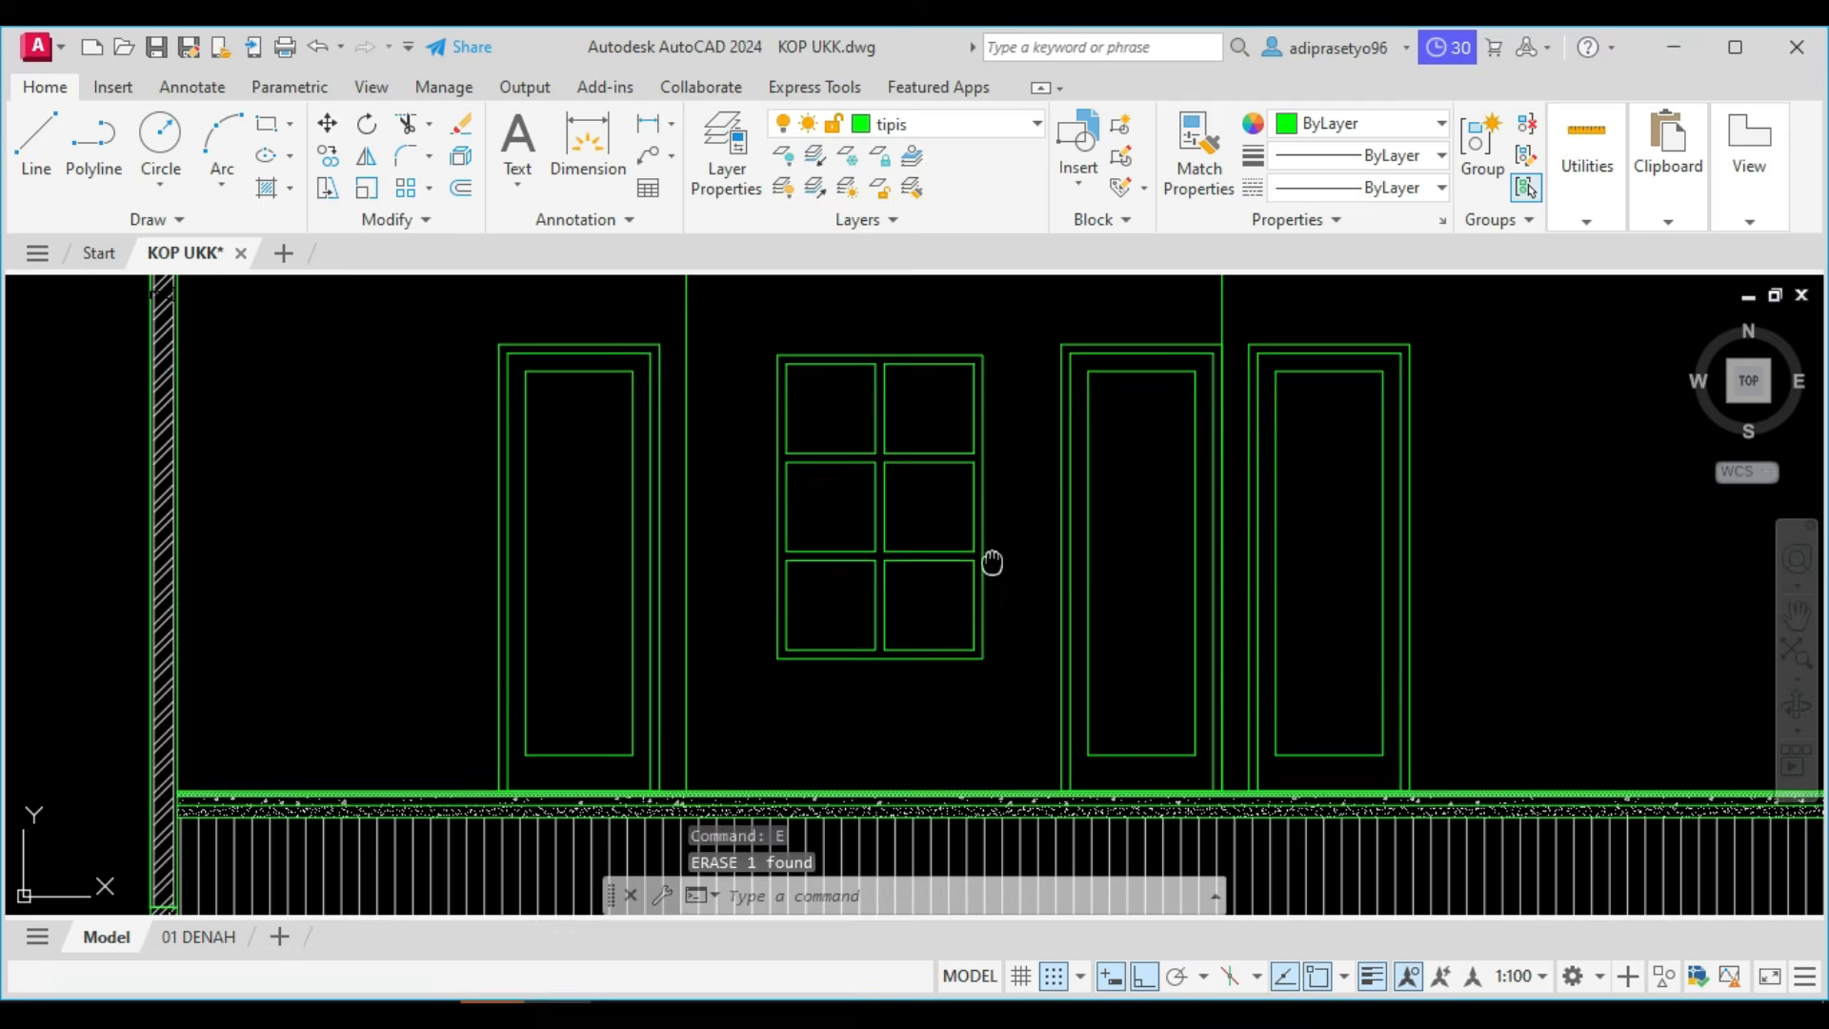
middle_drag(992, 562, 923, 608)
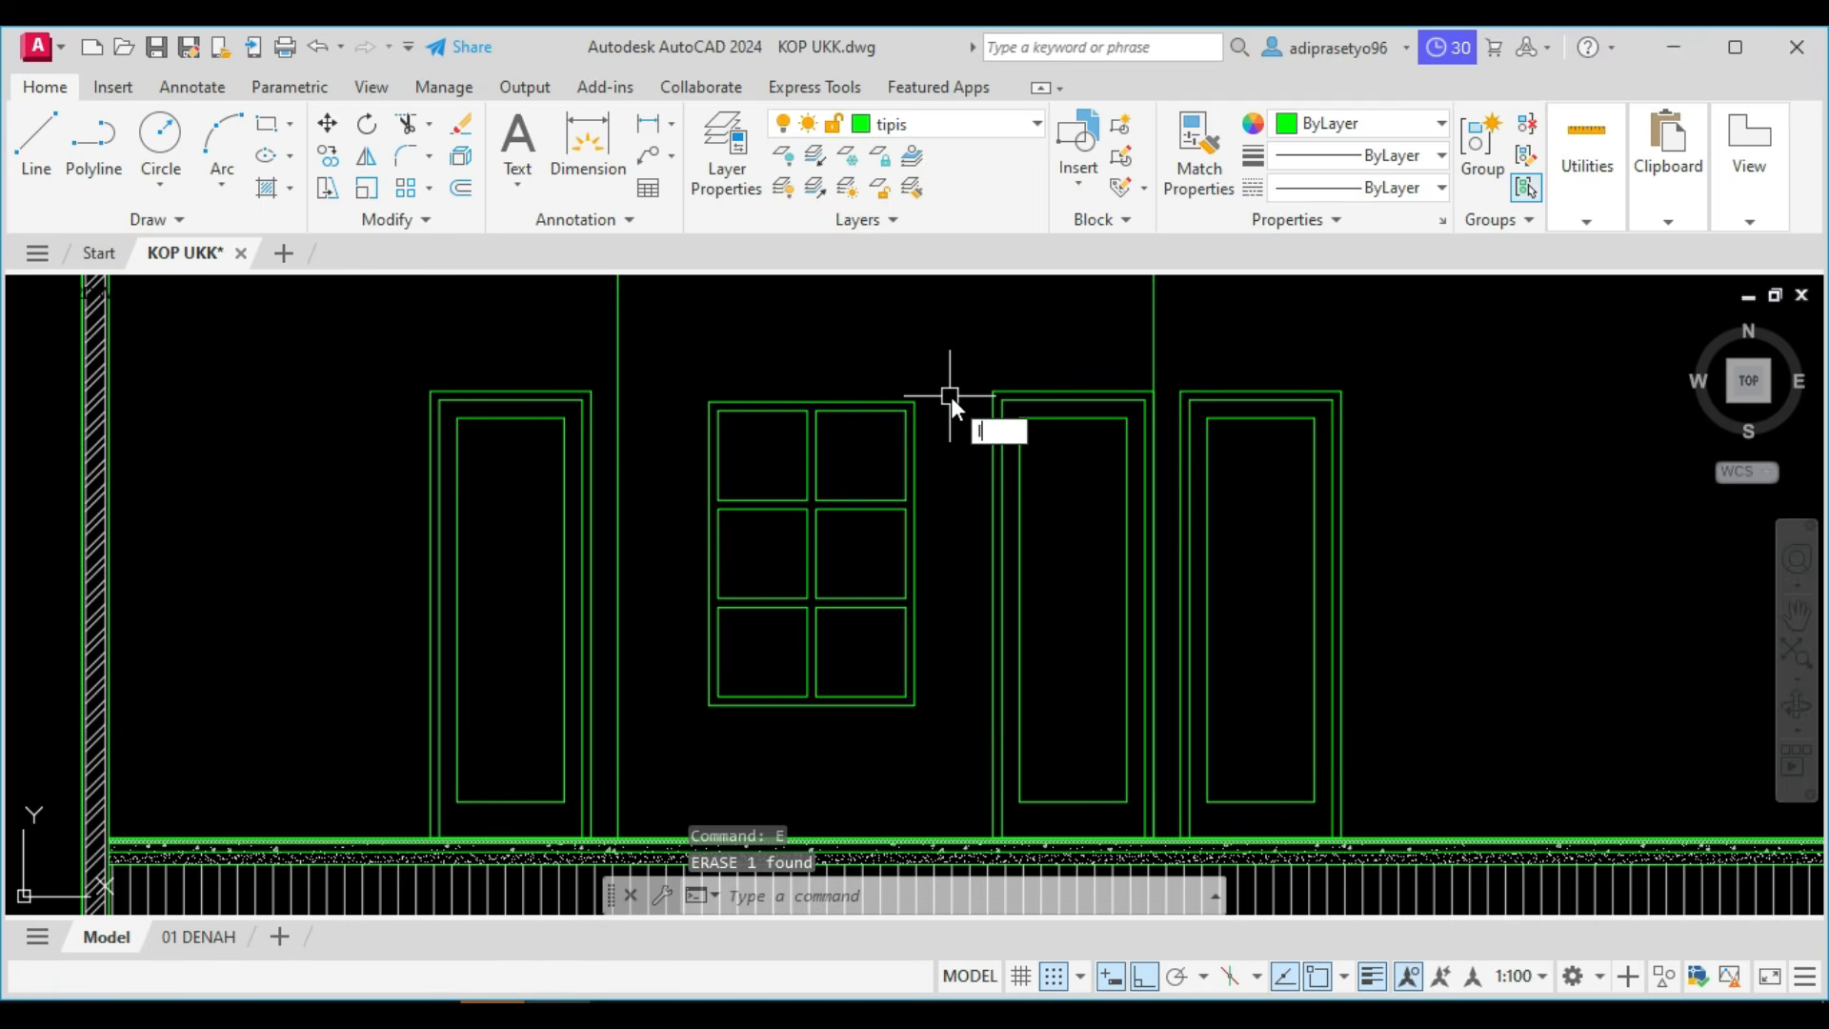
Draw a horizontal line from the middle door's upper left outer corner to the left partition line.
key(l)
key(Return)
click(994, 390)
scroll(523, 391, up, 5)
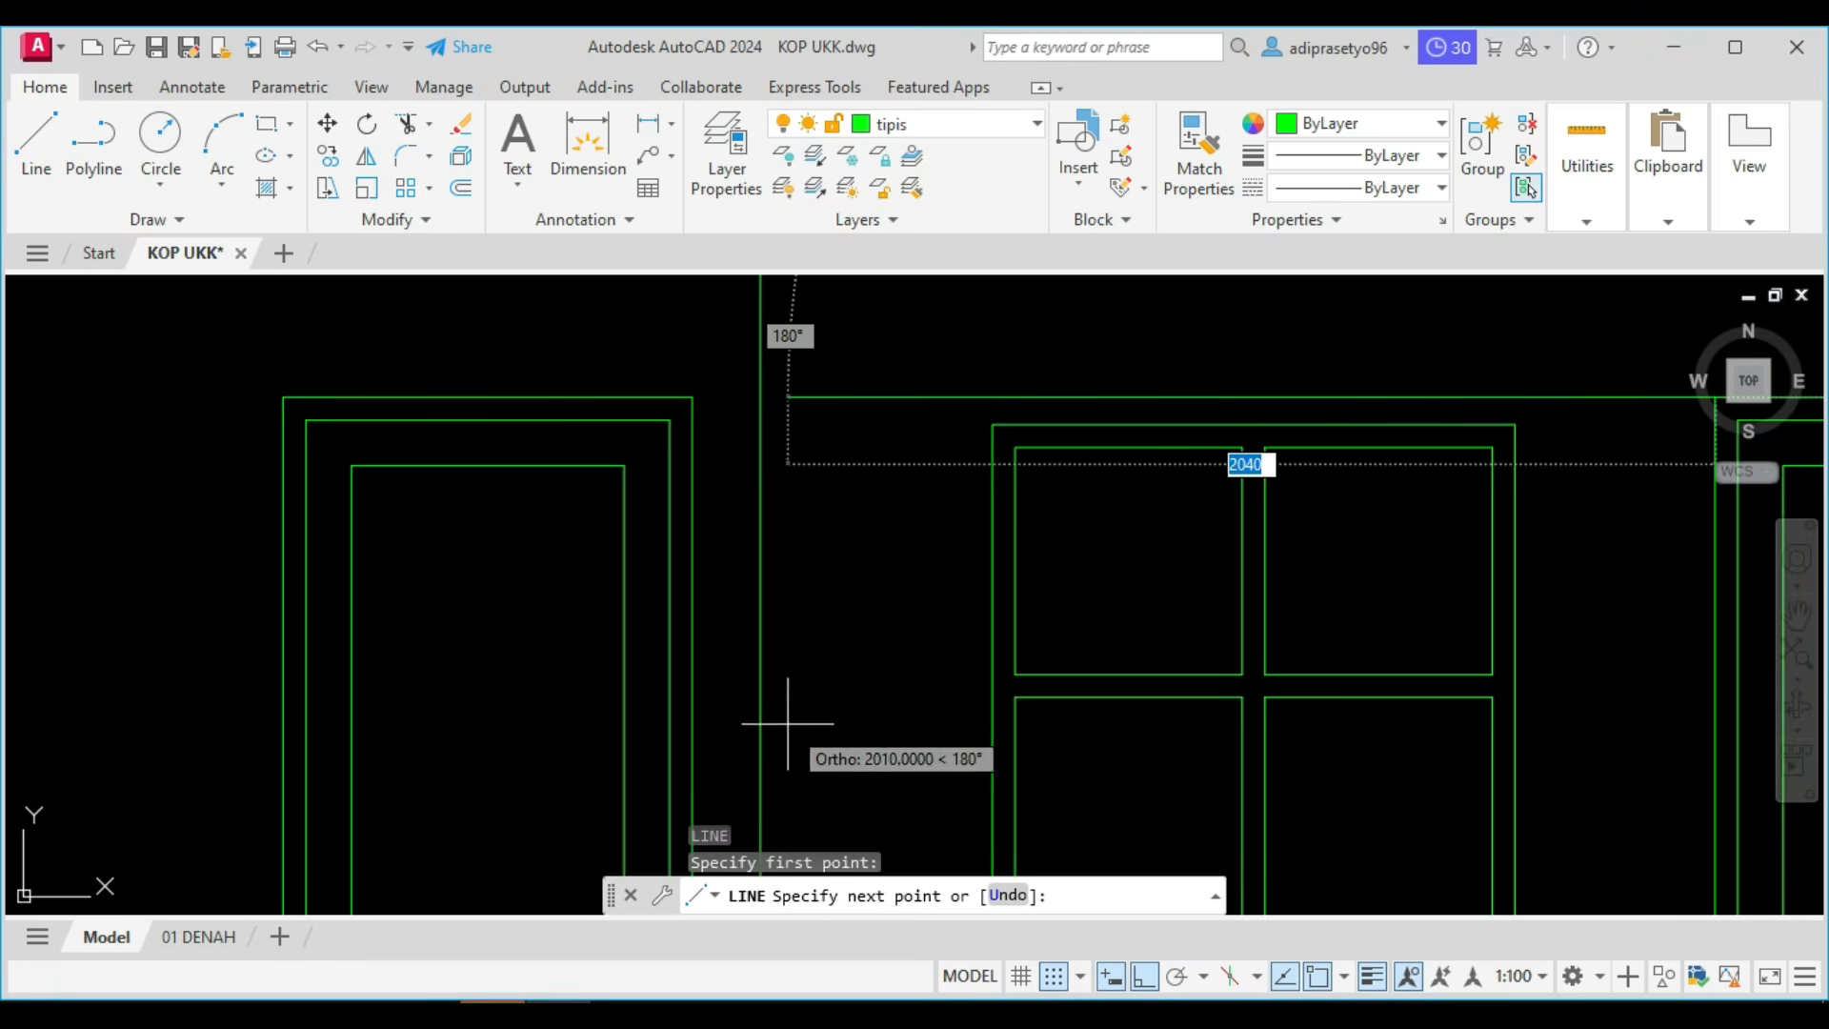
click(760, 396)
key(Escape)
scroll(843, 395, down, 2)
scroll(854, 367, down, 2)
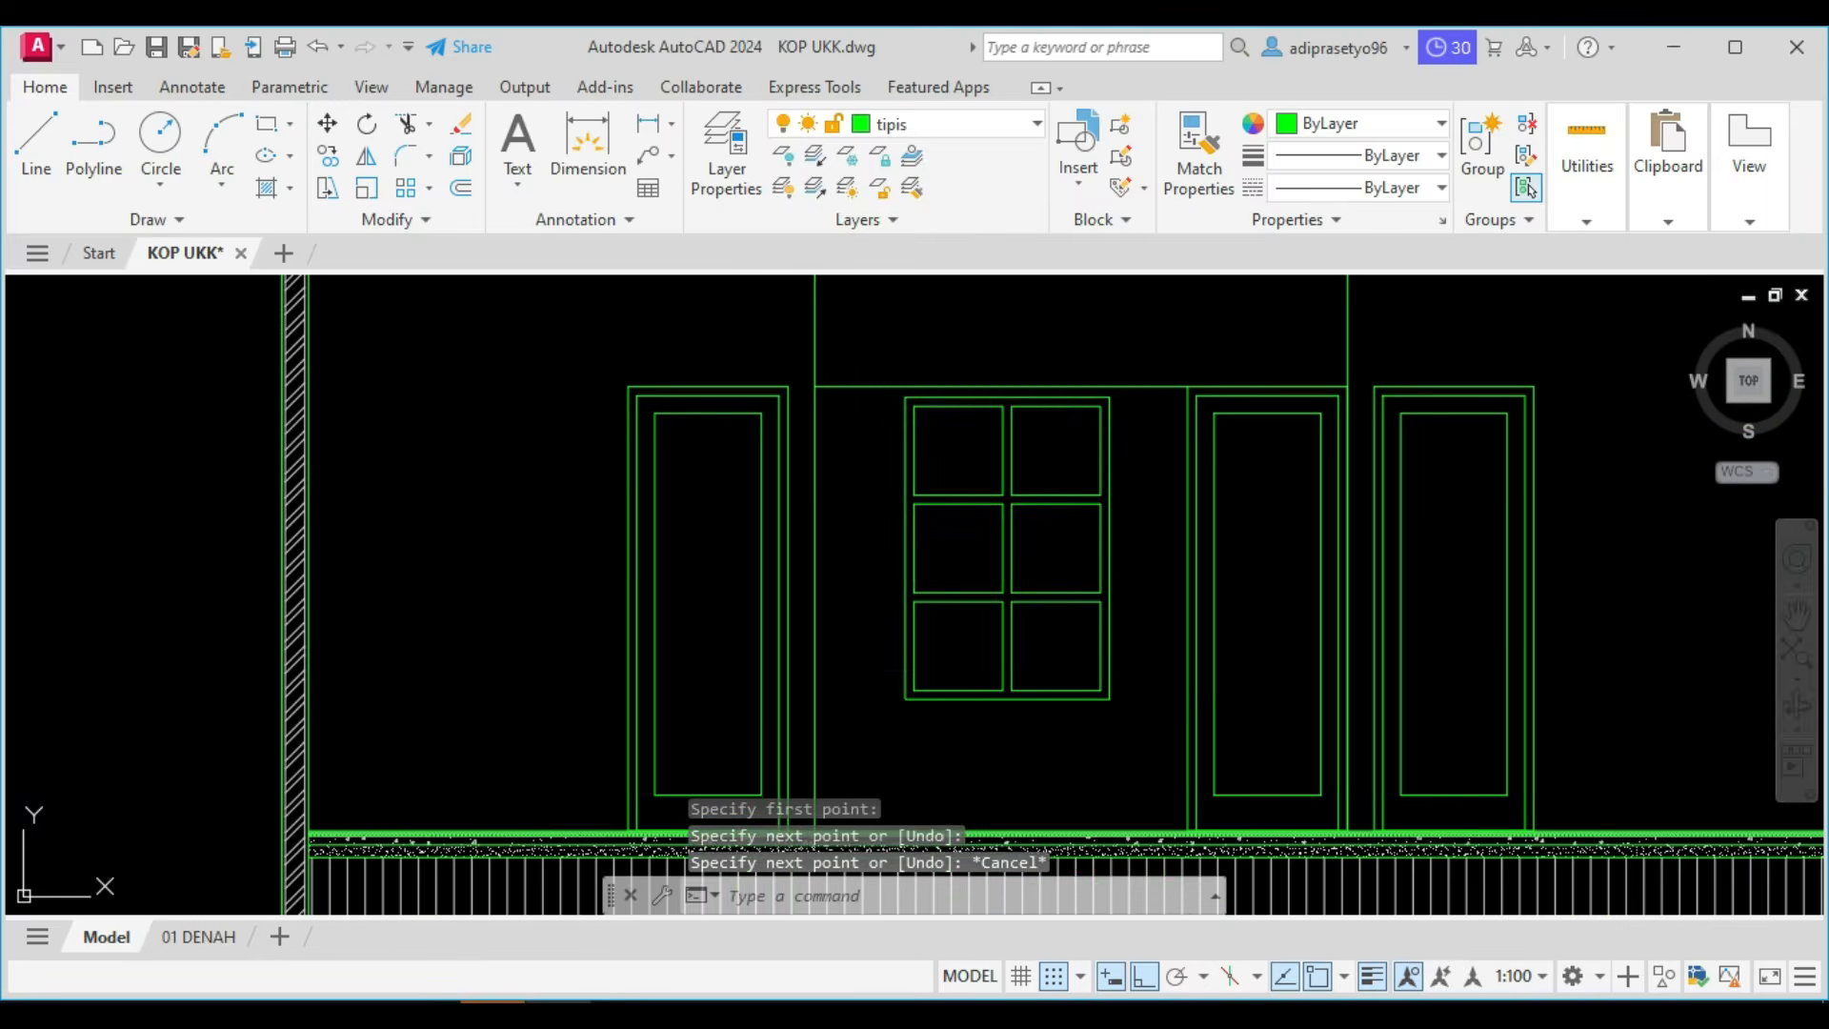
Move the six-pane window so the midpoint of its top edge sits on the midpoint of the horizontal helper line.
click(854, 369)
click(1133, 742)
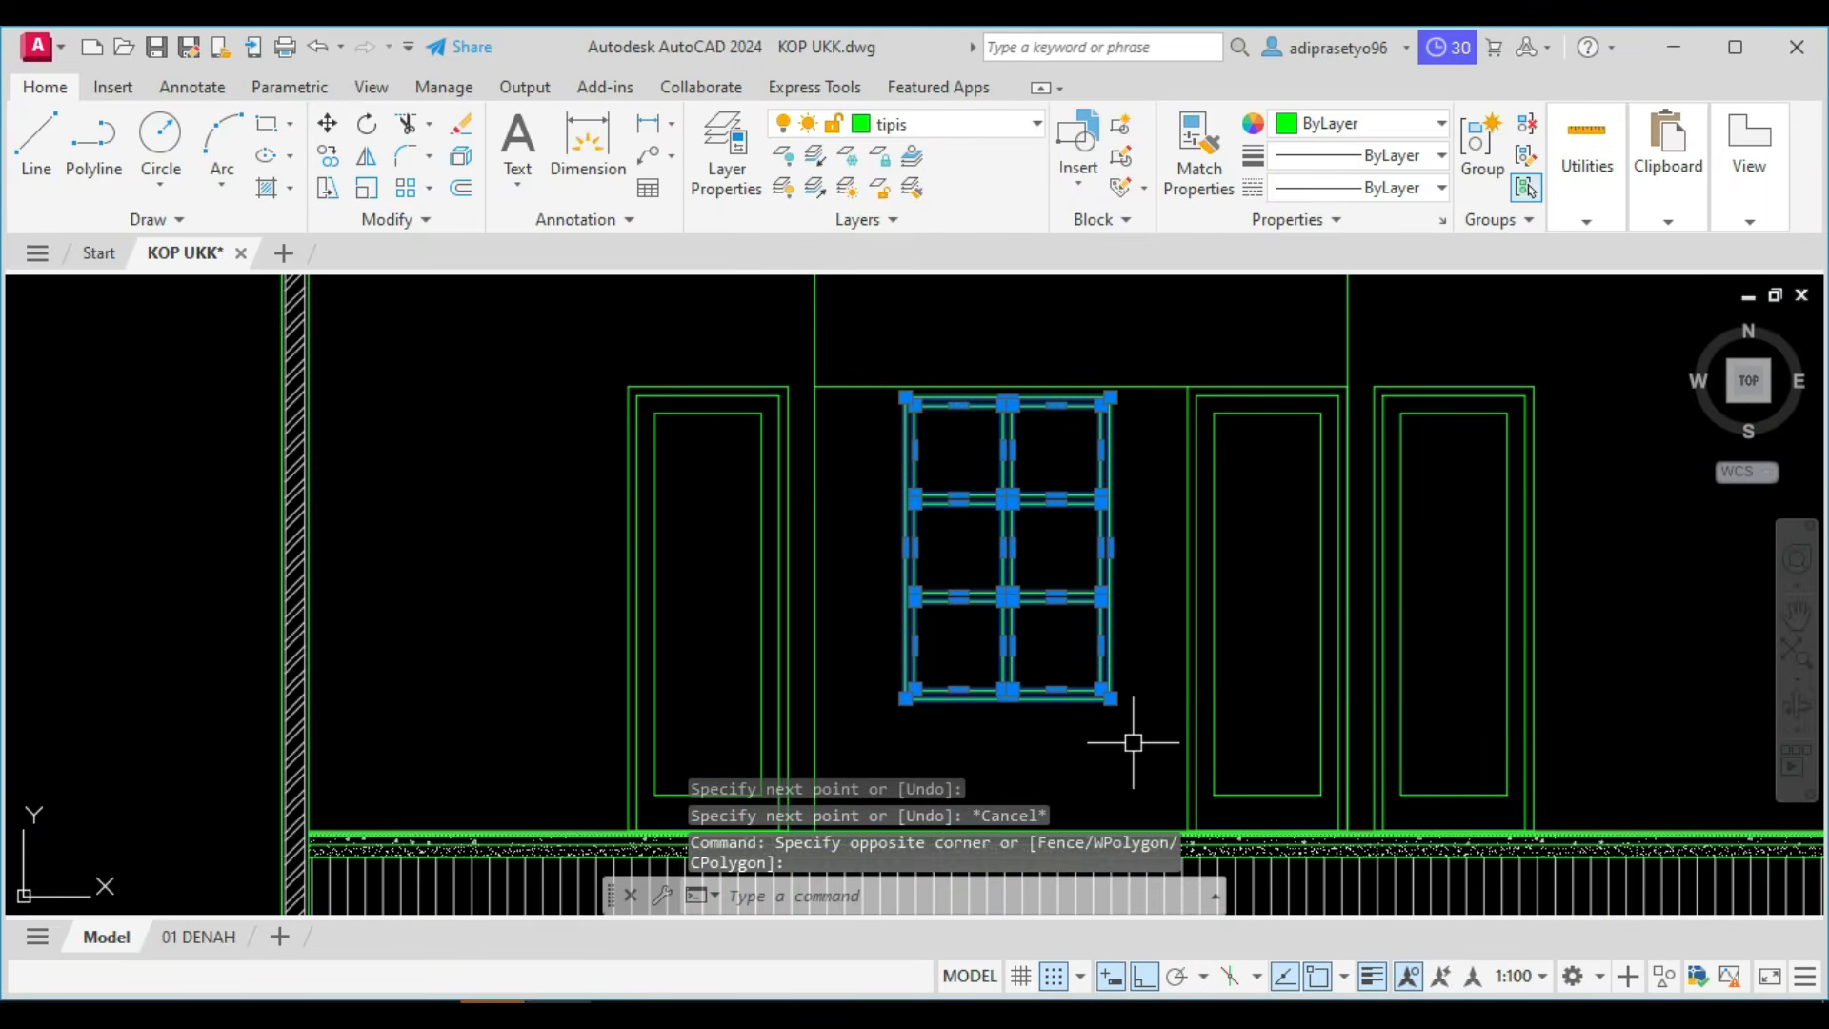
text(m)
key(Return)
scroll(1005, 381, up, 4)
click(1003, 393)
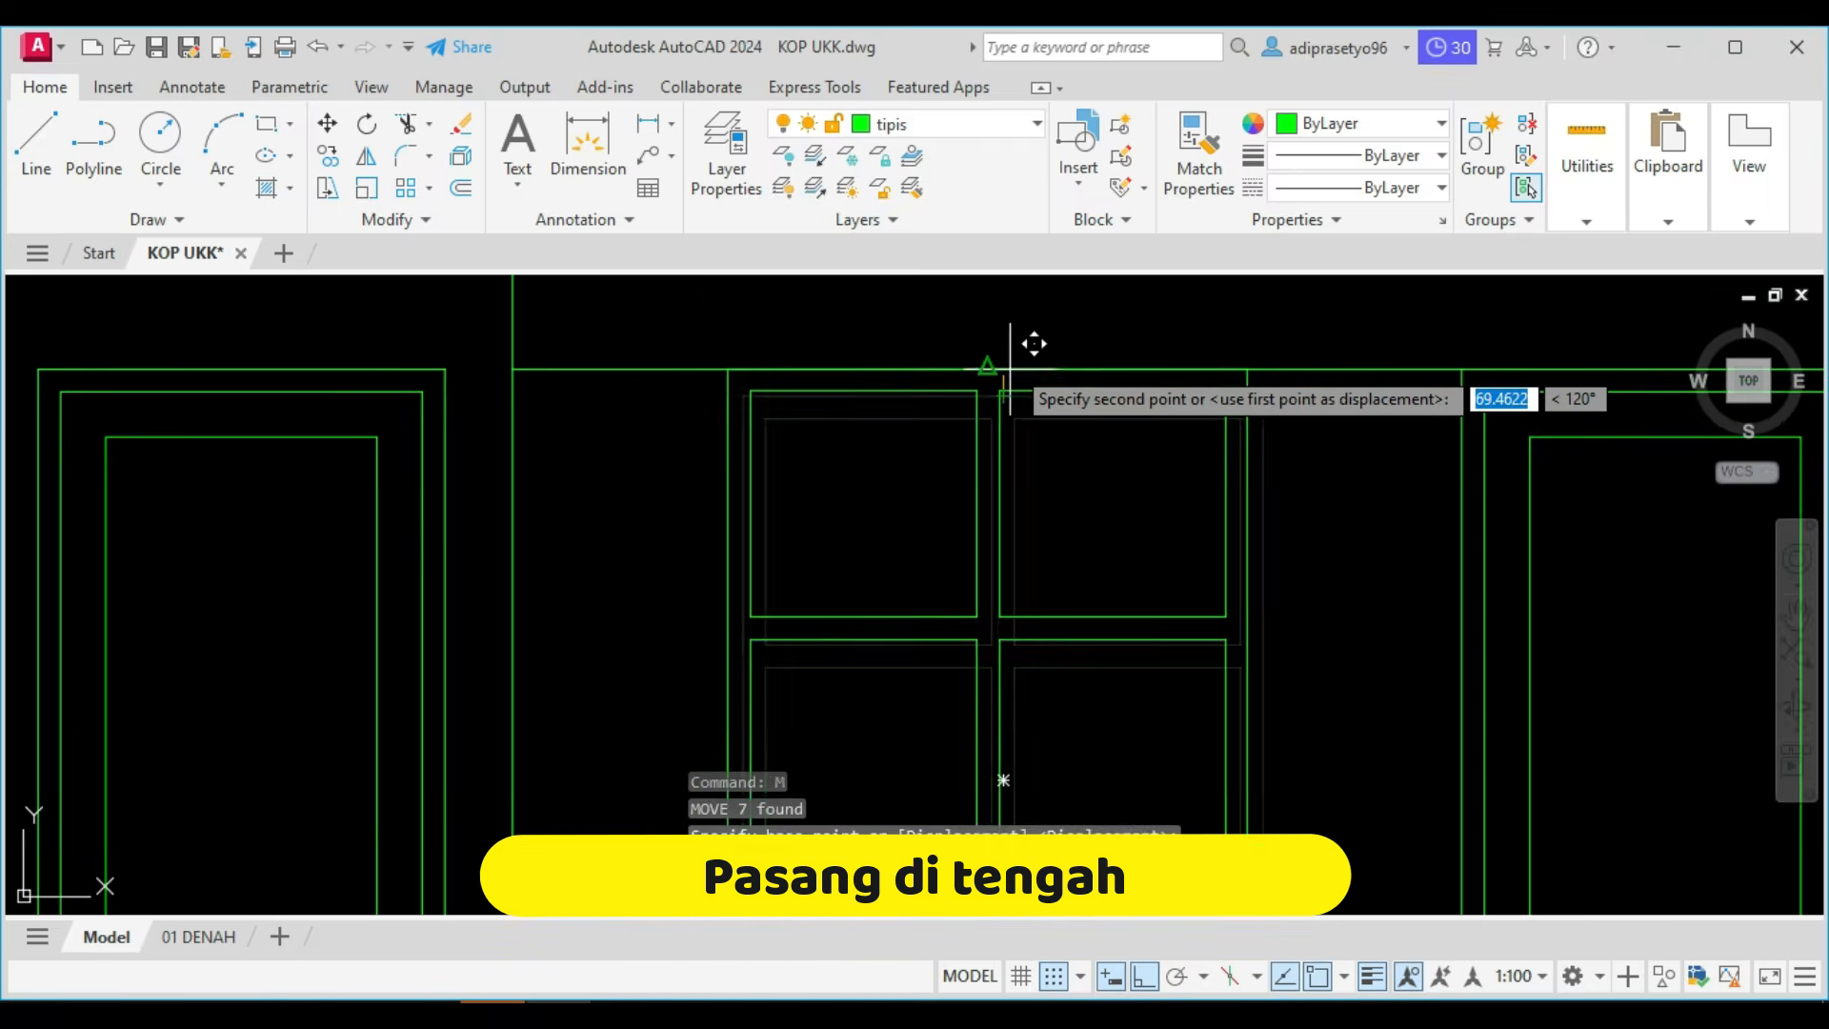
click(997, 365)
scroll(1000, 366, down, 3)
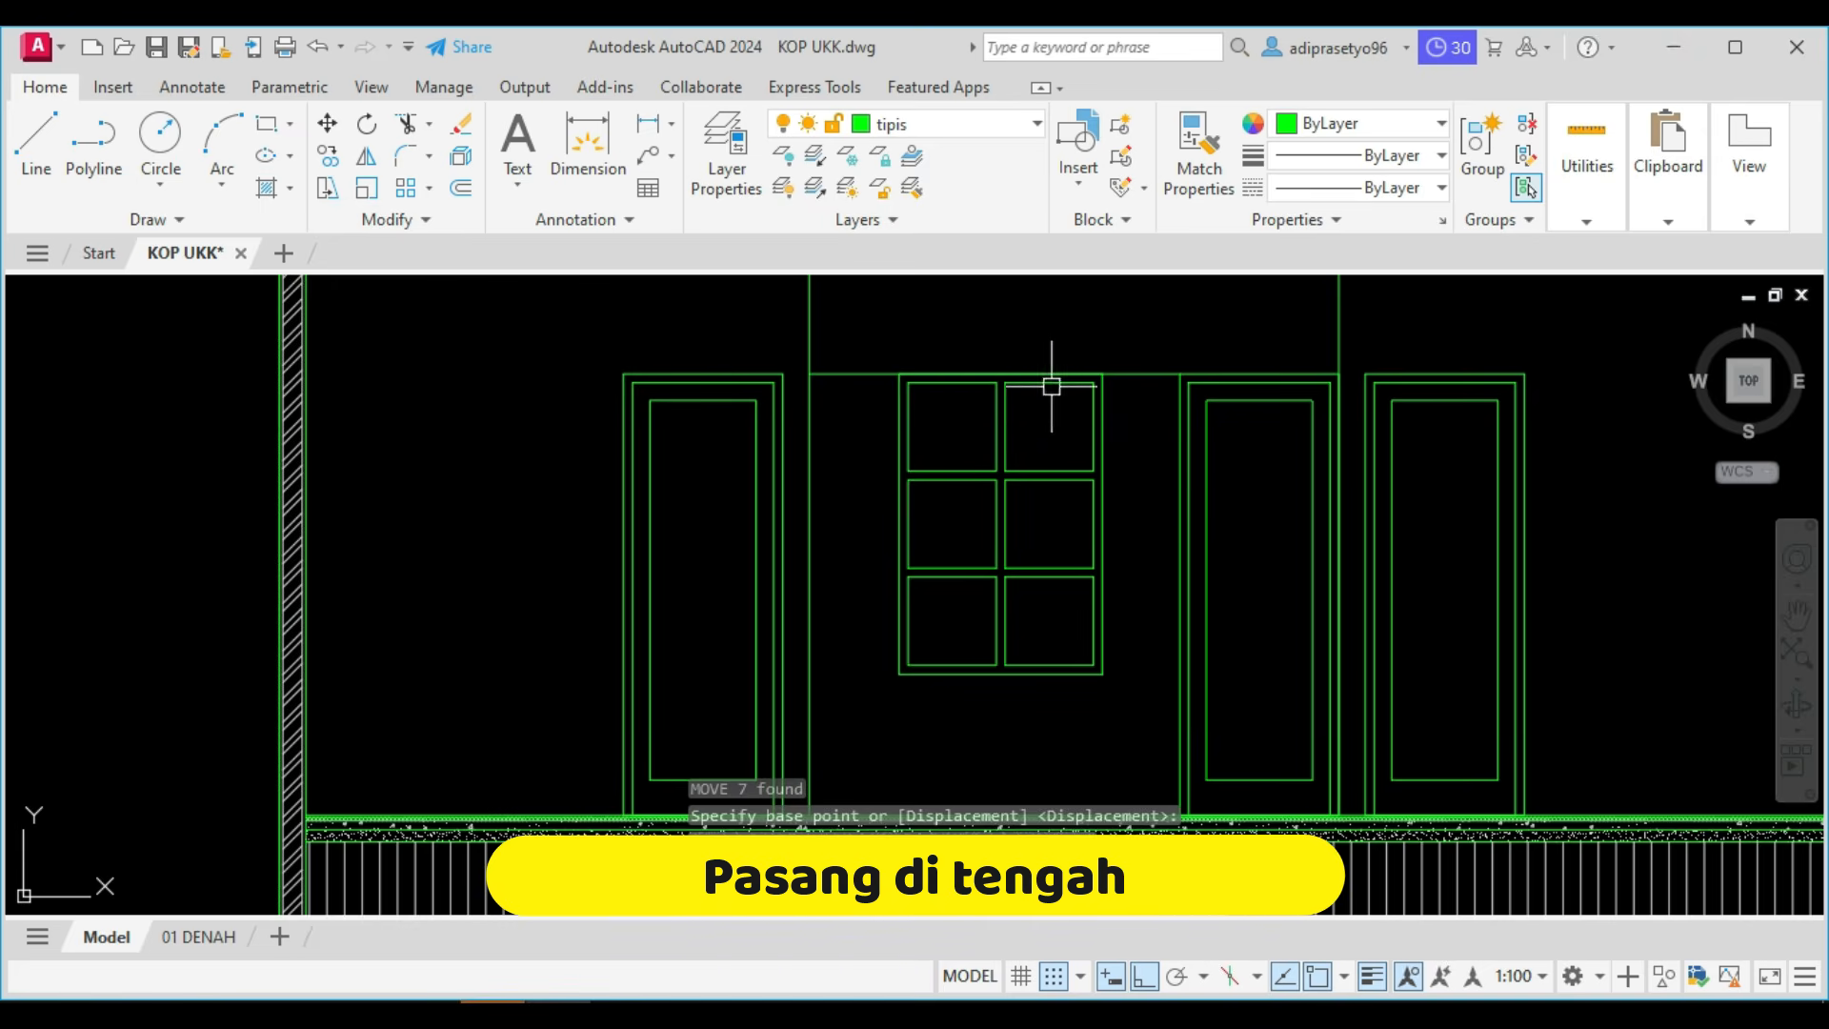
key(Escape)
Erase the horizontal helper line running above the window.
click(1127, 374)
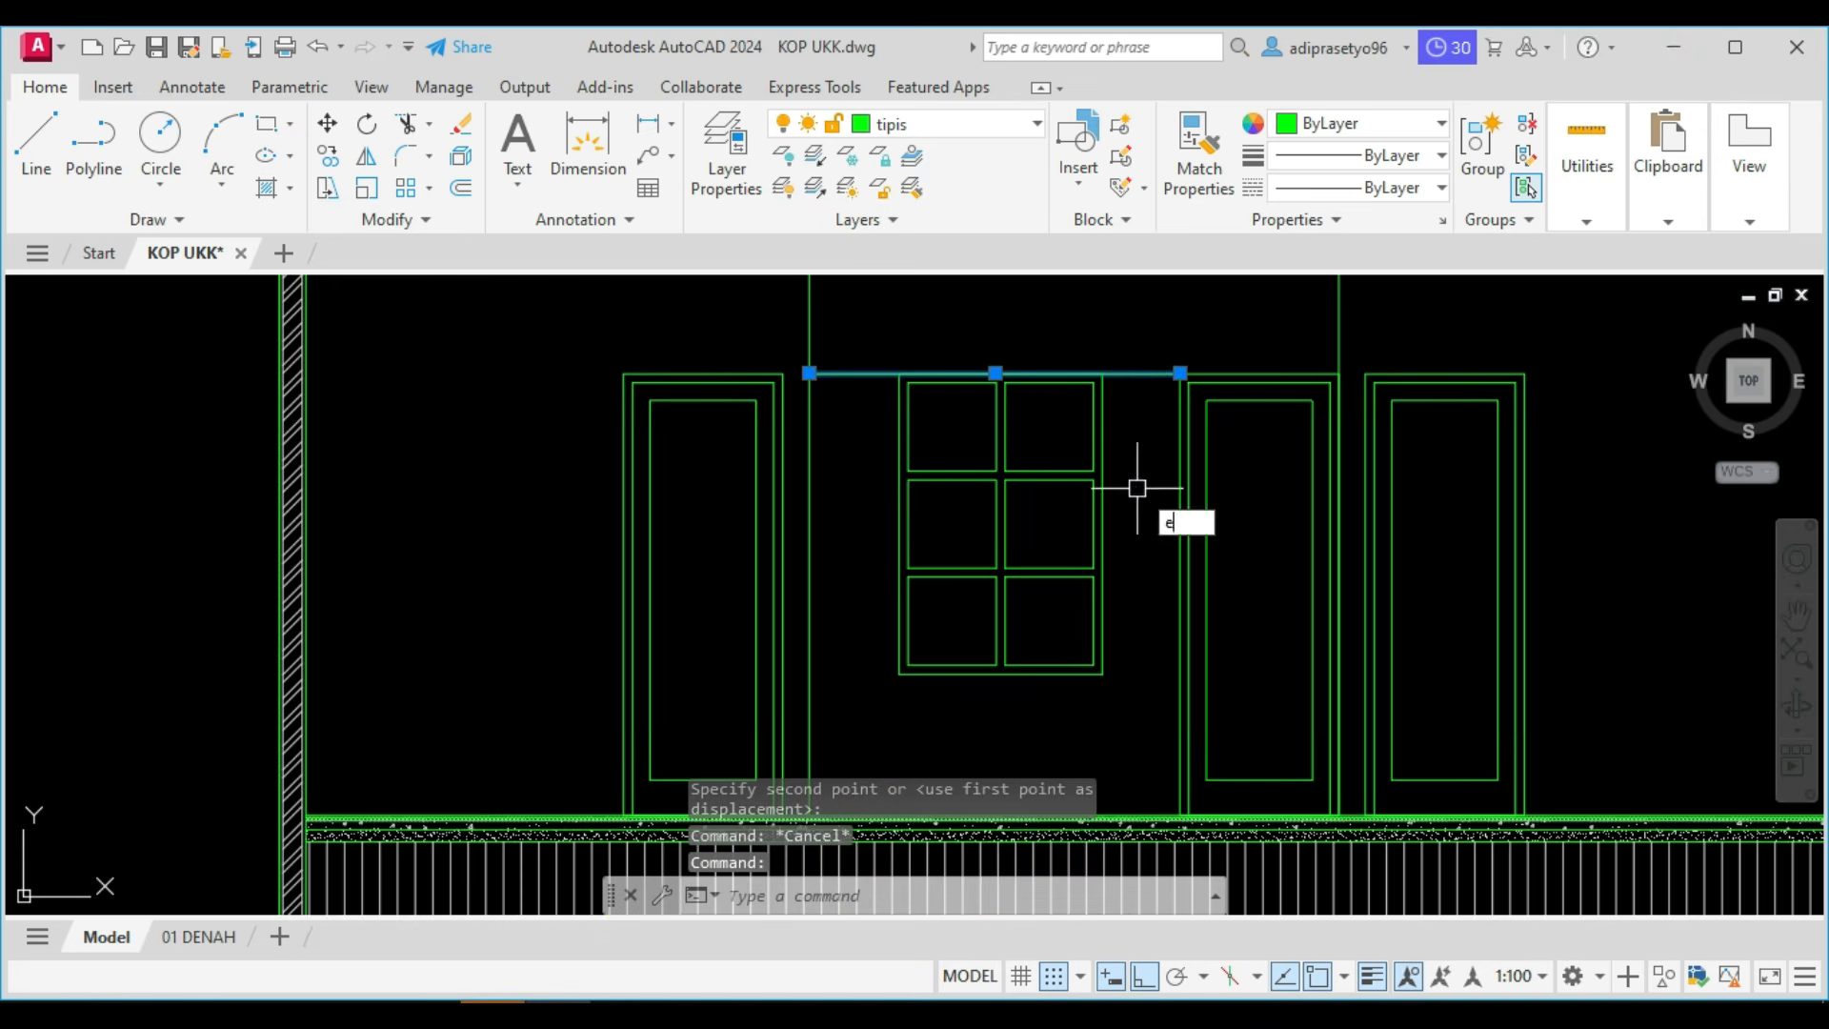
text(e)
key(Return)
Start a hatch and pick the interiors of all six window panes as its areas.
scroll(1135, 505, down, 3)
mouse_move(1135, 523)
middle_down()
mouse_move(907, 564)
mouse_move(844, 554)
middle_up()
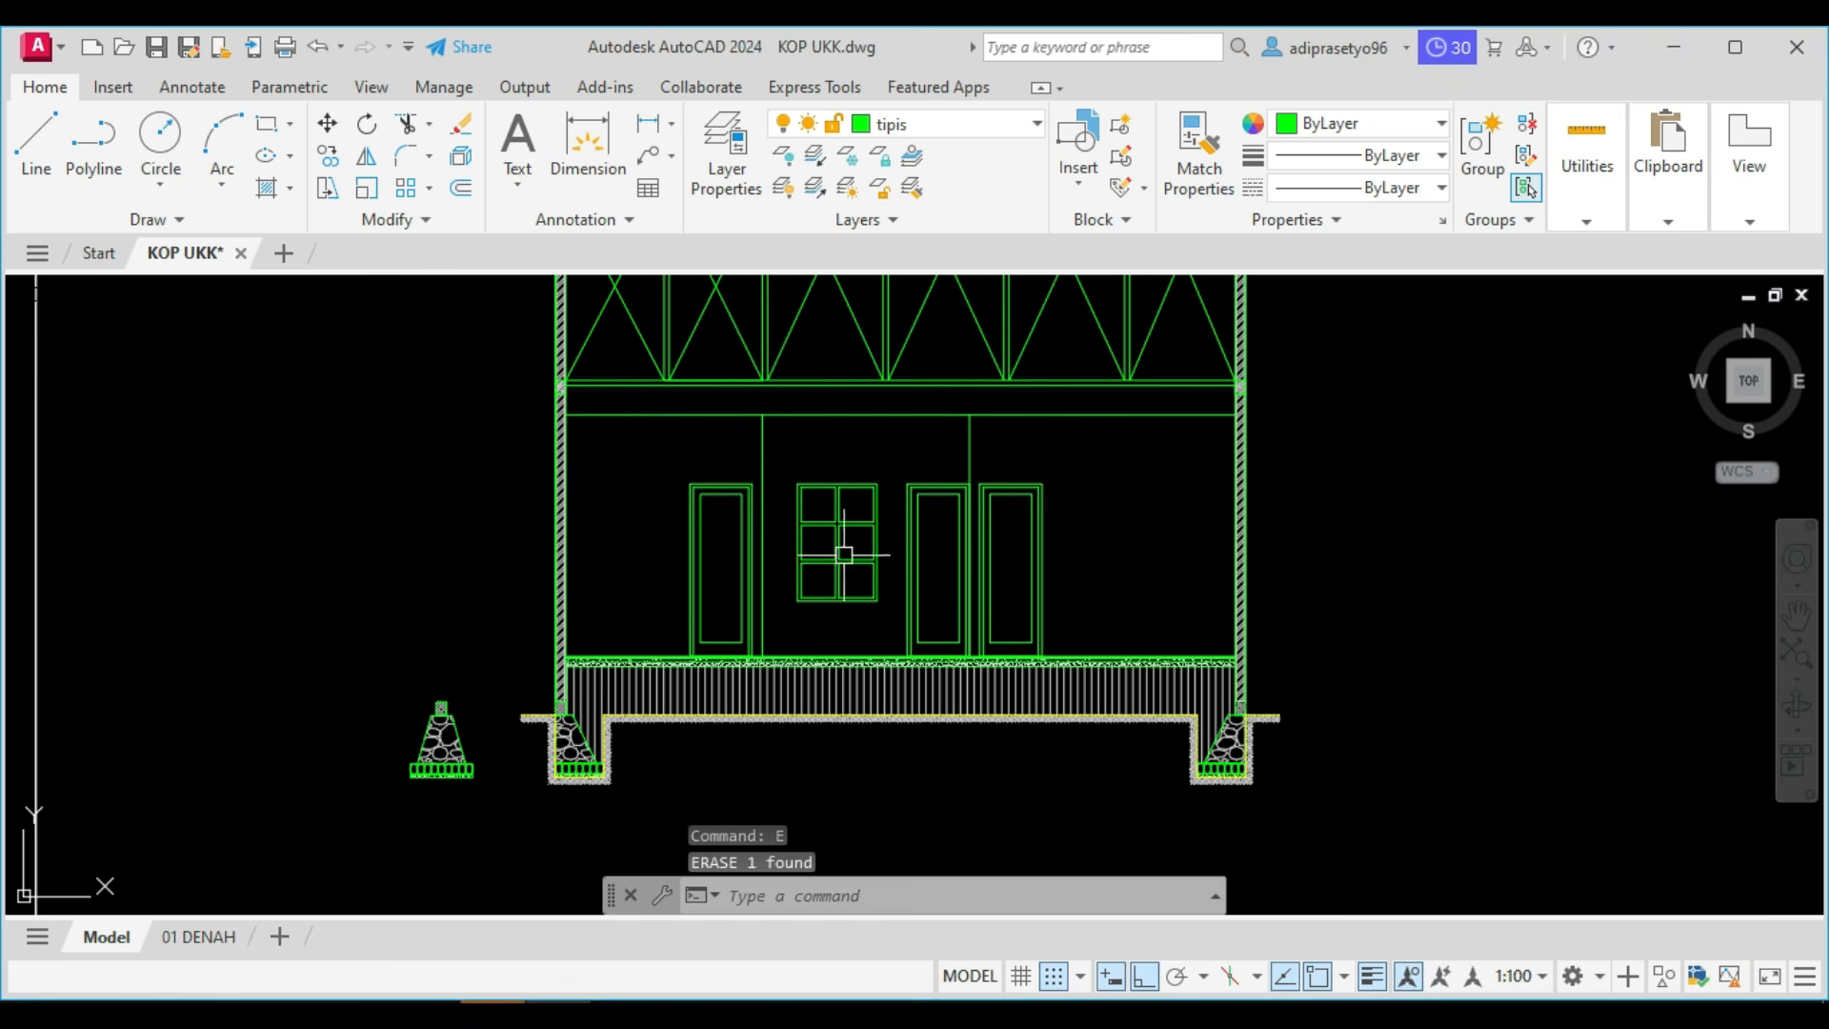
scroll(852, 631, up, 2)
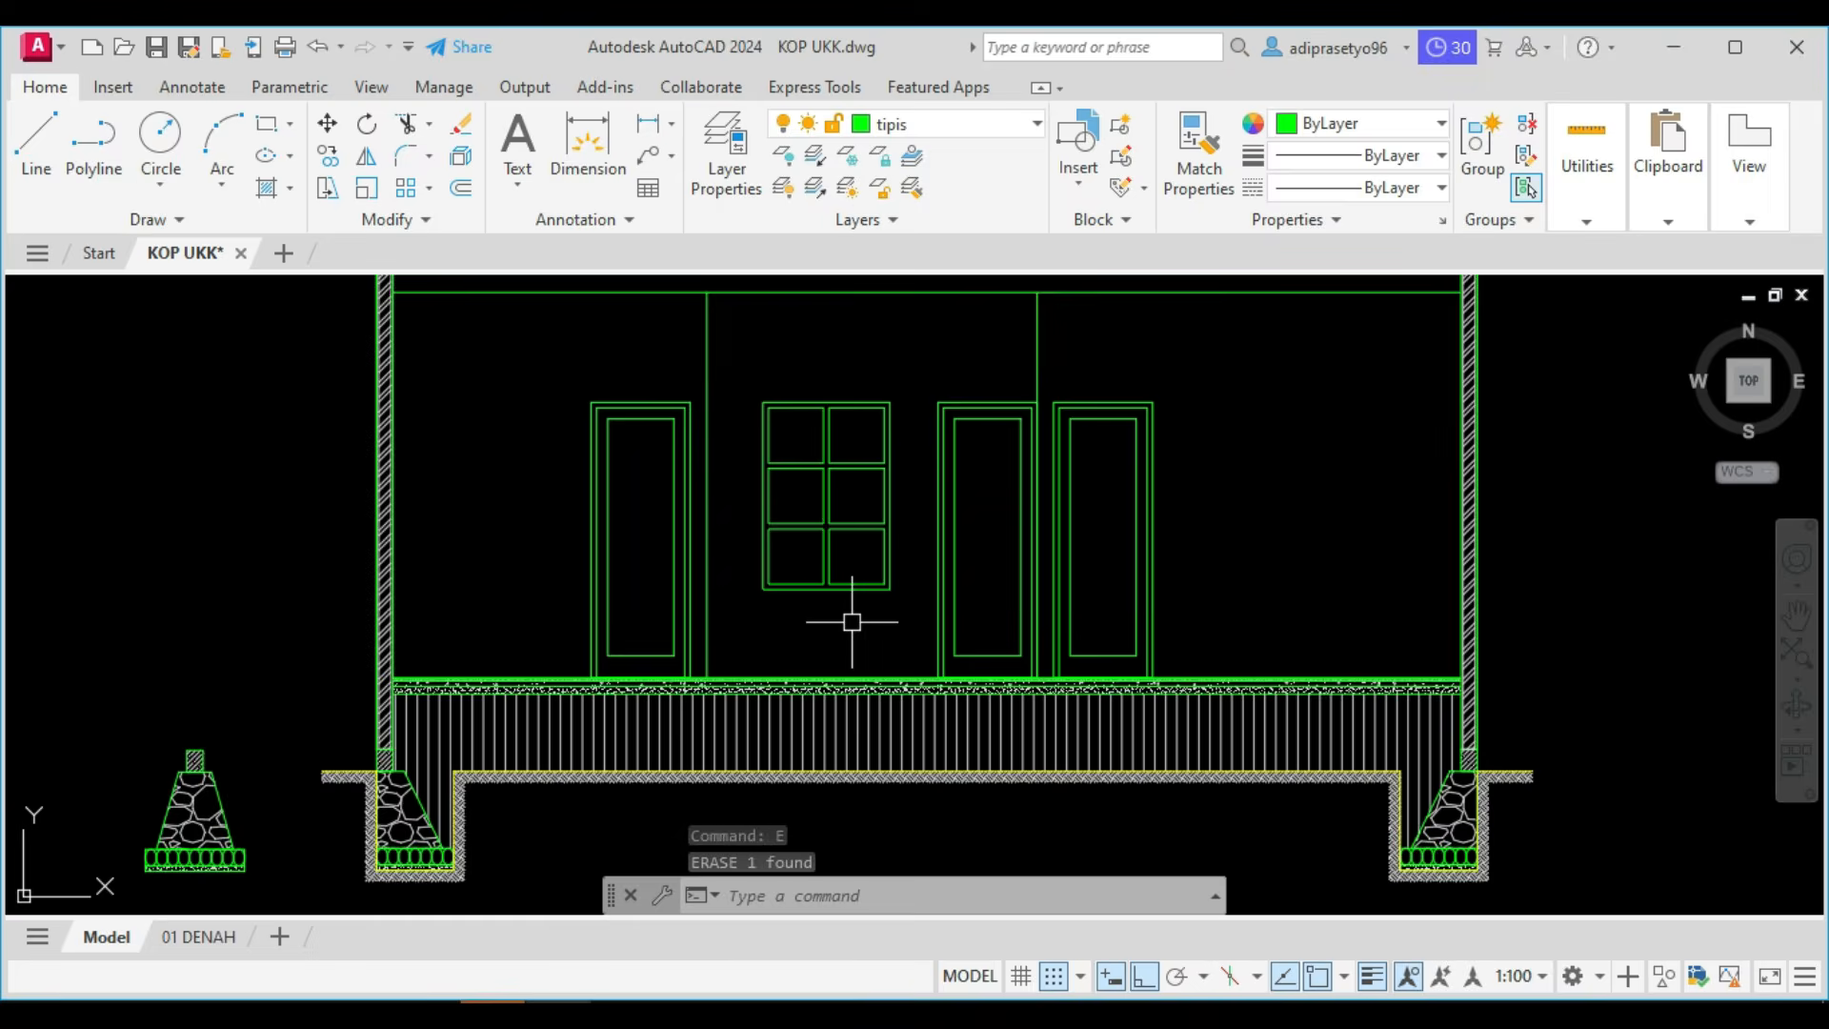
scroll(856, 591, up, 2)
middle_drag(857, 584, 820, 734)
scroll(810, 724, down, 4)
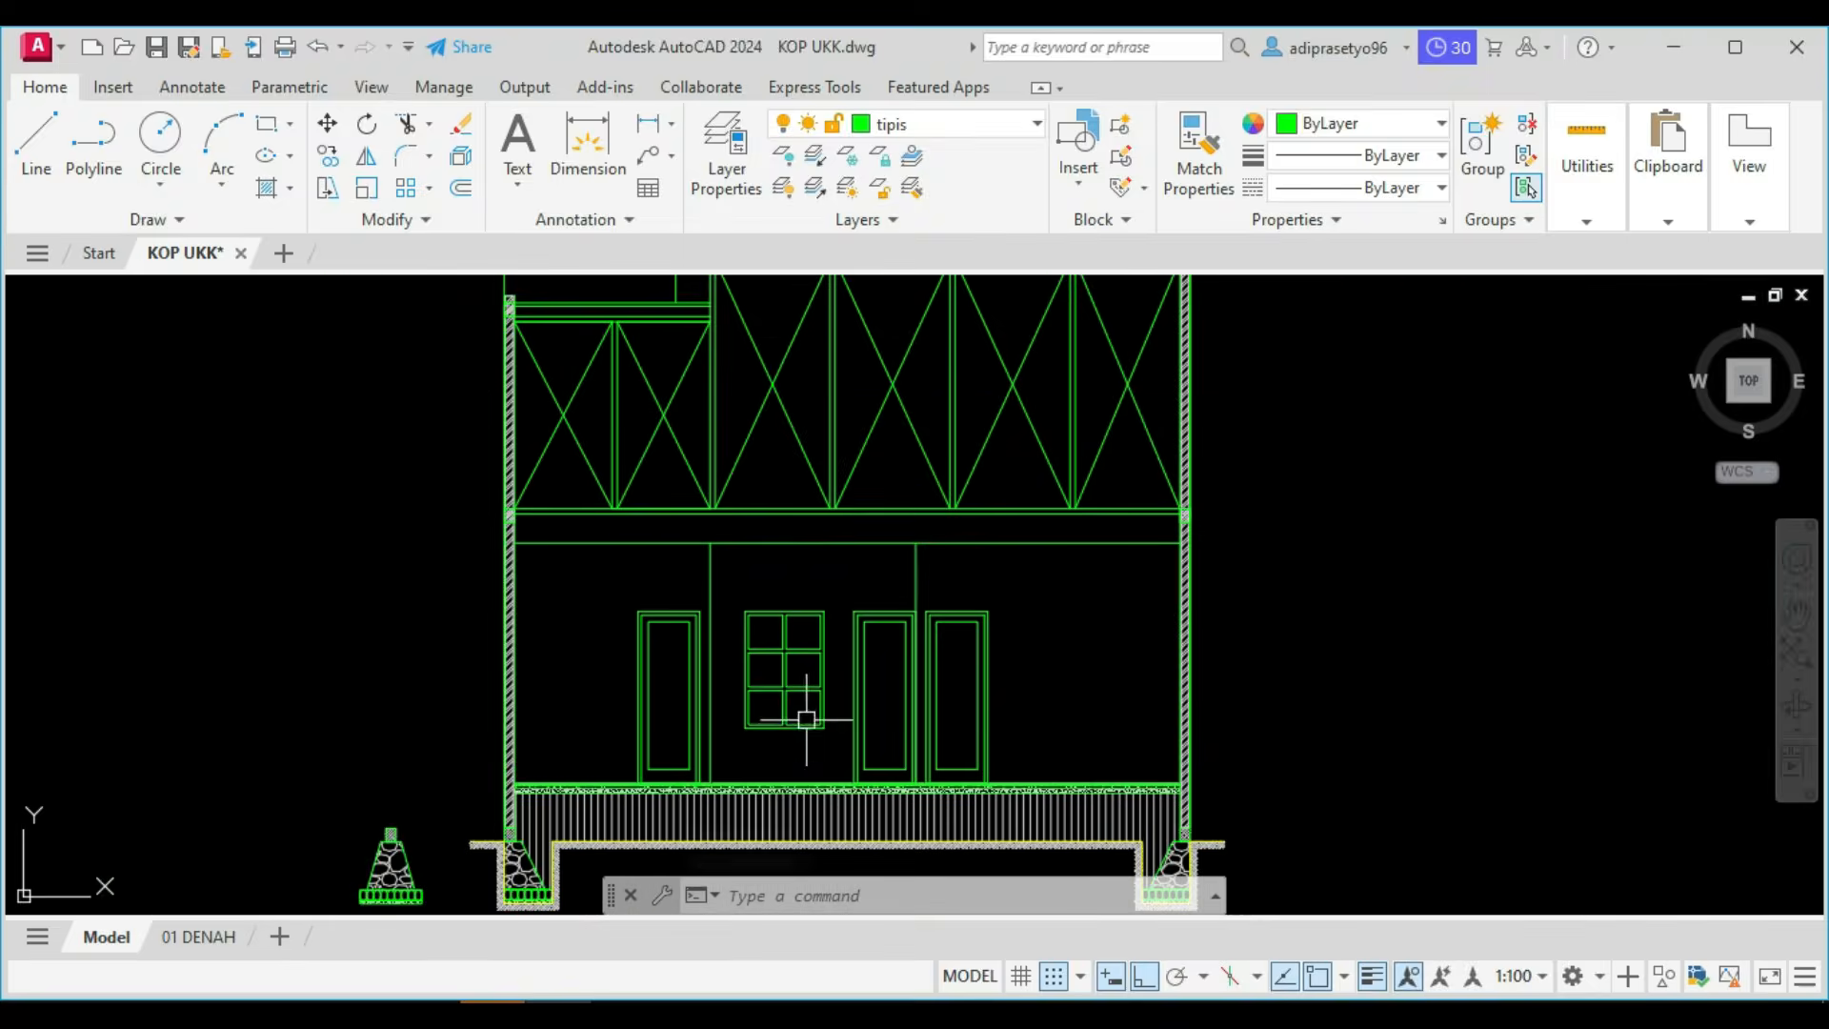
scroll(791, 691, up, 5)
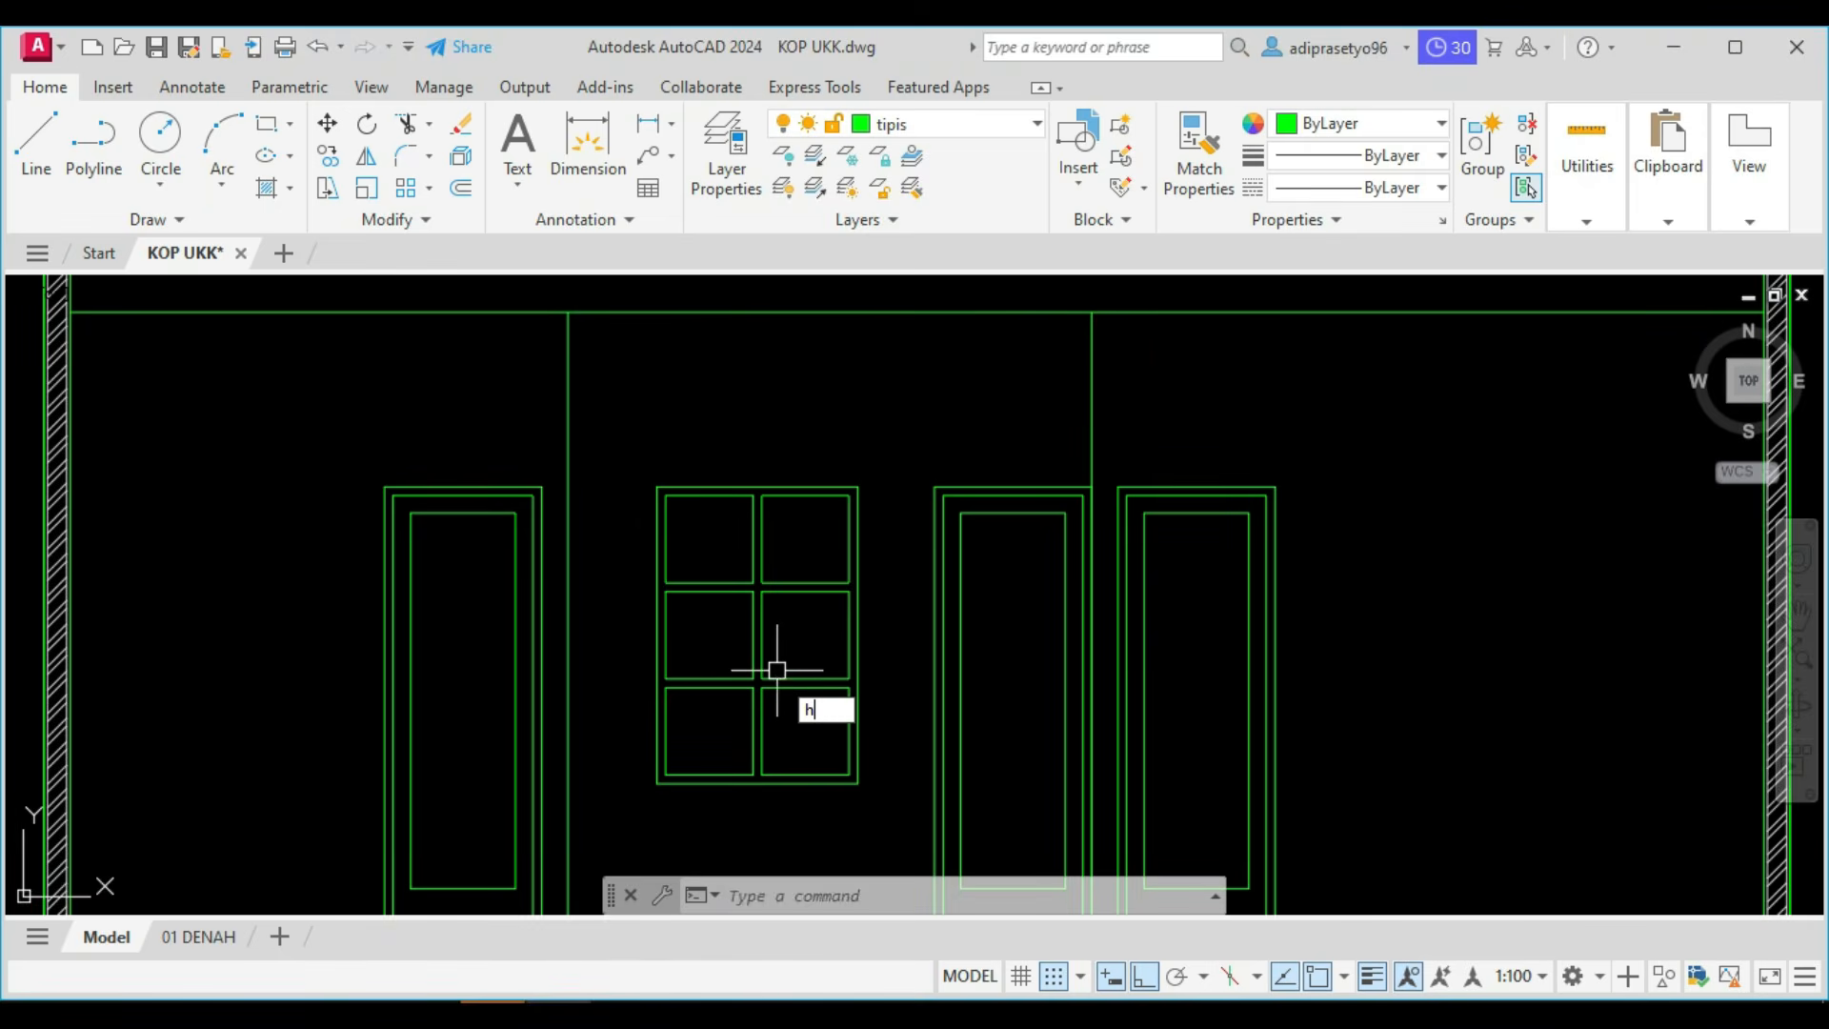
text(h)
key(Return)
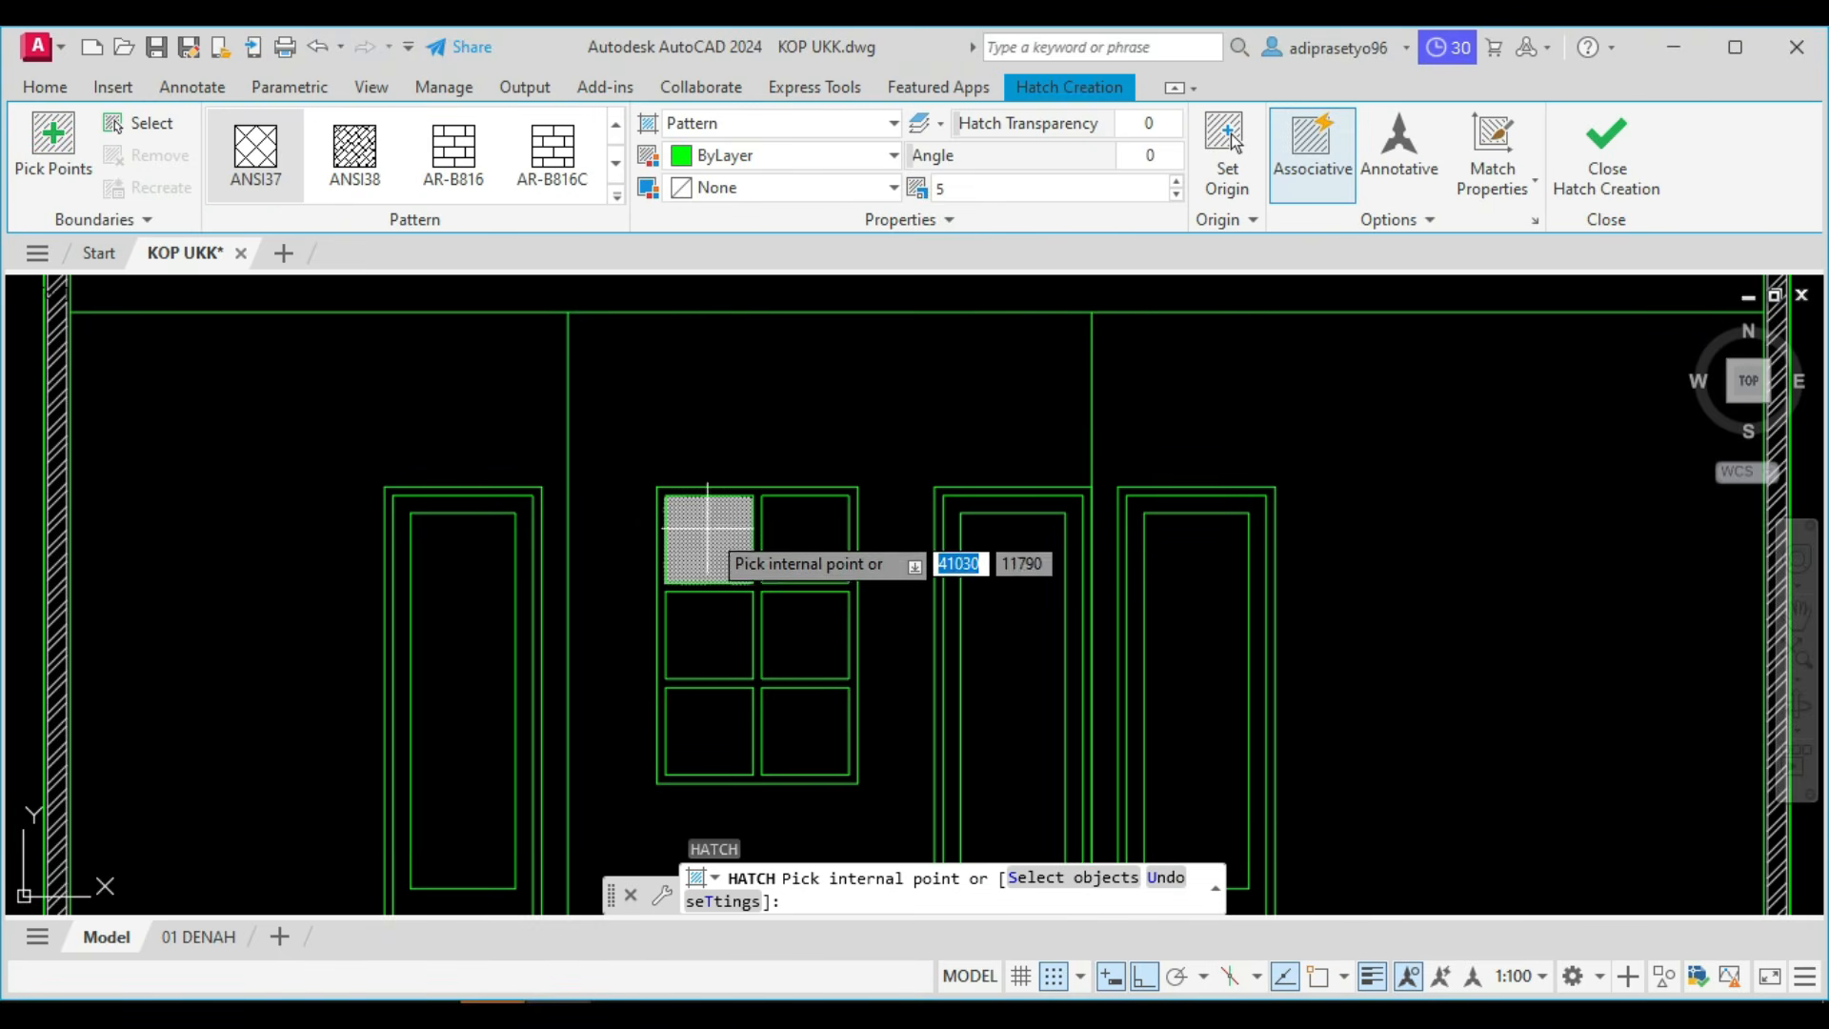
click(707, 533)
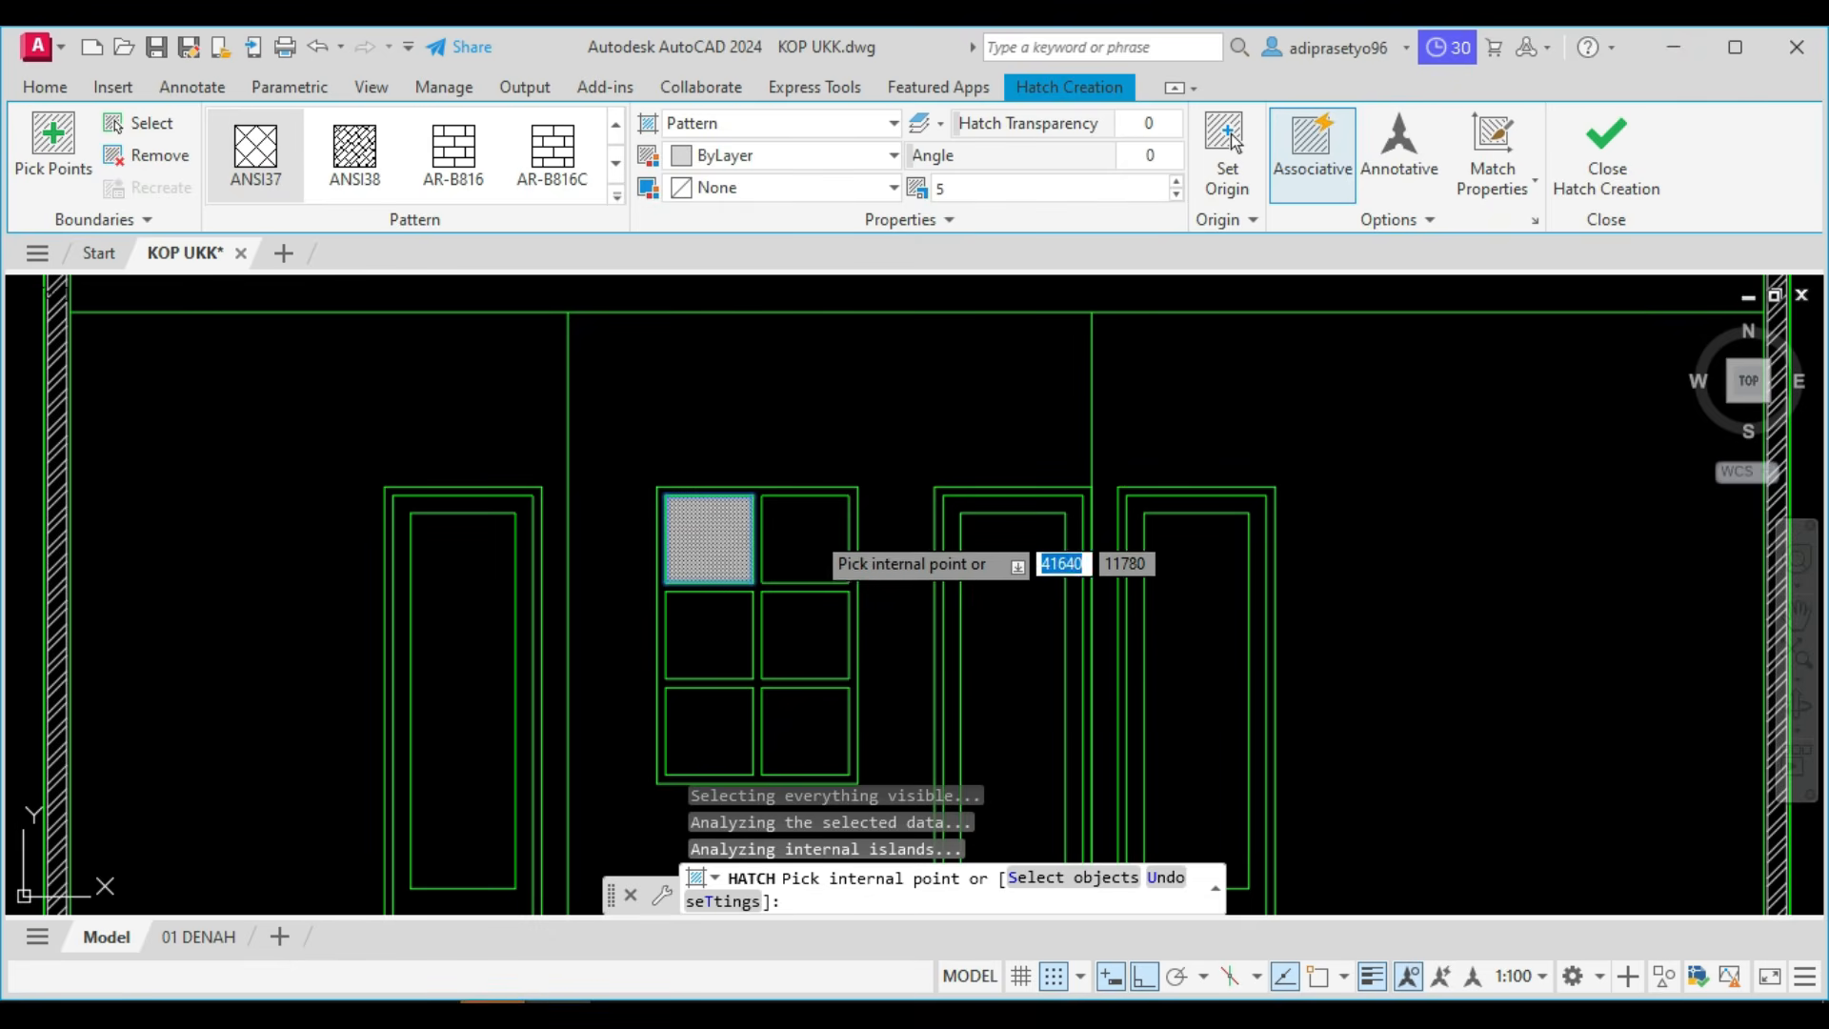
click(810, 524)
click(703, 643)
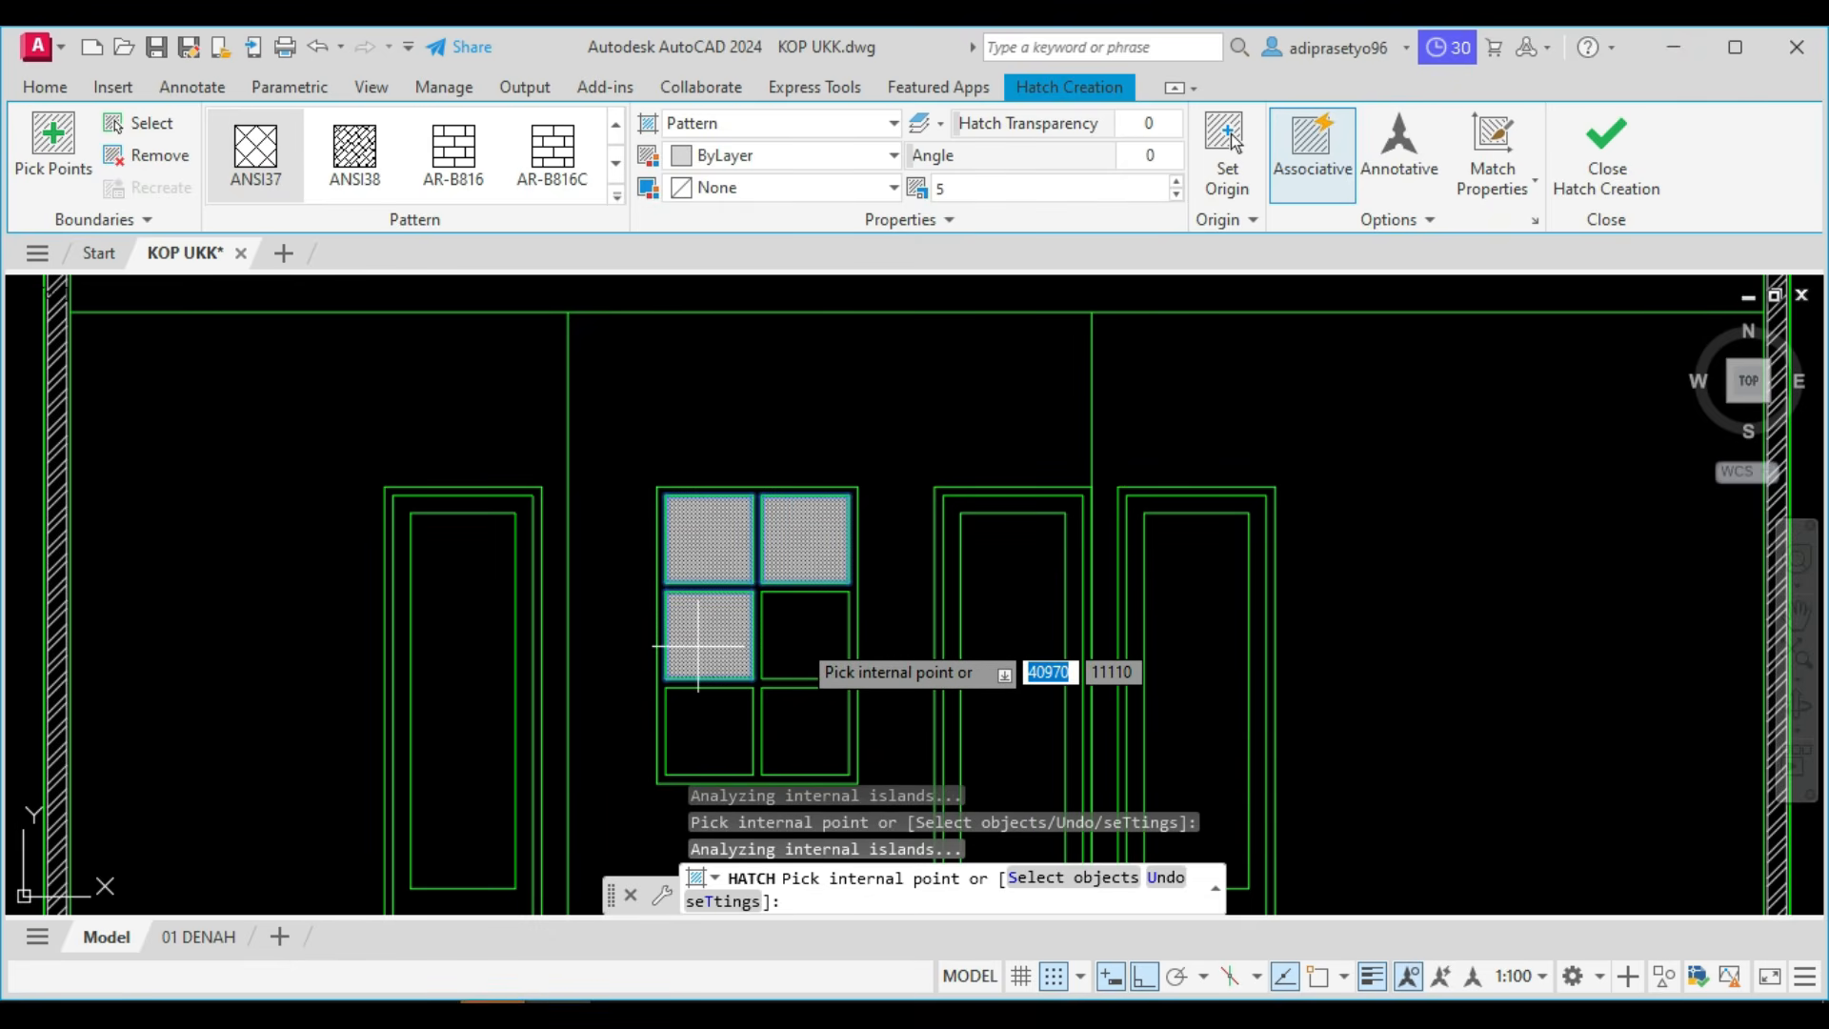
click(799, 636)
click(721, 710)
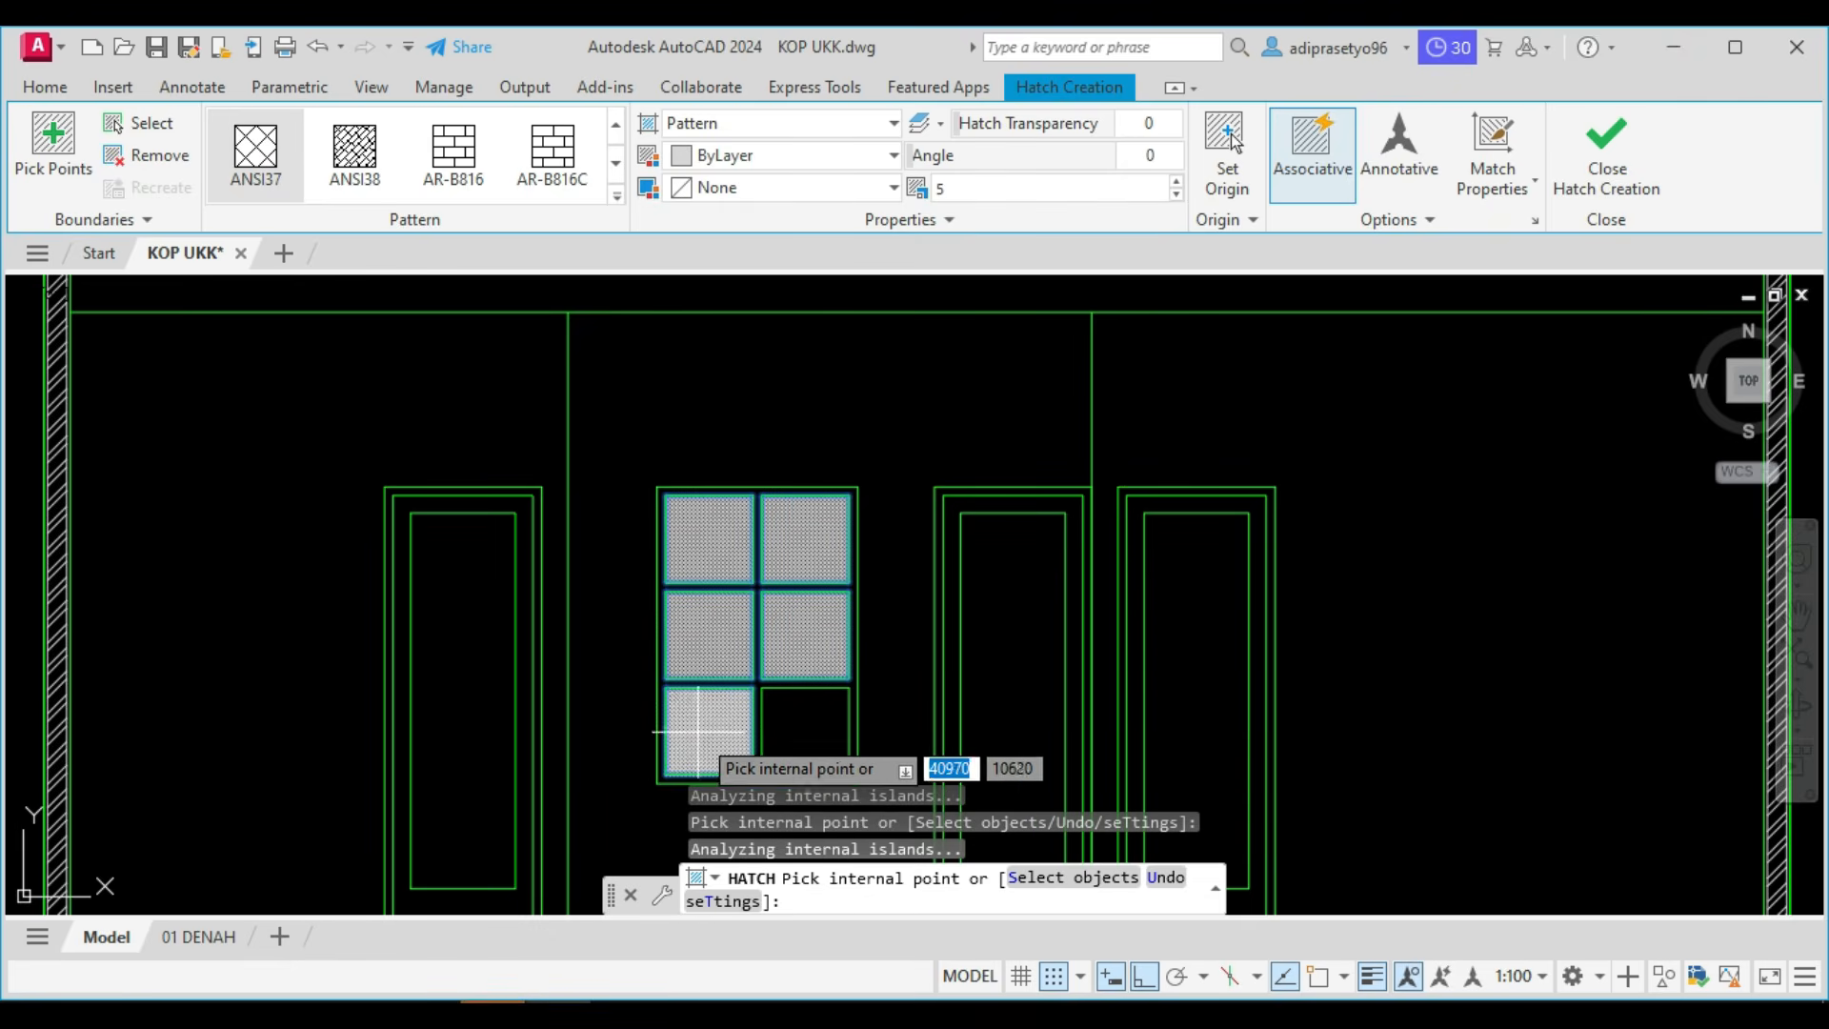
click(827, 710)
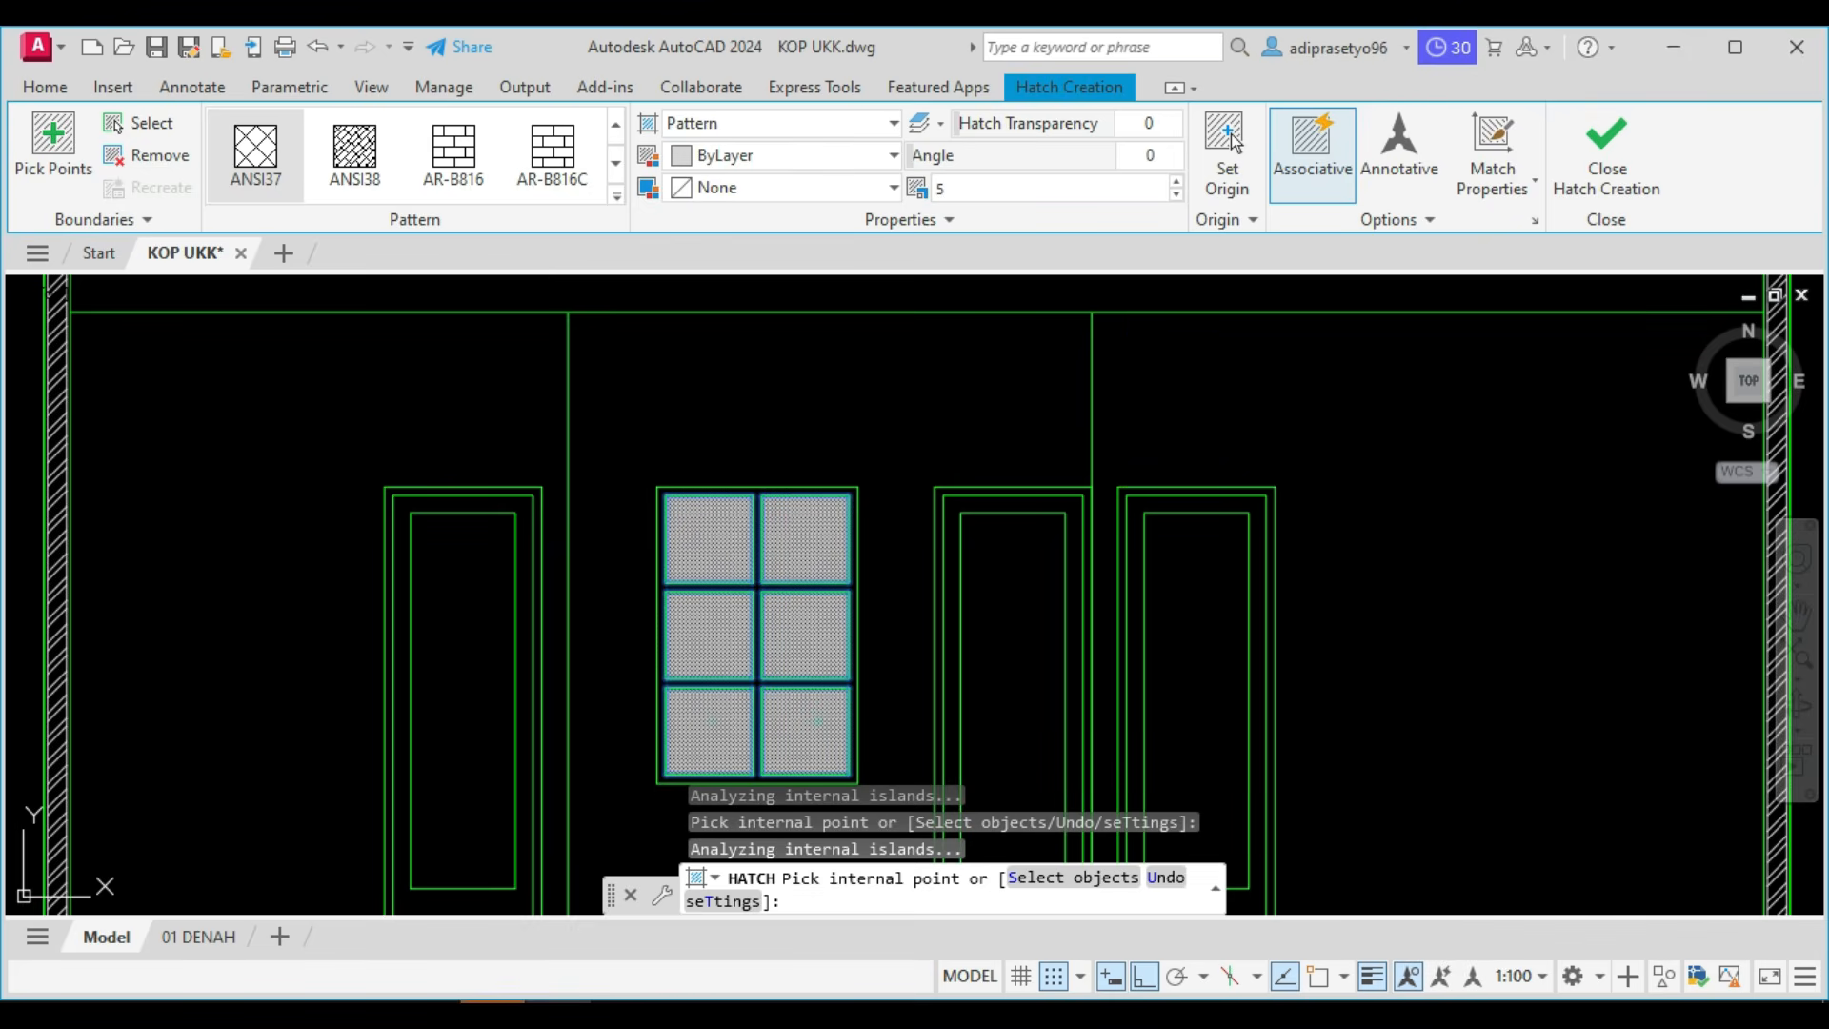
Give the pane hatch the AR-RROOF pattern at angle 45 and scale 10, and finish the hatch.
click(615, 197)
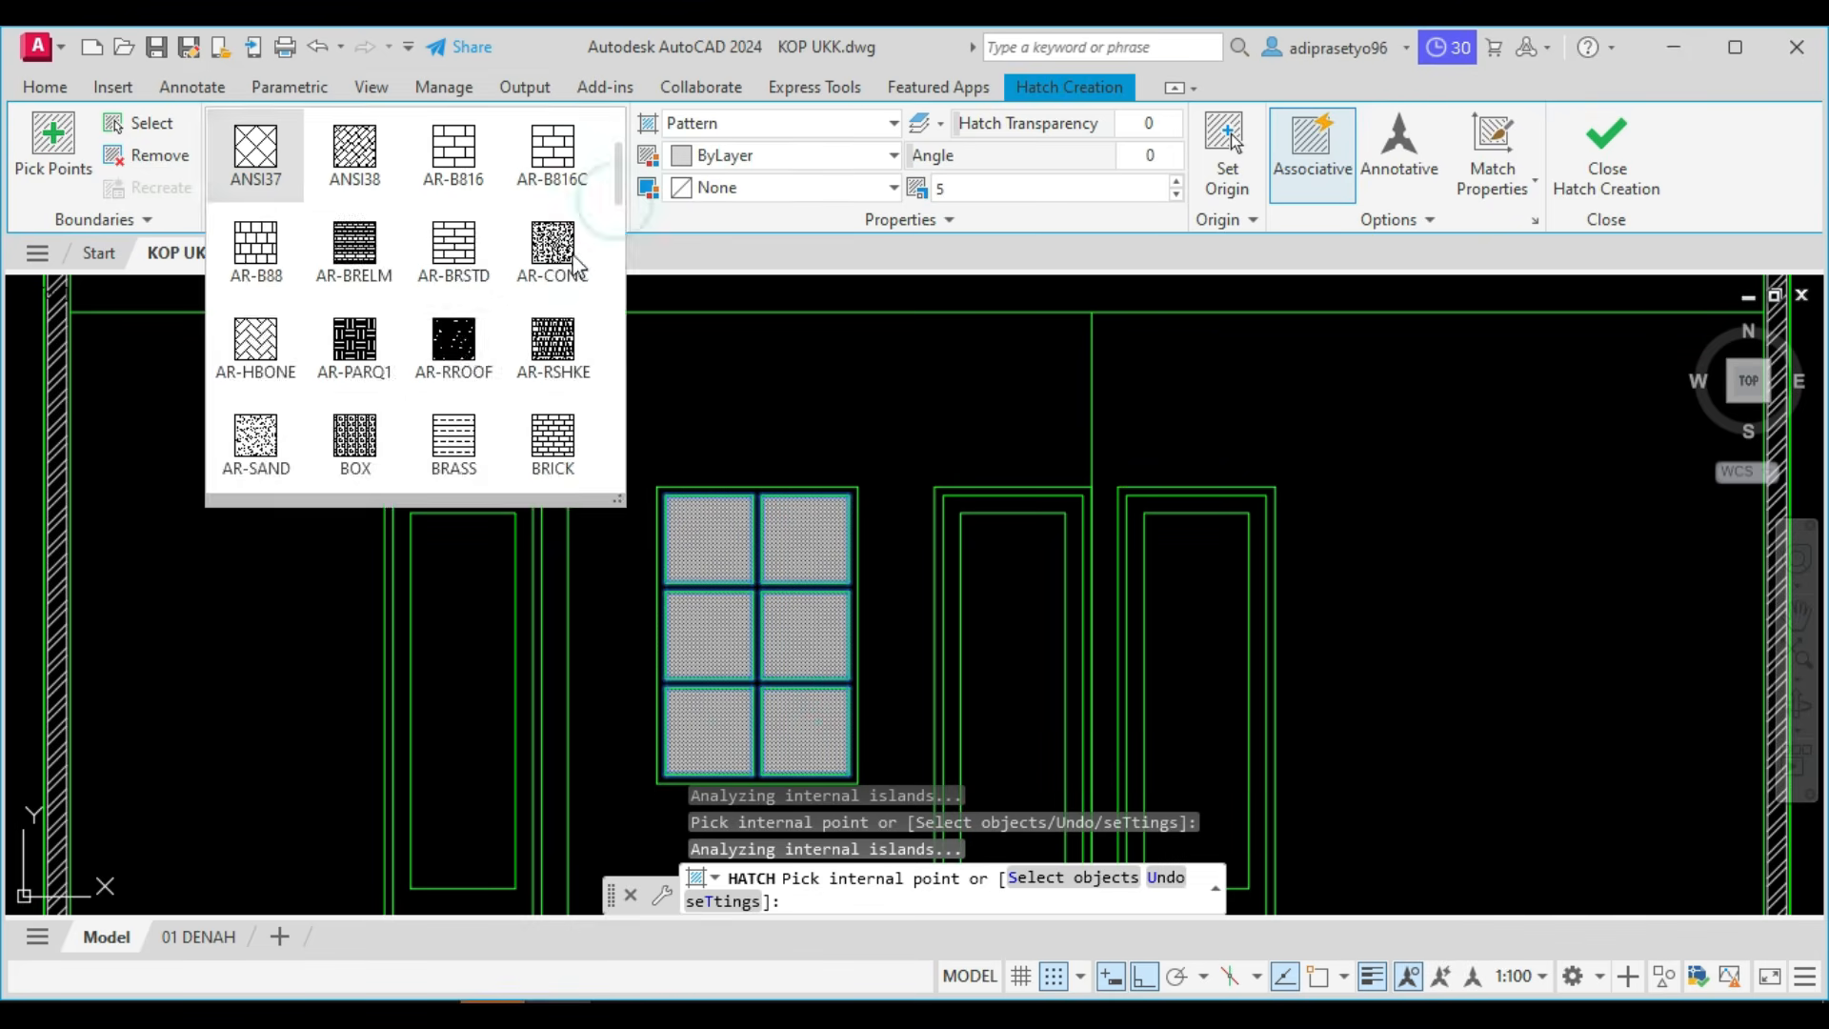
click(461, 352)
click(1136, 159)
text(45)
key(Return)
click(1009, 191)
text(10)
key(Return)
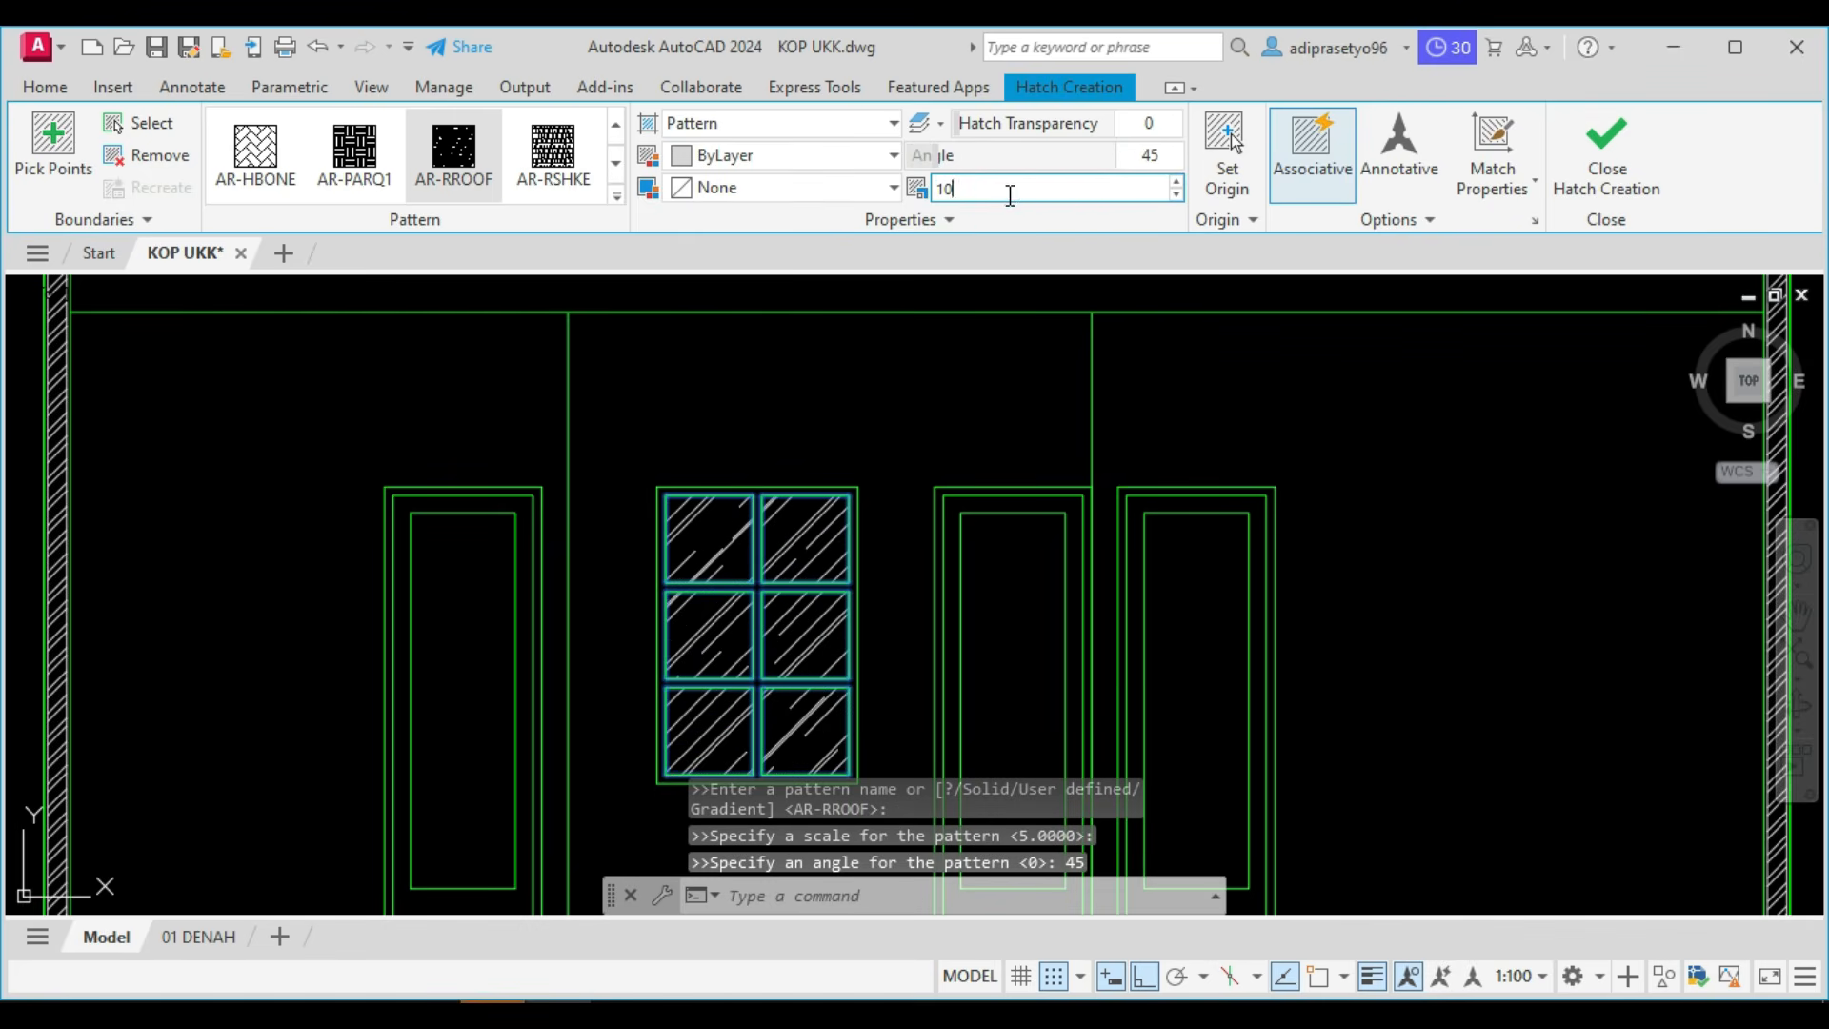
click(1606, 141)
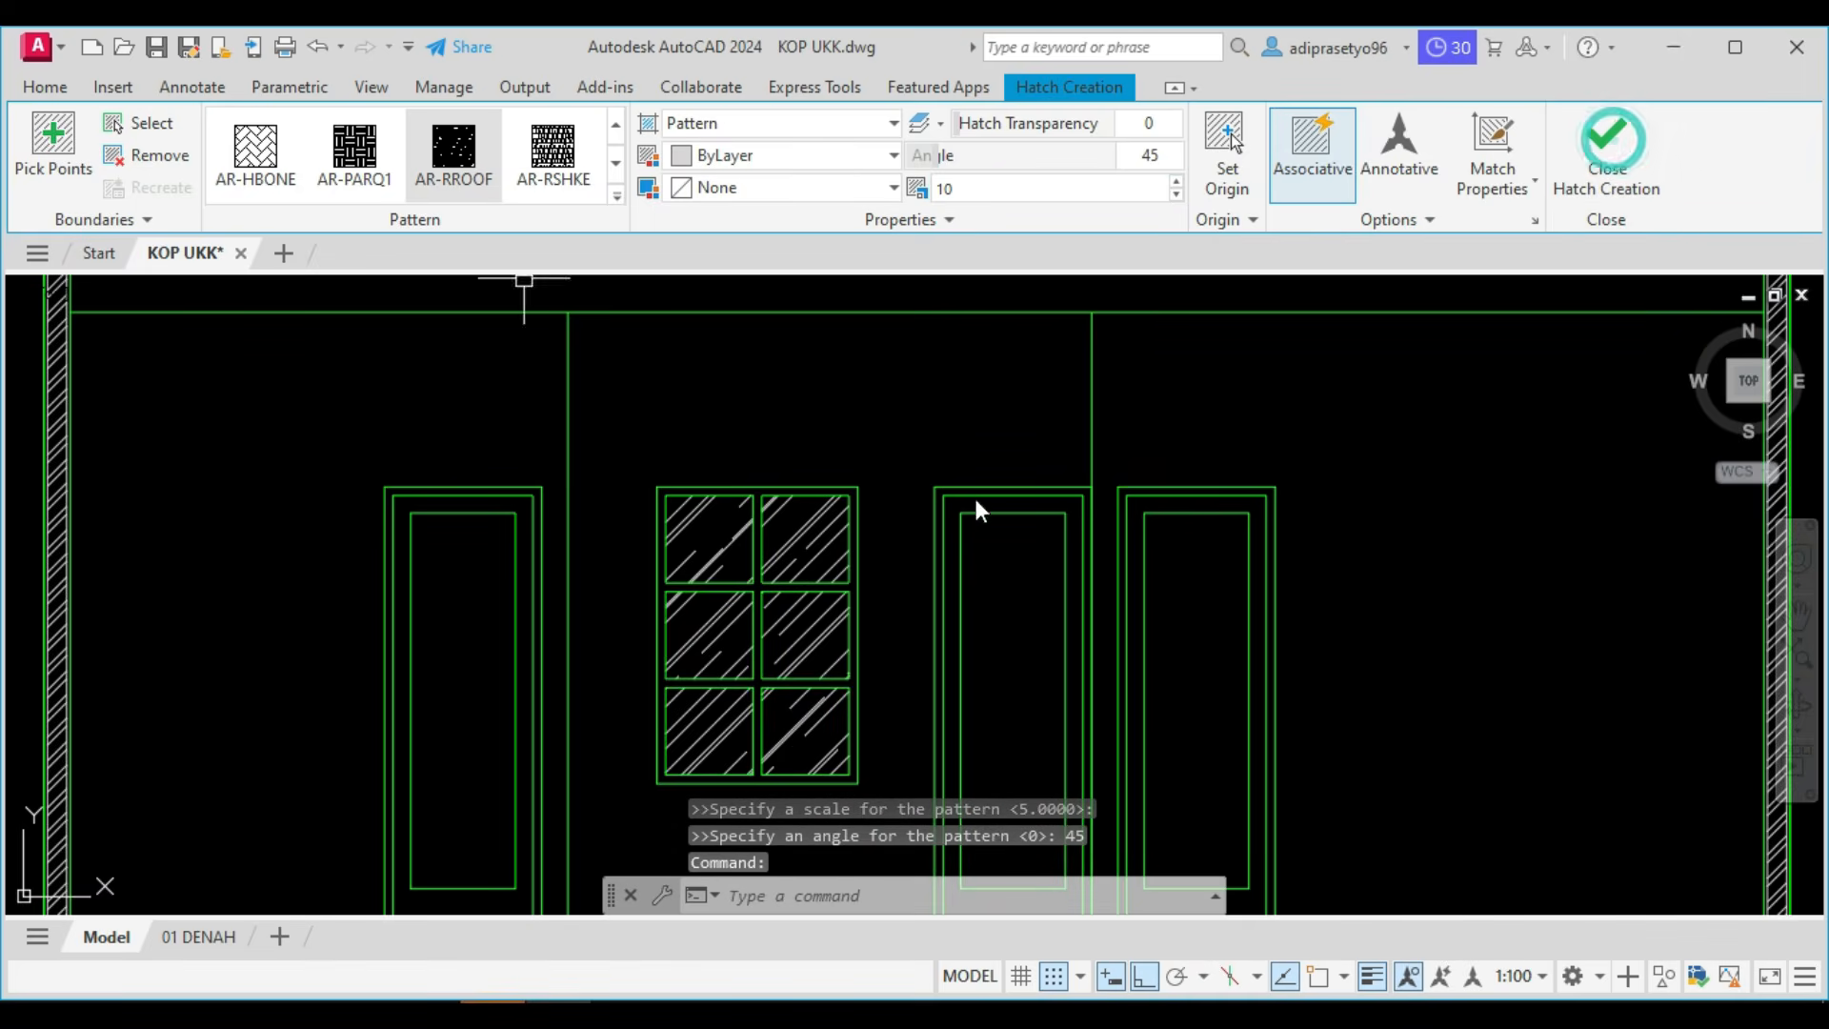
Examine the numbered work list above the drawings for the tasks that follow the doors and windows.
scroll(838, 581, down, 6)
scroll(893, 607, up, 2)
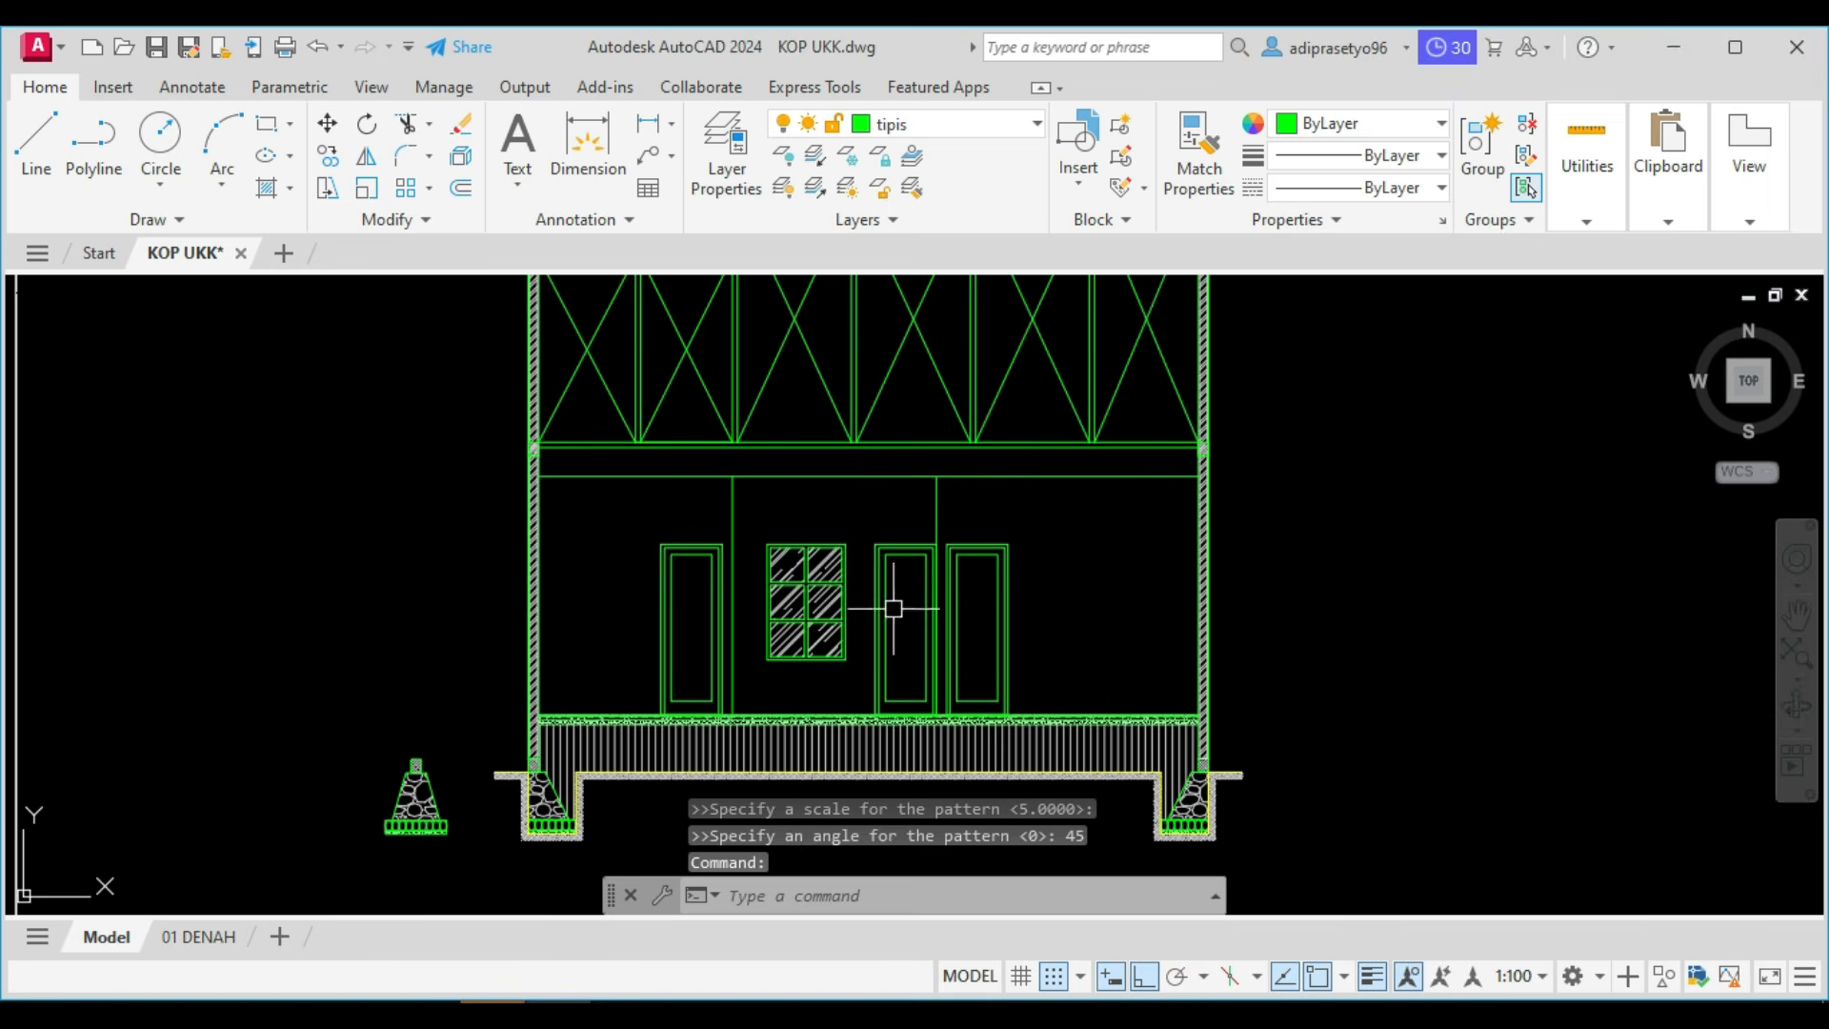
scroll(795, 656, down, 6)
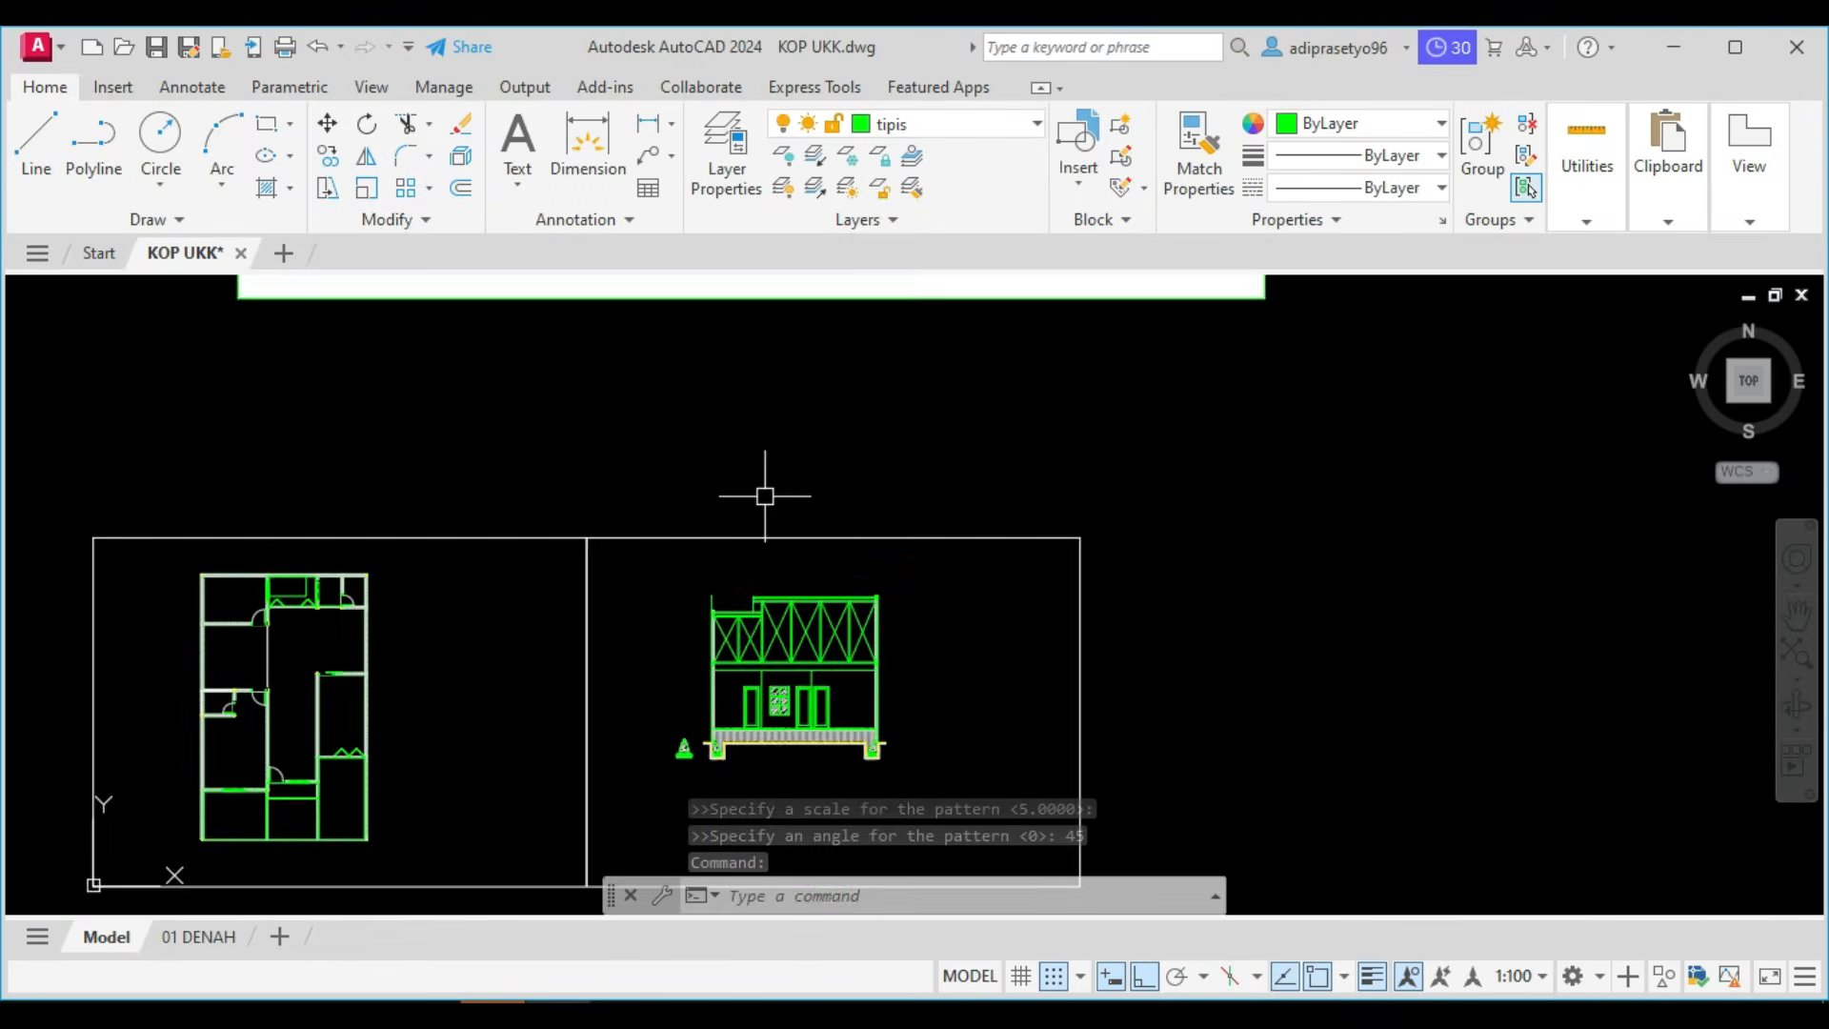
middle_drag(760, 498, 759, 675)
middle_drag(802, 566, 914, 836)
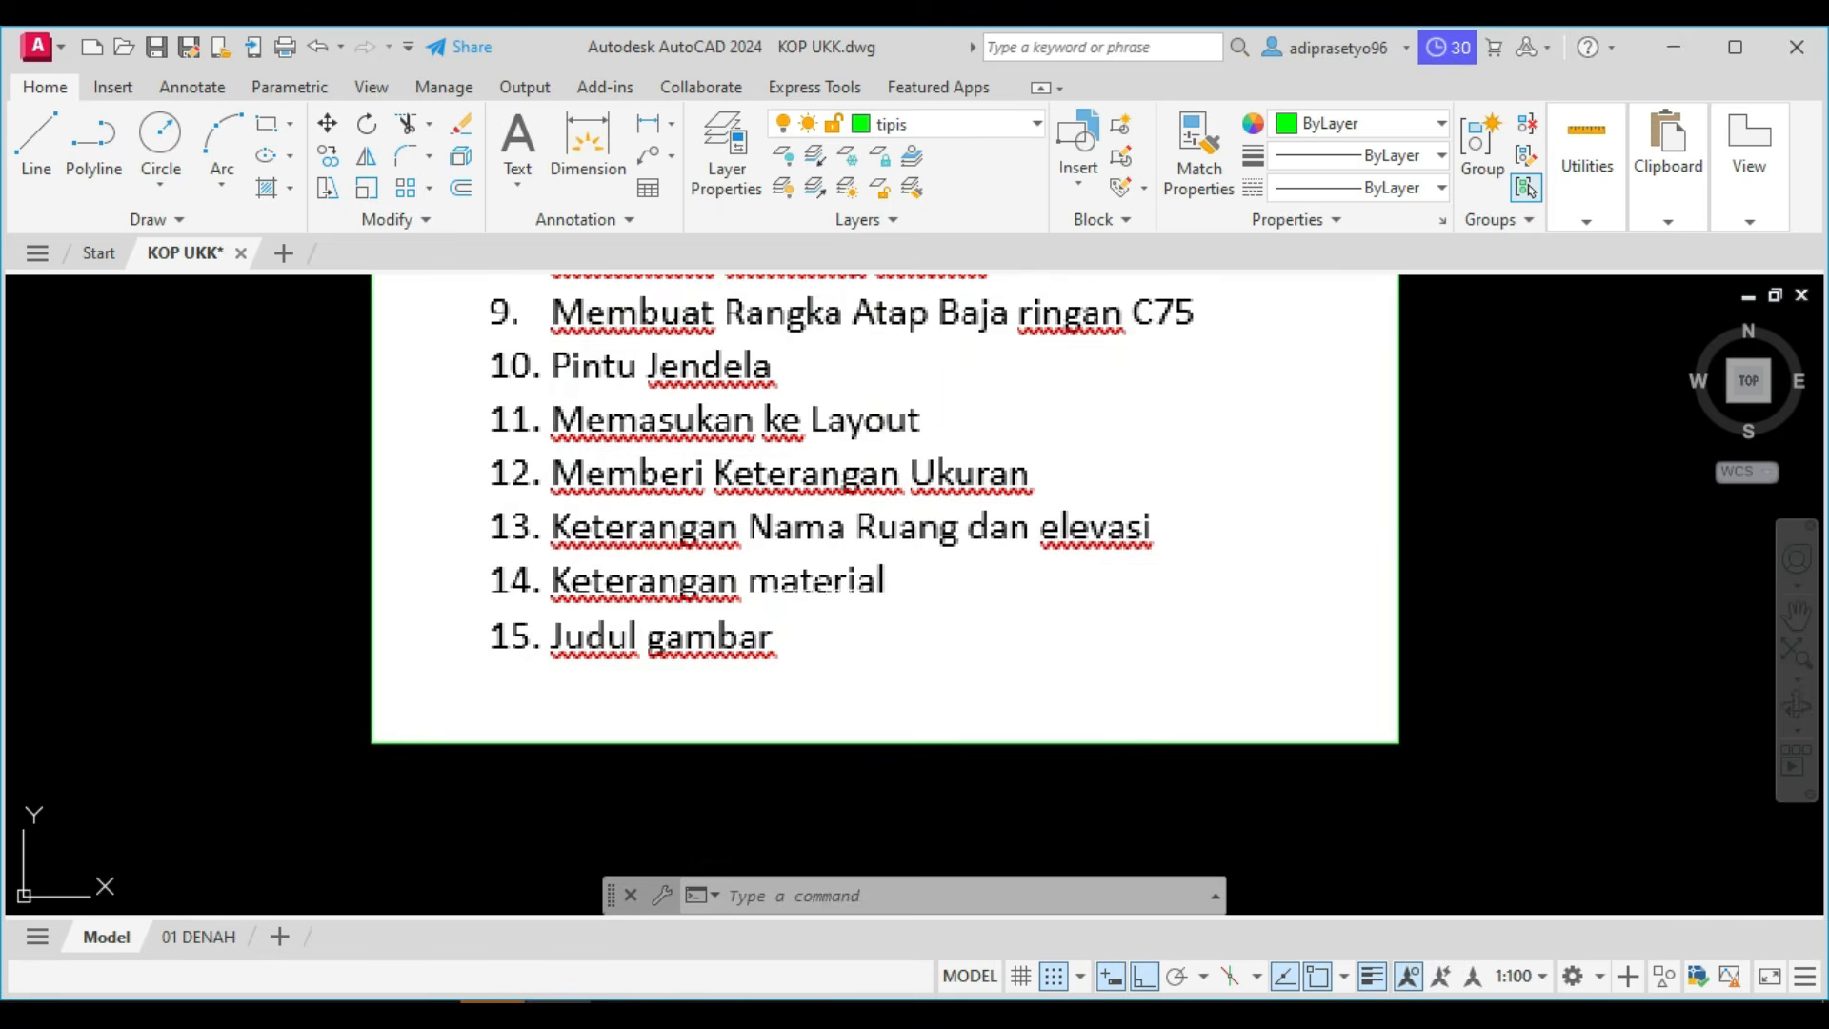
middle_drag(726, 425, 727, 457)
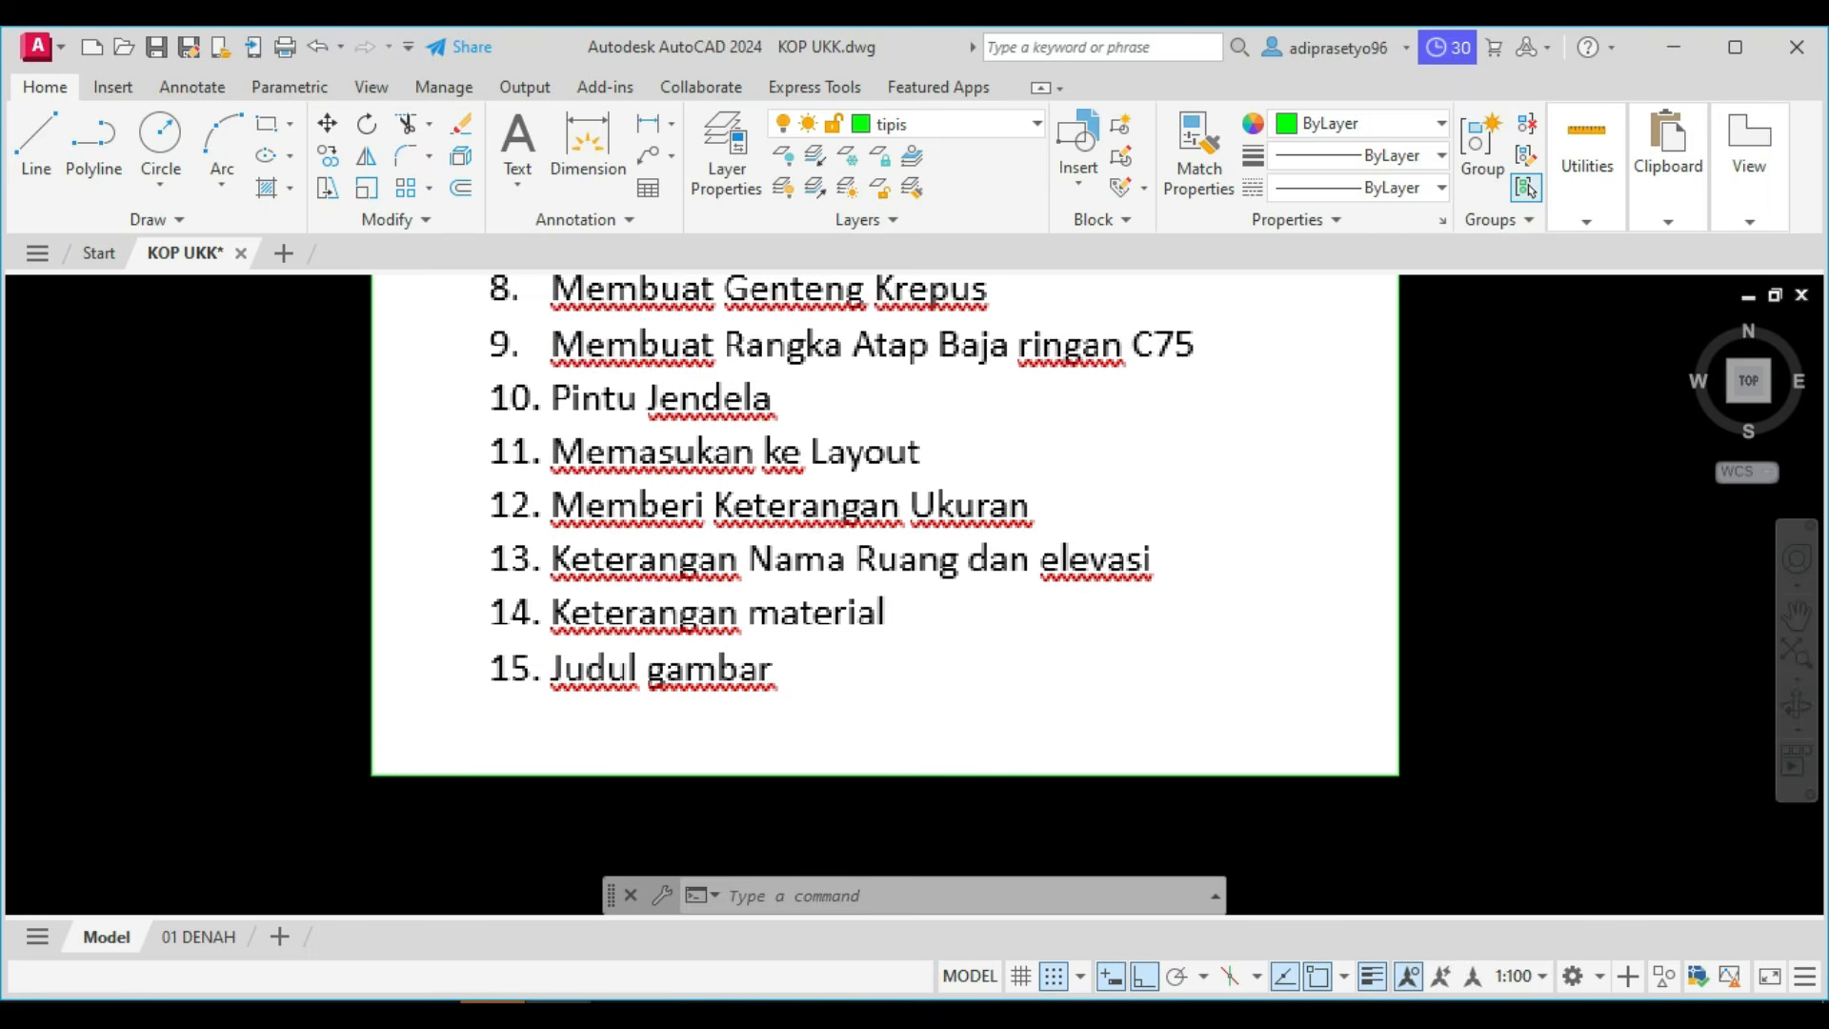
scroll(810, 653, down, 5)
scroll(809, 653, up, 4)
middle_drag(849, 736, 811, 632)
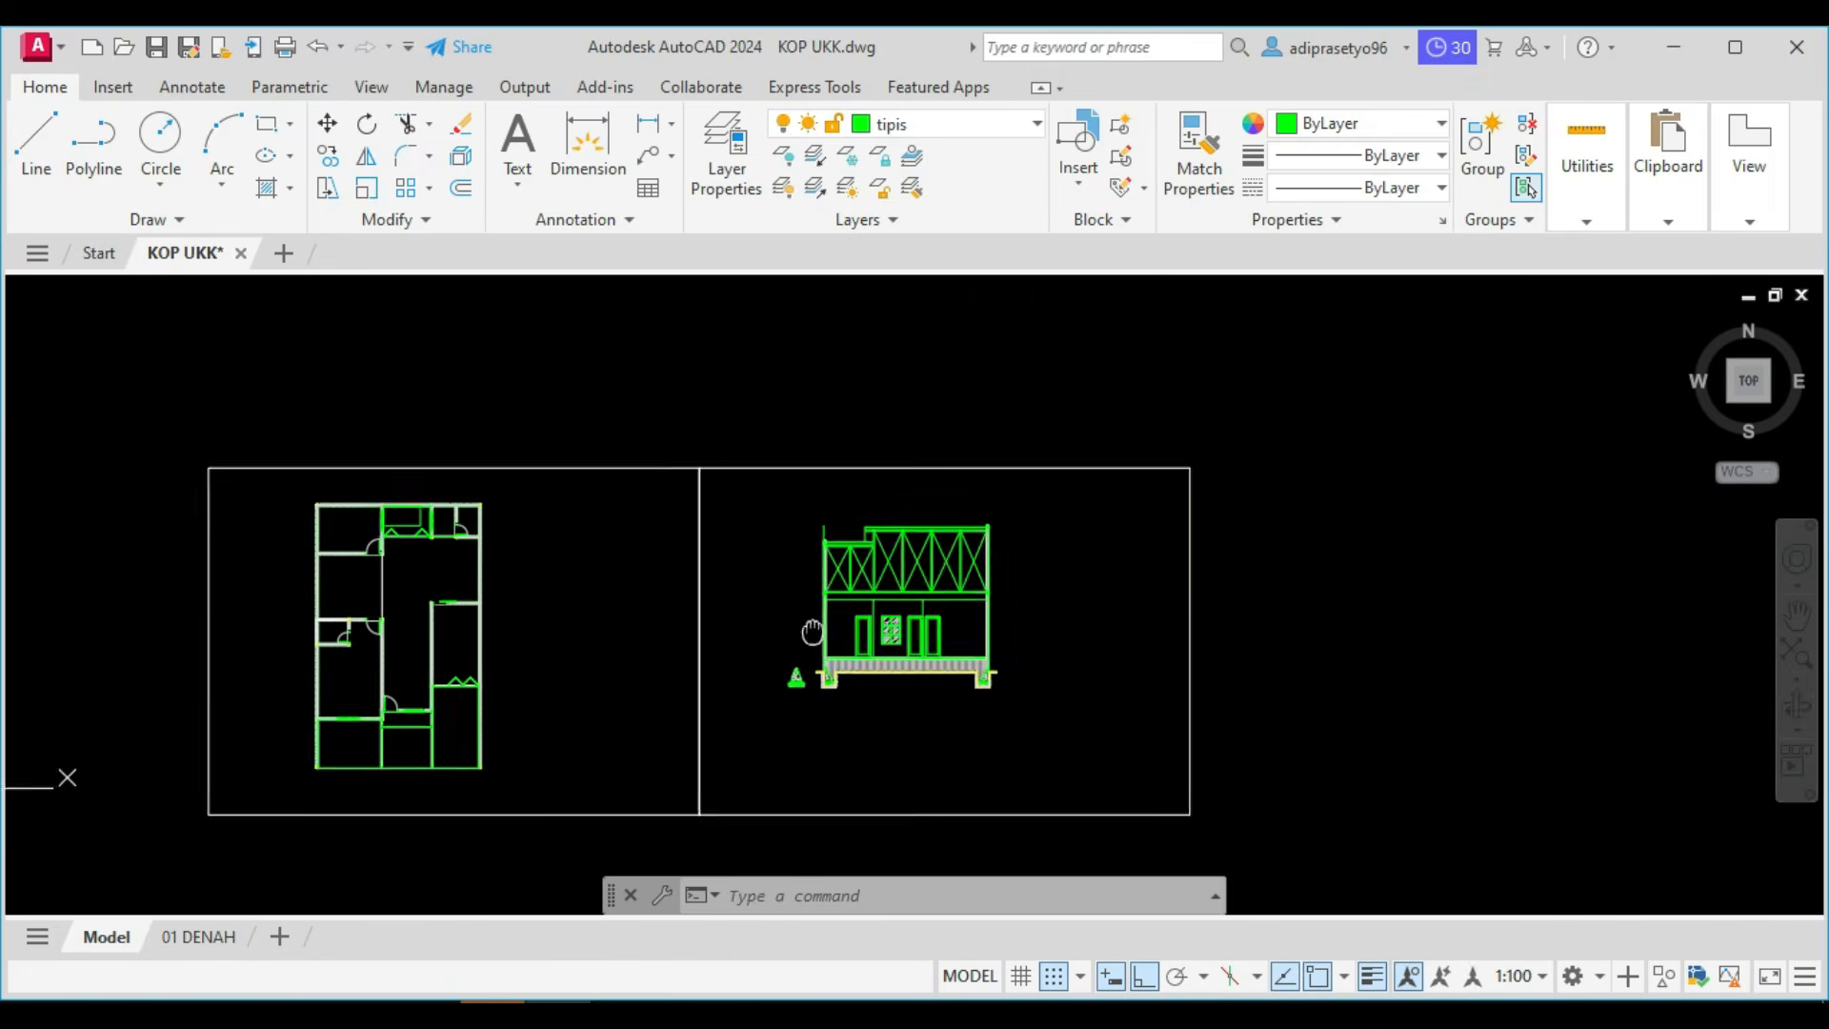
scroll(812, 677, up, 4)
click(809, 720)
click(716, 626)
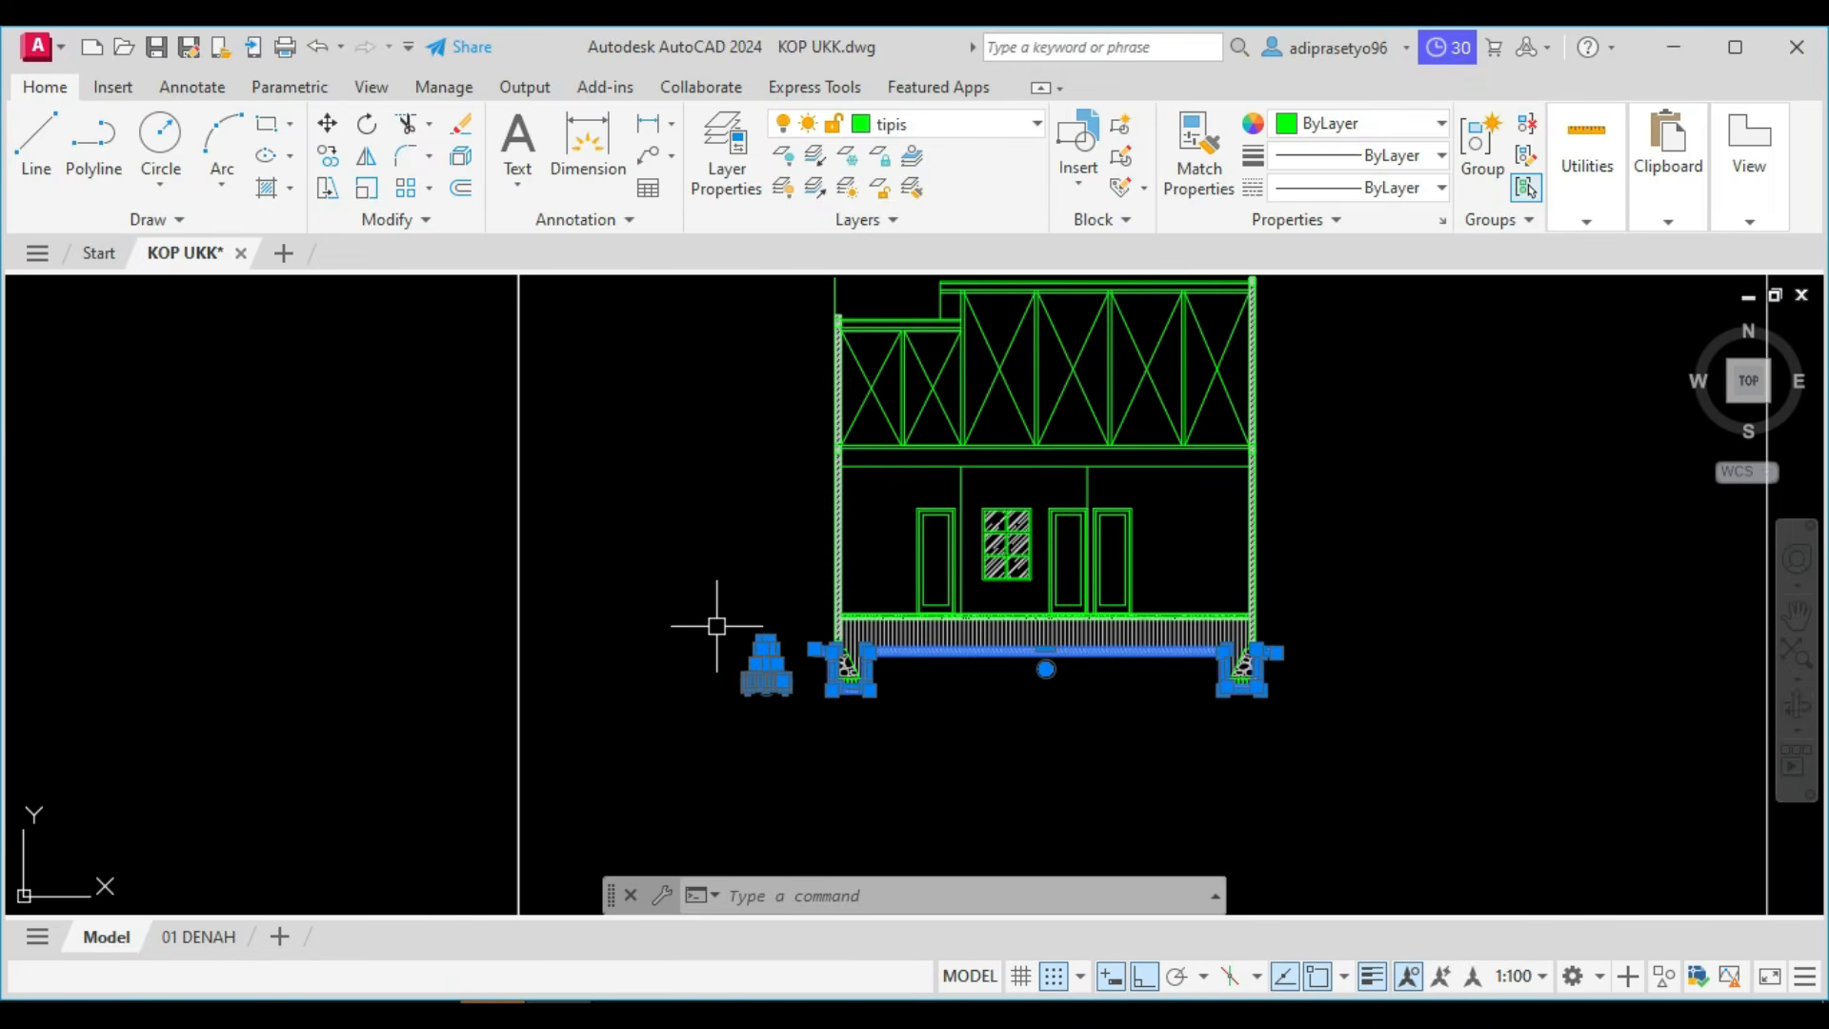
click(661, 620)
key(Escape)
Move the separate stone foundation detail straight down to a spot below the section drawing.
scroll(734, 686, up, 4)
click(736, 692)
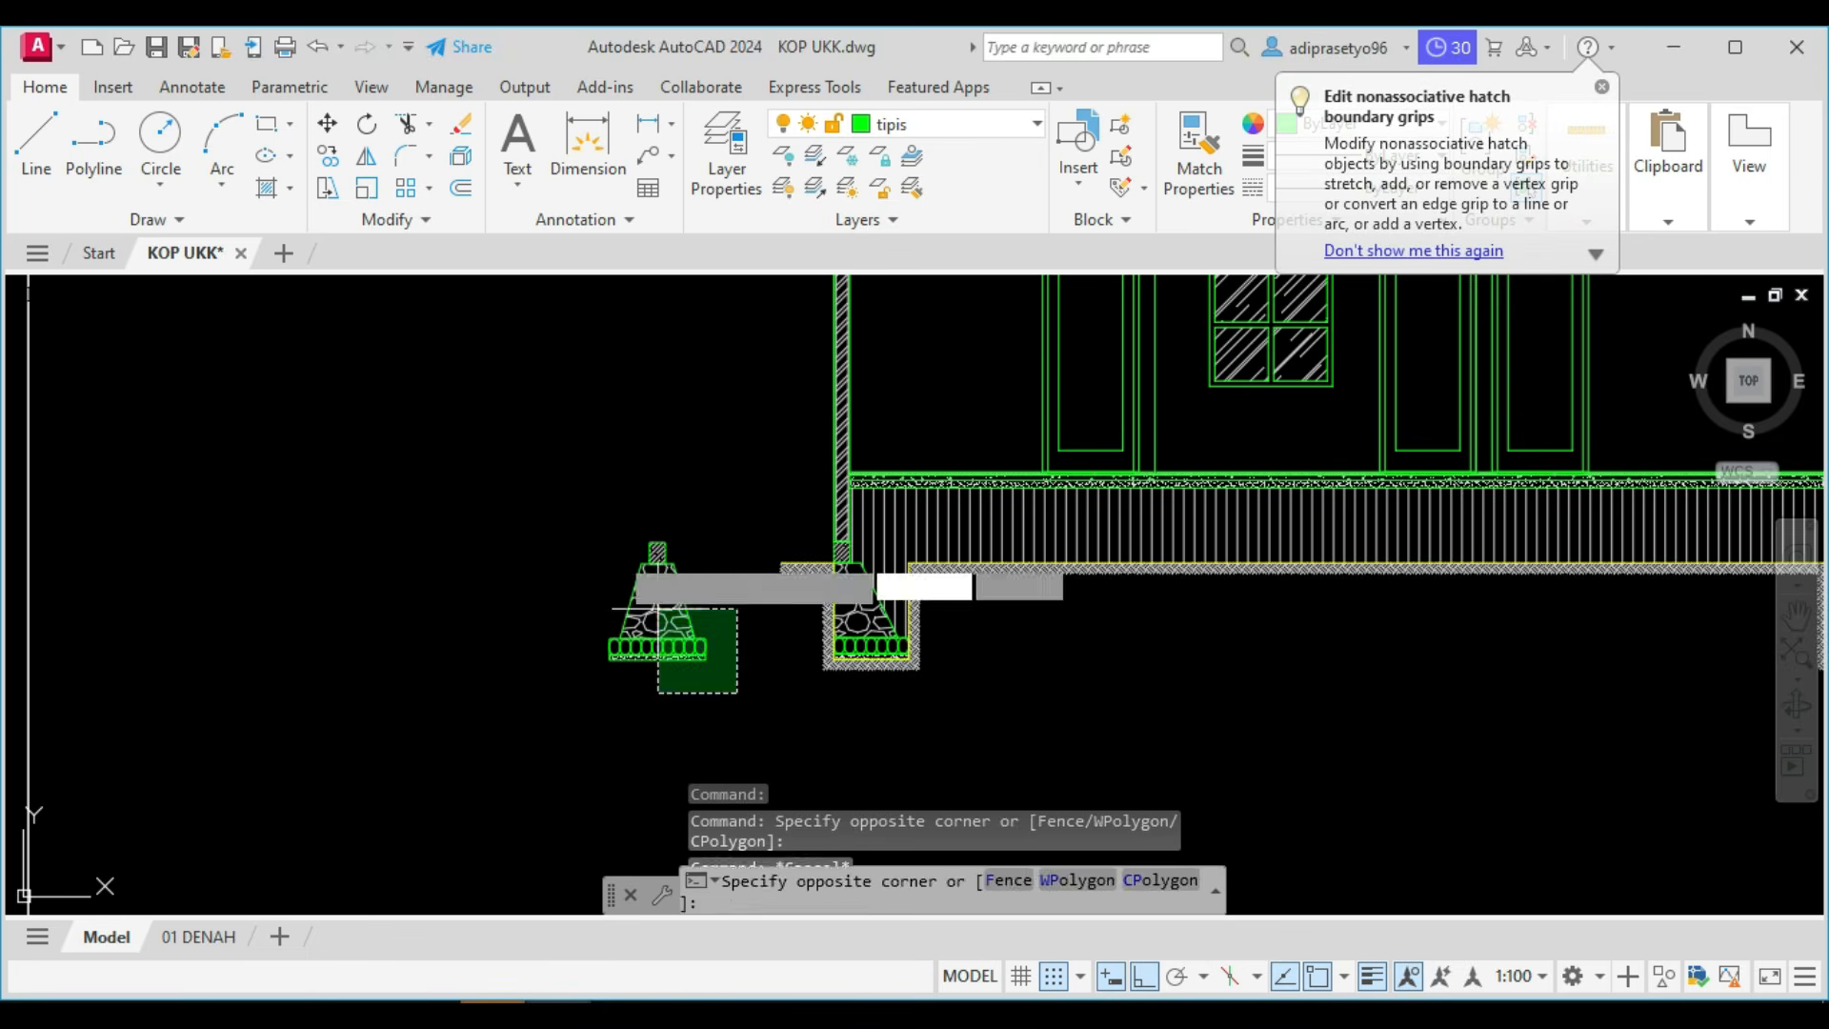
click(659, 608)
key(Return)
scroll(574, 479, down, 5)
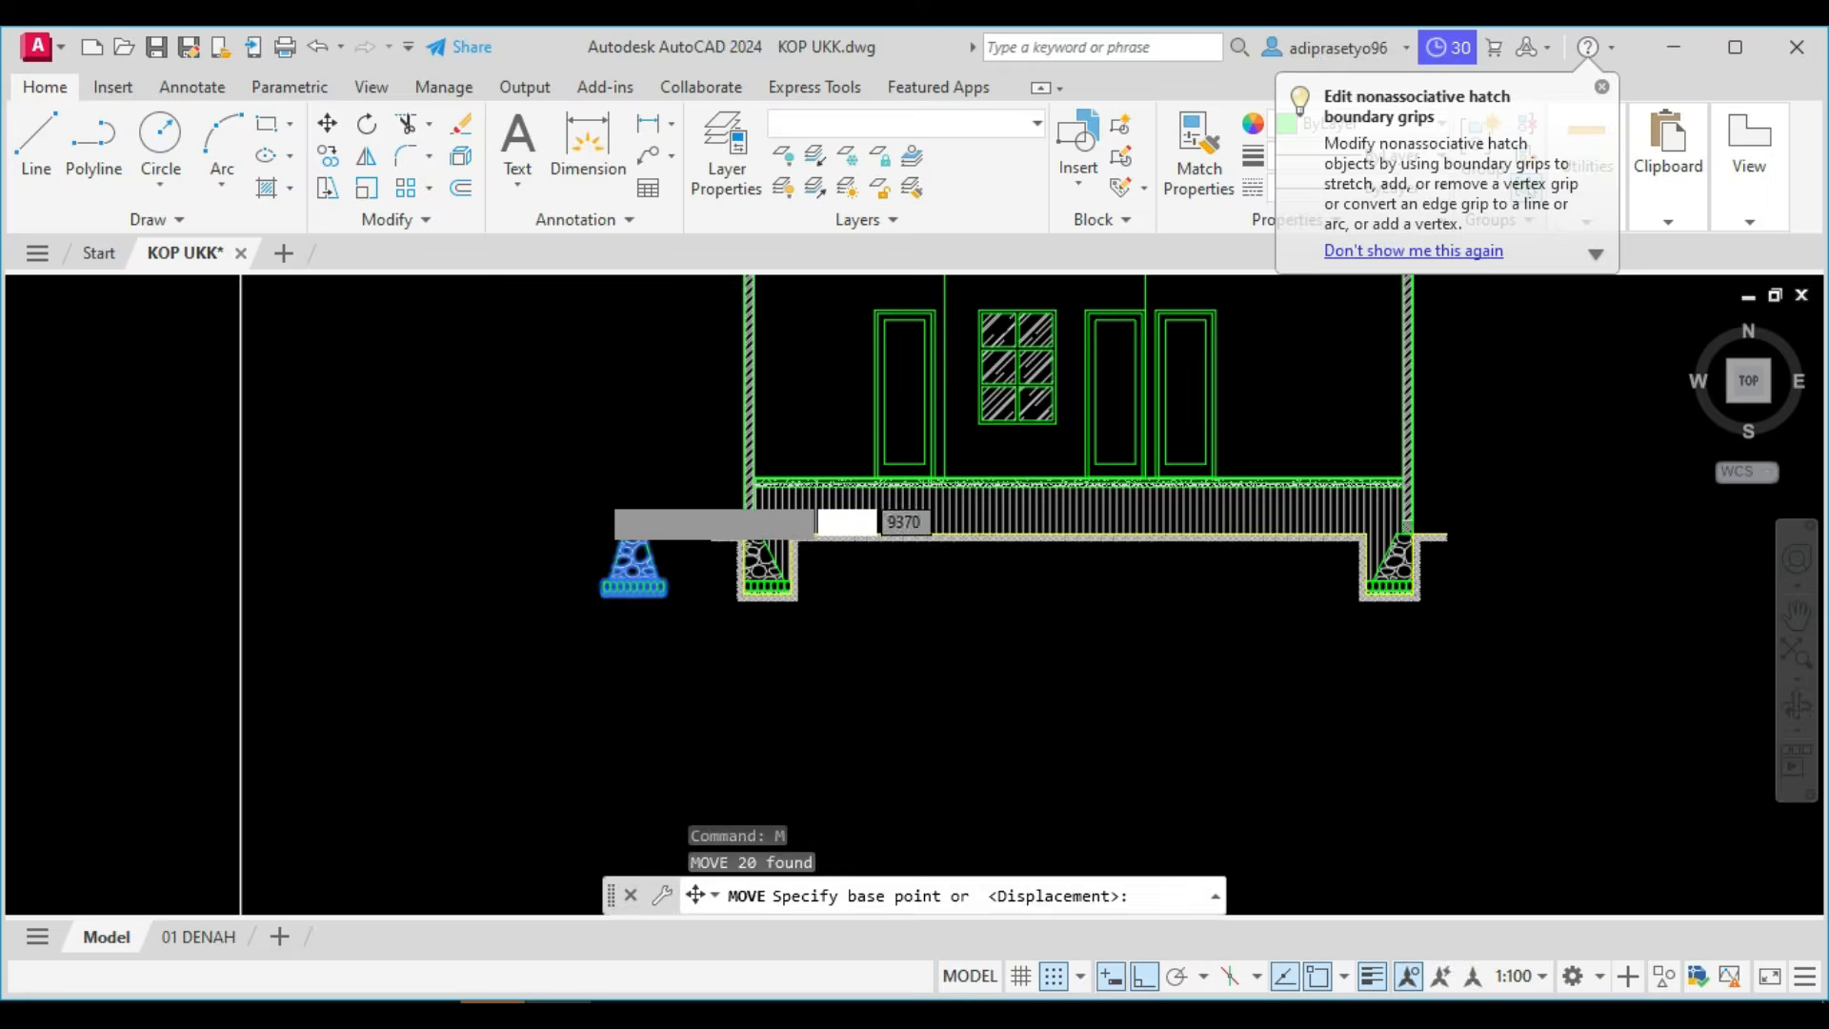
click(1062, 438)
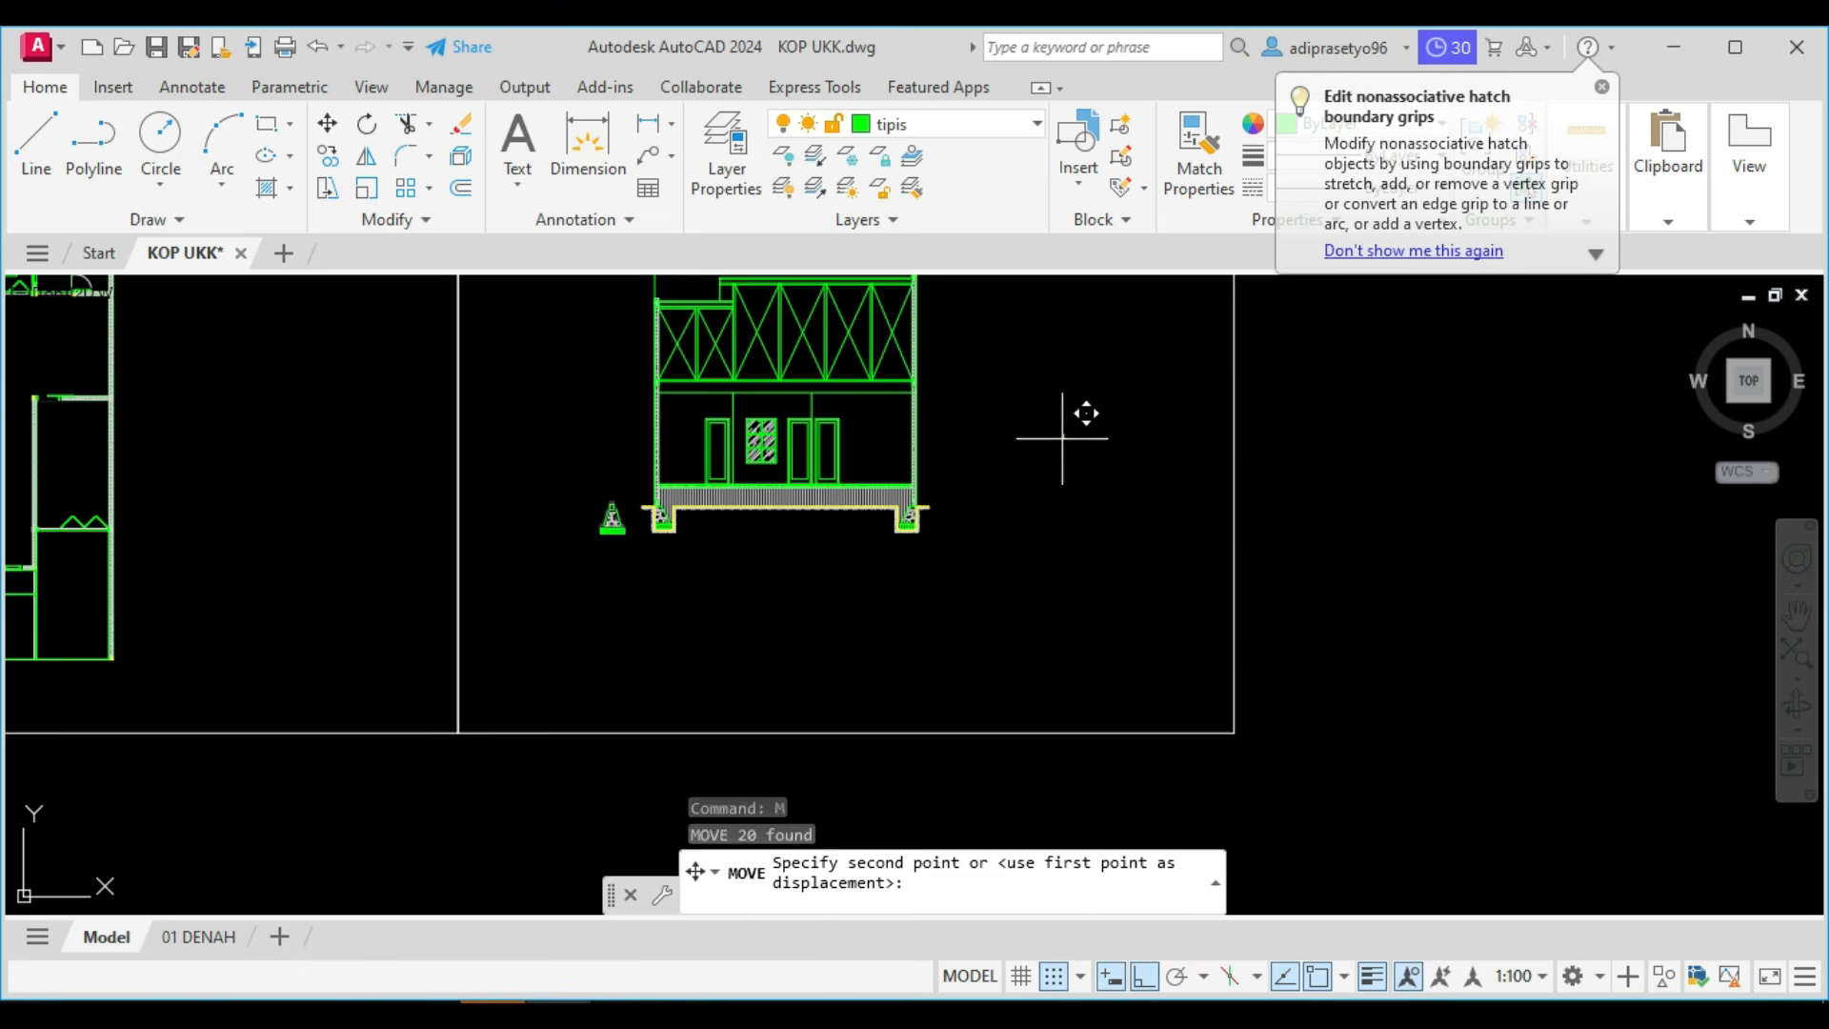
click(1051, 573)
Move the whole section drawing straight down by about 2040 within its sheet frame.
scroll(1036, 588, down, 2)
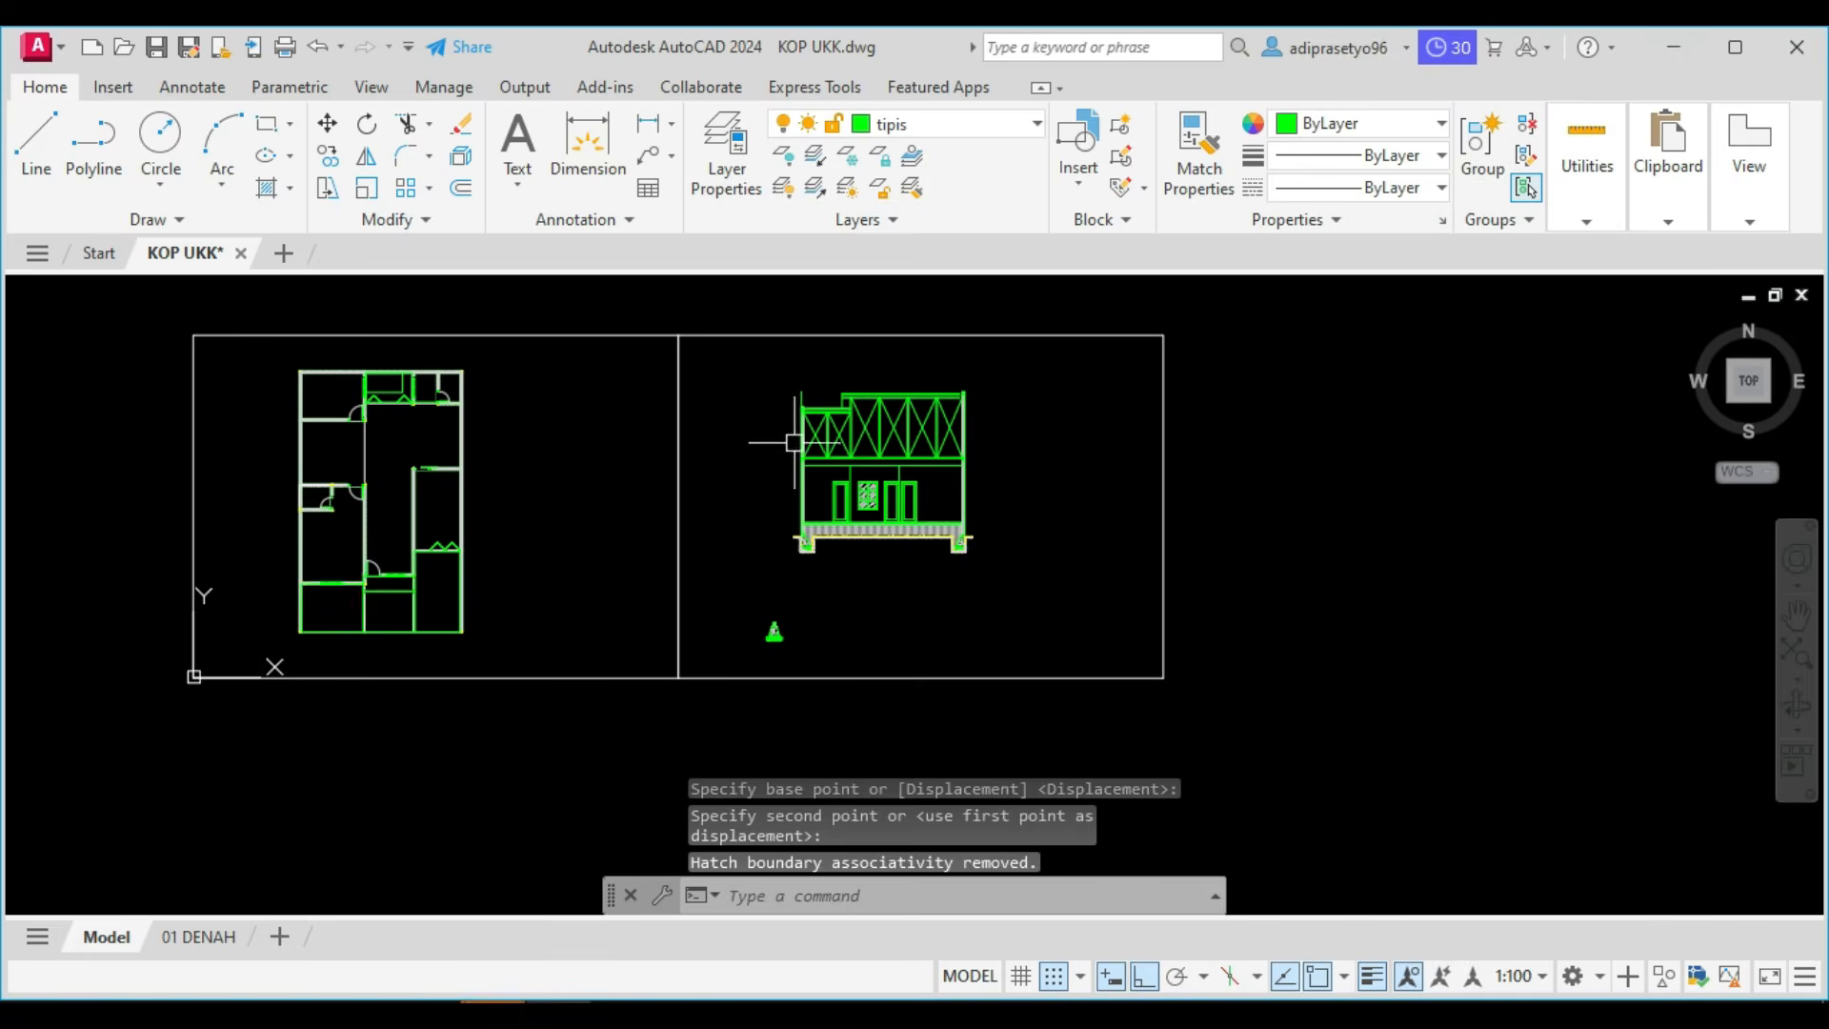
click(748, 368)
click(1015, 562)
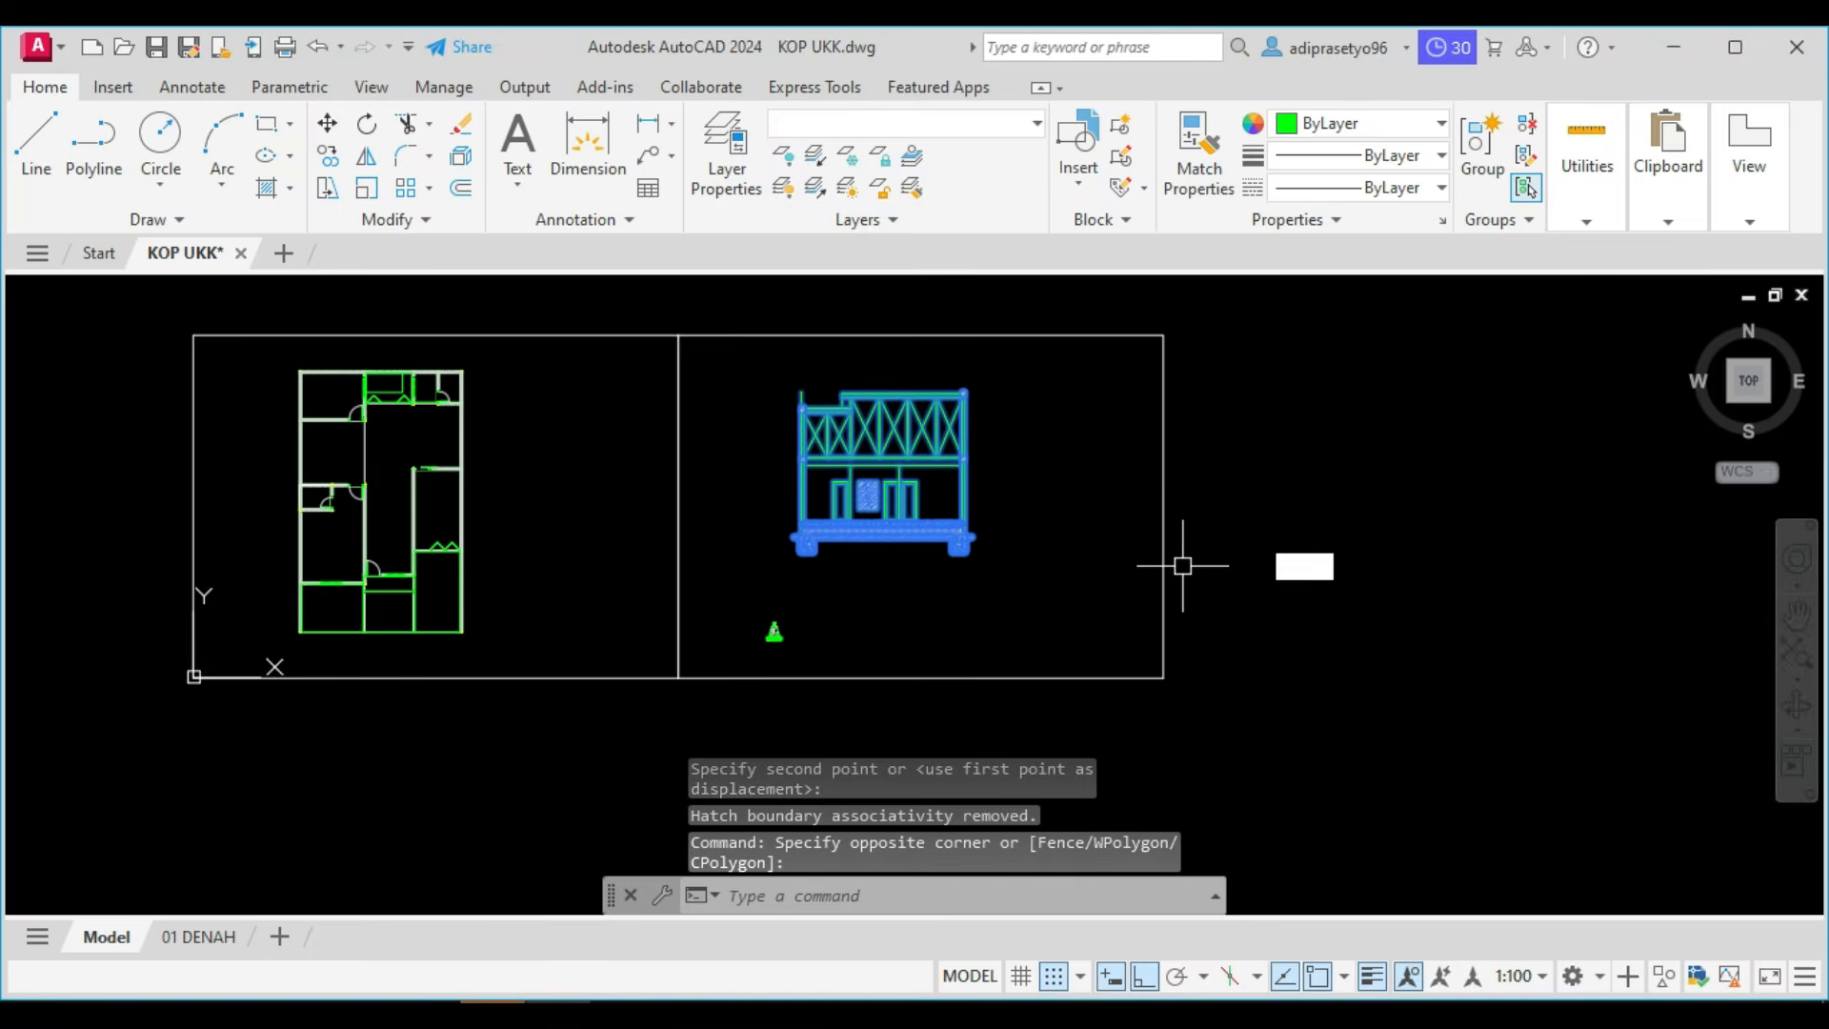
text(M)
key(Return)
click(1315, 457)
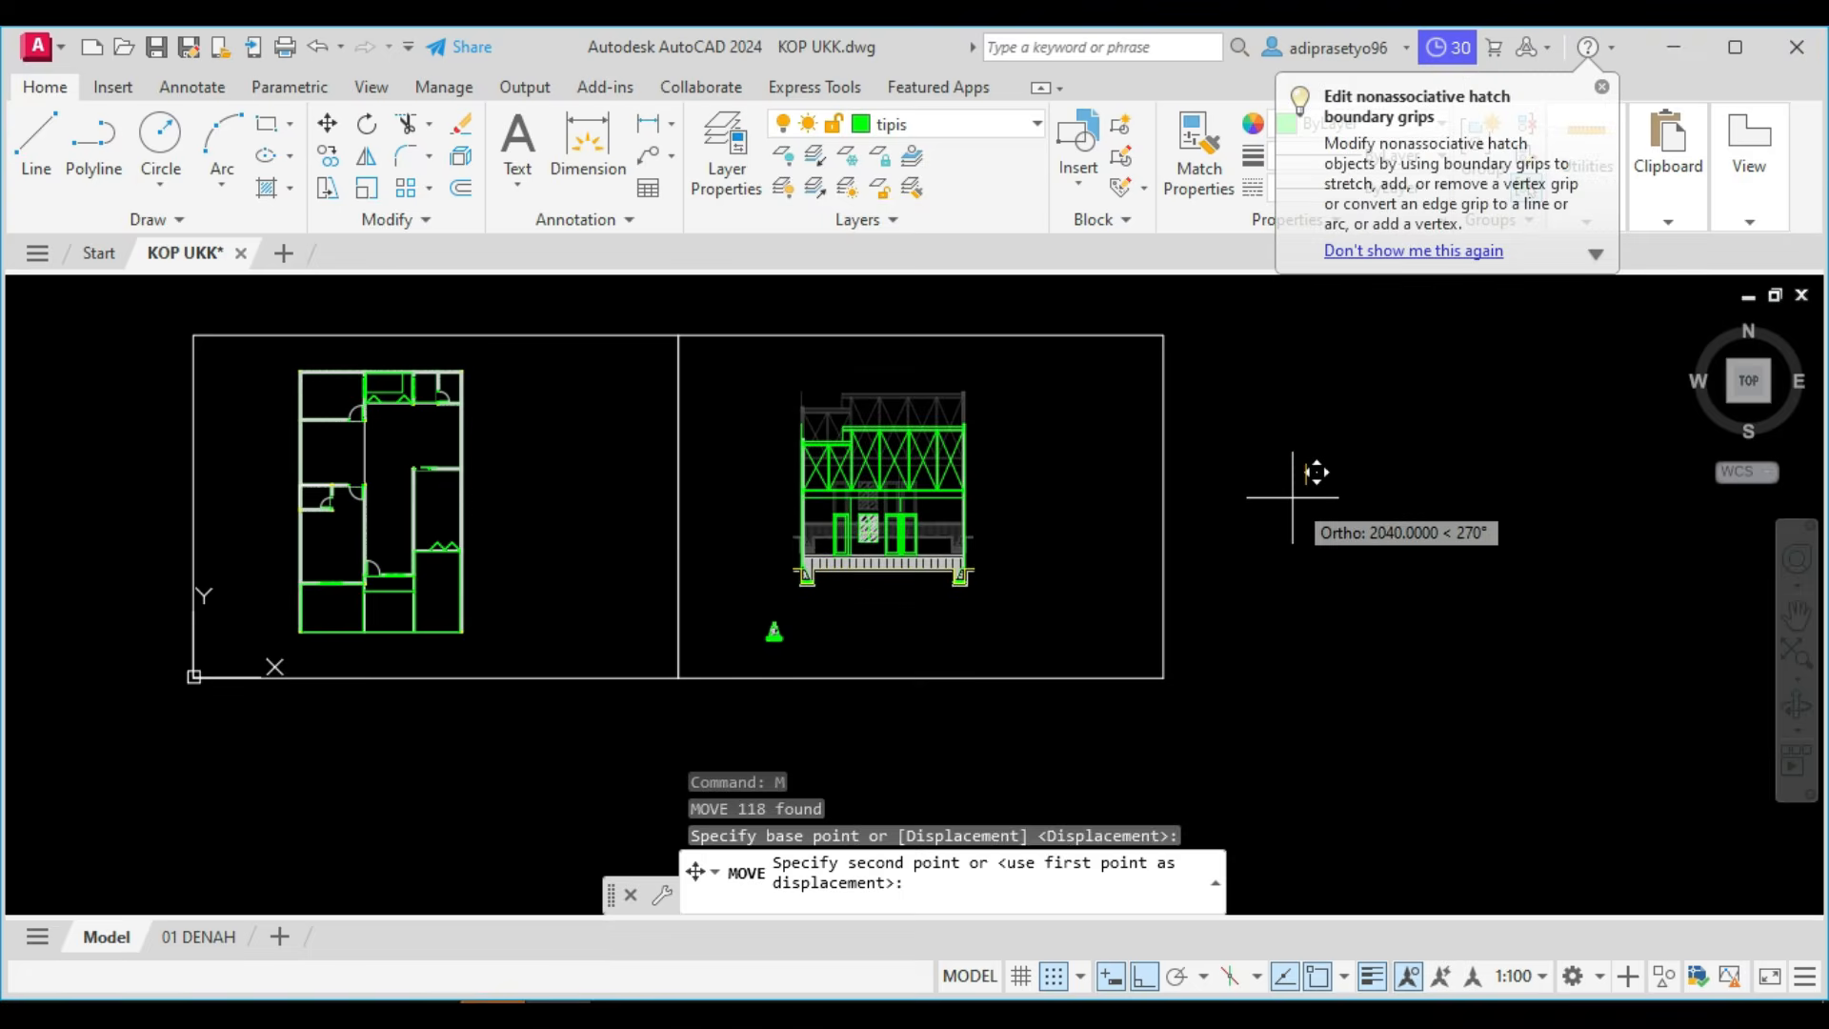
click(1293, 497)
Move the separate foundation detail freely, with Ortho off, to the right of the section at about footing level.
click(748, 631)
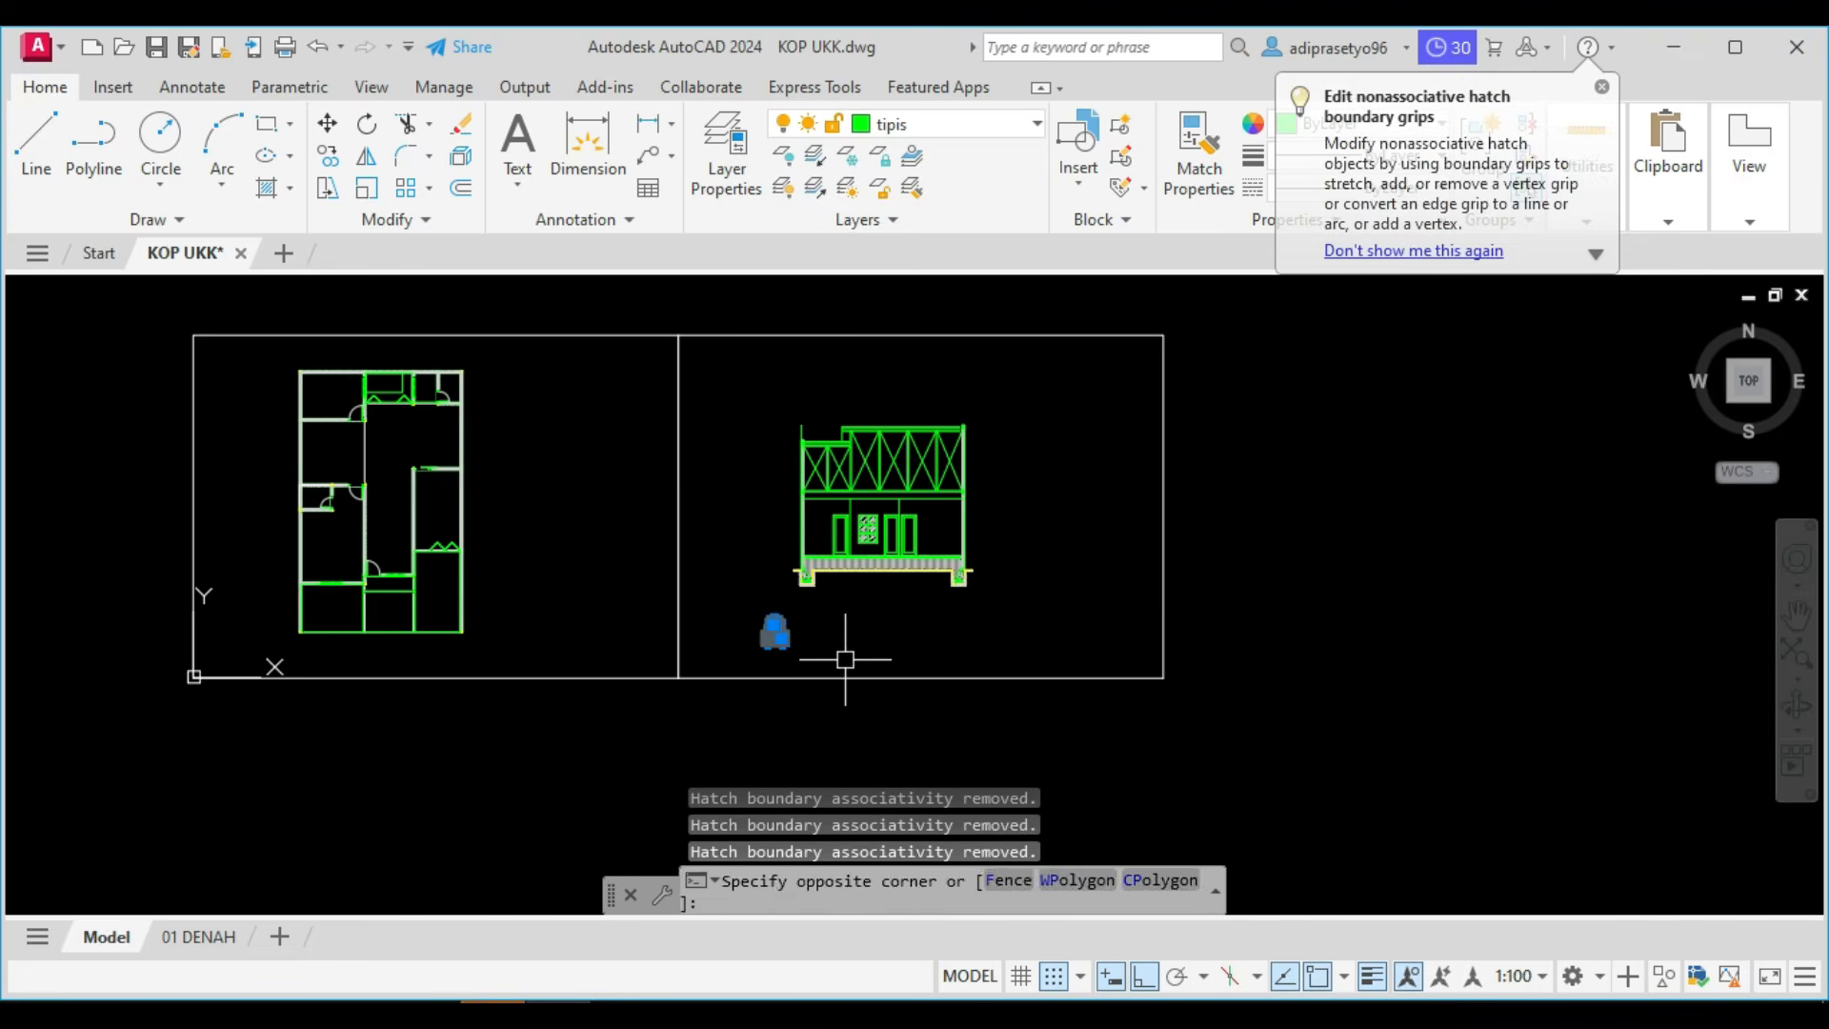
text(M)
key(Return)
click(806, 636)
scroll(1027, 582, up, 4)
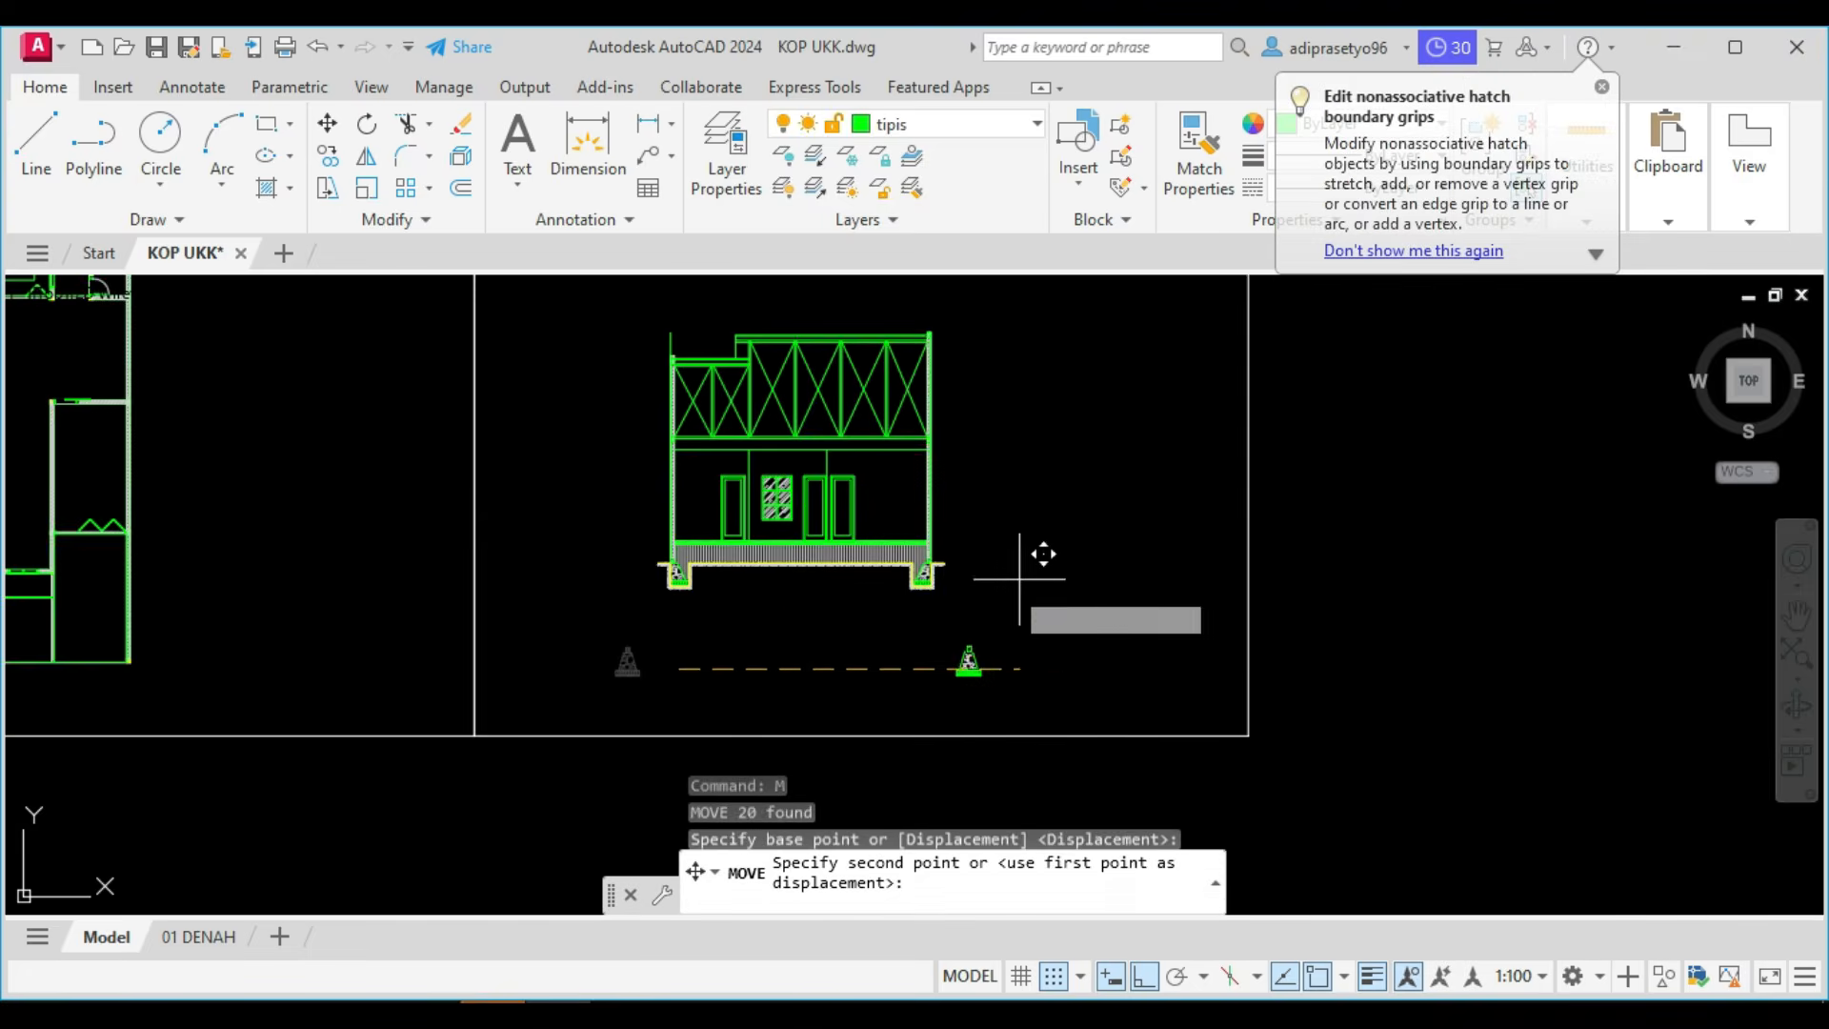
scroll(1076, 510, up, 2)
key(F8)
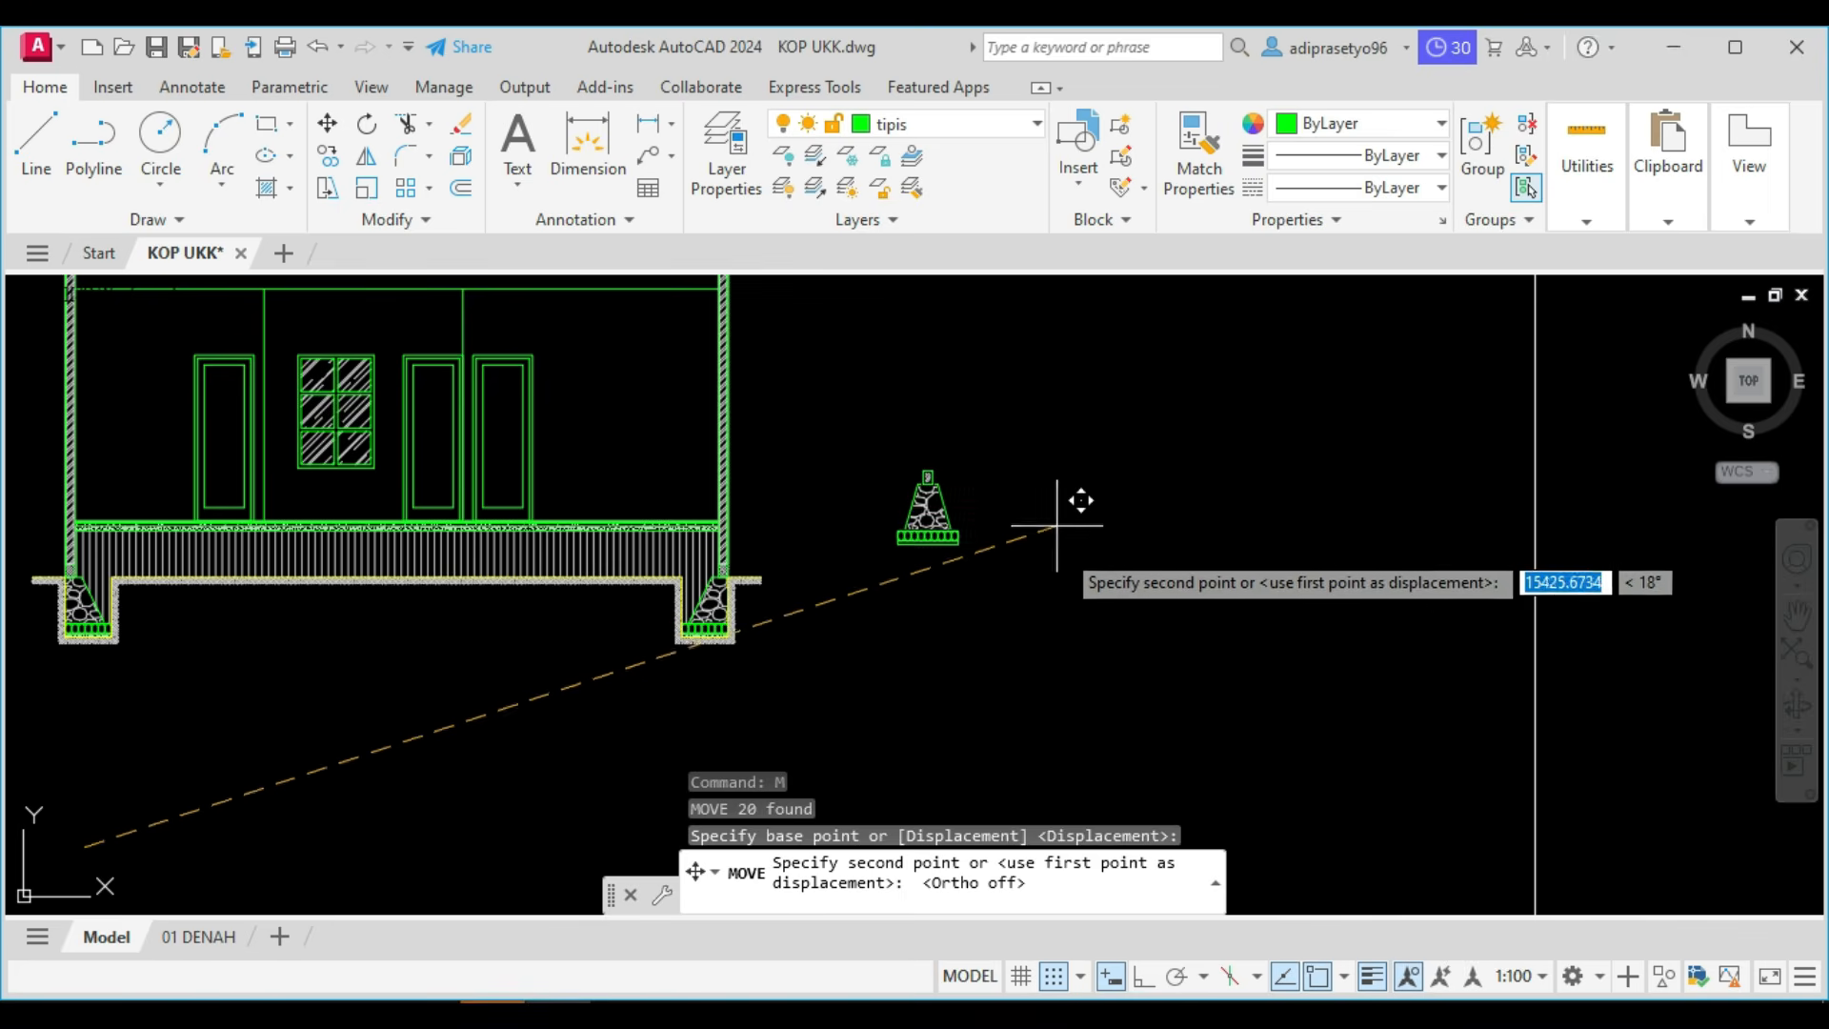
click(1109, 614)
scroll(881, 669, down, 5)
key(Escape)
scroll(788, 645, up, 2)
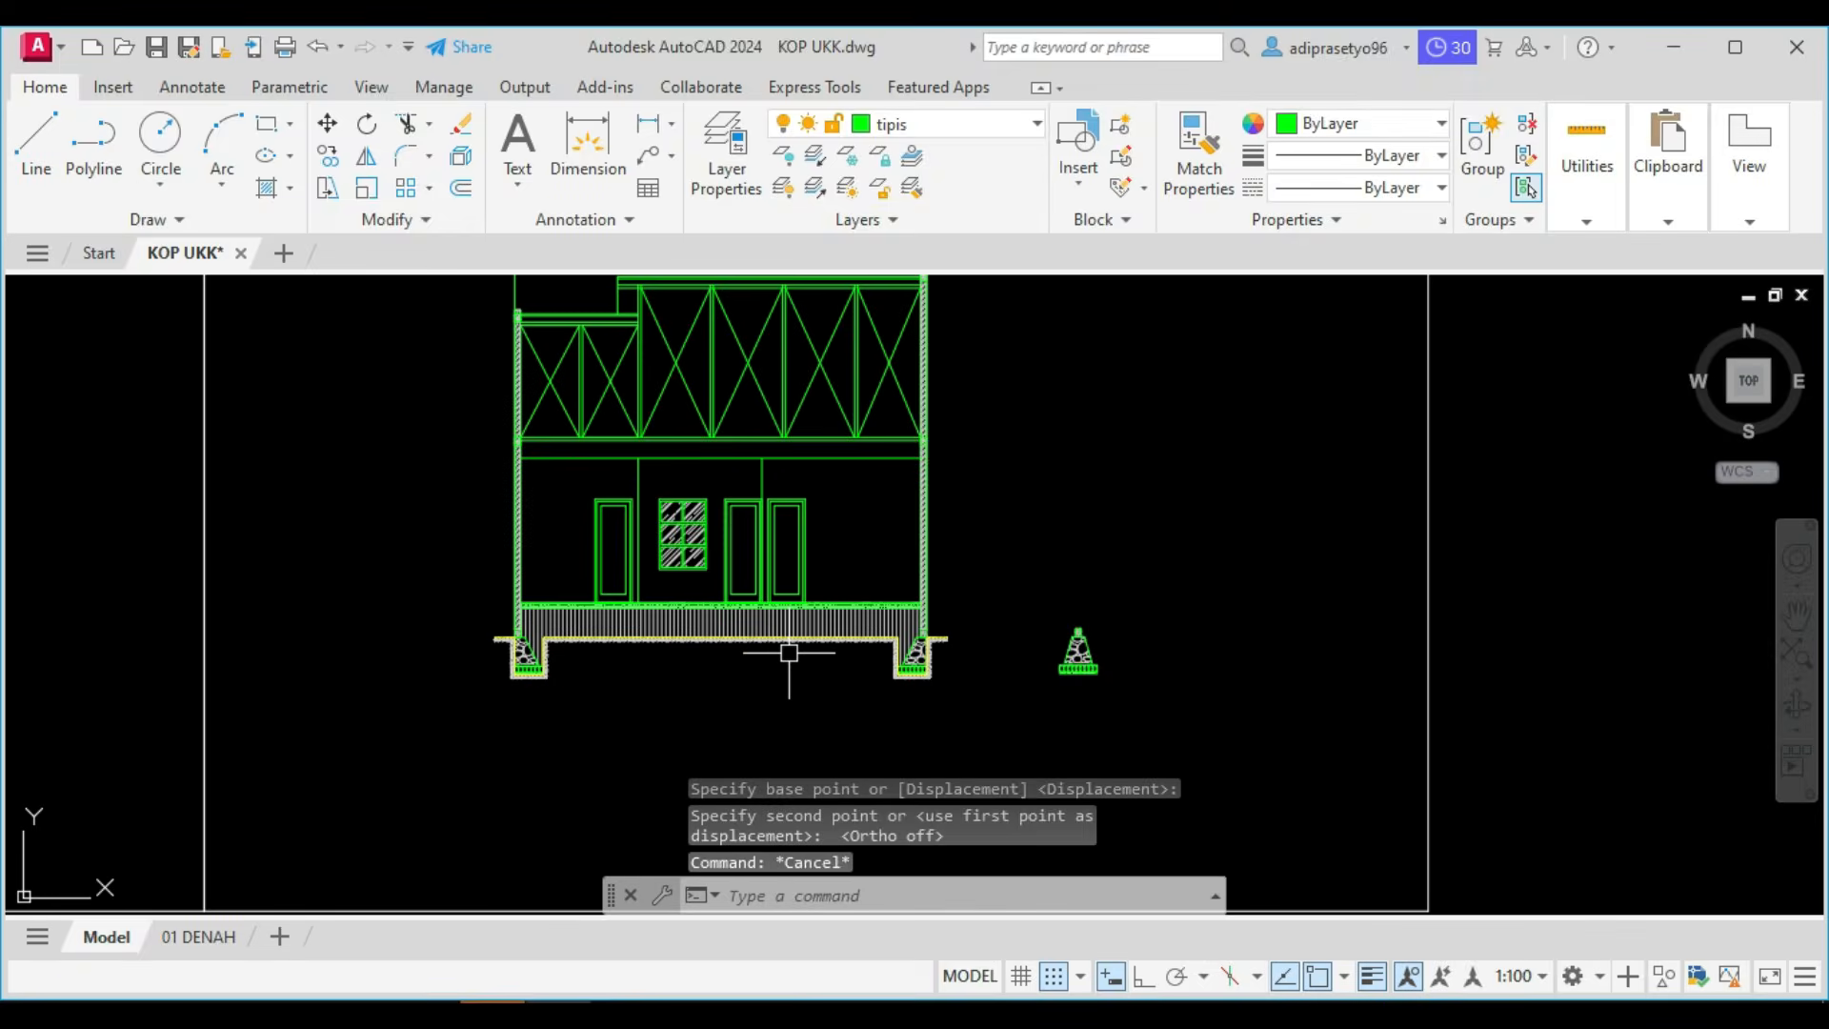
Duplicate the 01 DENAH layout and place the copy at the end of the layouts.
click(197, 938)
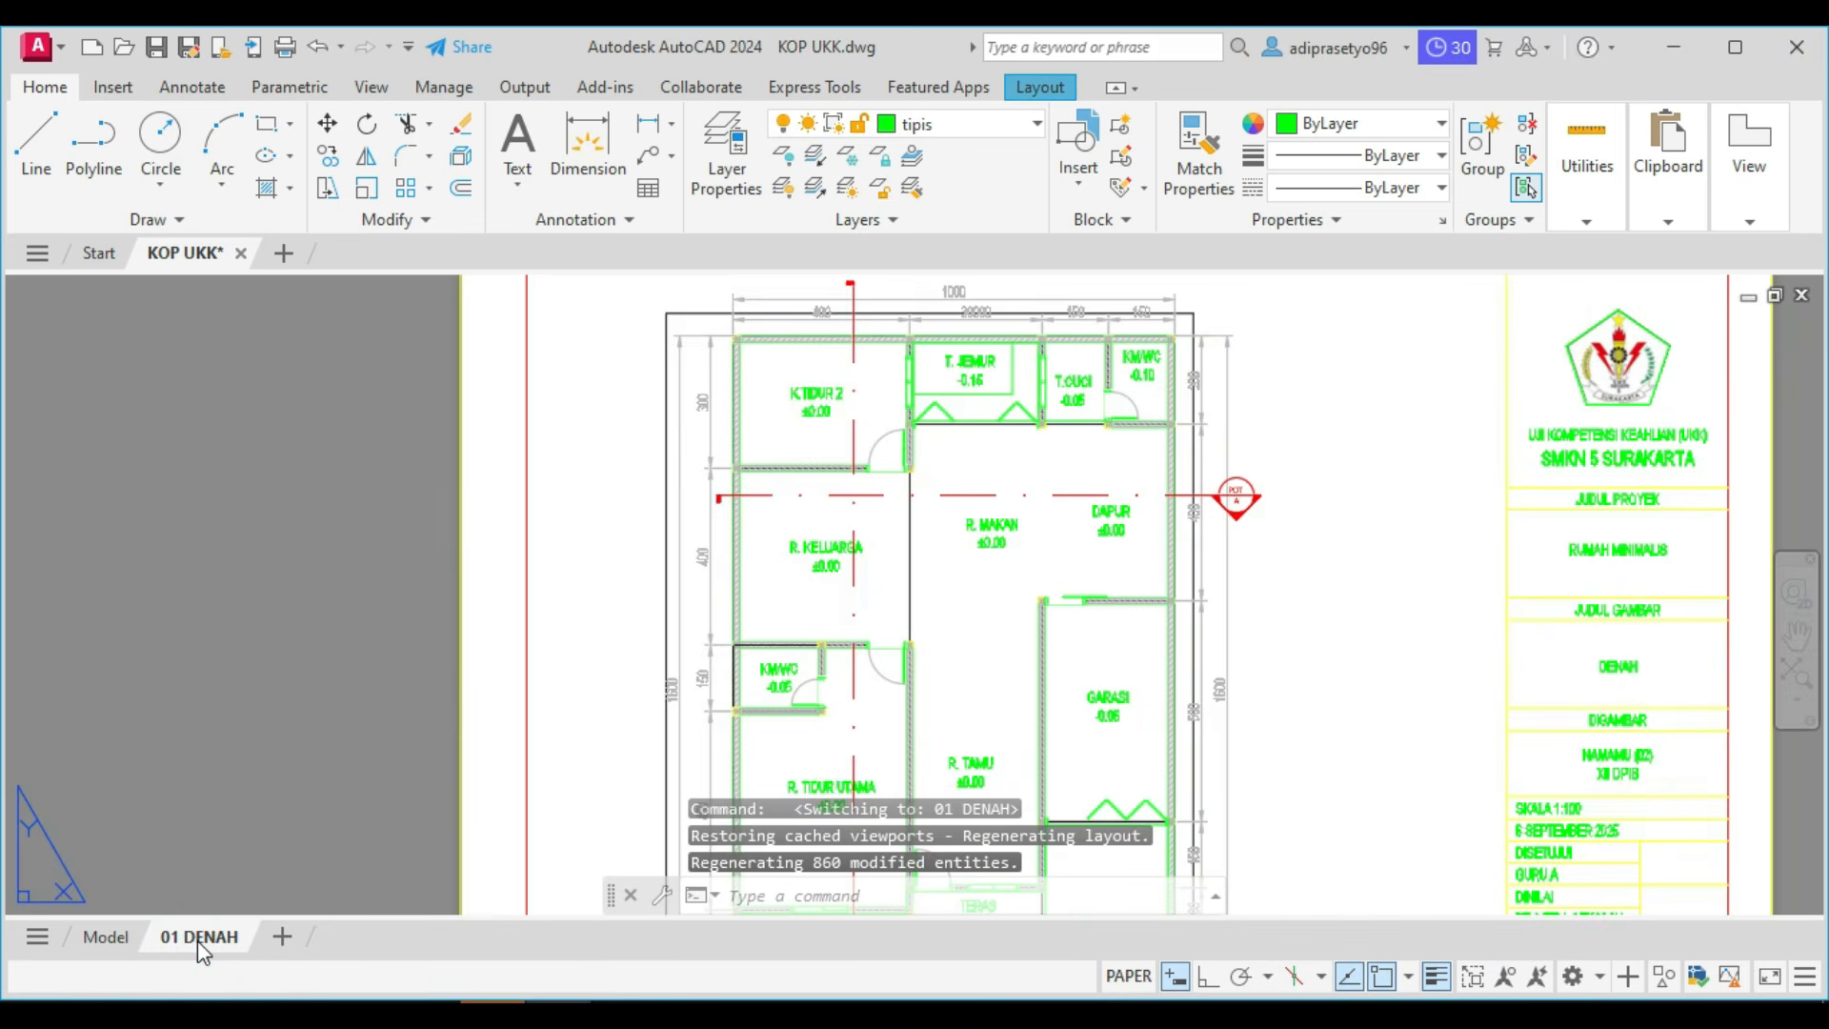
right_click(197, 940)
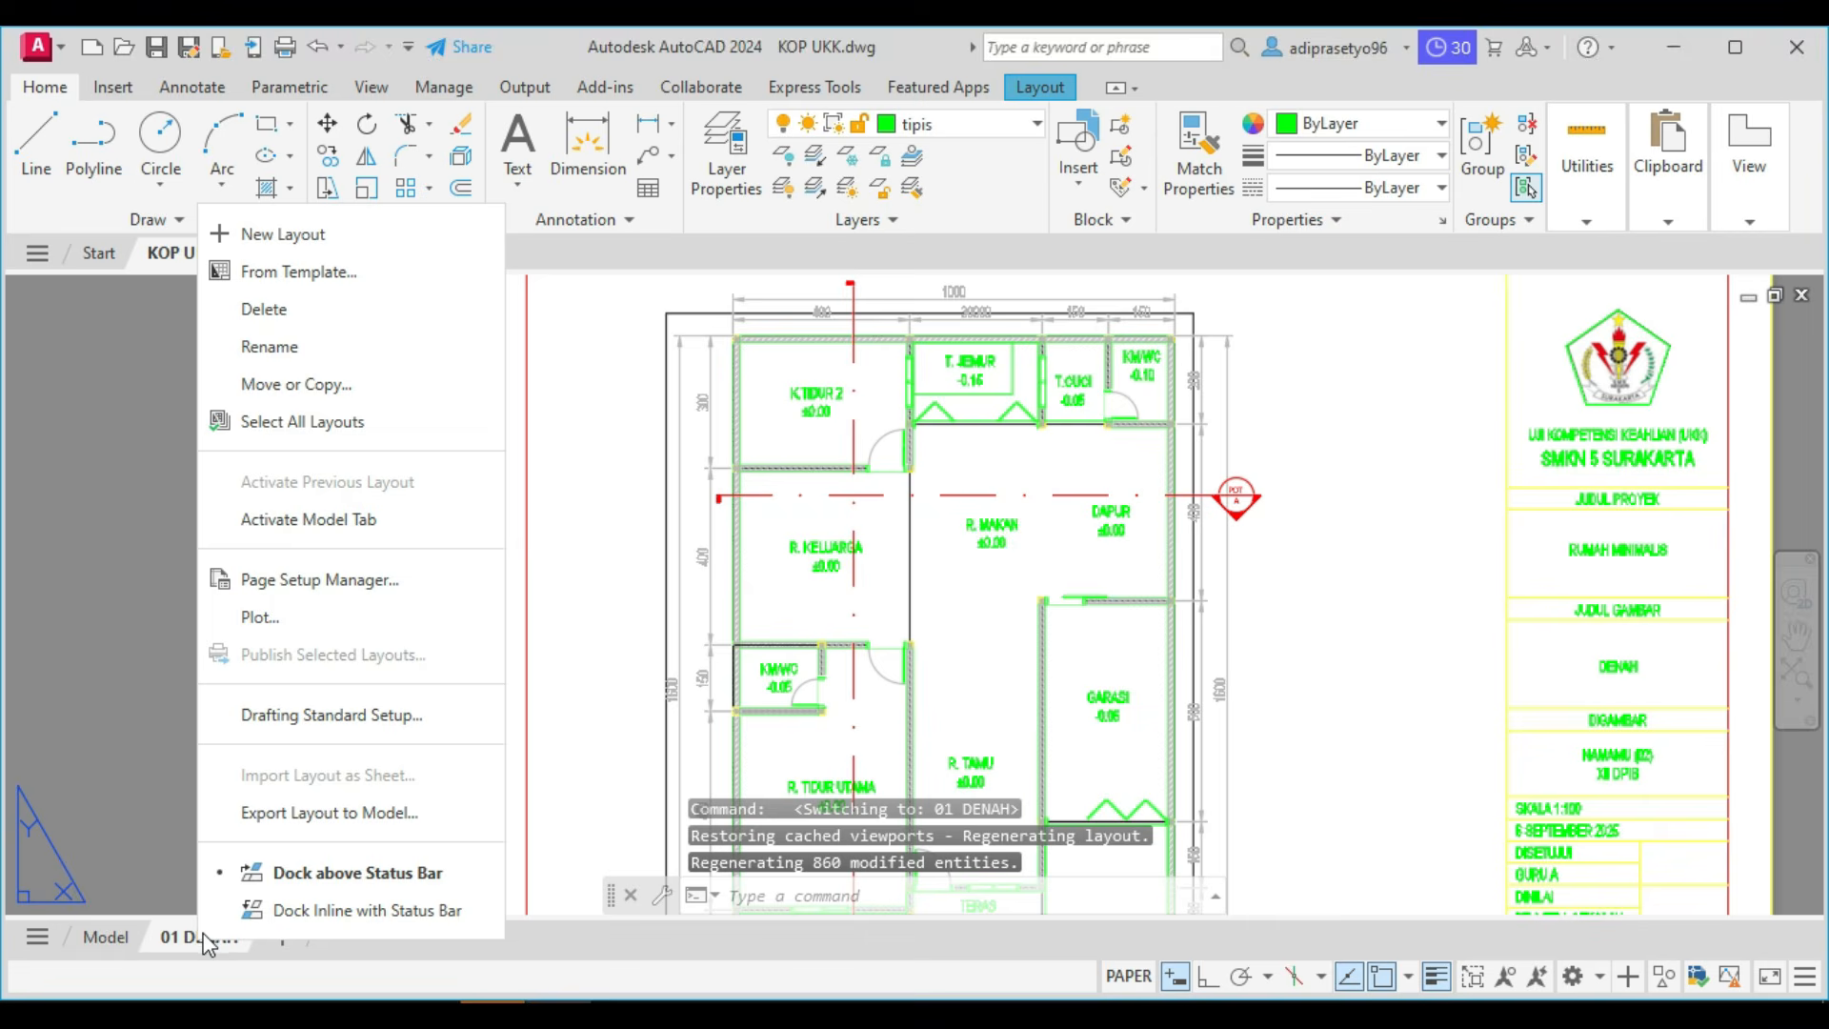
click(295, 396)
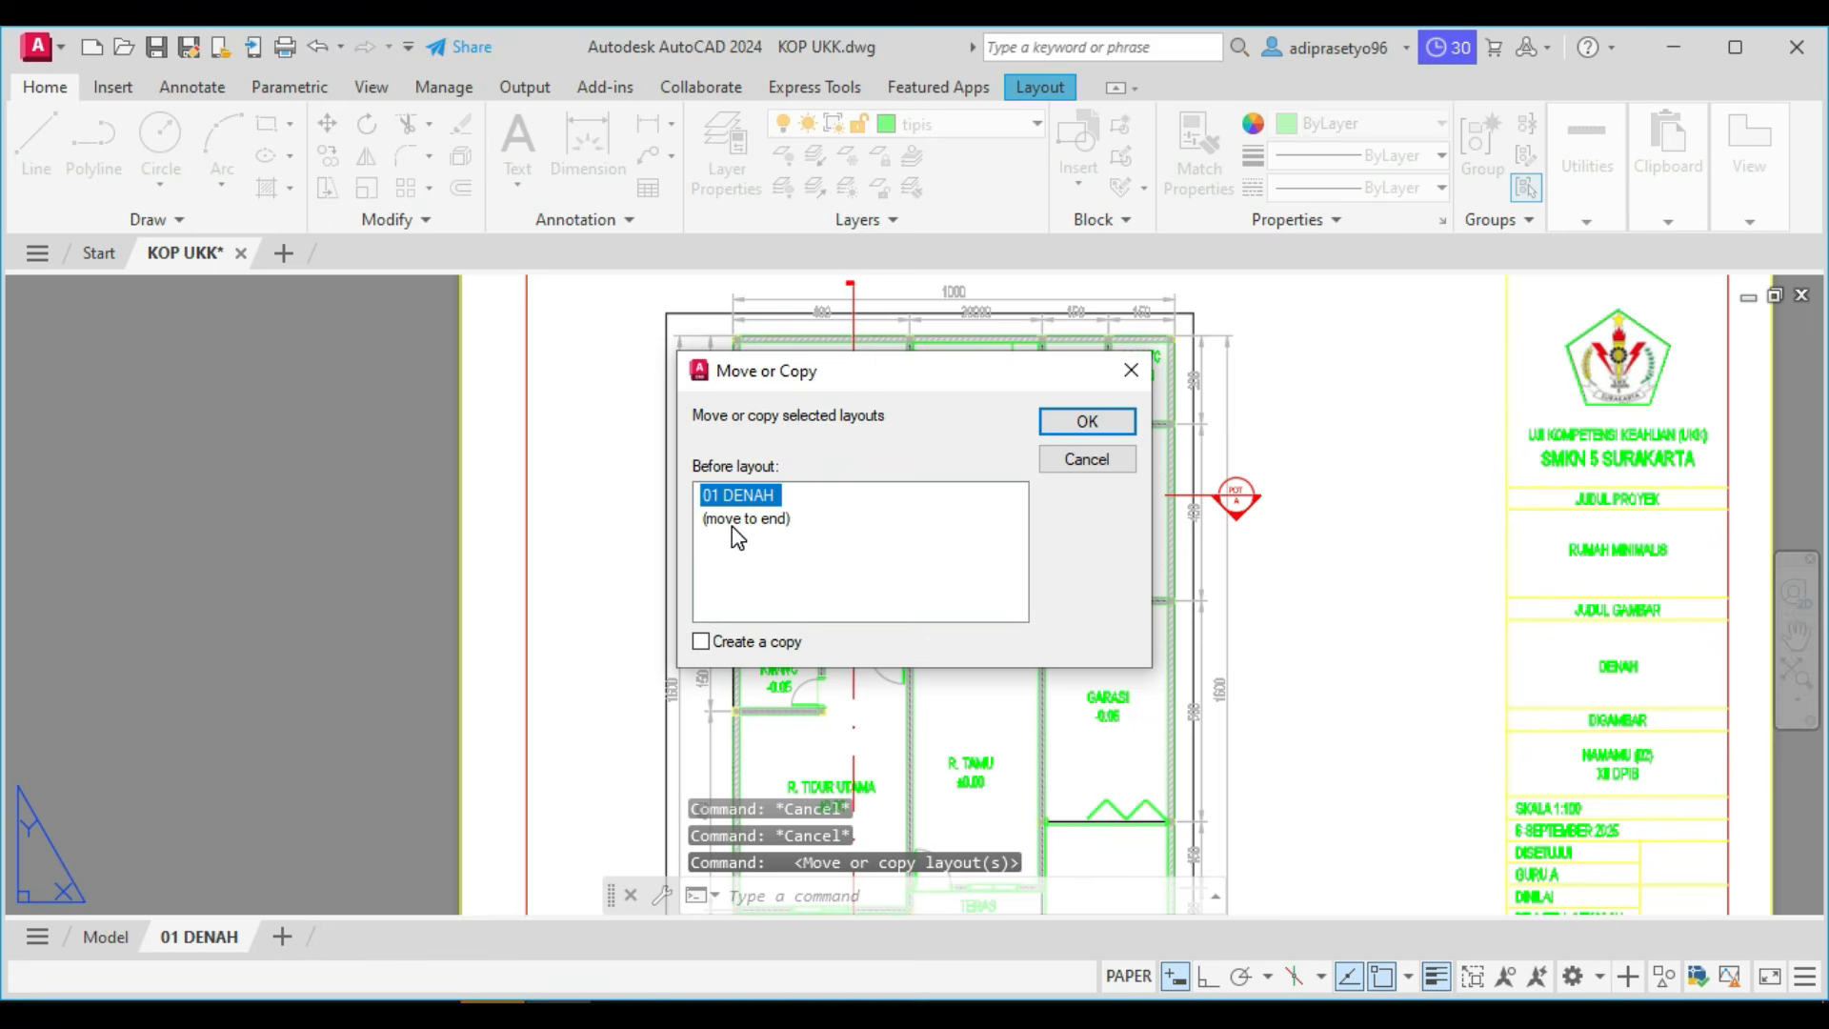
click(733, 524)
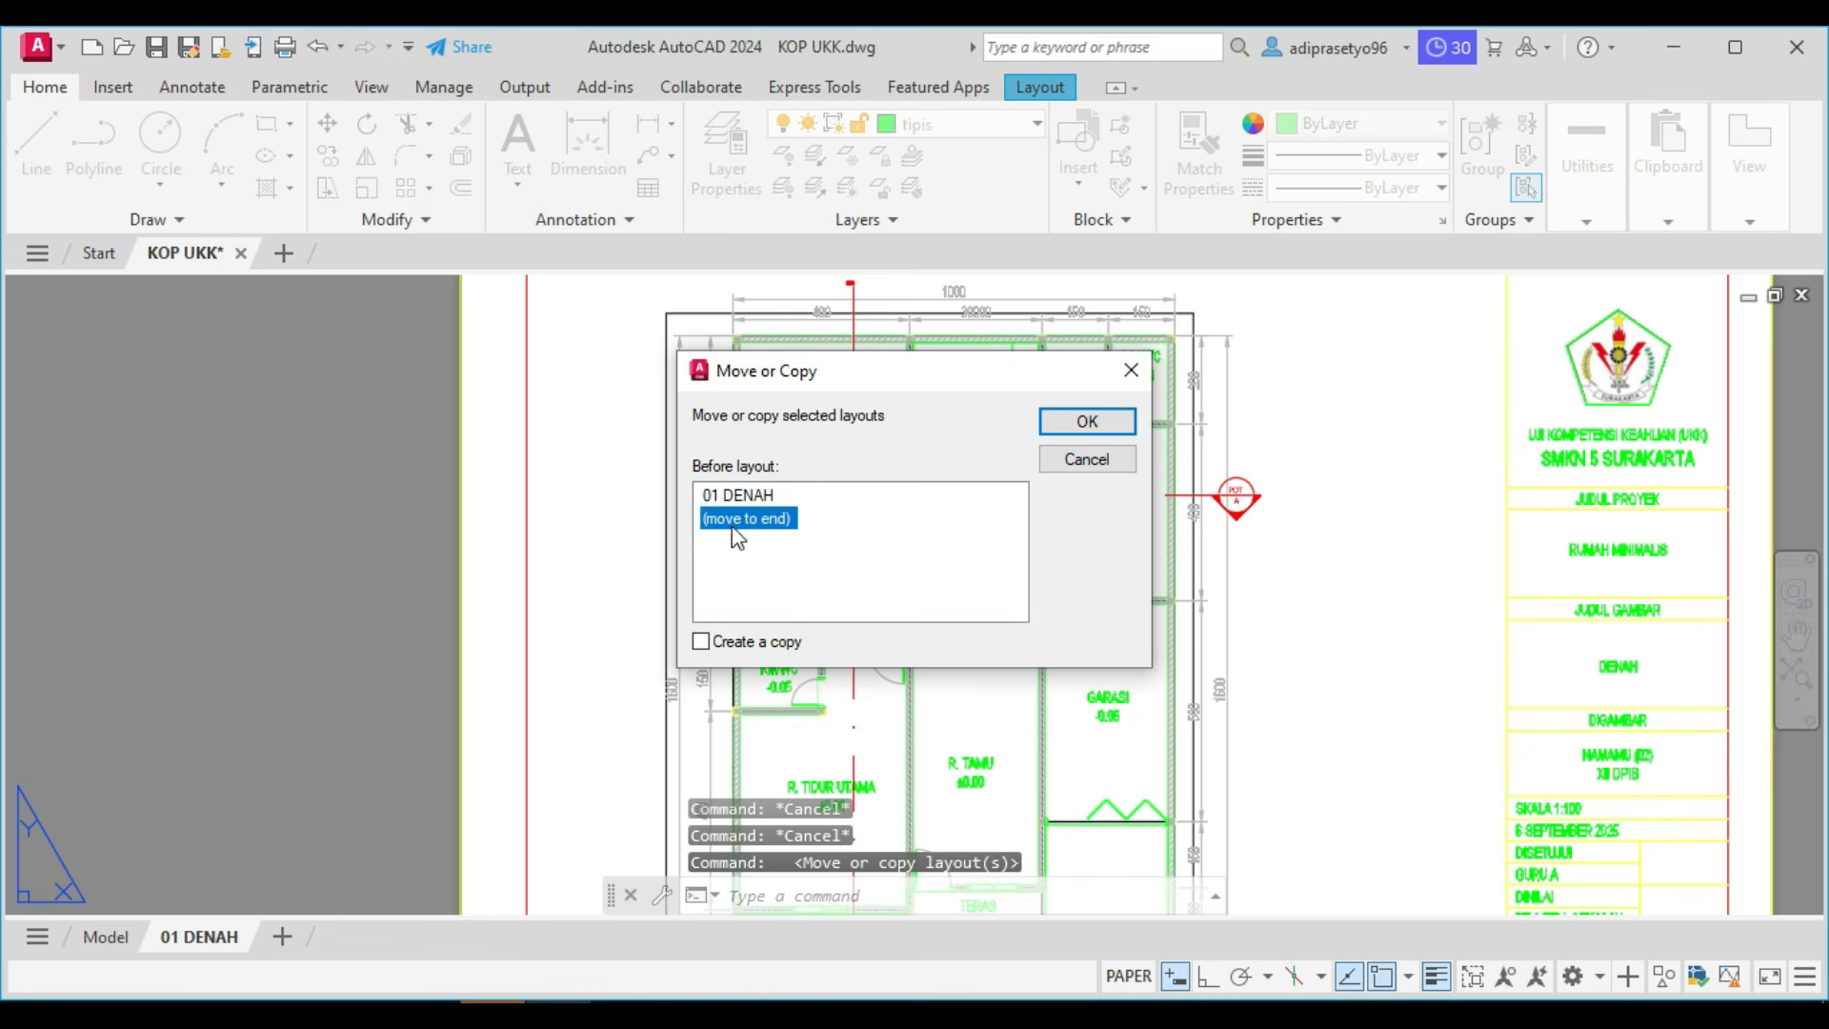
click(702, 644)
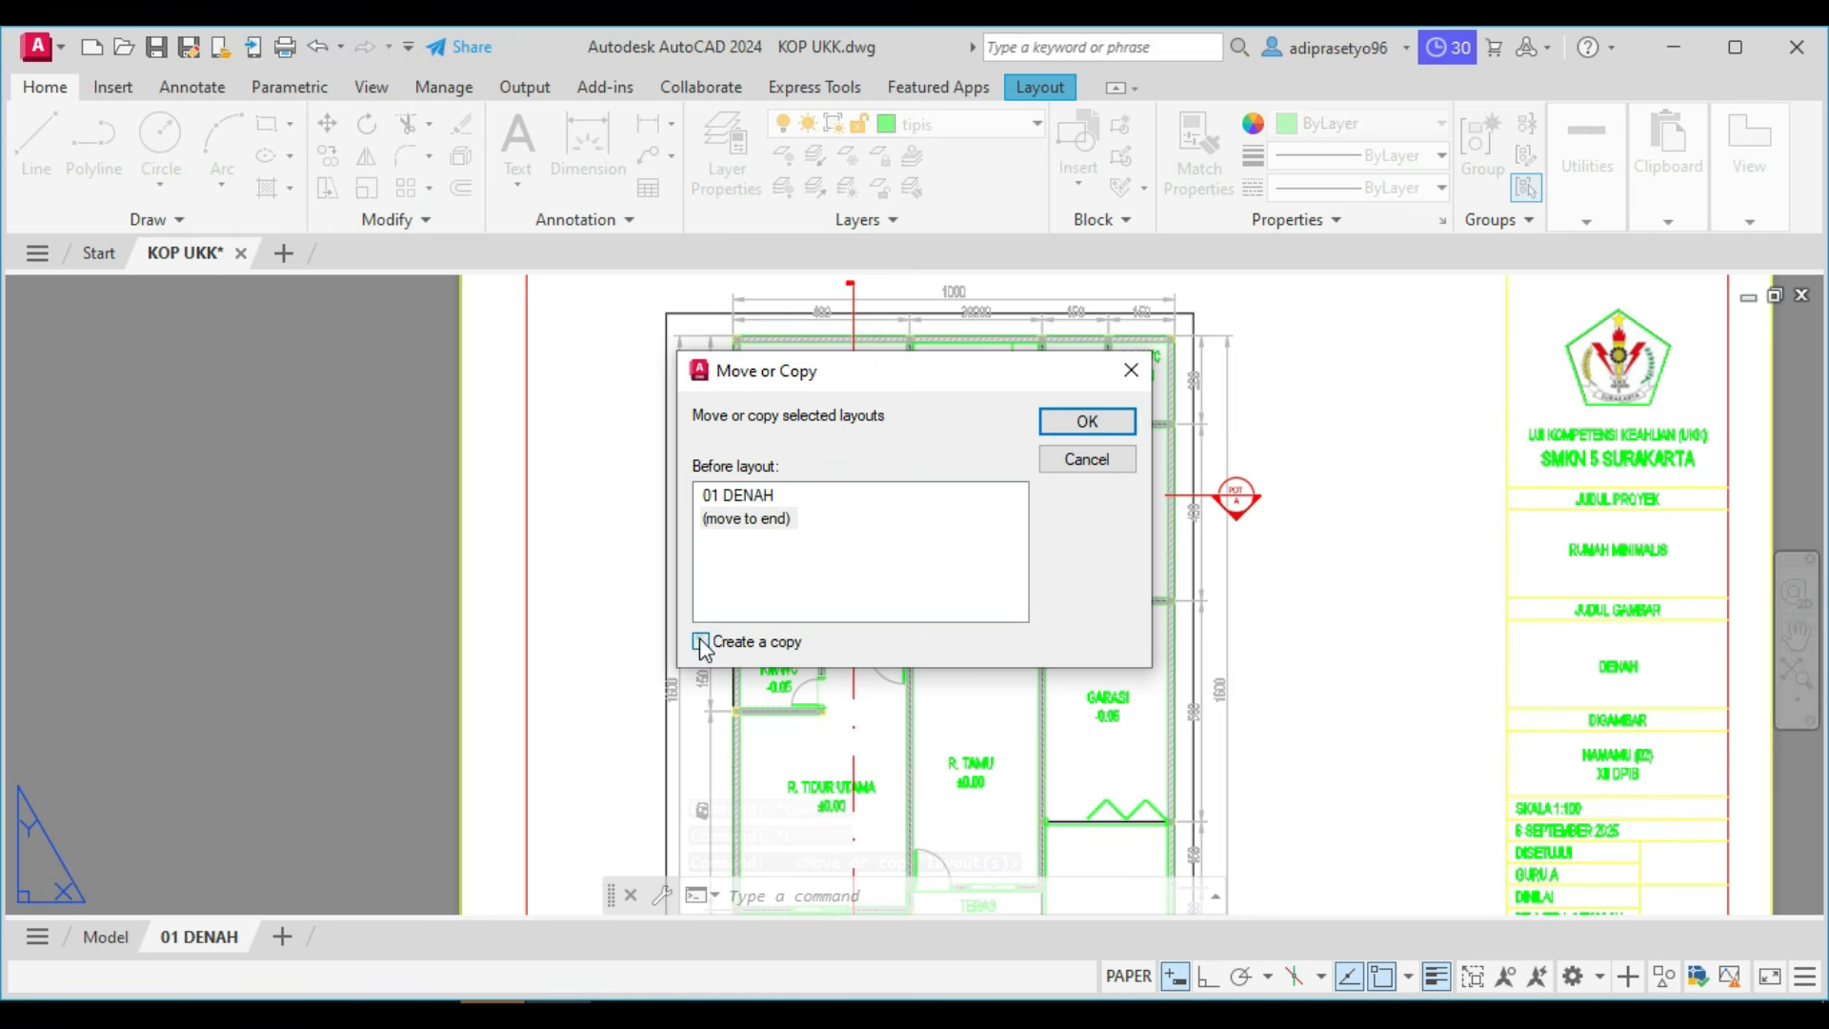
click(1059, 428)
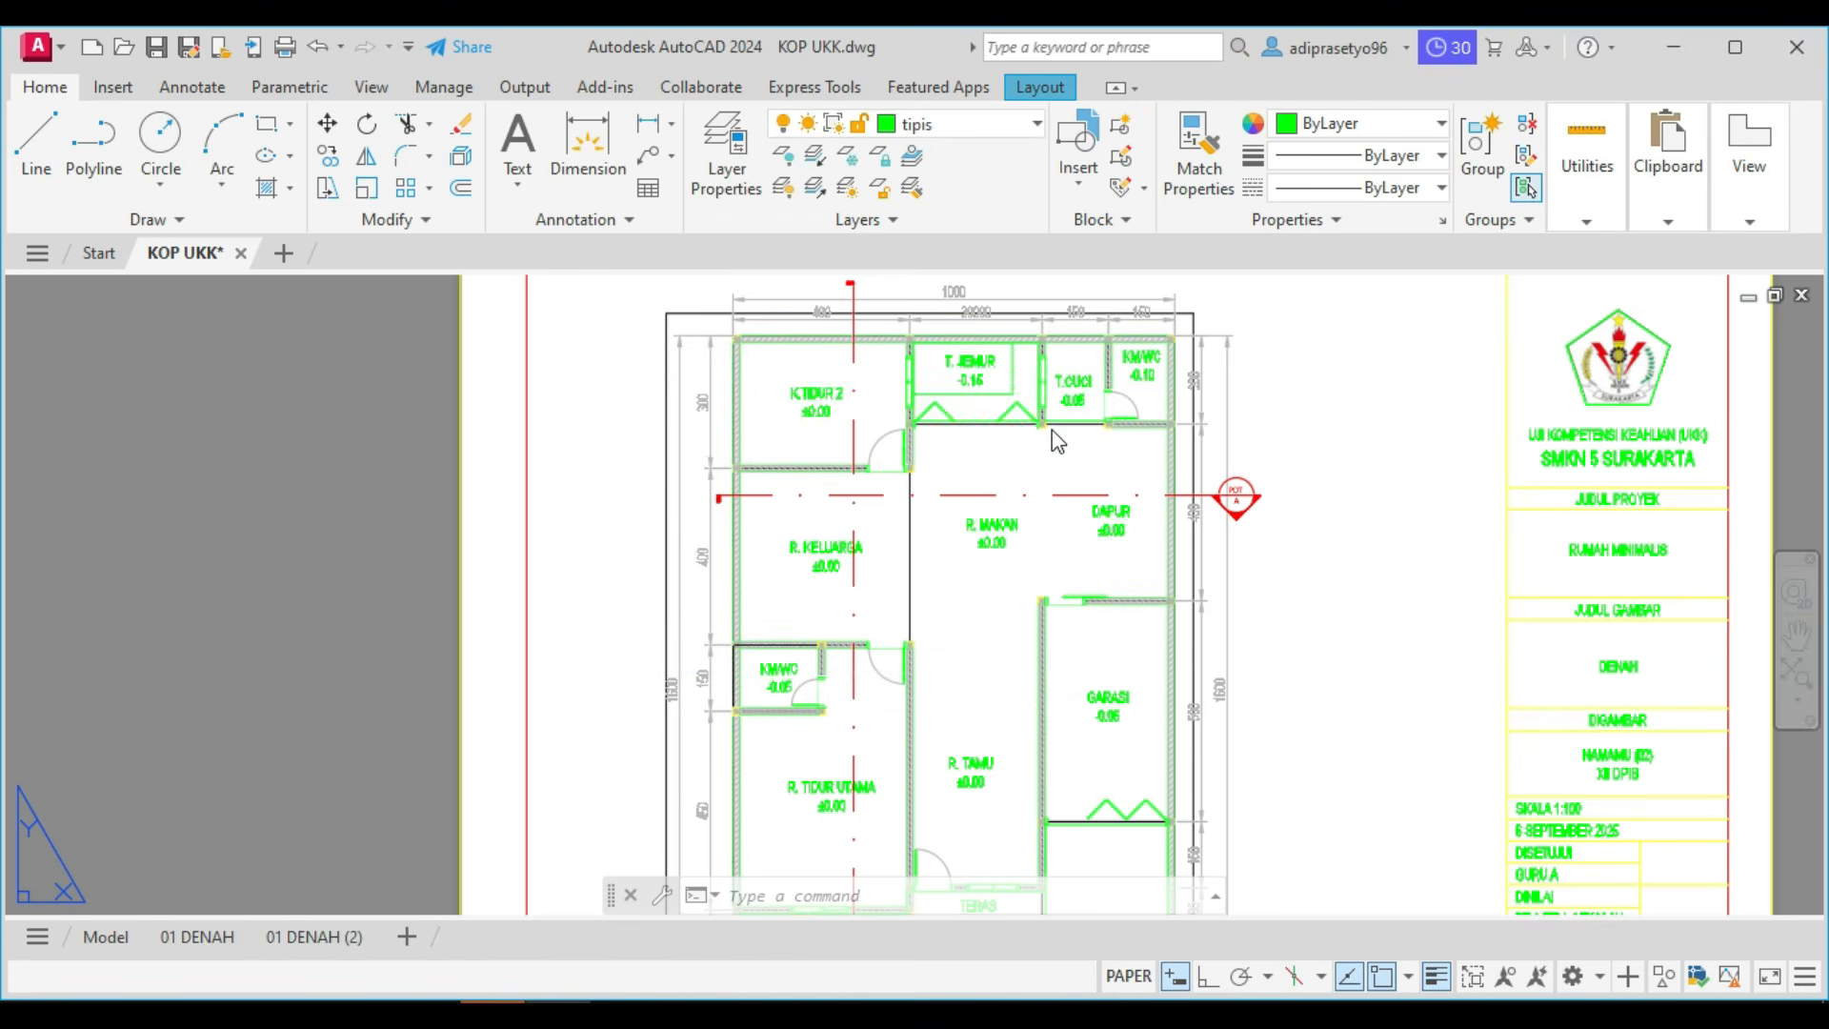
Rename the copied layout as 02 potongan.
click(312, 938)
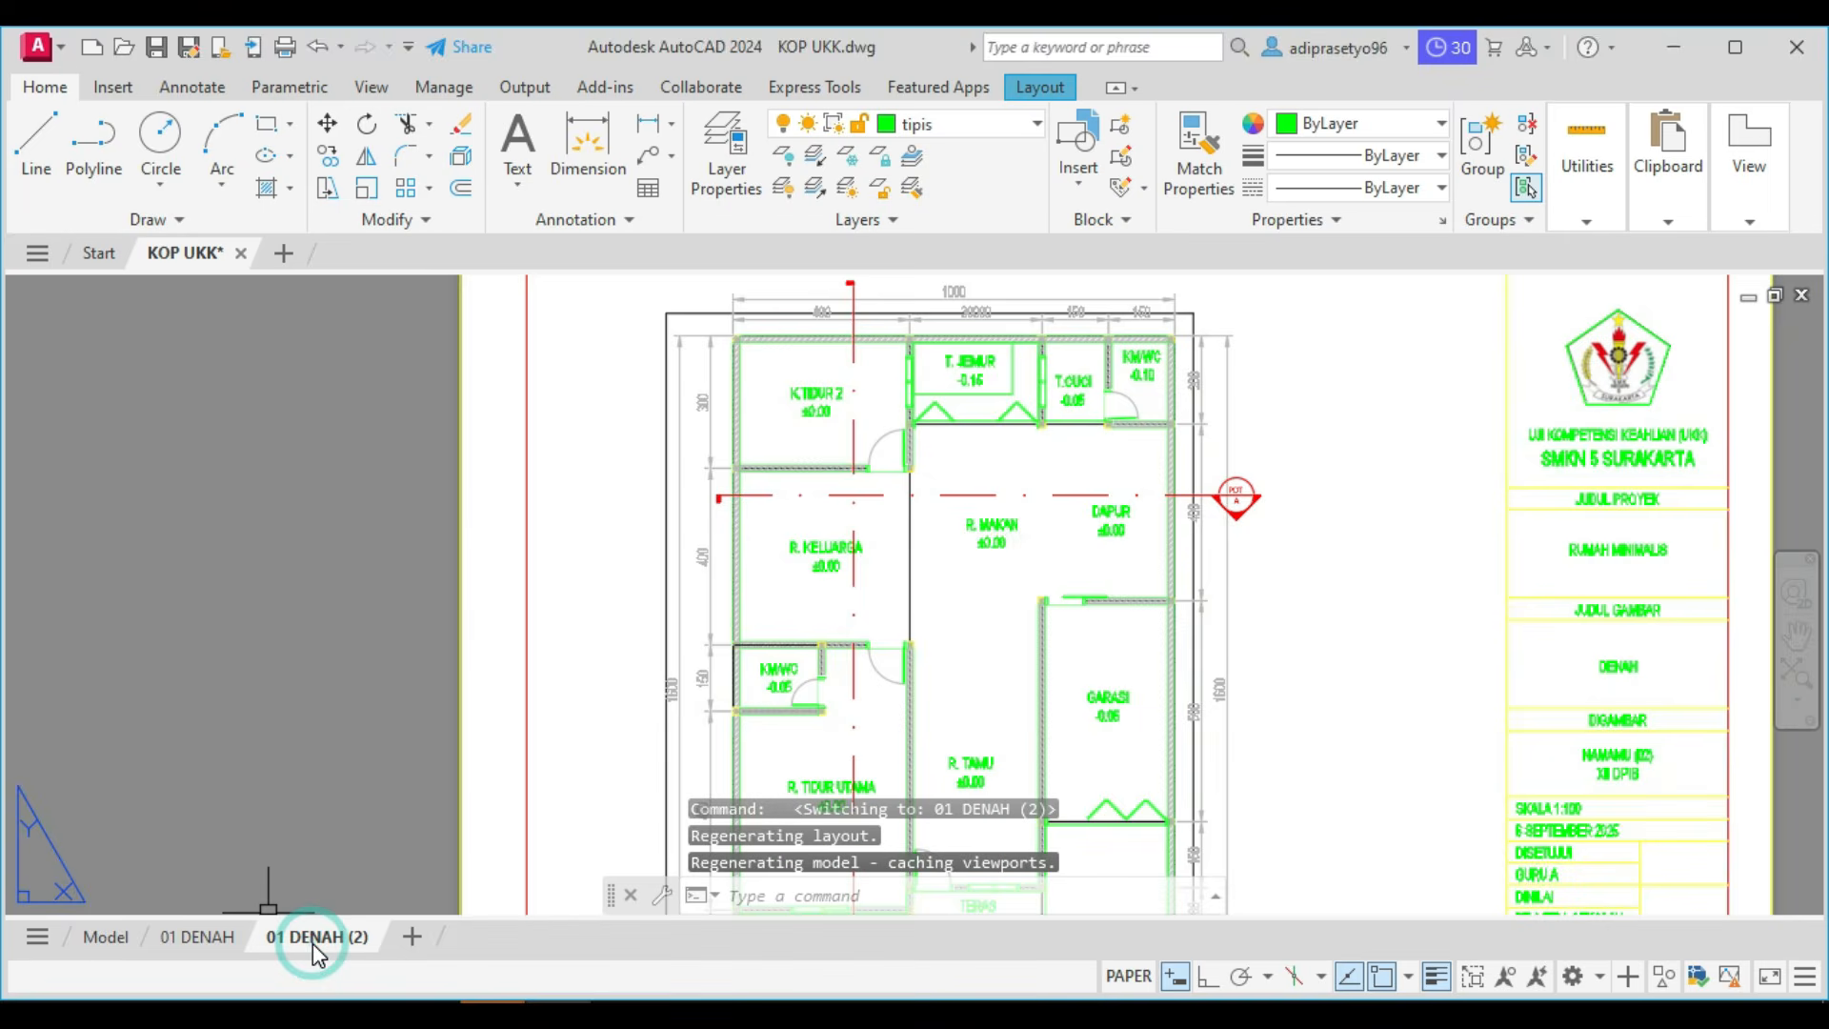
right_click(315, 939)
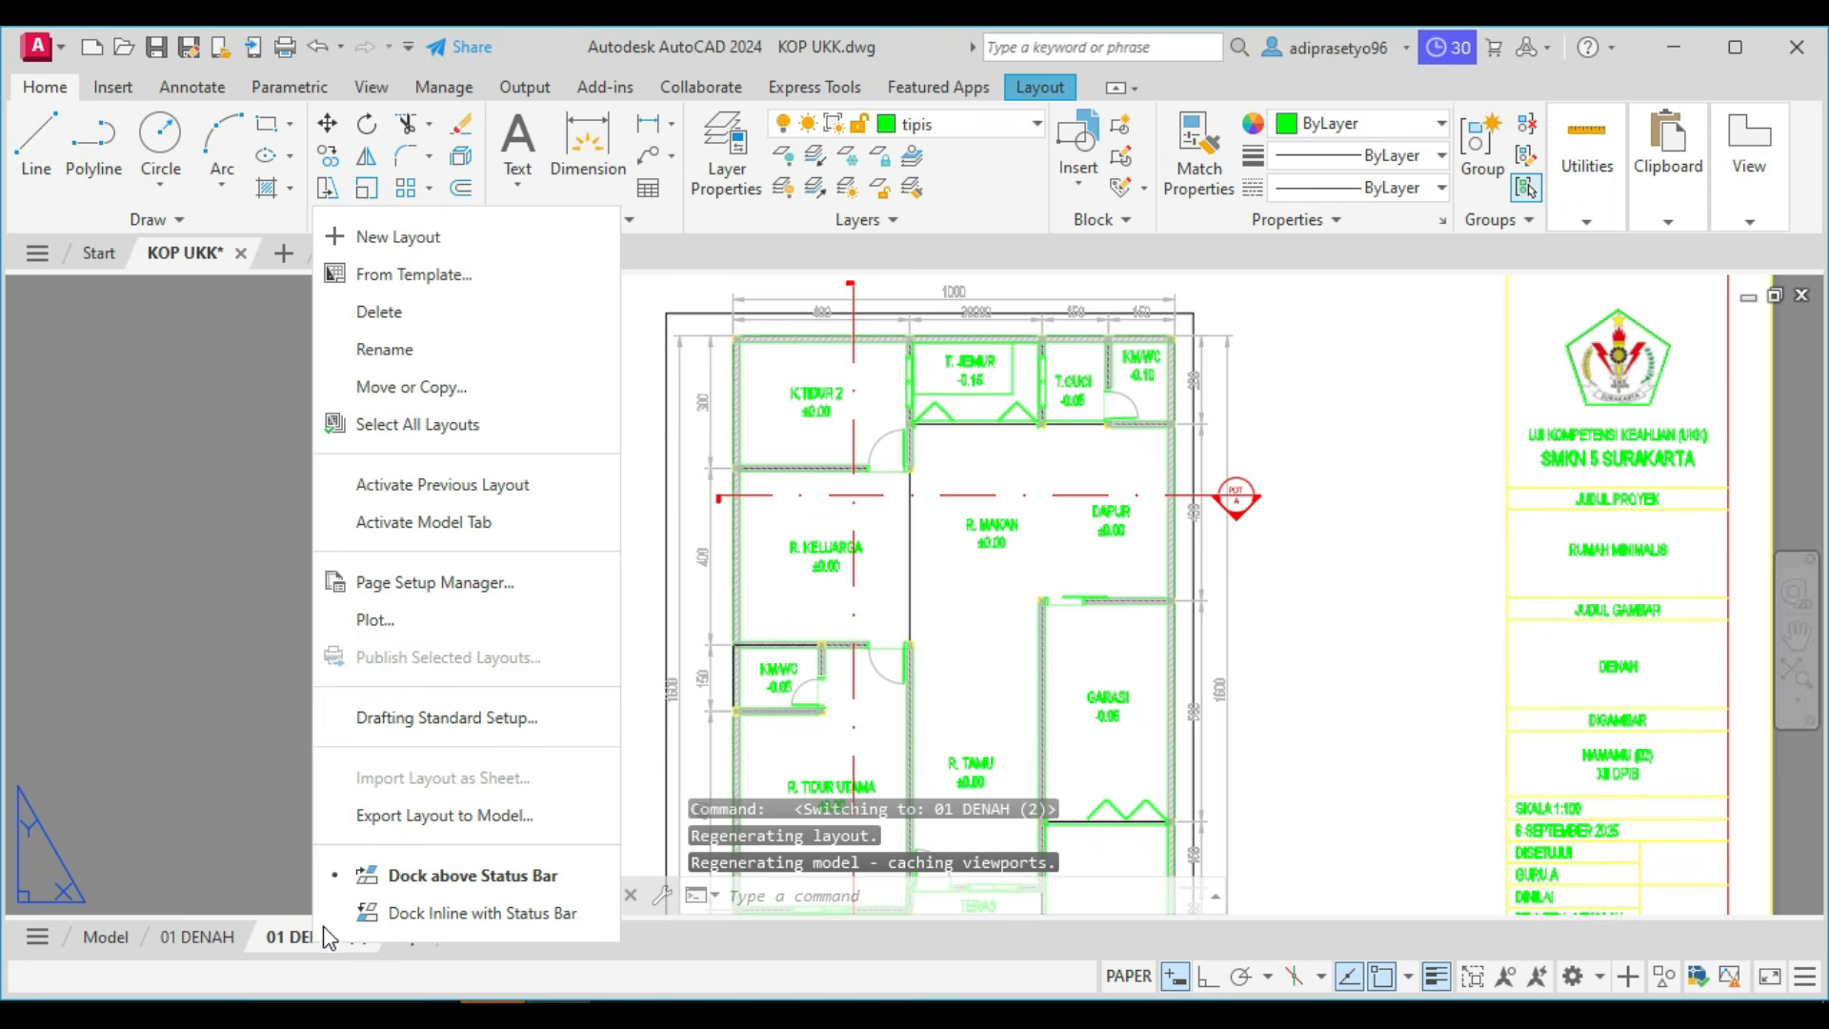
click(409, 383)
double_click(316, 937)
text(02 potongan)
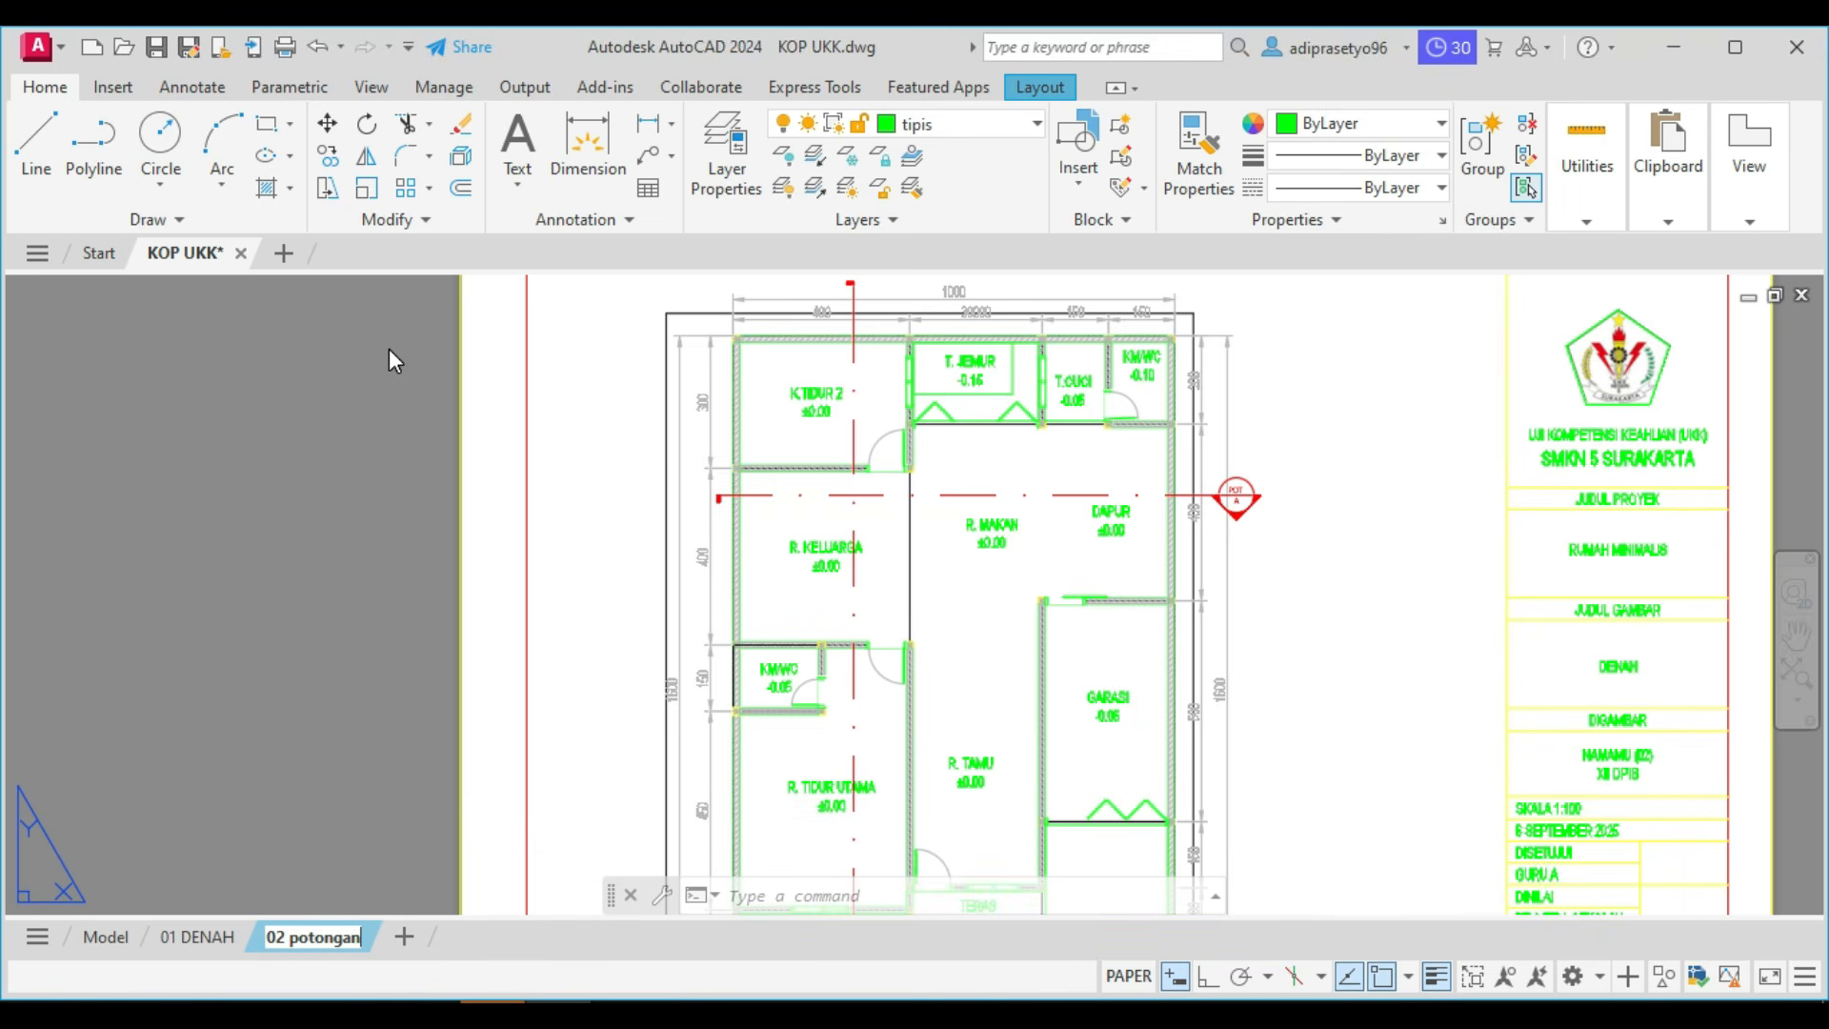
click(423, 398)
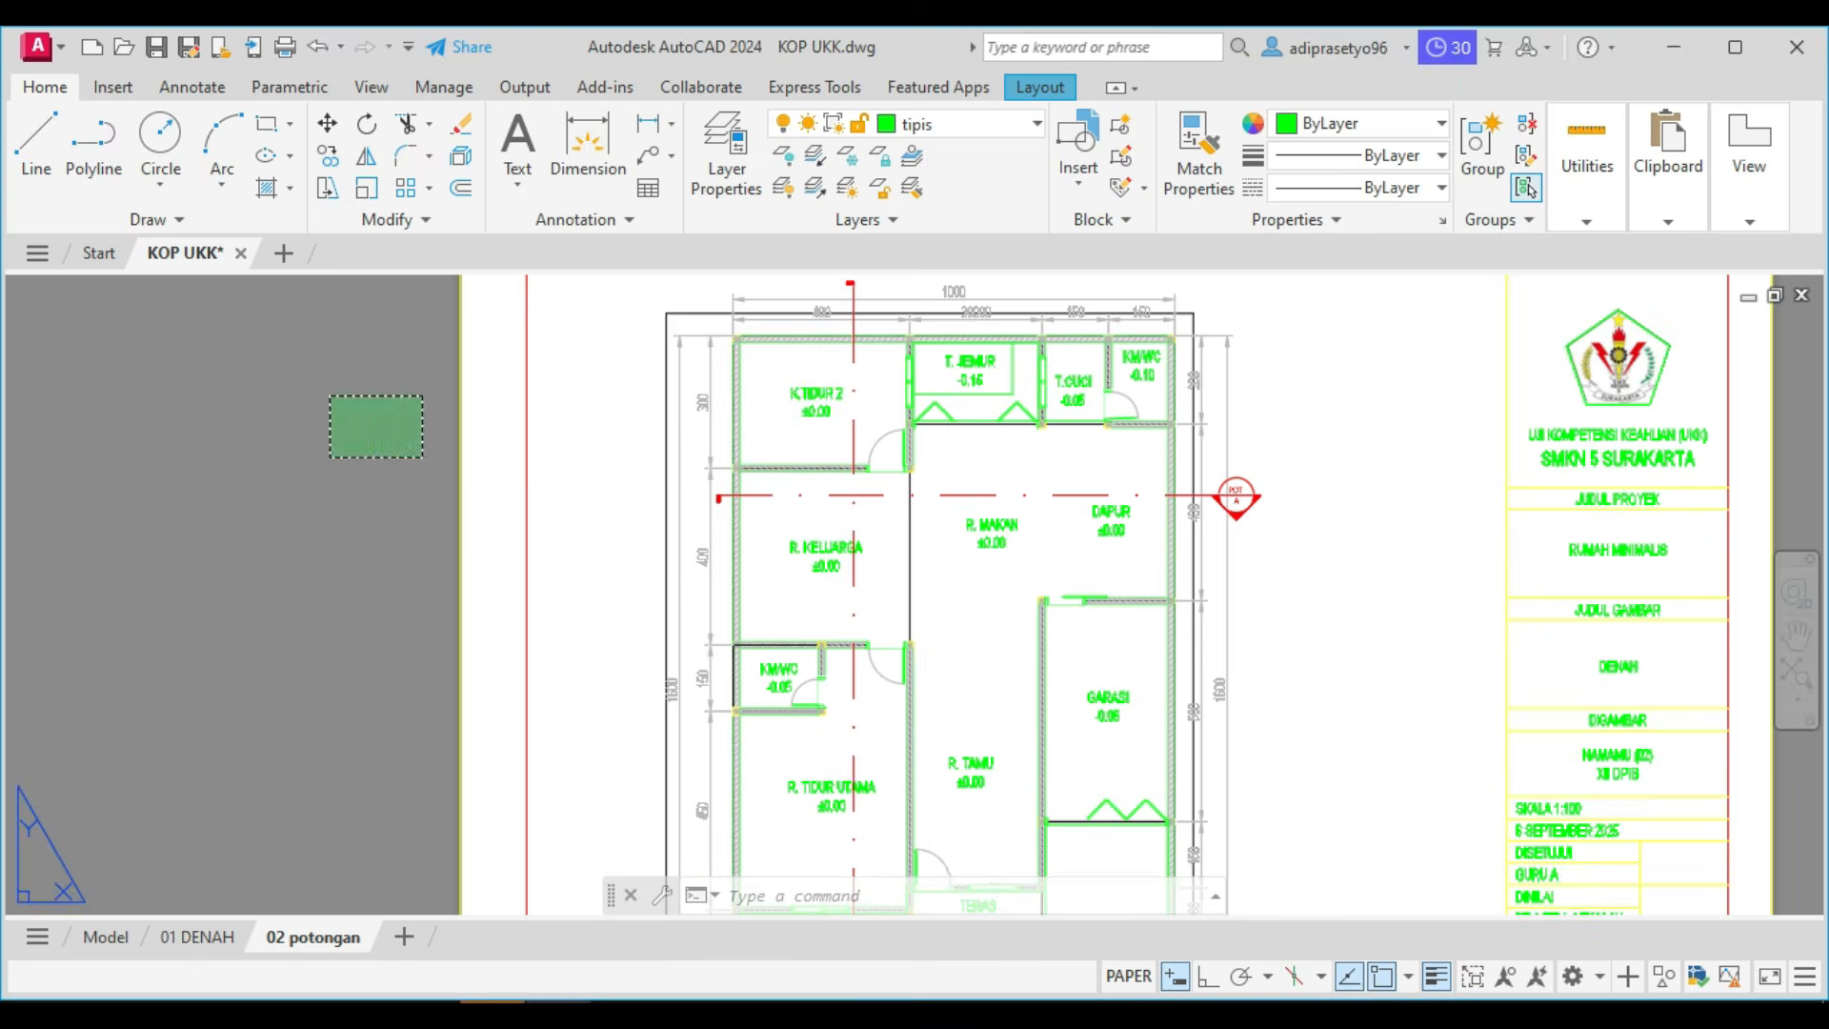
Move the floor plan viewport with its dimensions and room labels off the sheet, to the empty area on its left.
scroll(334, 457, down, 4)
click(460, 385)
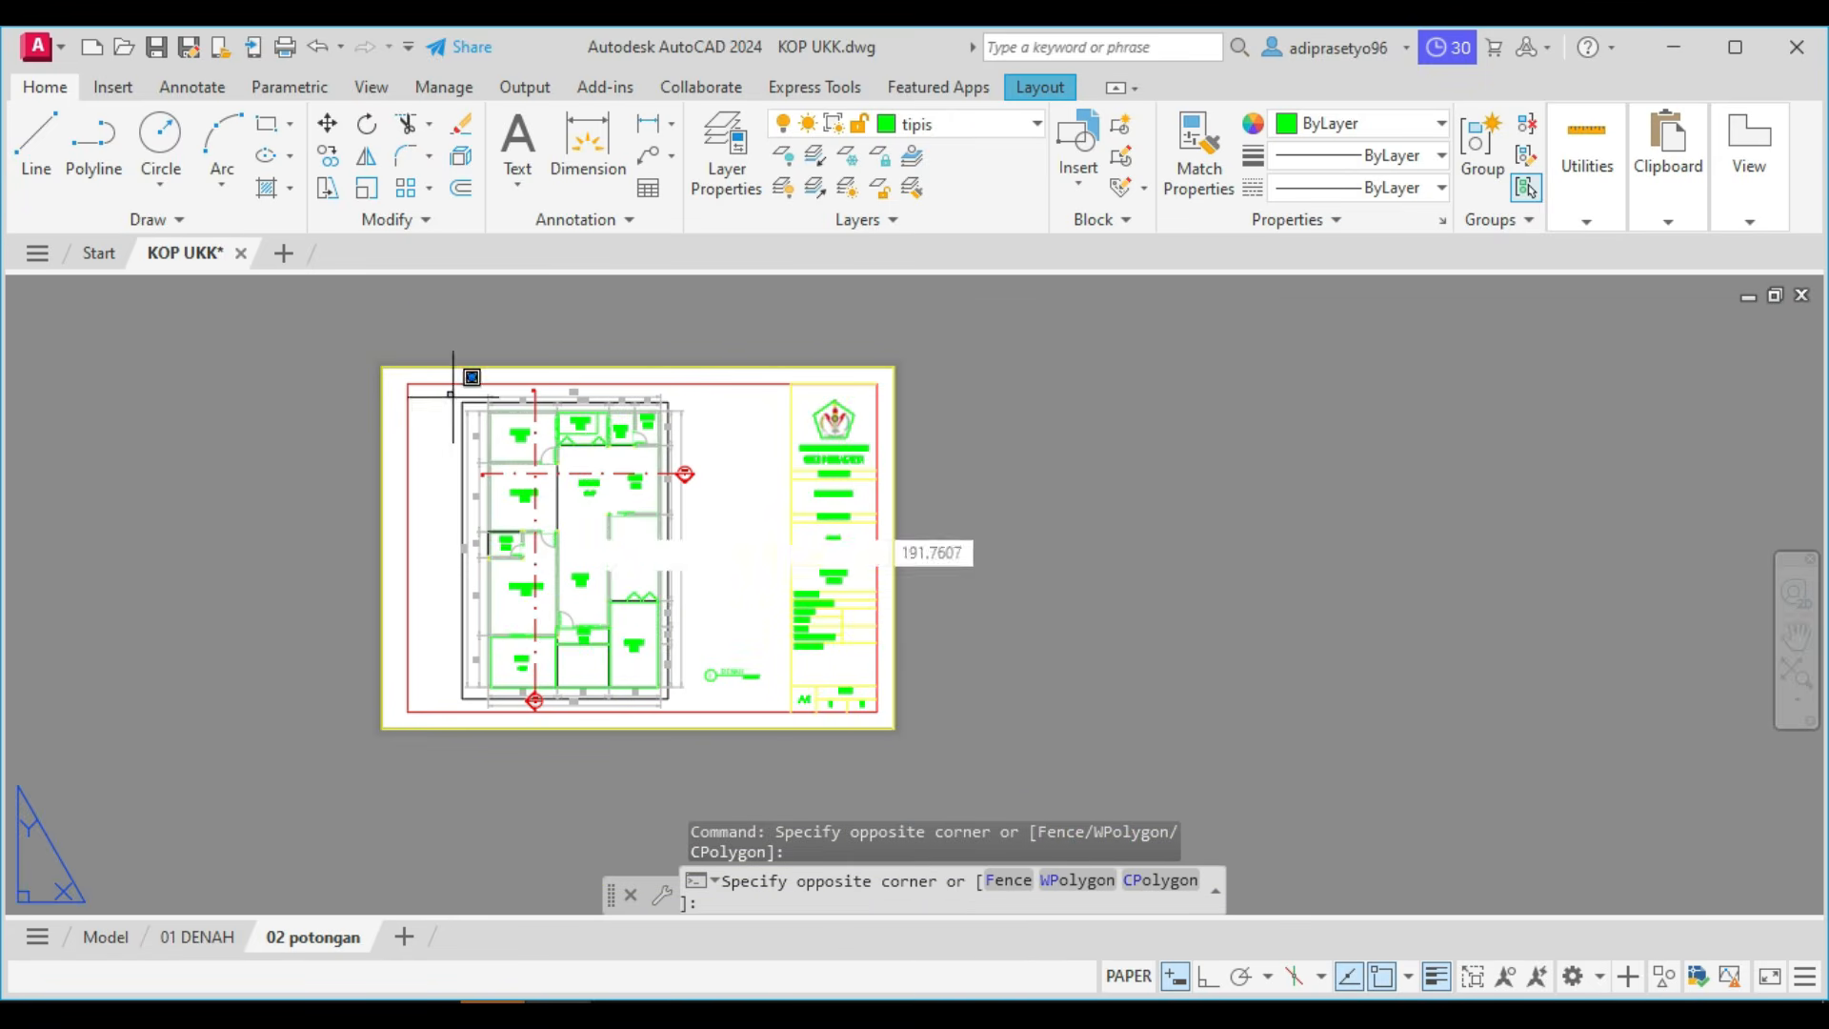
click(696, 770)
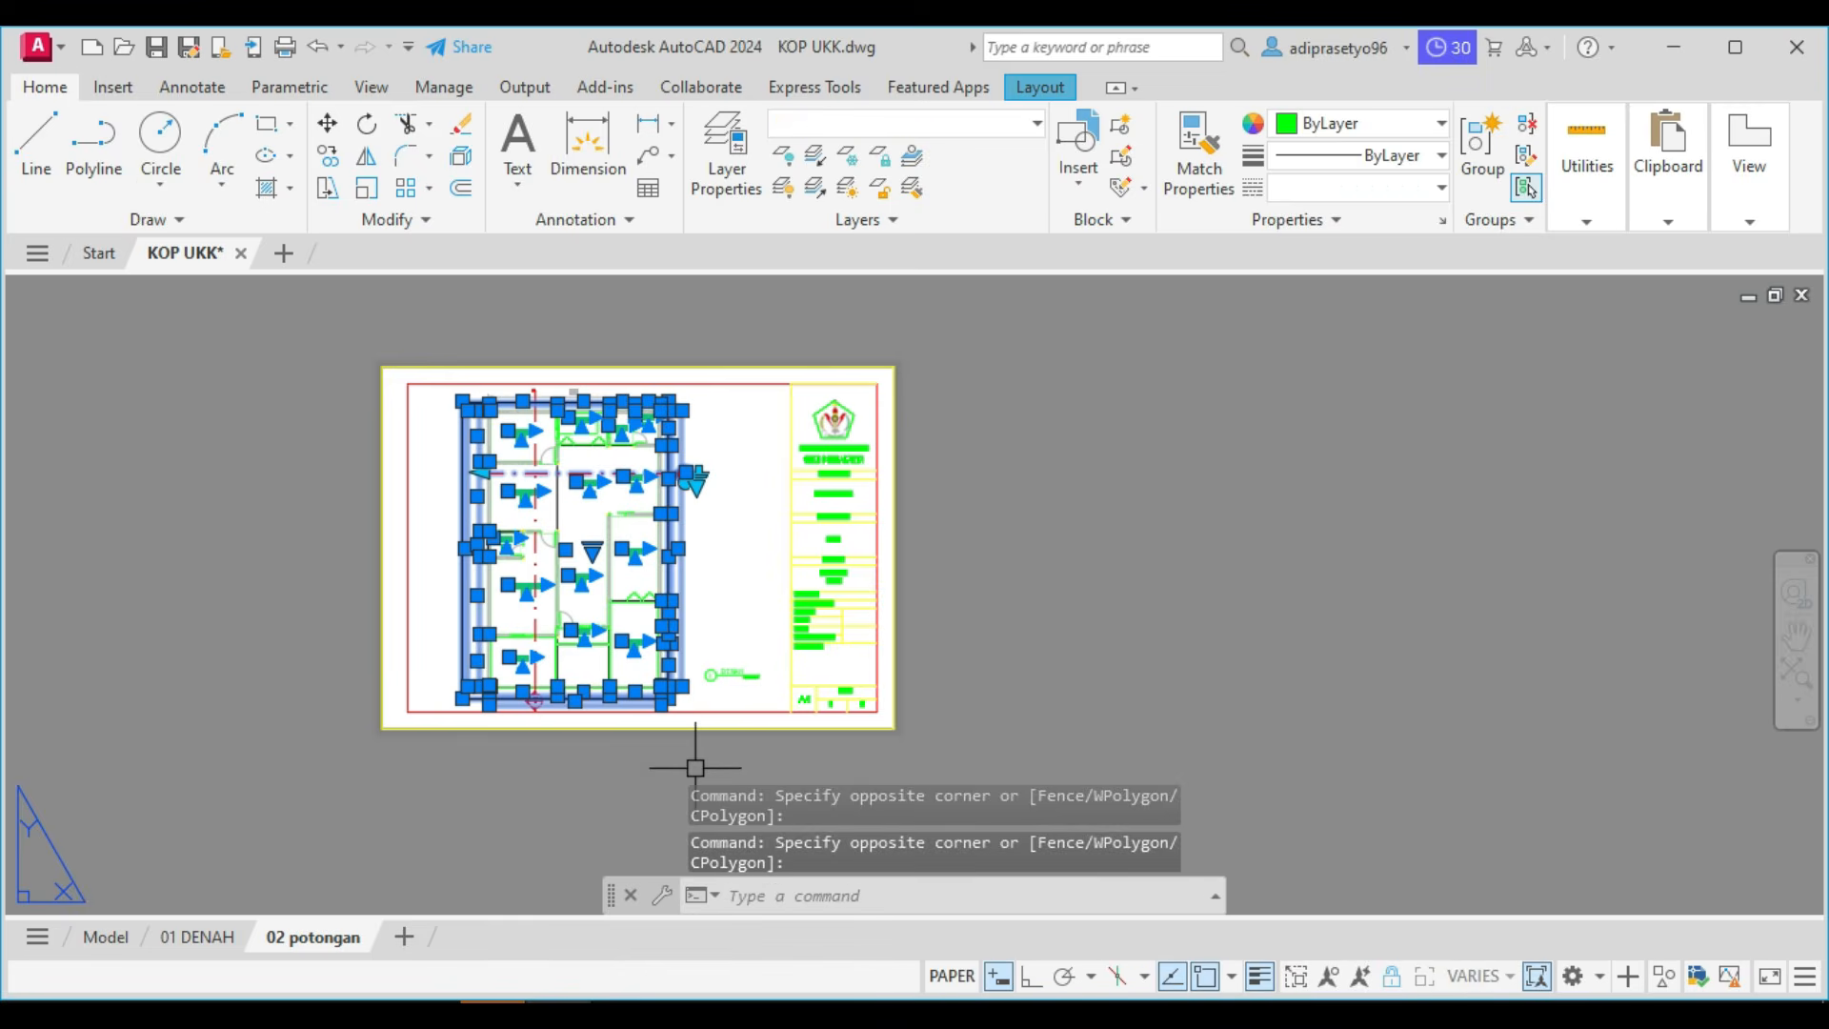
text(m)
key(Return)
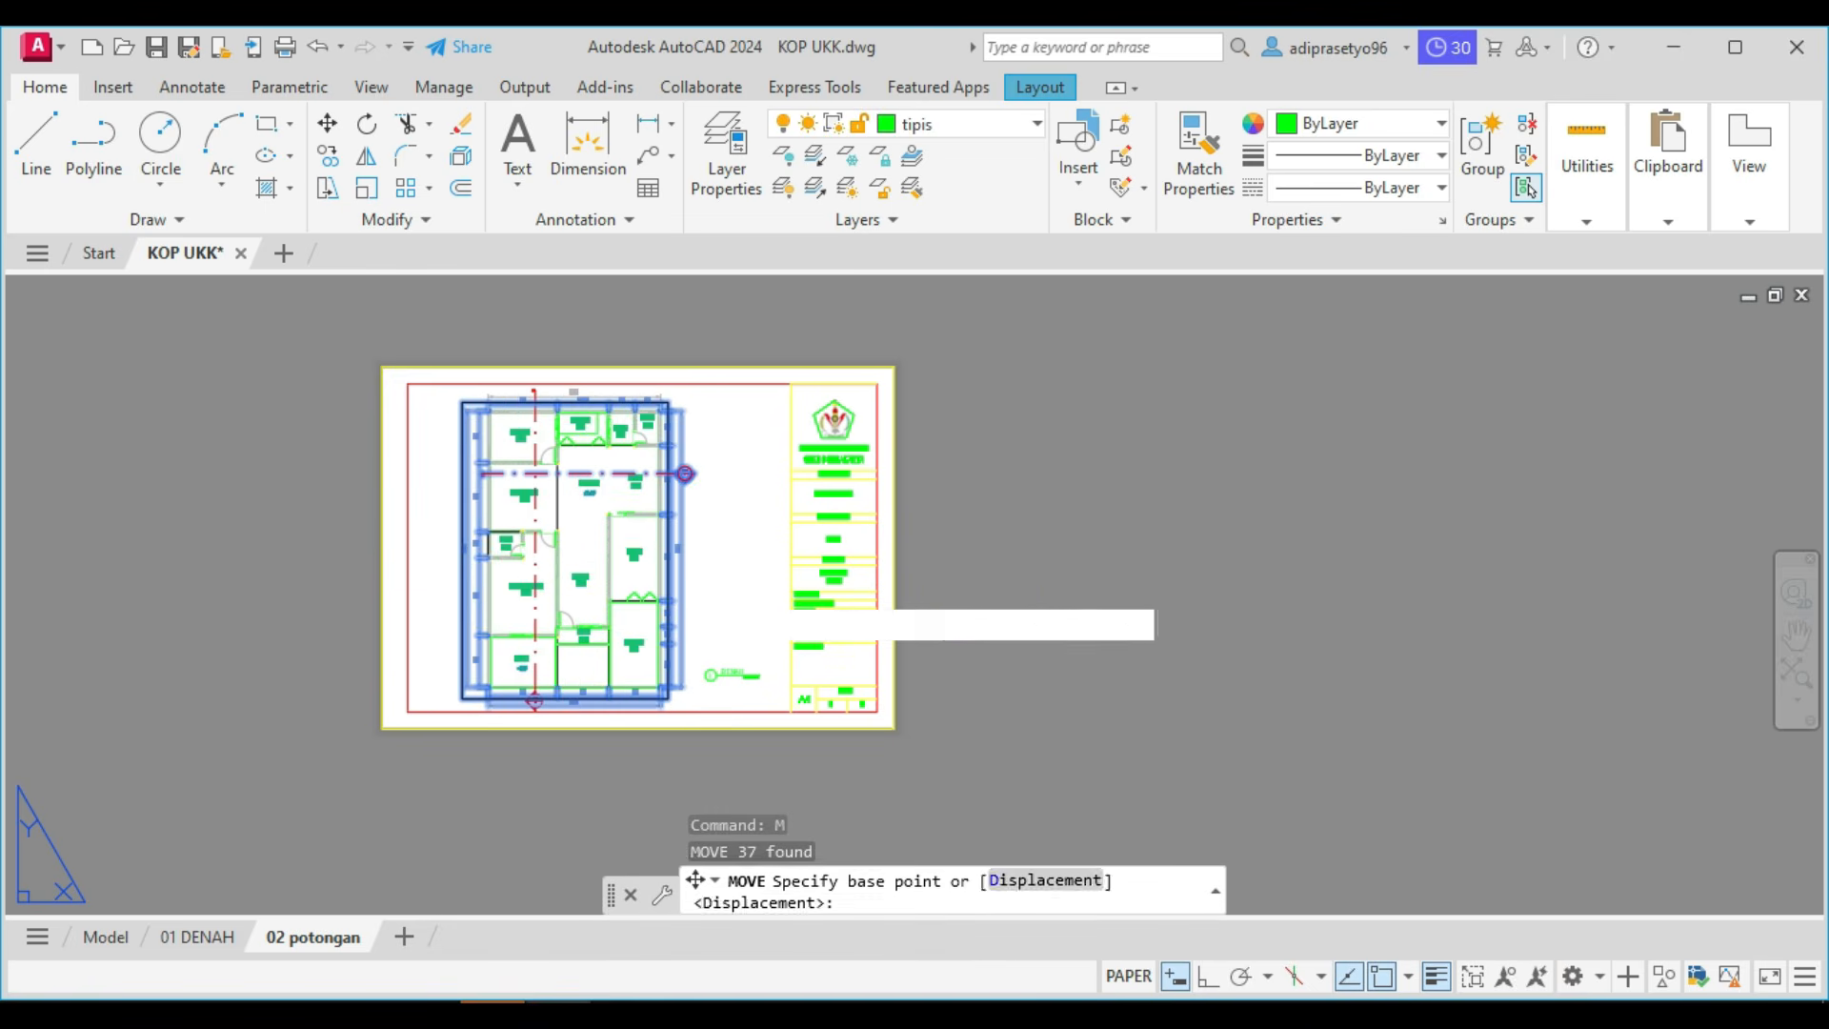
click(698, 583)
scroll(697, 583, down, 2)
click(438, 581)
Delete the leftover vertical section line and overall width dimension from the 02 potongan sheet.
scroll(619, 586, up, 3)
click(617, 580)
click(483, 462)
middle_drag(482, 462, 519, 555)
middle_drag(651, 303, 662, 345)
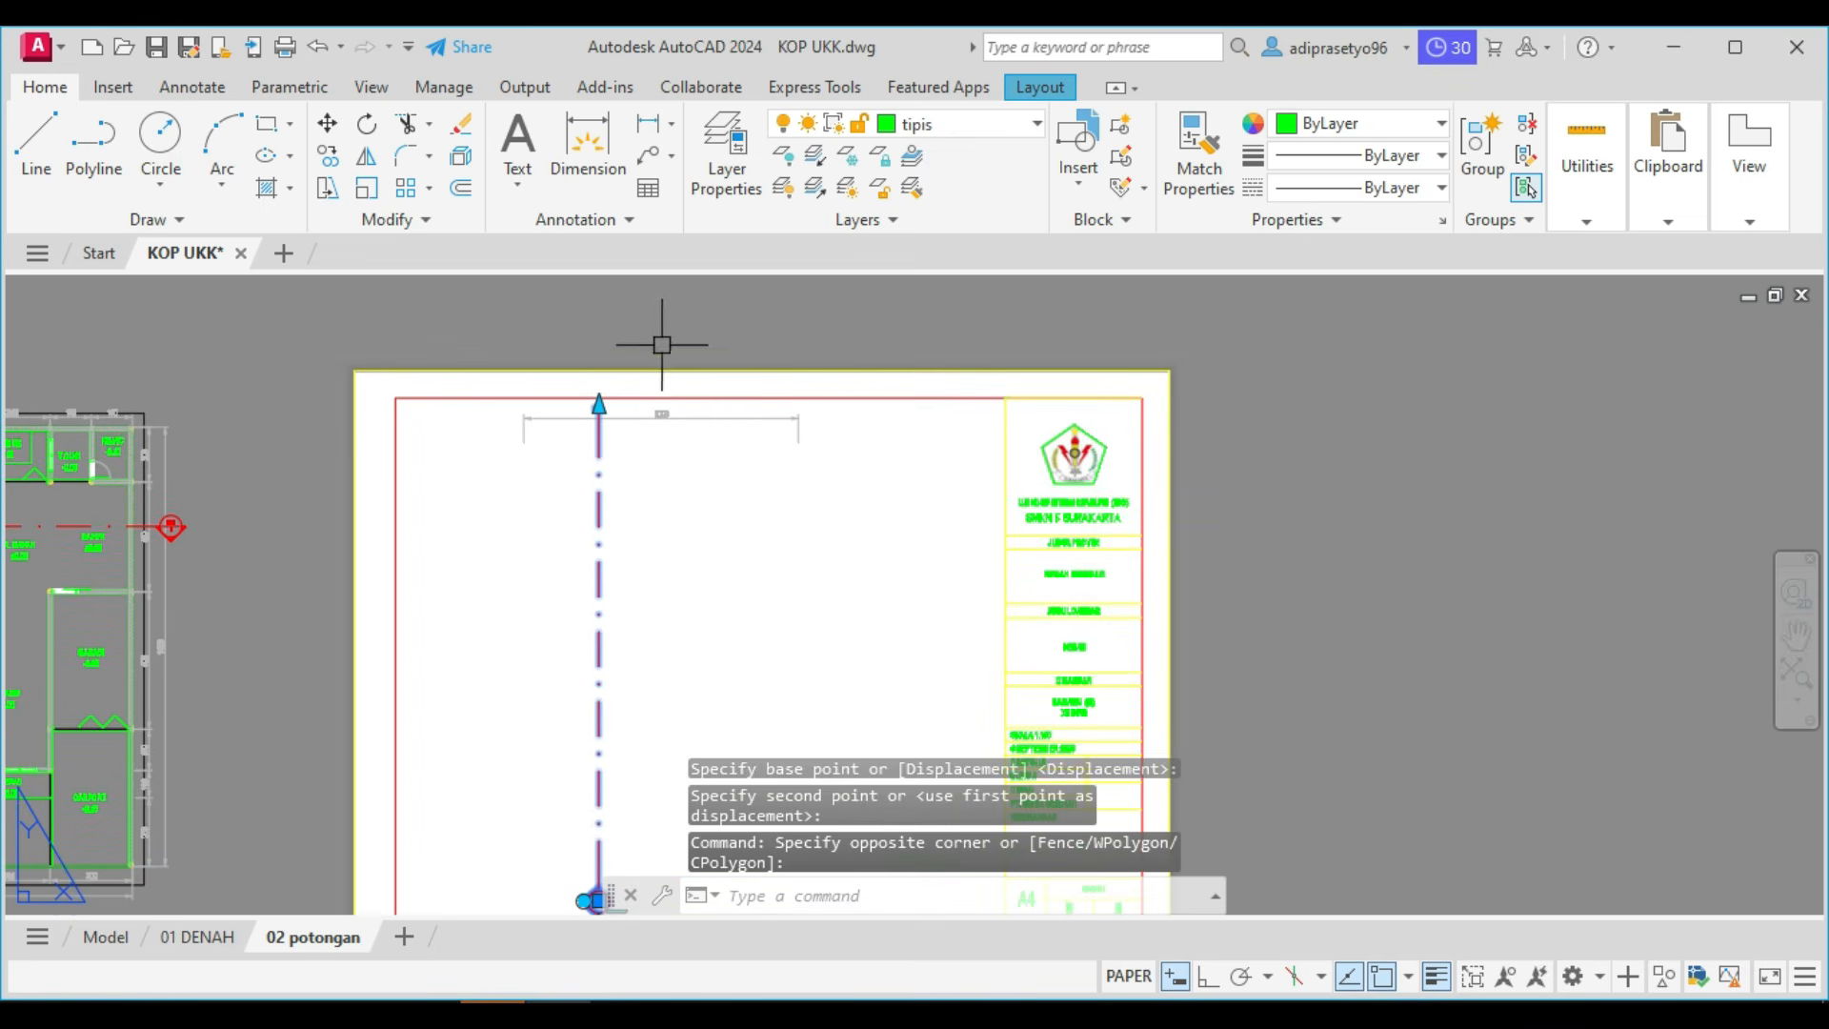
click(662, 412)
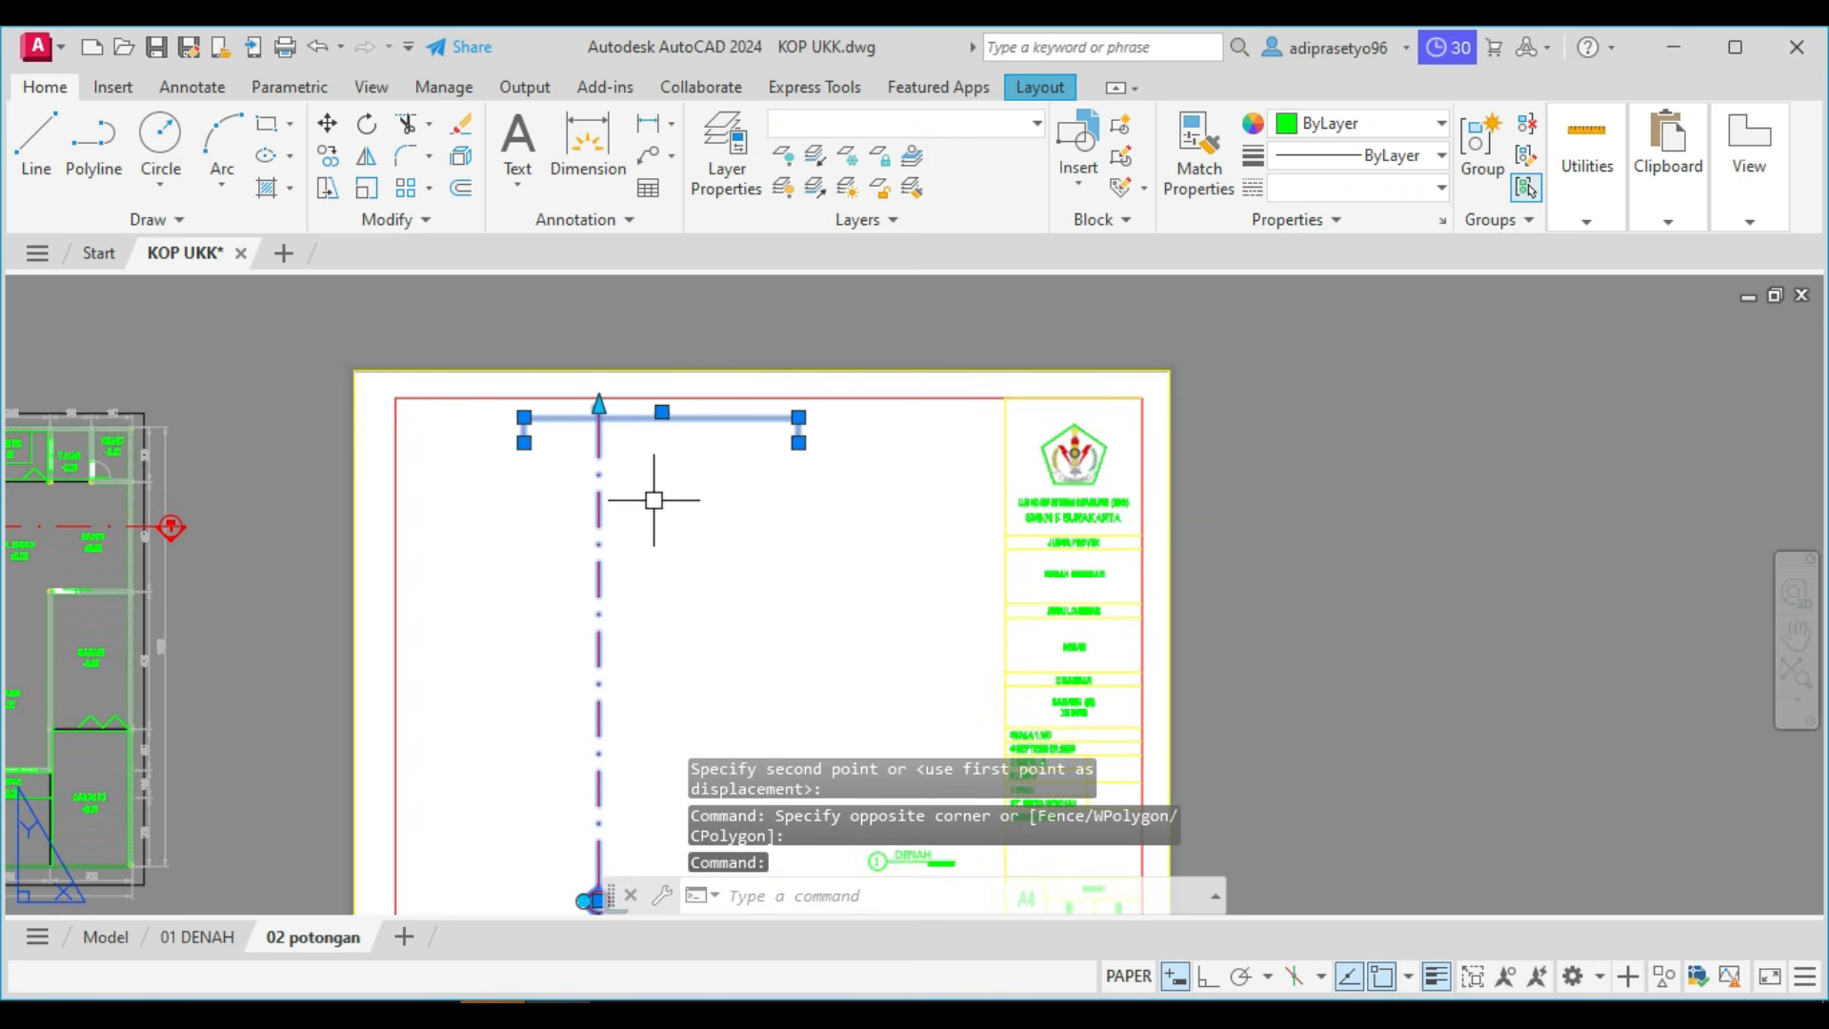
key(Delete)
scroll(654, 501, down, 2)
scroll(601, 571, up, 2)
middle_drag(653, 529, 751, 474)
middle_drag(665, 543, 742, 535)
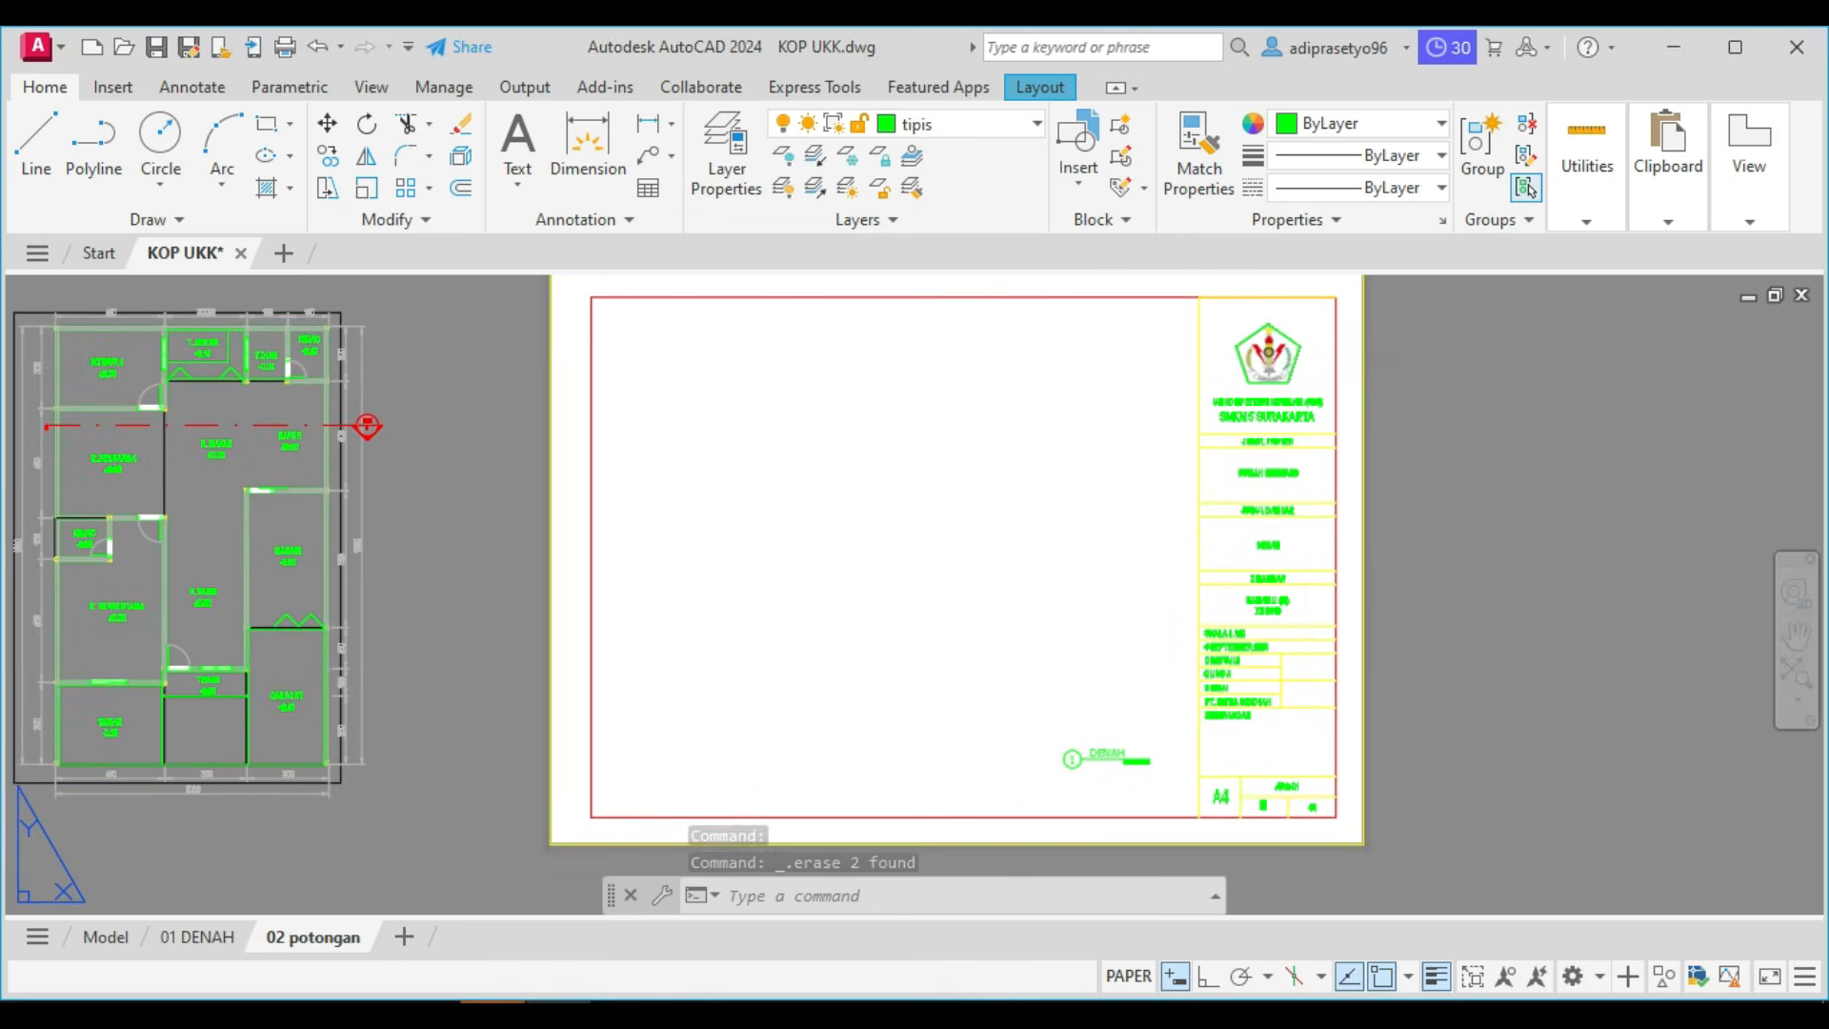
click(335, 309)
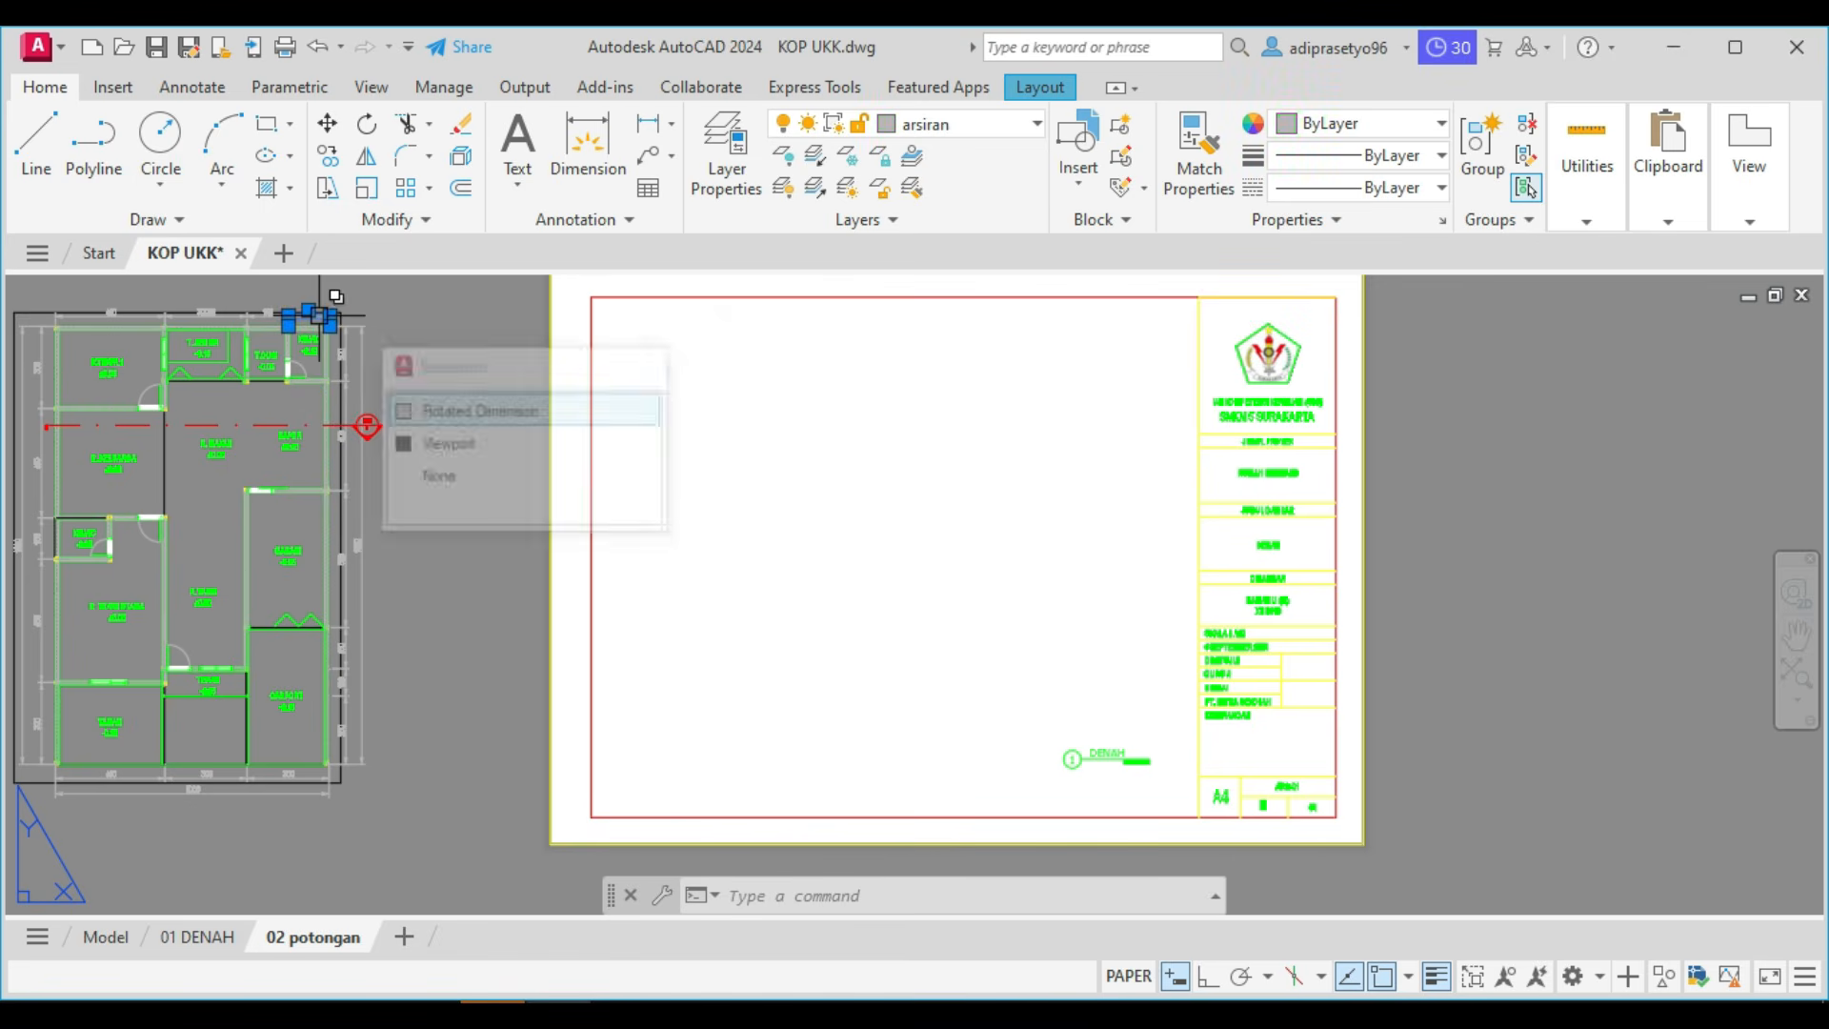
scroll(334, 315, up, 4)
key(Delete)
key(Escape)
Copy the floor plan viewport frame horizontally from beside the sheet onto the empty sheet area.
click(351, 315)
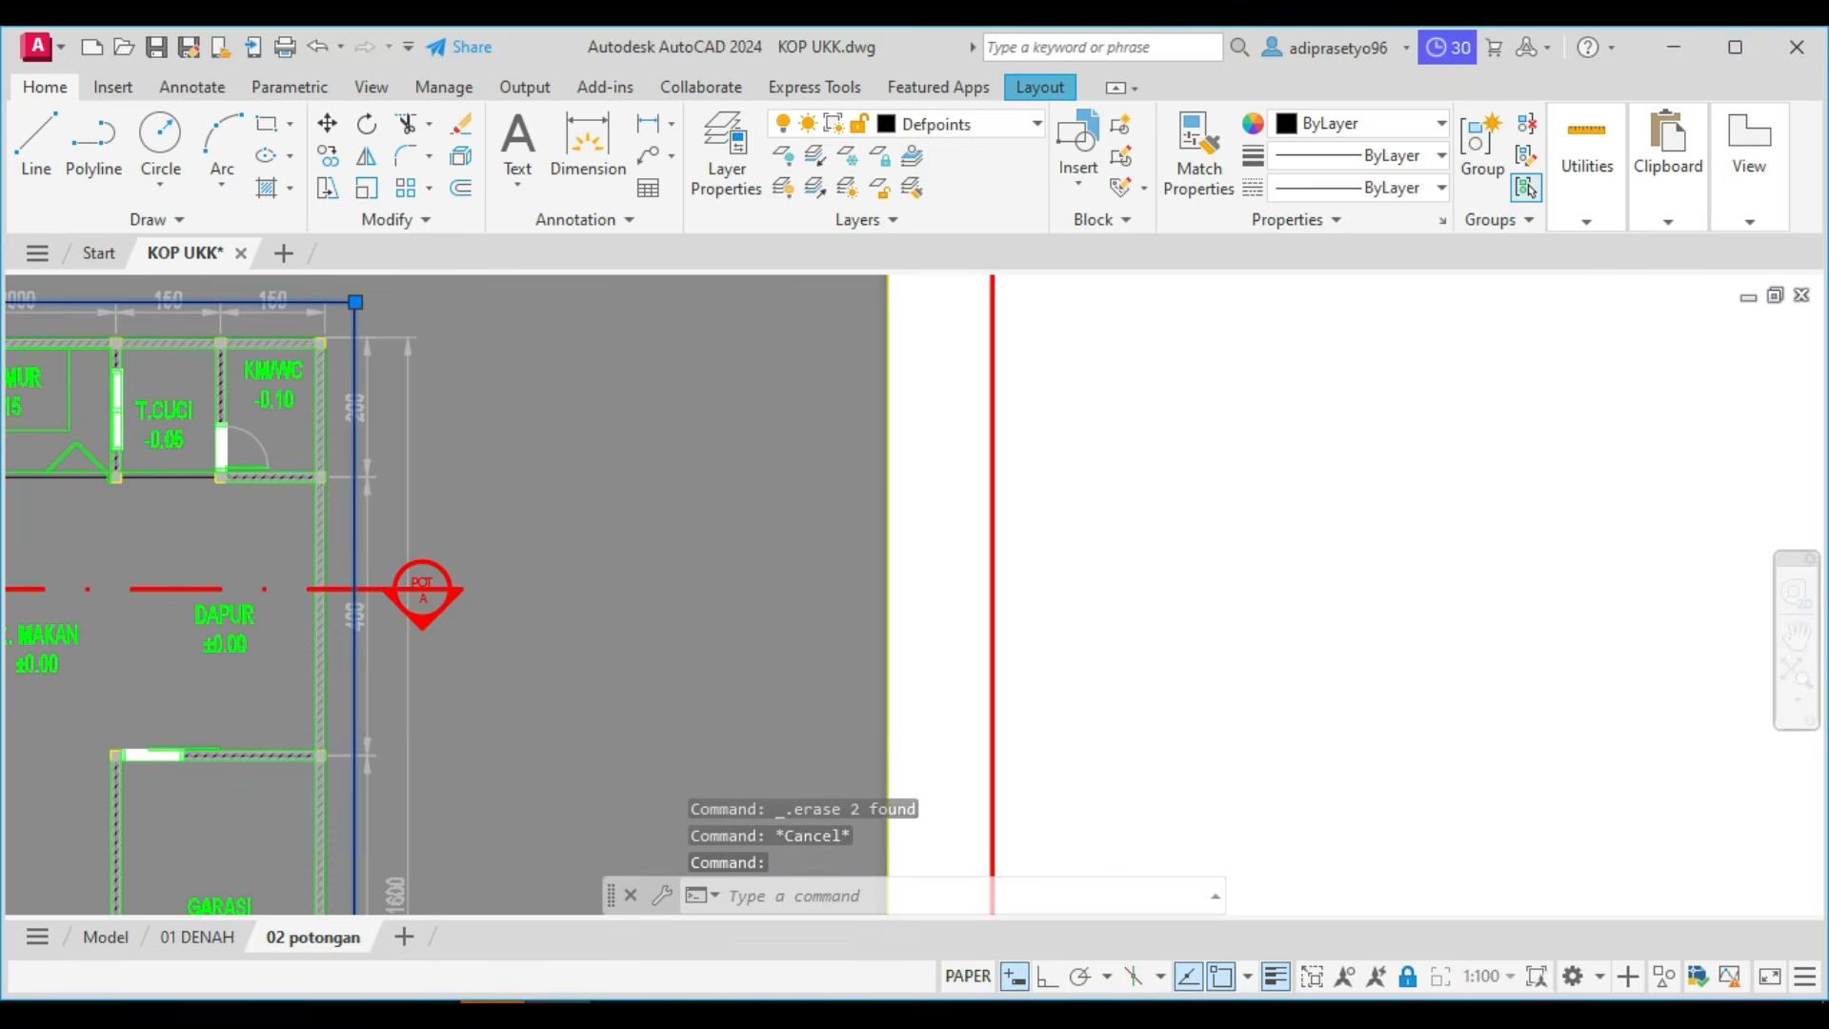
scroll(438, 378, down, 8)
scroll(445, 394, down, 2)
text(co)
key(Return)
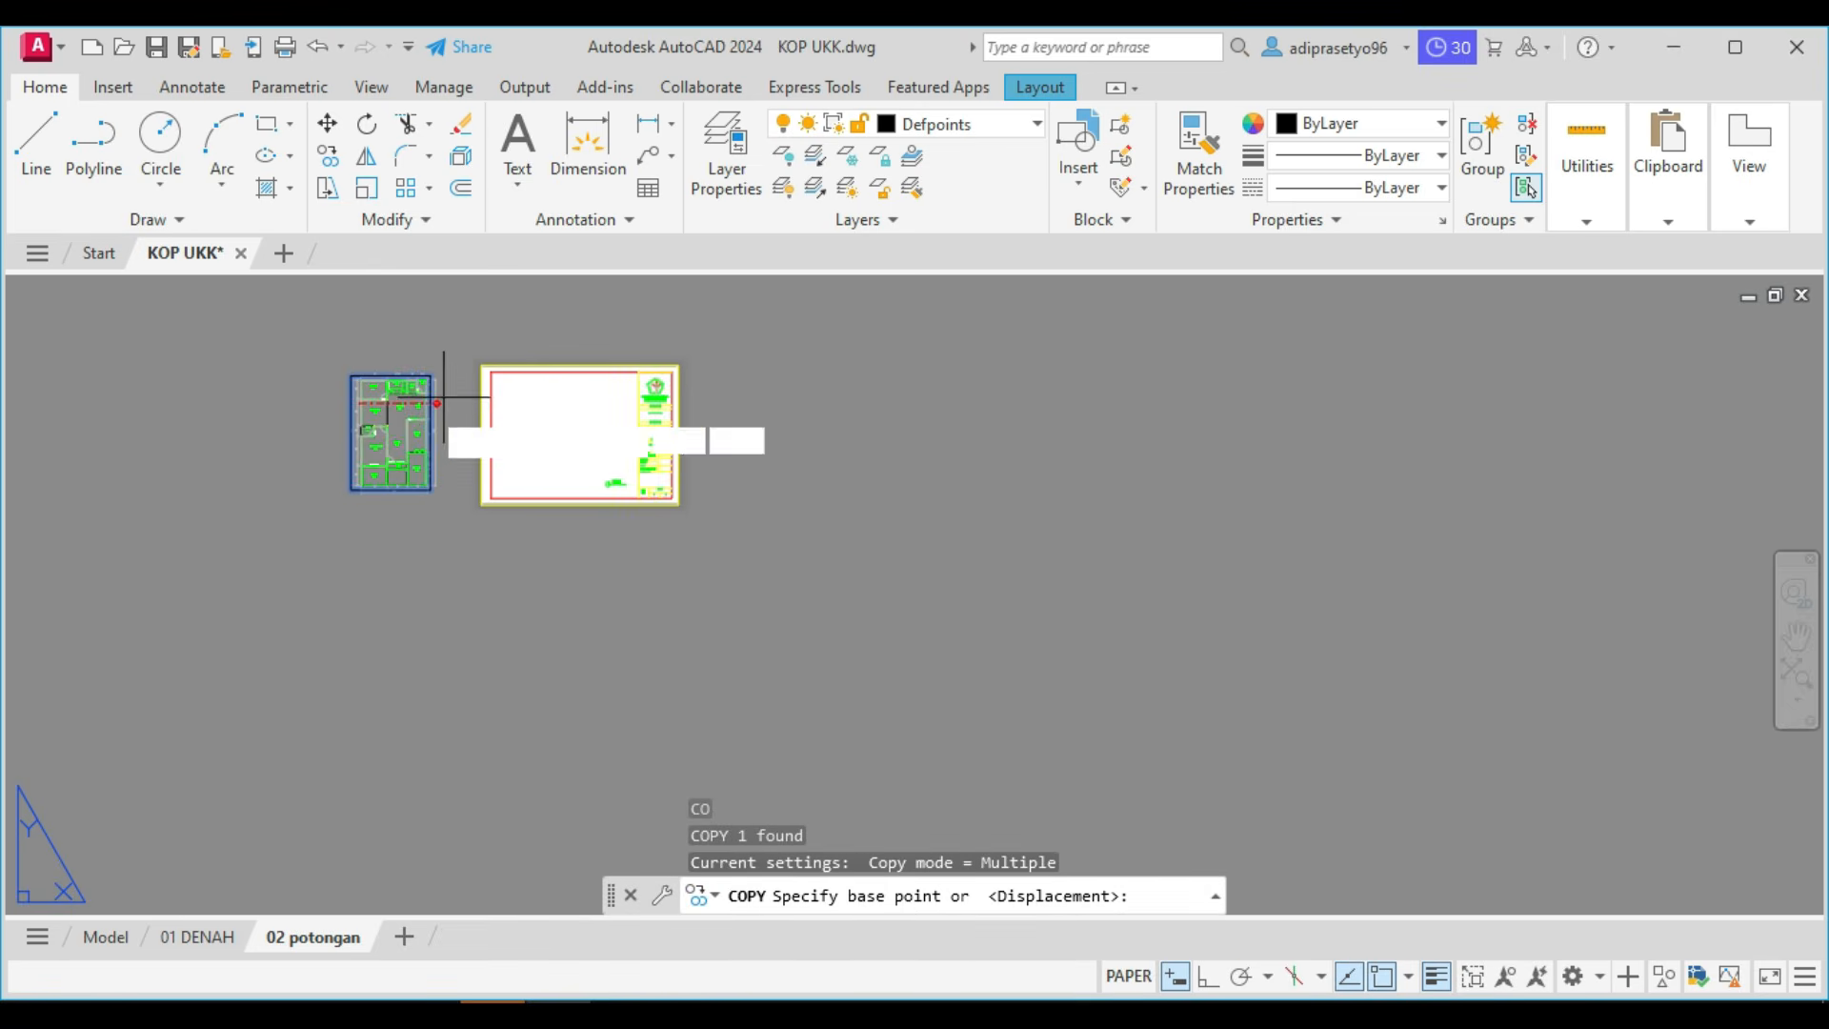
scroll(416, 408, up, 4)
click(434, 403)
scroll(484, 402, up, 2)
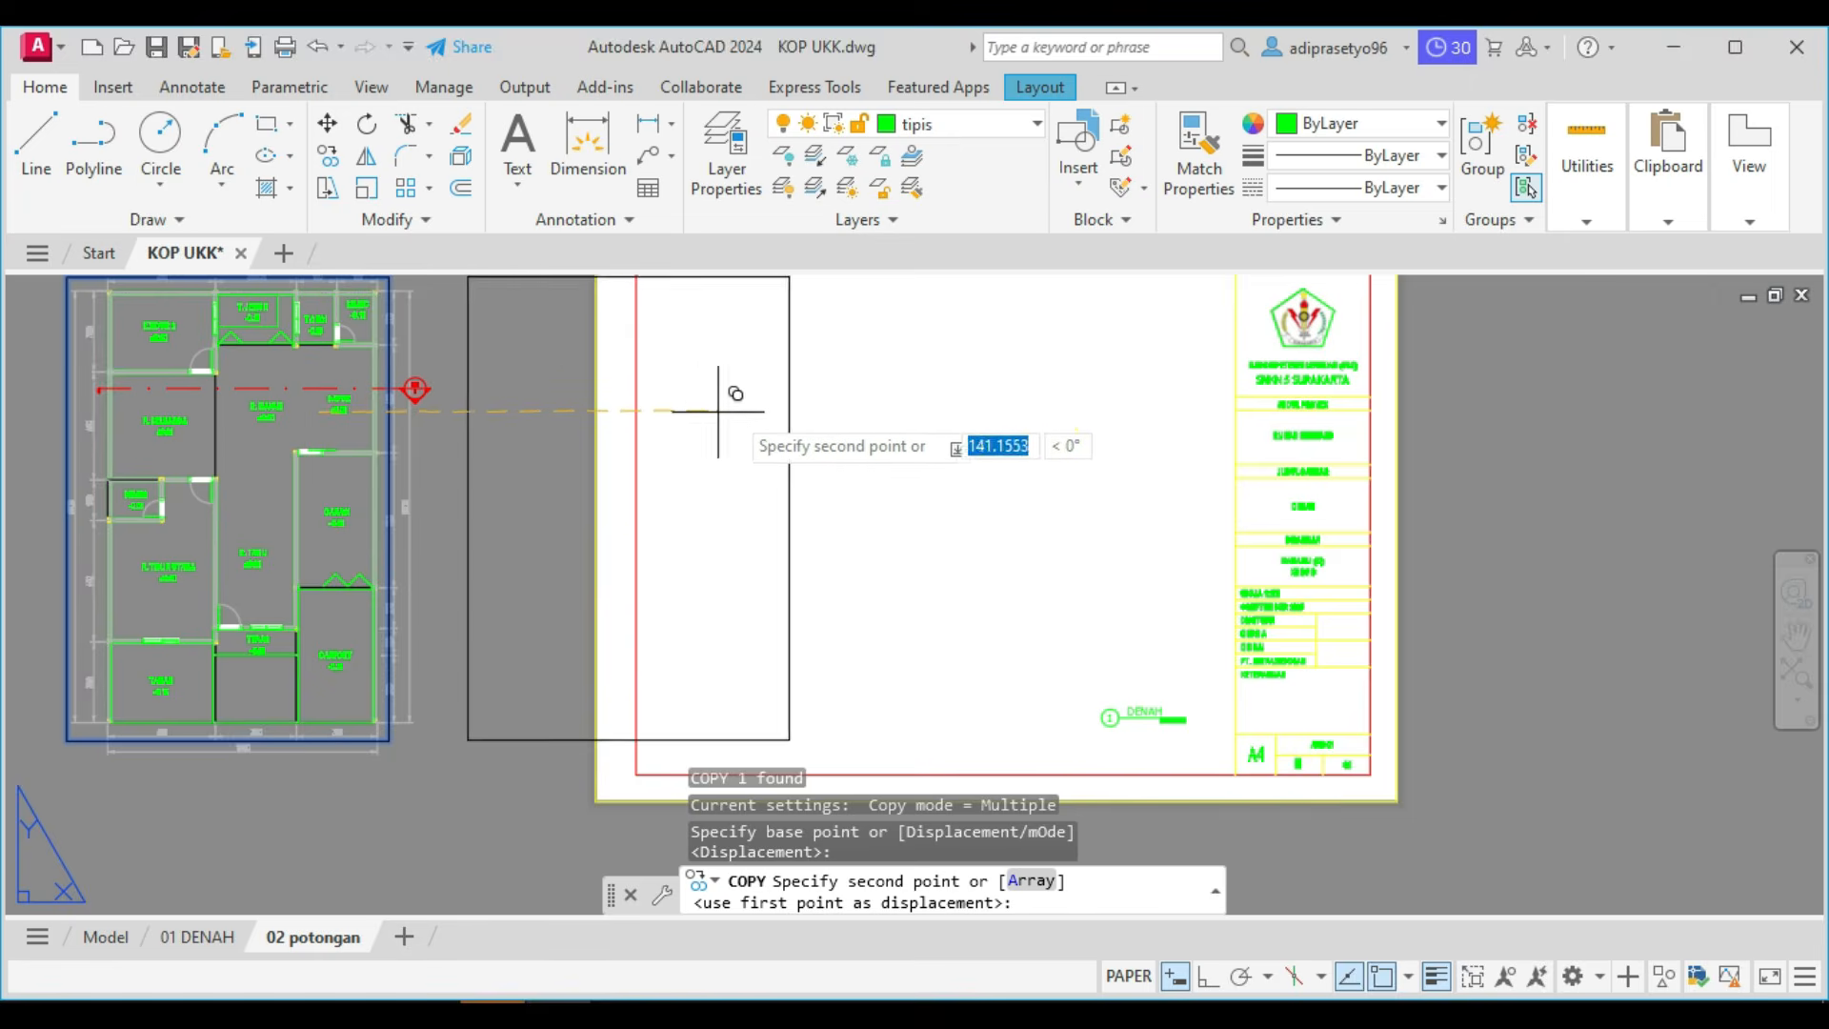
click(964, 411)
key(Escape)
Activate and unlock the copied viewport, and bring the section drawing into it so it fills the frame.
double_click(918, 458)
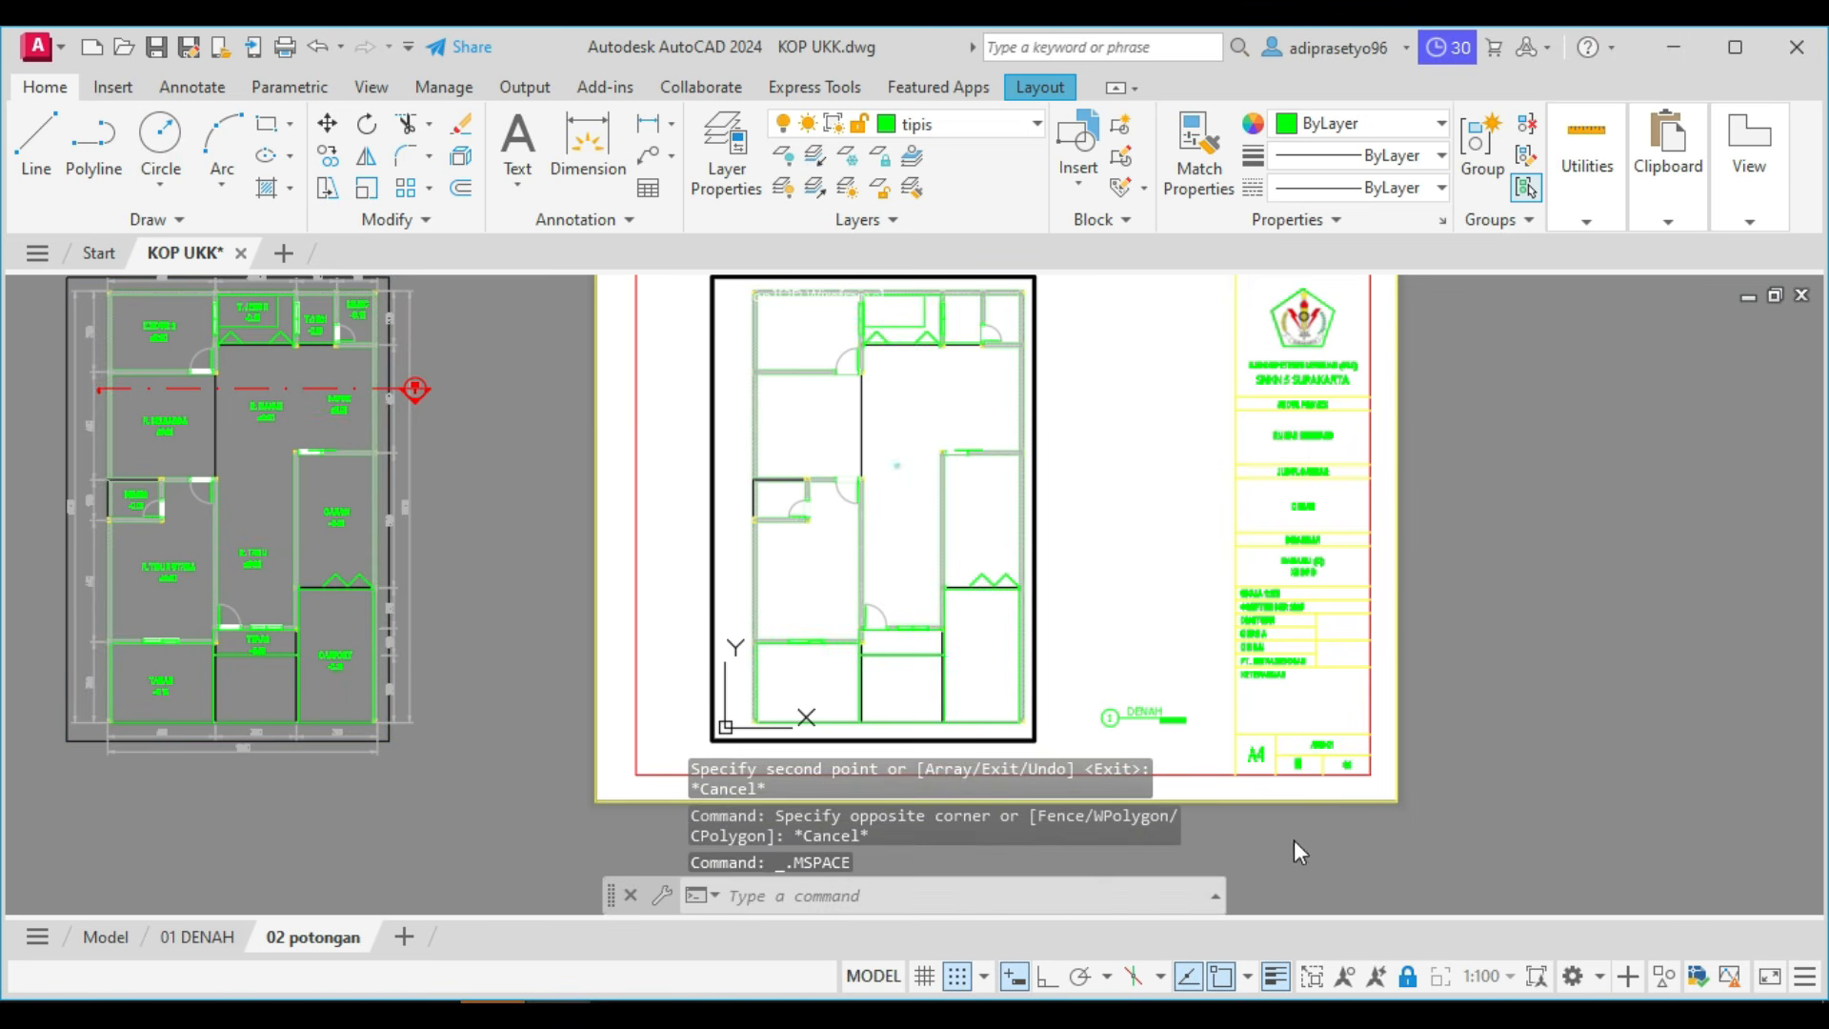
click(1413, 979)
scroll(942, 608, down, 3)
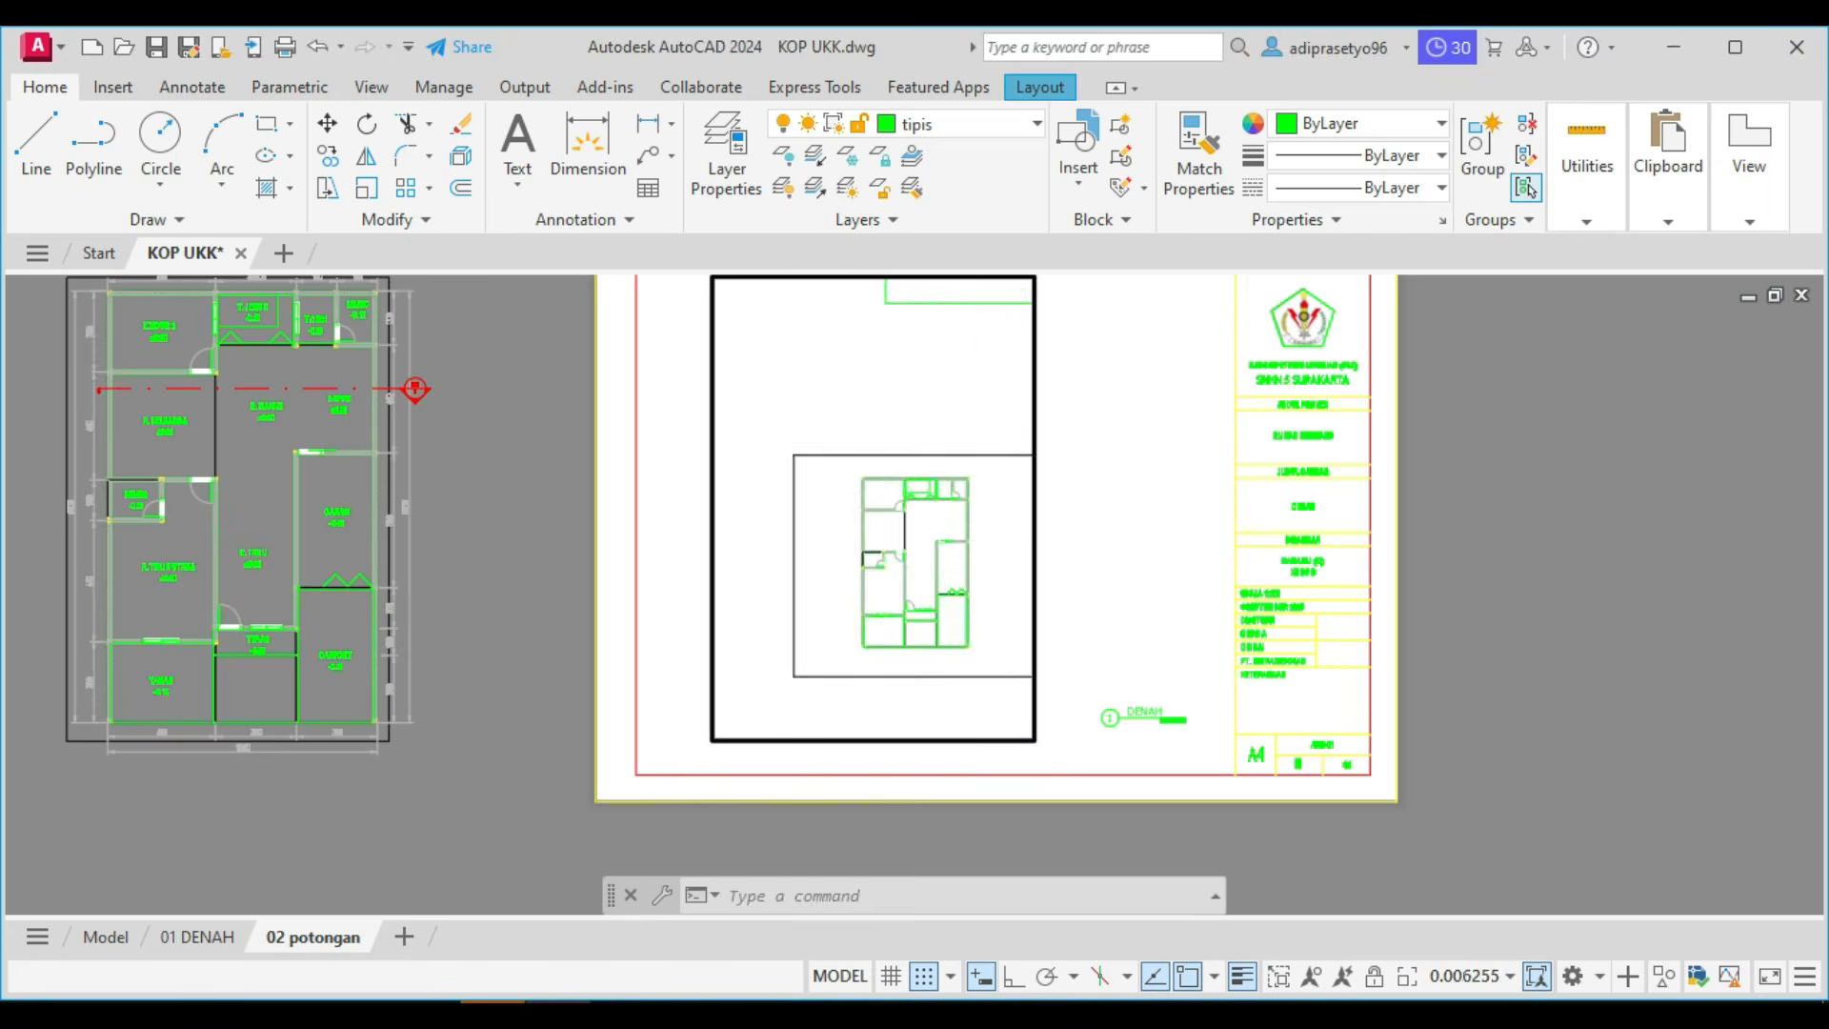
scroll(920, 602, down, 2)
middle_drag(920, 602, 650, 572)
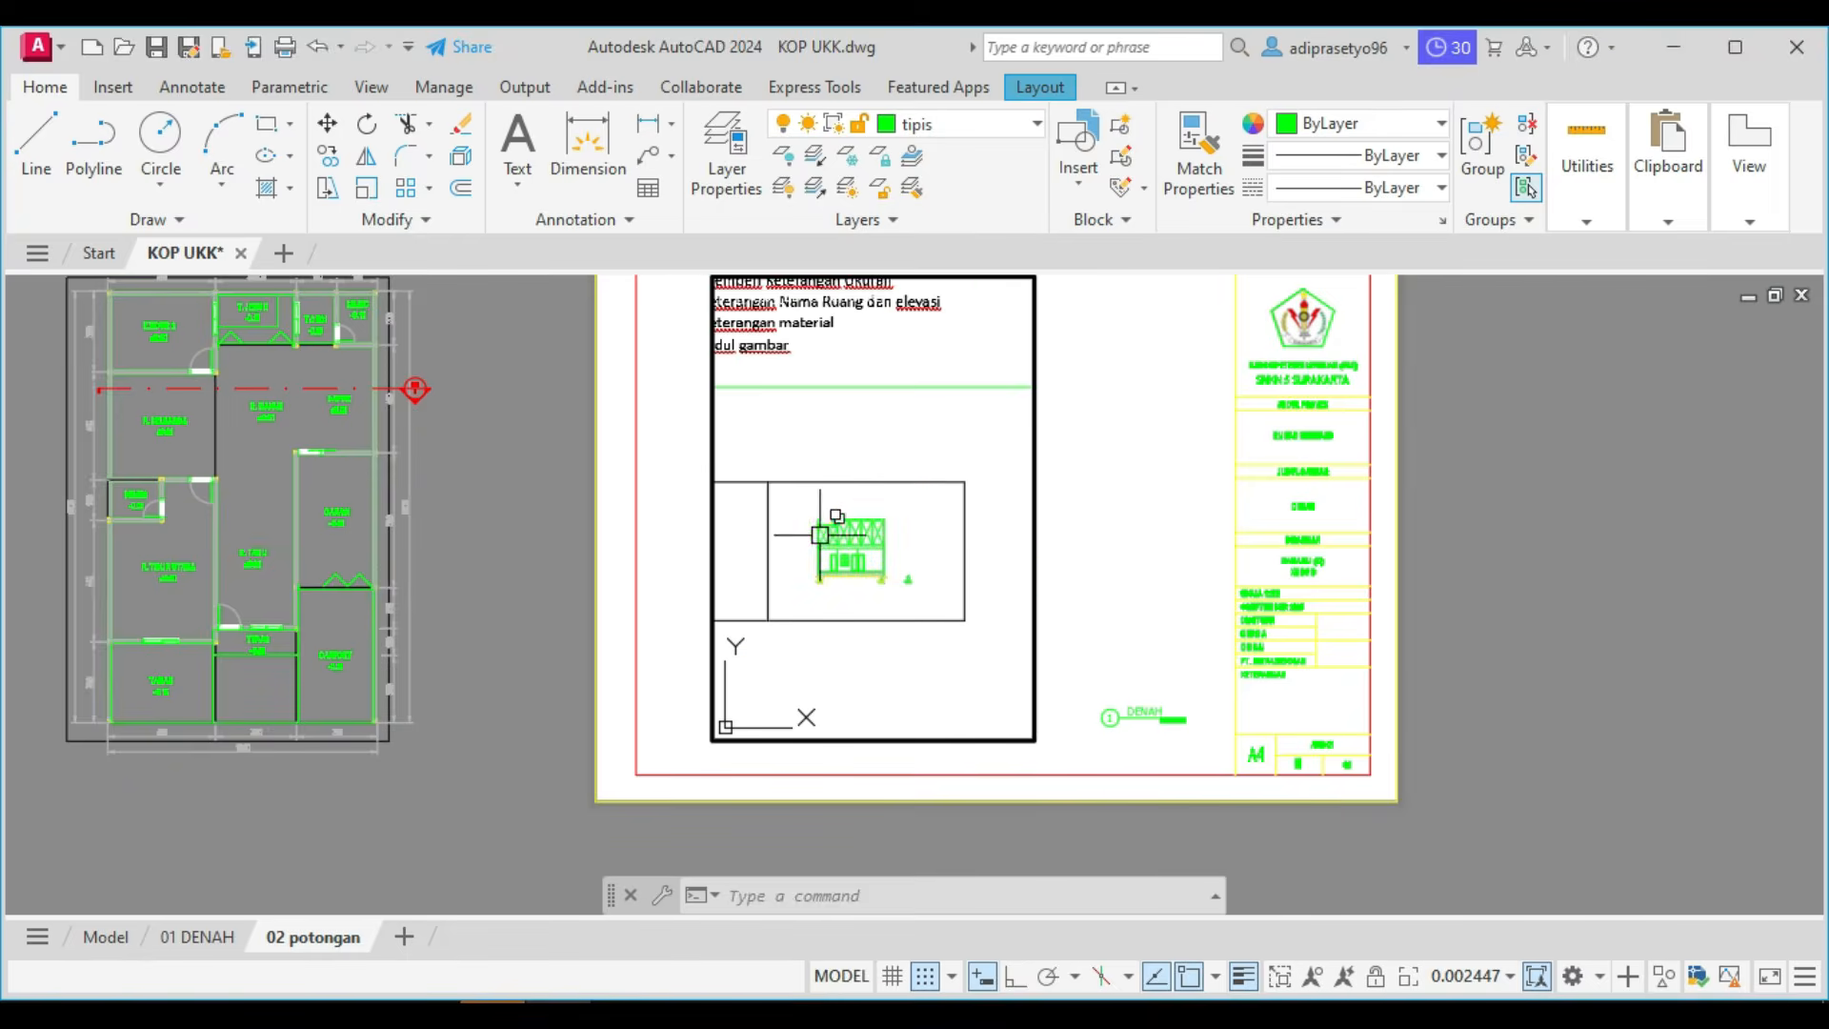
scroll(820, 534, up, 4)
middle_drag(877, 575, 857, 508)
scroll(867, 503, up, 2)
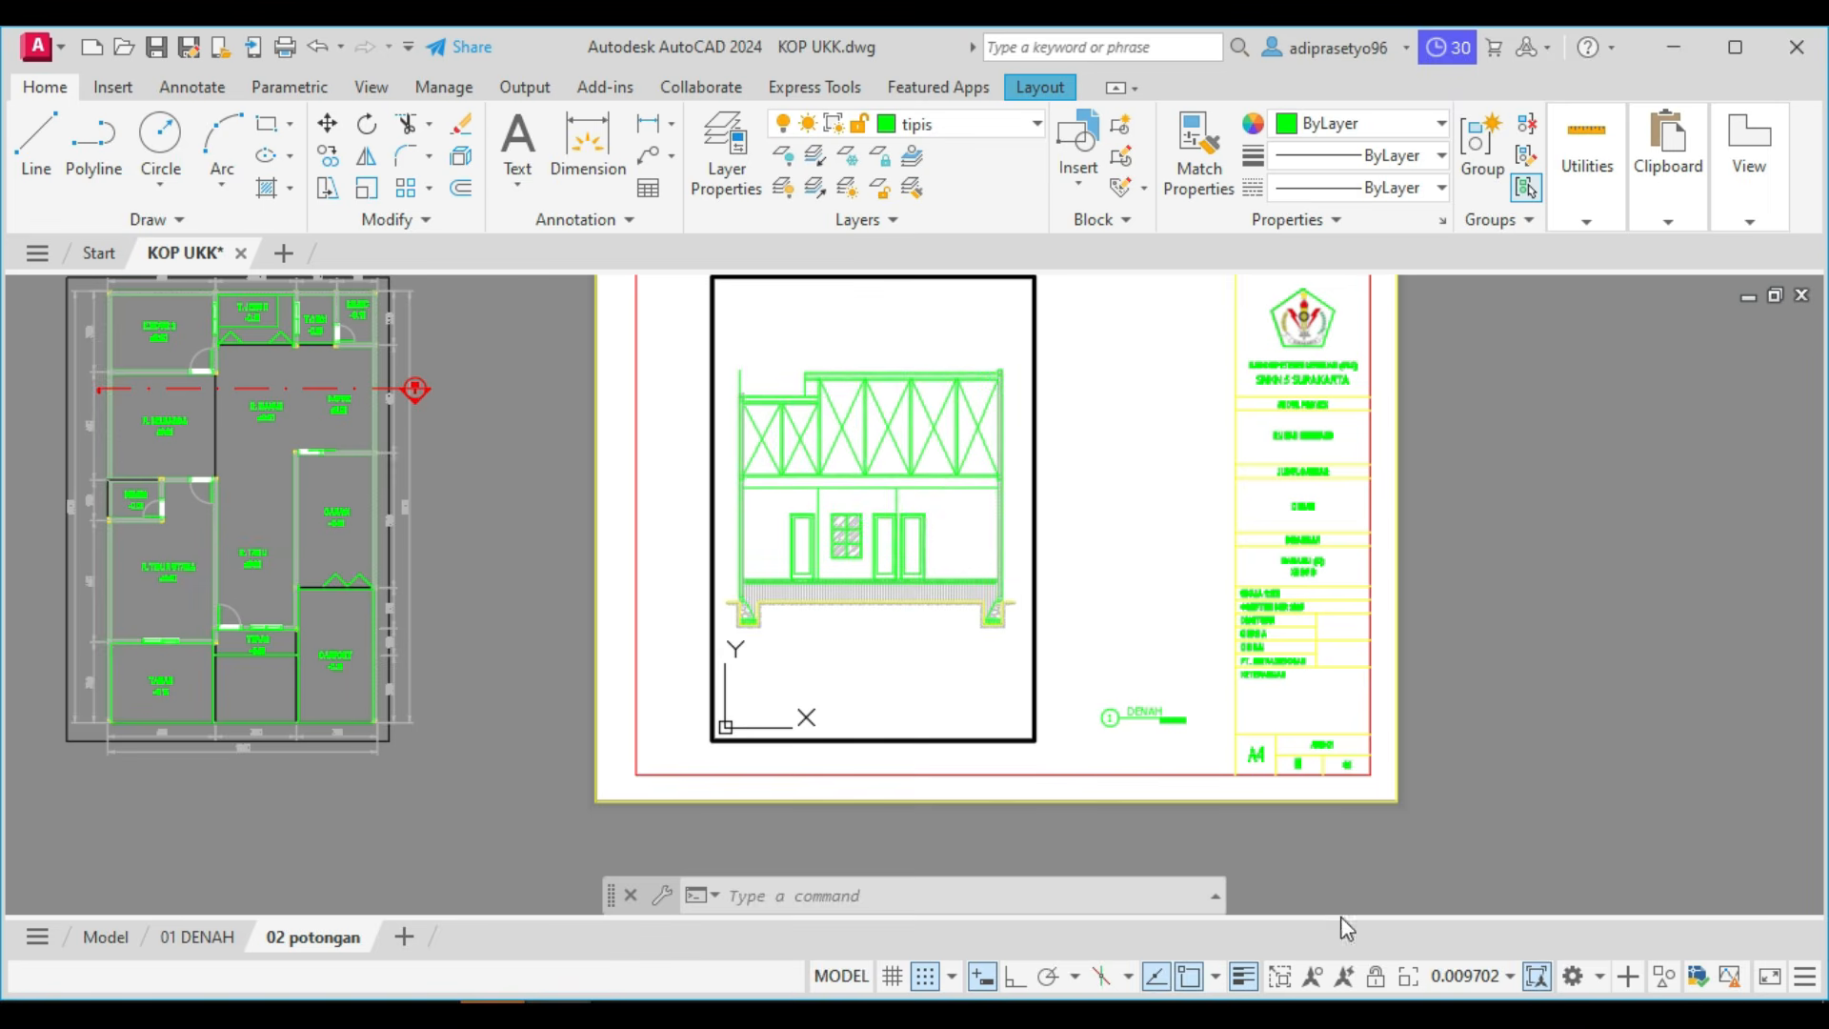
Set the section viewport's scale to 1:100, lock it and return to paper space.
click(1501, 975)
click(1448, 672)
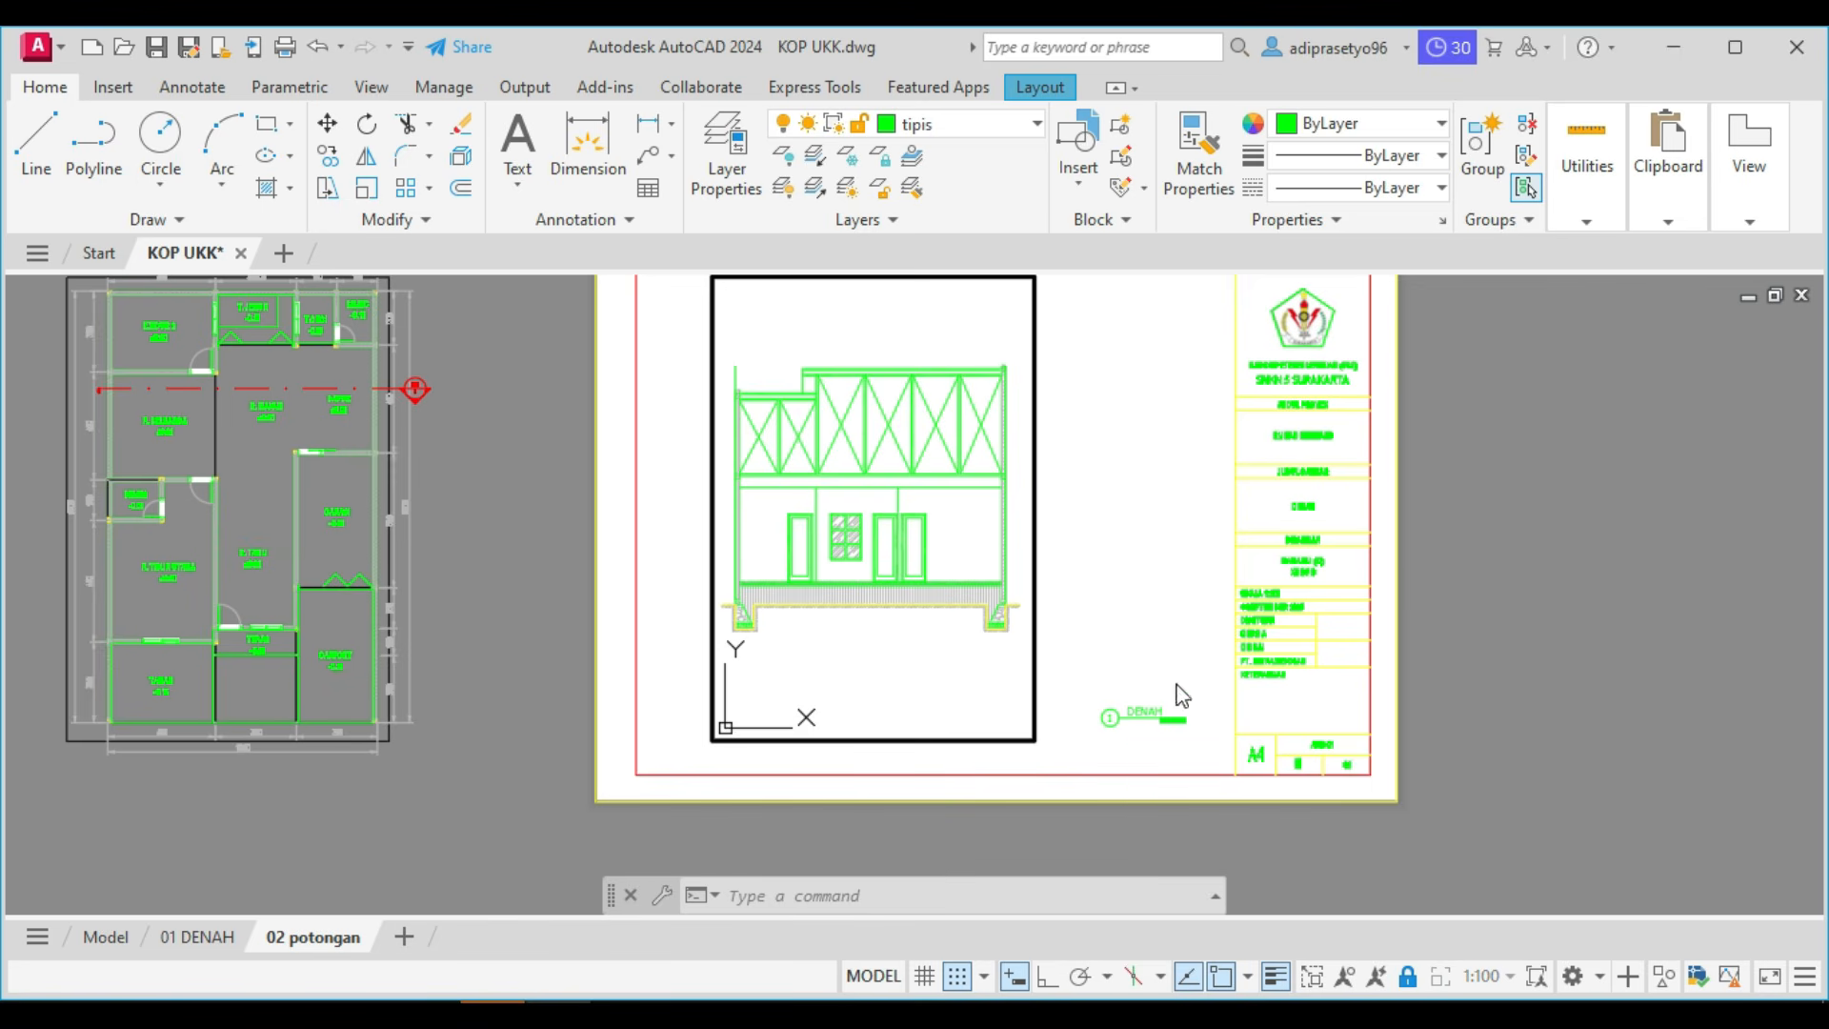
double_click(1505, 612)
Resize the section viewport by its right-hand corners so the frame fits closely around the section drawing.
click(993, 738)
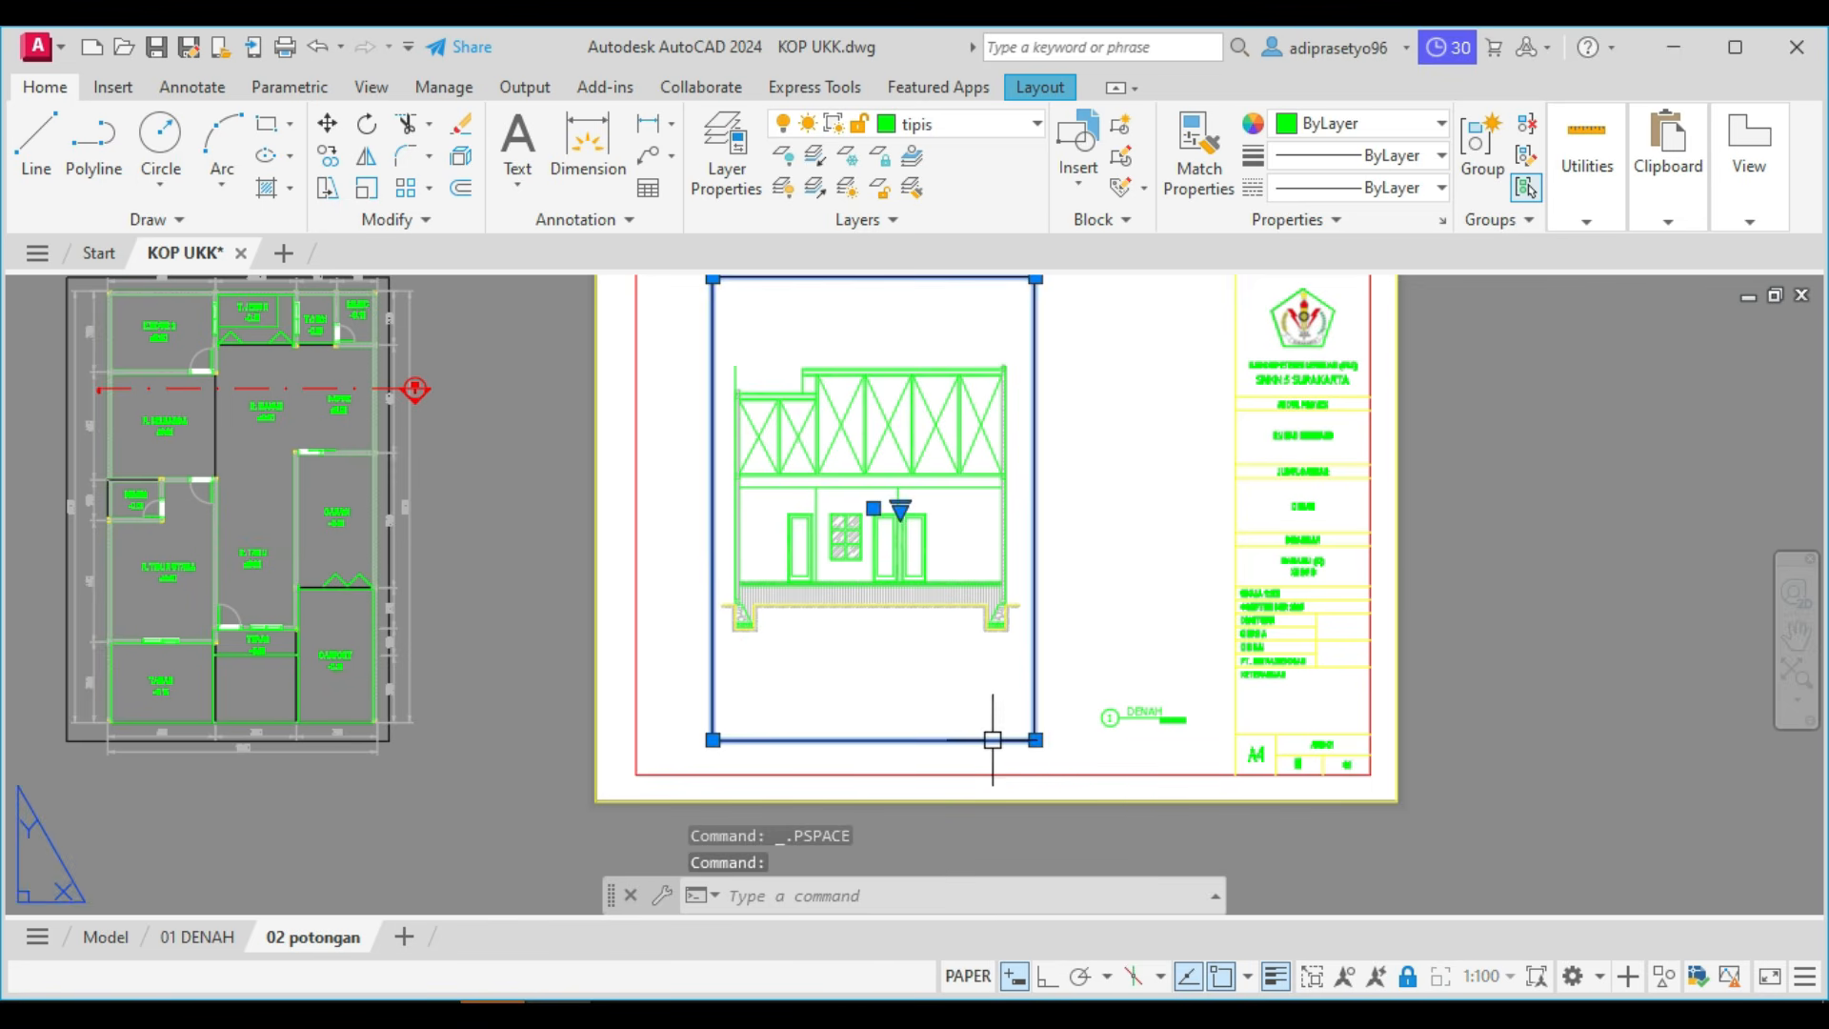
click(1036, 740)
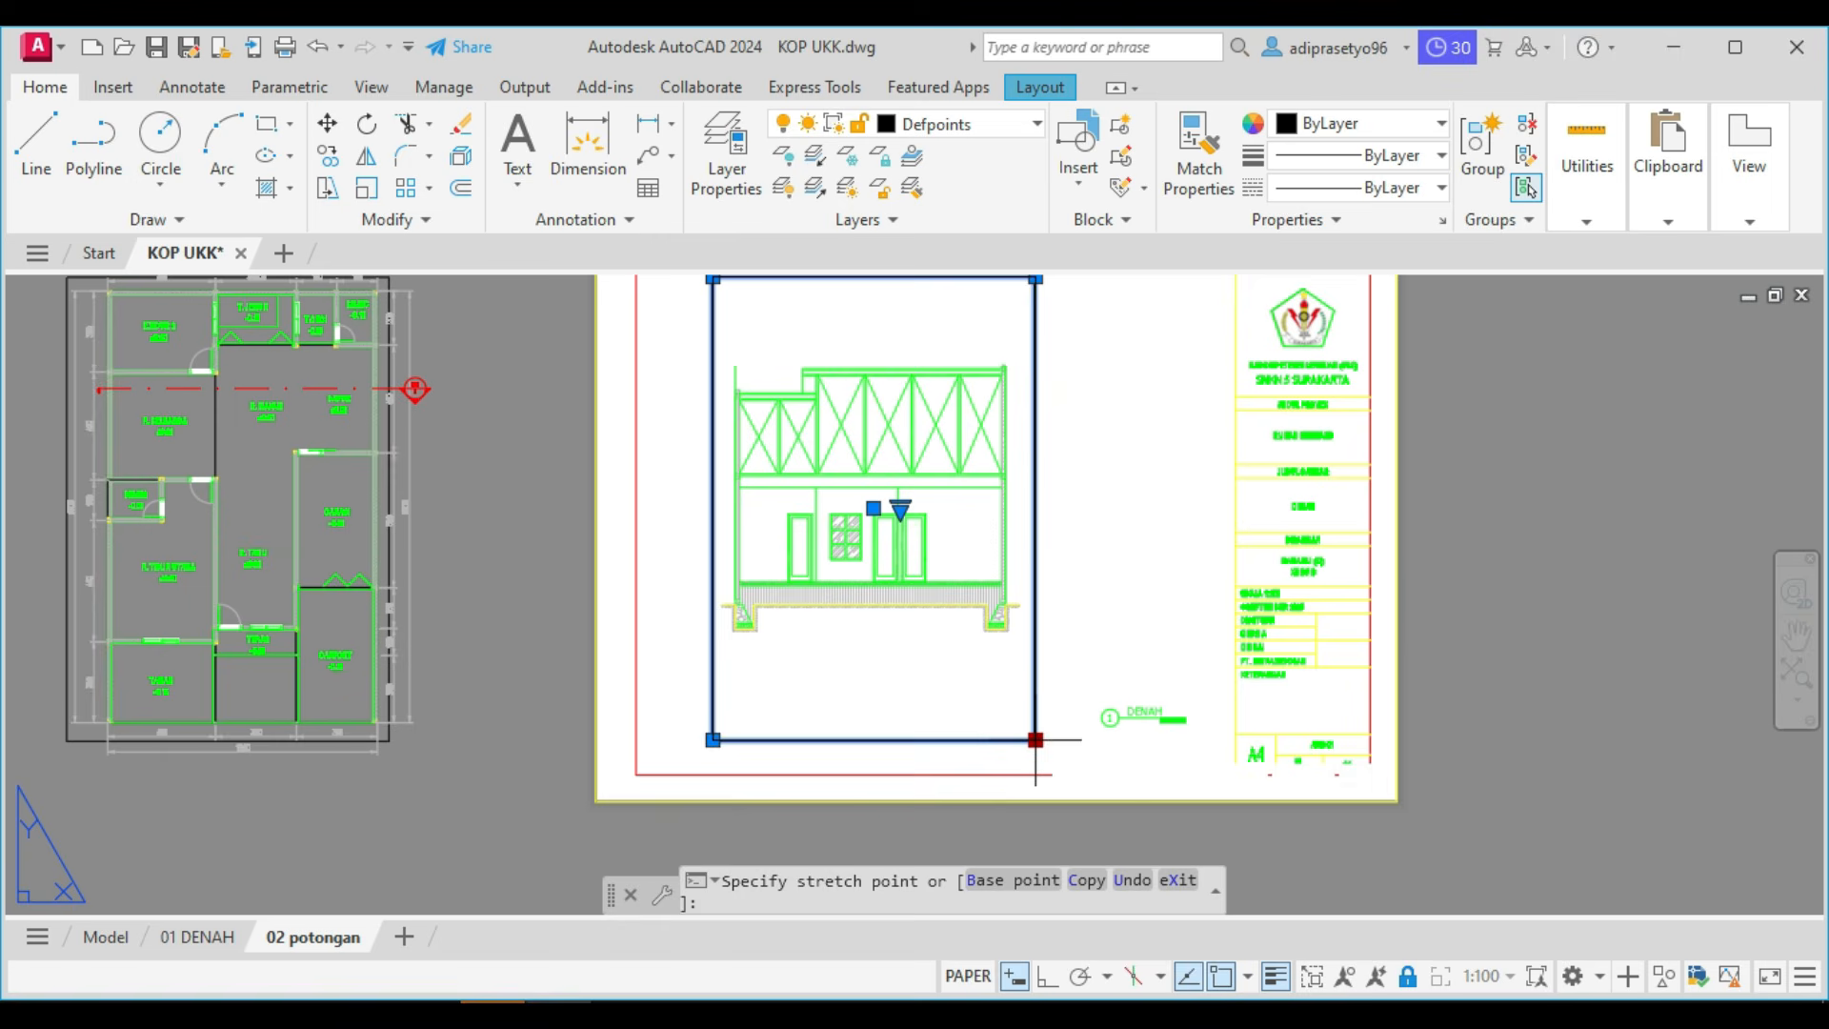
click(1054, 650)
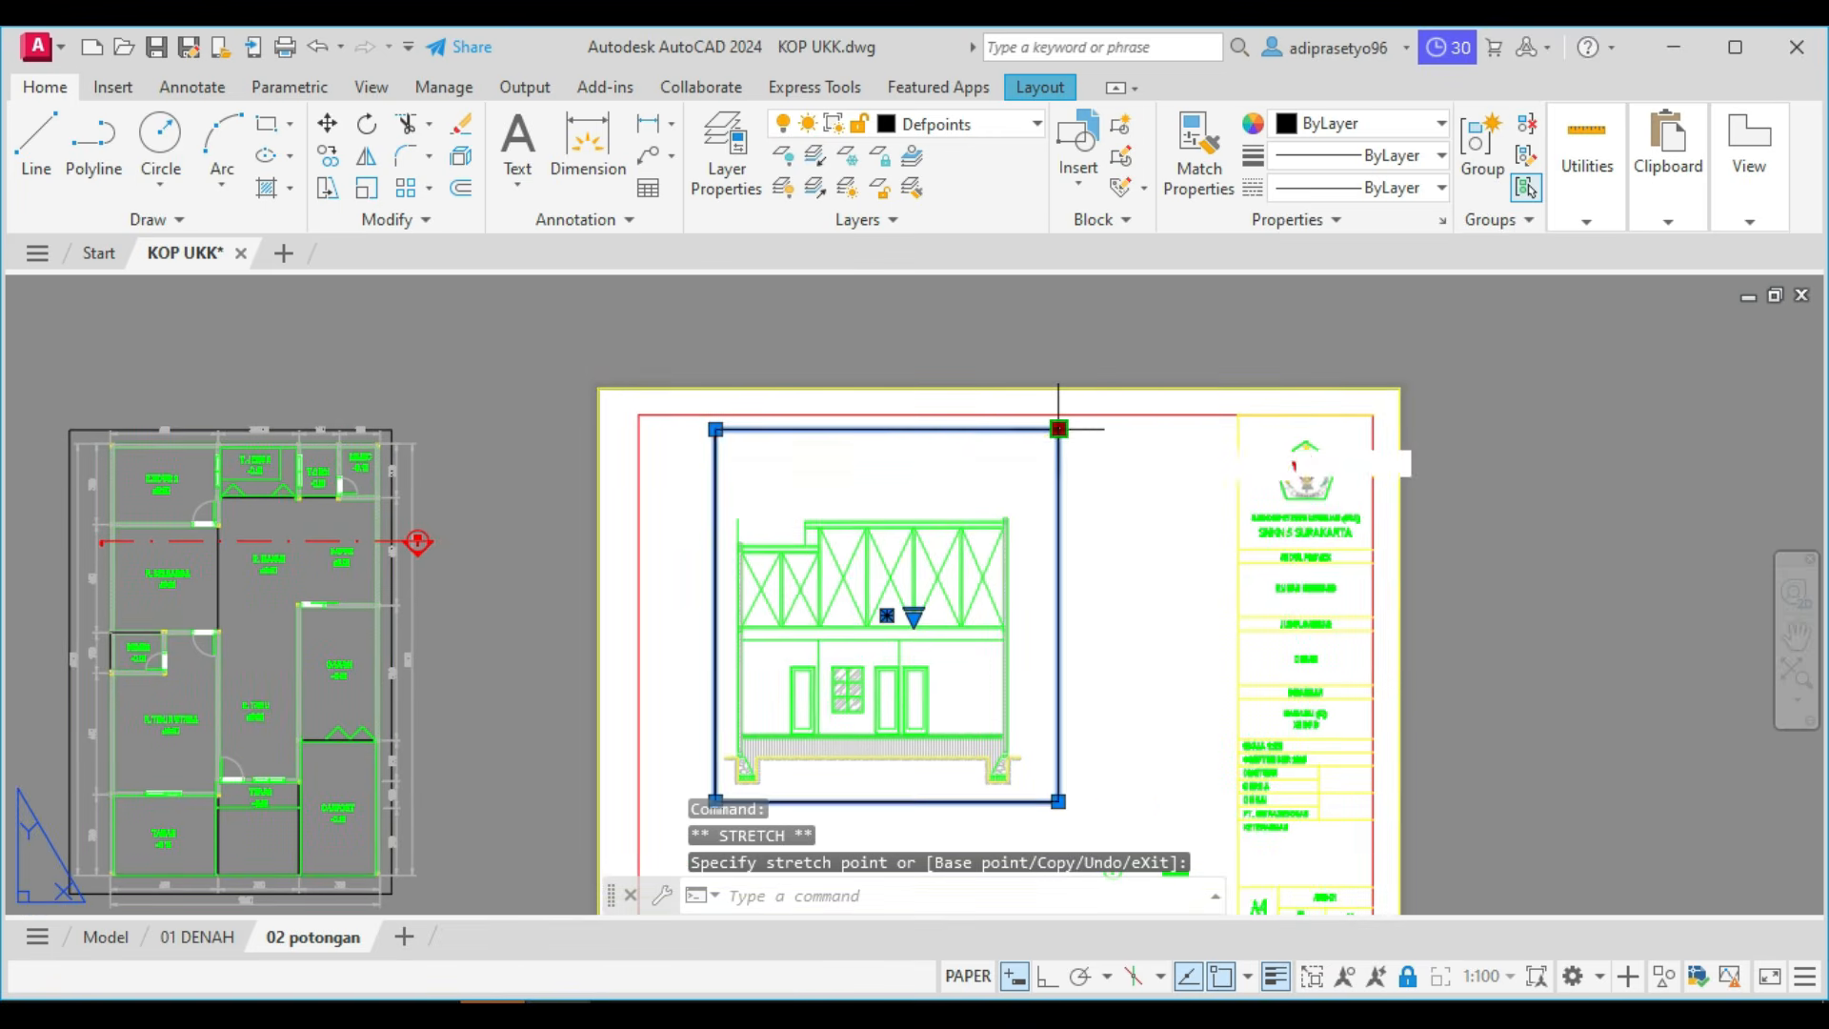
click(1031, 485)
scroll(1032, 486, down, 2)
key(Escape)
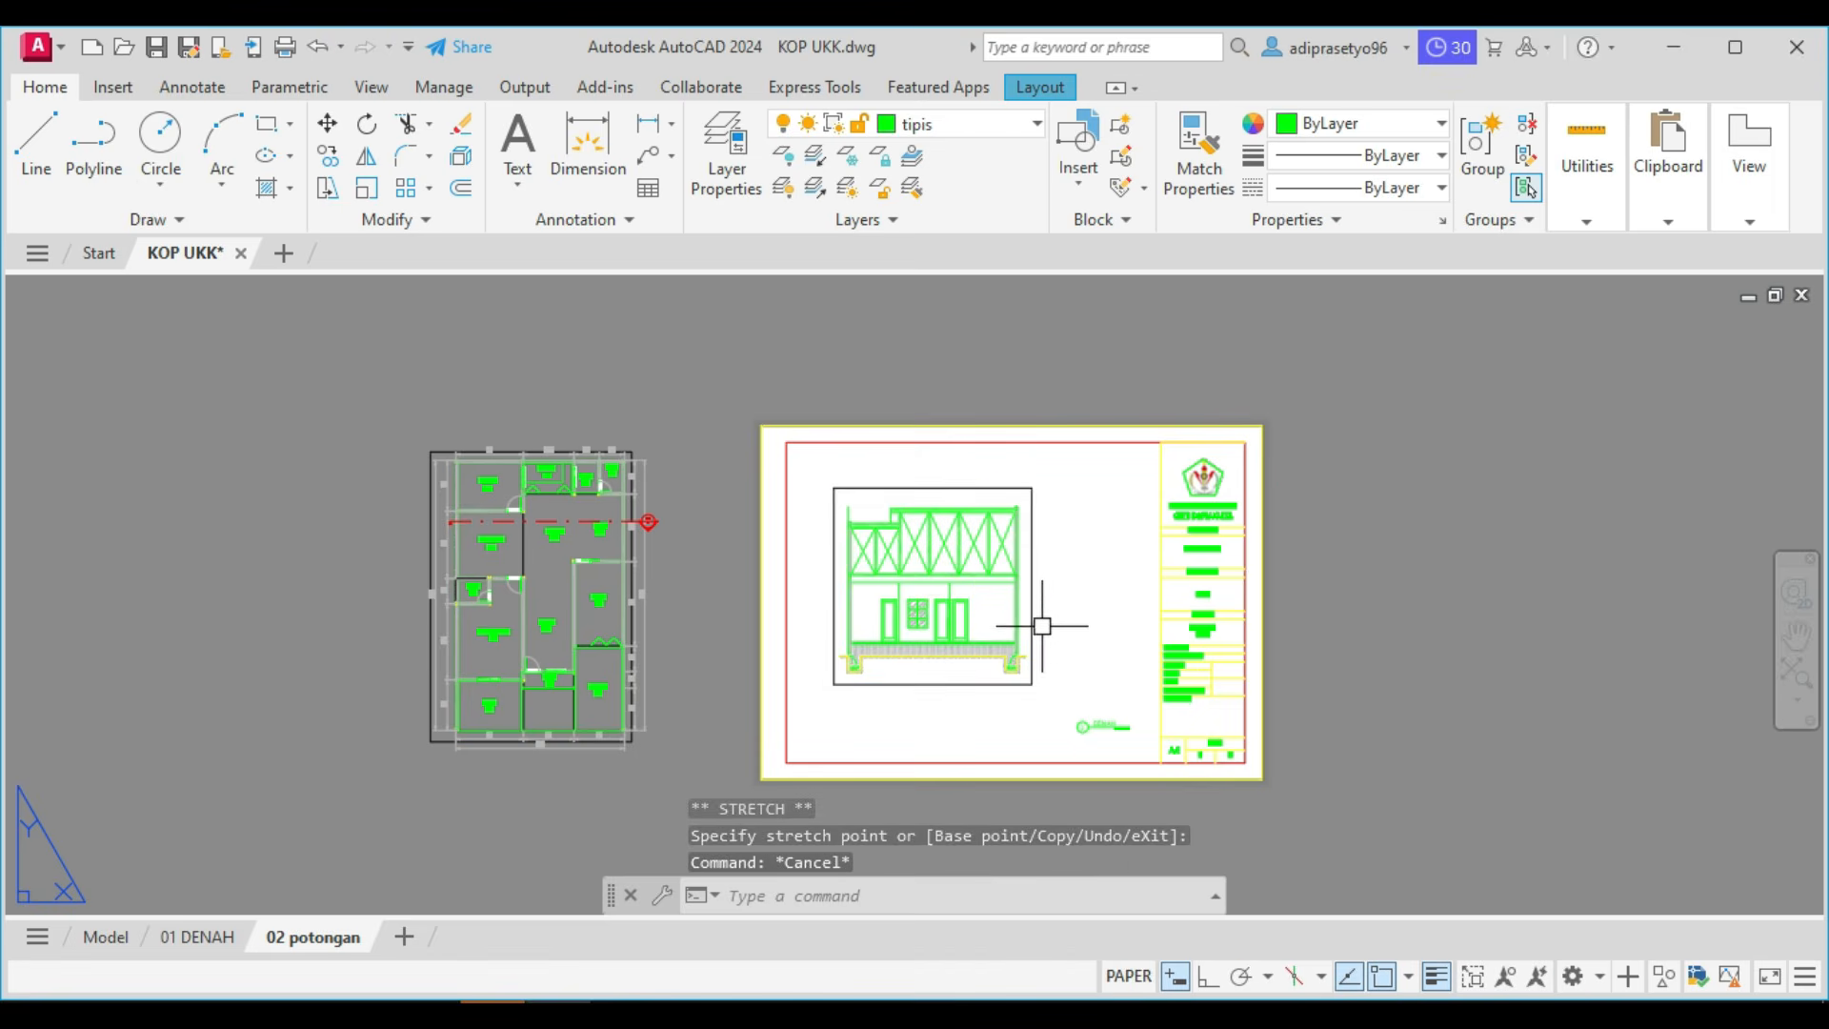
Make arsiran the current layer for dimensioning the section.
scroll(1038, 624, up, 4)
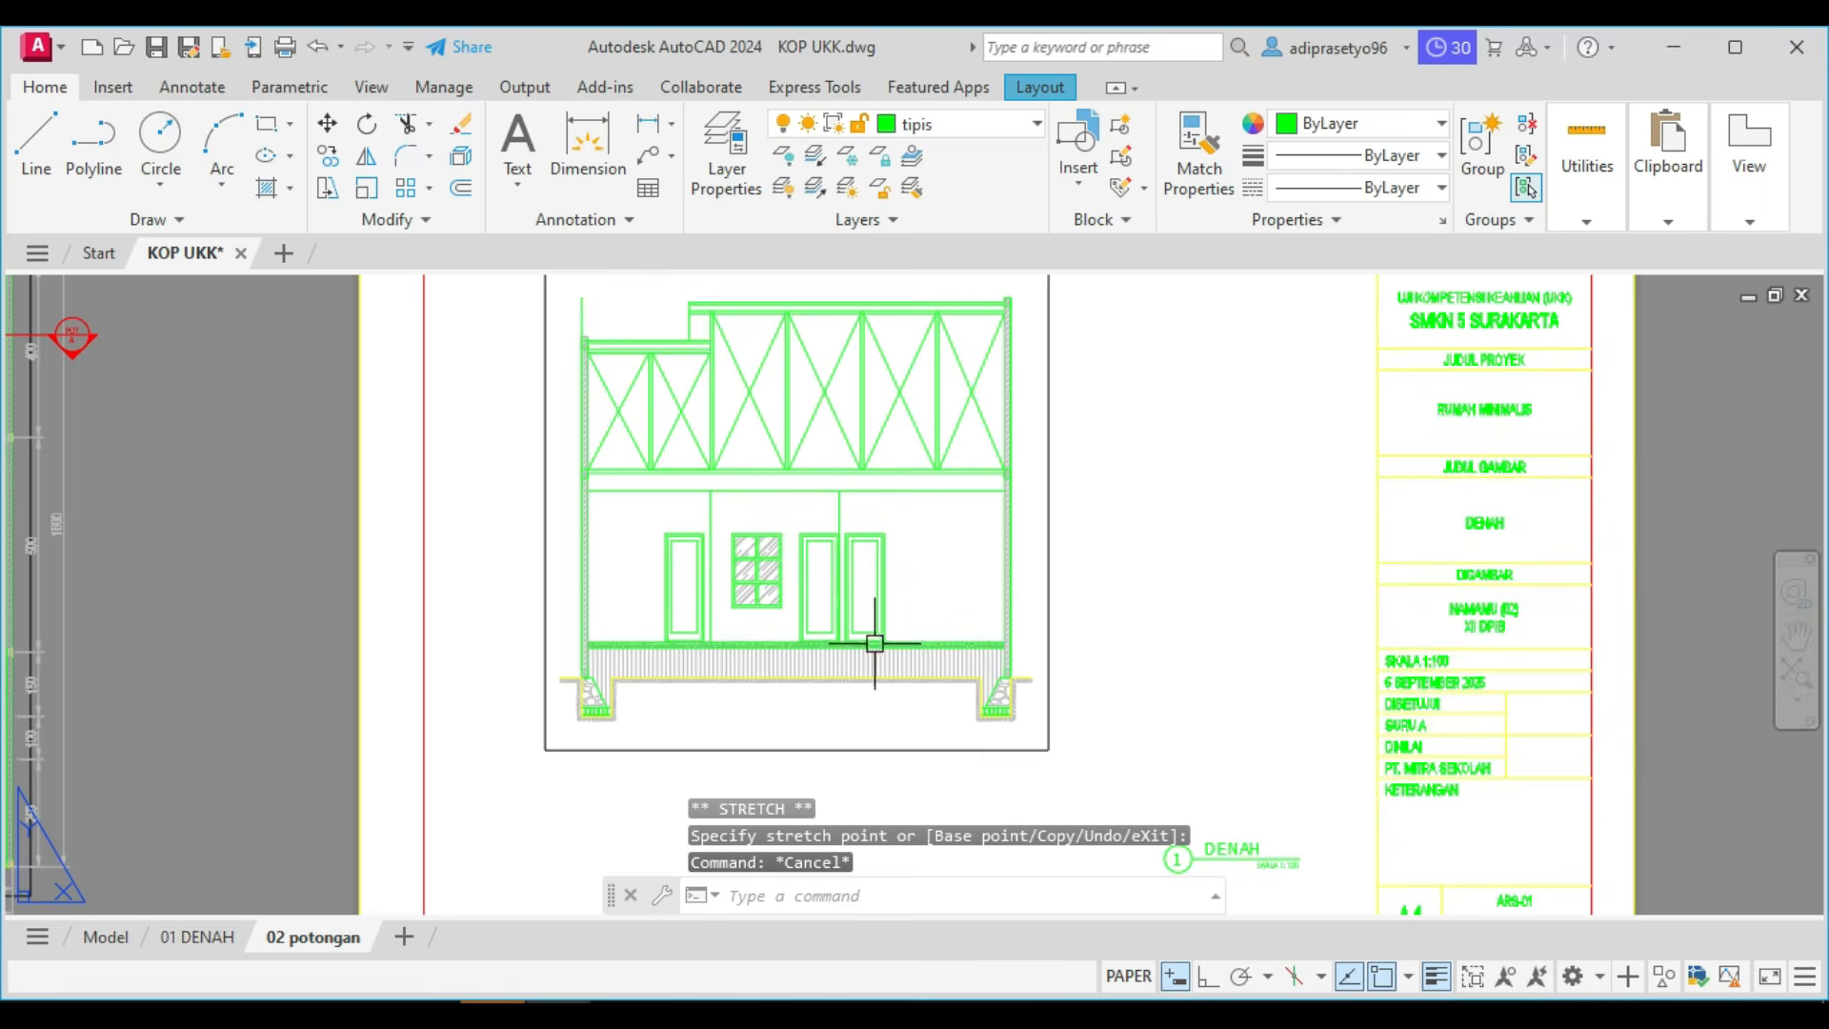
scroll(818, 664, down, 4)
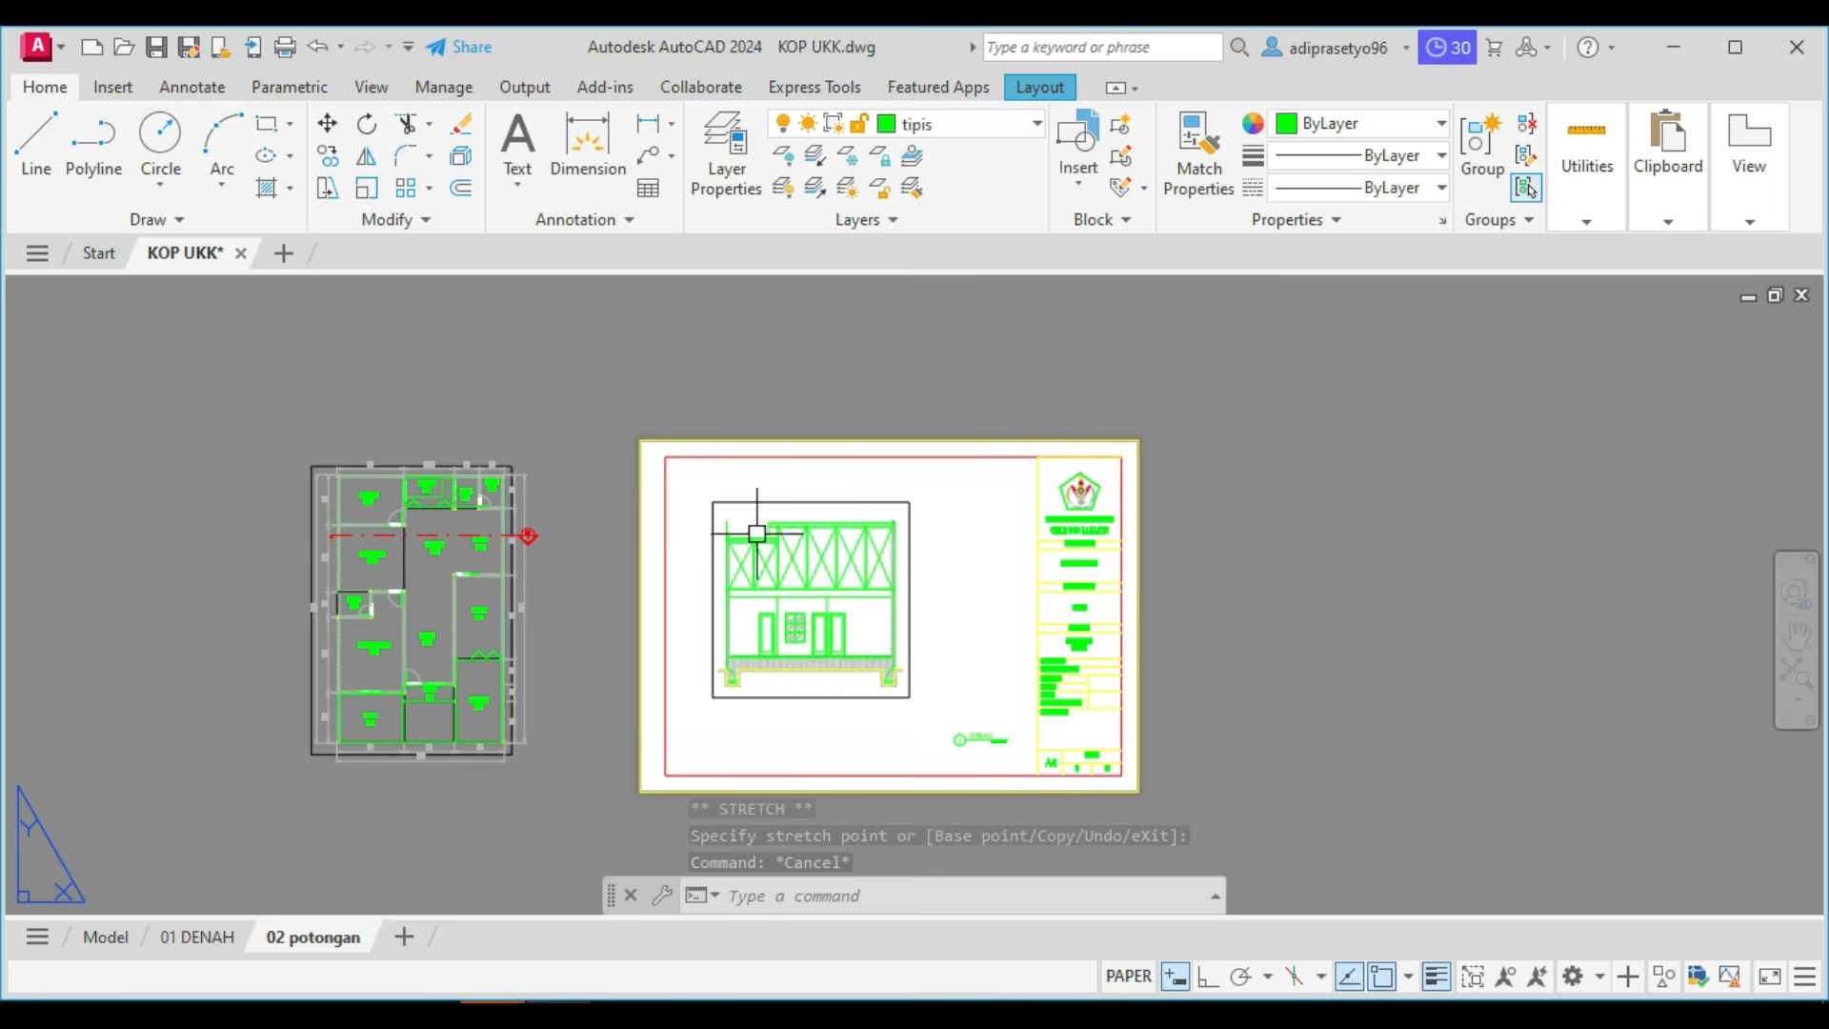
click(965, 133)
click(949, 188)
With Ortho on, dimension horizontally from the left foundation's outer bottom corner to the first interior wall line, placing the dimension just below the foundations.
click(591, 162)
scroll(743, 762, up, 5)
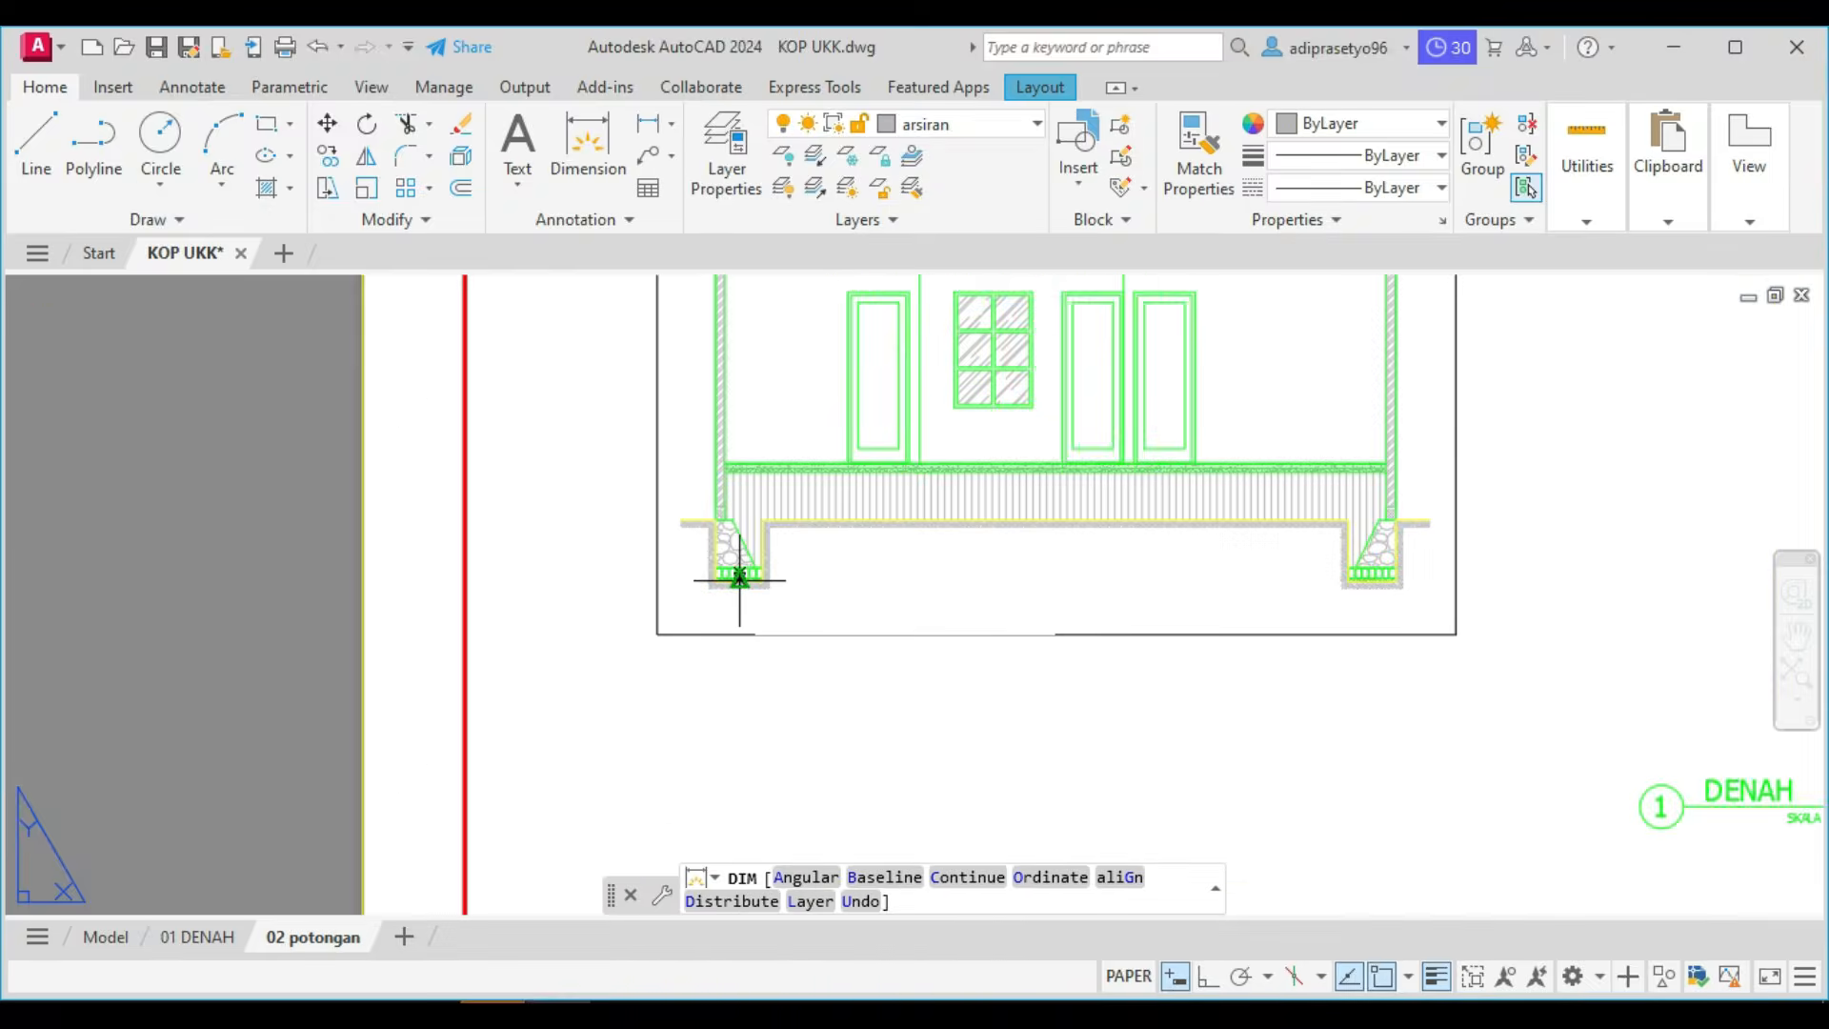
scroll(739, 577, up, 3)
key(Return)
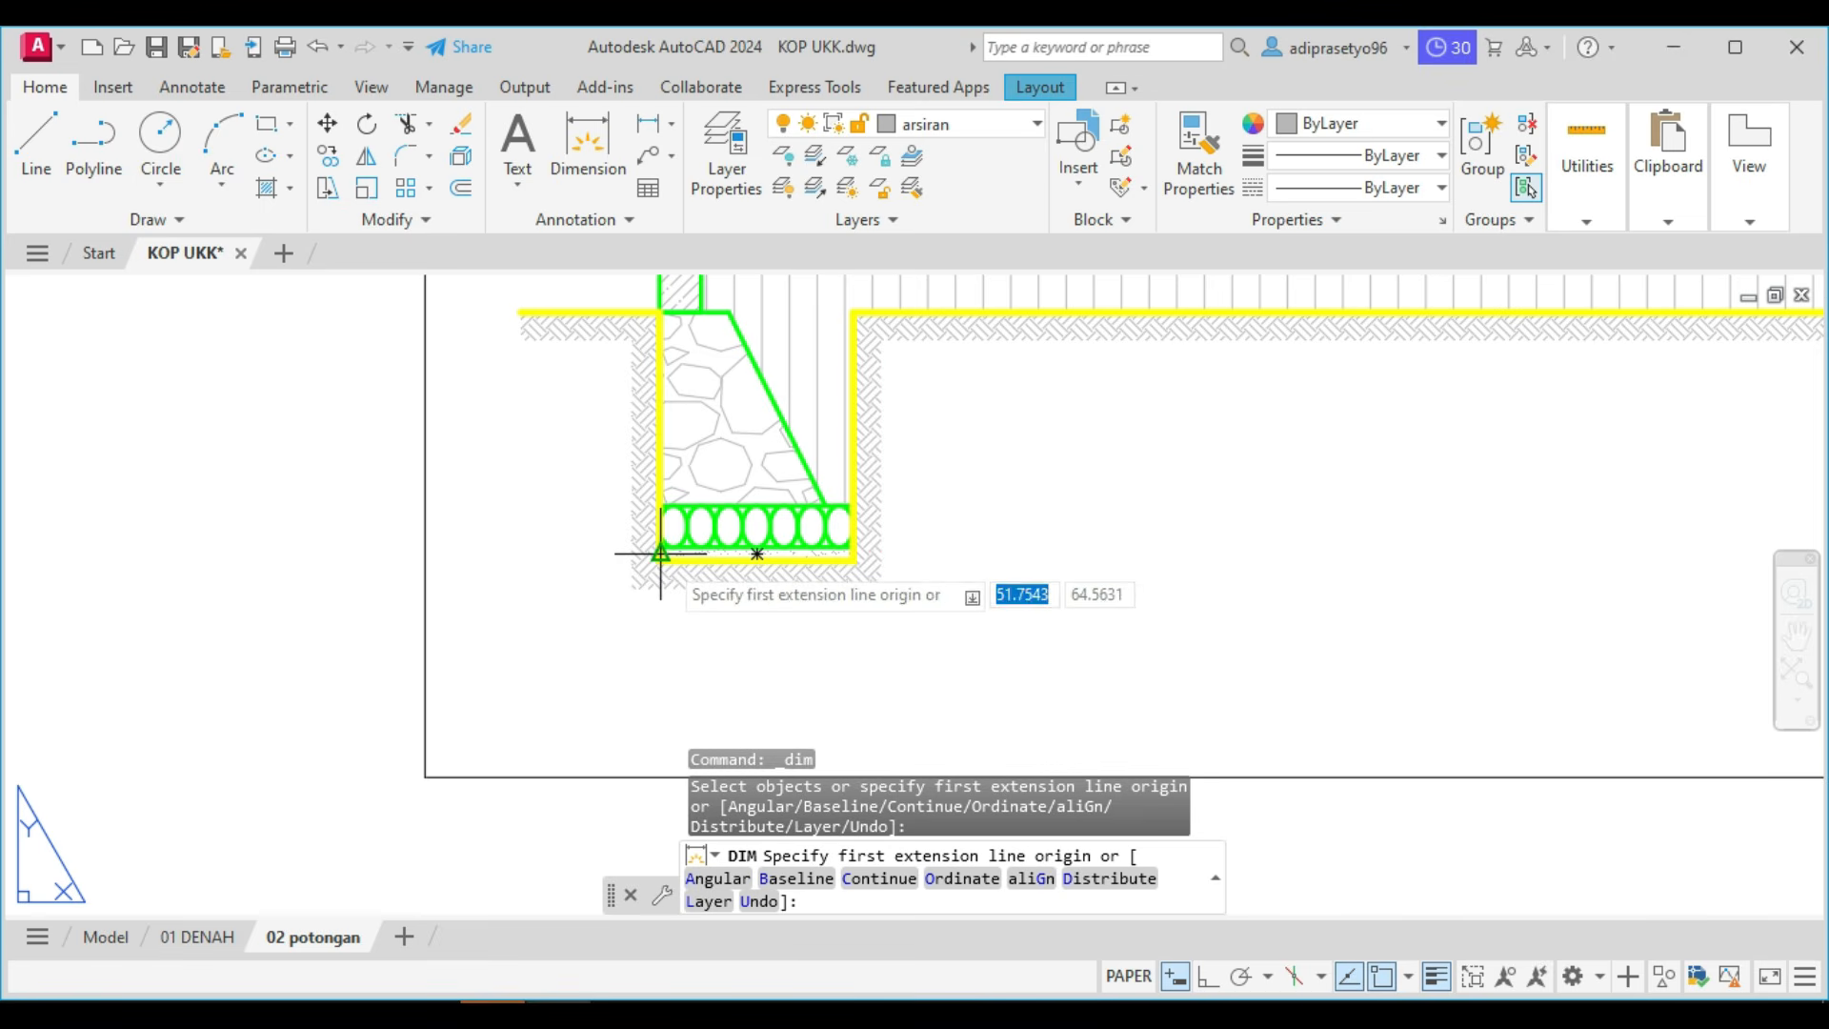
key(Return)
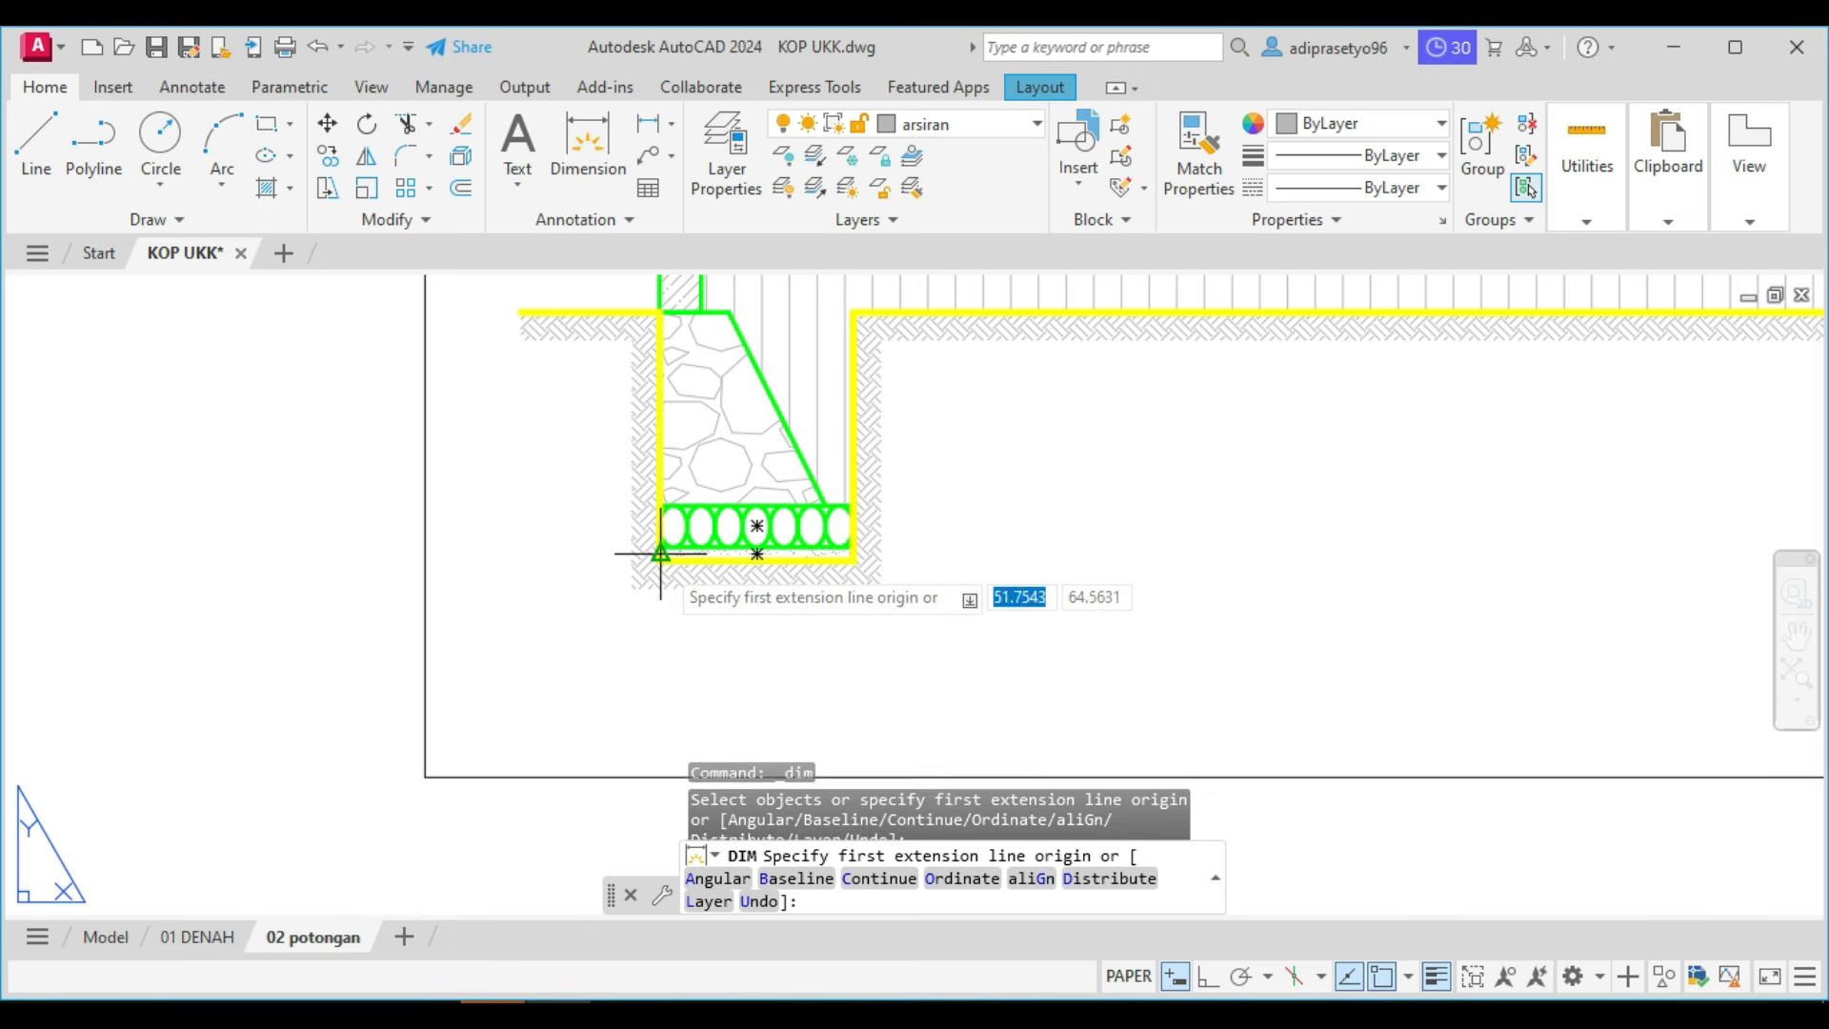
click(664, 562)
scroll(667, 562, down, 3)
scroll(767, 554, down, 2)
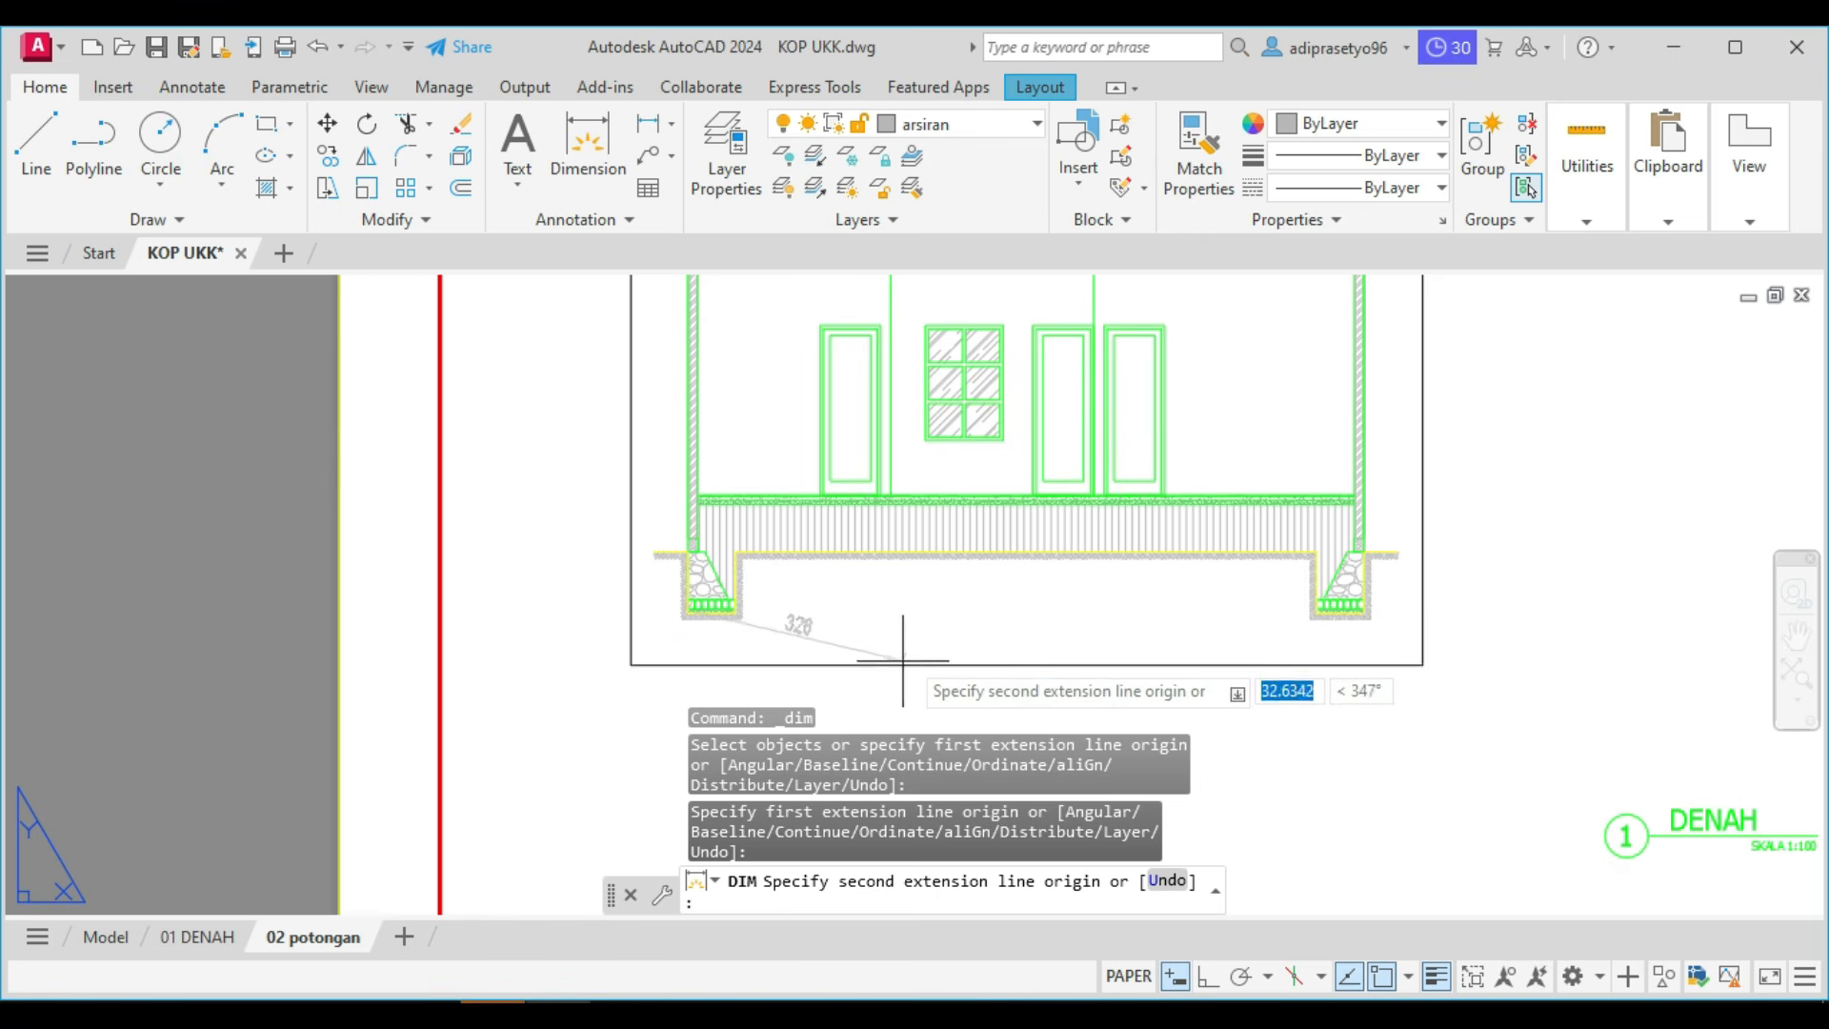
key(F8)
scroll(867, 566, up, 4)
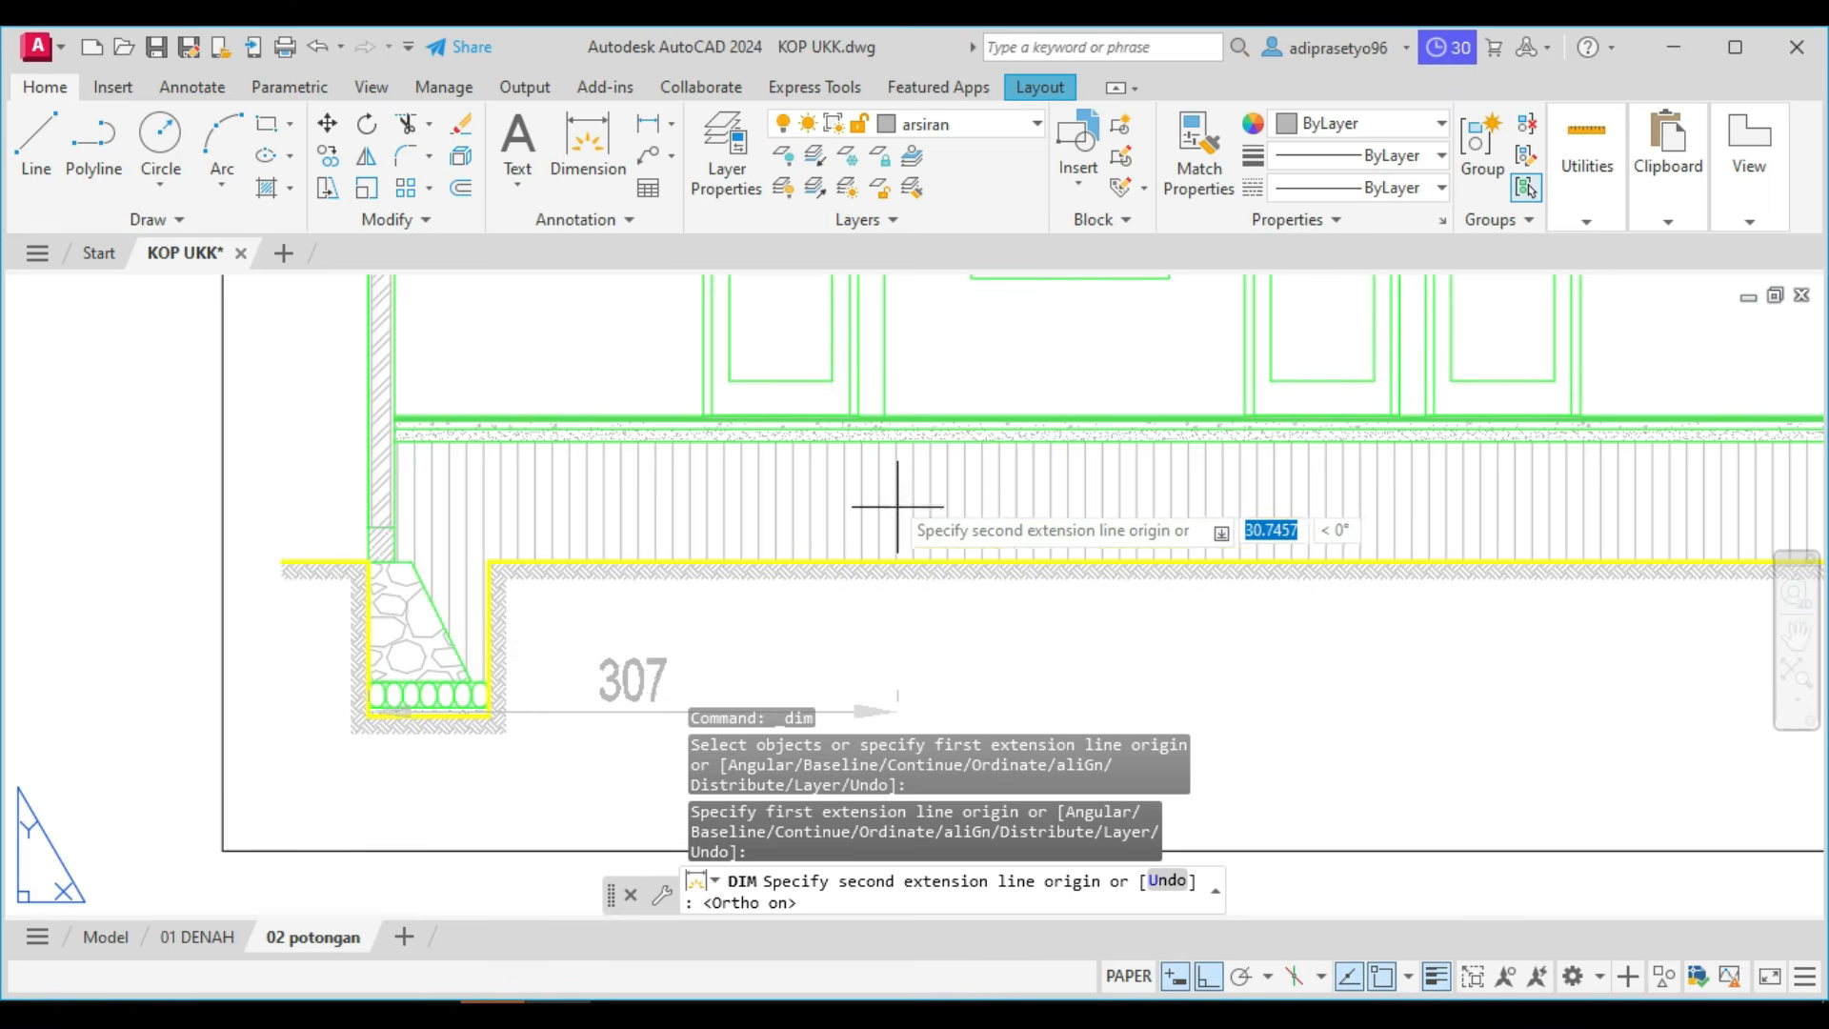
click(879, 437)
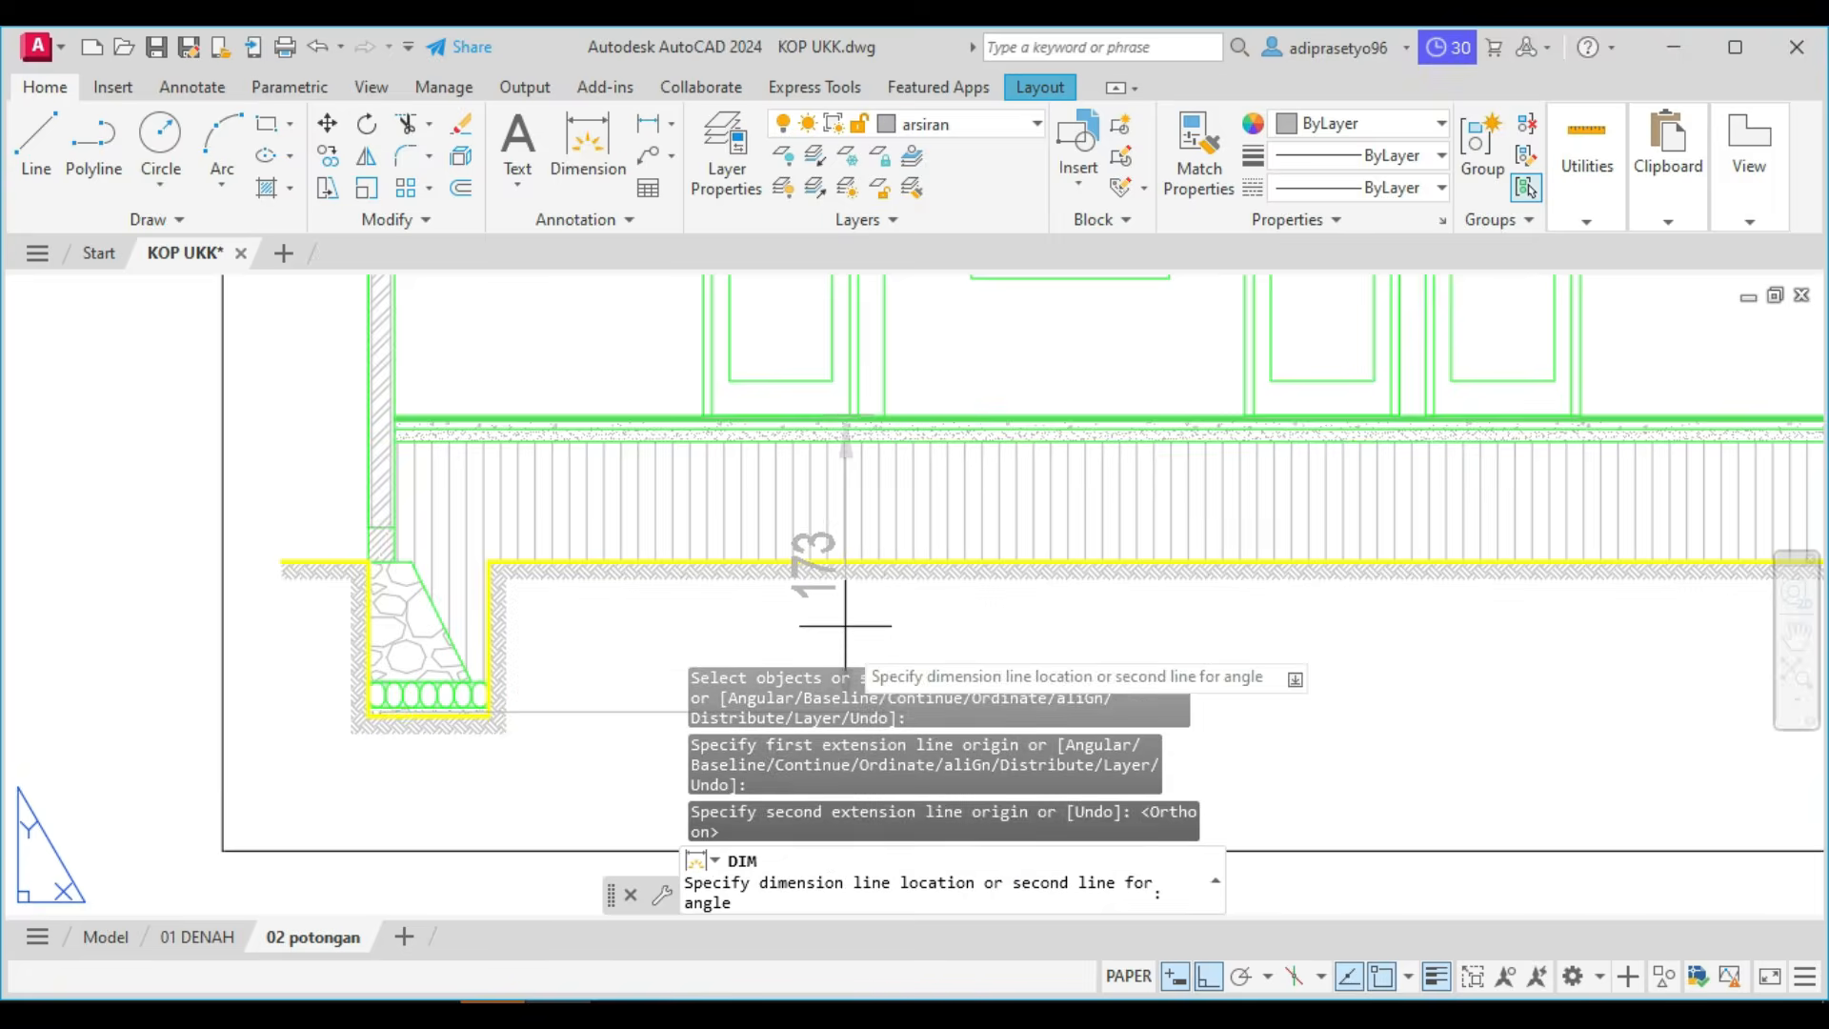
scroll(829, 581, down, 5)
scroll(800, 557, up, 5)
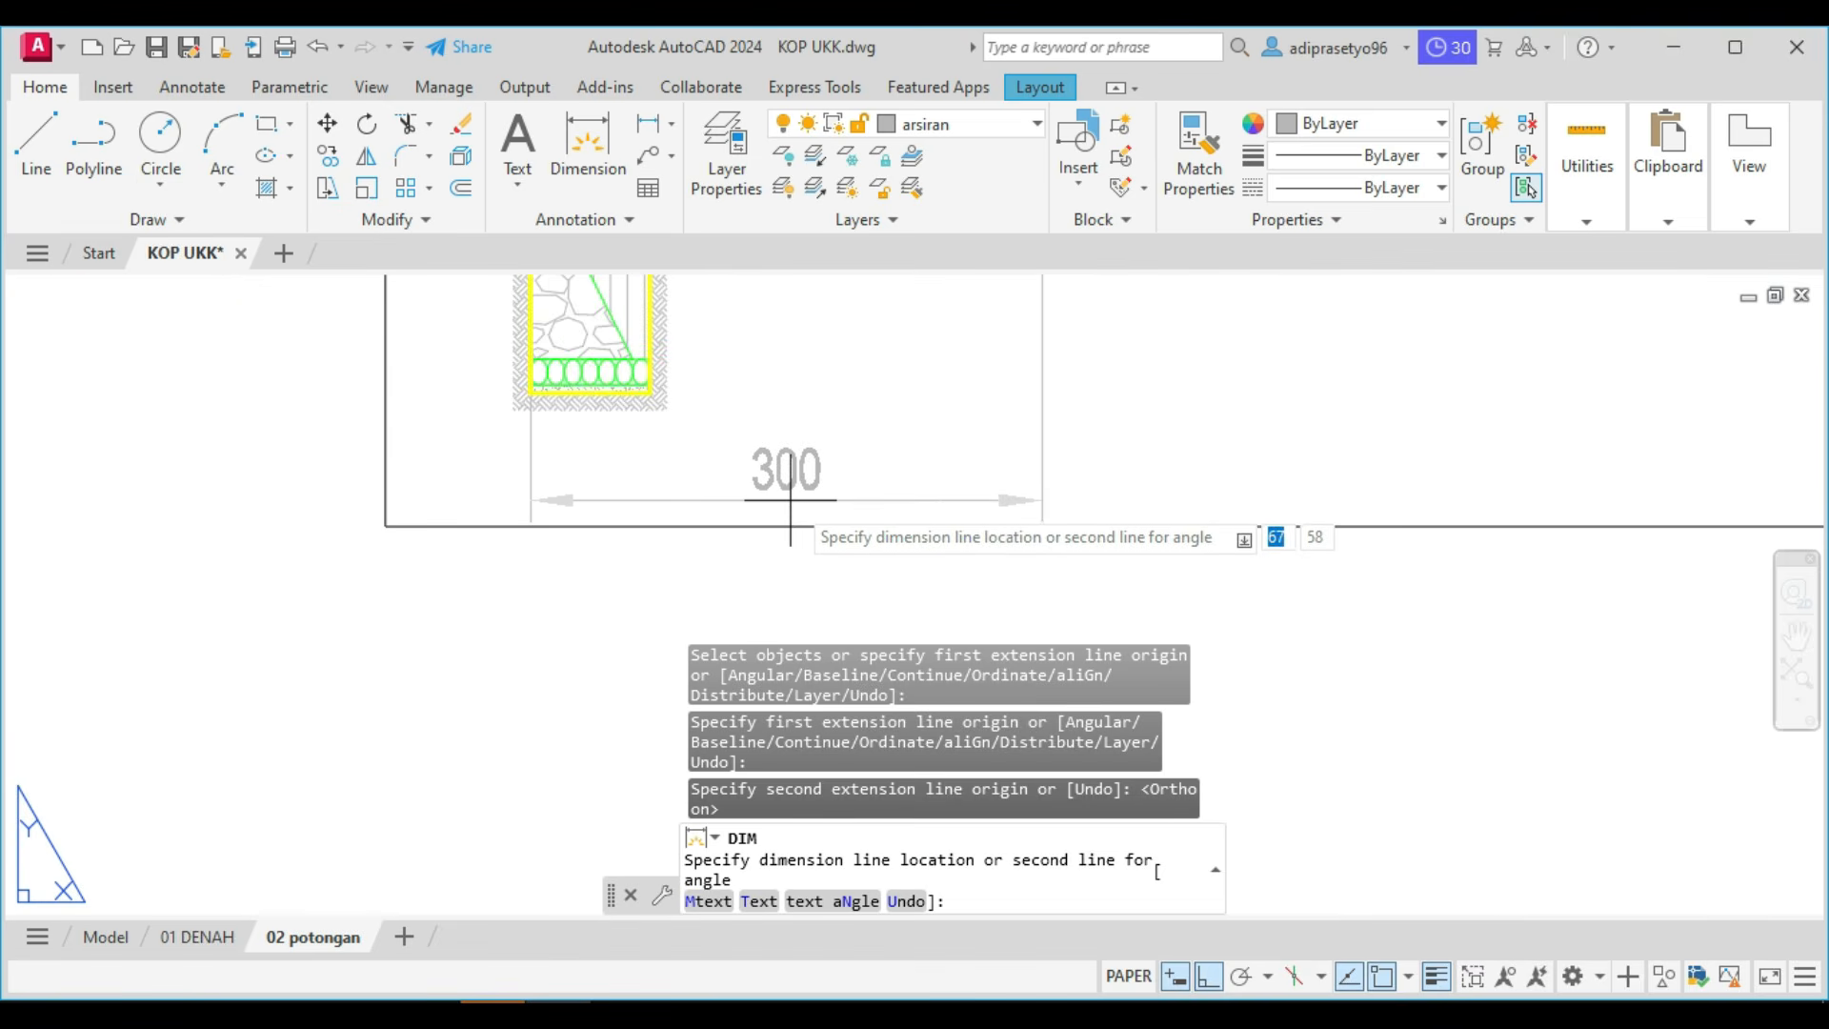
click(790, 499)
scroll(839, 514, down, 4)
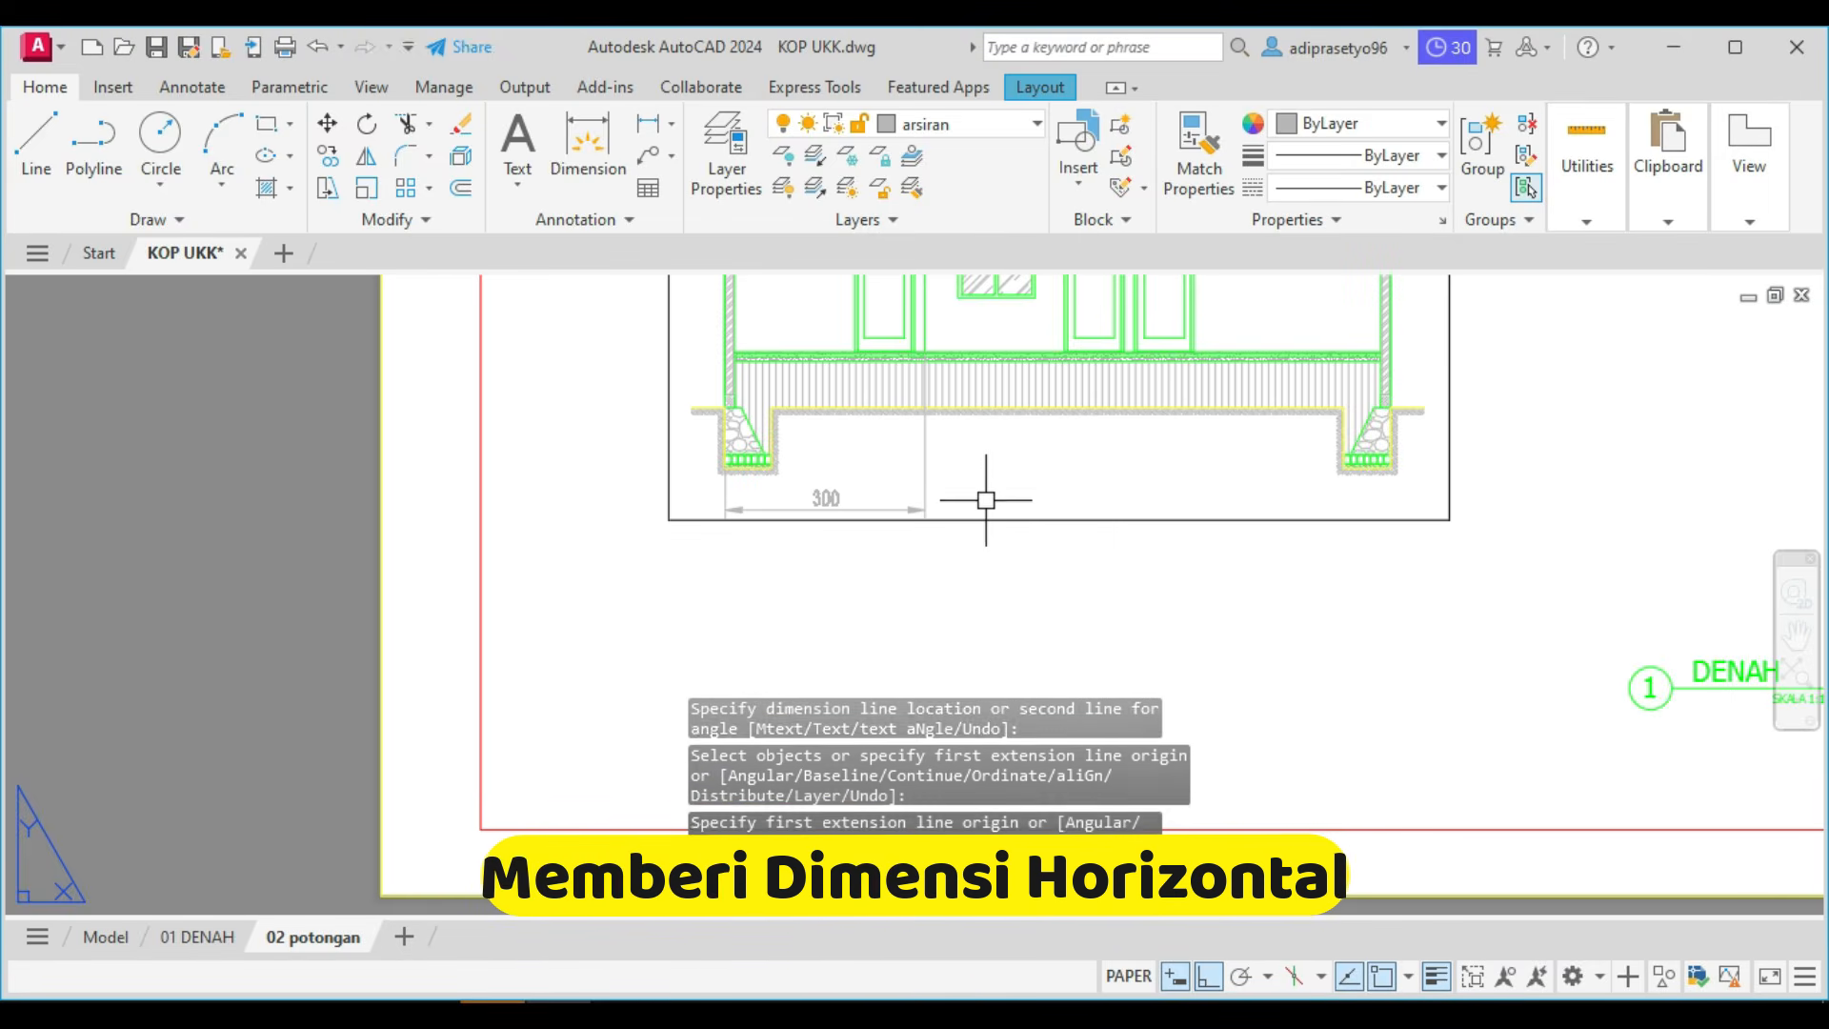
Continue the horizontal dimension chain to the second interior wall line and on to the right foundation's outer bottom corner.
text(d)
key(Return)
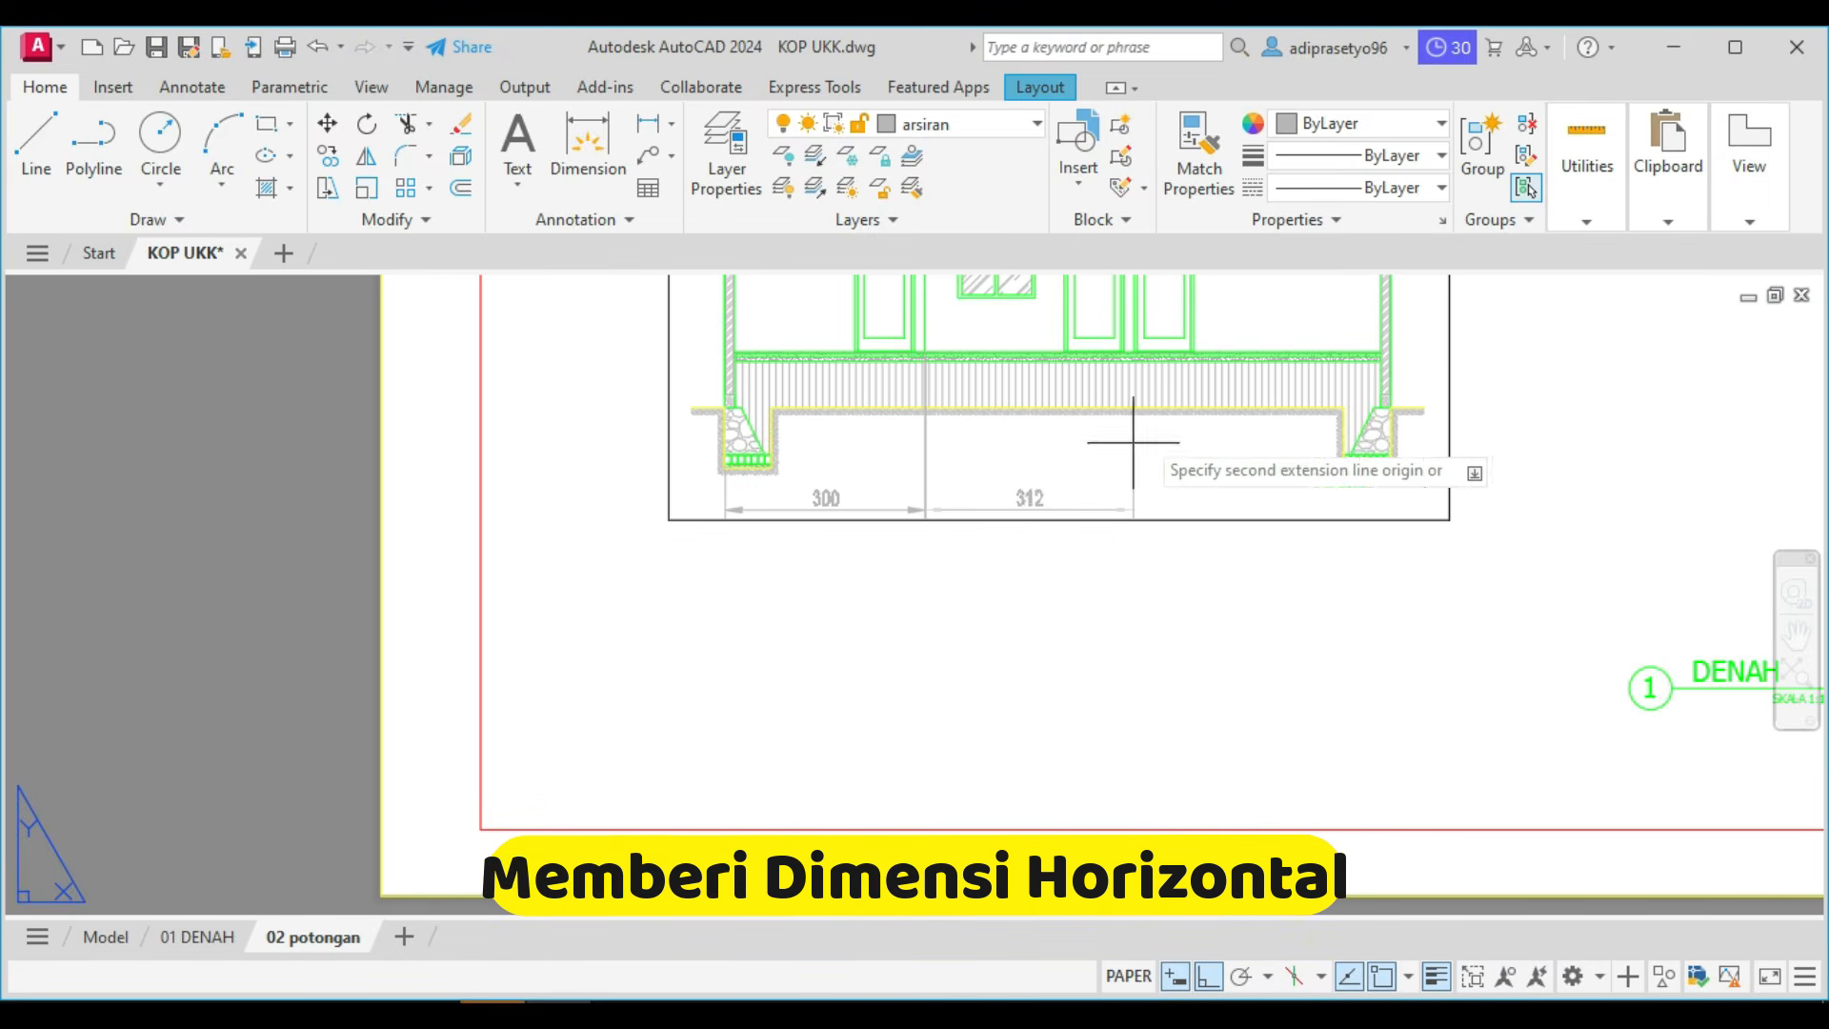
scroll(1153, 381, up, 4)
middle_drag(1123, 380, 1096, 591)
scroll(1095, 587, down, 2)
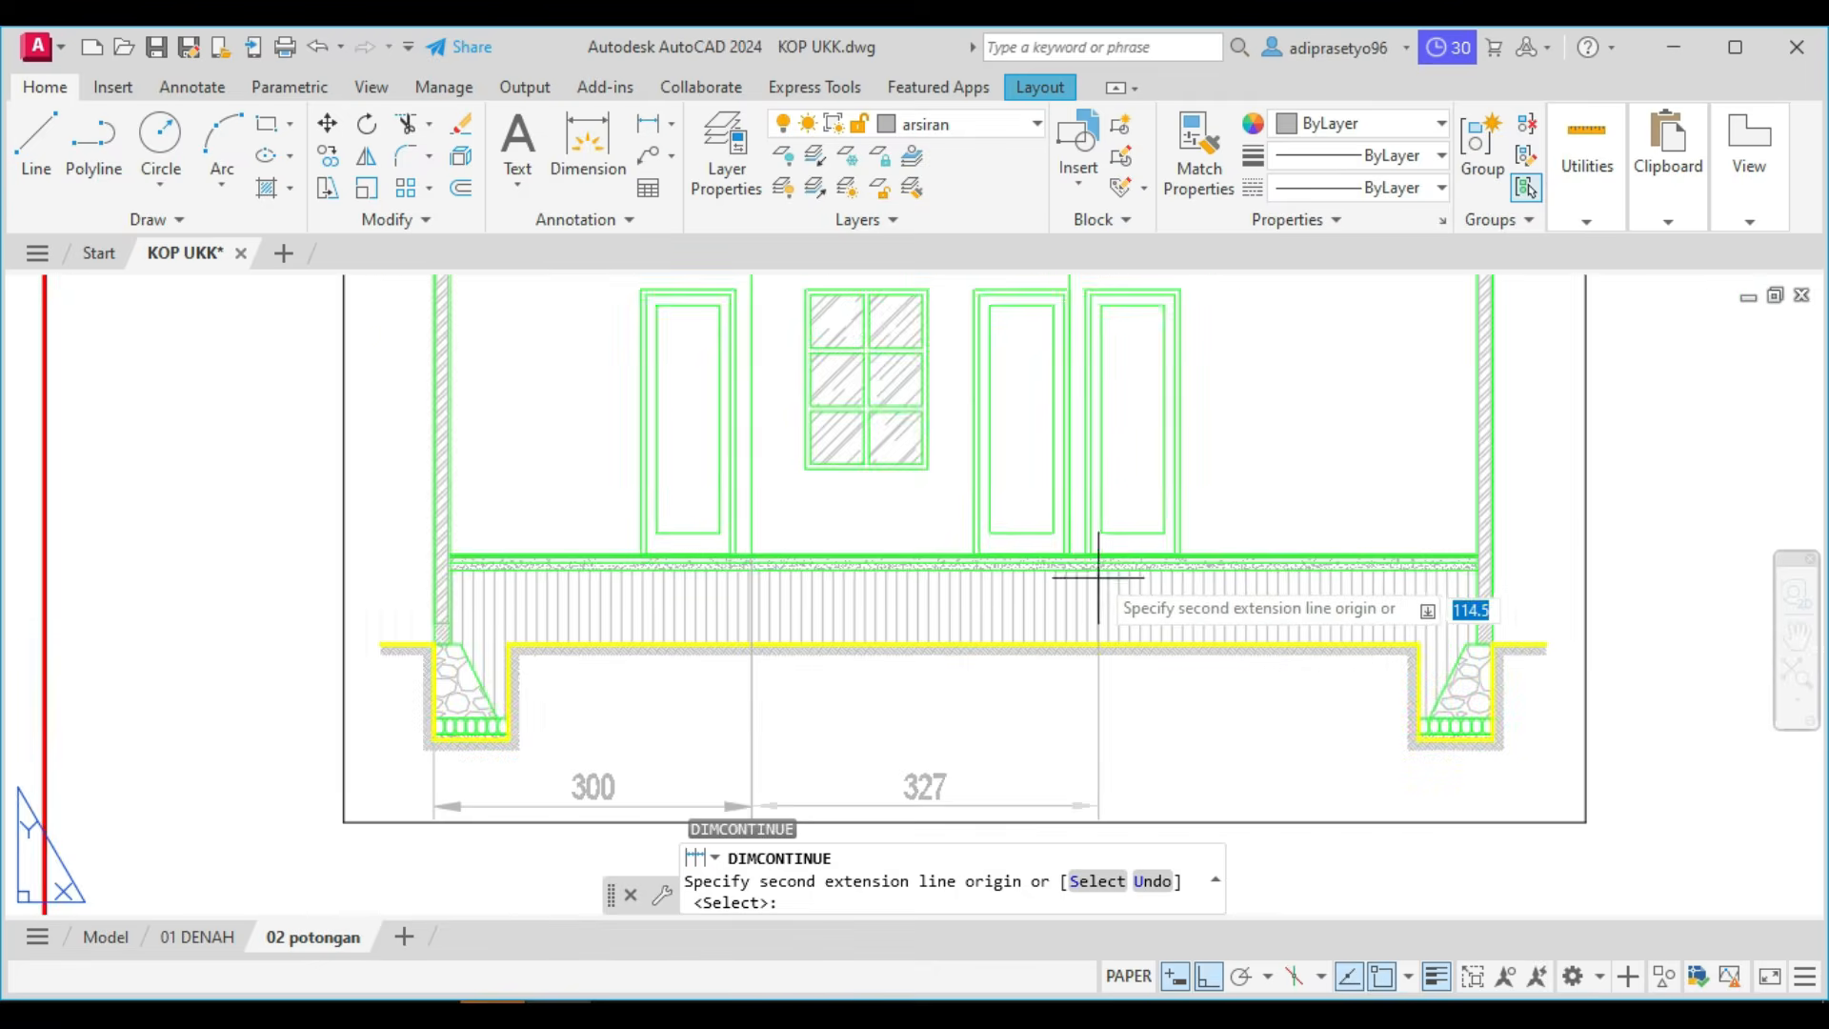
scroll(1089, 564, up, 4)
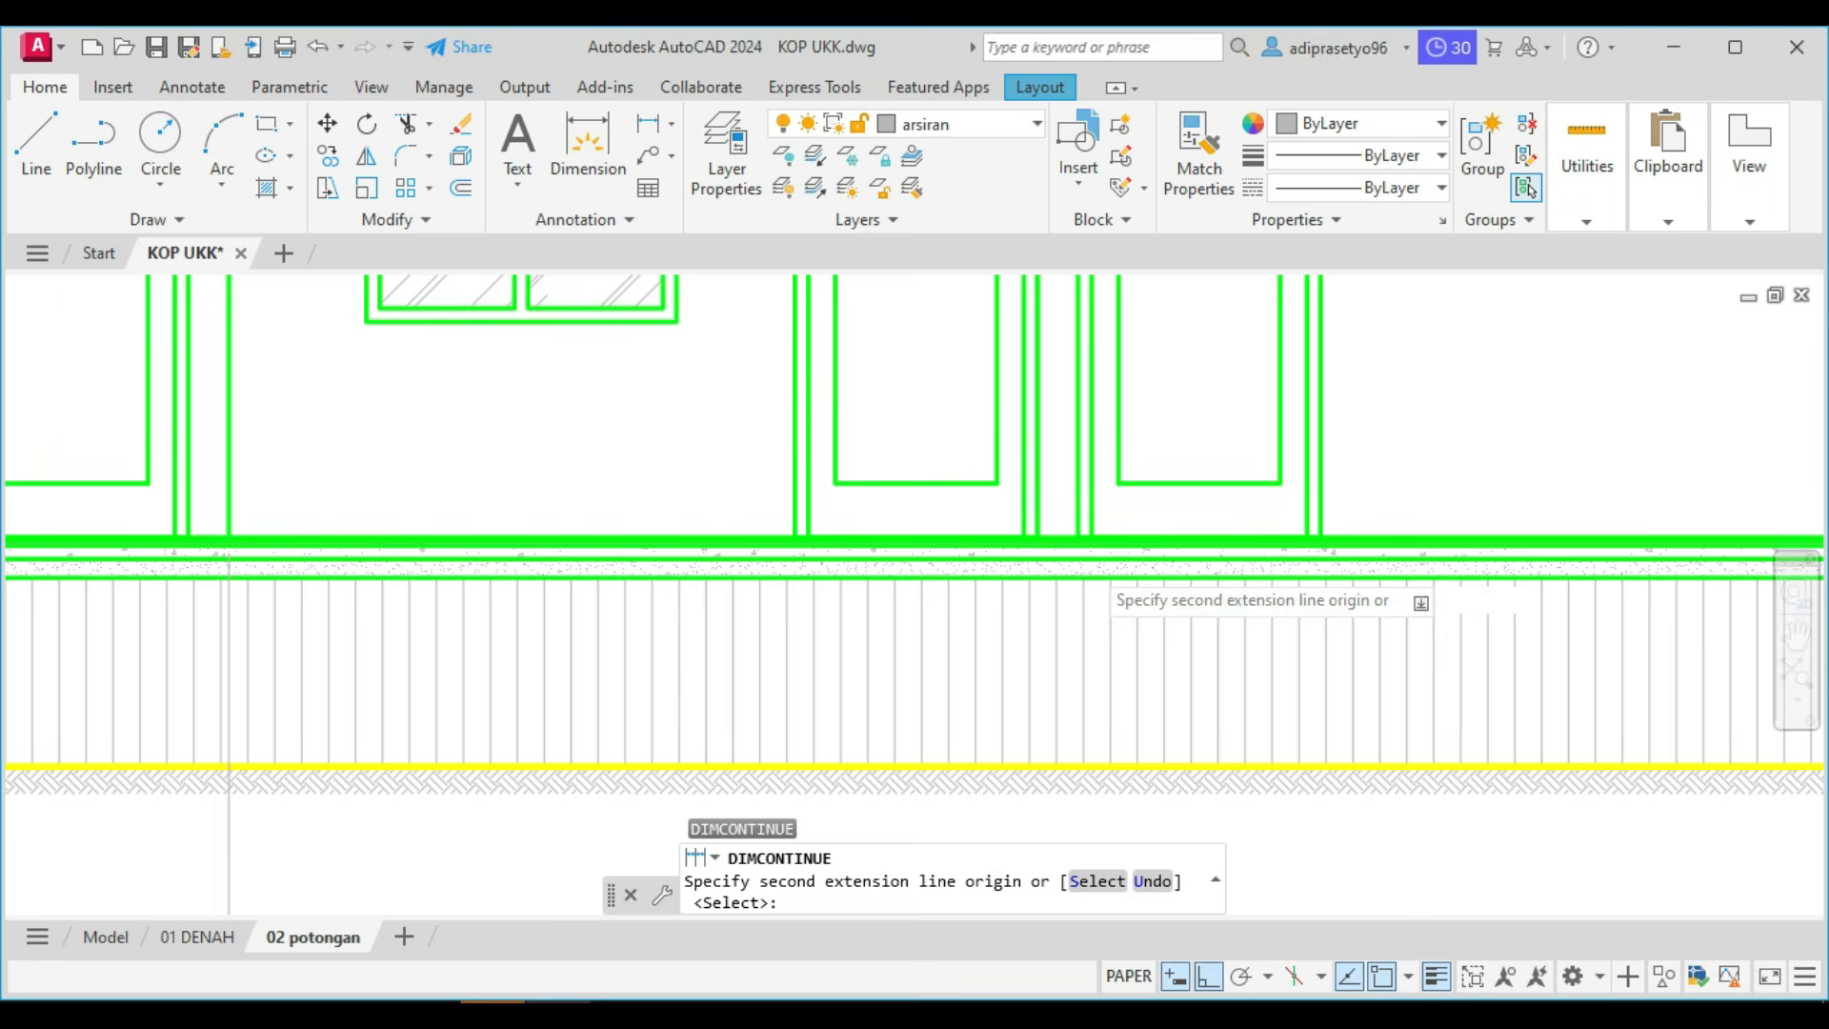
click(1030, 533)
scroll(1038, 536, down, 4)
scroll(1333, 636, up, 5)
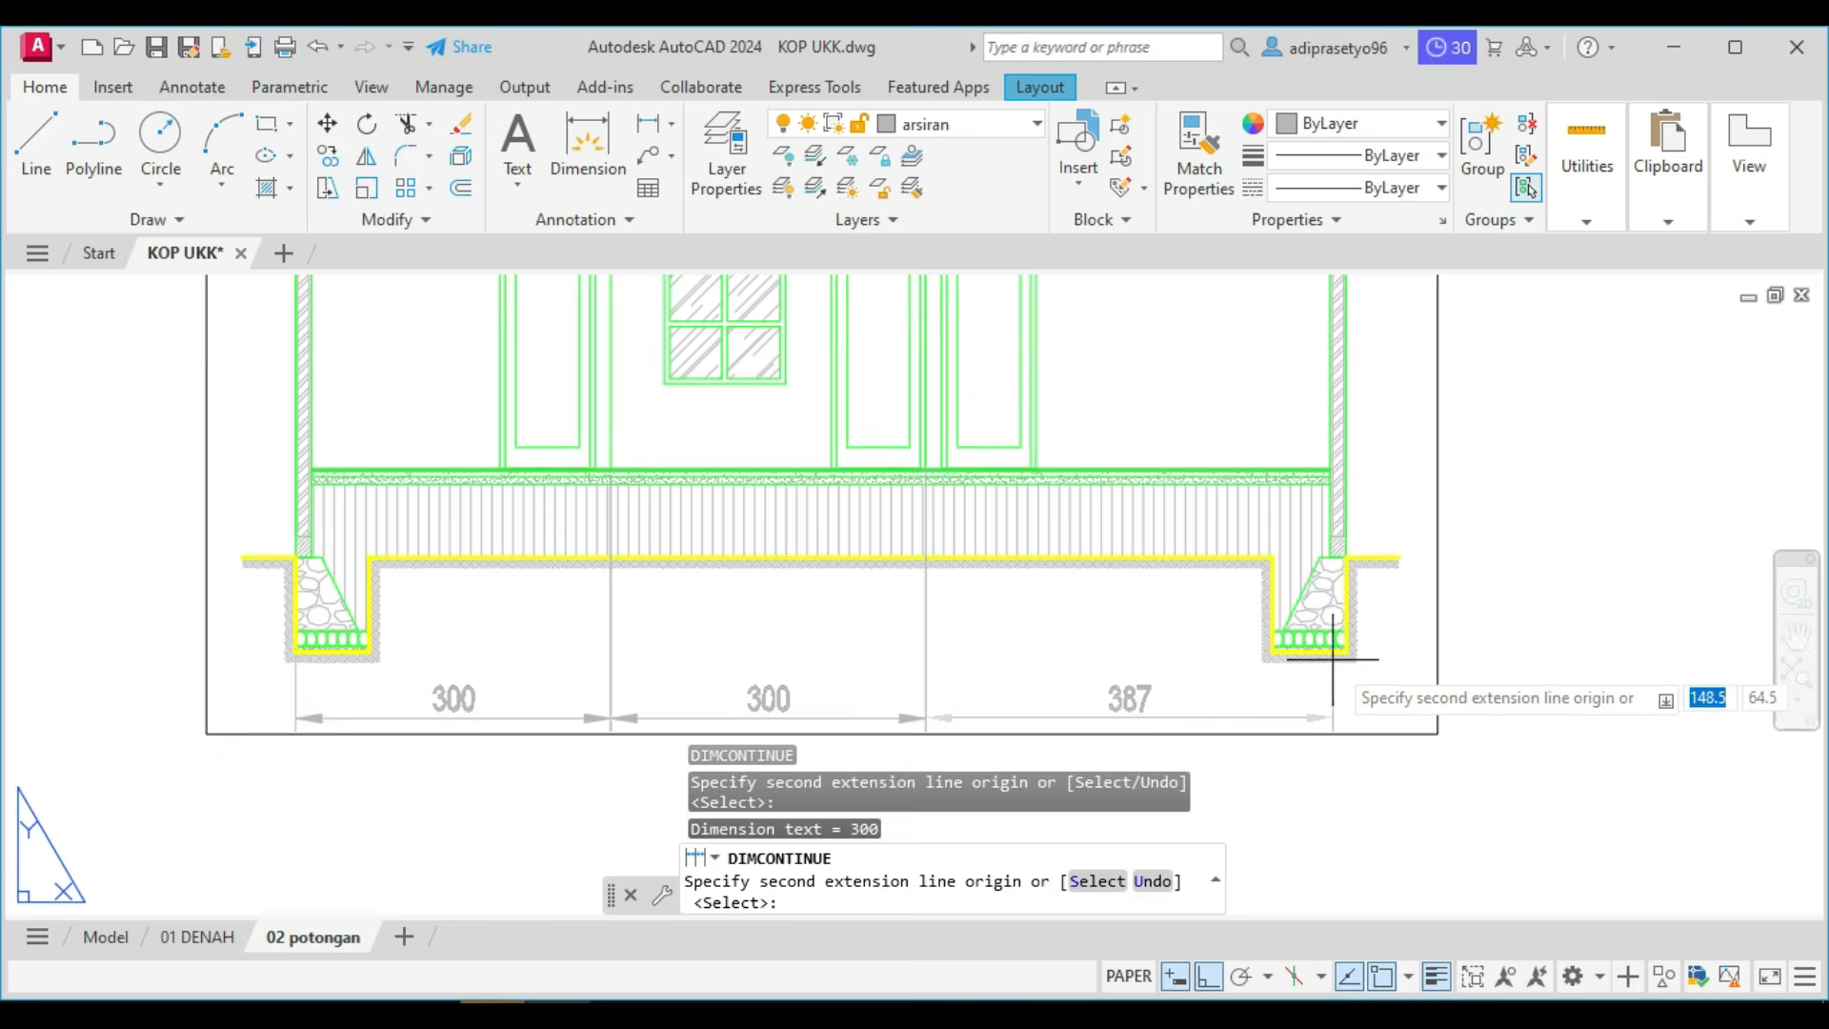
click(1333, 633)
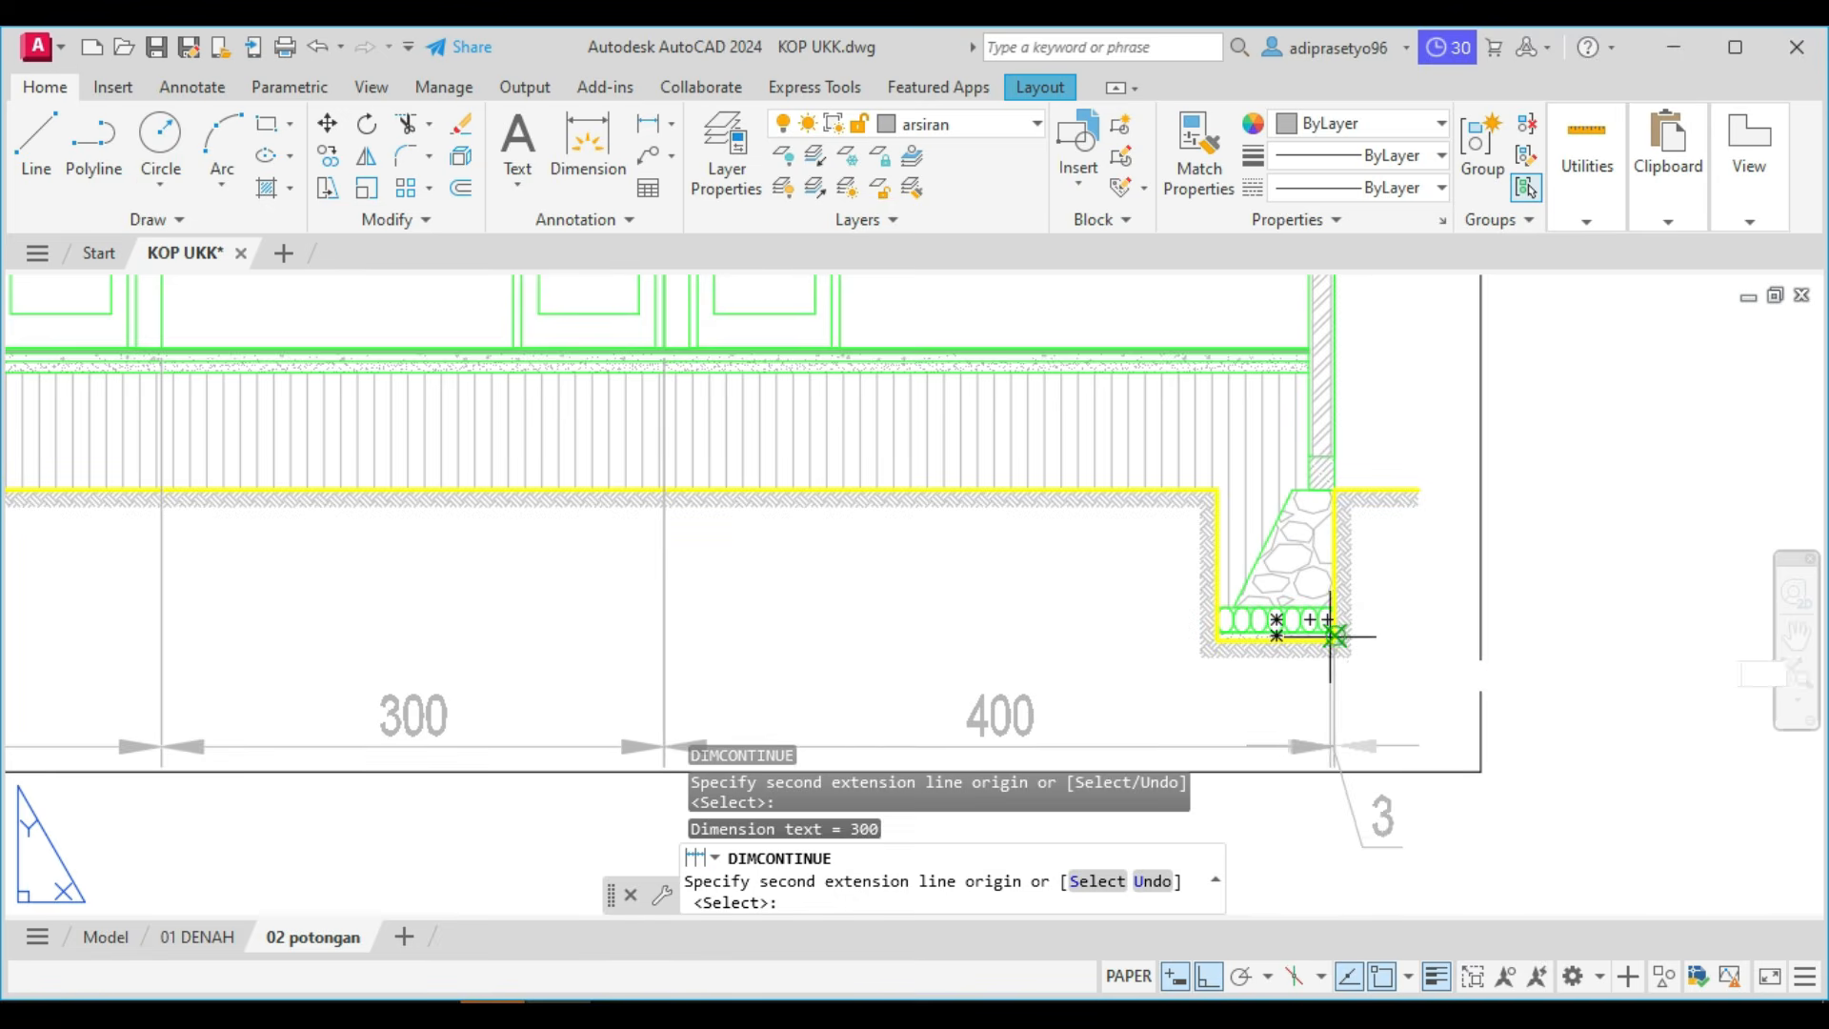
scroll(1328, 623, down, 5)
key(Escape)
Shorten the extension lines at both interior wall points of the horizontal dimension chain so they start below the ground line.
click(1102, 603)
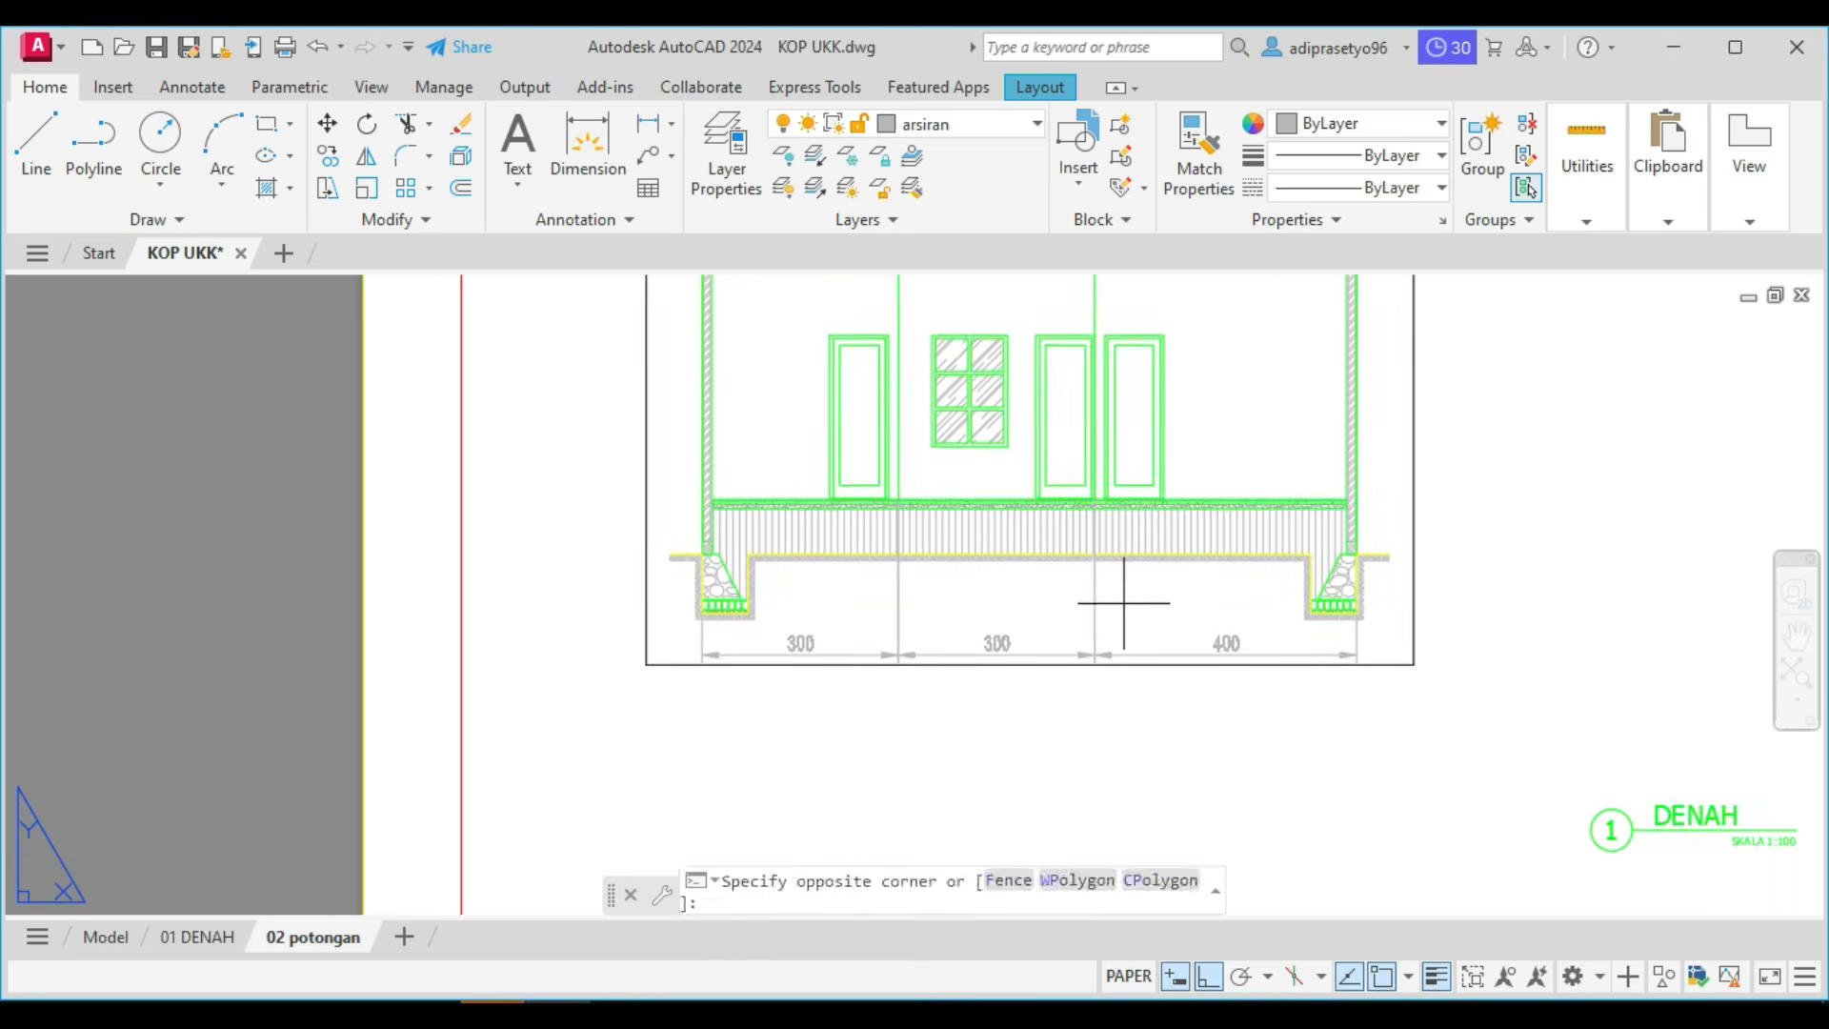
click(874, 580)
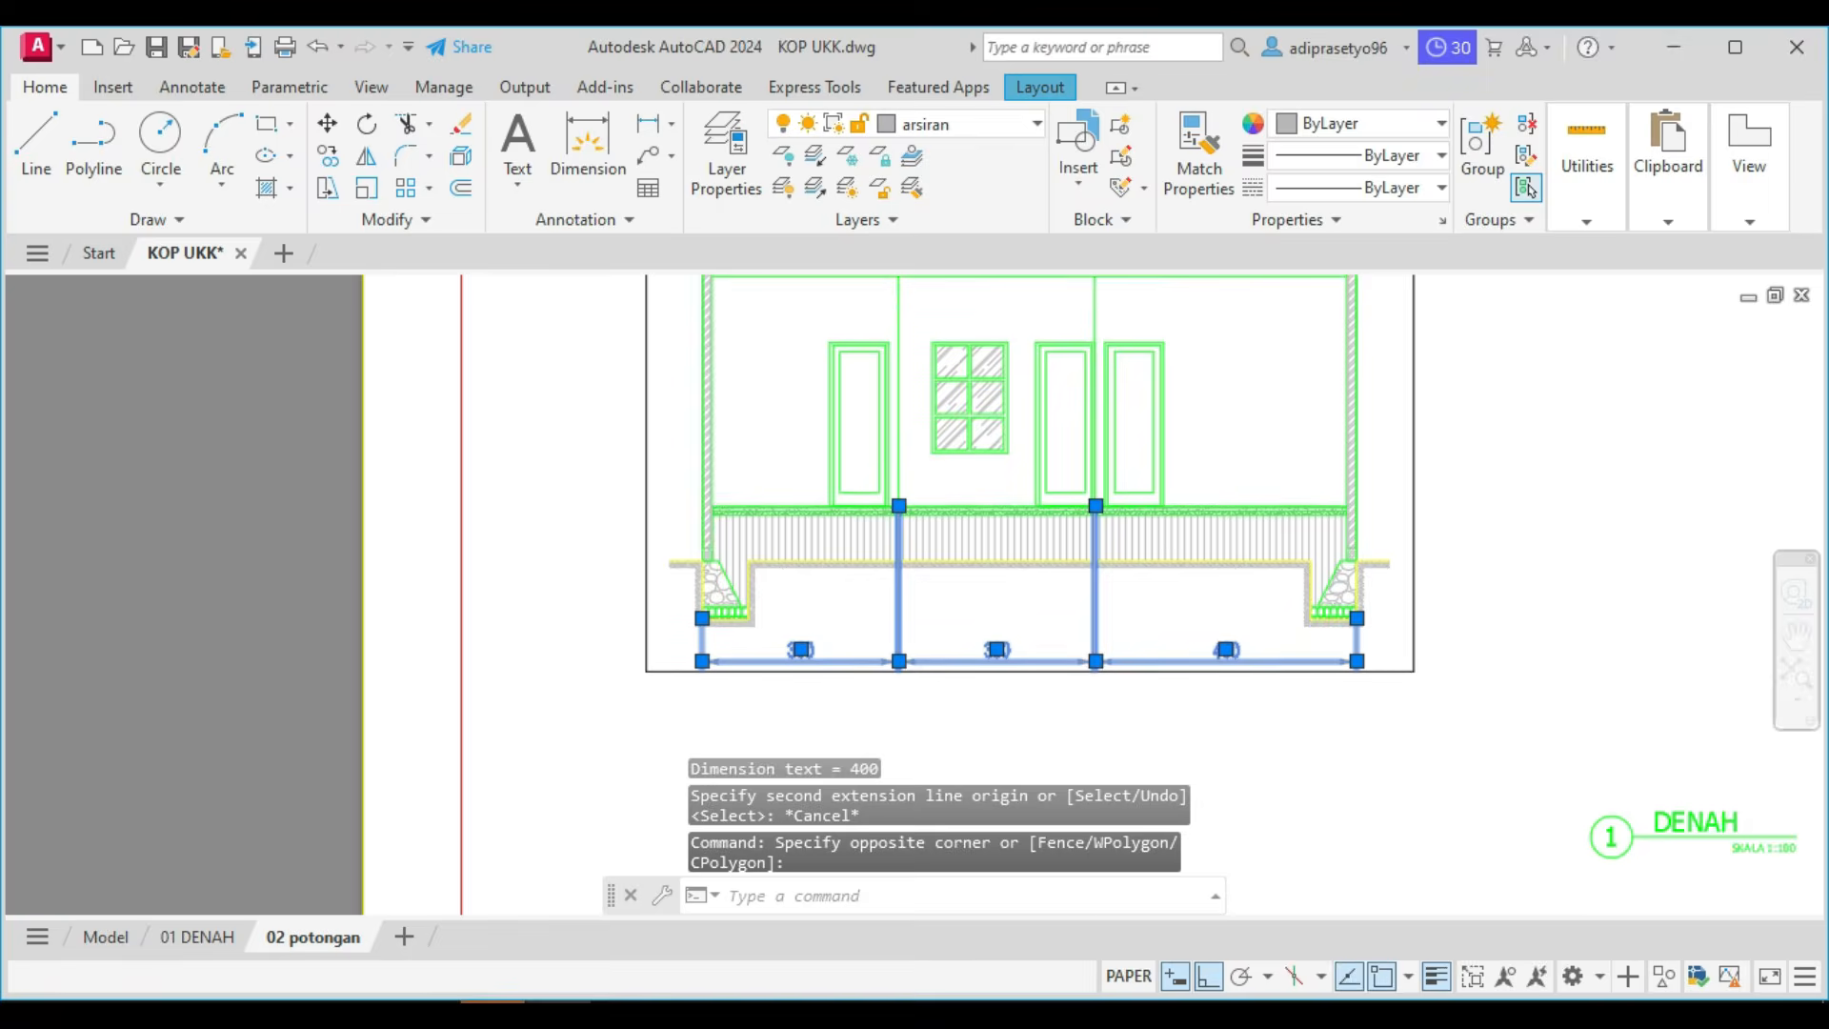
scroll(896, 494, up, 2)
click(895, 487)
scroll(894, 587, up, 2)
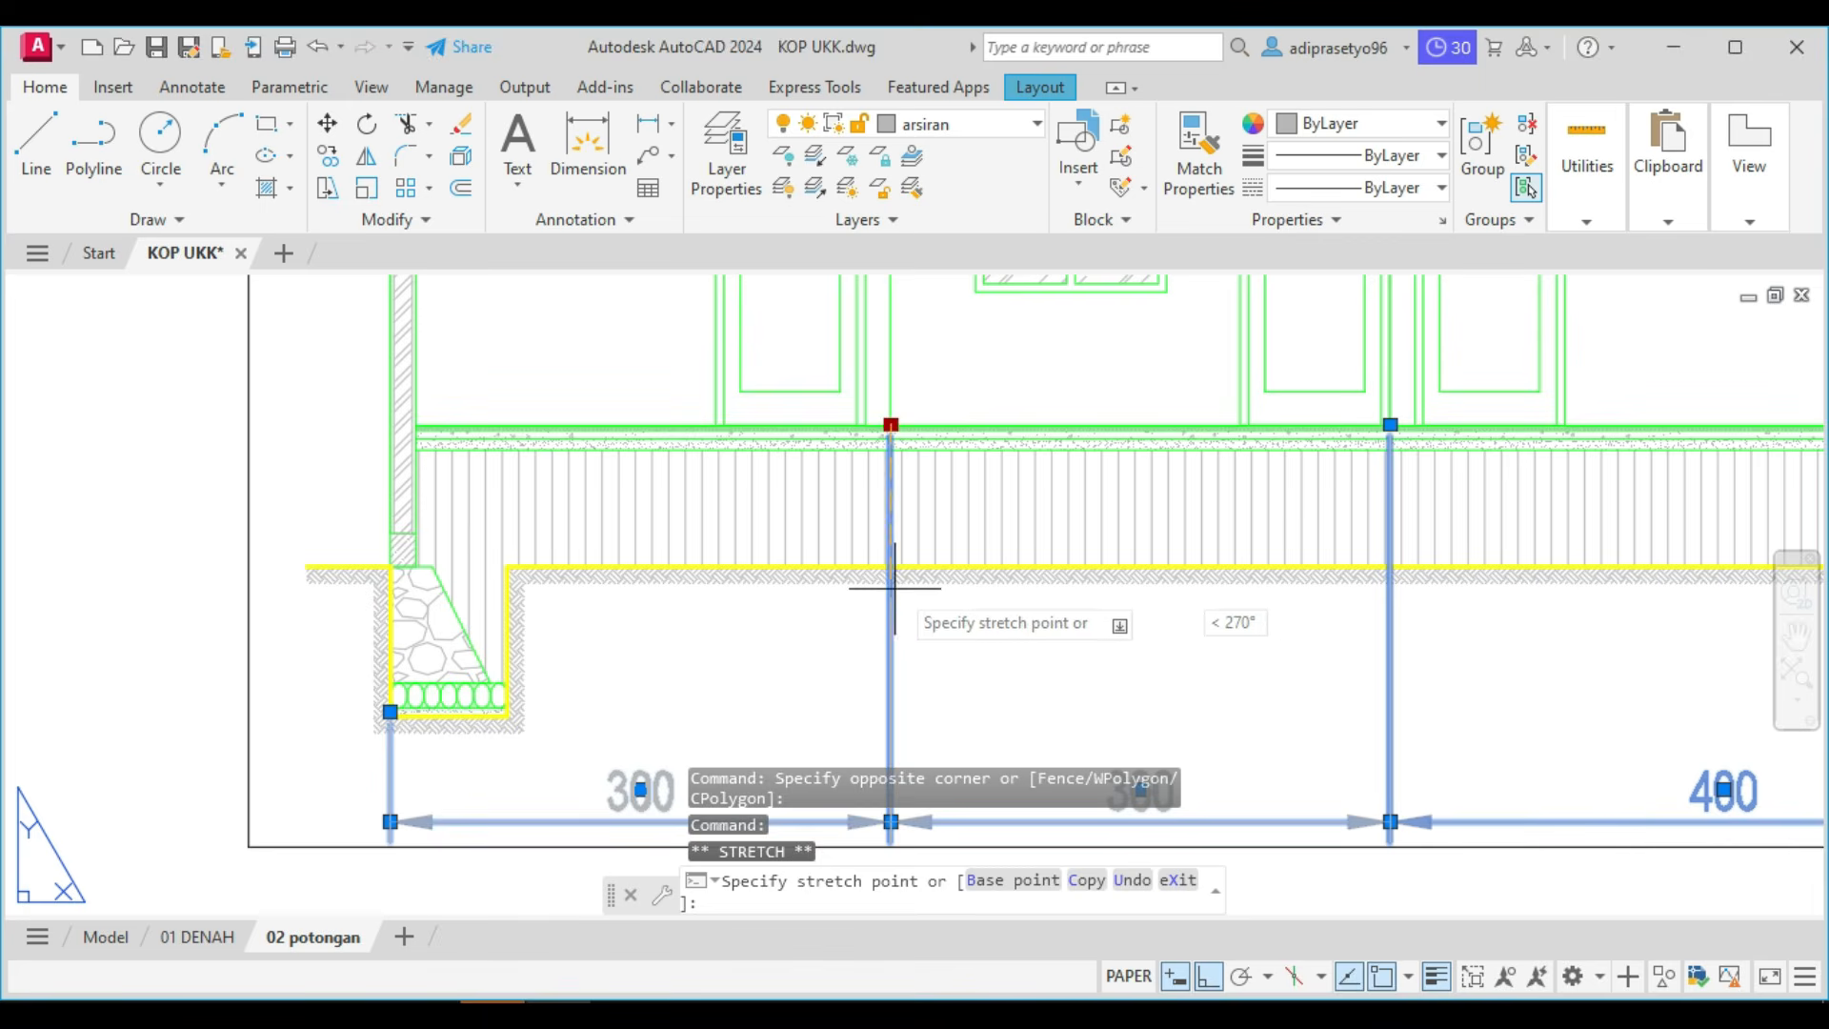
click(893, 588)
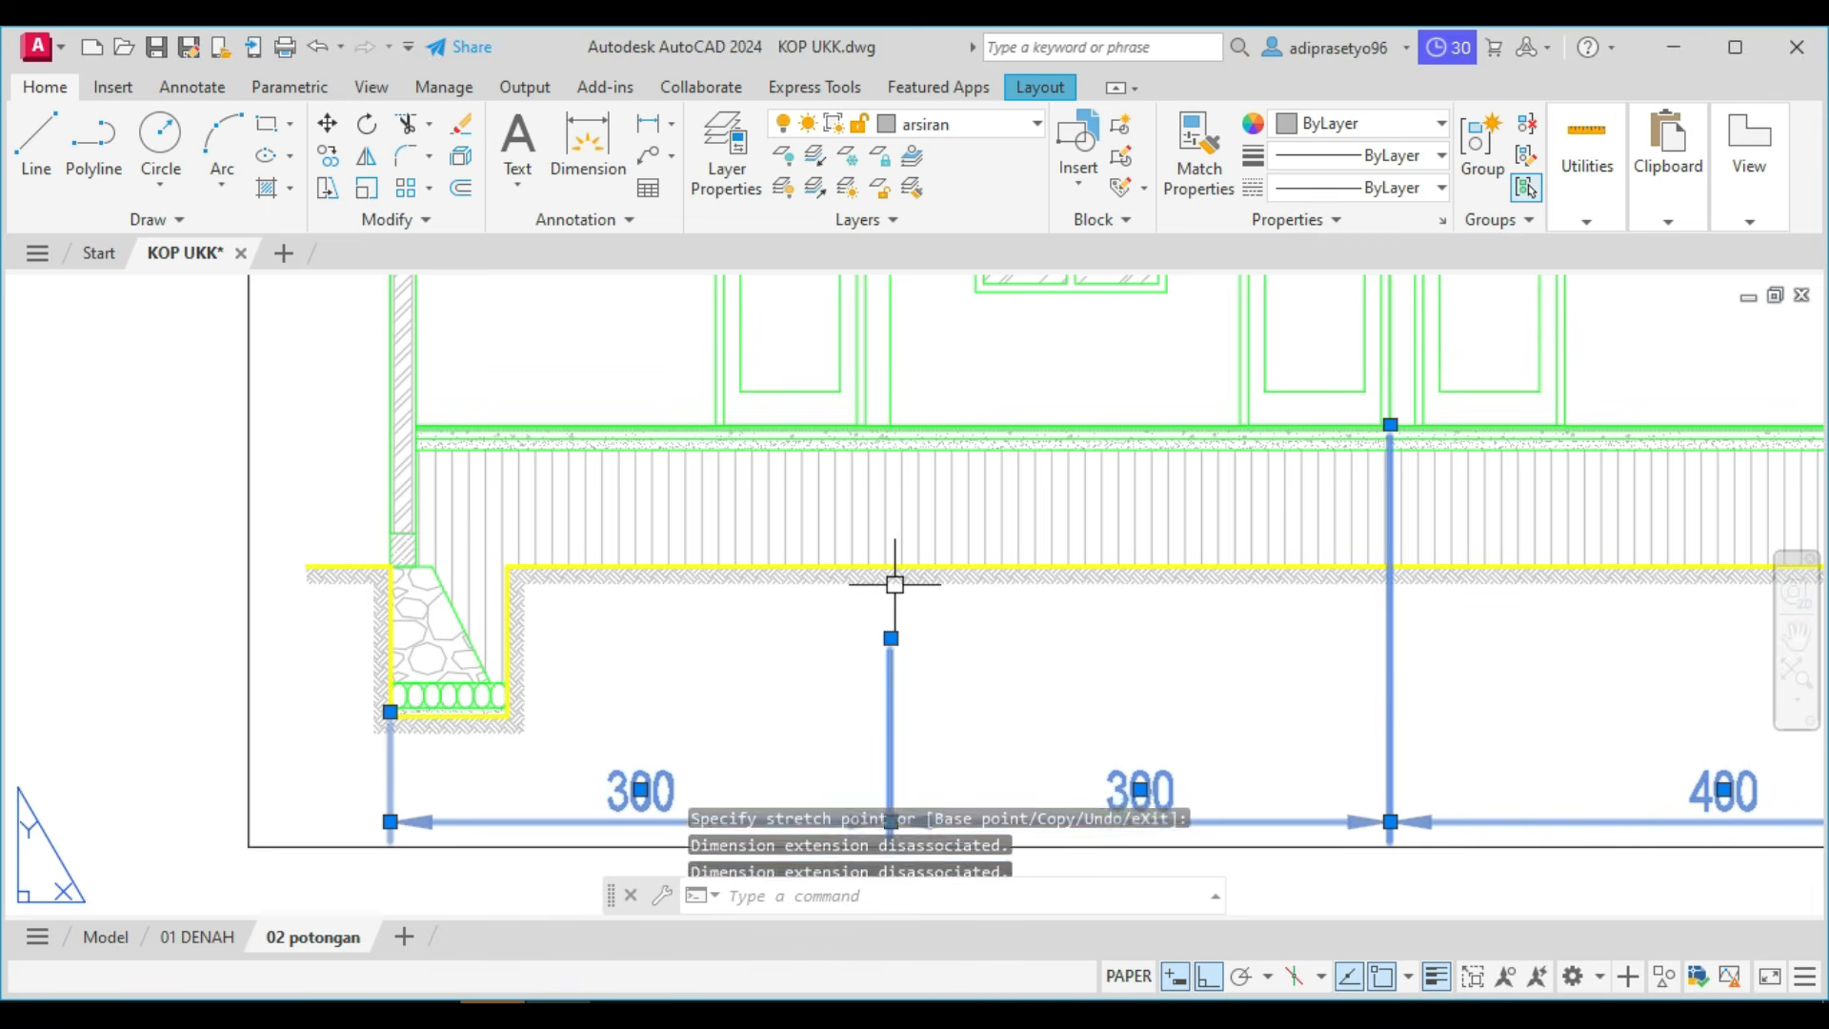
click(1389, 424)
click(1389, 636)
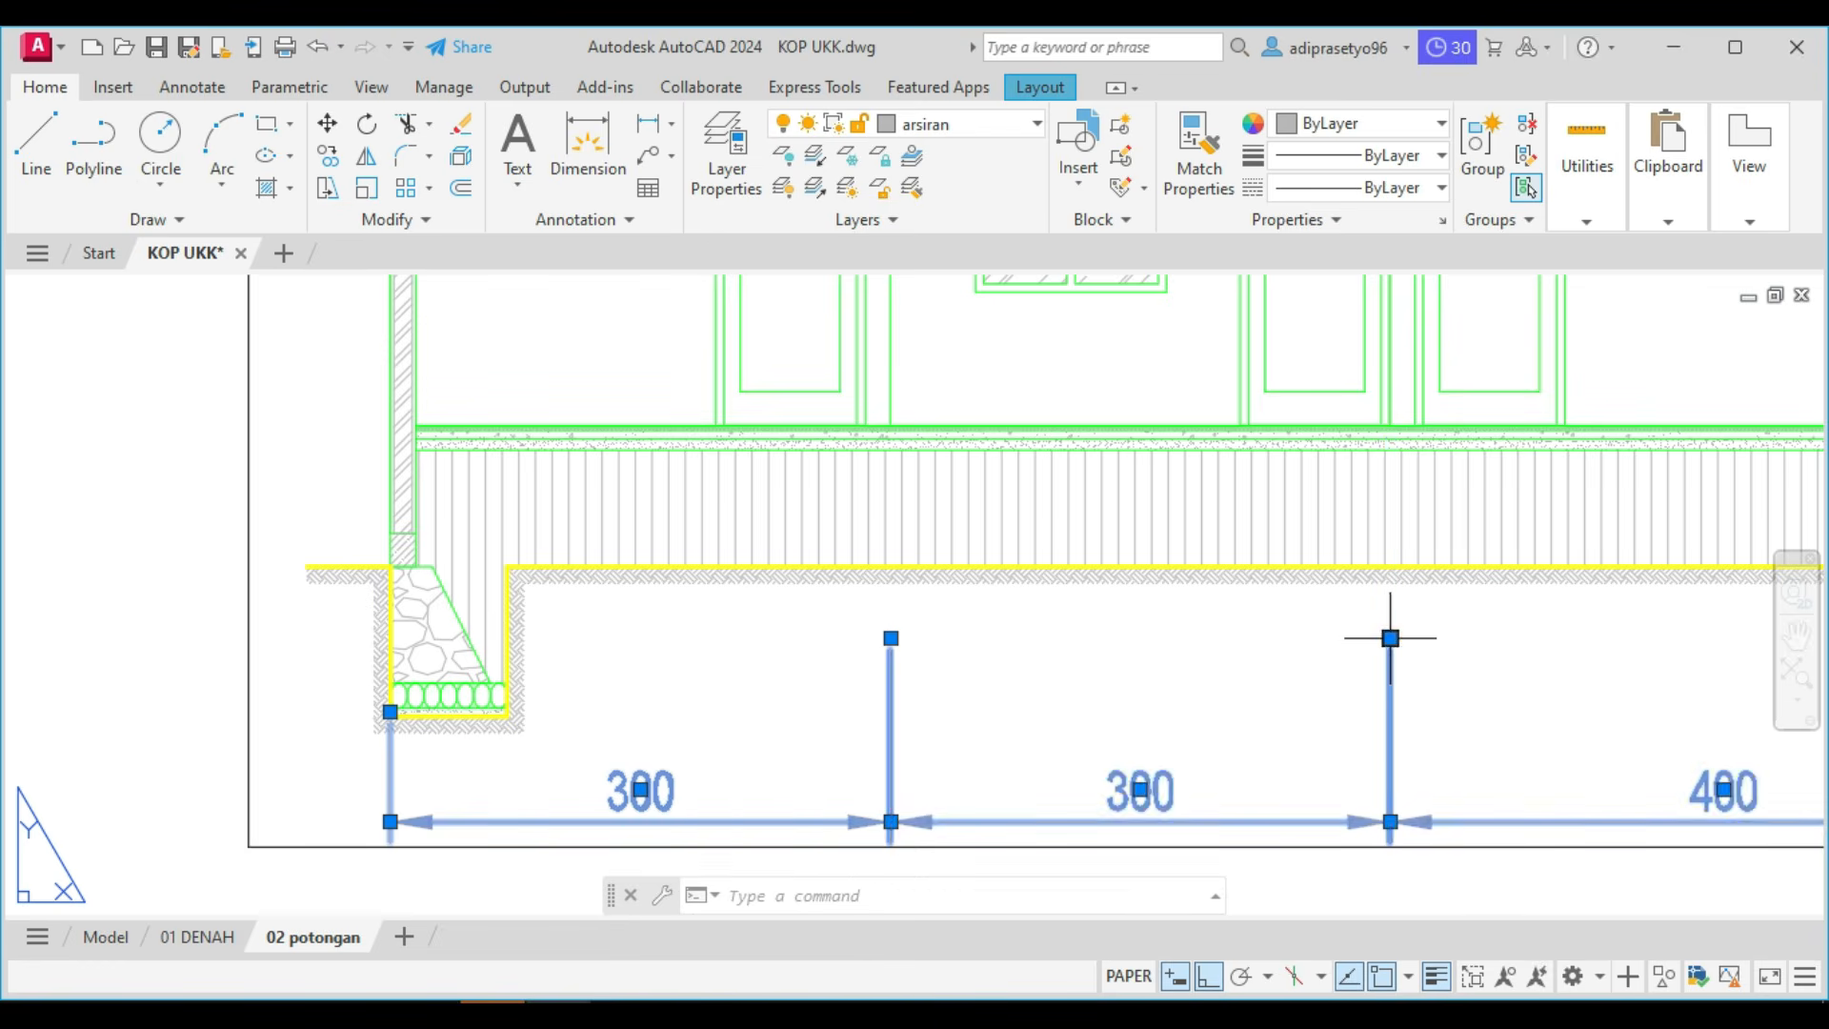
key(Escape)
Dimension the section's overall width between the outer foundation edges, placing it below the horizontal dimension chain.
scroll(1334, 591, down, 4)
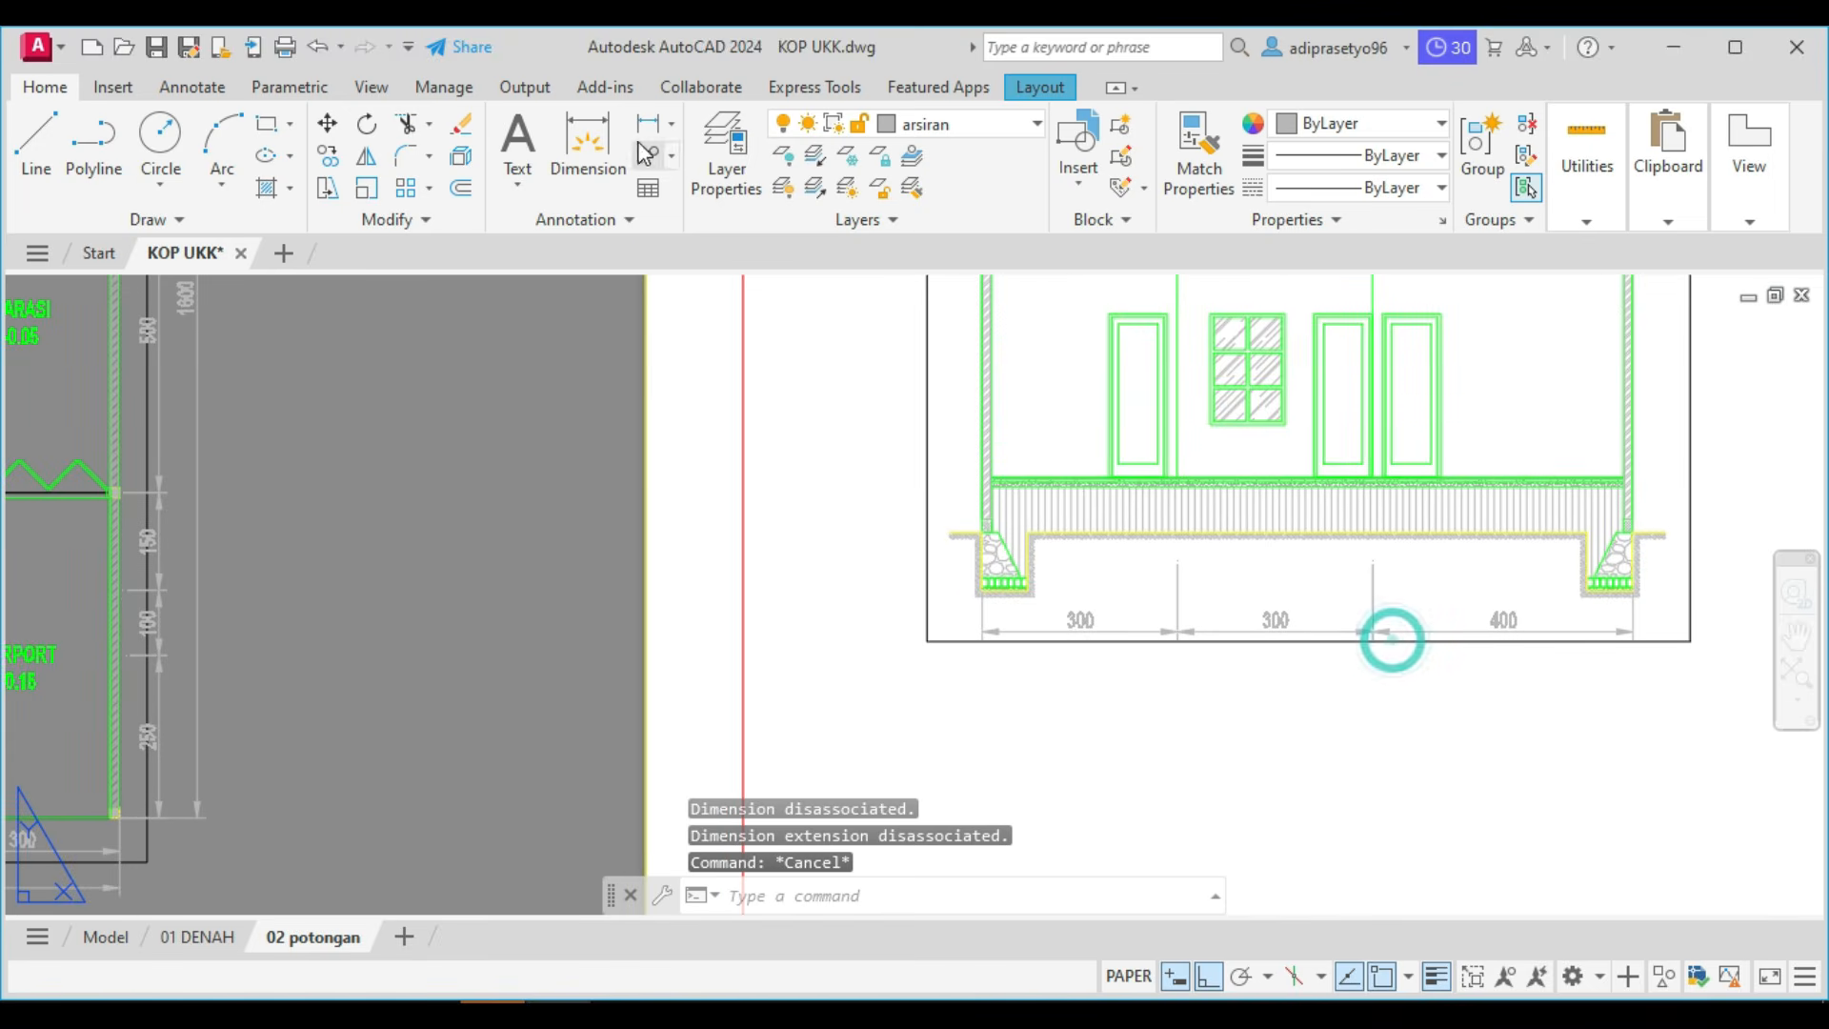
scroll(986, 612, up, 2)
key(space)
scroll(925, 553, up, 2)
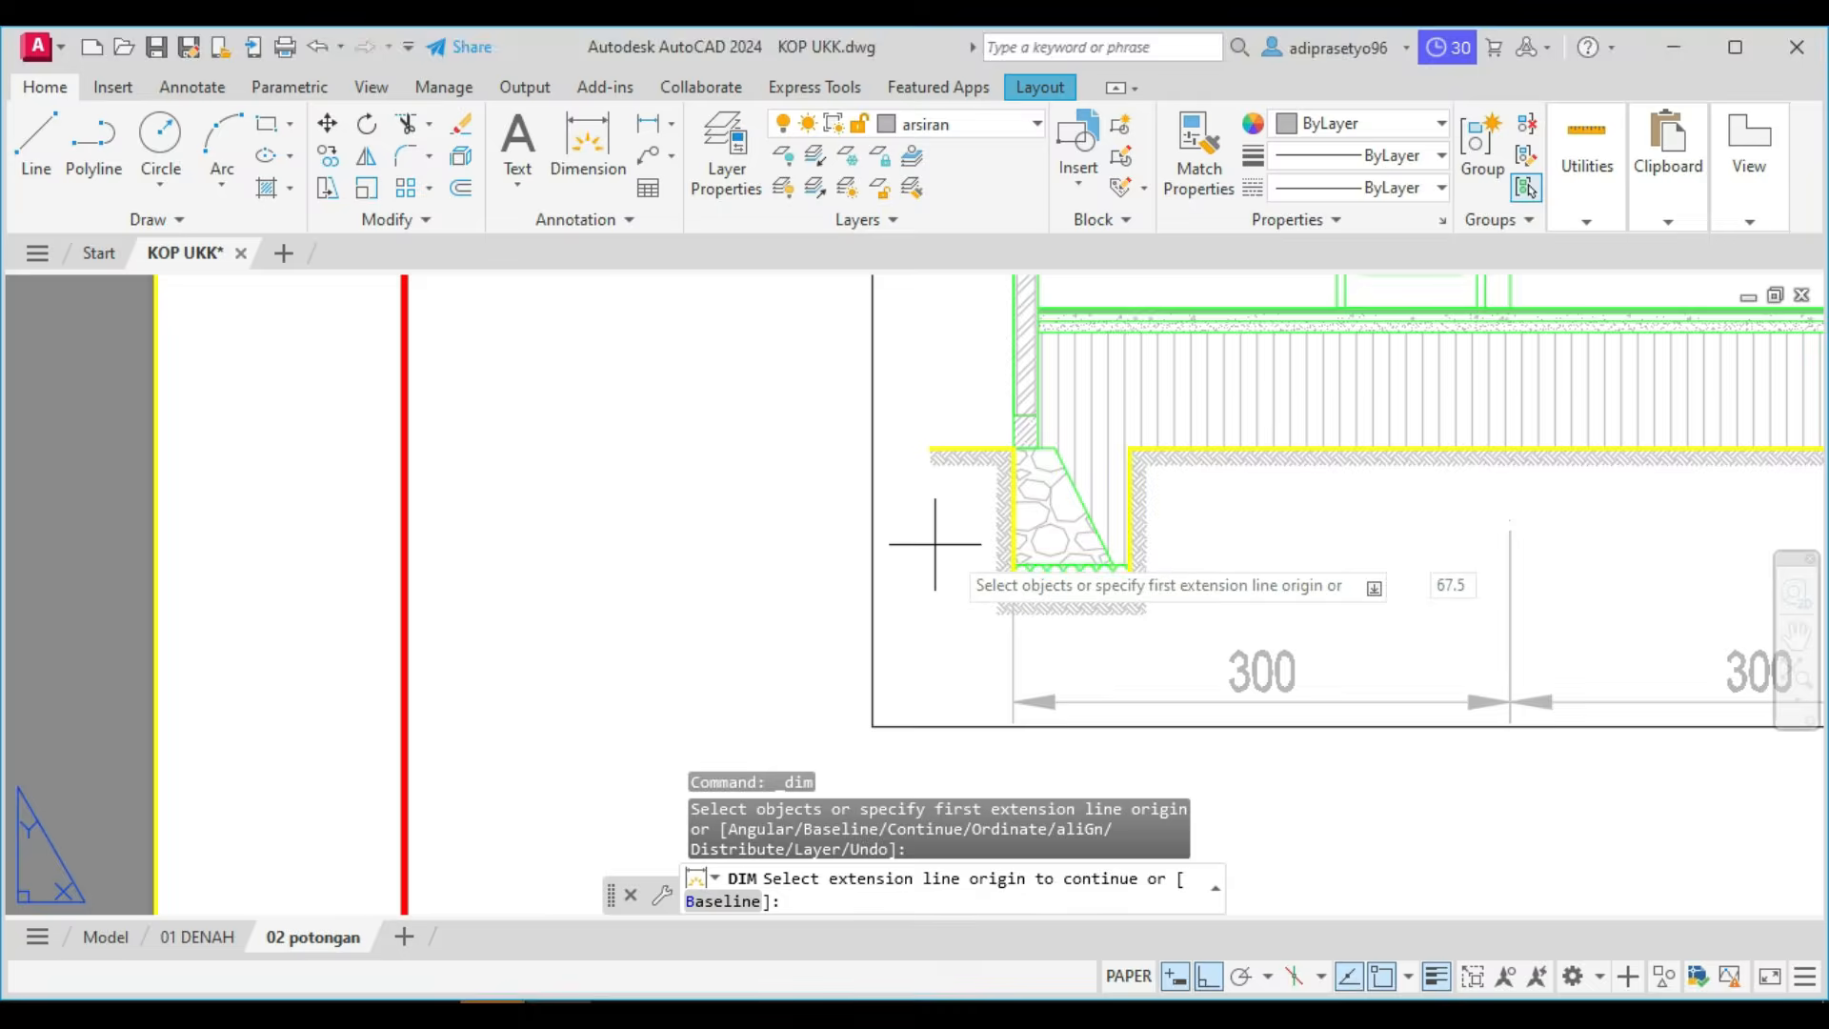
scroll(953, 553, up, 2)
click(1045, 572)
scroll(1045, 572, down, 5)
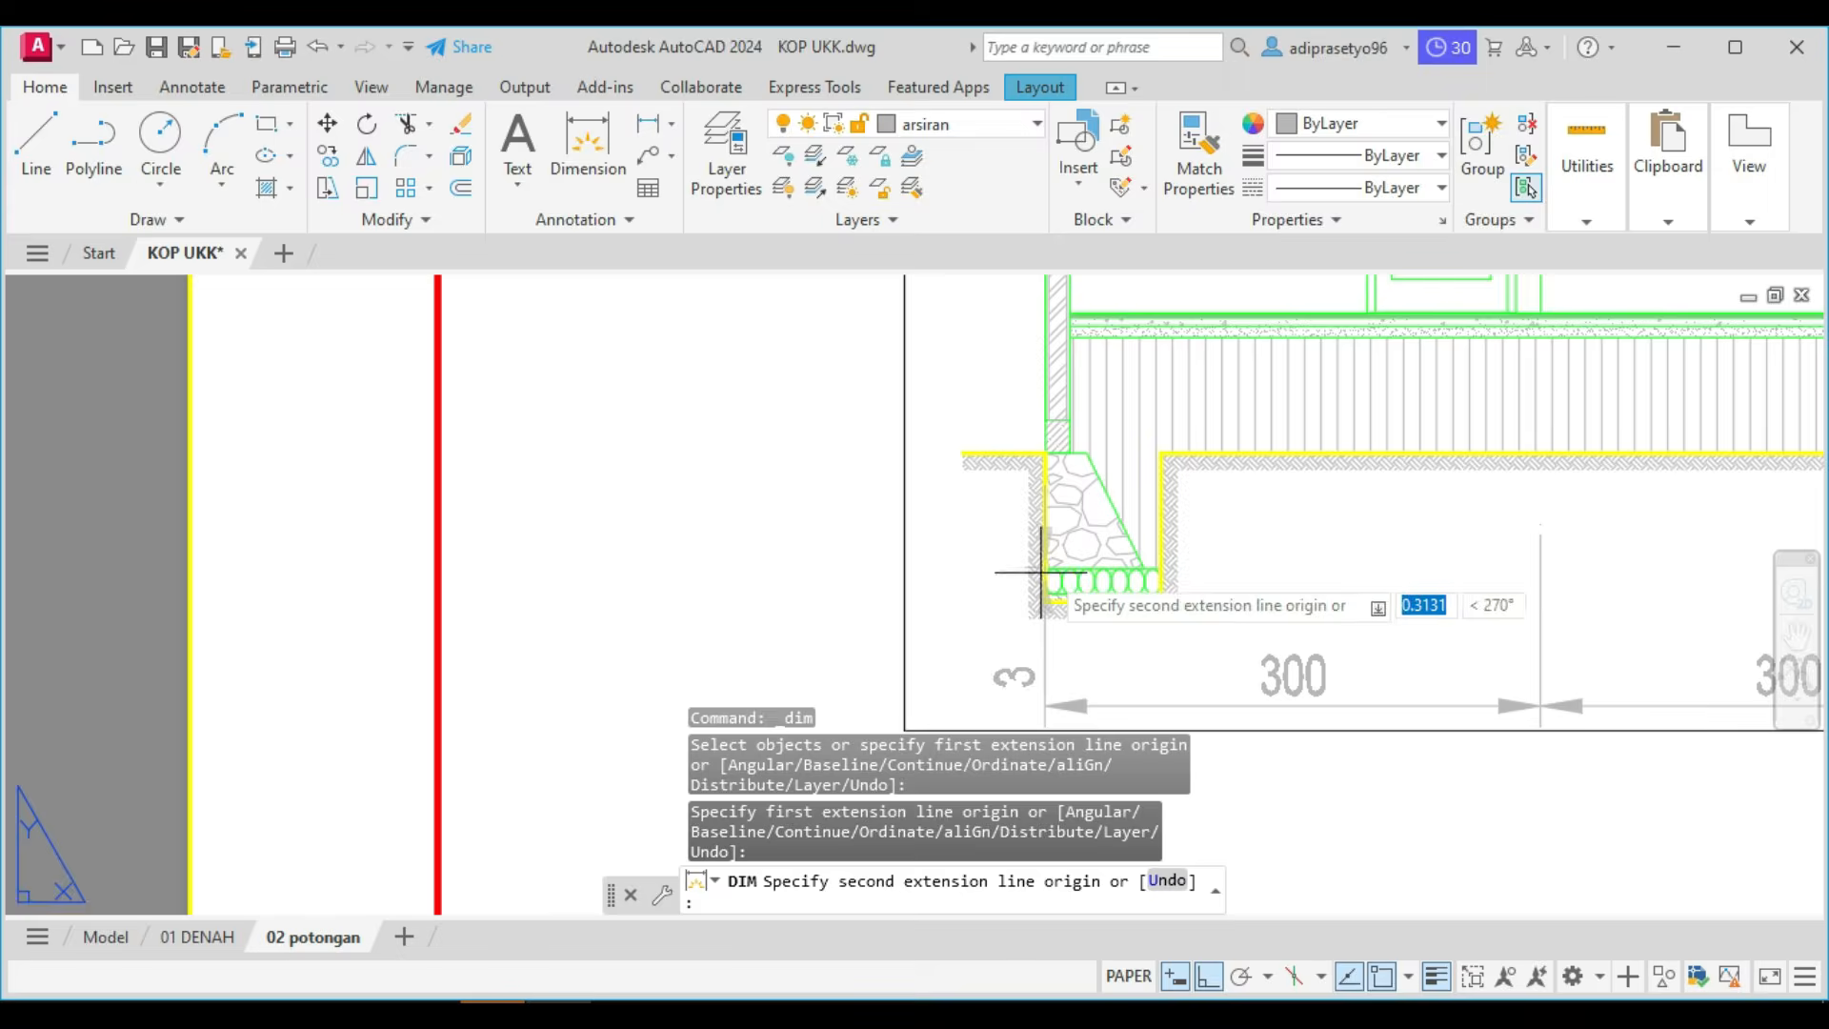
scroll(1410, 571, up, 4)
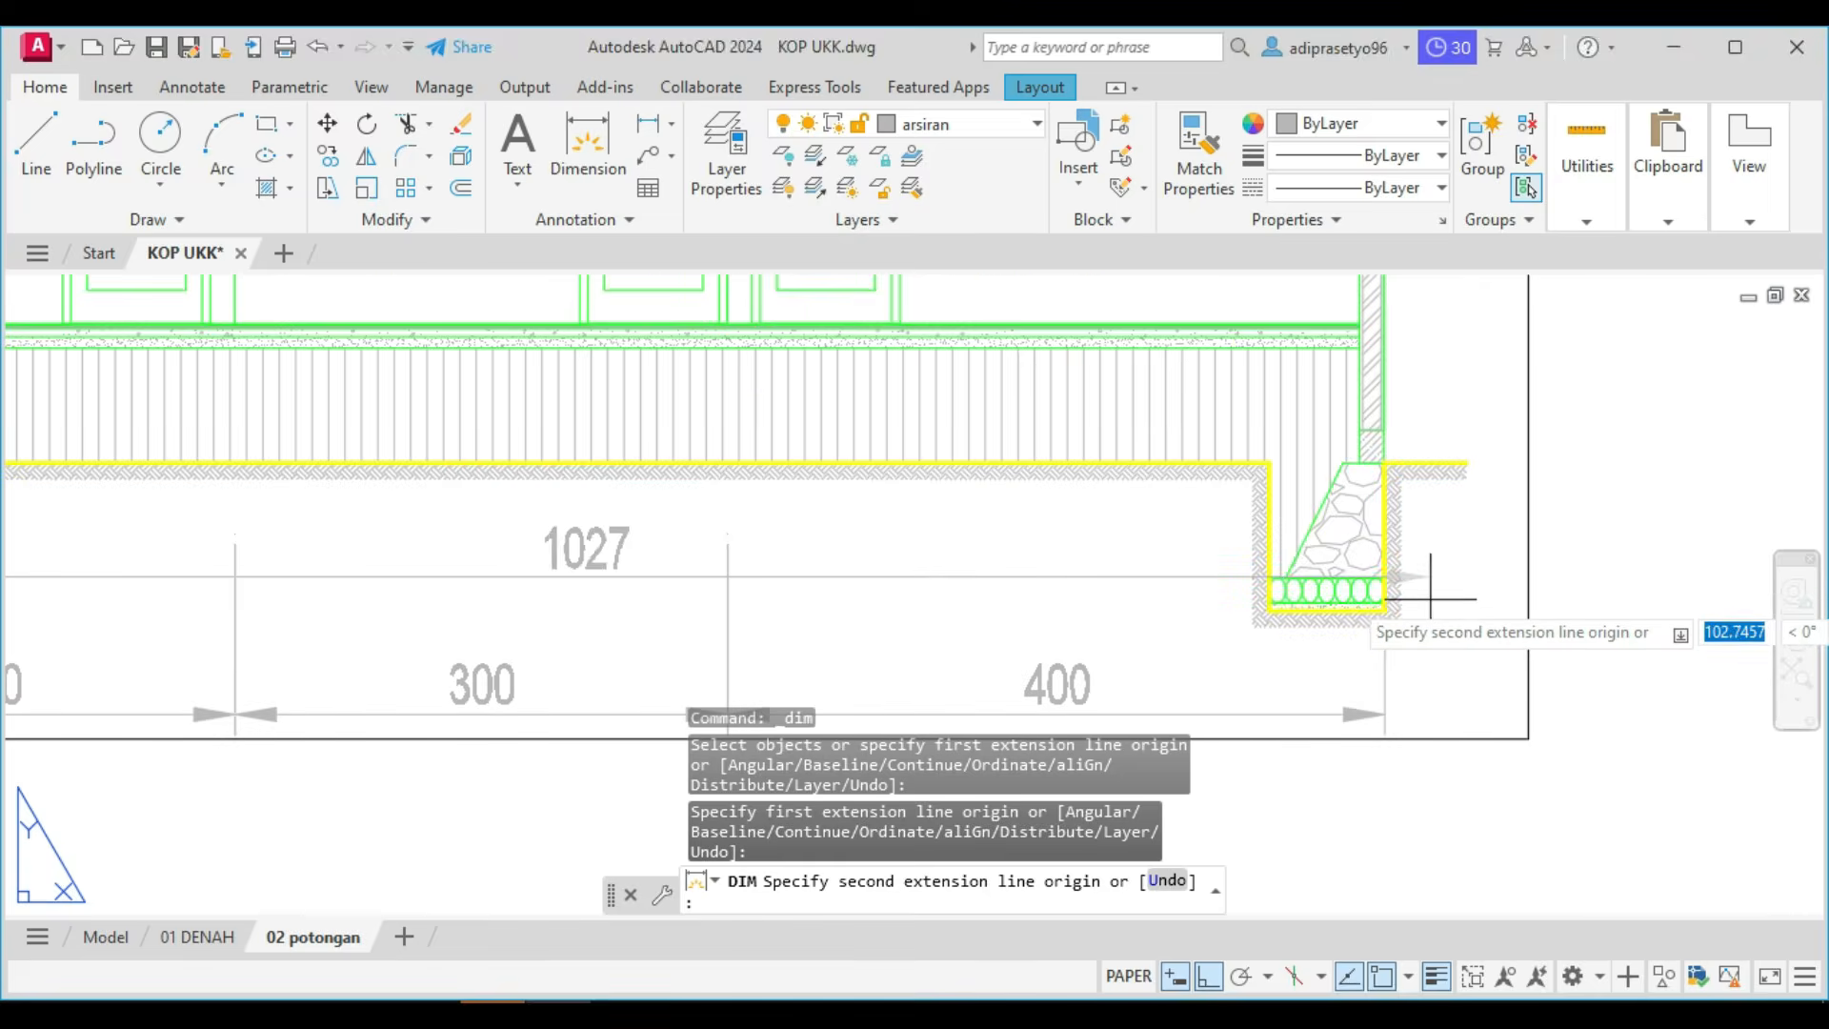
click(1383, 577)
scroll(1181, 657, down, 4)
scroll(1175, 633, up, 3)
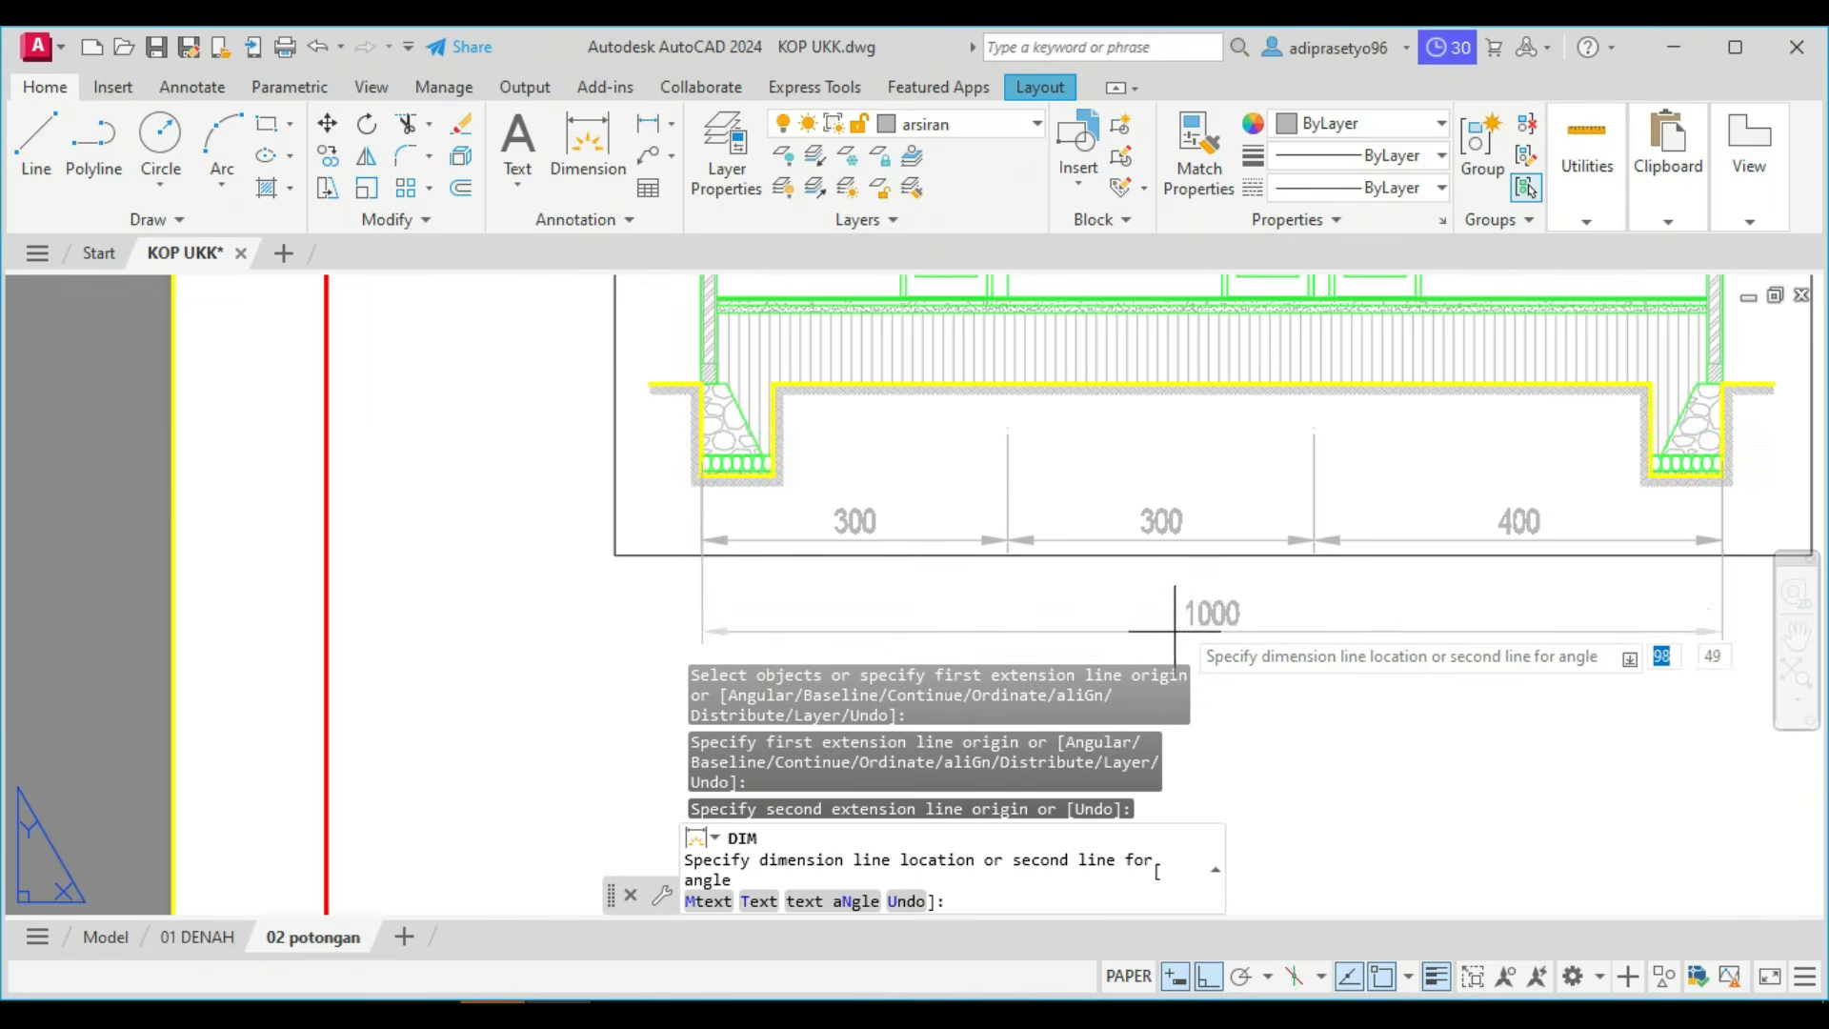
click(1184, 603)
scroll(1184, 619, down, 2)
key(Escape)
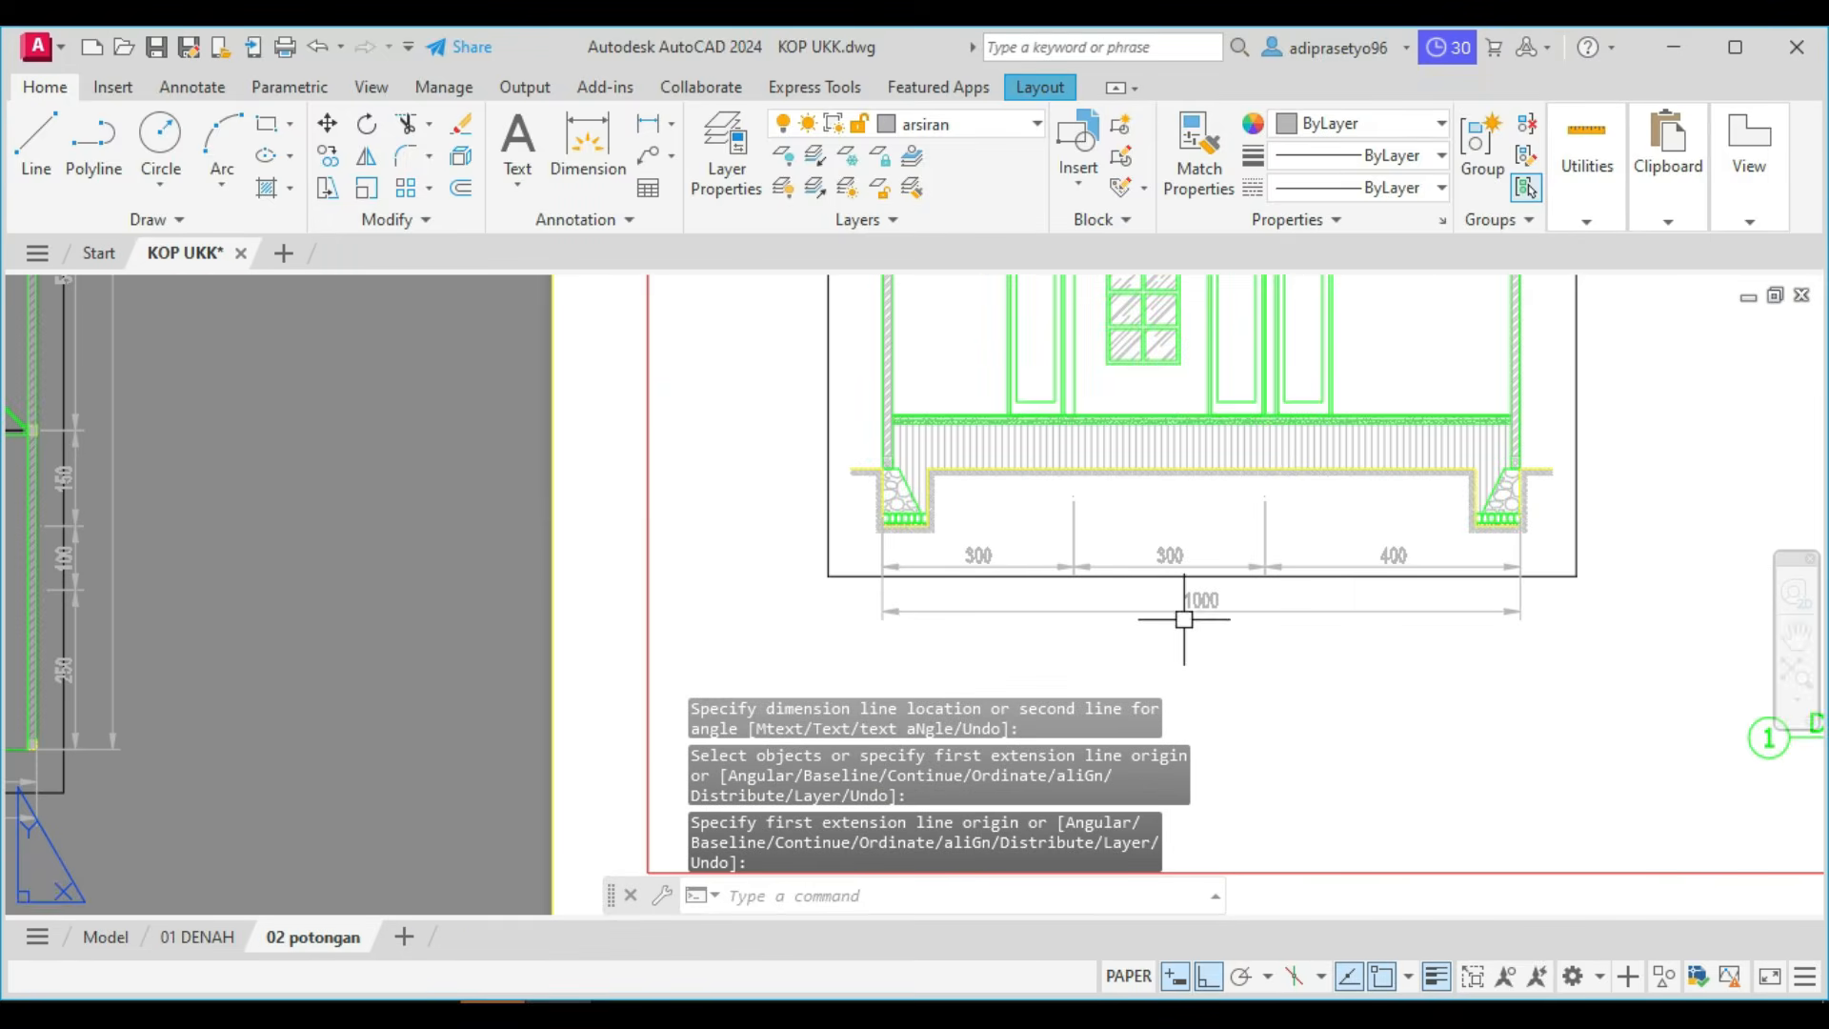
Add a vertical dimension from the right foundation's outer bottom corner up to the floor level, placed outside the right wall.
middle_drag(1174, 652, 908, 800)
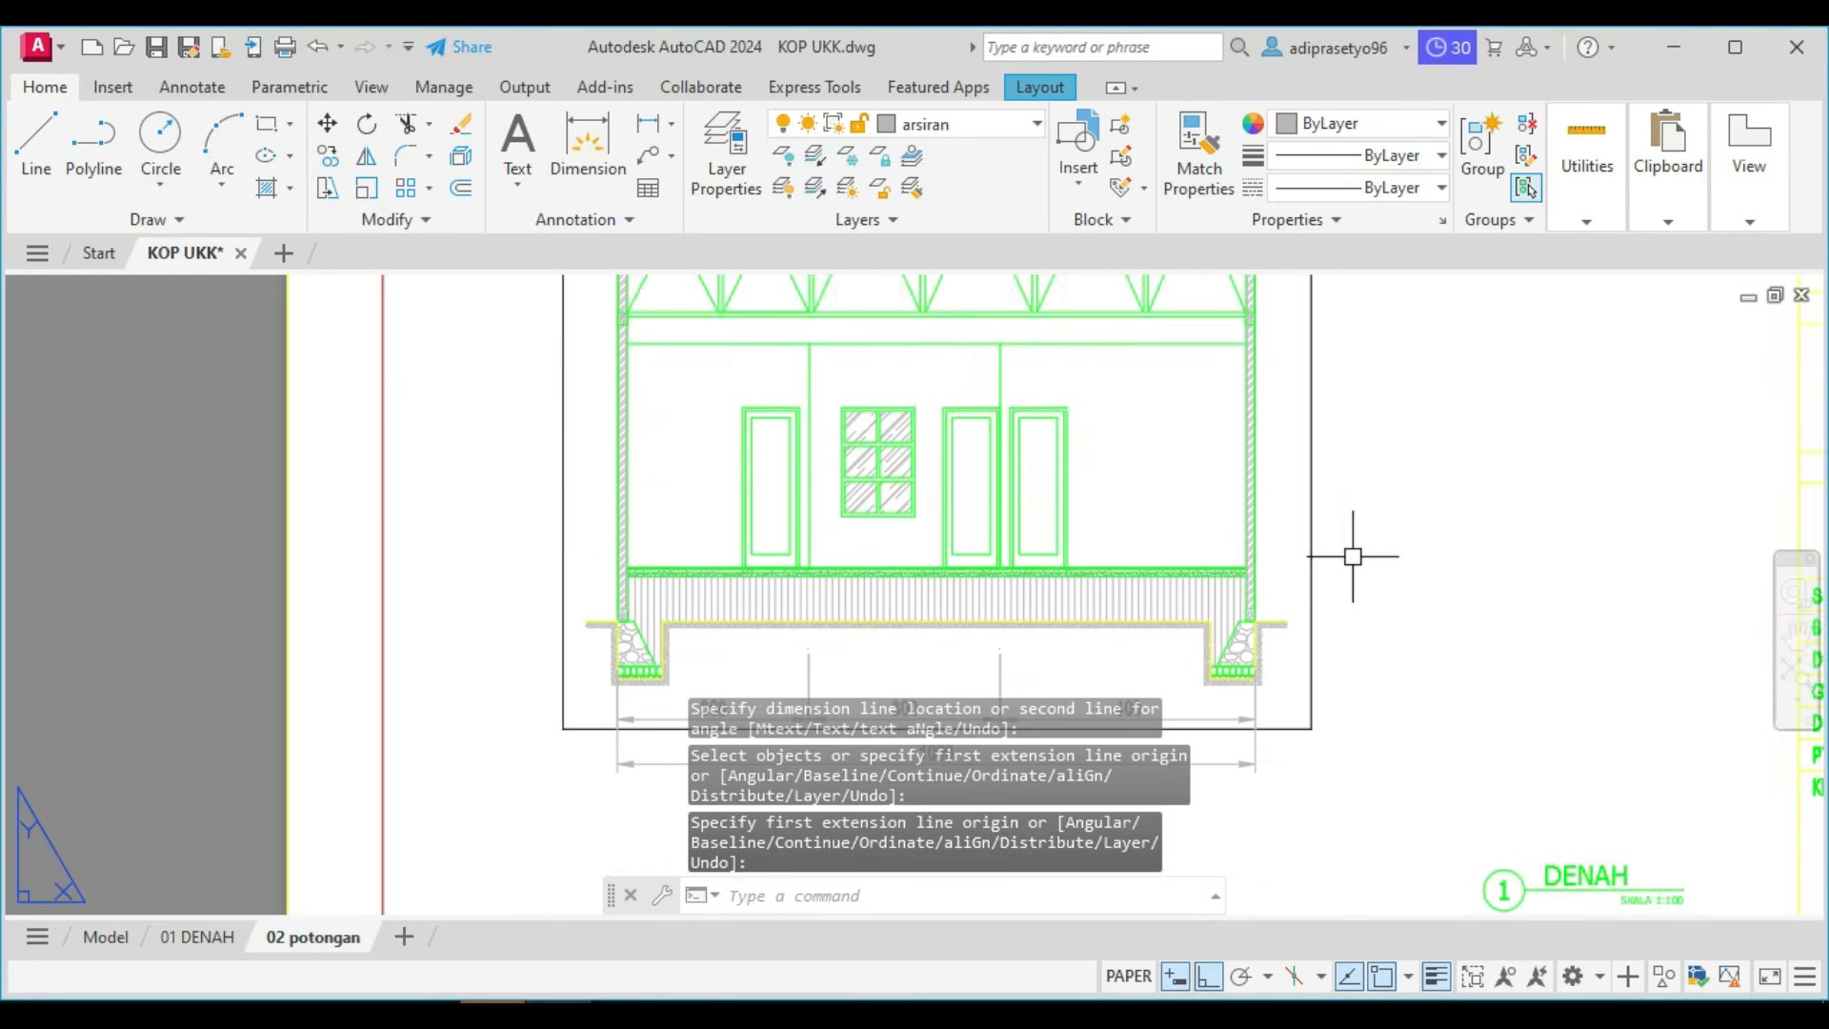
scroll(1353, 556, down, 3)
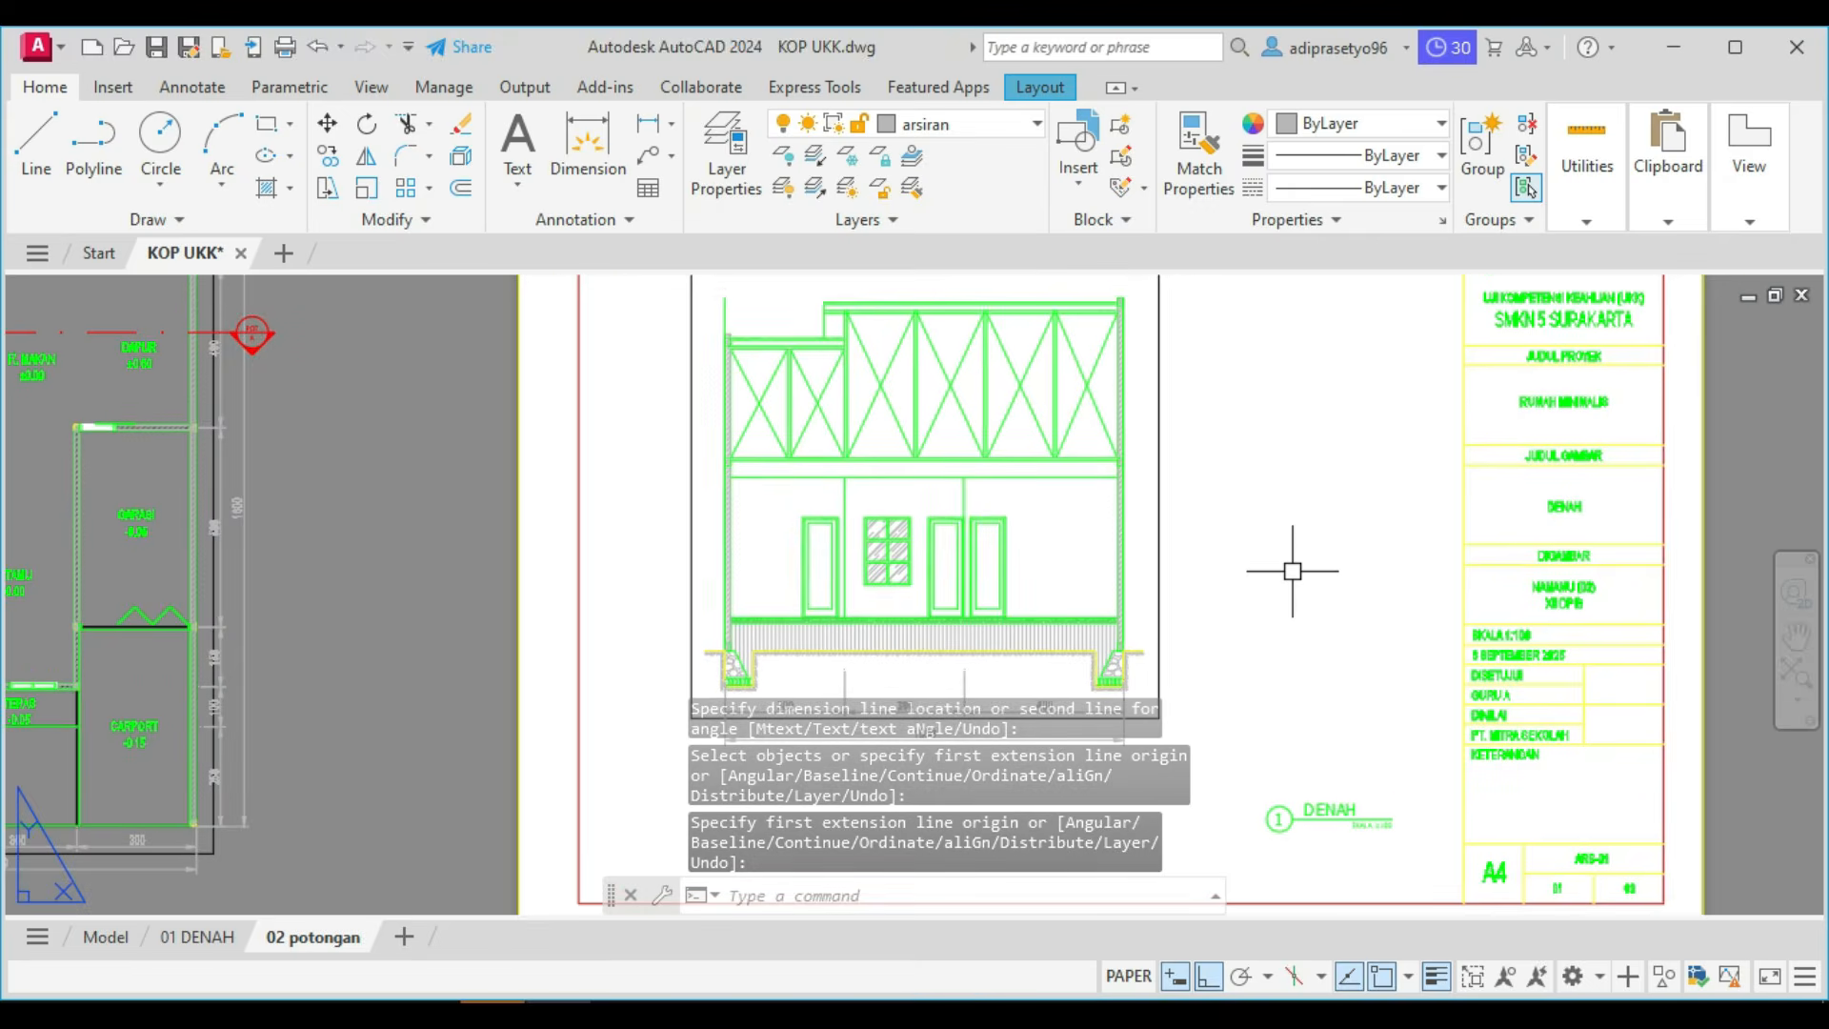
click(592, 162)
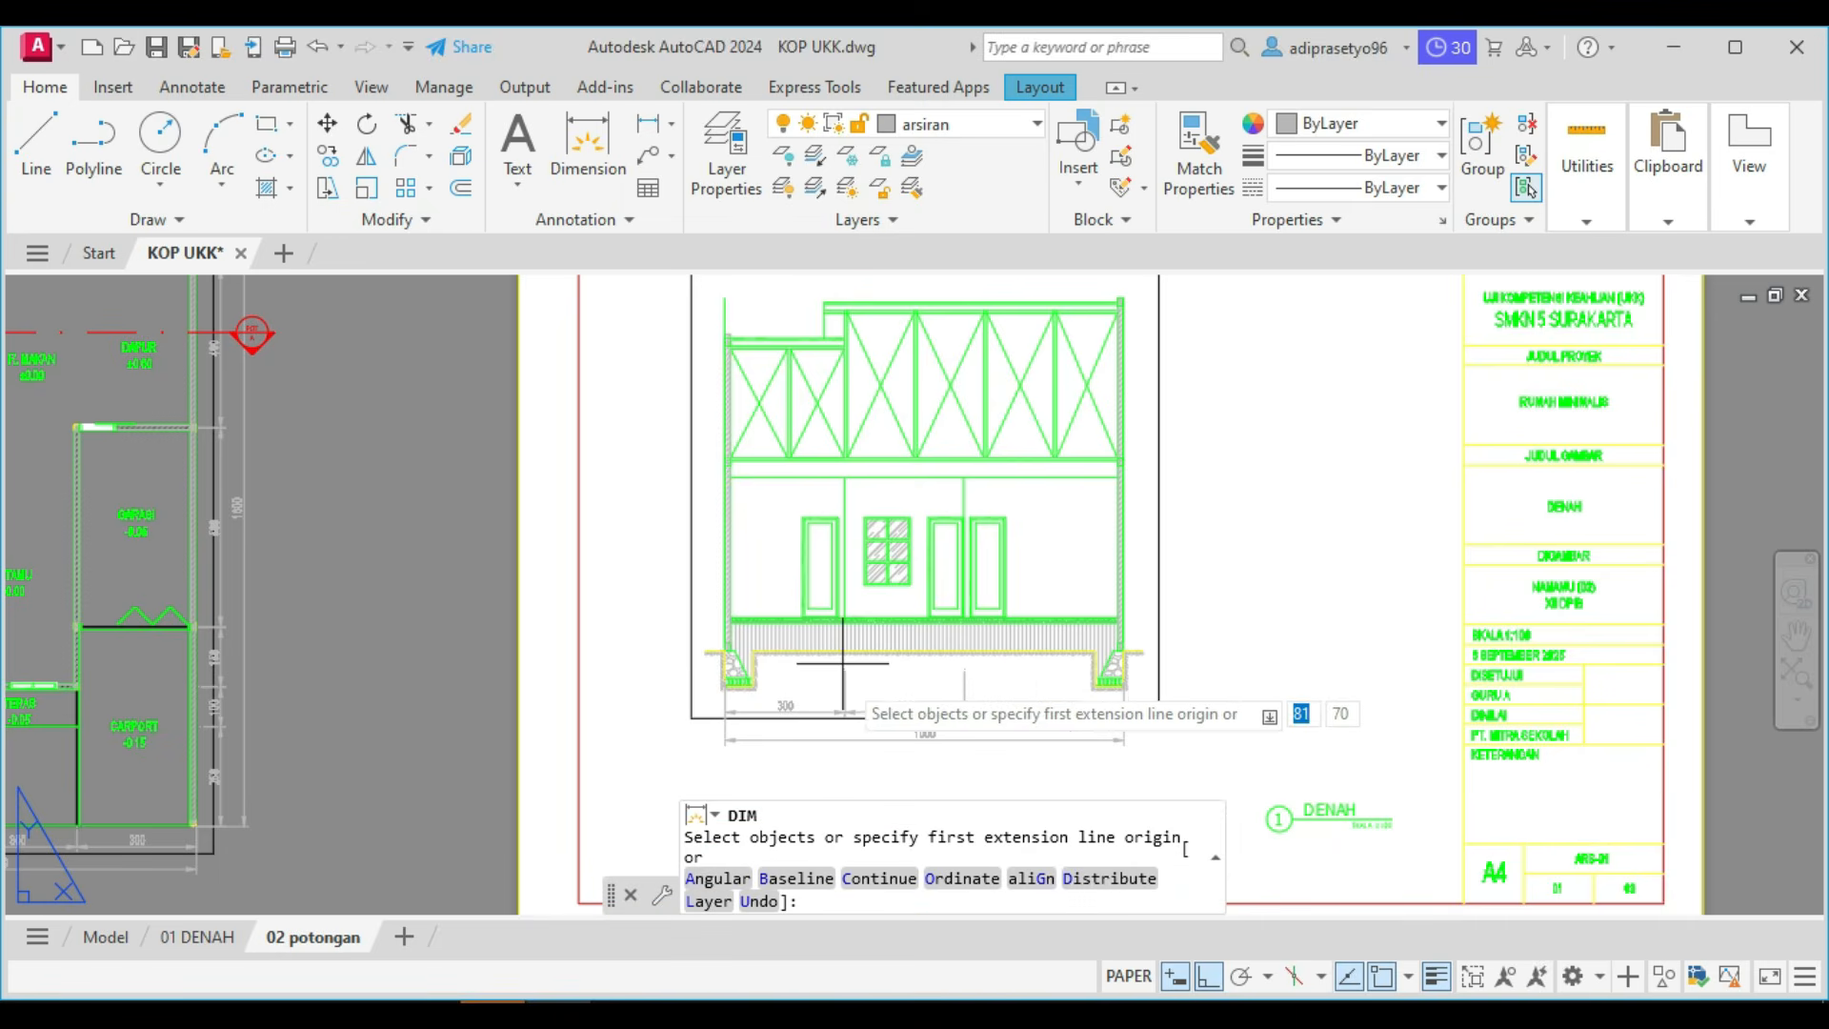
scroll(1184, 696, up, 5)
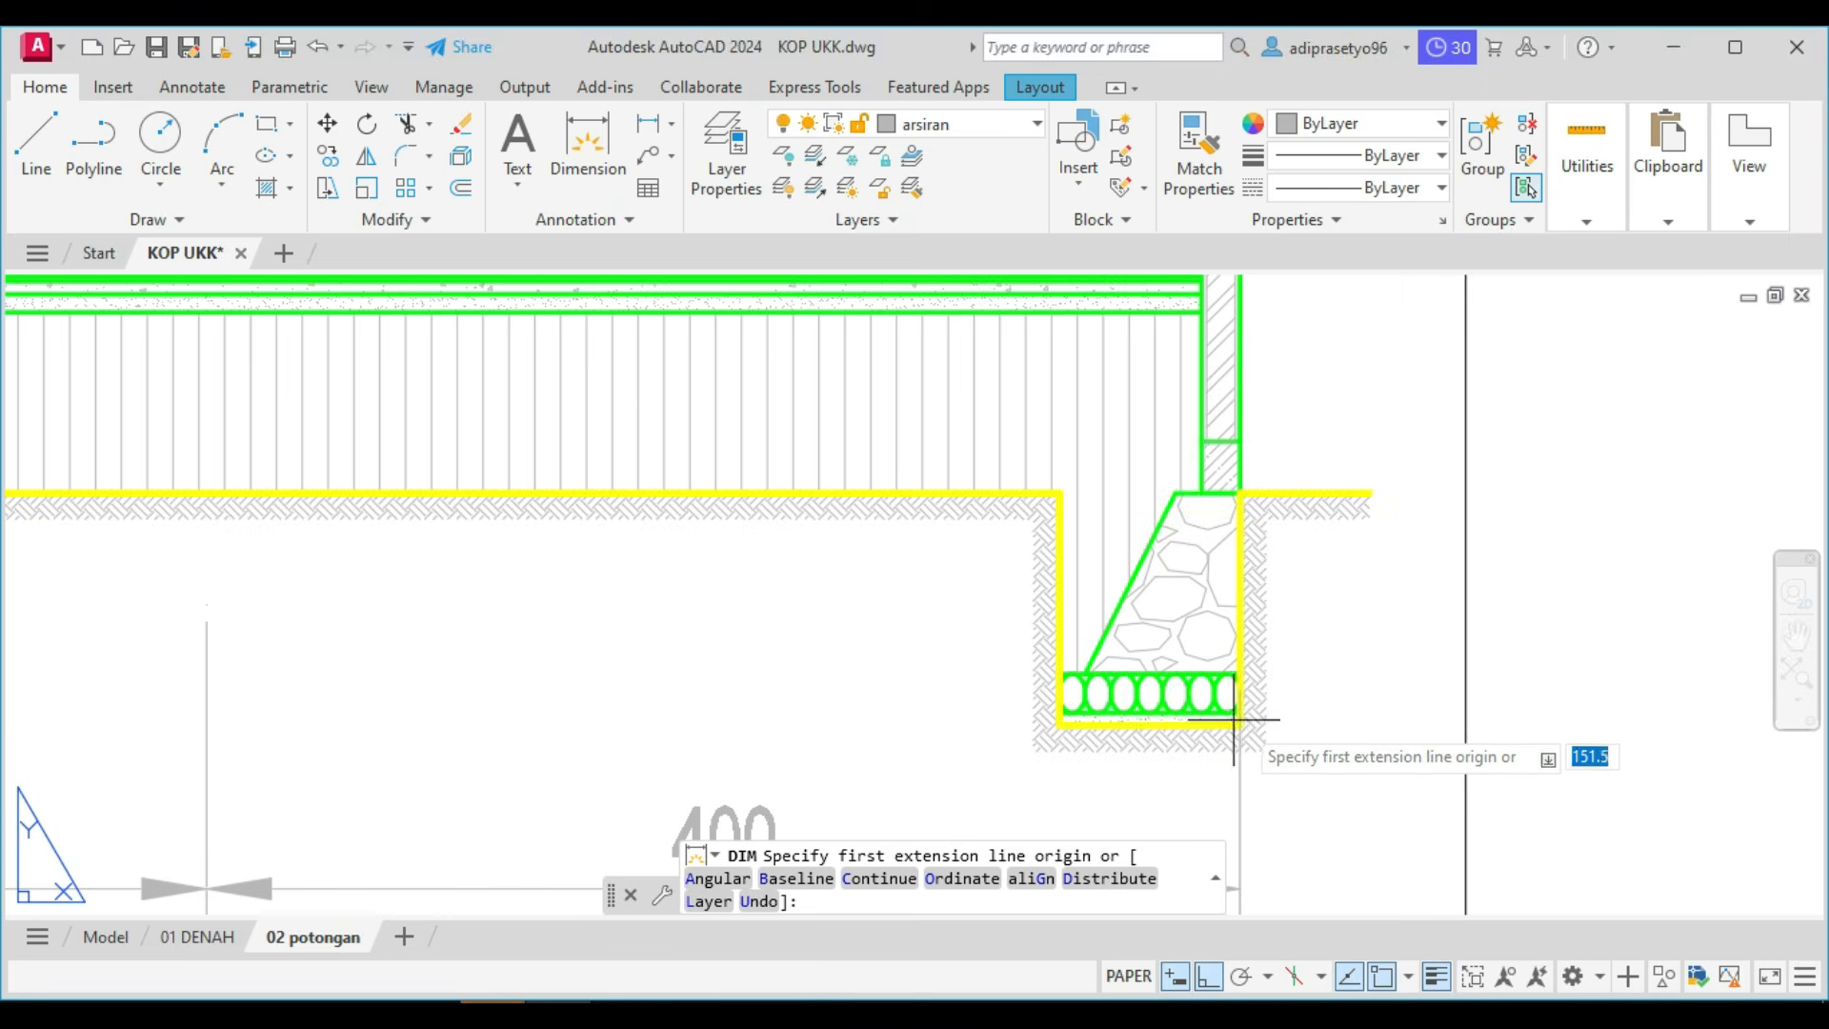
scroll(1239, 719, up, 5)
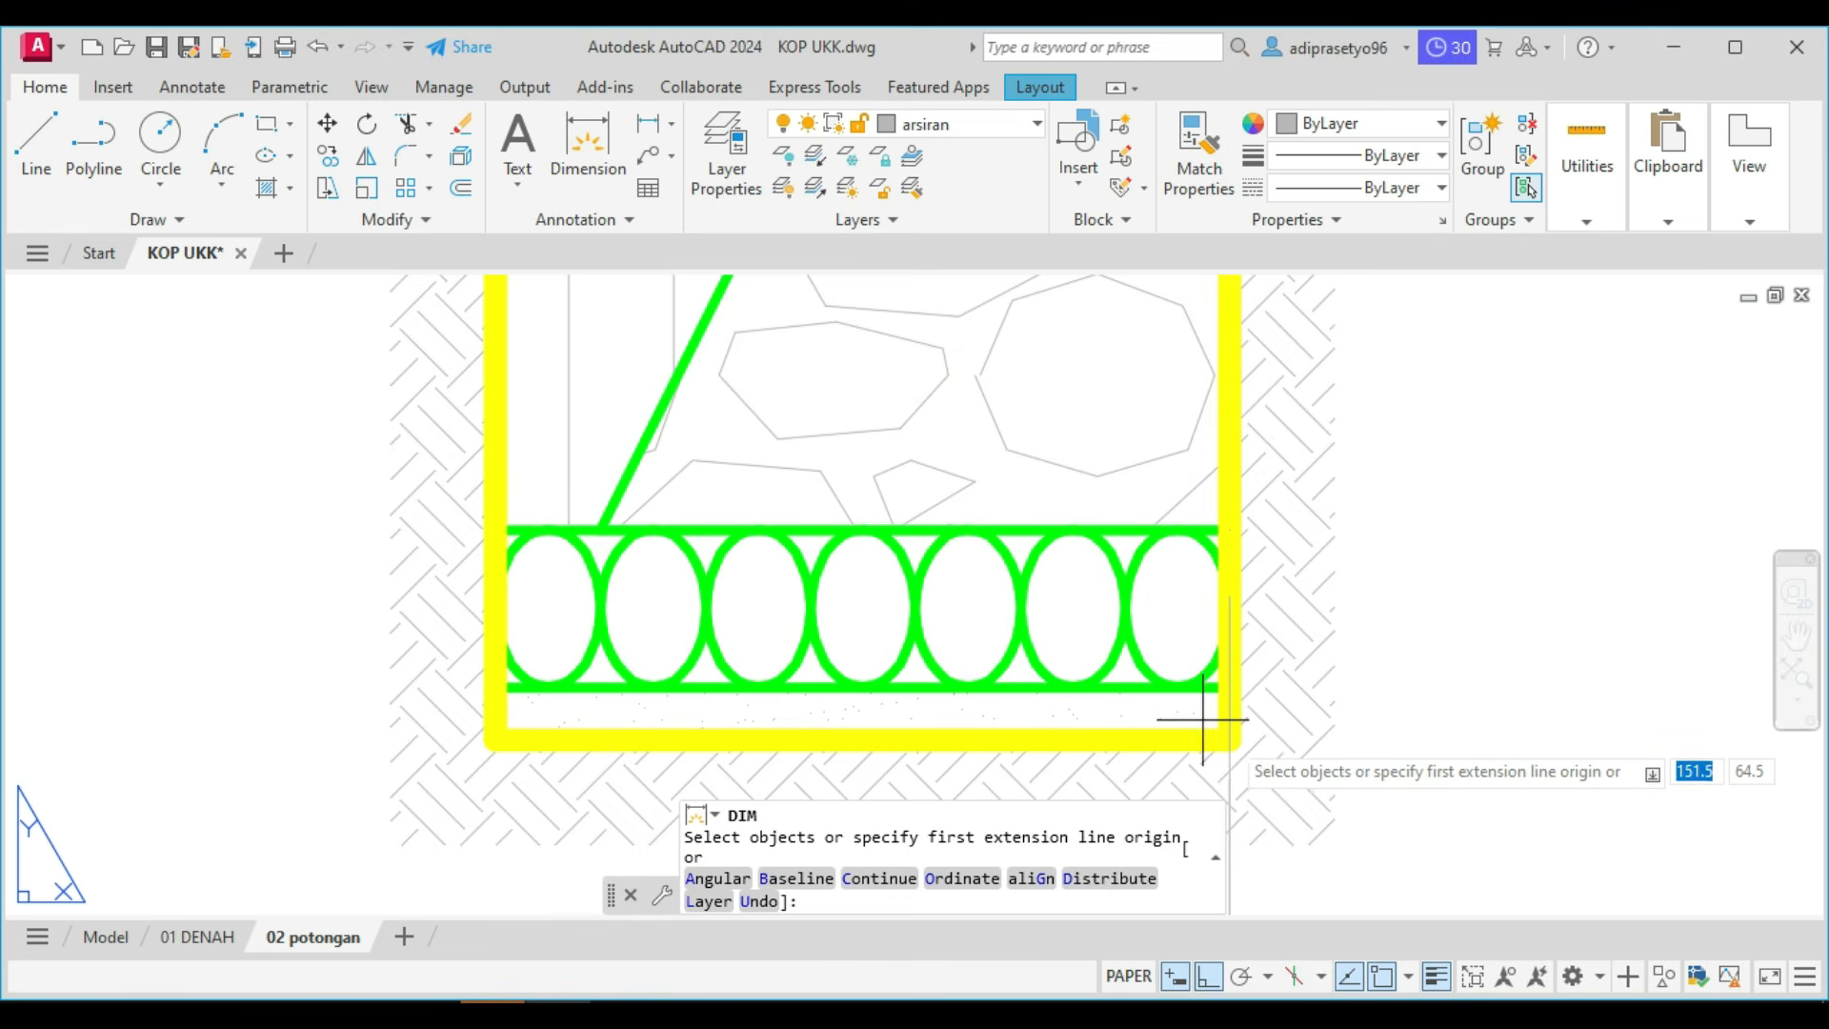
click(1231, 739)
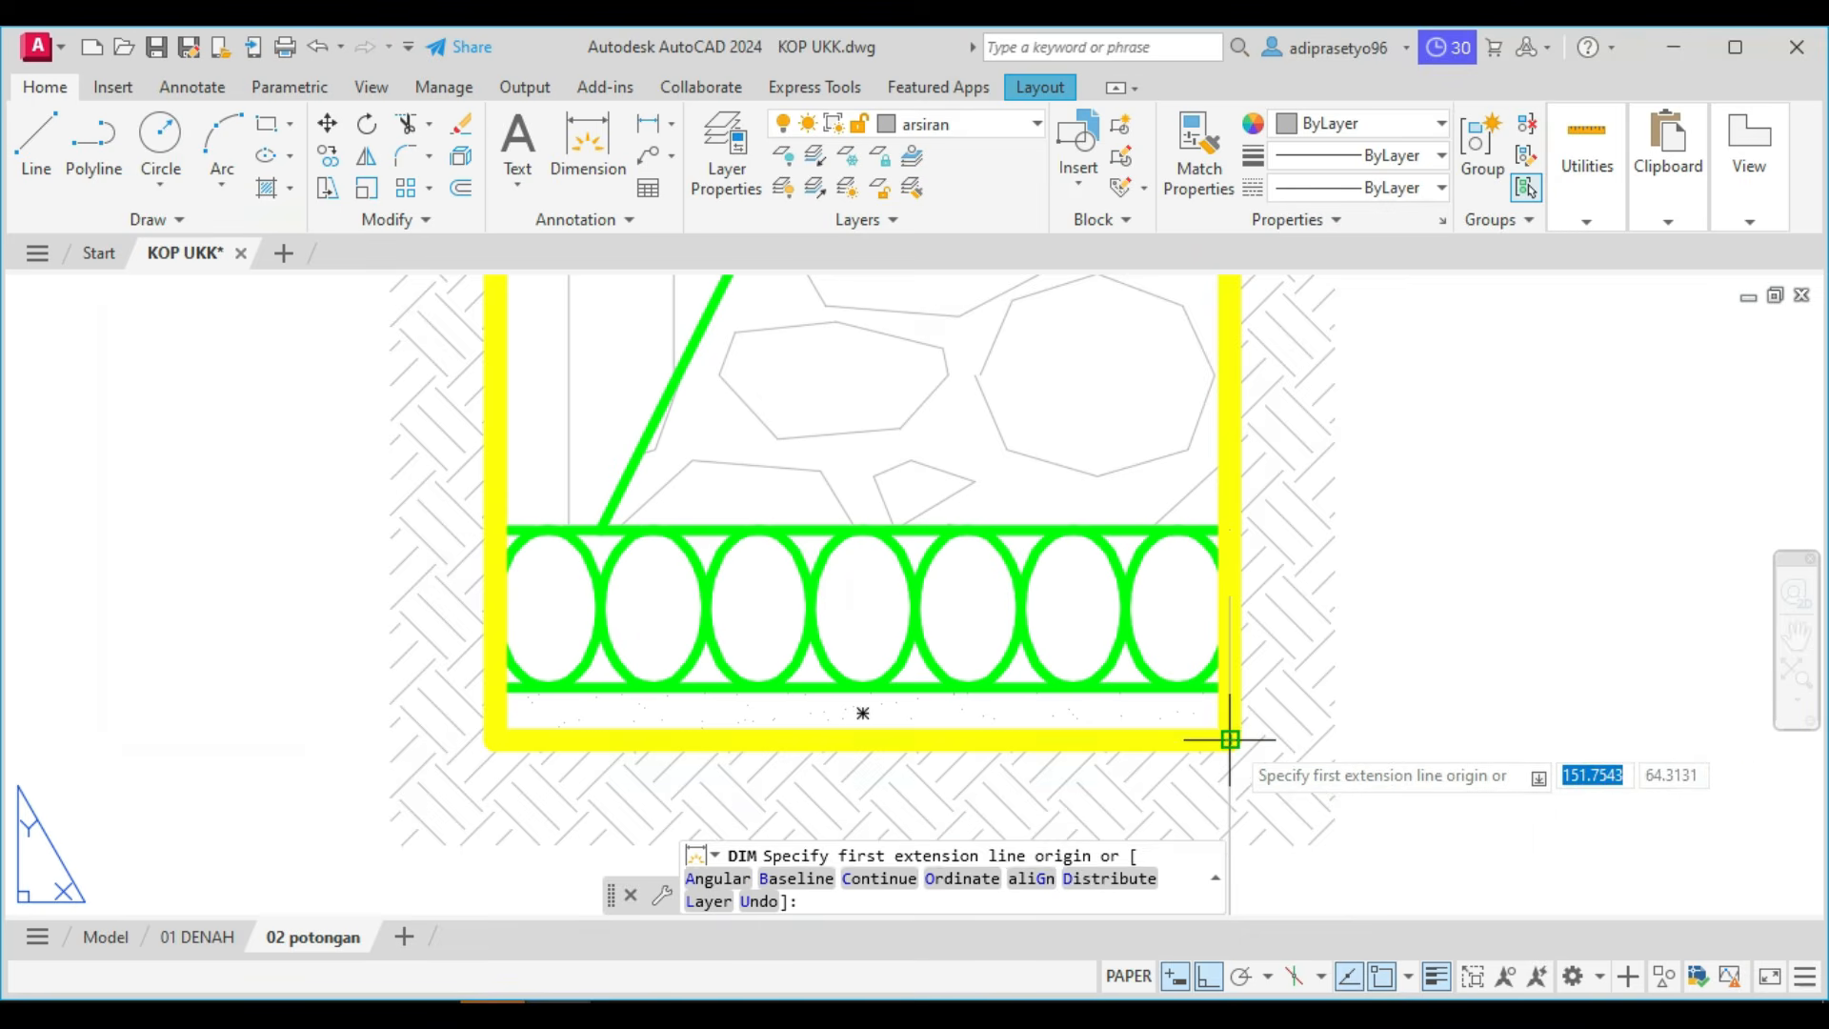
scroll(1234, 739, down, 4)
middle_drag(1263, 507, 1102, 538)
scroll(1076, 478, up, 4)
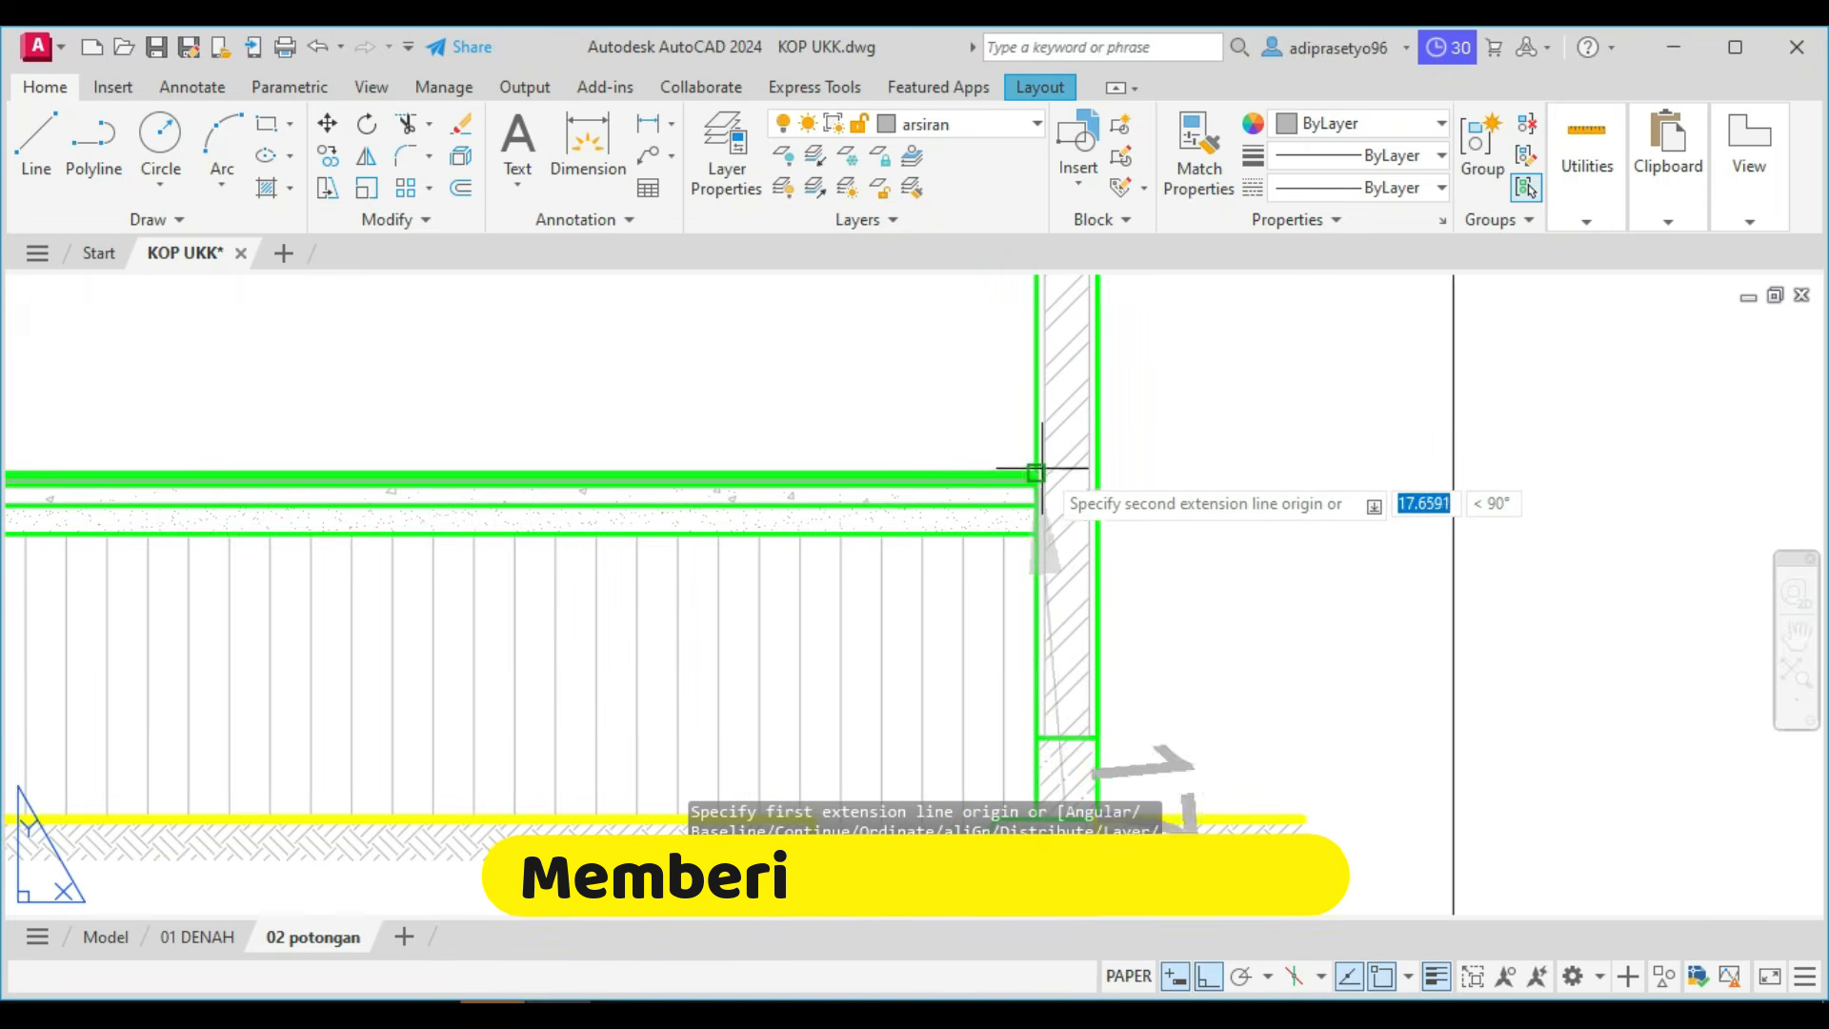
click(1036, 472)
scroll(1138, 488, down, 4)
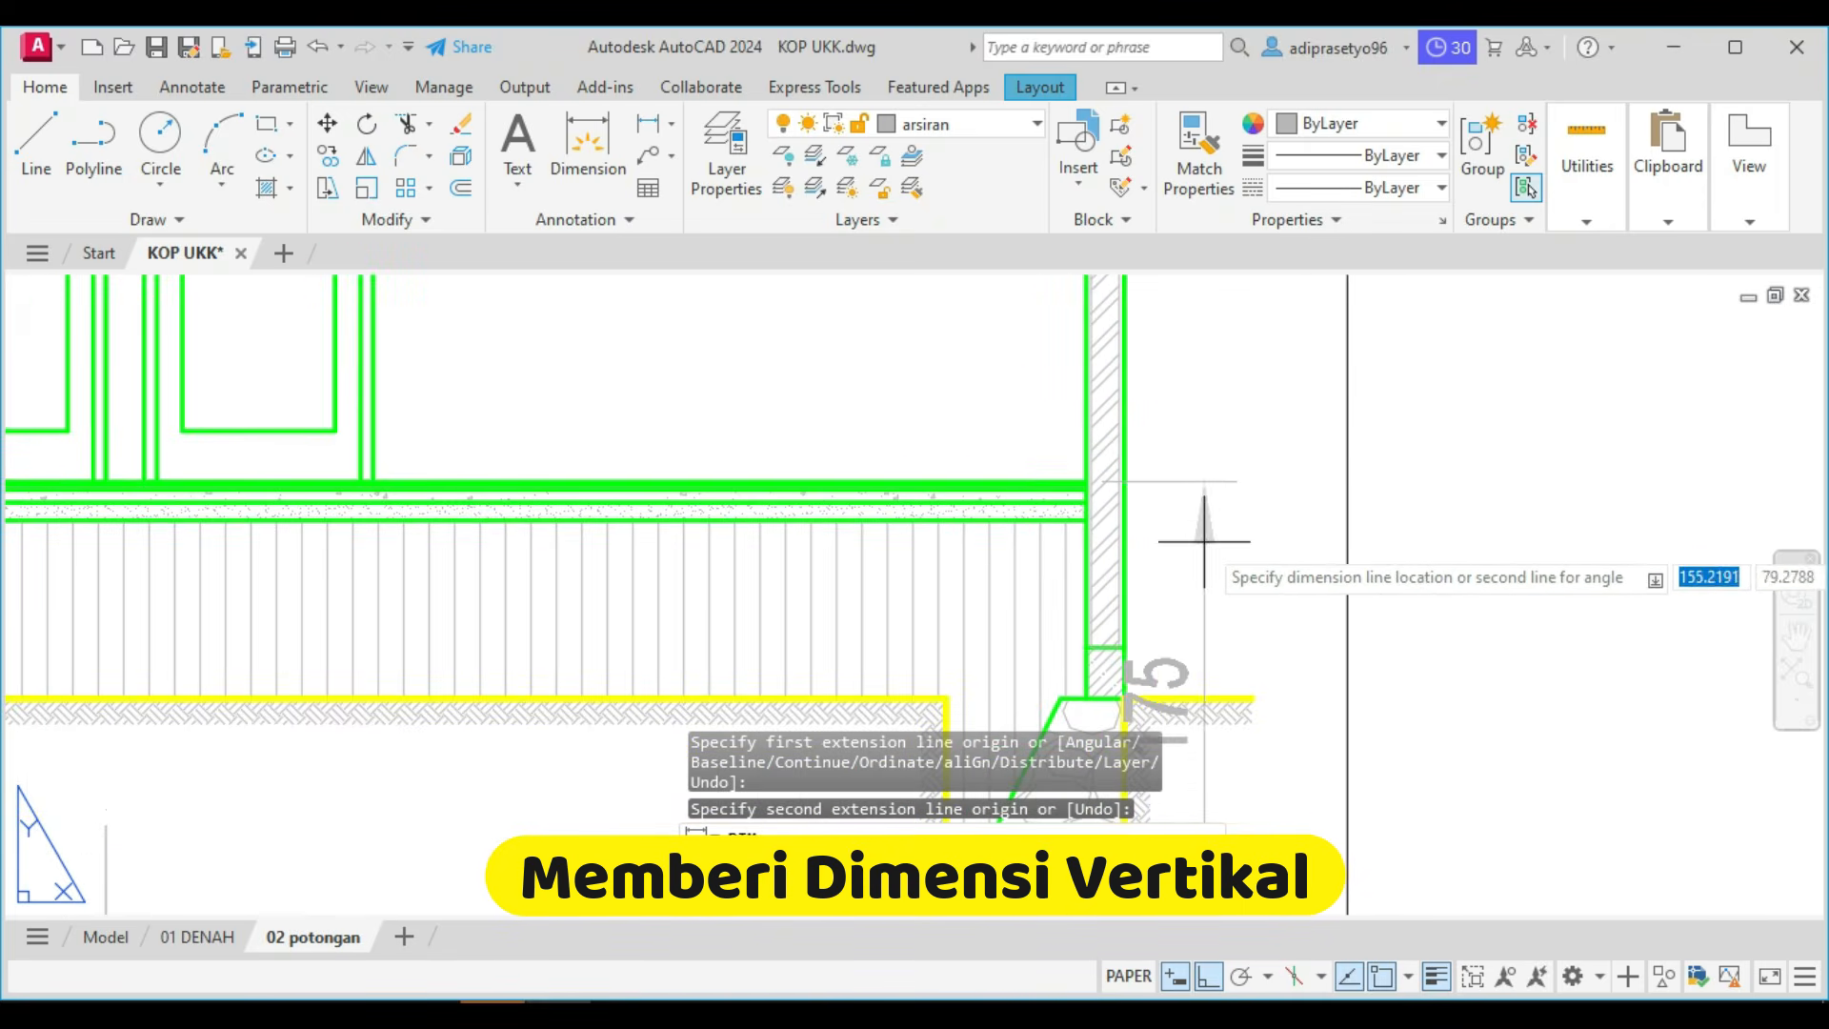
middle_drag(1243, 581, 1143, 564)
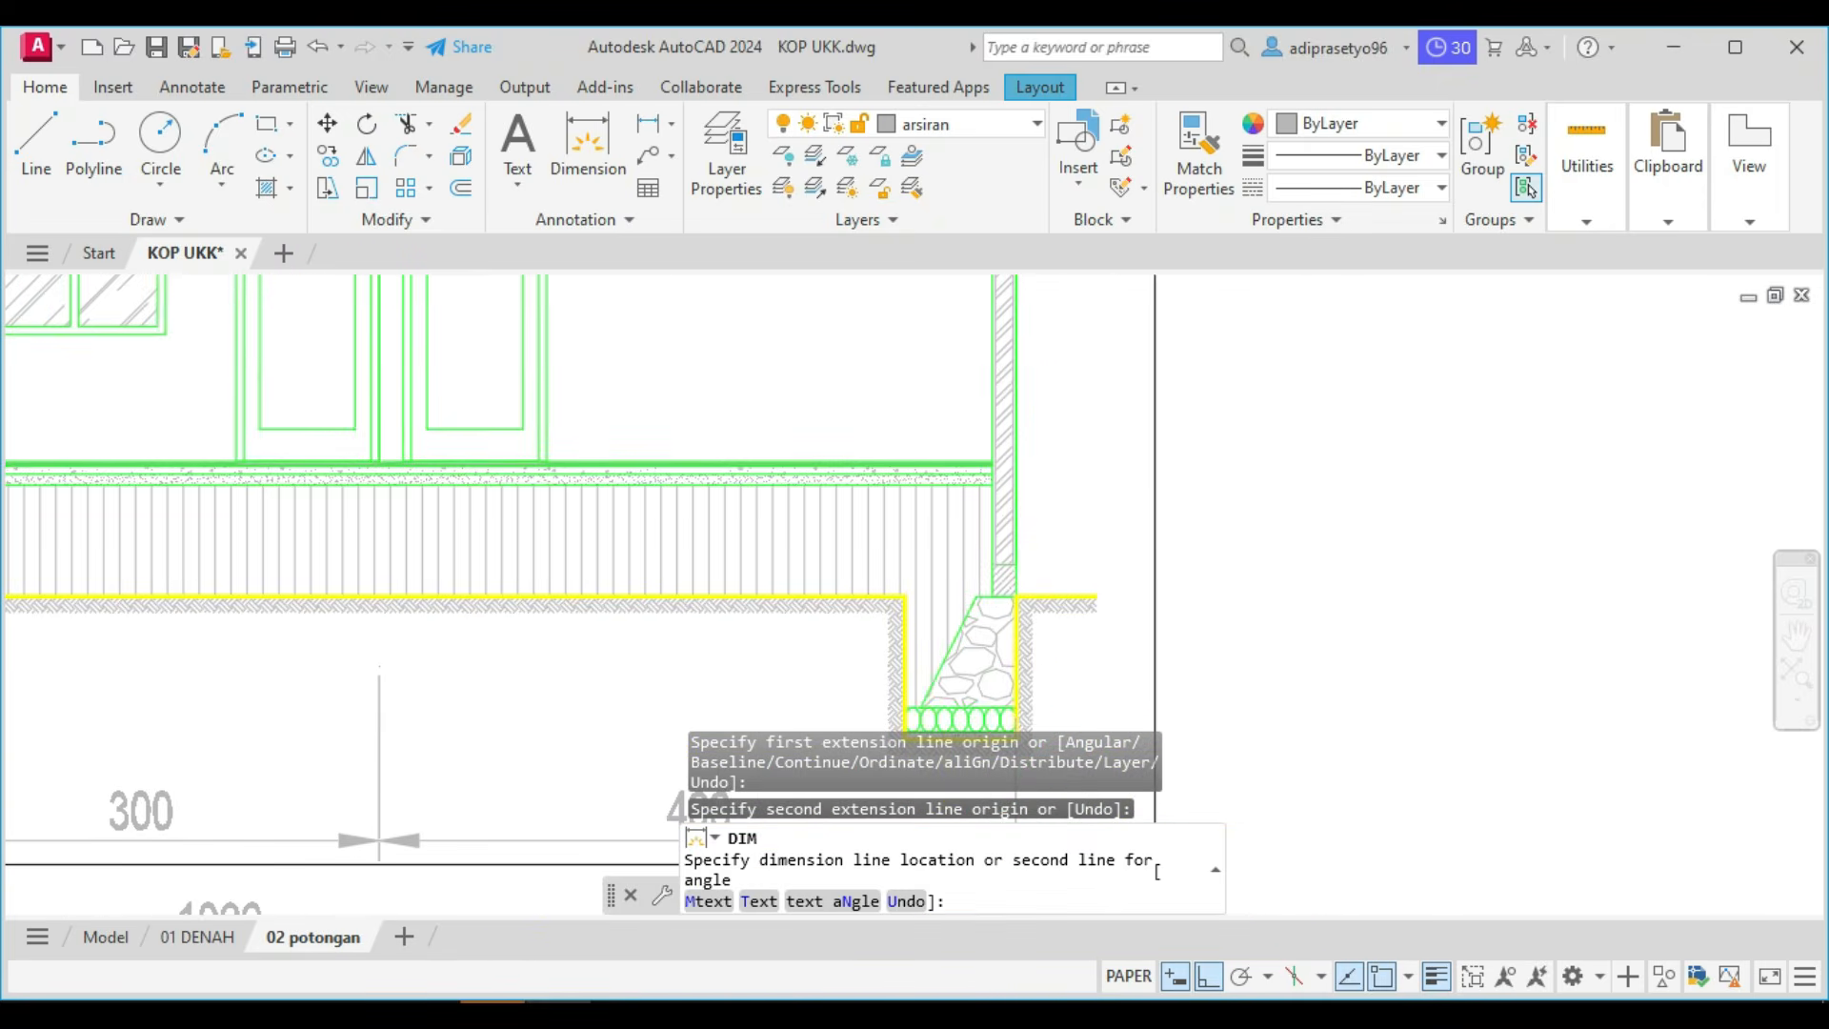
click(1184, 568)
key(Return)
key(Return)
Continue the vertical dimension chain along the right wall from floor level to the ceiling line and on to the ring beam's upper edge.
middle_drag(1234, 503, 1229, 645)
scroll(1223, 603, down, 2)
text(dco)
key(Return)
scroll(1222, 603, down, 4)
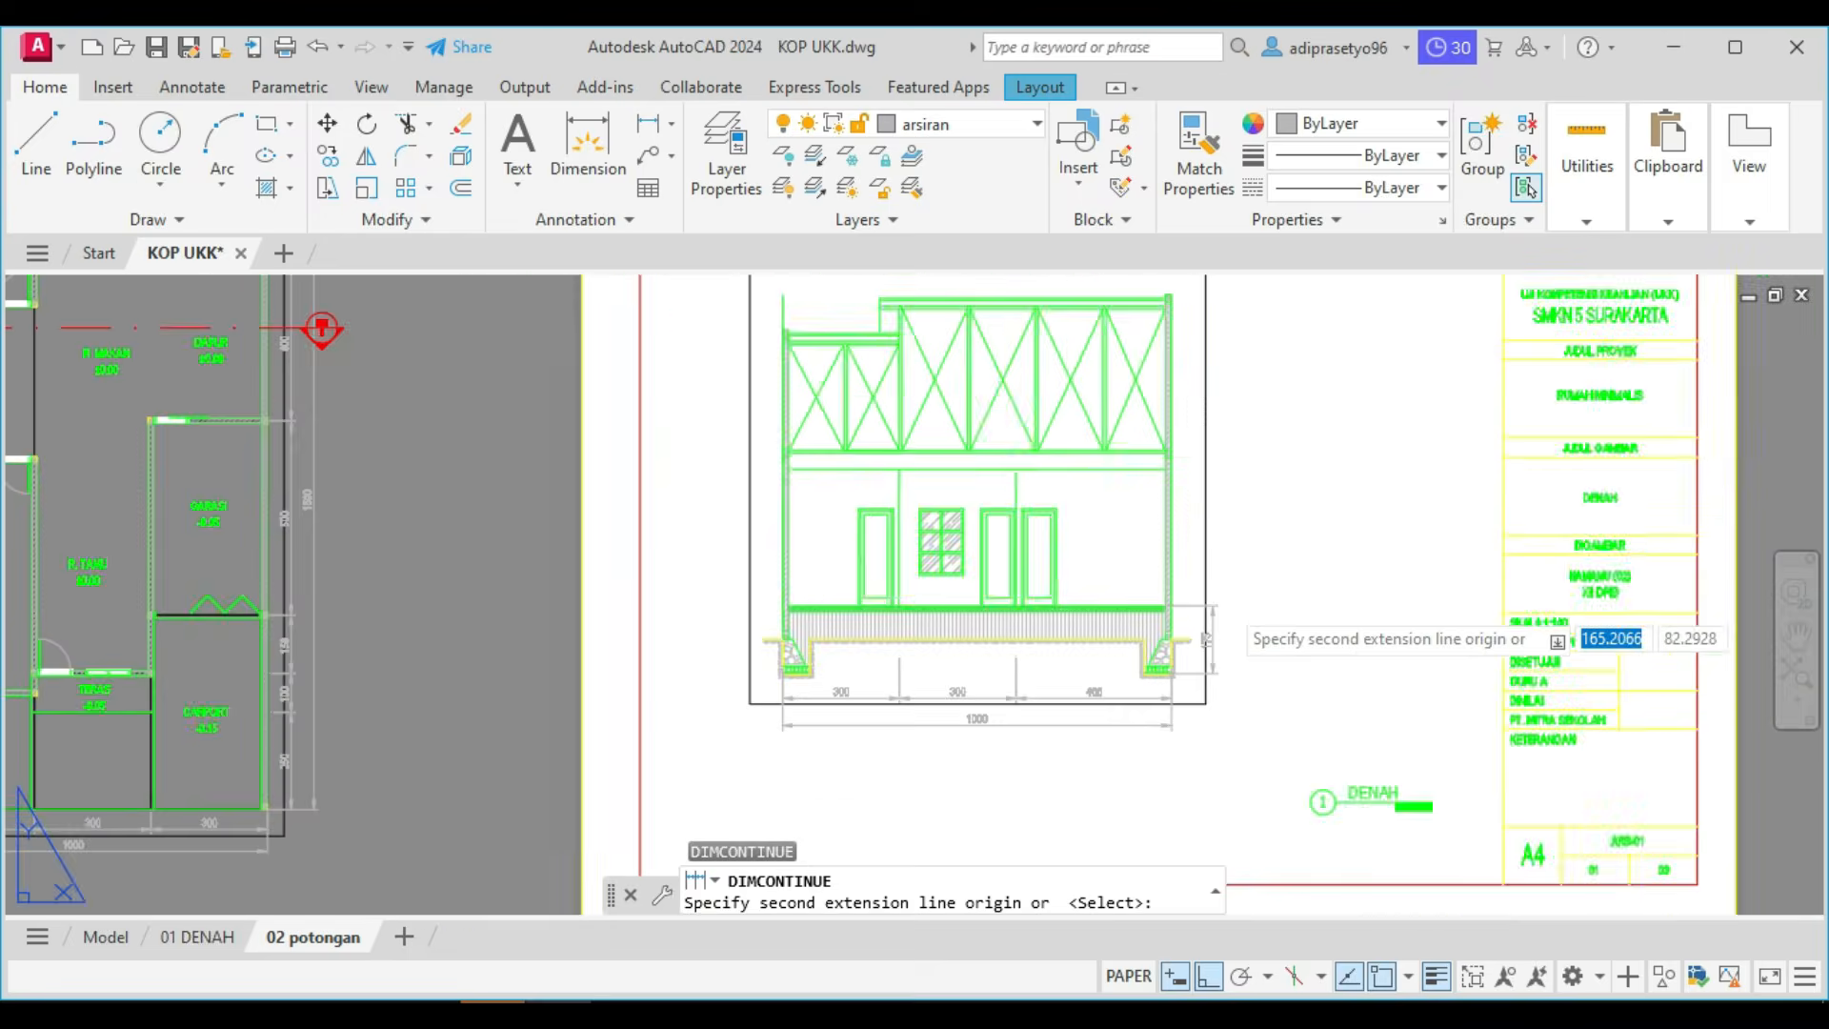
scroll(1221, 450, up, 2)
scroll(1202, 457, up, 4)
scroll(1089, 520, up, 2)
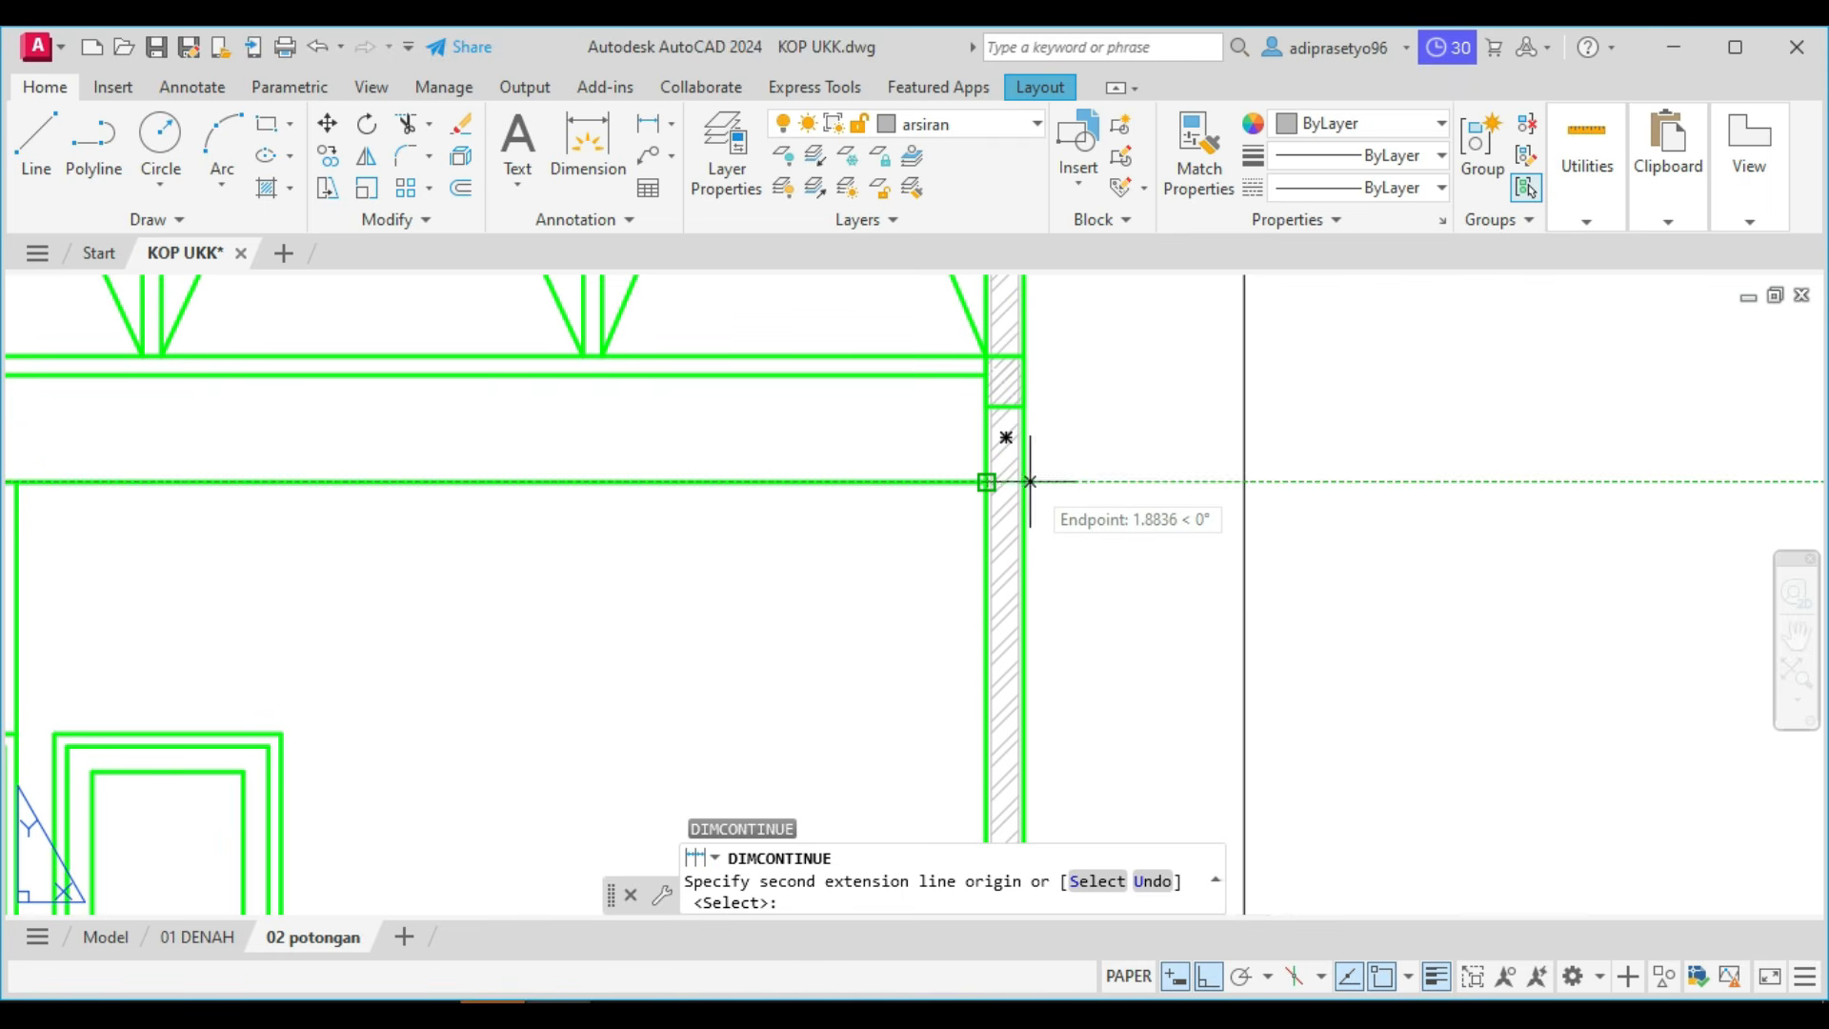
click(1027, 481)
scroll(1031, 479, down, 2)
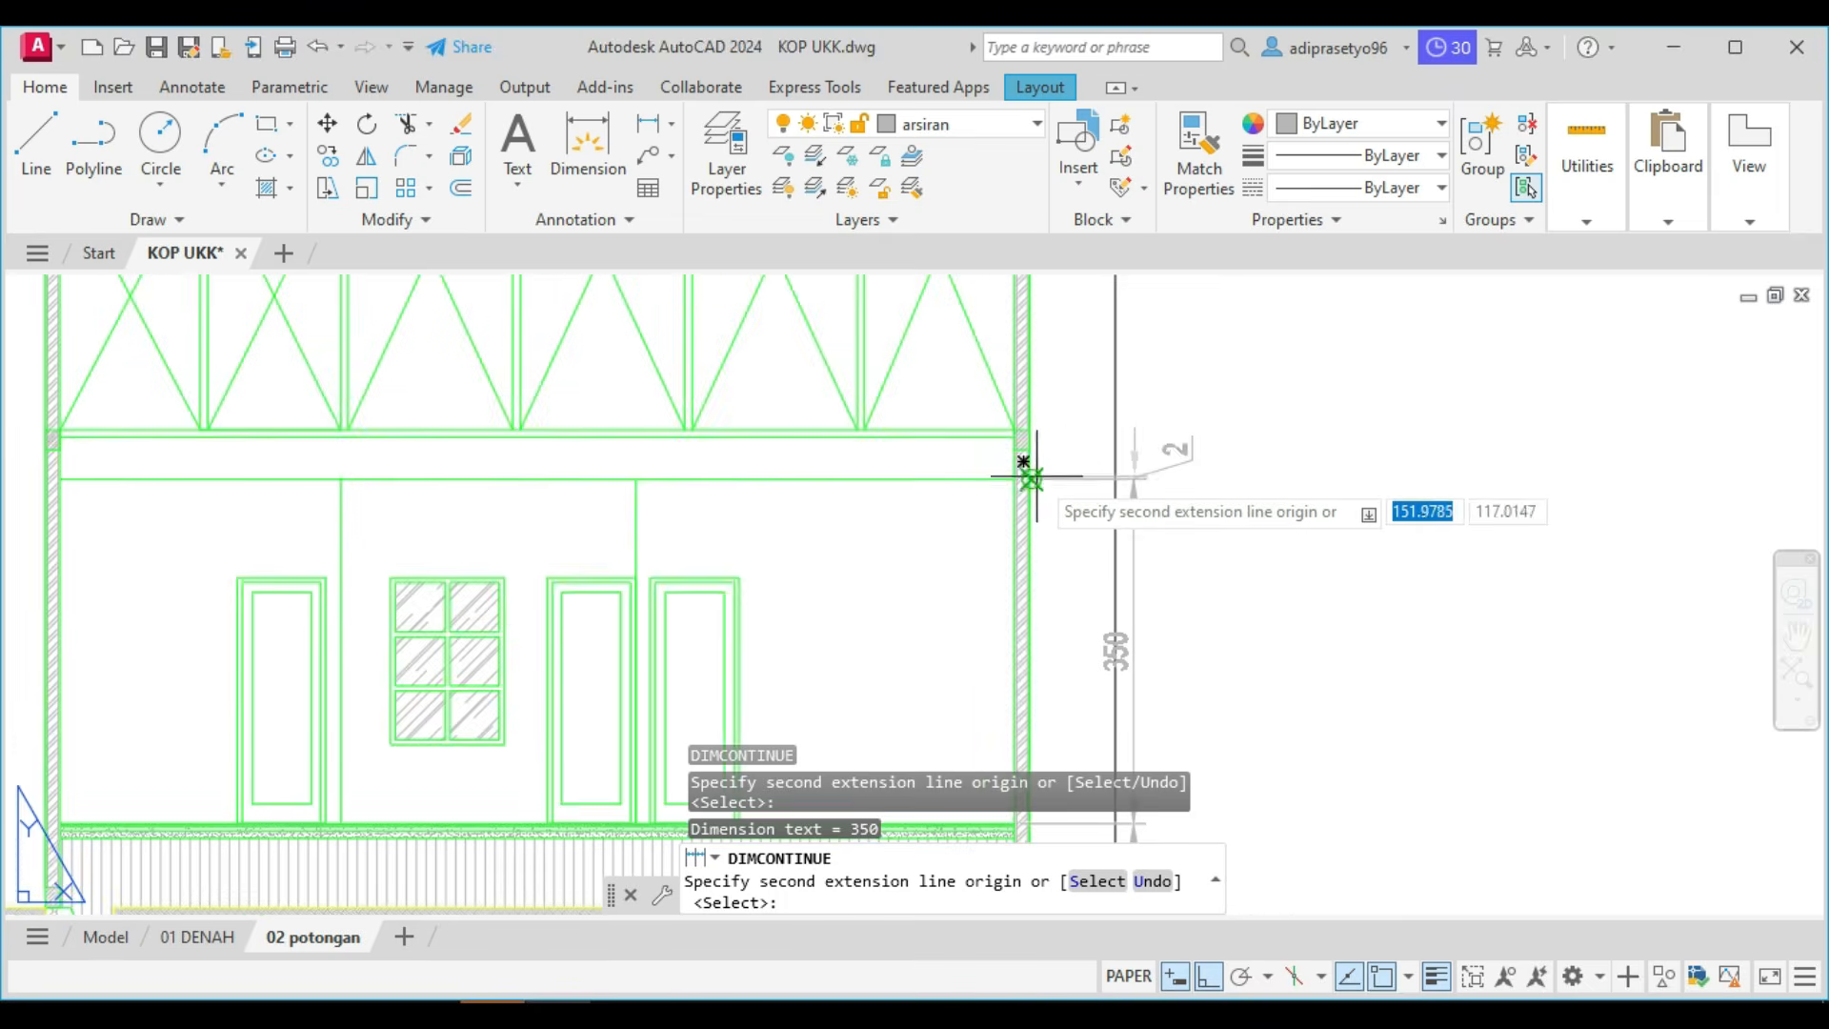
scroll(1079, 481, up, 6)
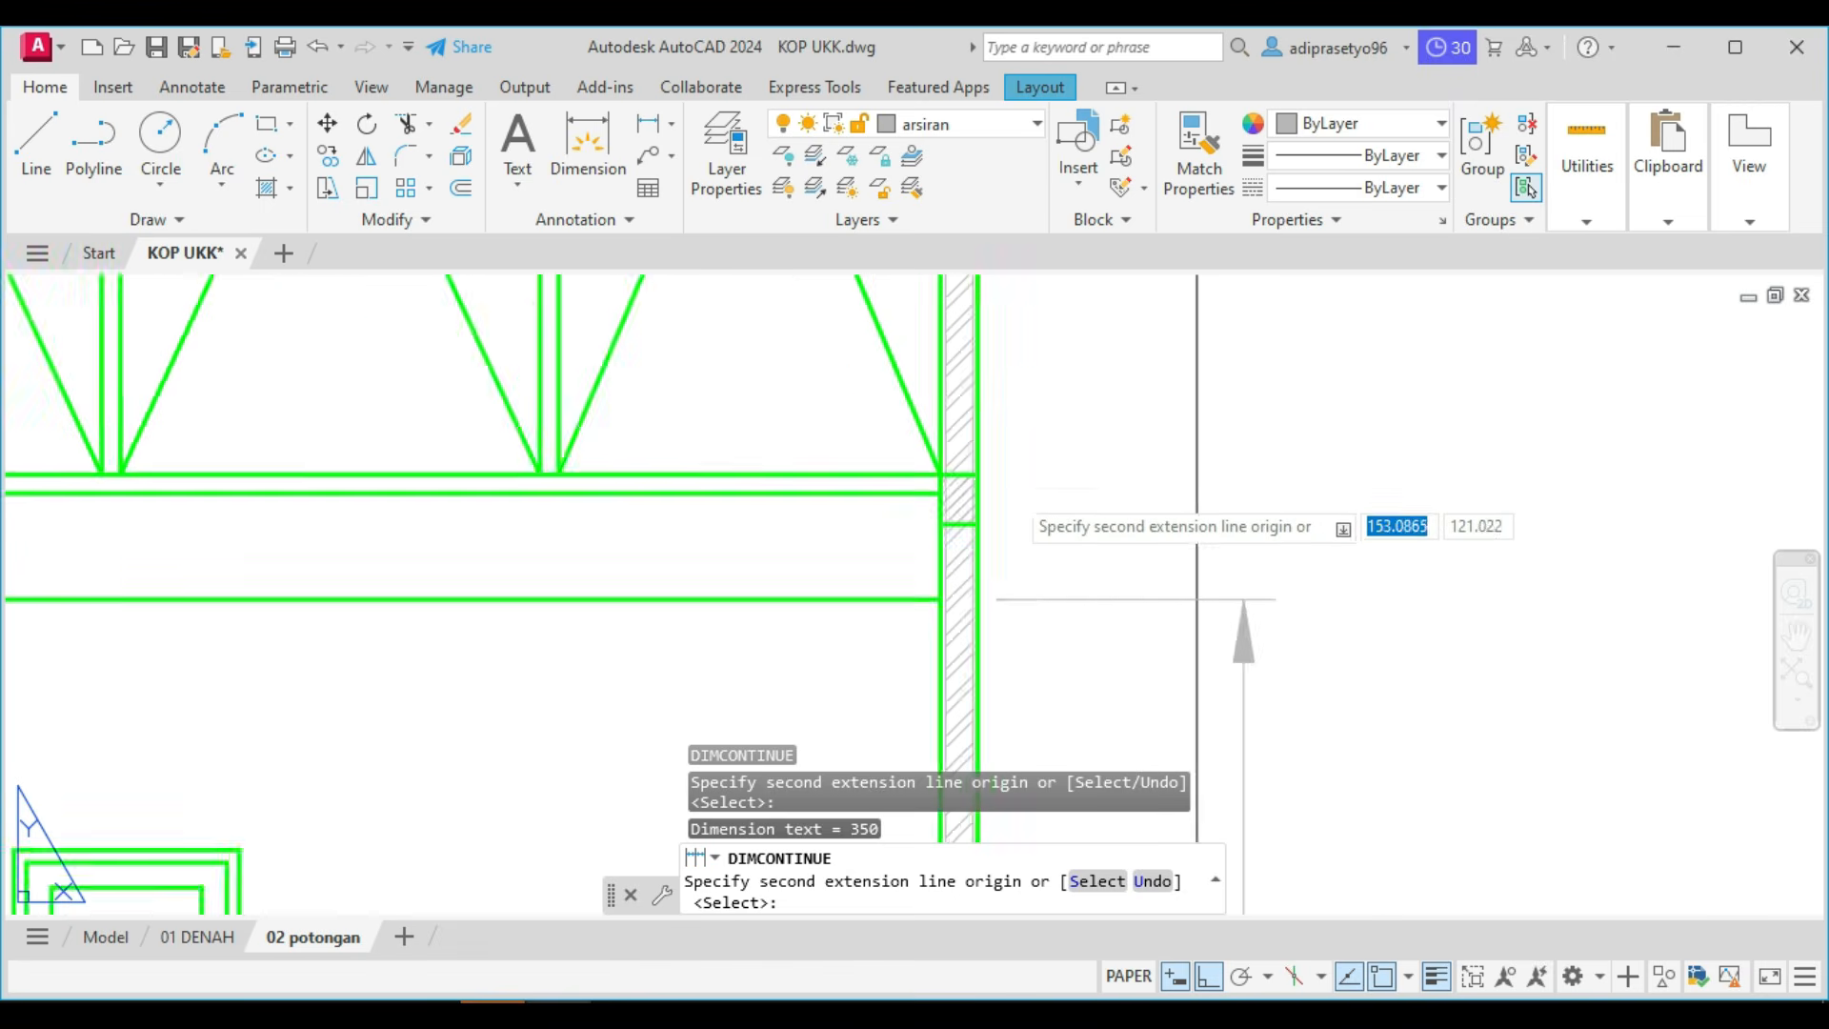
click(959, 464)
Continue the vertical dimension chain from the ring beam's upper edge to the top outer corner of the right wall.
scroll(1114, 816, down, 3)
scroll(1078, 682, up, 1)
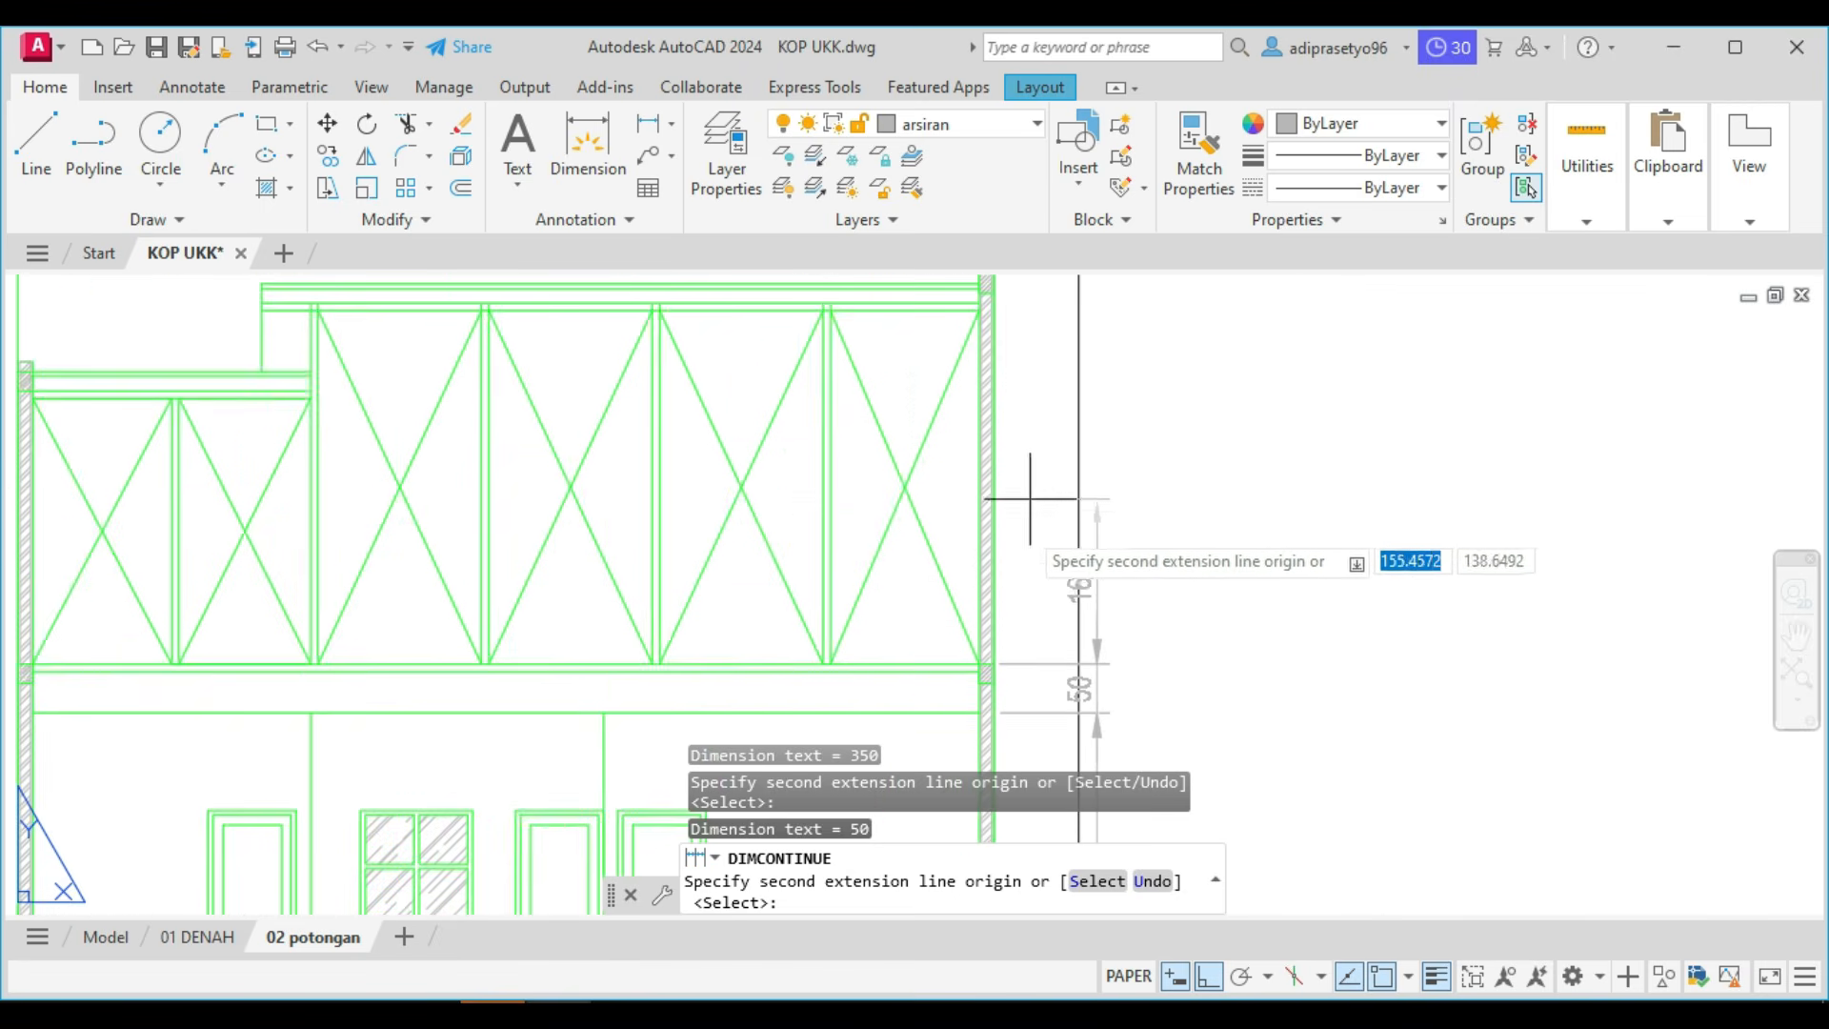
middle_drag(1029, 510, 1019, 619)
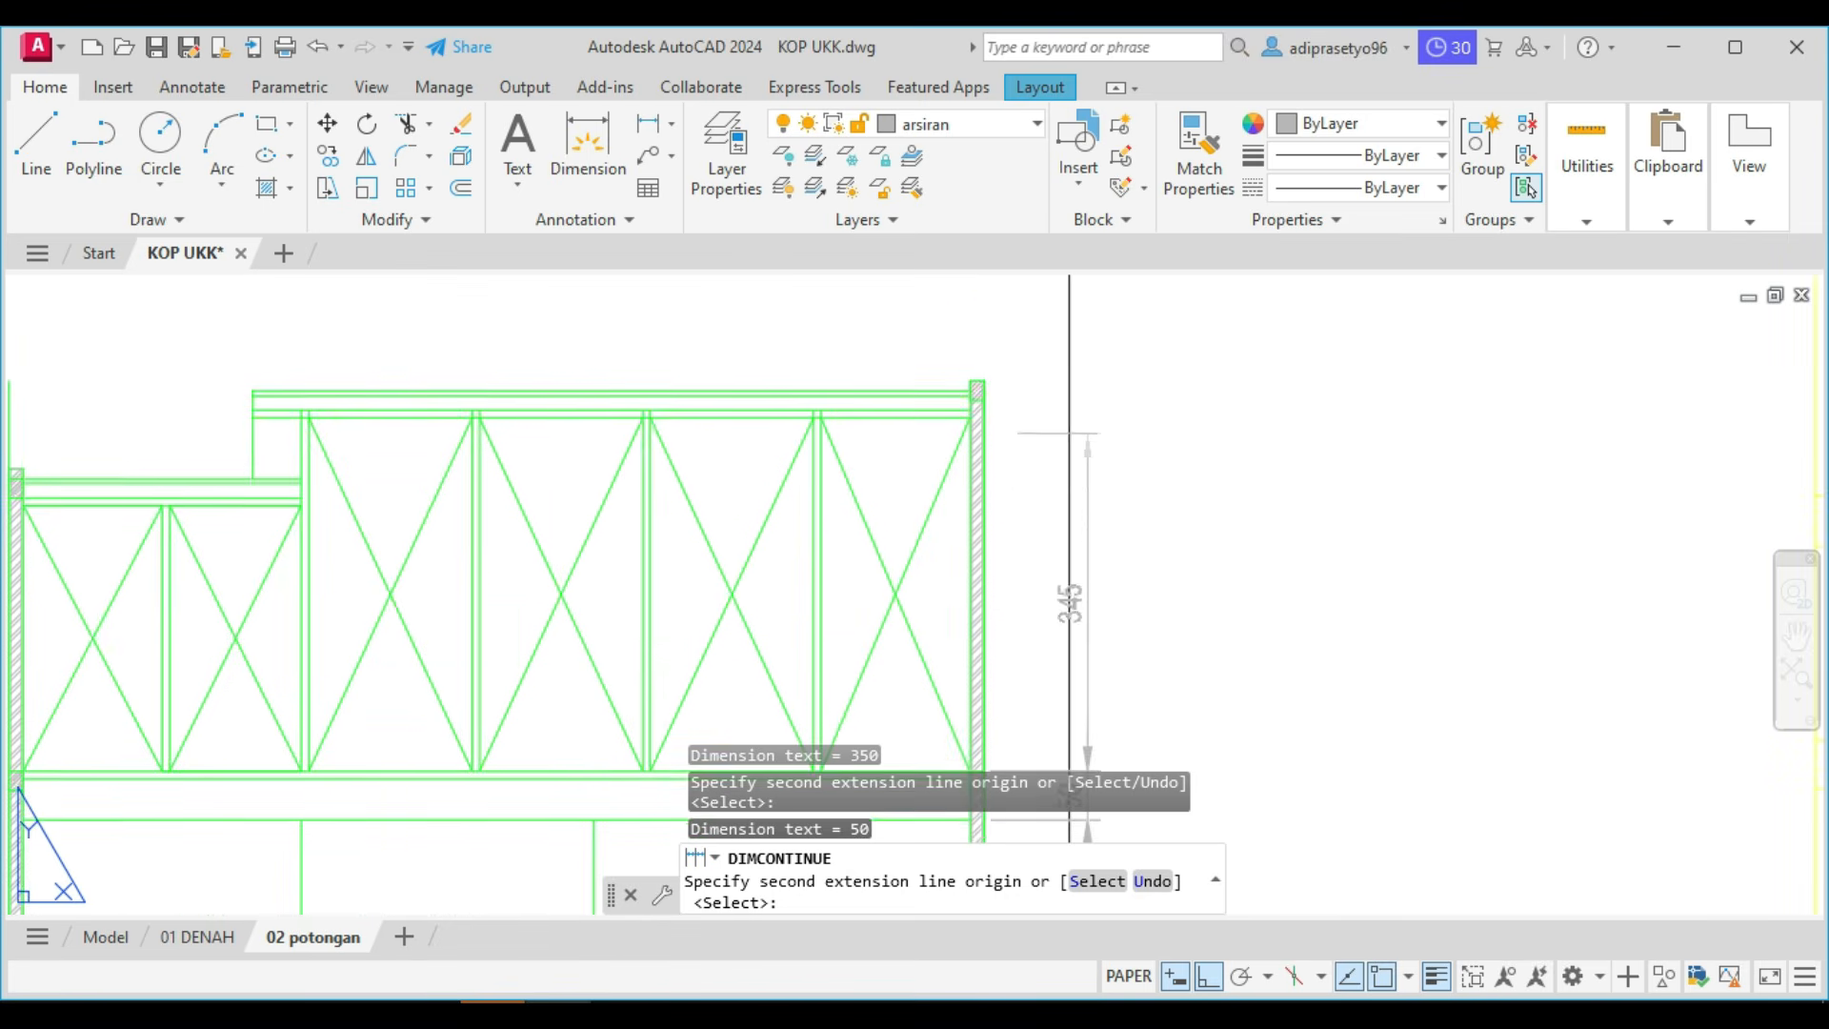
scroll(959, 495, up, 2)
mouse_move(816, 475)
middle_down()
mouse_move(1069, 506)
mouse_move(1062, 529)
mouse_move(1010, 539)
middle_up()
click(1186, 373)
key(Escape)
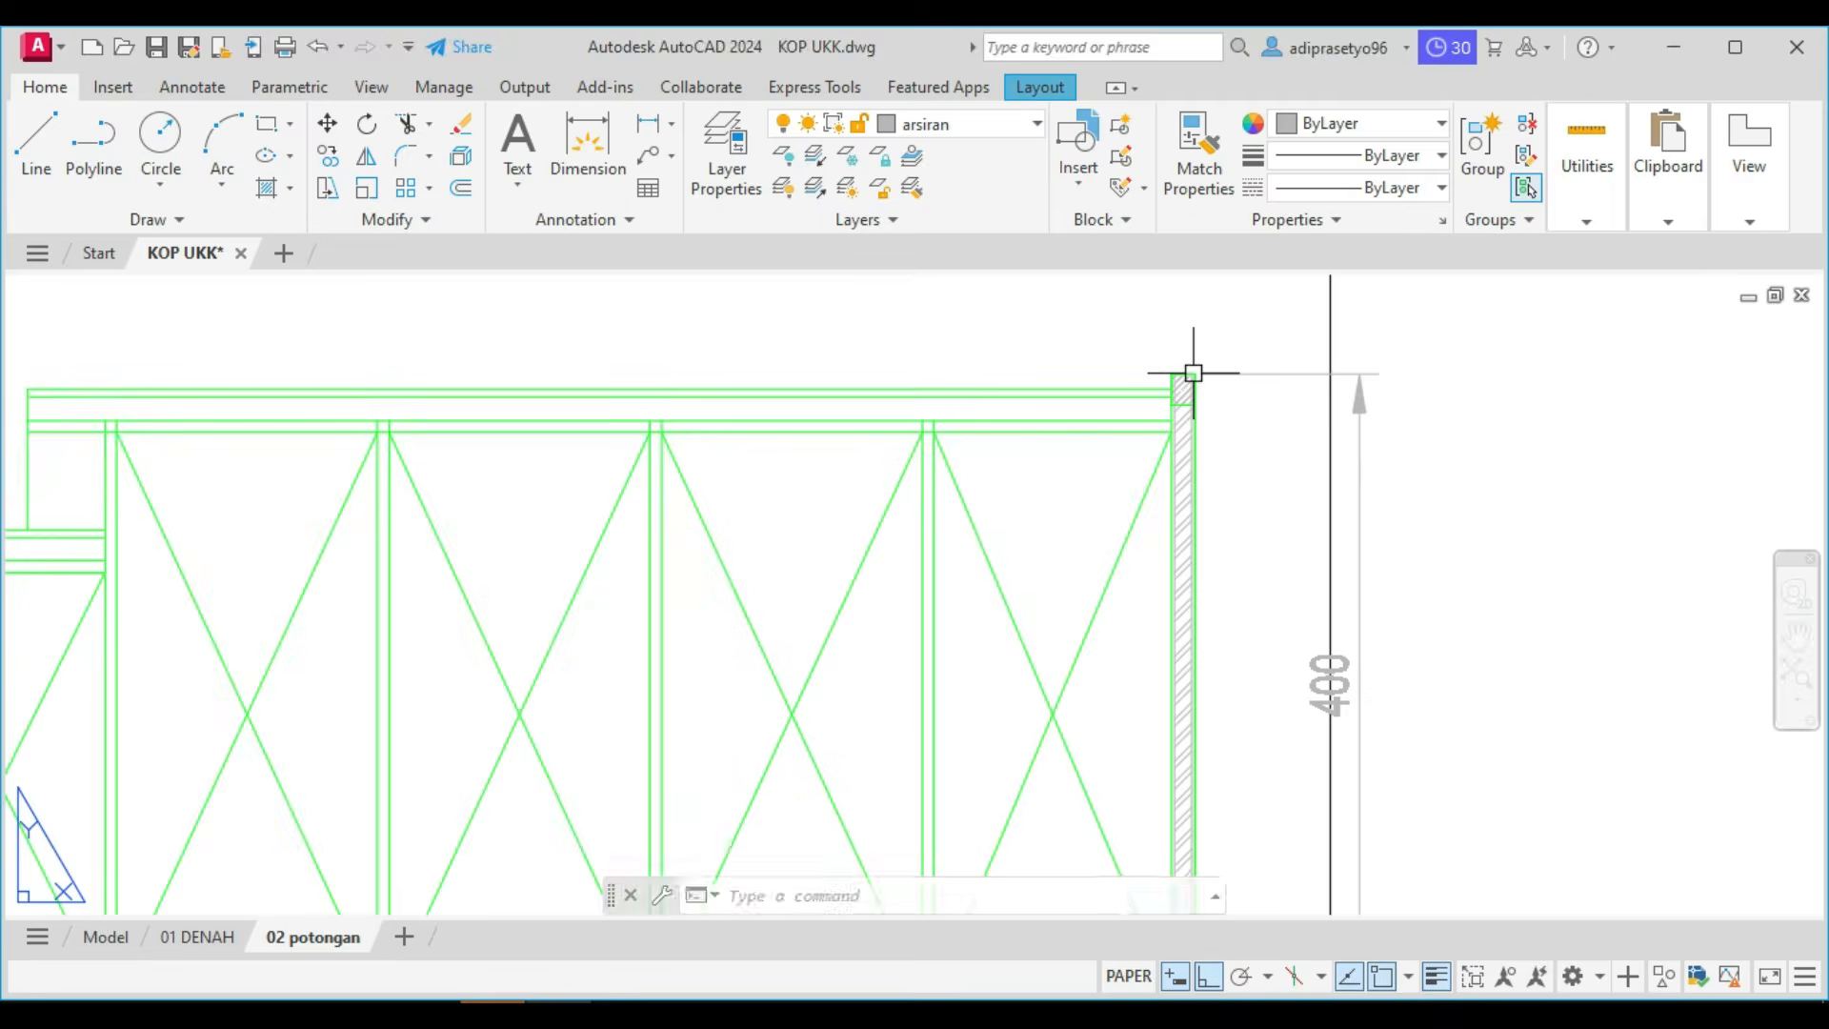
Switch to the reference PDF in Foxit PhantomPDF, examine the height-level marks beside Potongan A, and return to the AutoCAD drawing.
scroll(1192, 367, down, 4)
scroll(1273, 577, up, 4)
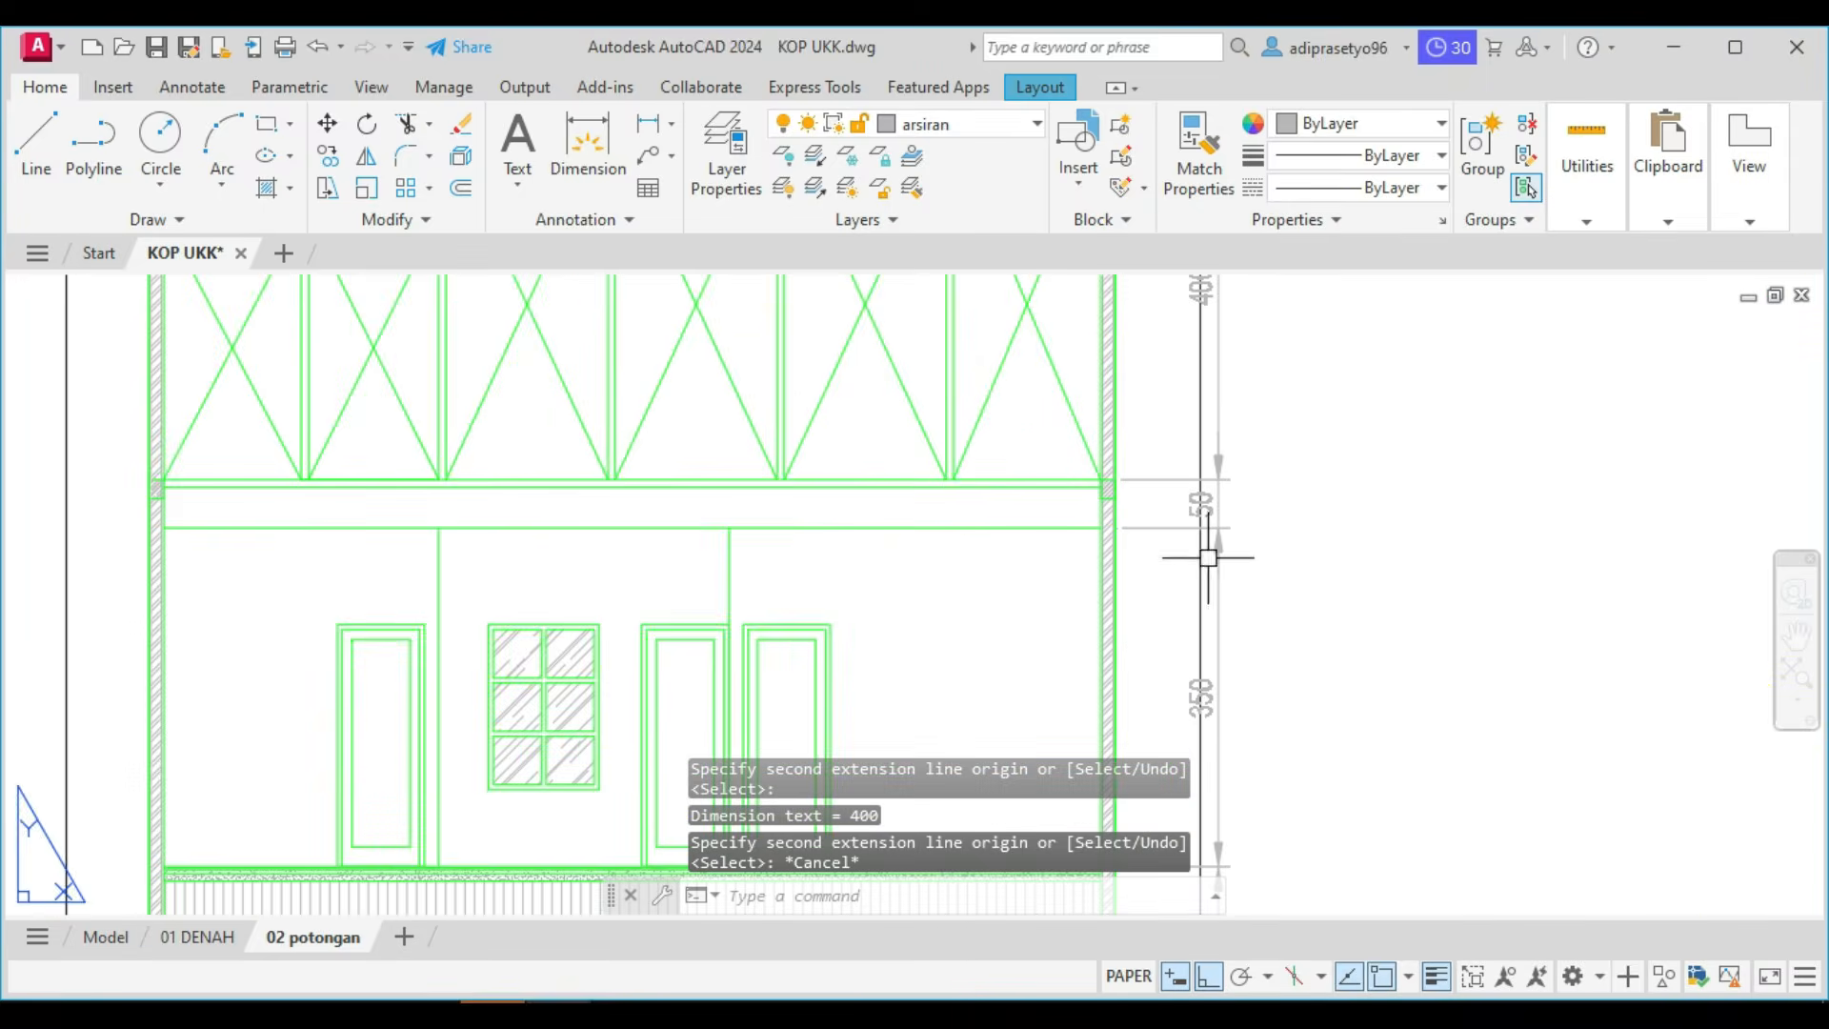
scroll(1191, 476, down, 4)
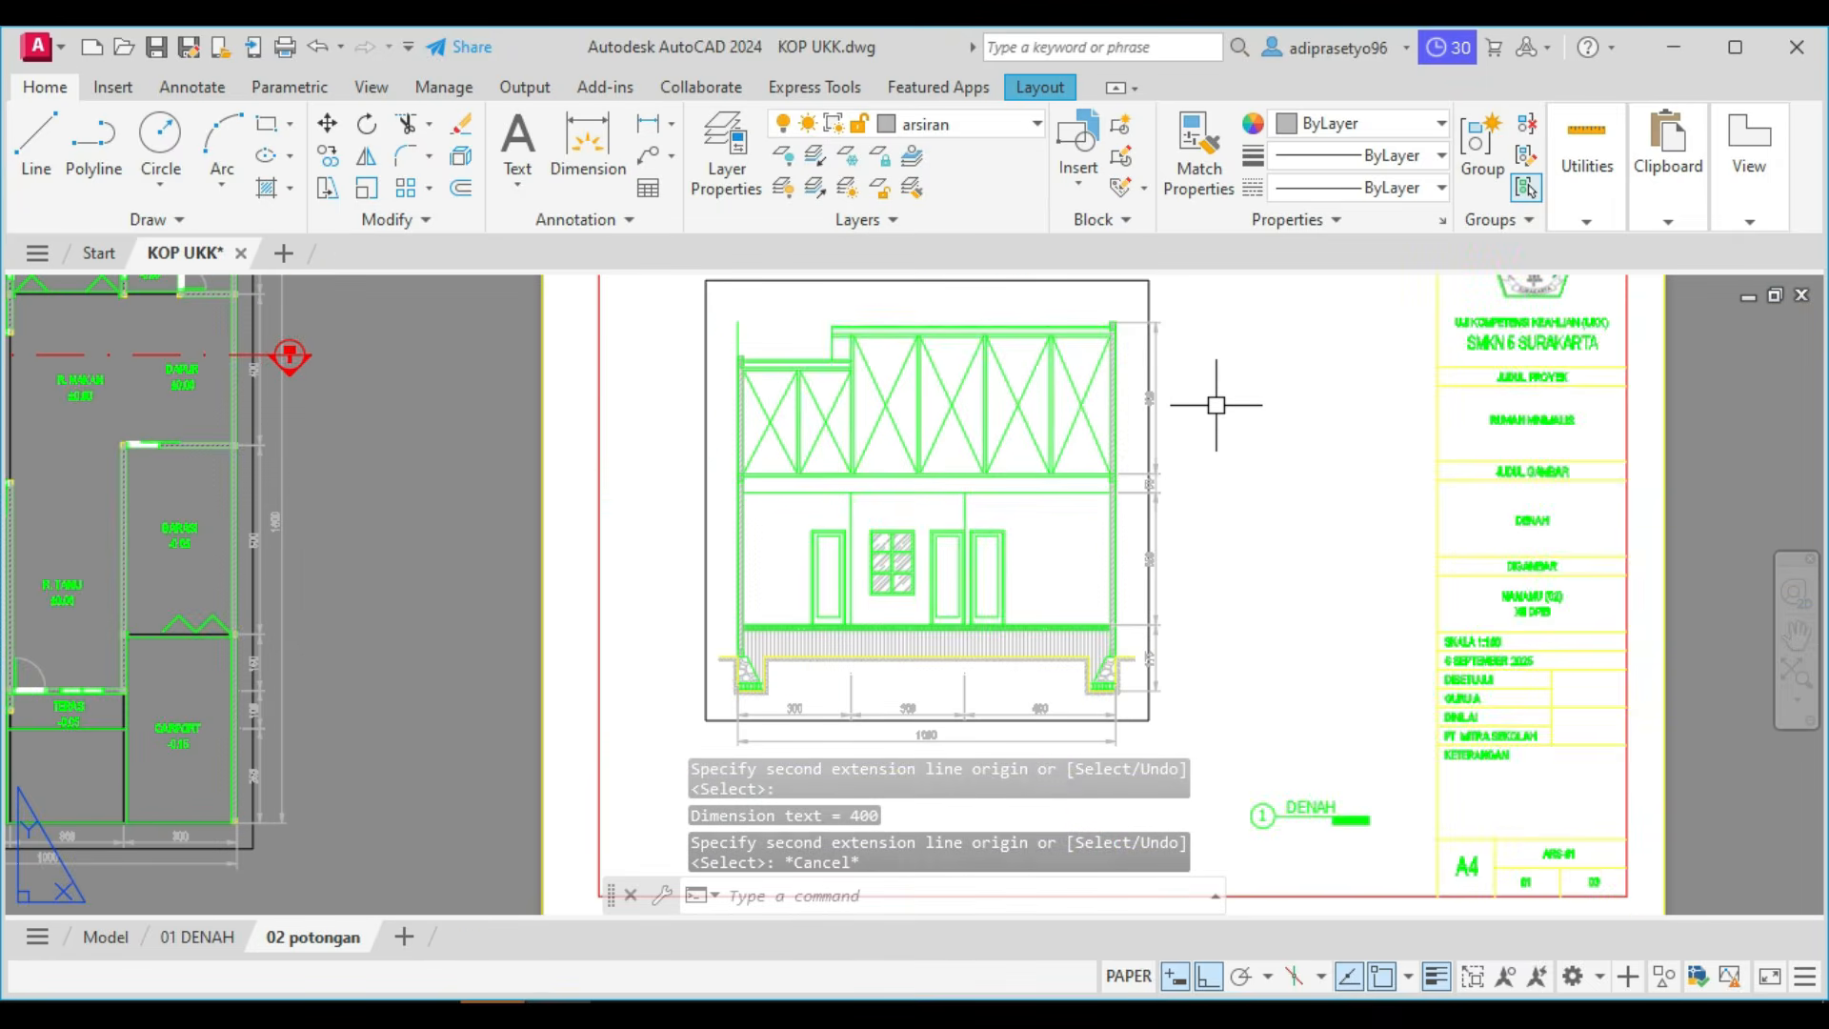
click(428, 1015)
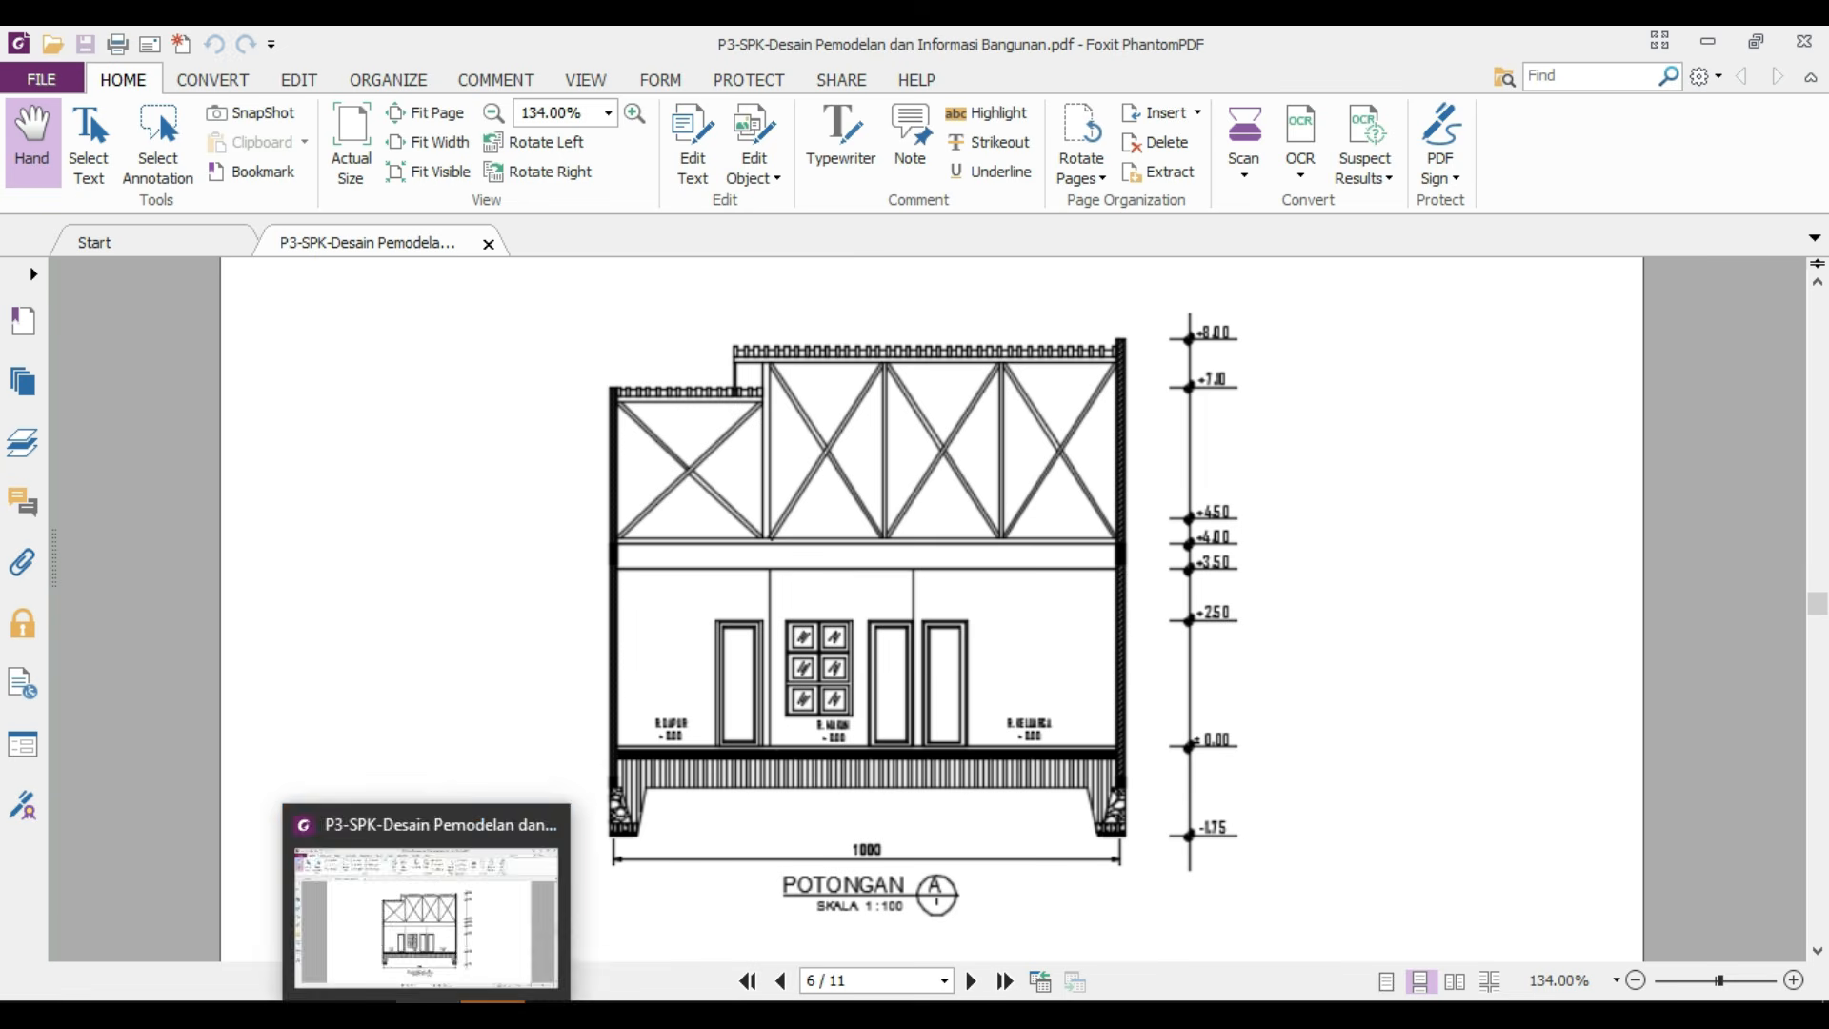
click(558, 1015)
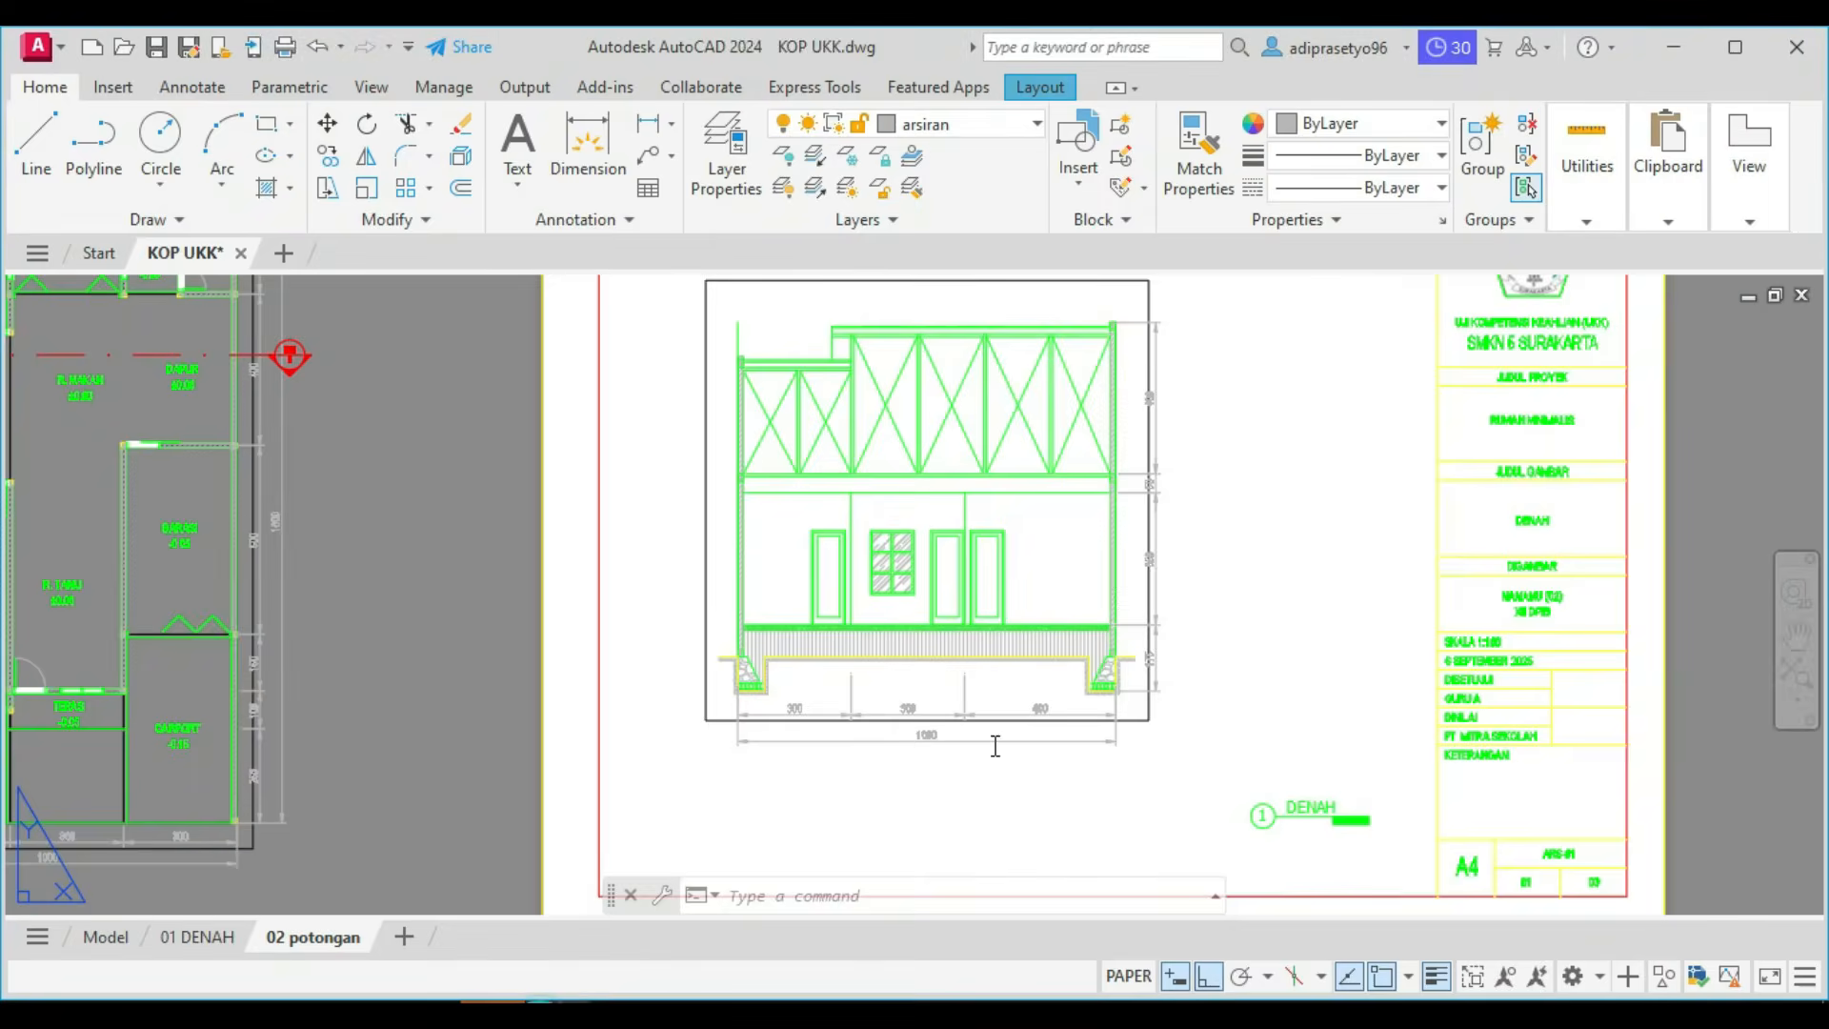
Draw a horizontal line about 24 units long from the right foundation's outer bottom corner outward past the vertical dimension chain.
scroll(1200, 660, up, 2)
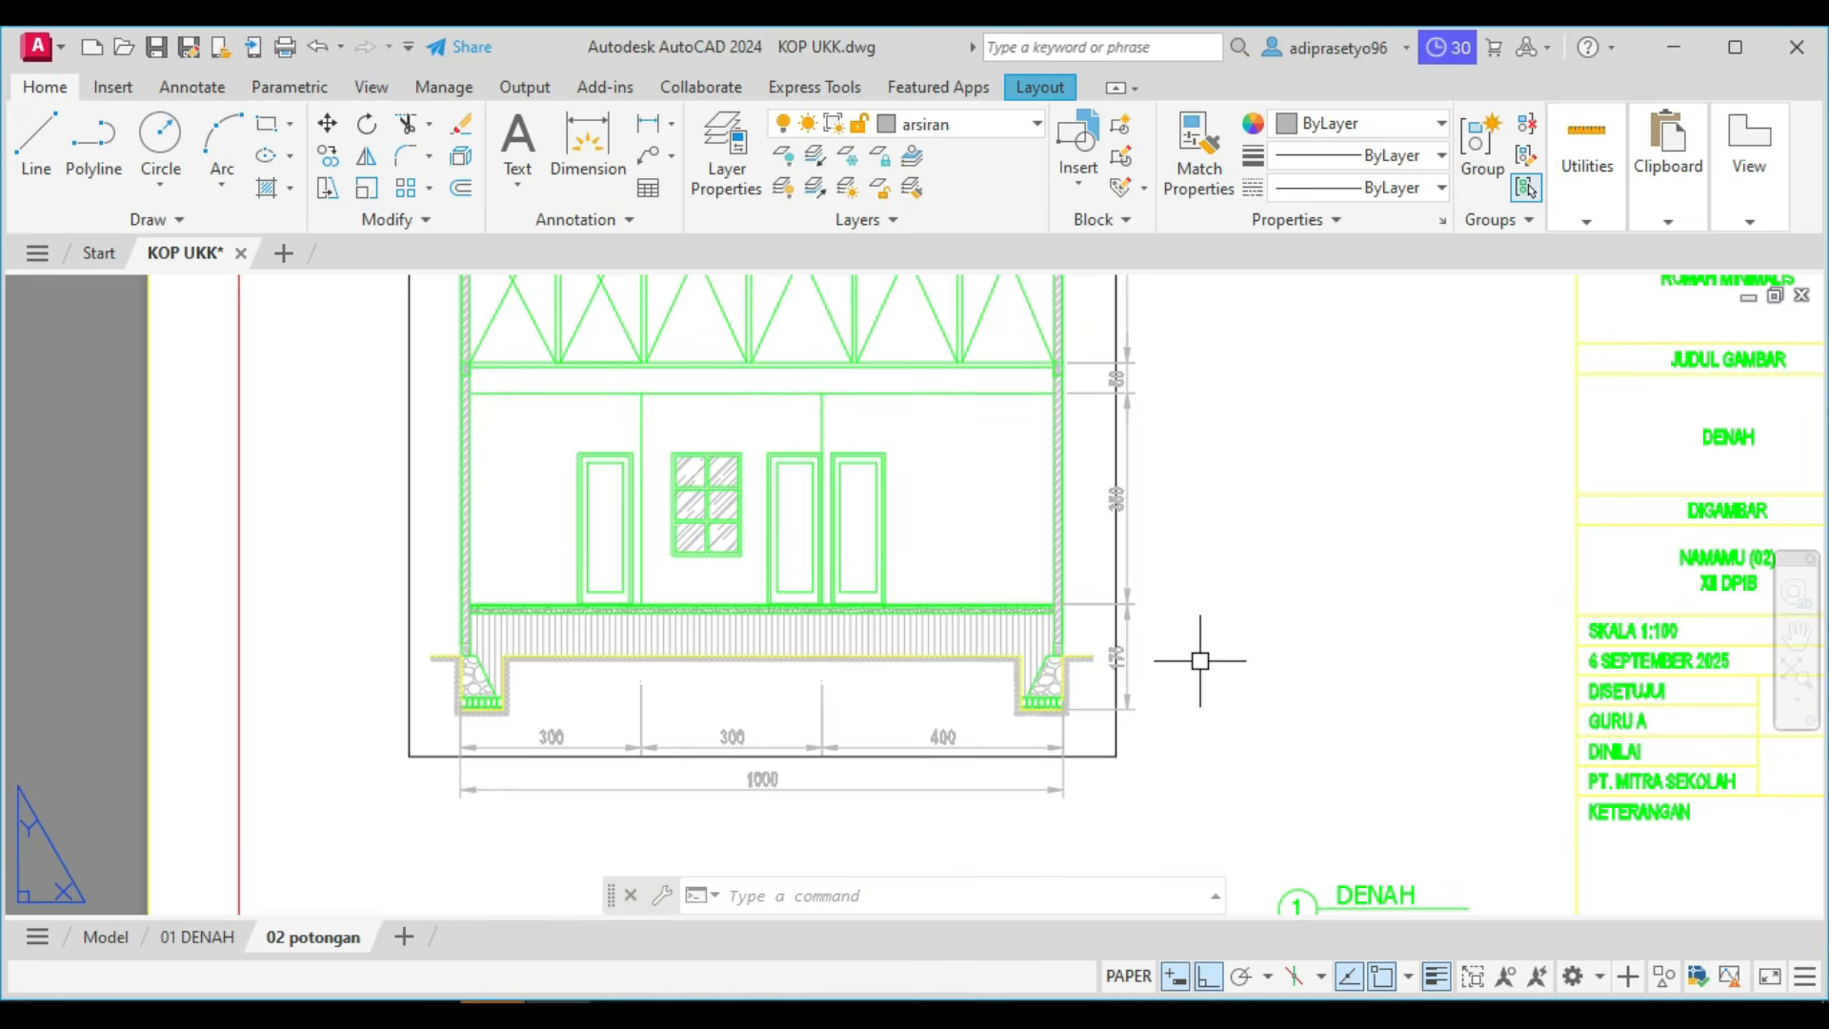
text(l)
key(Return)
scroll(1200, 660, up, 4)
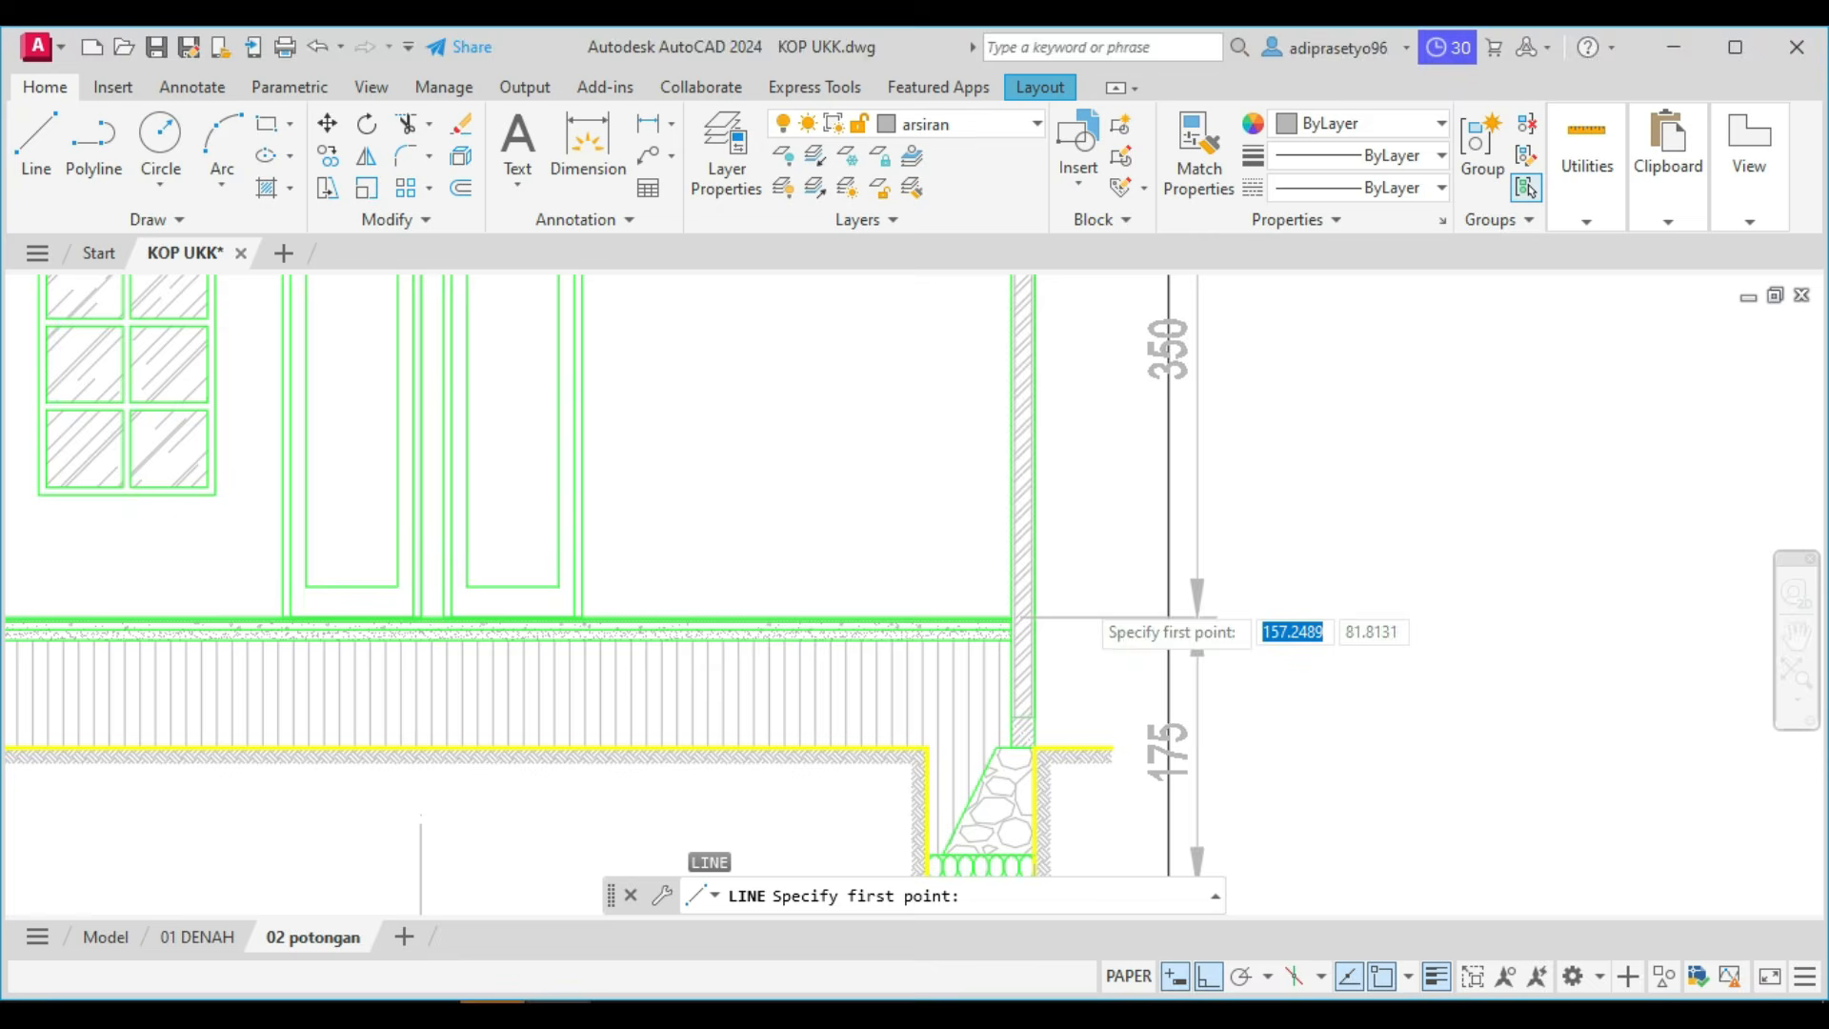
scroll(1002, 715, down, 4)
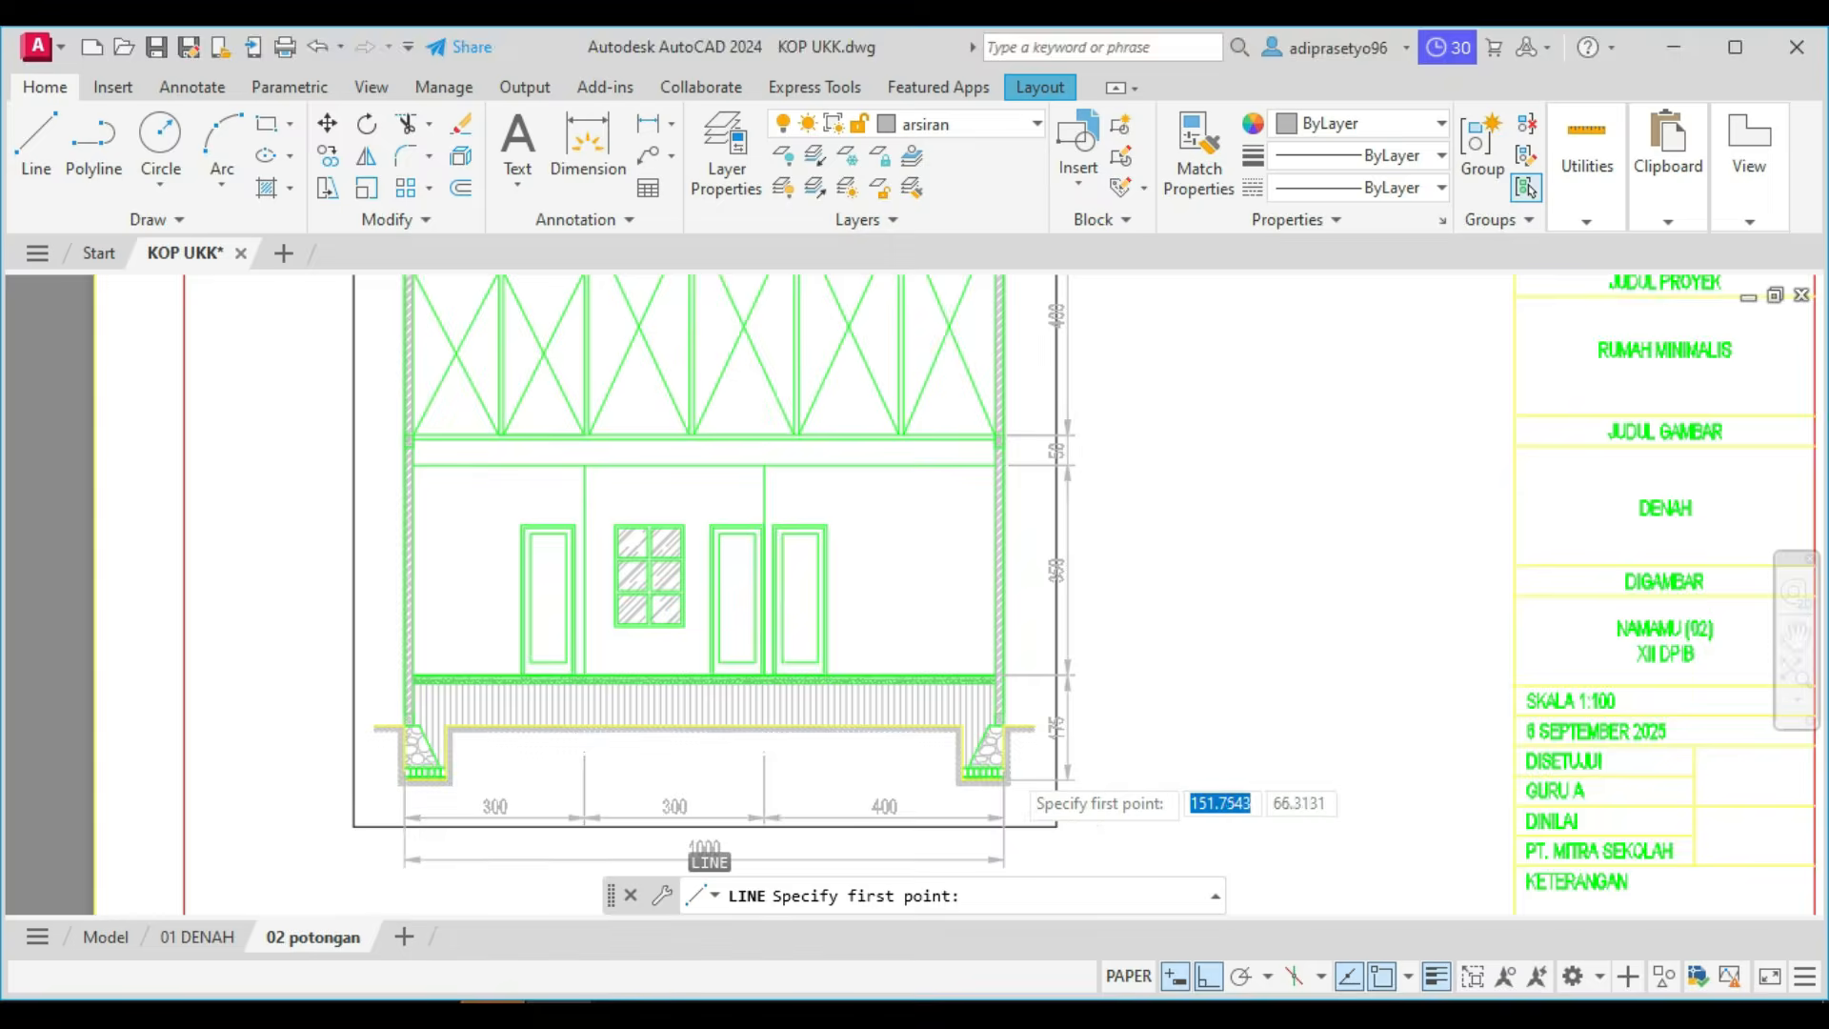
scroll(995, 752, up, 5)
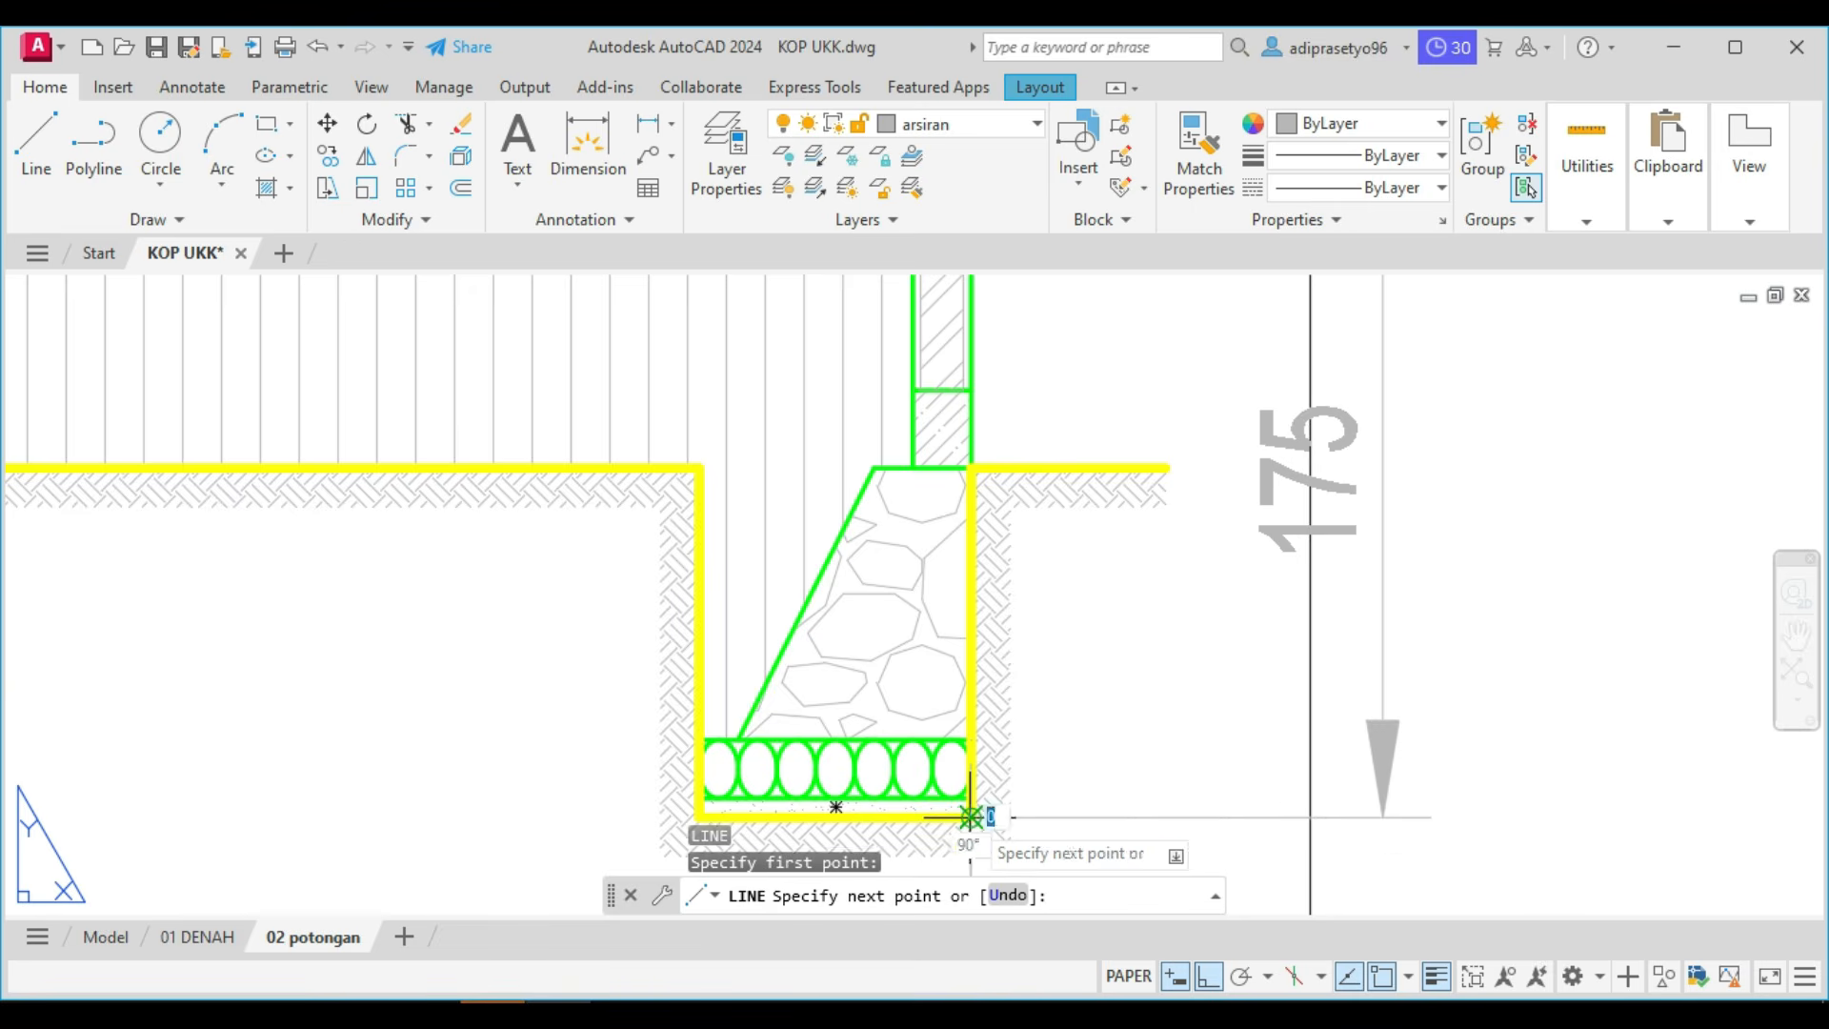
scroll(1370, 826, down, 4)
scroll(1109, 747, down, 4)
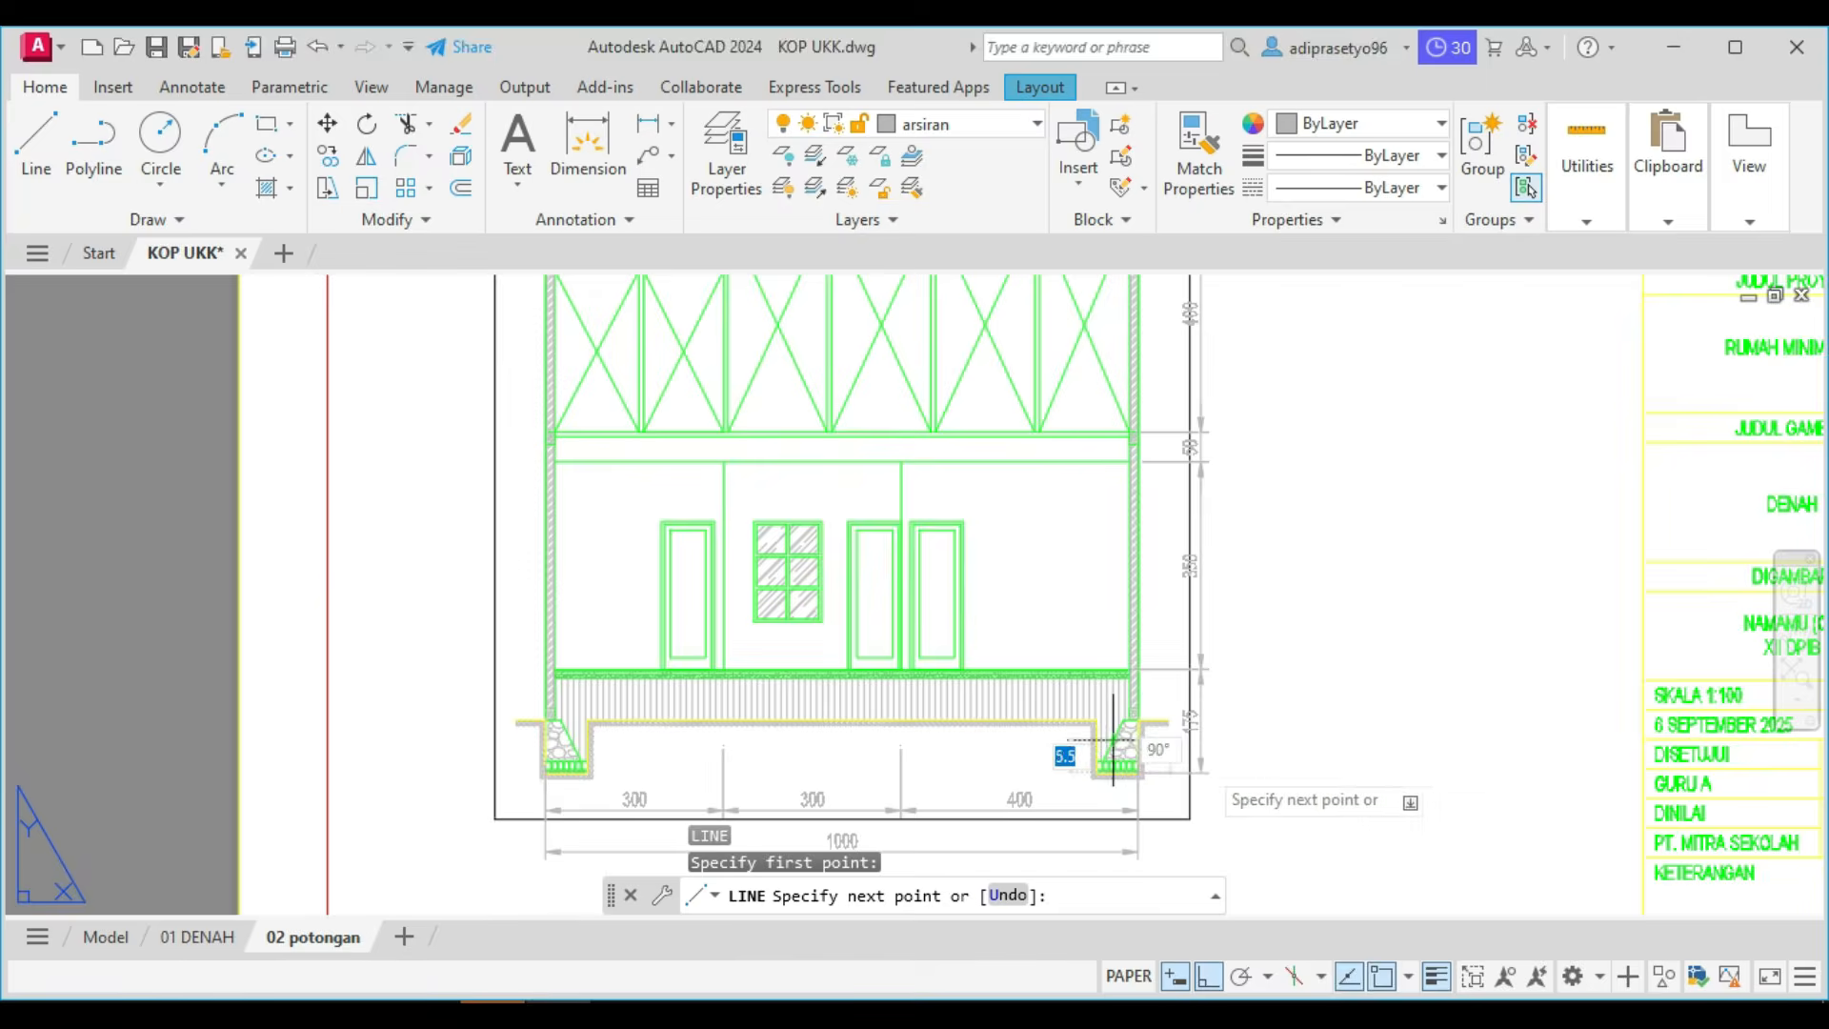
scroll(1282, 775, up, 4)
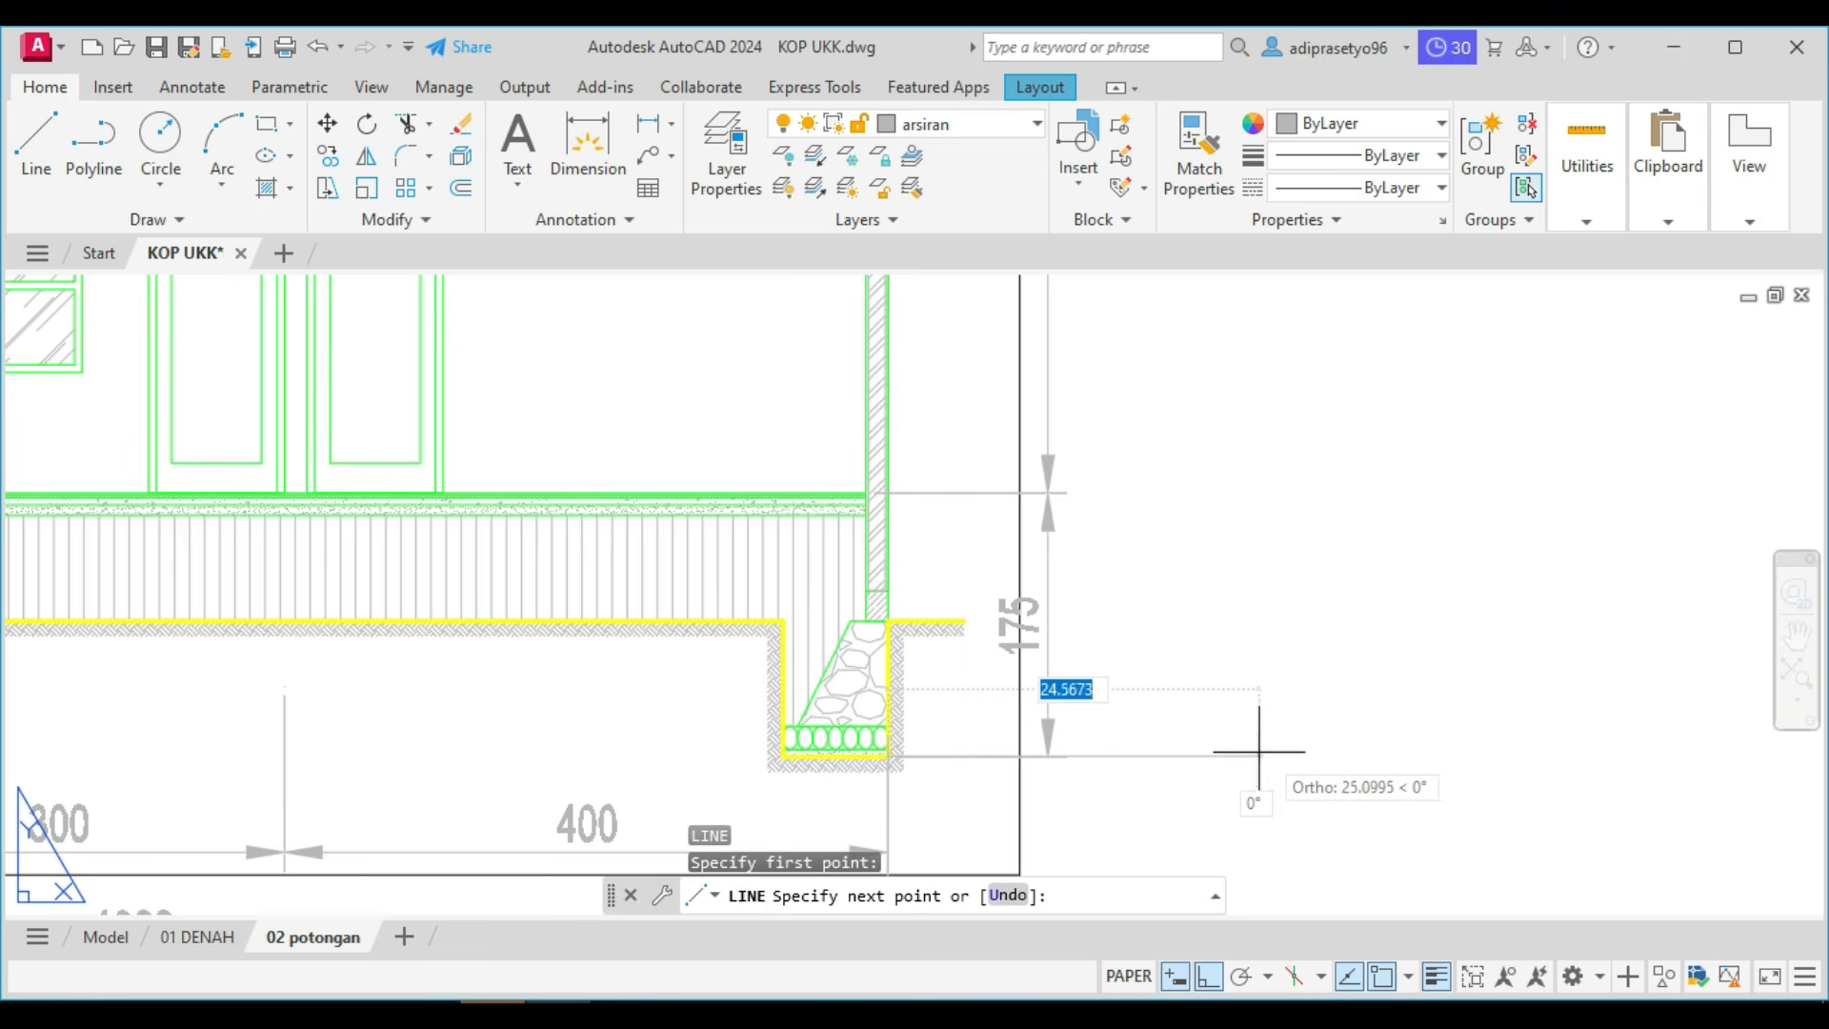
key(Escape)
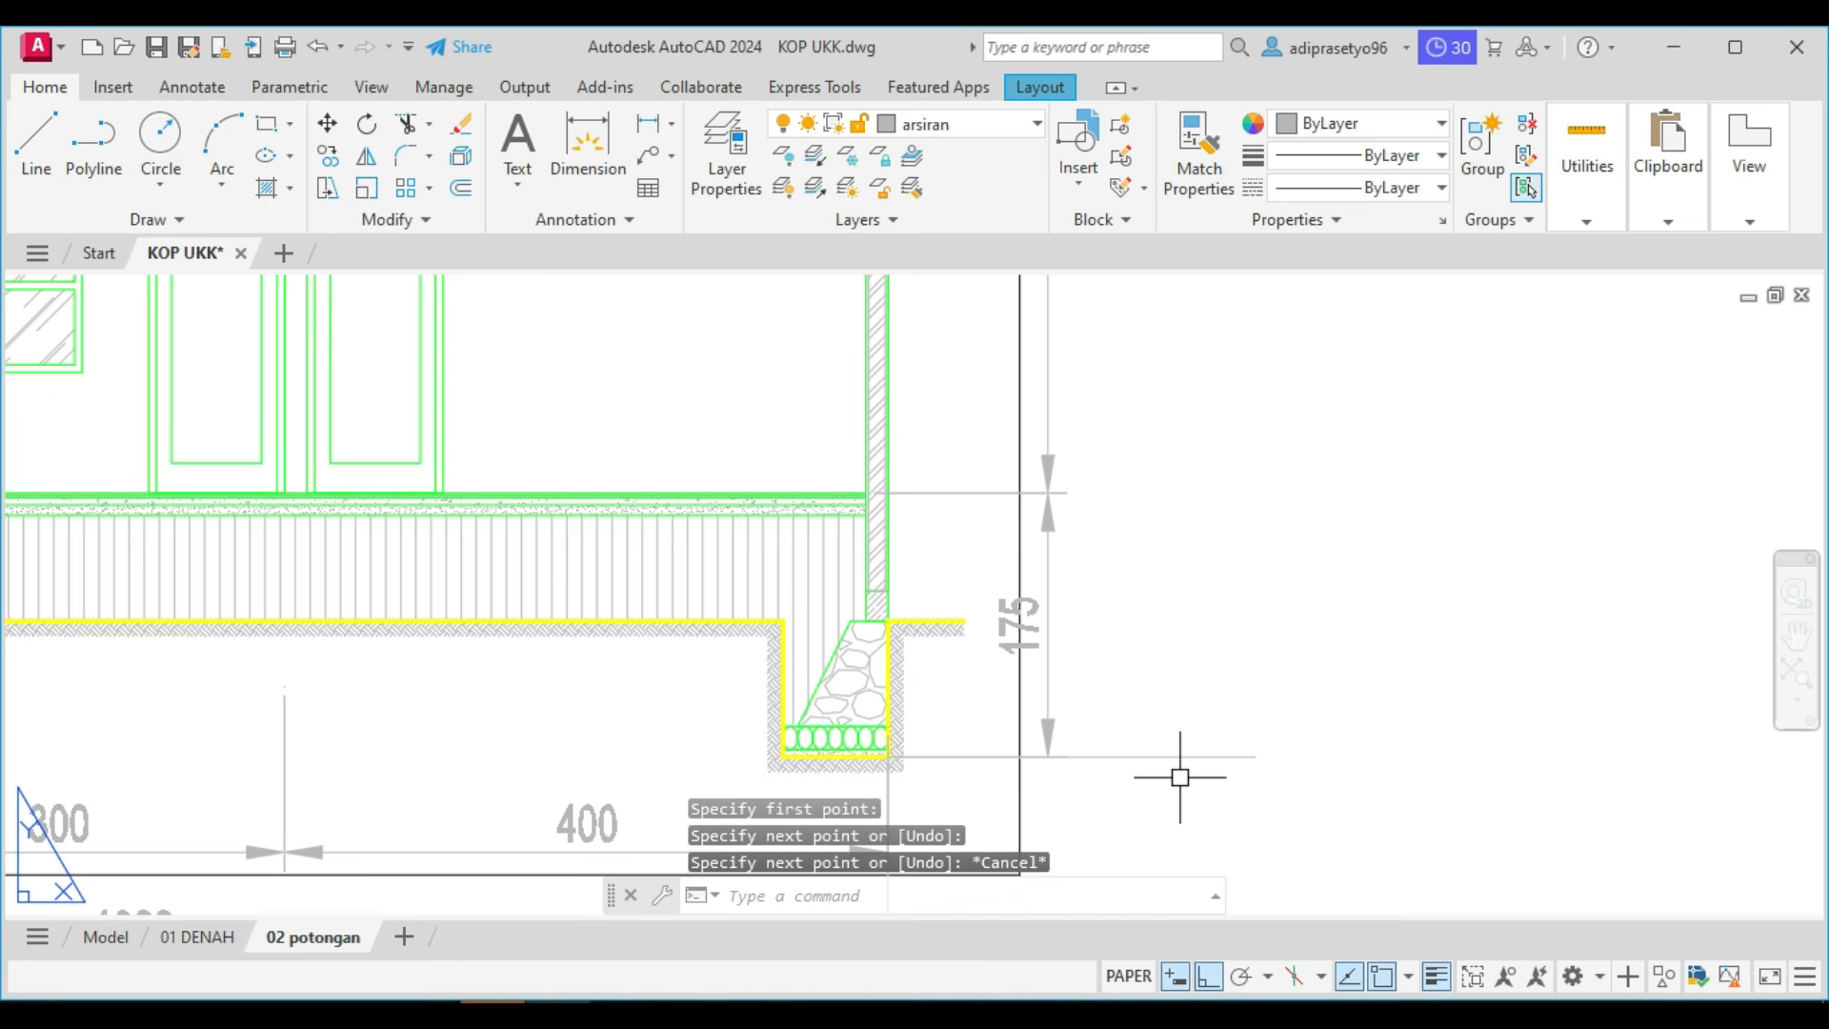
Draw a vertical line outside the vertical dimension chain, from just below the horizontal level line to above the section's highest wall.
key(space)
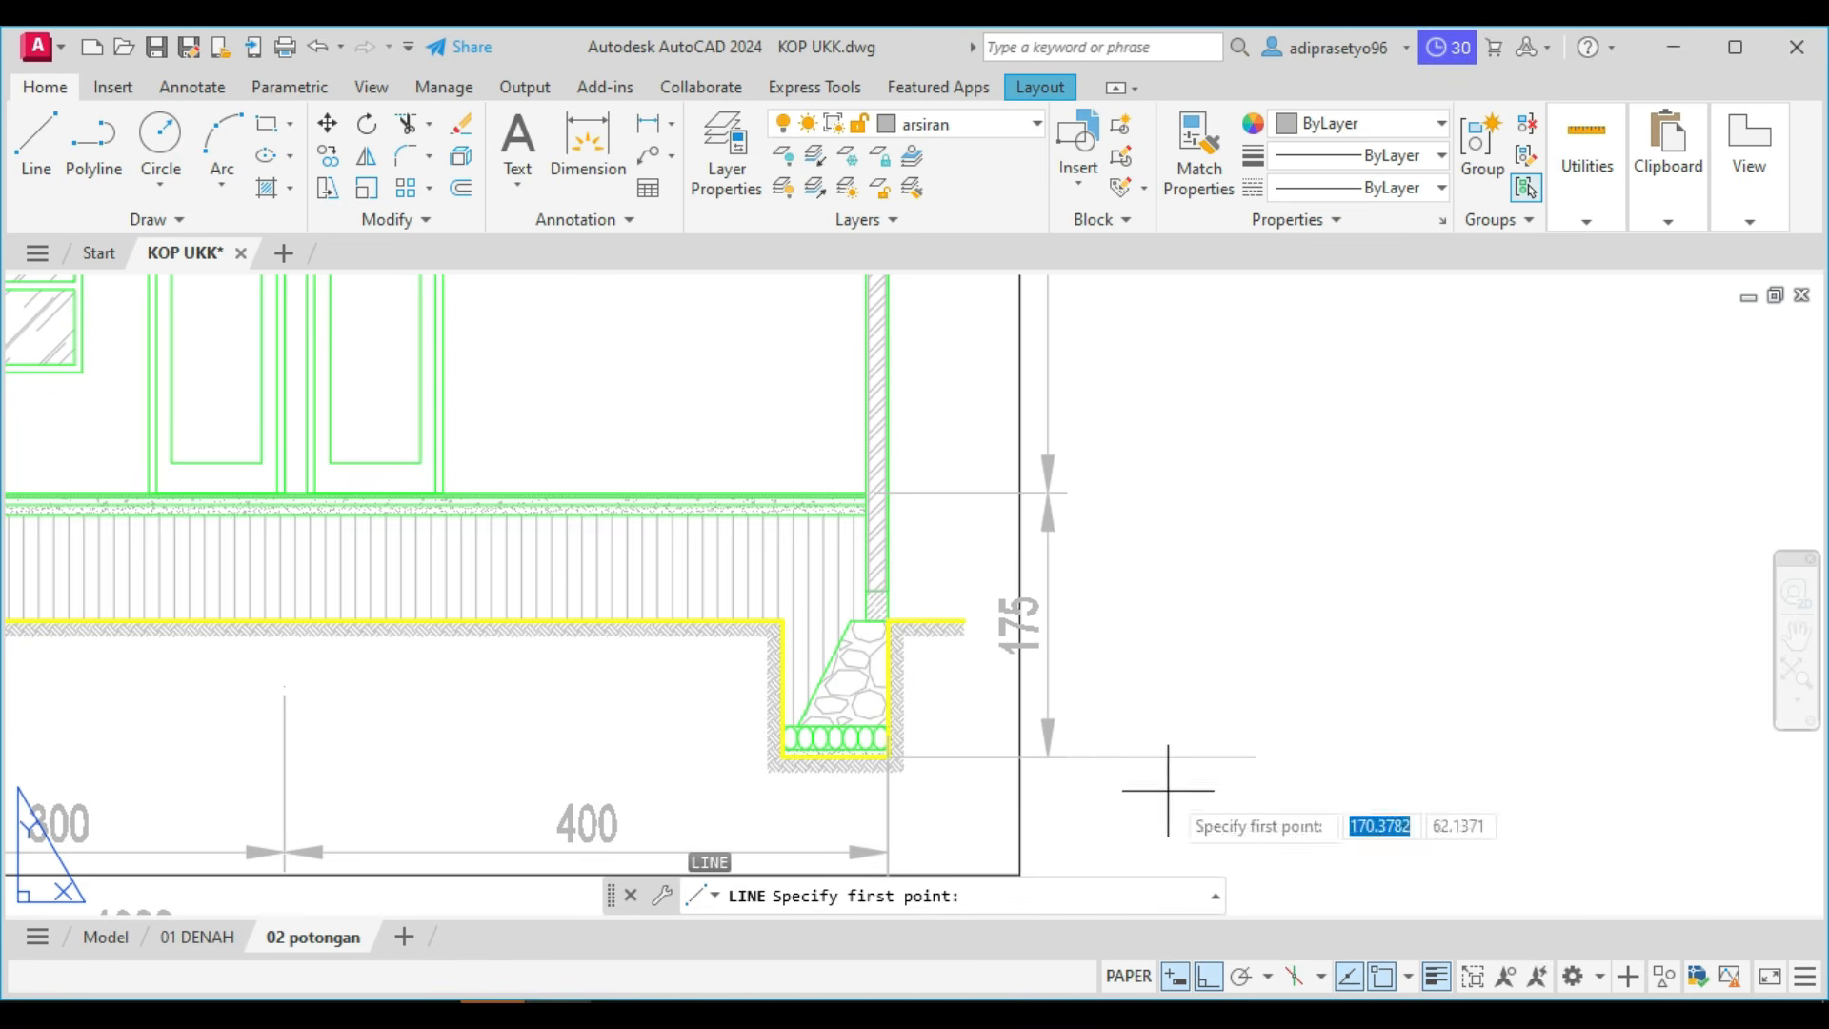
scroll(1168, 789, down, 5)
scroll(1184, 511, up, 2)
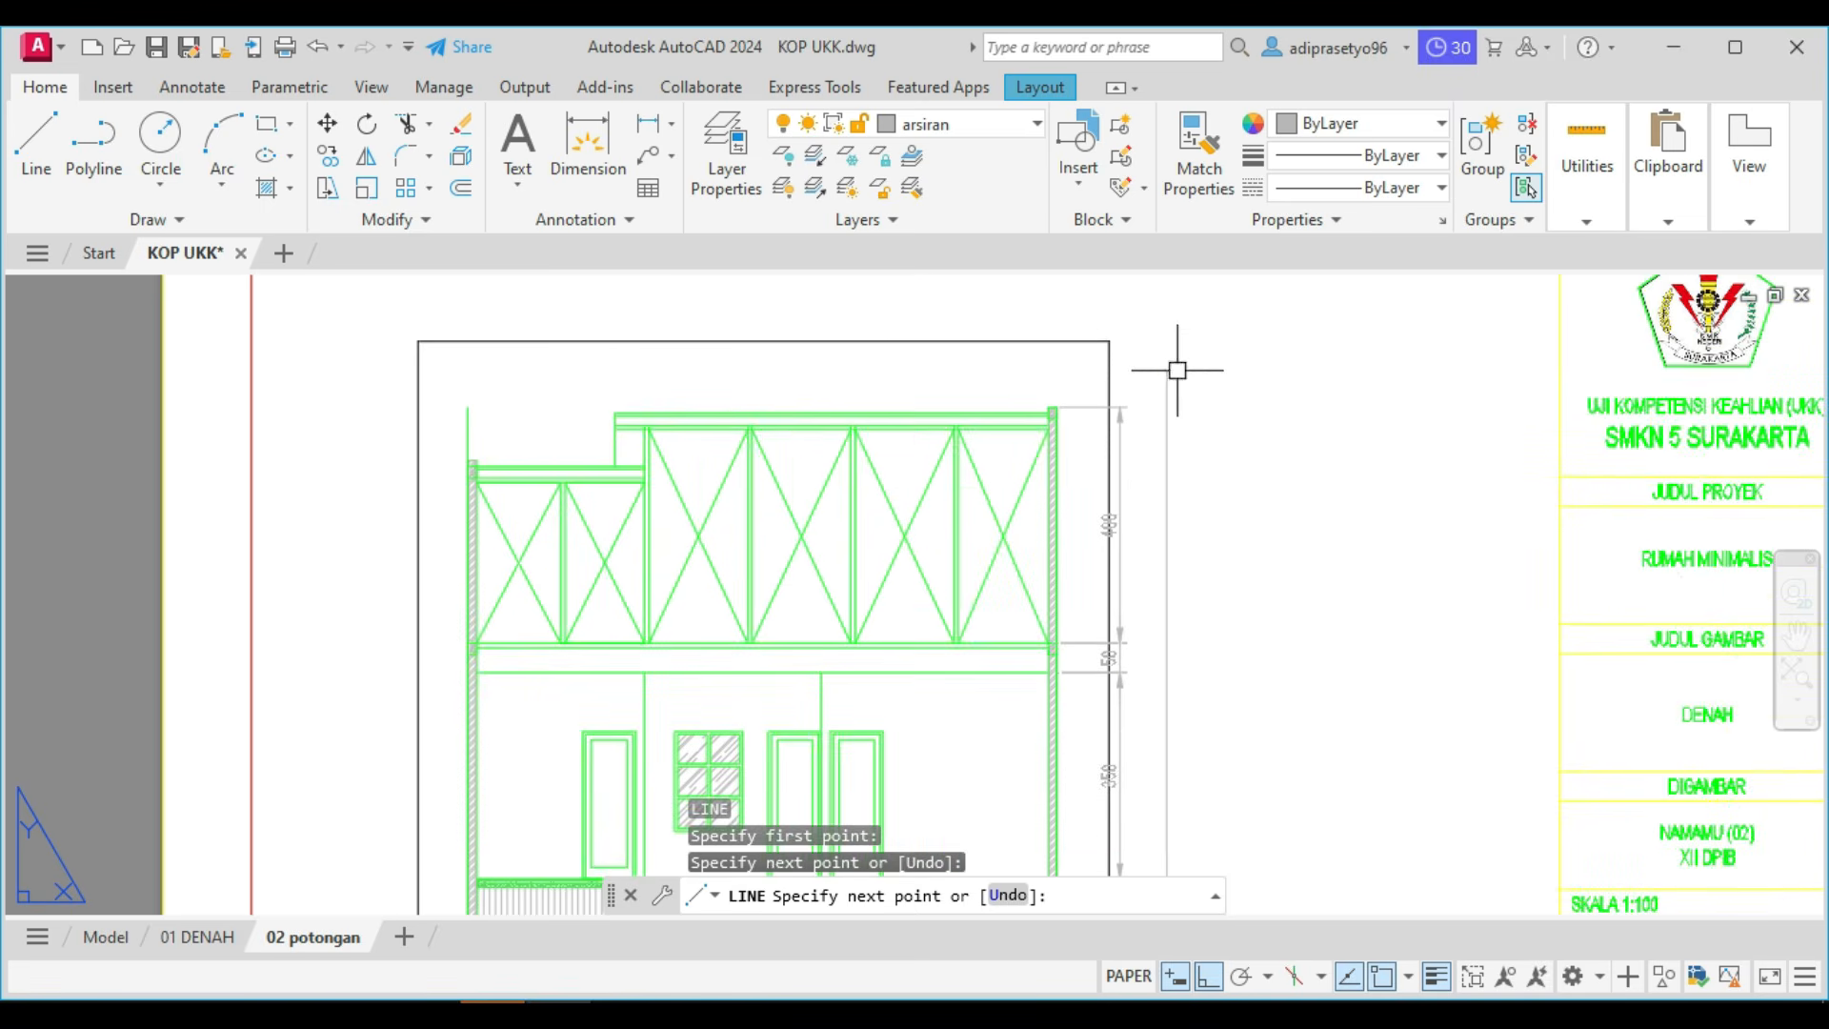
key(Escape)
Load the ISO dot linetype ACAD_ISO07W100 from acadiso.lin into the drawing.
scroll(1205, 473, down, 4)
scroll(1183, 619, up, 8)
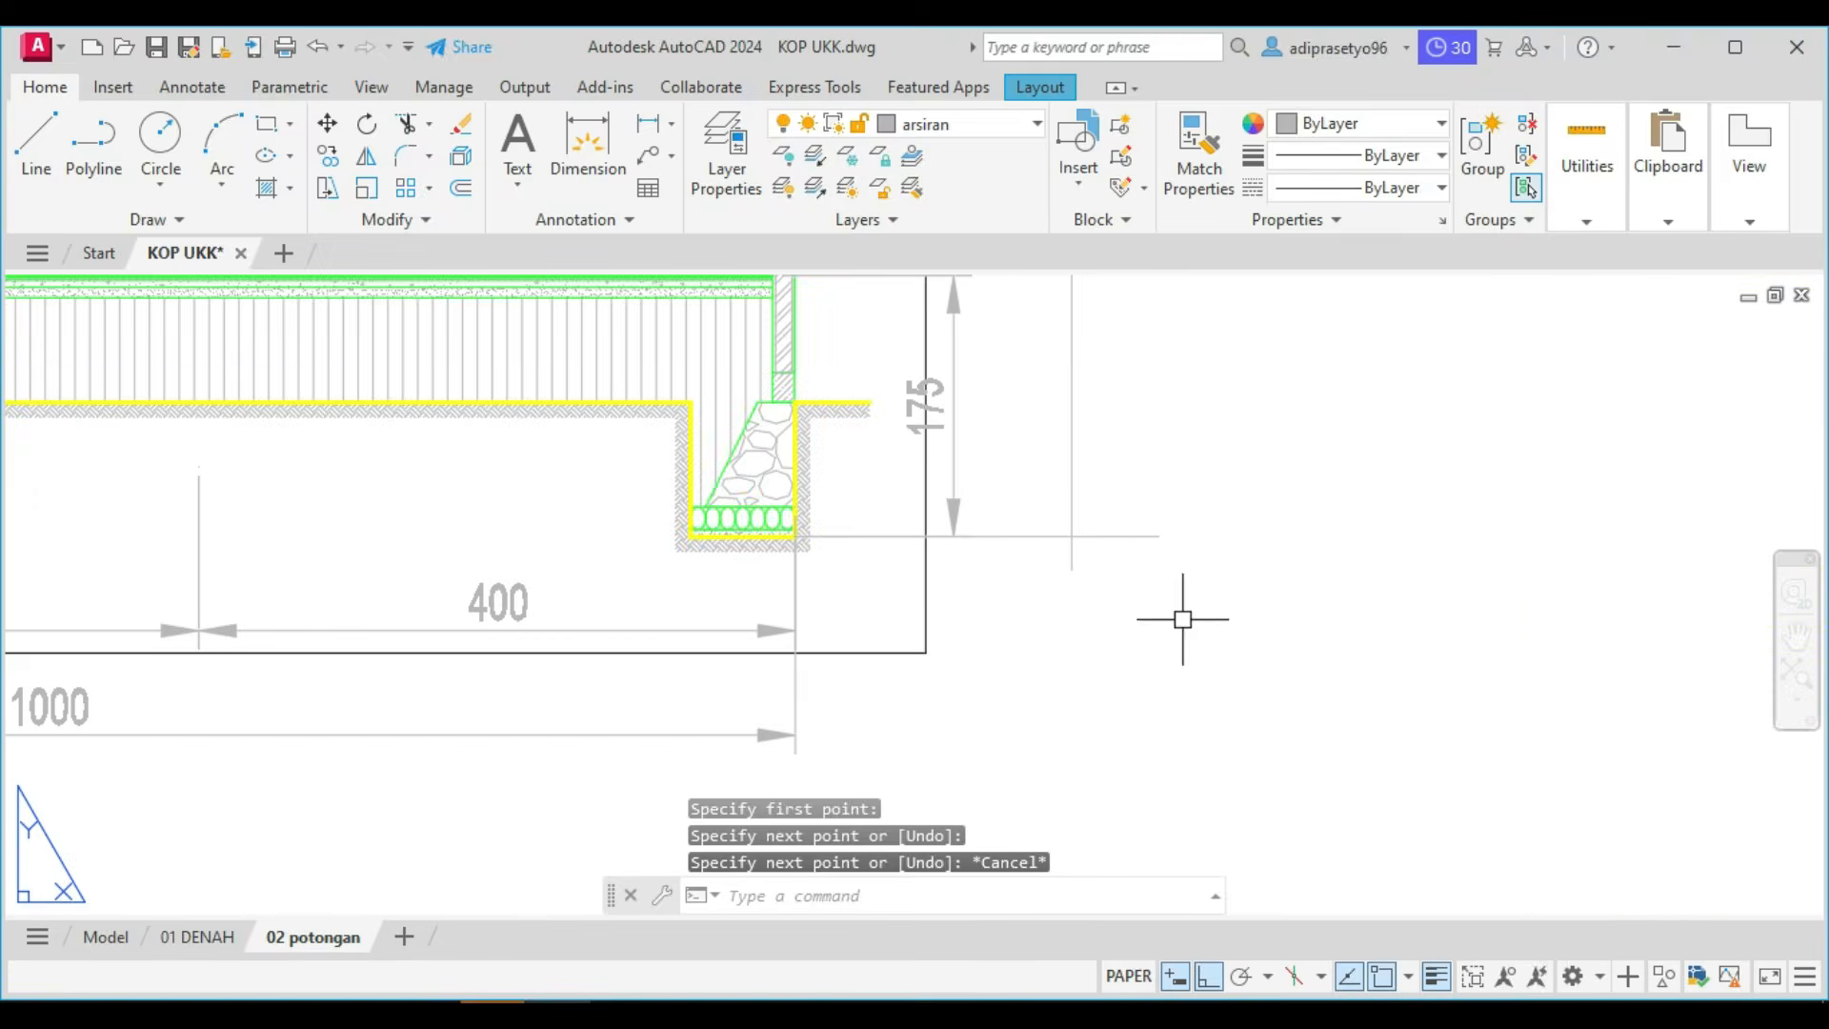
click(1153, 573)
click(1116, 502)
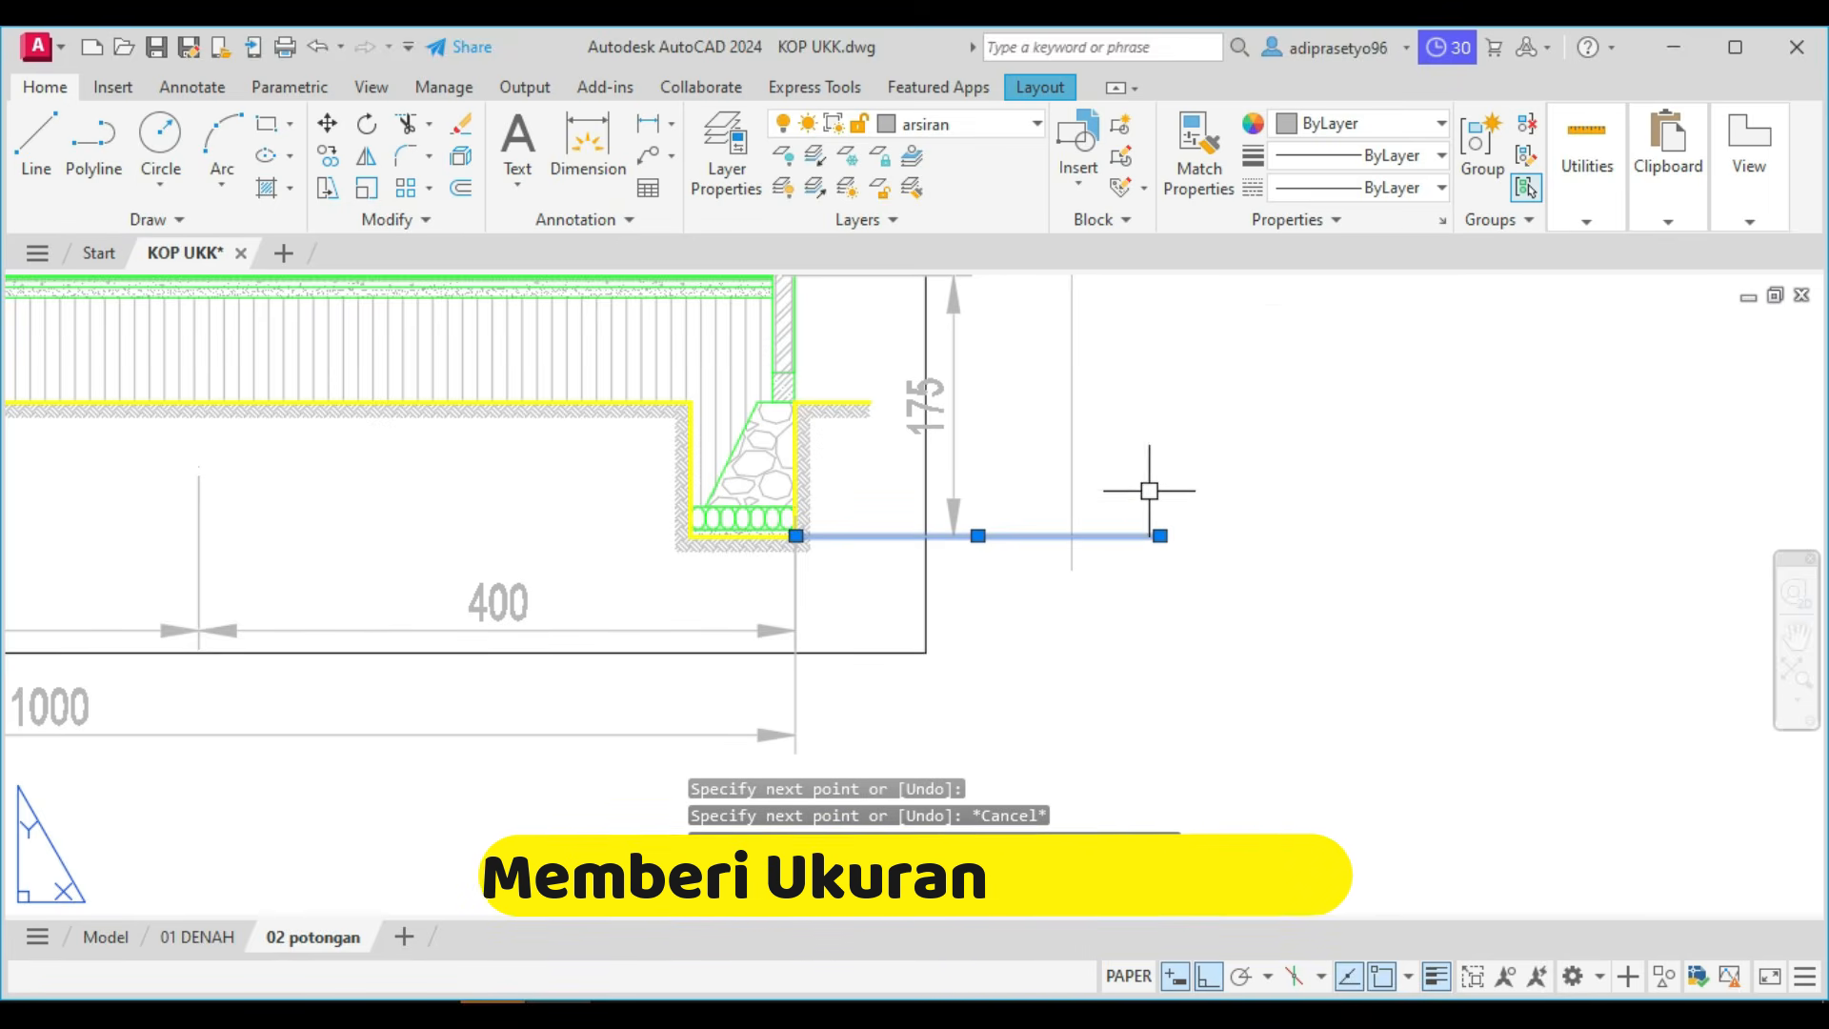
click(1393, 188)
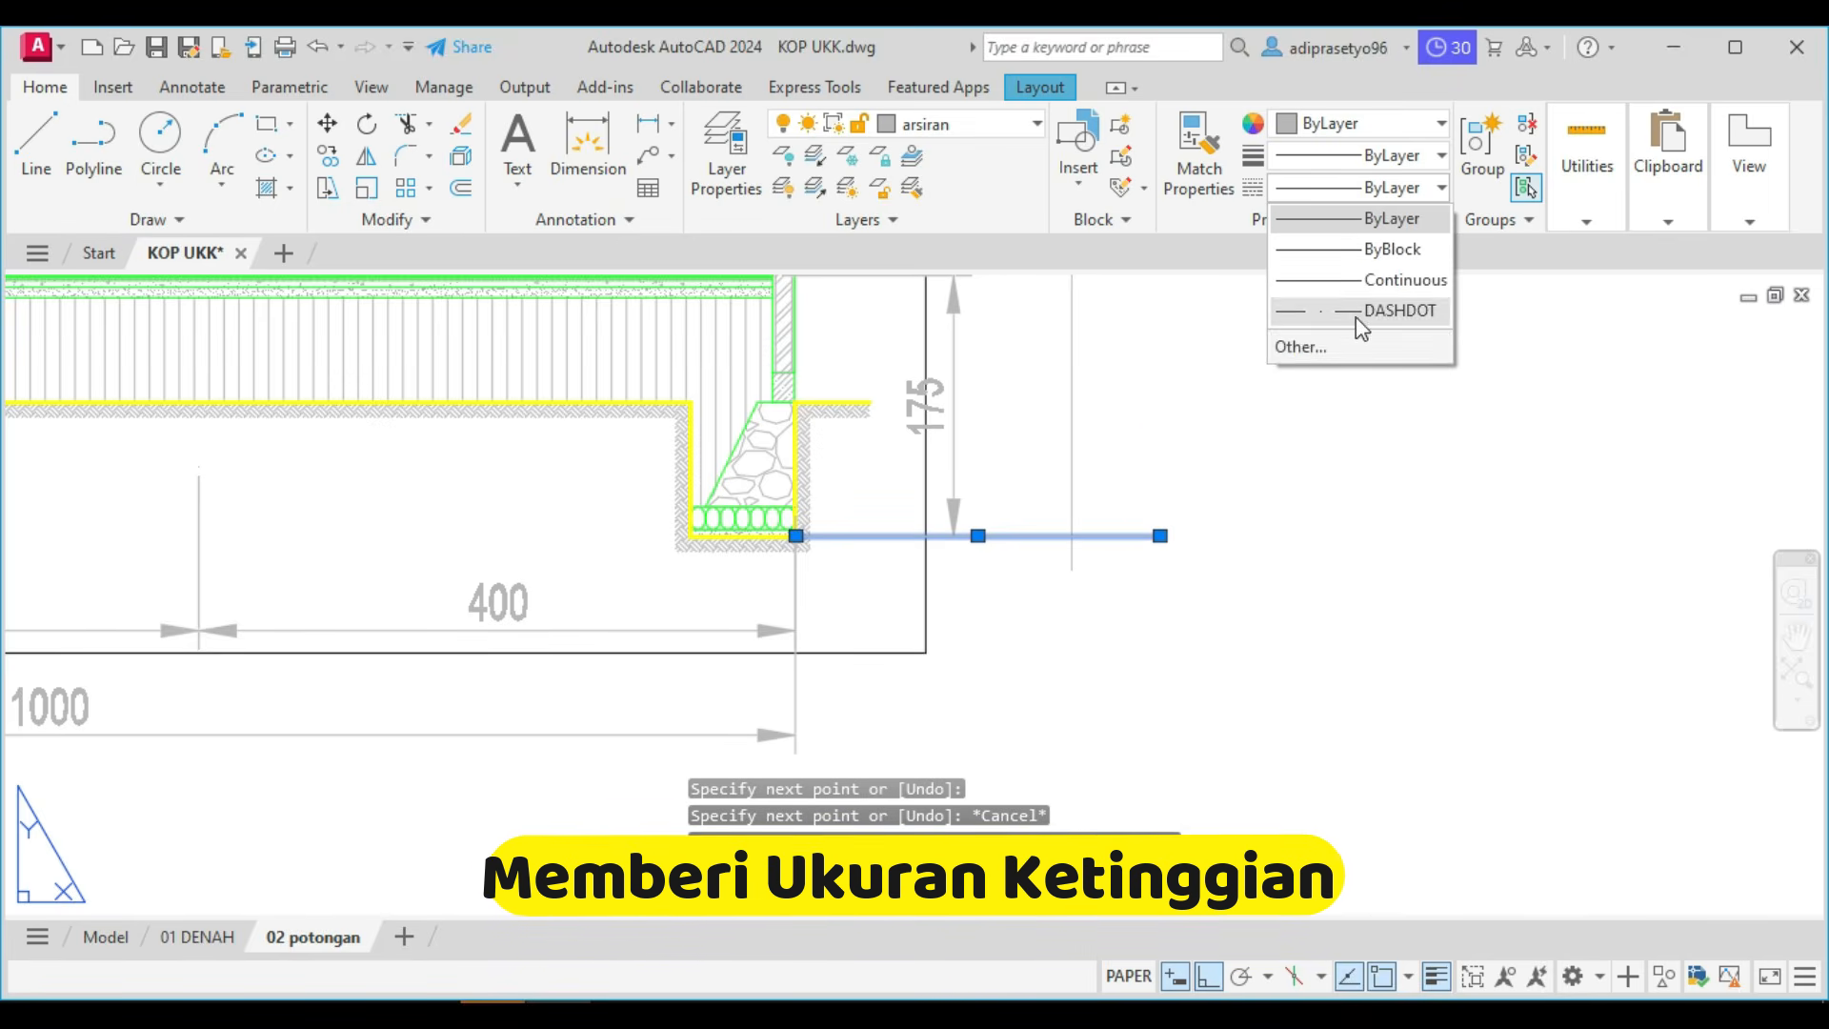
click(1311, 349)
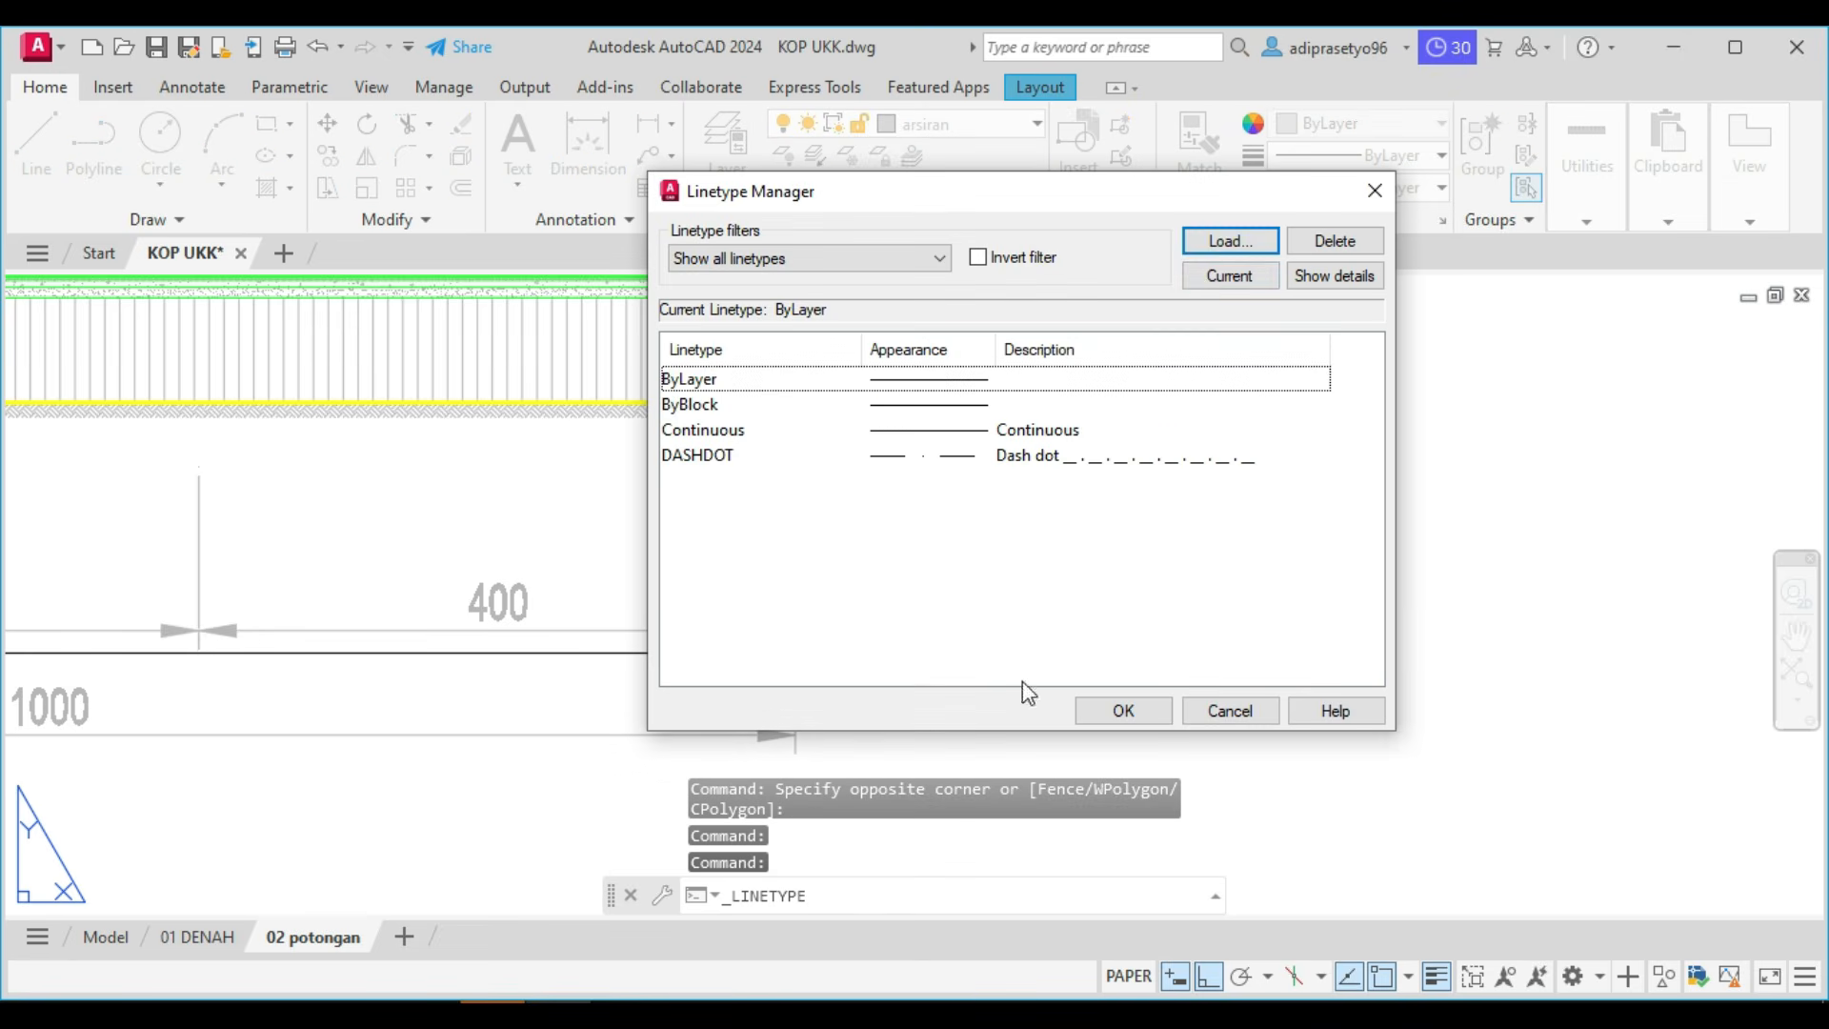
click(1230, 242)
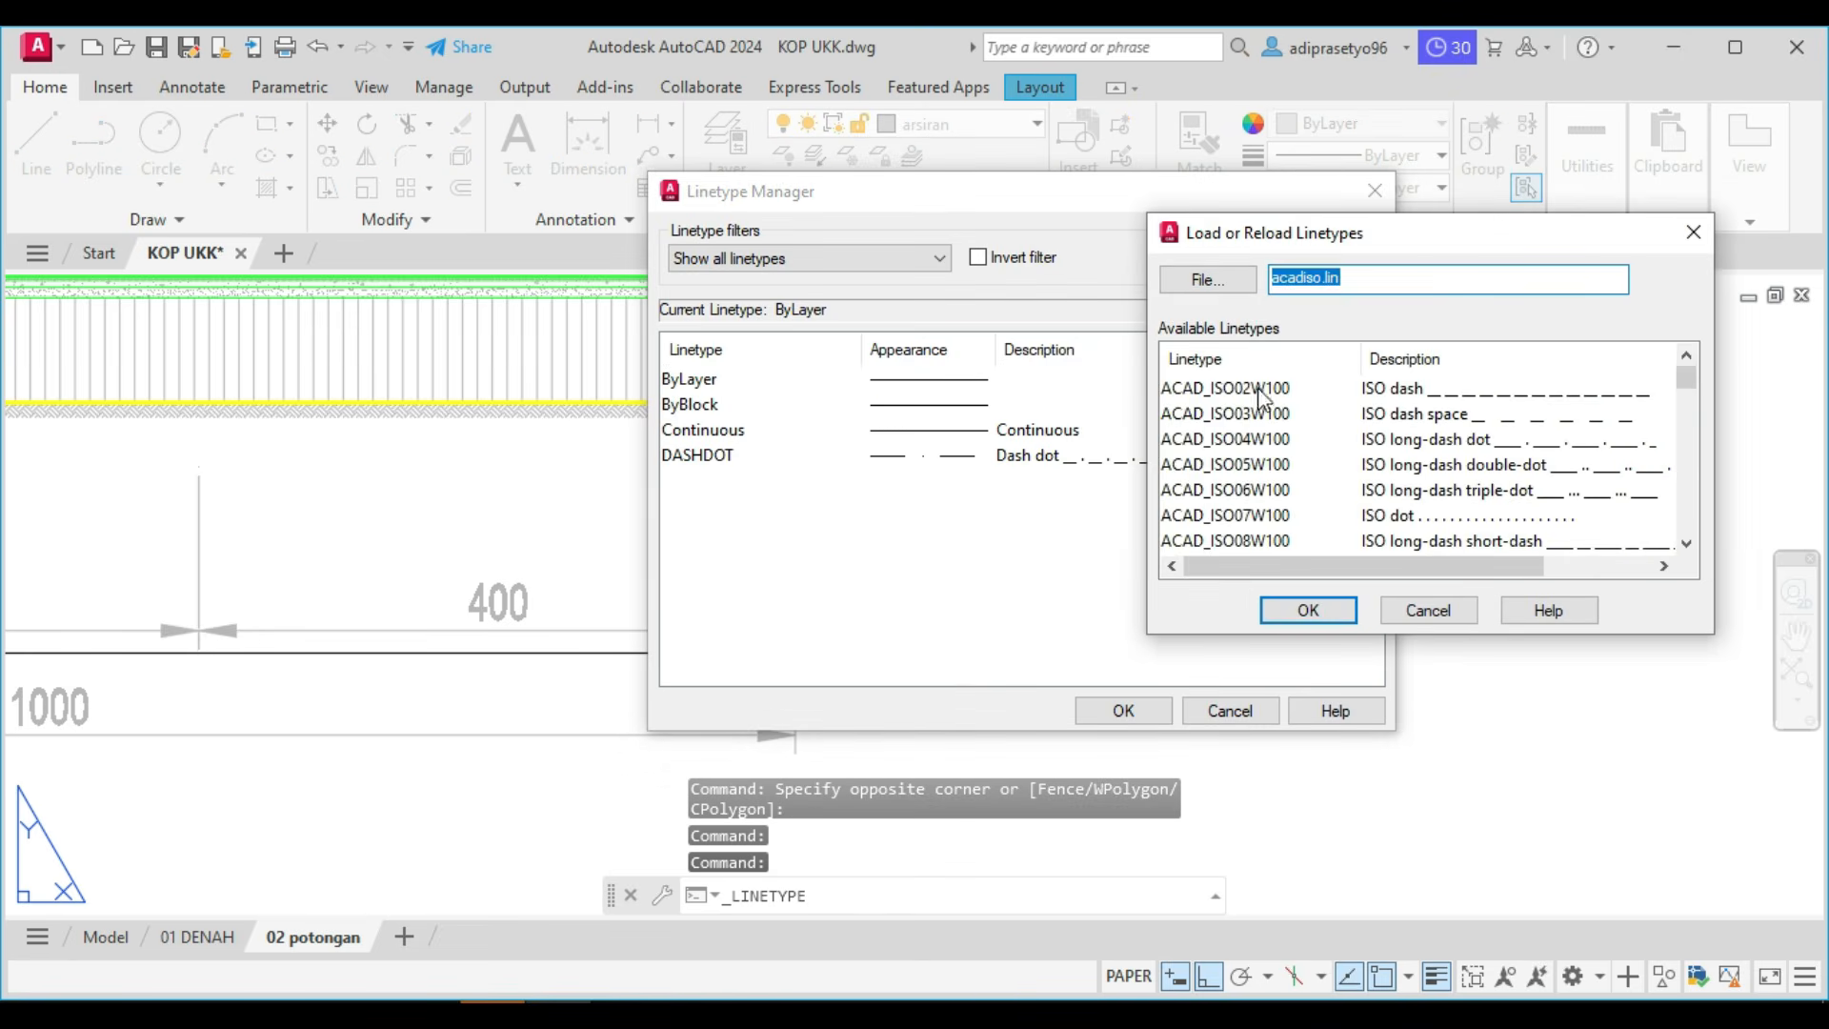
click(1393, 517)
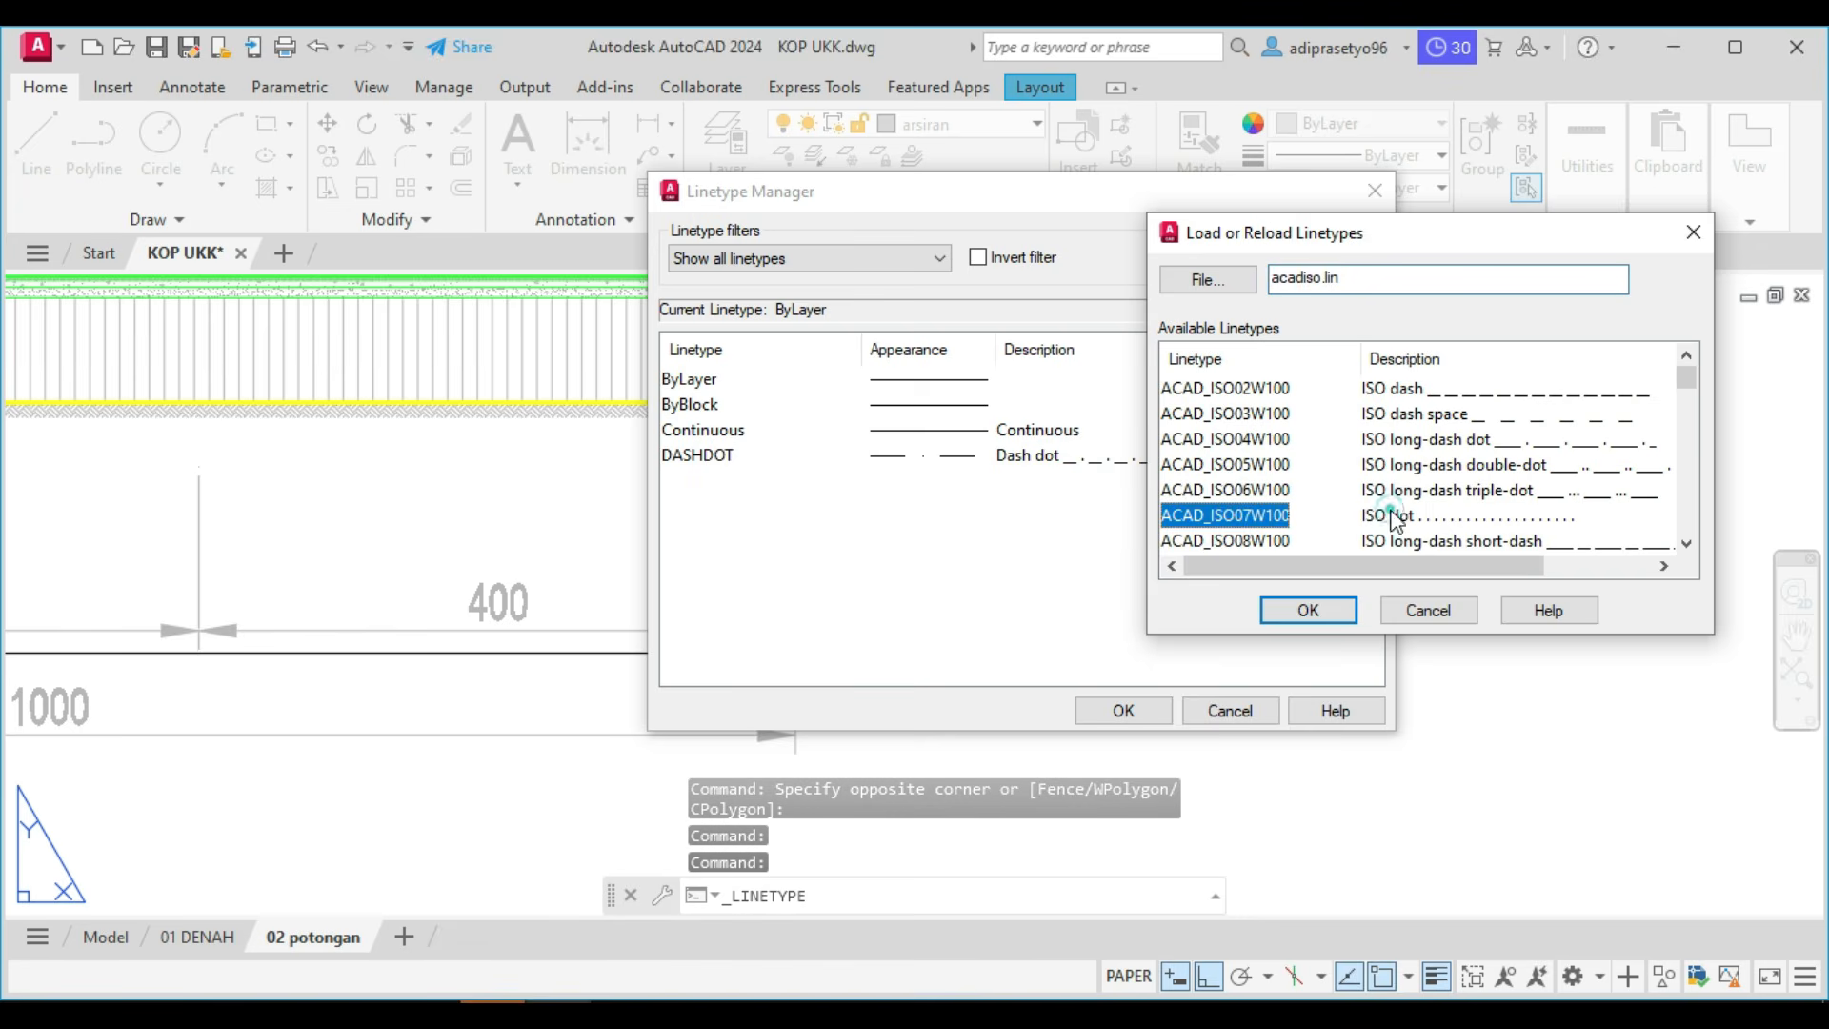
click(1311, 610)
click(1105, 700)
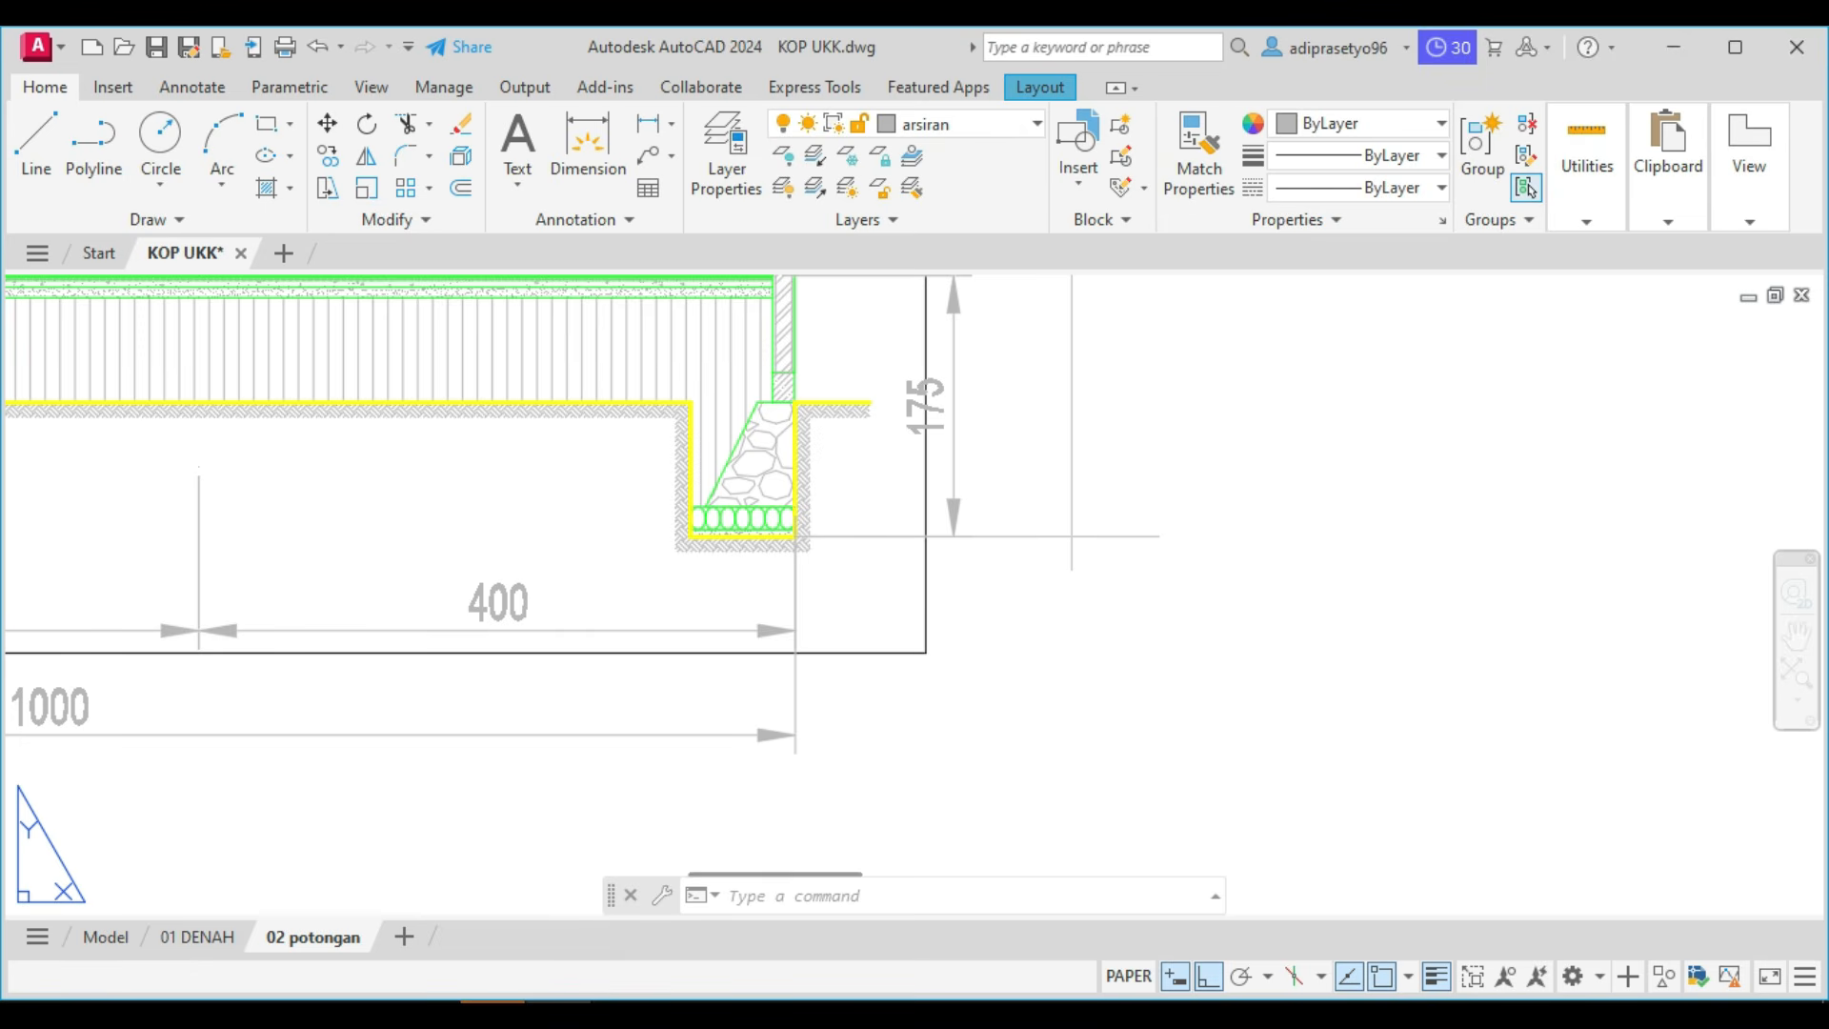
Apply the ACAD_ISO07W100 linetype to the horizontal level line at the foundation's bottom.
click(1122, 488)
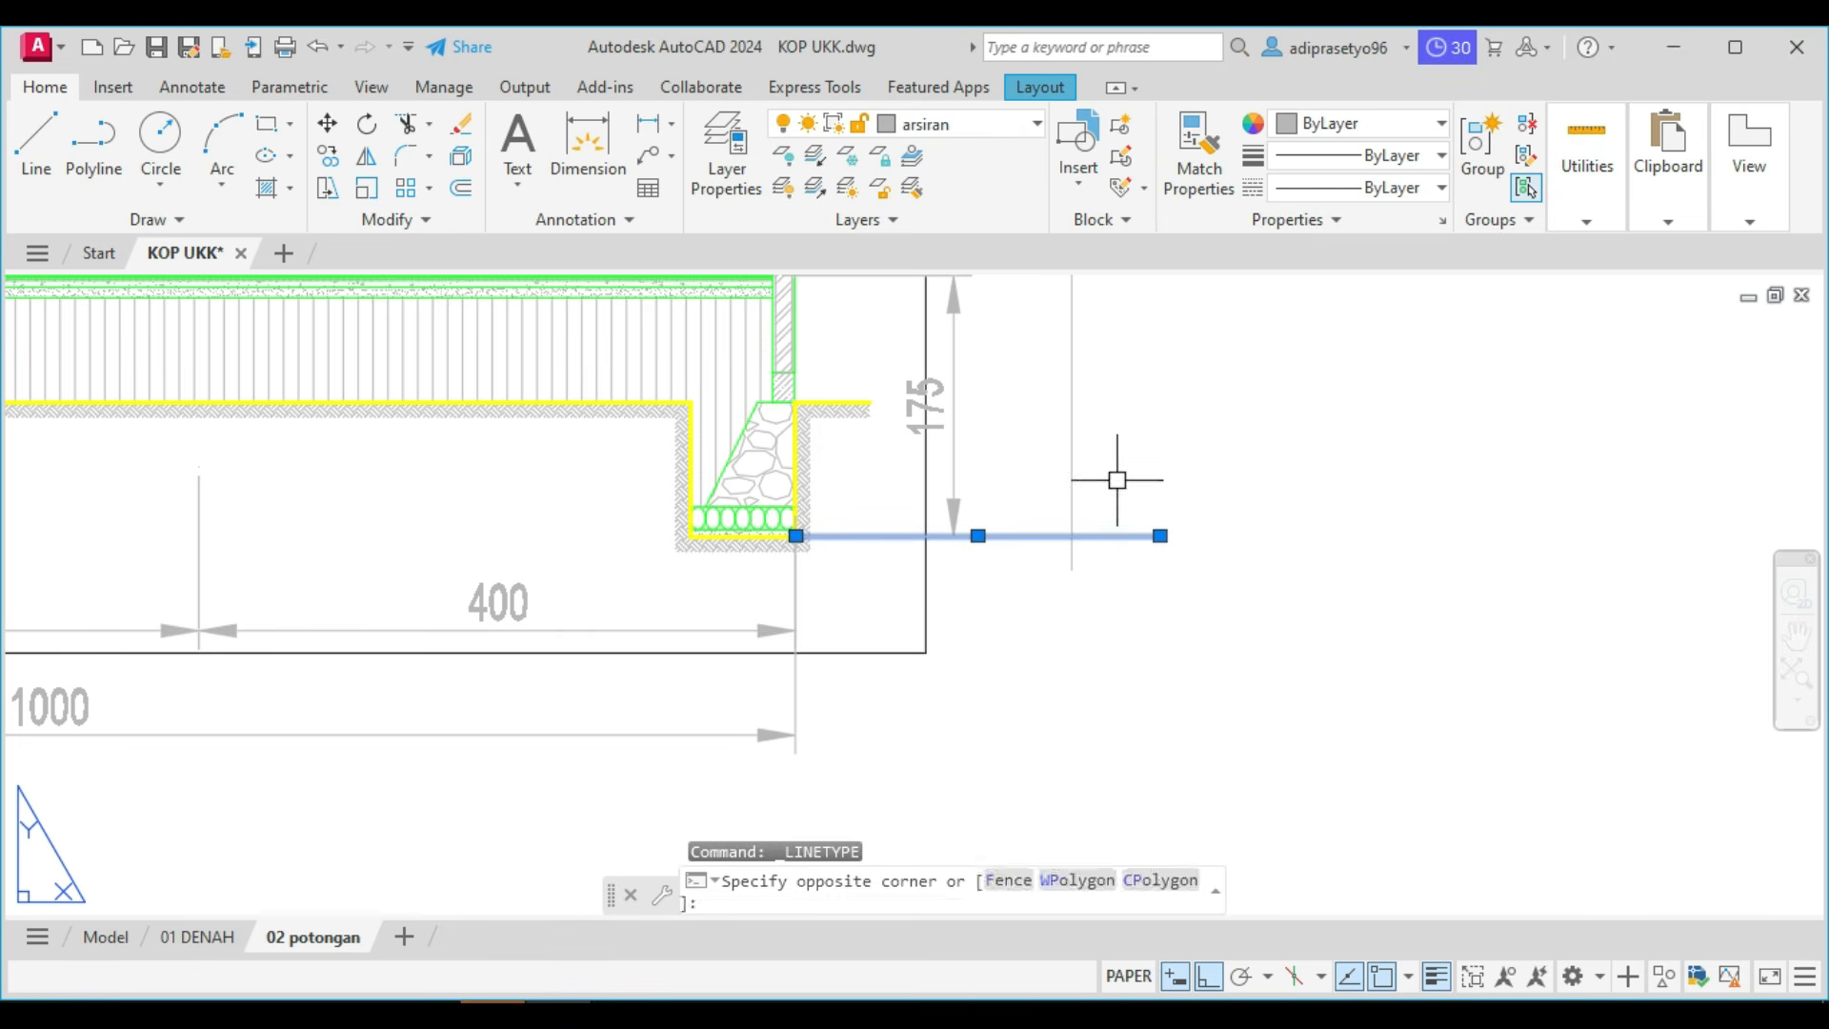
click(1398, 189)
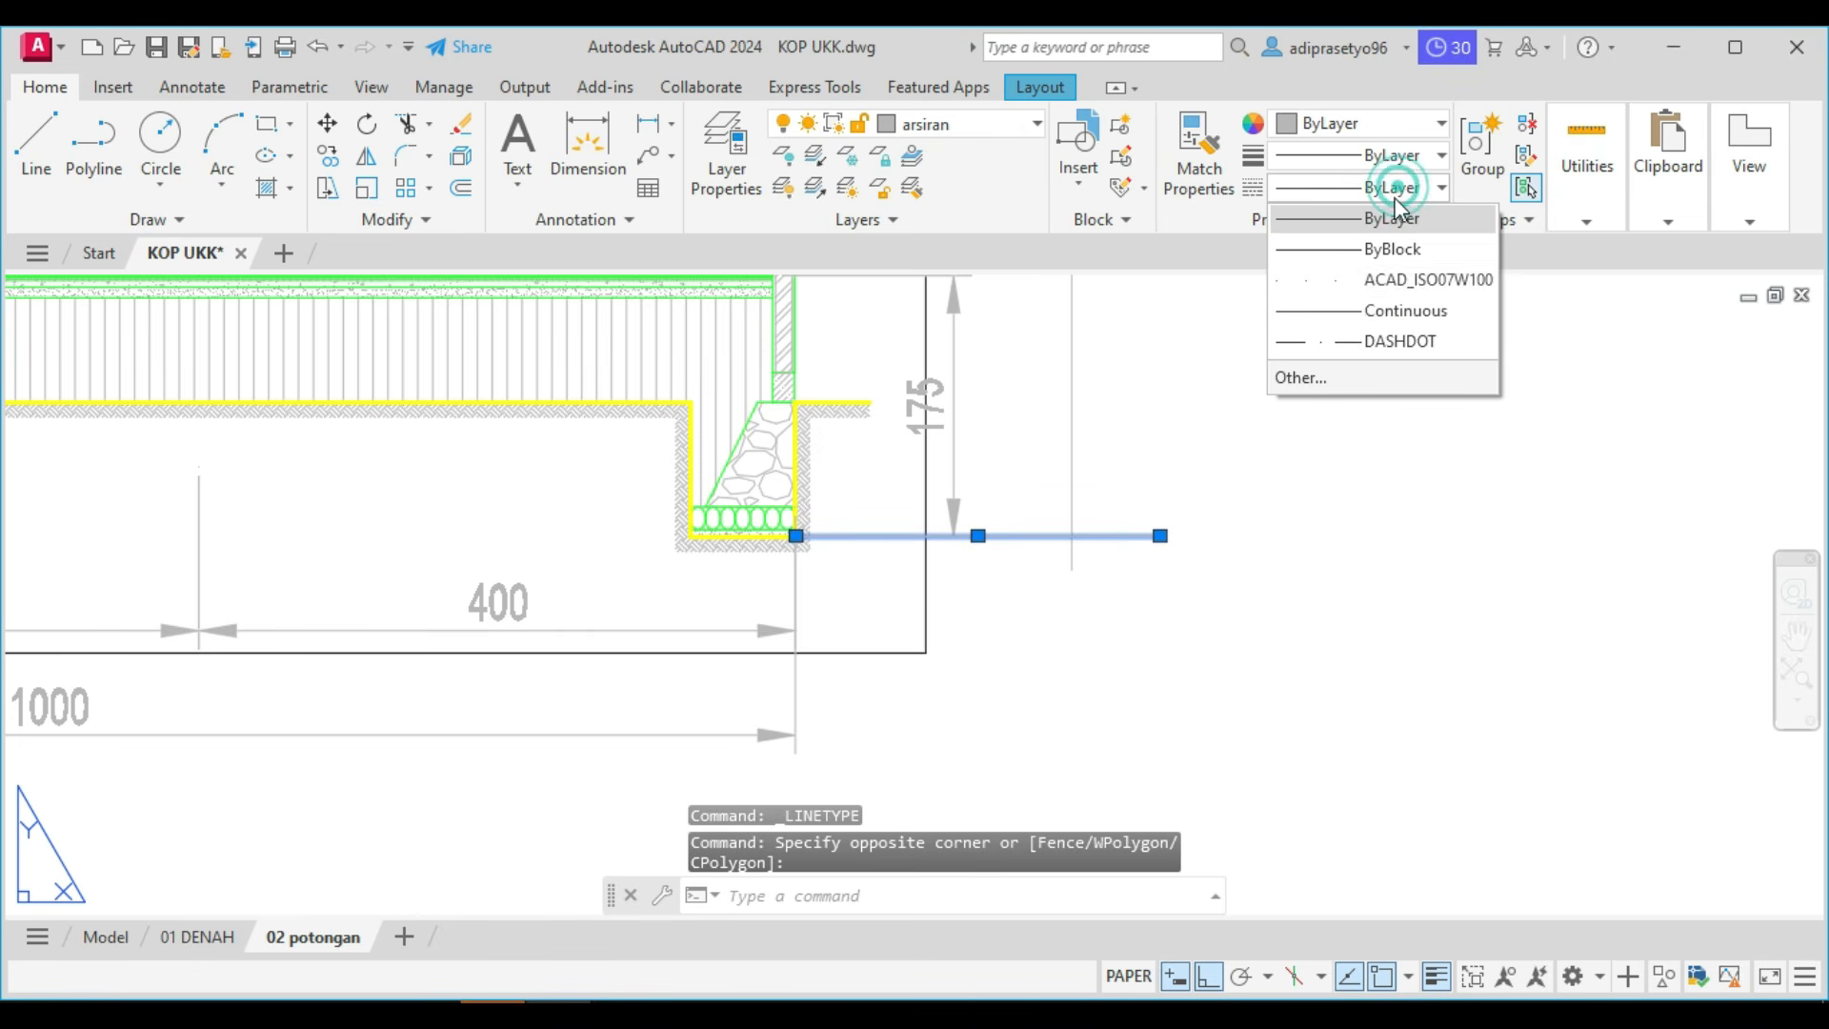
click(1357, 290)
key(Escape)
scroll(1055, 566, up, 4)
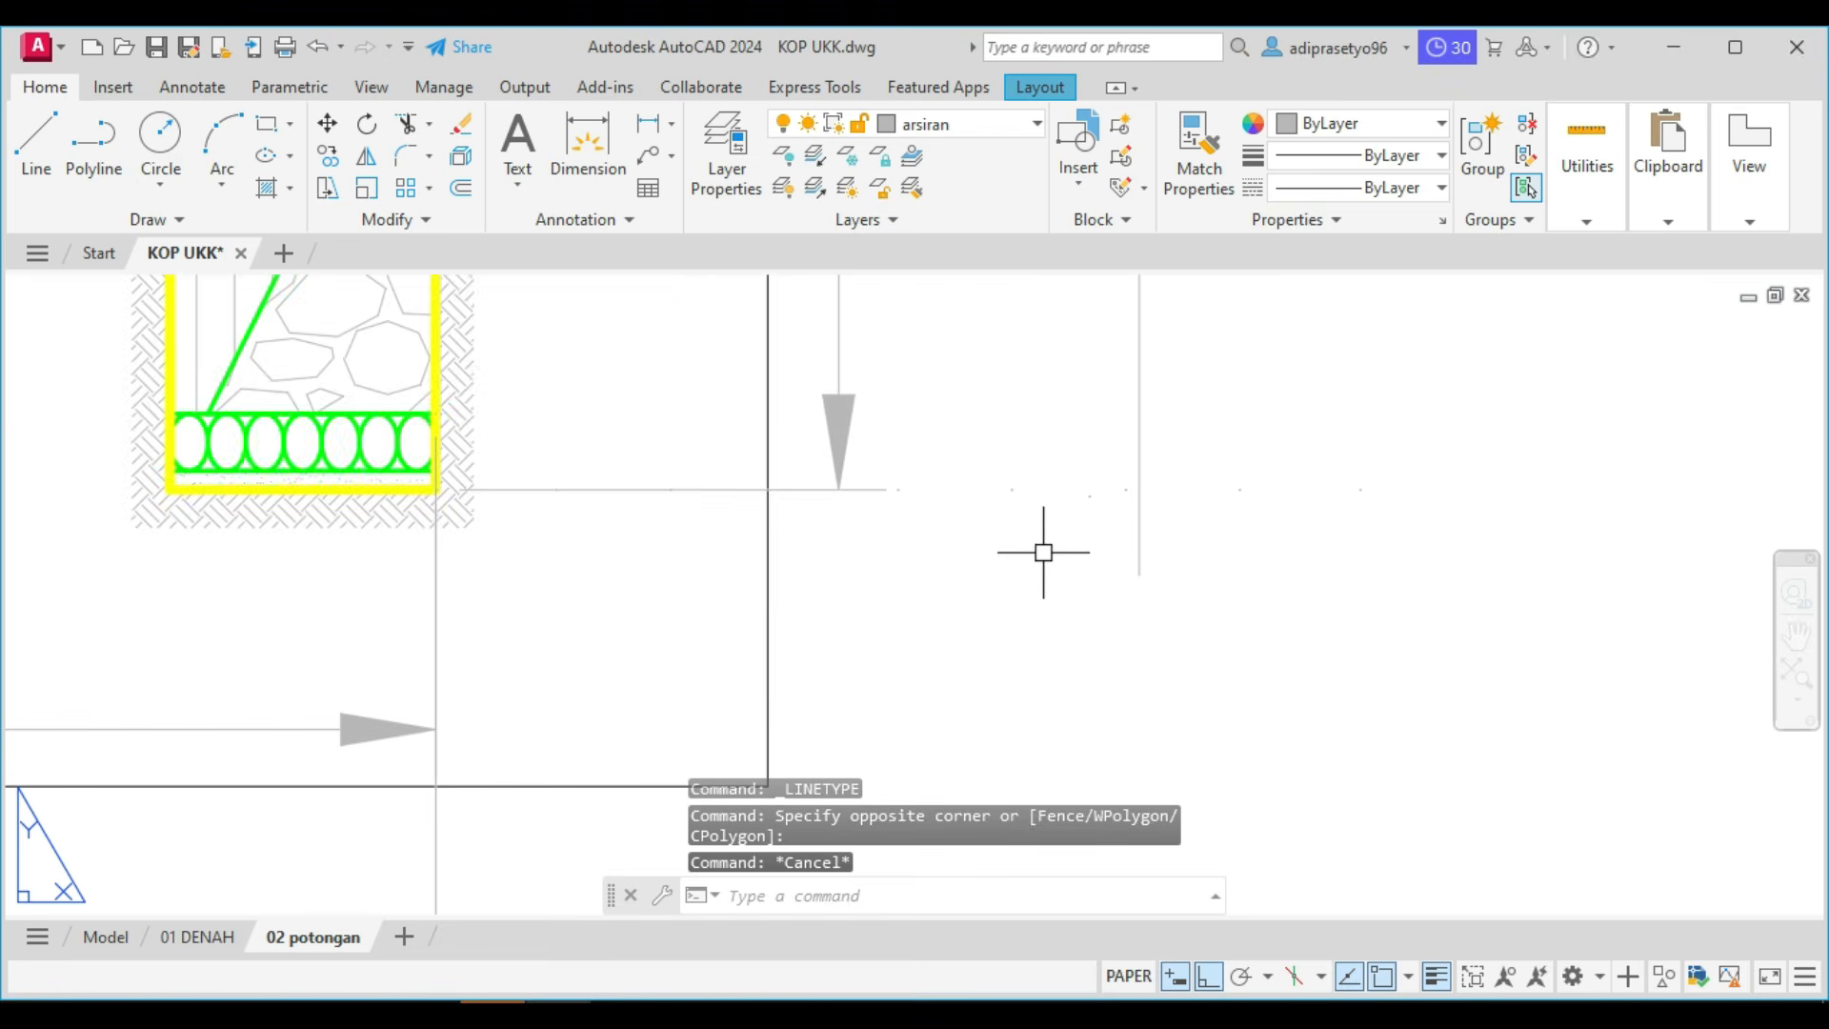
Set the linetype scale of the dotted level line at the foundation's bottom to 0.5 and close its properties.
click(1299, 528)
click(1220, 445)
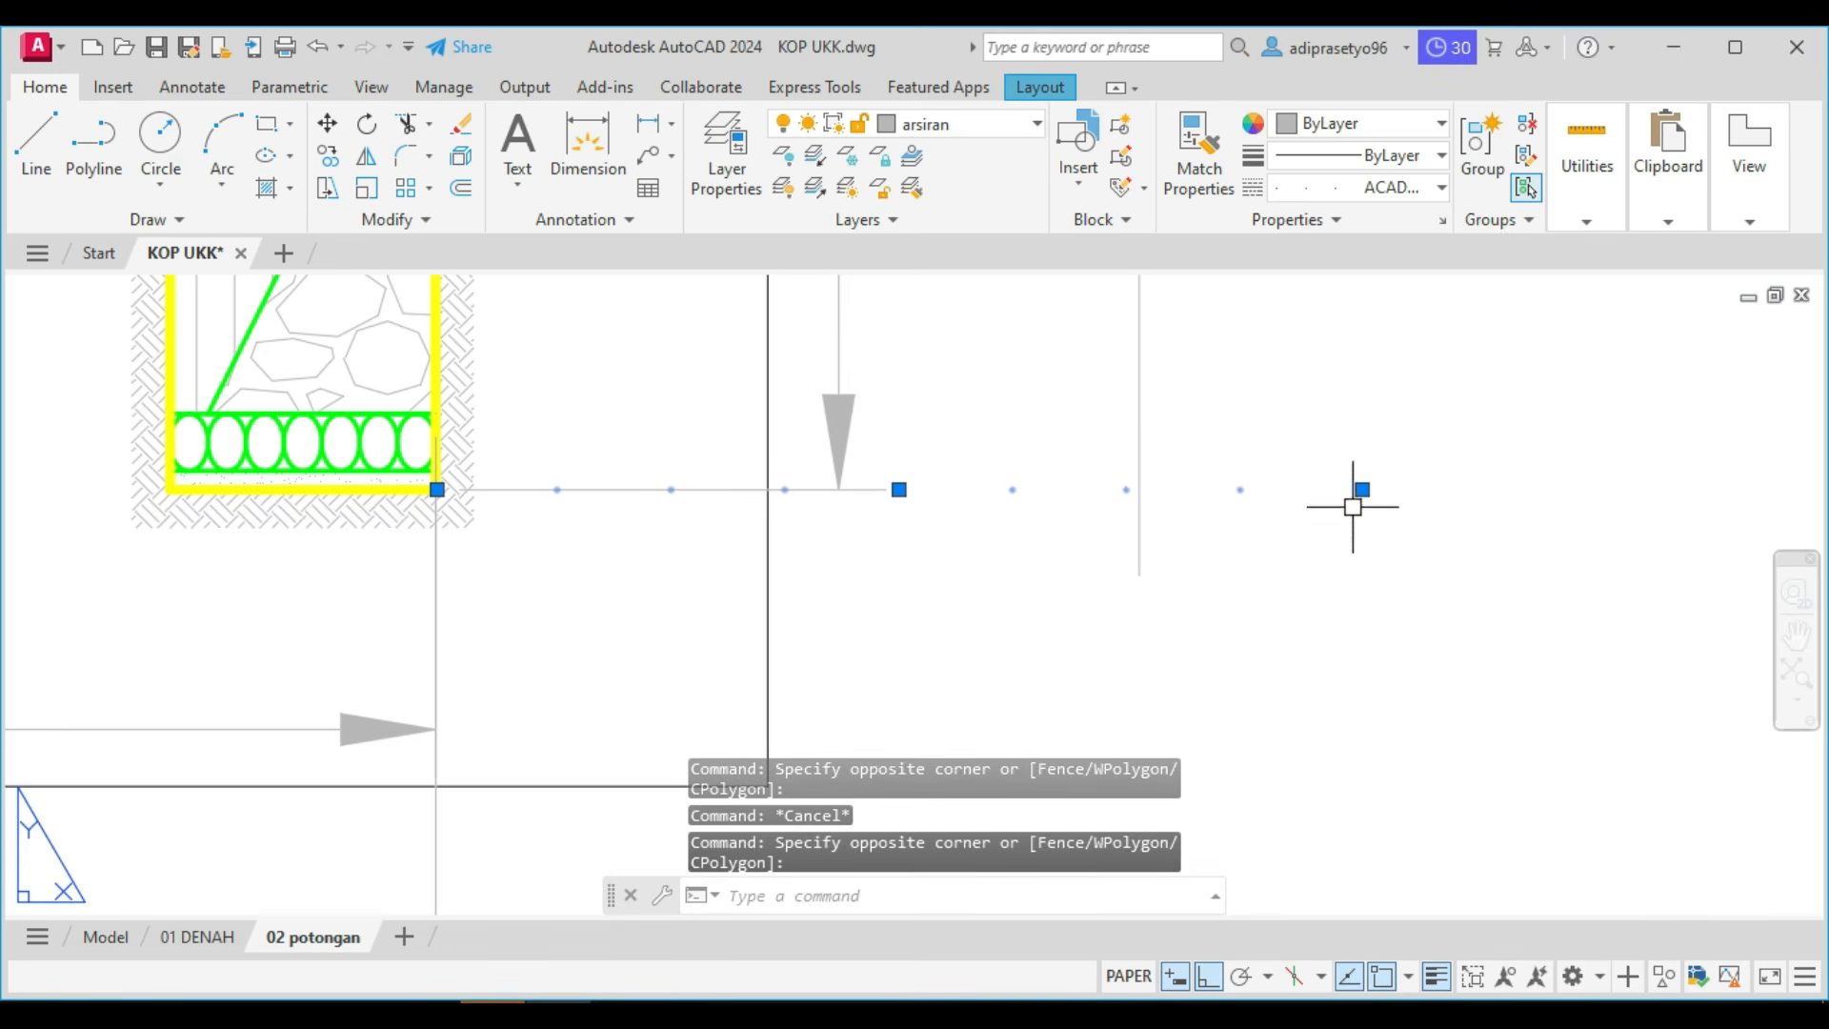
key(Escape)
scroll(1289, 556, down, 2)
scroll(1298, 539, up, 2)
click(1301, 543)
click(1215, 439)
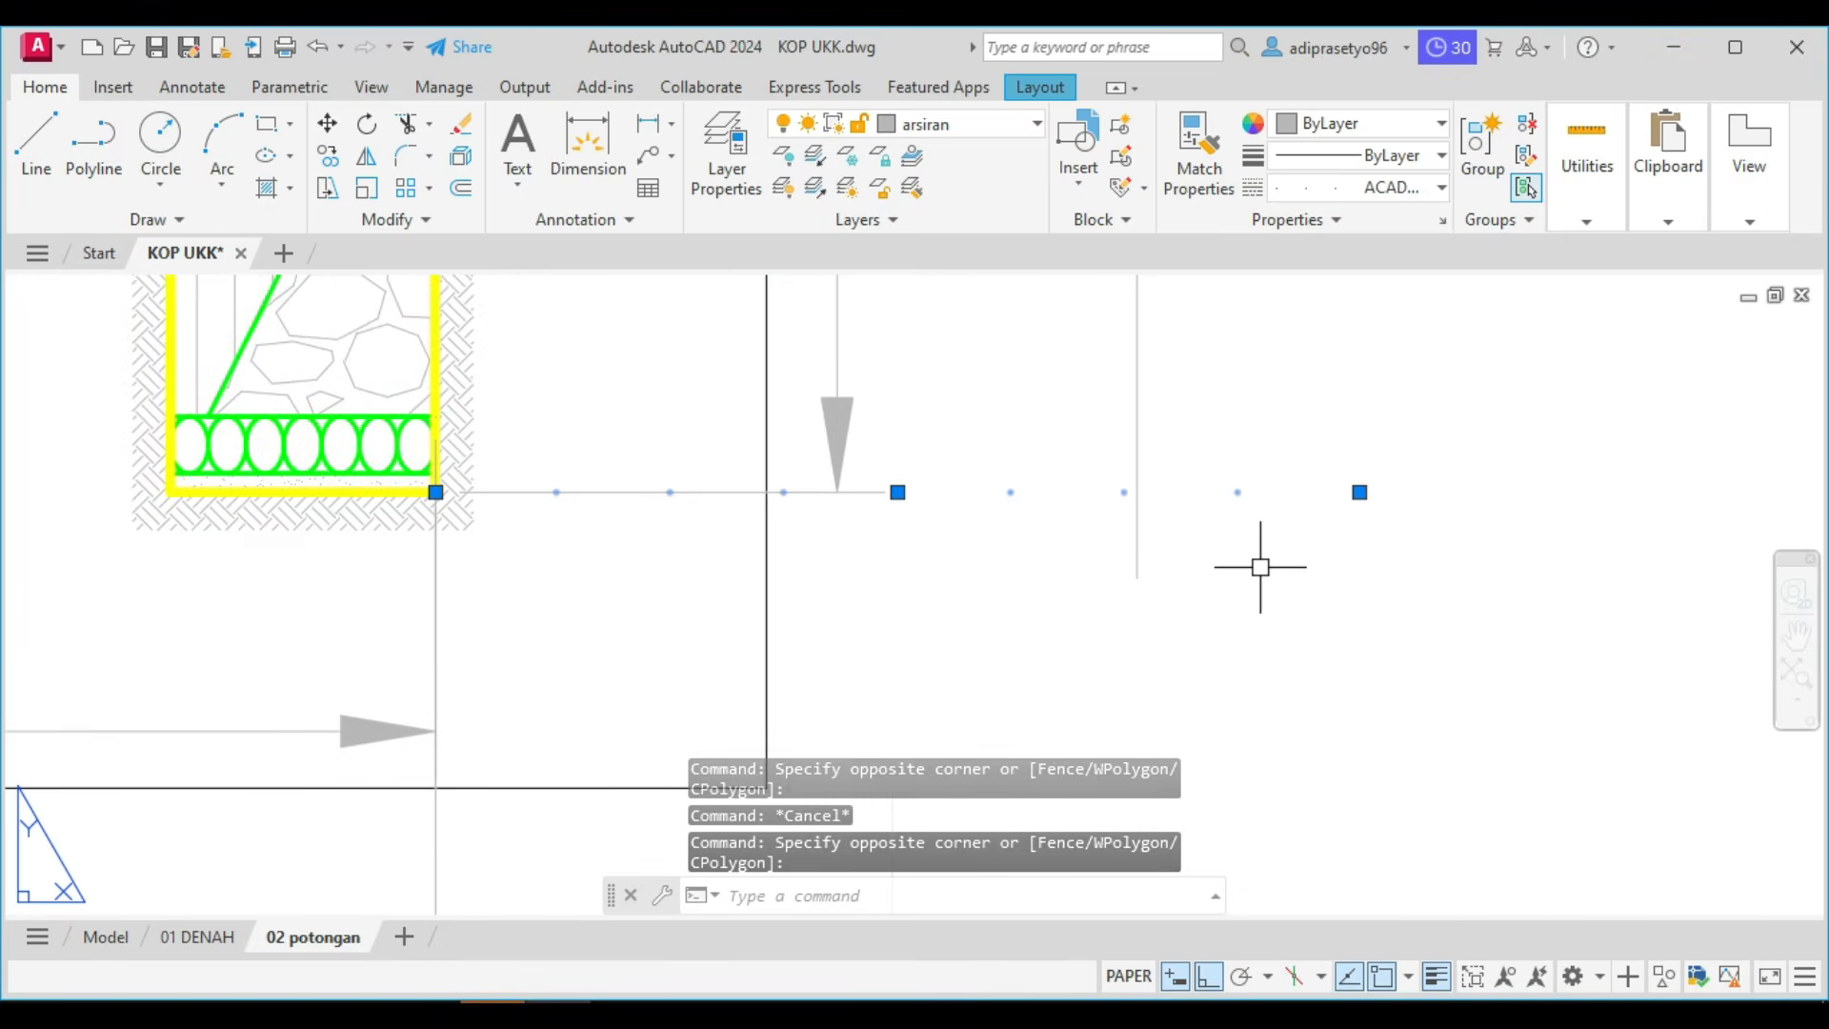
key(ctrl+1)
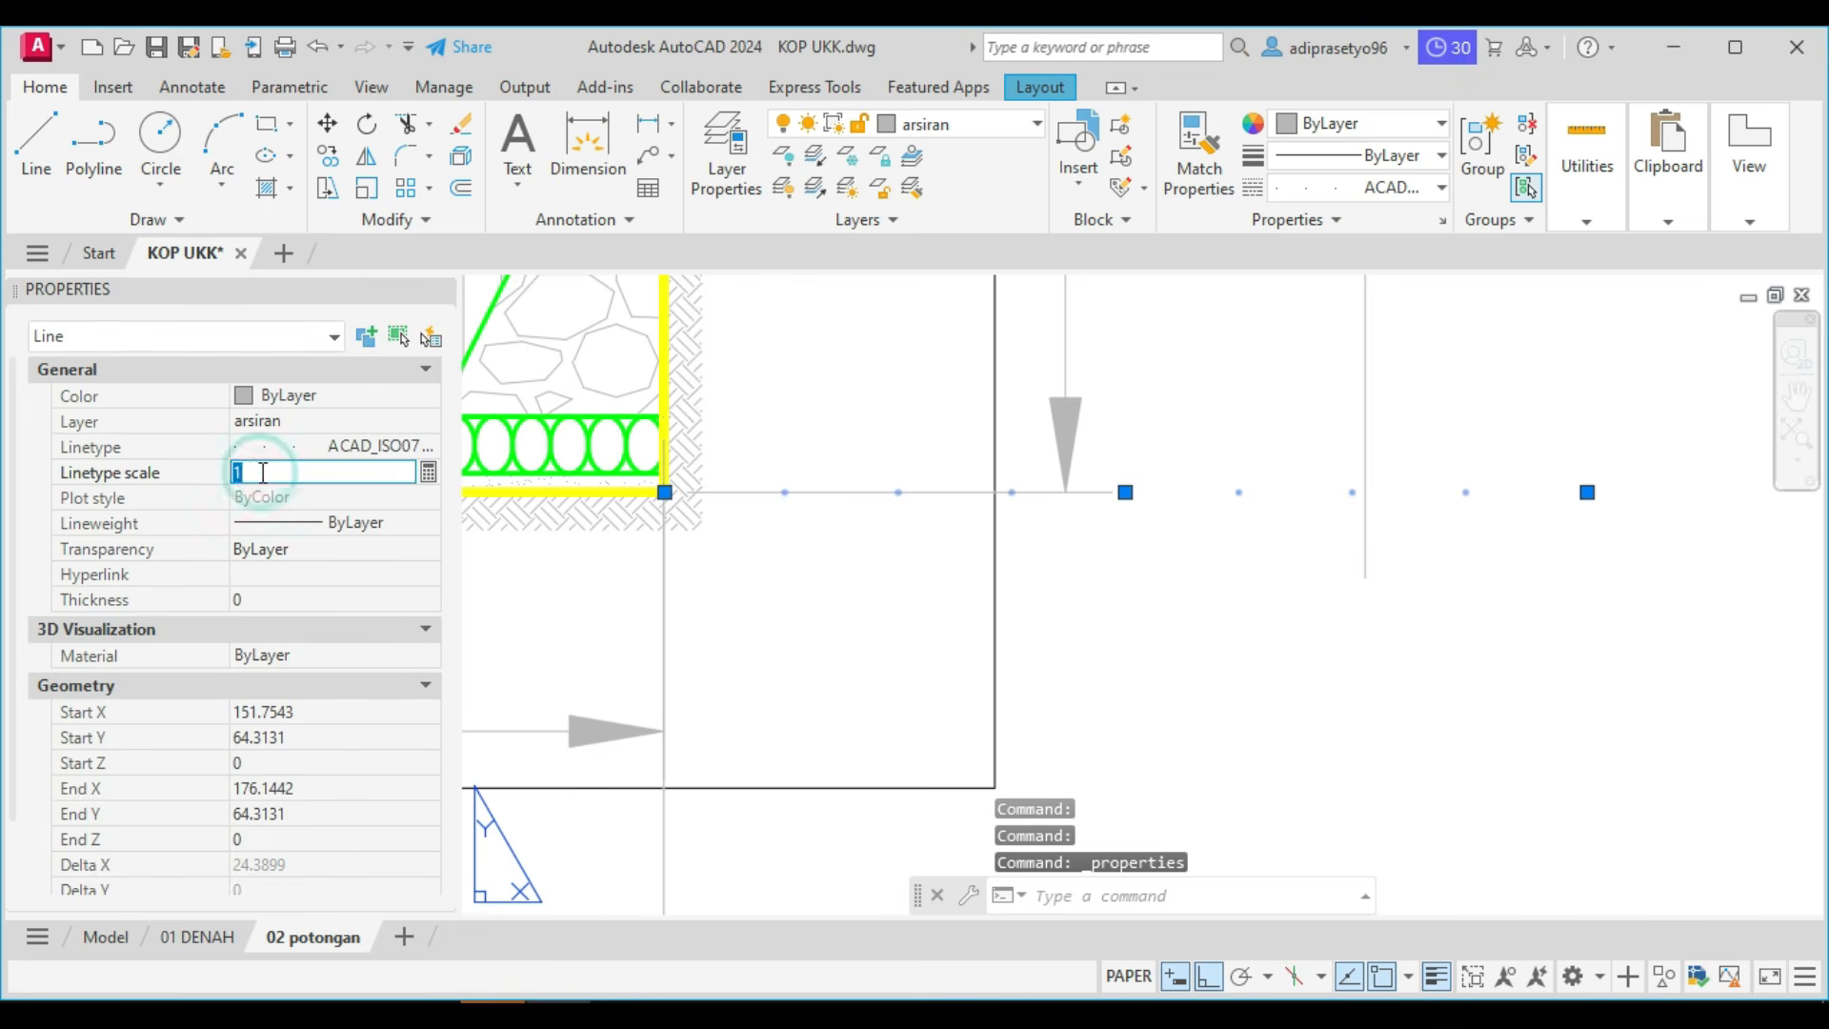
key(Return)
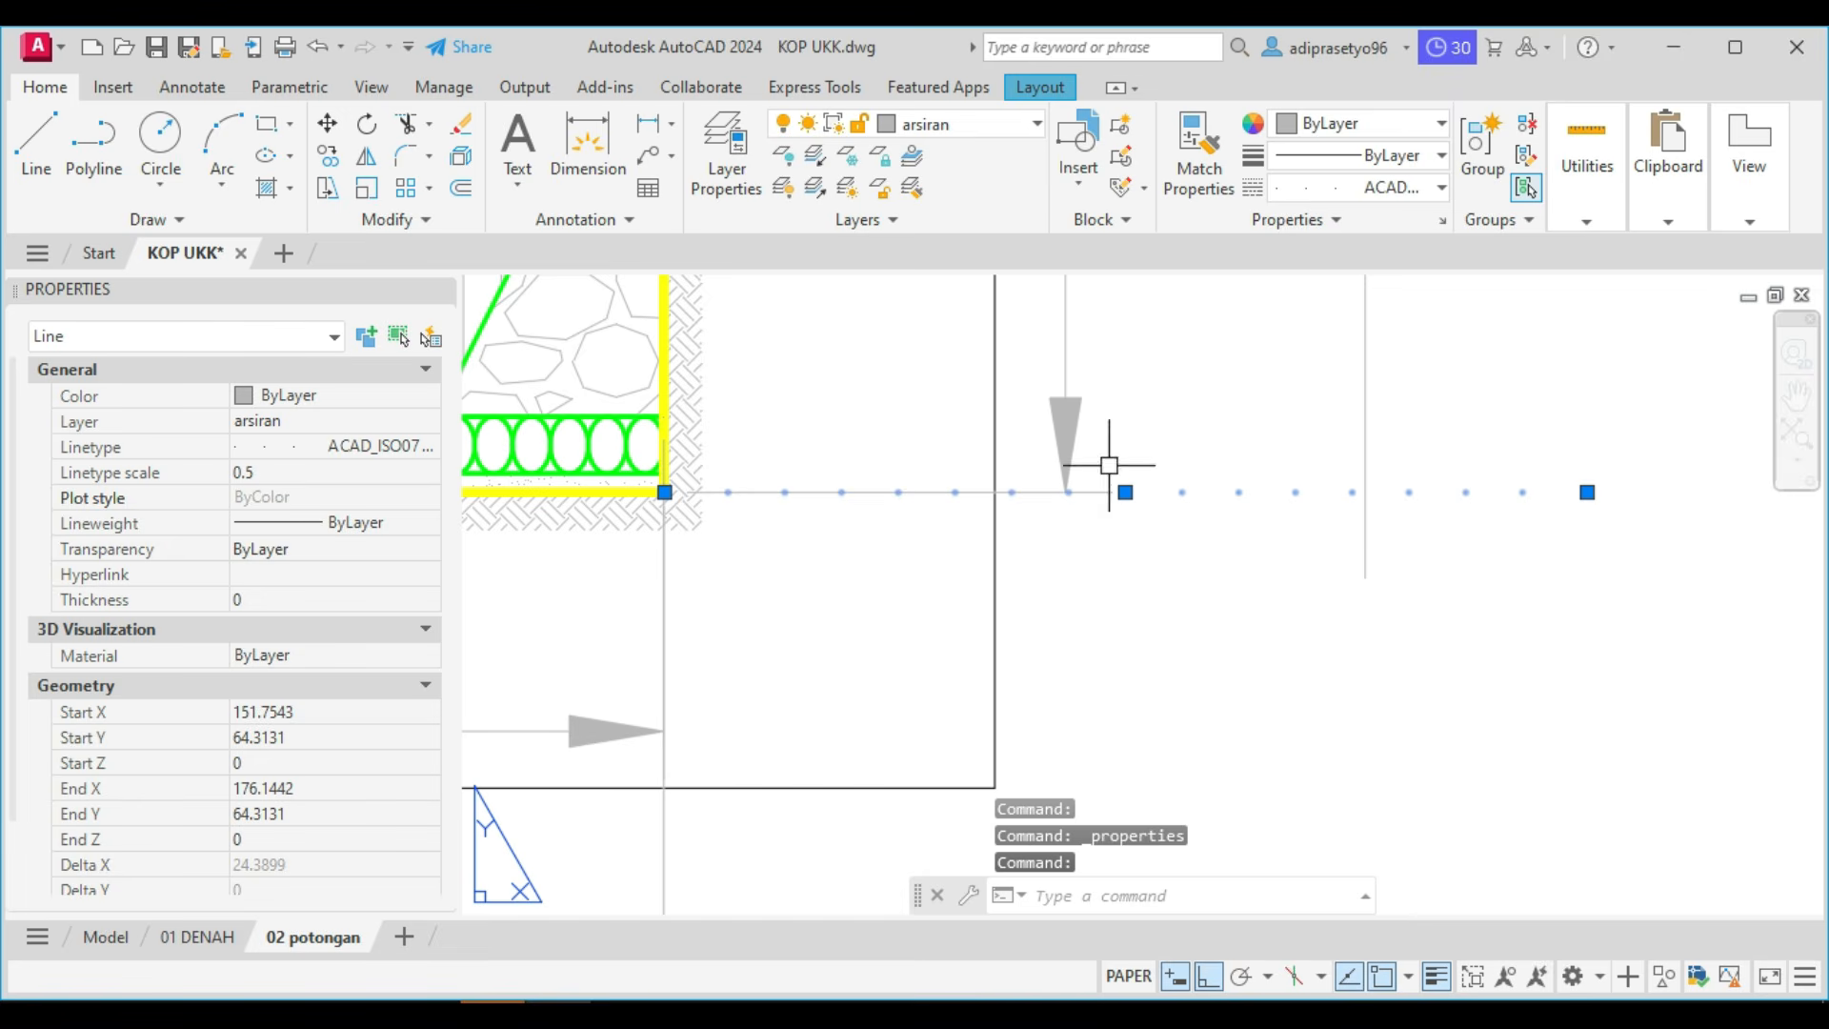
click(439, 290)
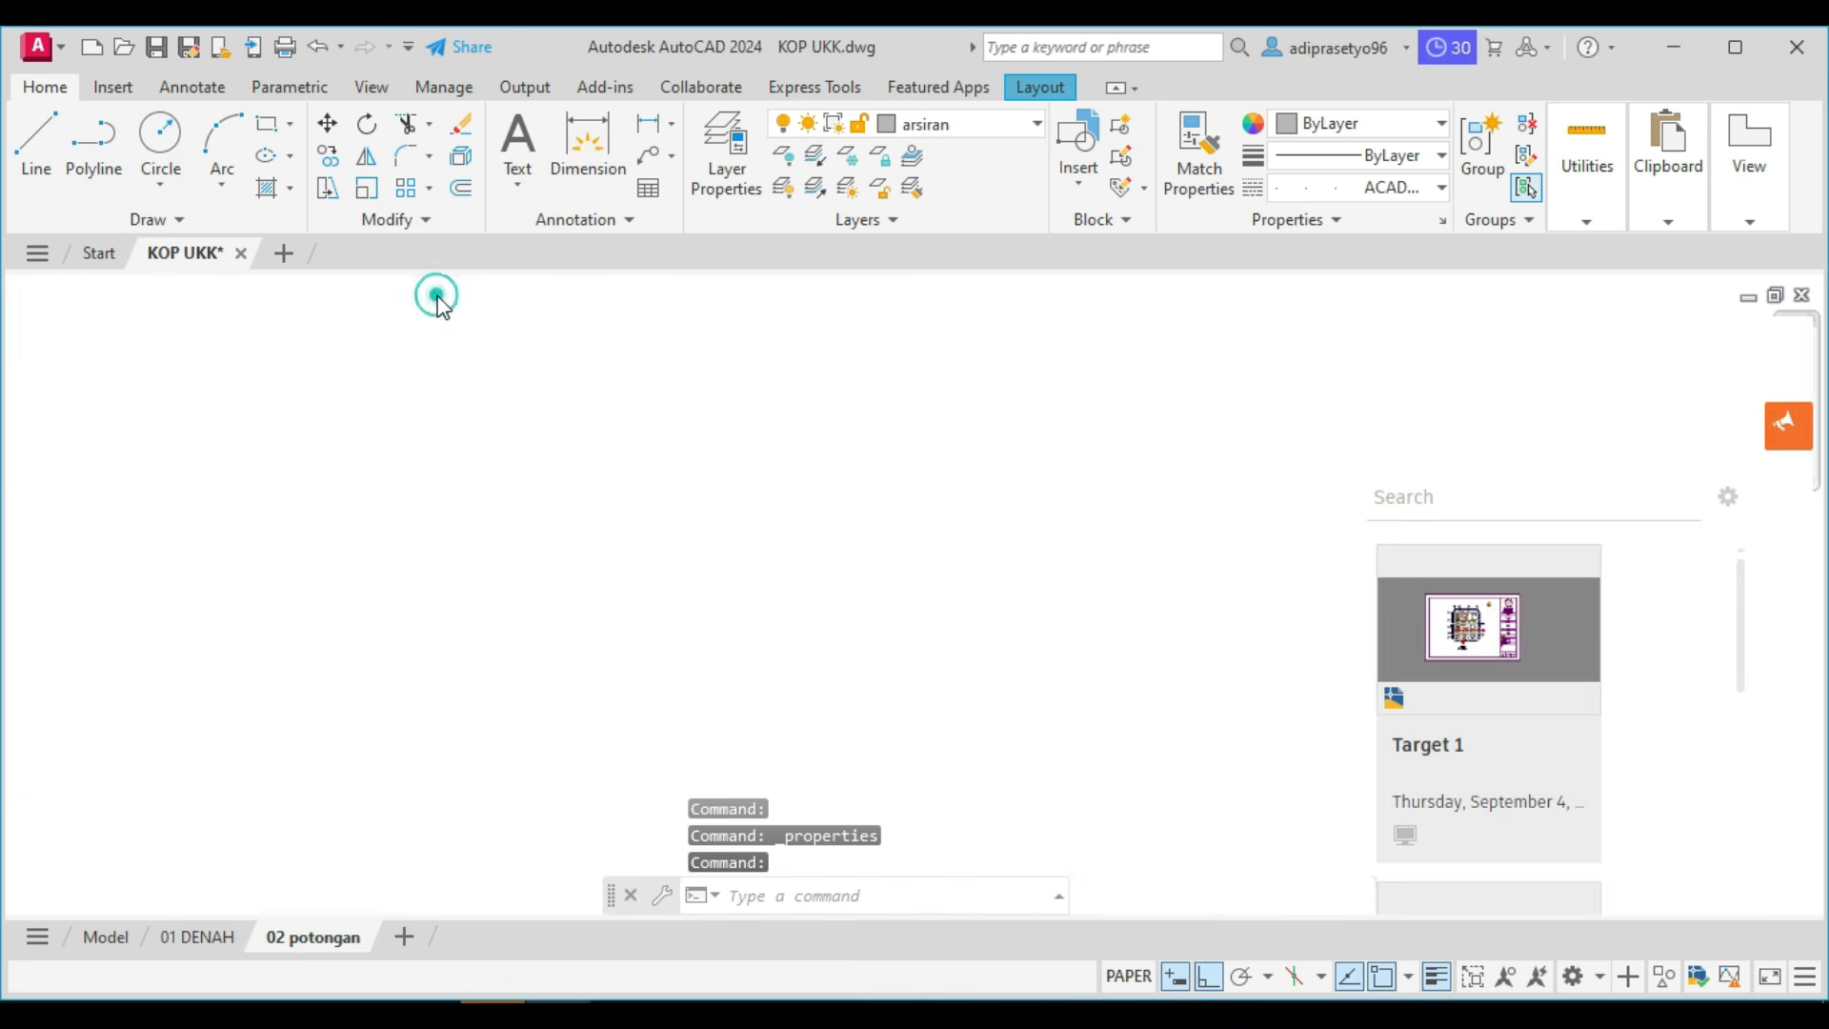
Copy the dotted level line from the foundation's bottom outer corner up to the finished floor level.
key(Escape)
middle_drag(1291, 512, 1147, 609)
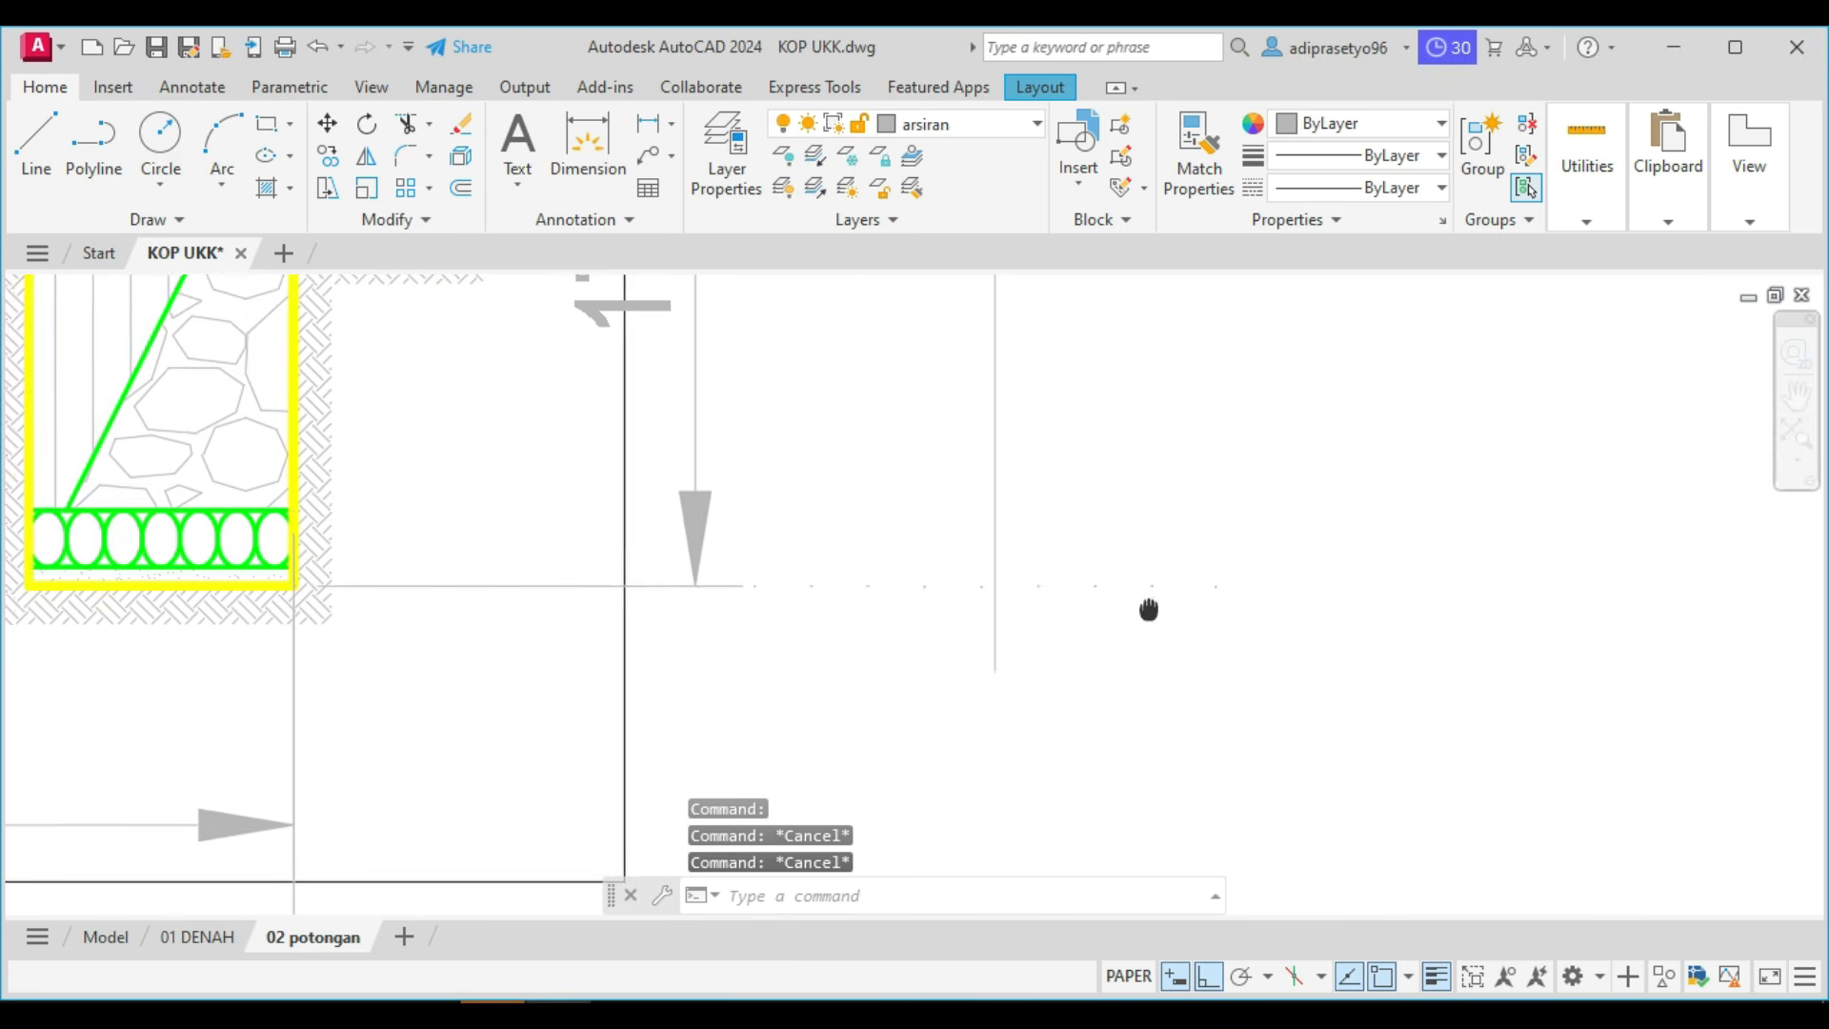
click(1148, 654)
click(1066, 511)
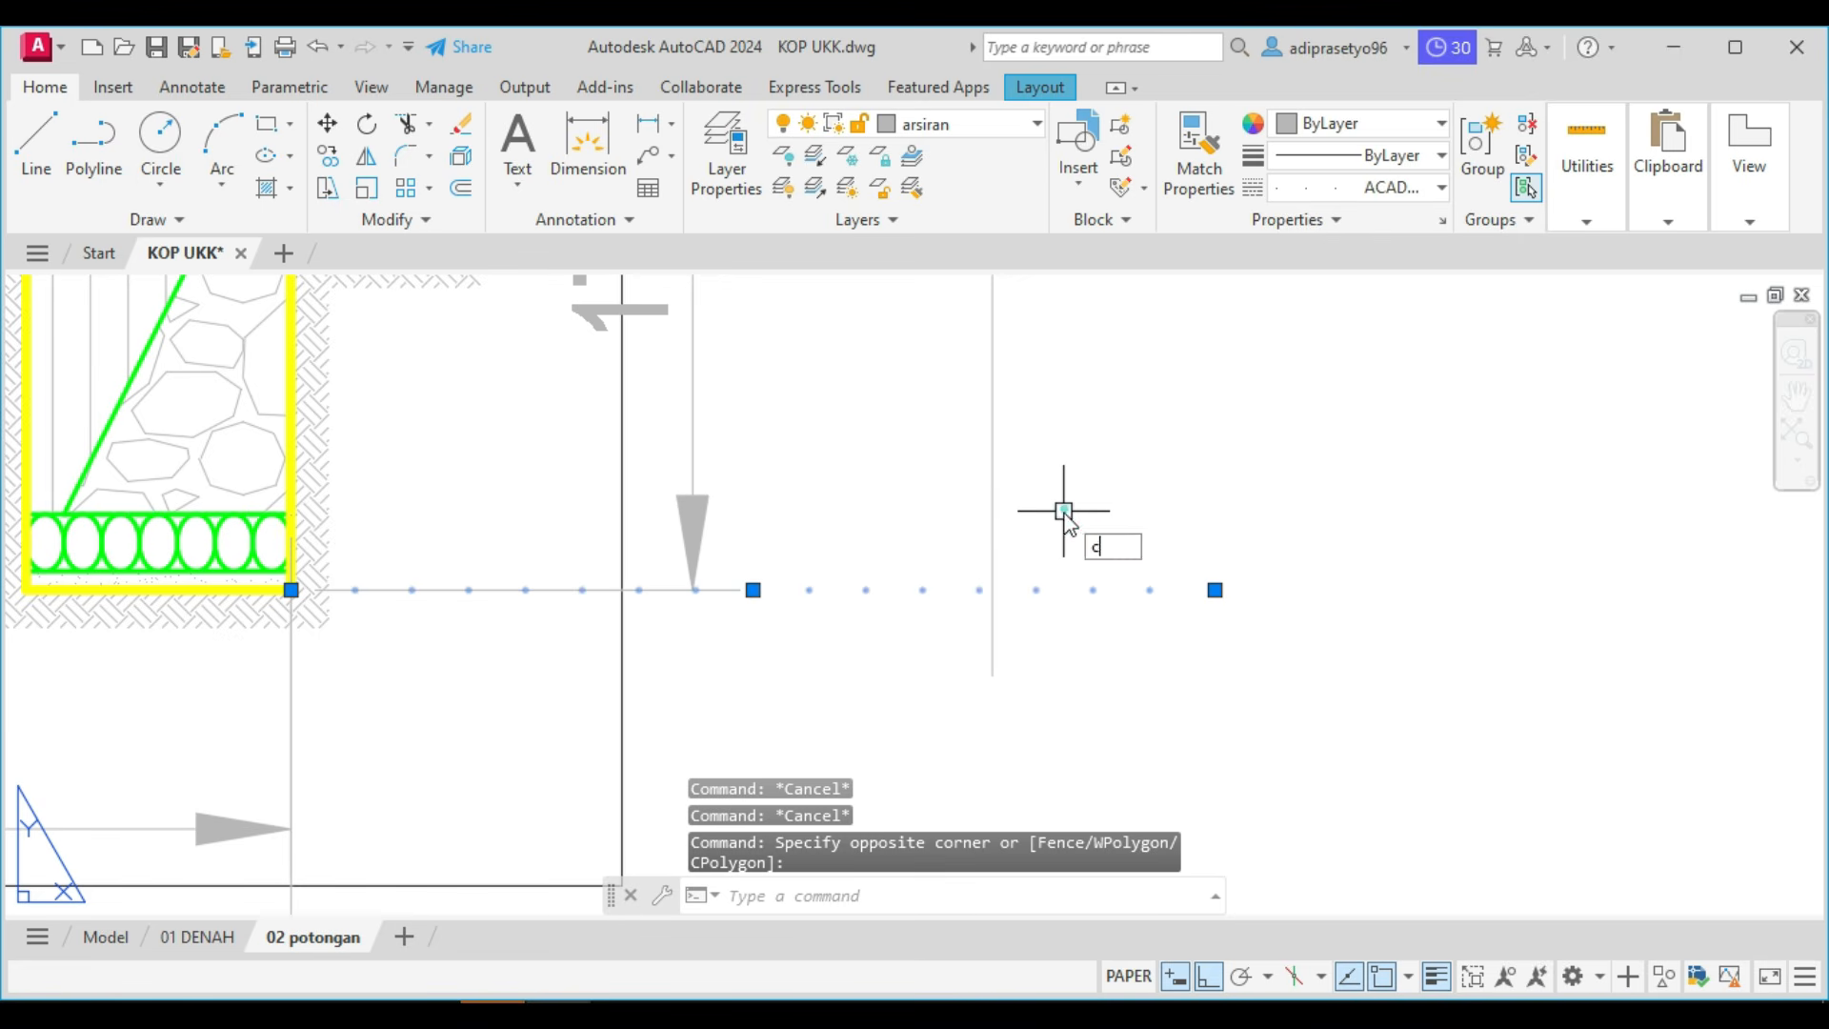
text(co)
key(Return)
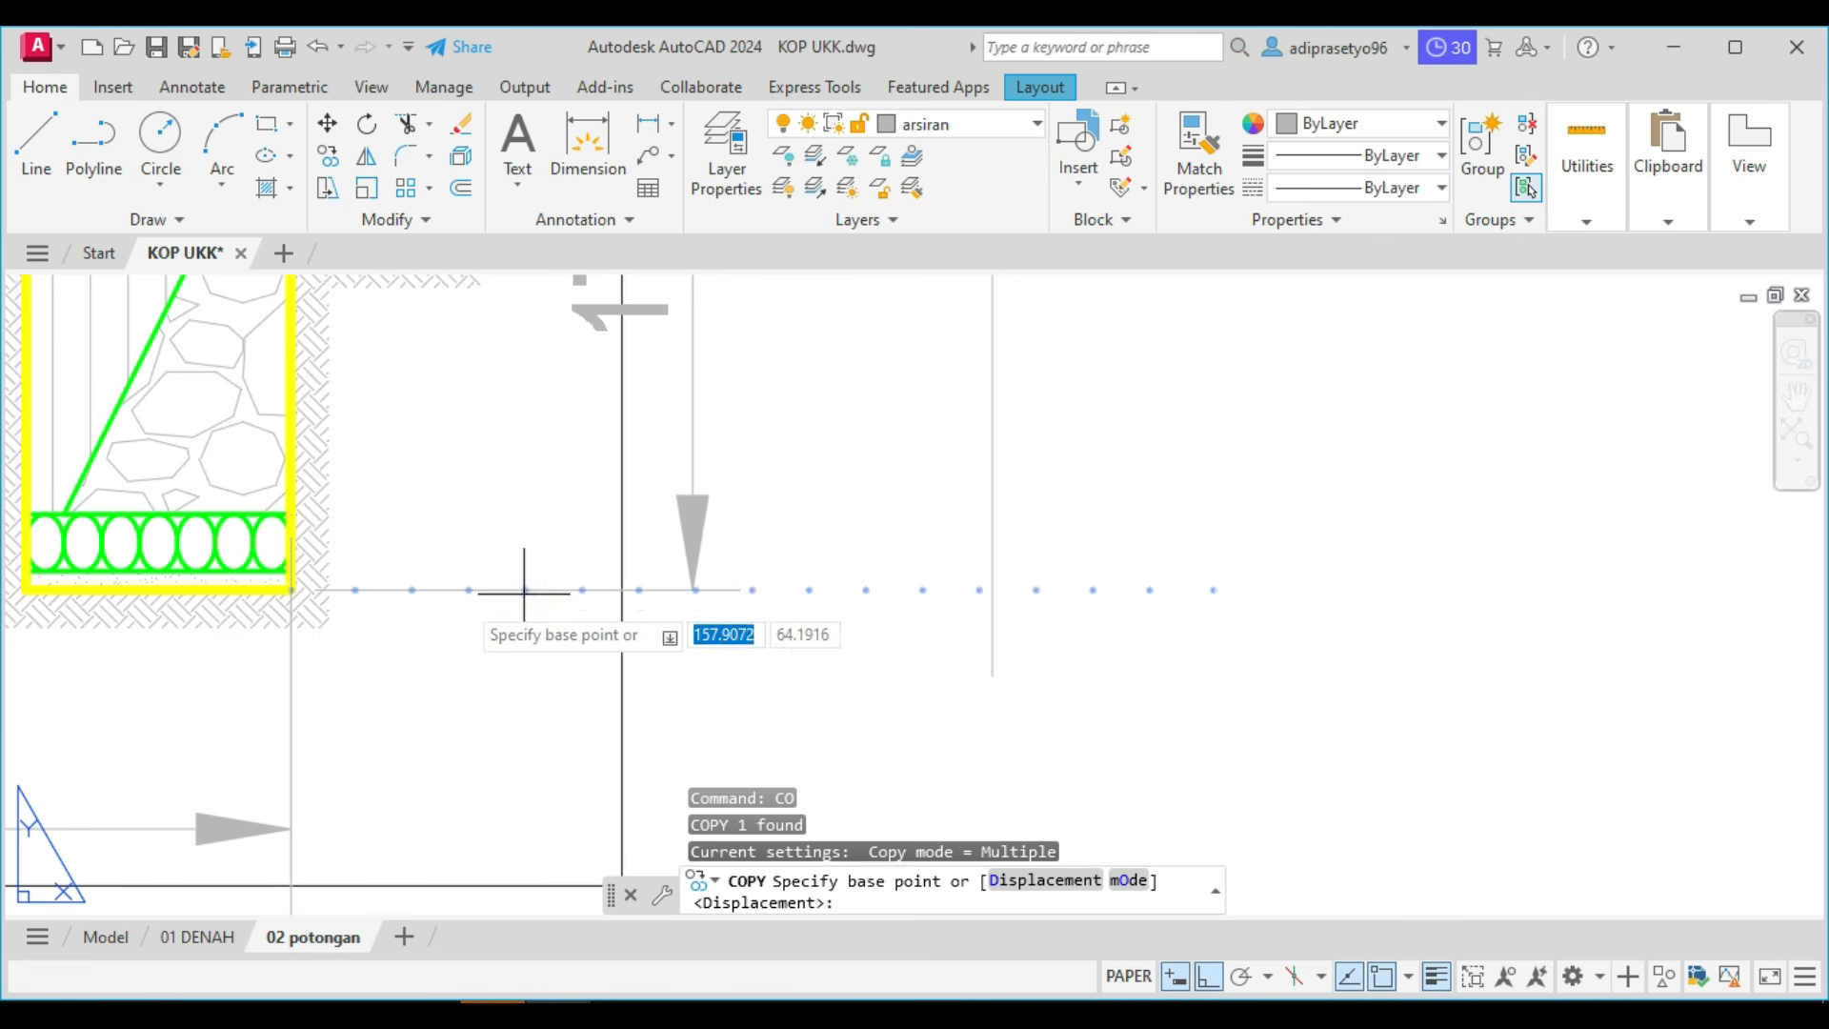
click(291, 590)
scroll(318, 578, down, 2)
middle_drag(316, 575, 577, 838)
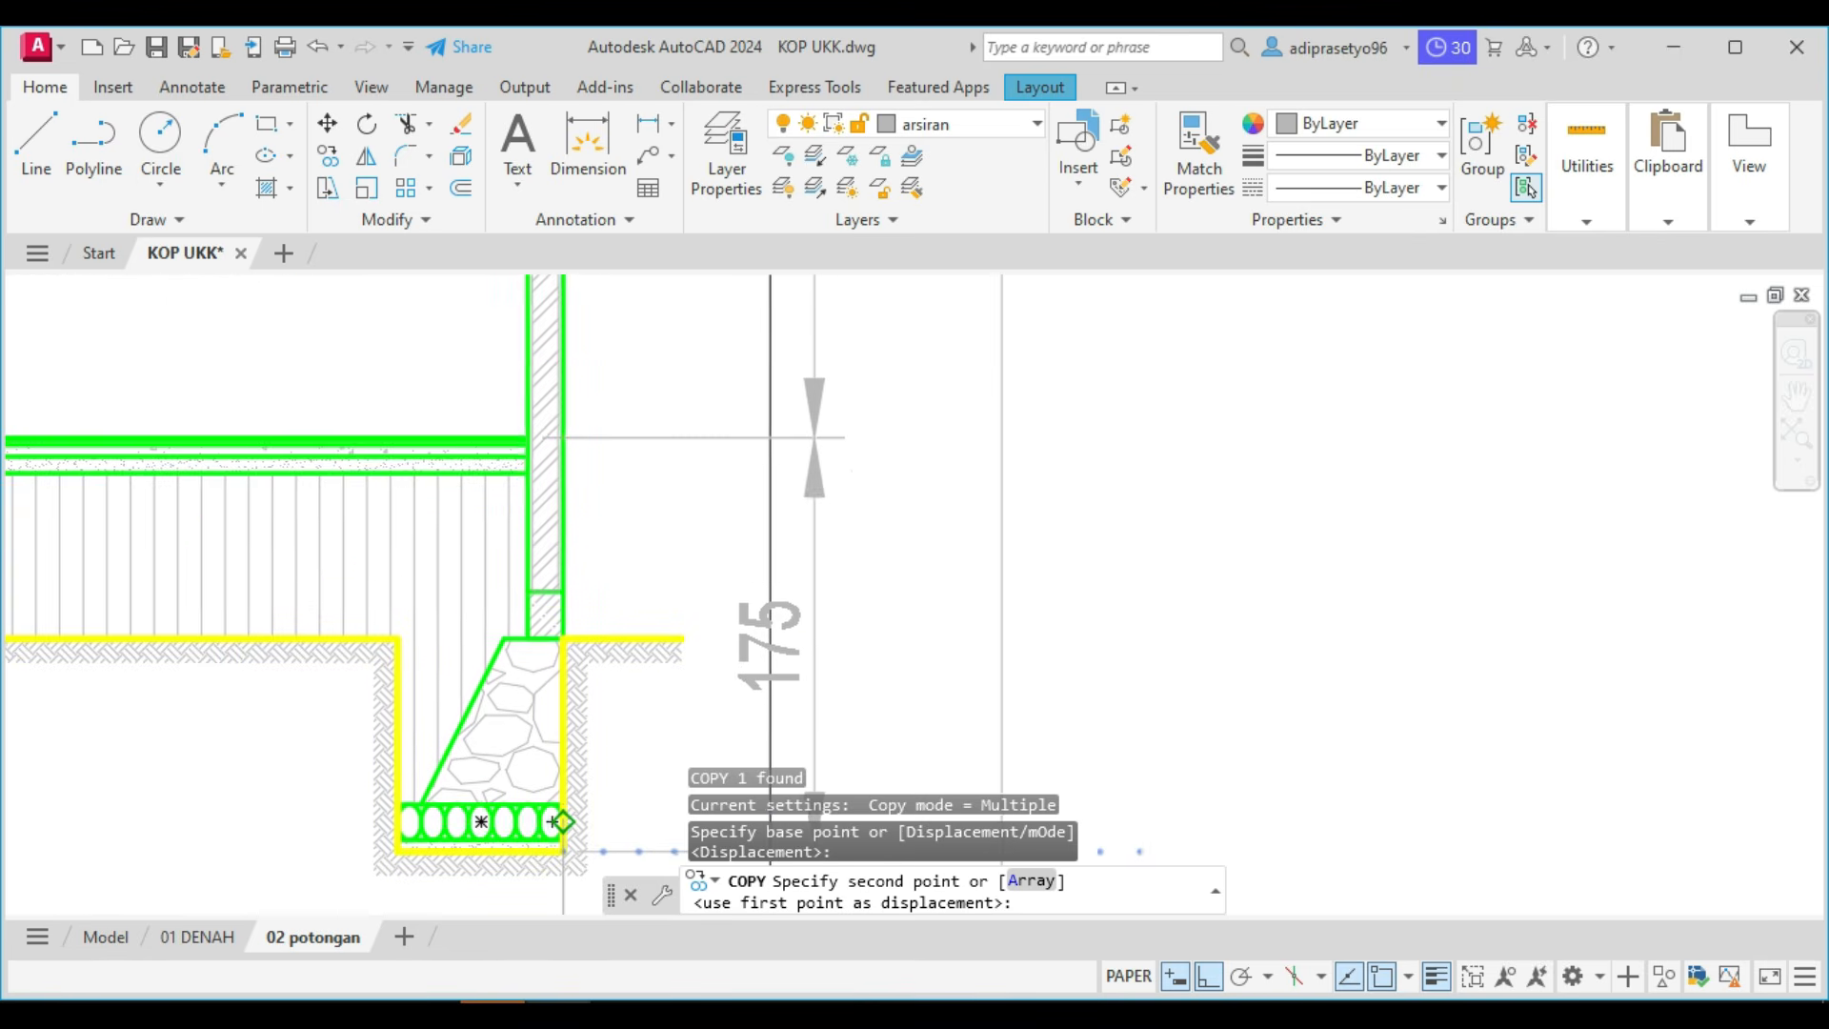
scroll(532, 456, up, 4)
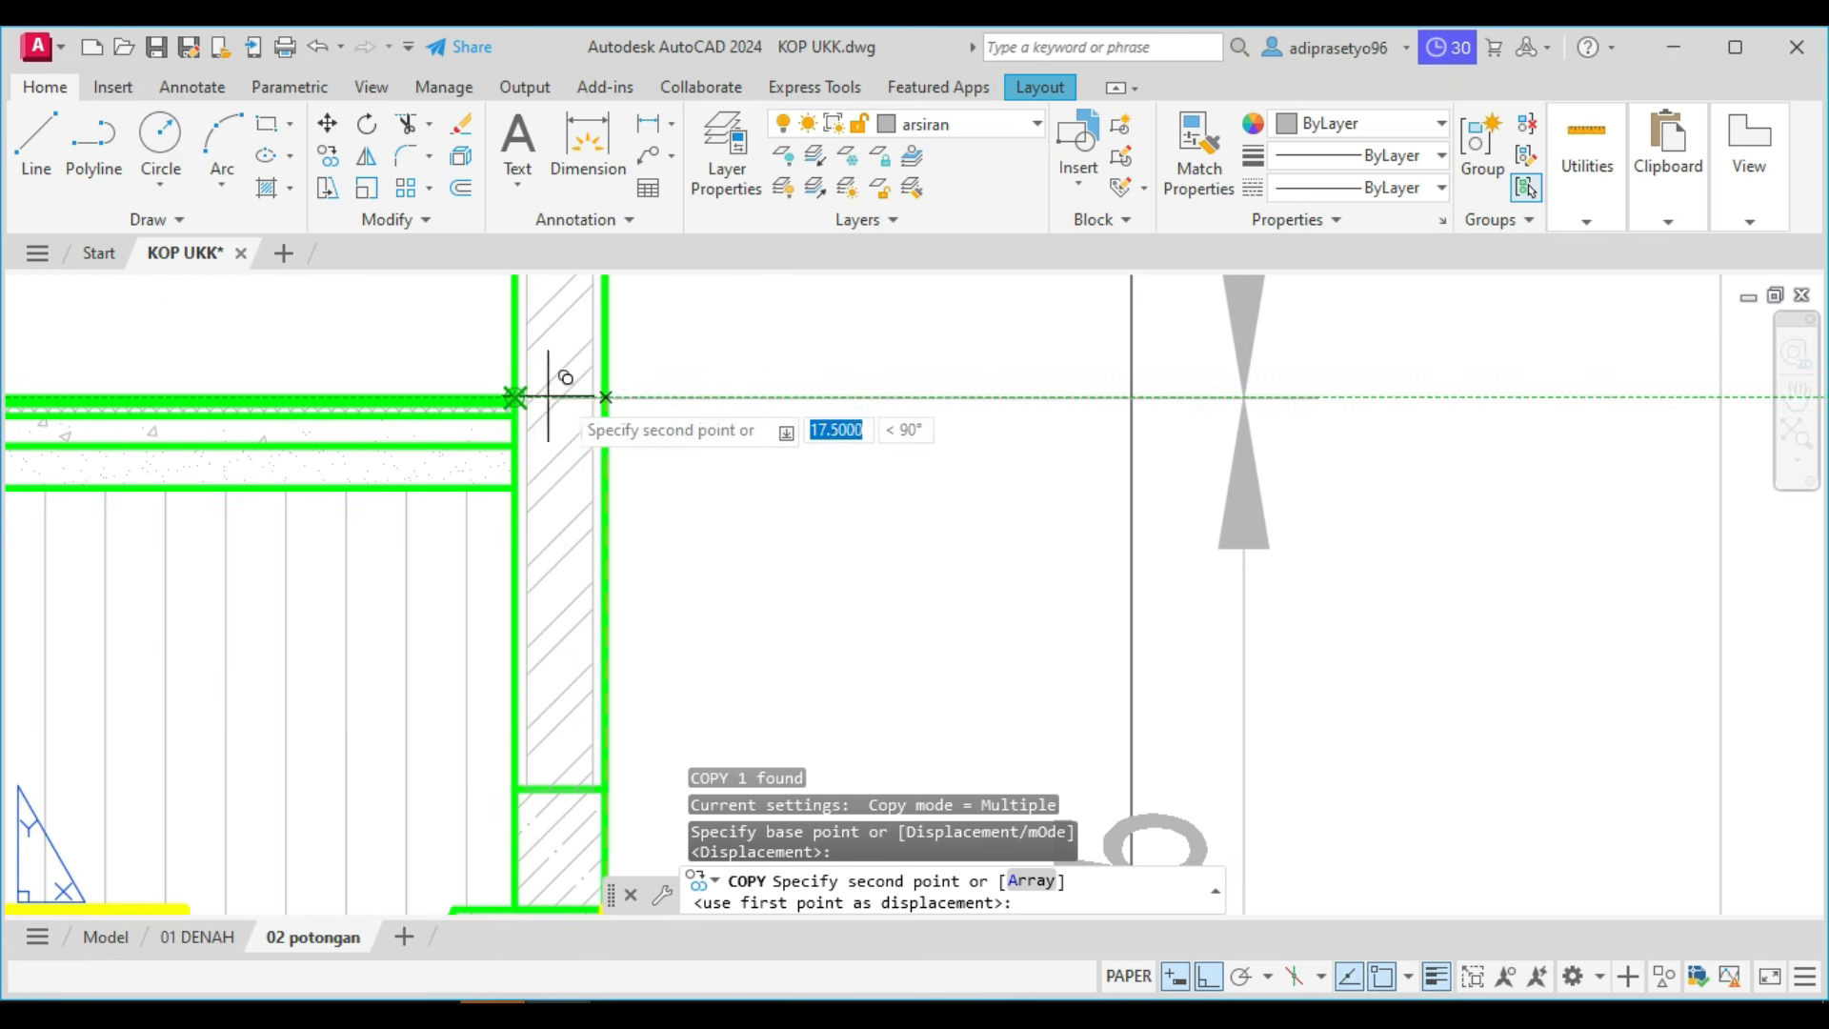
click(607, 398)
Place two more copies of the dotted level line at the lower and upper ends of the 50 dimension below the roof trusses.
scroll(608, 400, down, 6)
scroll(642, 404, down, 2)
middle_drag(644, 404, 616, 748)
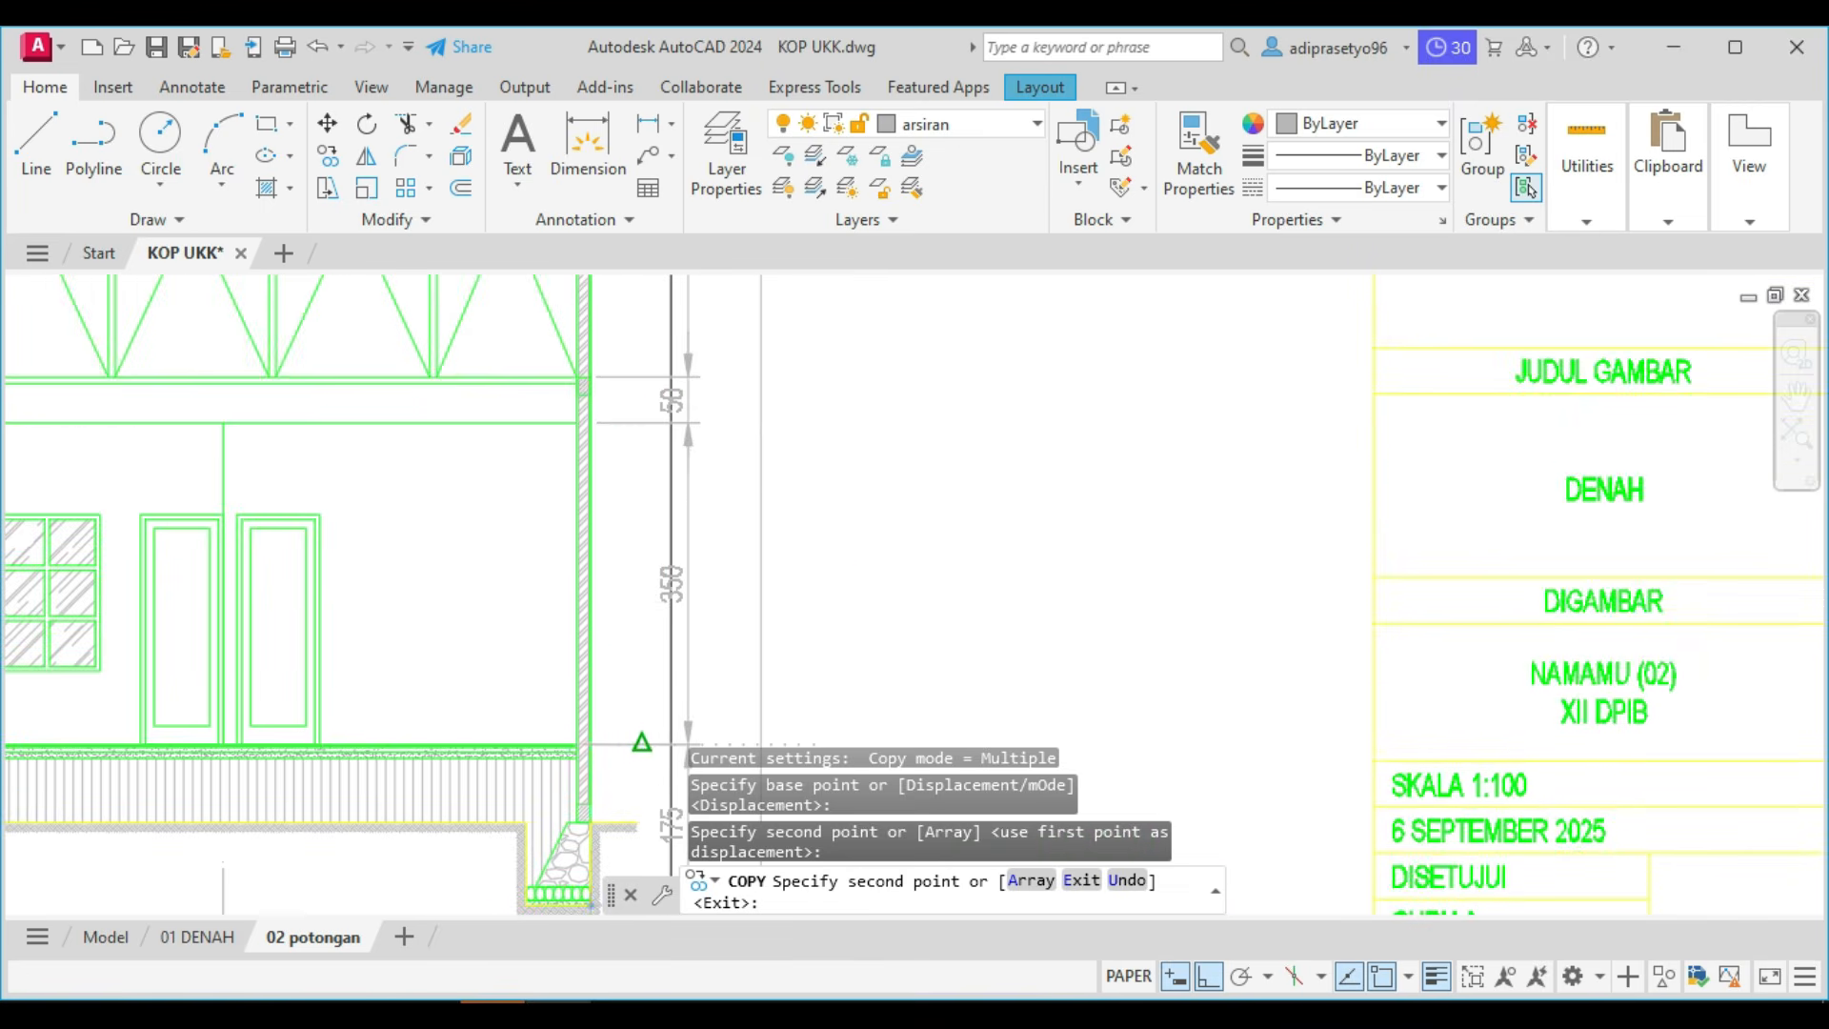
scroll(580, 376, up, 4)
click(601, 371)
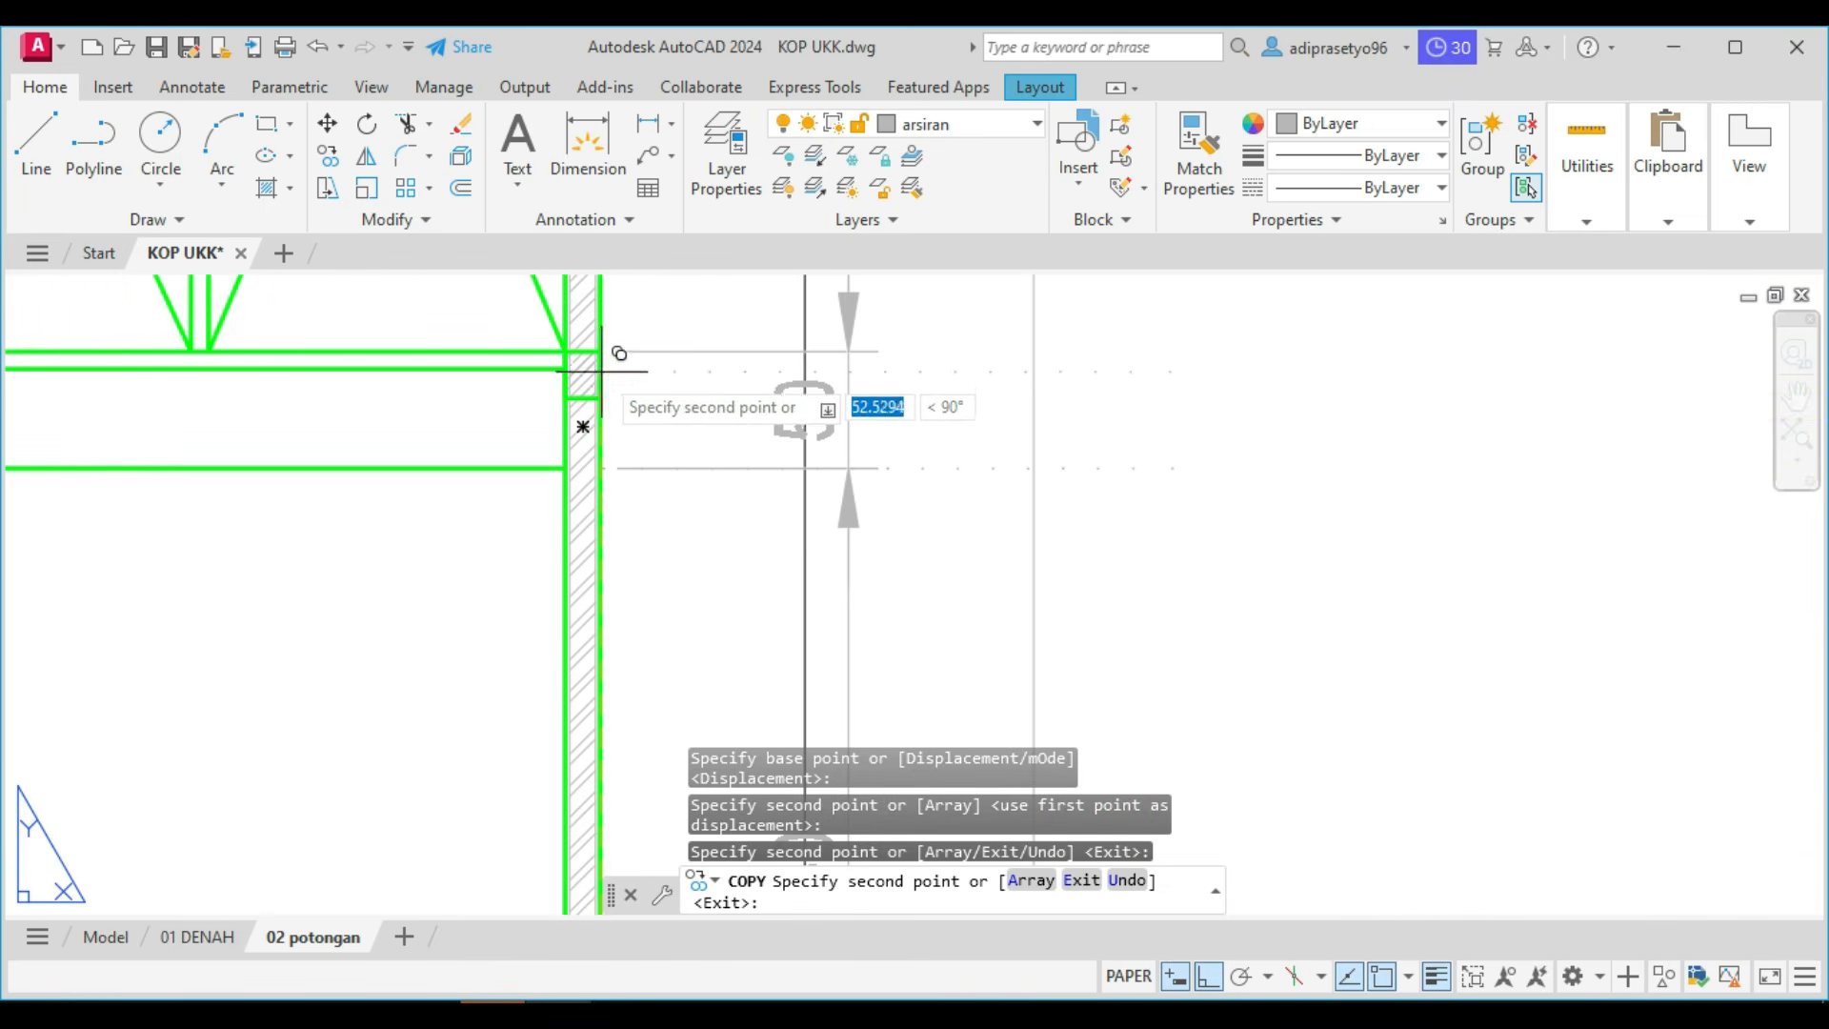
click(601, 358)
Place a further copy of the dotted level line at the top of the section's highest wall and end the copying.
scroll(600, 372, down, 2)
middle_drag(600, 374, 657, 706)
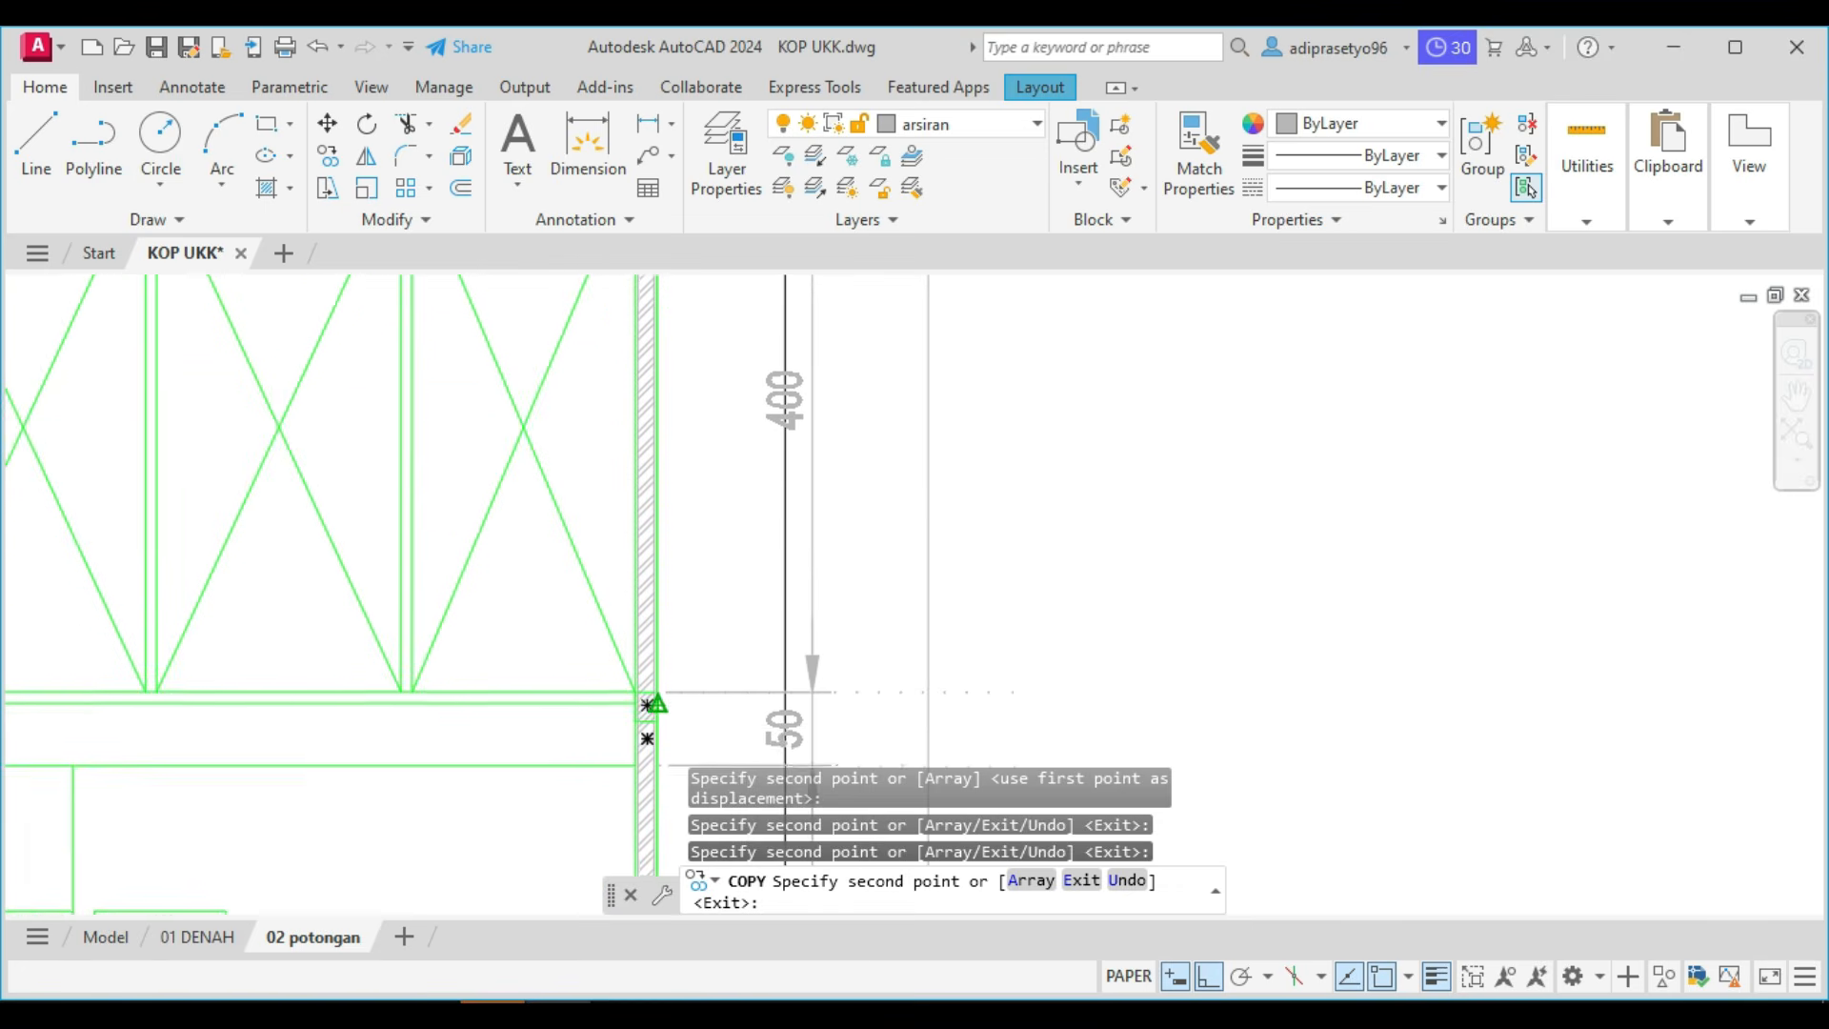
middle_drag(682, 555, 698, 788)
scroll(710, 334, up, 4)
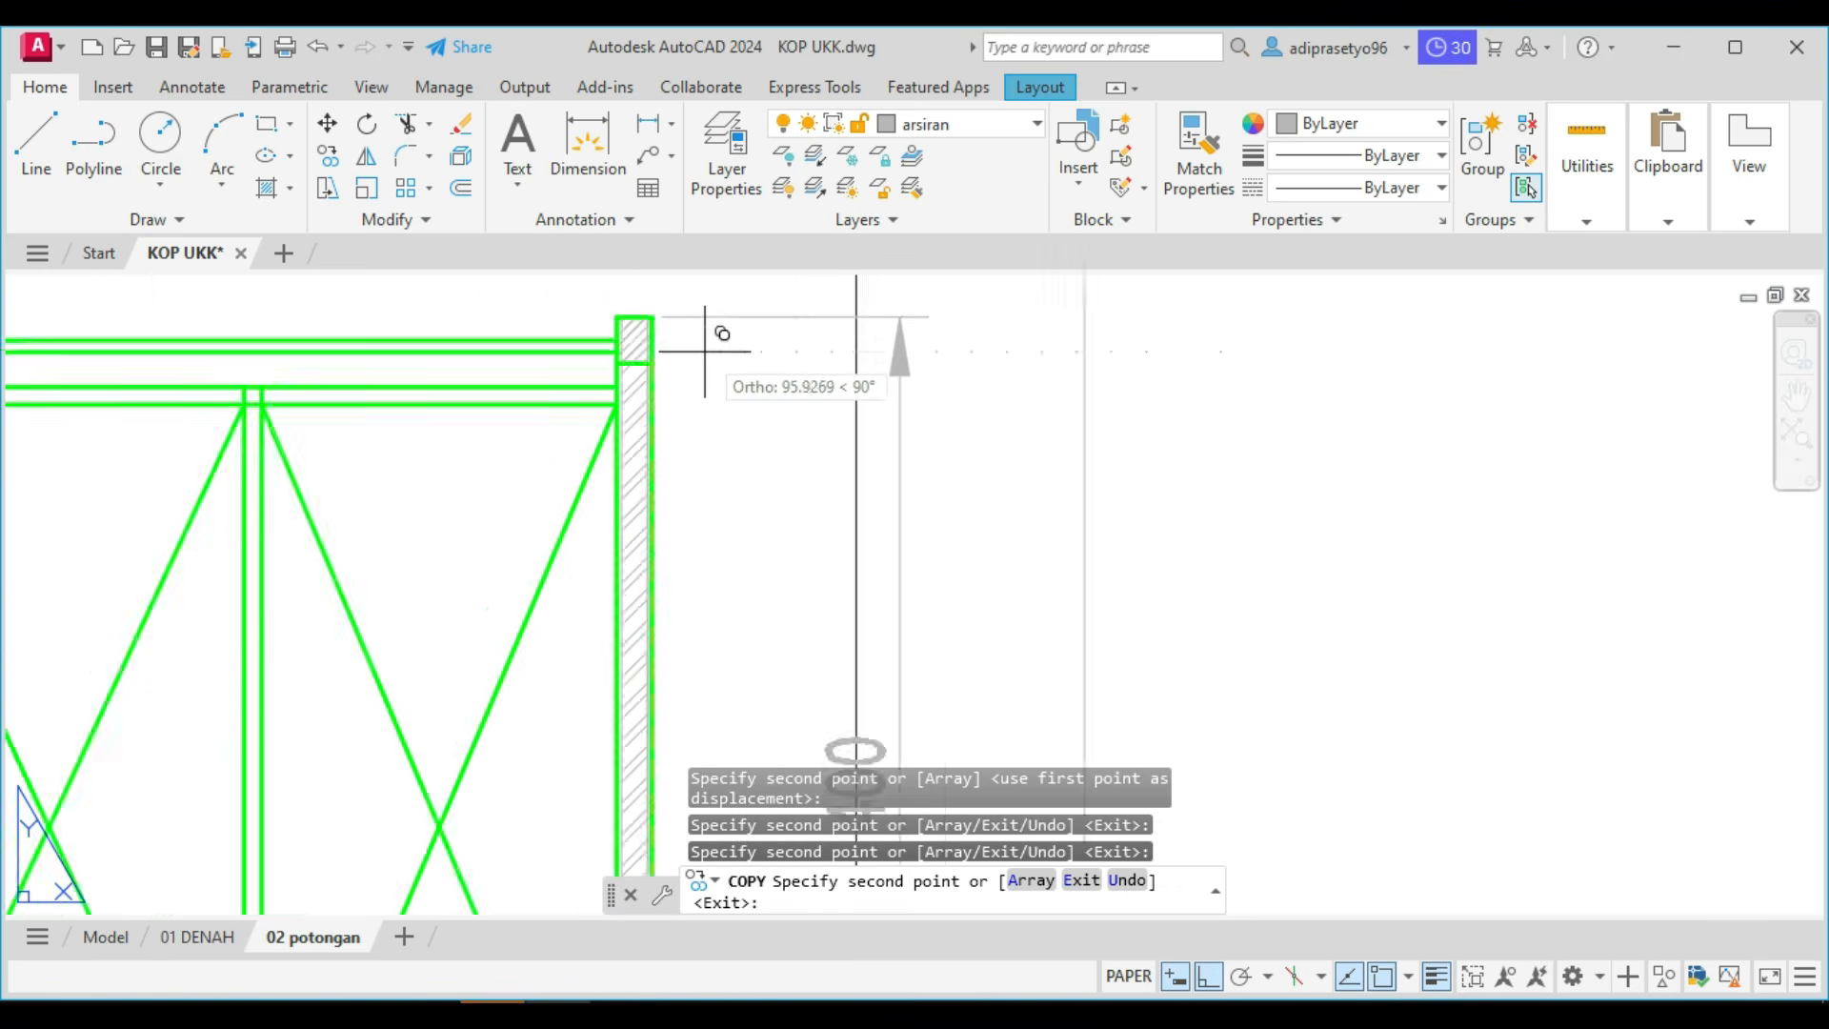
click(619, 296)
scroll(596, 373, down, 6)
middle_drag(591, 390, 838, 480)
key(Escape)
Try to copy the topmost dotted level line straight down by 900.
scroll(1052, 417, up, 2)
click(1047, 438)
click(1021, 376)
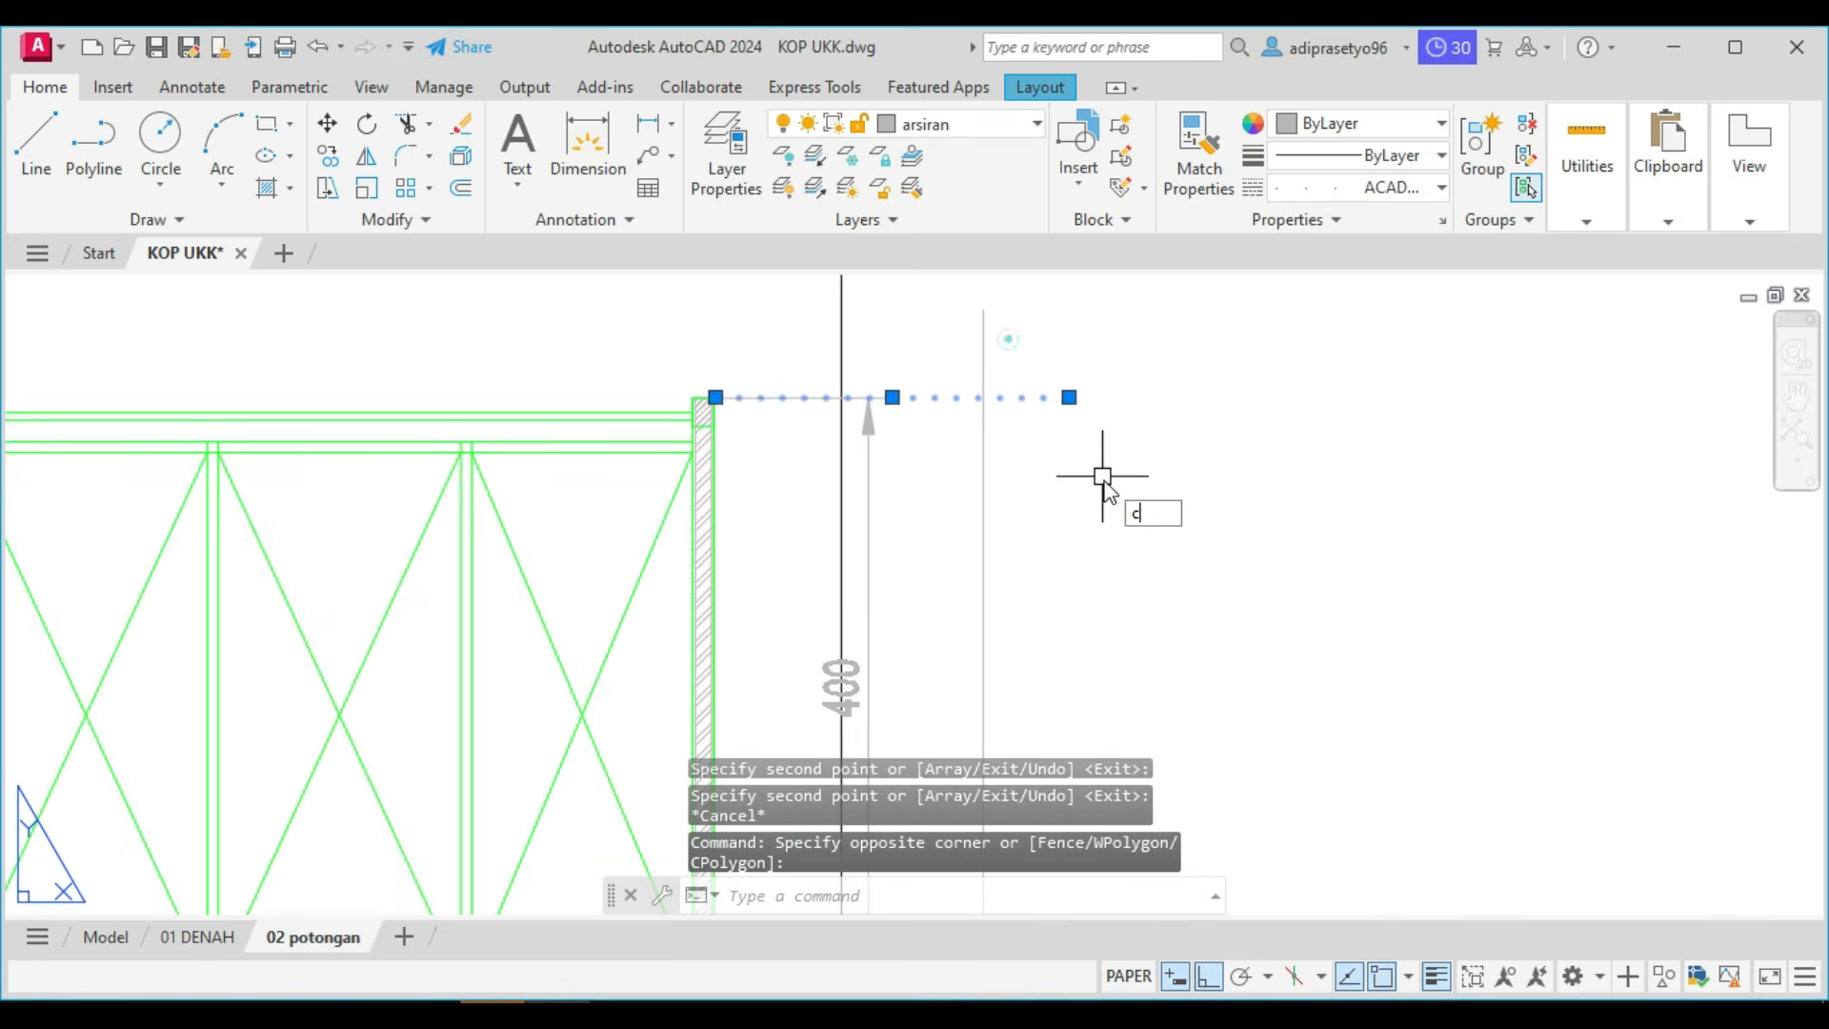
text(co)
key(Return)
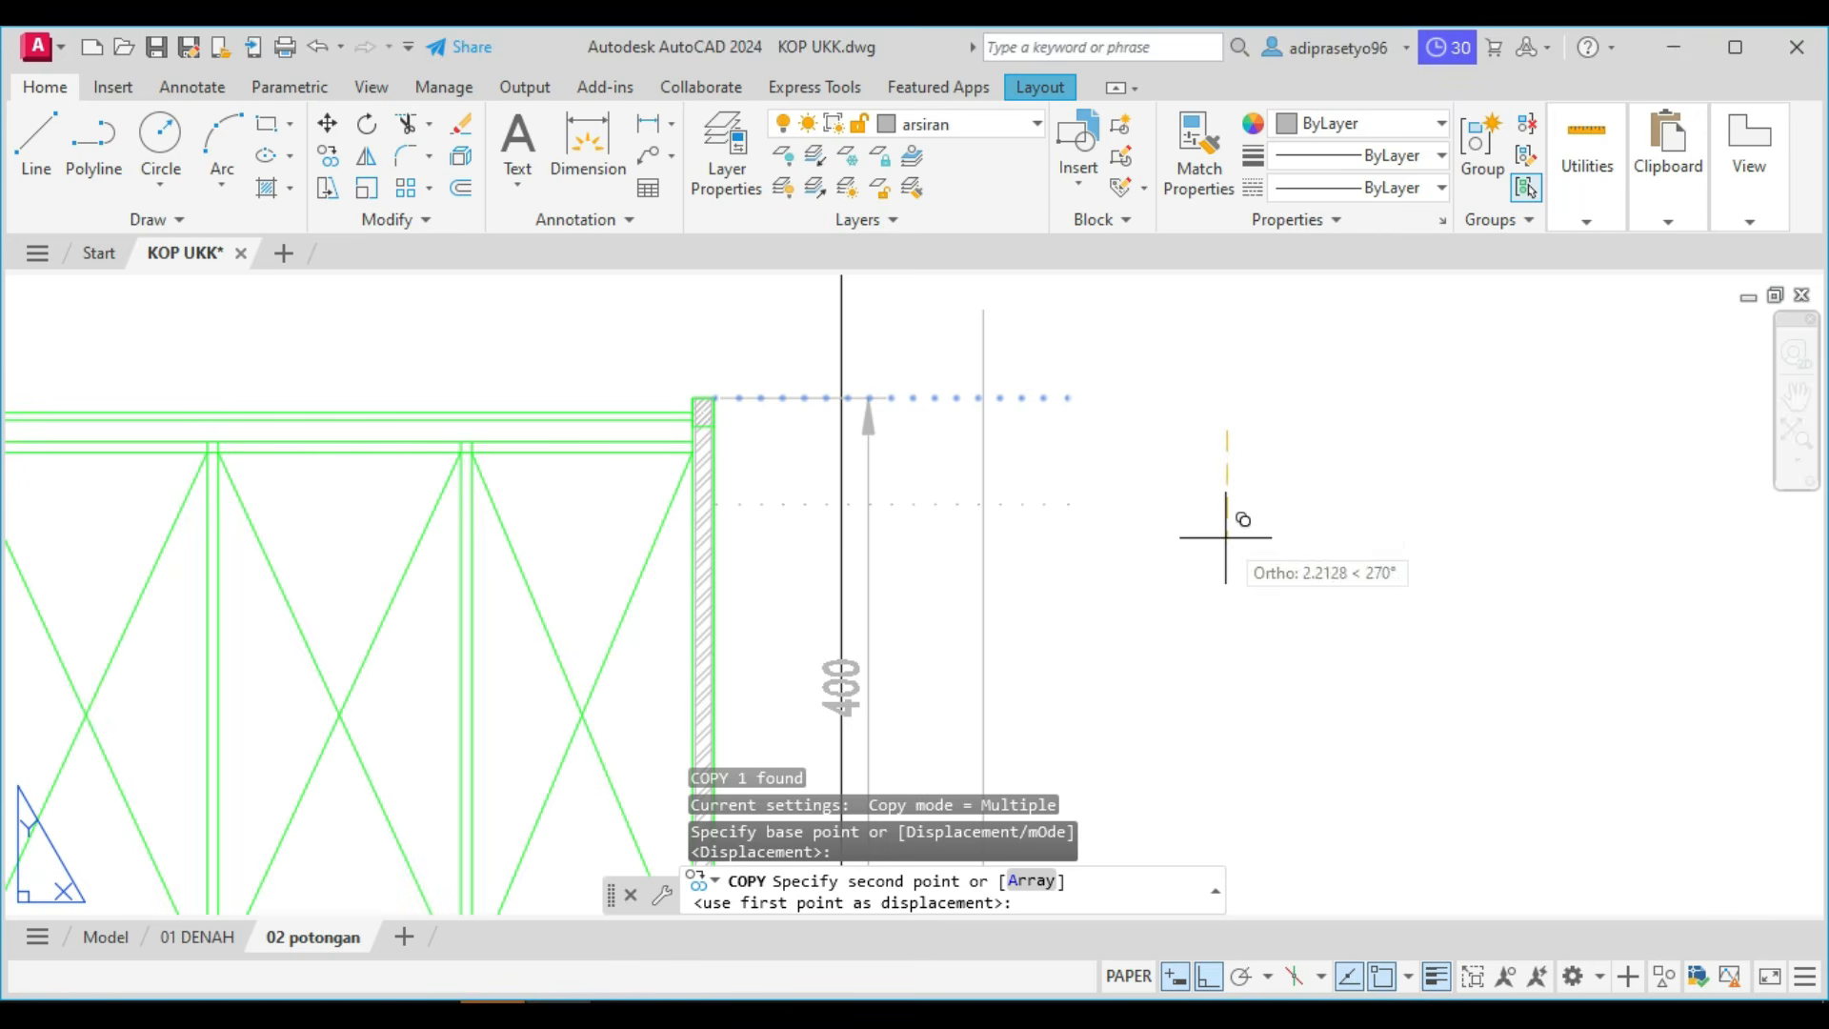
text(900)
key(Return)
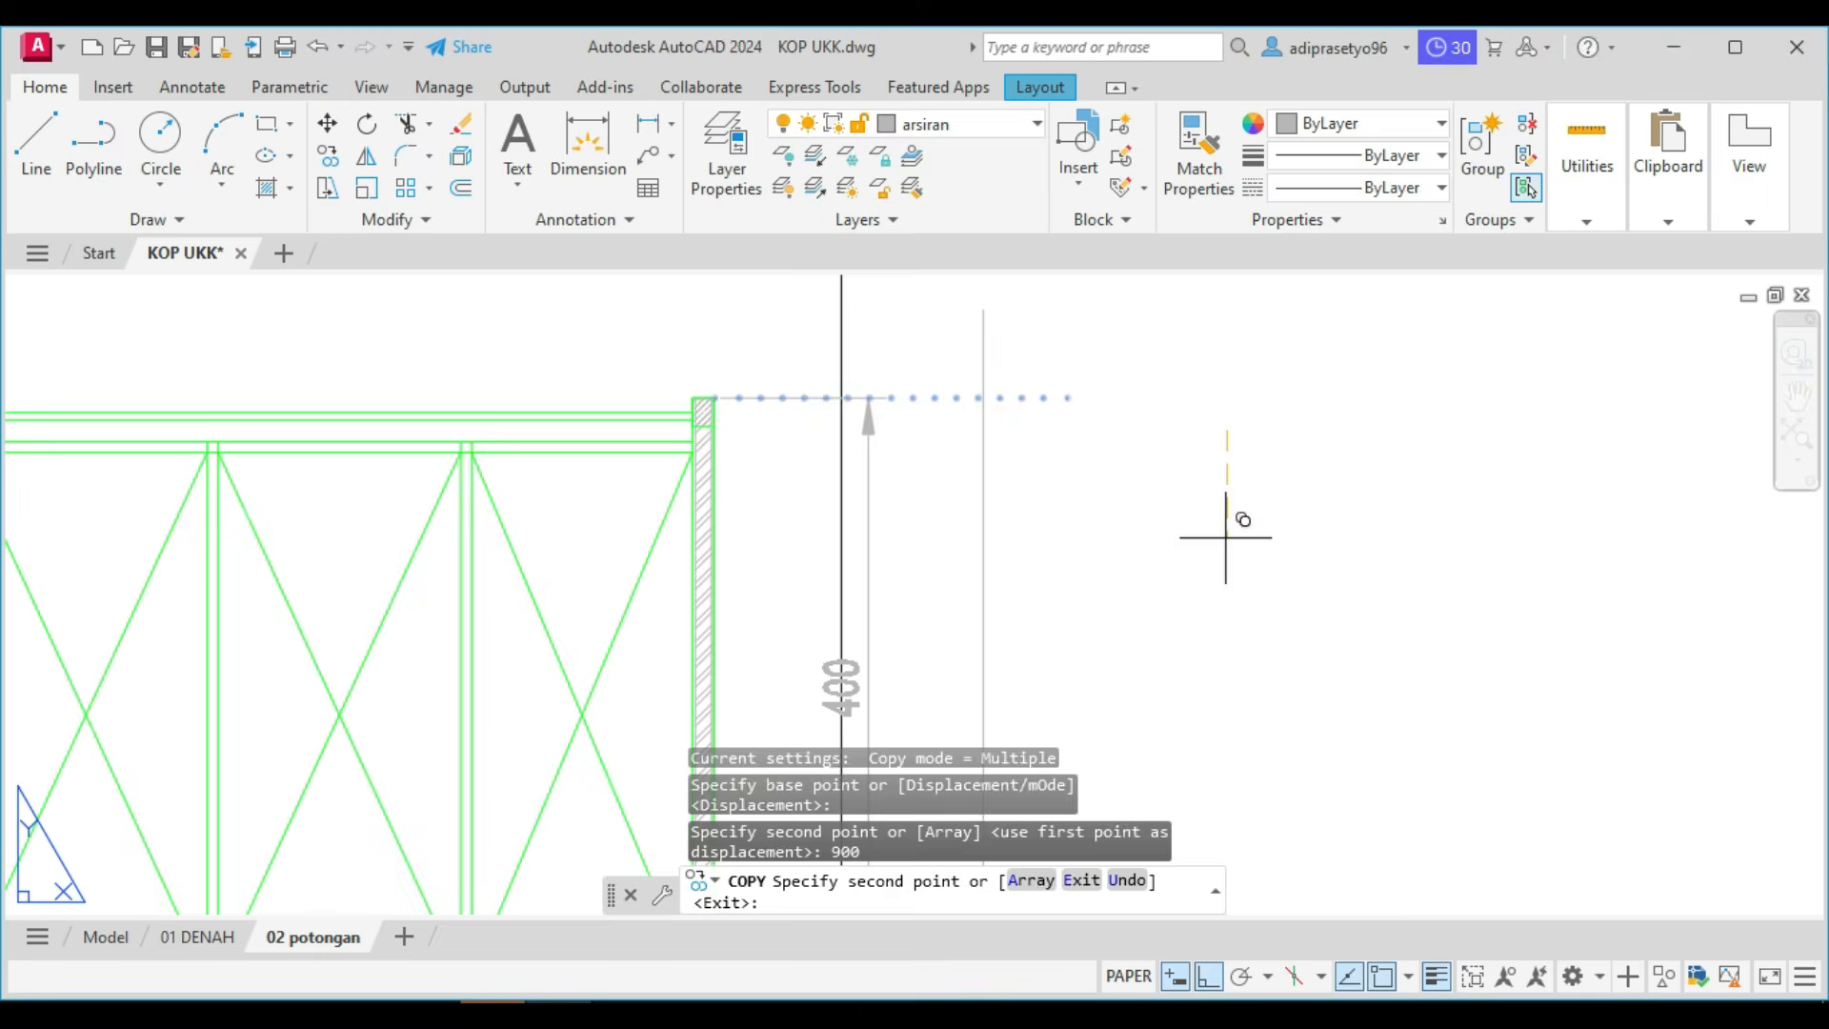
key(Escape)
Look over the section and the sheet area below it for the copied level line.
scroll(1090, 559, down, 2)
middle_drag(1090, 560, 1089, 363)
mouse_move(1073, 551)
middle_down()
mouse_move(1152, 721)
mouse_move(1159, 682)
middle_up()
click(1197, 429)
click(1160, 400)
scroll(1009, 482, down, 5)
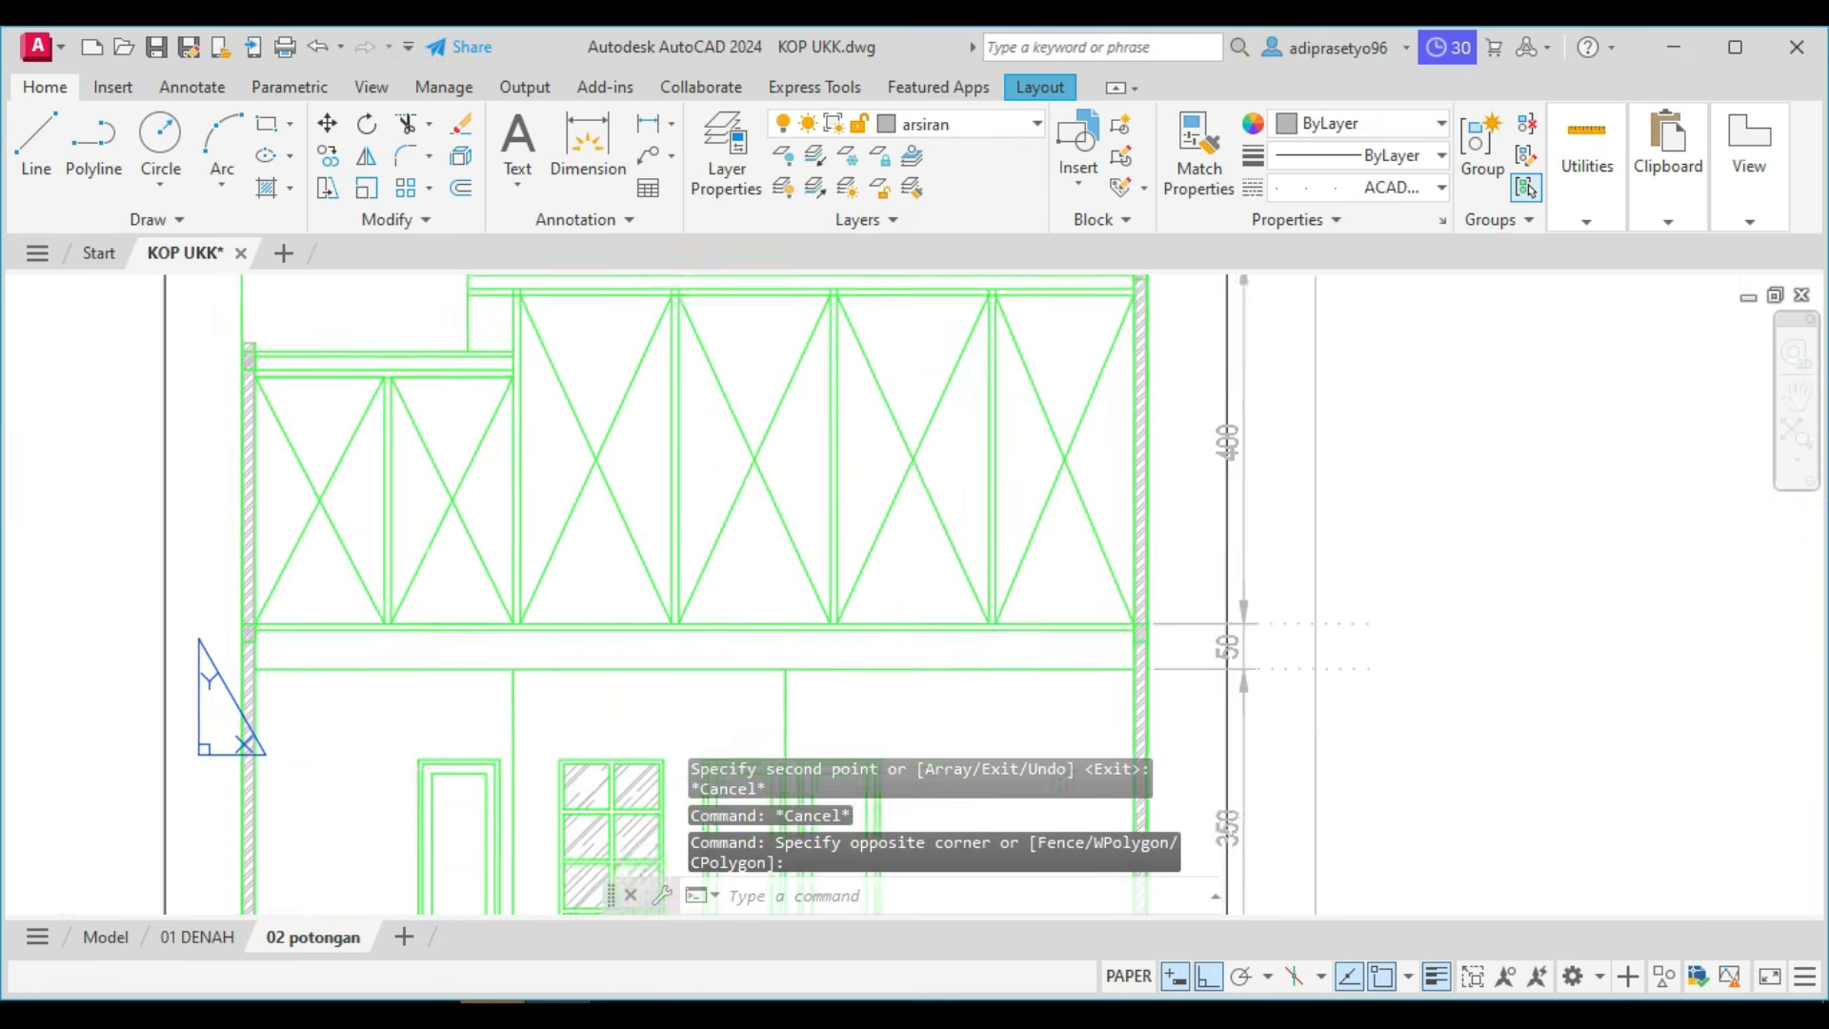
scroll(1249, 620, up, 4)
scroll(1156, 747, up, 2)
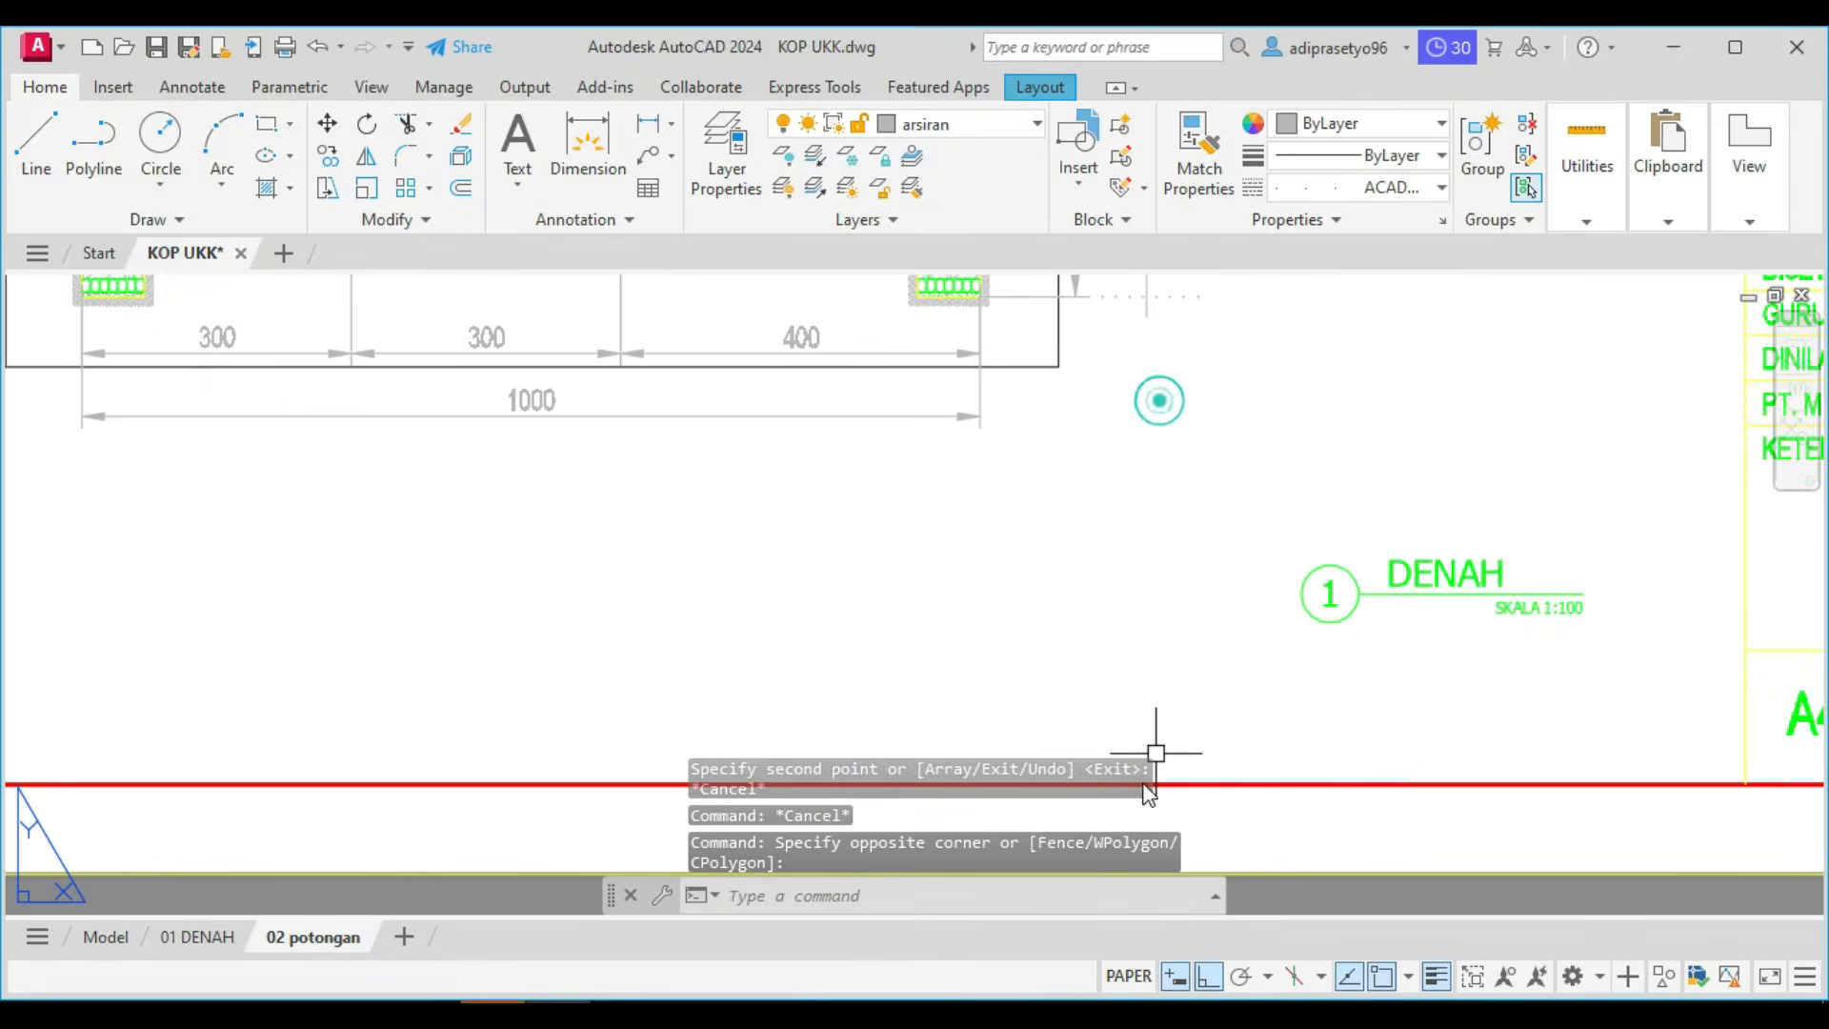
scroll(1147, 702, down, 3)
scroll(1153, 686, down, 3)
key(Escape)
Copy the topmost dotted level line down 9 units, from the upper roof's edge corner to the lower roof's surface.
scroll(1158, 390, up, 6)
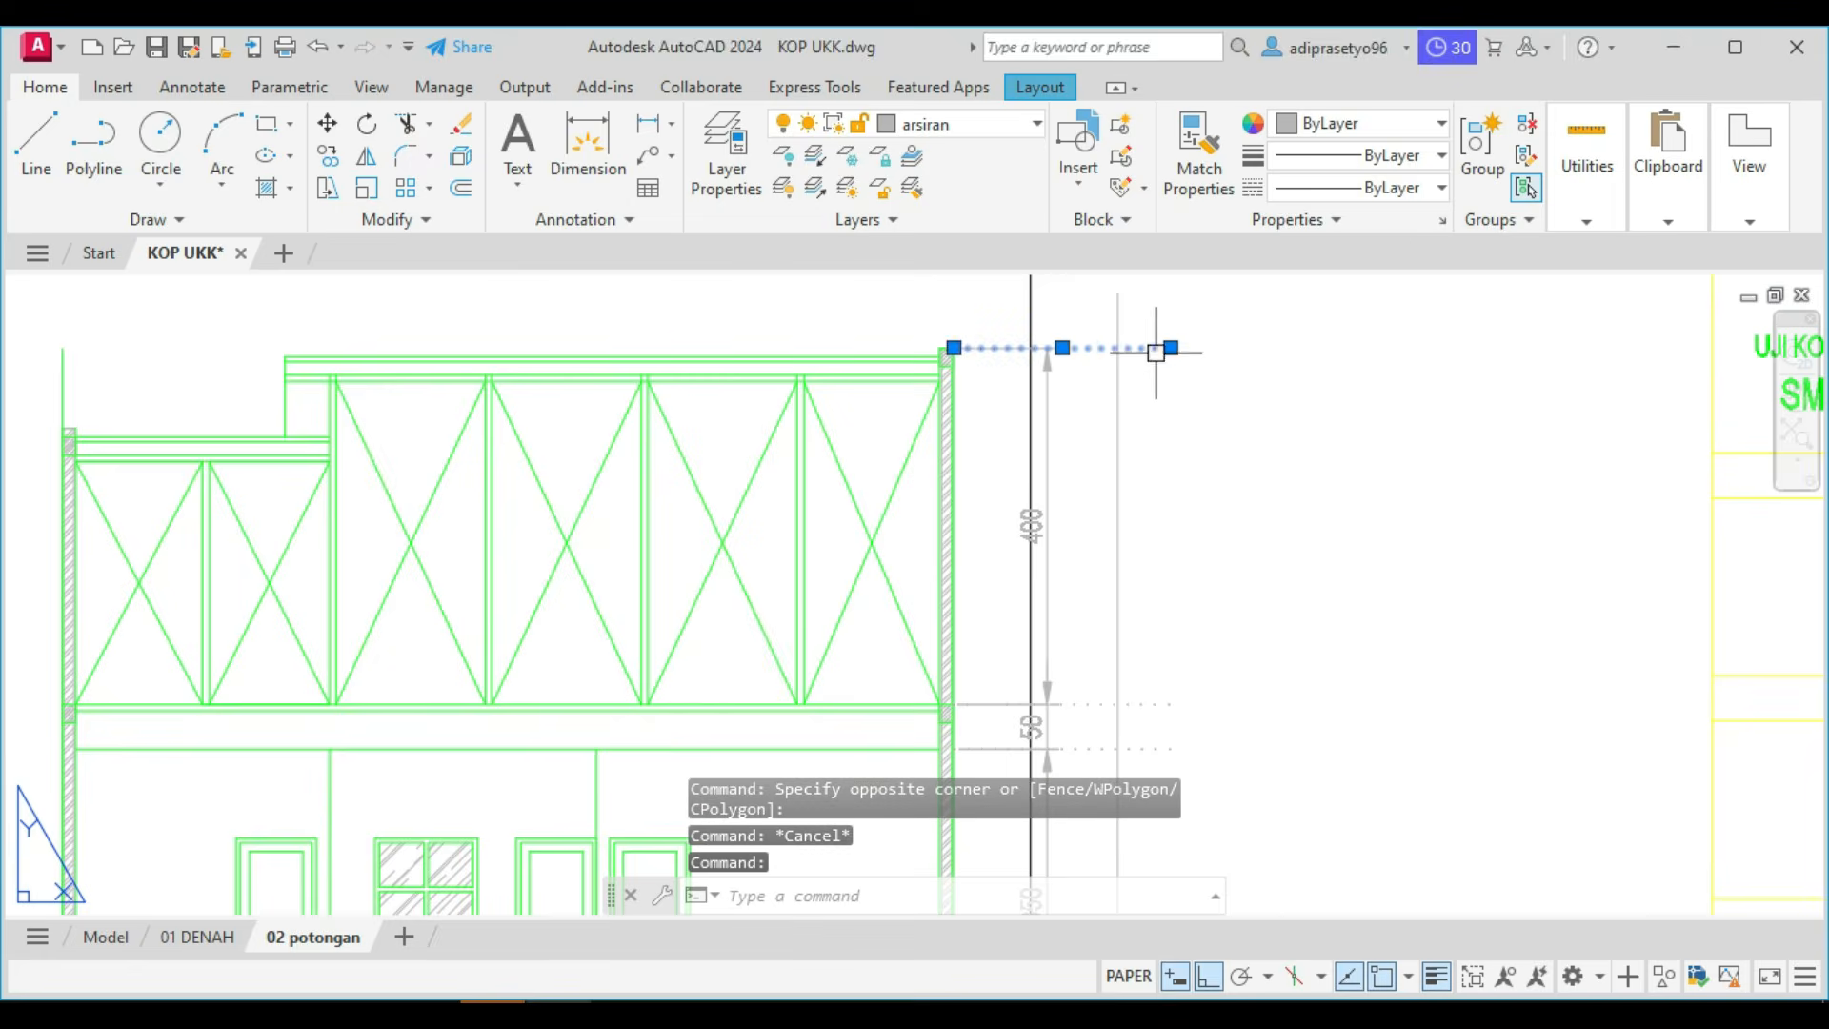
text(o)
key(Return)
middle_drag(1090, 461, 1269, 441)
scroll(408, 305, up, 2)
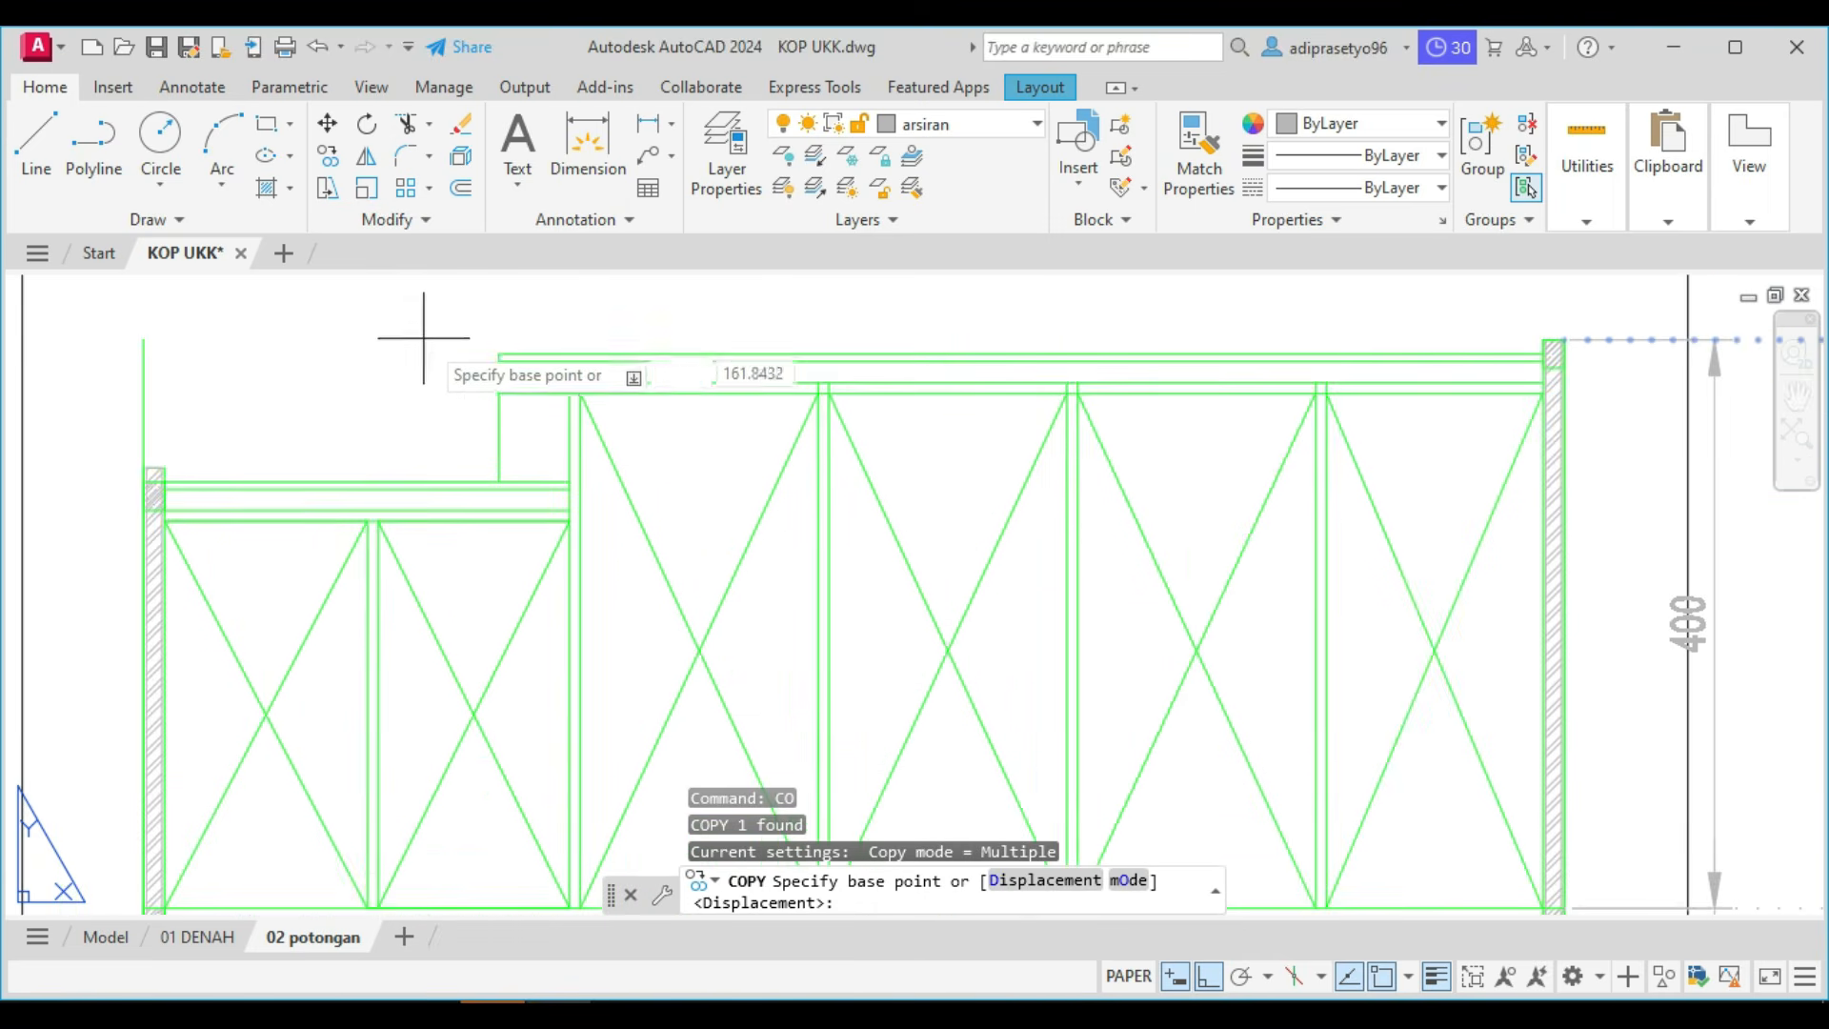
click(504, 353)
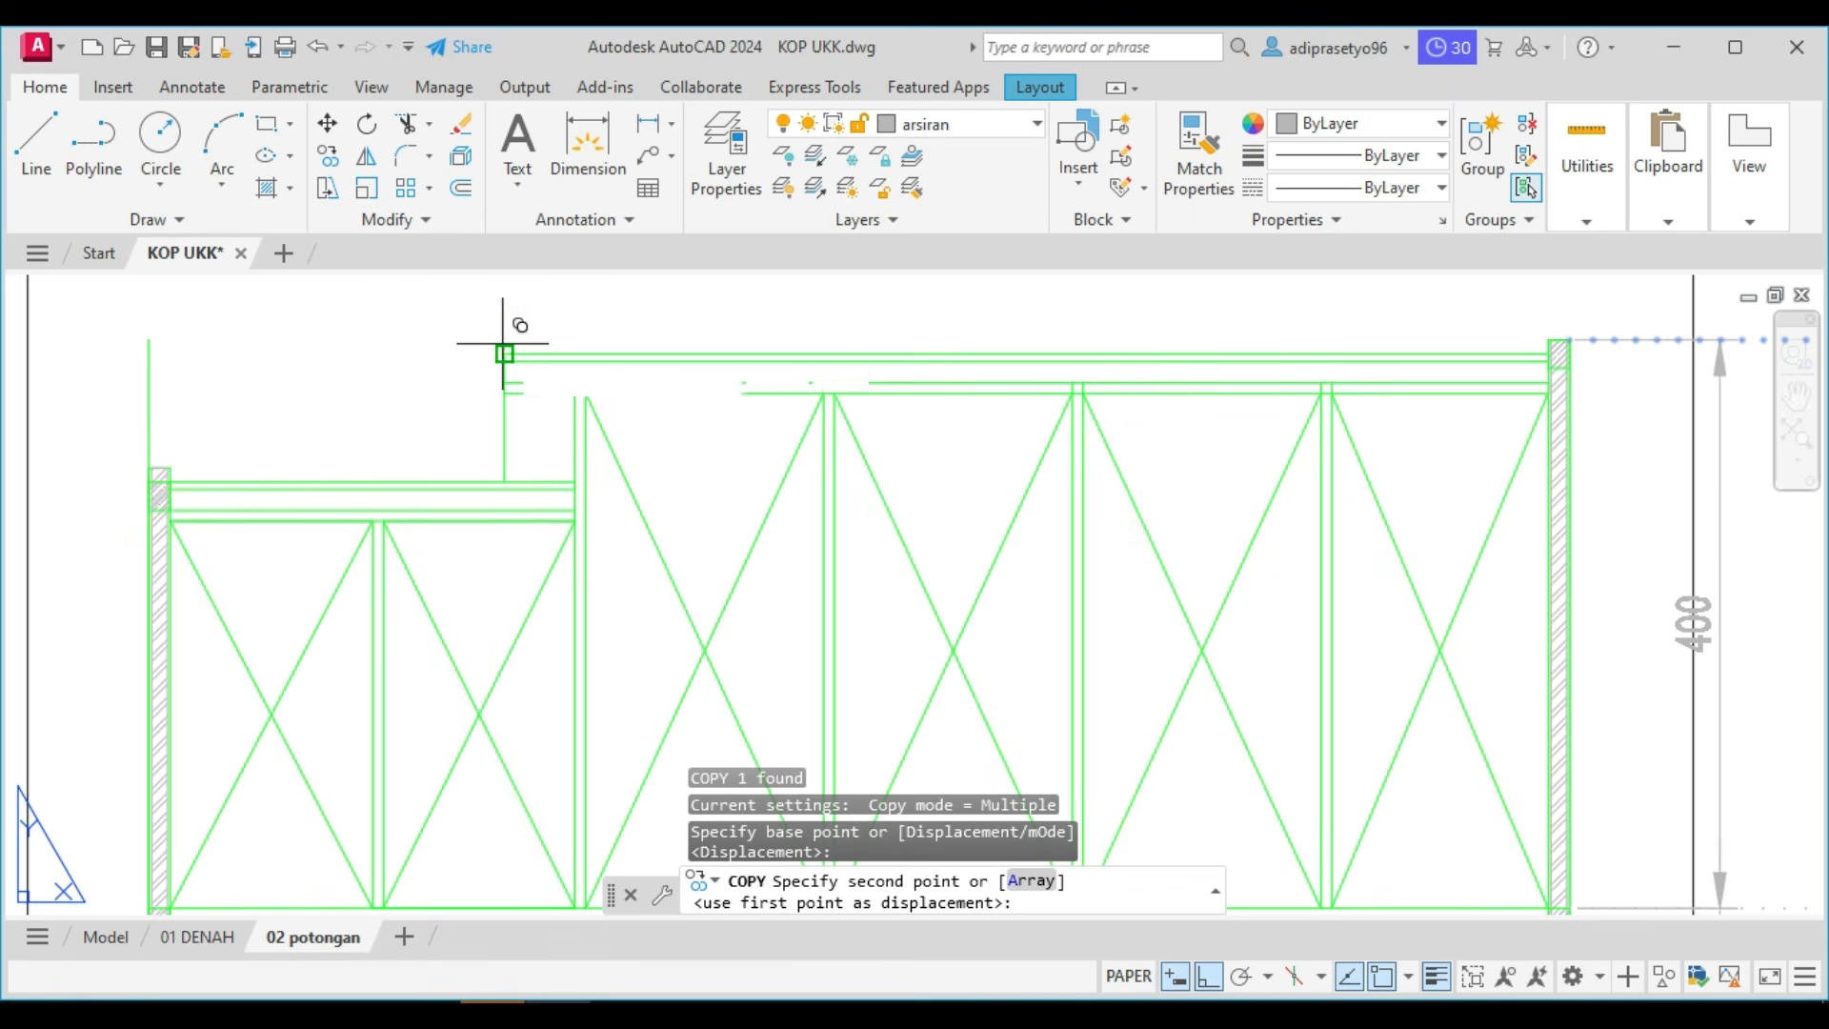
click(499, 479)
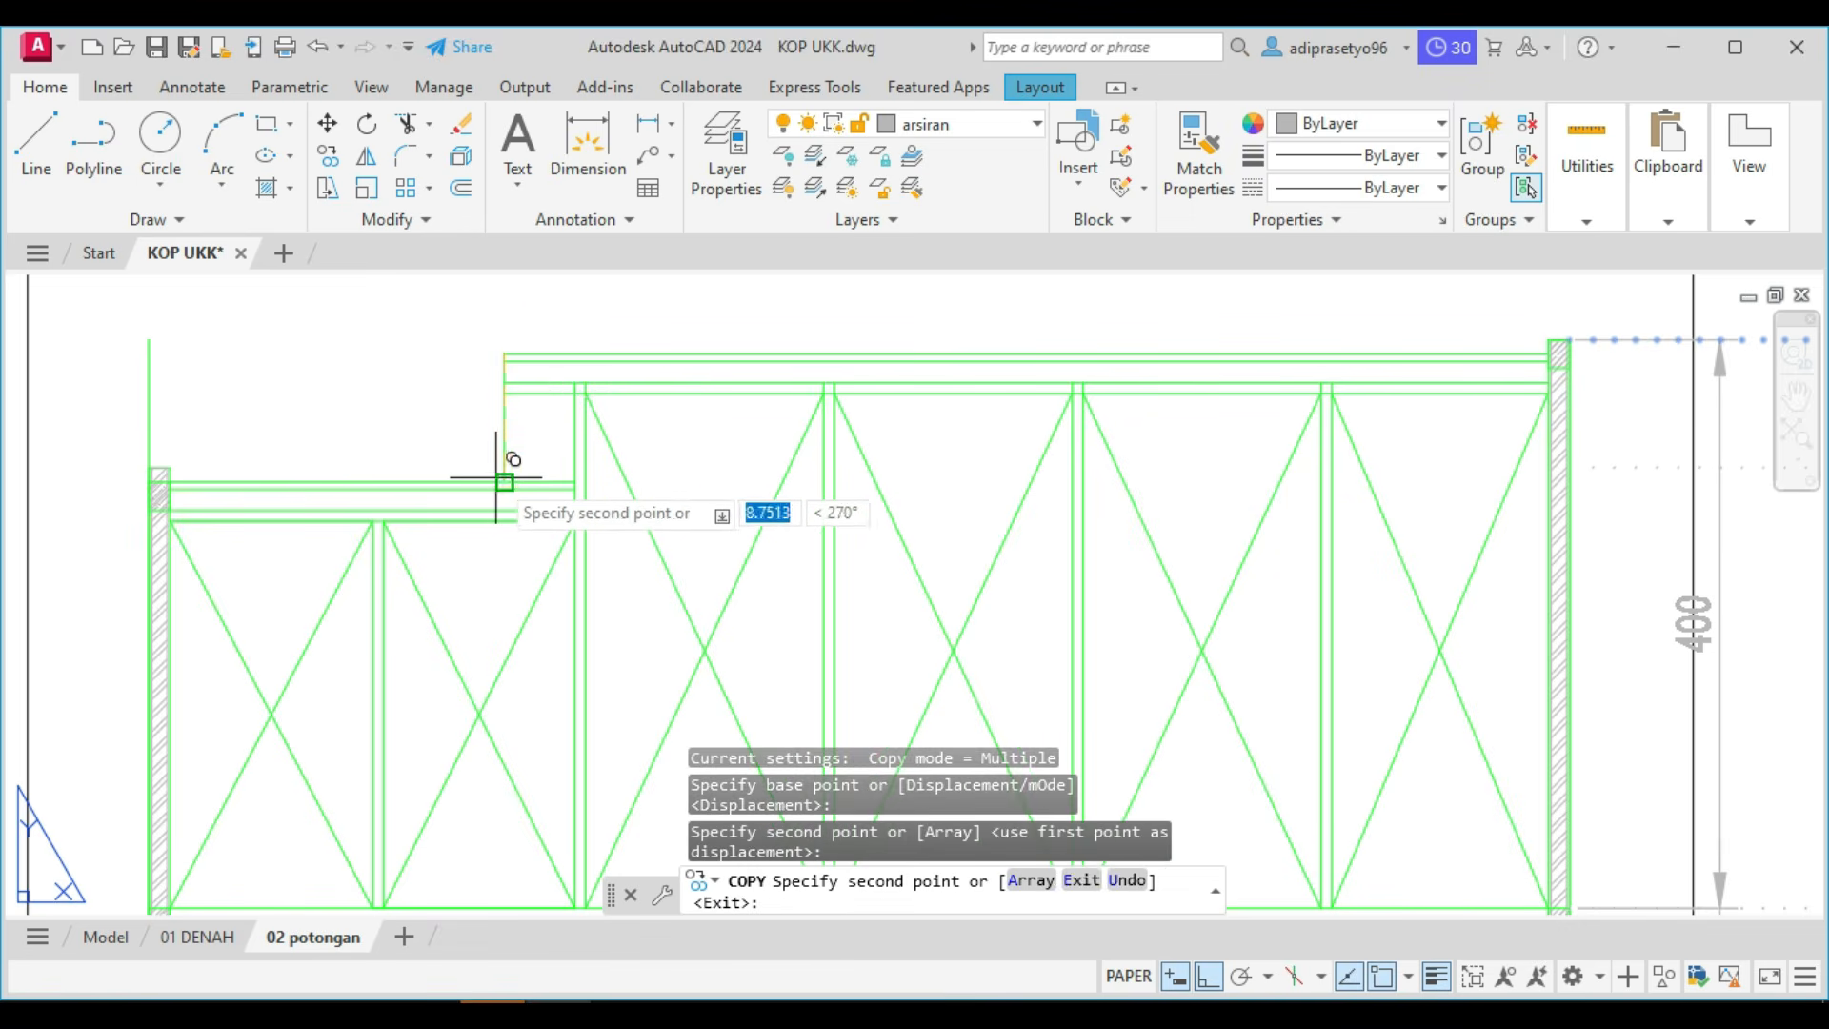
key(Escape)
Draw a horizontal construction line through the top of the lower wall to check the copied level line.
text(xl)
key(Return)
text(h)
key(Return)
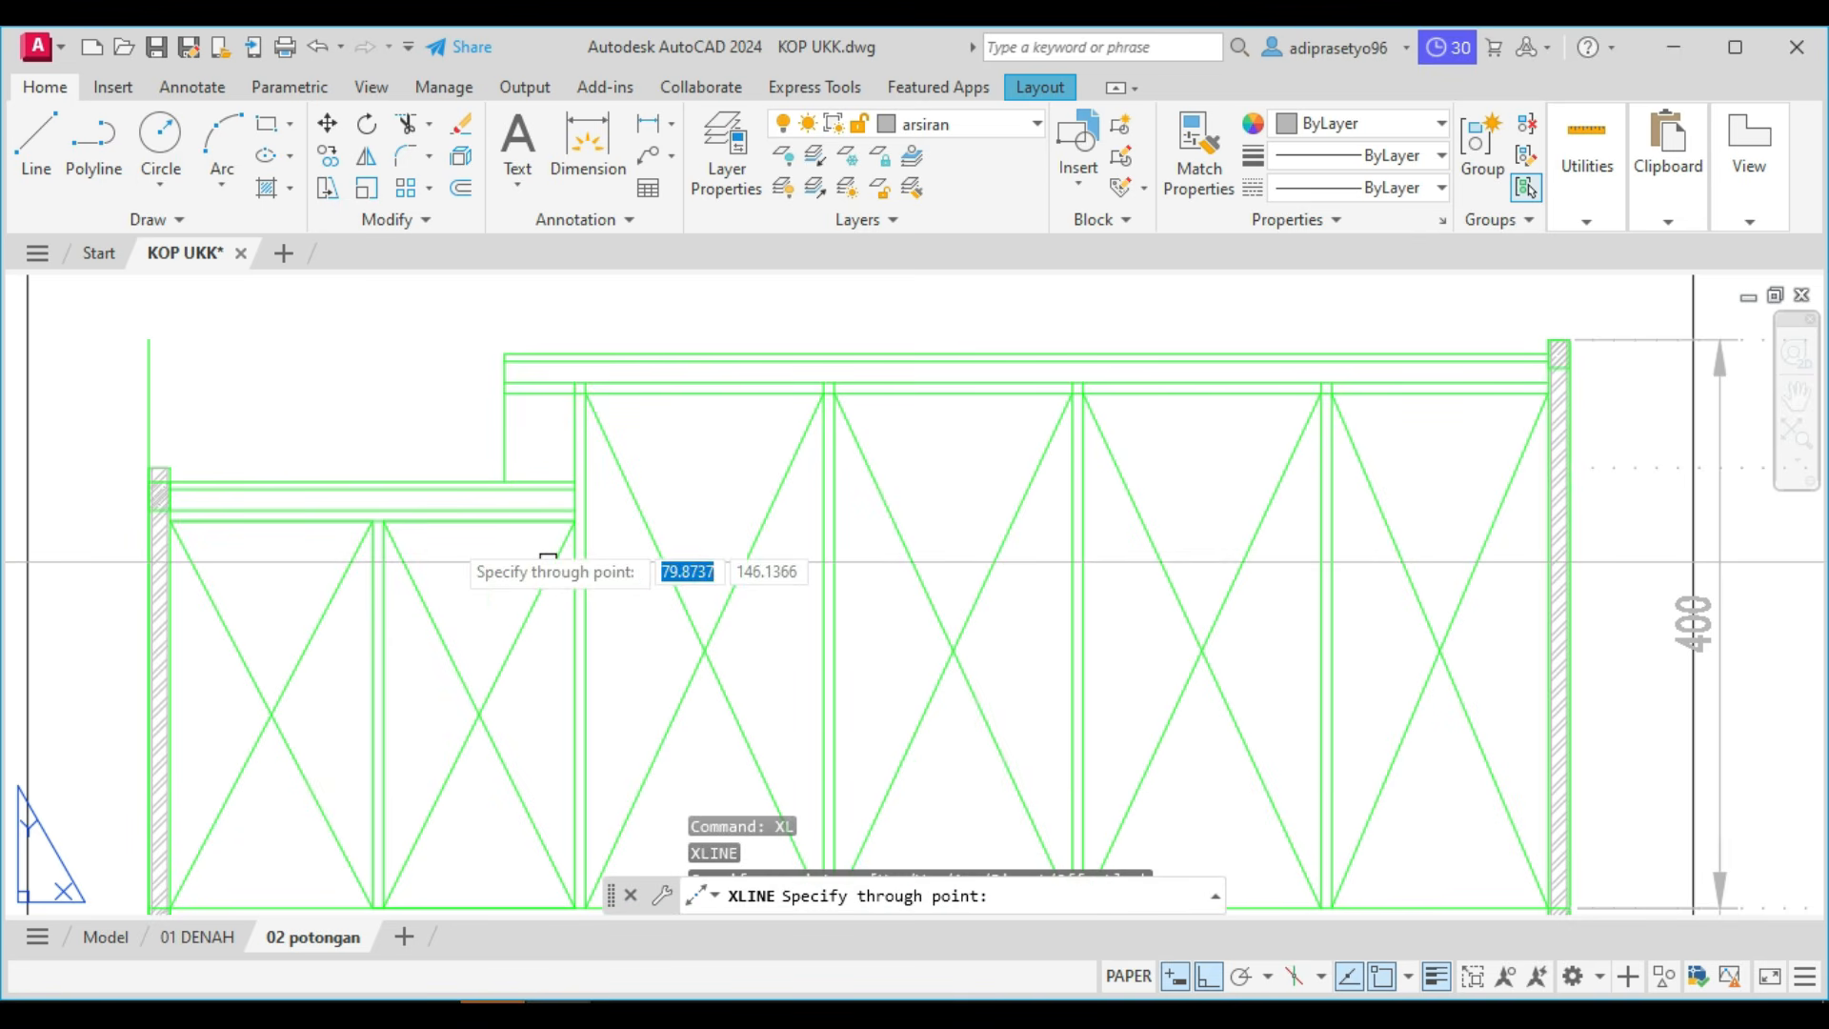
click(169, 468)
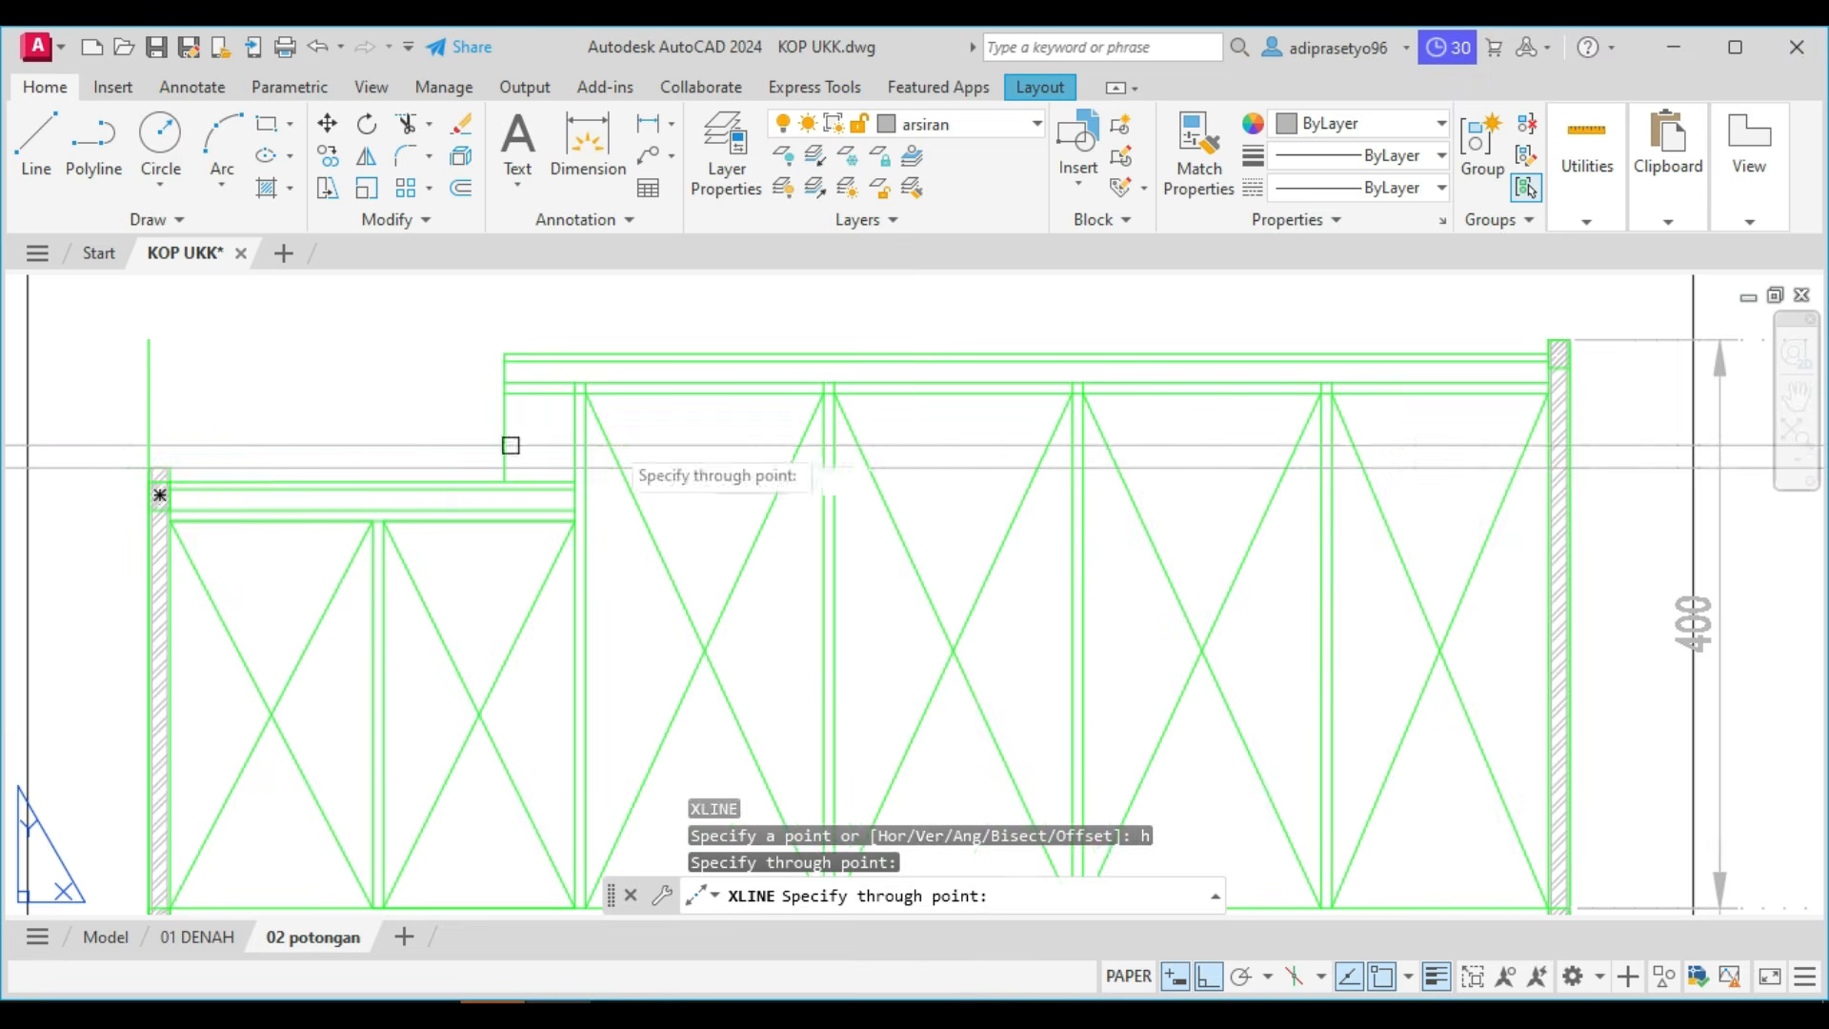
key(Escape)
Erase the horizontal construction line through the lower wall's top.
middle_drag(834, 430, 760, 430)
scroll(1070, 409, down, 2)
scroll(1277, 510, up, 6)
scroll(1257, 470, down, 7)
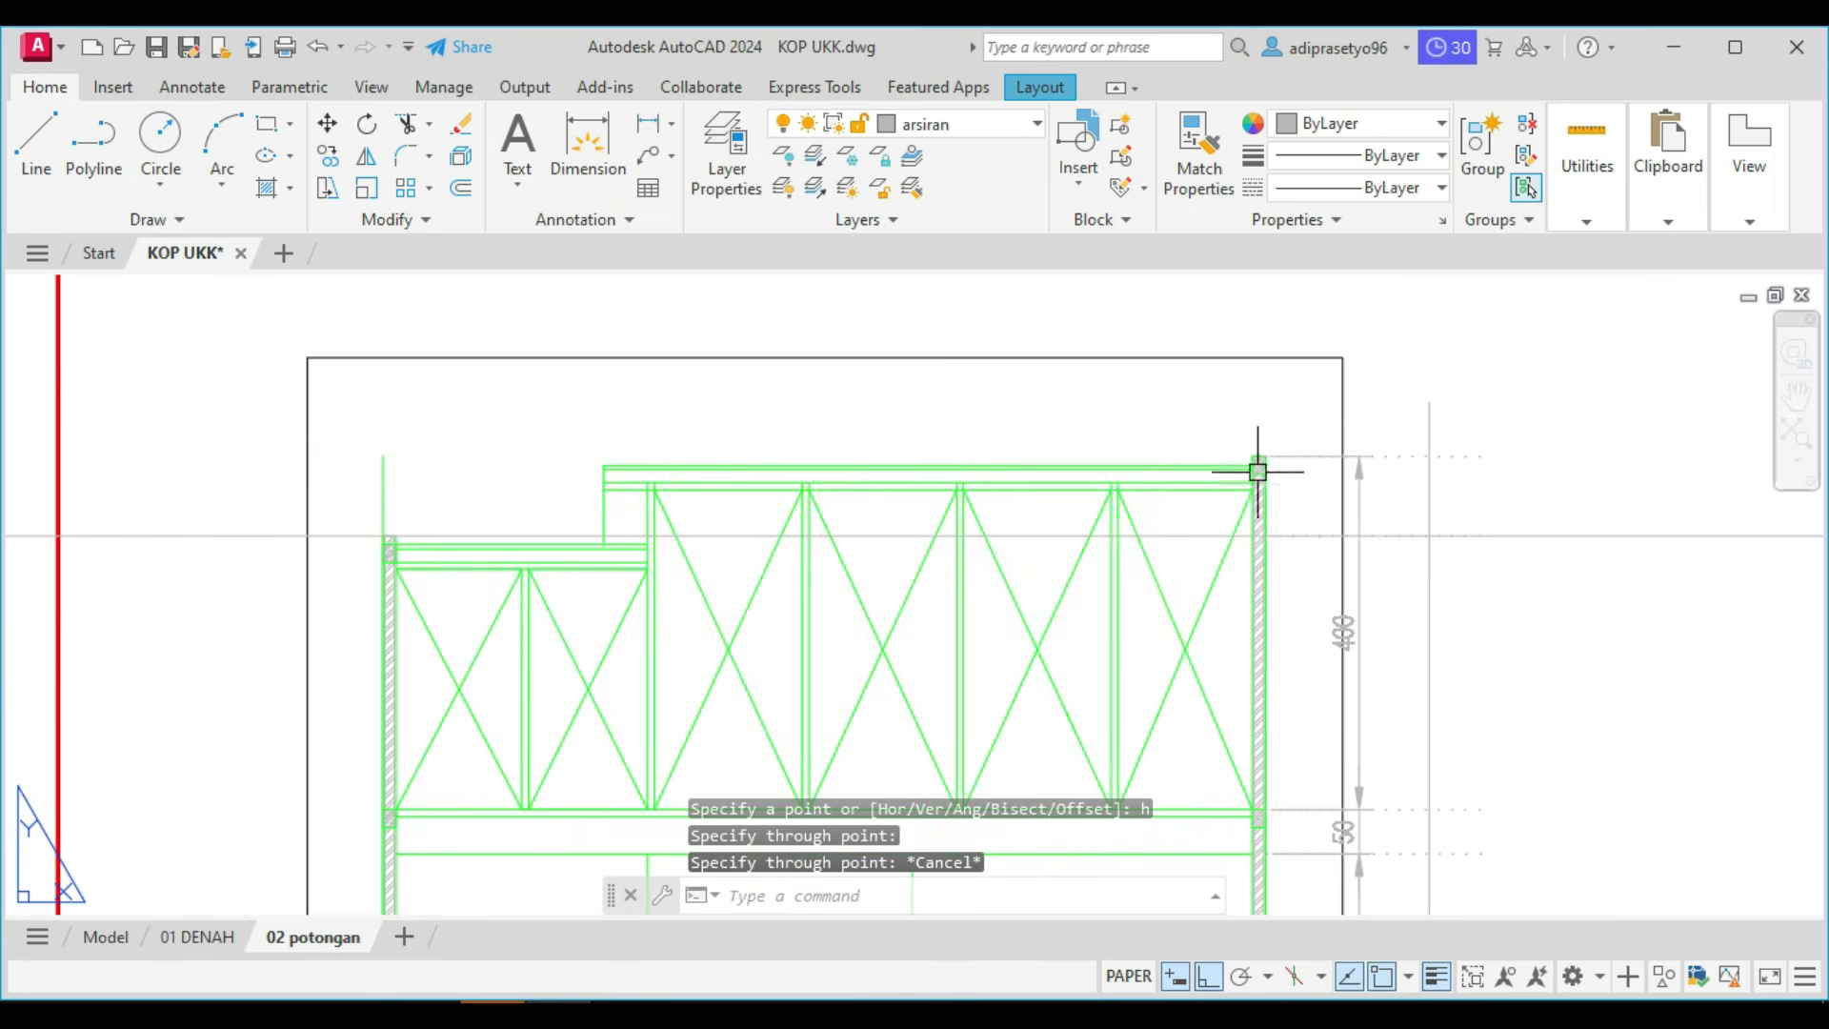
key(Escape)
click(1743, 534)
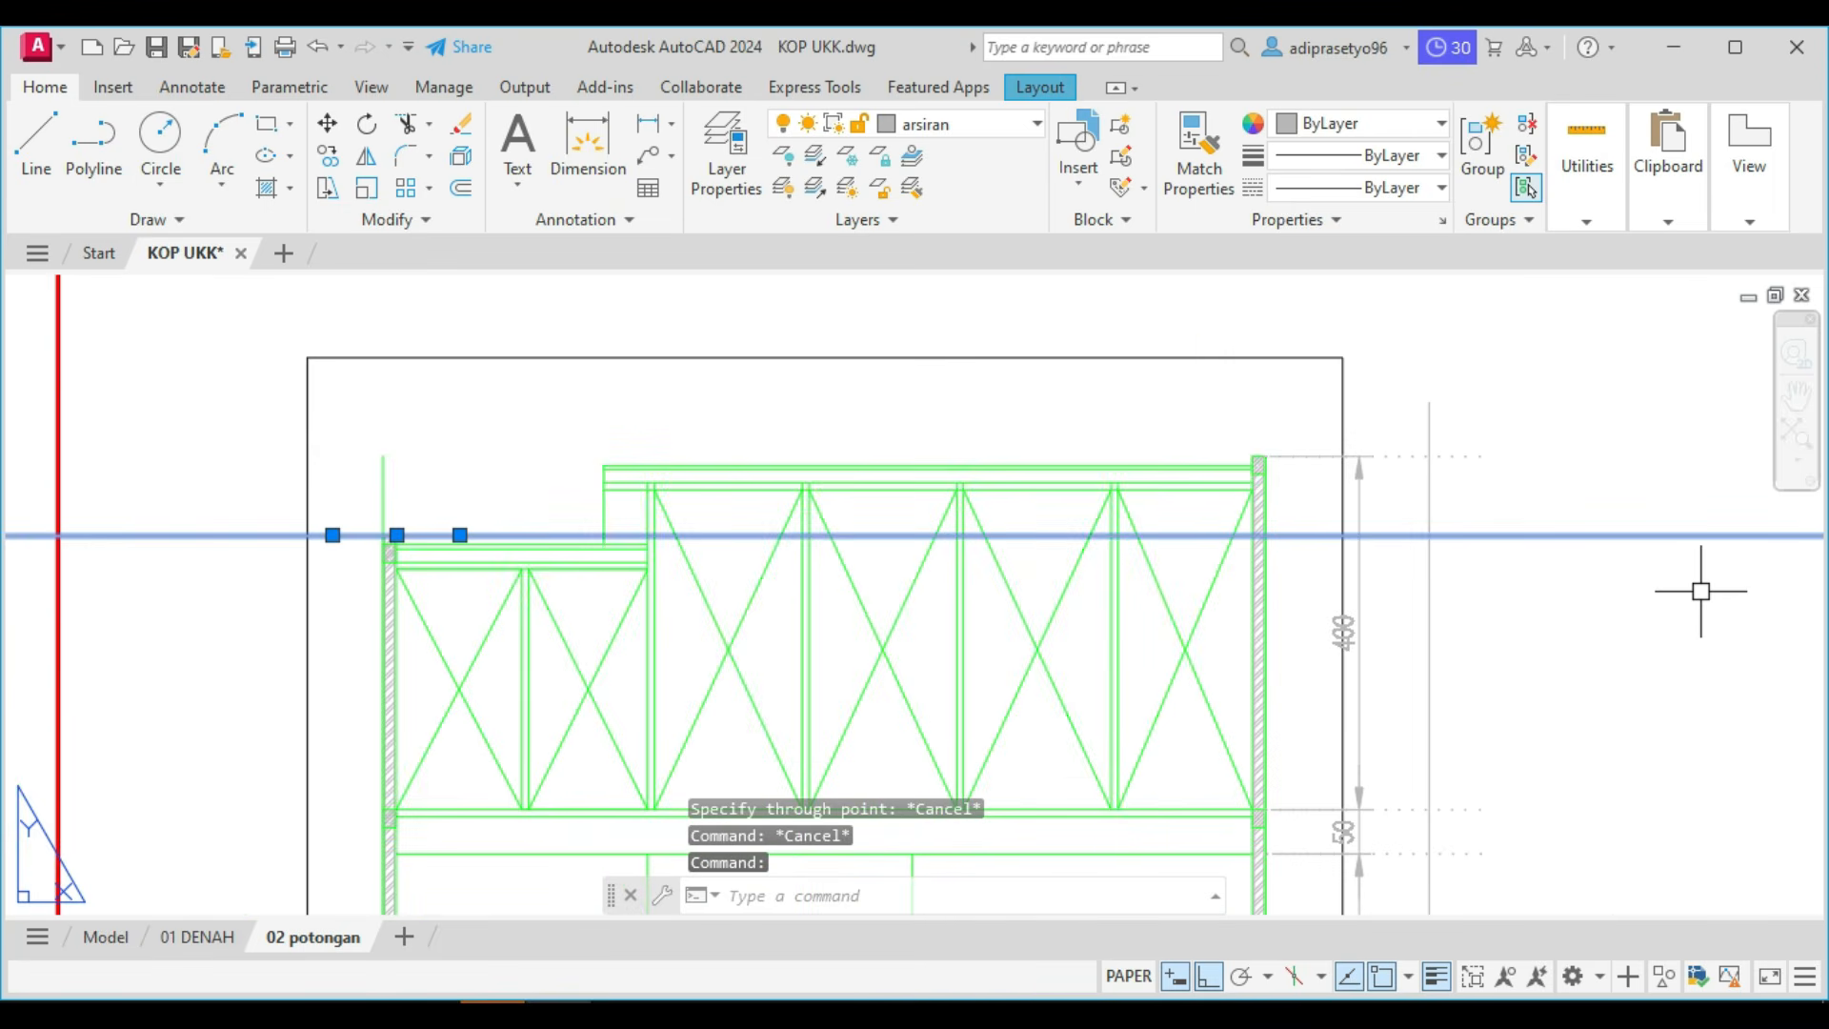
text(e)
key(Return)
scroll(1381, 519, down, 3)
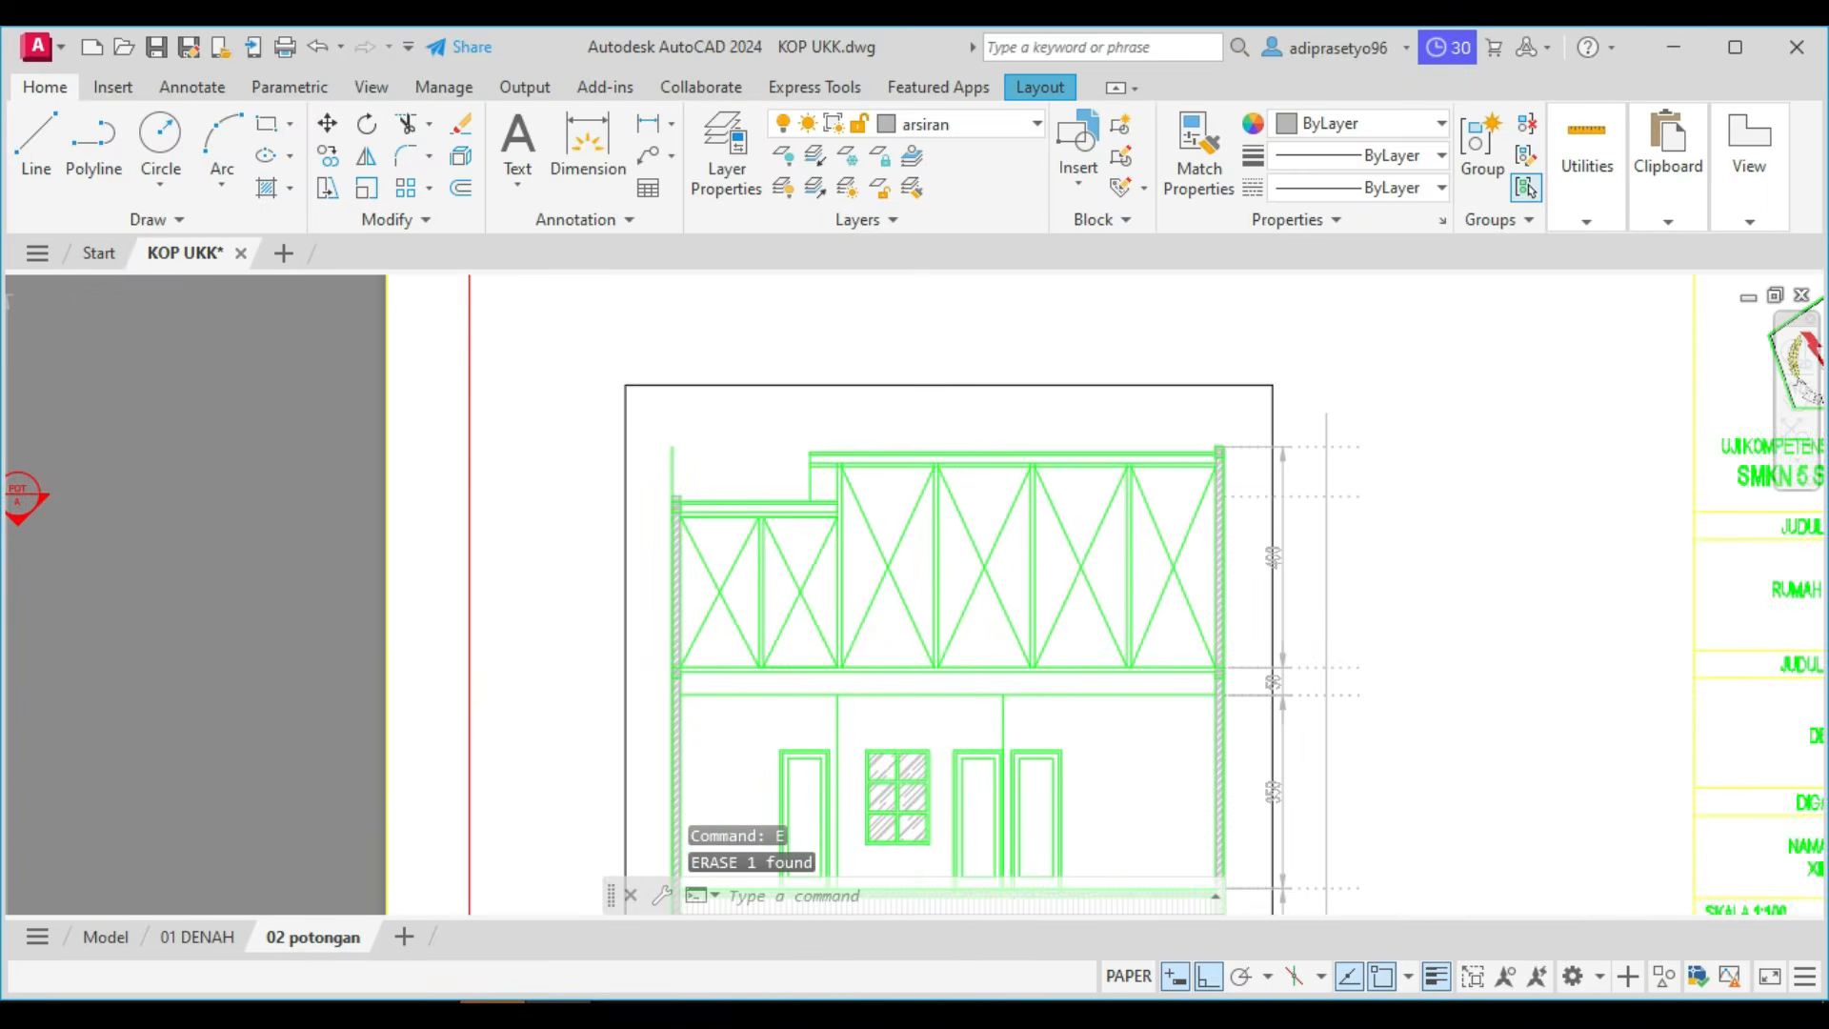
Insert the metric Elevation symbol block from the Structural tool palette for the height-level marks.
scroll(1317, 533, up, 2)
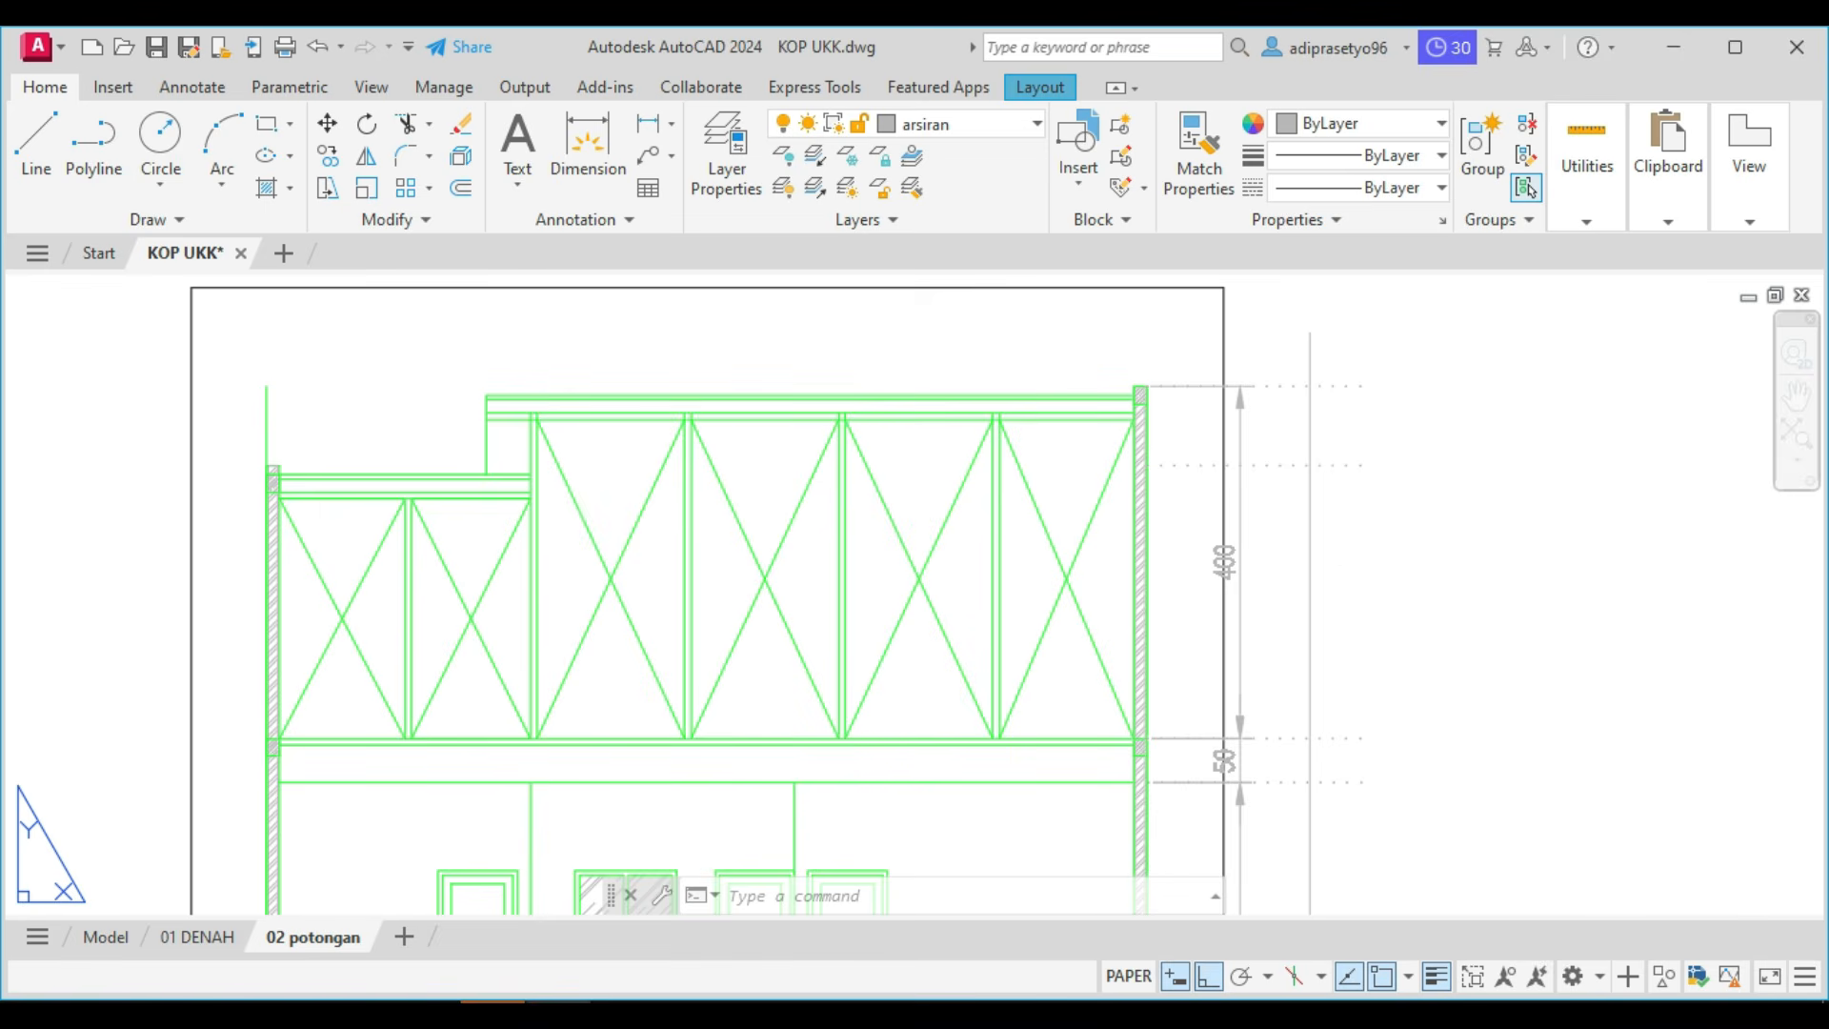
key(ctrl+3)
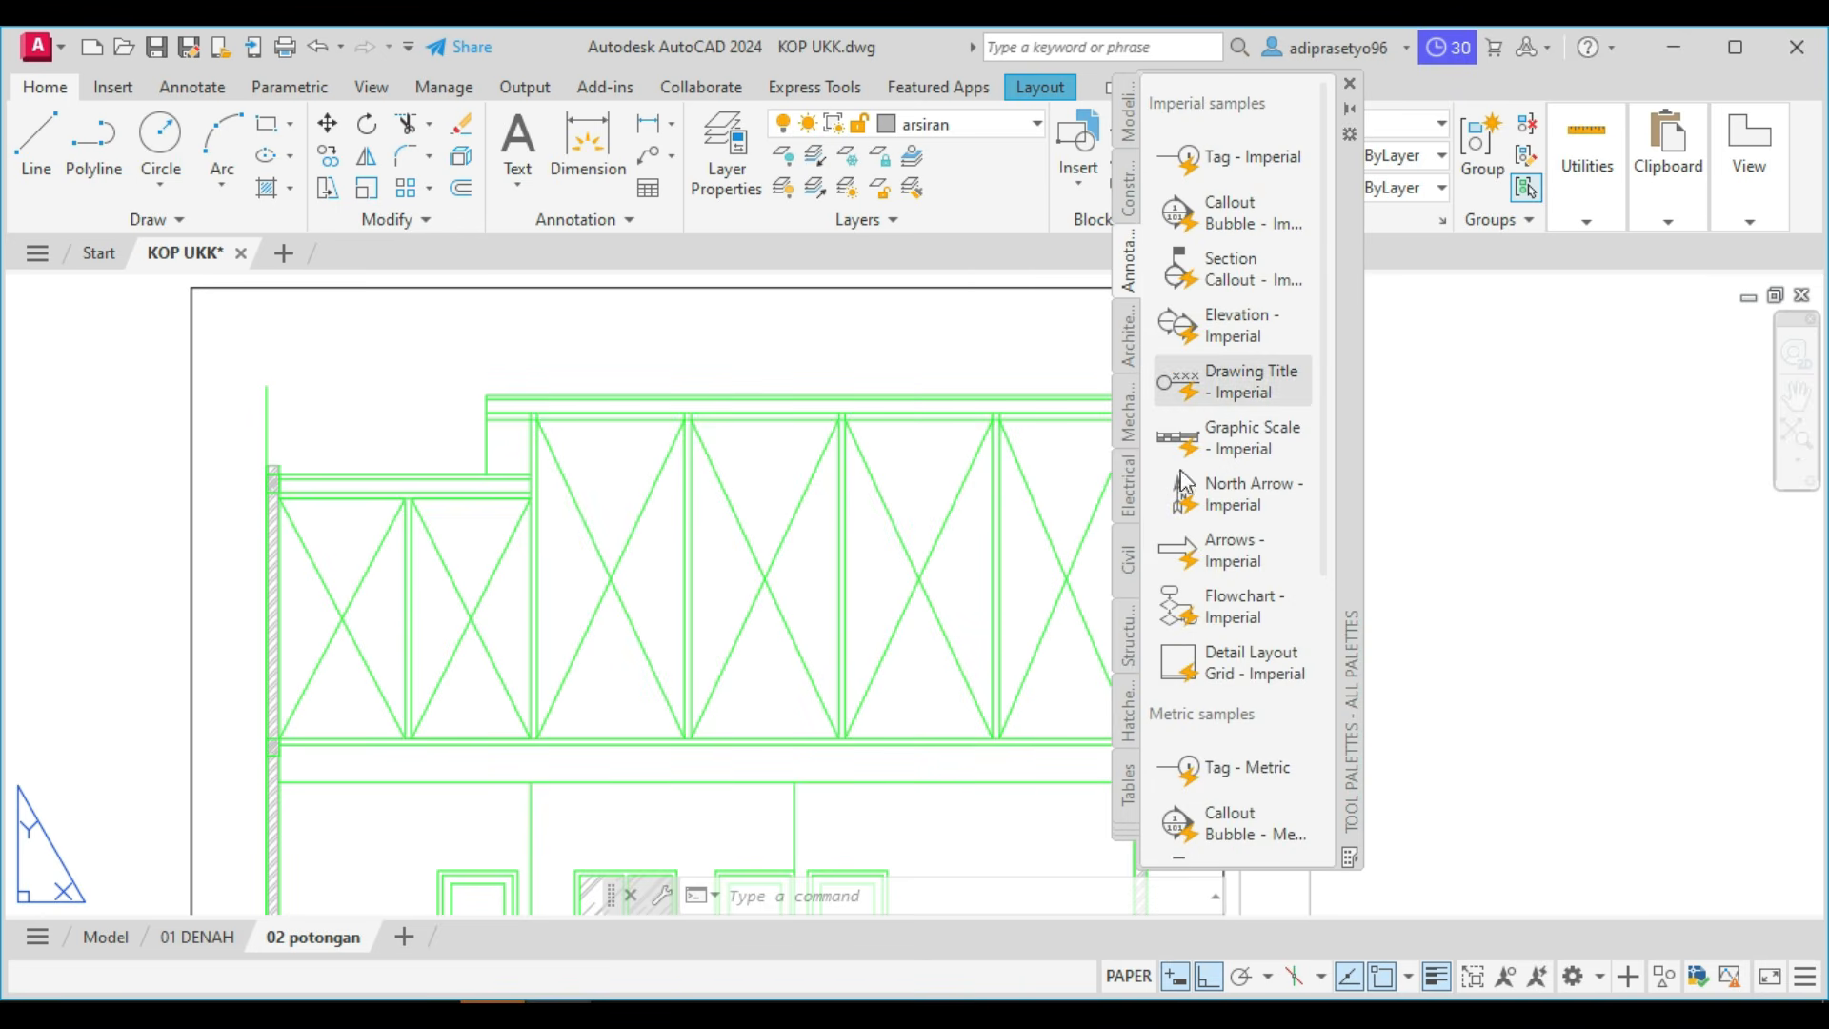
click(1129, 636)
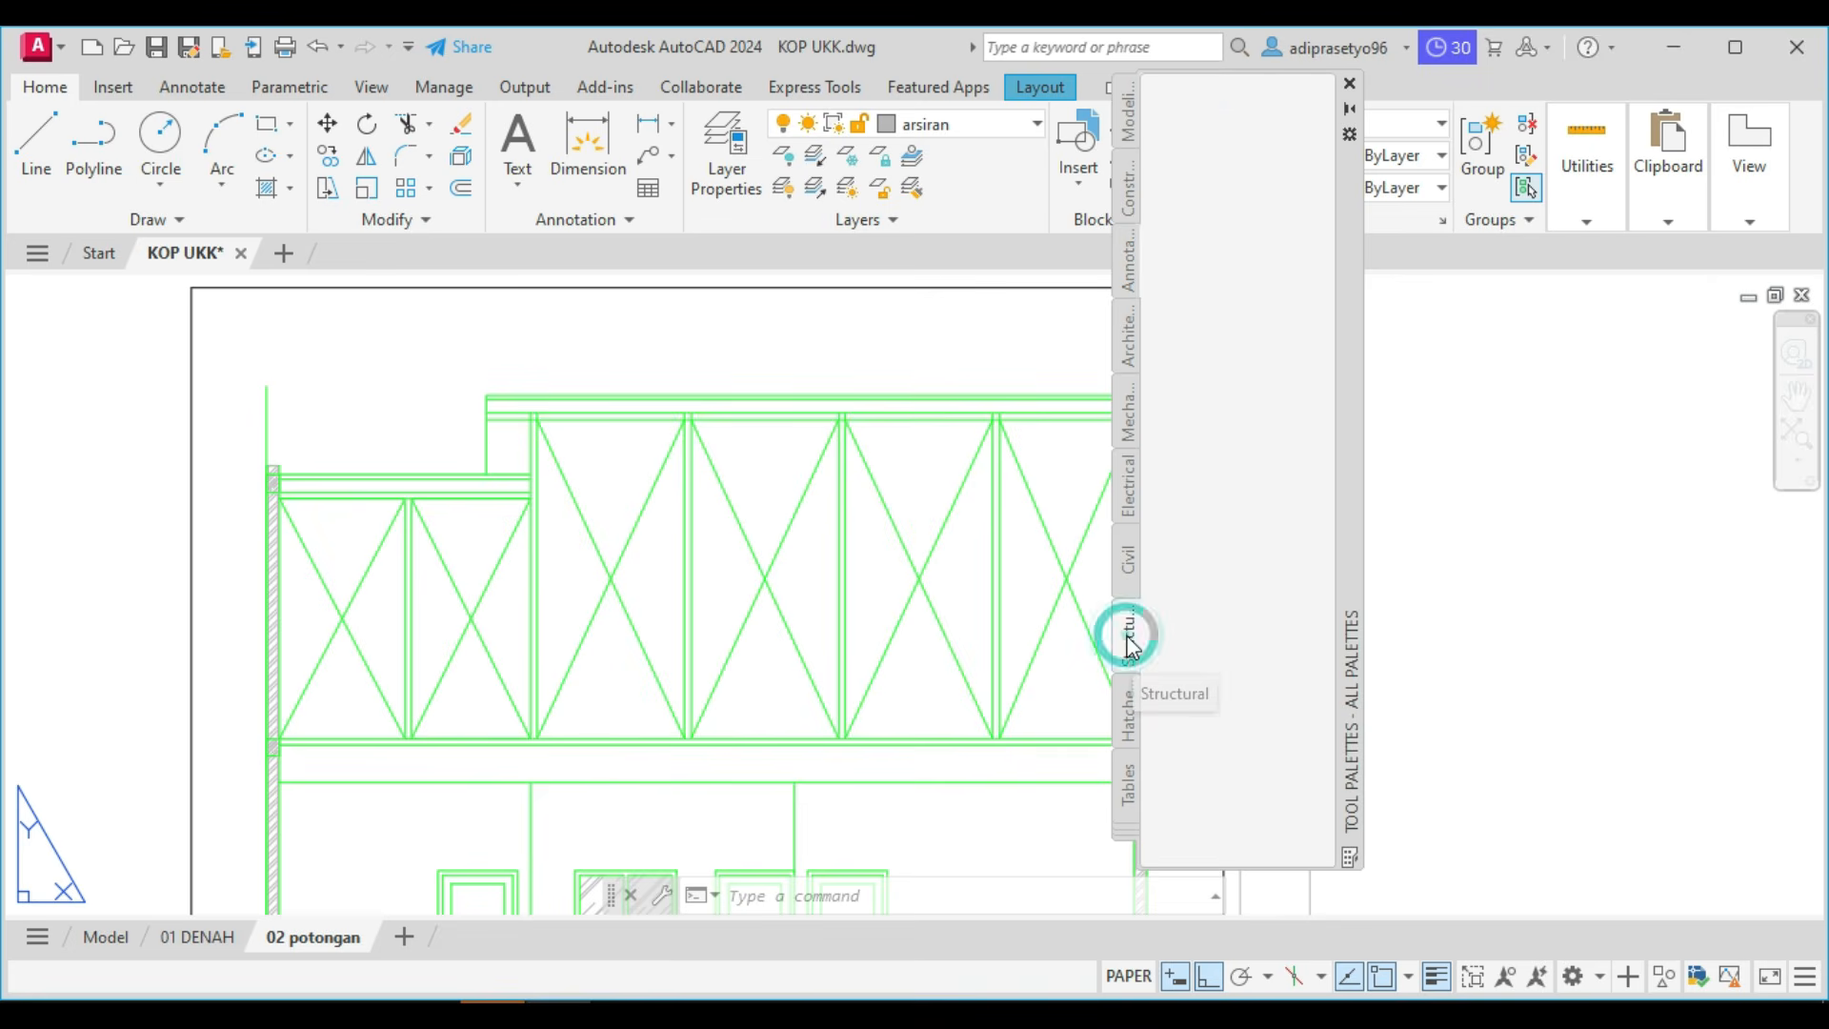
scroll(1181, 572, down, 2)
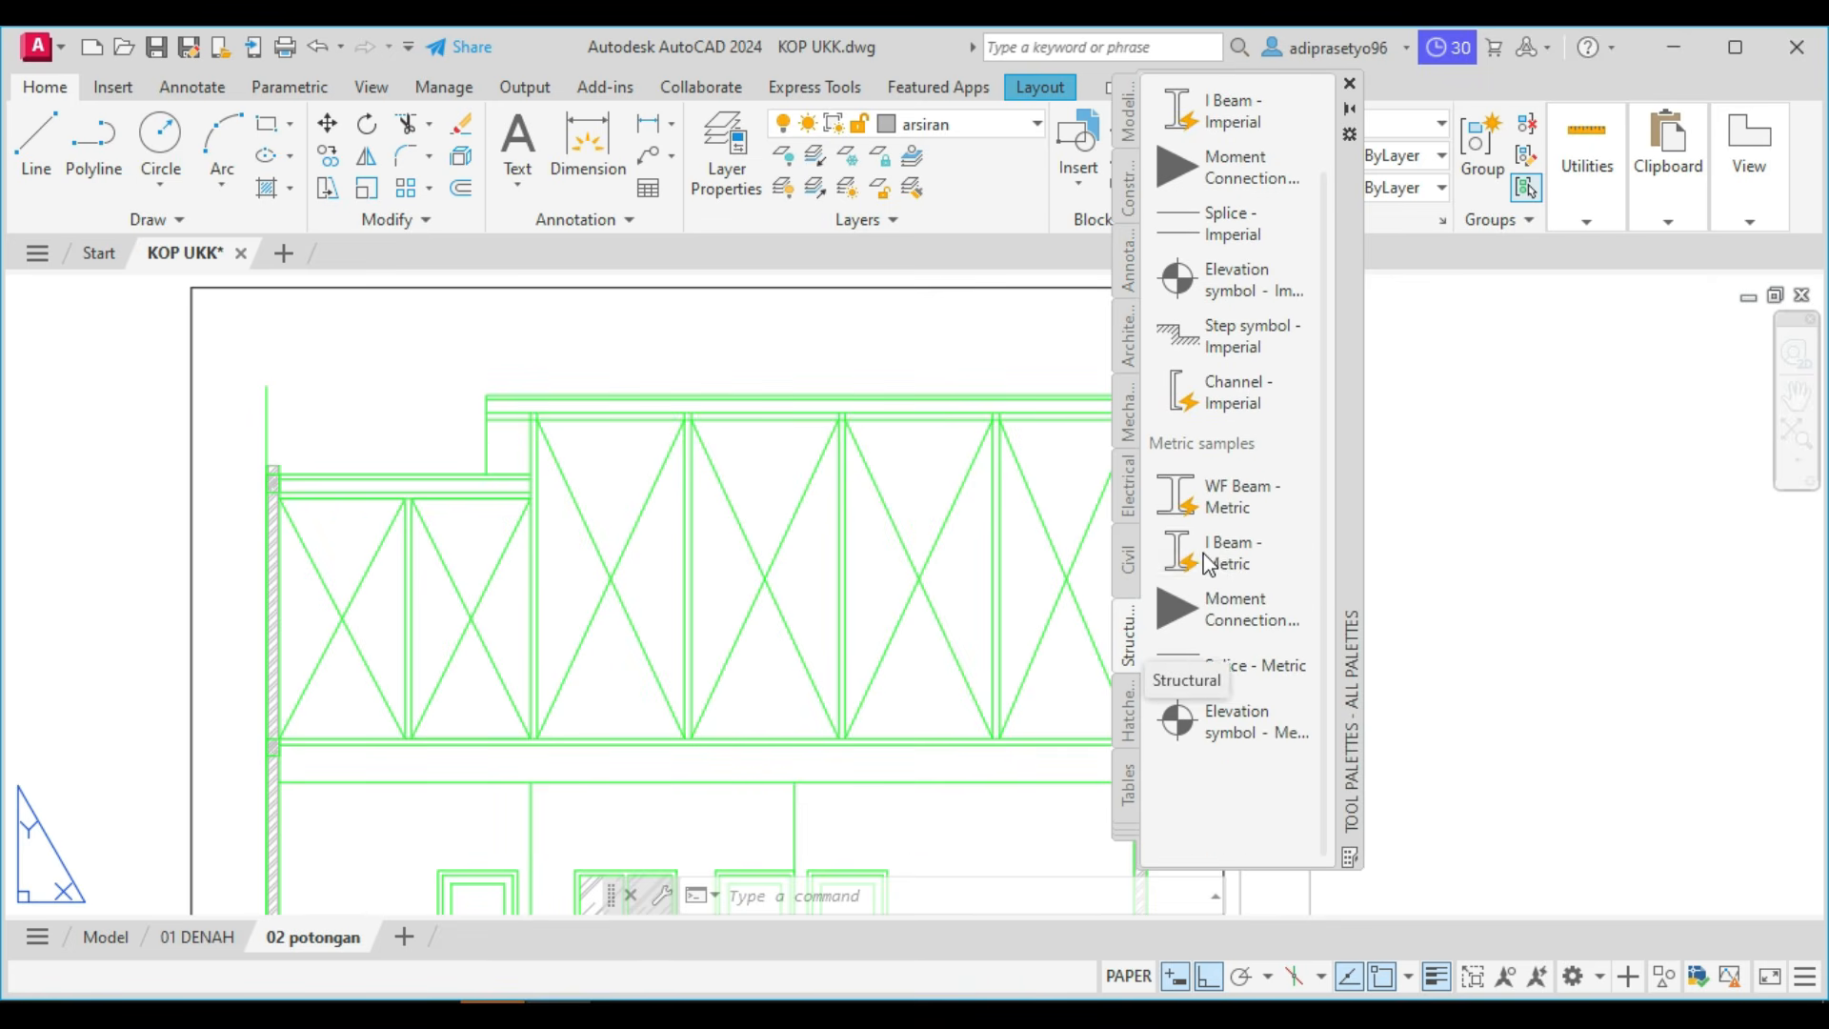
click(1238, 729)
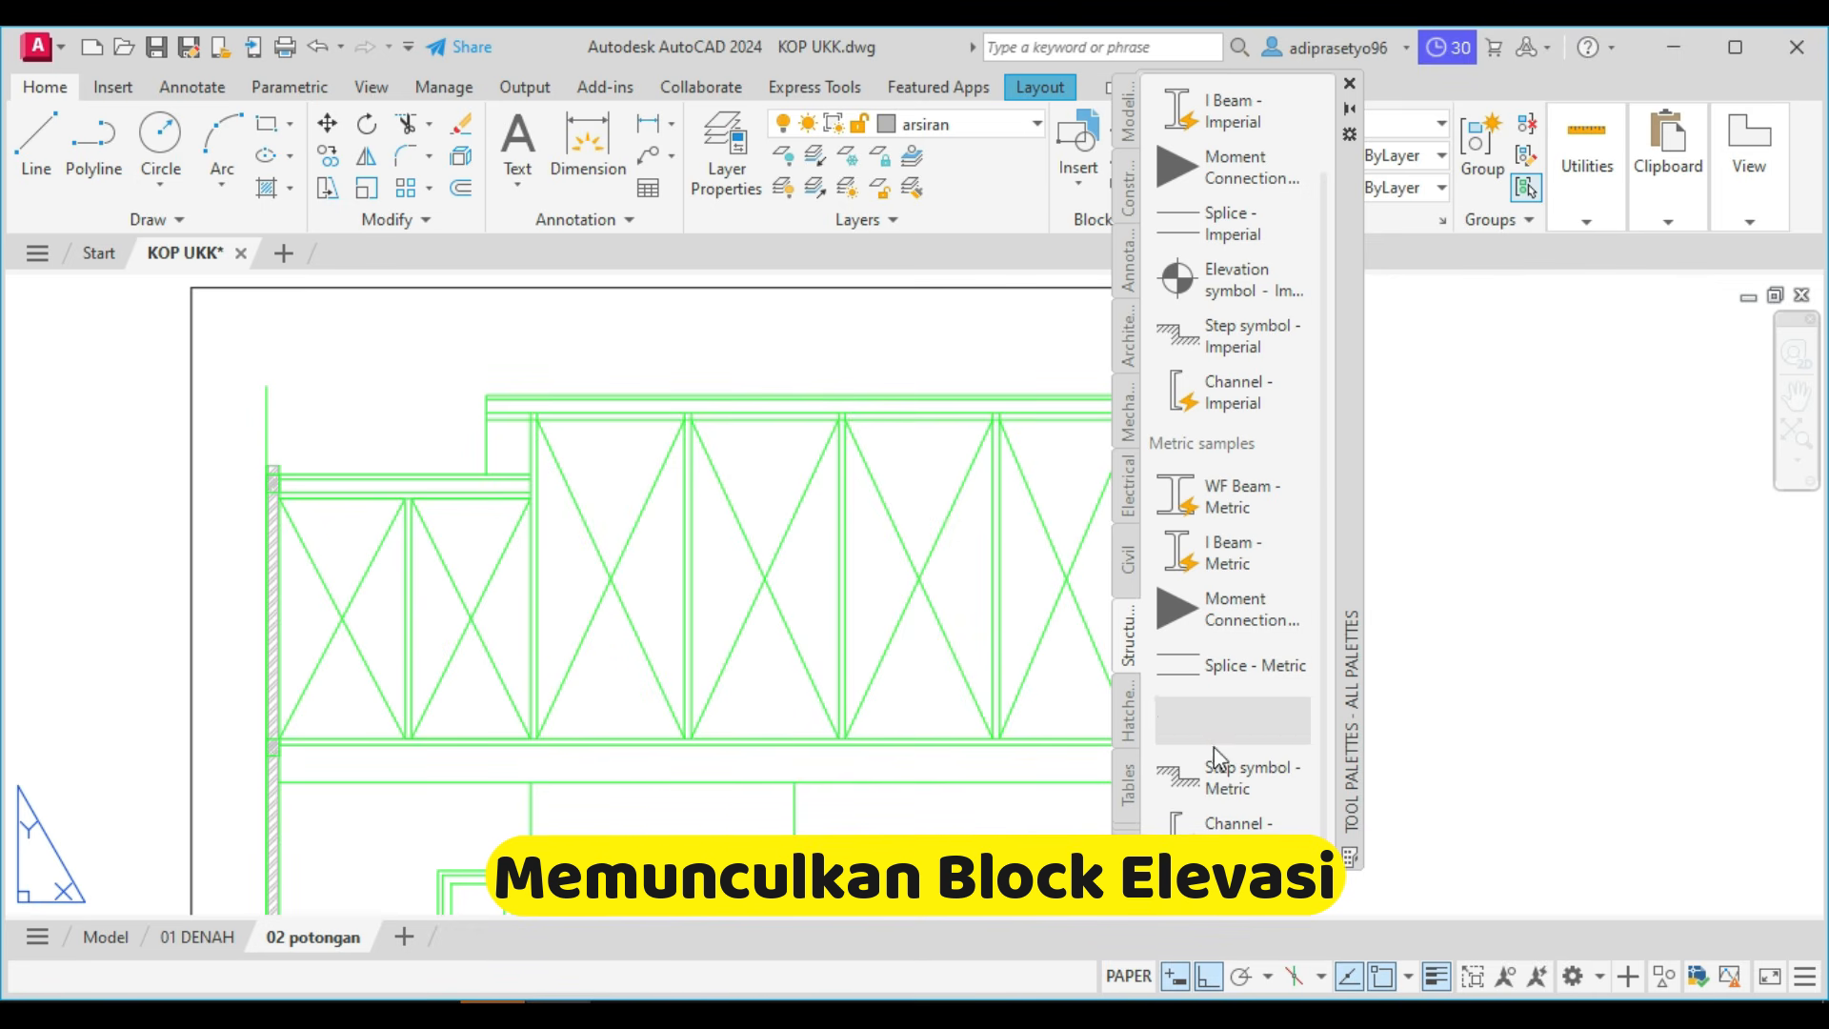
click(1221, 722)
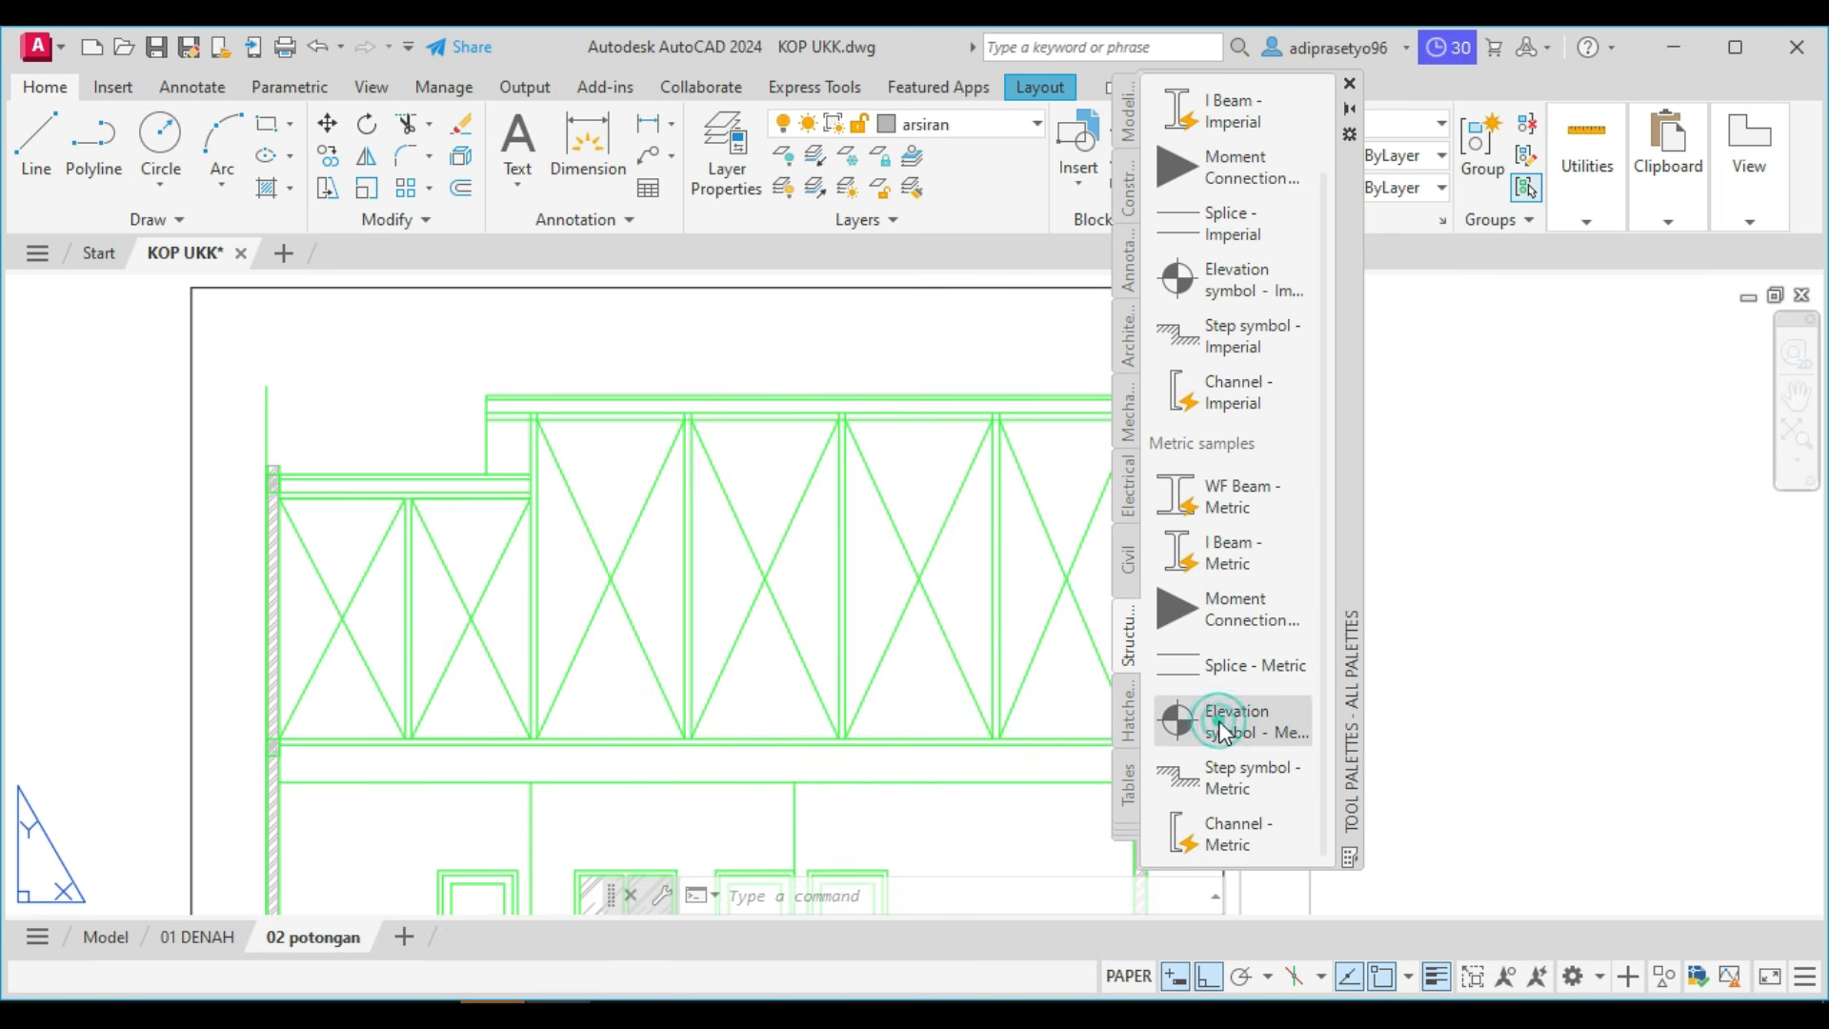
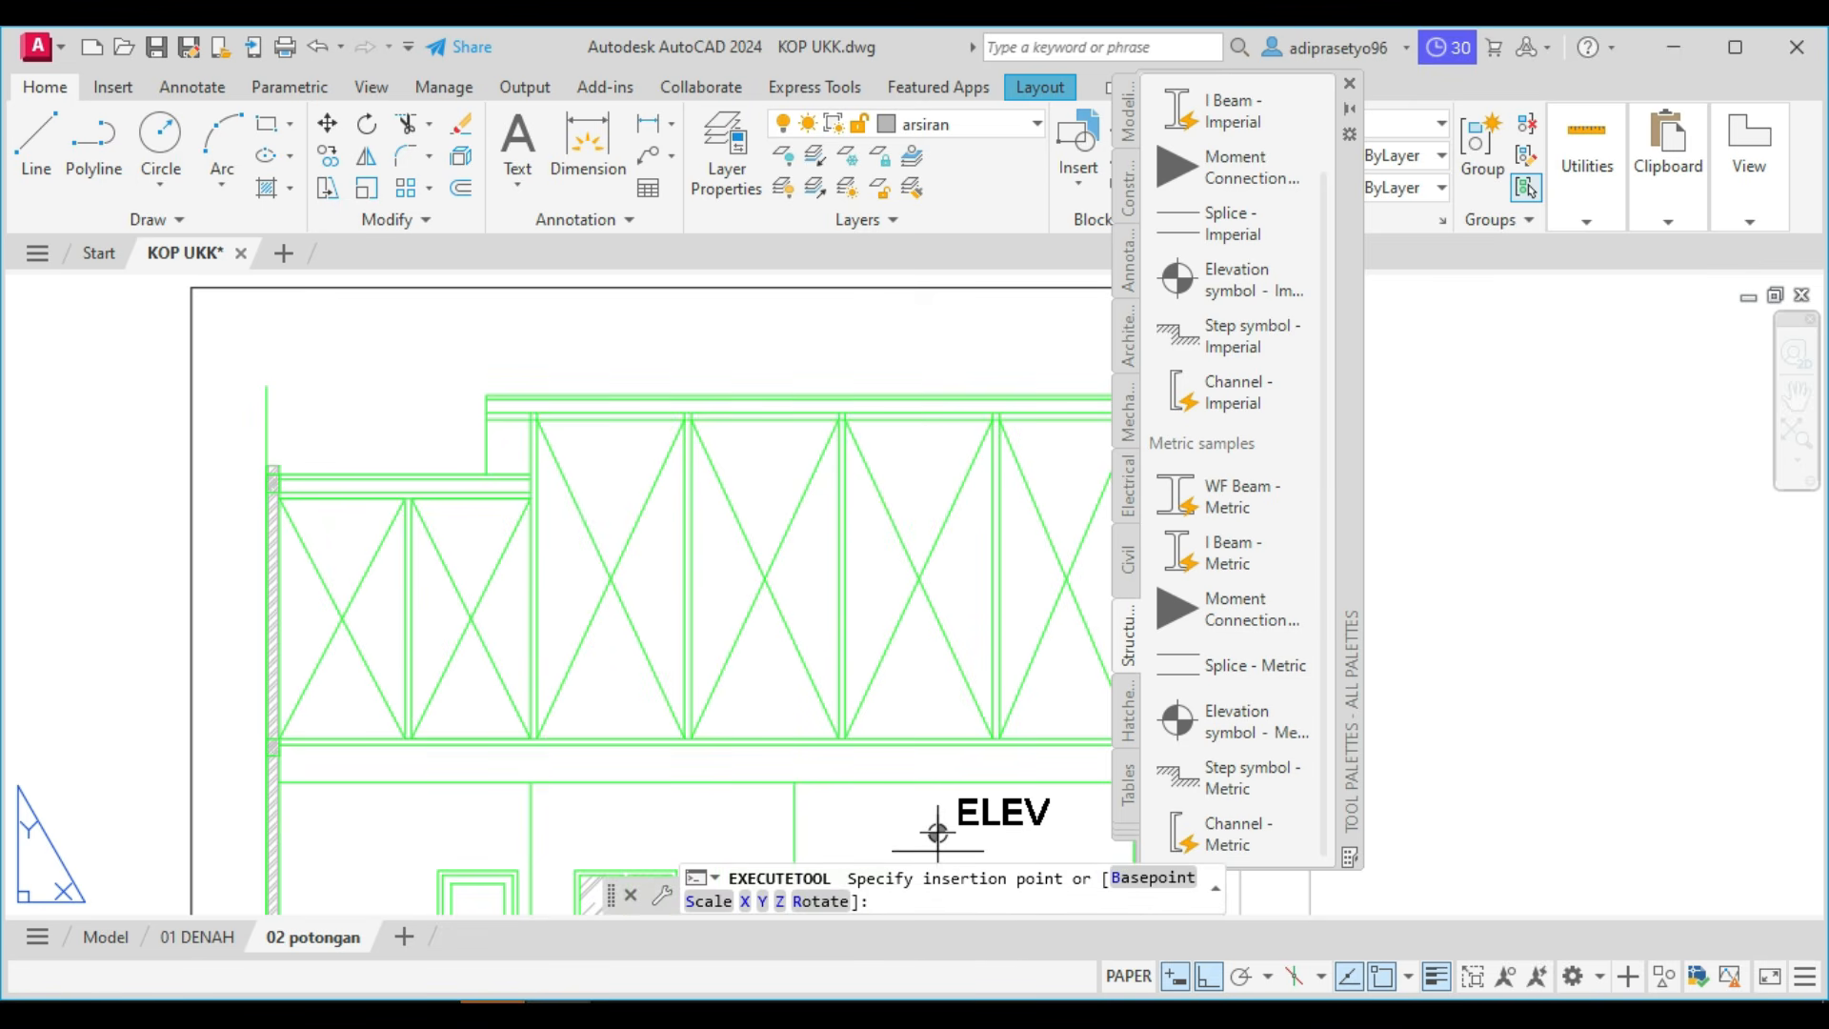
Place the elevation symbol in the empty area beside the section and assign it to the arsiran layer.
click(1497, 646)
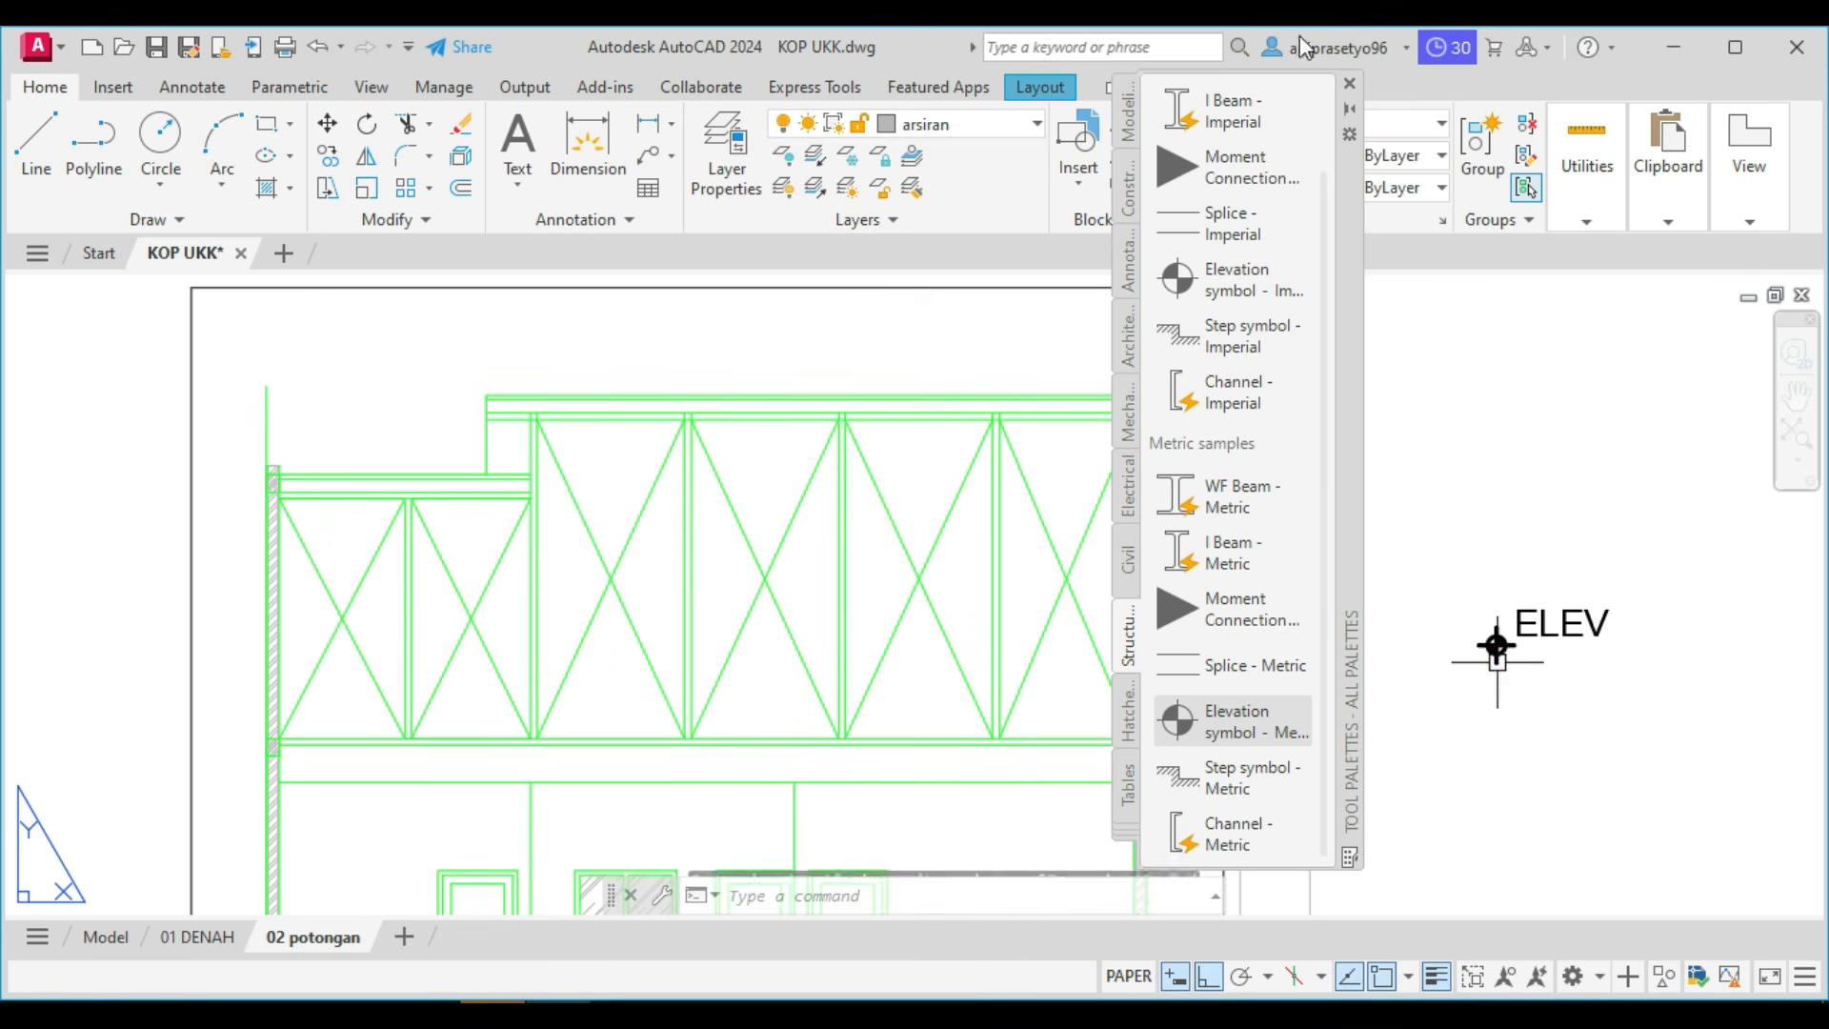
click(1350, 83)
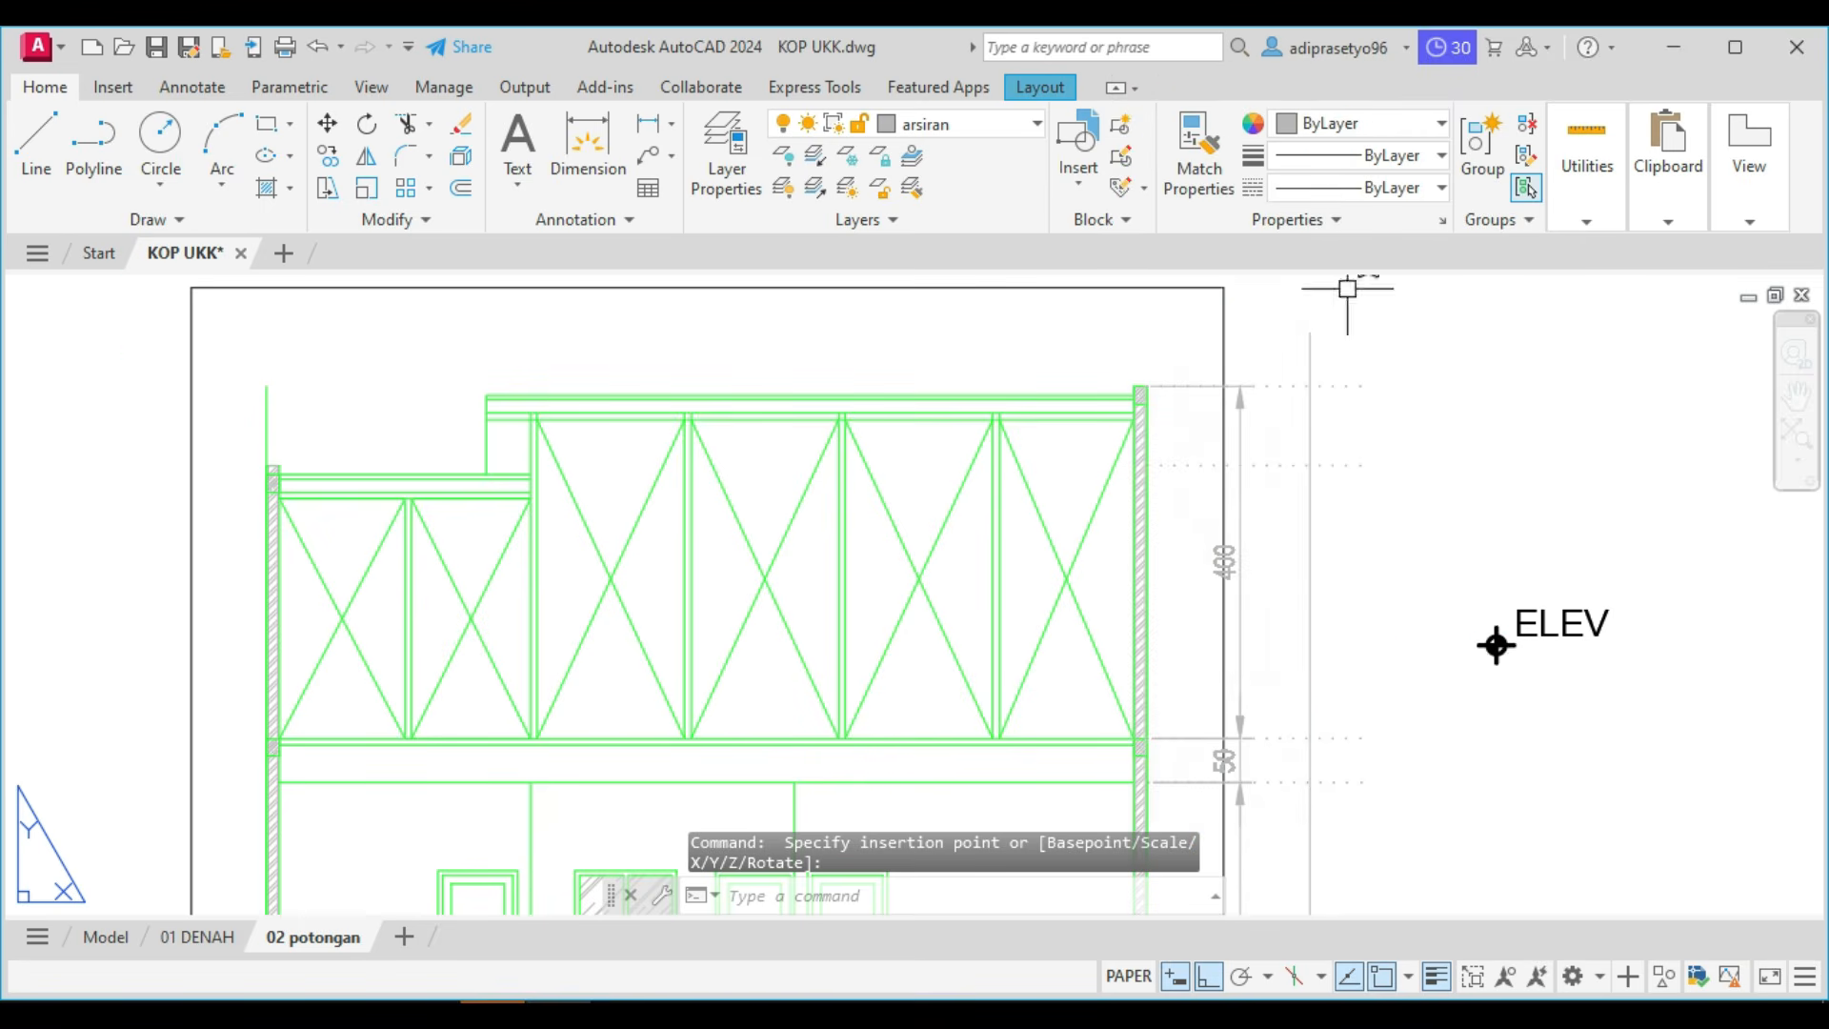
scroll(1543, 677, up, 3)
click(1535, 674)
click(1400, 539)
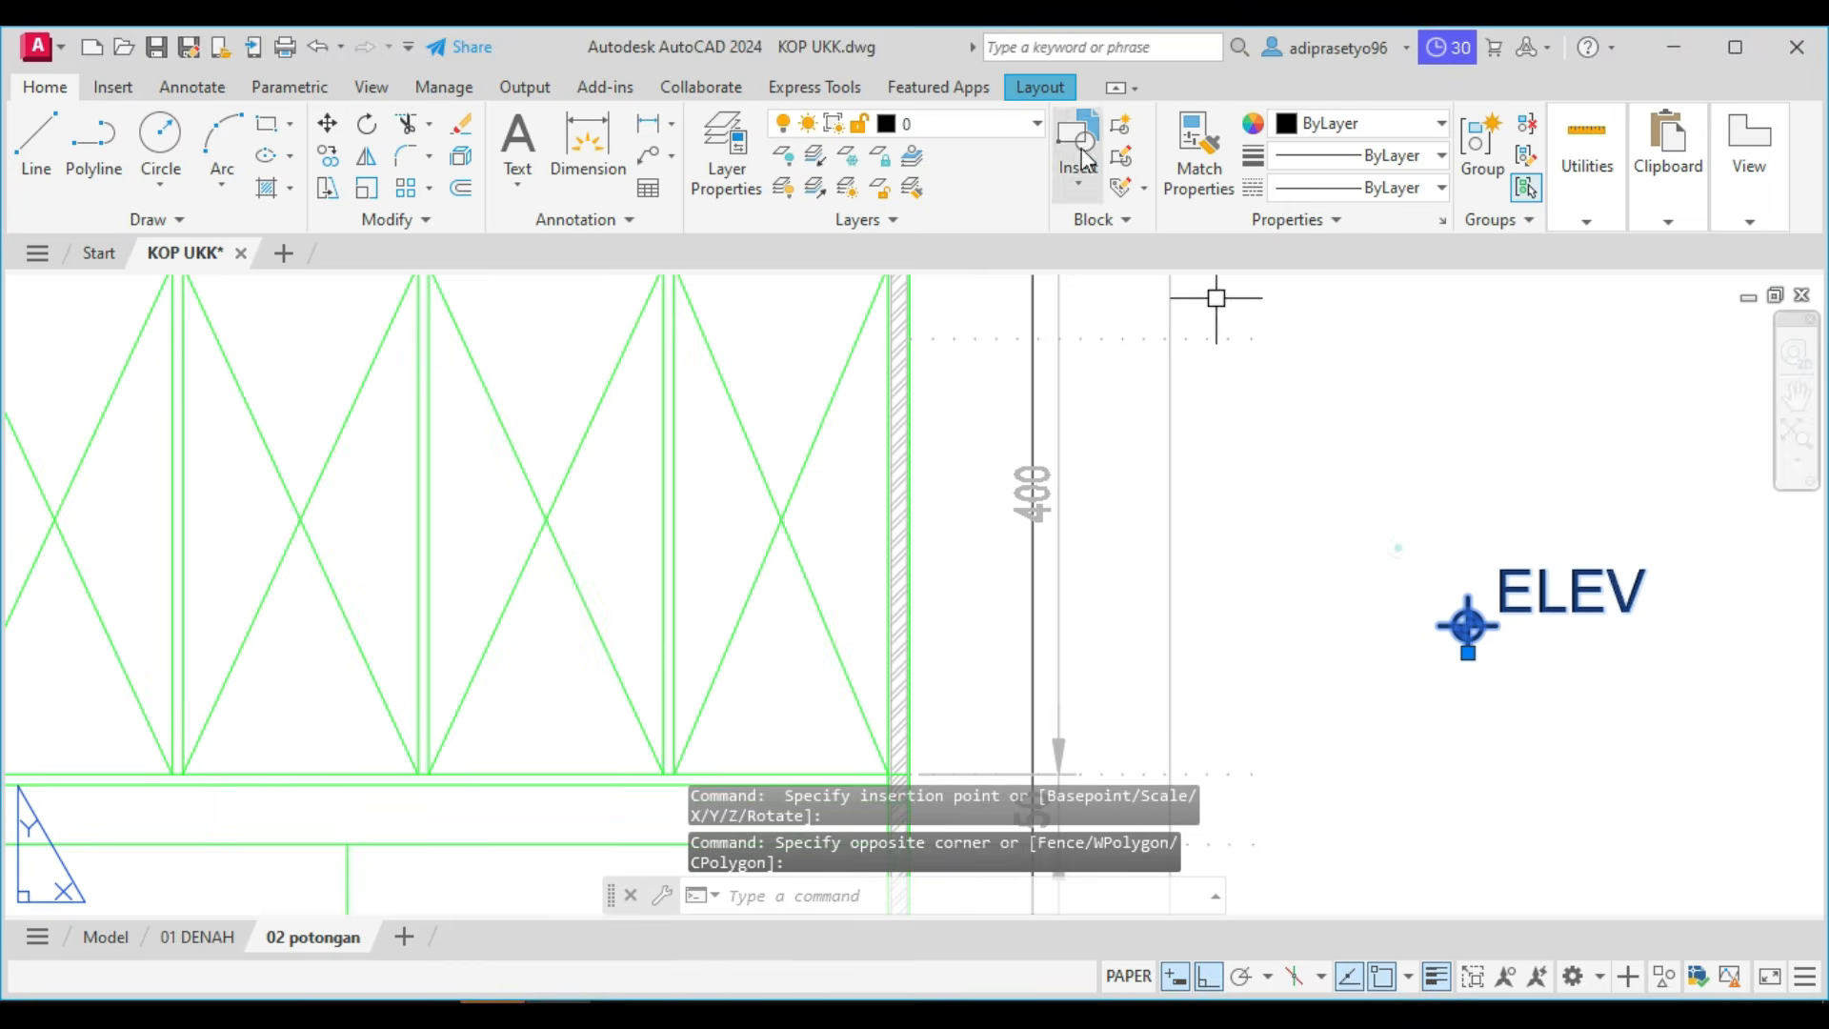
click(1015, 126)
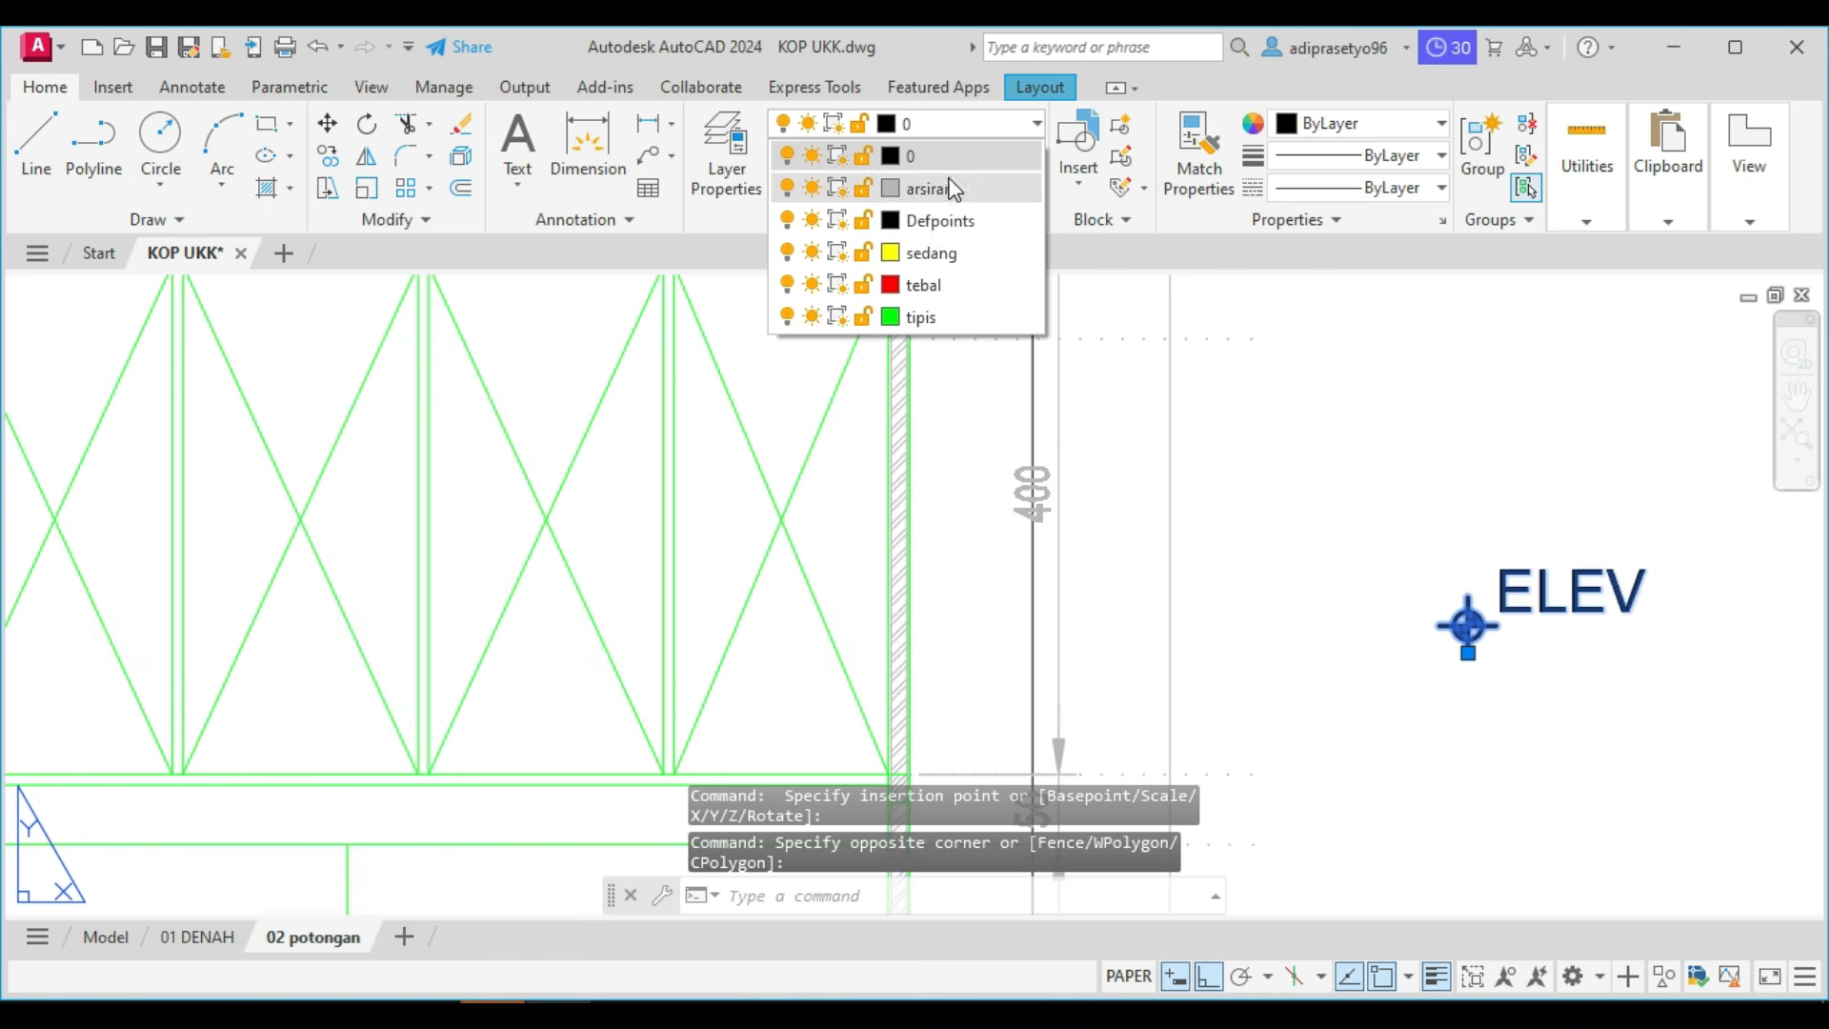
click(943, 187)
middle_drag(1492, 574, 1236, 567)
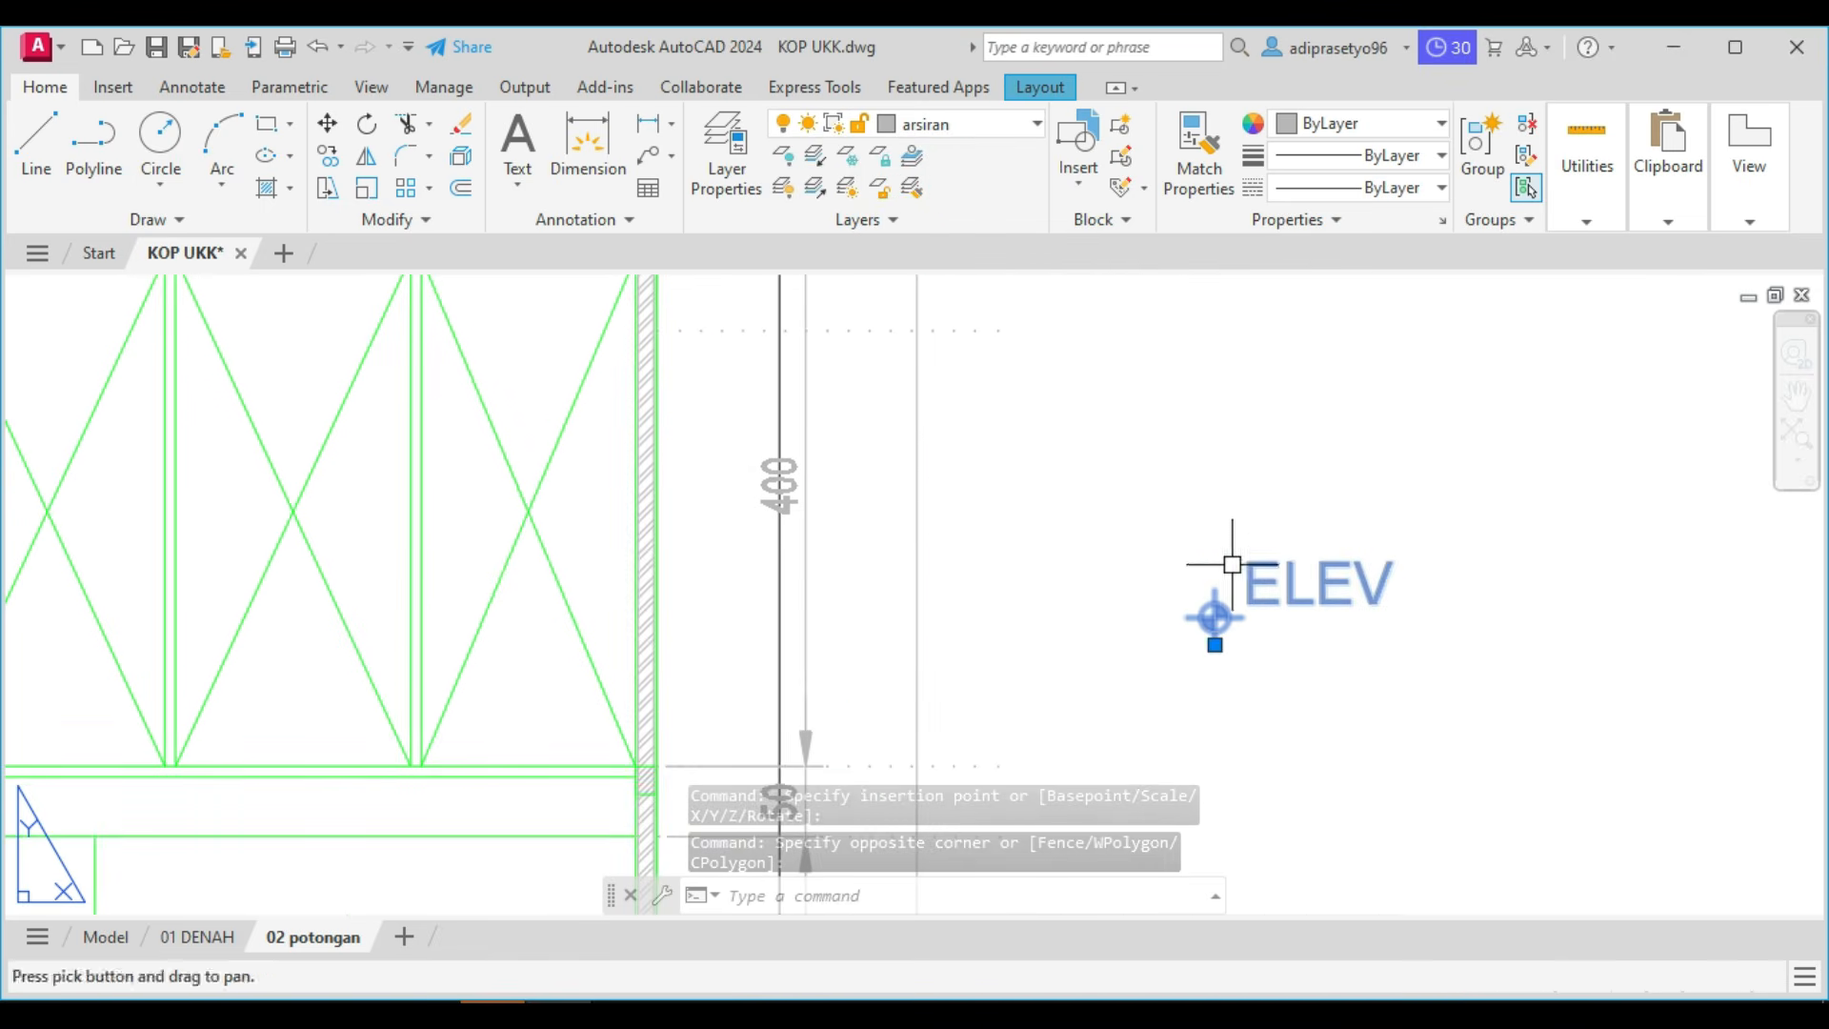
key(Escape)
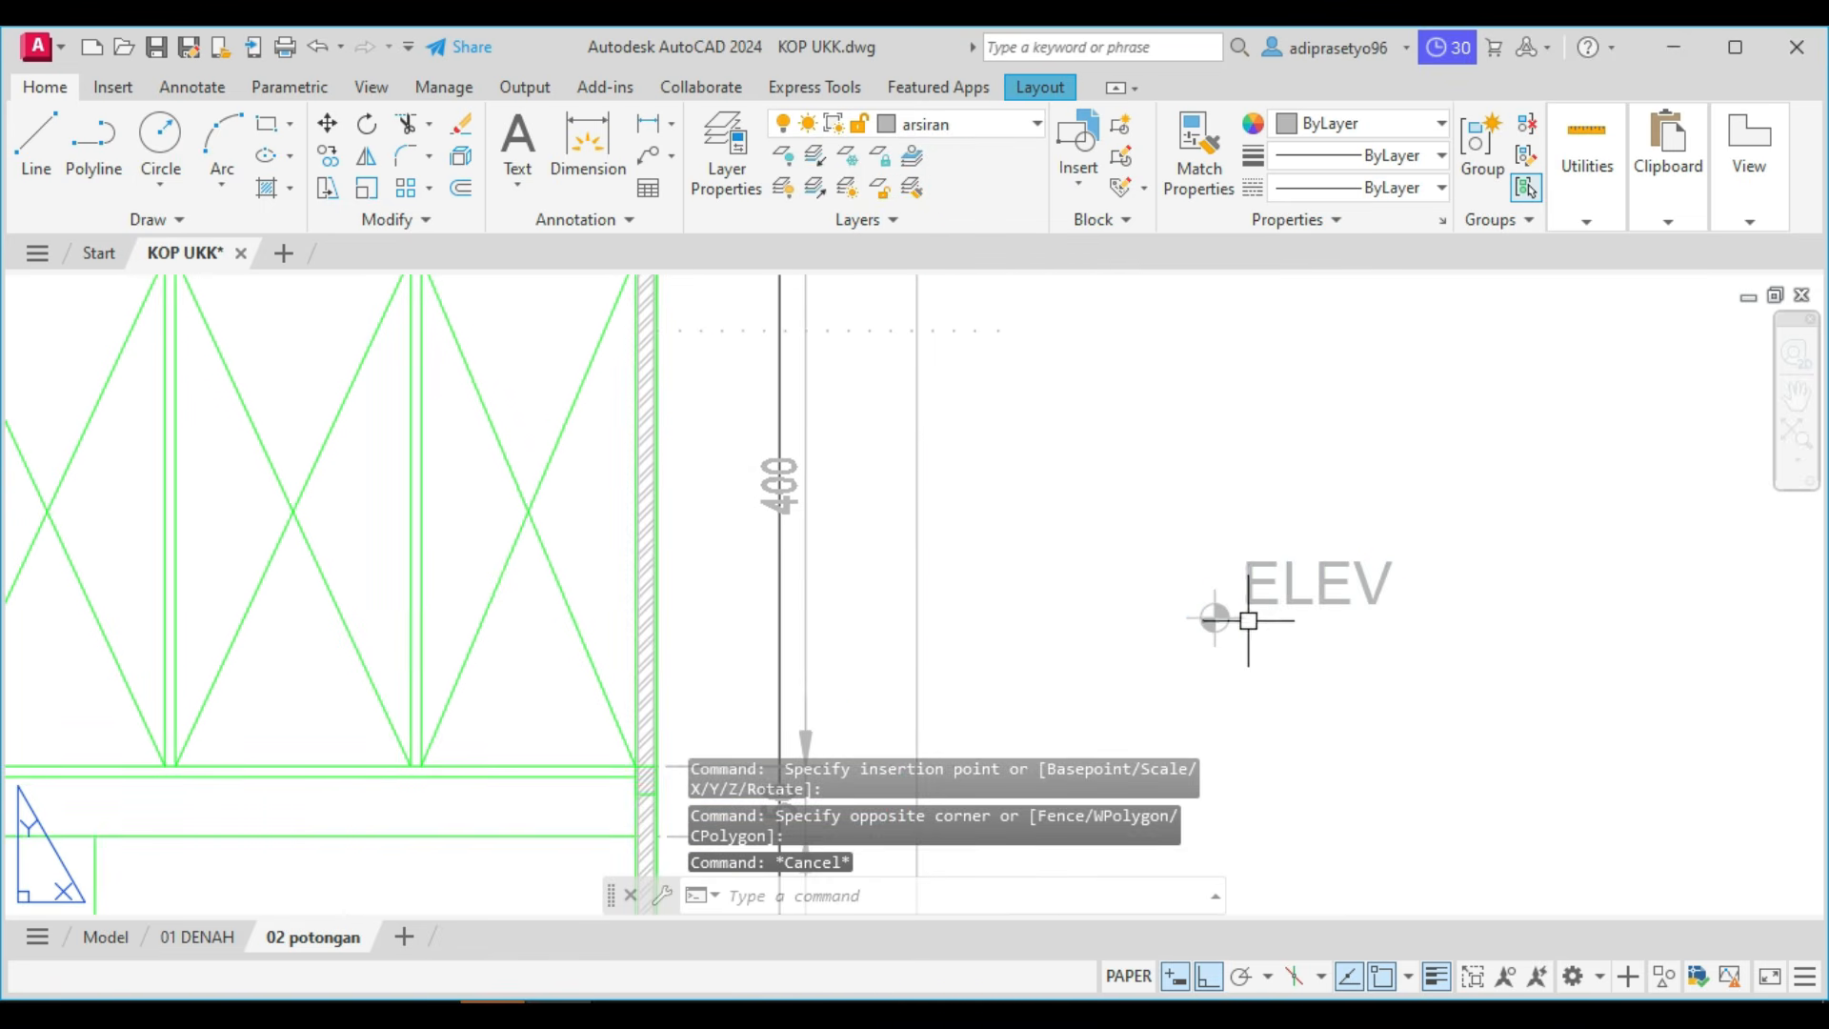
Set the elevation symbol's attribute text to the Standard style, with height 2.5 and width factor 0.7.
double_click(1249, 596)
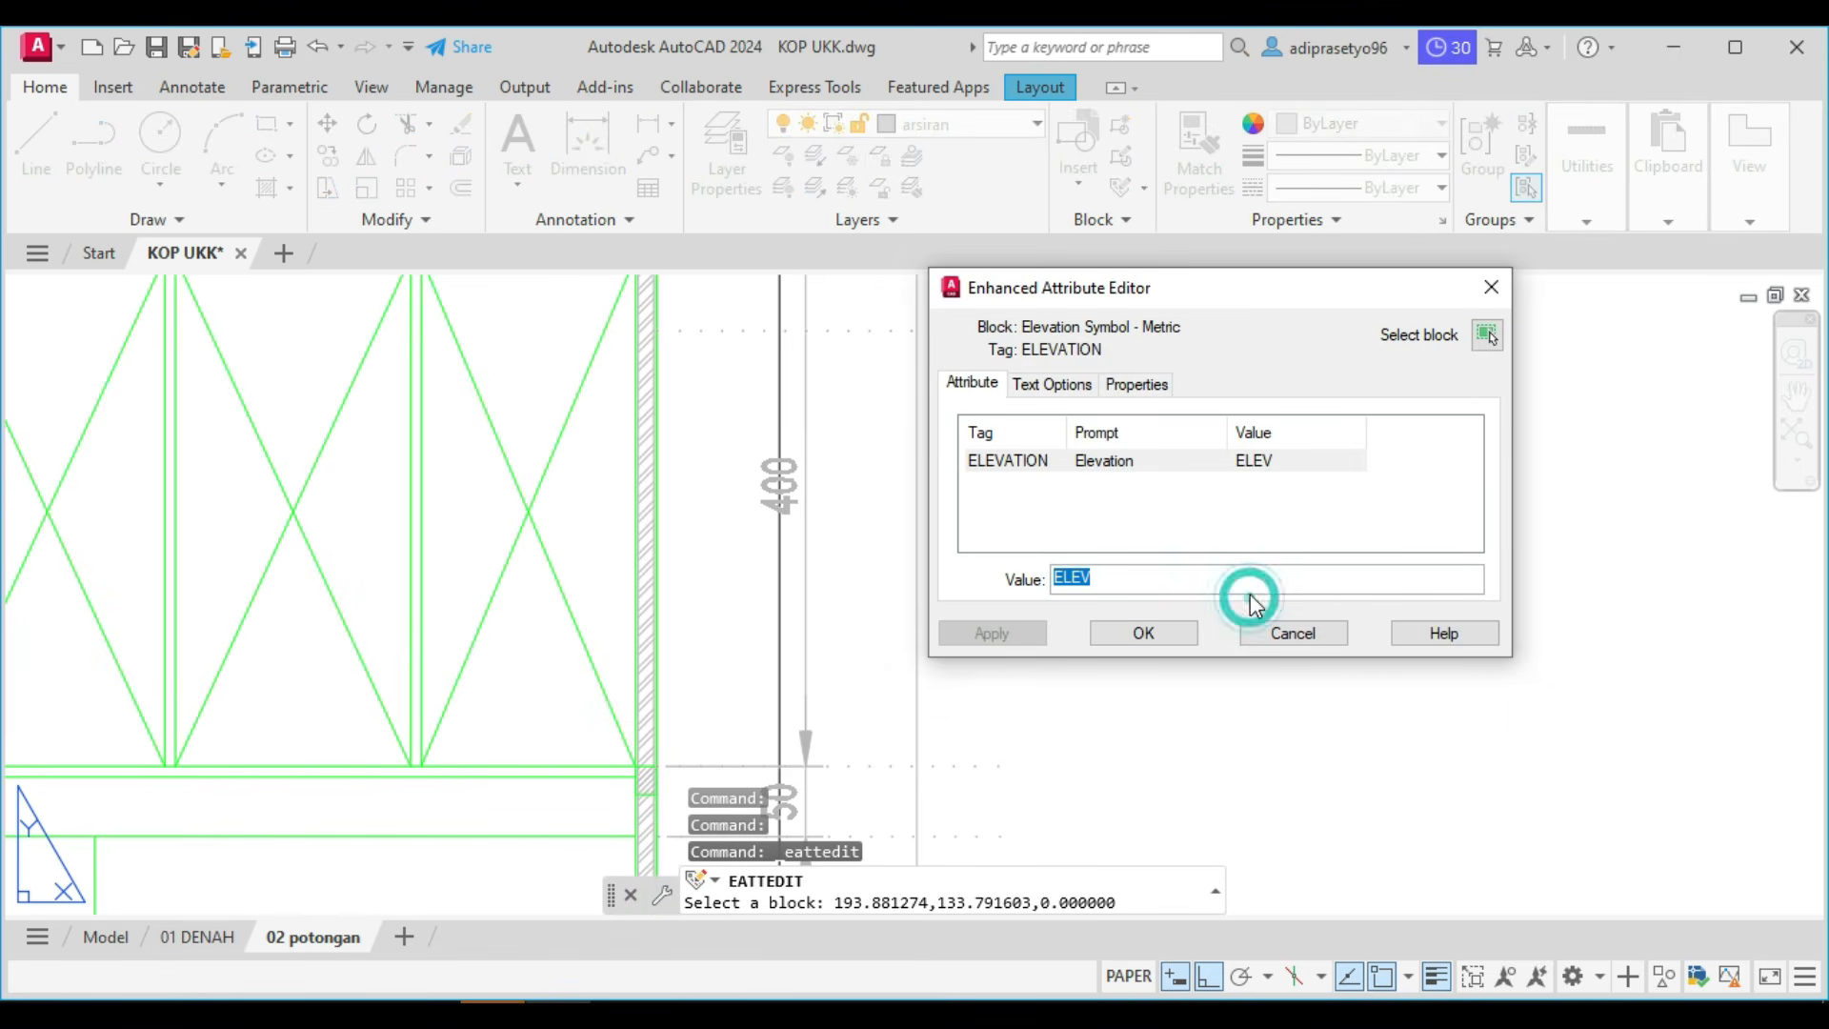
click(1067, 393)
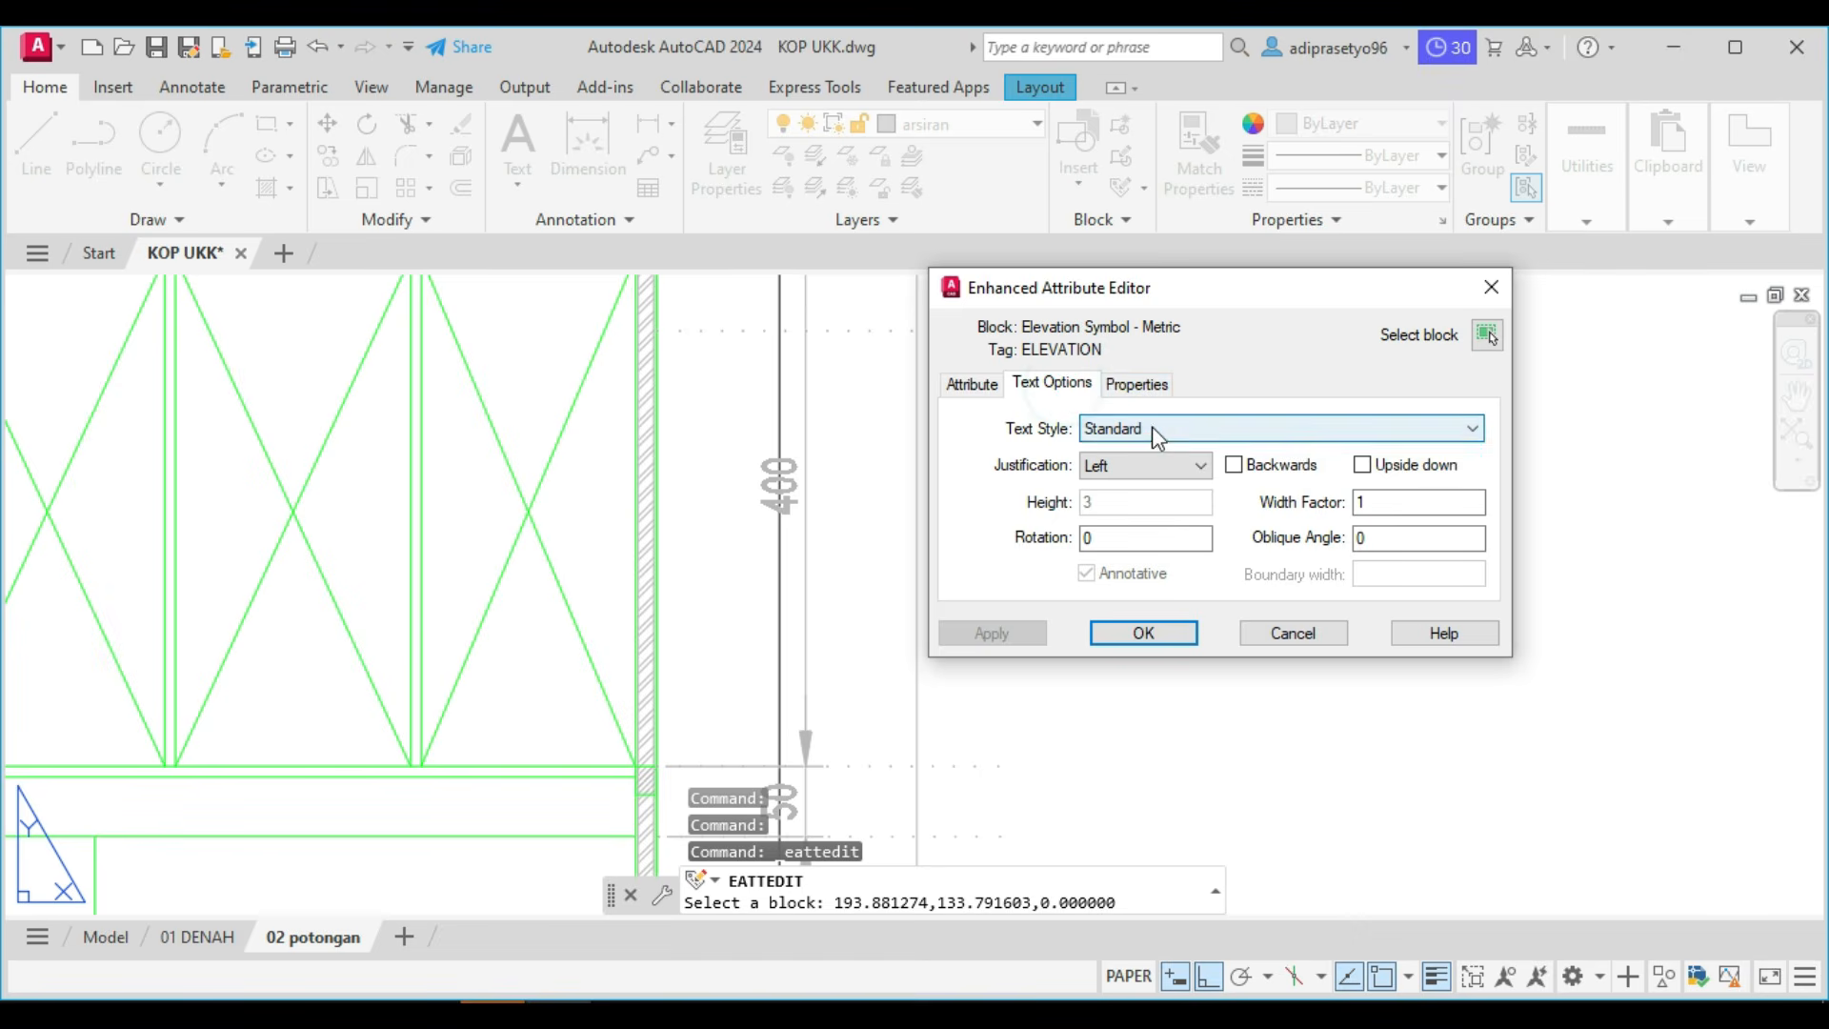
click(1152, 428)
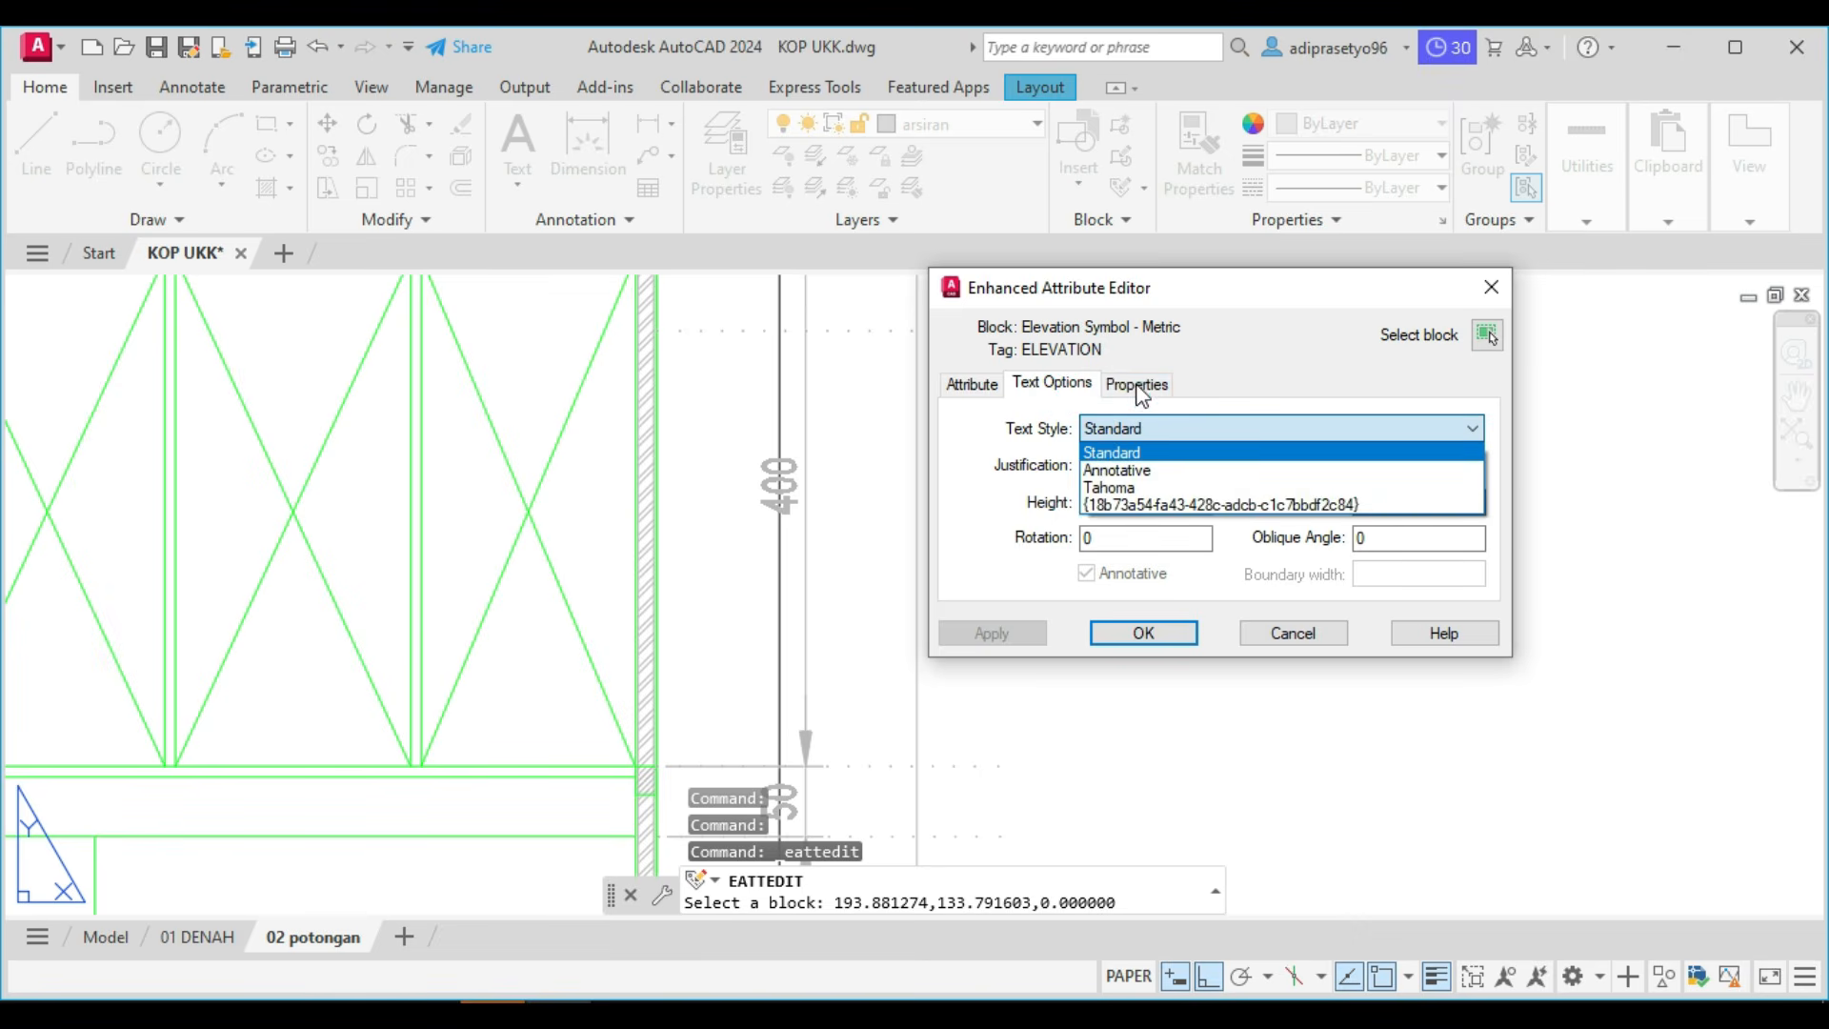
click(1141, 392)
click(1124, 431)
click(1127, 453)
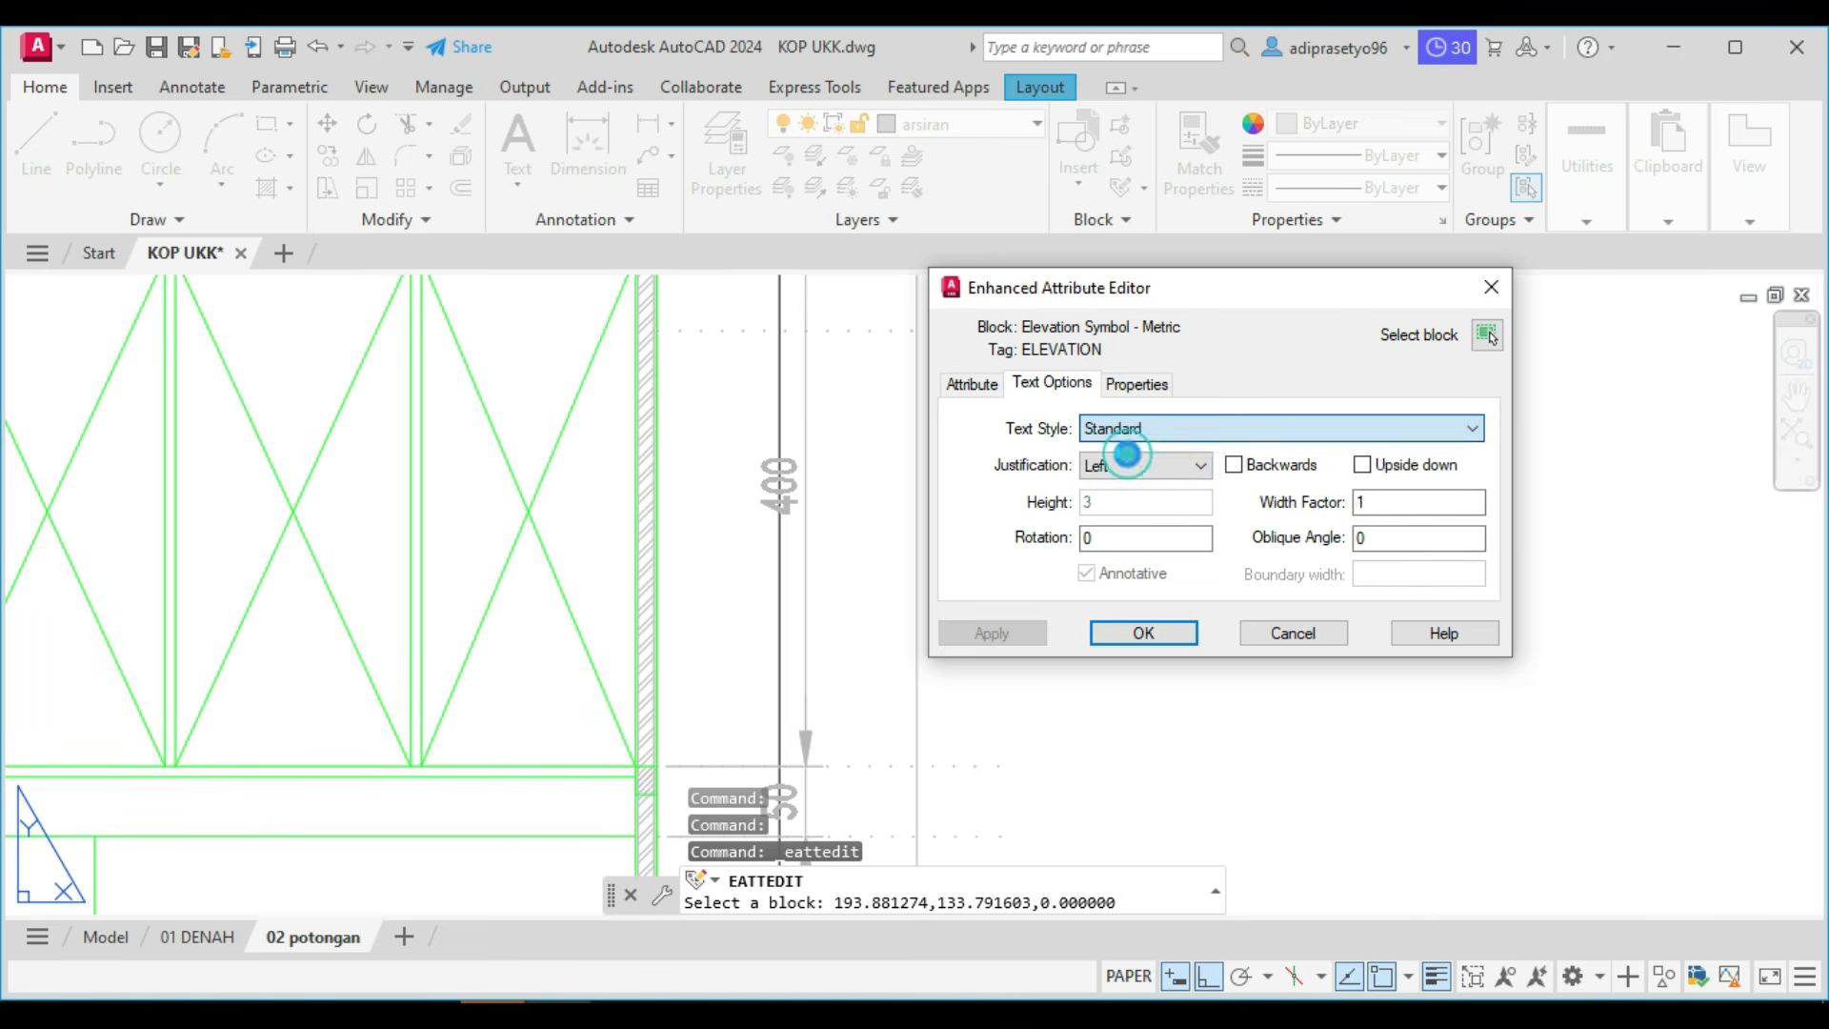
click(1152, 467)
click(1153, 467)
click(1153, 467)
click(1115, 490)
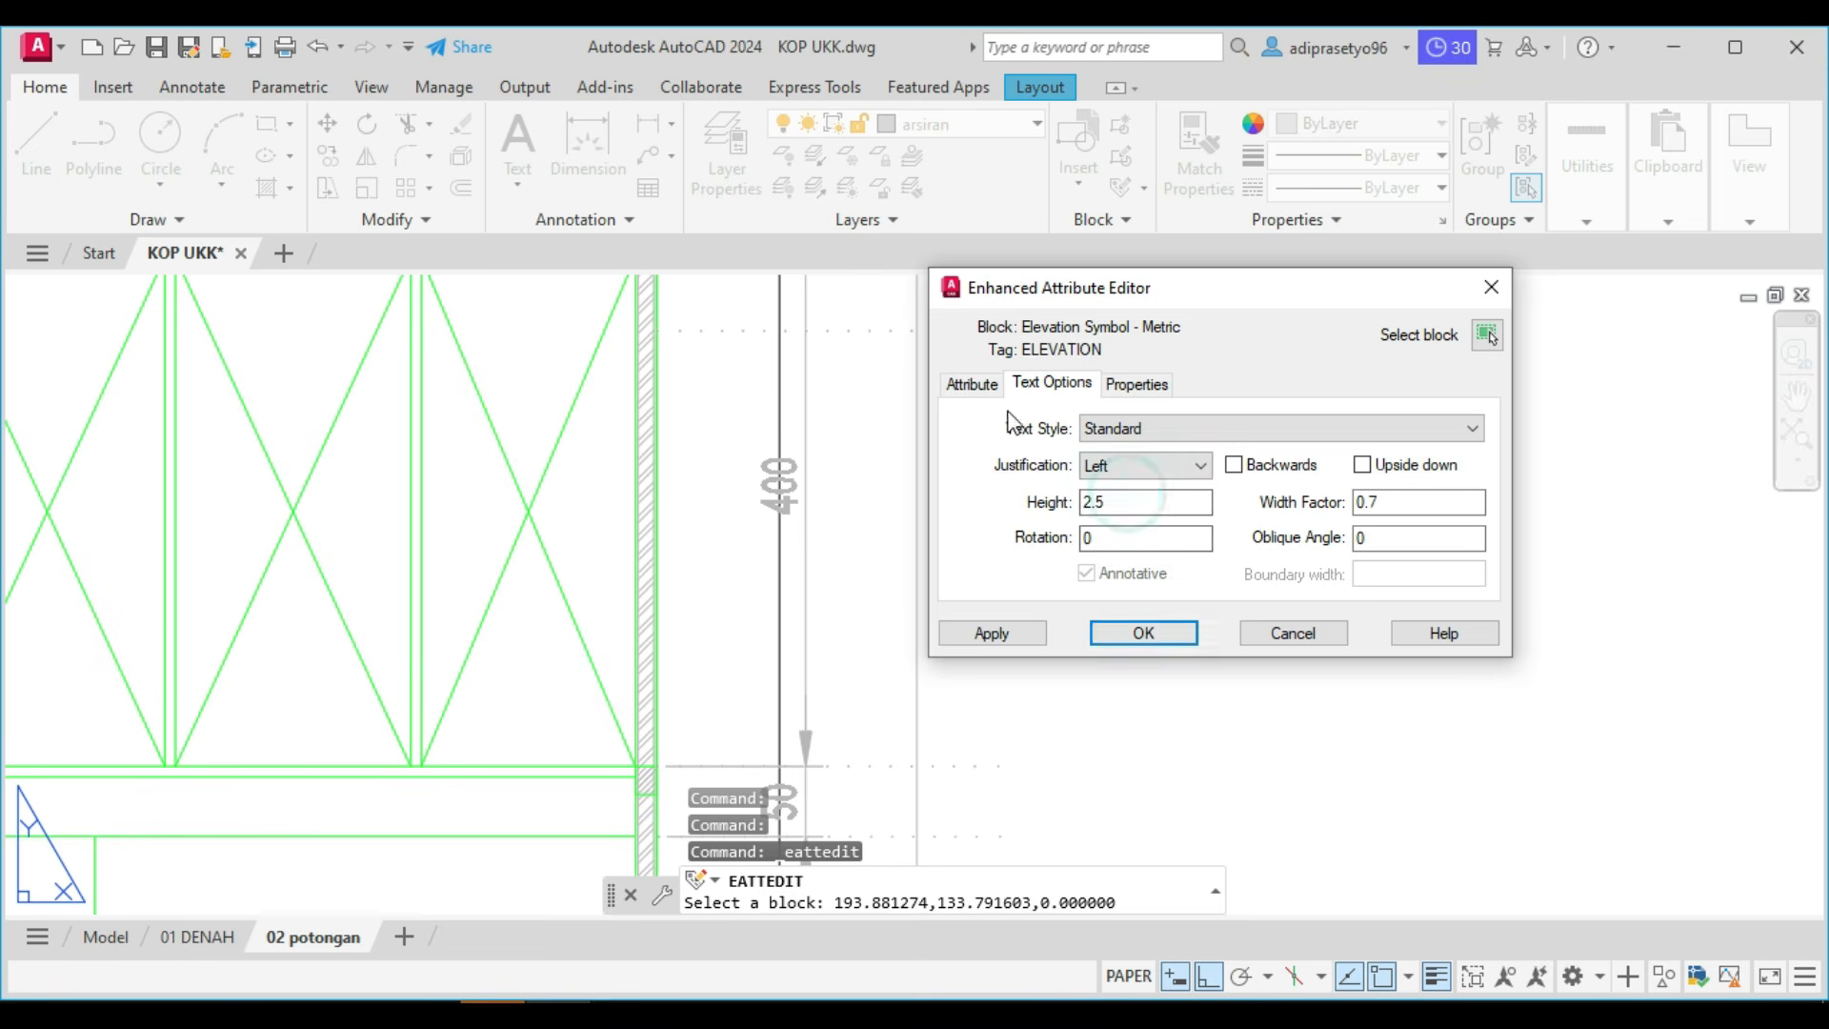
Change the elevation symbol's attribute value to -1.75.
click(971, 384)
double_click(1097, 577)
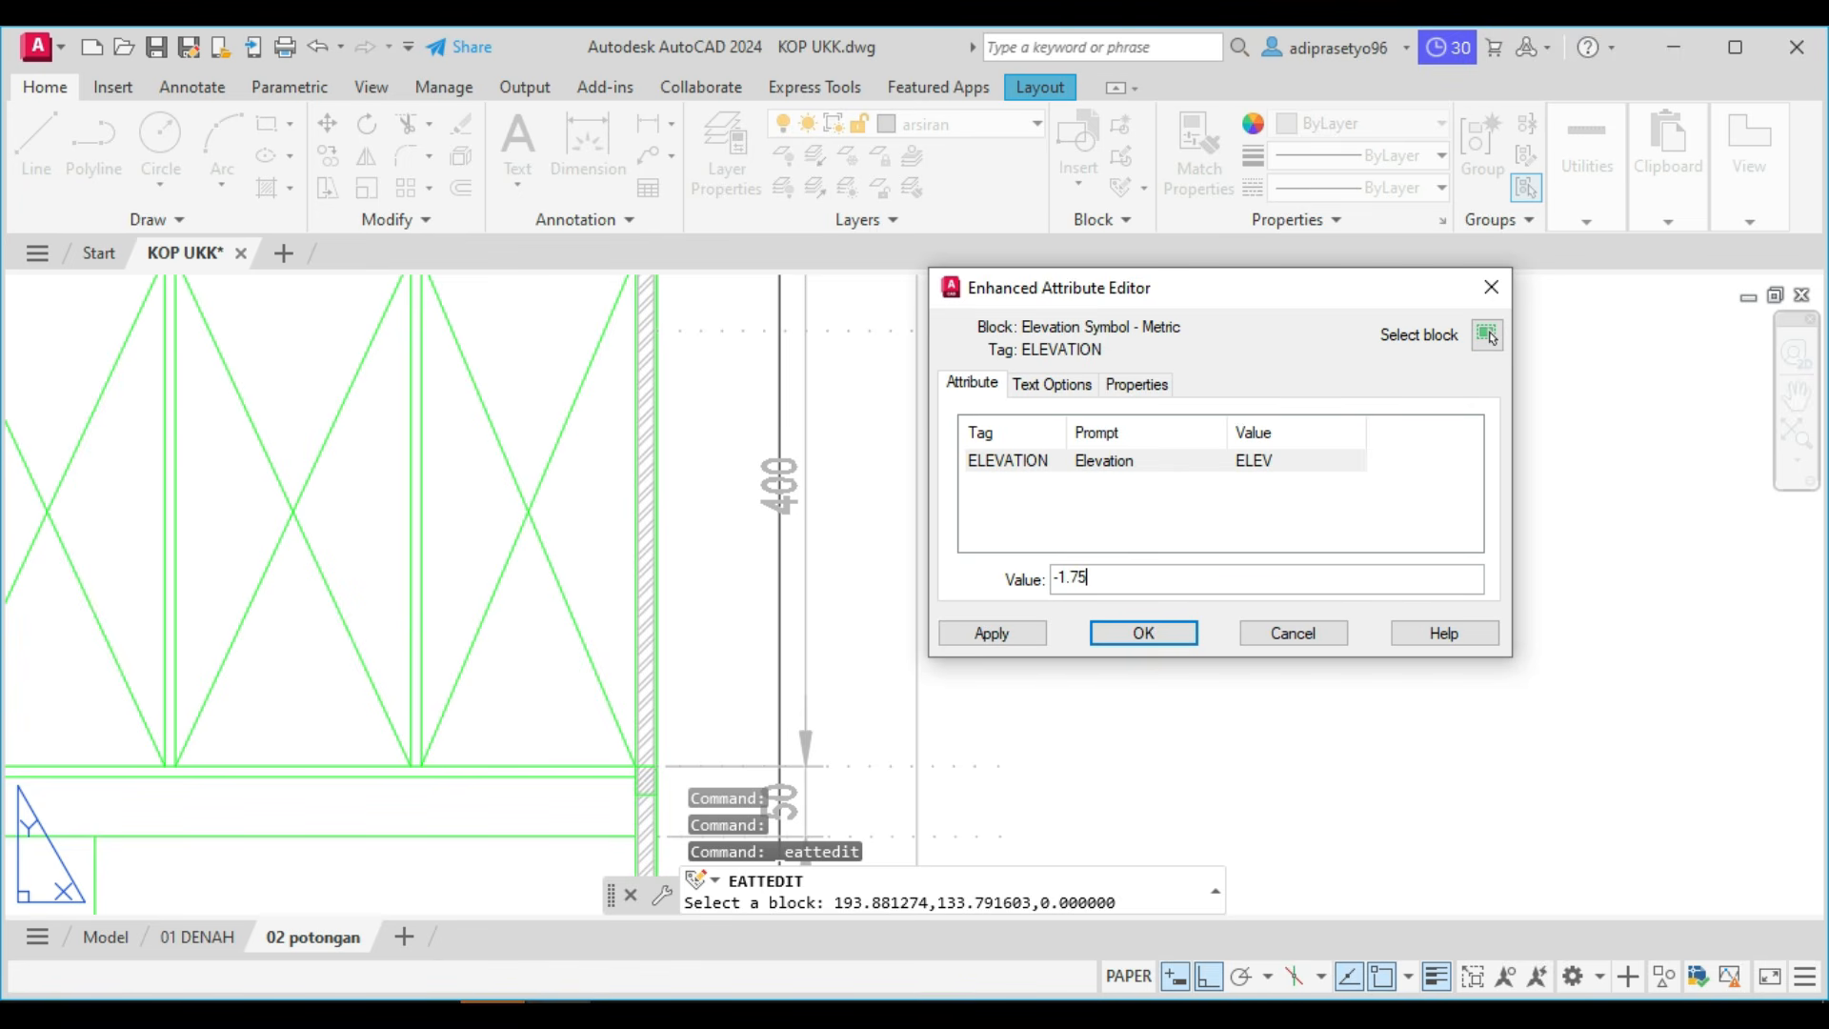
click(991, 633)
click(1112, 632)
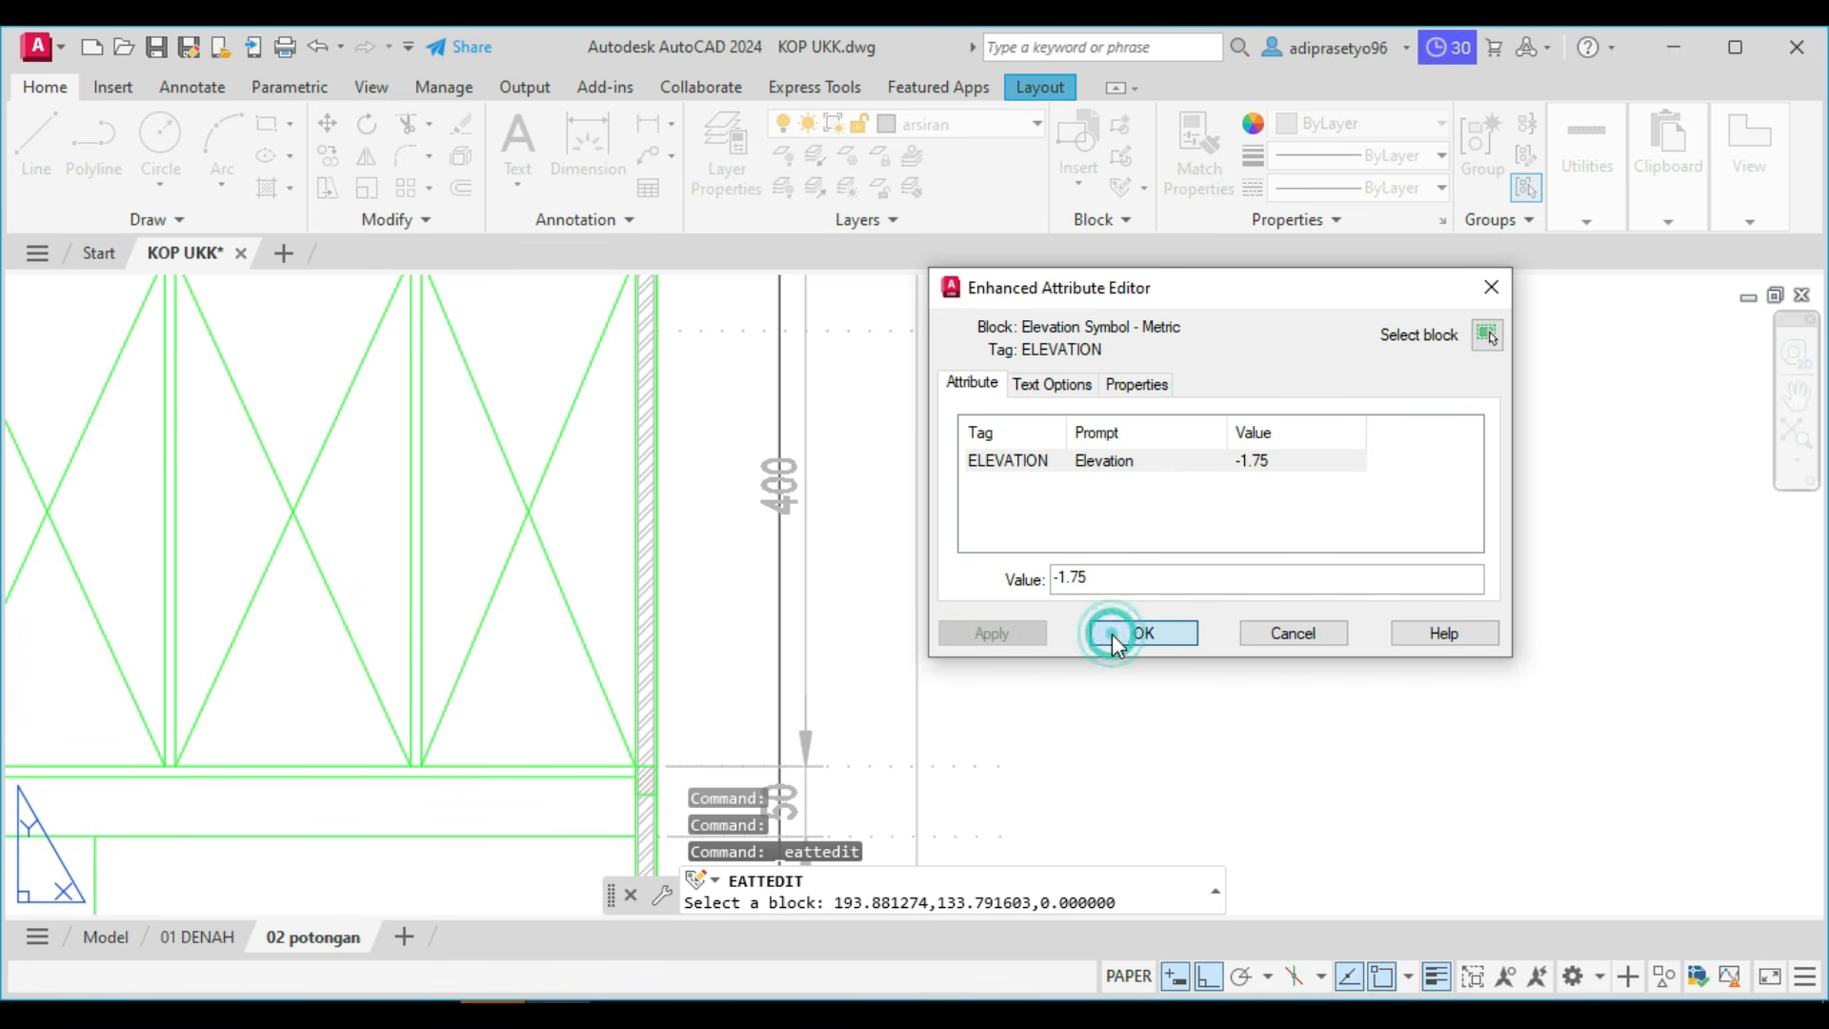
click(1304, 673)
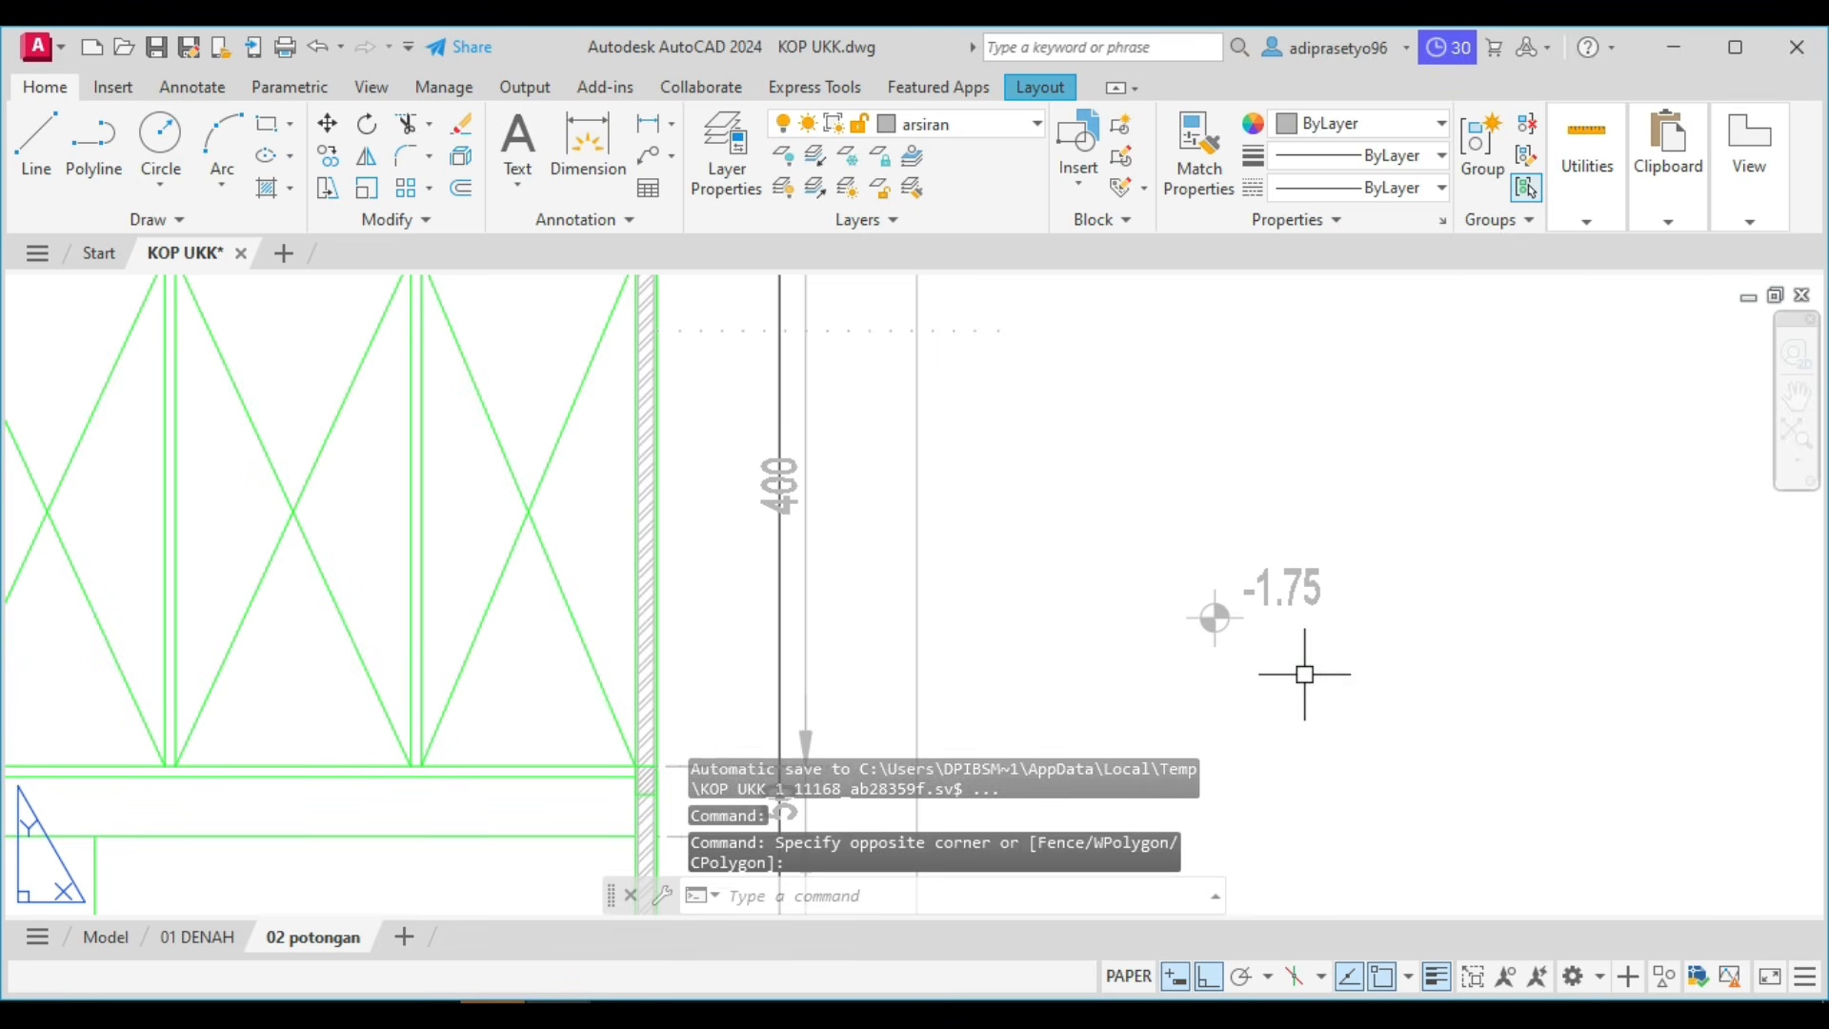
Move the -1.75 mark by its circle centre to where the vertical guide line meets the lowest dotted line at the foundation's underside.
click(1208, 620)
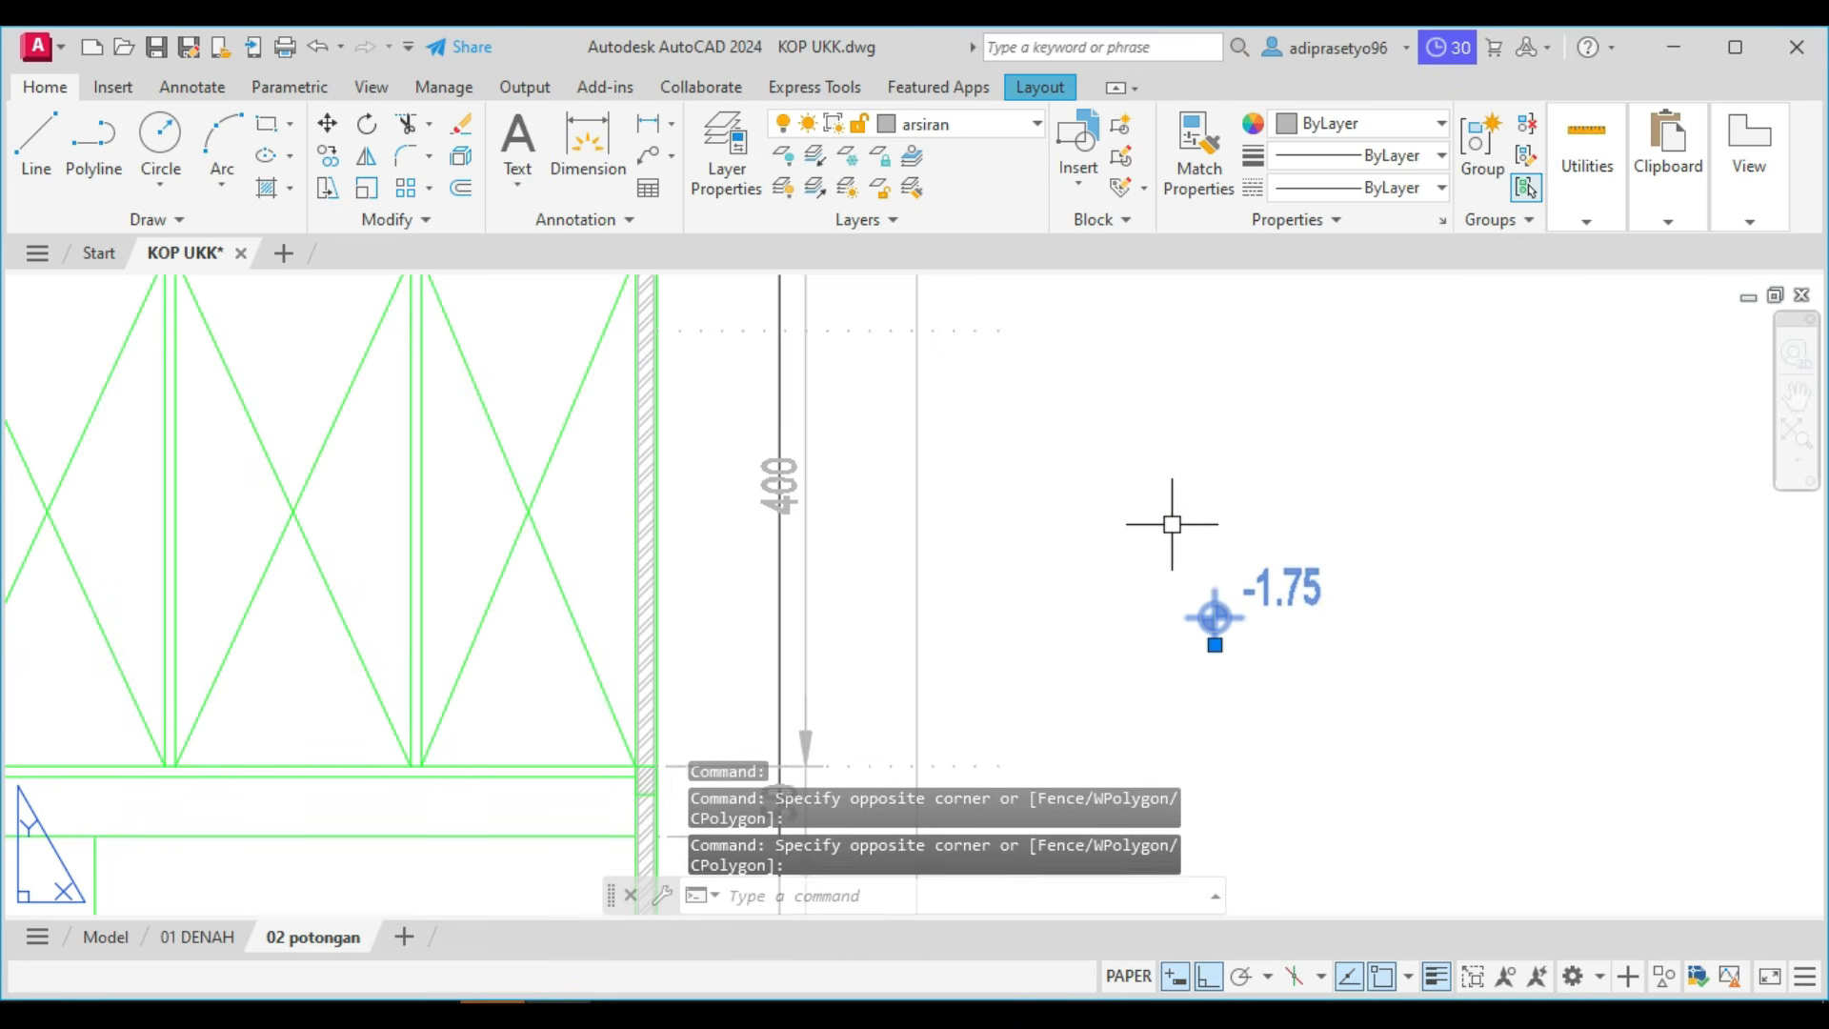
text(m)
key(Return)
scroll(1213, 617, up, 2)
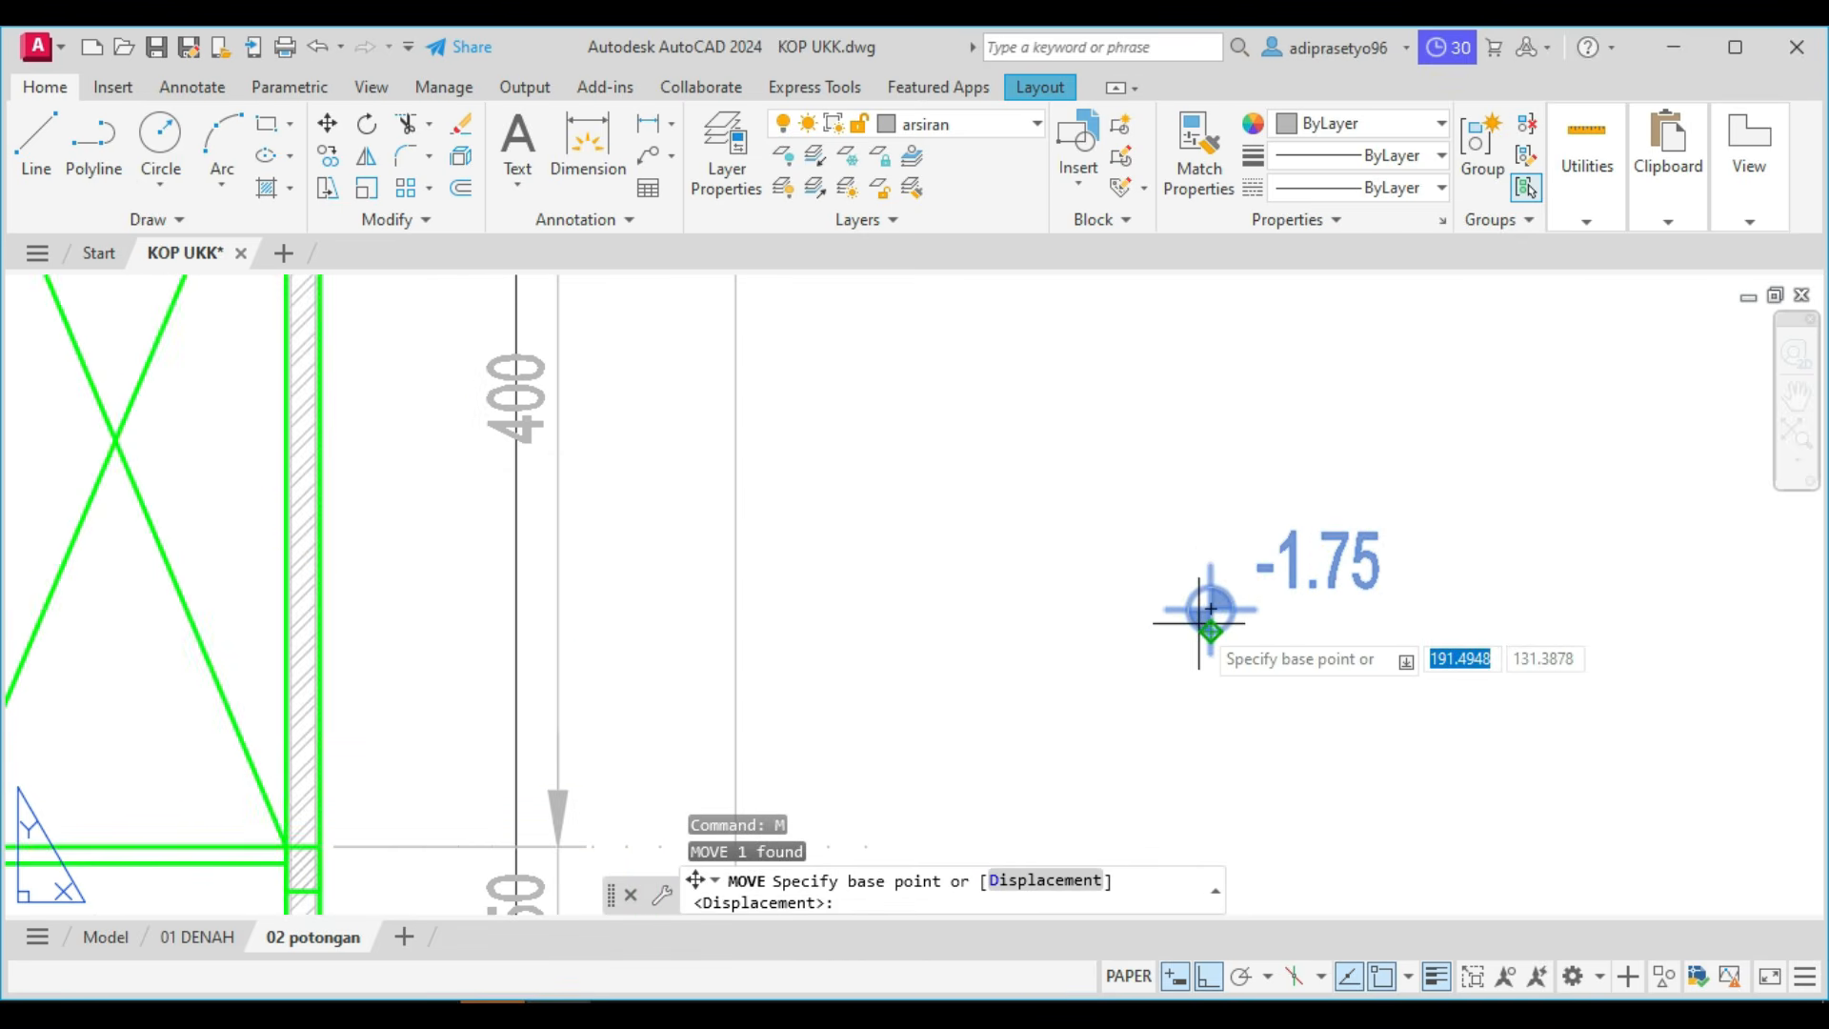
click(1210, 606)
scroll(1095, 612, down, 5)
scroll(1143, 629, up, 2)
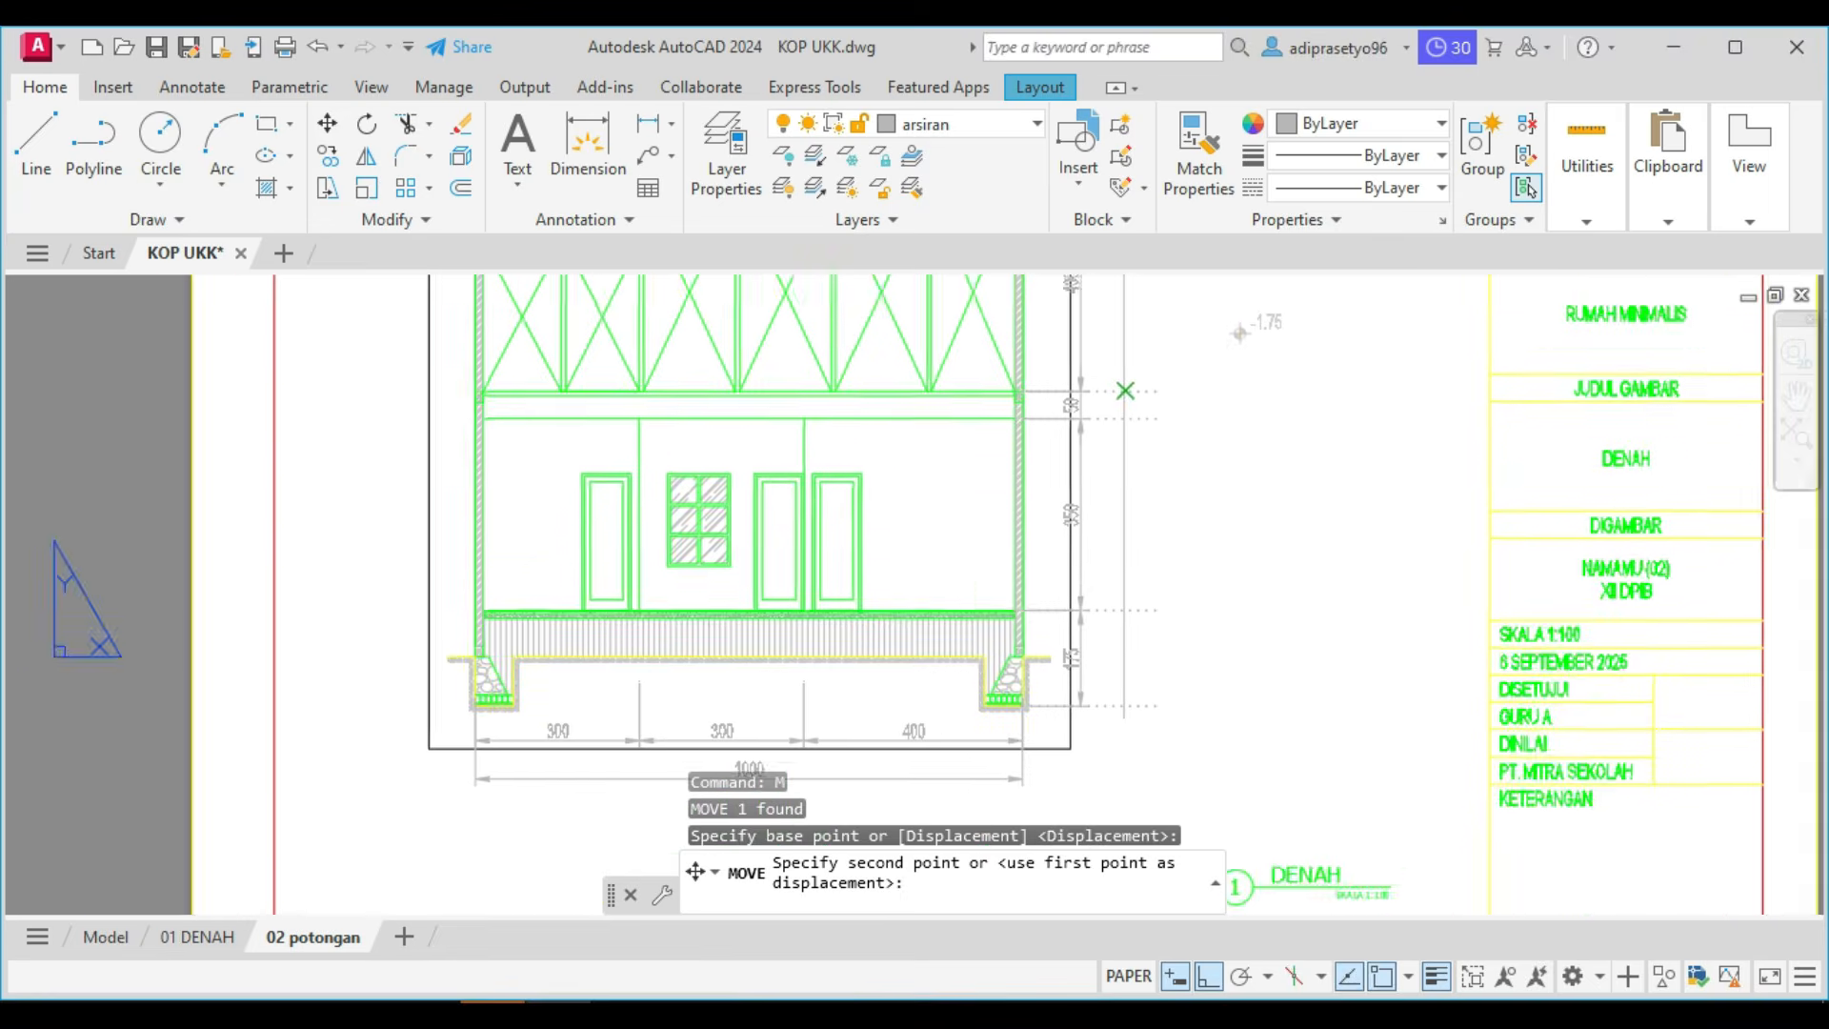
scroll(1126, 696, up, 4)
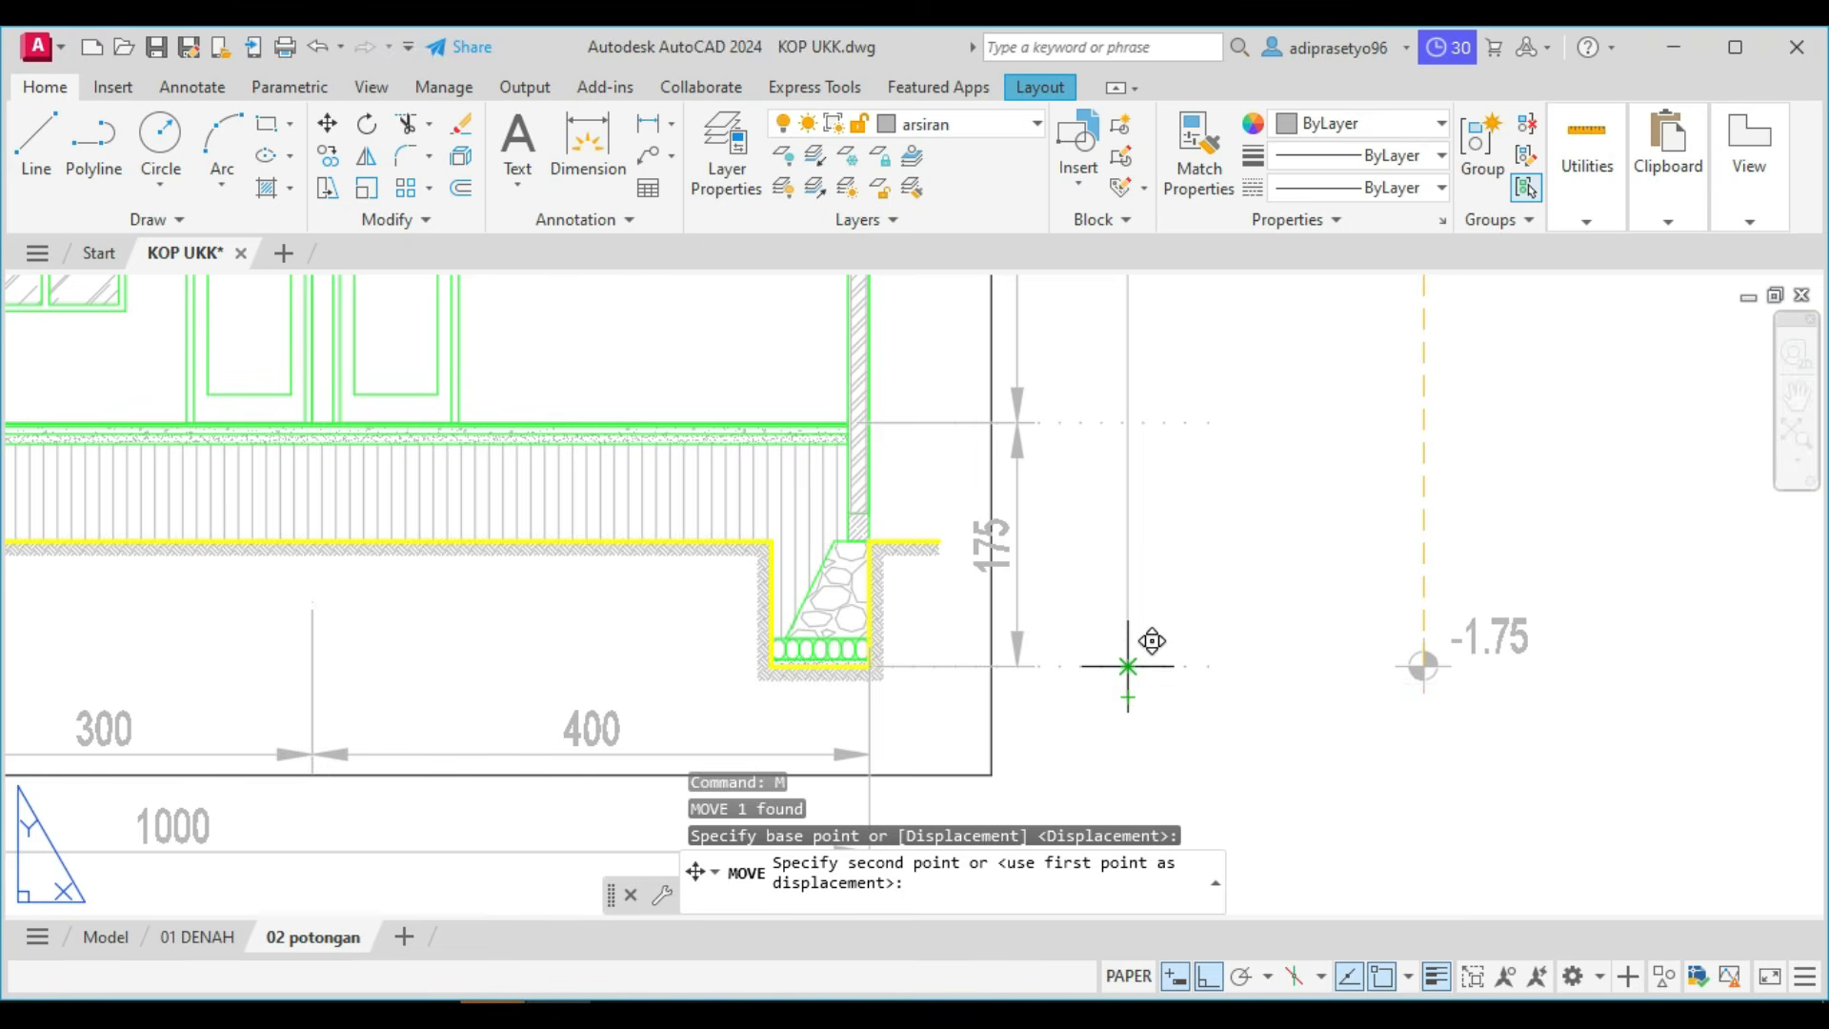
key(Escape)
Copy the -1.75 mark and its dotted line up 17.5 units to the floor's level line.
scroll(1181, 629, up, 5)
click(1339, 702)
click(1216, 506)
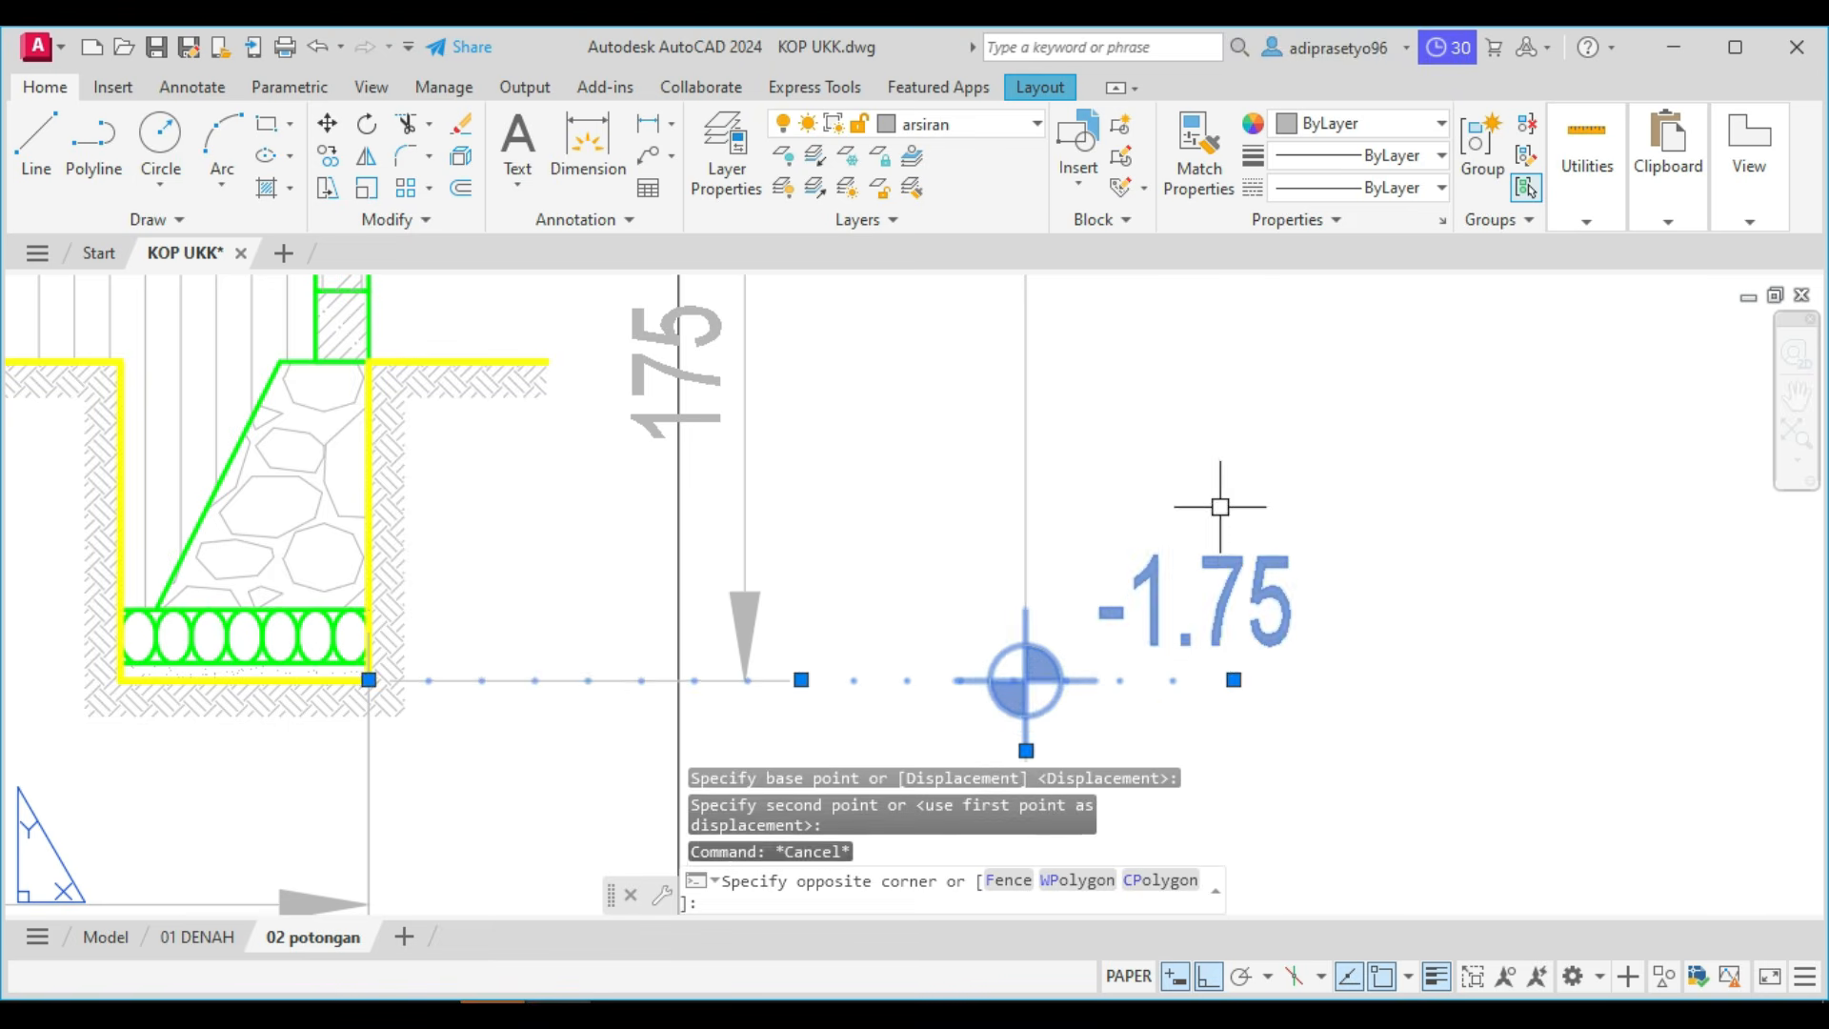
scroll(1224, 555, down, 2)
text(co)
key(Return)
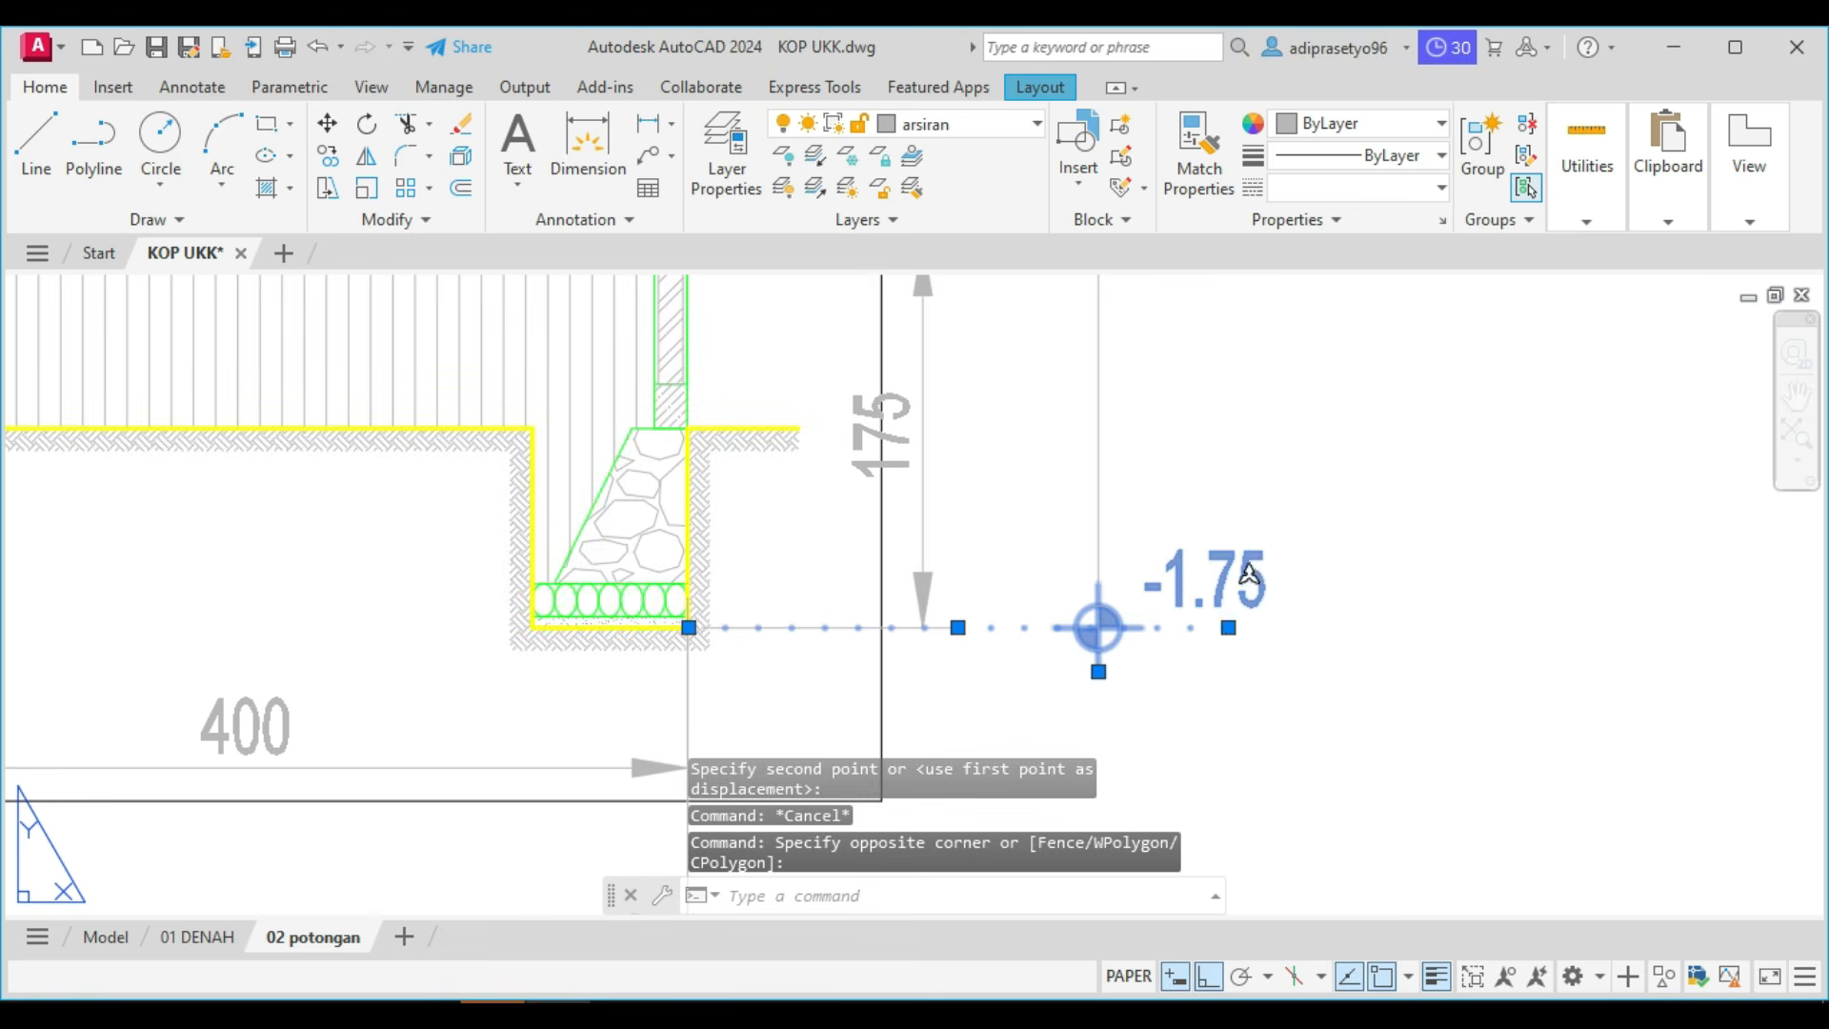
click(1094, 626)
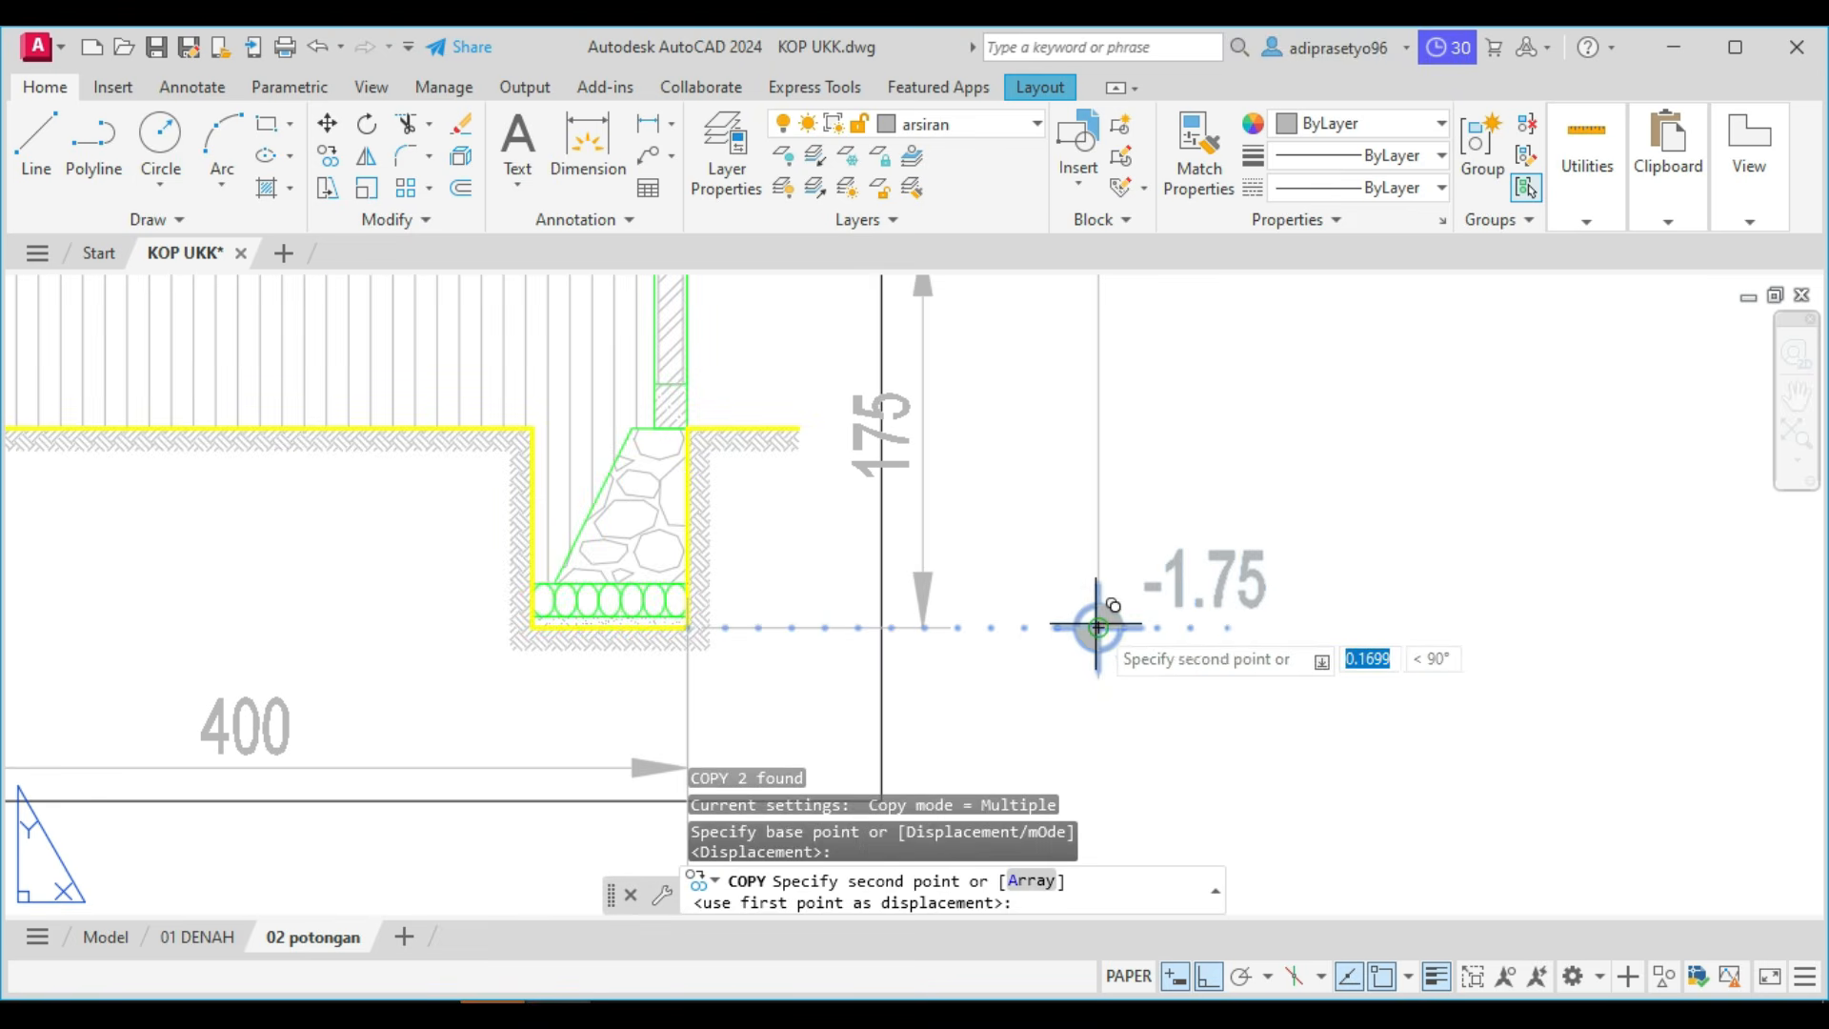
scroll(1091, 619, down, 3)
scroll(1085, 625, up, 2)
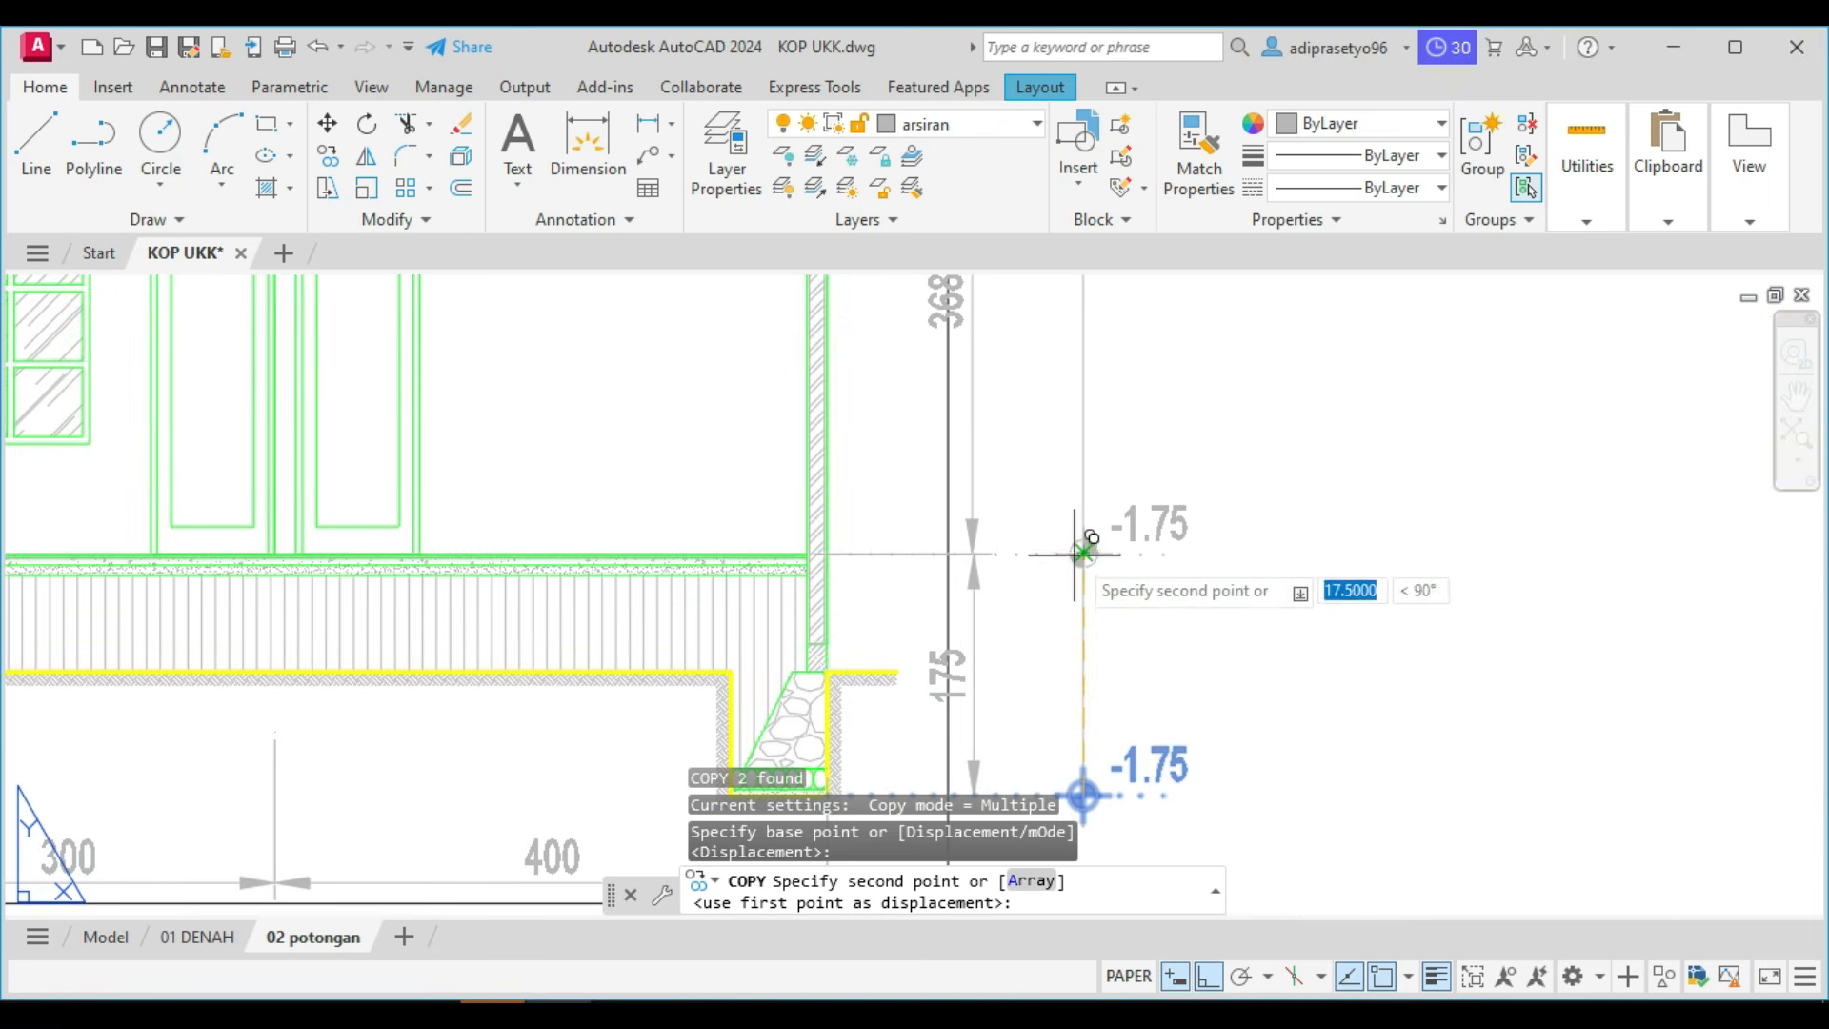
click(1083, 552)
Place further copies of the elevation mark on the two dotted level lines at the ceiling and the roof truss base.
middle_drag(1103, 362, 1034, 735)
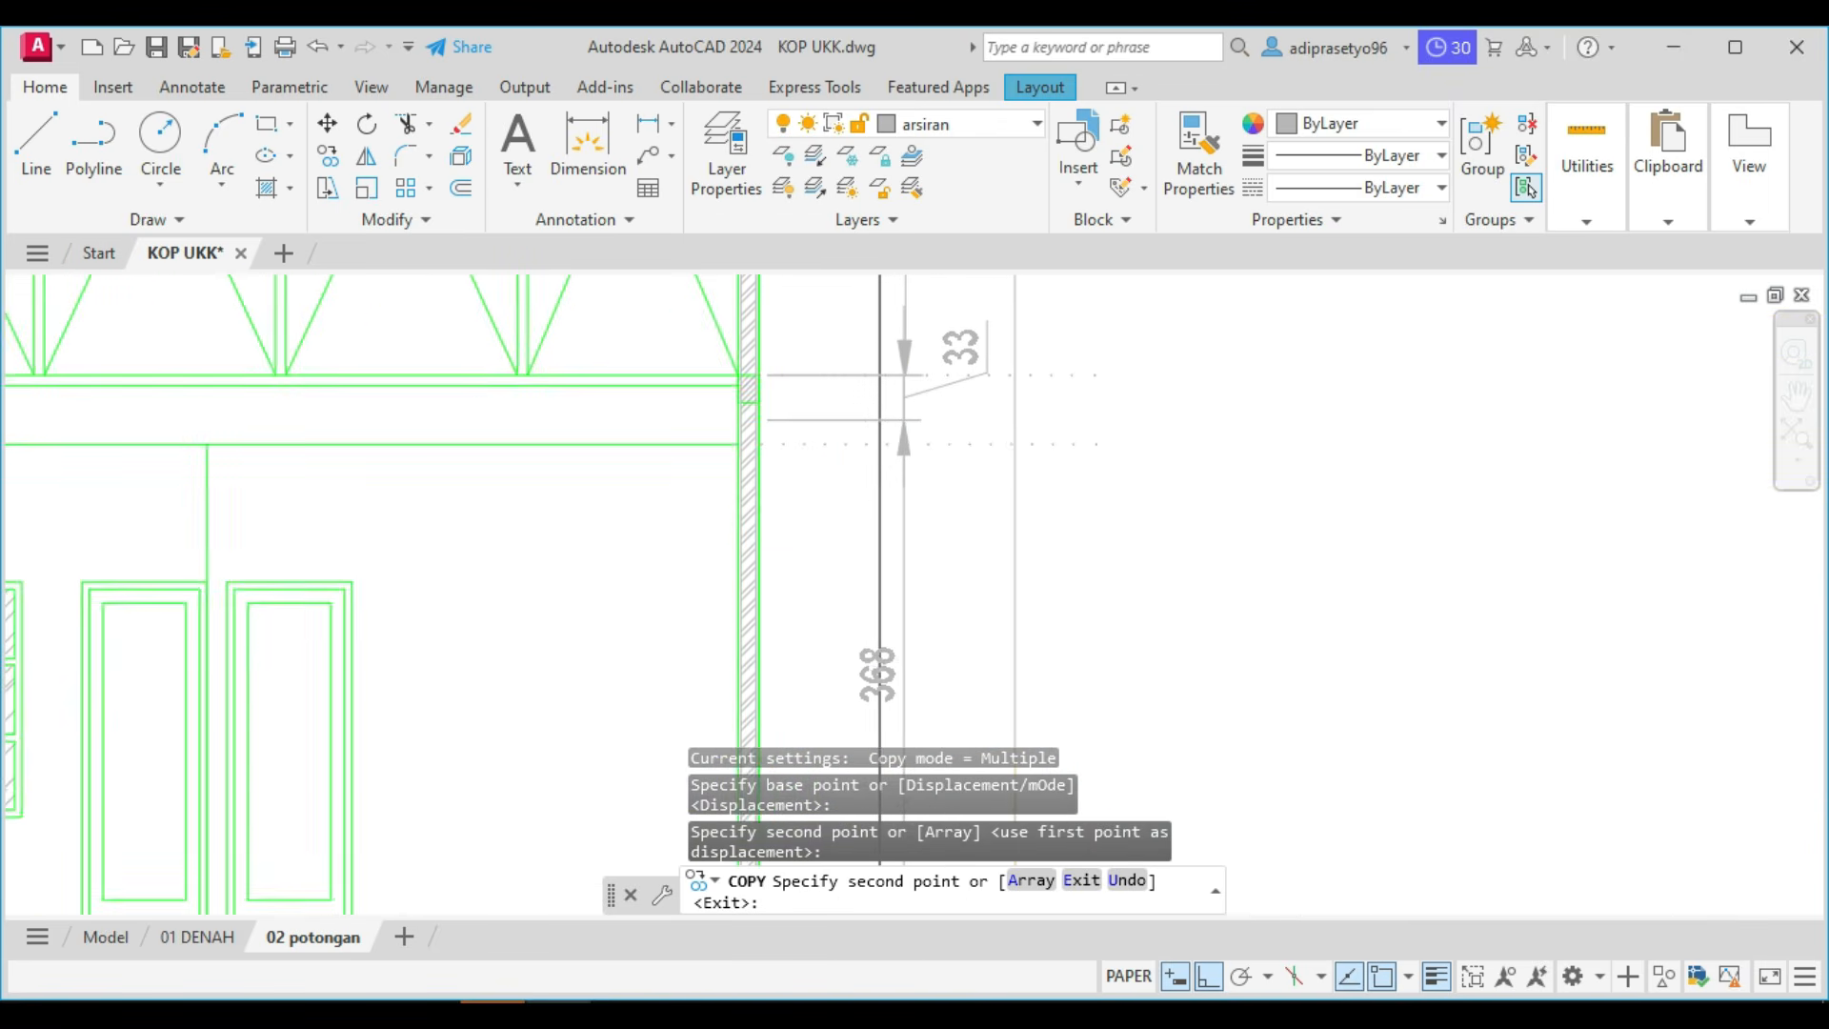
middle_drag(971, 420, 976, 504)
scroll(1018, 526, up, 2)
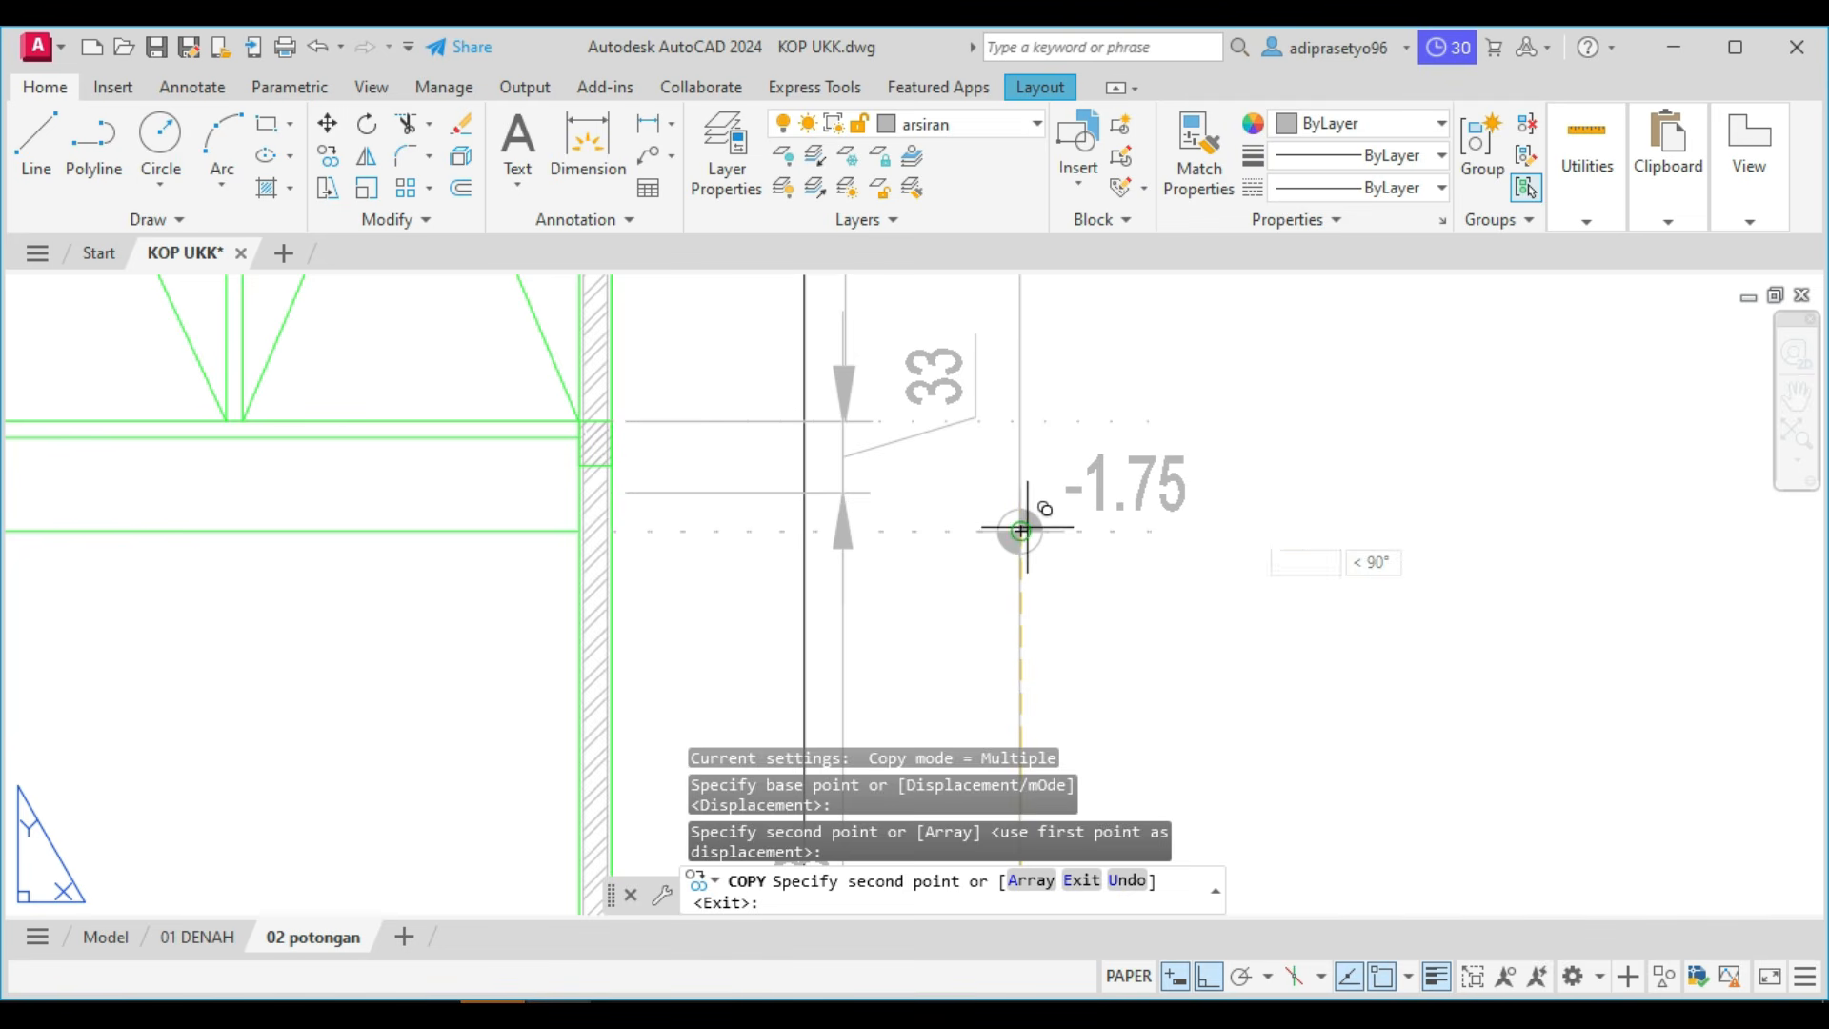
click(1019, 526)
click(1030, 412)
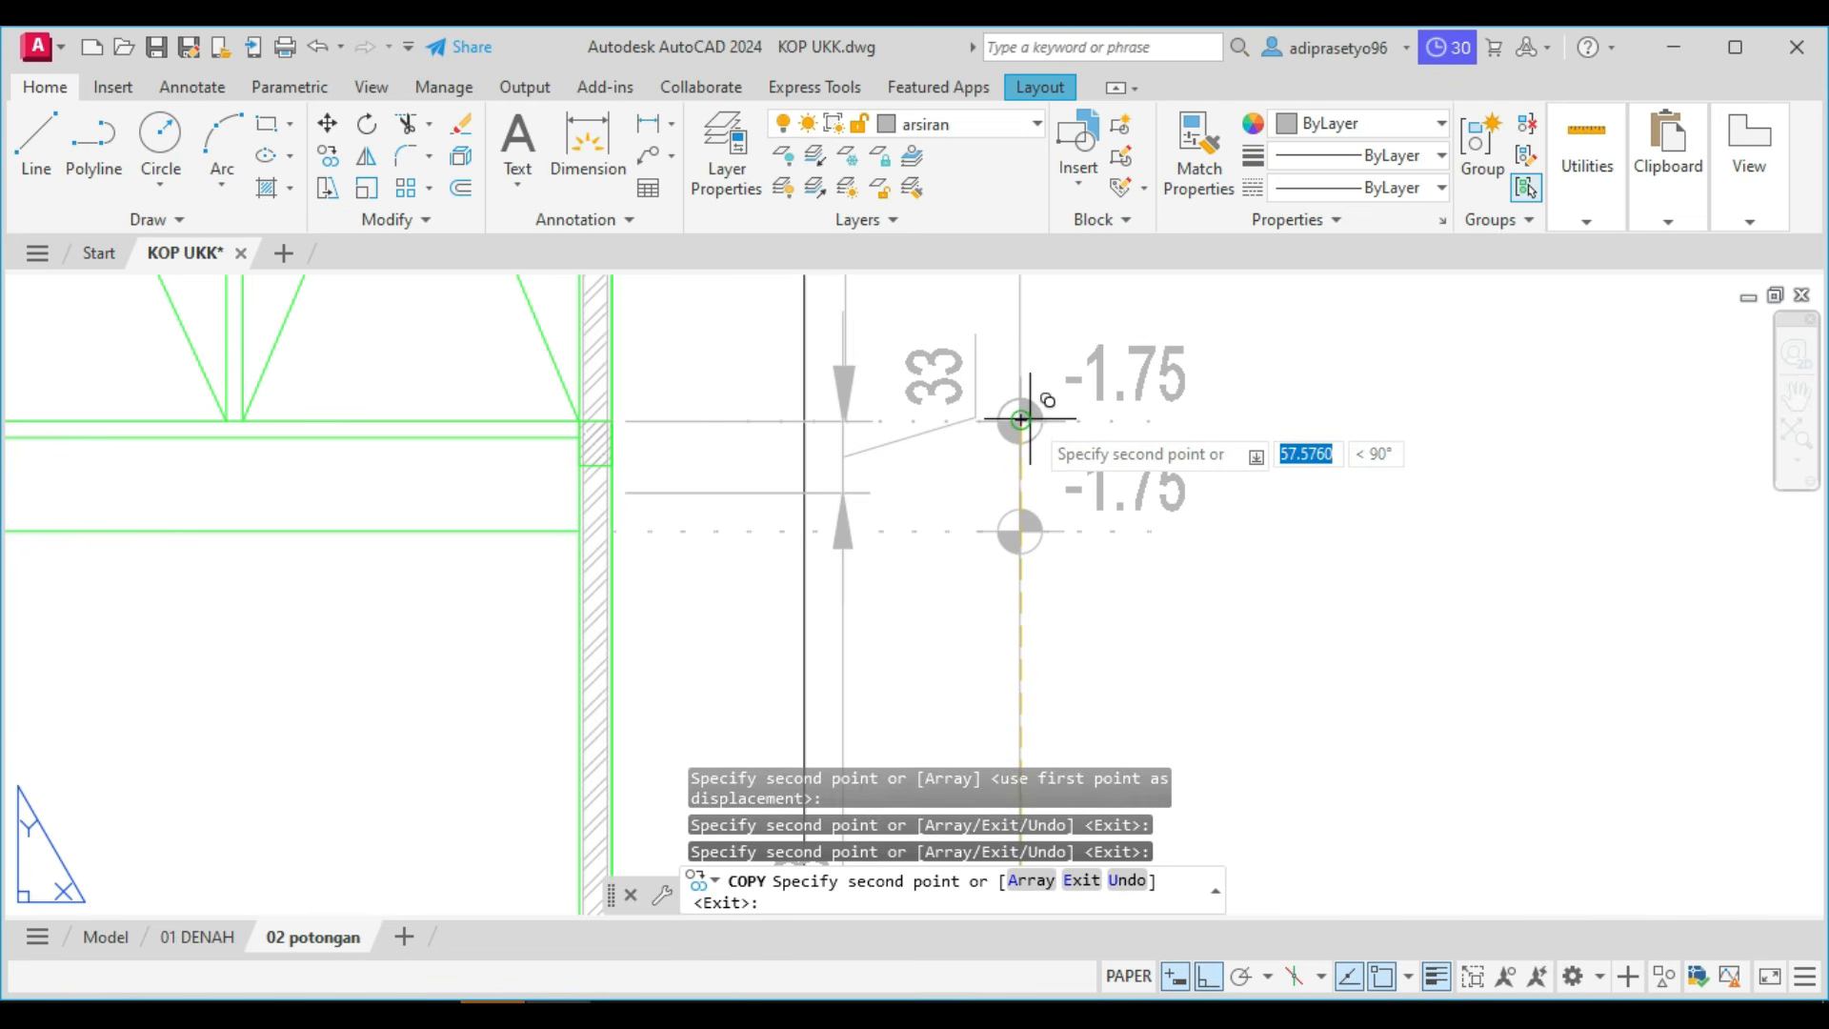
Place the last copies of the elevation mark on the lower roof's level line and the topmost level line.
scroll(1029, 408, down, 3)
middle_drag(1028, 400, 981, 694)
scroll(995, 400, up, 2)
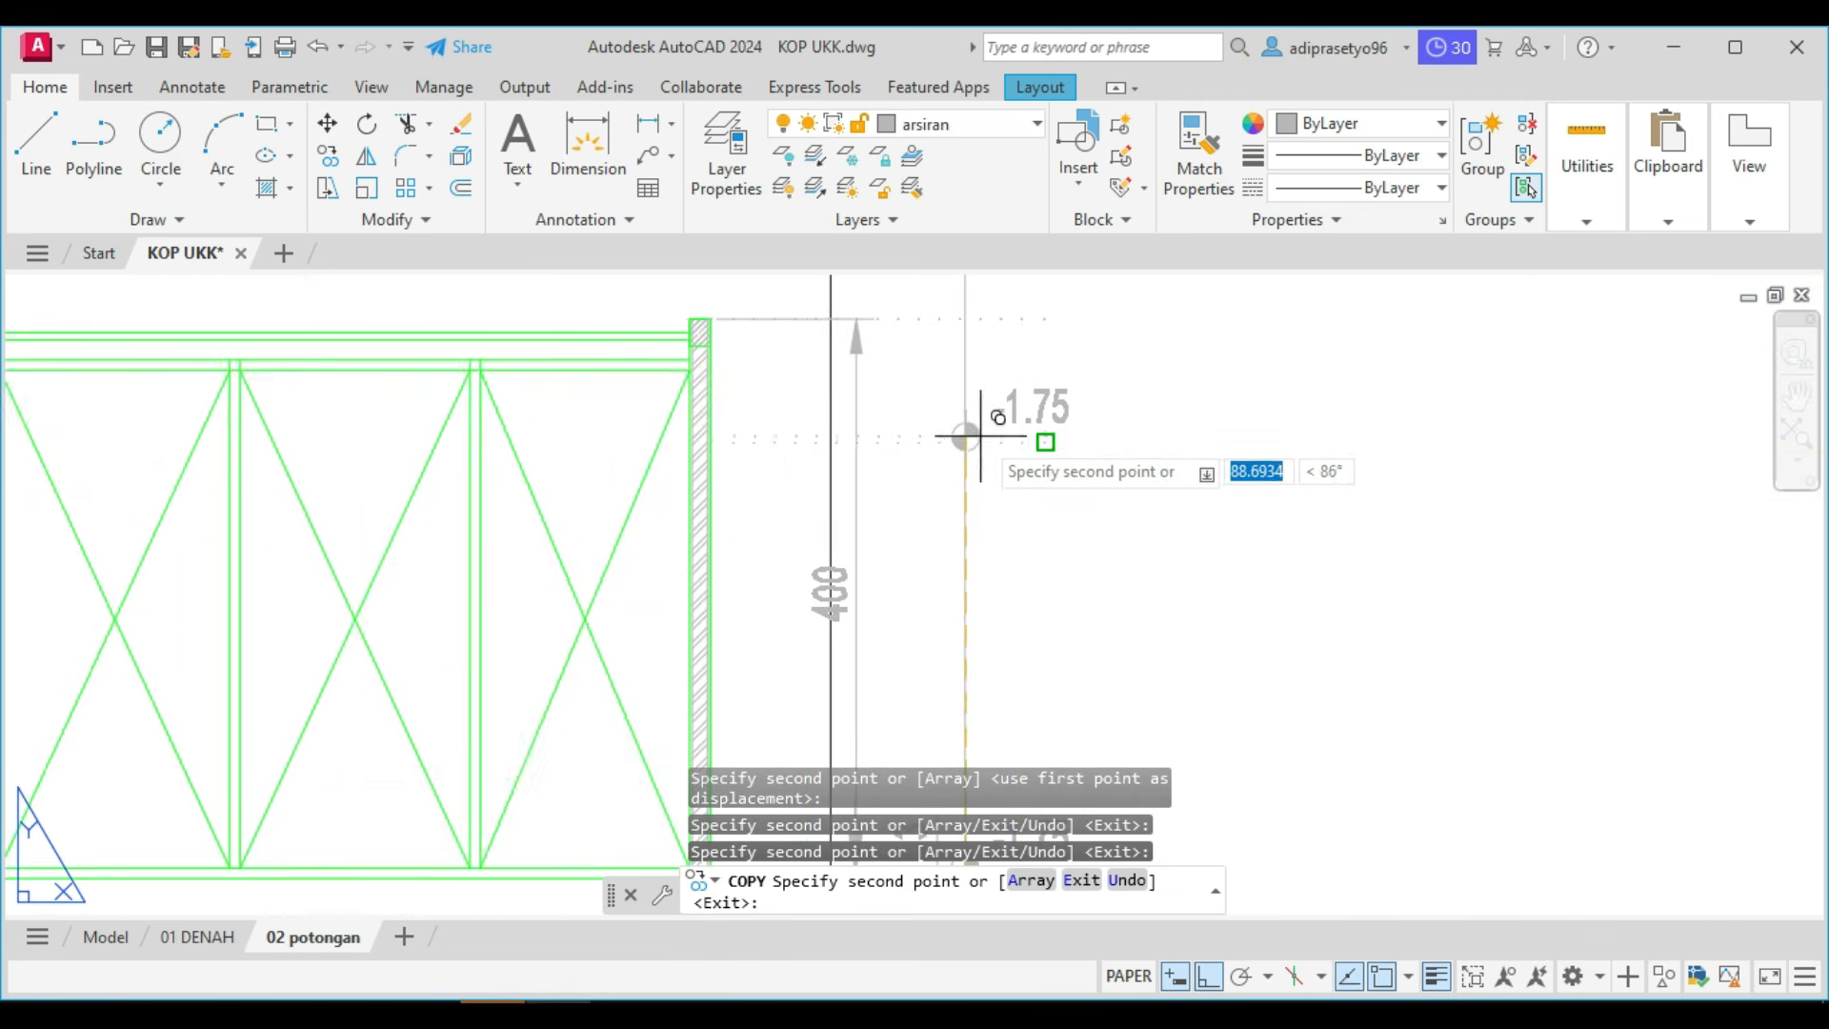
click(966, 441)
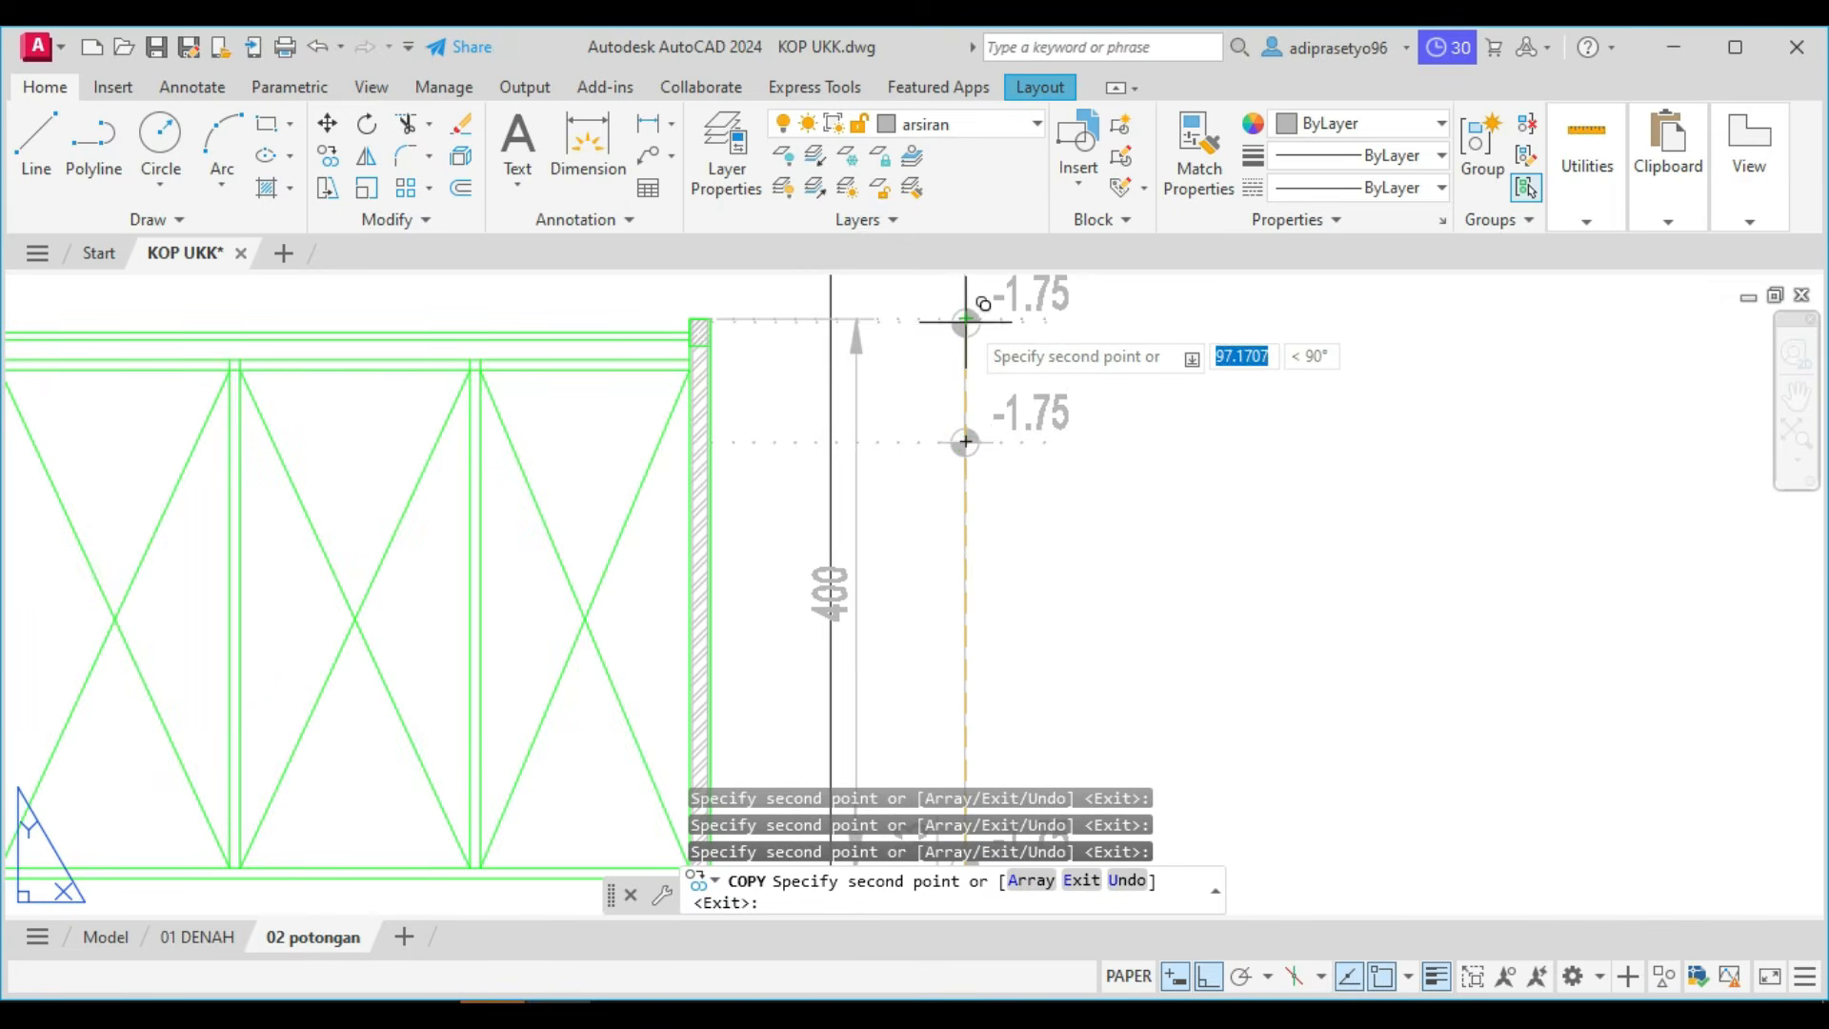
click(964, 319)
key(Escape)
Set the topmost elevation mark's value to +8.00.
scroll(979, 346, down, 2)
scroll(997, 356, up, 3)
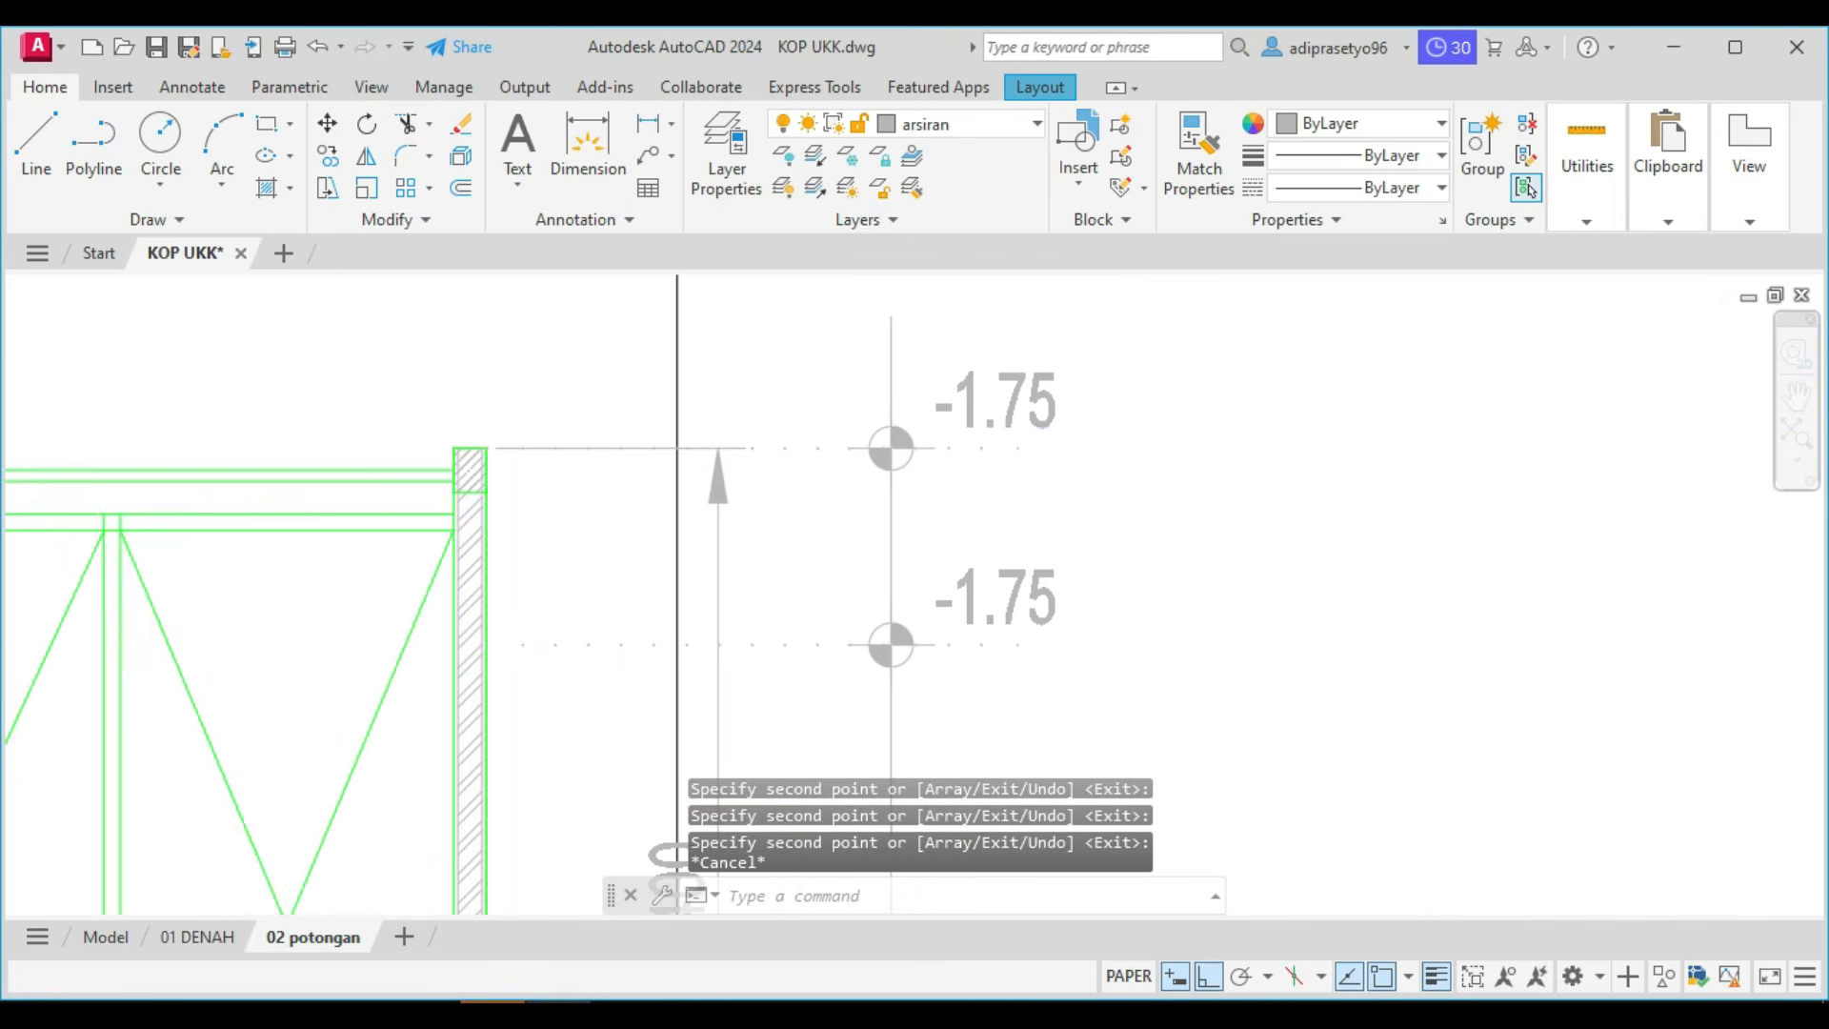
click(970, 388)
key(Escape)
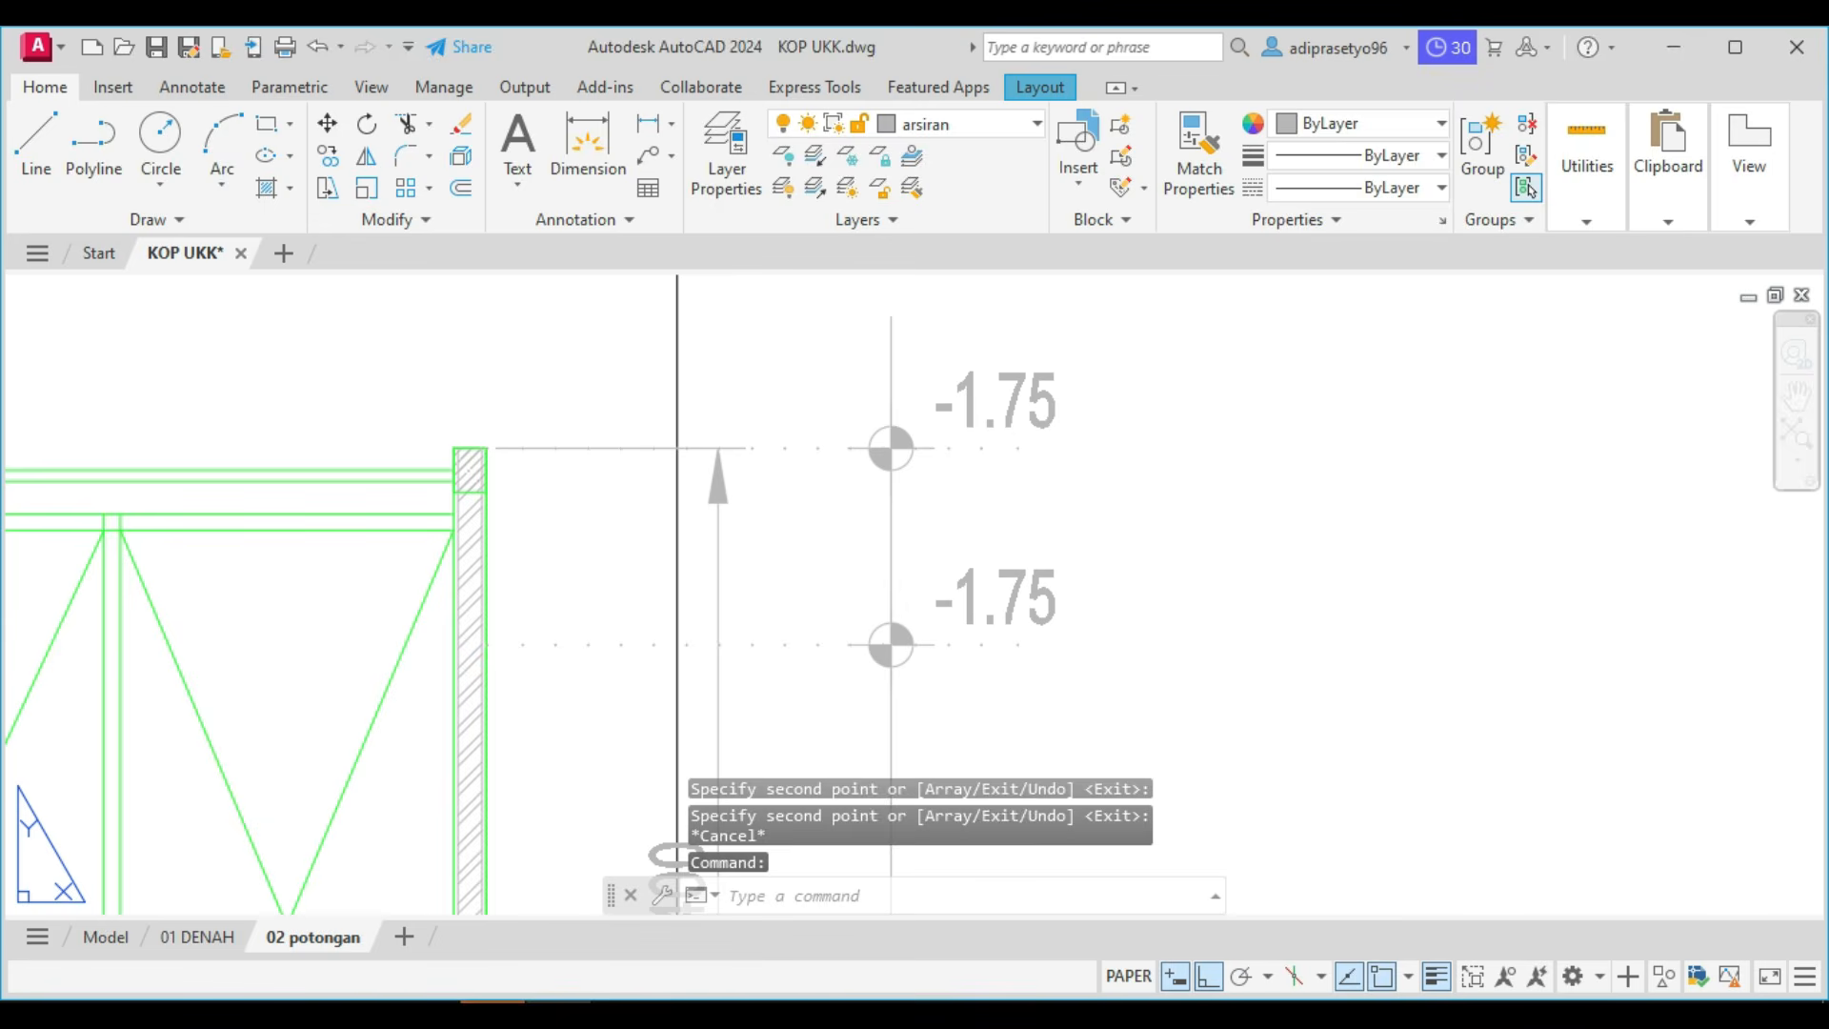
double_click(976, 400)
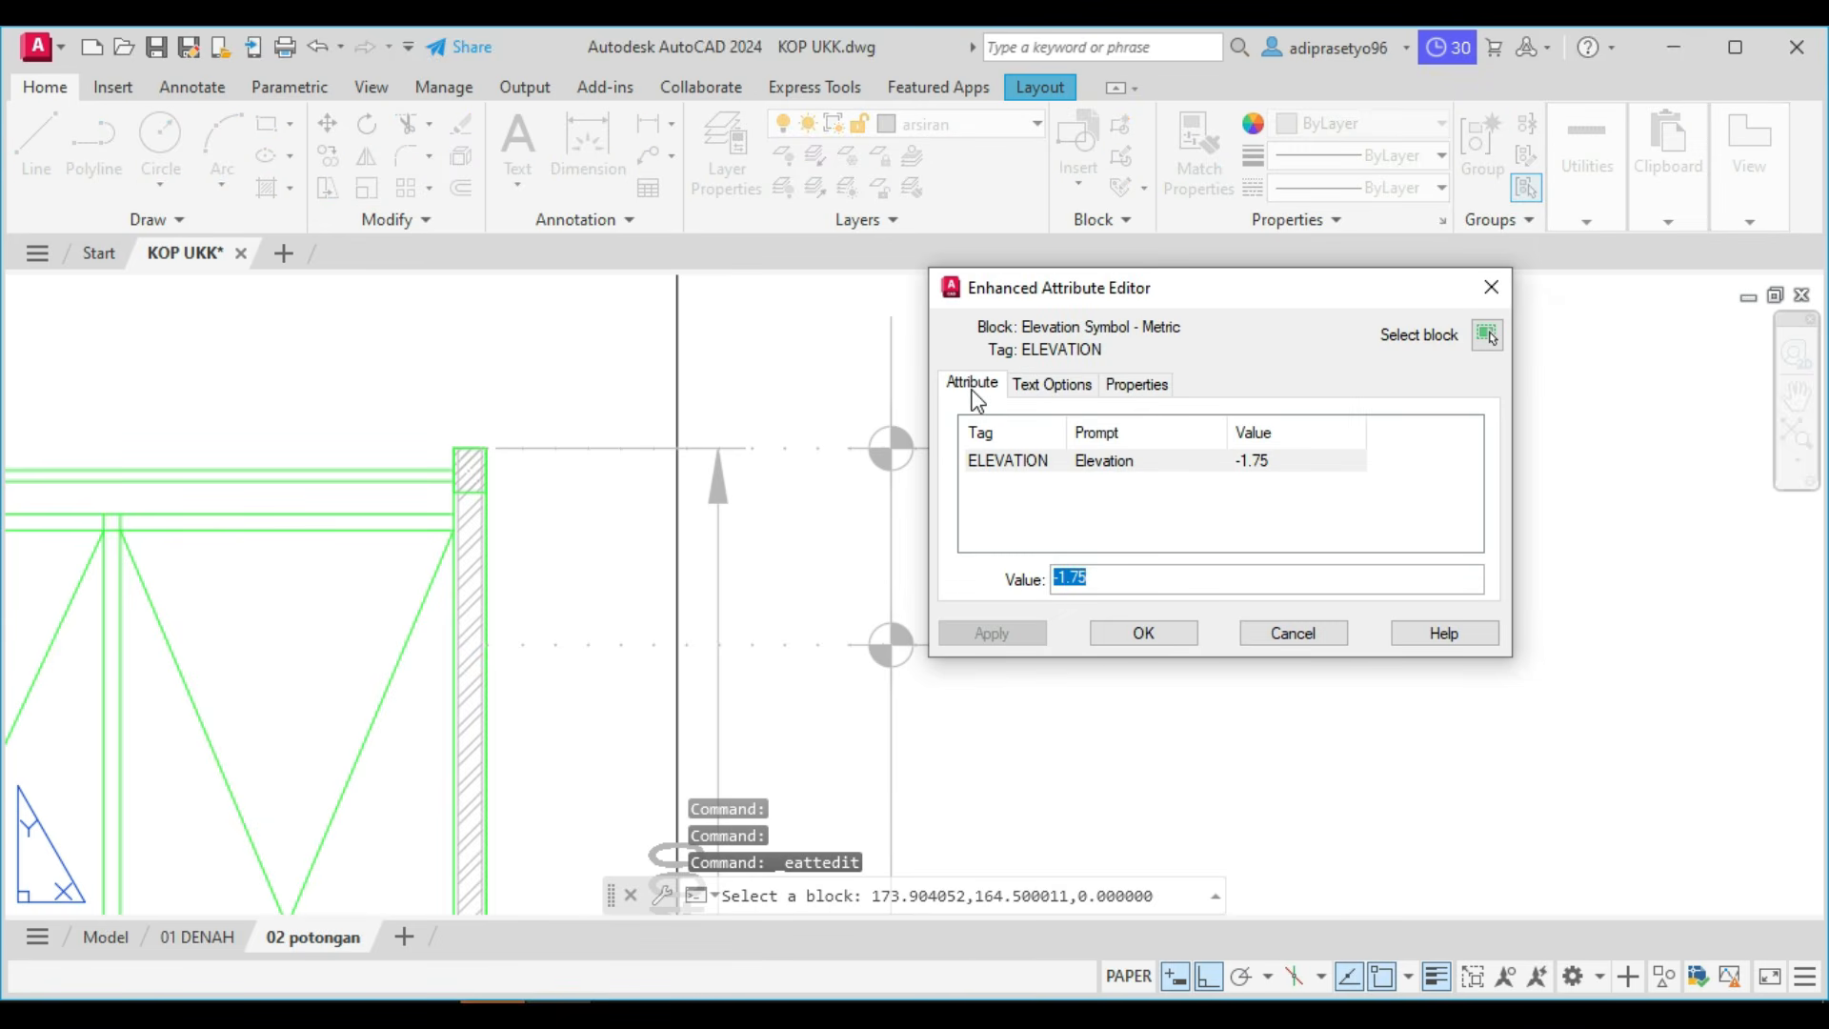
text(+8.00)
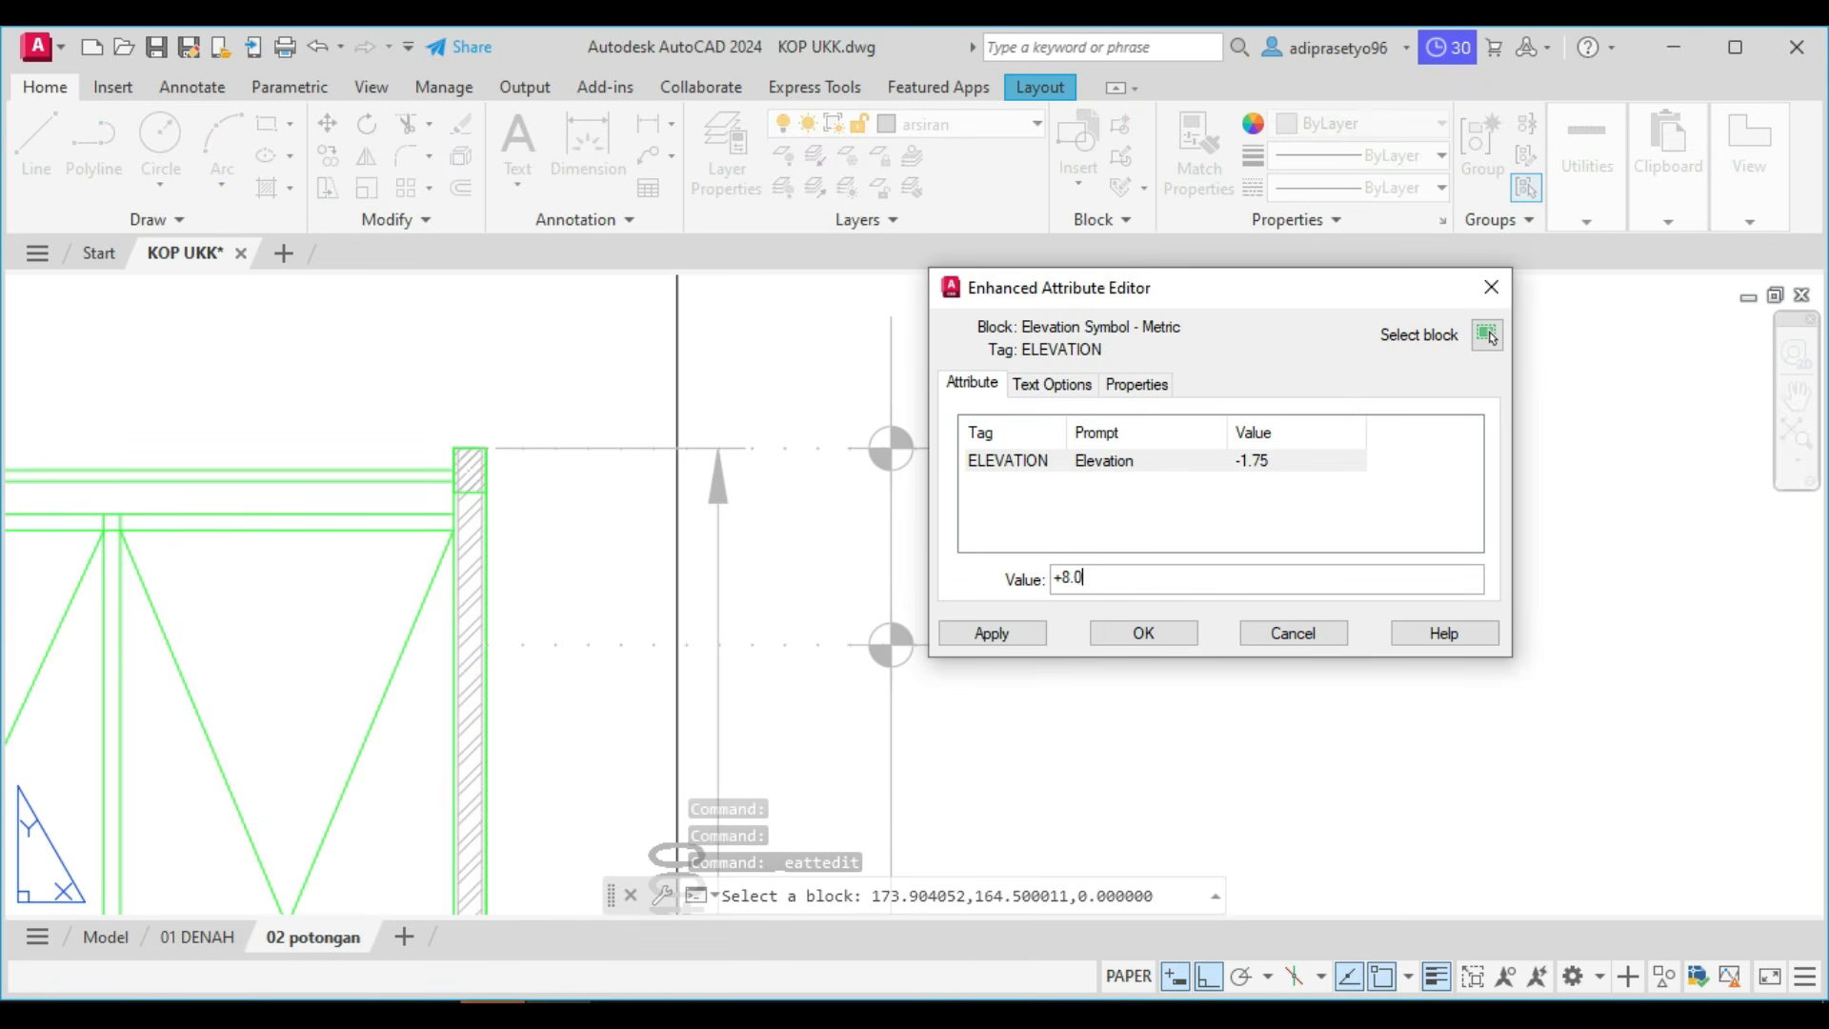
click(1144, 633)
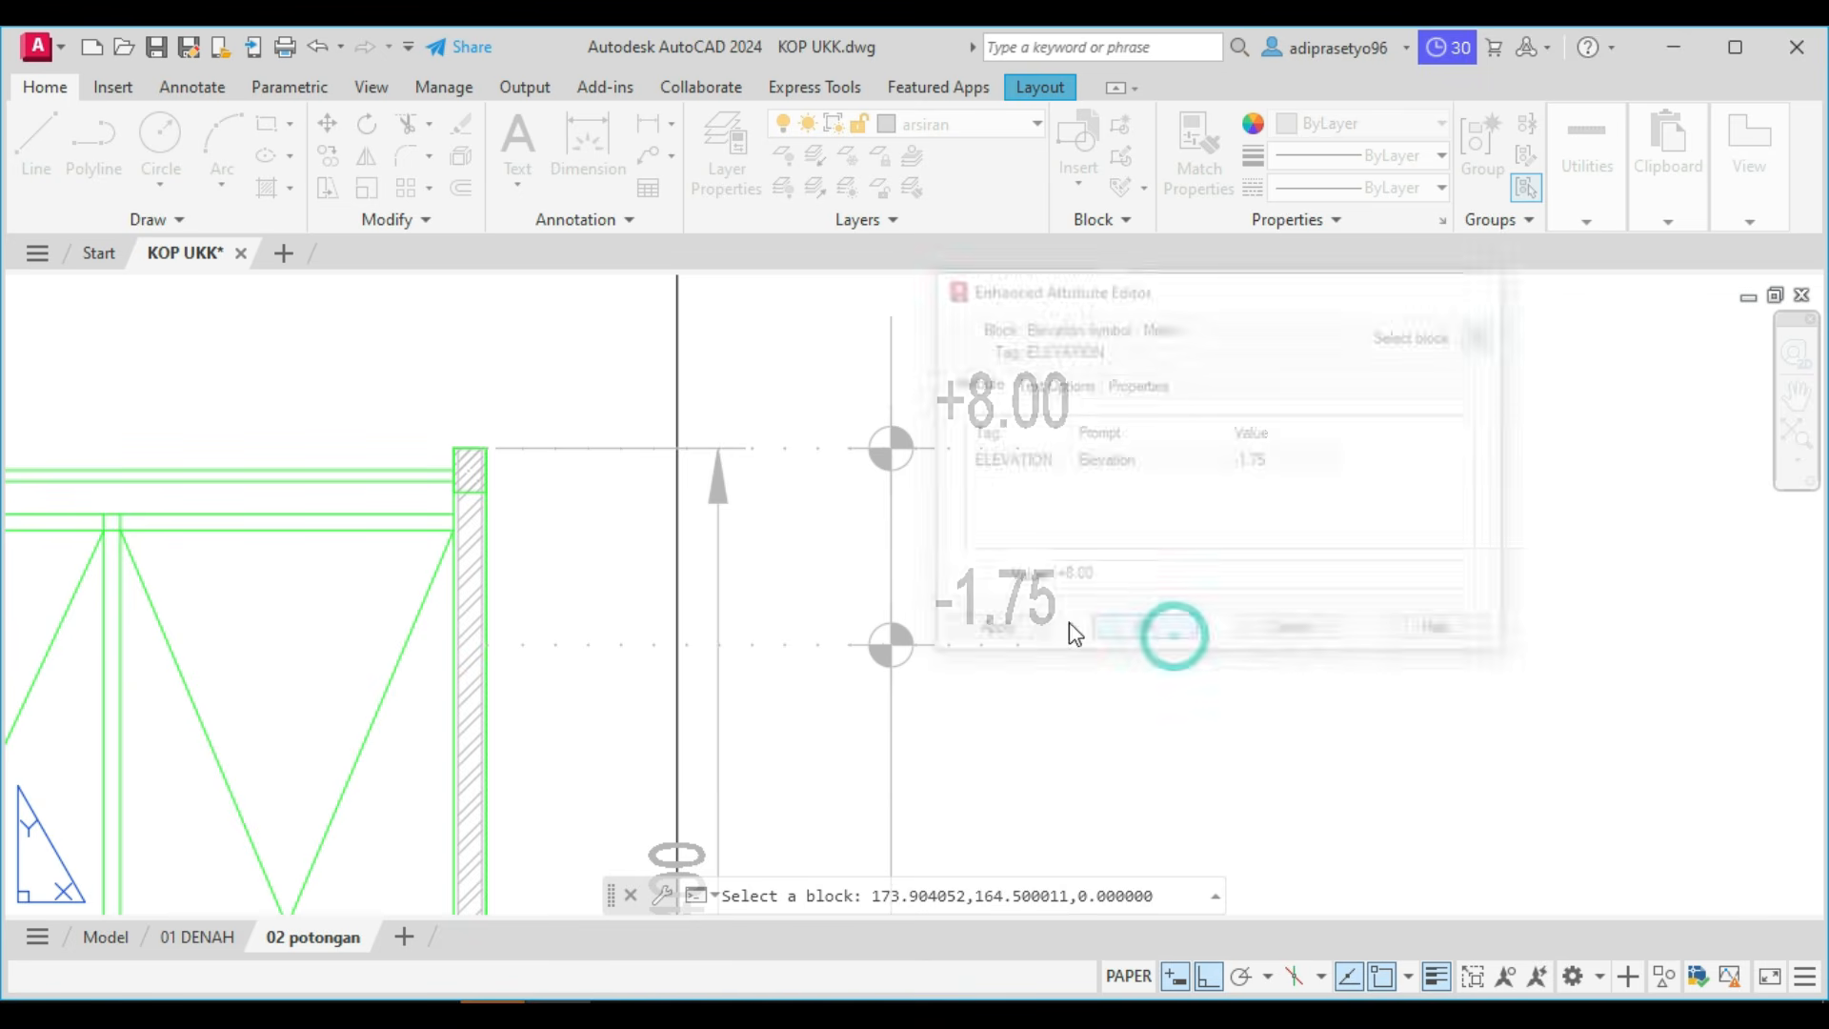
Set the value of the elevation mark on the lower roof's level line to +7.10.
scroll(963, 595, up, 3)
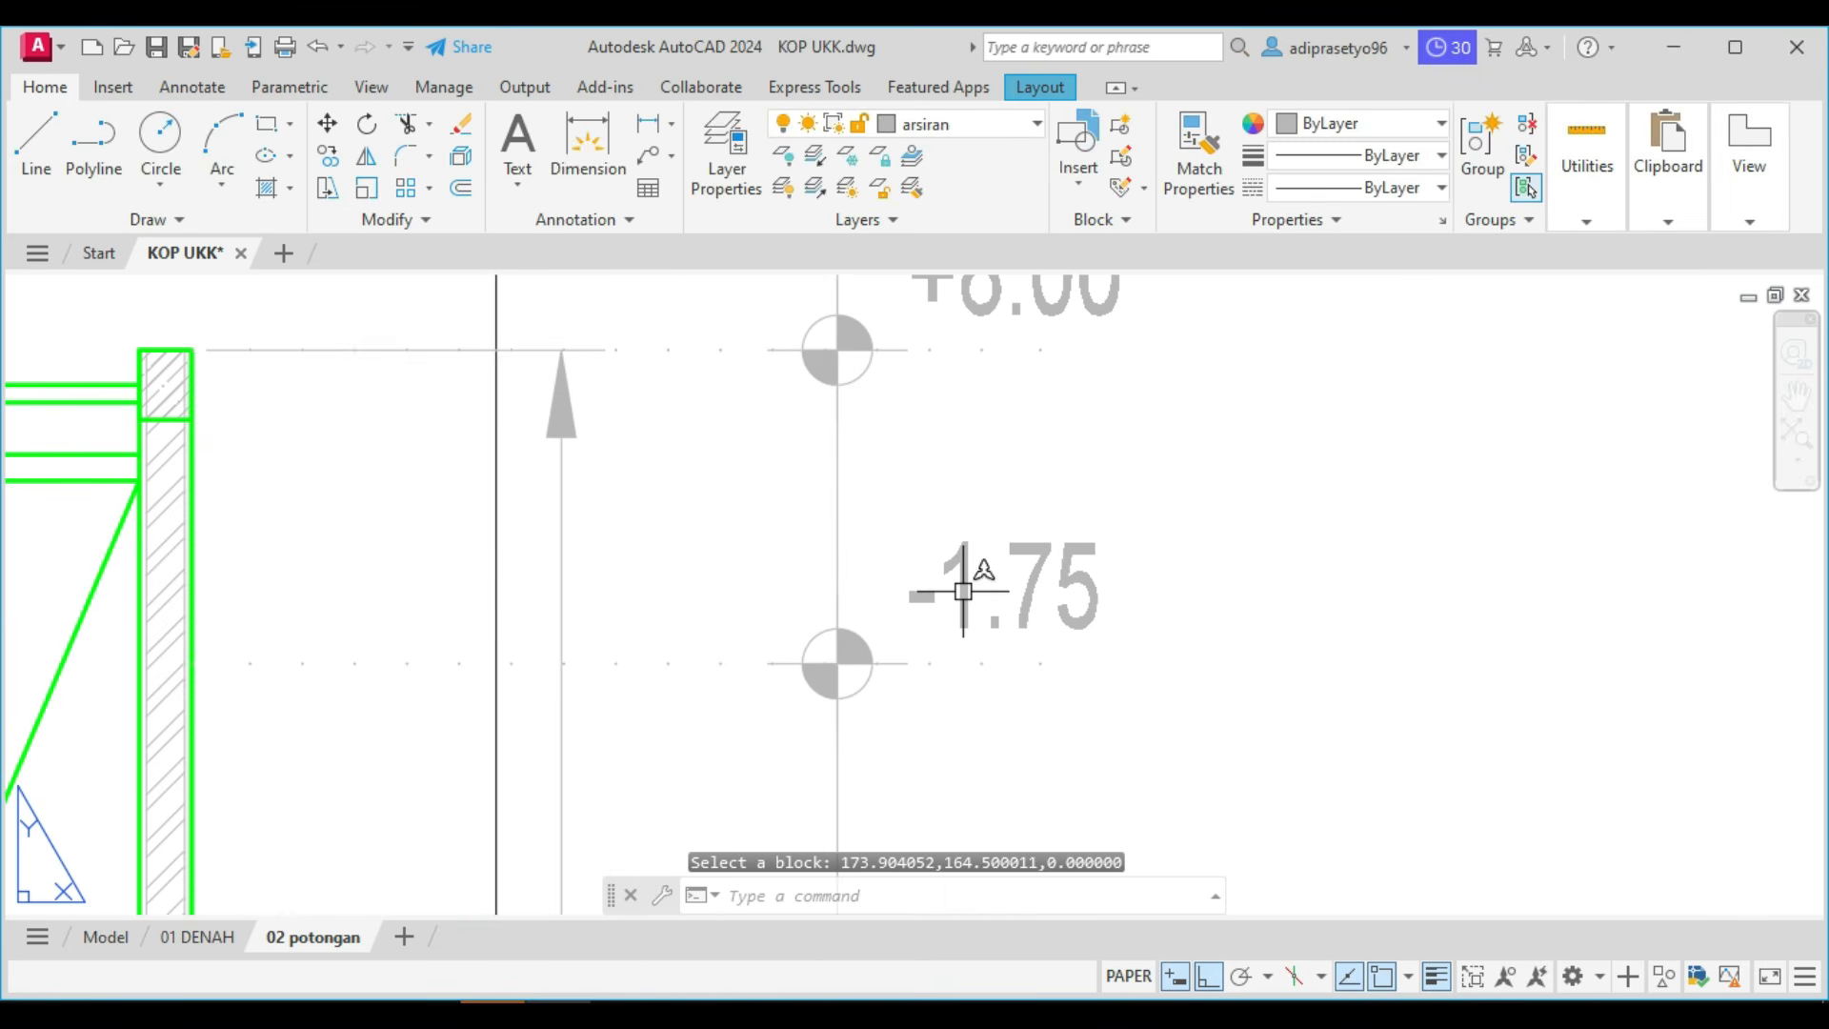
double_click(963, 592)
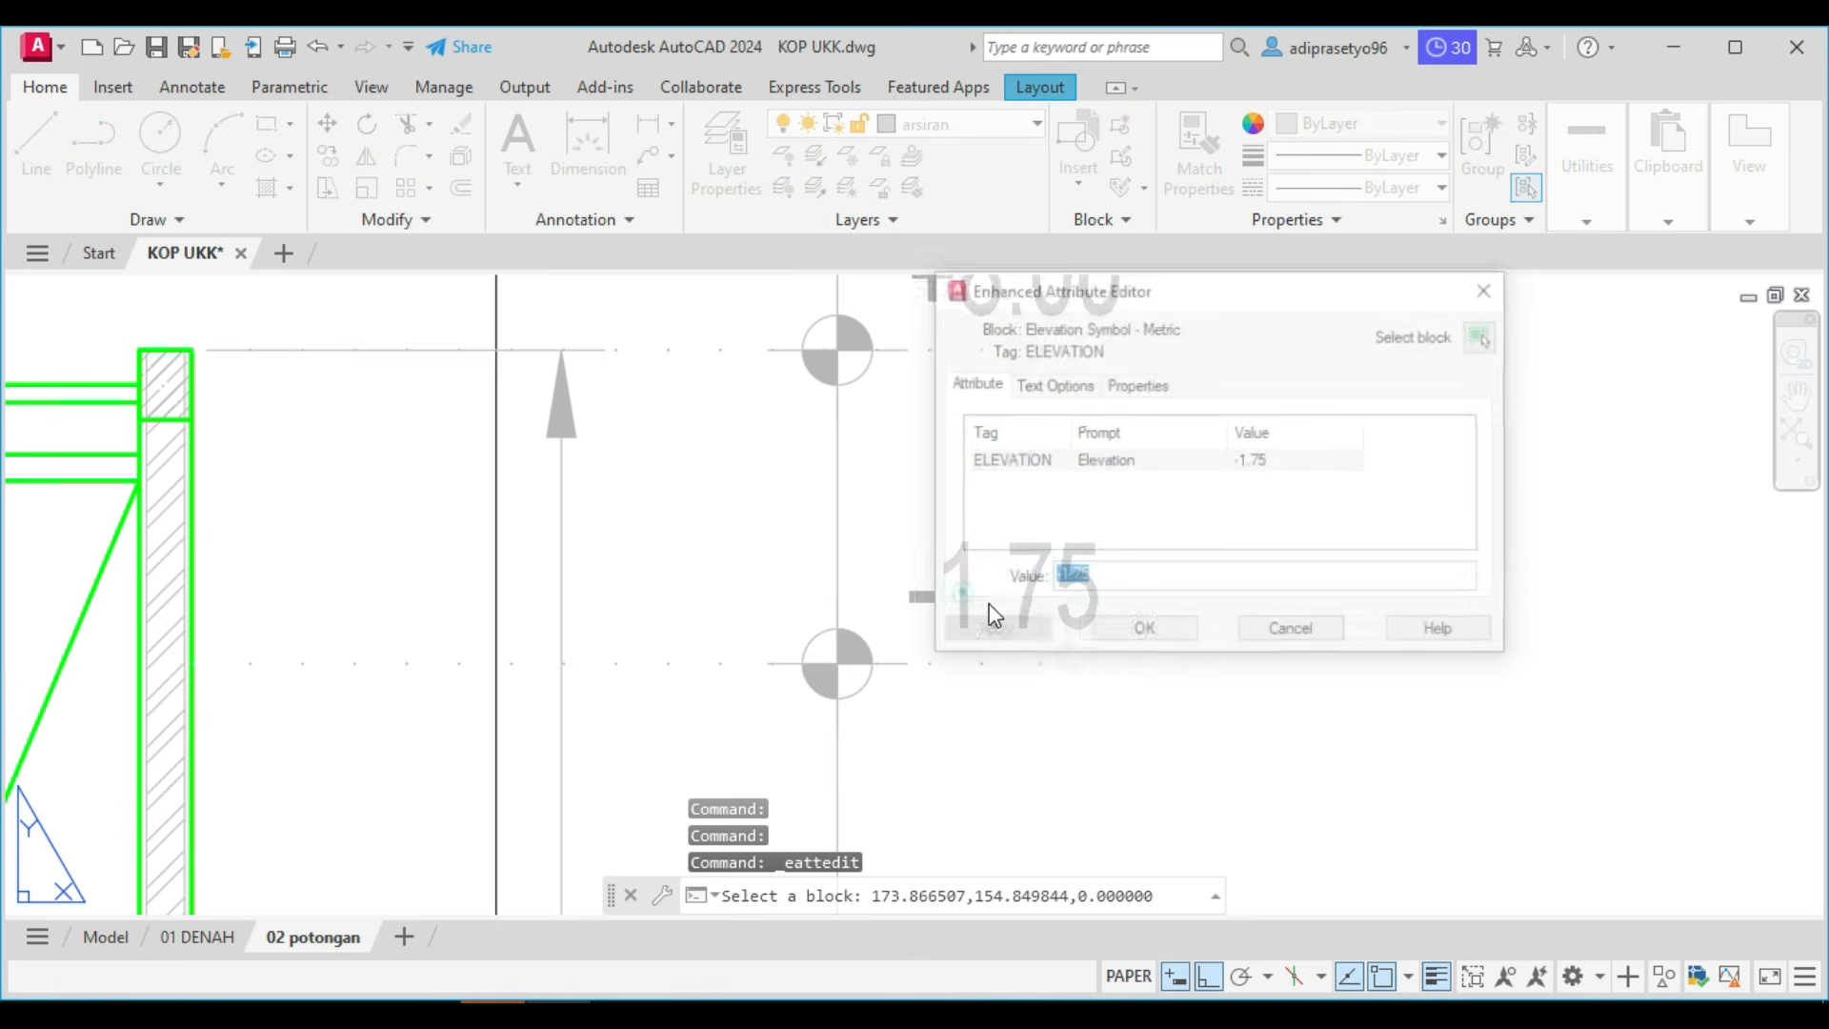
text(+7.10)
click(1164, 632)
scroll(1164, 632, down, 2)
scroll(1162, 624, down, 4)
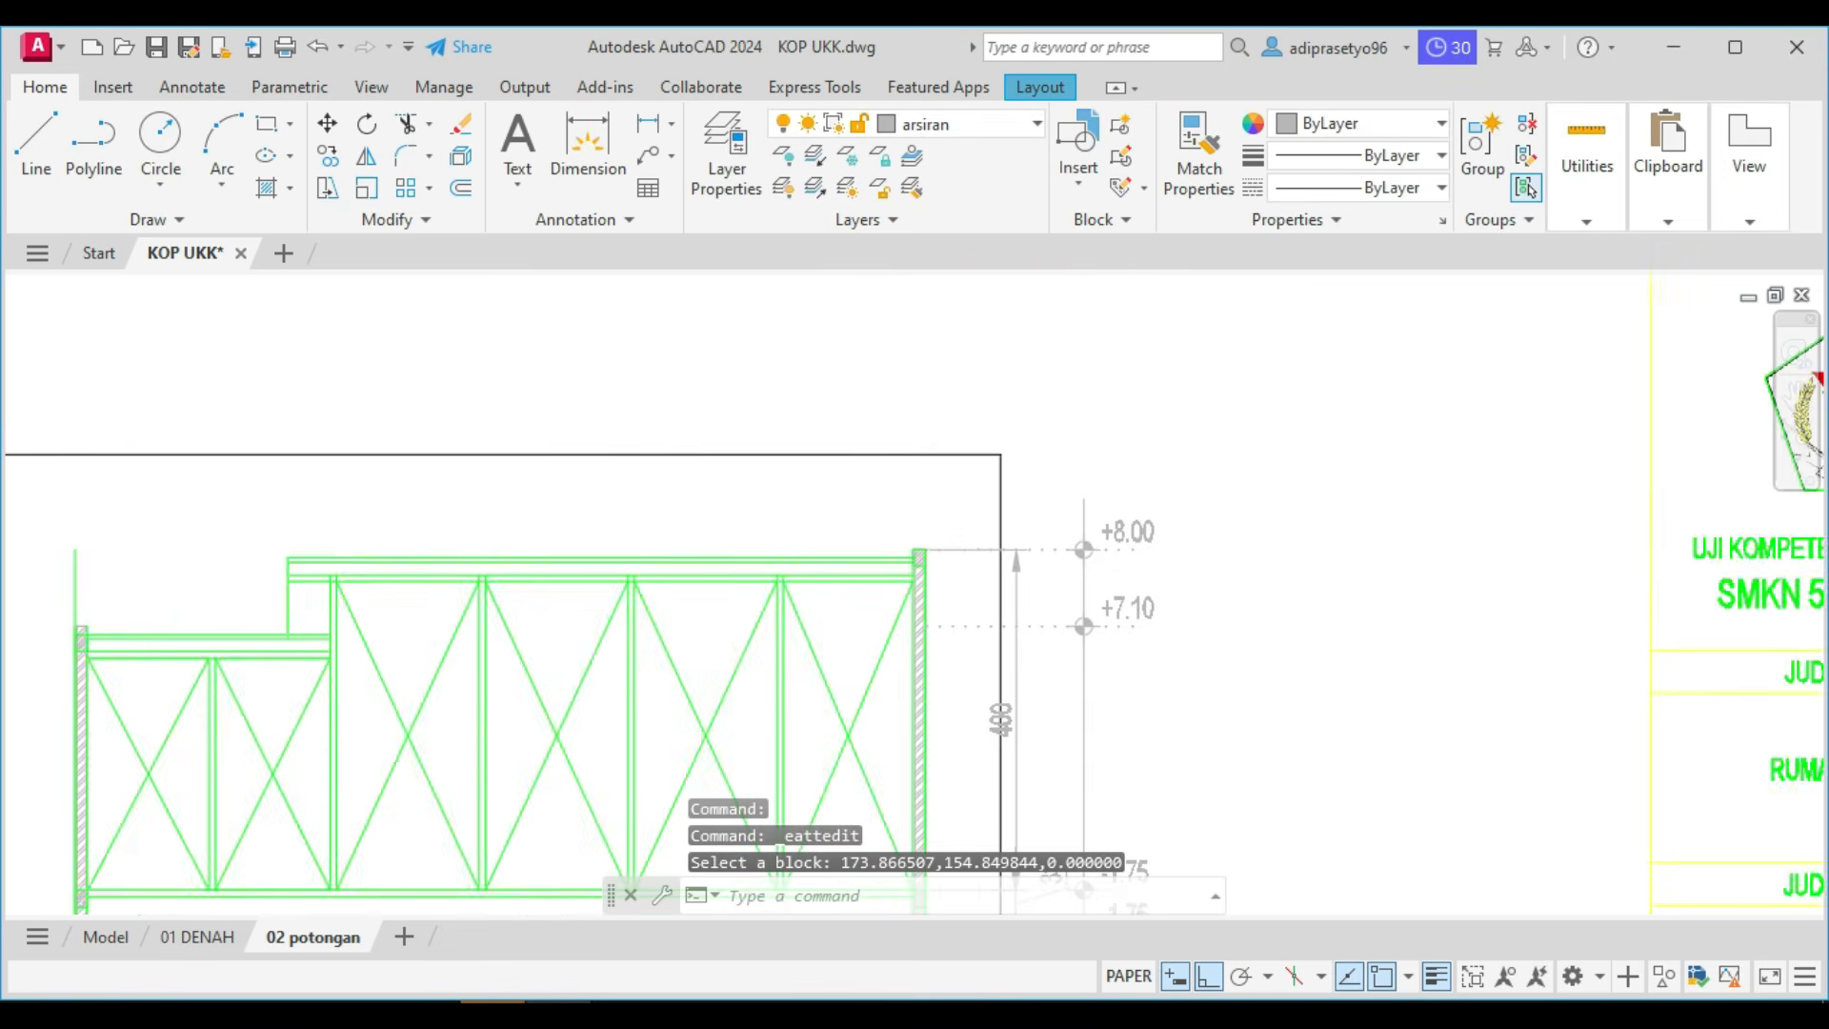
Set the value of the elevation mark on the roof truss base's level line to +4.00.
scroll(1067, 562, down, 2)
scroll(1126, 850, up, 4)
scroll(1090, 473, up, 4)
click(1095, 427)
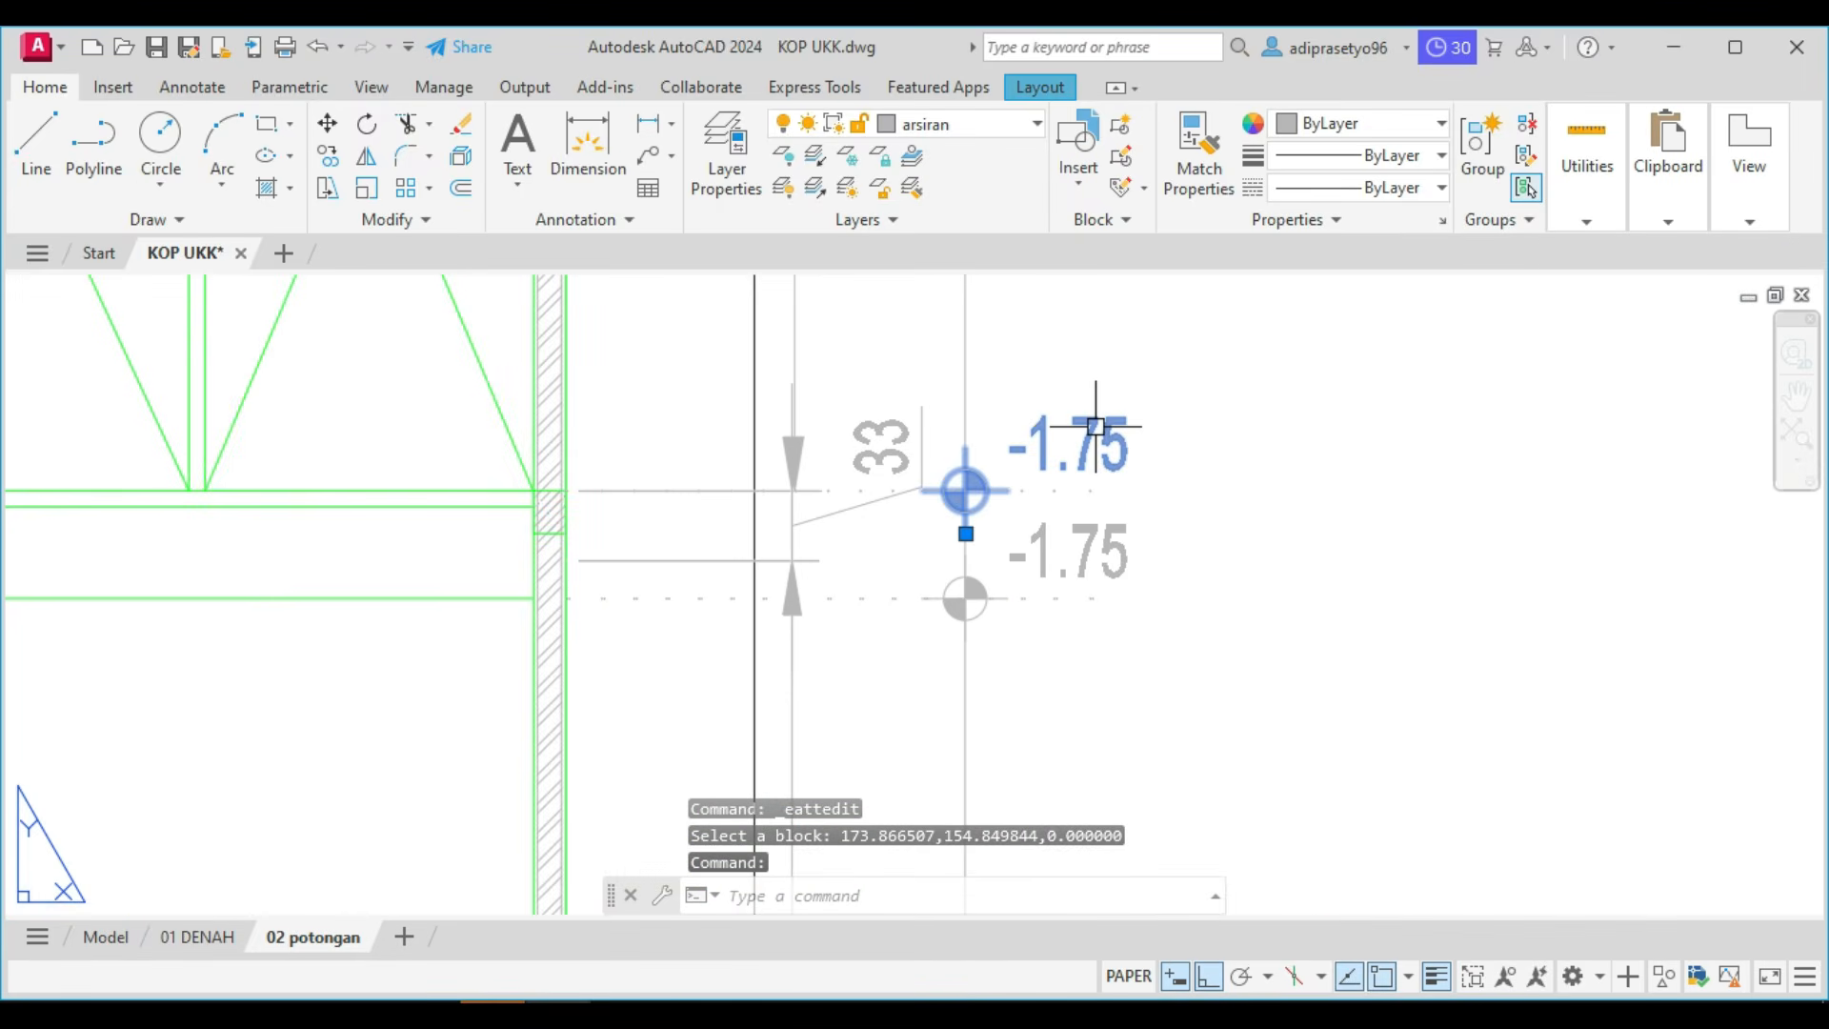
key(Escape)
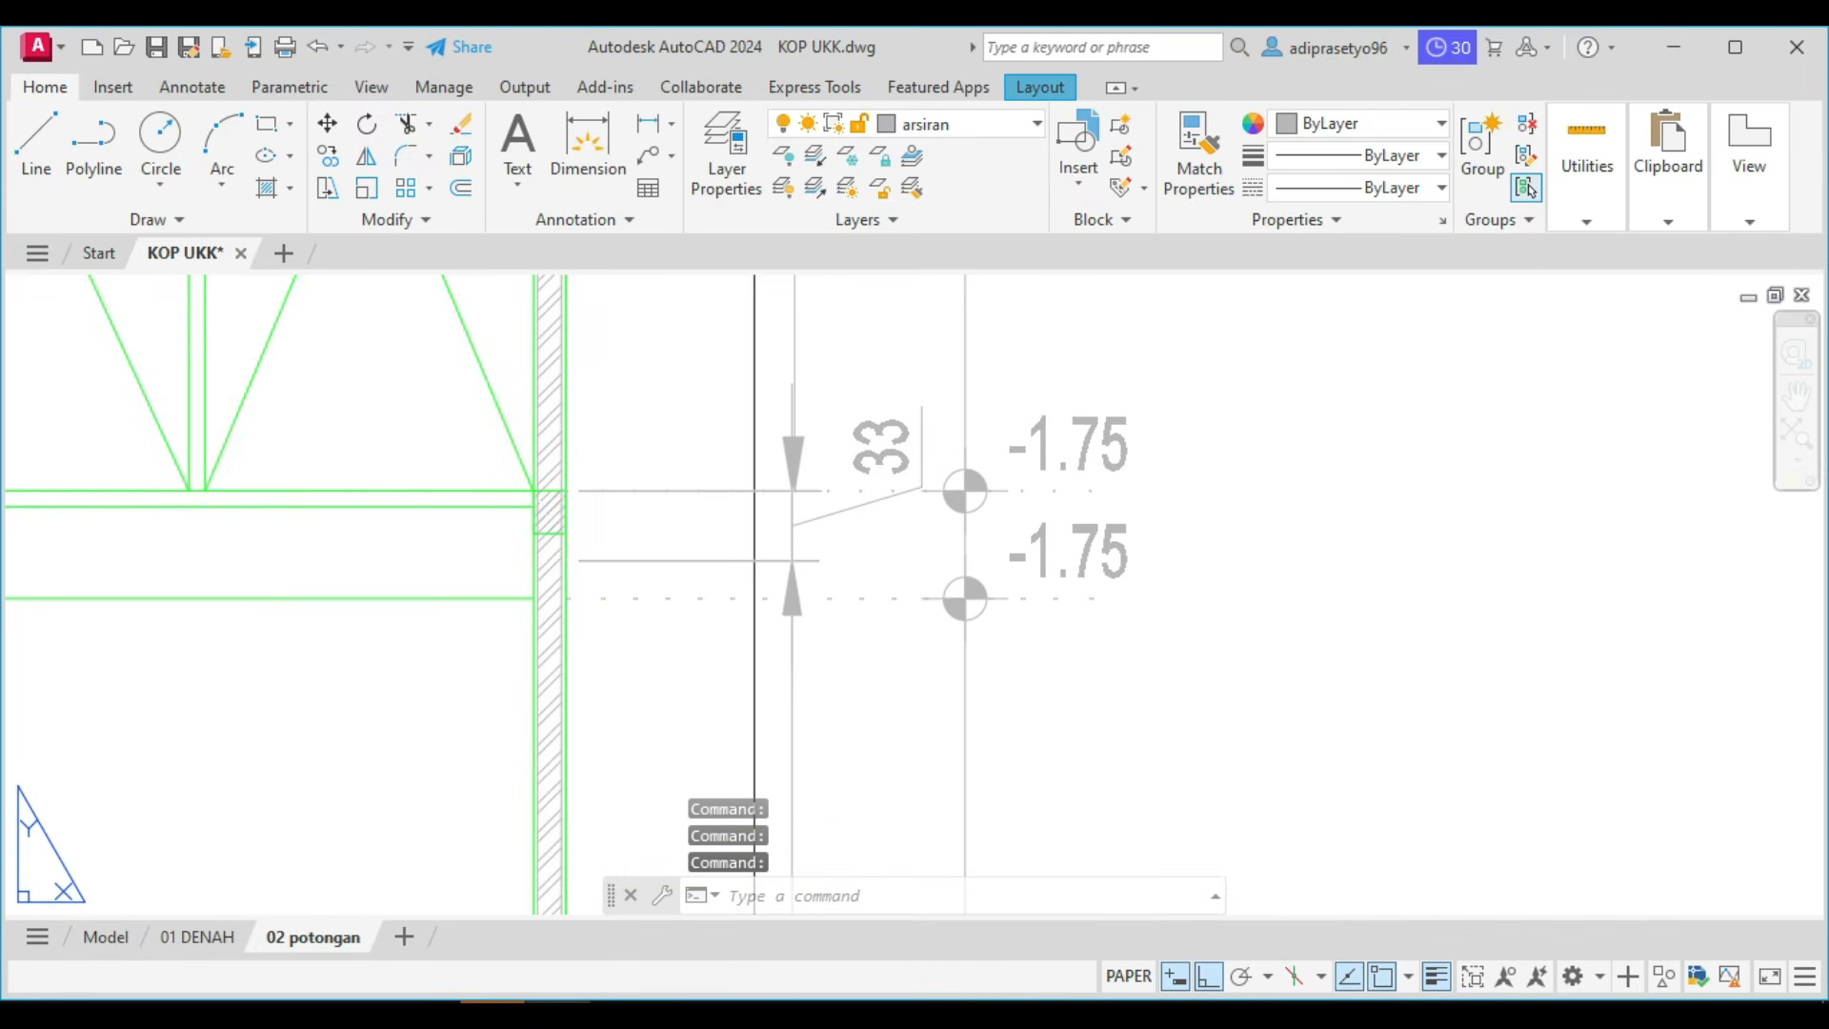
double_click(1096, 429)
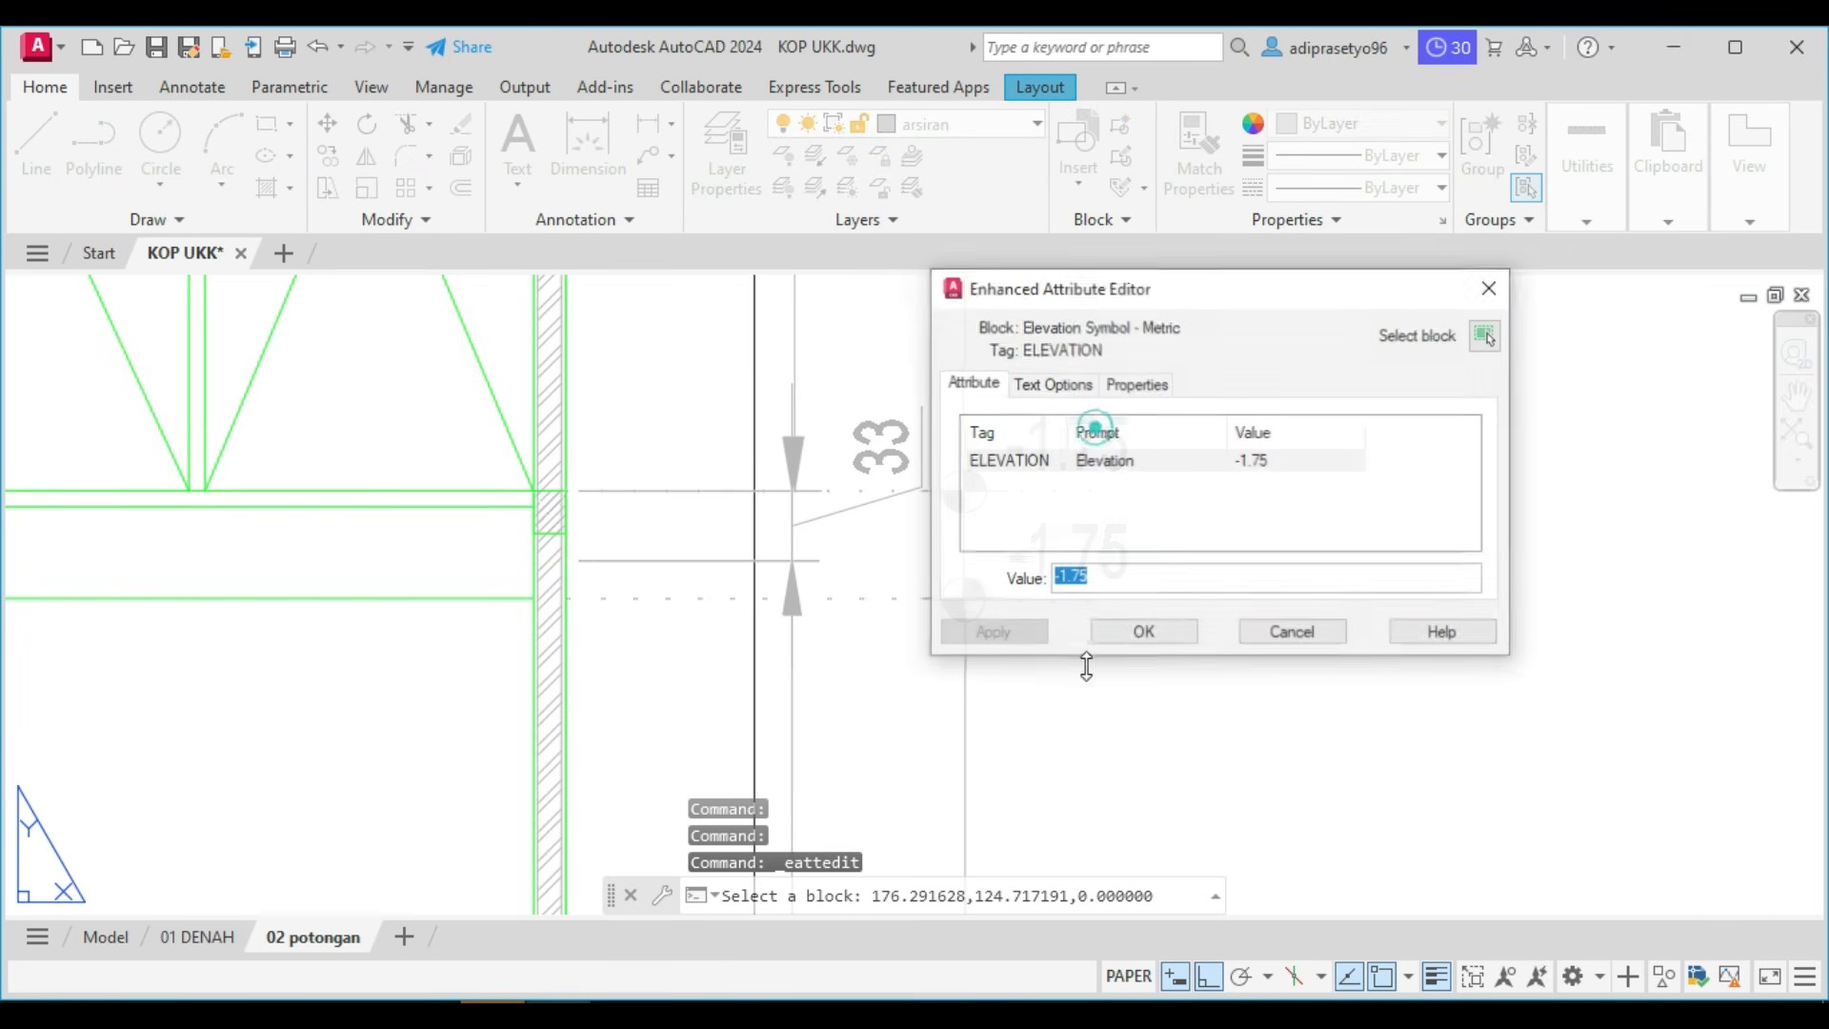
text(+4.00)
click(1143, 632)
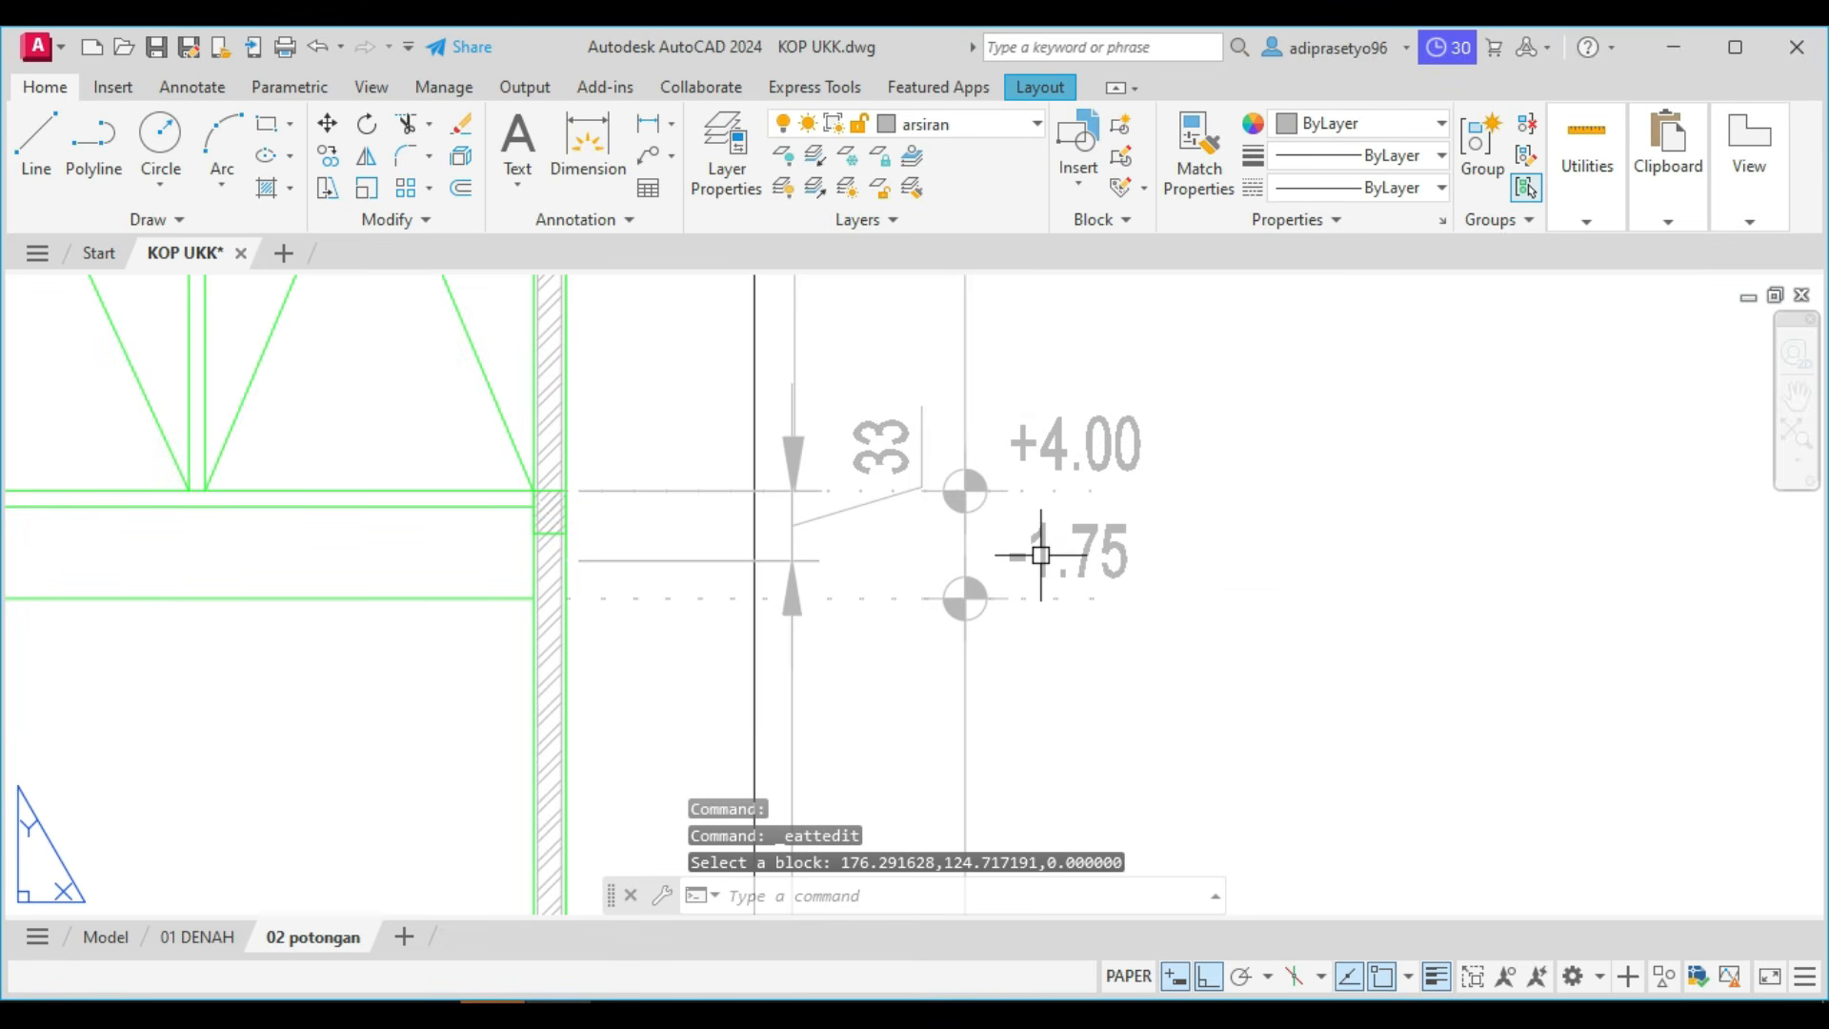
Set the value of the elevation mark on the ceiling's level line to +3.50.
double_click(1041, 529)
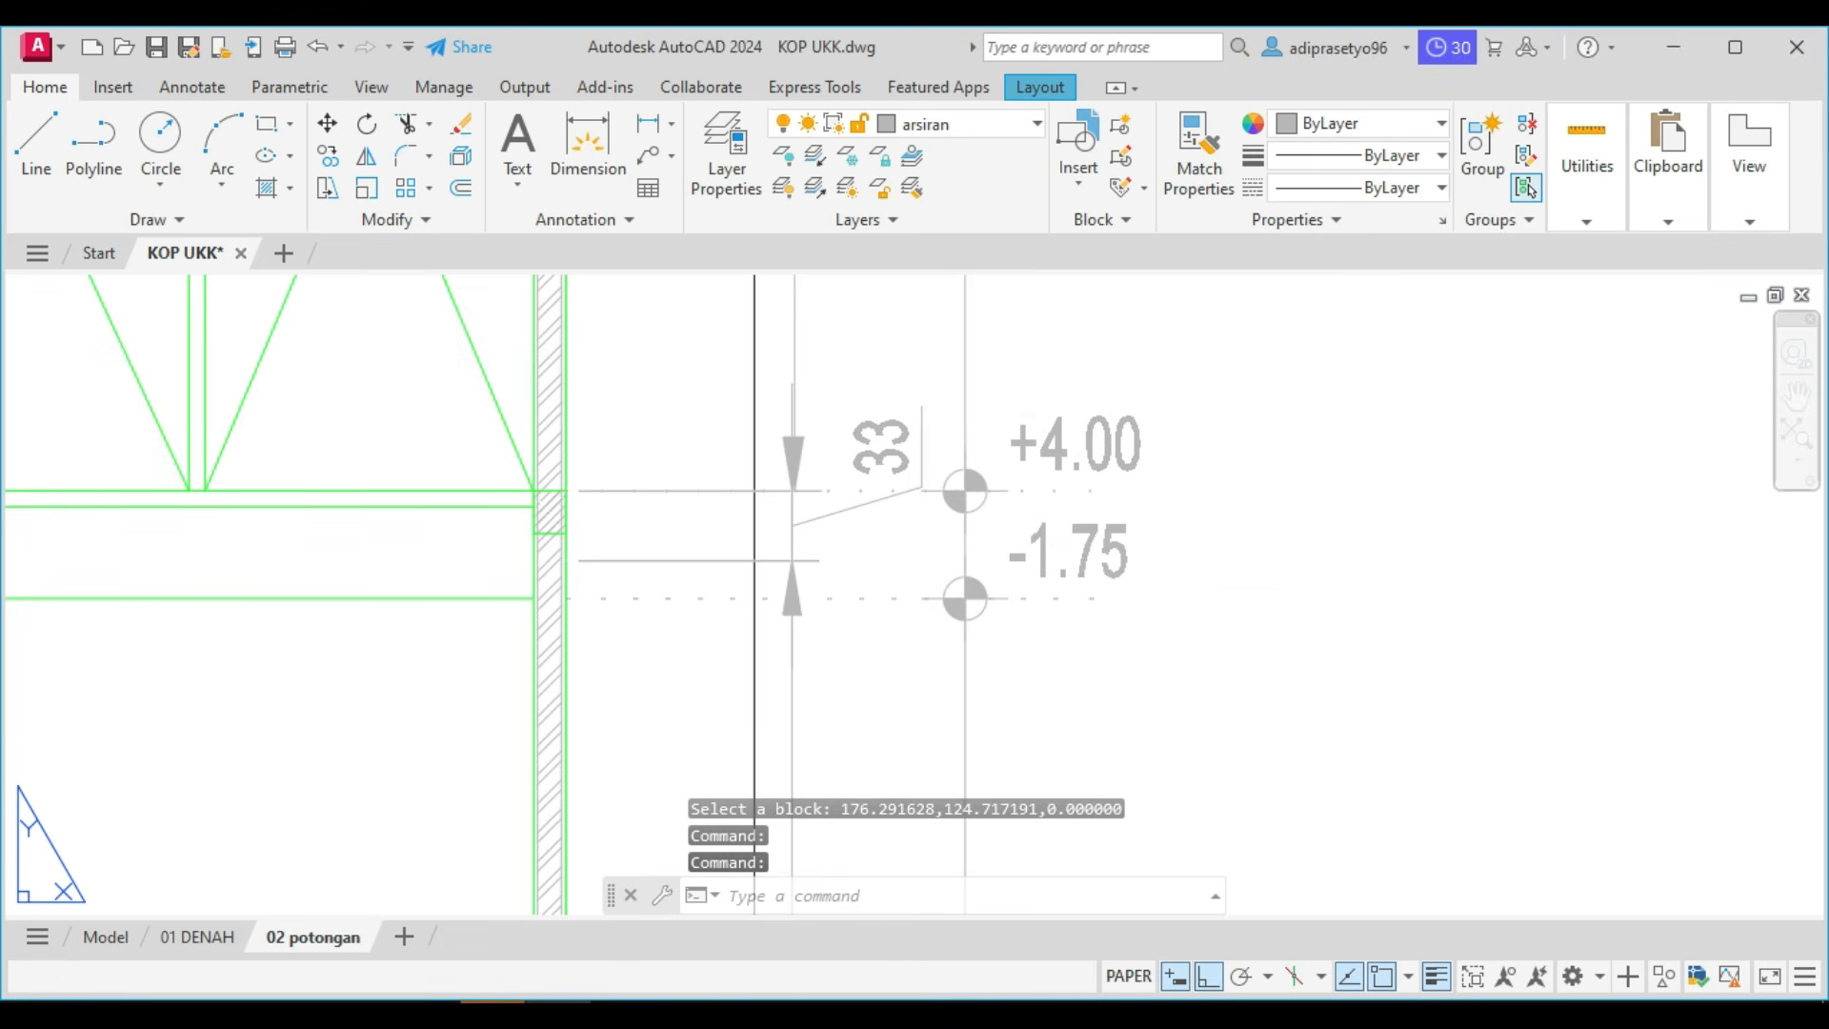
double_click(1038, 527)
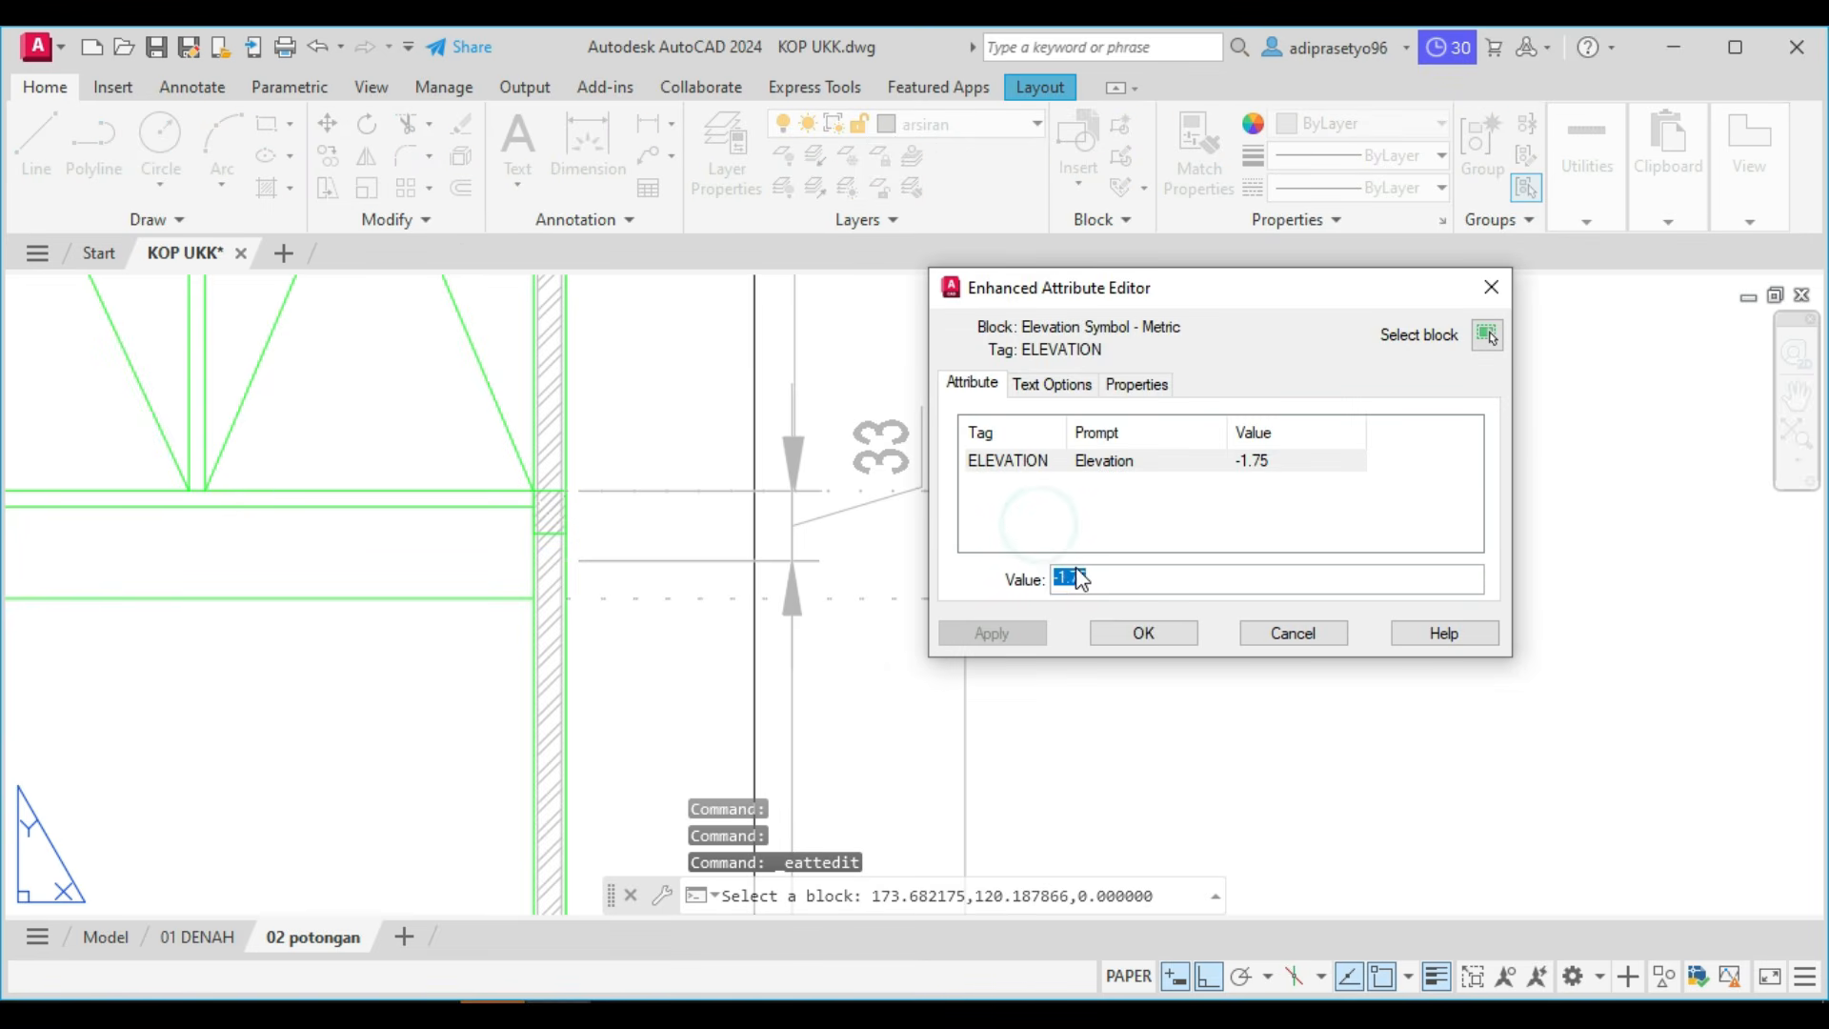
text(+3.50)
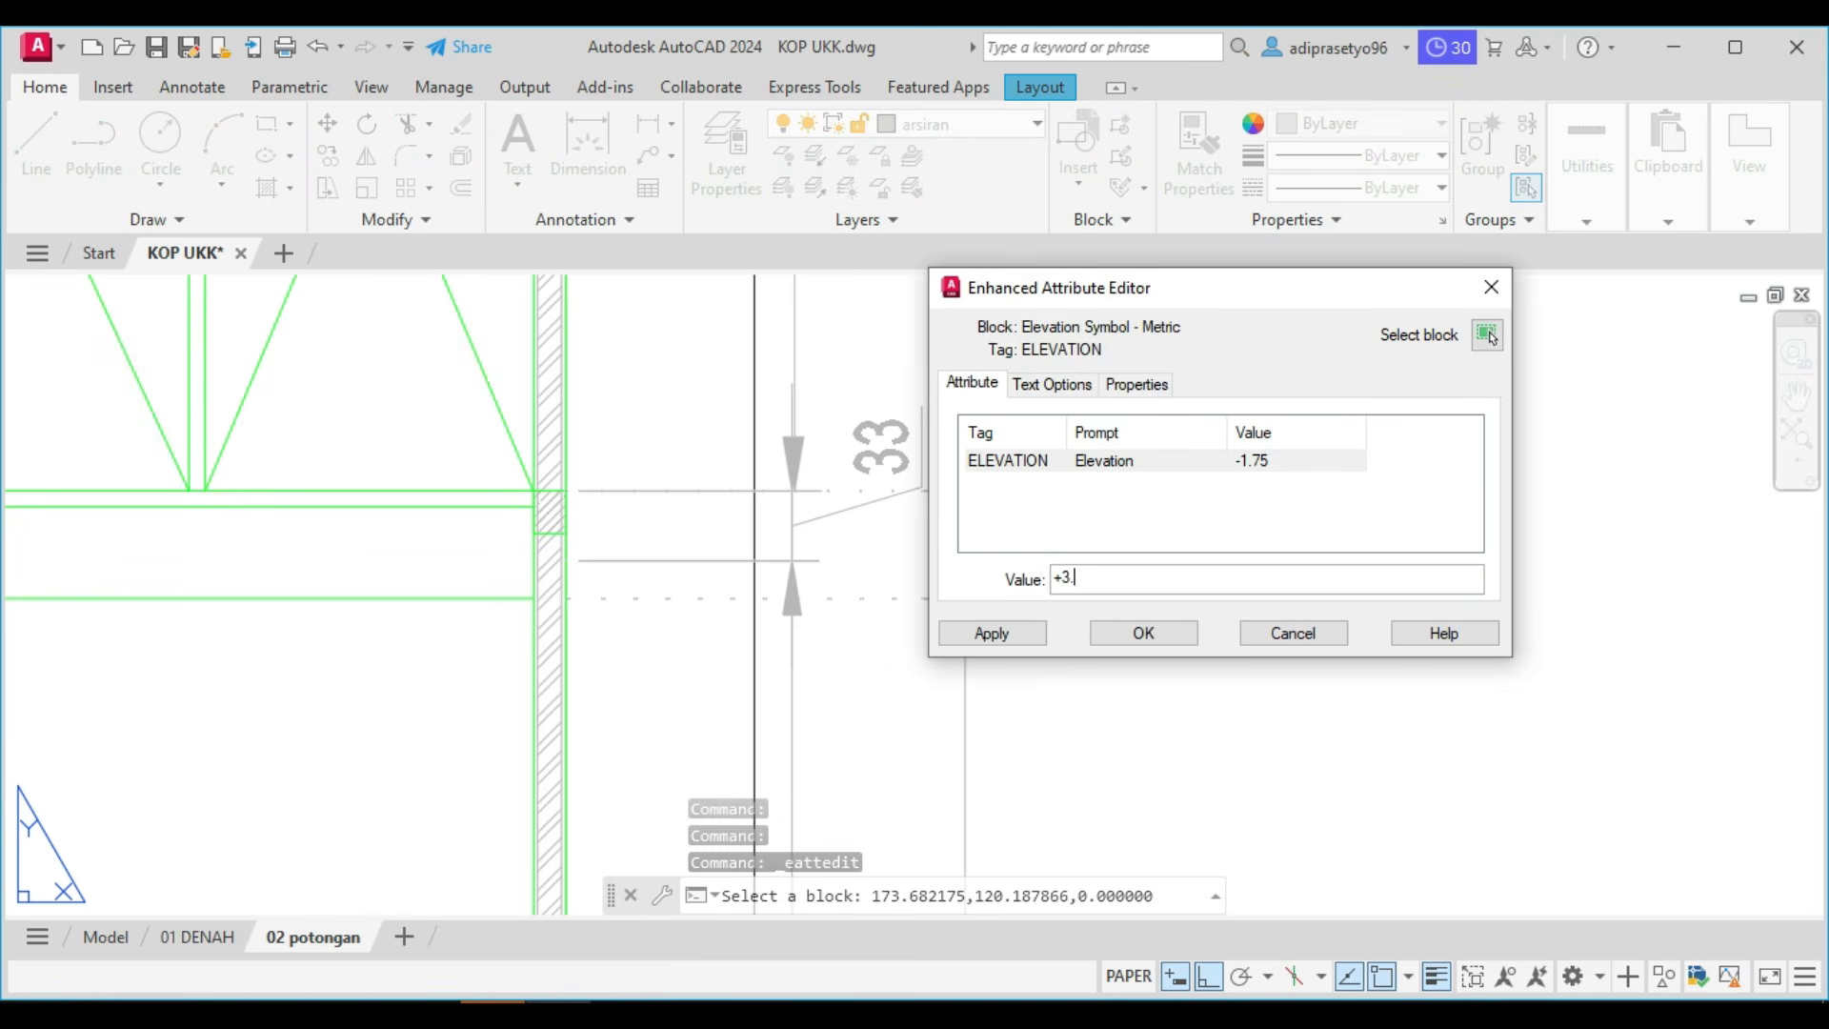
click(1100, 635)
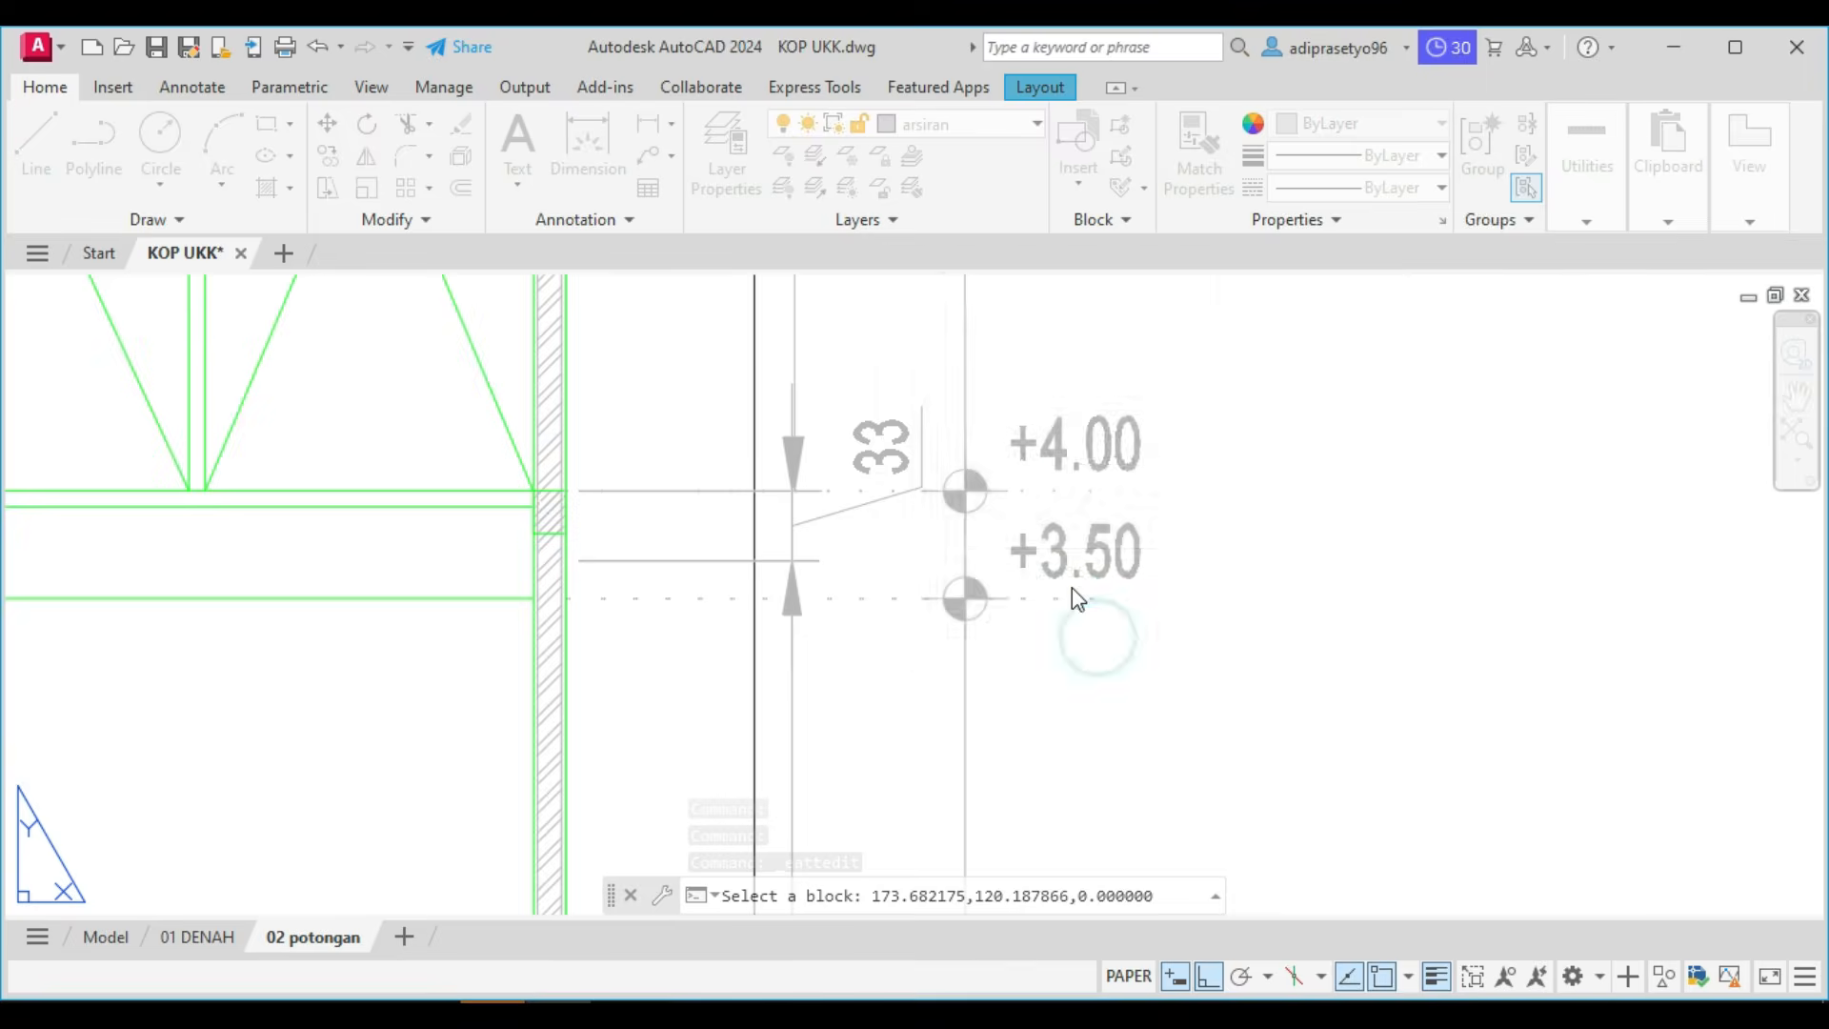
Set the floor level's elevation mark to ±0.00, using the code %%p0.00 for the plus-minus sign.
scroll(1048, 562, down, 2)
scroll(1054, 746, down, 4)
scroll(963, 727, up, 6)
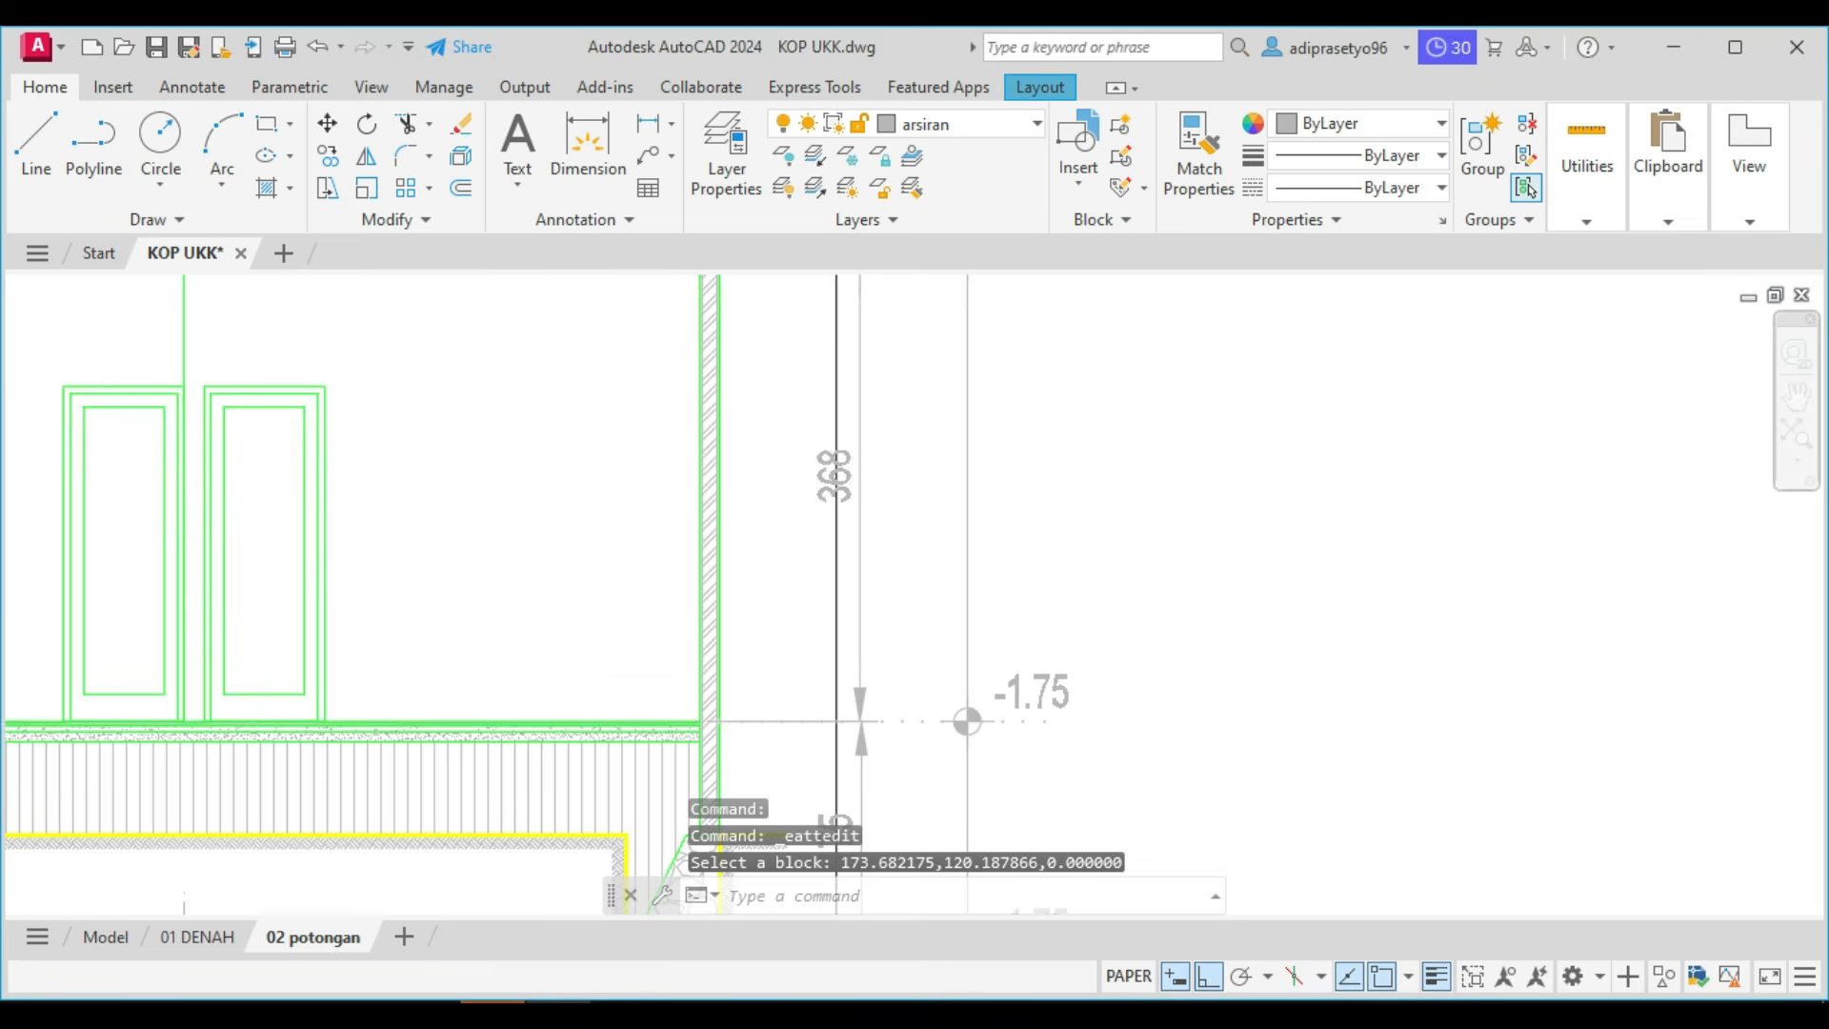
click(1048, 656)
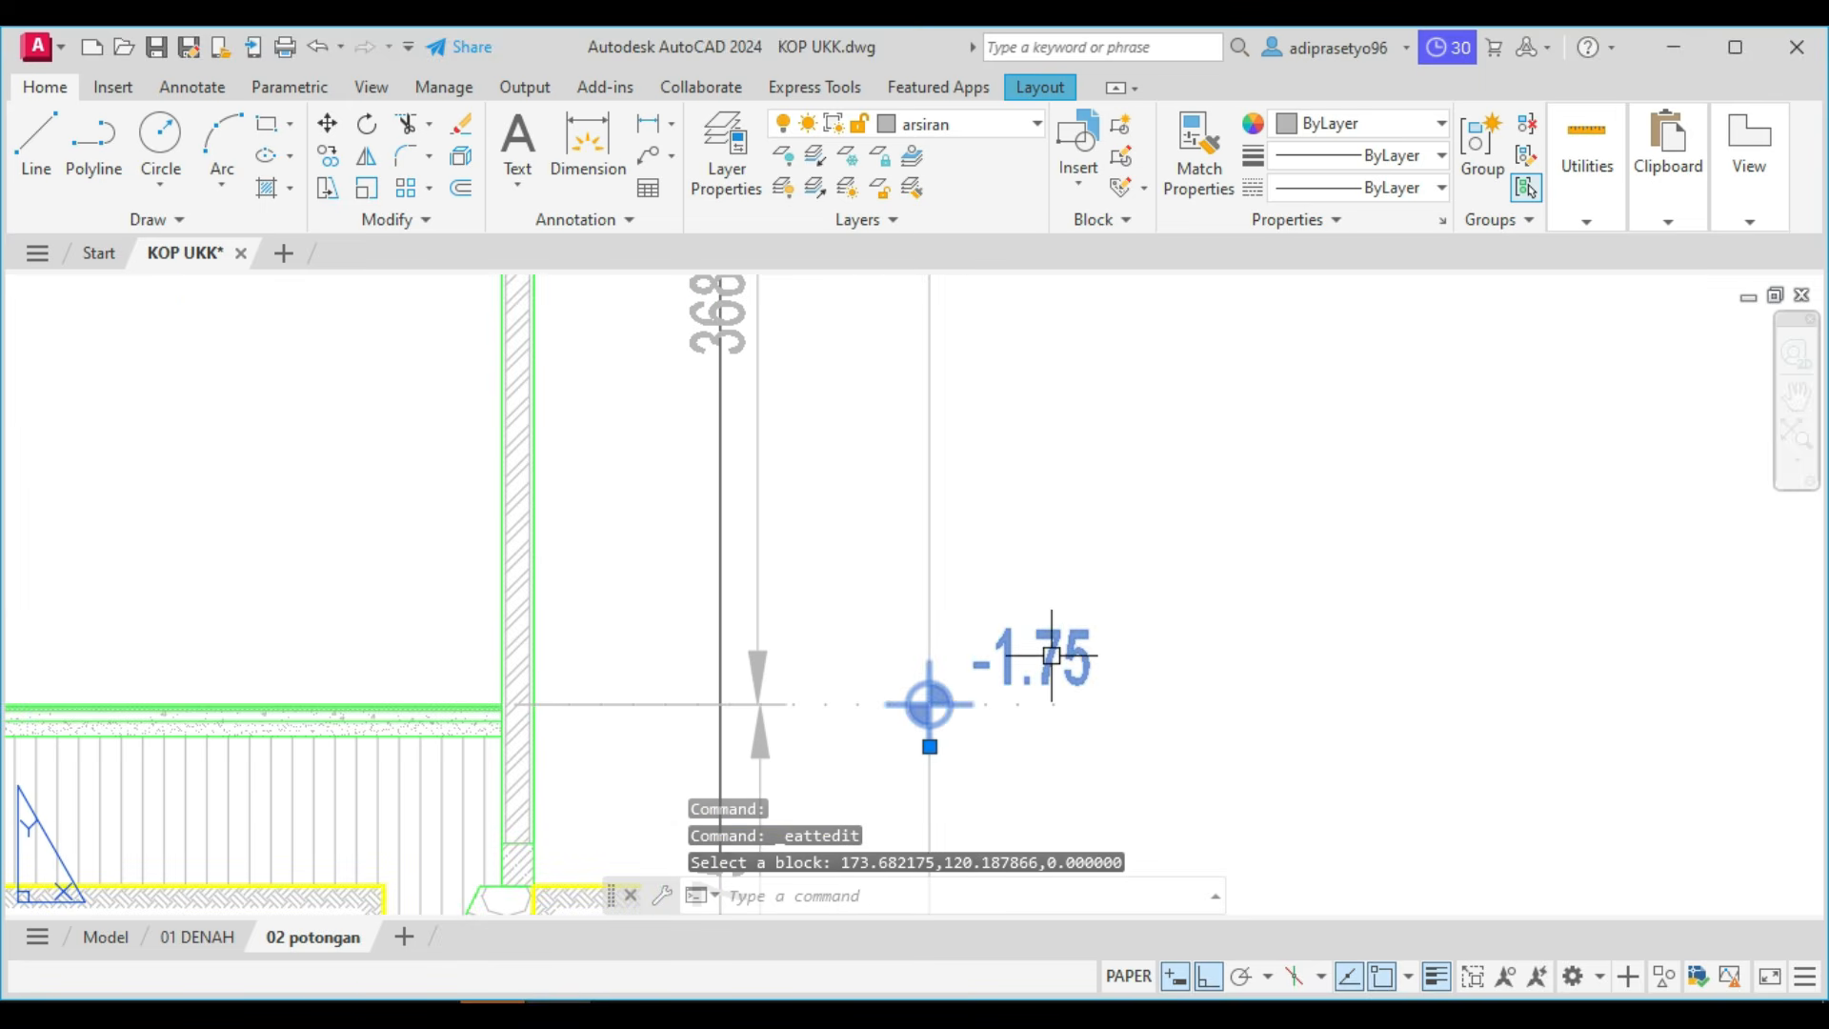
key(Escape)
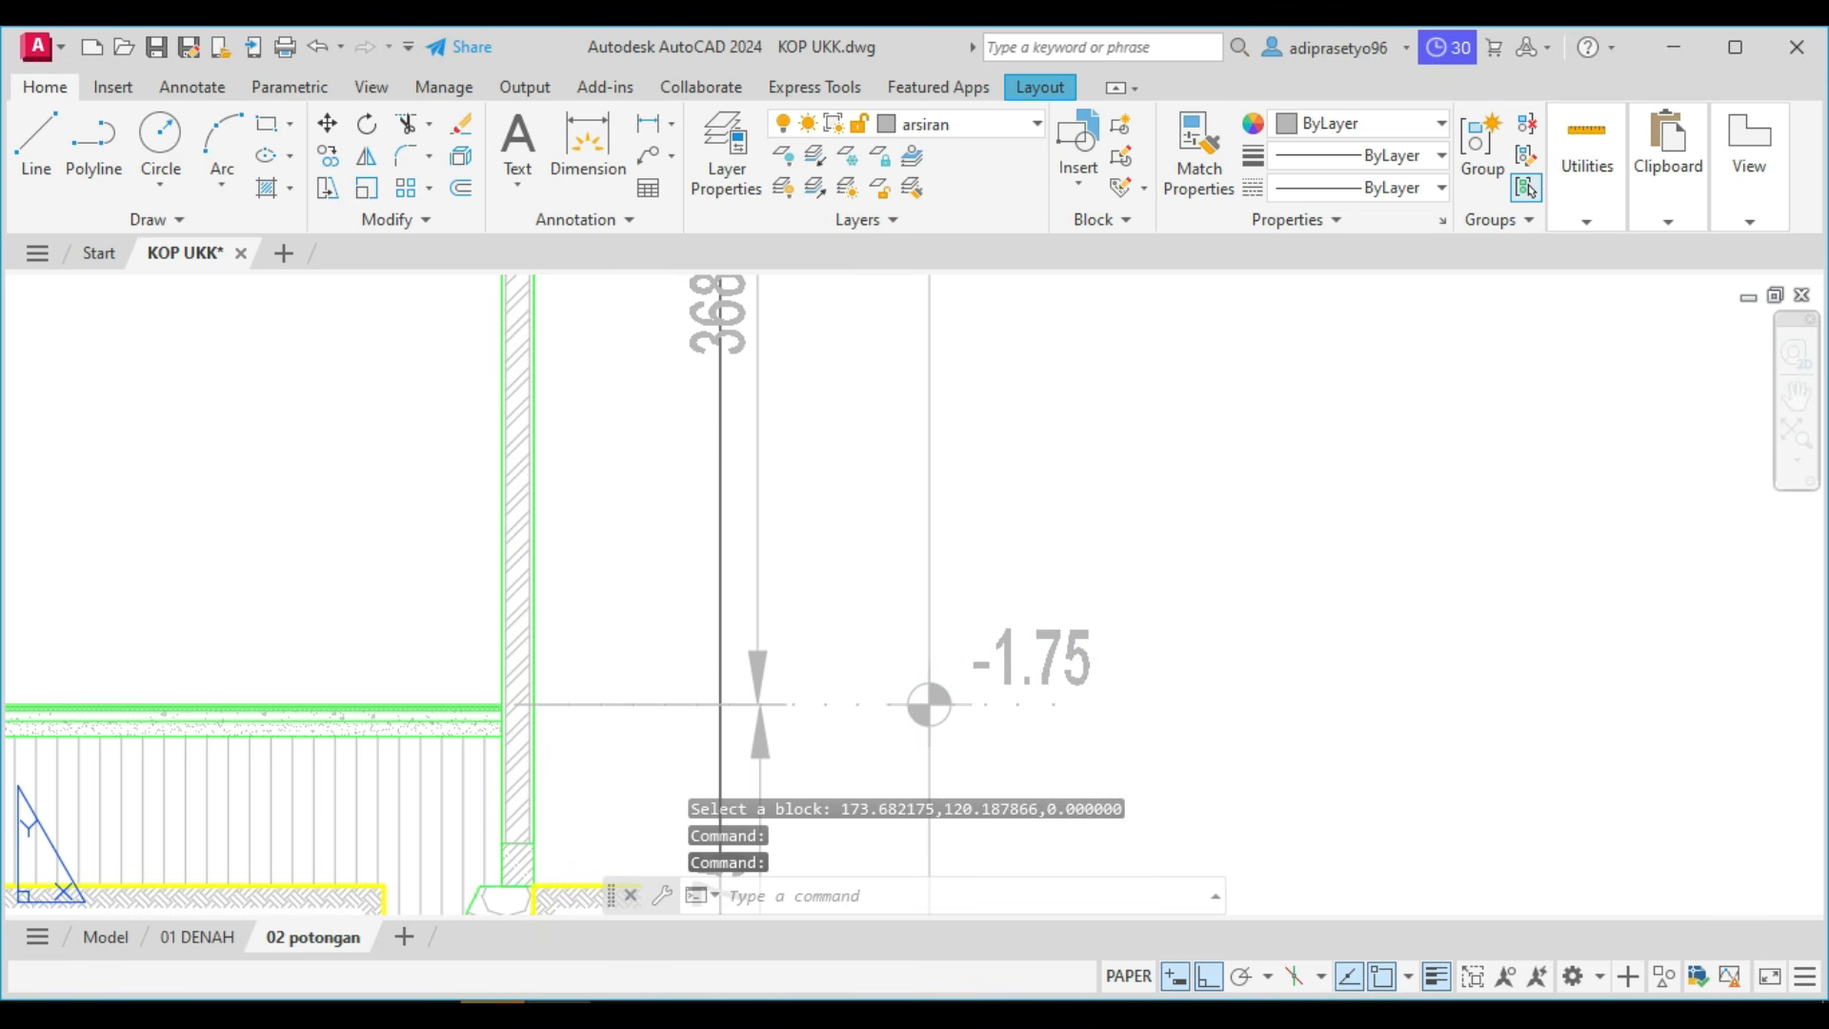
click(1527, 189)
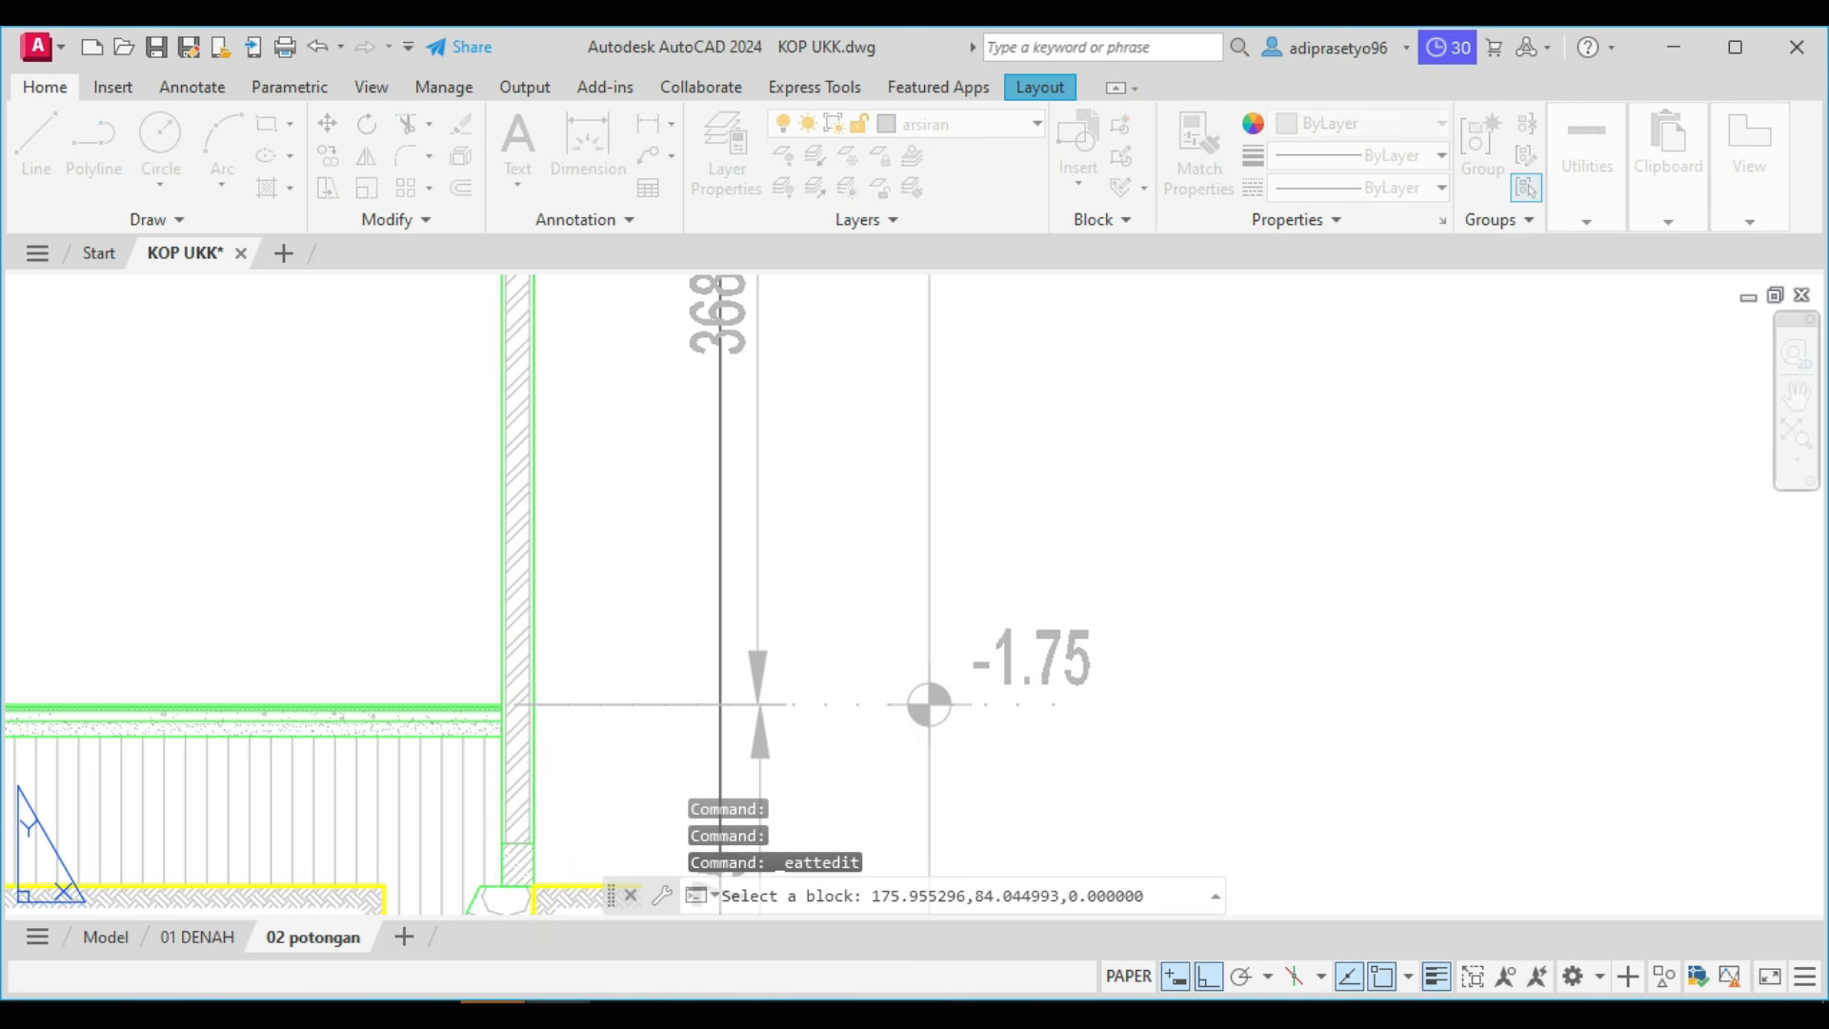
click(1065, 672)
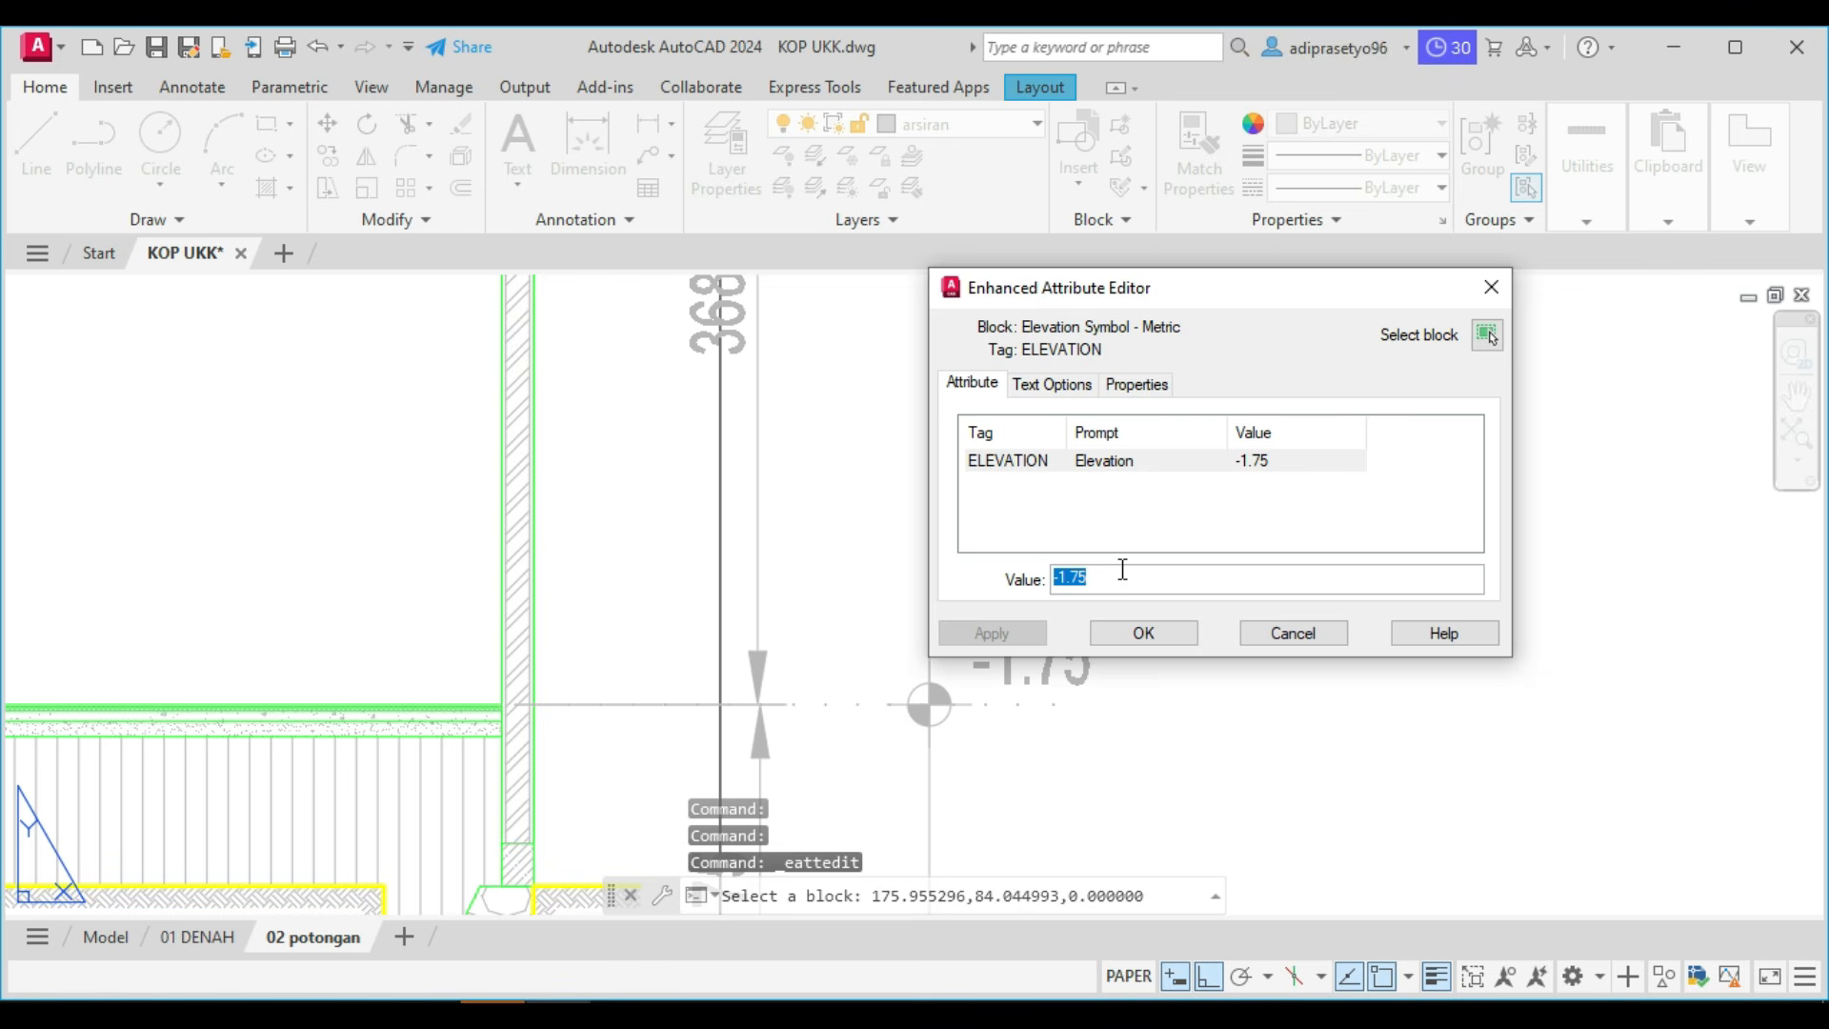
text(%%p0.00)
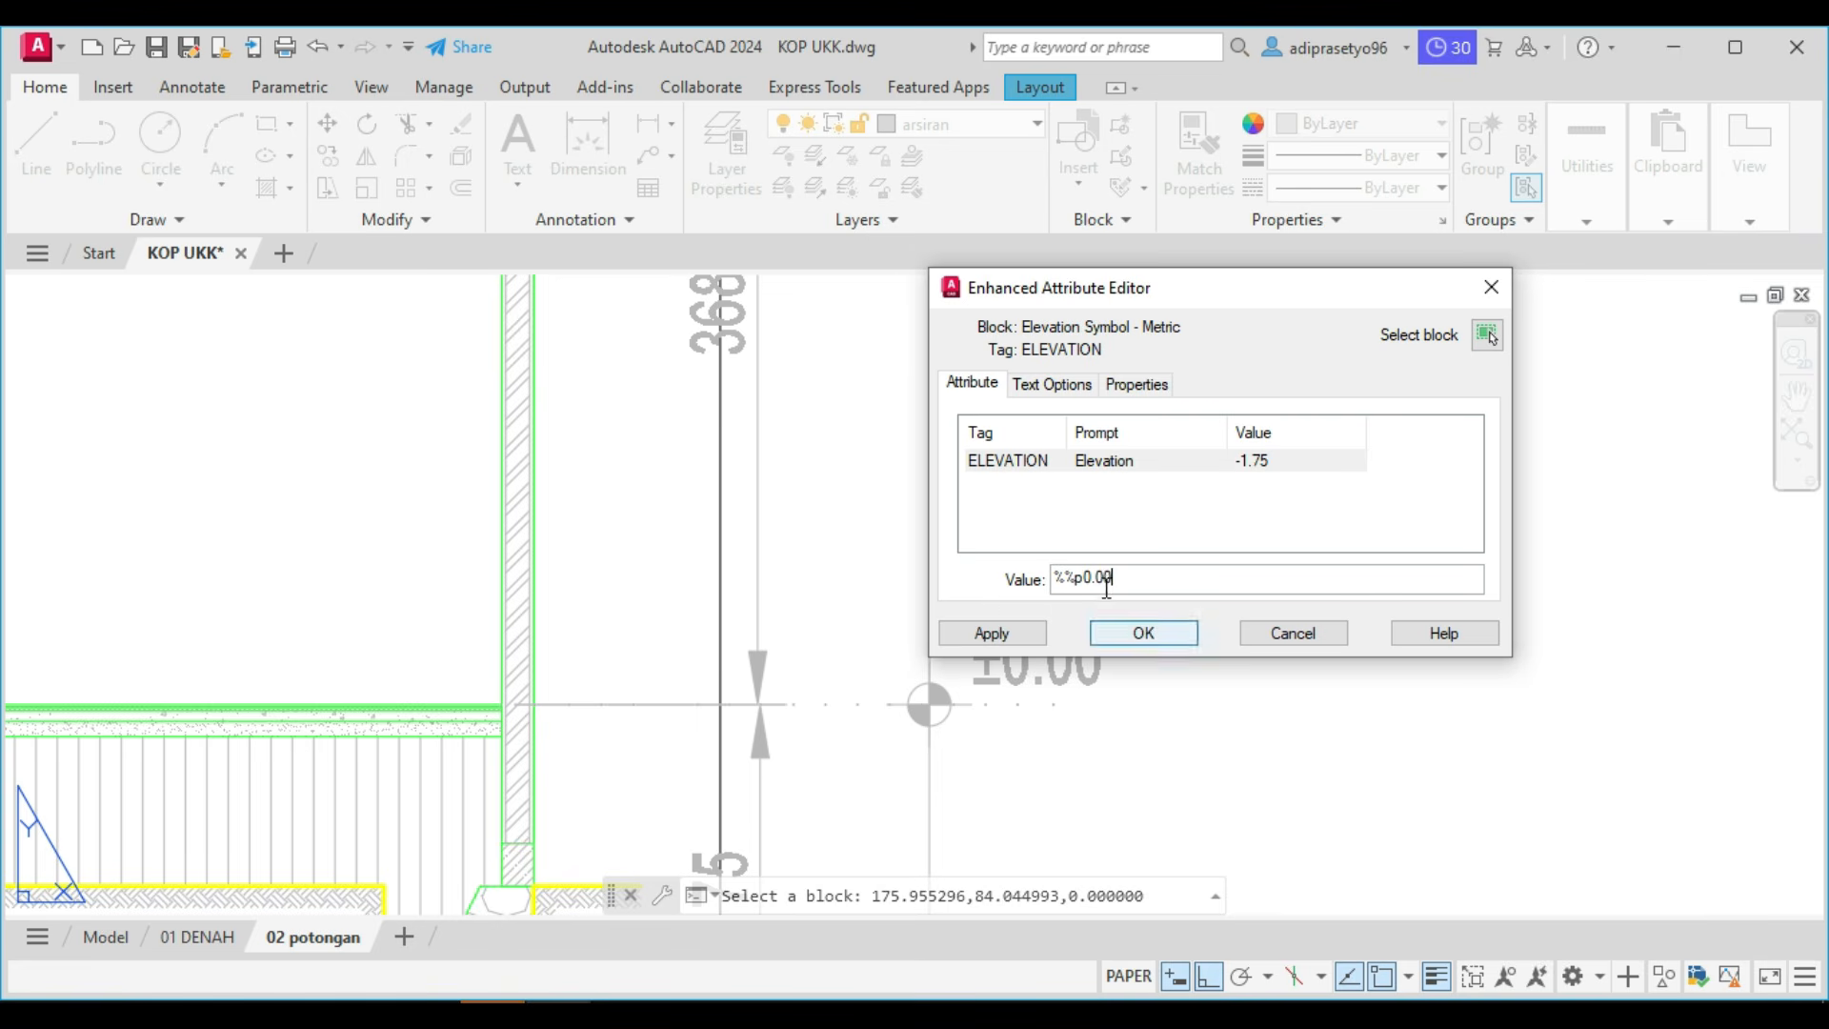
click(1116, 630)
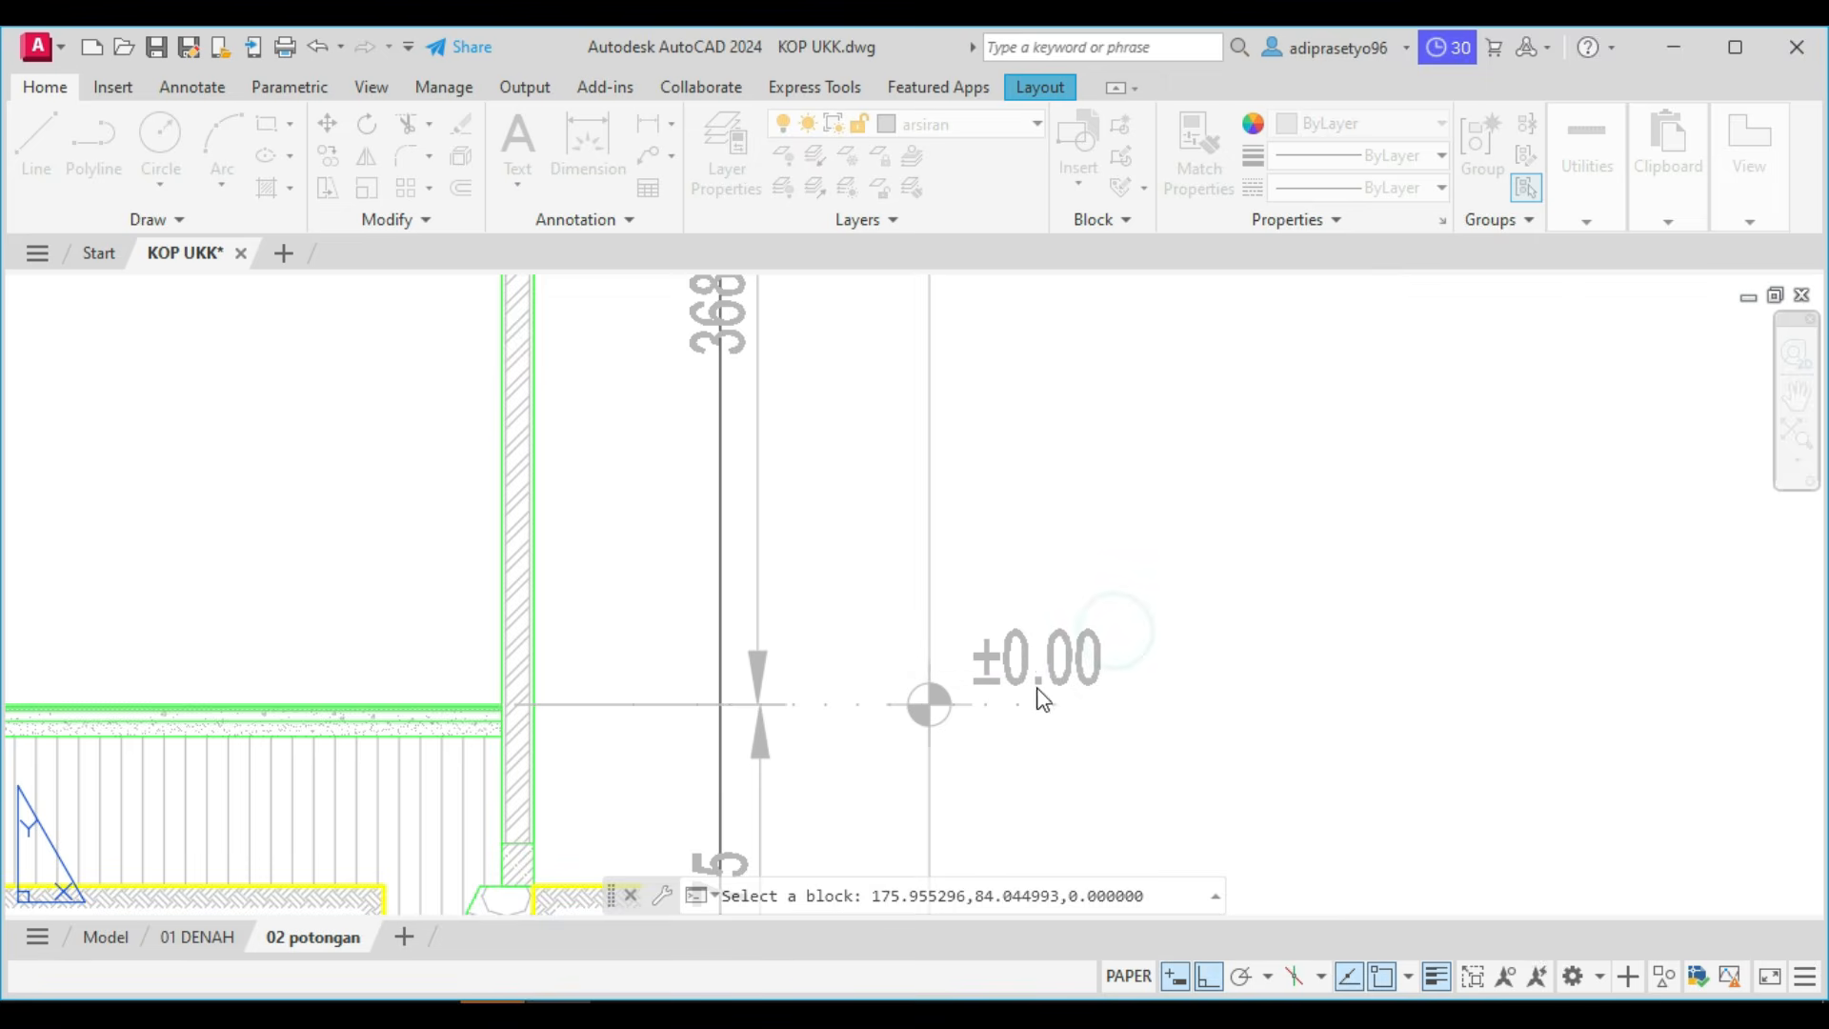
Review the whole section sheet, check the POTONGAN task list in Word for the remaining items, and return to AutoCAD.
scroll(1013, 654, down, 2)
scroll(1013, 653, down, 5)
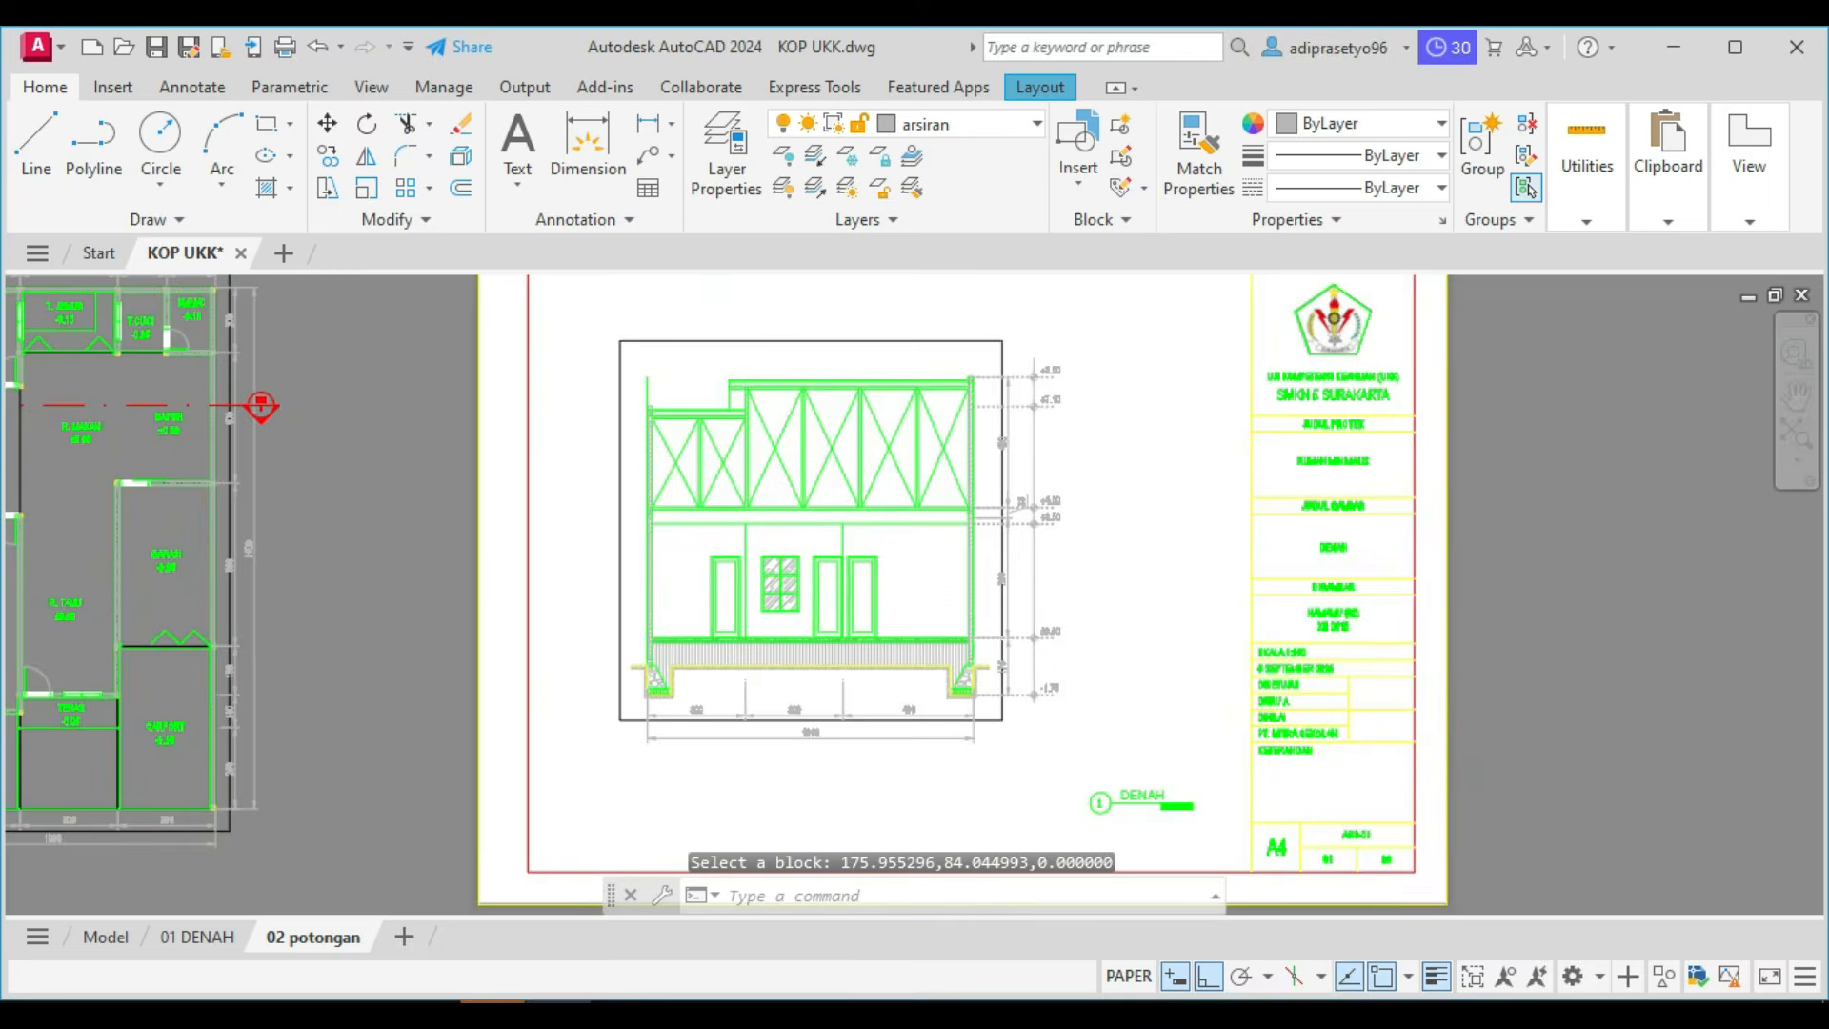
scroll(1053, 359, up, 3)
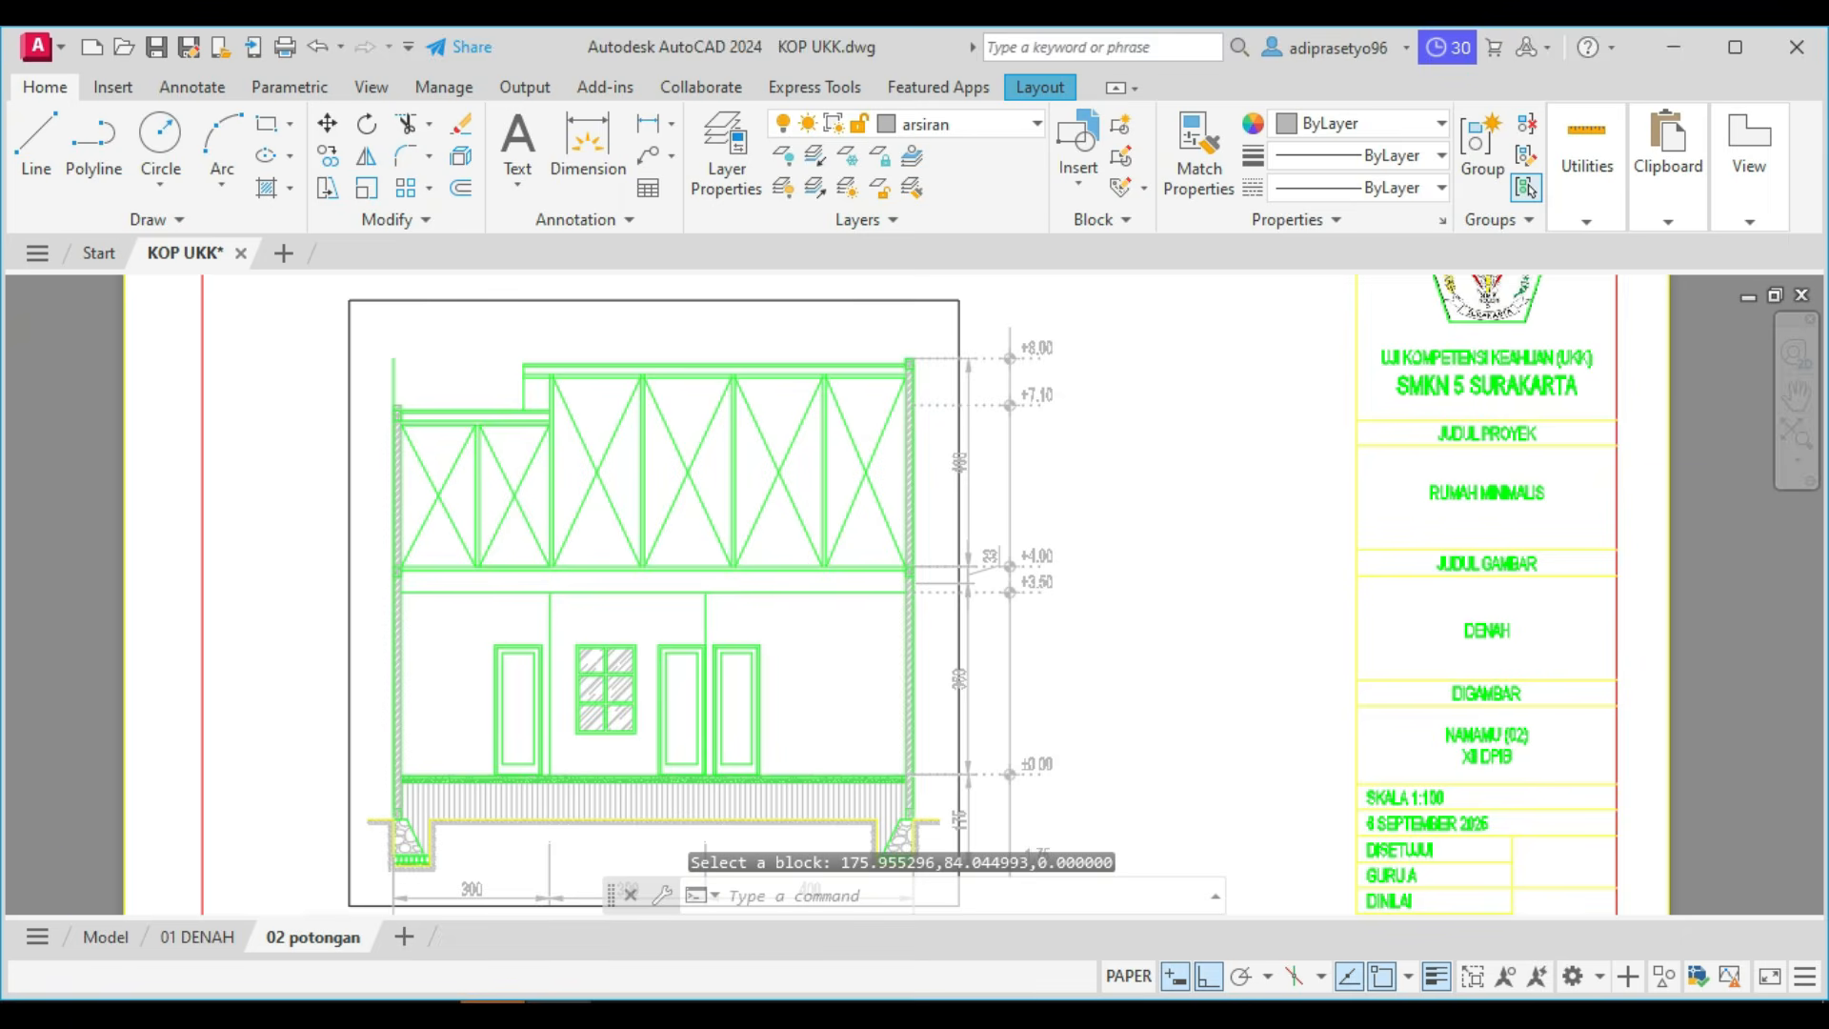
scroll(735, 755, down, 4)
scroll(747, 775, up, 3)
scroll(686, 862, down, 4)
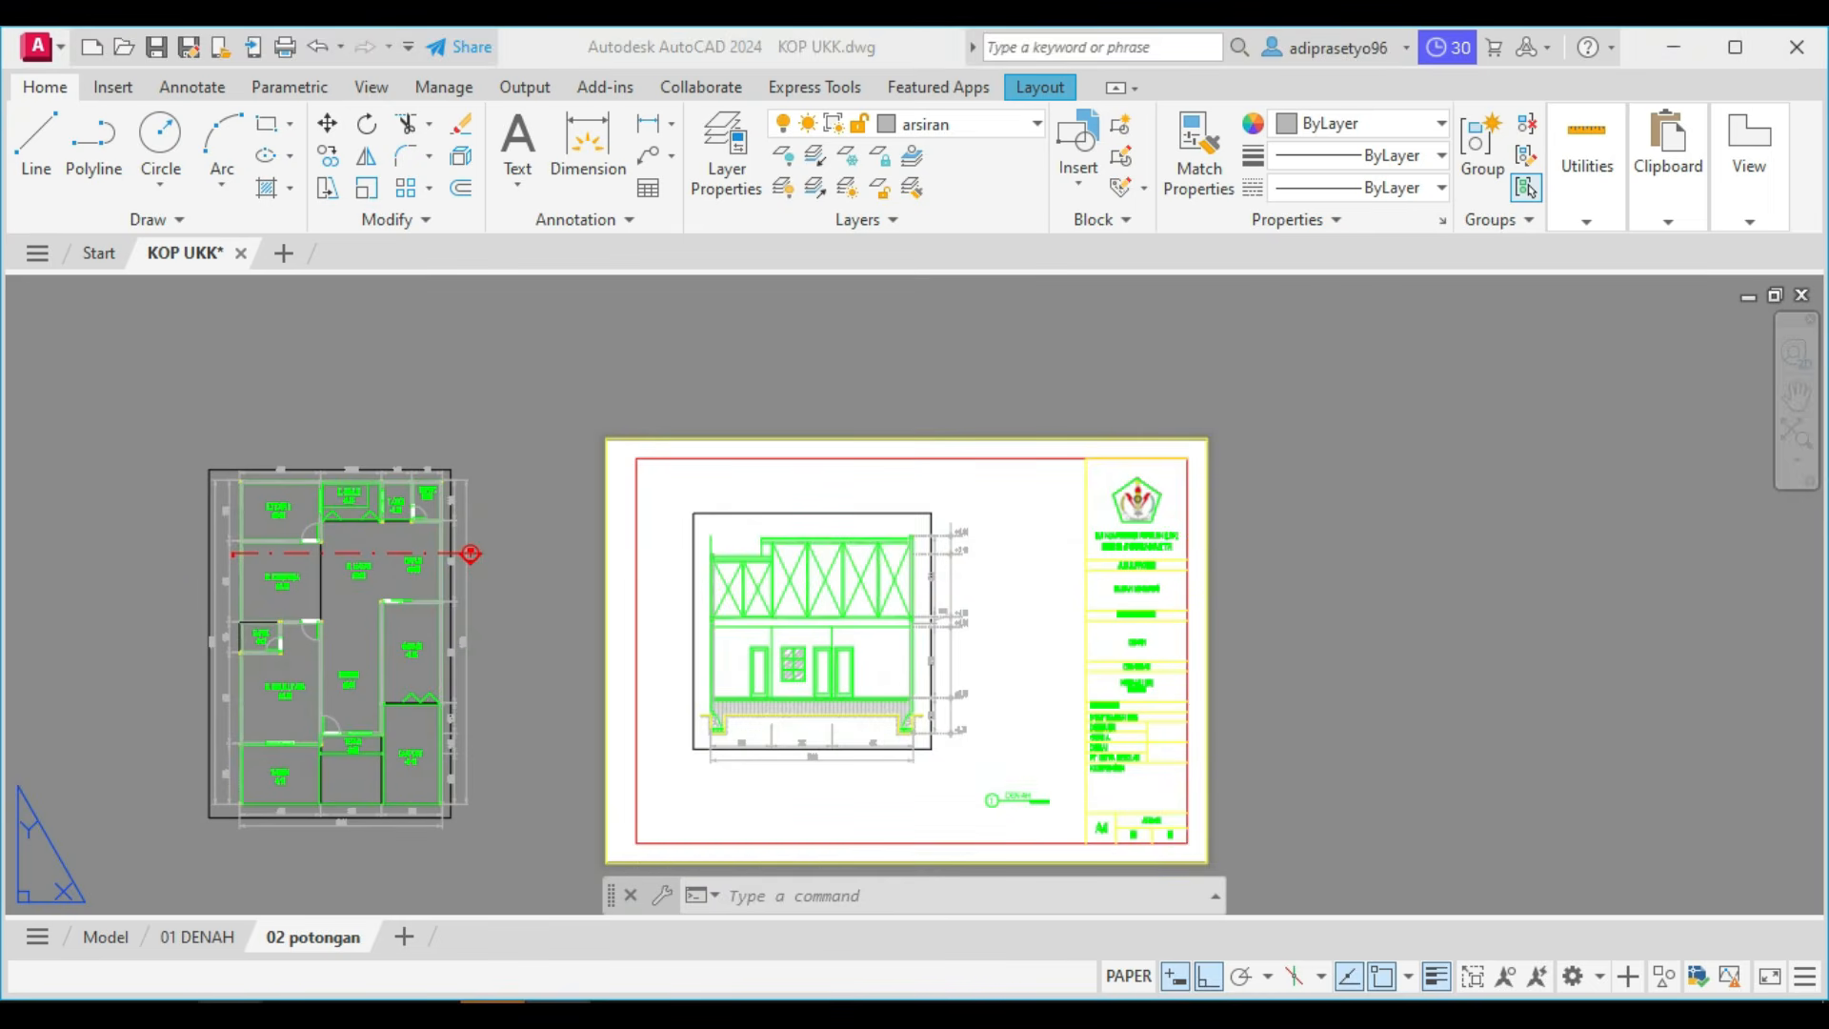
key(alt+Tab)
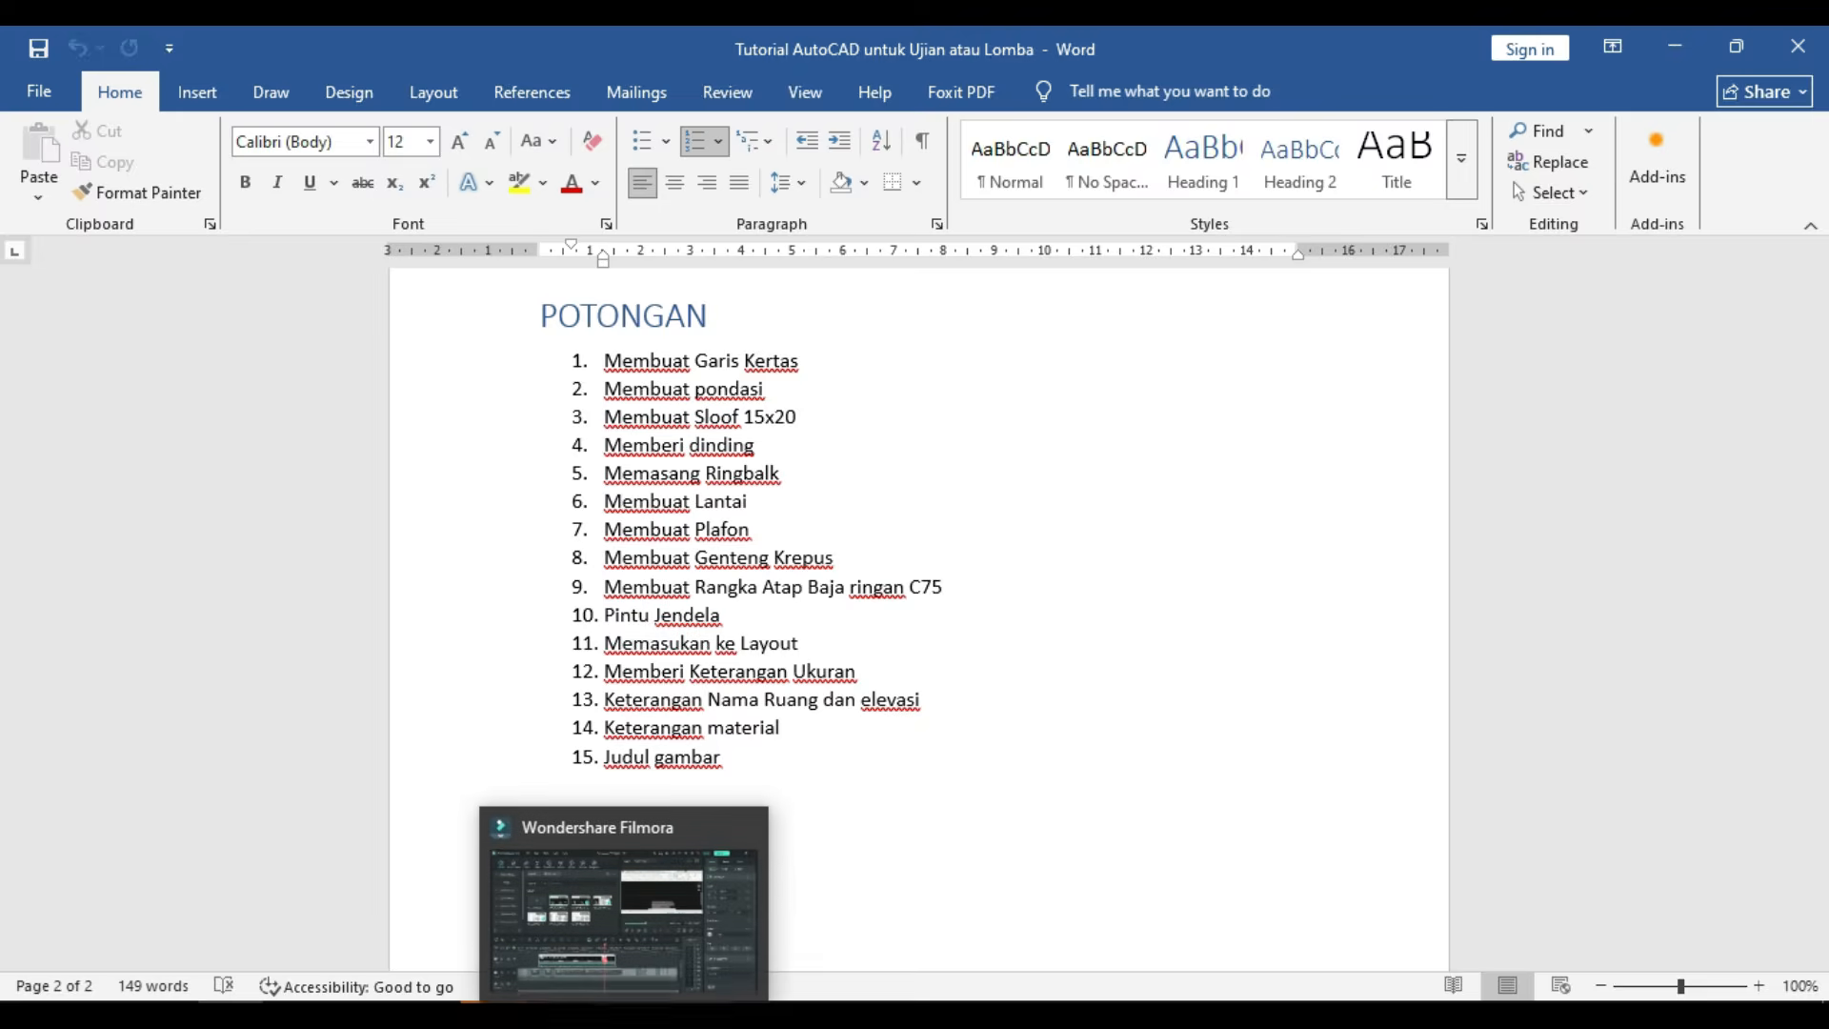
click(641, 955)
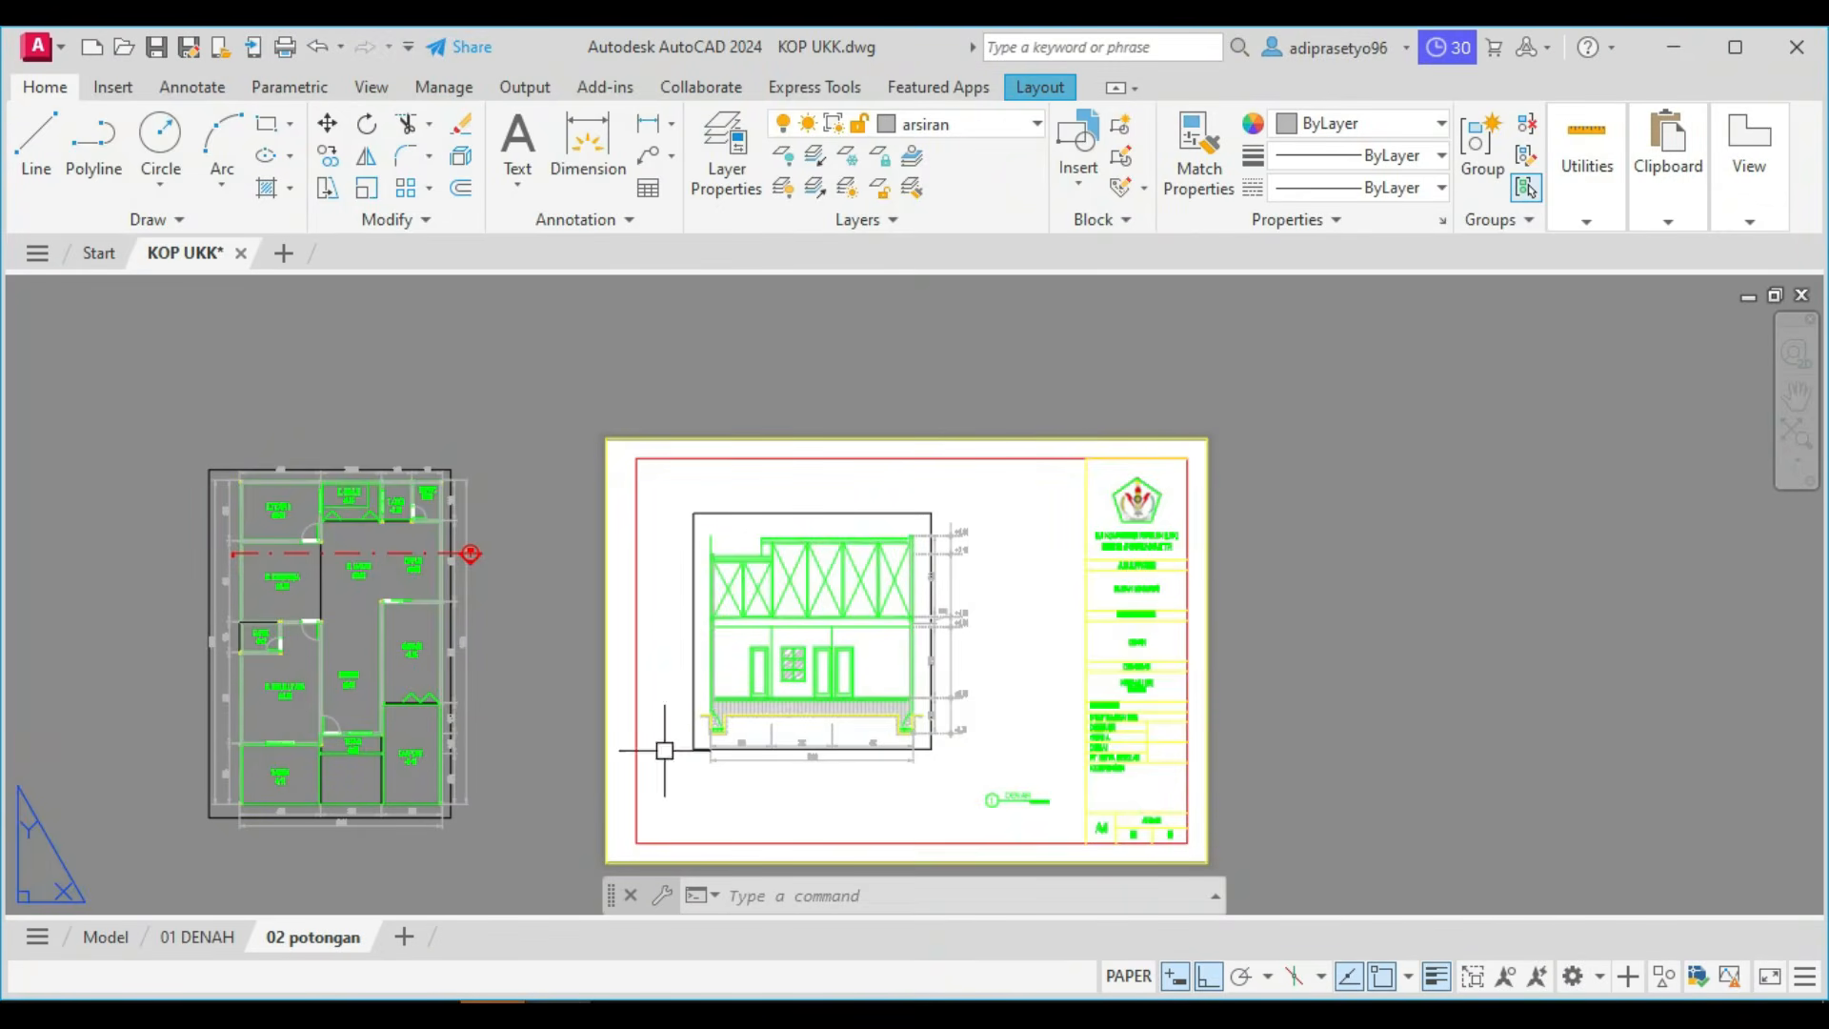
Copy the R. KELUARGA, R. MAKAN and DAPUR labels with their ±0.00 levels from the floor plan into the section's three rooms.
scroll(296, 676, up, 3)
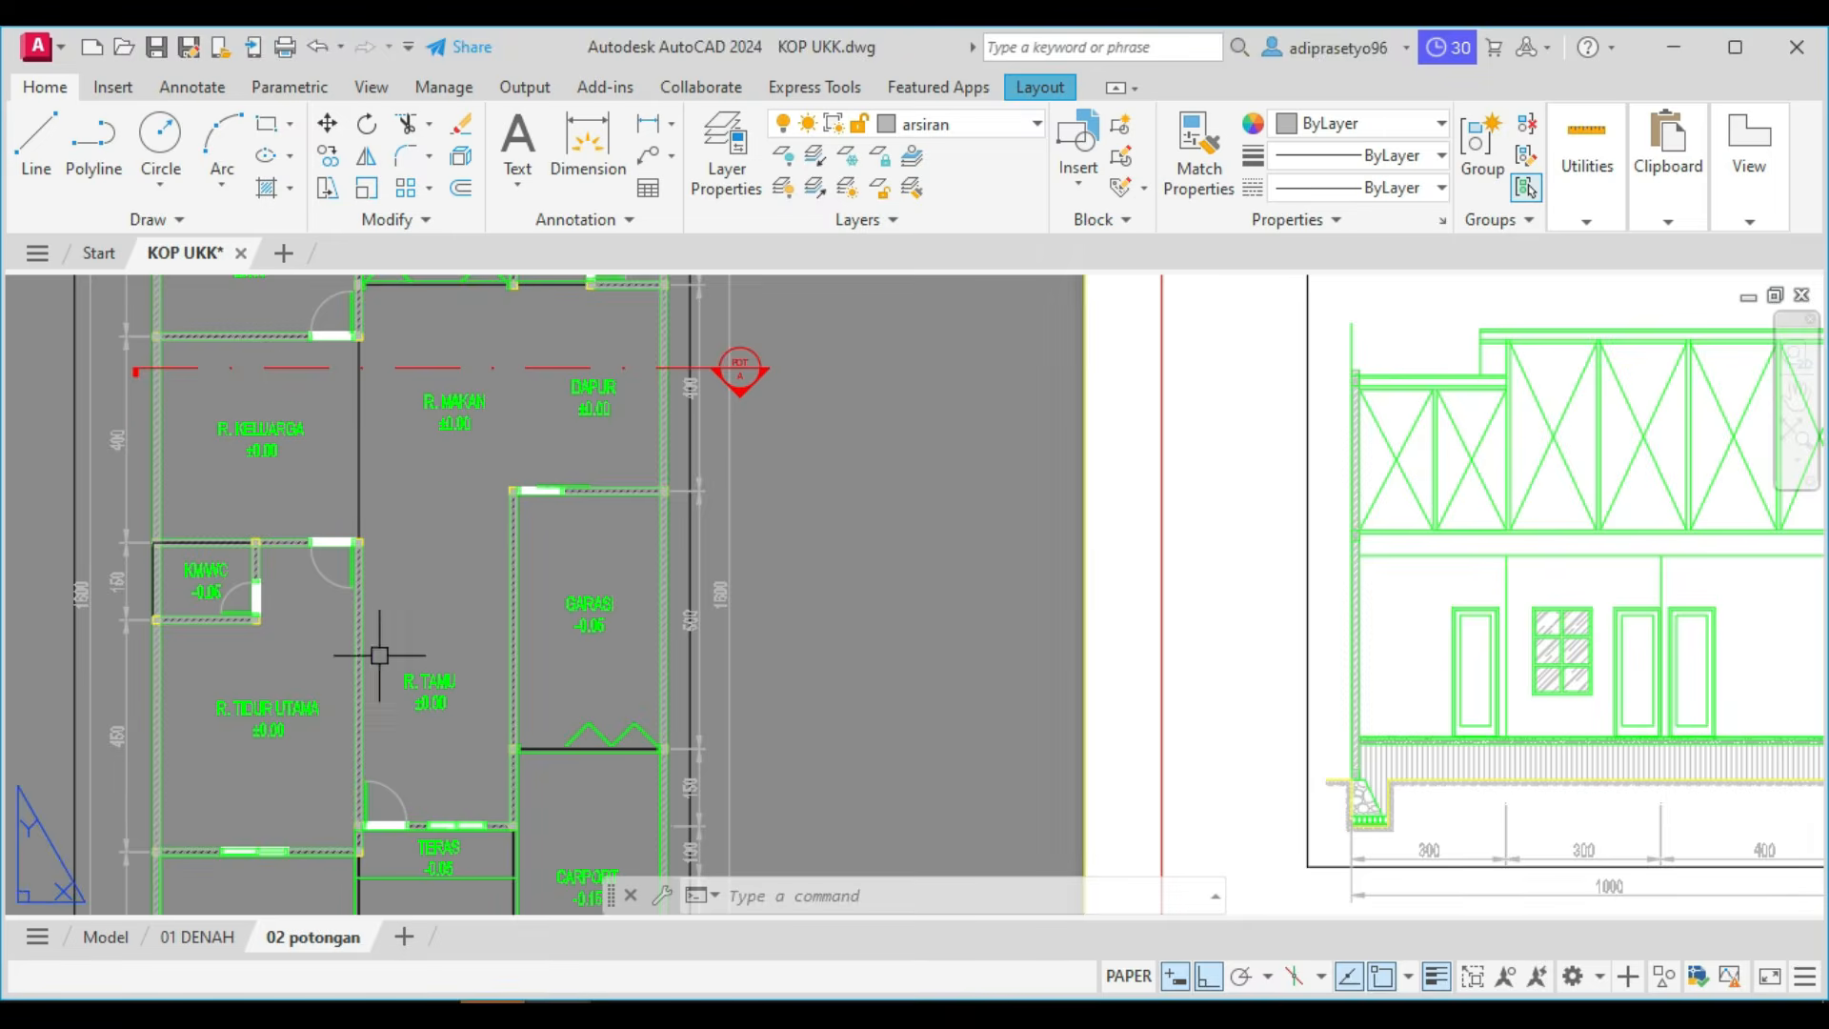
scroll(584, 360, up, 2)
click(628, 467)
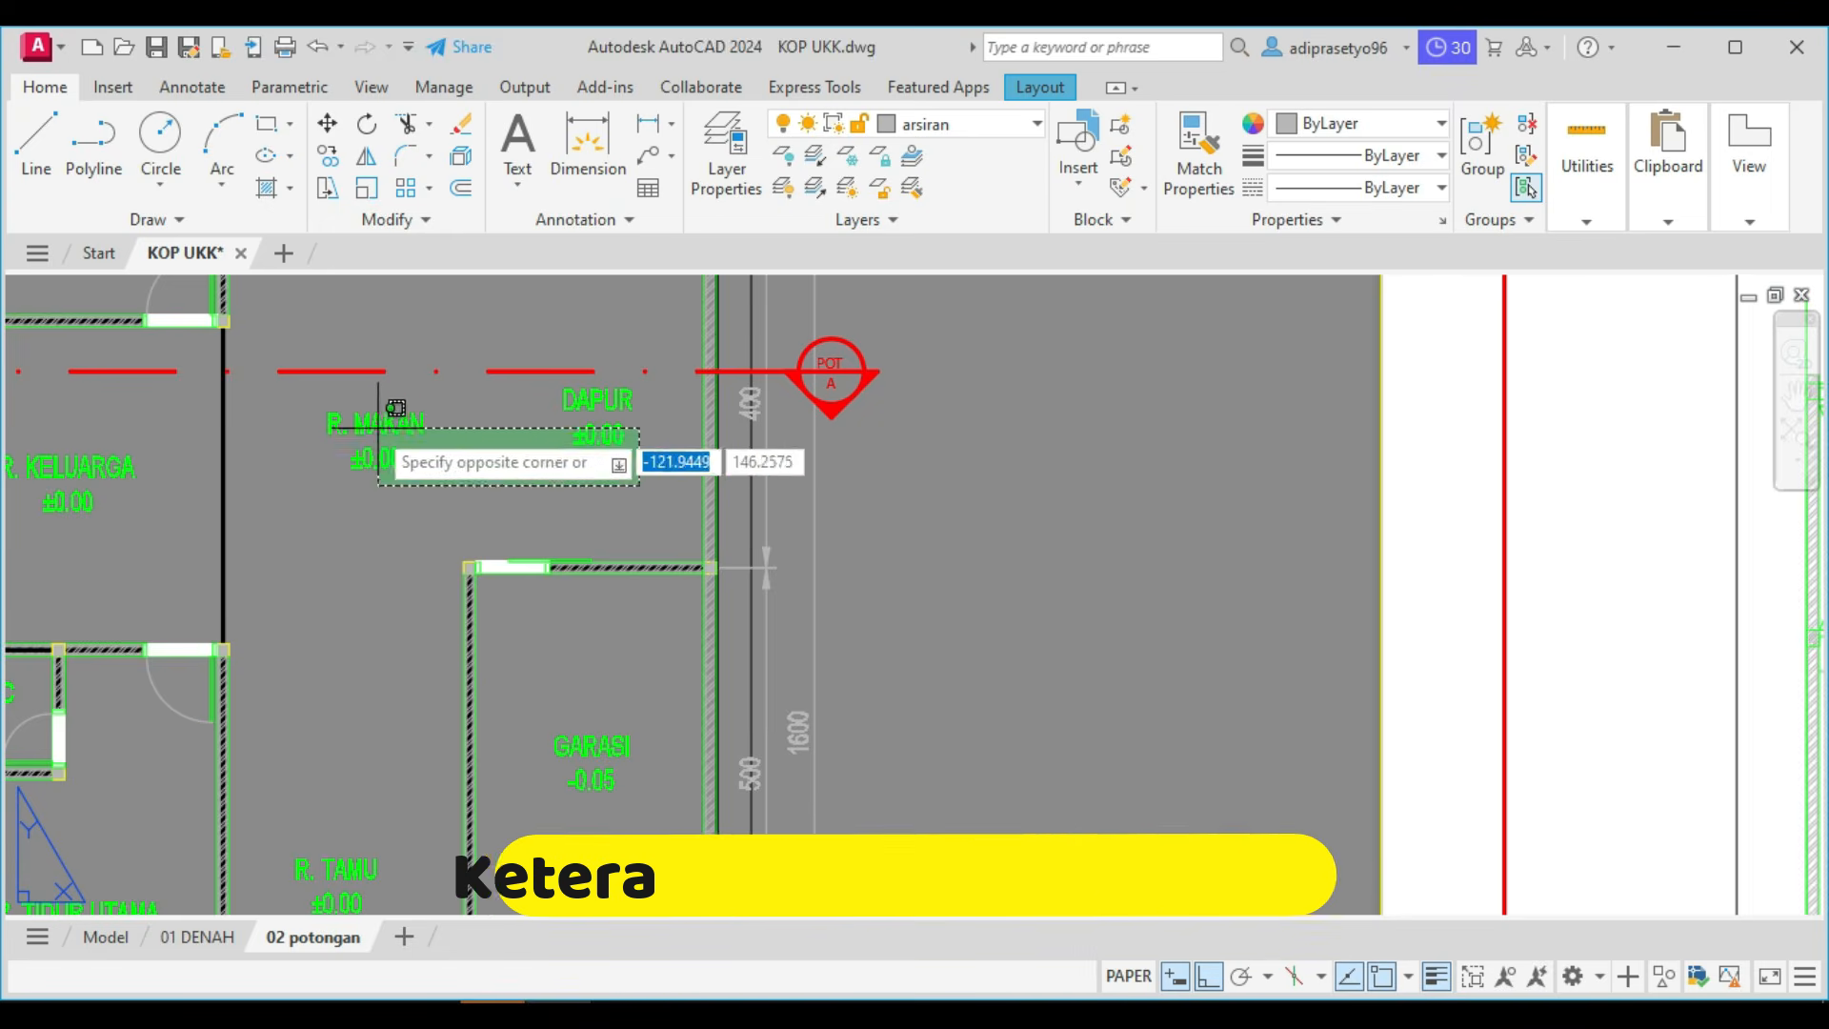
click(362, 422)
middle_drag(393, 504, 668, 556)
click(421, 573)
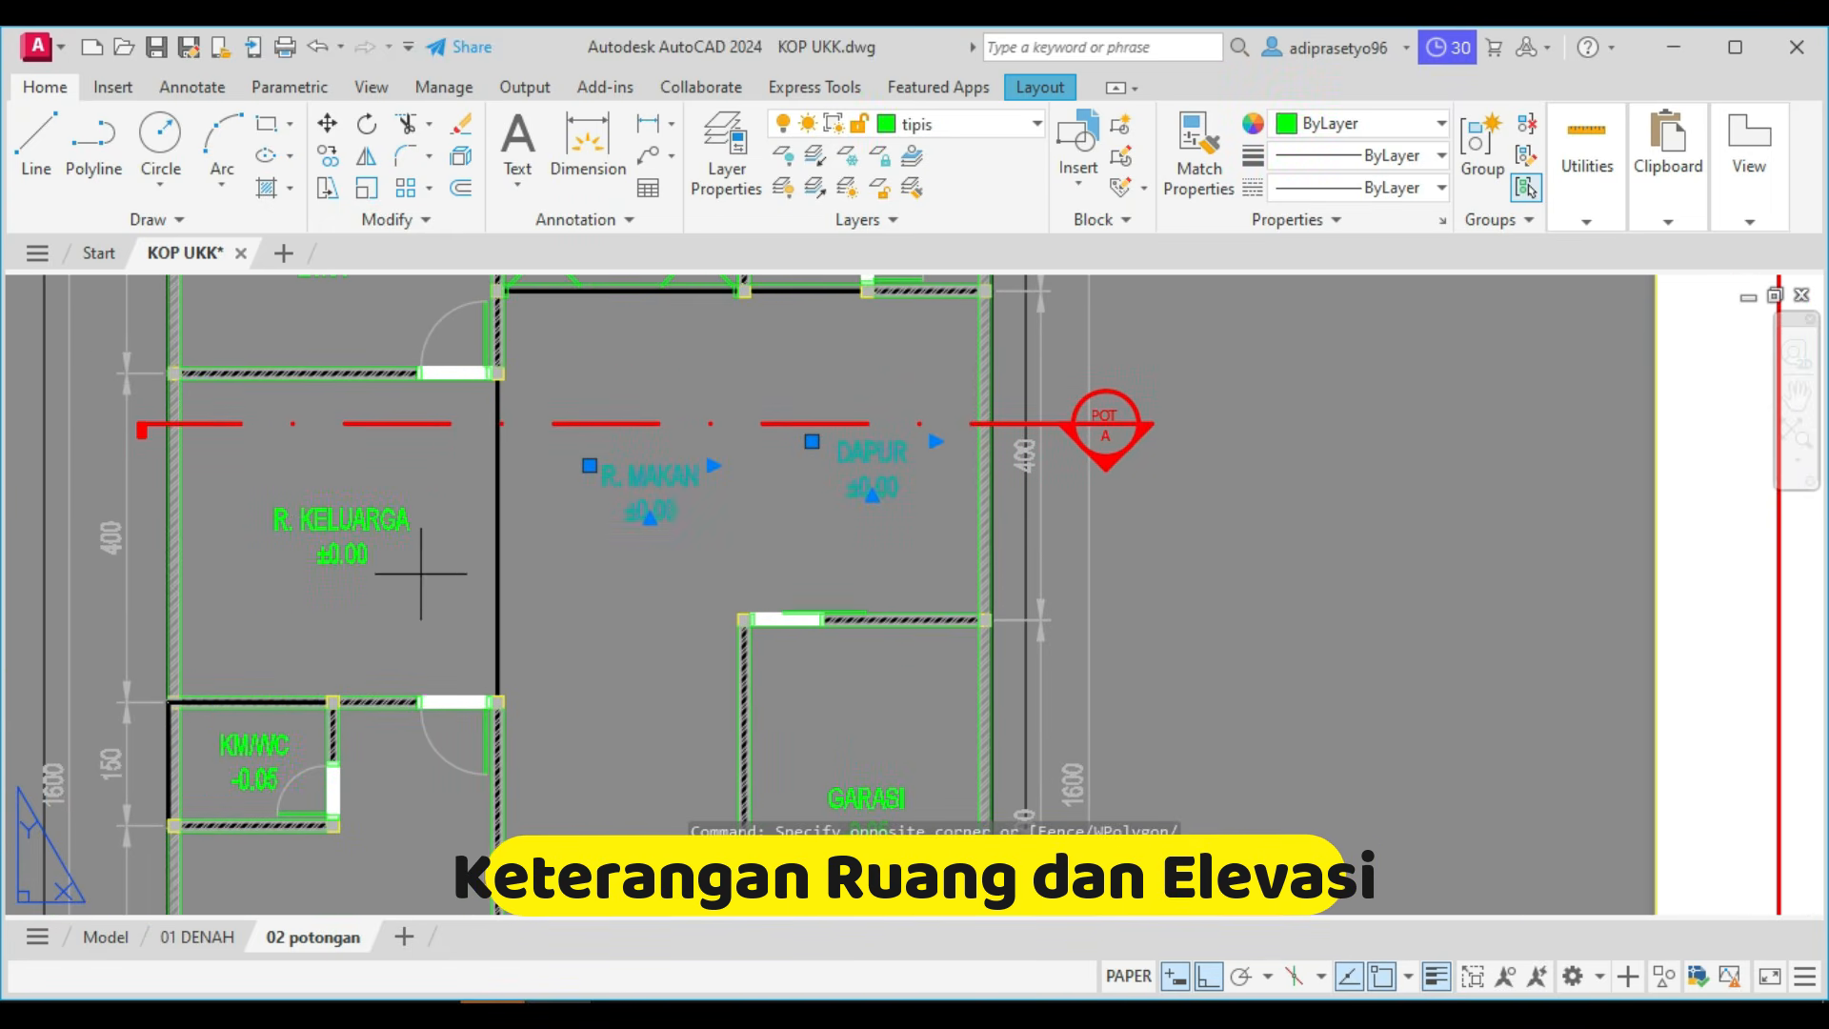
click(339, 515)
text(co)
key(Return)
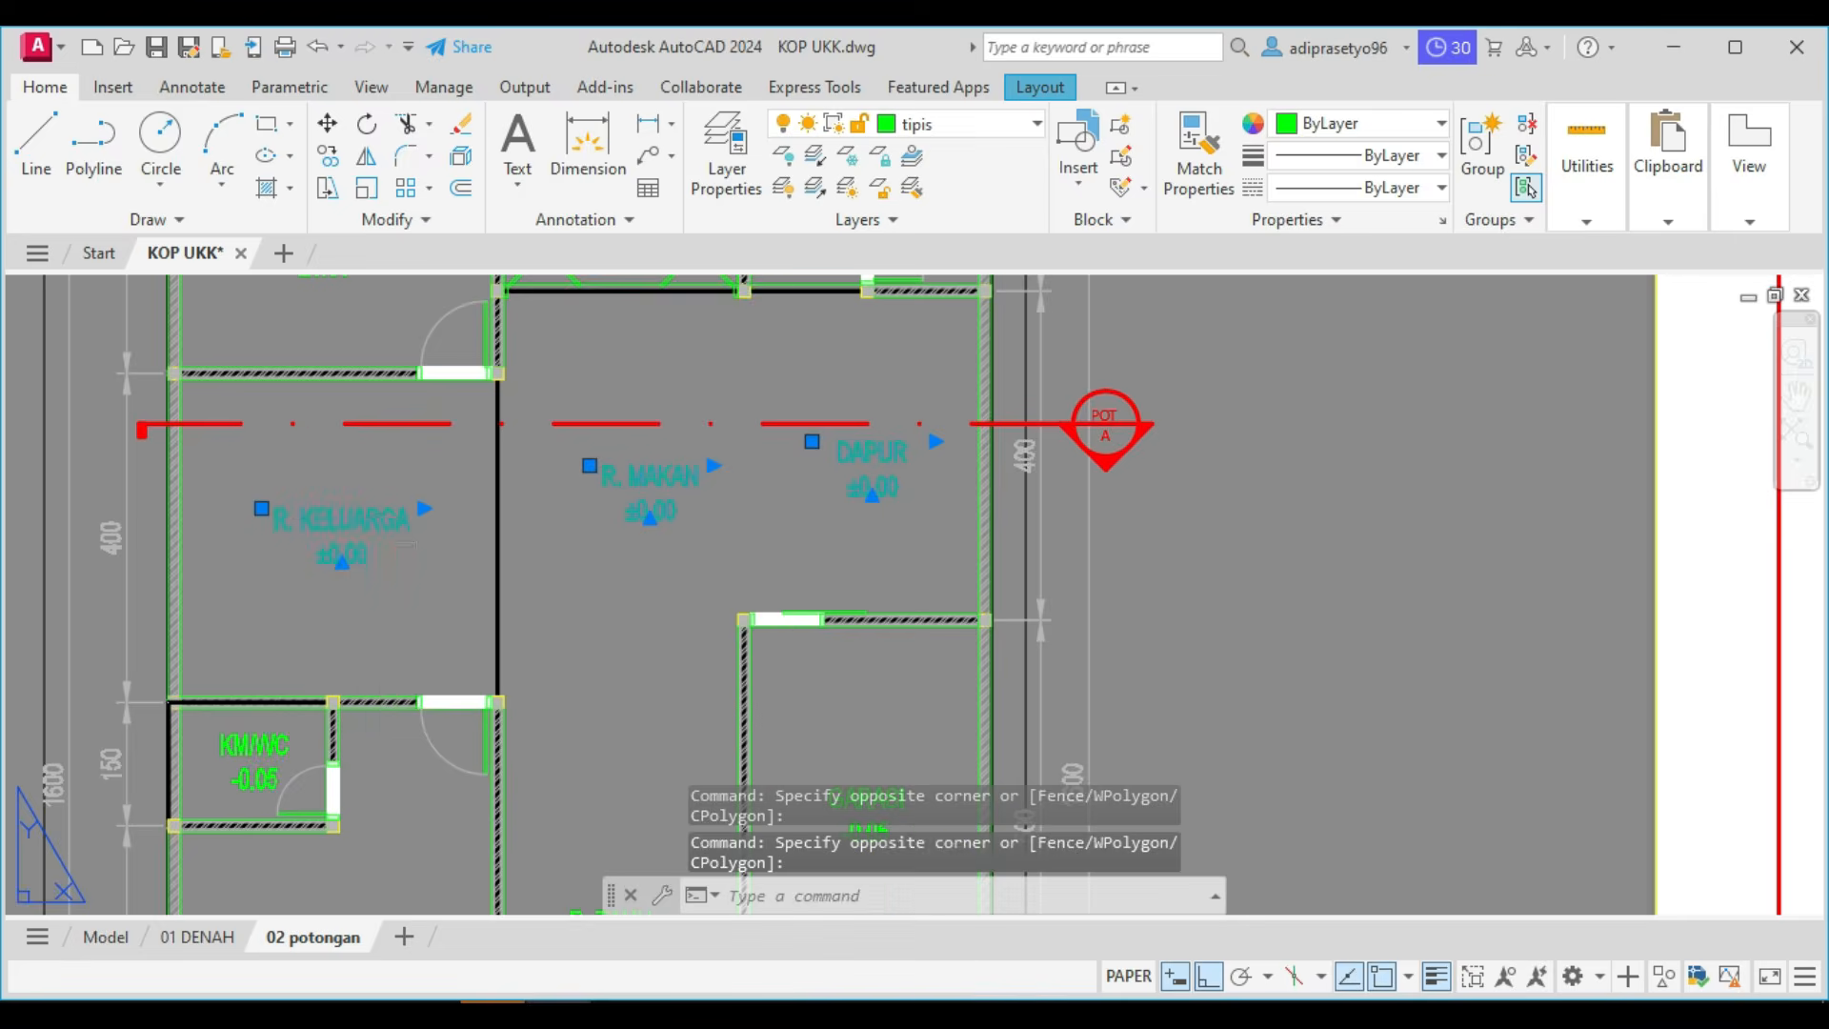
click(364, 503)
scroll(447, 520, down, 6)
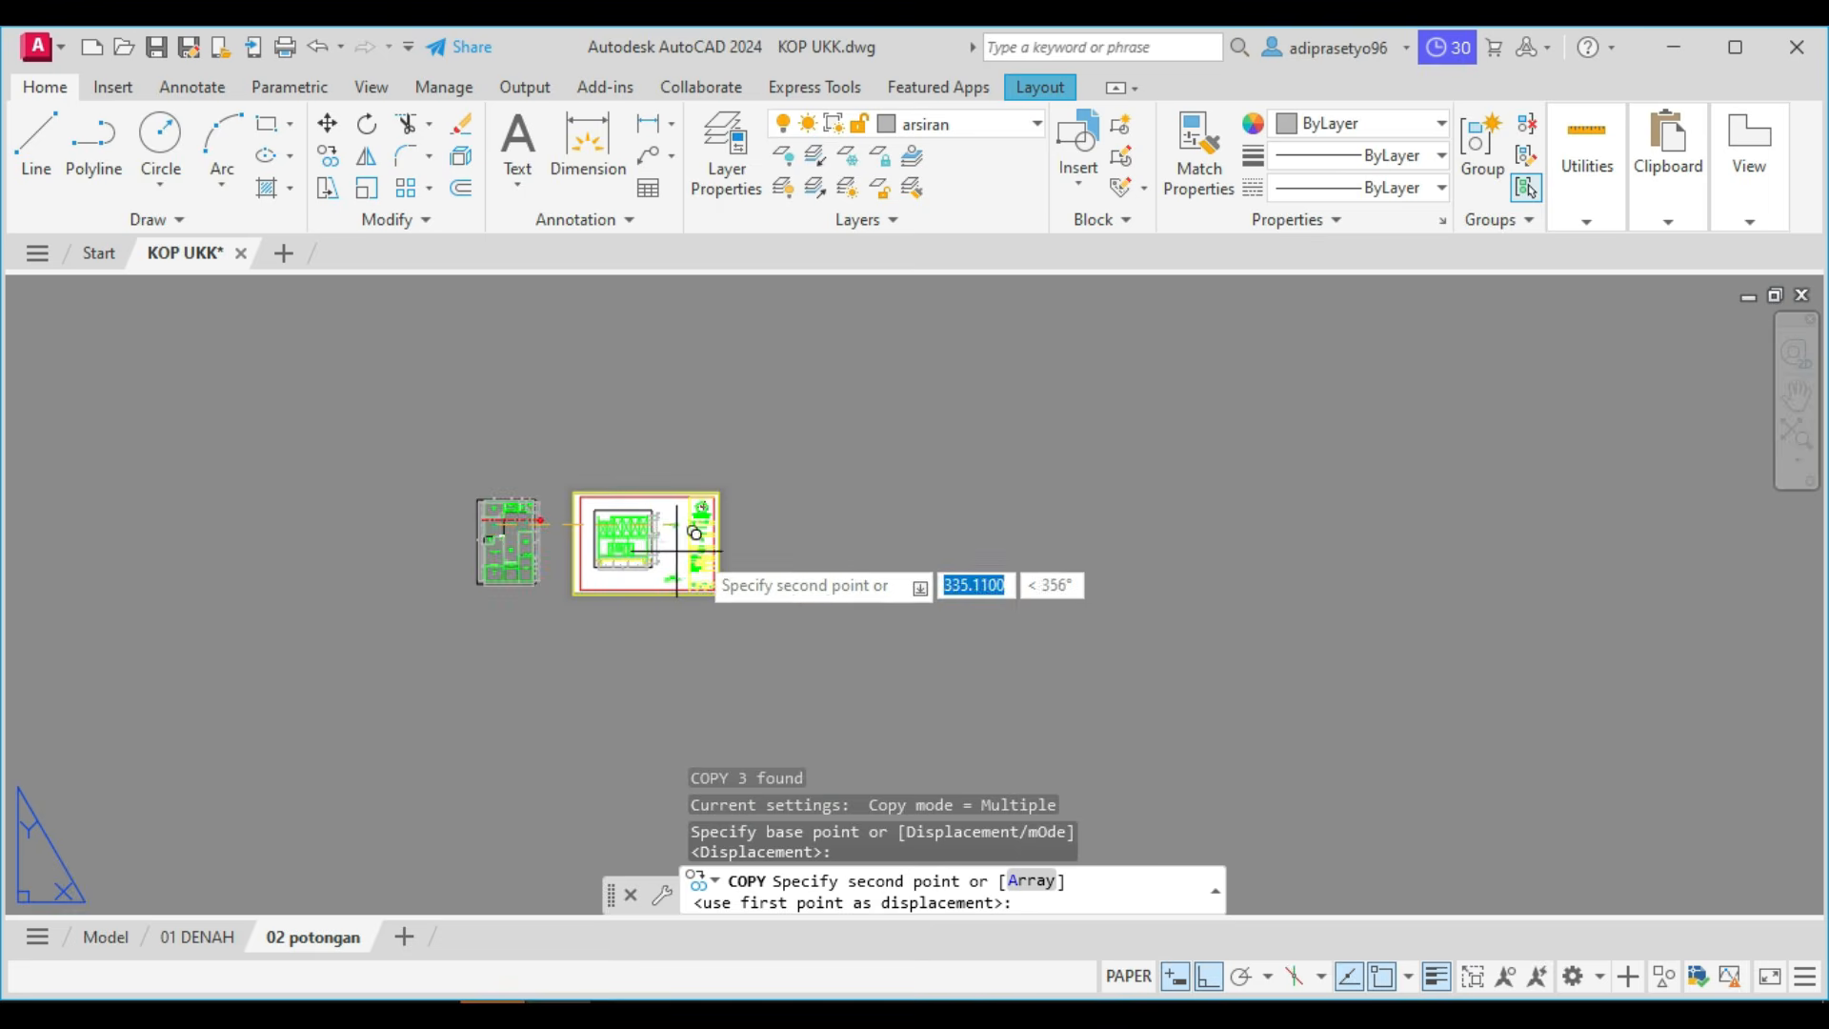
scroll(644, 550, up, 10)
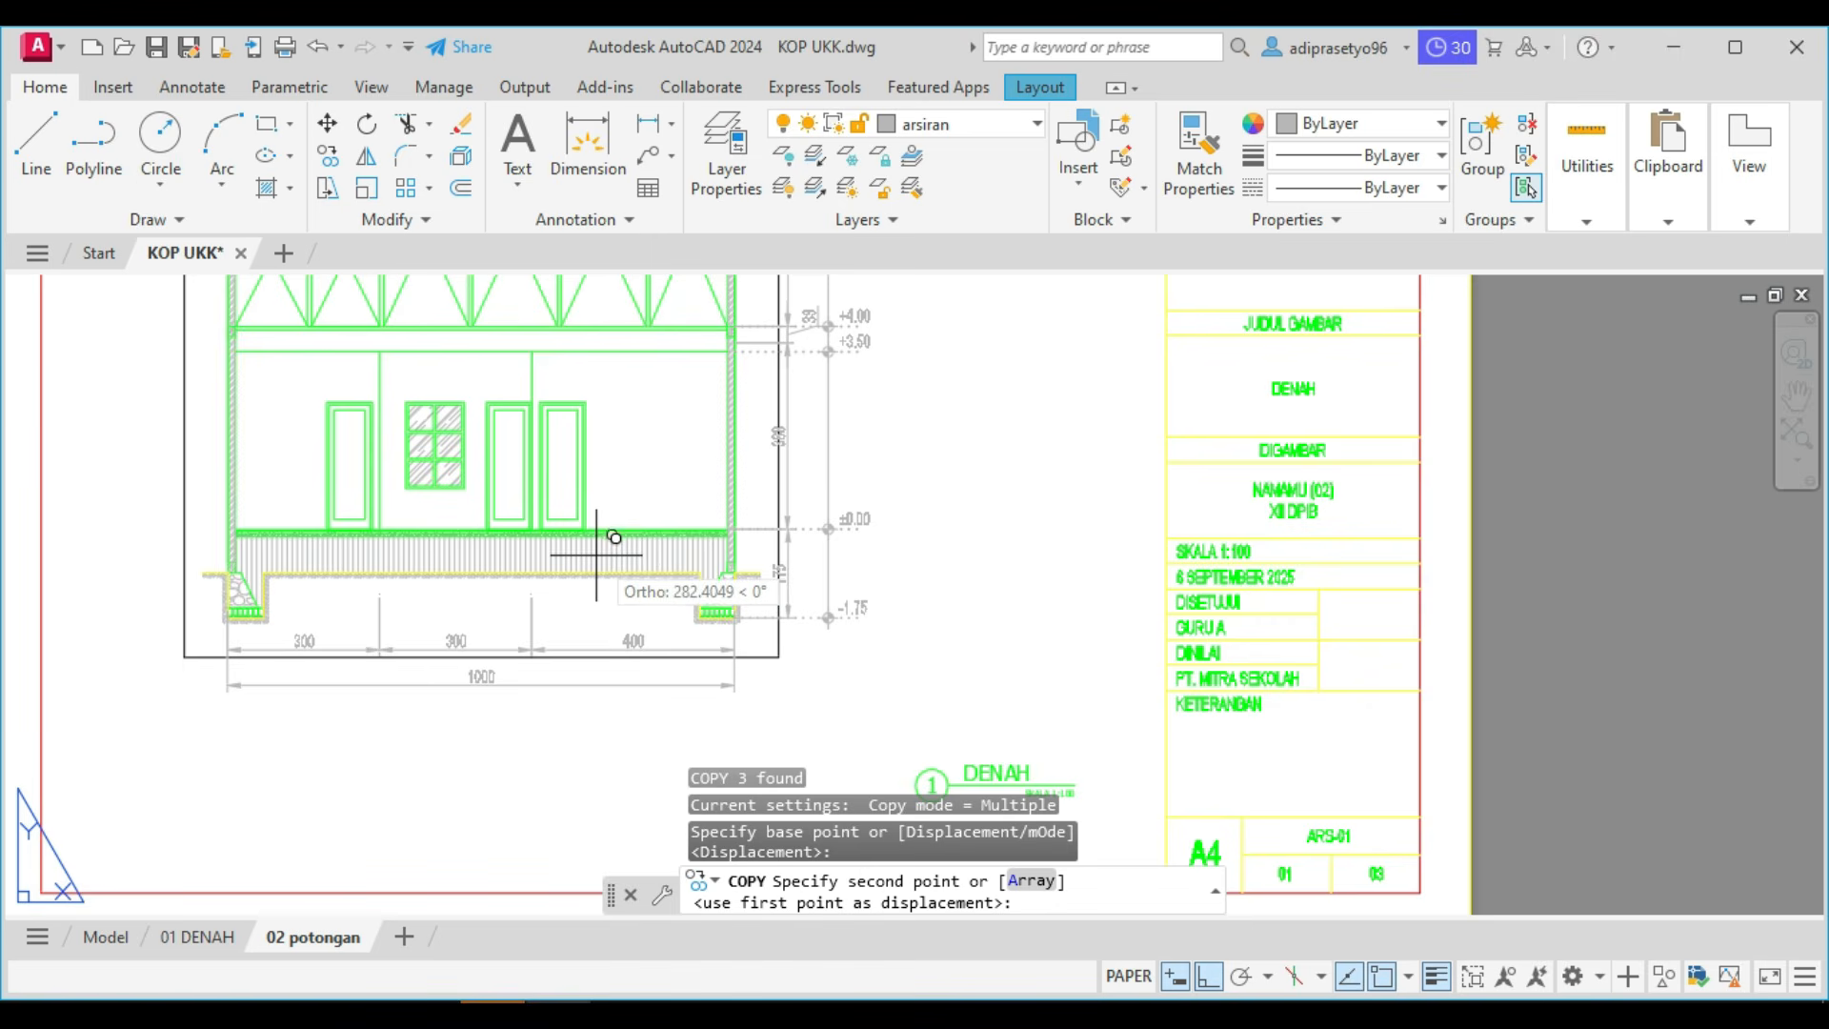
scroll(519, 538, up, 2)
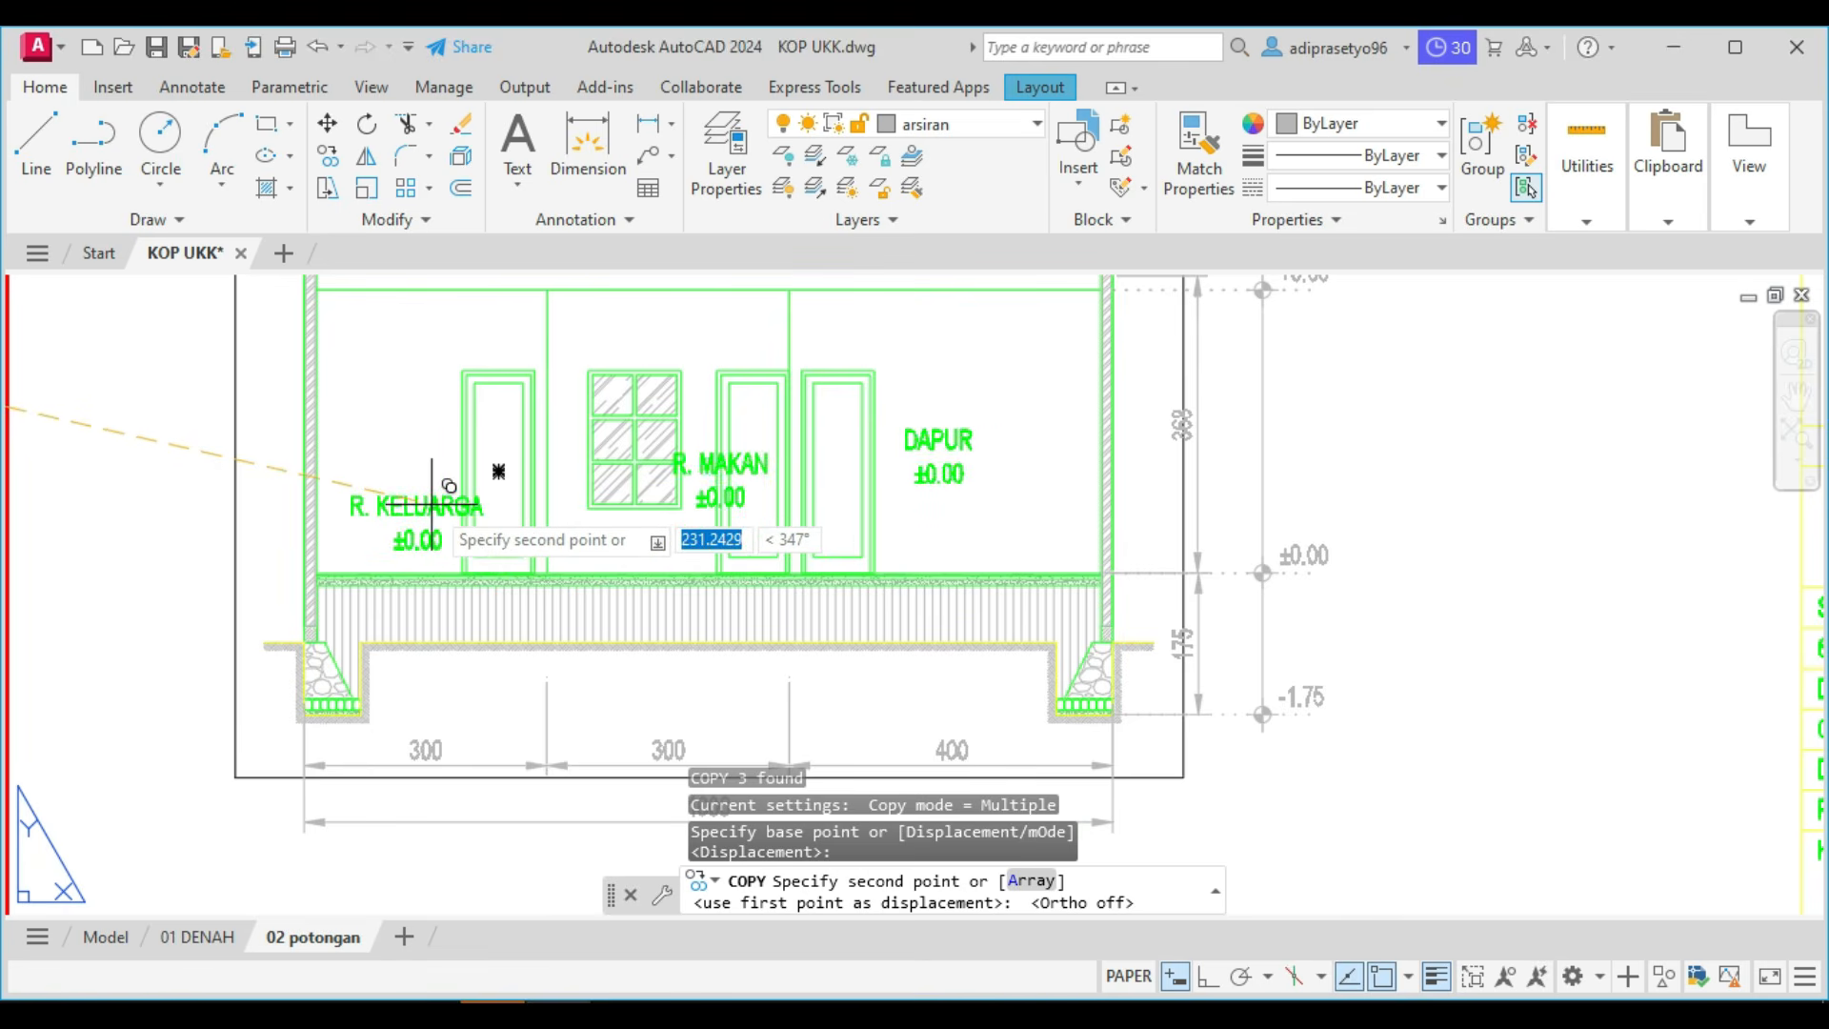
click(432, 486)
key(Escape)
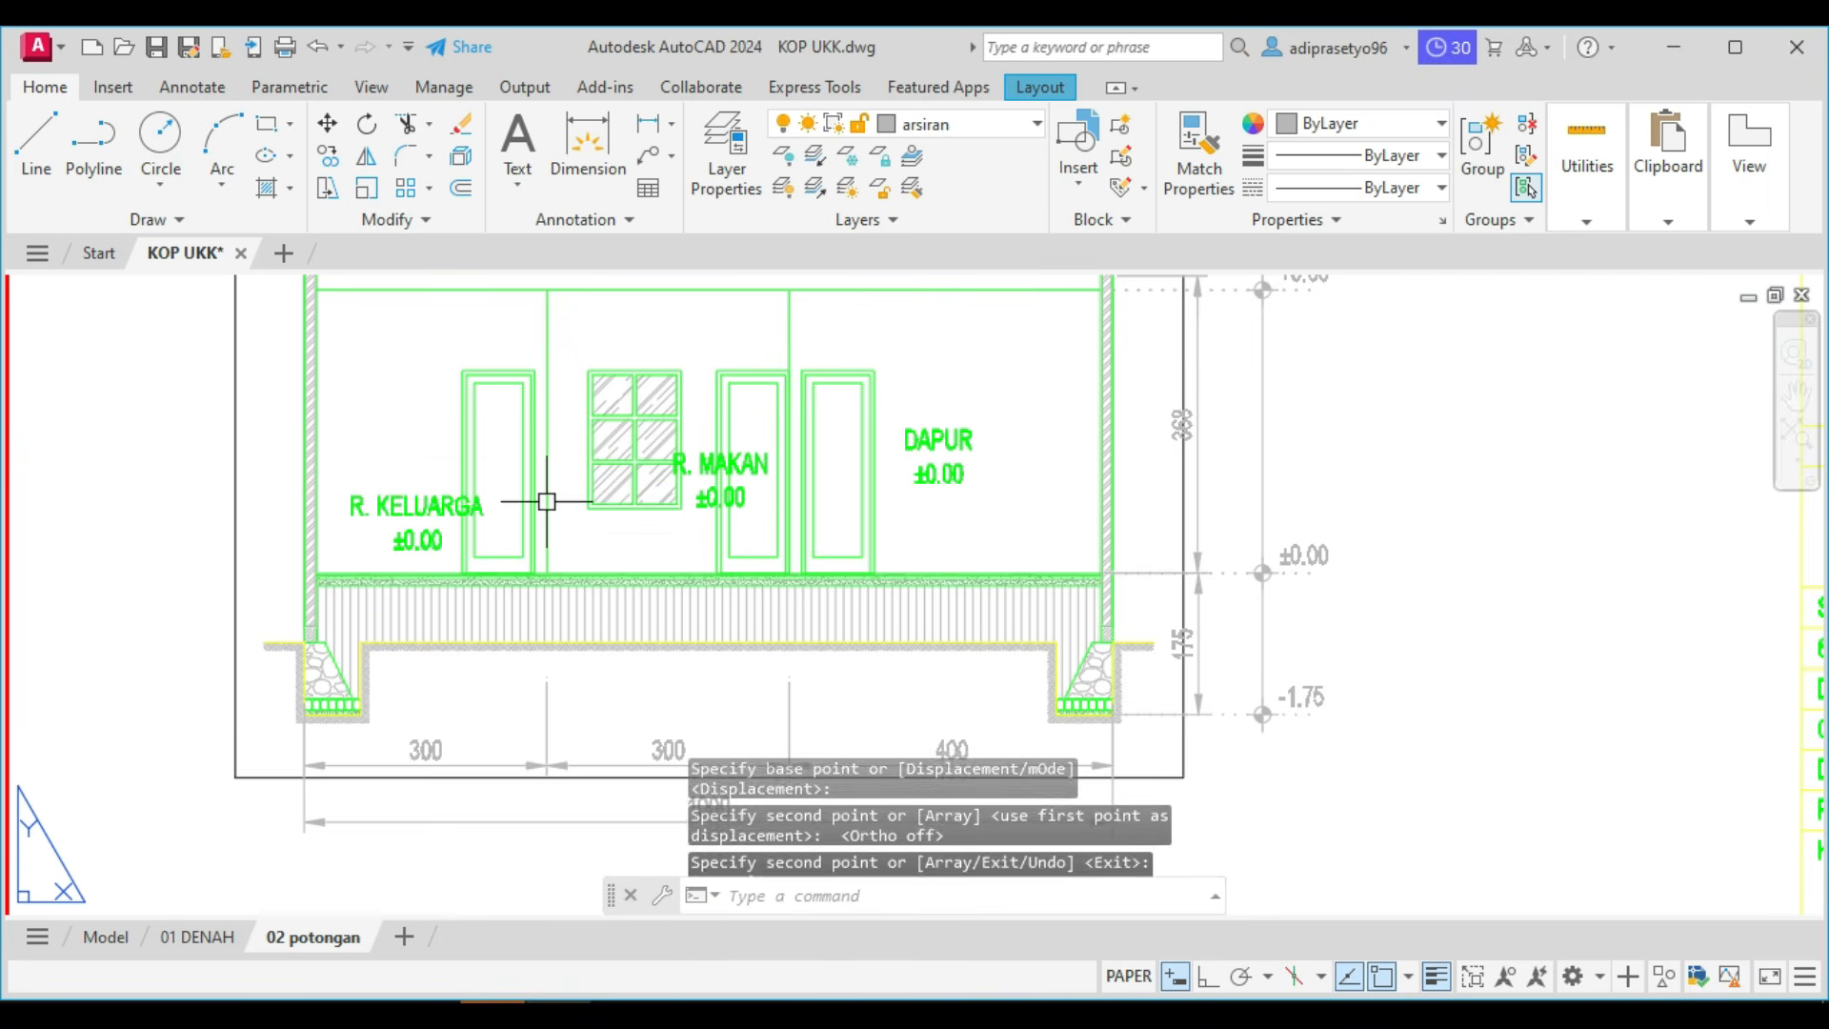
Move the section's R. MAKAN label off the door to just below the window, above the floor line.
scroll(709, 496, up, 2)
scroll(725, 486, up, 2)
click(703, 423)
middle_drag(682, 440, 797, 444)
text(m)
key(space)
click(797, 445)
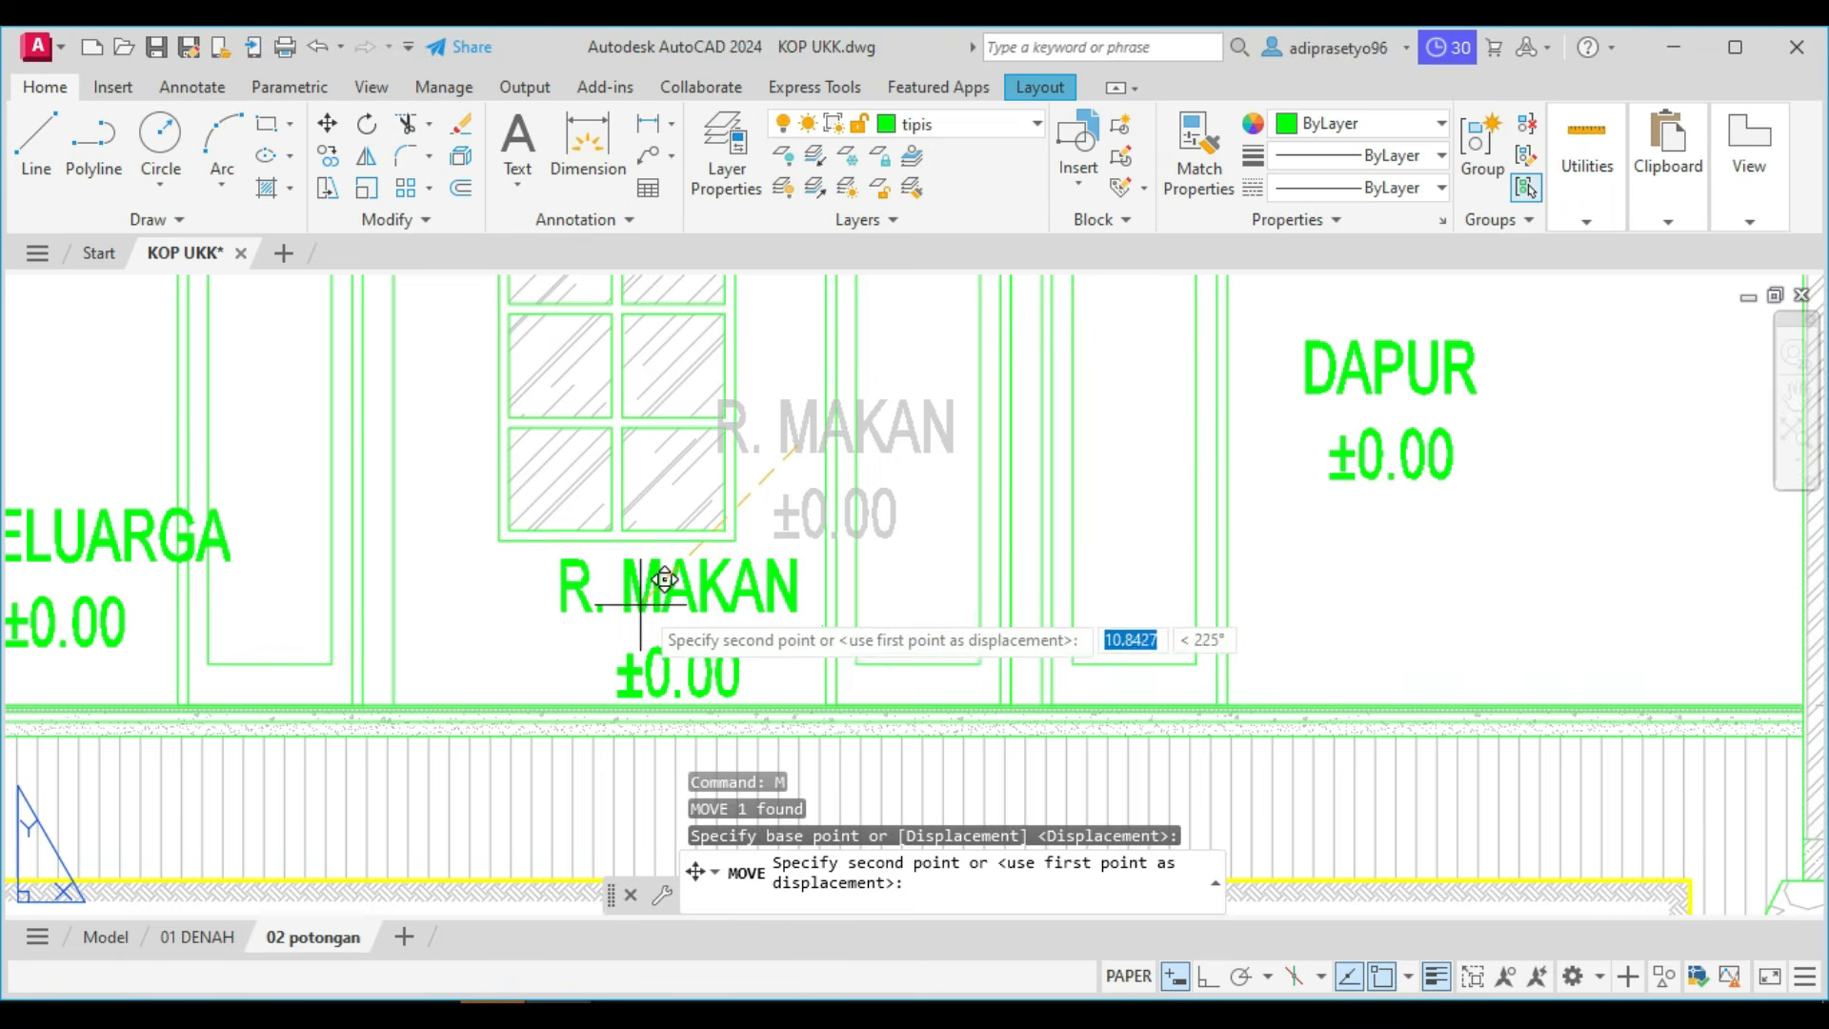
click(687, 586)
Move the section's DAPUR label down to just above the floor, in line with the R. MAKAN label.
middle_drag(686, 586, 386, 694)
drag(1105, 623, 1053, 519)
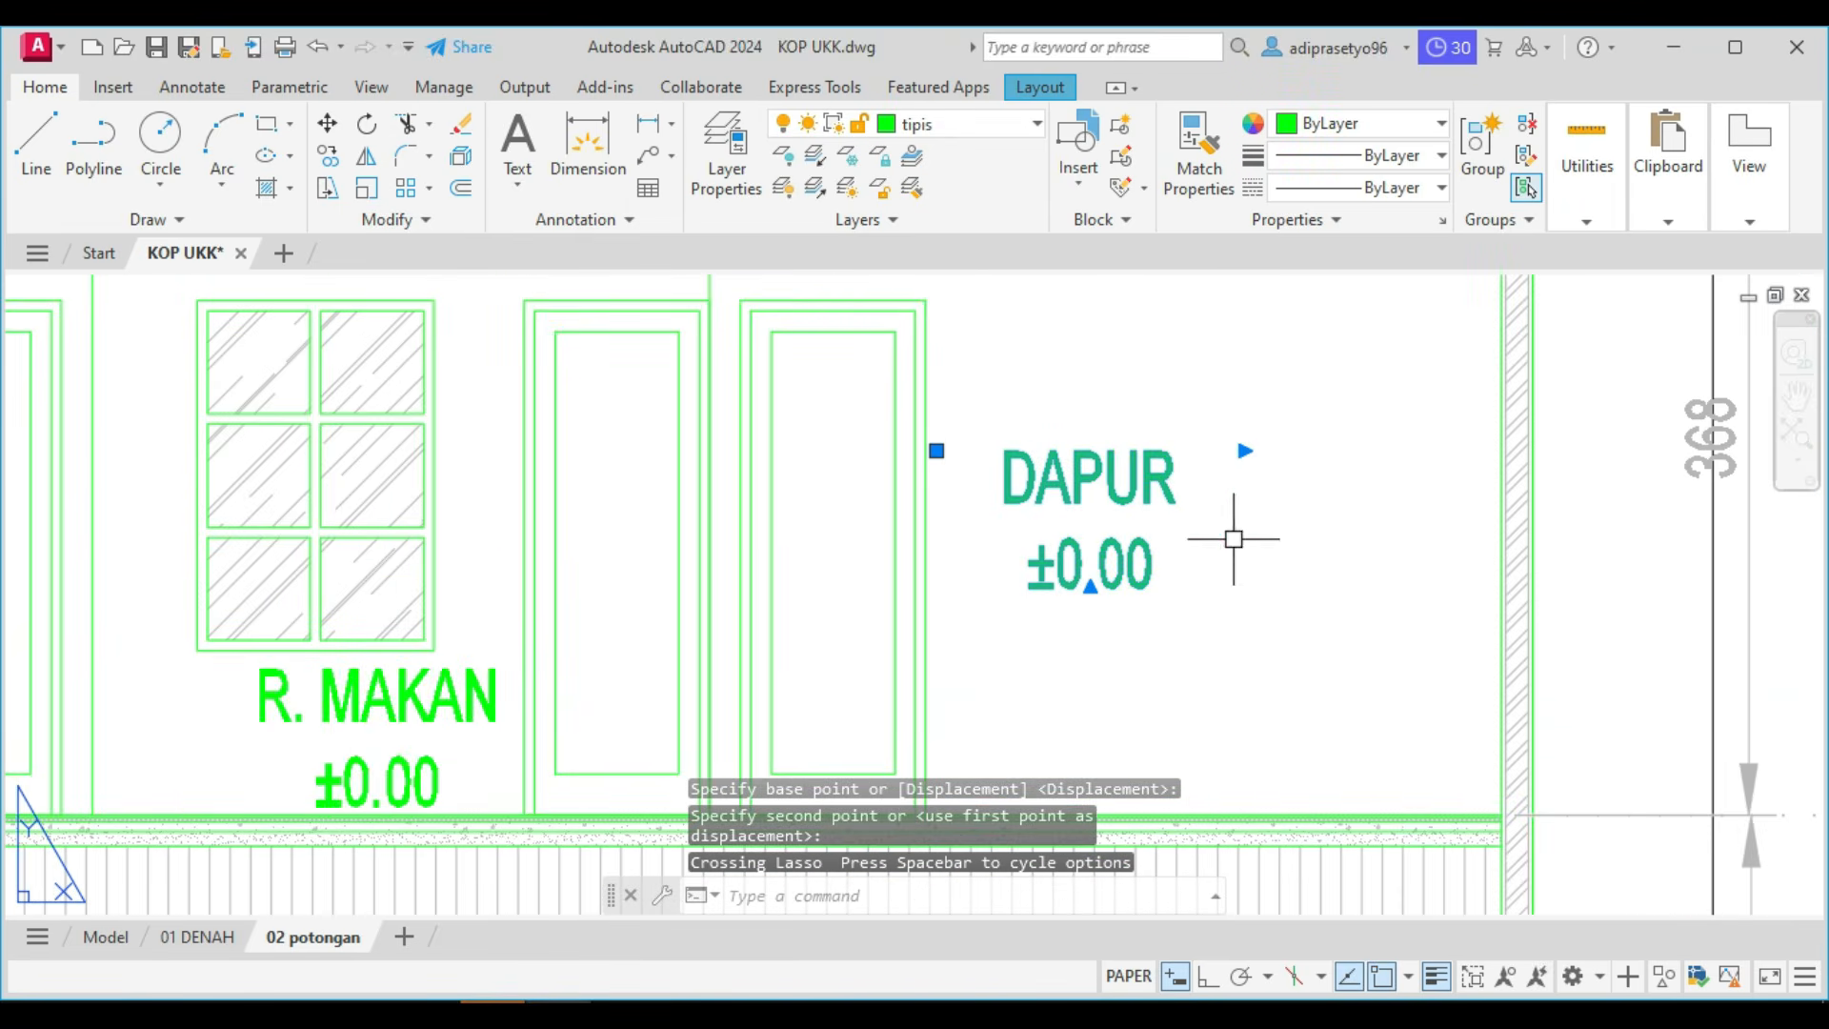
text(m)
key(Return)
click(1285, 522)
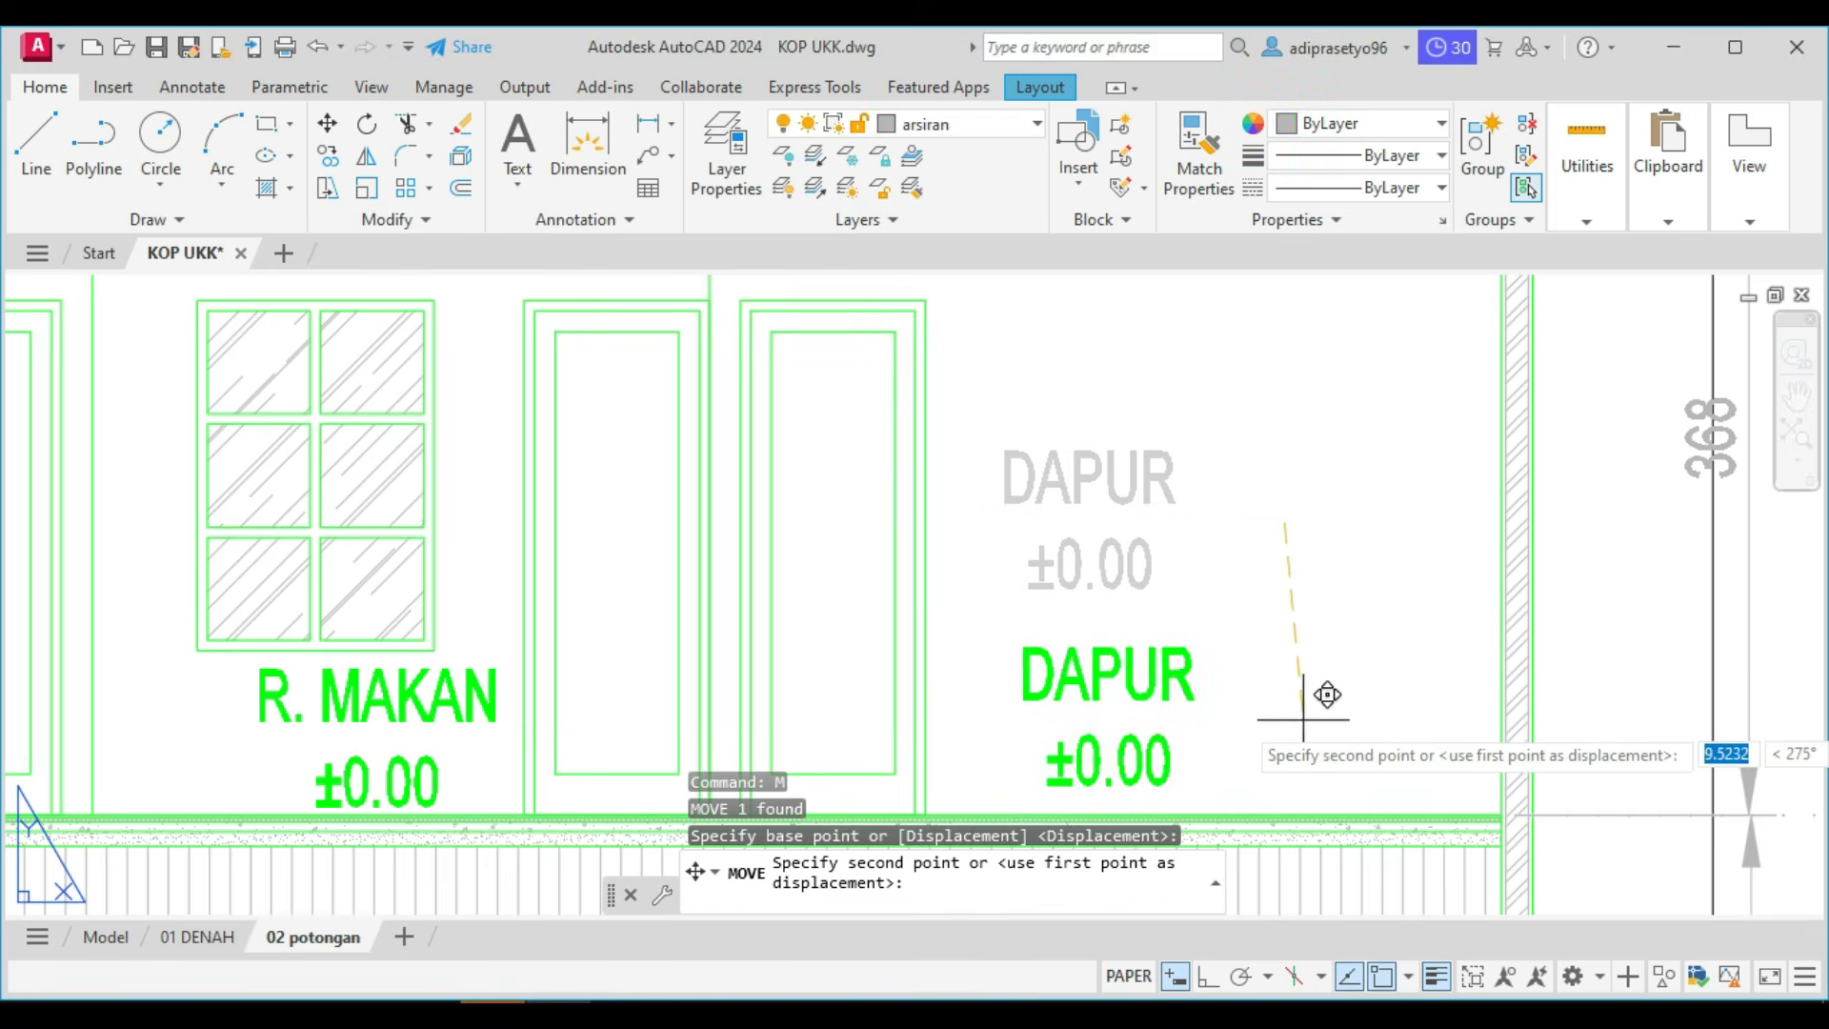
click(1327, 696)
Move the section's R. KELUARGA label clear of the door and down to the height of the other room labels.
scroll(767, 658, down, 4)
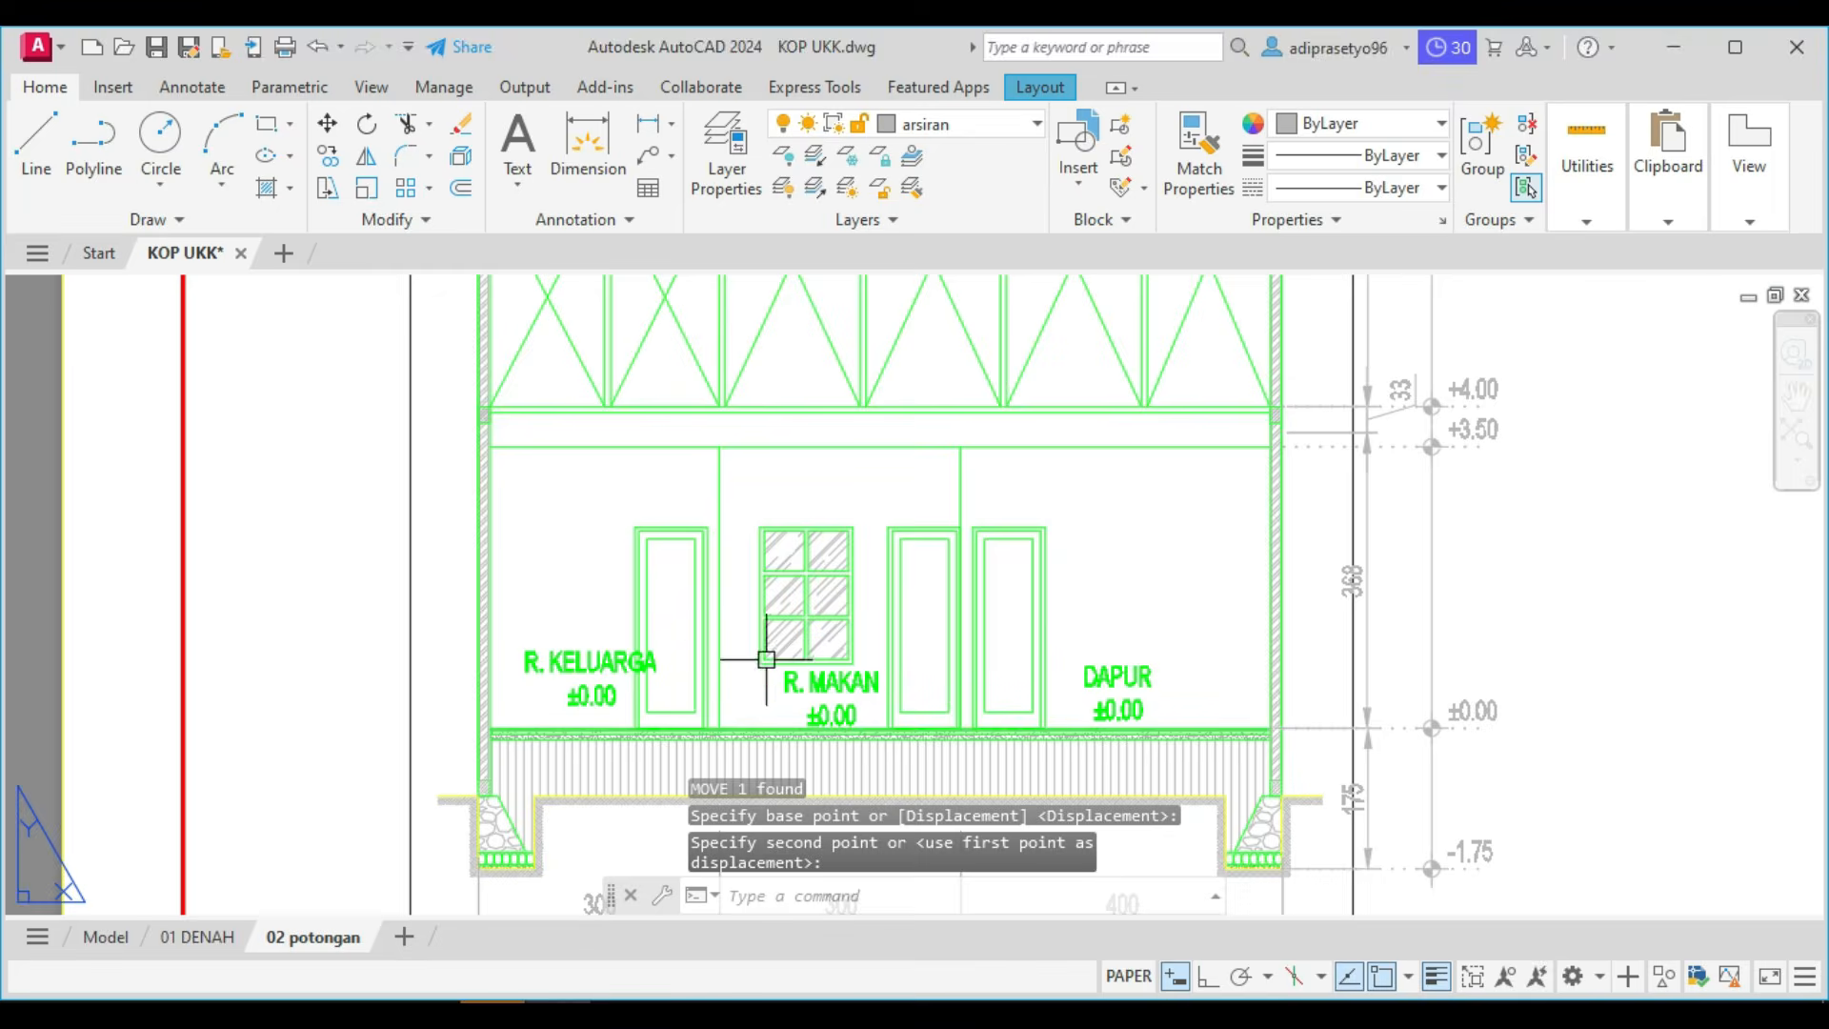
scroll(654, 690, up, 2)
click(546, 636)
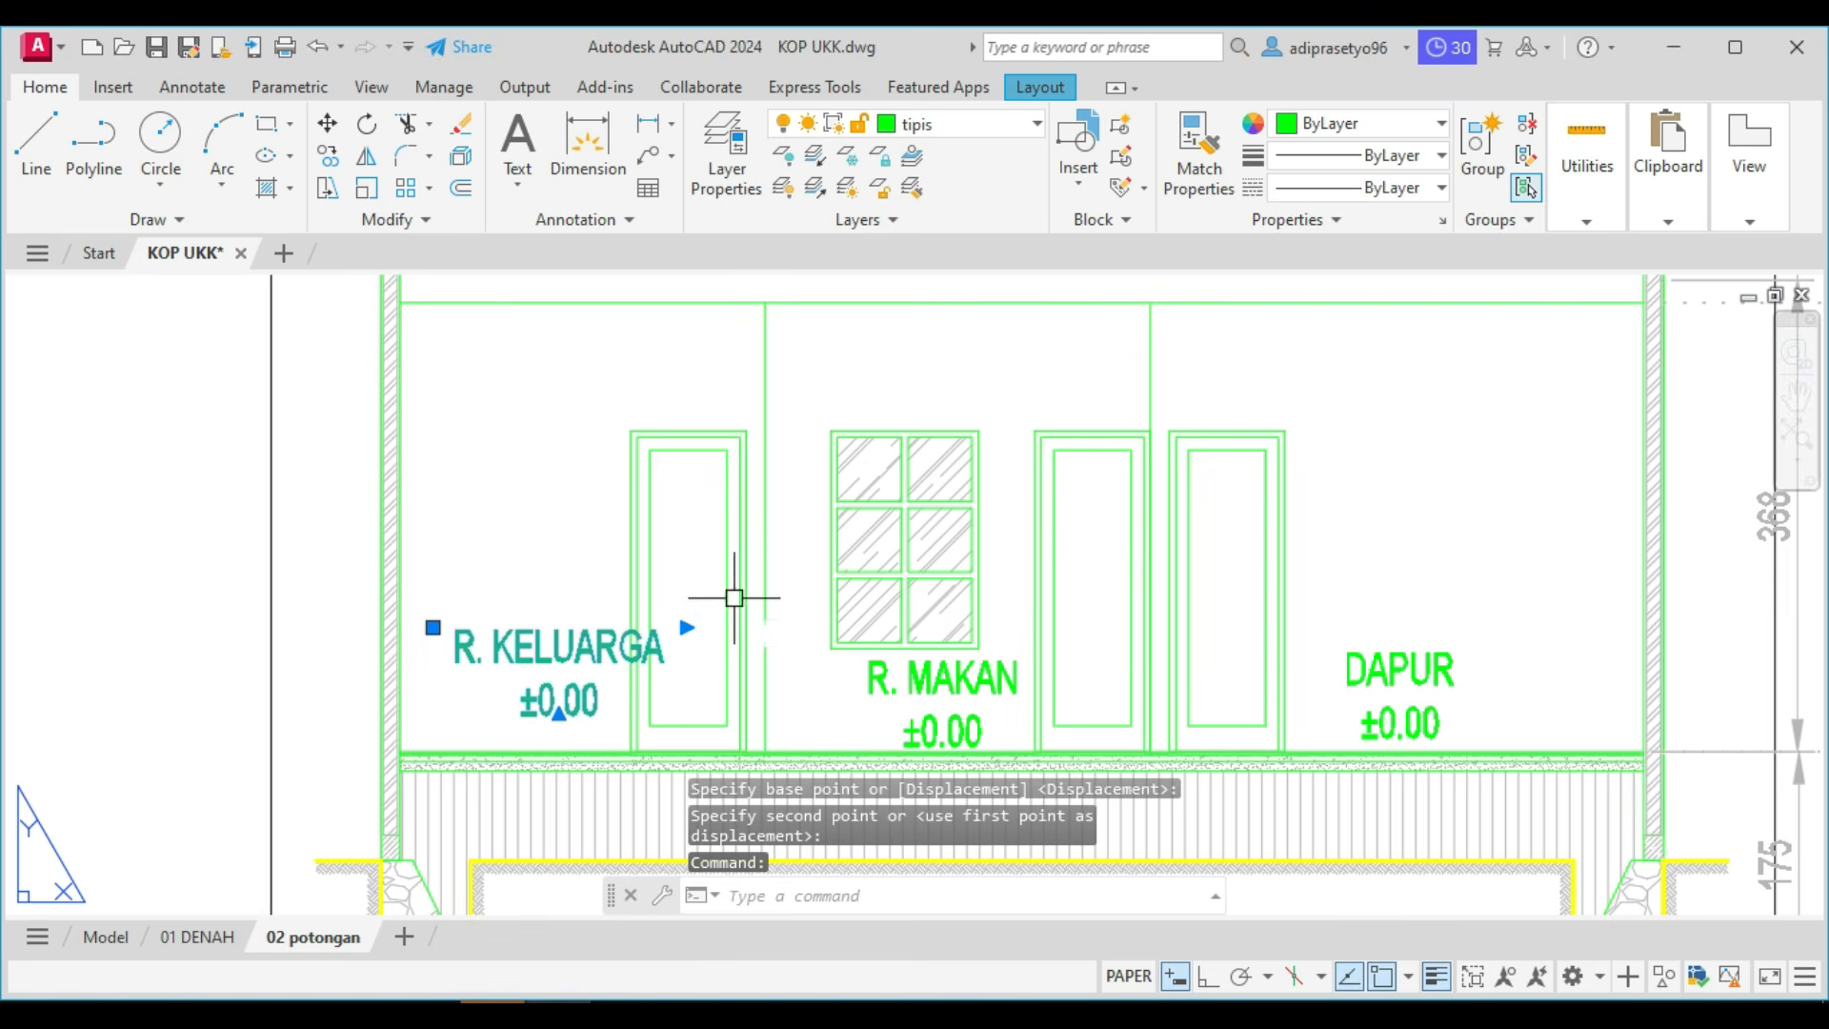
text(m)
key(Return)
click(566, 538)
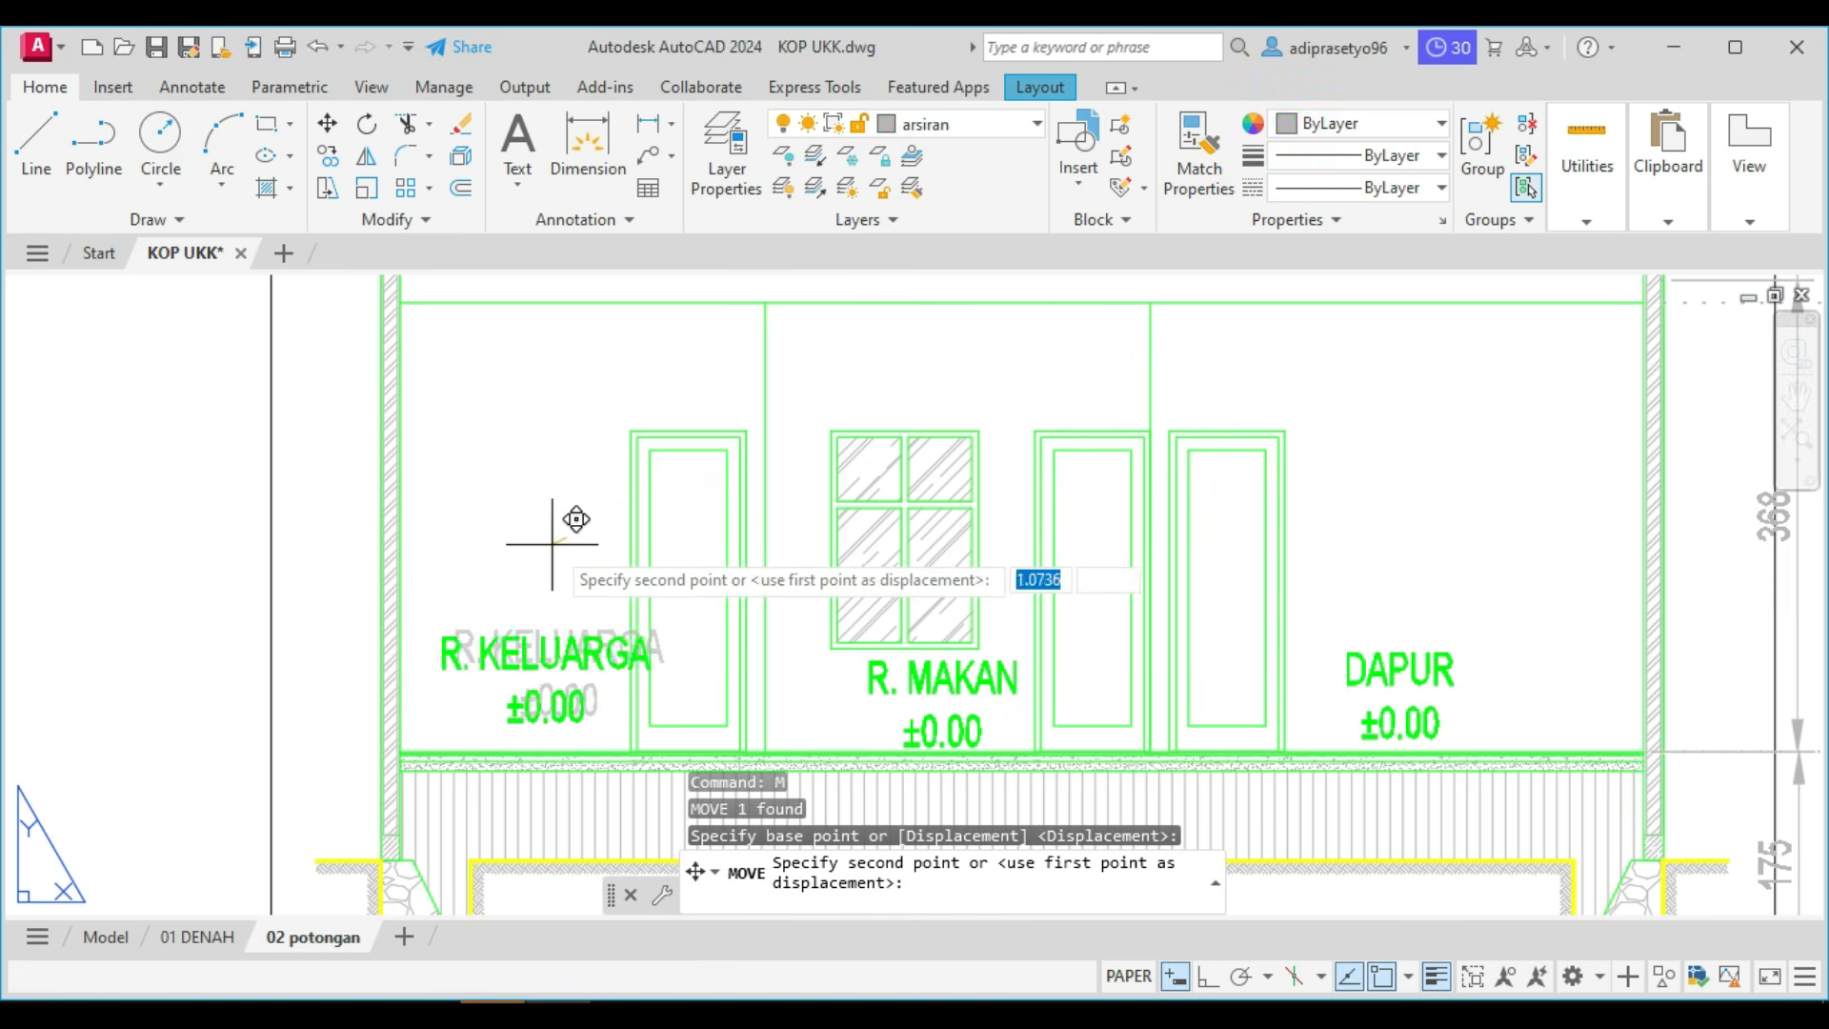
click(534, 557)
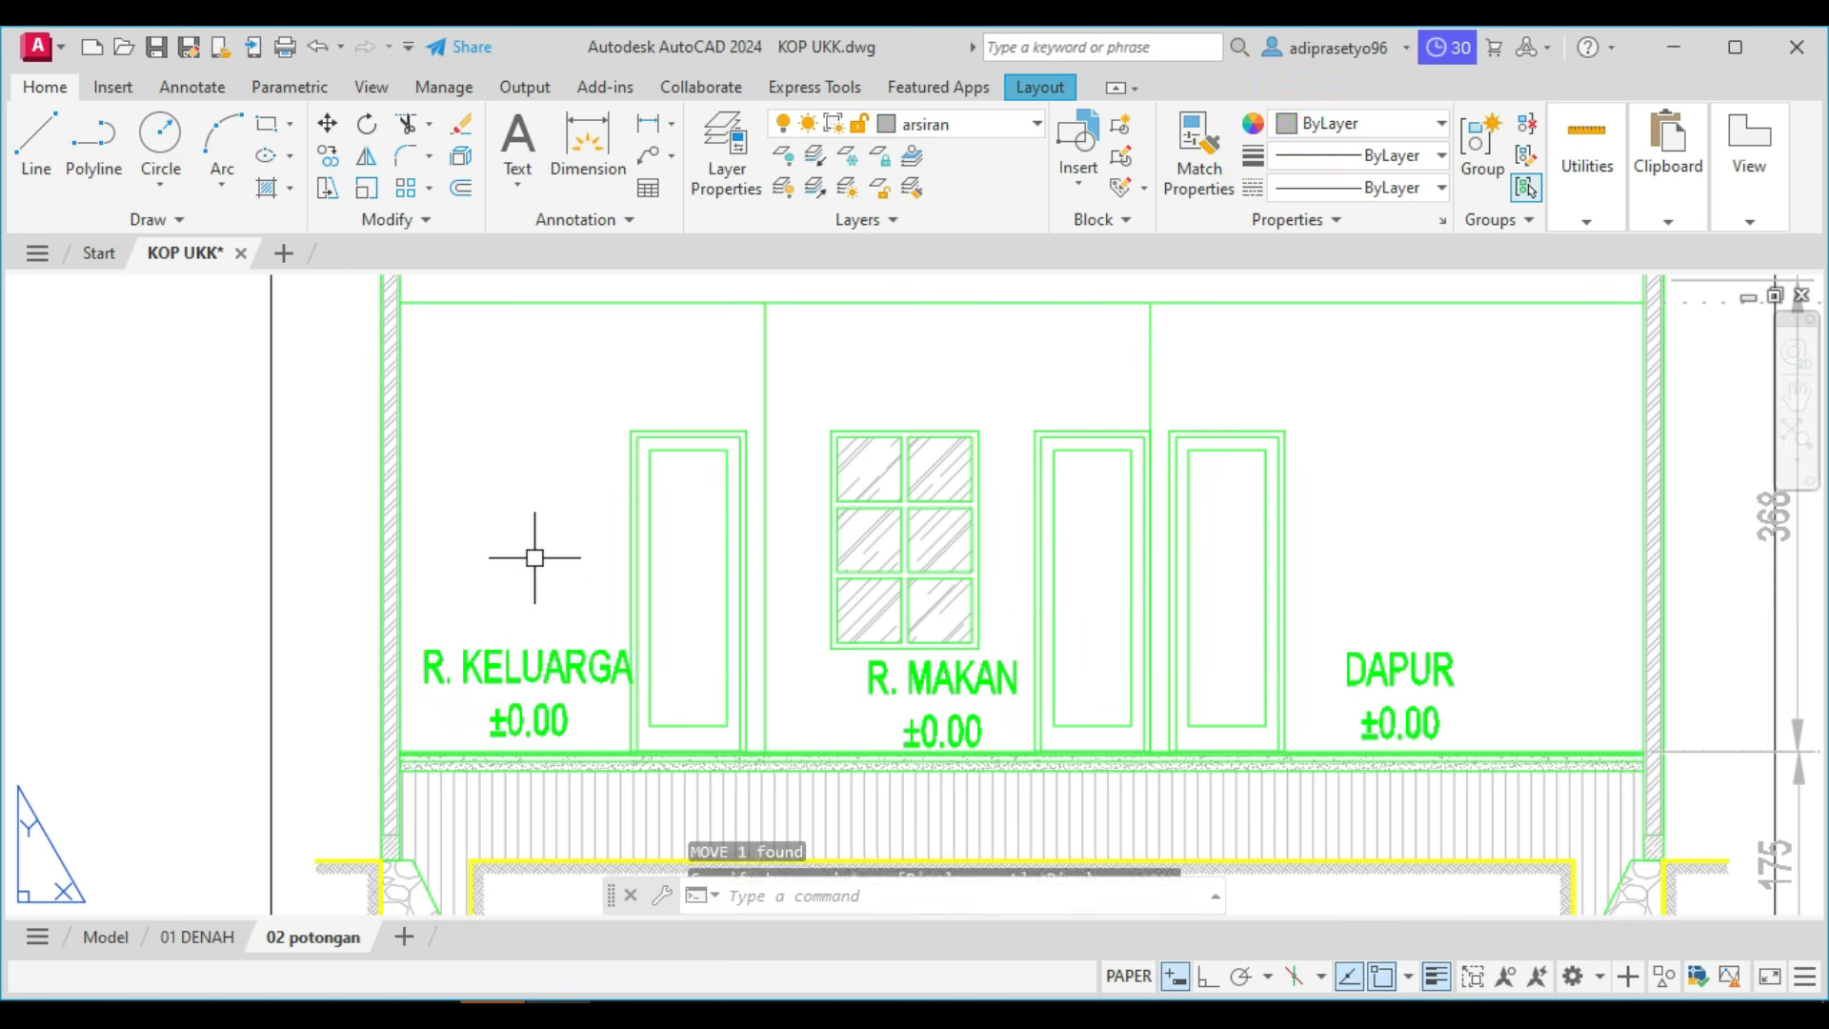
Check the room order in the Foxit reference PDF, and move the section's DAPUR label horizontally into the leftmost room in AutoCAD.
scroll(534, 557, down, 3)
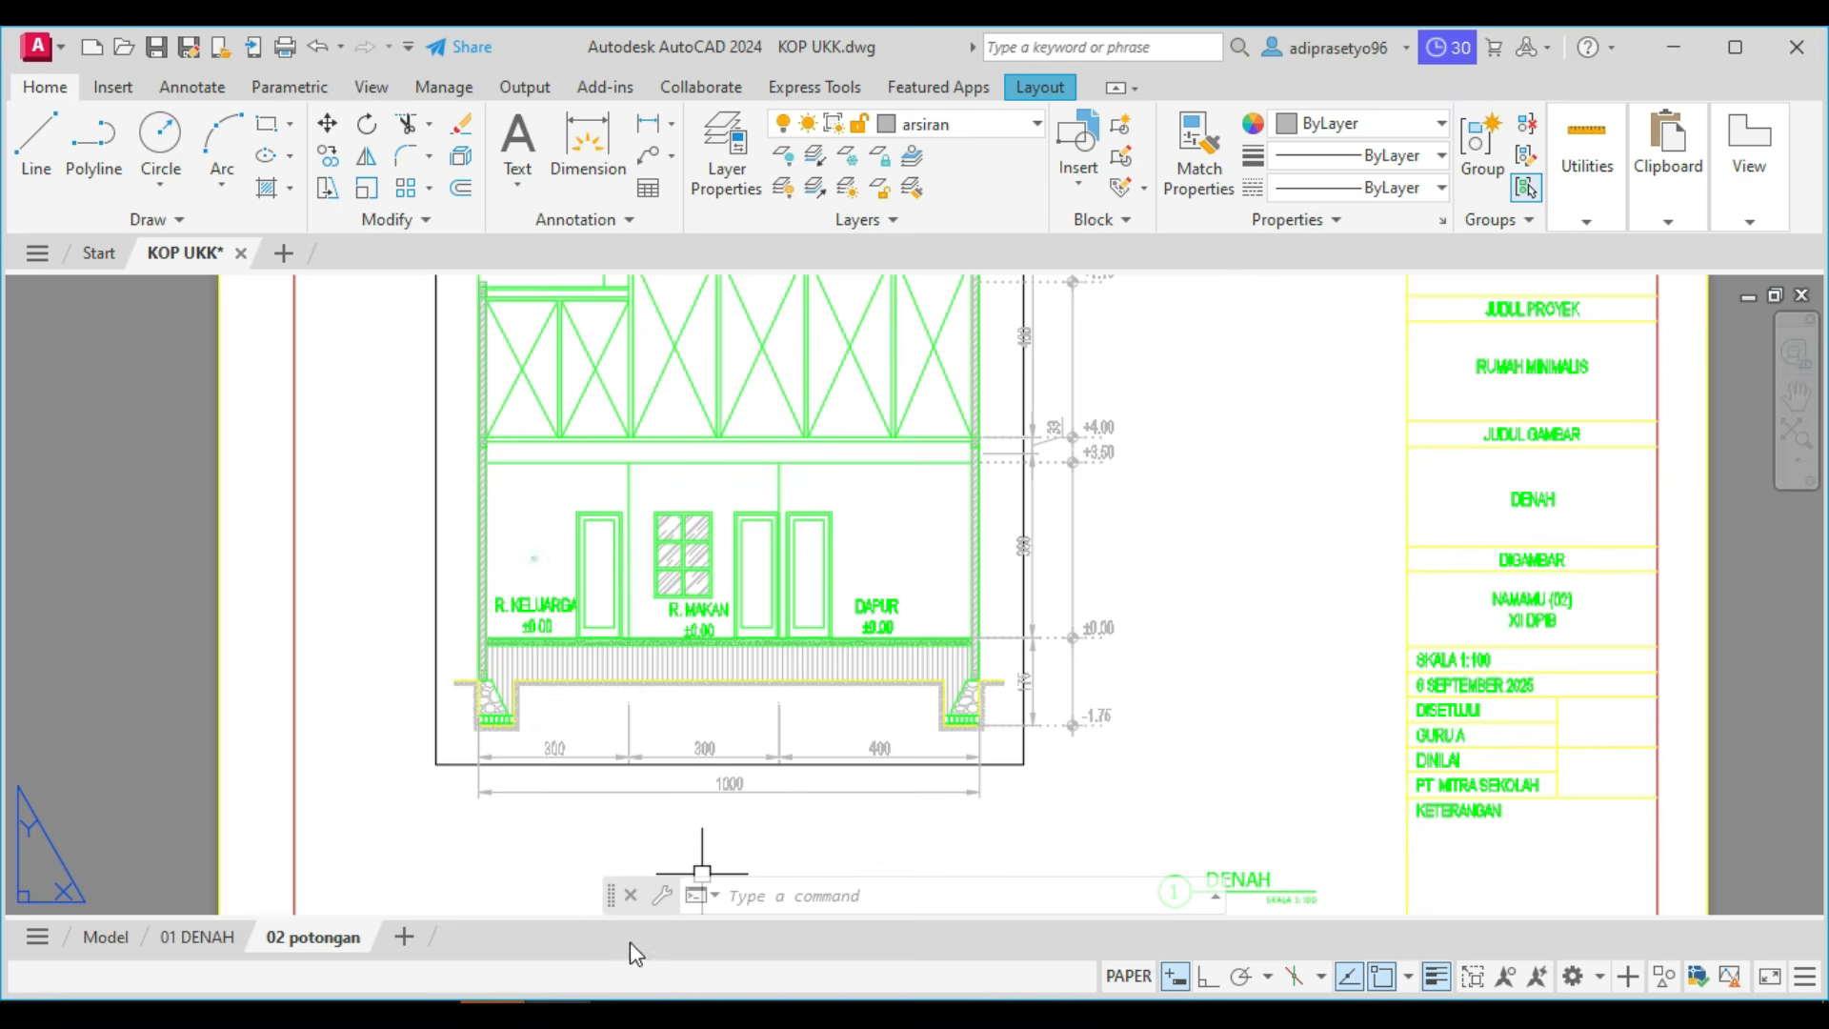
key(alt+Tab)
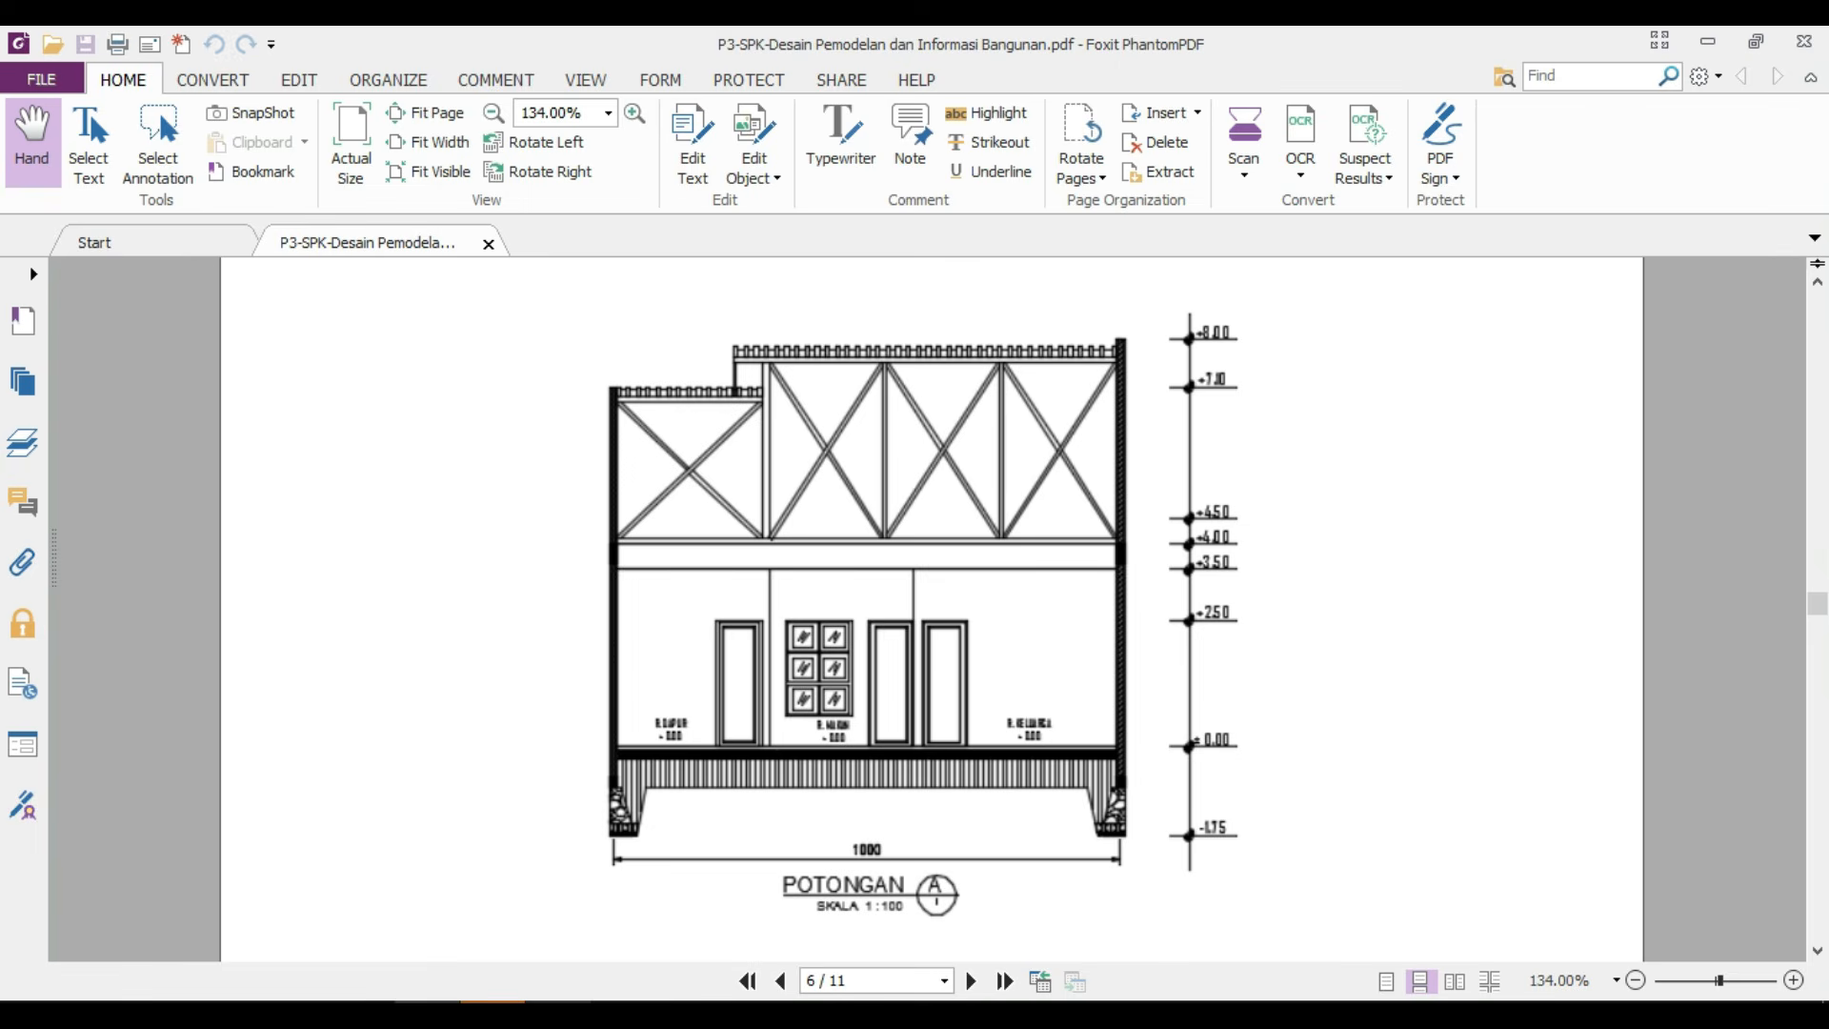
click(558, 1015)
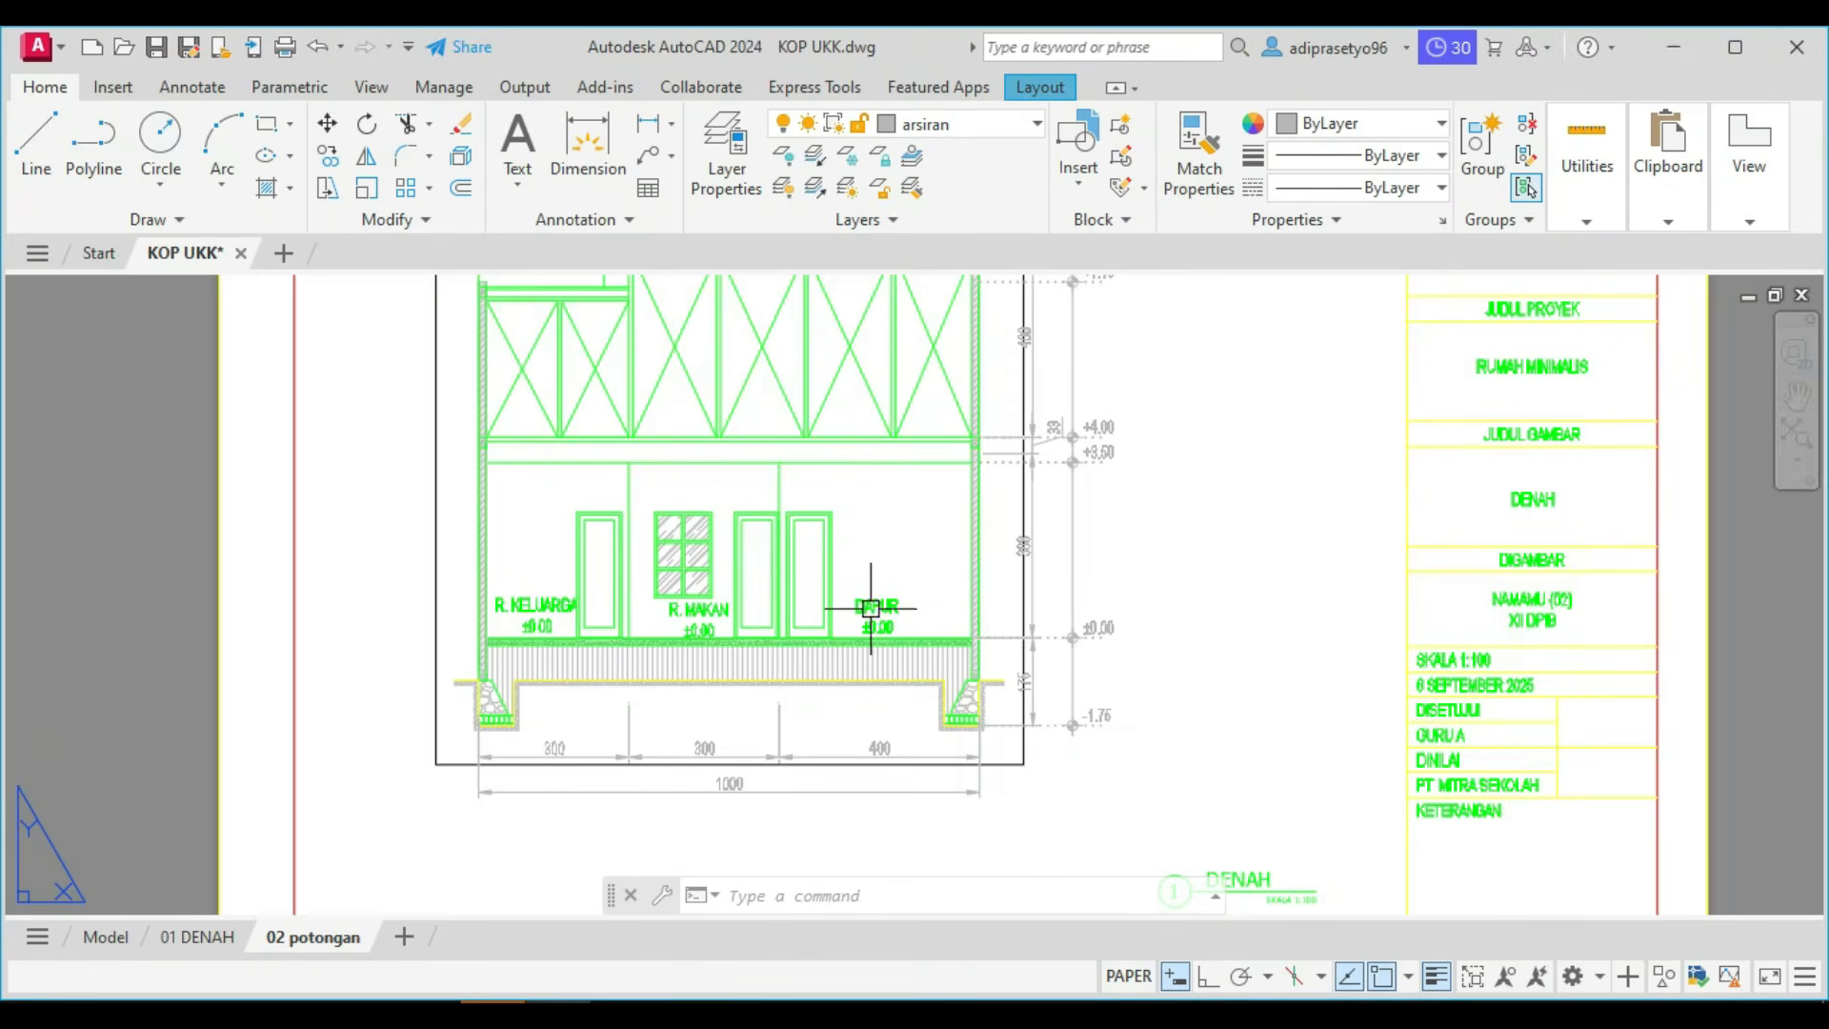
text(m)
key(Return)
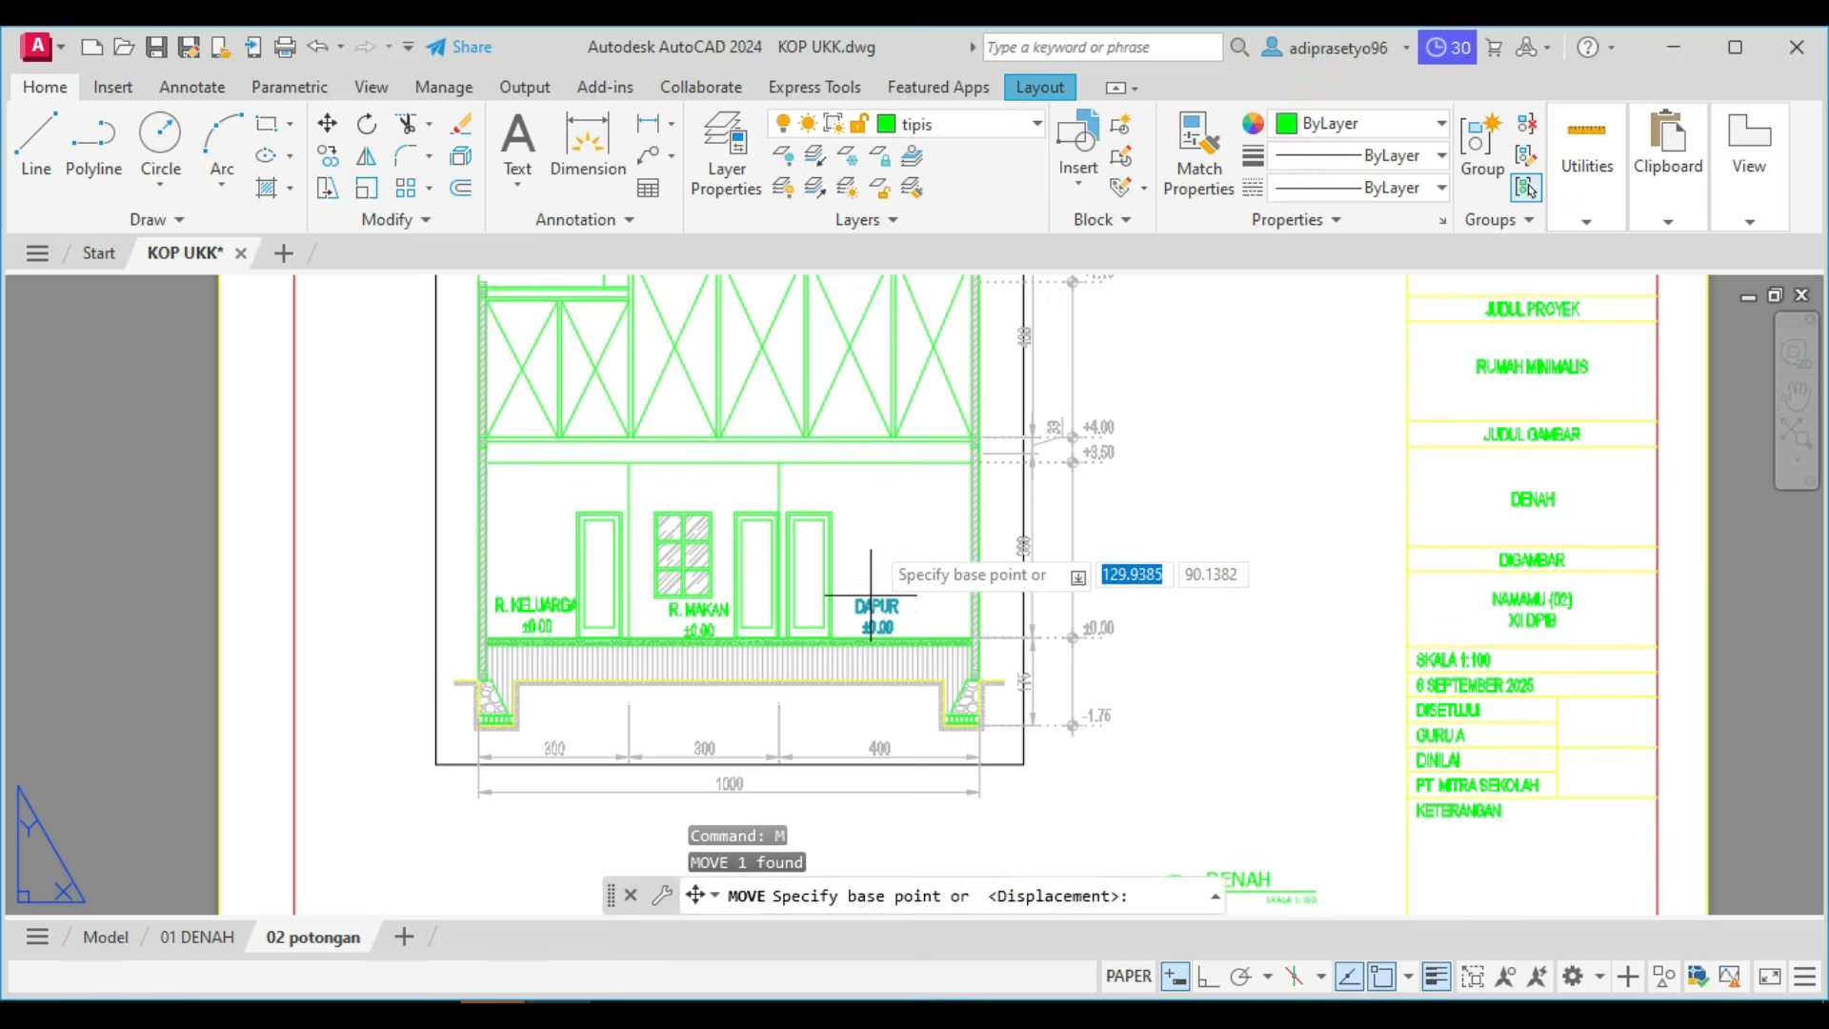
click(874, 502)
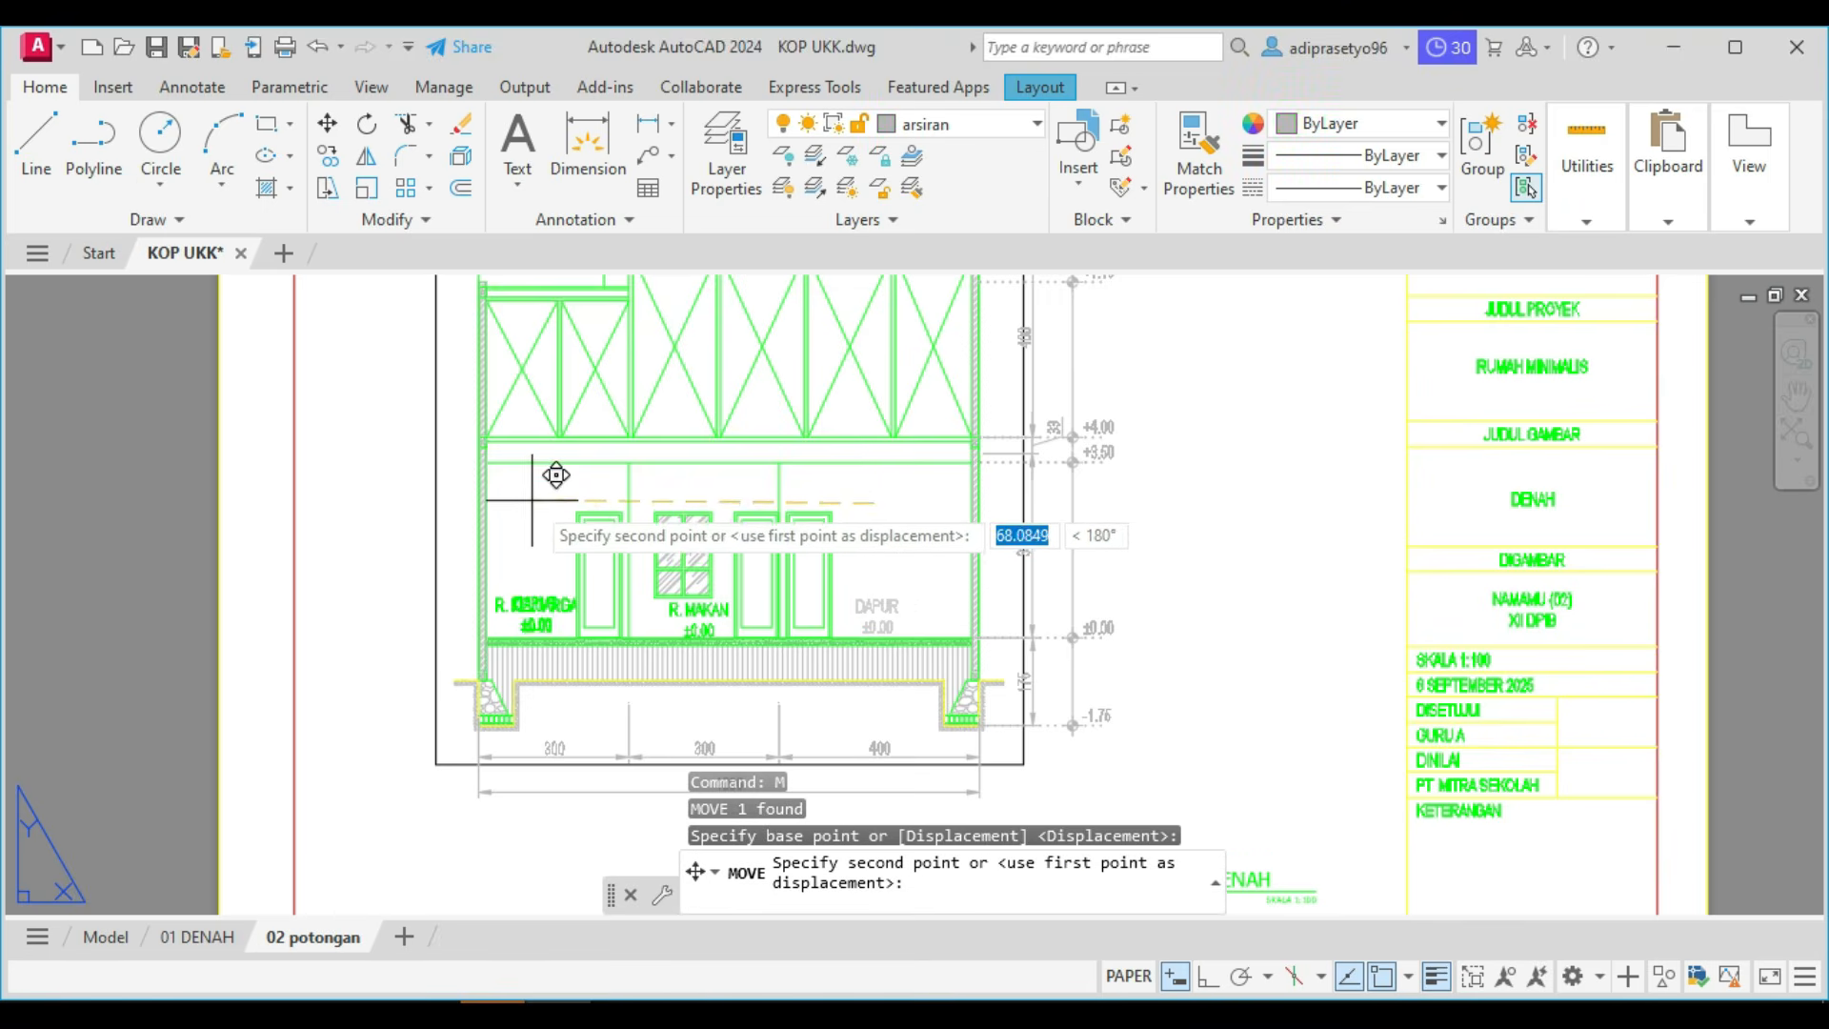
key(F8)
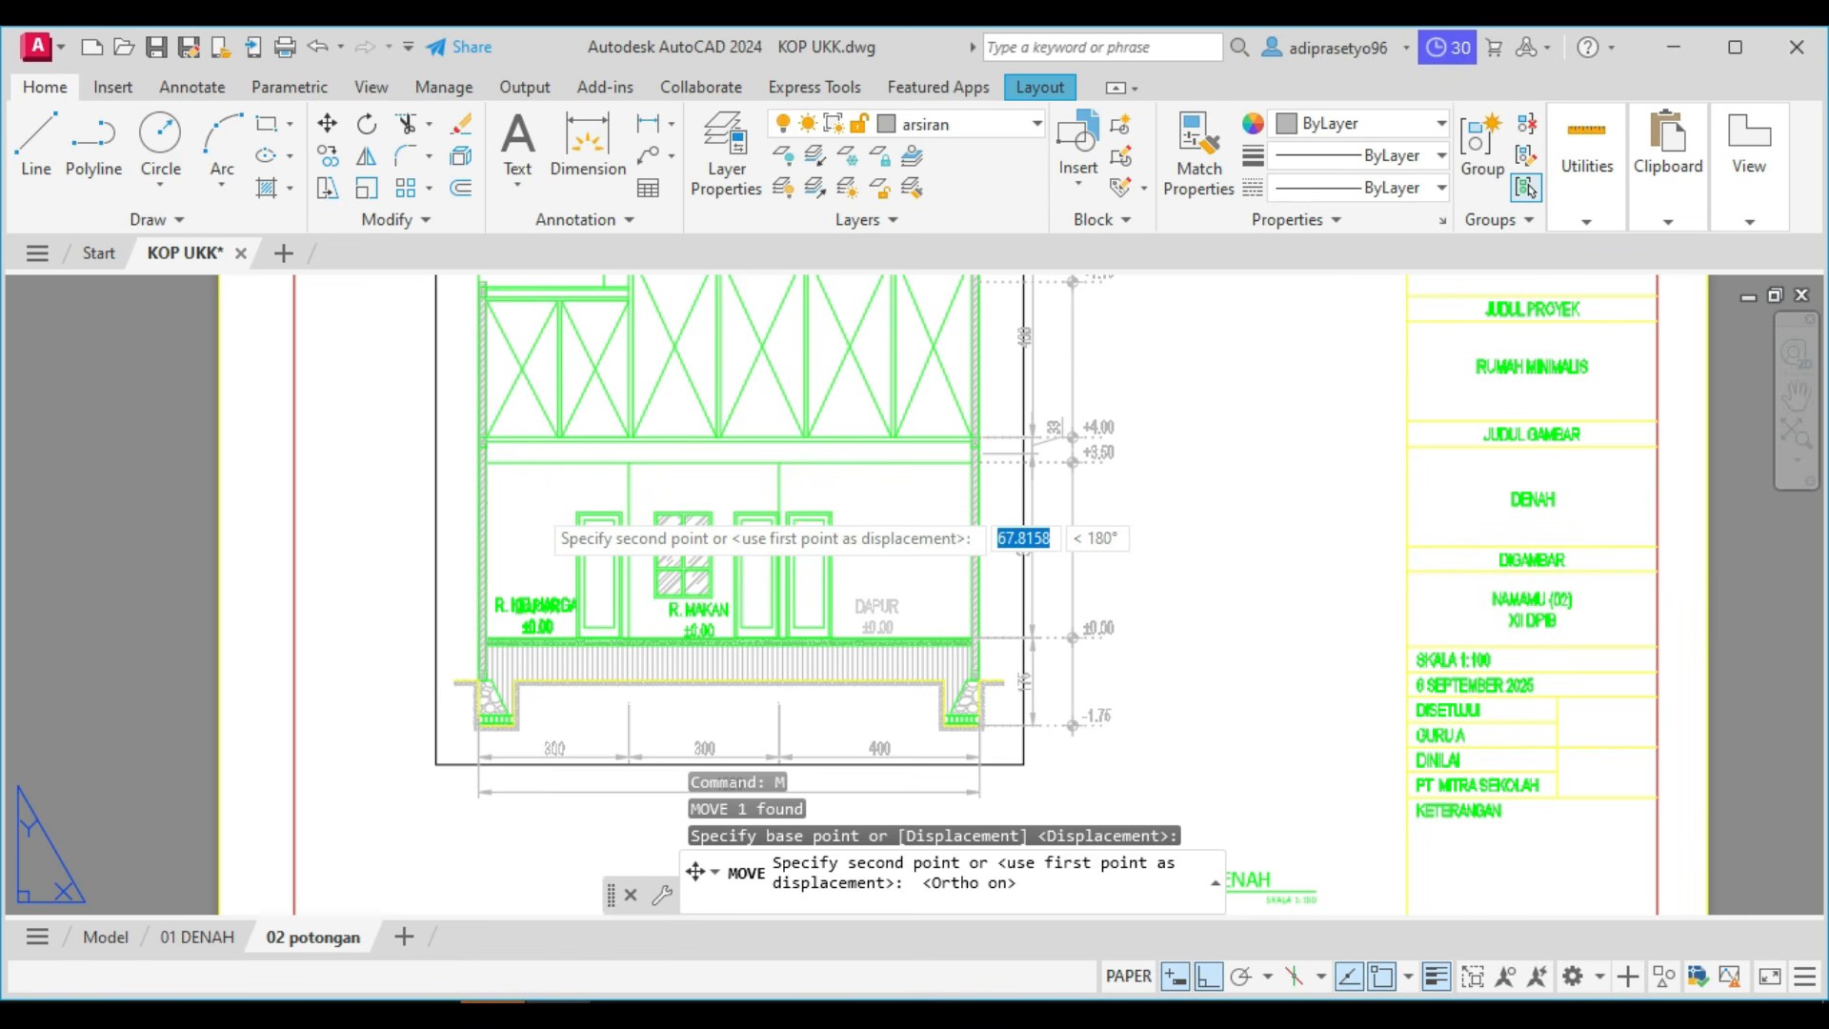
click(557, 481)
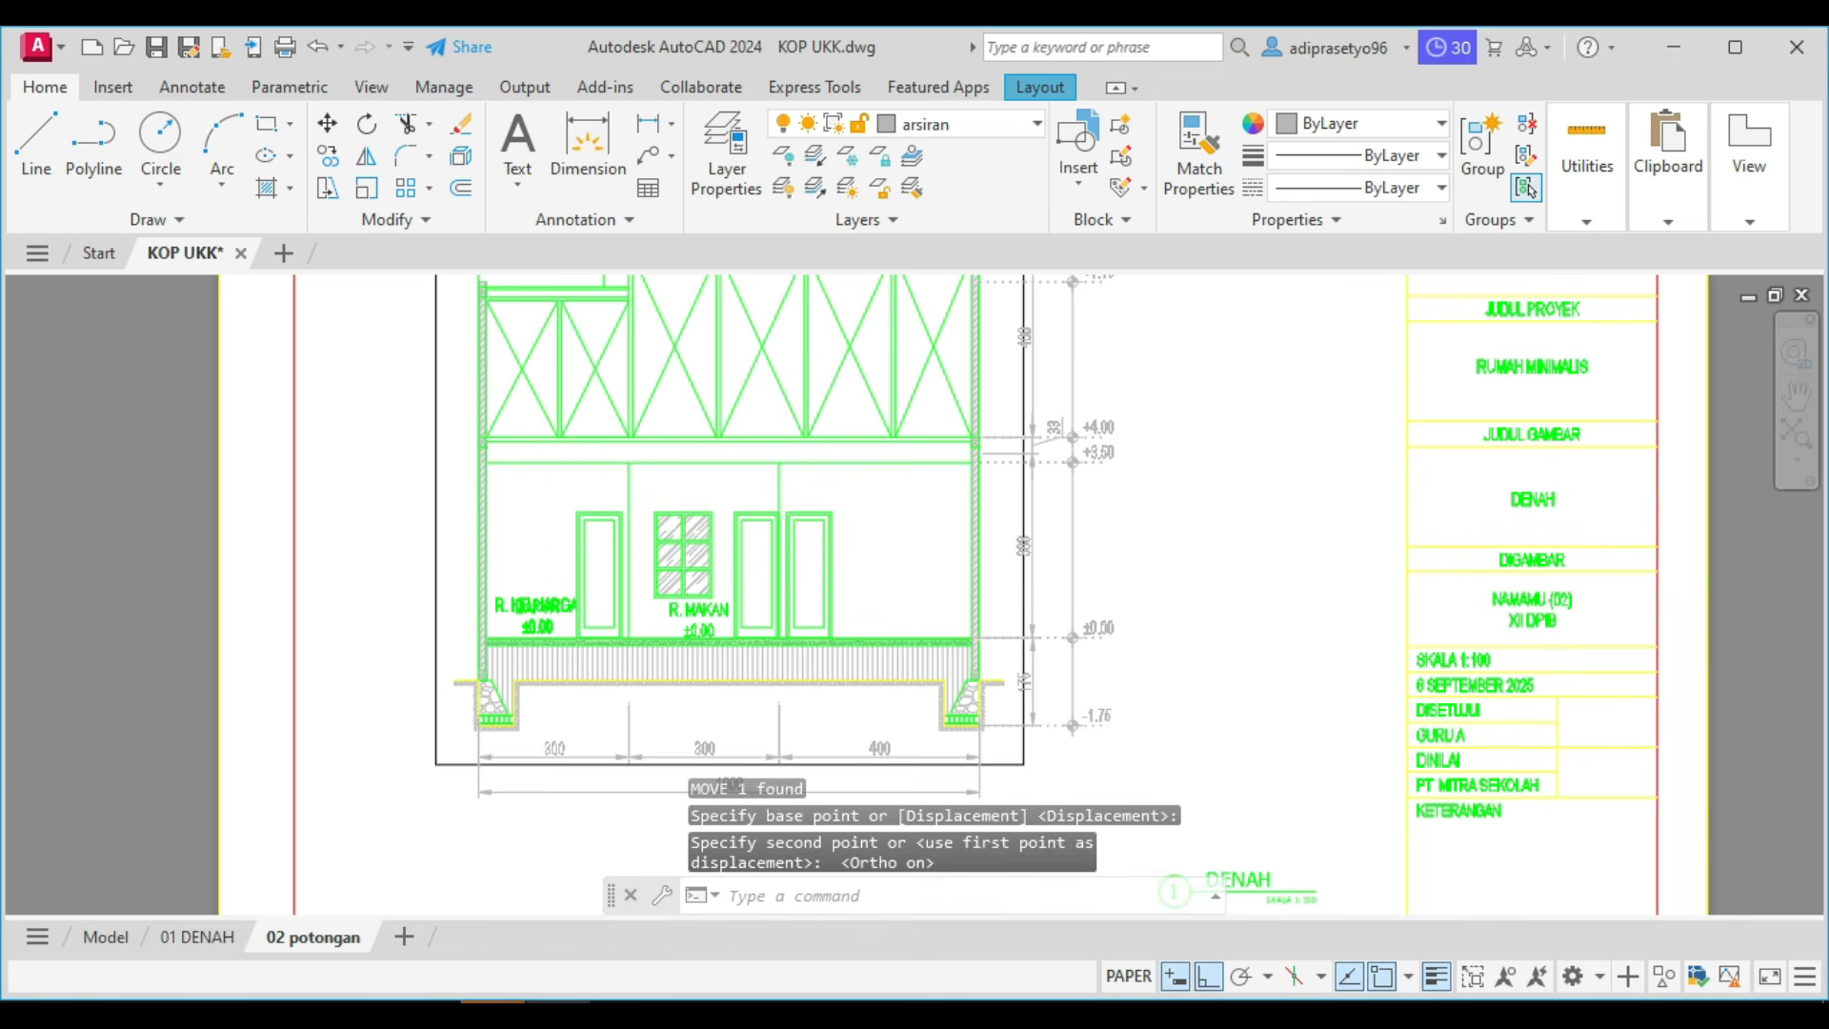
Move the R. KELUARGA label horizontally from the leftmost room into the section's rightmost room, clear of the door.
scroll(476, 613, up, 4)
click(491, 614)
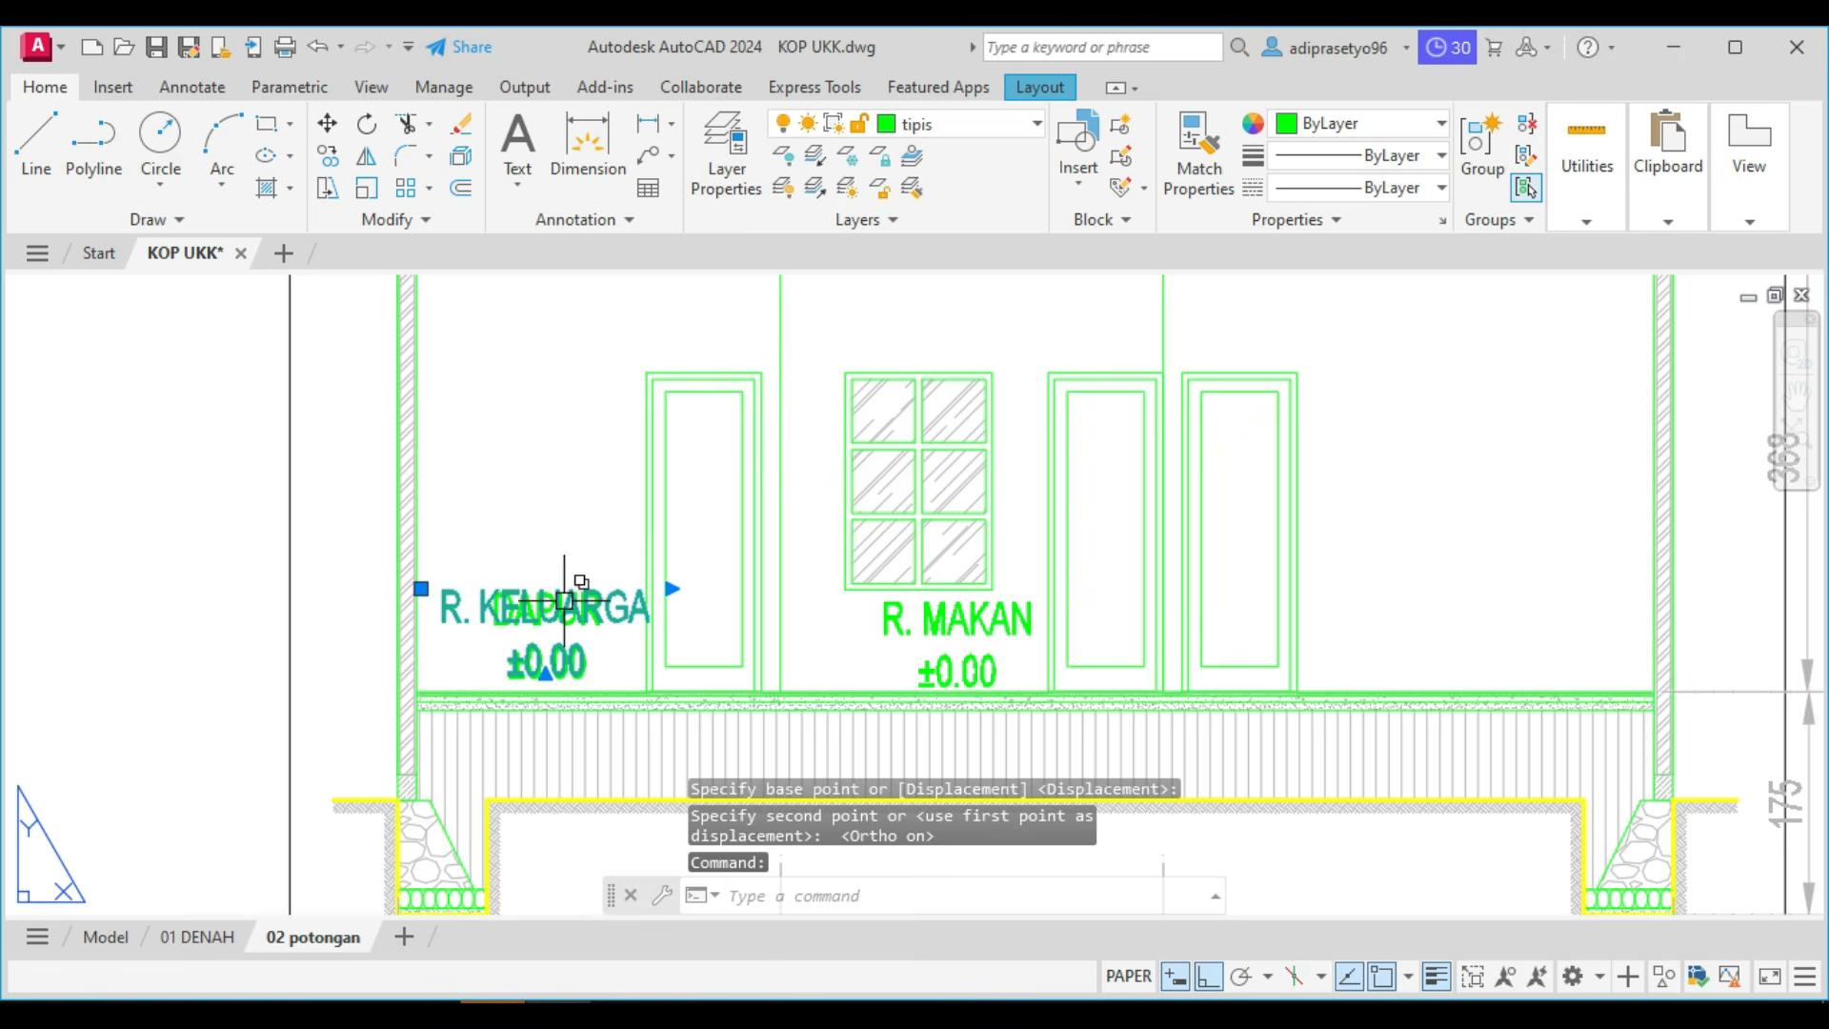
text(m)
key(Return)
click(562, 313)
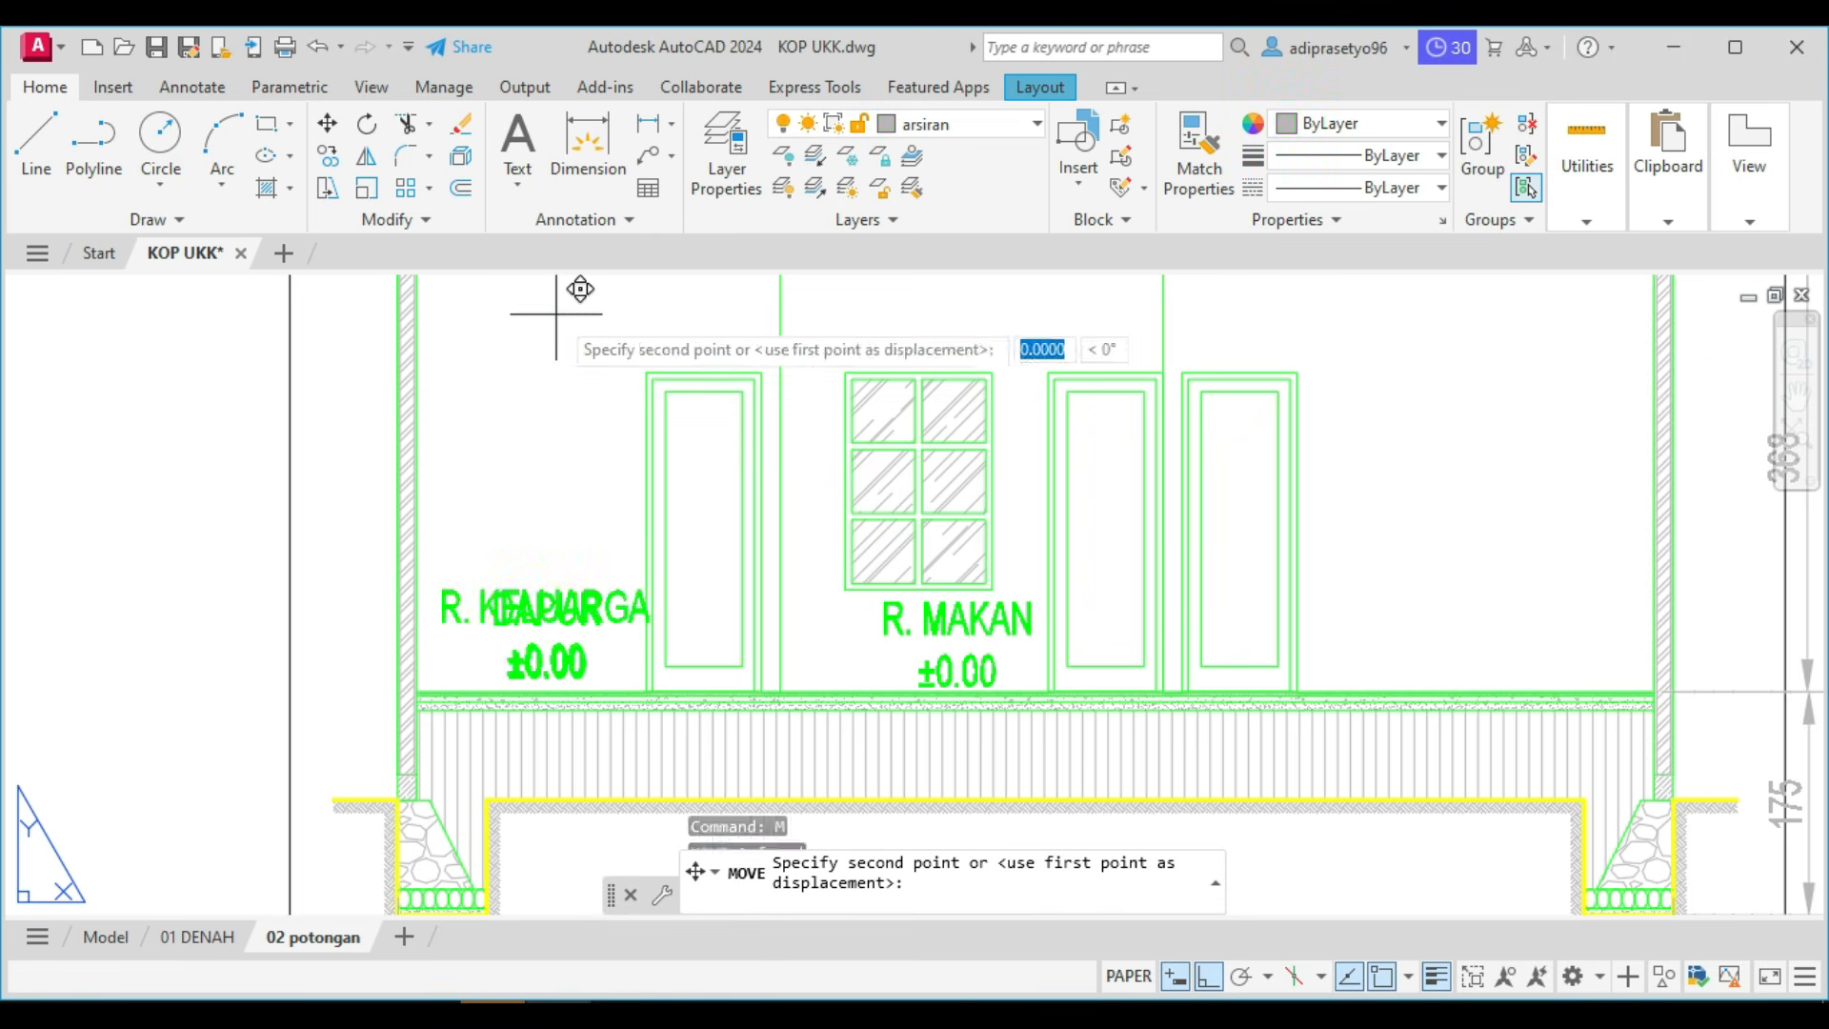
click(1458, 304)
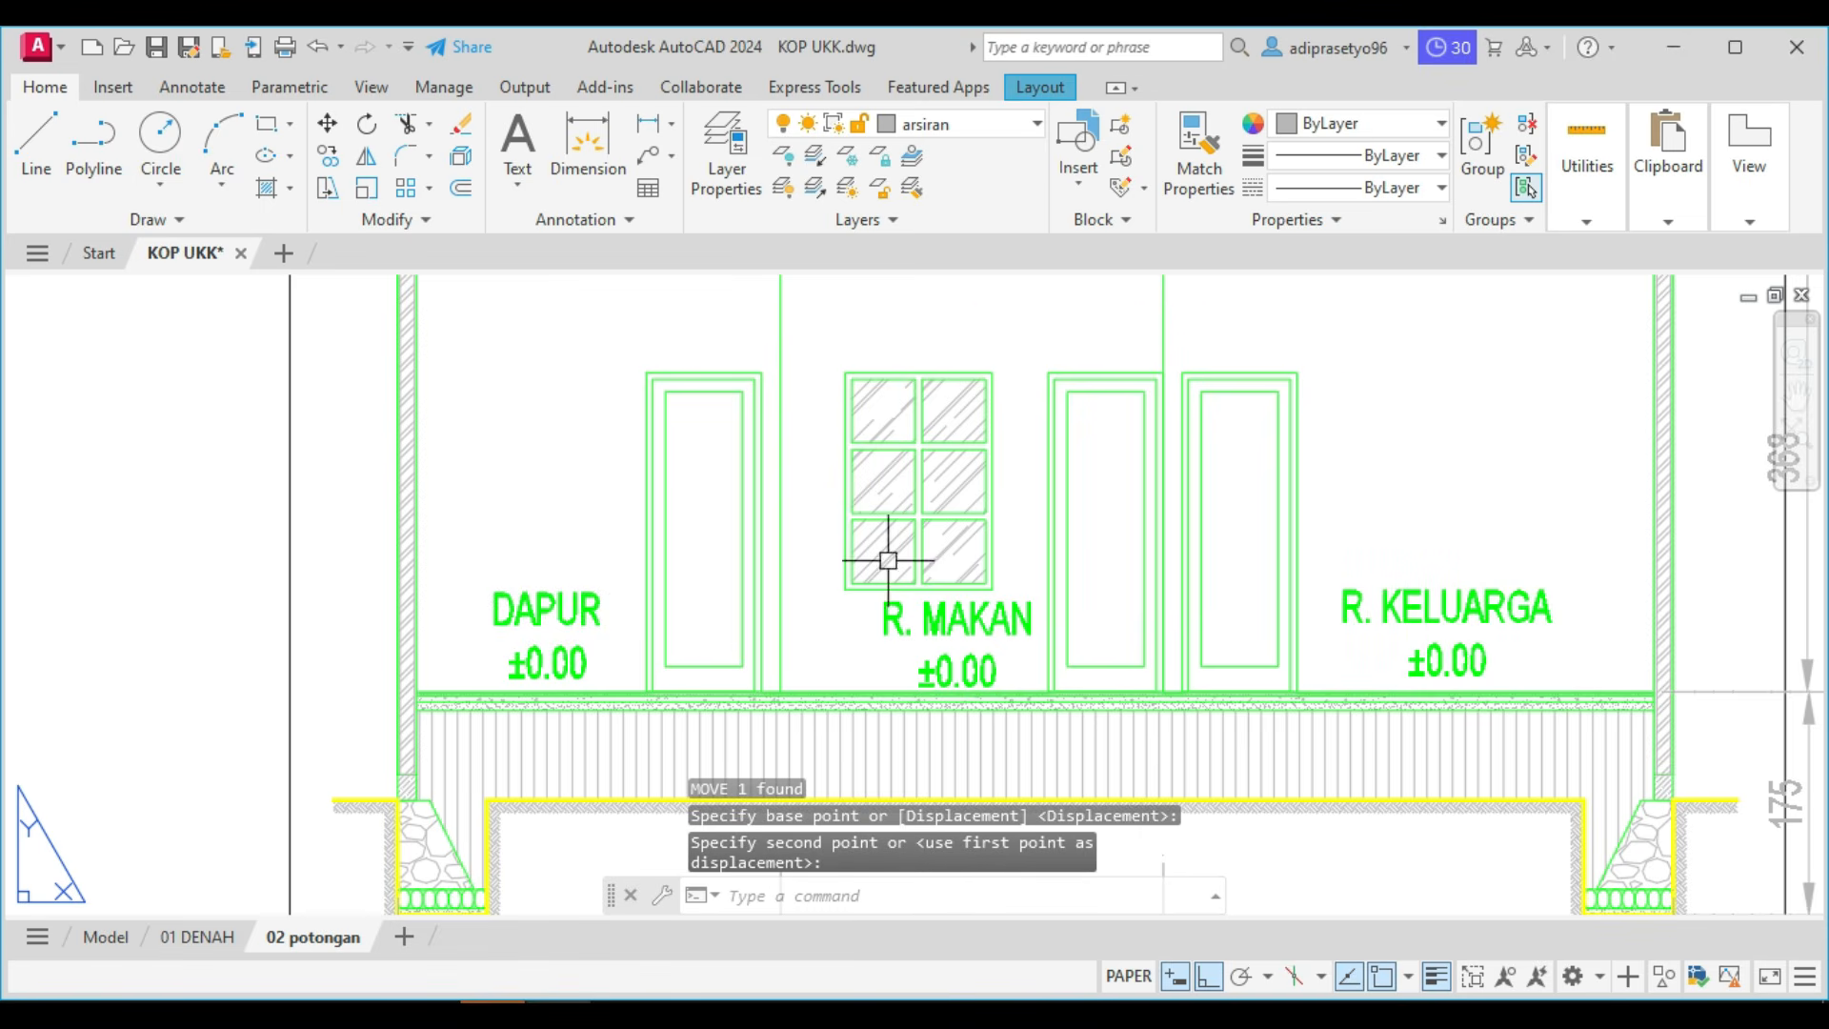
Check the POTONGAN checklist in Word, and place a multileader in AutoCAD from the section's upper roof truss to a landing above the roof.
scroll(1184, 630, down, 2)
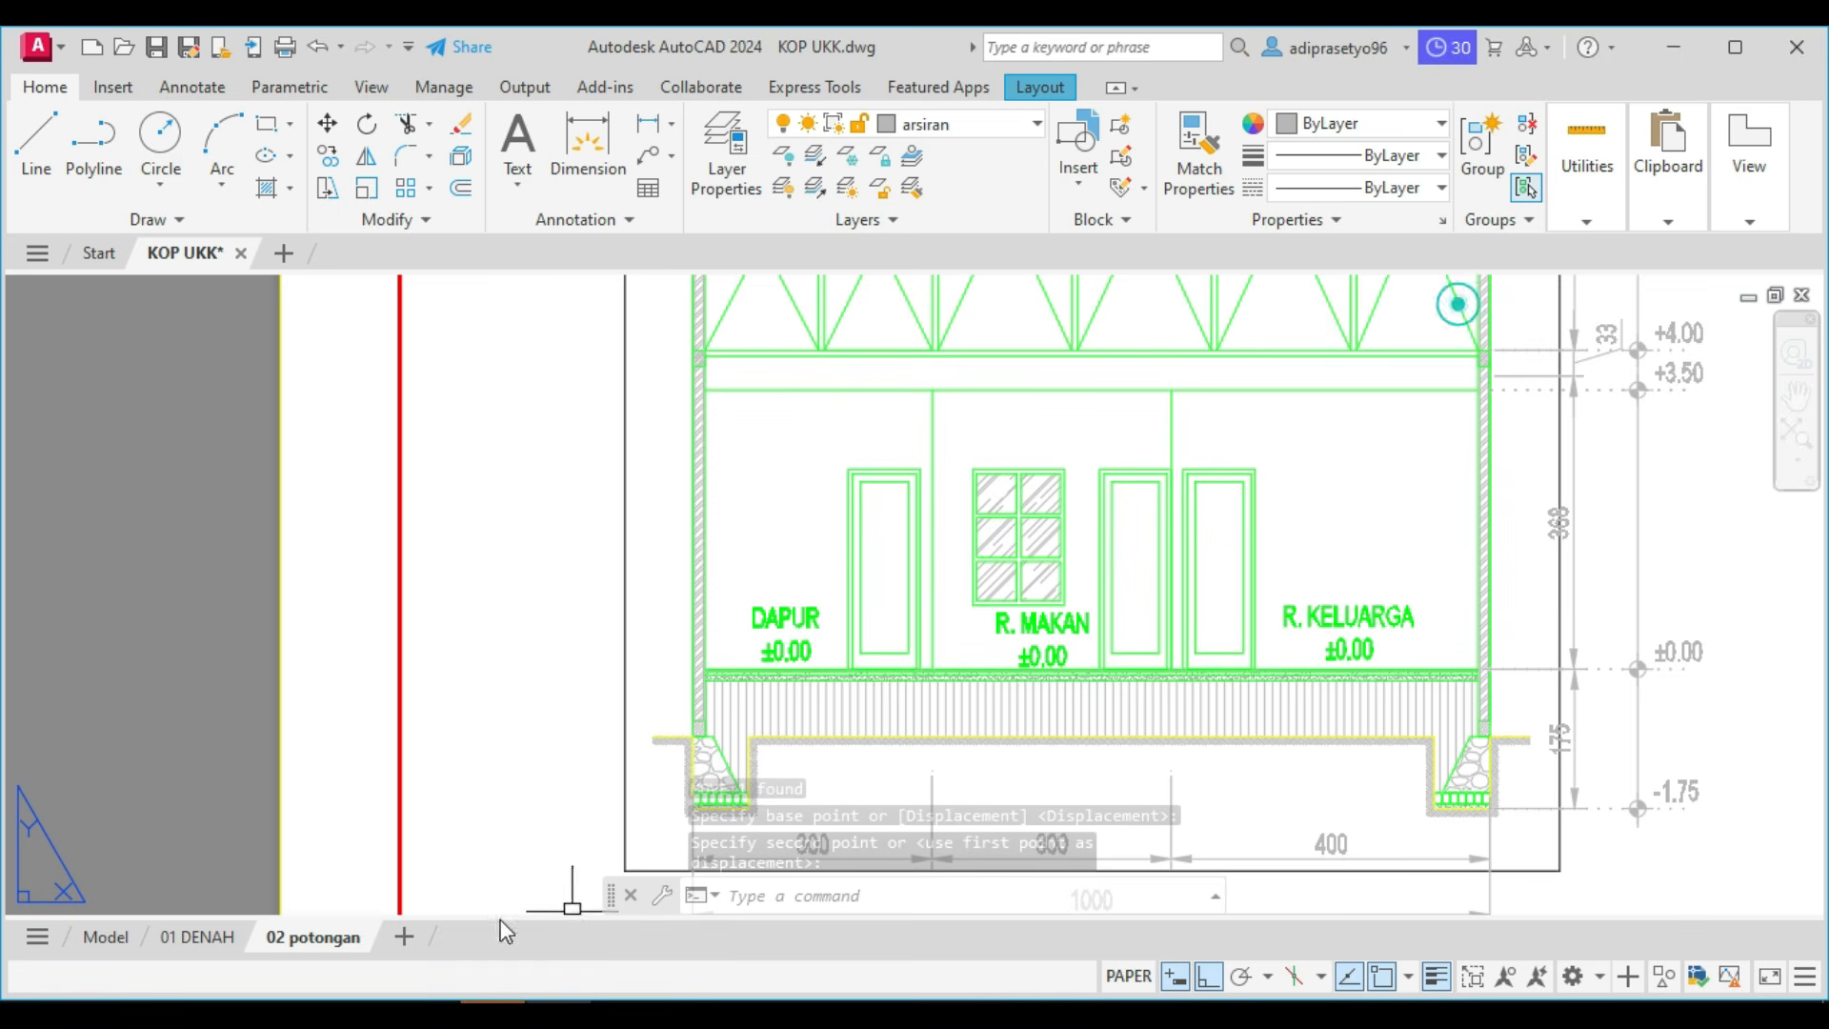
key(alt+Tab)
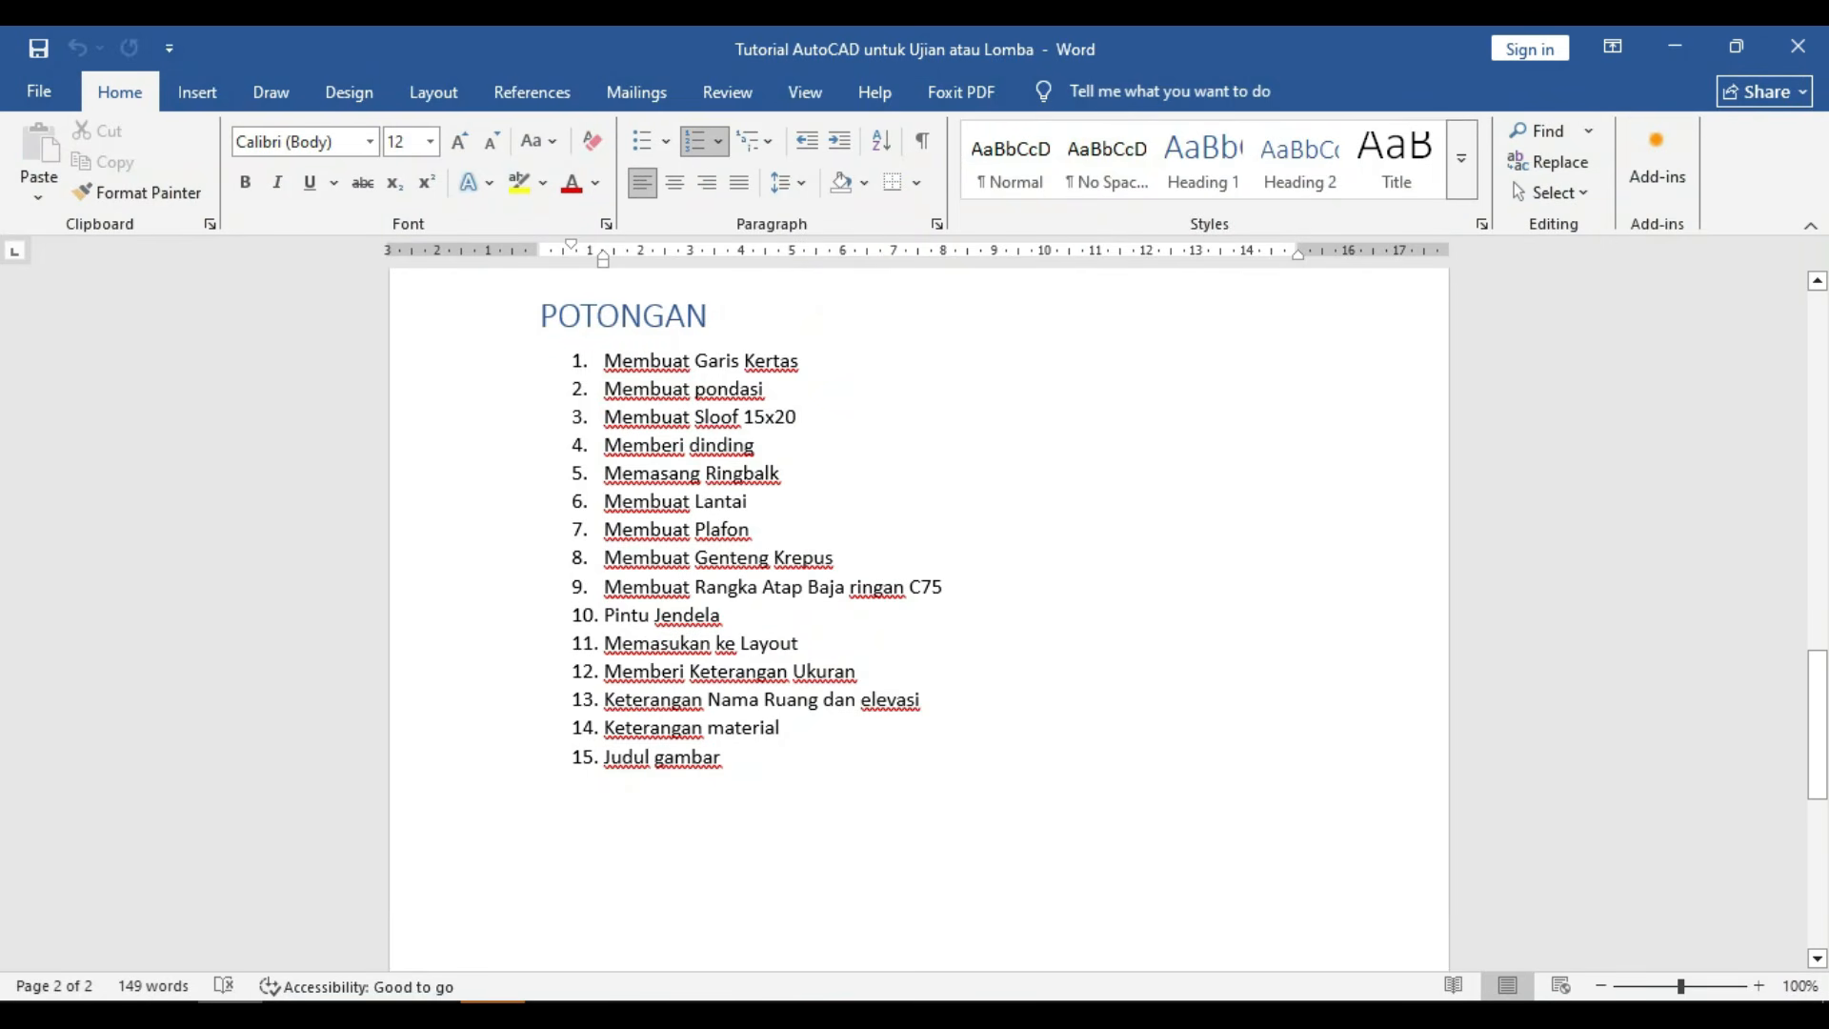
click(557, 1015)
scroll(952, 659, down, 5)
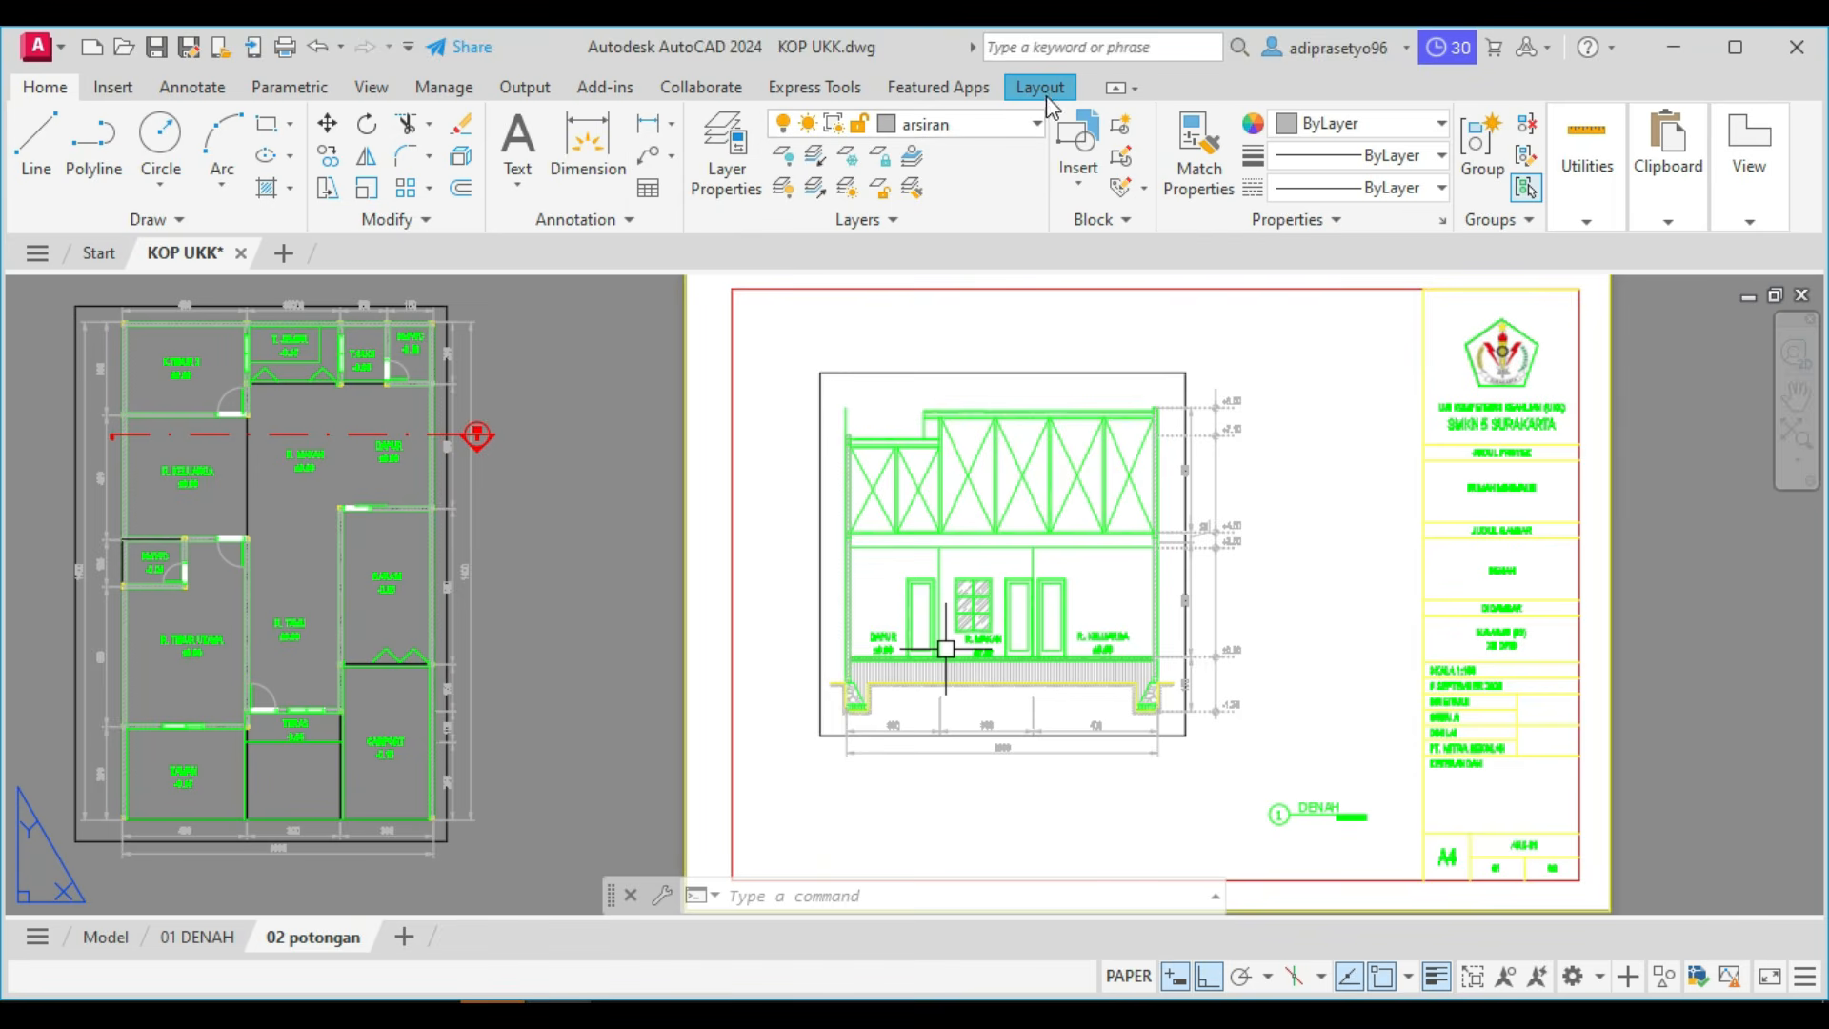
click(647, 158)
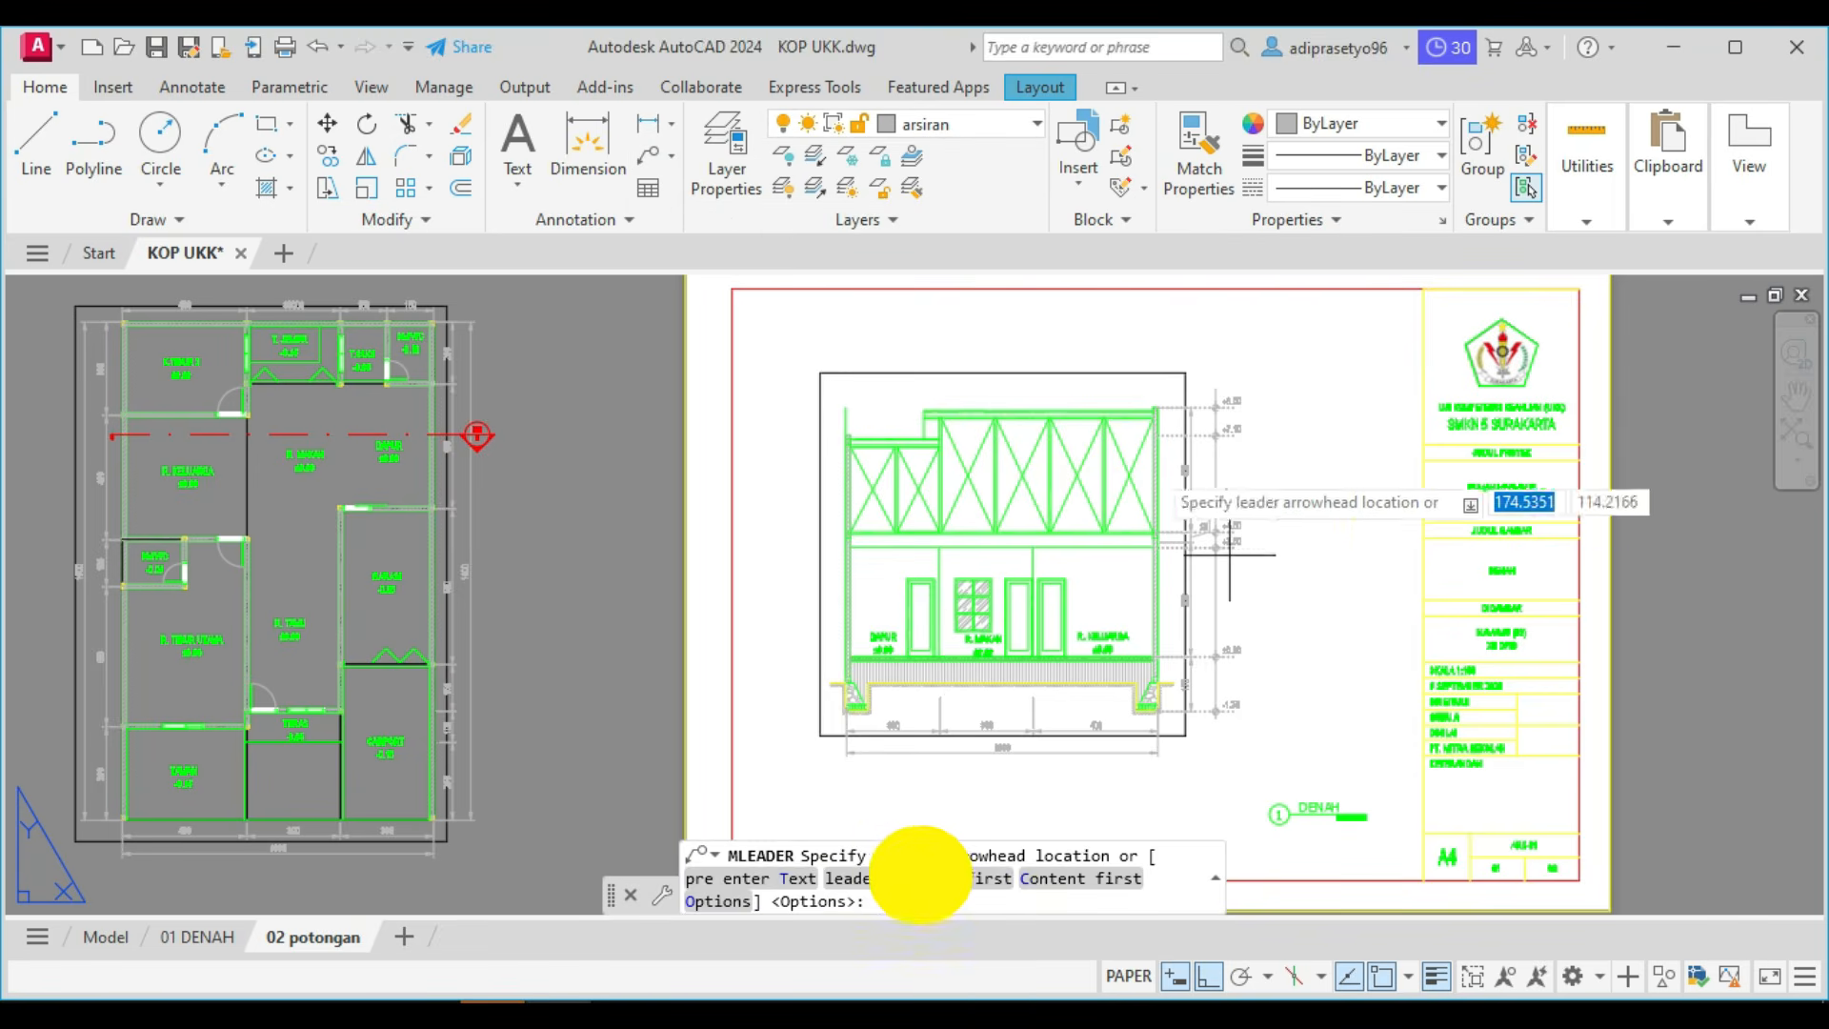
scroll(1125, 460, up, 5)
middle_drag(1124, 458, 1124, 585)
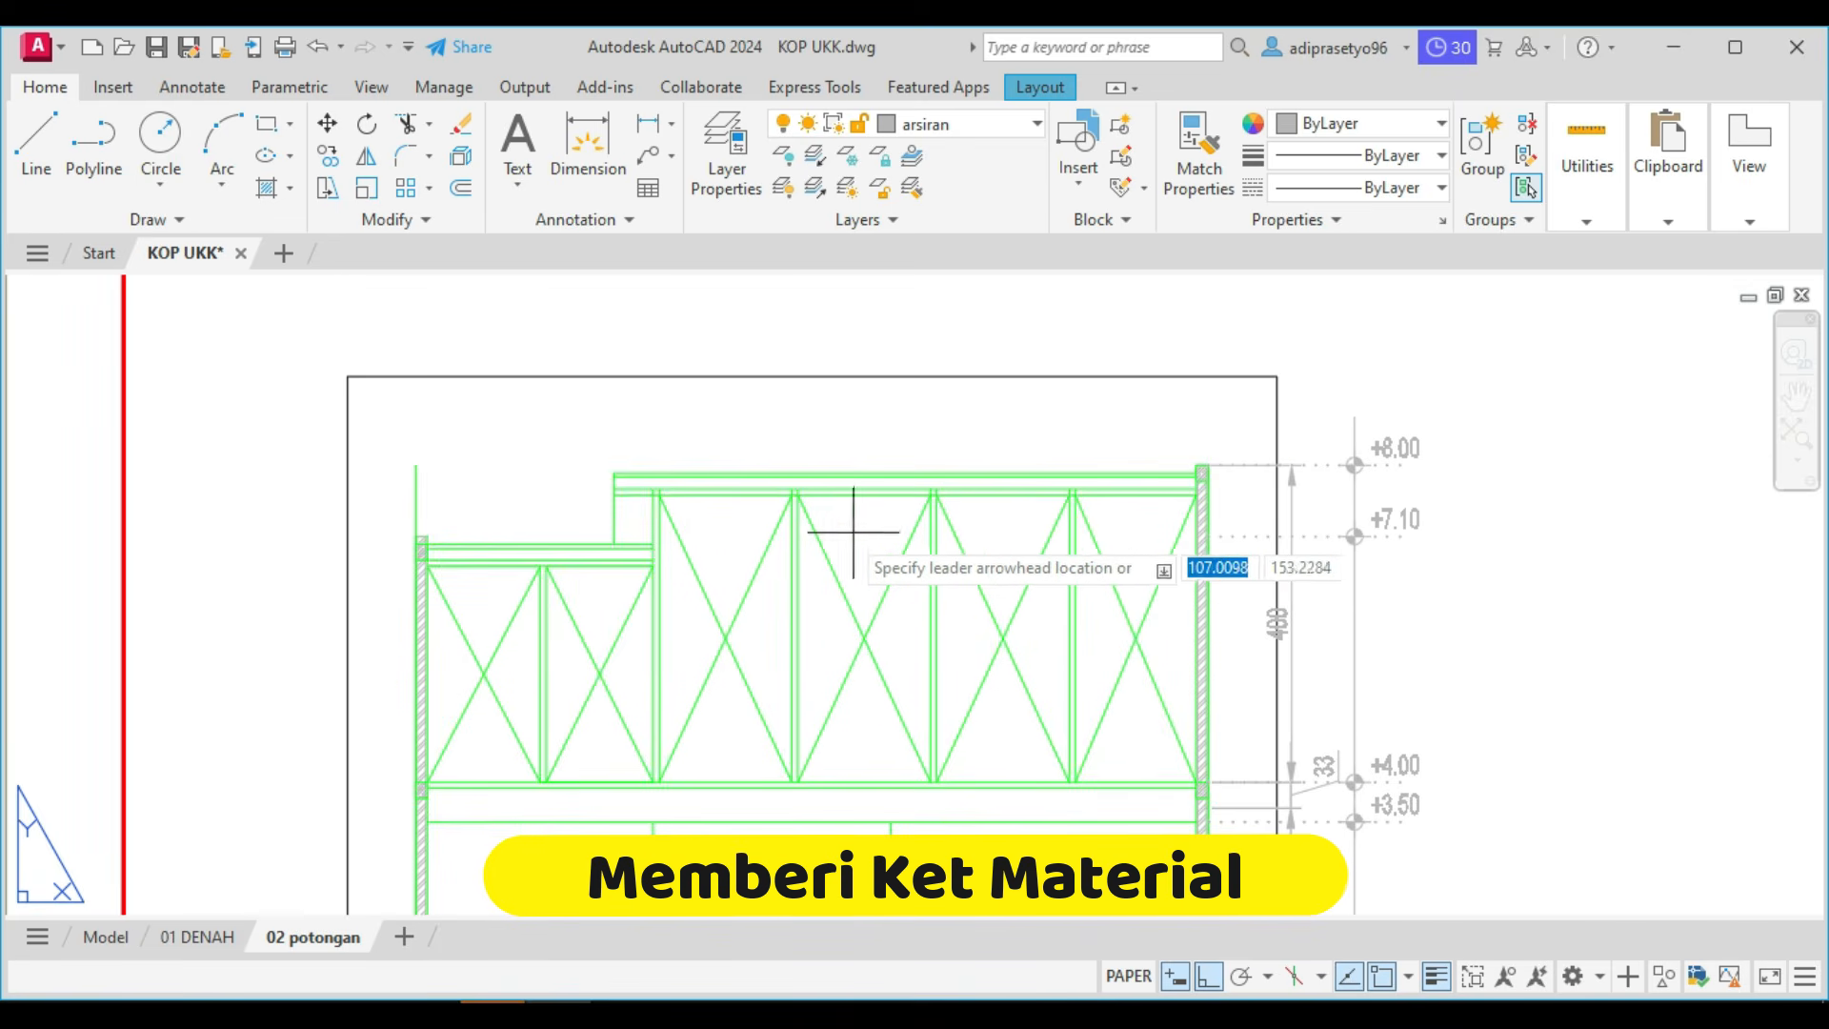
click(801, 508)
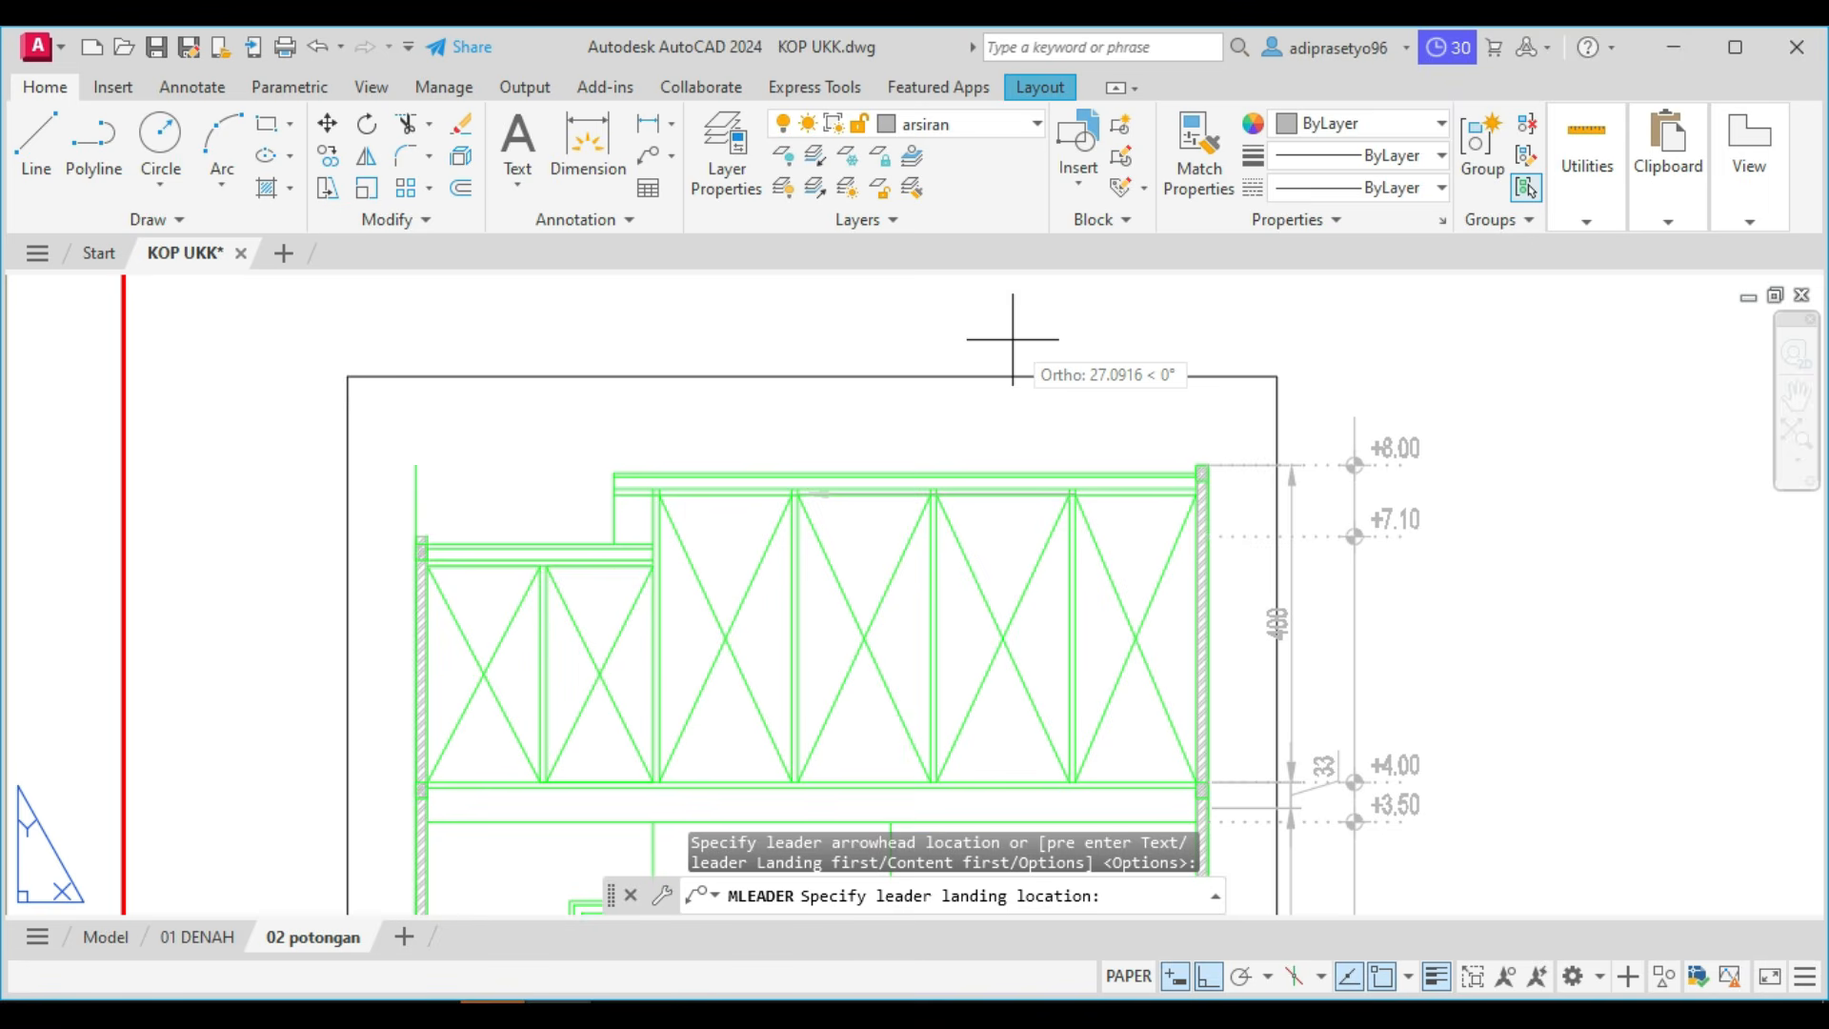
key(F8)
middle_drag(992, 351, 916, 433)
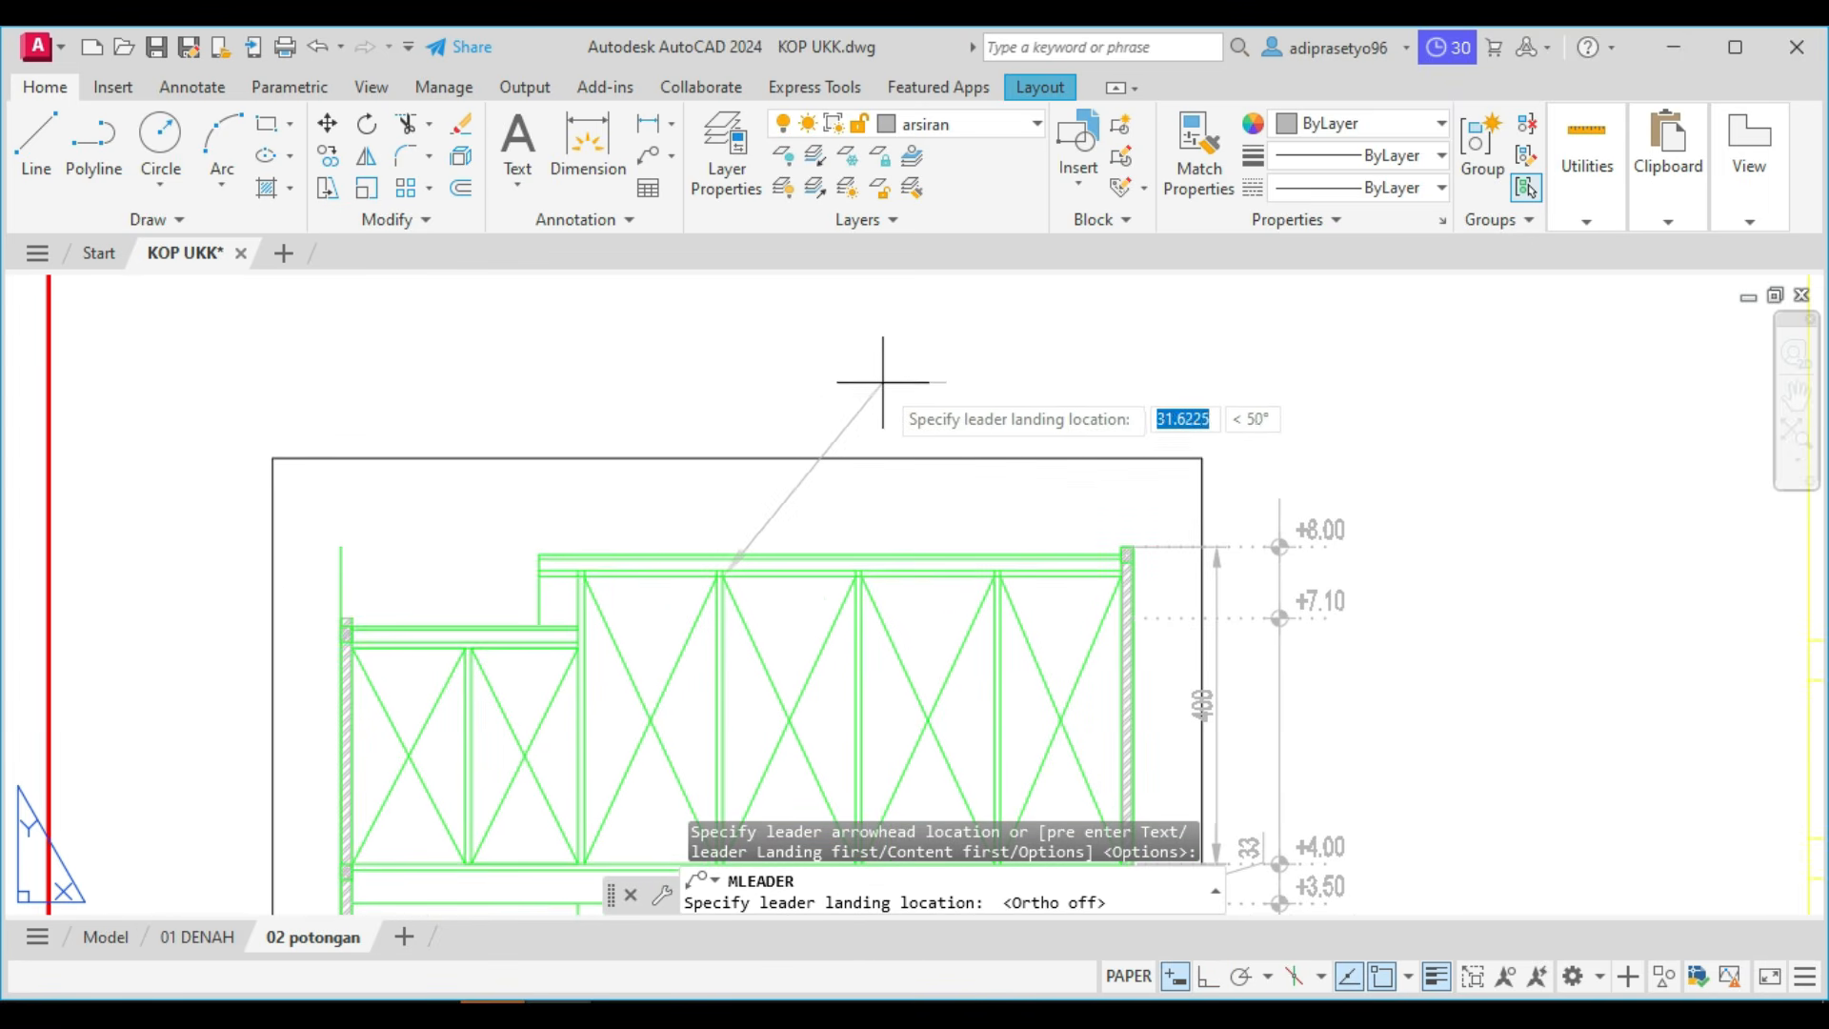
click(859, 394)
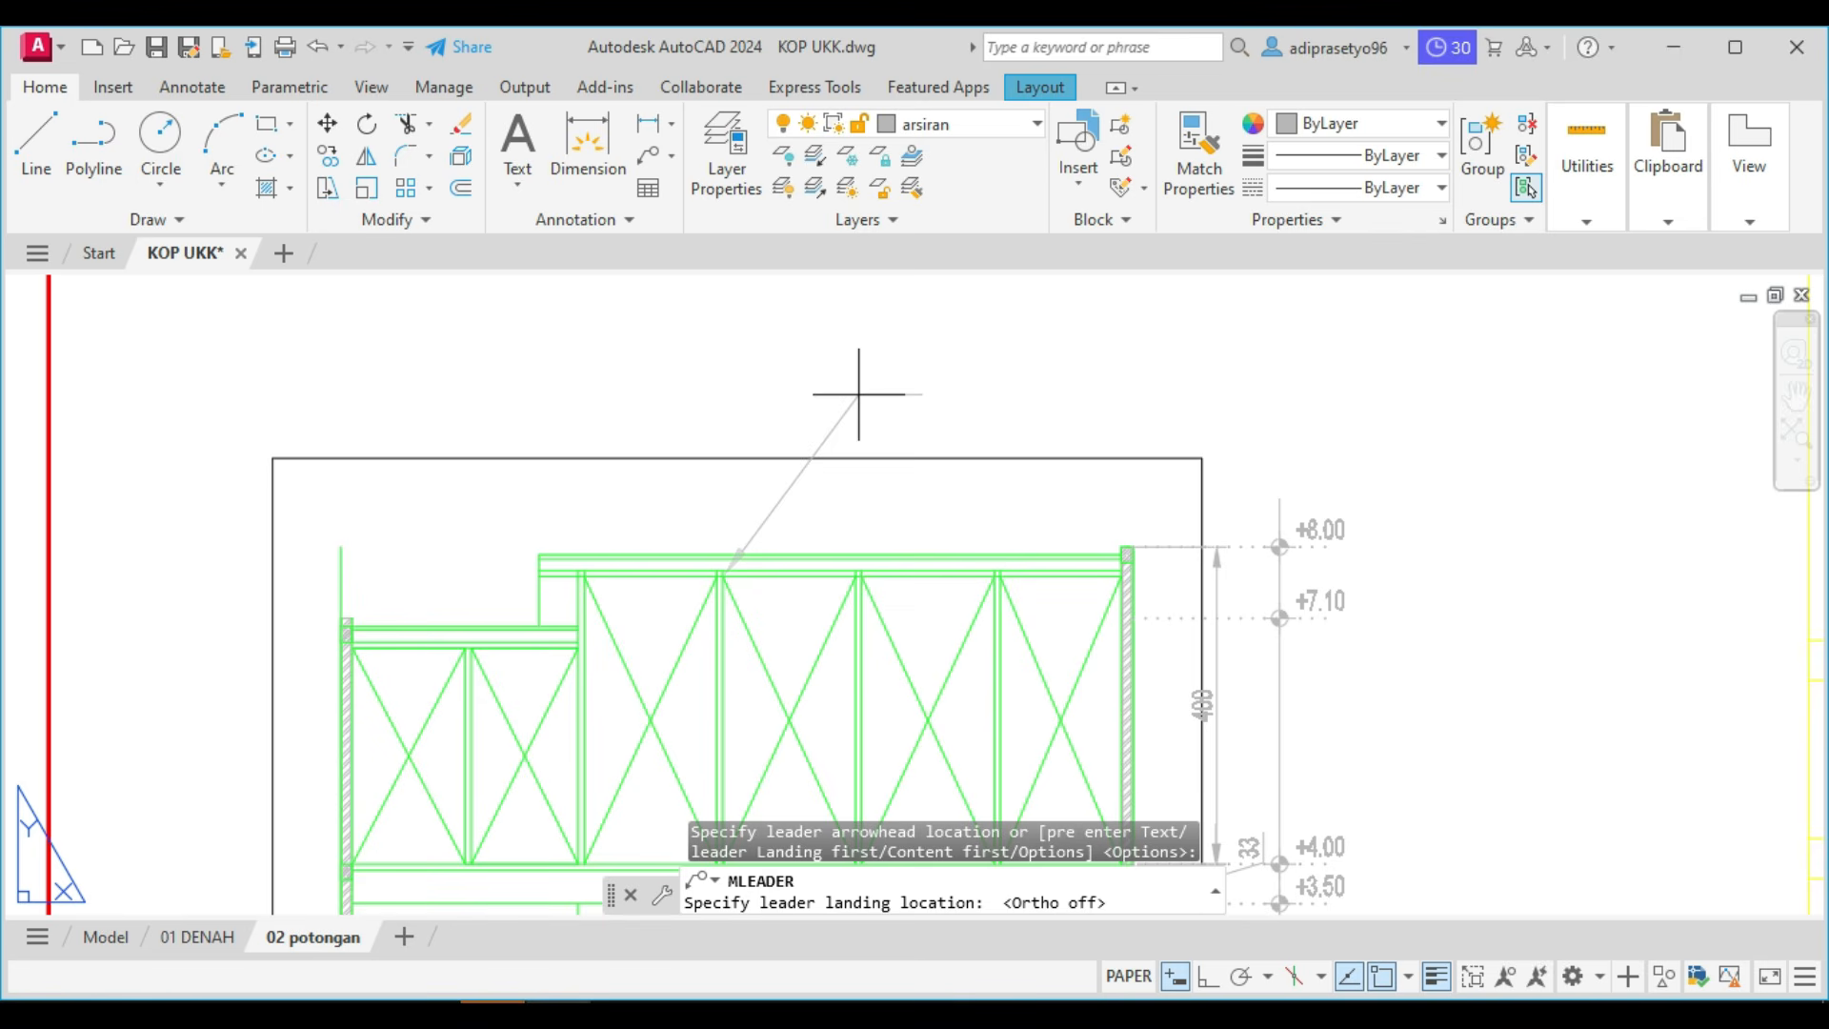
click(858, 395)
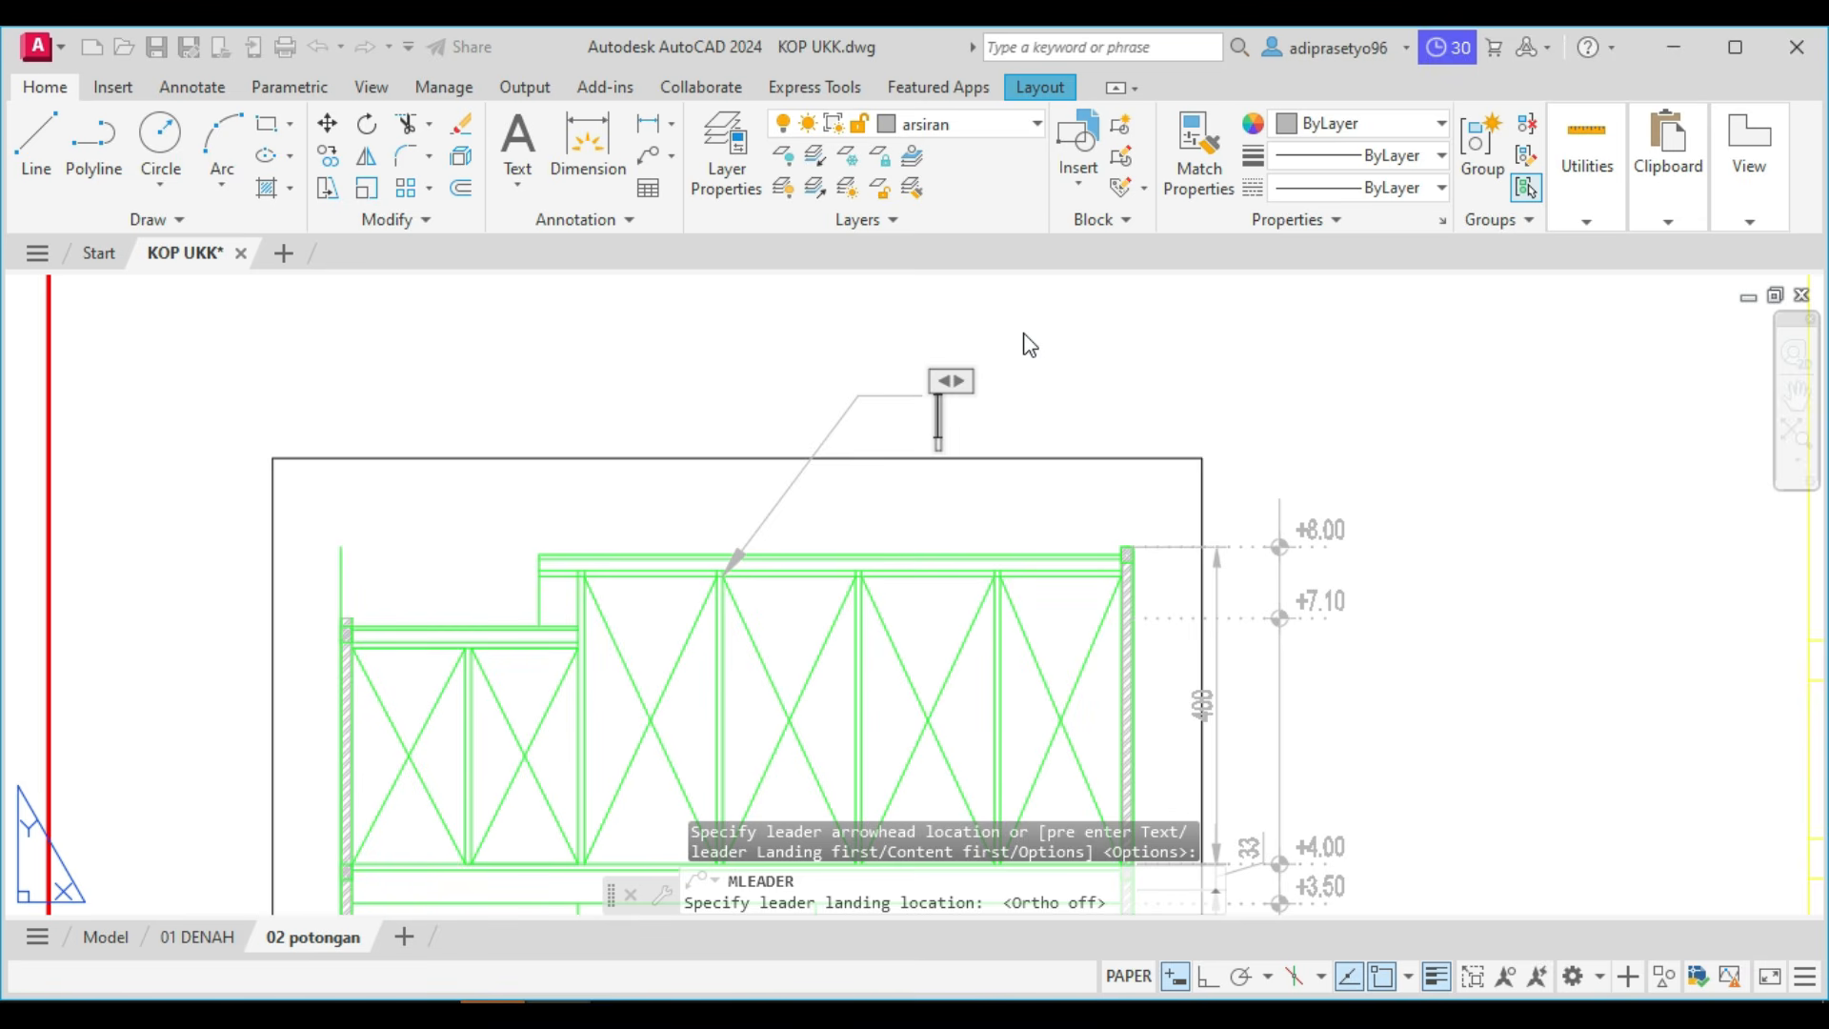
Give the roof leader the Standard text style at height 2.5 and the note RANGKA ATAP BAJA RINGAN.
text(rang)
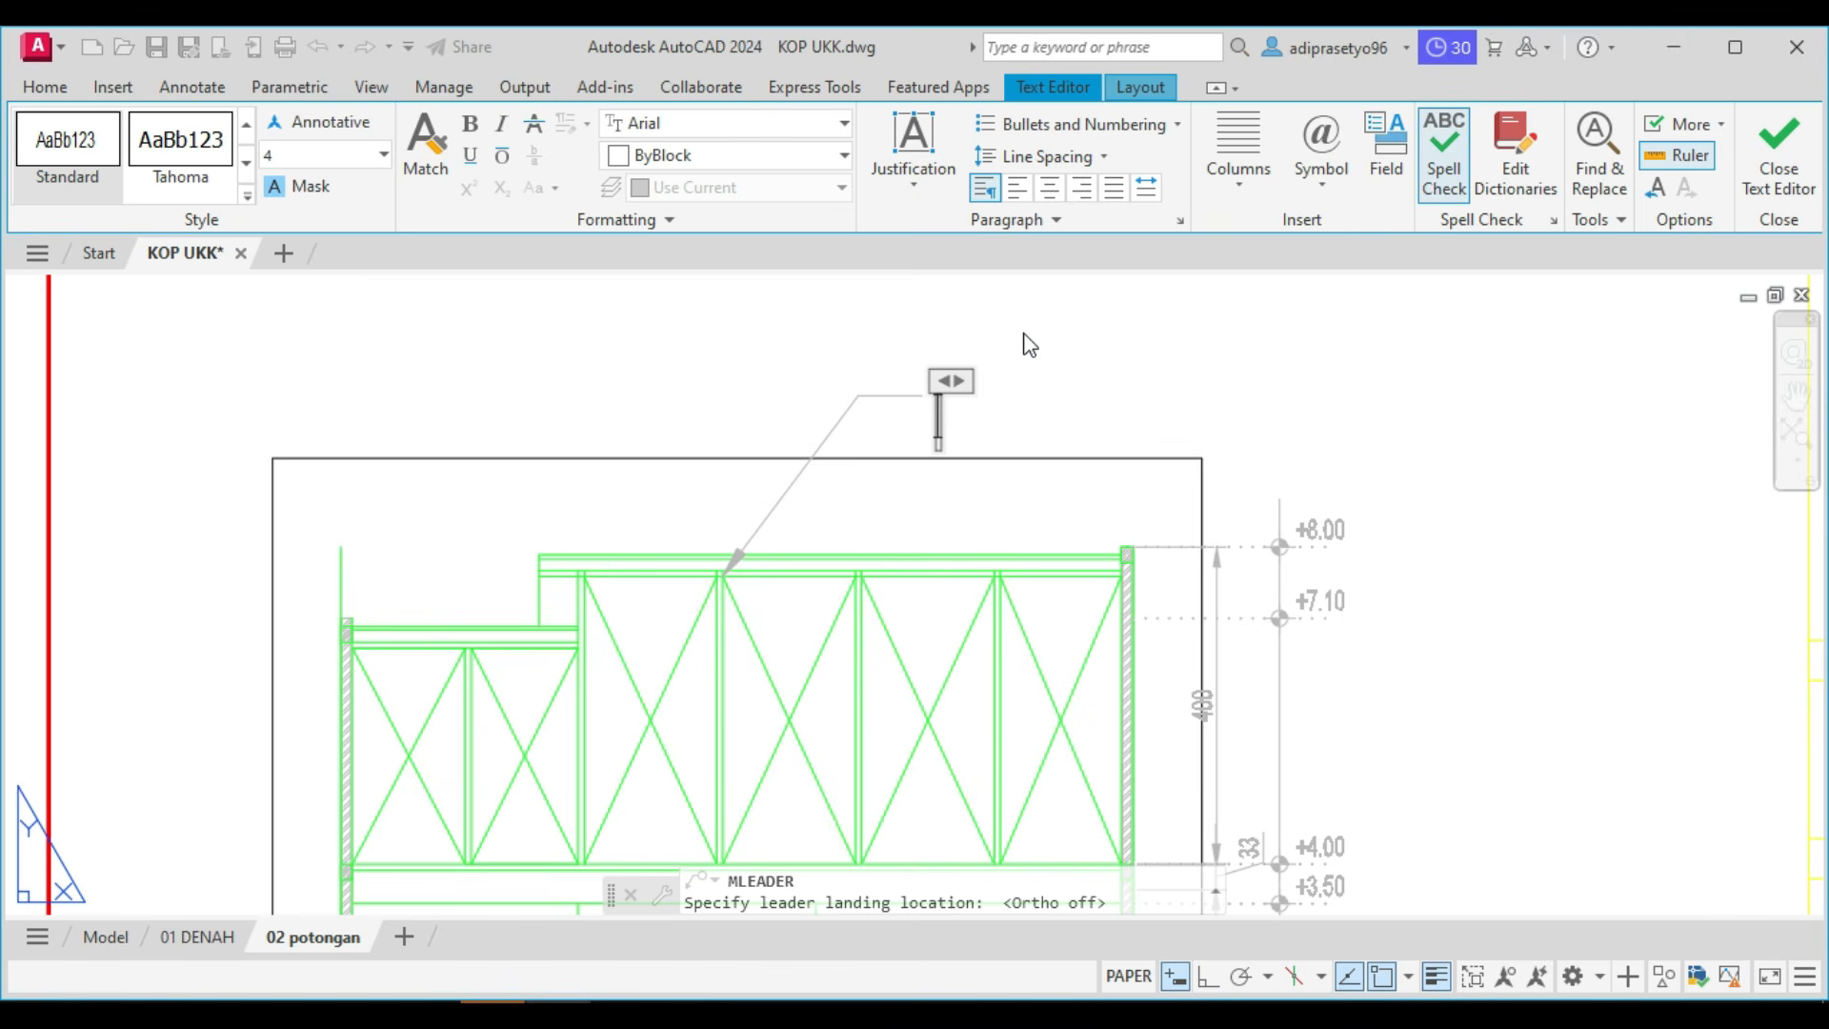
click(59, 144)
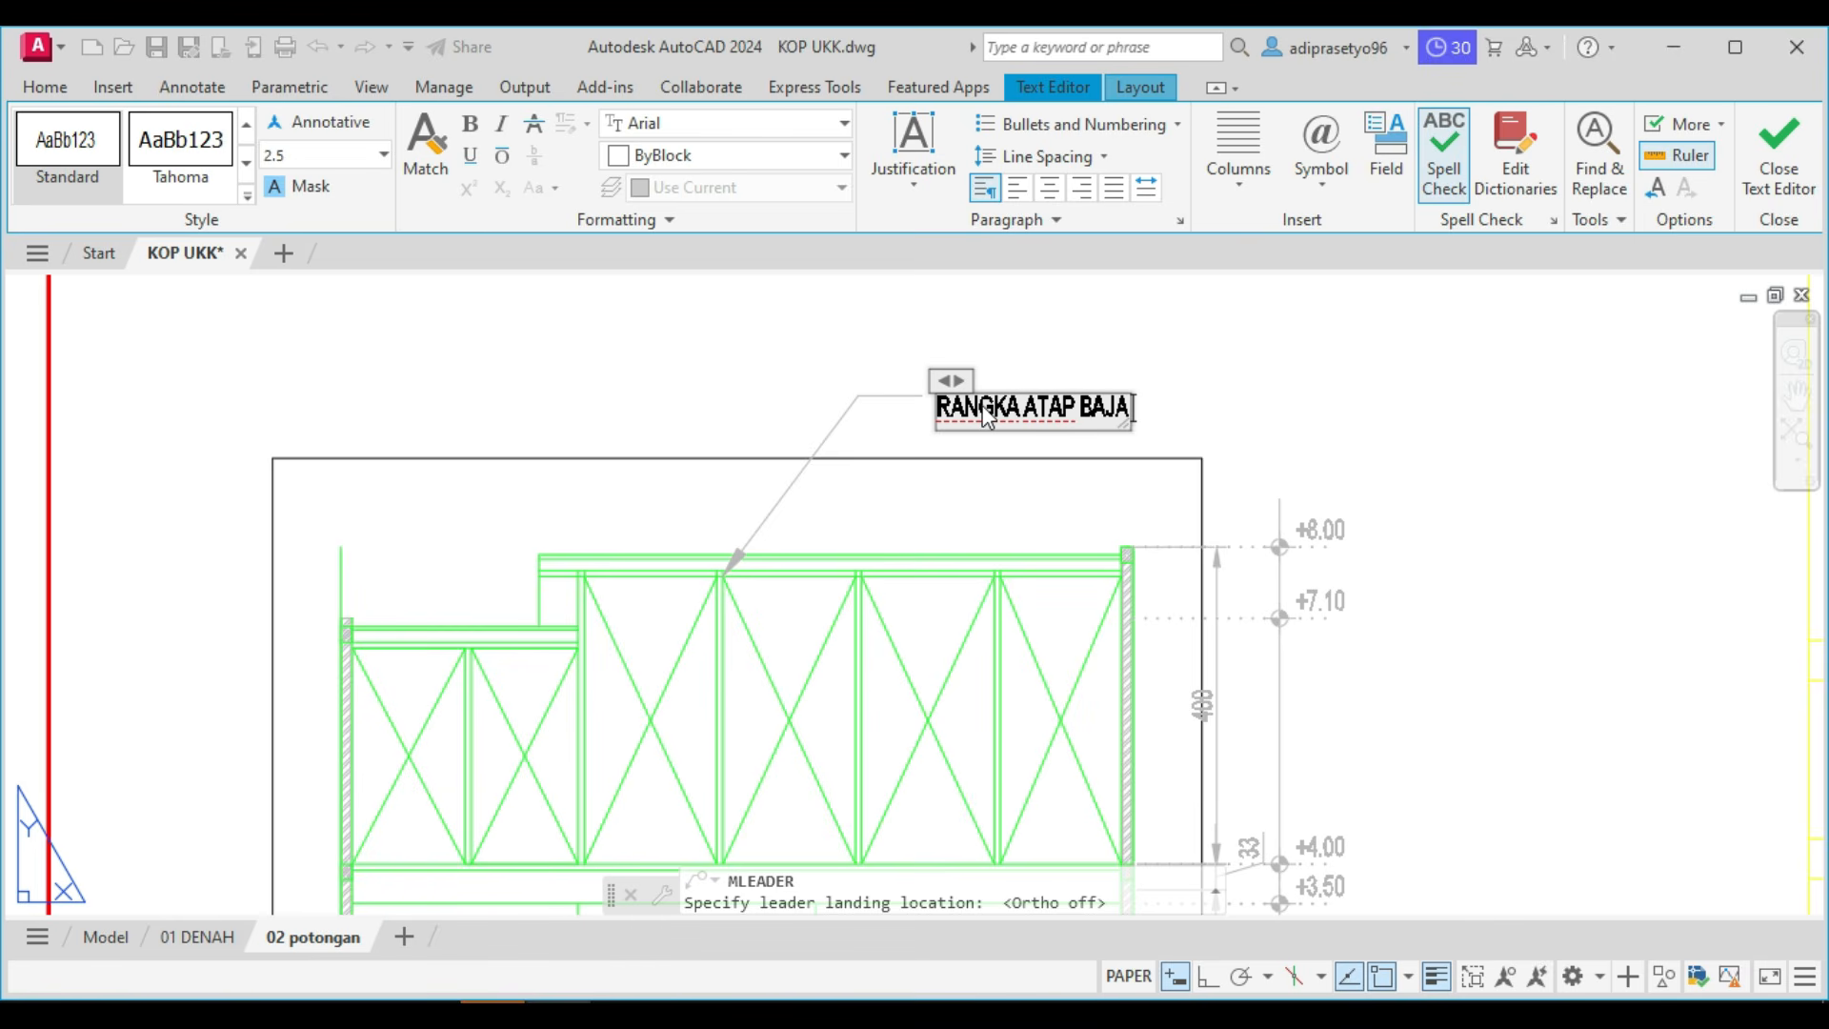
click(1357, 384)
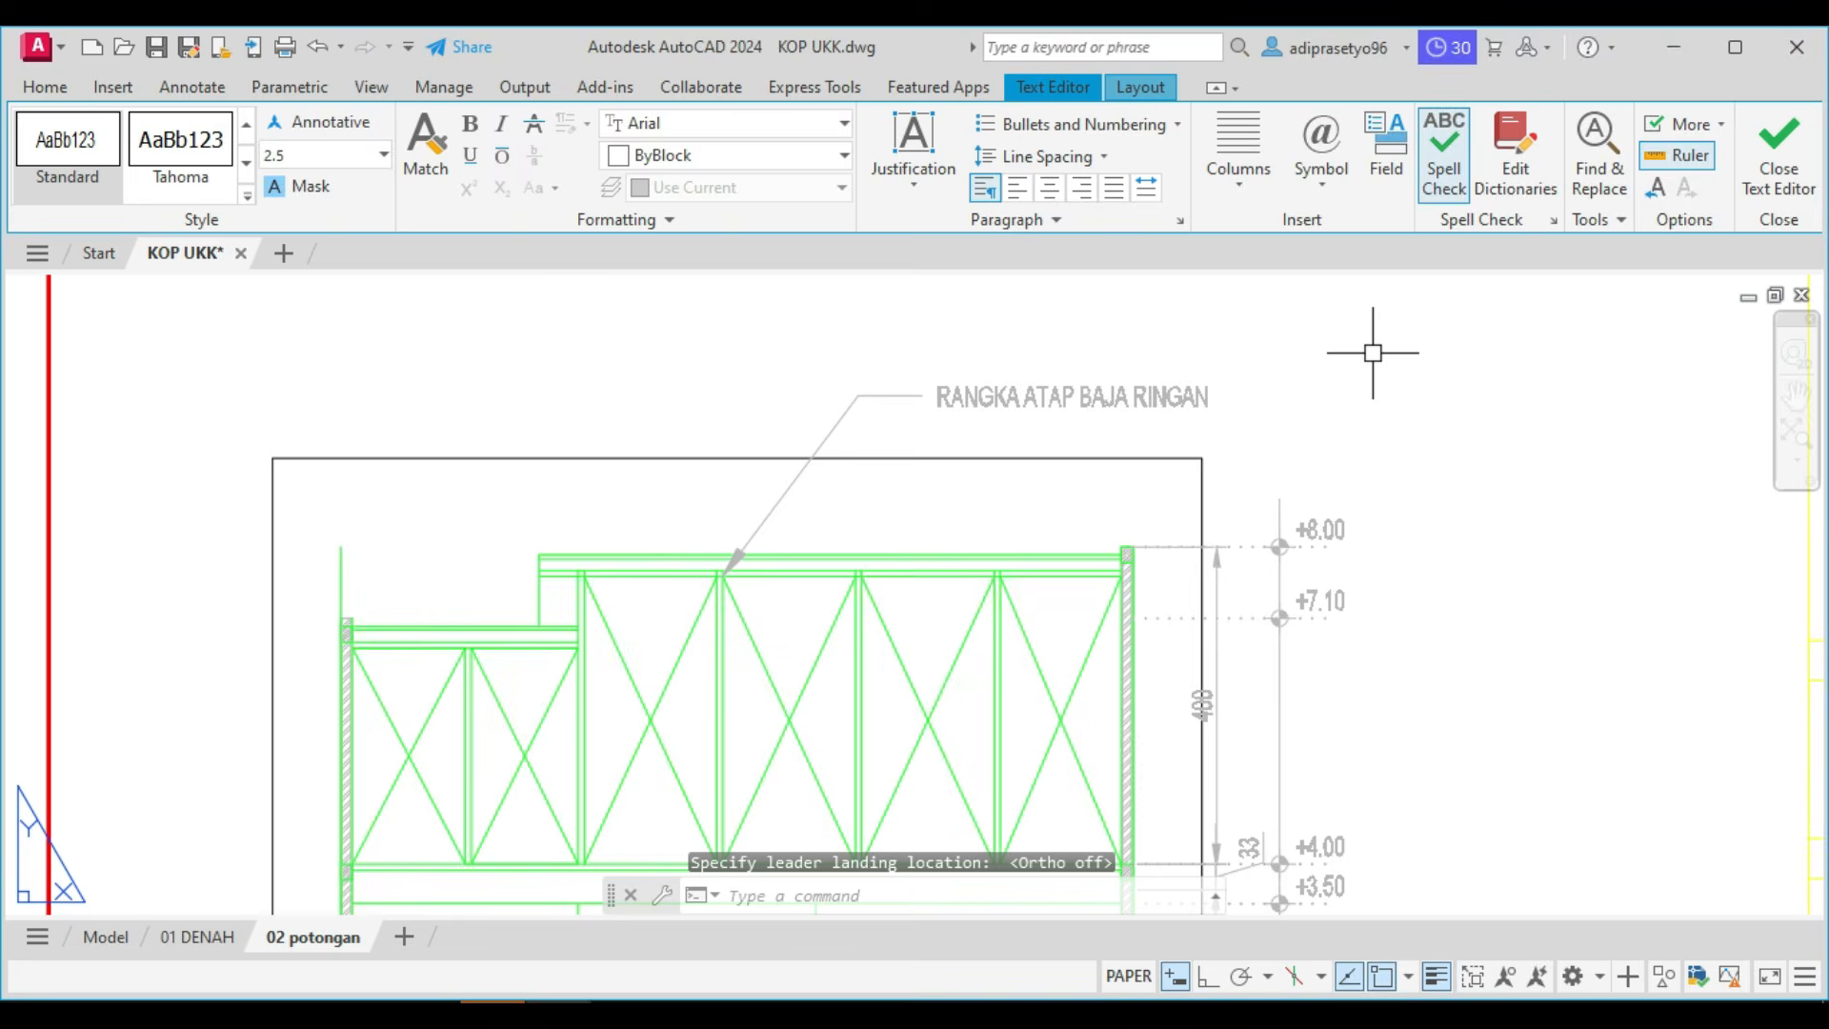
Stretch the RANGKA ATAP BAJA RINGAN leader's arrowhead down onto the vertical truss member below the top chord.
scroll(485, 704, down, 2)
scroll(770, 556, up, 5)
click(1037, 449)
click(984, 489)
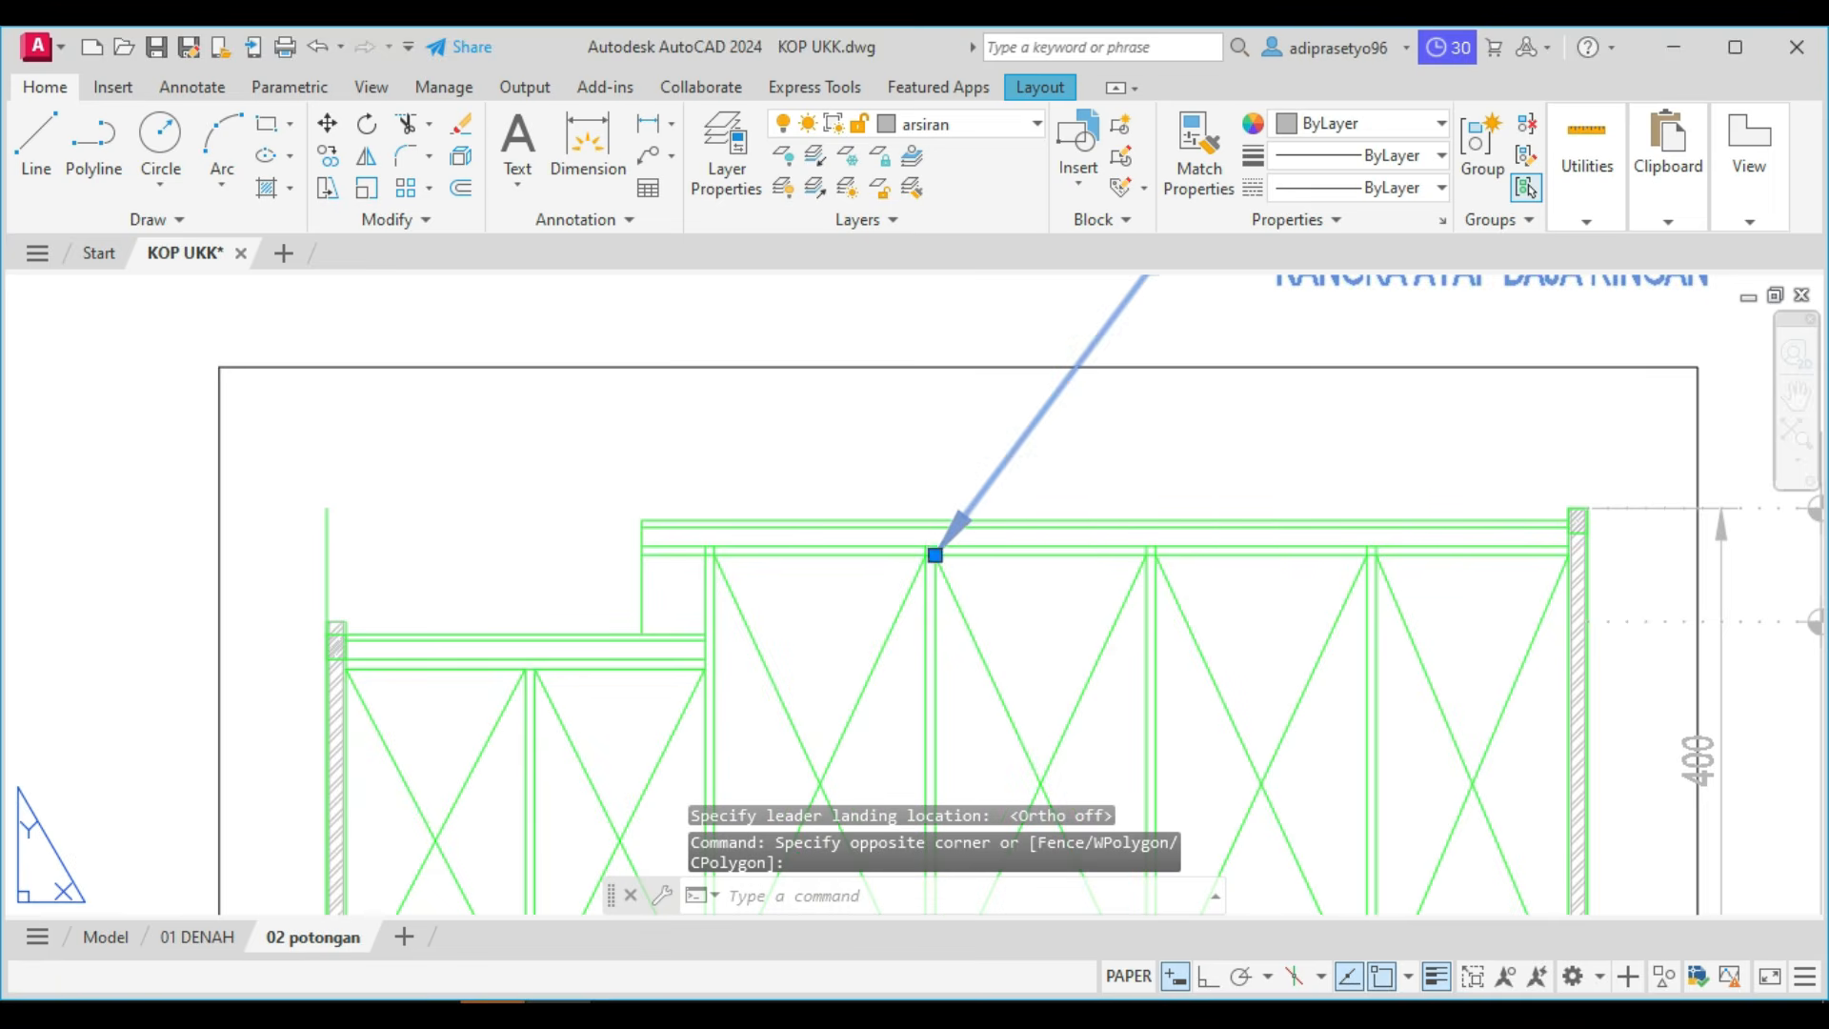
click(930, 560)
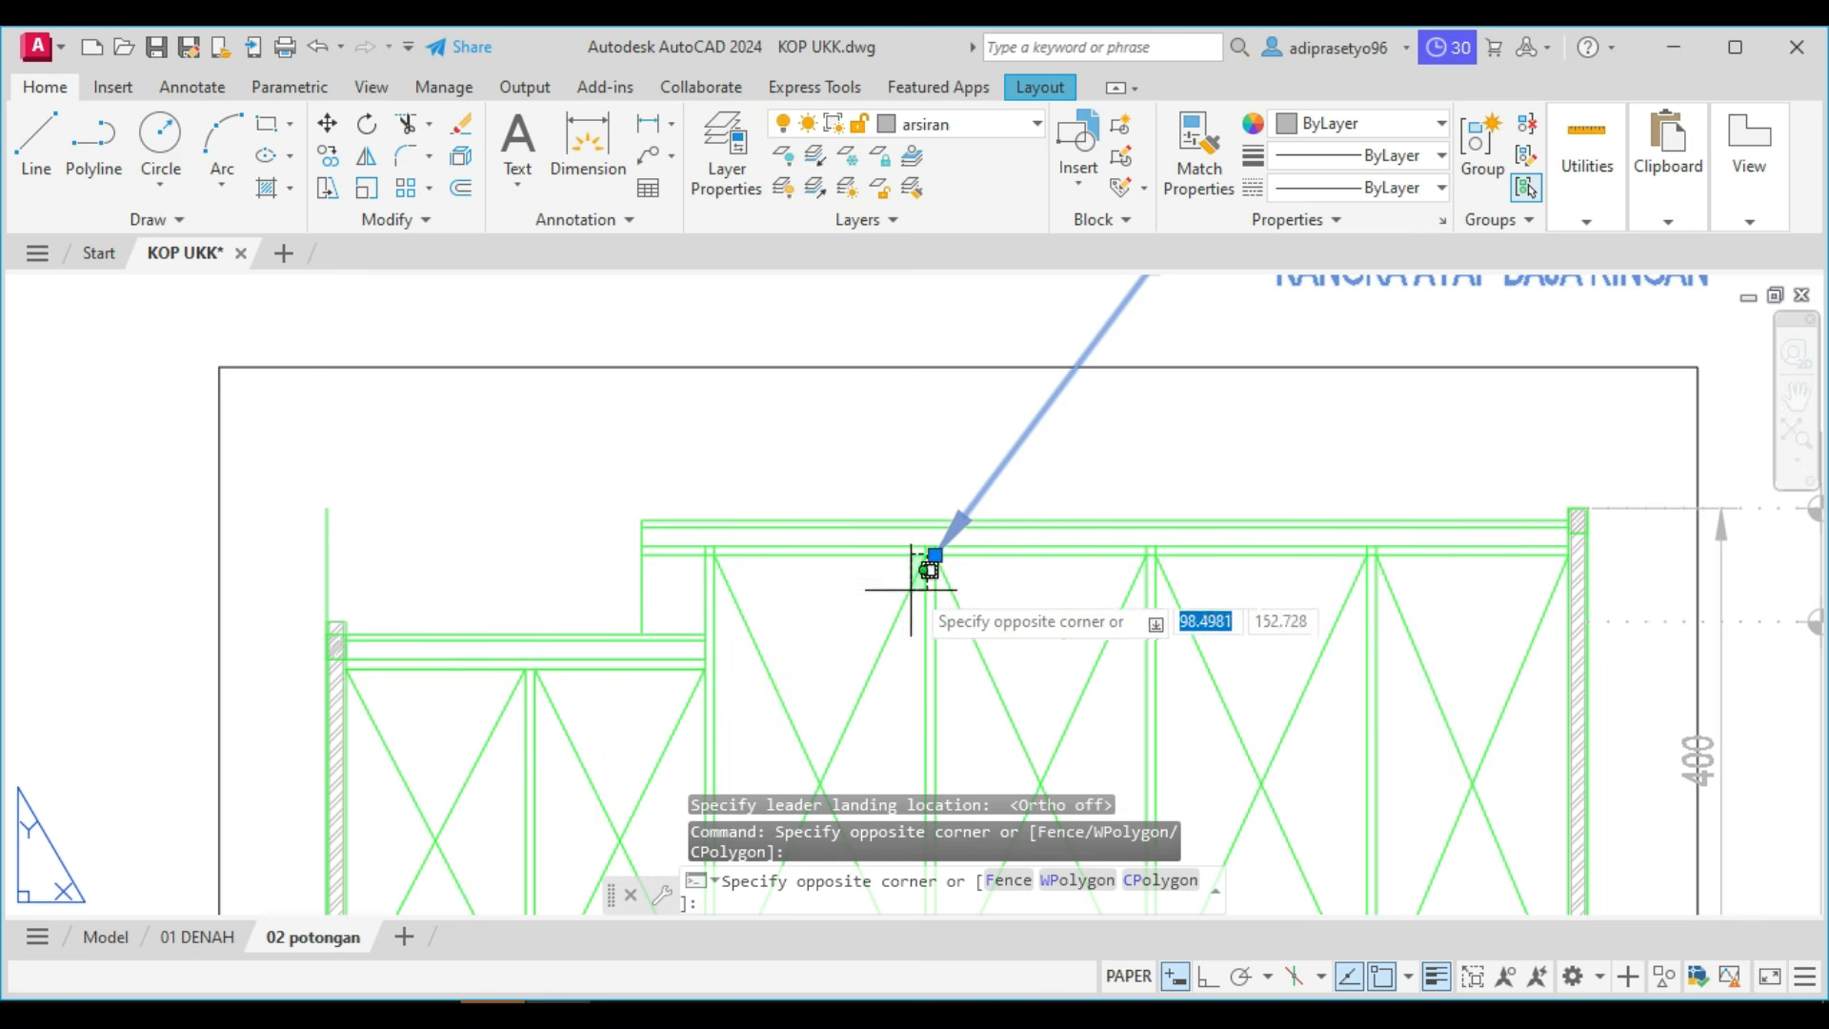
click(934, 554)
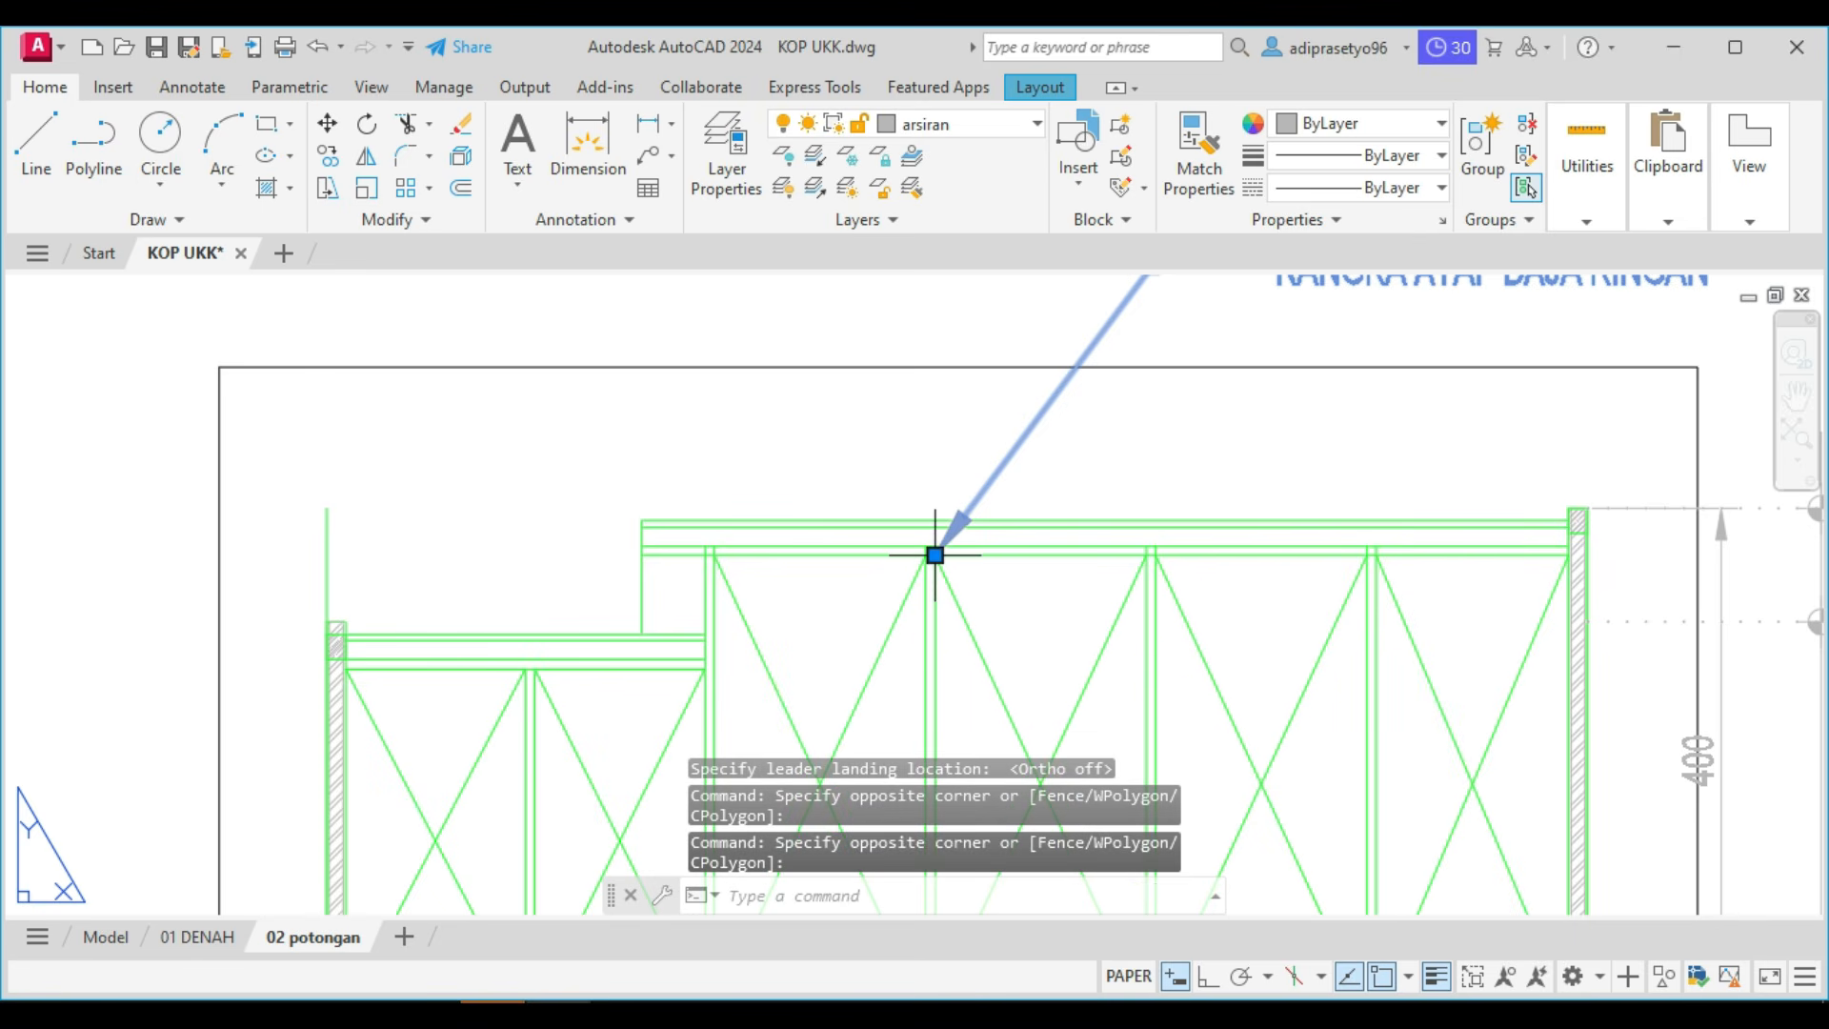
click(934, 555)
scroll(931, 714, down, 1)
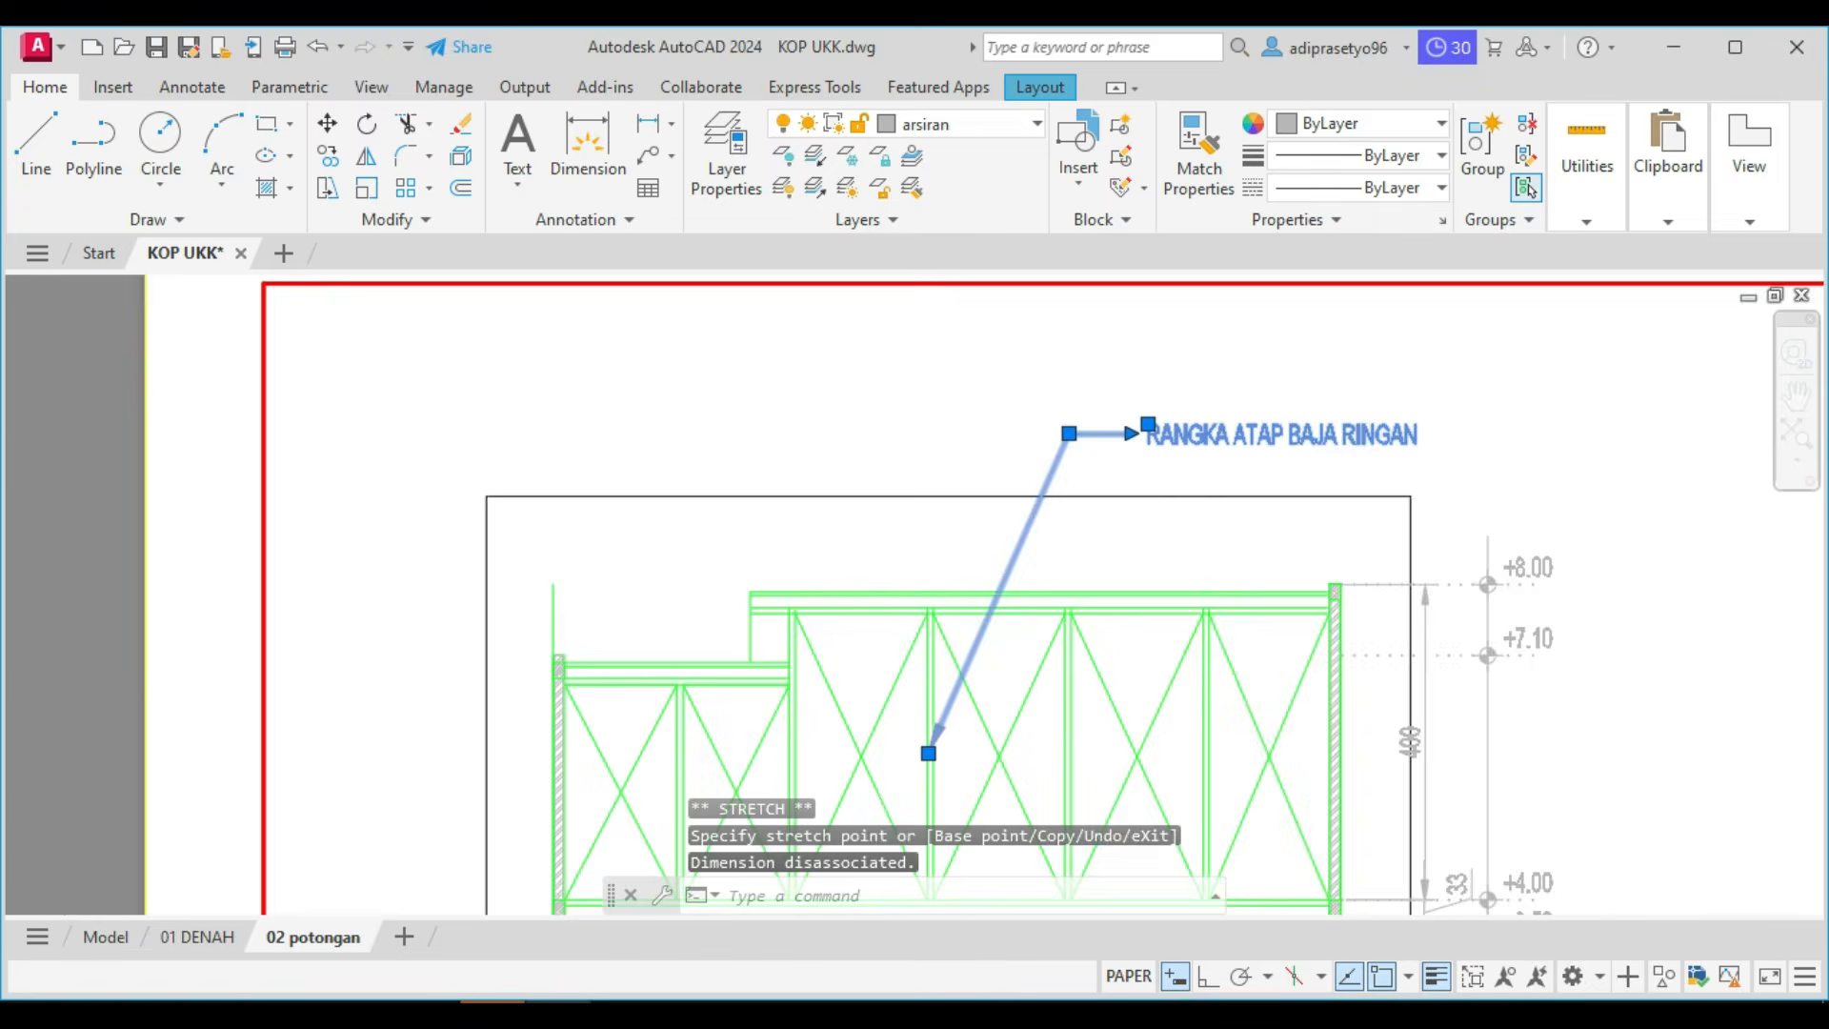
scroll(929, 752, down, 2)
key(Escape)
scroll(1136, 429, down, 3)
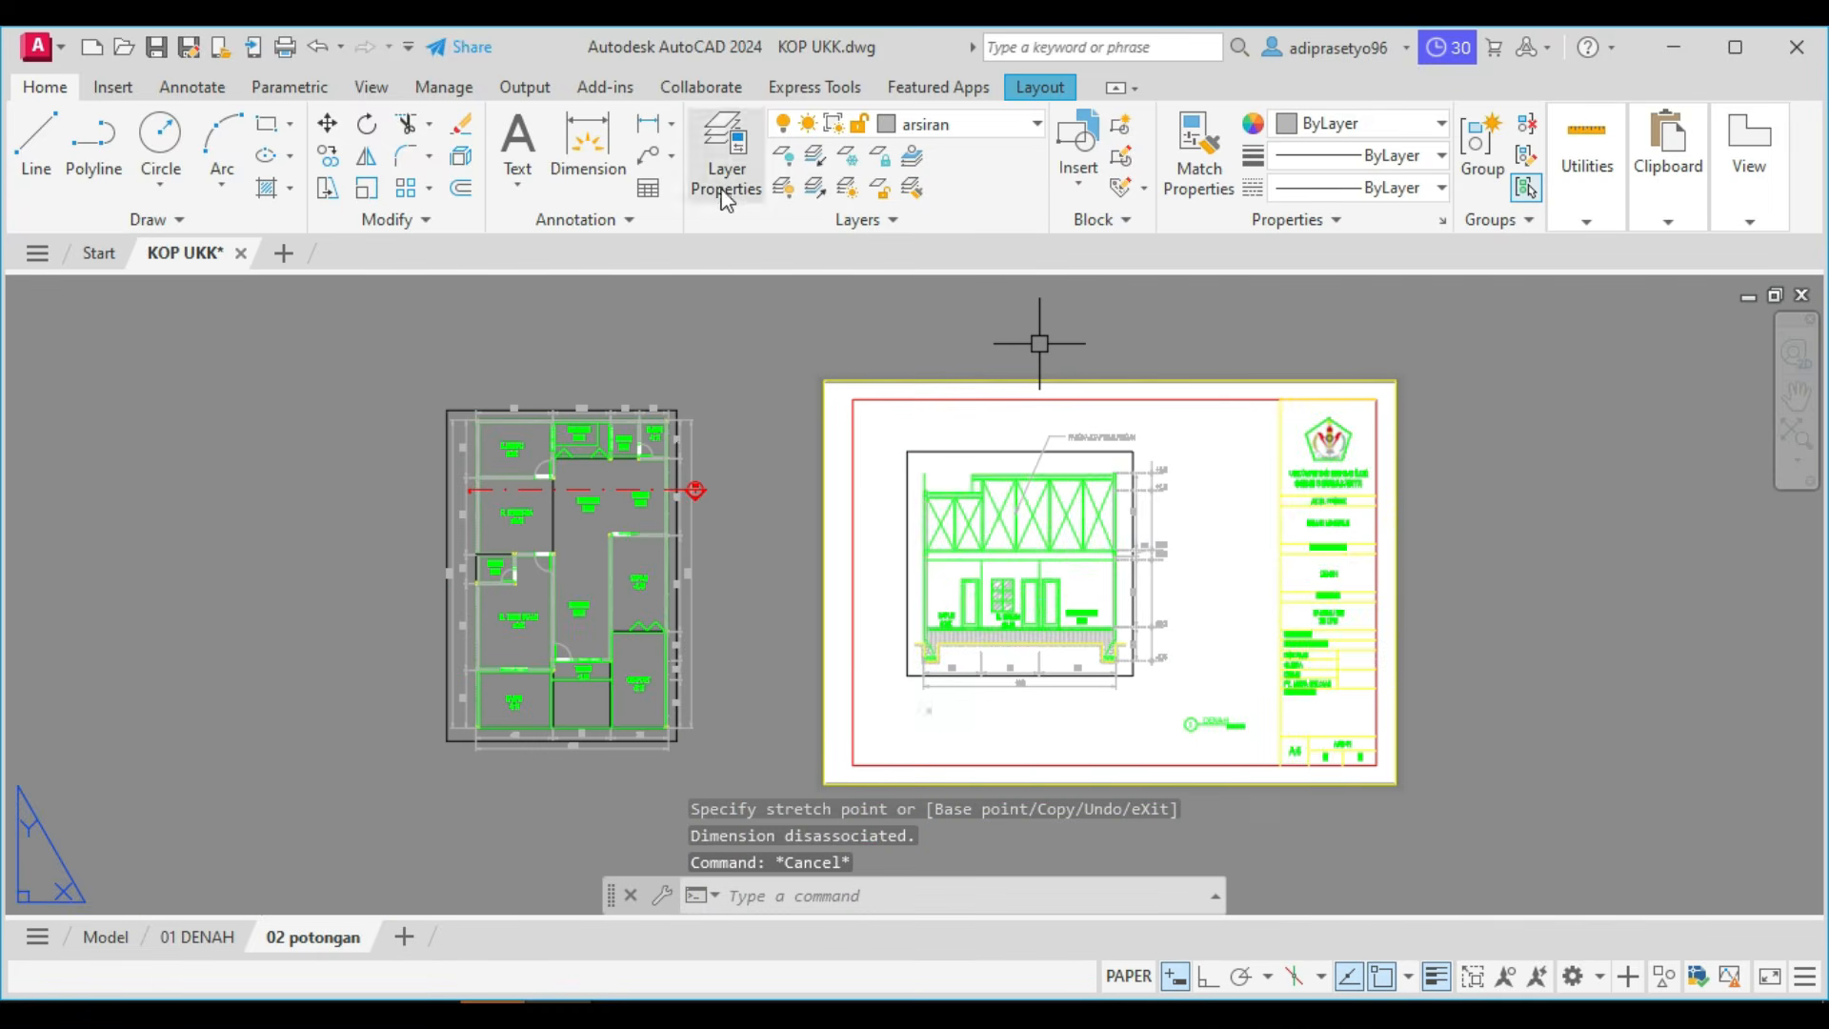
Place a multileader from the stone foundation under the section's right wall to a landing outside the wall, above the ±0.00 mark.
key(space)
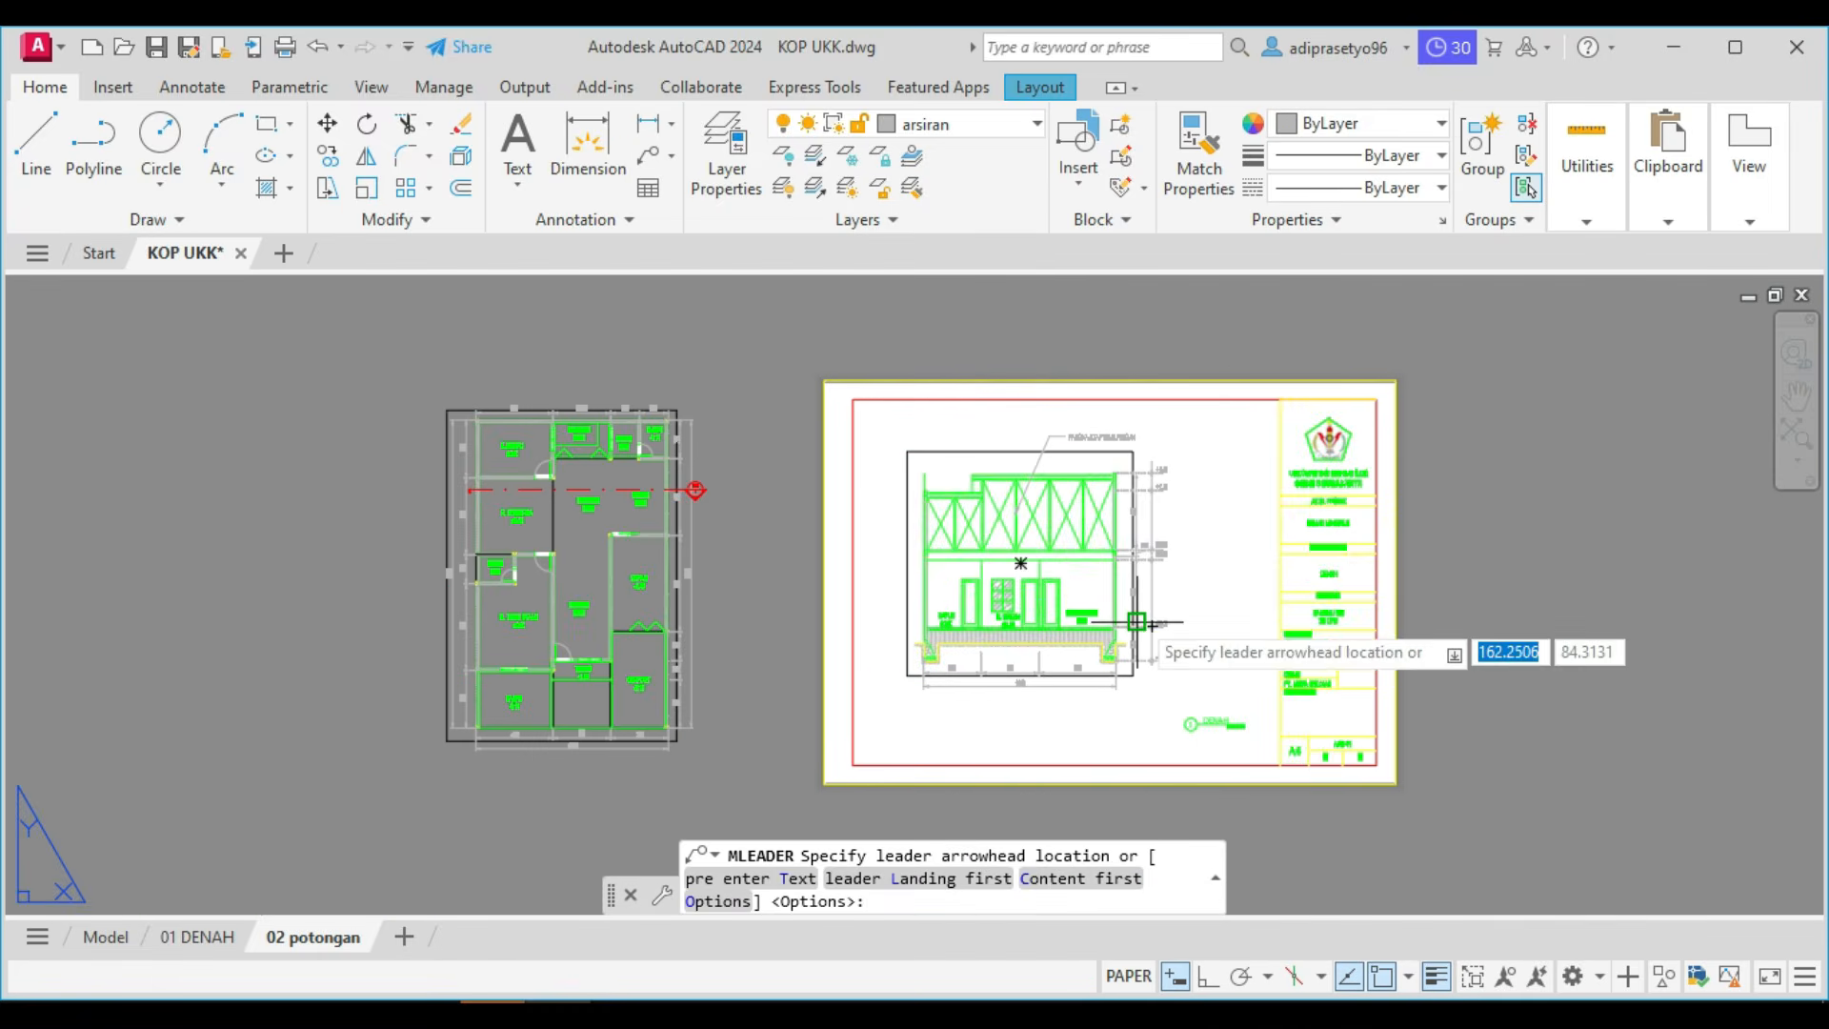
scroll(1133, 622, up, 6)
middle_drag(1078, 745, 1044, 636)
scroll(1041, 632, up, 2)
scroll(1024, 650, down, 2)
scroll(1005, 647, down, 2)
scroll(1006, 642, up, 4)
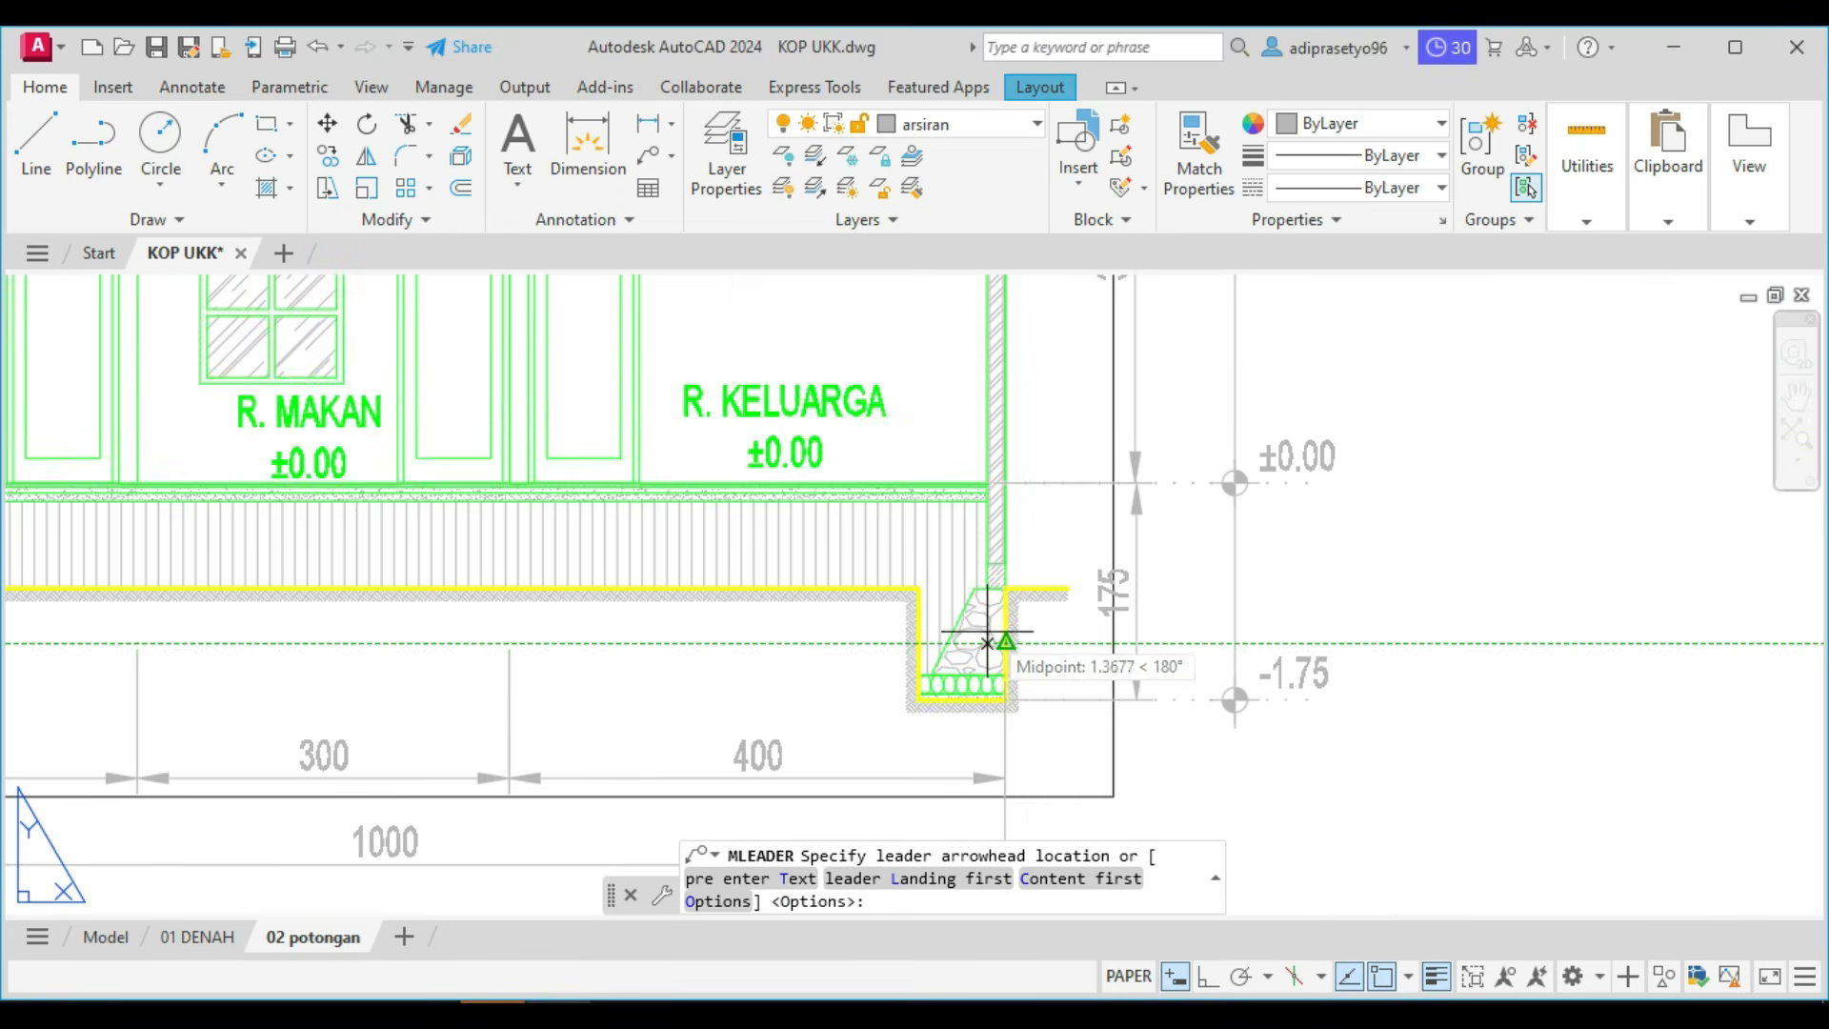
click(1006, 588)
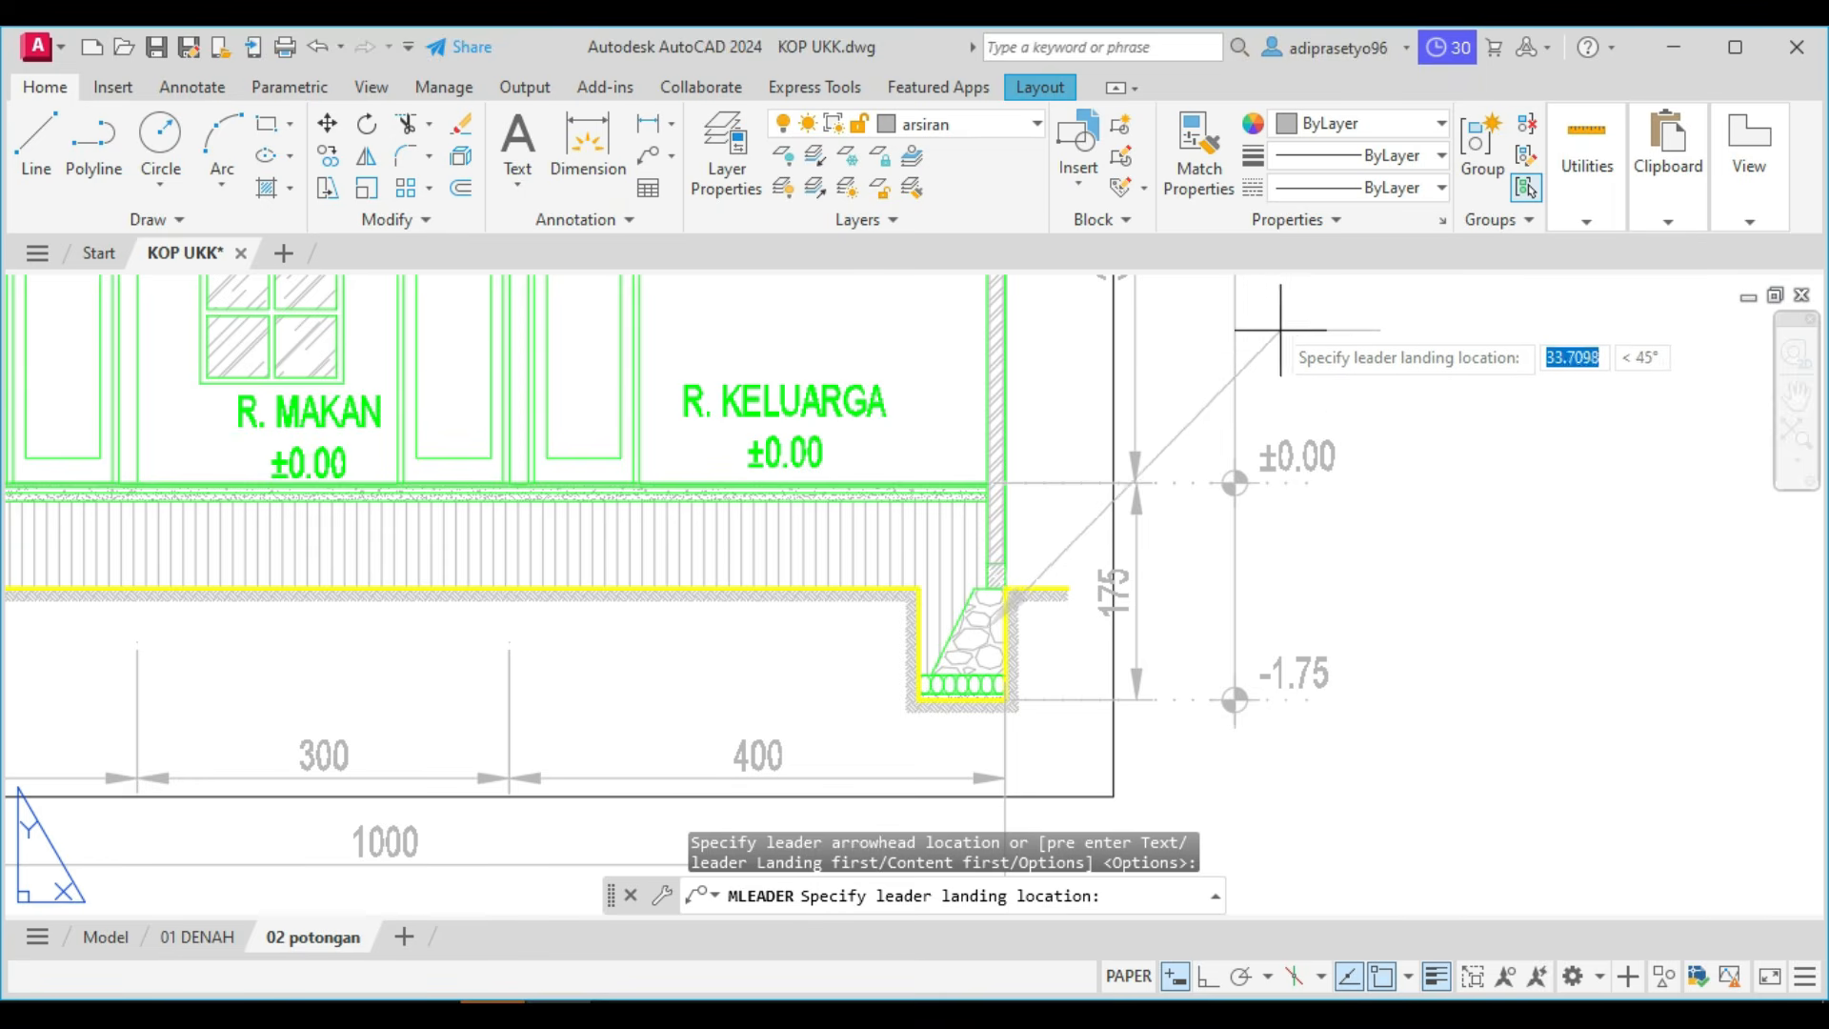
click(1205, 304)
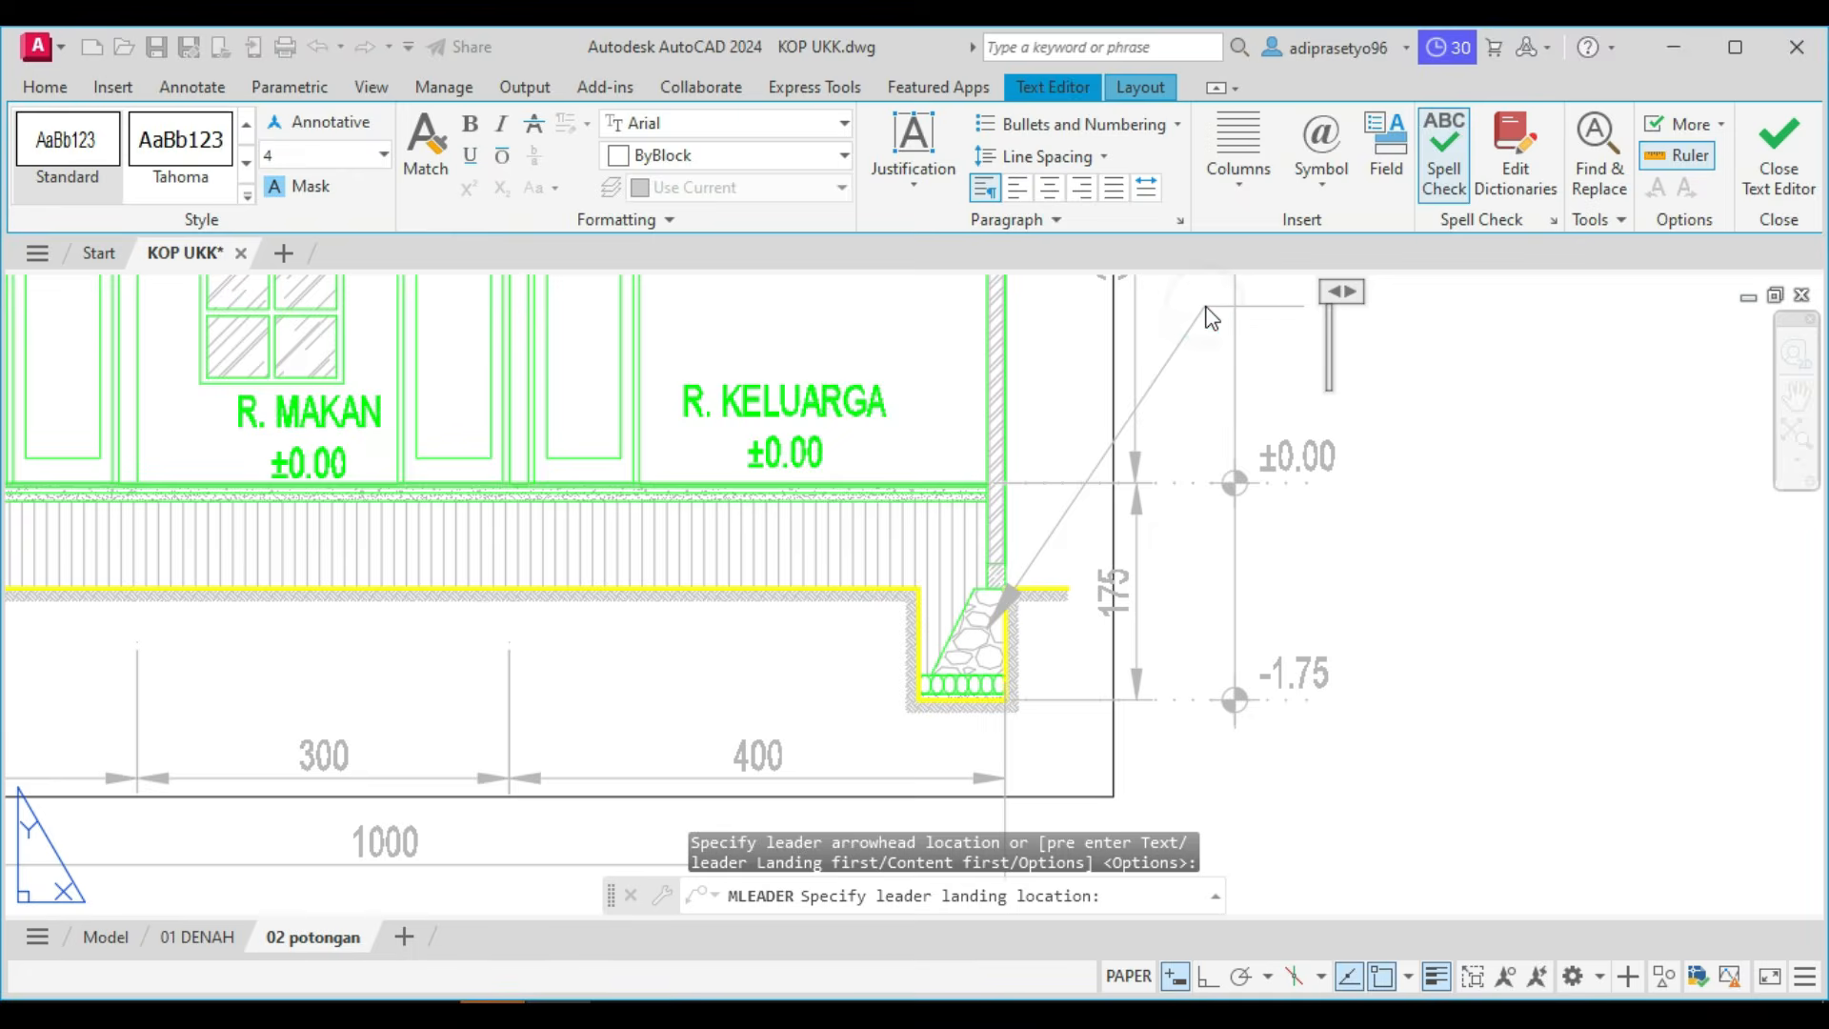
Give the foundation leader the Standard text style at height 2.5 and the note PONDASI BATU KALI.
click(80, 164)
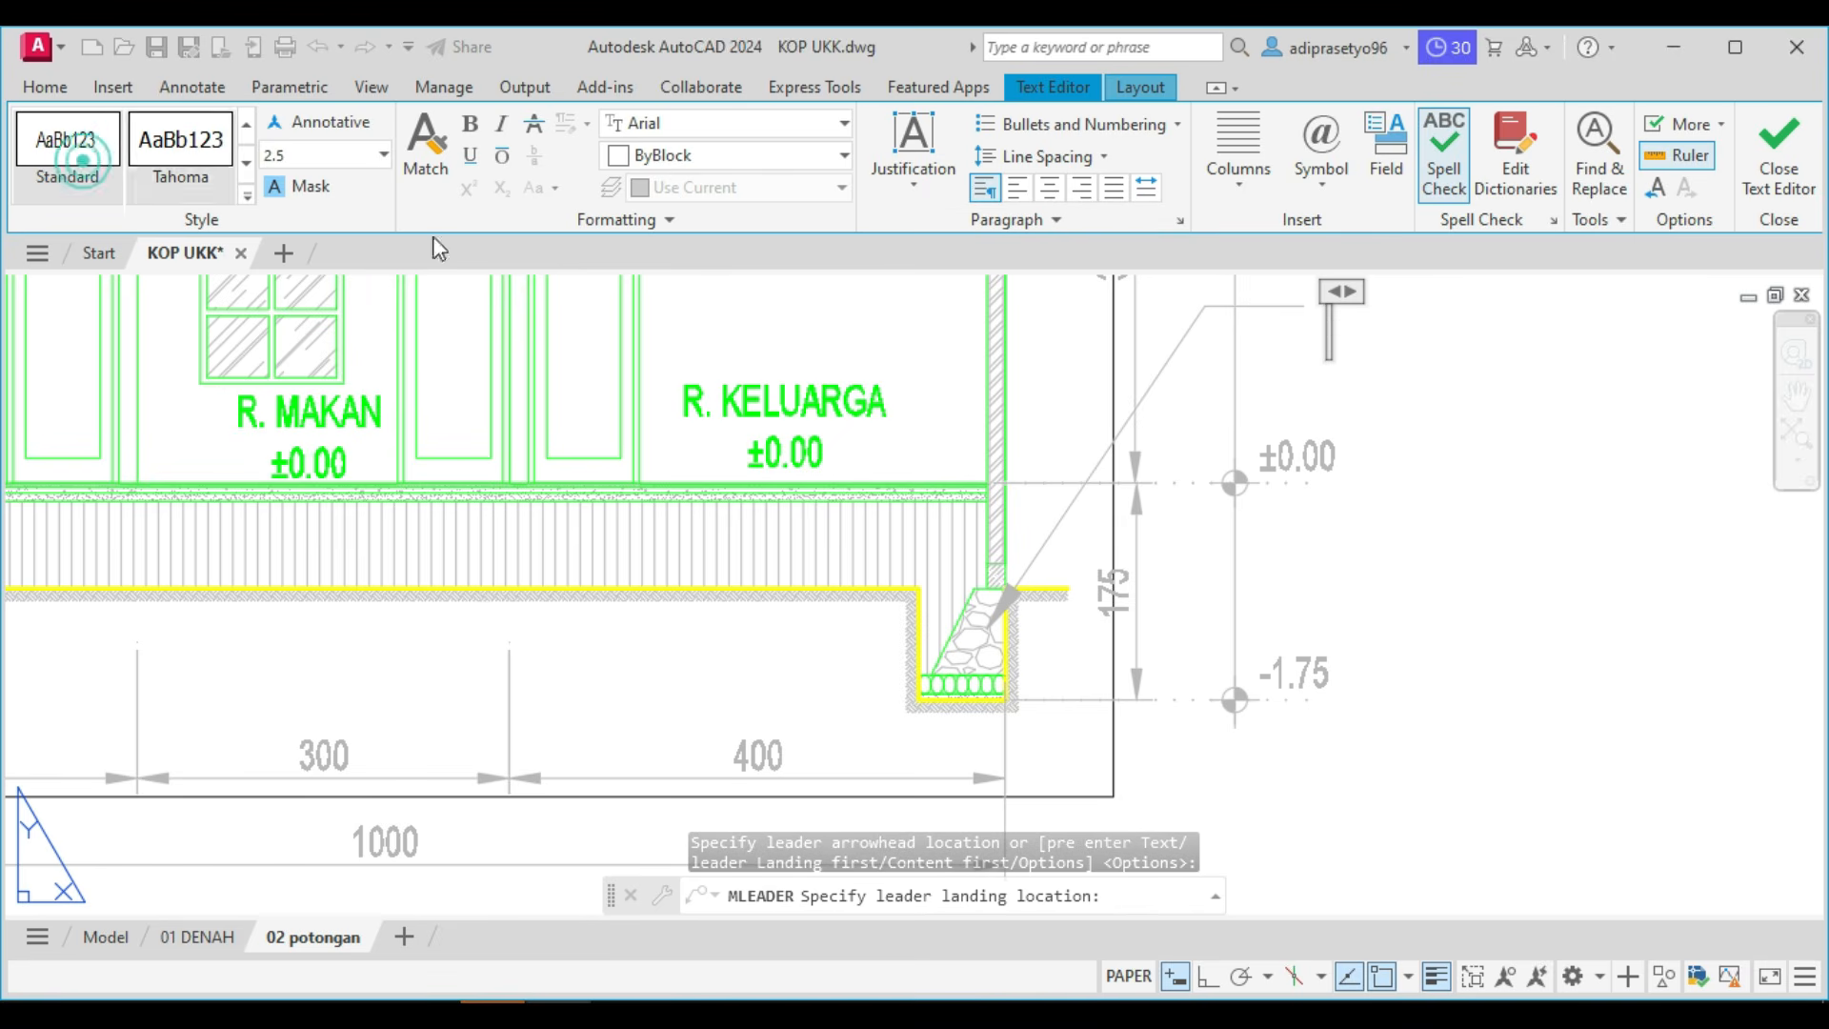
text(PONDA)
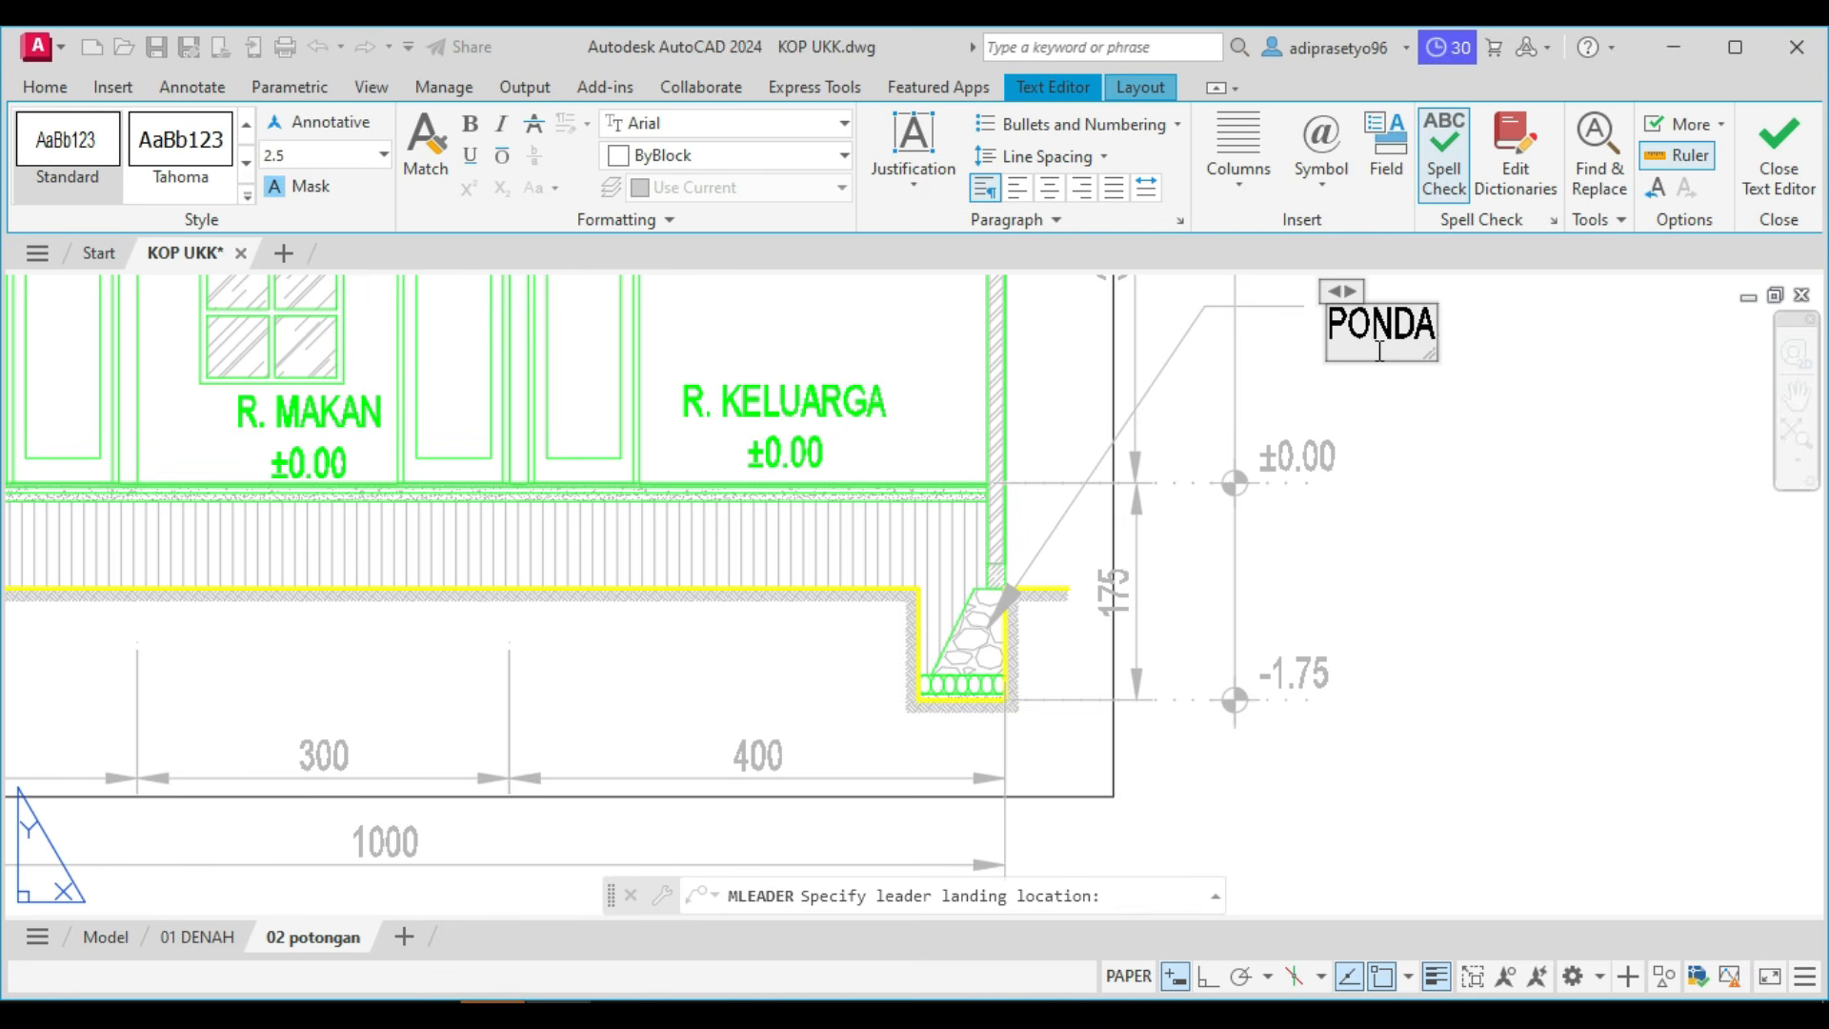
text(SI BATU KALI)
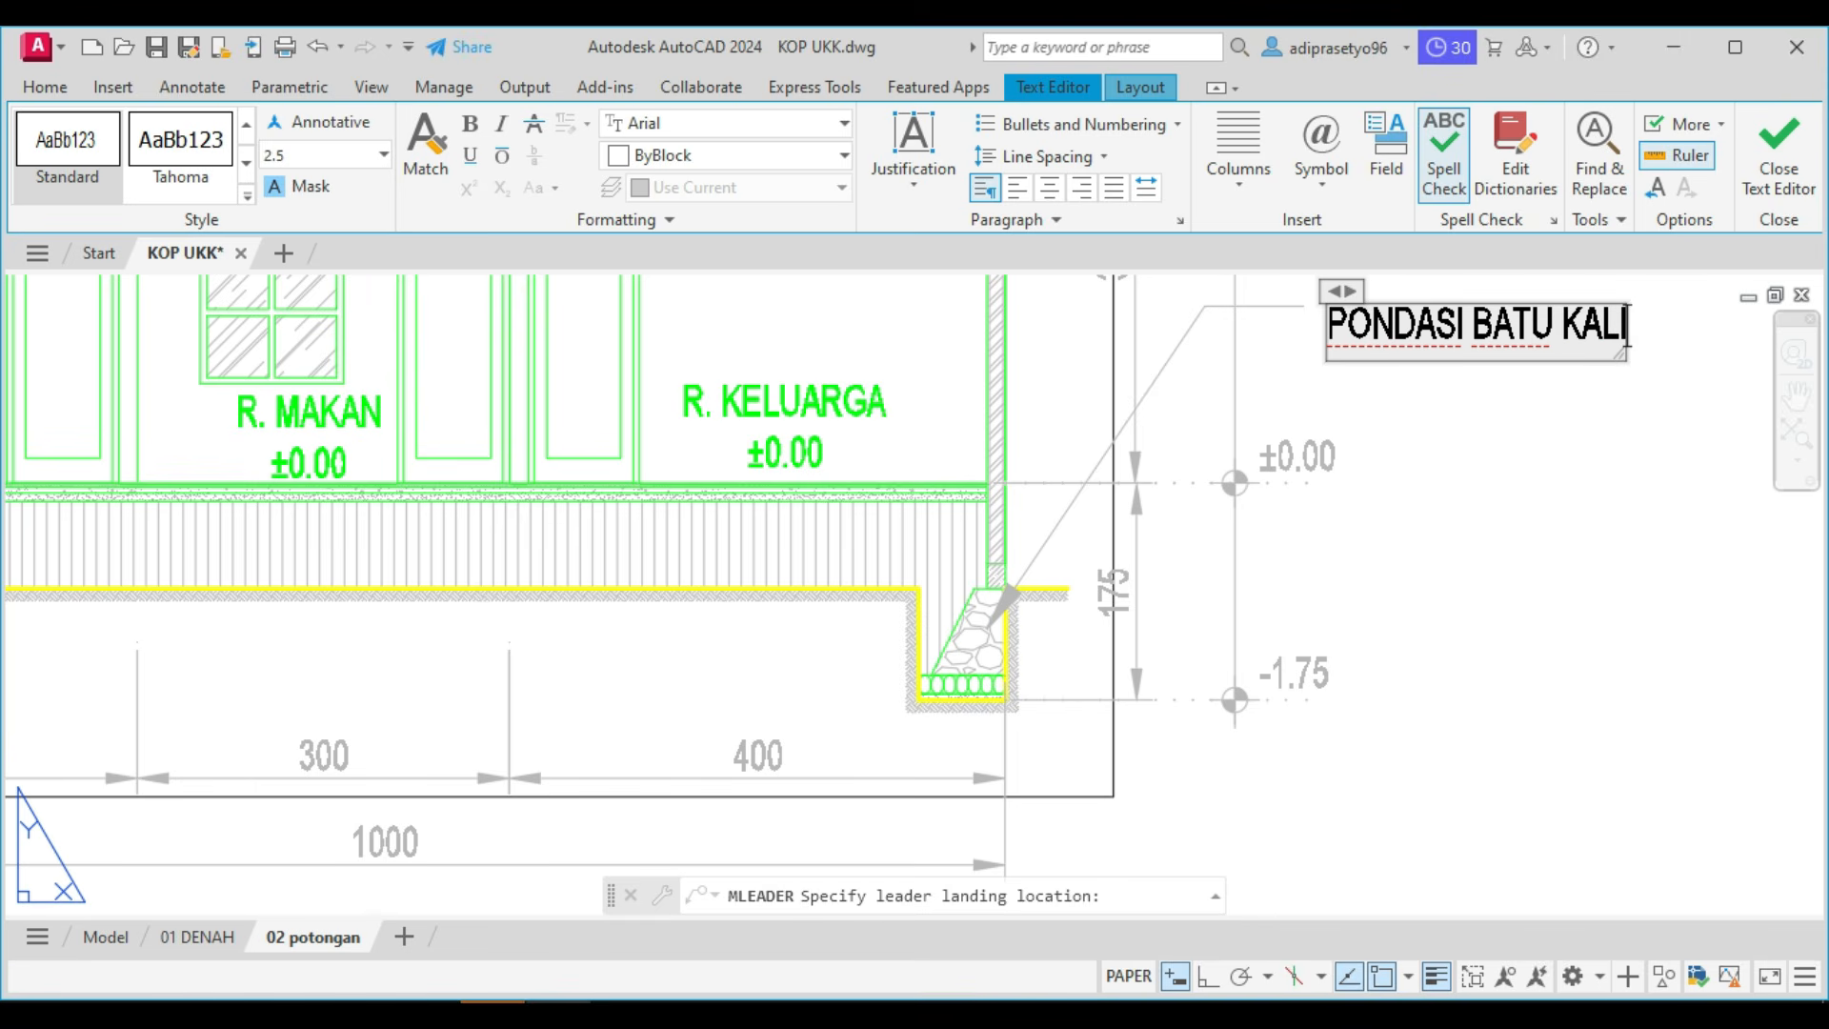
key(ctrl+Return)
scroll(1314, 581, down, 5)
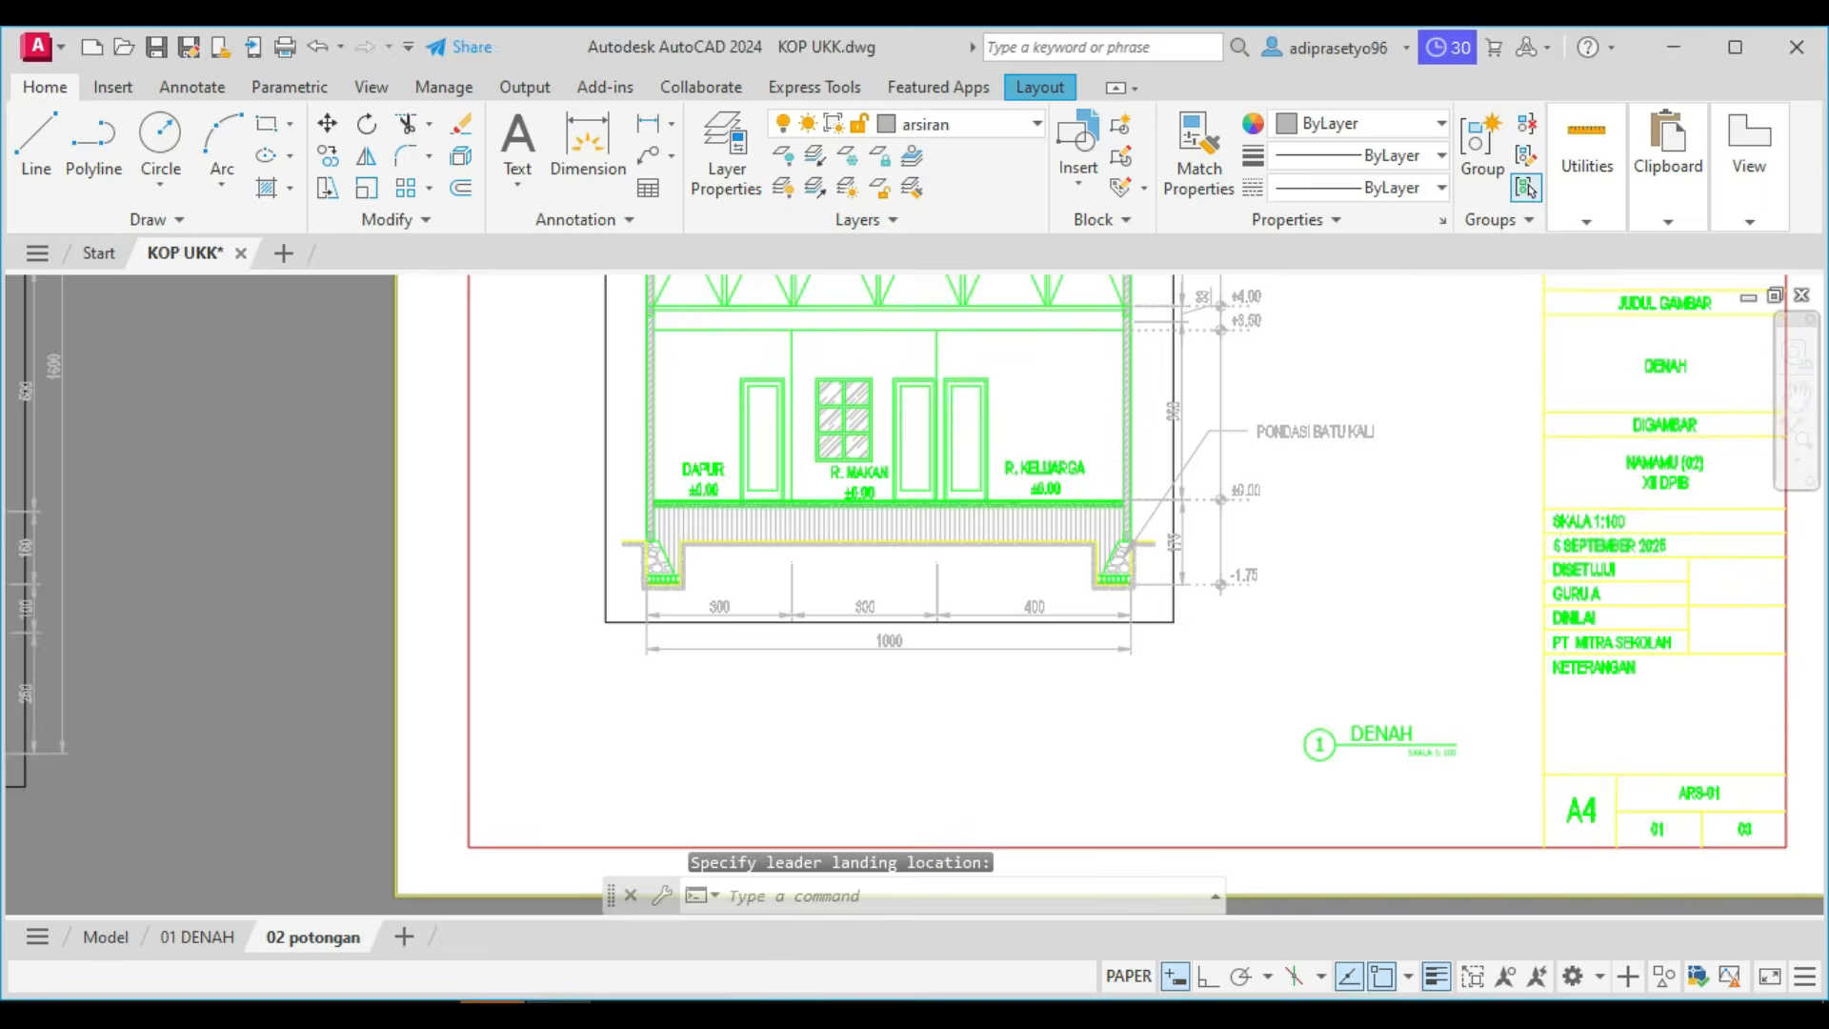
Place a multileader from the ceiling line at the section's right wall to a landing outside the wall, below the +3.50 mark.
scroll(905, 390, up, 1)
middle_drag(1099, 407, 1067, 442)
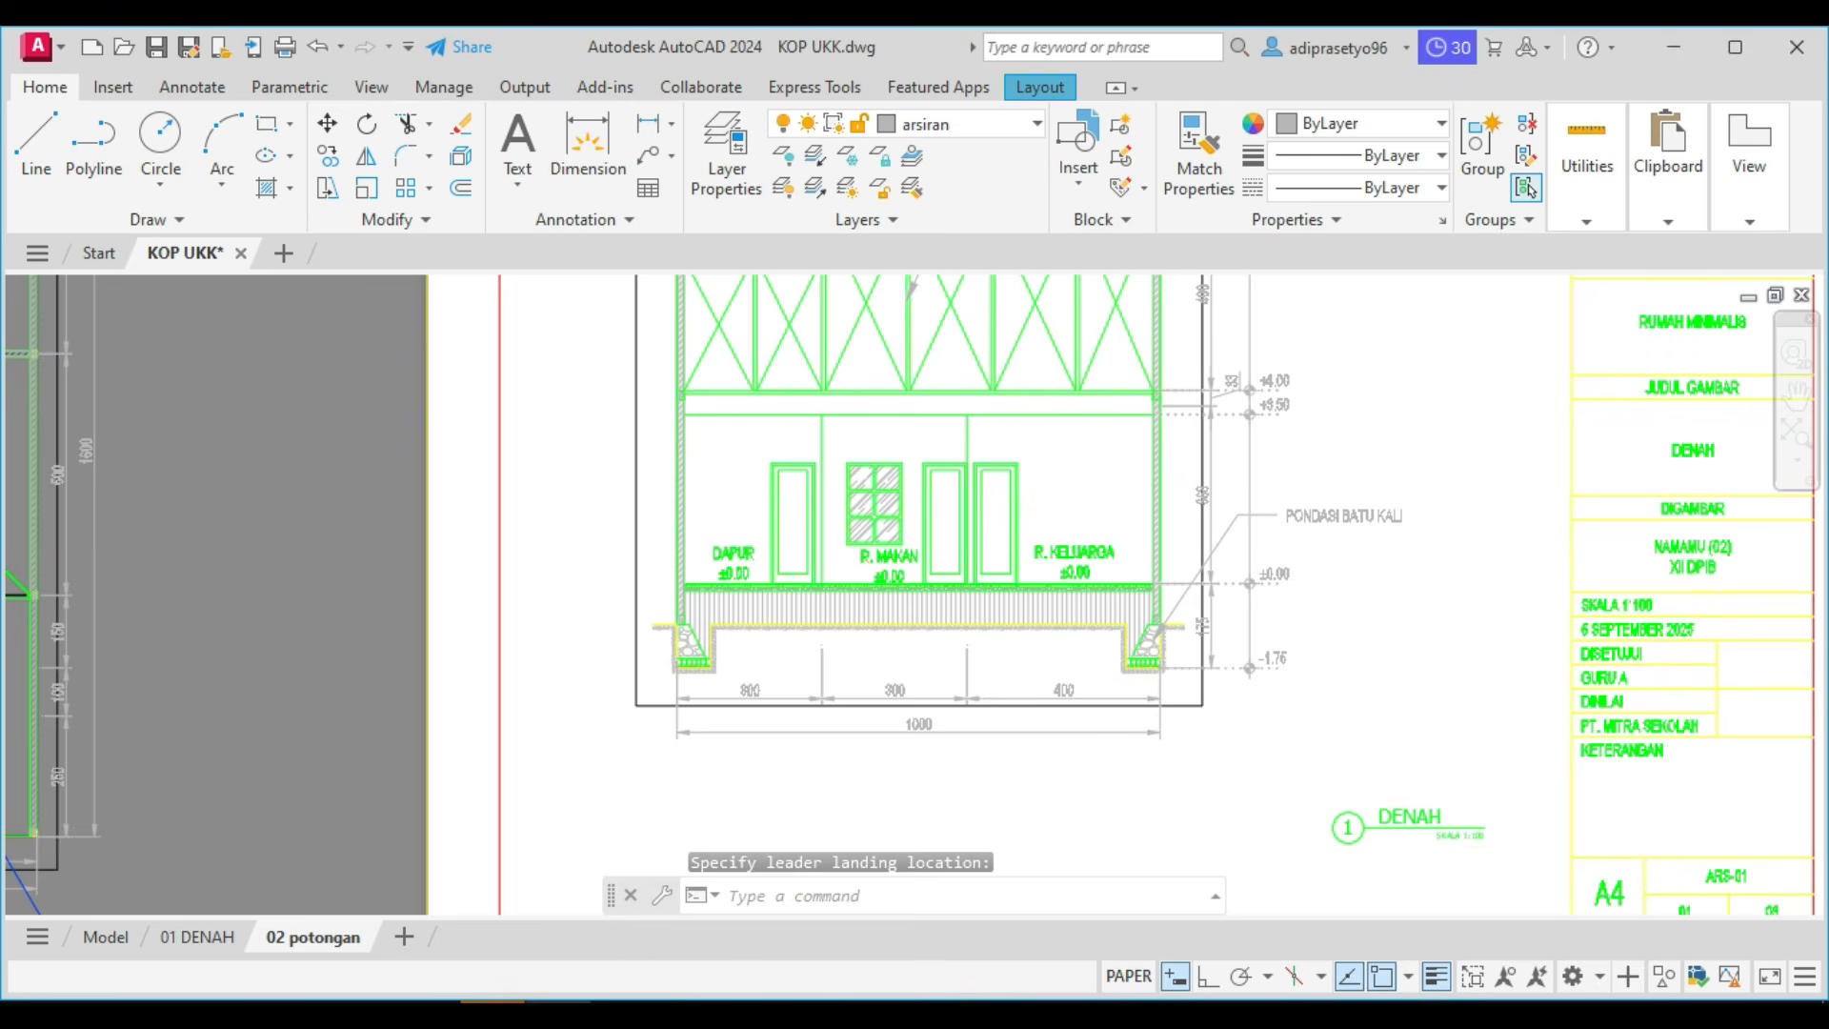
click(647, 164)
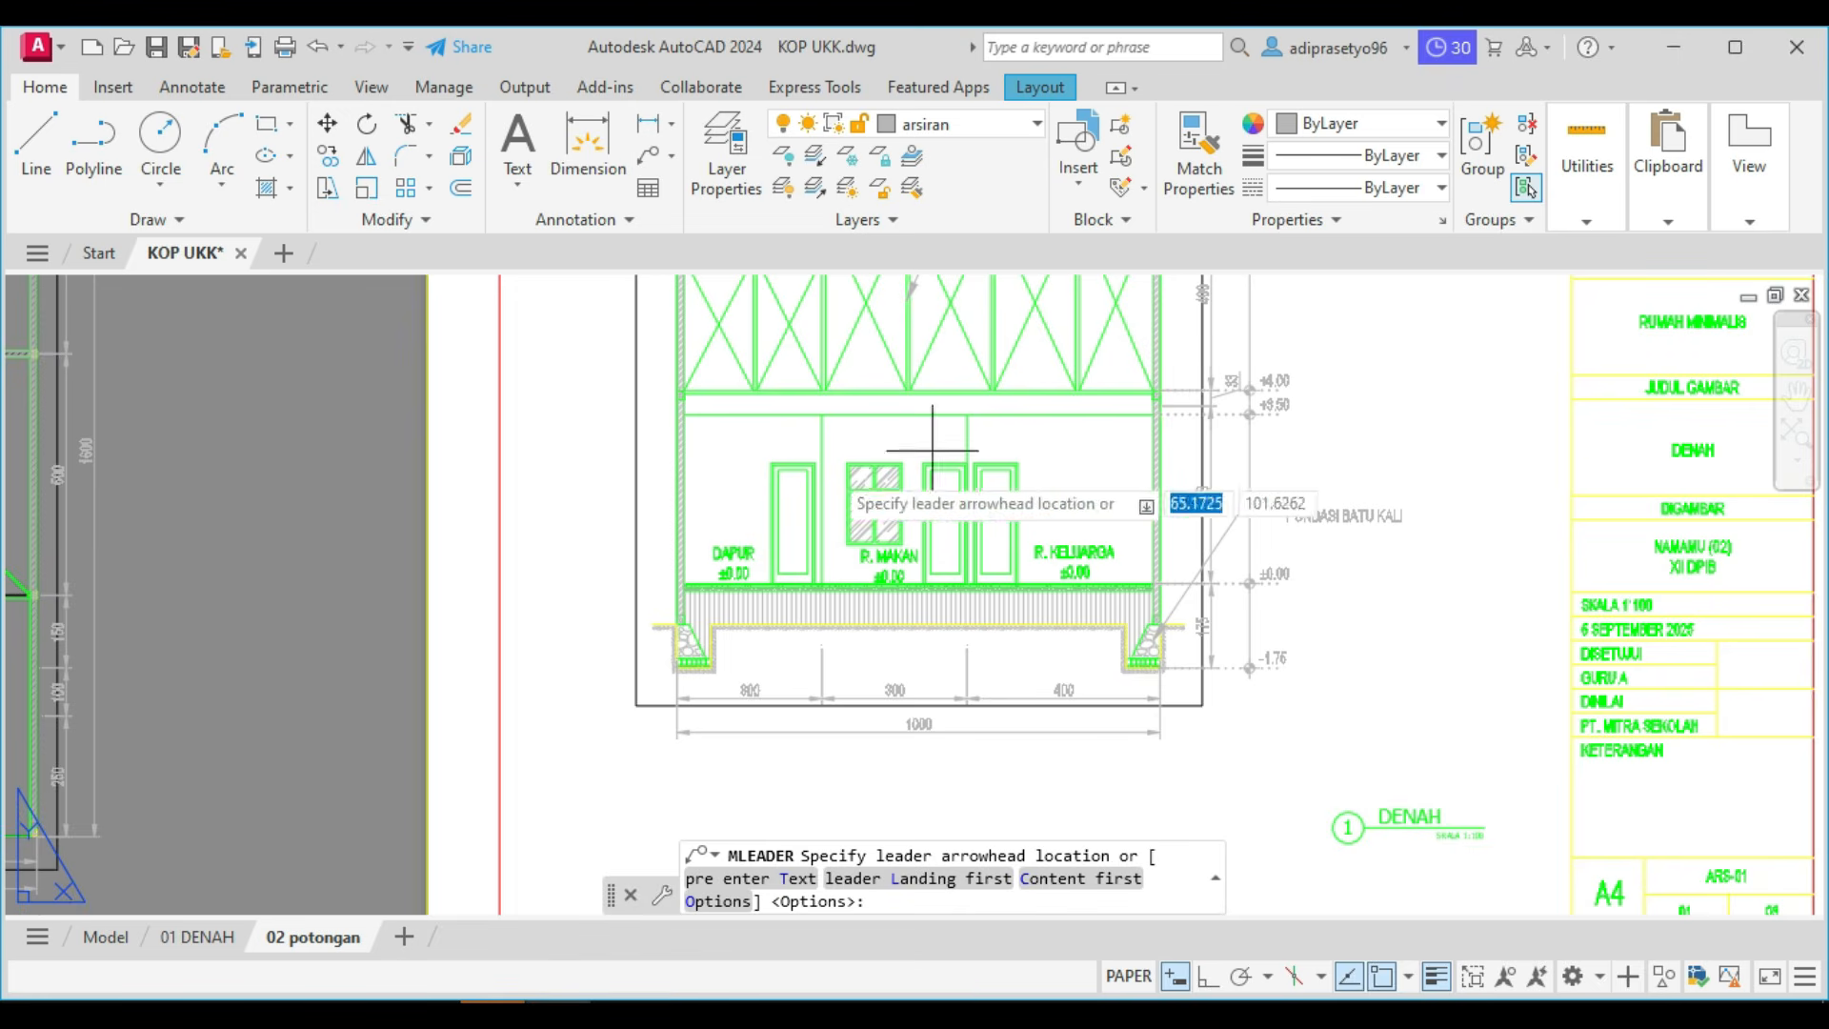
scroll(1043, 410, up, 4)
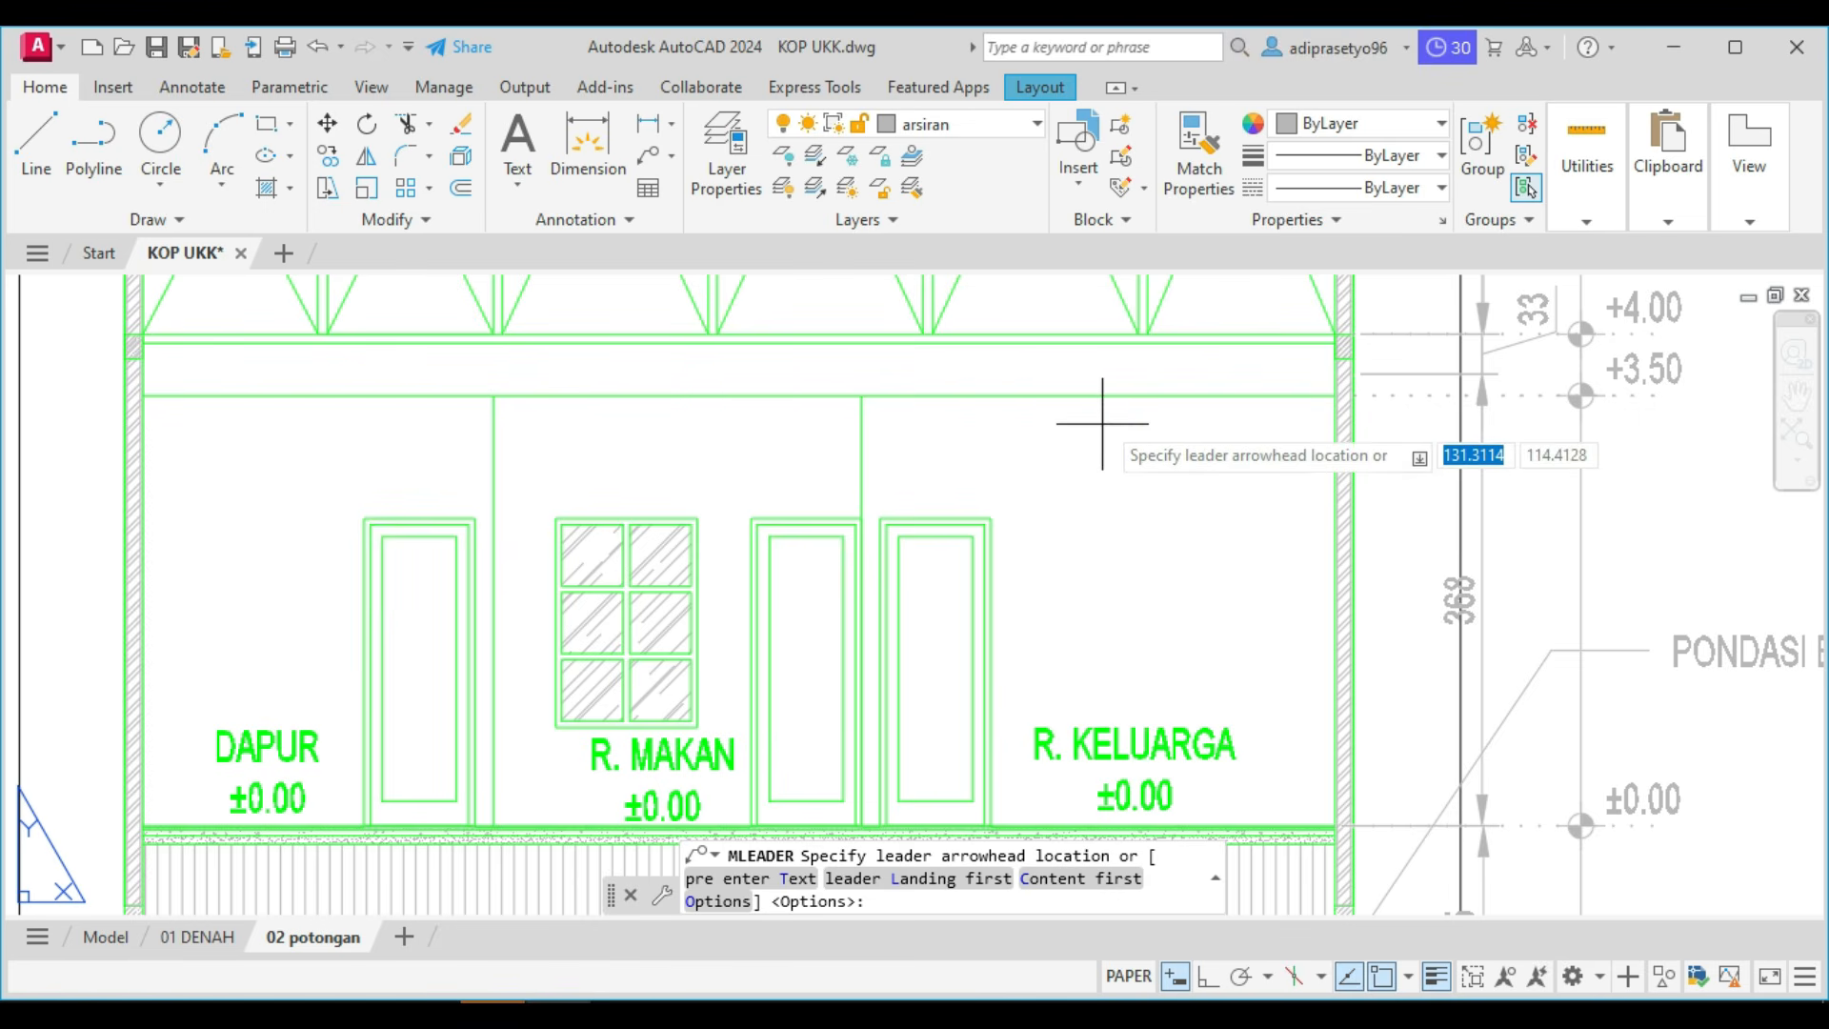
scroll(1094, 394, up, 2)
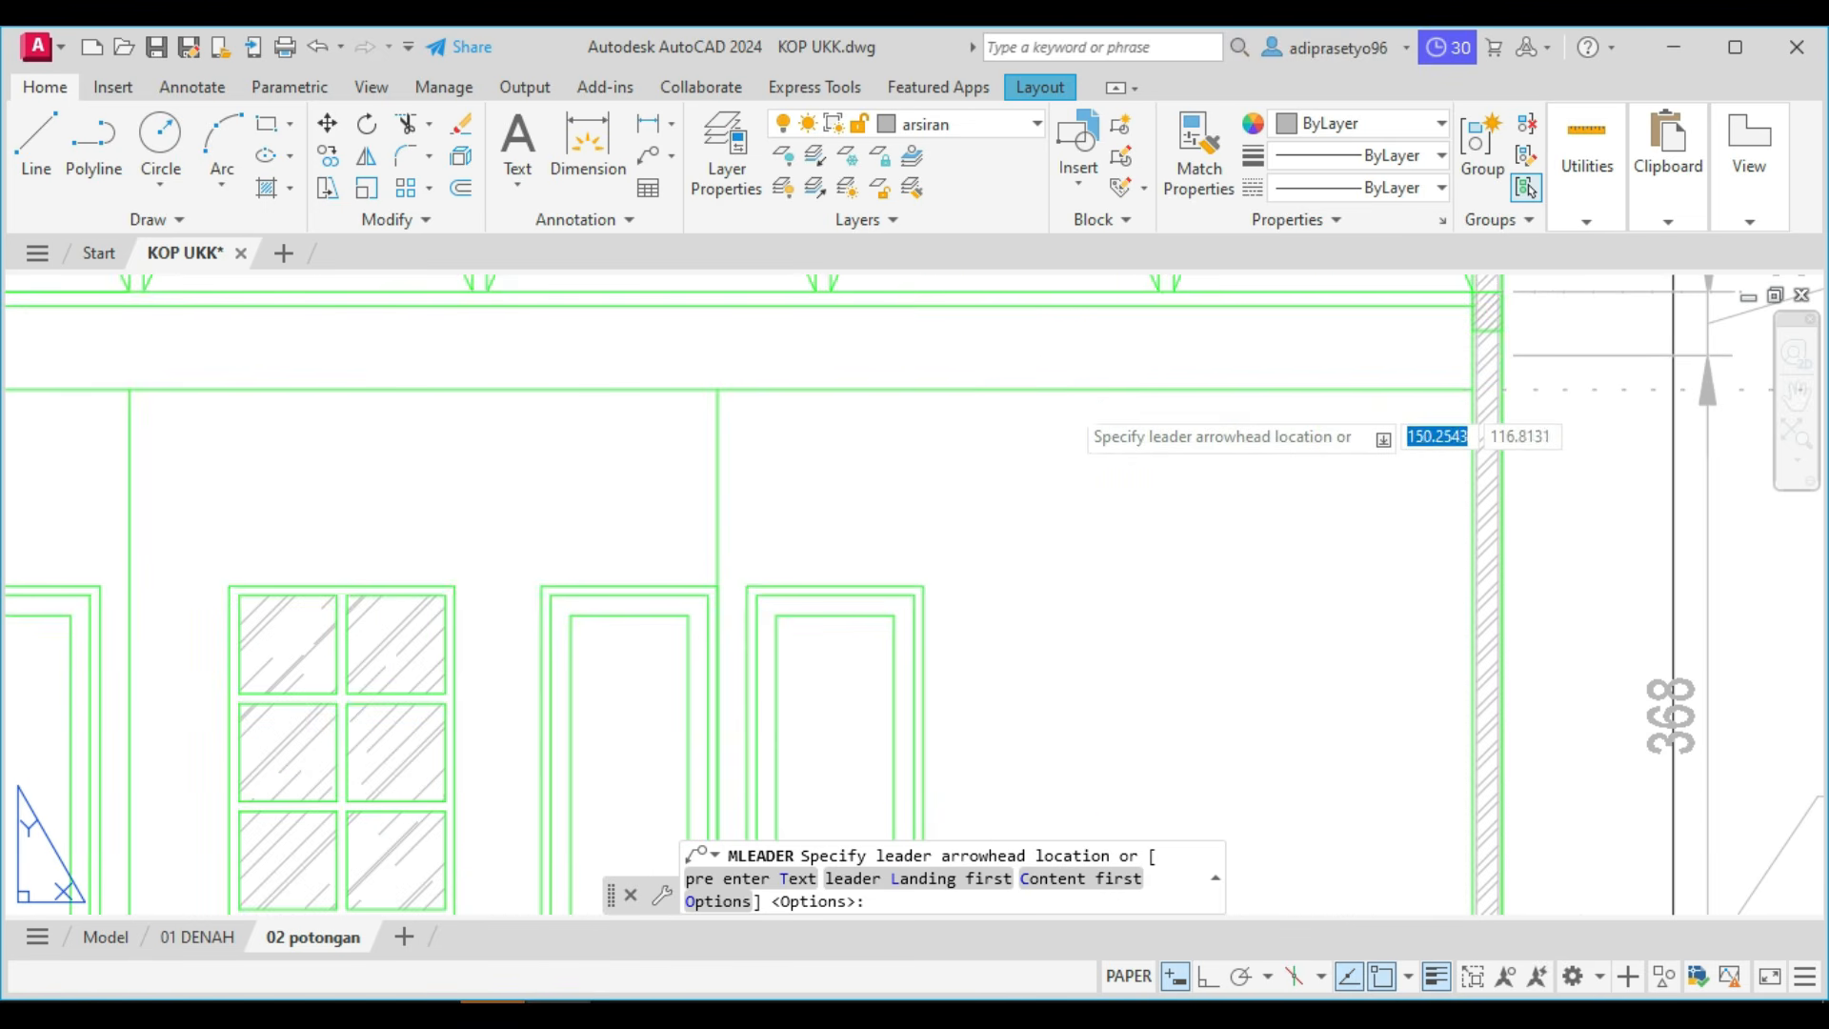
click(1468, 392)
middle_drag(1667, 514, 1216, 522)
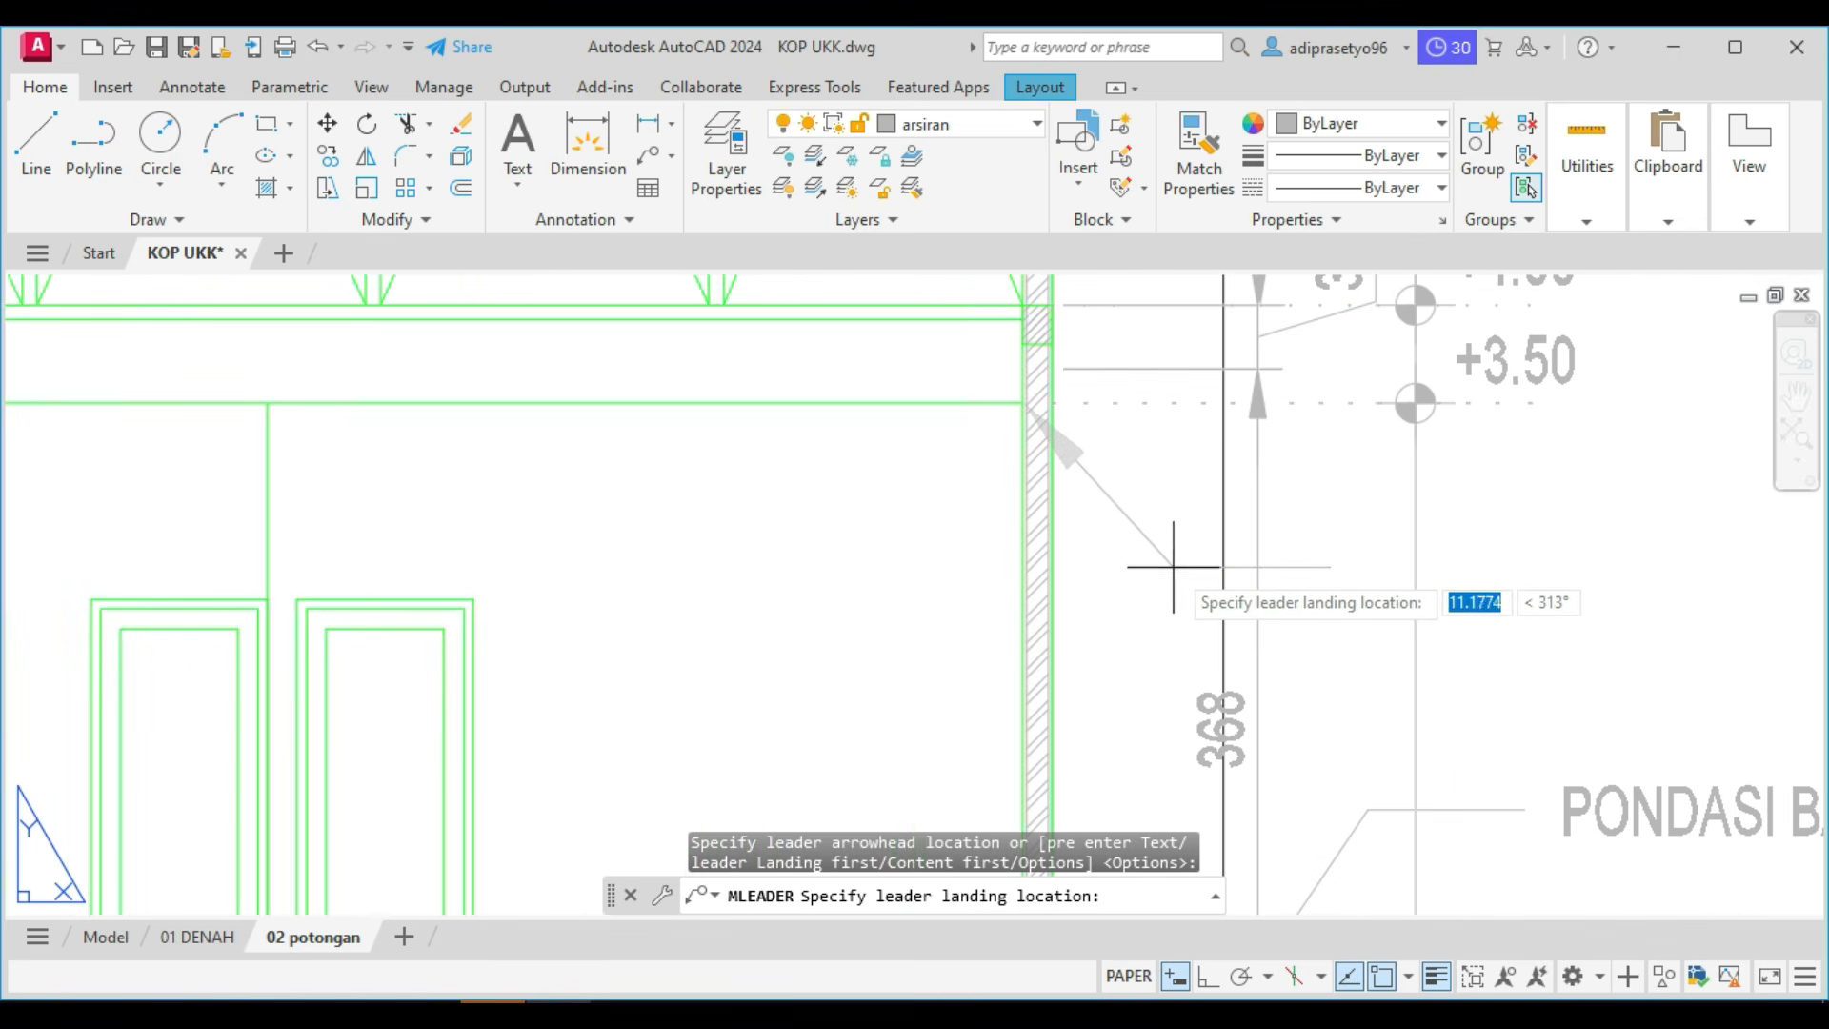
click(1320, 597)
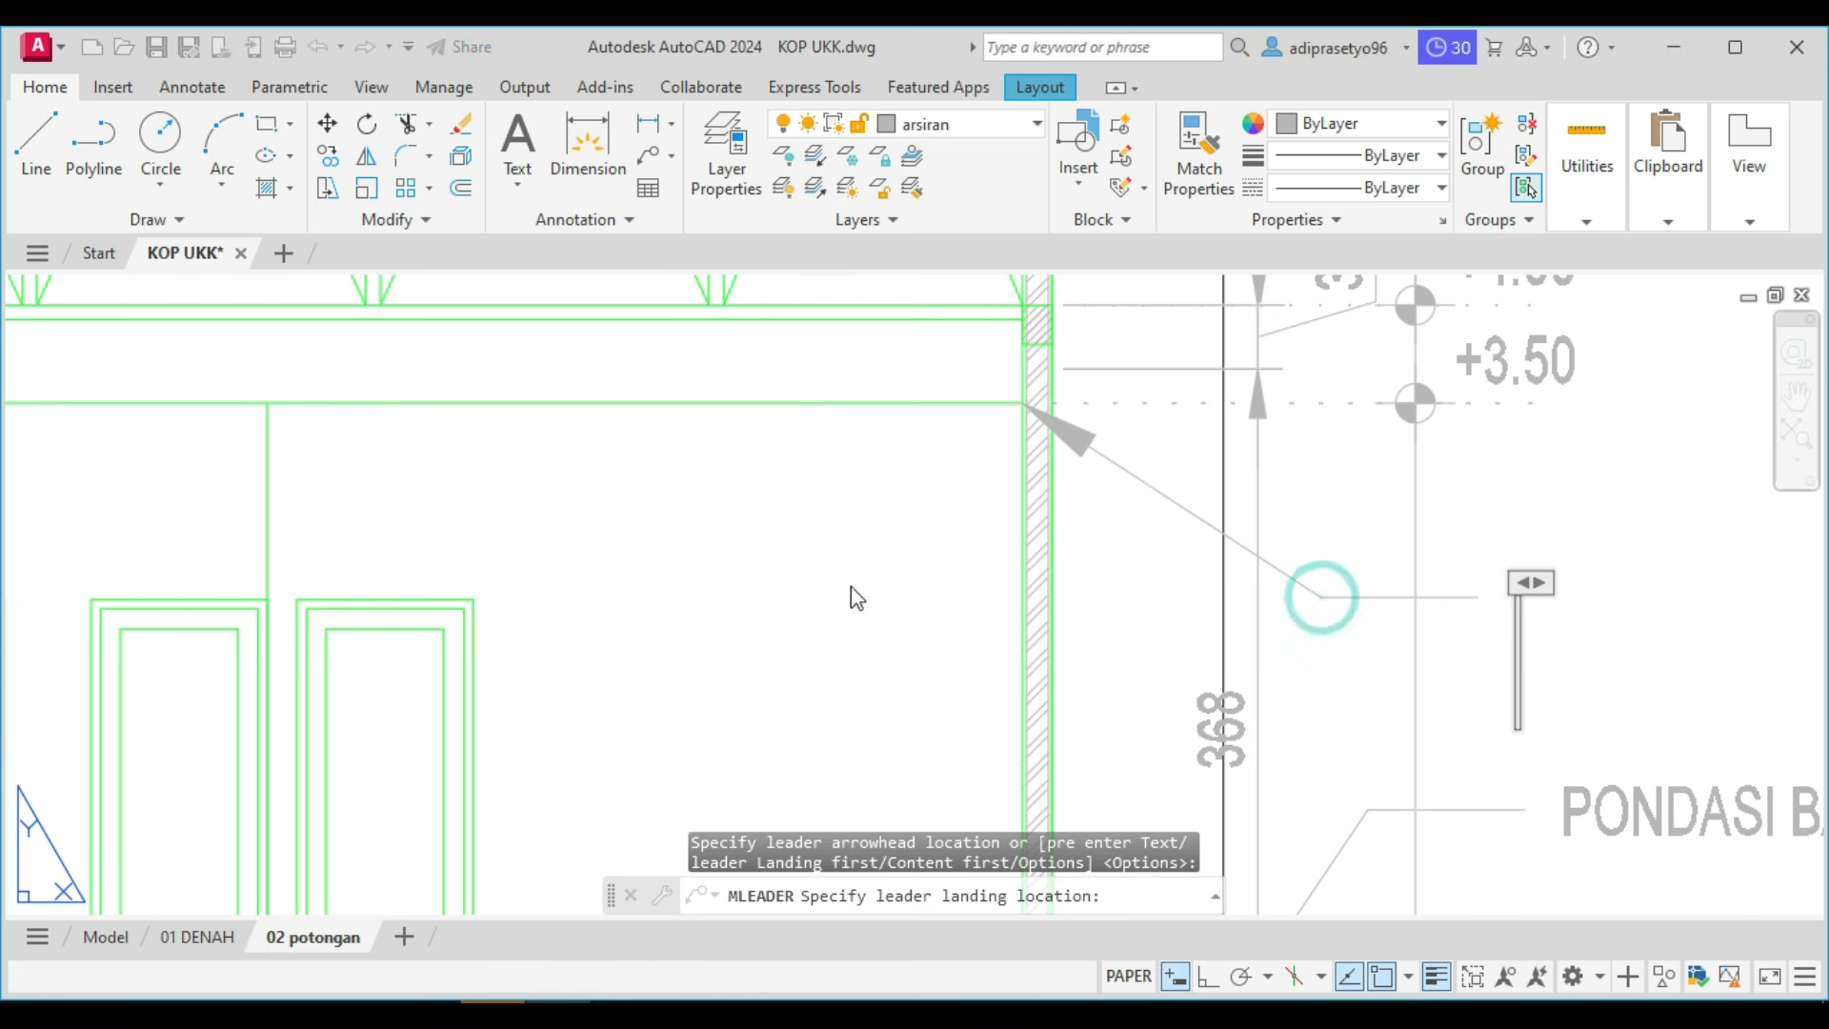
Give the ceiling leader the Standard text style at height 2.5 and the note PLAFON ETERNIT.
click(94, 155)
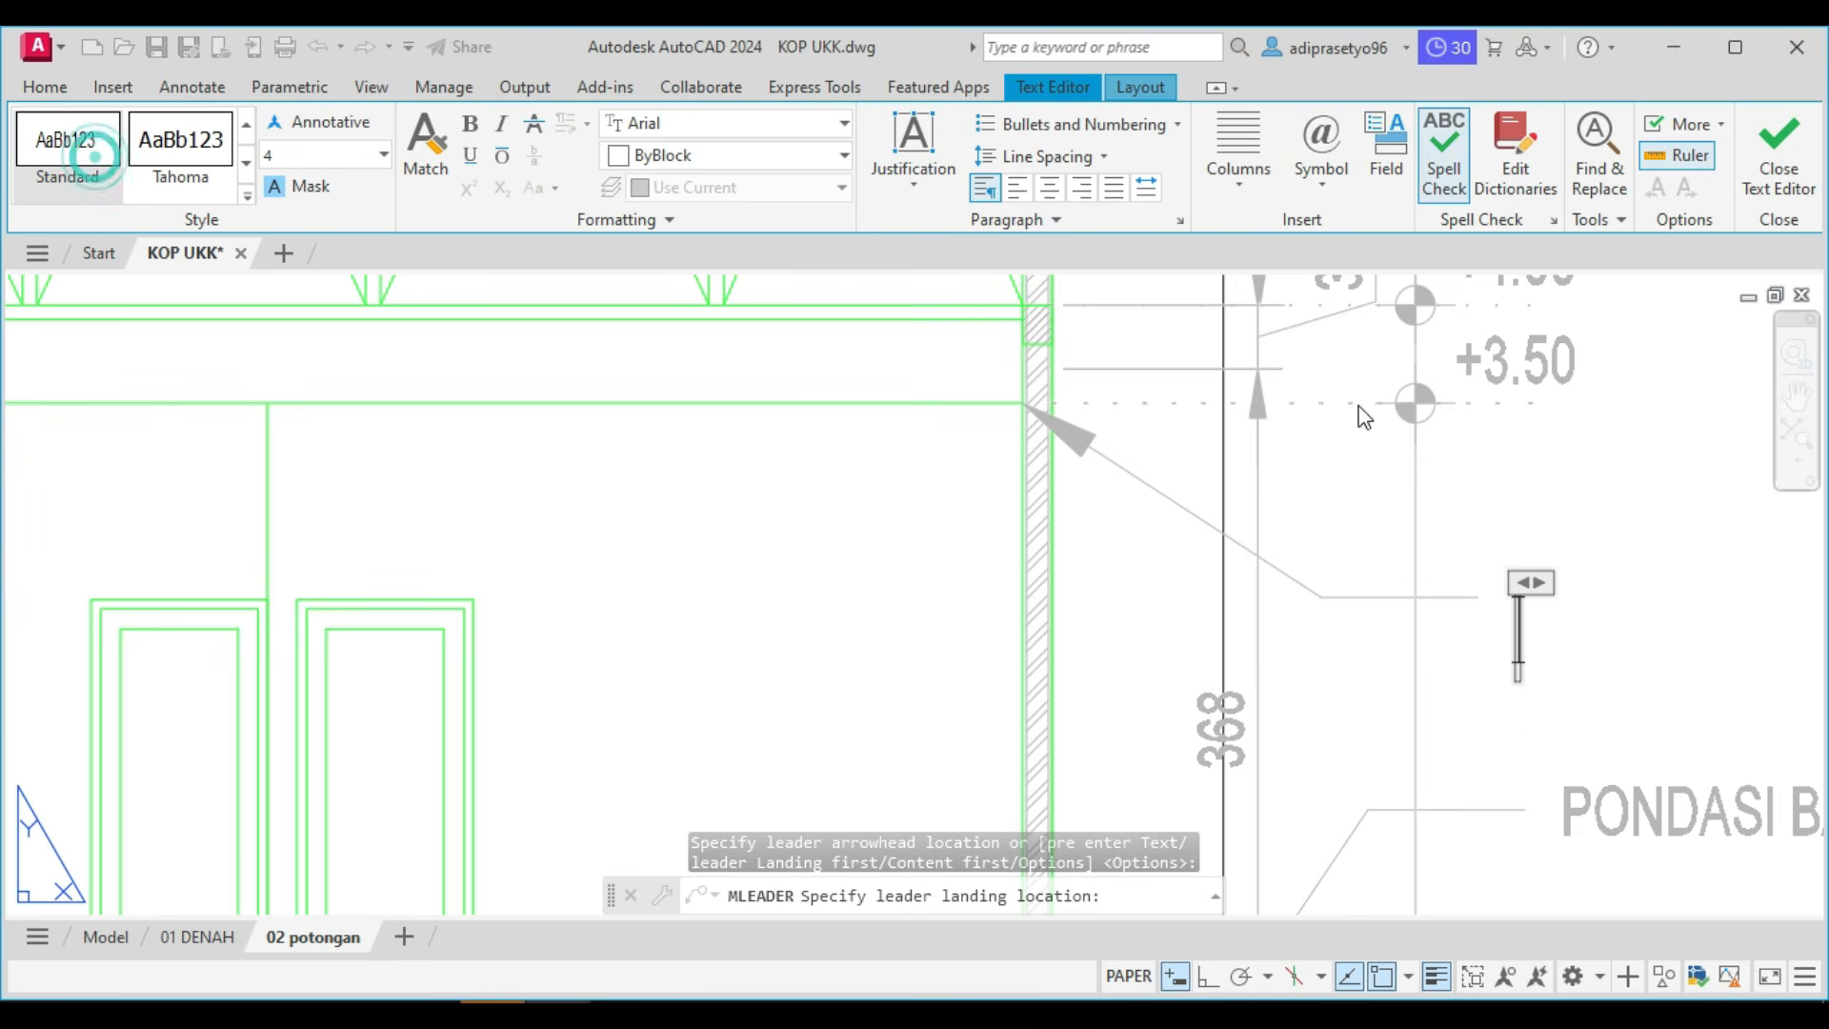
text(PLA)
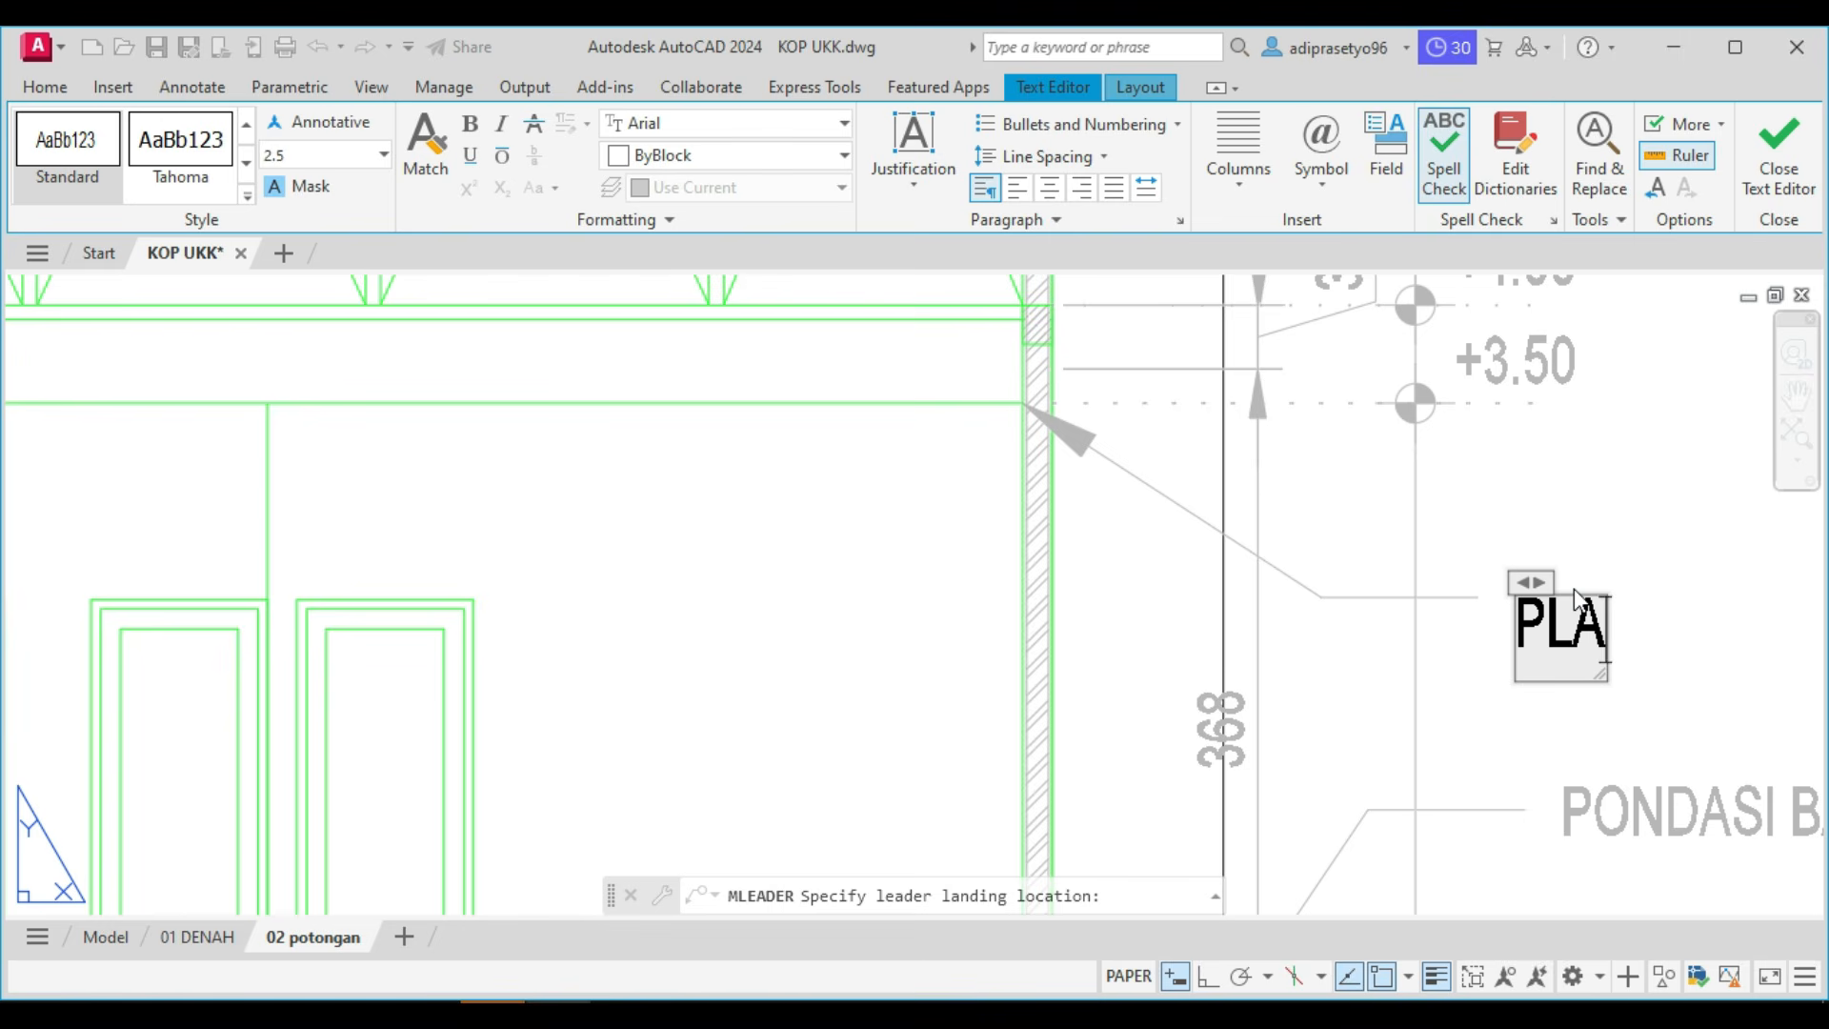
text(F)
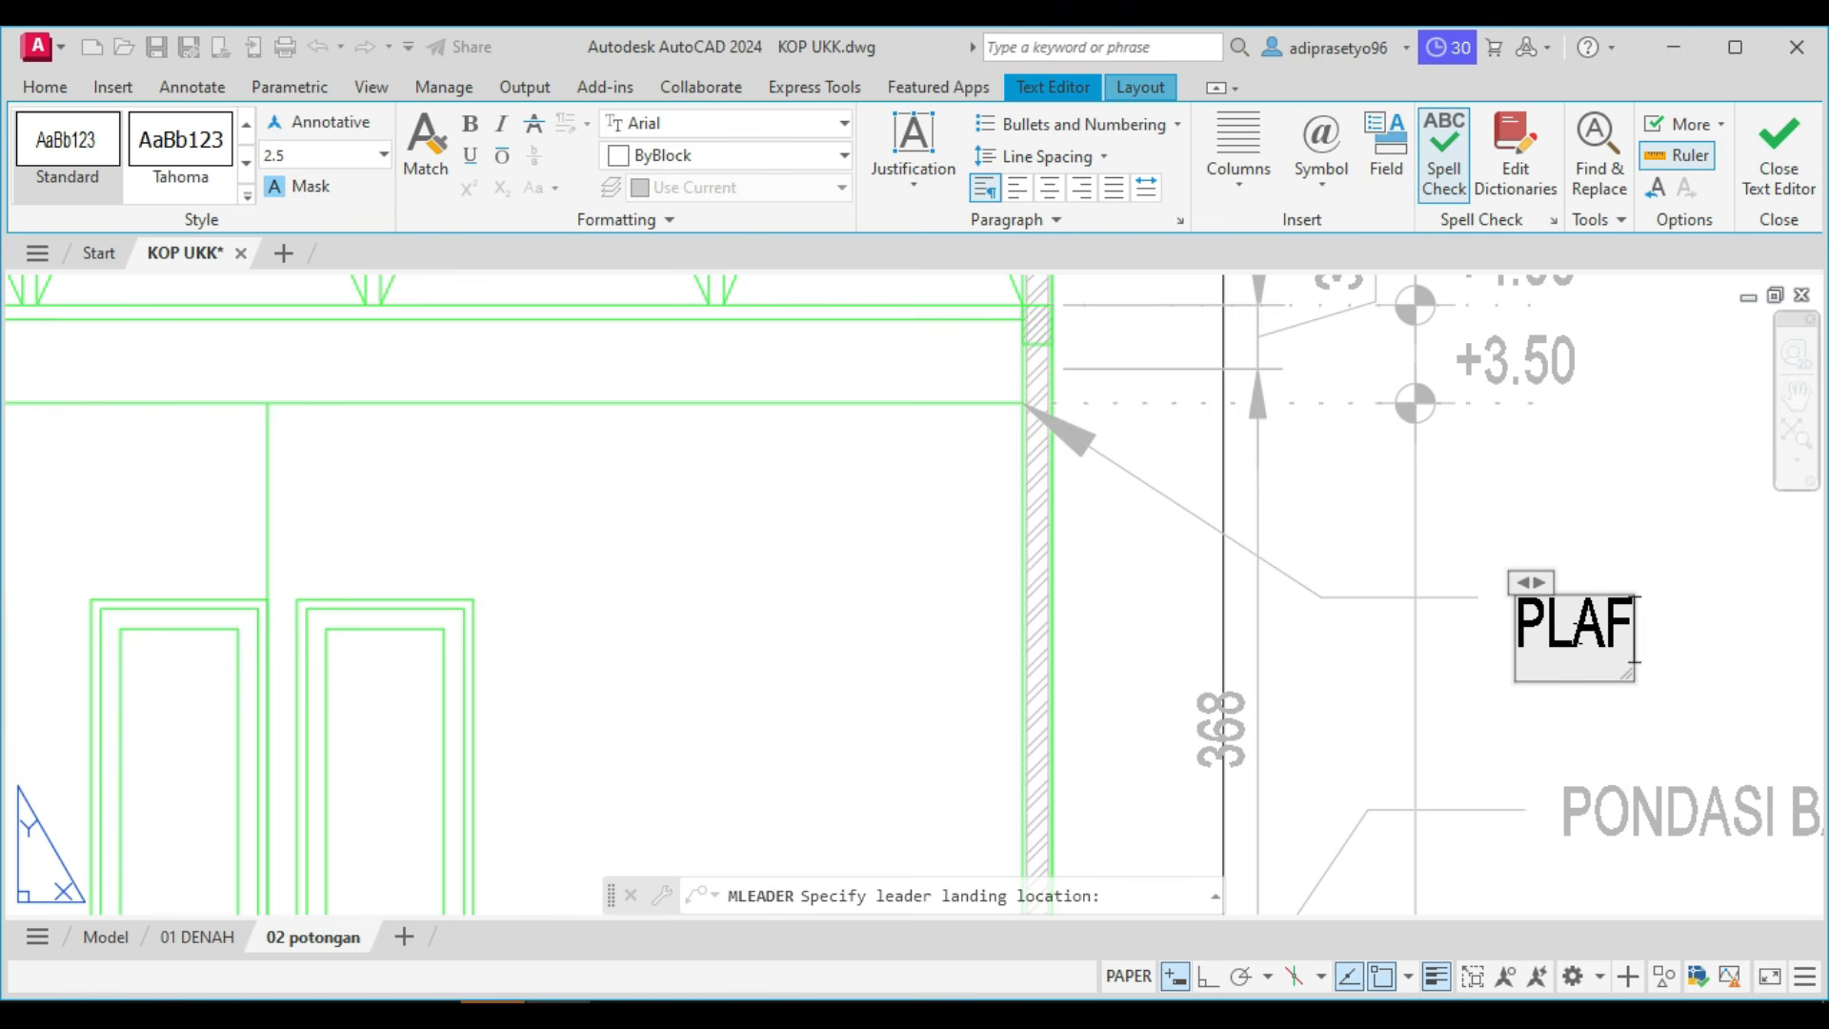
click(1574, 632)
drag(1623, 631, 1508, 633)
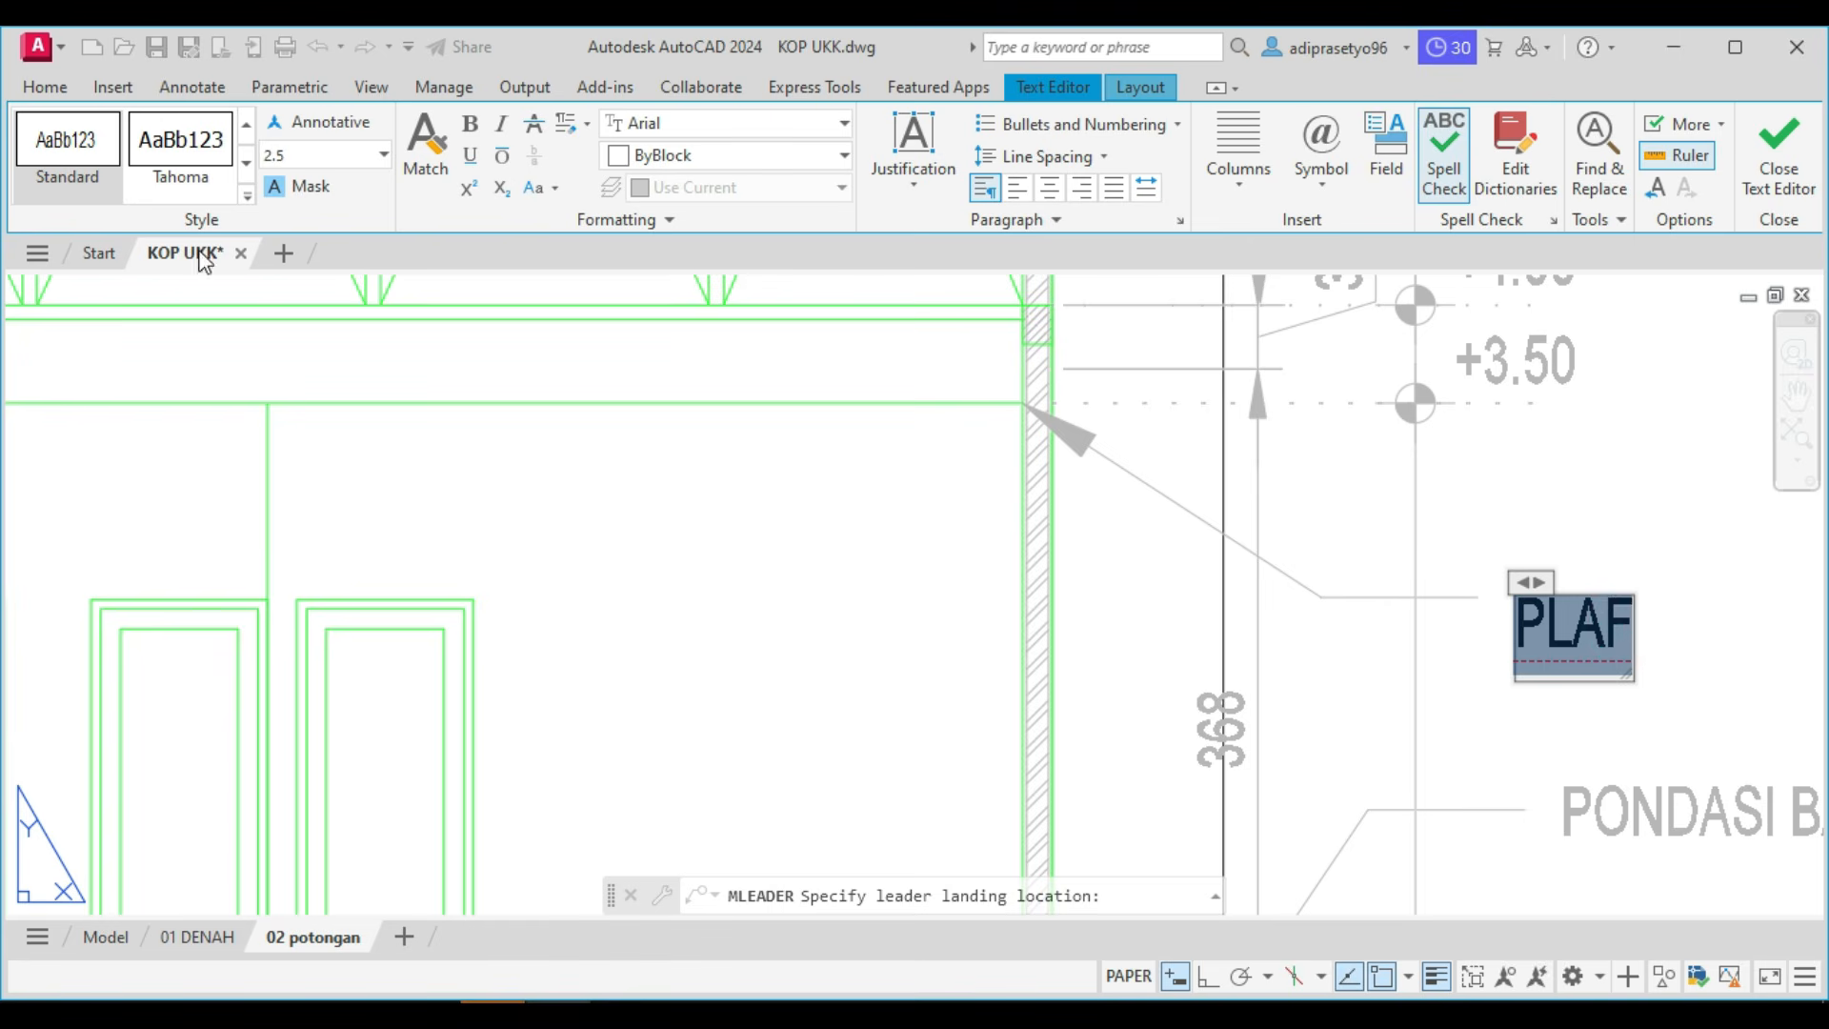
click(82, 133)
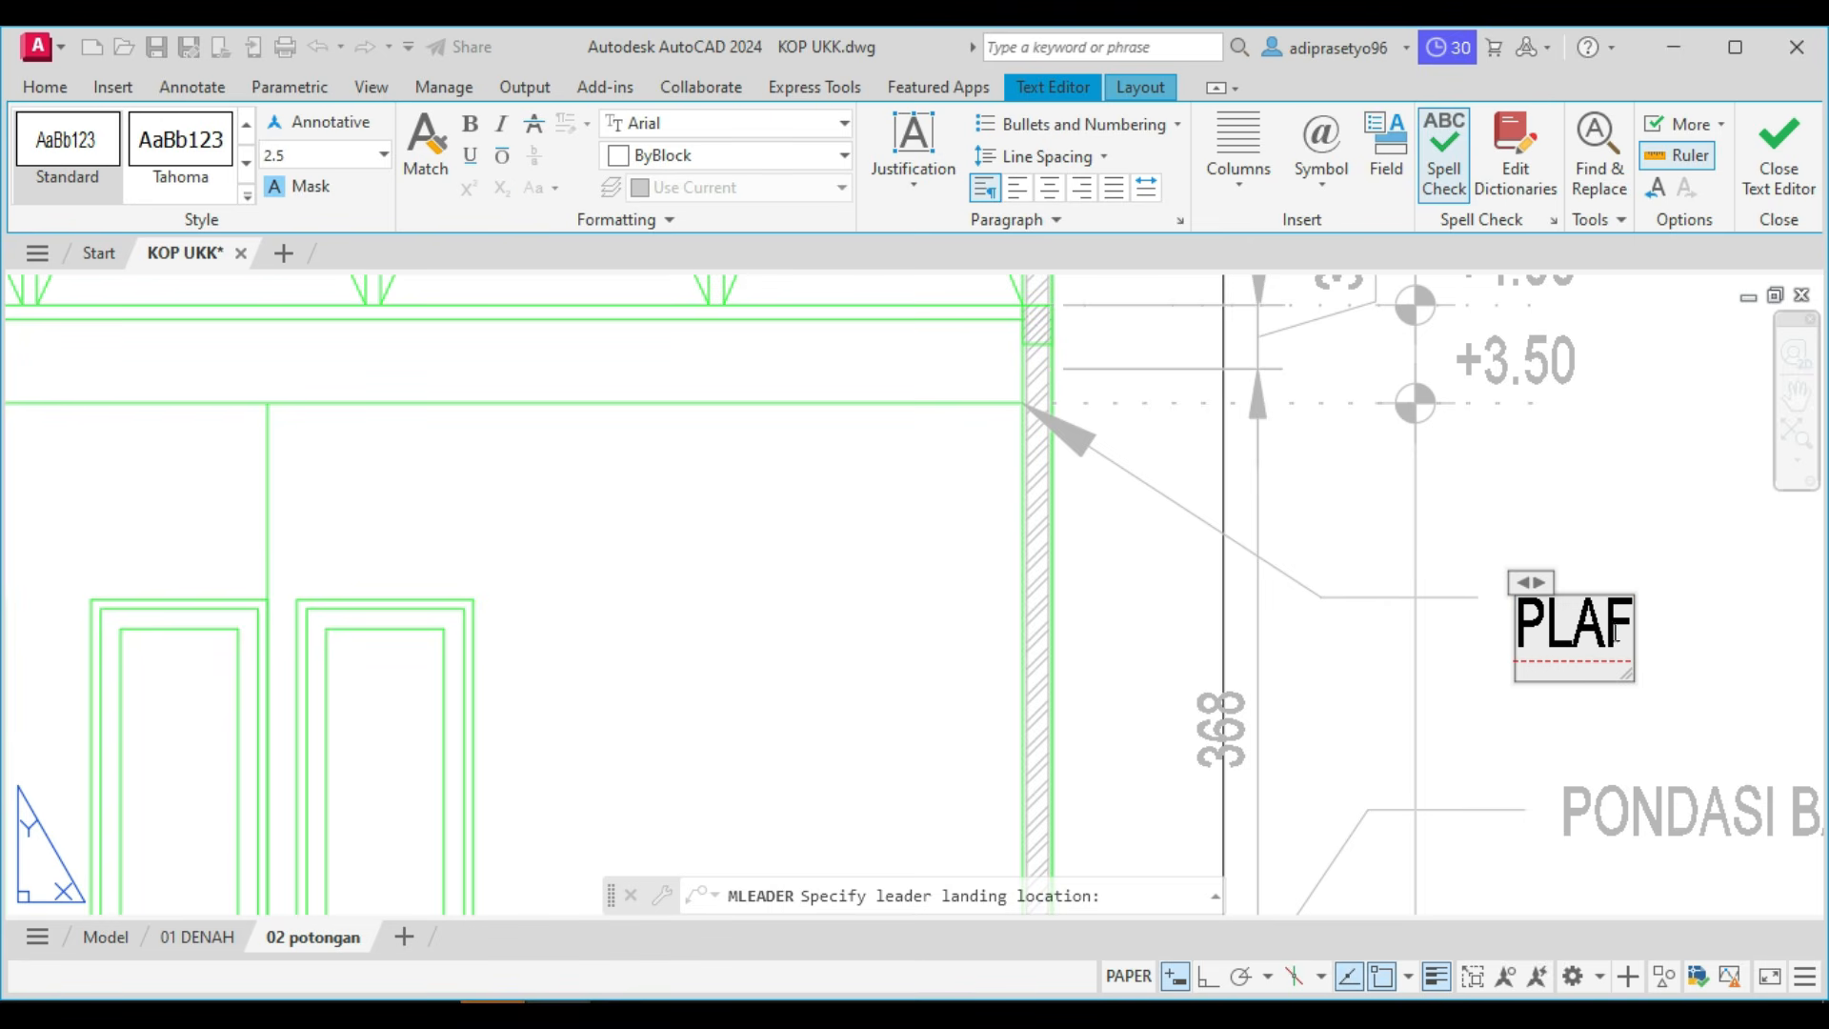
text(ON)
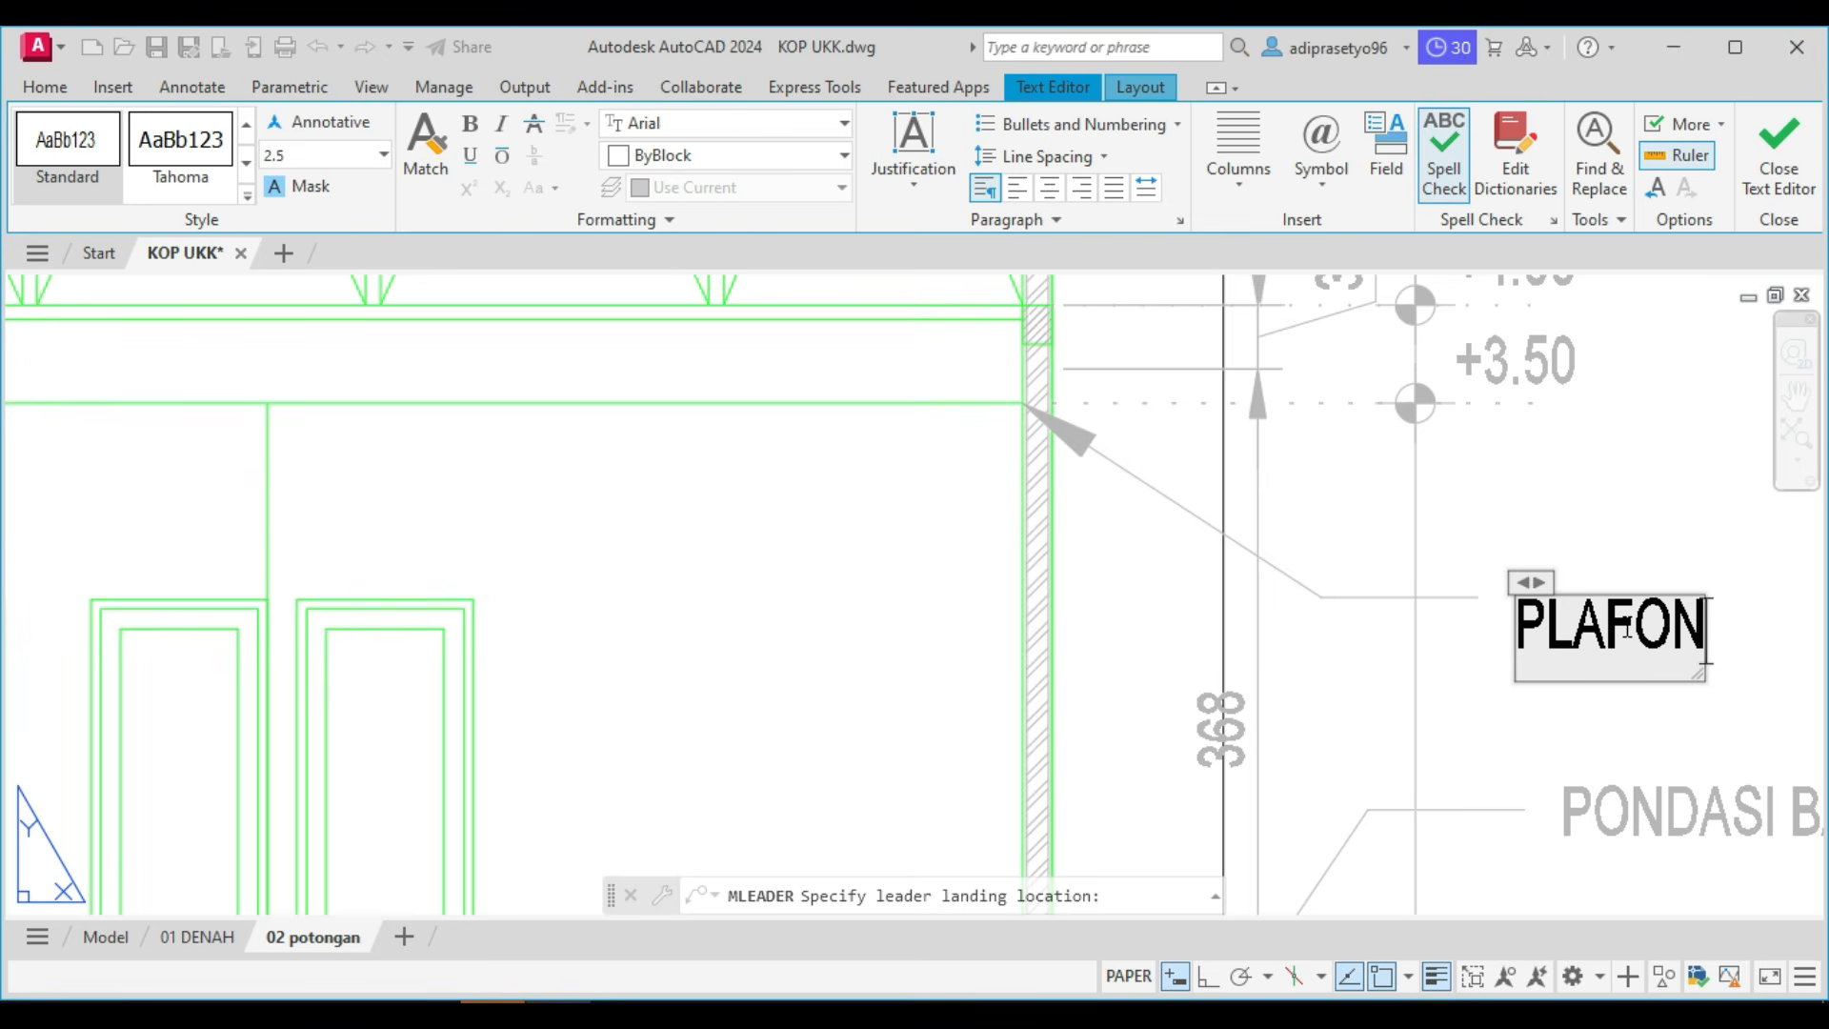
text( ETERNIT)
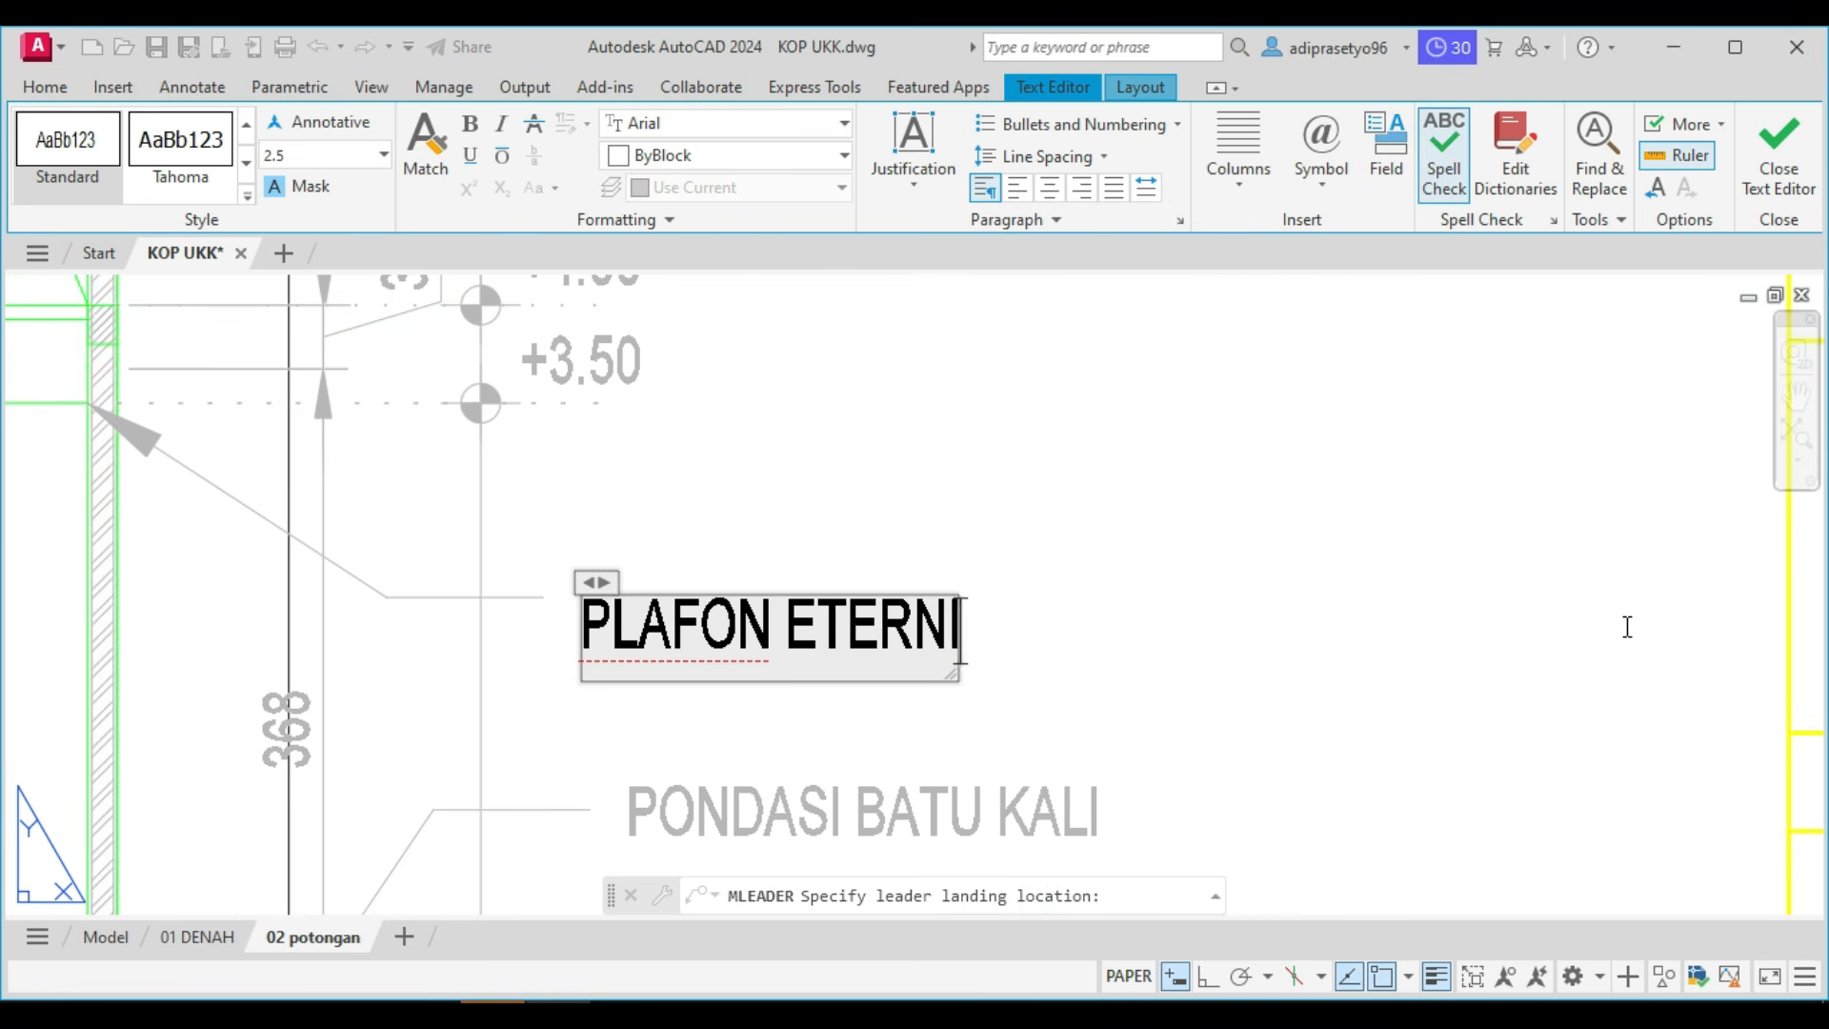
click(1519, 419)
Move the PLAFON ETERNIT leader about 19 units left, placing its arrowhead on the ceiling line above R. KELUARGA.
scroll(910, 591, down, 3)
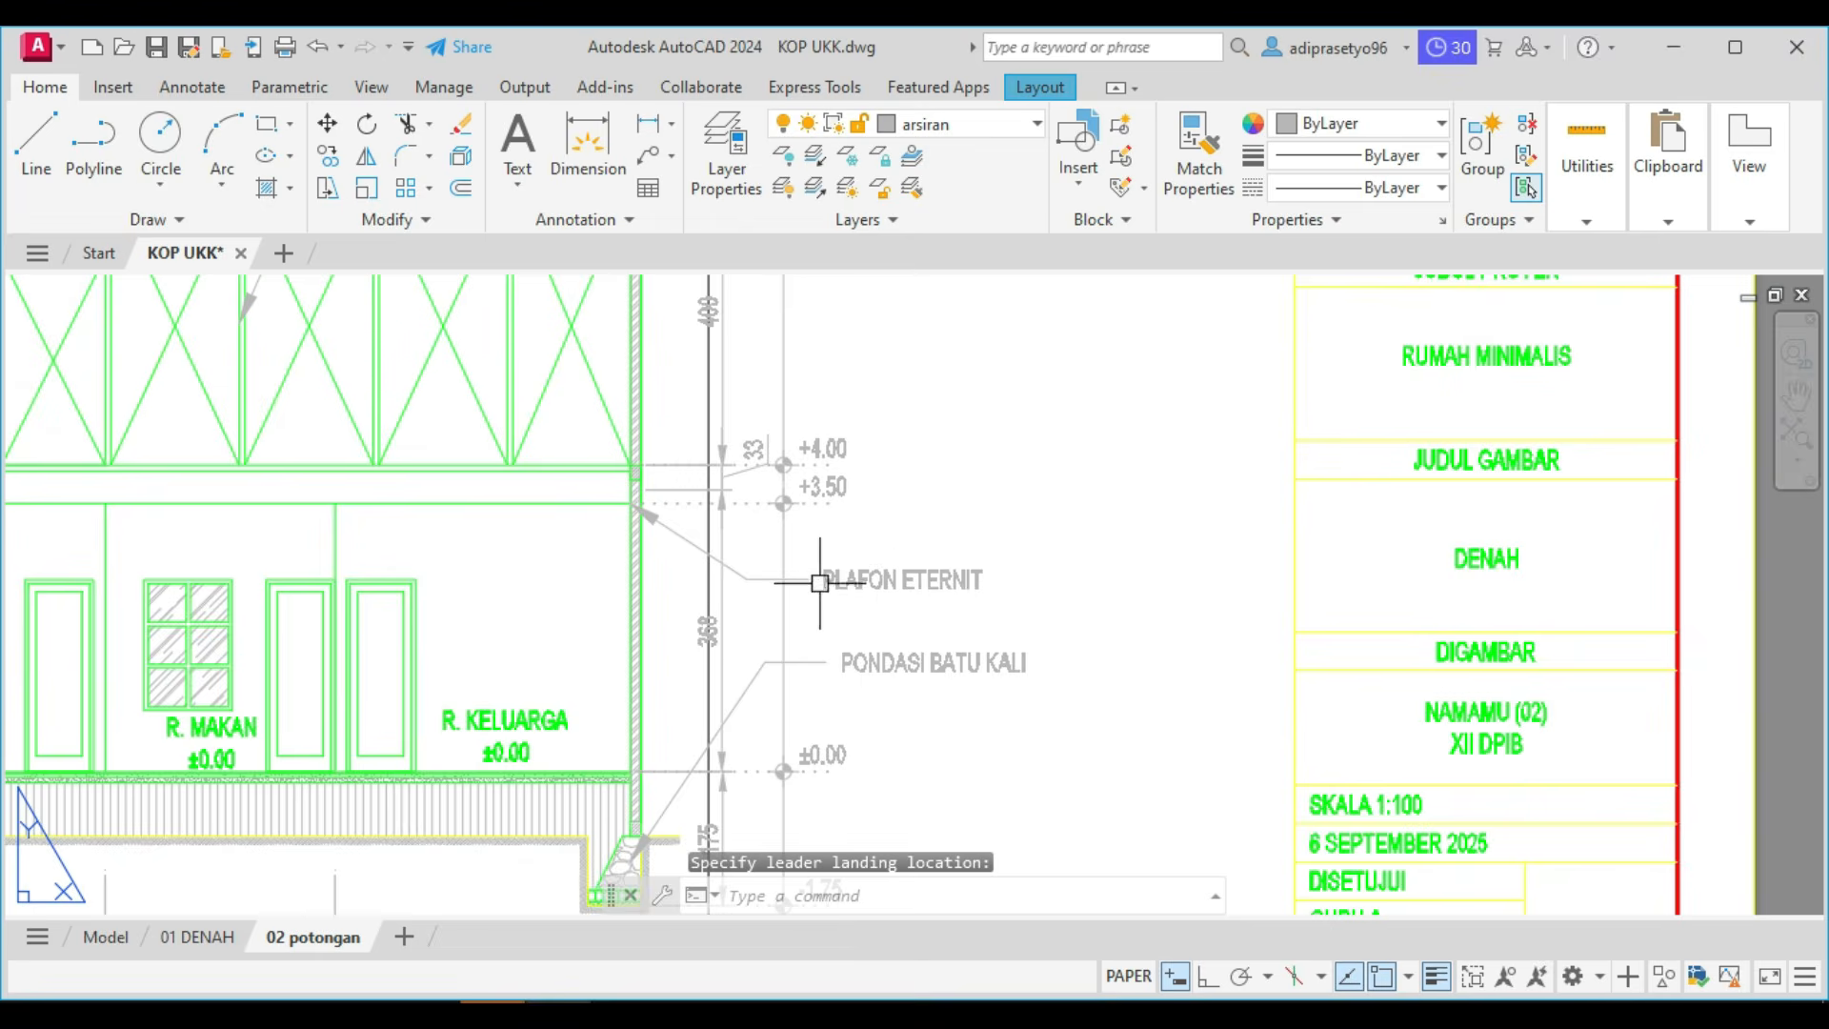
middle_drag(816, 575, 971, 632)
scroll(918, 649, up, 3)
click(917, 649)
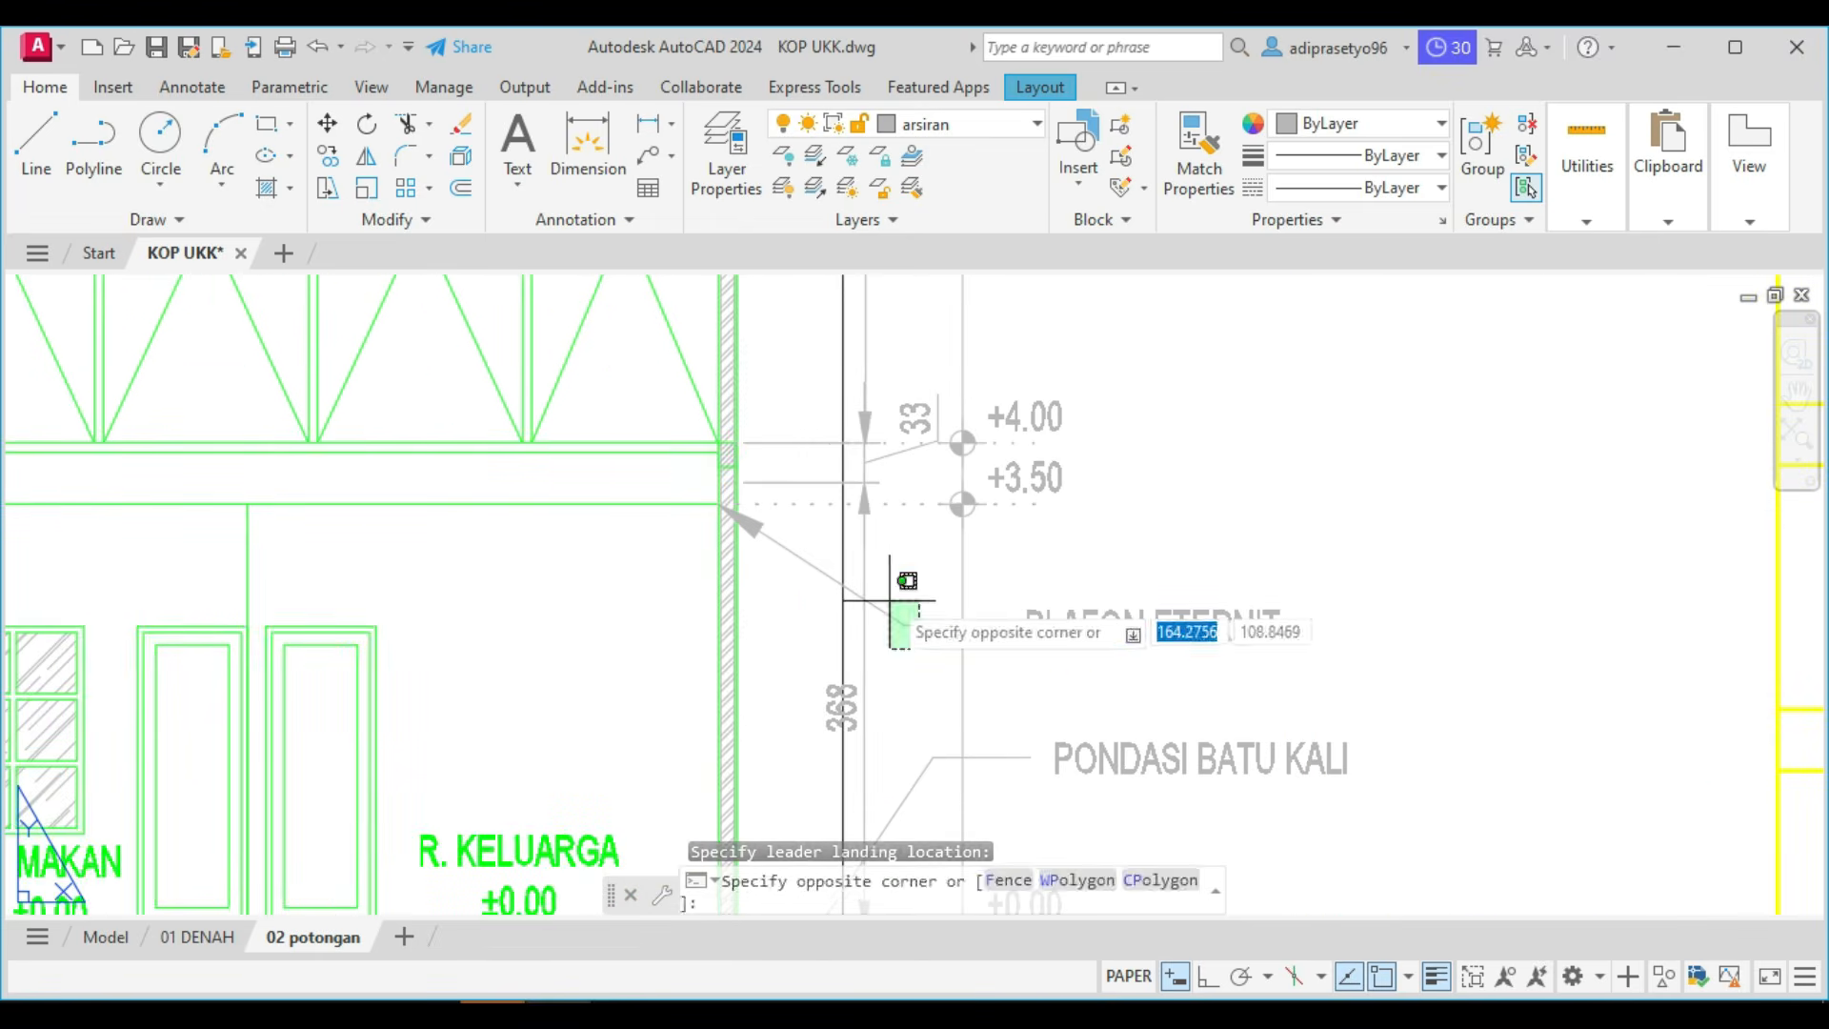
click(895, 571)
text(m)
key(Return)
click(1484, 495)
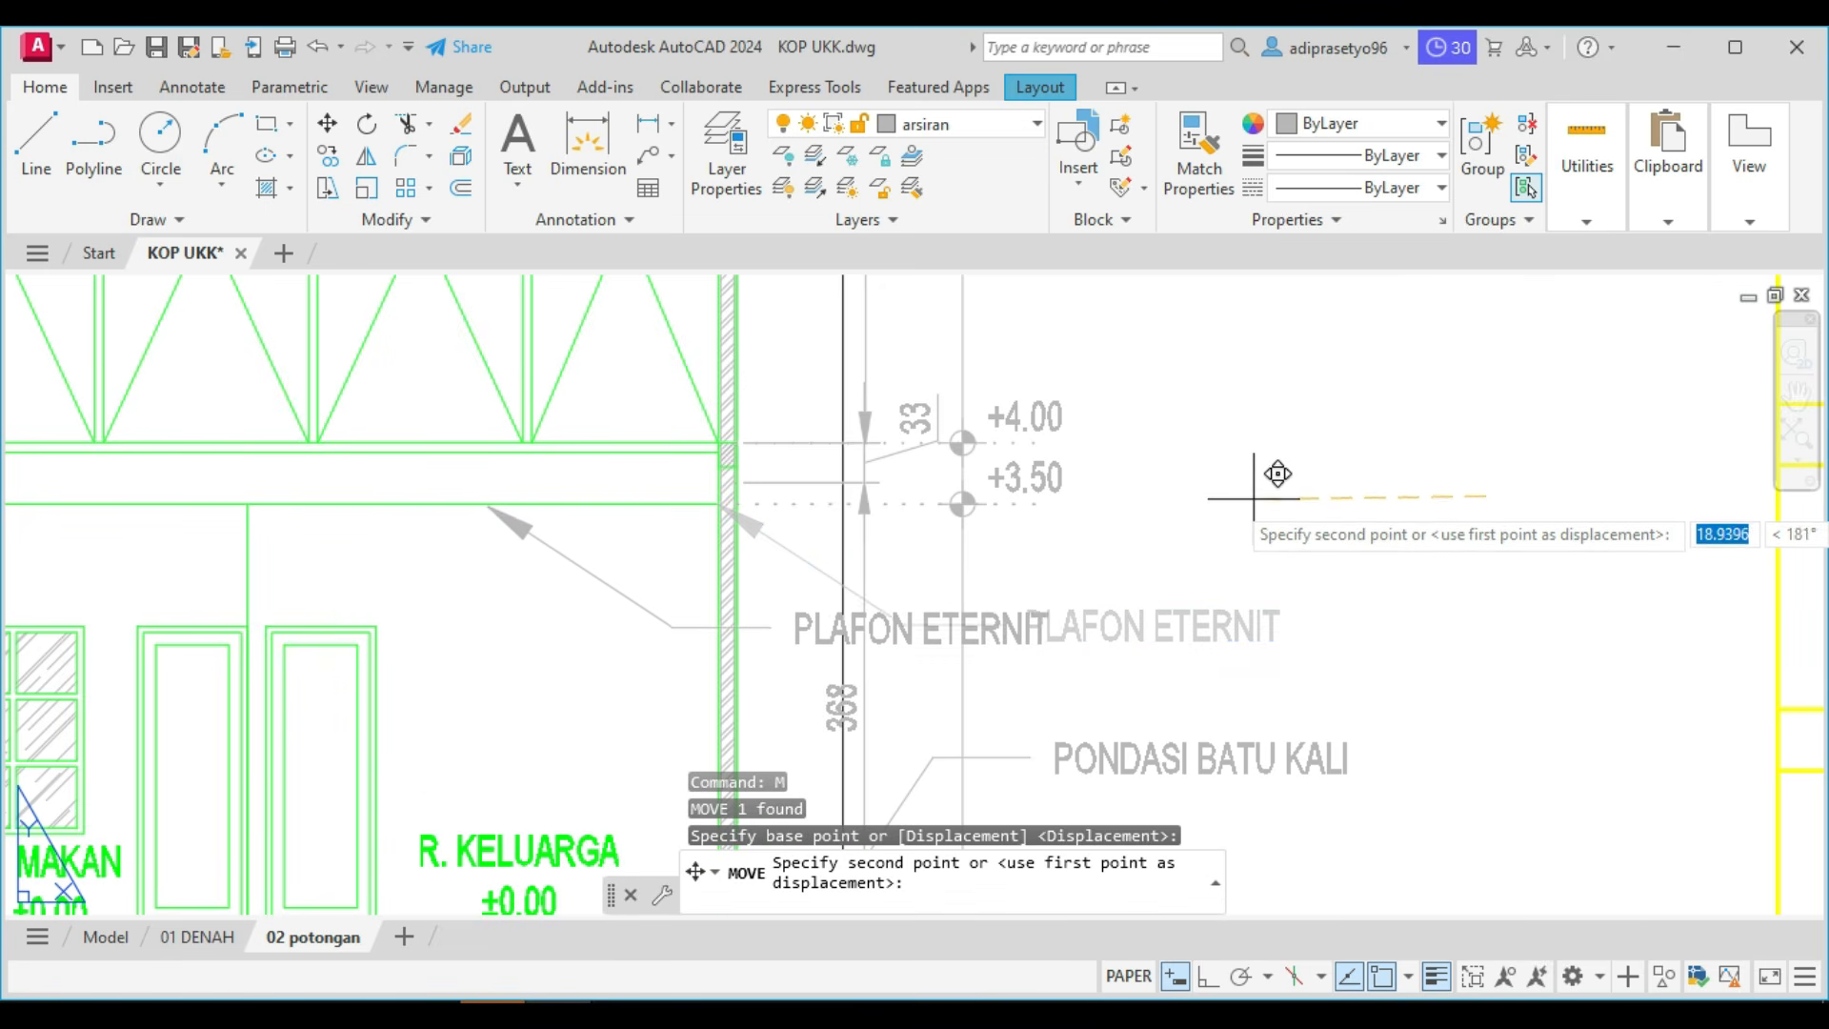
click(1253, 497)
Stretch the PLAFON ETERNIT leader's landing point farther inside the room, toward its arrowhead.
scroll(1017, 611, up, 2)
middle_drag(1036, 600, 1305, 483)
scroll(1309, 483, down, 4)
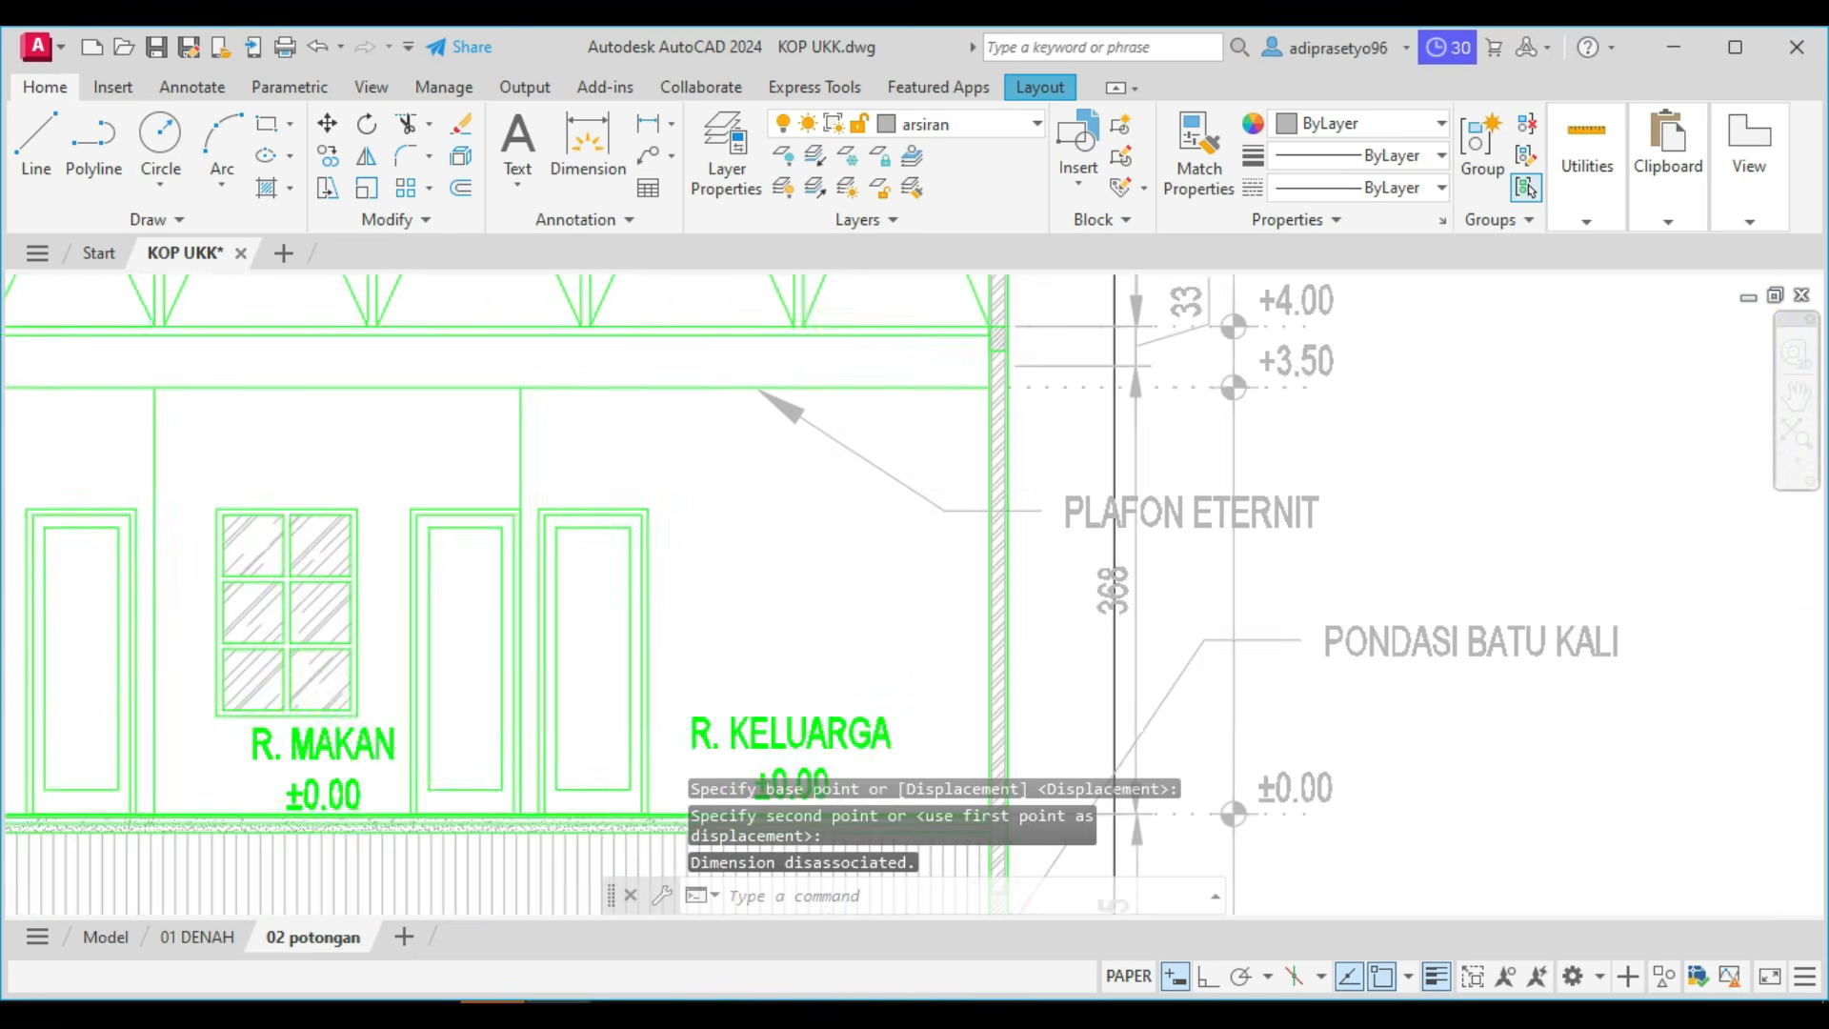
click(1065, 507)
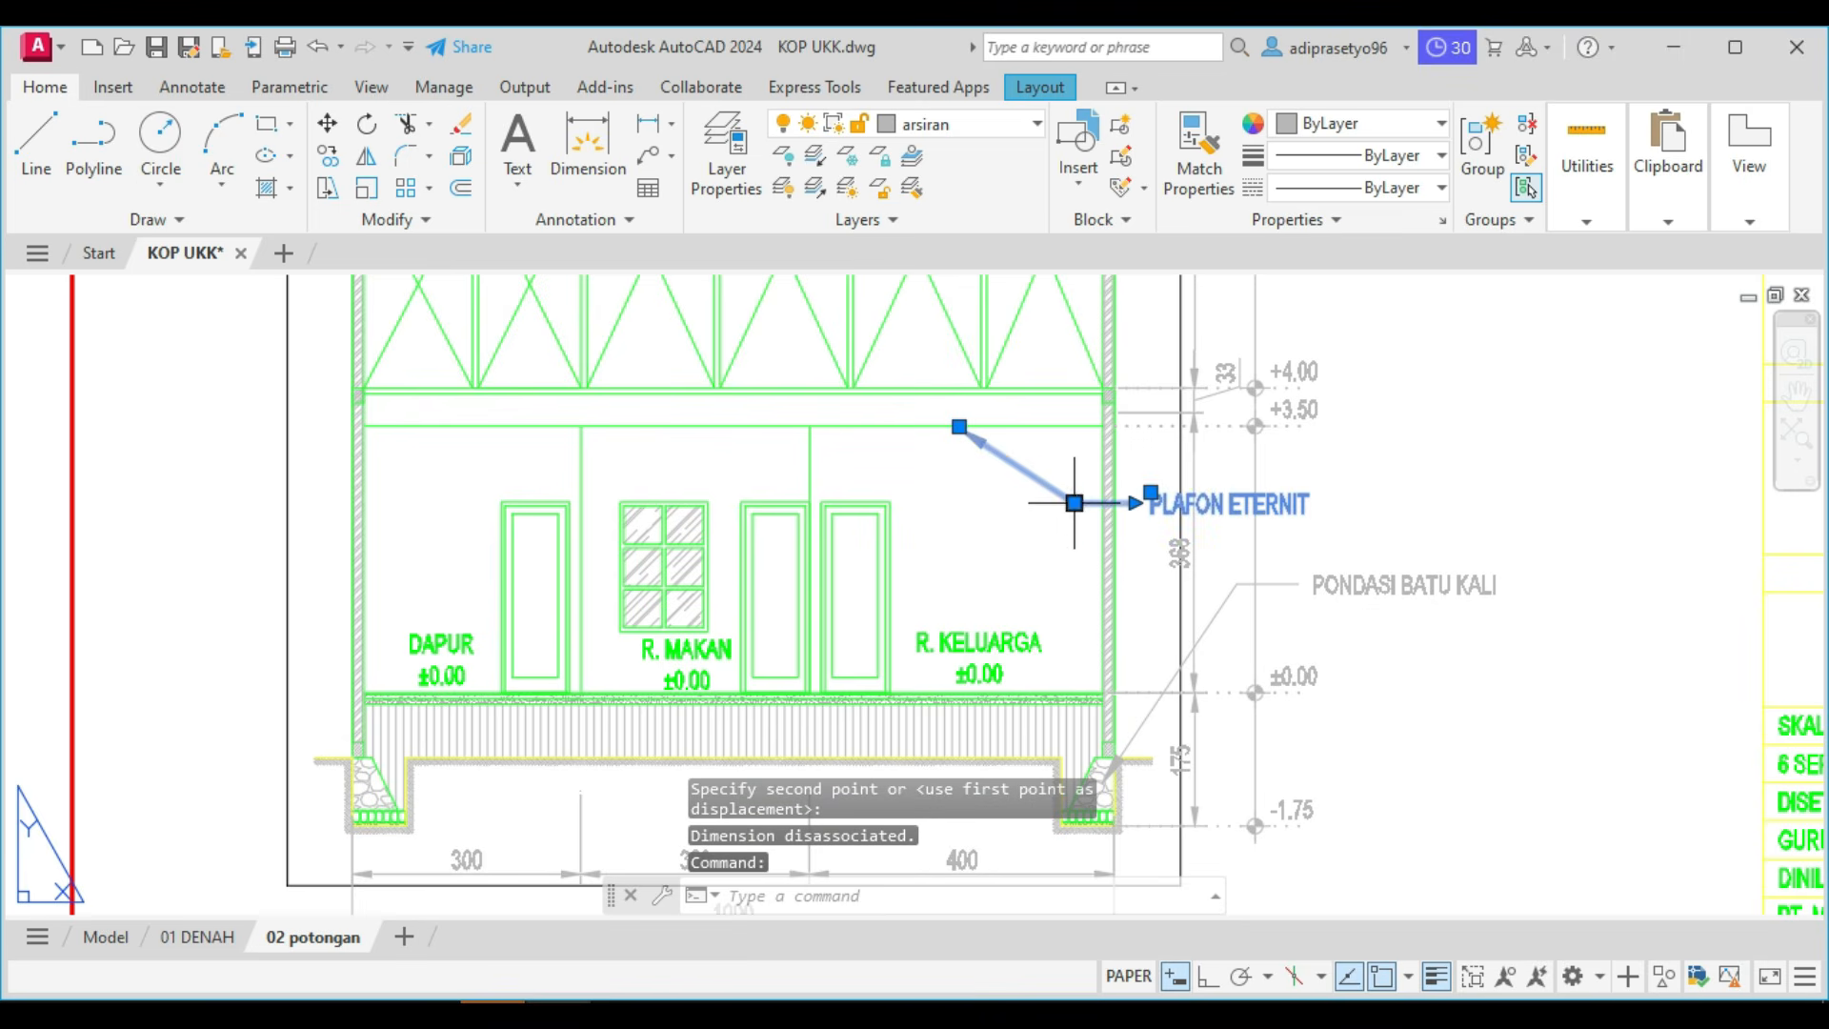
click(1075, 503)
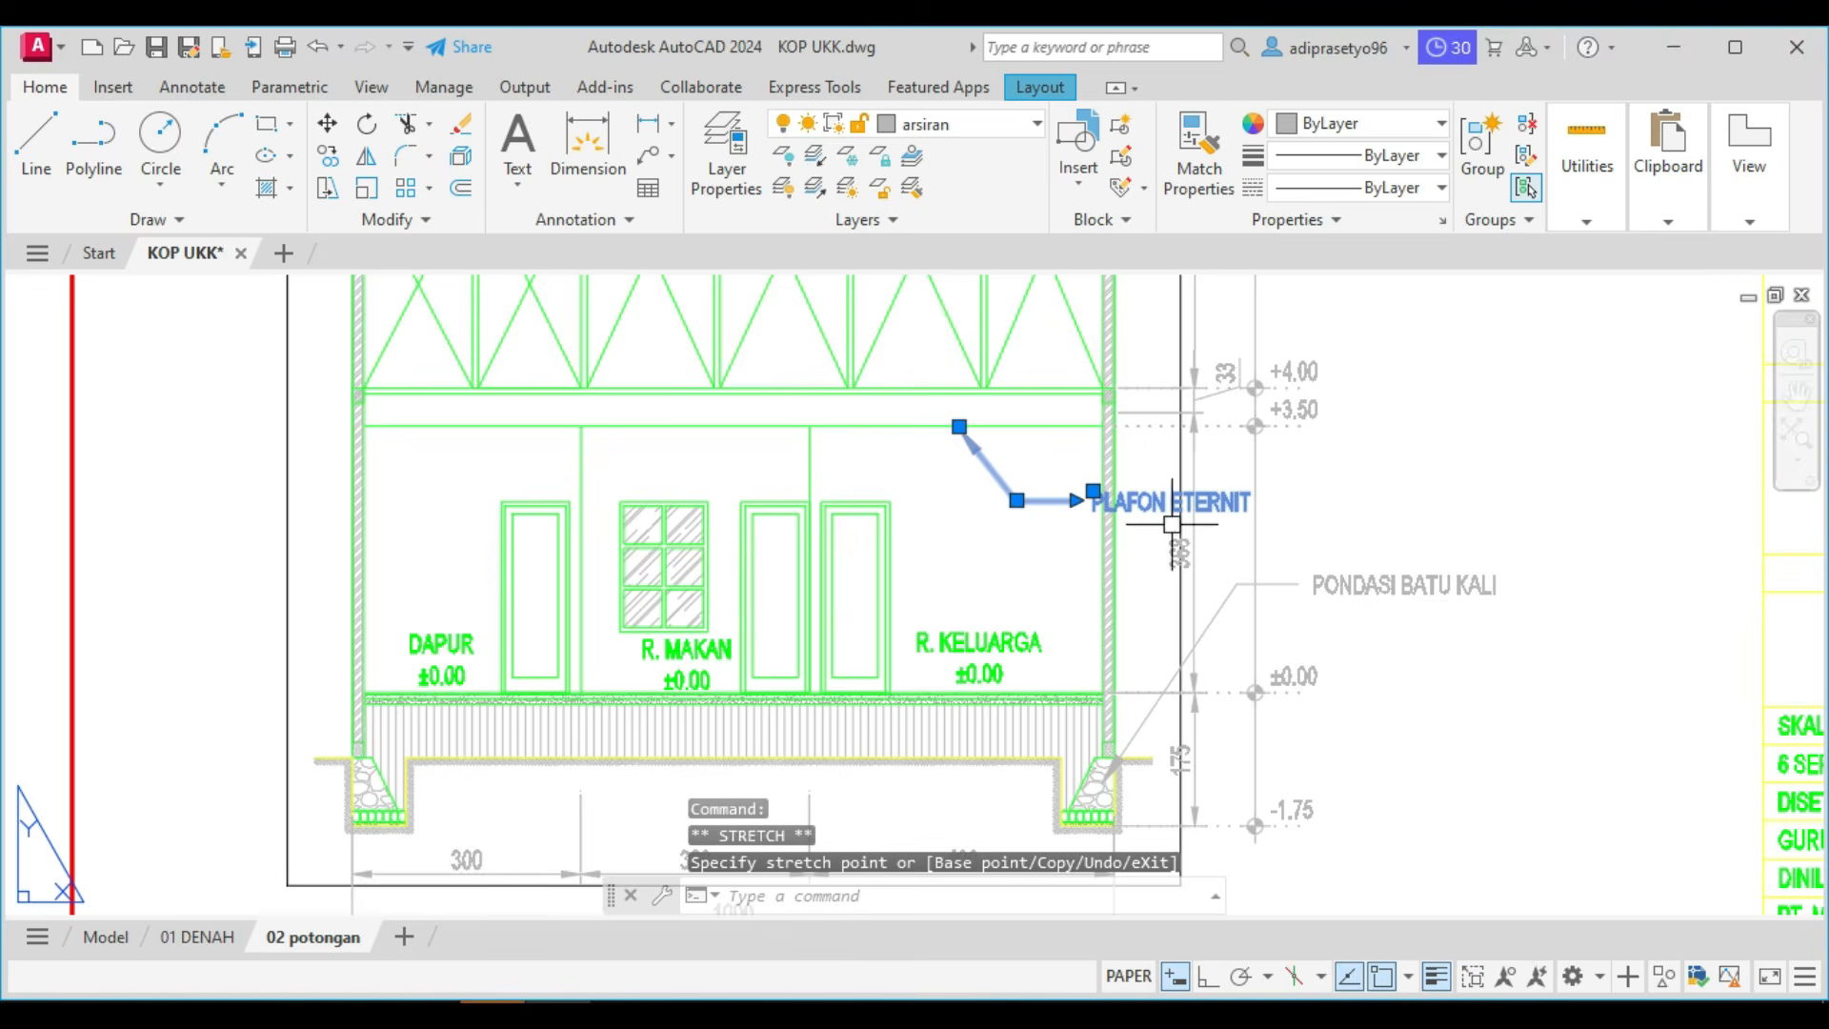
scroll(1172, 523, up, 2)
key(Escape)
scroll(1178, 539, down, 2)
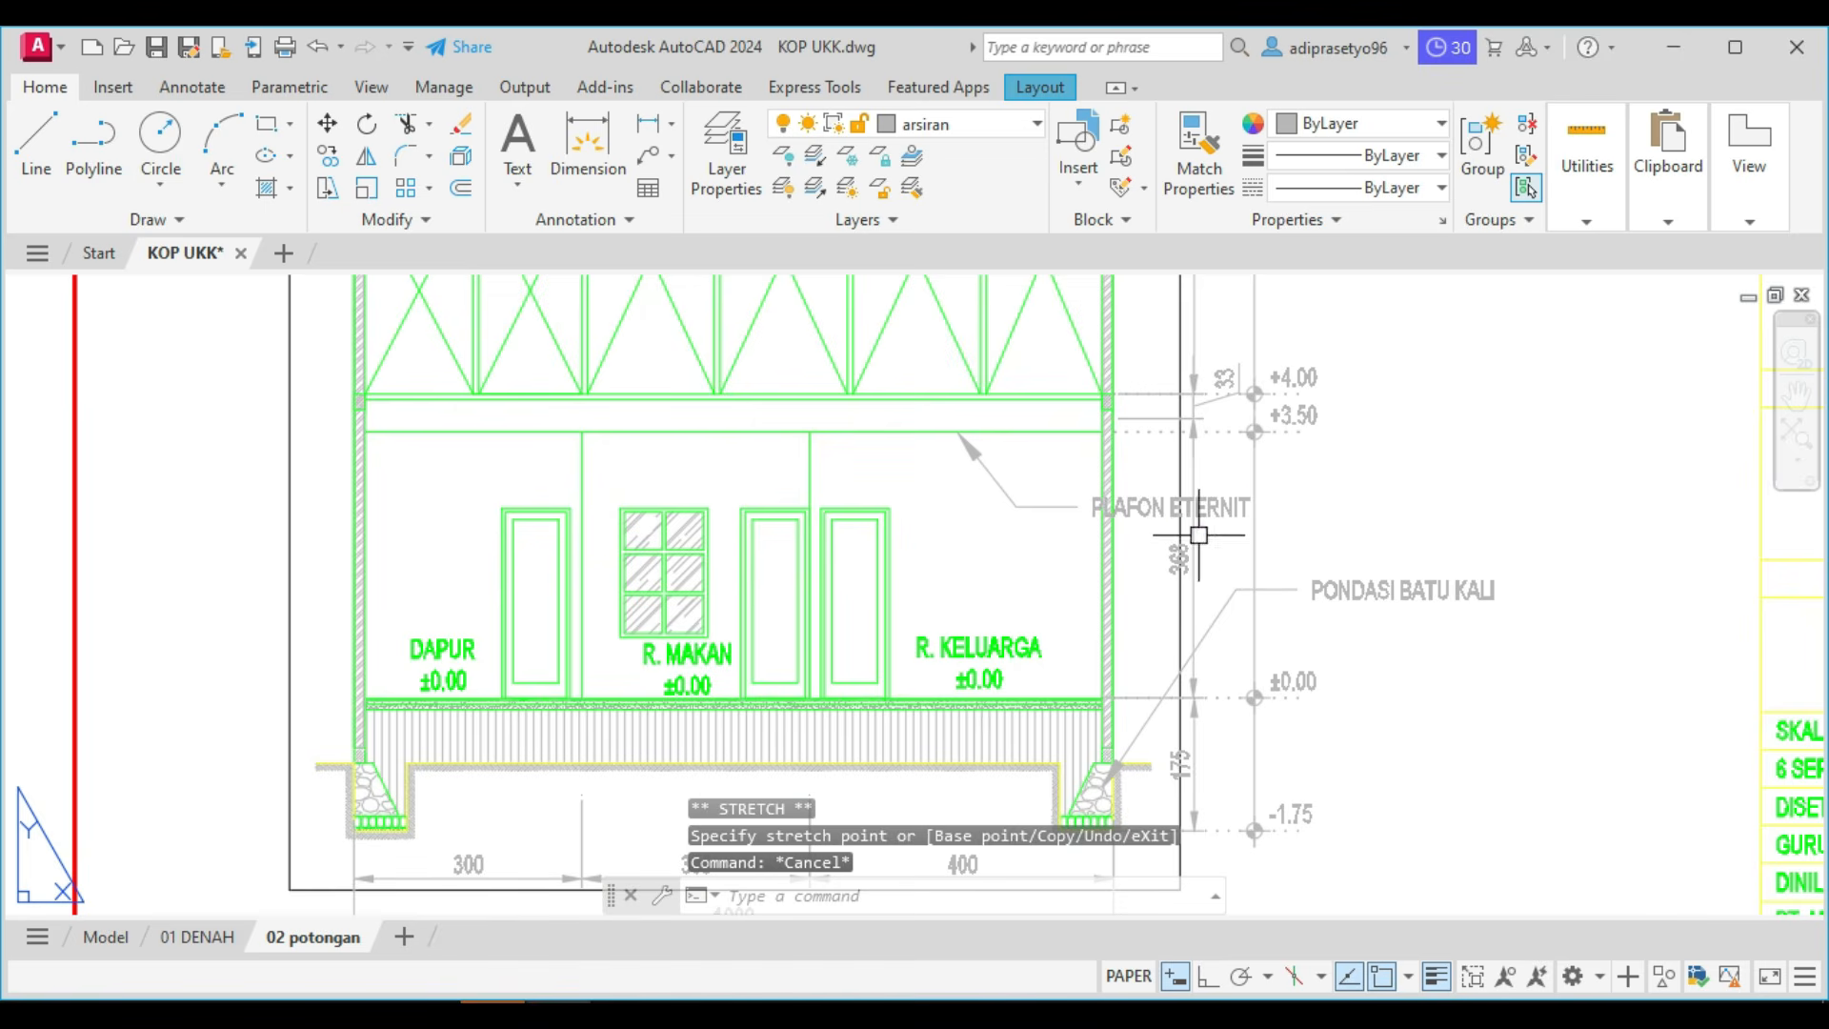
Stretch the PLAFON ETERNIT leader's landing point outside the right wall, setting the note beyond the elevation line and above PONDASI BATU KALI.
click(1082, 506)
click(1017, 506)
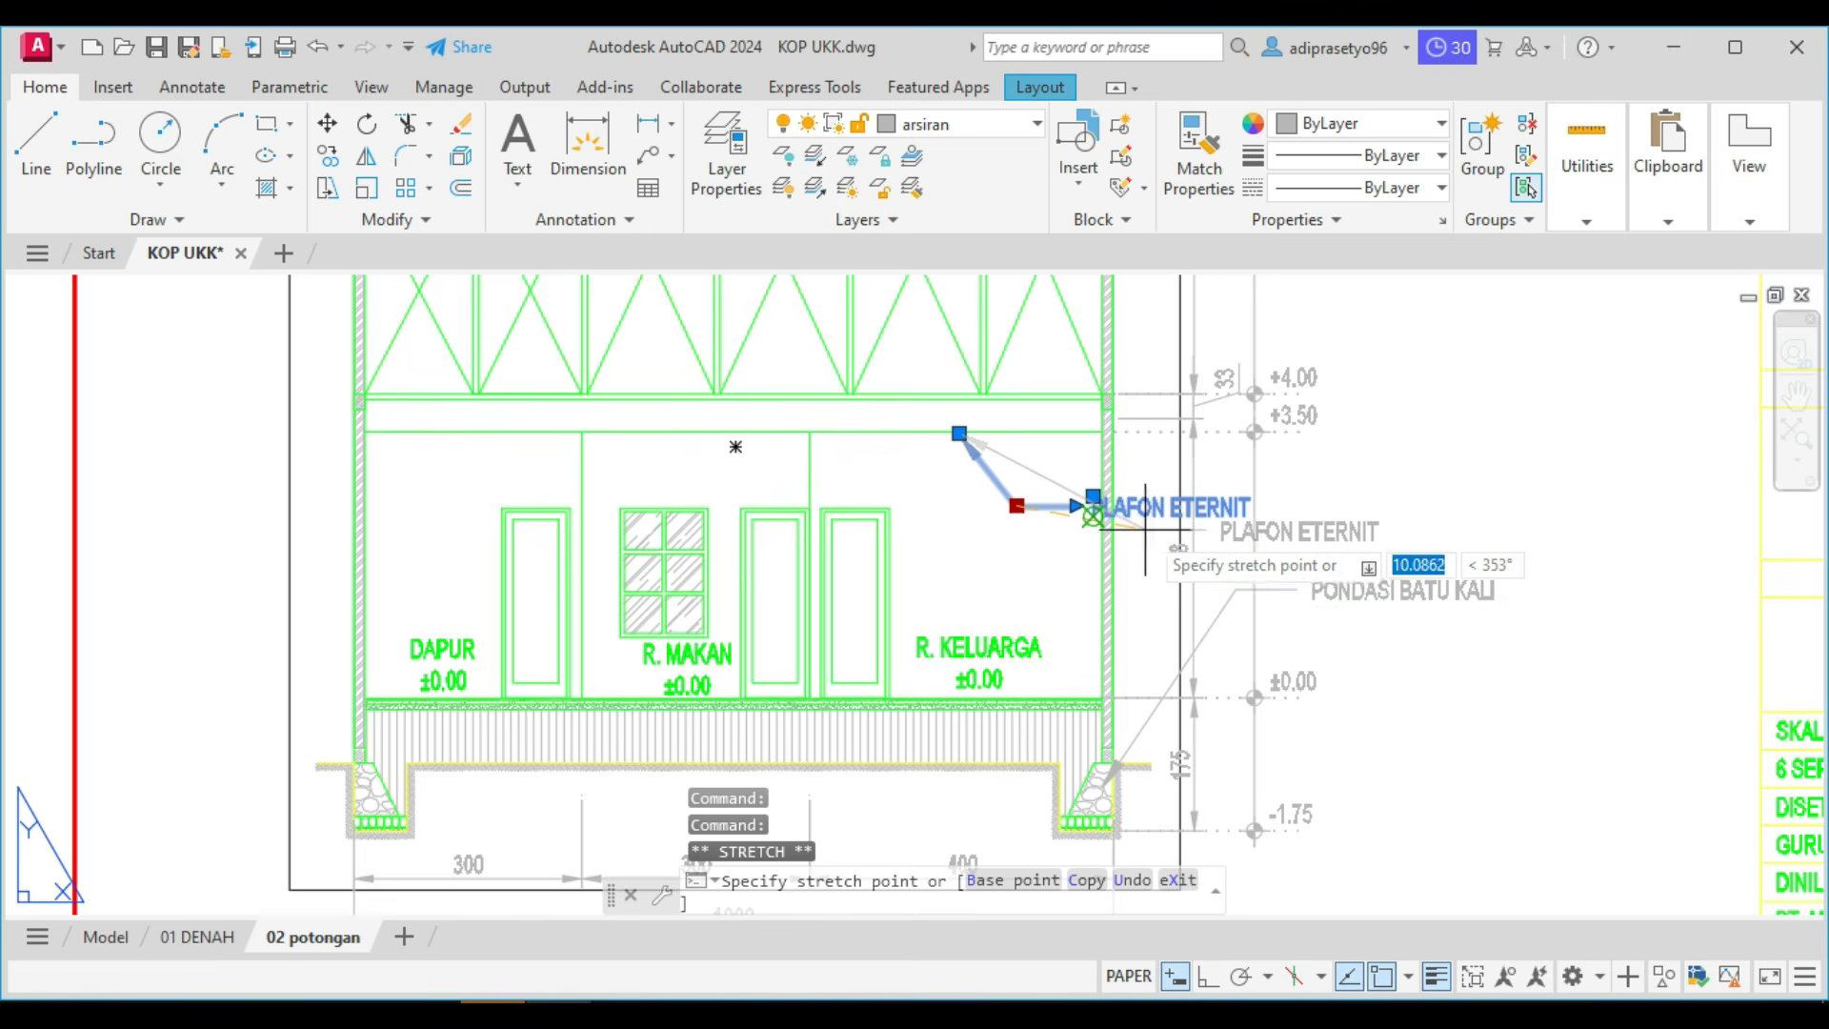
click(1164, 531)
scroll(1164, 531, up, 2)
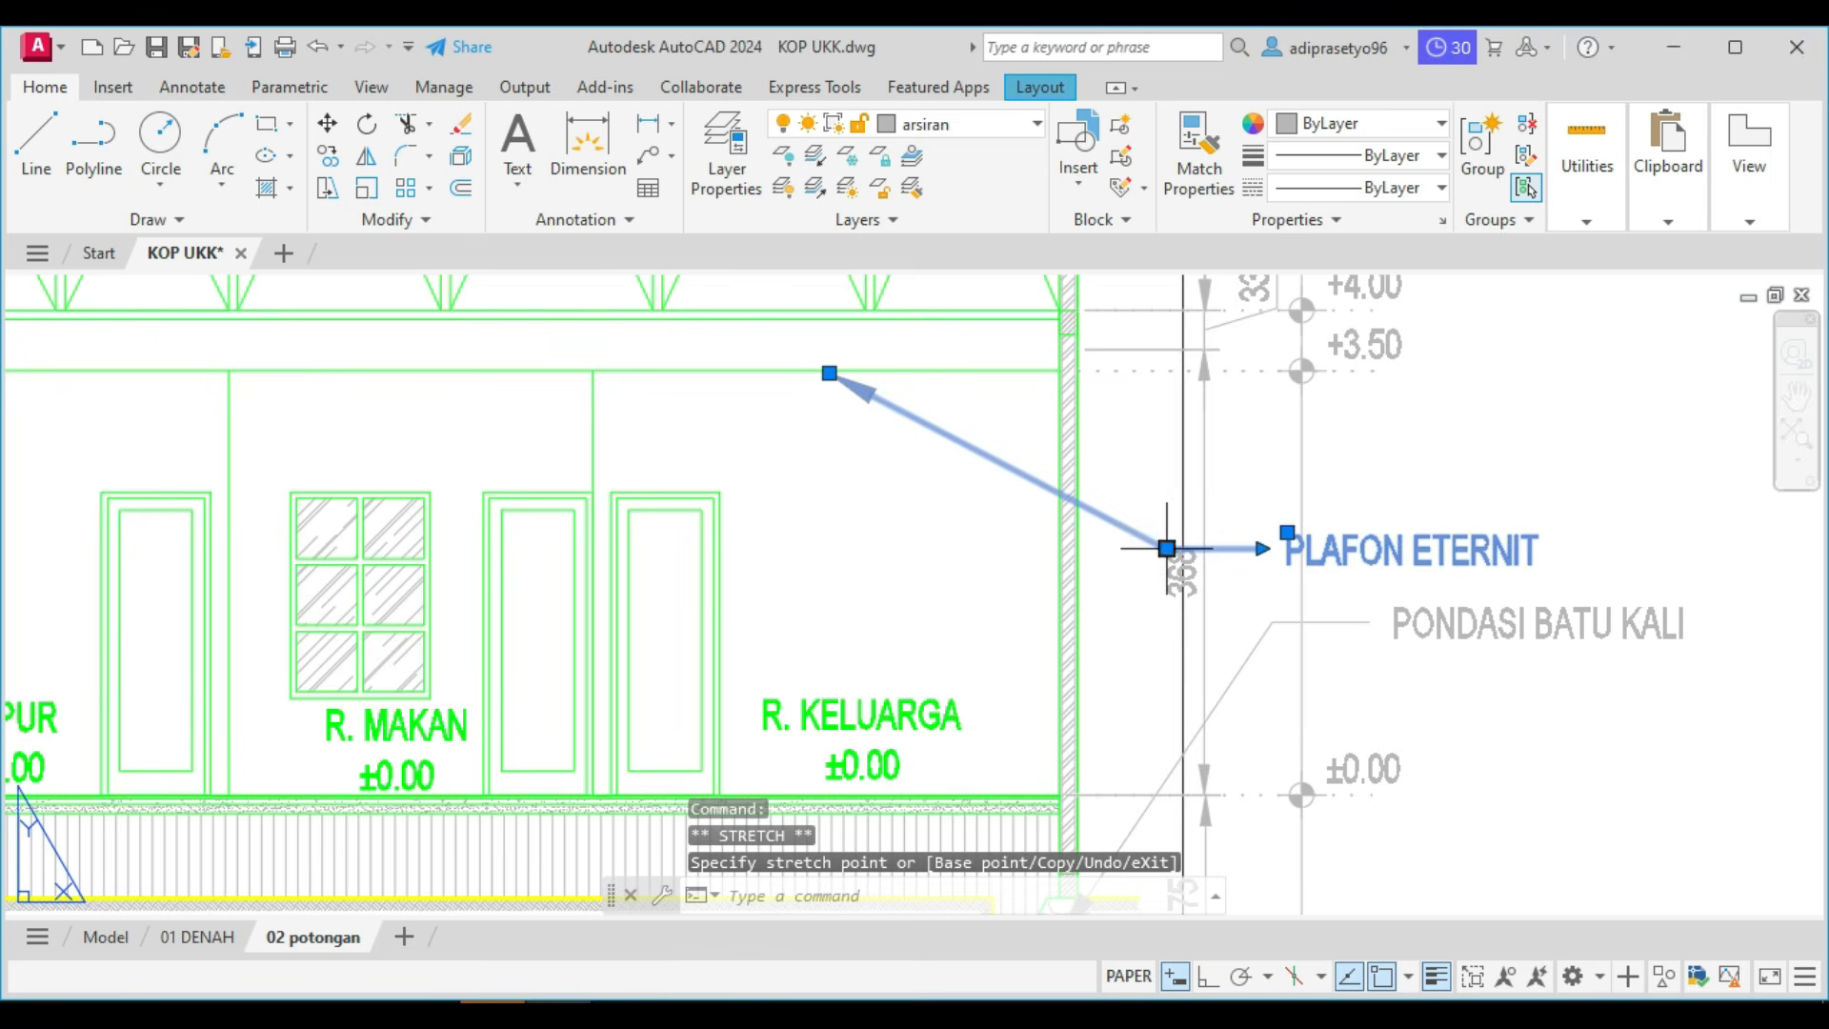
click(1166, 548)
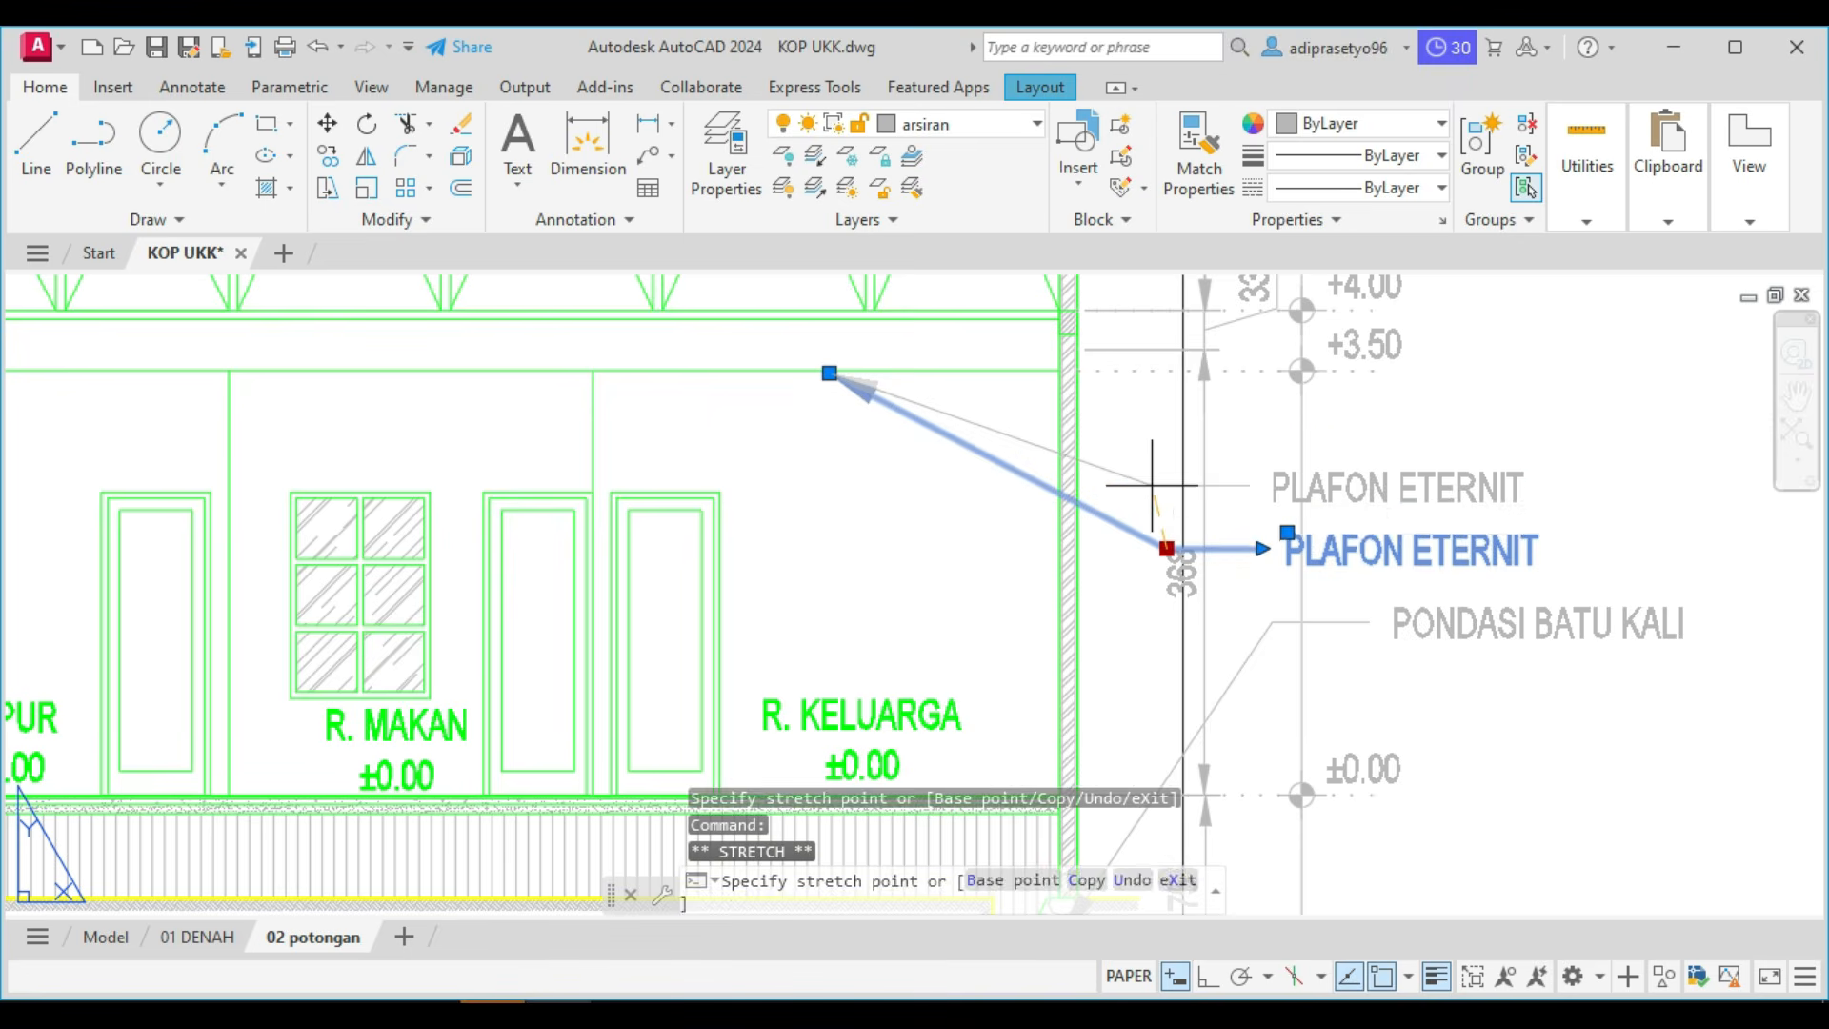
key(Escape)
click(1213, 565)
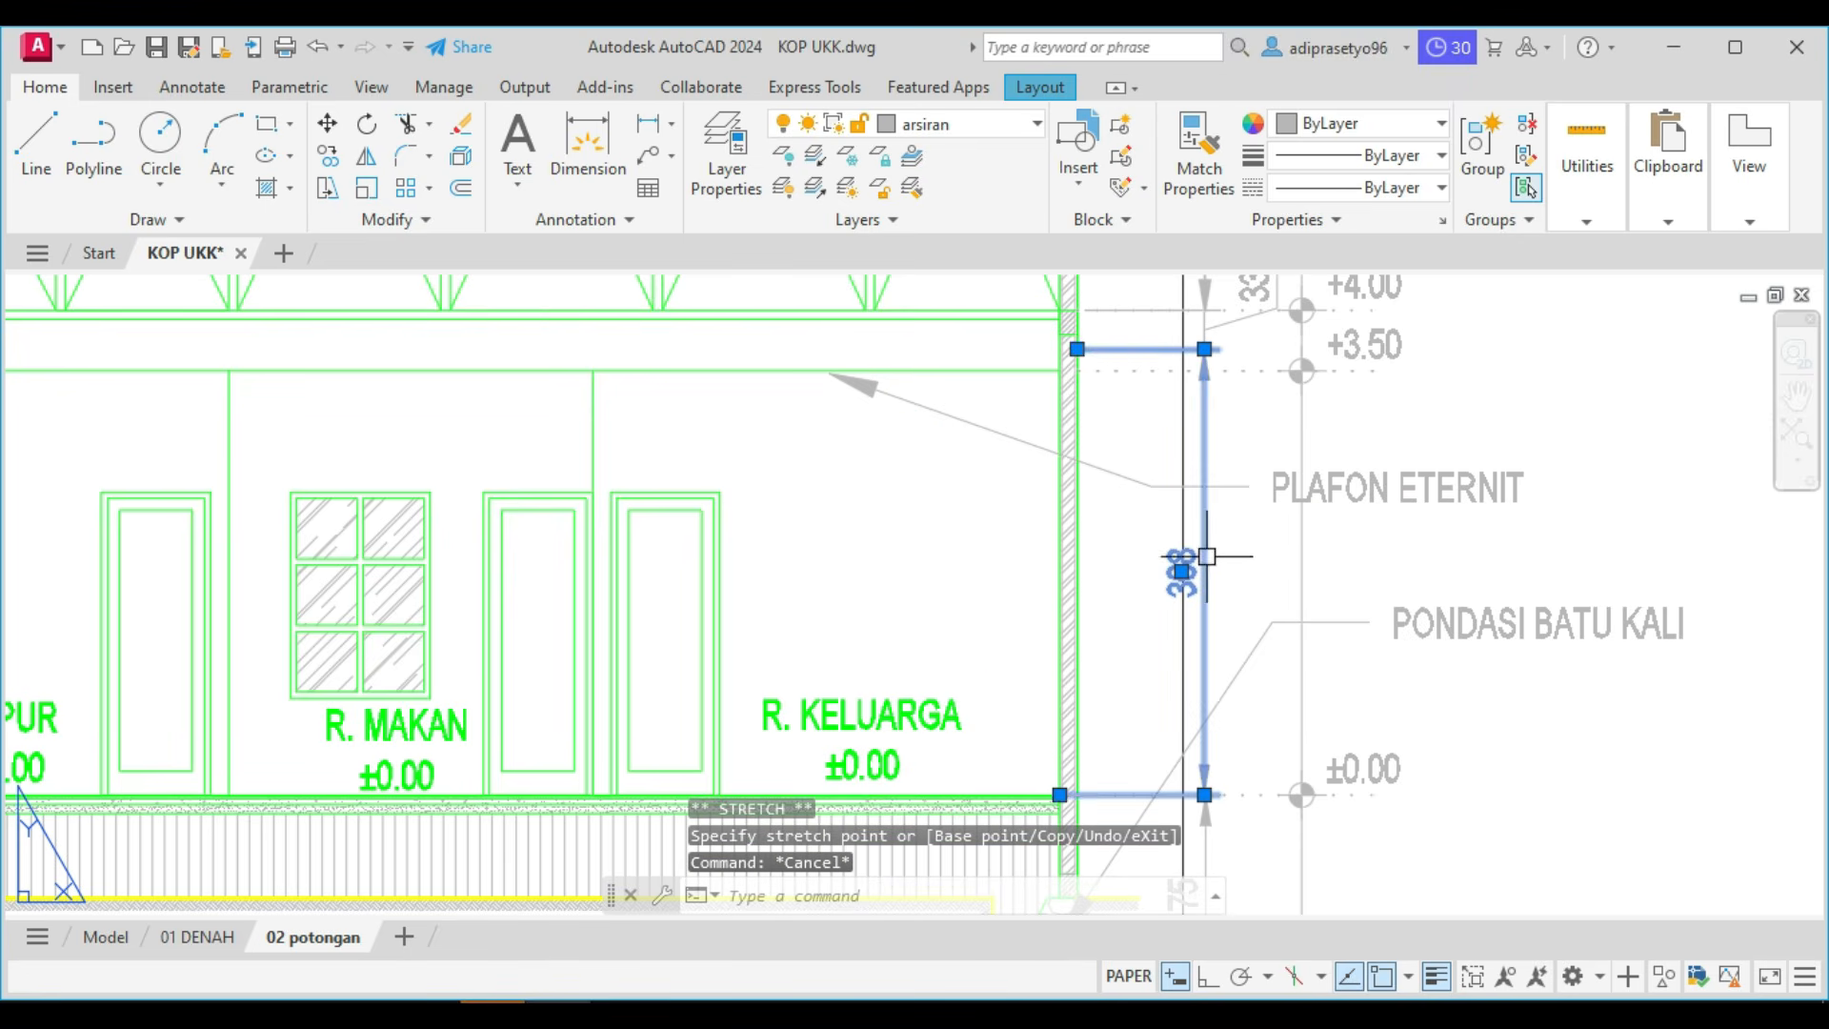
click(1076, 348)
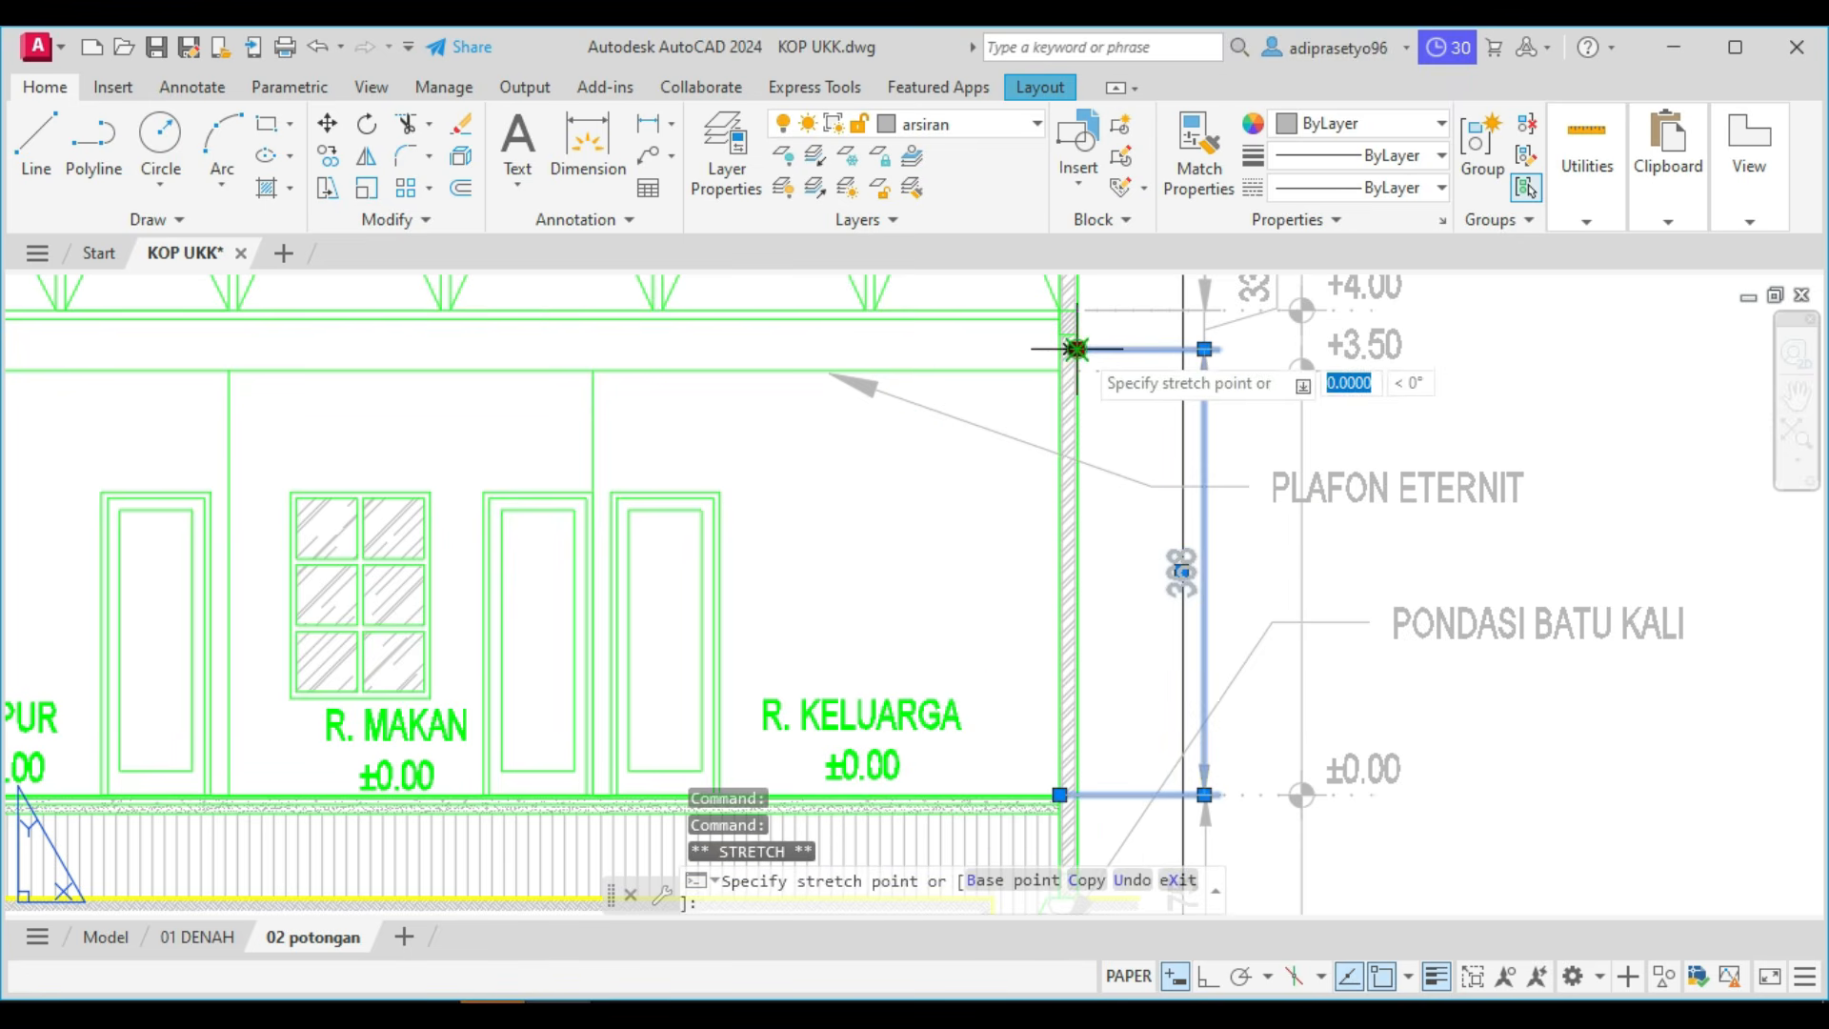
key(Escape)
Stretch the shared extension origin of the 33 and 368 height dimensions down to the +3.50 ceiling level at the right wall.
scroll(1218, 365, up, 5)
scroll(1089, 362, up, 2)
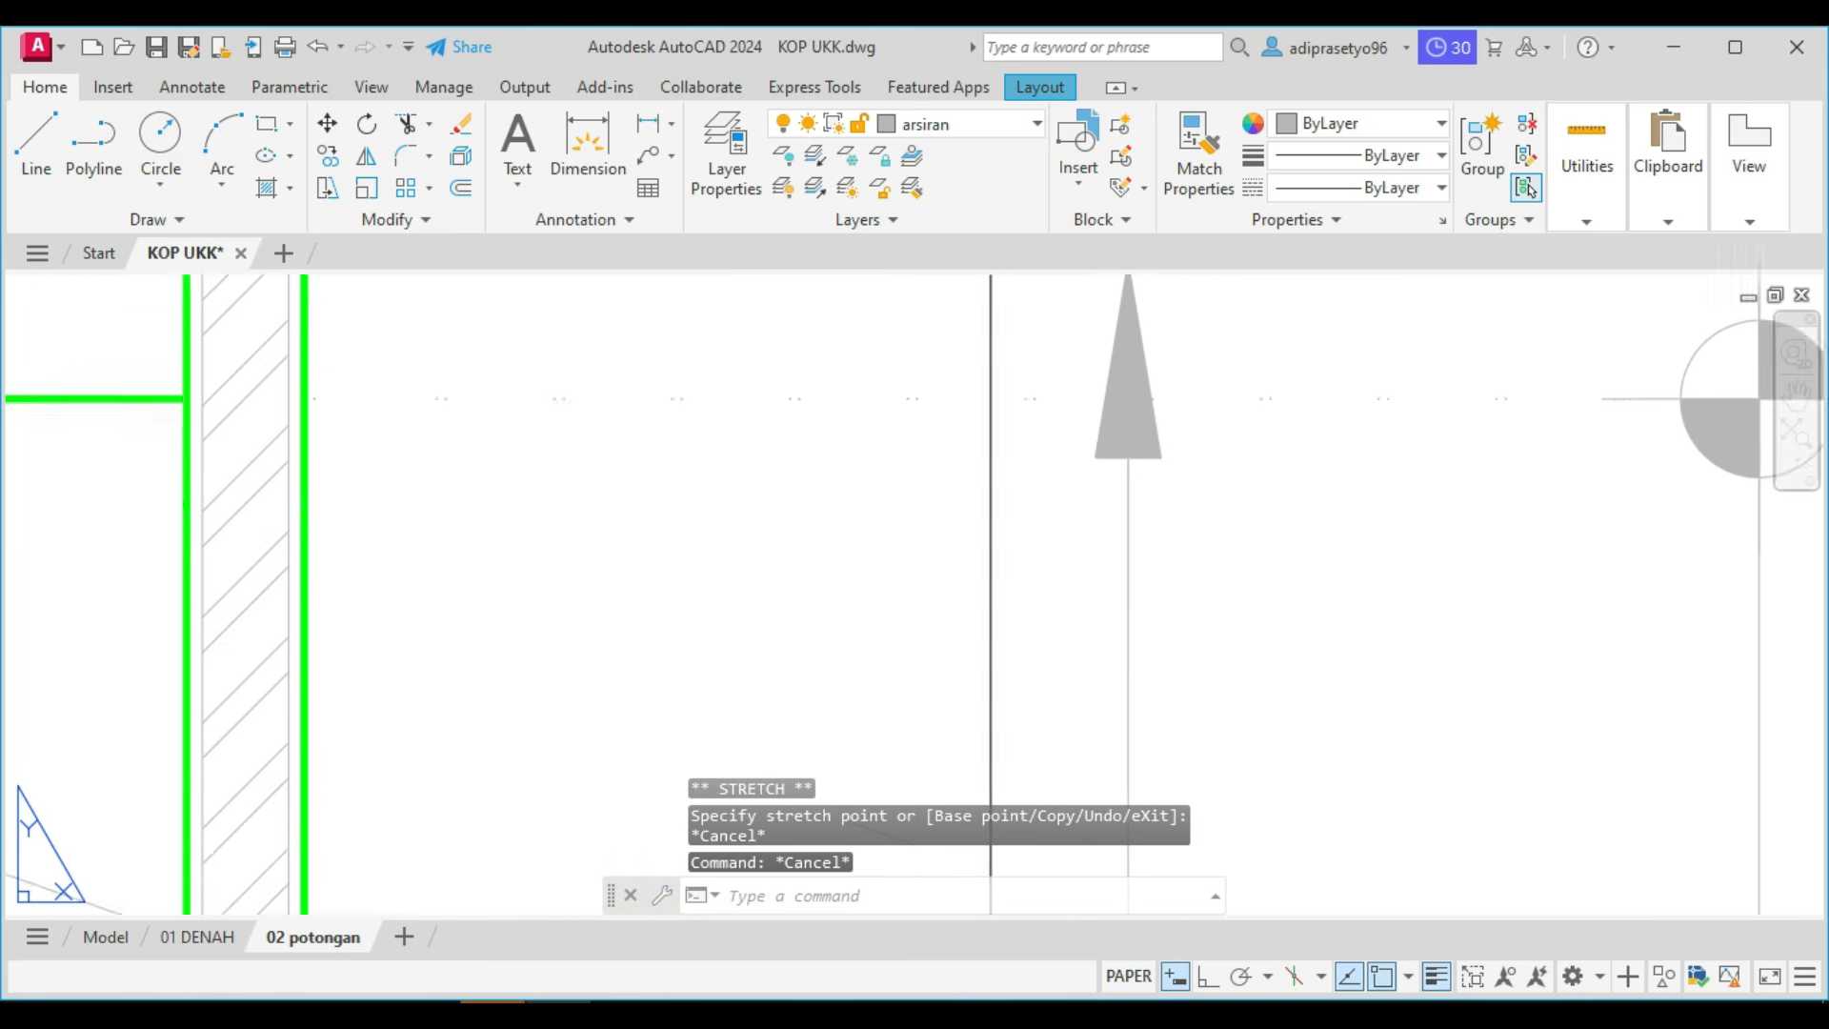
middle_drag(1088, 362, 946, 524)
click(1102, 504)
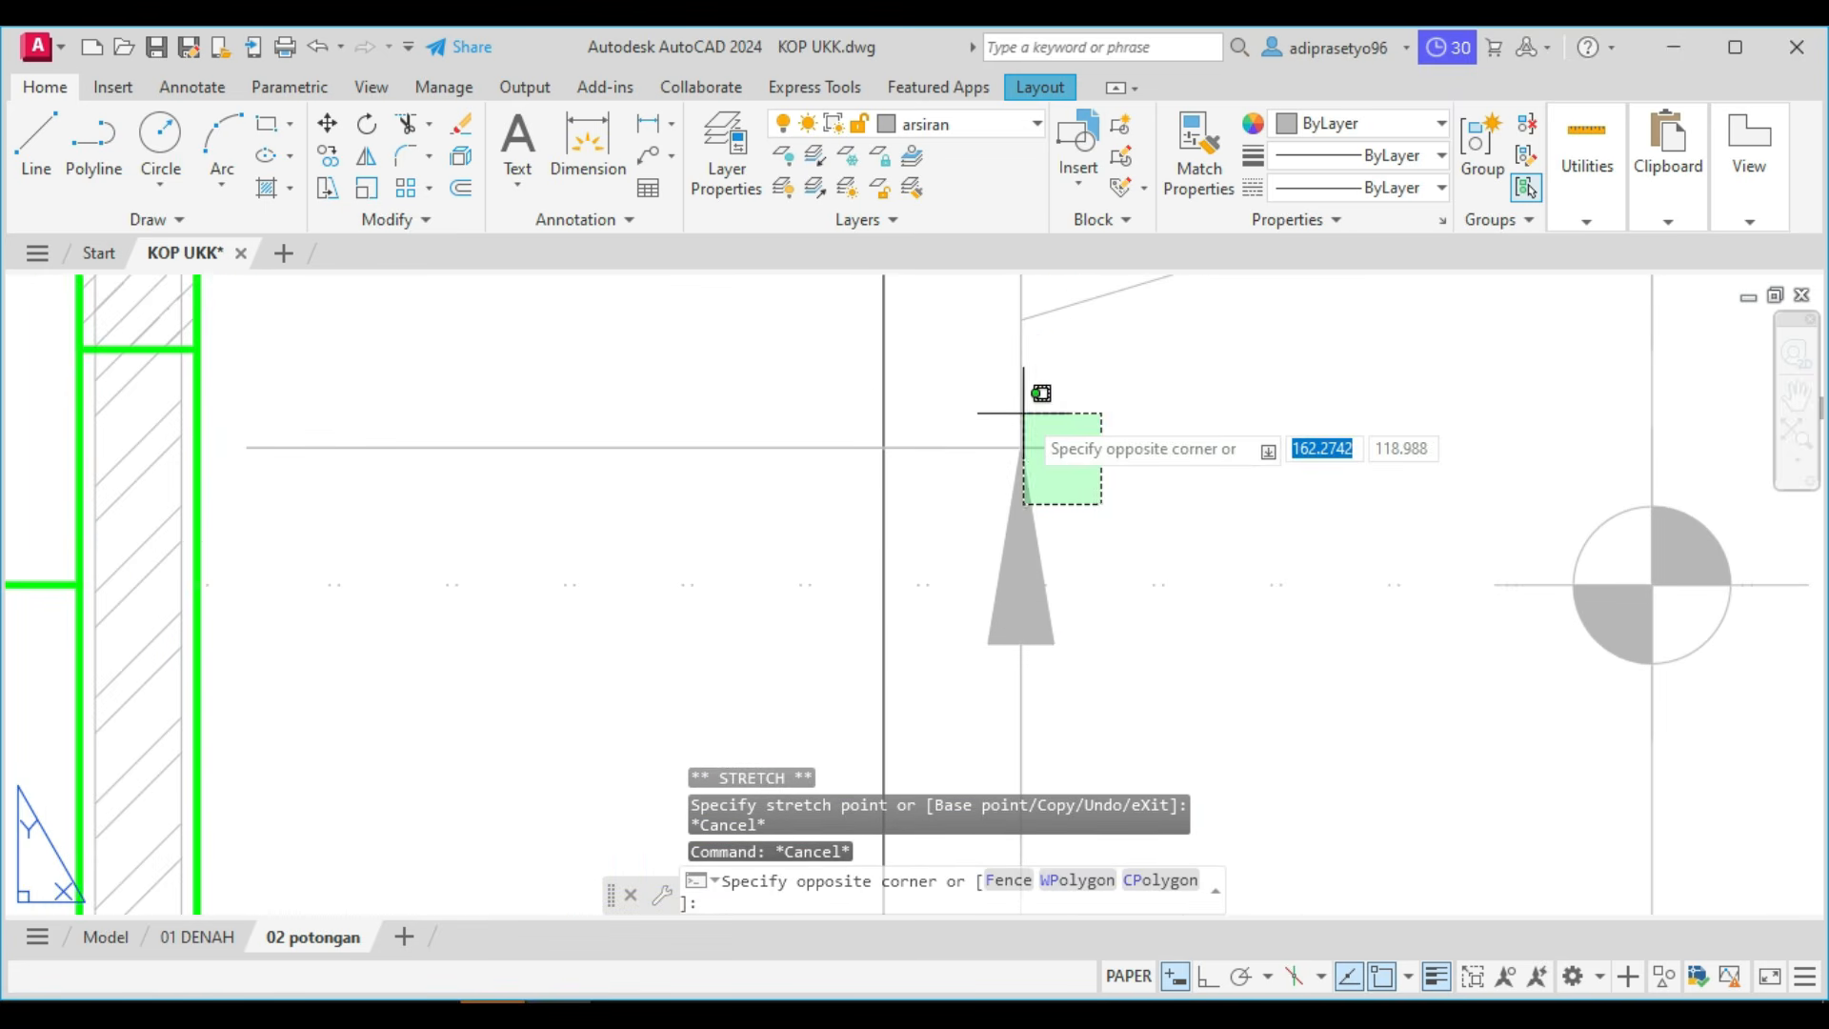
click(1022, 413)
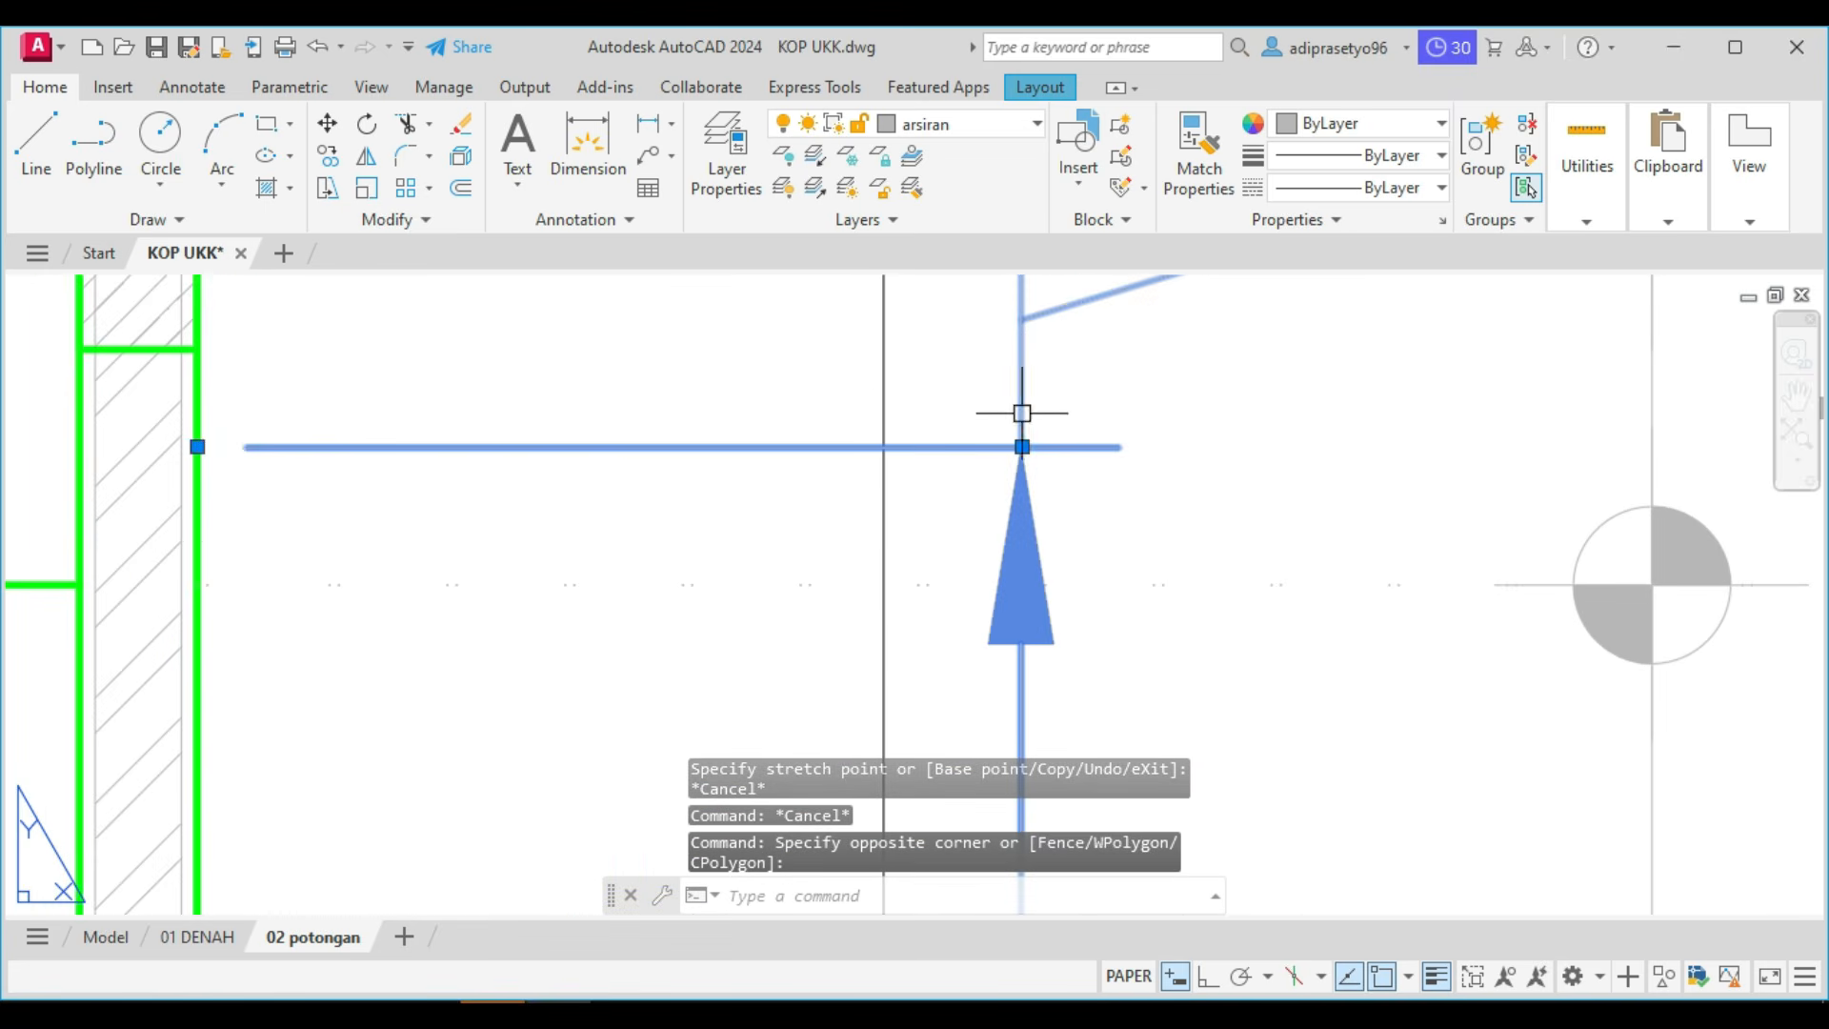
click(198, 447)
click(197, 585)
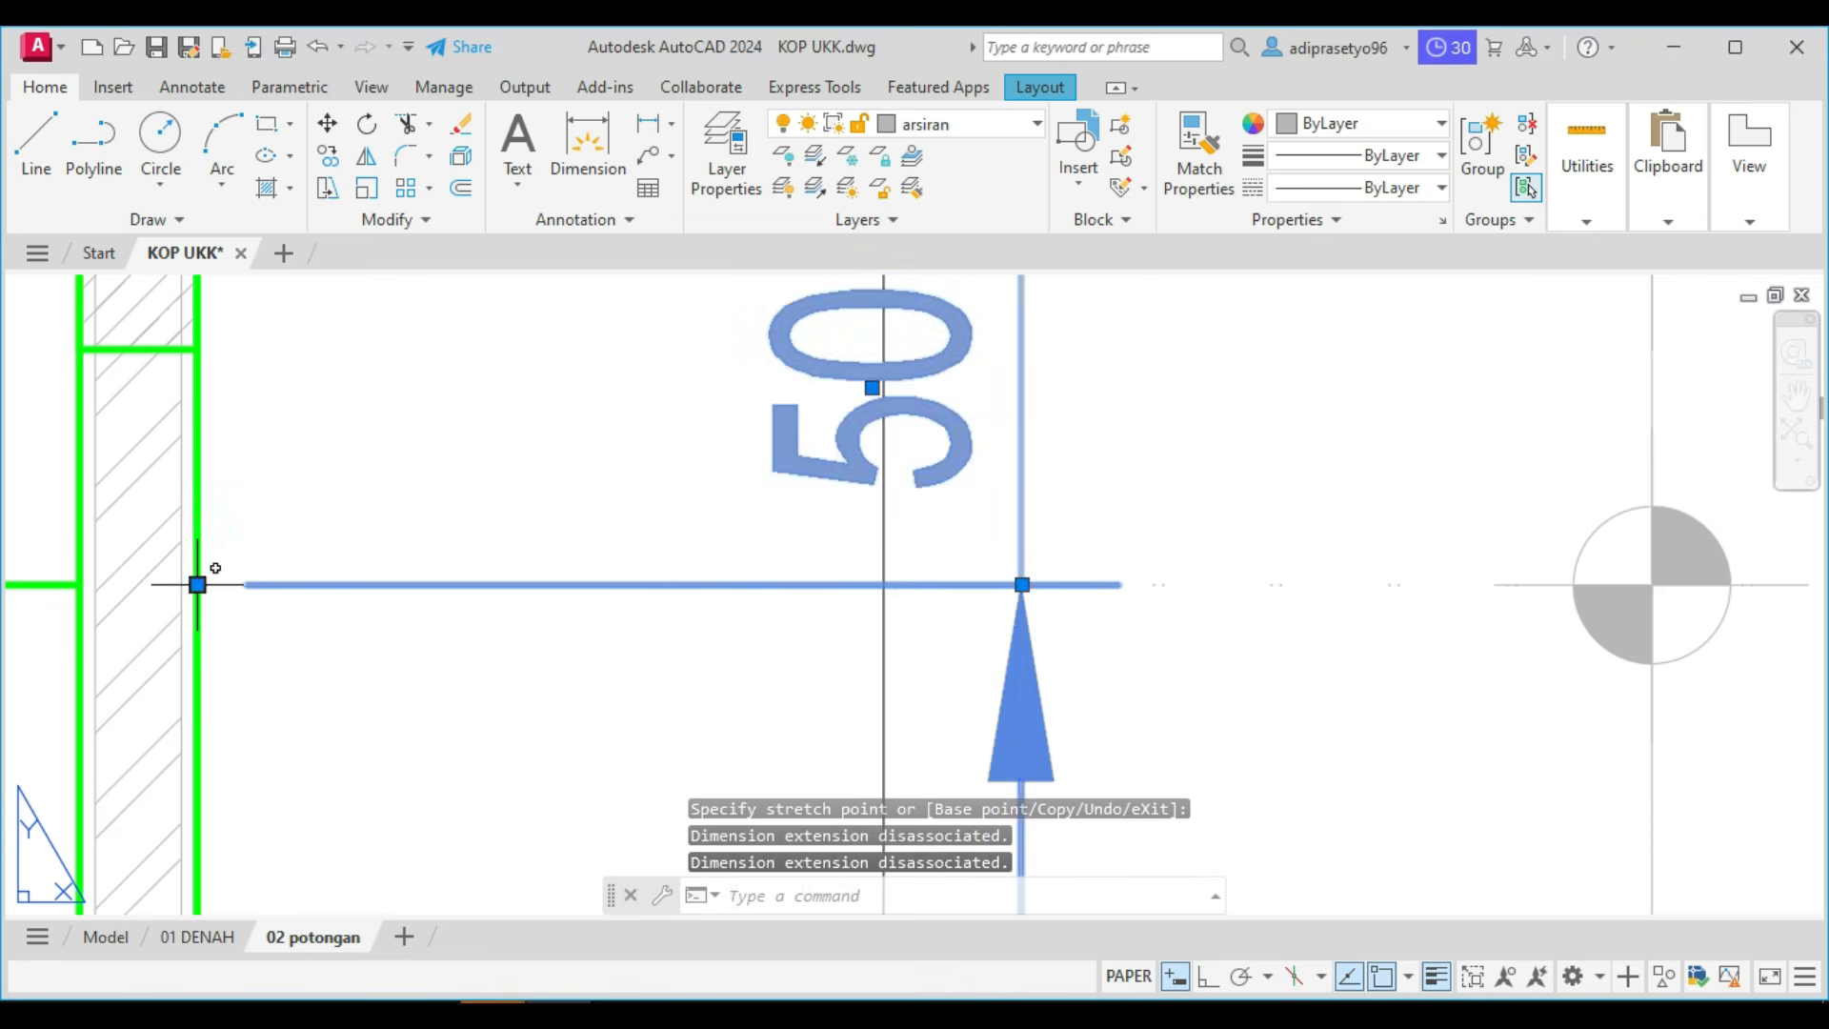
scroll(197, 585, down, 3)
key(Escape)
In model space, erase the vertical line projecting above the section's left wall, and return to the 02 potongan layout.
scroll(381, 571, down, 4)
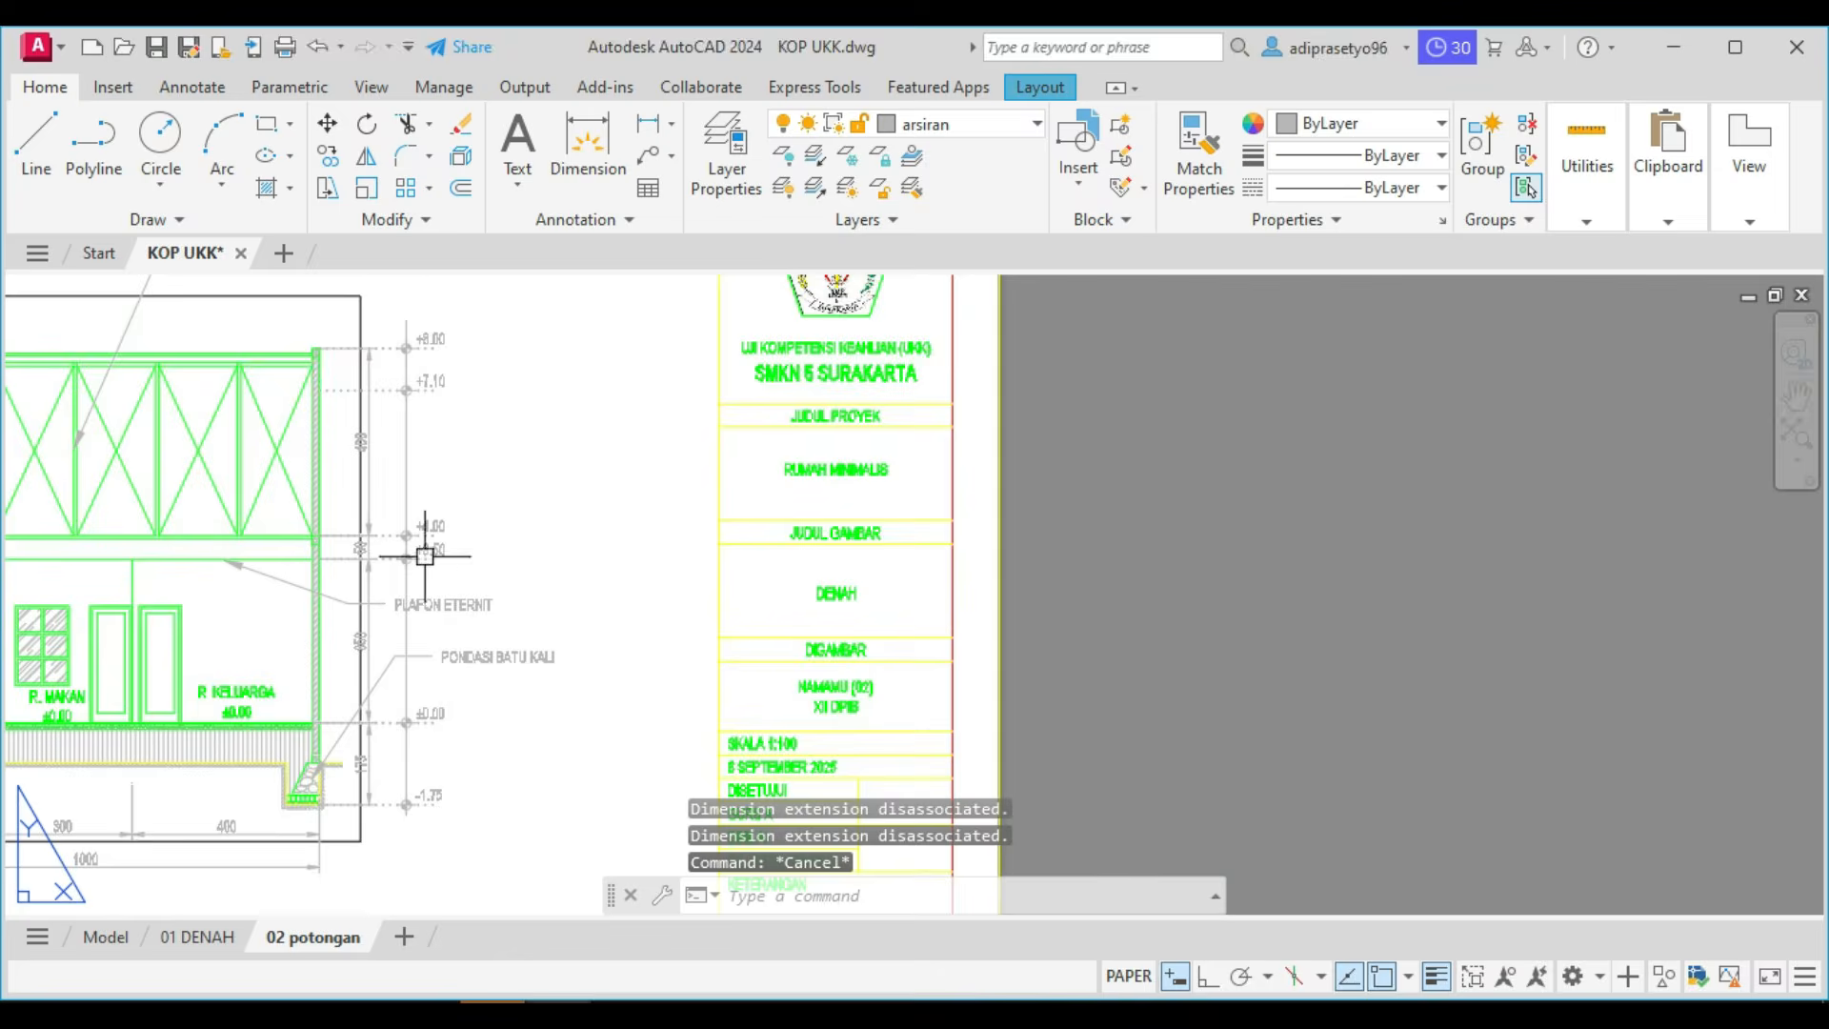
middle_drag(530, 571, 672, 540)
middle_drag(697, 609, 731, 589)
middle_drag(686, 441, 872, 555)
click(236, 428)
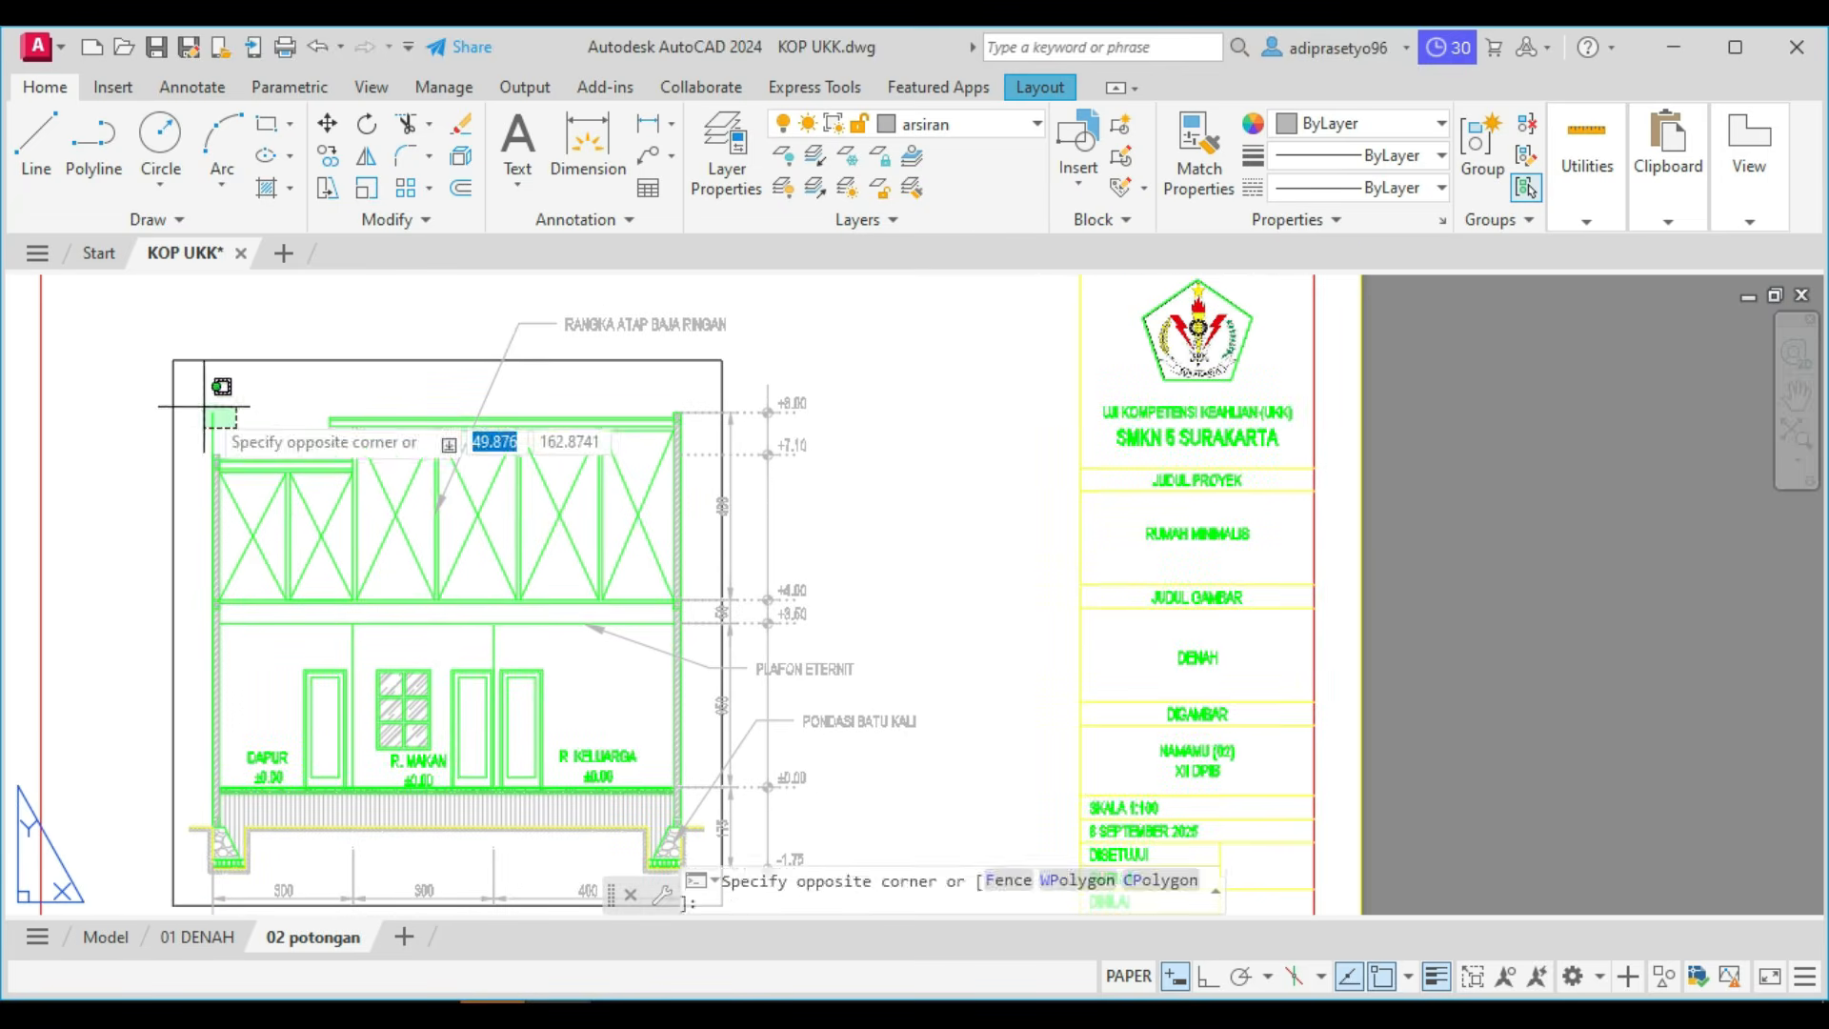
click(101, 941)
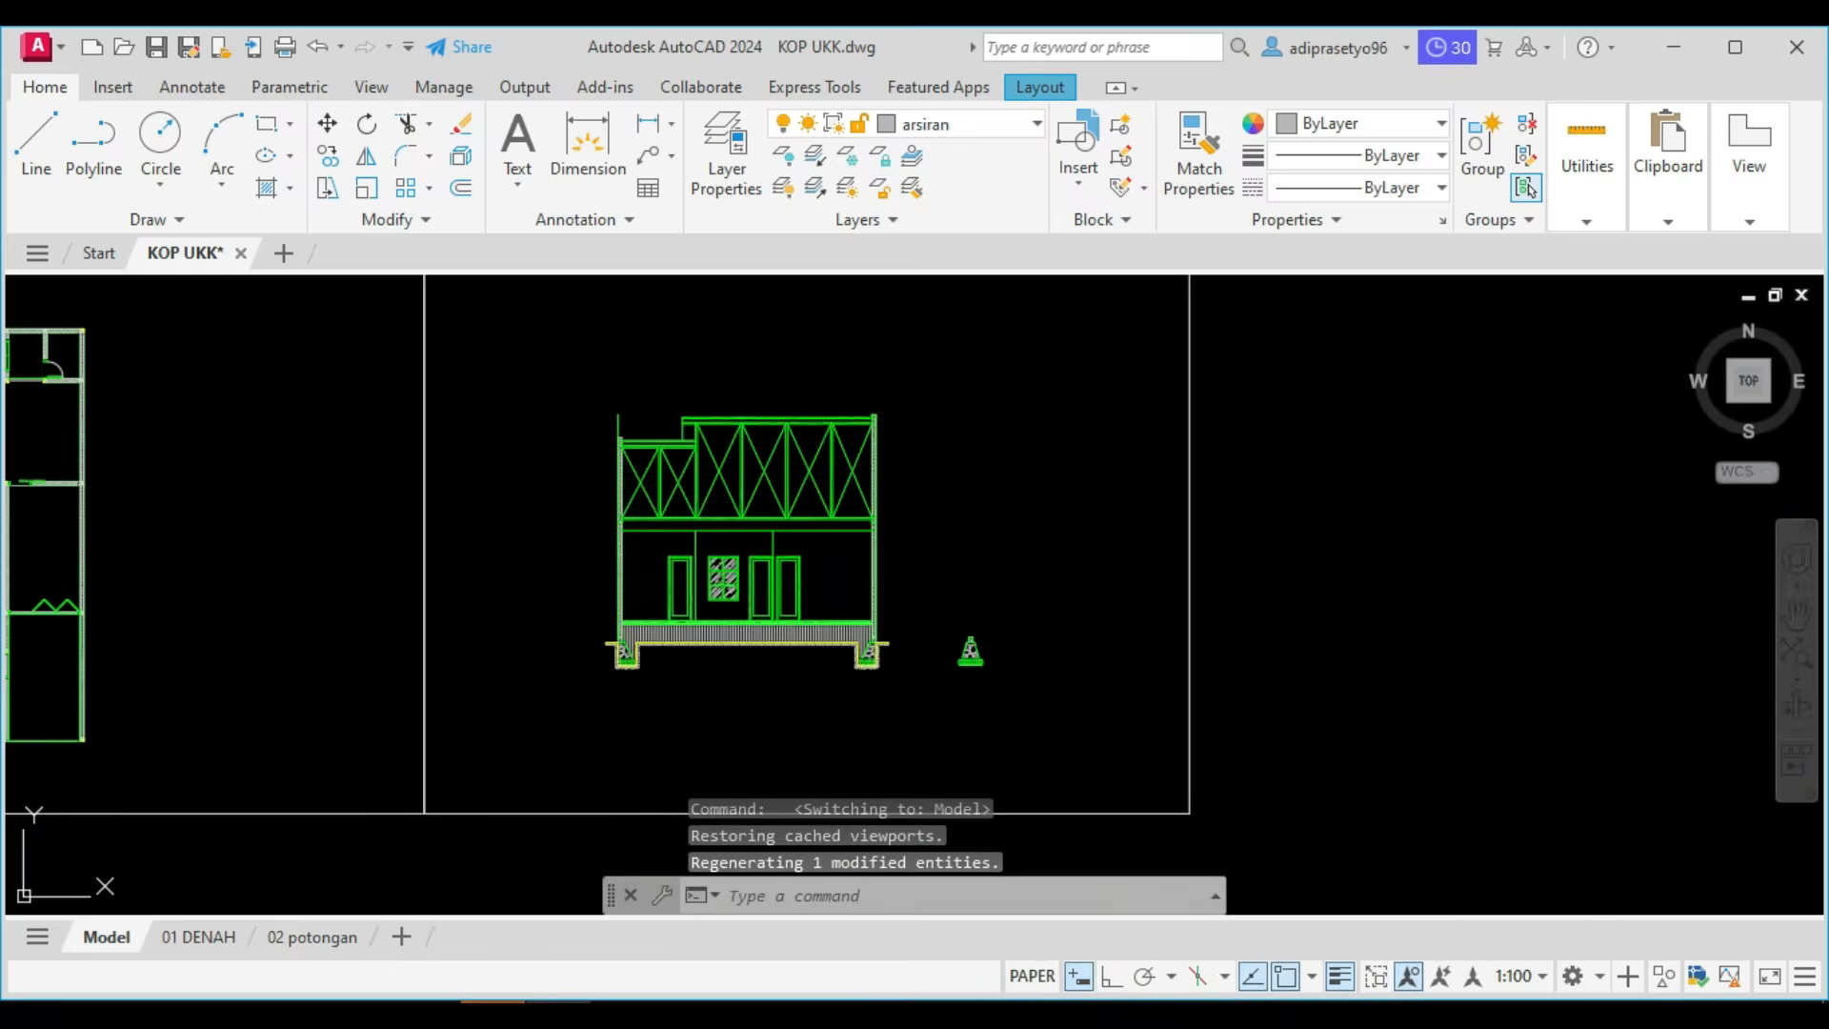
click(630, 421)
click(592, 401)
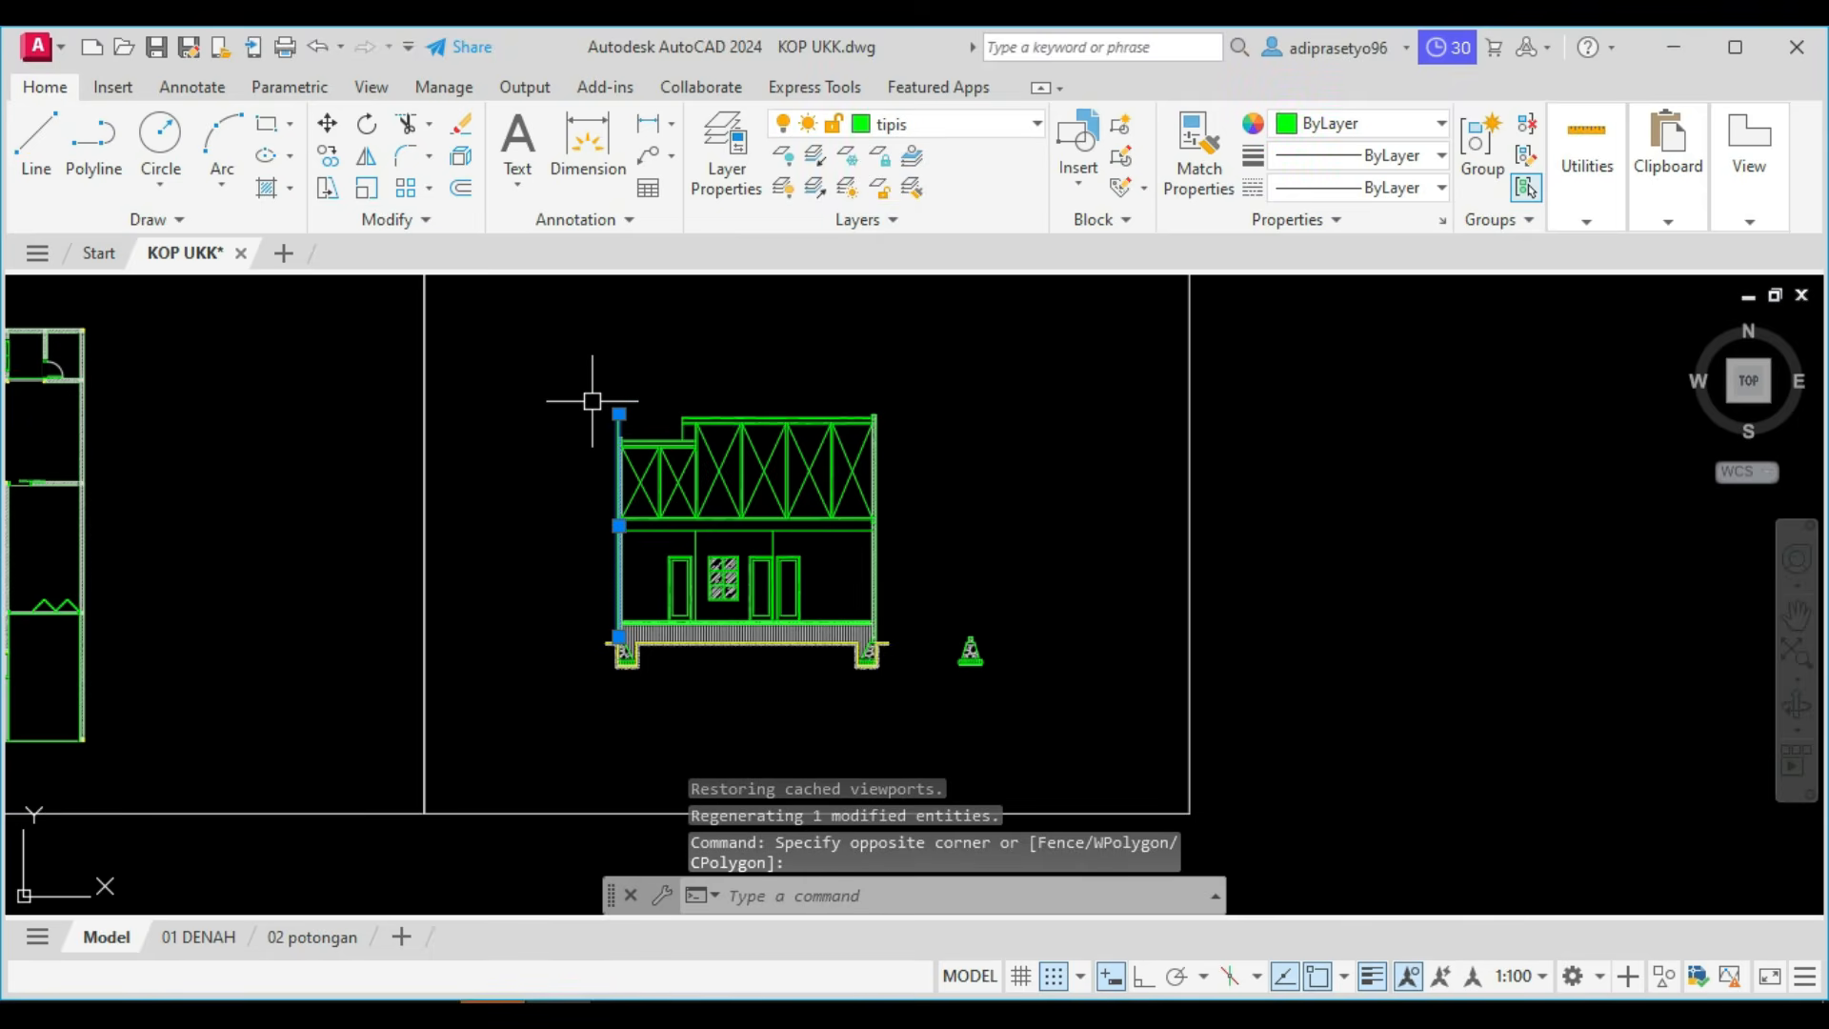
key(Delete)
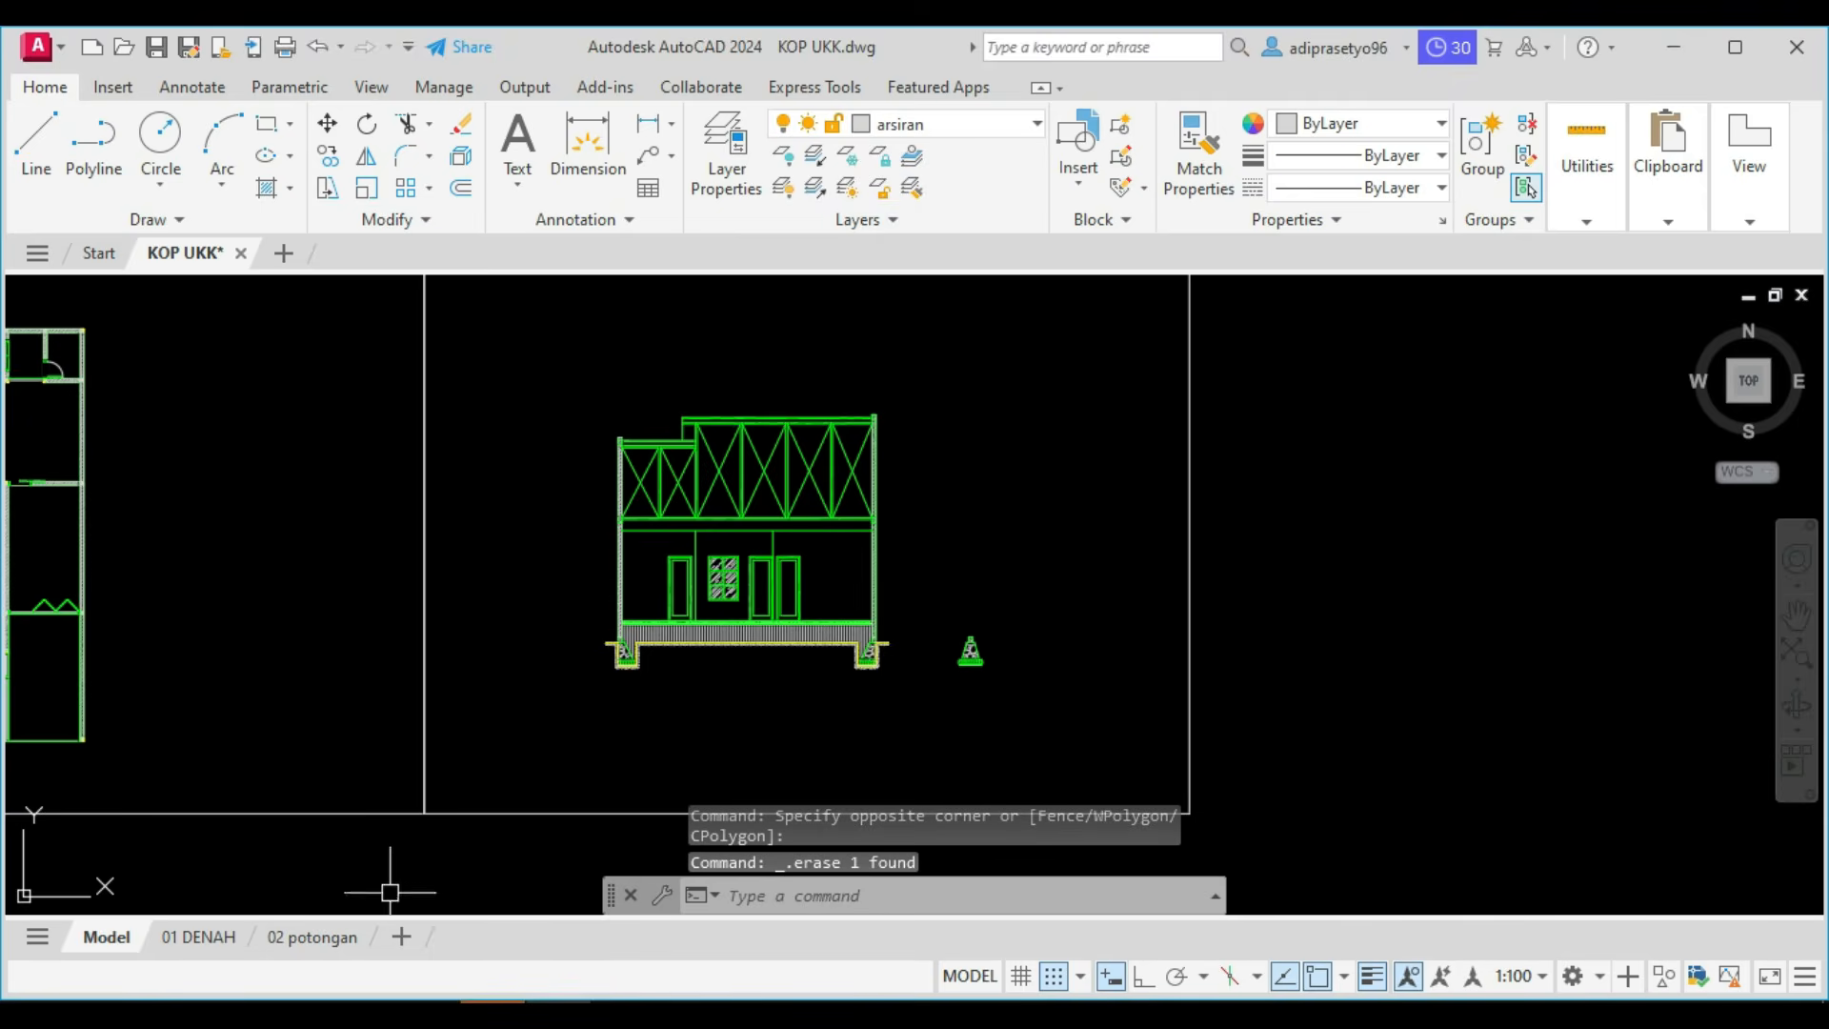
click(306, 937)
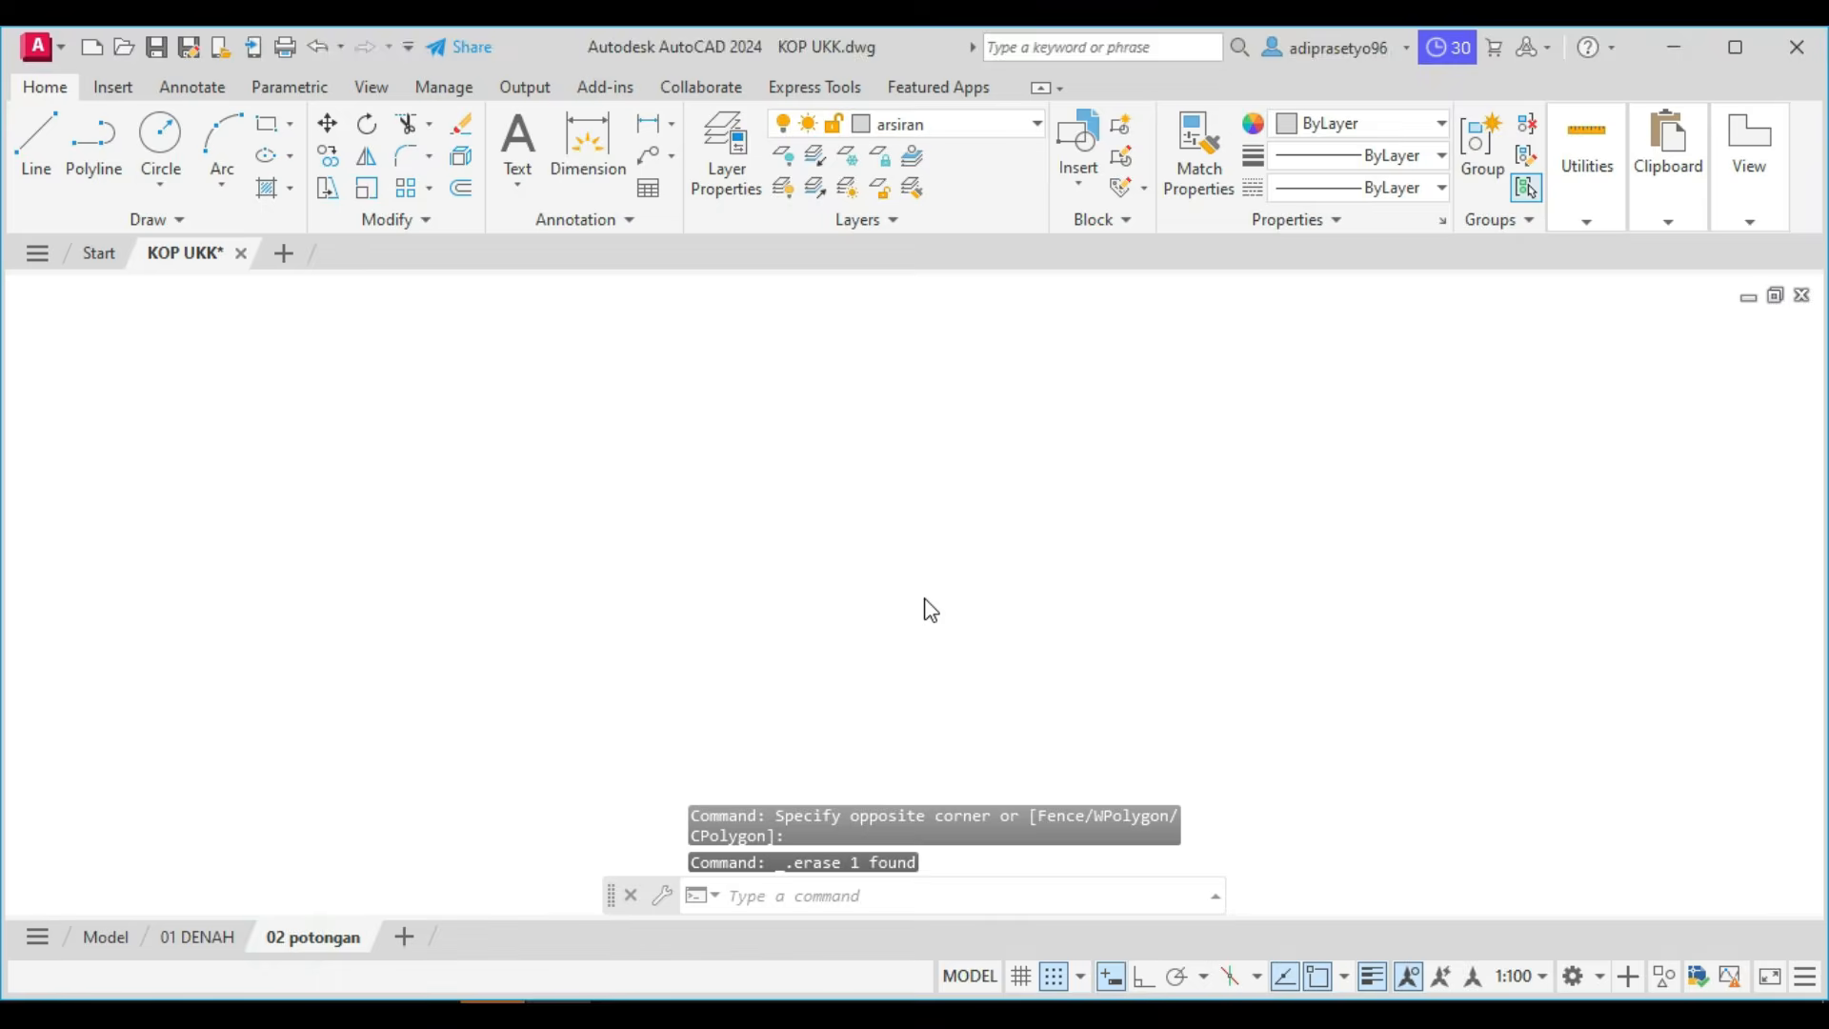
Move the DENAH drawing title block to the blank area below the section's overall 1000 dimension.
scroll(897, 682, up, 6)
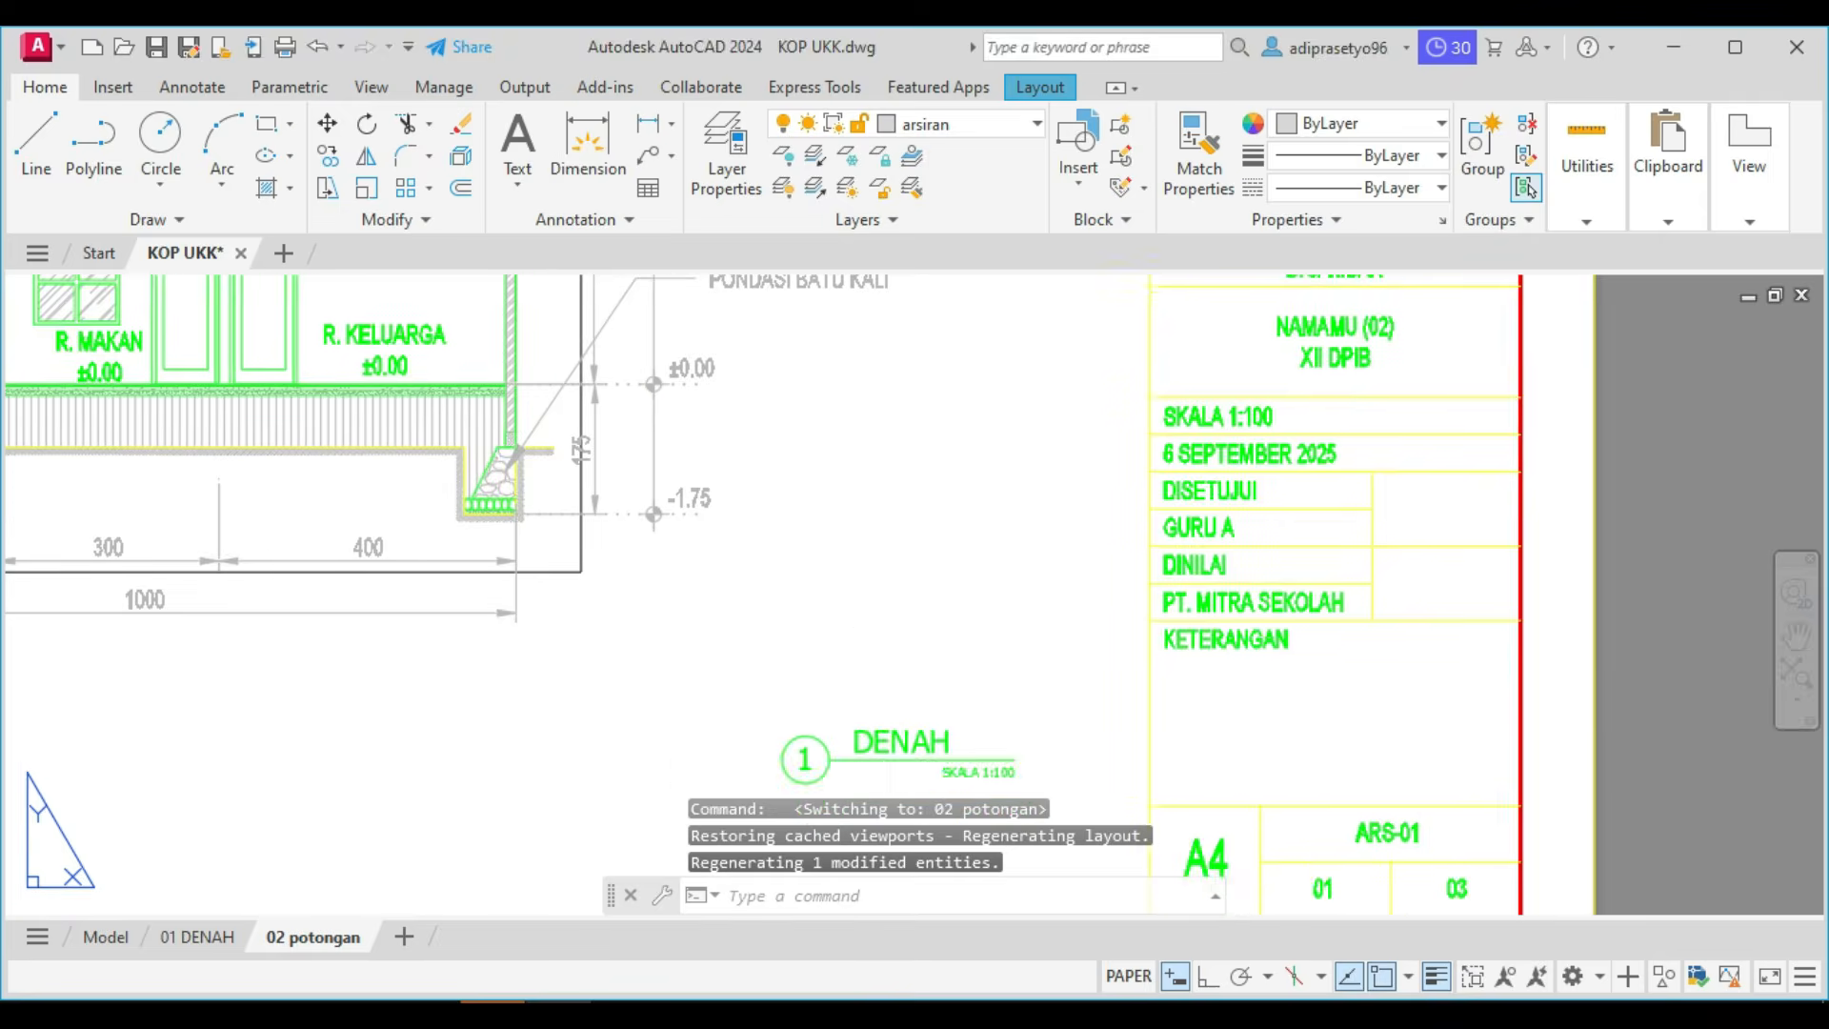
scroll(898, 511, down, 2)
click(995, 687)
click(816, 621)
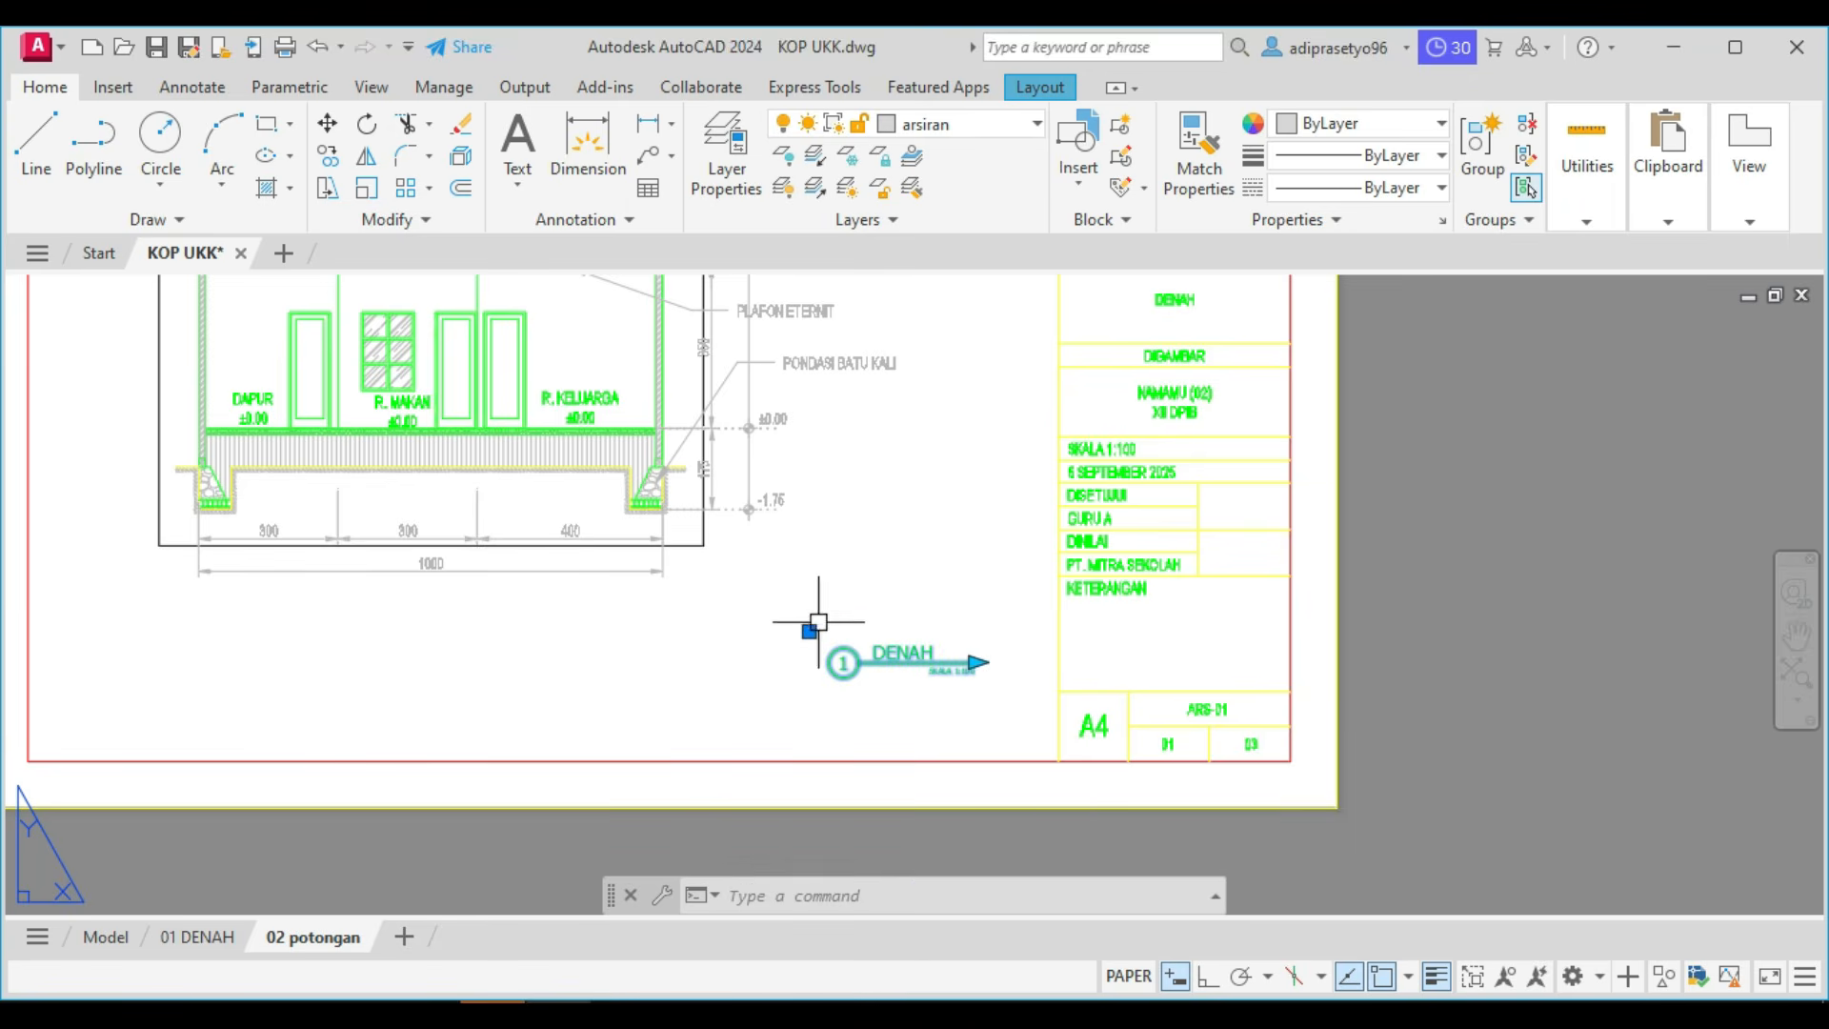
text(m)
key(Return)
click(817, 617)
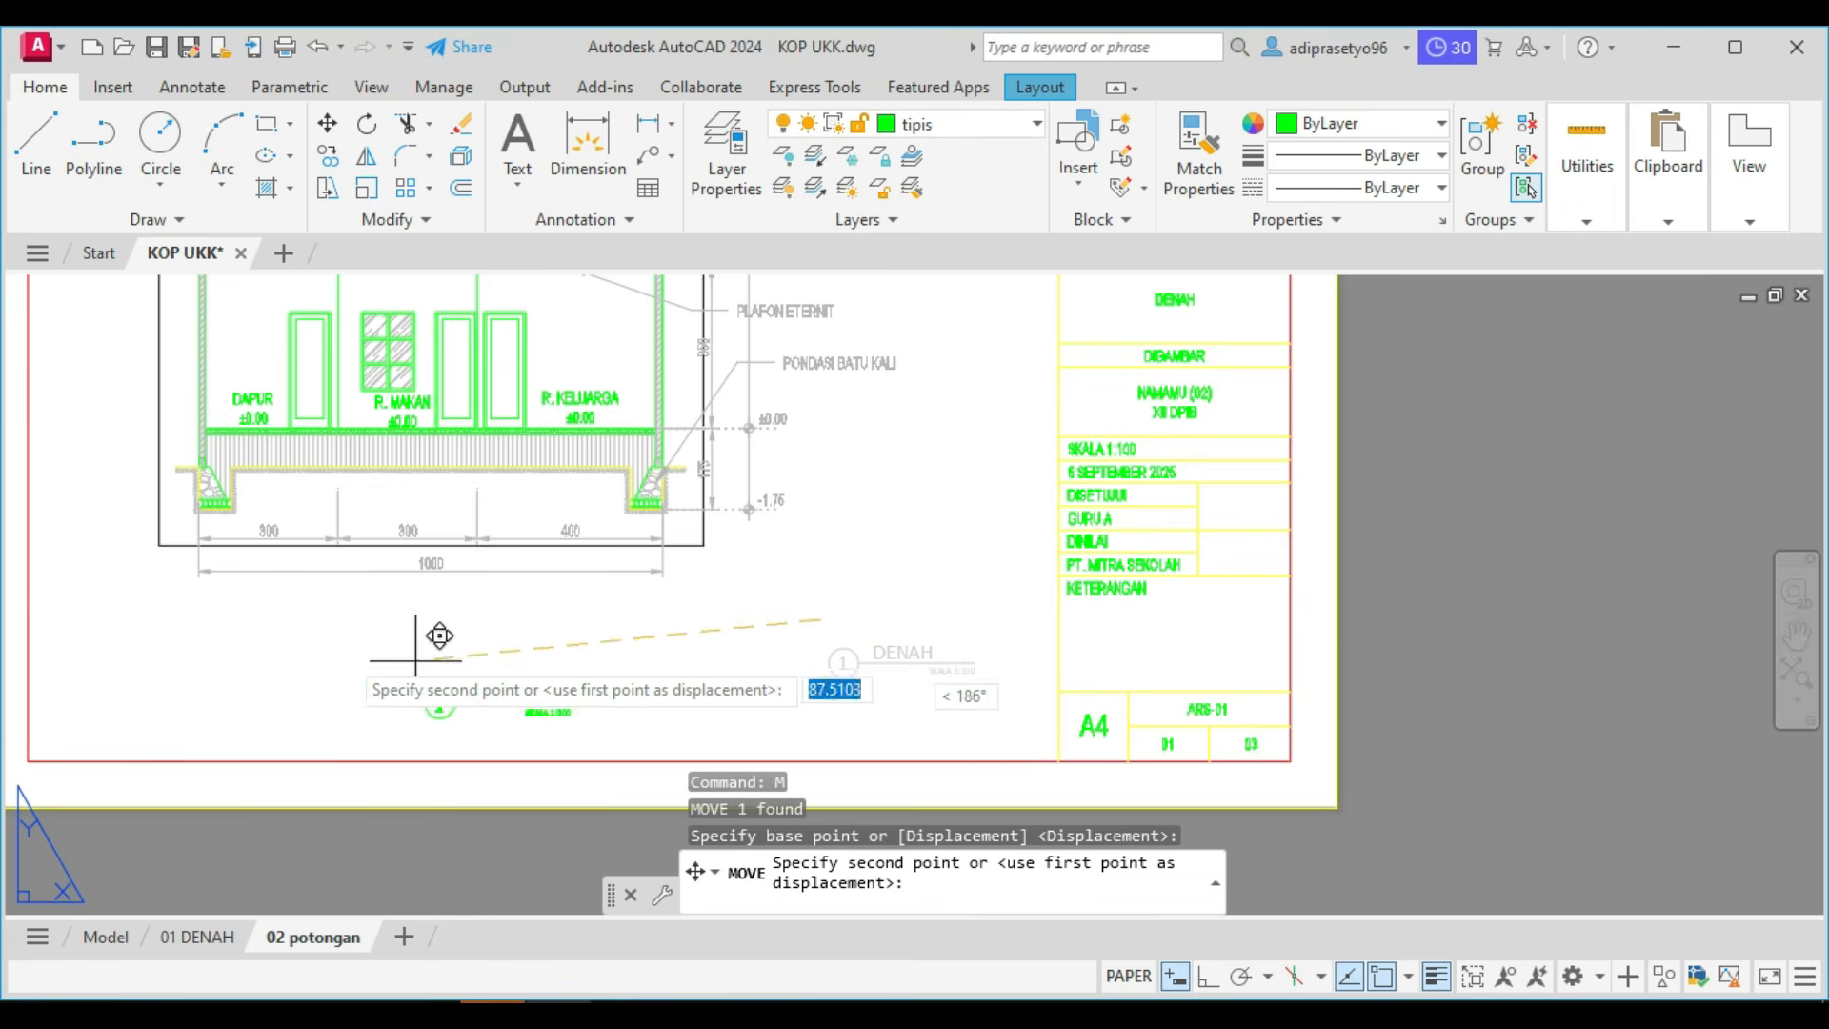
click(307, 614)
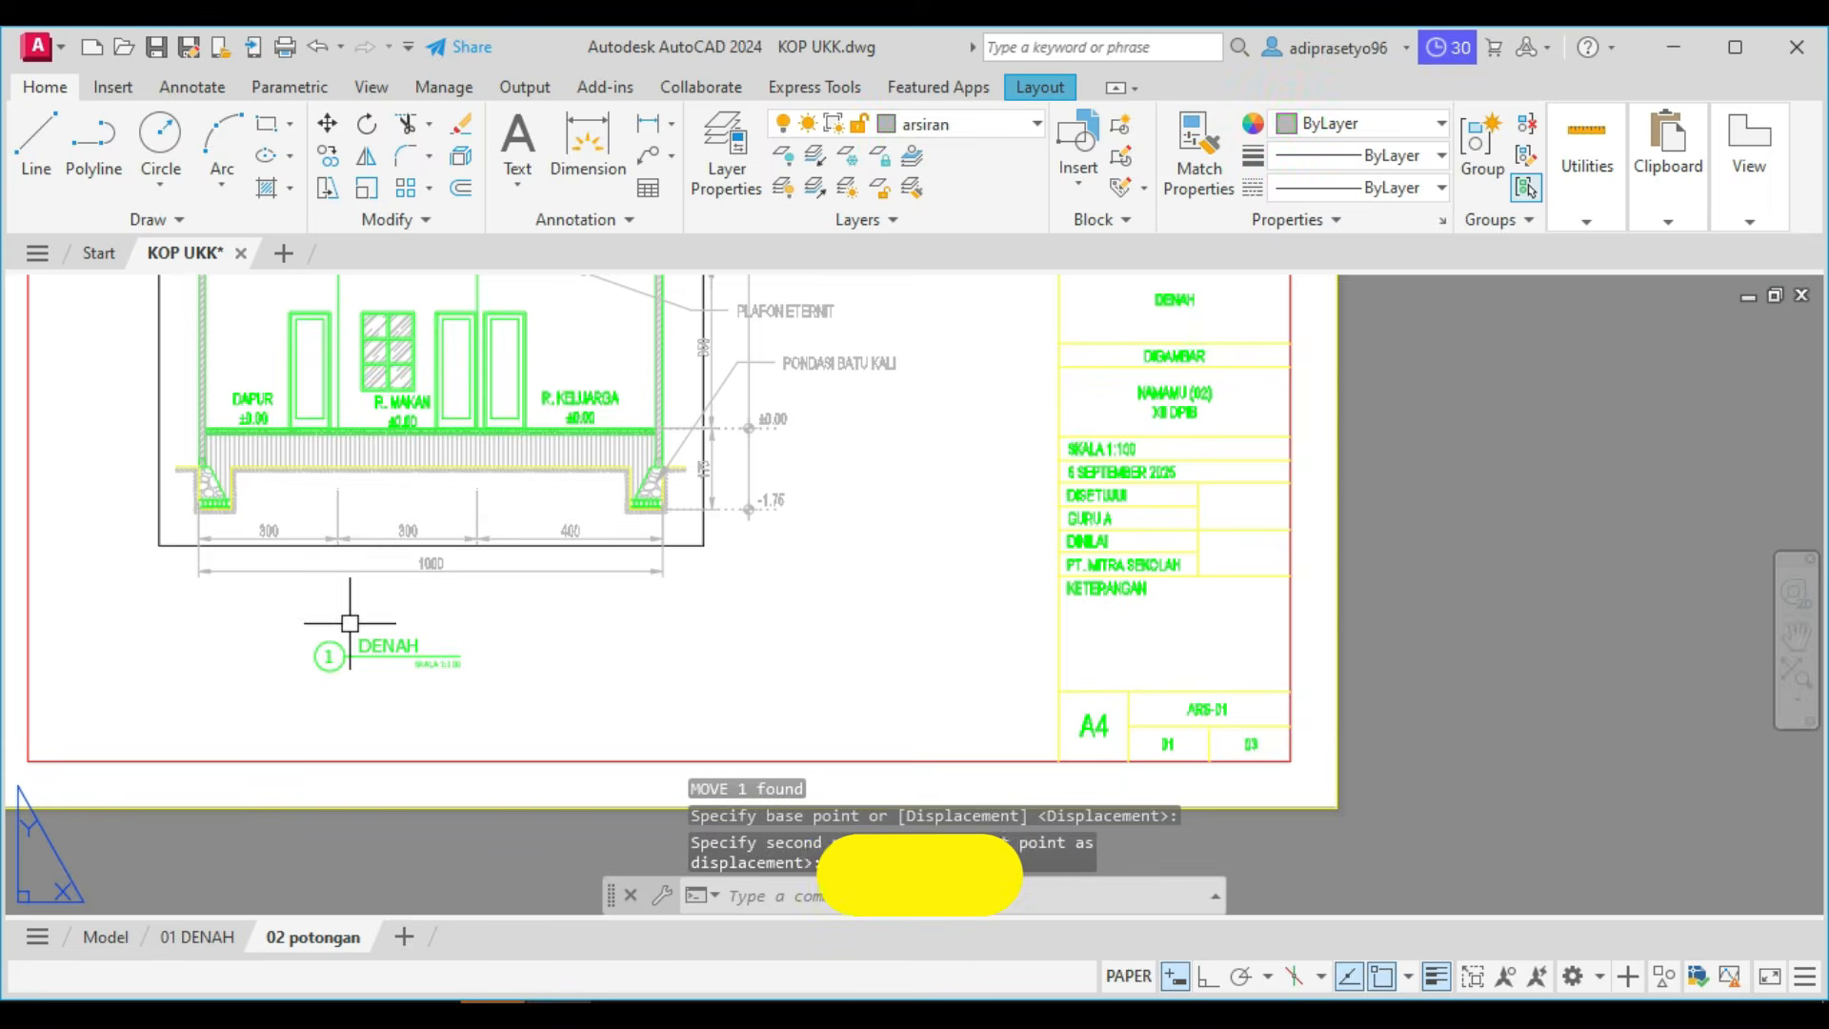
Change the drawing title block's view name to POTONGAN A-A, keeping its scale text SKALA 1:100.
scroll(363, 624, up, 2)
click(385, 655)
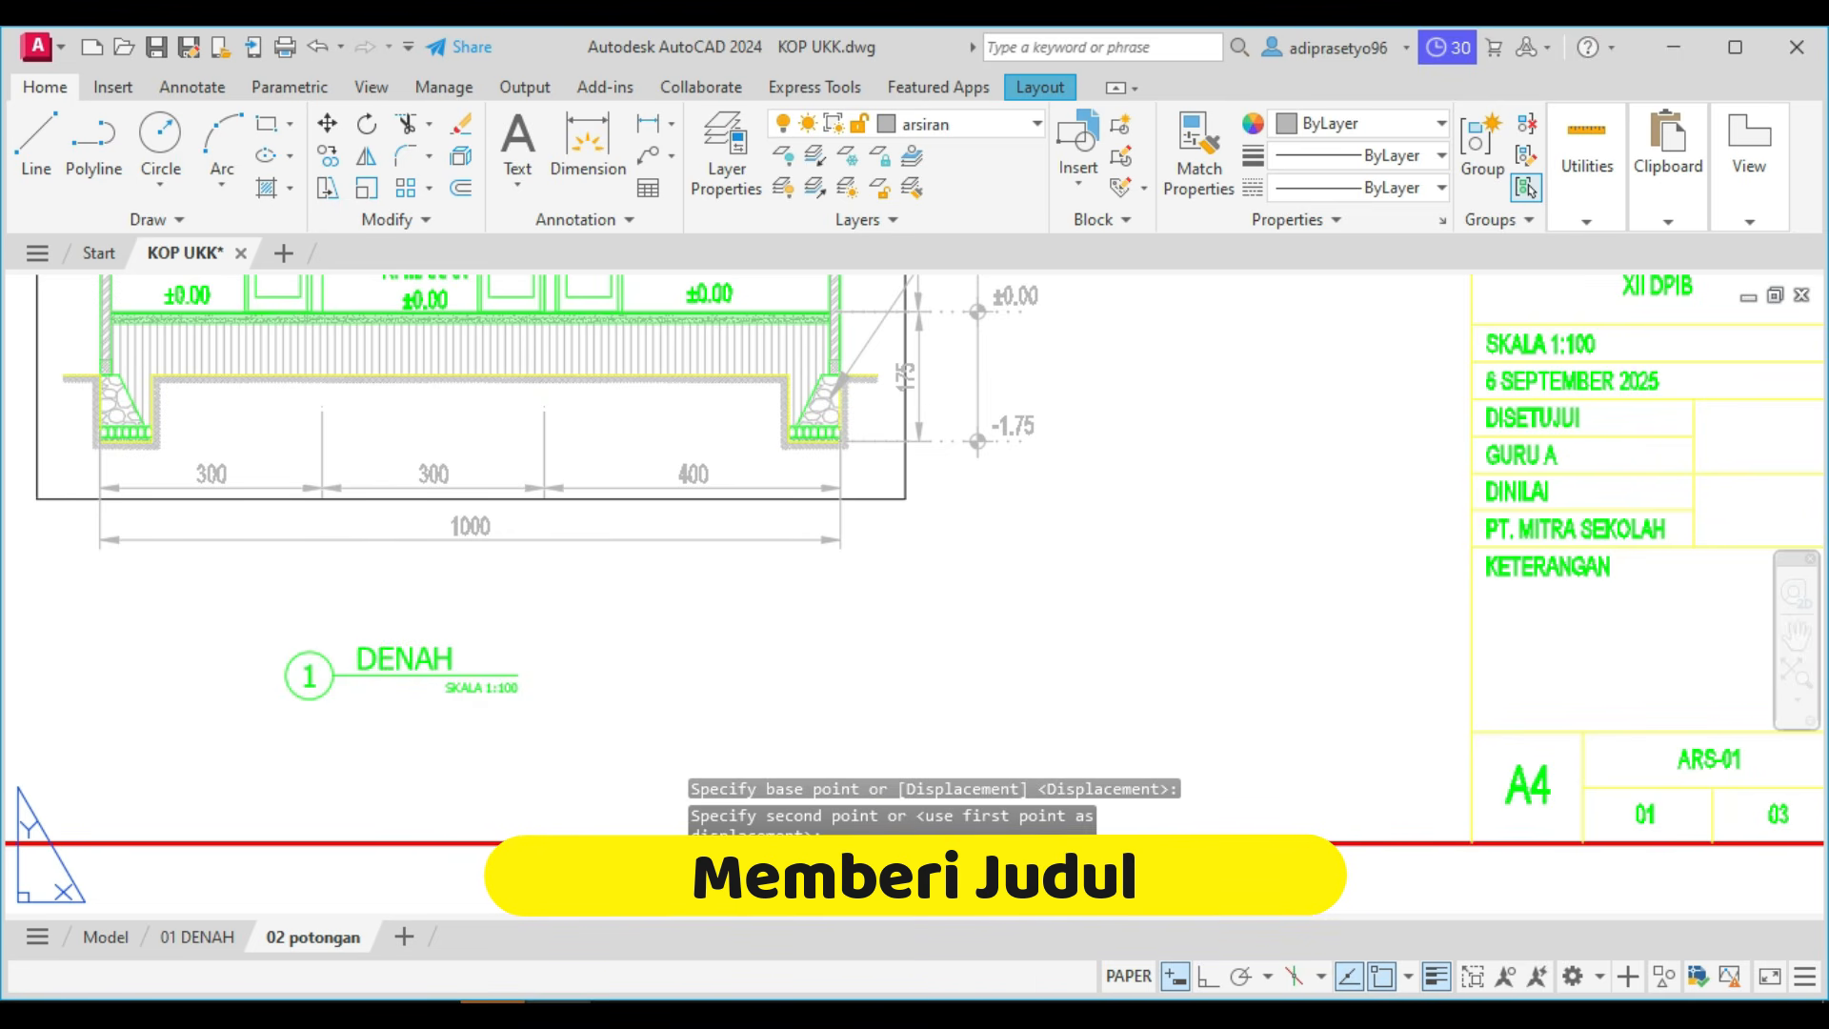
double_click(385, 656)
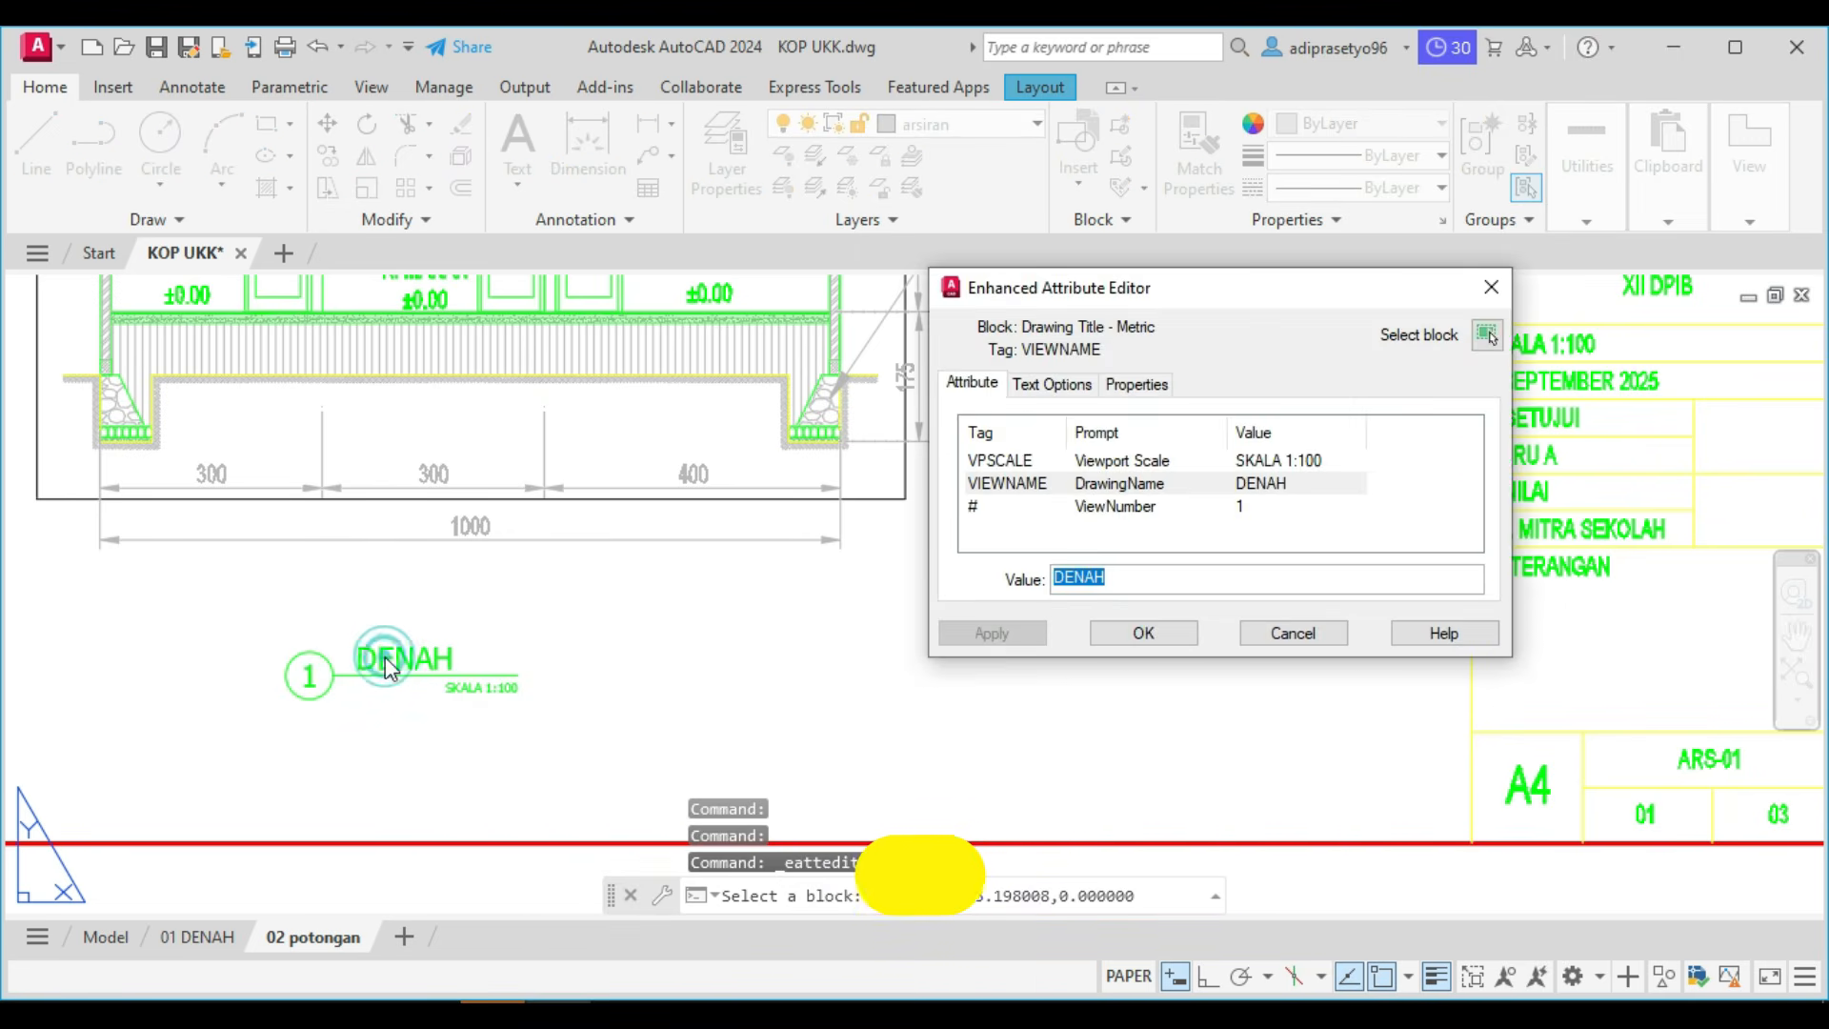
text(PO)
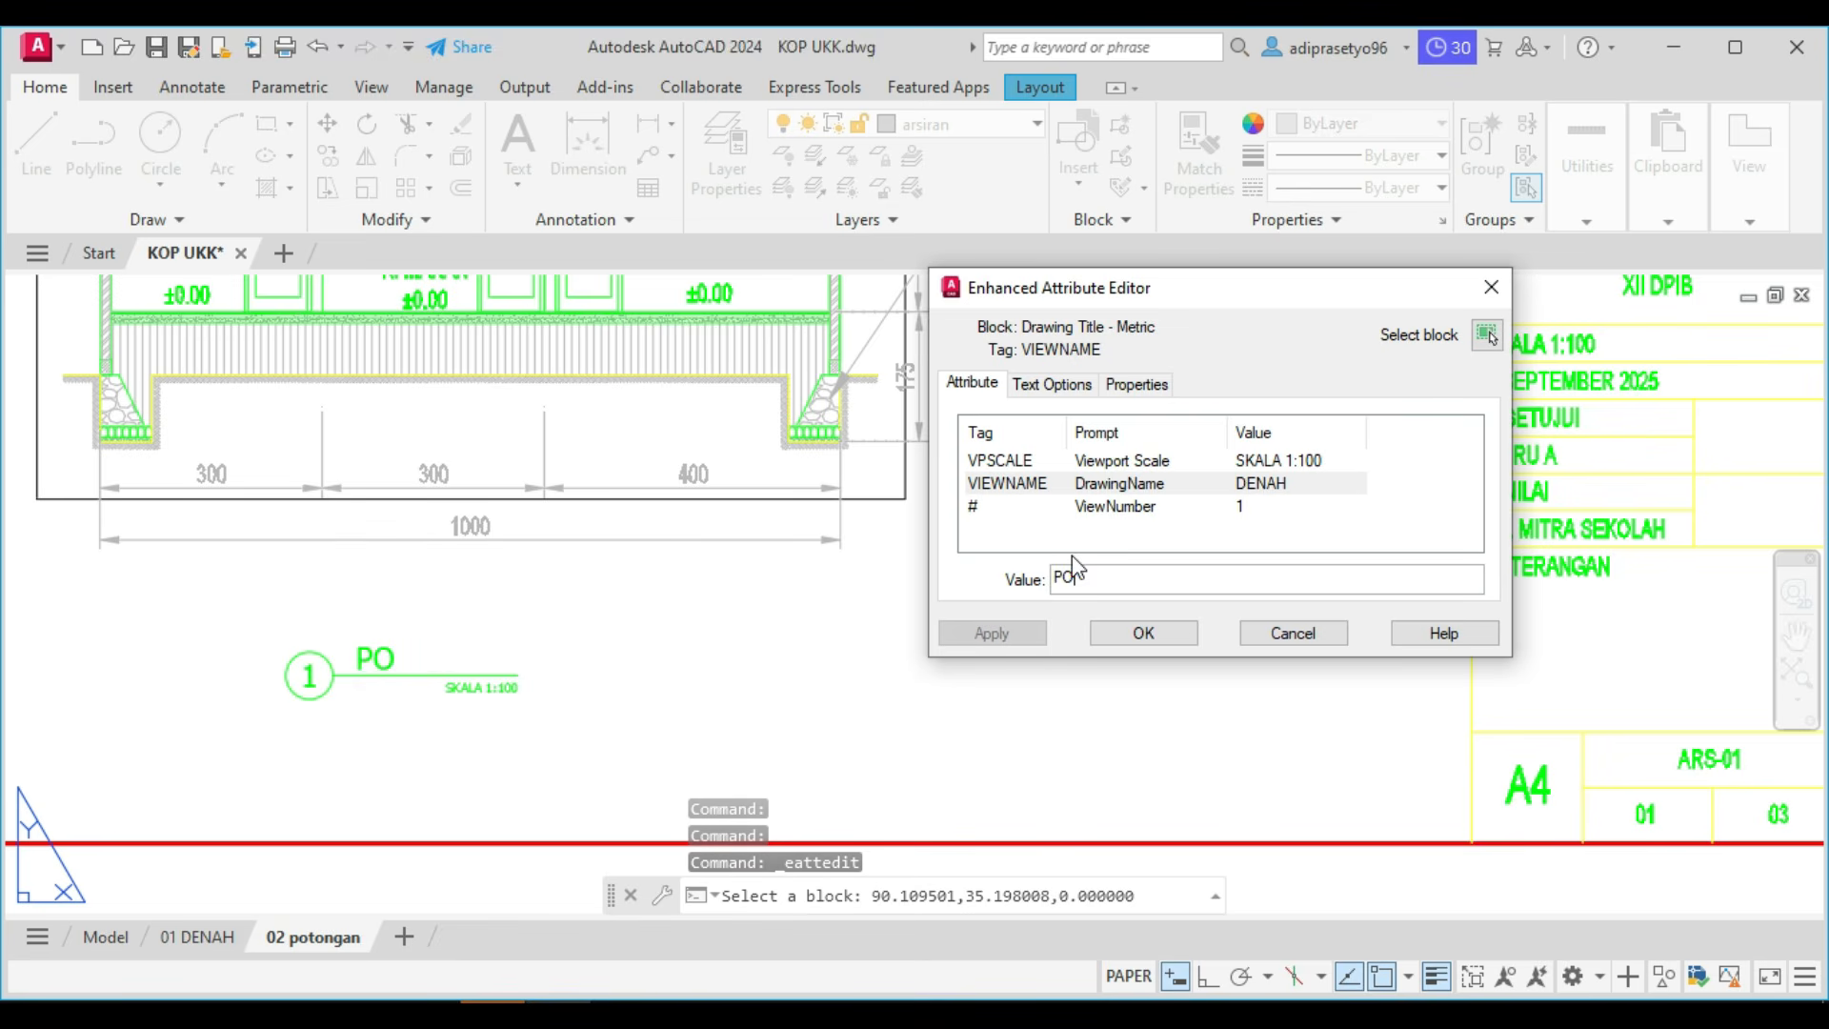
text(TONGAN A-A)
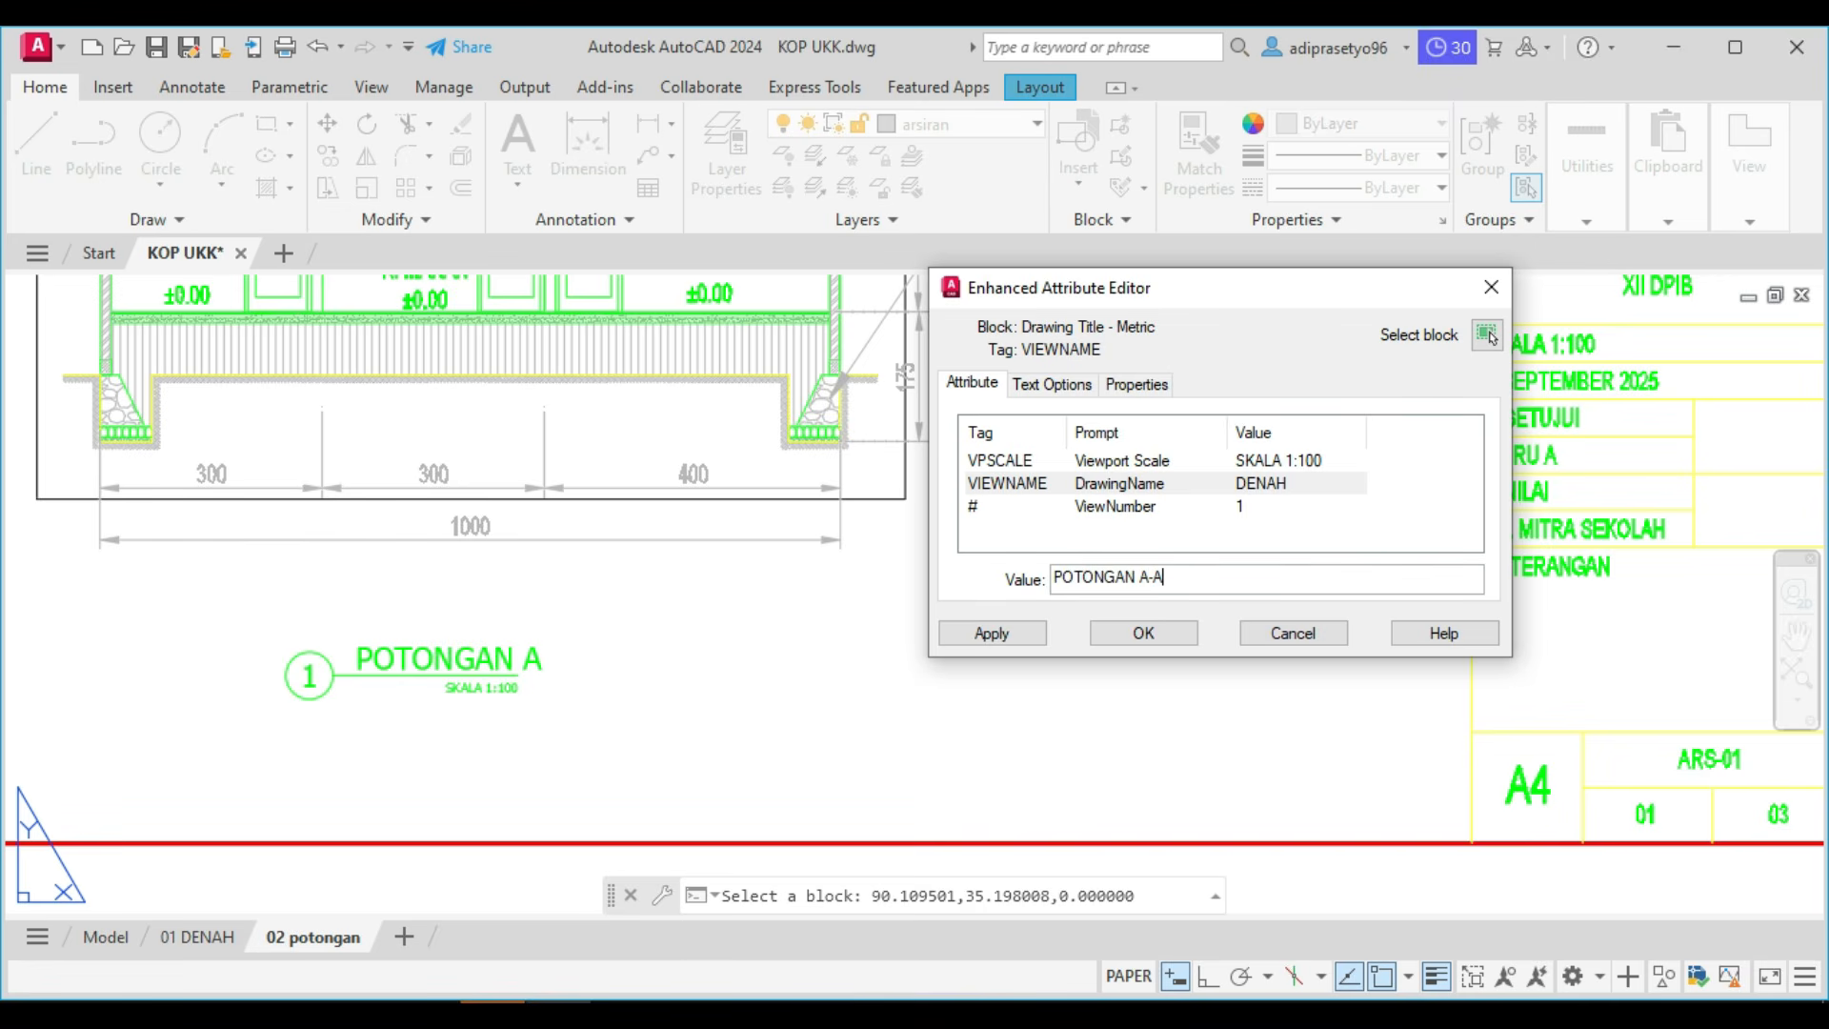
click(1250, 462)
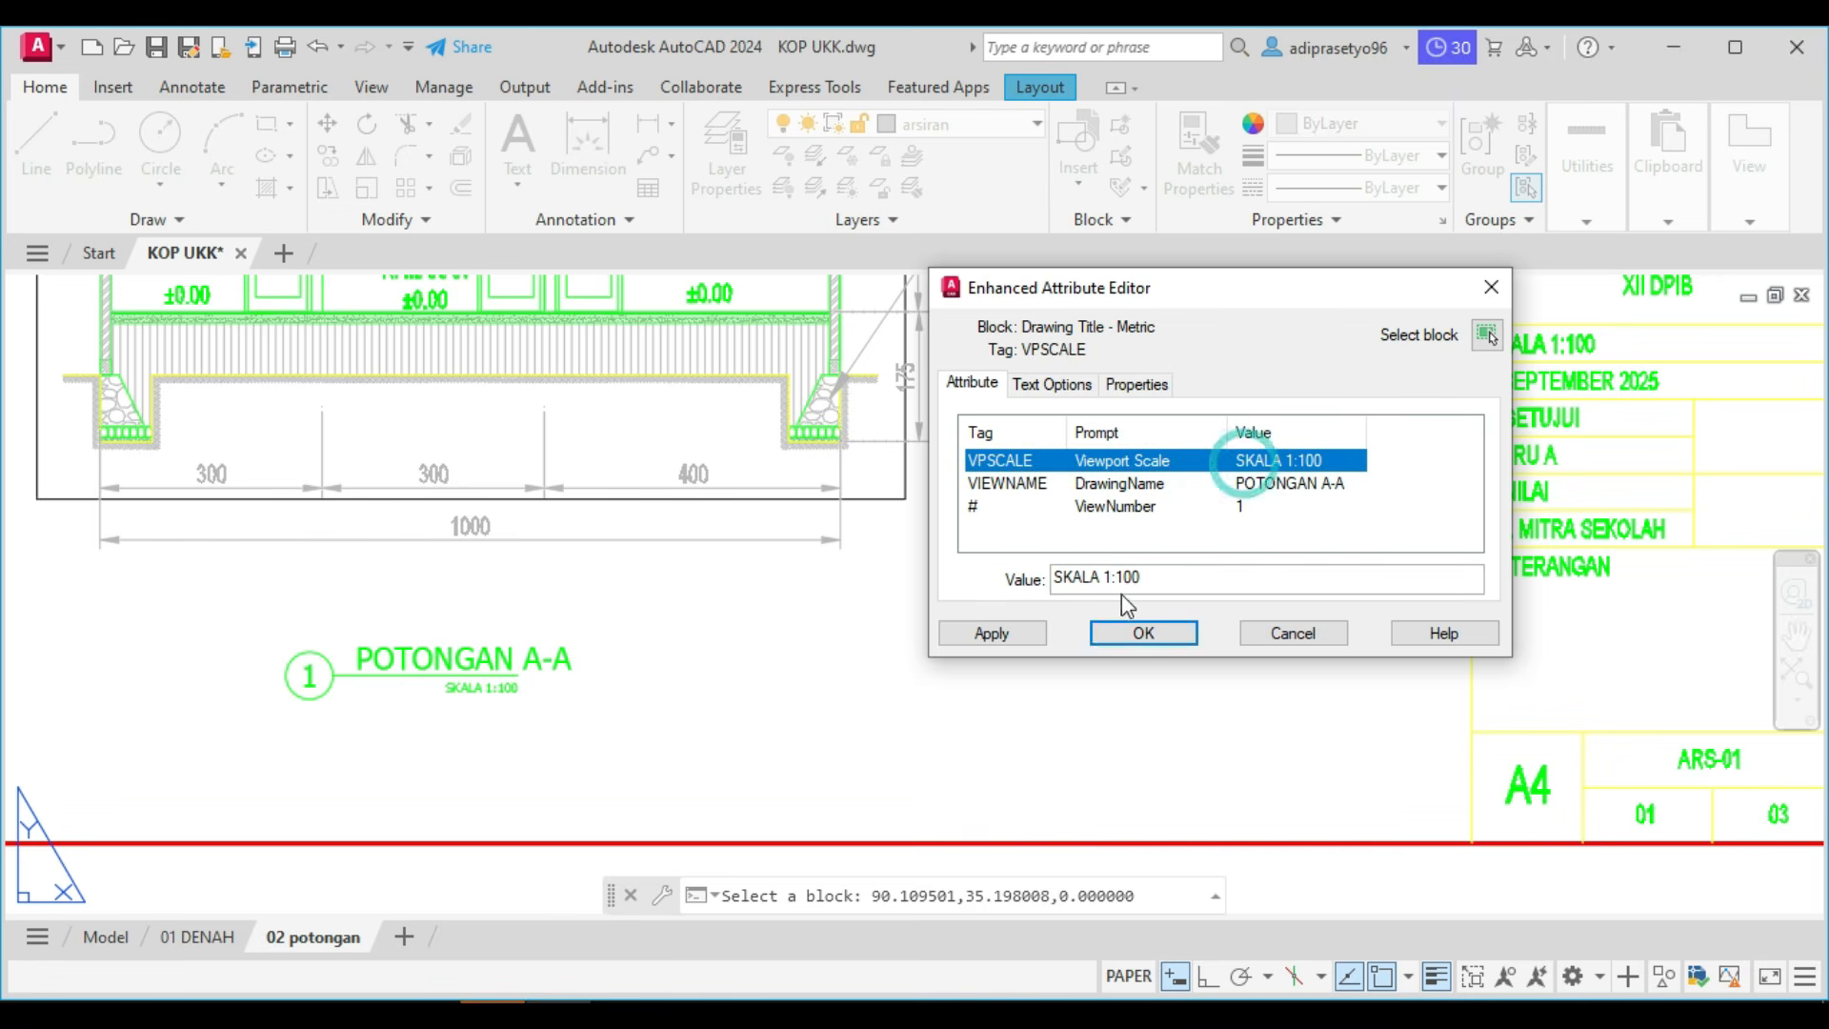
click(1126, 644)
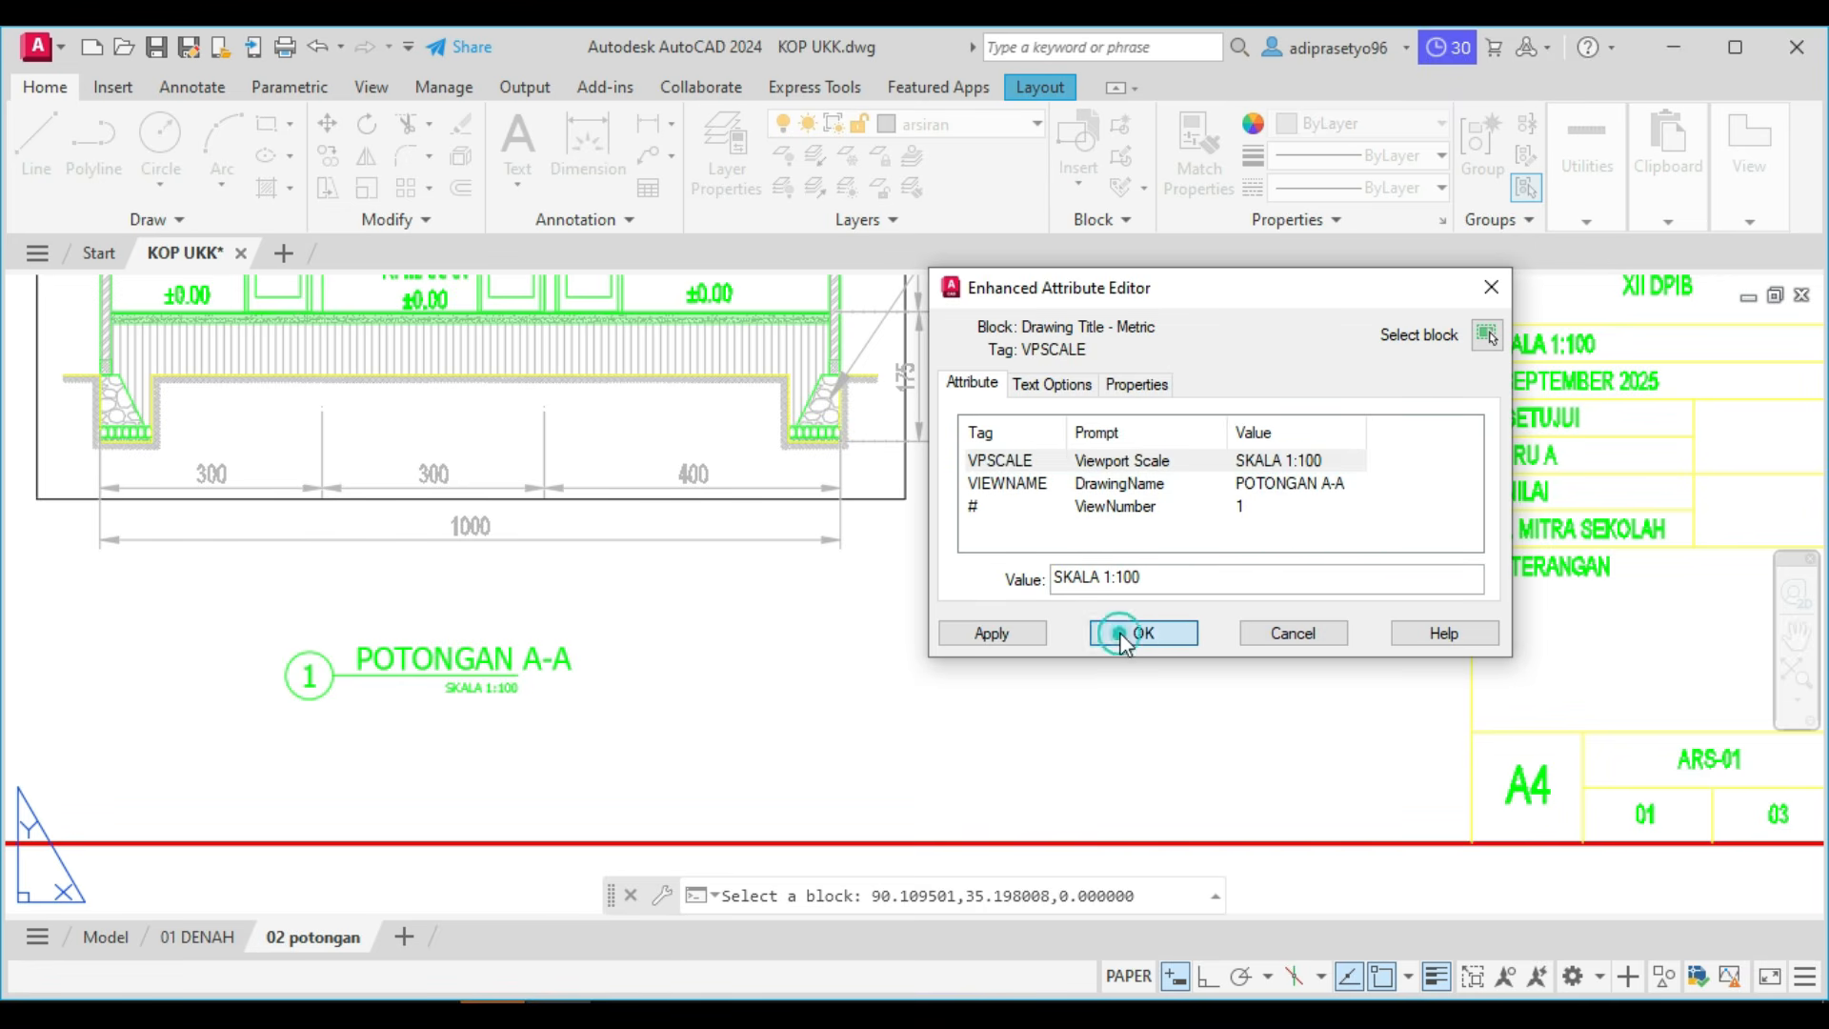
Set the view number of the POTONGAN A-A drawing title to 2.
click(314, 672)
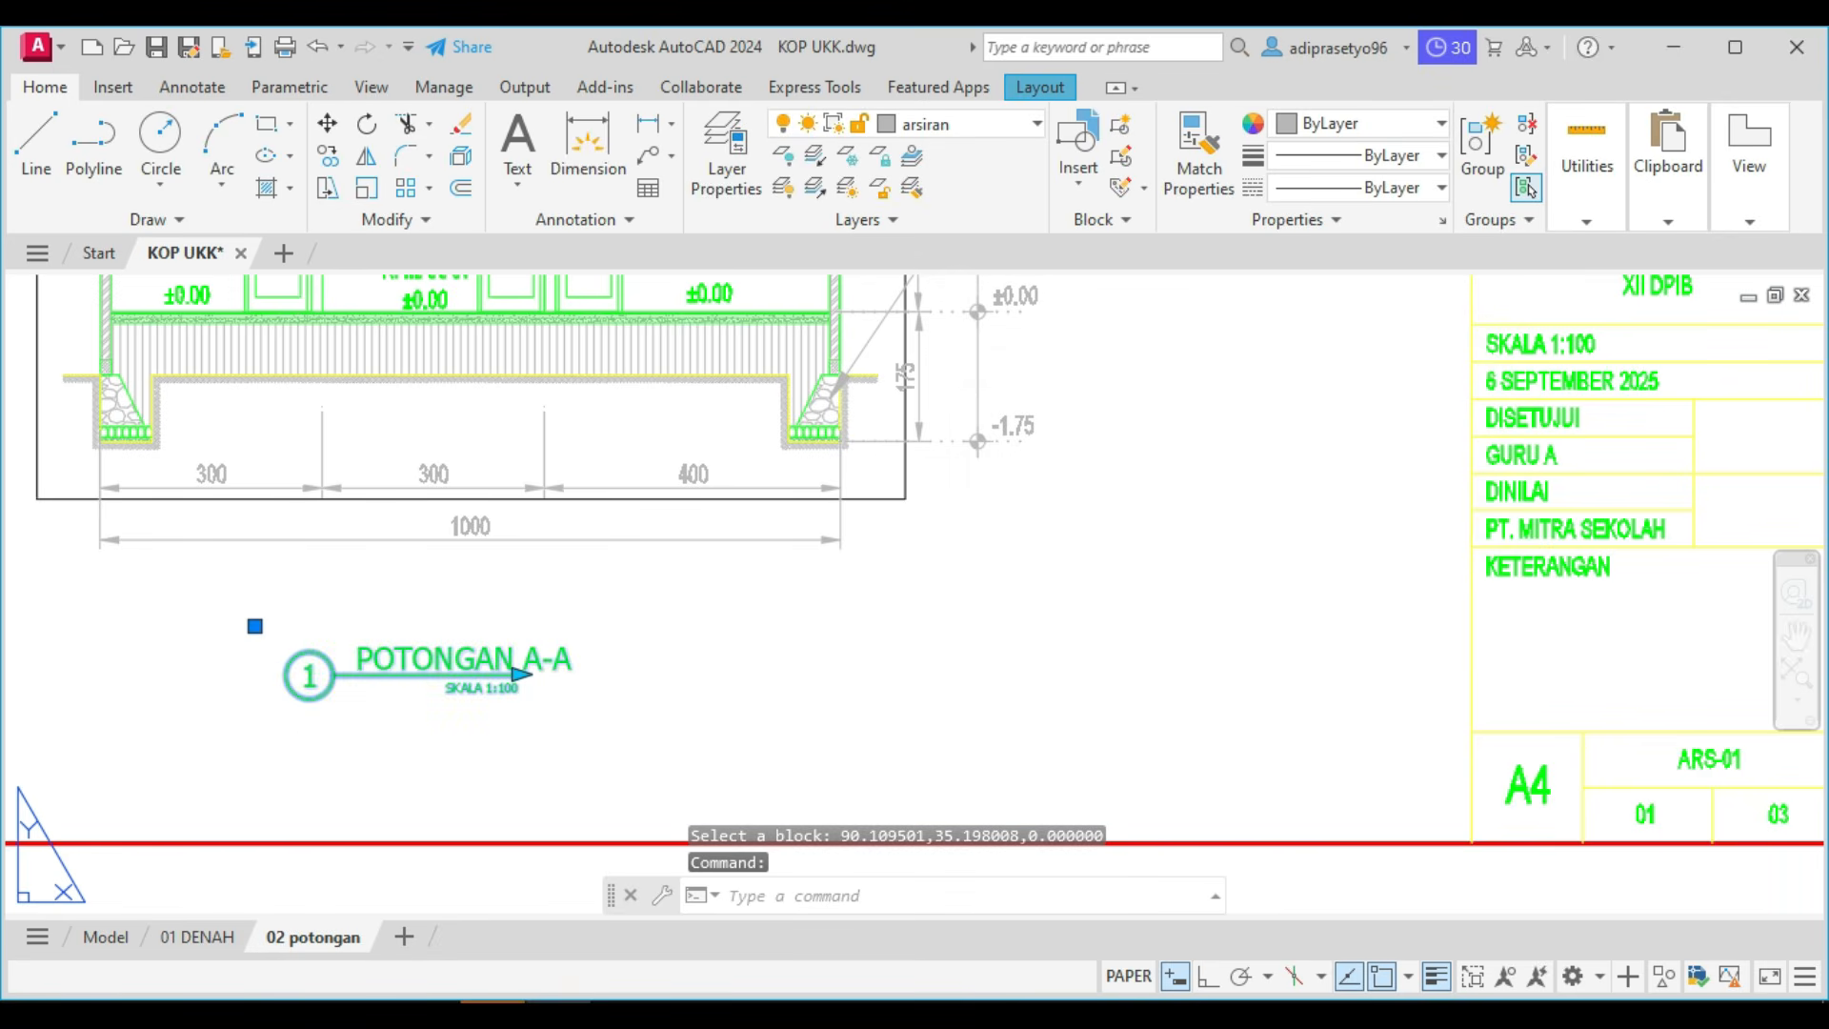
double_click(298, 685)
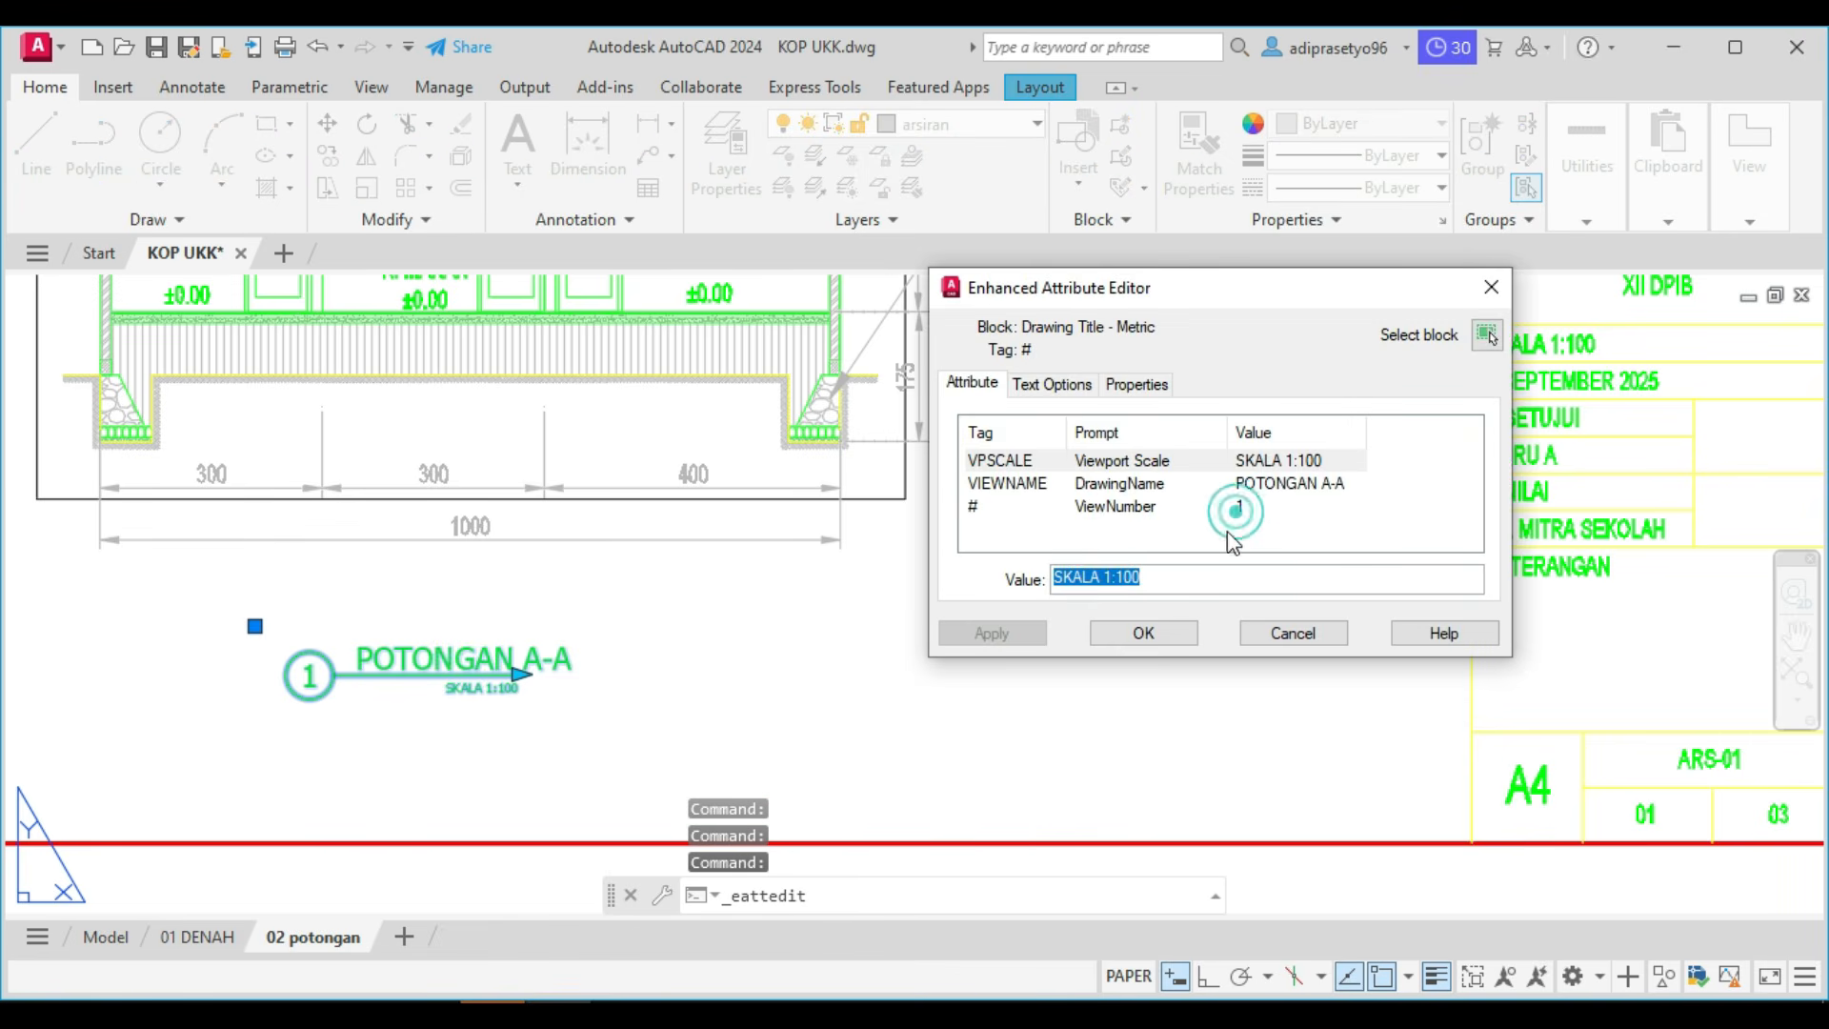
click(1235, 513)
click(1093, 585)
key(BackSpace)
text(2)
click(1102, 636)
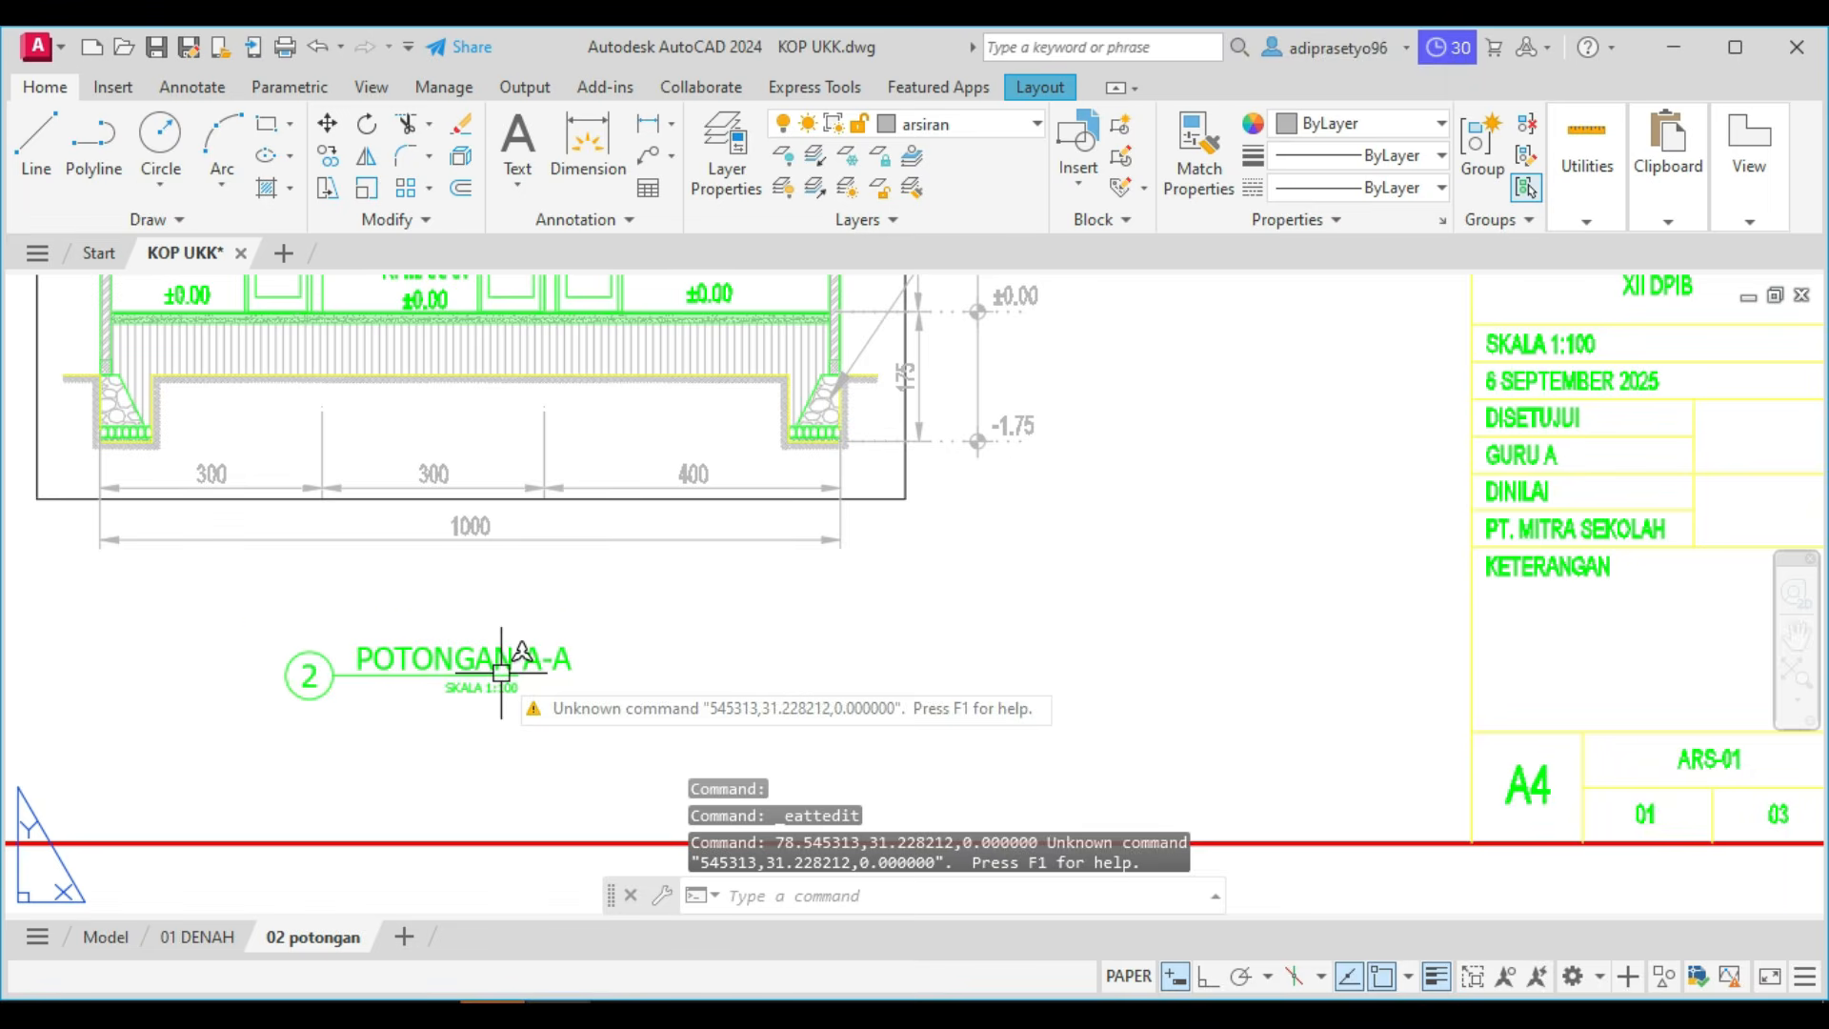
Stretch the drawing title's underline so it extends past the end of the POTONGAN A-A text.
click(531, 677)
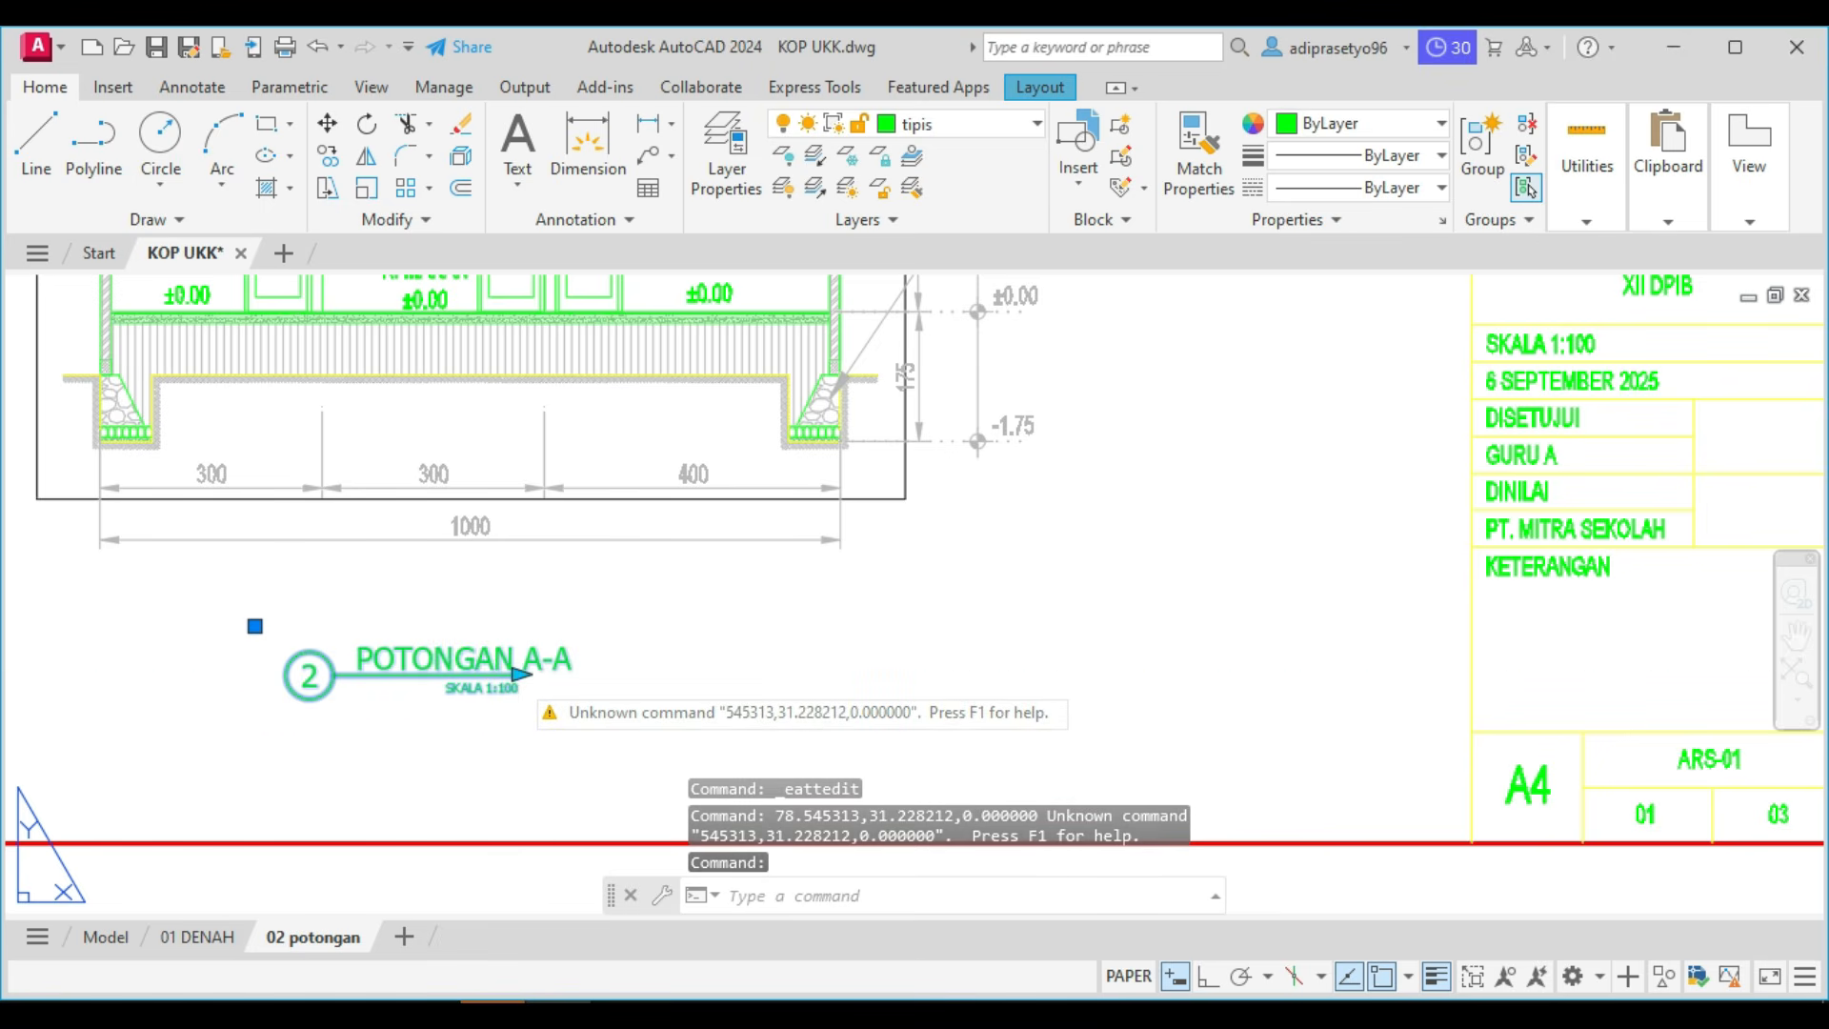
click(520, 674)
key(Escape)
key(Escape)
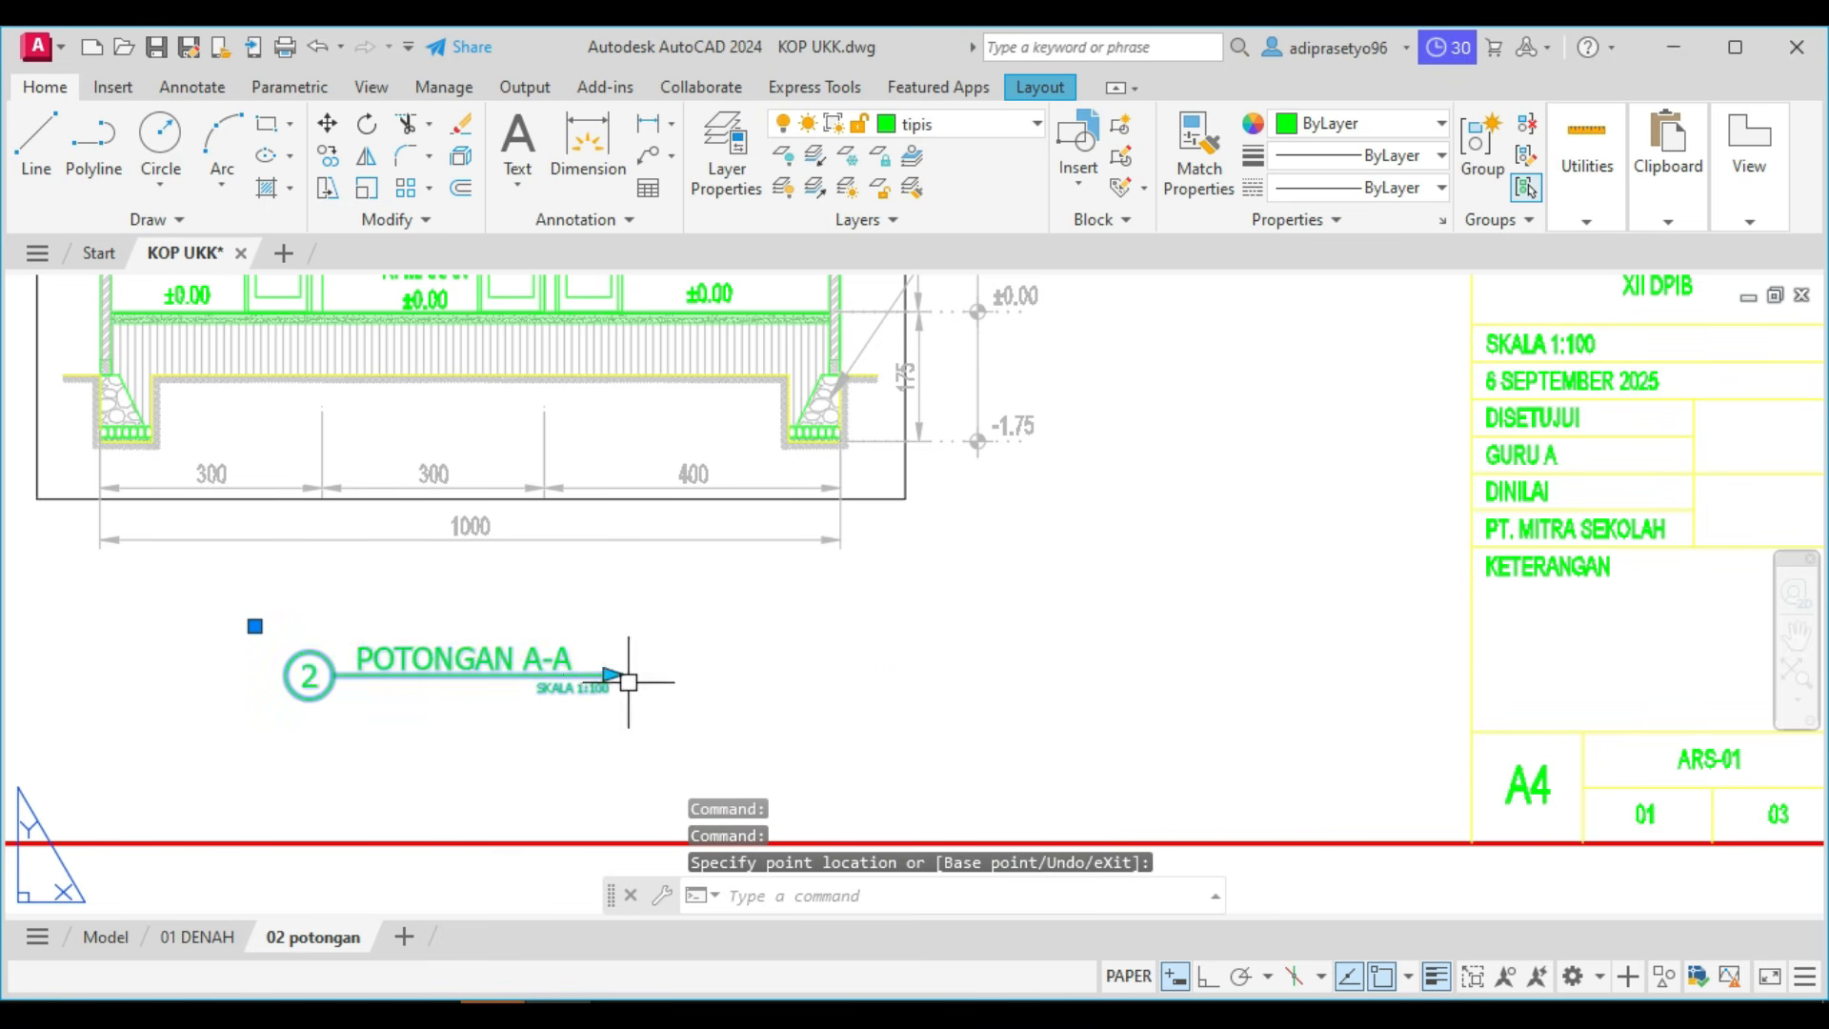
Change the sheet number in the title block's cell beside the total 03 to 02.
scroll(699, 686, down, 2)
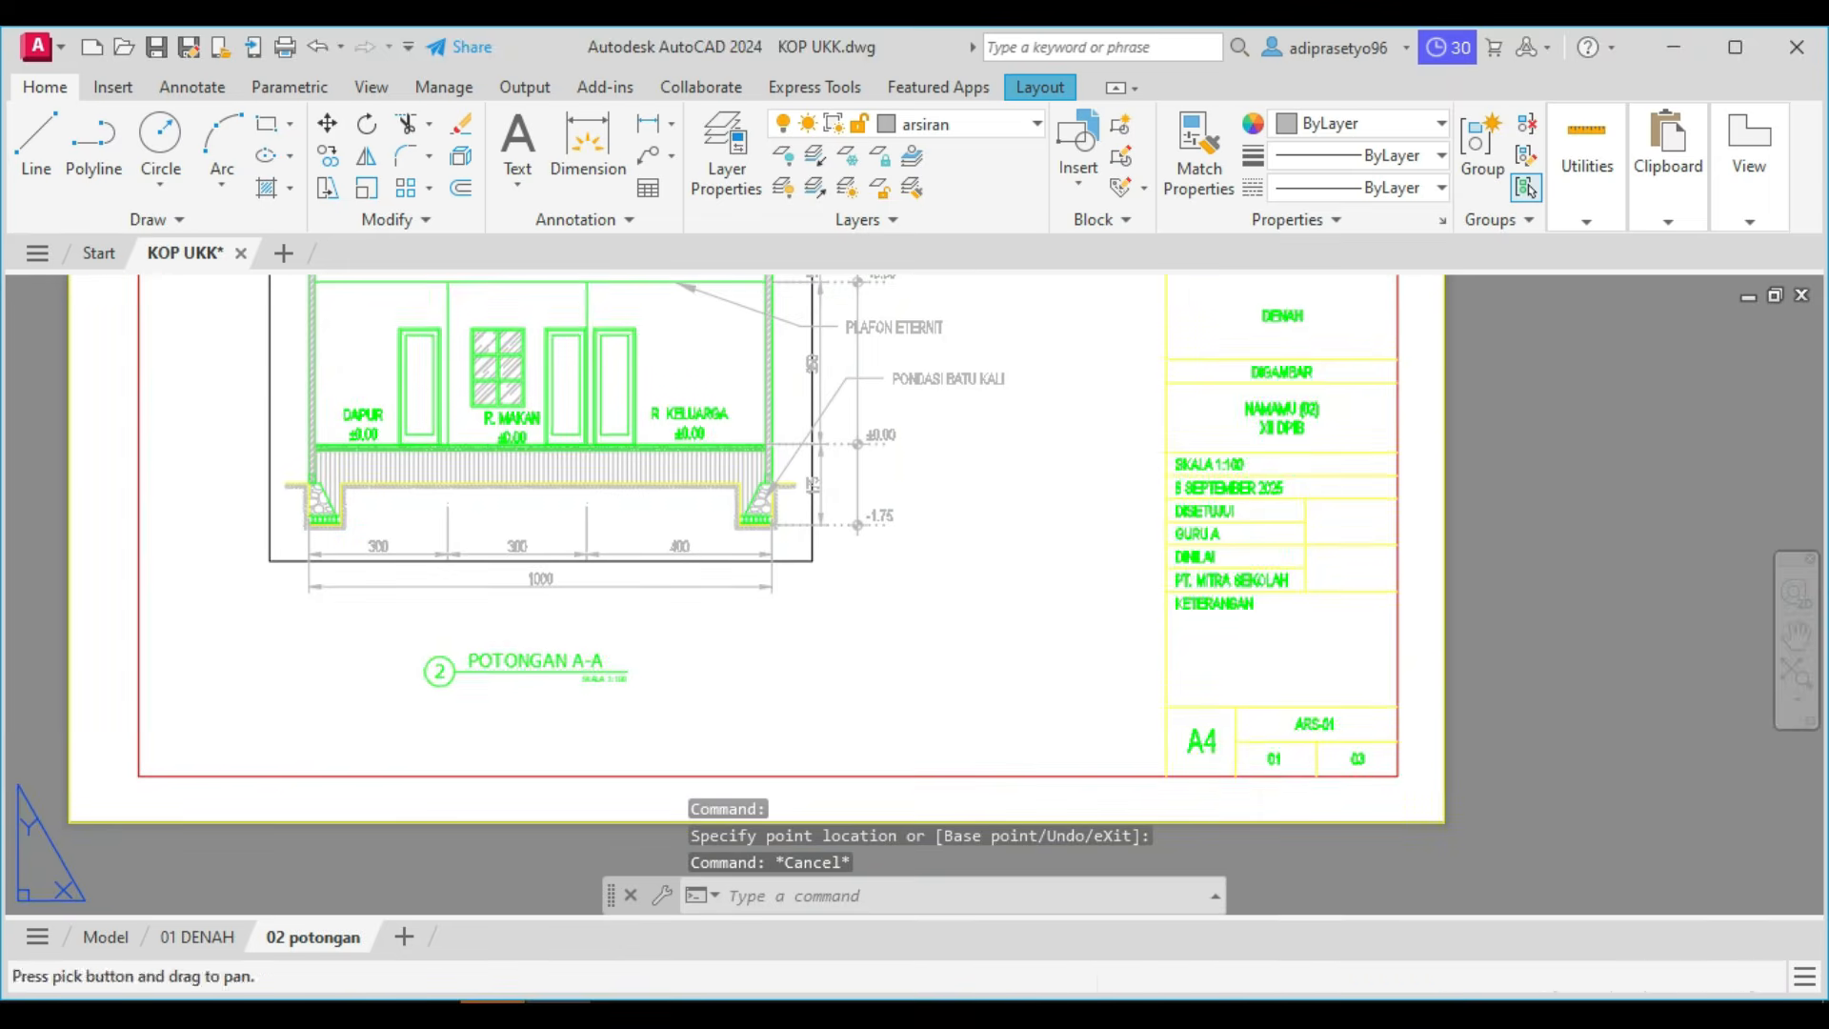
scroll(1251, 746, up, 6)
click(1288, 767)
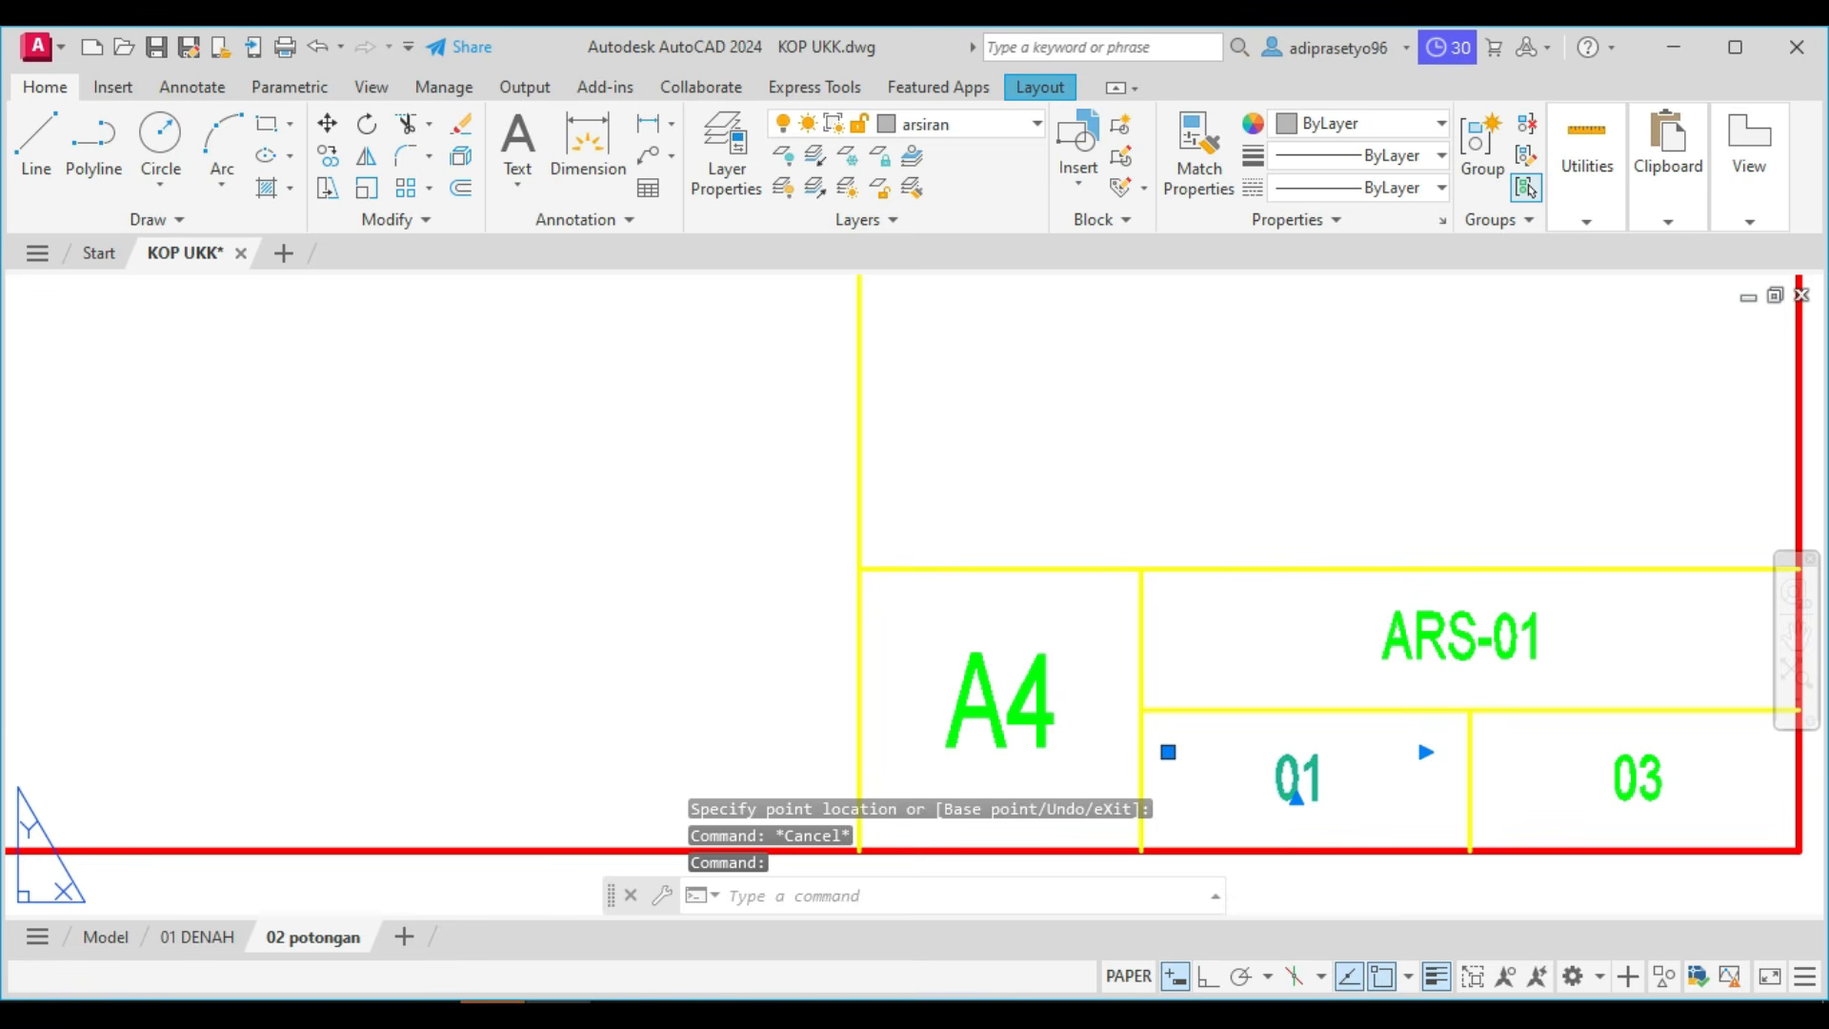
double_click(1281, 772)
drag(1322, 767, 1305, 769)
click(1263, 443)
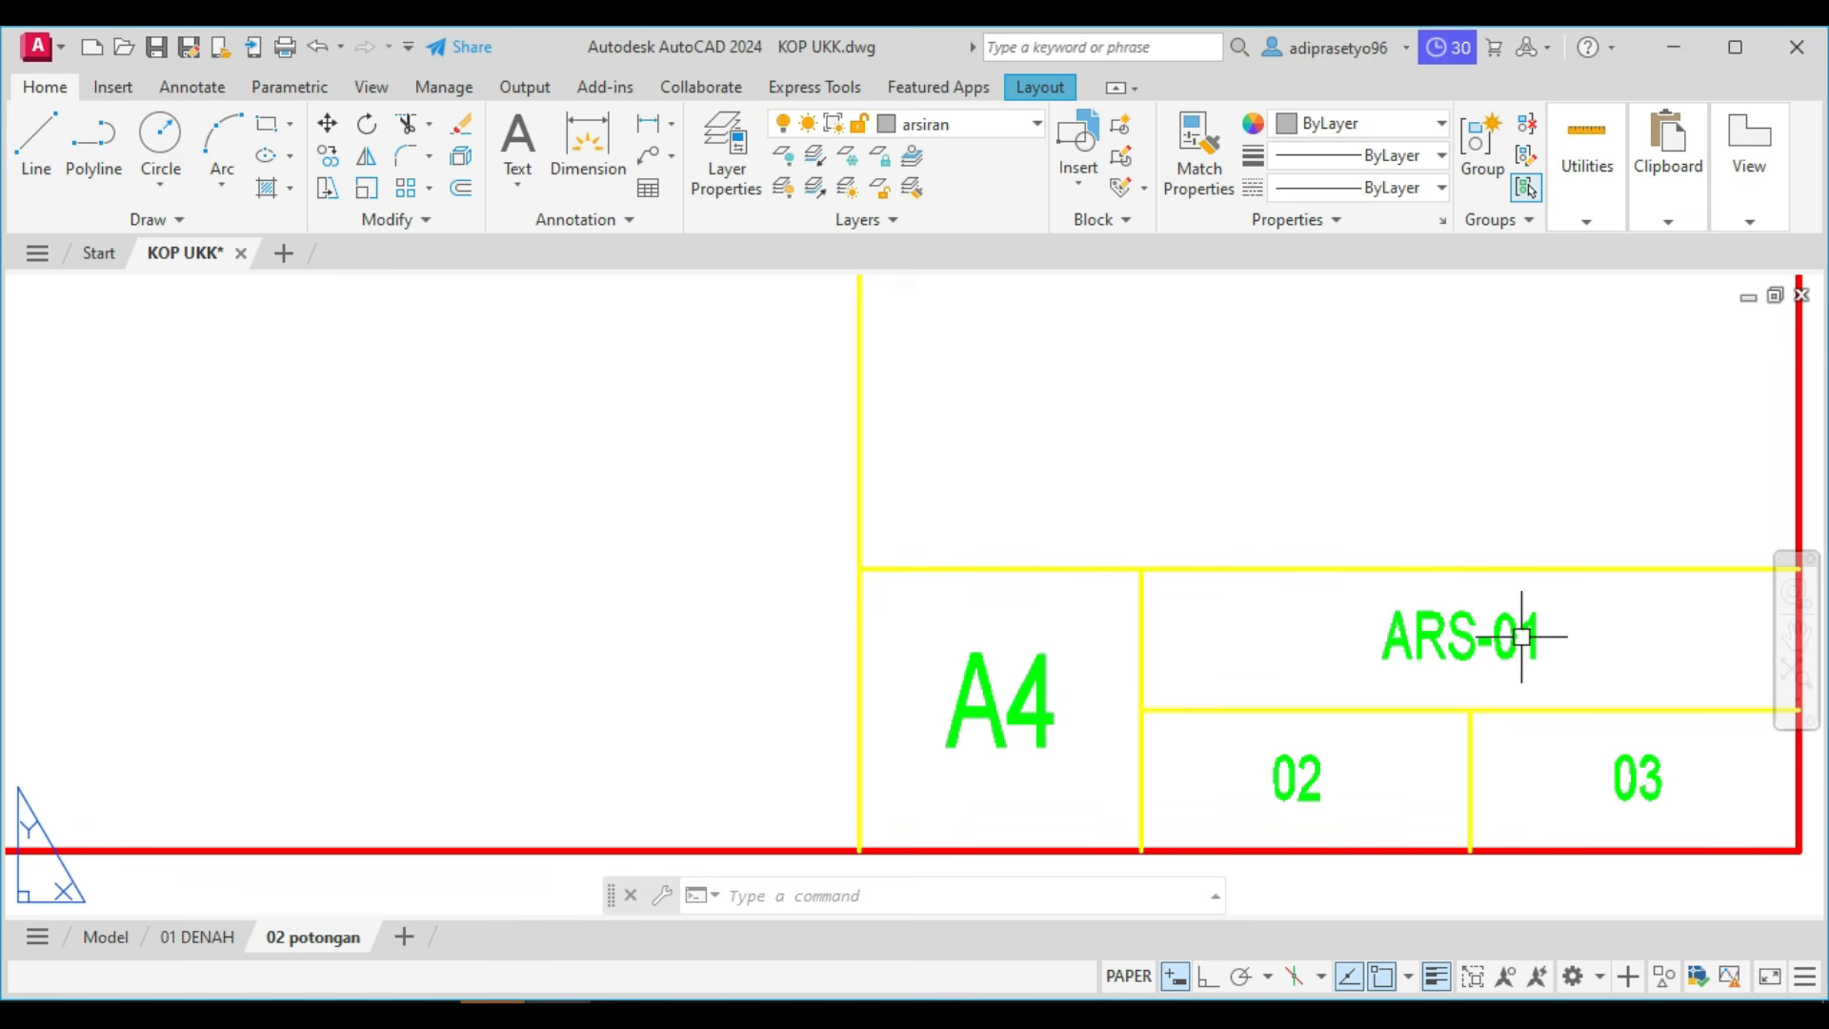
Change the drawing code in the title block to ARS-02.
click(1514, 632)
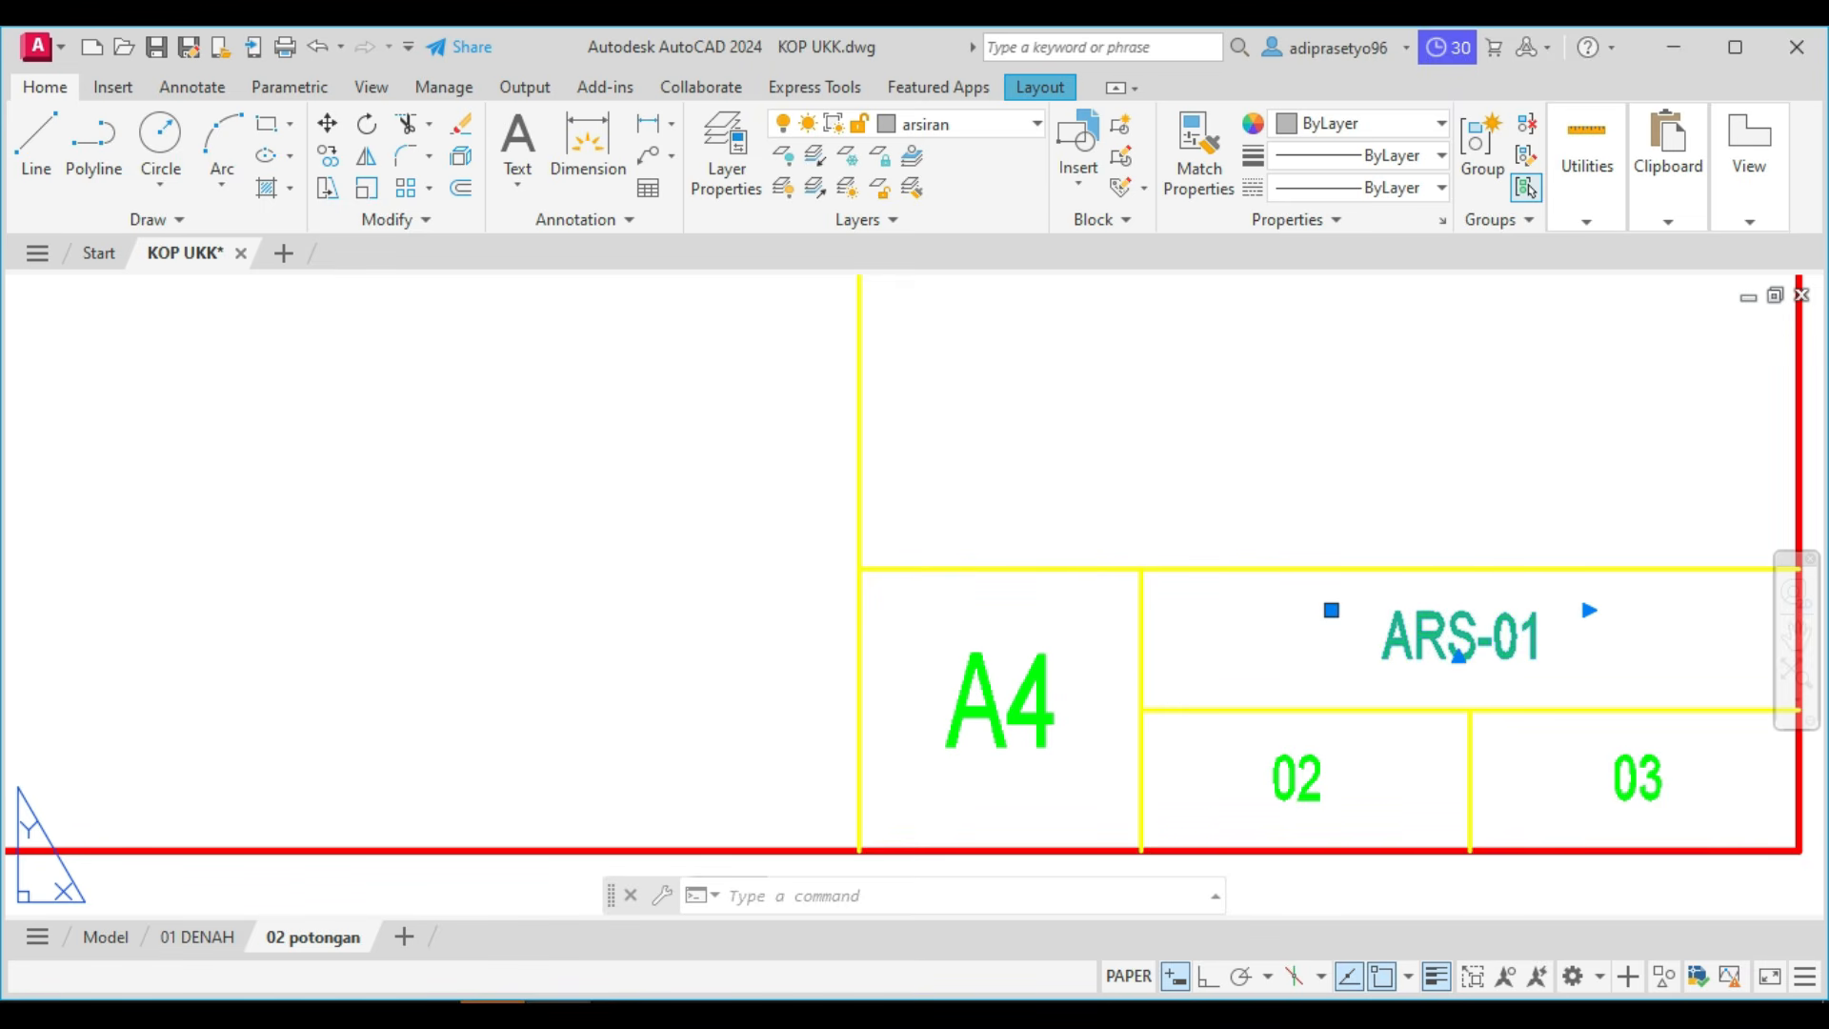
double_click(1524, 637)
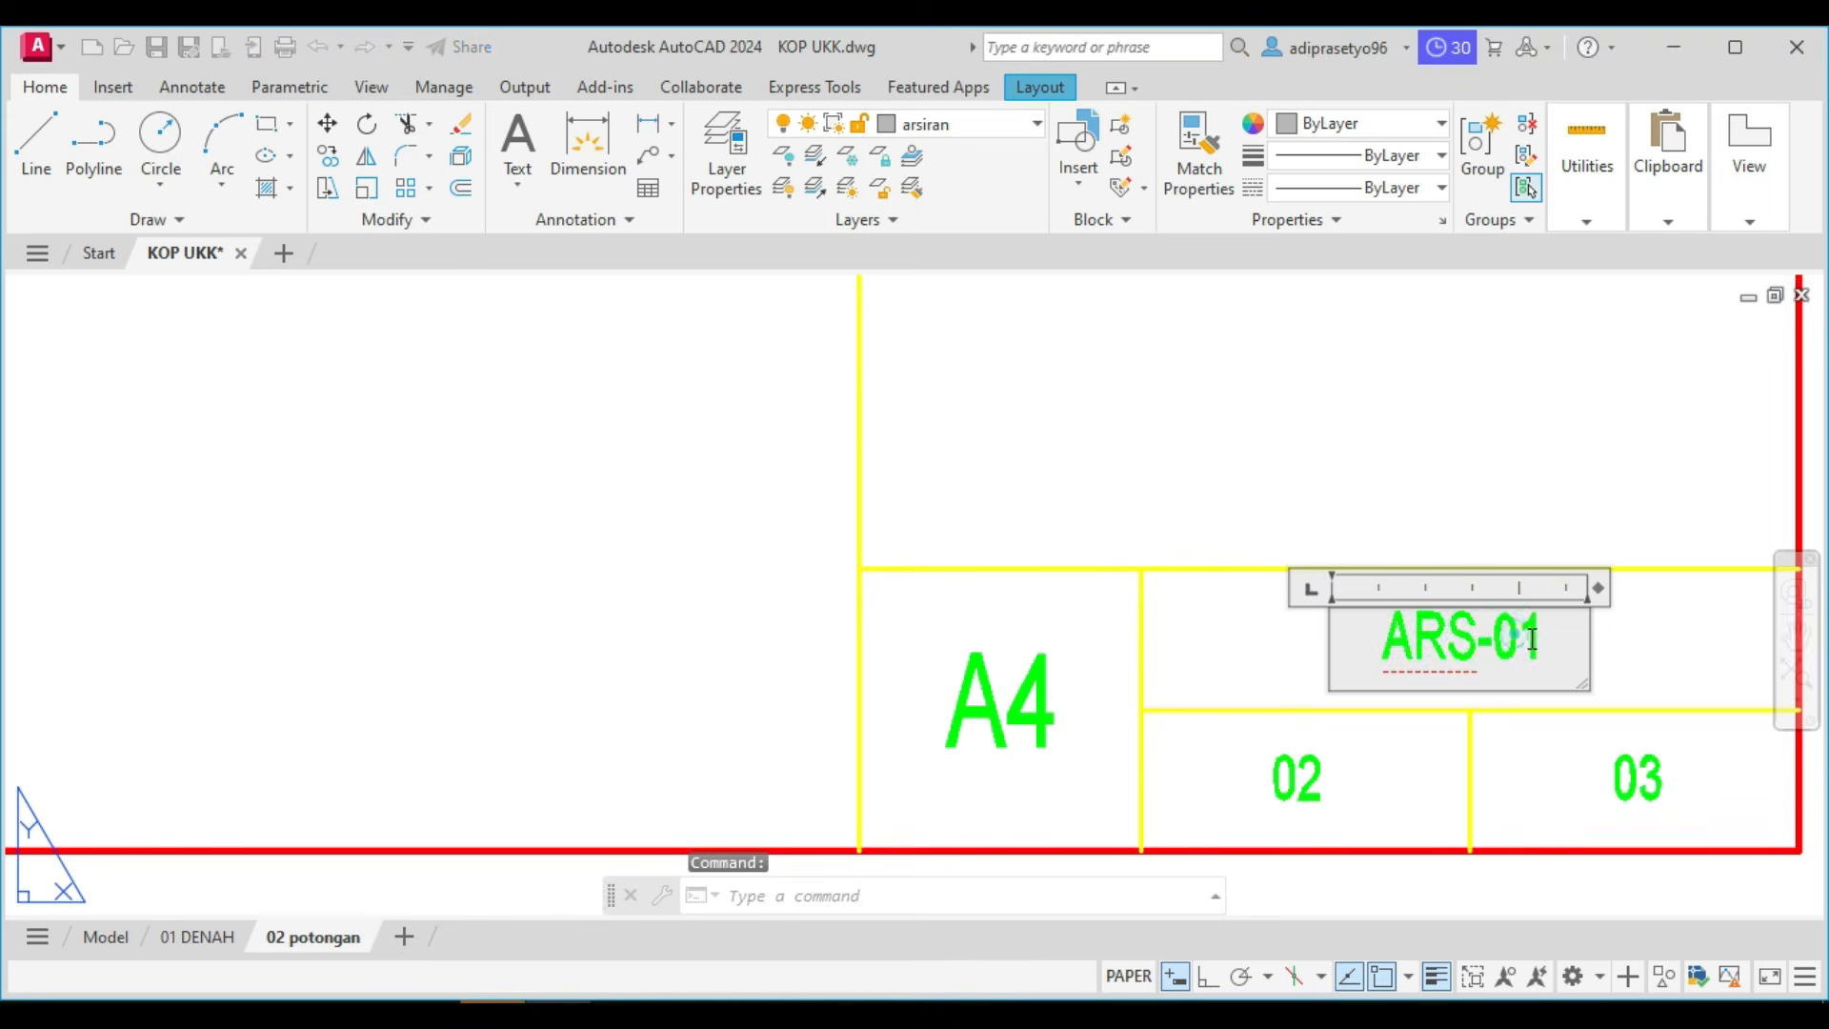
drag(1520, 636, 1545, 652)
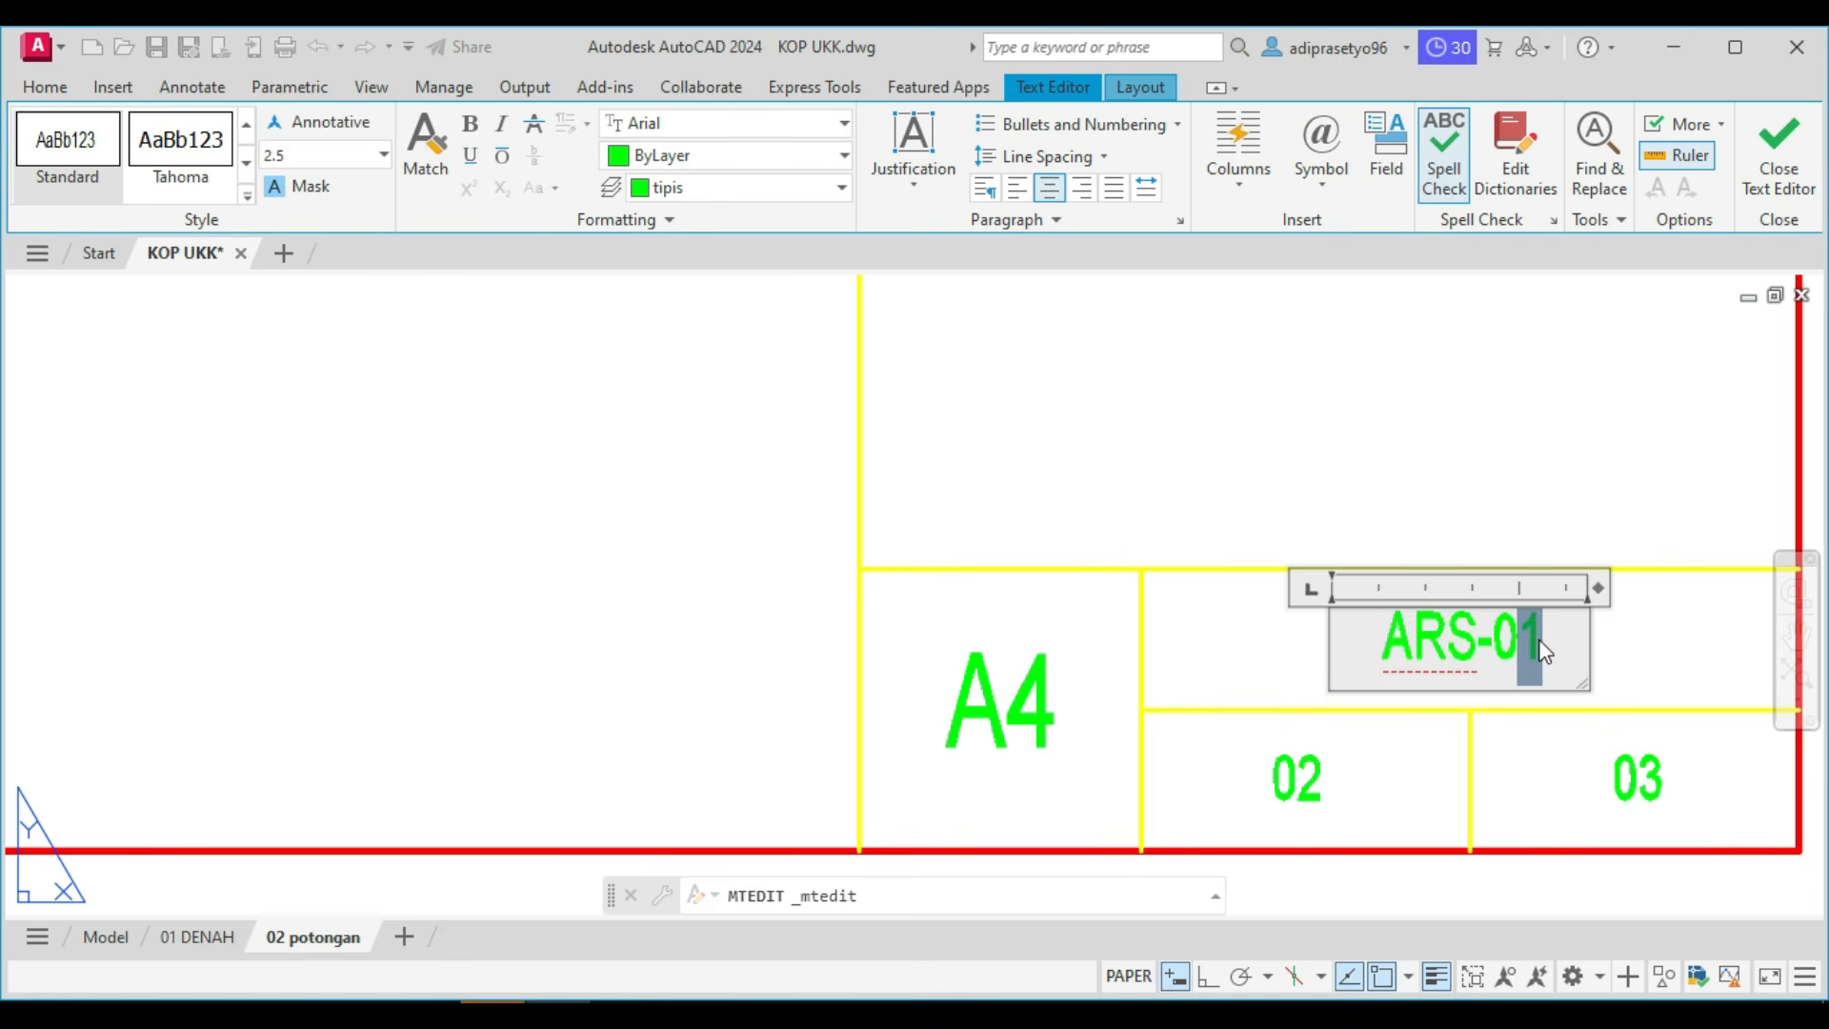
text(2)
click(1407, 430)
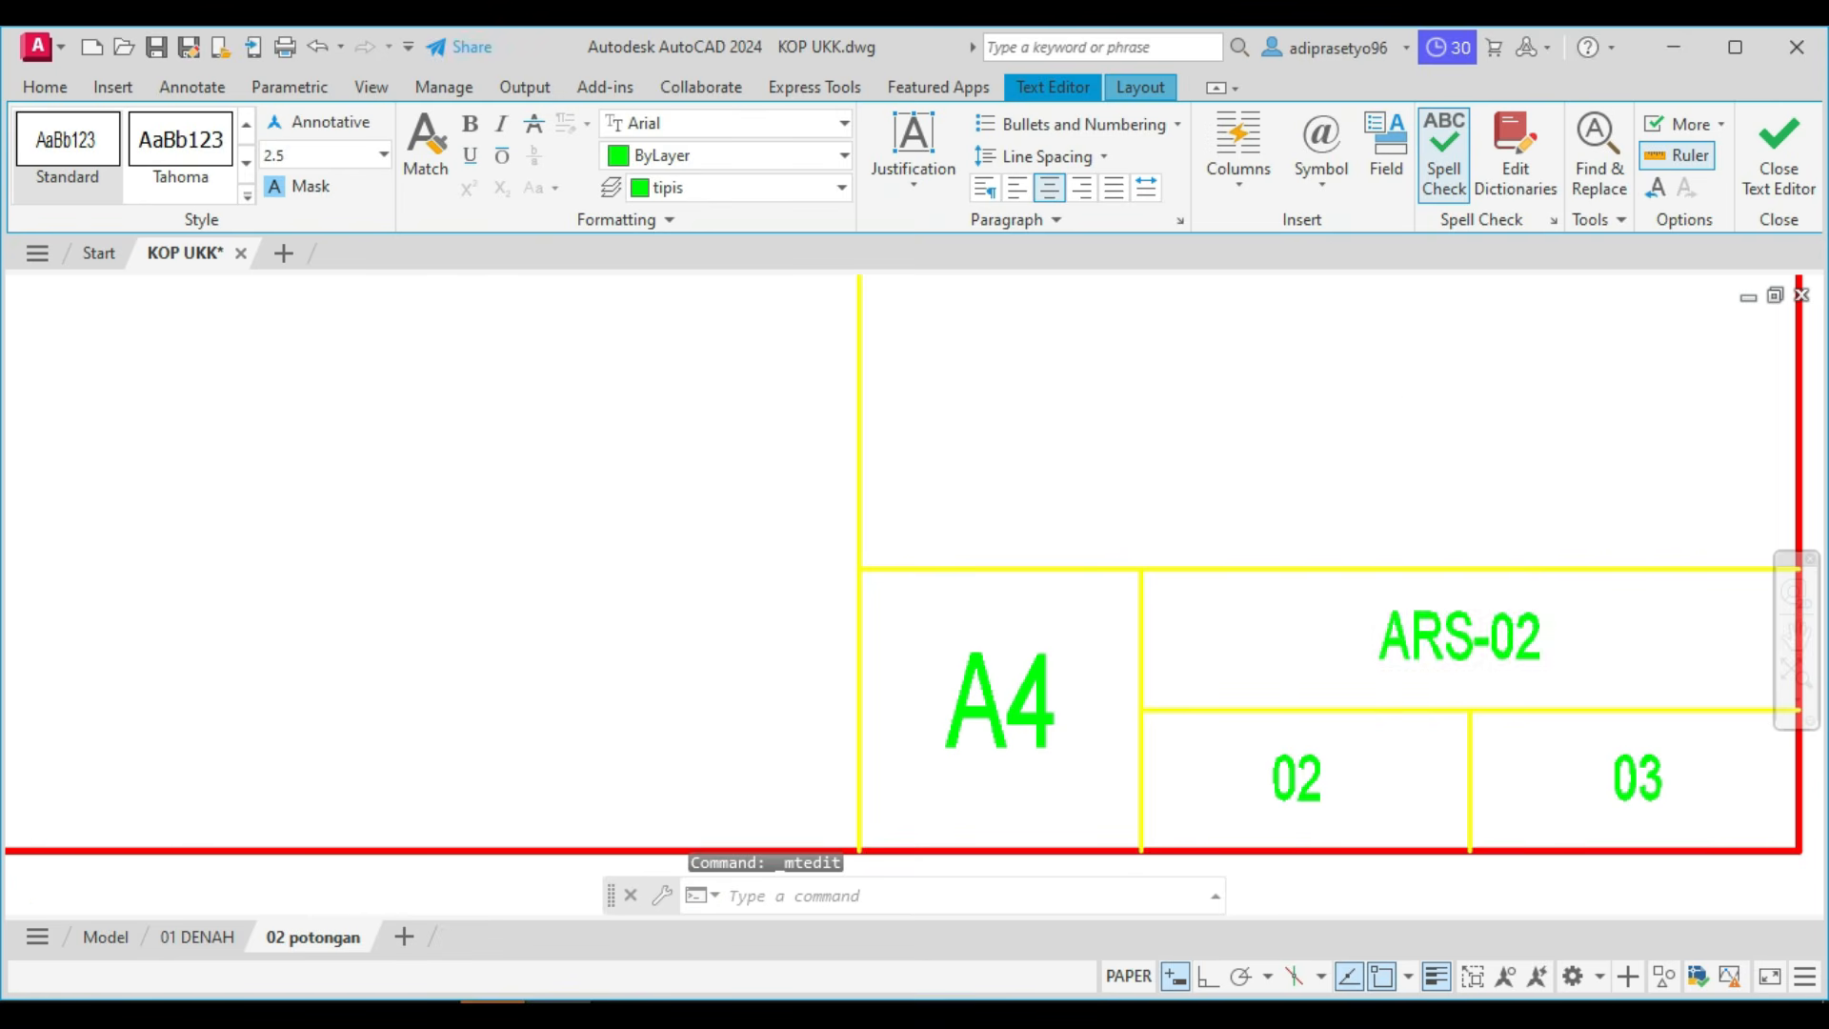
Replace the drawing name under JUDUL GAMBAR in the title block with POTONGAN.
scroll(1404, 436, down, 2)
scroll(1395, 485, down, 4)
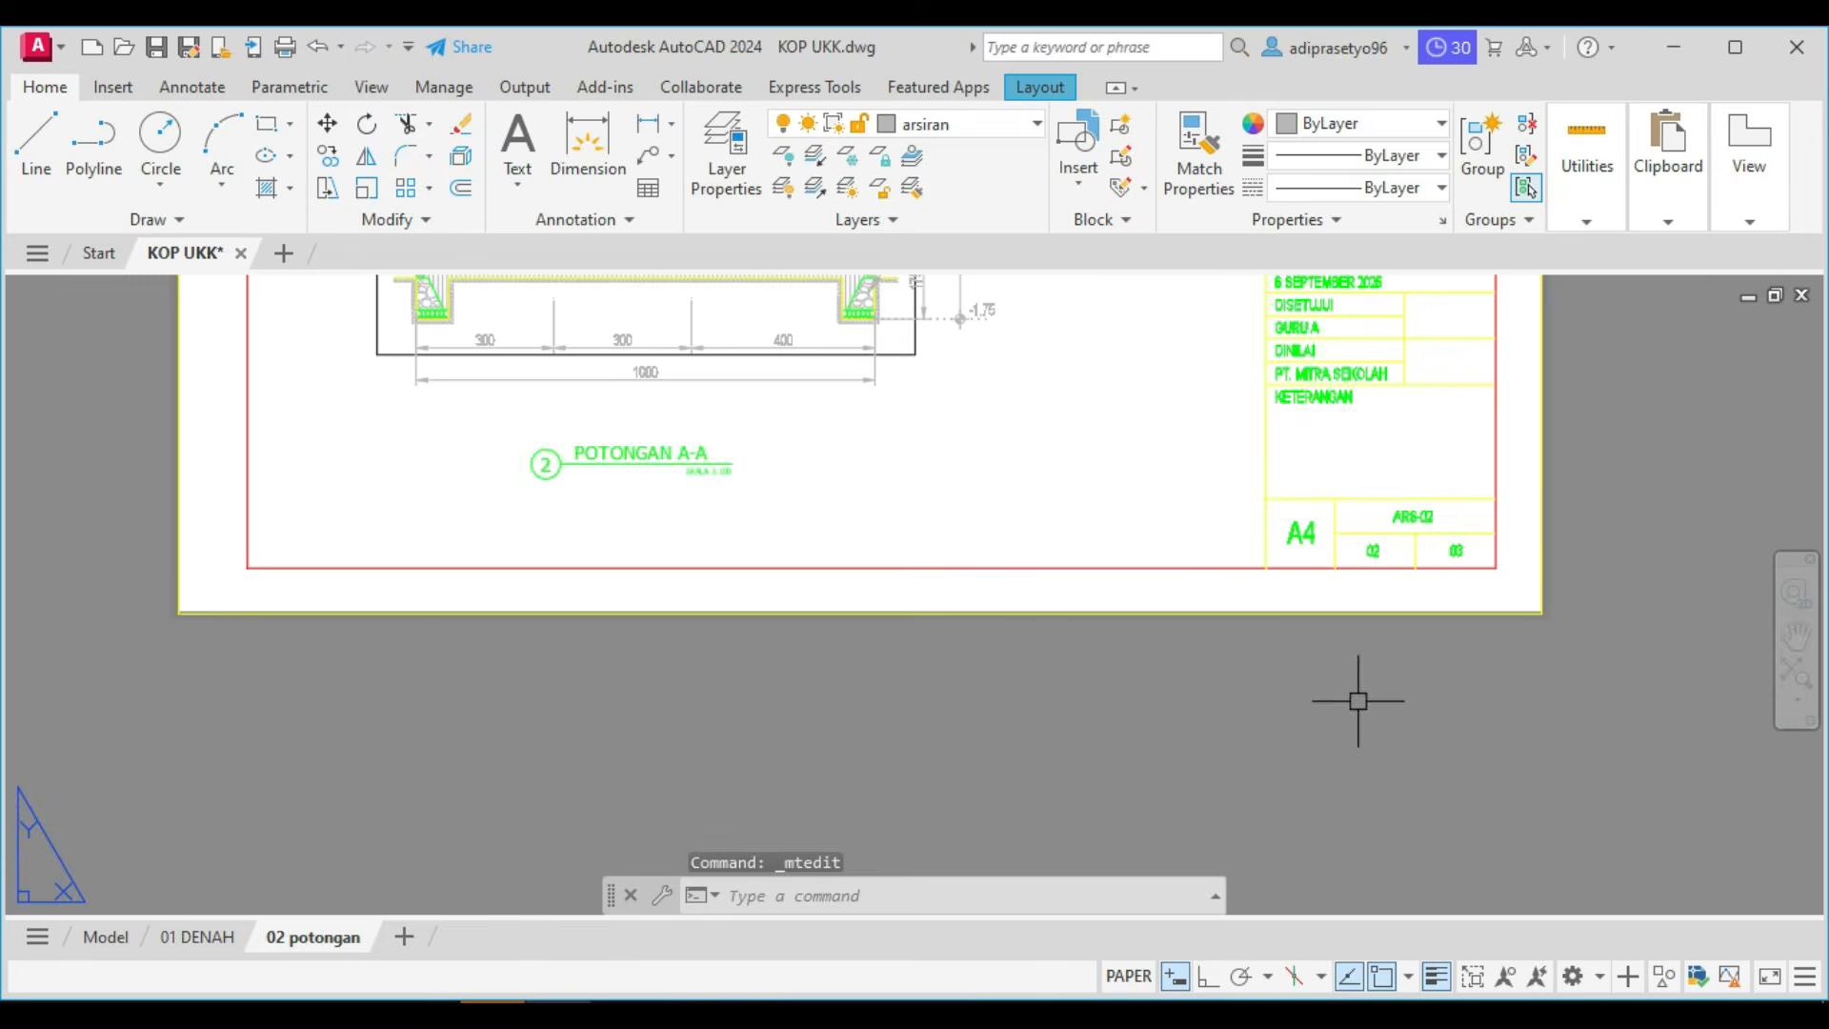
scroll(1347, 522, down, 1)
scroll(1391, 488, up, 6)
click(1408, 440)
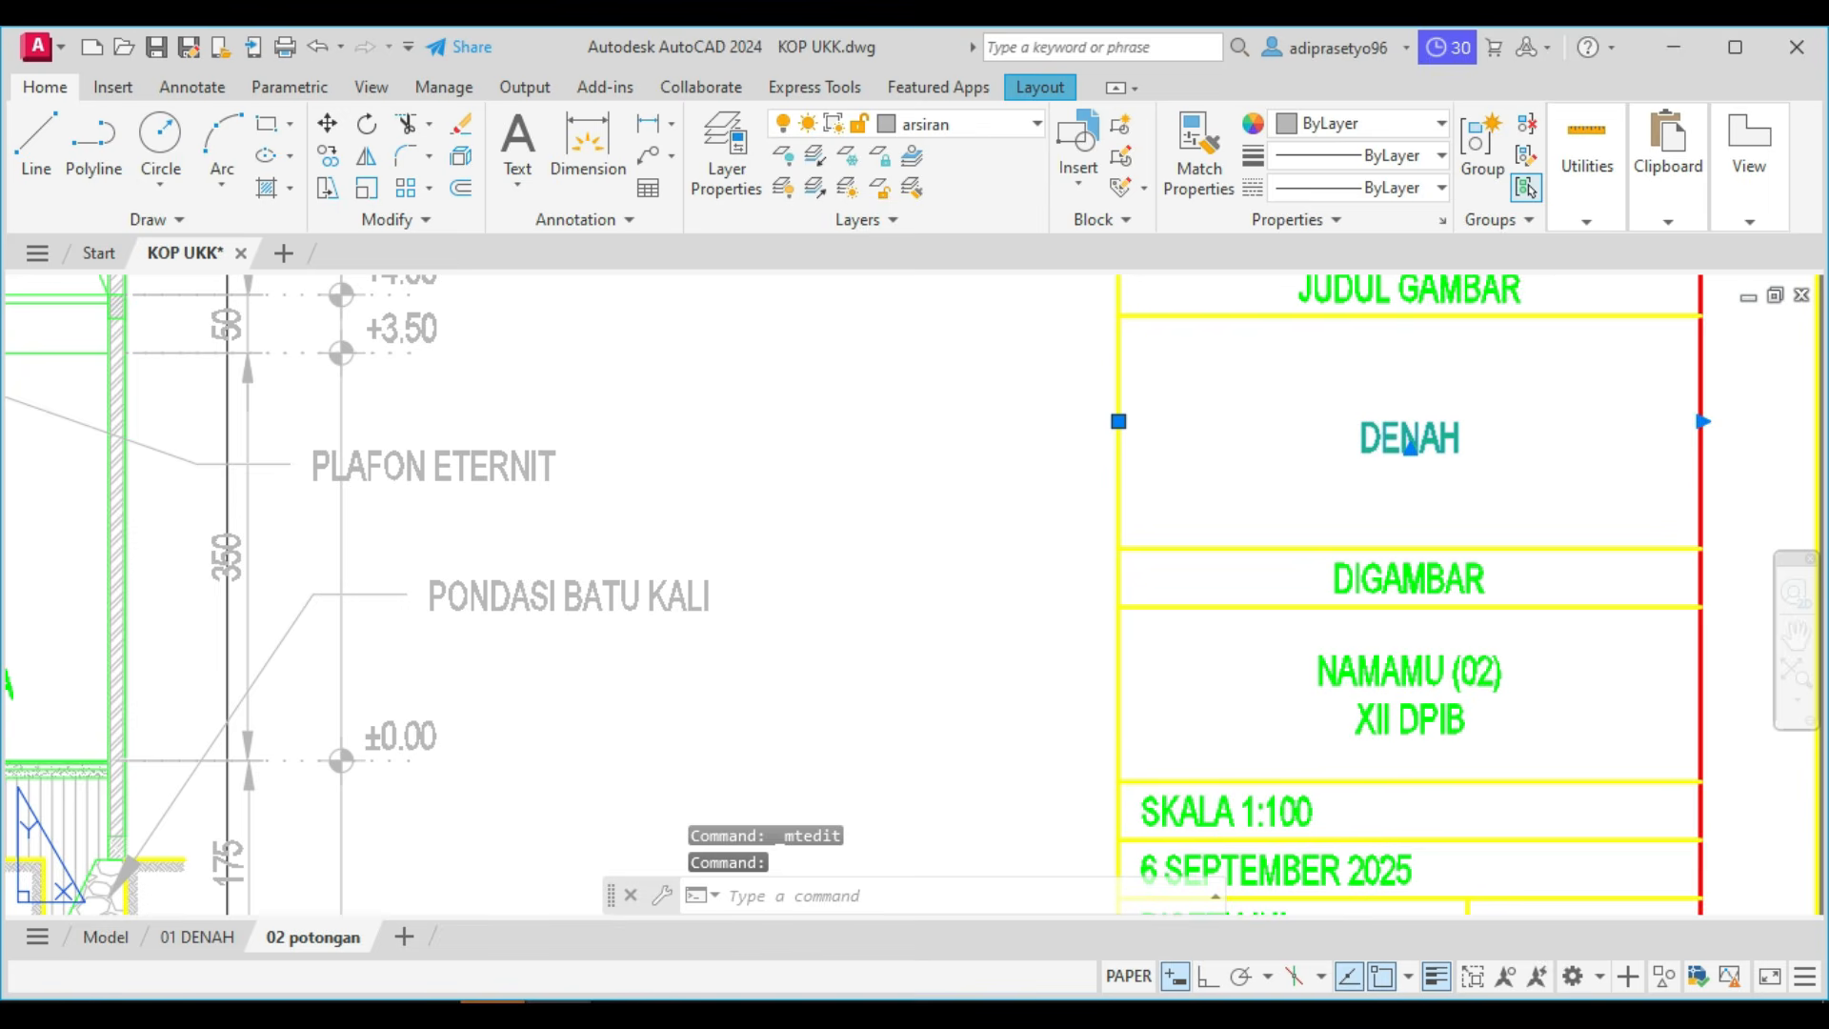
double_click(1409, 440)
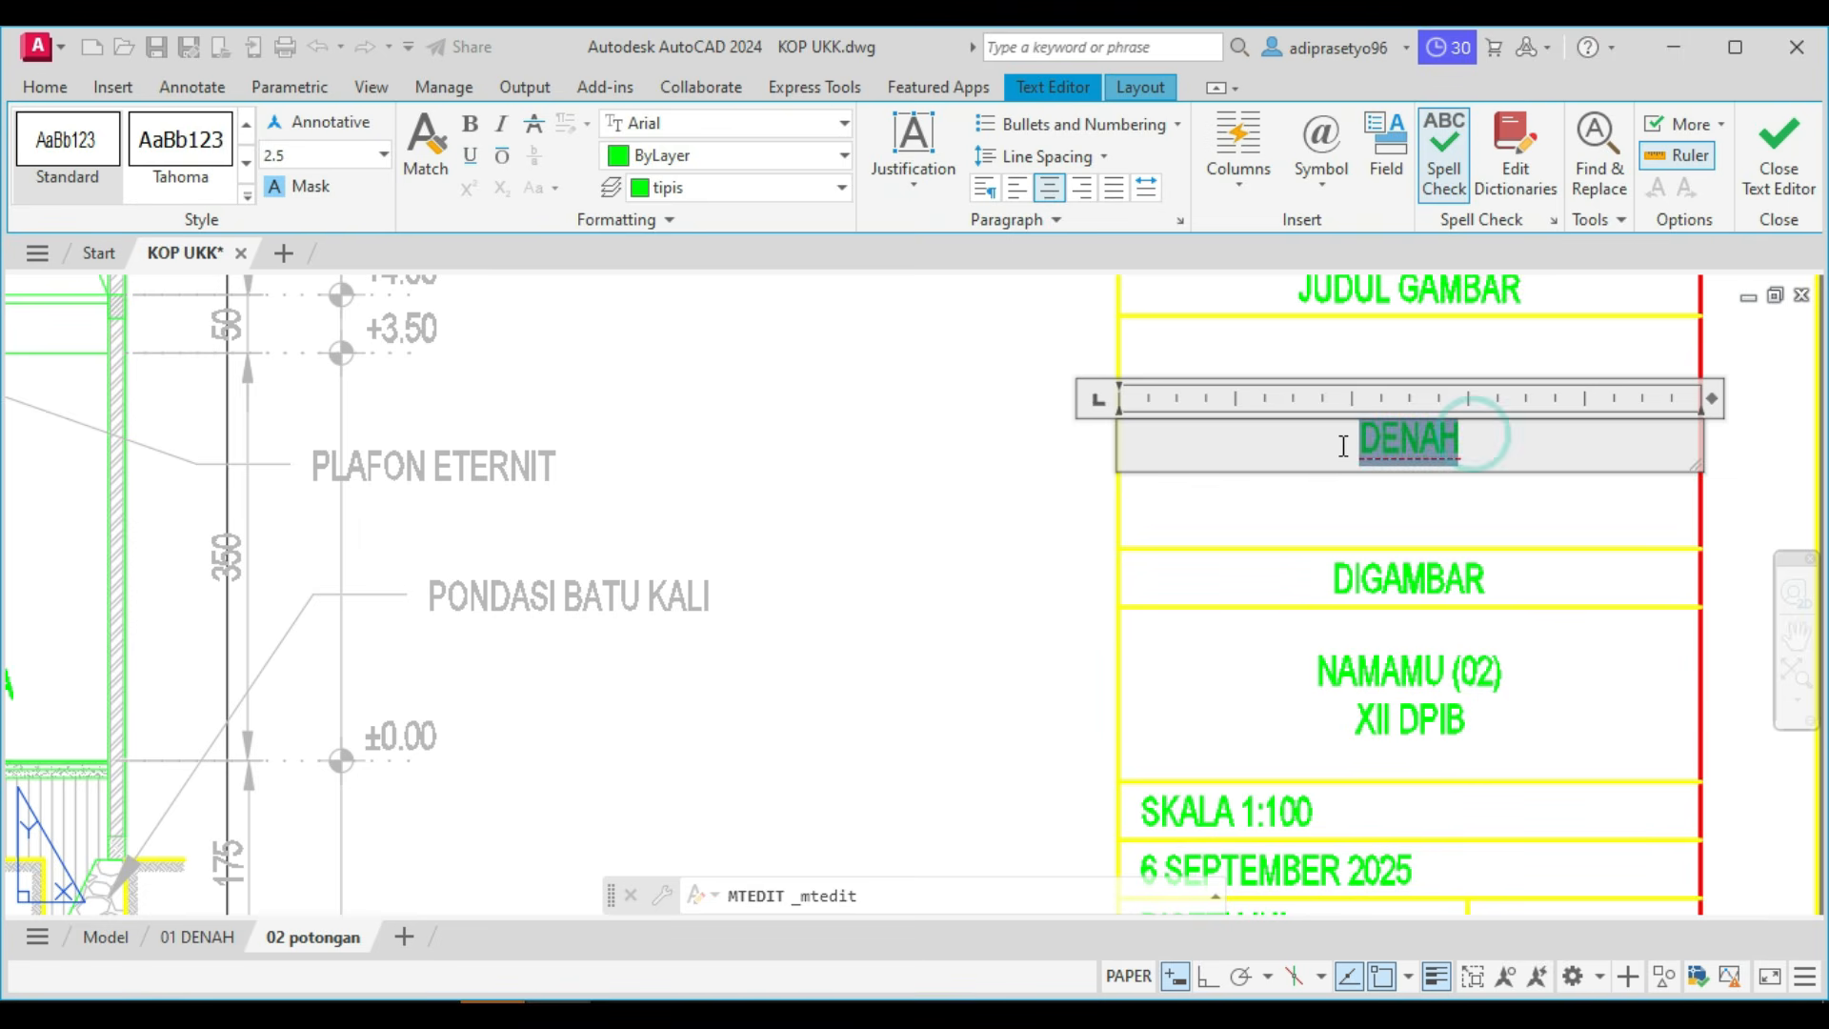
text(POTONGAN)
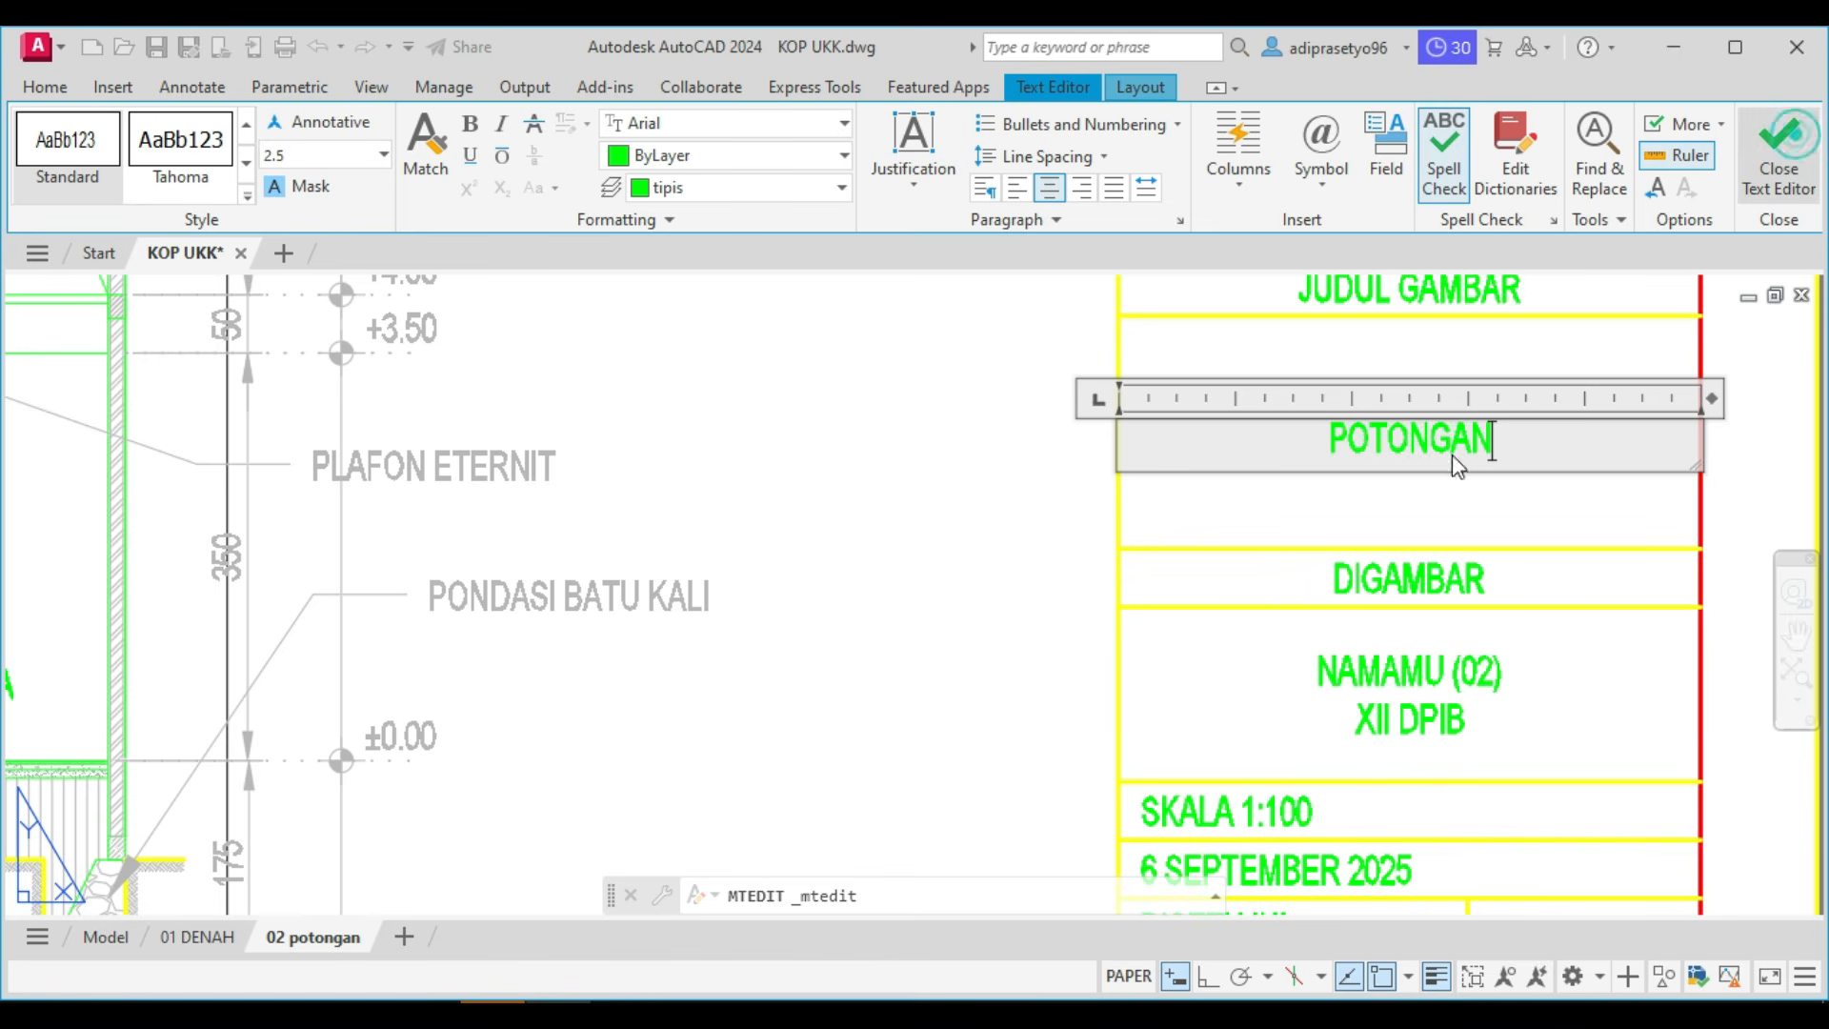
click(1791, 133)
scroll(1119, 681, down, 2)
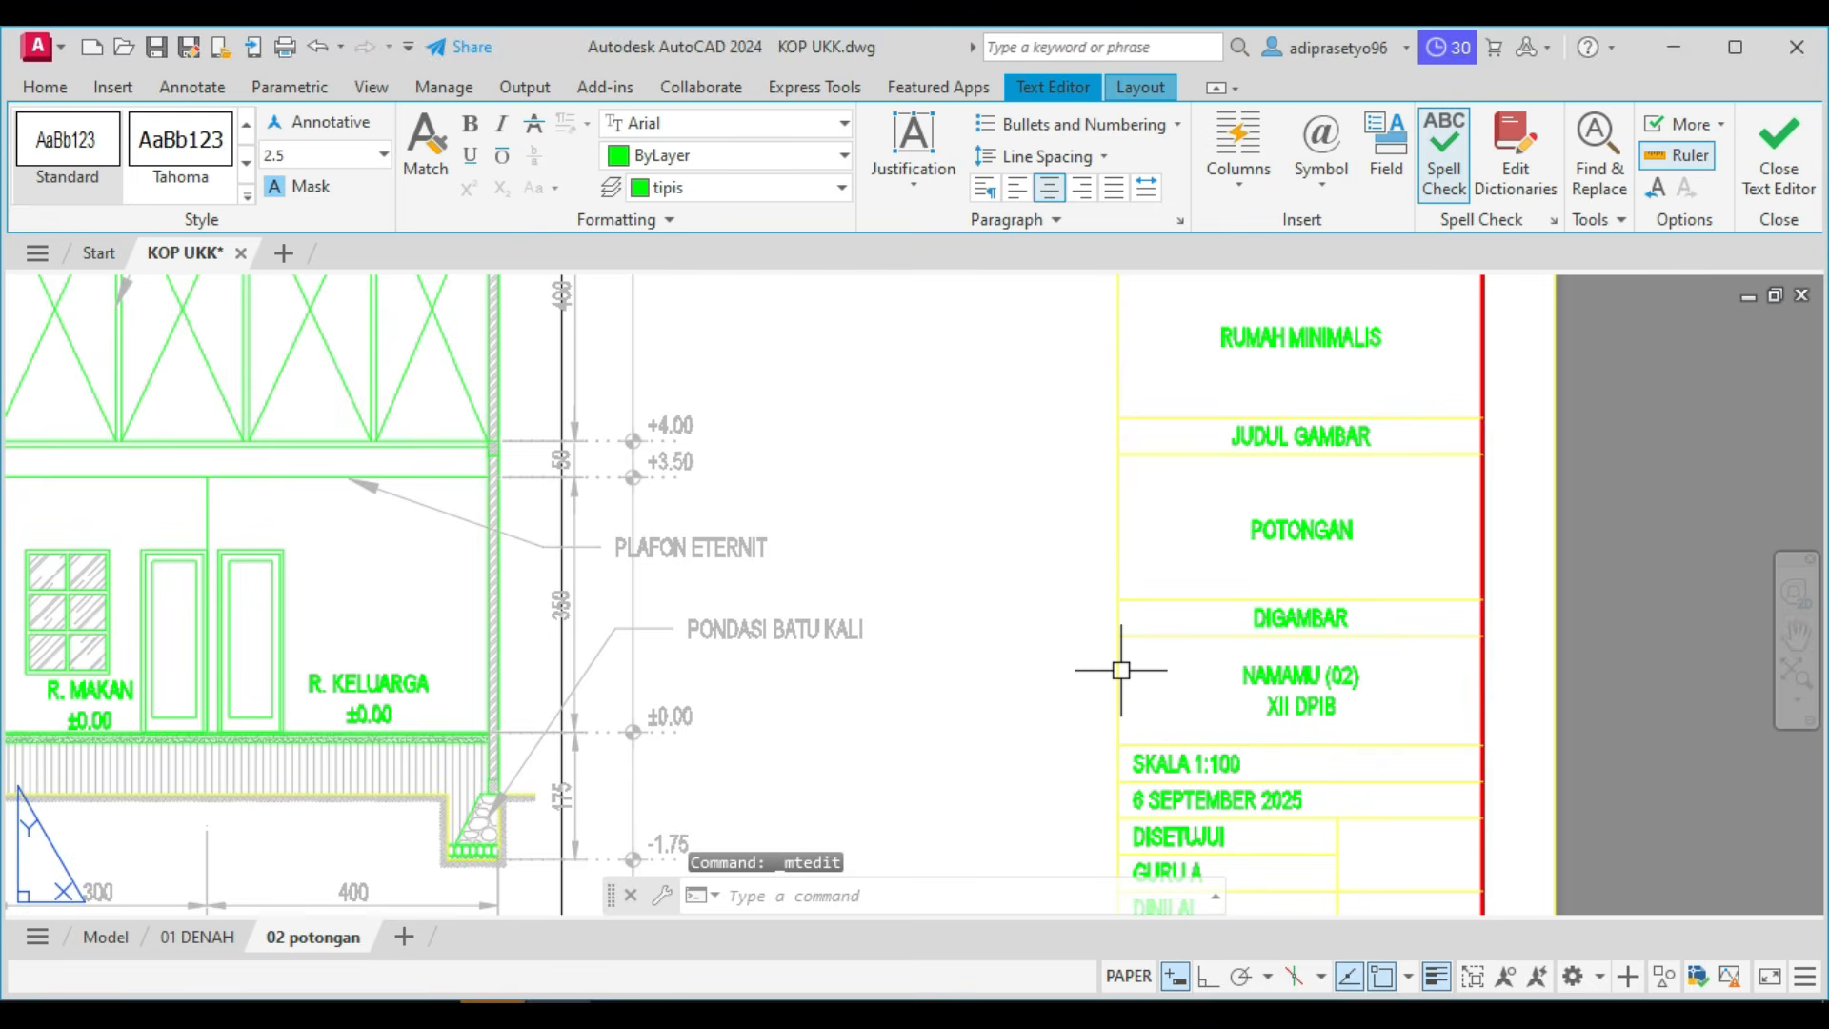
Open the plot preview of the 02 potongan layout and examine the section, its annotations and the title block.
scroll(1121, 670, down, 4)
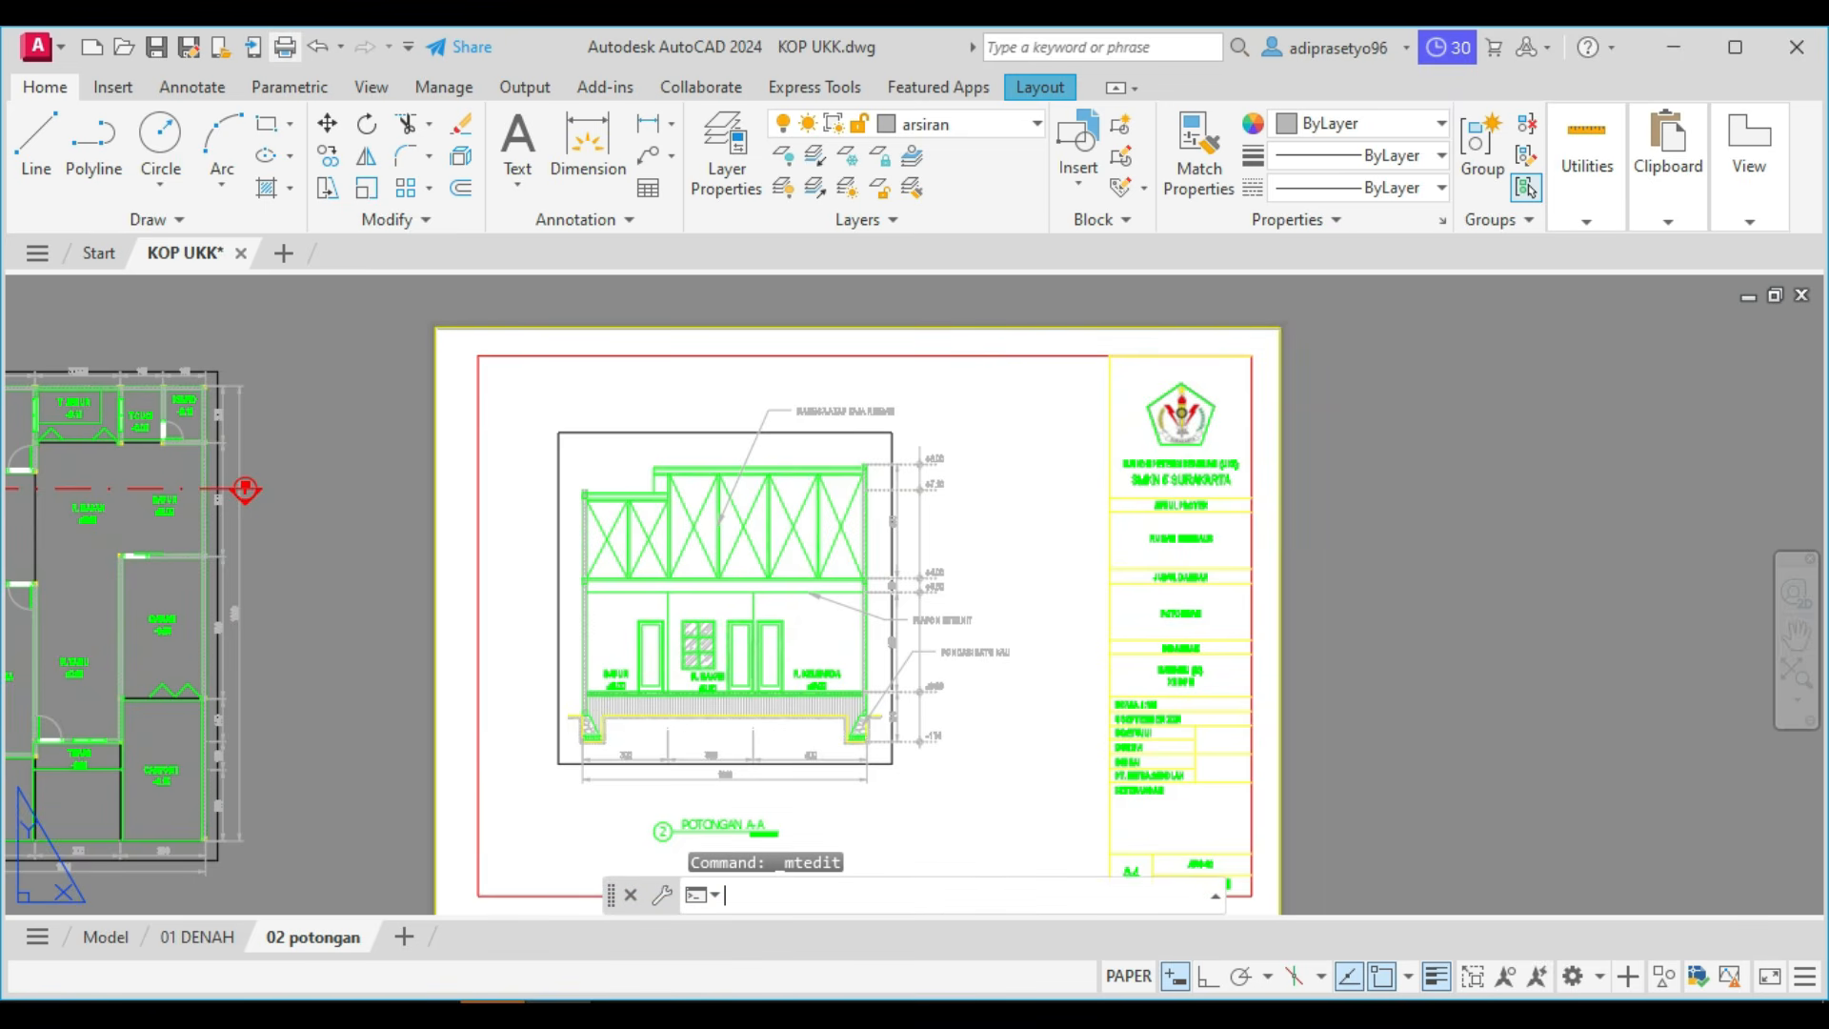
key(ctrl+p)
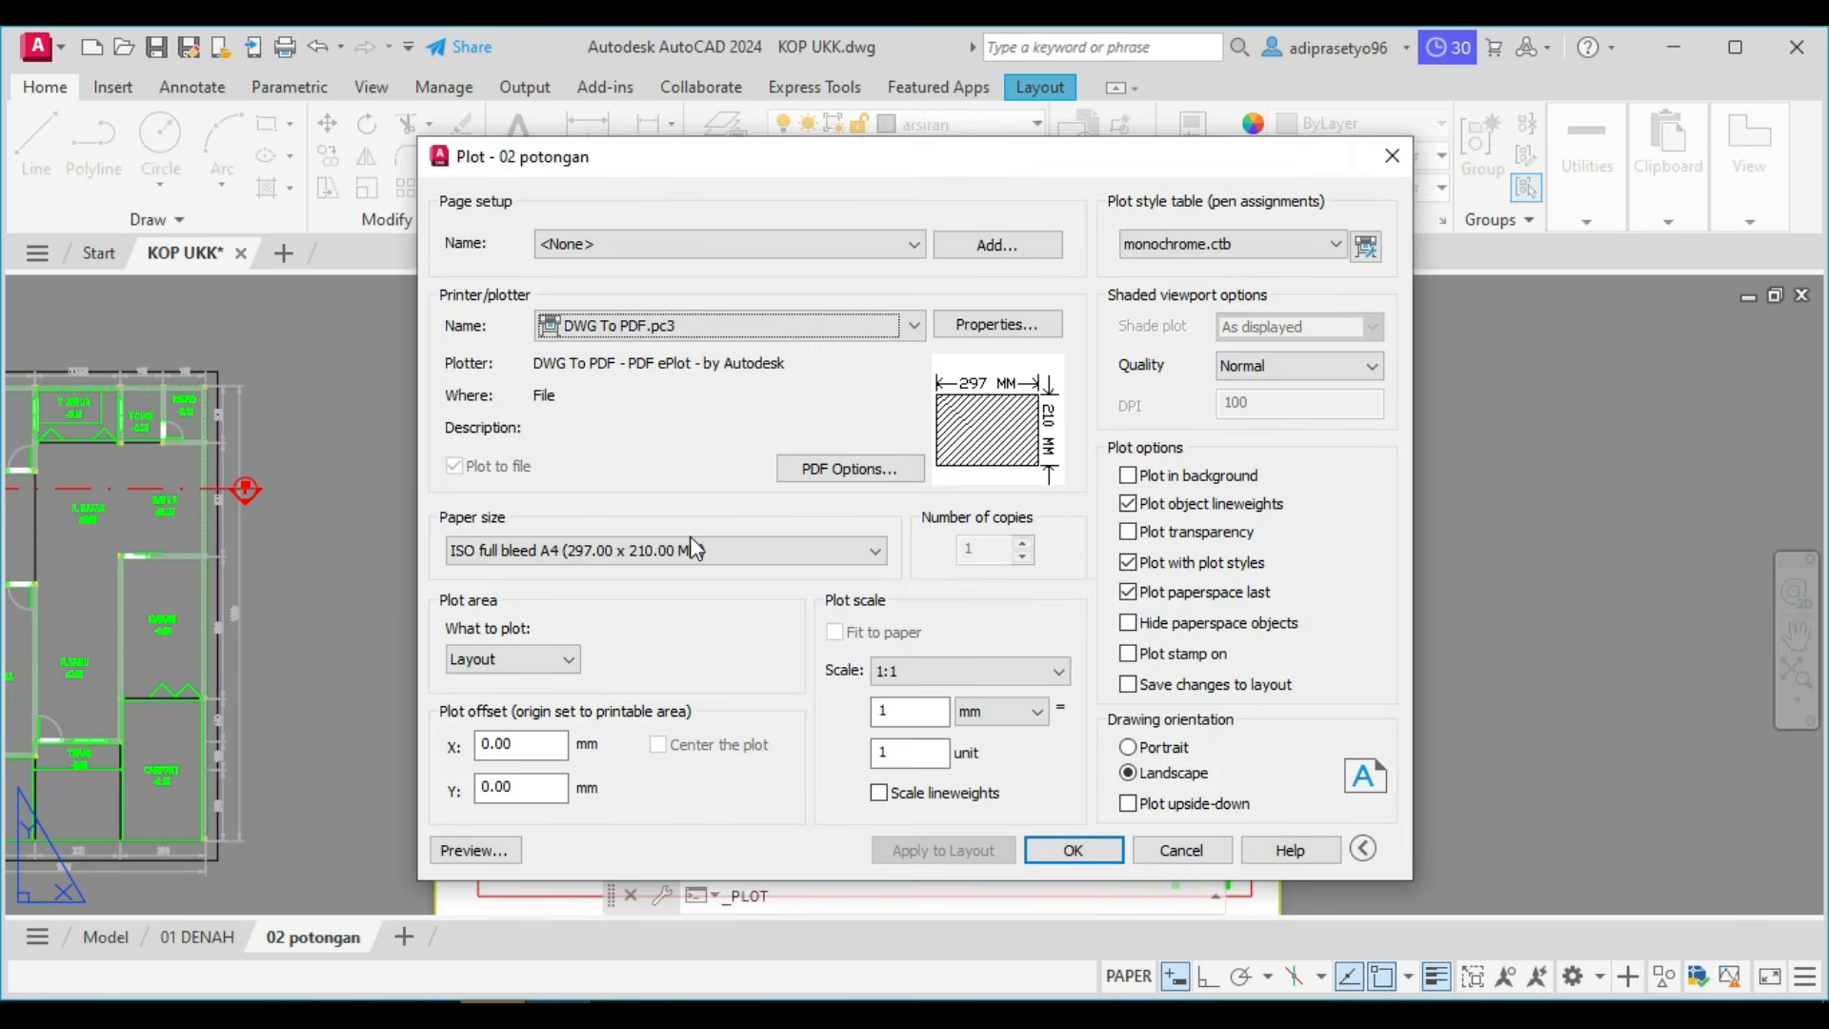
click(475, 850)
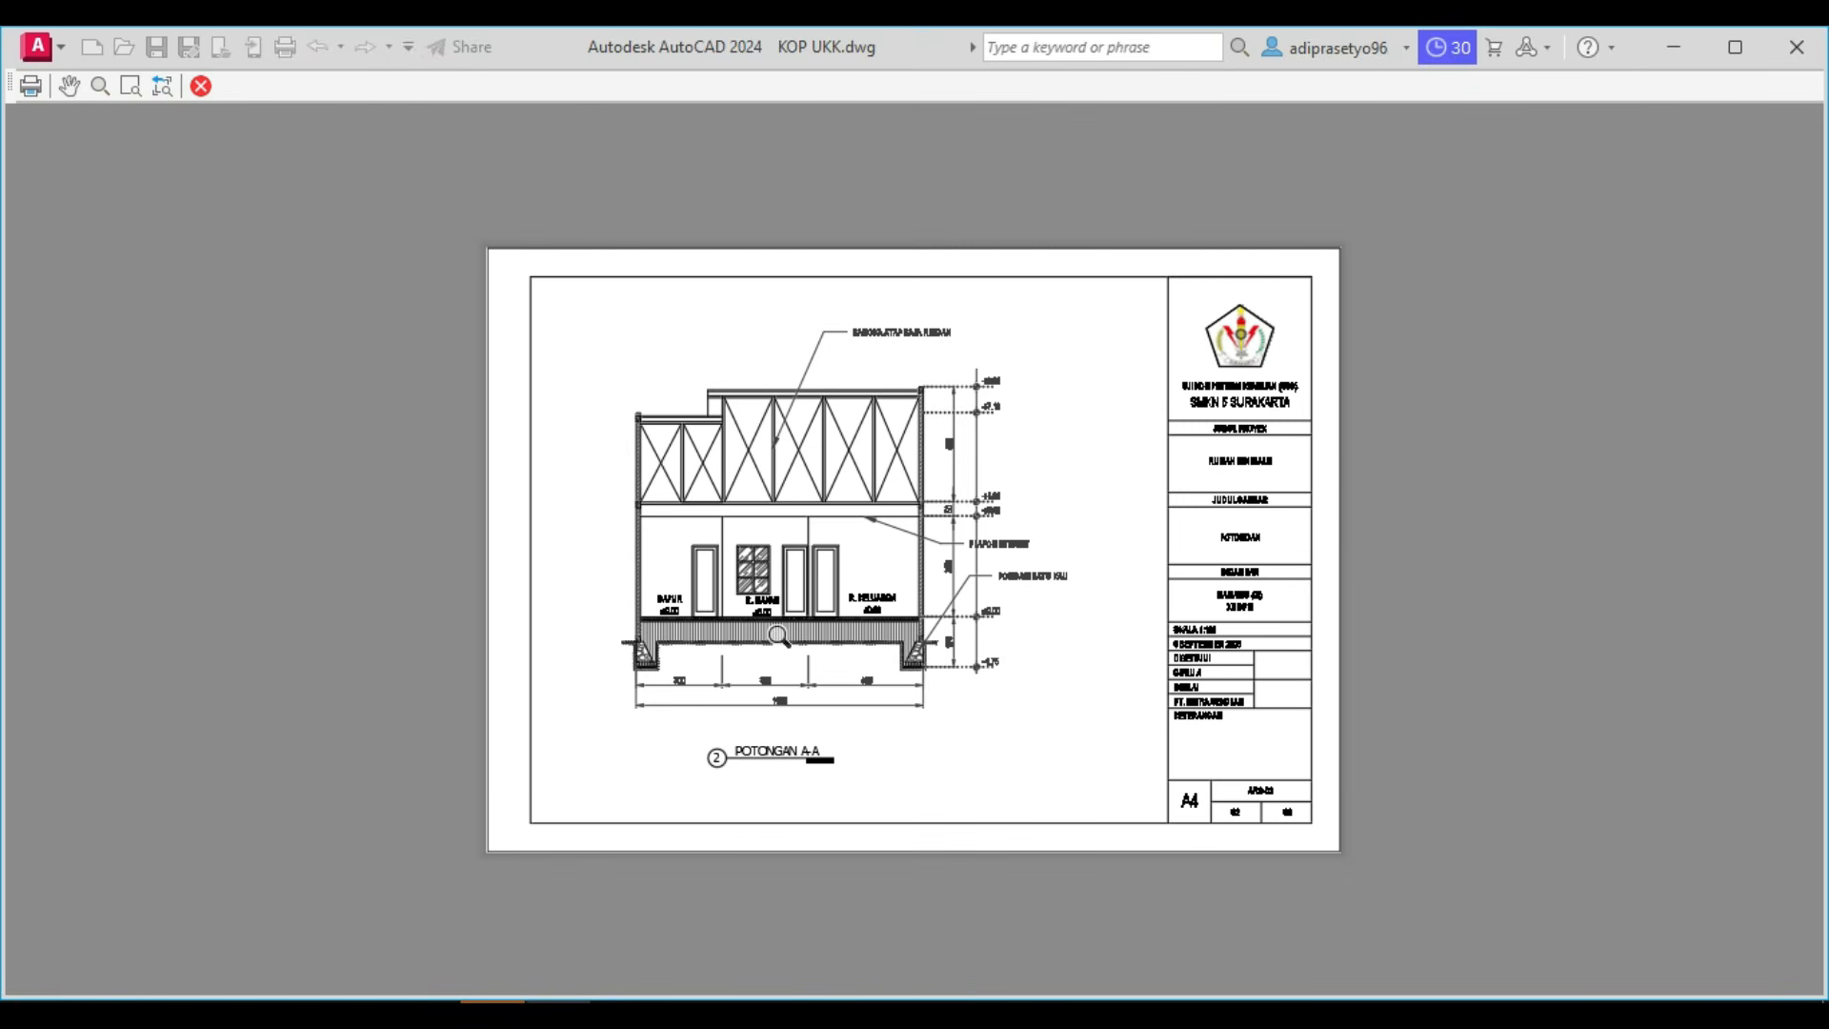
scroll(778, 635, up, 6)
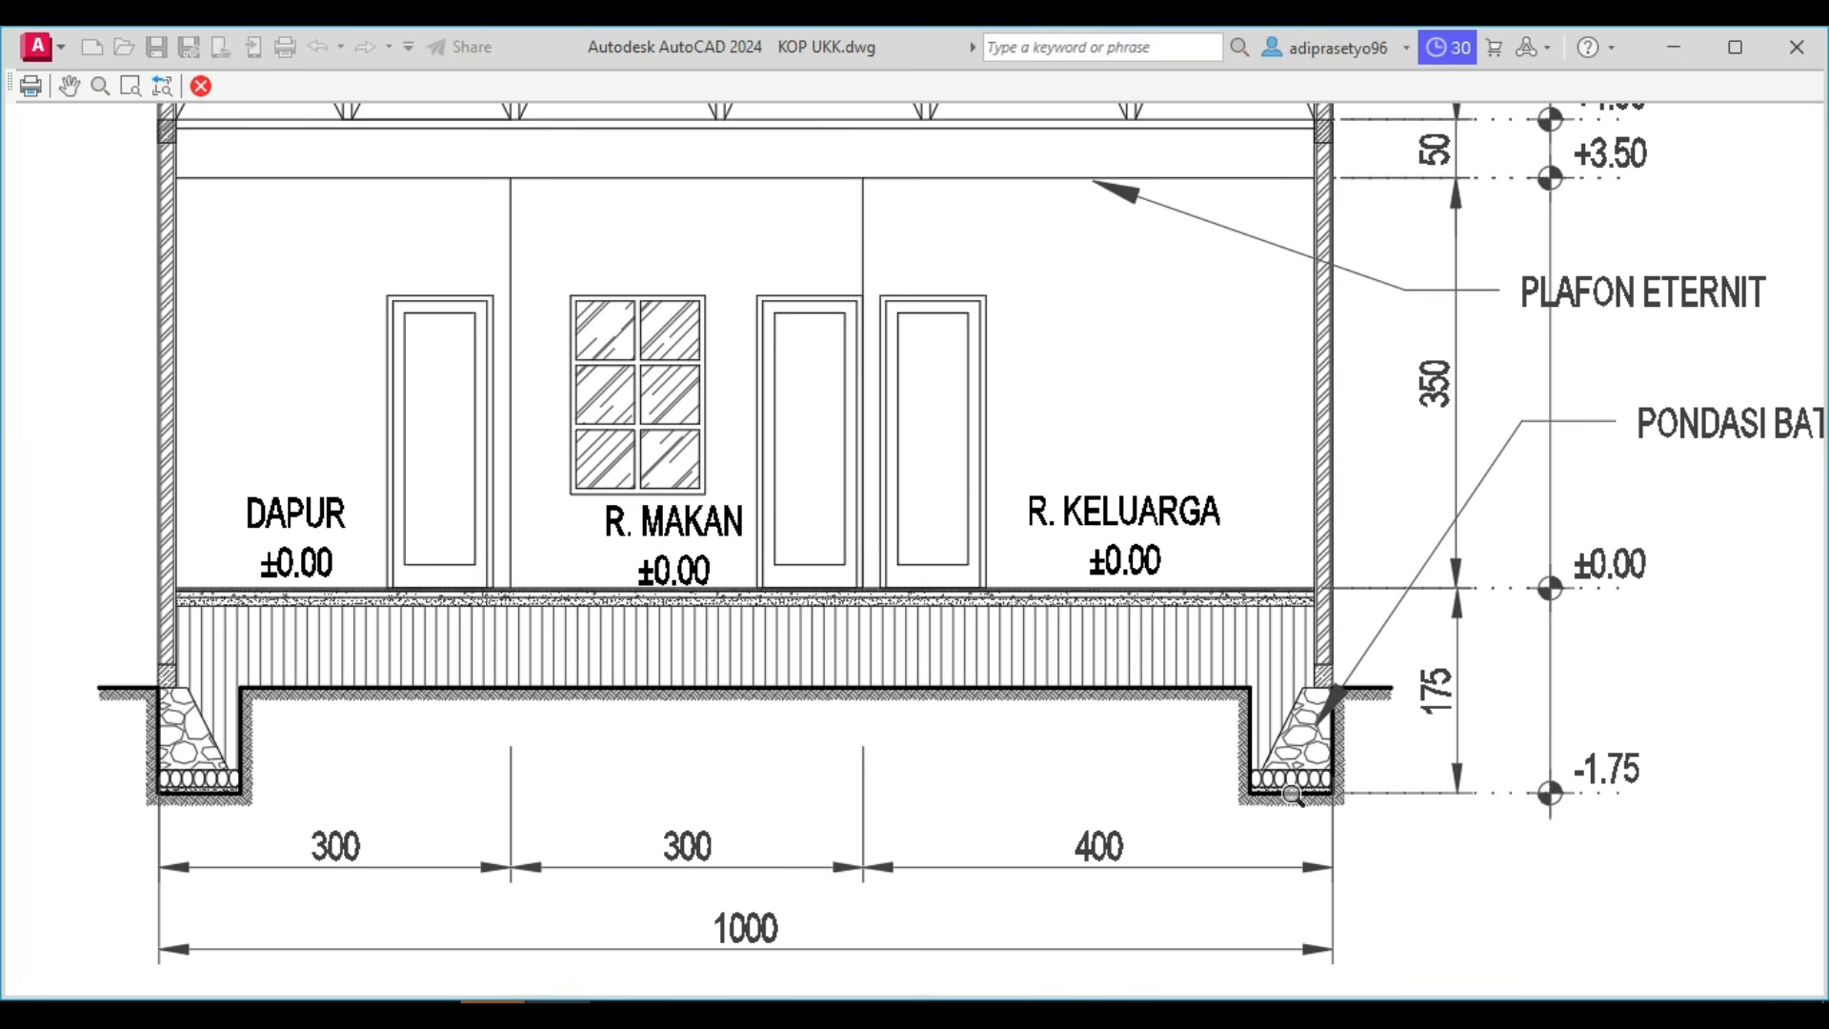
scroll(1292, 794, down, 2)
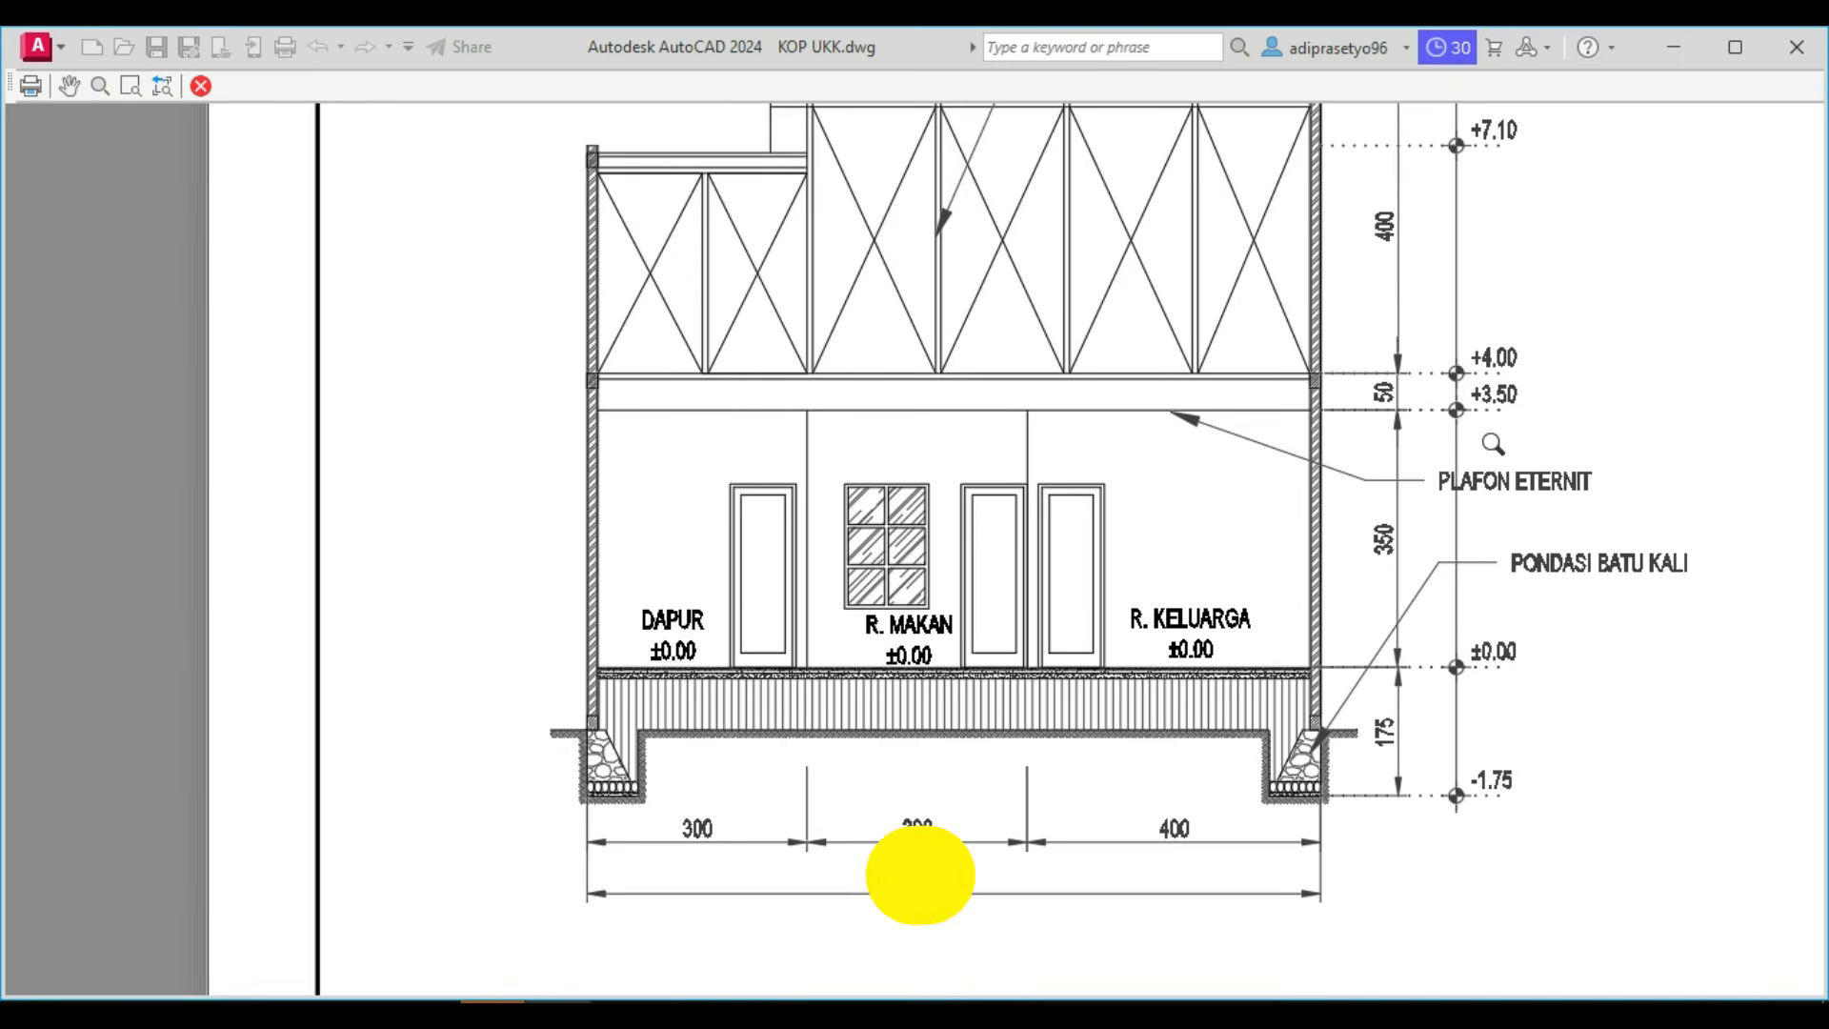
scroll(1559, 414, up, 2)
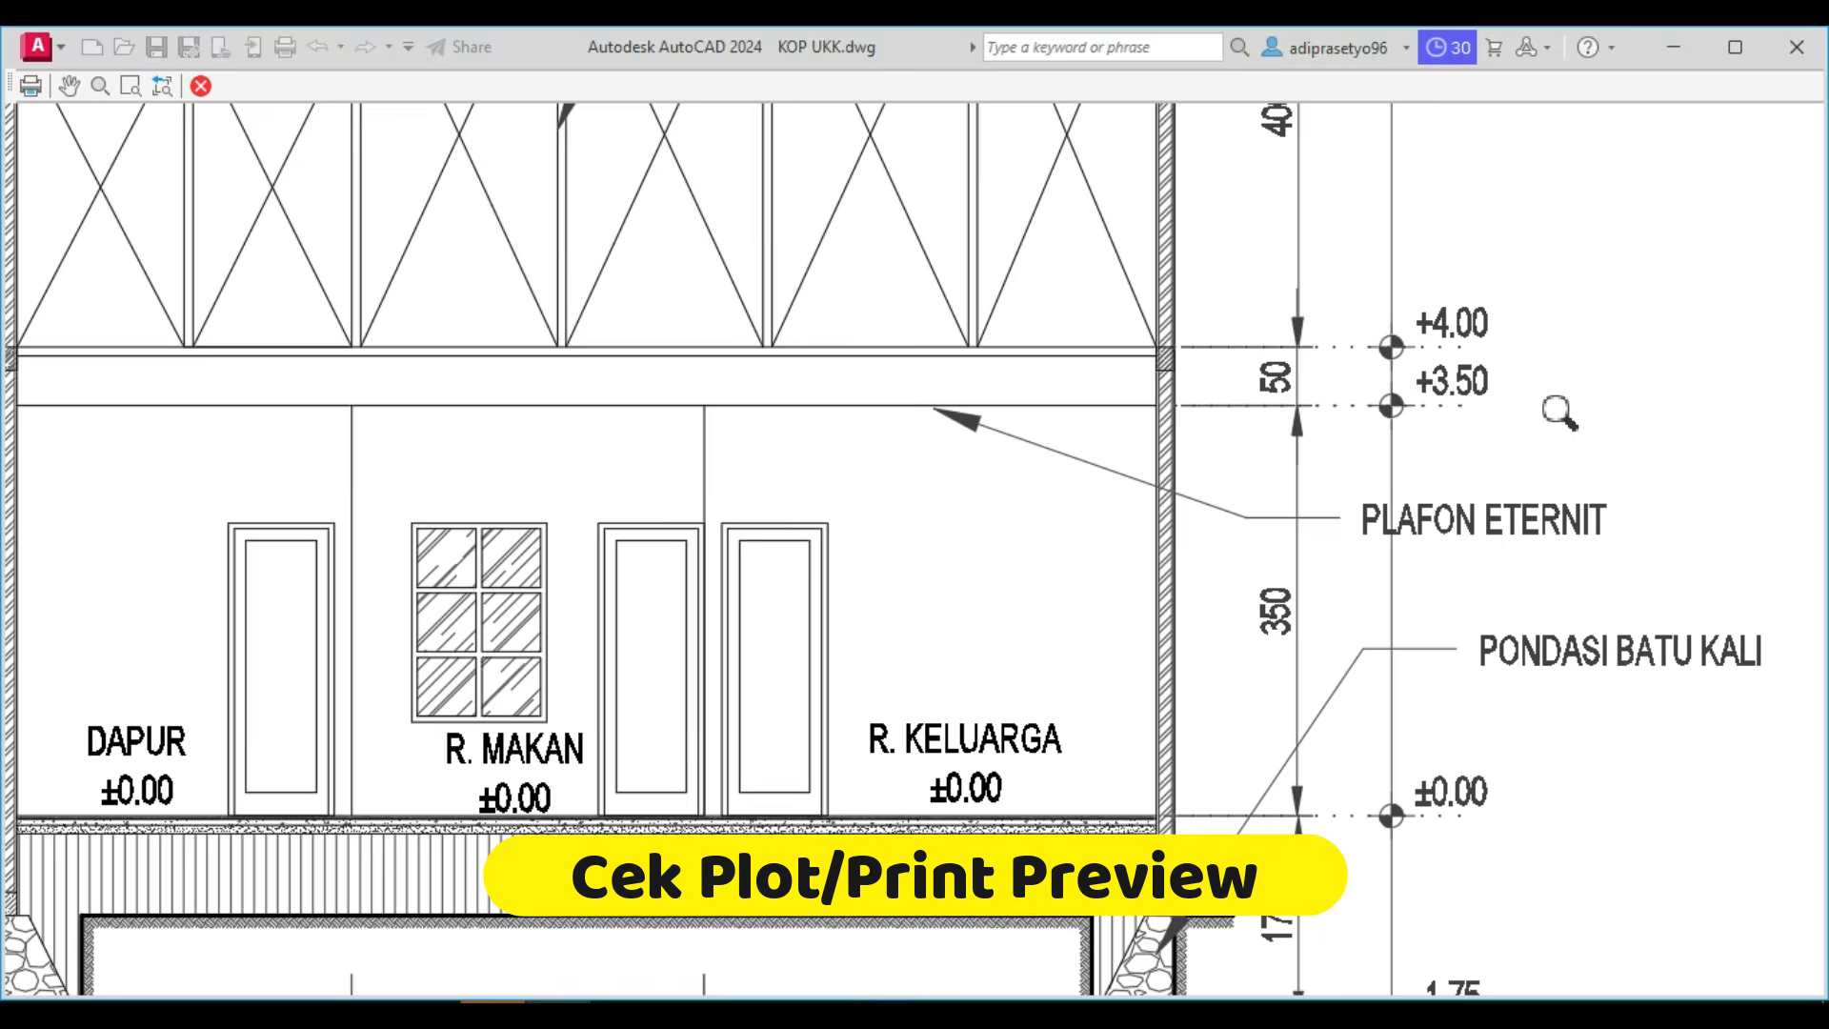
scroll(1559, 412, down, 2)
scroll(1298, 261, down, 4)
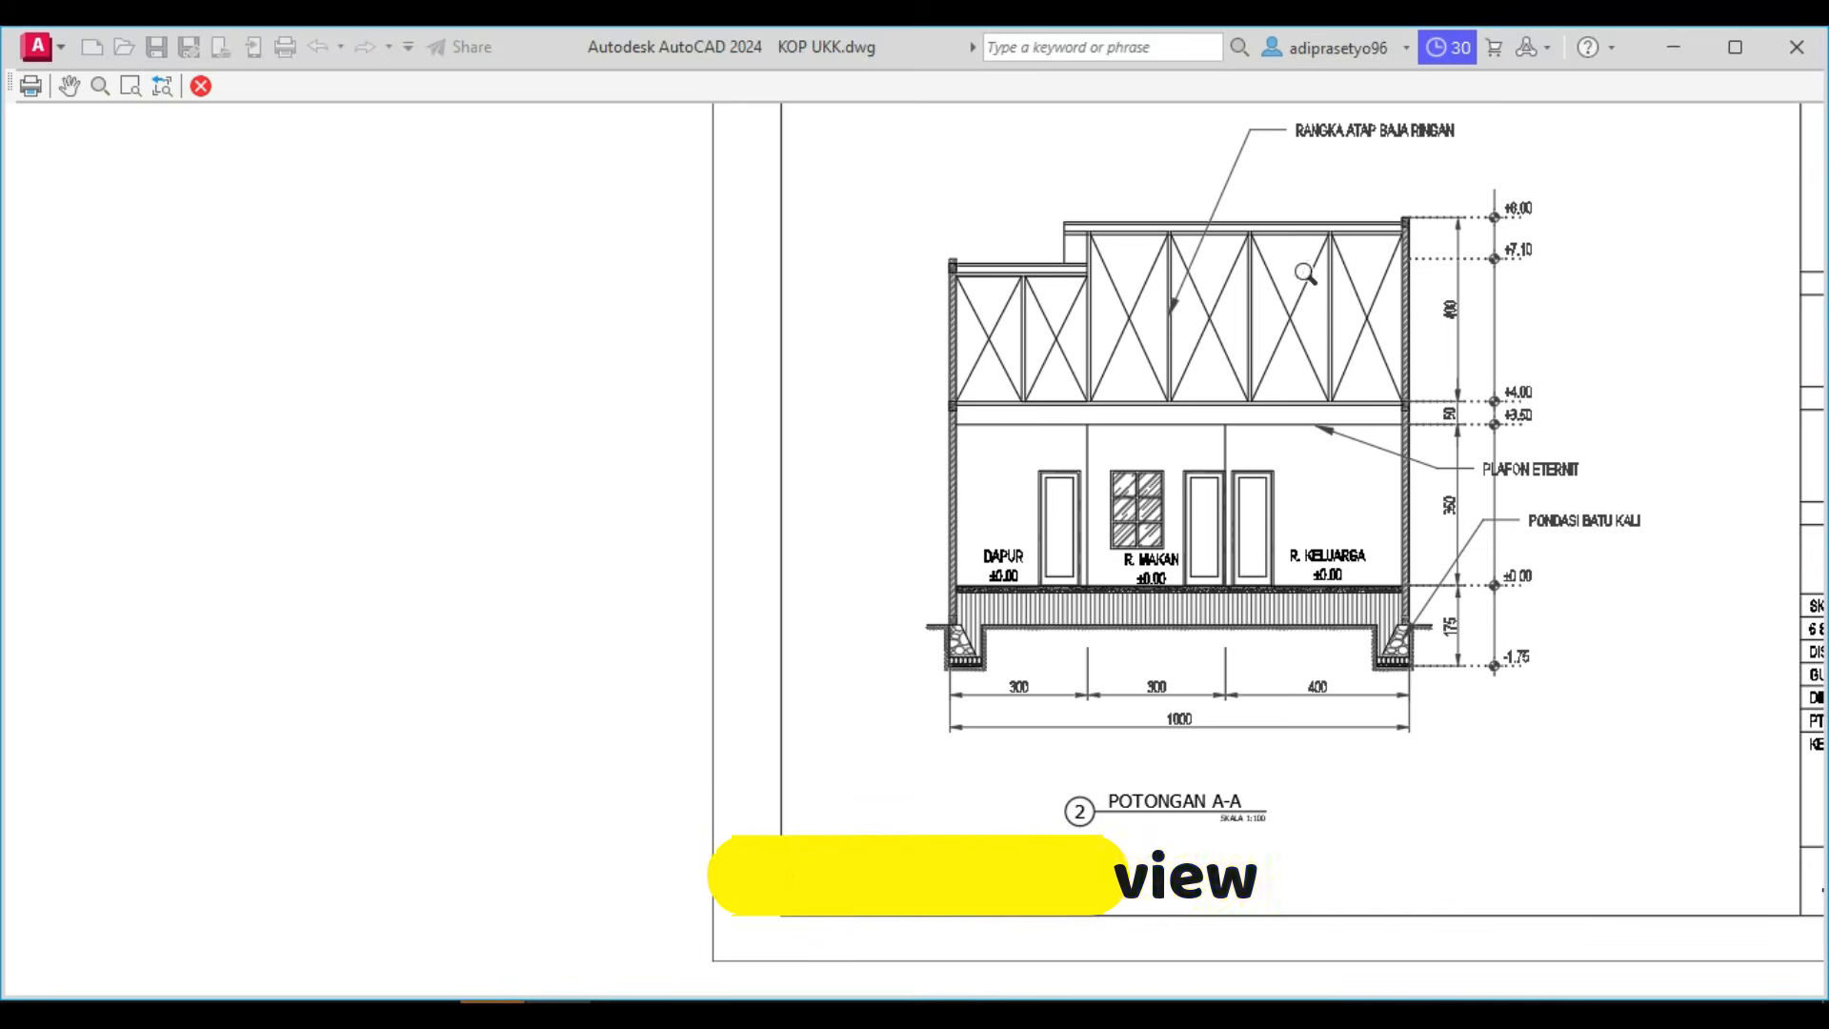
scroll(1298, 261, up, 3)
scroll(1160, 324, down, 3)
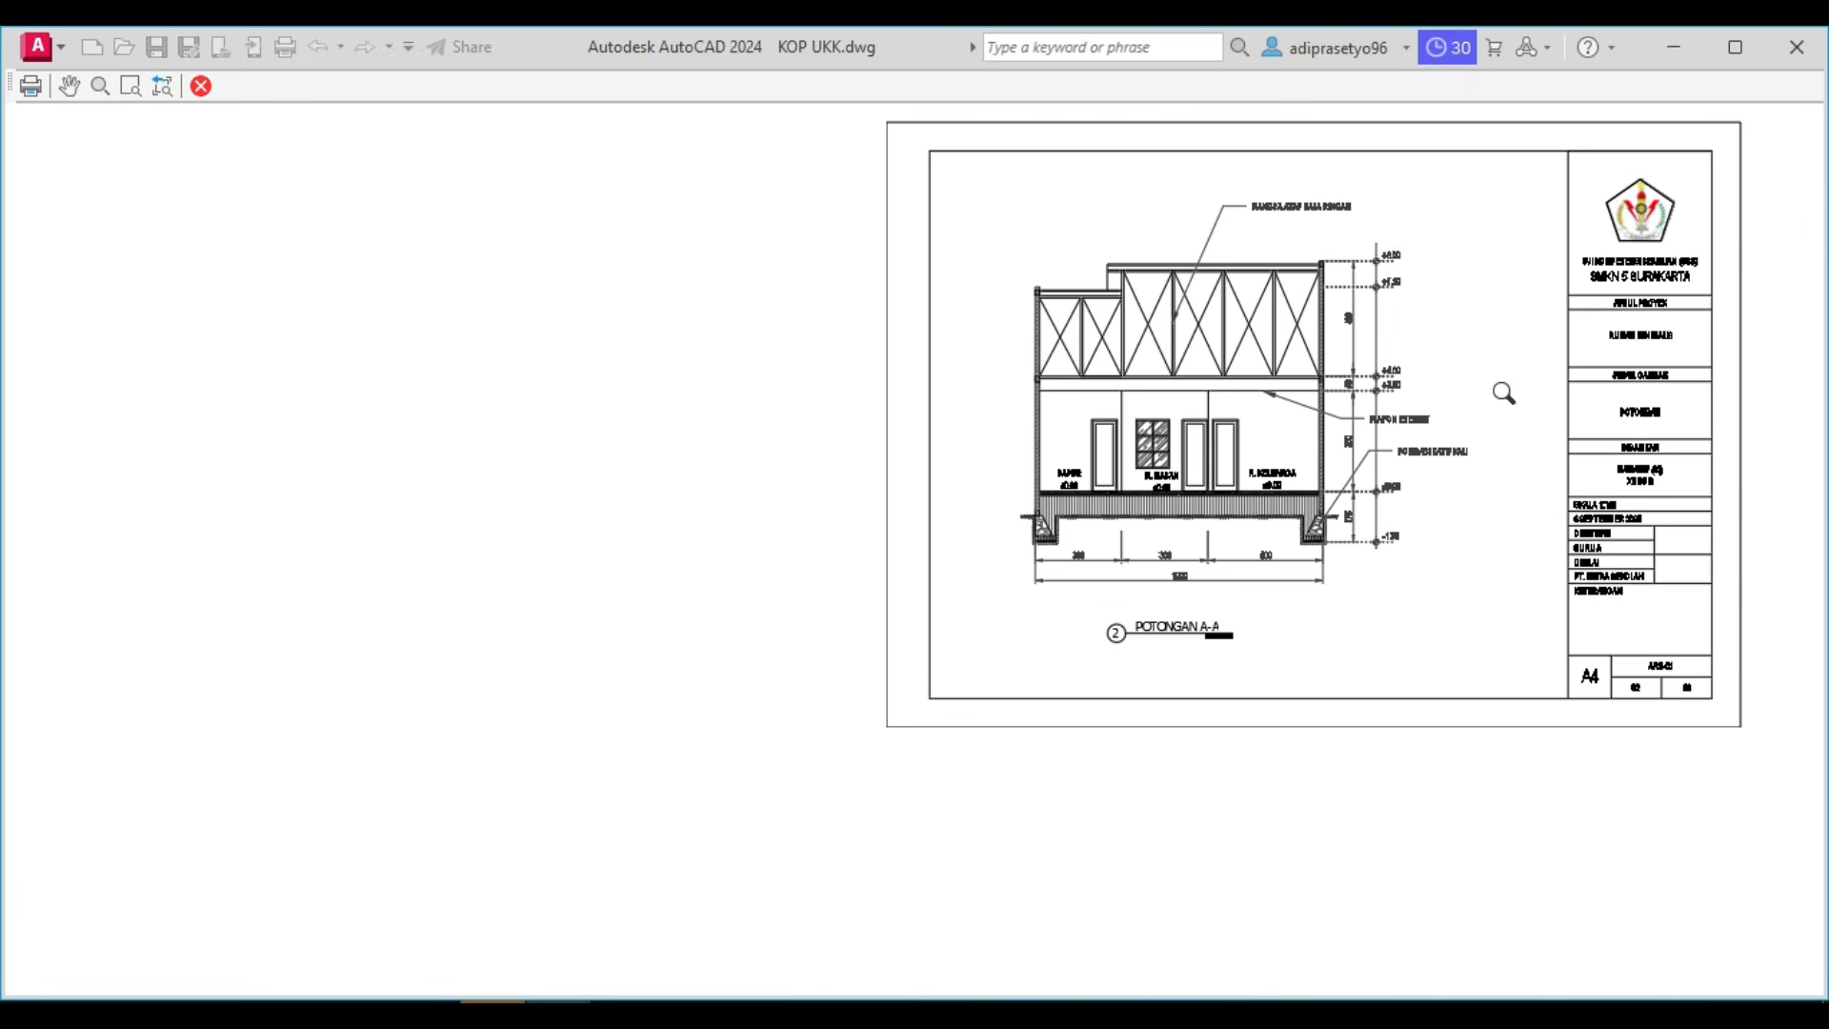
Plot the previewed 02 potongan layout to a PDF named KOP UKK-02 potongan.pdf in the Documents folder.
scroll(1503, 391, up, 2)
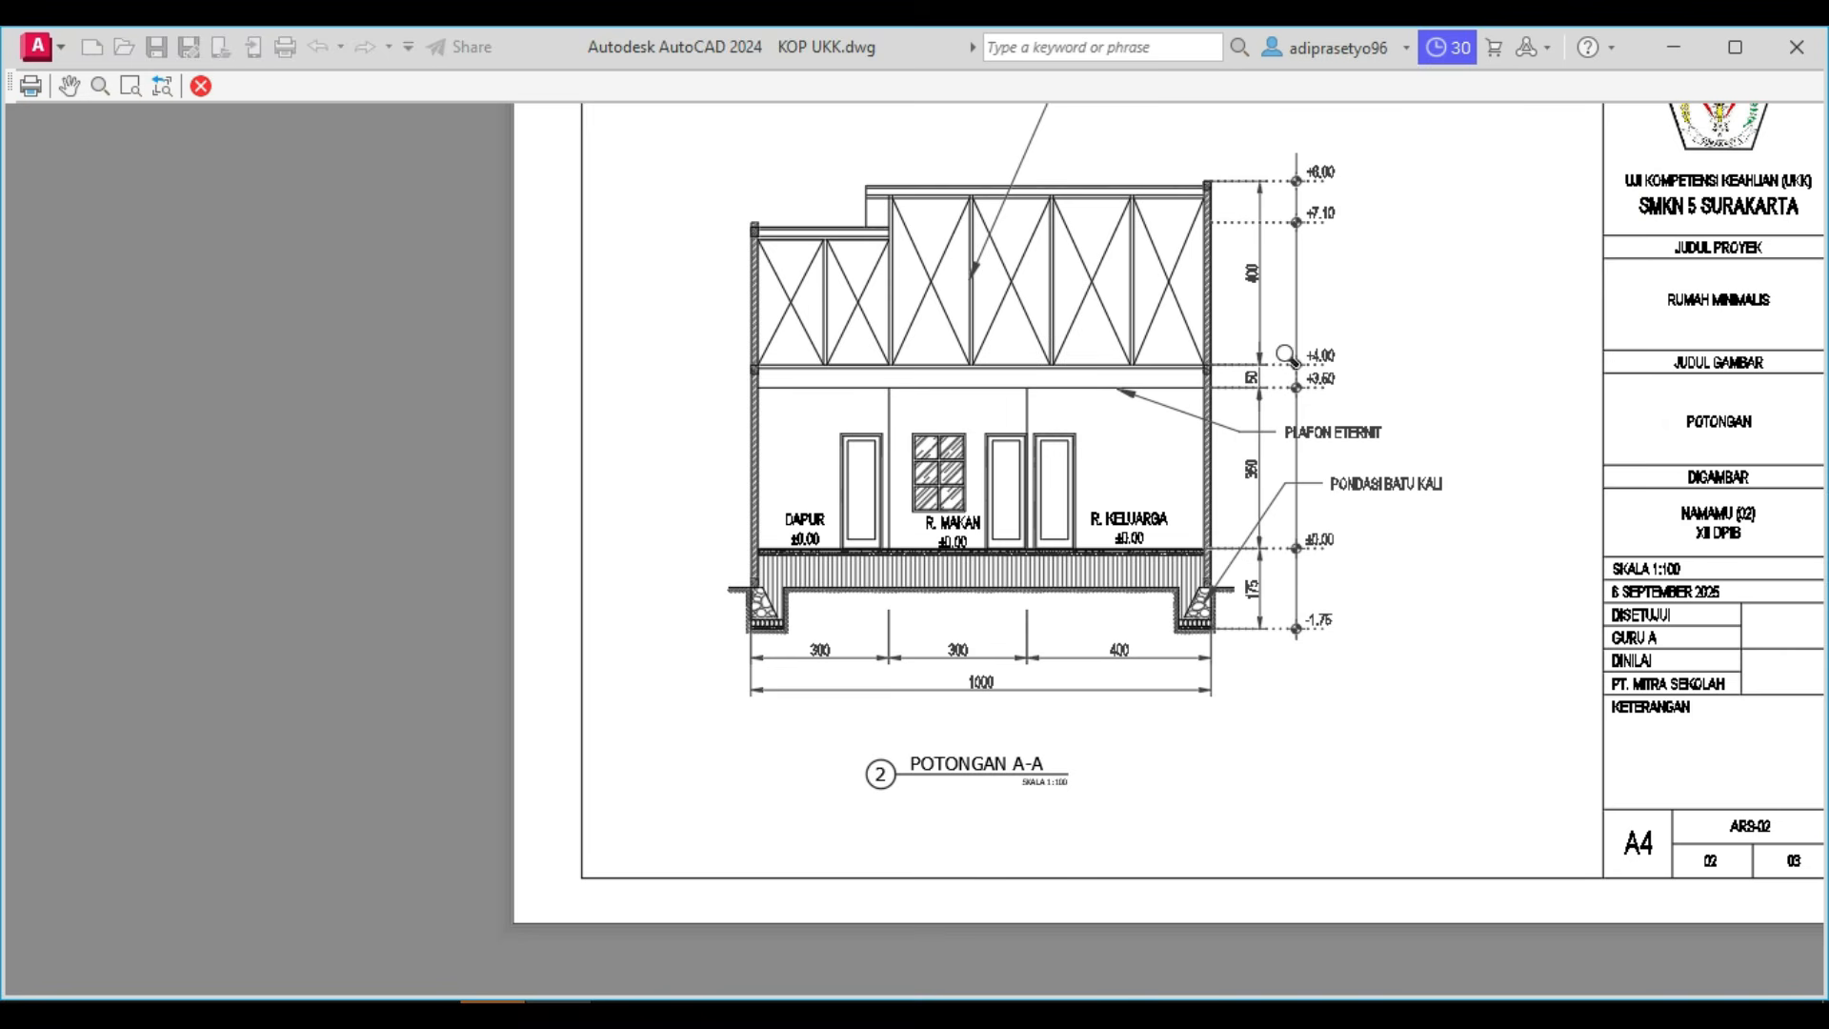
right_click(1294, 324)
click(1380, 352)
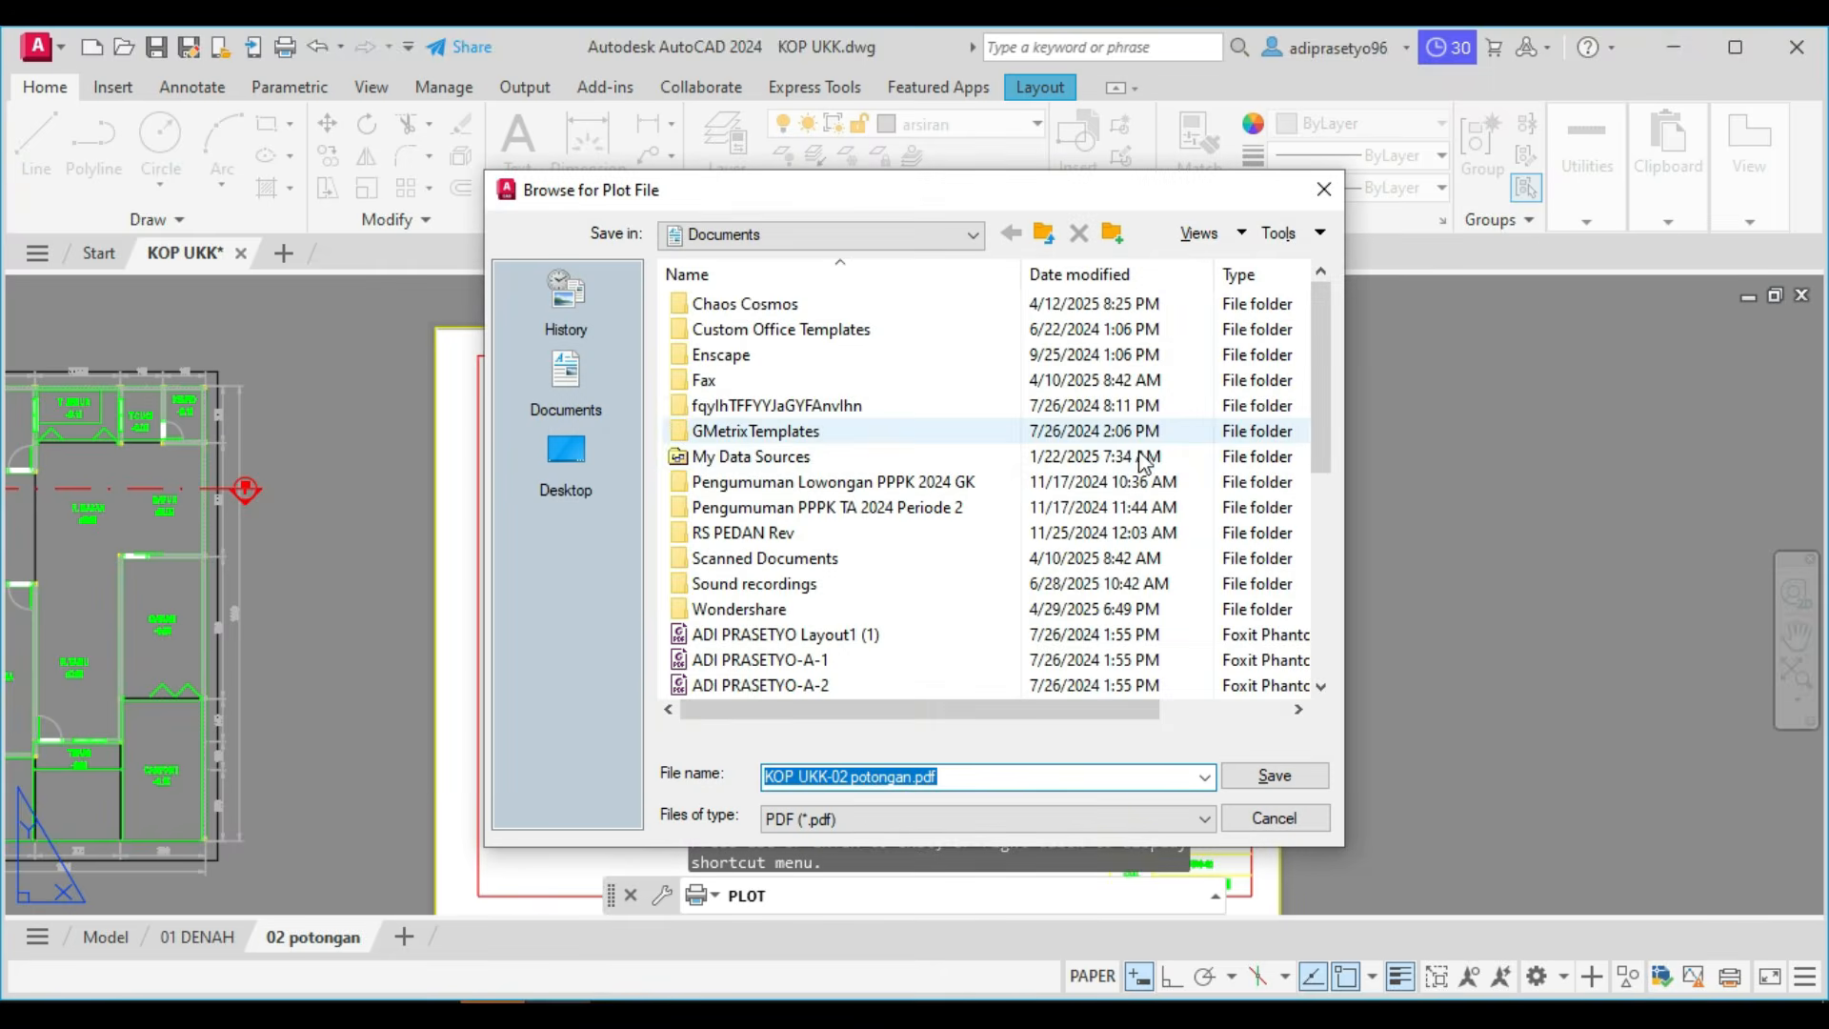
scroll(891, 661, down, 3)
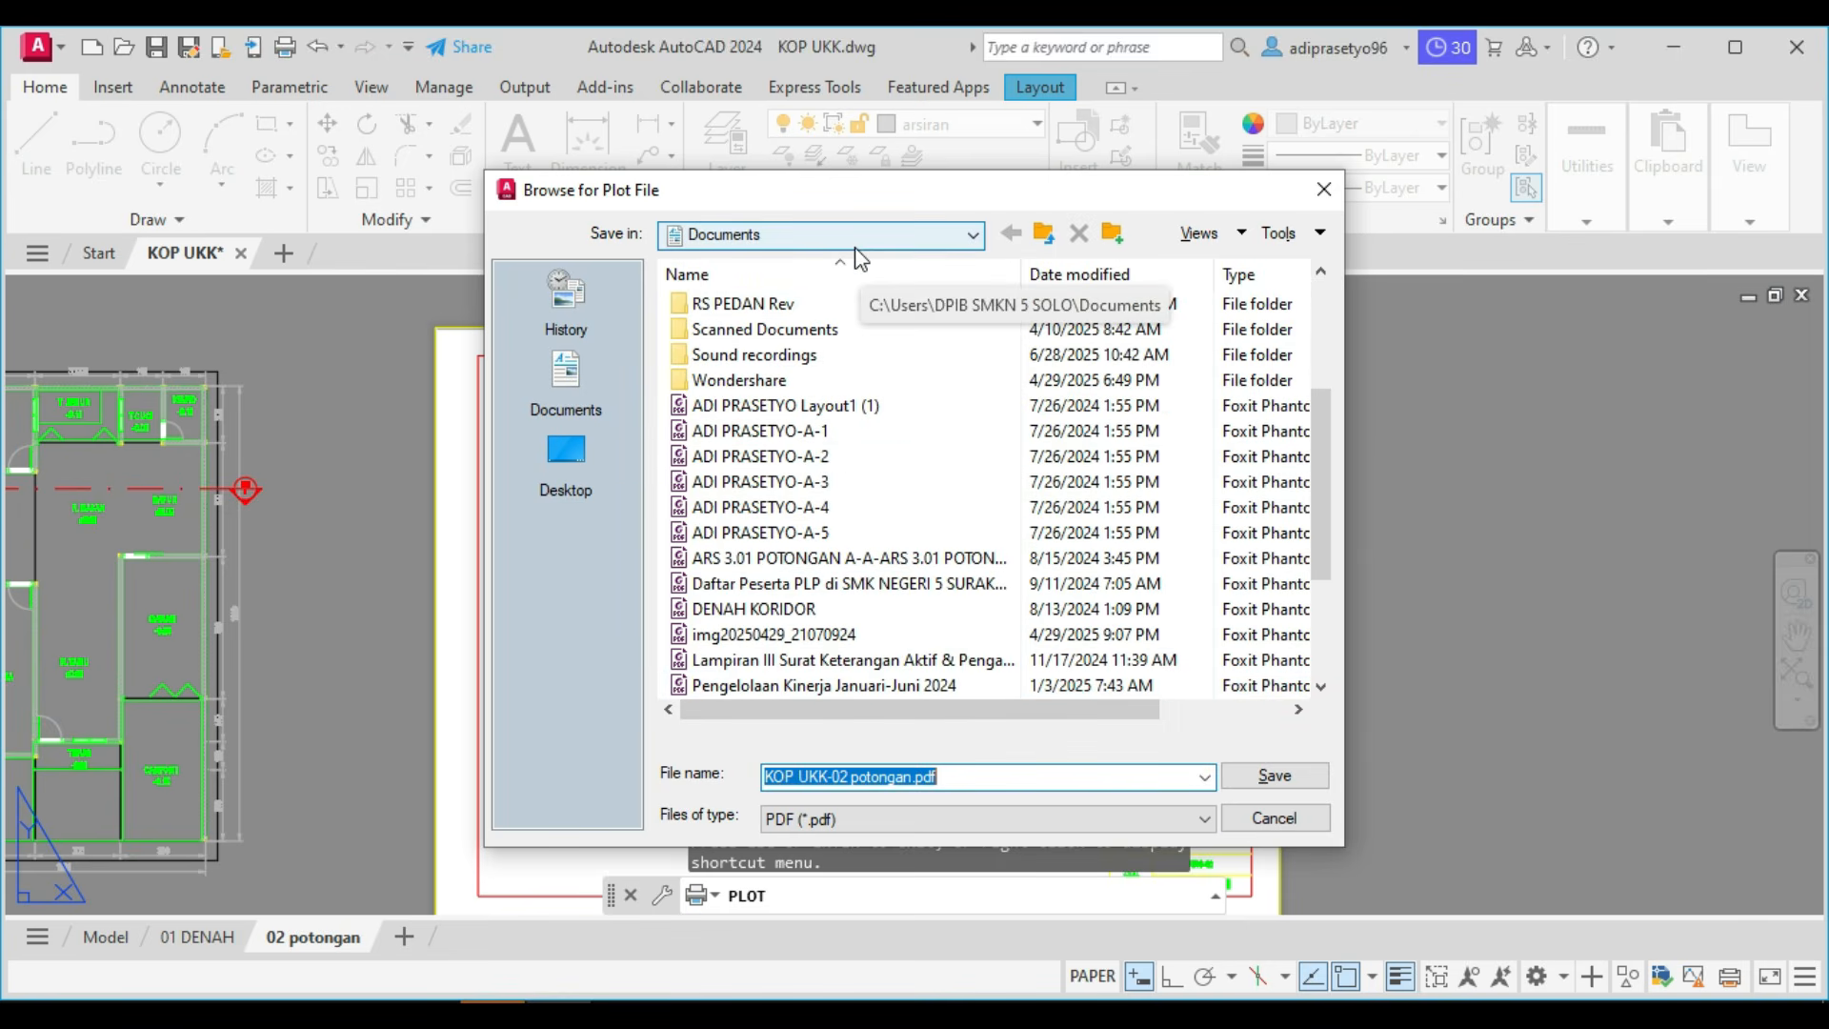
click(1243, 777)
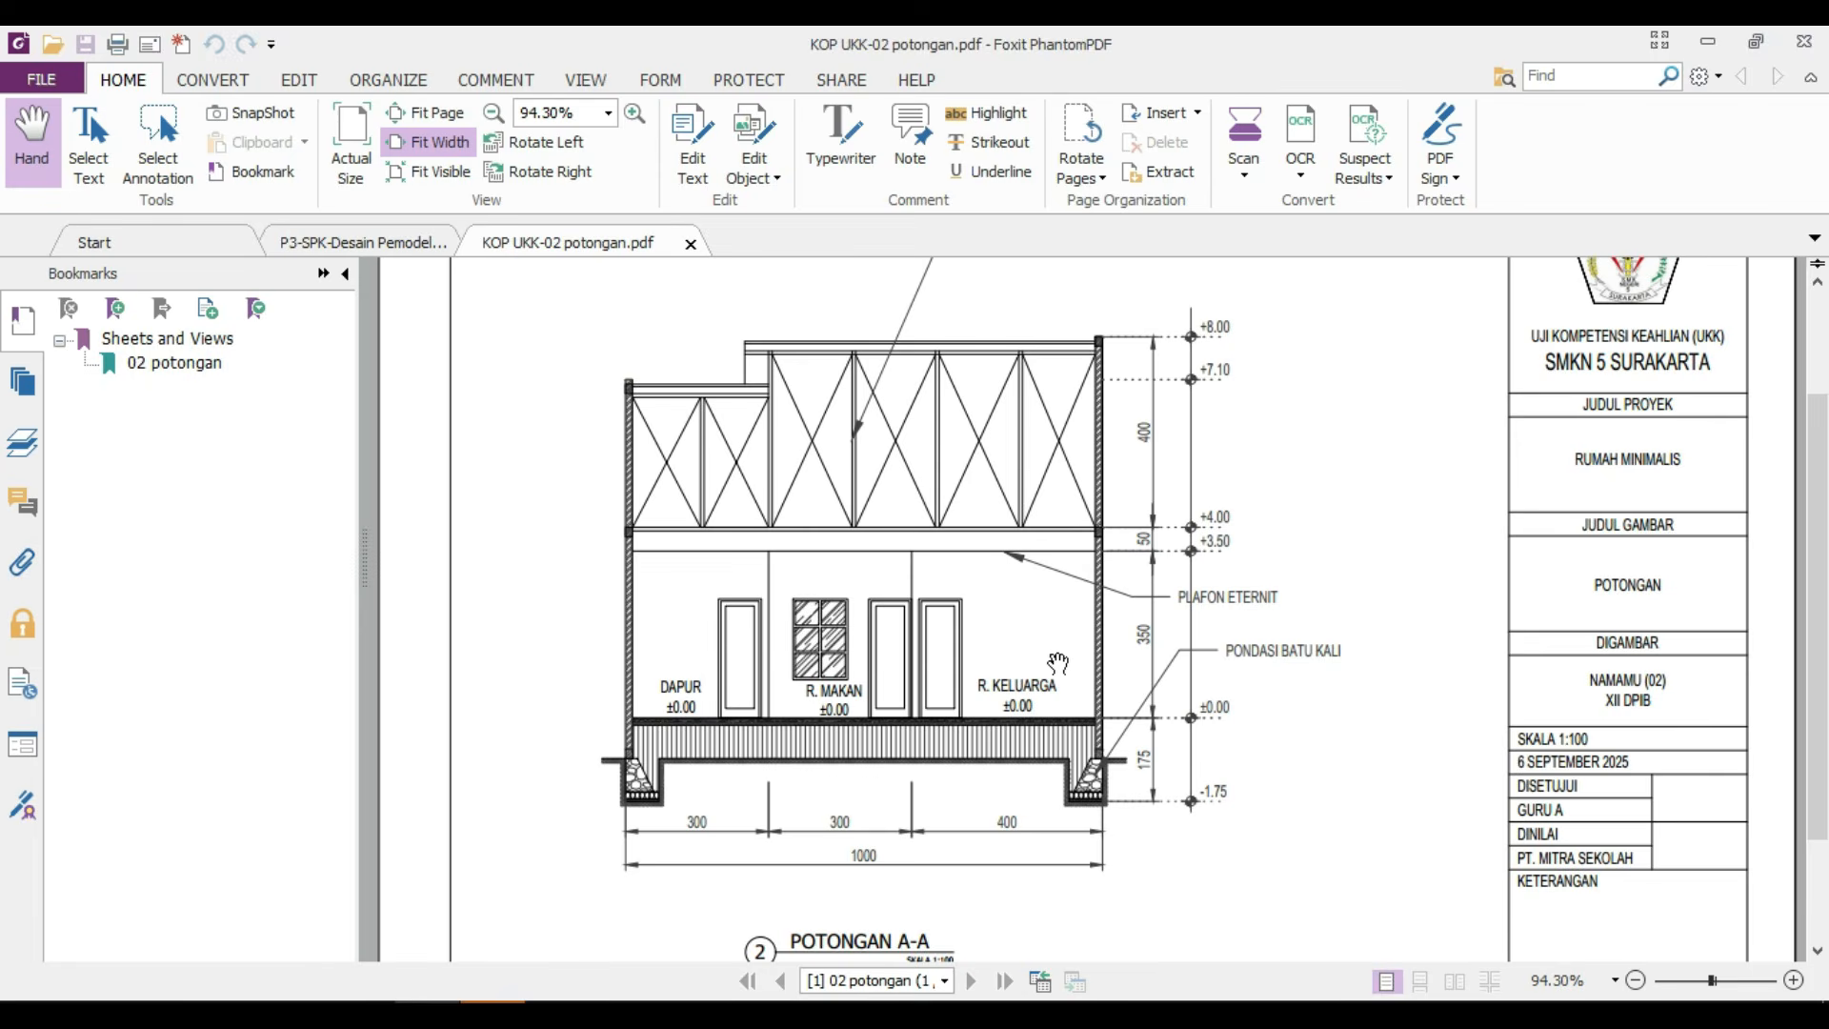
Examine the section drawing, its annotations, drawing title and title block in the plotted PDF.
scroll(1057, 664, up, 2)
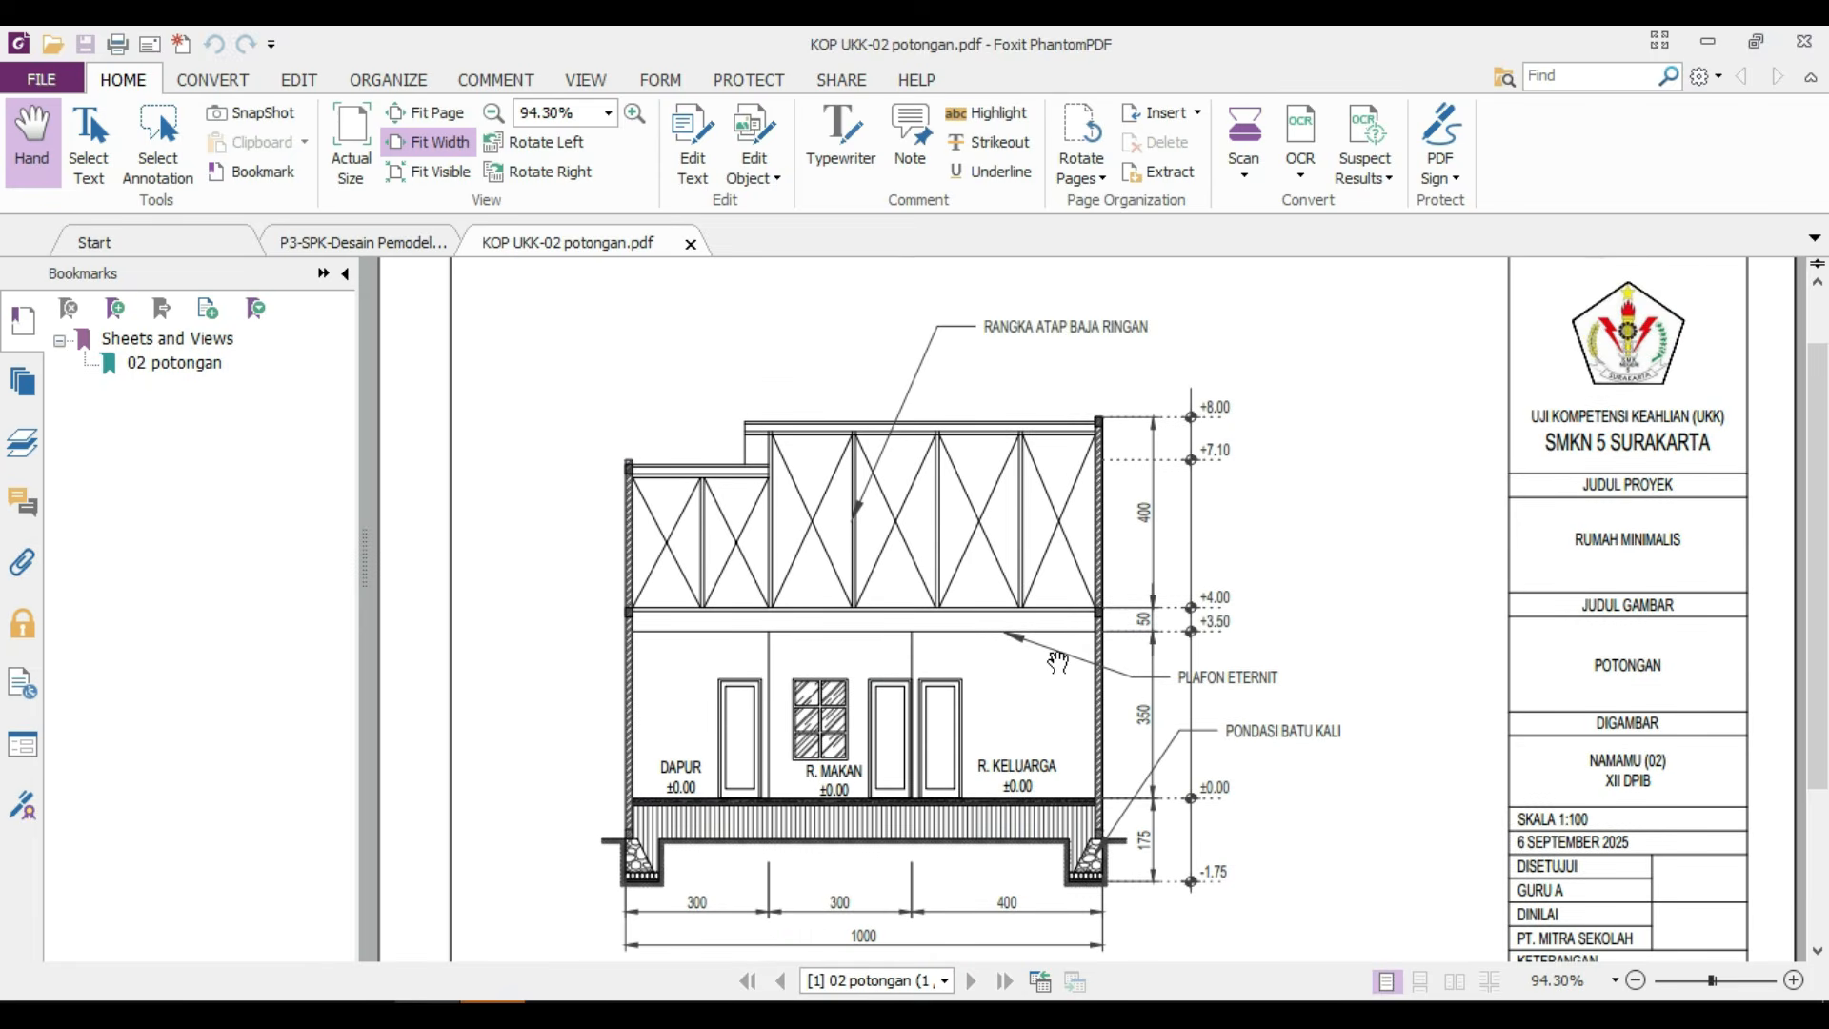
scroll(1059, 653, down, 2)
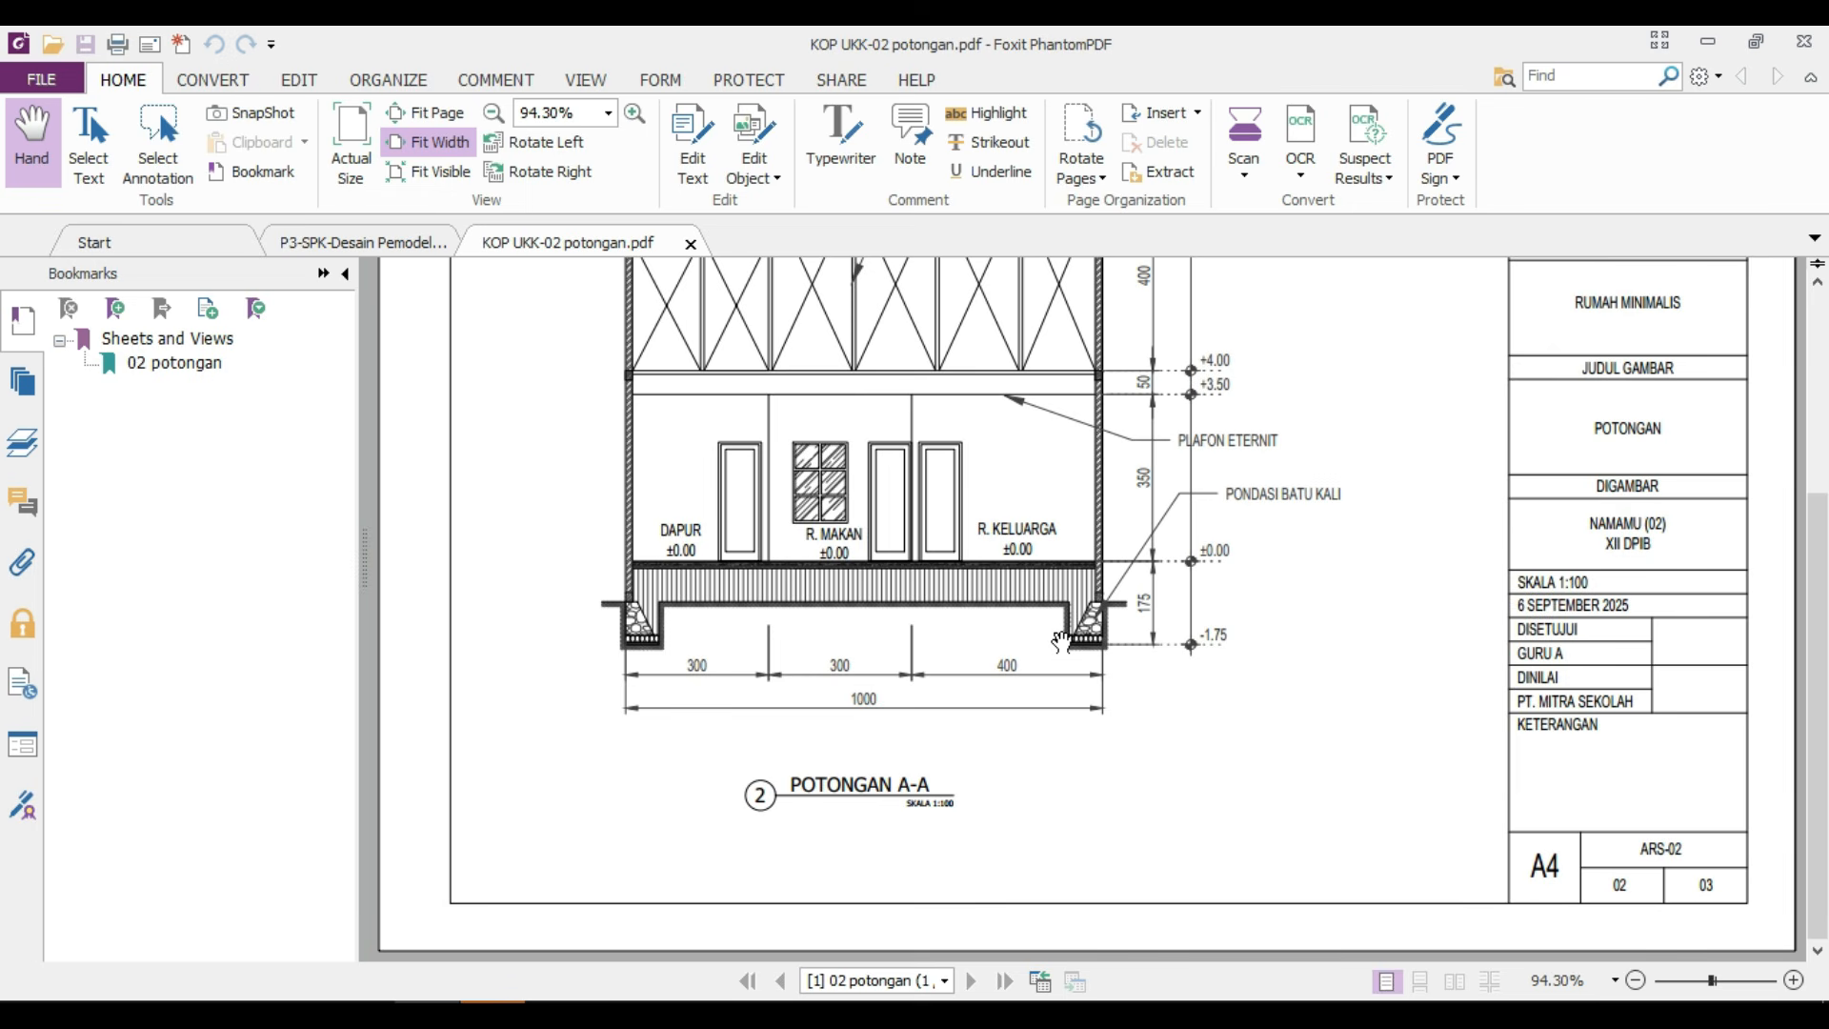
scroll(1060, 641, up, 3)
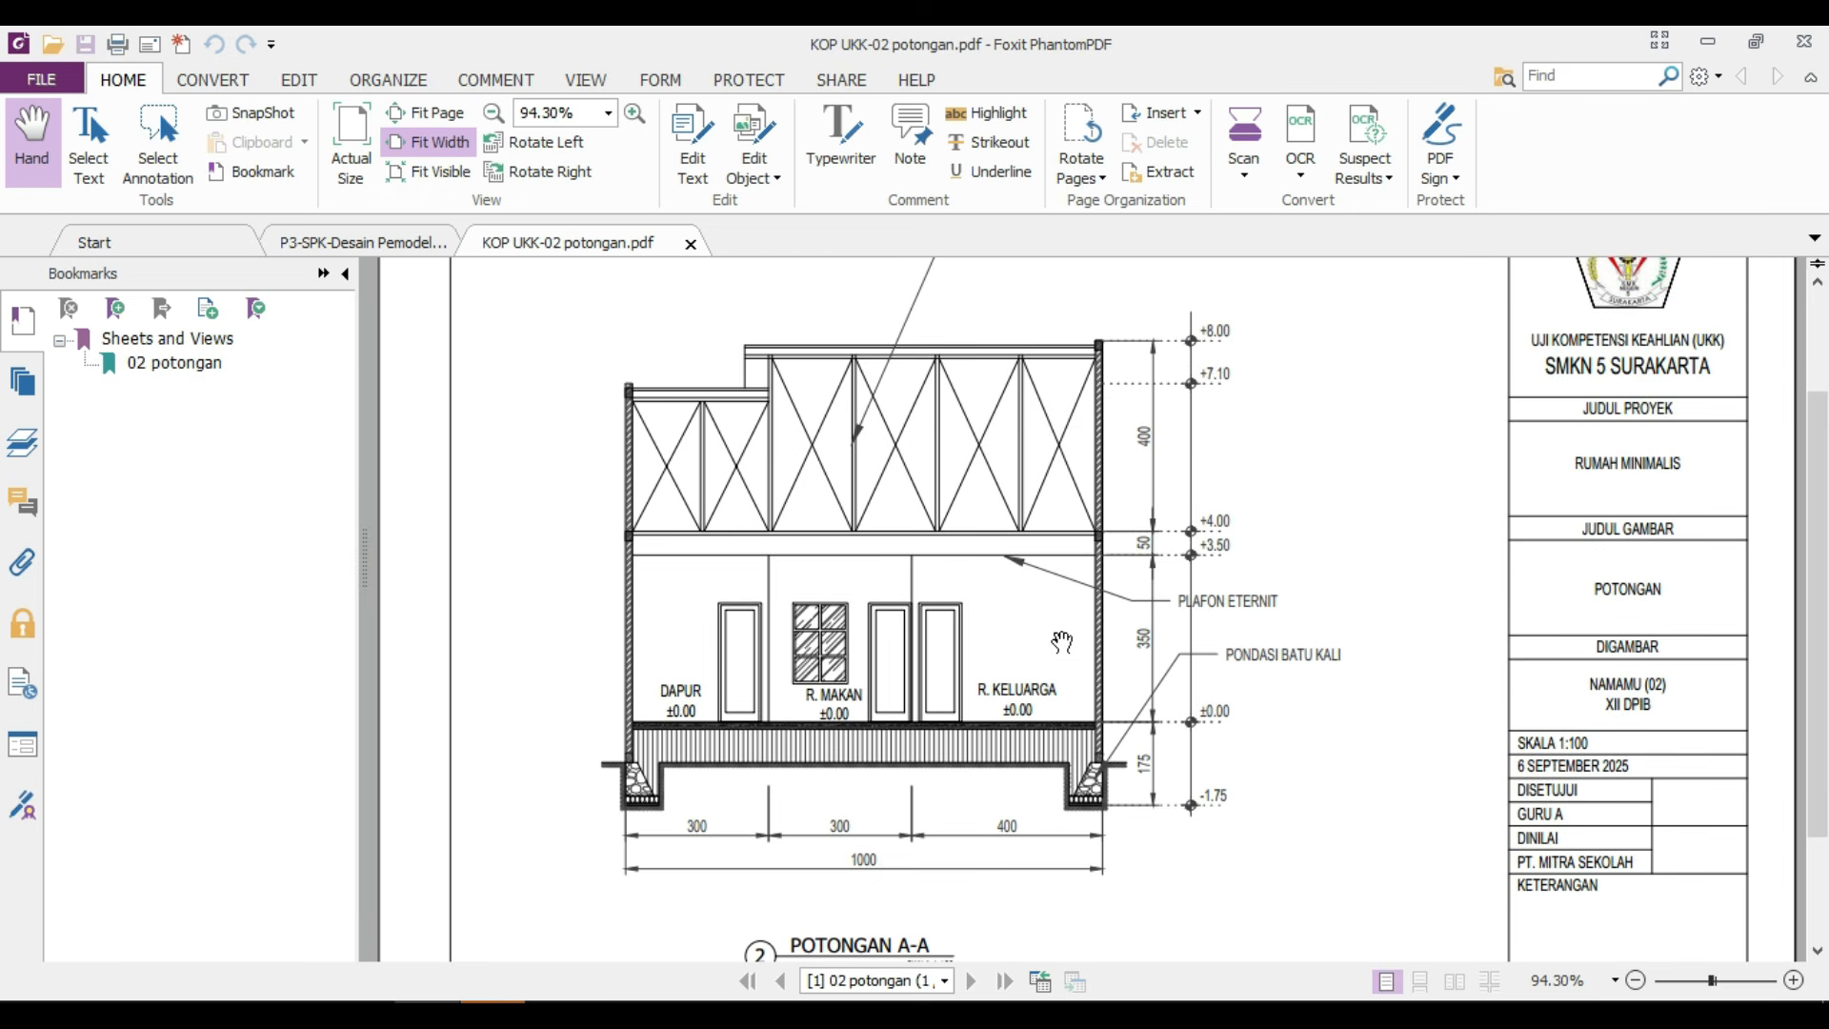